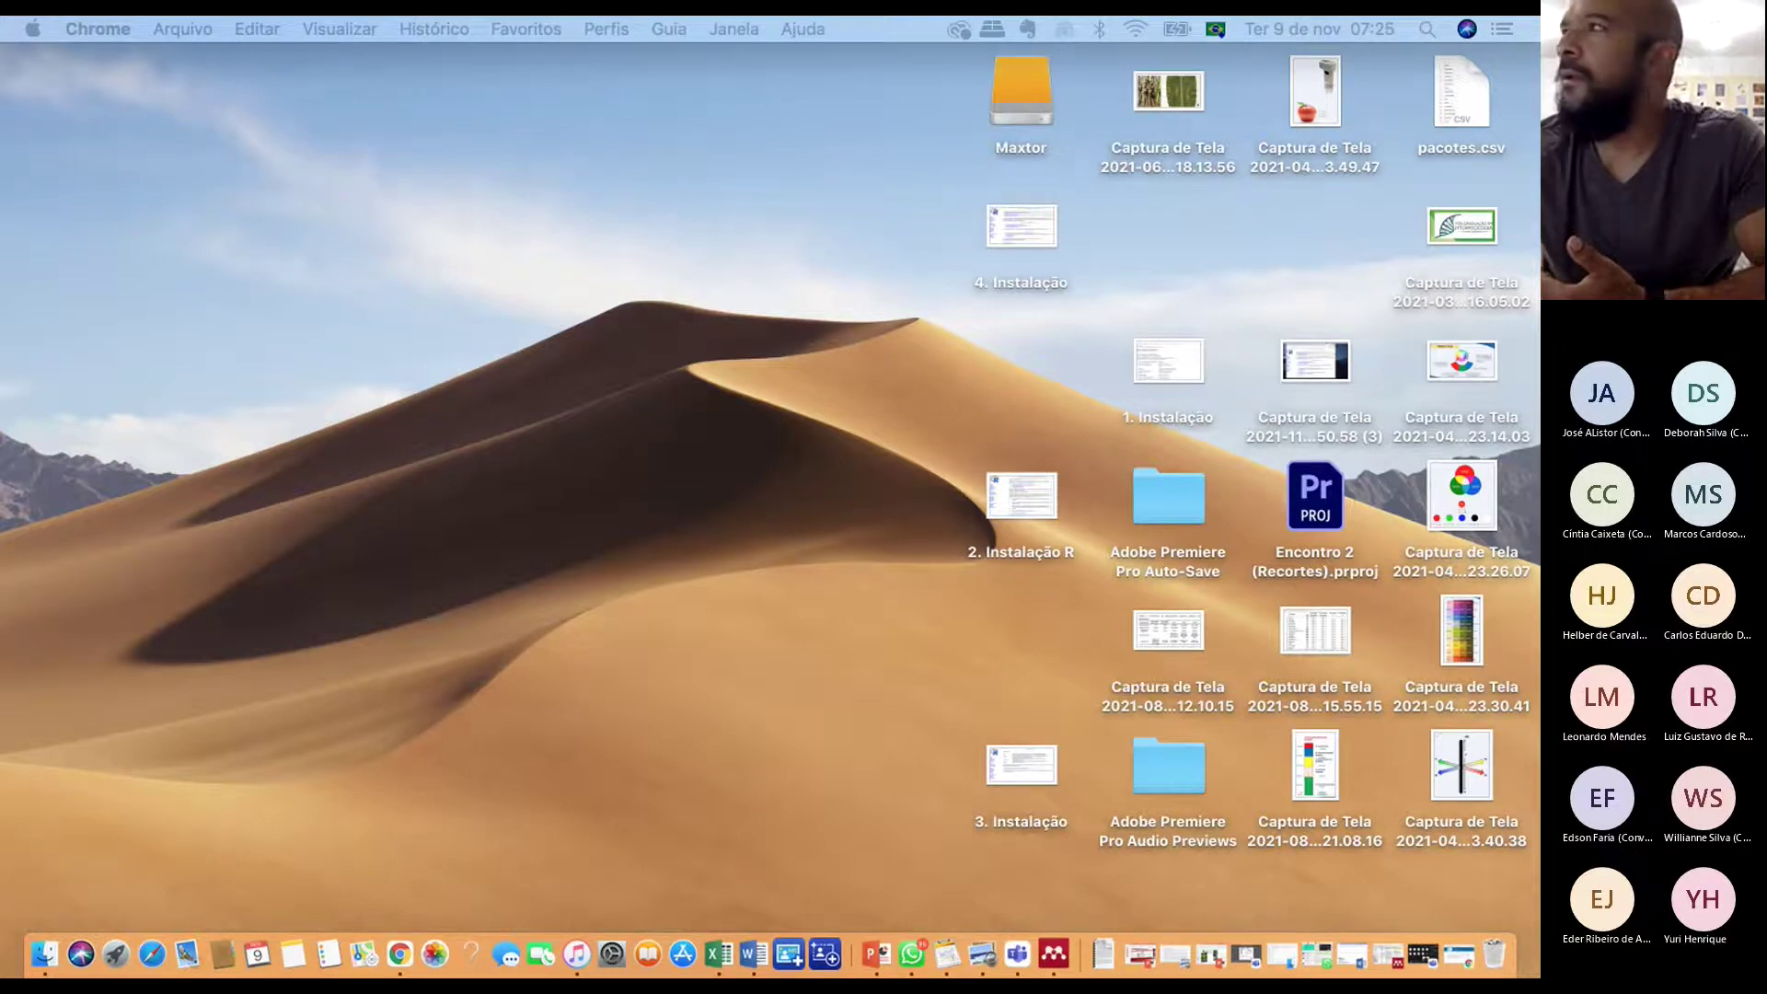
Switch to the desktop space holding the '1. Controle 2-2021' Excel workbook
key(ctrl+Right)
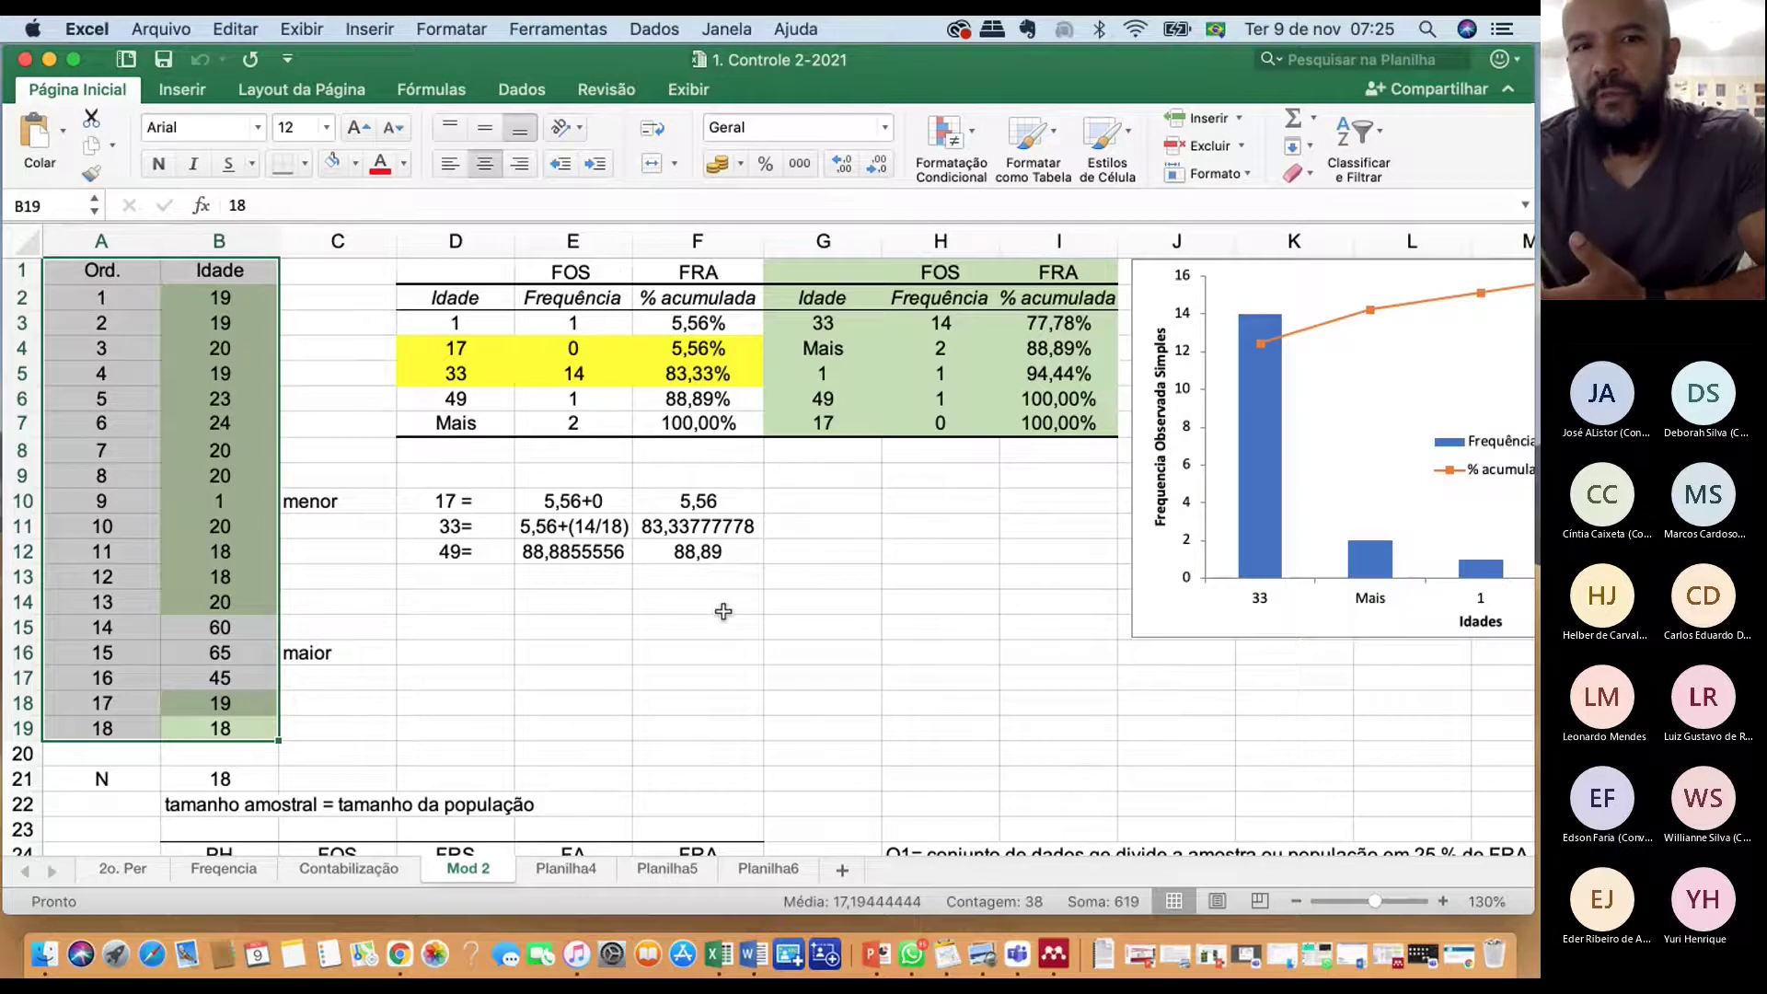
Select cells D1:D5 of the age table and show the Dados ribbon tools
scroll(723, 611, down, 5)
scroll(723, 611, down, 5)
scroll(723, 611, up, 10)
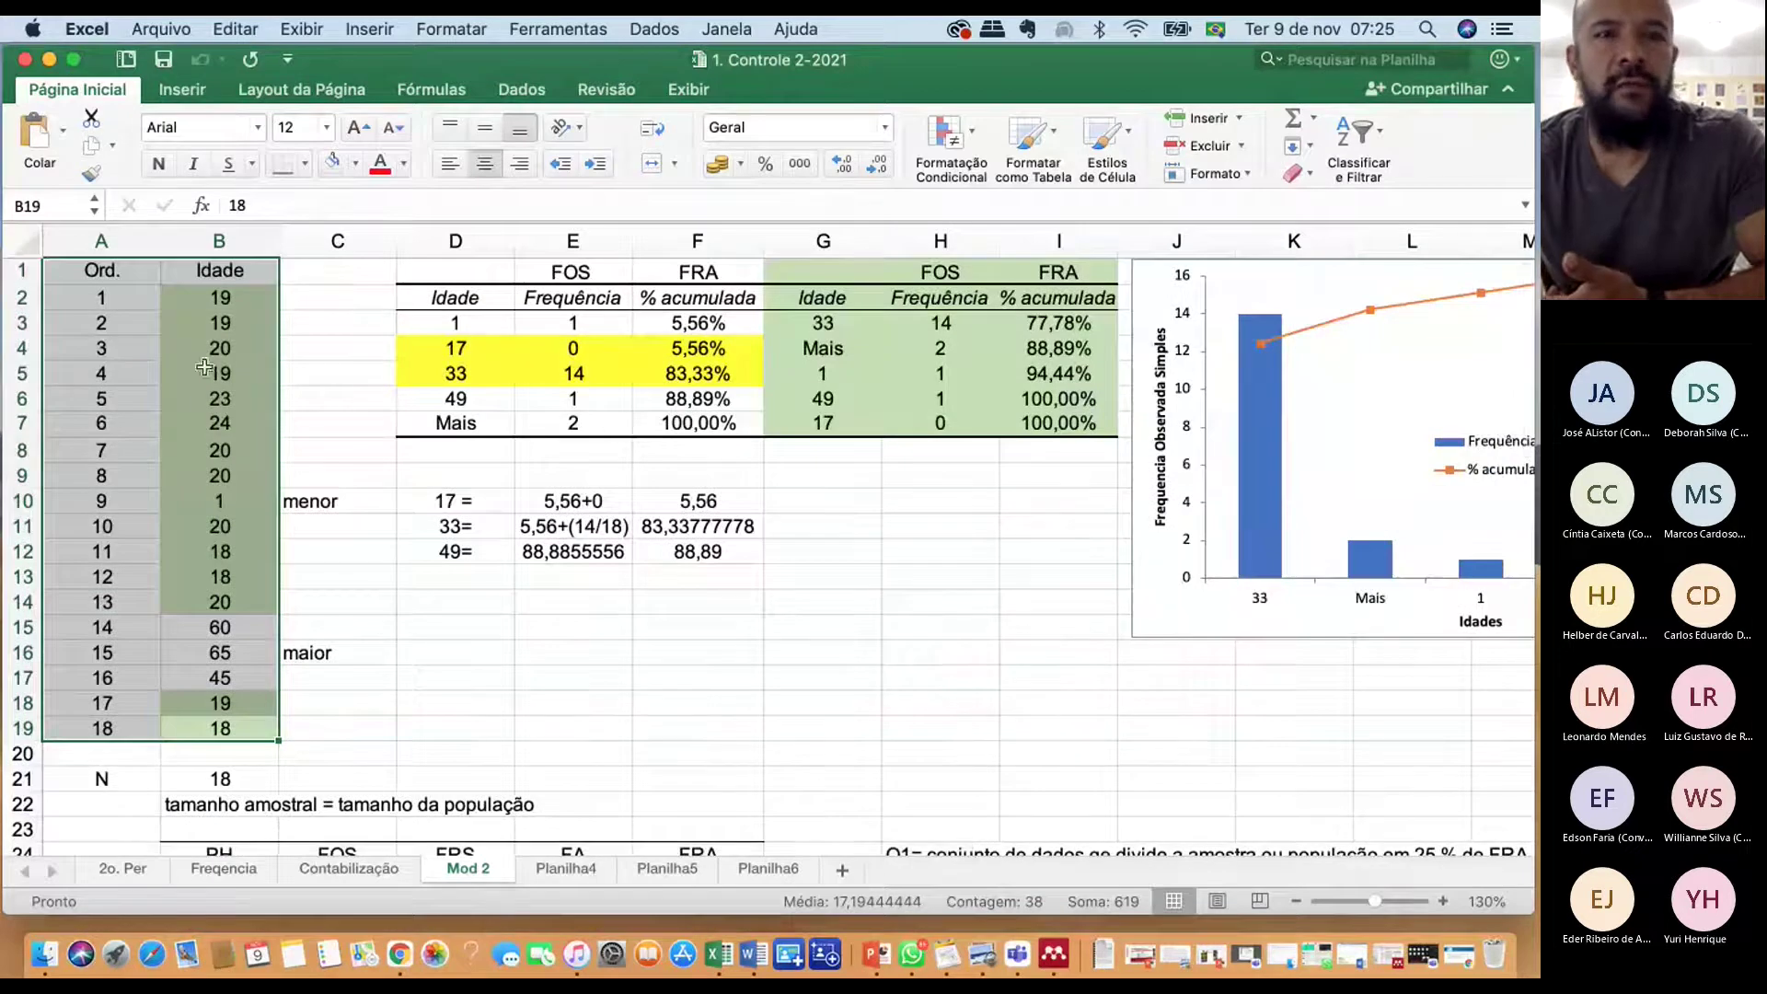
drag(434, 283, 455, 373)
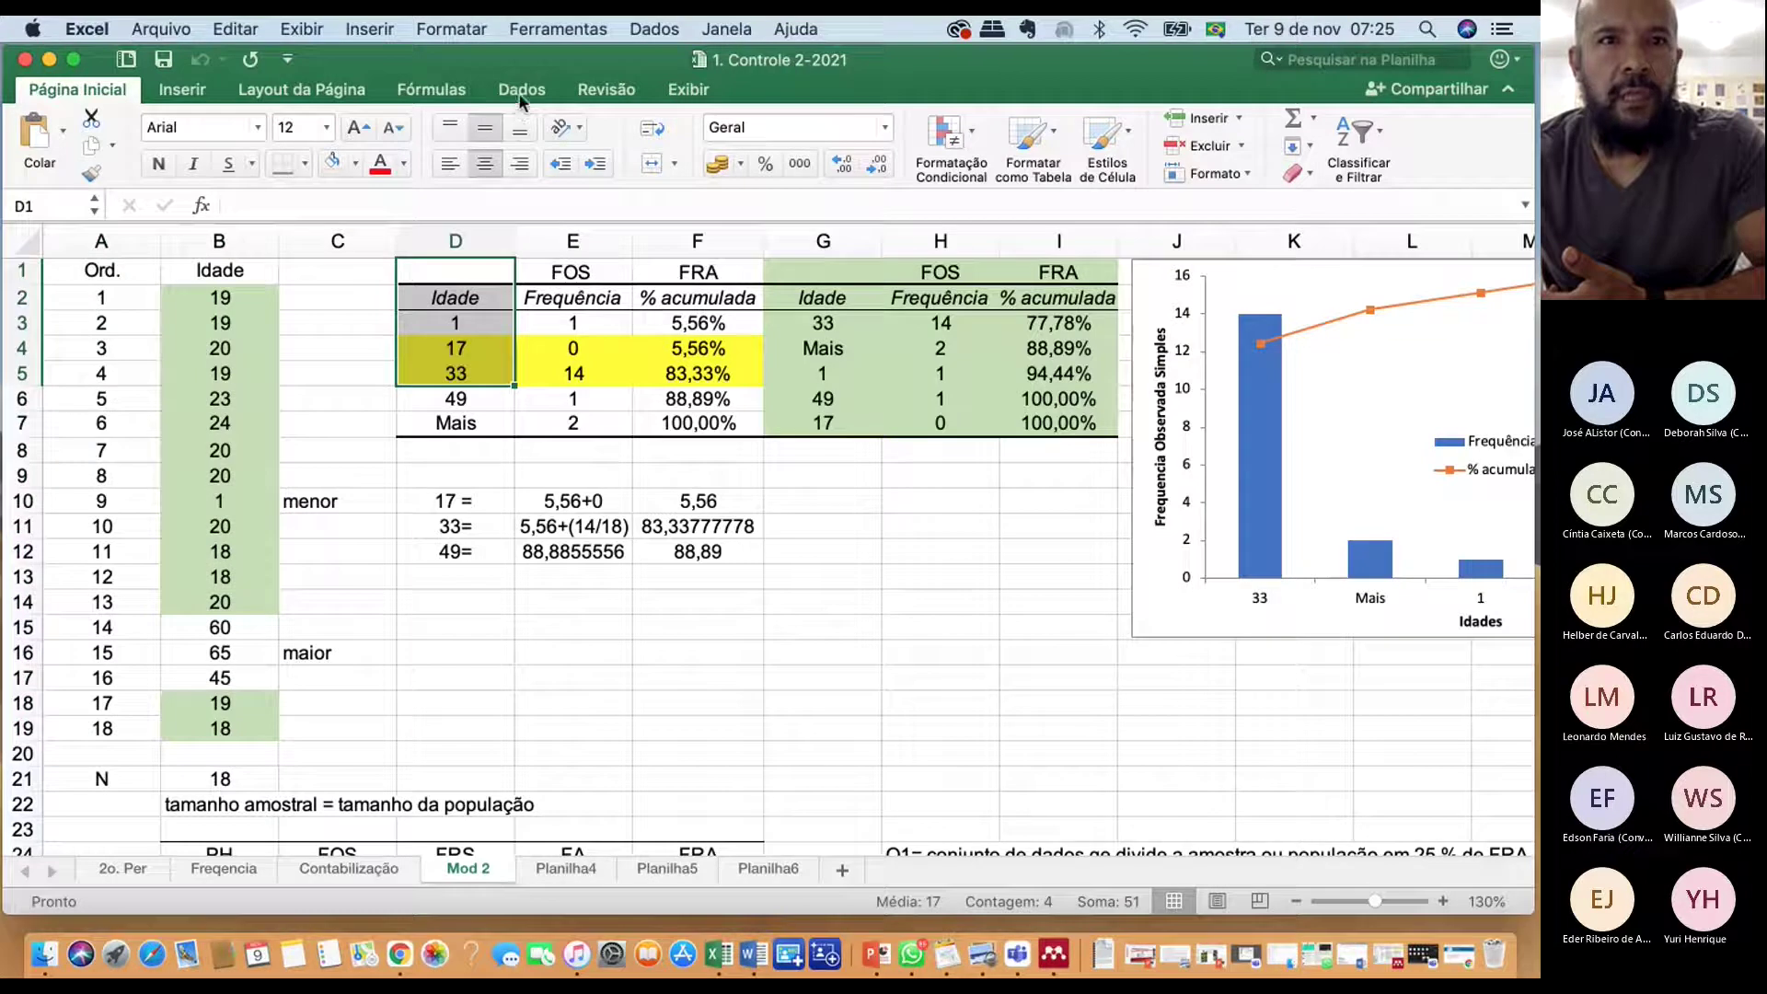
click(520, 92)
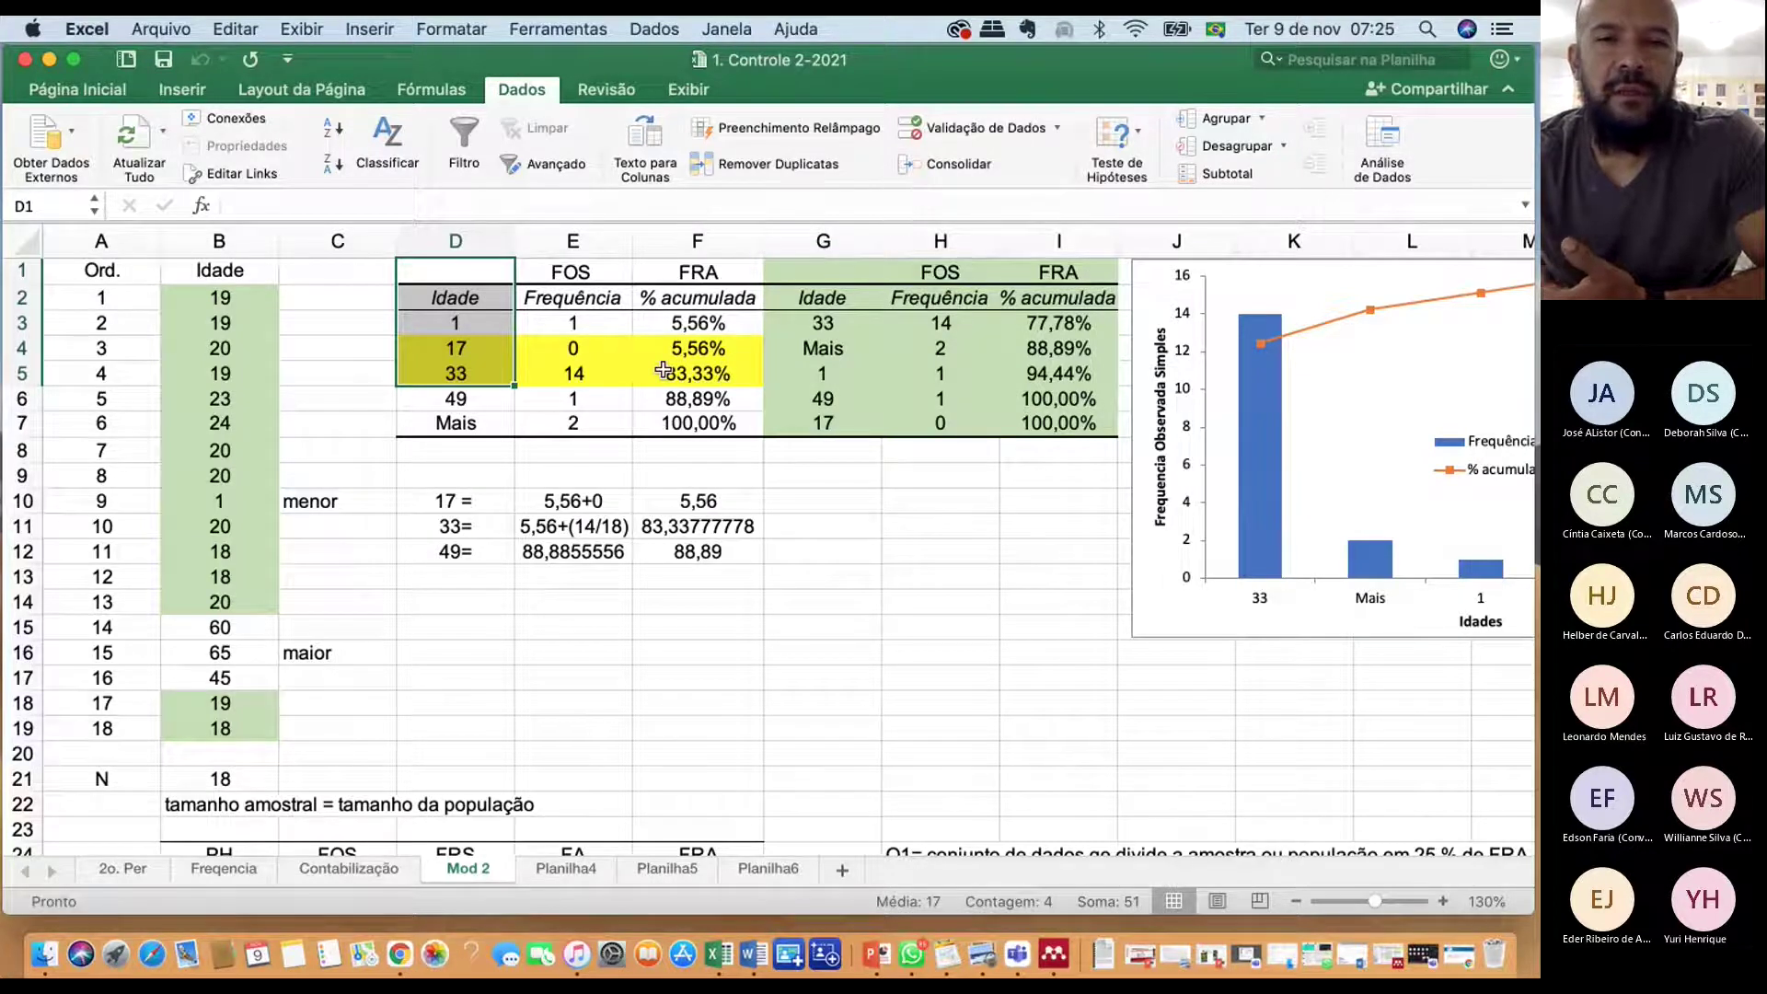
Select the FOS/FRA frequency table D1:F7 and scroll right to view the whole frequency chart
drag(472, 326, 466, 399)
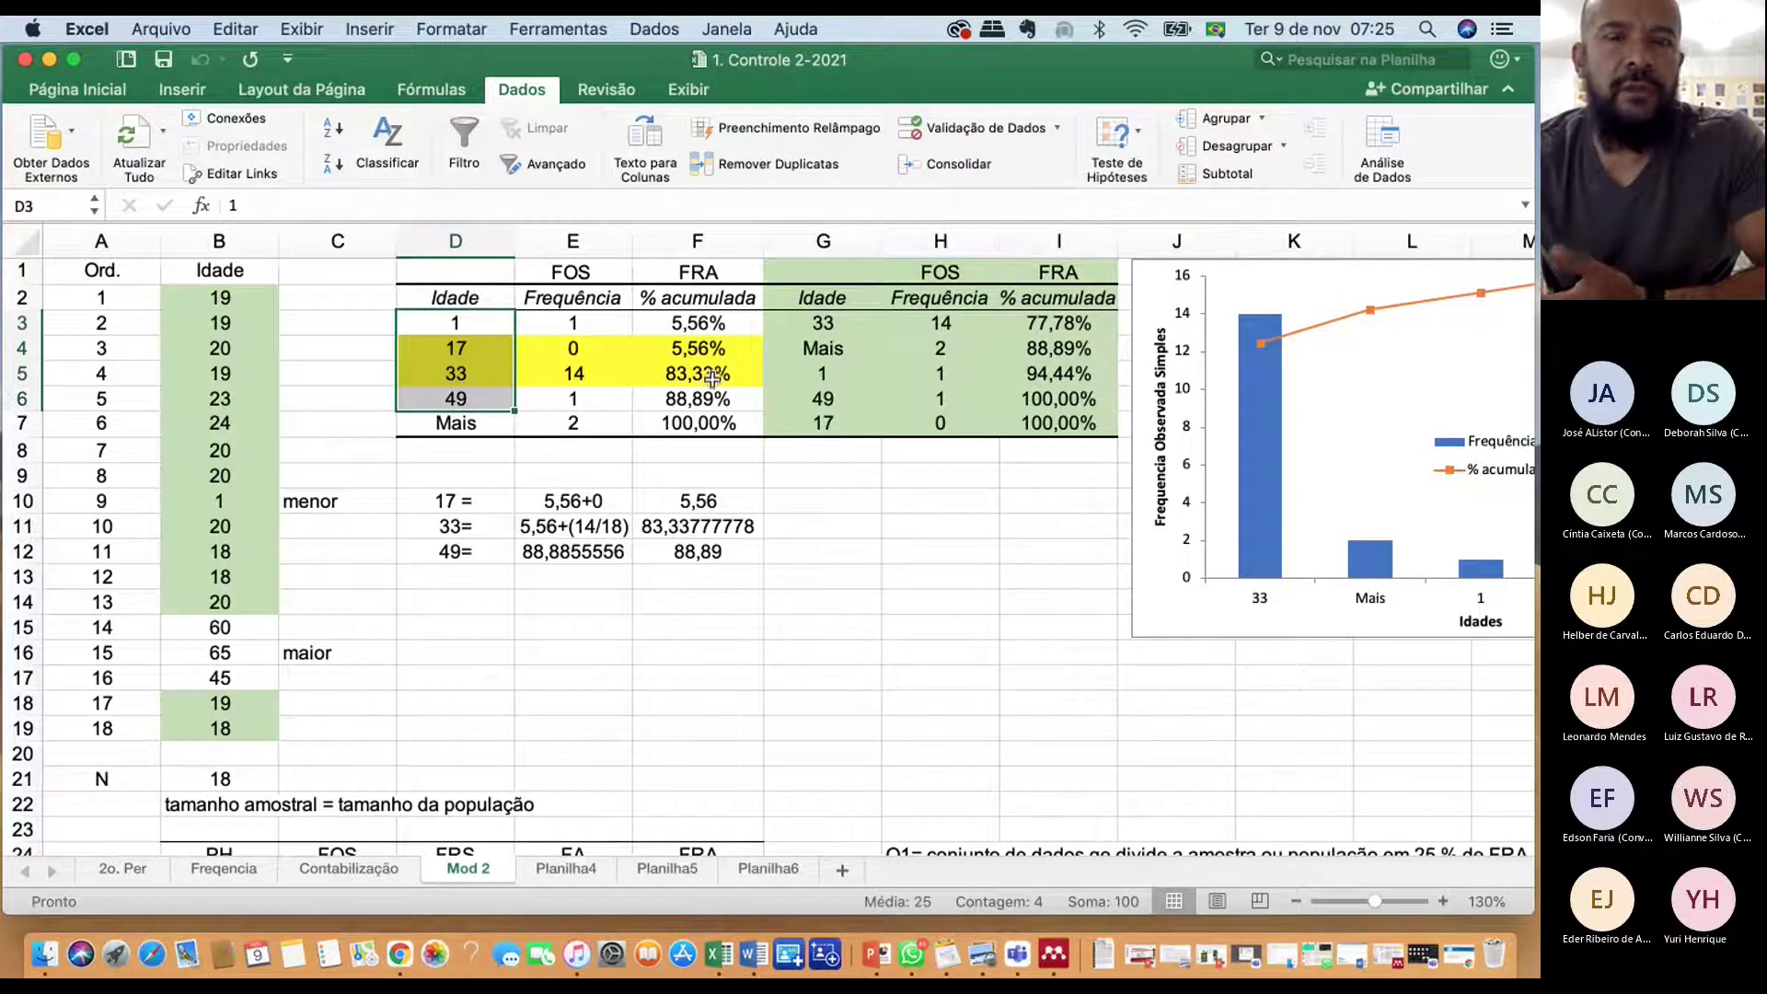
click(712, 377)
drag(455, 272, 753, 418)
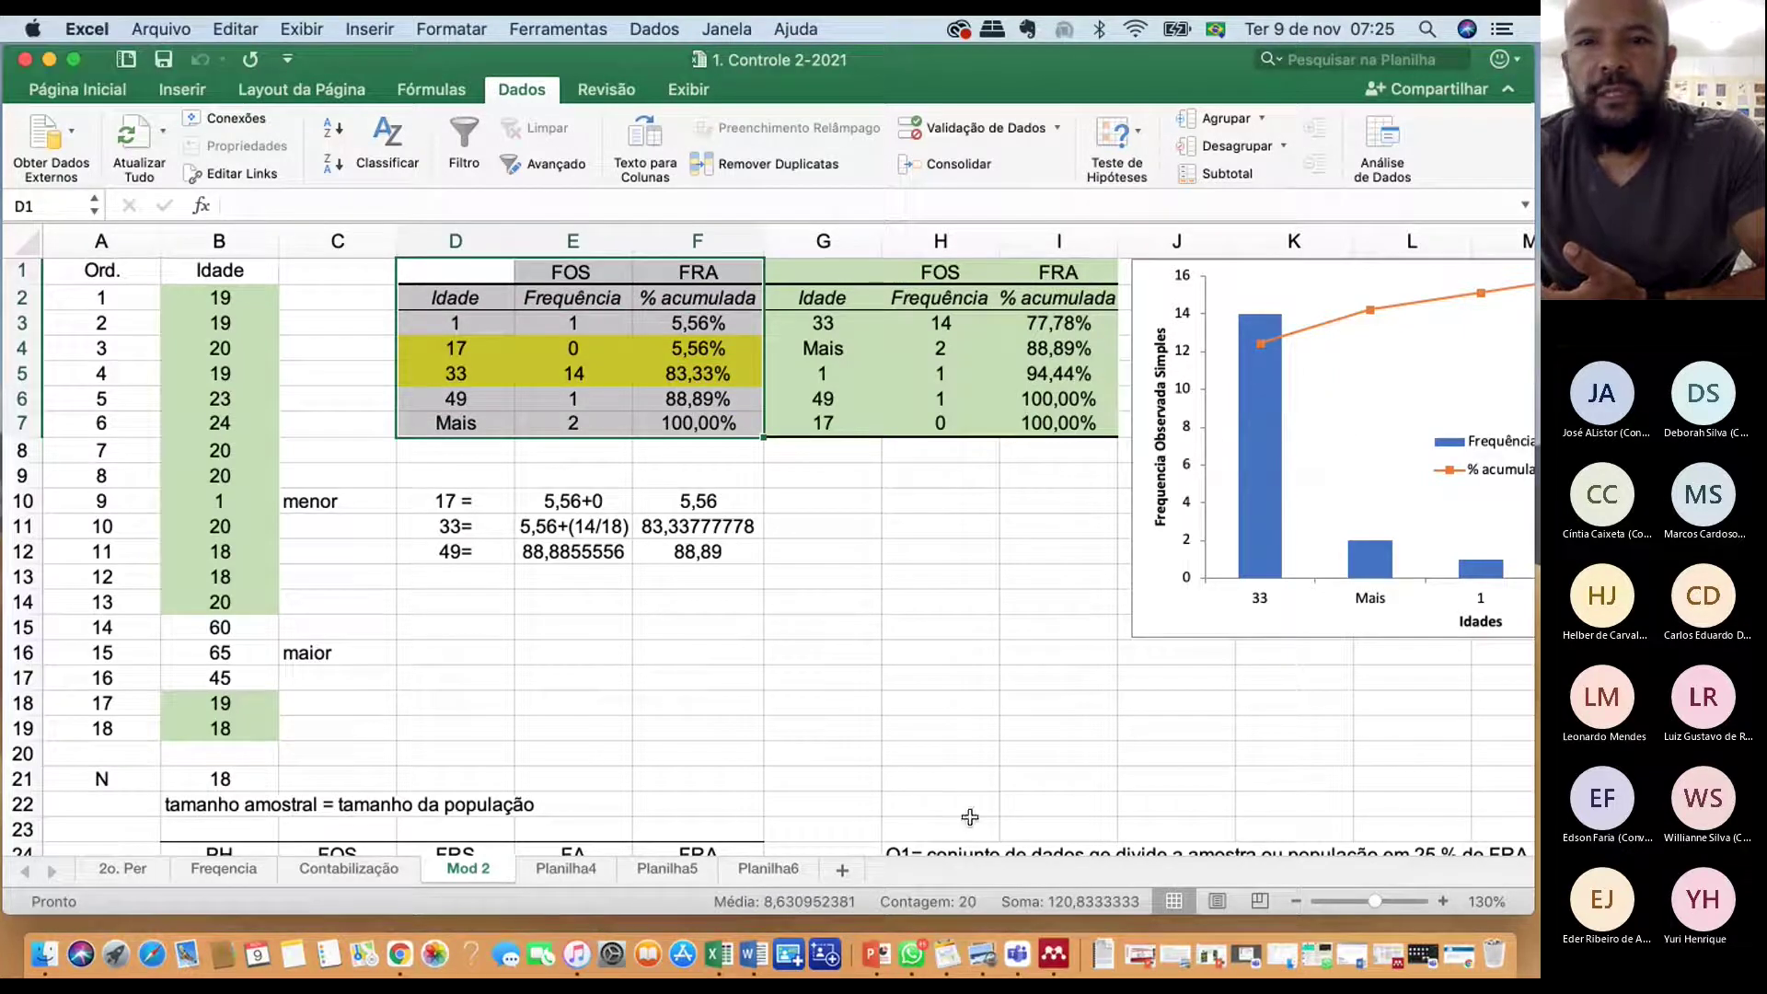
drag(626, 845, 976, 844)
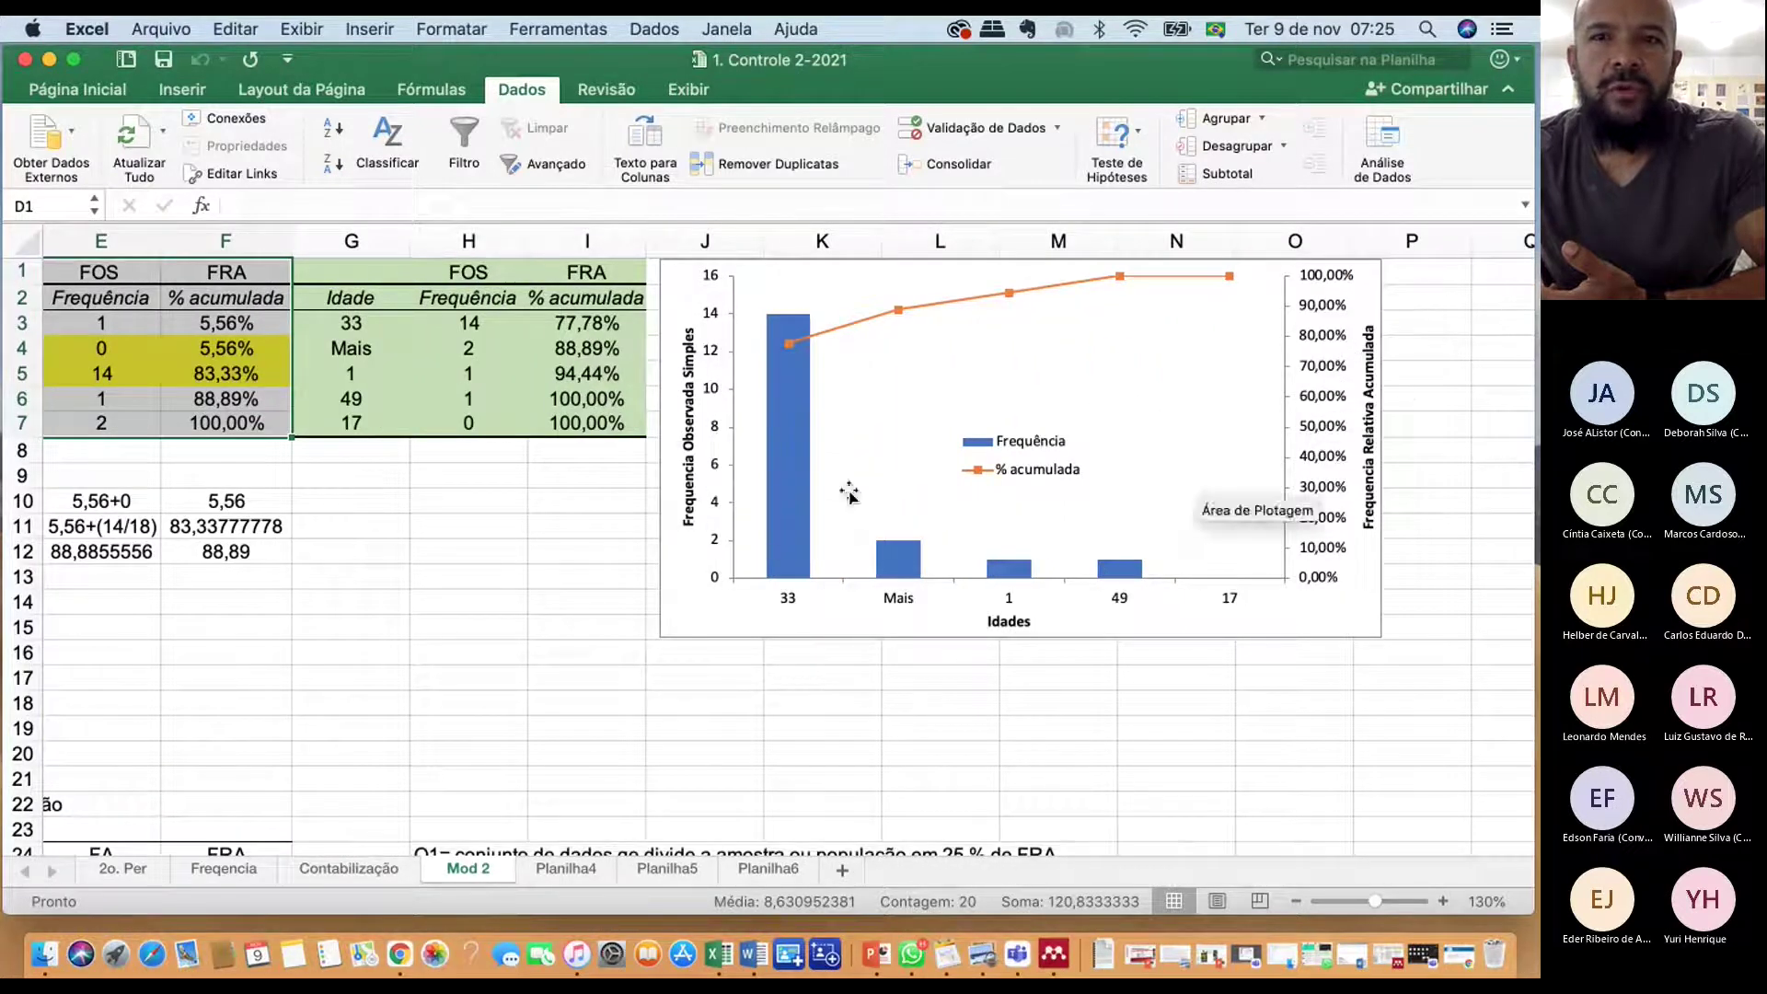
mouse_move(935, 563)
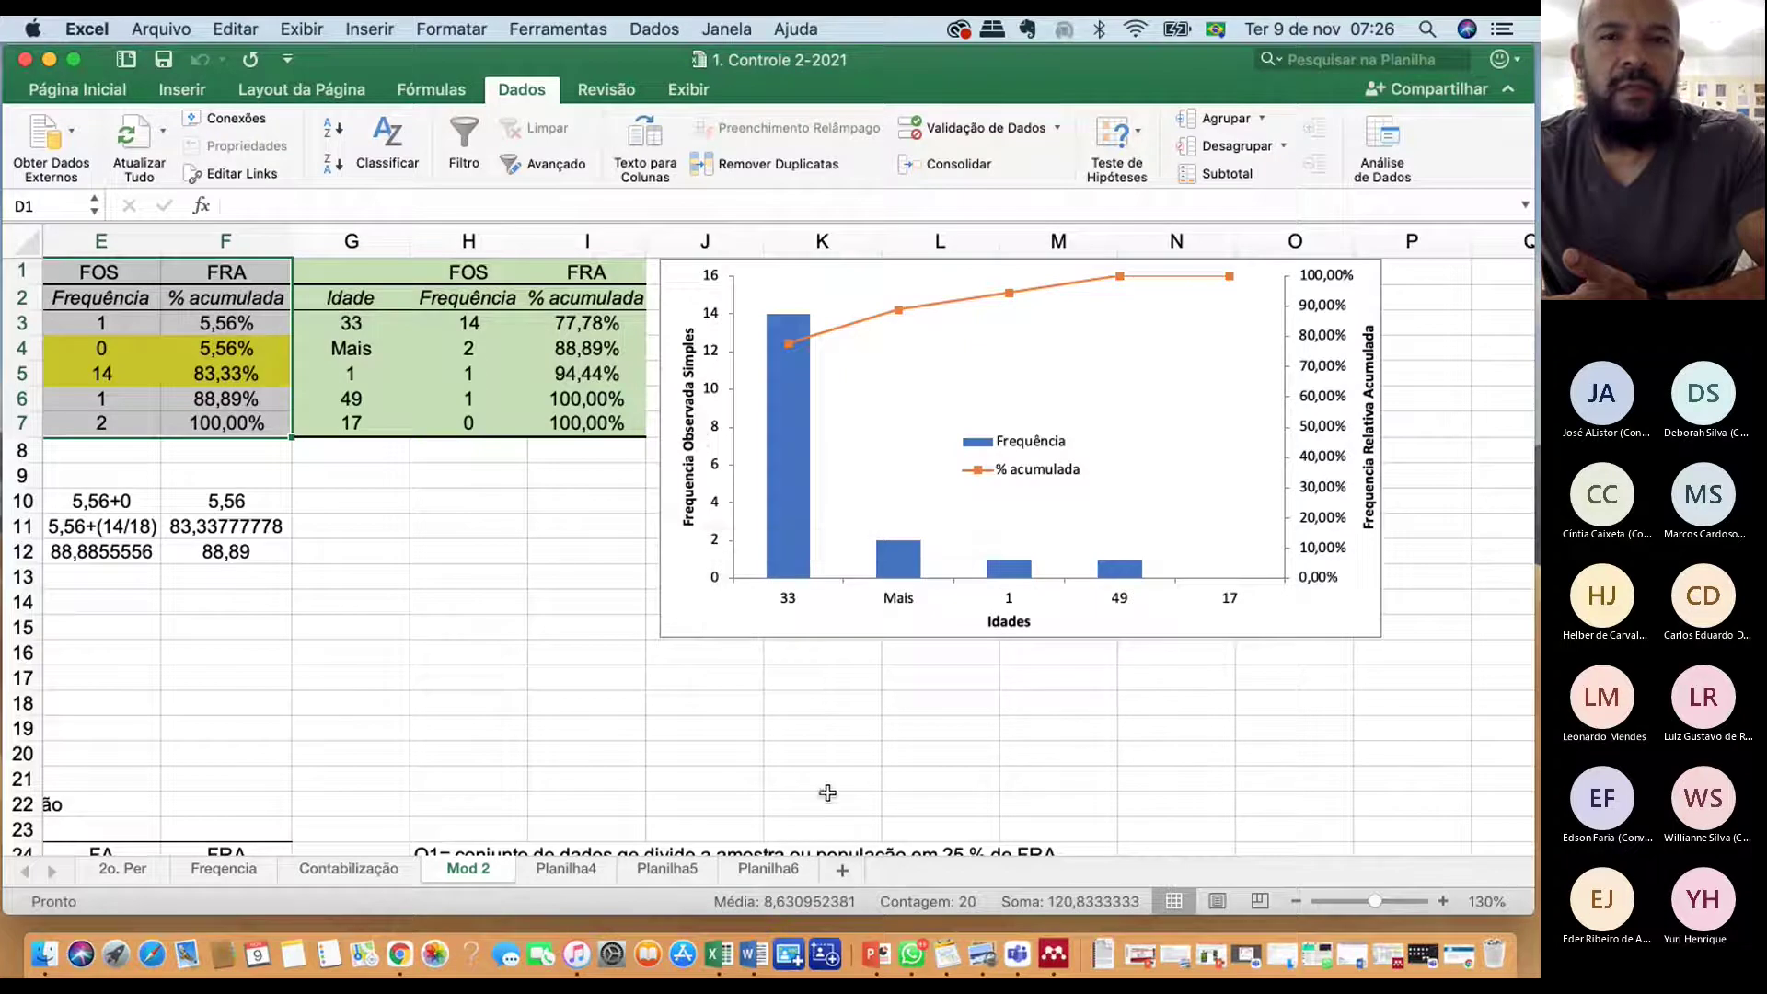
drag(969, 843, 653, 837)
scroll(404, 662, down, 6)
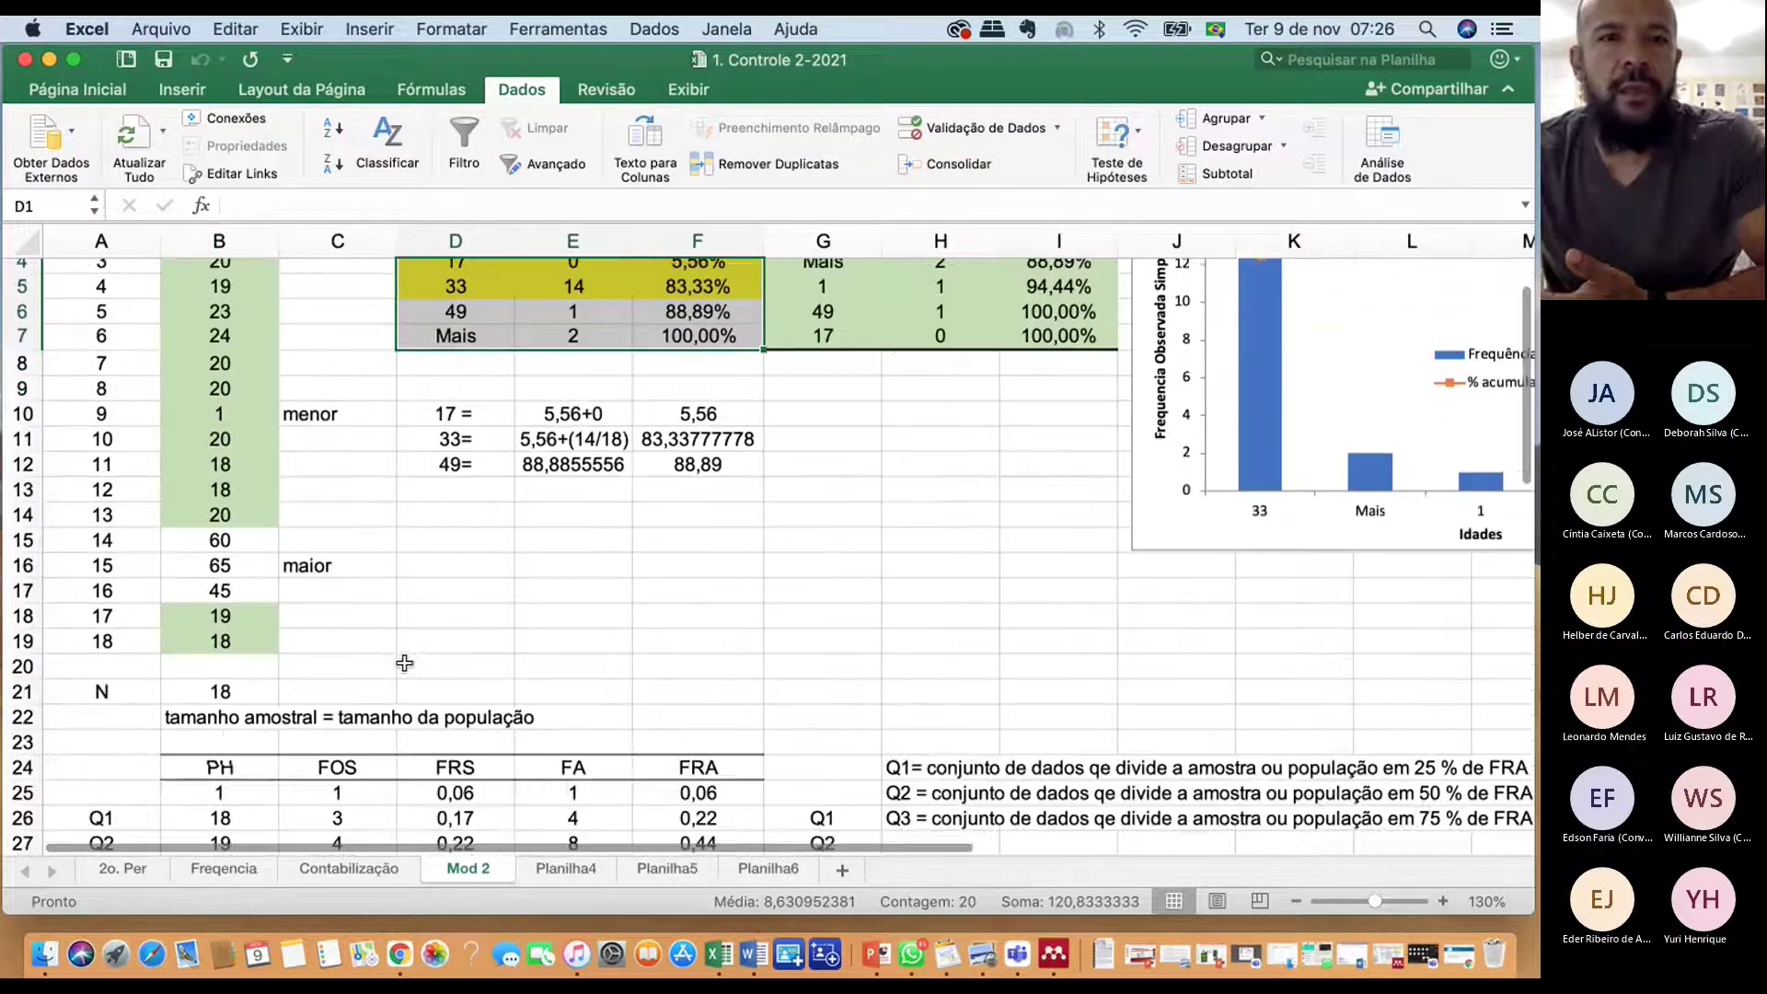
scroll(405, 662, down, 3)
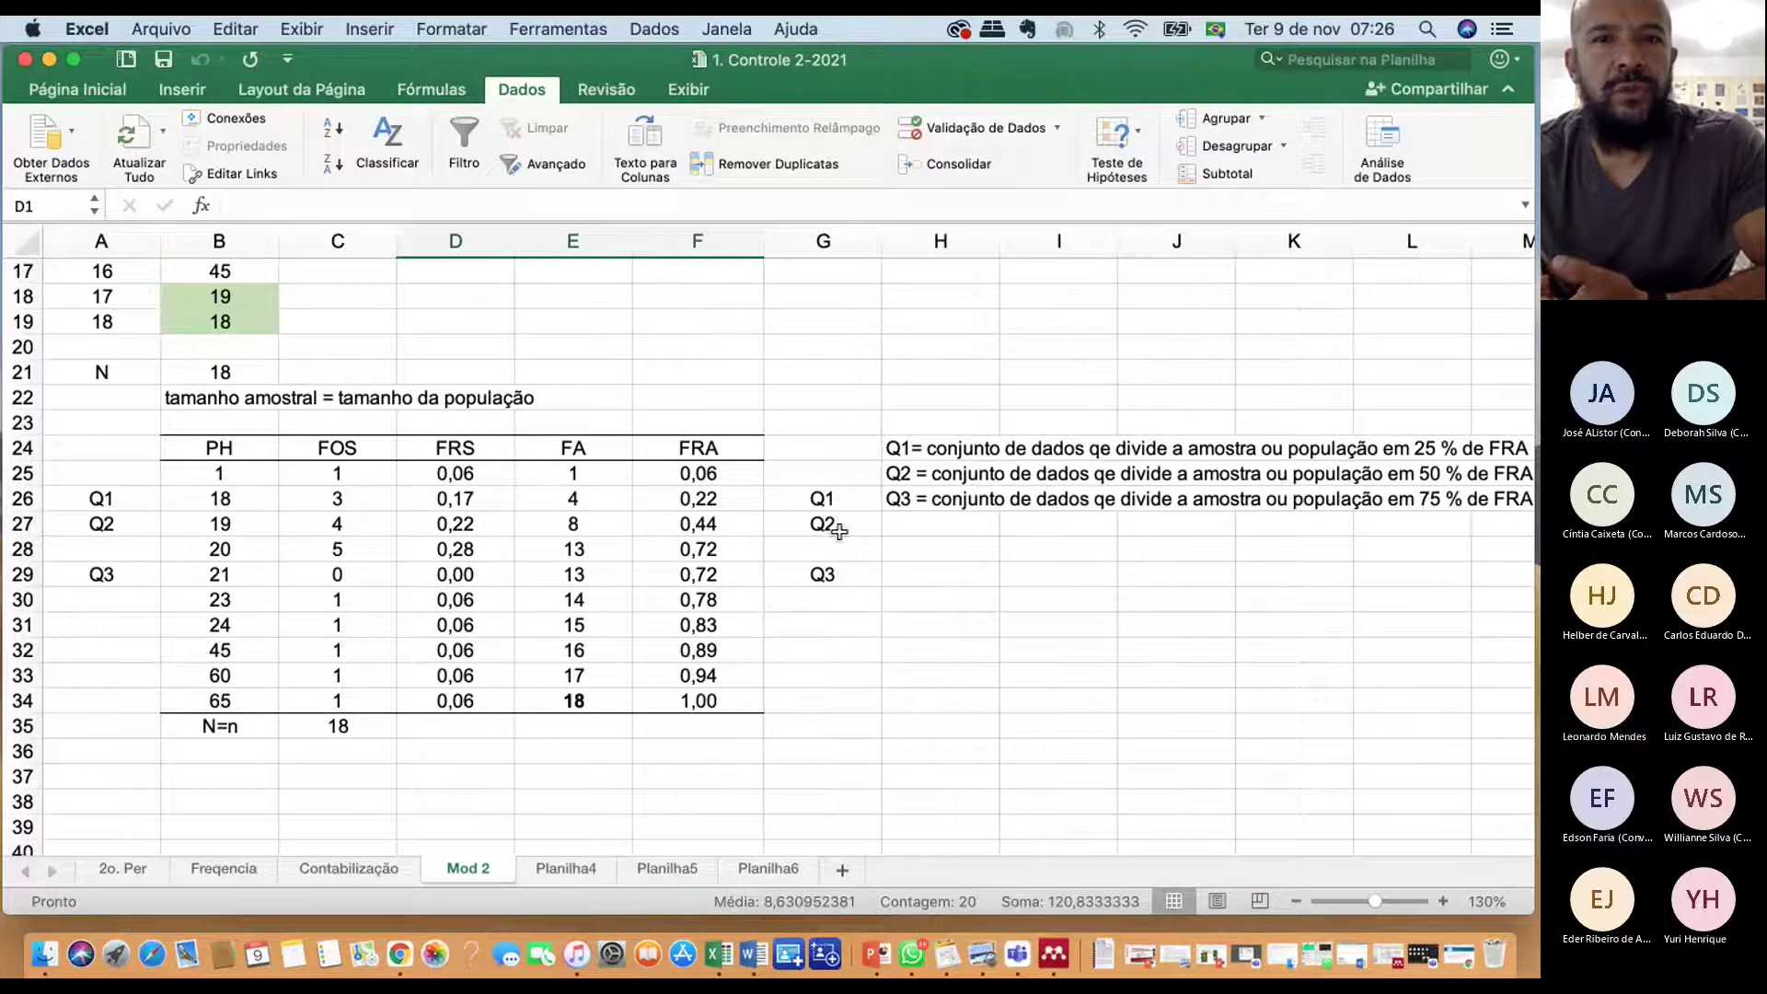
click(833, 524)
click(825, 573)
click(225, 576)
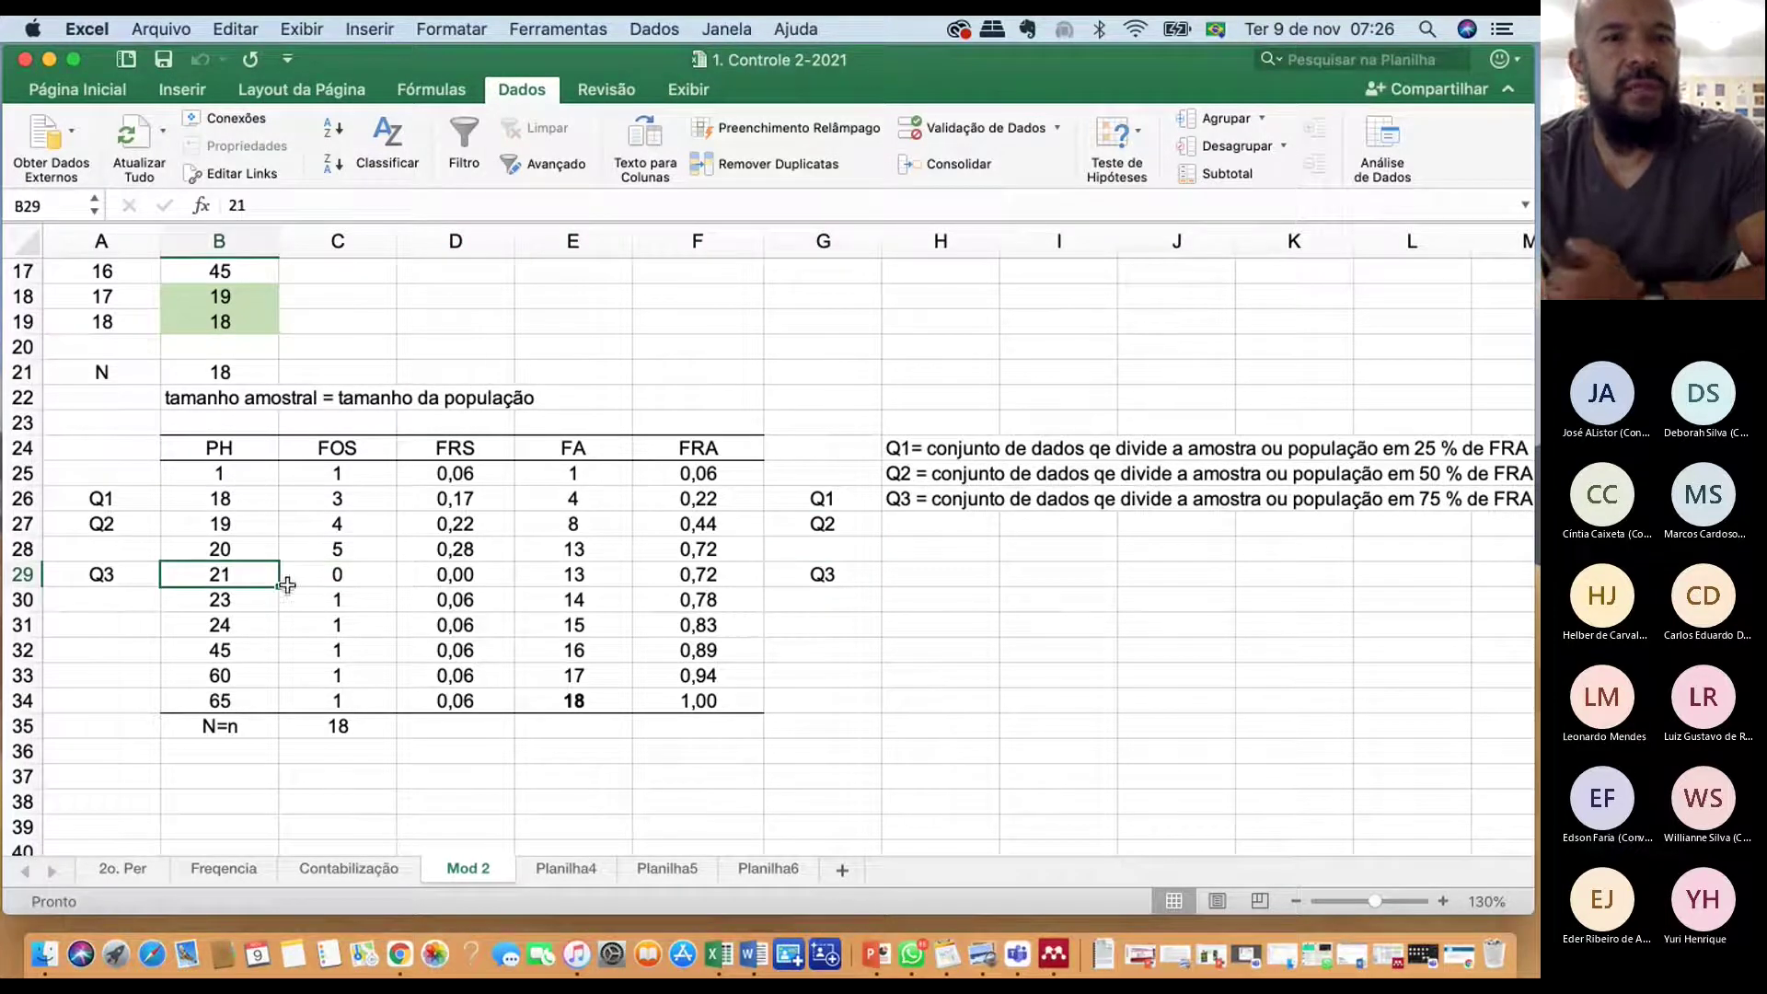
key(Up)
key(Up)
key(Up)
key(Up)
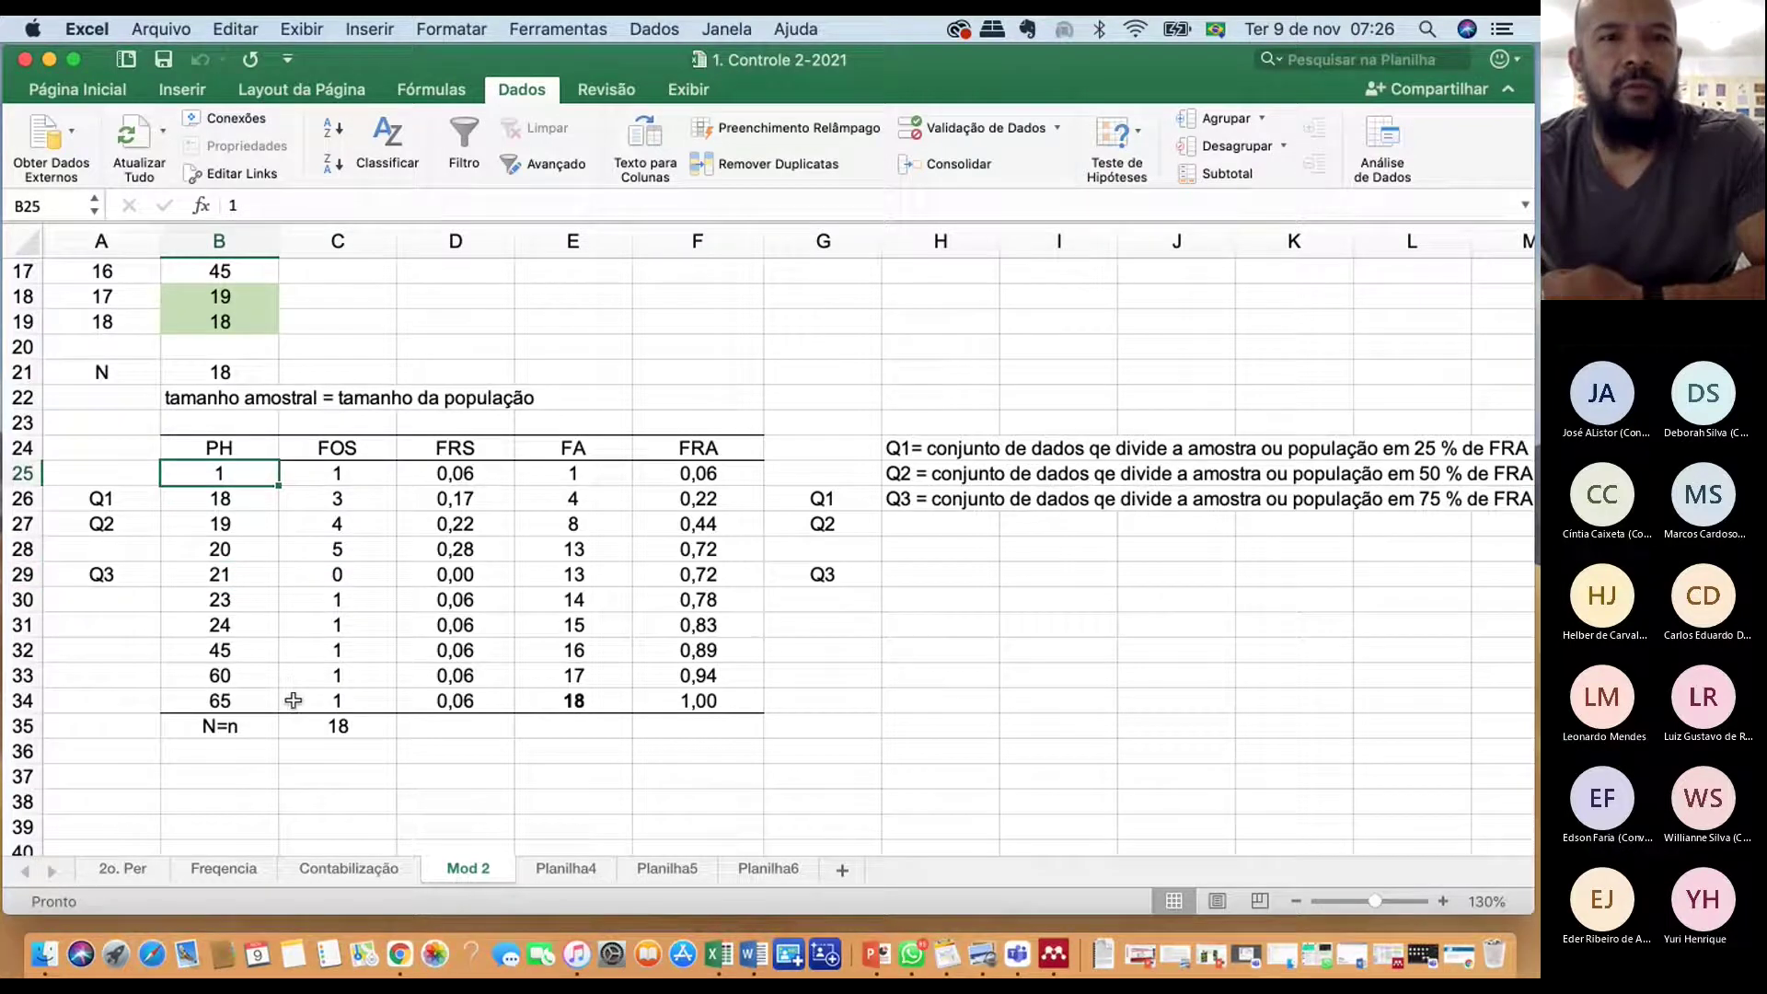
click(221, 700)
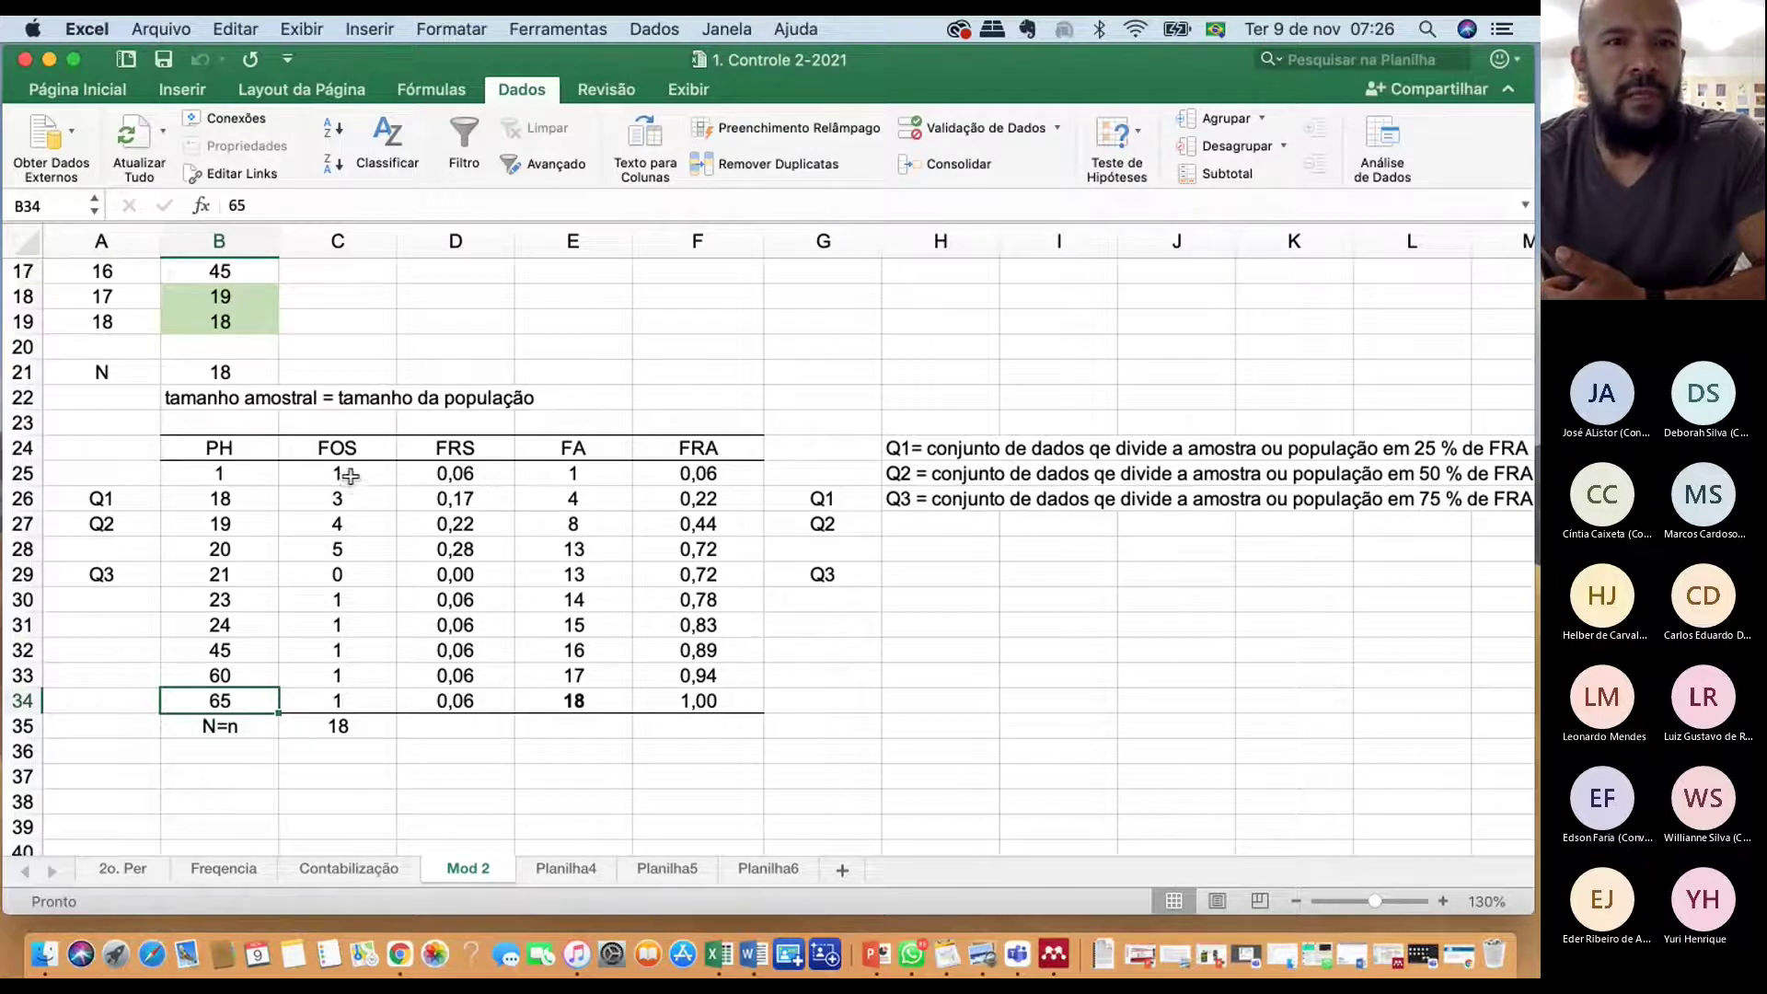
drag(347, 475, 348, 550)
drag(350, 653, 342, 701)
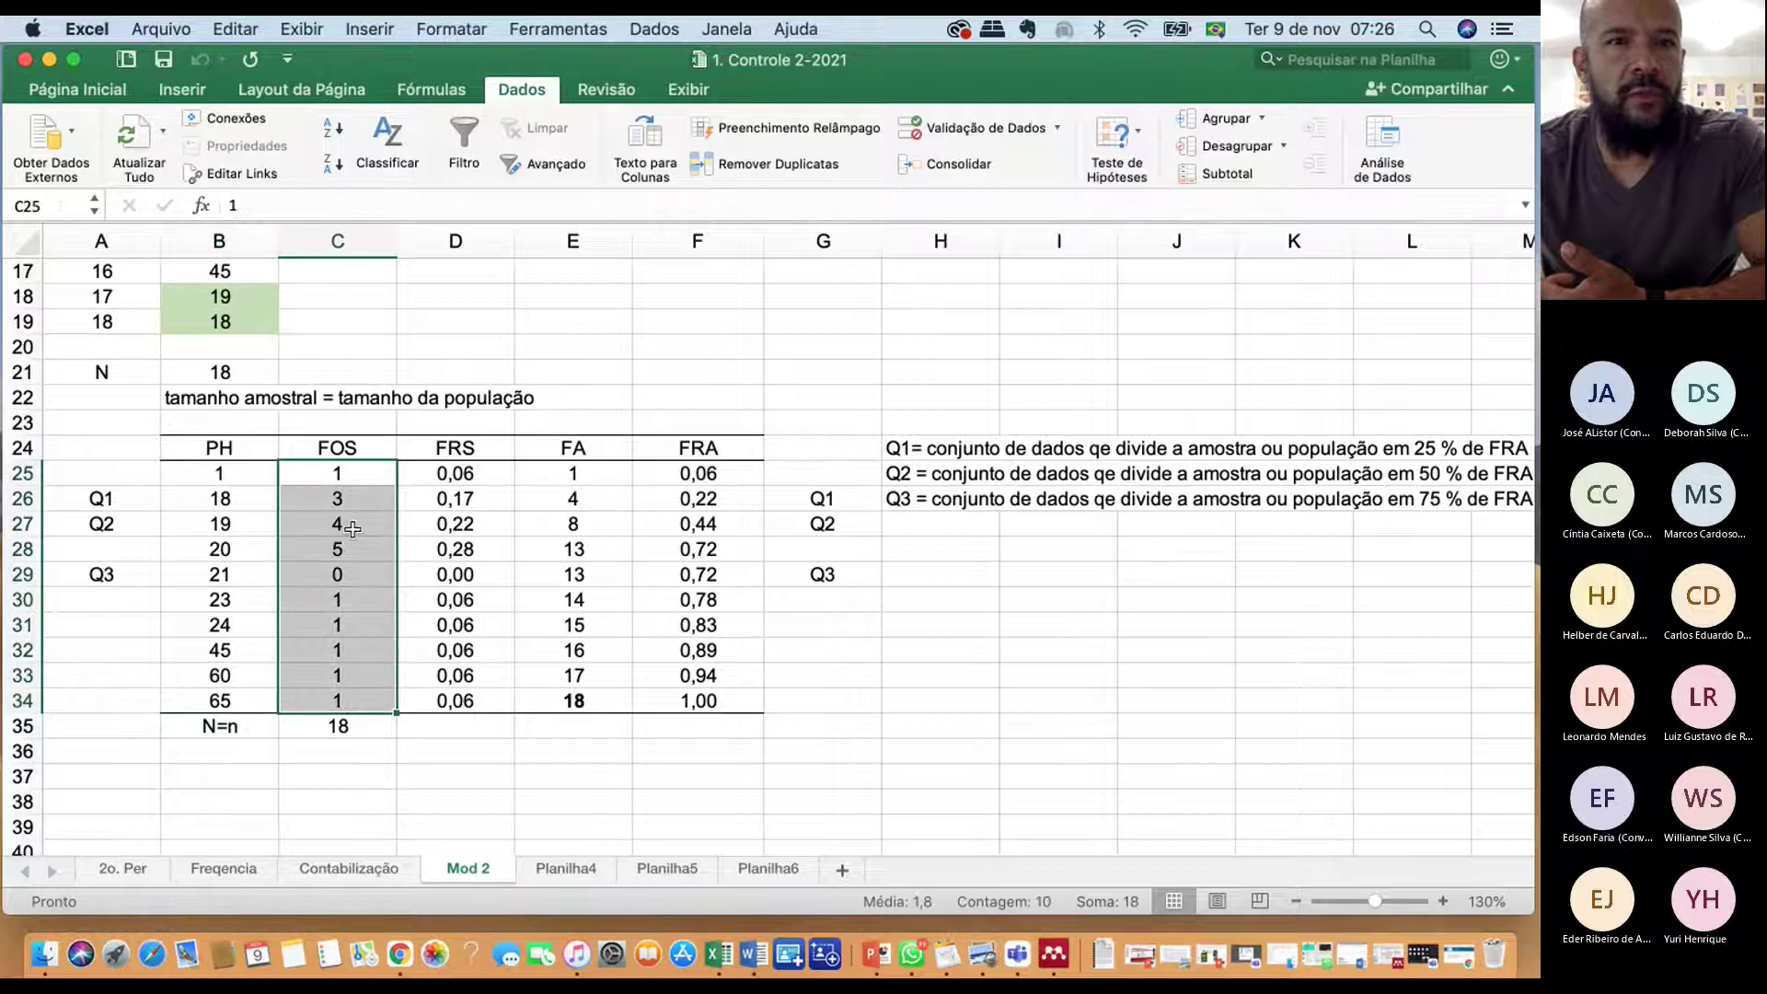
click(235, 483)
click(333, 475)
scroll(223, 391, up, 5)
scroll(223, 391, up, 2)
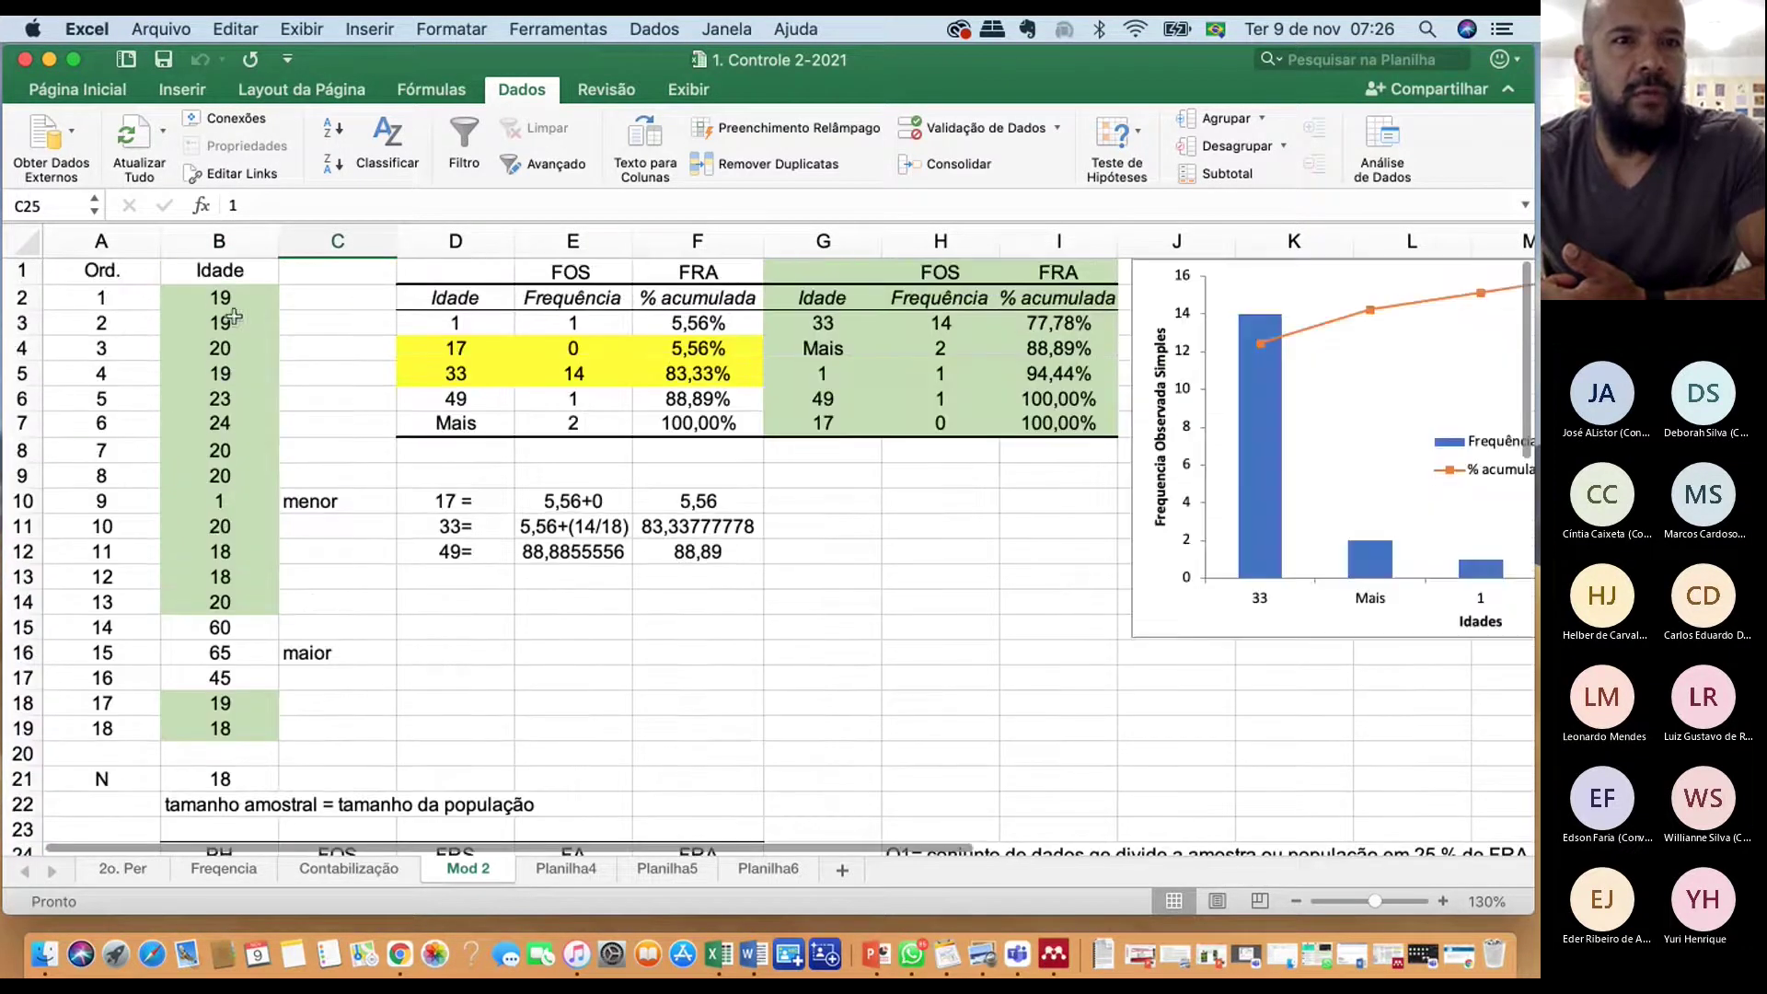
scroll(239, 478, down, 5)
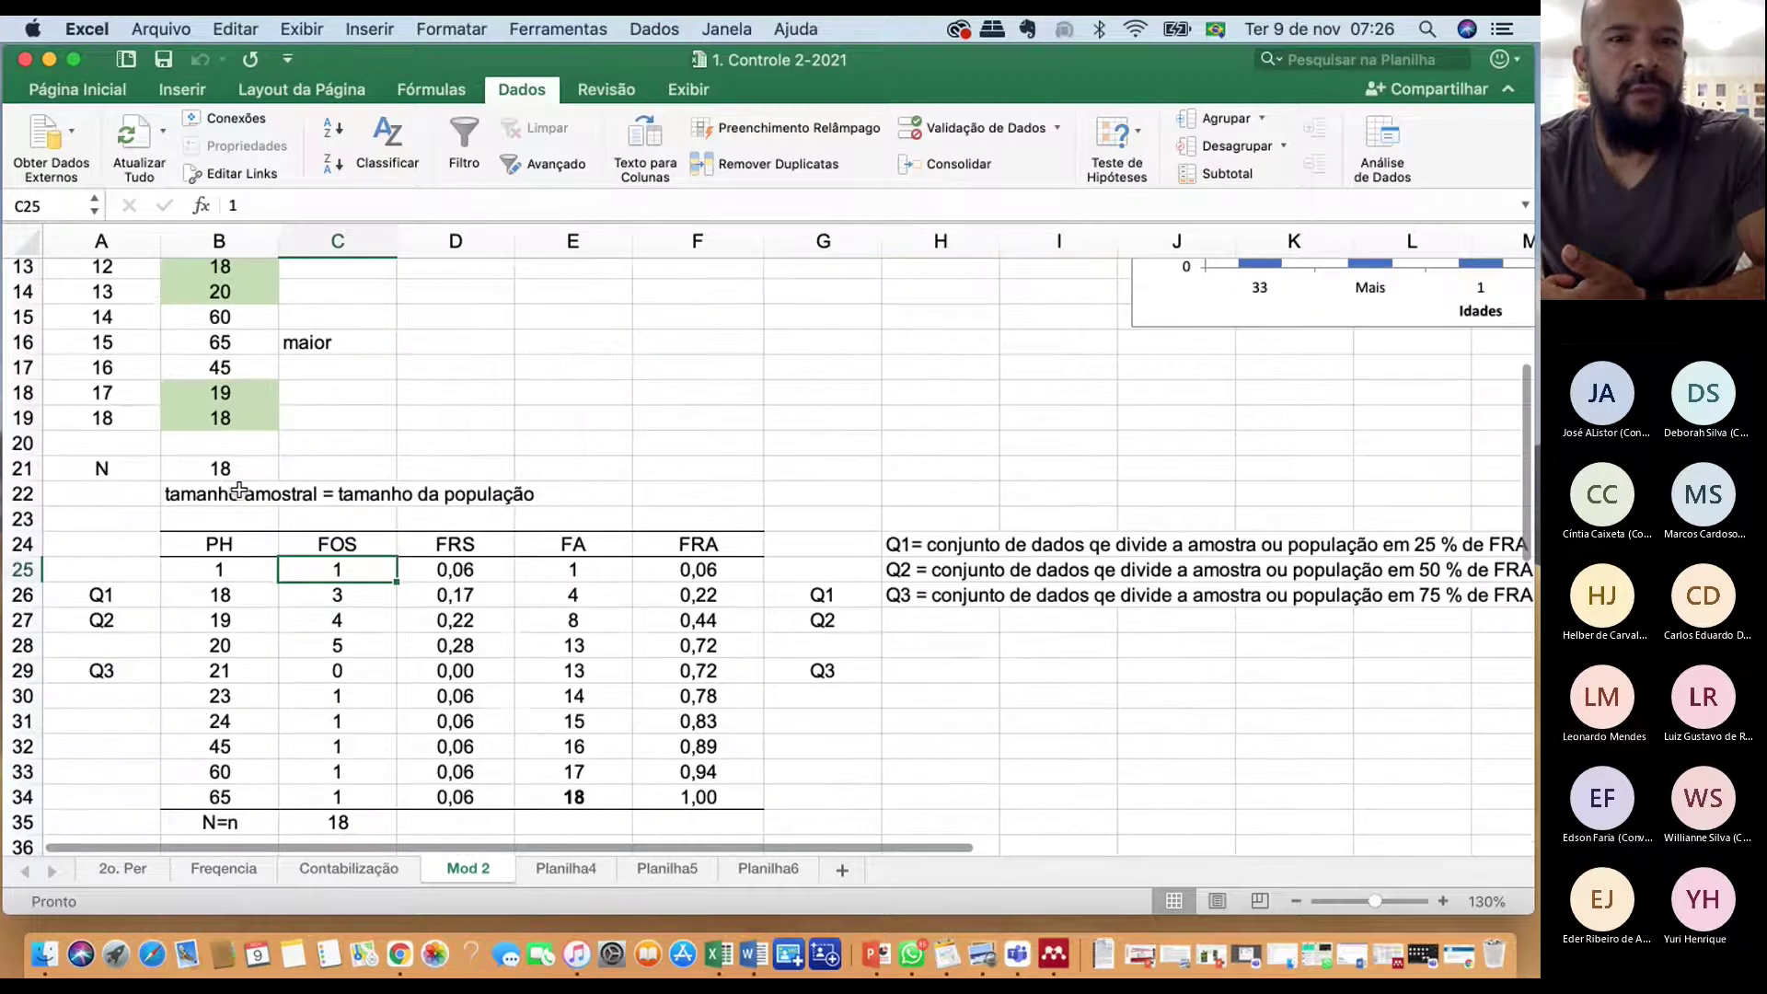
click(460, 574)
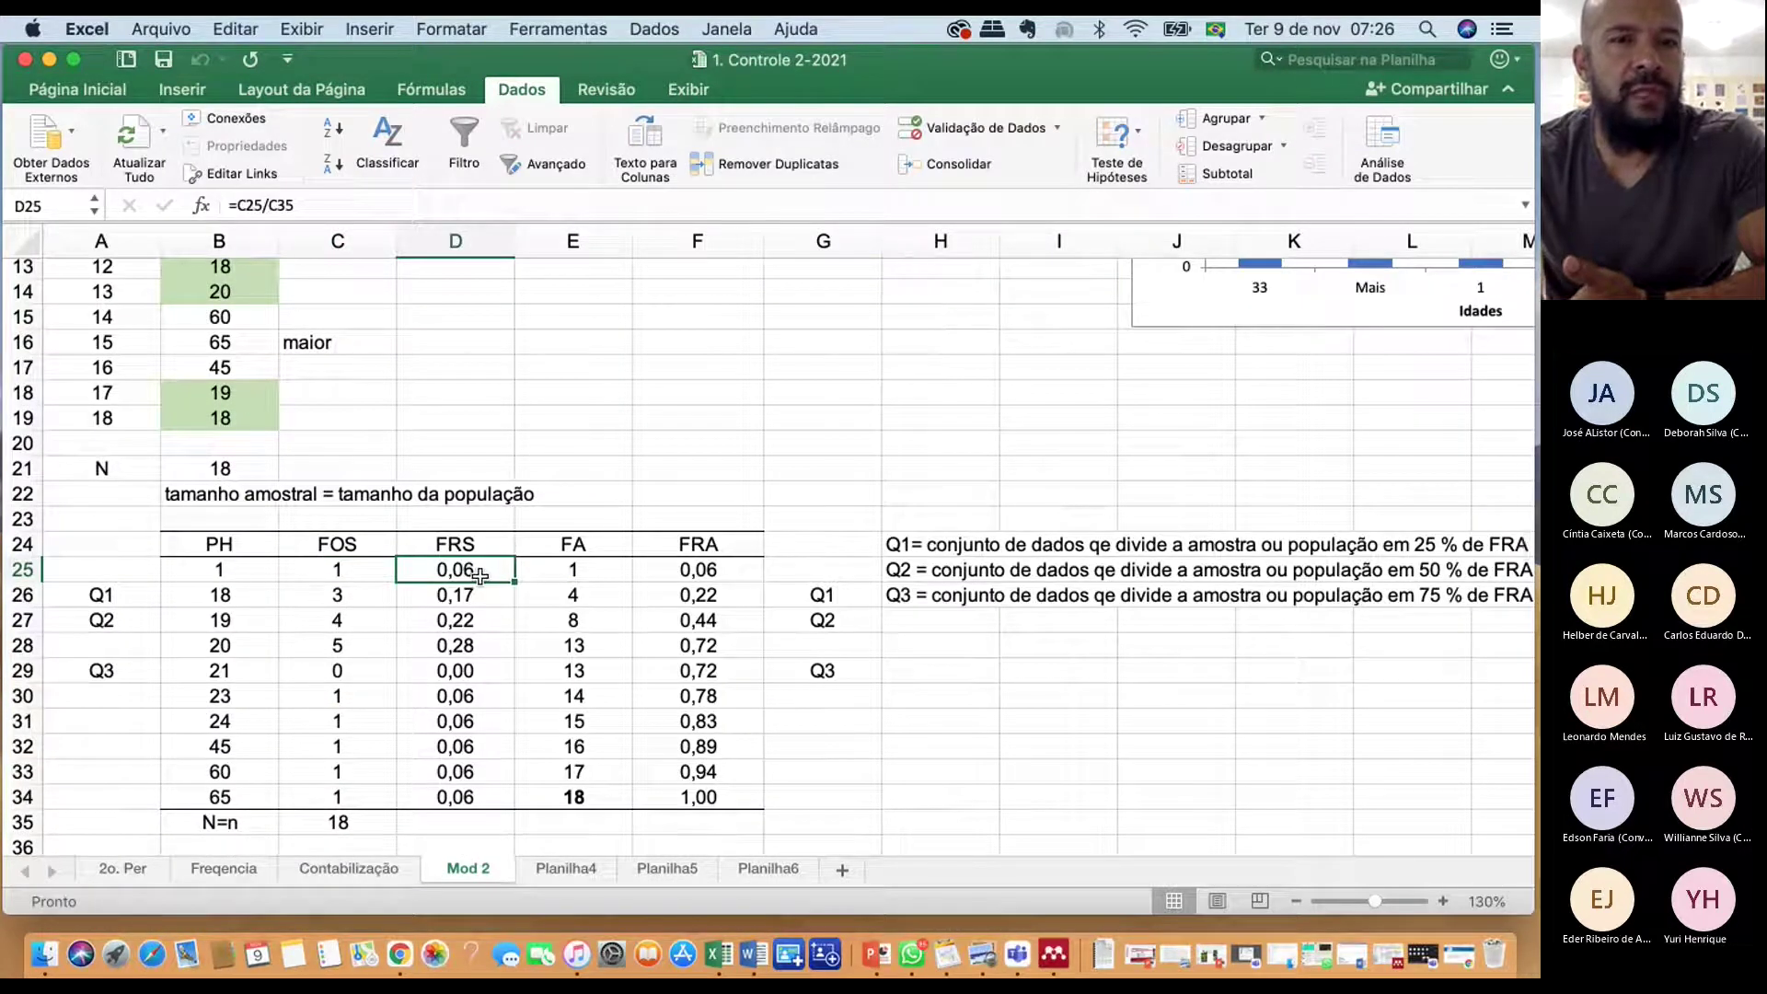
scroll(480, 575, up, 1)
scroll(478, 574, down, 1)
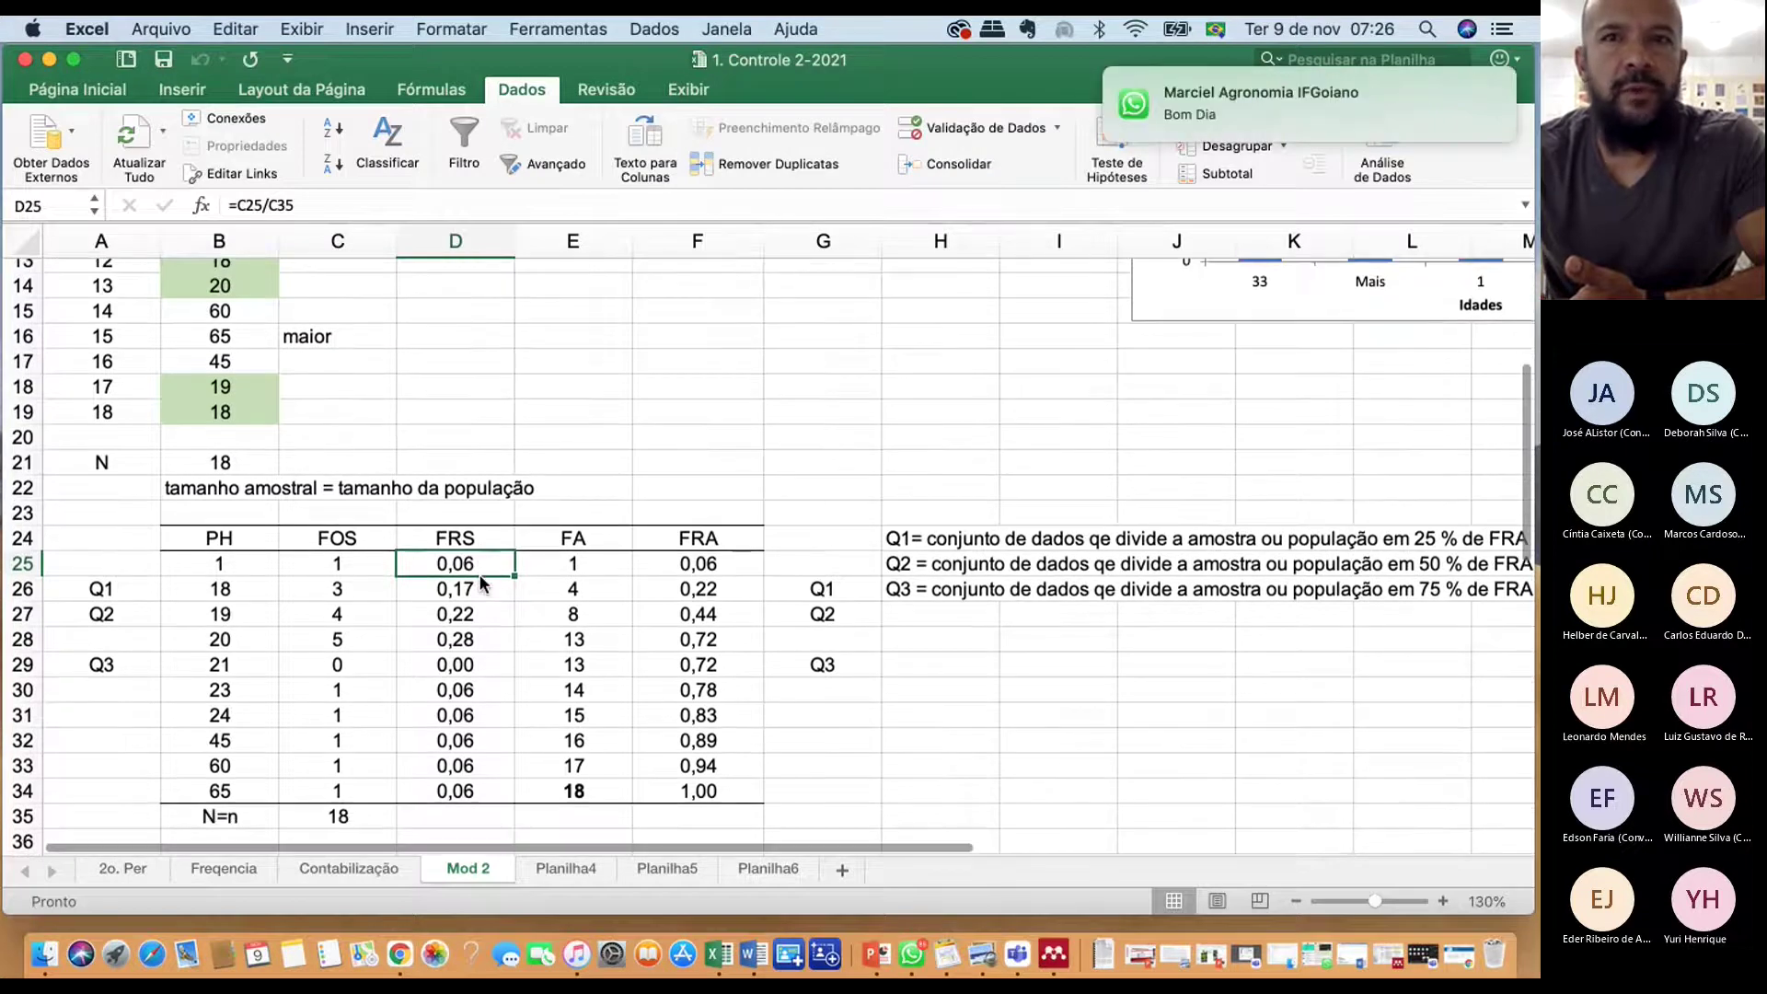
click(1209, 120)
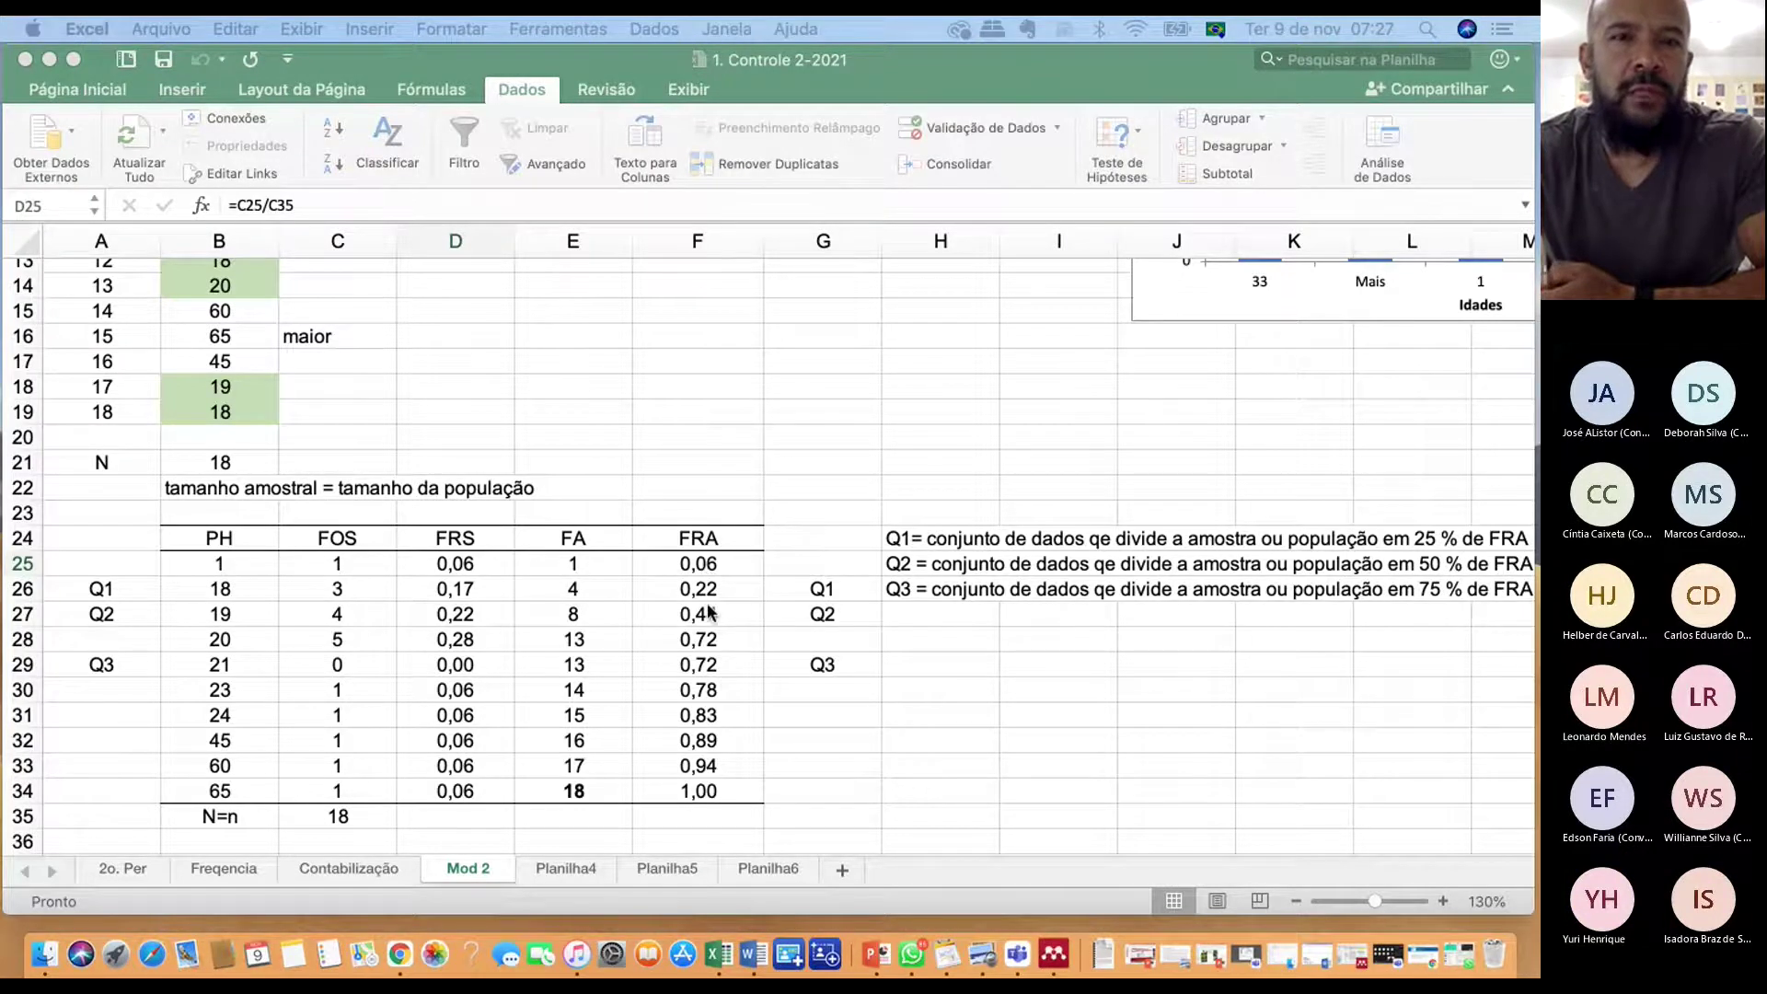
scroll(709, 611, up, 3)
scroll(706, 612, up, 3)
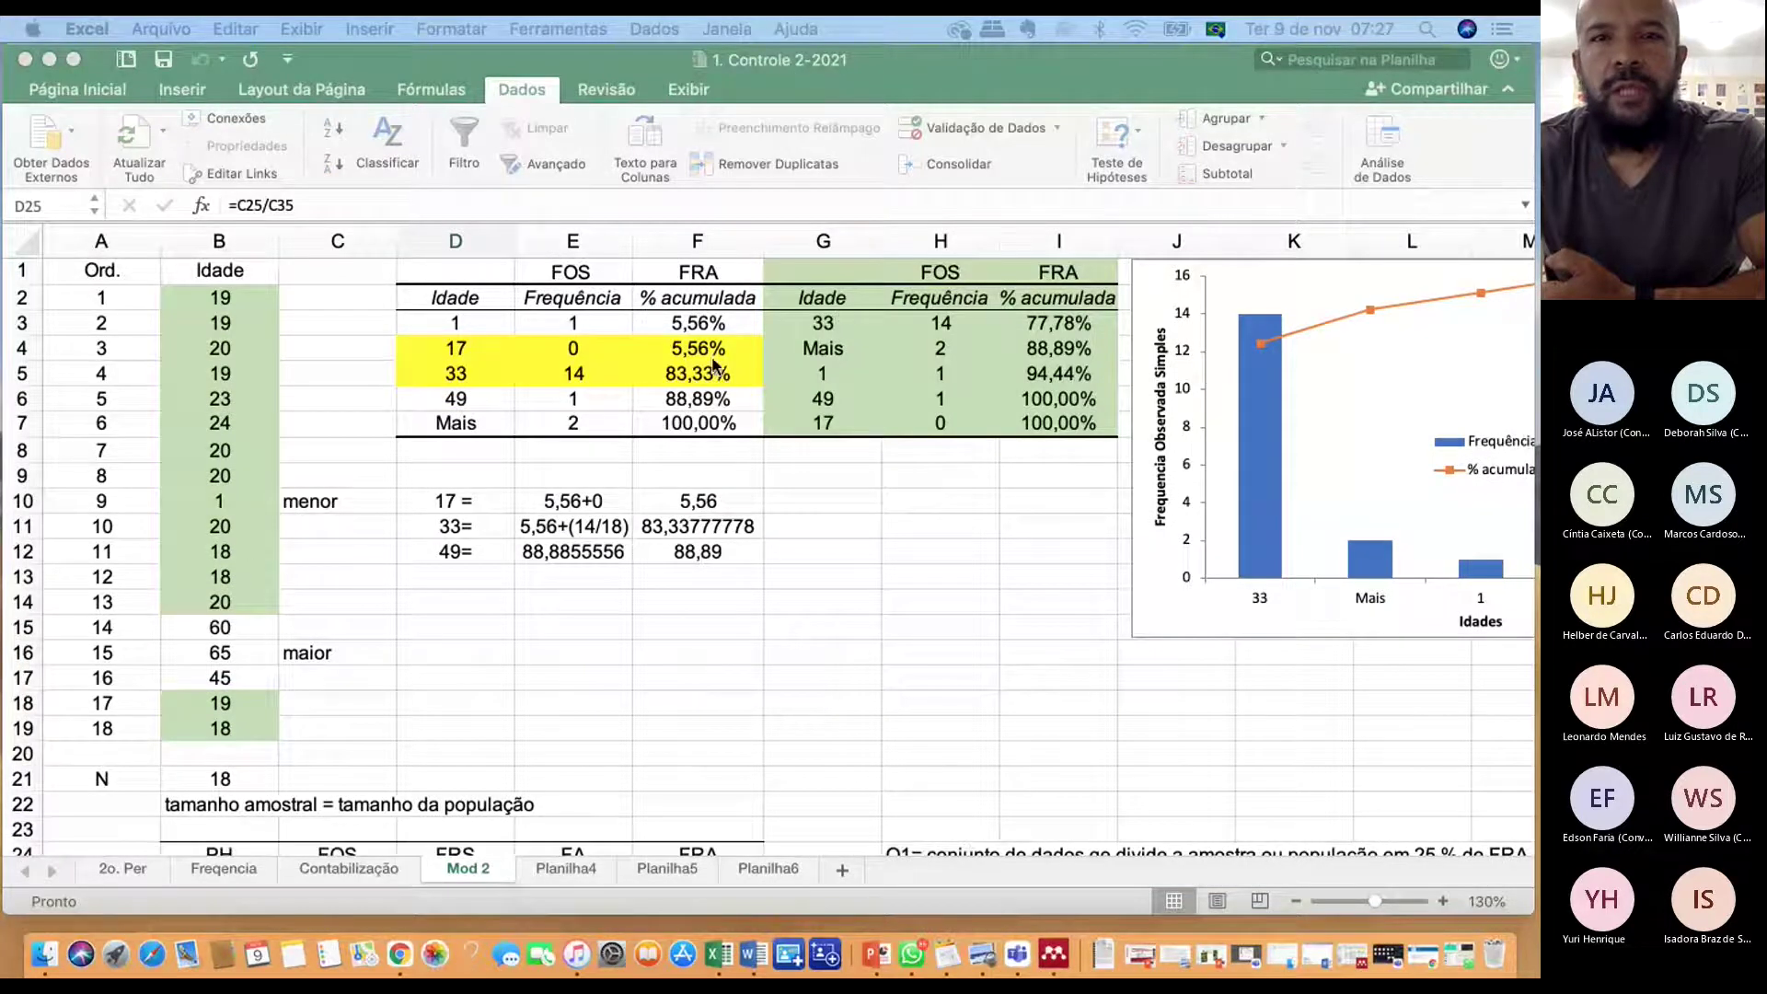
click(1370, 148)
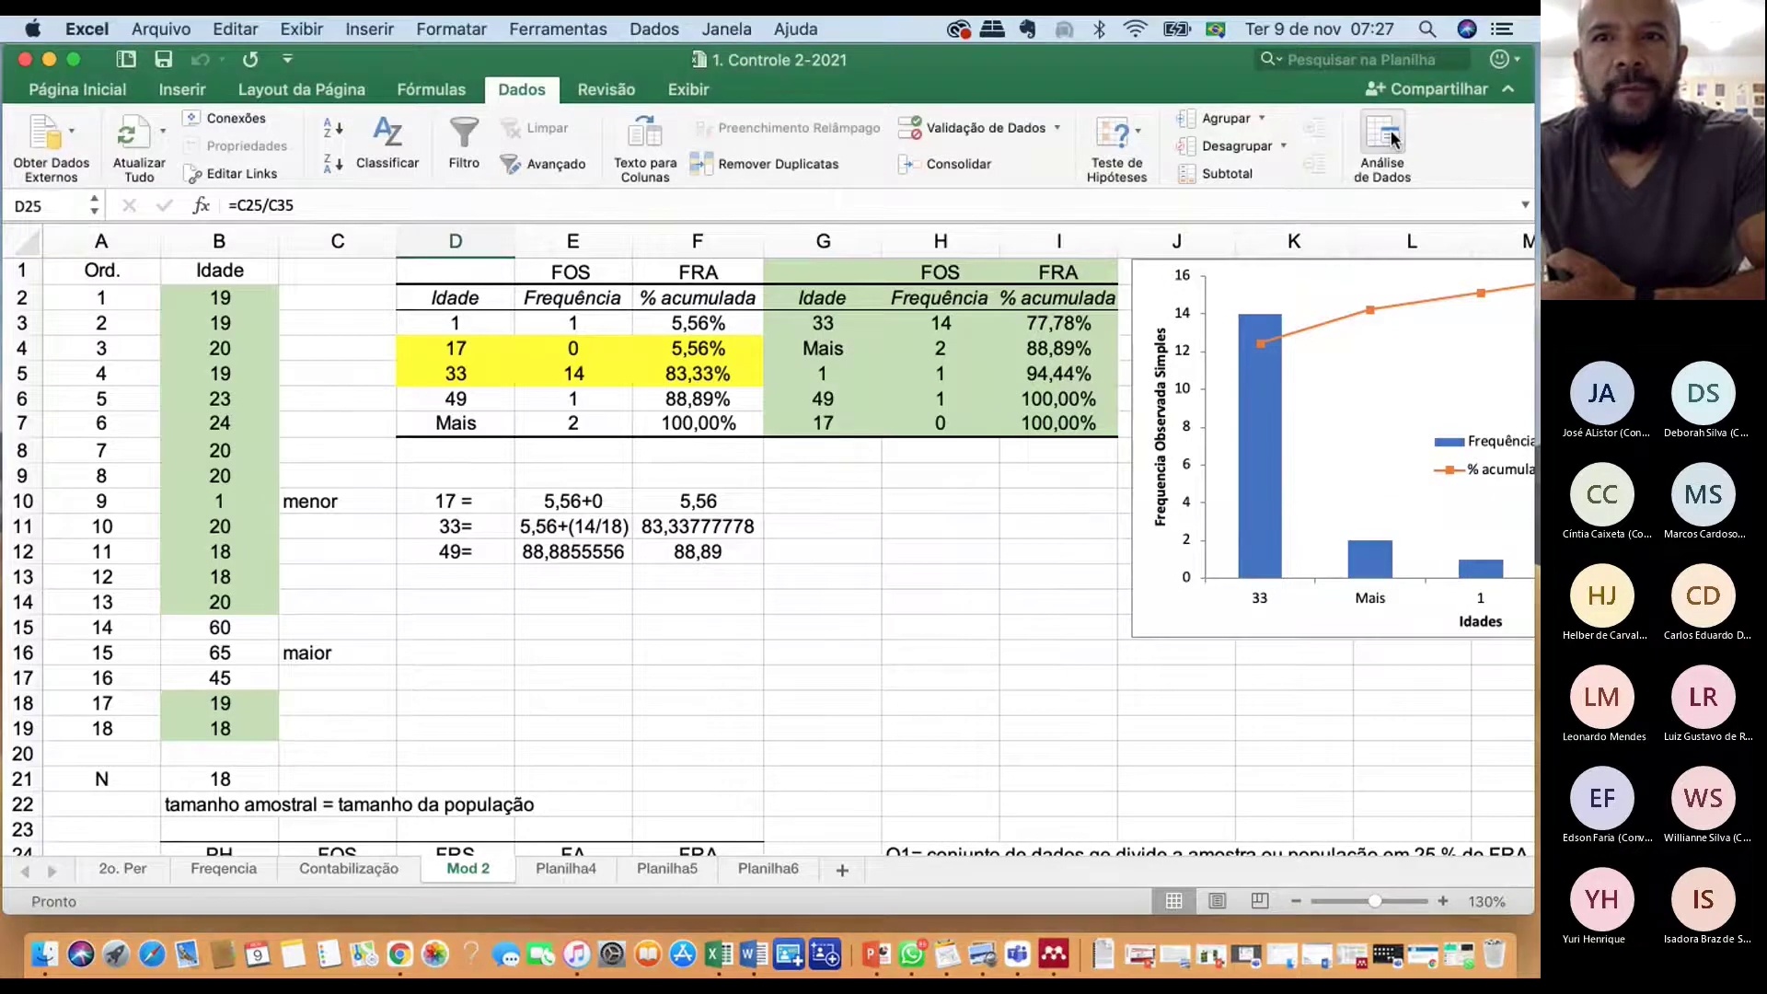
scroll(1150, 276, down, 5)
scroll(726, 358, down, 3)
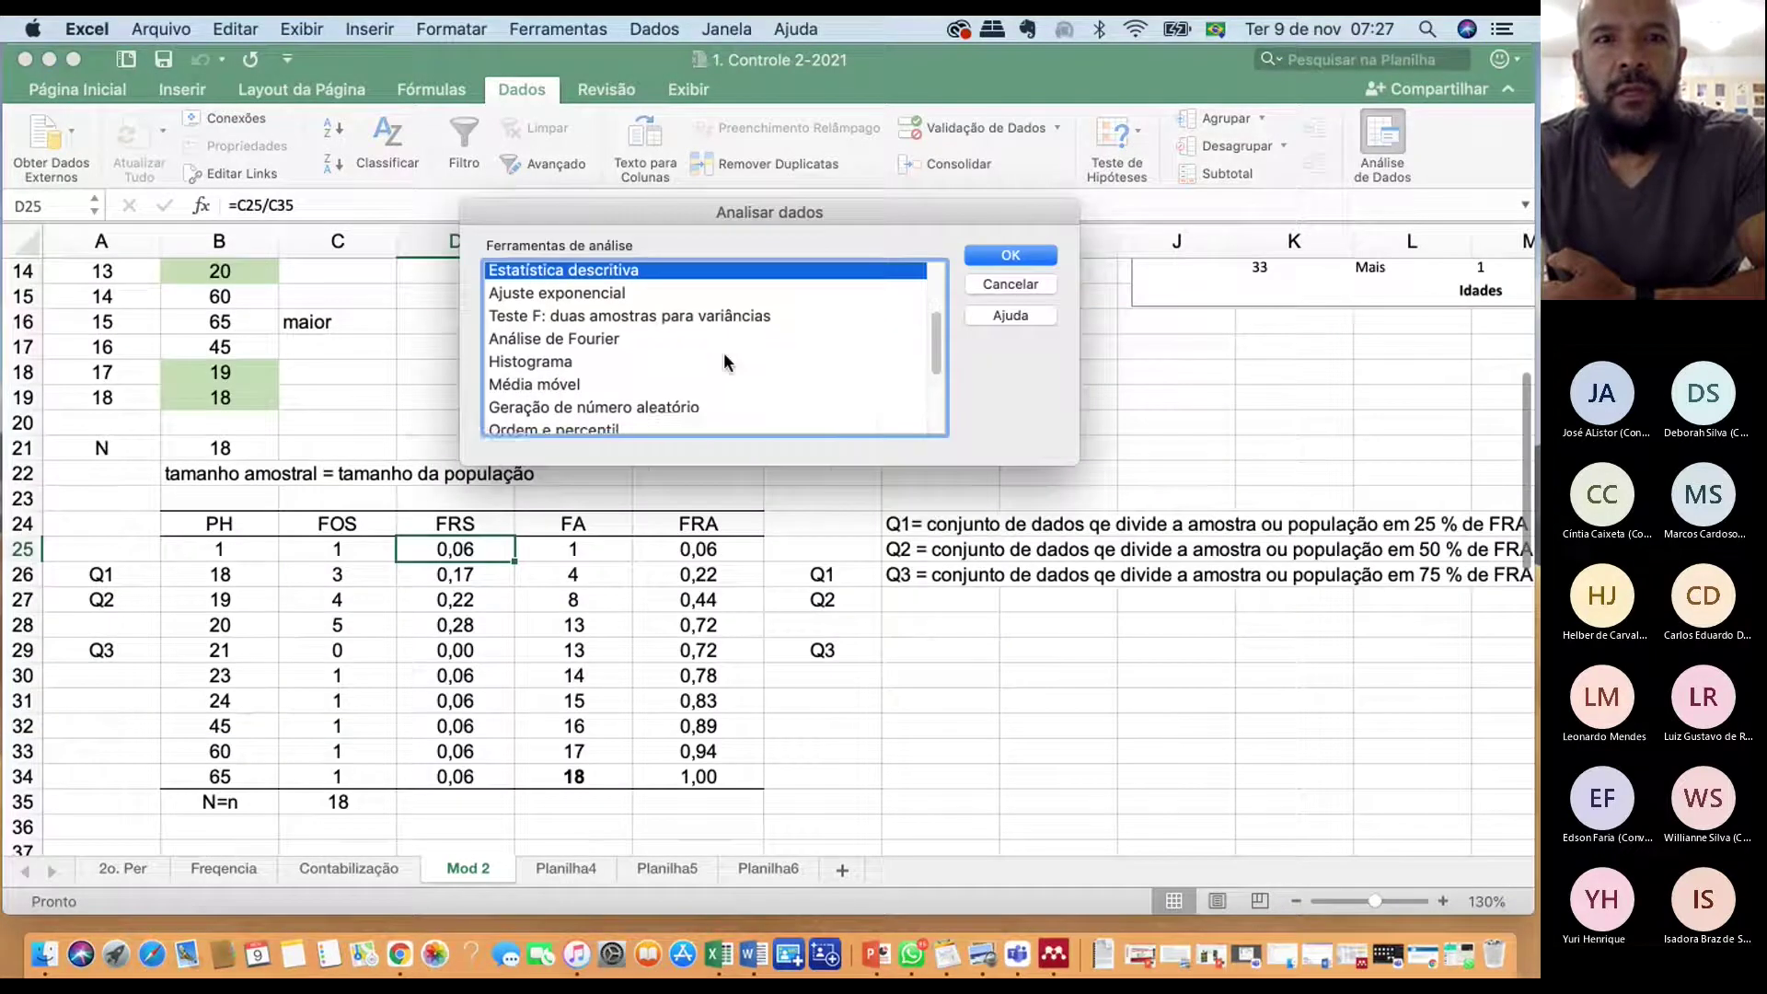
scroll(726, 358, down, 2)
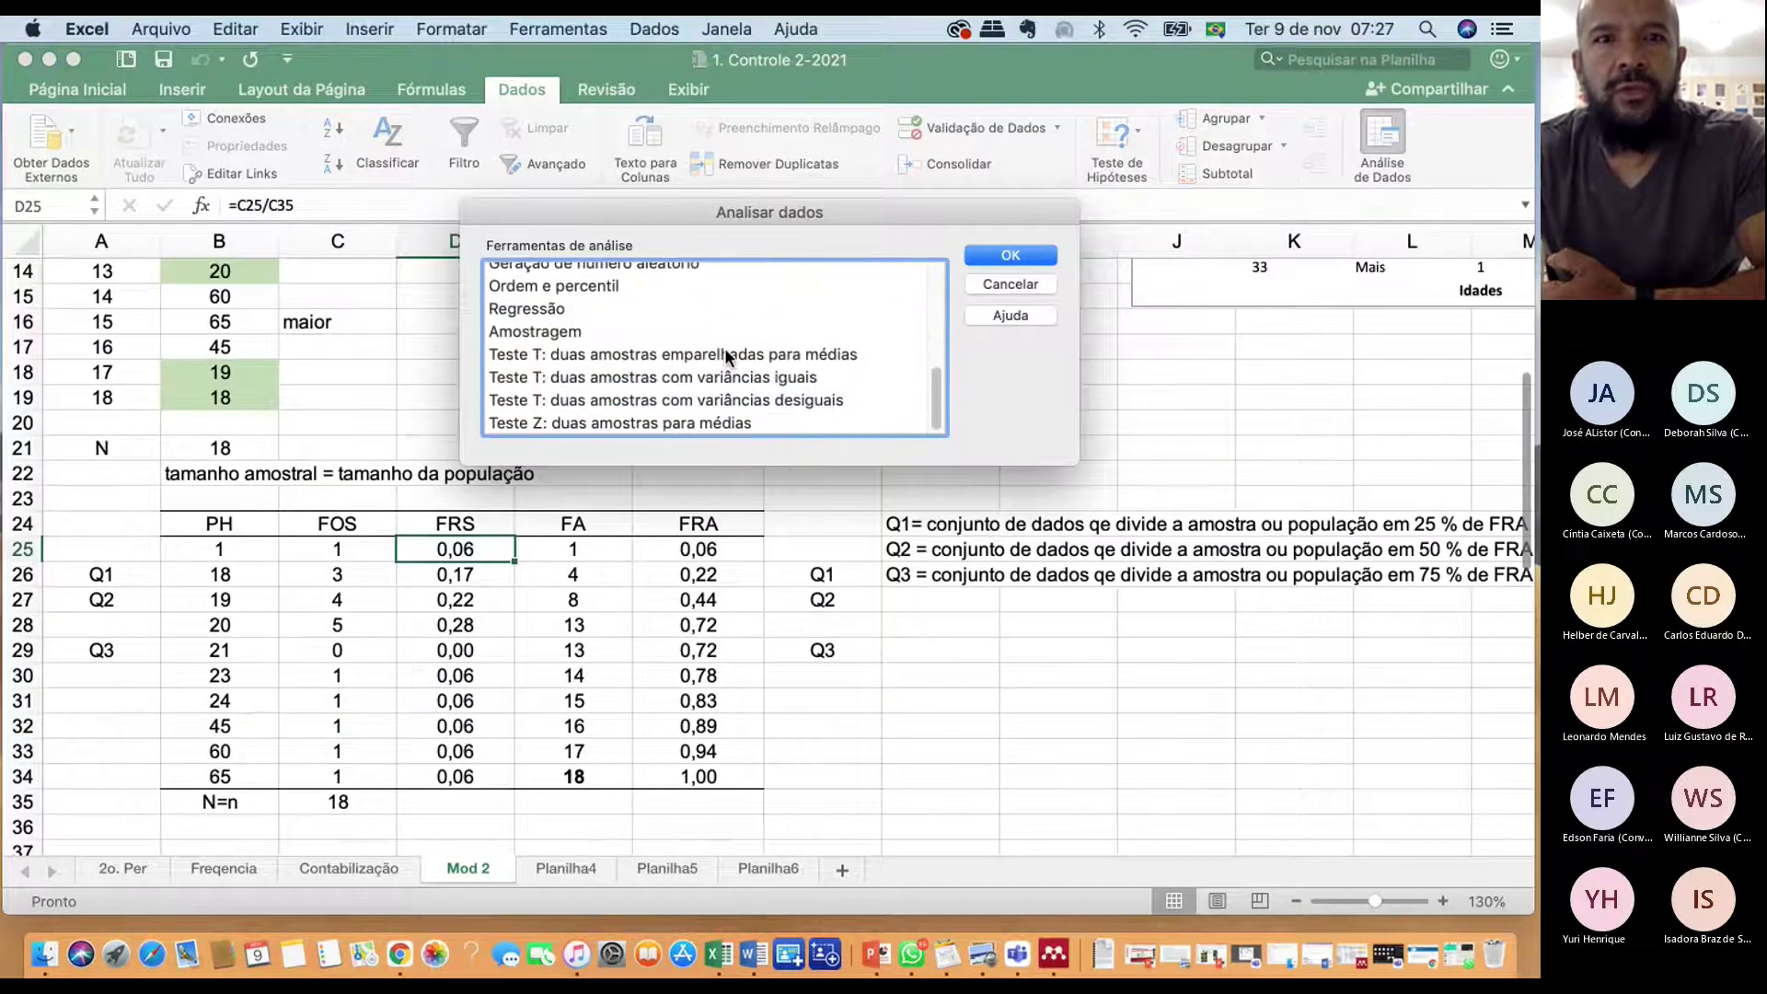
scroll(616, 384, up, 5)
click(618, 386)
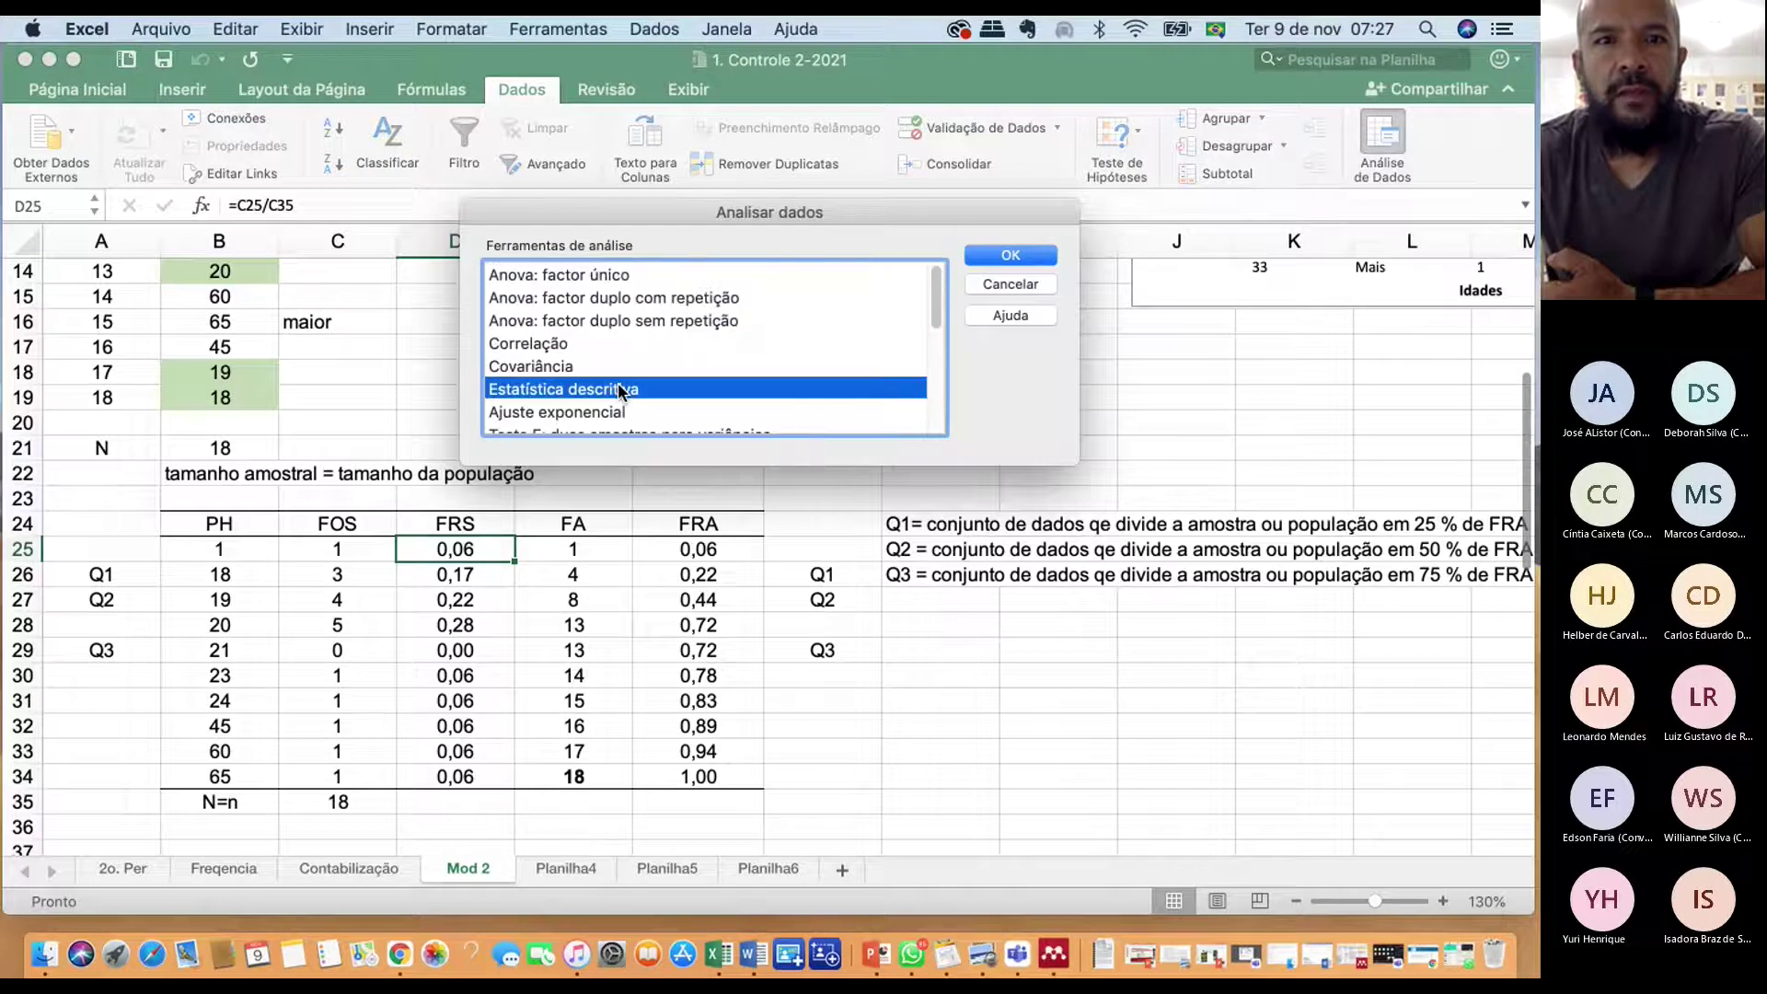
scroll(619, 386, down, 3)
scroll(617, 383, down, 2)
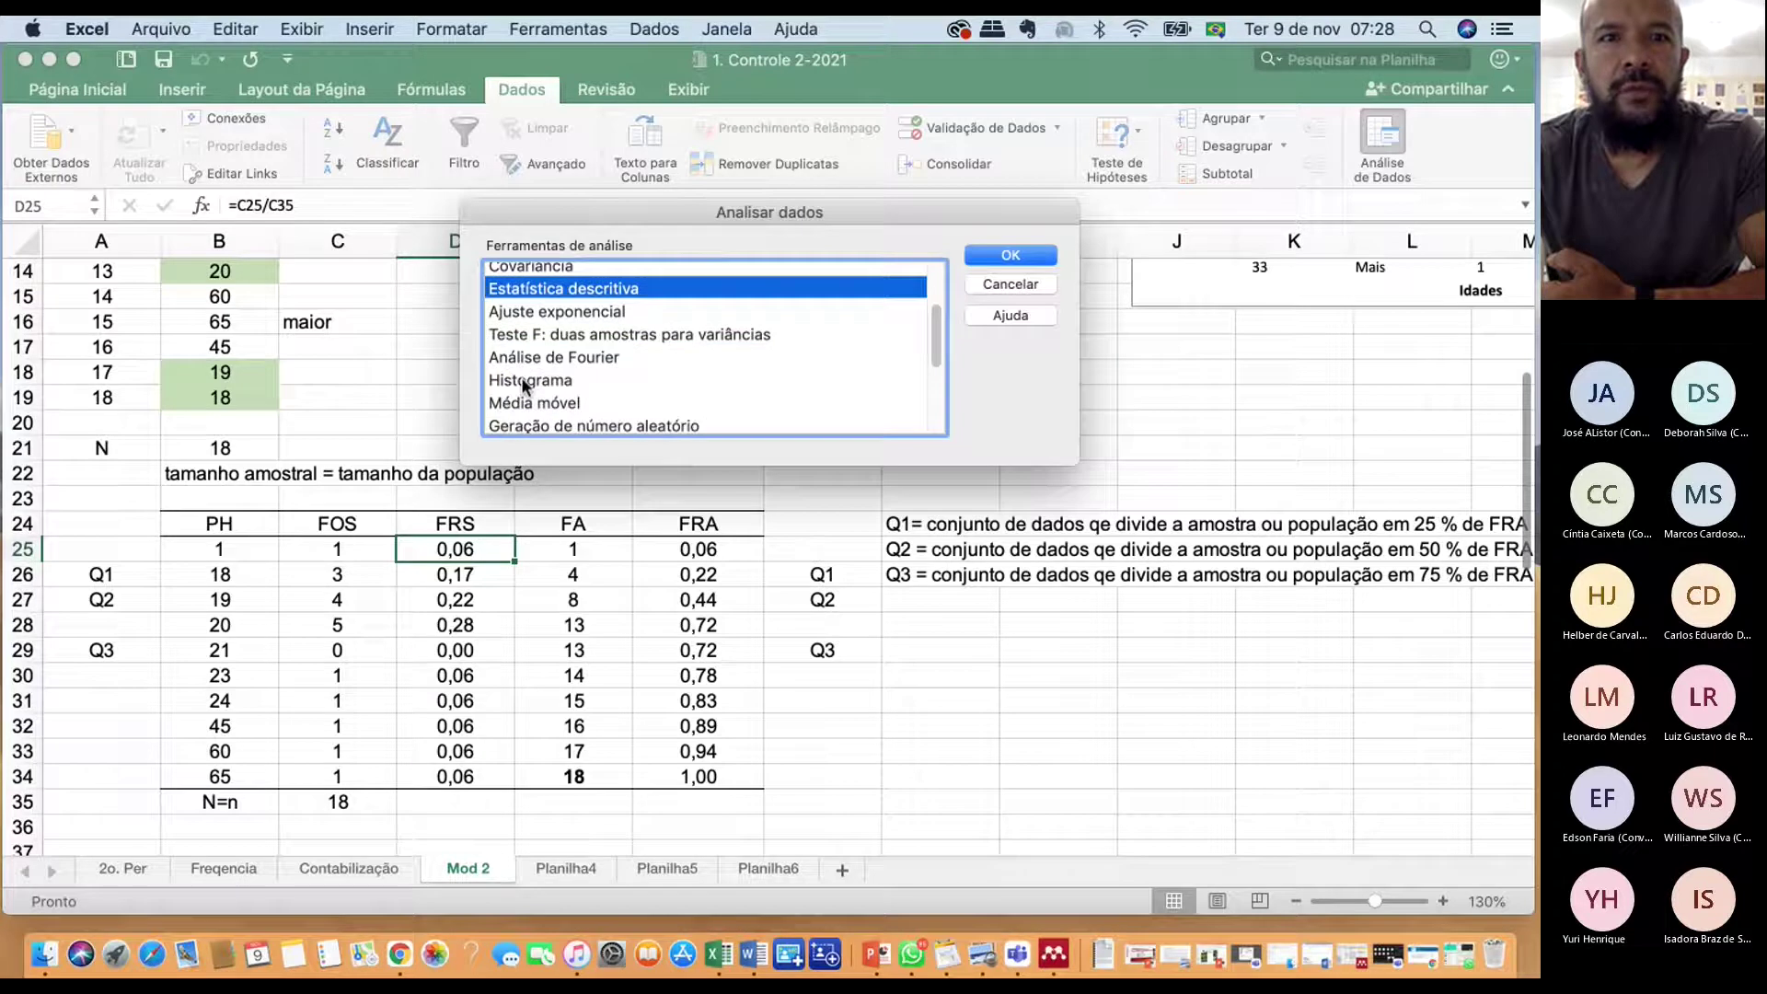
click(521, 380)
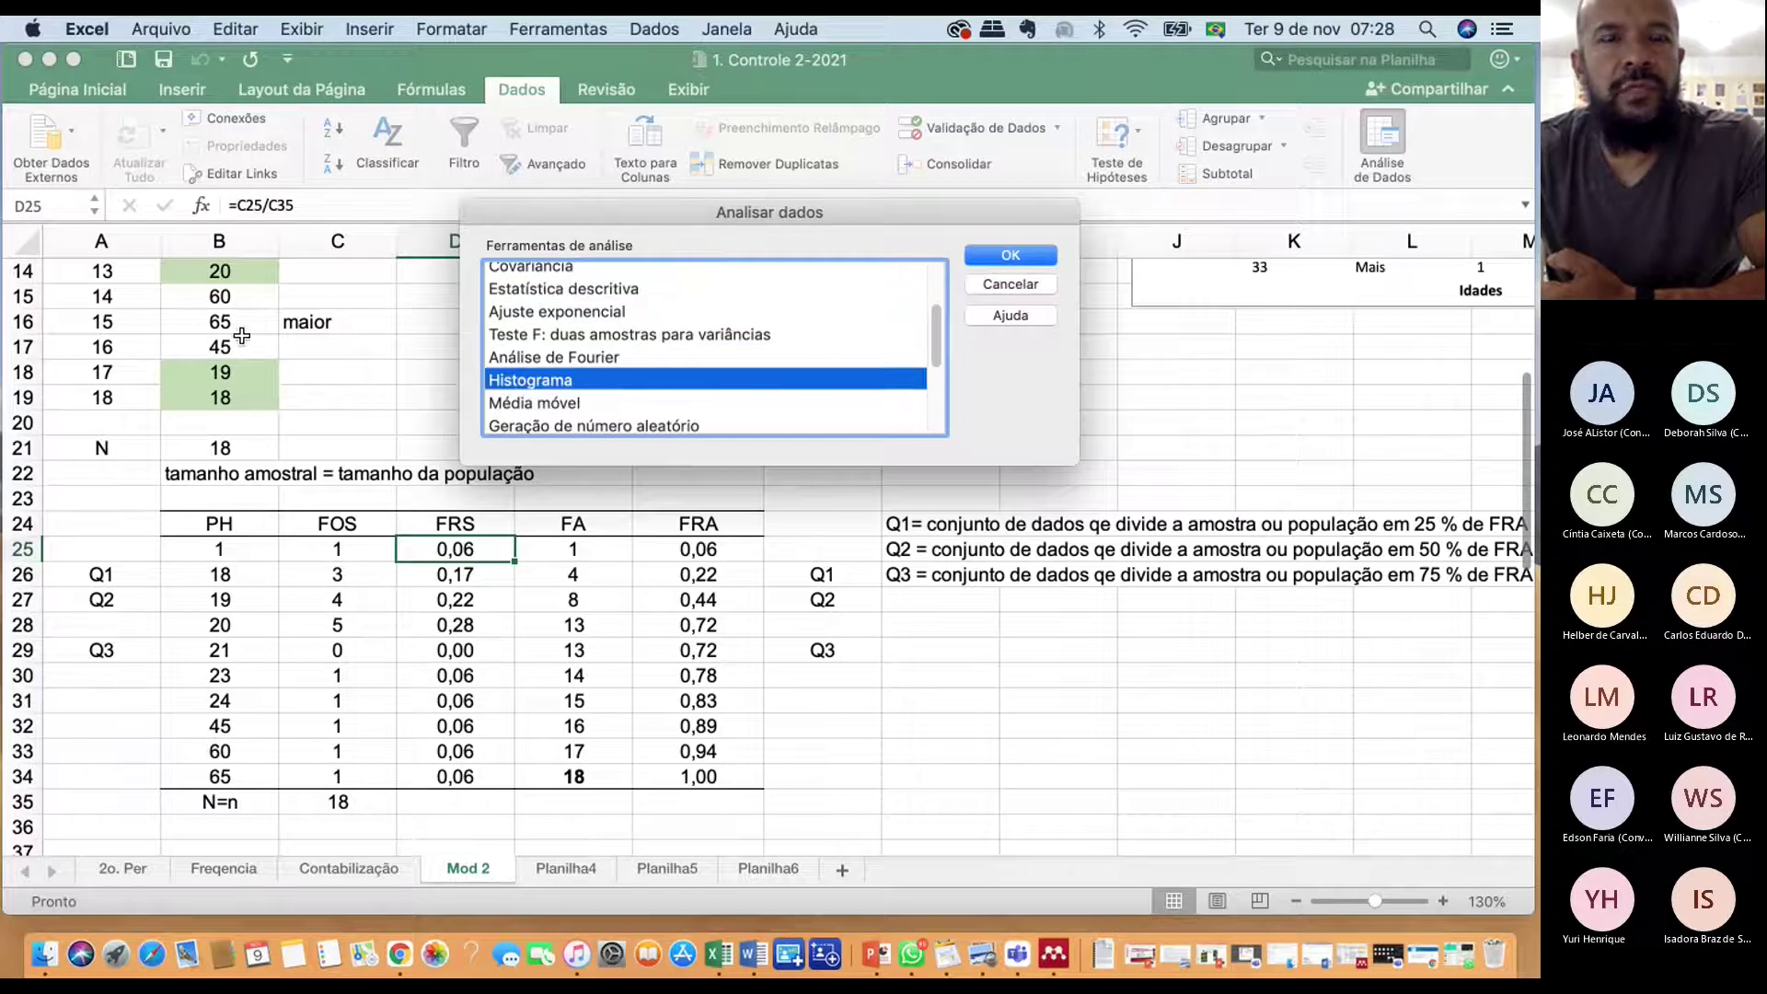
click(1012, 284)
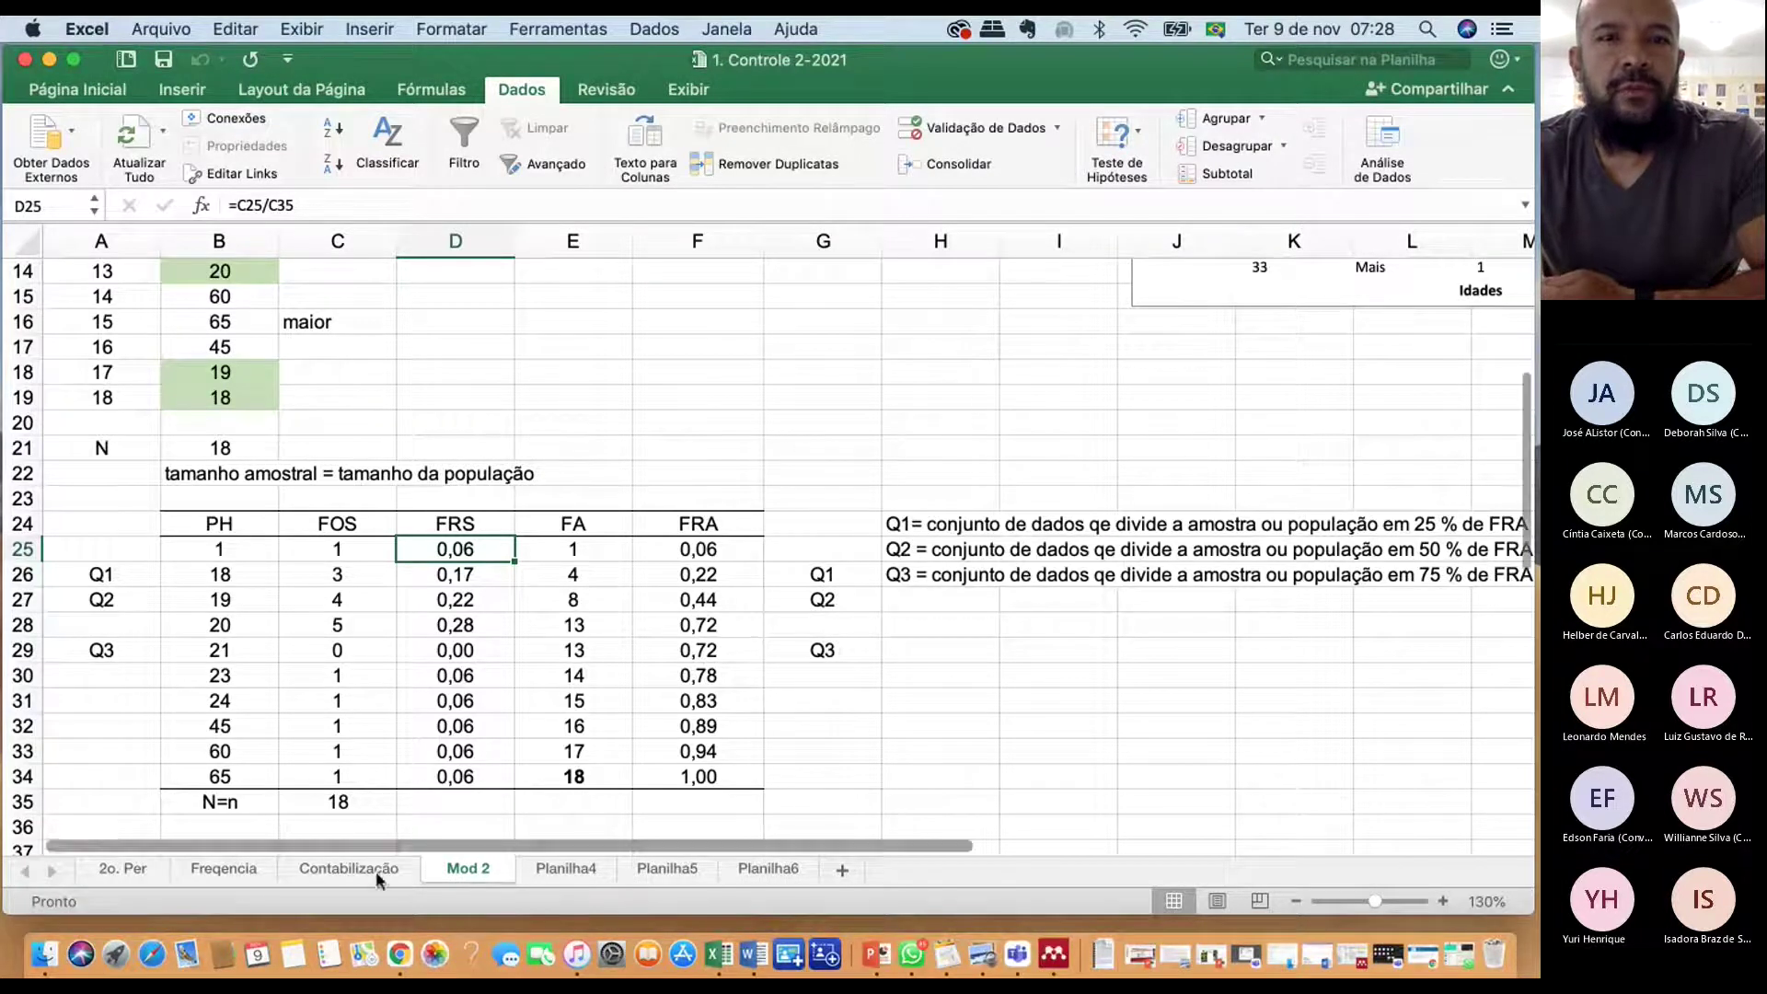
click(578, 866)
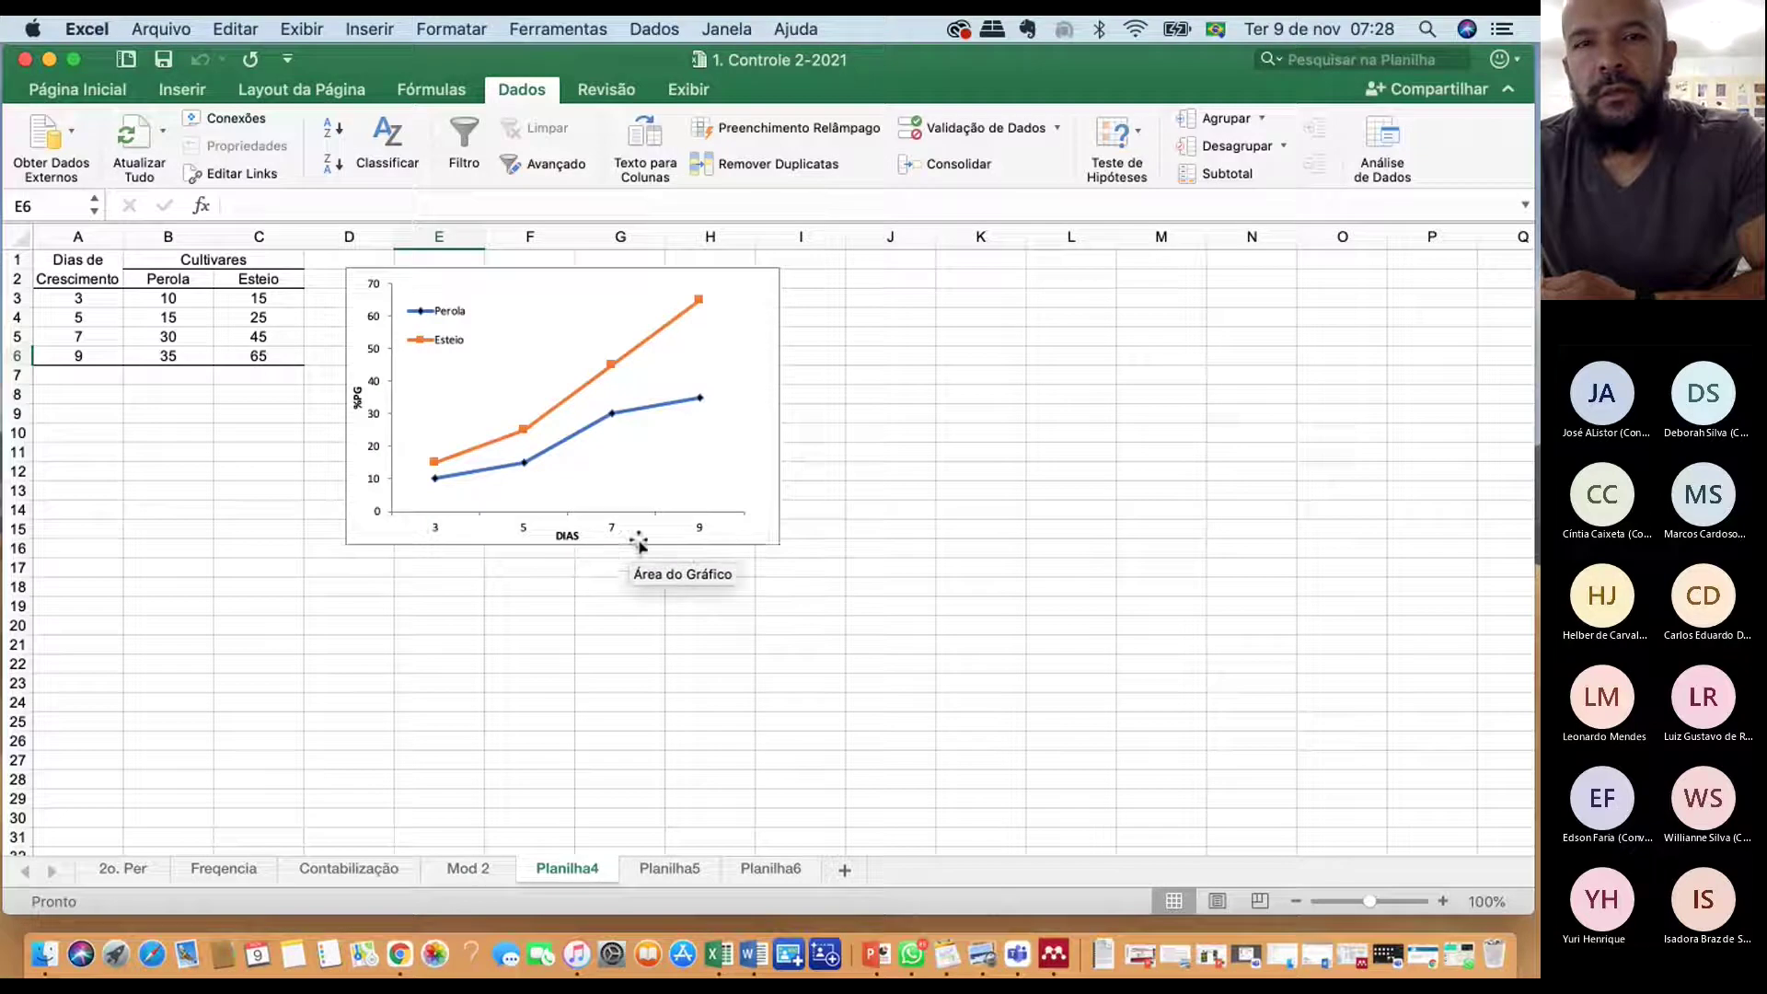
click(773, 544)
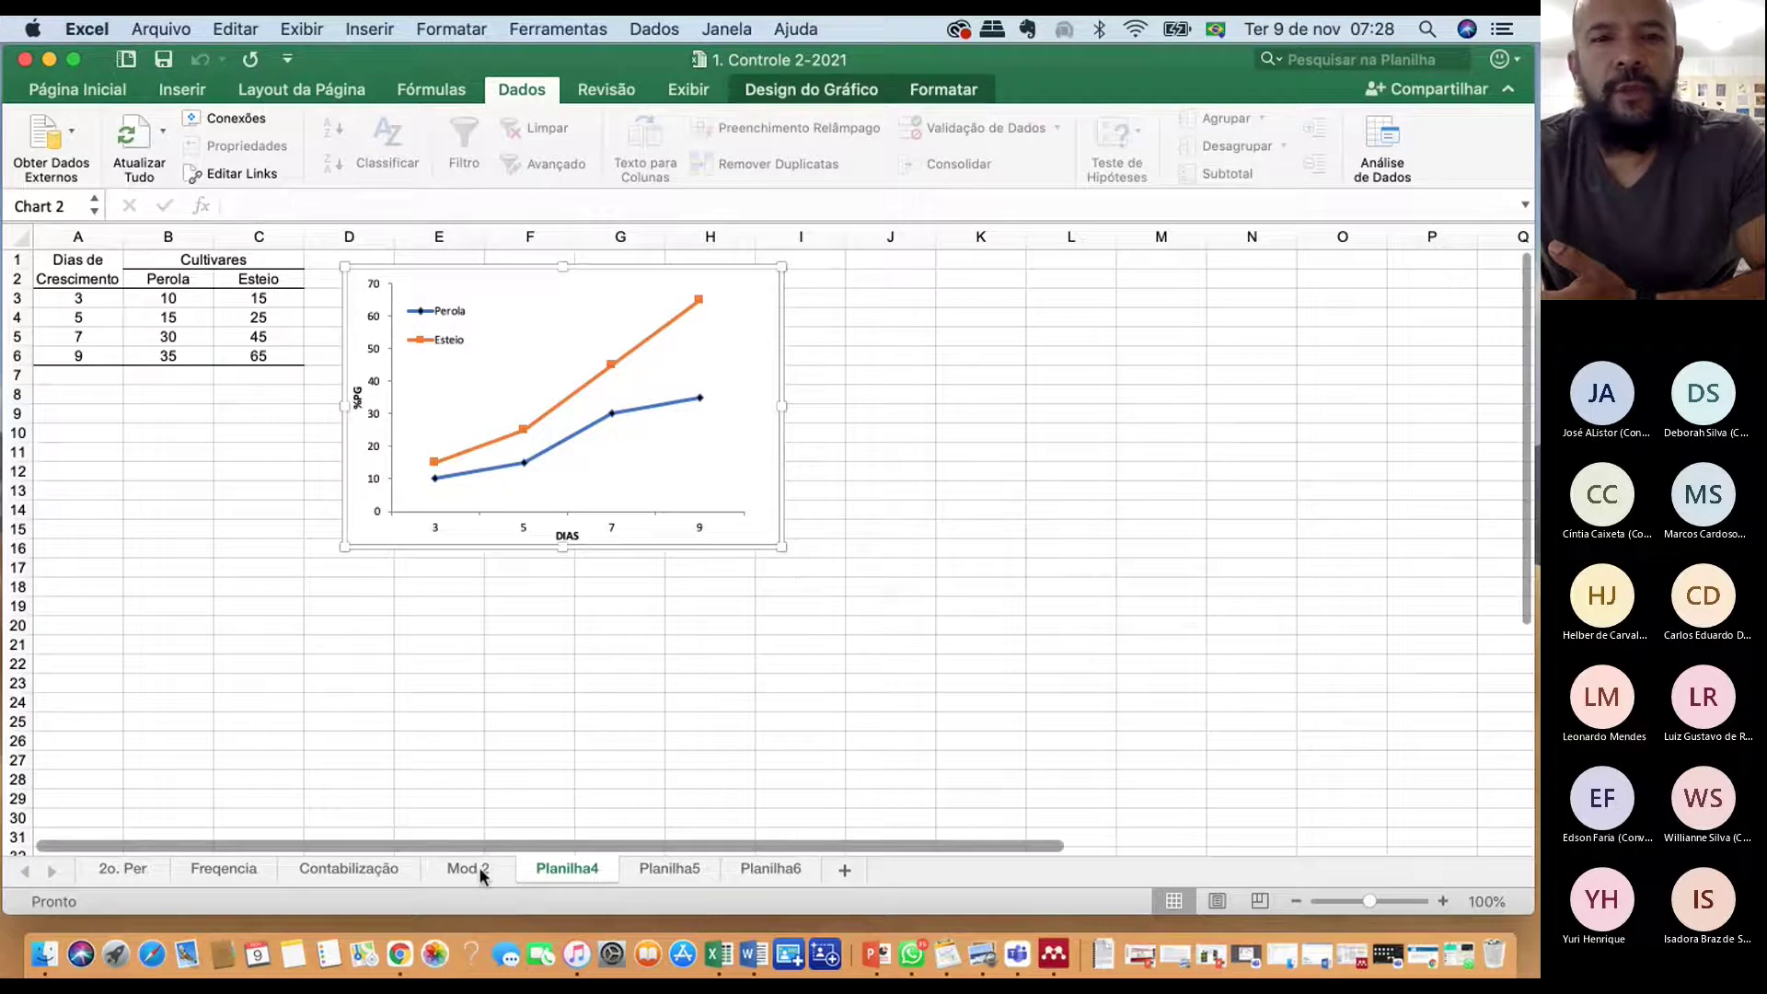
click(479, 866)
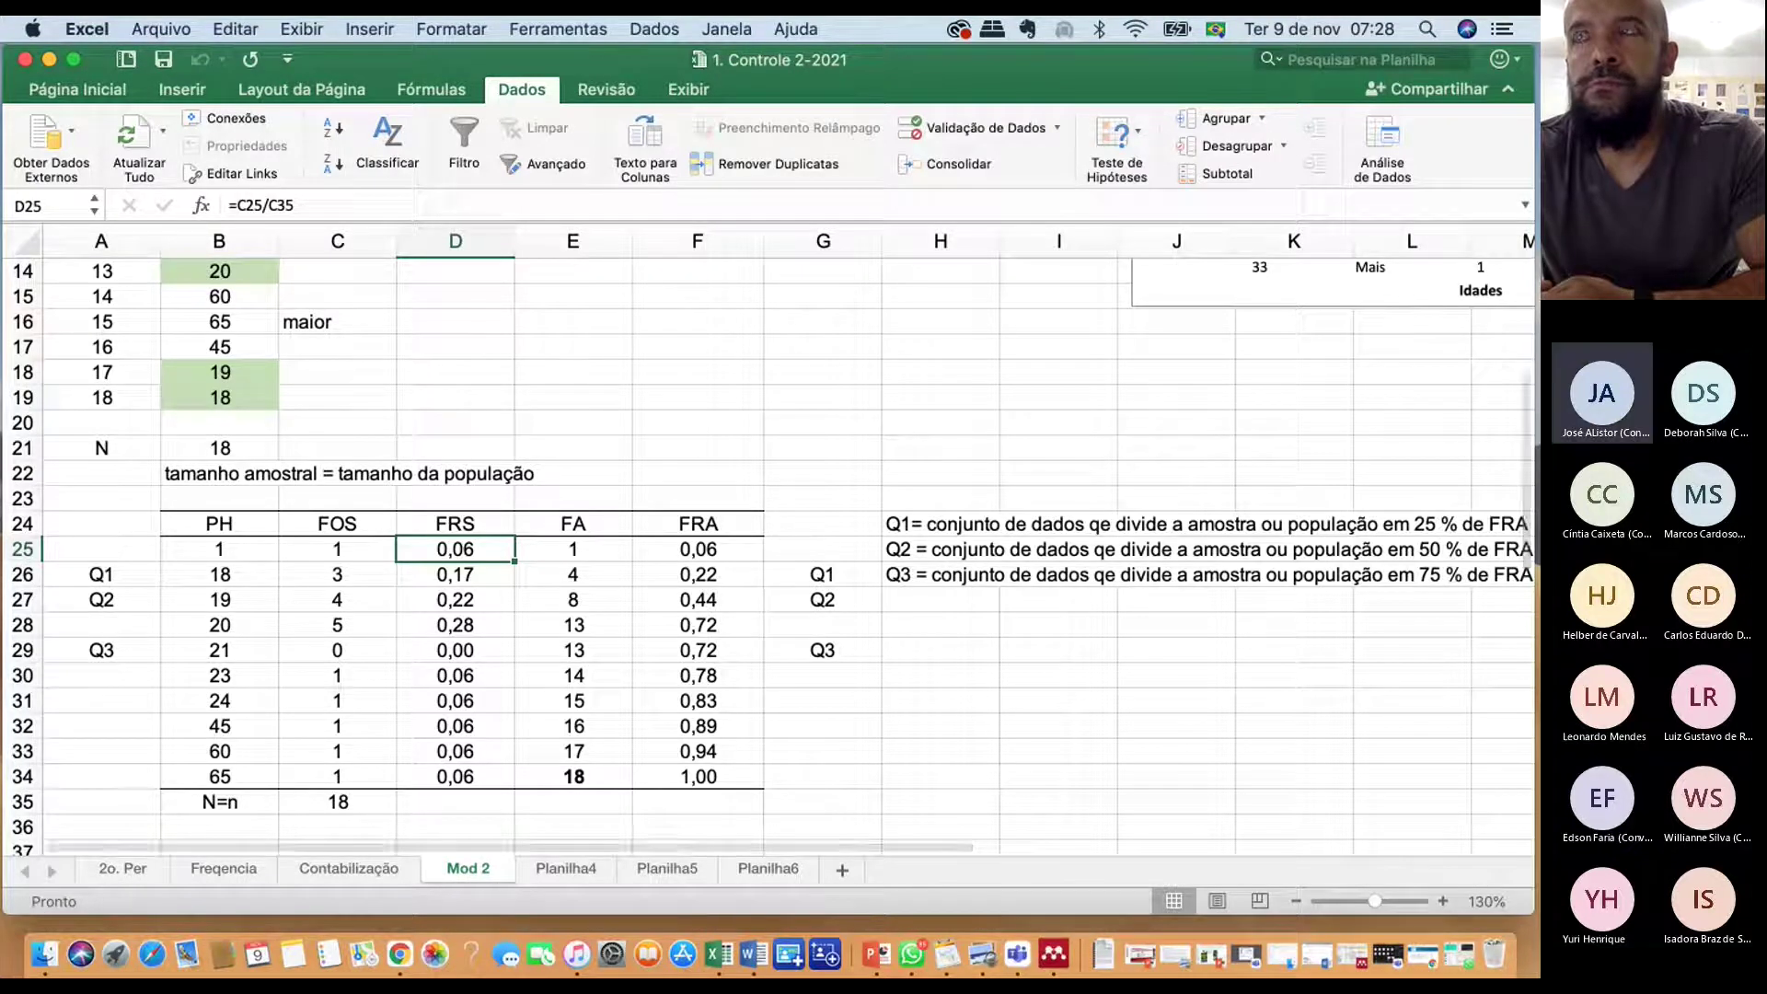
click(563, 868)
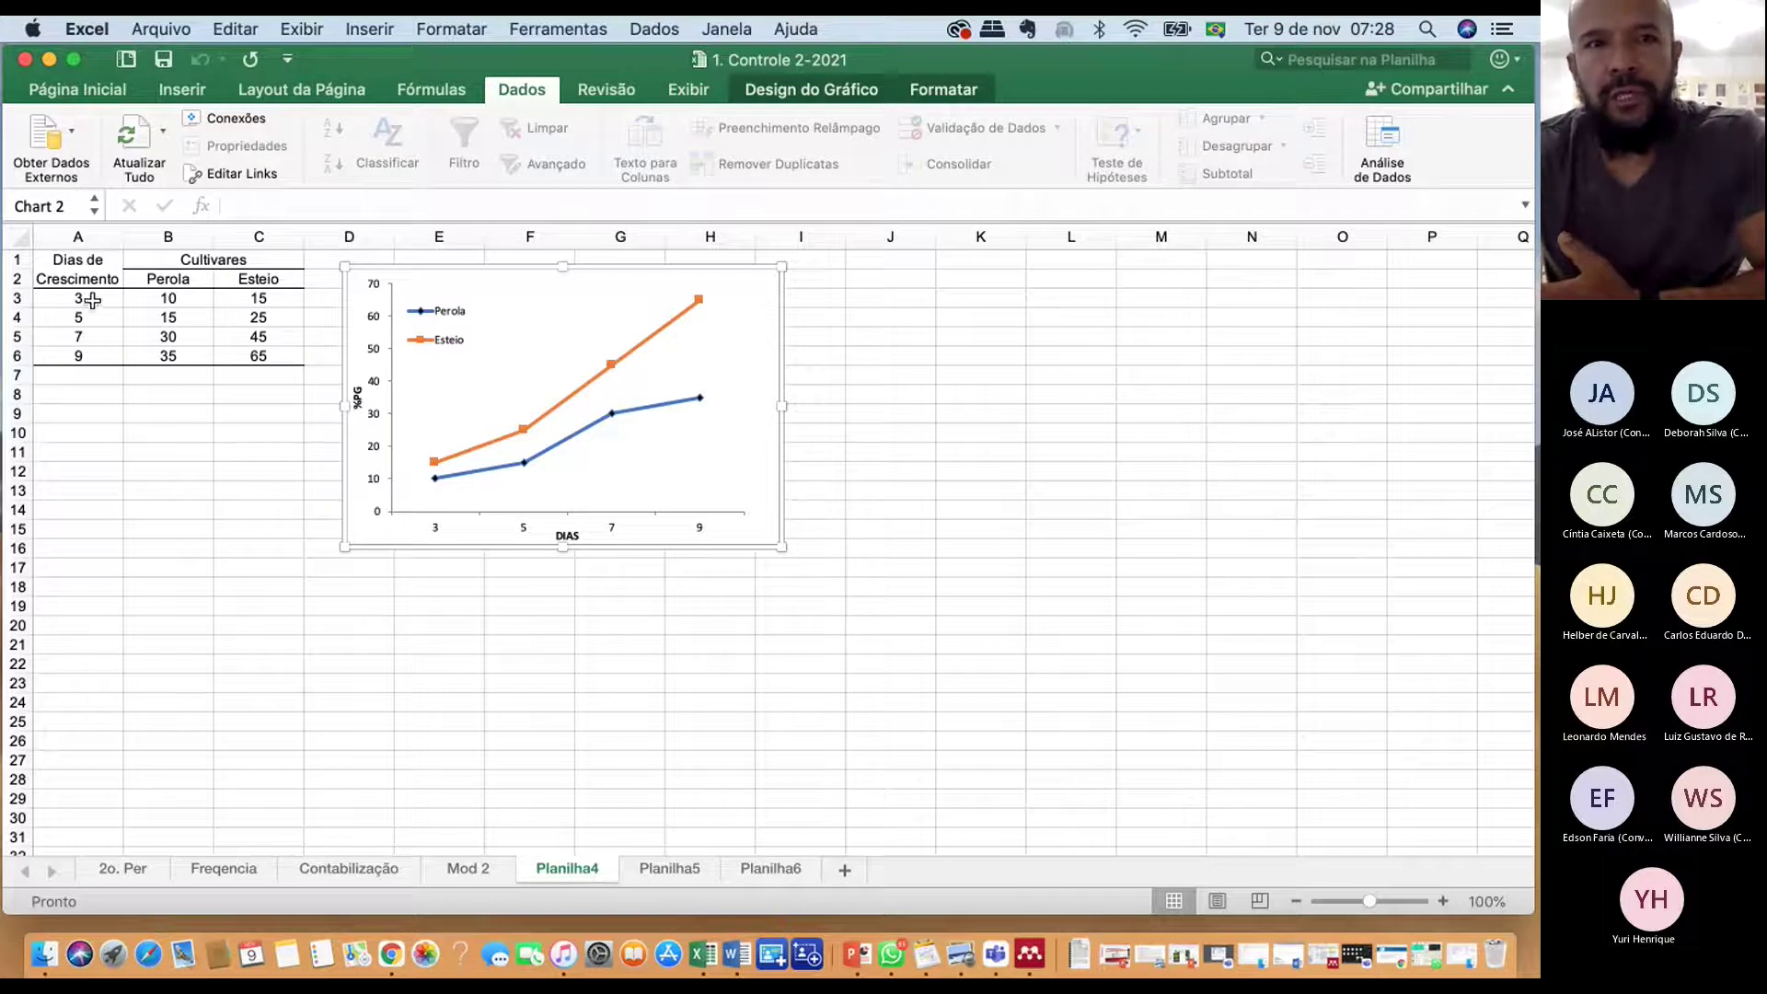
click(120, 318)
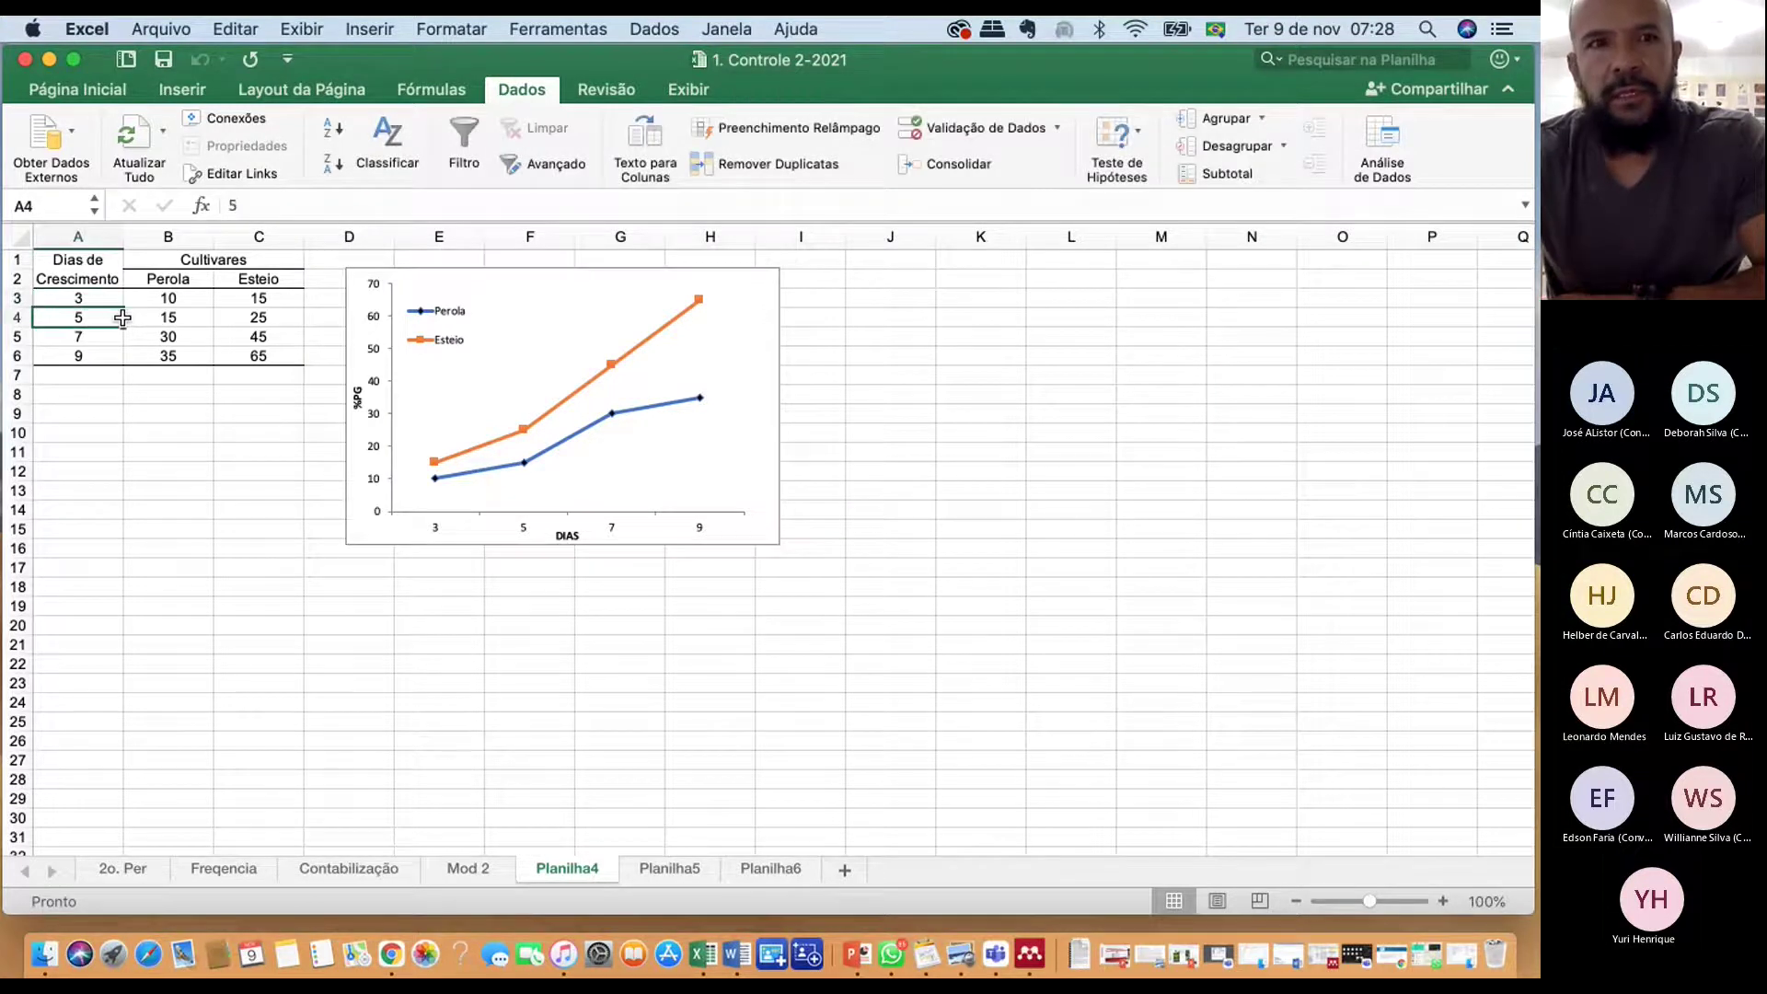
key(Down)
key(Down)
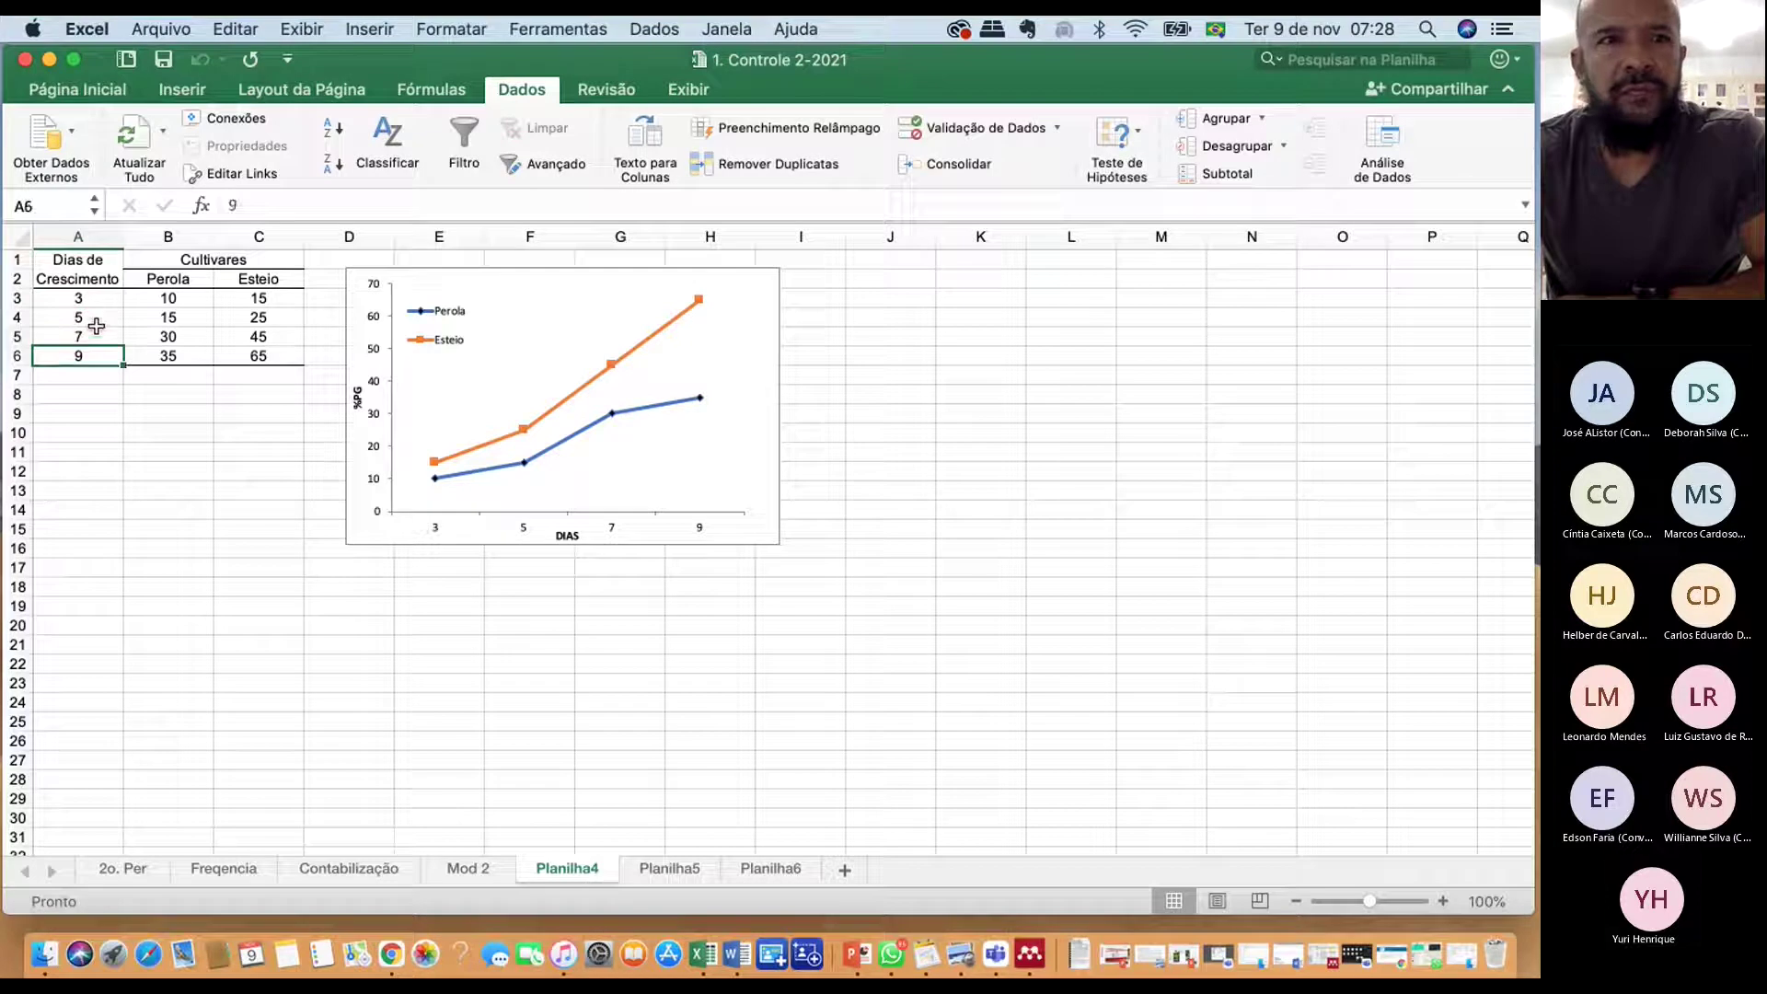
drag(92, 299, 91, 355)
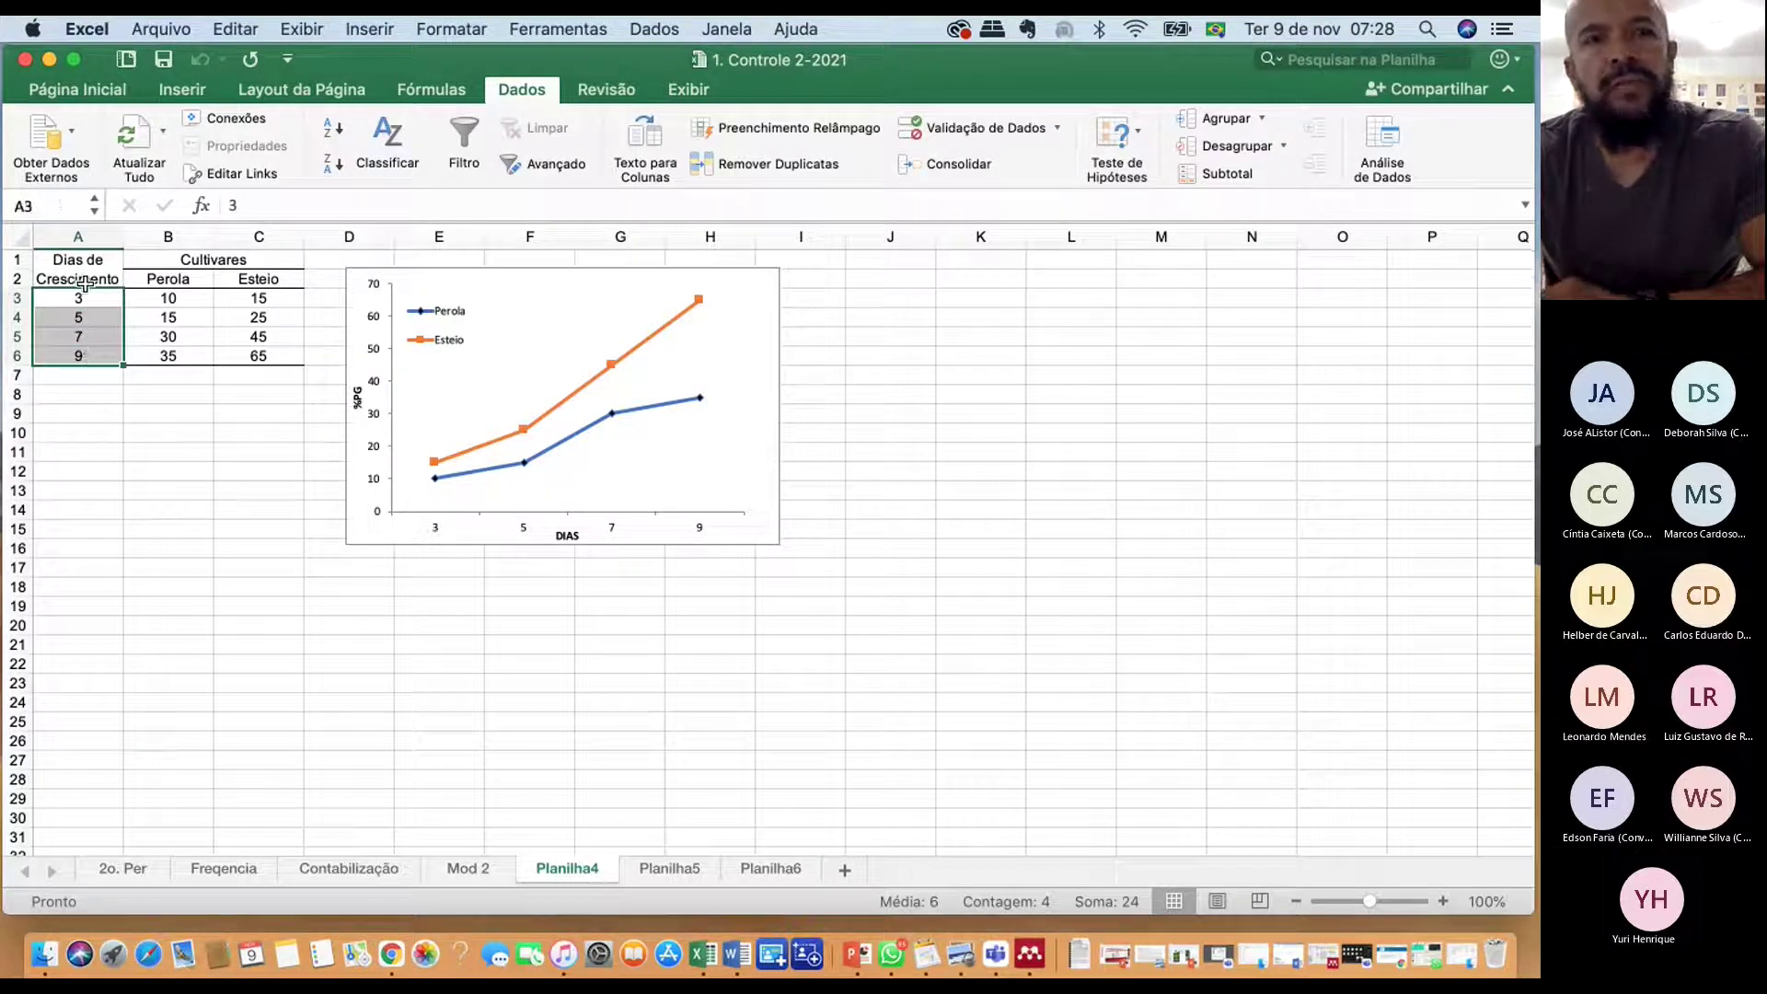
drag(78, 265, 83, 357)
click(86, 399)
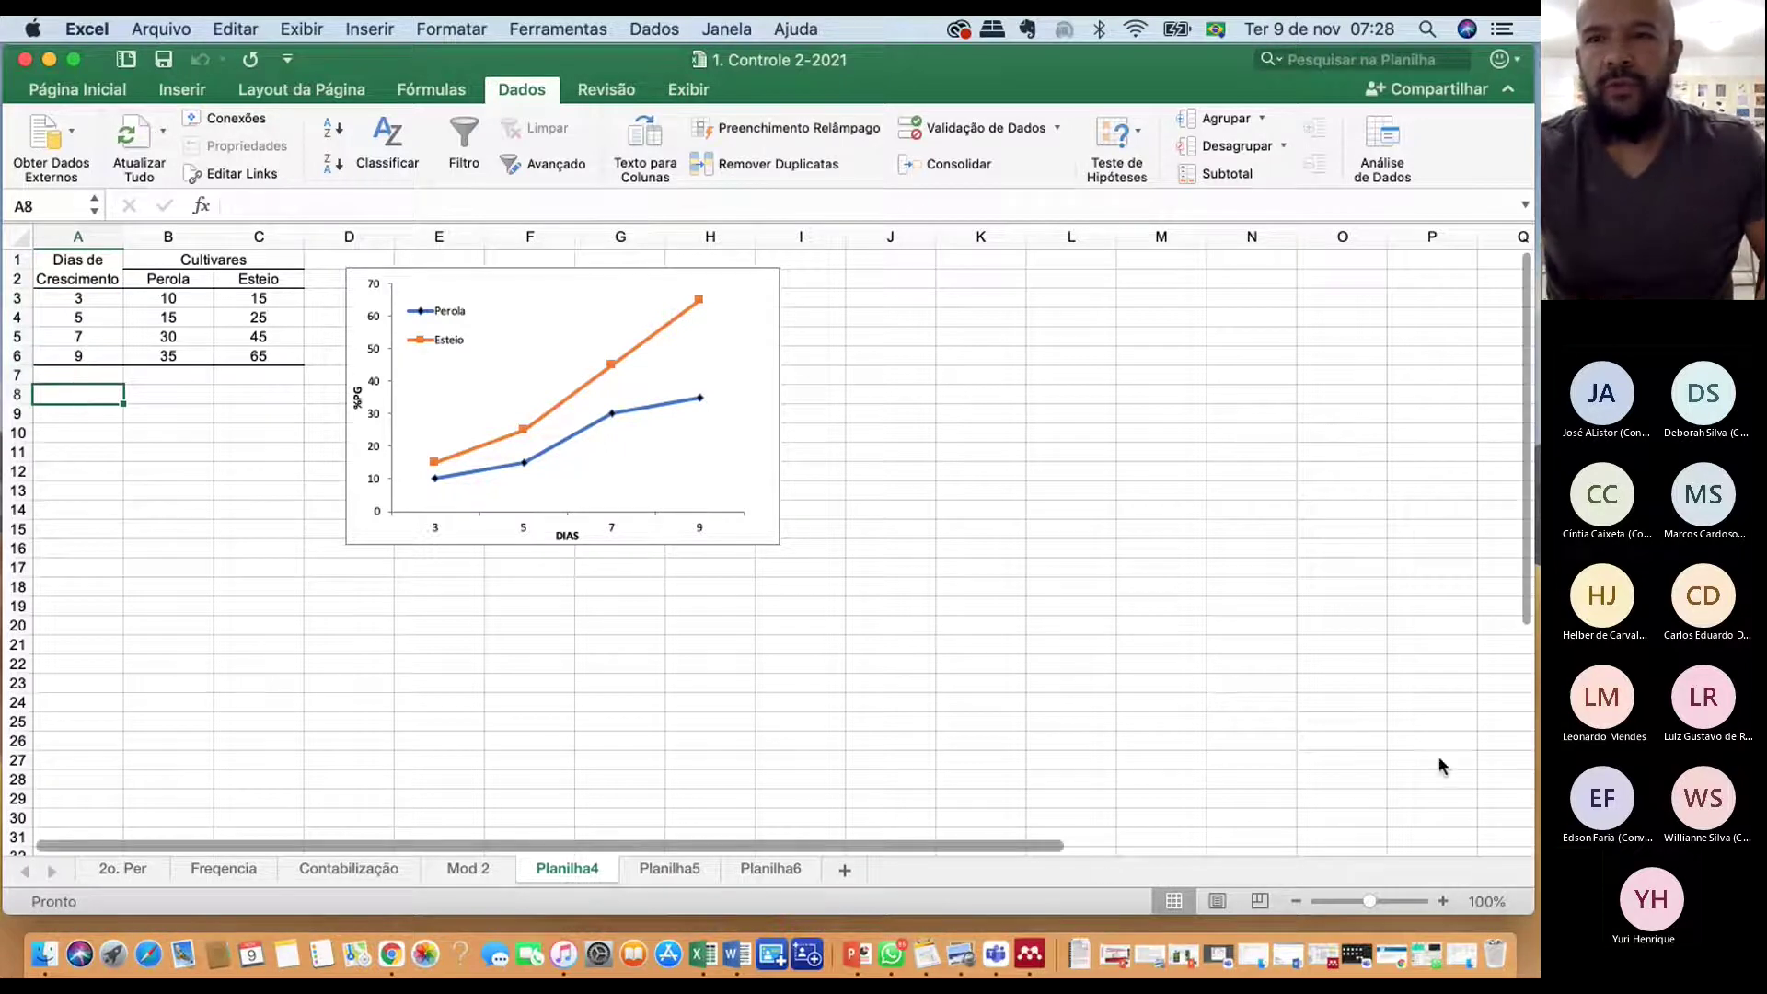
Zoom the spreadsheet in to 190%
click(1442, 906)
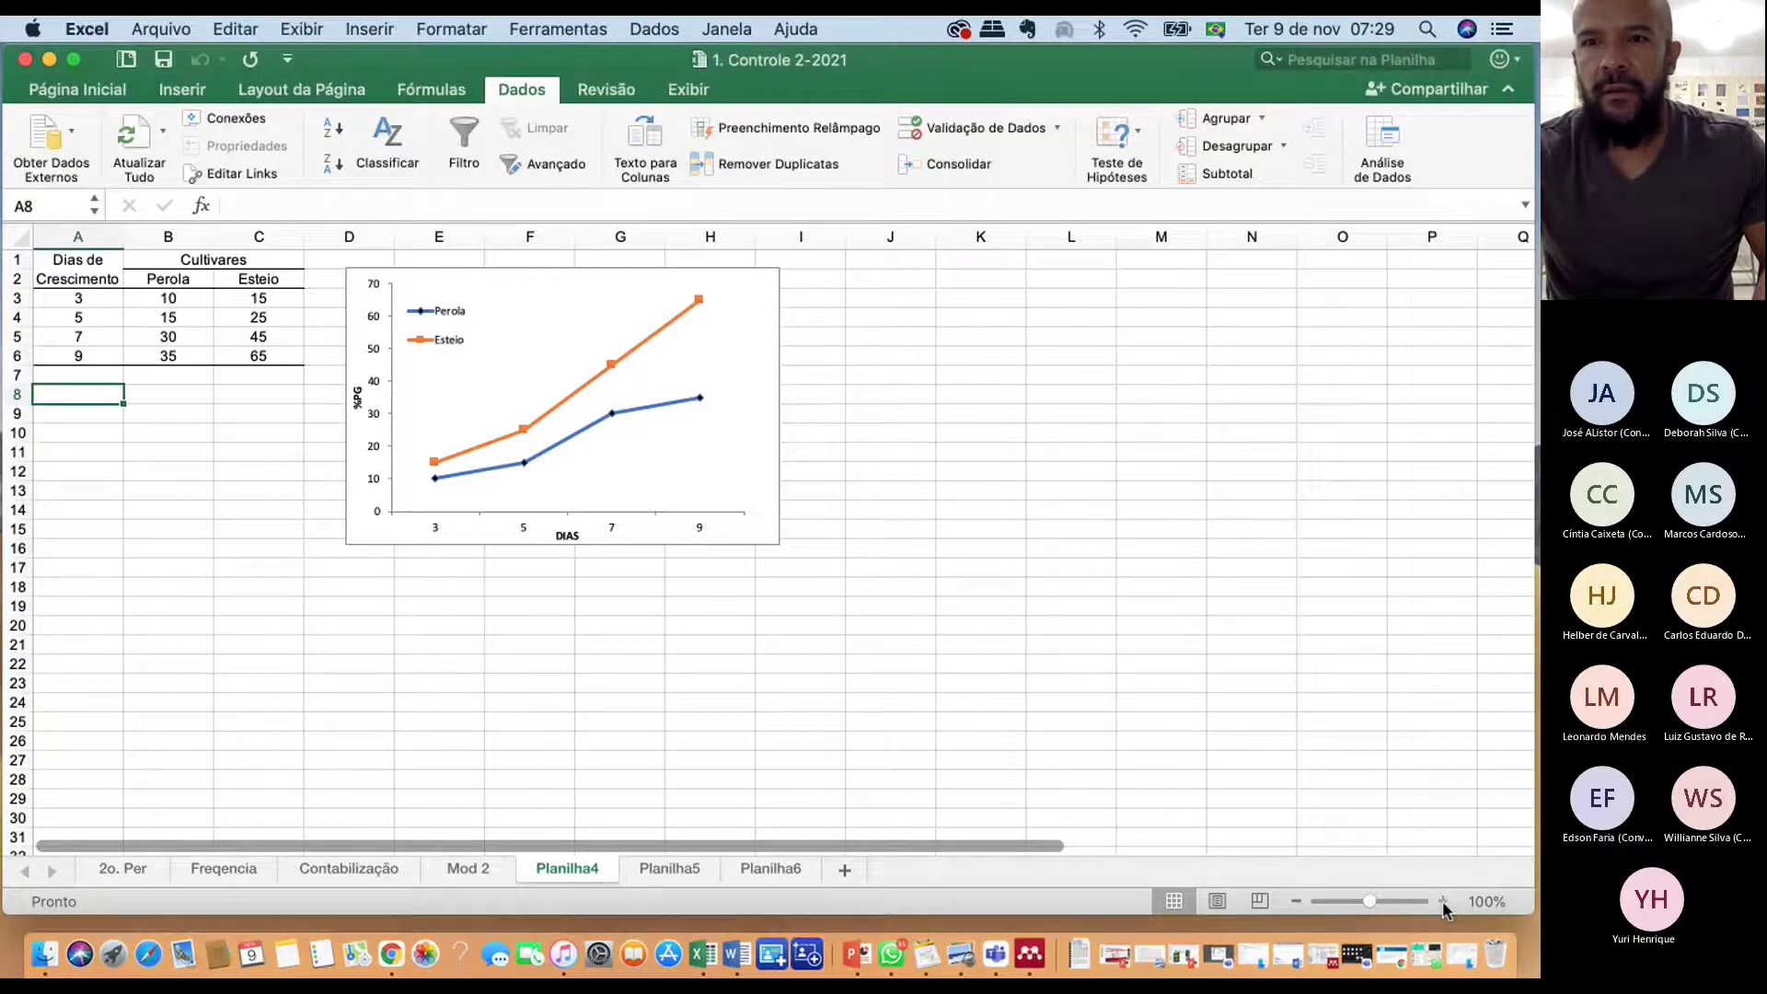
click(1442, 904)
click(1443, 903)
click(1443, 903)
click(1443, 903)
click(1443, 903)
click(1443, 904)
click(1442, 903)
scroll(860, 701, up, 2)
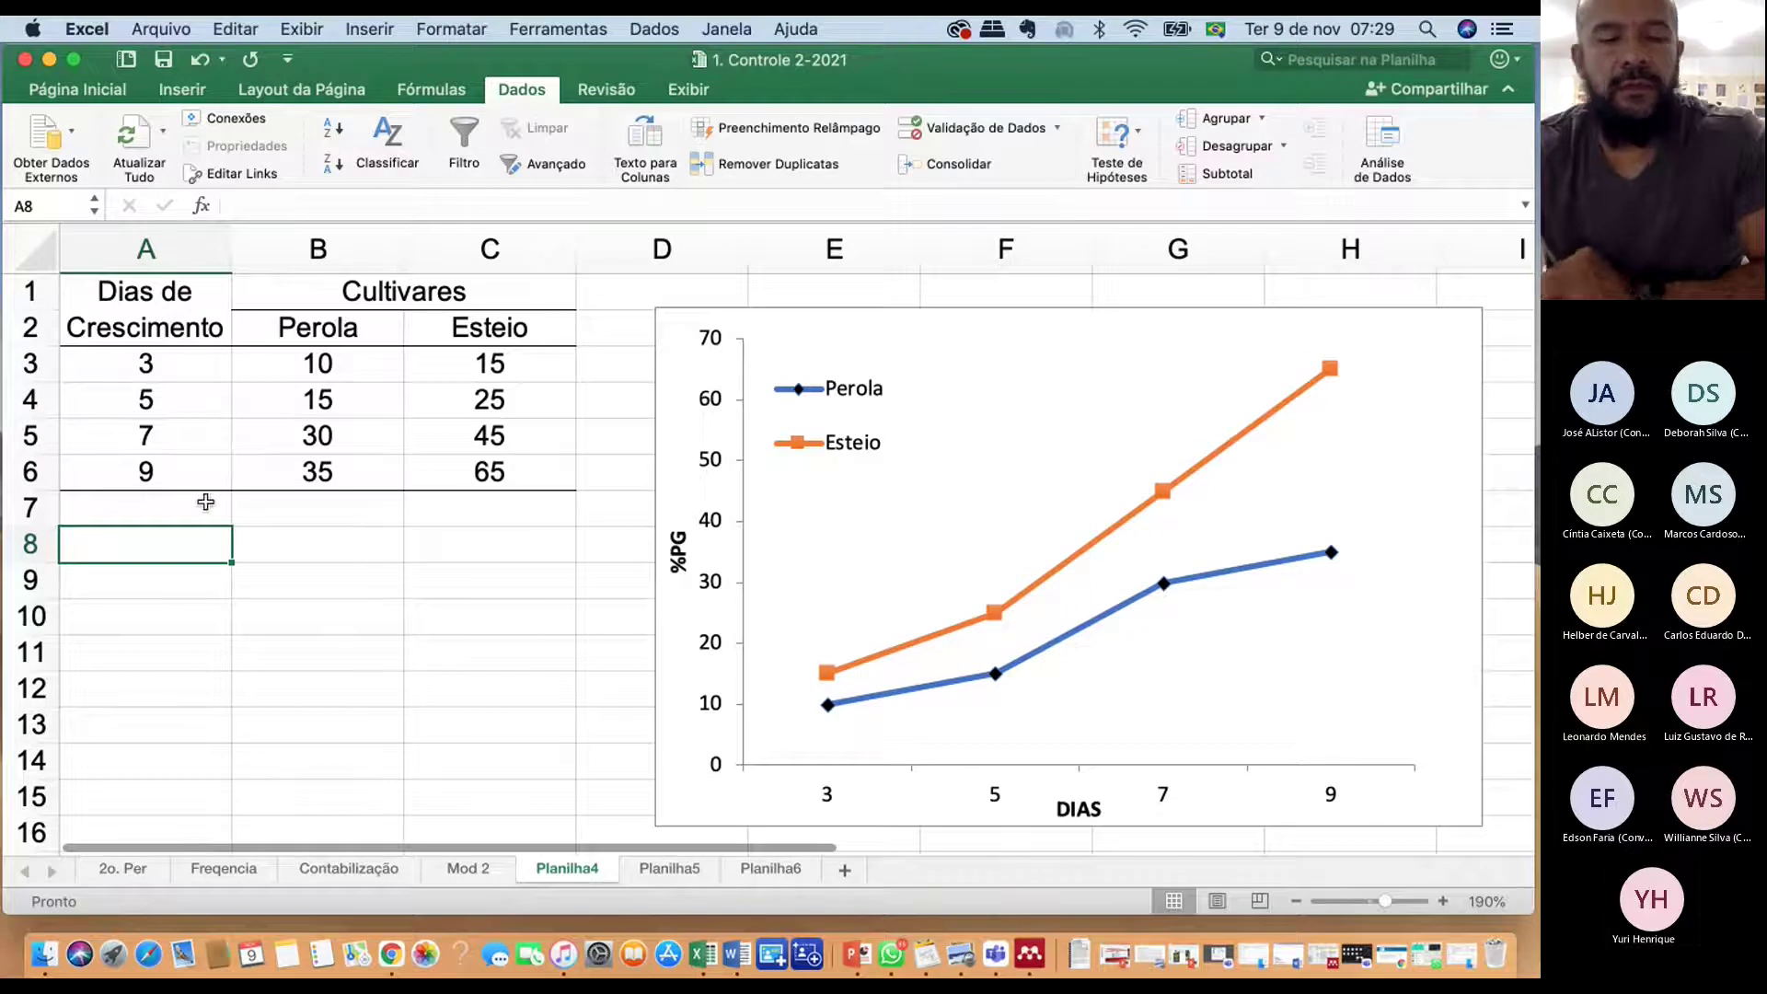
Enter 'valores X' in A8 and 'variavel indepedente' in A9
text(valores)
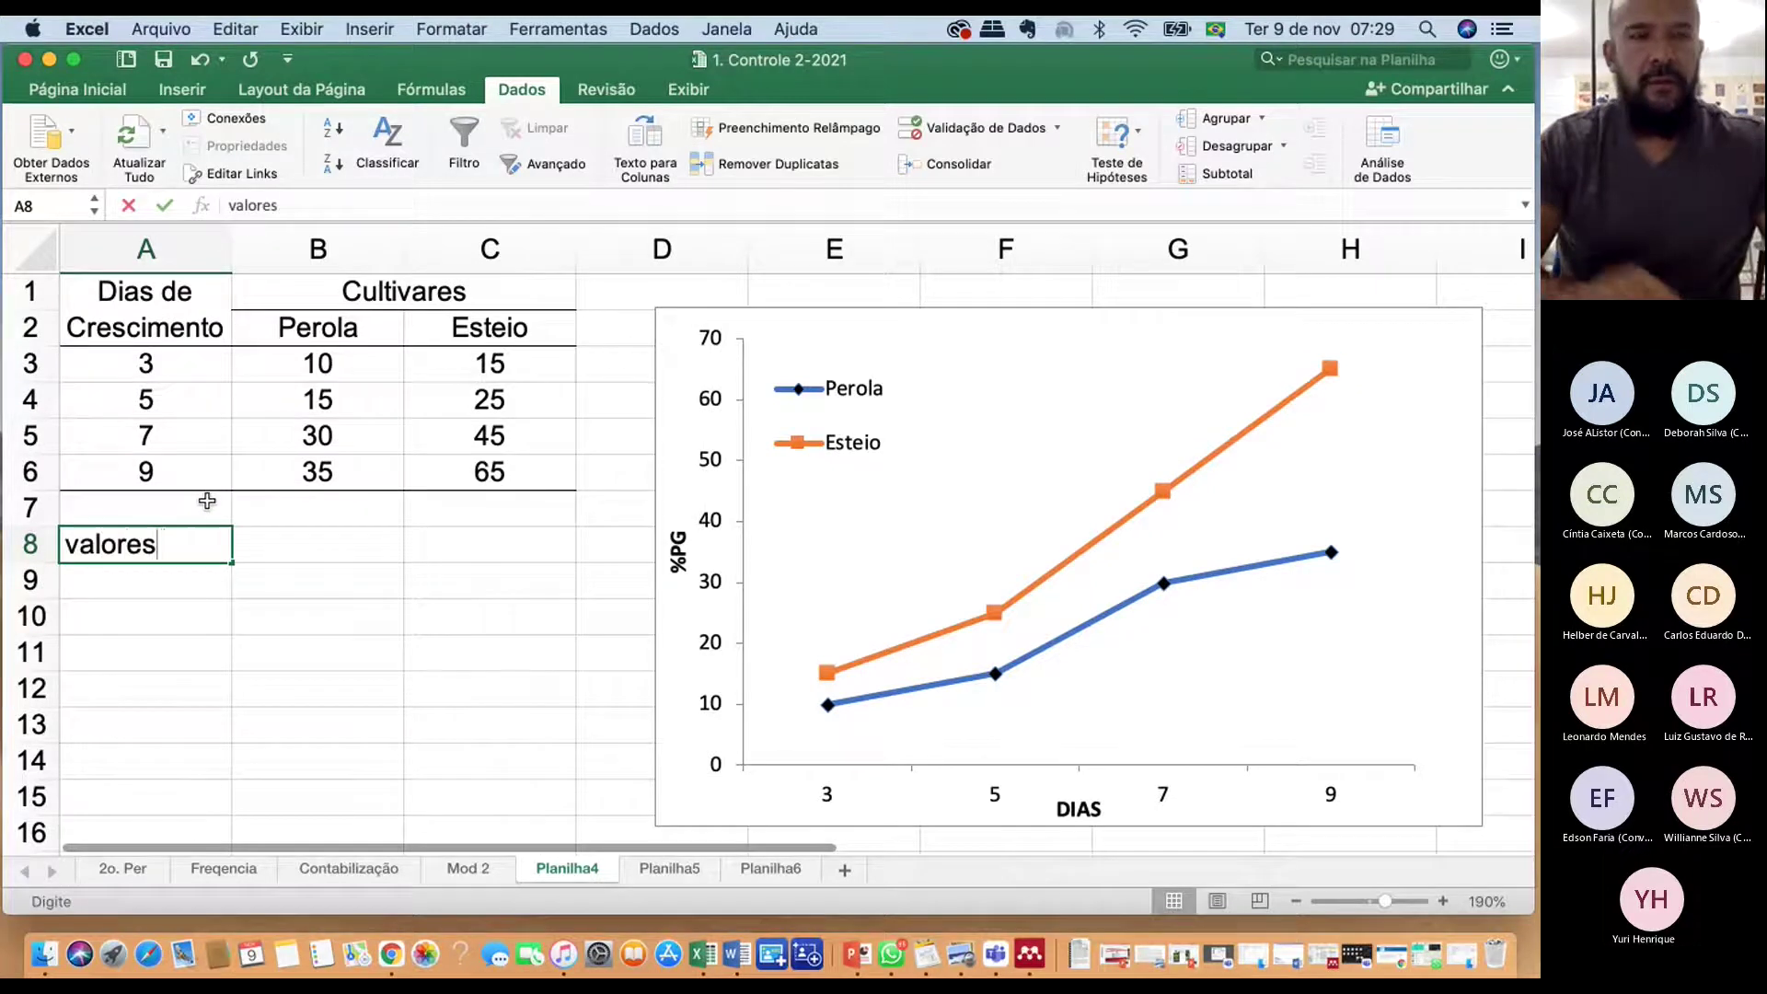
text( X)
key(Return)
text(variavel indepedente)
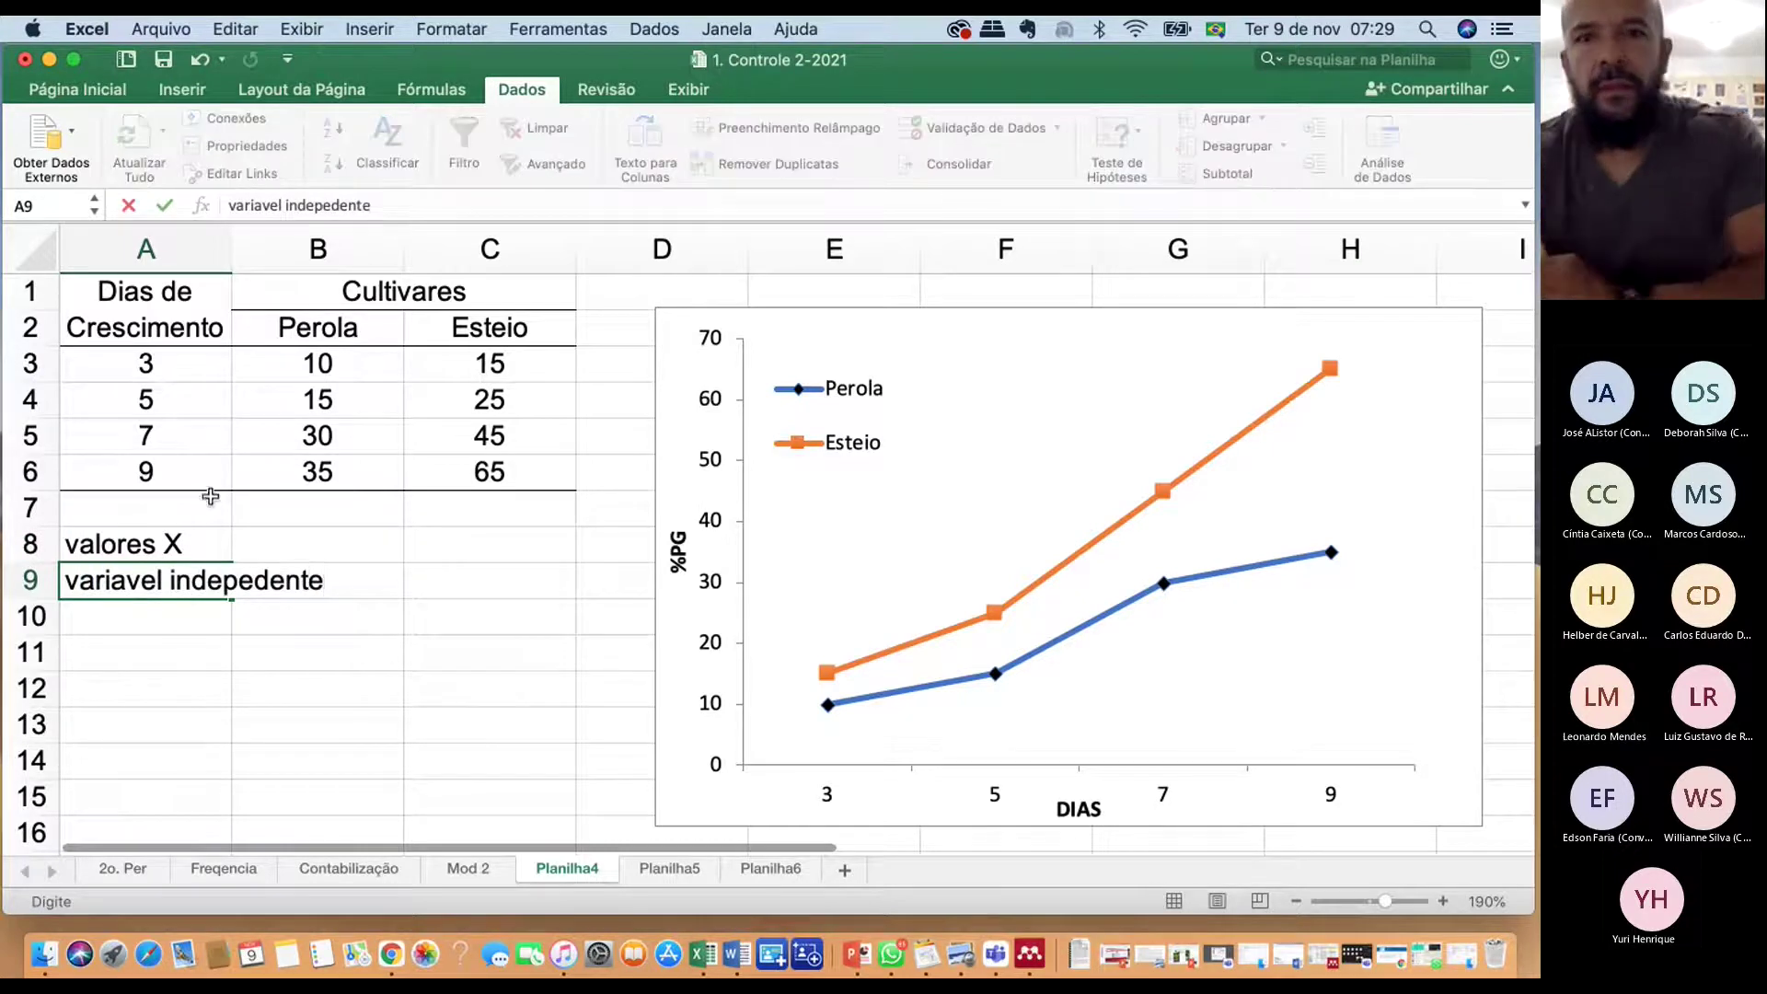
Move the line chart below row 16 and select the Perola header cell B2
drag(680, 313, 600, 828)
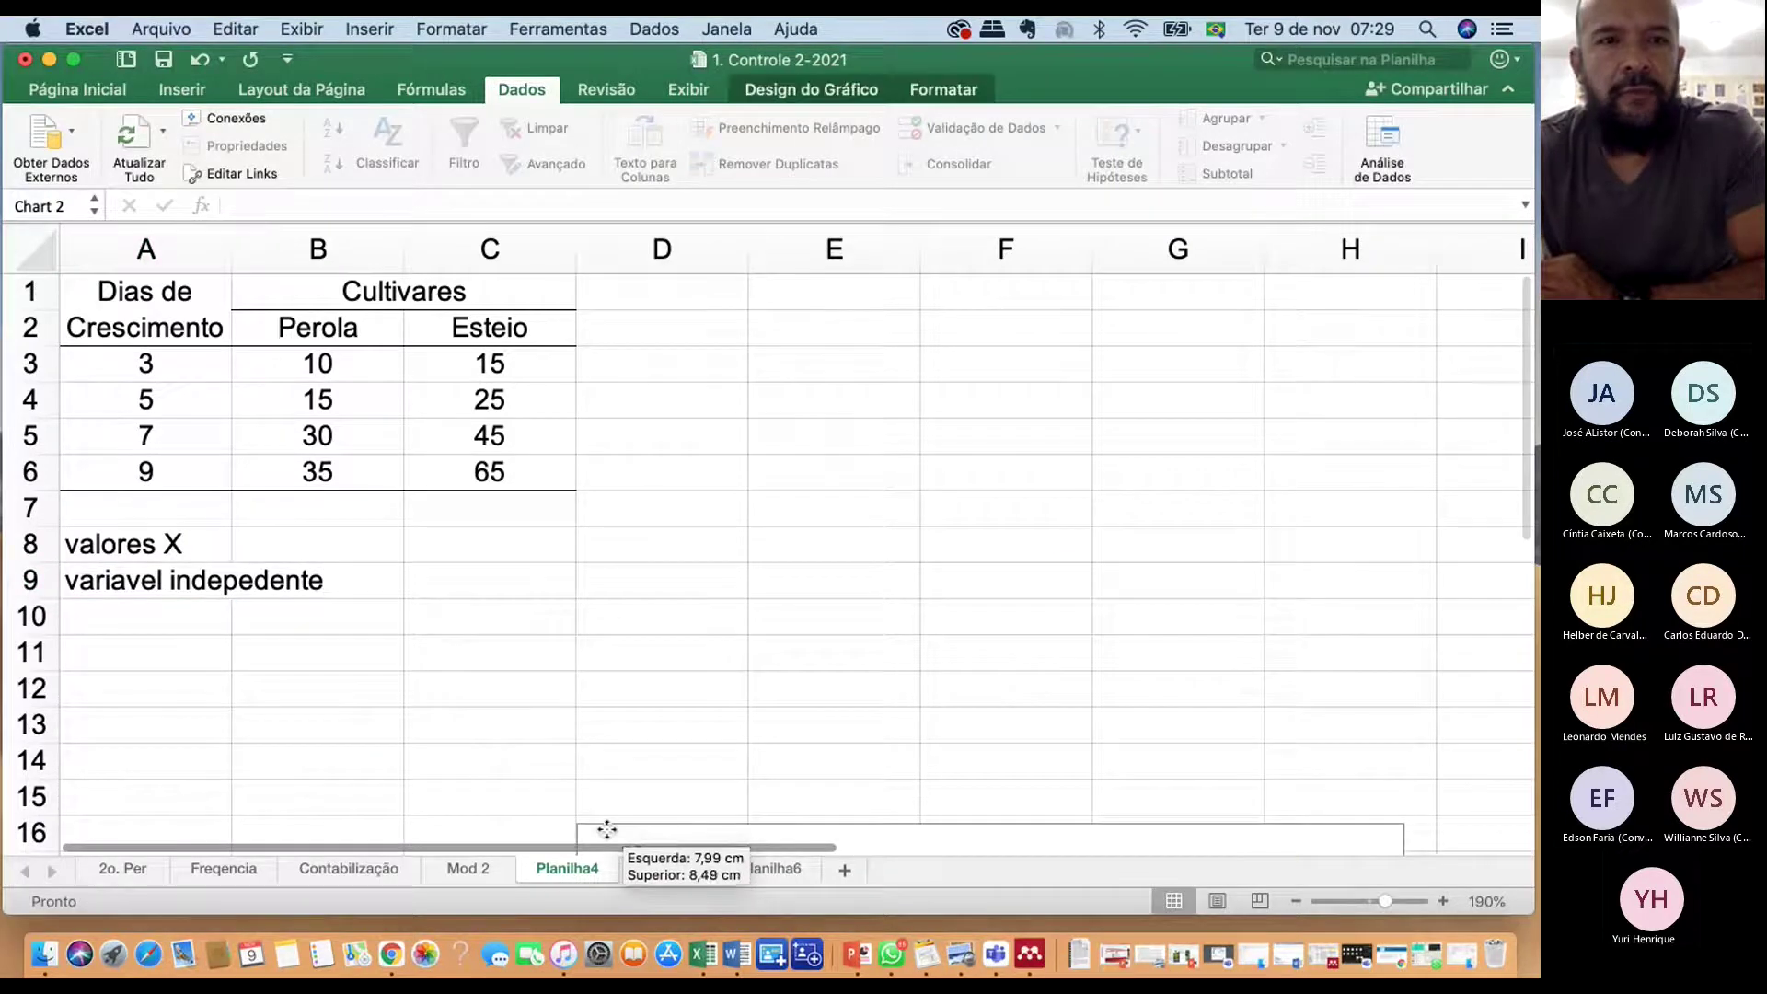
click(323, 377)
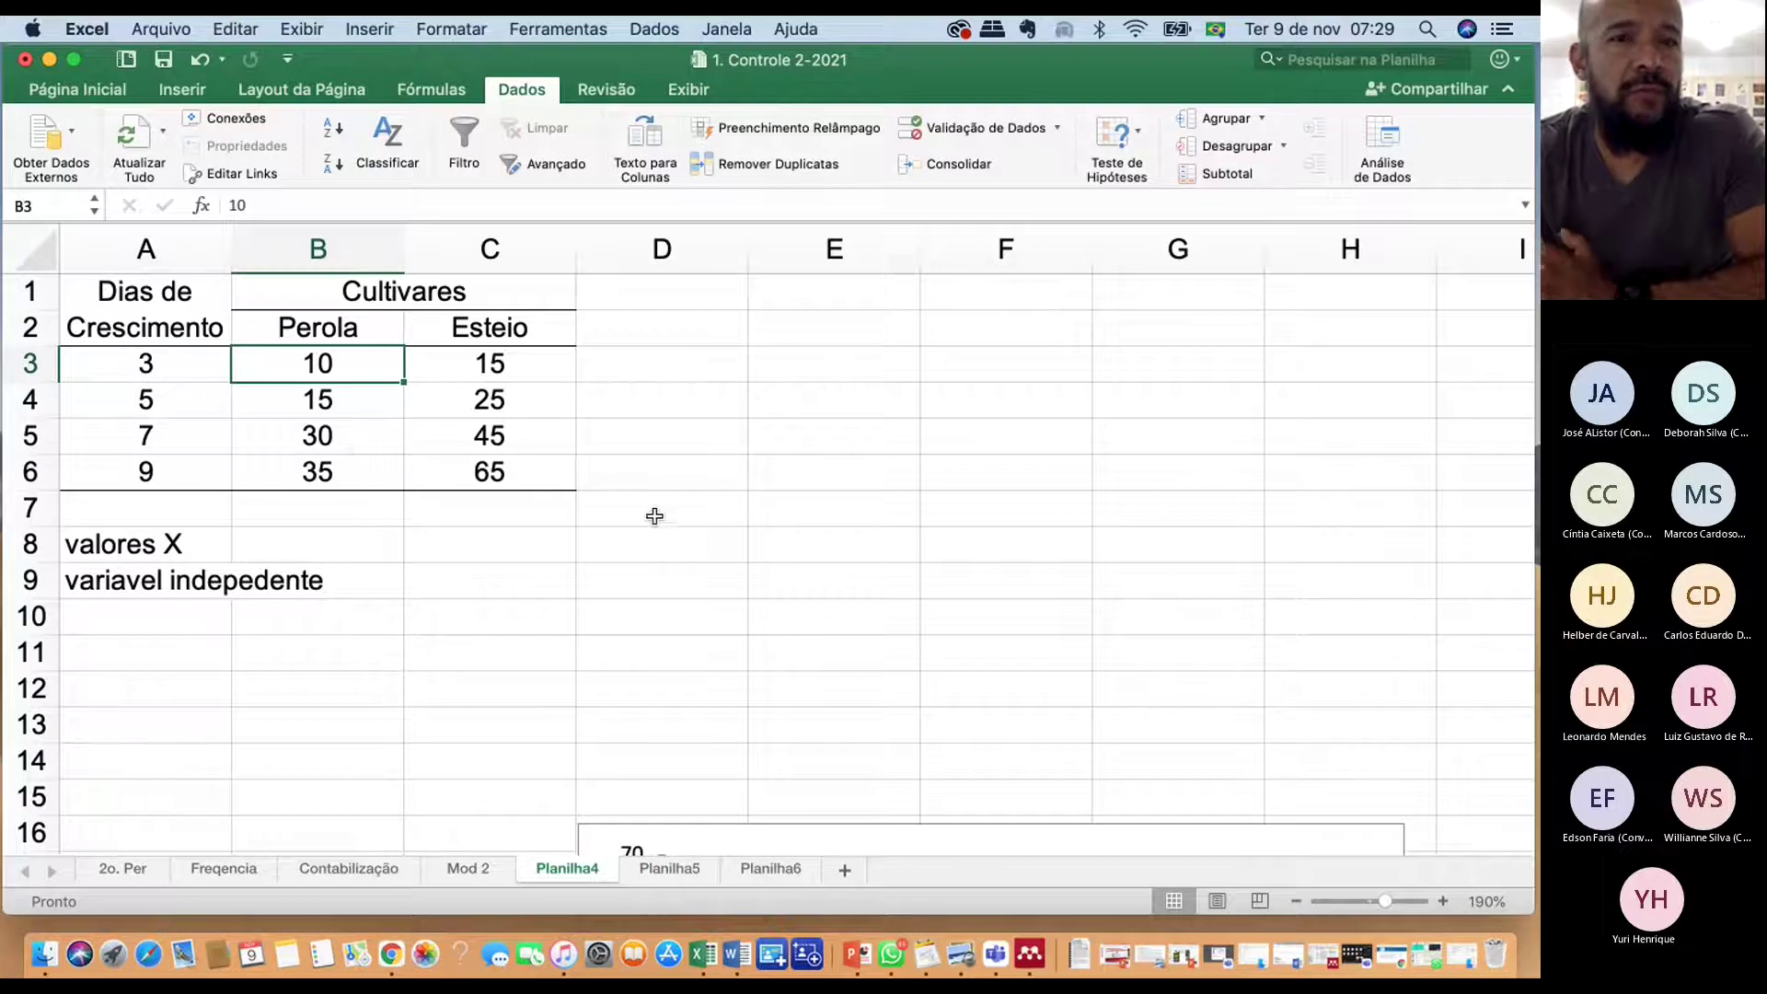
click(180, 363)
click(358, 327)
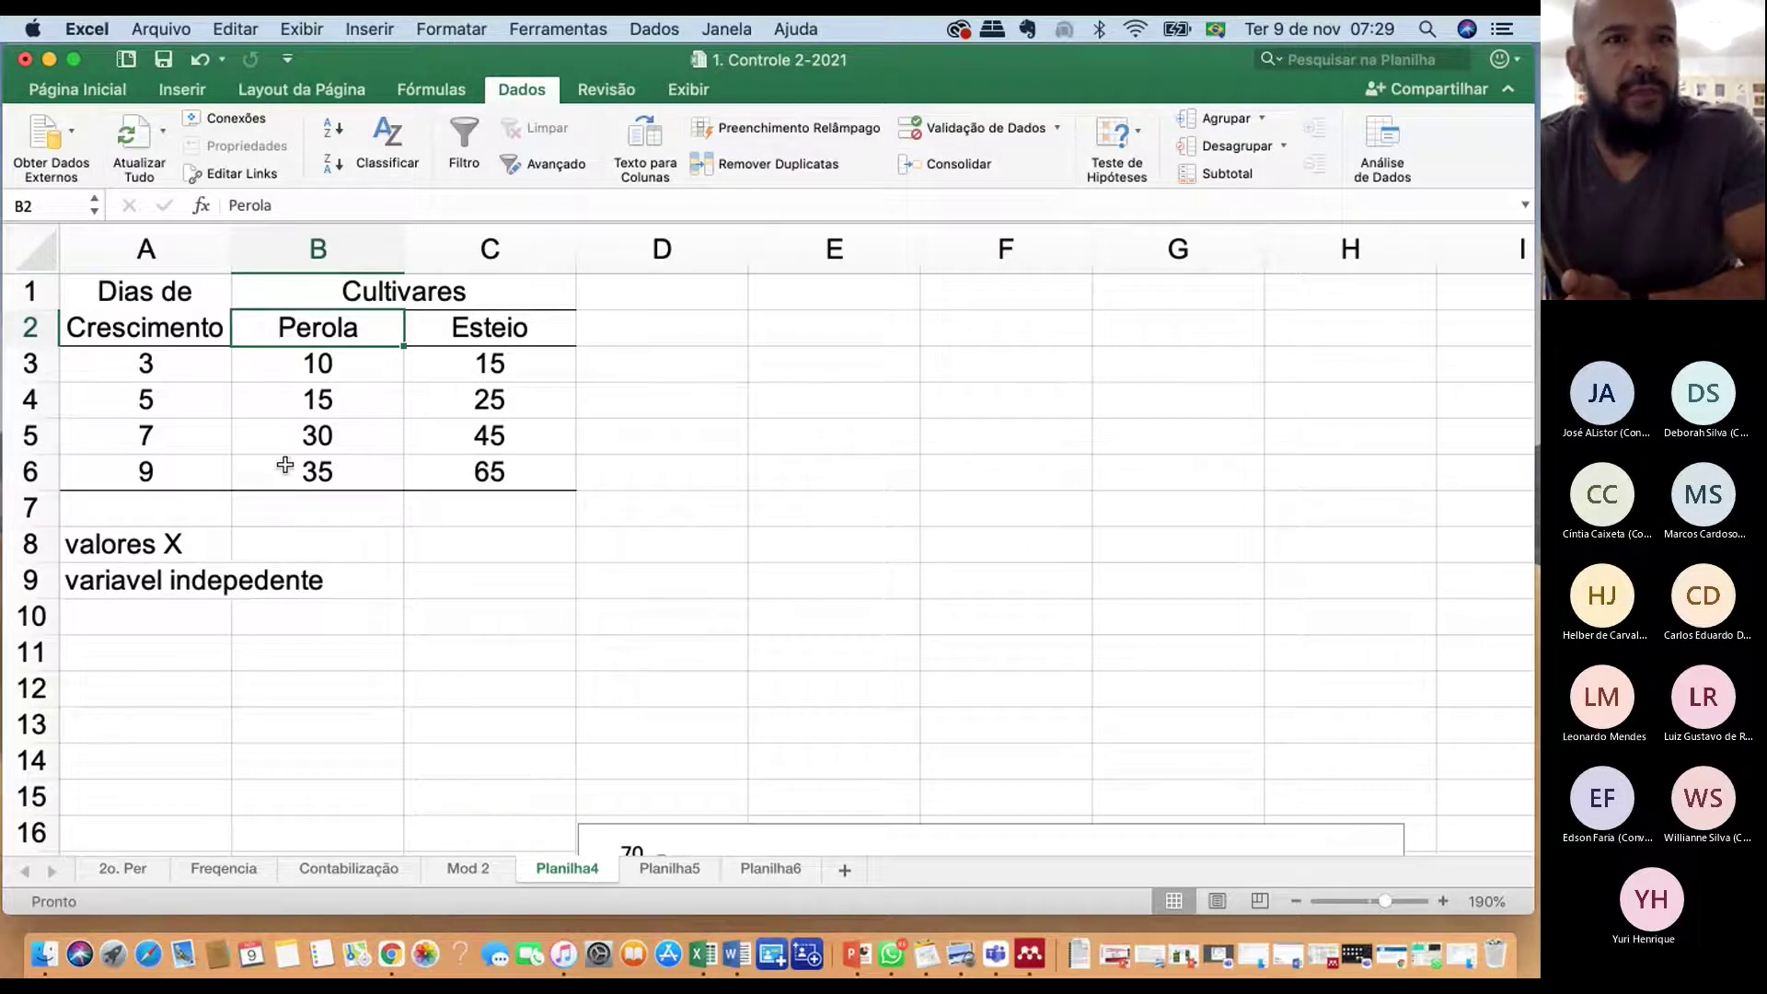
click(183, 90)
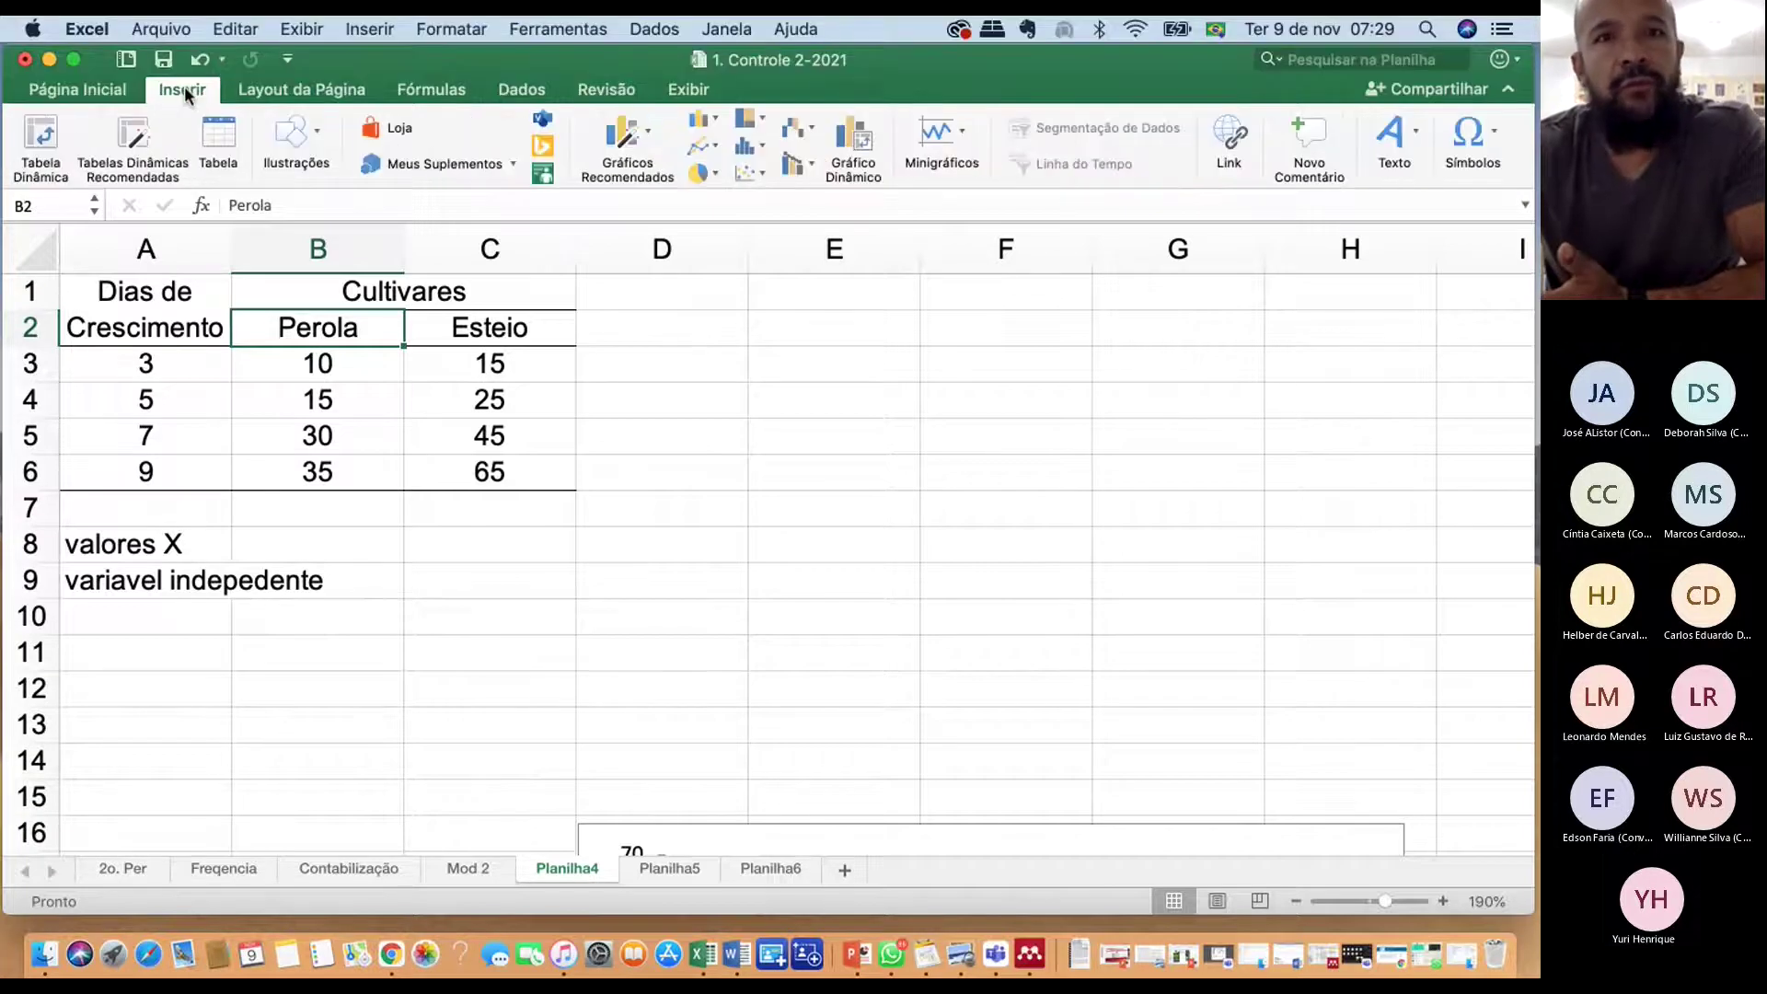
Insert a Line with Markers chart and delete its Esteio and Perola series
click(702, 139)
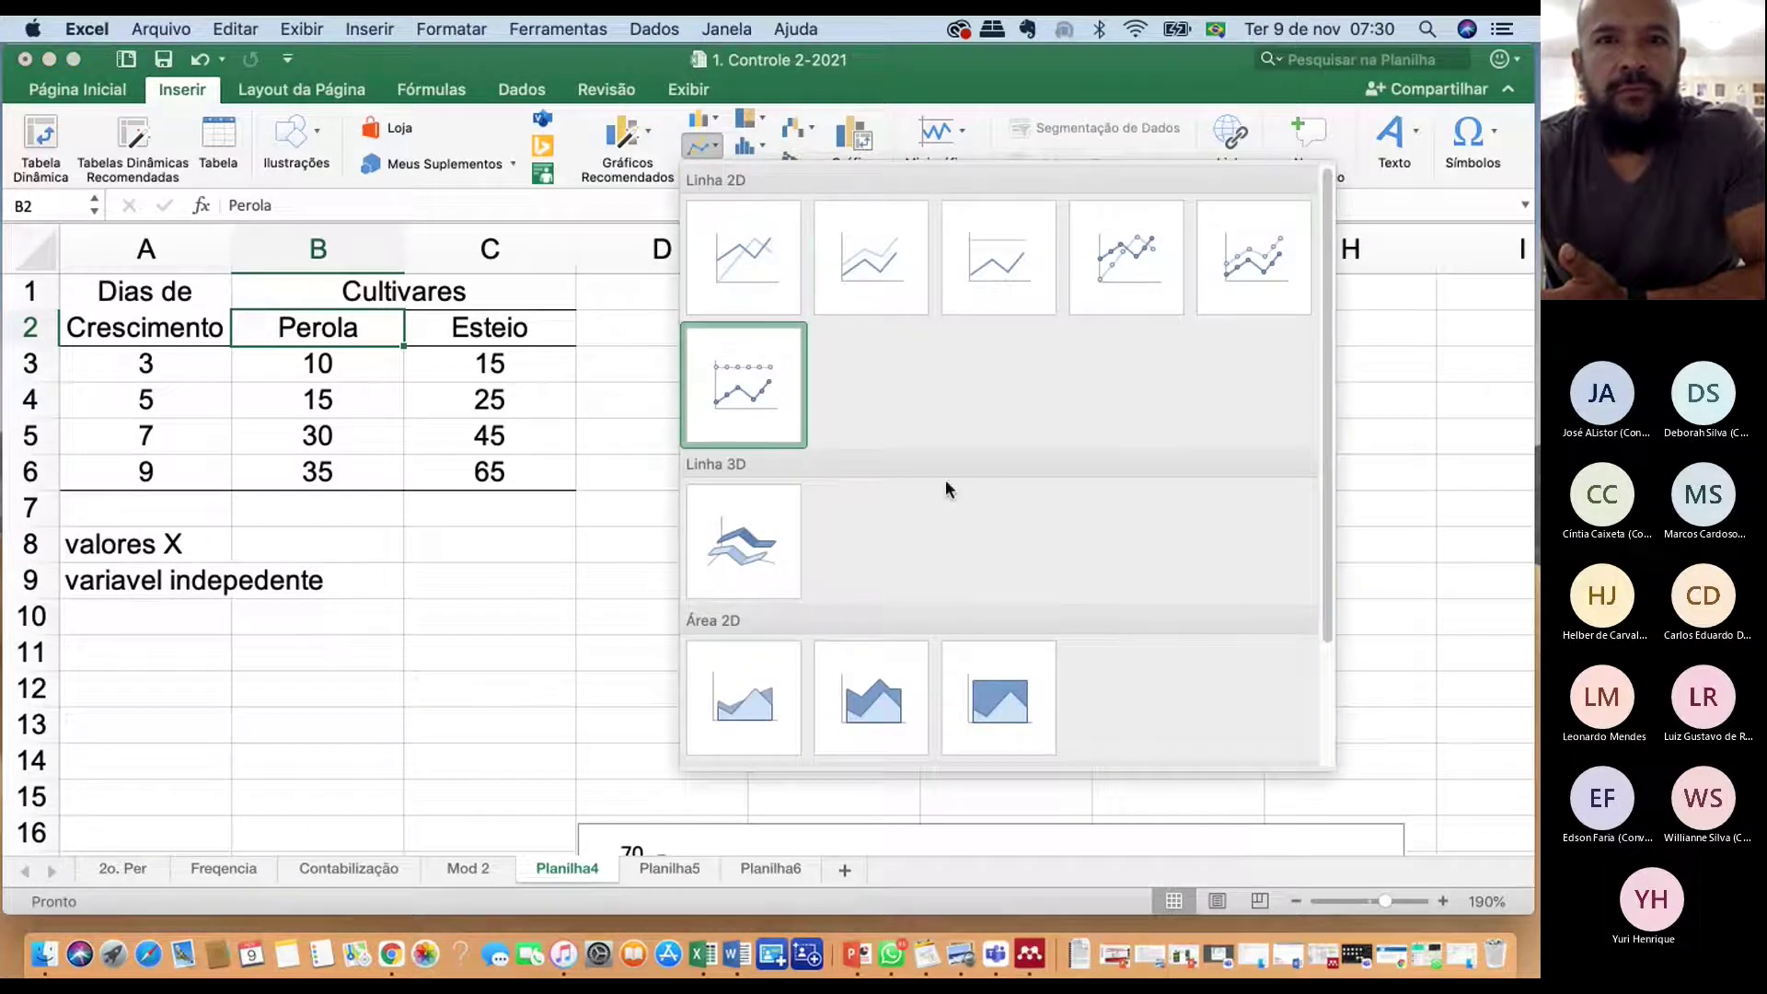
click(773, 390)
click(1007, 402)
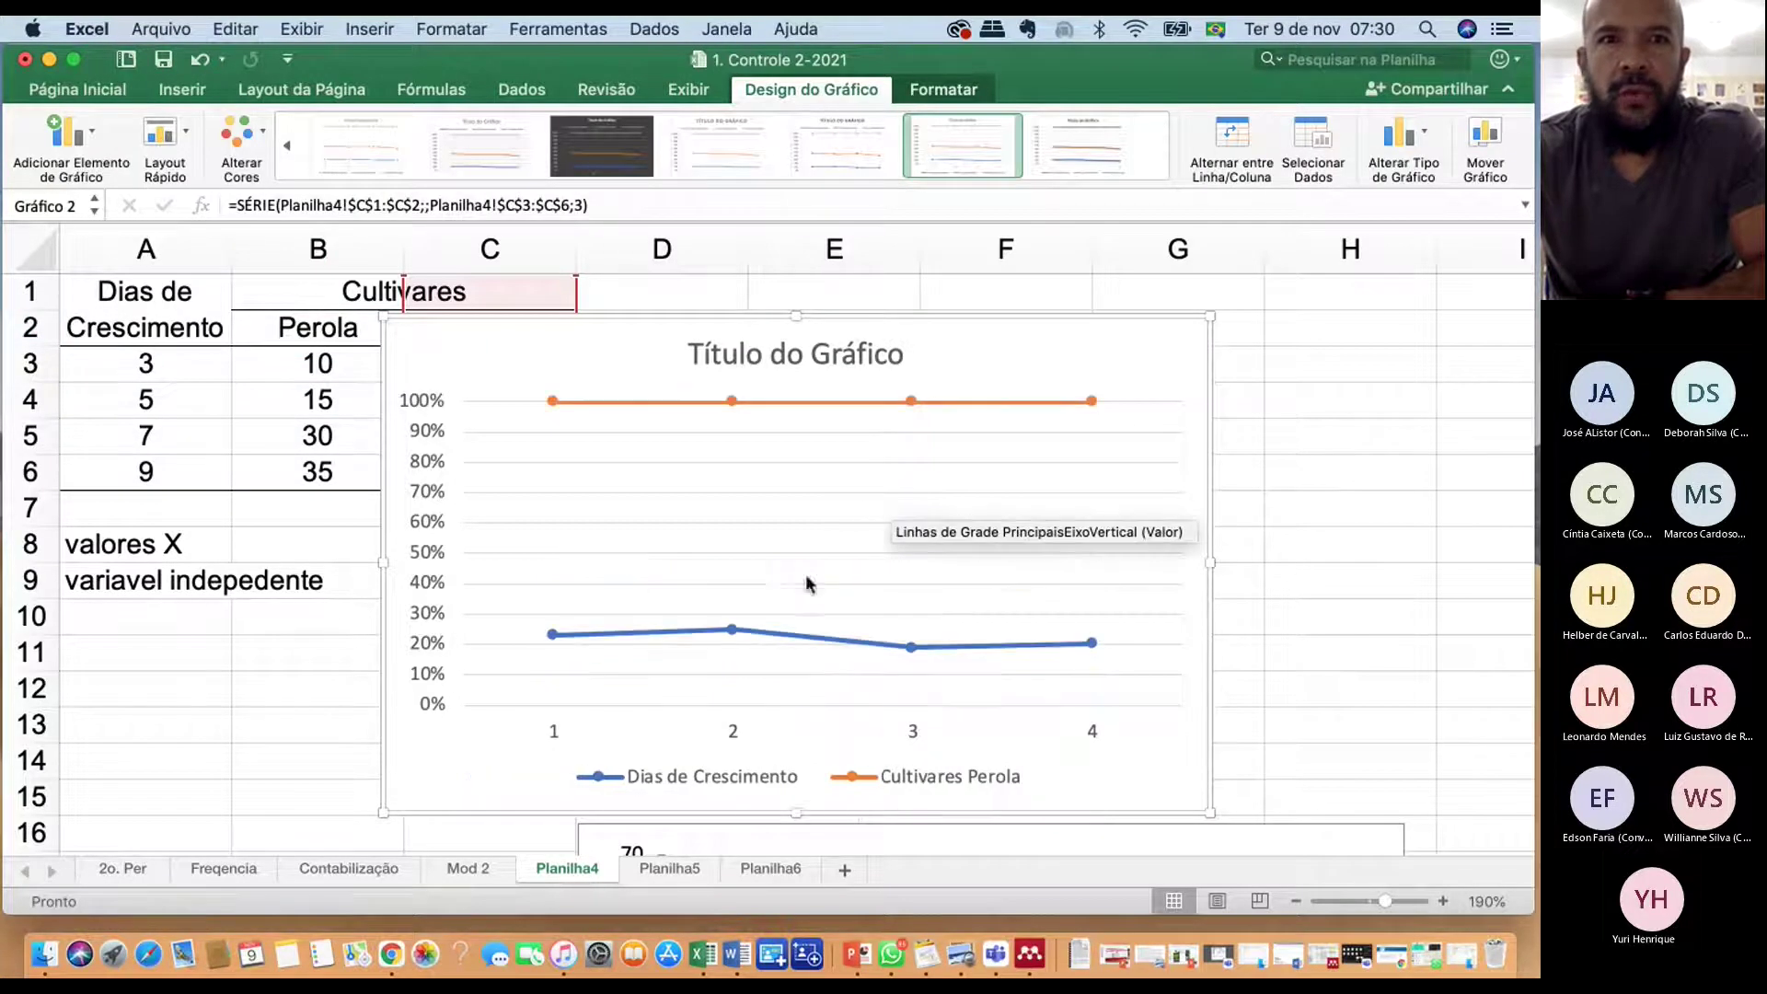
key(Delete)
click(853, 398)
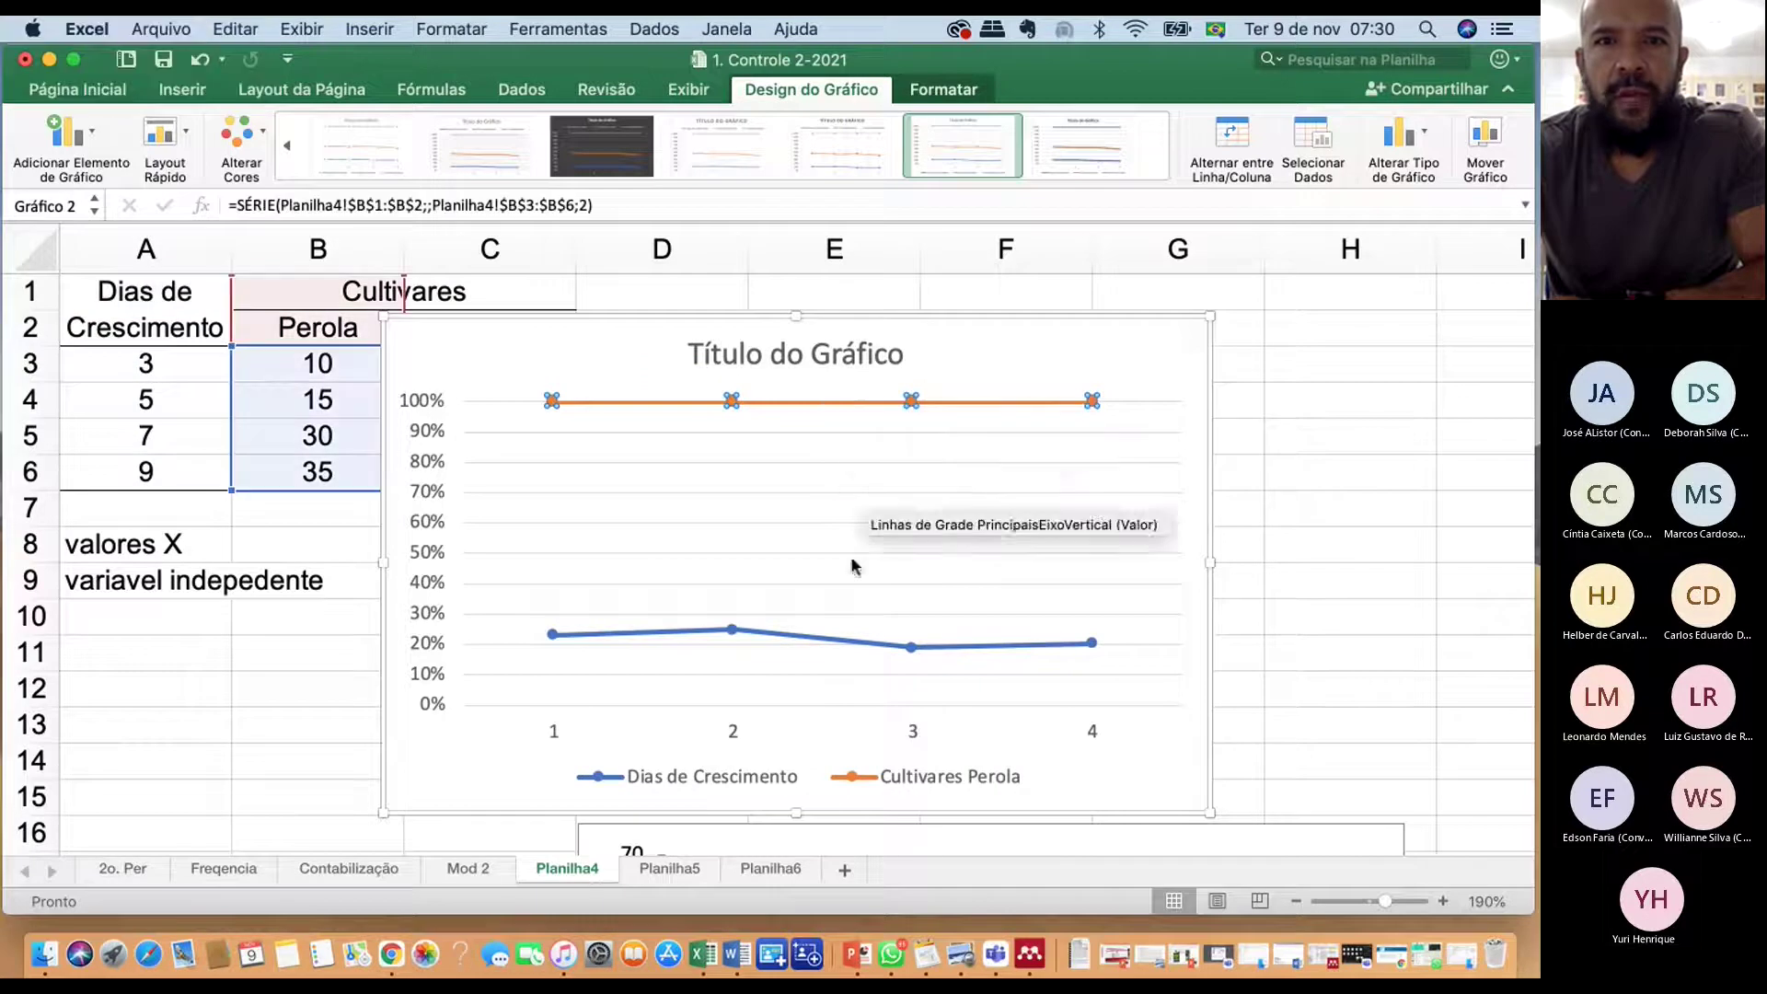
key(Delete)
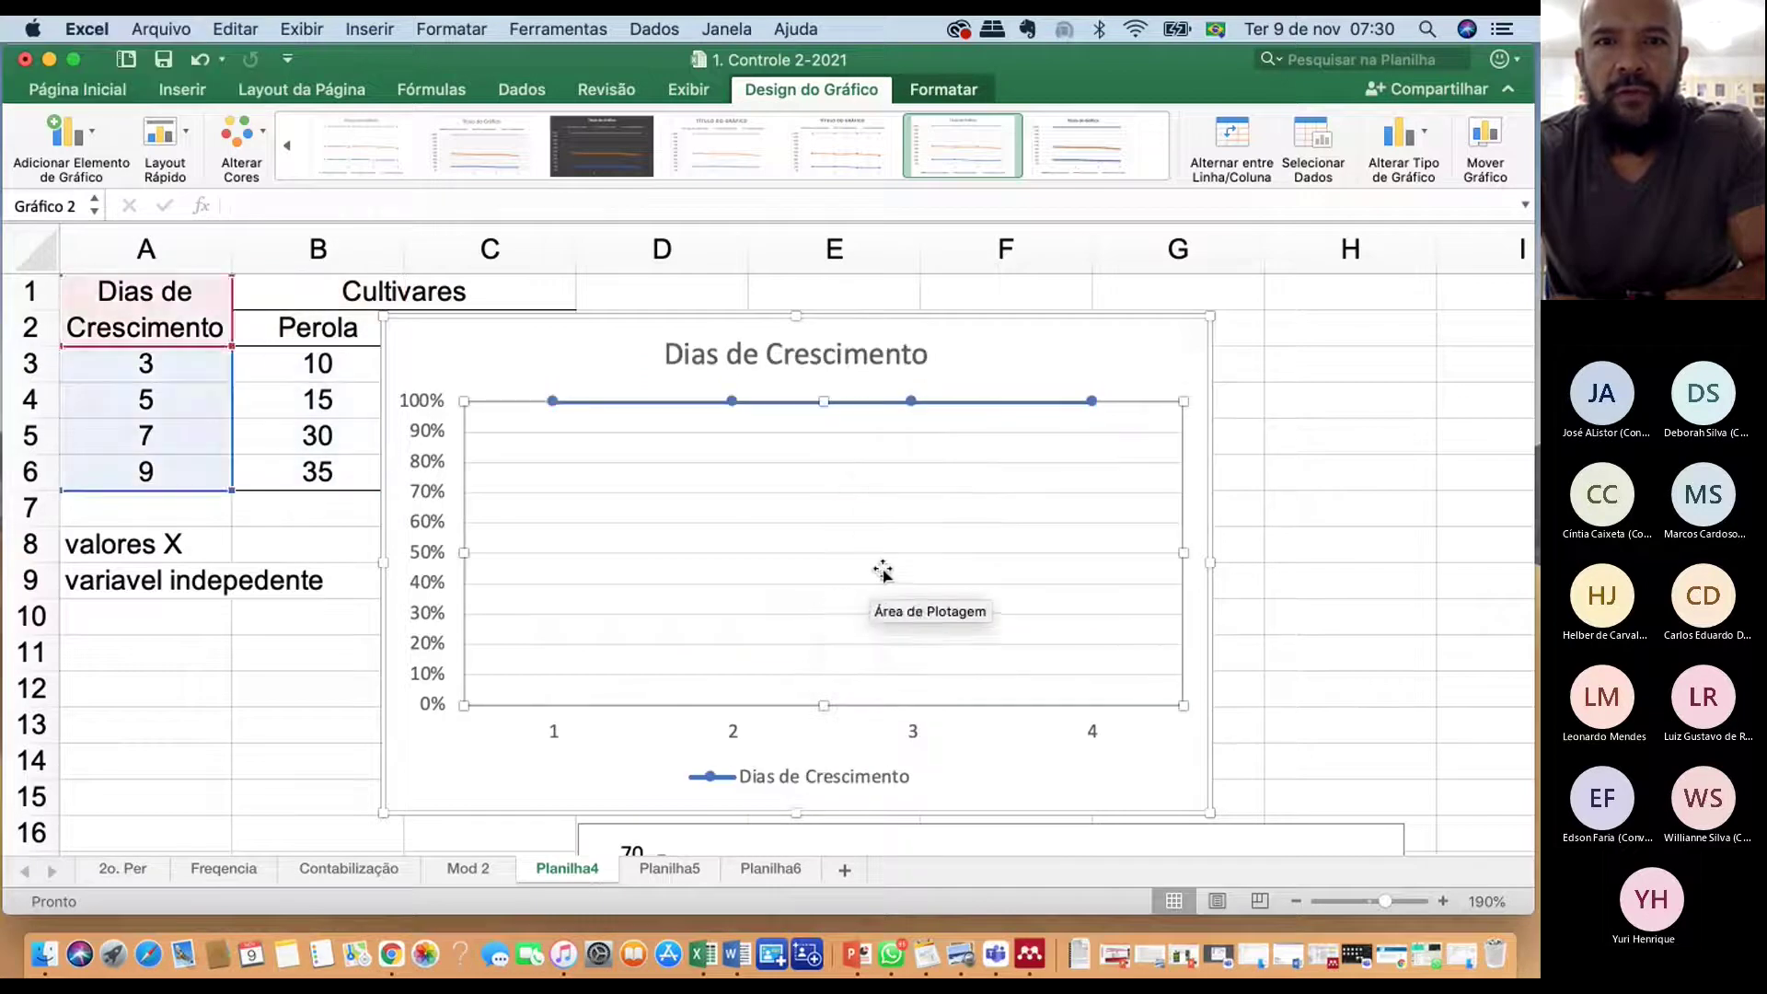
Delete the gridlines and remaining contents, then place the blank chart beside the table
click(891, 554)
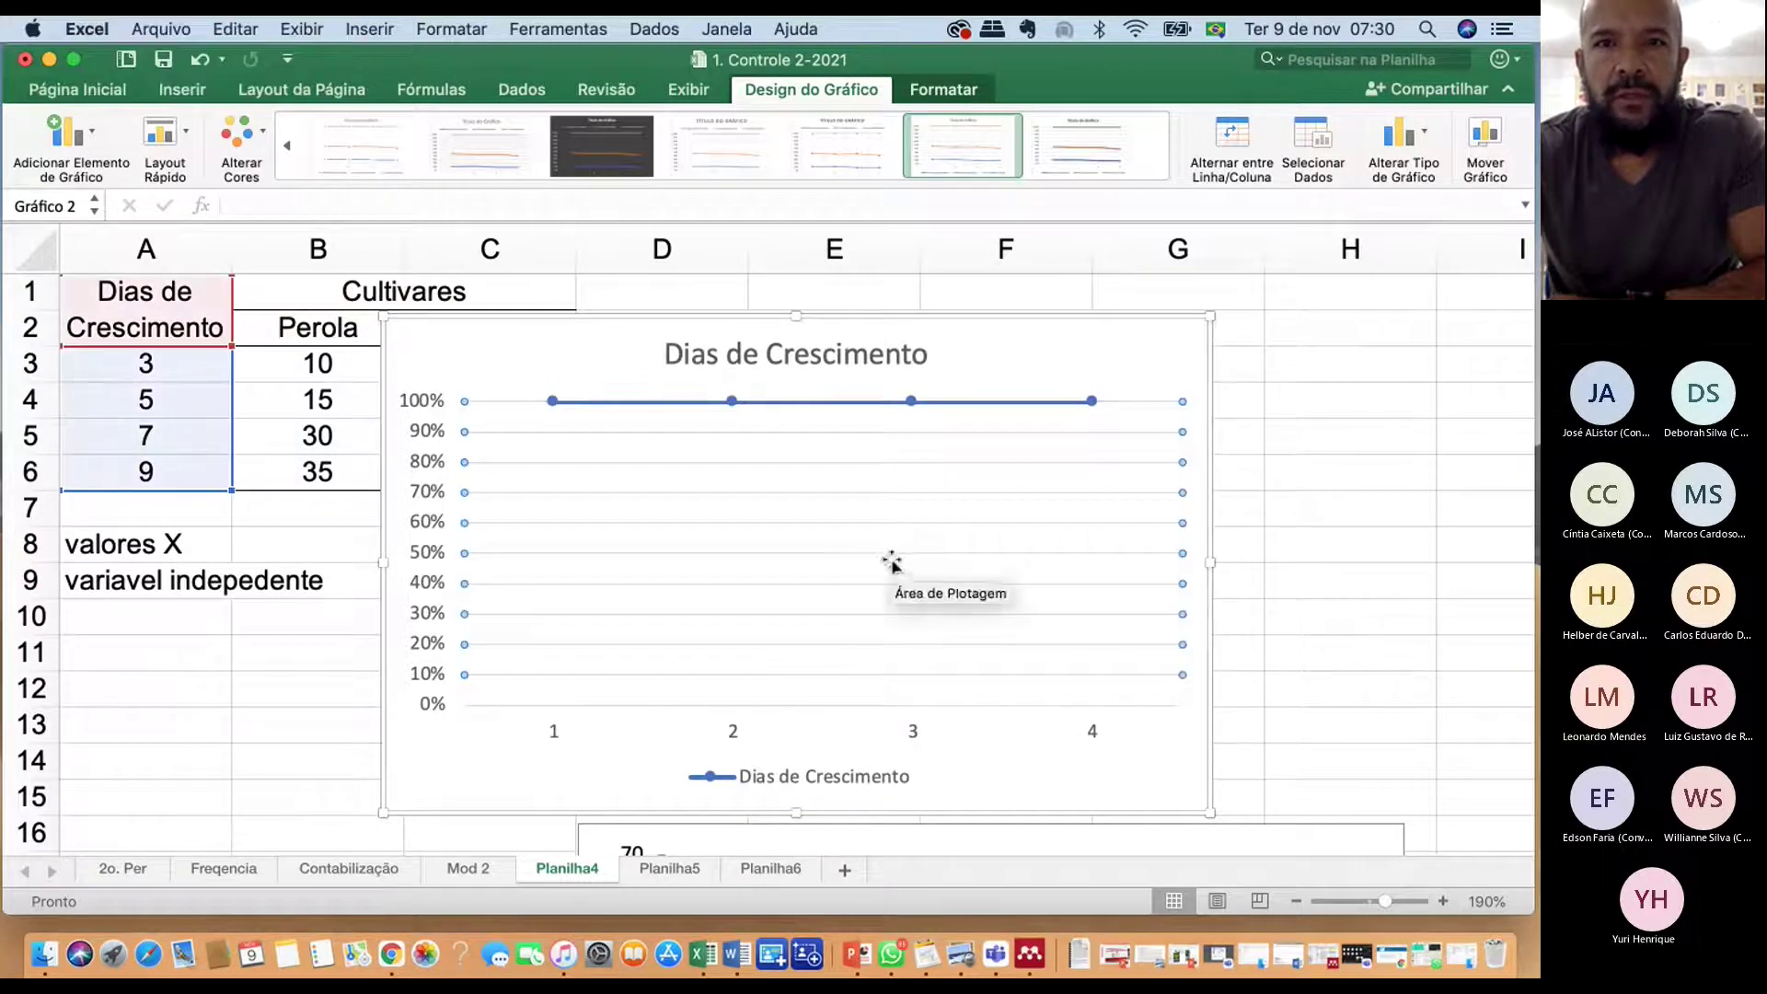
key(Delete)
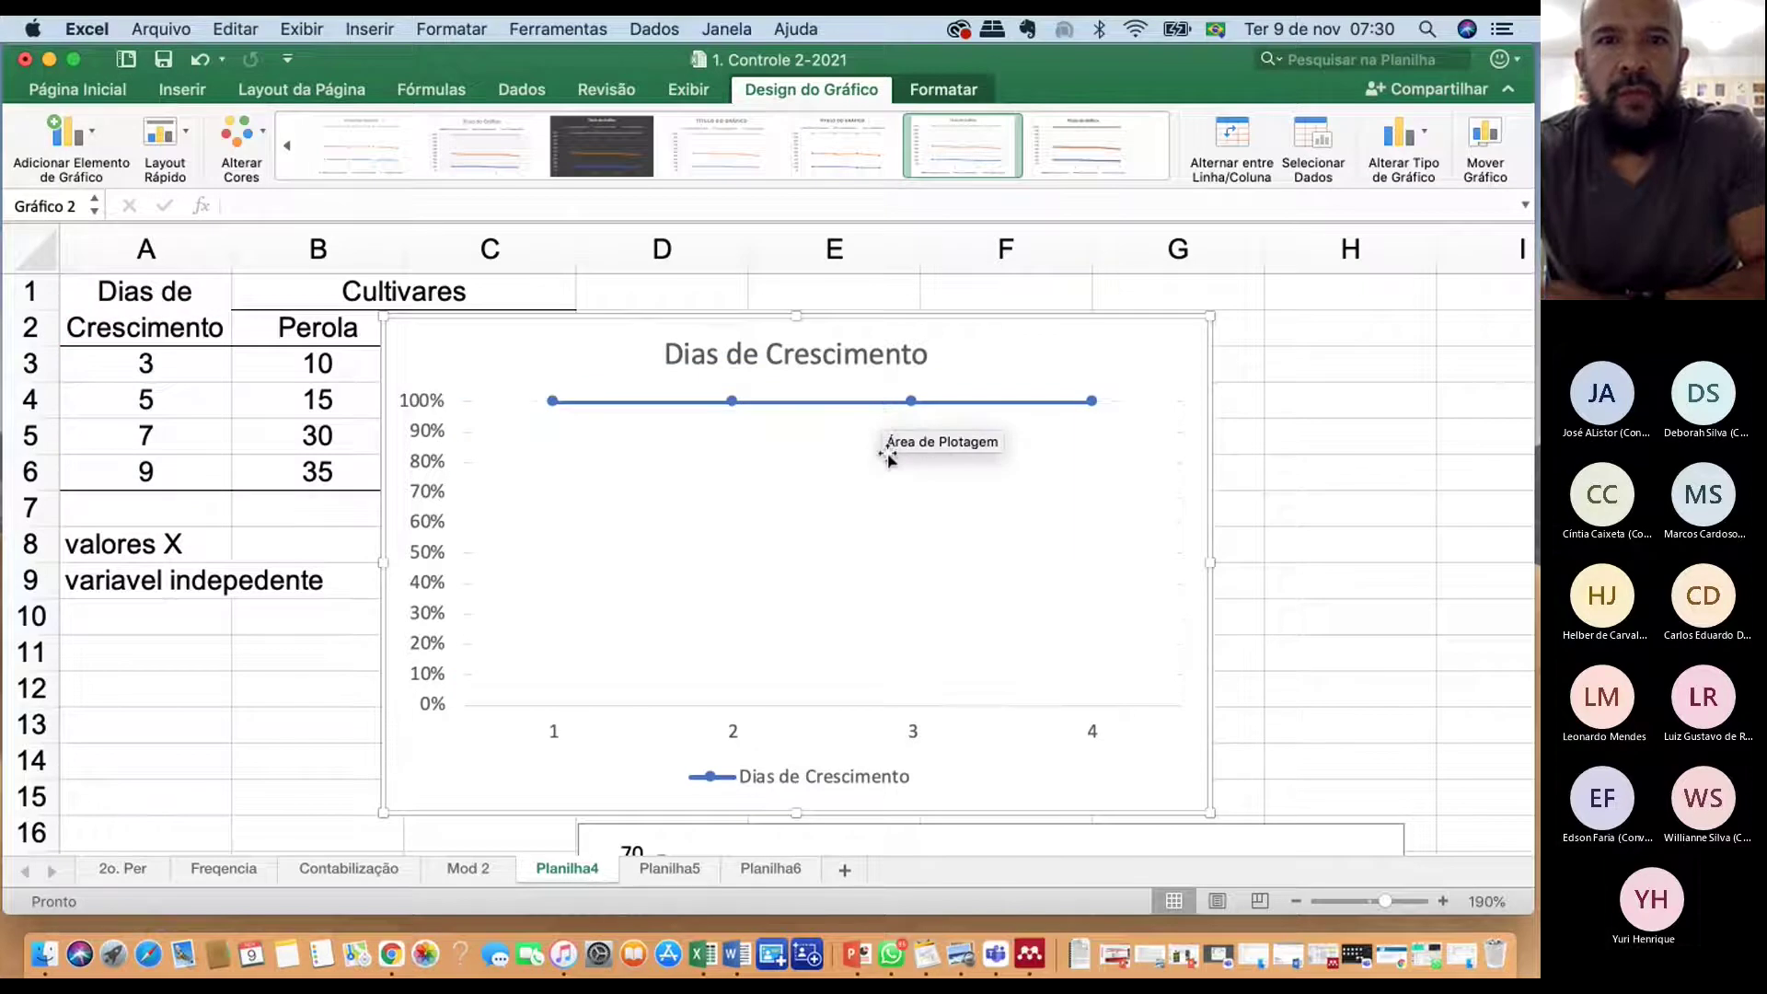
key(Delete)
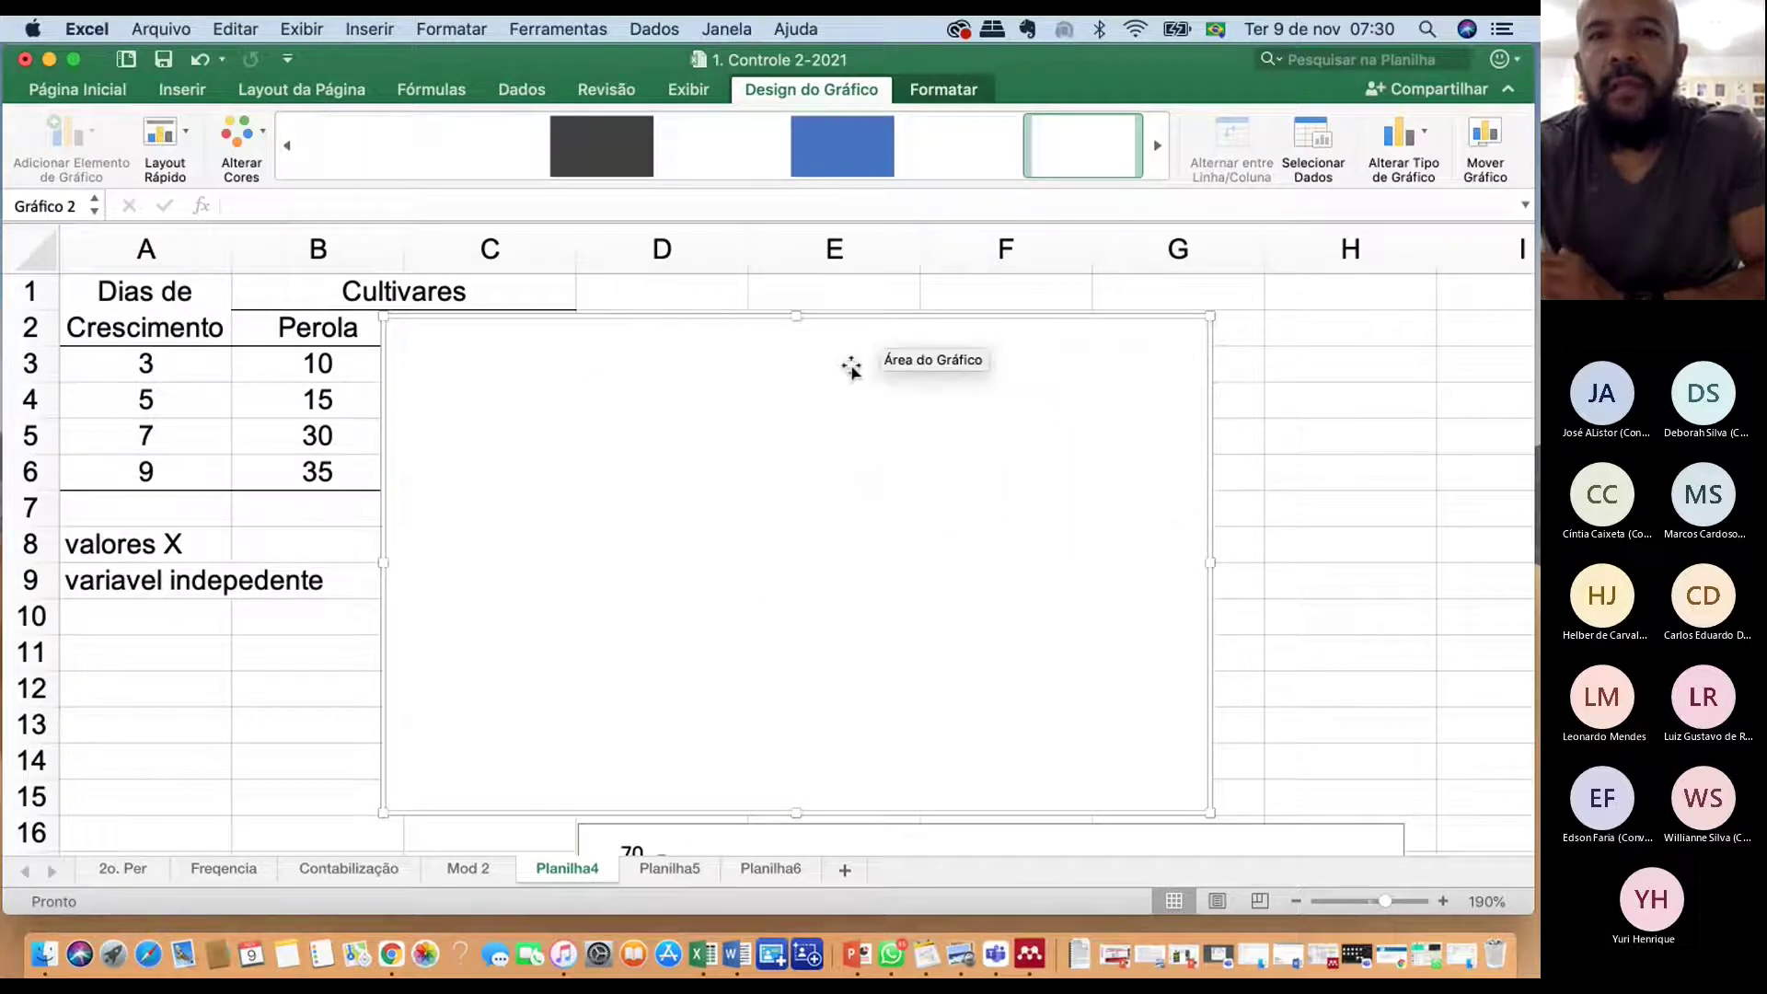
drag(766, 377, 997, 340)
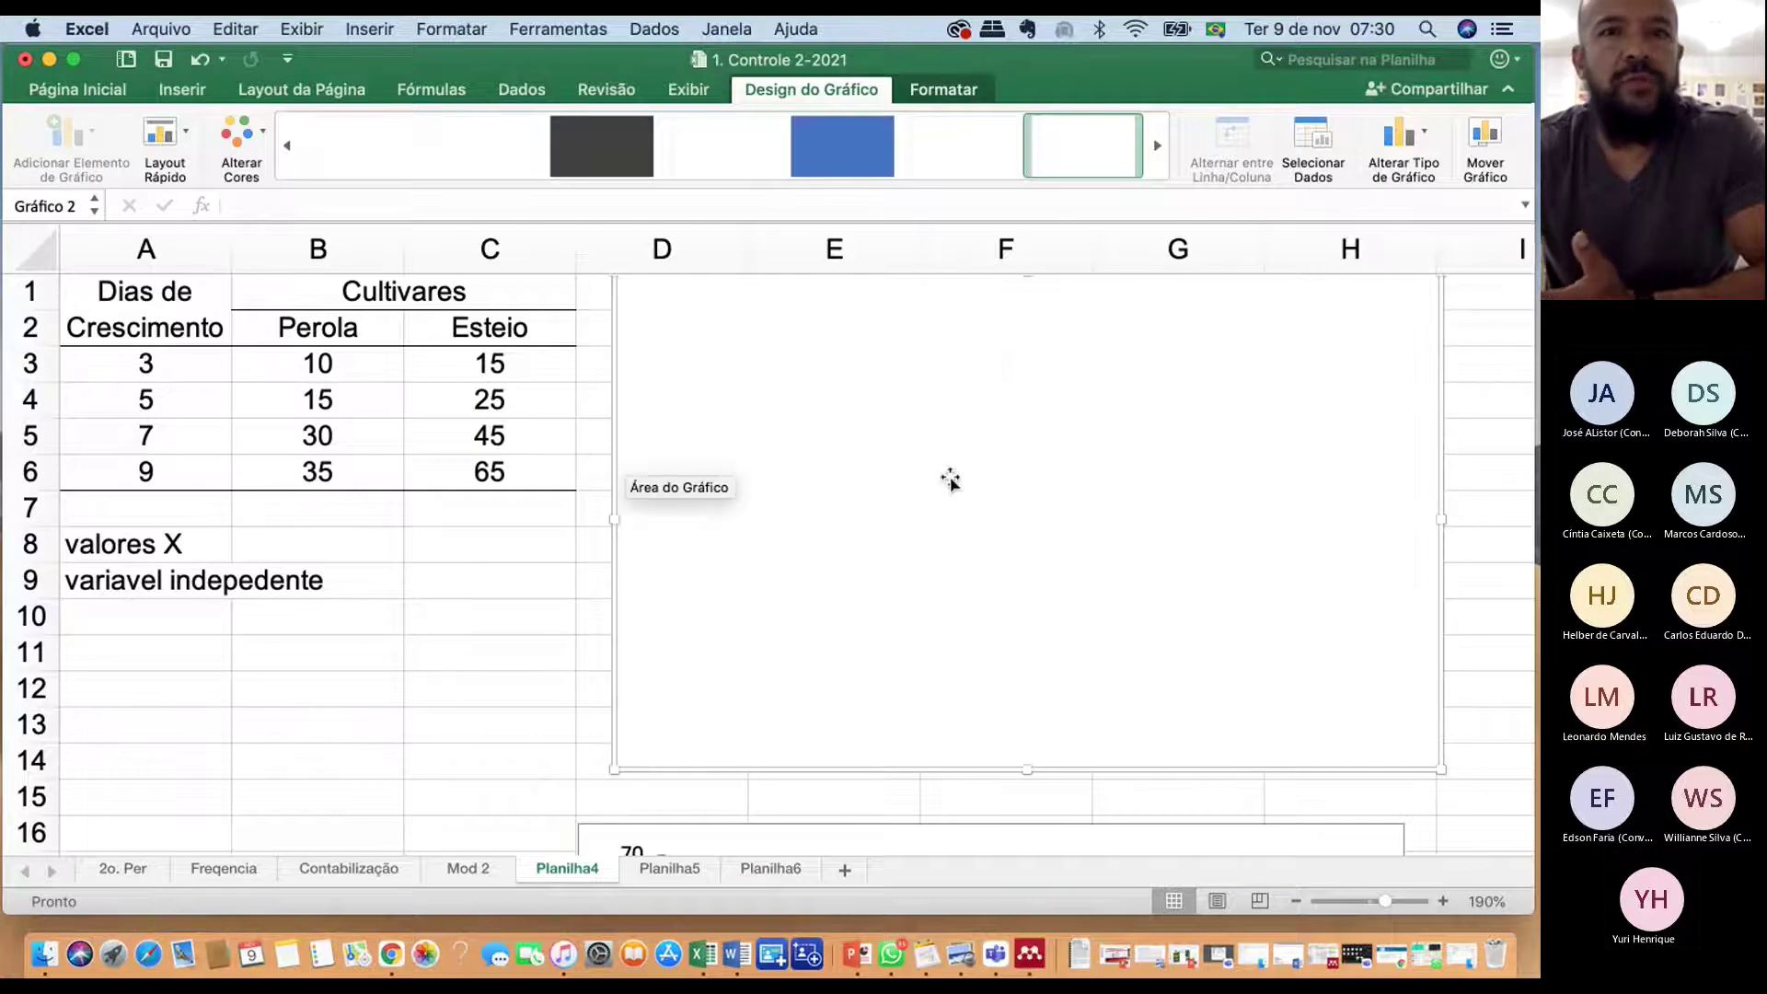
drag(883, 473, 881, 473)
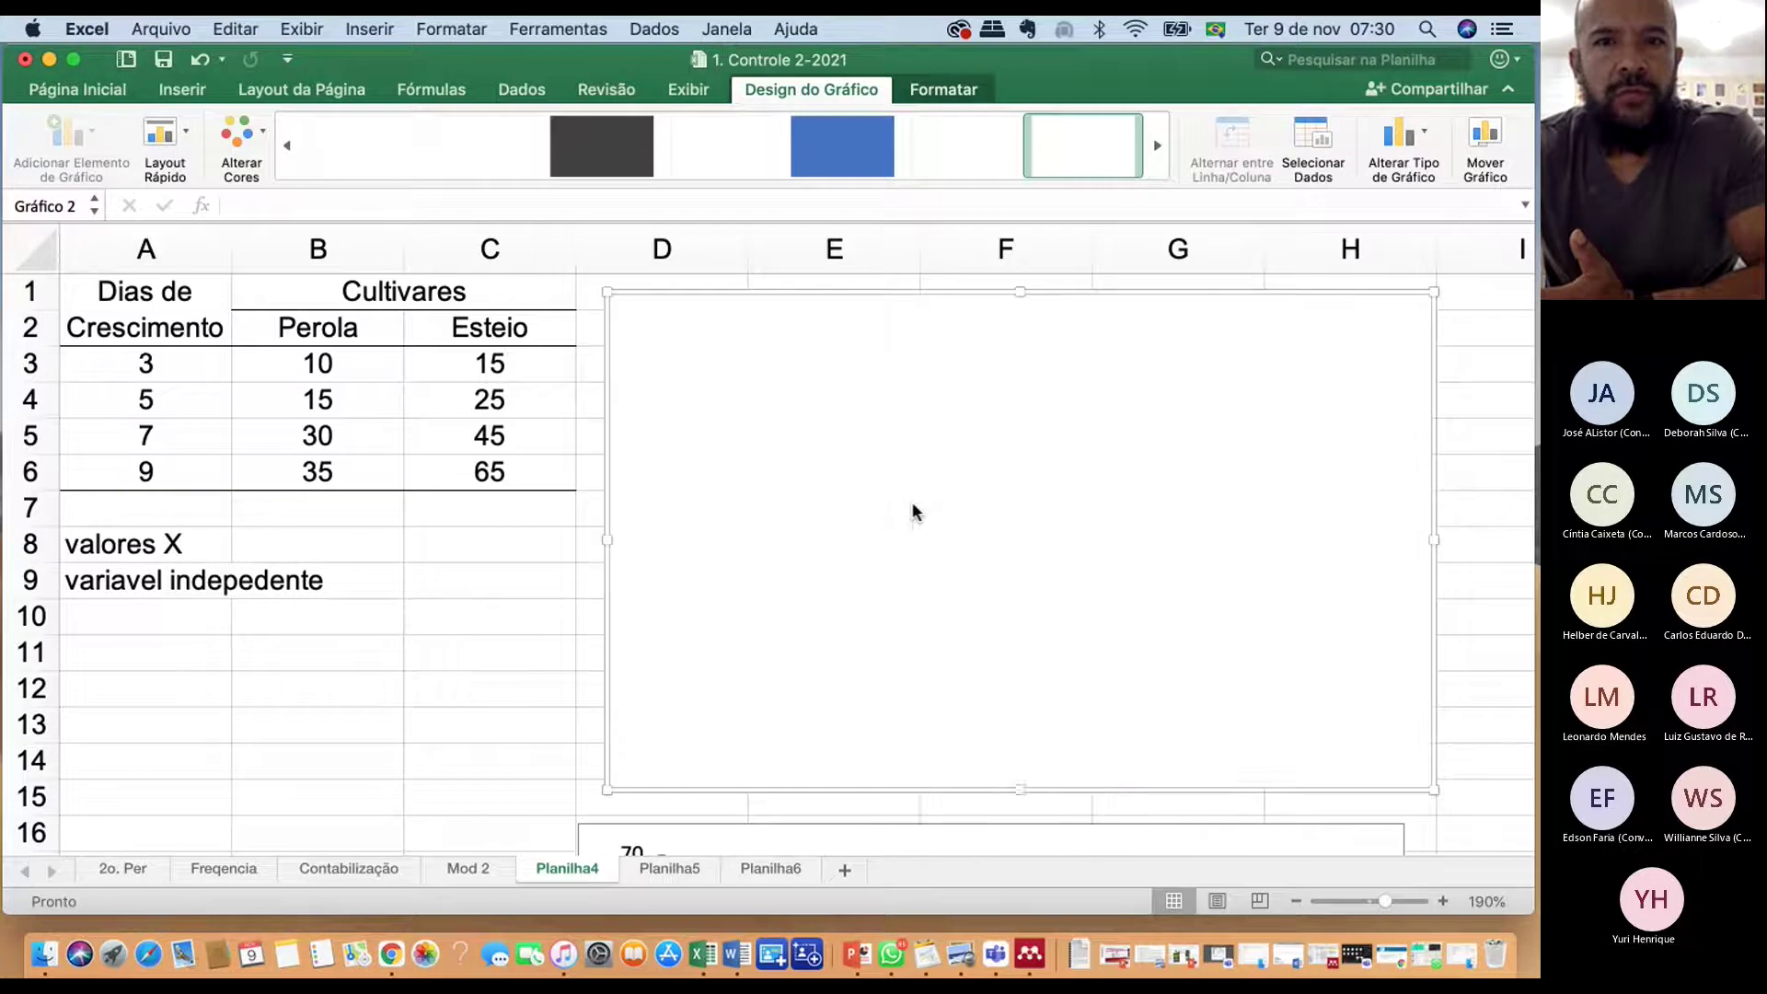
Open the chart's Select Data dialog and add a new series
right_click(912, 500)
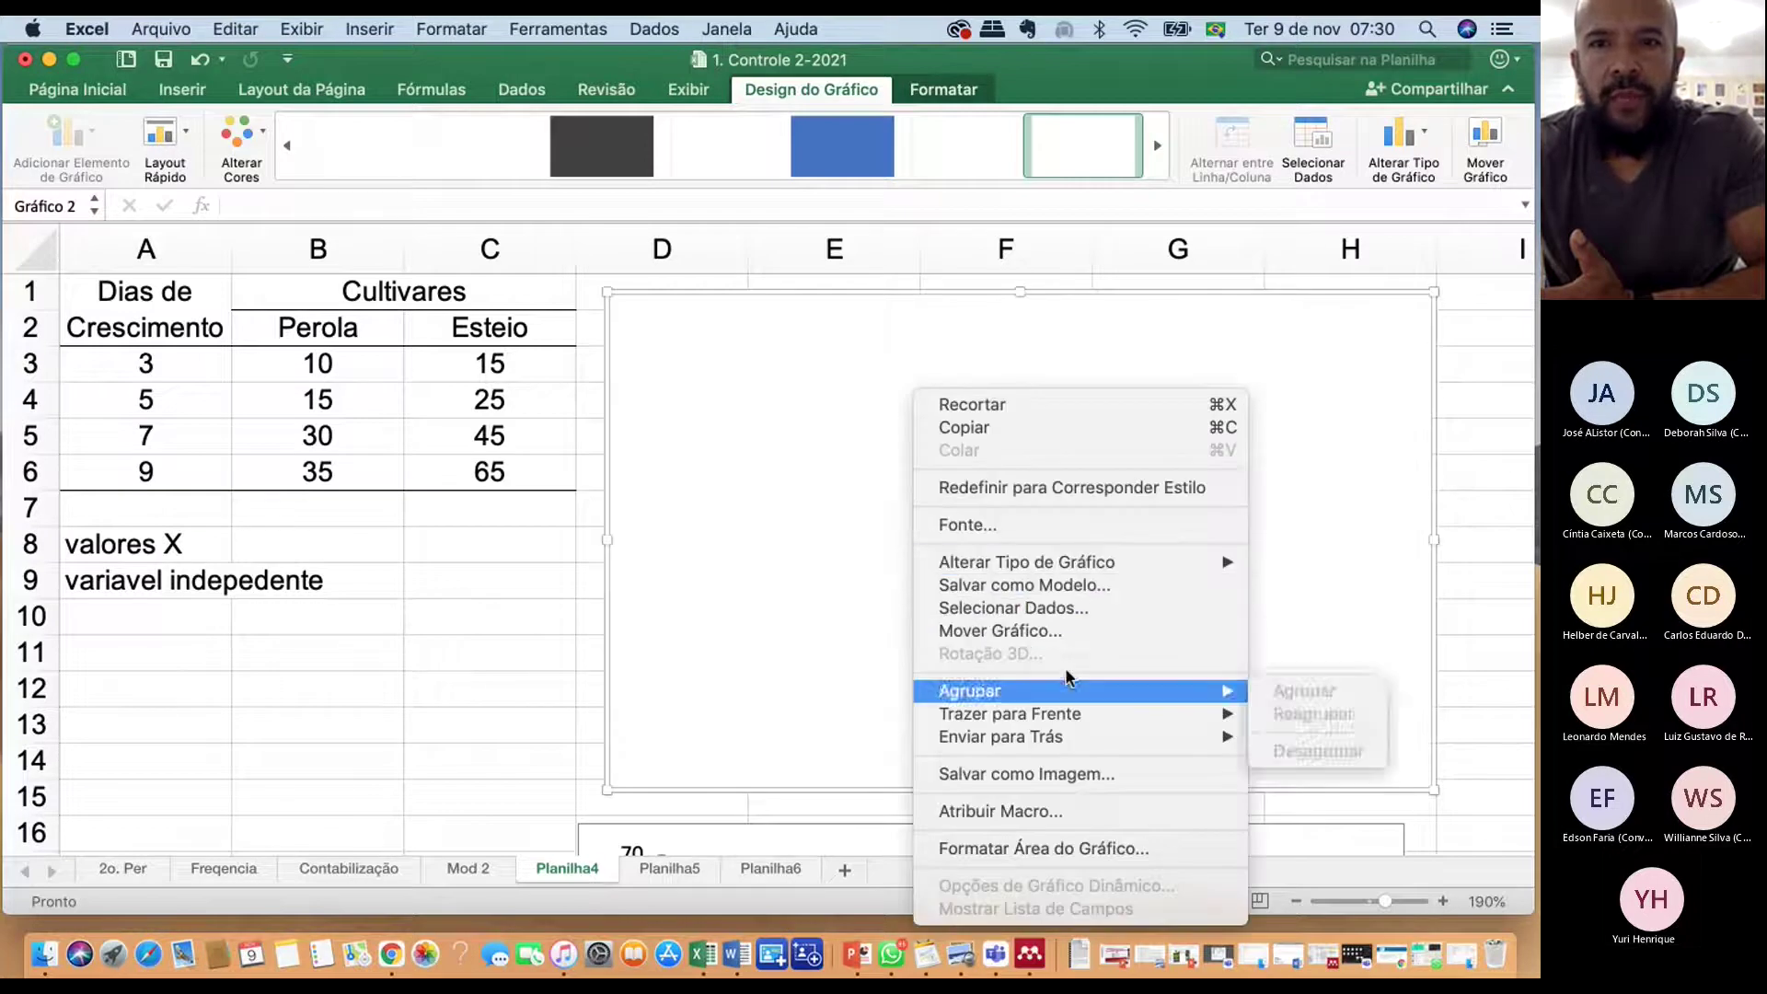
click(1089, 608)
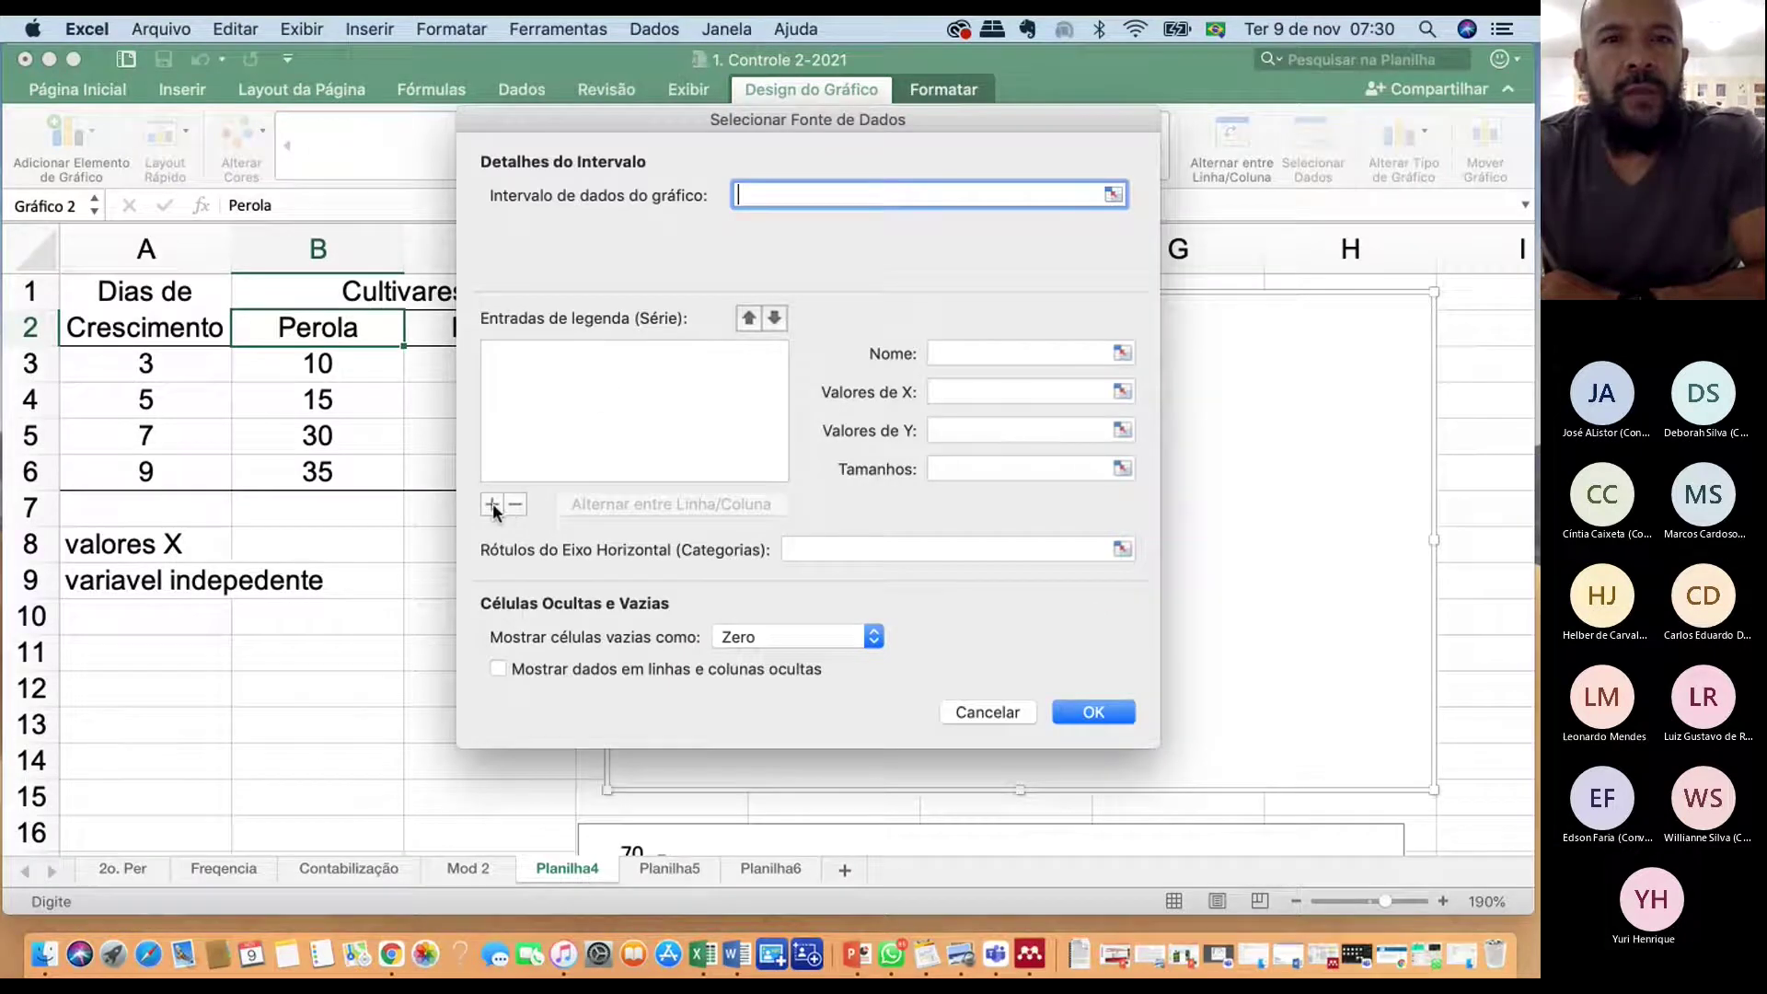
drag(645, 120, 867, 112)
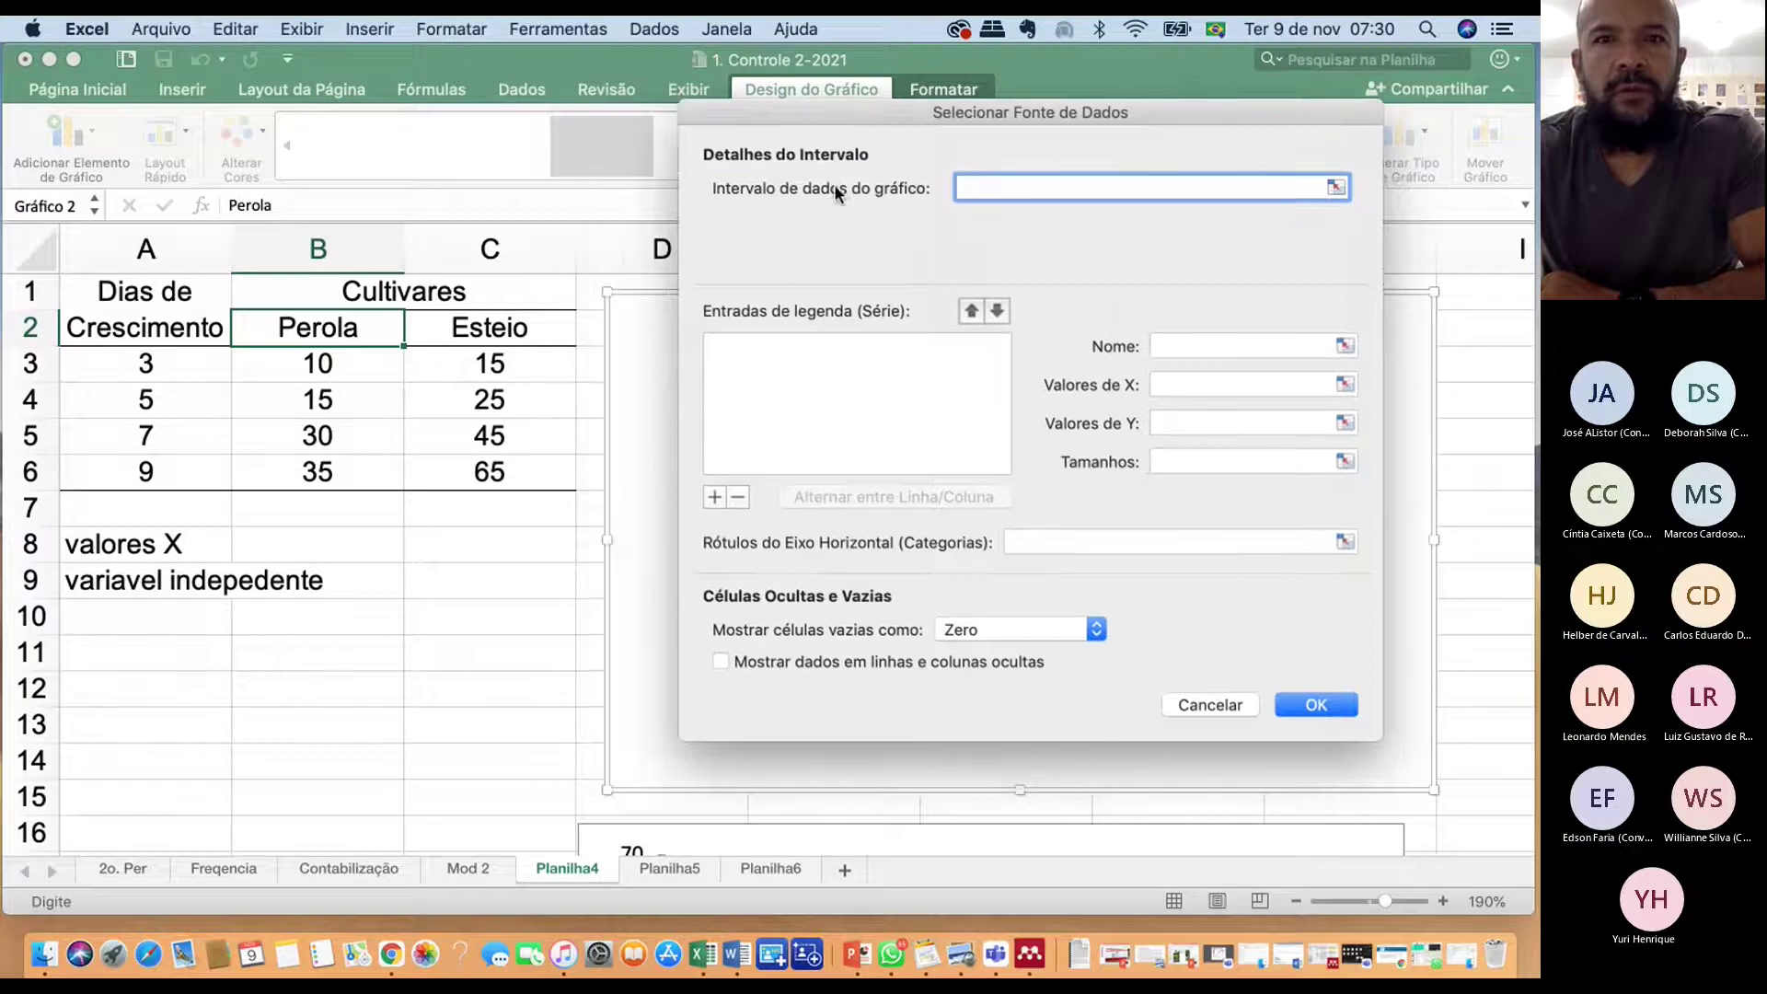
click(714, 498)
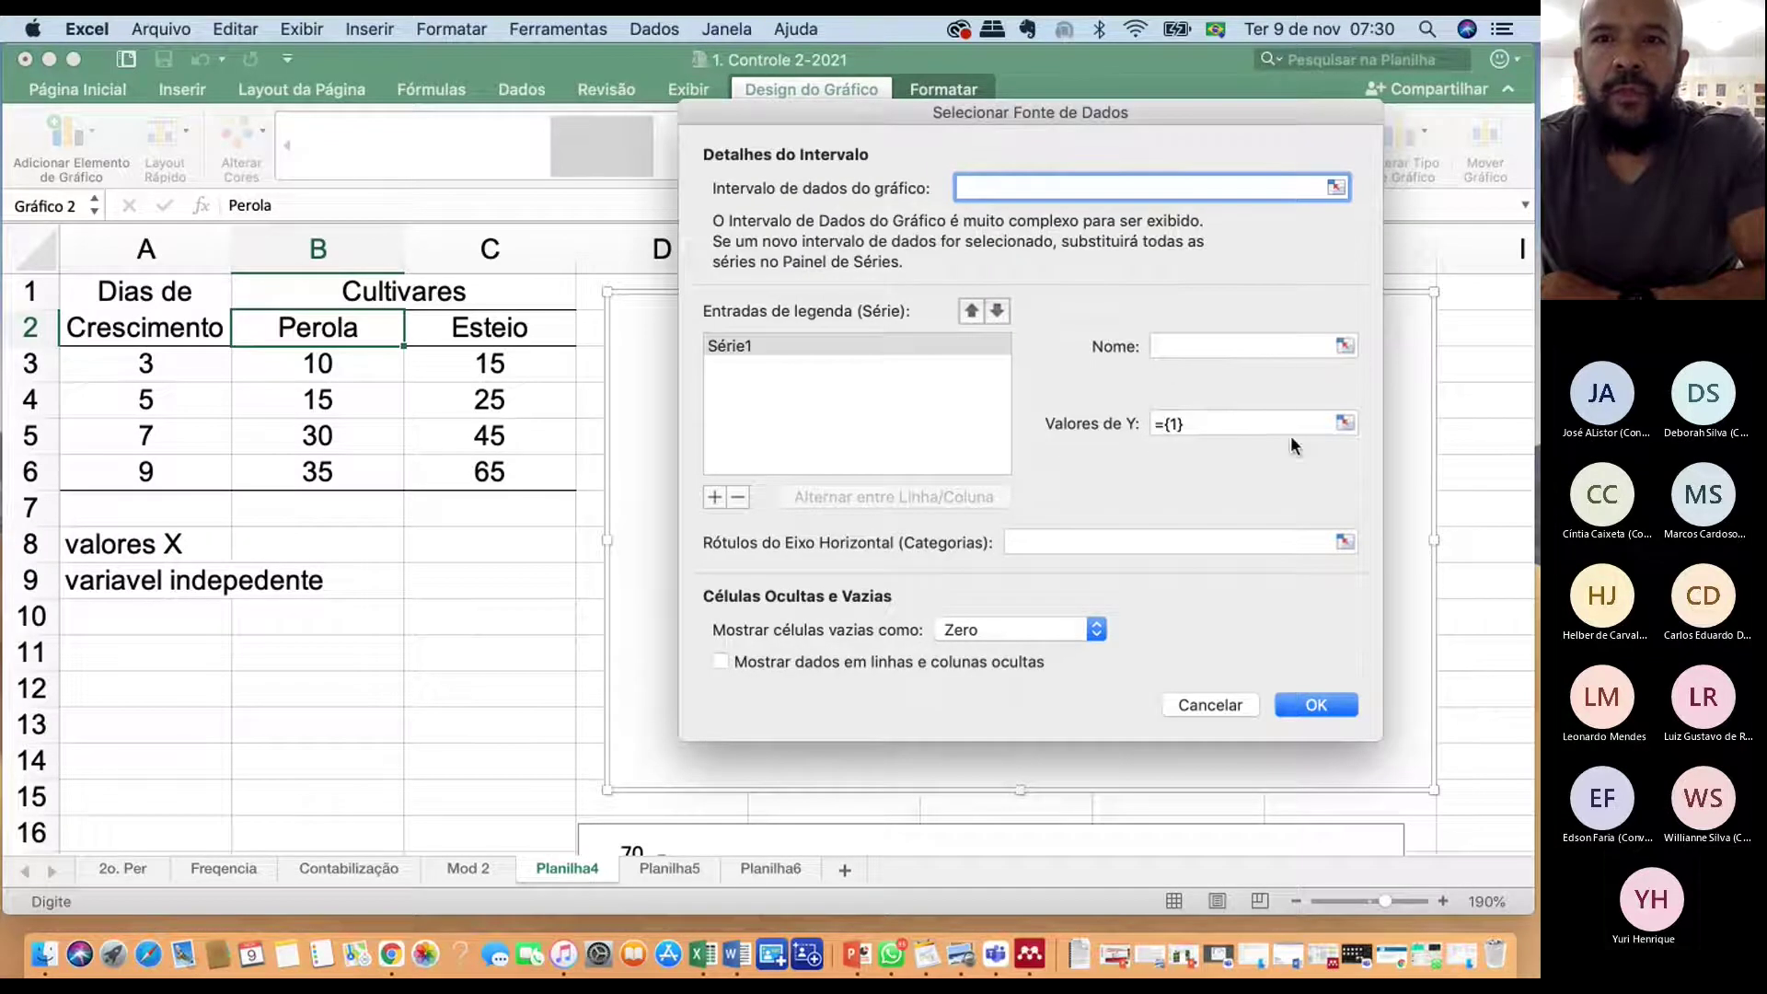
Set the new series' Y values to Perola's range B3:B6
click(1346, 424)
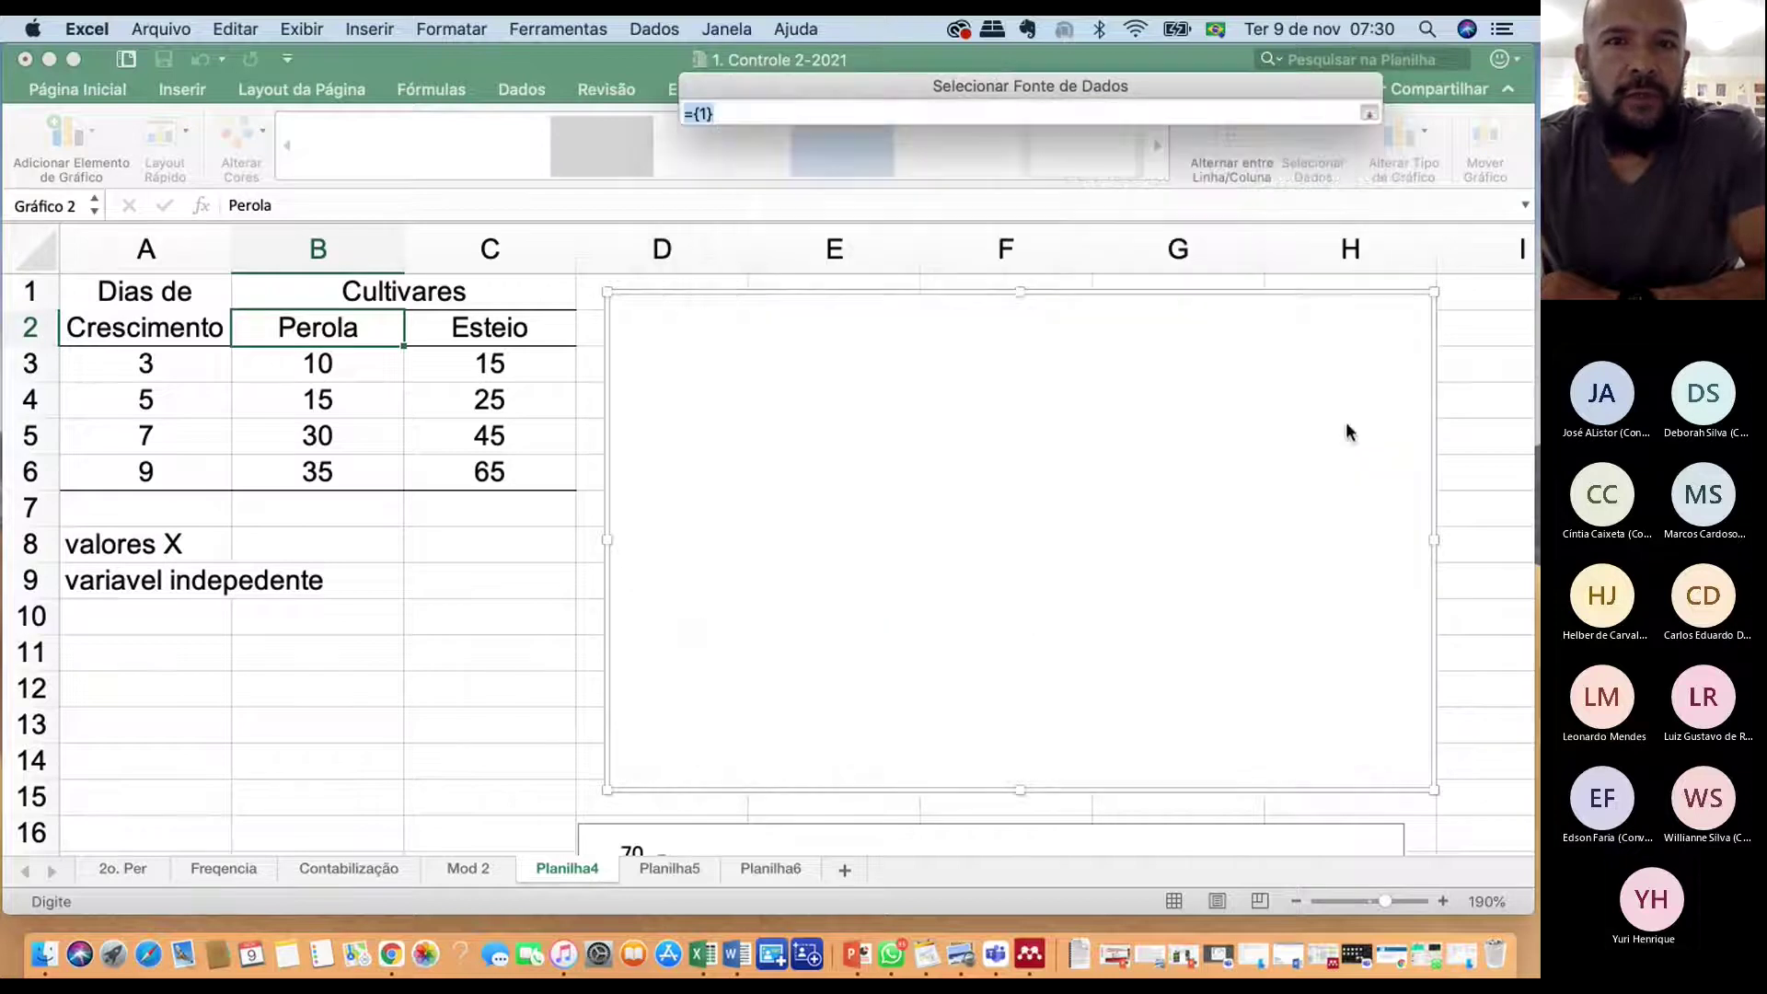
click(345, 372)
drag(344, 372, 335, 470)
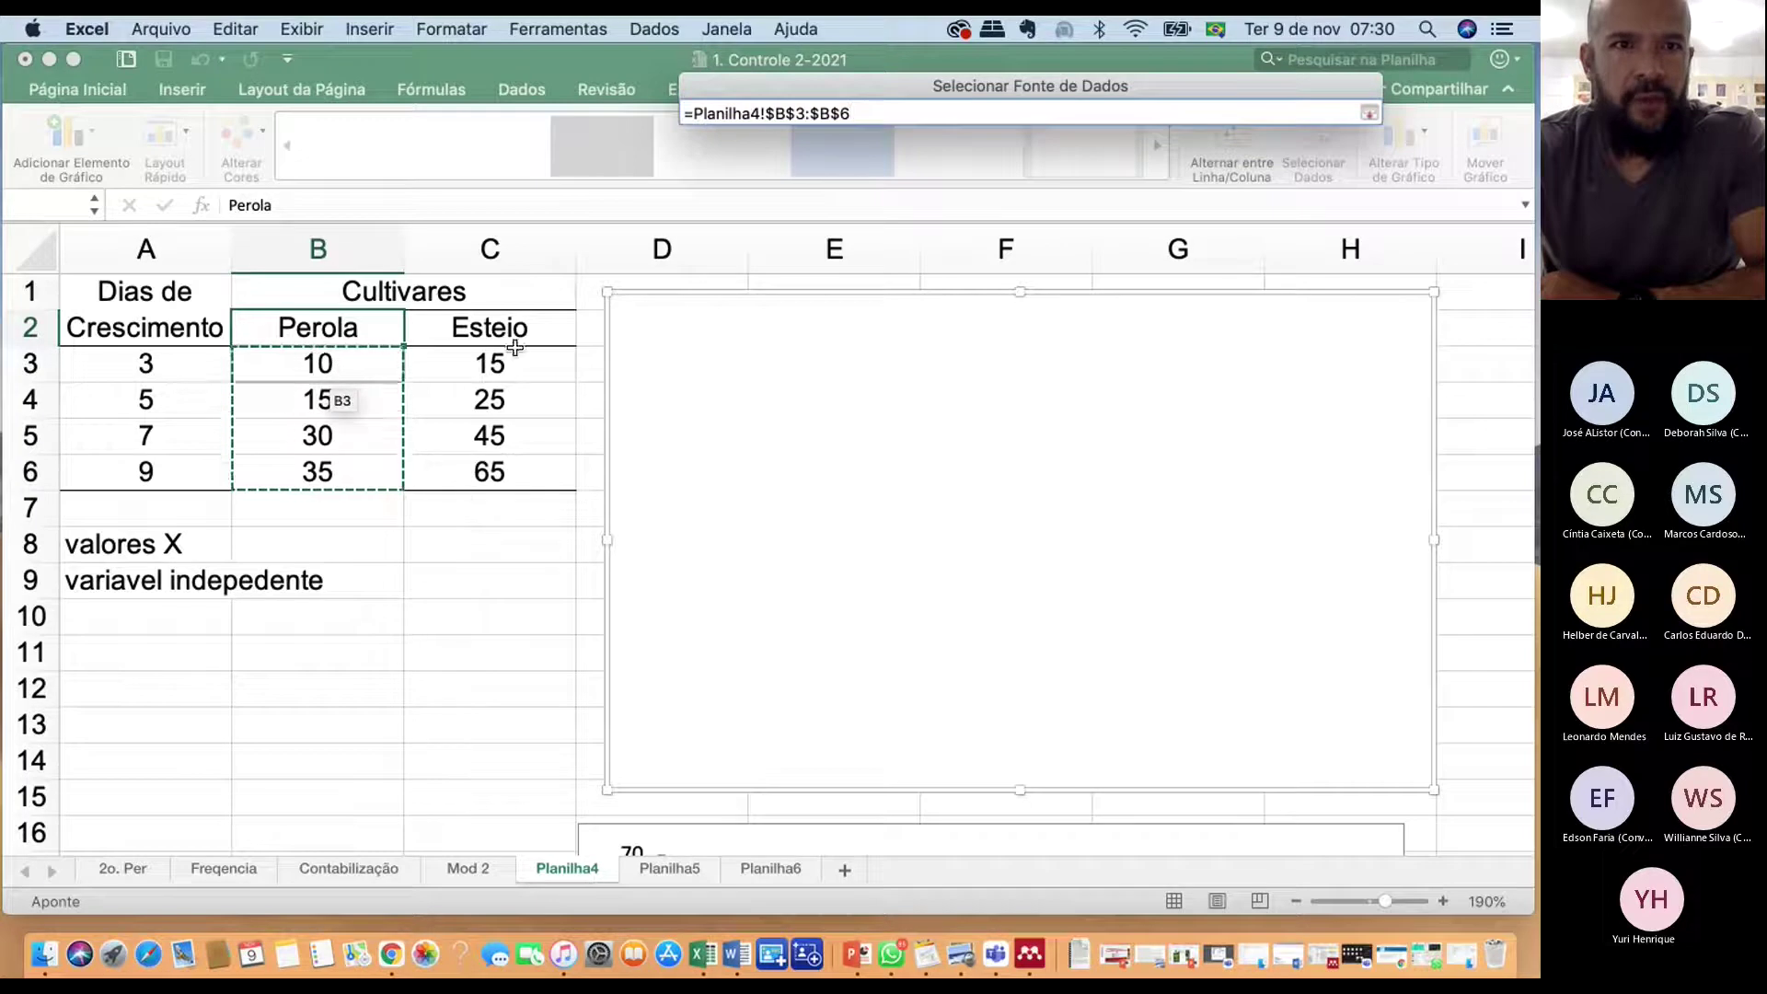
click(1370, 113)
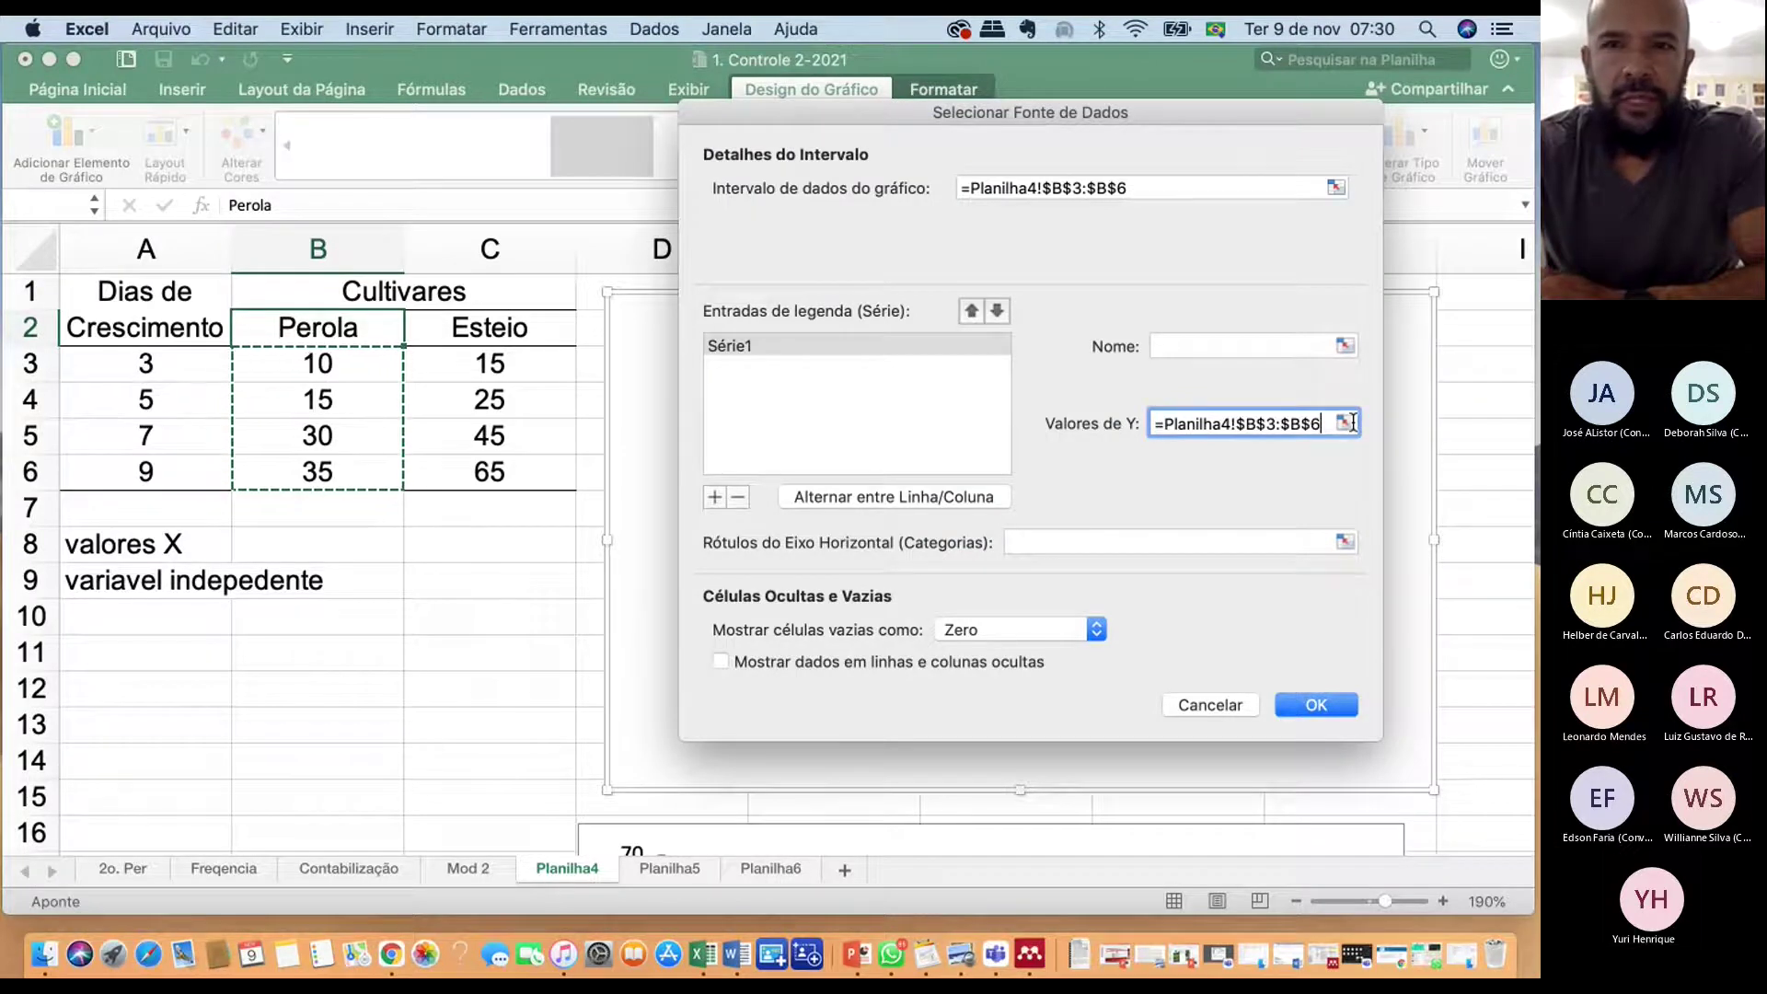
click(1346, 422)
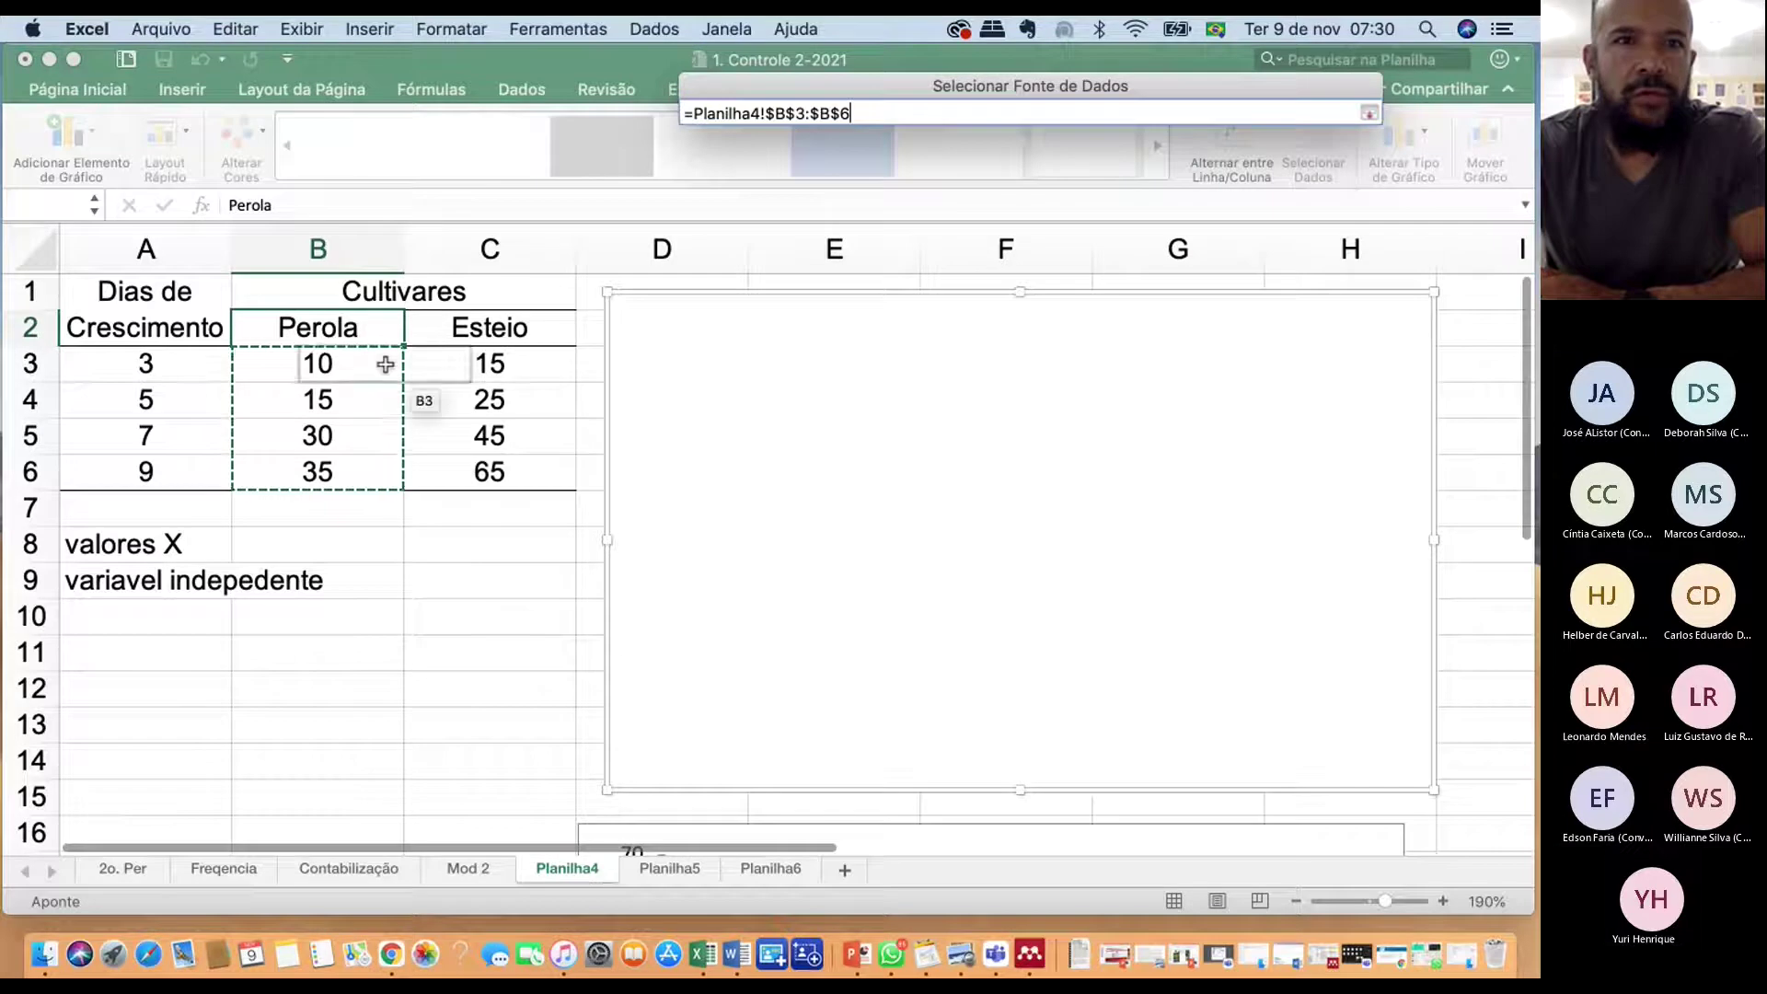
drag(353, 363, 344, 412)
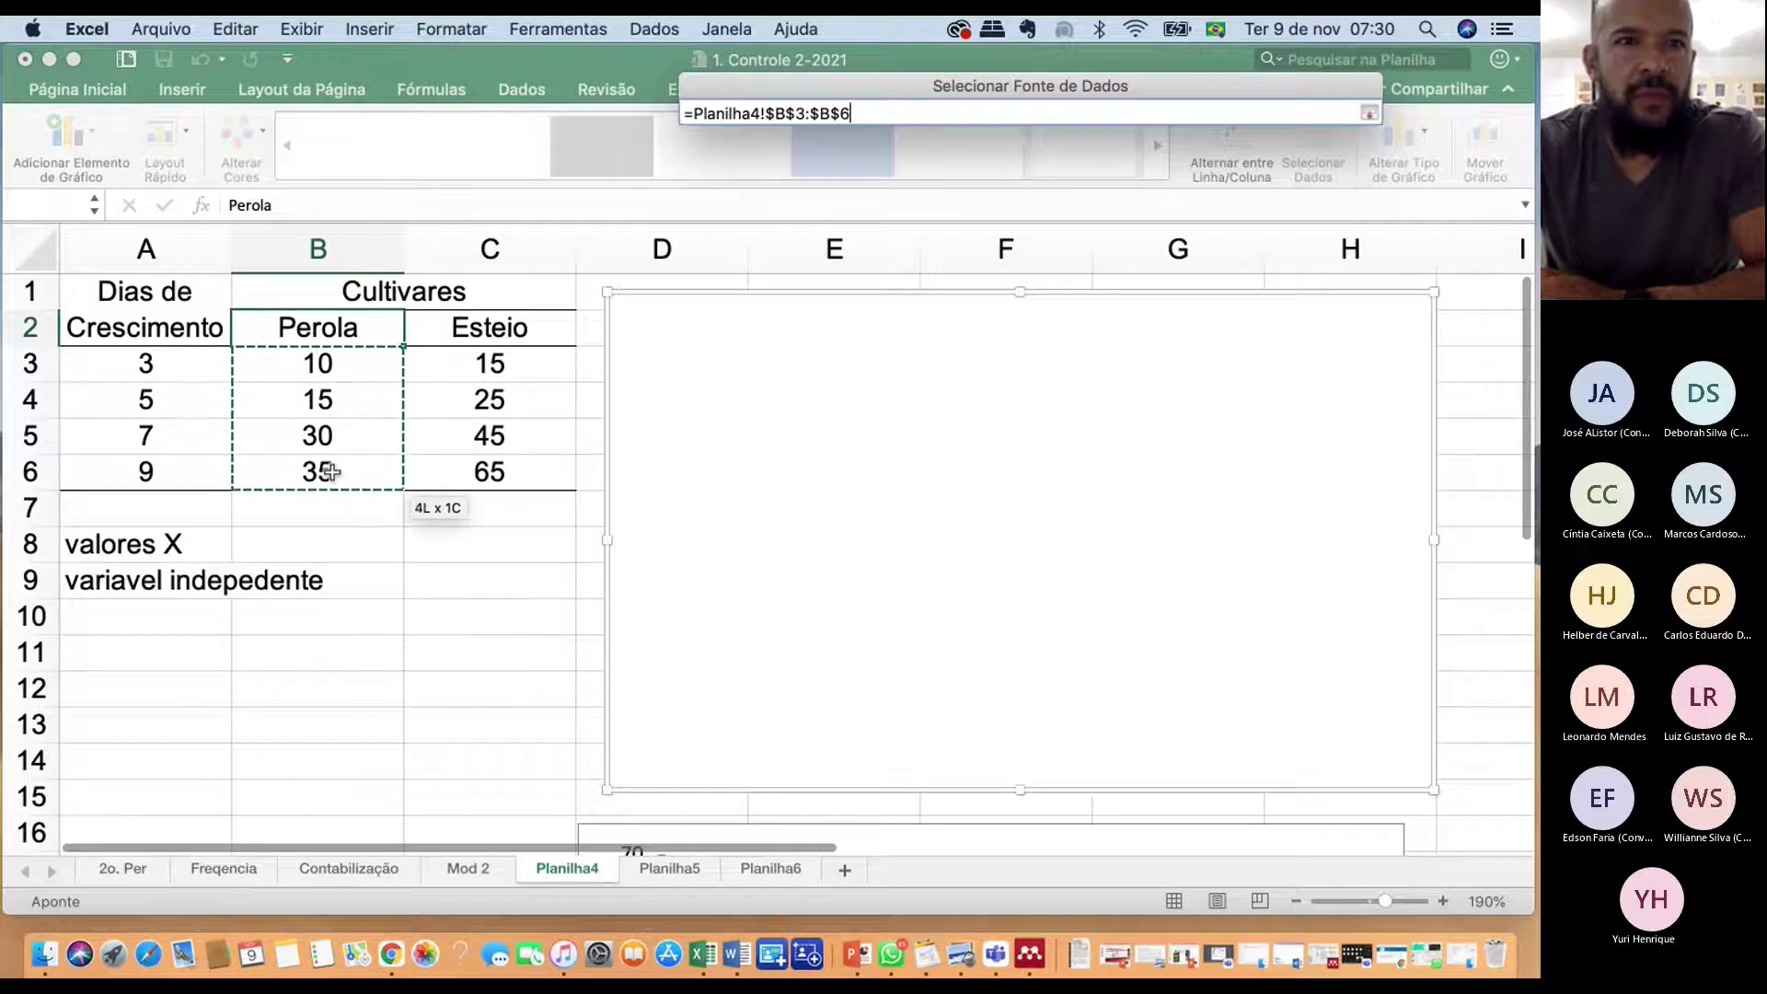
drag(330, 471, 331, 471)
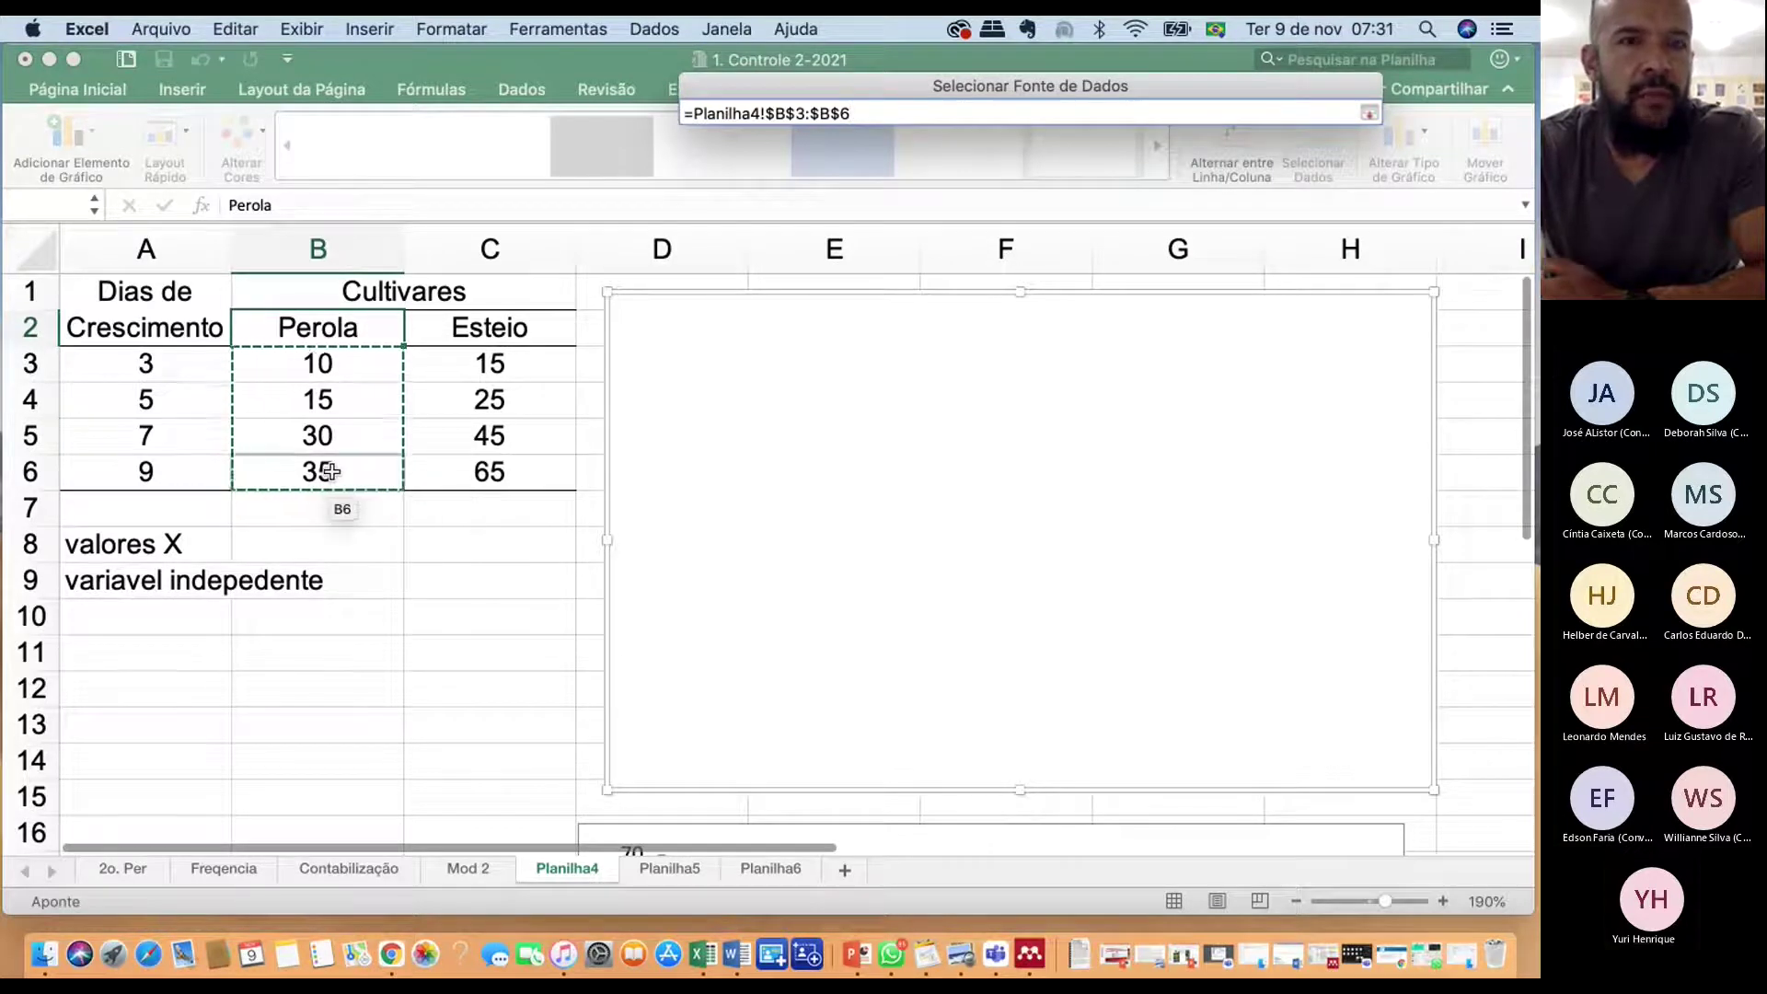
drag(358, 363, 344, 479)
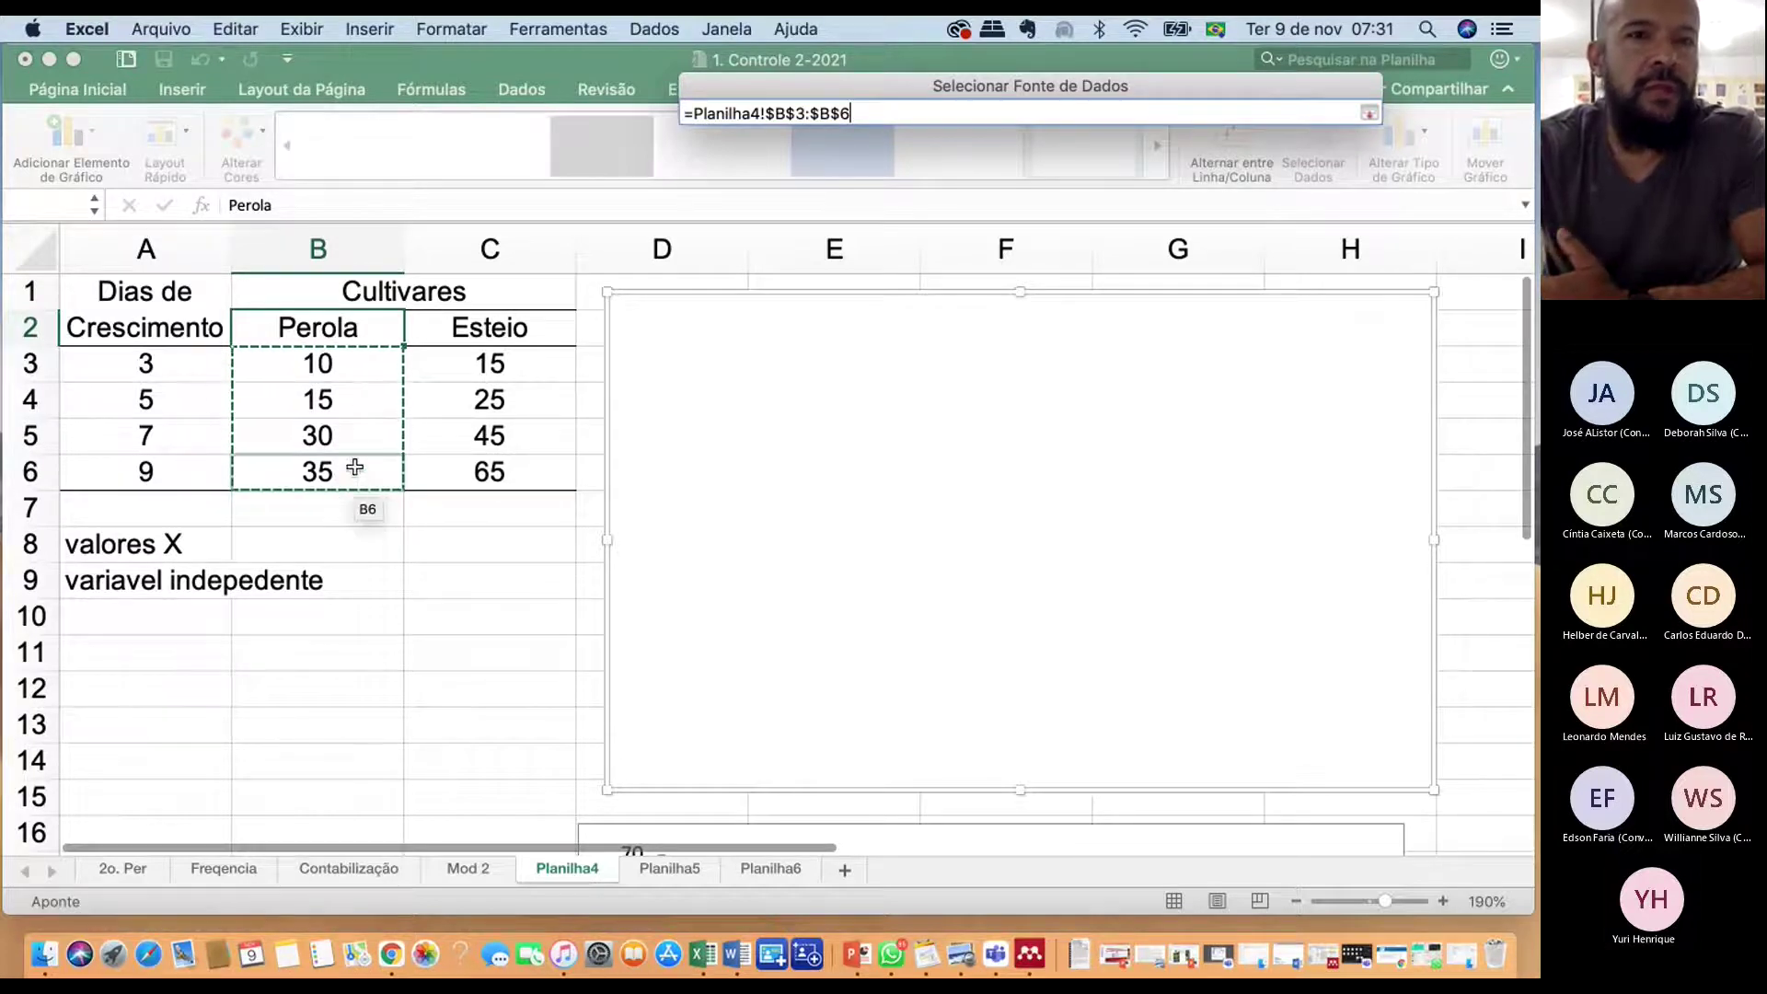
click(1370, 113)
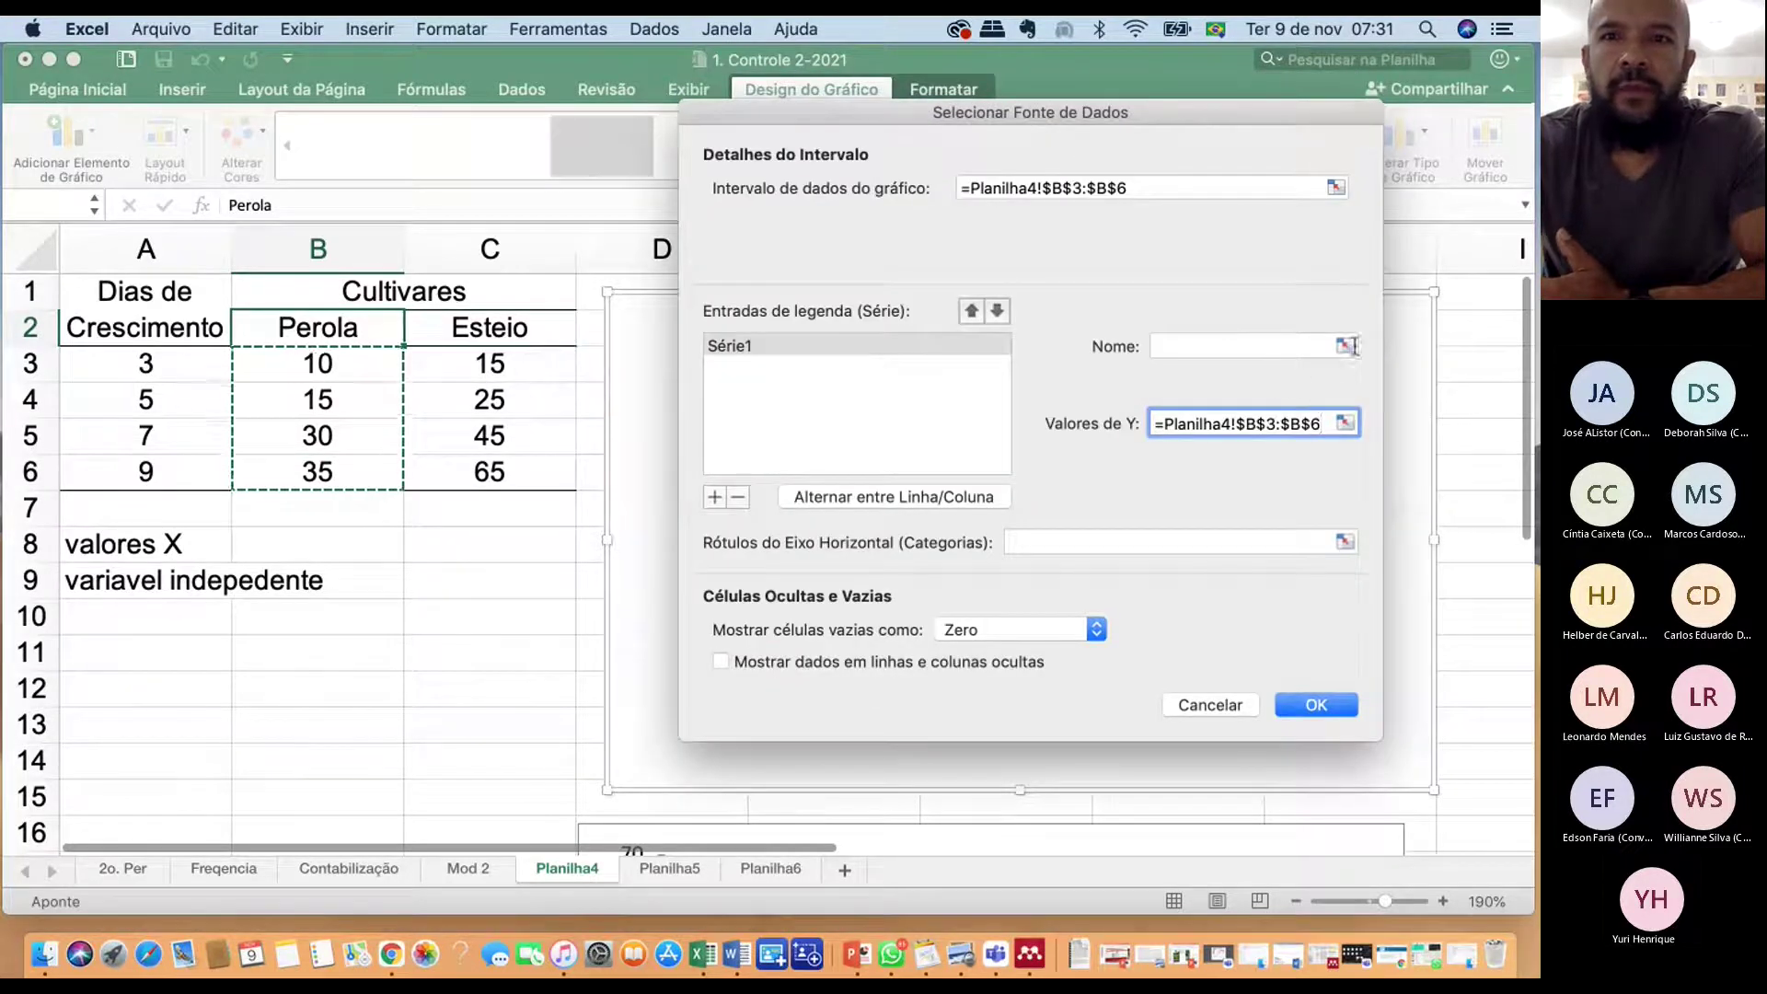
Name the first series from cell B2, Perola
click(1348, 347)
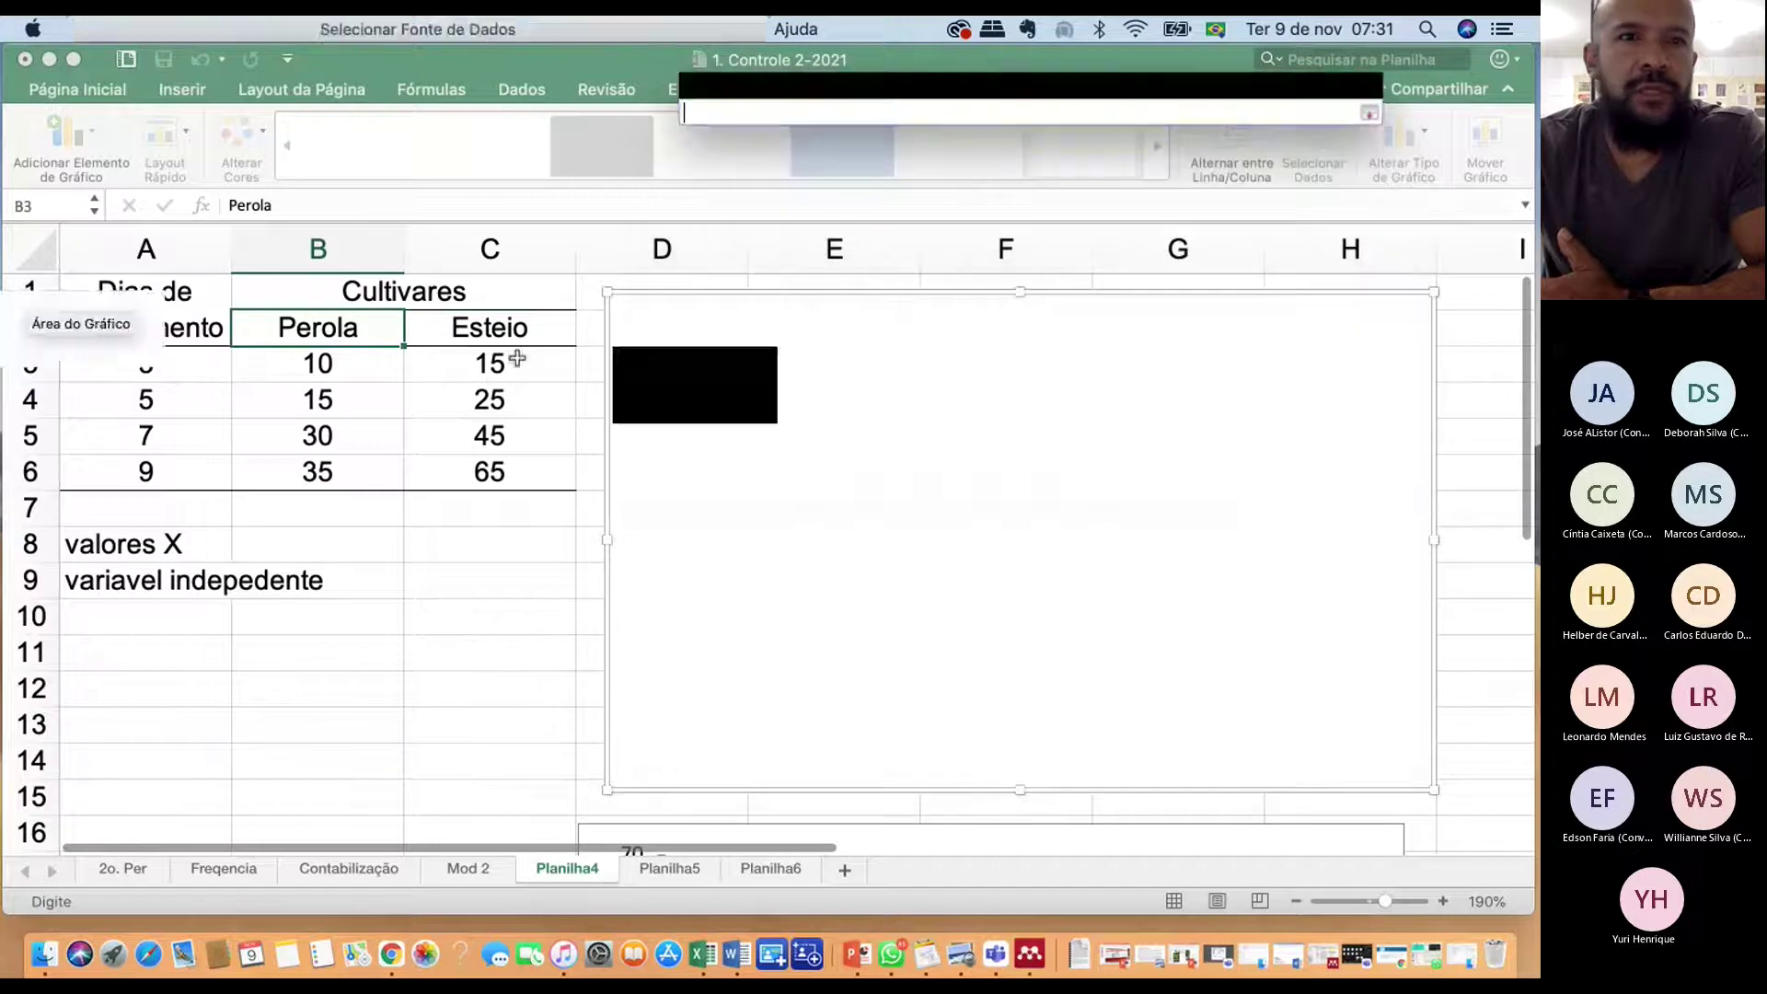
click(355, 332)
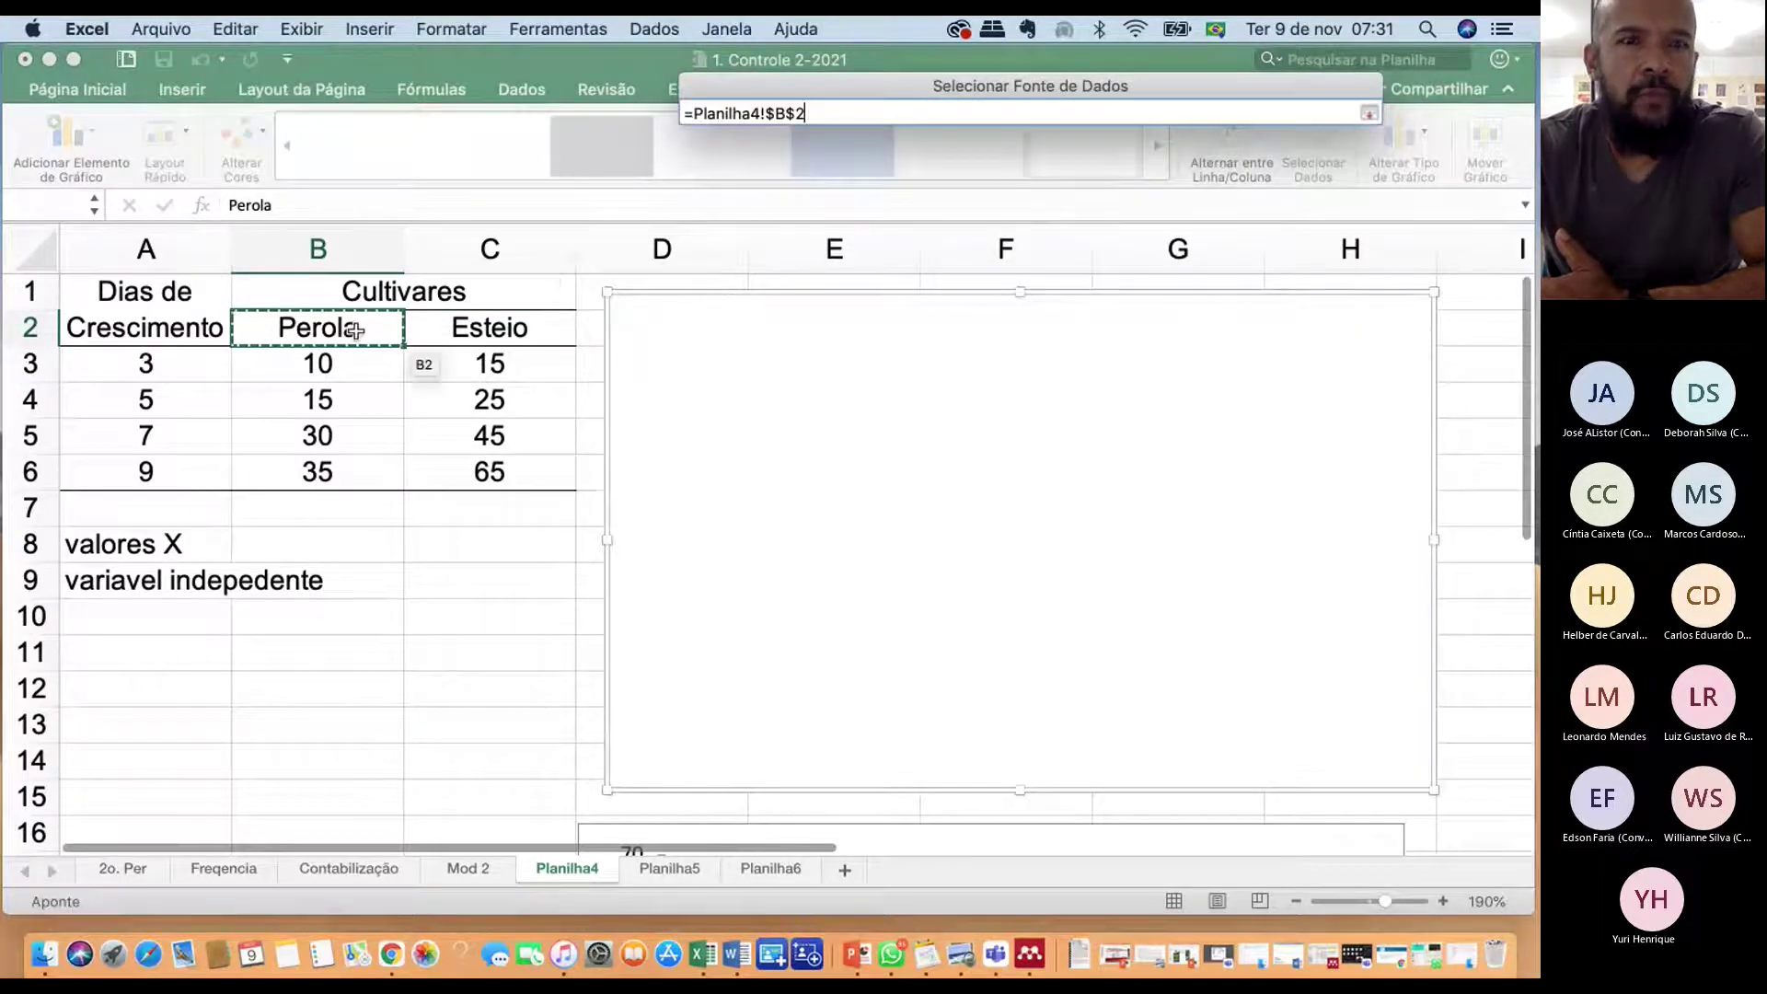
click(1370, 113)
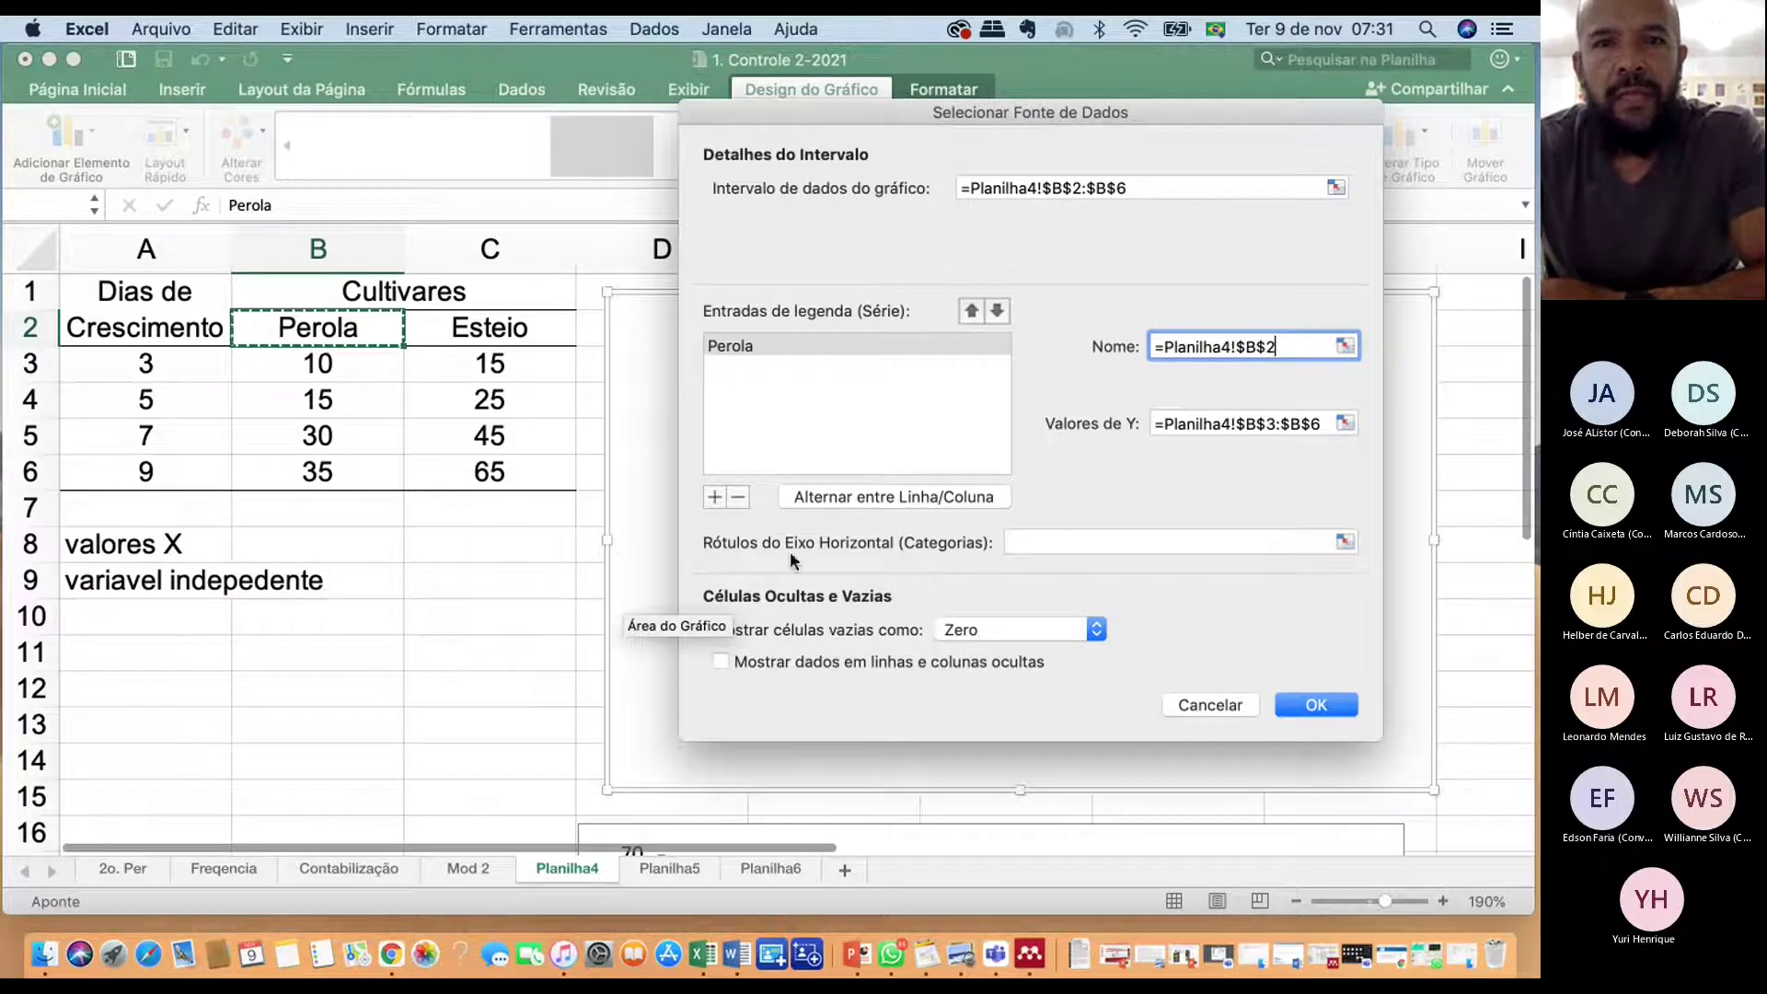
Set the horizontal axis labels to days A3:A6 and add a second series
click(1348, 541)
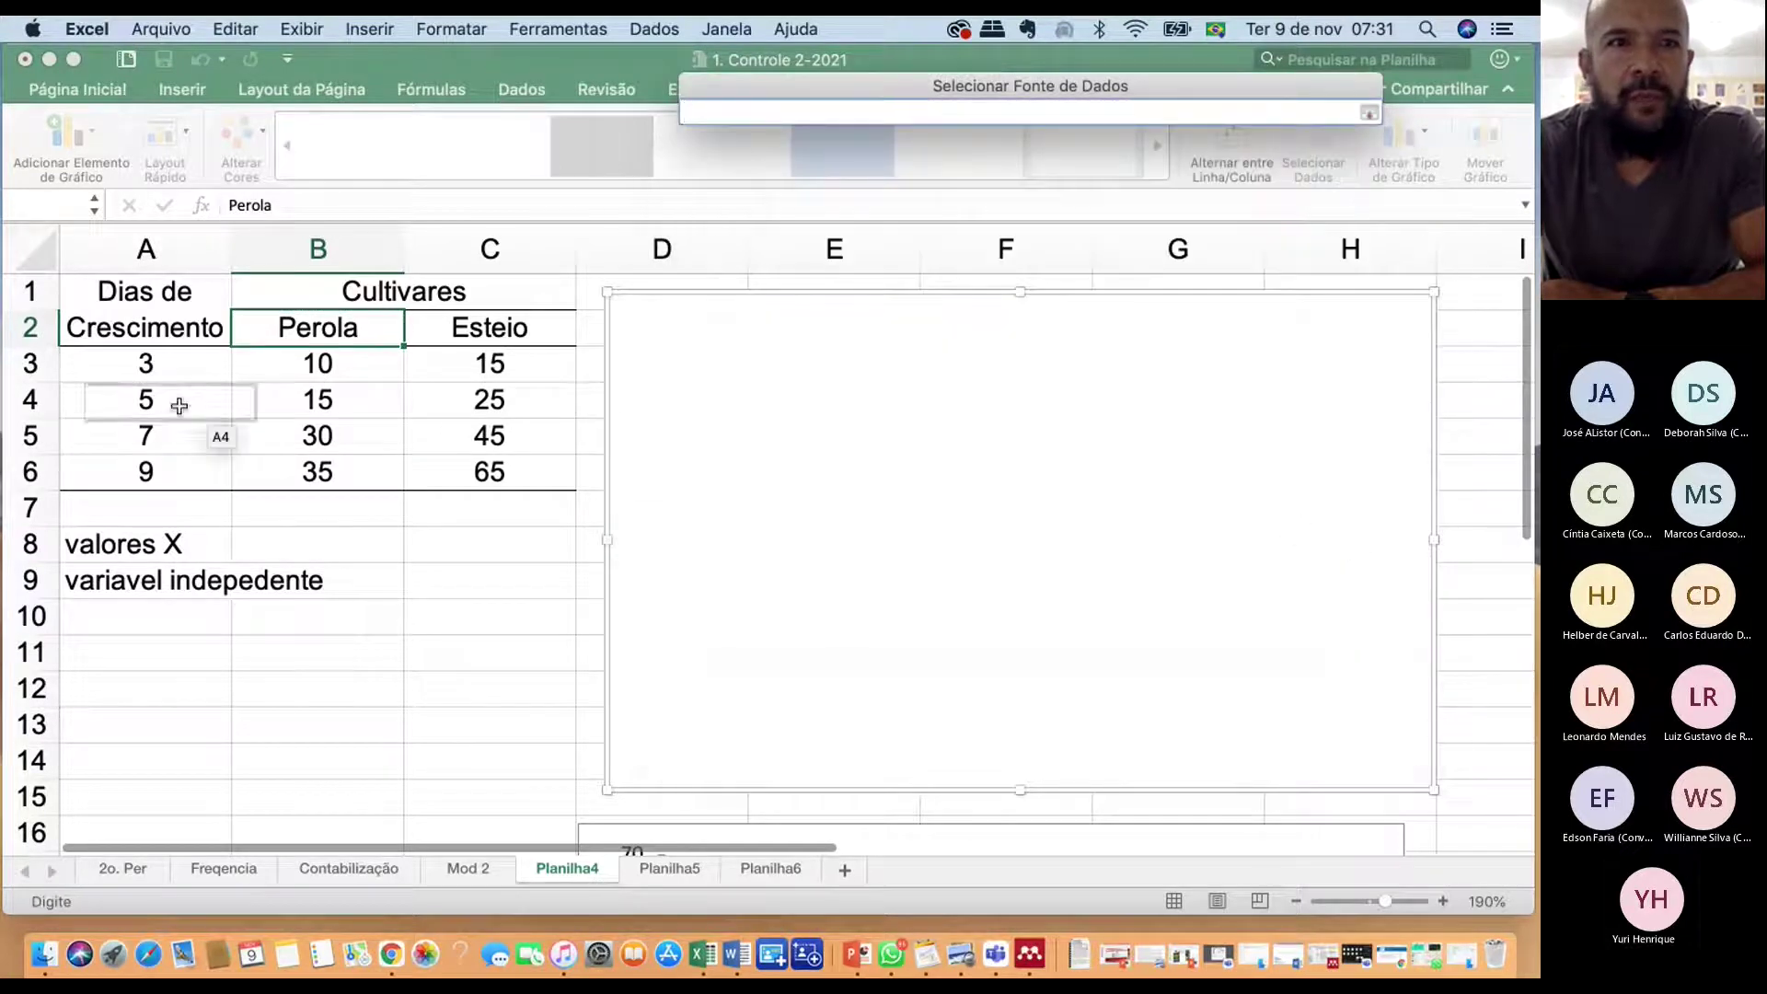
click(175, 370)
drag(174, 370, 162, 462)
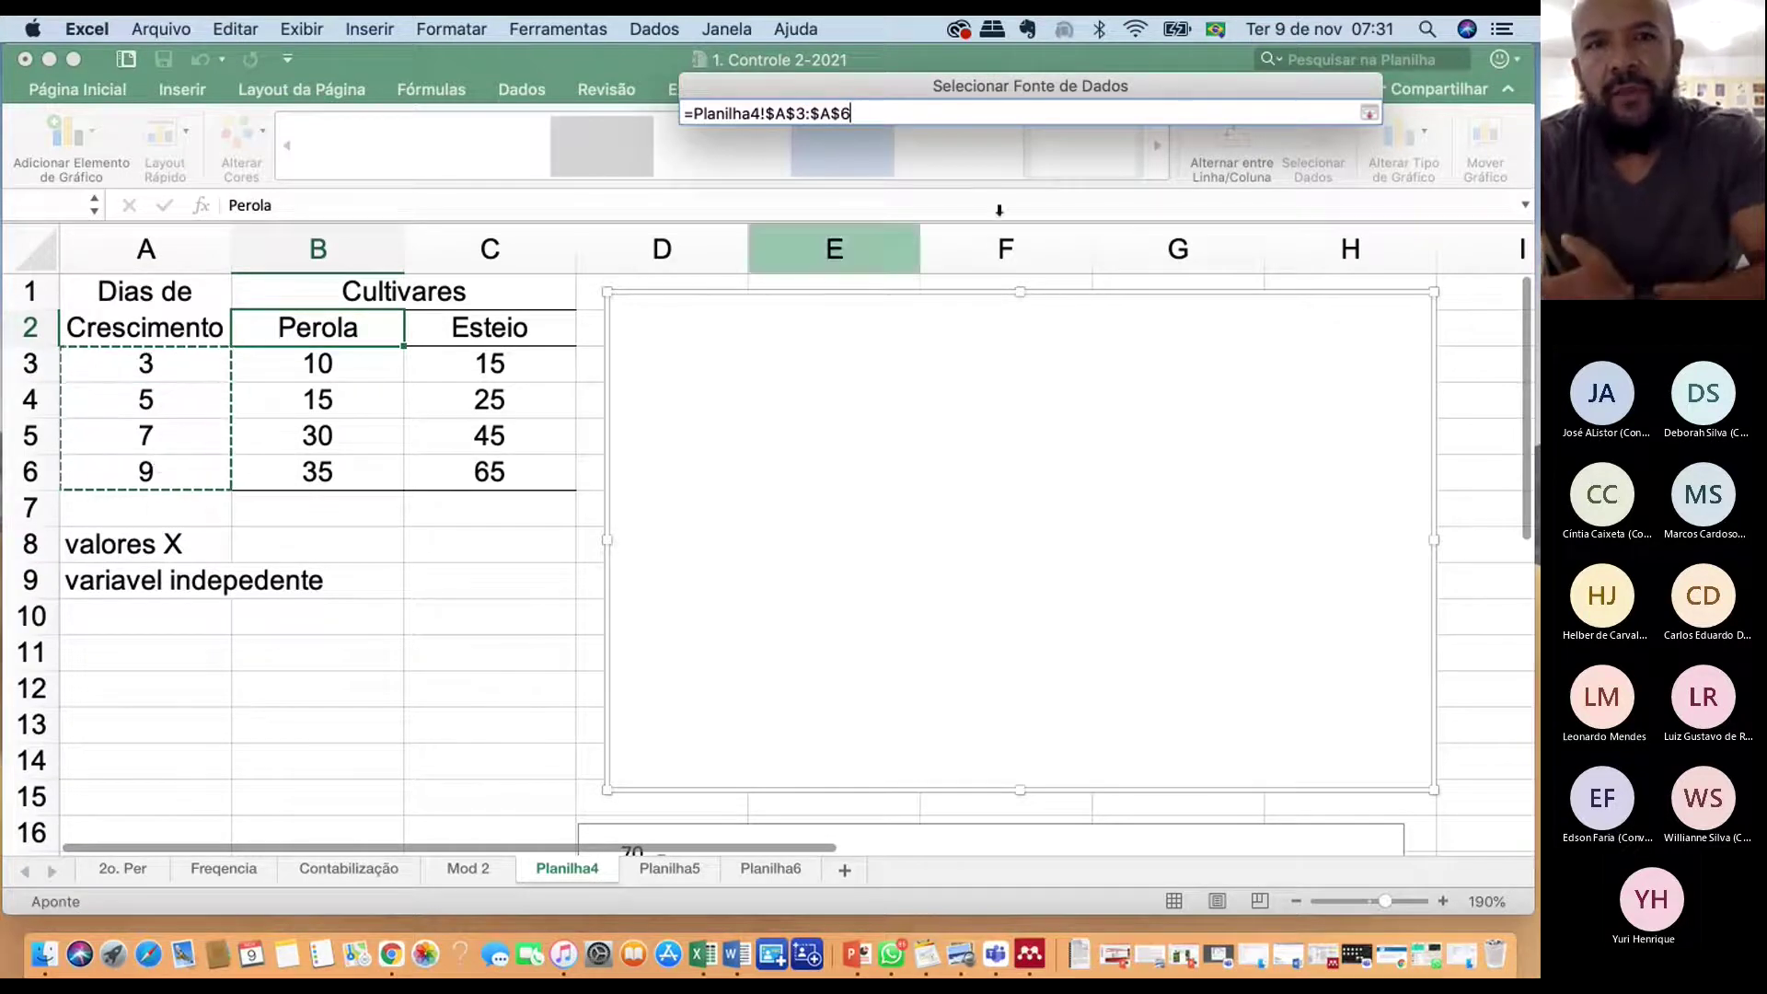
click(1371, 112)
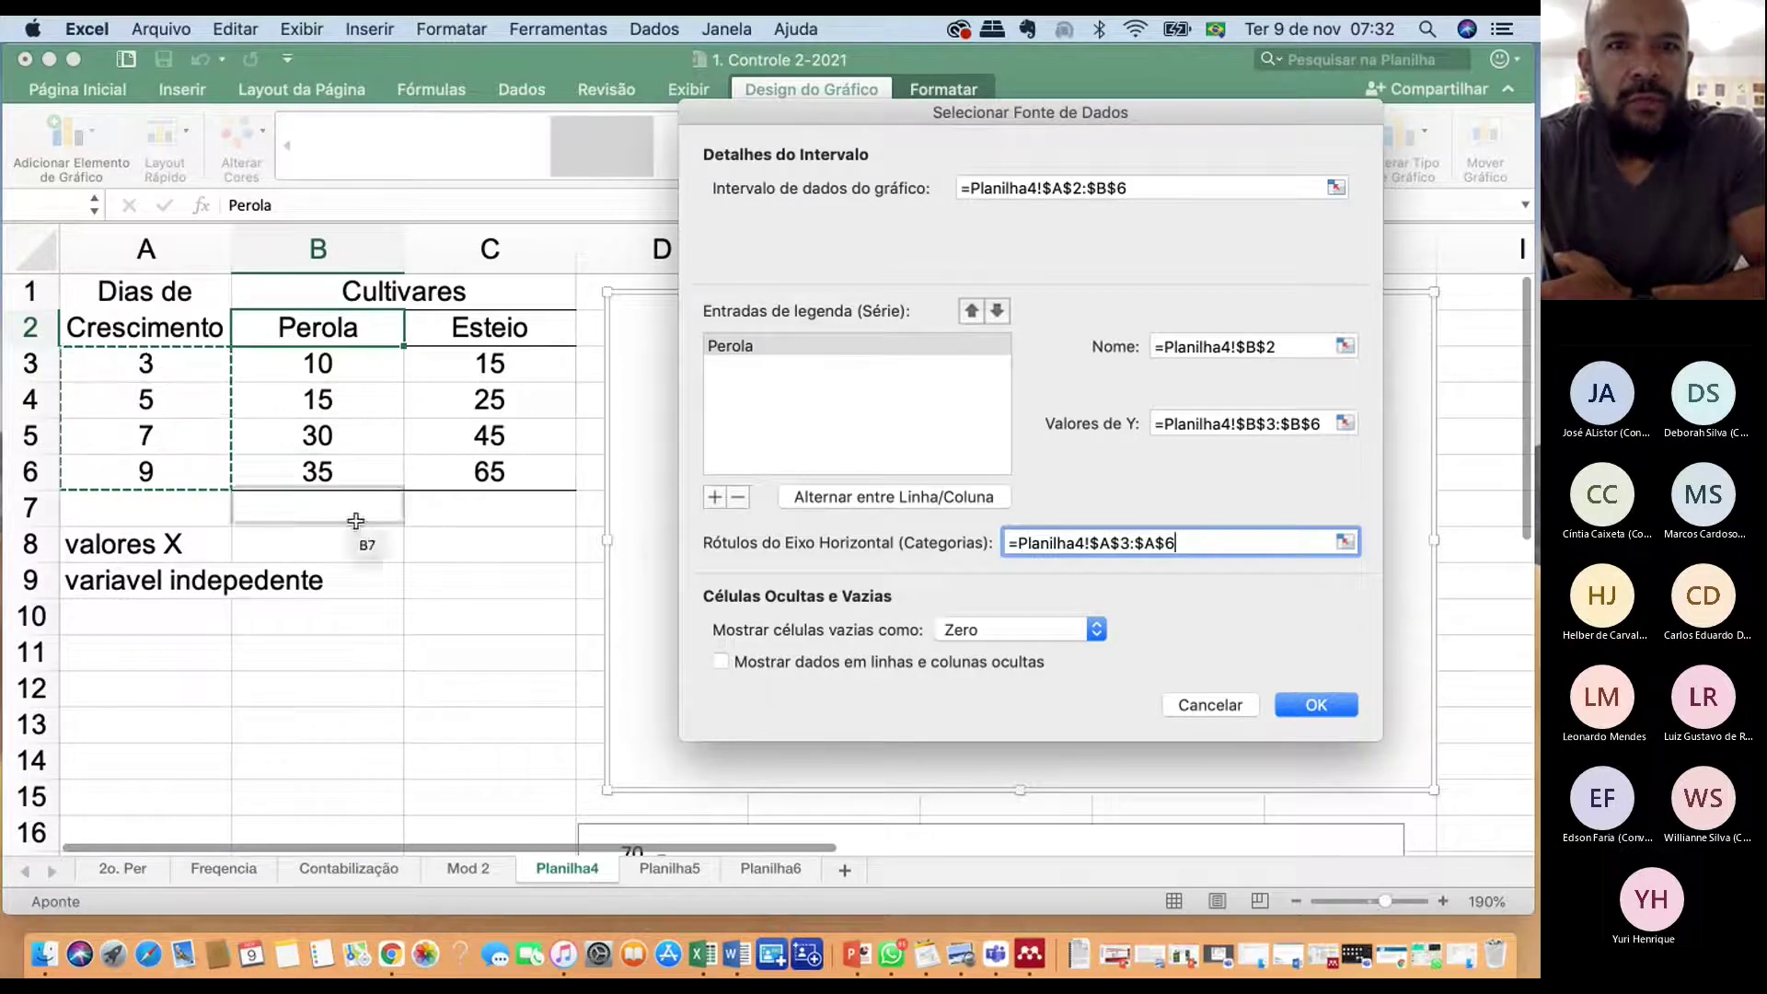
click(713, 497)
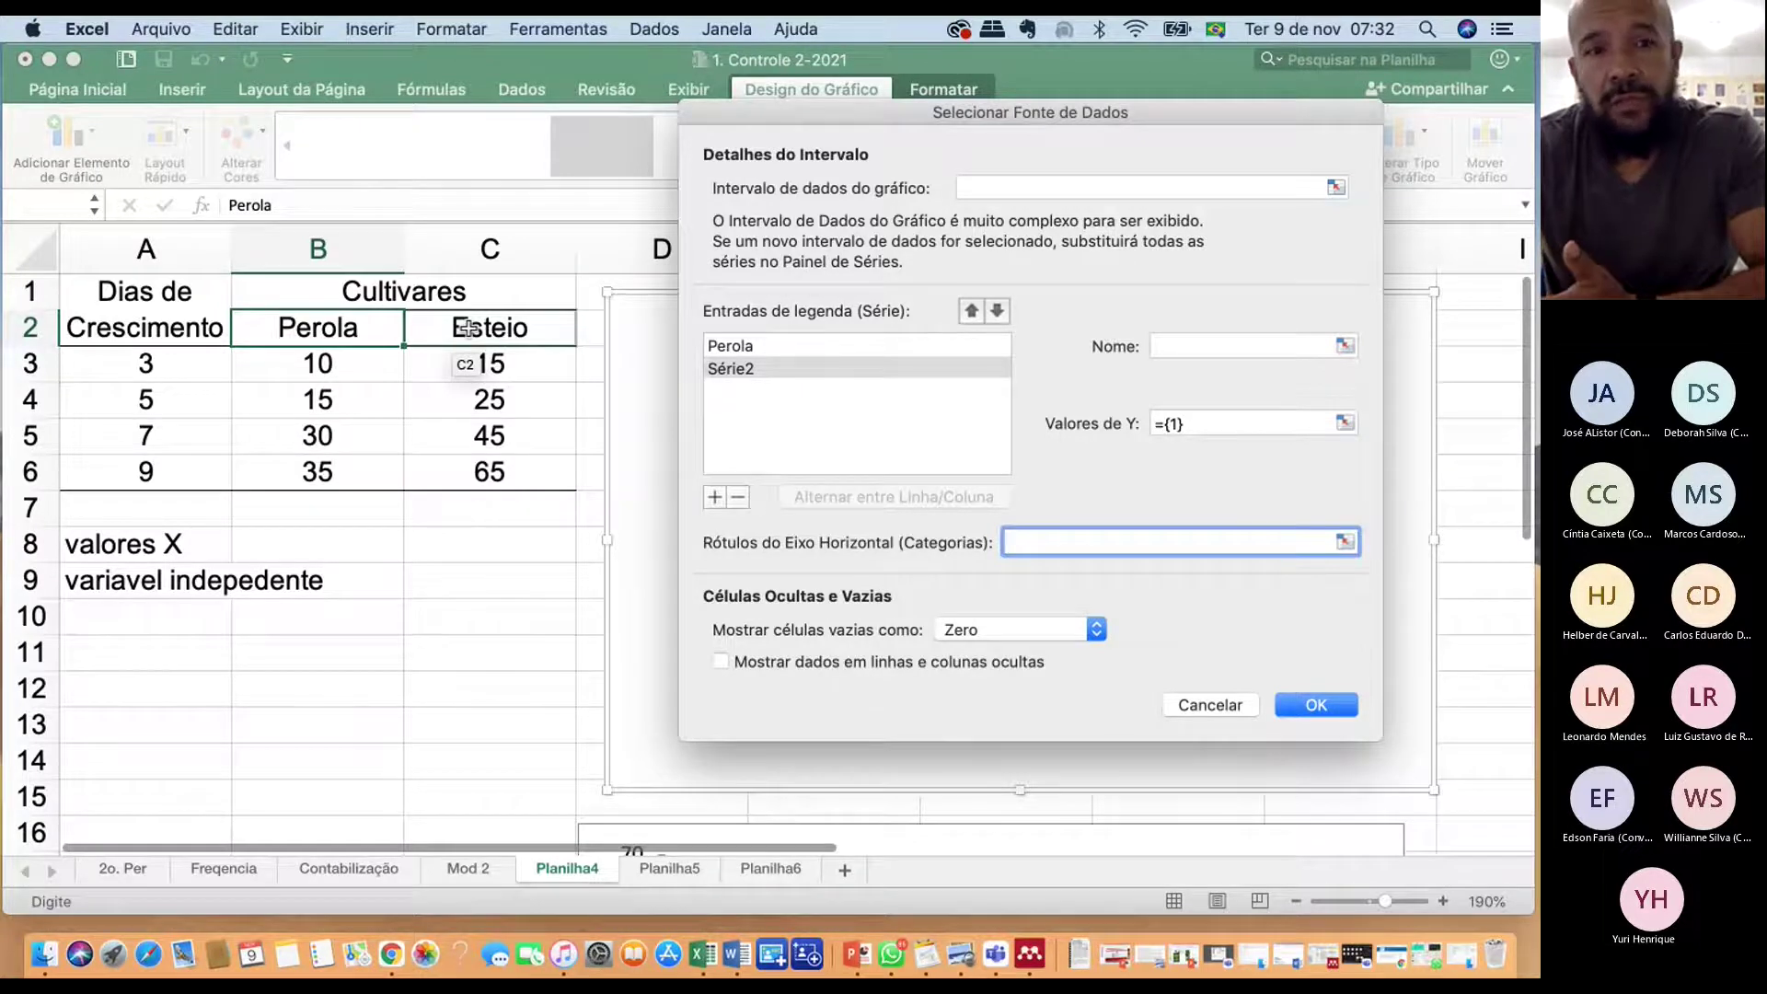
Name Série2 from cell C2 (Esteio) and set its Y values to C3:C6
click(1345, 346)
click(549, 333)
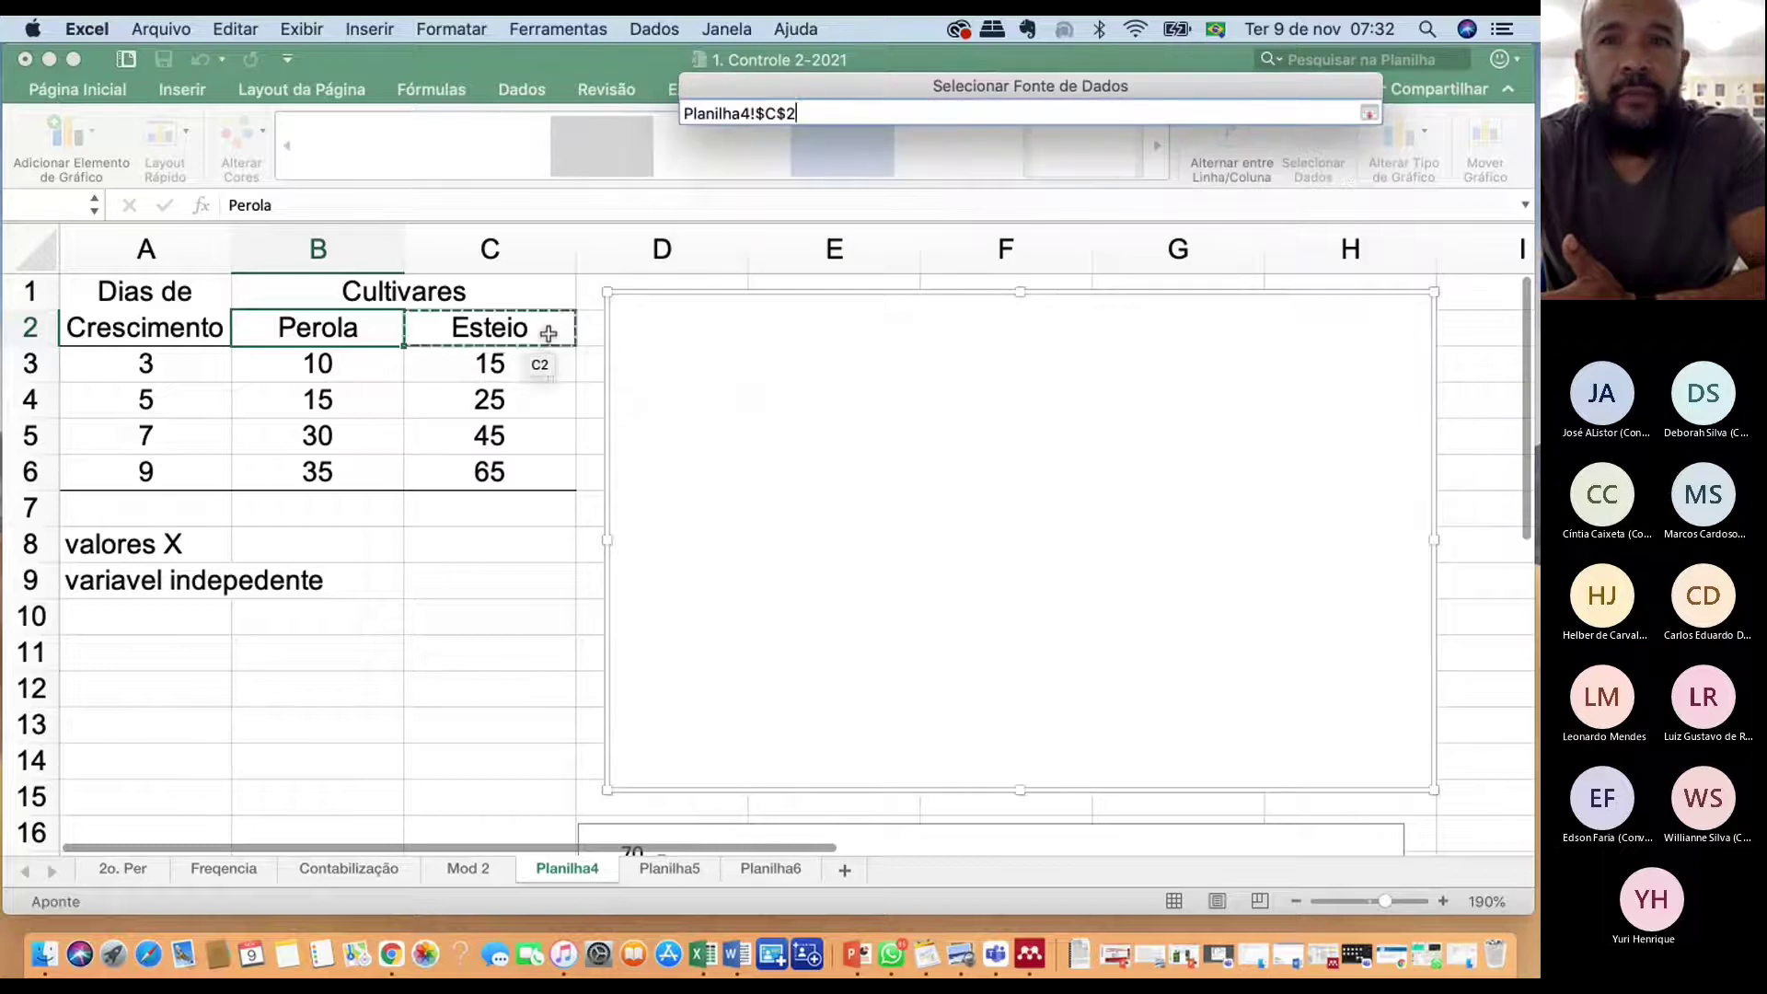
click(1369, 118)
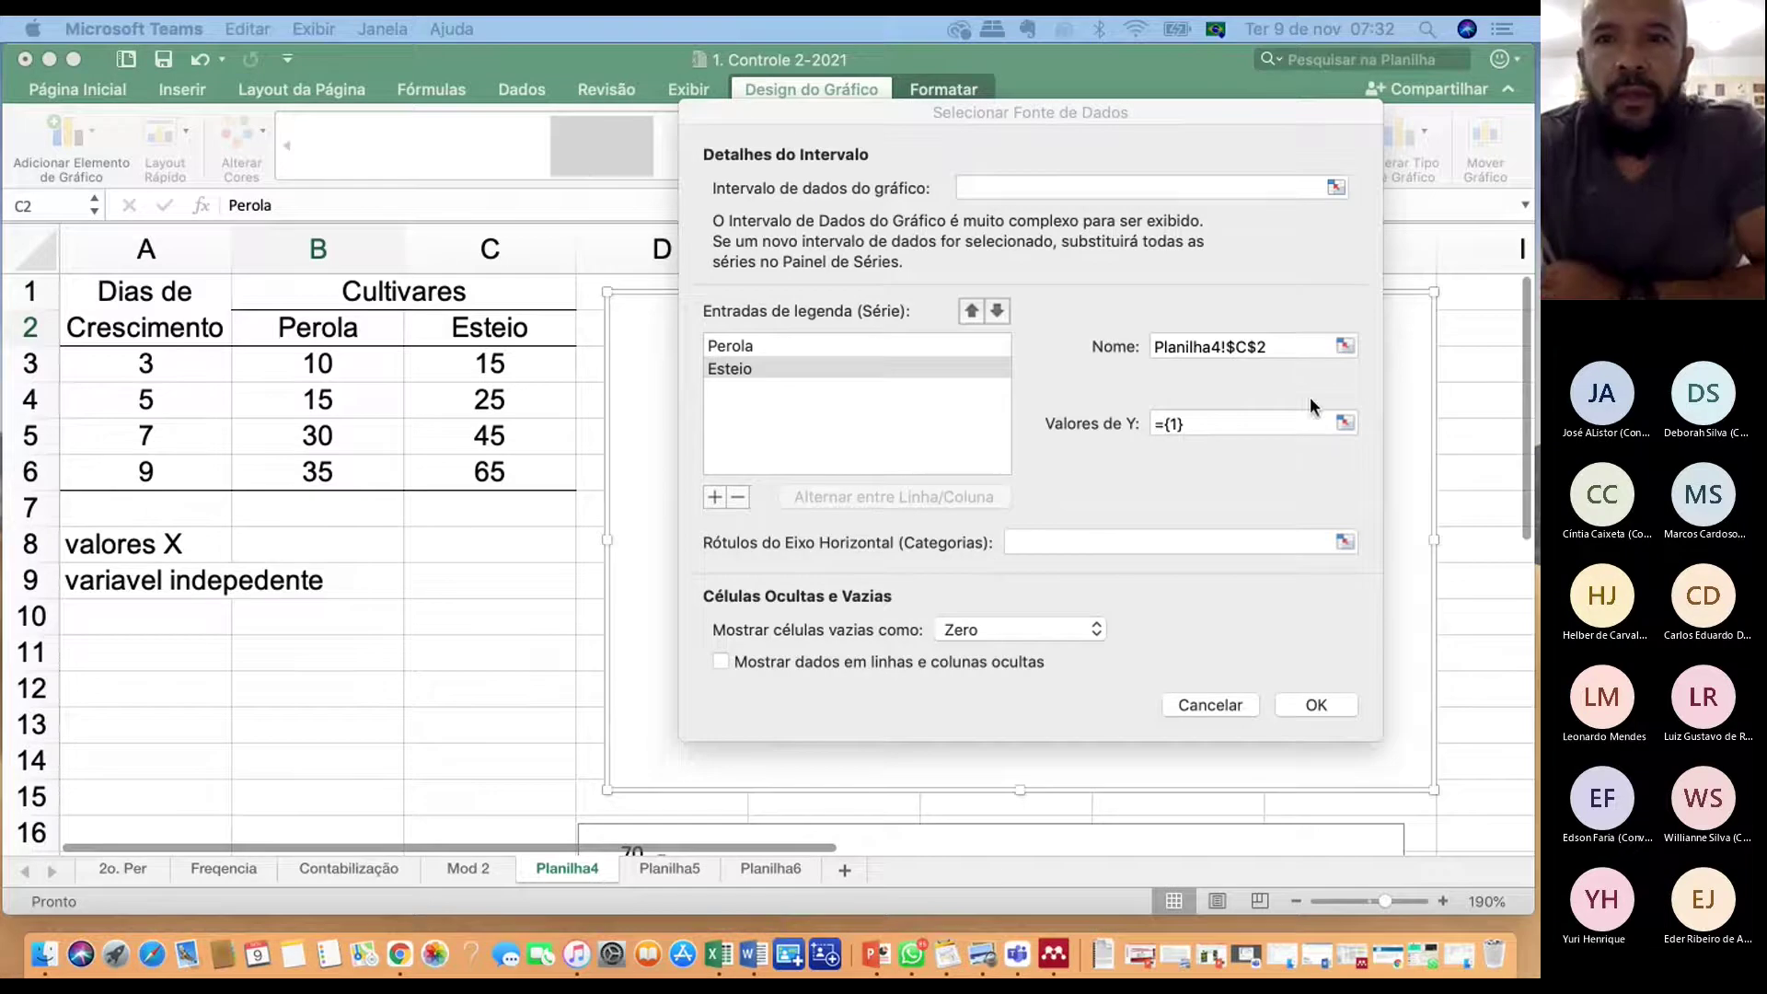
click(1344, 422)
drag(511, 362, 505, 480)
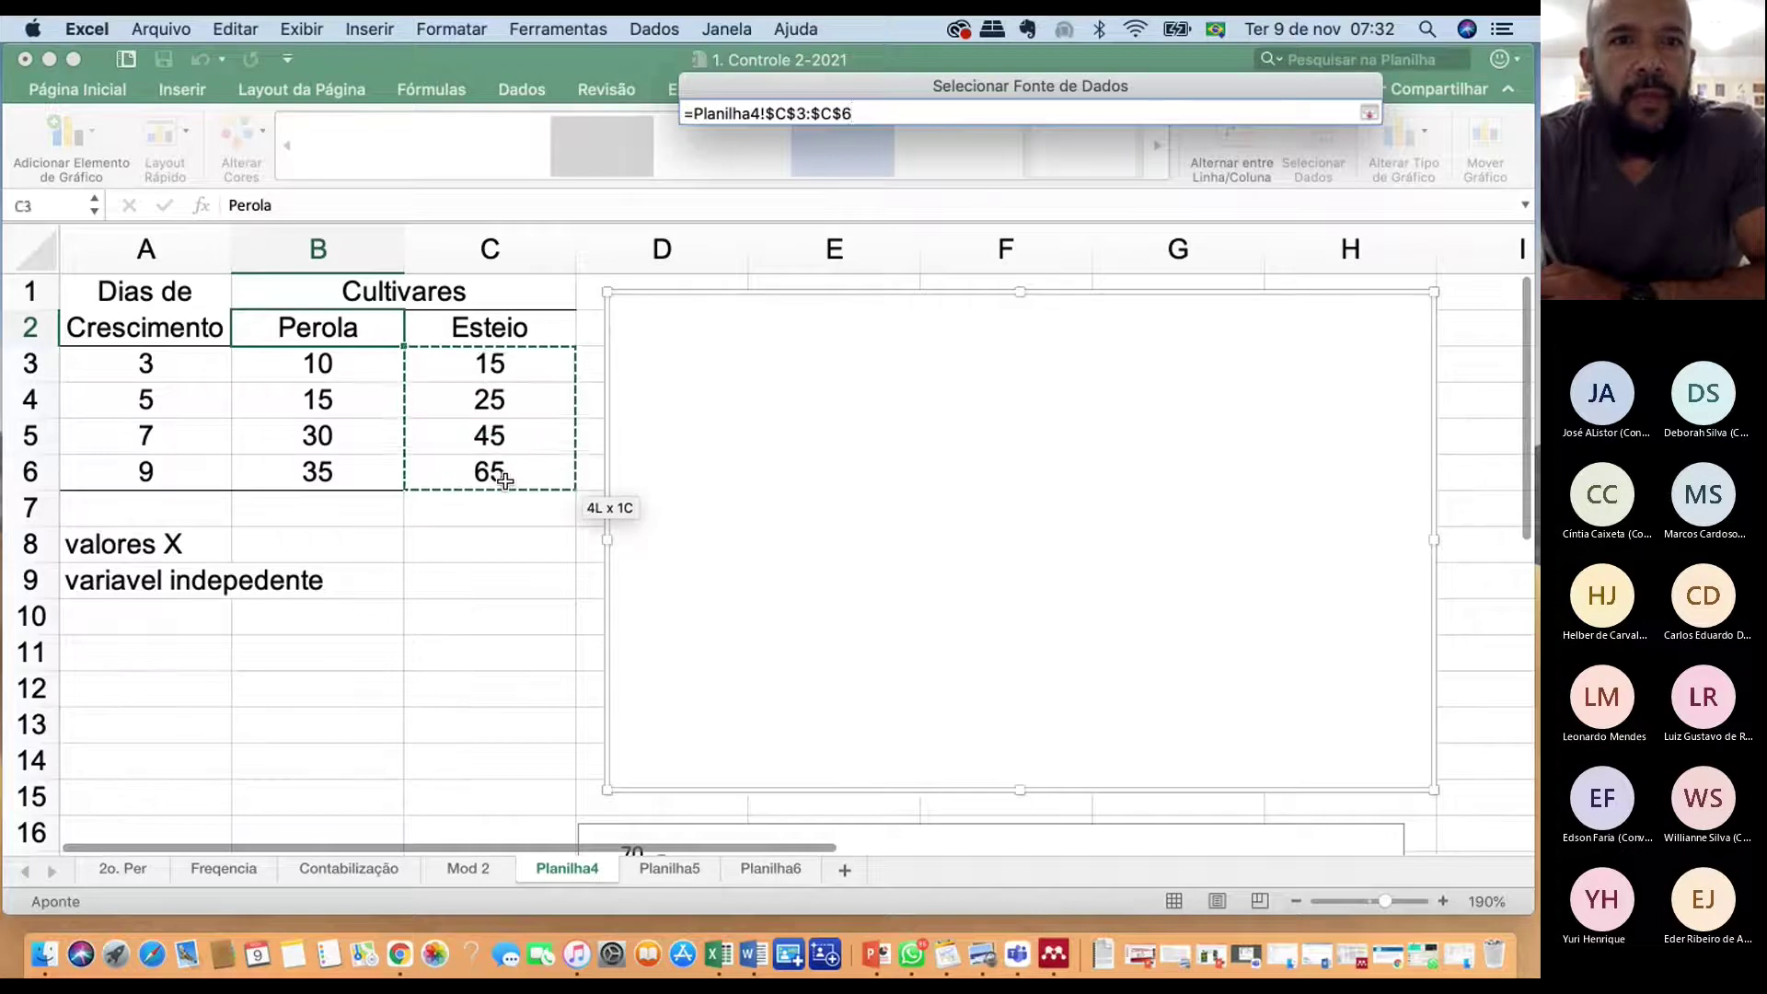
click(1370, 111)
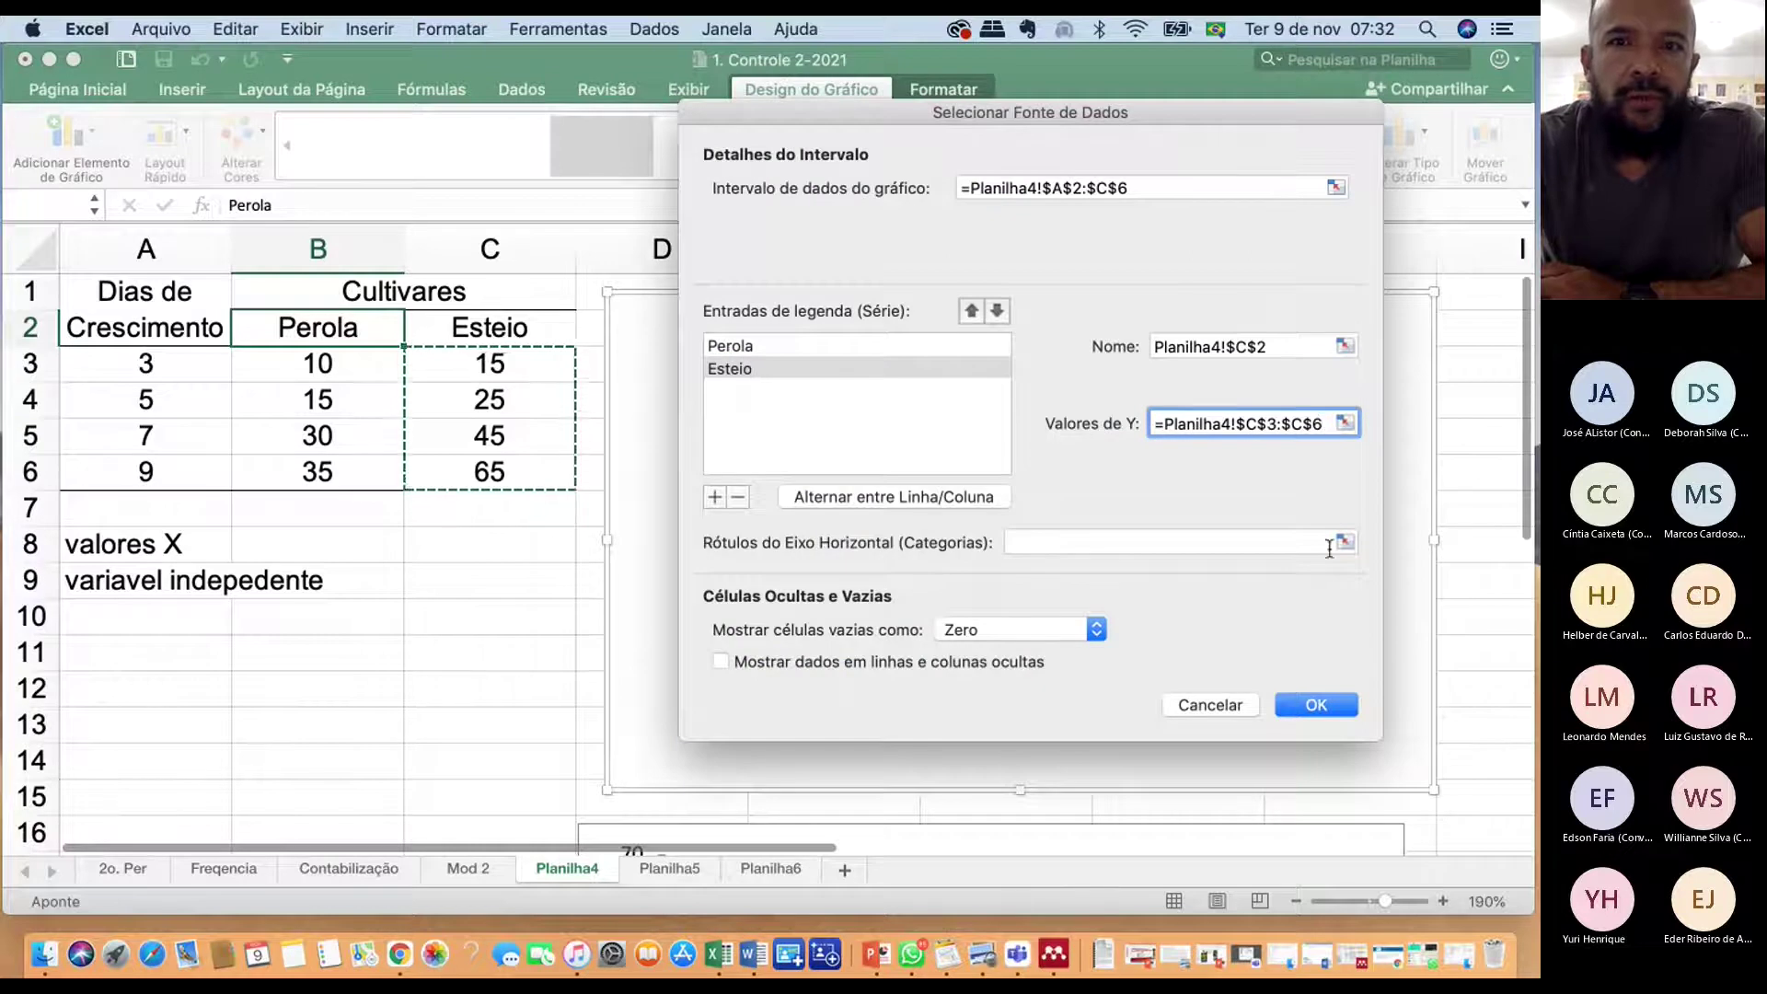
Set the second series' horizontal axis labels to days A3:A6
click(1346, 542)
drag(165, 366, 157, 471)
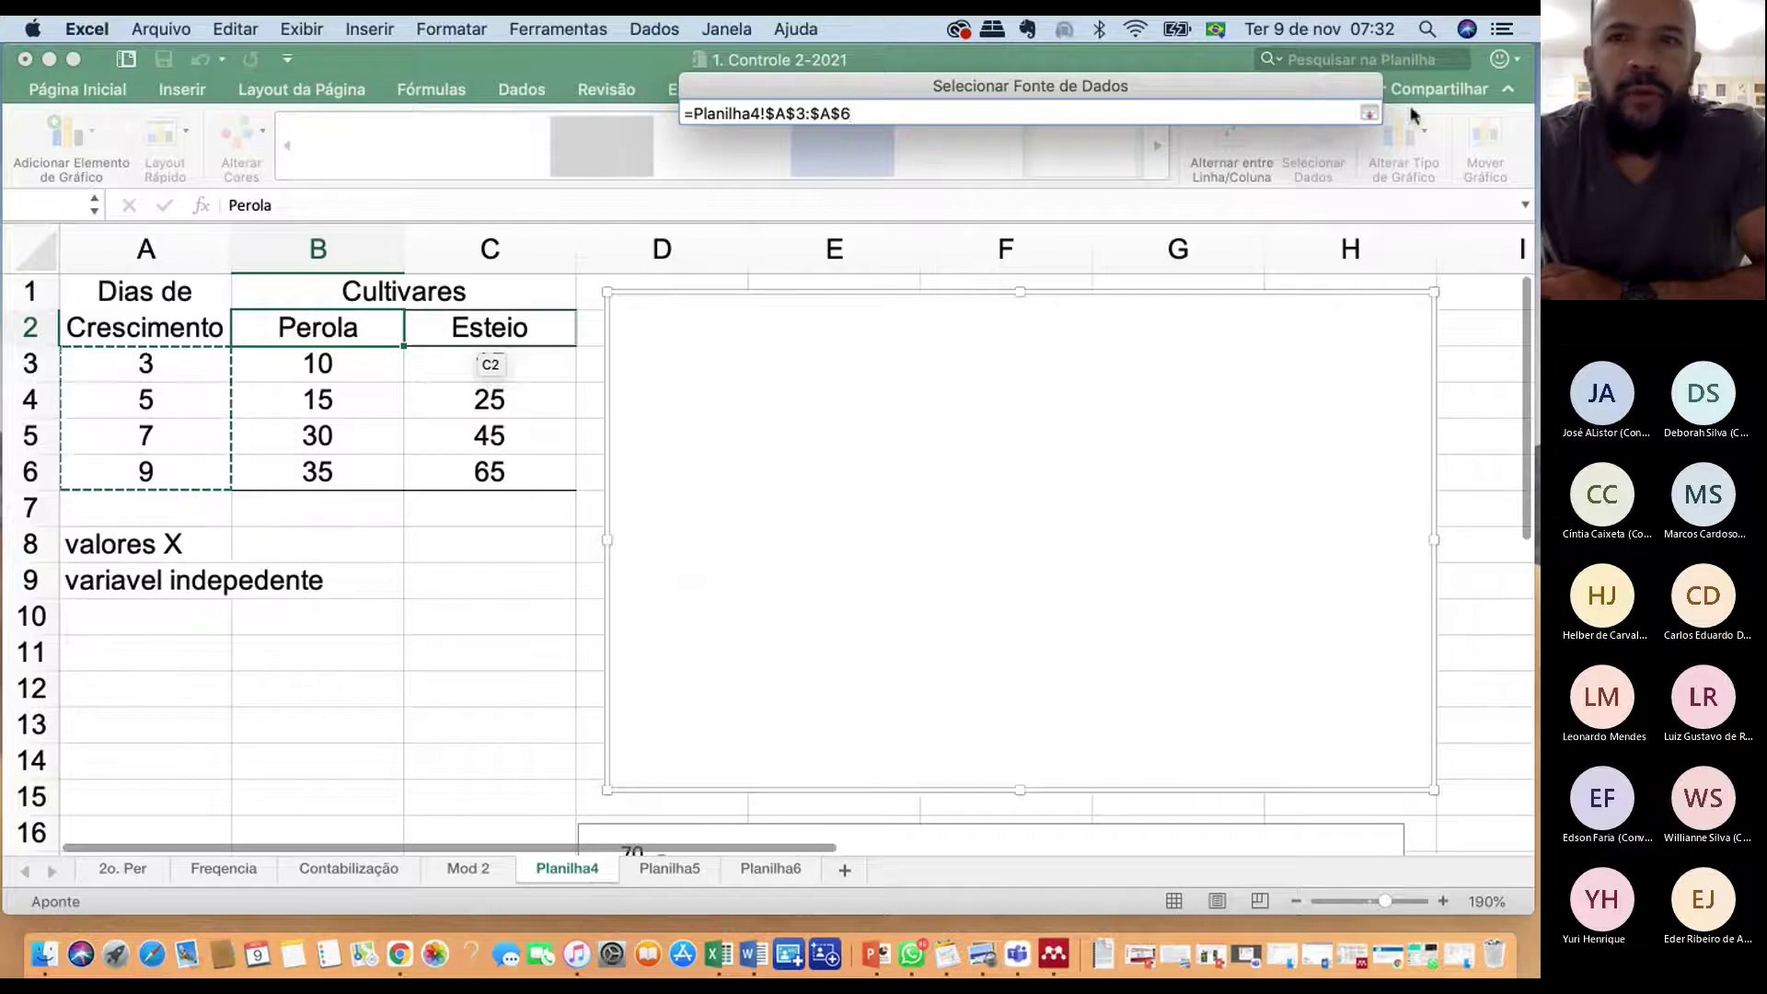
click(1368, 113)
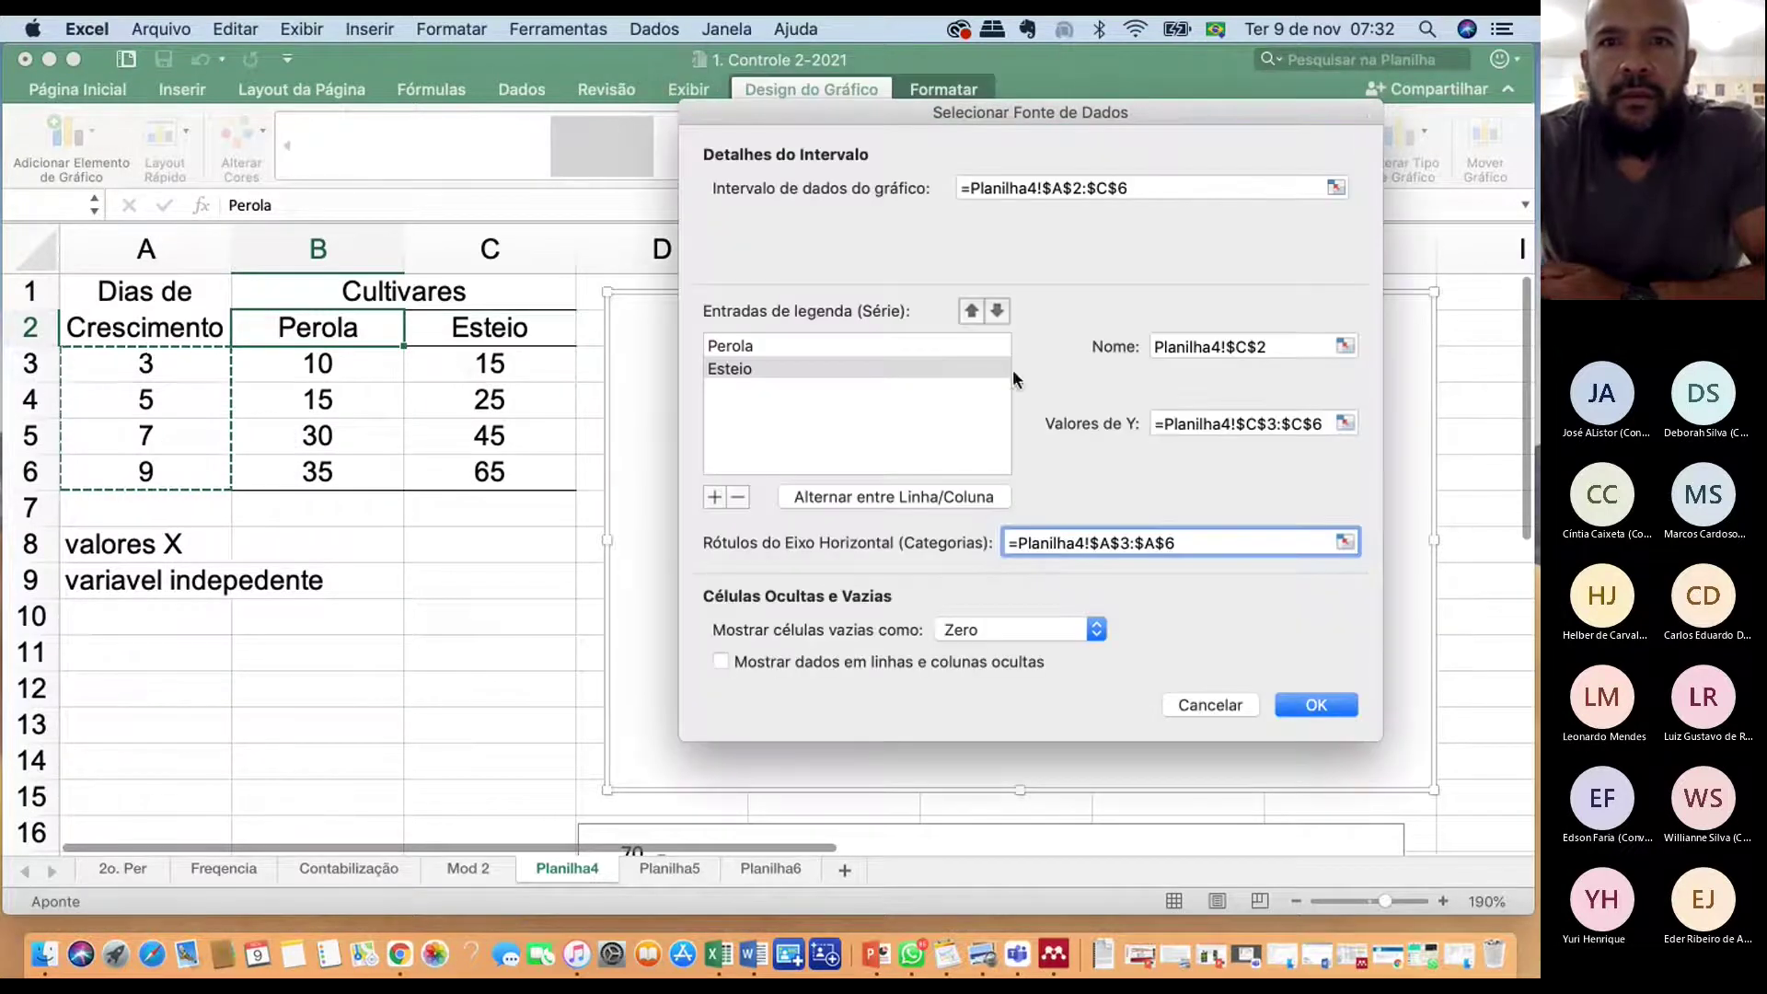
drag(1092, 103, 1254, 70)
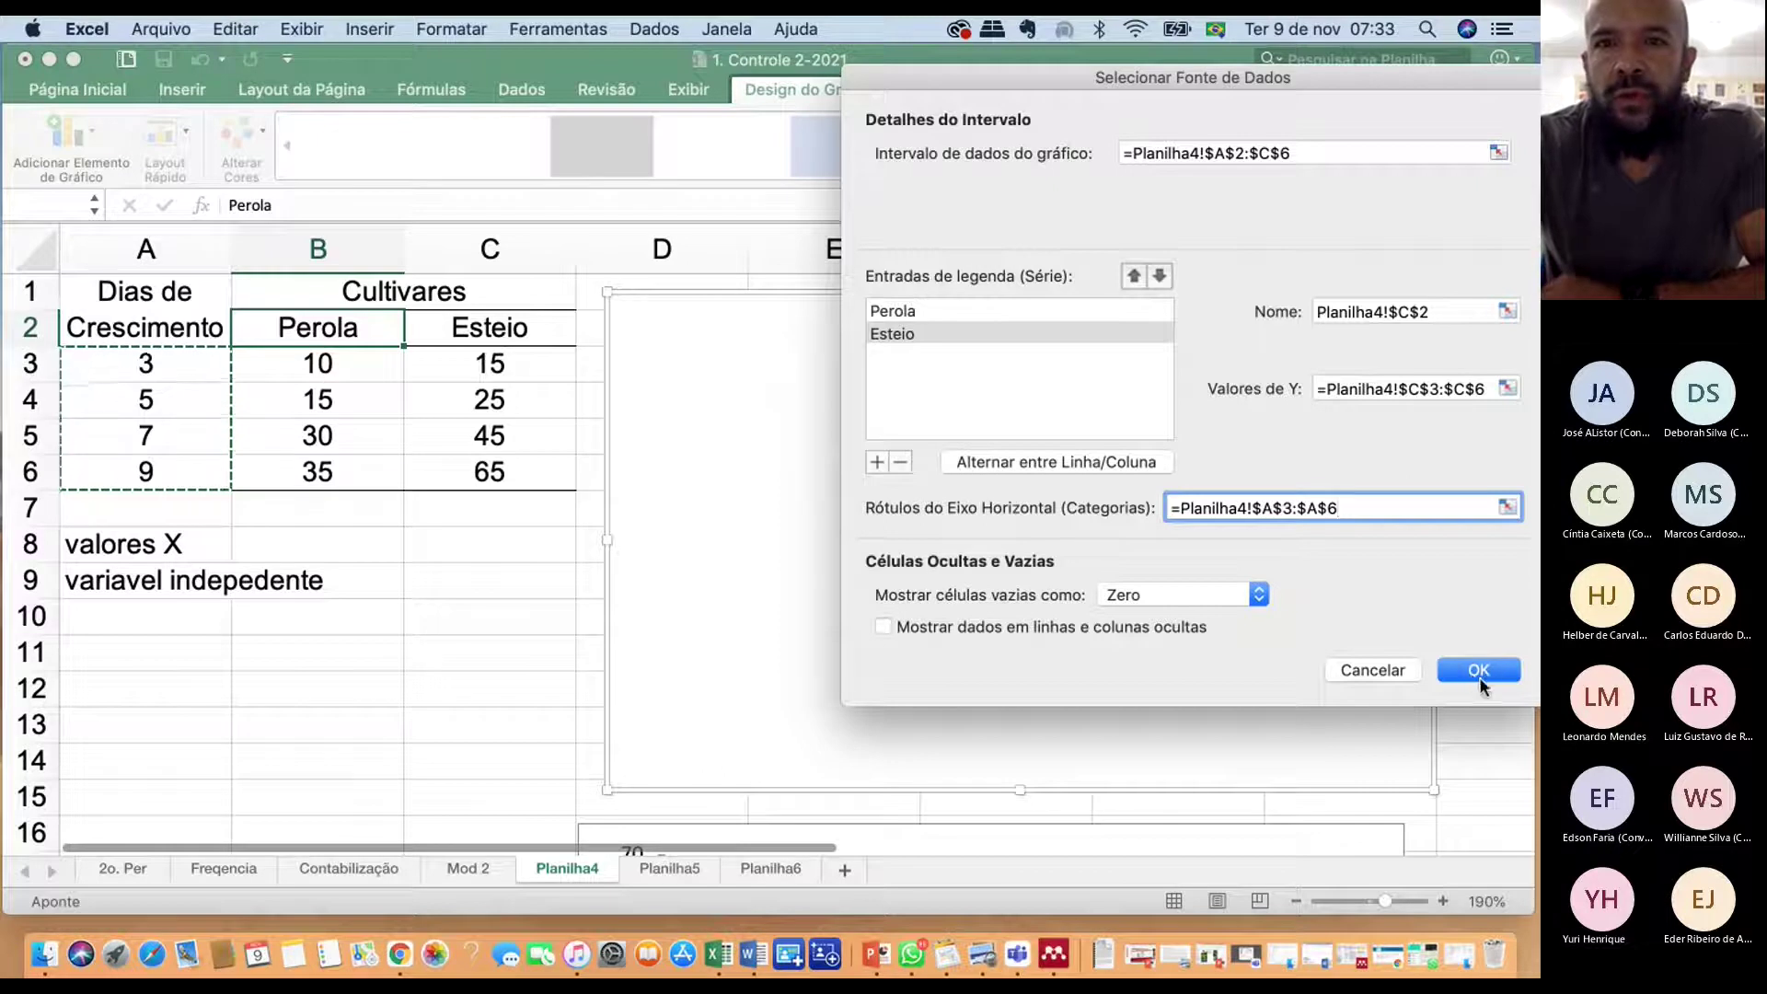
Apply the data source, note 'Rótulo do eixo horizontal (categorias)' in A10, and select the value axis
key(Return)
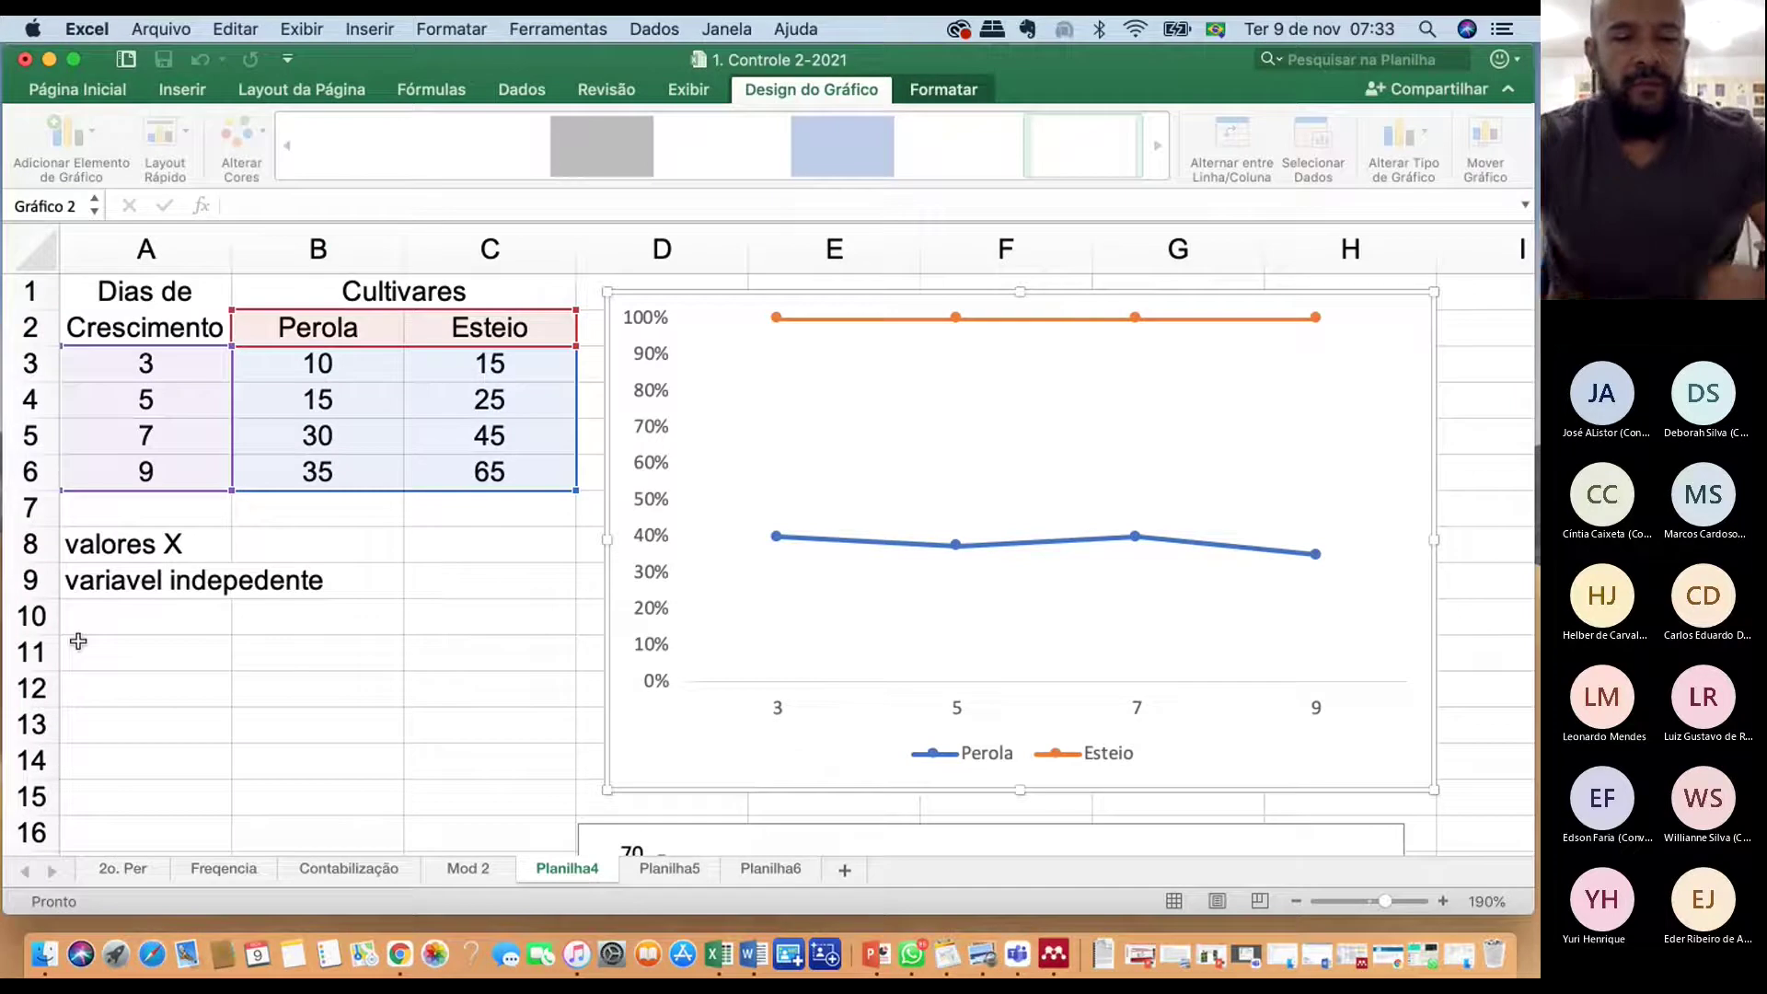
click(116, 622)
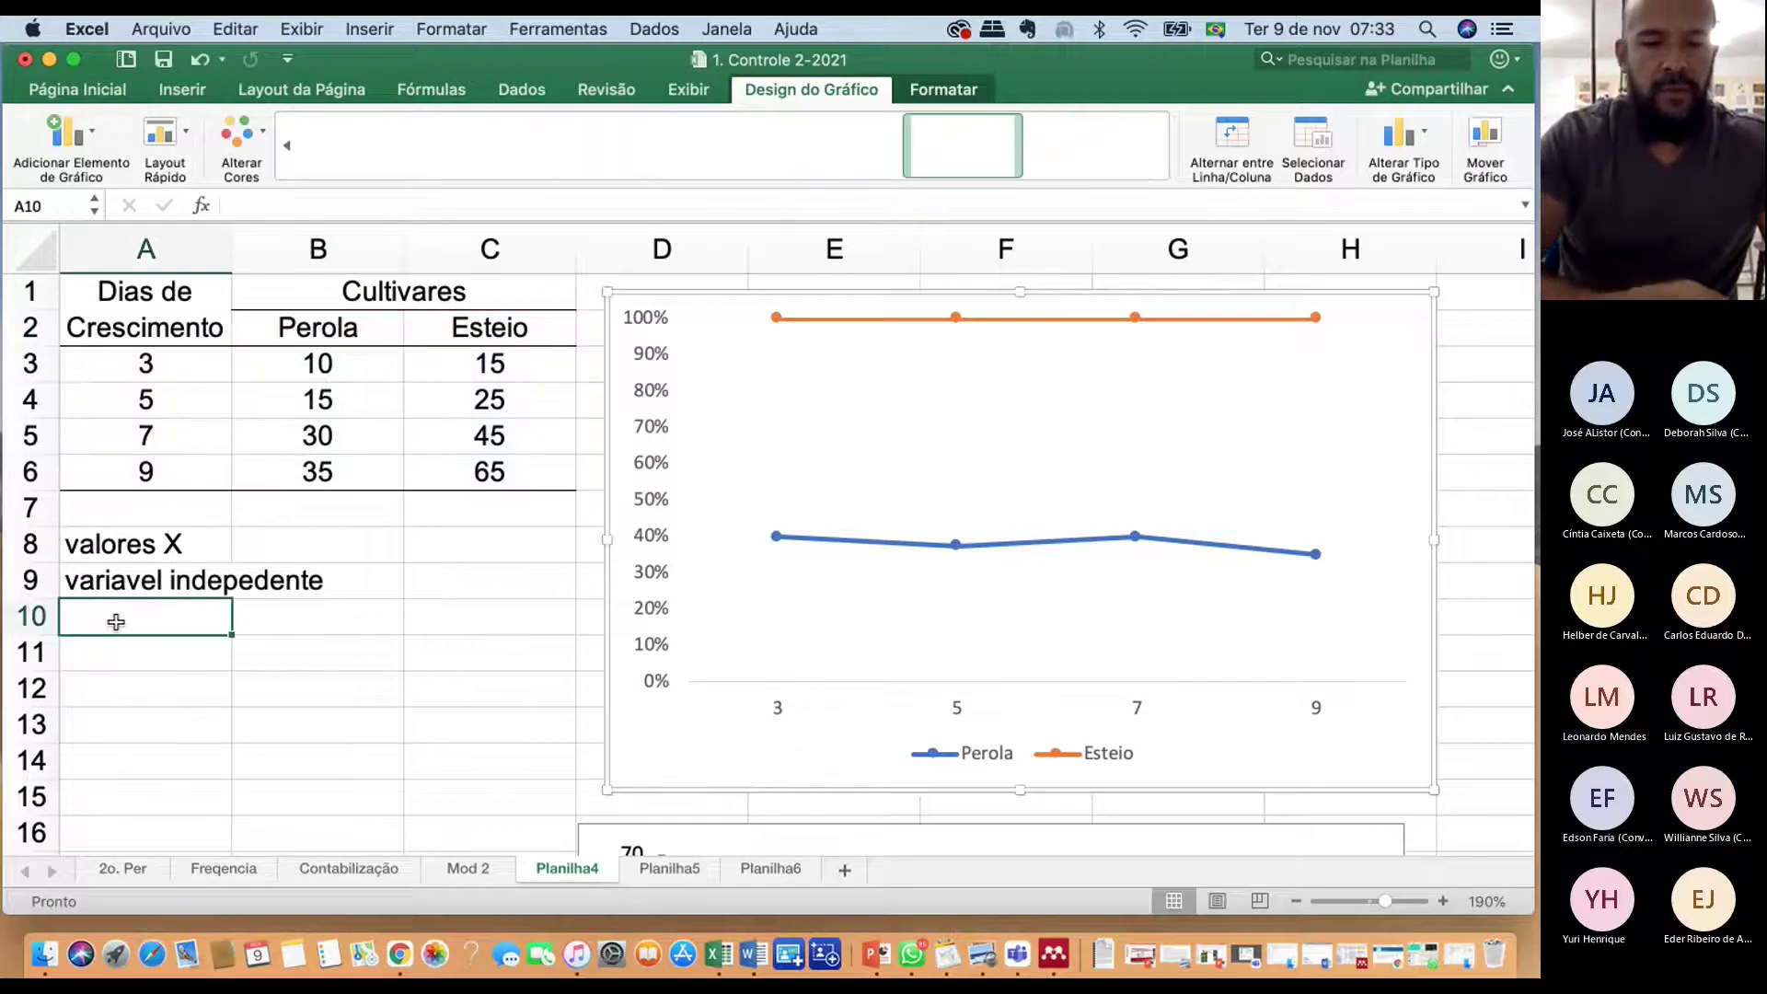
text(Rótulo do)
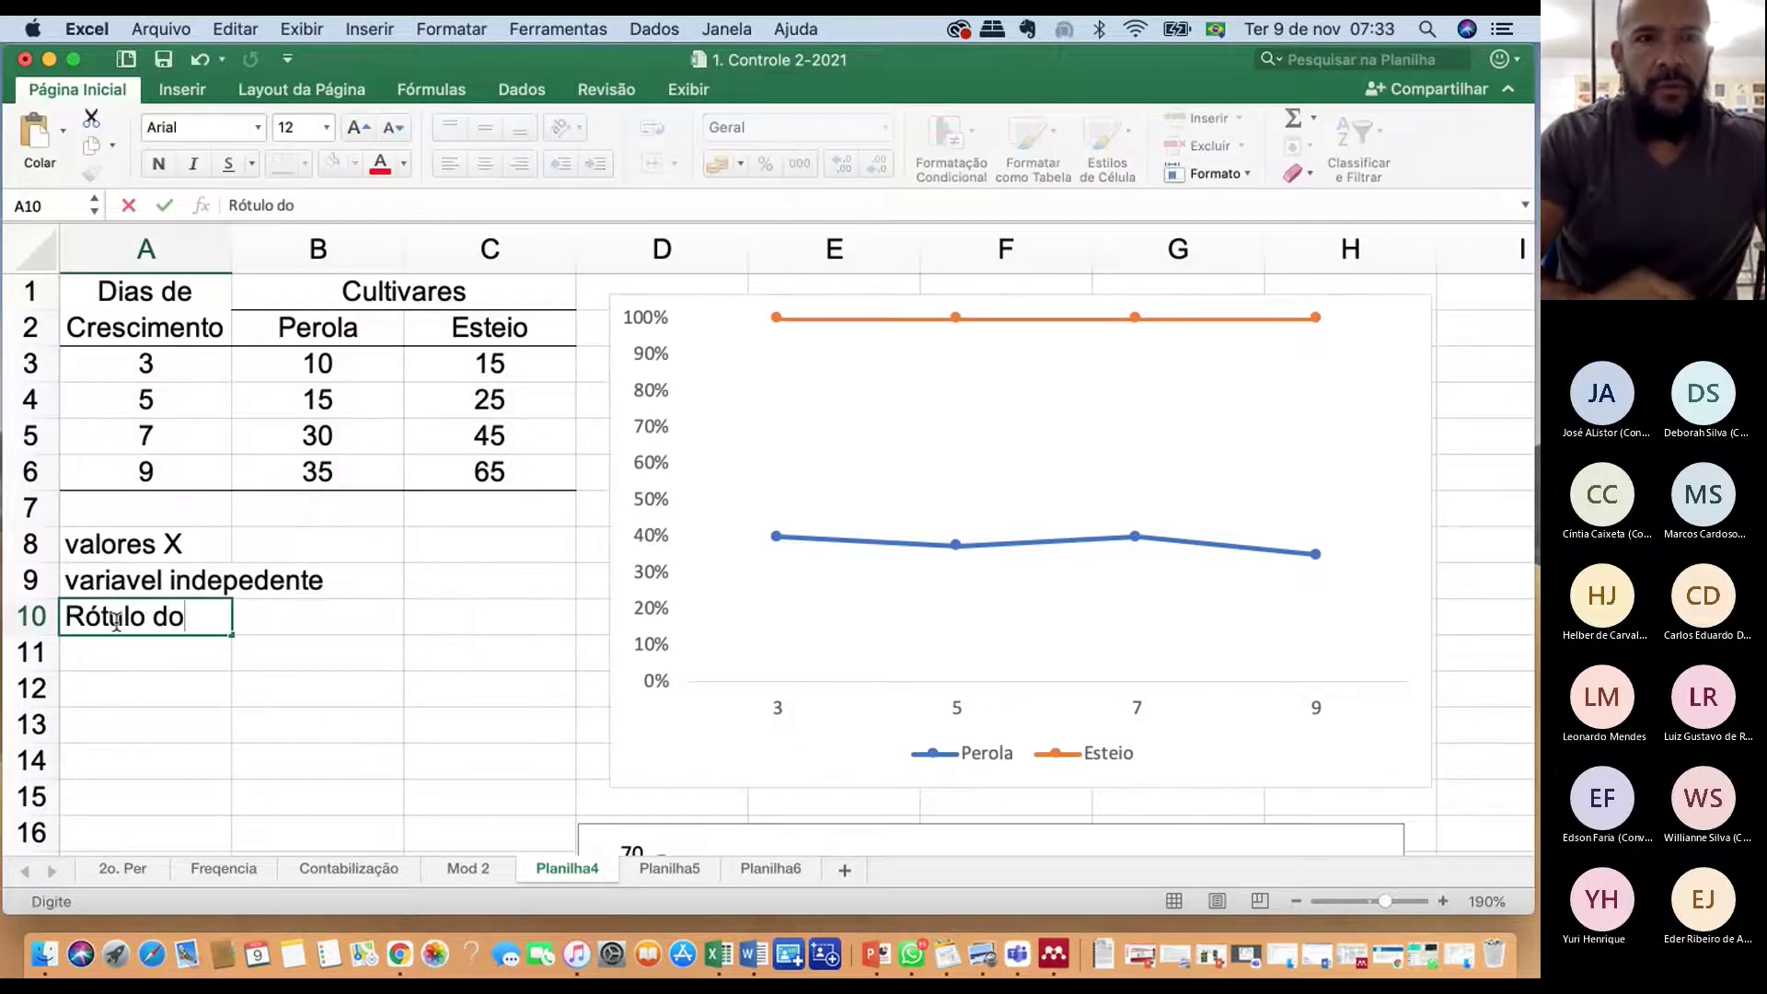
text( eixo )
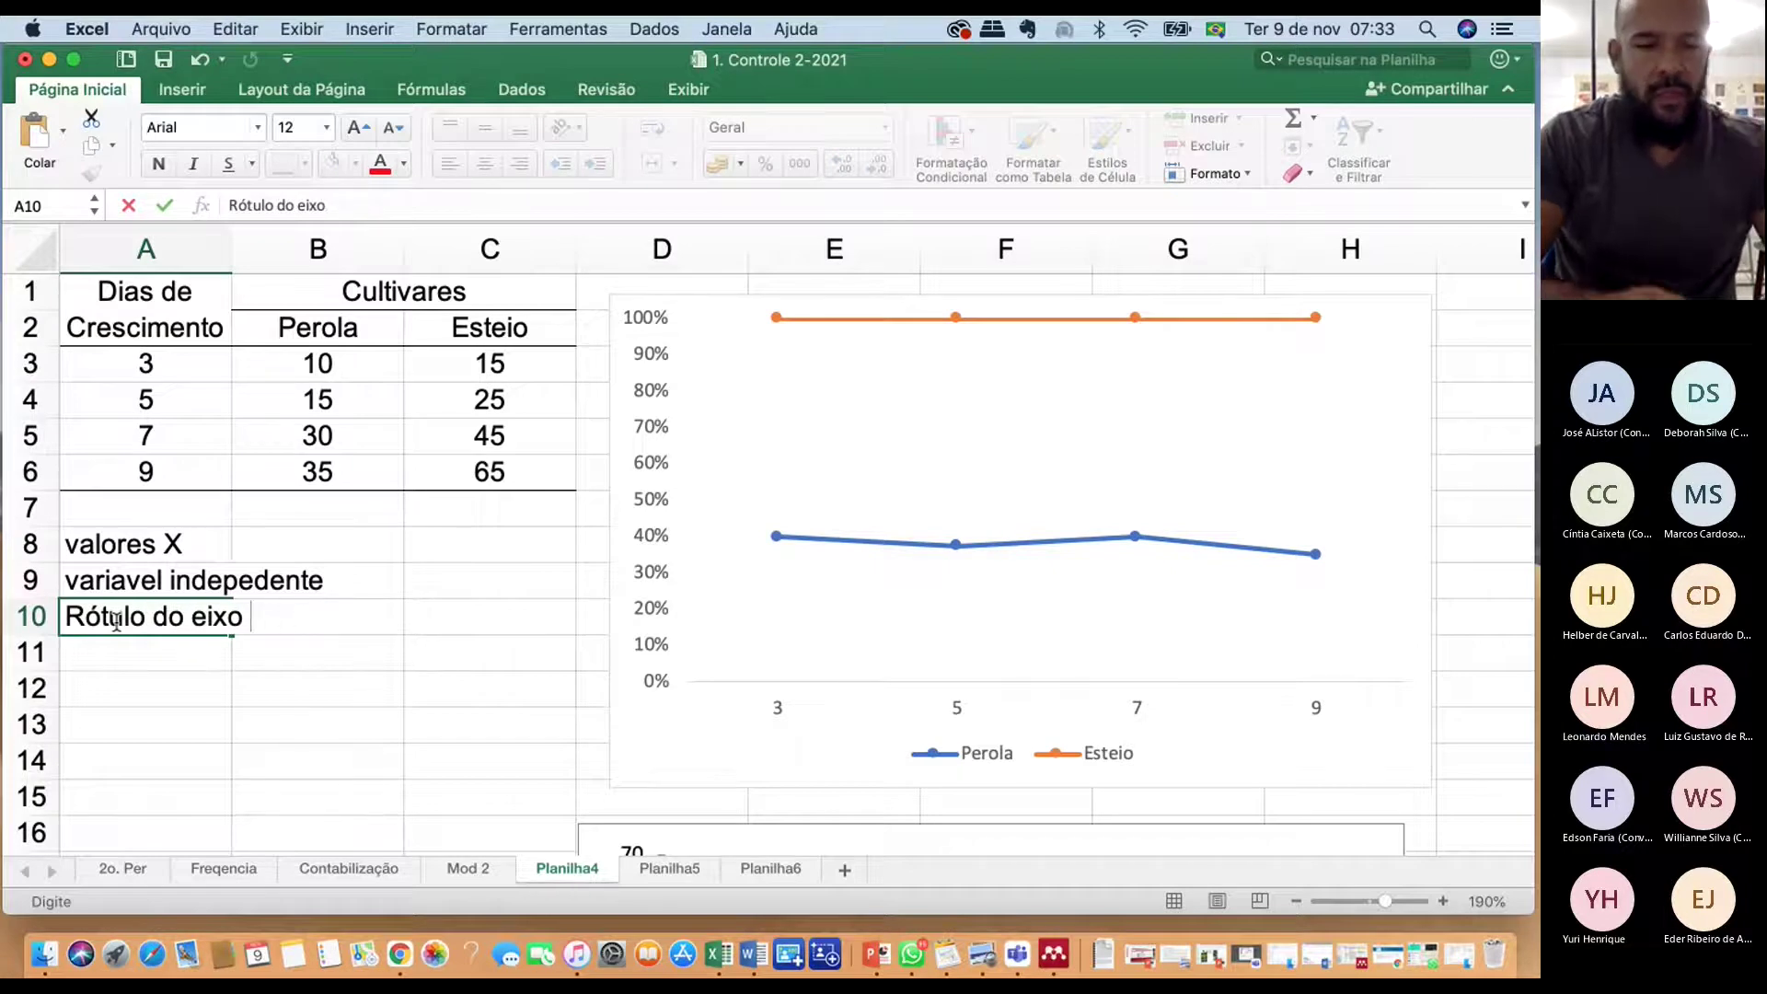
text(orizonthorizontal)
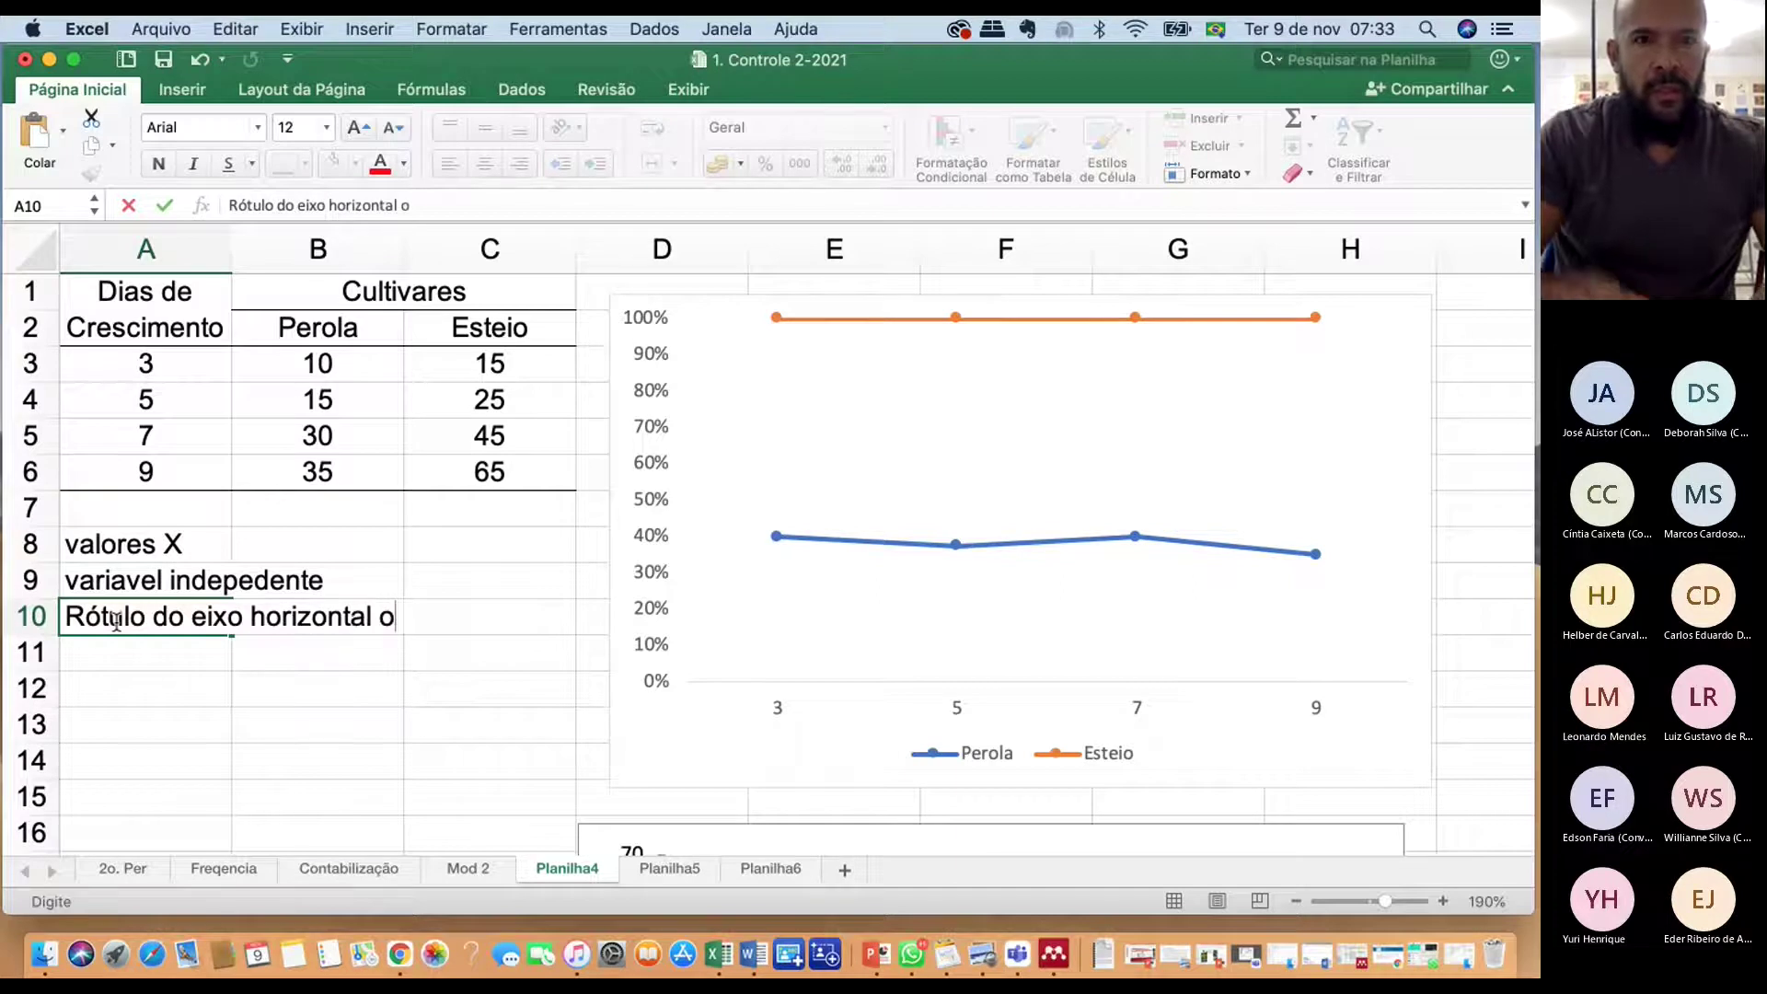
text( (categorias)
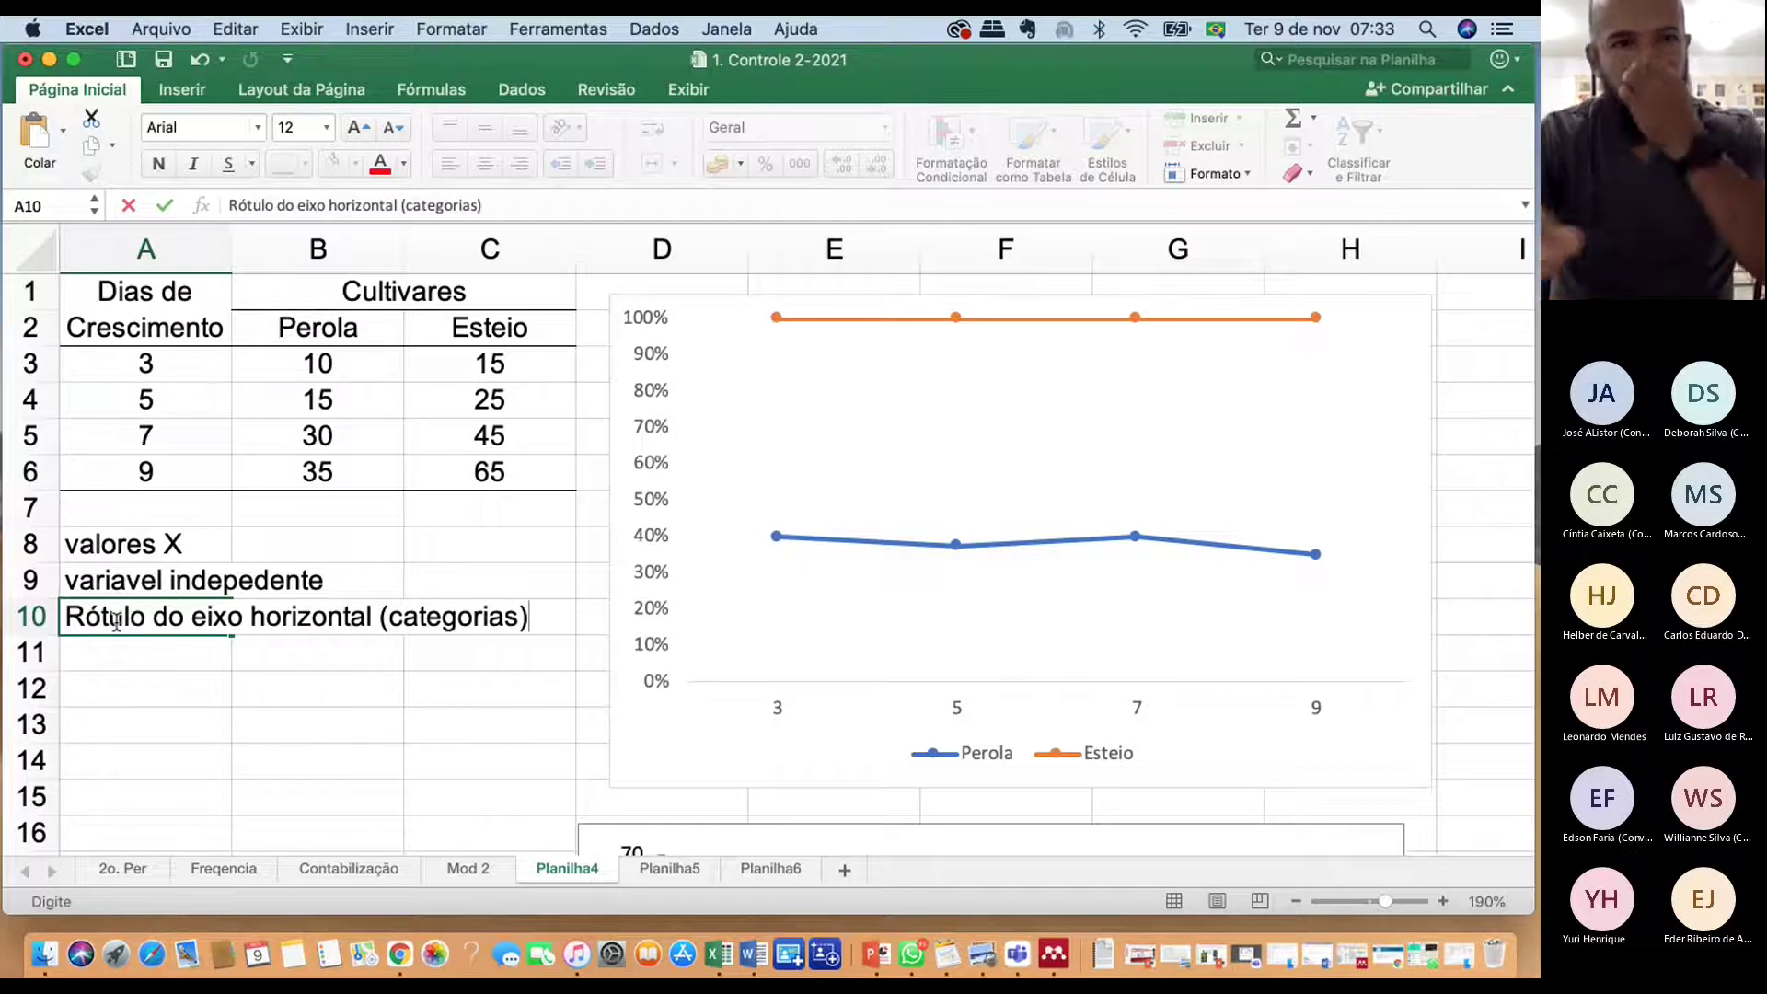
key(Return)
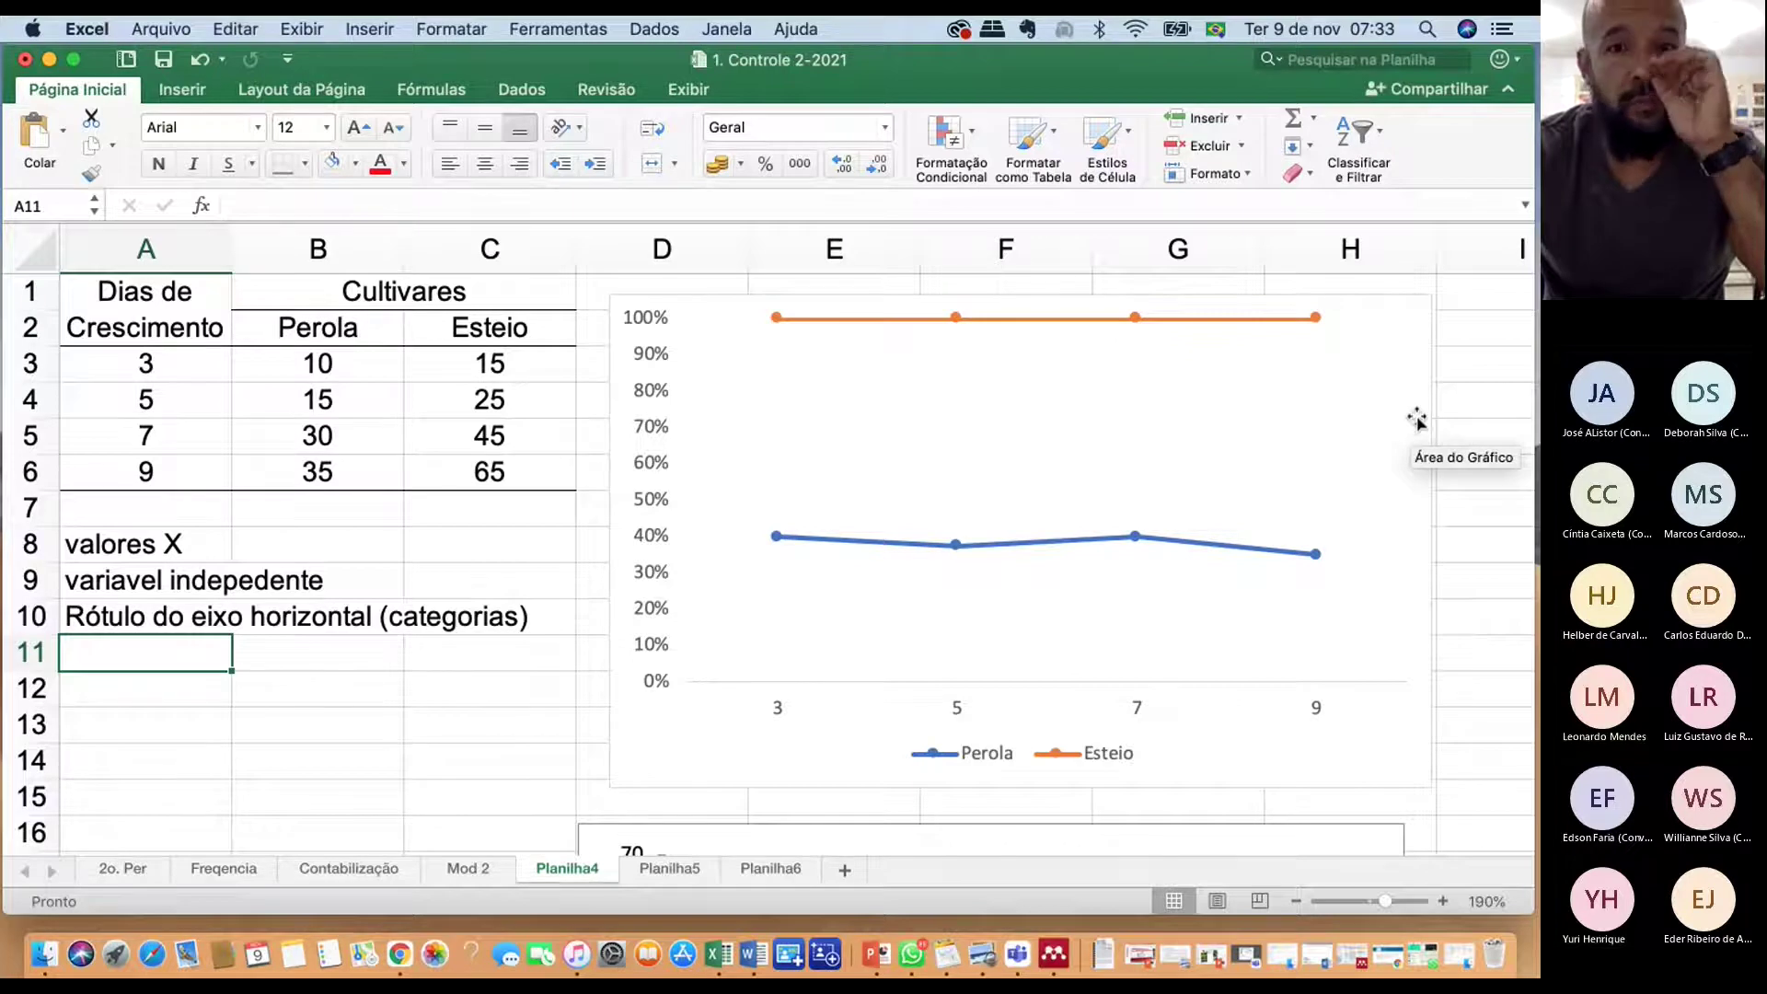
click(708, 469)
click(650, 466)
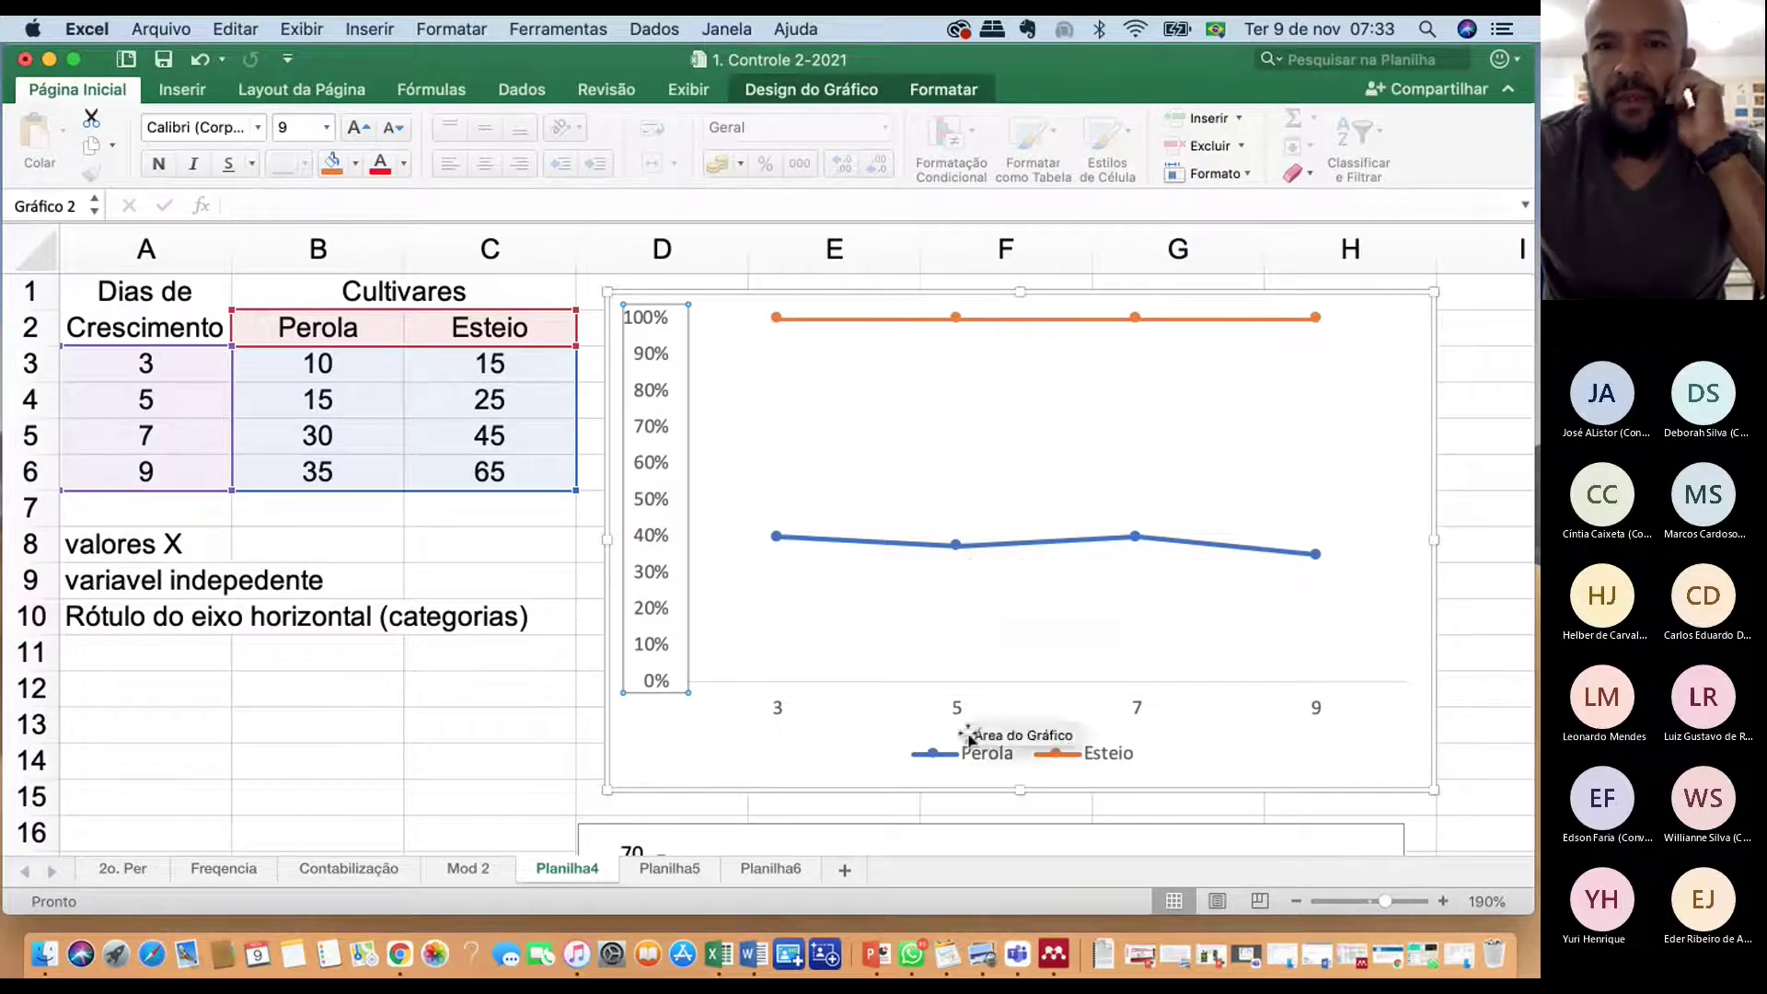
Move the legend to the plot area's upper right and enlarge the plot area to about 10,82 × 6,1 cm
click(1003, 753)
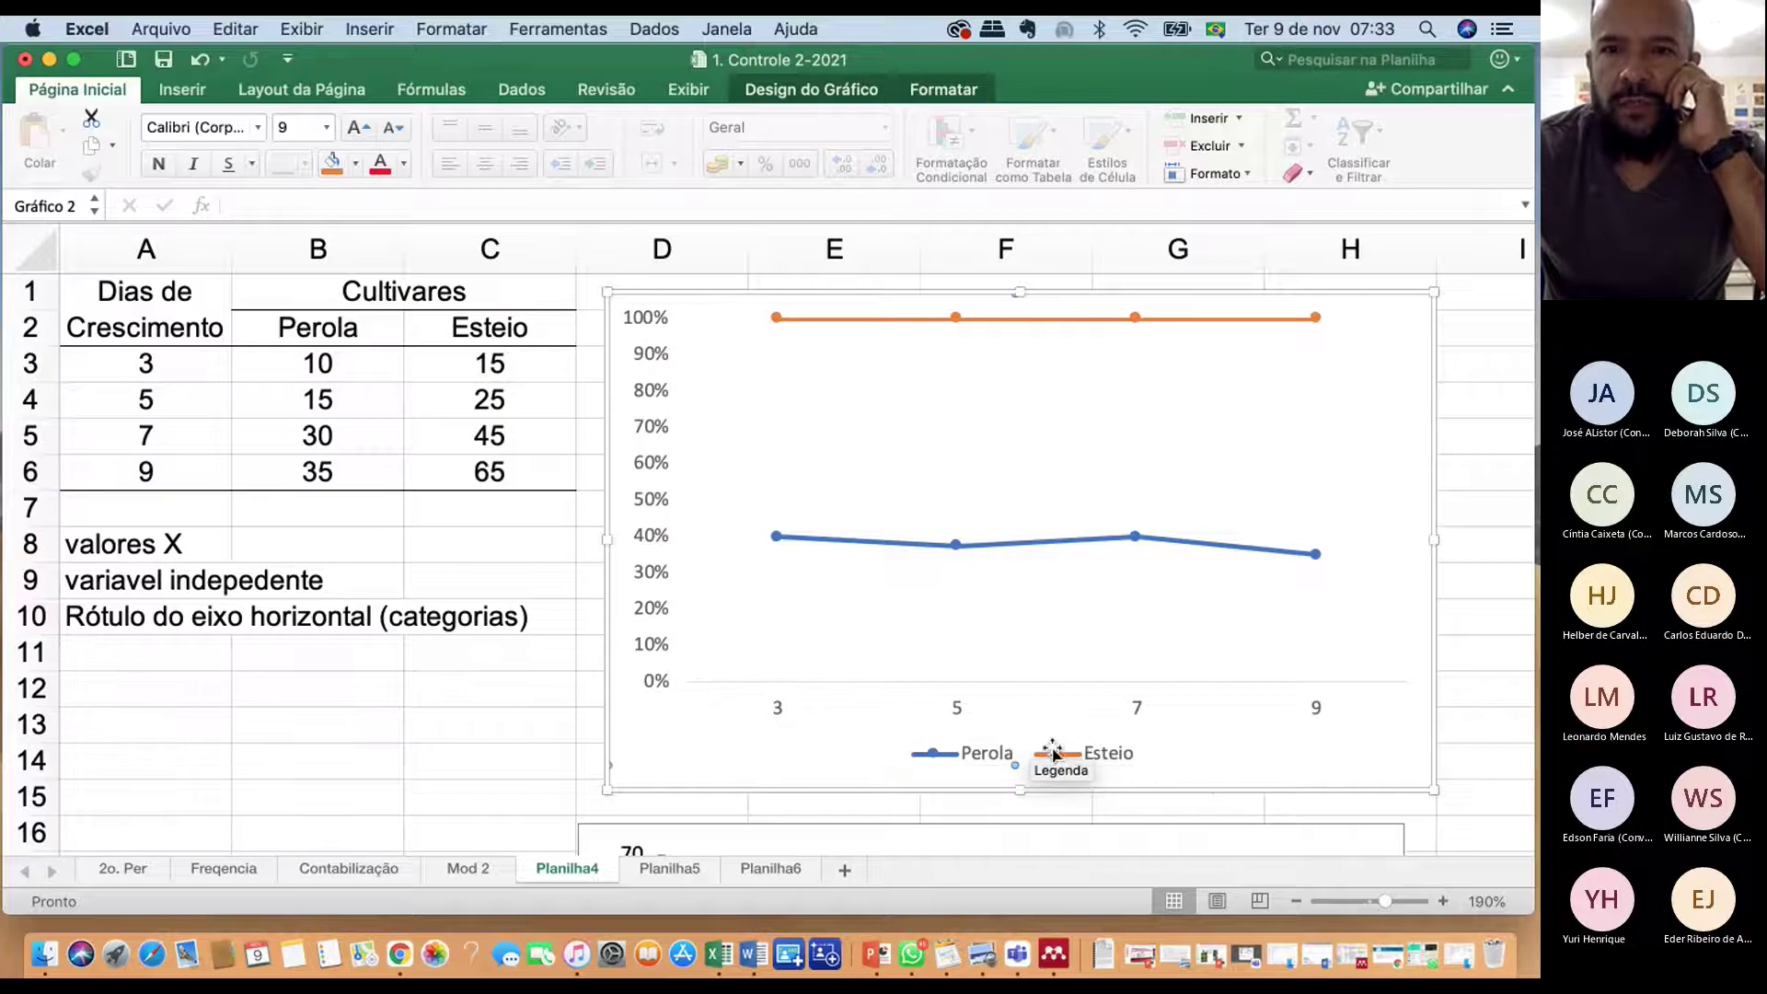
drag(1047, 739, 1154, 515)
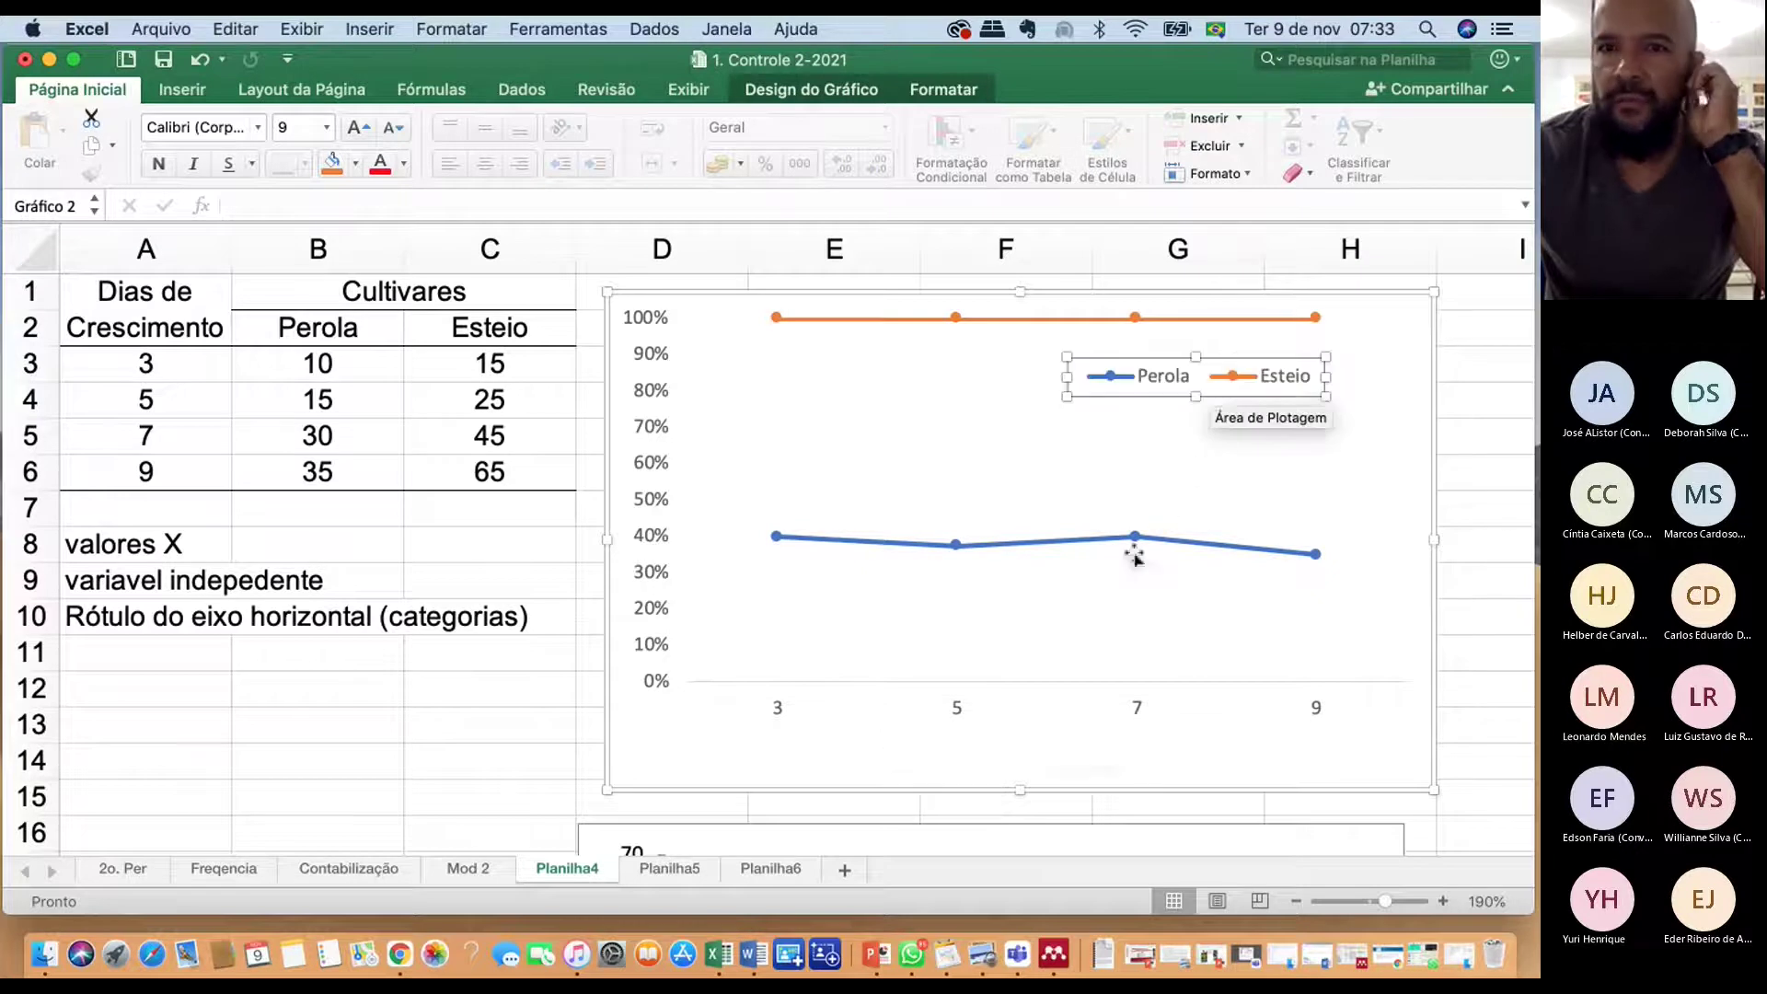
click(1247, 512)
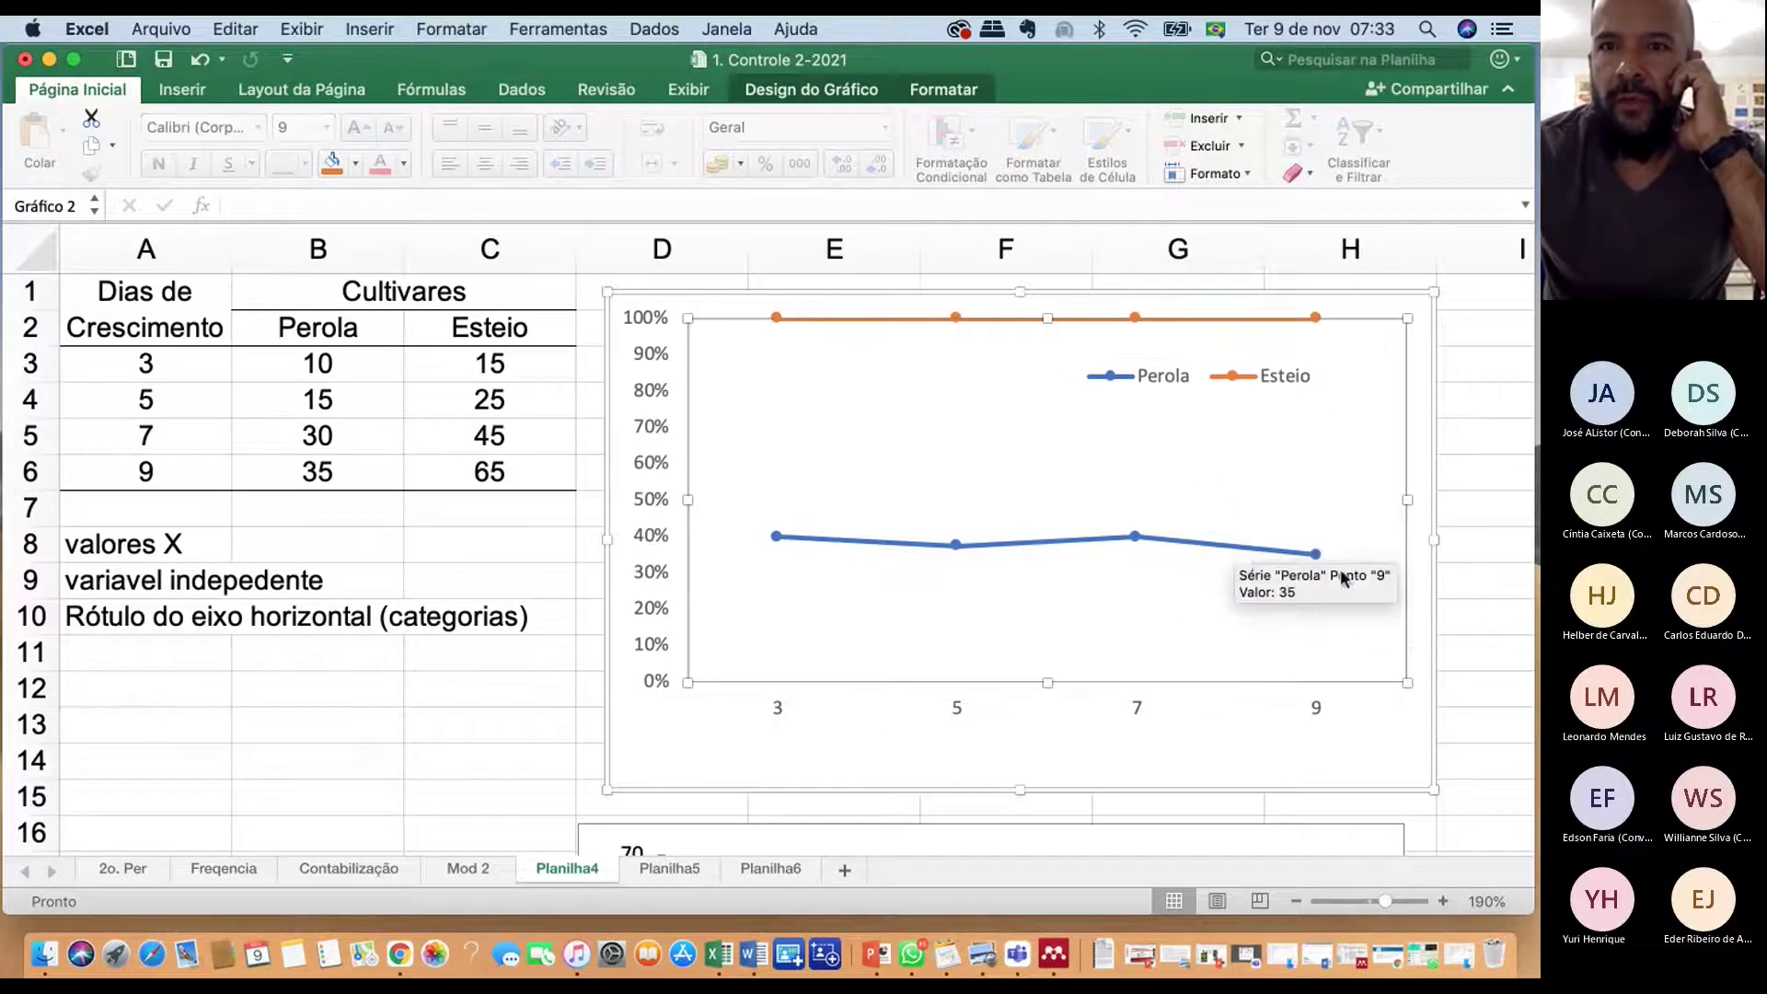
drag(1052, 688, 1050, 715)
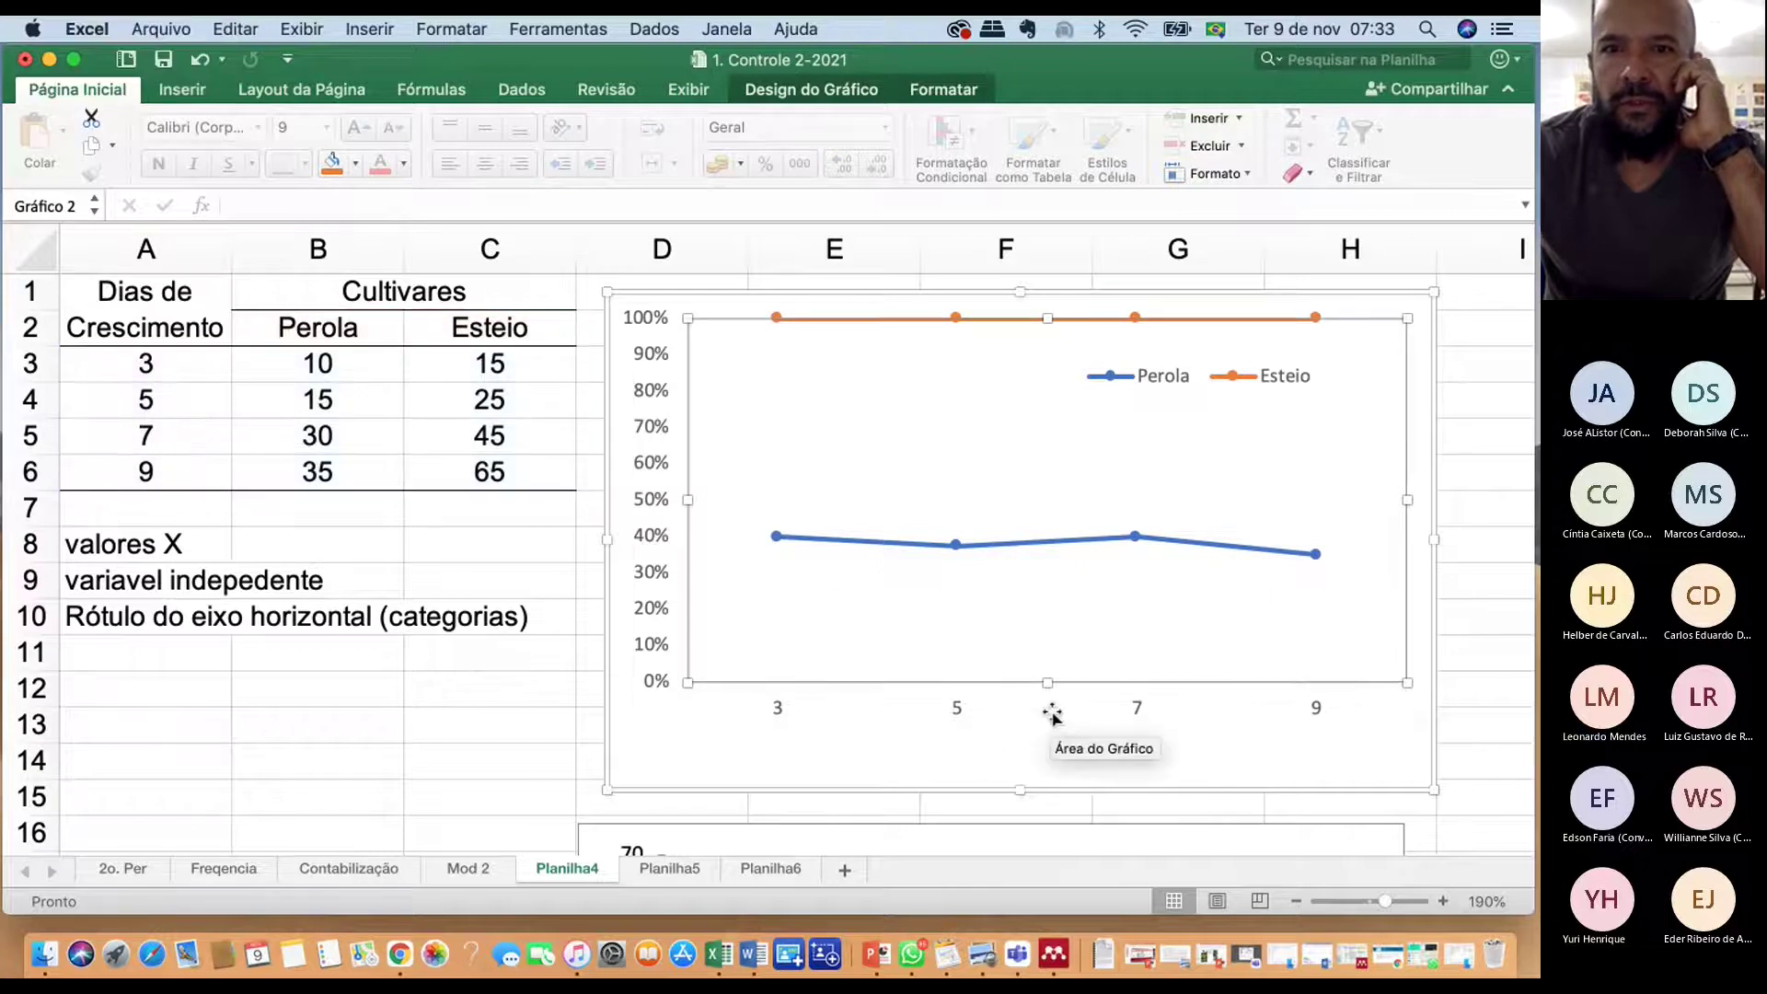
drag(688, 519, 706, 522)
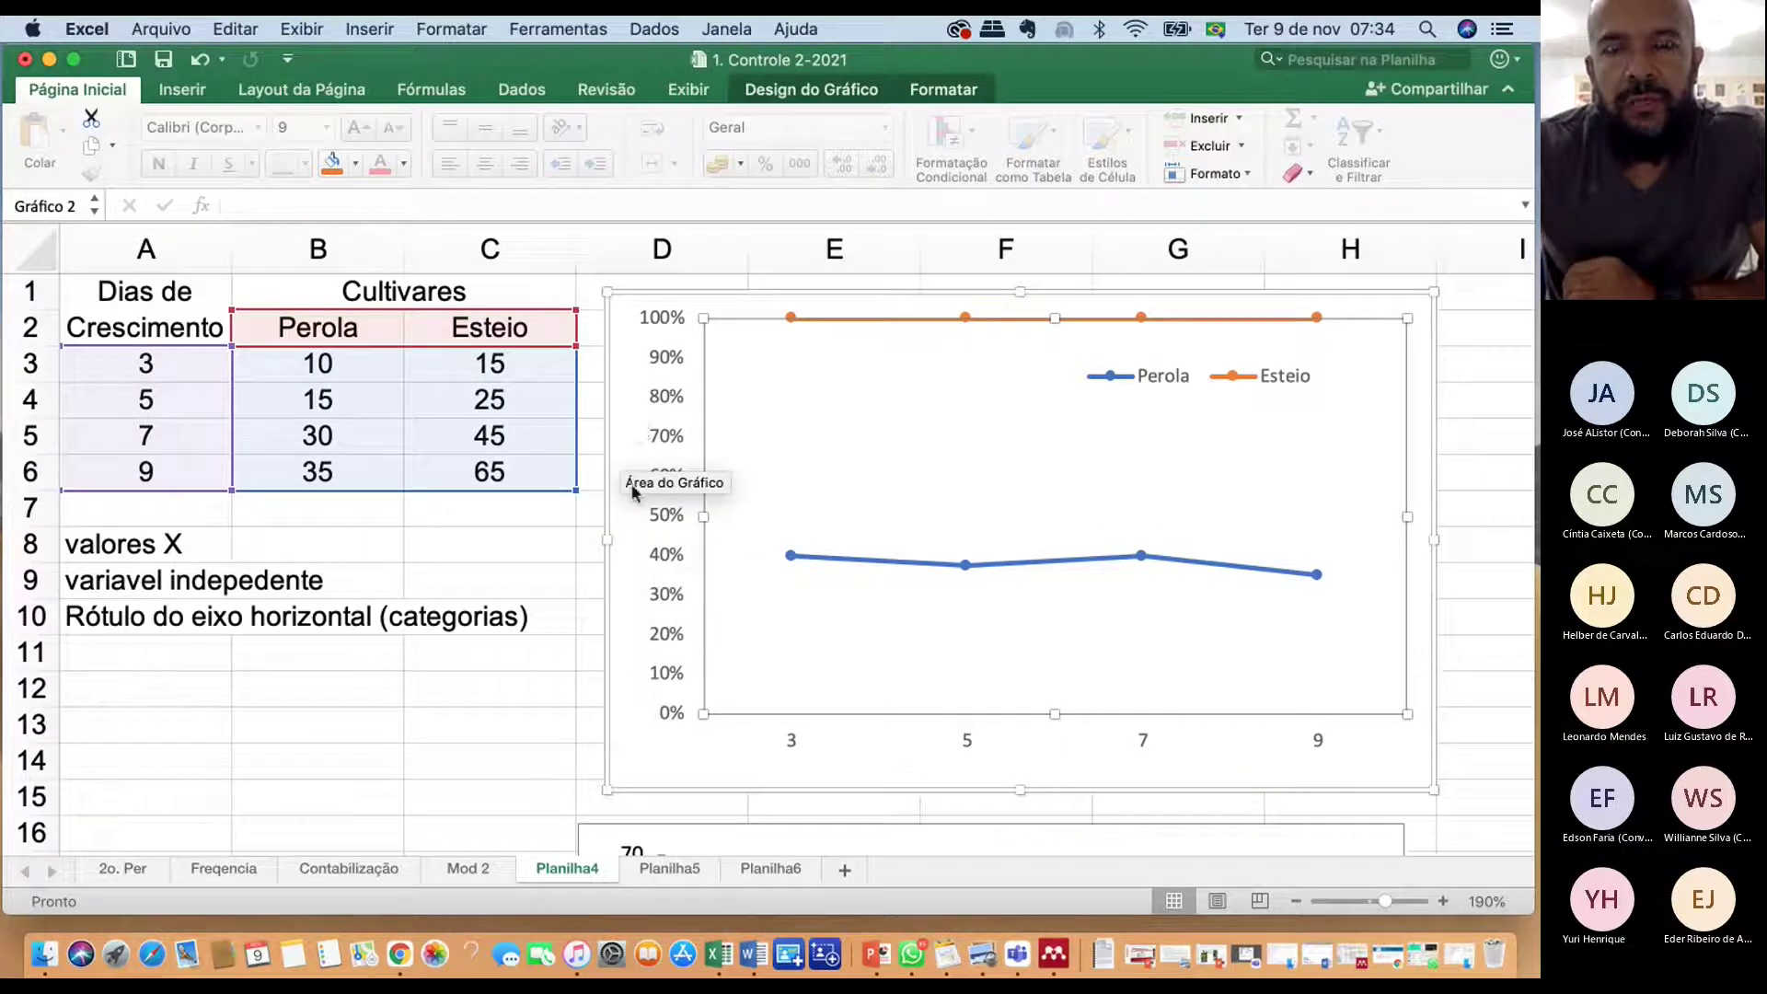
click(817, 92)
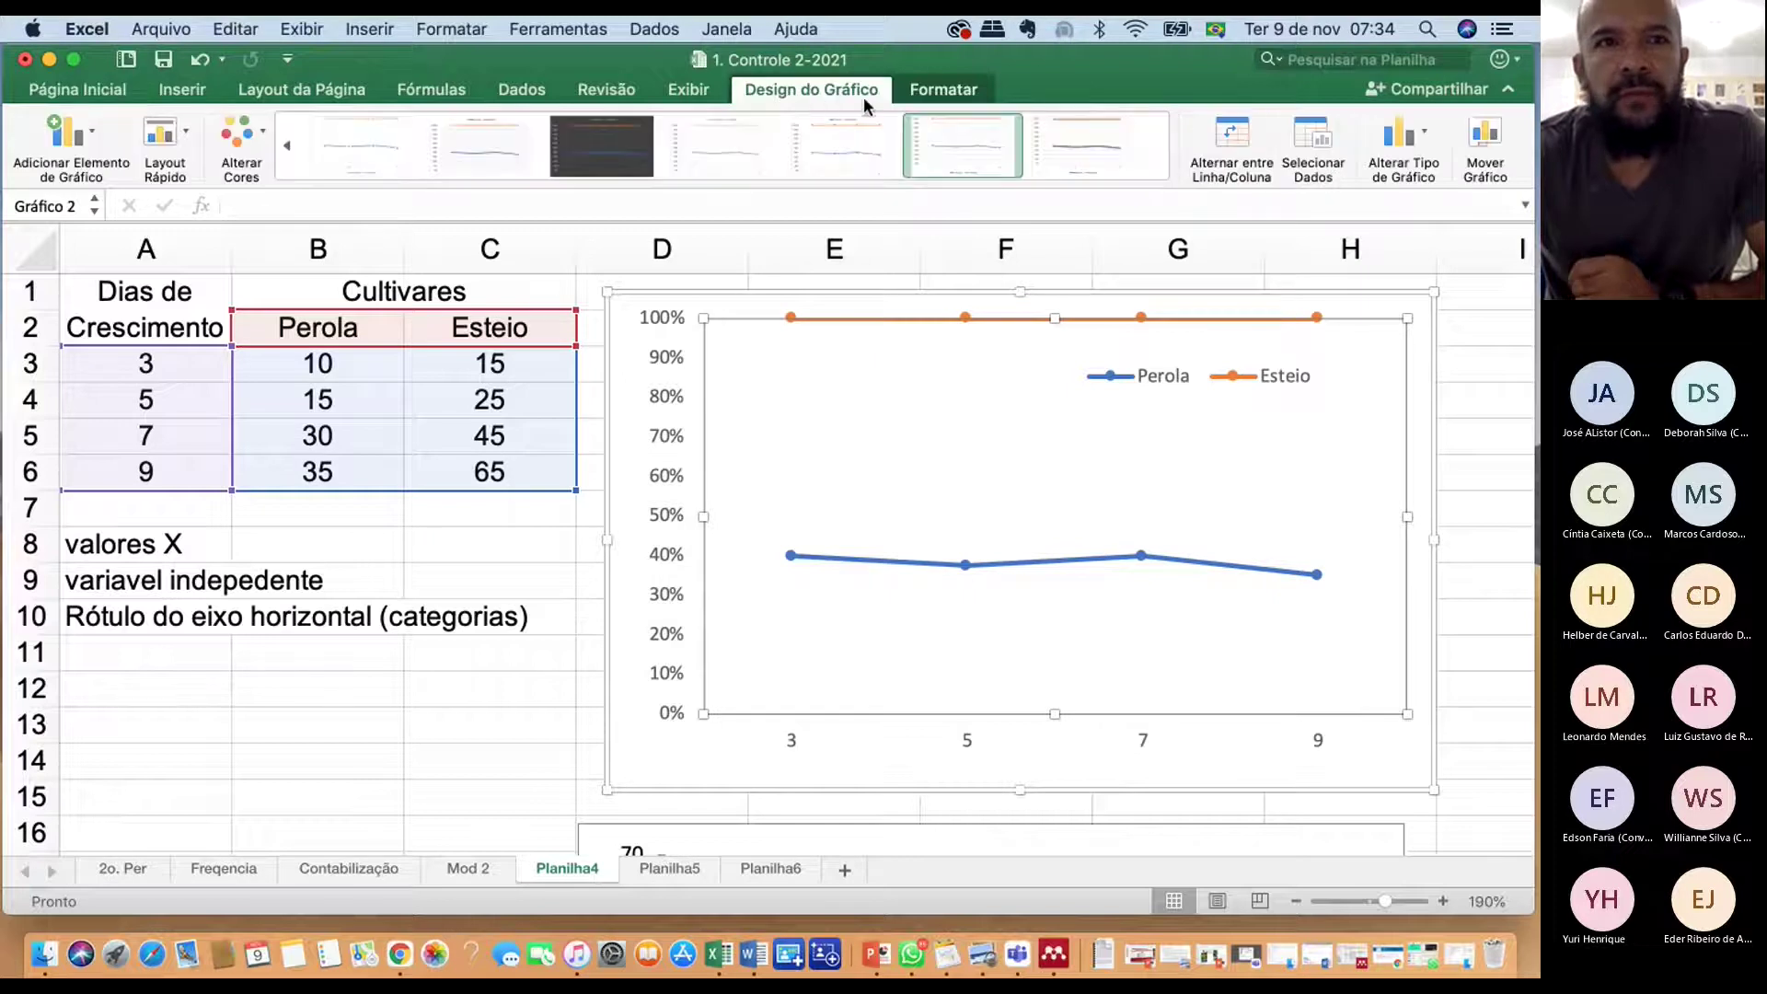
Add primary horizontal and vertical 'Título do Eixo' axis titles, then narrow the plot area slightly
click(93, 136)
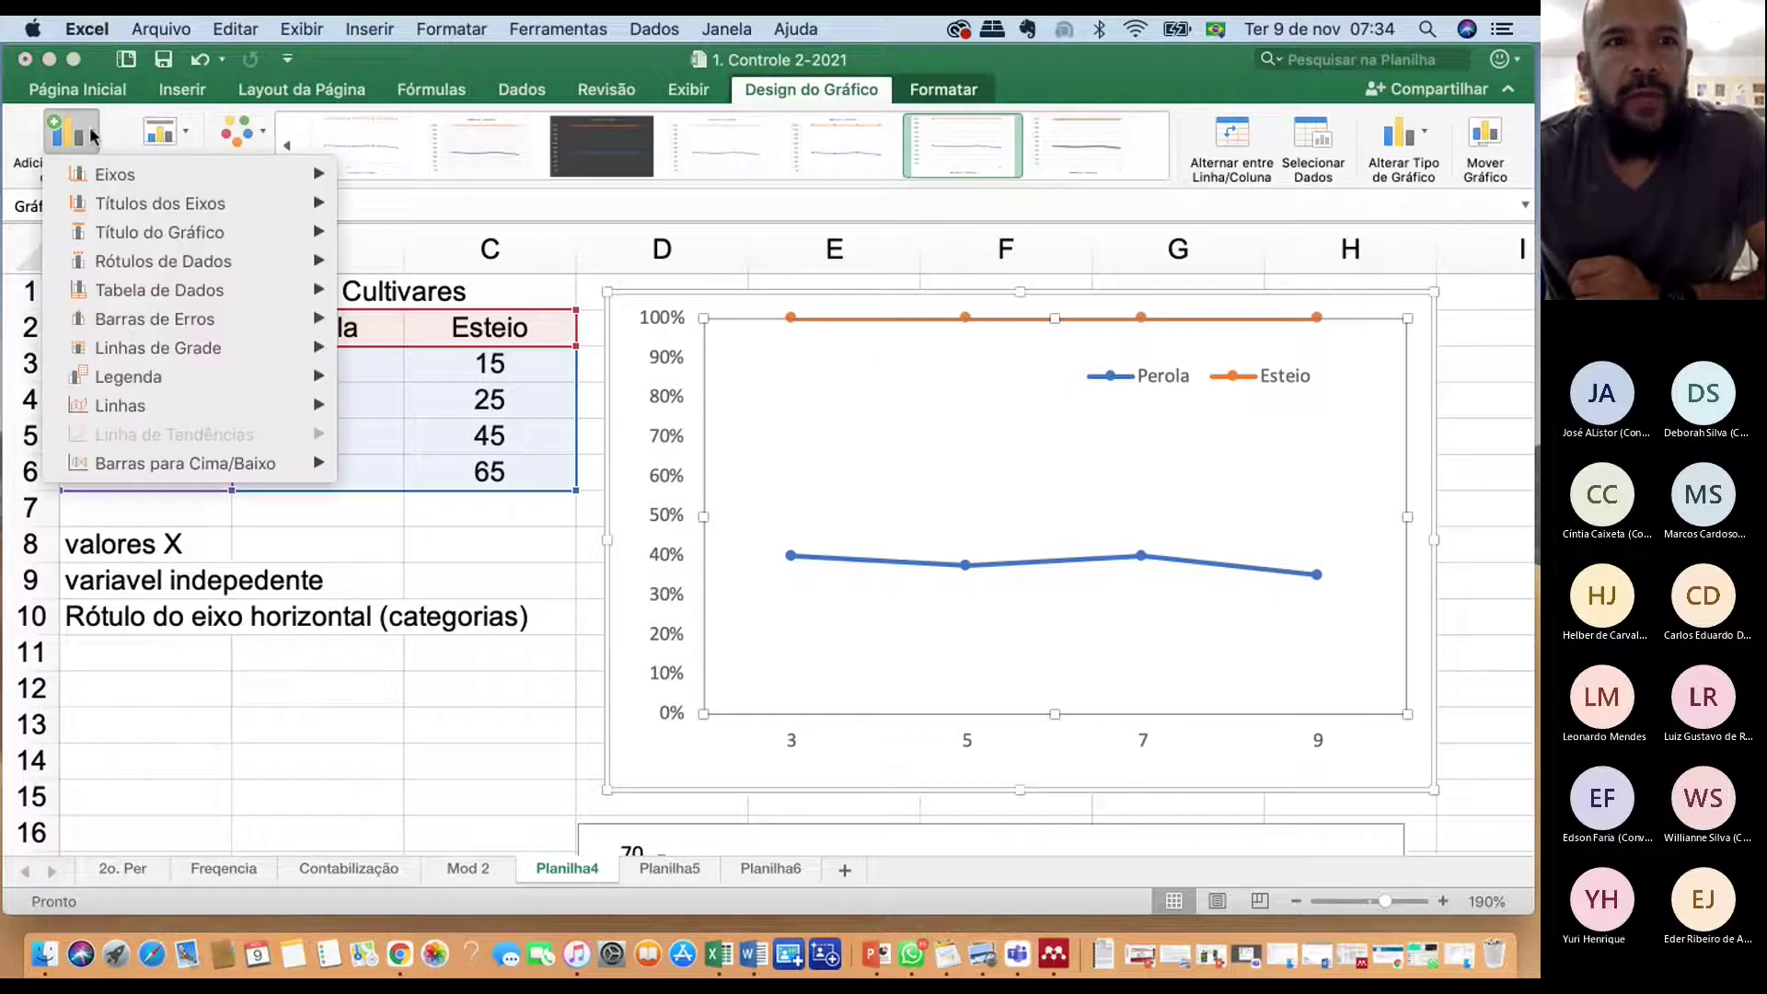
mouse_move(173, 210)
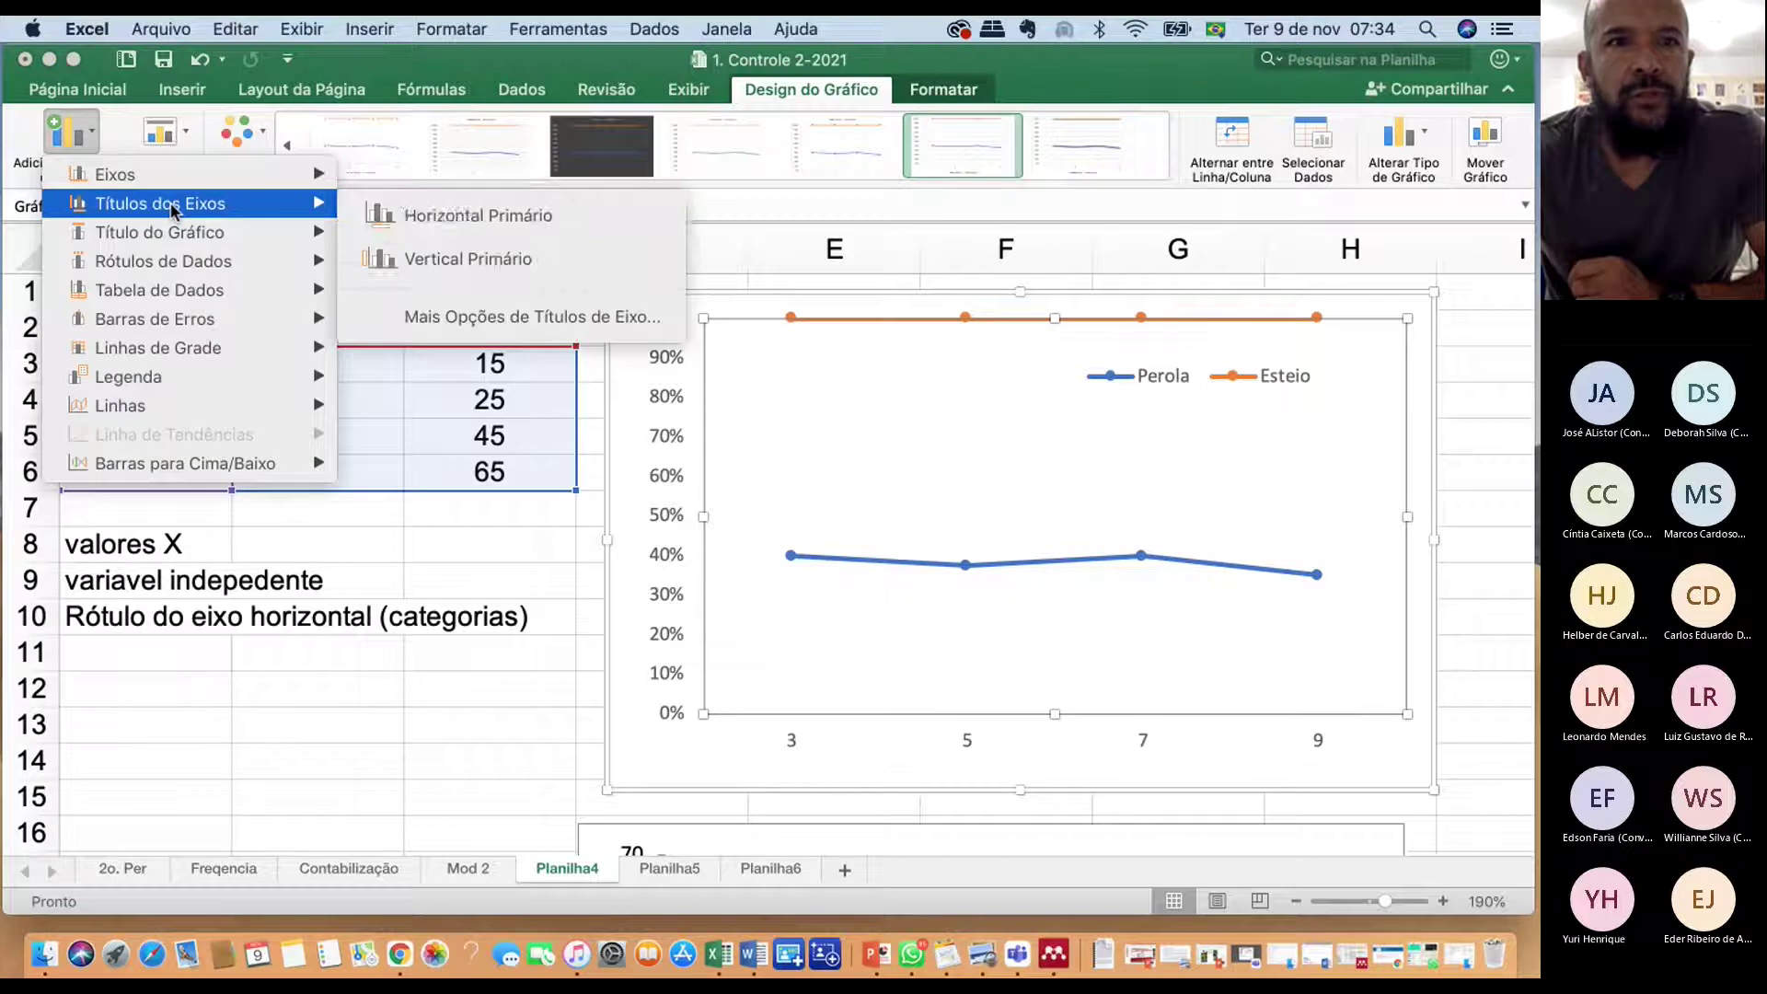
click(391, 219)
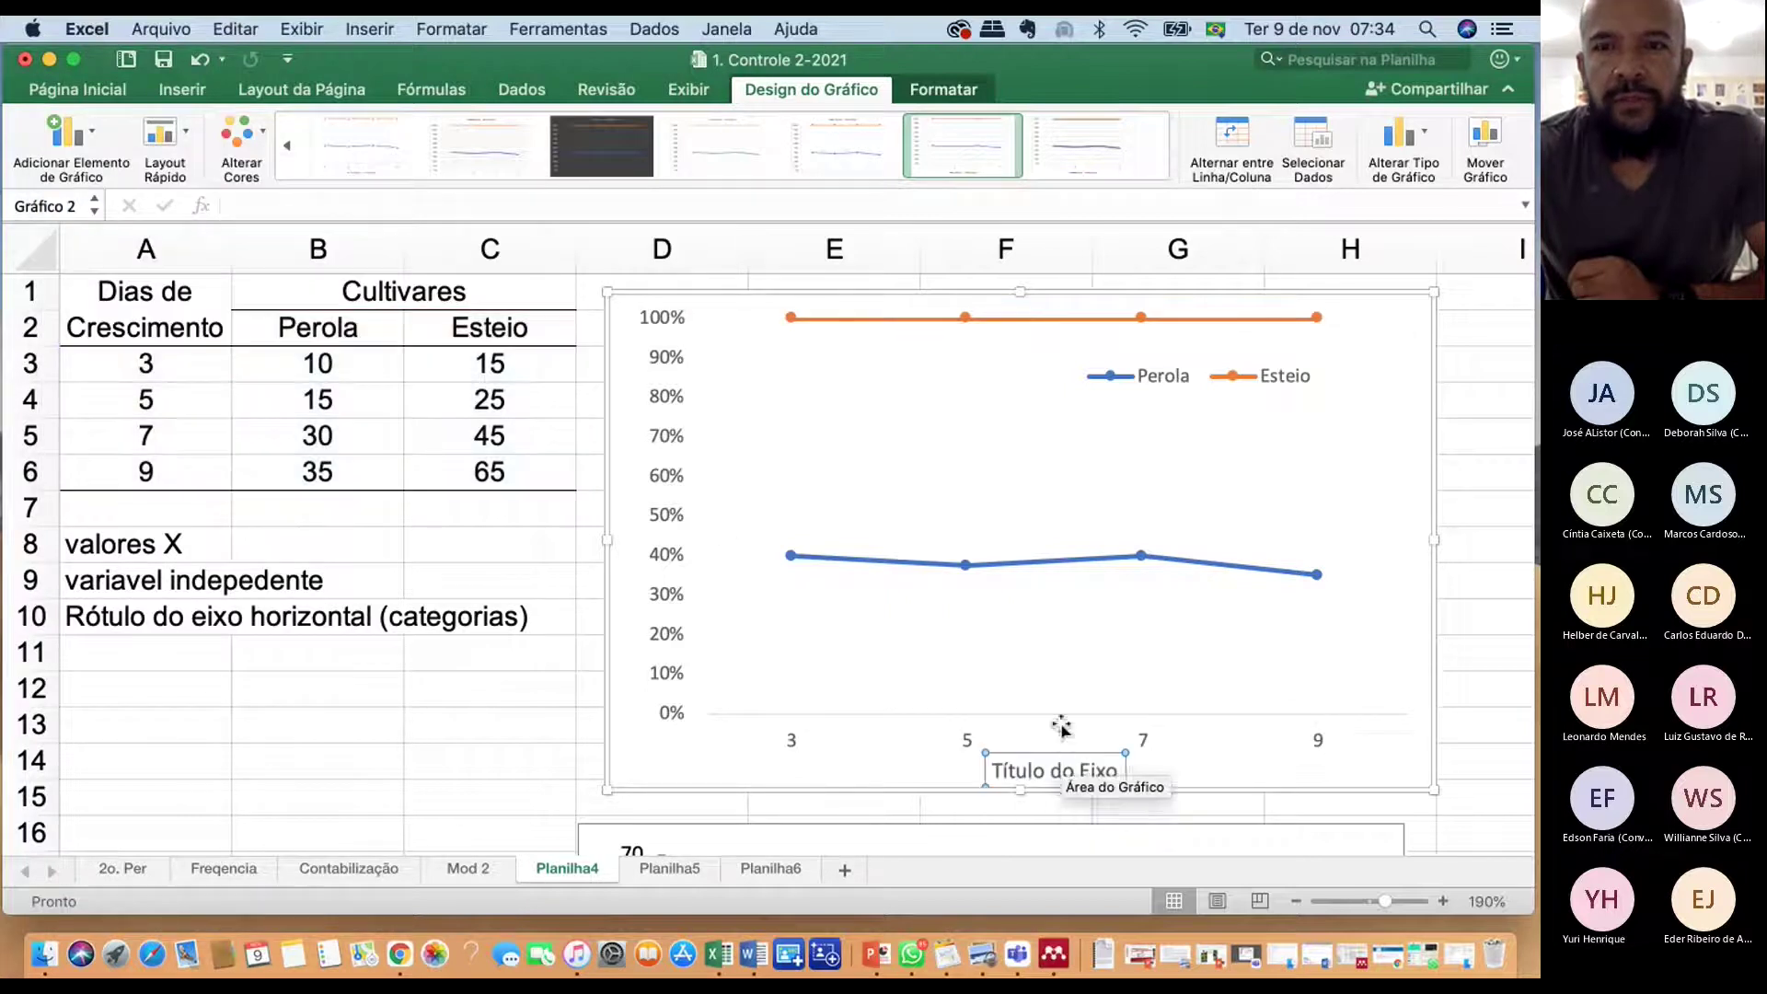
click(96, 138)
mouse_move(318, 206)
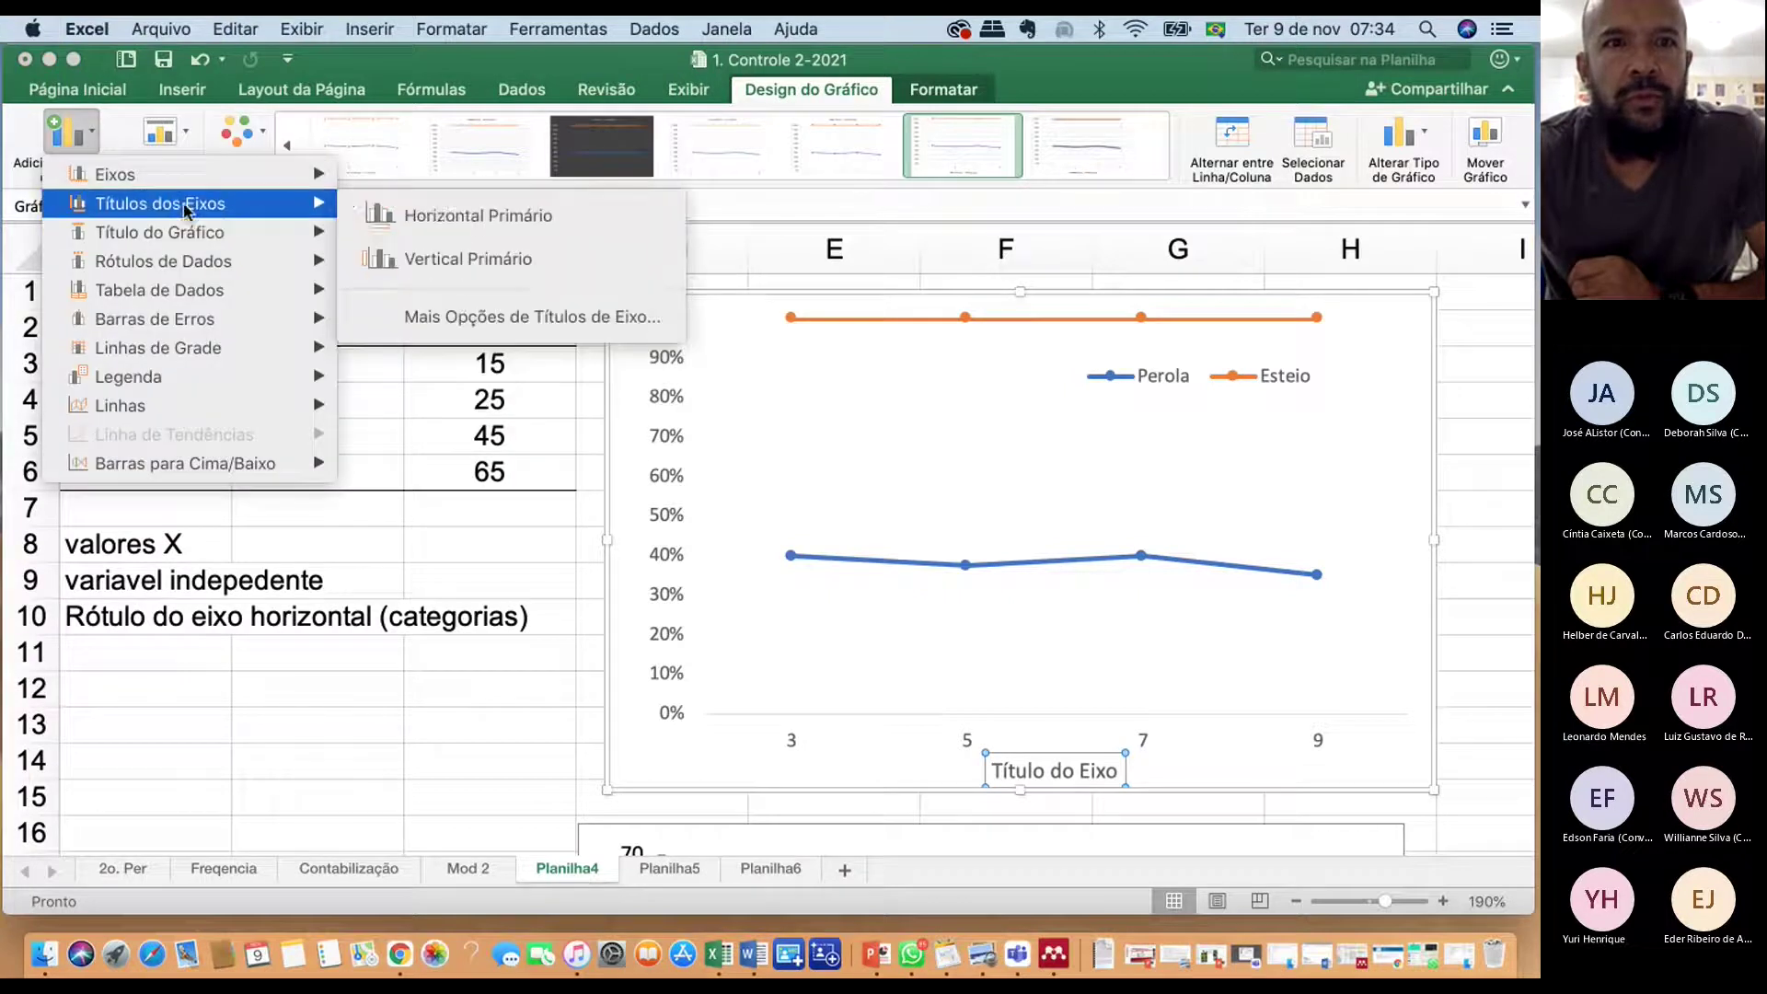
click(389, 265)
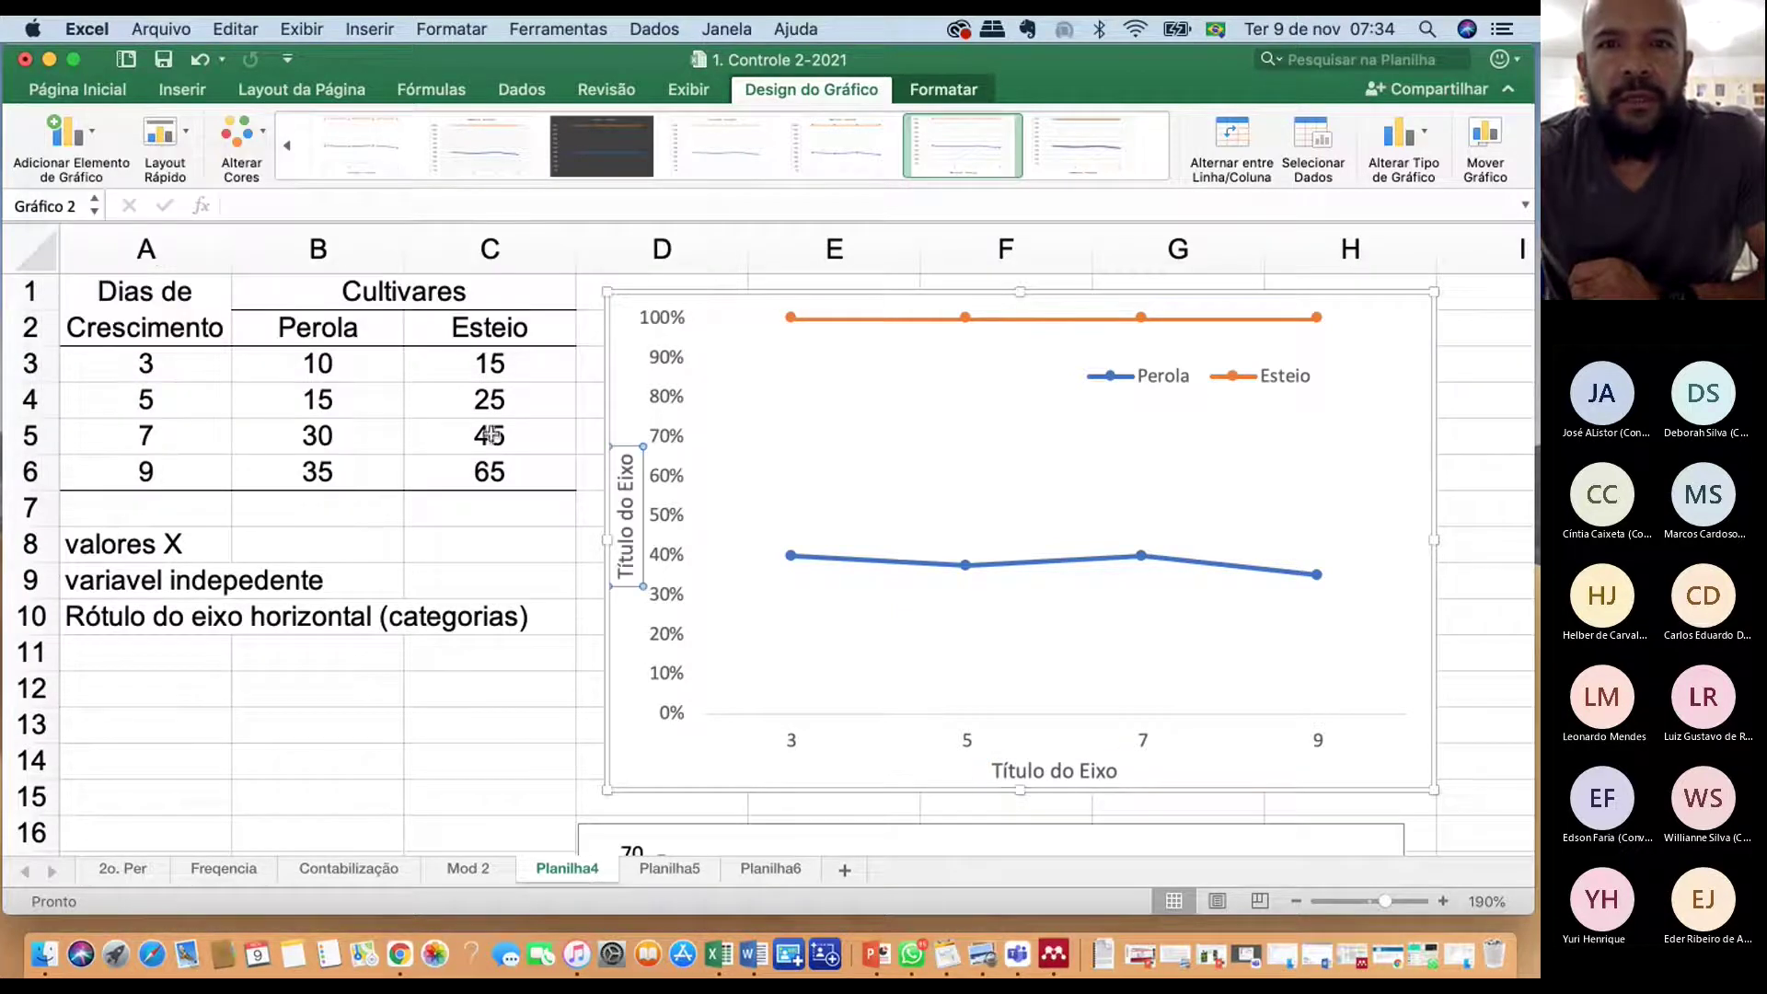
click(801, 456)
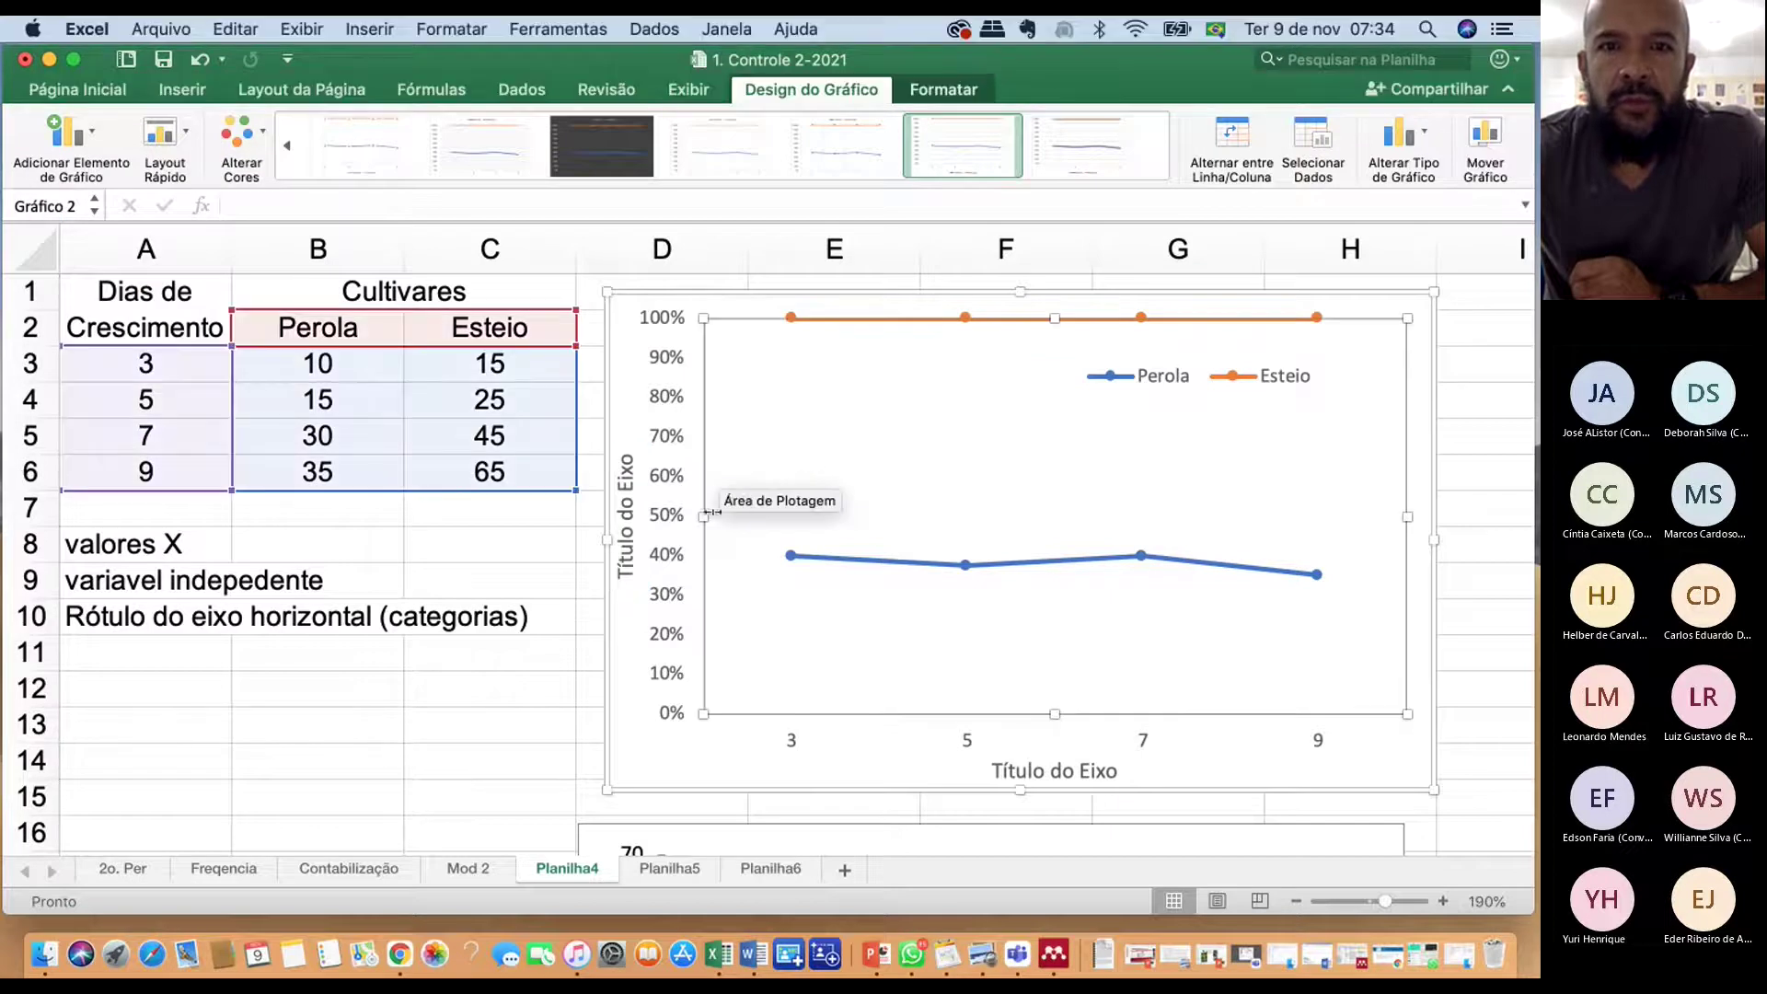
drag(713, 512, 721, 520)
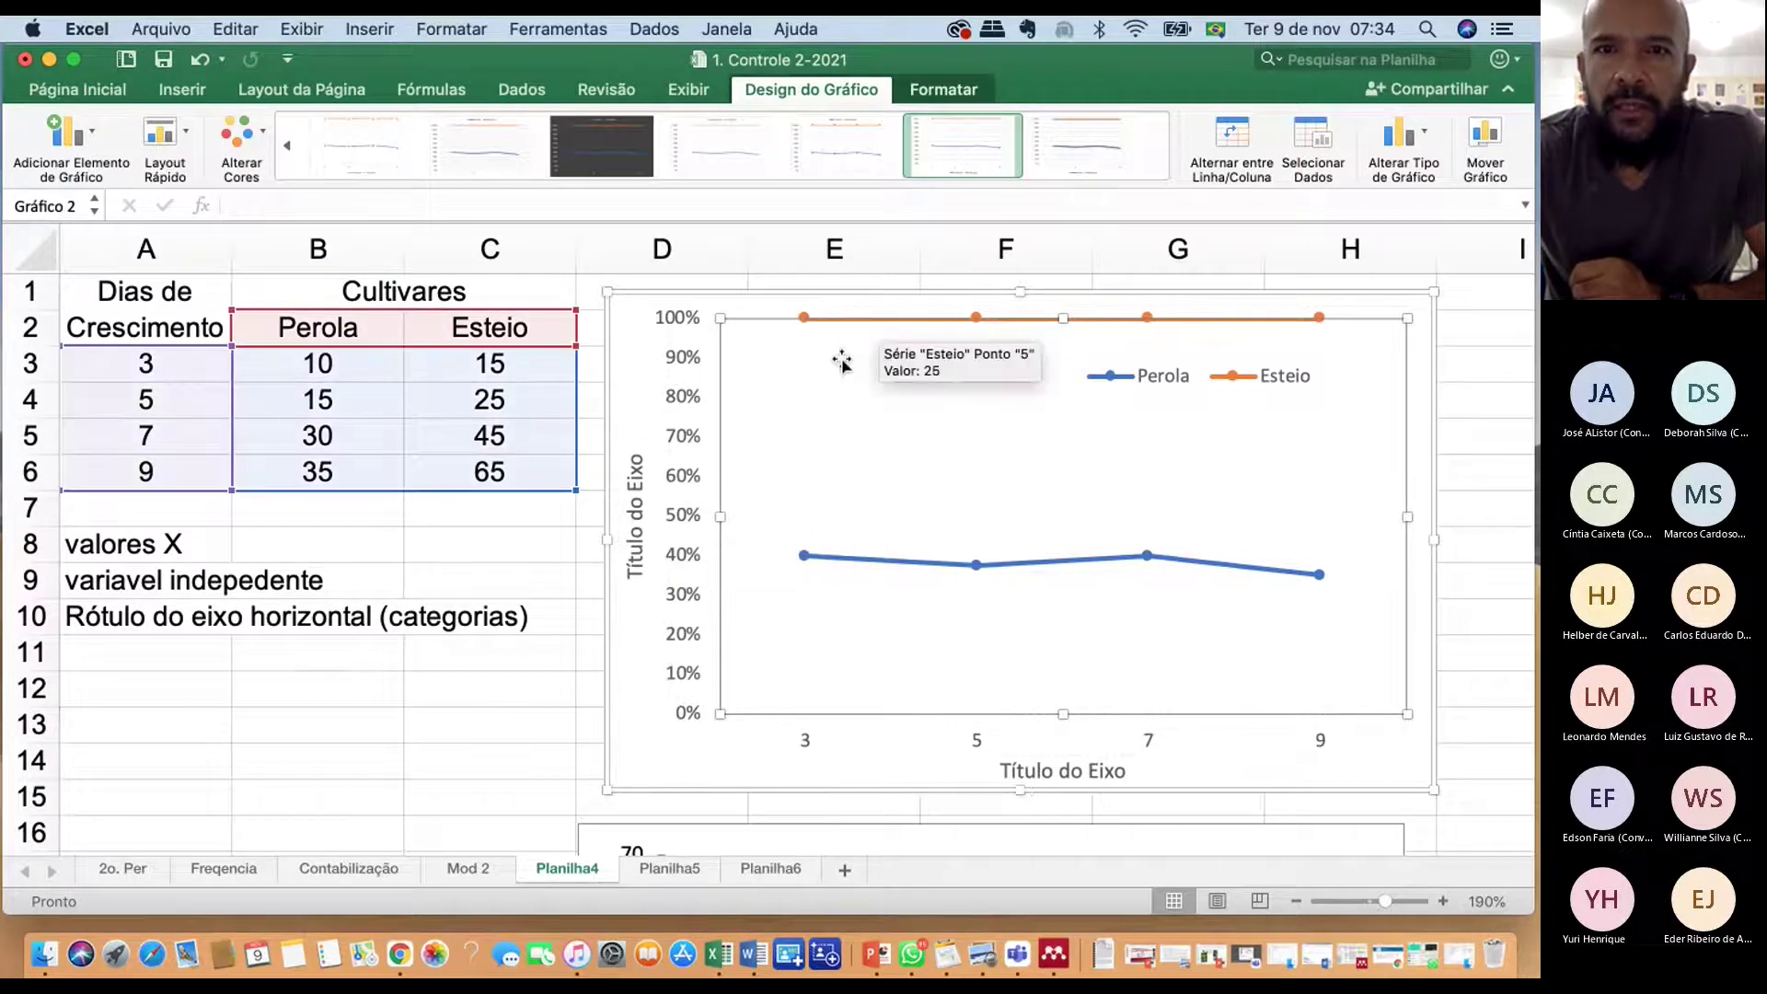
Title the horizontal axis 'Dias de Crescimento'
click(1042, 771)
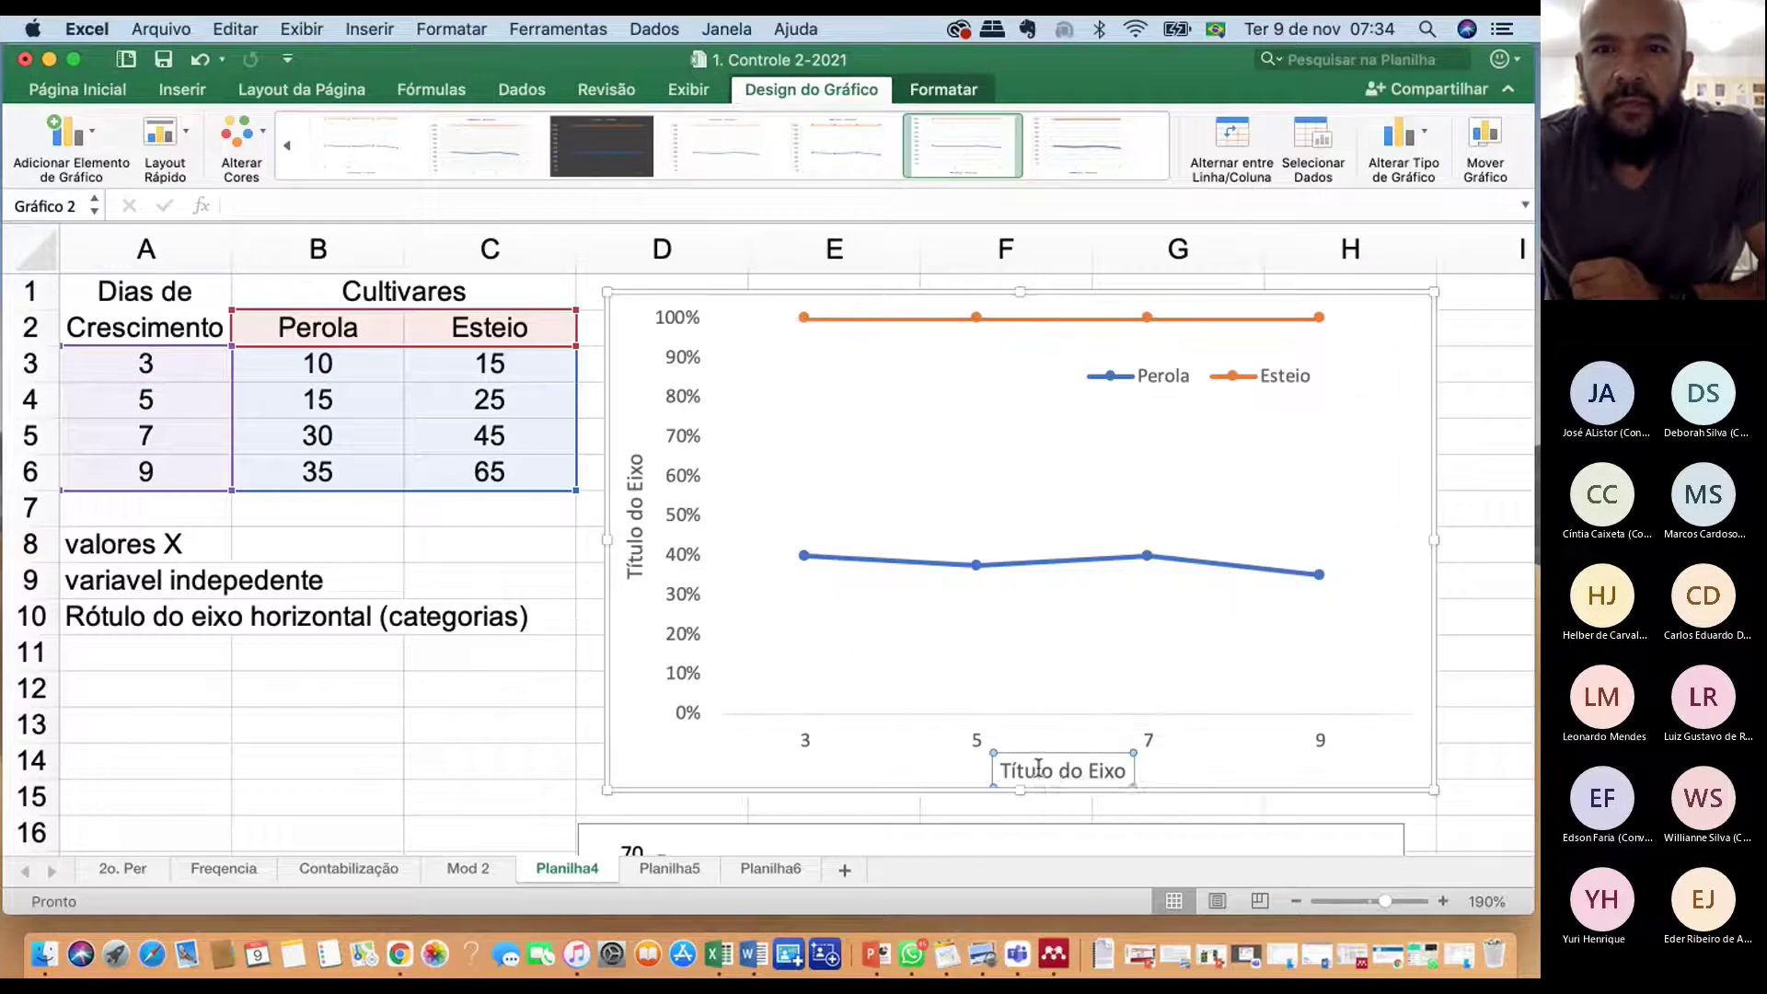
double_click(1042, 771)
click(1081, 769)
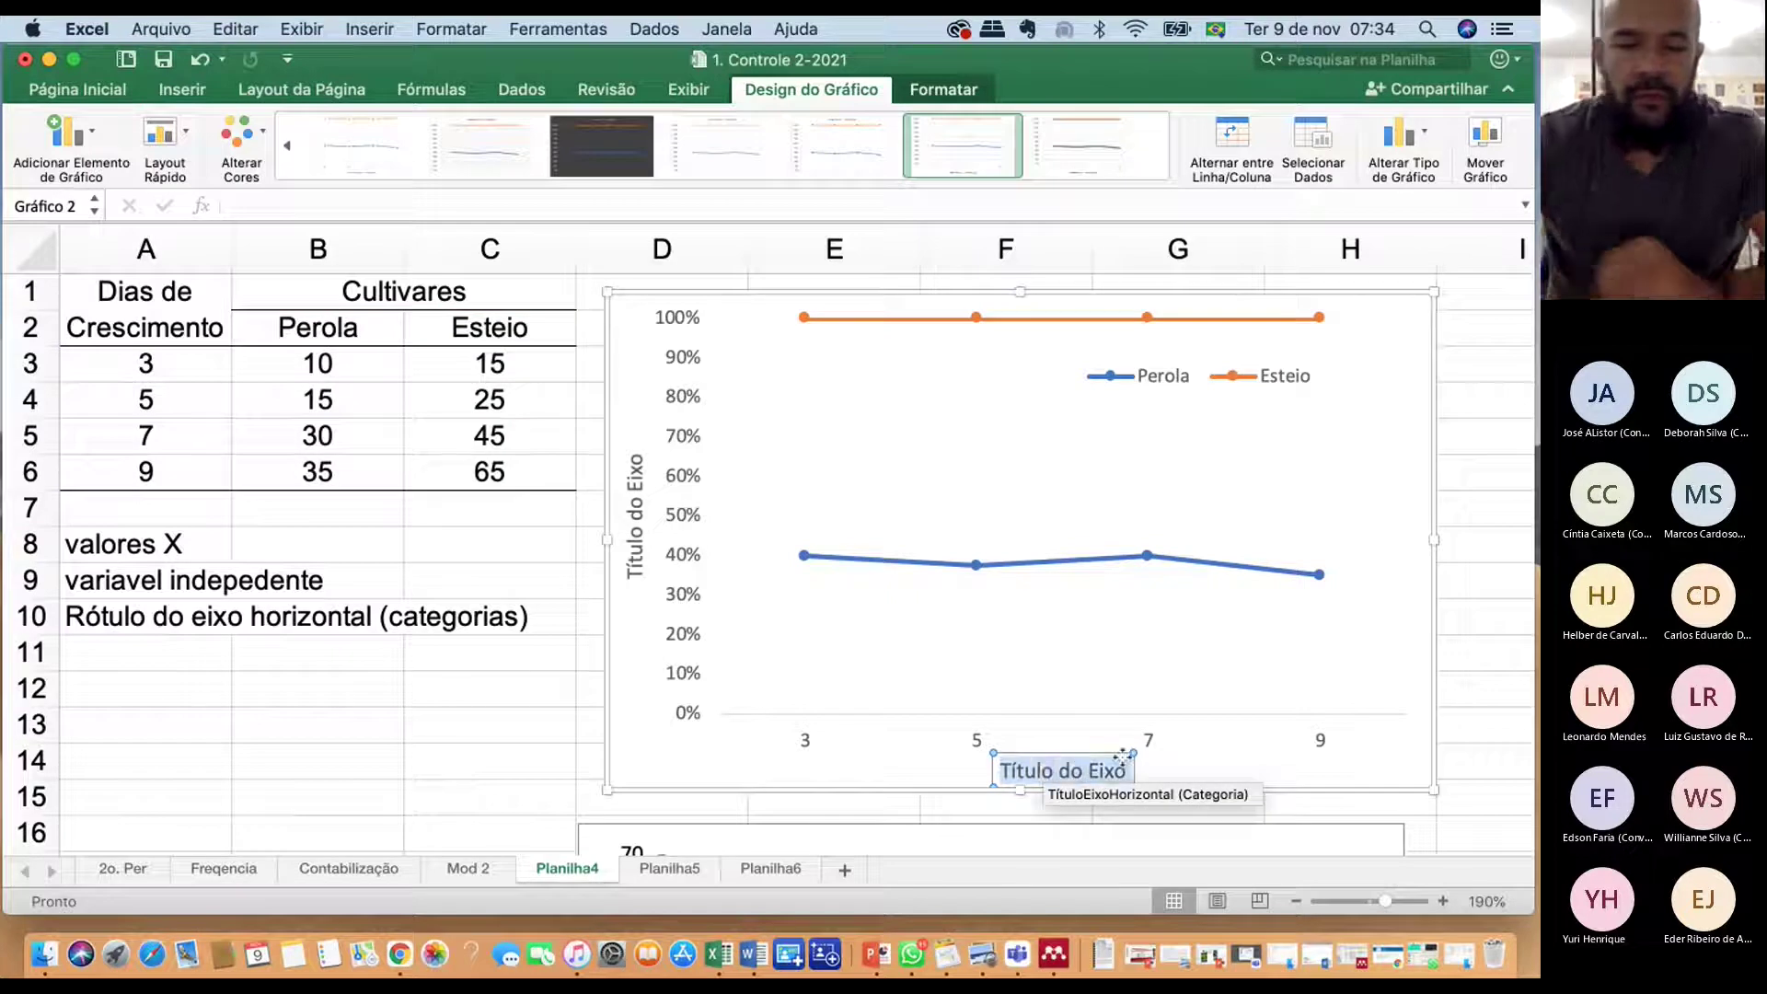
text(D)
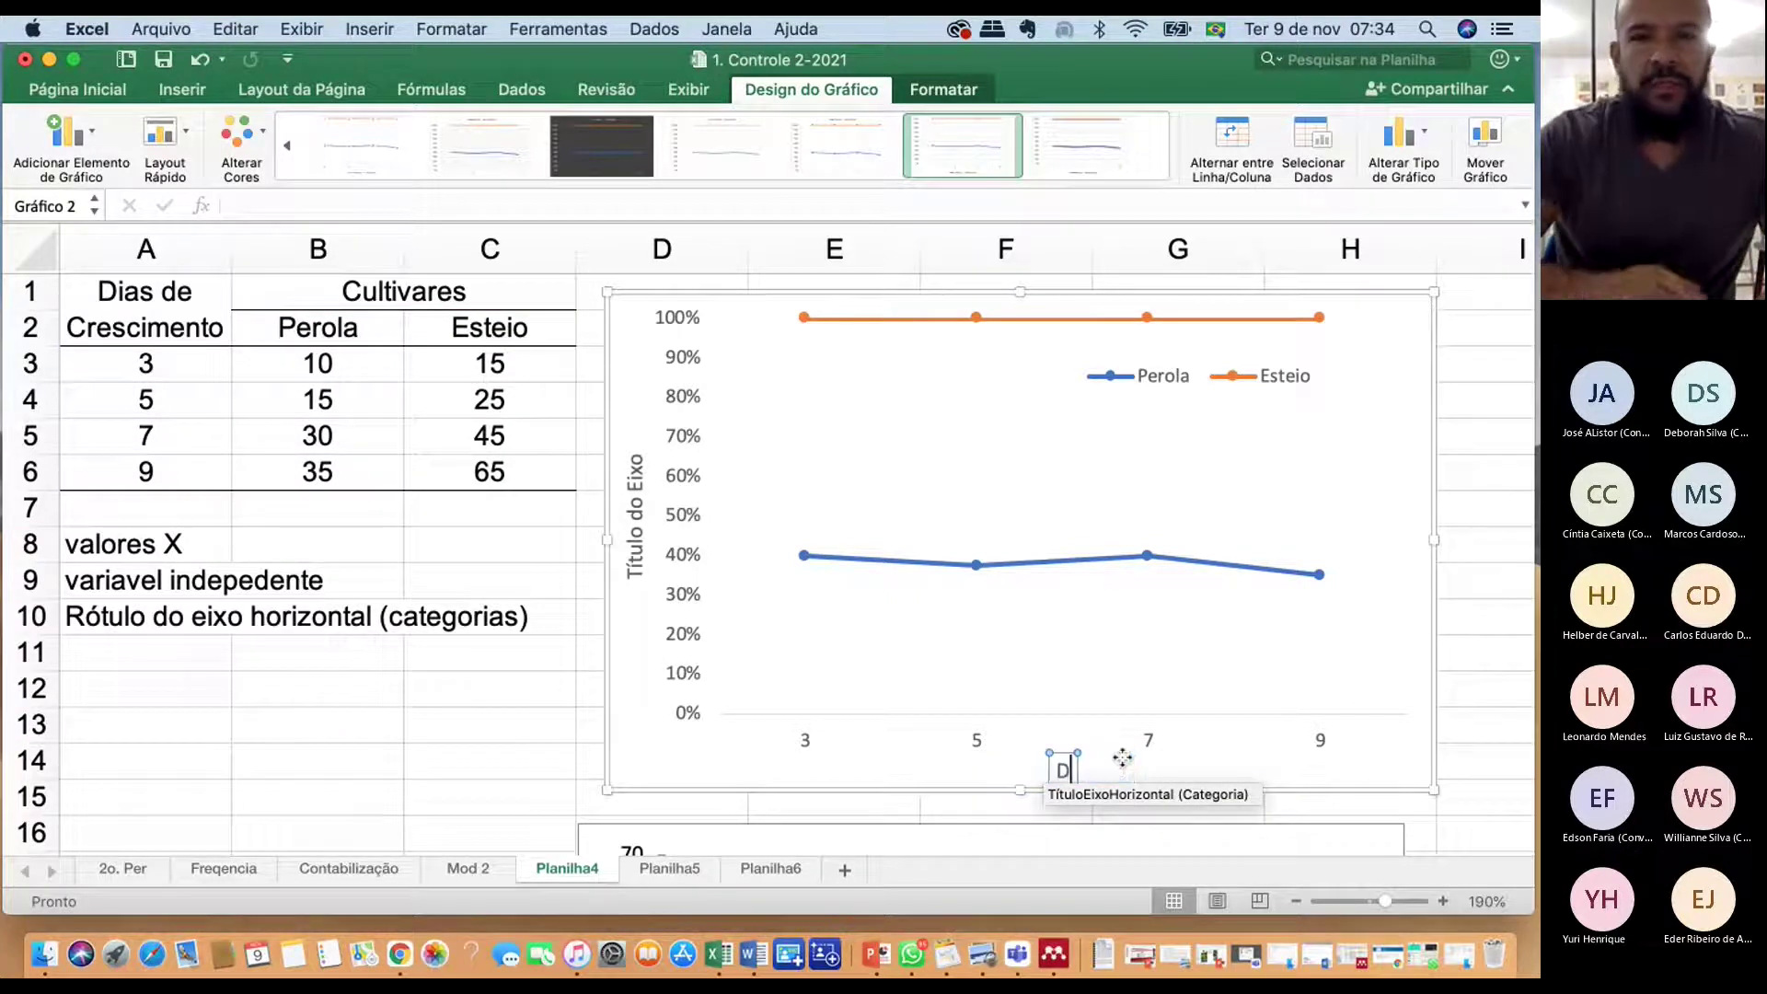
text(ias de Crescimento)
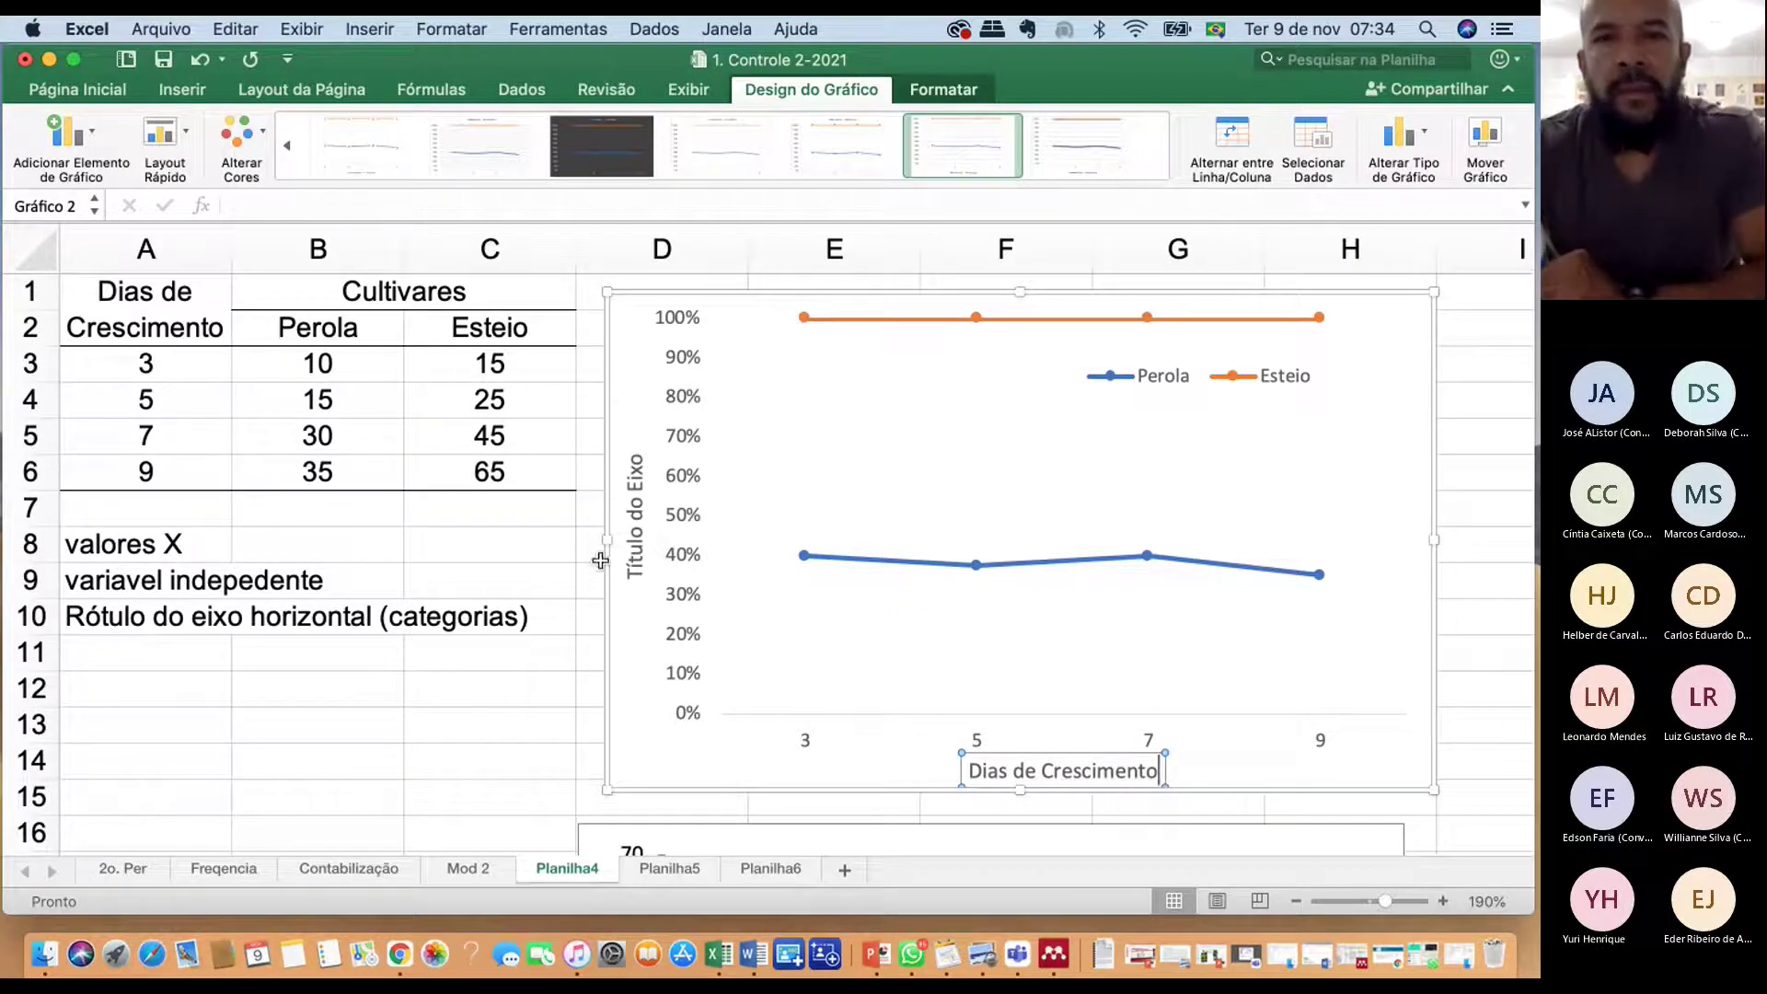
Title the vertical axis 'Porcentagem de Germinação'
click(636, 534)
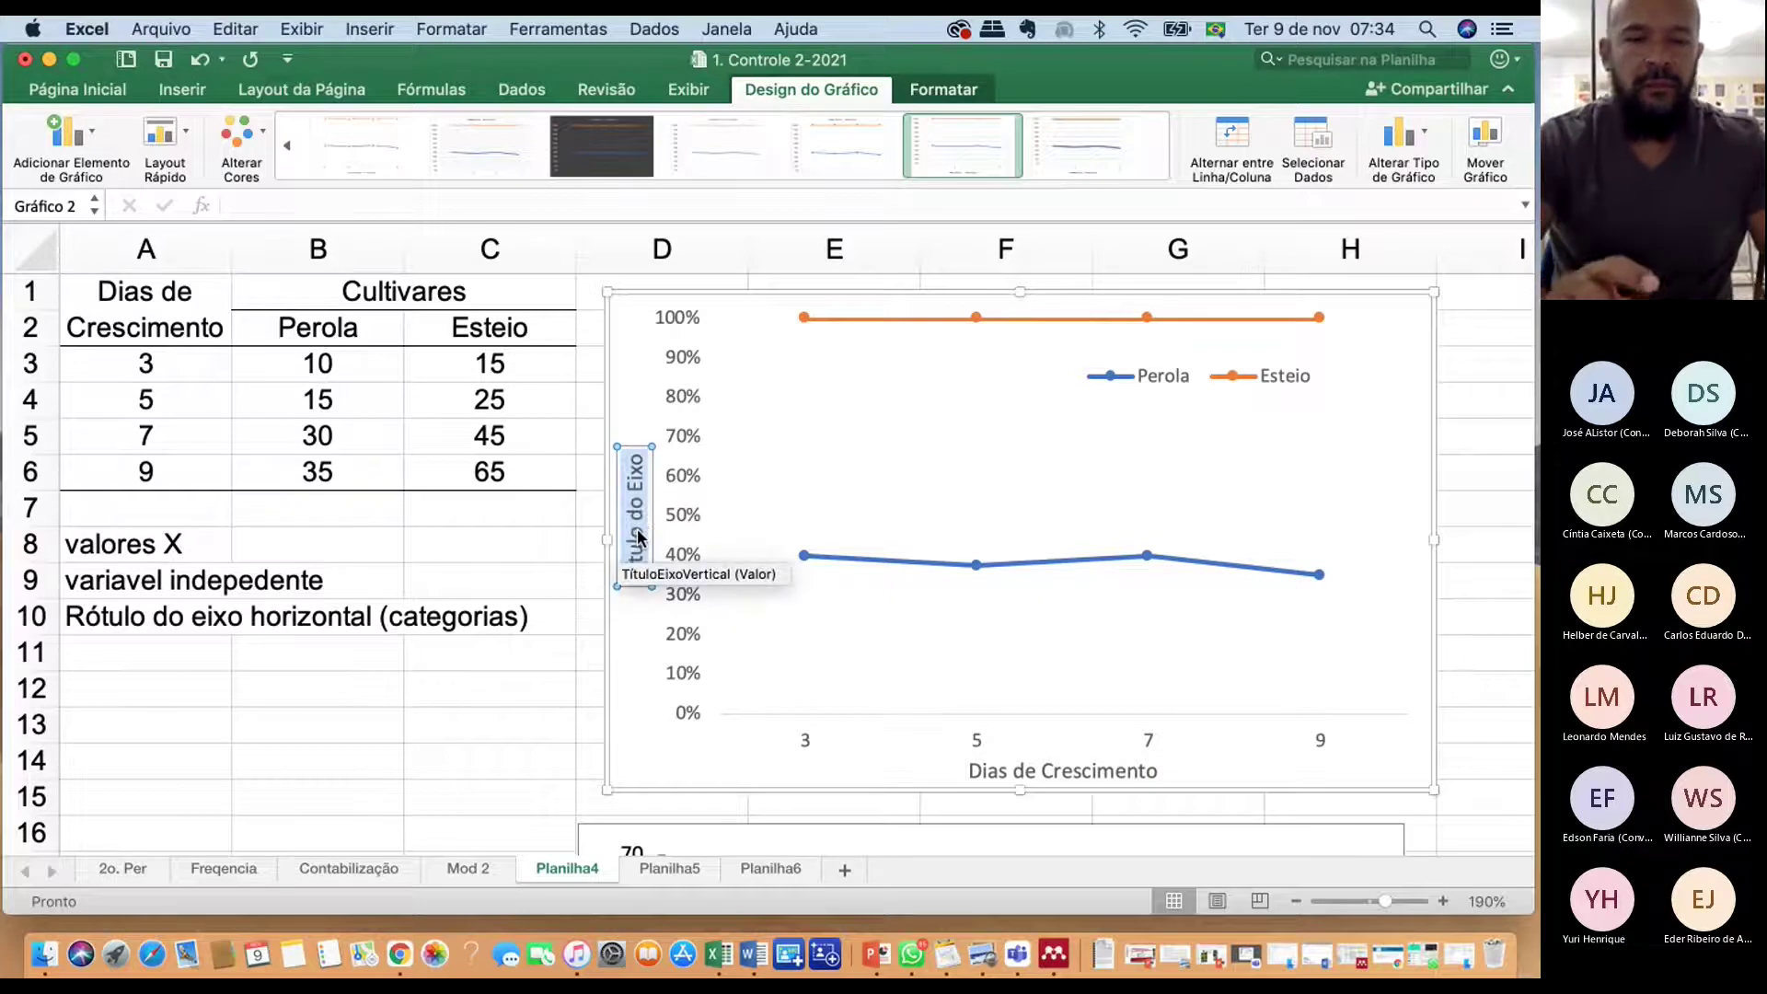
text(Por)
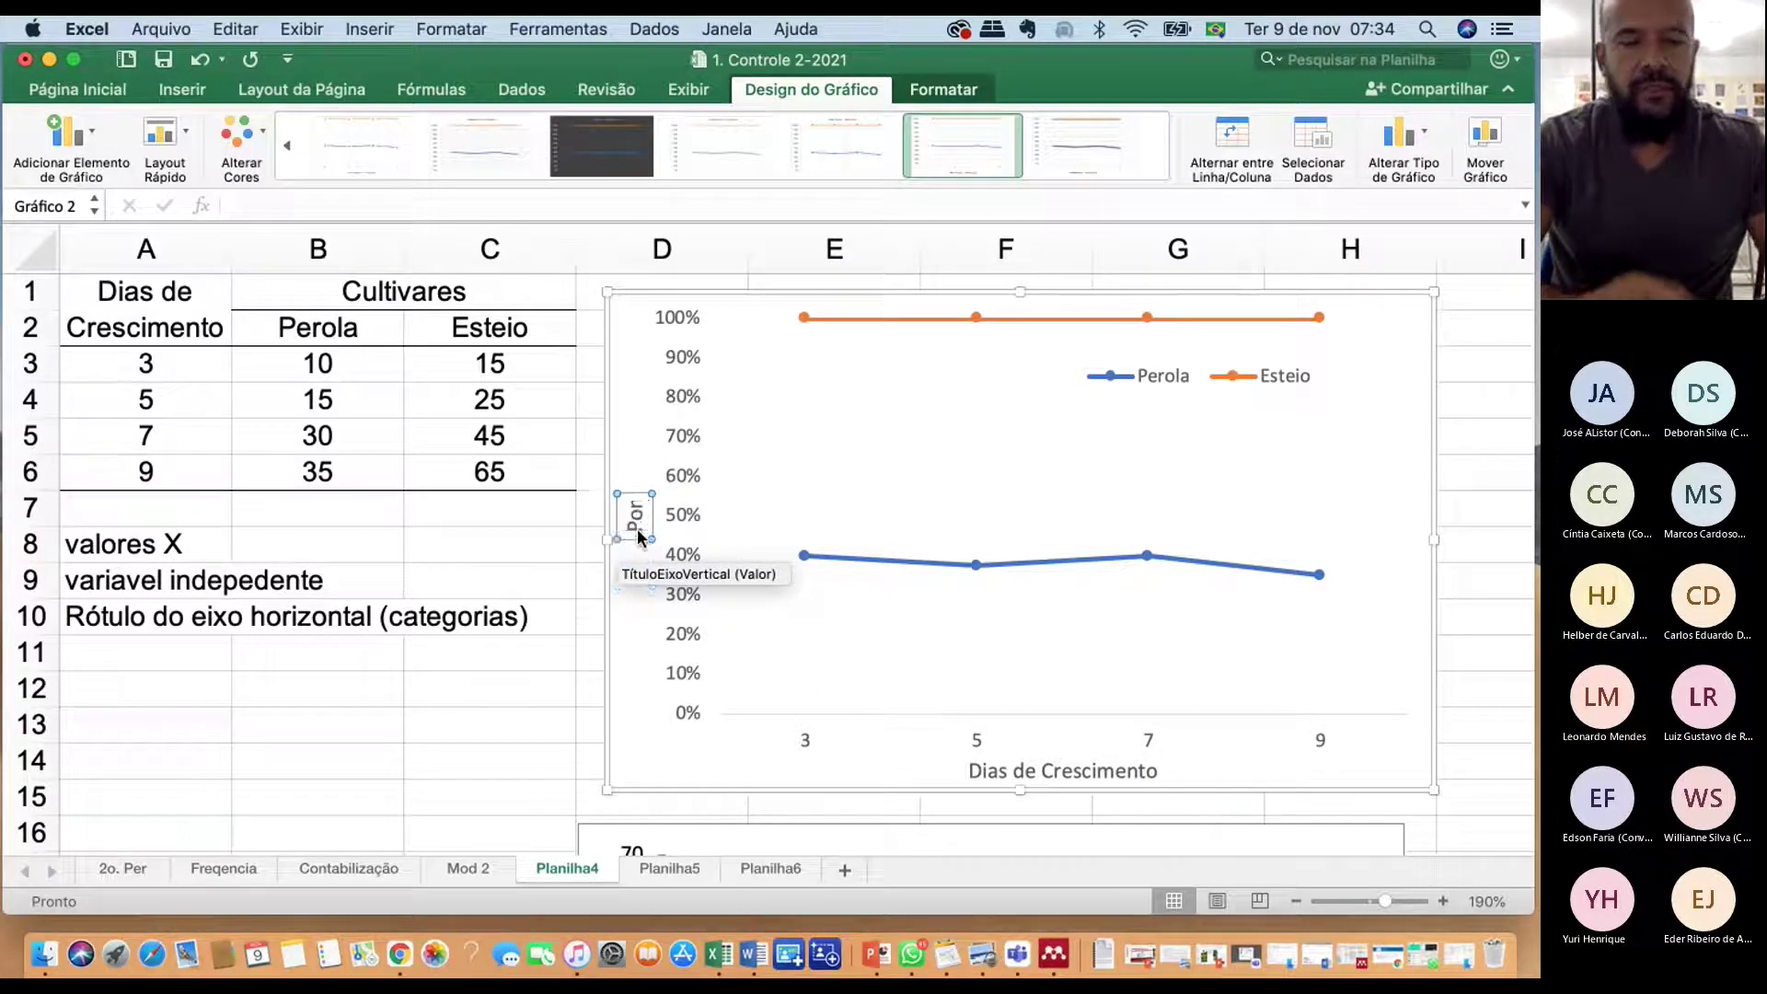
text(centagem de Germinação)
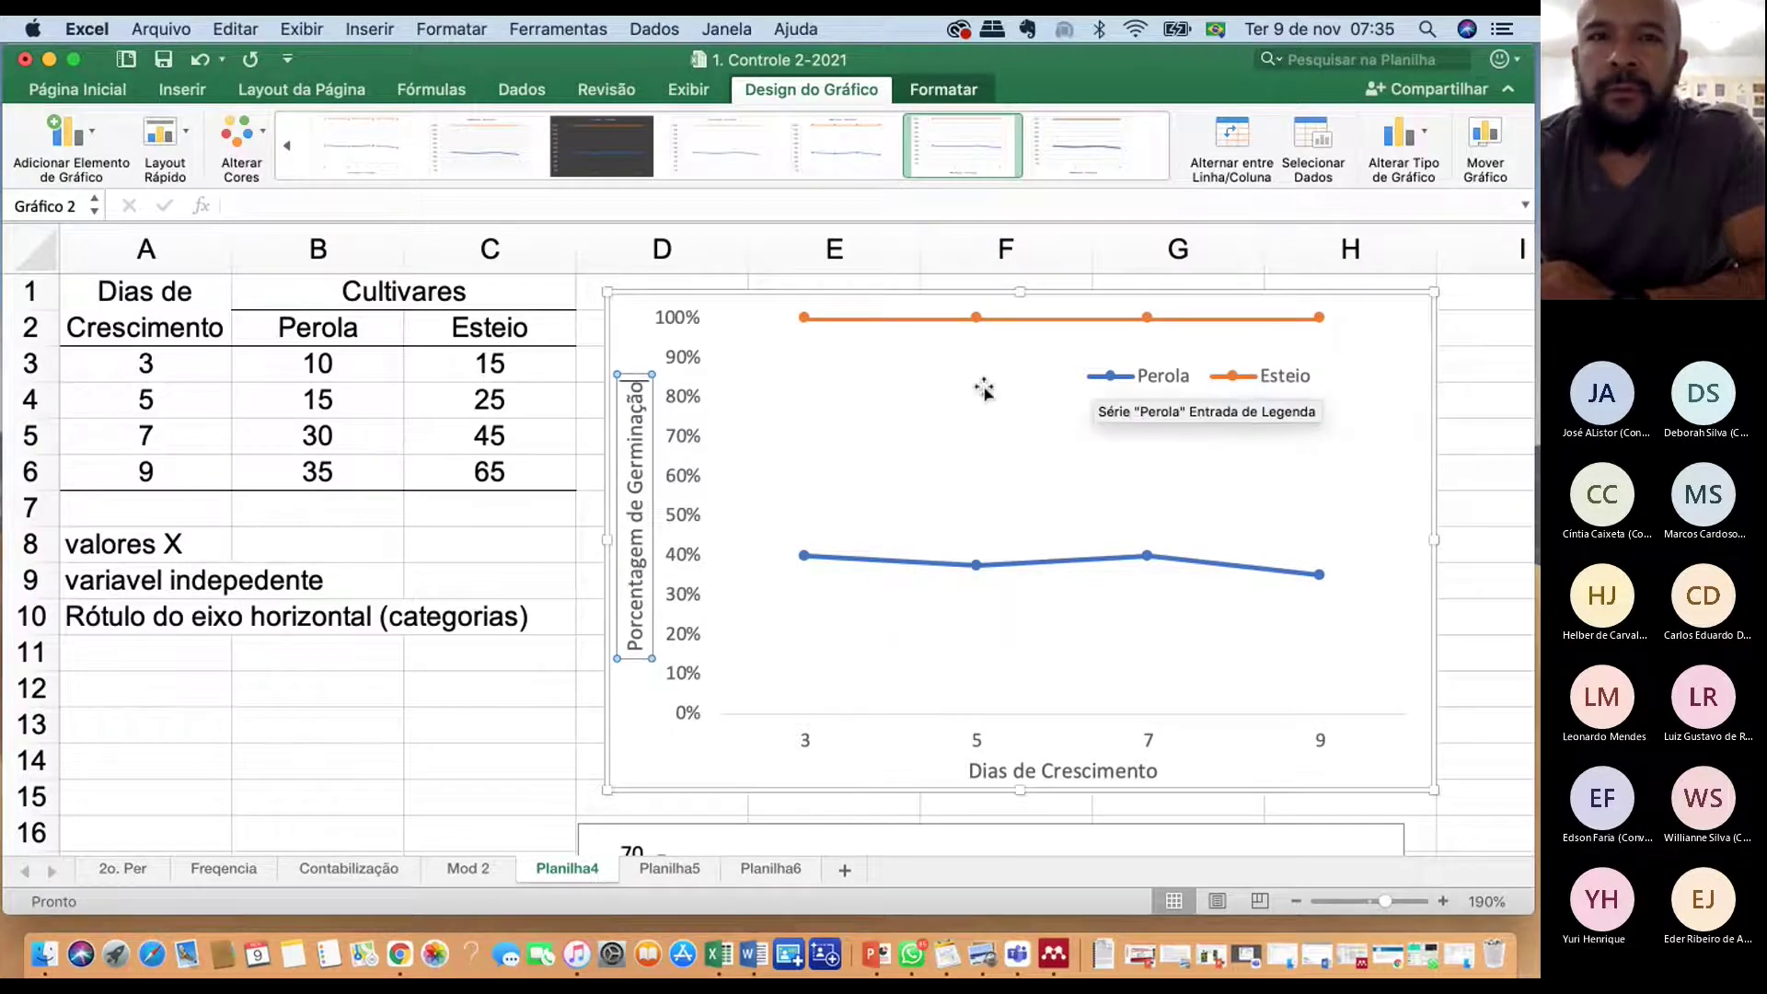
click(1334, 506)
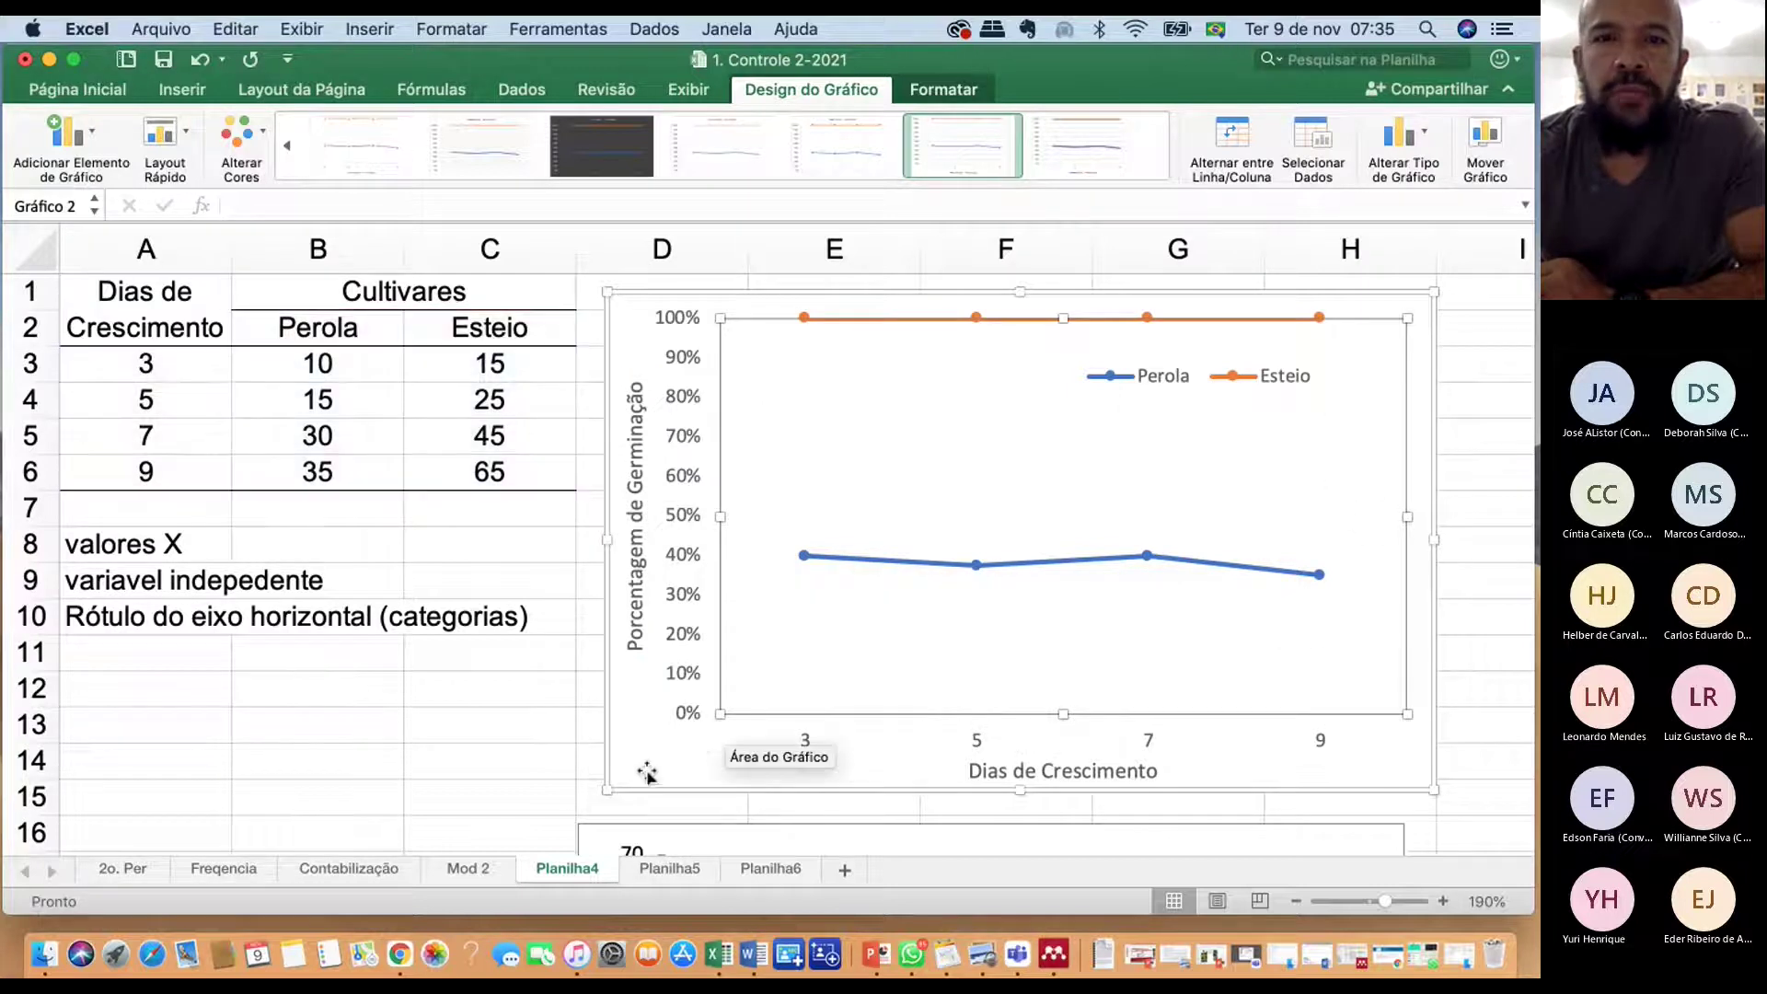
click(692, 741)
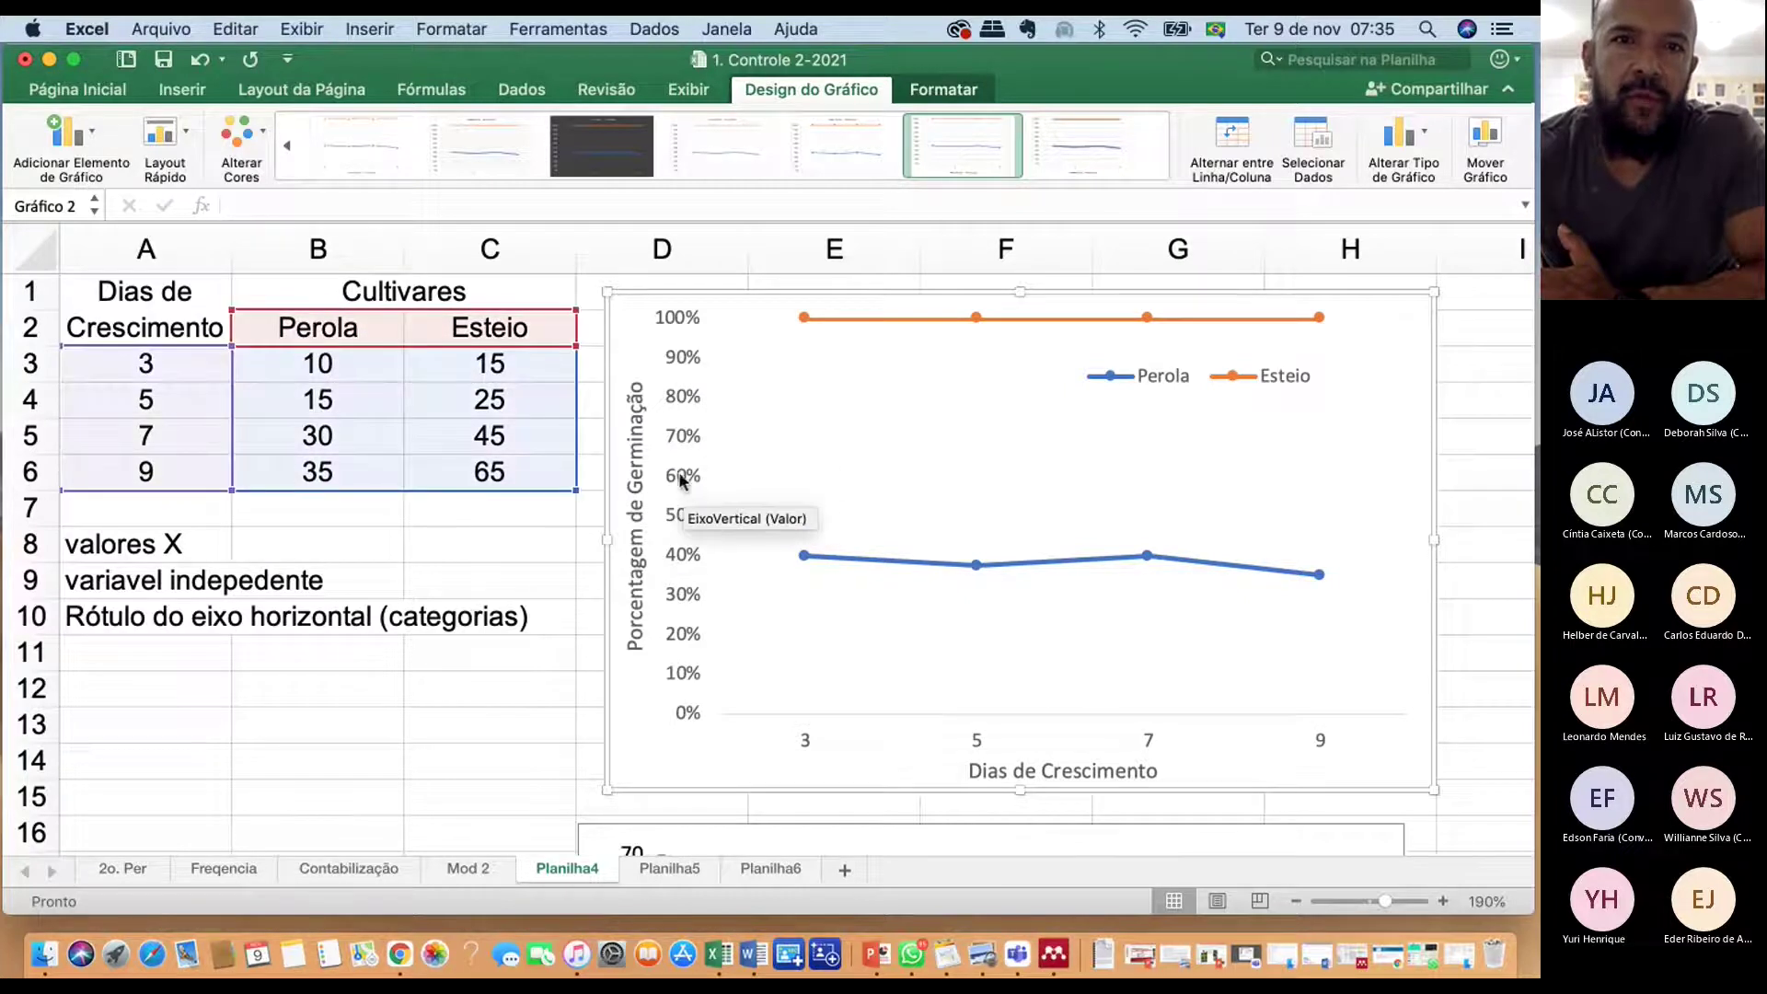
Give the vertical percentage axis a solid black line in Formatar Eixo
click(709, 668)
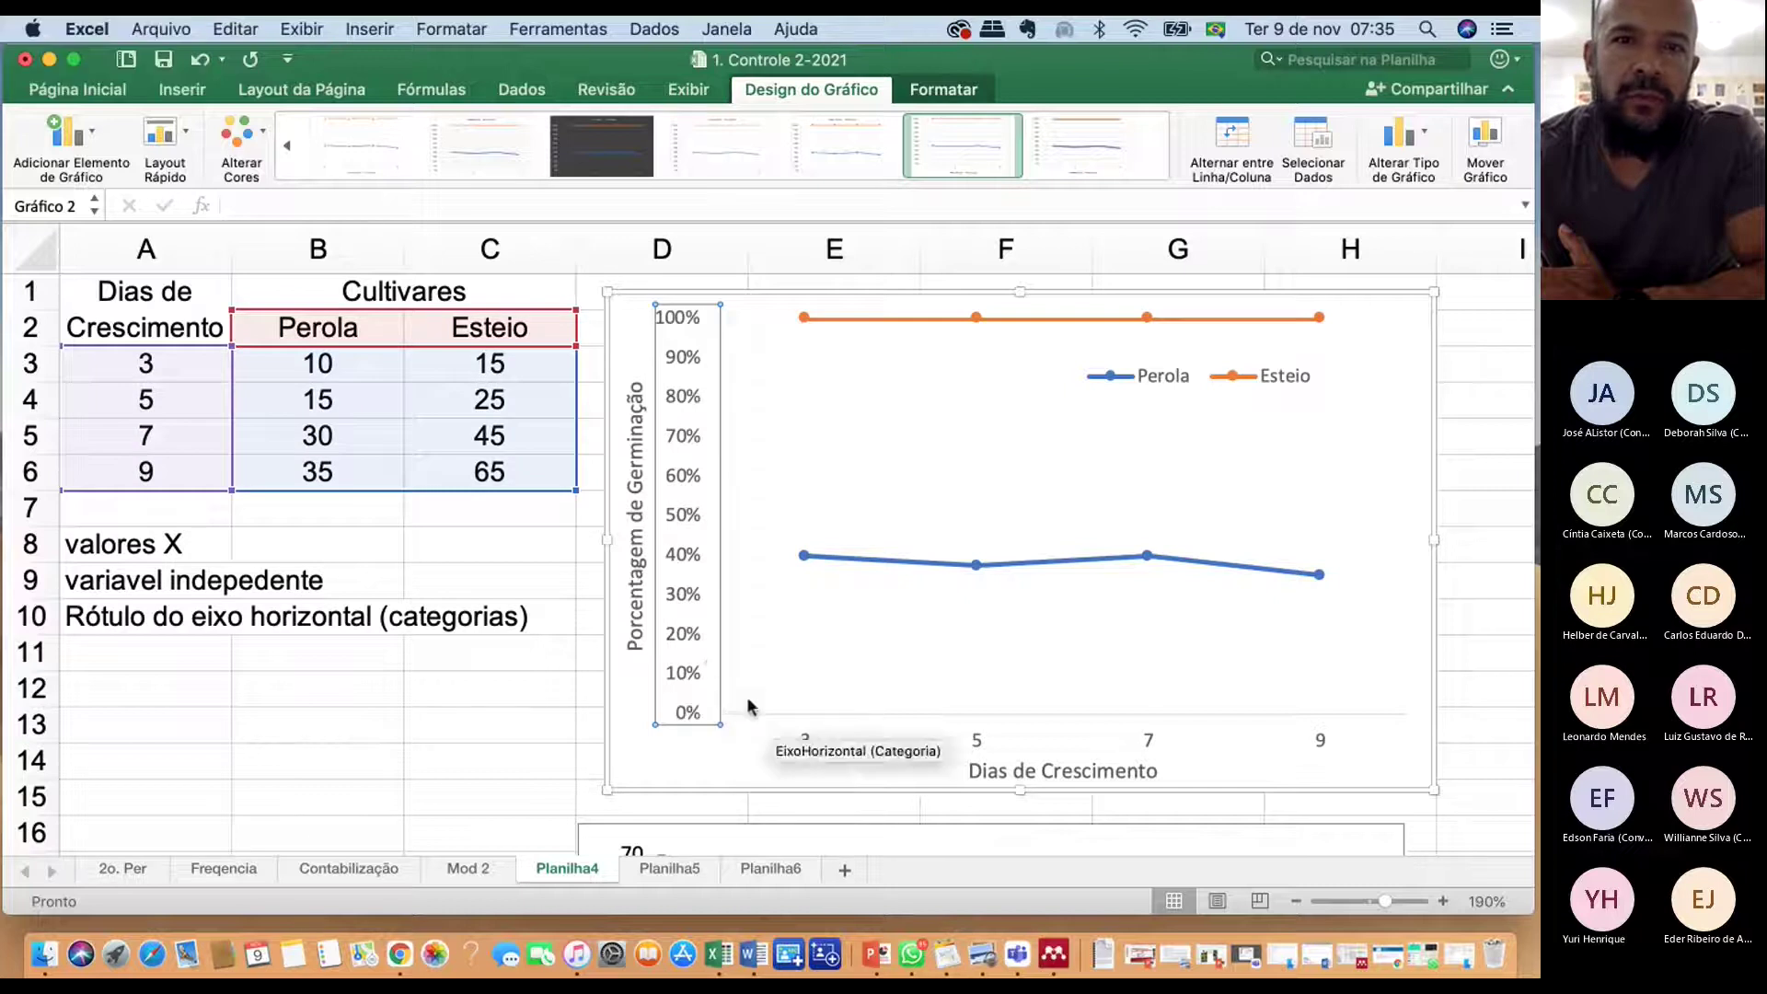
click(719, 670)
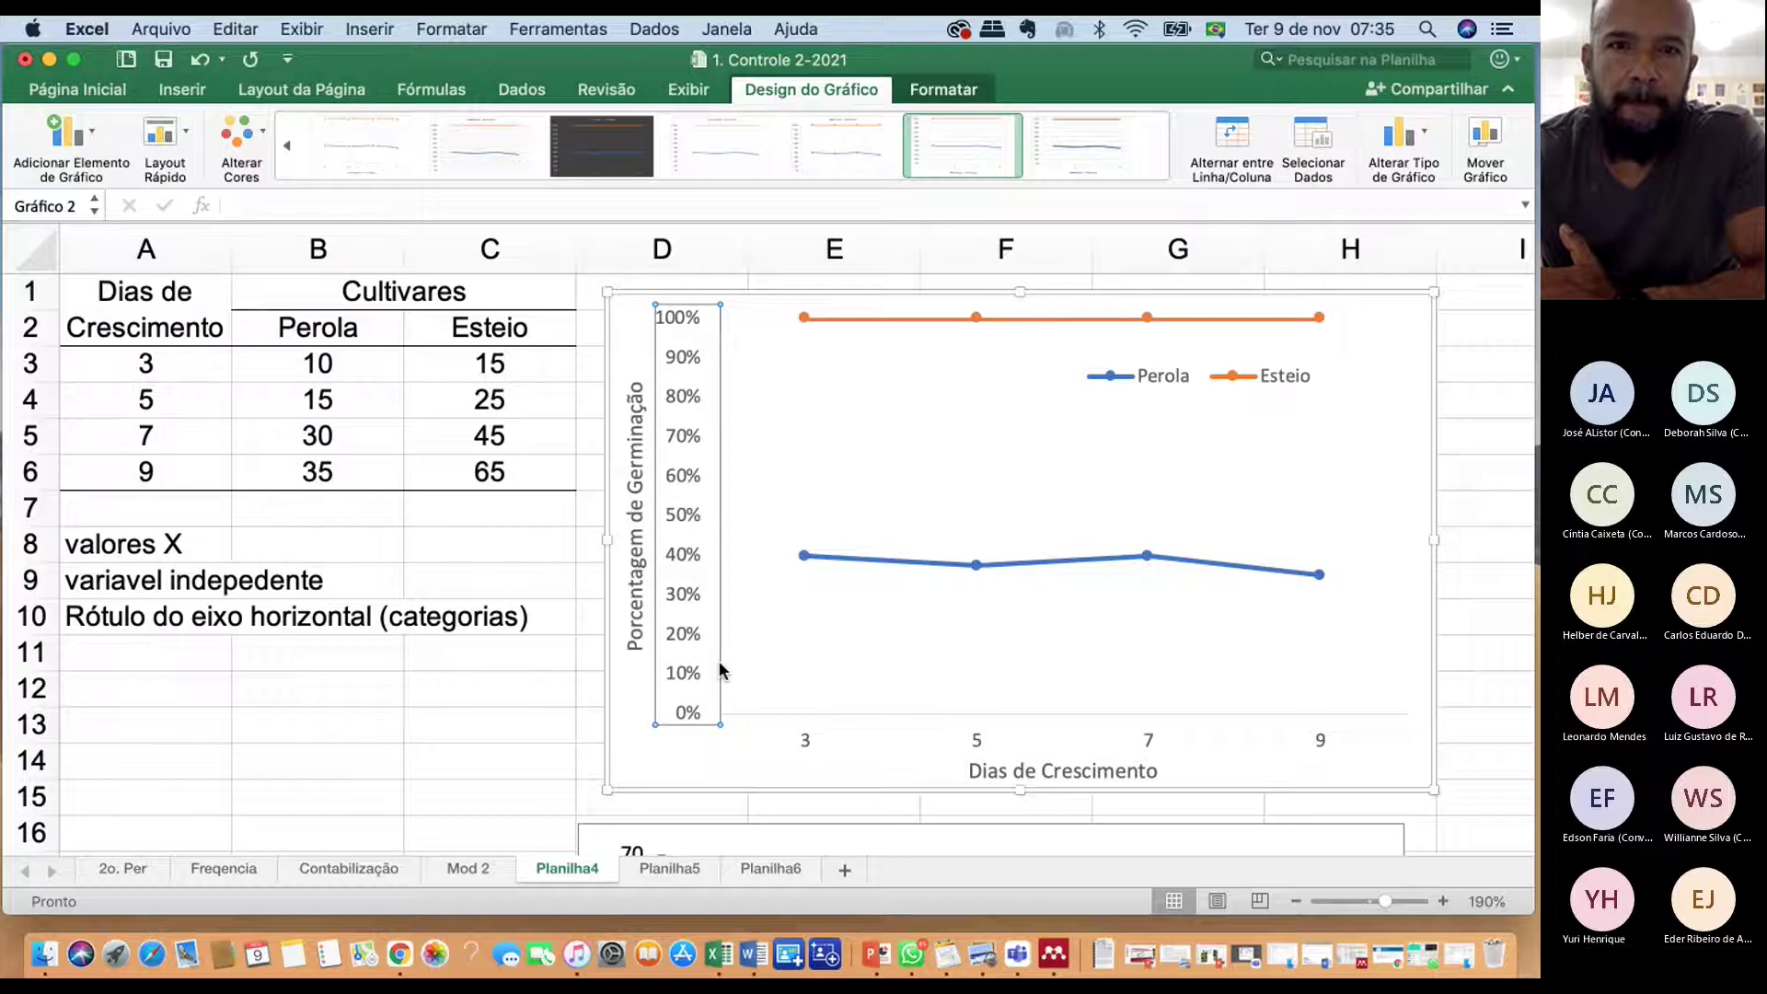
double_click(720, 661)
right_click(720, 661)
key(Escape)
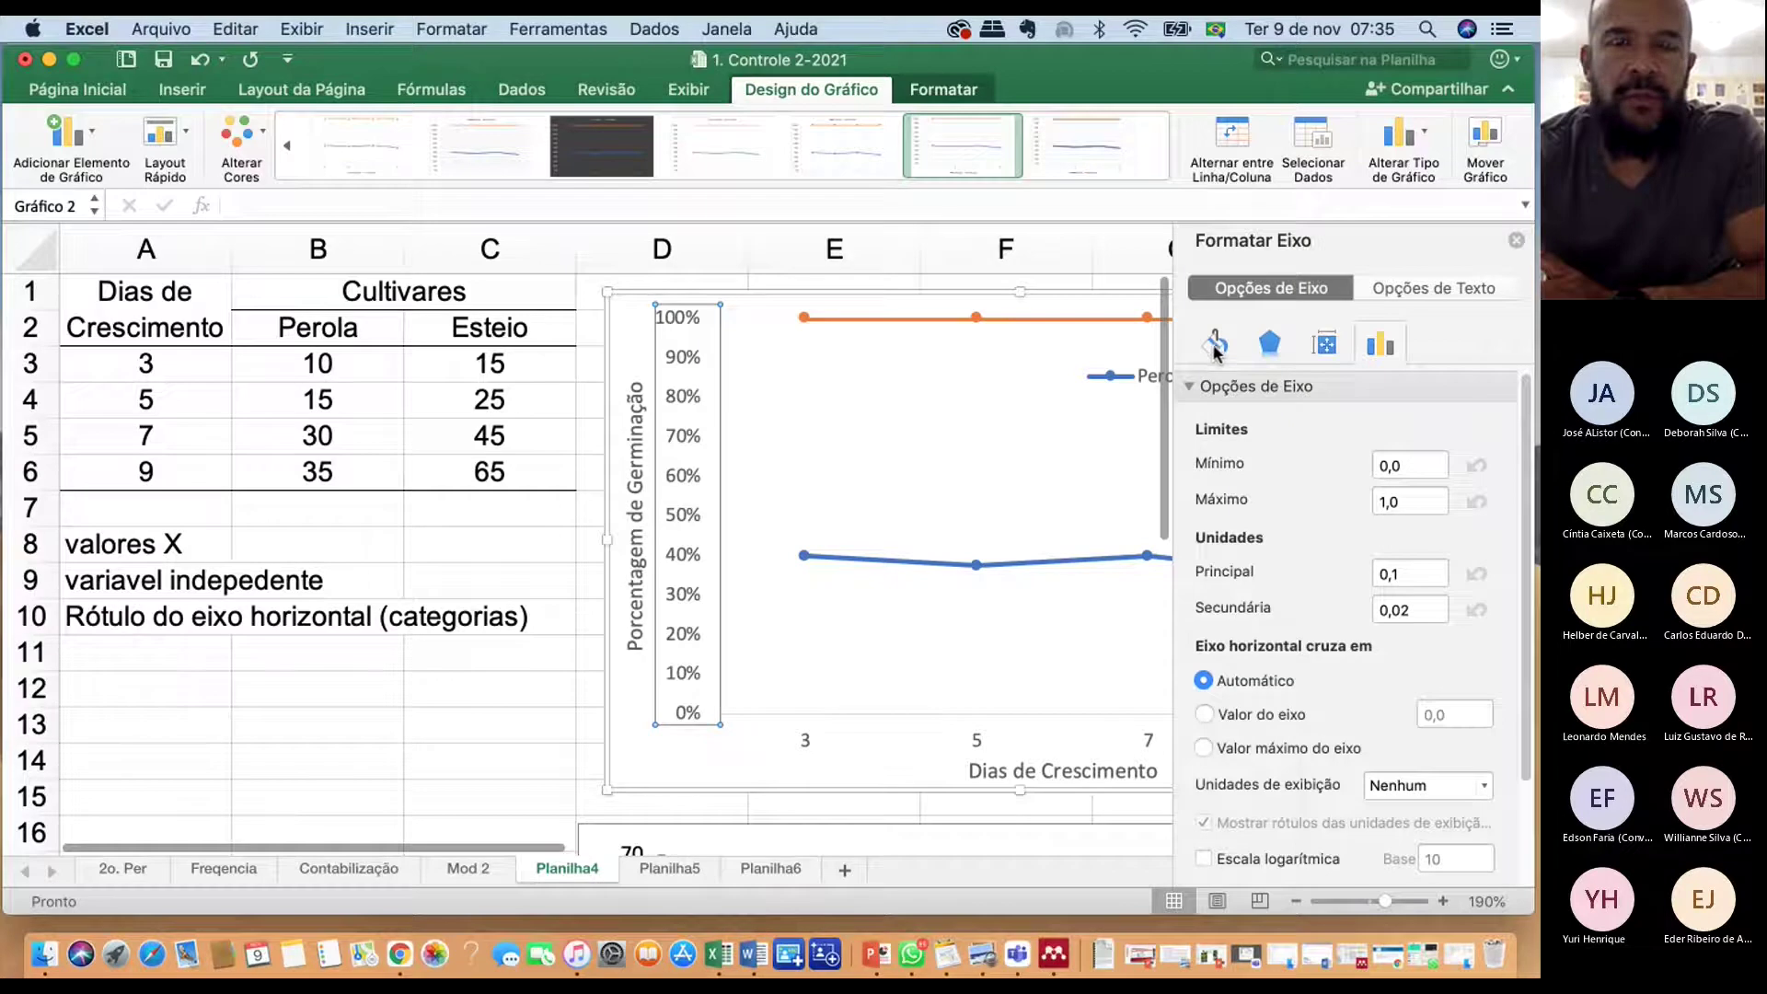
click(1214, 348)
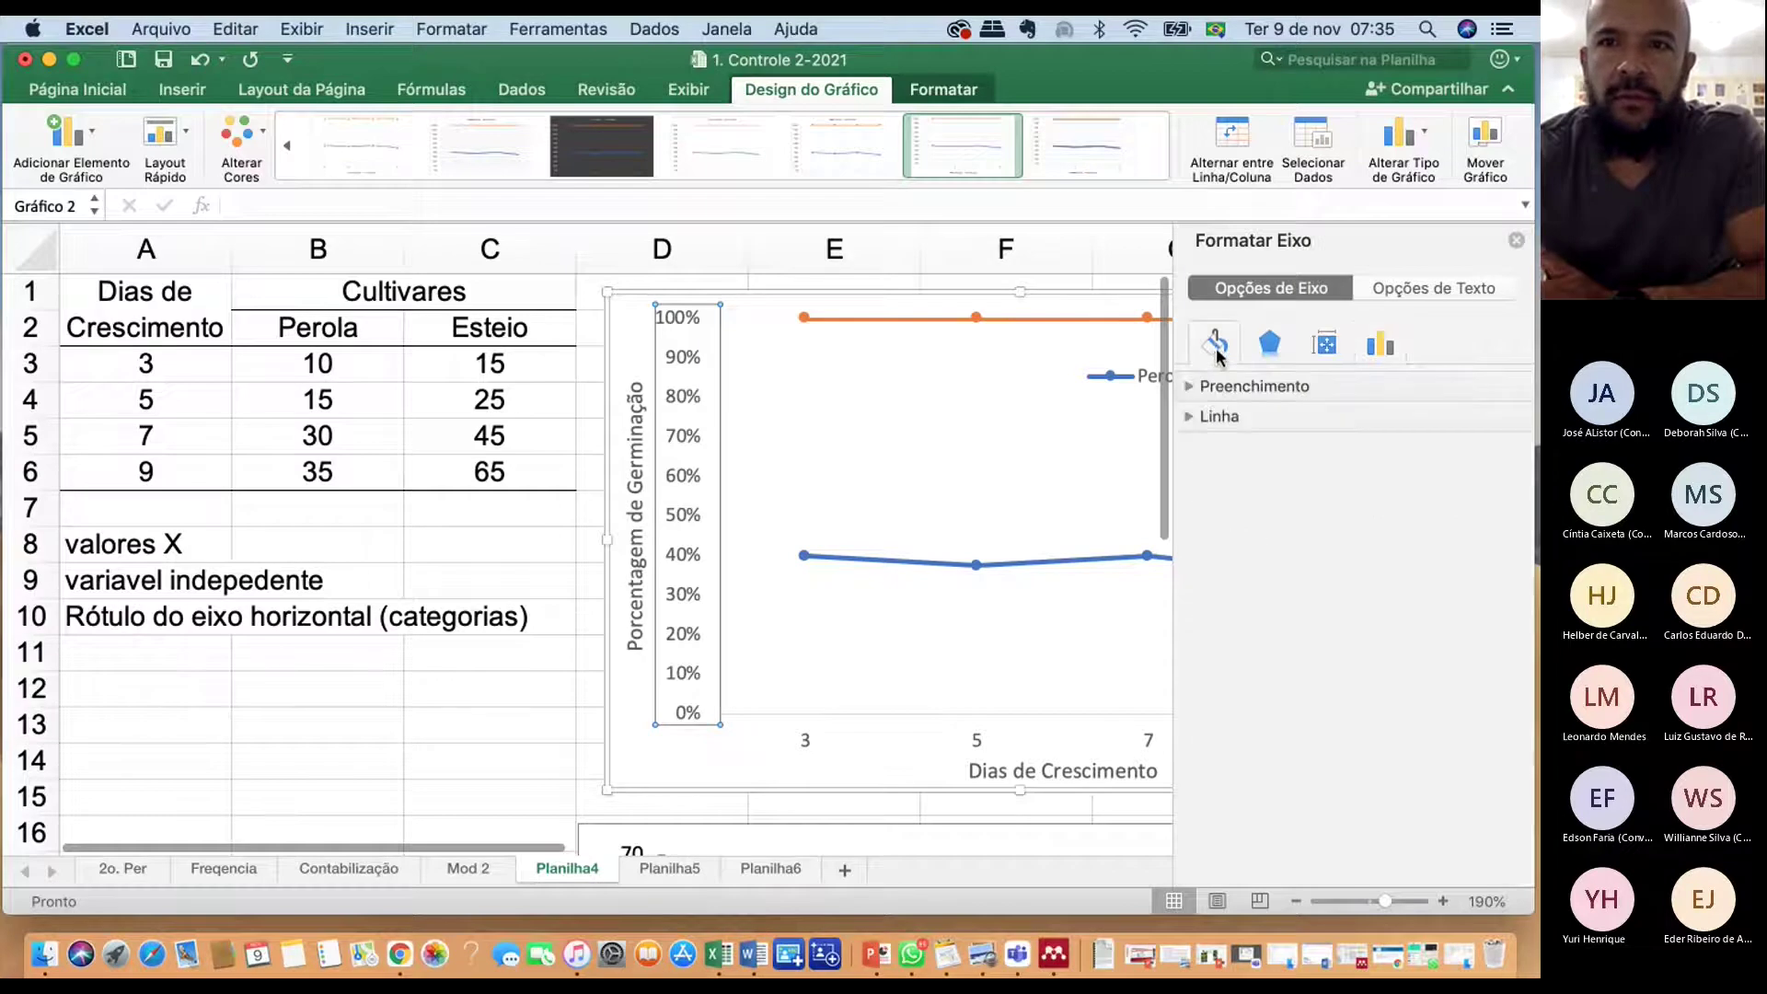
click(1189, 416)
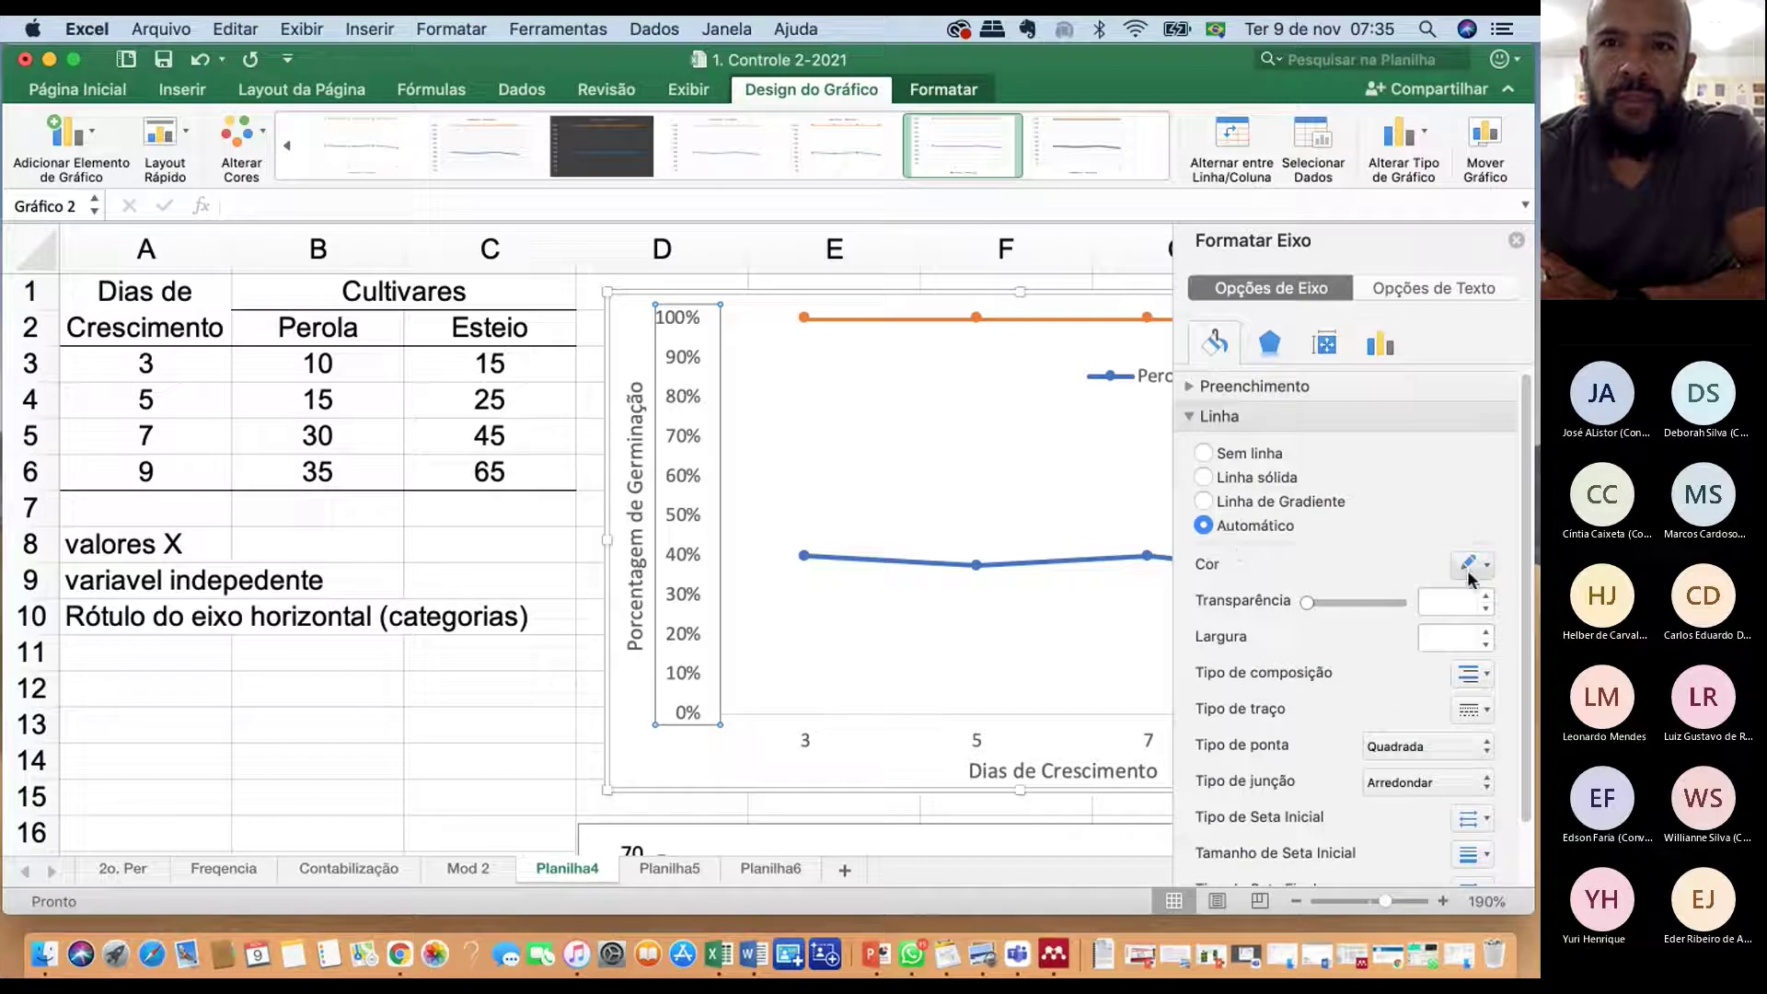
click(1246, 483)
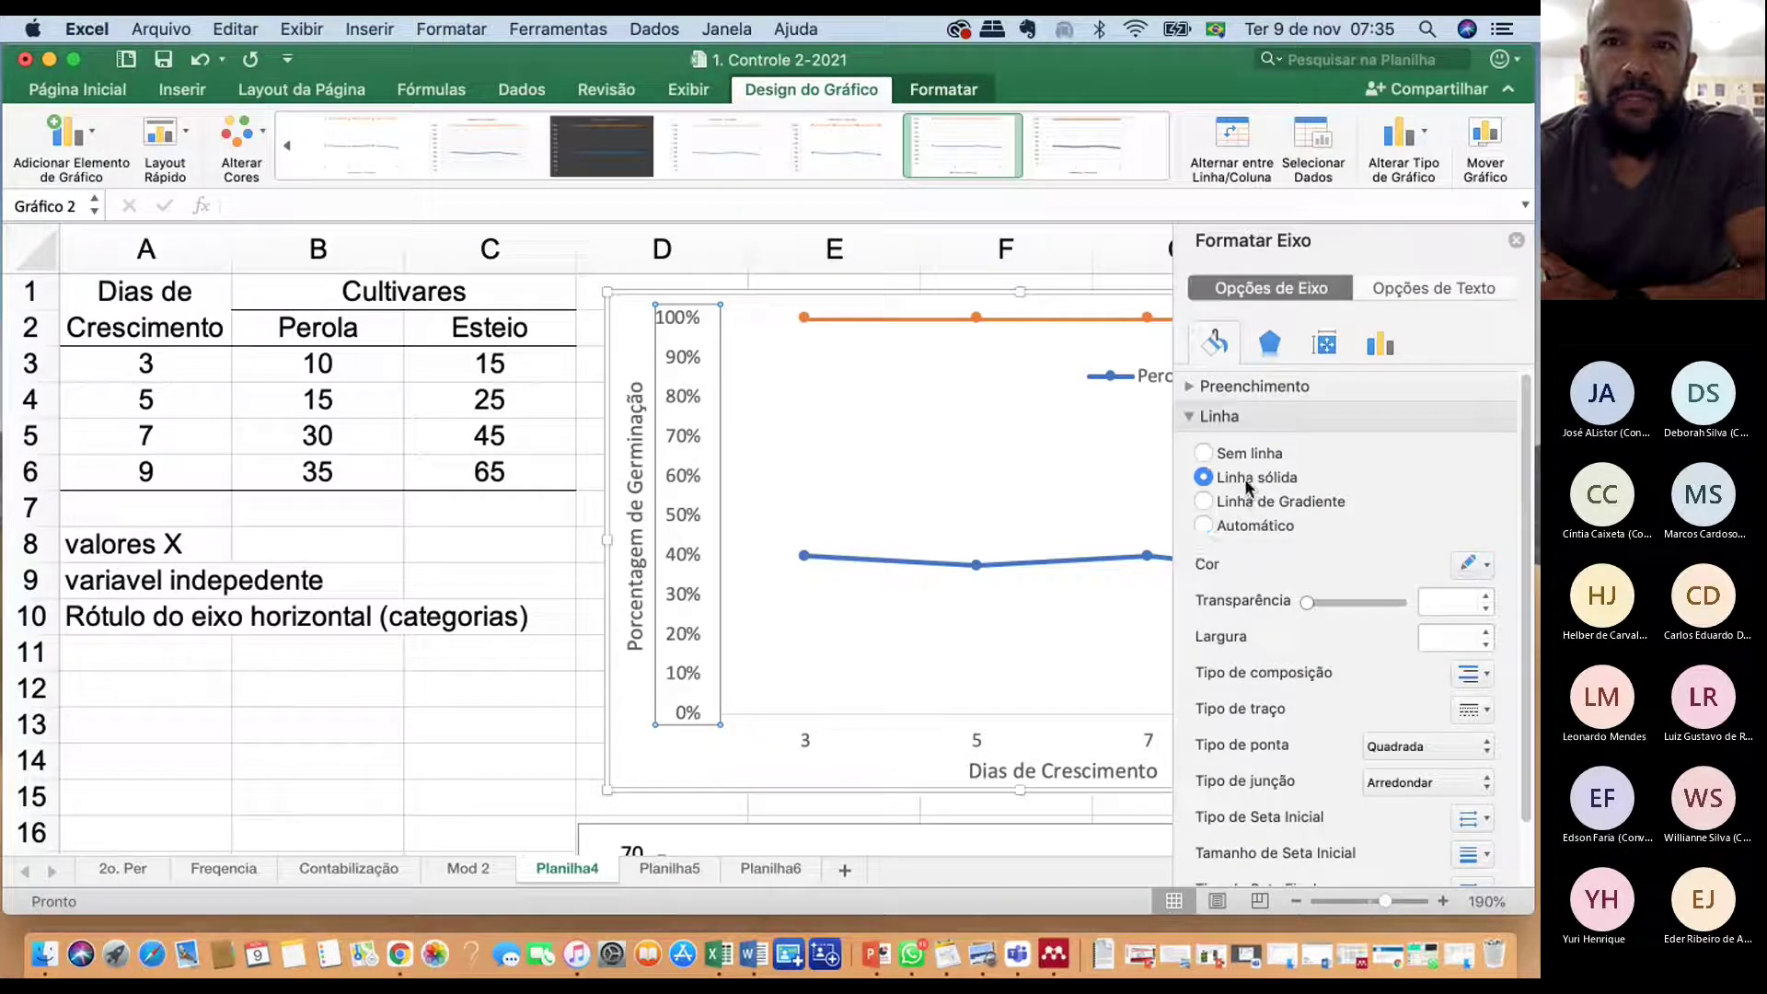
click(1488, 568)
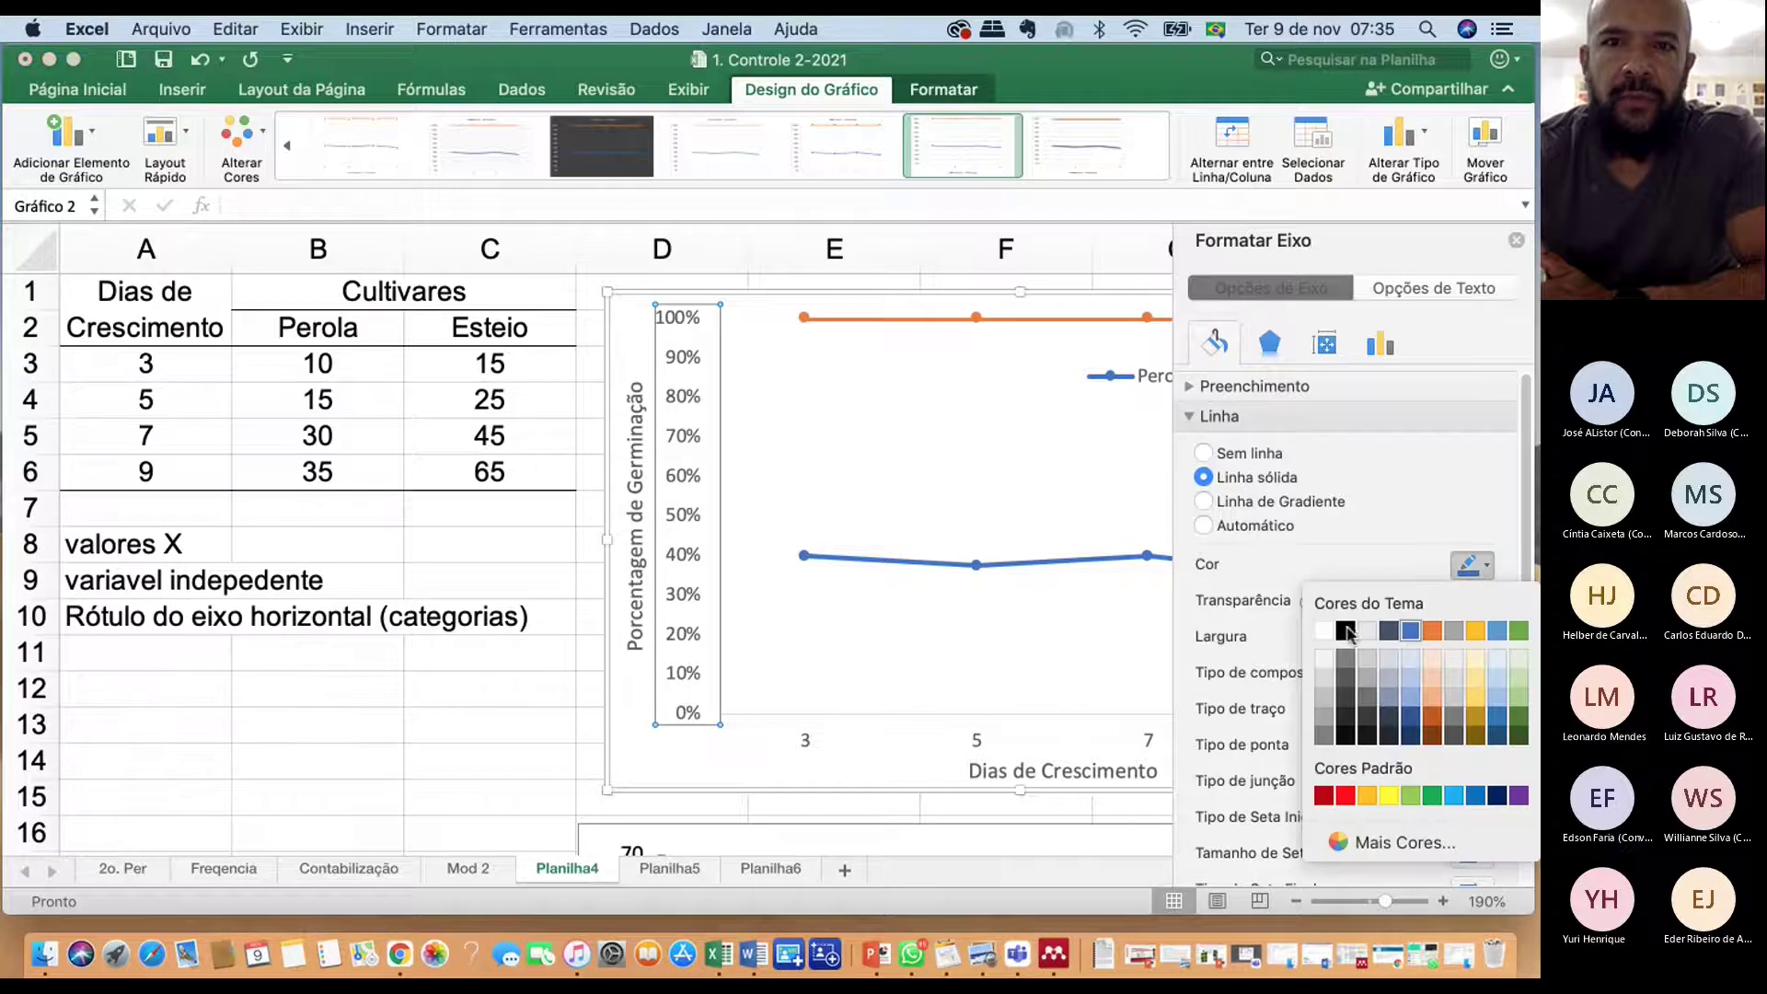
click(1345, 630)
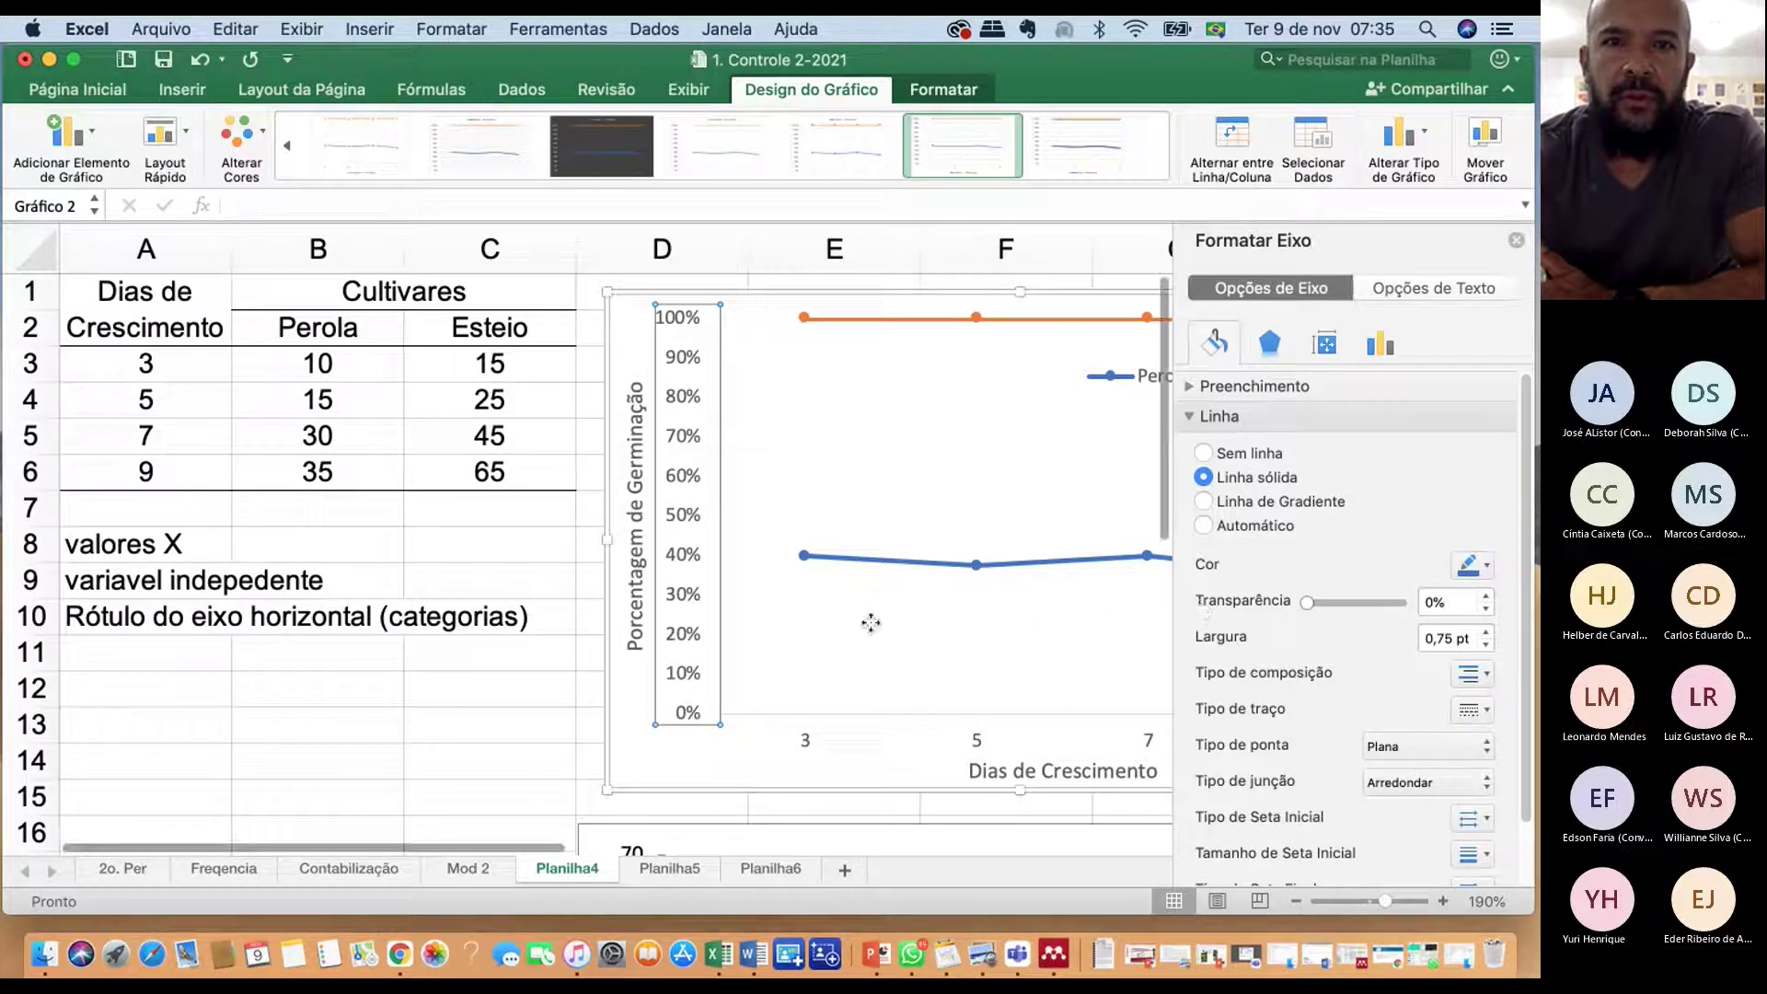
Reapply black to the vertical axis line
click(875, 591)
click(631, 771)
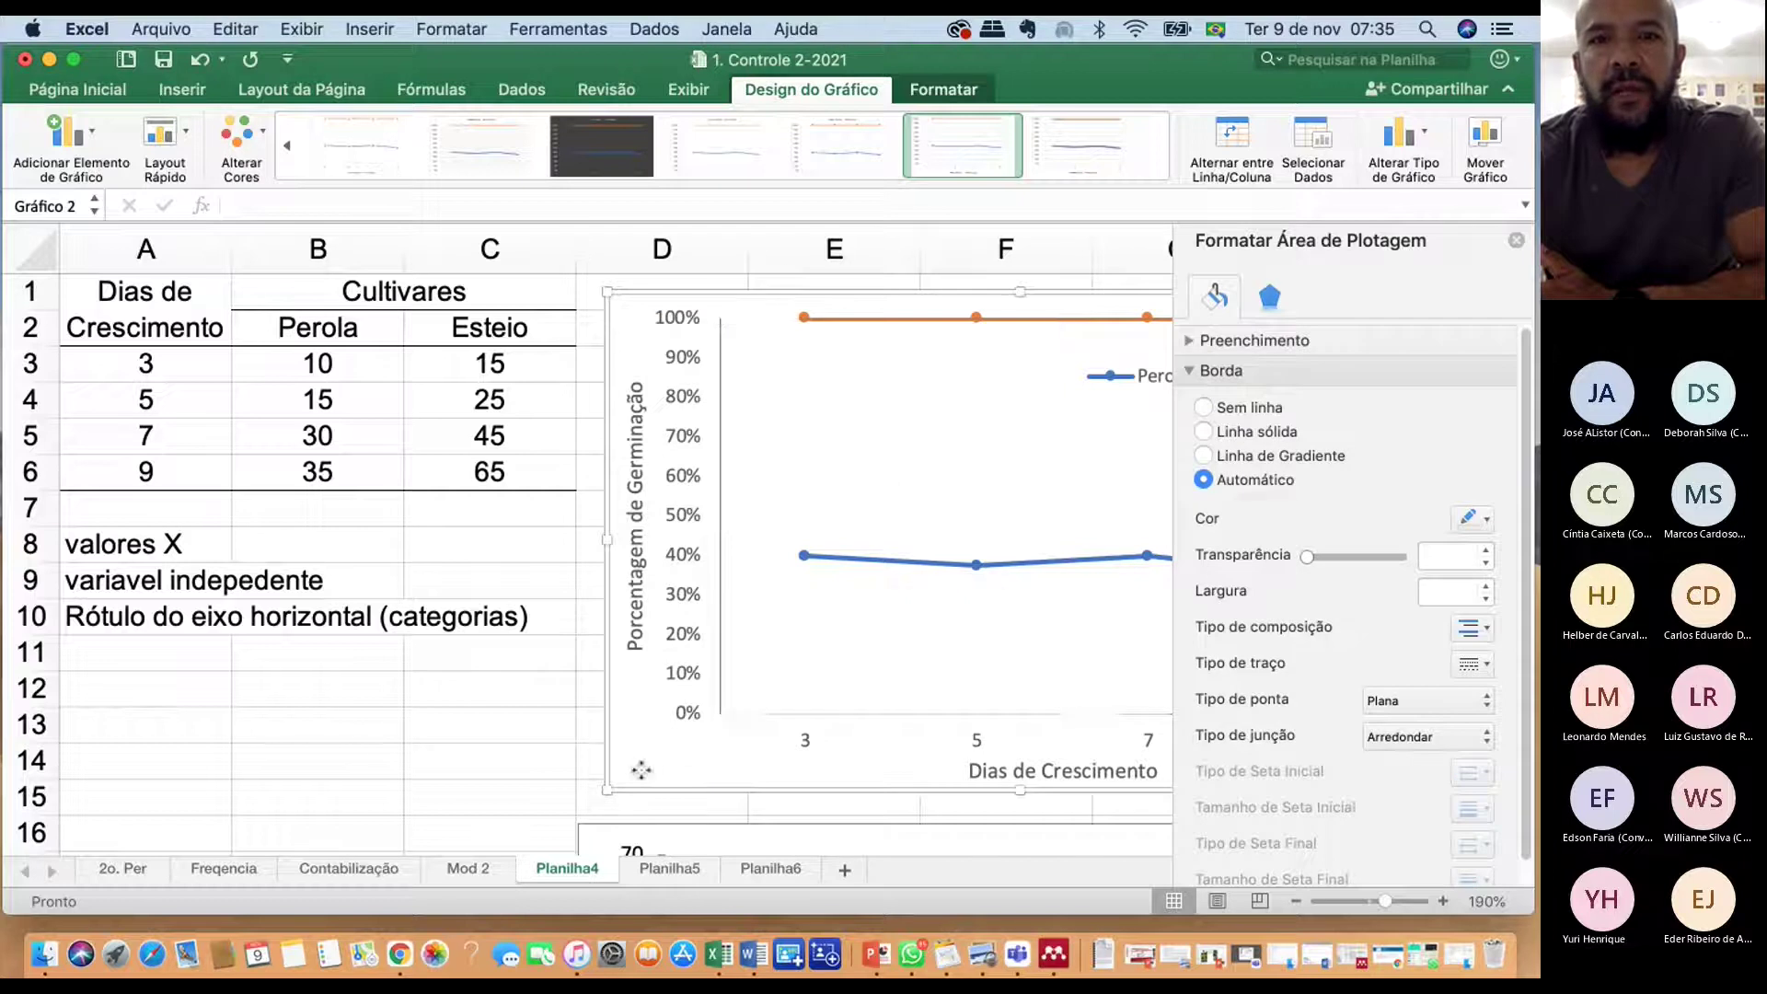
click(716, 598)
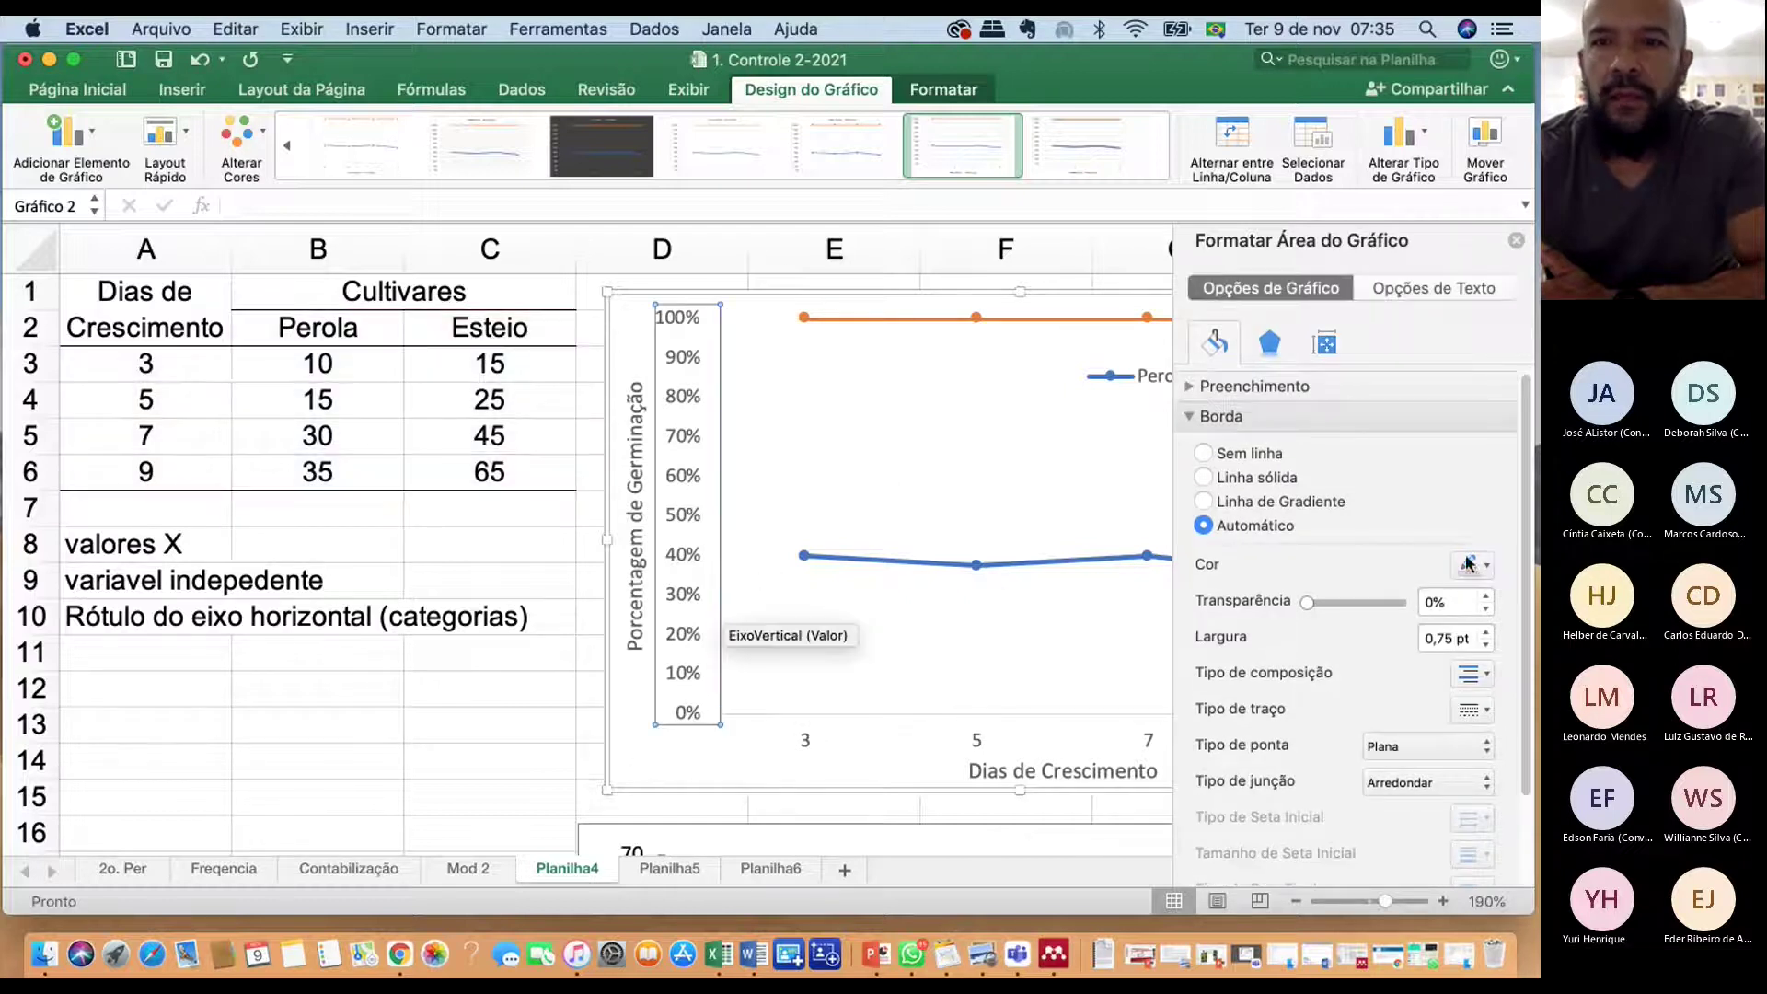
click(1488, 572)
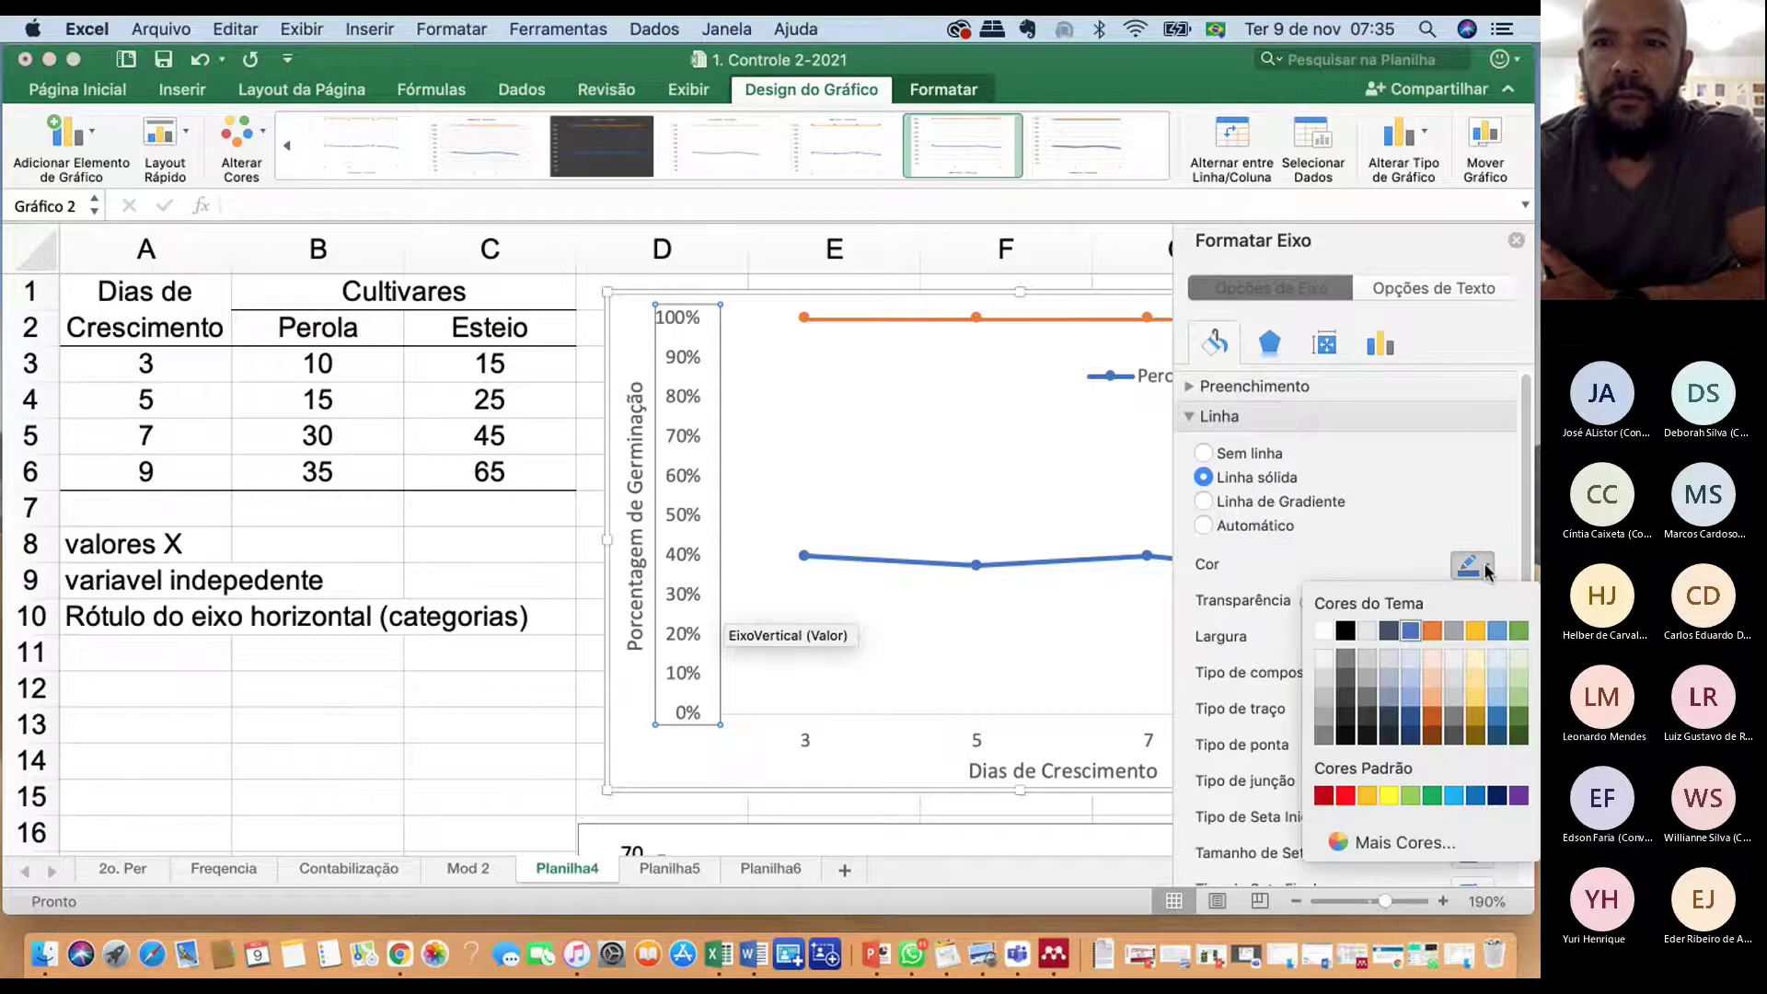
click(1346, 631)
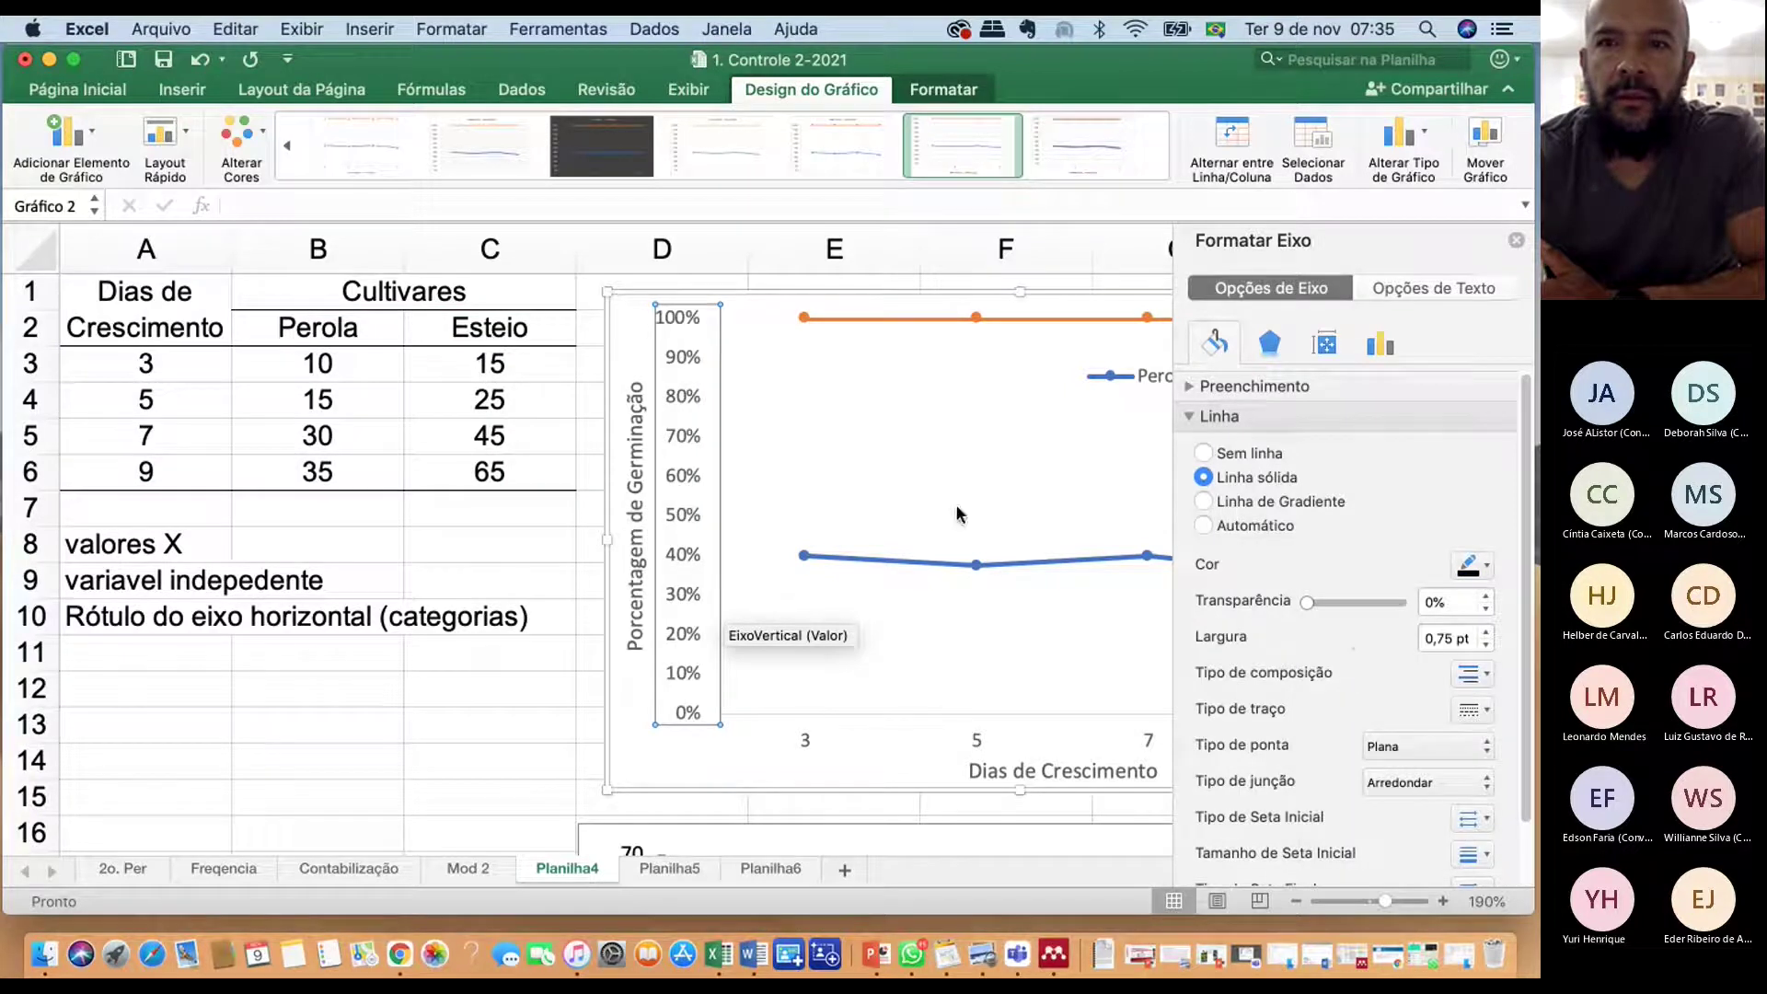
Give the horizontal category axis a solid black line
click(812, 424)
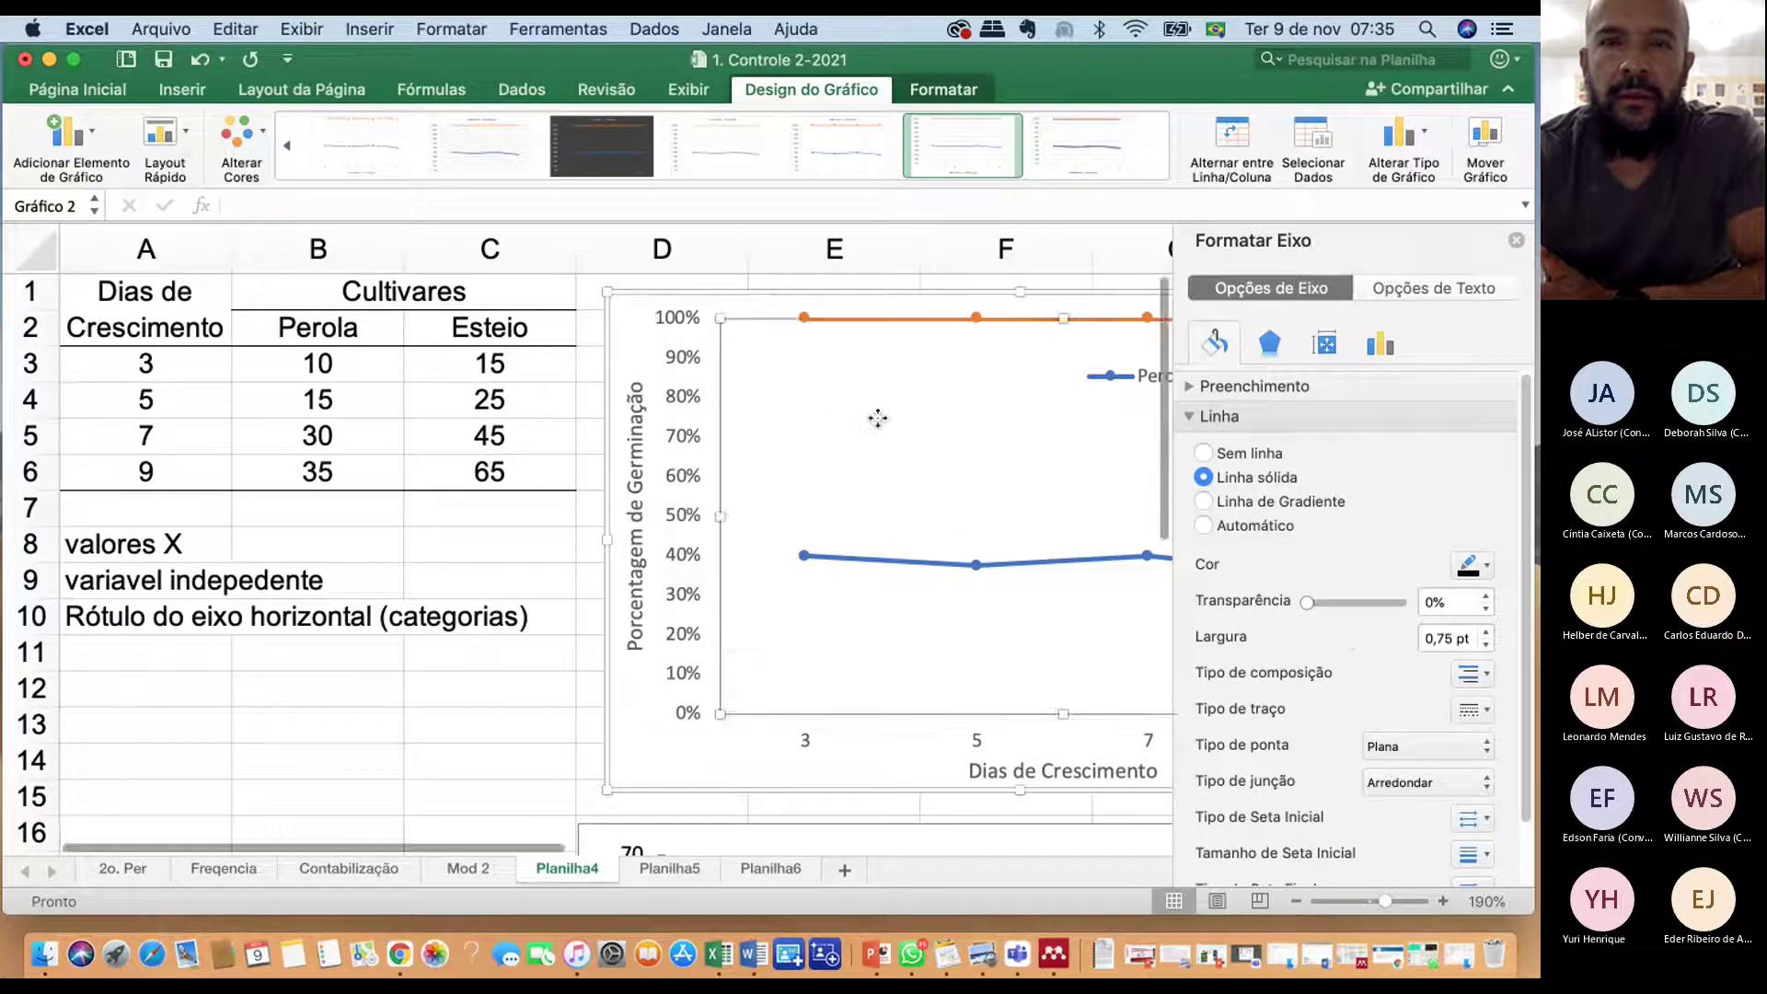
click(660, 762)
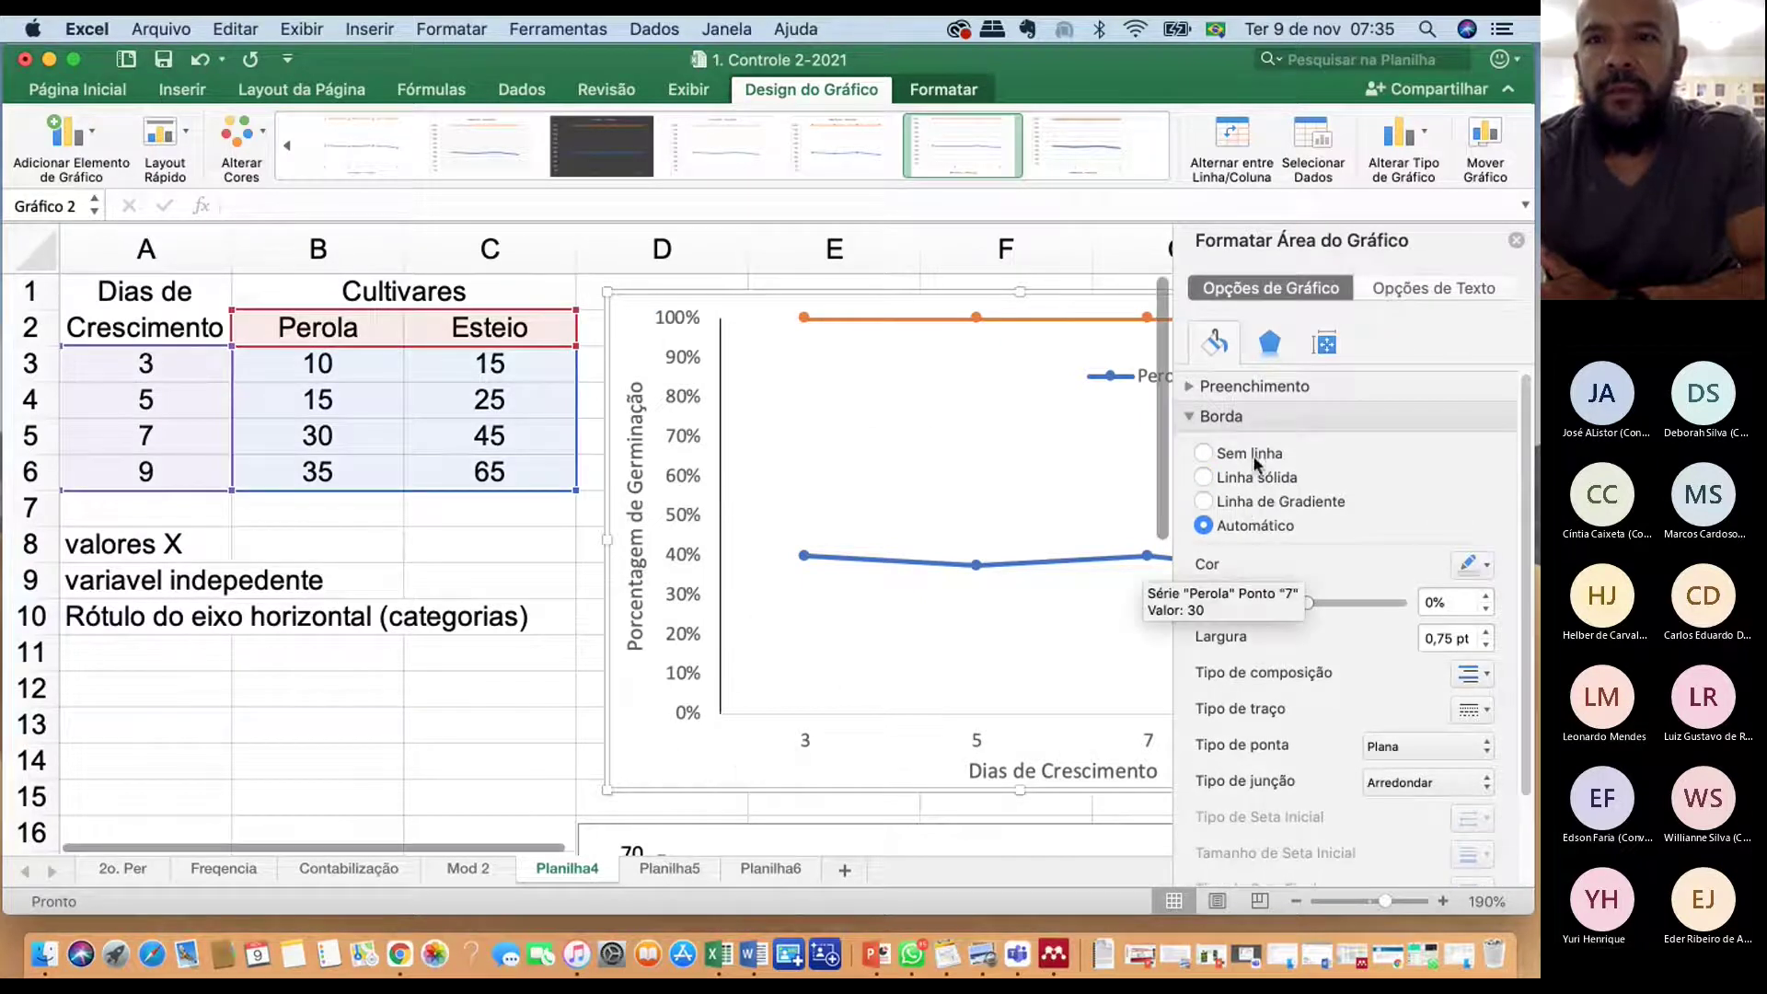
click(896, 711)
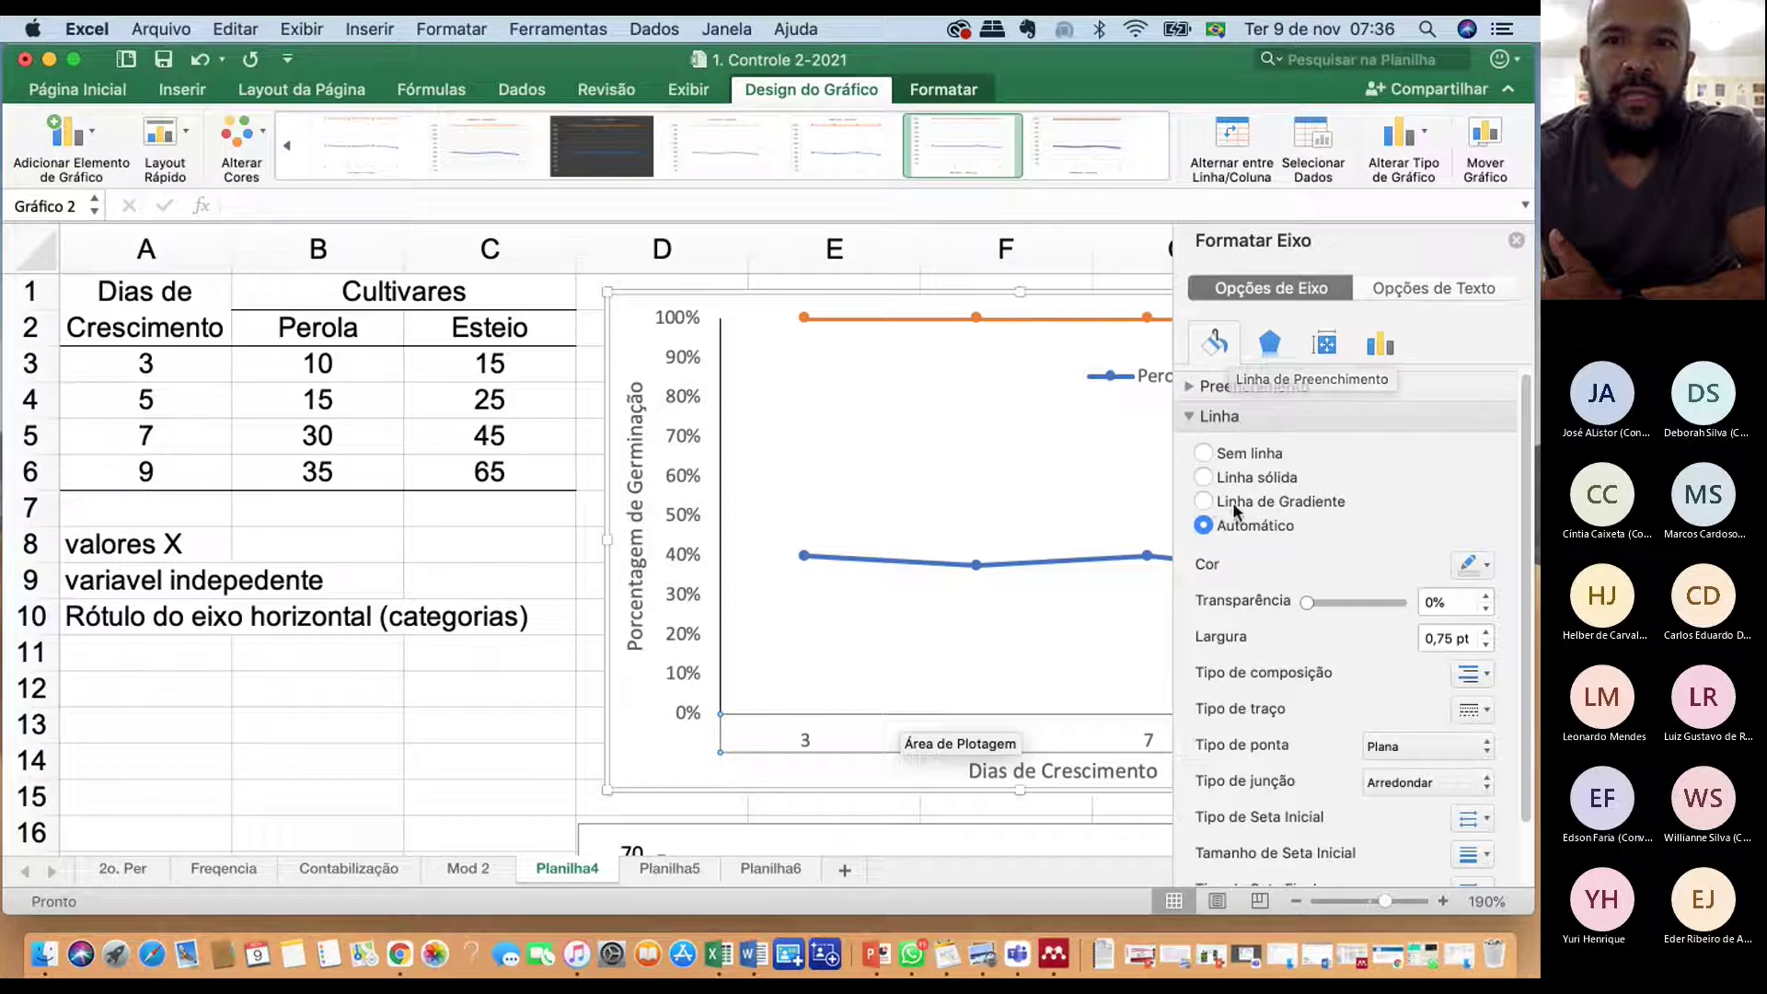
click(1213, 479)
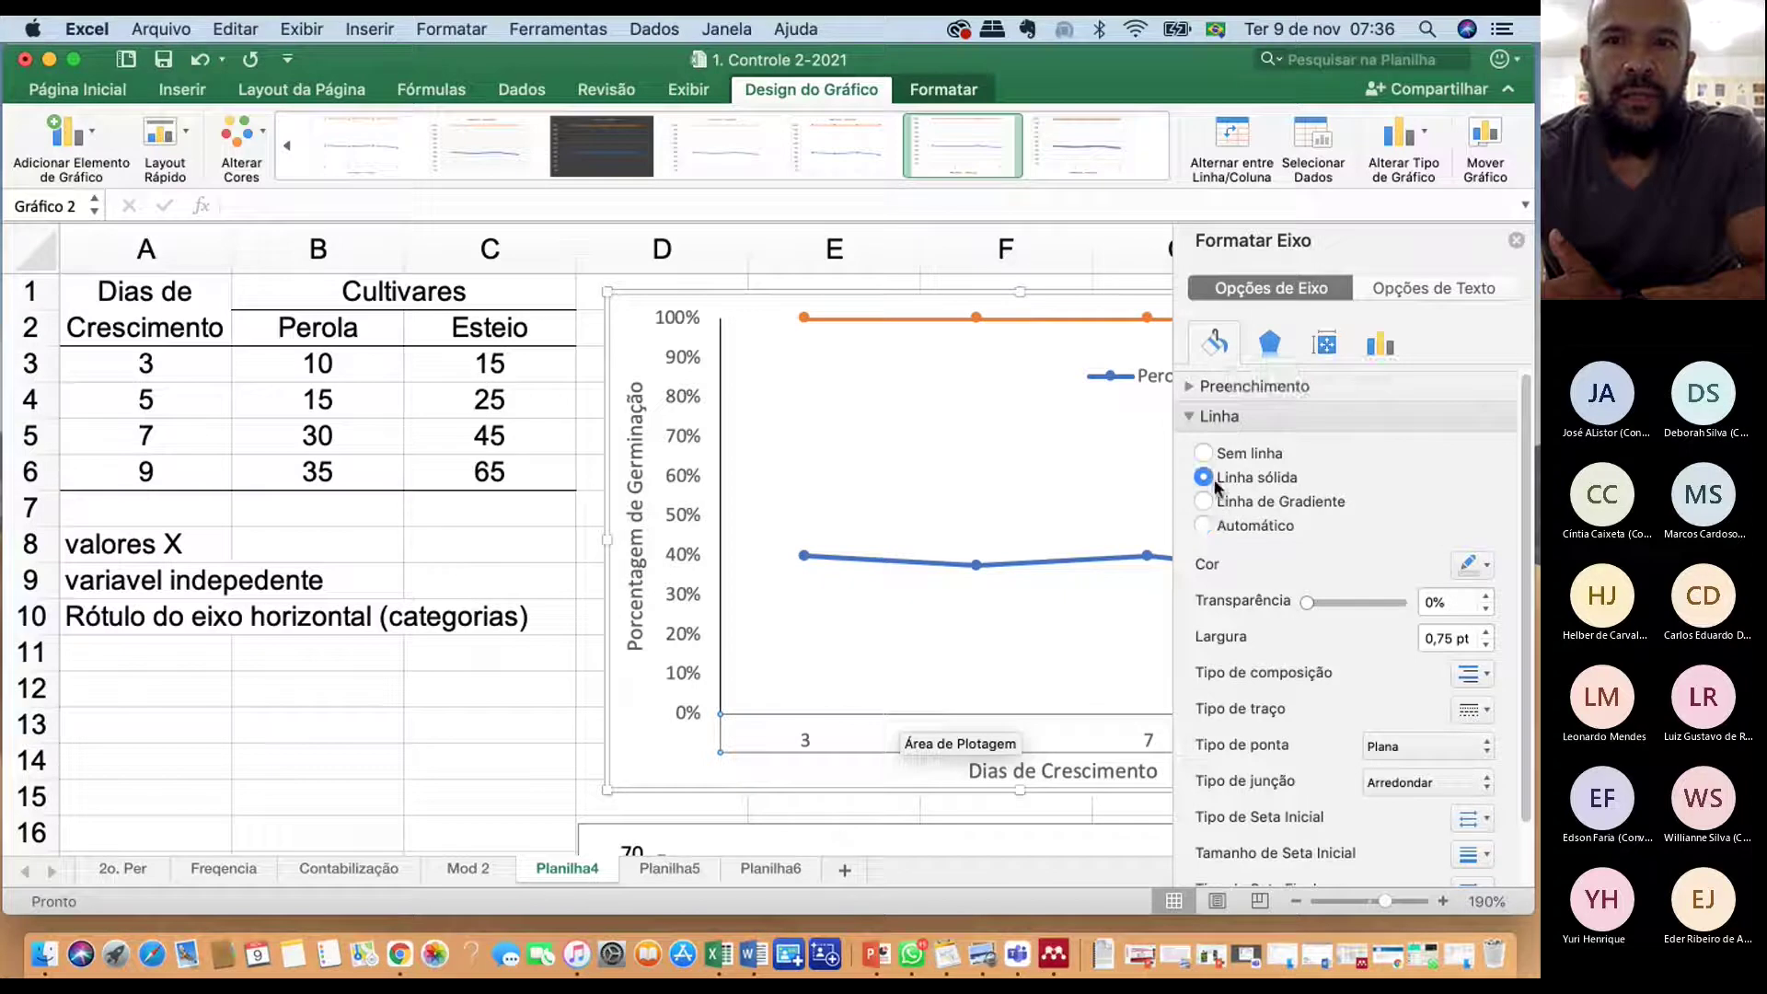
click(1472, 572)
click(1345, 631)
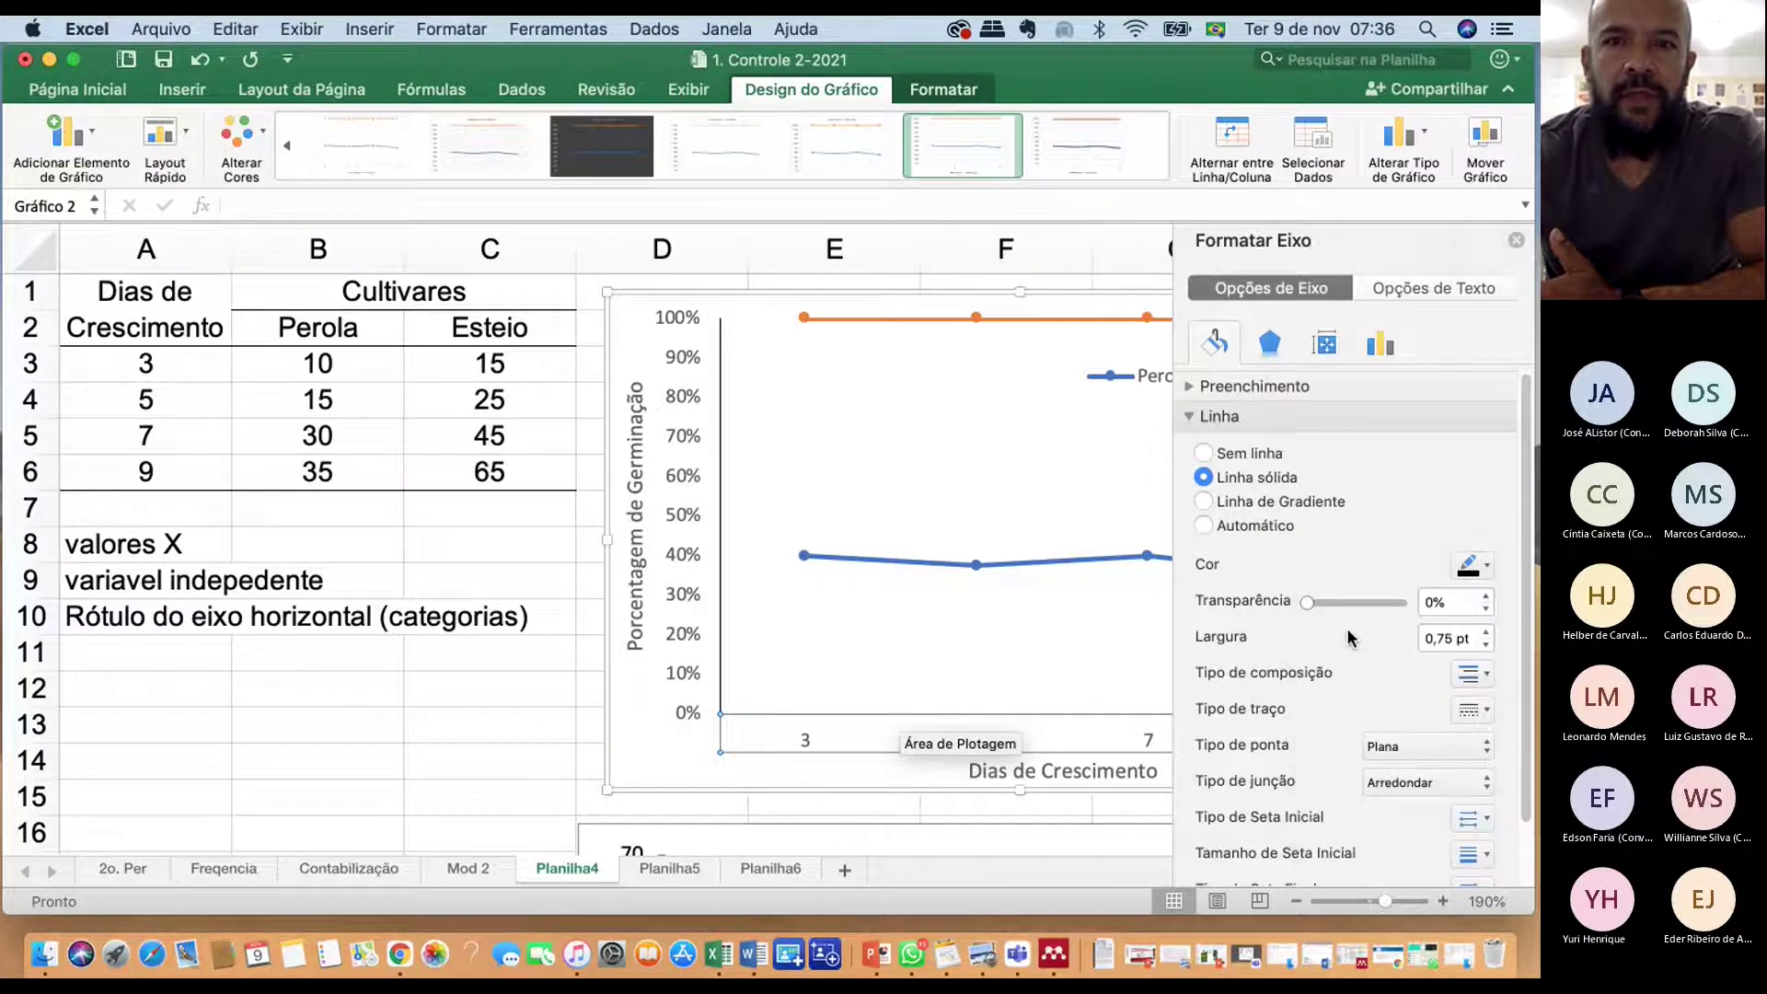
Select only Perola's day-7 point and open Formatar Ponto de Dados for it
click(655, 757)
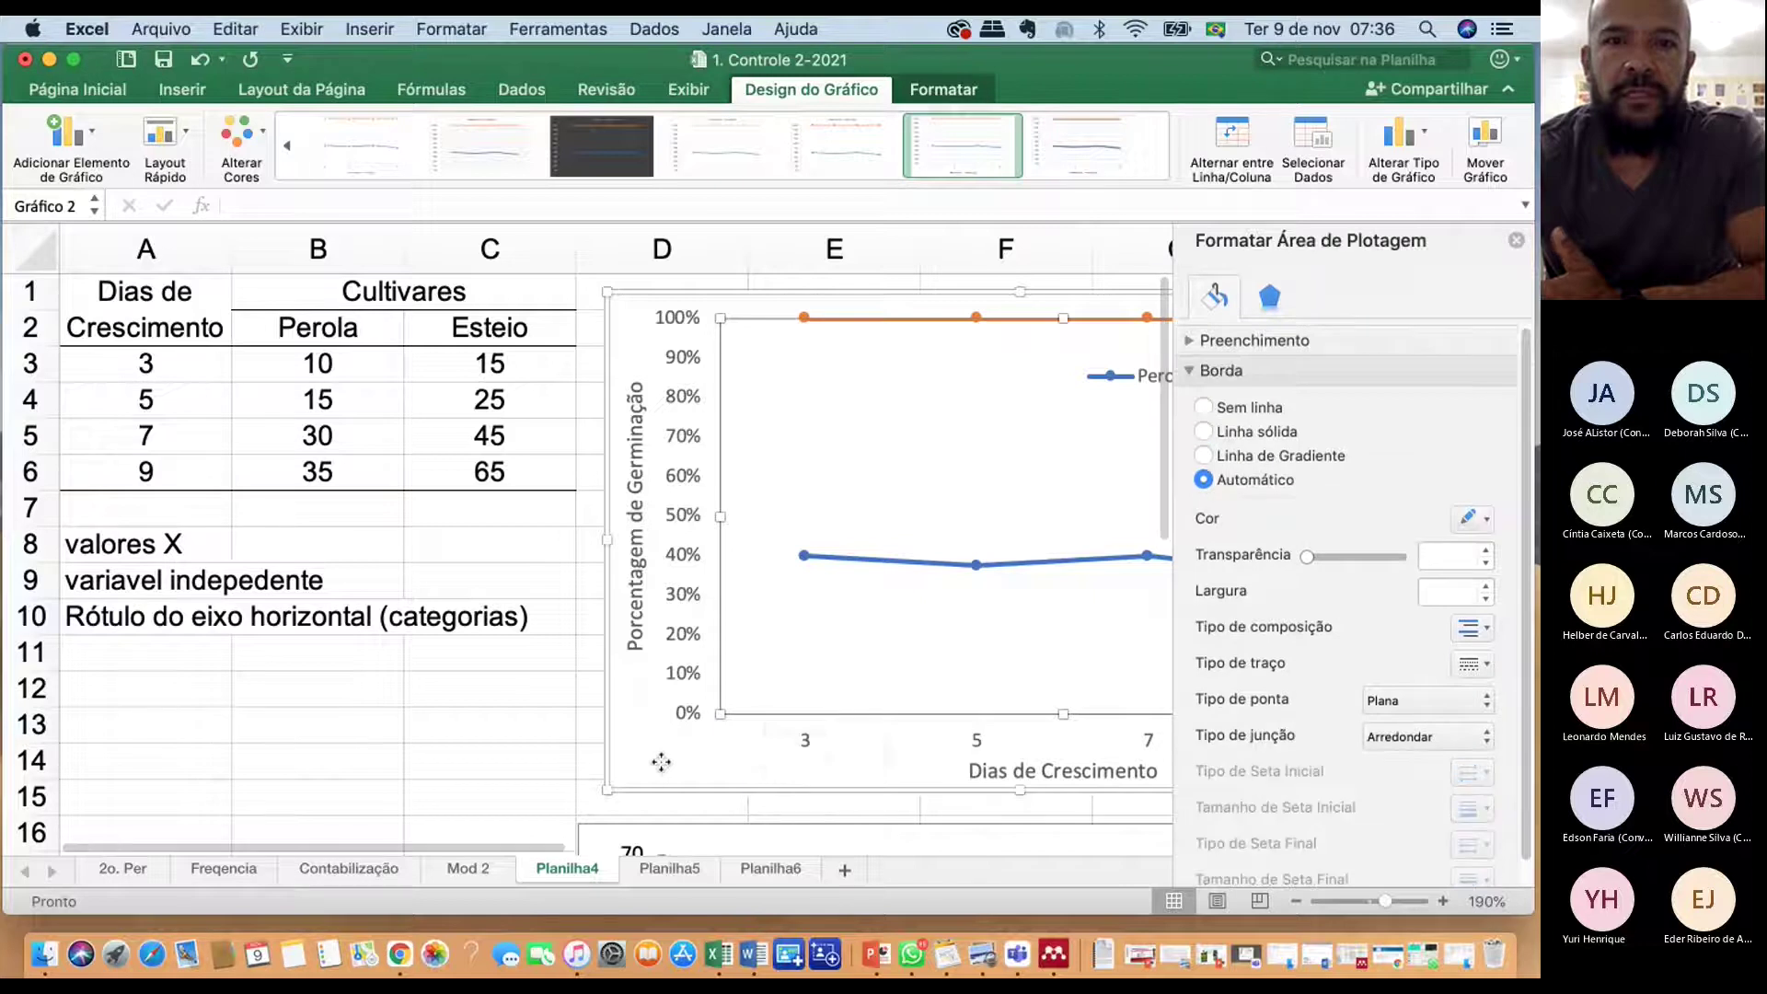
click(1027, 760)
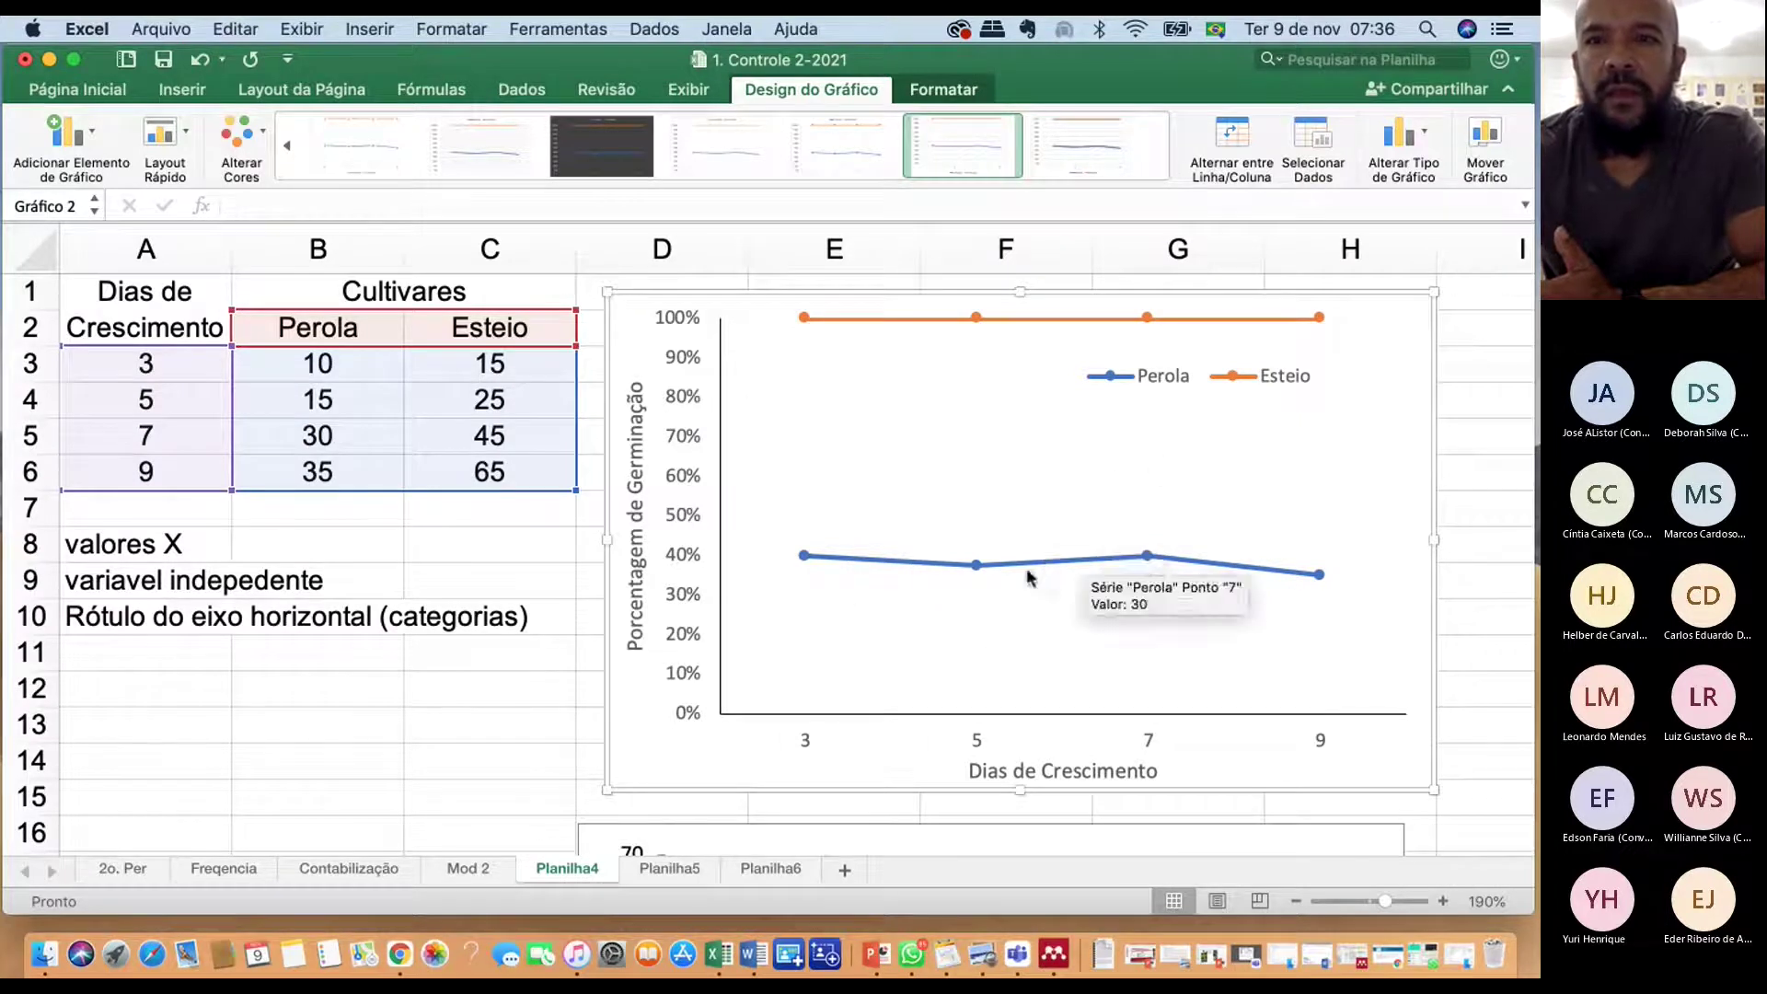
click(874, 561)
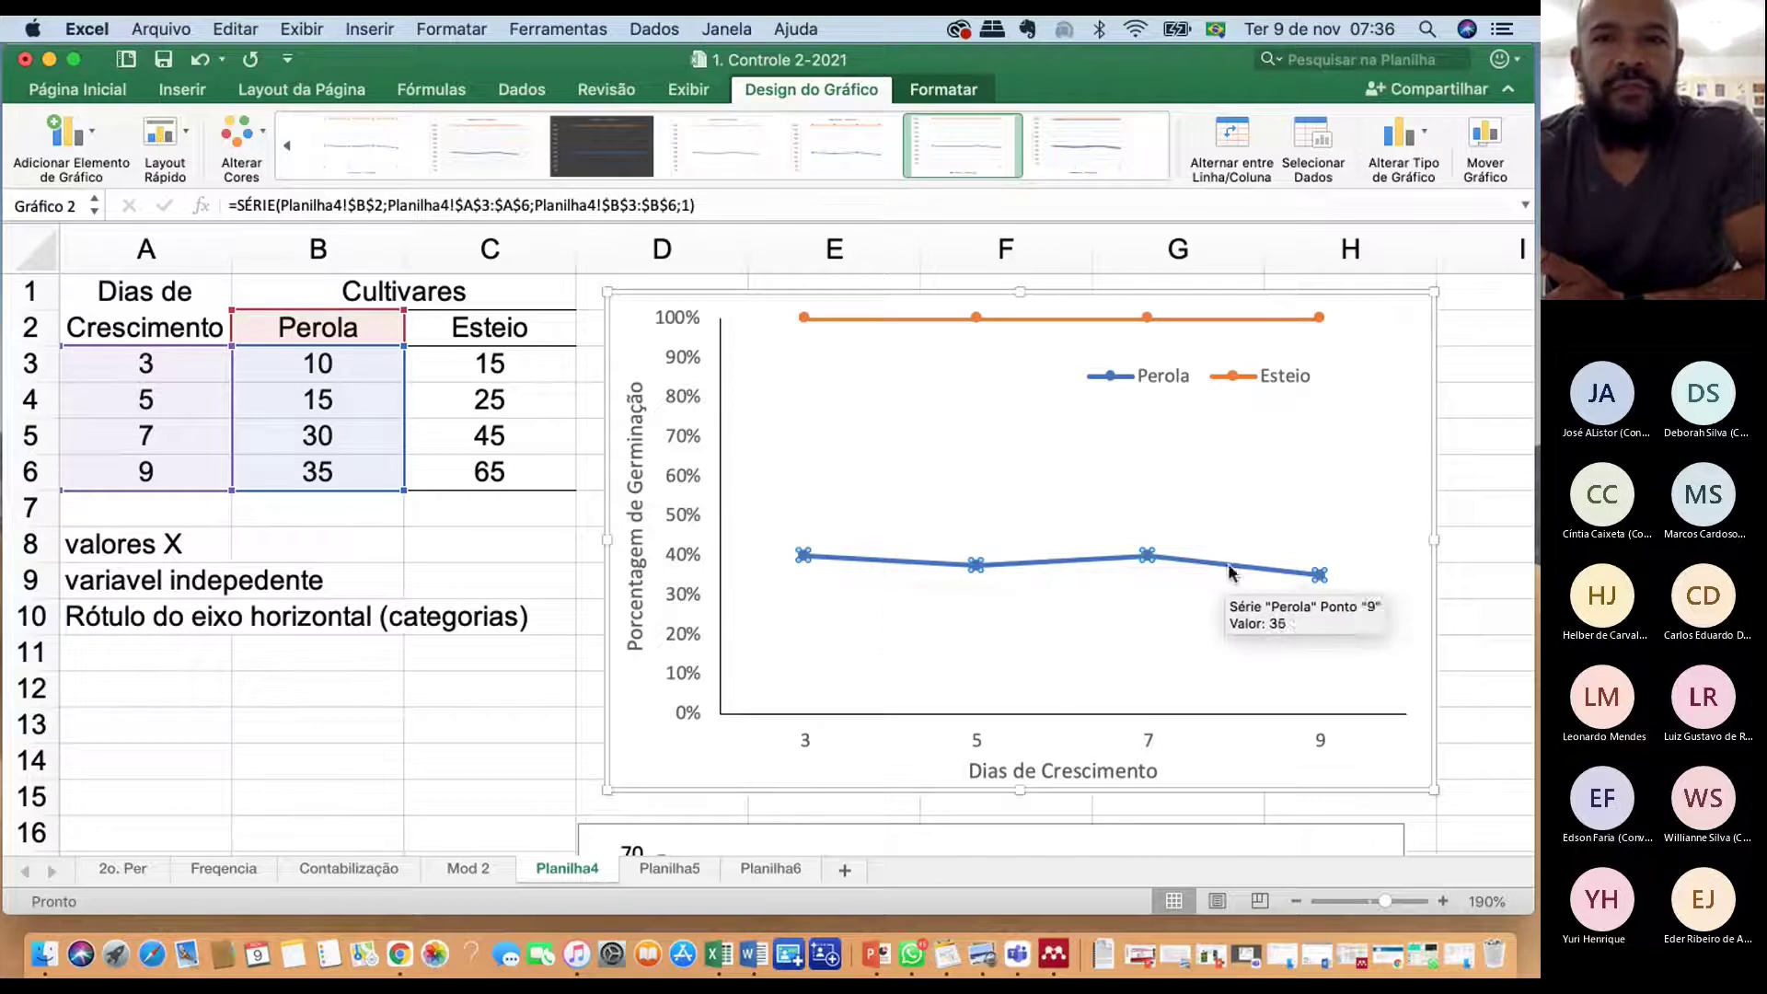
mouse_move(1149, 558)
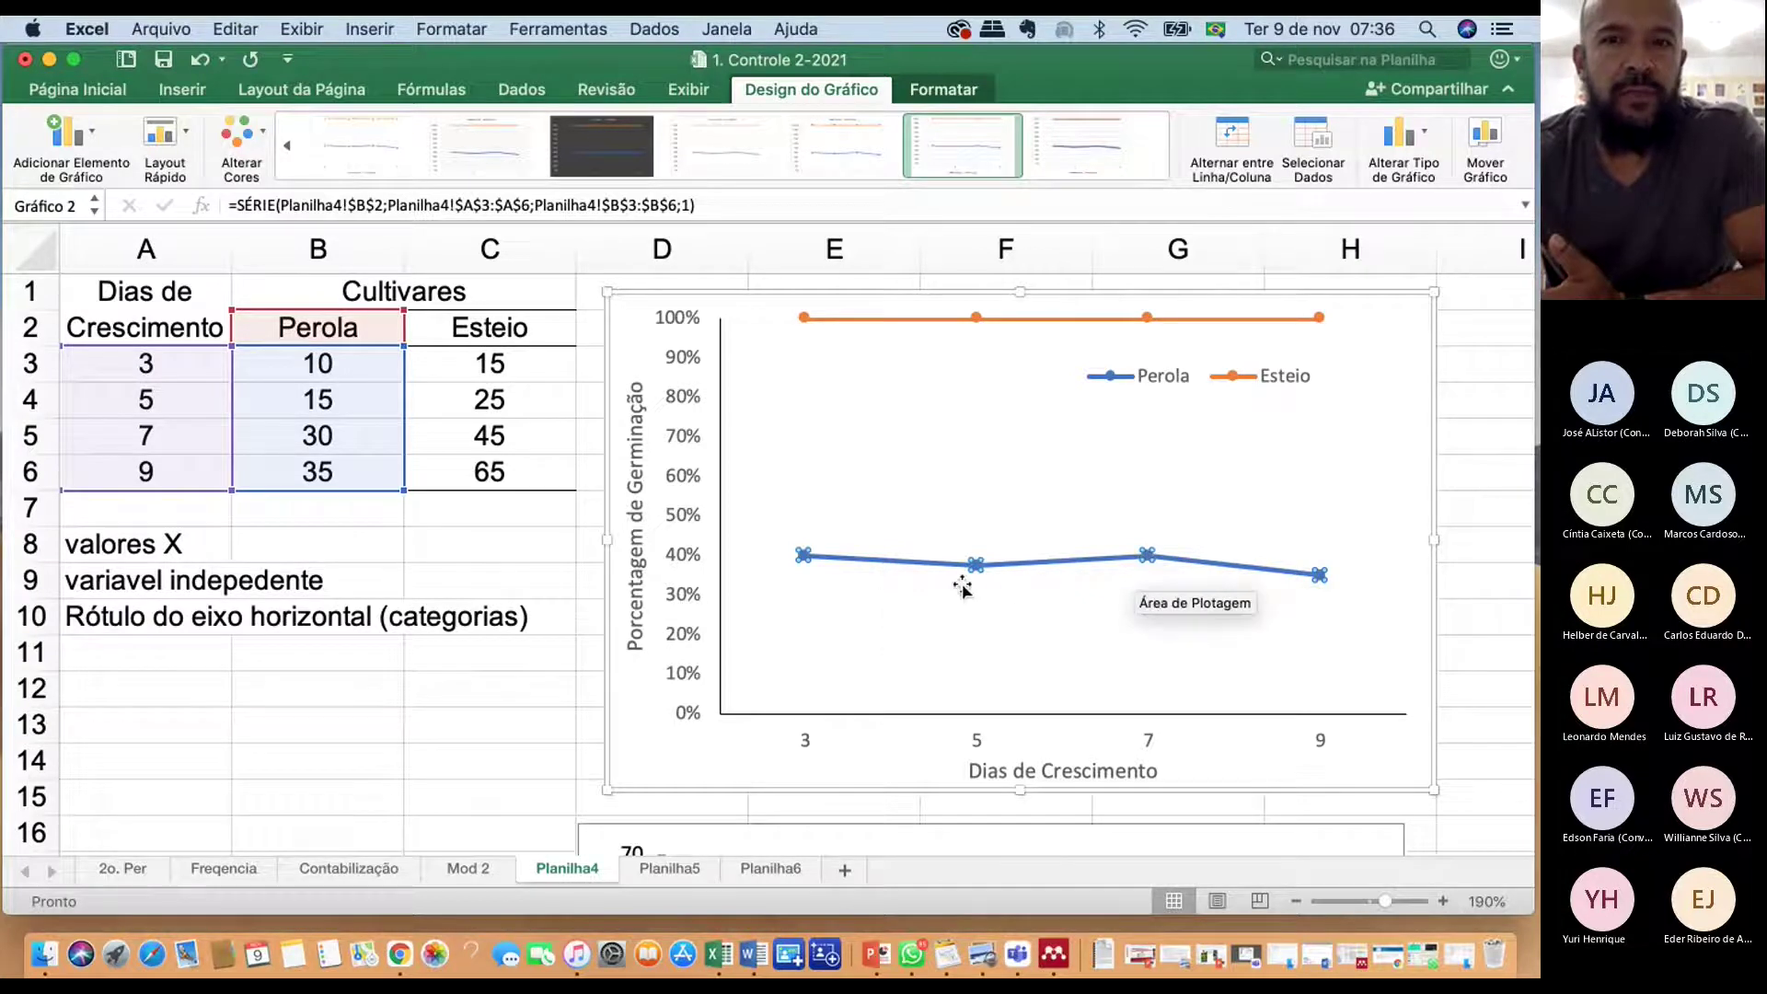
click(1041, 560)
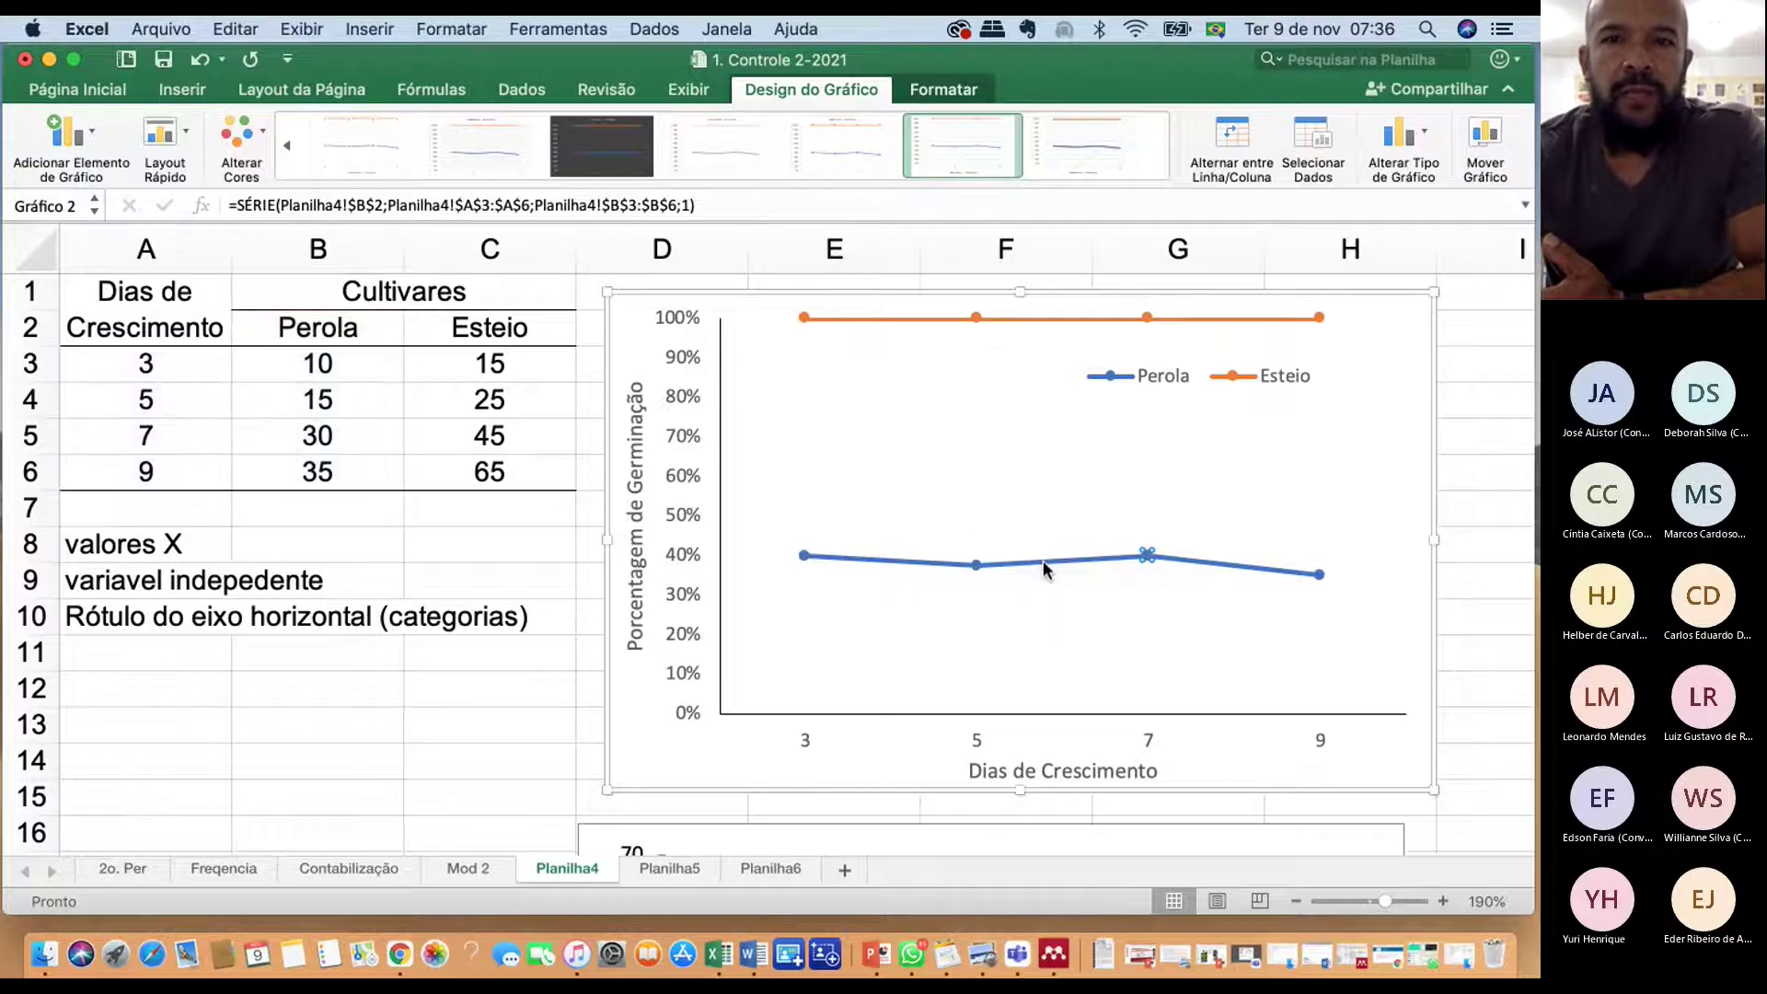
double_click(1061, 560)
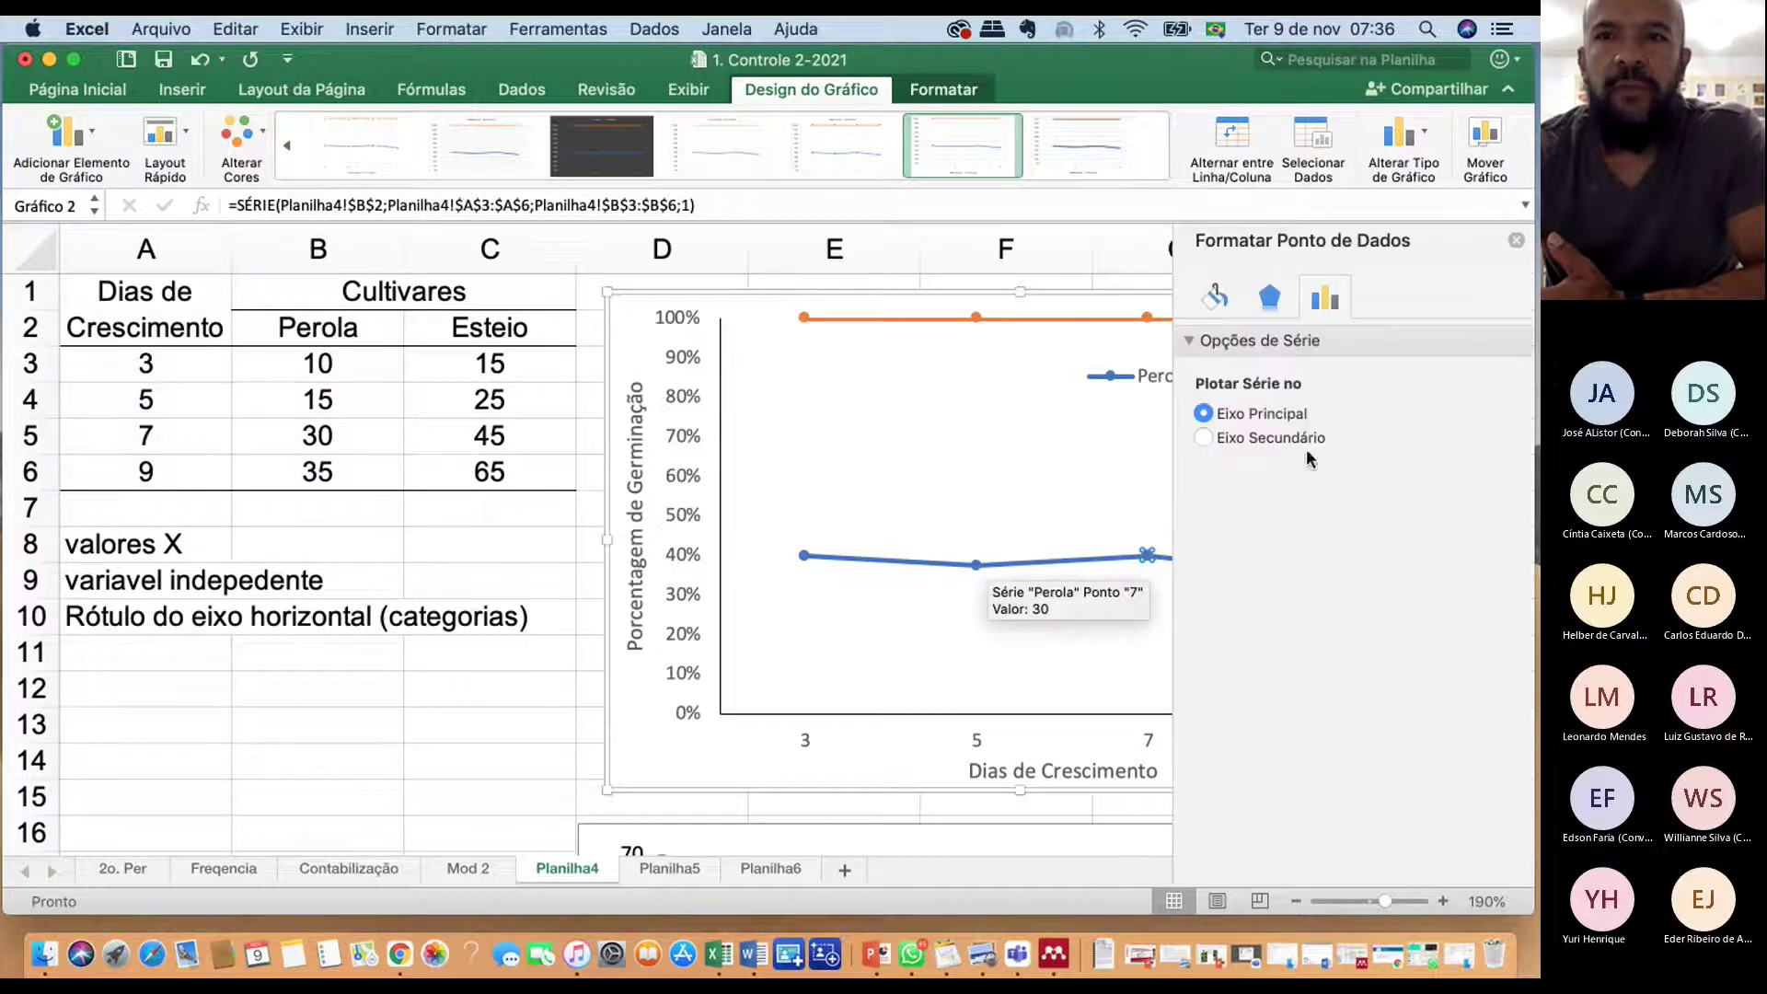
Make the whole Perola series line solid black
click(1215, 299)
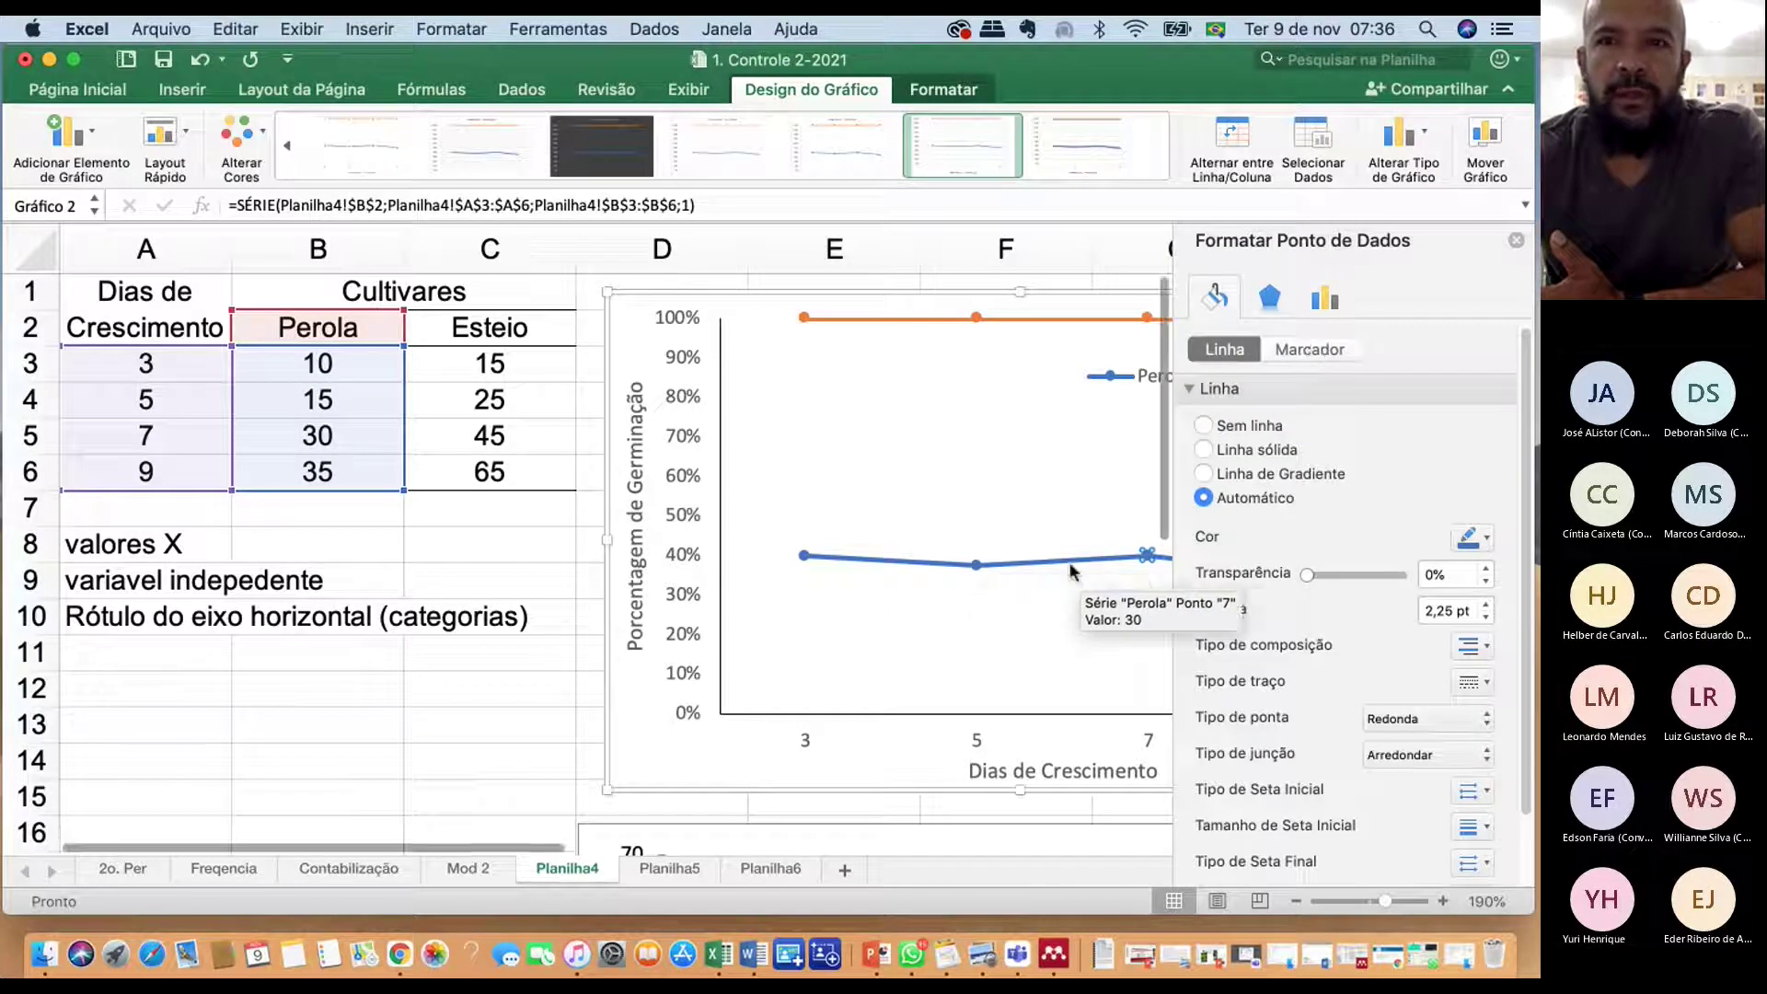
click(976, 564)
click(702, 480)
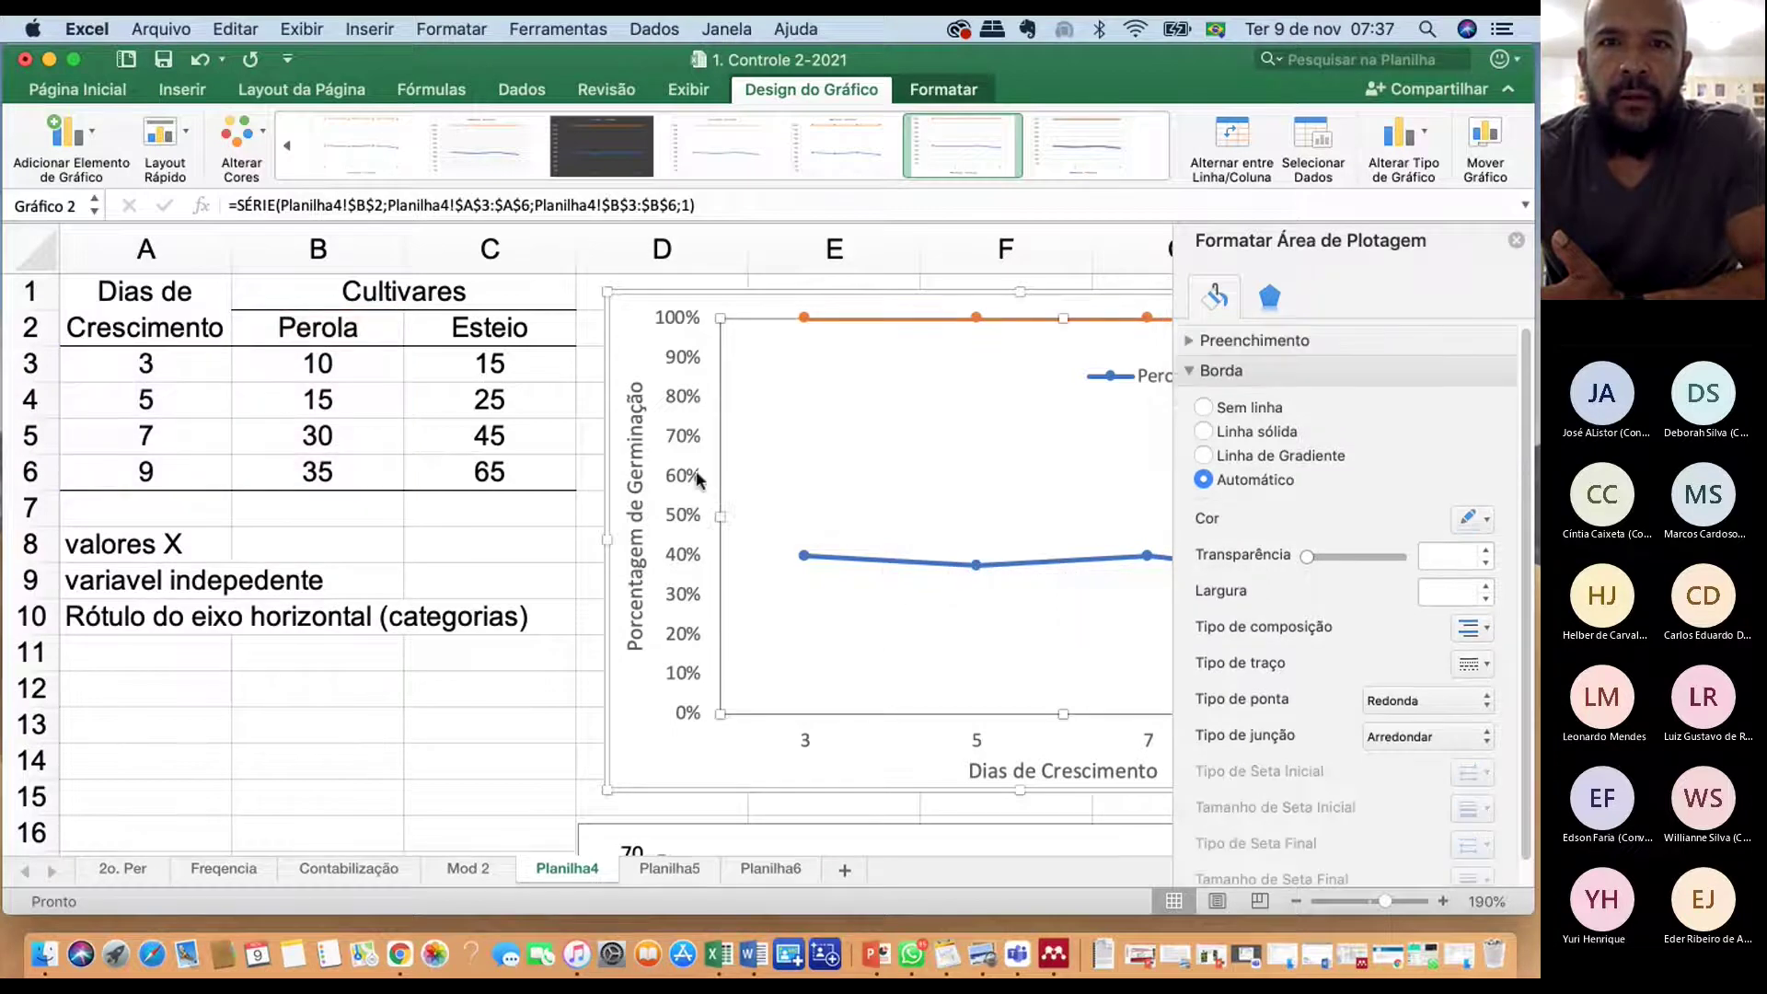
click(907, 564)
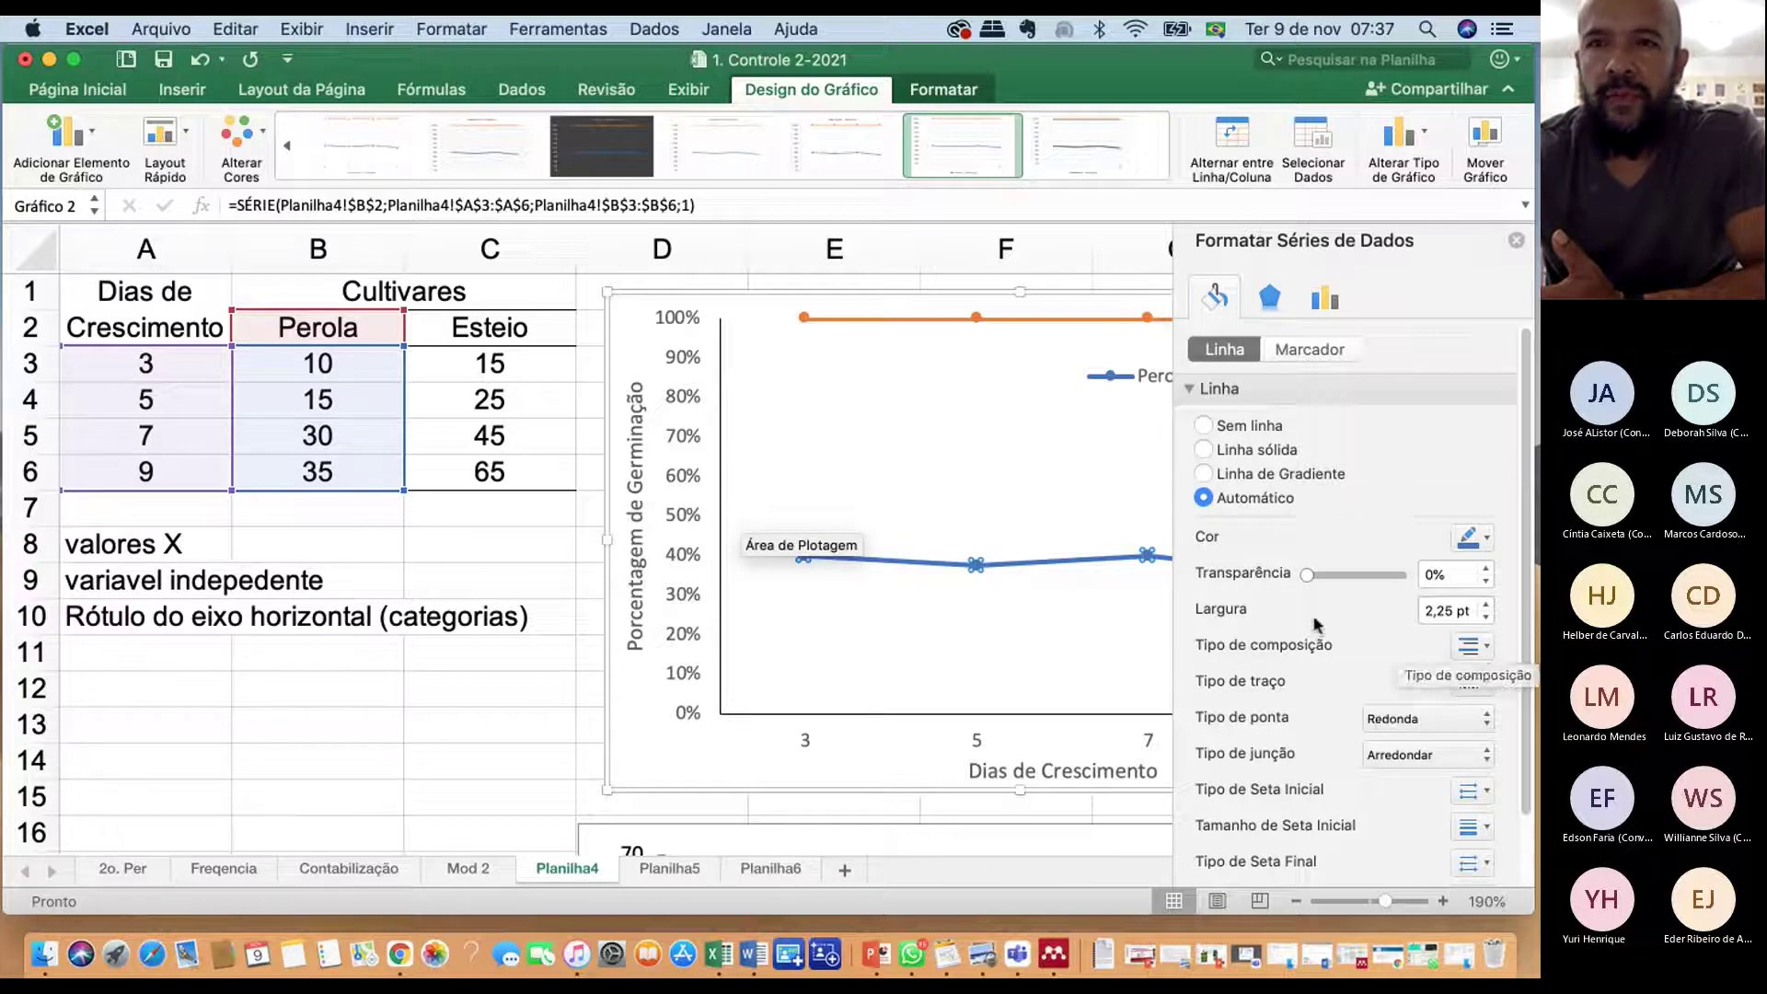
click(1251, 449)
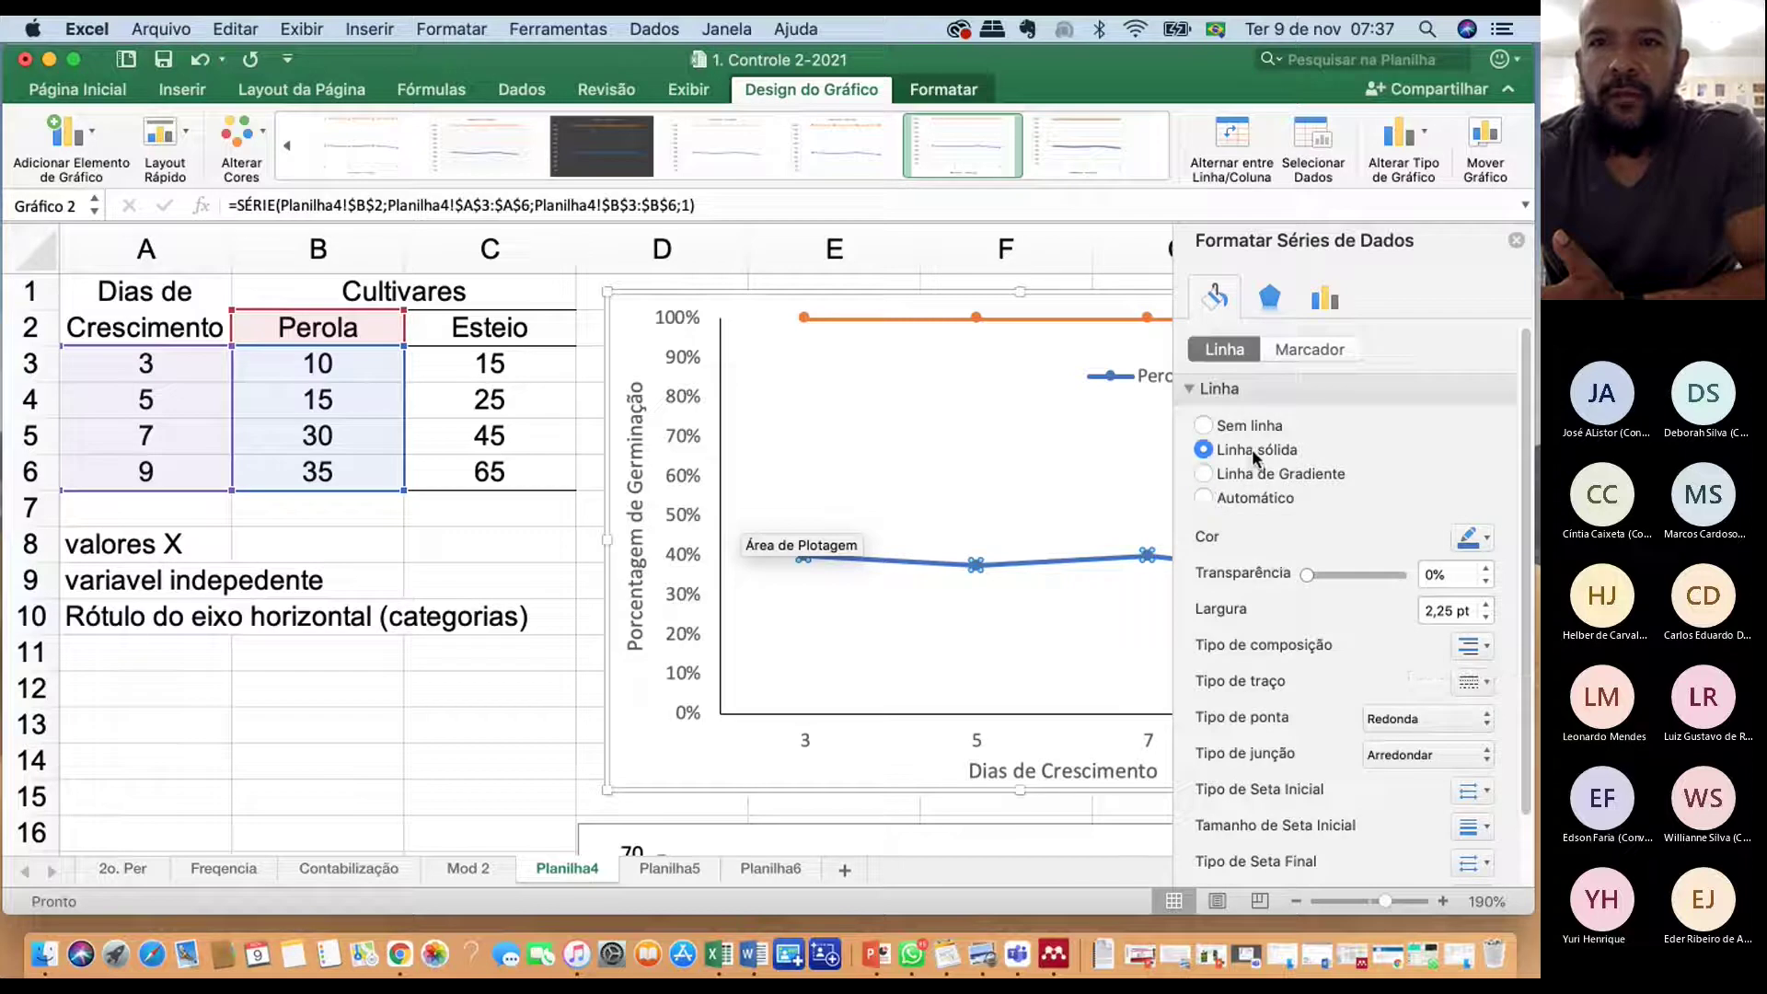
click(1466, 541)
click(1322, 620)
Reduce the Perola line width from 2,25 pt to 0,75 pt
scroll(1325, 625, down, 1)
scroll(1324, 625, down, 2)
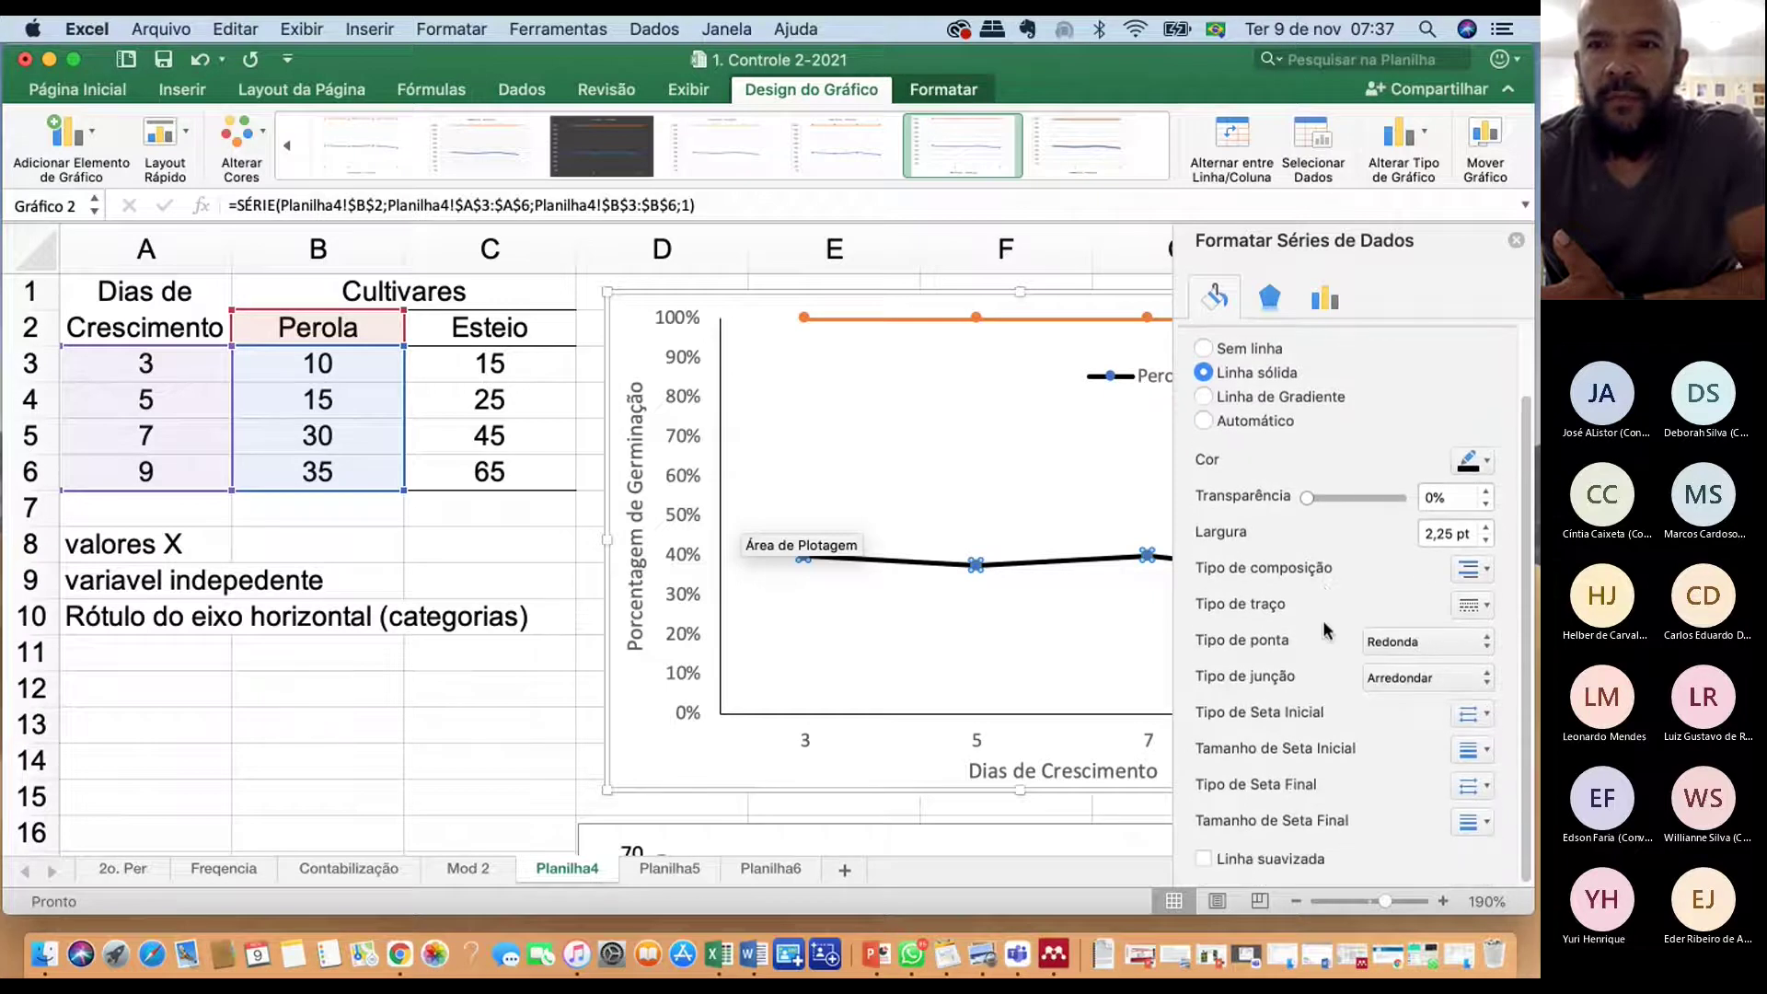
click(1473, 604)
click(1485, 599)
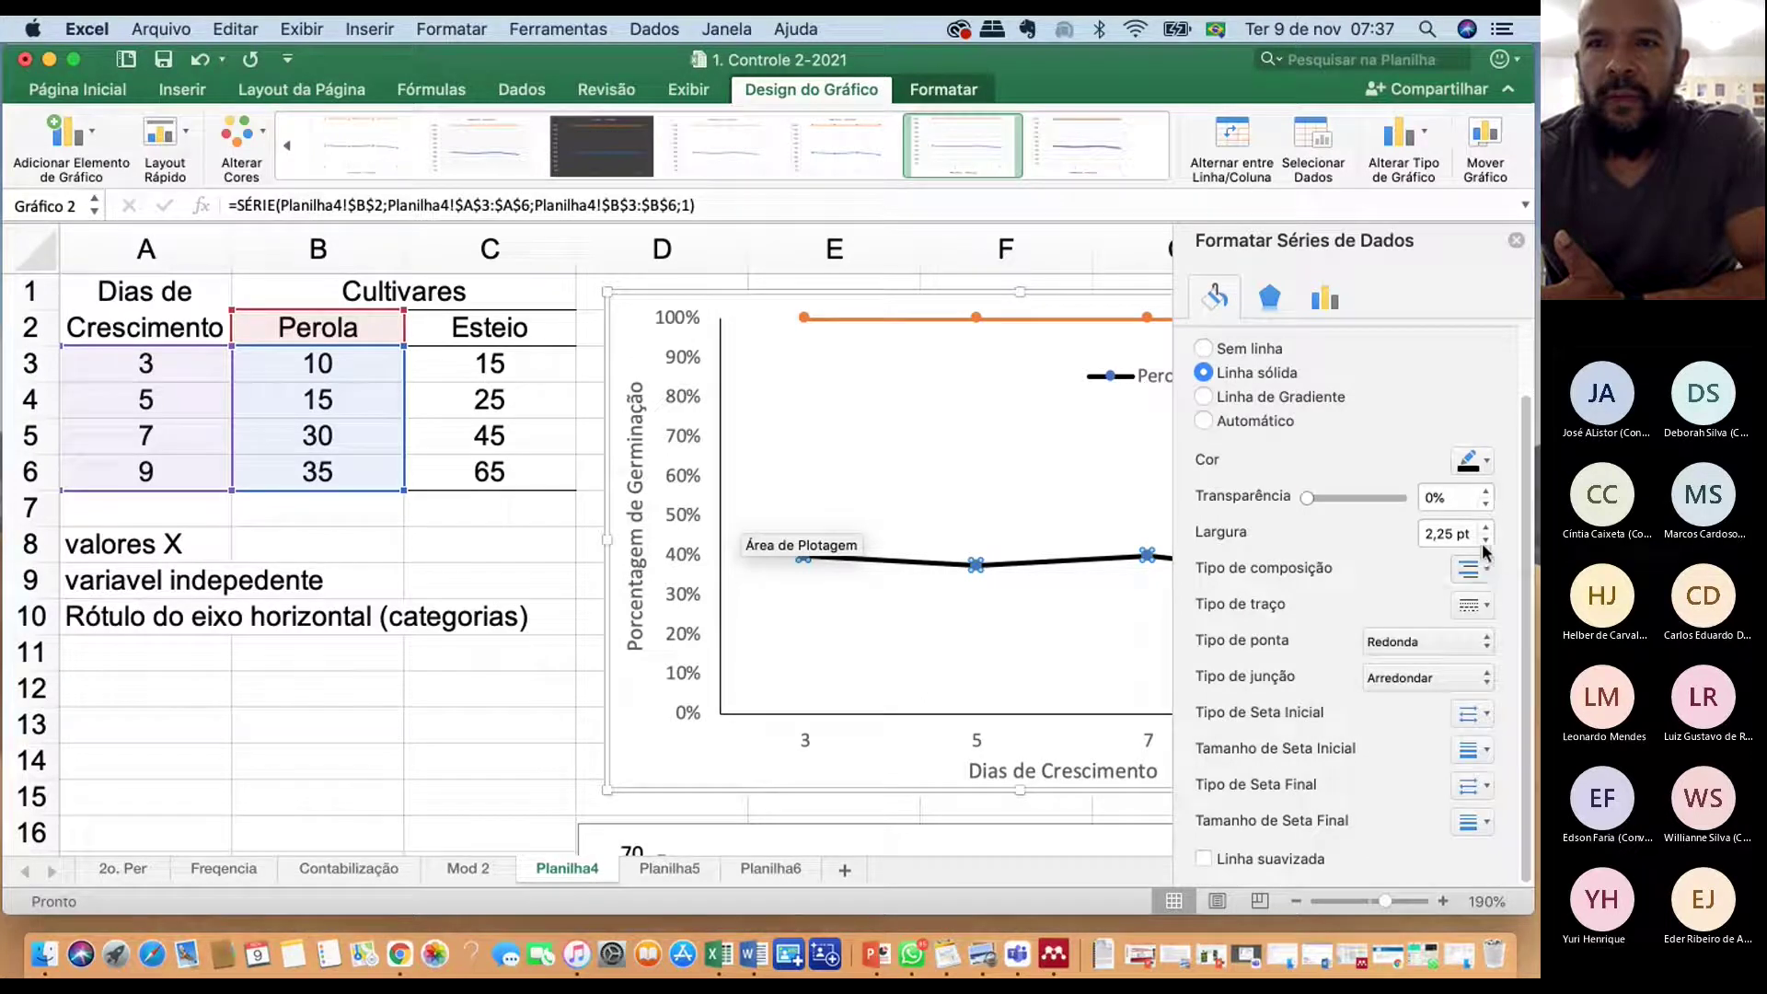
click(1485, 542)
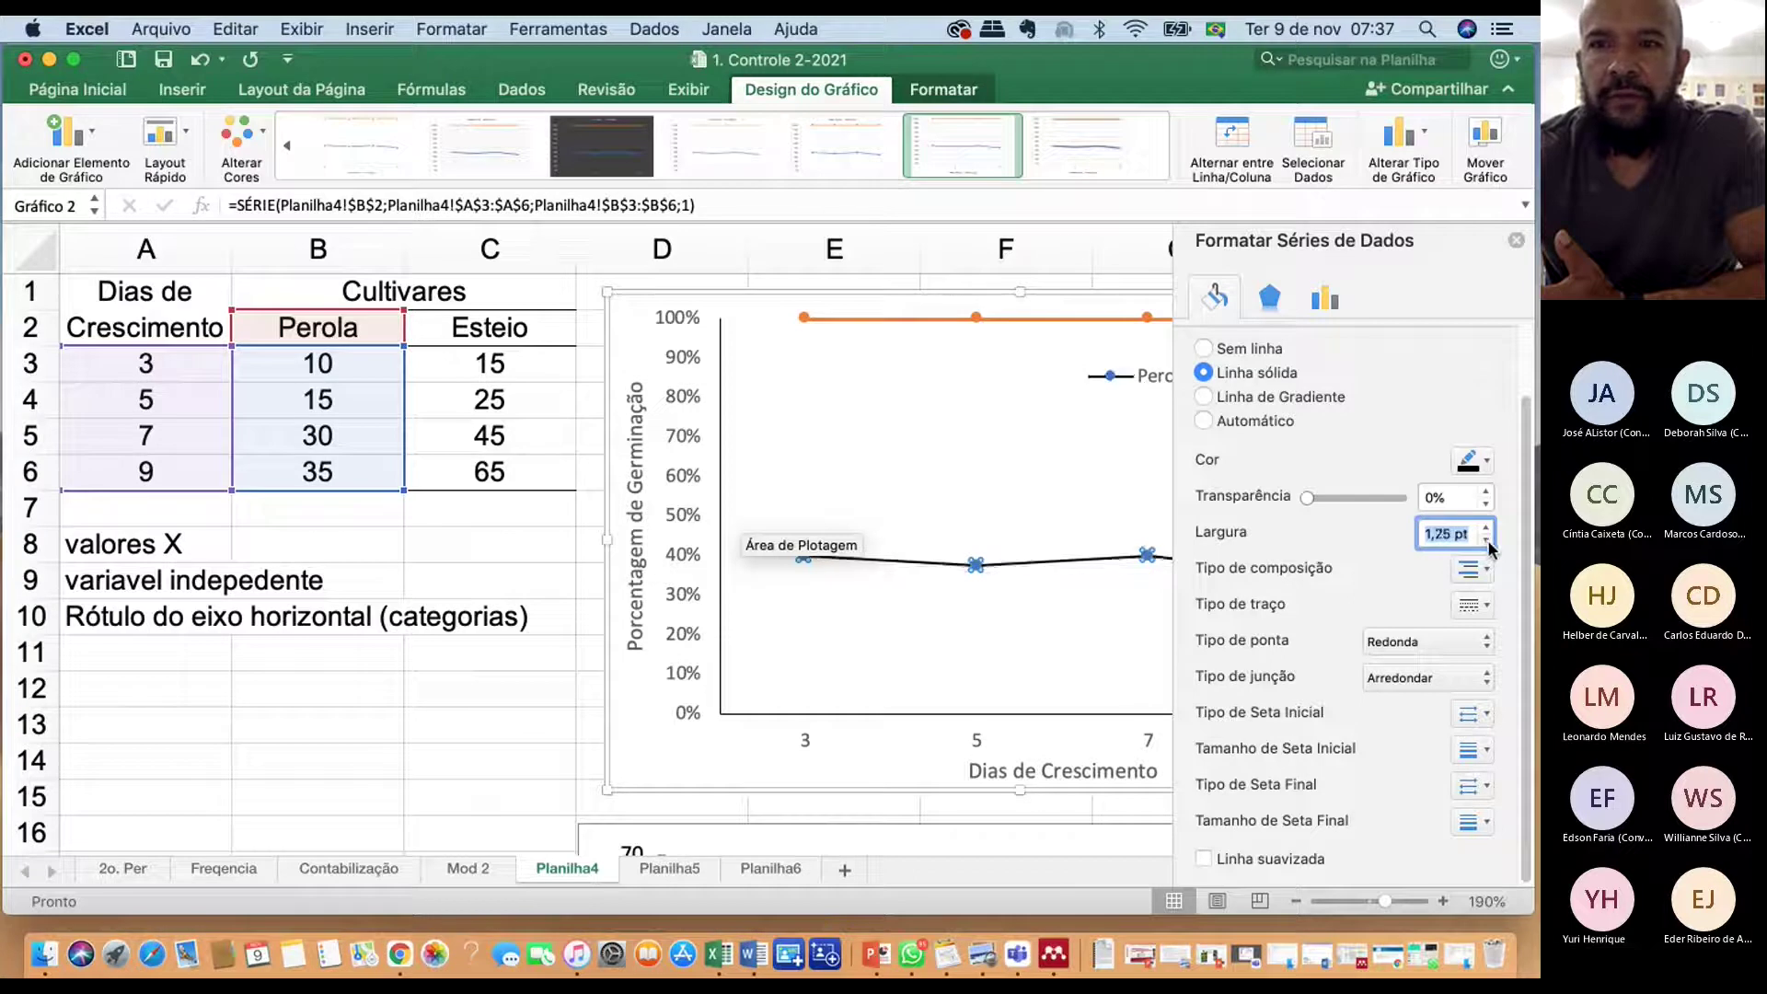
click(1487, 543)
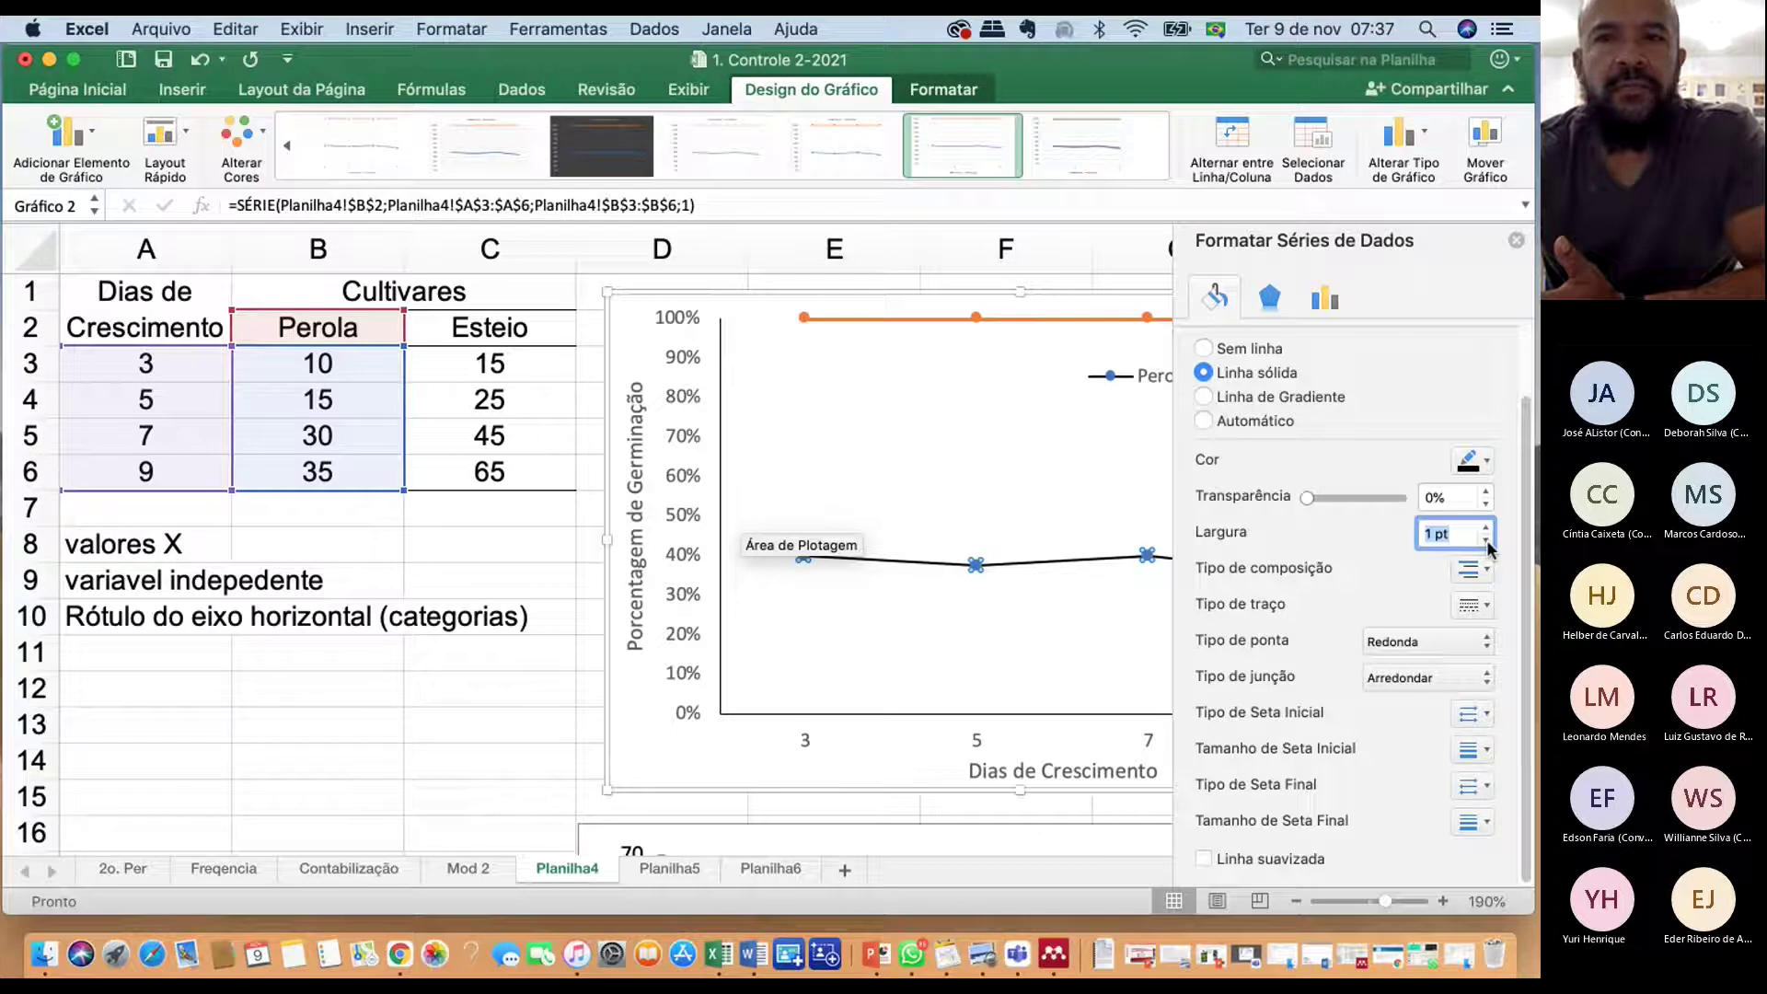
click(1486, 541)
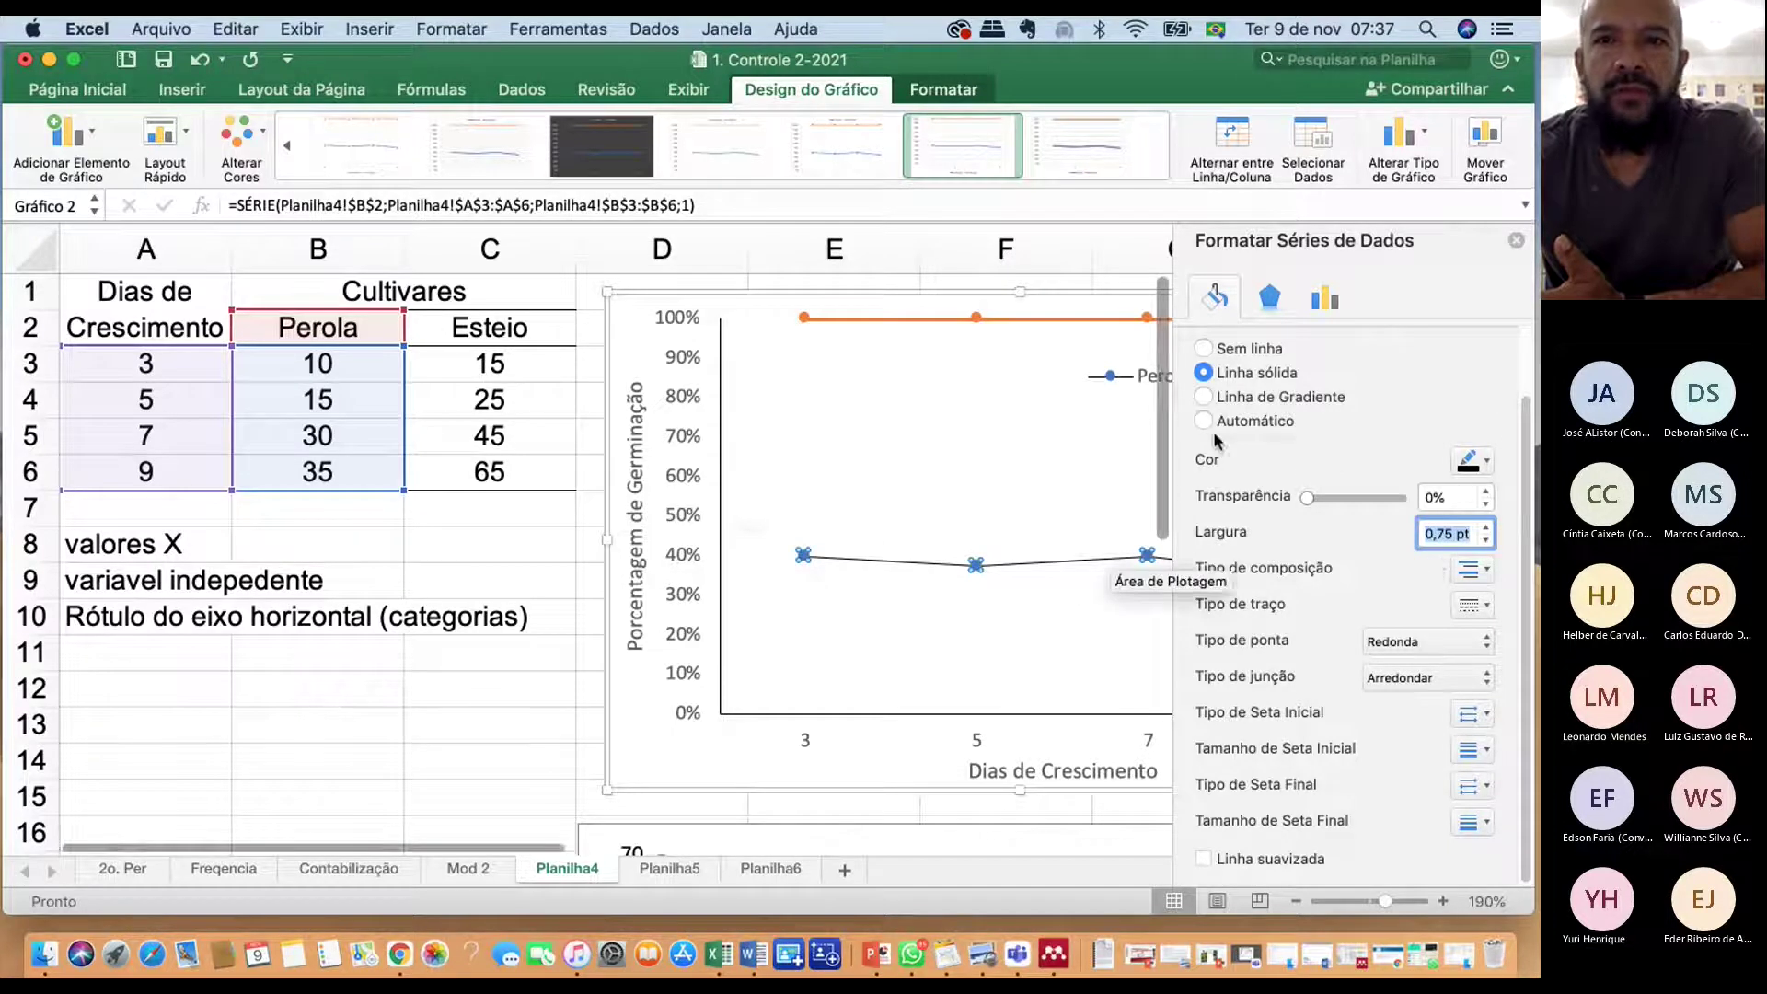
scroll(1321, 433, up, 2)
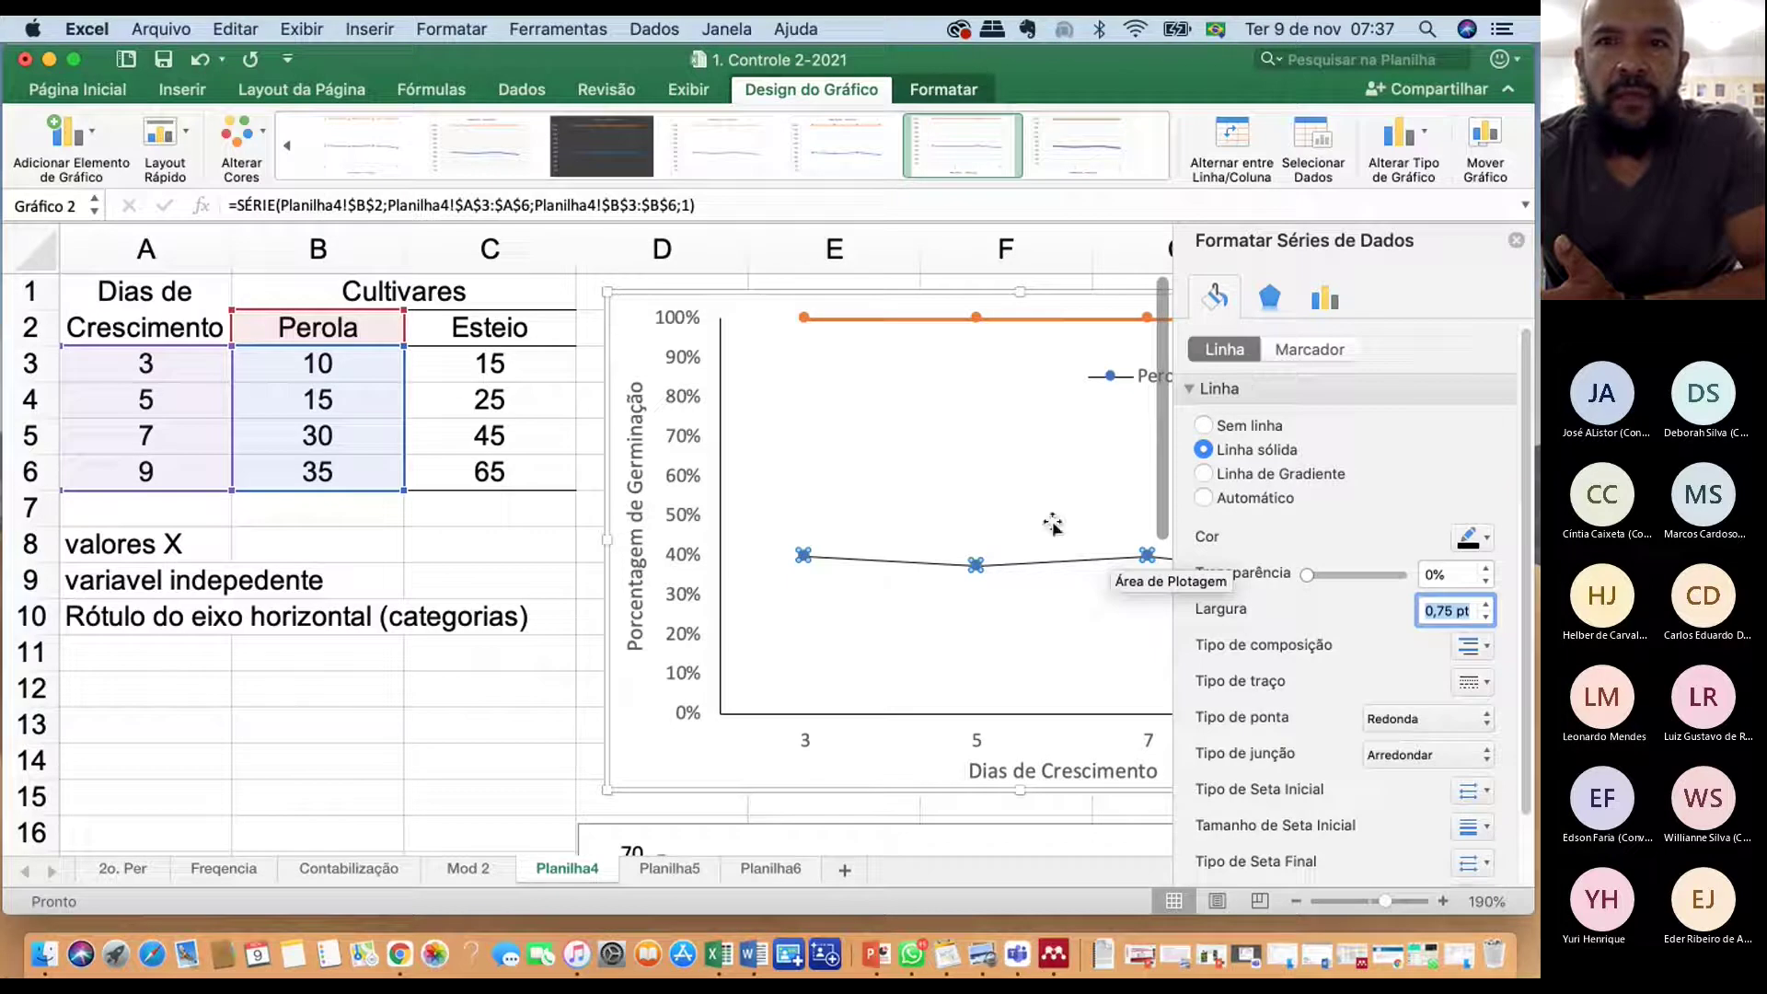
mouse_move(979, 569)
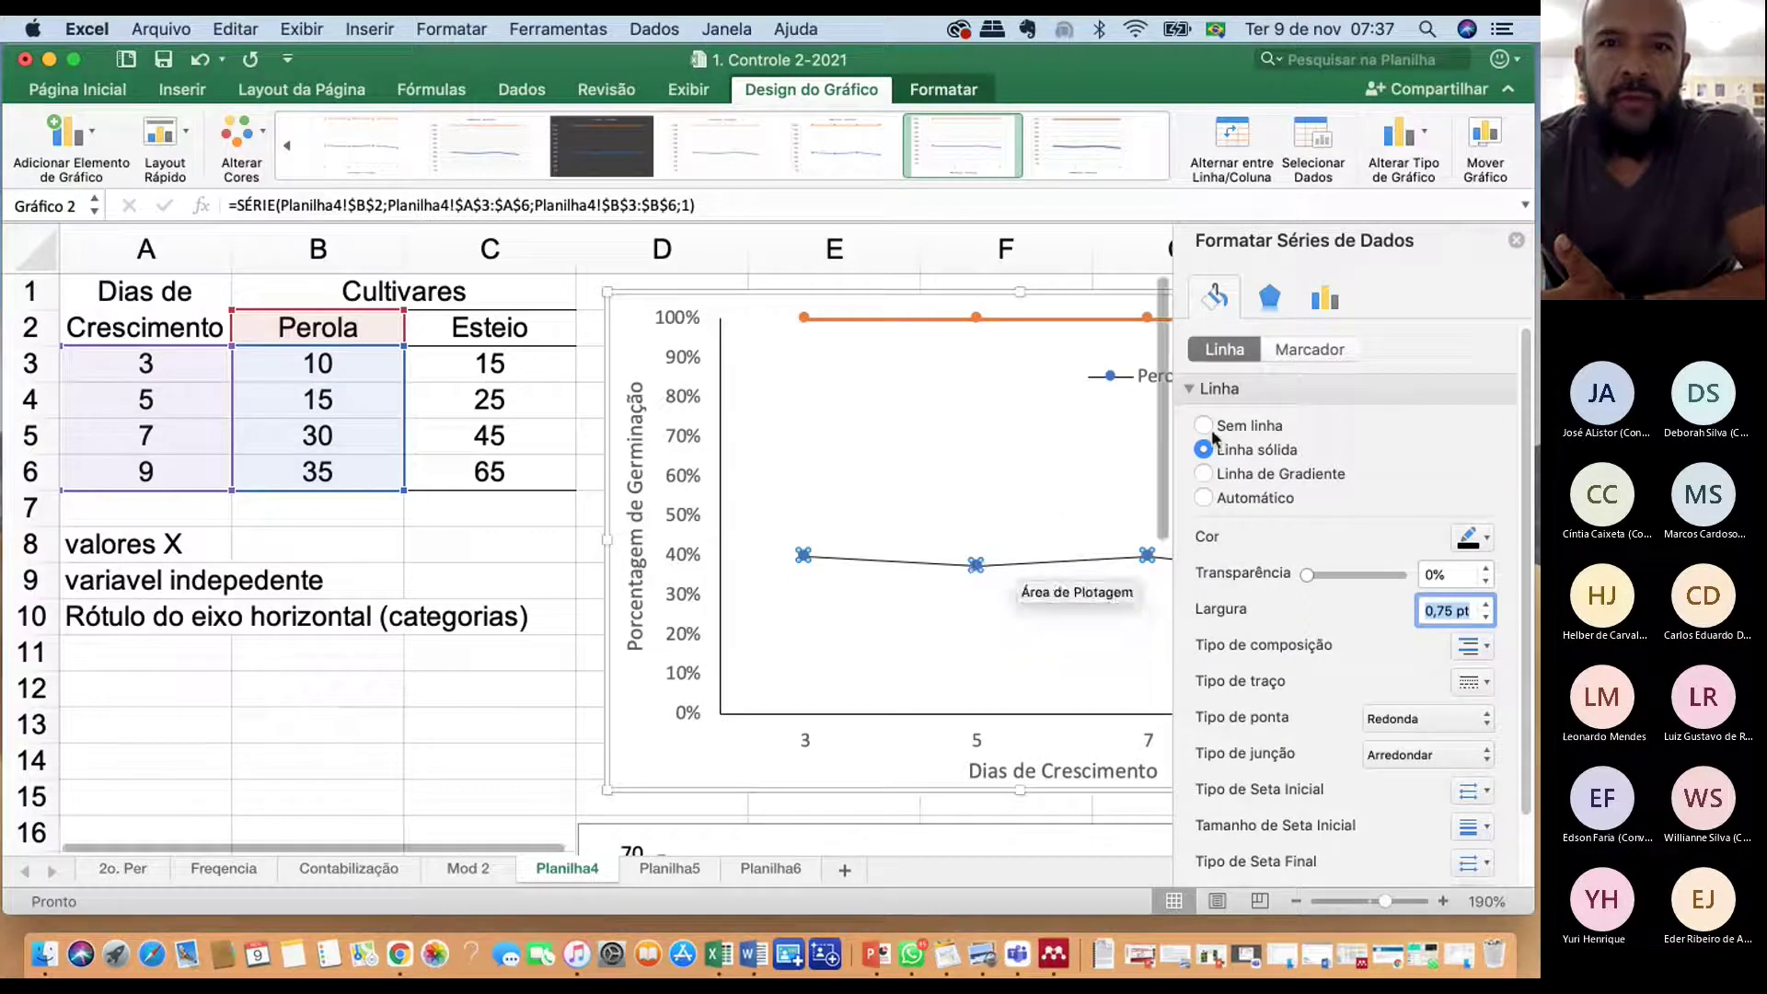
Set Perola's marker border to black and its marker fill to solid black
click(1306, 346)
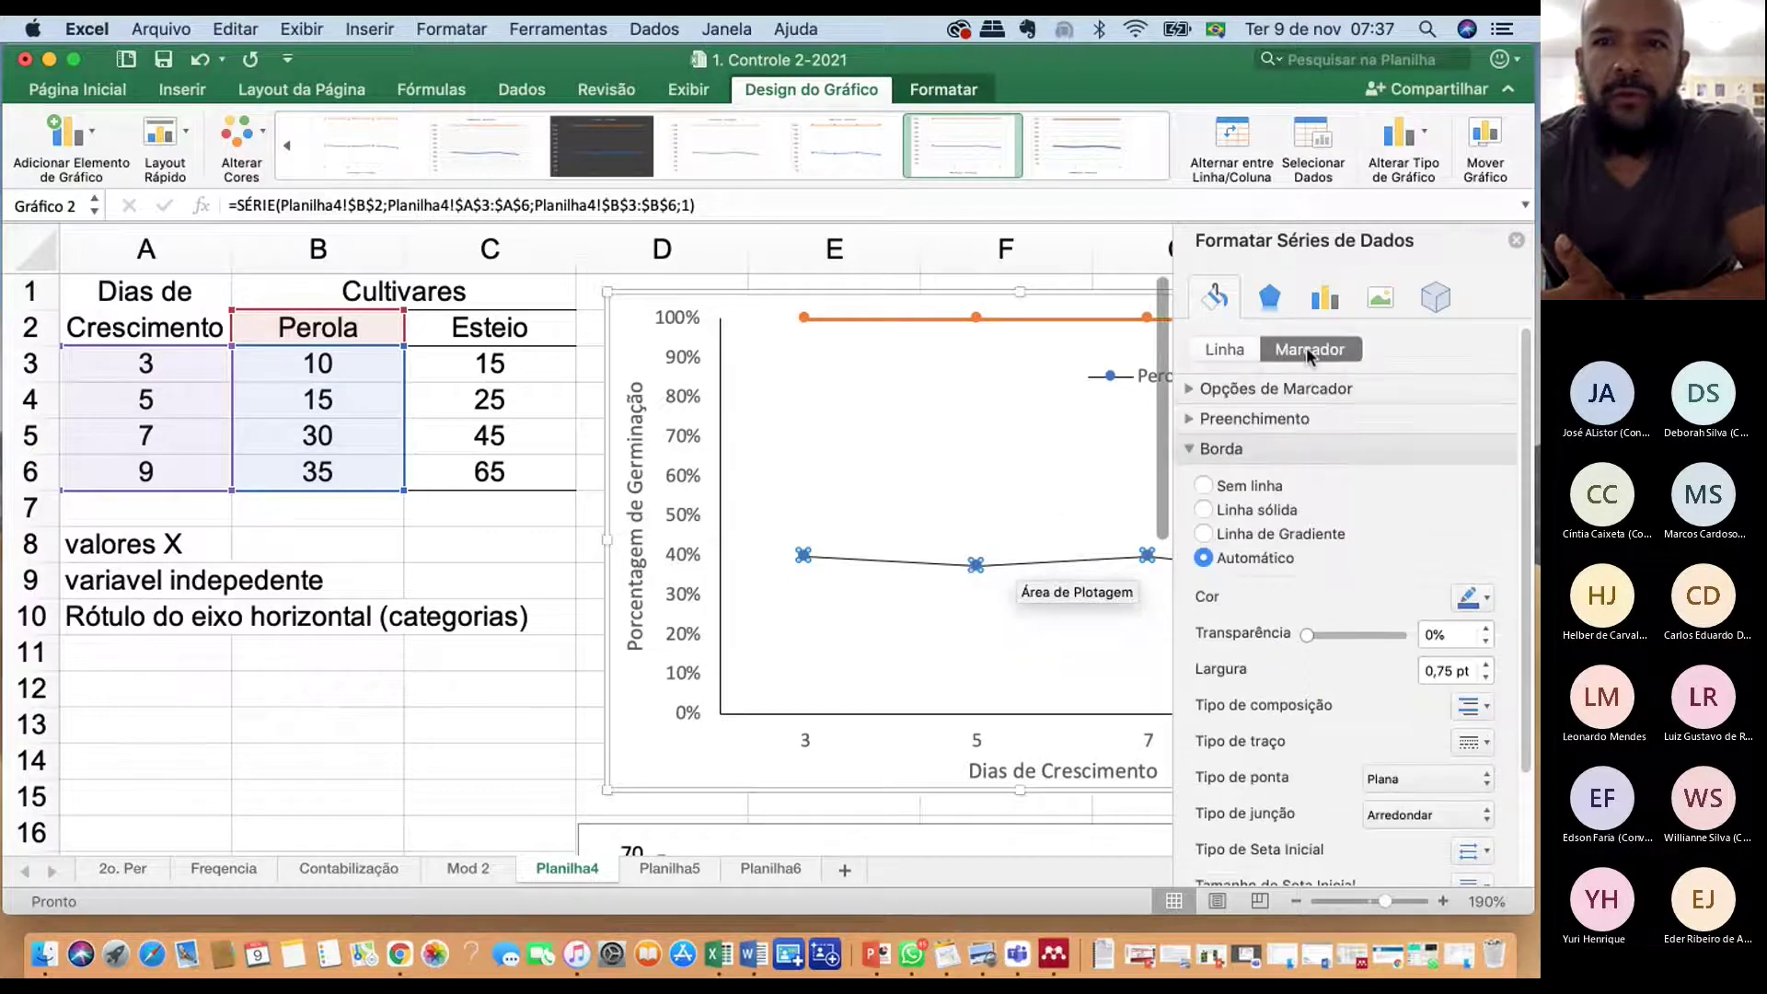
click(1482, 599)
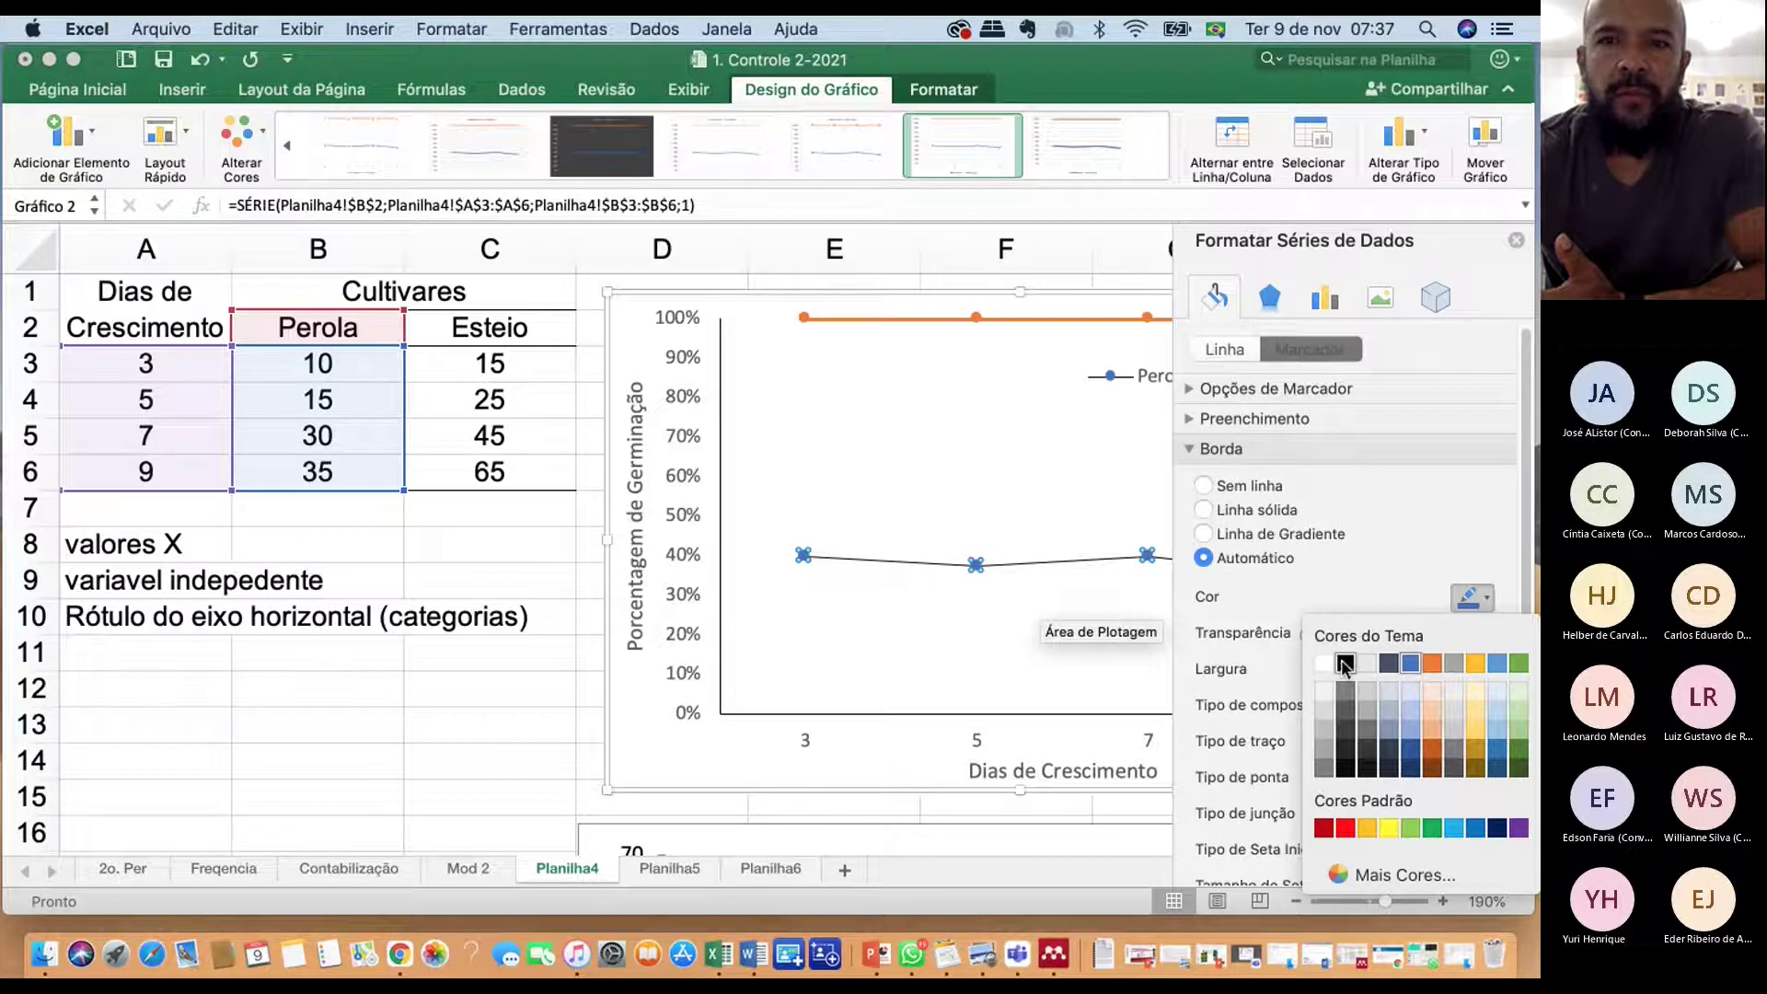
click(1343, 662)
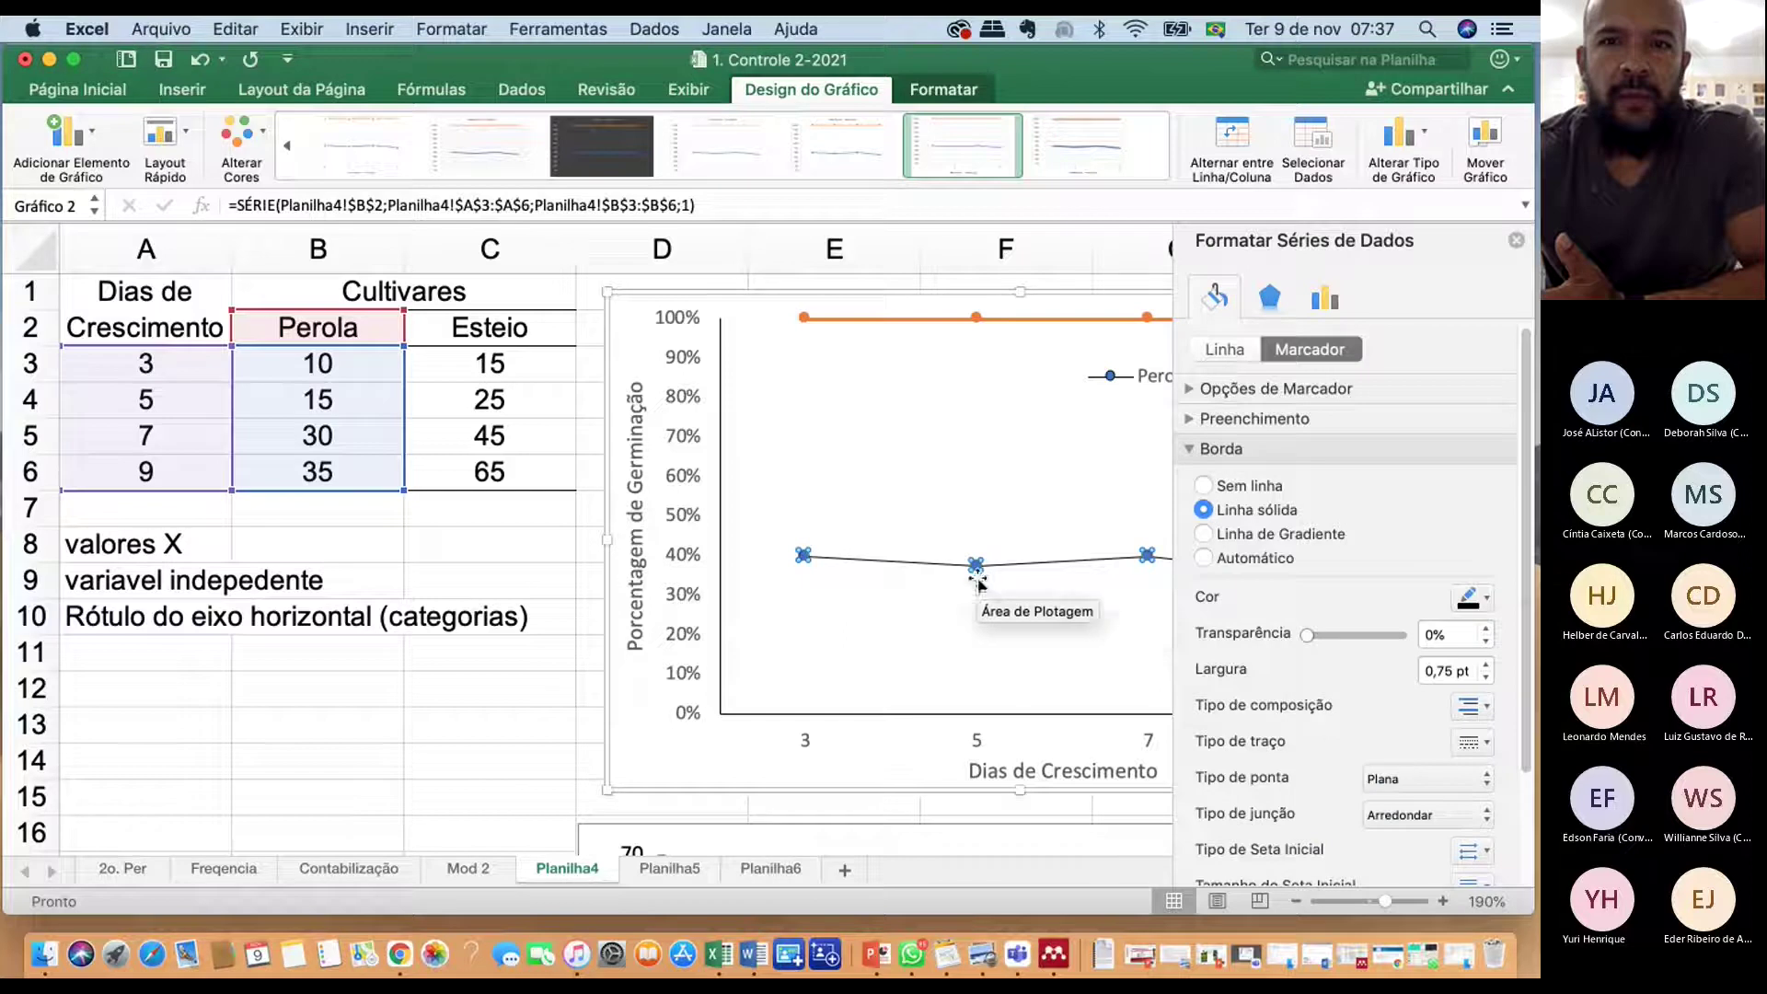
click(1467, 600)
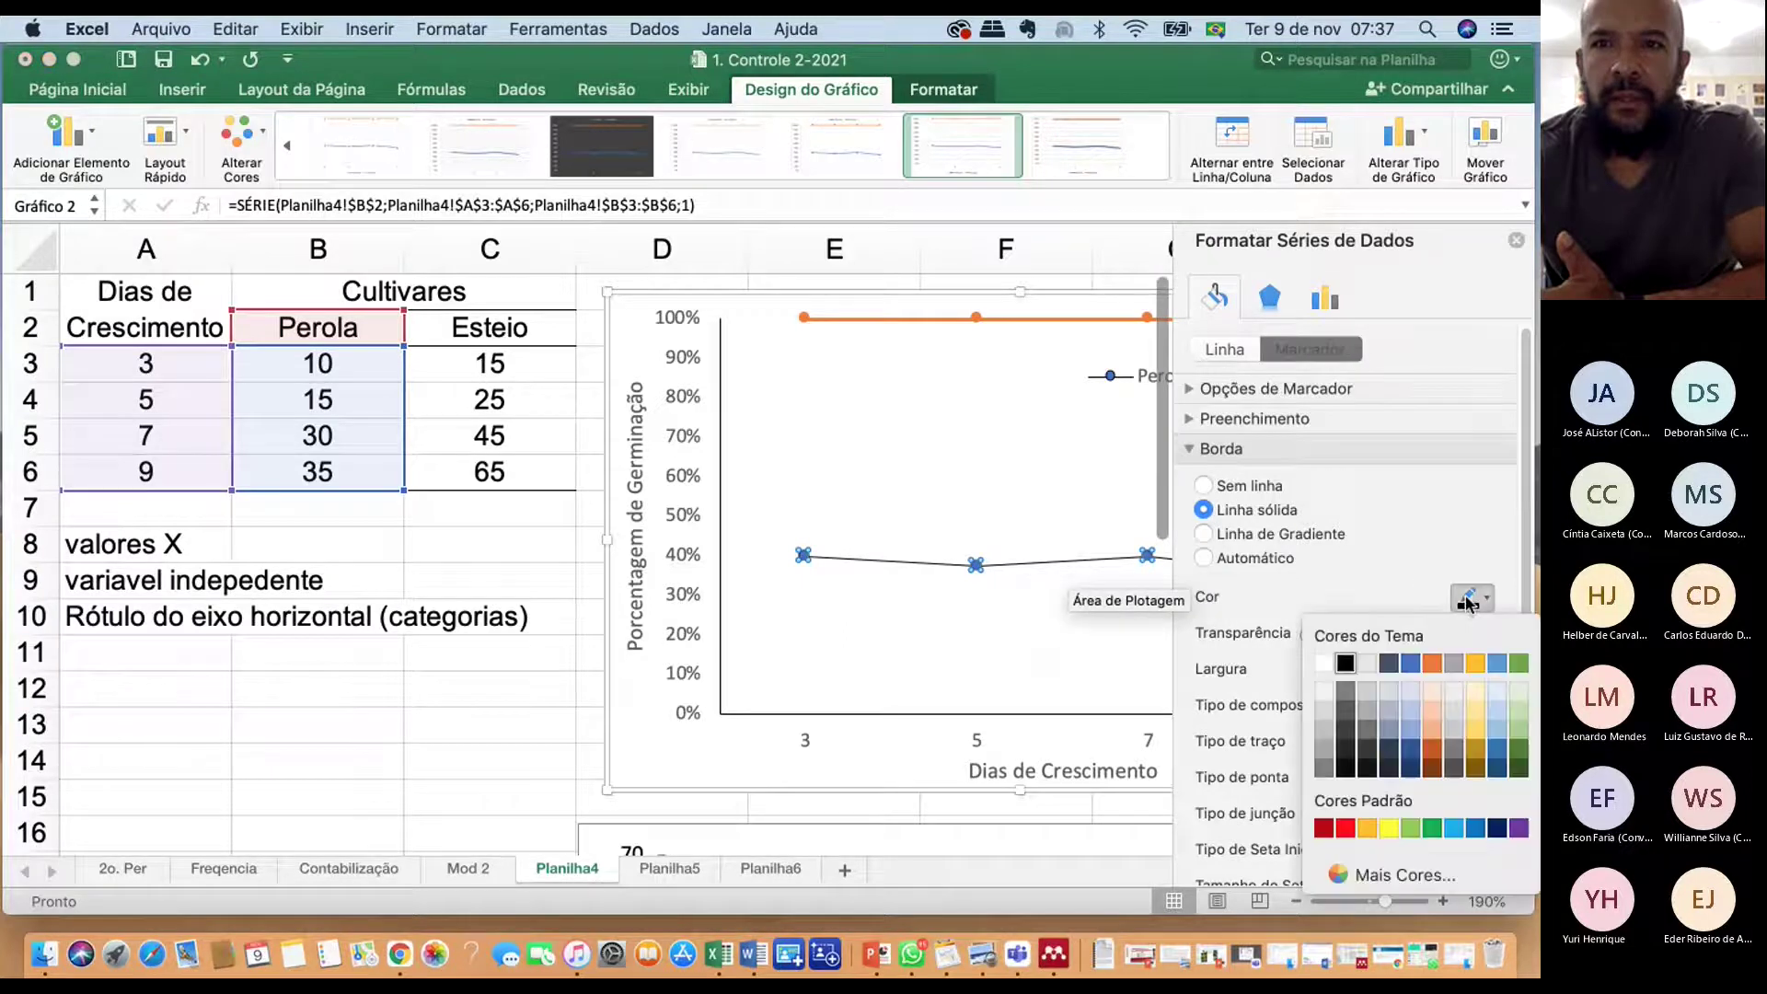
click(1187, 418)
click(1227, 478)
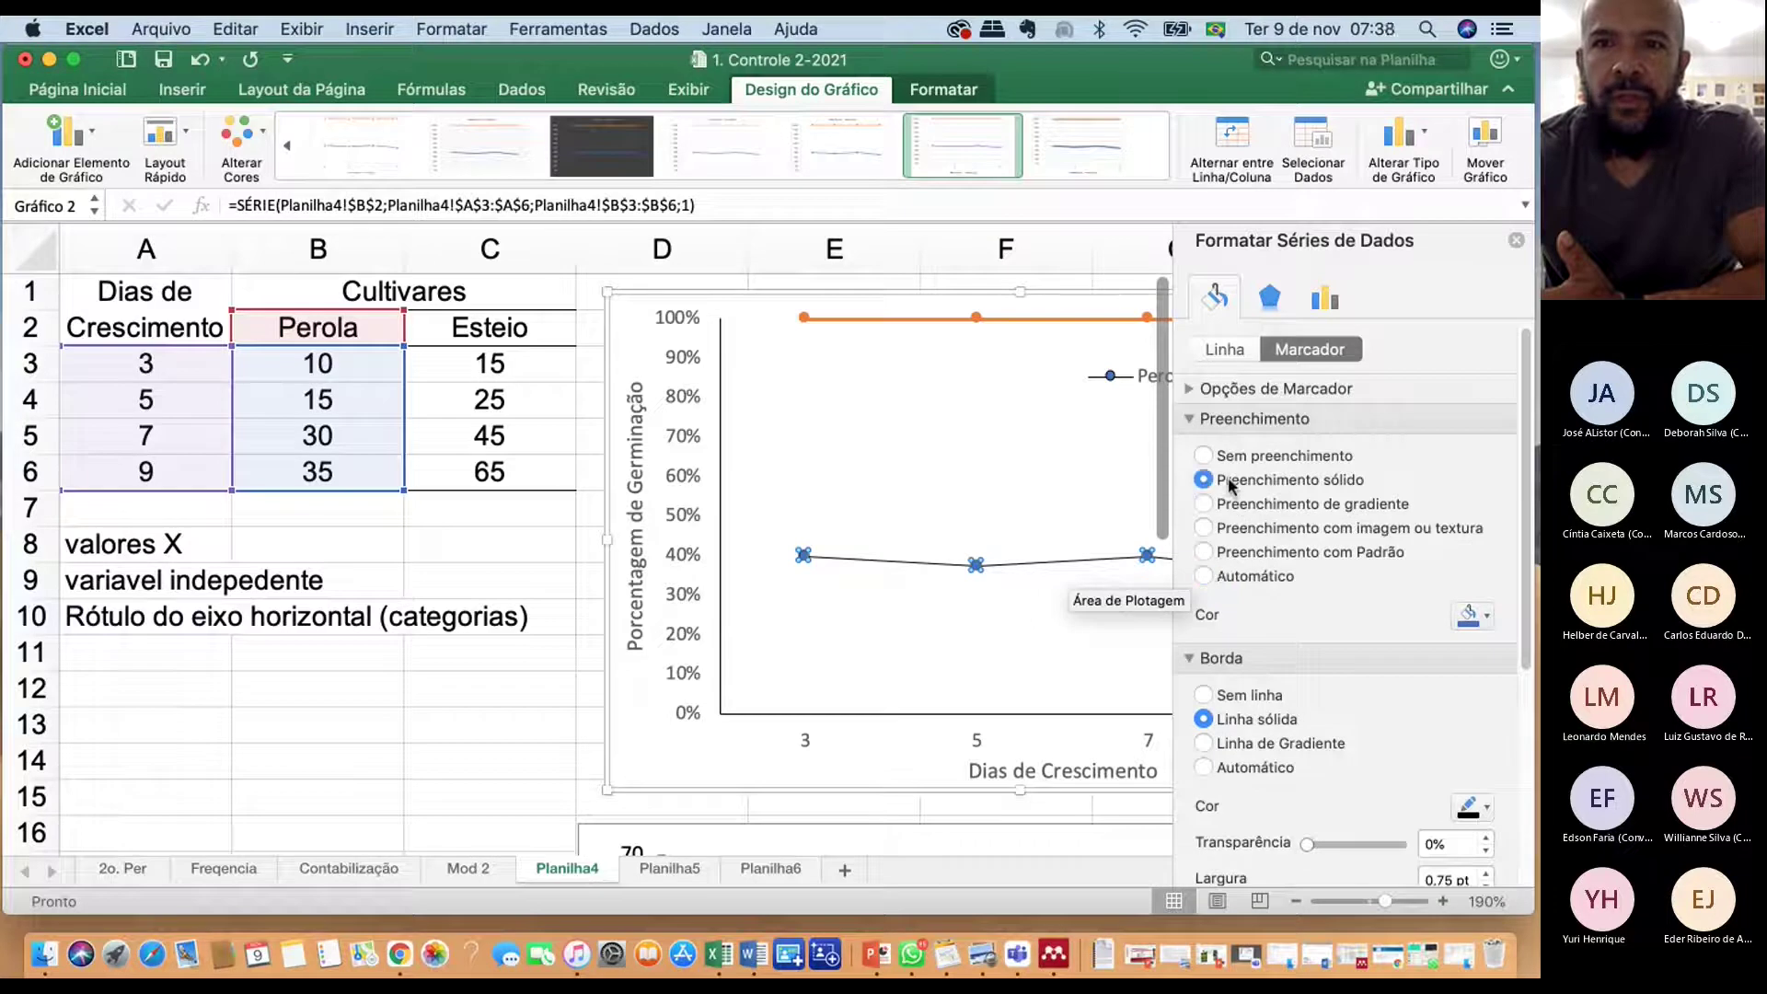
click(1477, 616)
click(1345, 681)
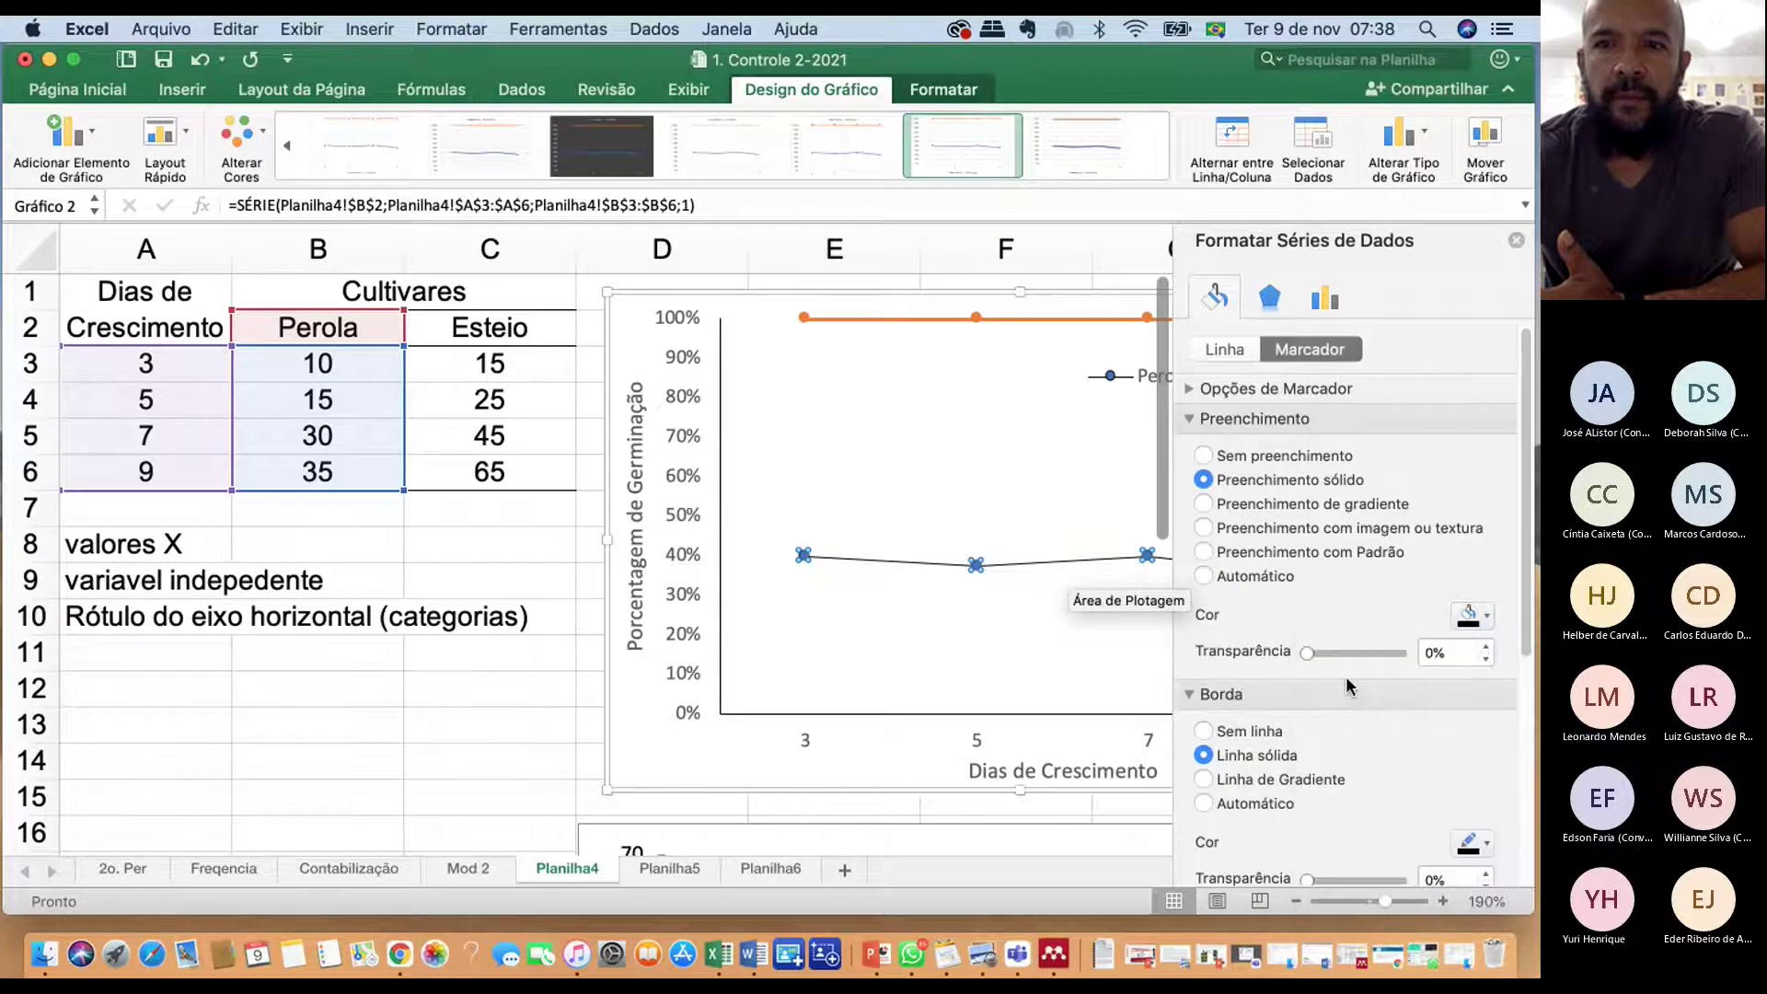
click(1018, 609)
Change Perola's markers to built-in squares of size 2
drag(423, 845, 515, 849)
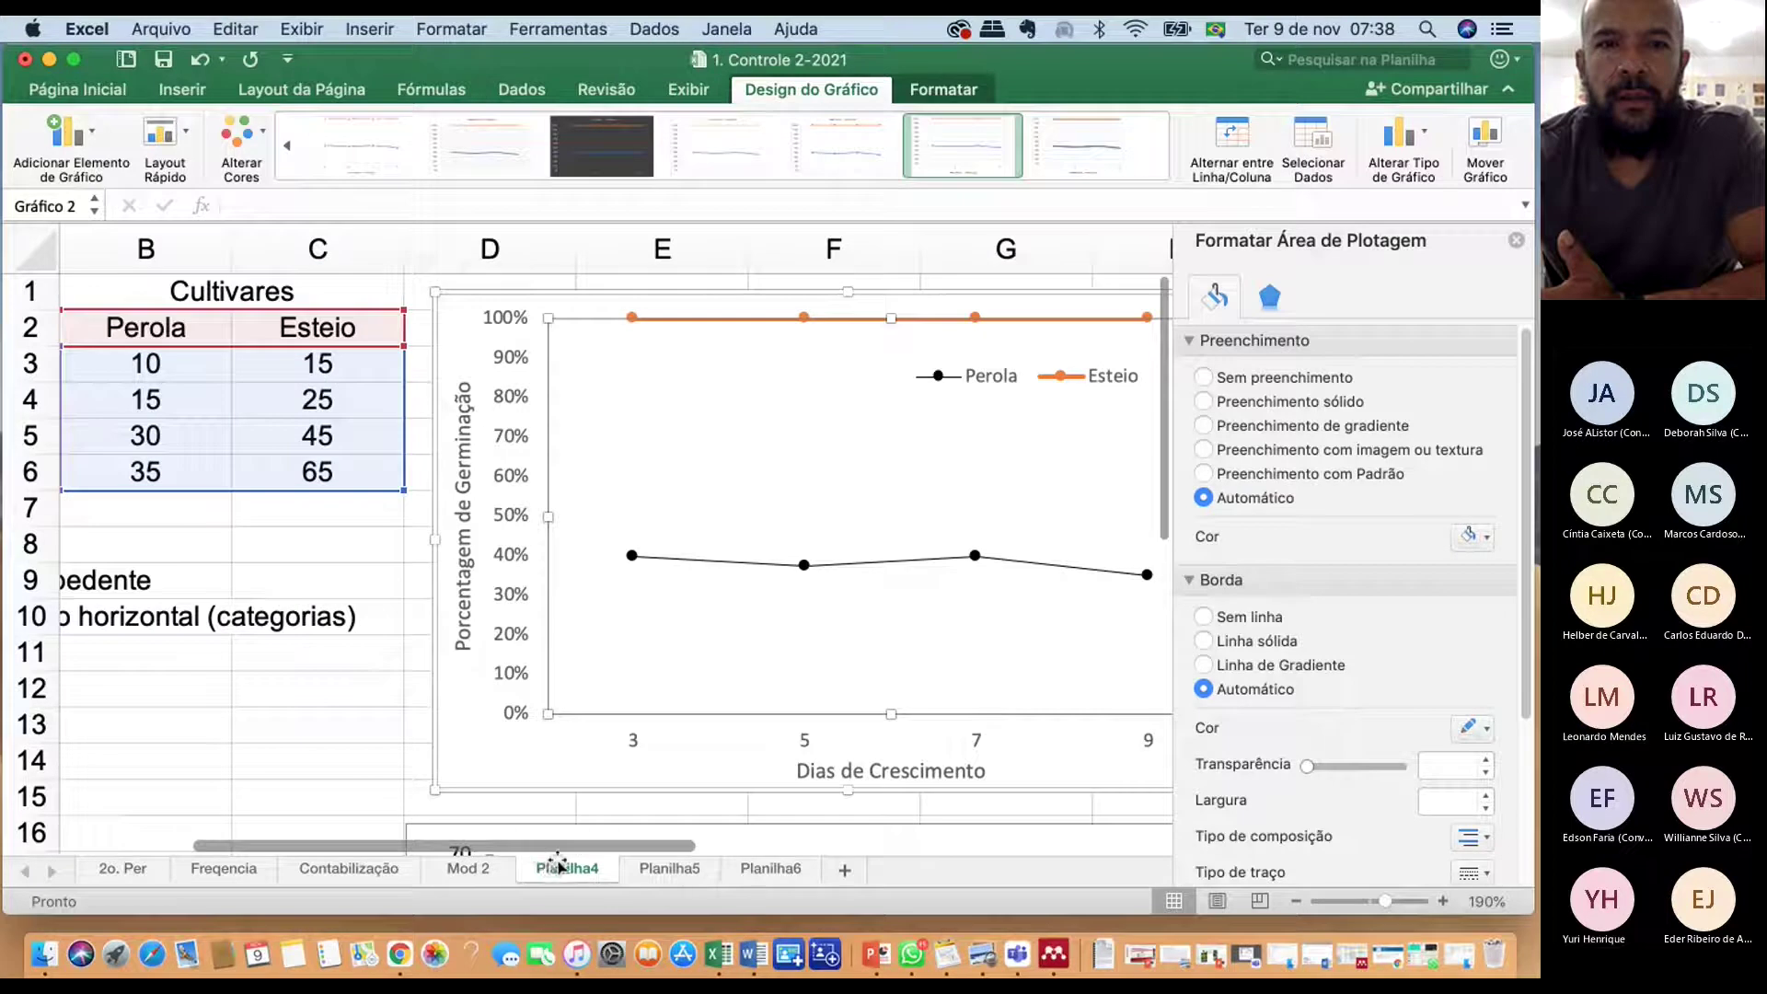
drag(552, 853, 635, 851)
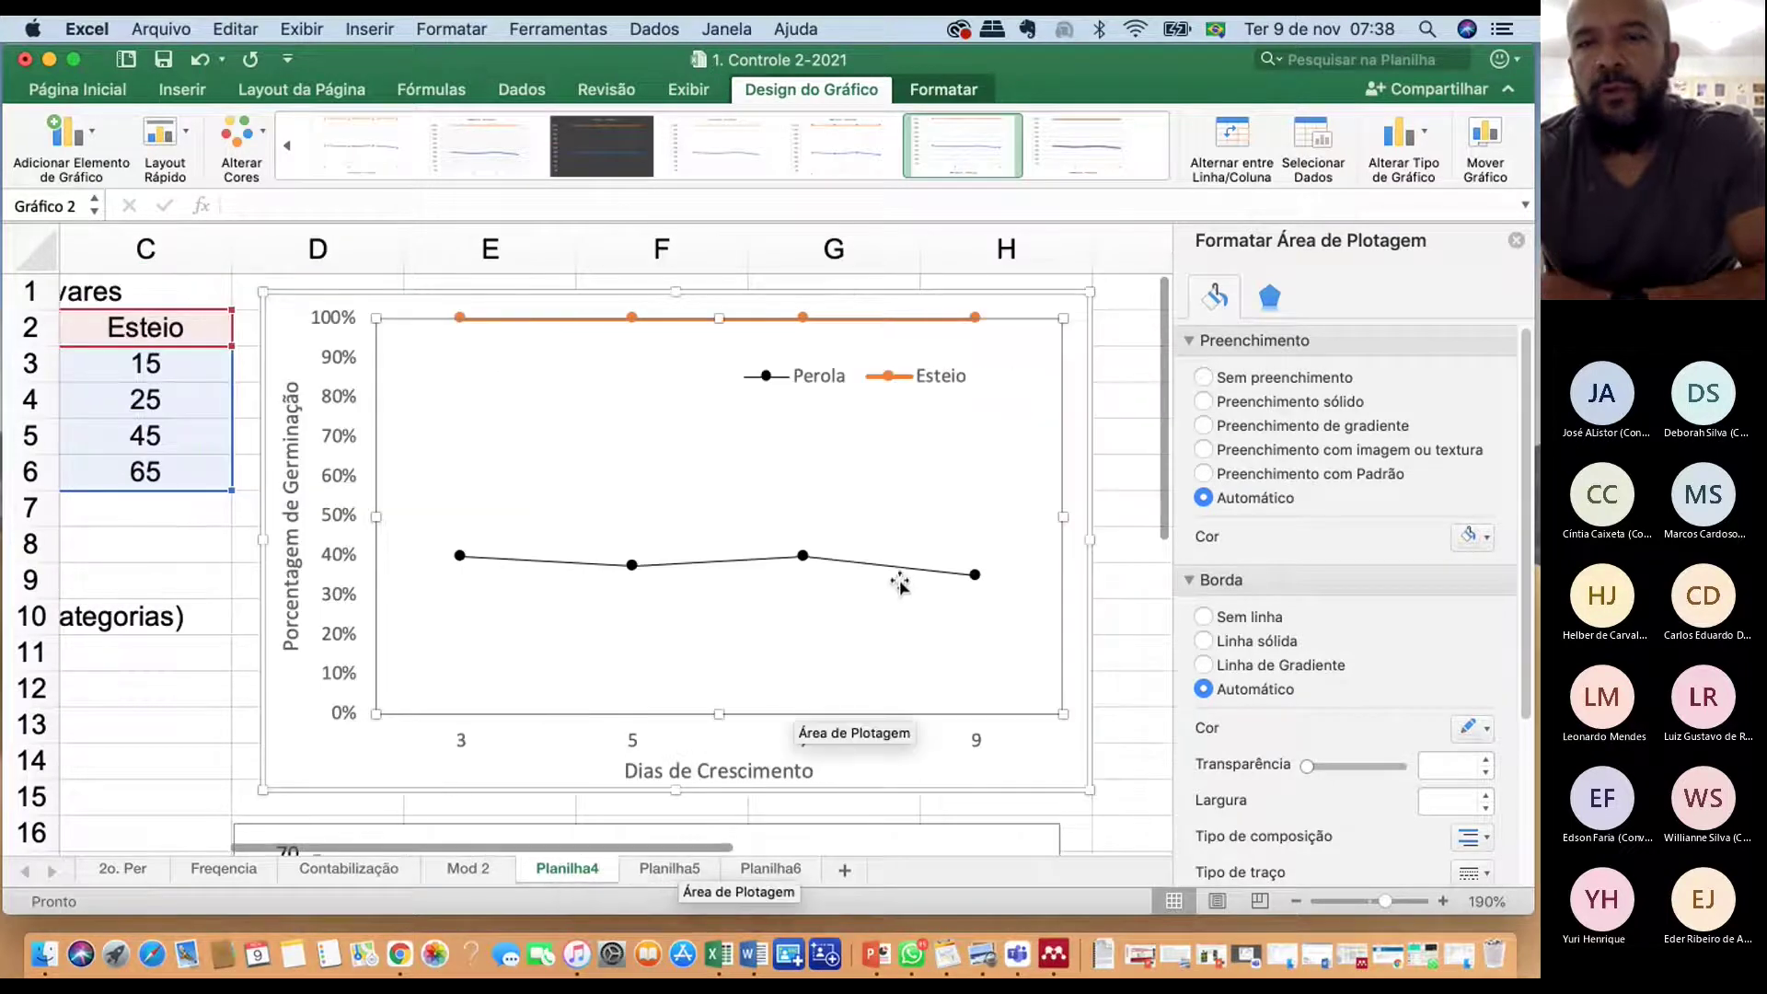
click(805, 560)
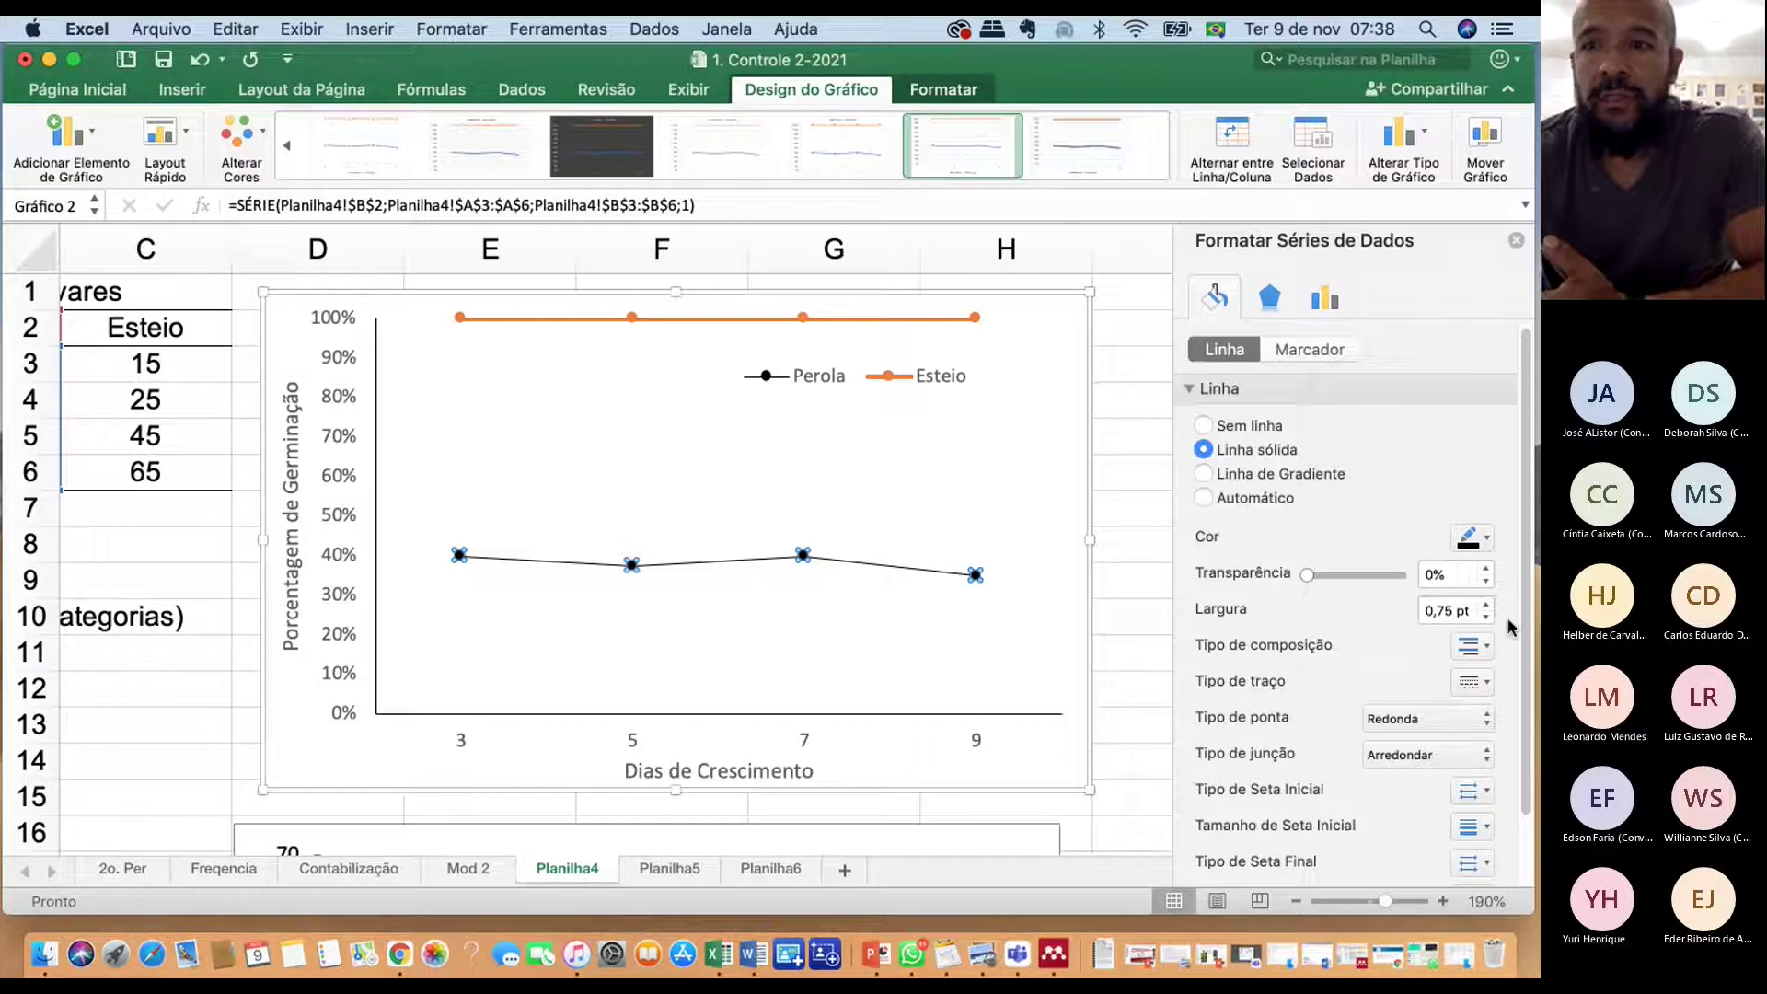
click(1316, 351)
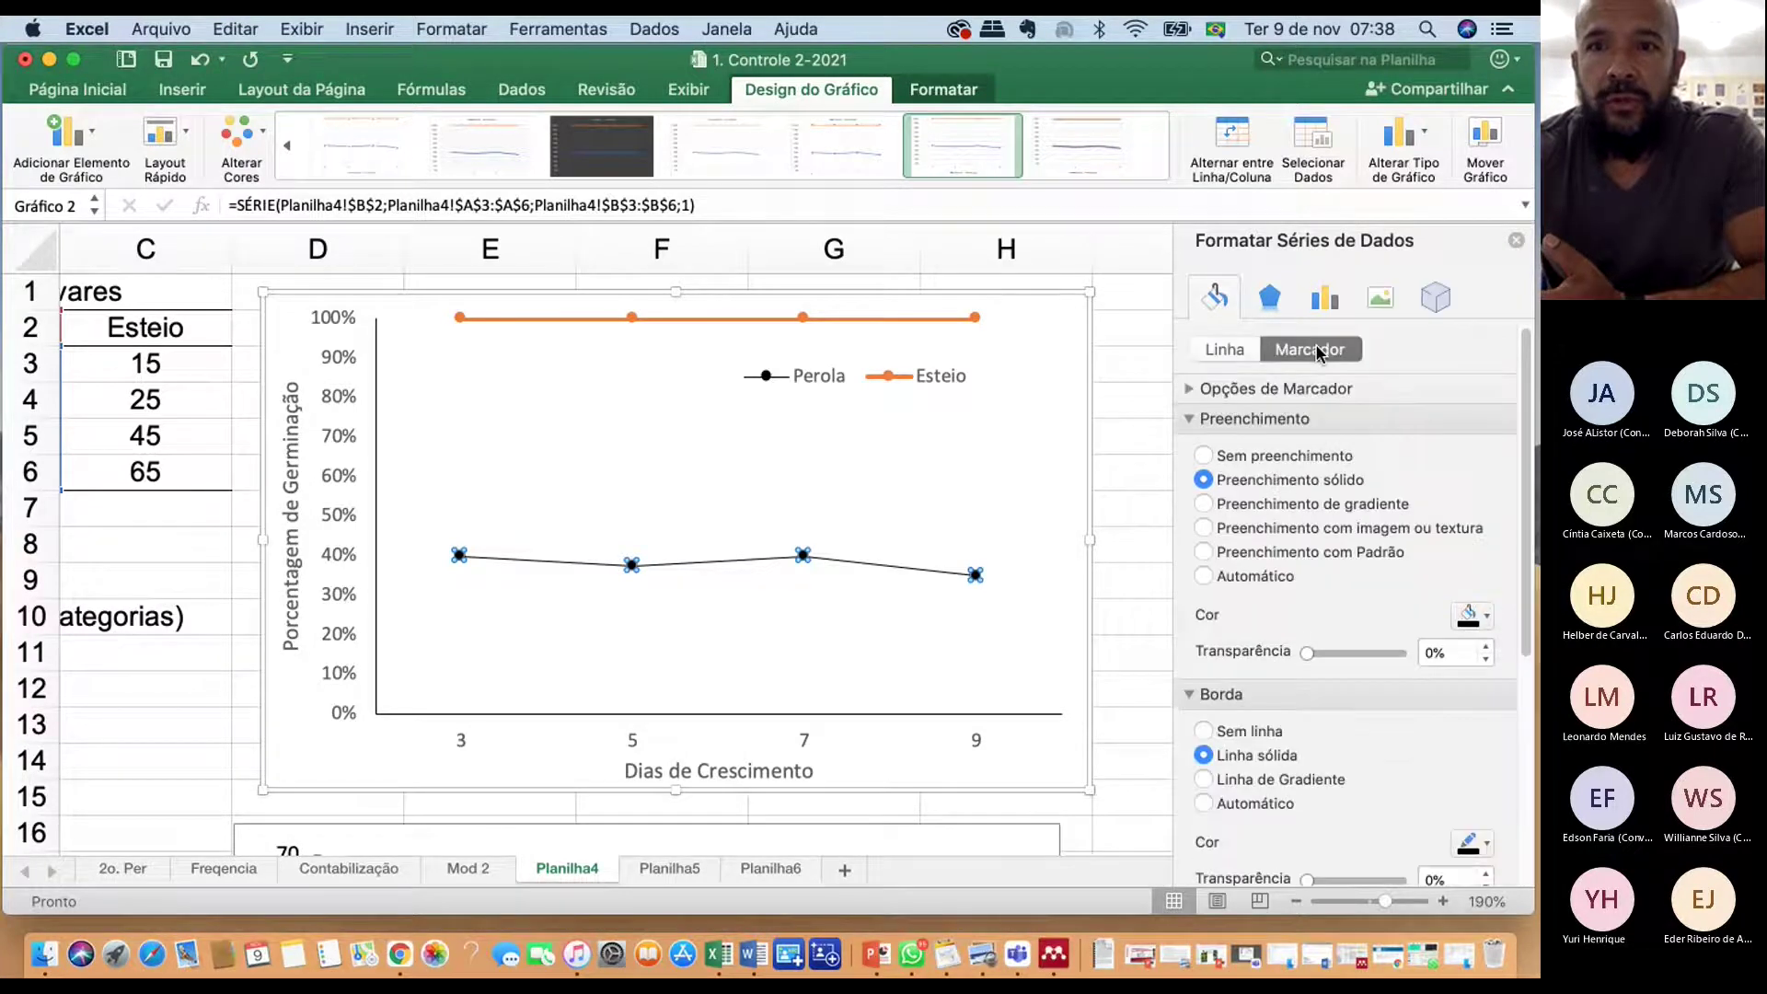
click(1192, 390)
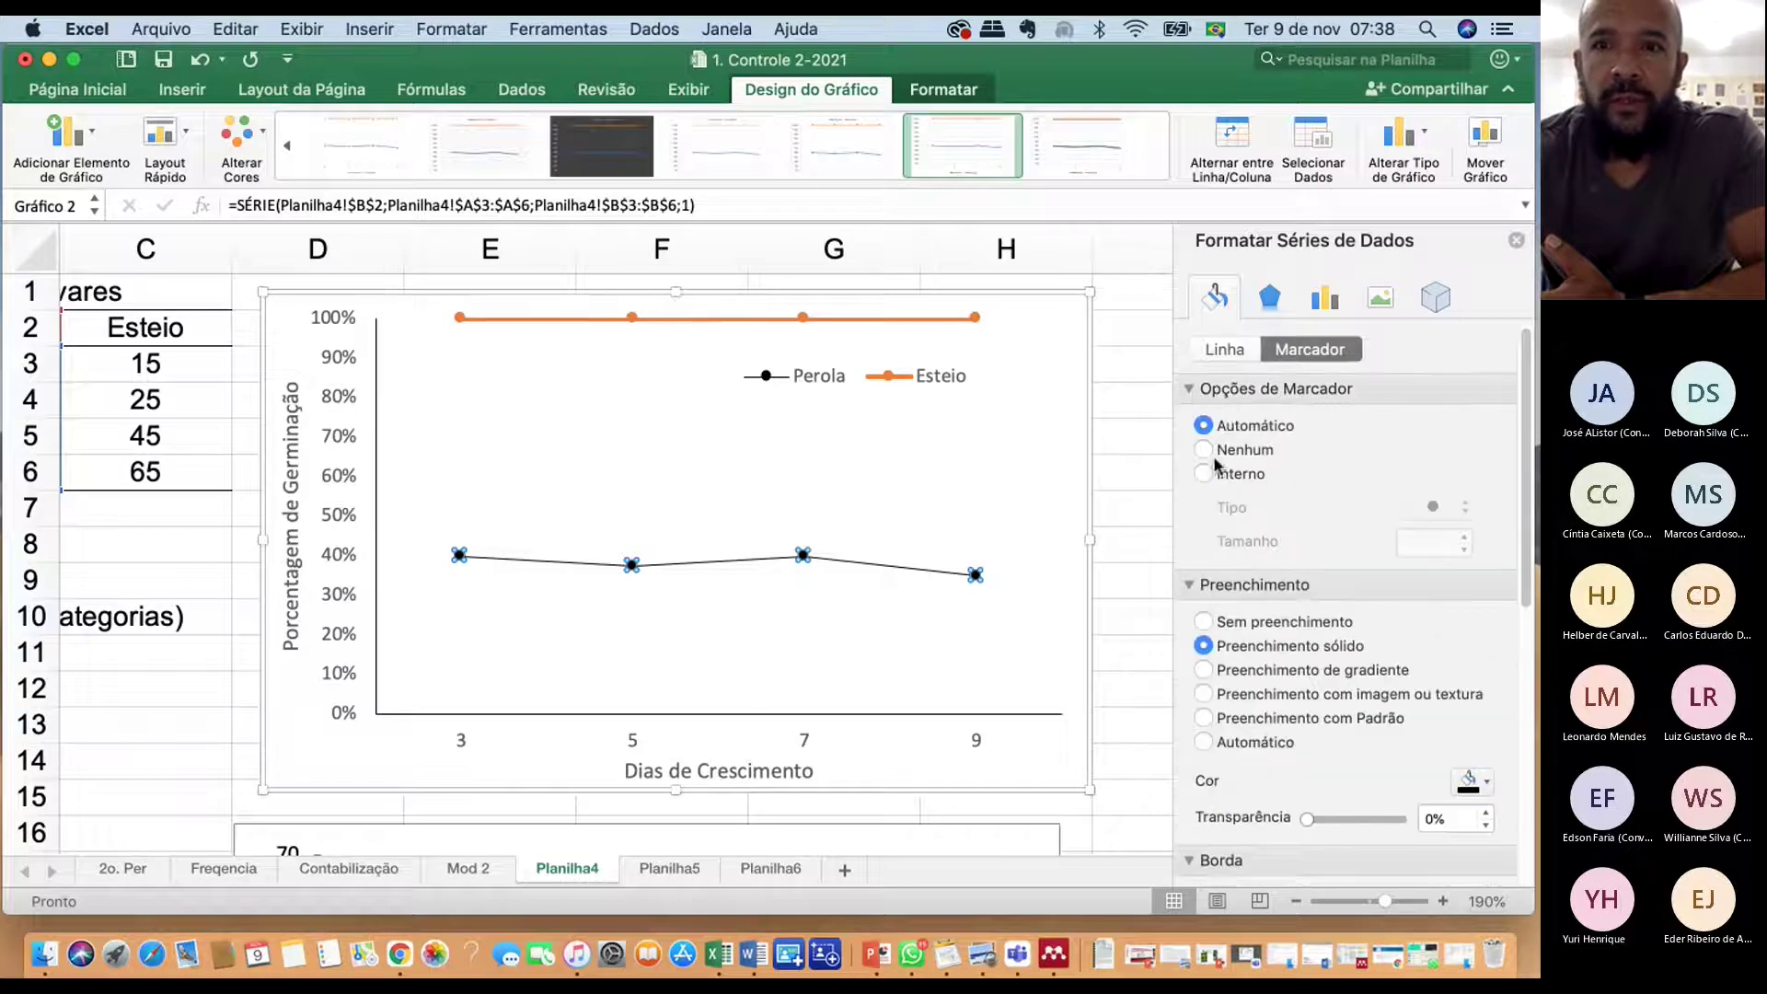
click(1205, 474)
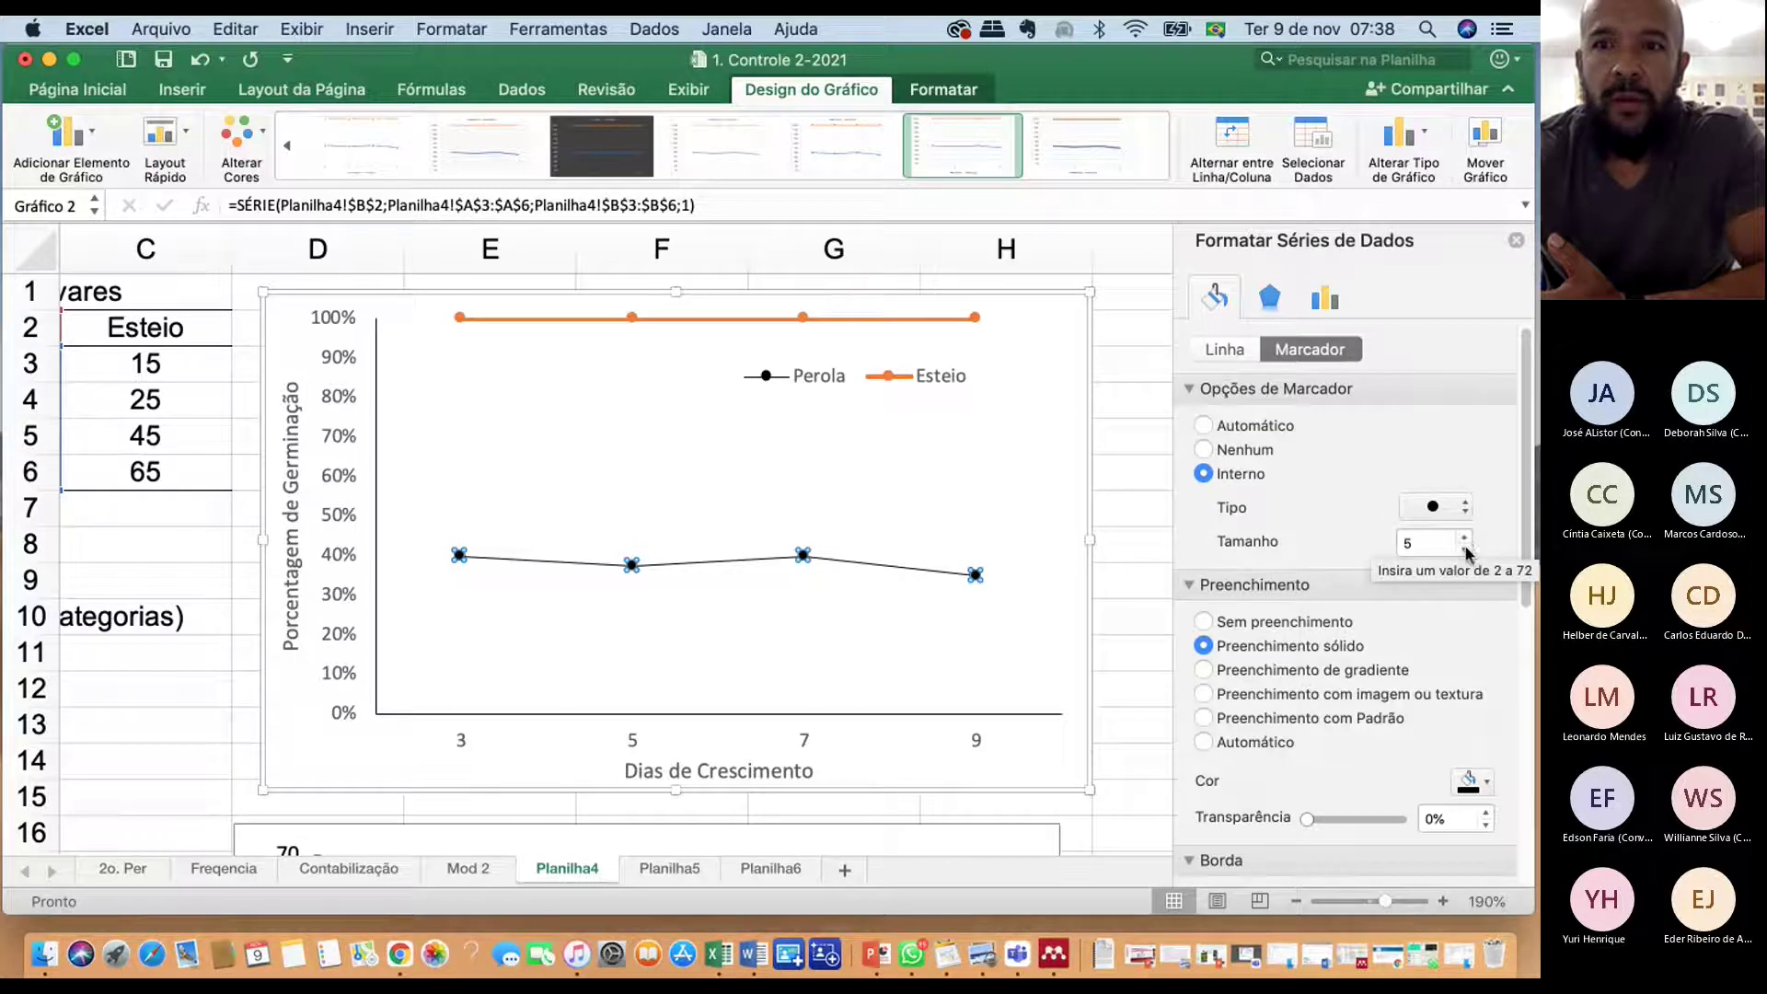
click(1464, 549)
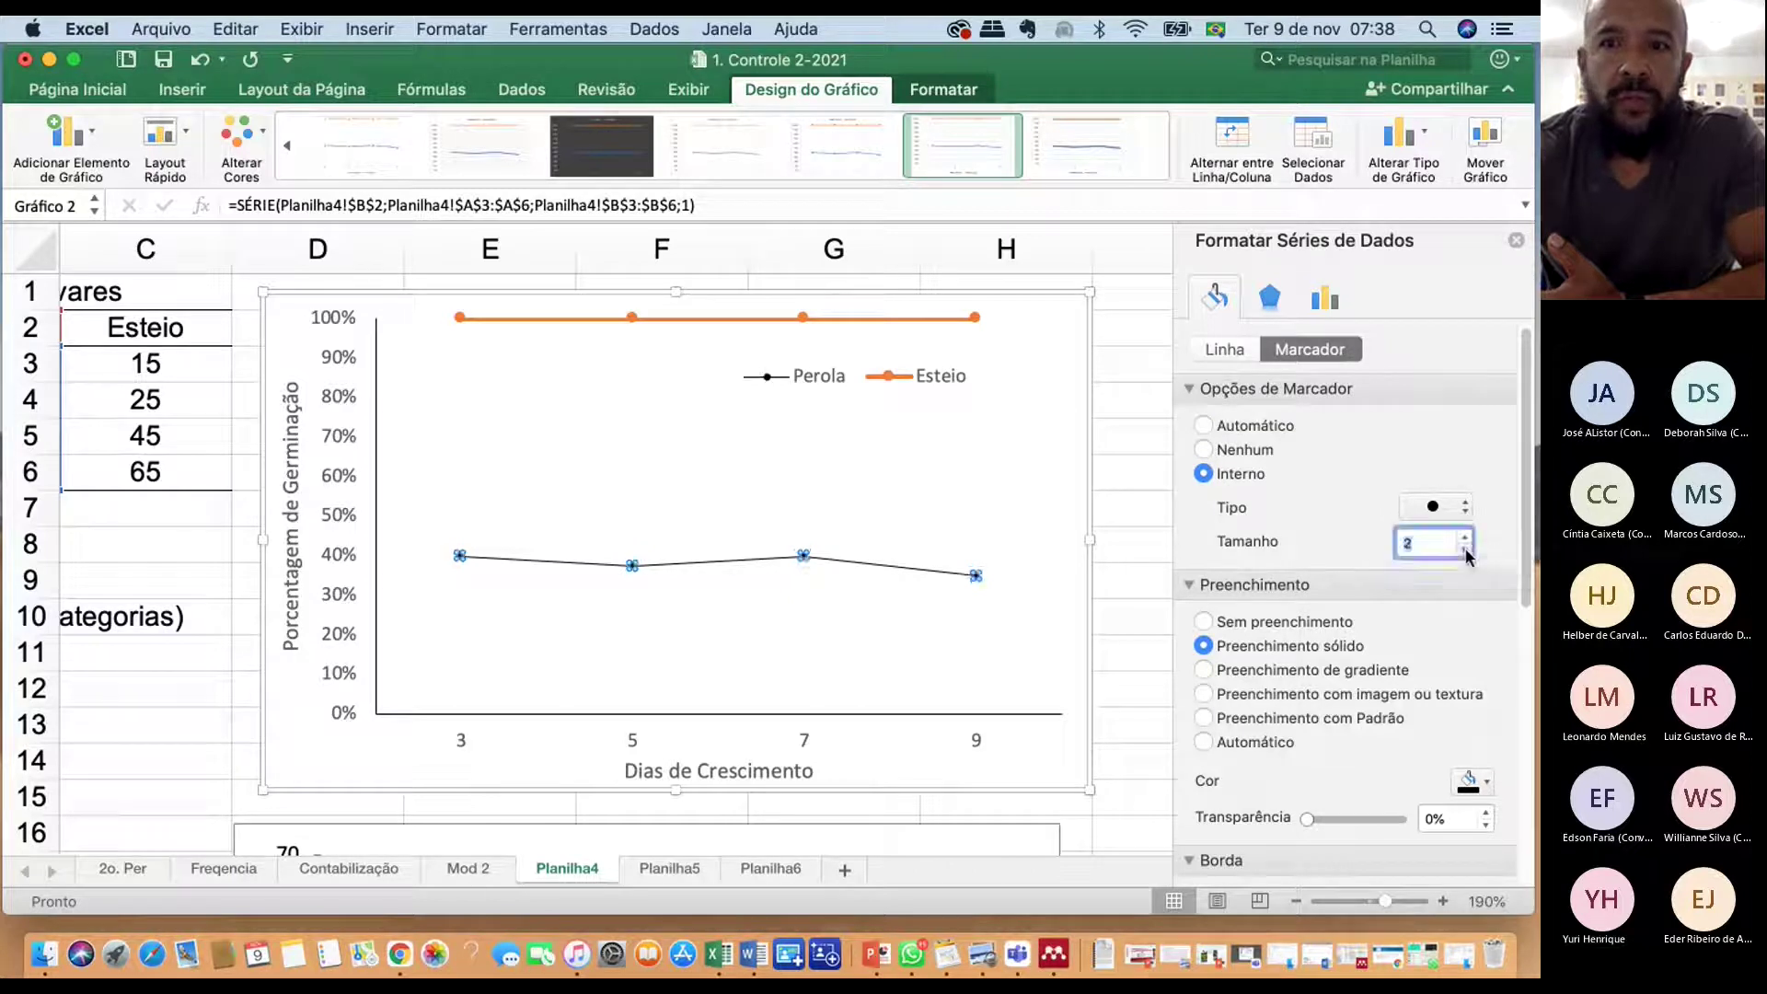
click(1465, 548)
click(1468, 505)
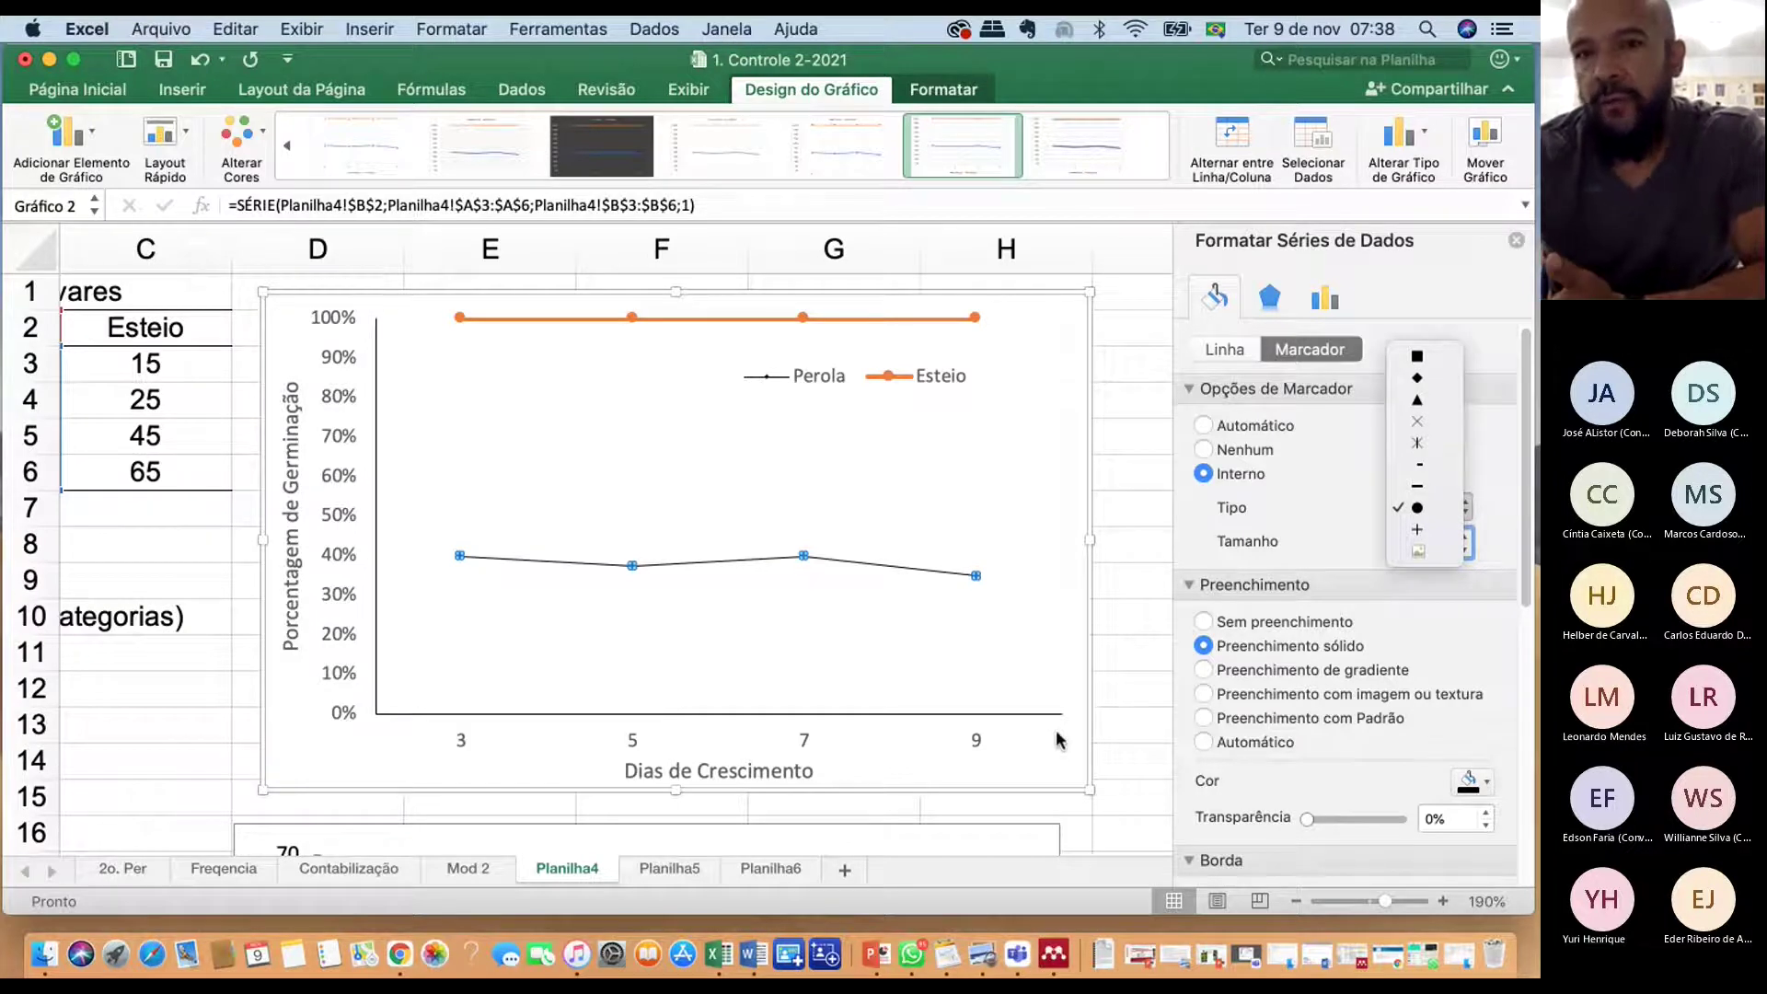
click(1421, 357)
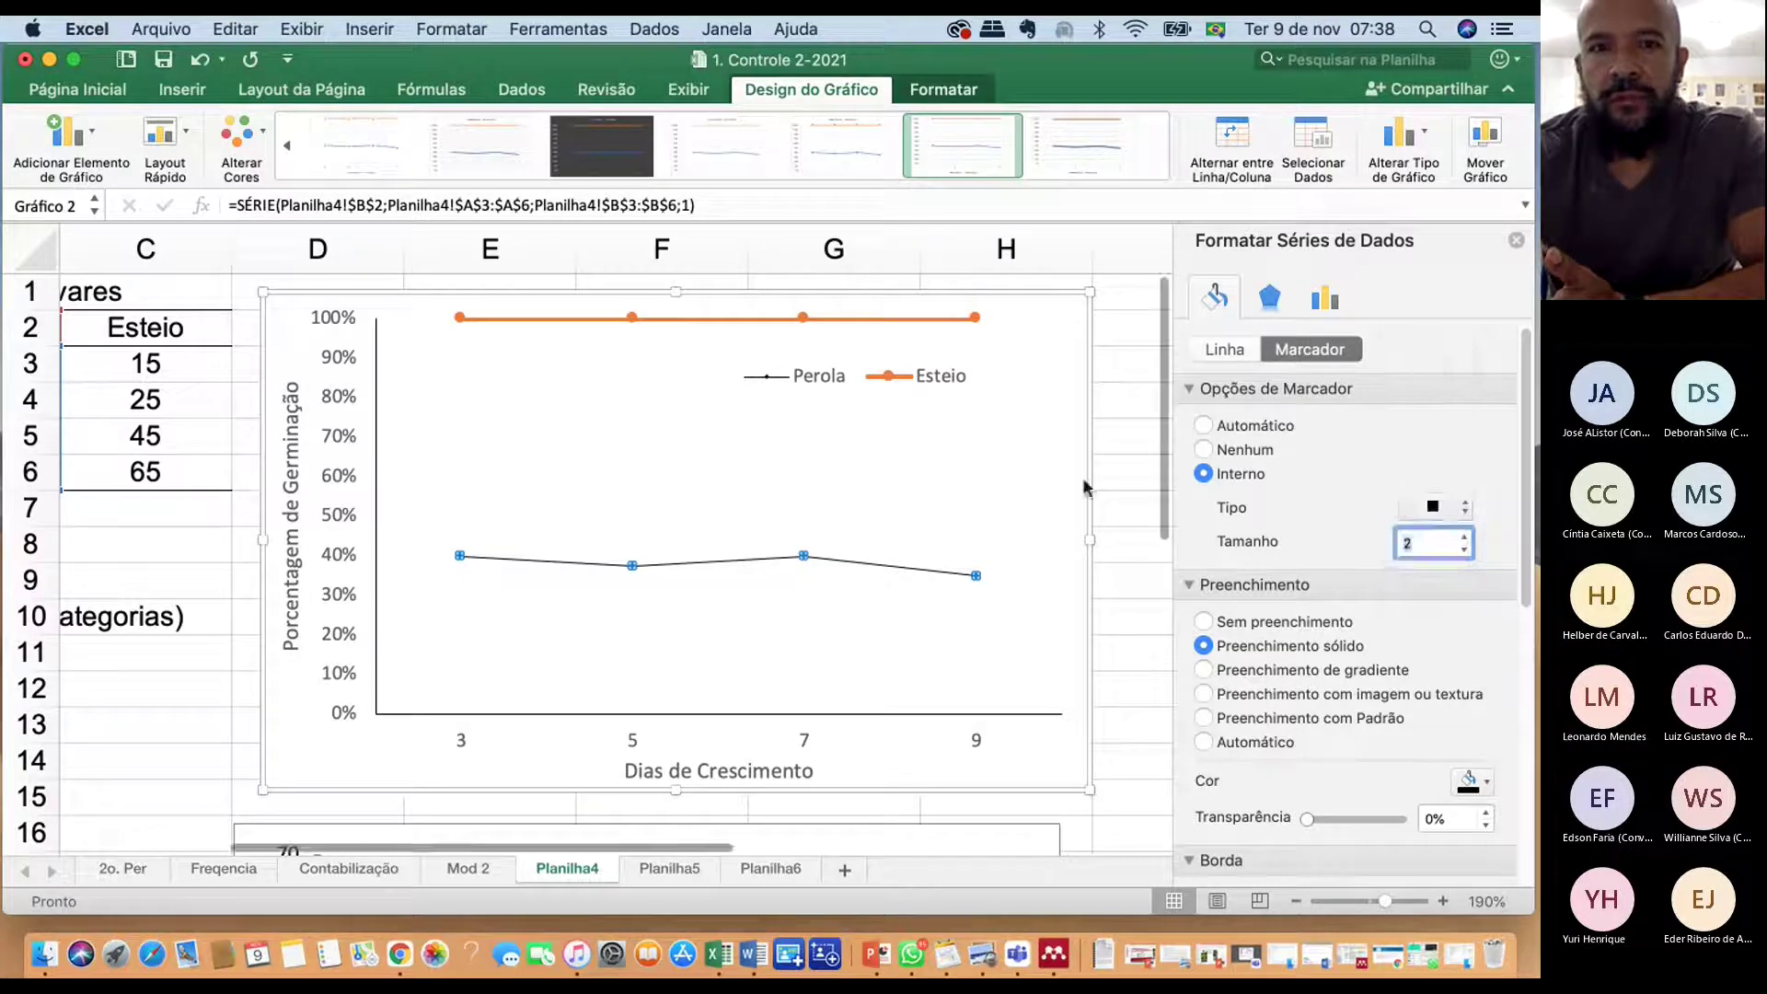
click(957, 575)
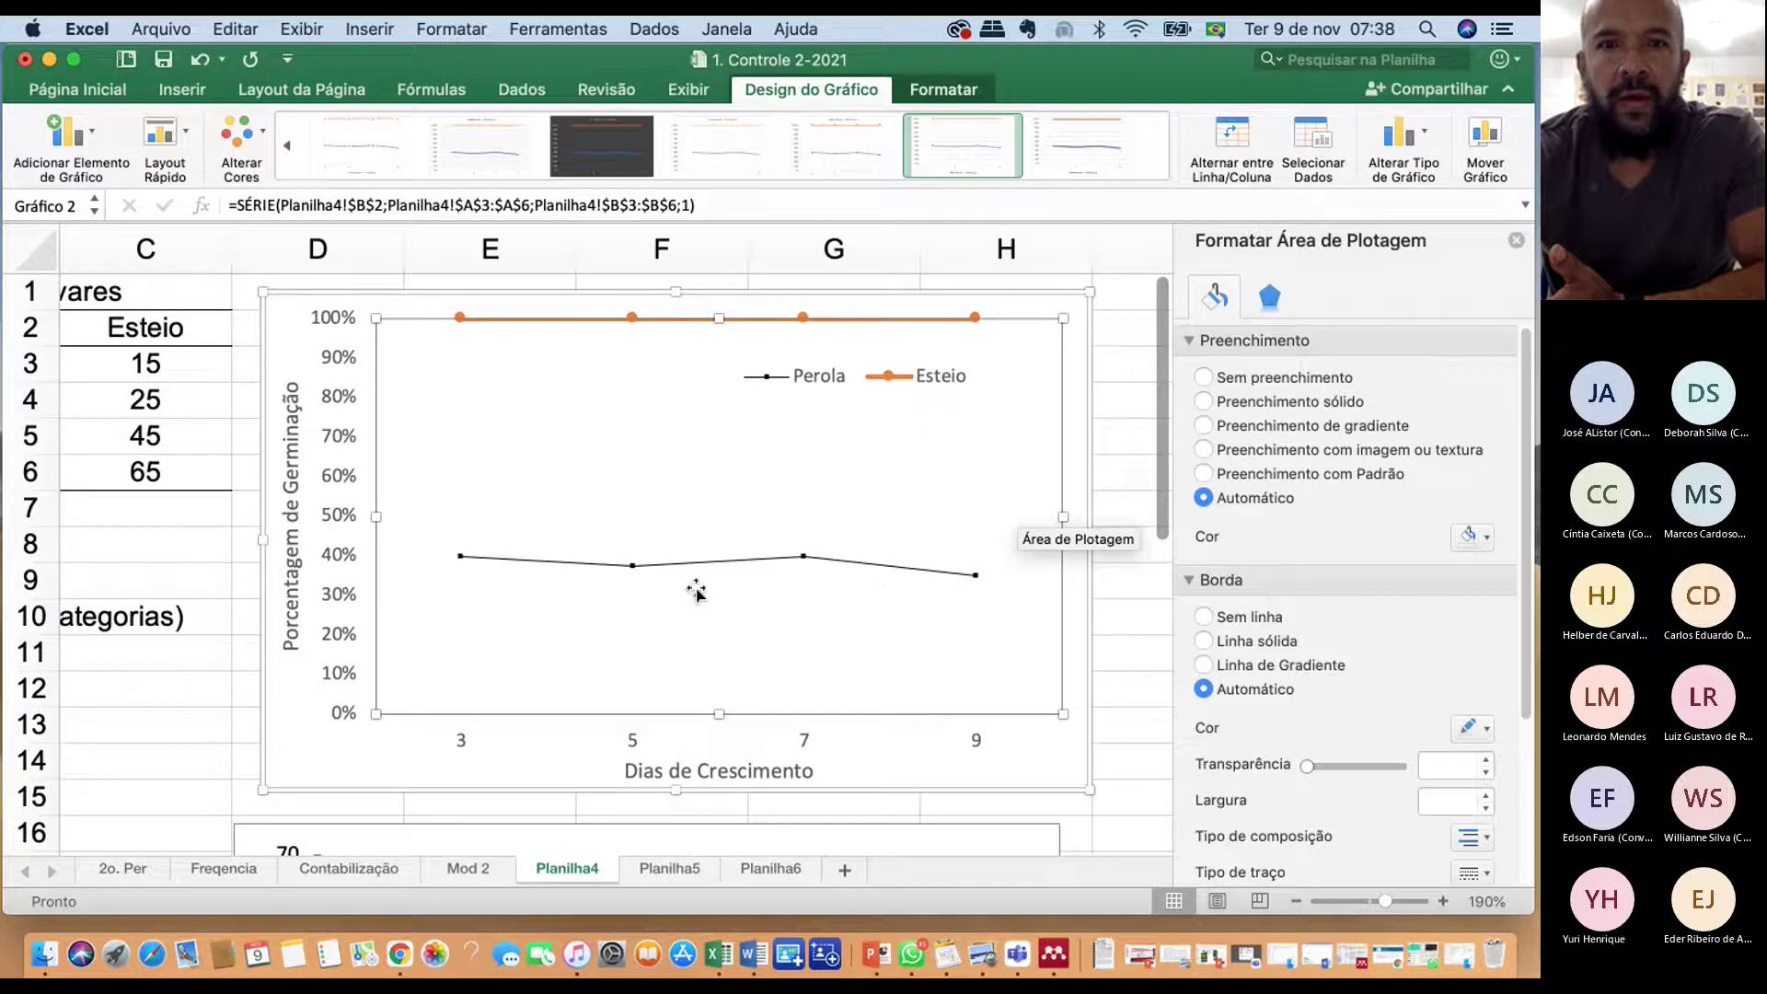
Set the Perola marker size to 6
click(806, 557)
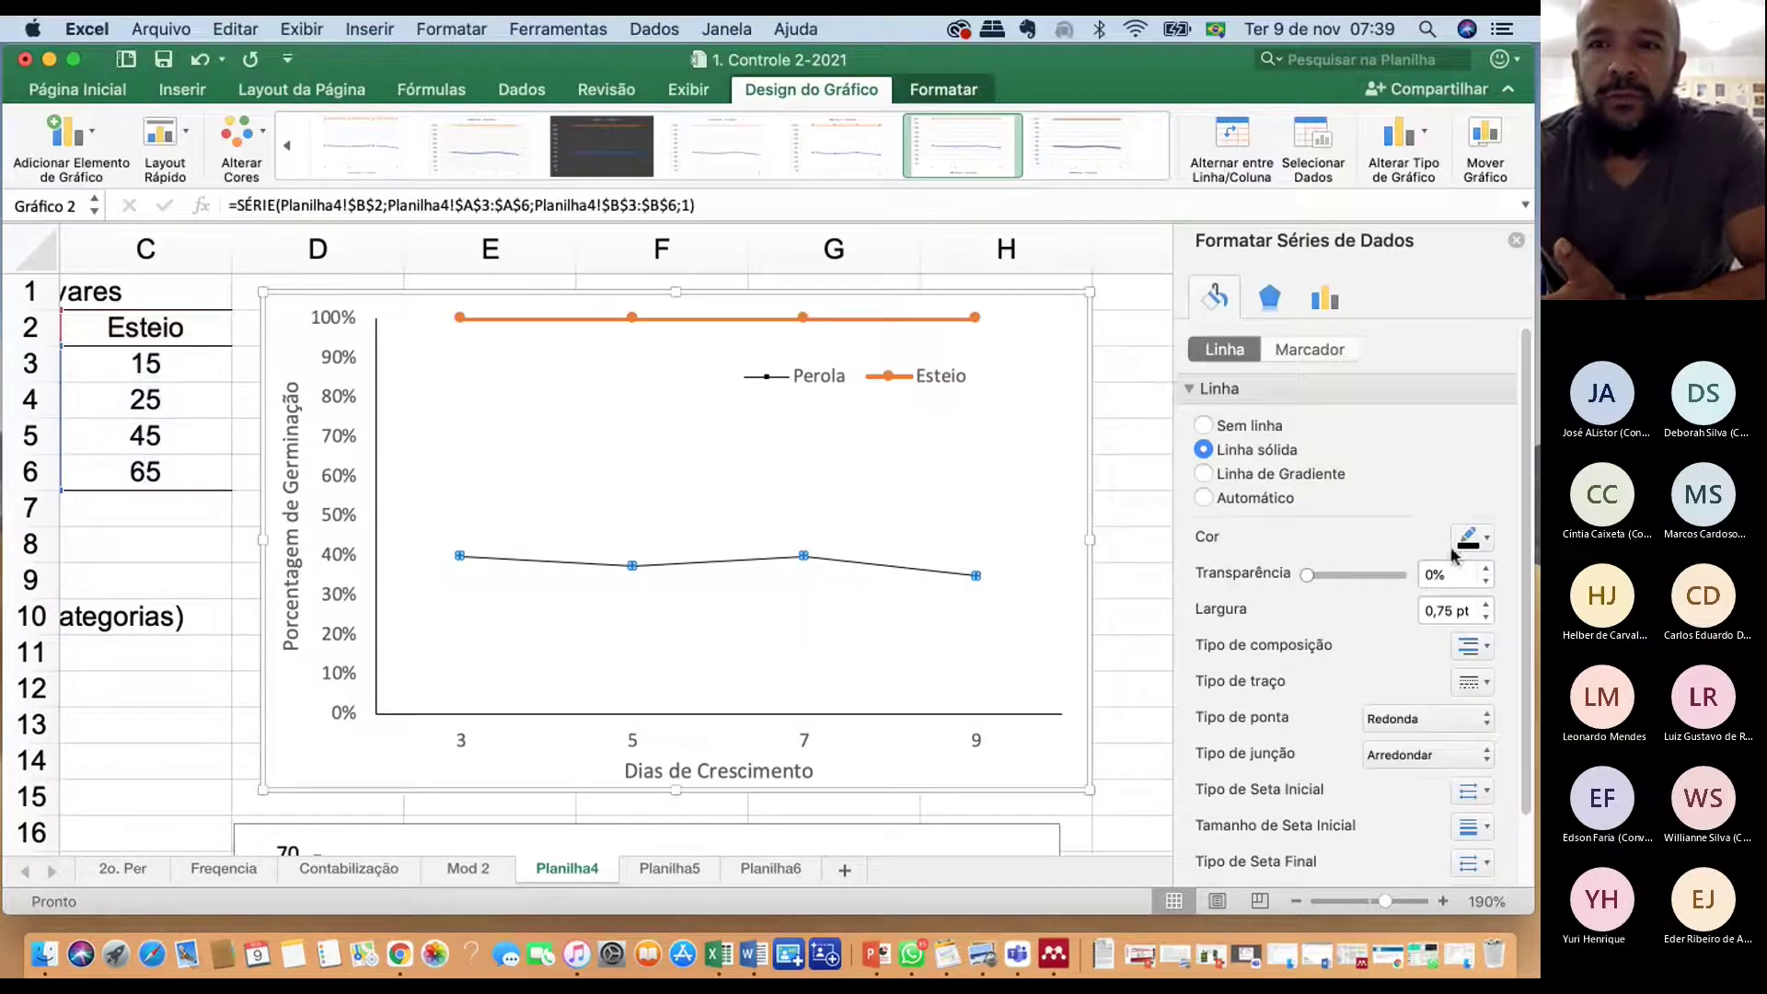
click(1318, 351)
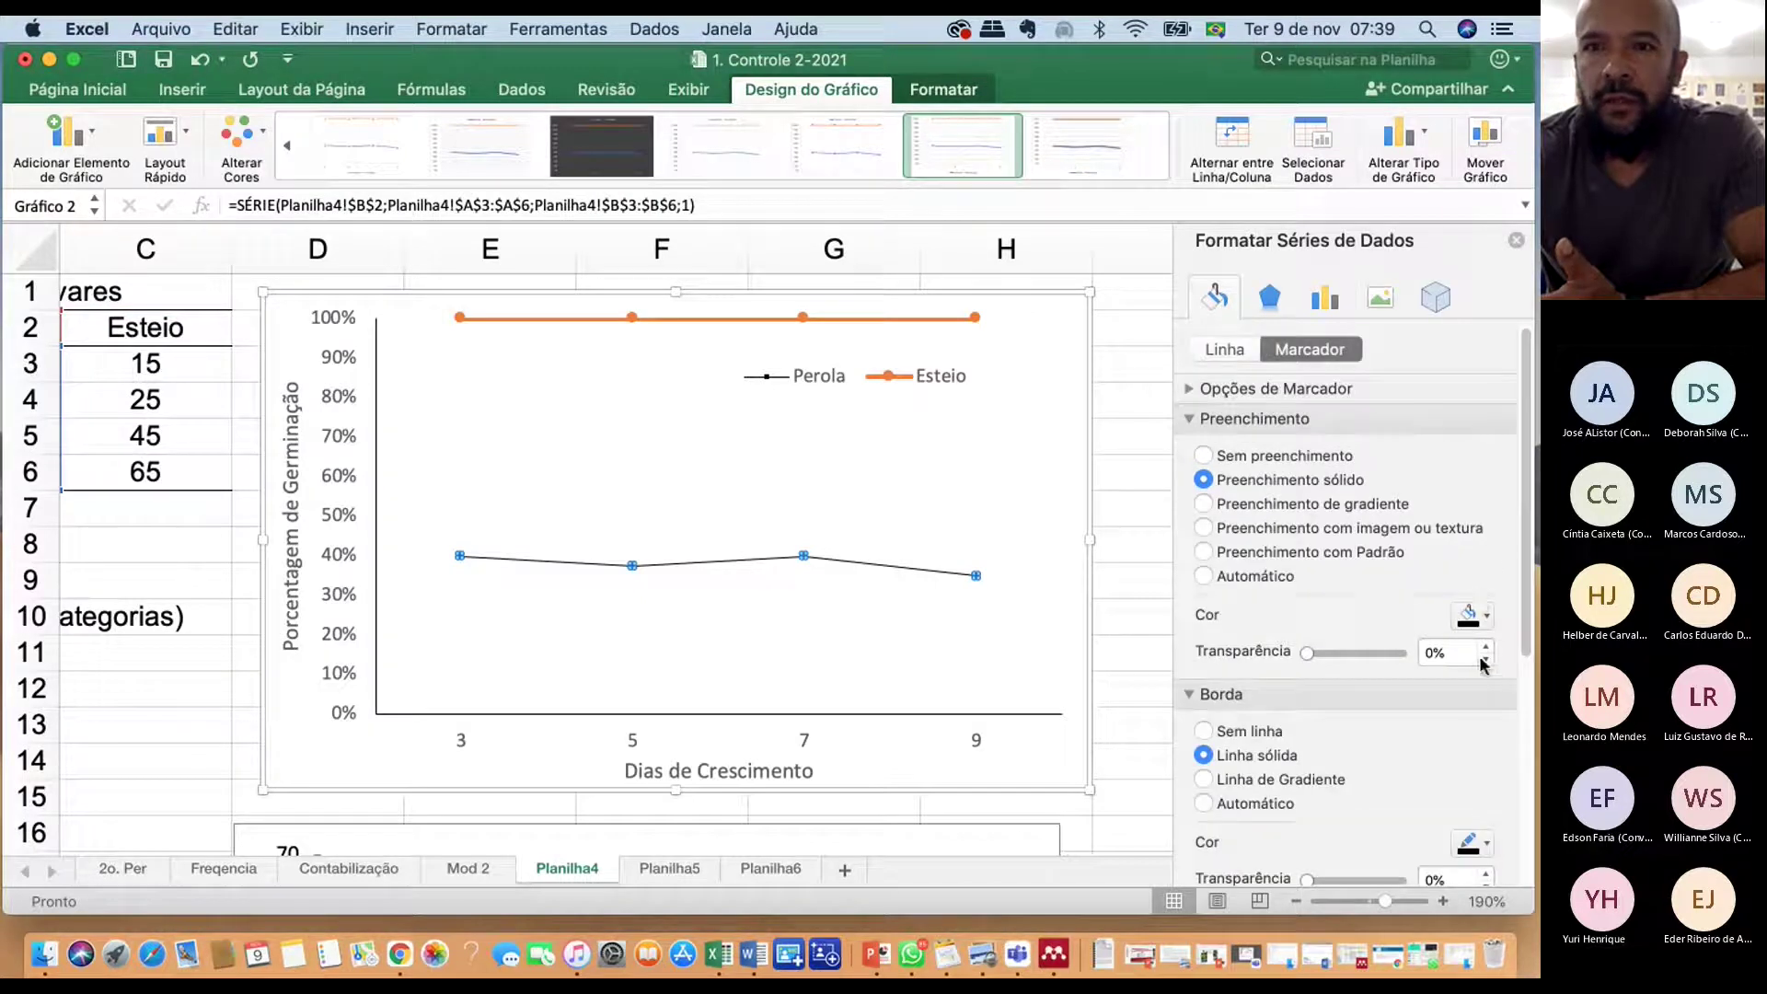
click(1218, 390)
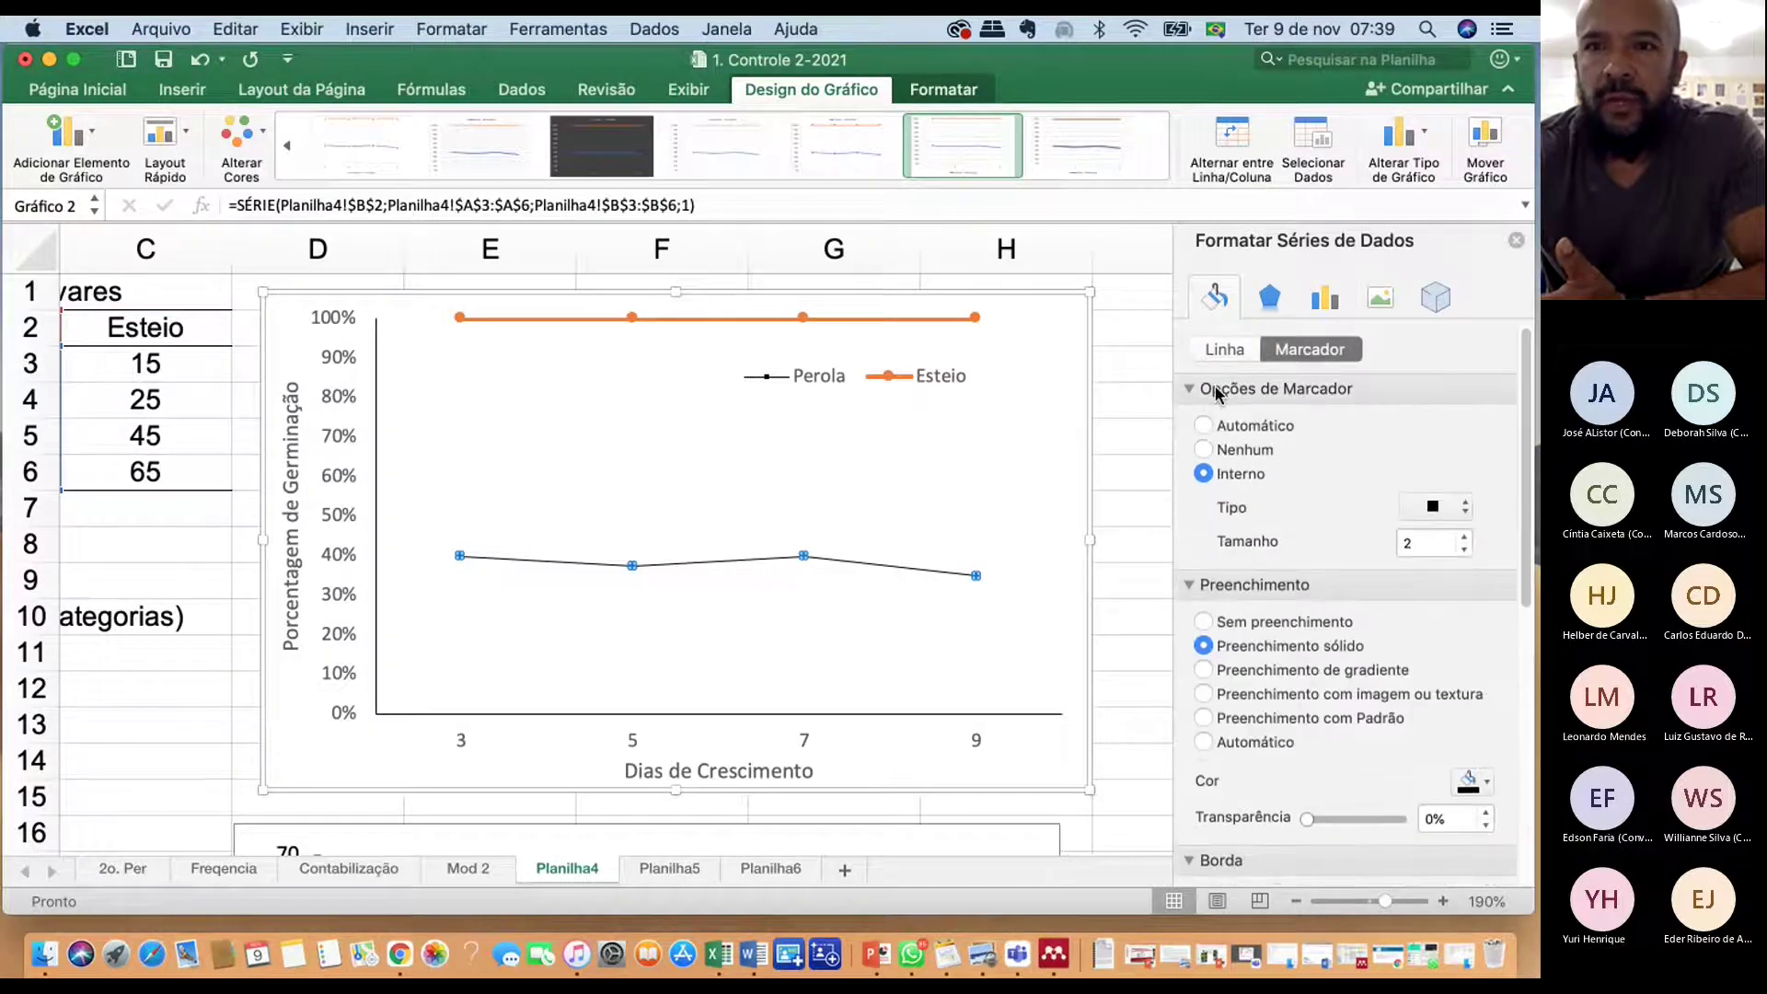
click(1465, 539)
click(1465, 538)
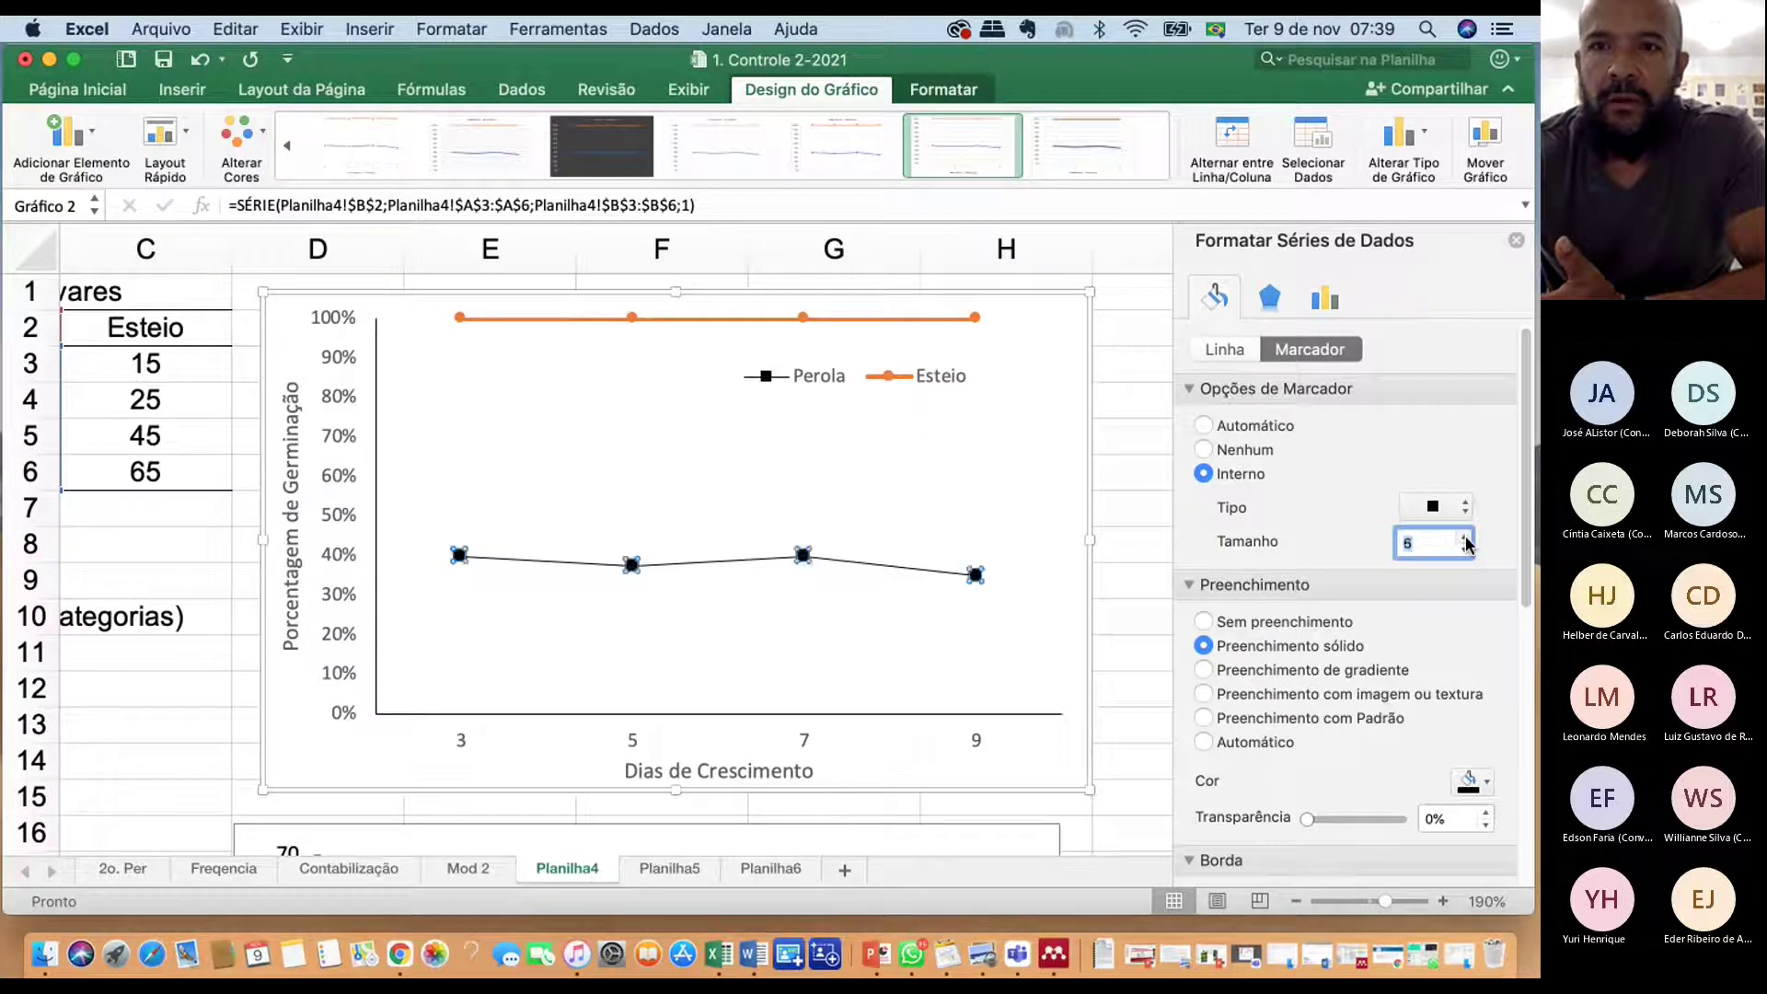
click(1465, 549)
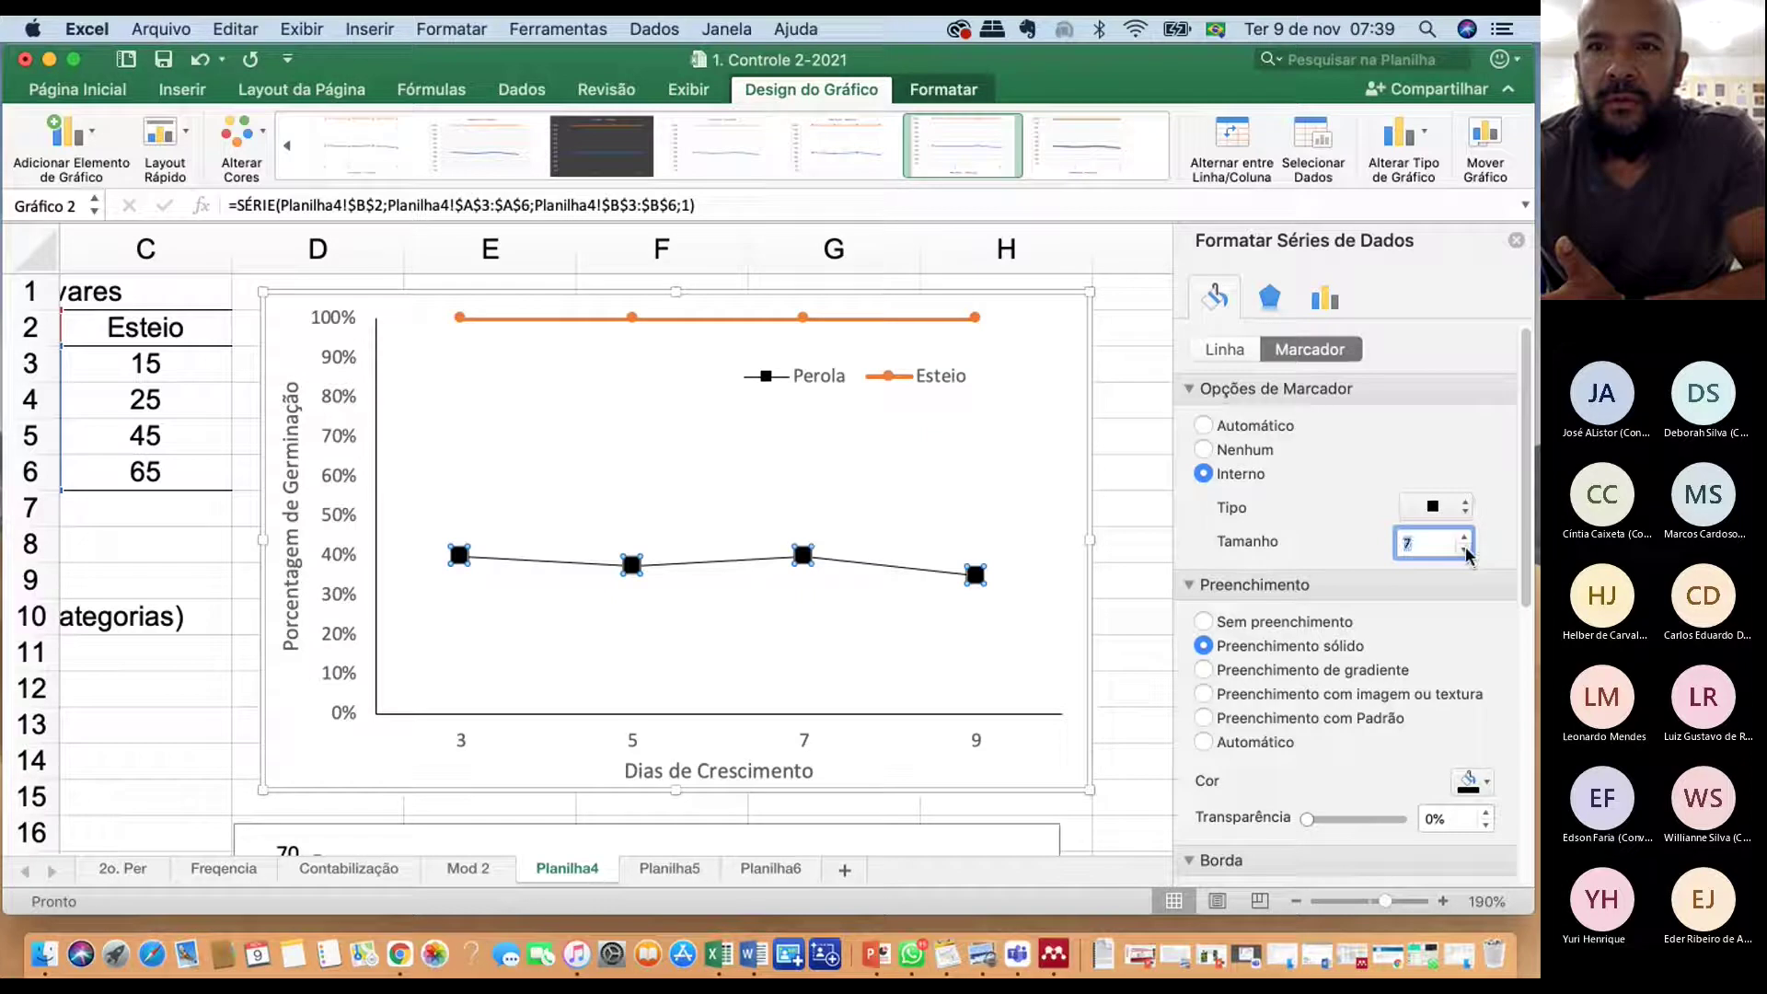
click(1466, 549)
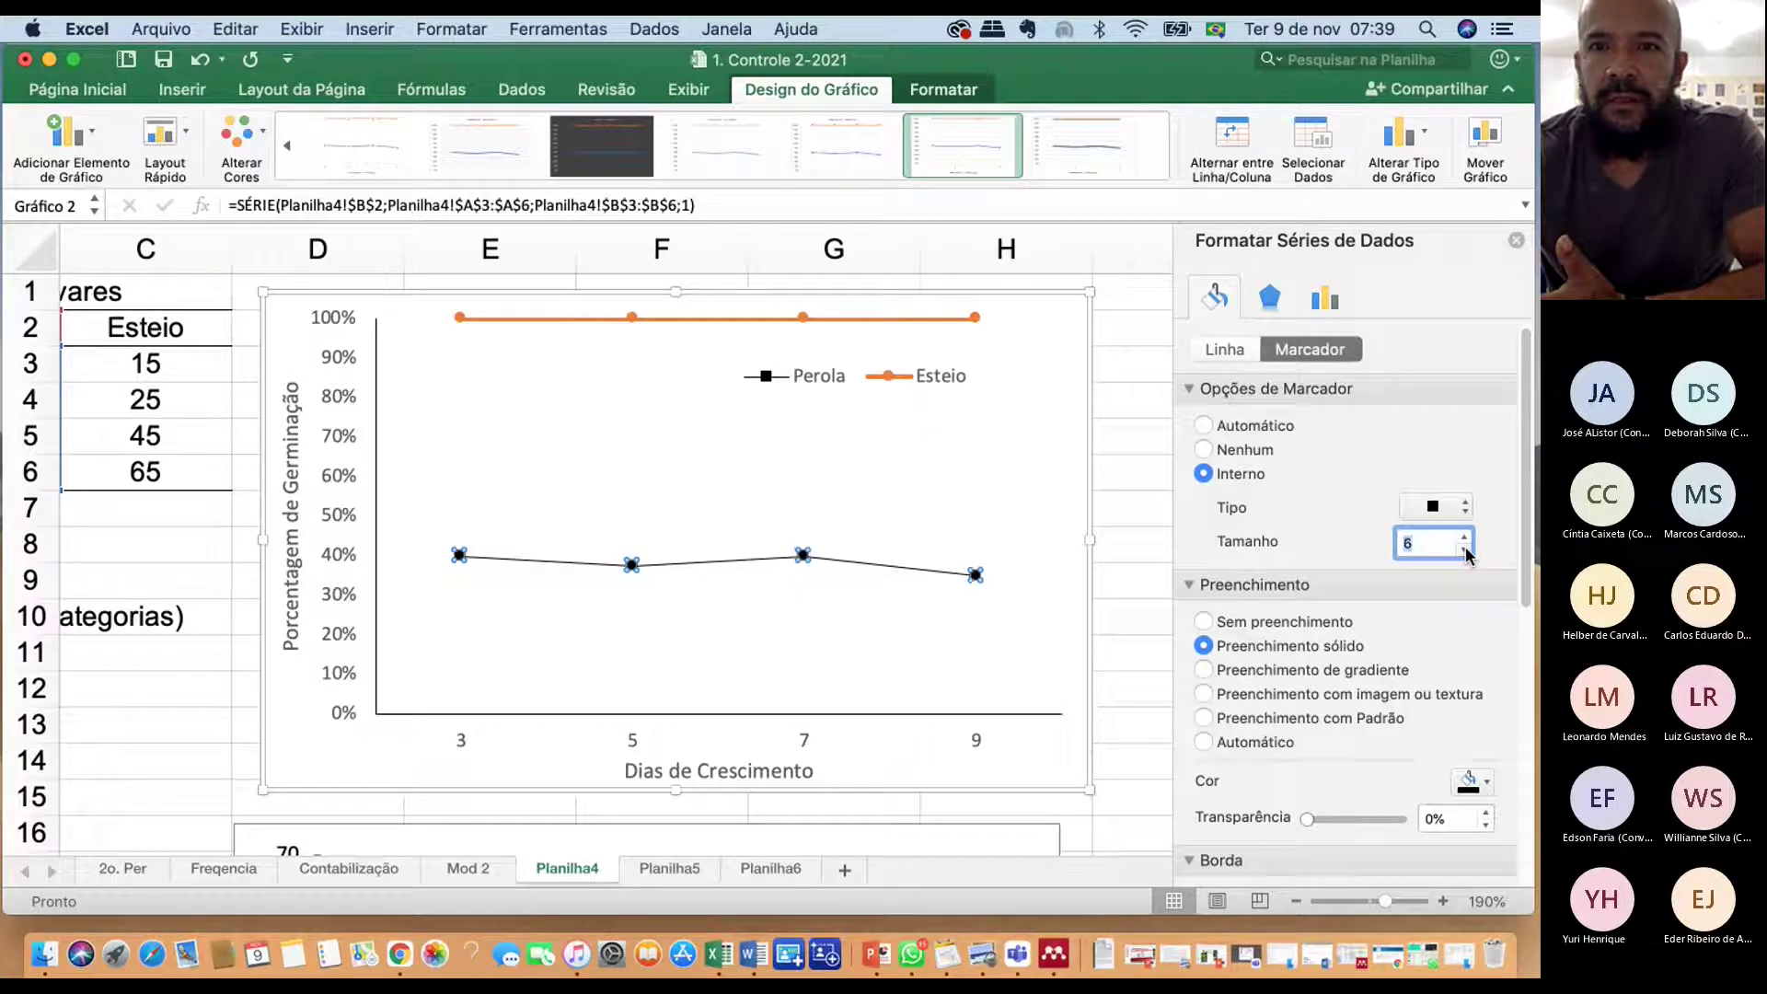
click(968, 516)
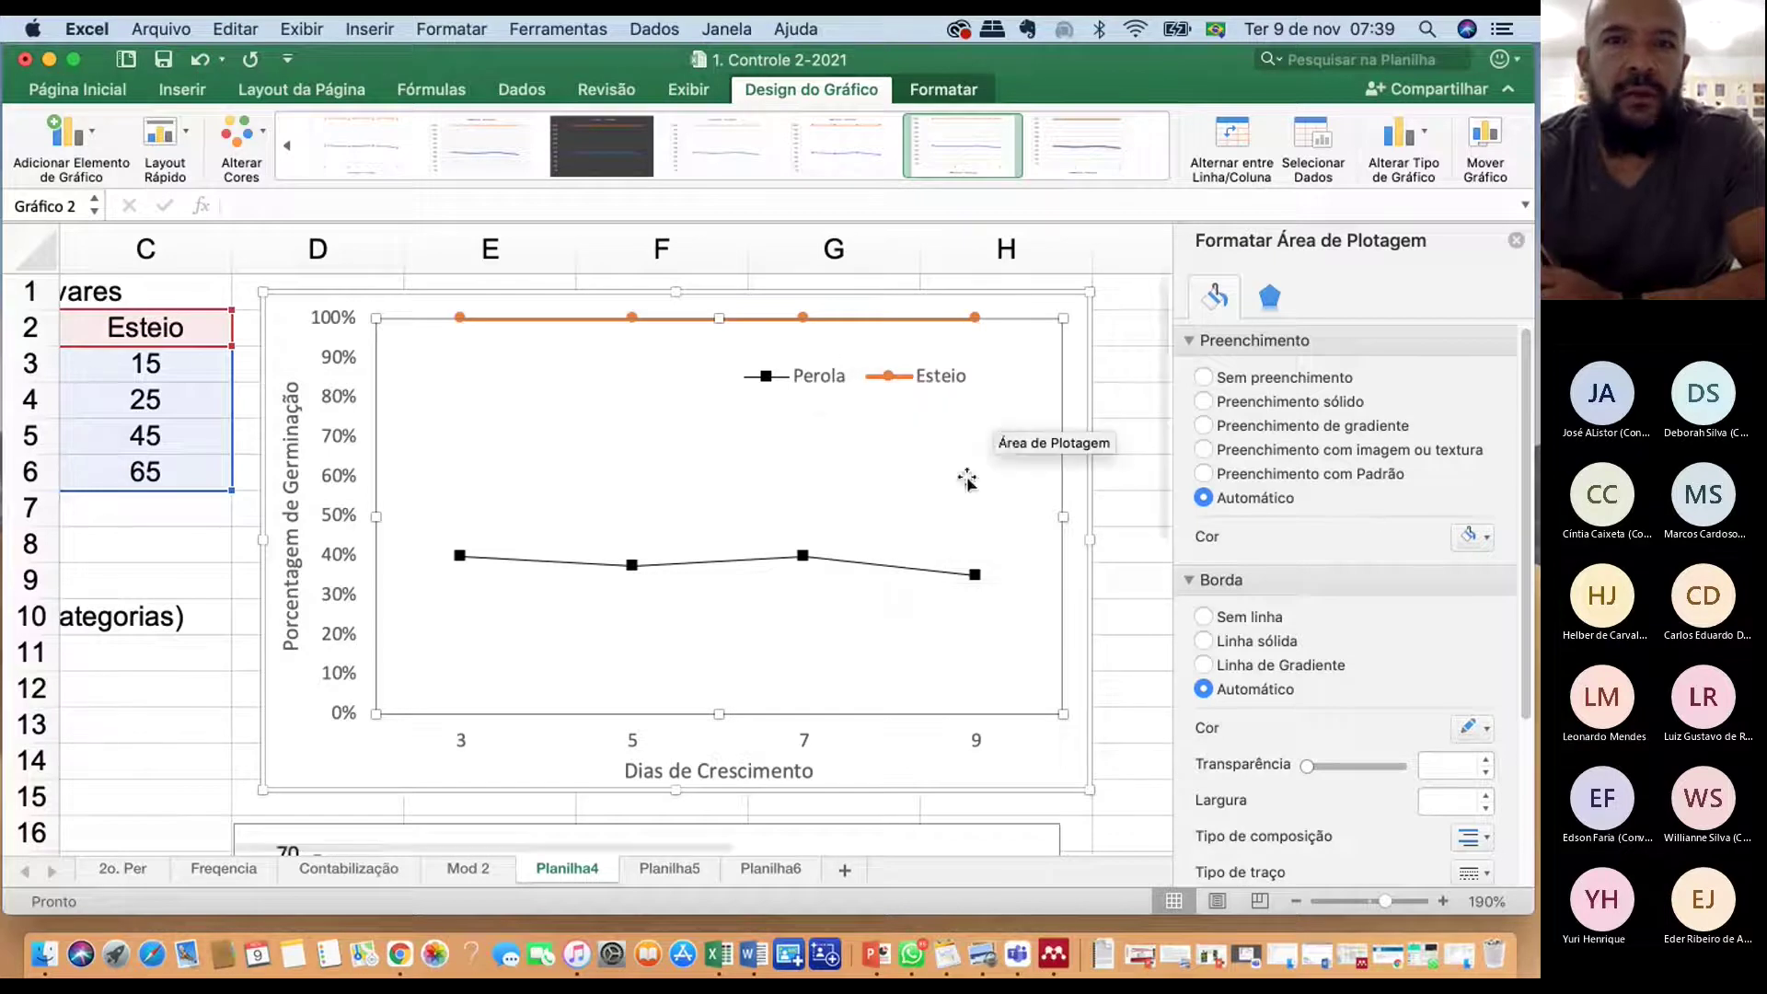
Make the orange Esteio line a solid line
click(895, 318)
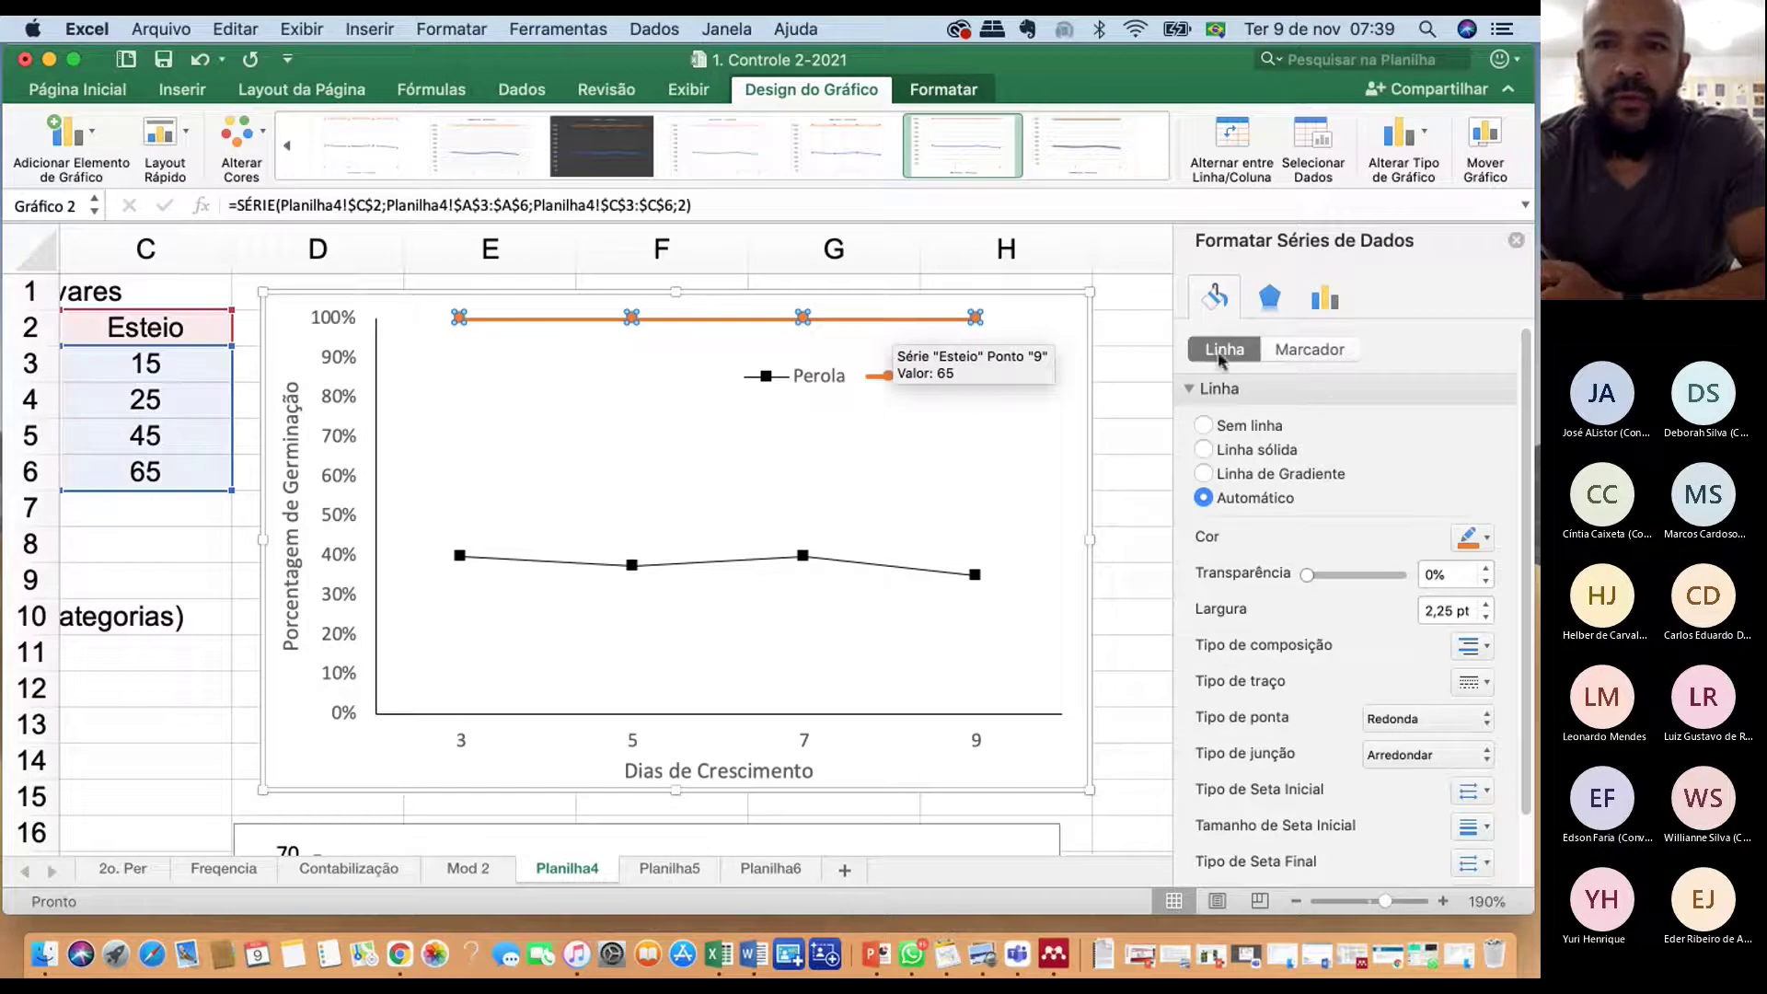
click(1249, 450)
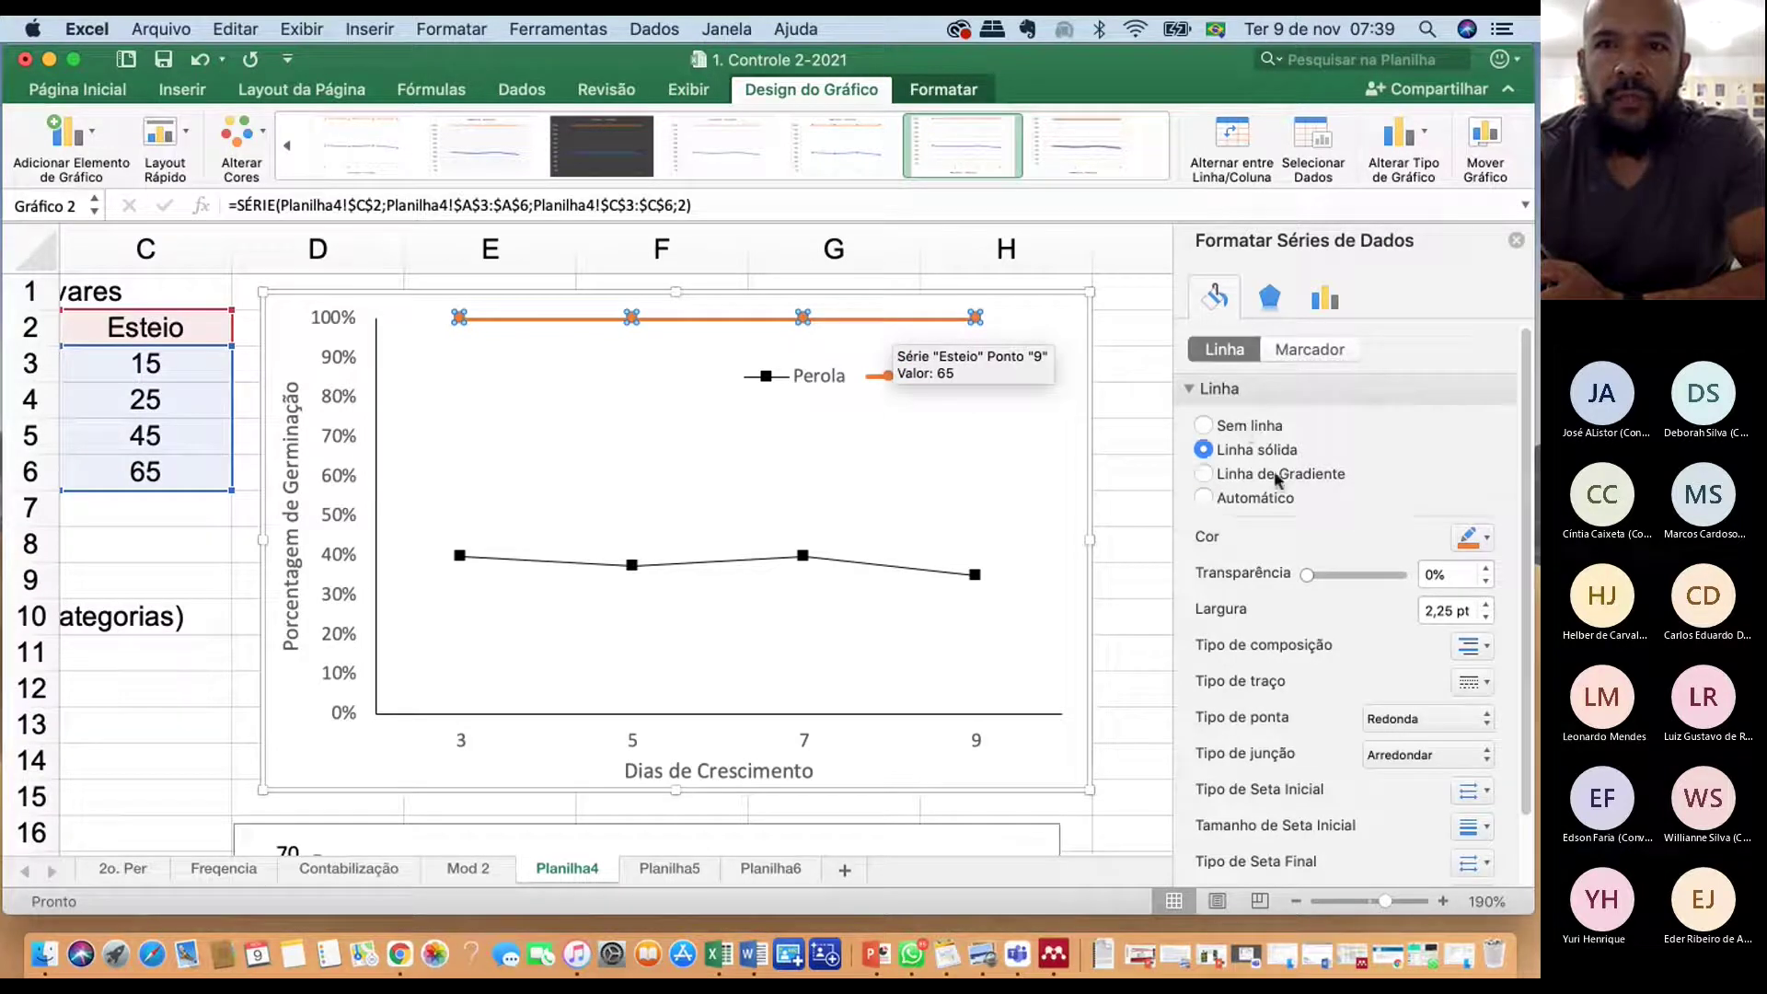
click(1472, 537)
Color the Esteio line black and give its markers a solid black fill
click(1346, 601)
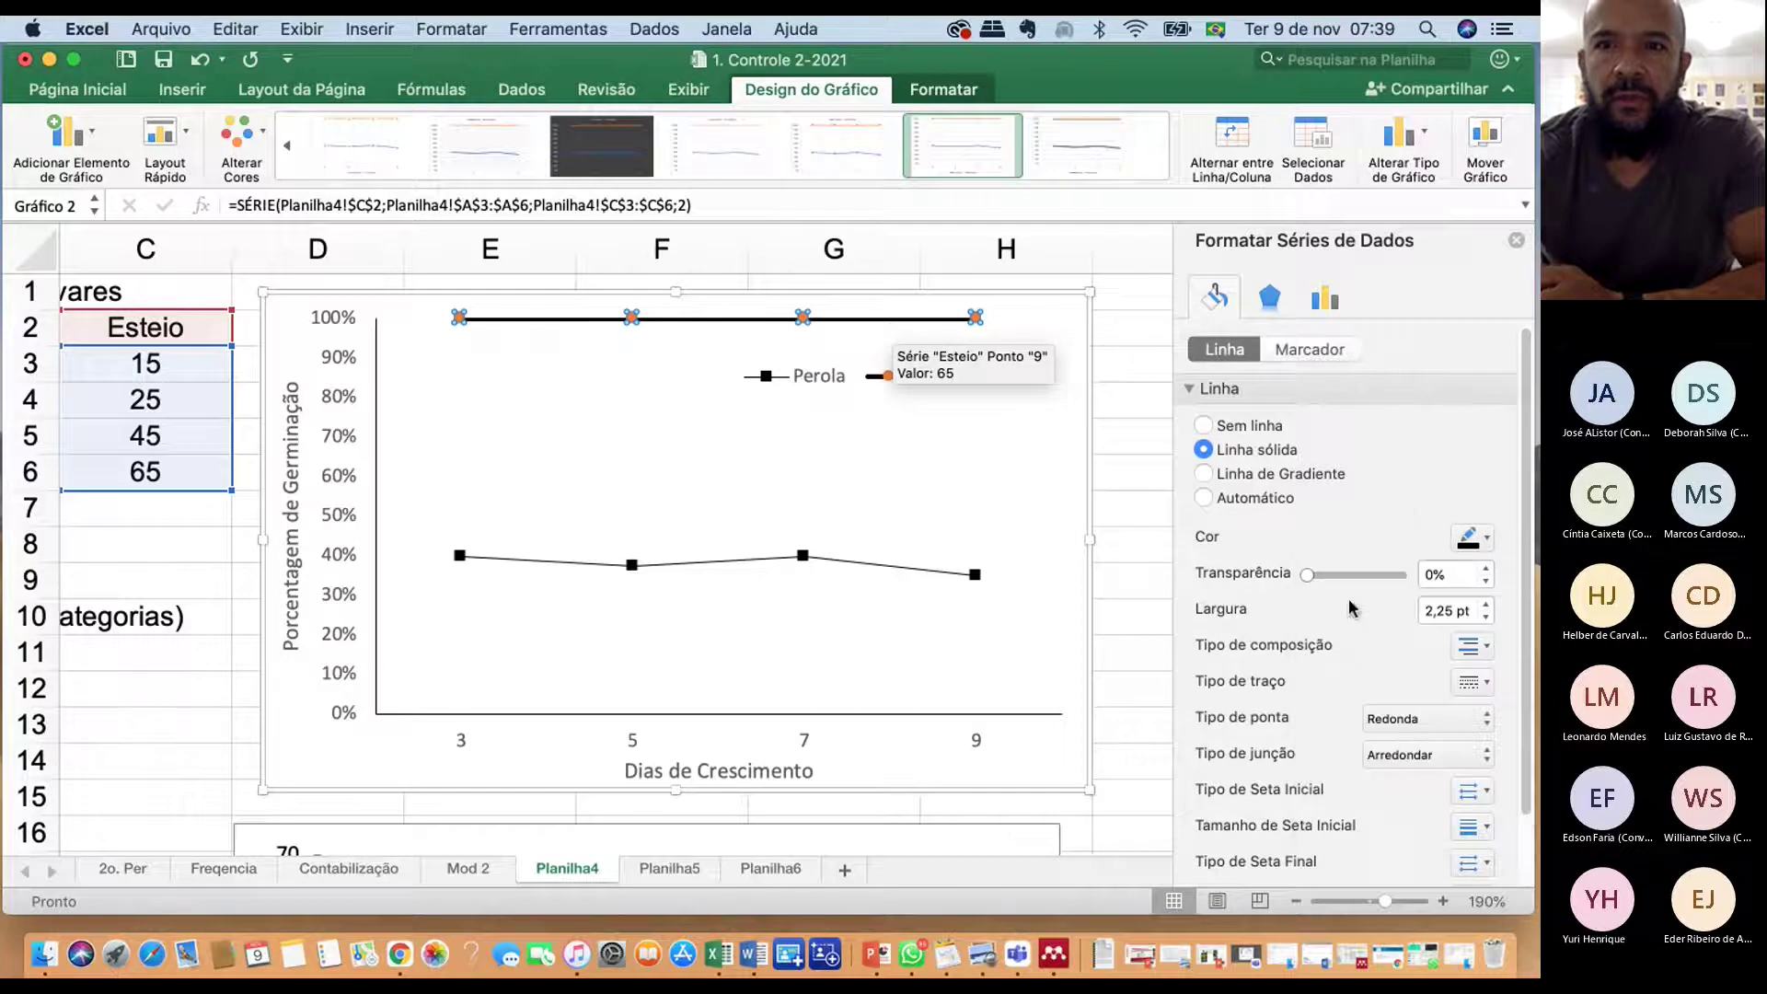
click(1305, 351)
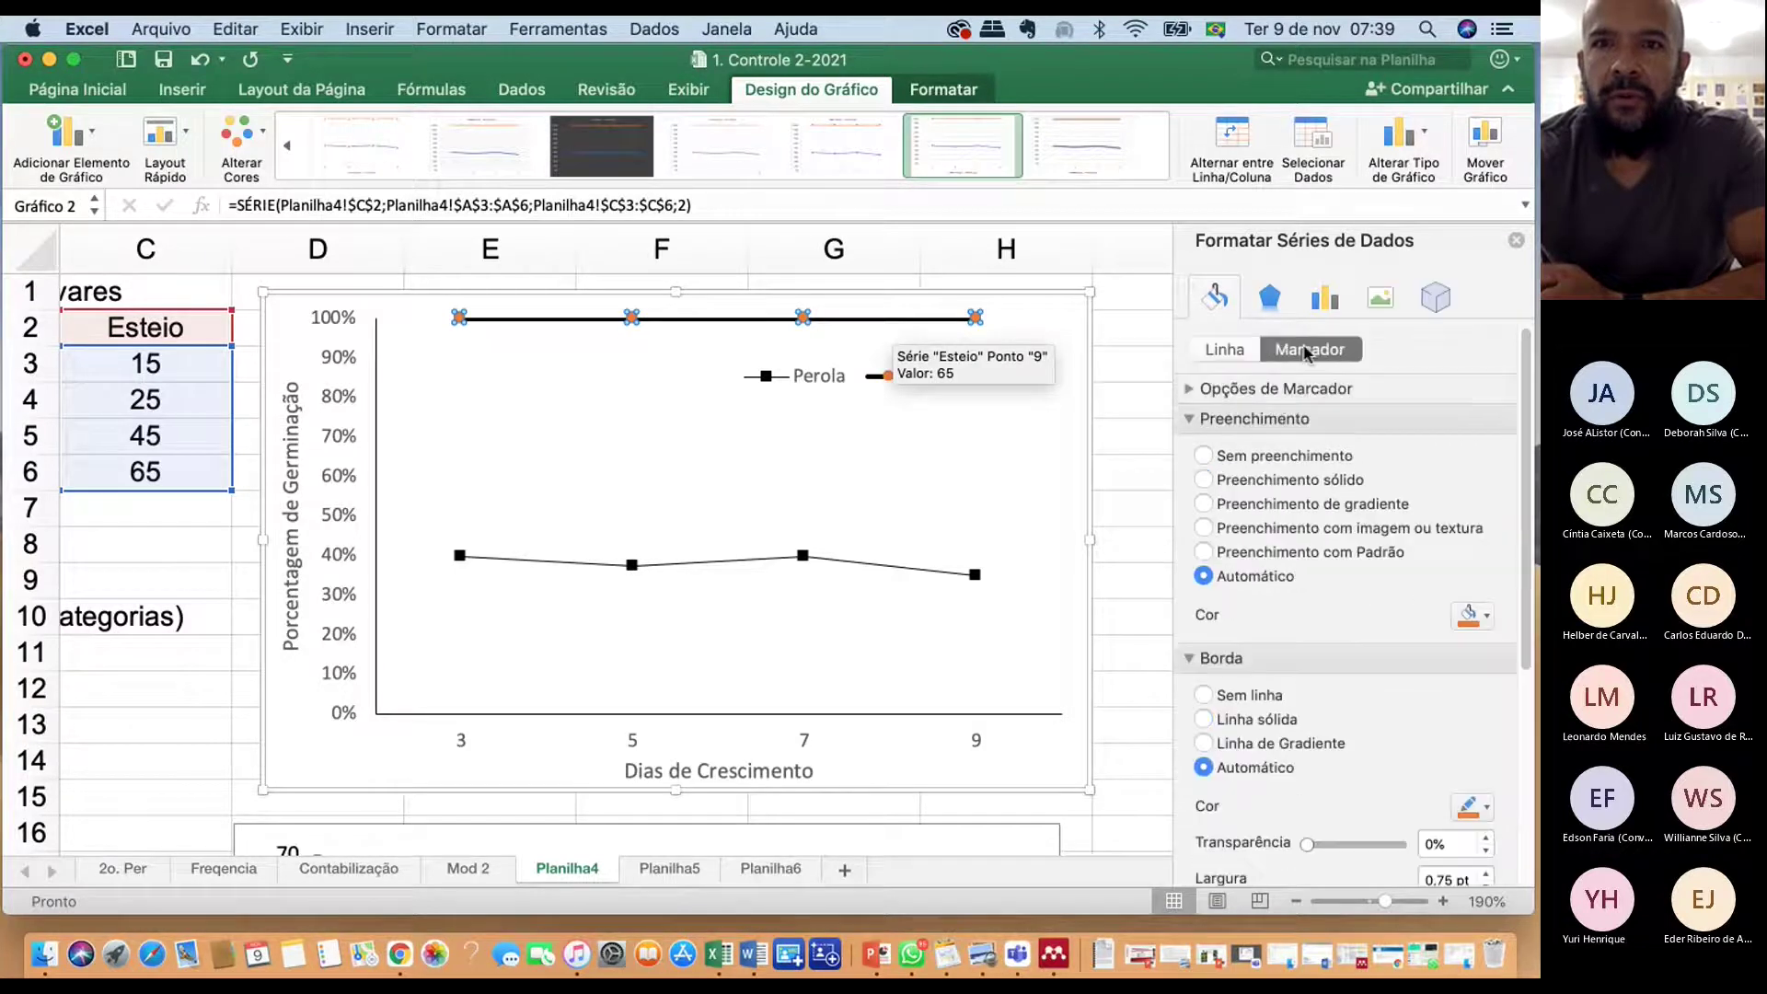
click(1186, 390)
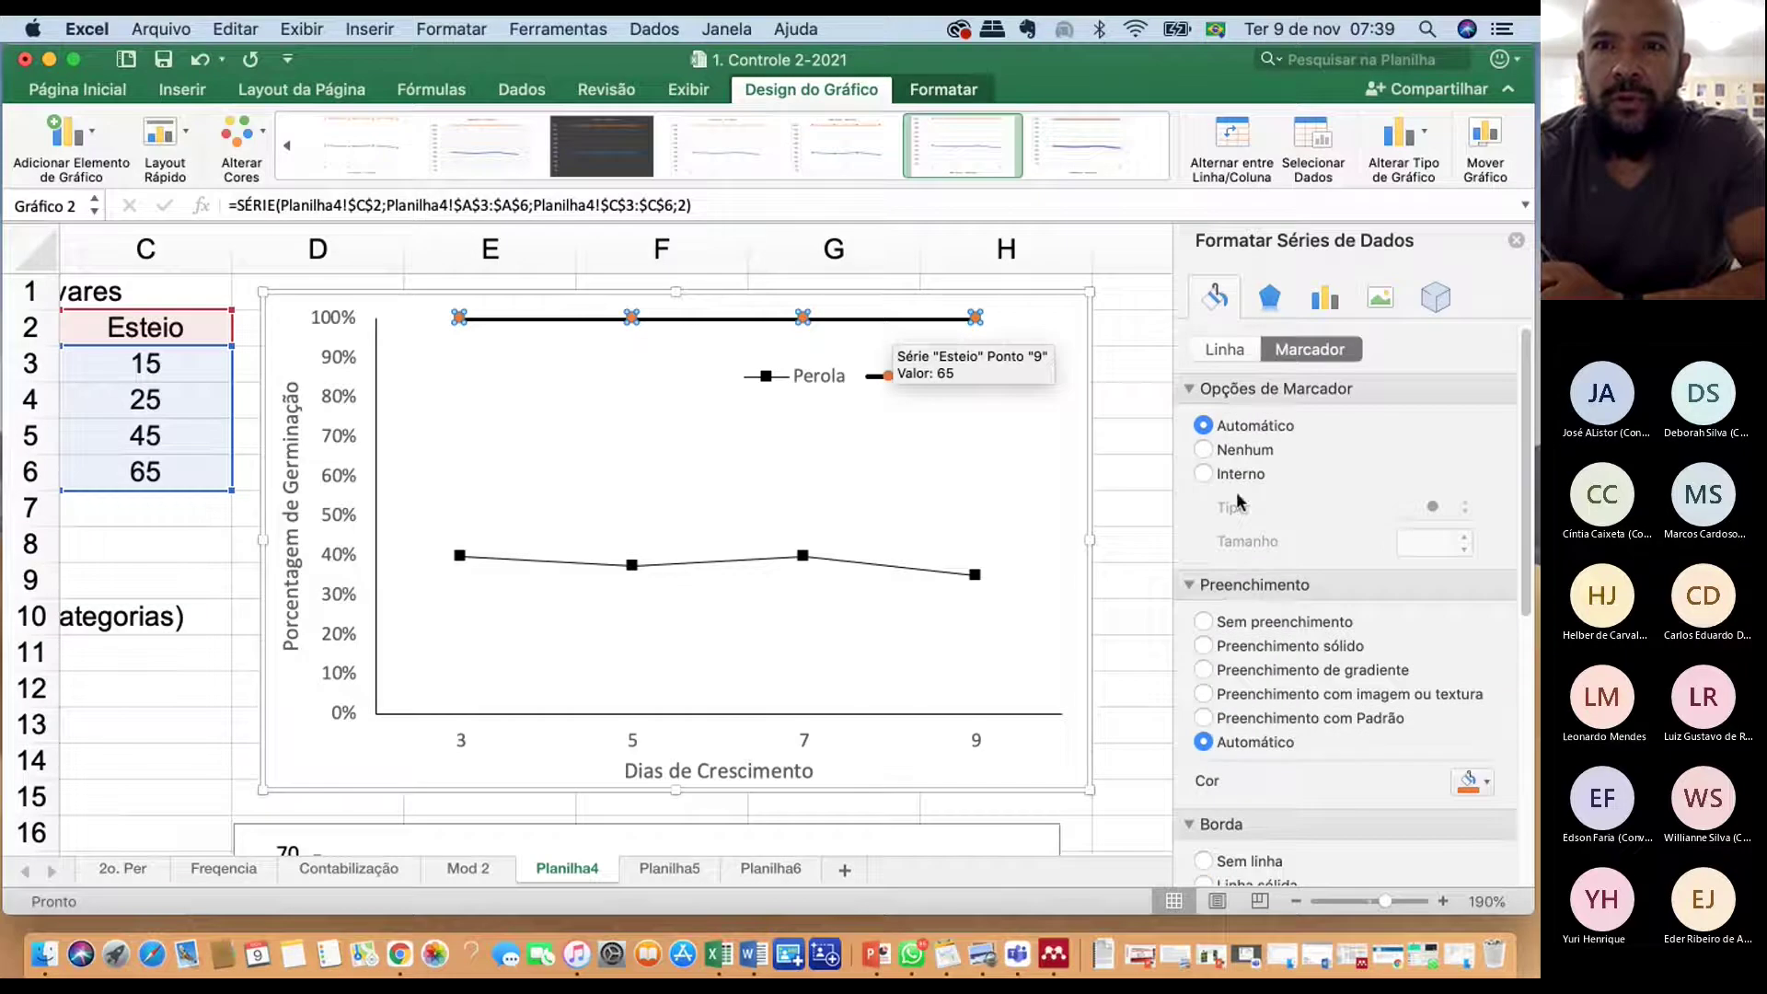
click(1204, 646)
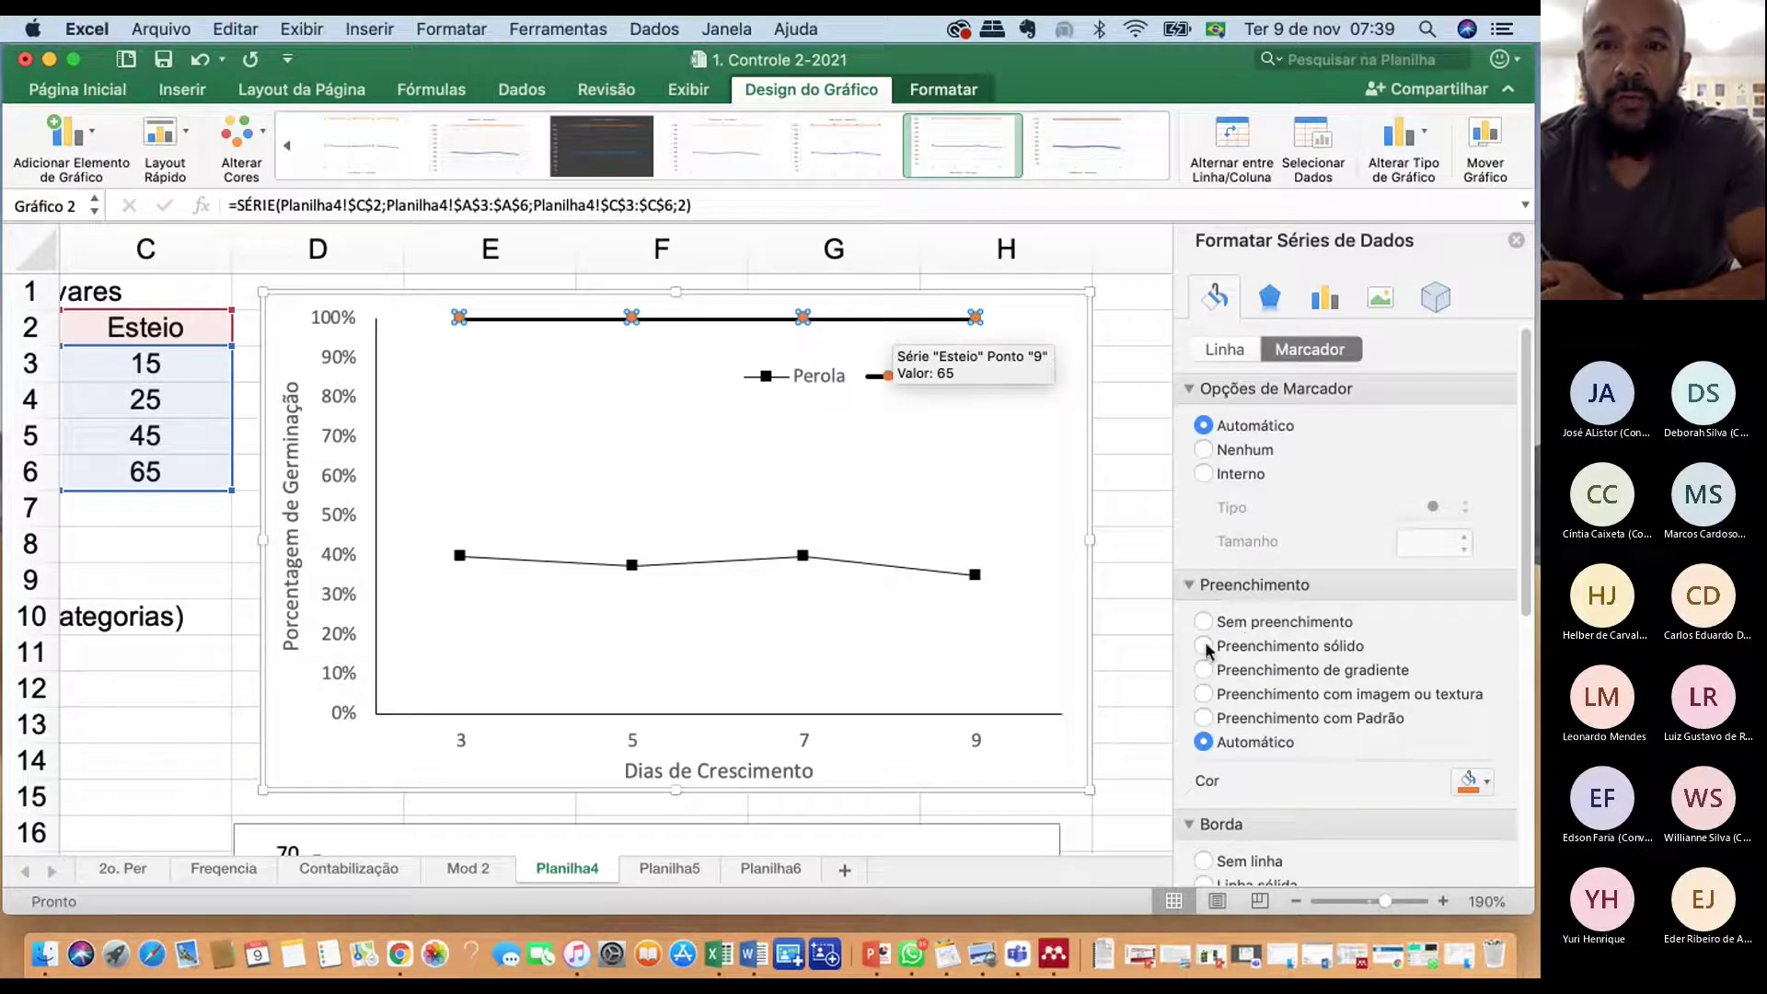
click(1470, 782)
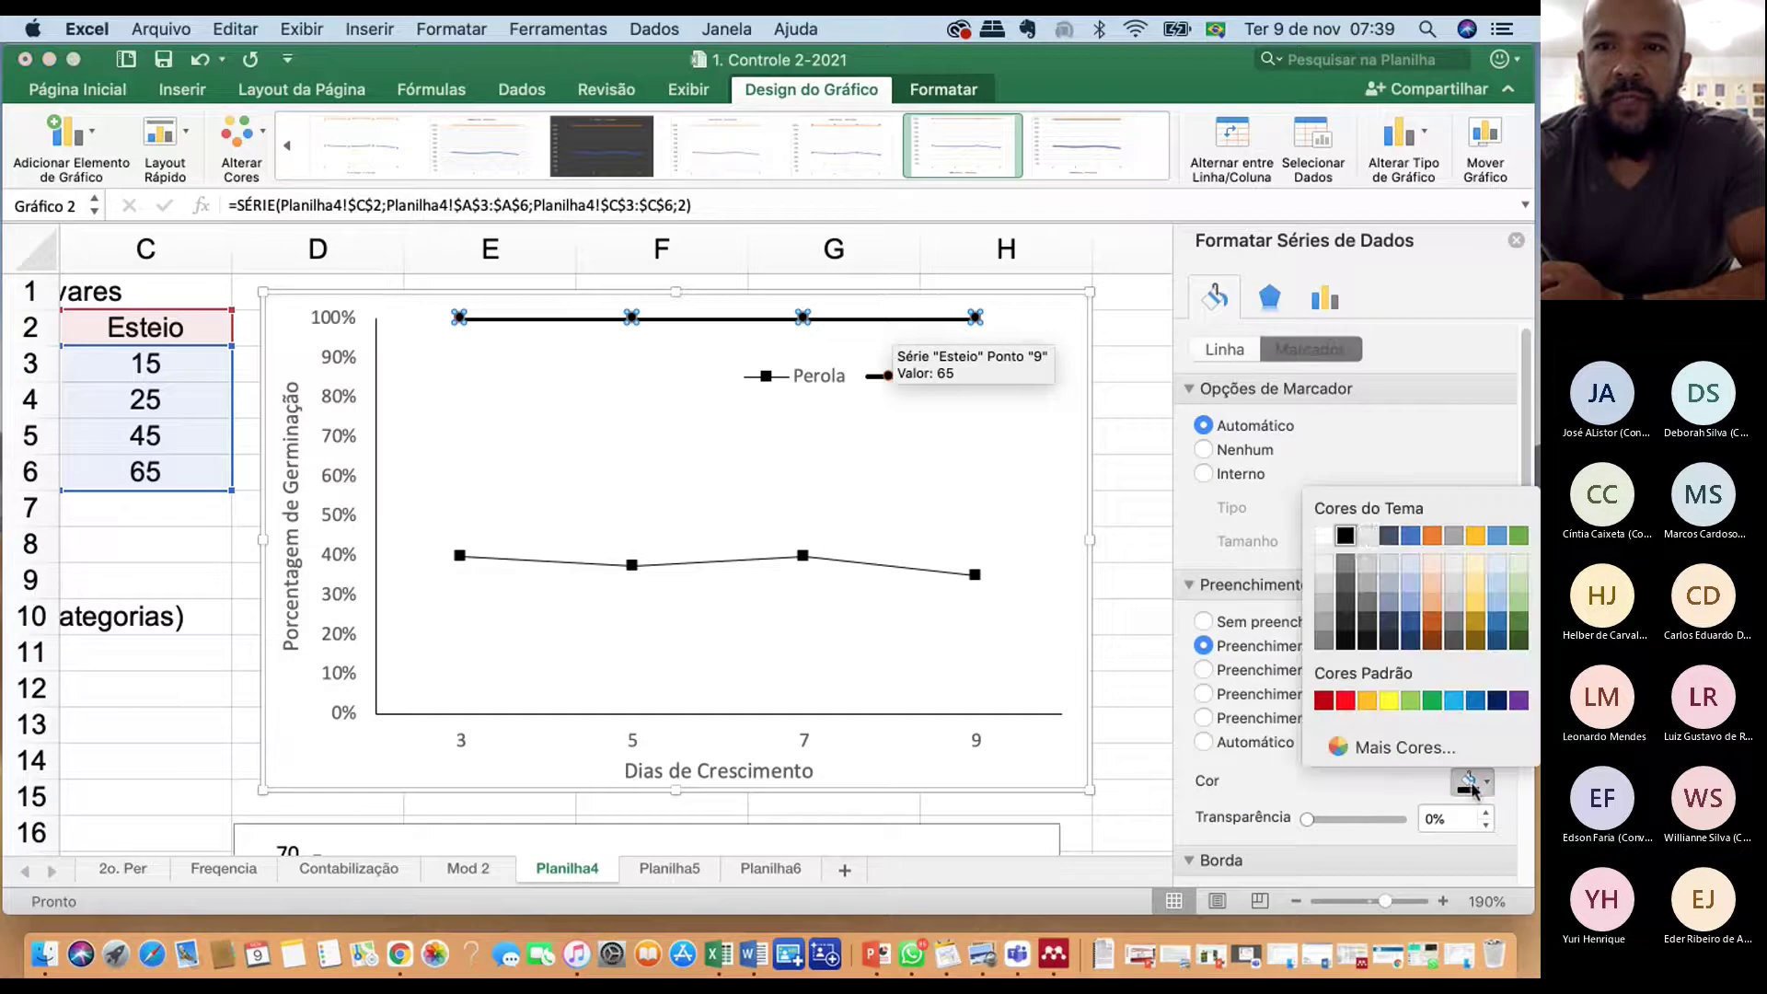
click(1346, 541)
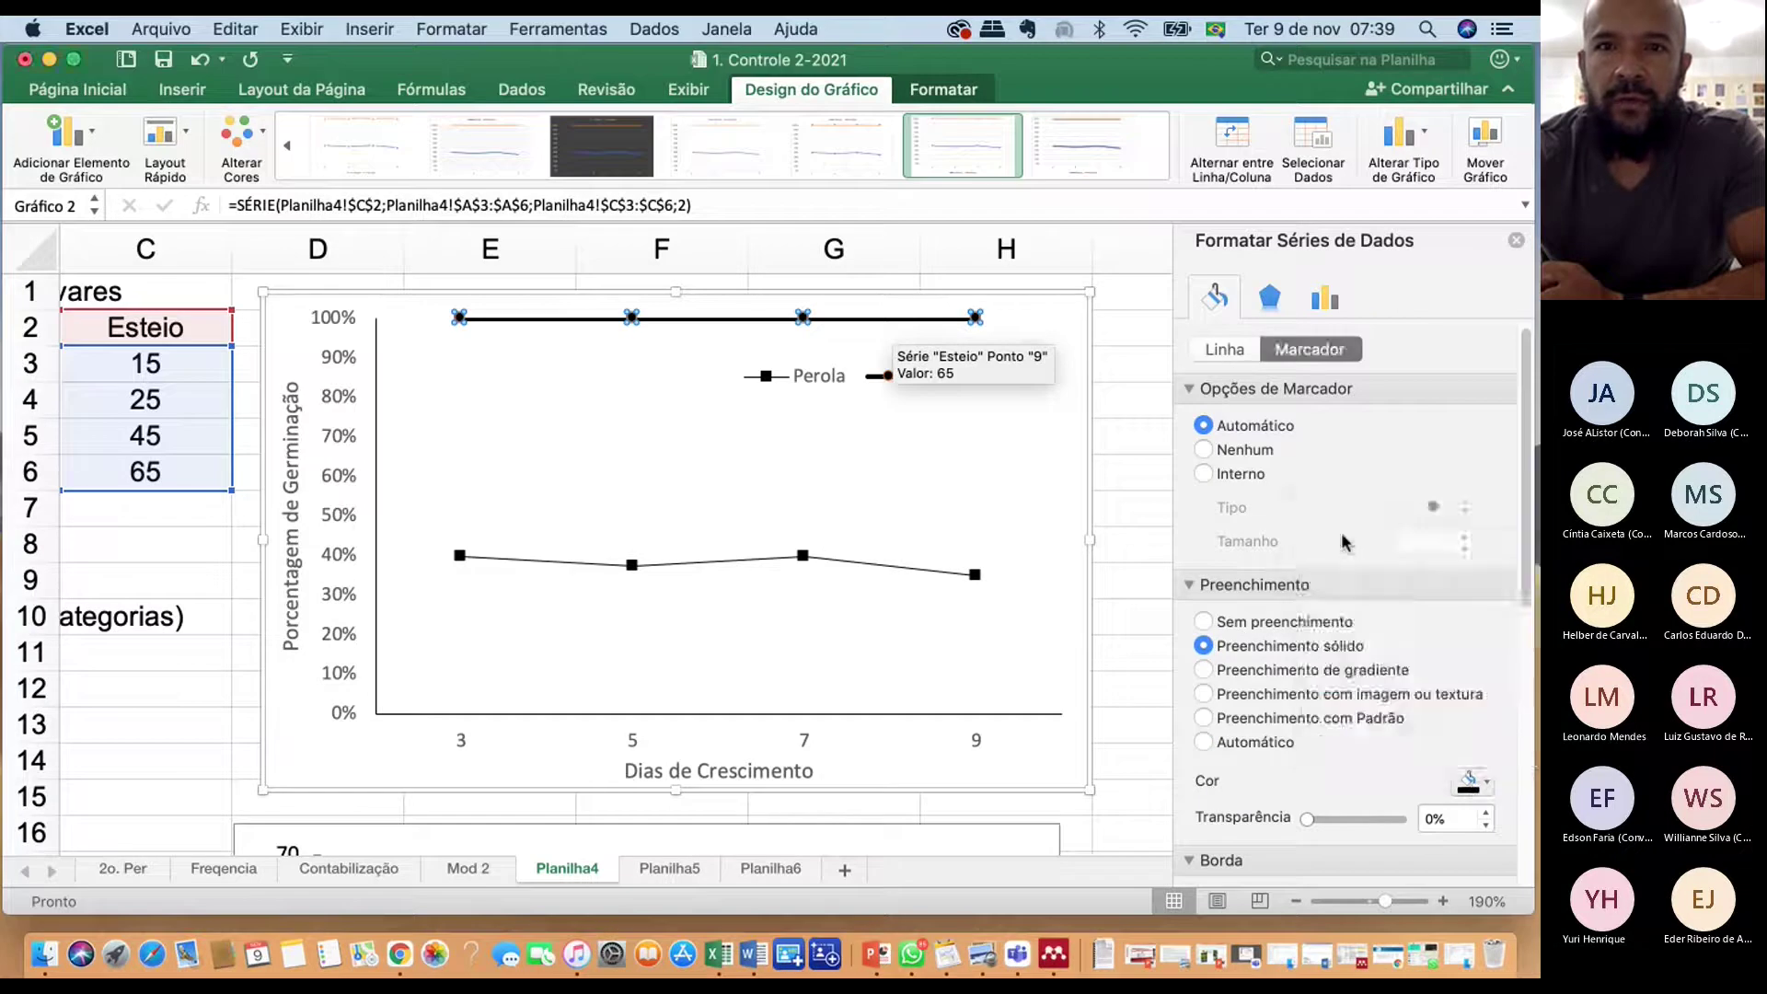
Switch Esteio markers to a built-in round style at size 7
click(1223, 471)
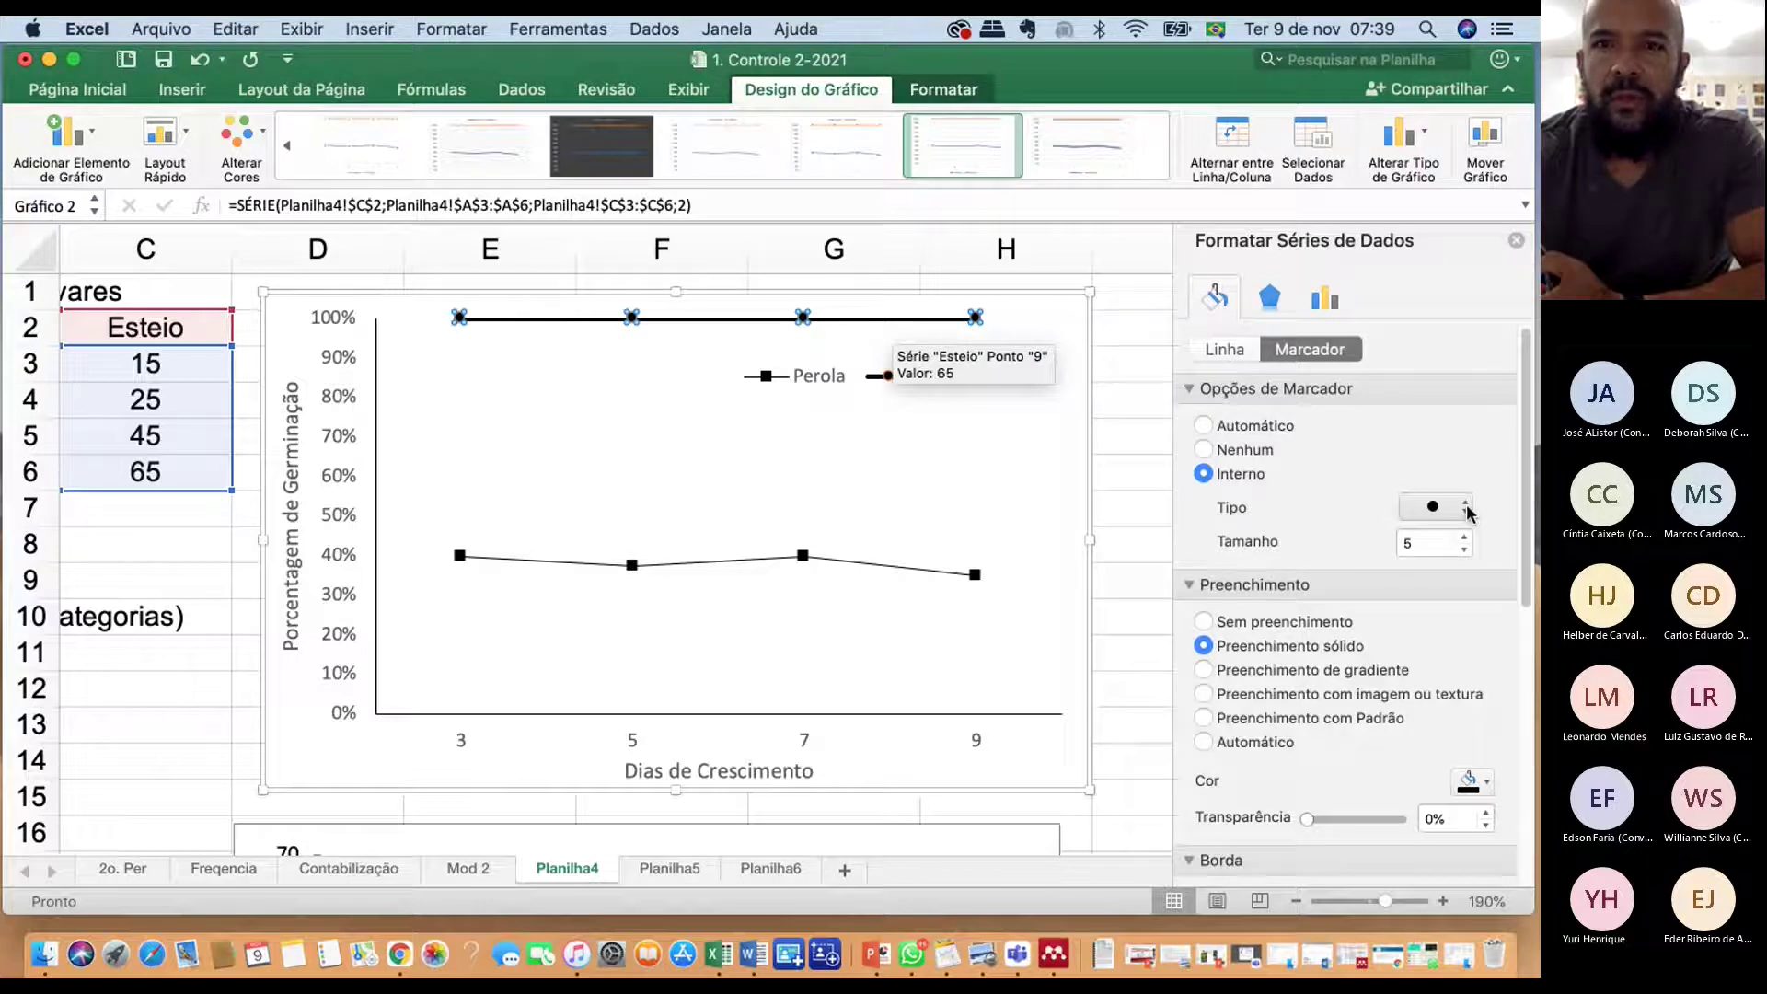
click(1464, 543)
click(1463, 539)
click(1463, 539)
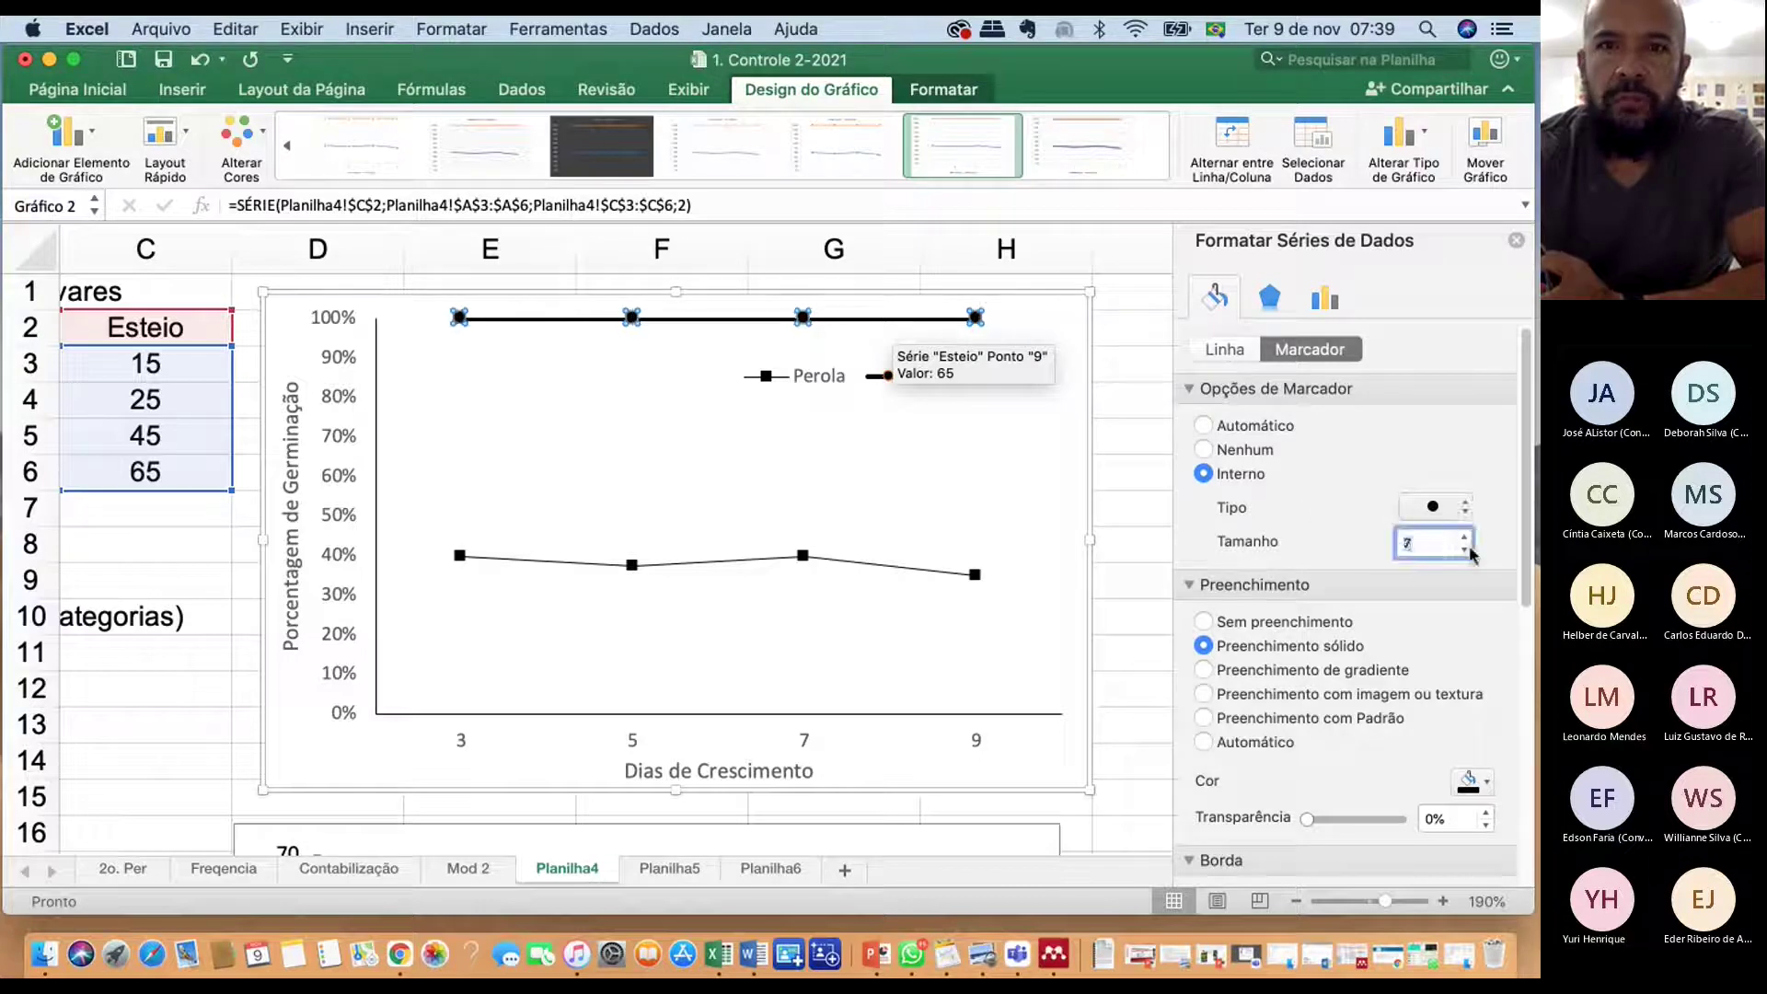
click(860, 479)
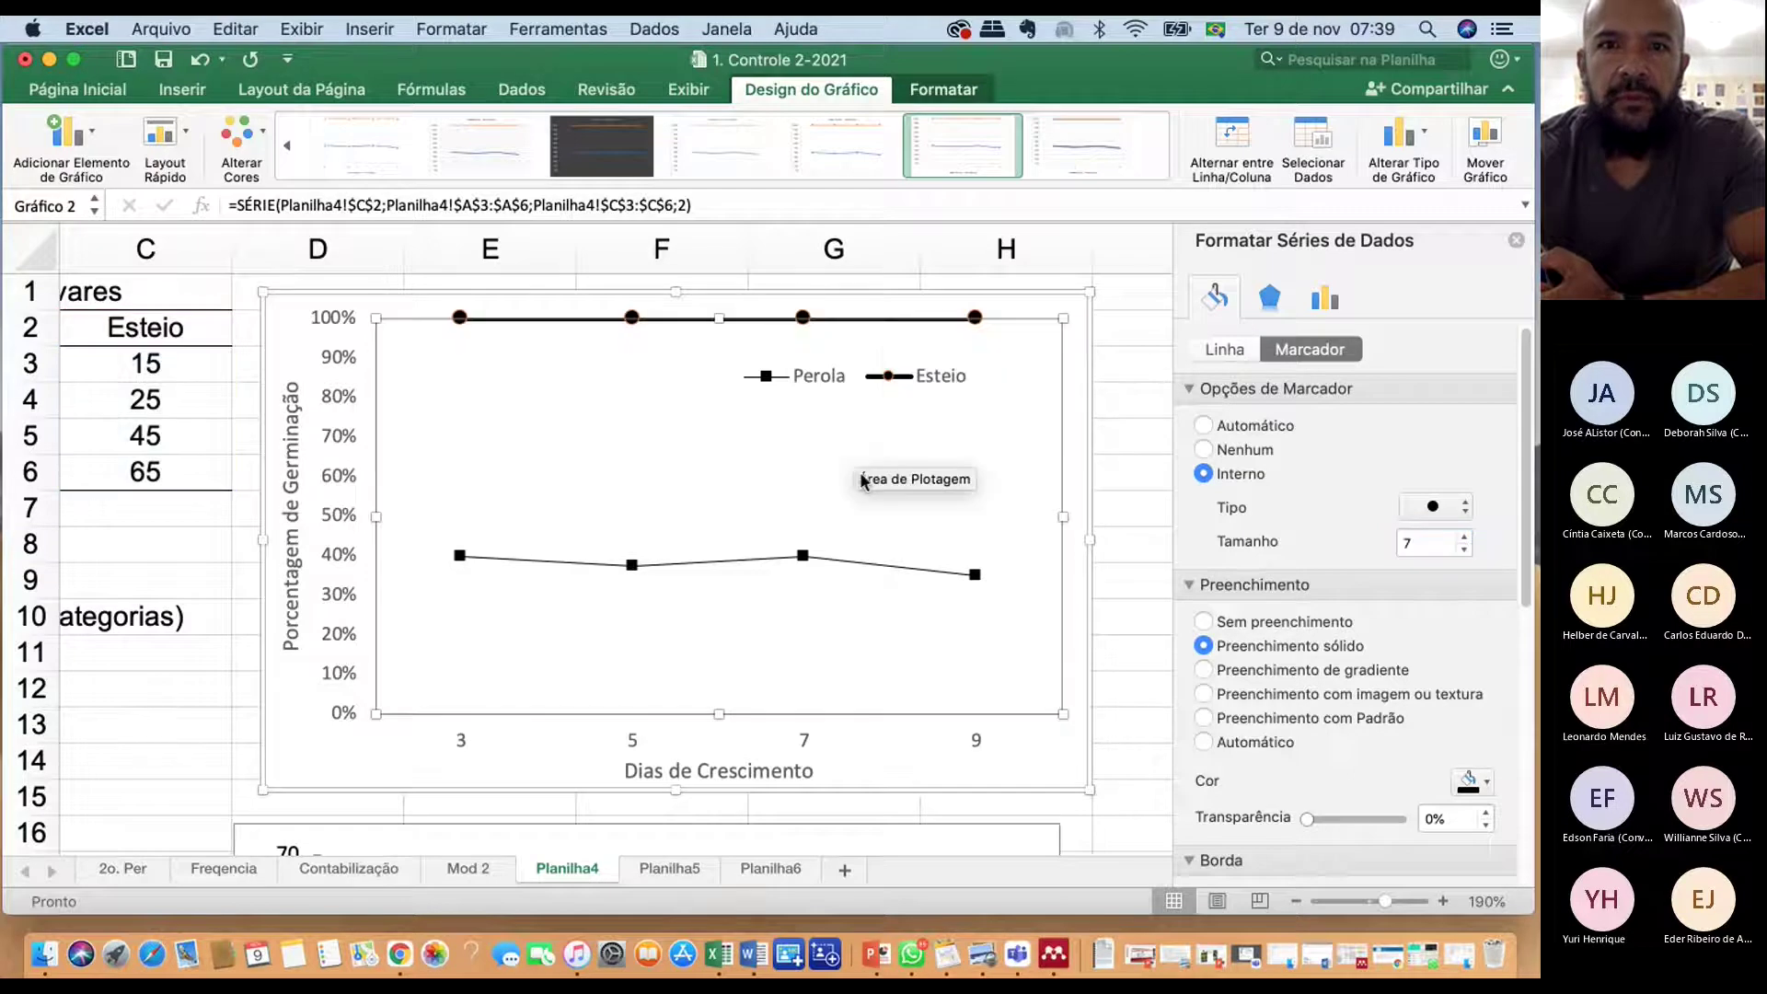
click(803, 318)
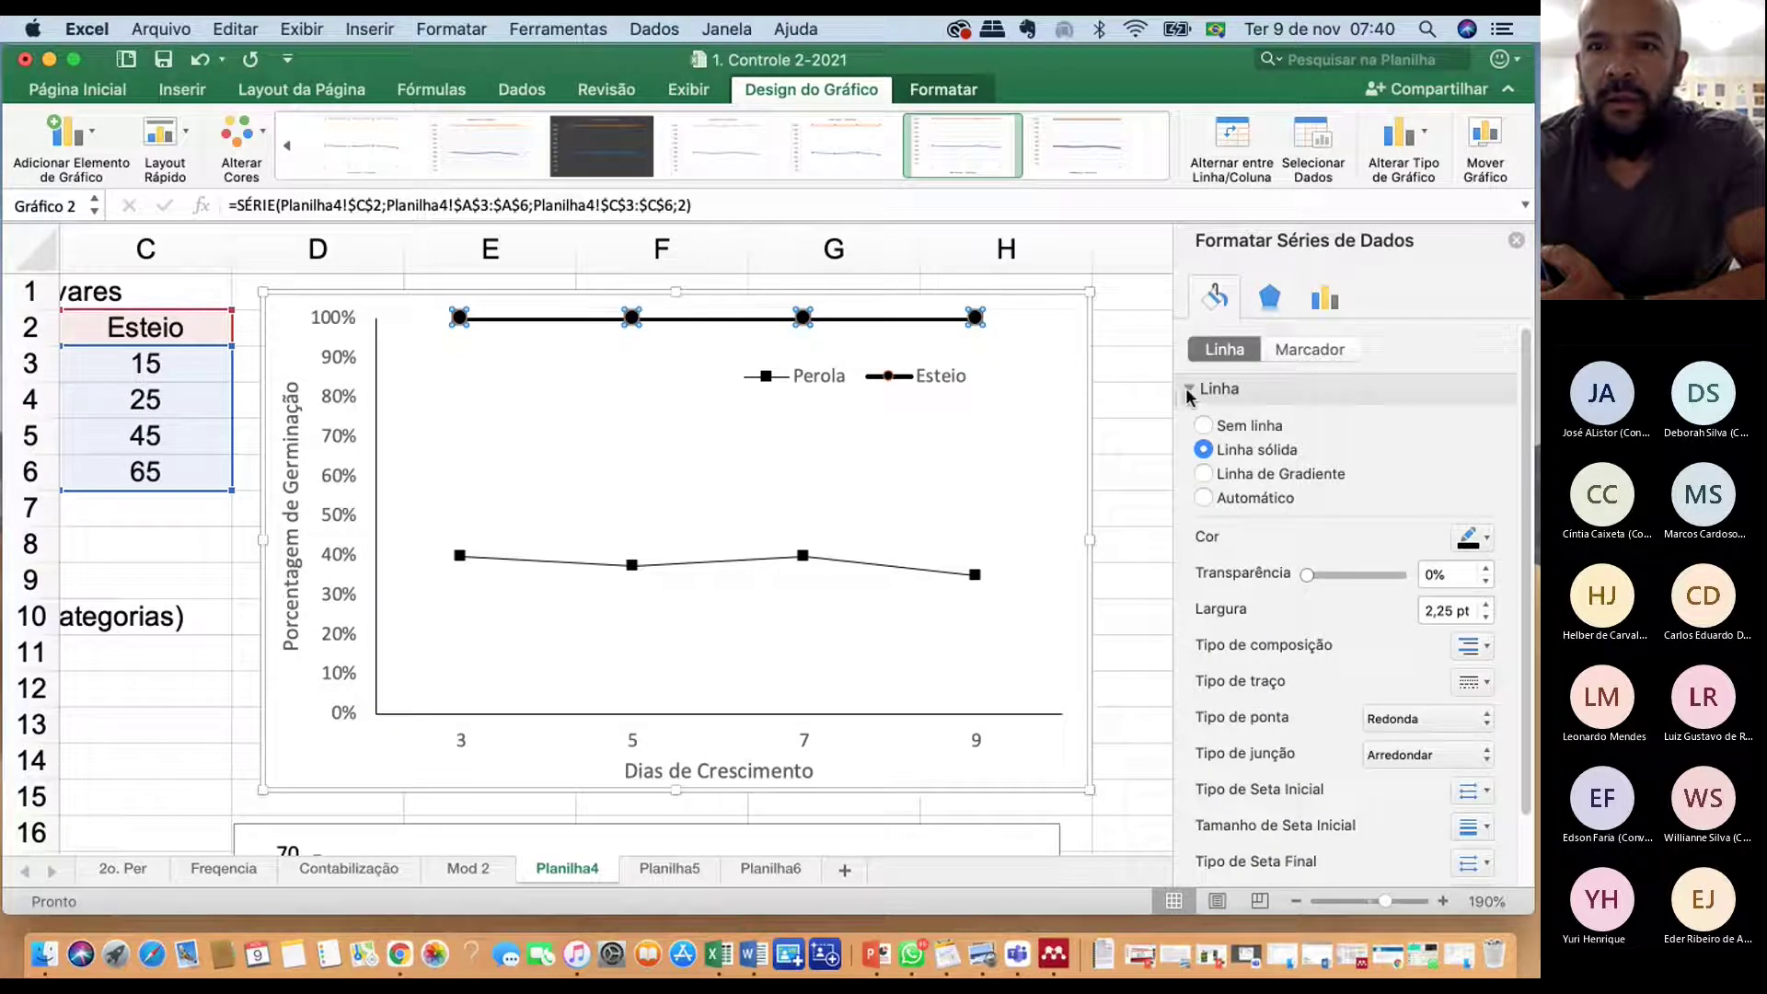
scroll(1196, 659, down, 3)
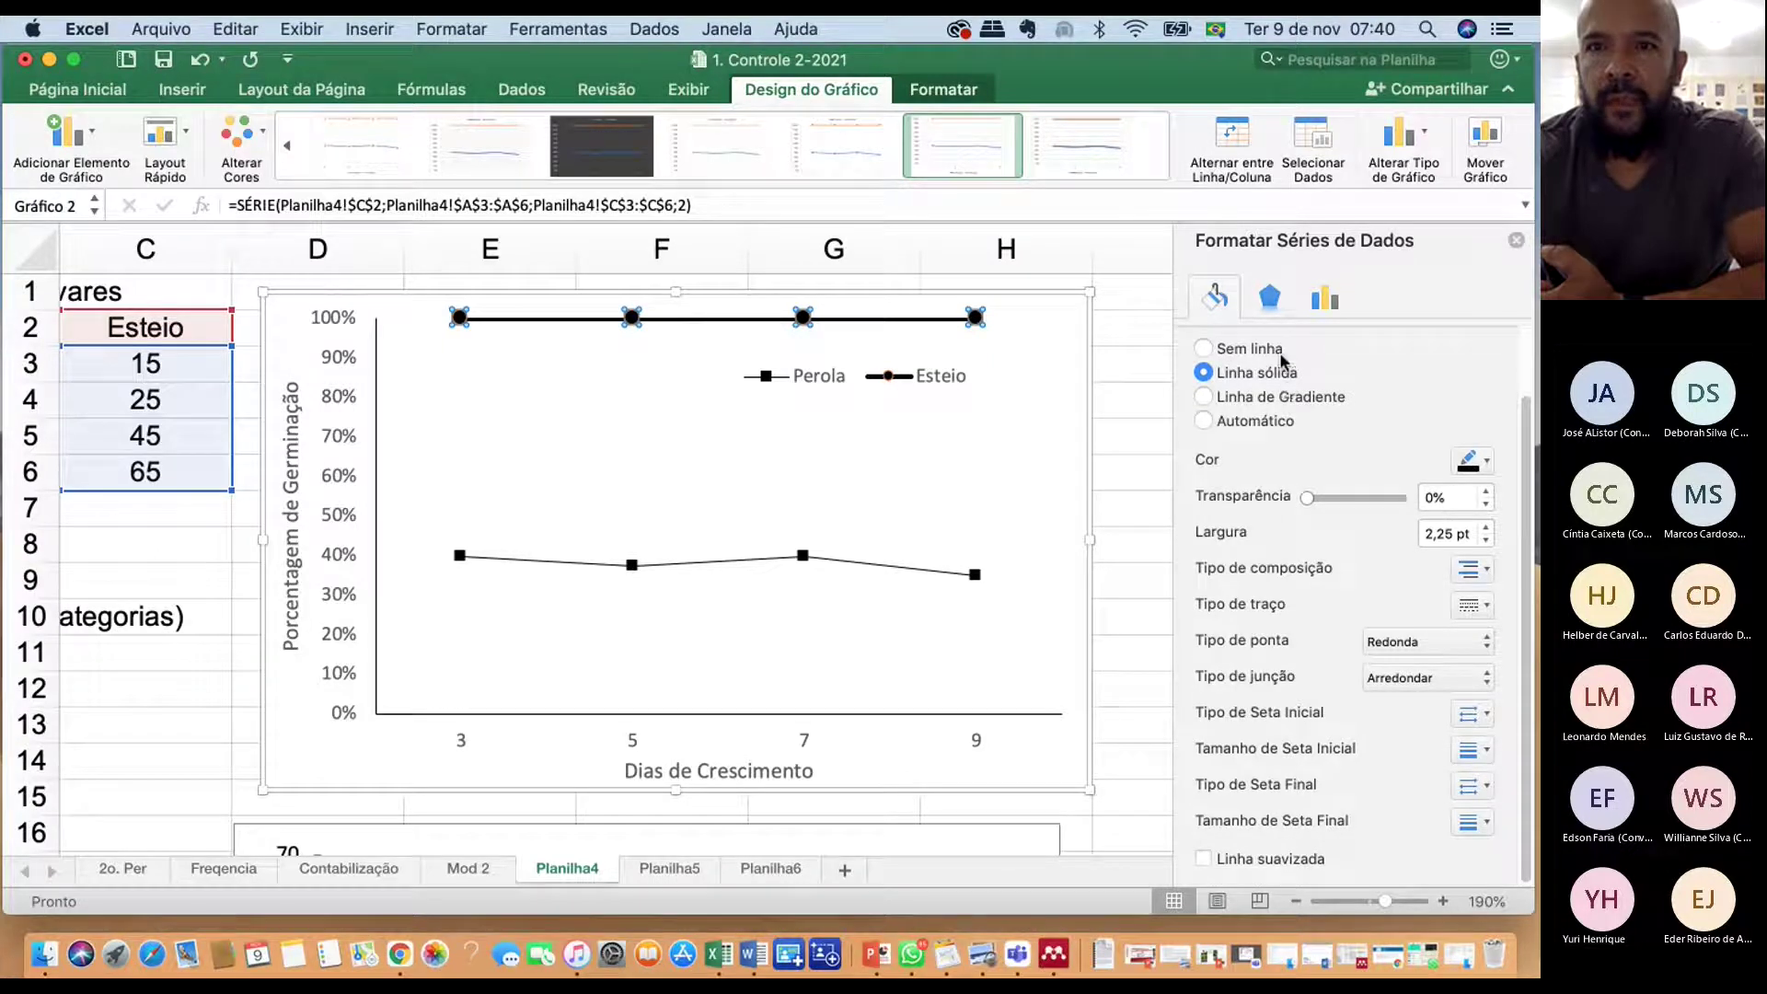
scroll(1245, 393, up, 3)
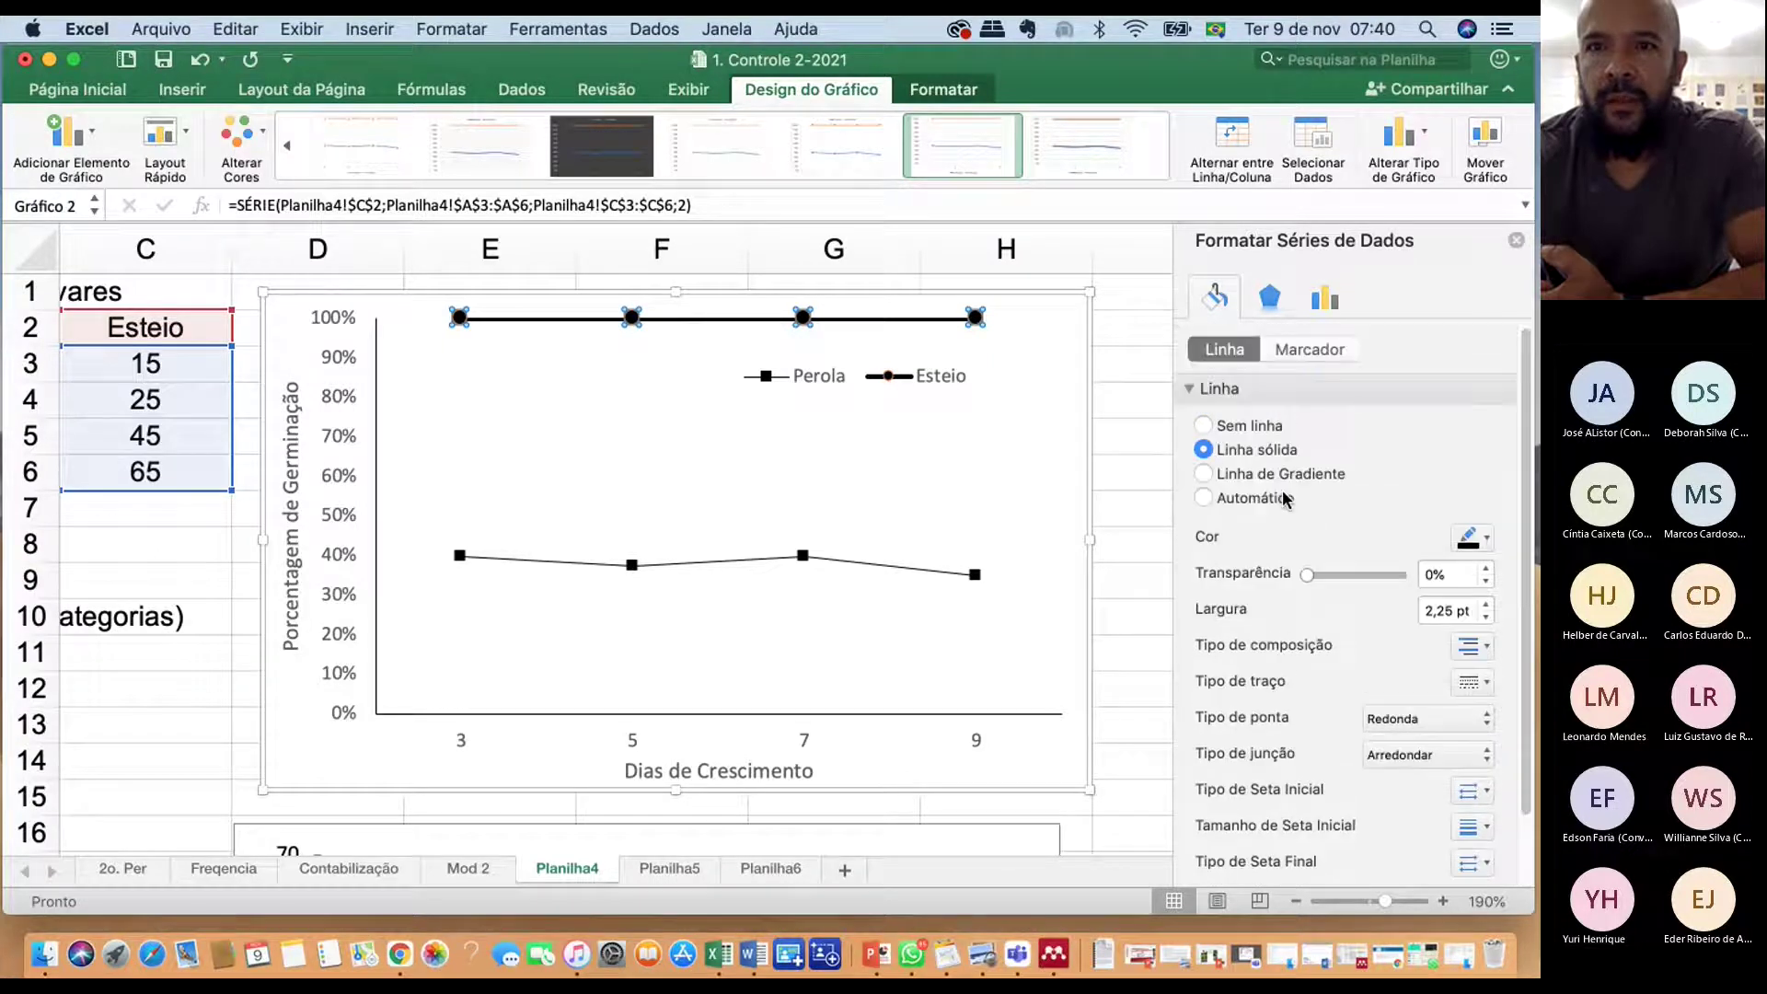
click(1300, 348)
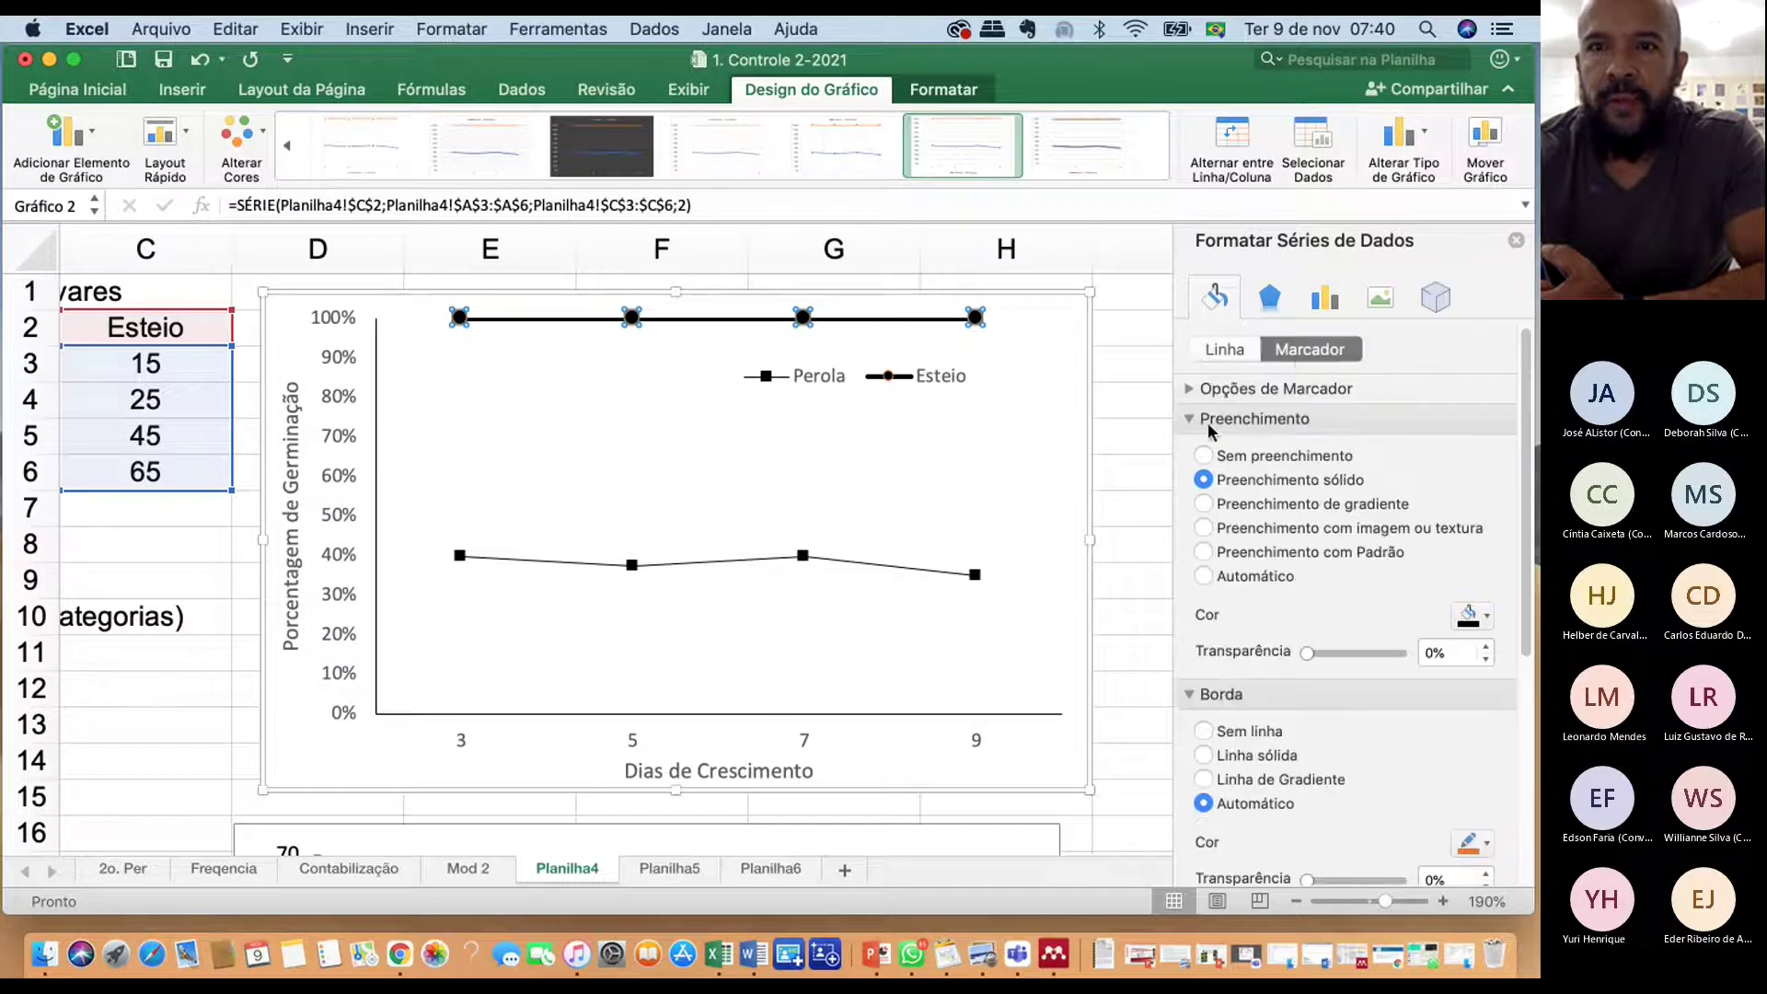
click(1192, 384)
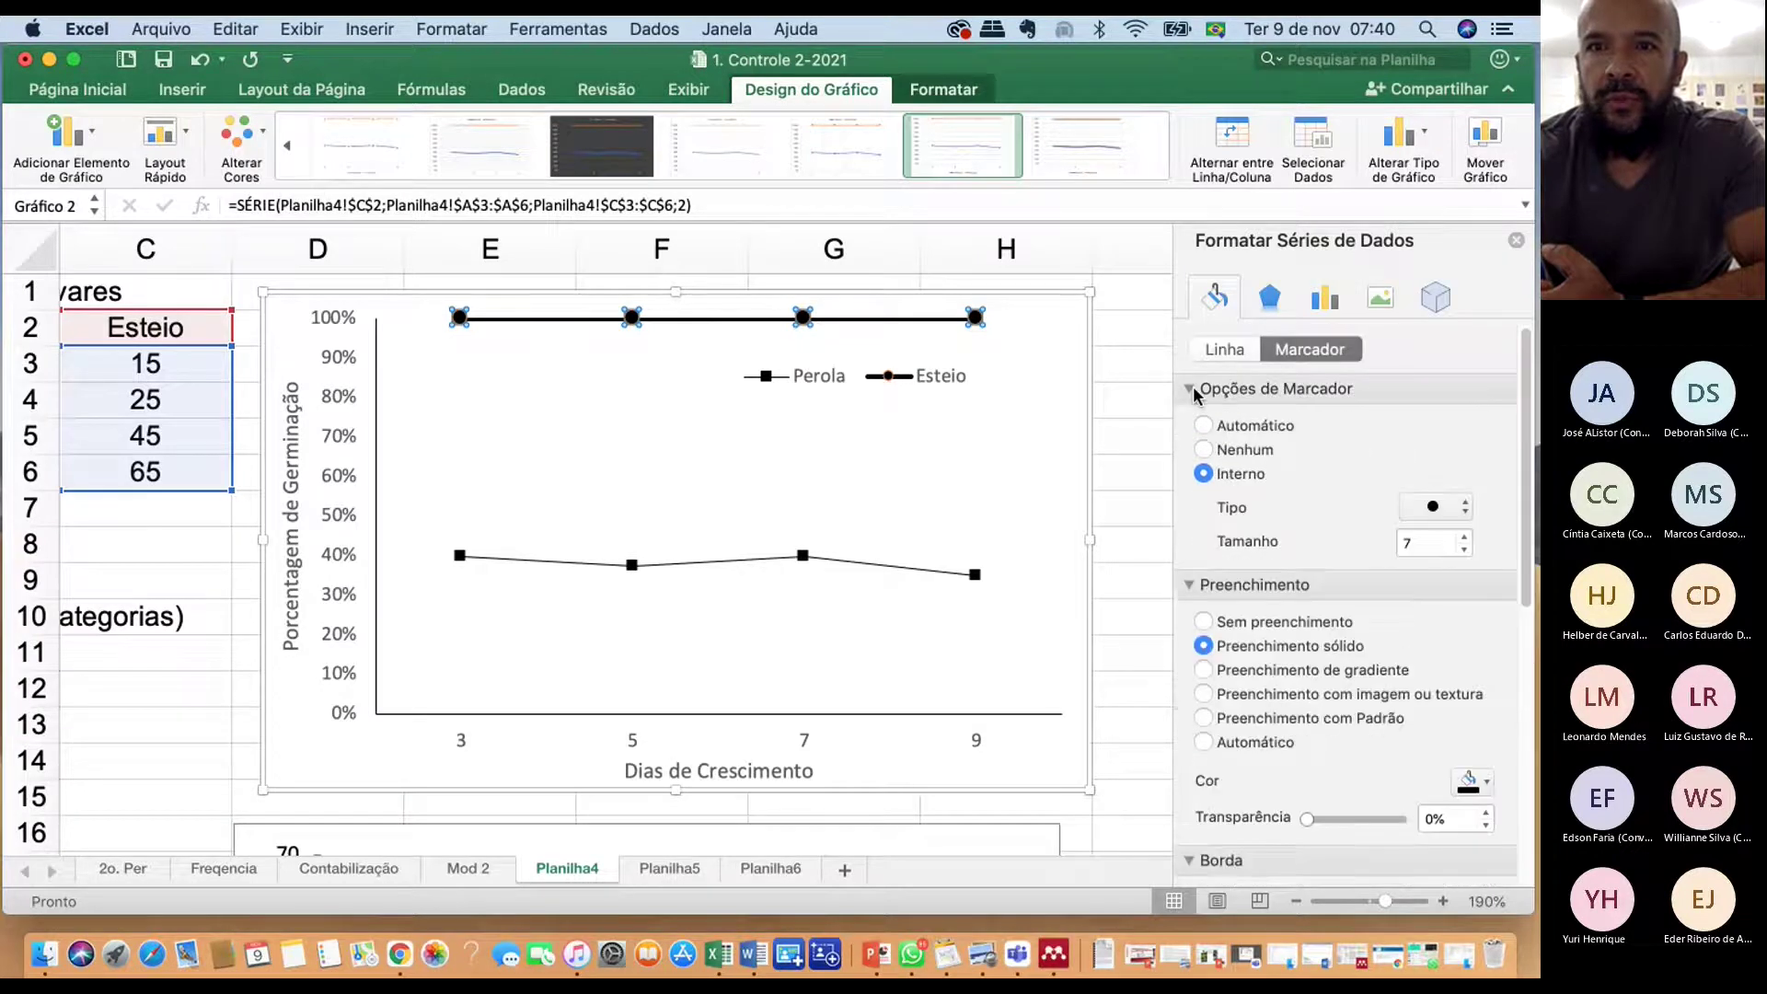
scroll(1317, 768, down, 3)
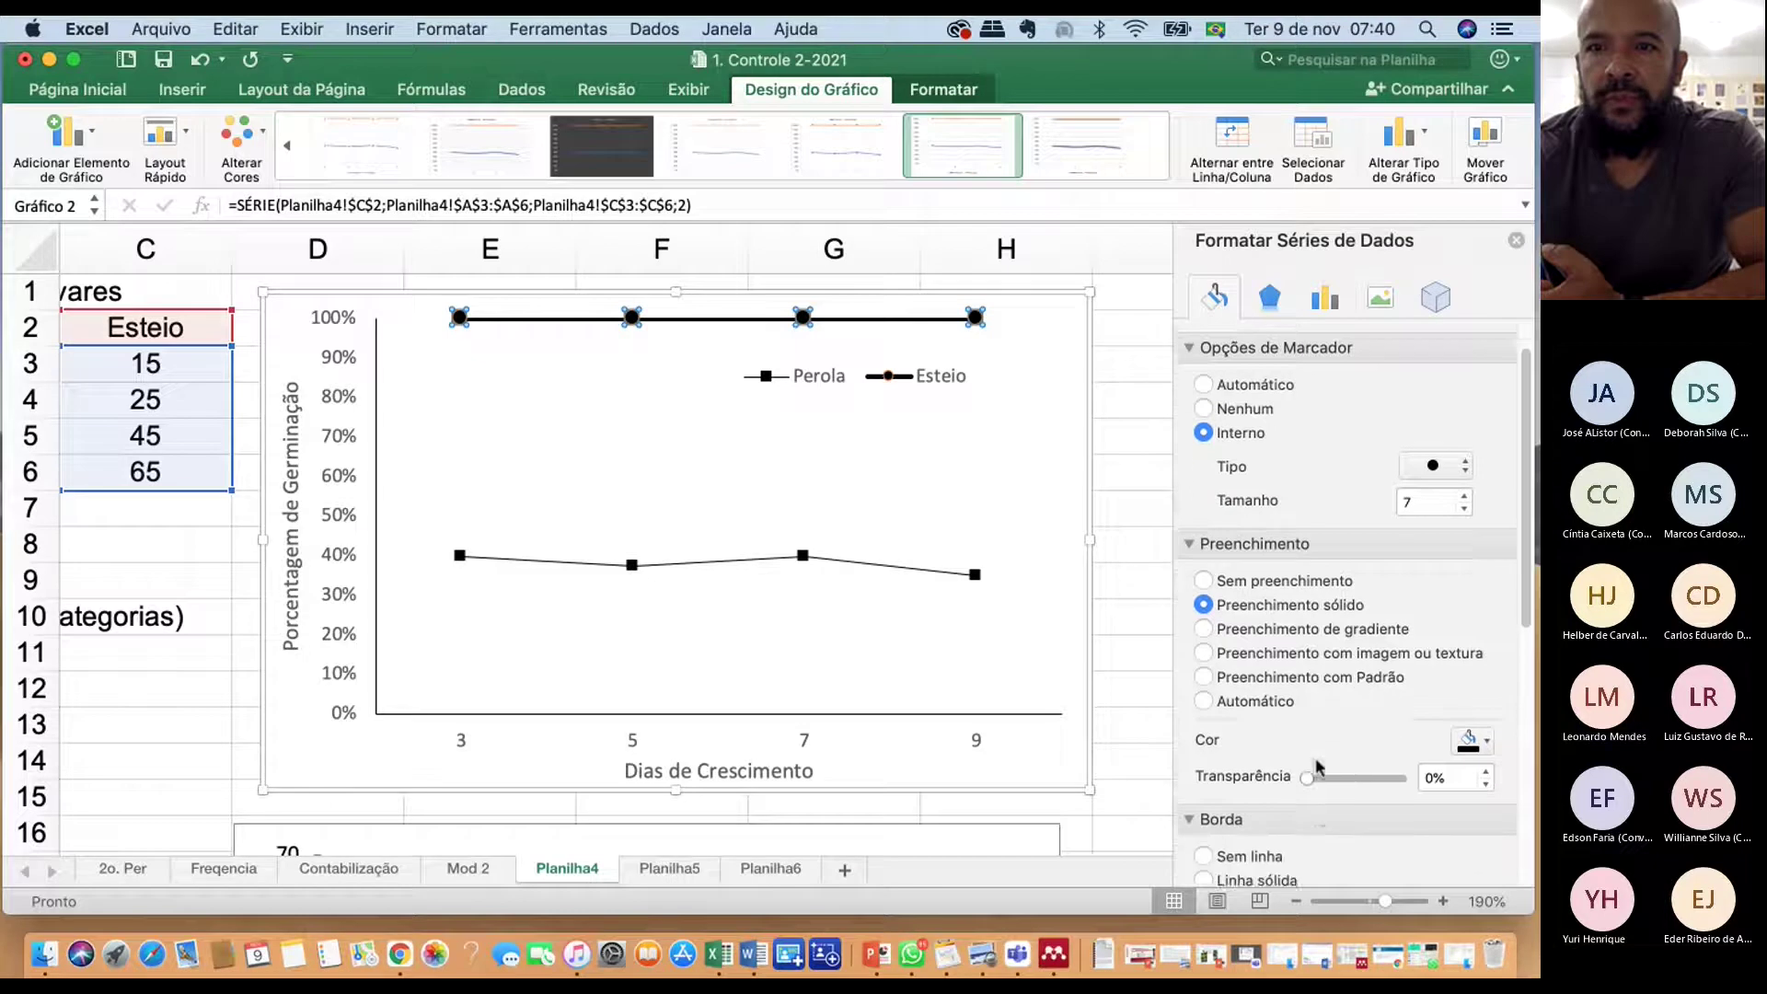
scroll(1318, 768, down, 2)
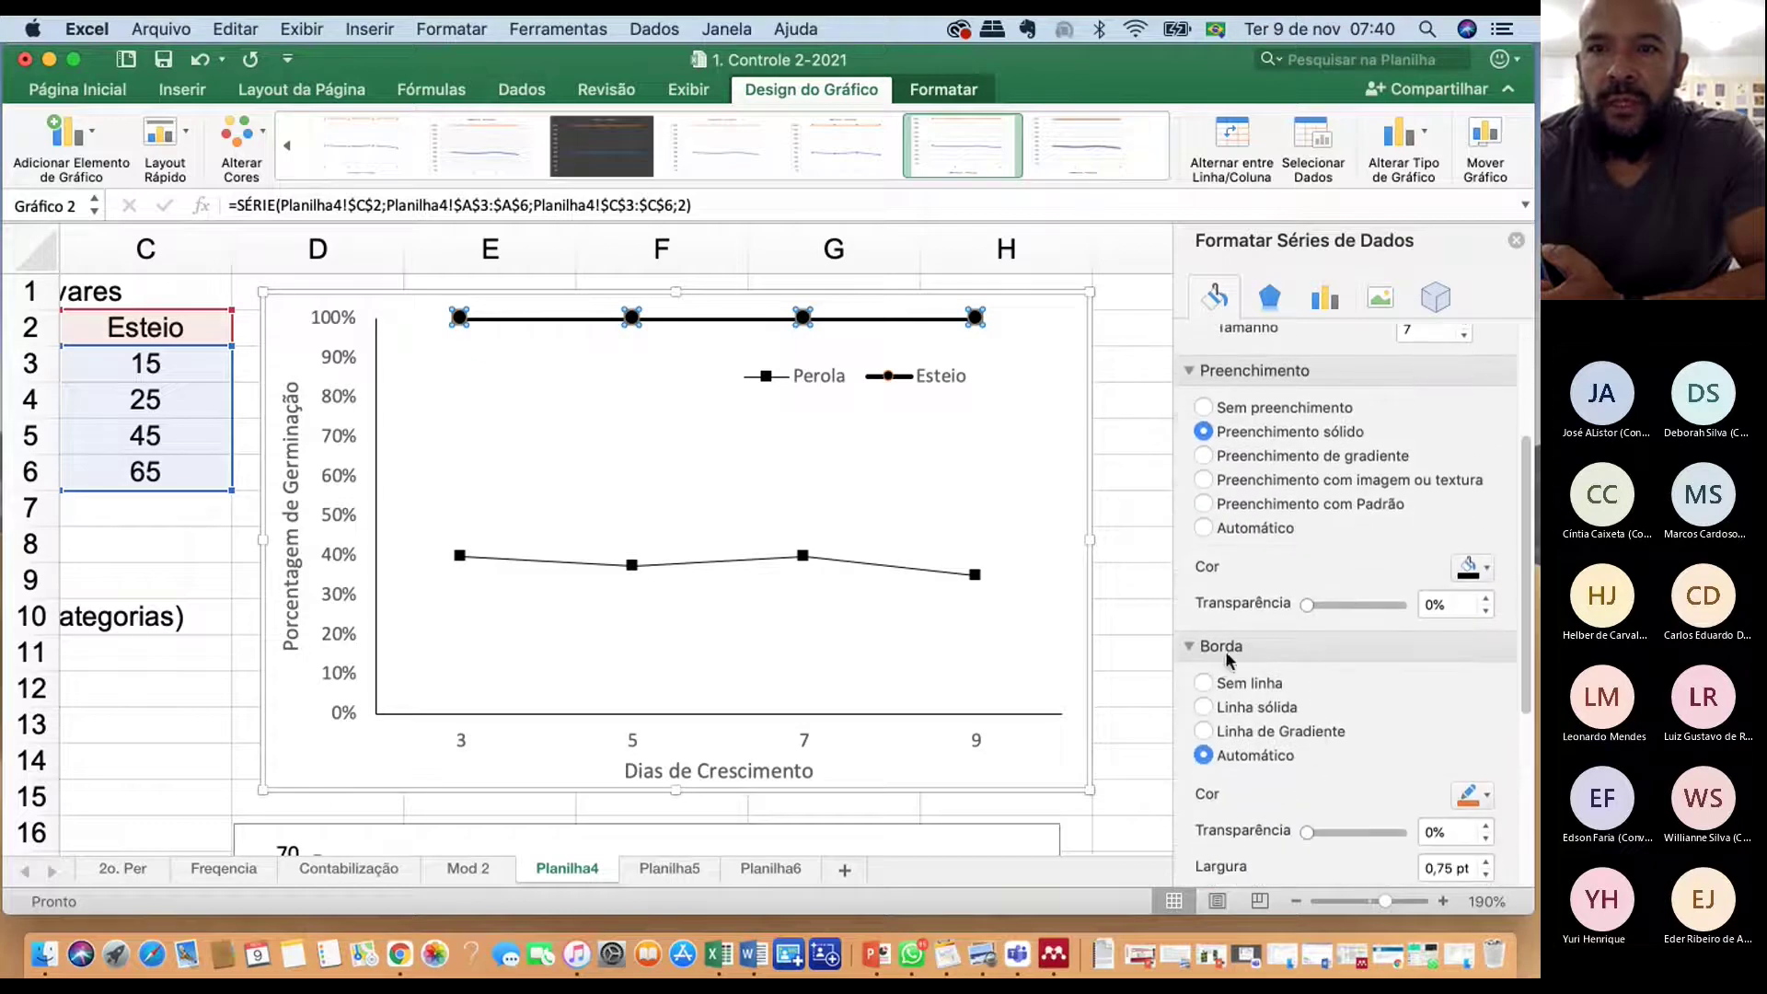
click(1486, 796)
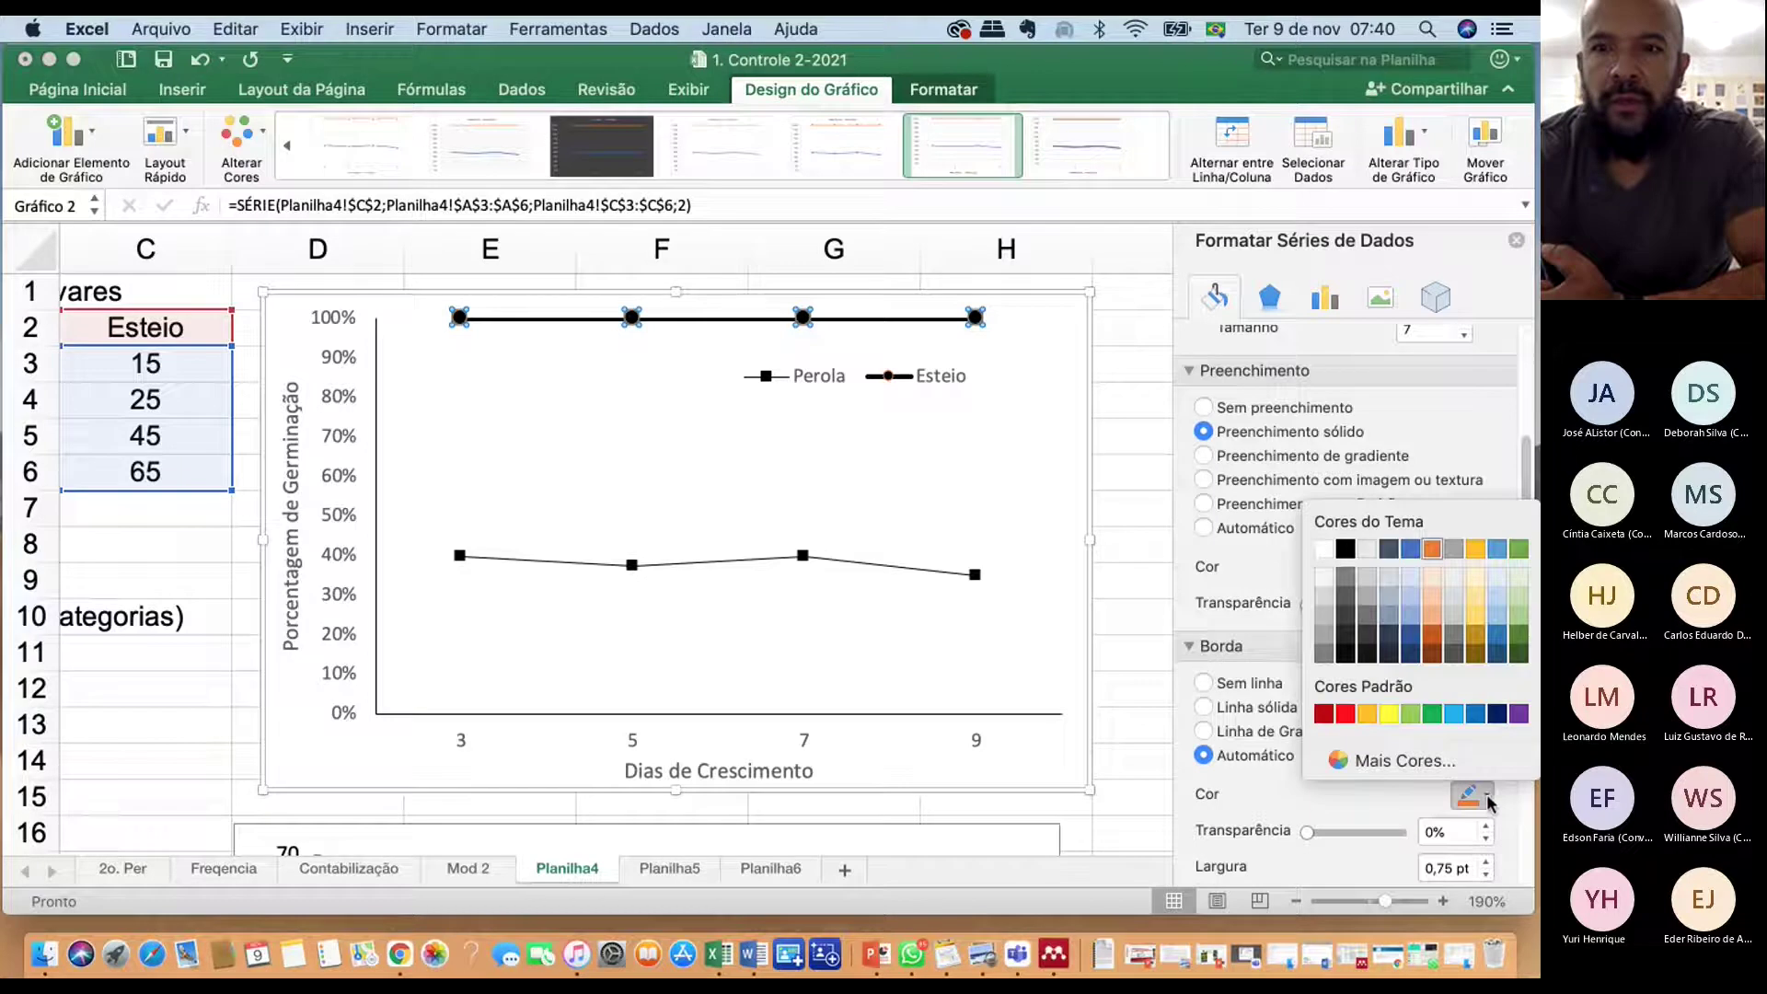
click(1345, 549)
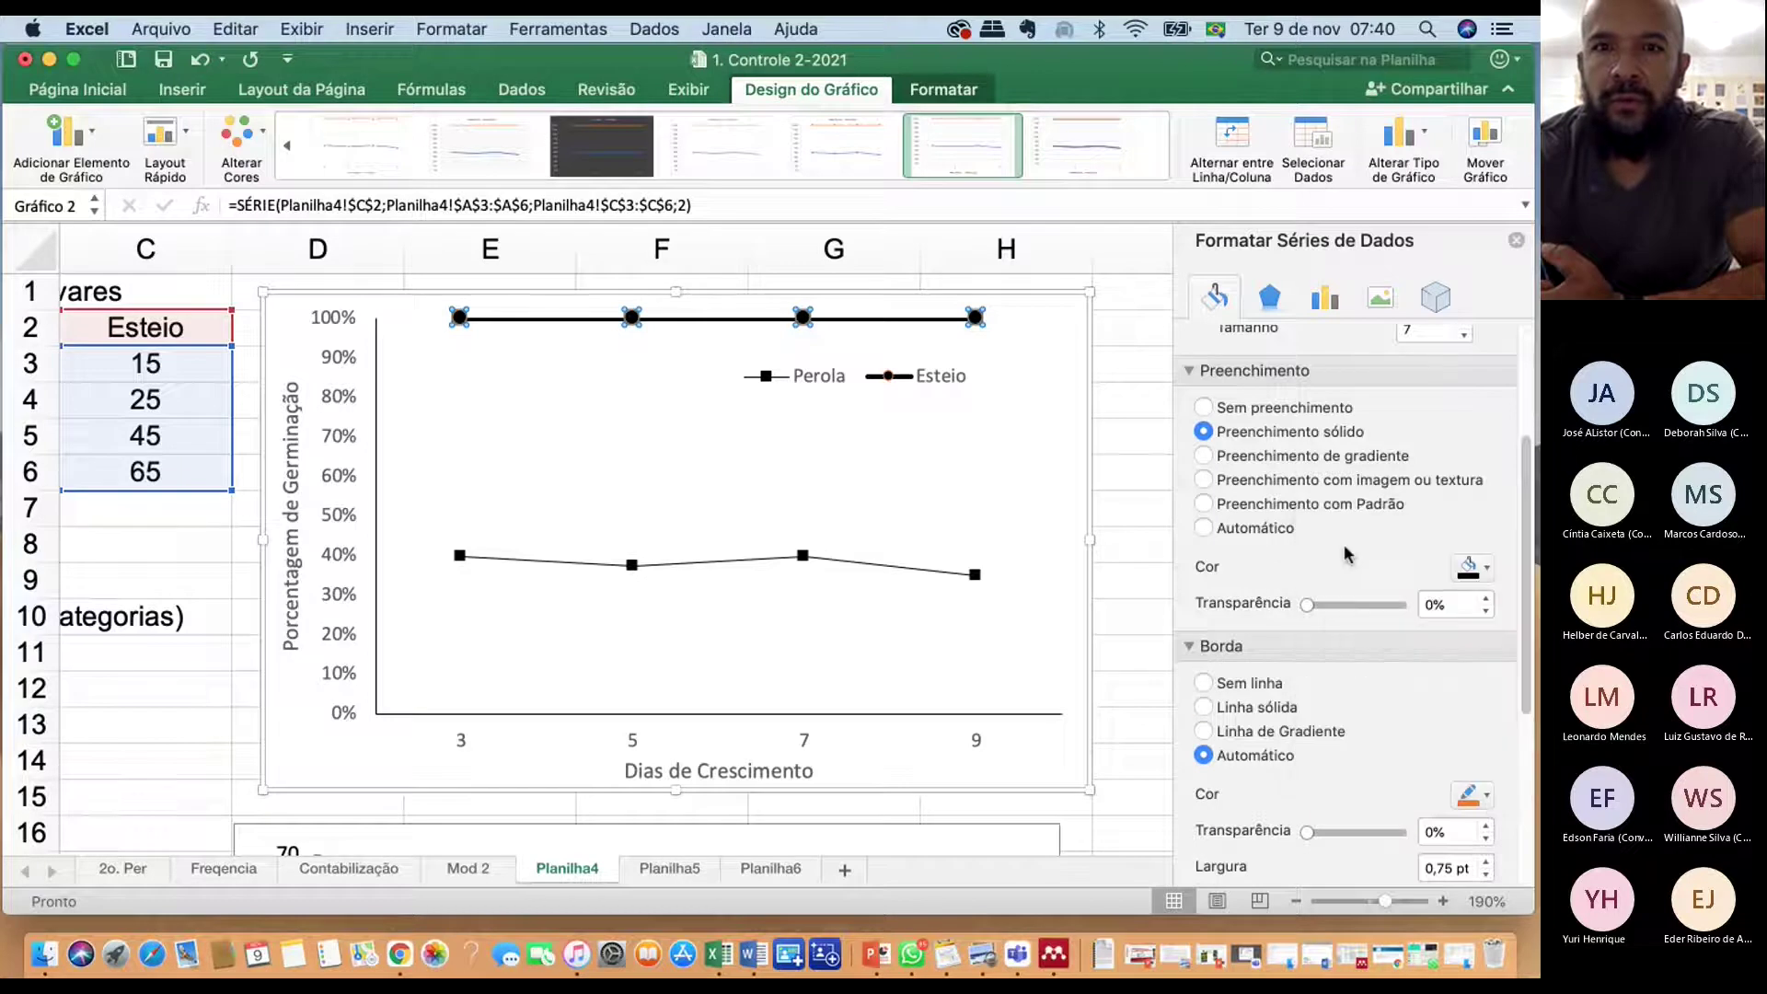
click(977, 504)
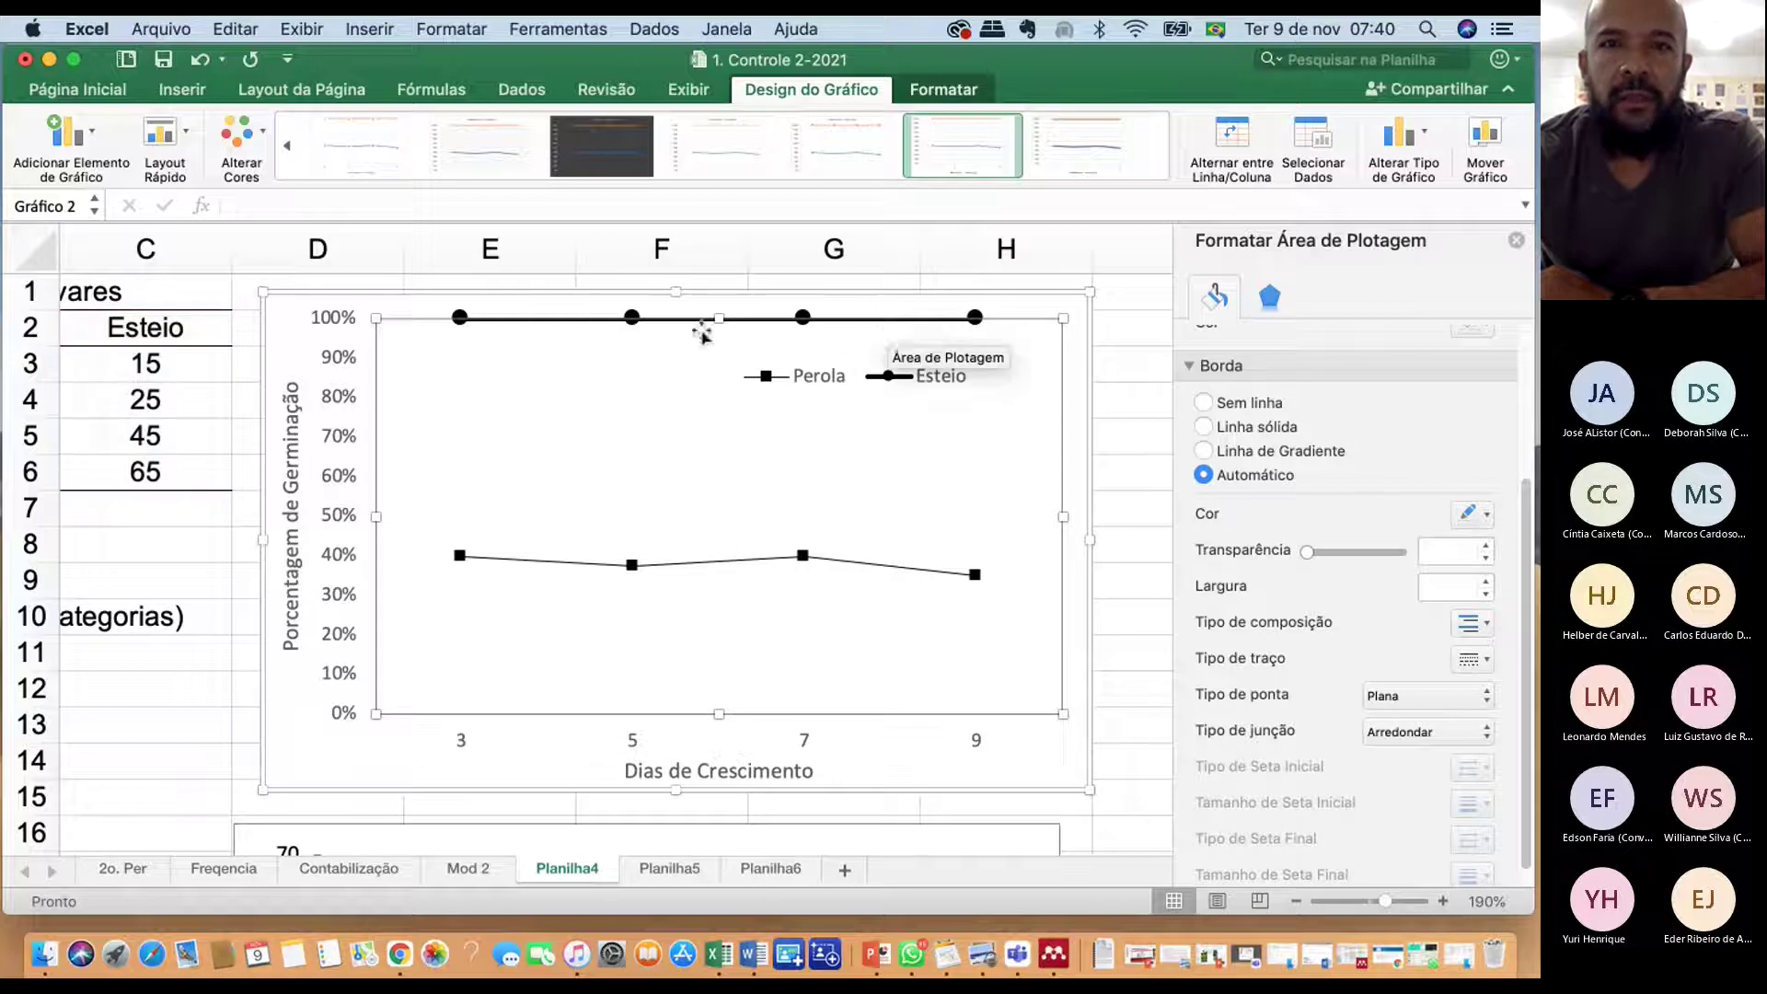
scroll(1267, 464, up, 1)
scroll(1267, 464, up, 4)
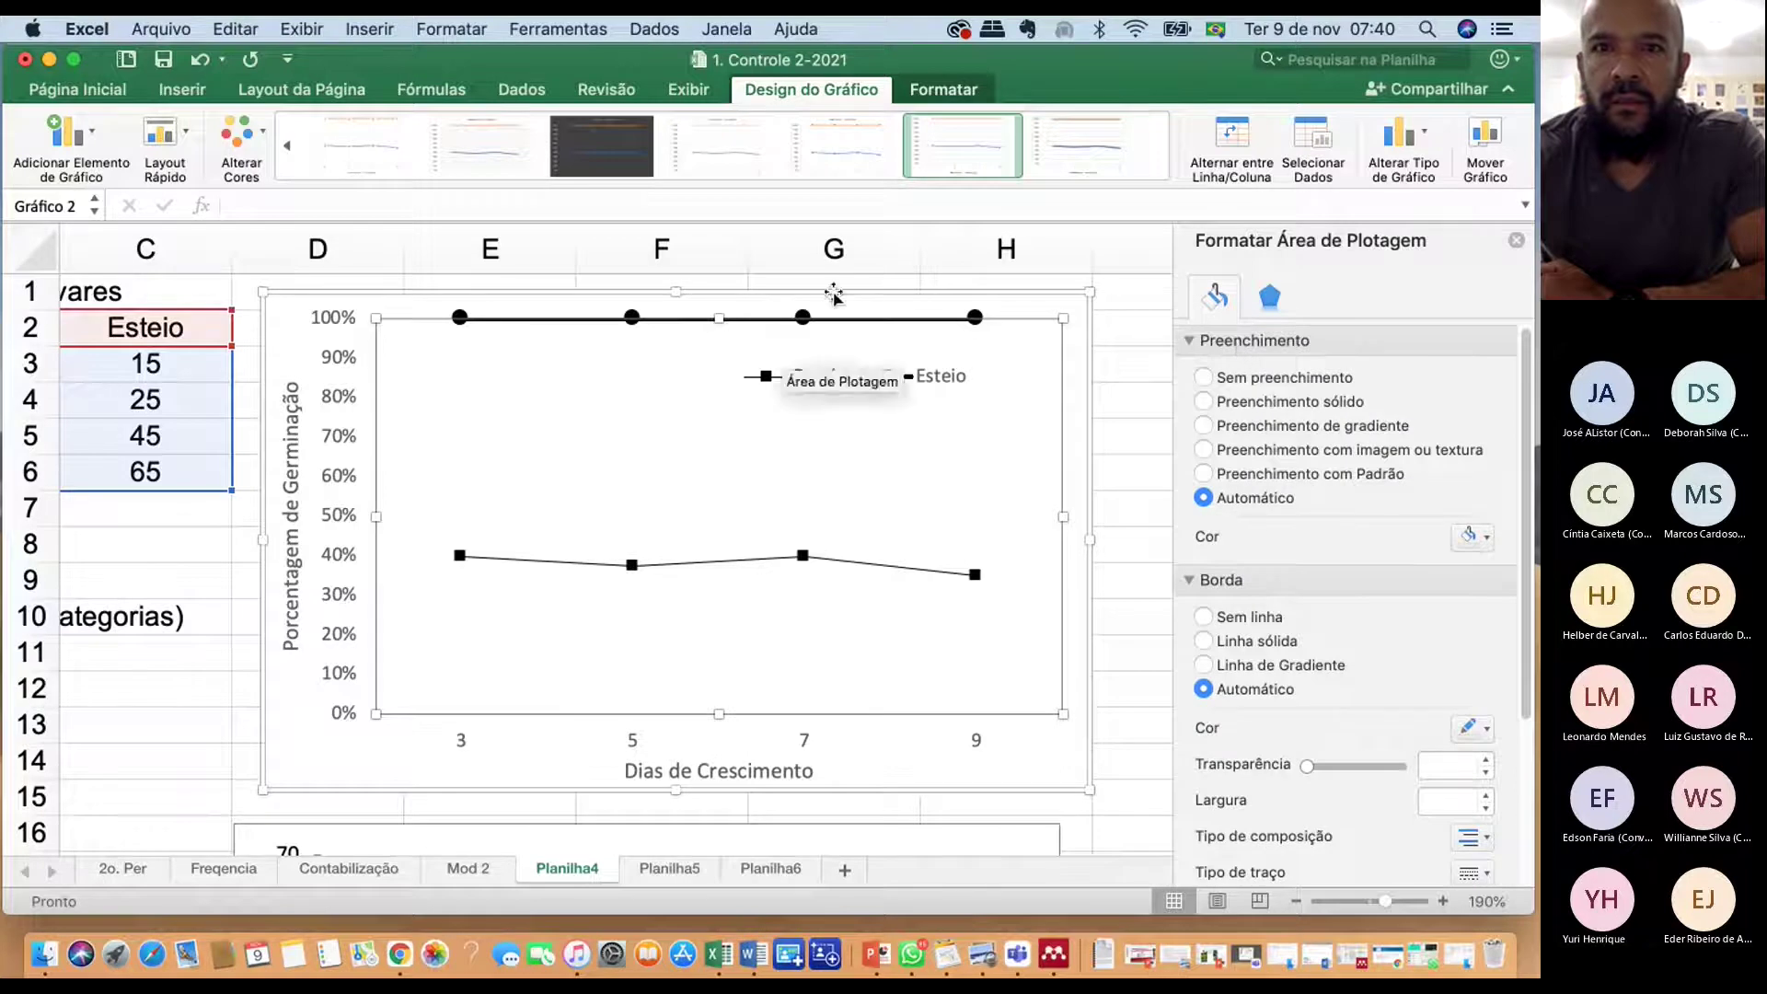
mouse_move(819, 329)
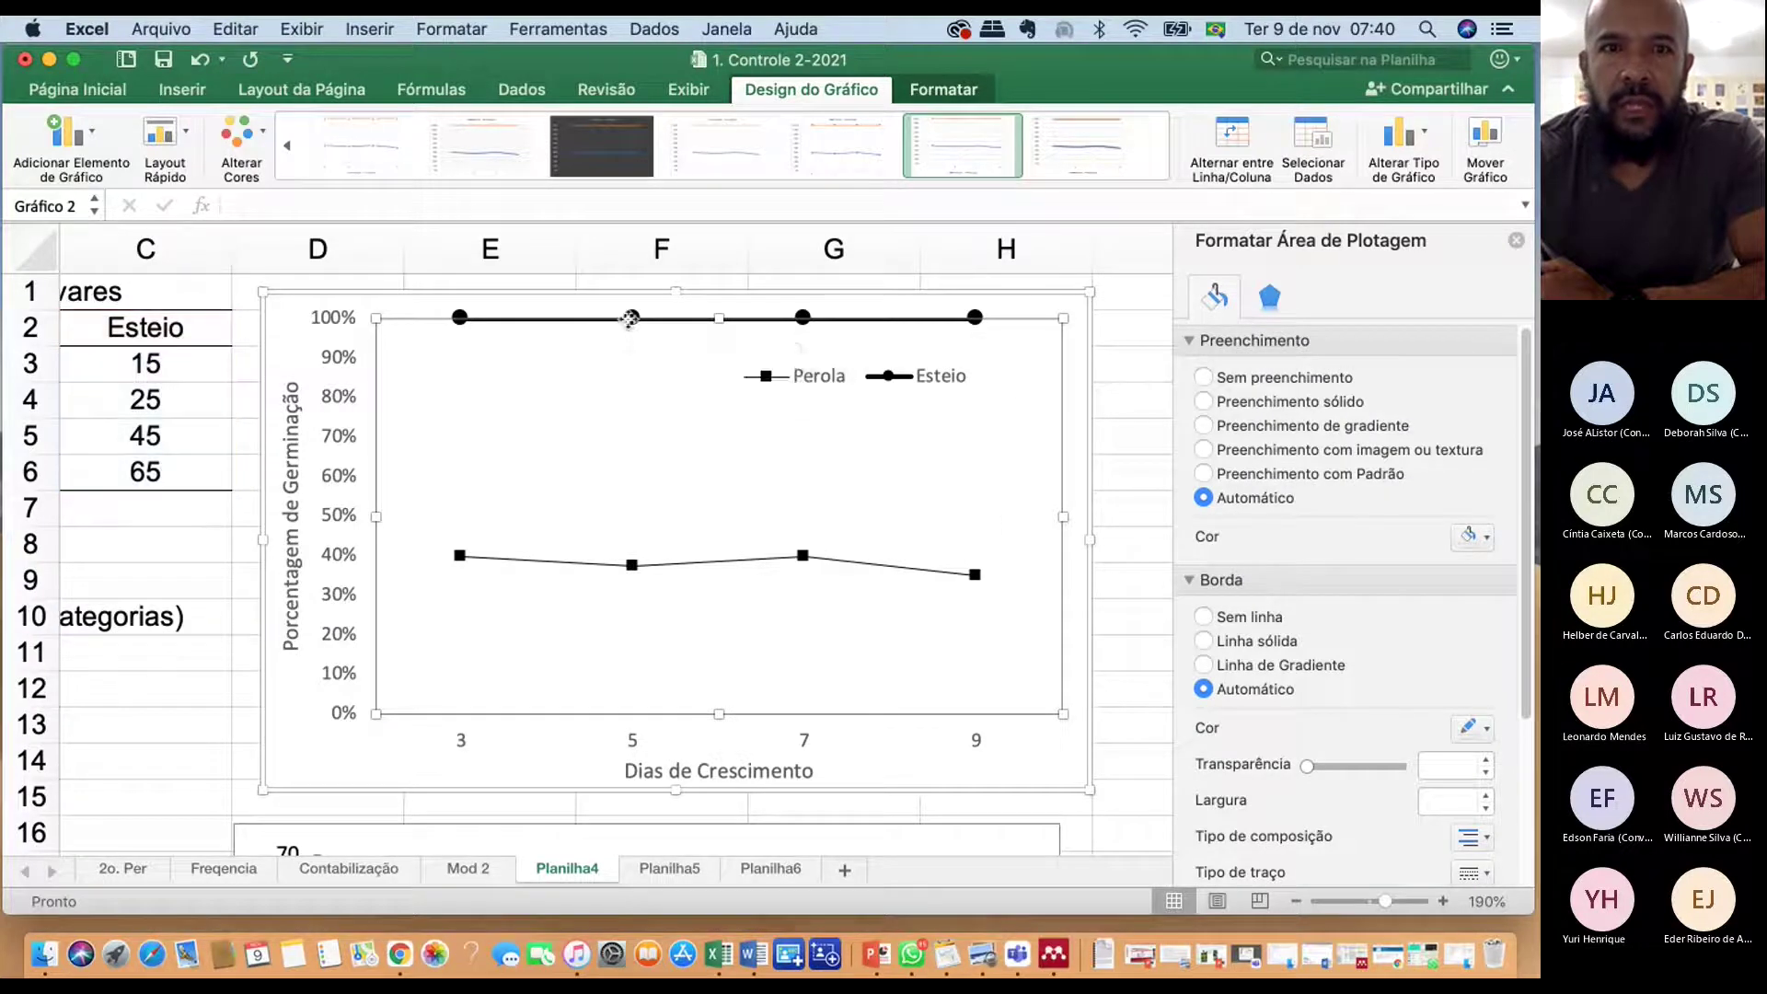
Thin the Esteio line width step by step from 2,25 pt to 1 pt
click(460, 320)
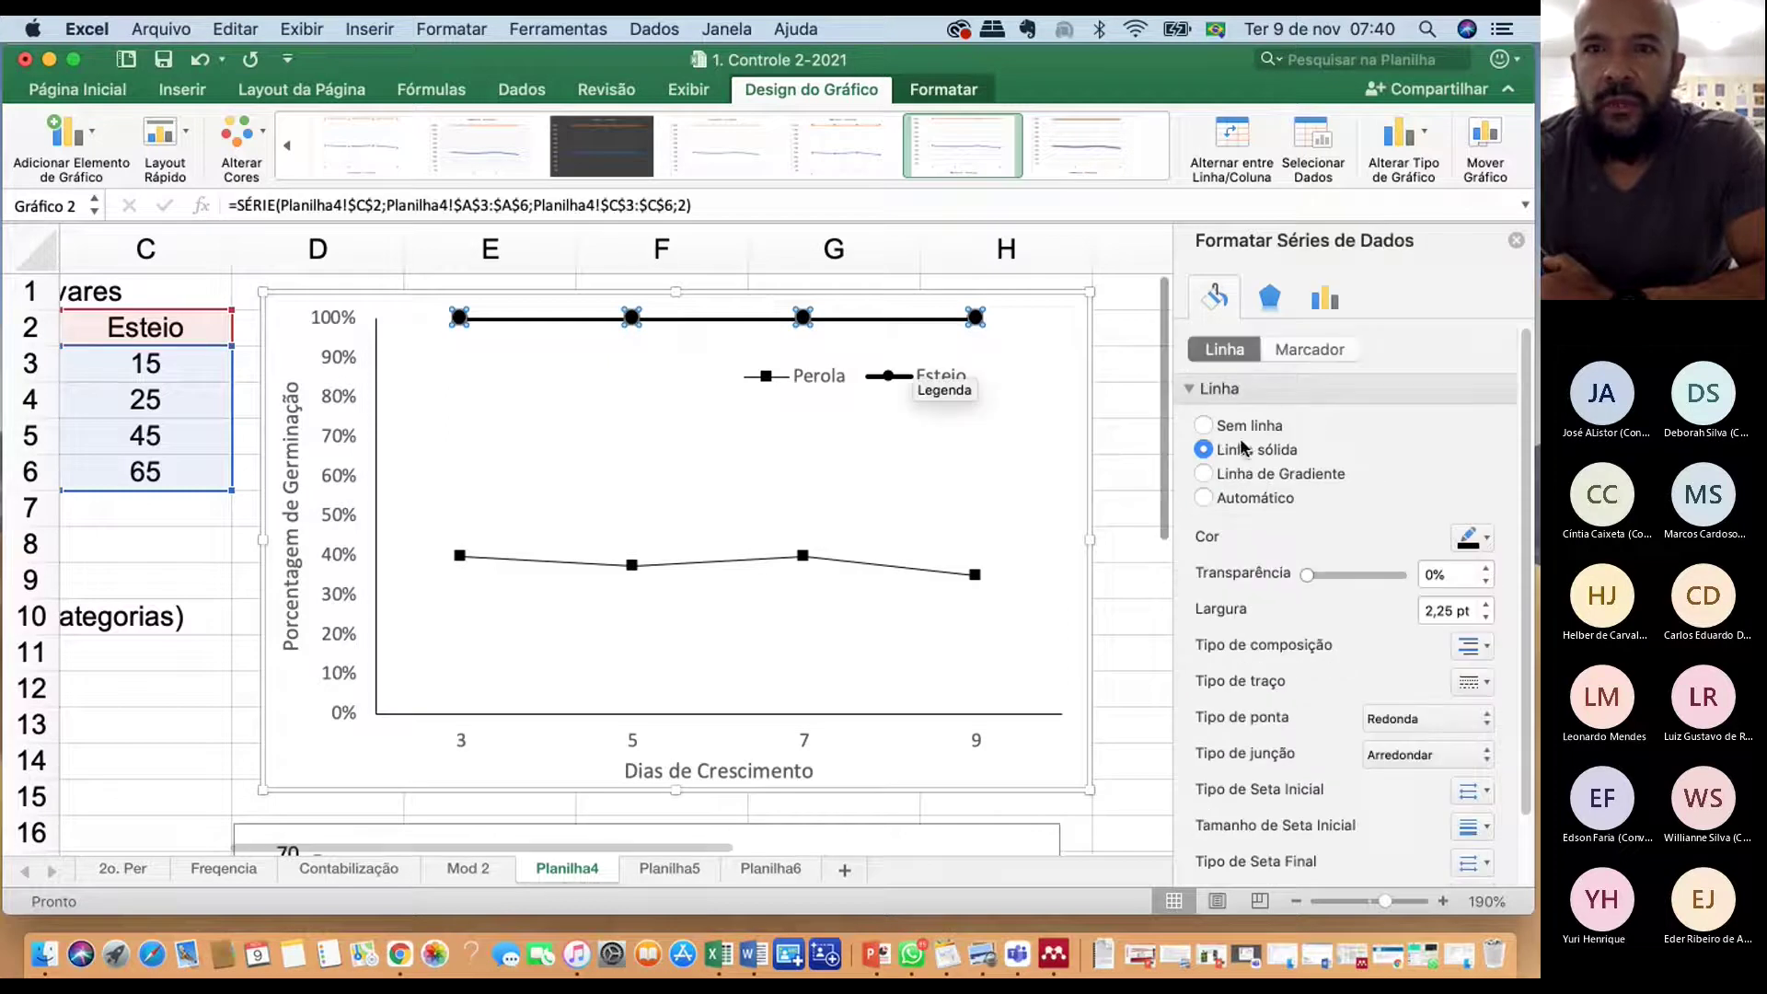
click(1485, 618)
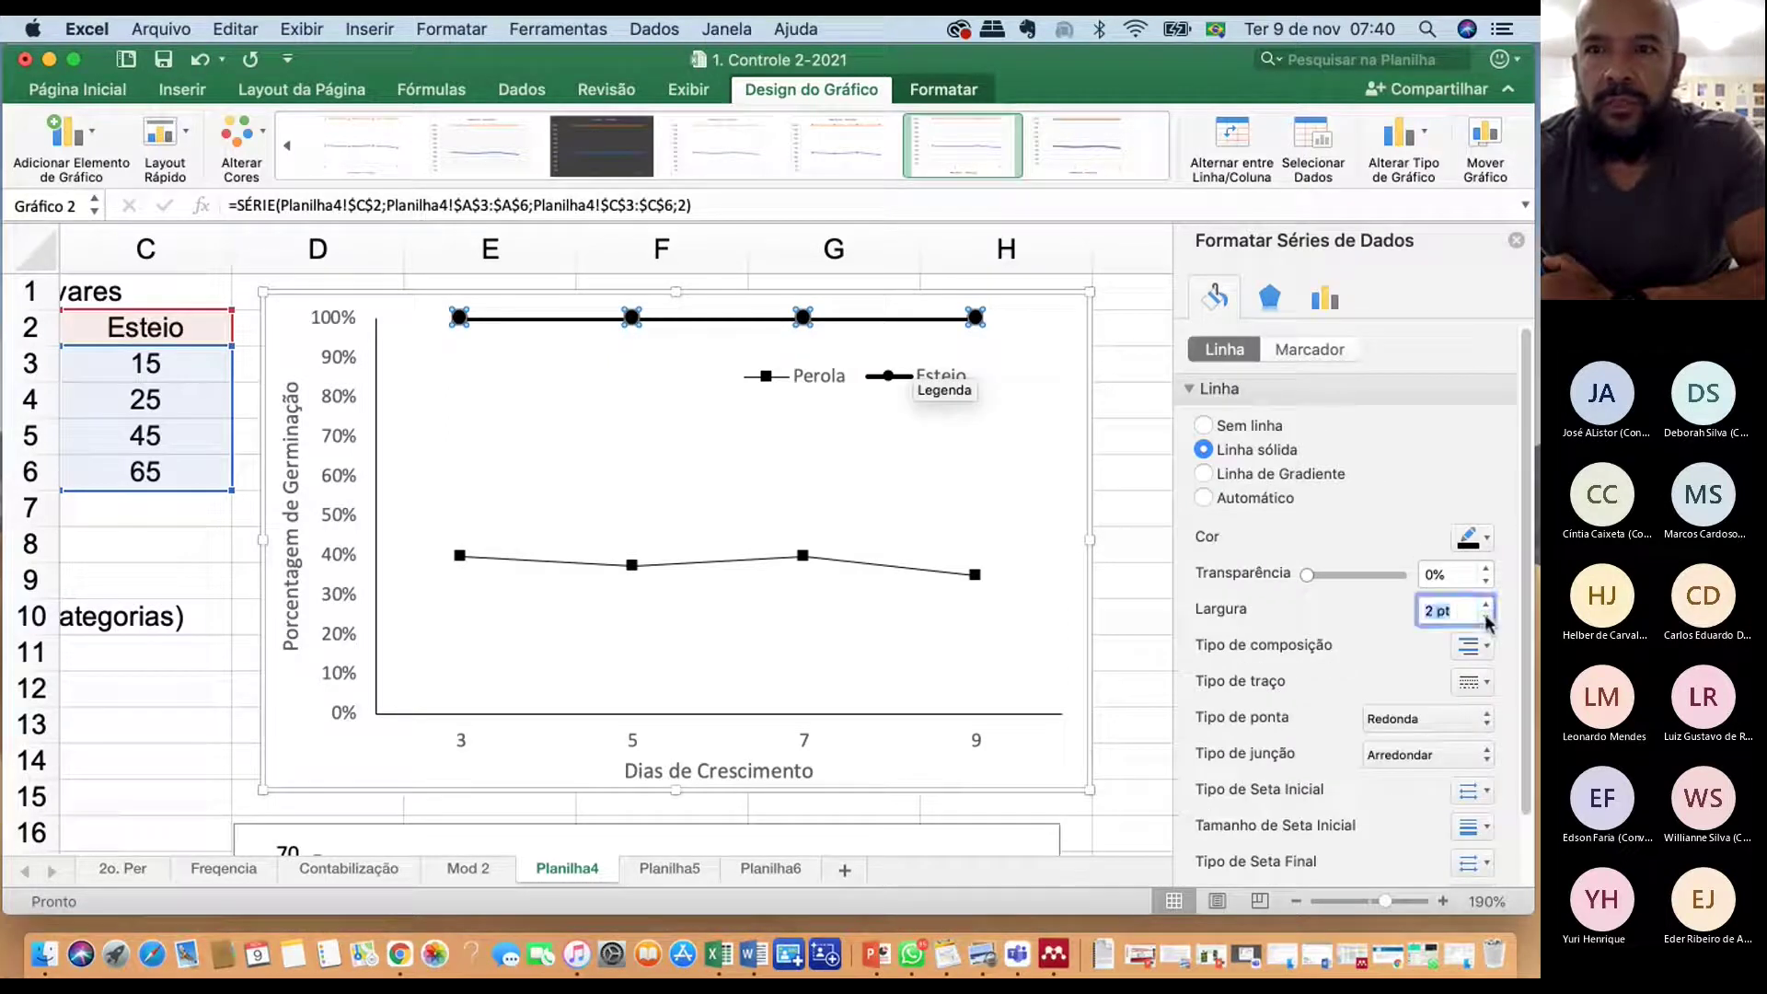
click(1485, 618)
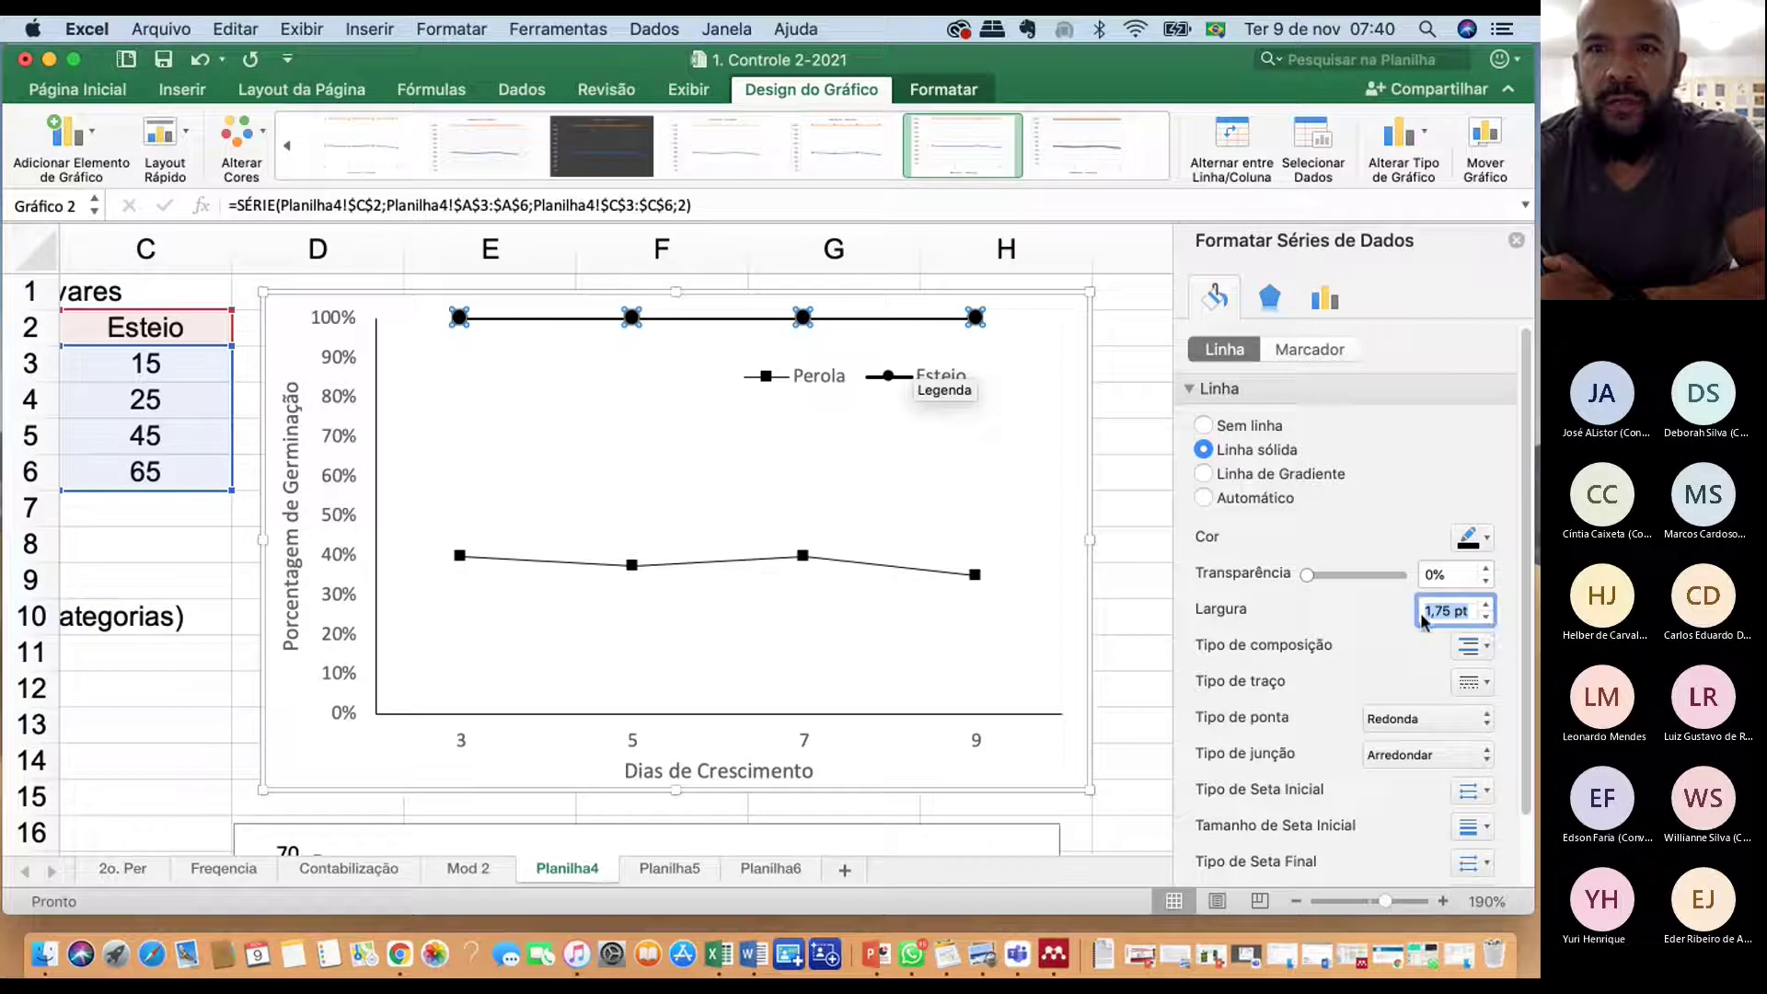
click(1486, 618)
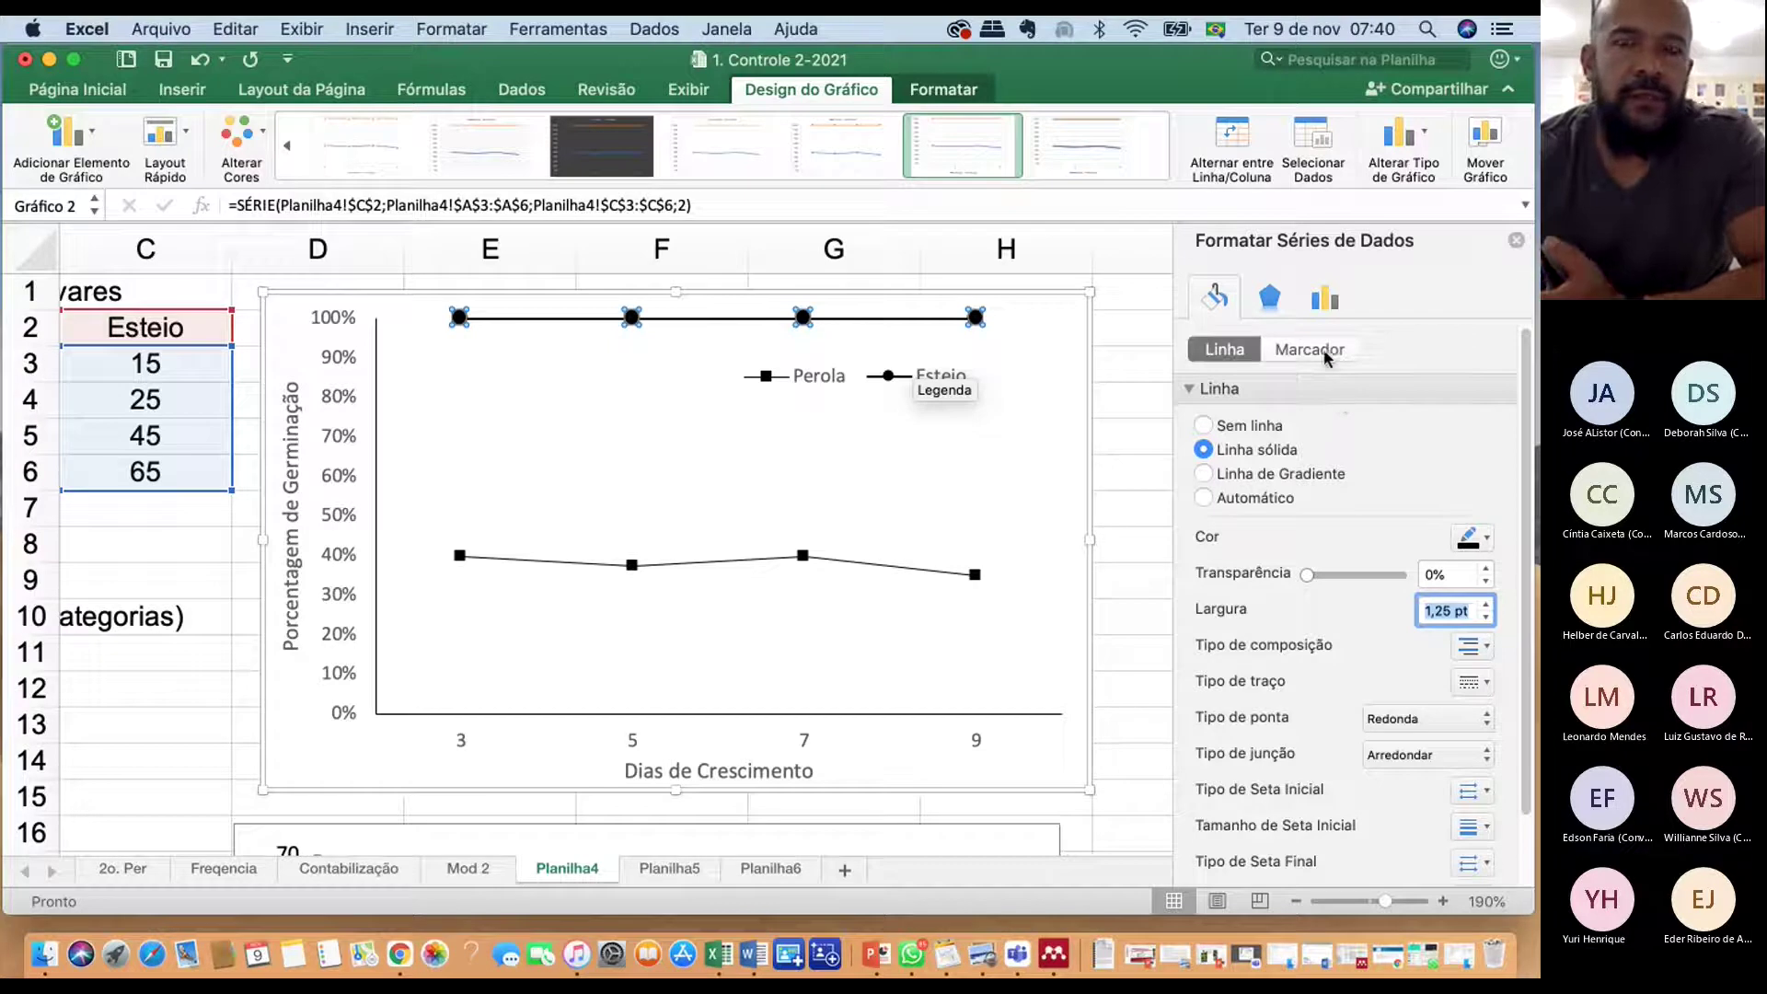
click(1487, 618)
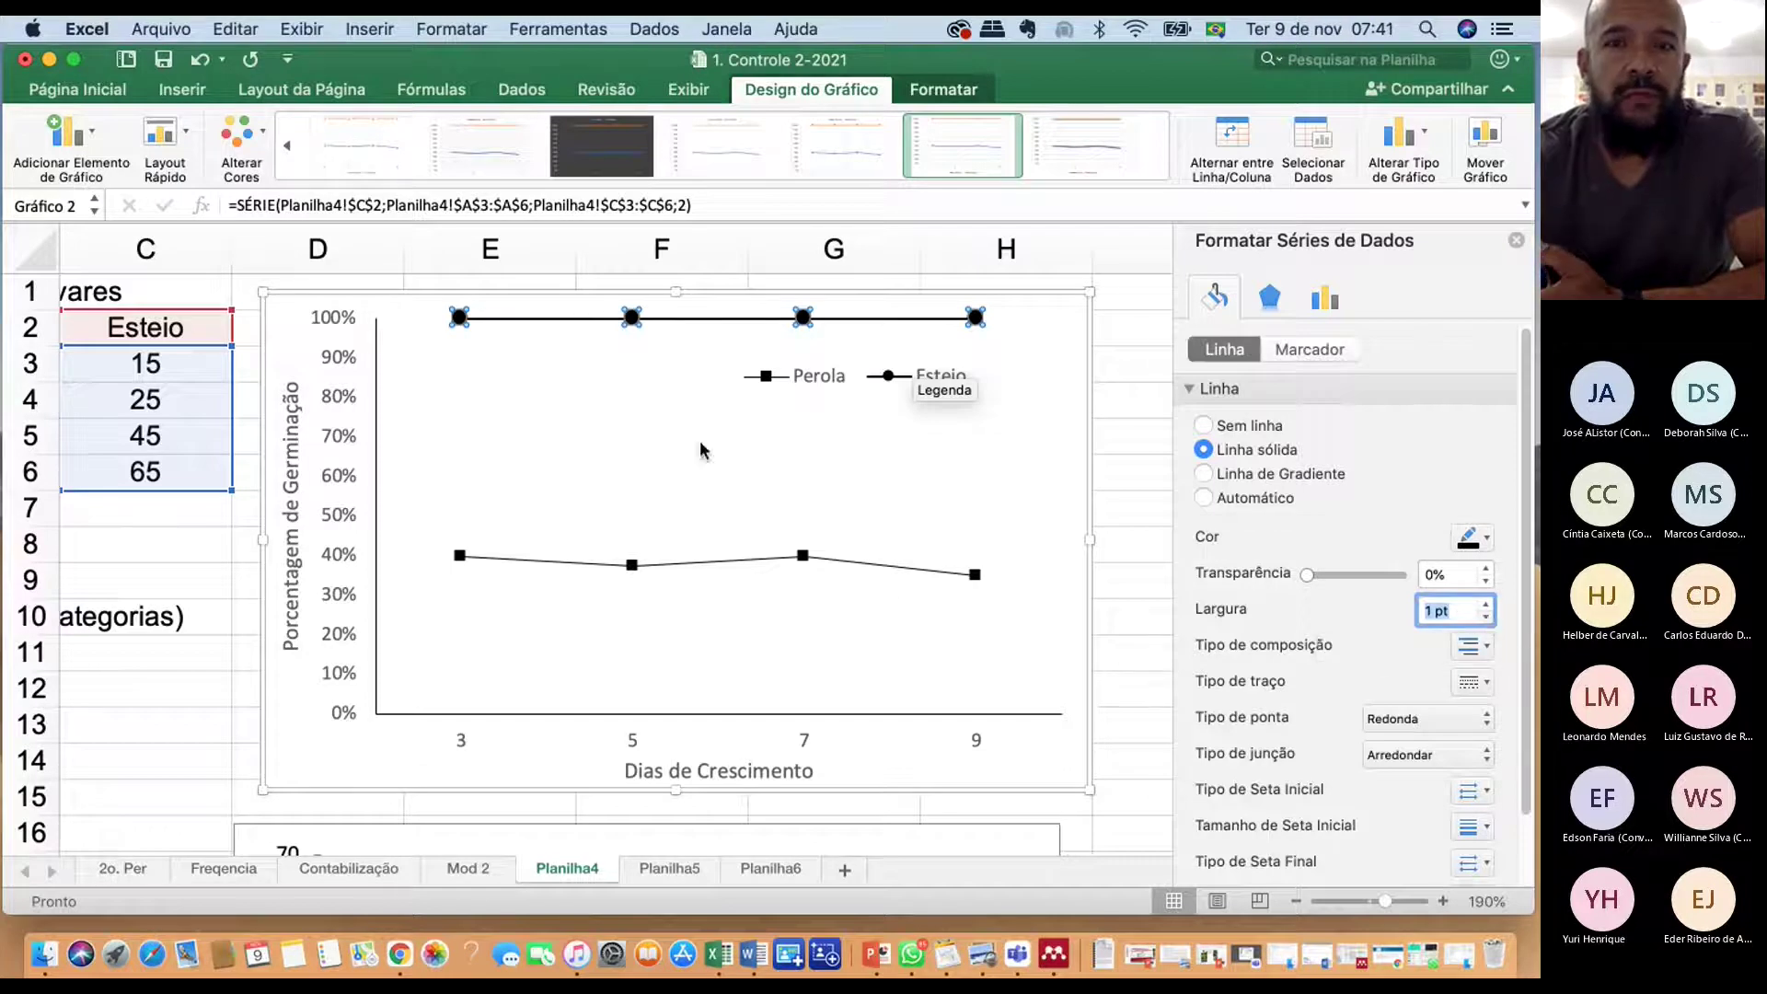
click(633, 323)
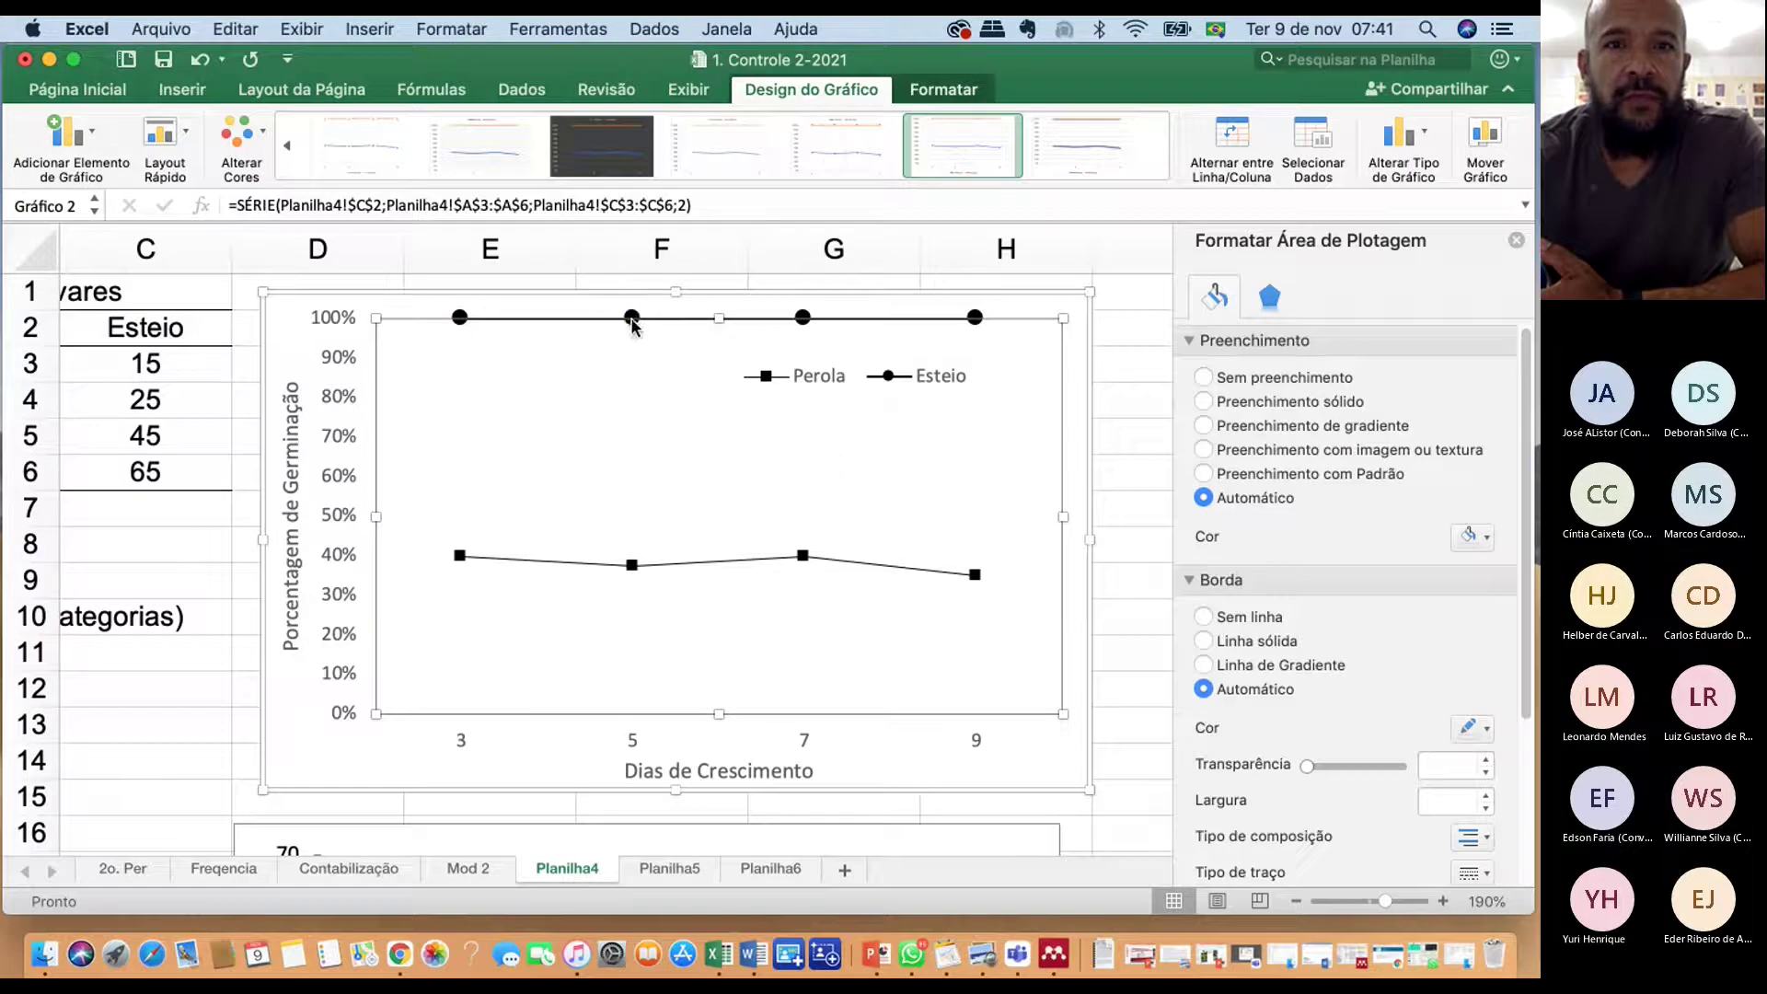
click(633, 323)
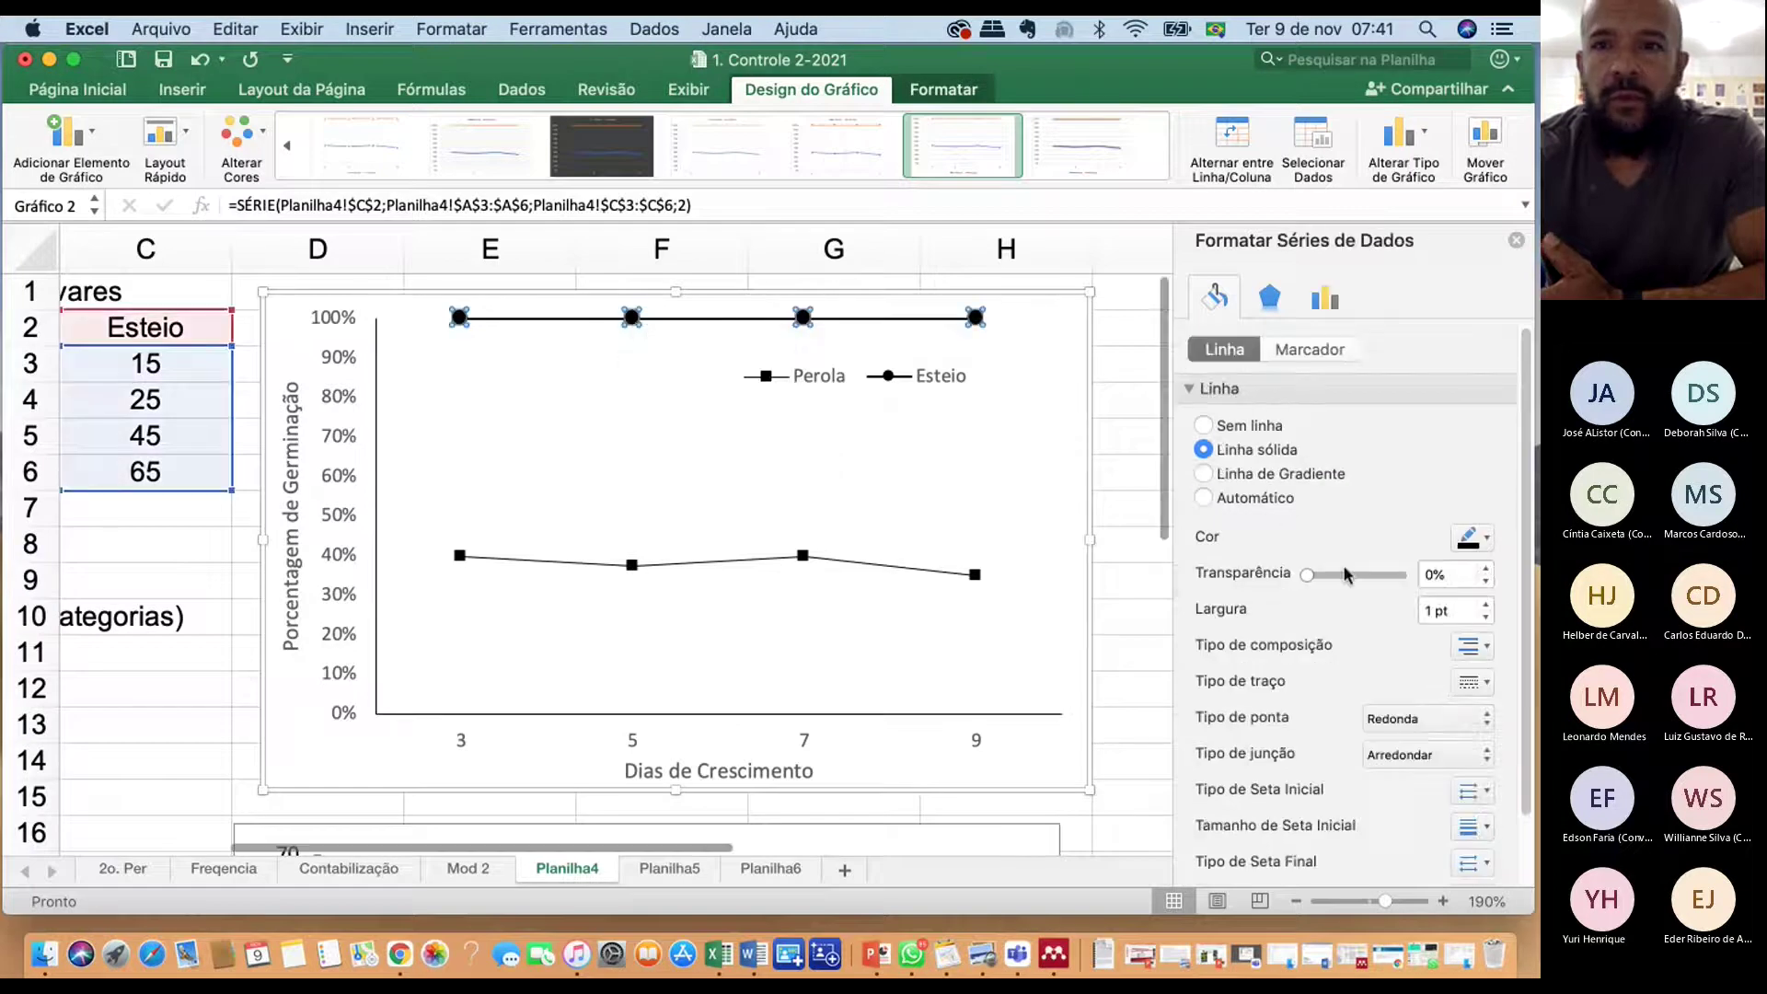
click(1308, 349)
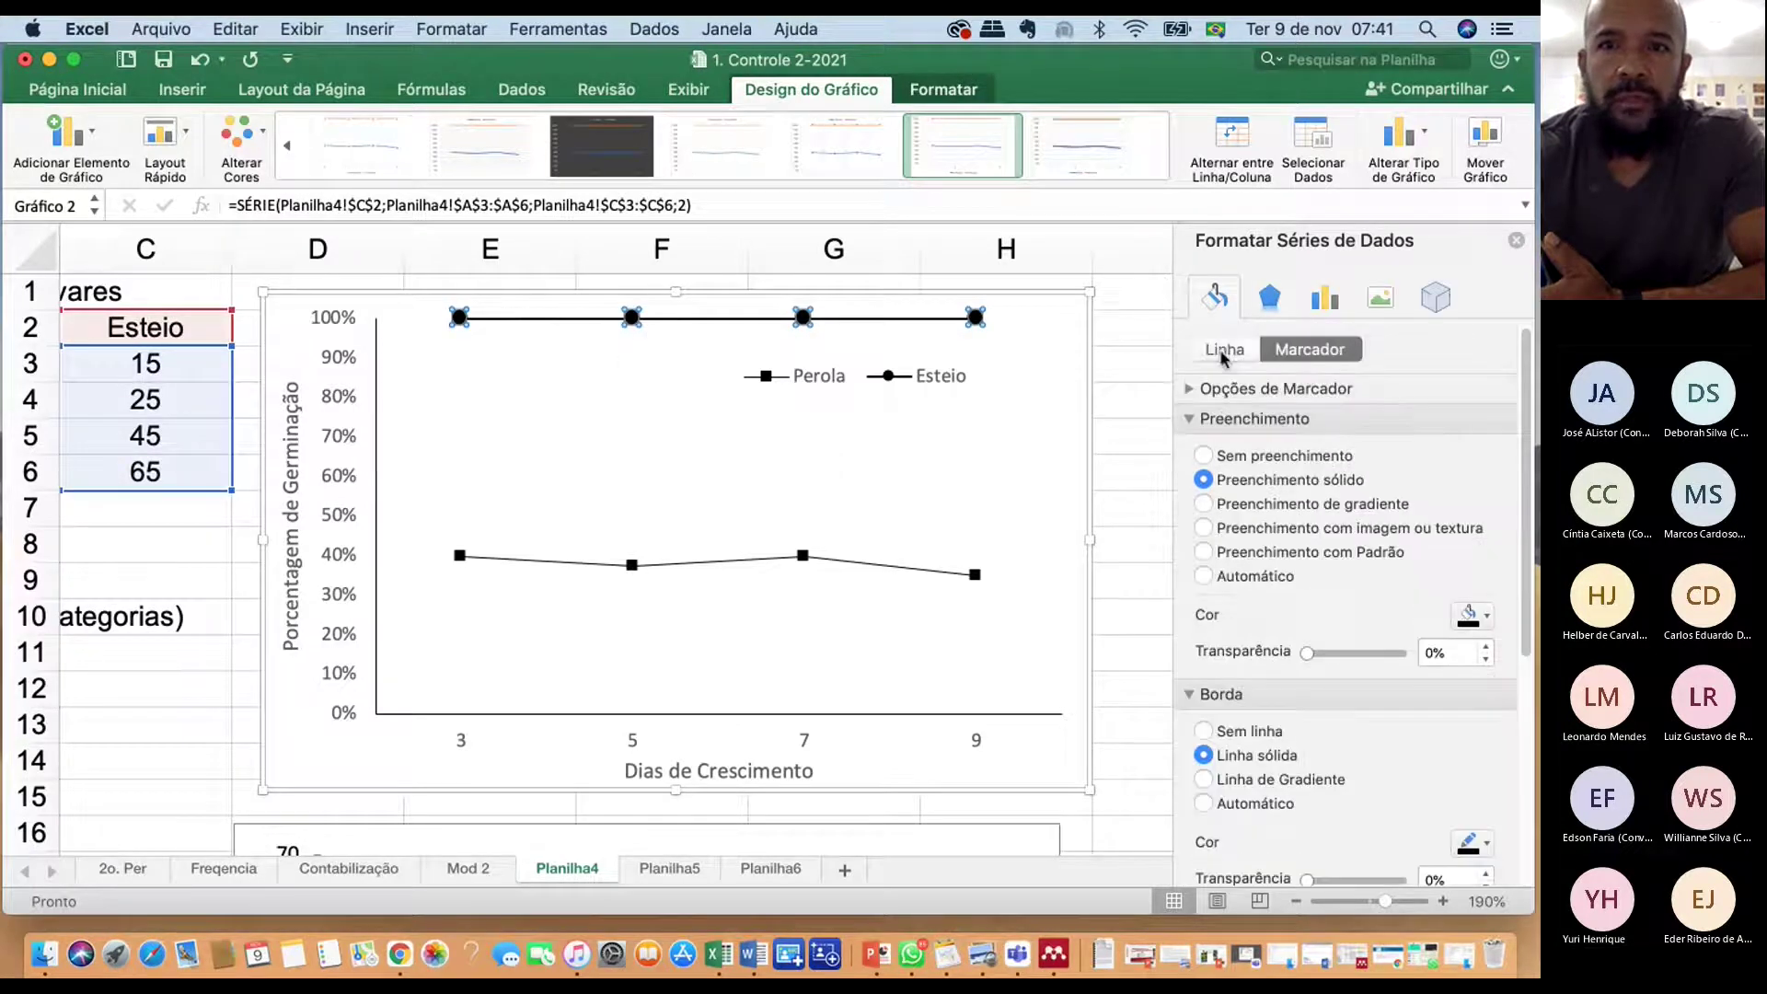
click(1223, 351)
click(1308, 351)
click(1223, 350)
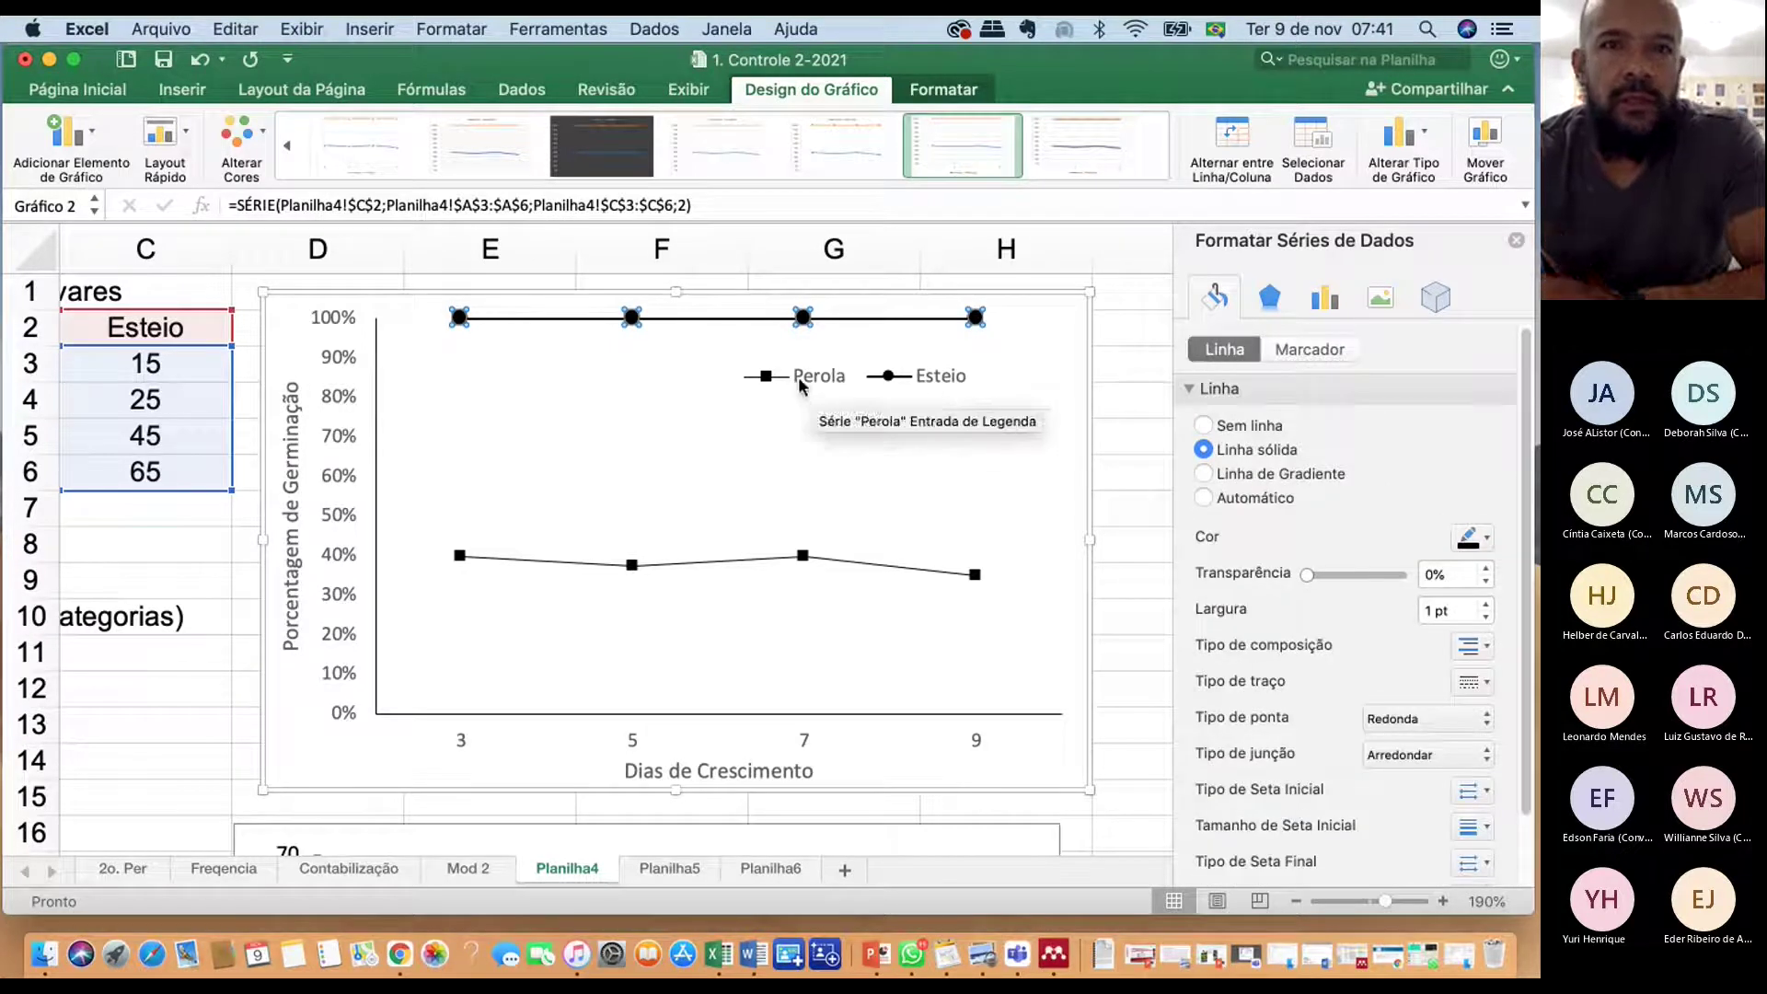
scroll(593, 611, down, 5)
scroll(596, 611, down, 8)
scroll(596, 611, up, 2)
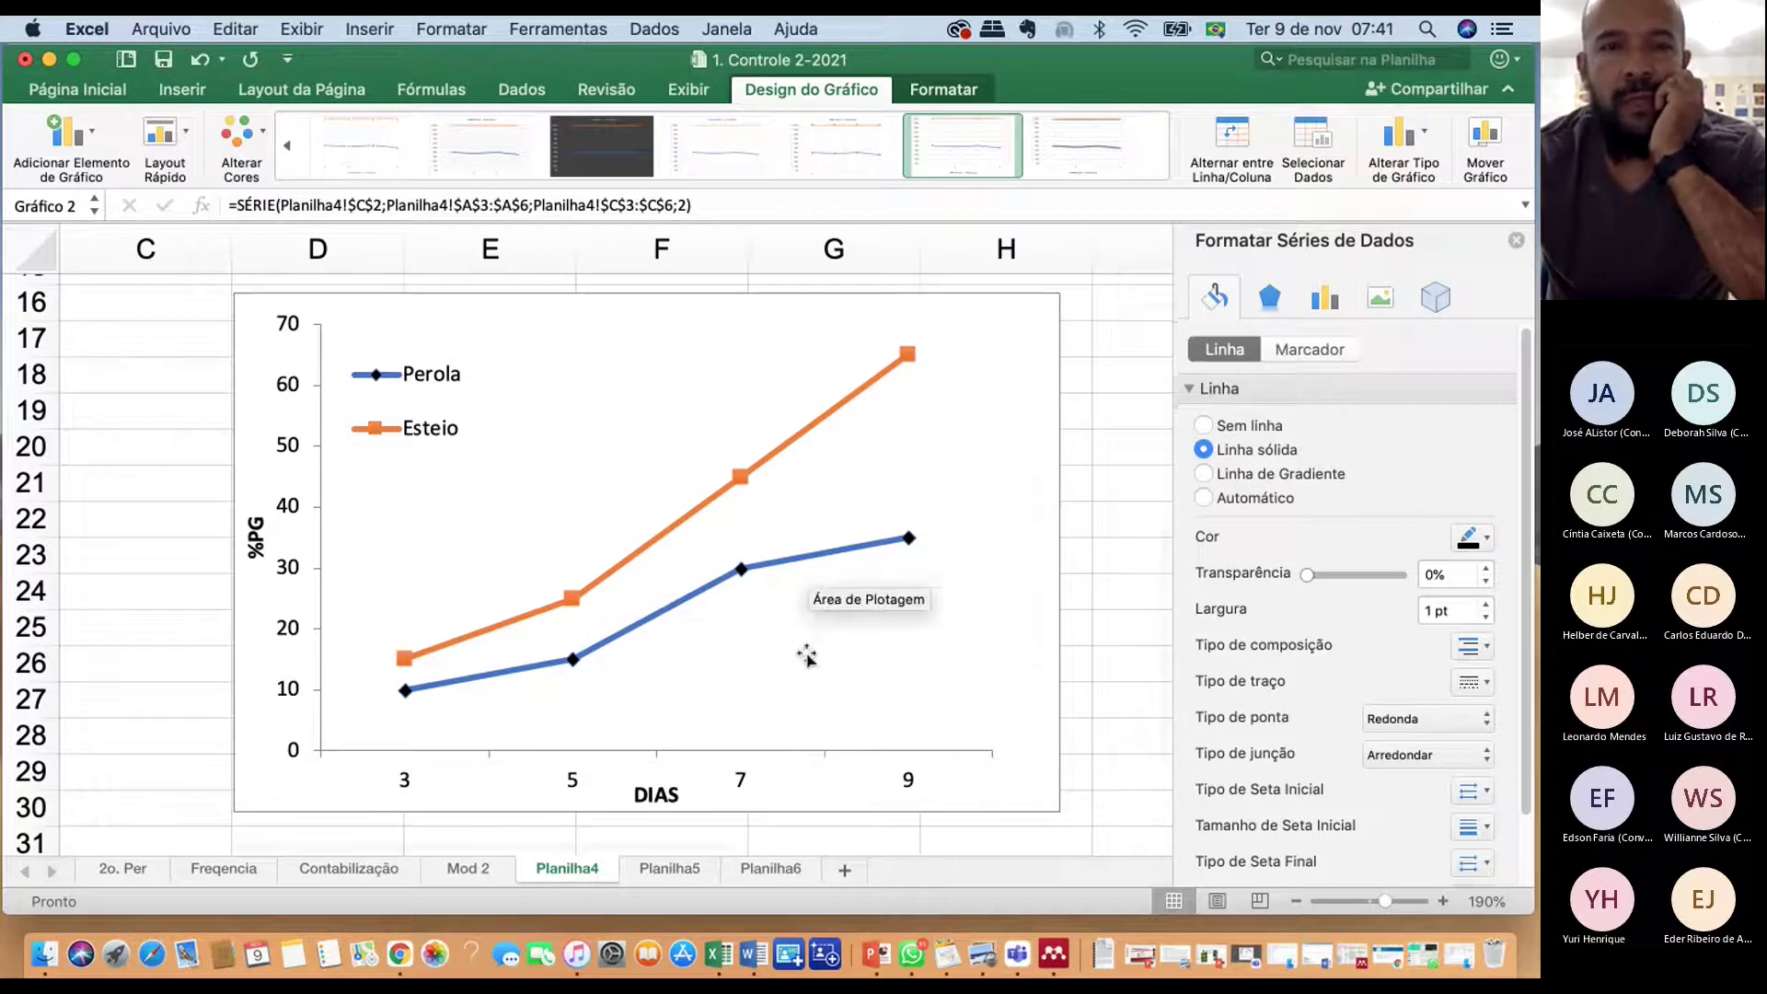
scroll(807, 655, up, 1)
scroll(807, 655, up, 10)
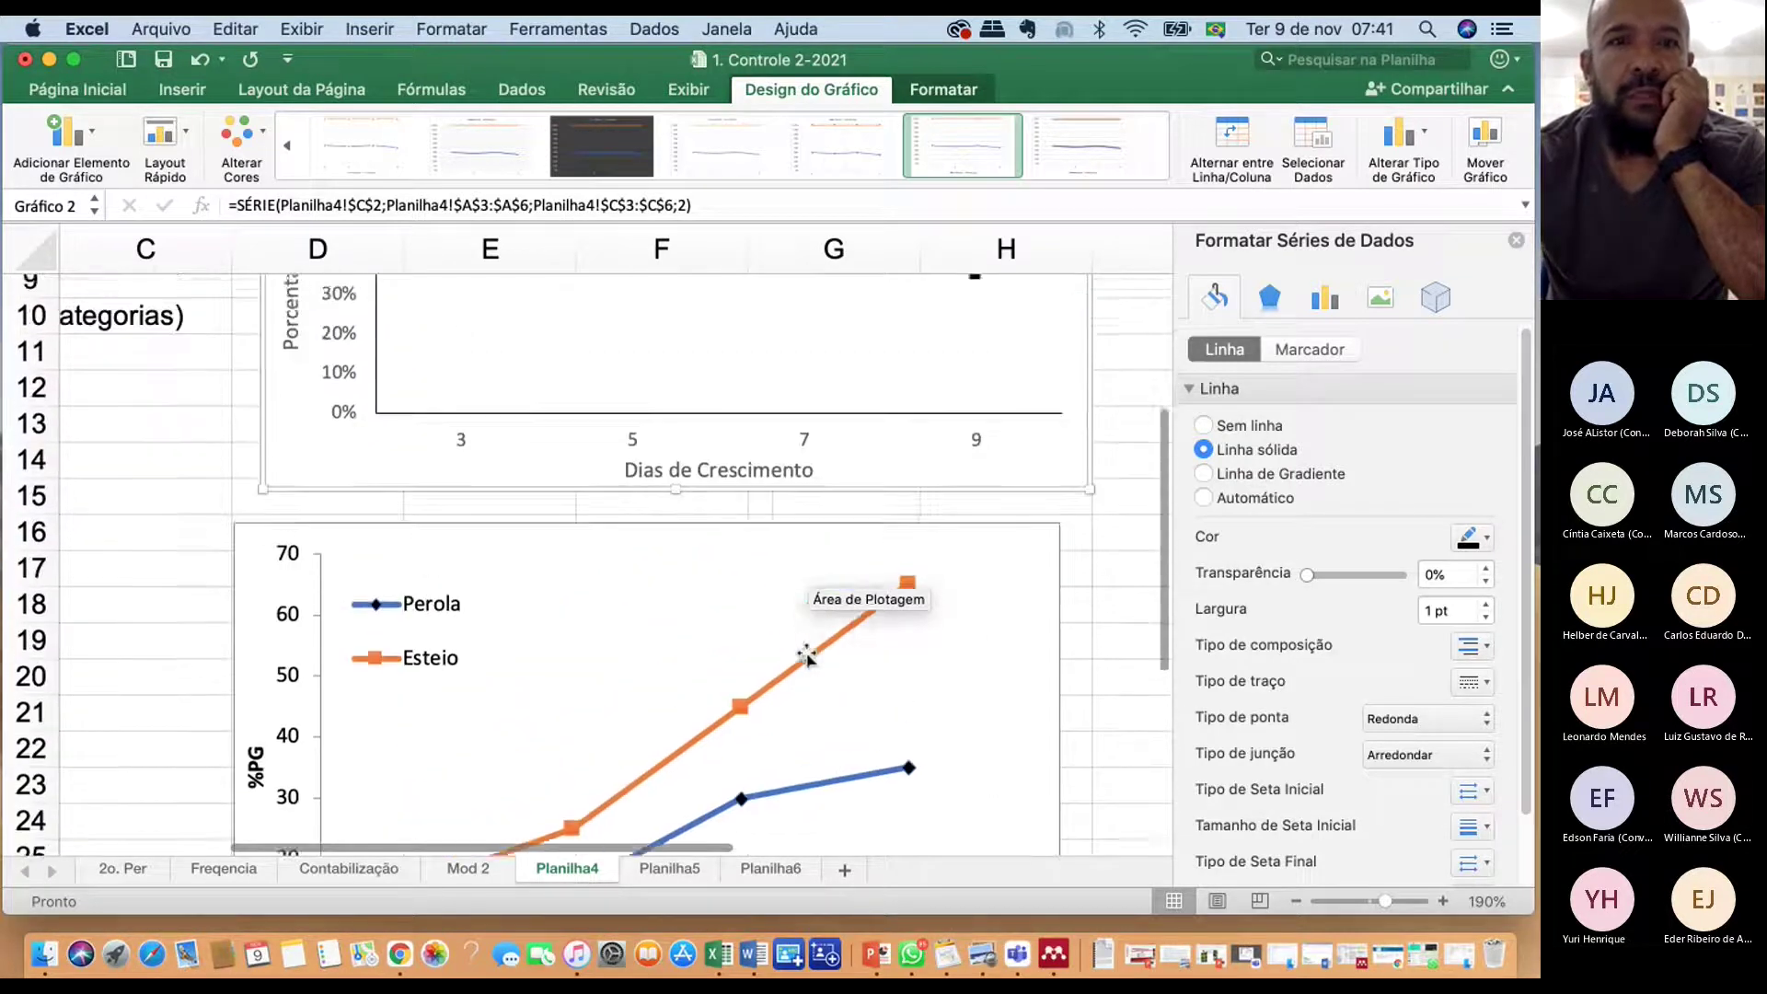
scroll(807, 655, up, 1)
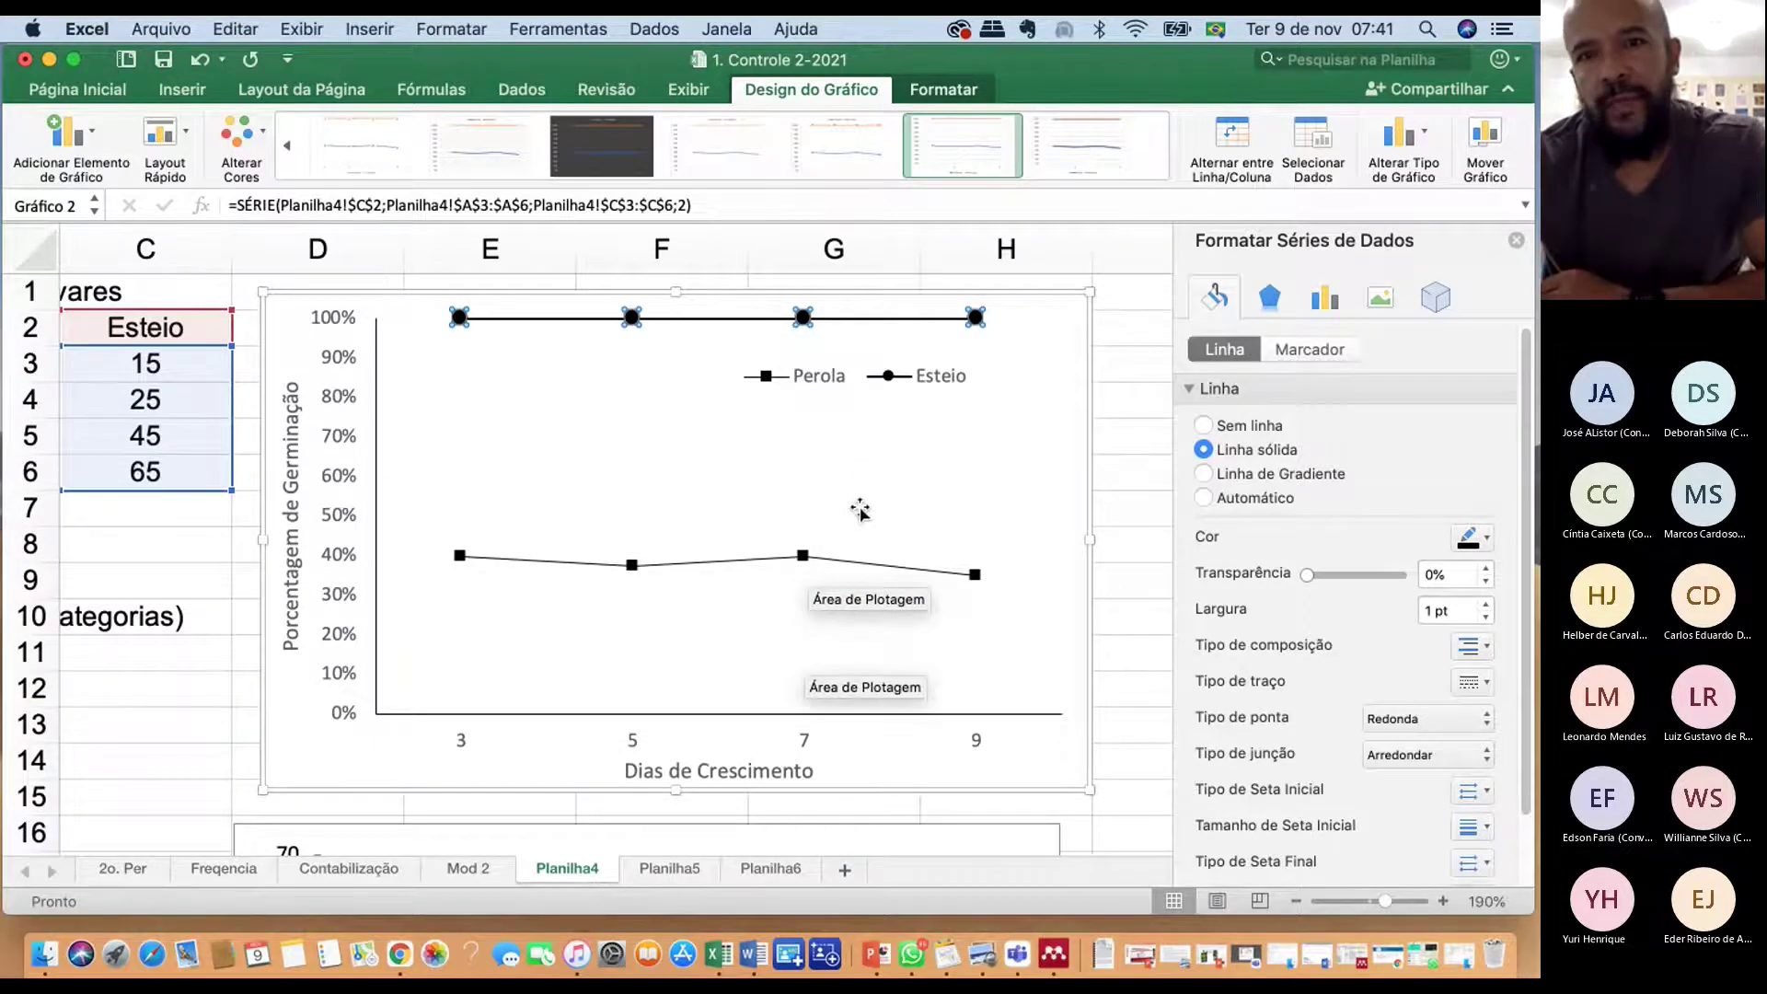
Lower the Esteio marker size from 7 to 6
click(1318, 355)
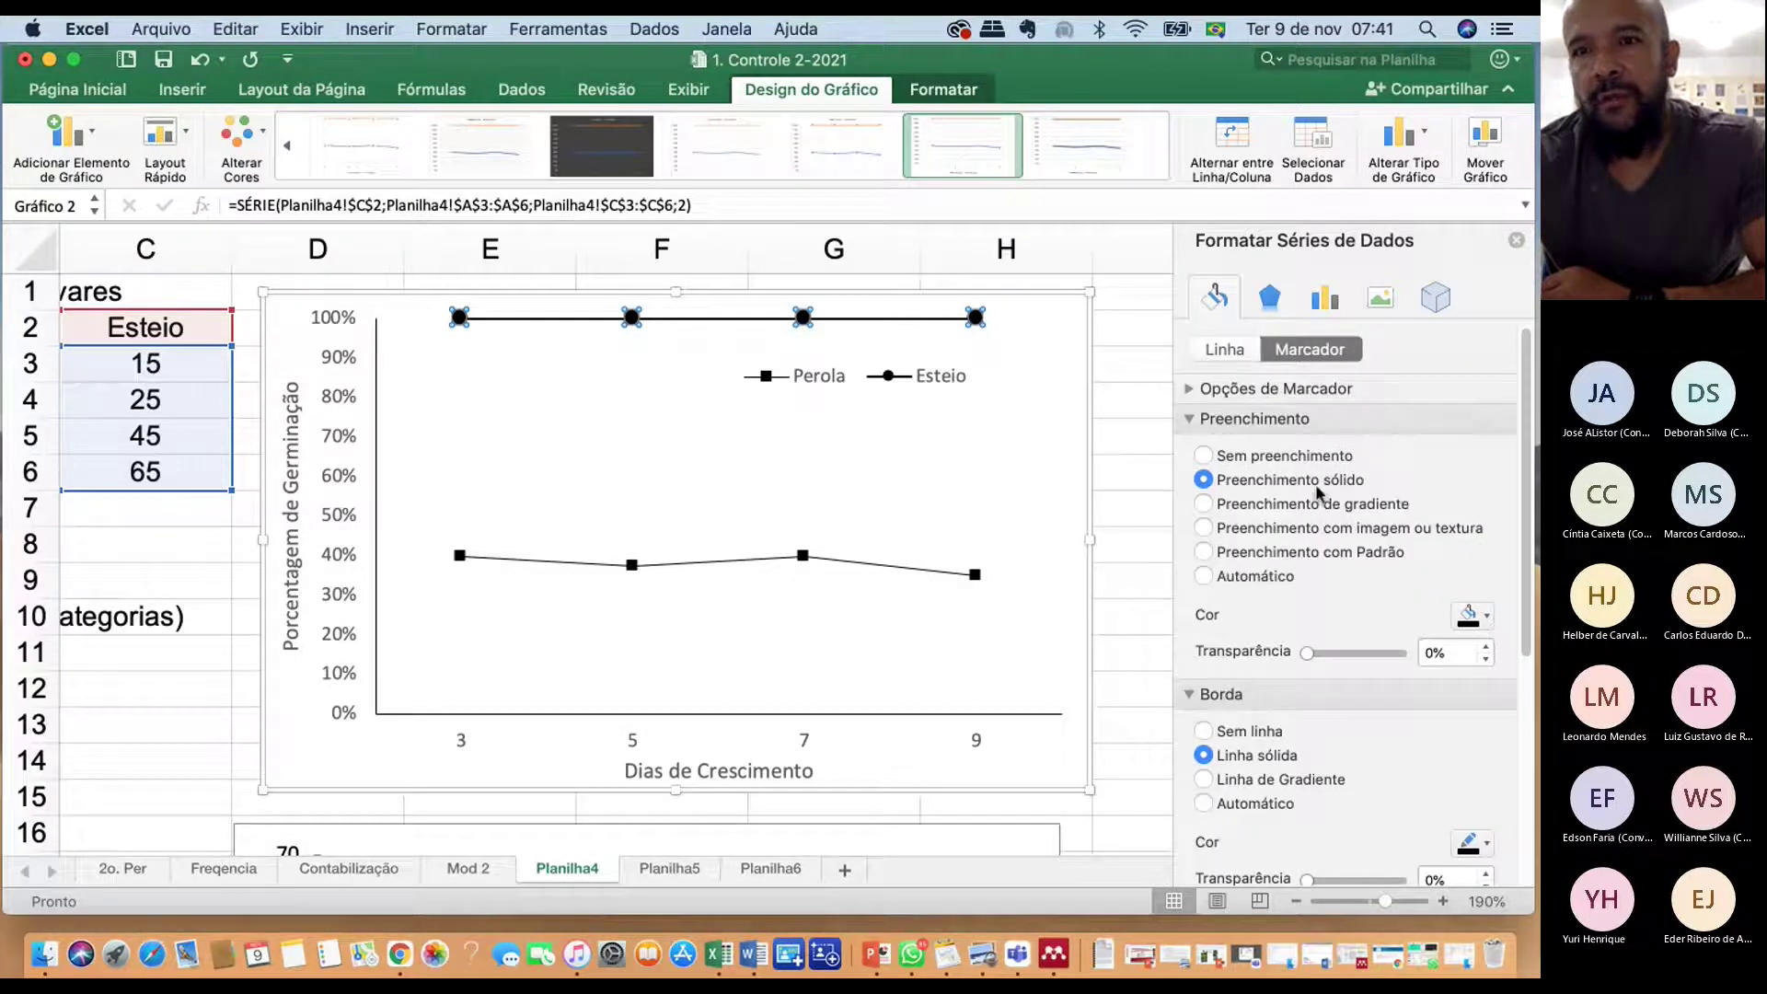
click(1194, 389)
click(1464, 550)
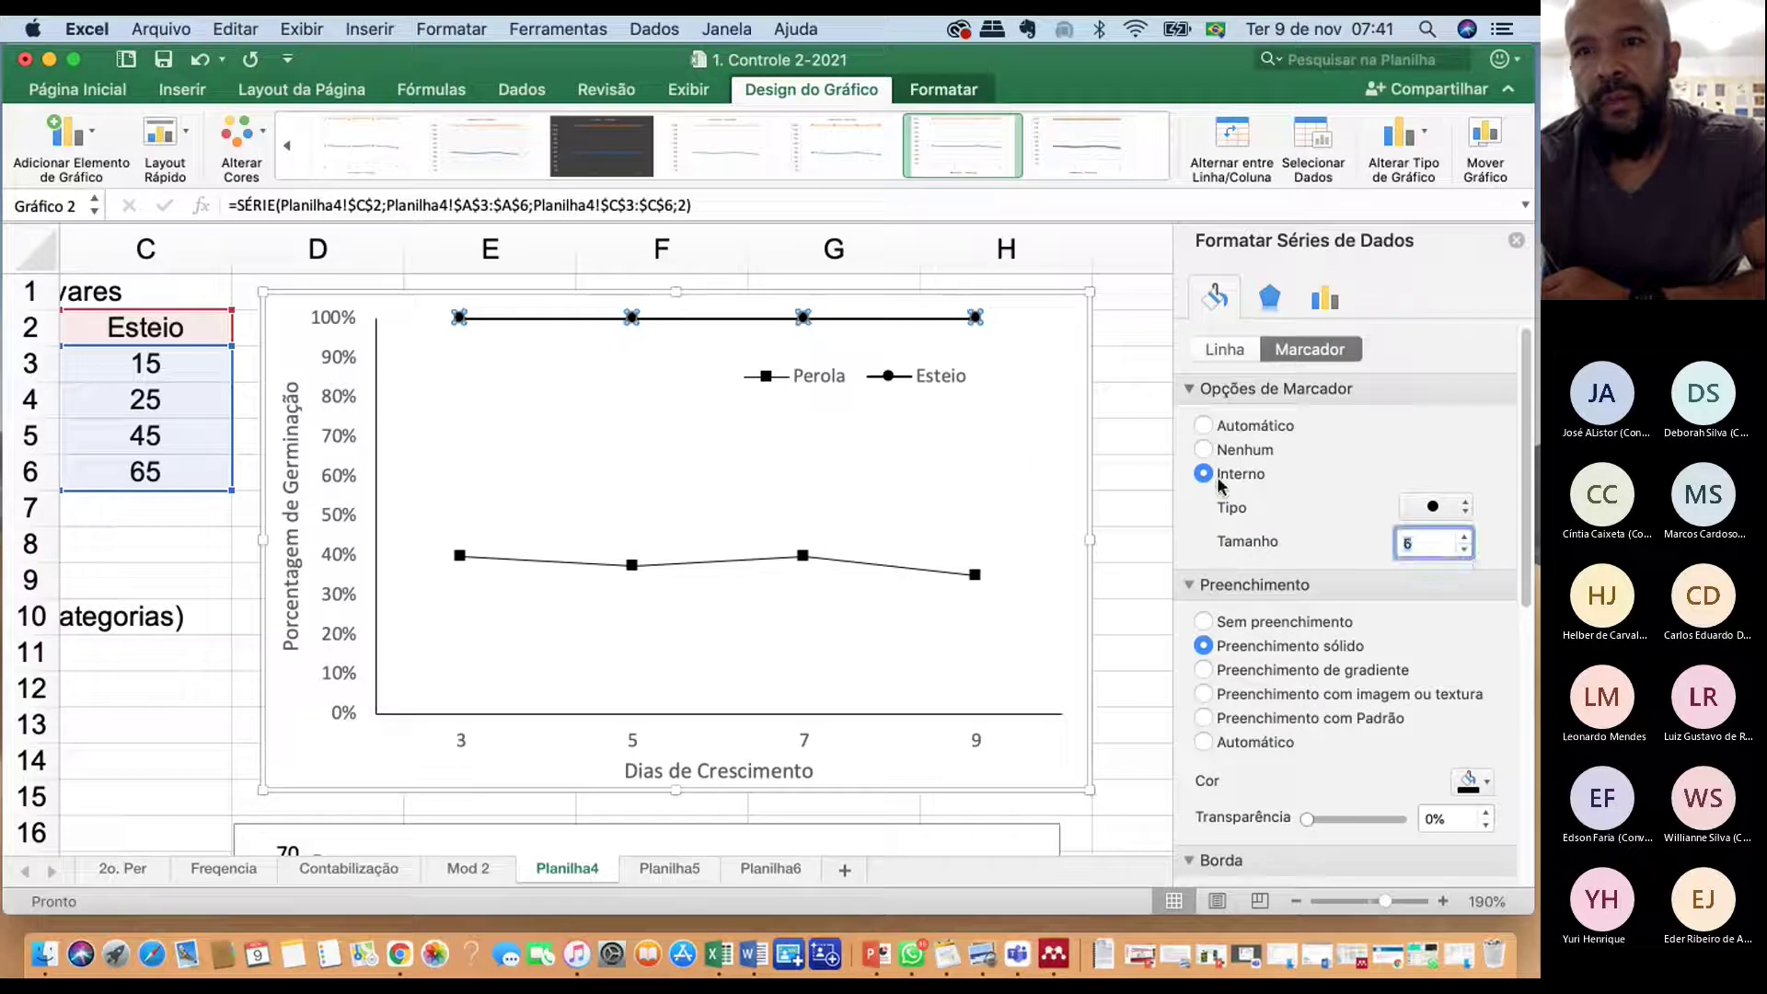
click(1005, 462)
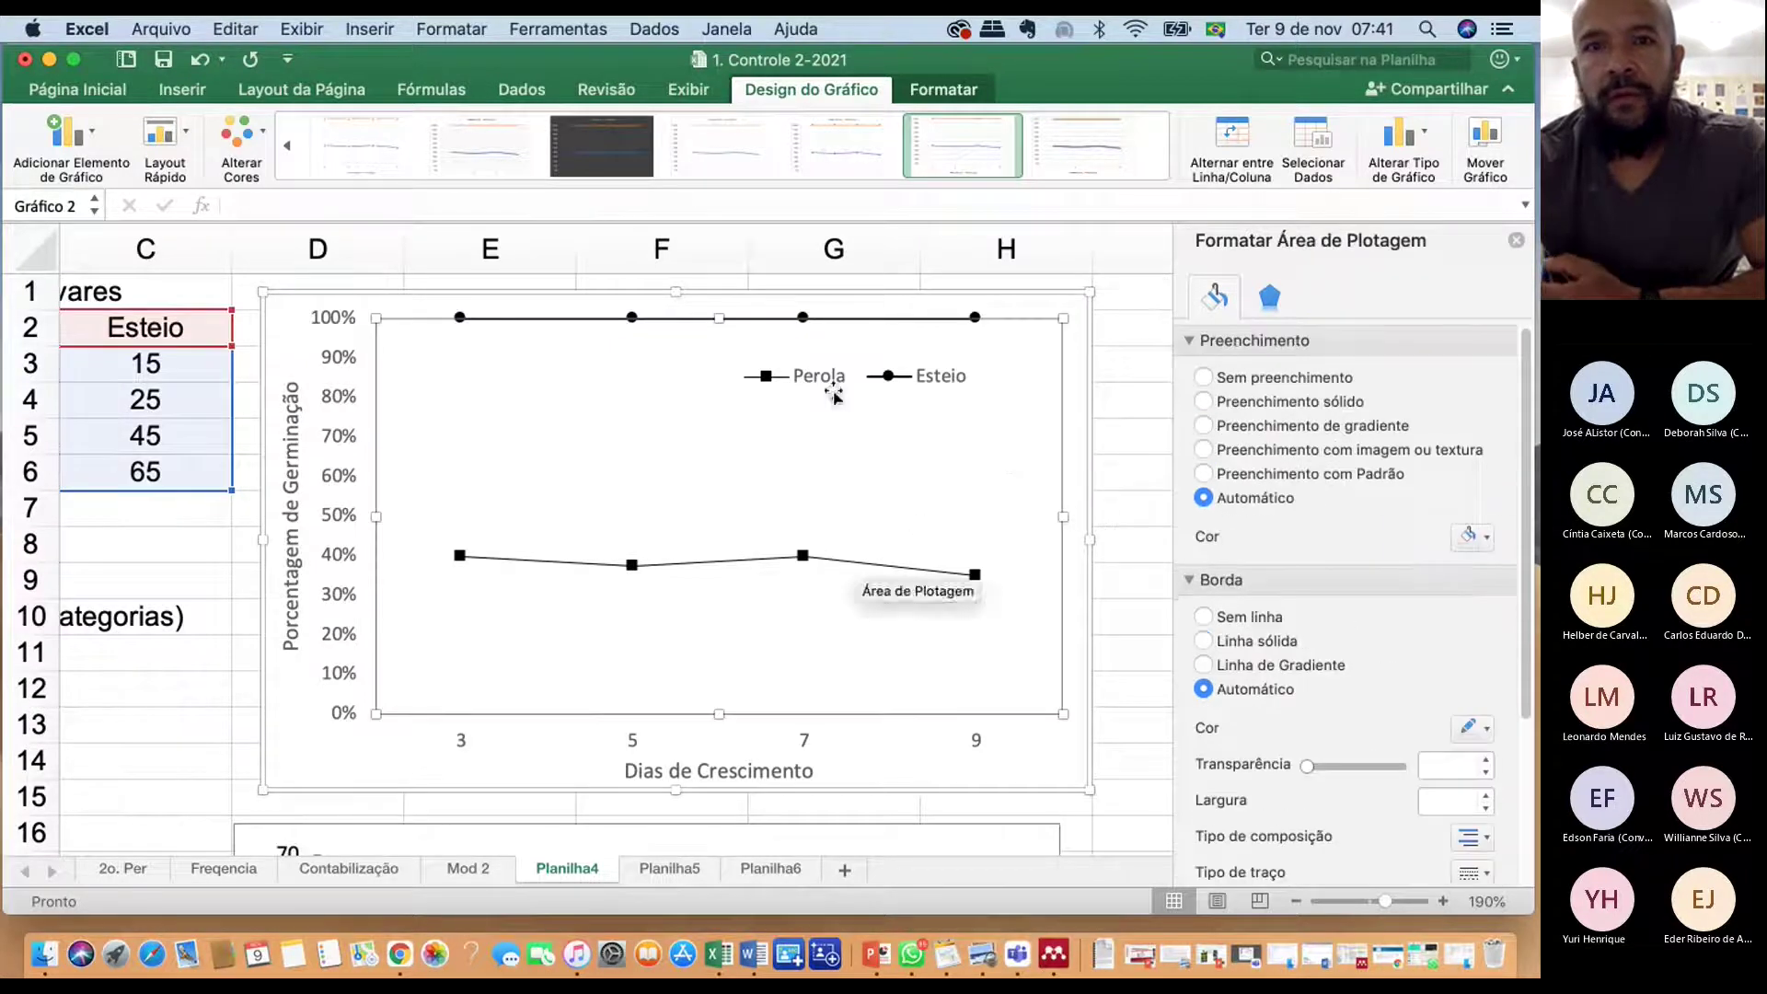
click(1076, 502)
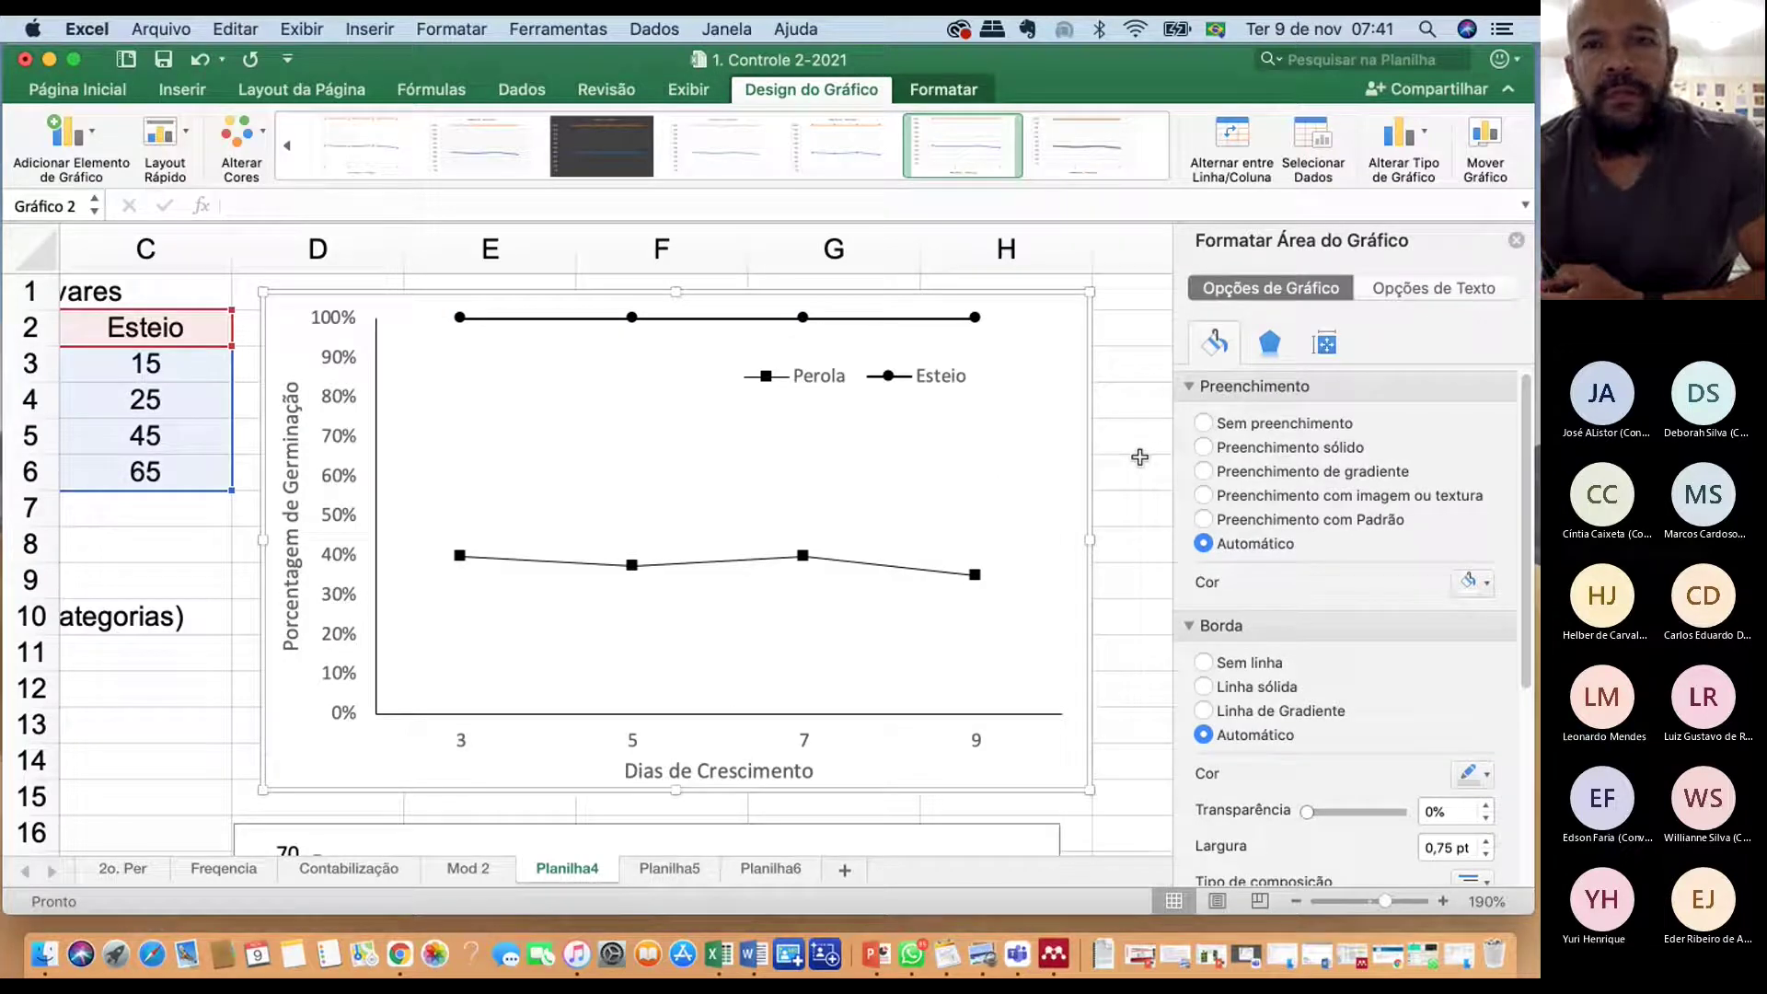
Close the Format Chart Area pane and zoom the sheet out to 170%
scroll(630, 665, down, 8)
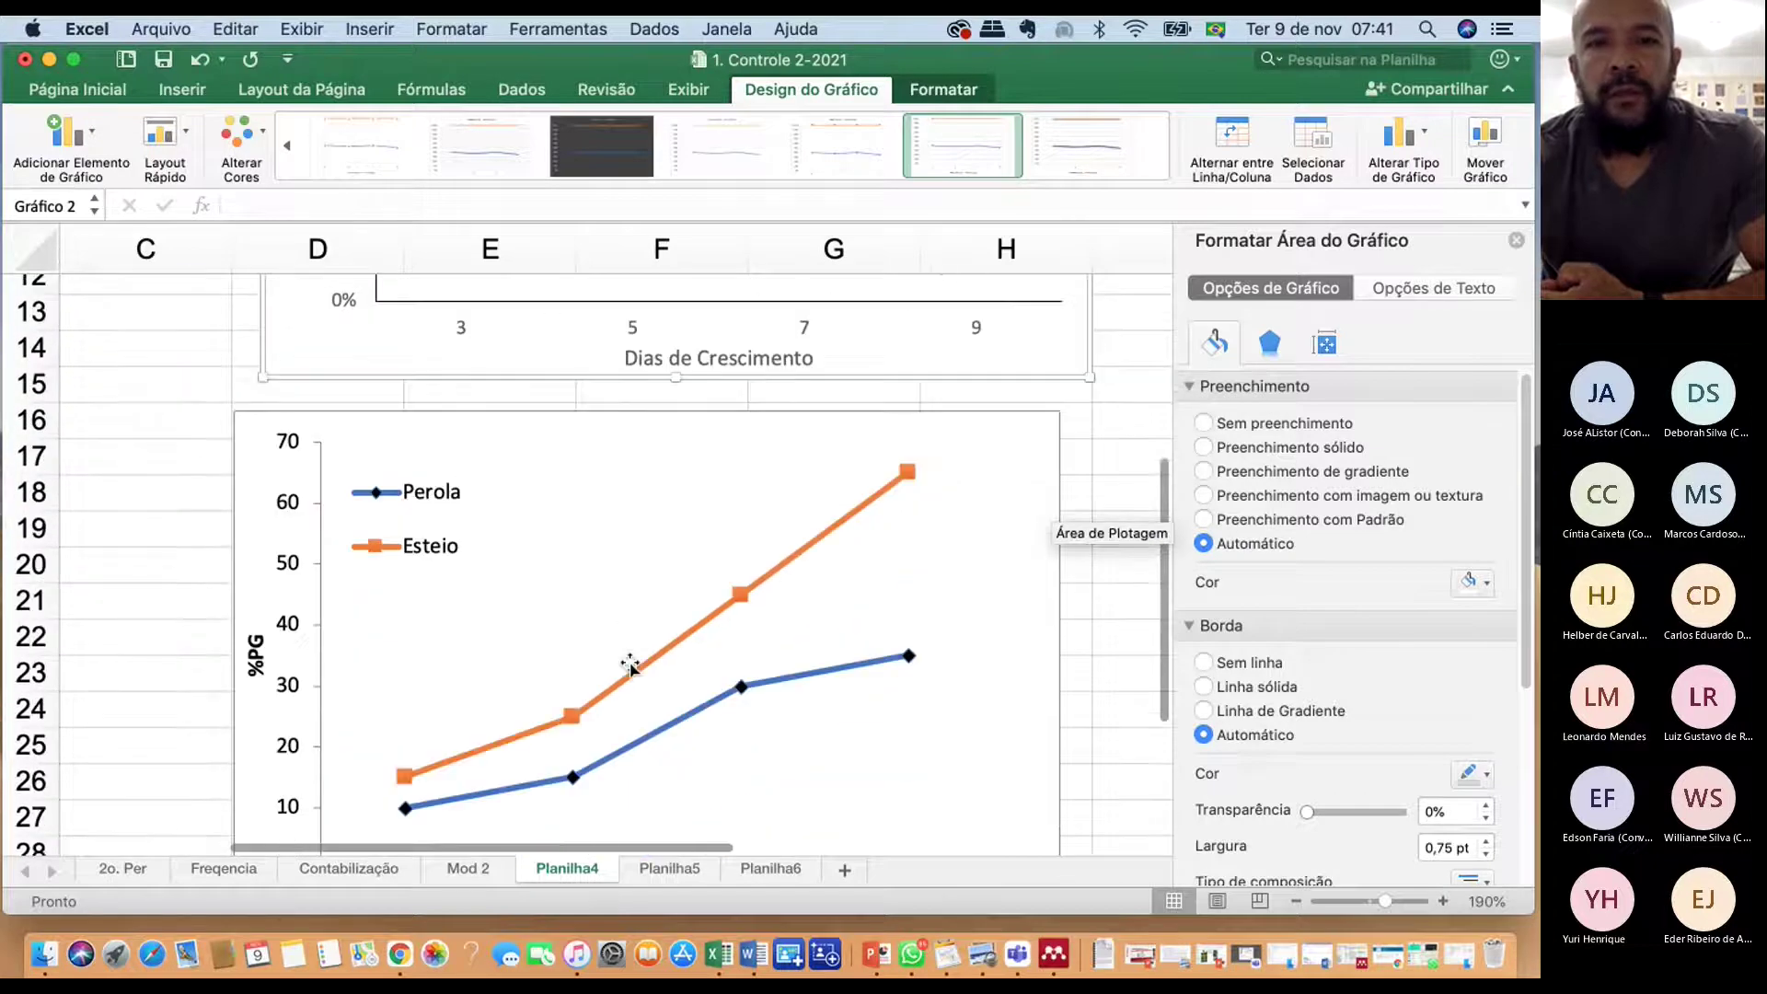
drag(490, 843, 211, 839)
scroll(340, 730, up, 8)
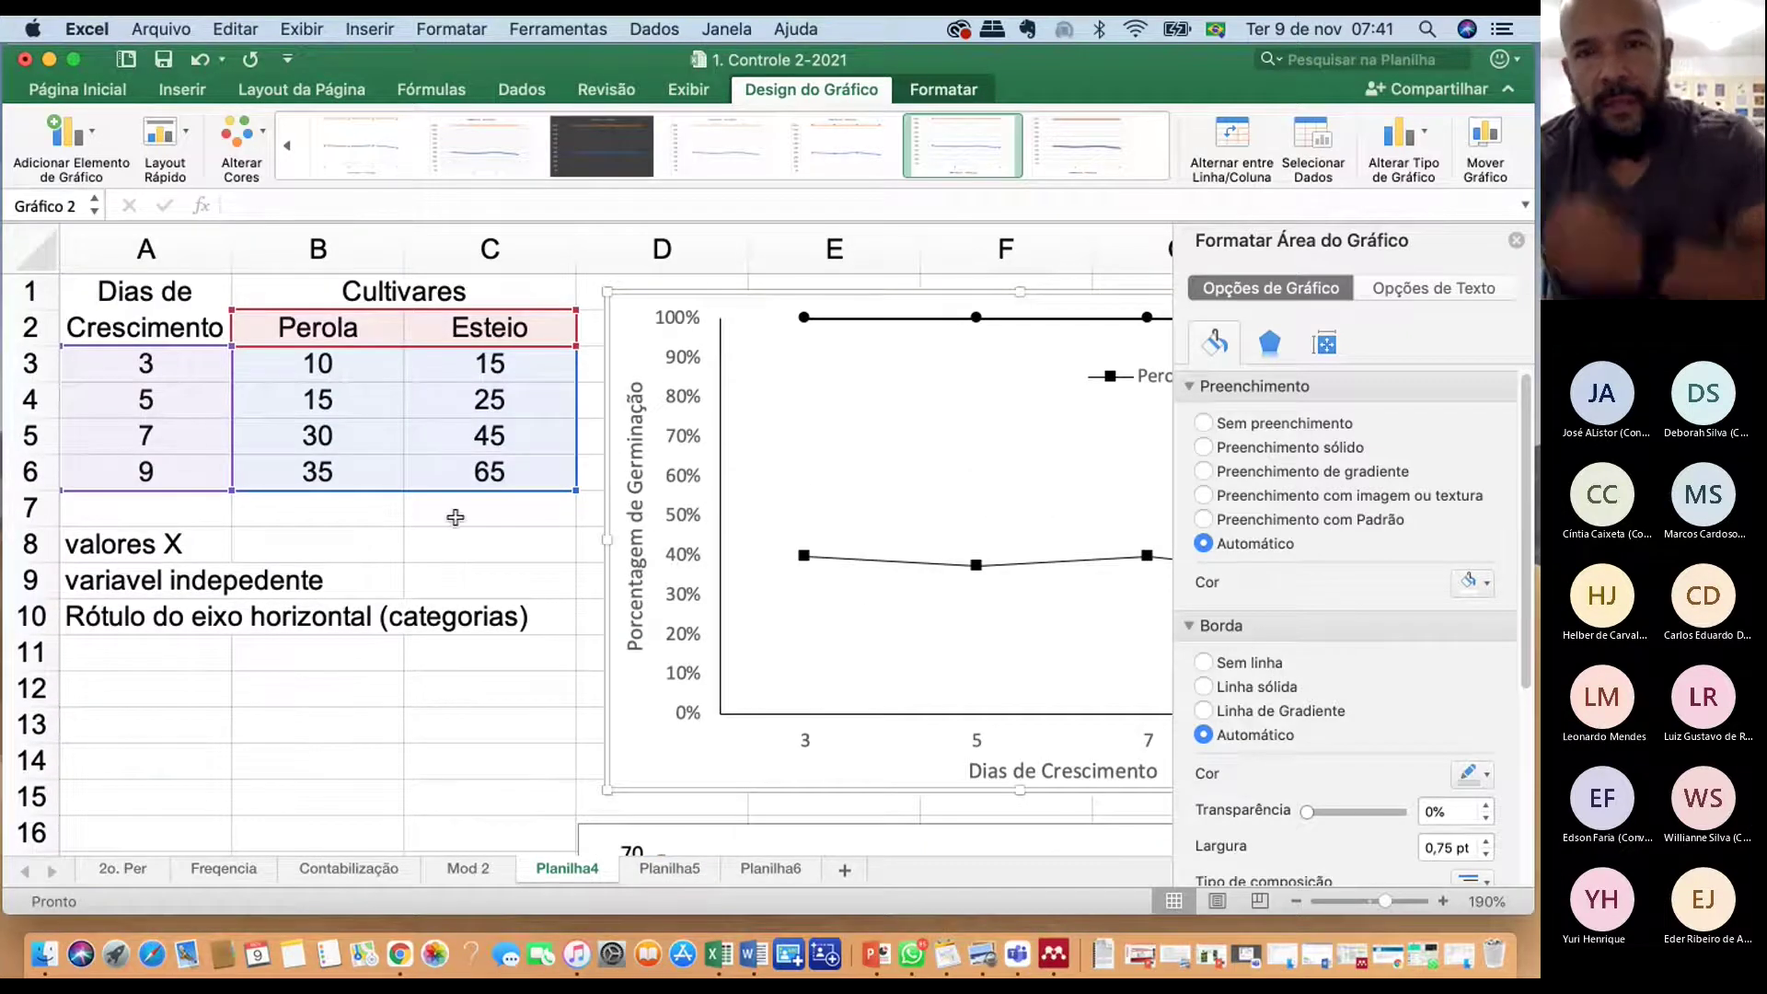
scroll(867, 532, down, 3)
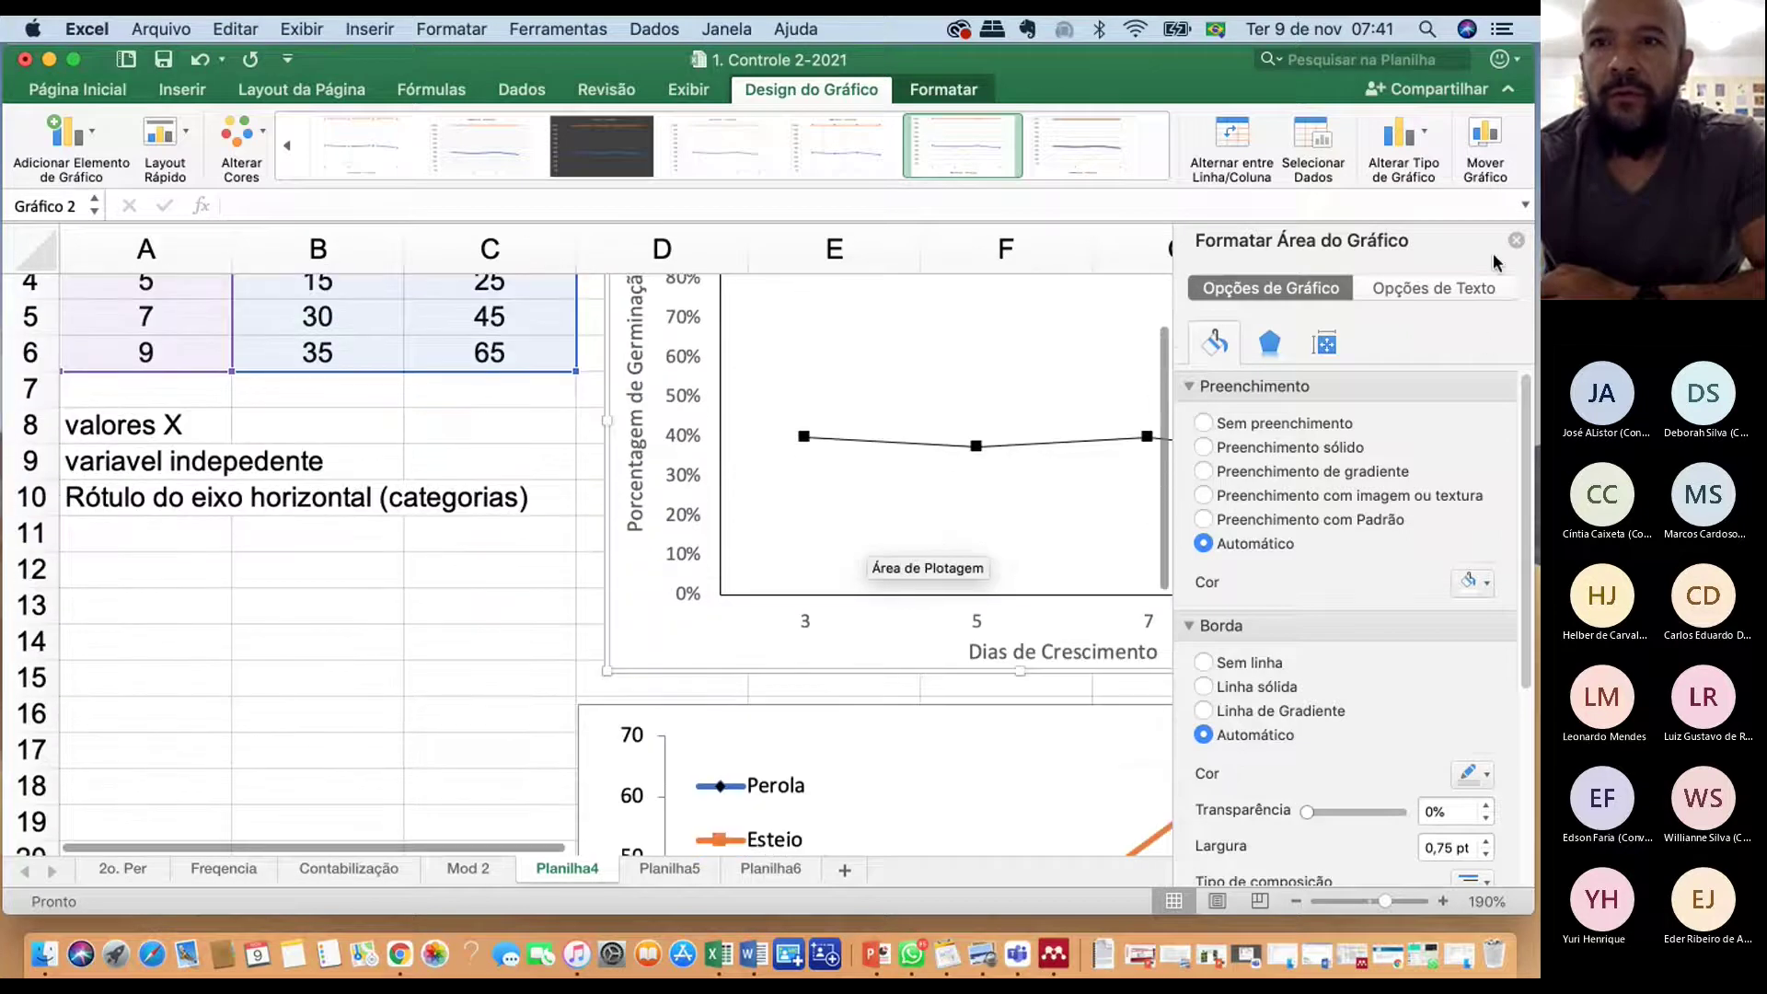
click(1516, 242)
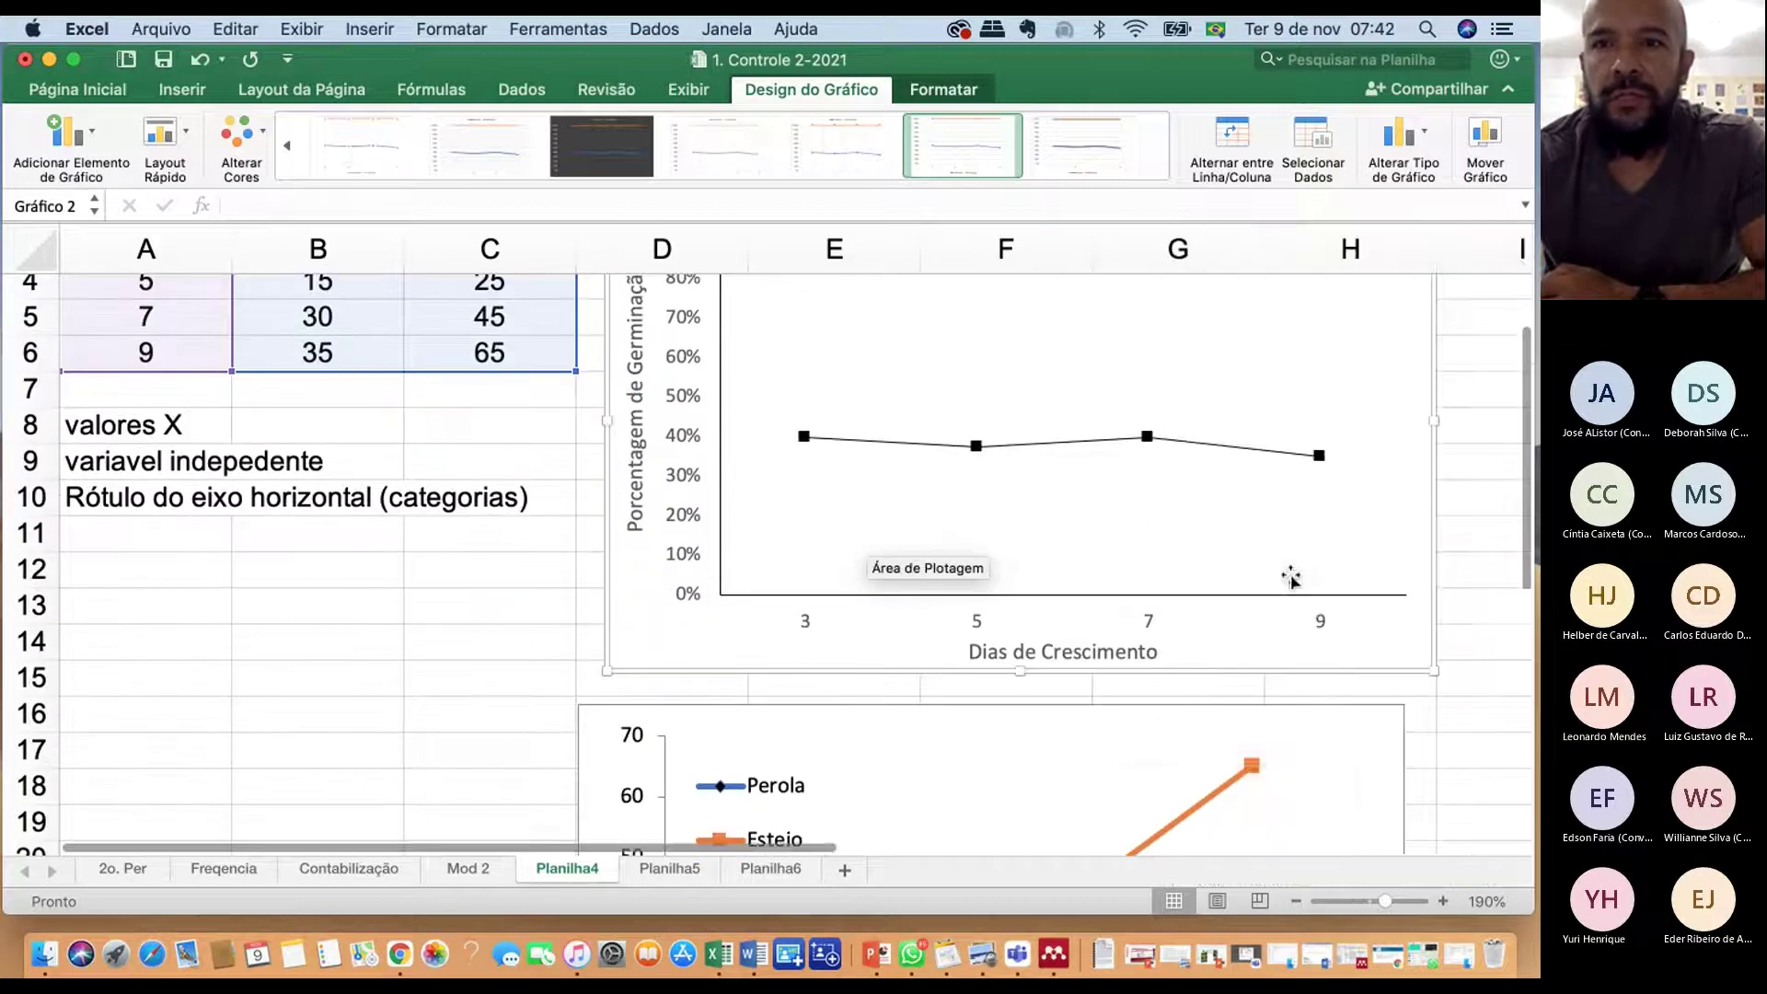
click(1297, 901)
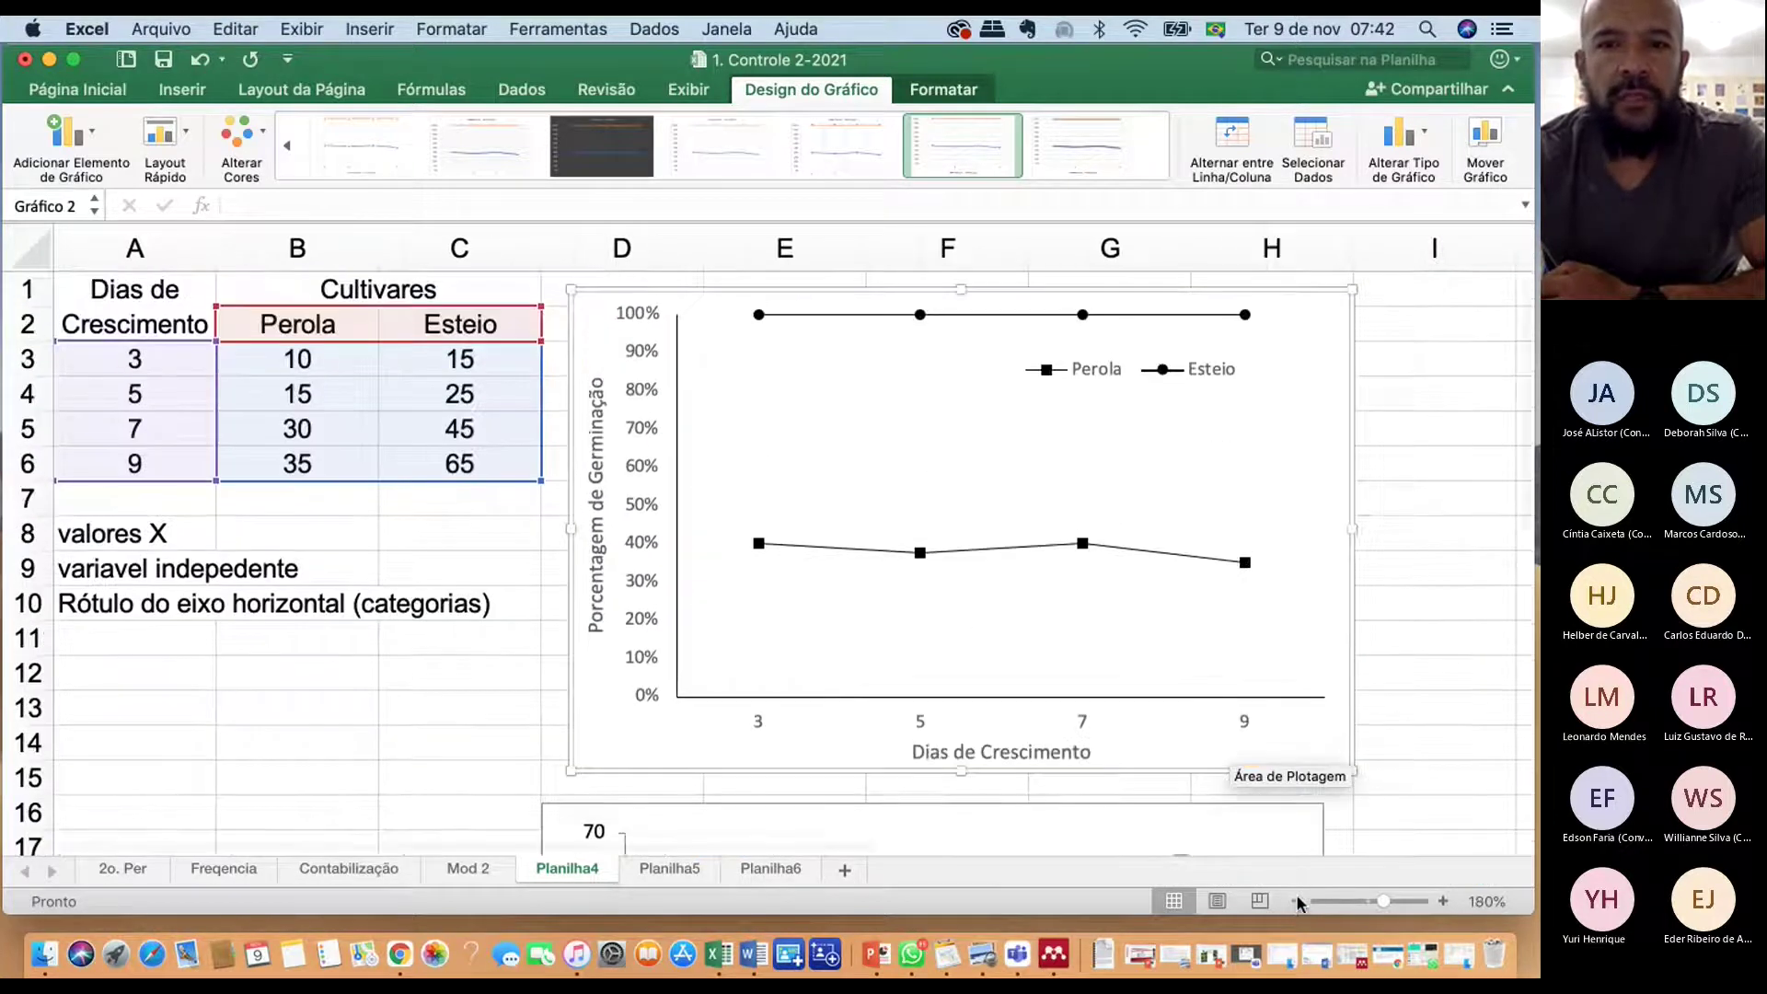
click(1298, 901)
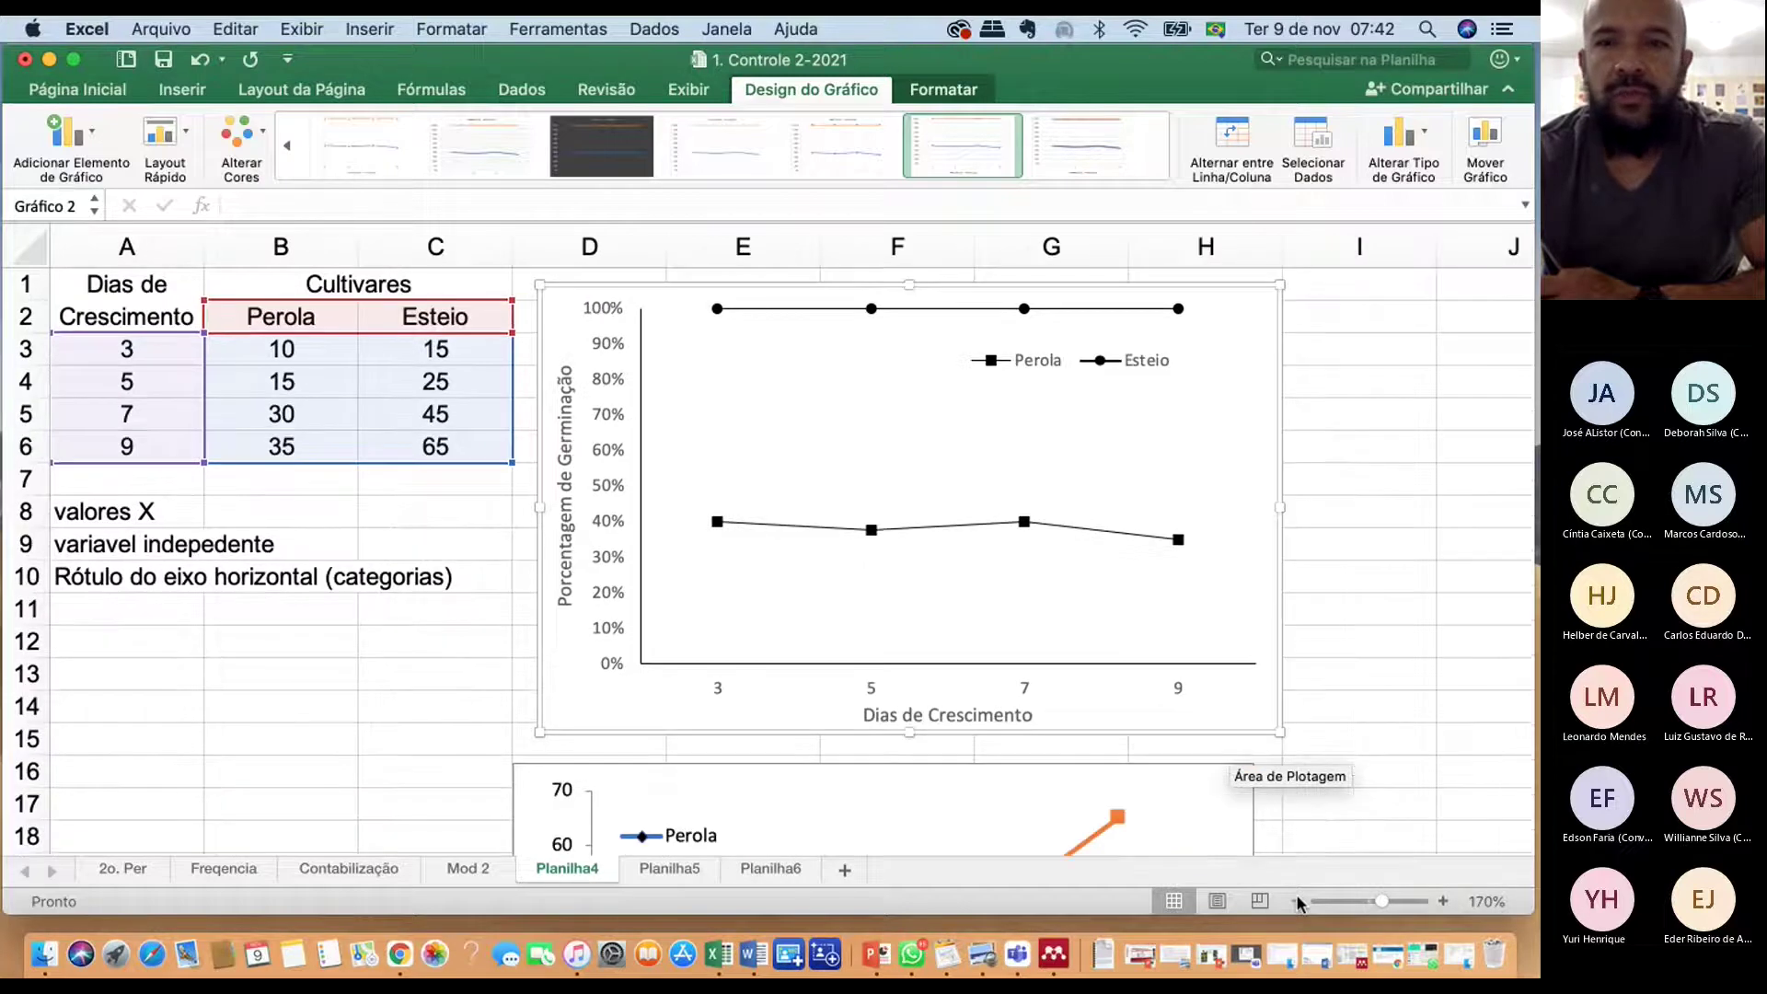
At 150% zoom, move the germination chart down beneath the %PG chart, around row 31
click(1297, 901)
click(1297, 900)
drag(594, 709, 485, 689)
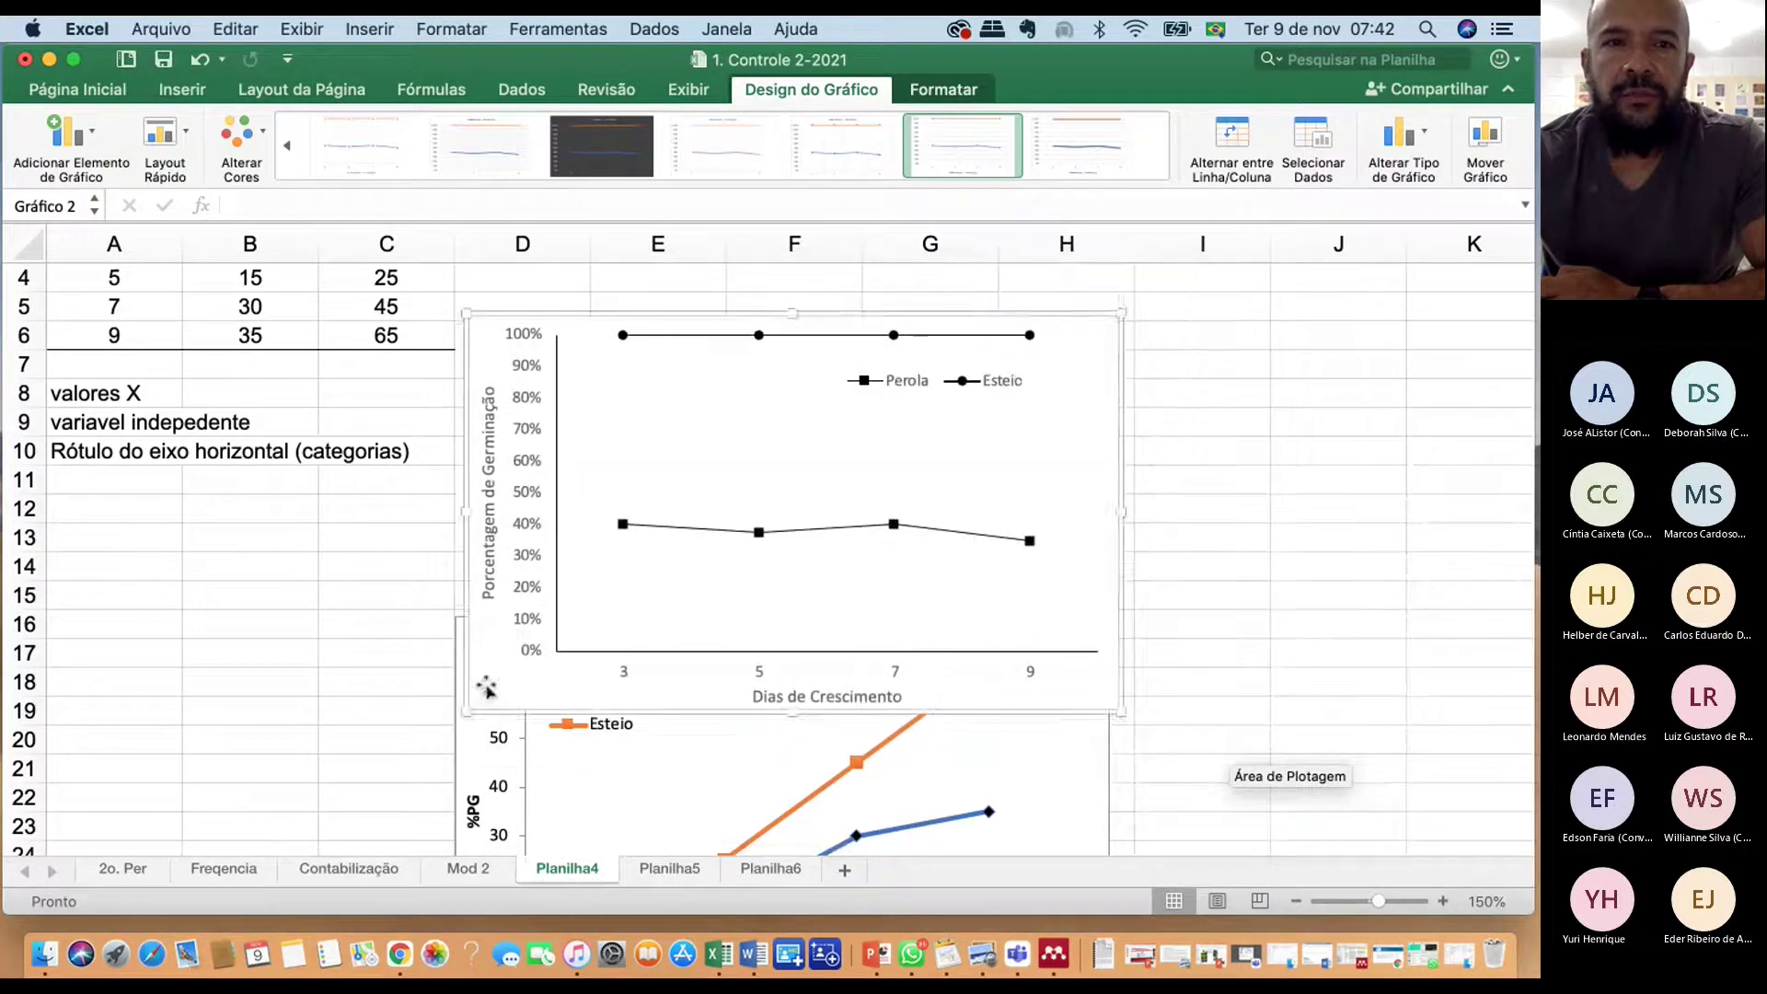
scroll(315, 622, down, 5)
scroll(314, 623, down, 3)
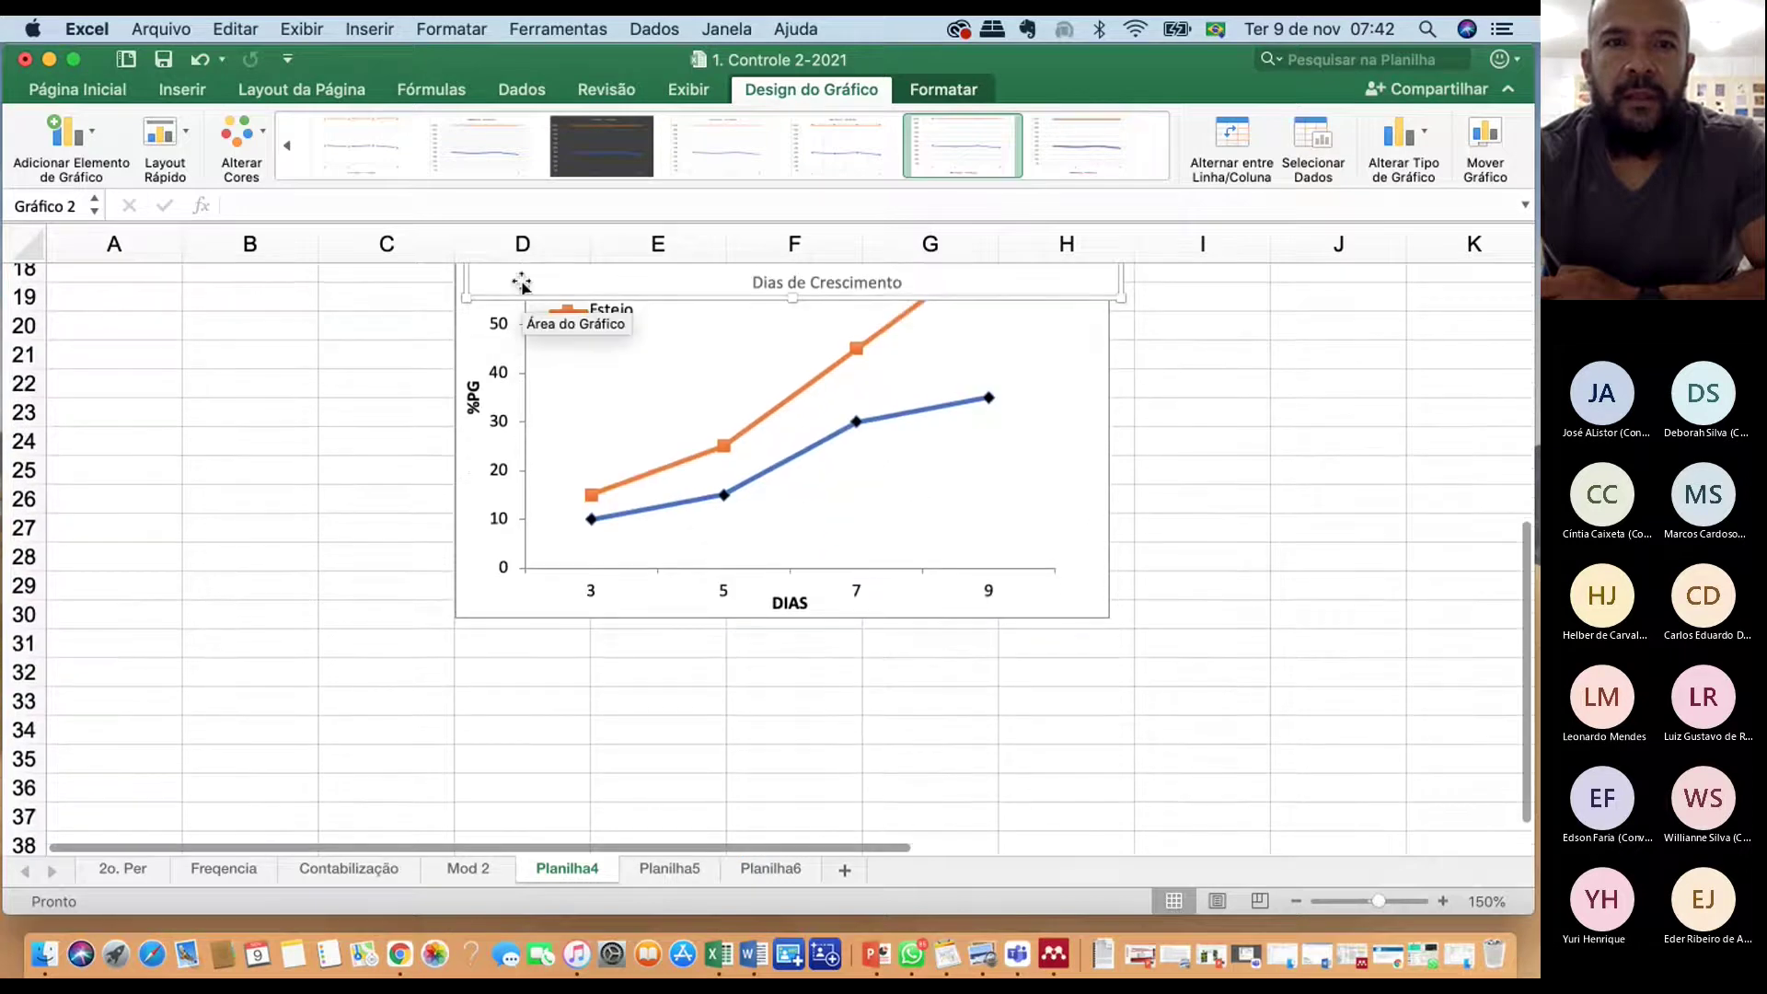
drag(513, 305, 500, 805)
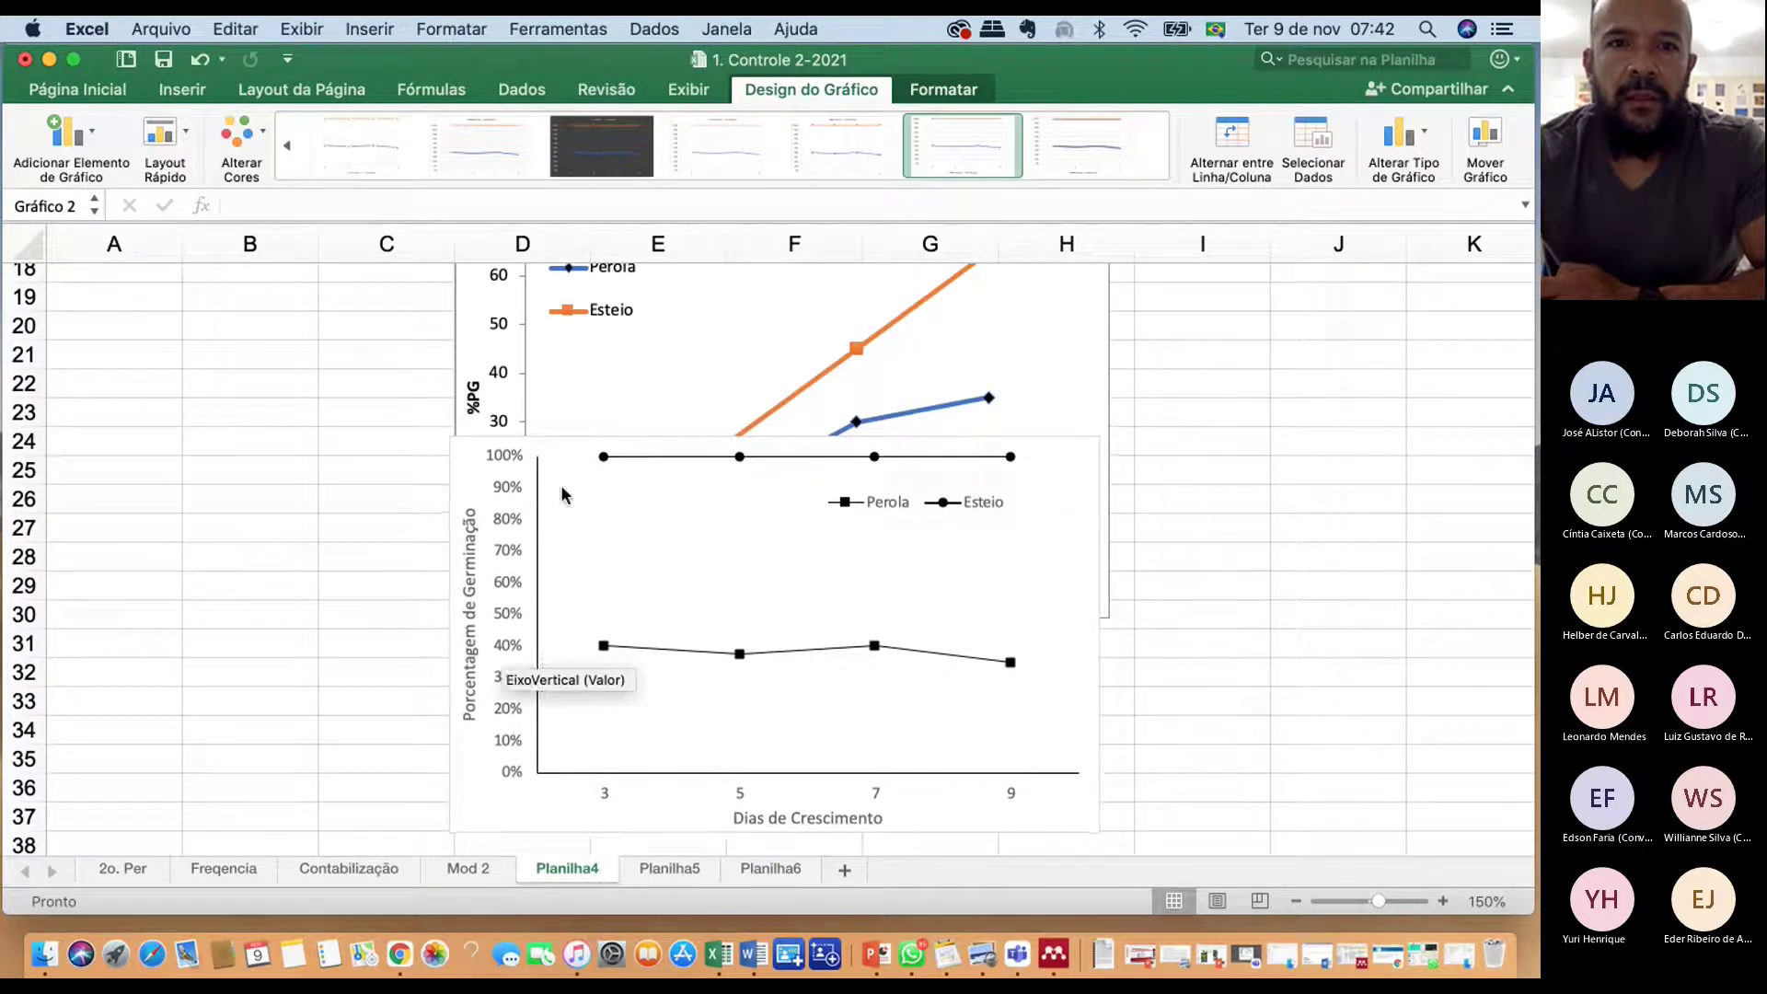
scroll(497, 457, down, 2)
scroll(494, 465, down, 3)
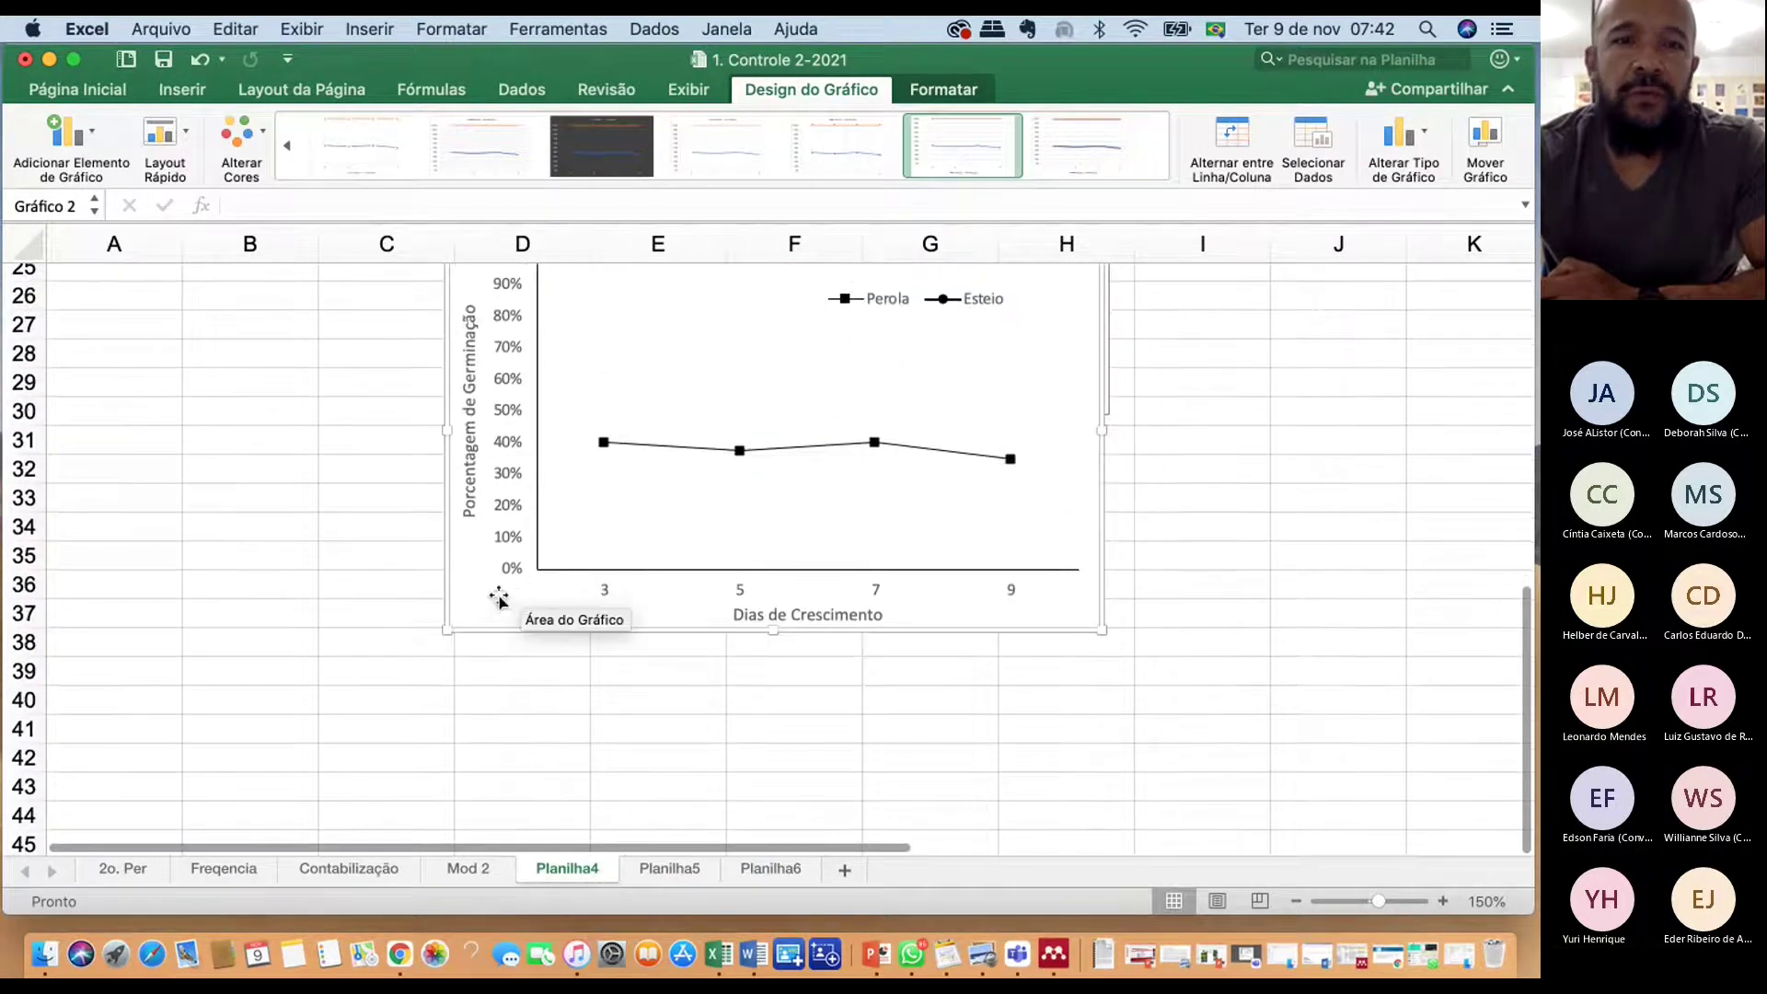
drag(497, 636, 499, 801)
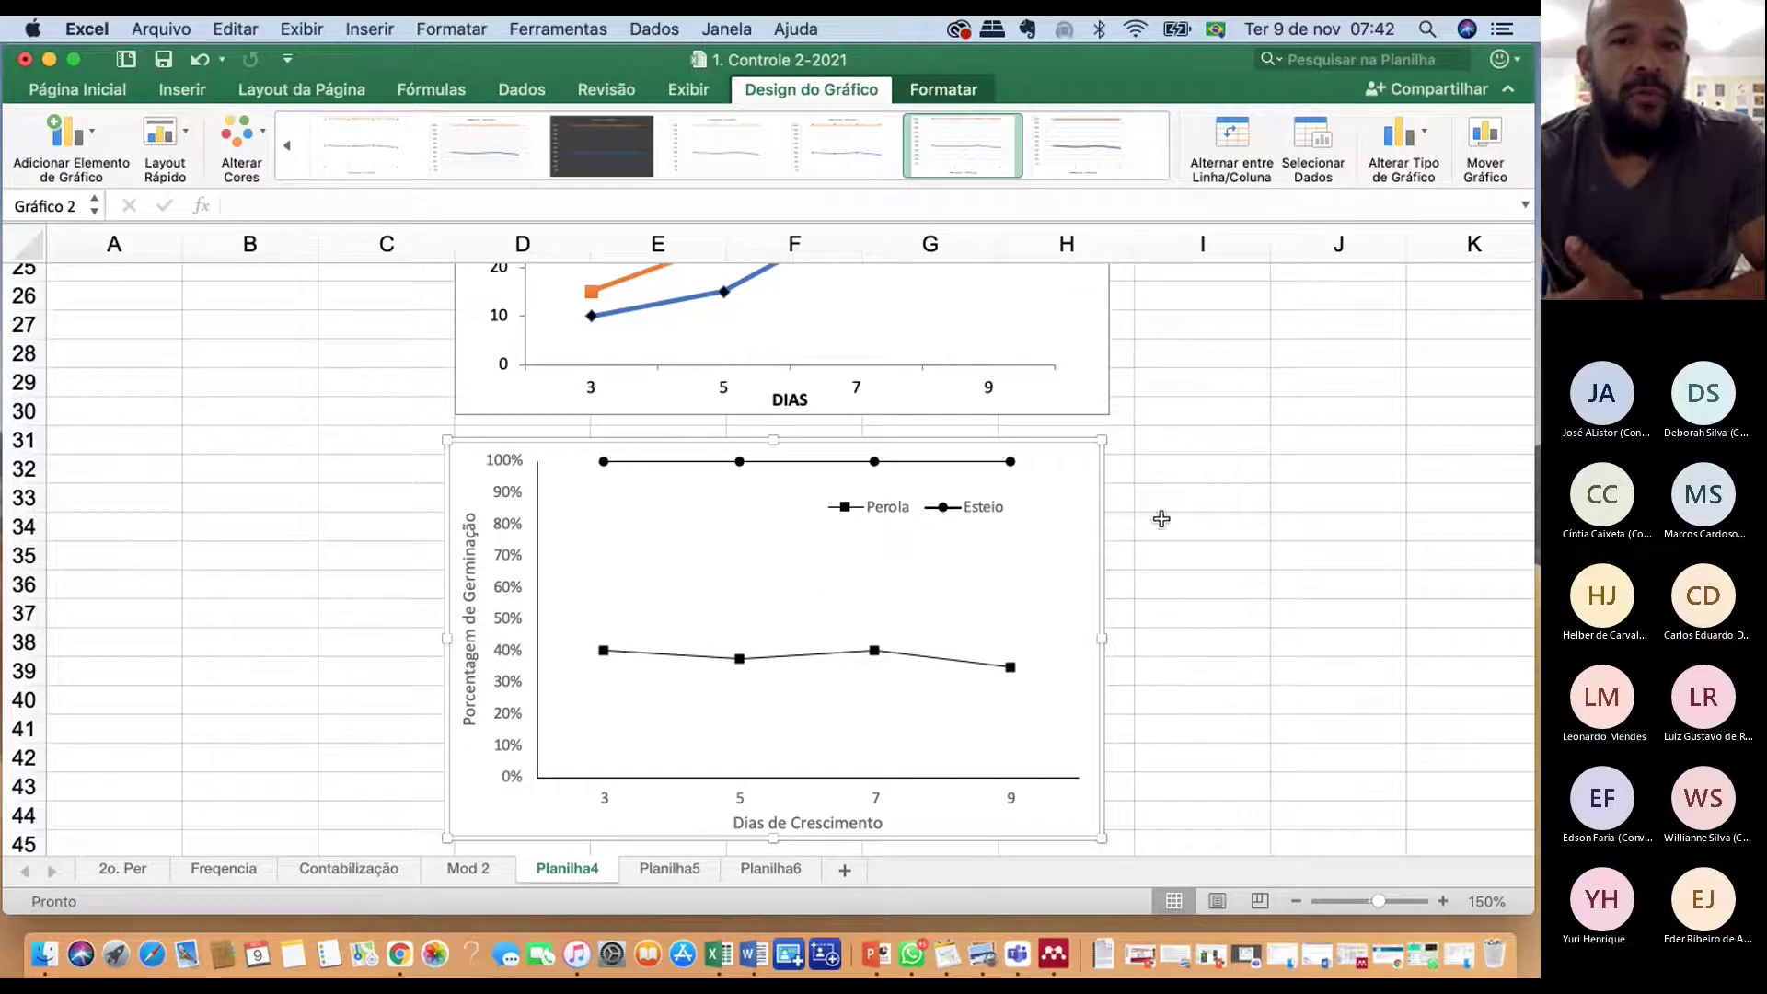
scroll(1272, 482, up, 10)
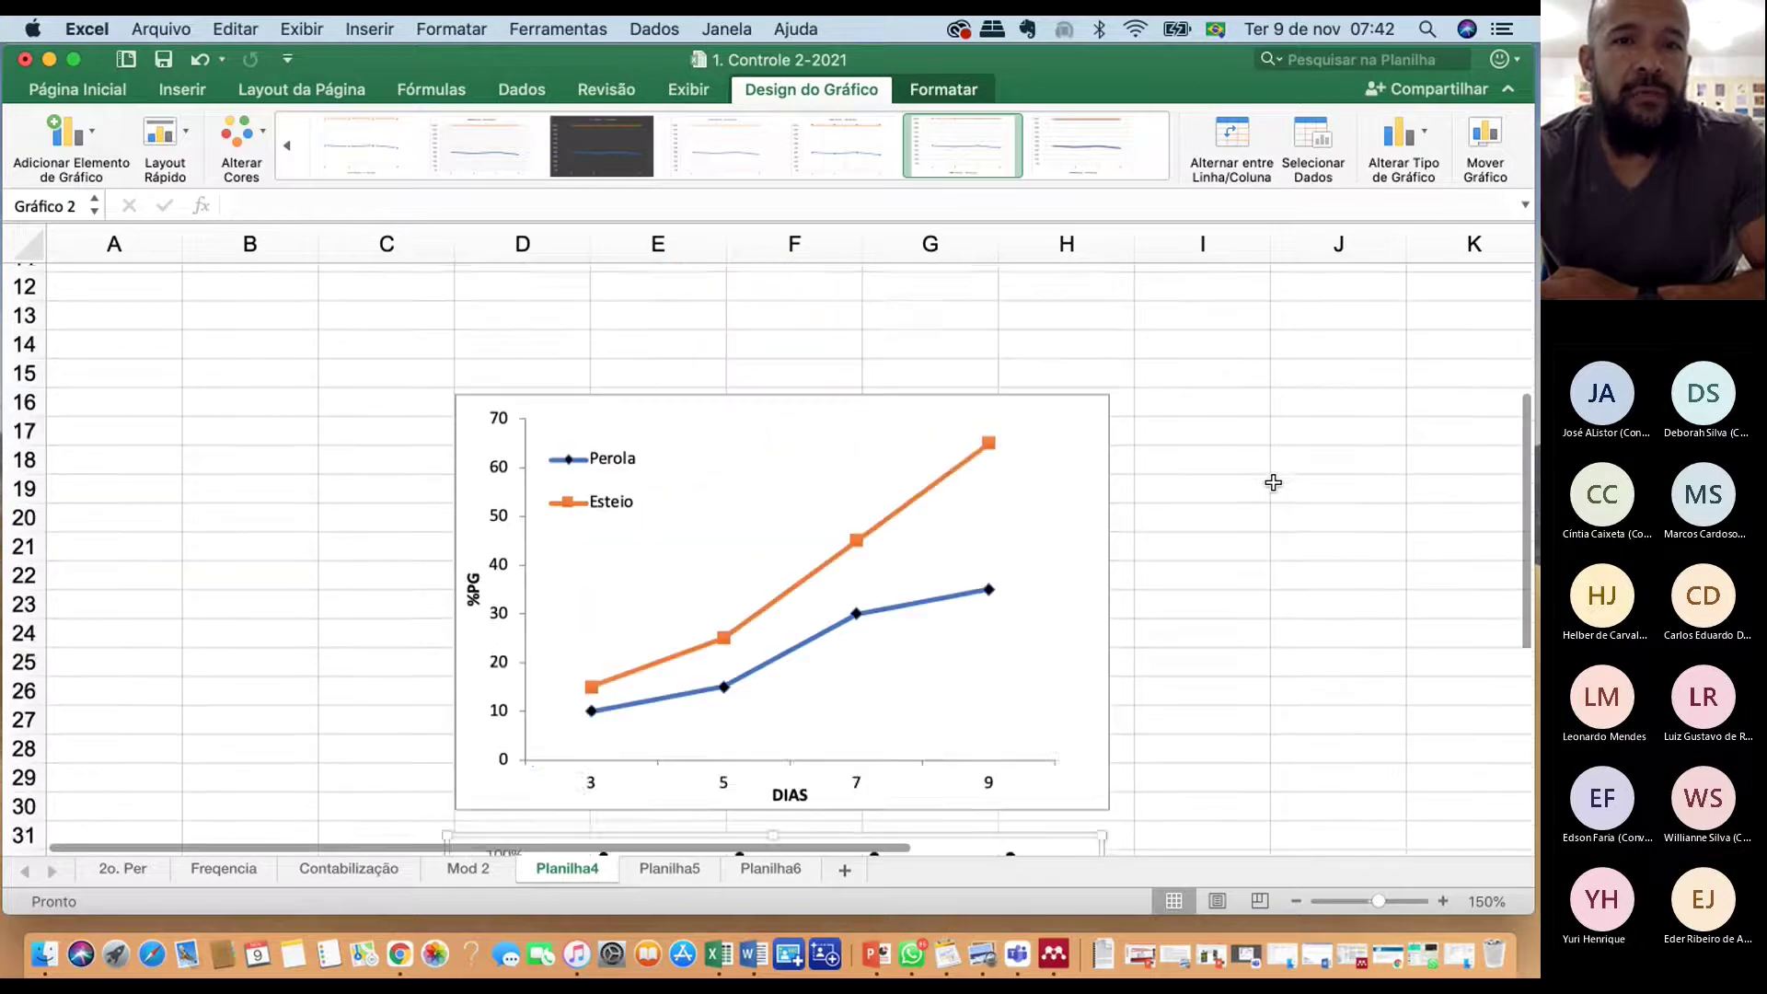
With an empty cell selected, open the column chart gallery on the Inserir tab
click(650, 438)
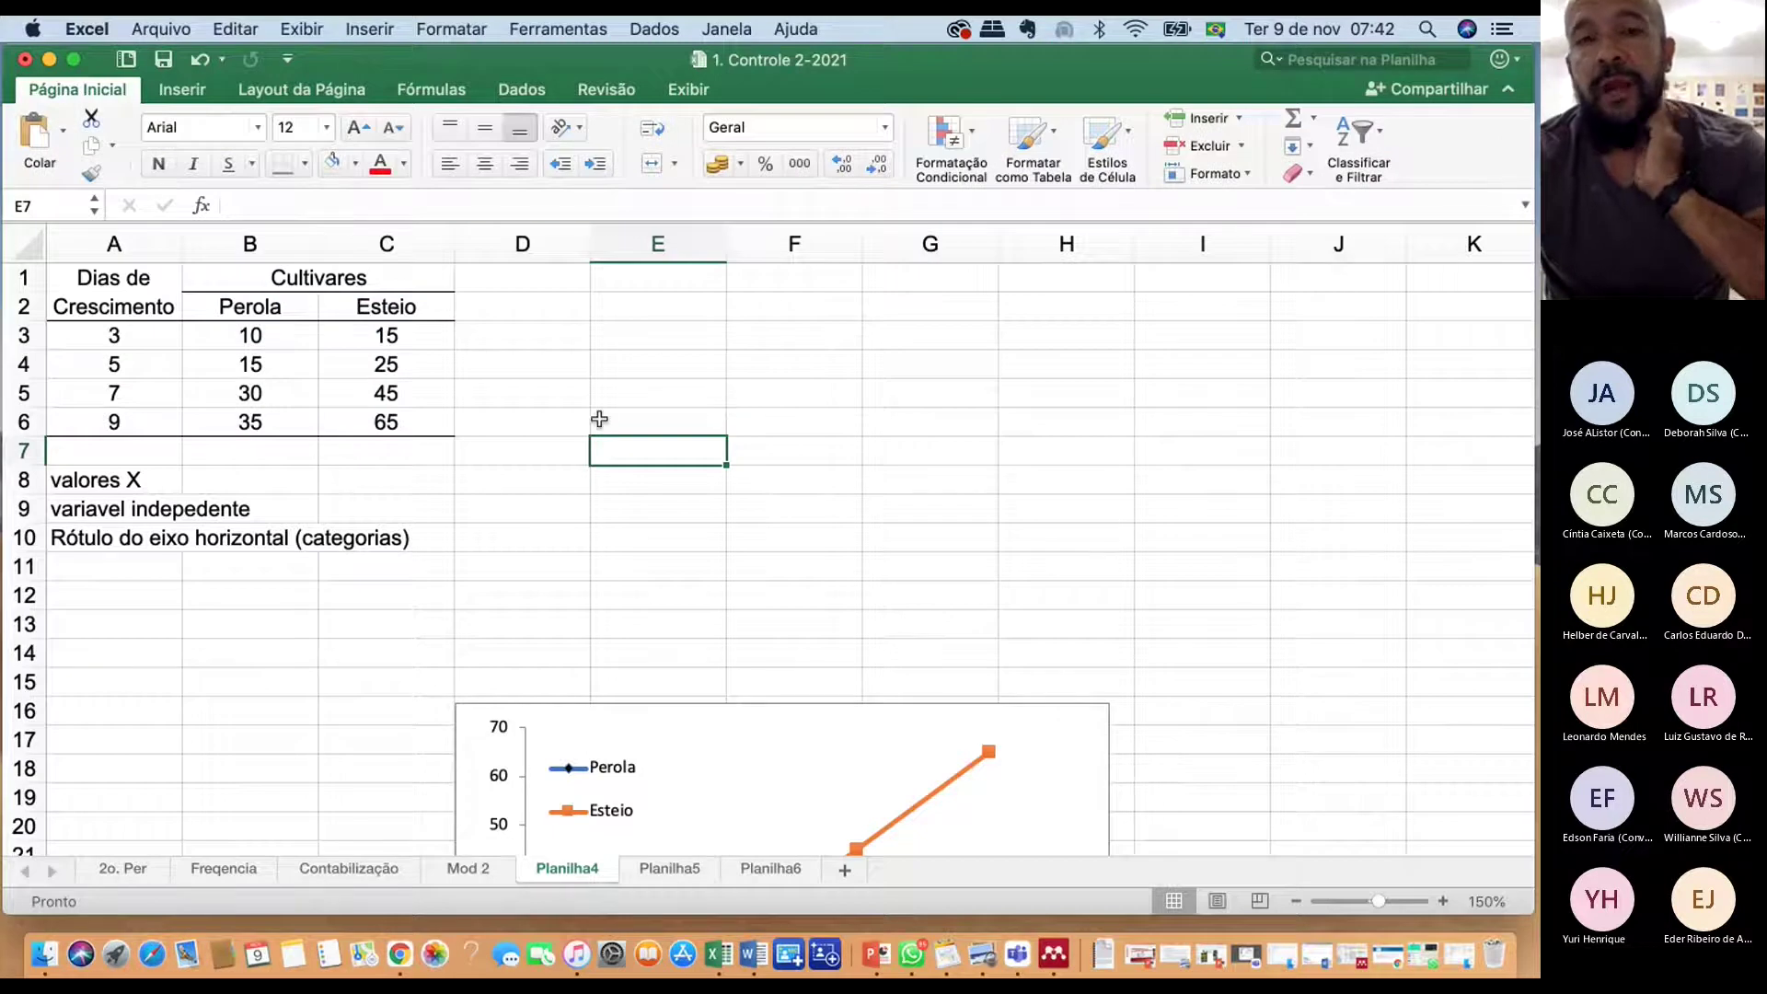
drag(284, 334, 384, 334)
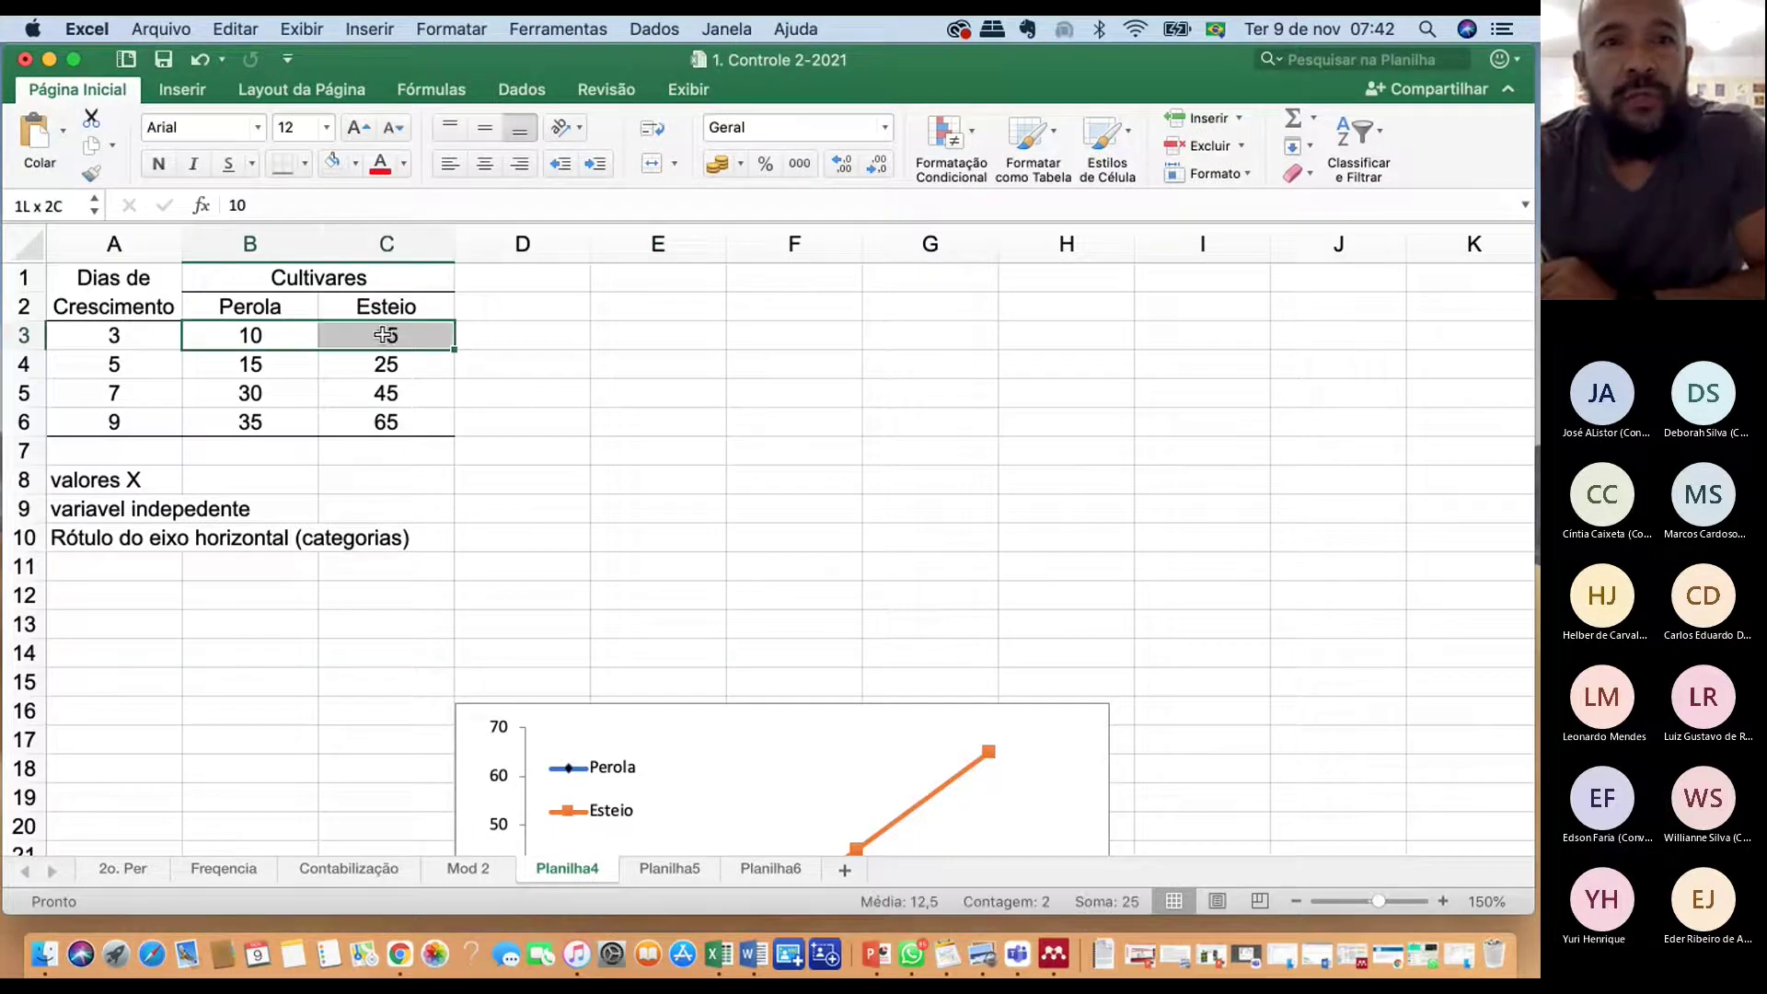
click(697, 402)
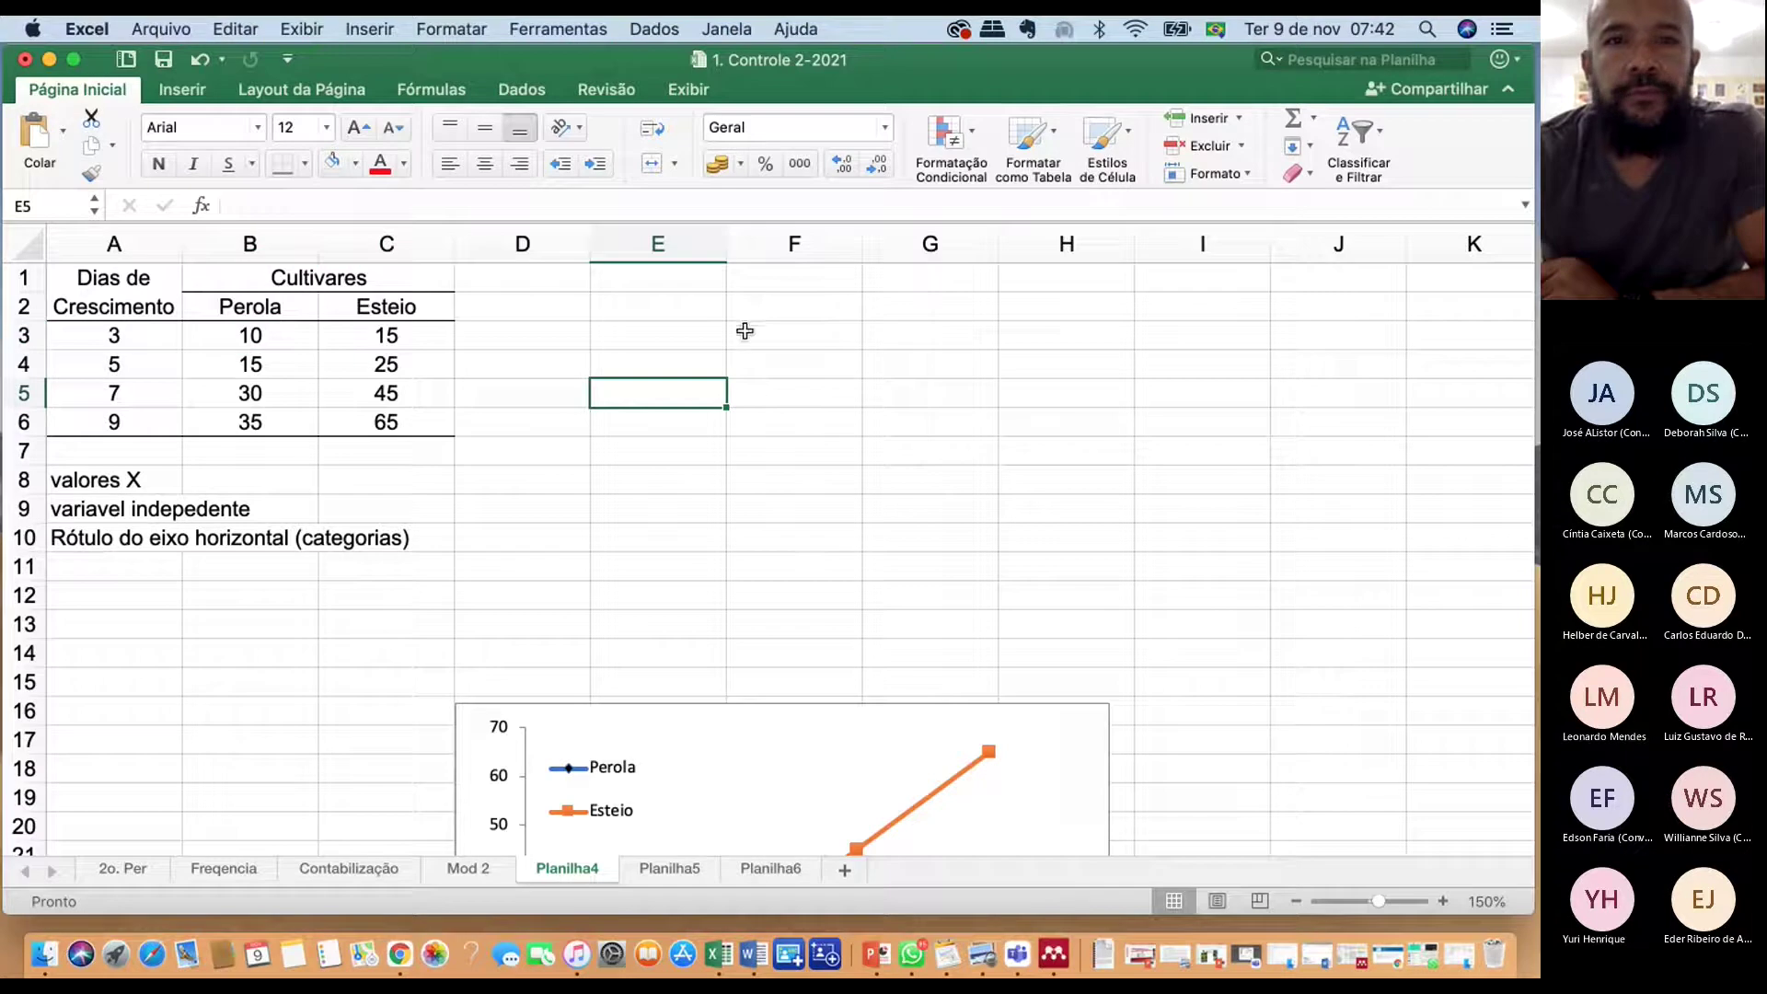
click(182, 89)
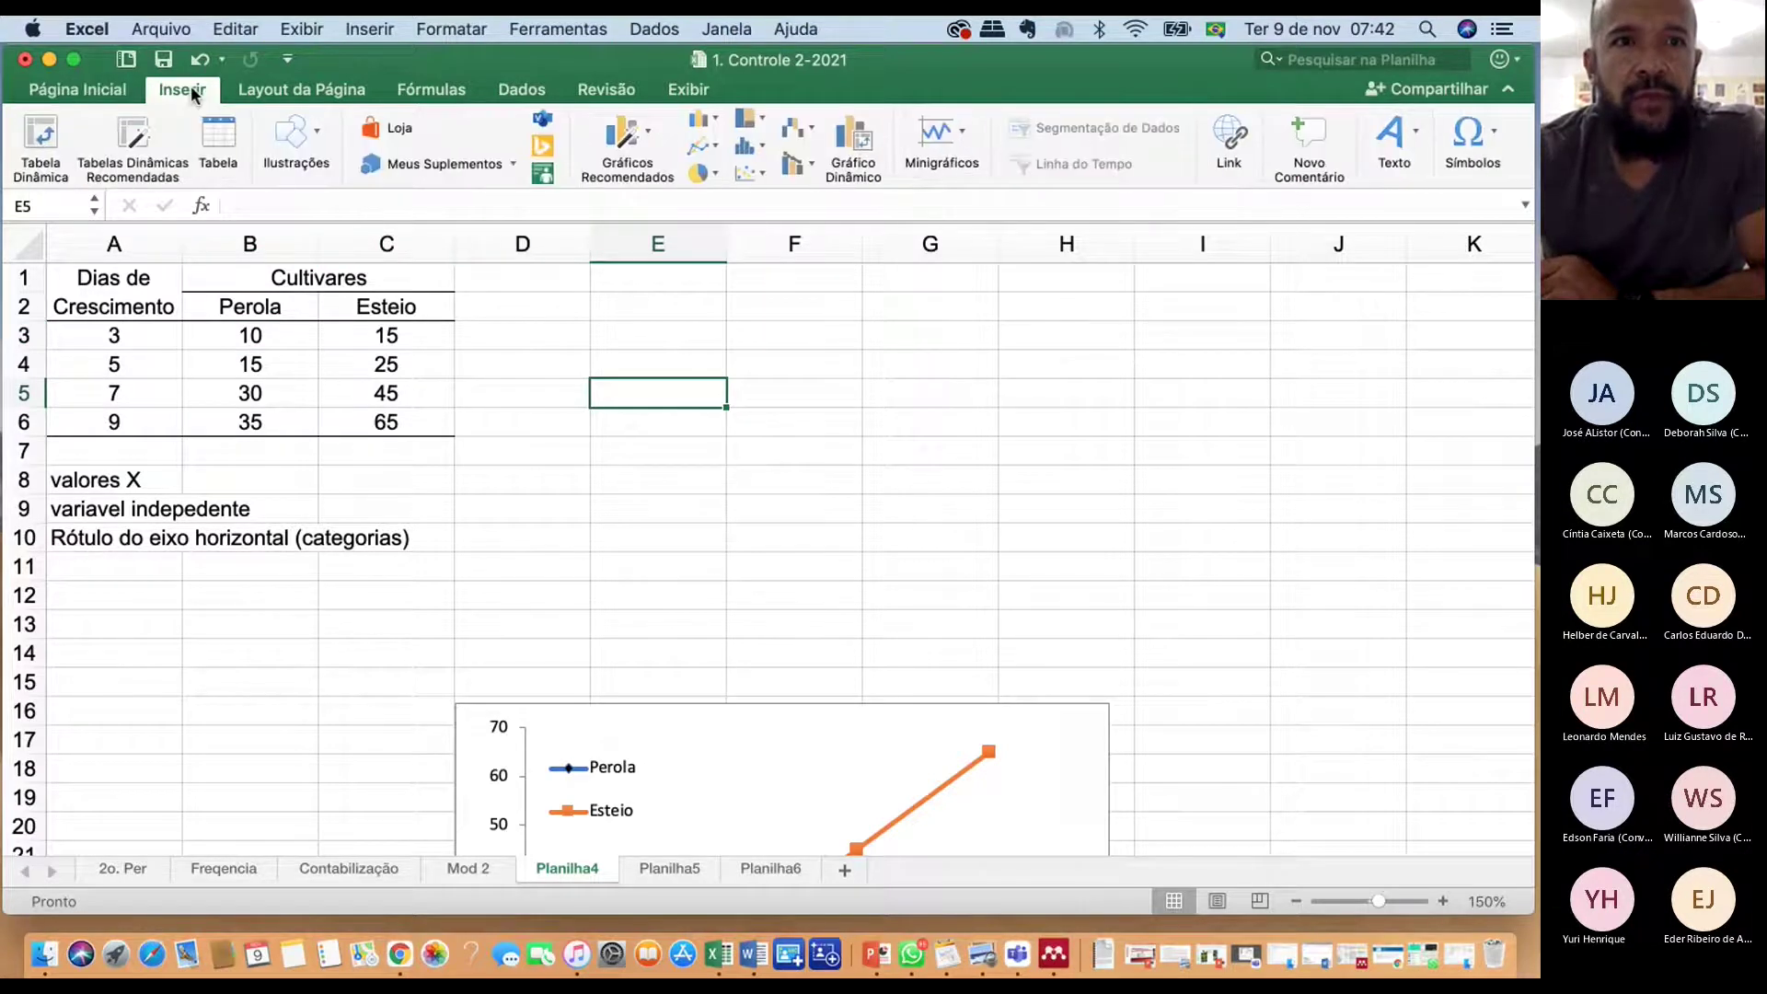
click(696, 124)
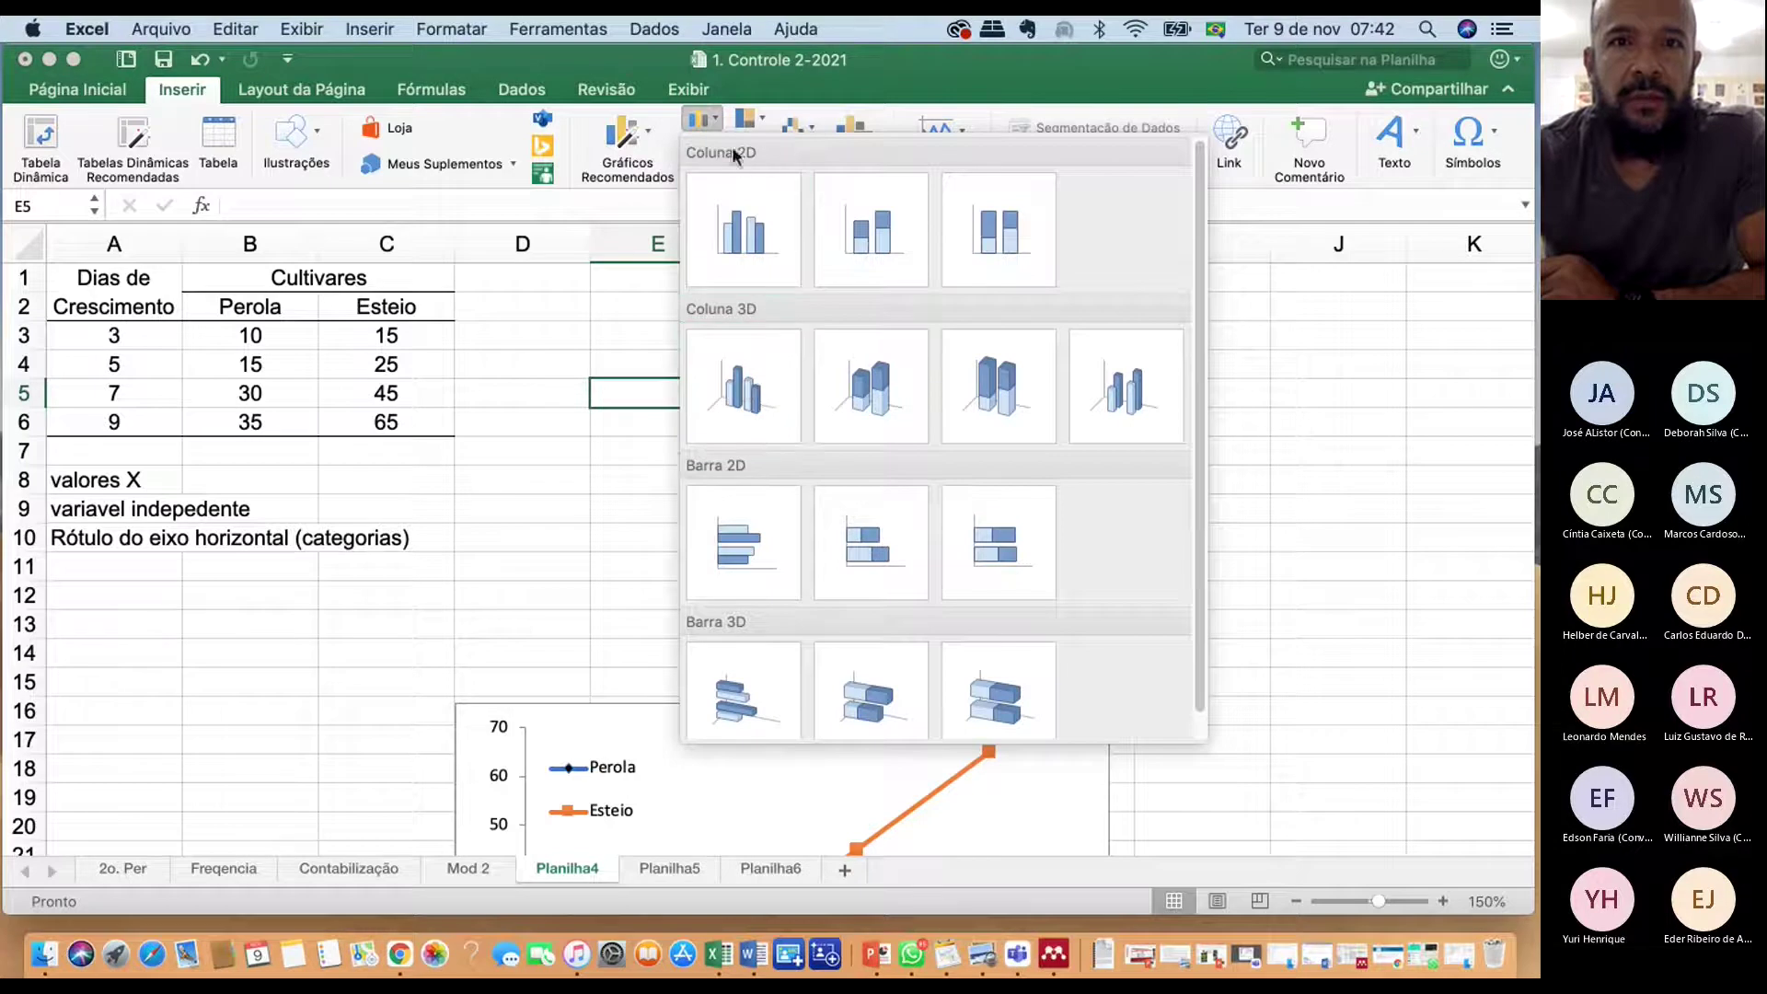
Insert a blank Coluna 2D clustered chart beside the Cultivares table and open its context menu
click(817, 341)
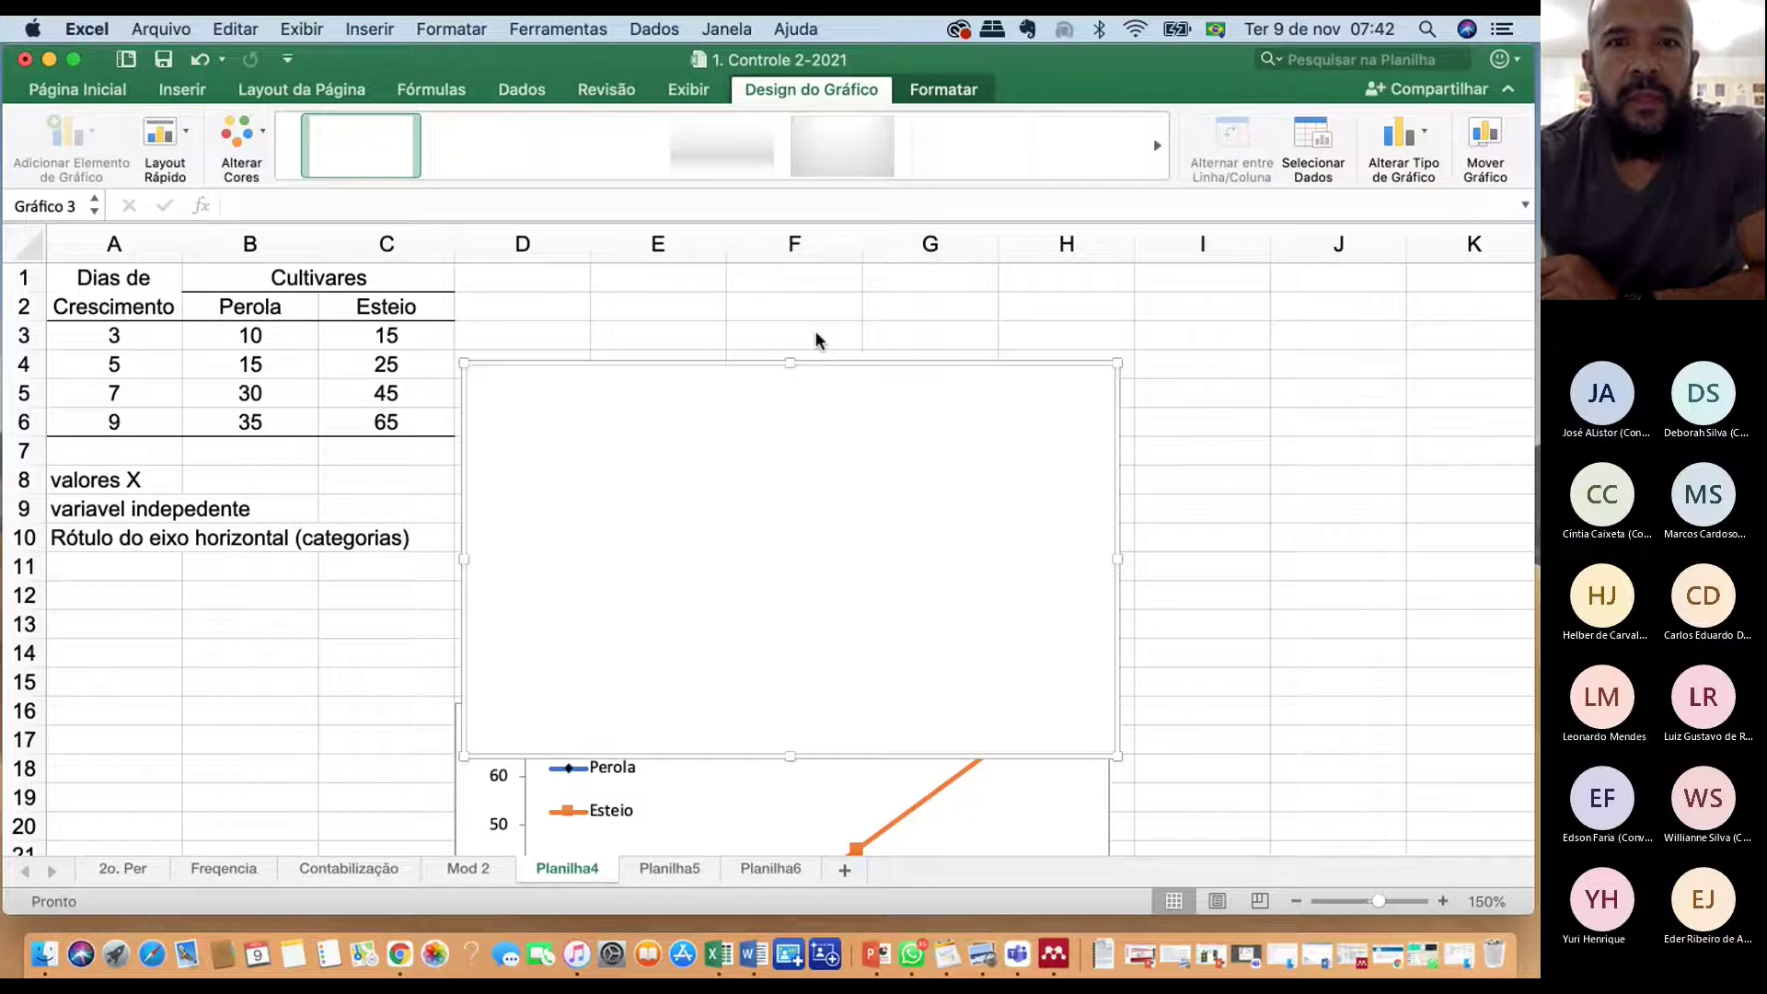
drag(765, 400, 804, 312)
right_click(778, 405)
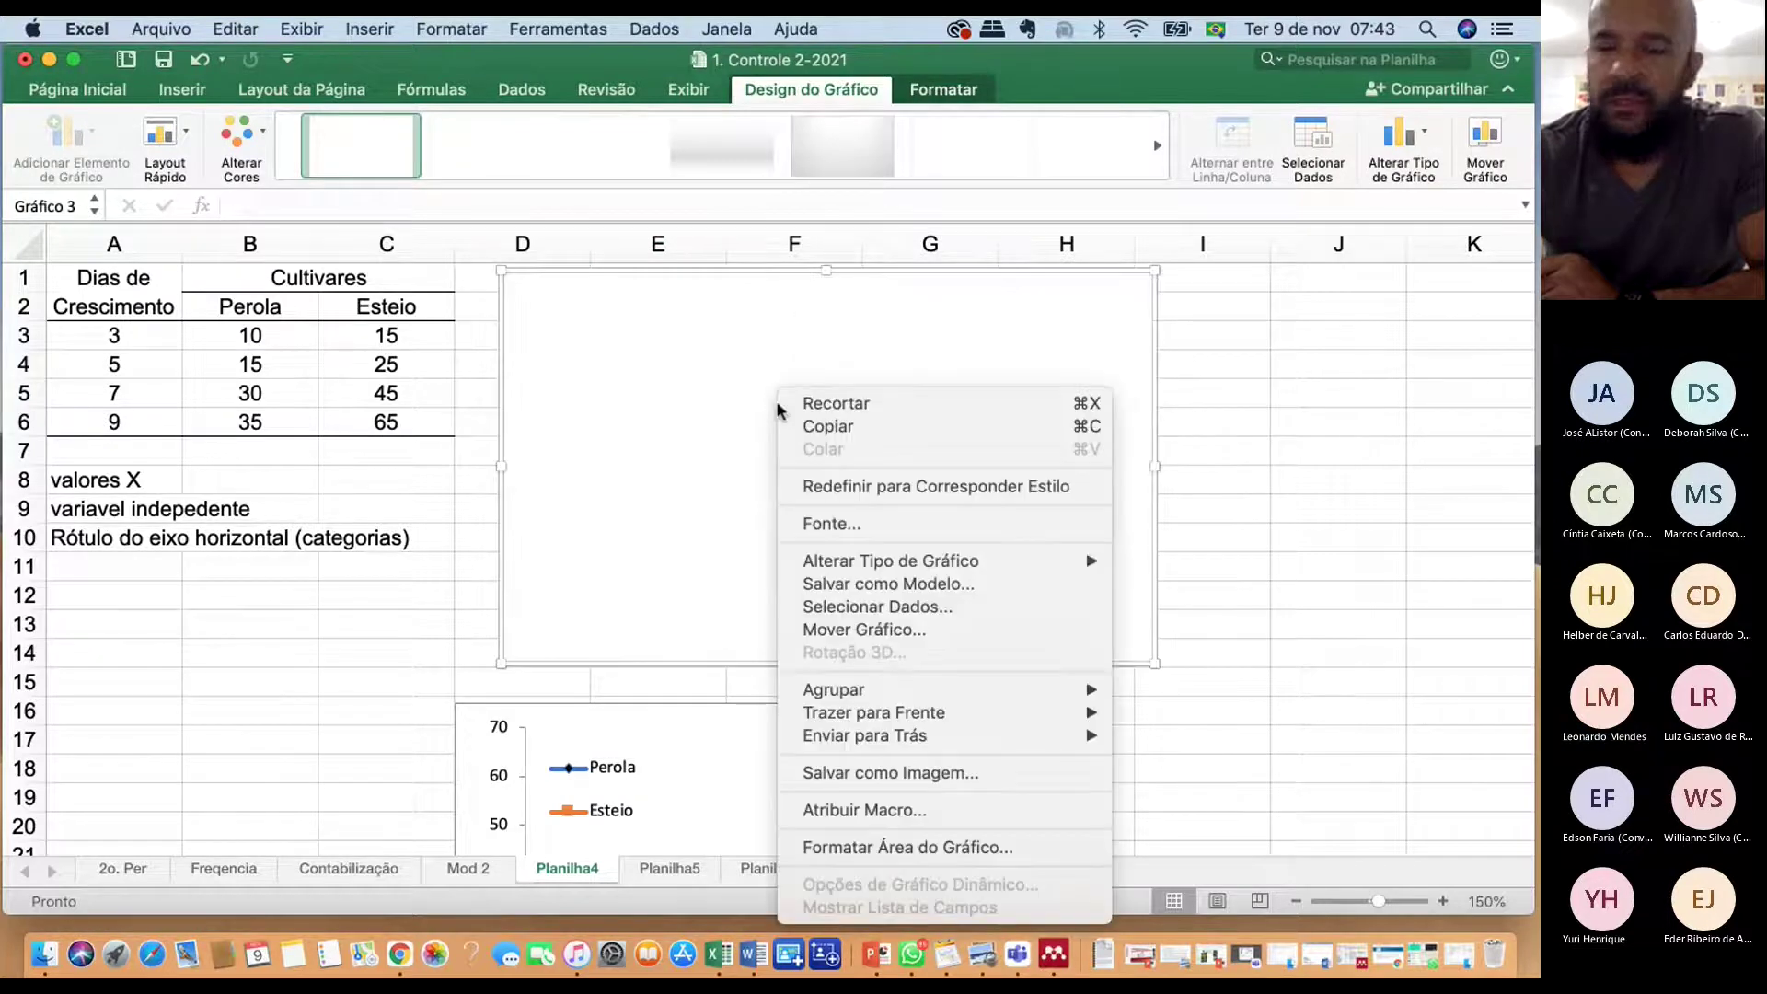
In Selecionar Dados, add a new series named from cell B2 (Perola)
click(900, 607)
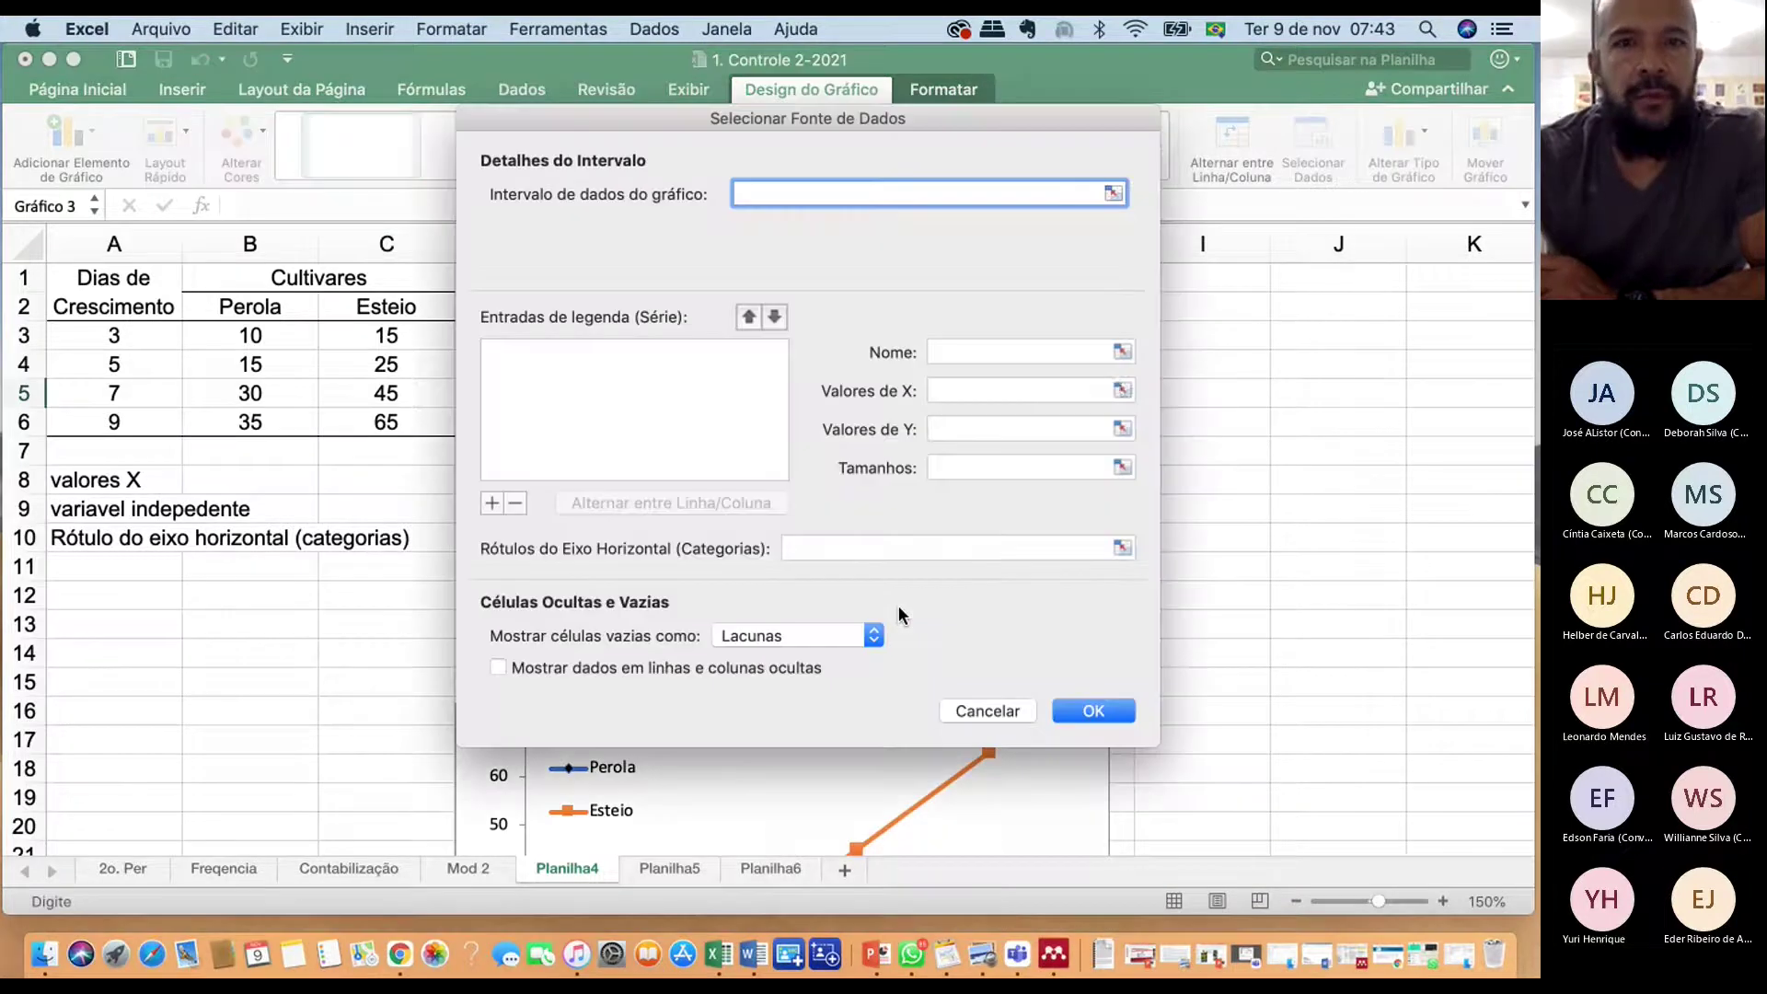
click(492, 503)
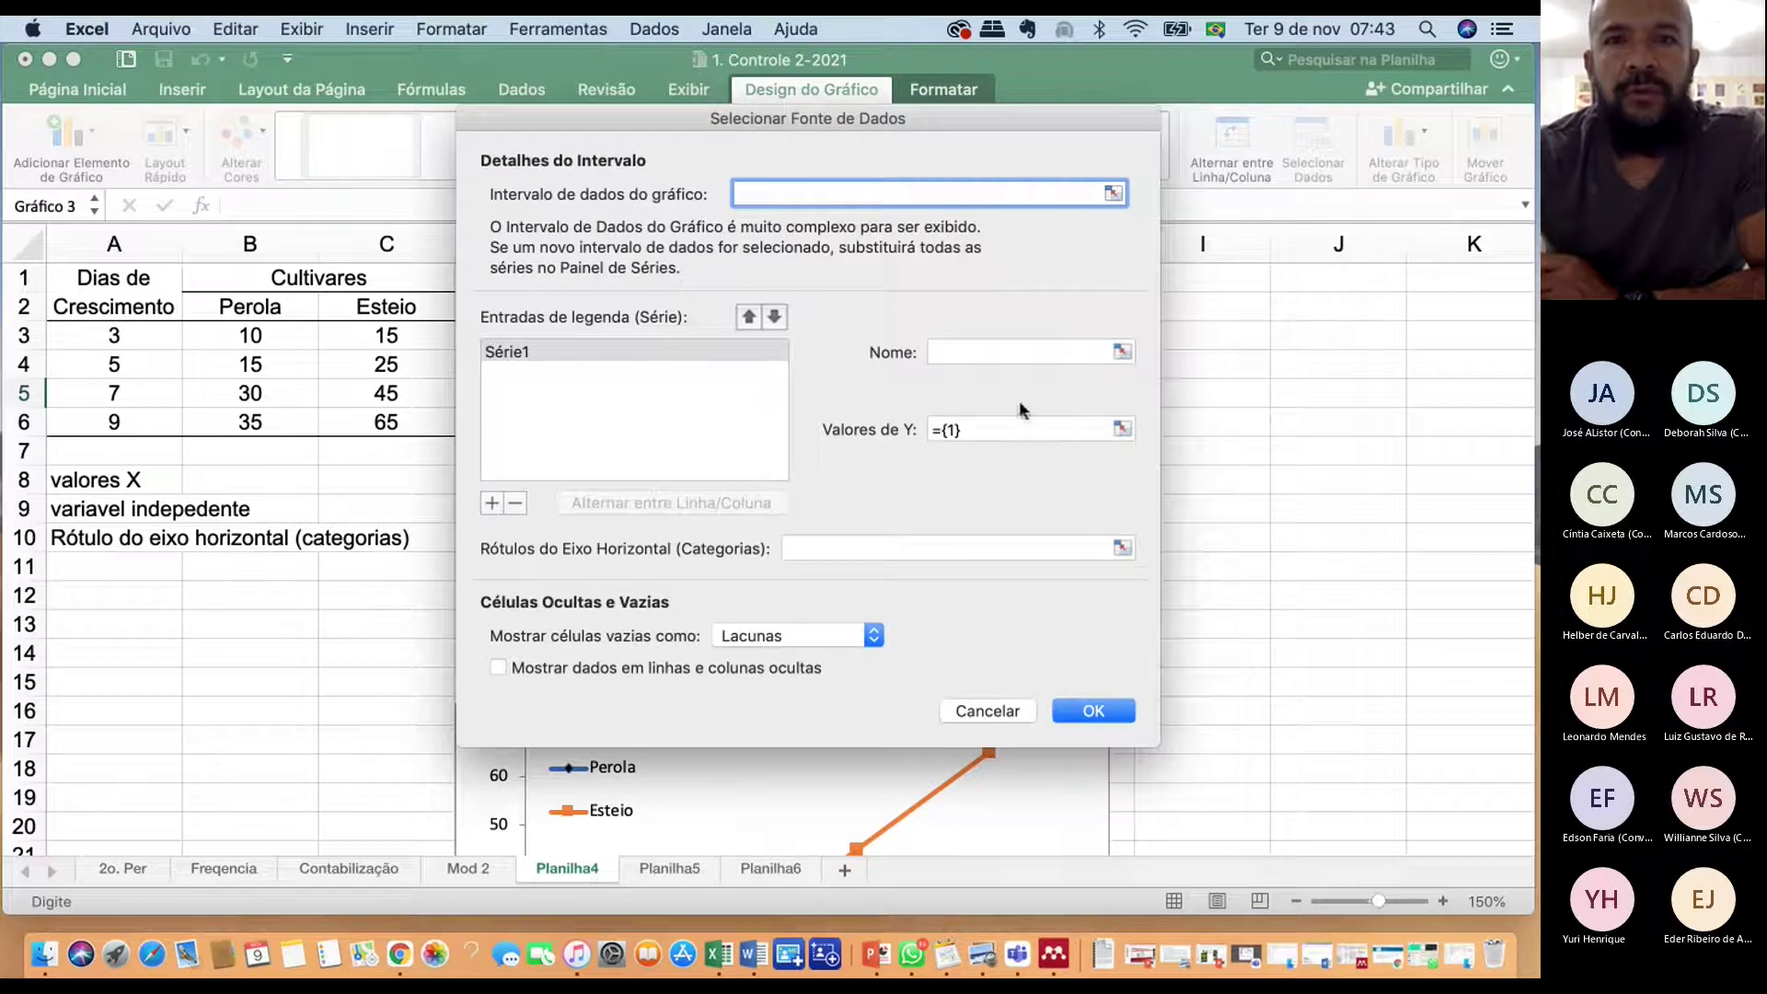
click(1121, 351)
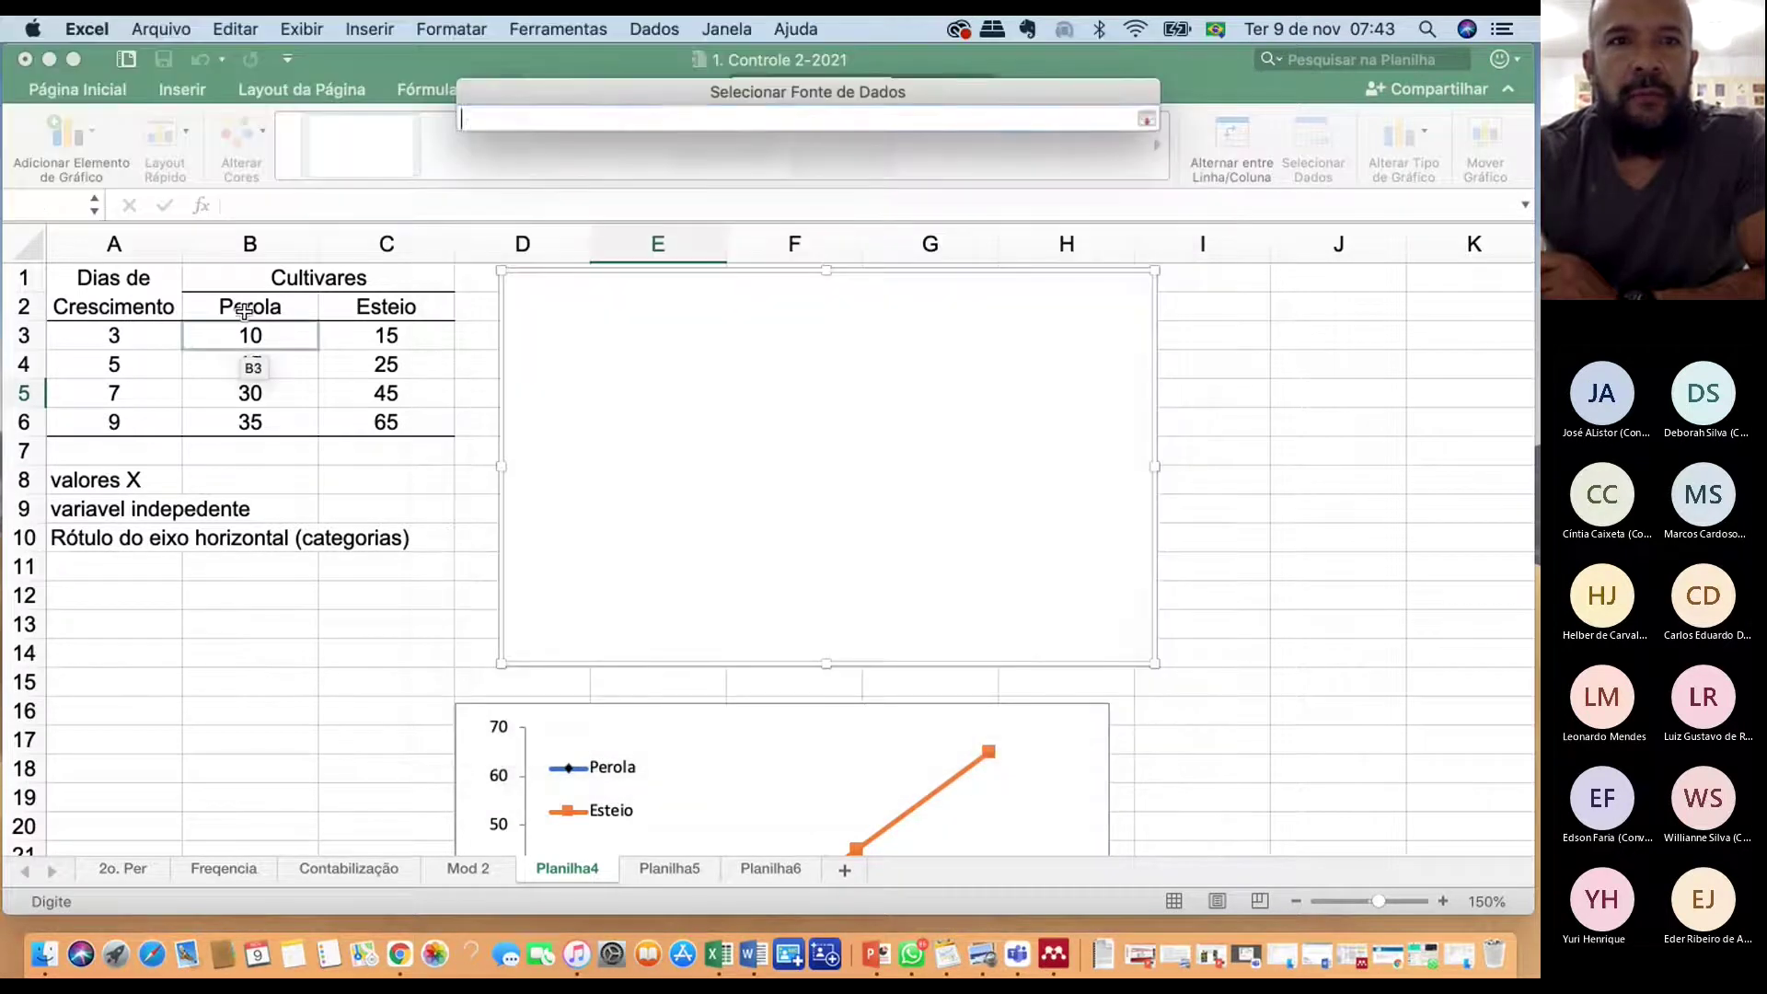
click(246, 309)
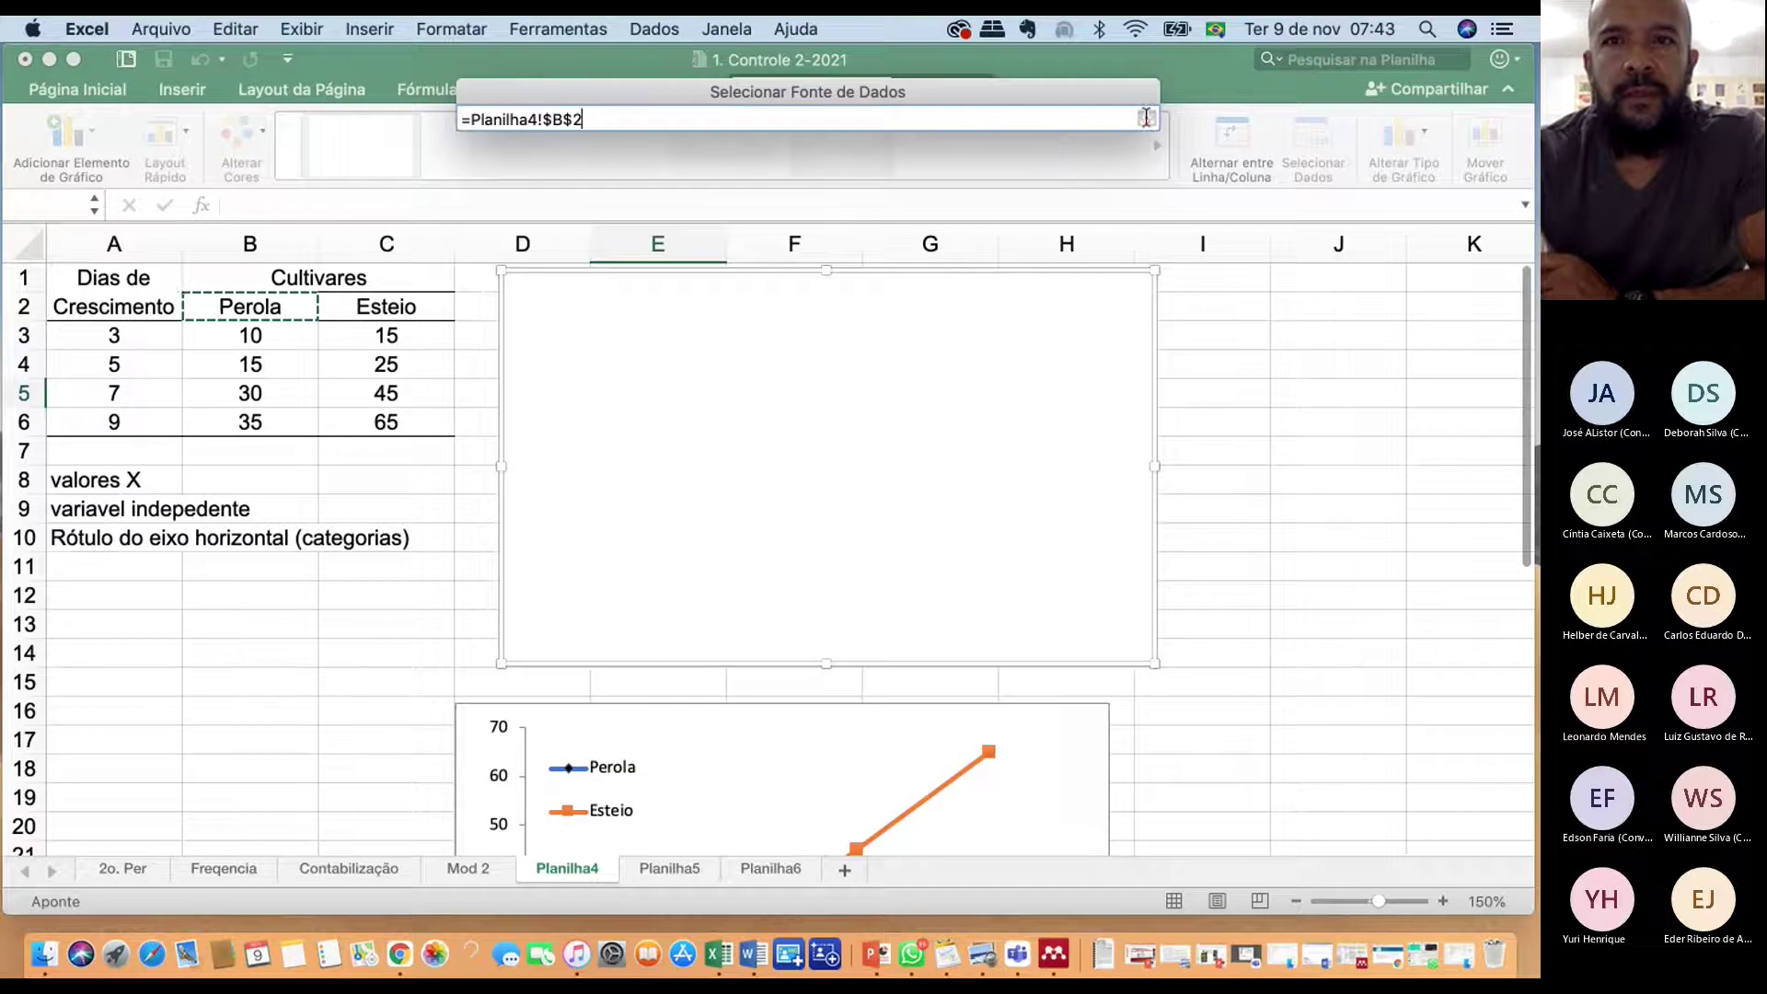
click(1146, 118)
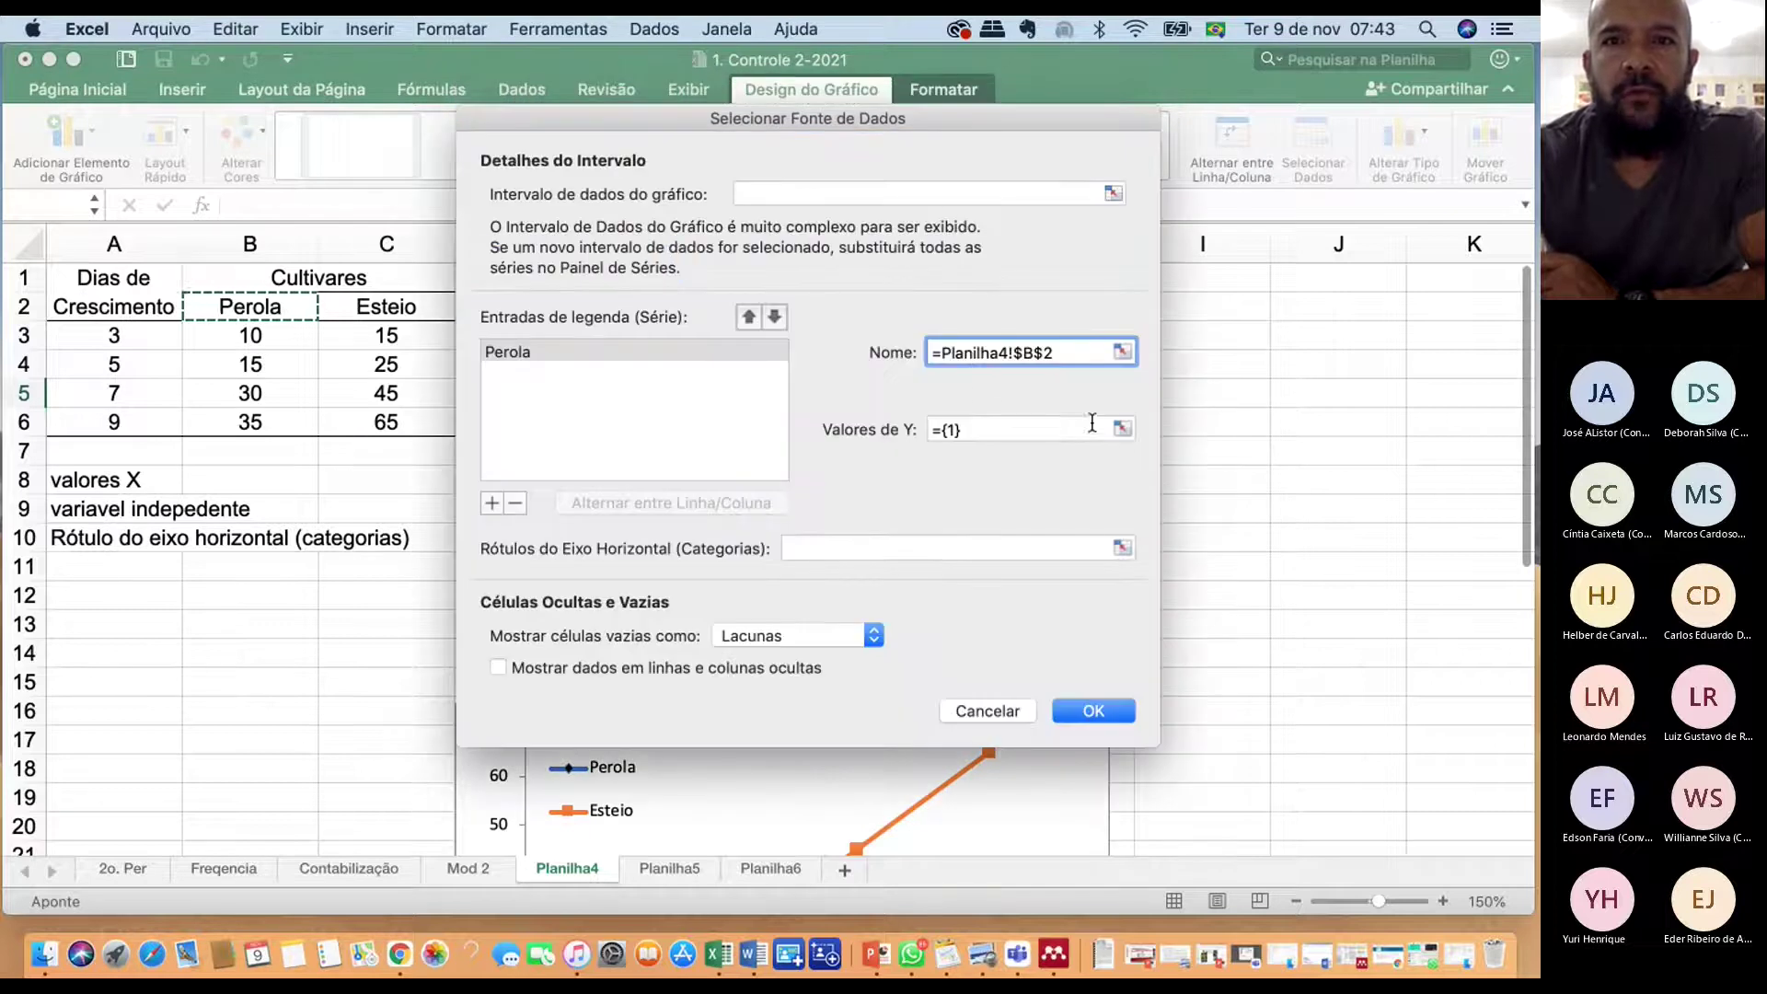
Set the Perola series values to B3 and its horizontal axis labels to A3
click(1122, 428)
click(249, 335)
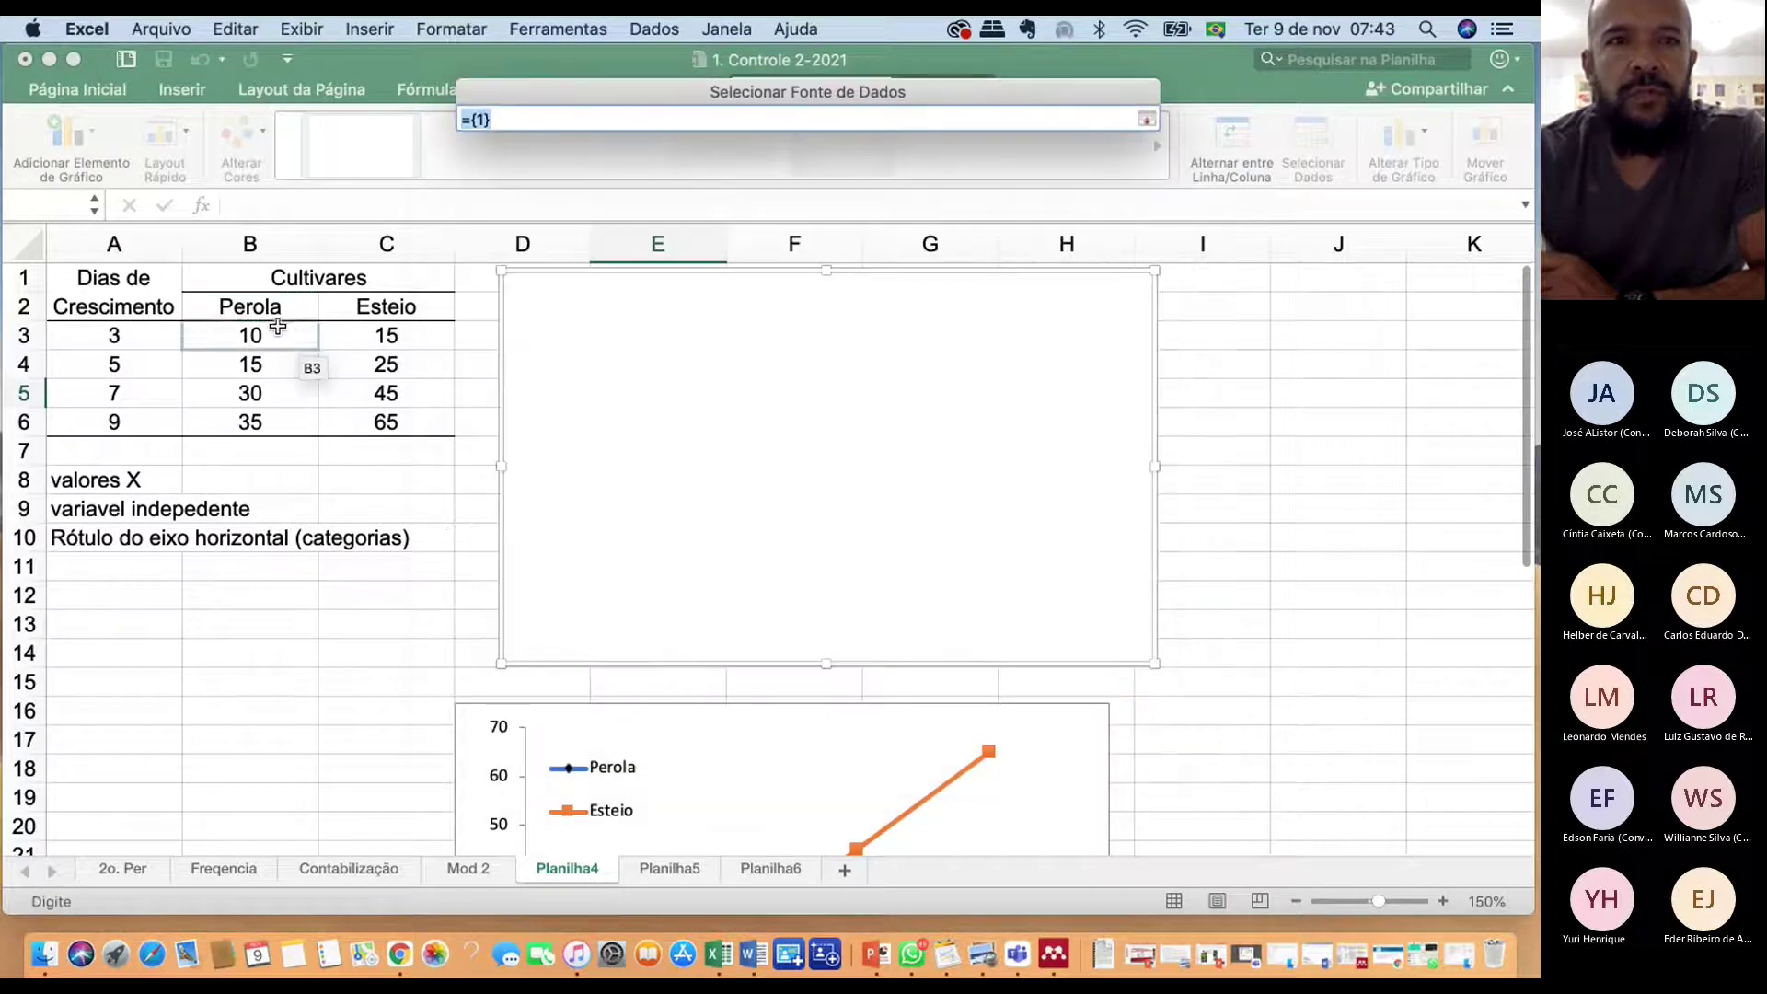
click(1143, 118)
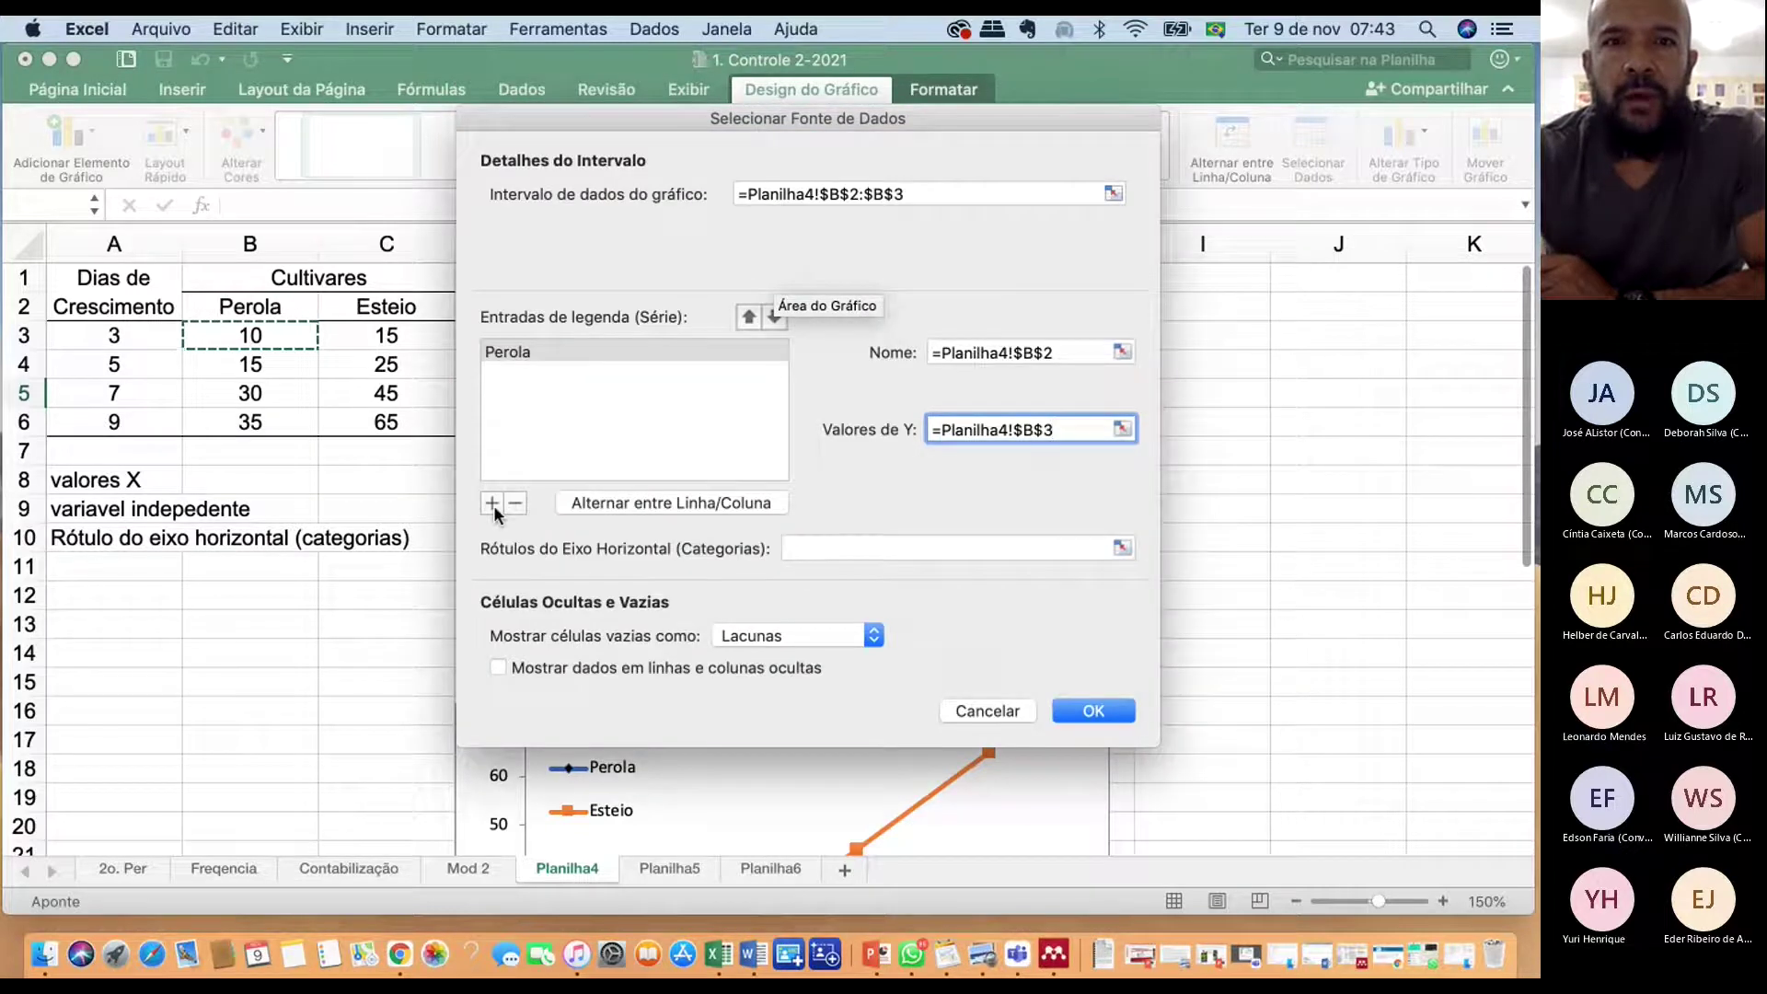
click(1123, 549)
click(147, 343)
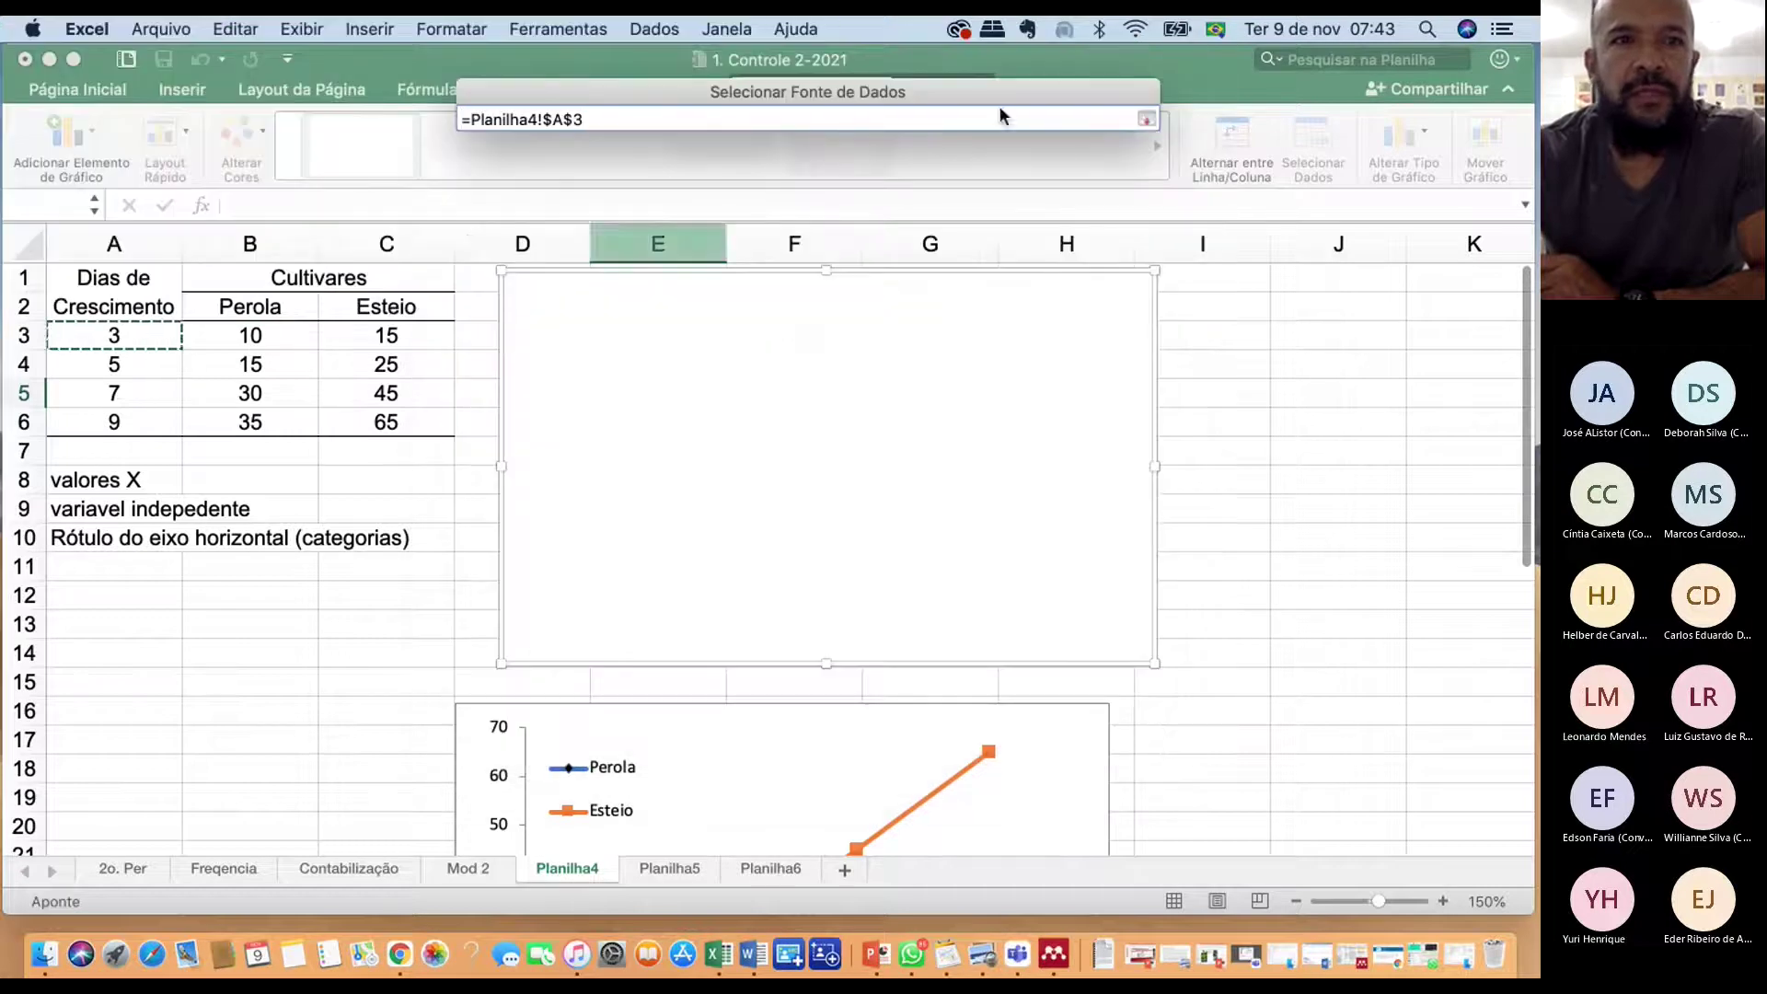
click(1145, 120)
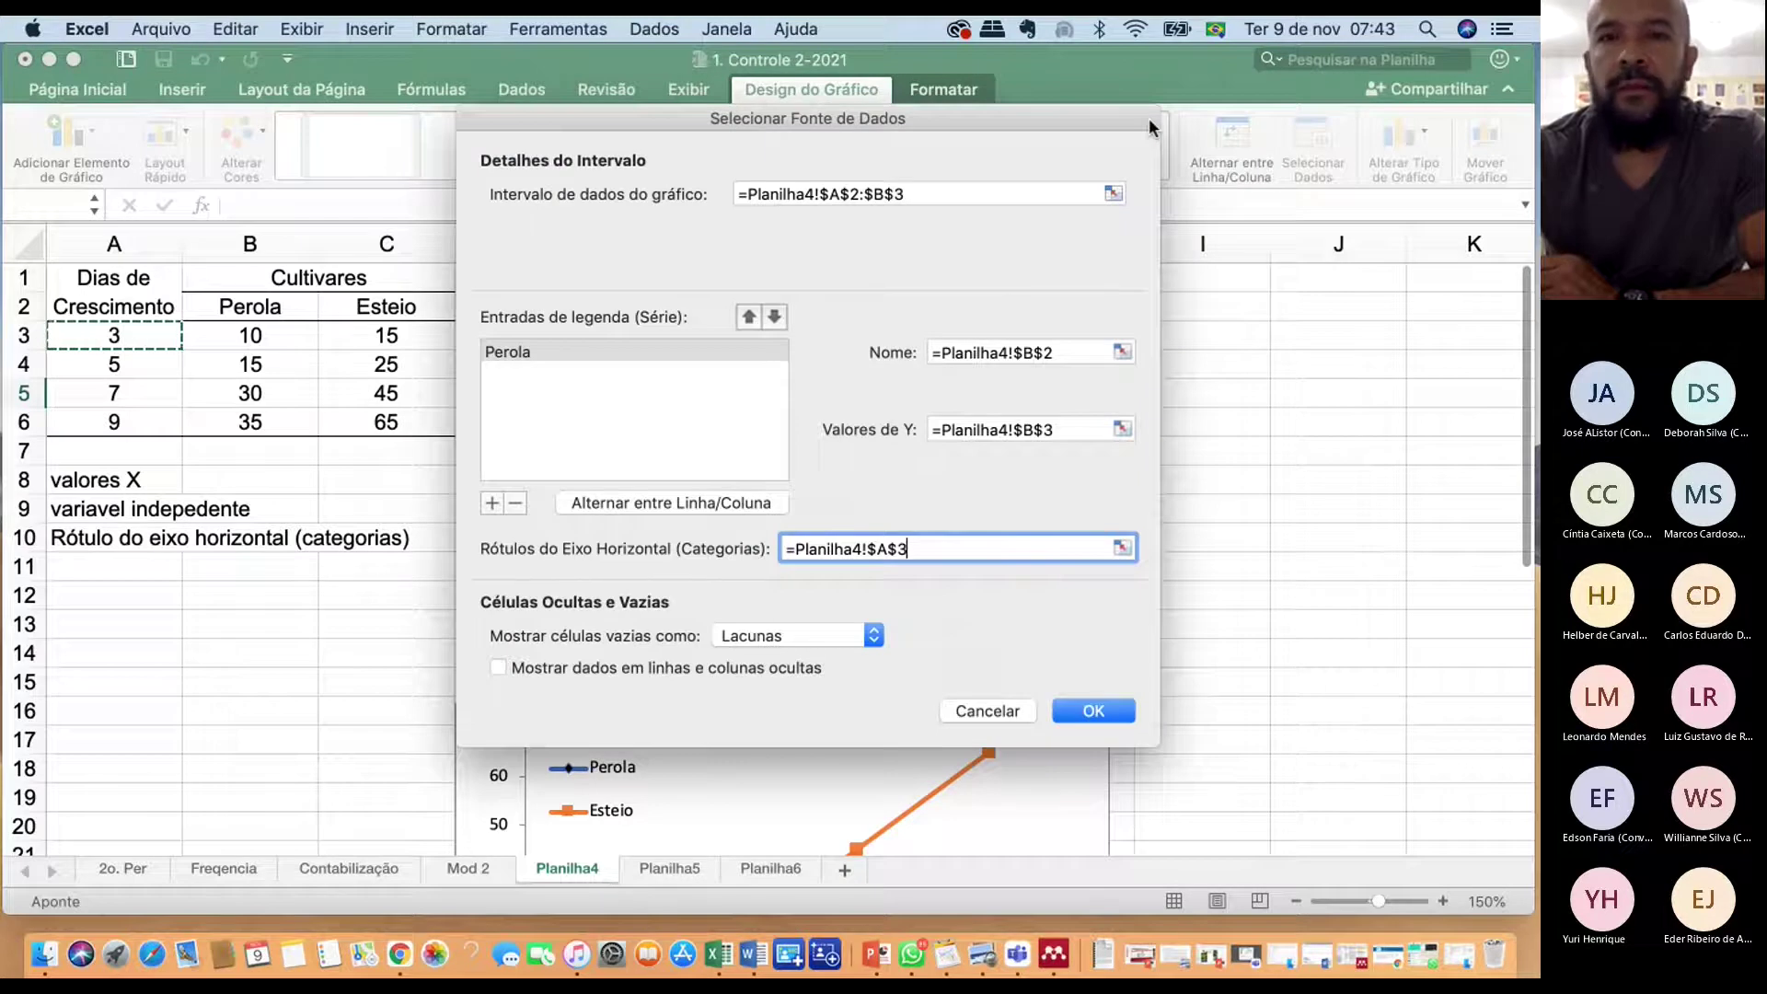
Add a second series named from cell C2 (Esteio)
click(493, 505)
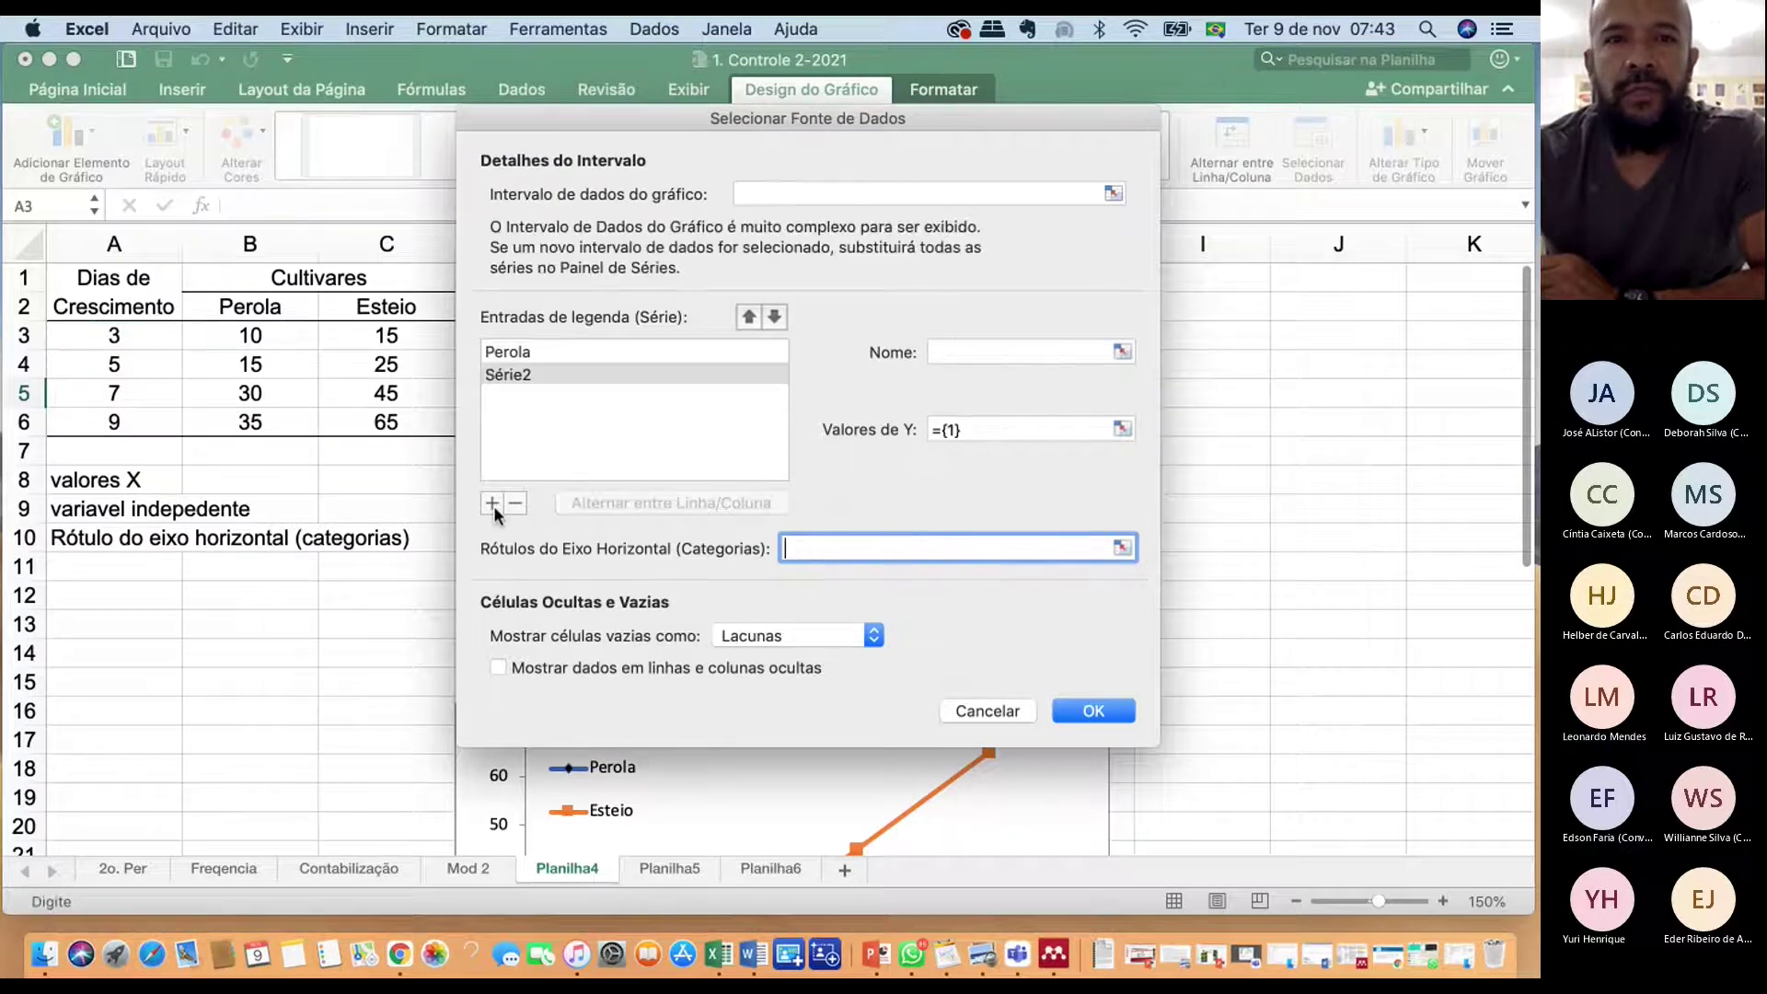
click(1121, 353)
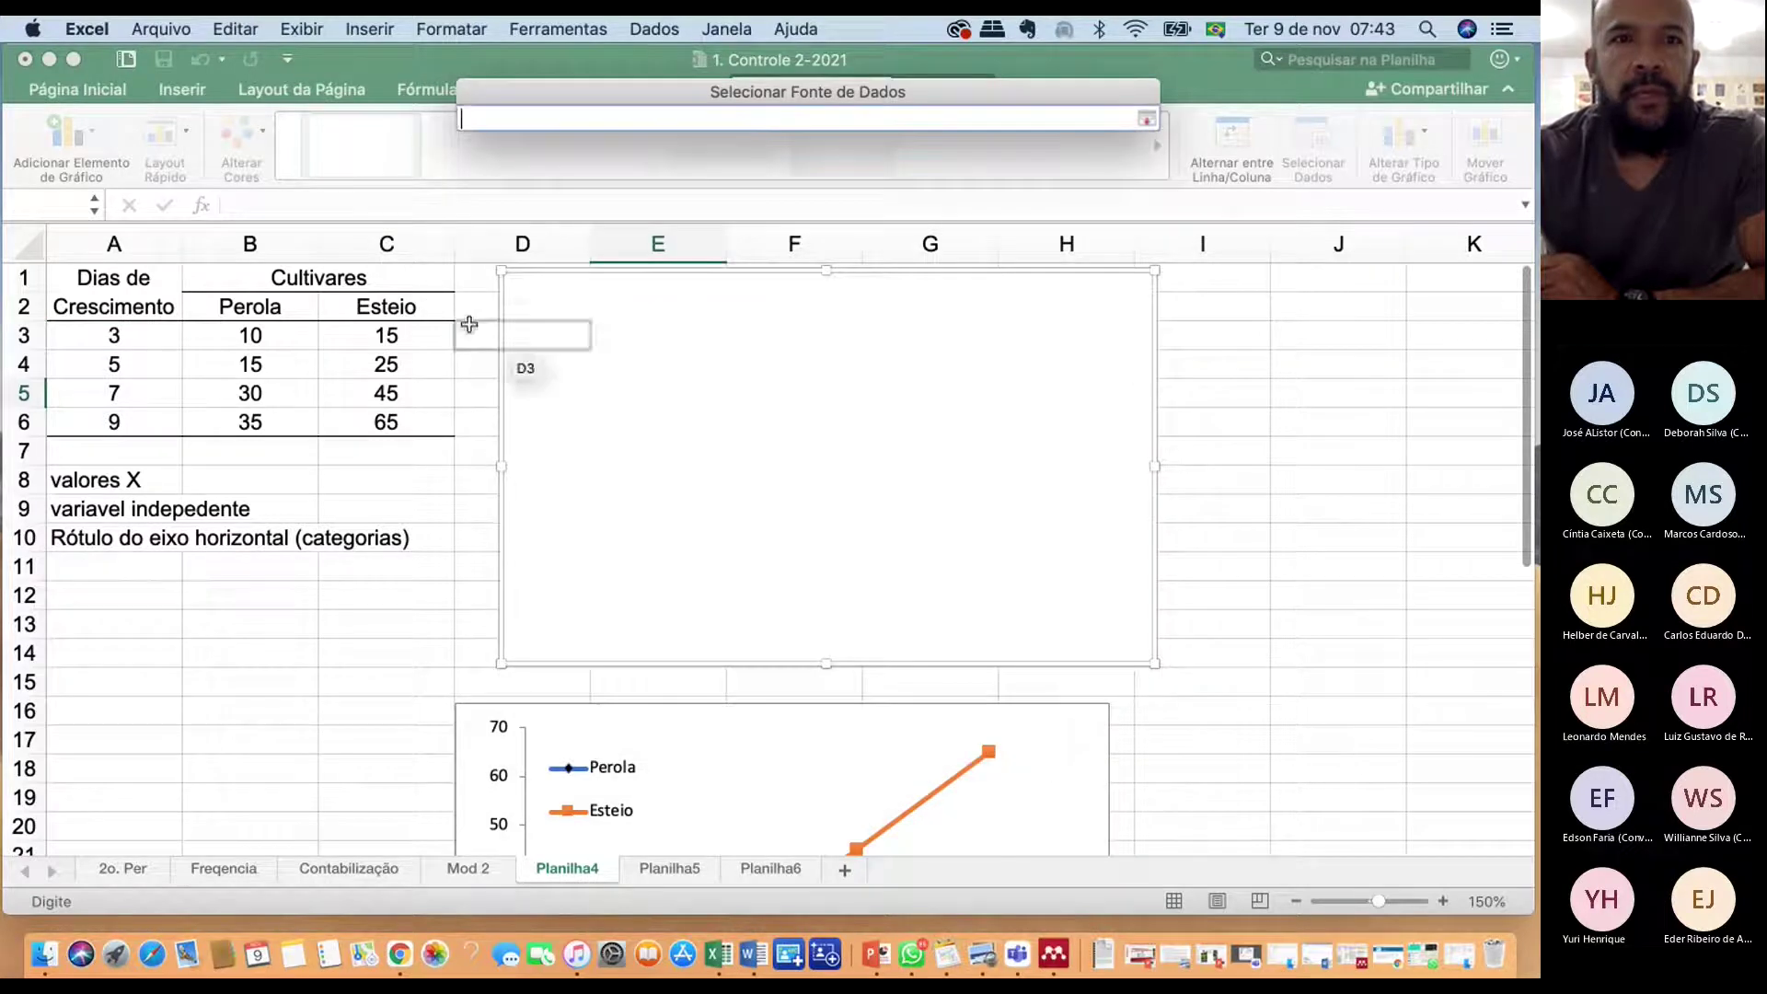
click(446, 307)
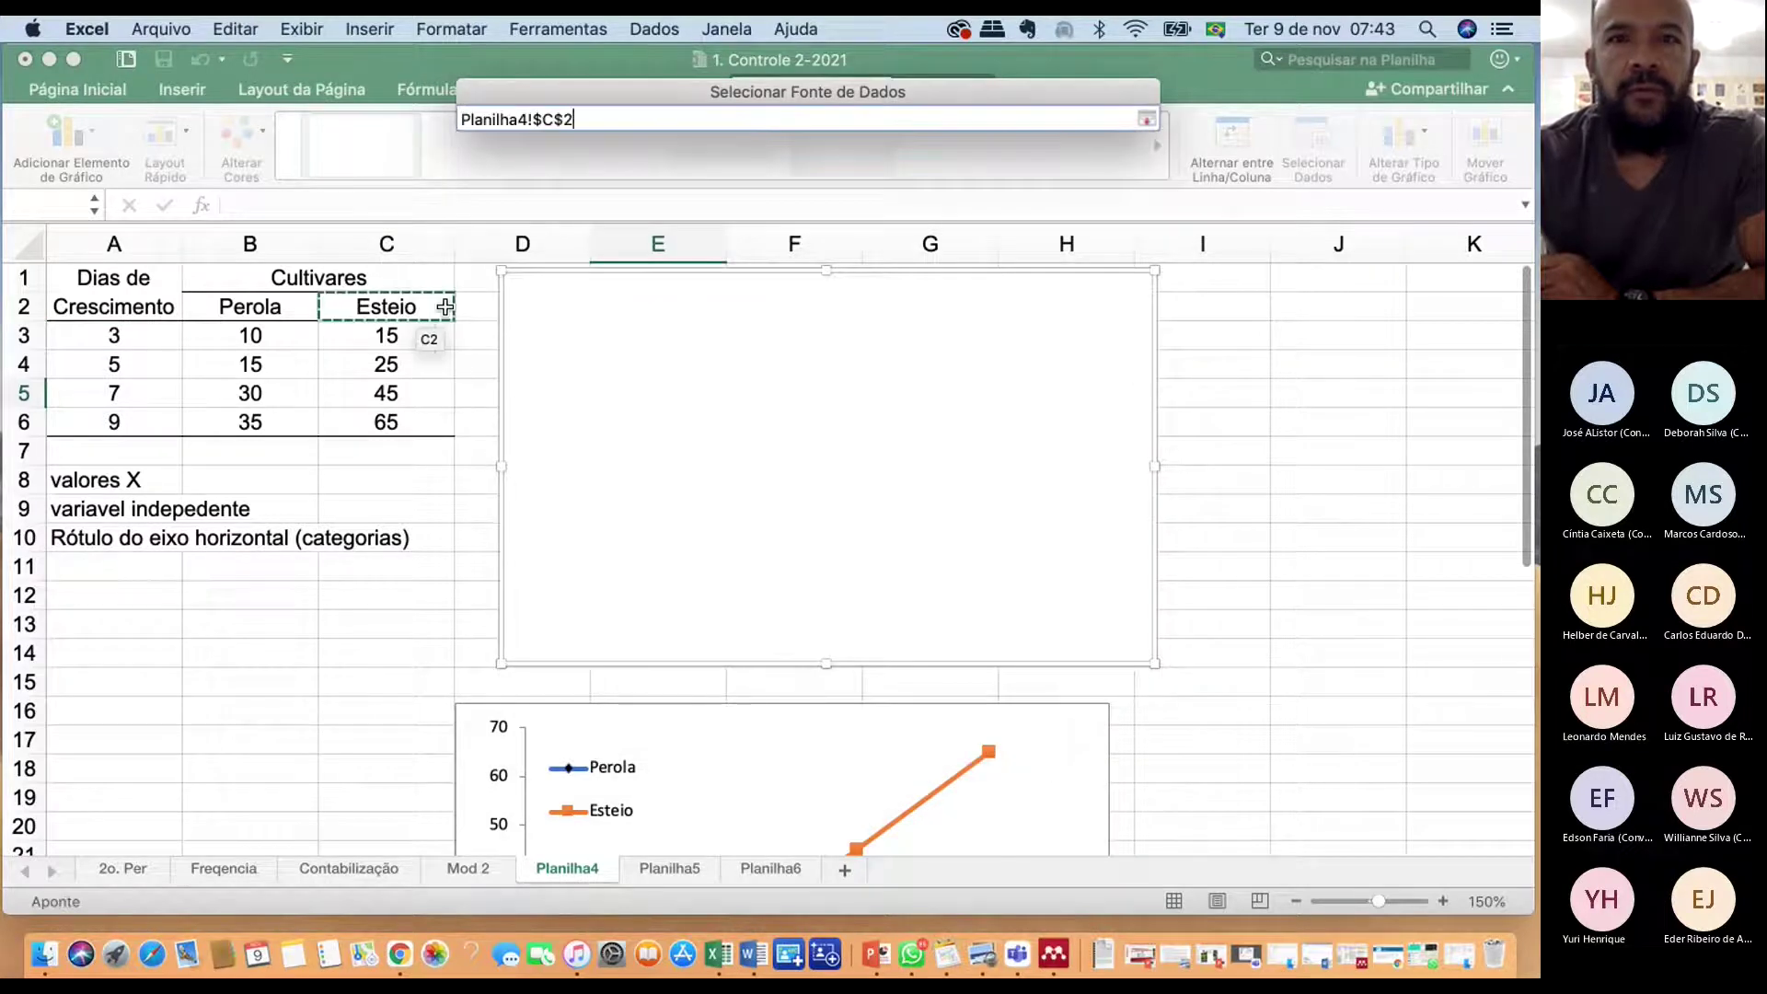
click(1146, 120)
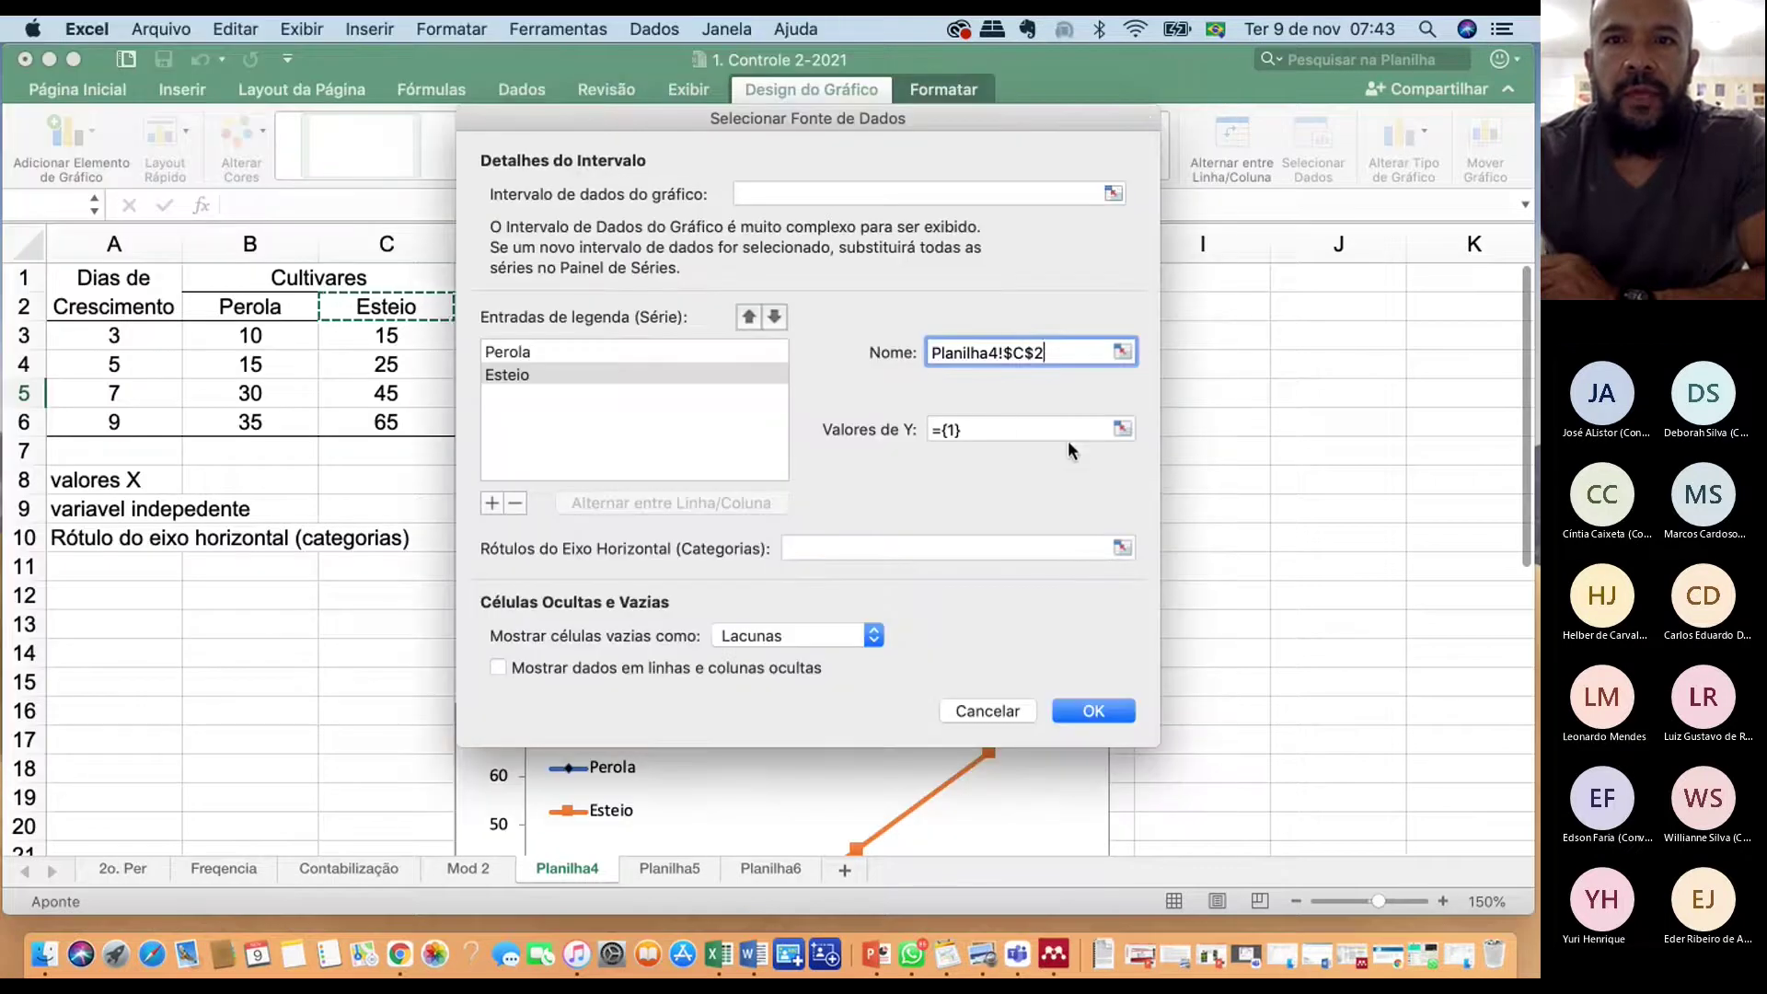
Set Esteio's values to C3, dismiss the formula error alerts, and apply the data
click(1123, 429)
click(394, 336)
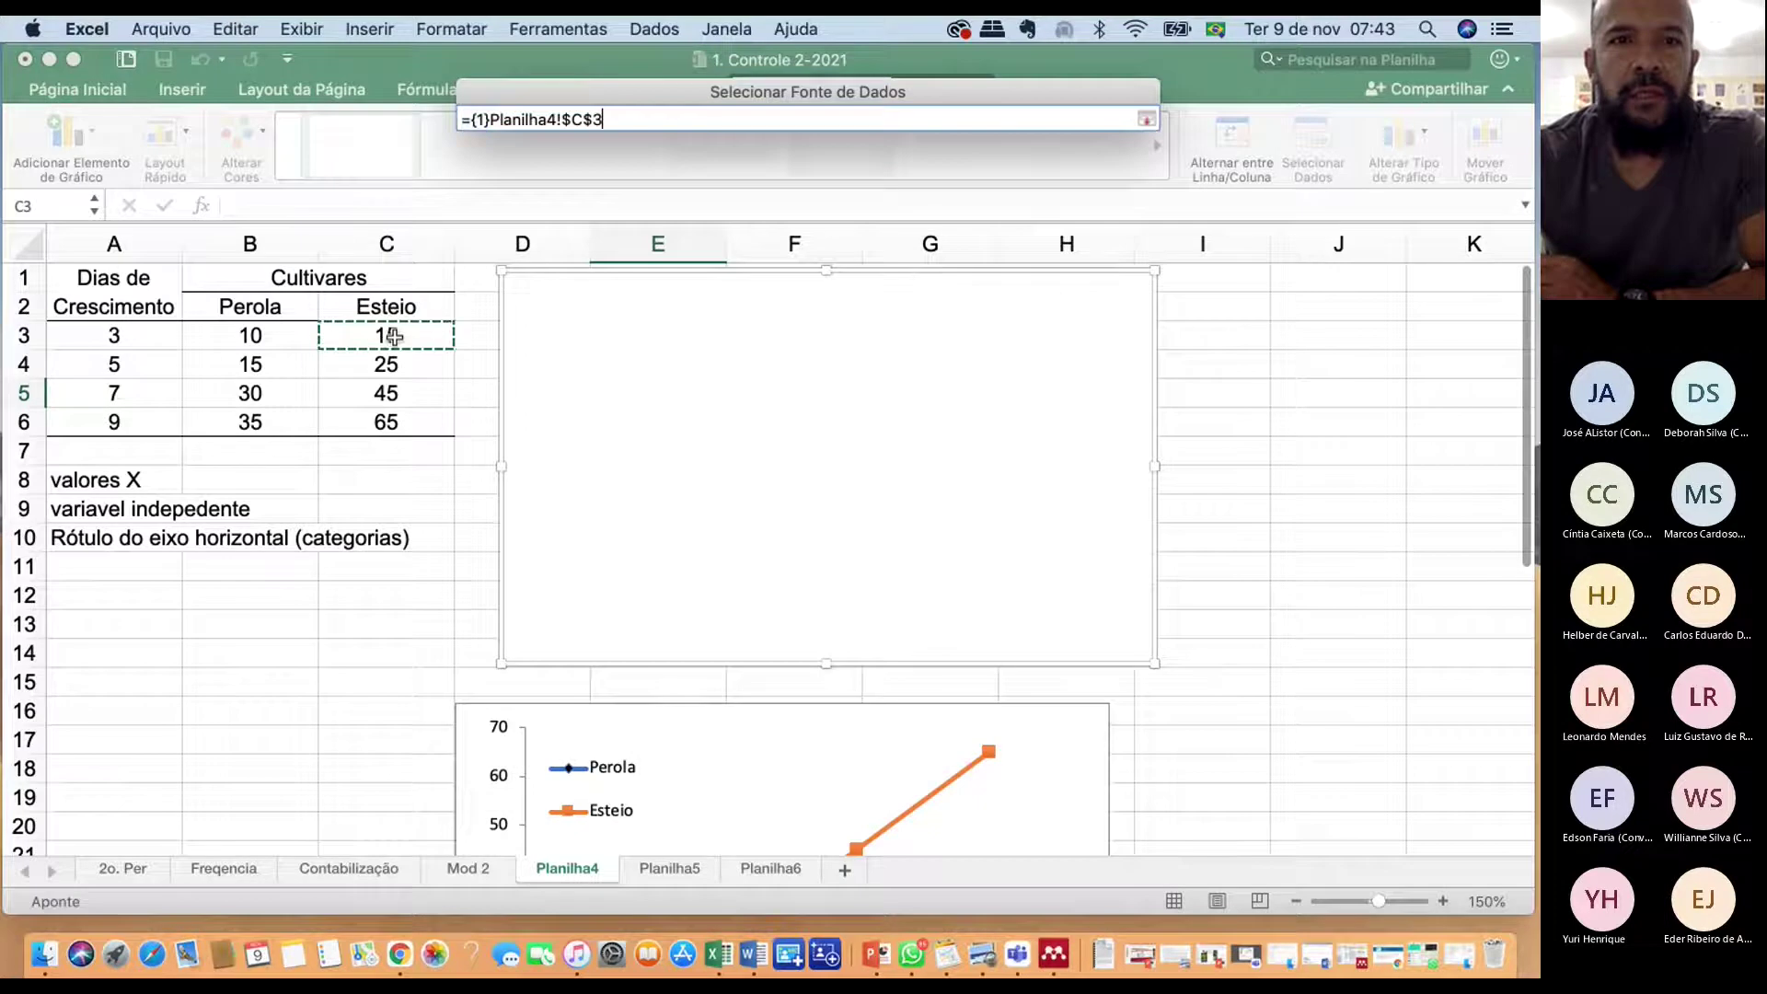
click(1145, 119)
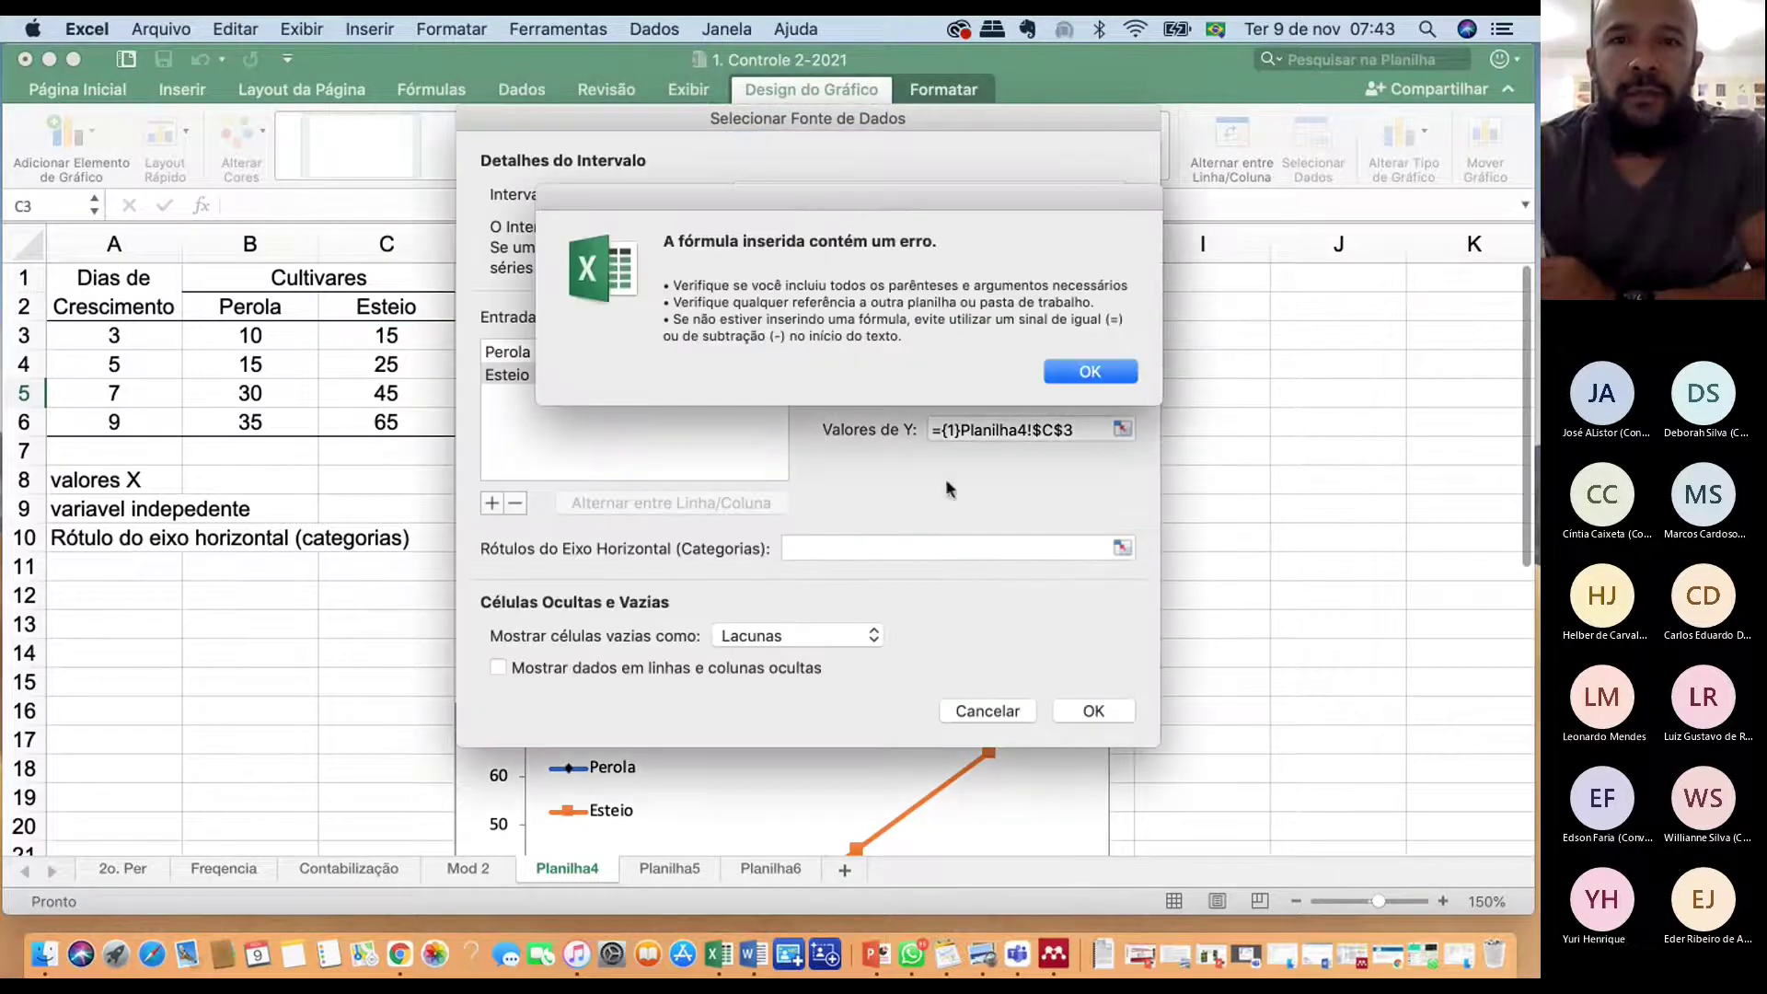
click(1100, 371)
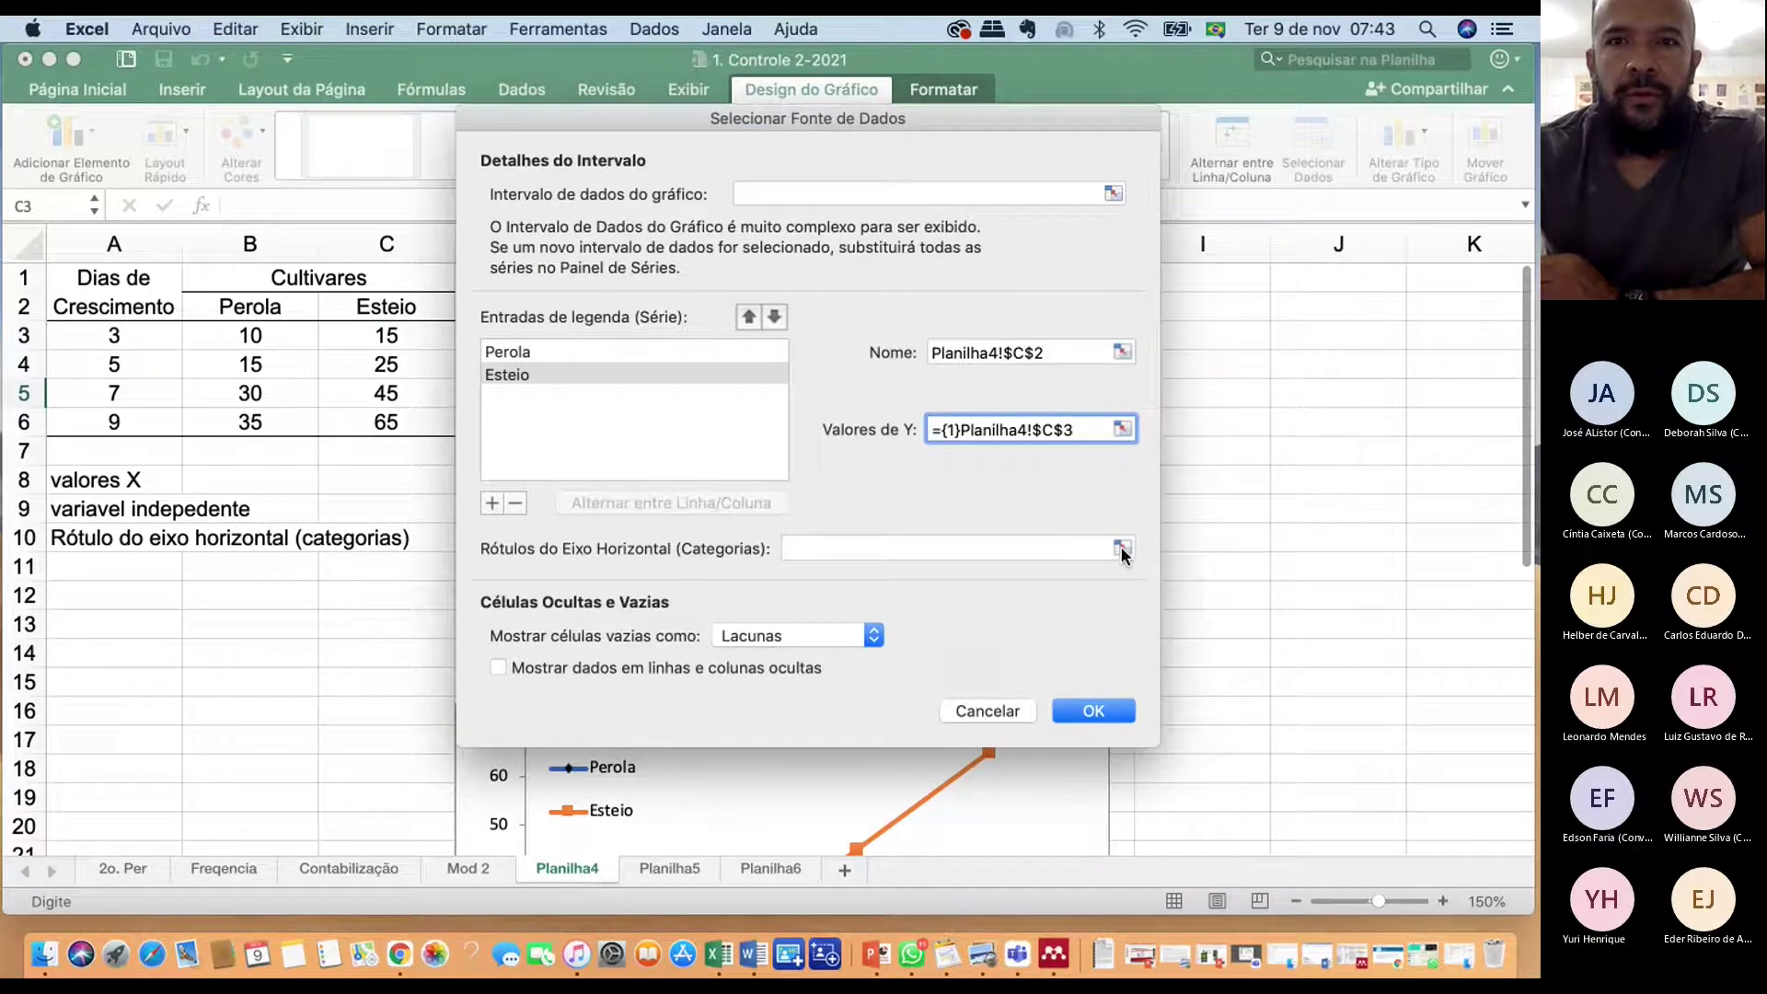
click(1110, 714)
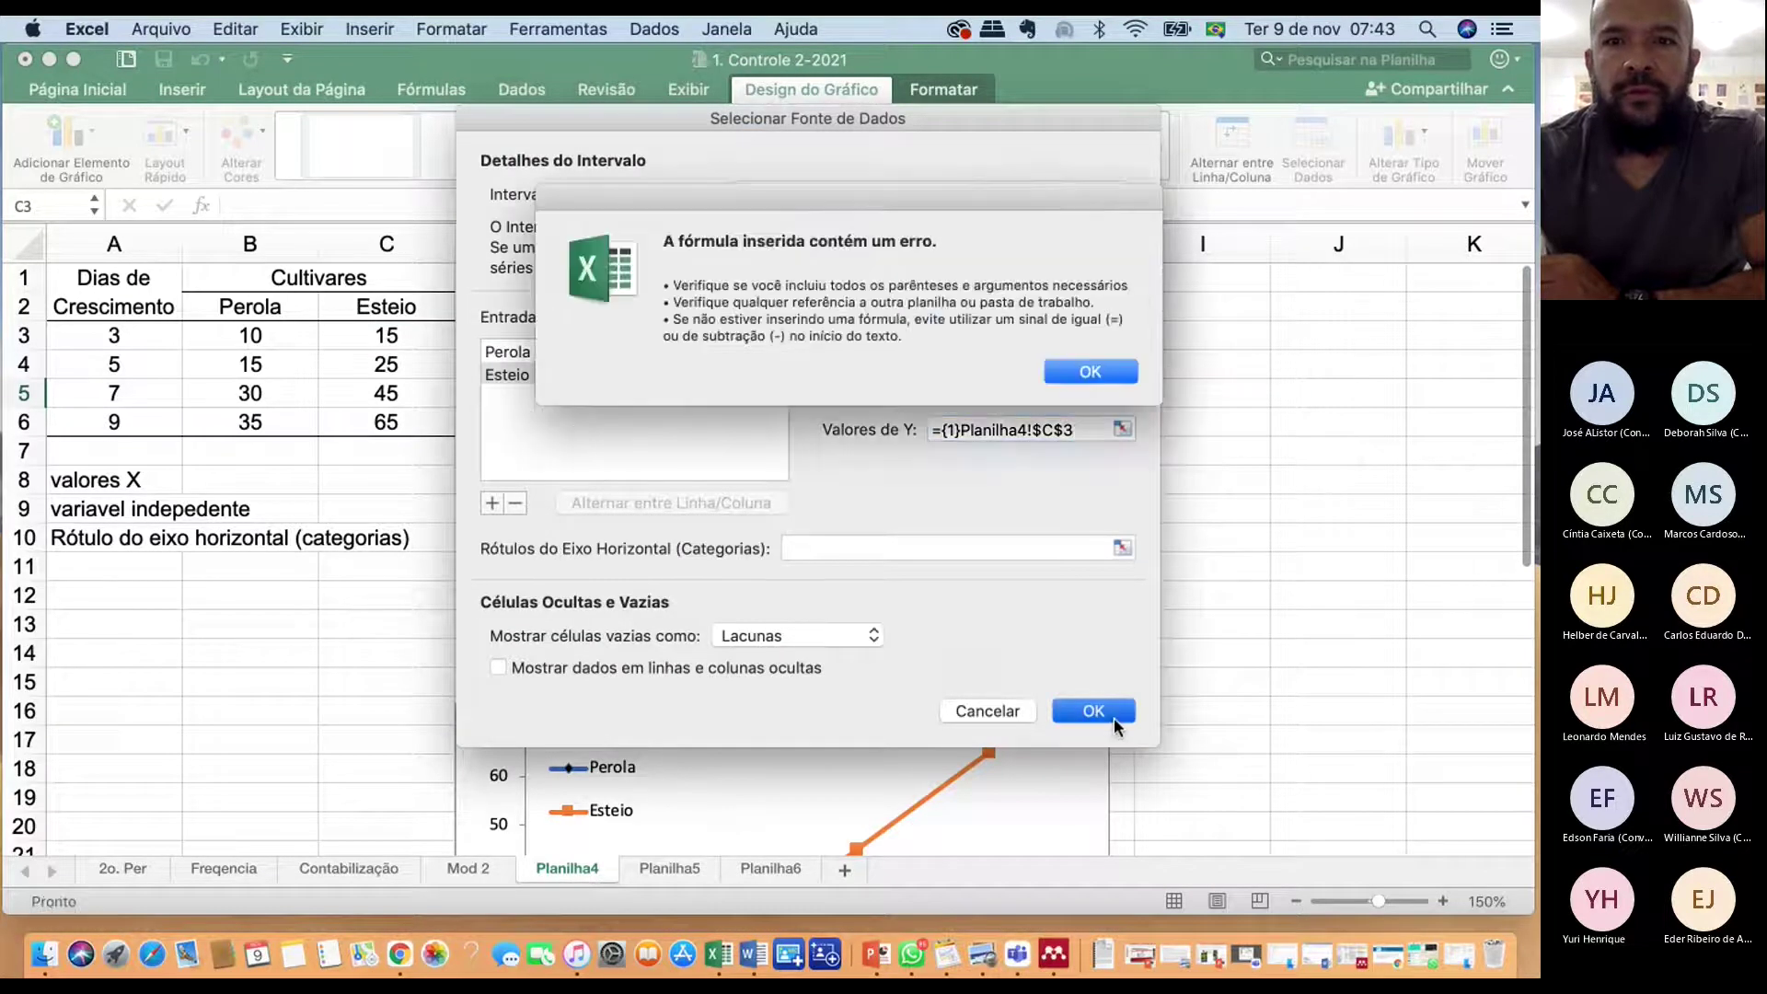
click(1102, 378)
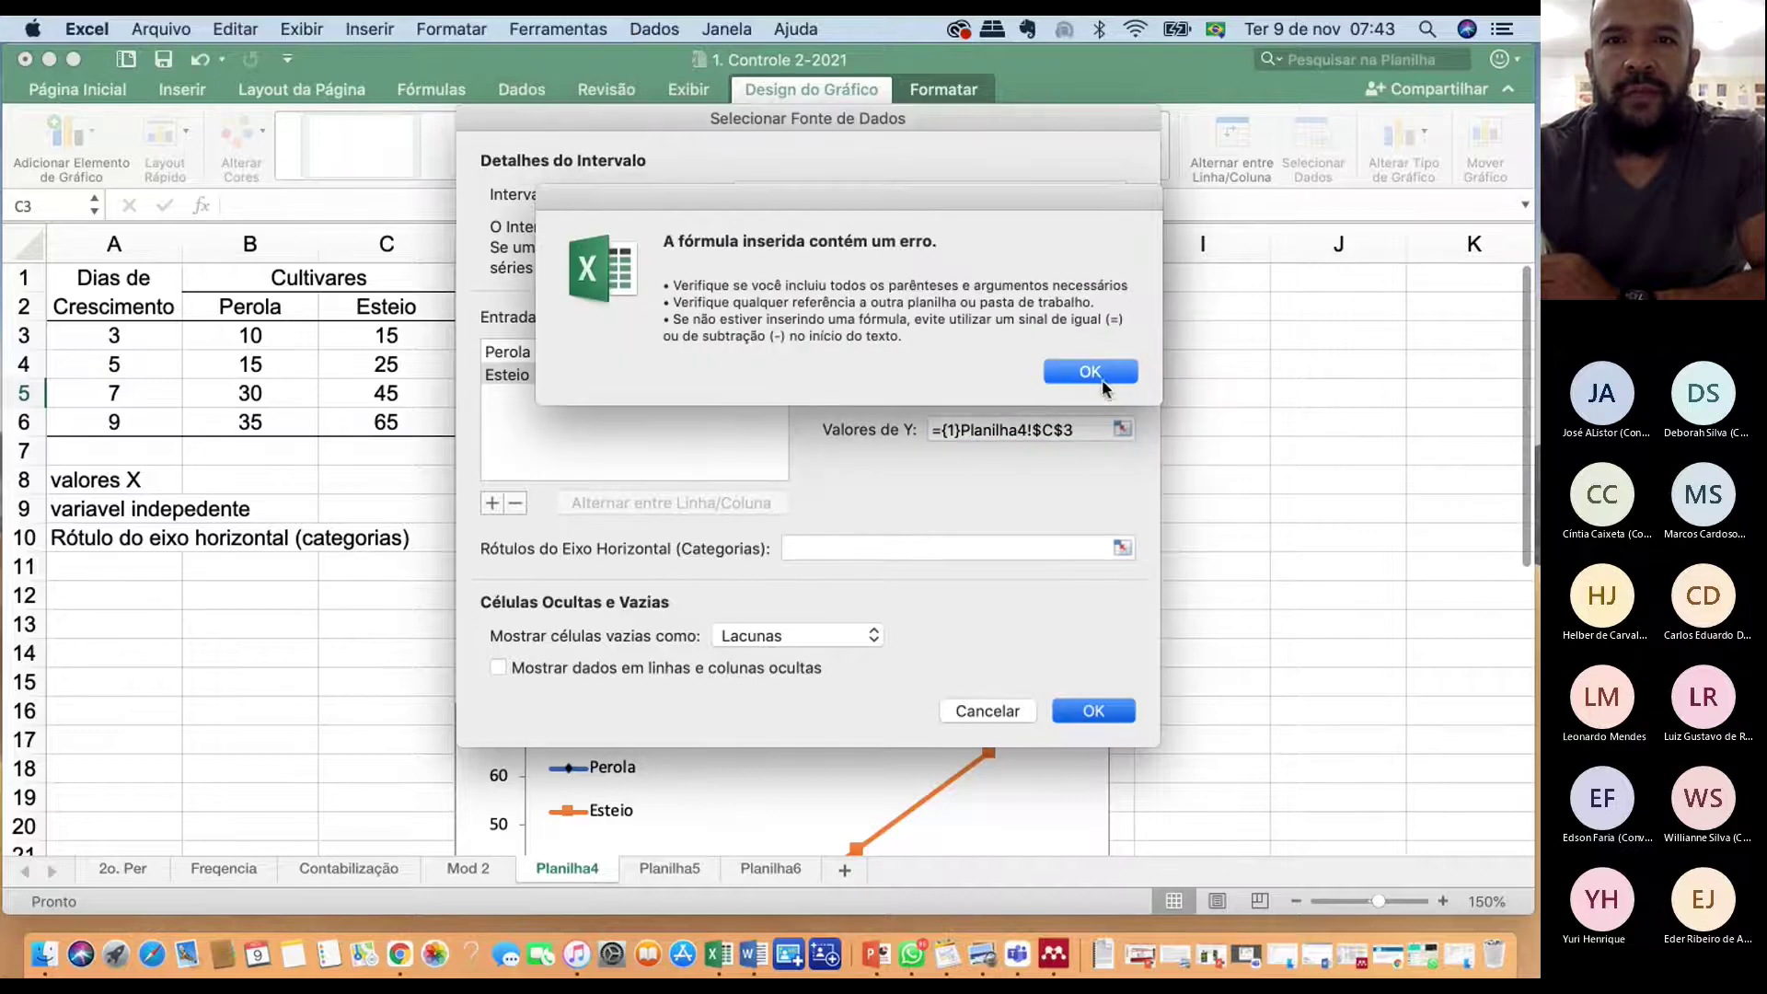
click(1098, 371)
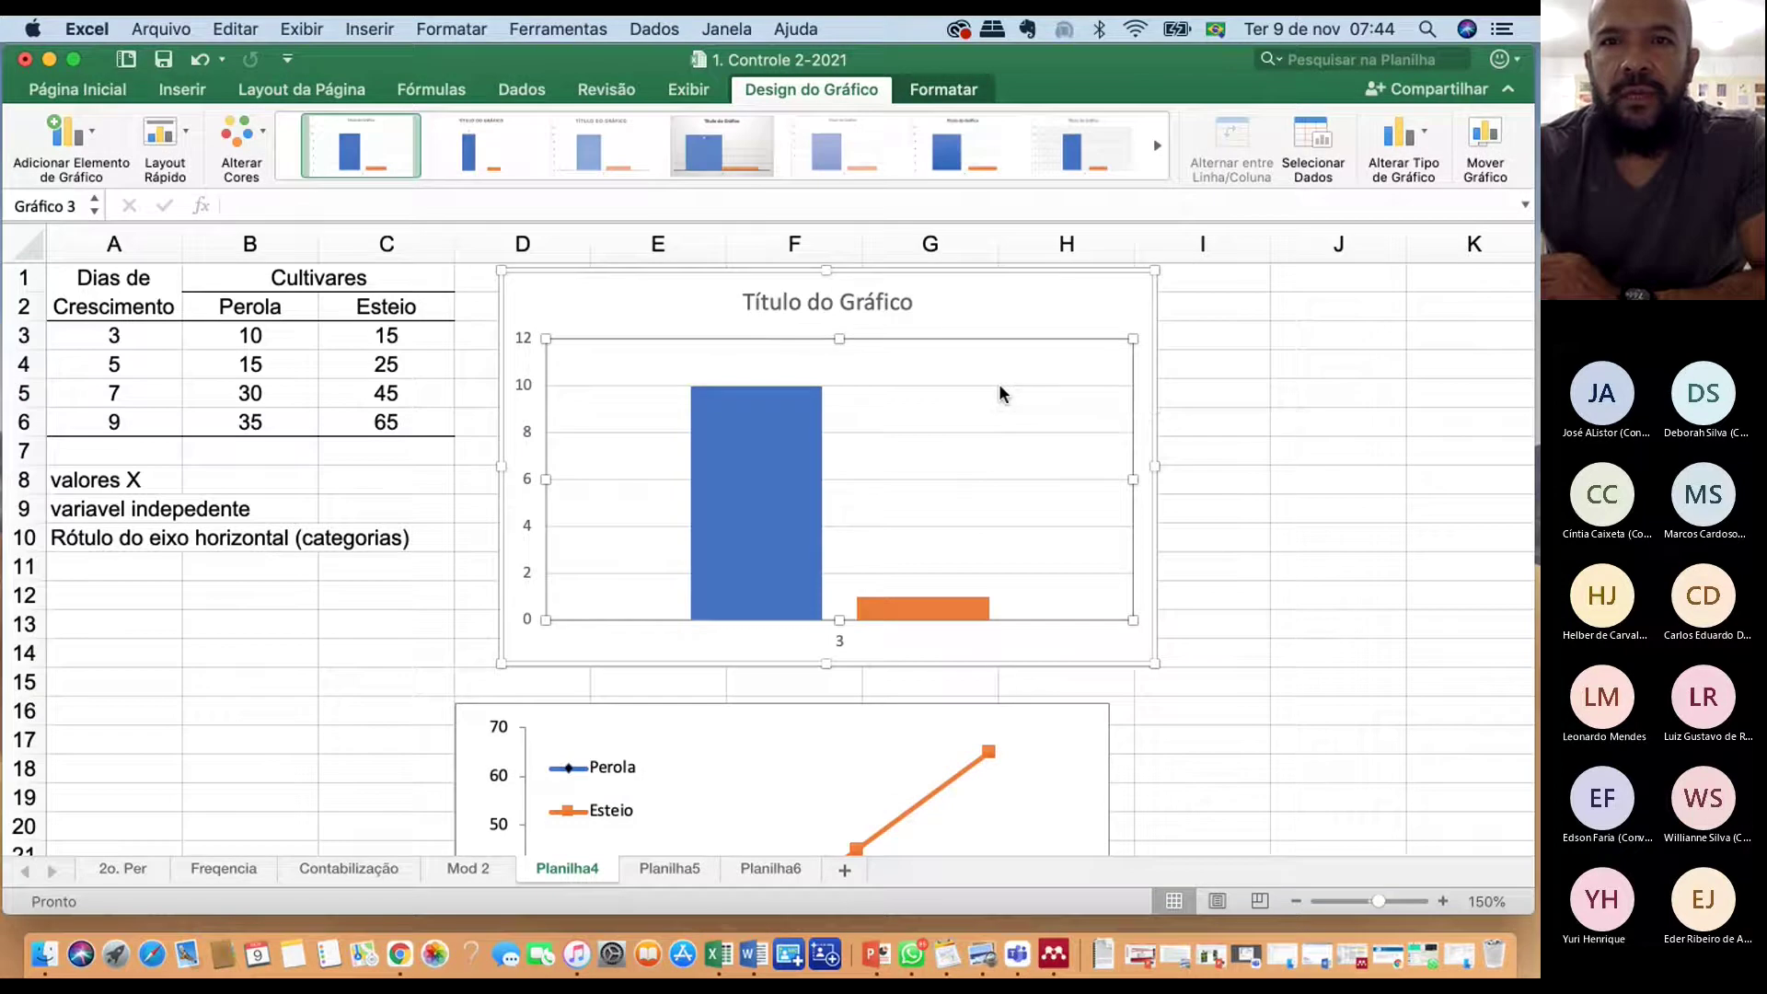
Remove the horizontal gridlines and the 'Título do Gráfico' placeholder from Gráfico 3
click(972, 385)
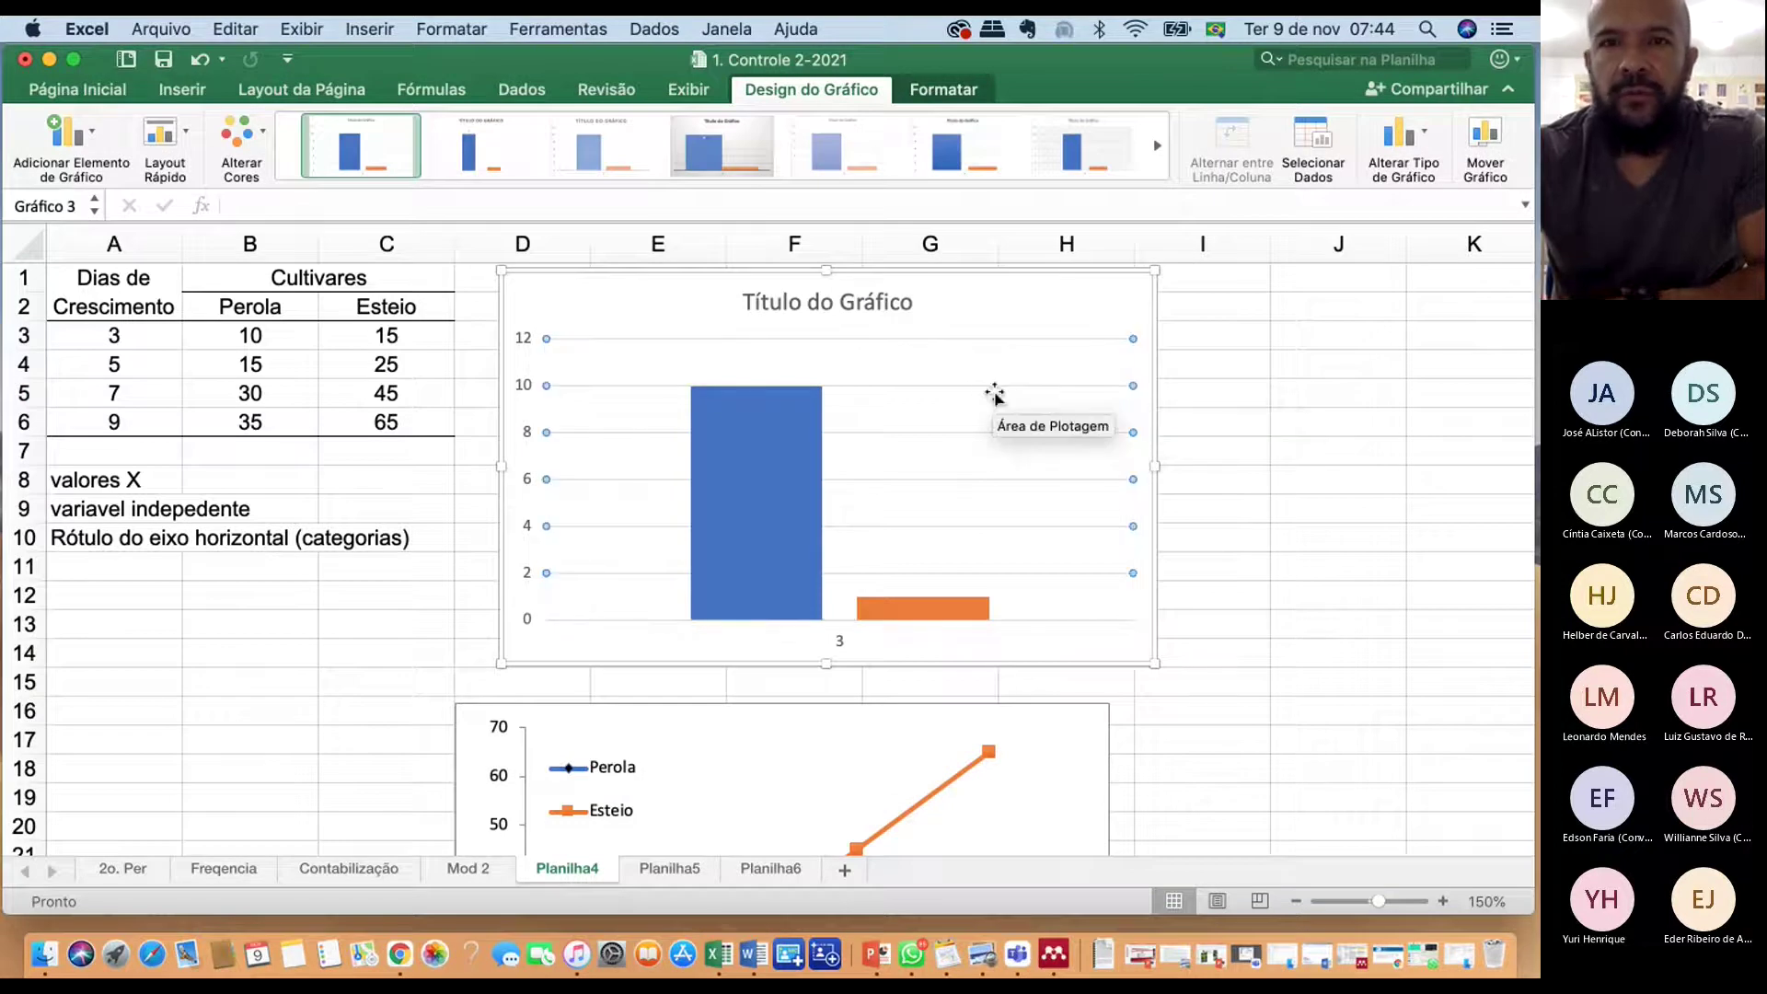
key(Escape)
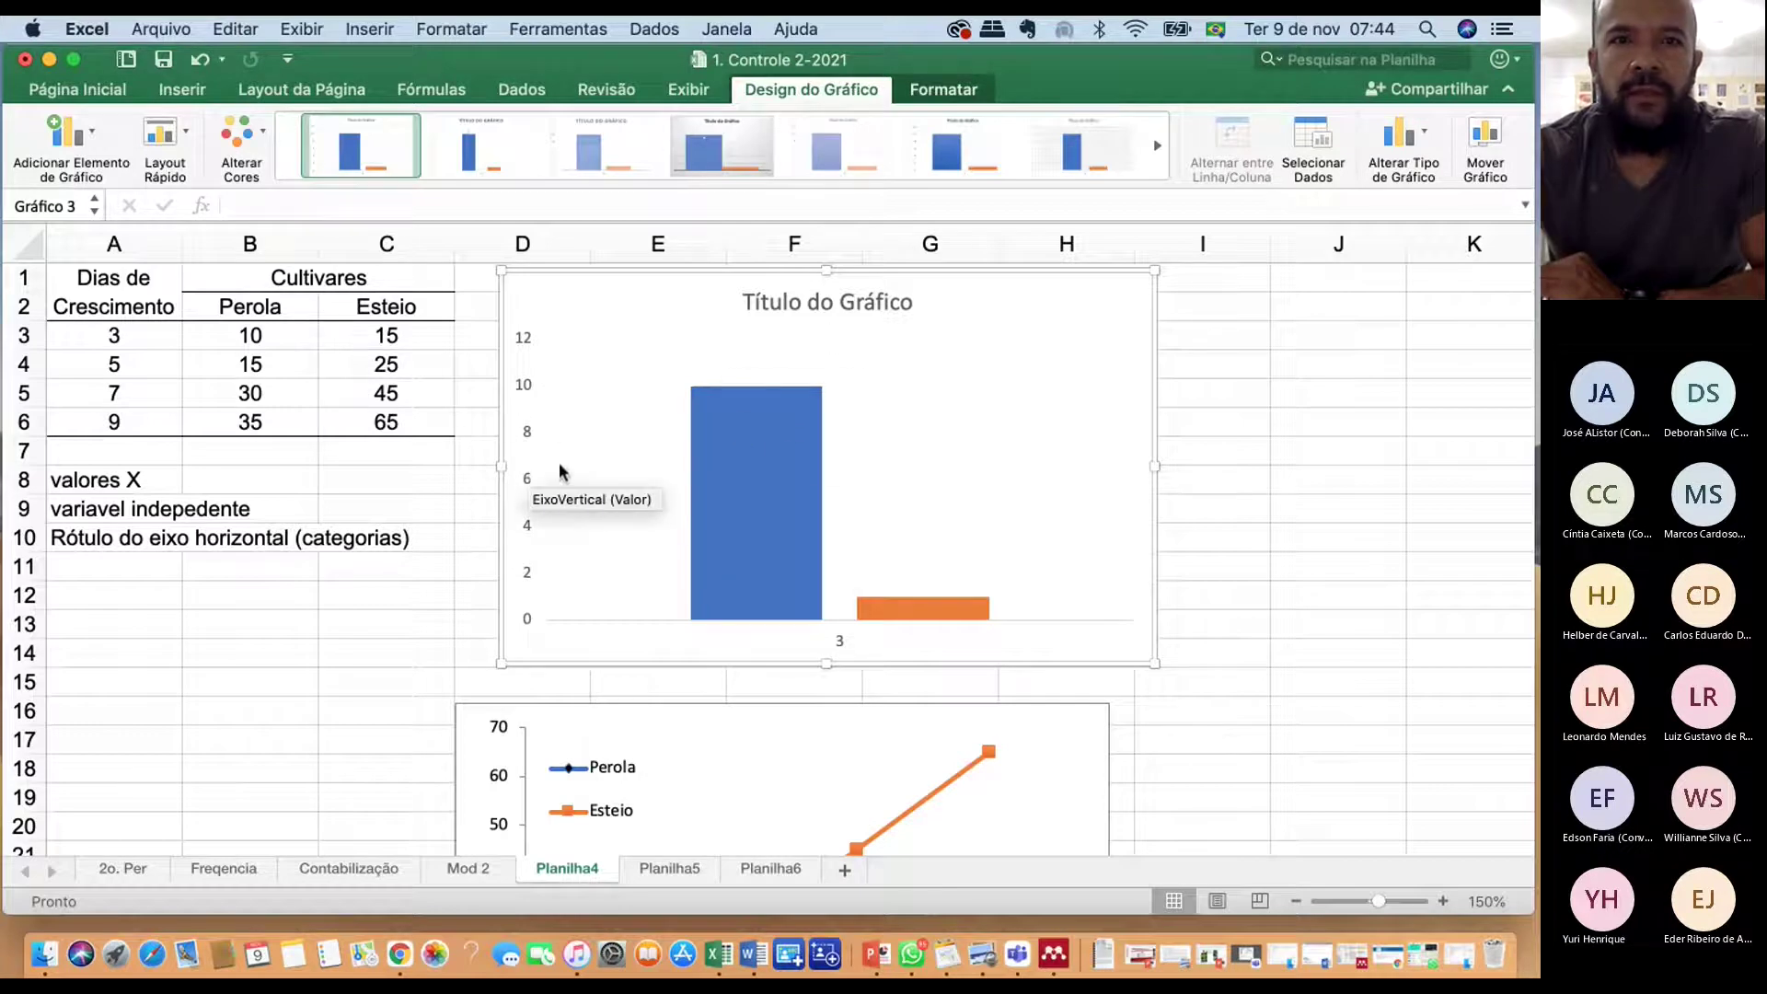
click(847, 313)
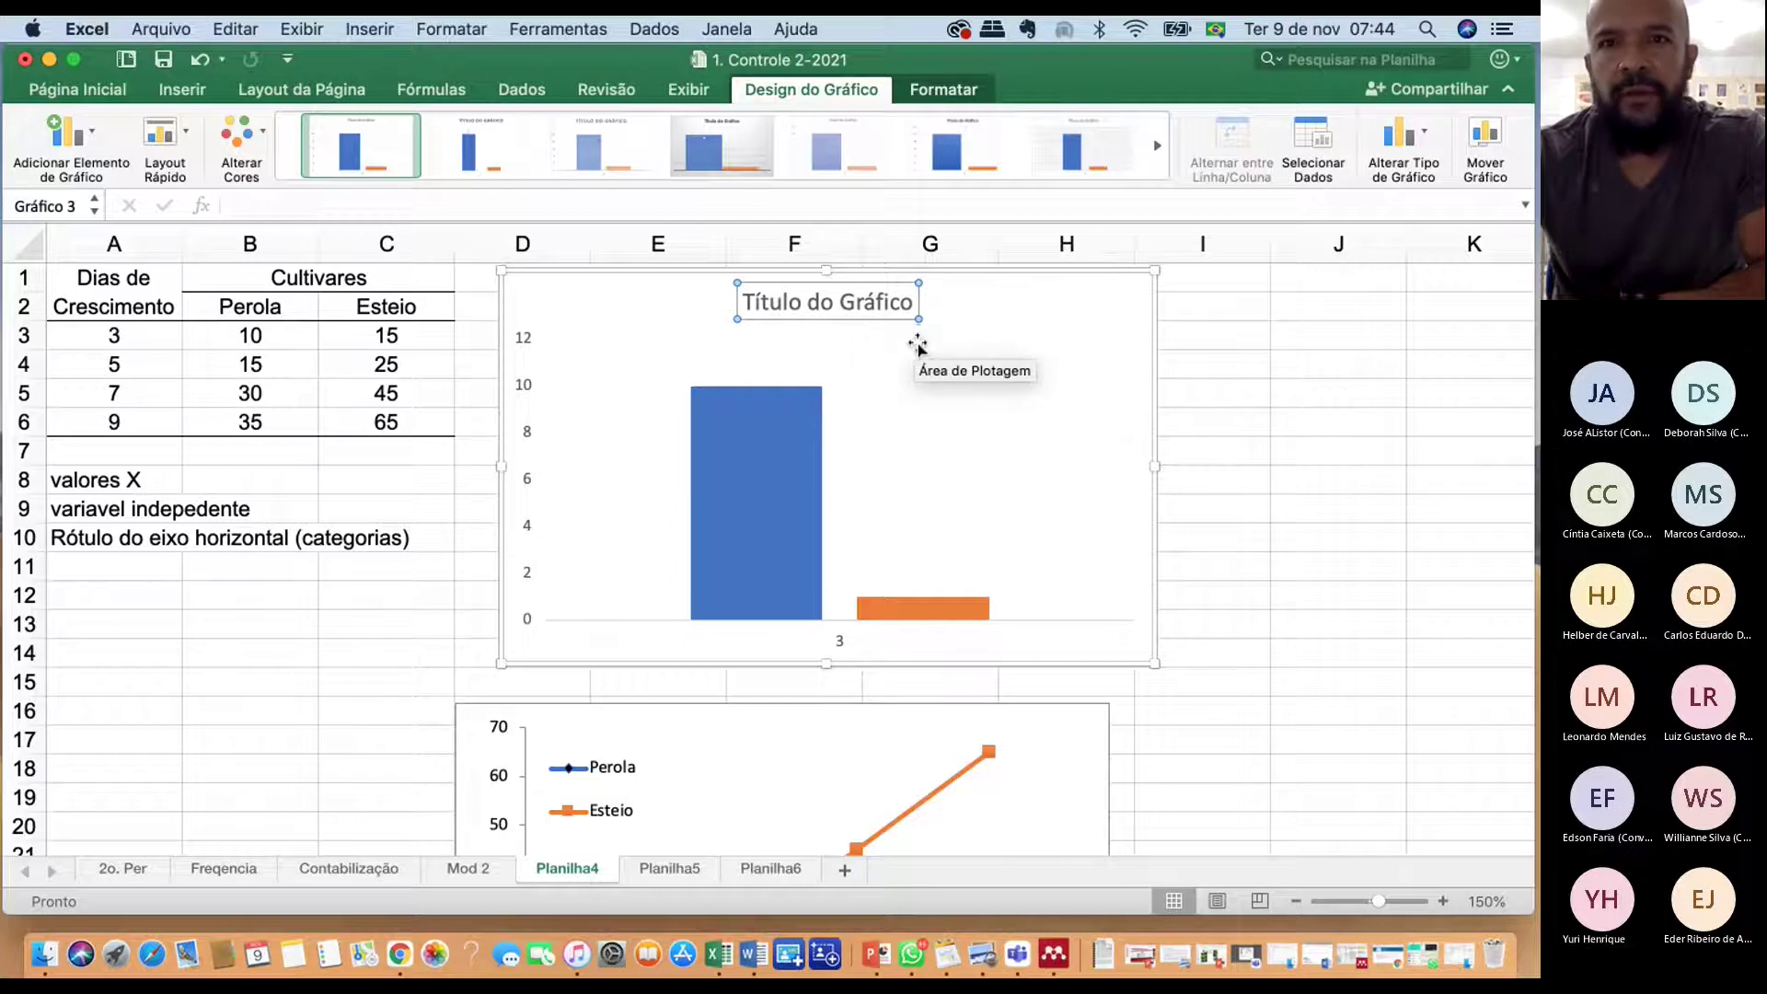
key(Delete)
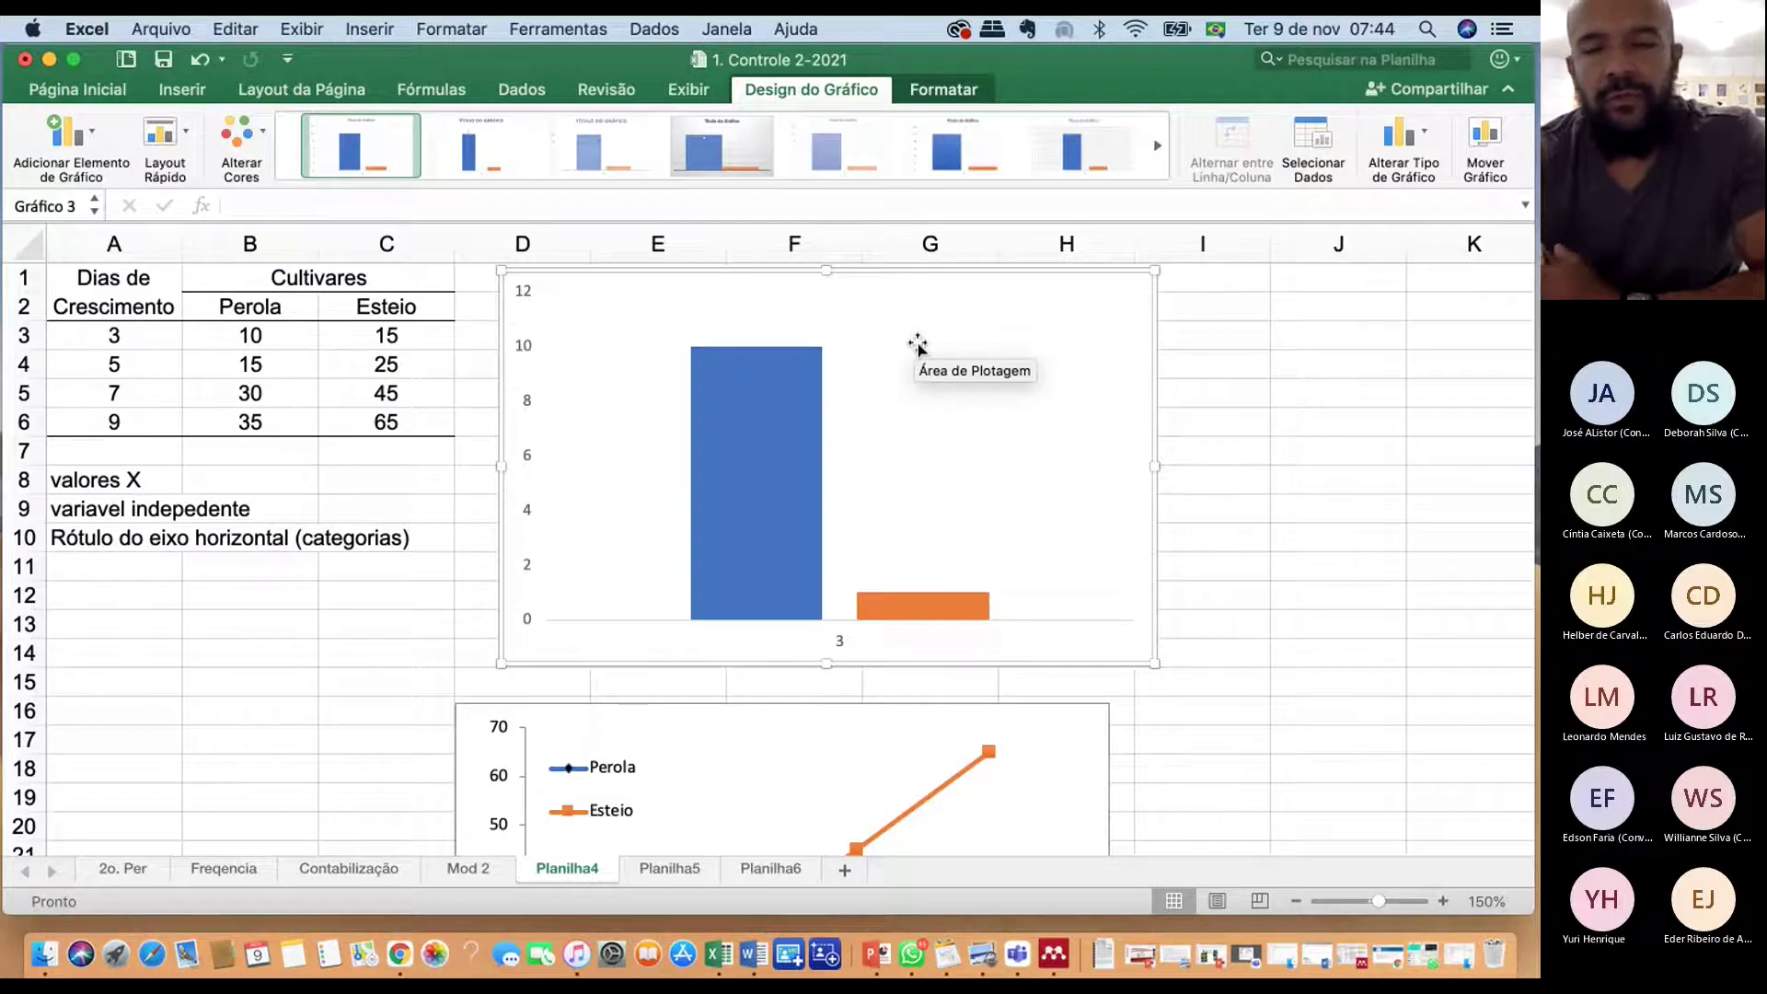
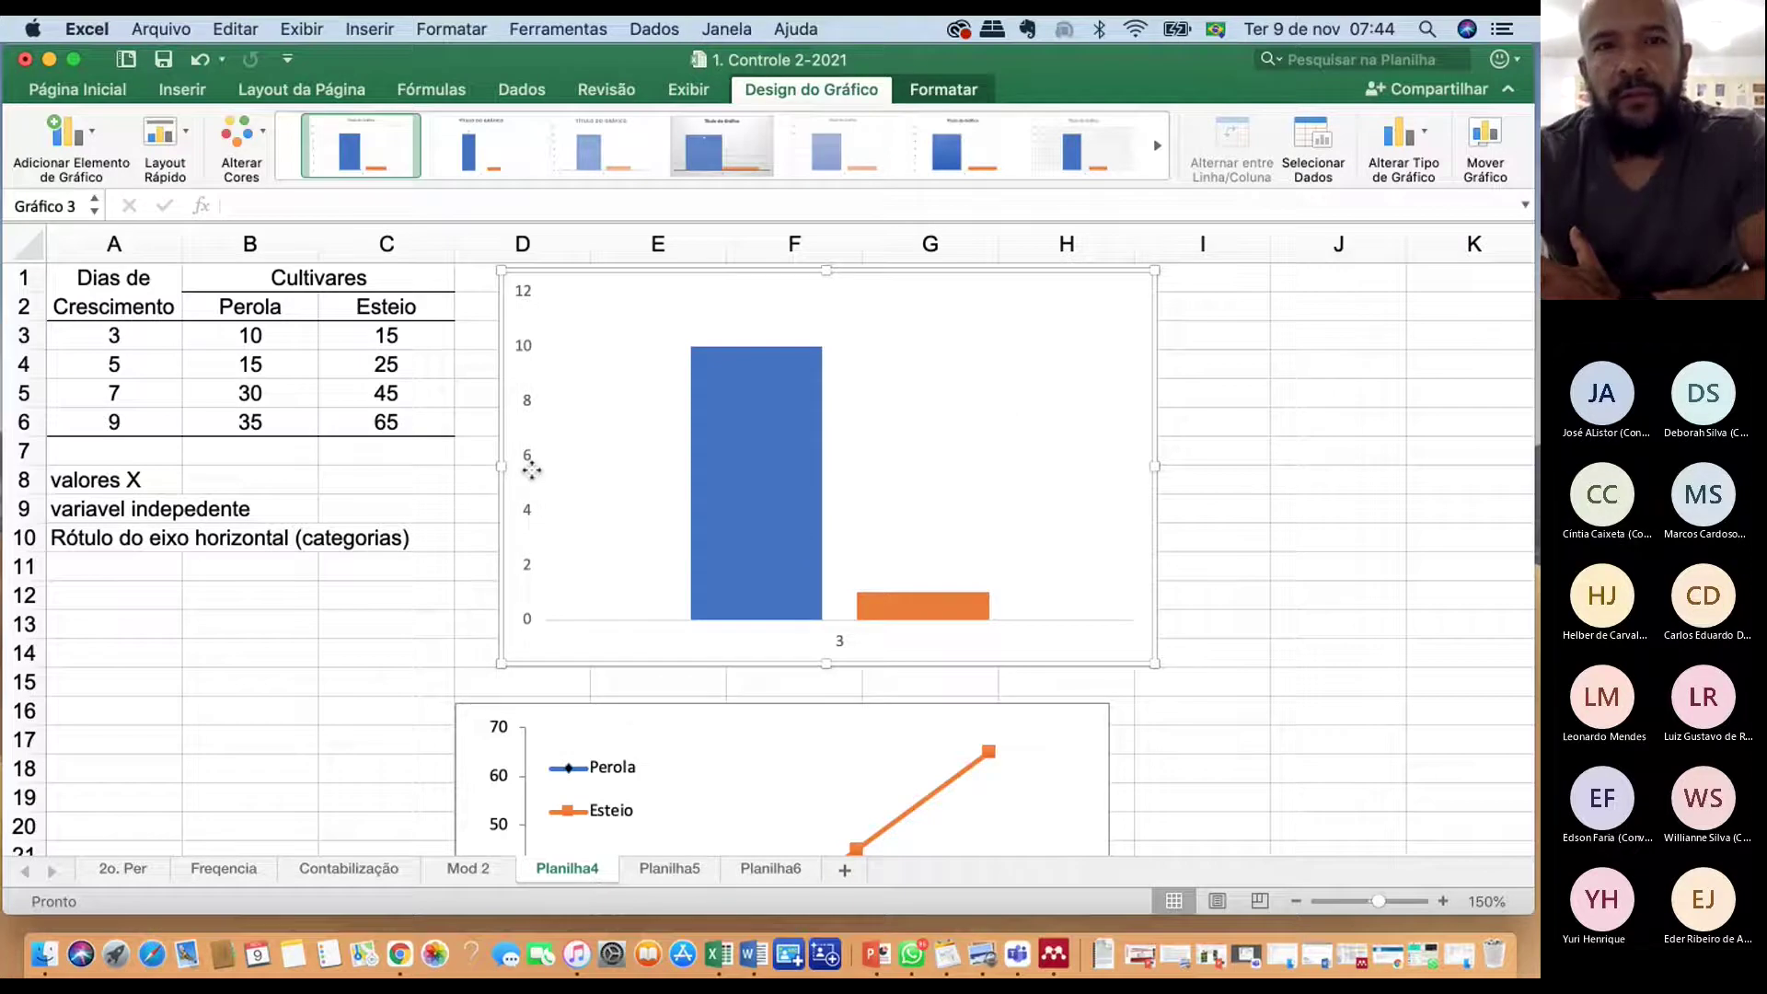
Give the chart's vertical axis a solid black line with no fill
double_click(532, 470)
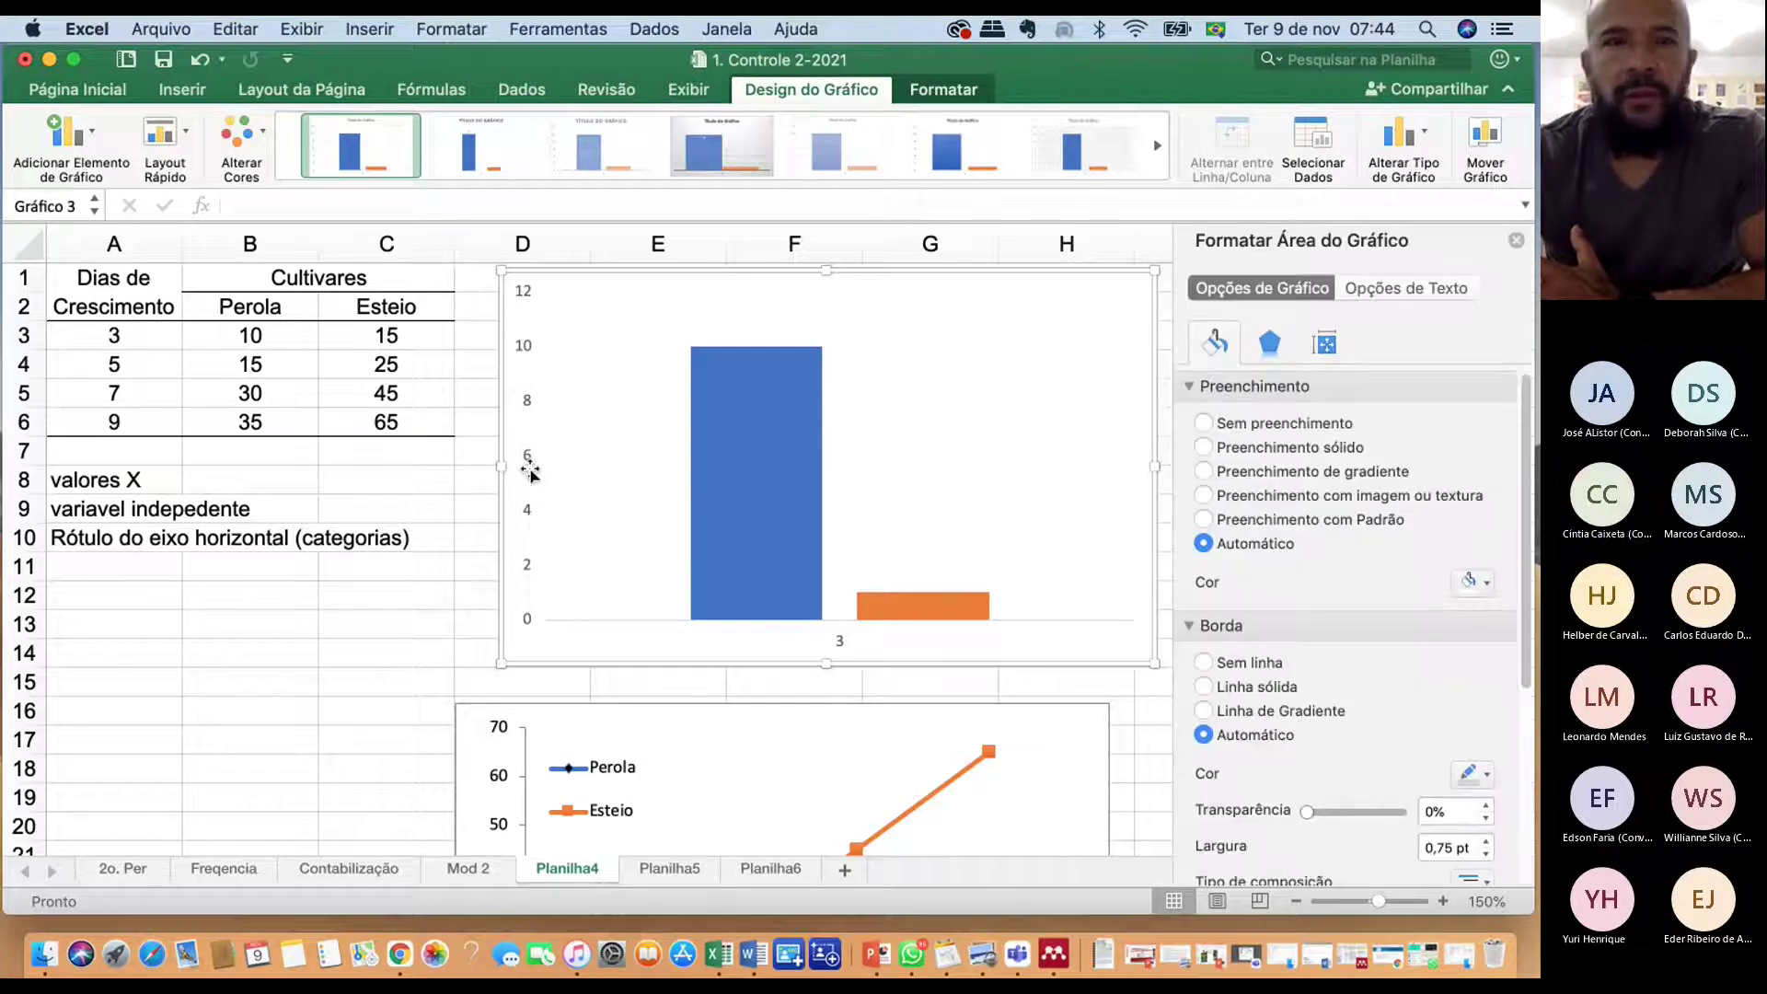
click(532, 457)
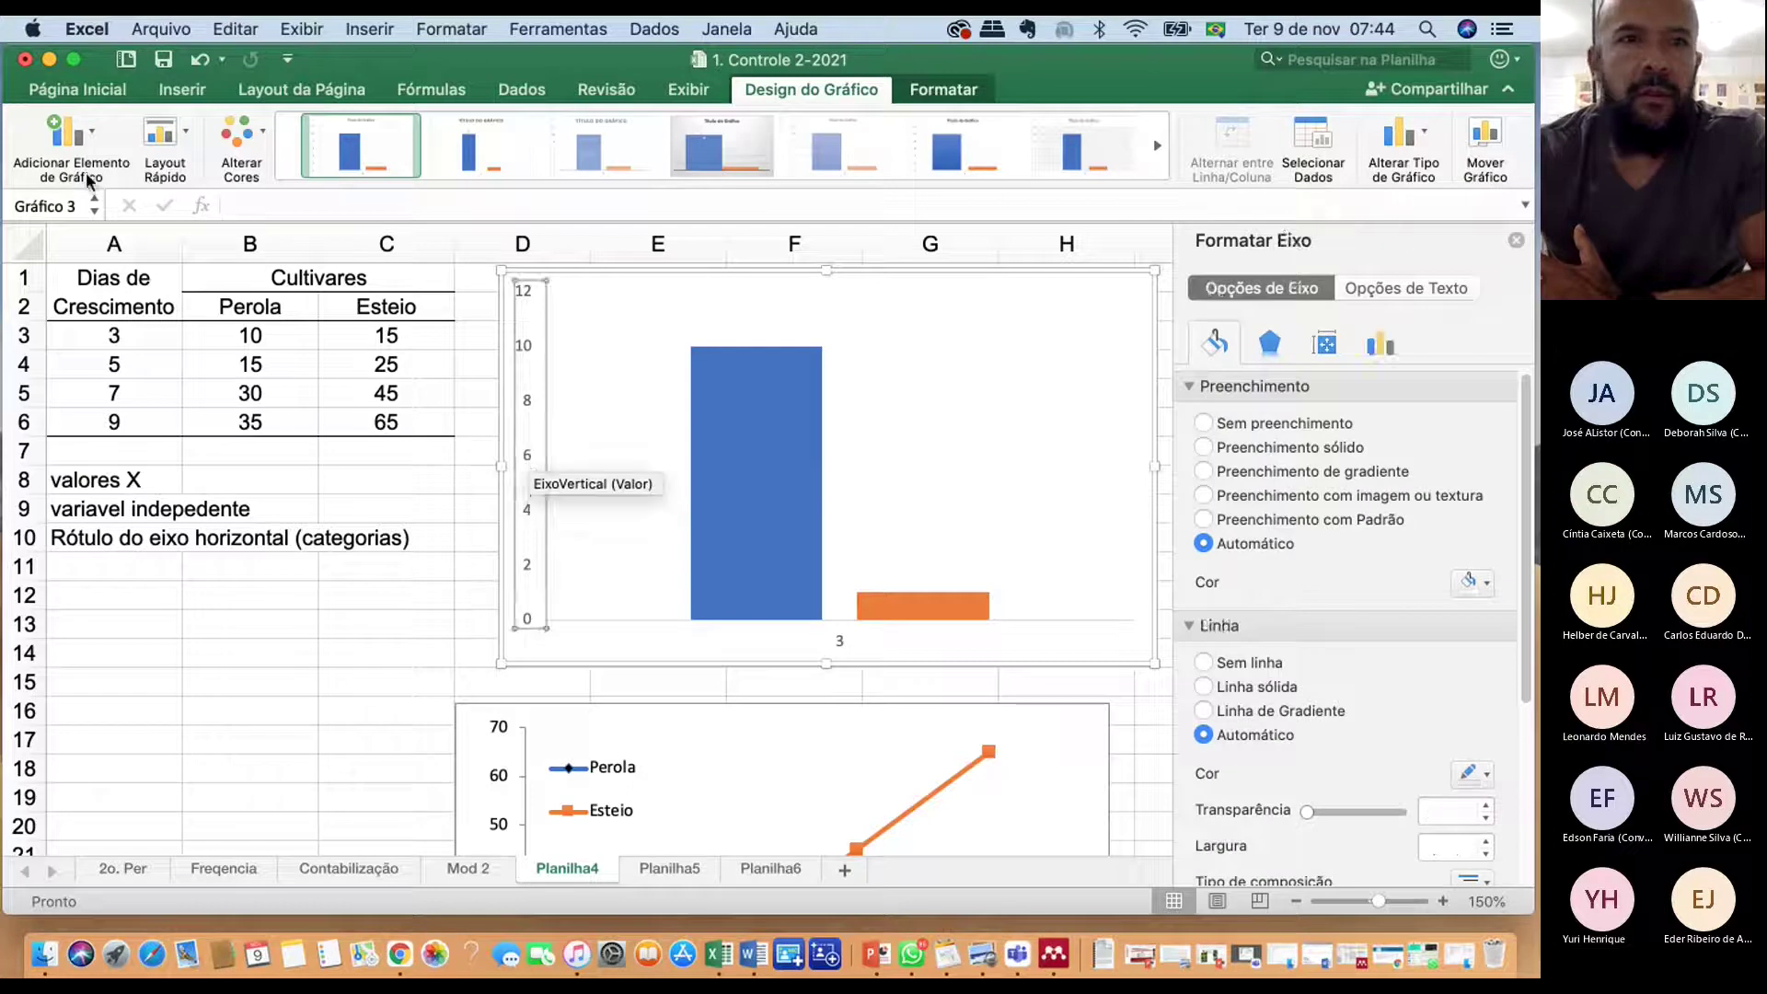
click(97, 135)
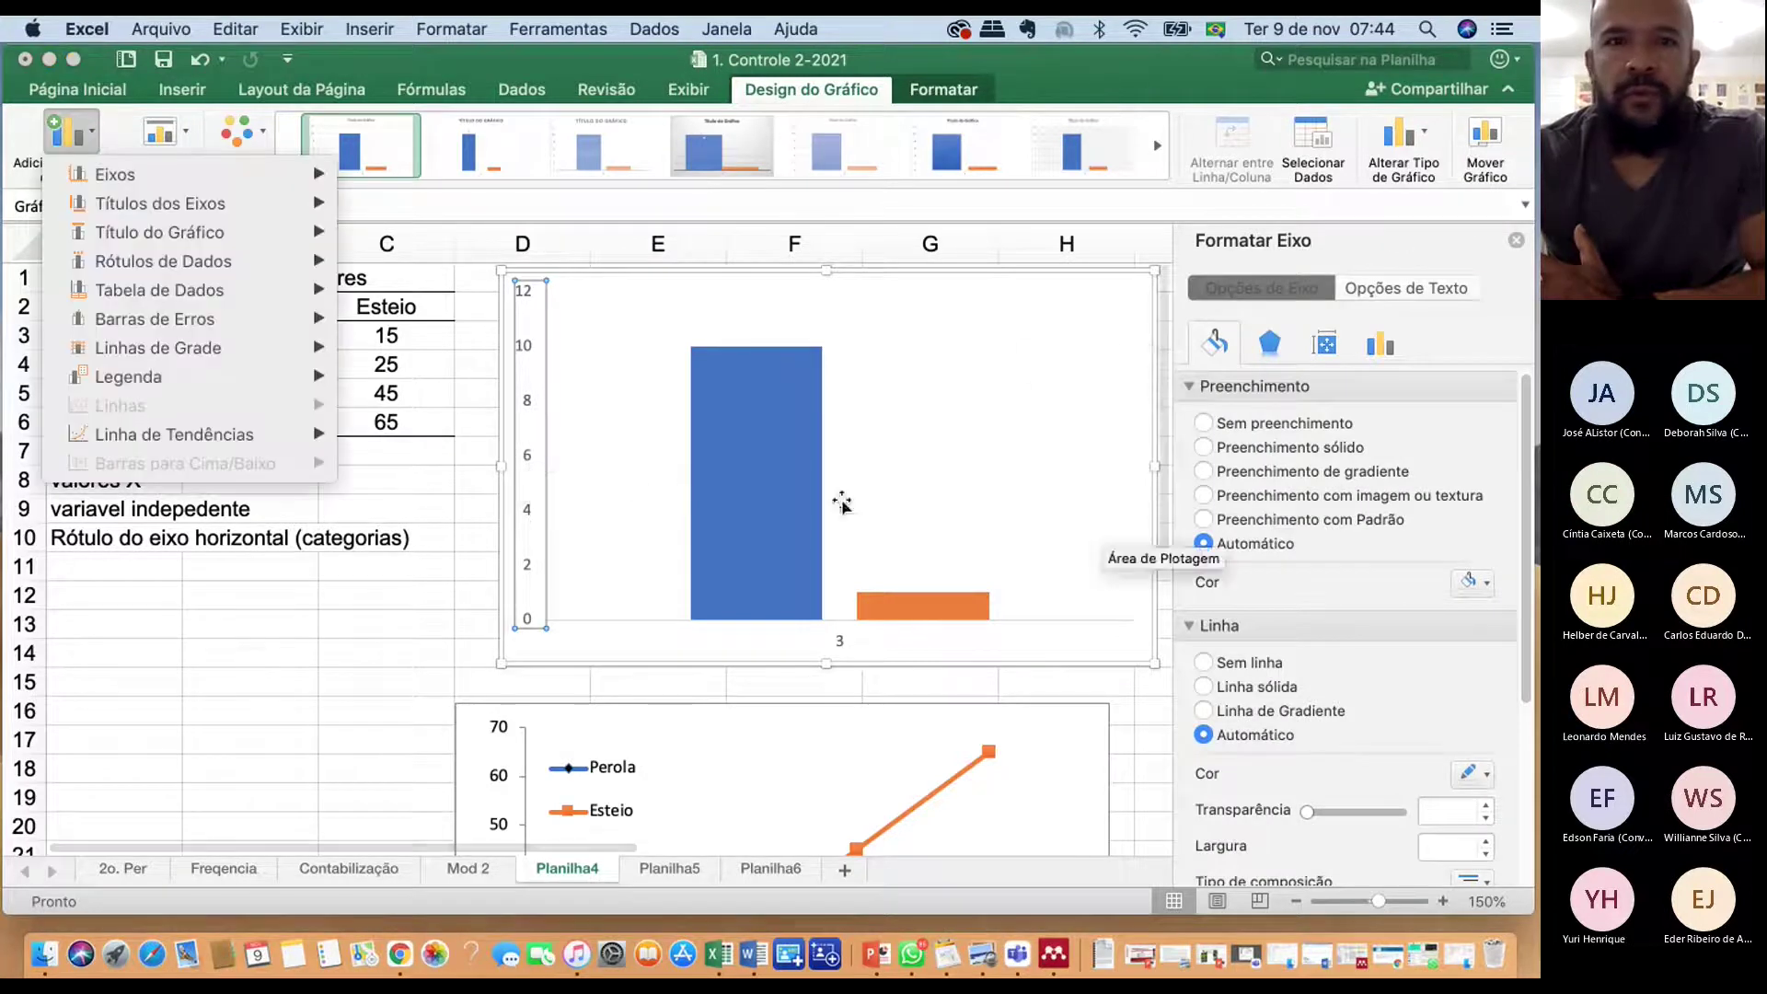
click(544, 460)
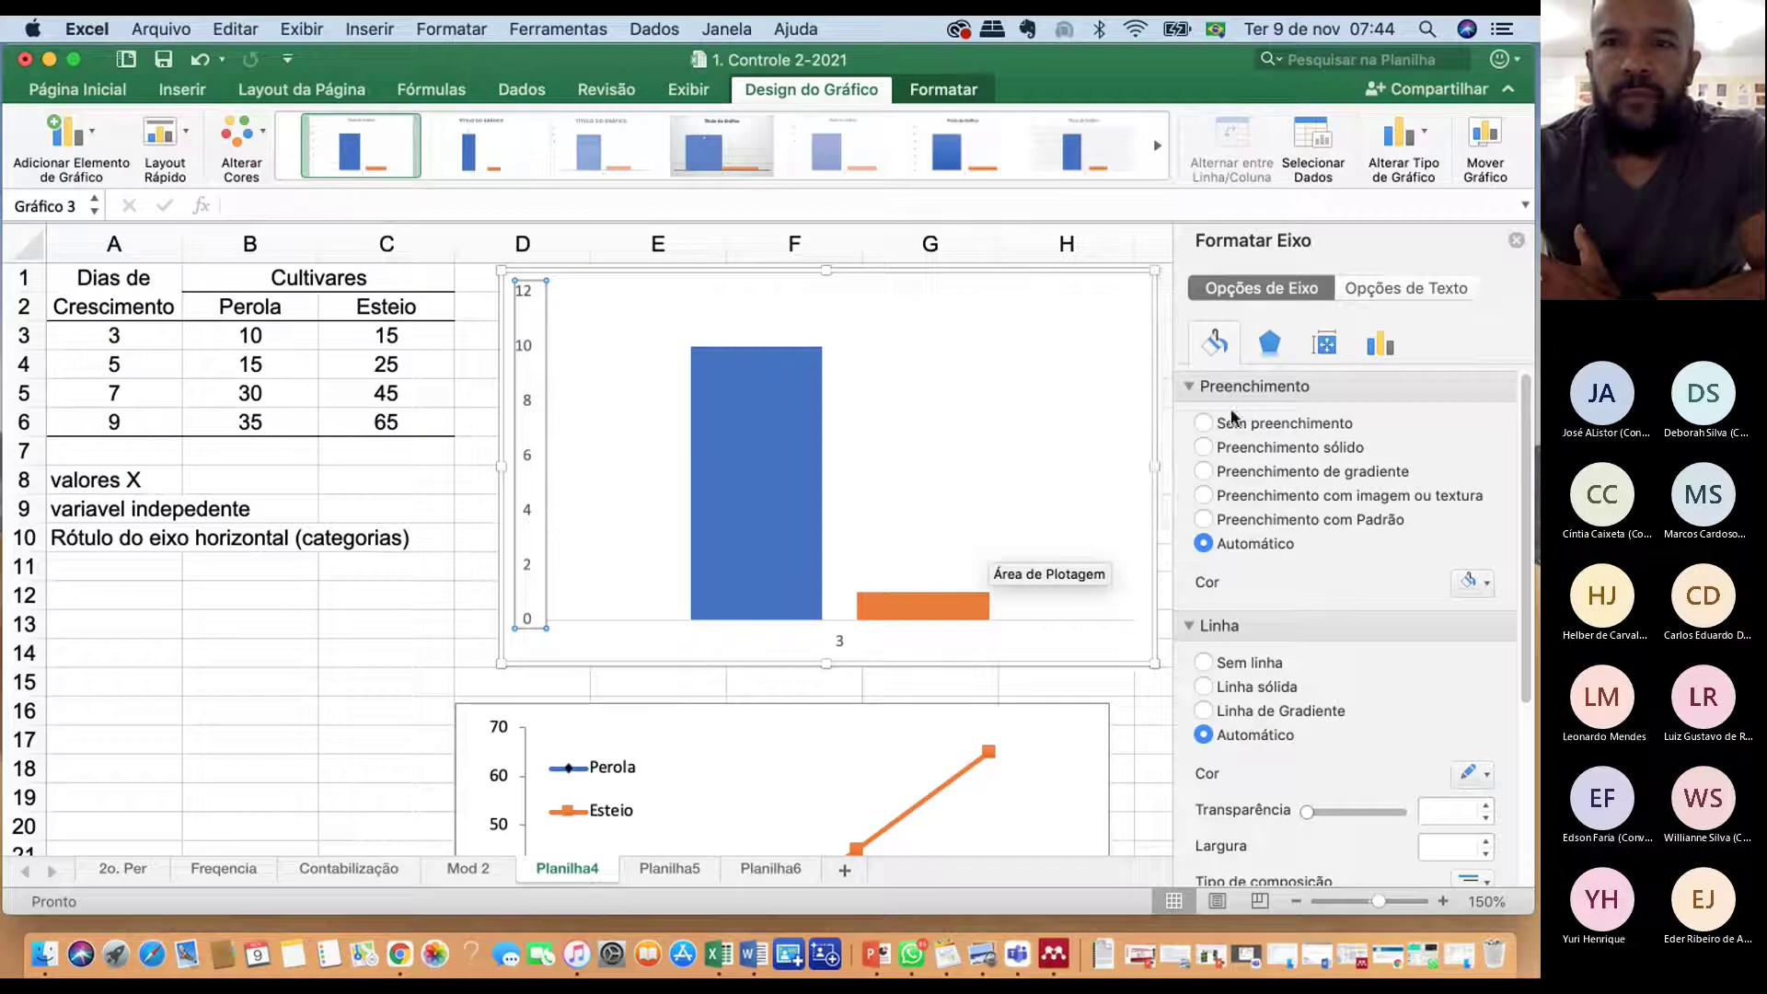
click(1229, 448)
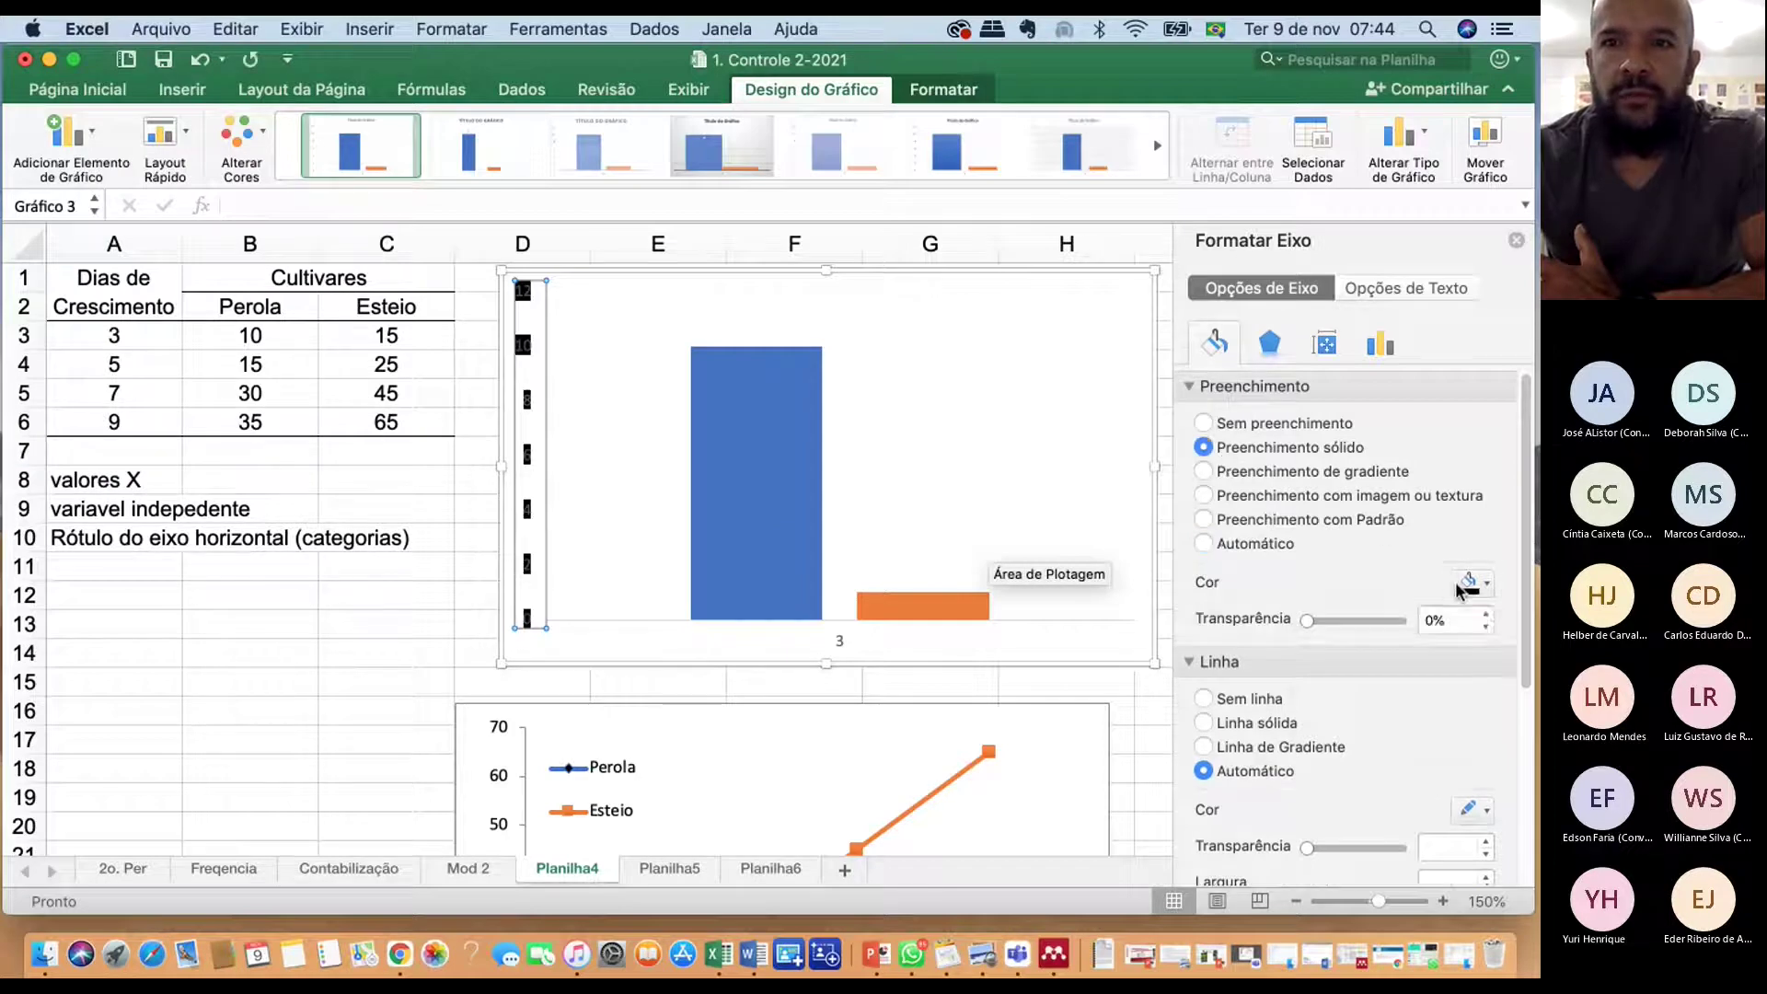
click(1470, 583)
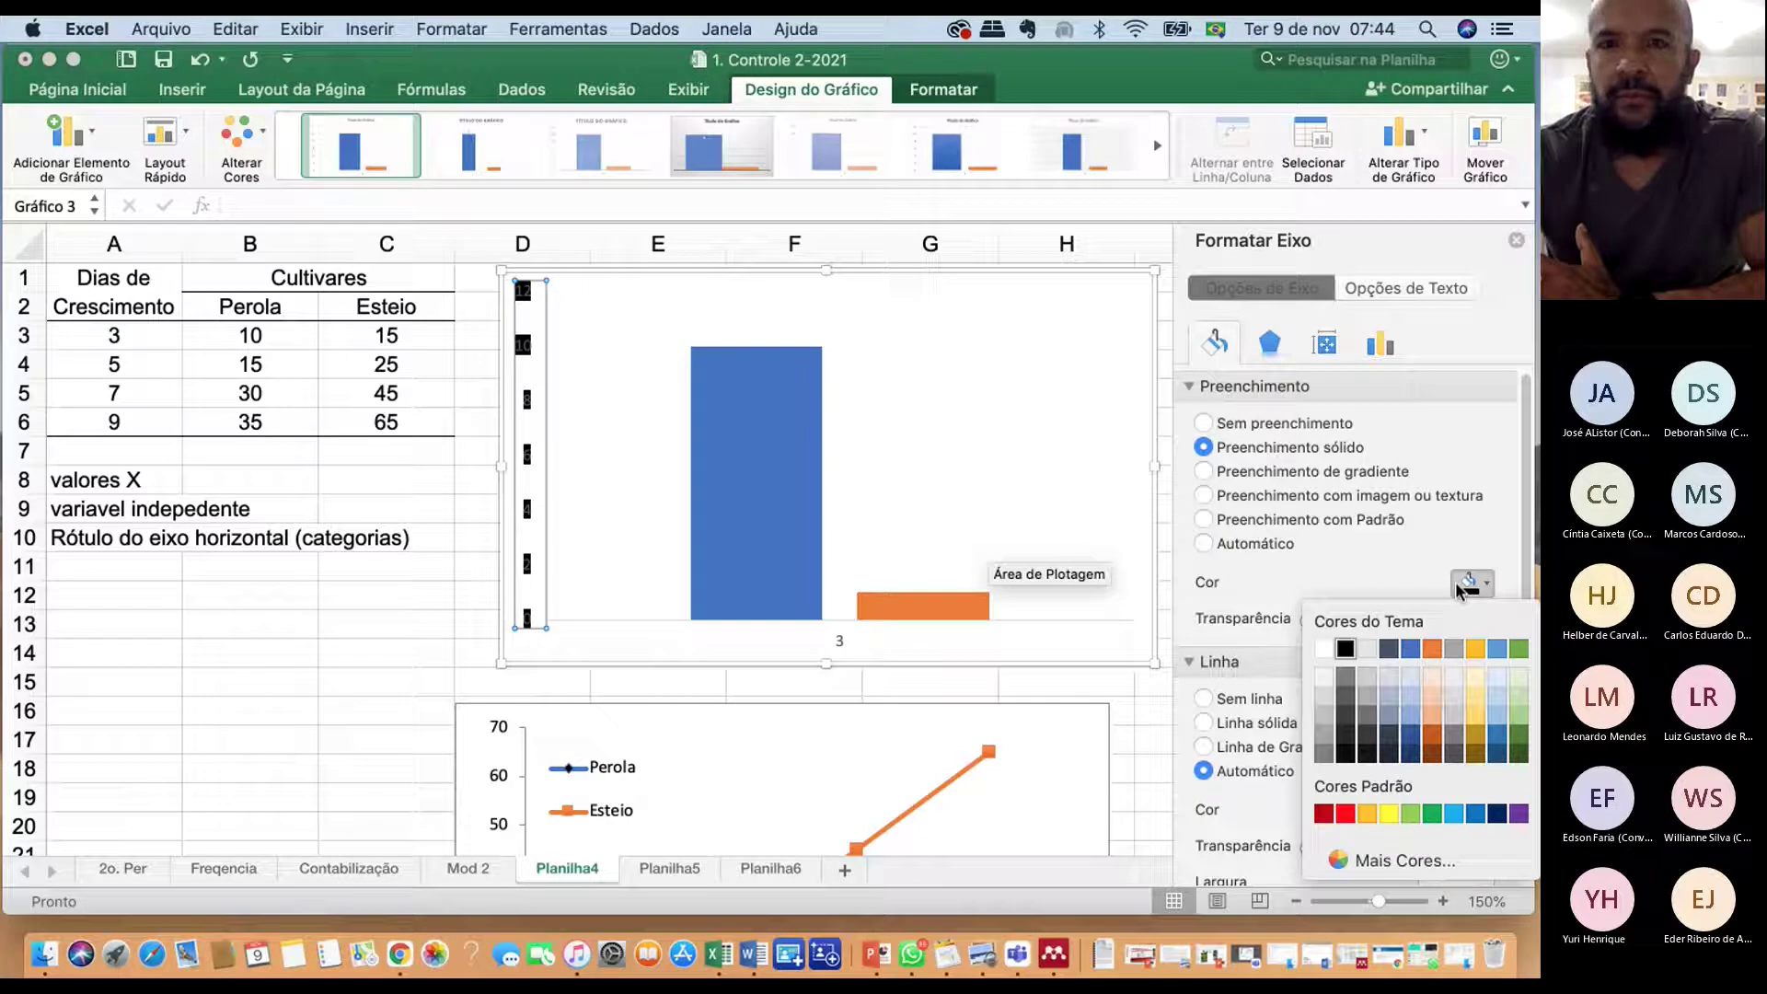
click(1203, 423)
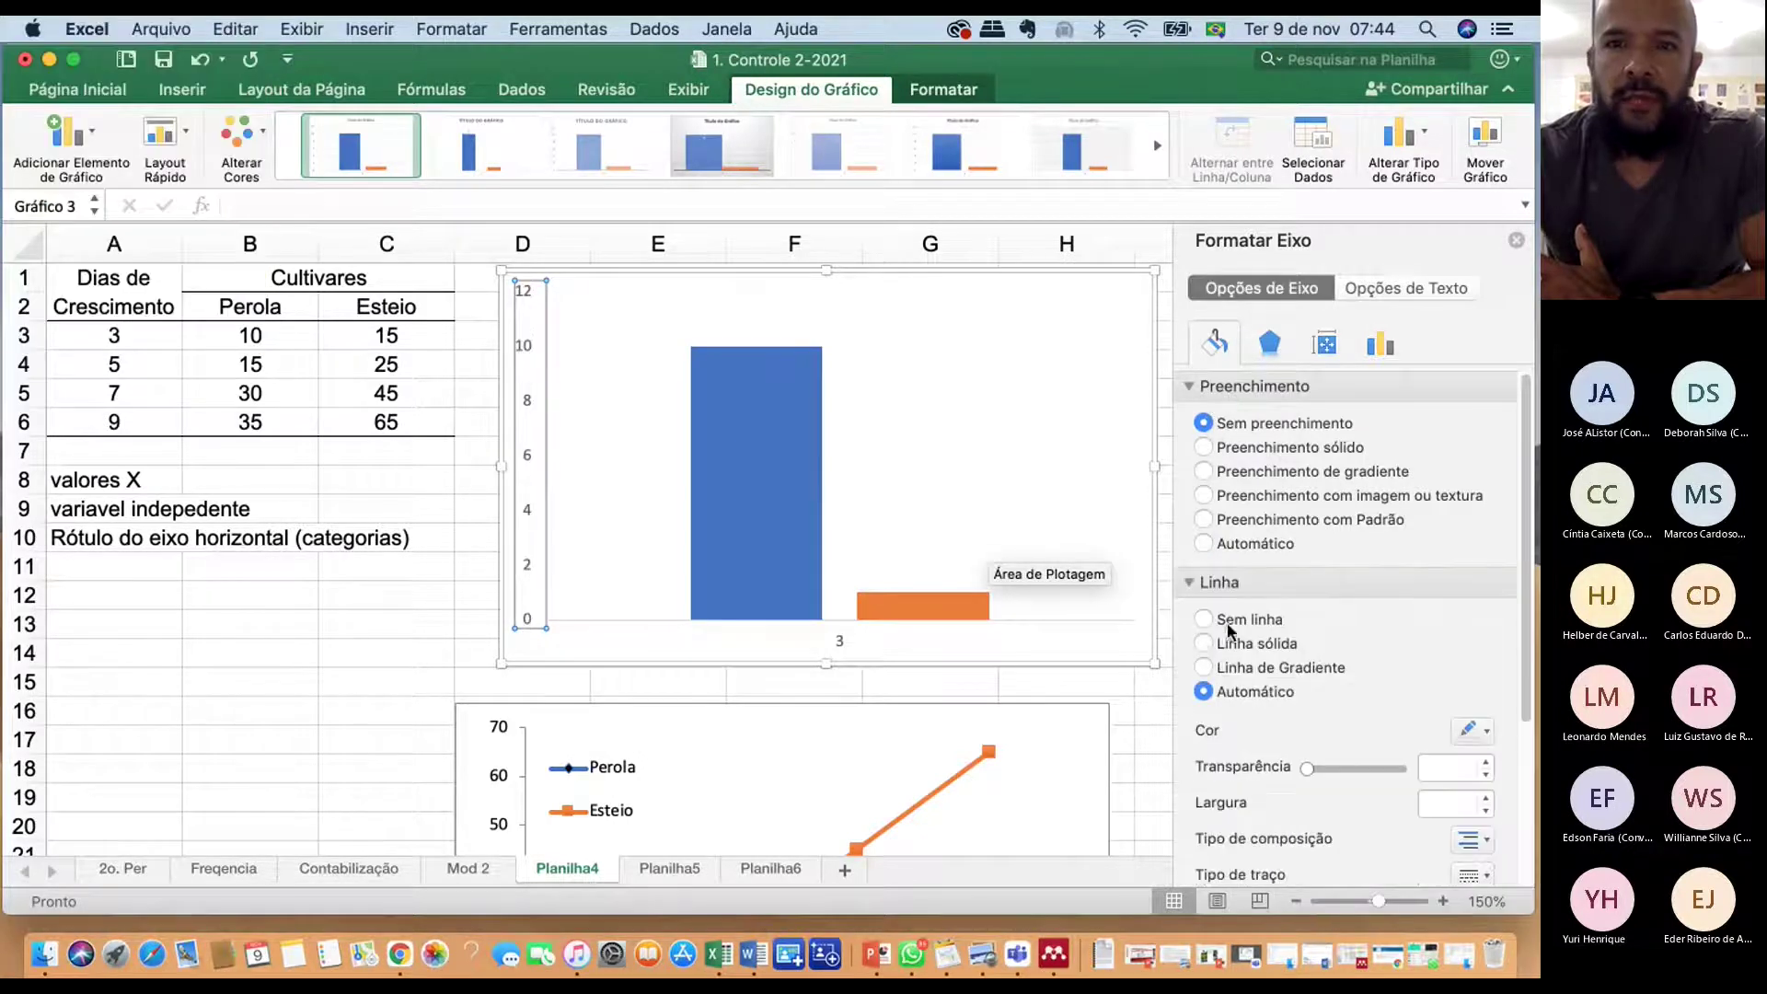
click(1237, 646)
click(1469, 733)
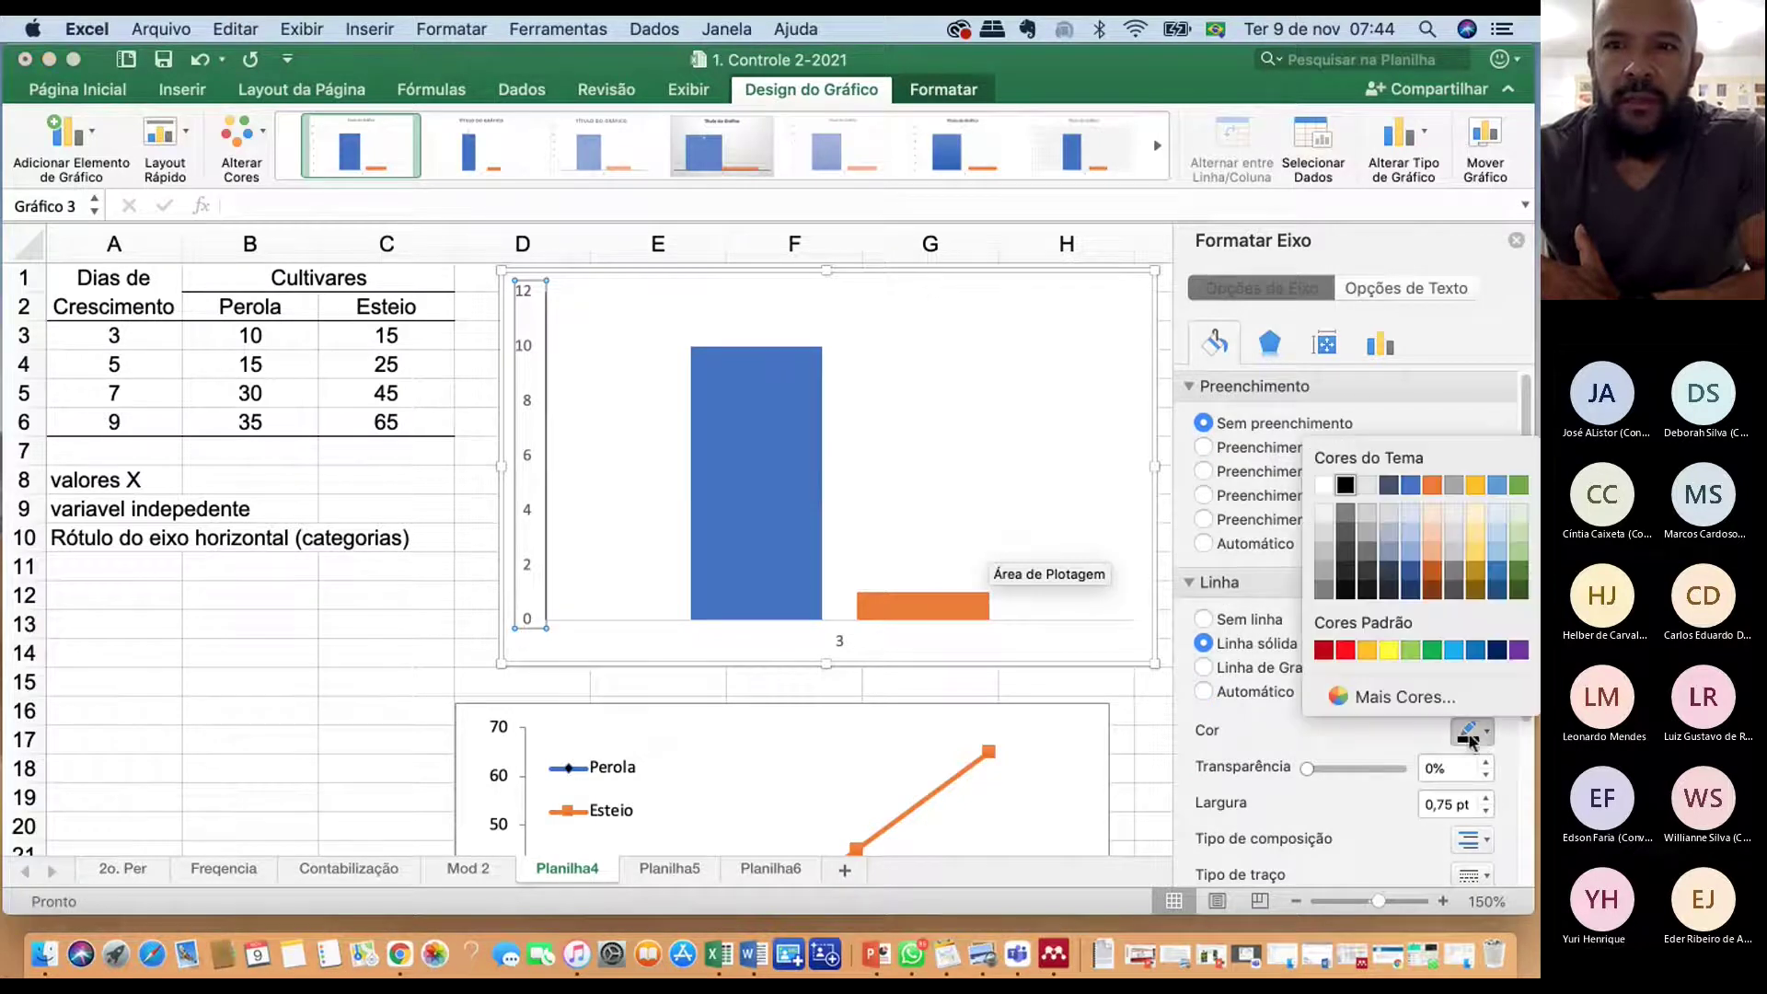
click(613, 622)
Give the horizontal axis a solid black line
click(613, 620)
click(1248, 692)
click(1470, 775)
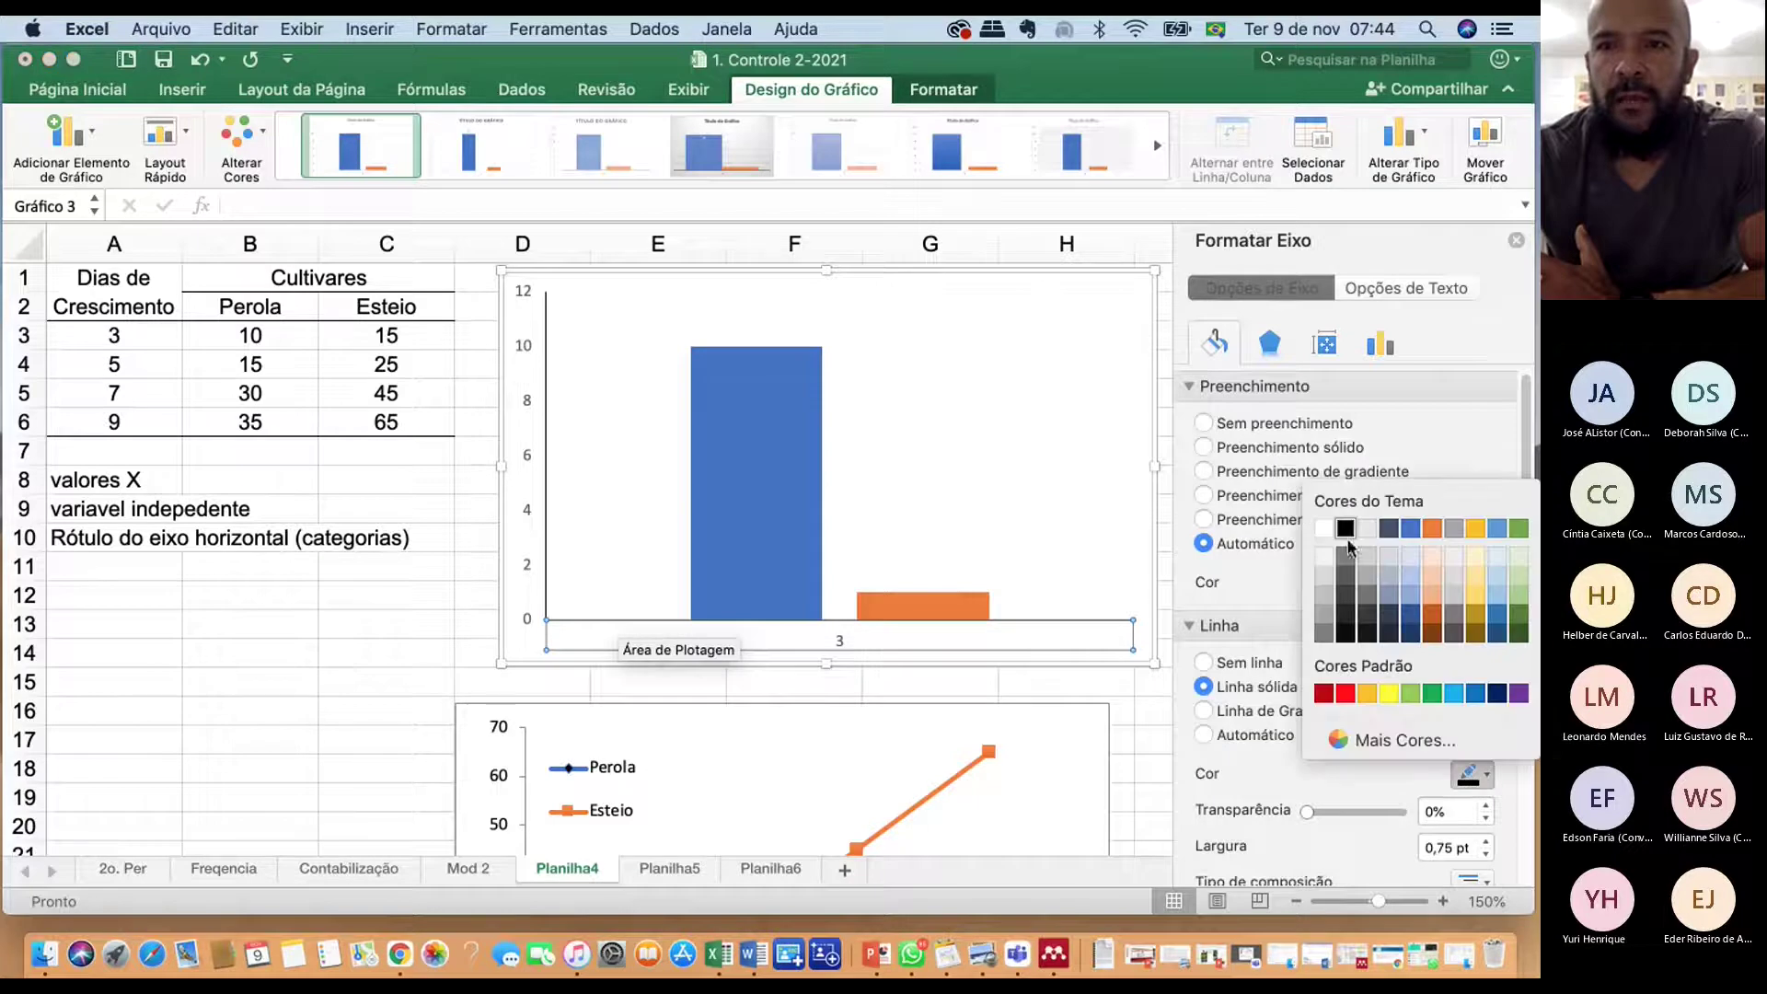
click(1286, 557)
click(917, 607)
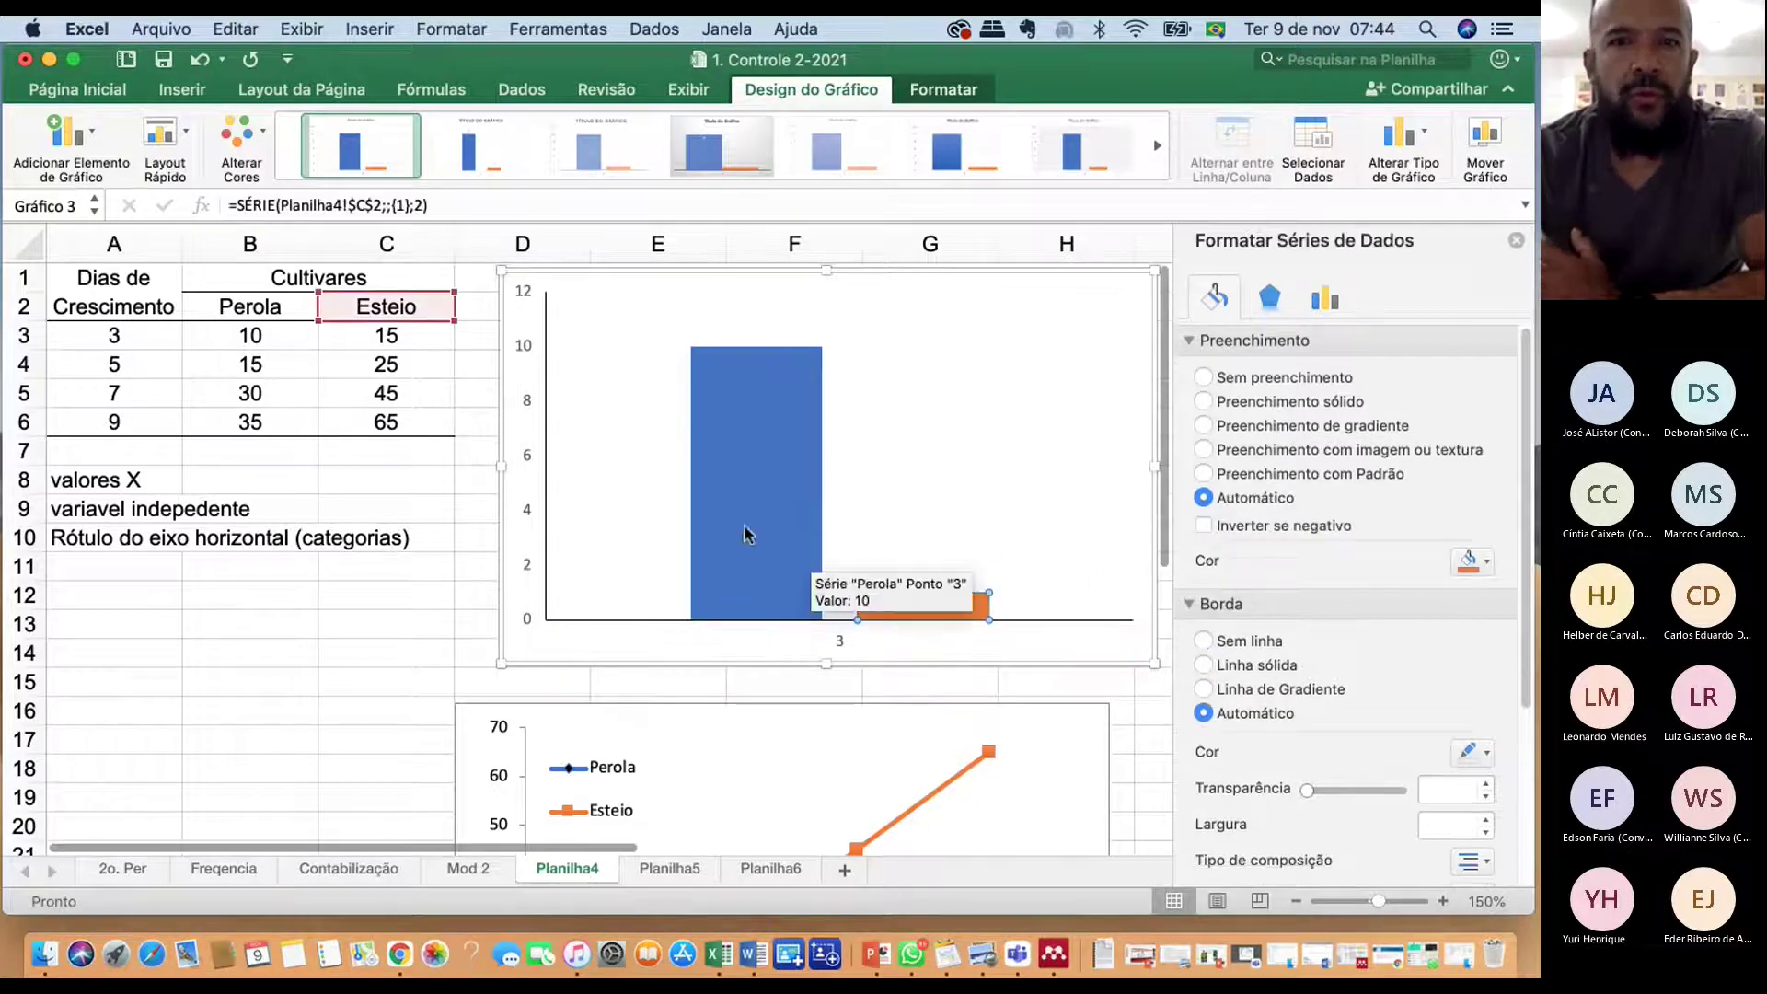
Fill the Perola bar solid black and the Esteio bar grey
click(778, 511)
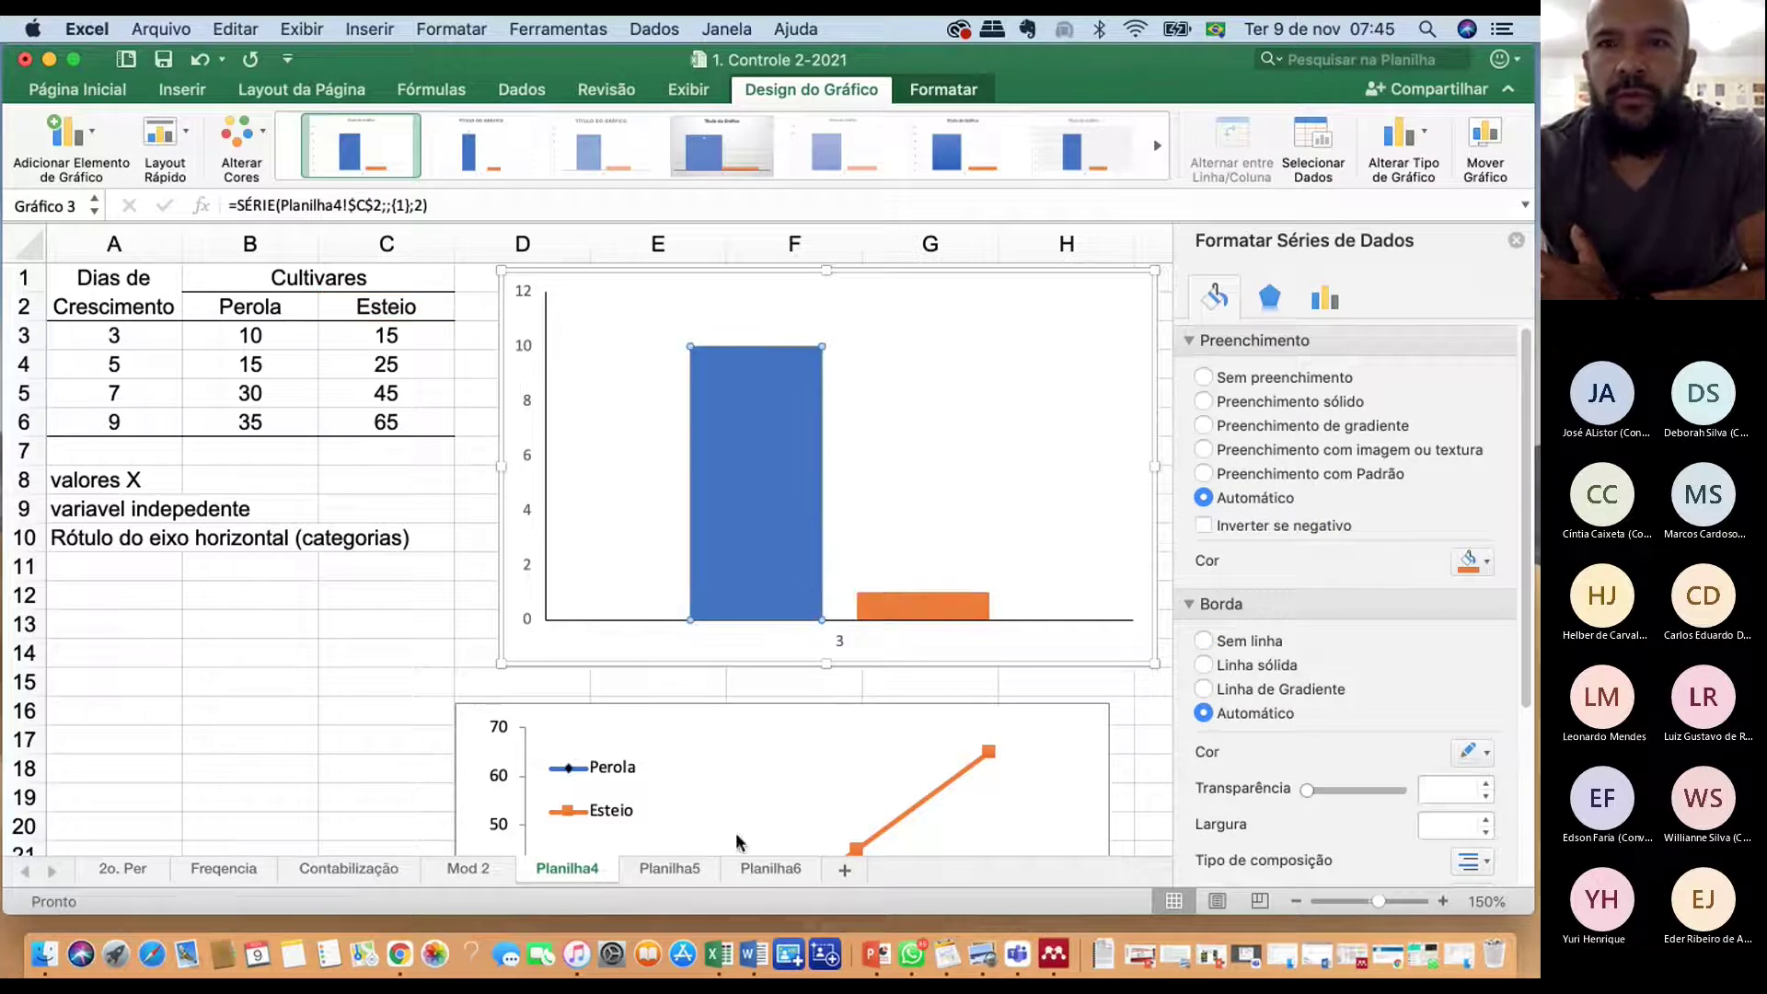
click(1478, 563)
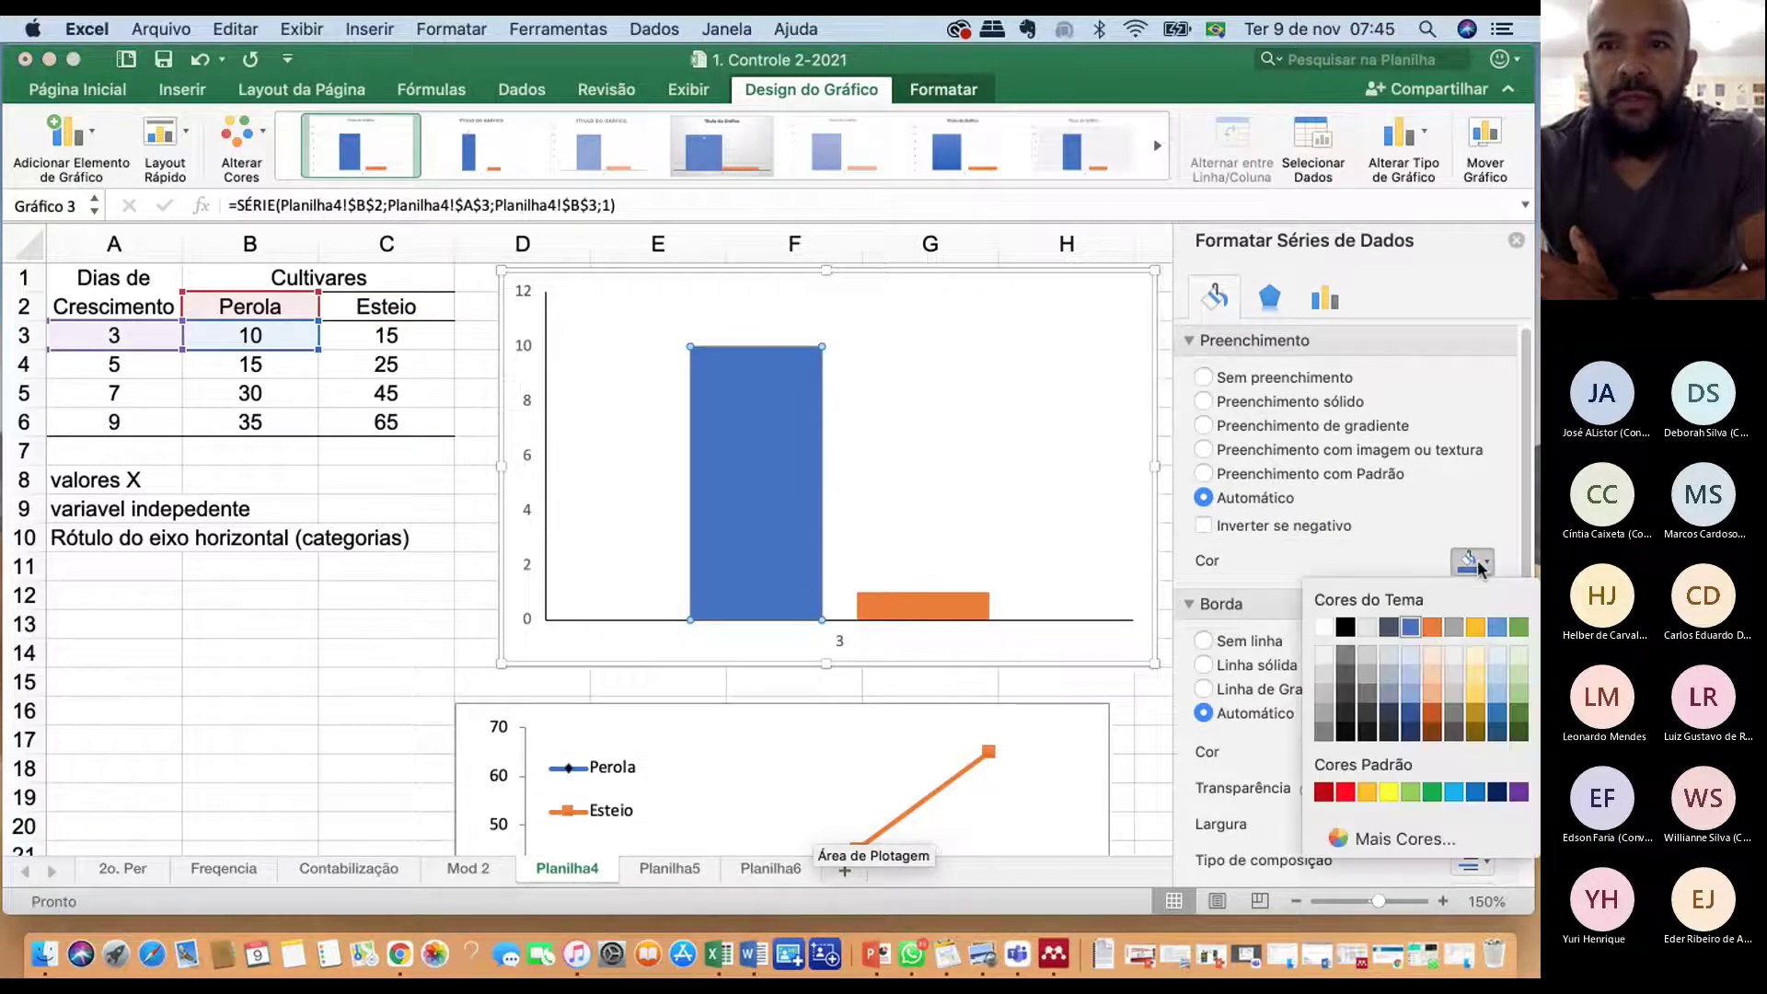
click(1346, 627)
click(913, 600)
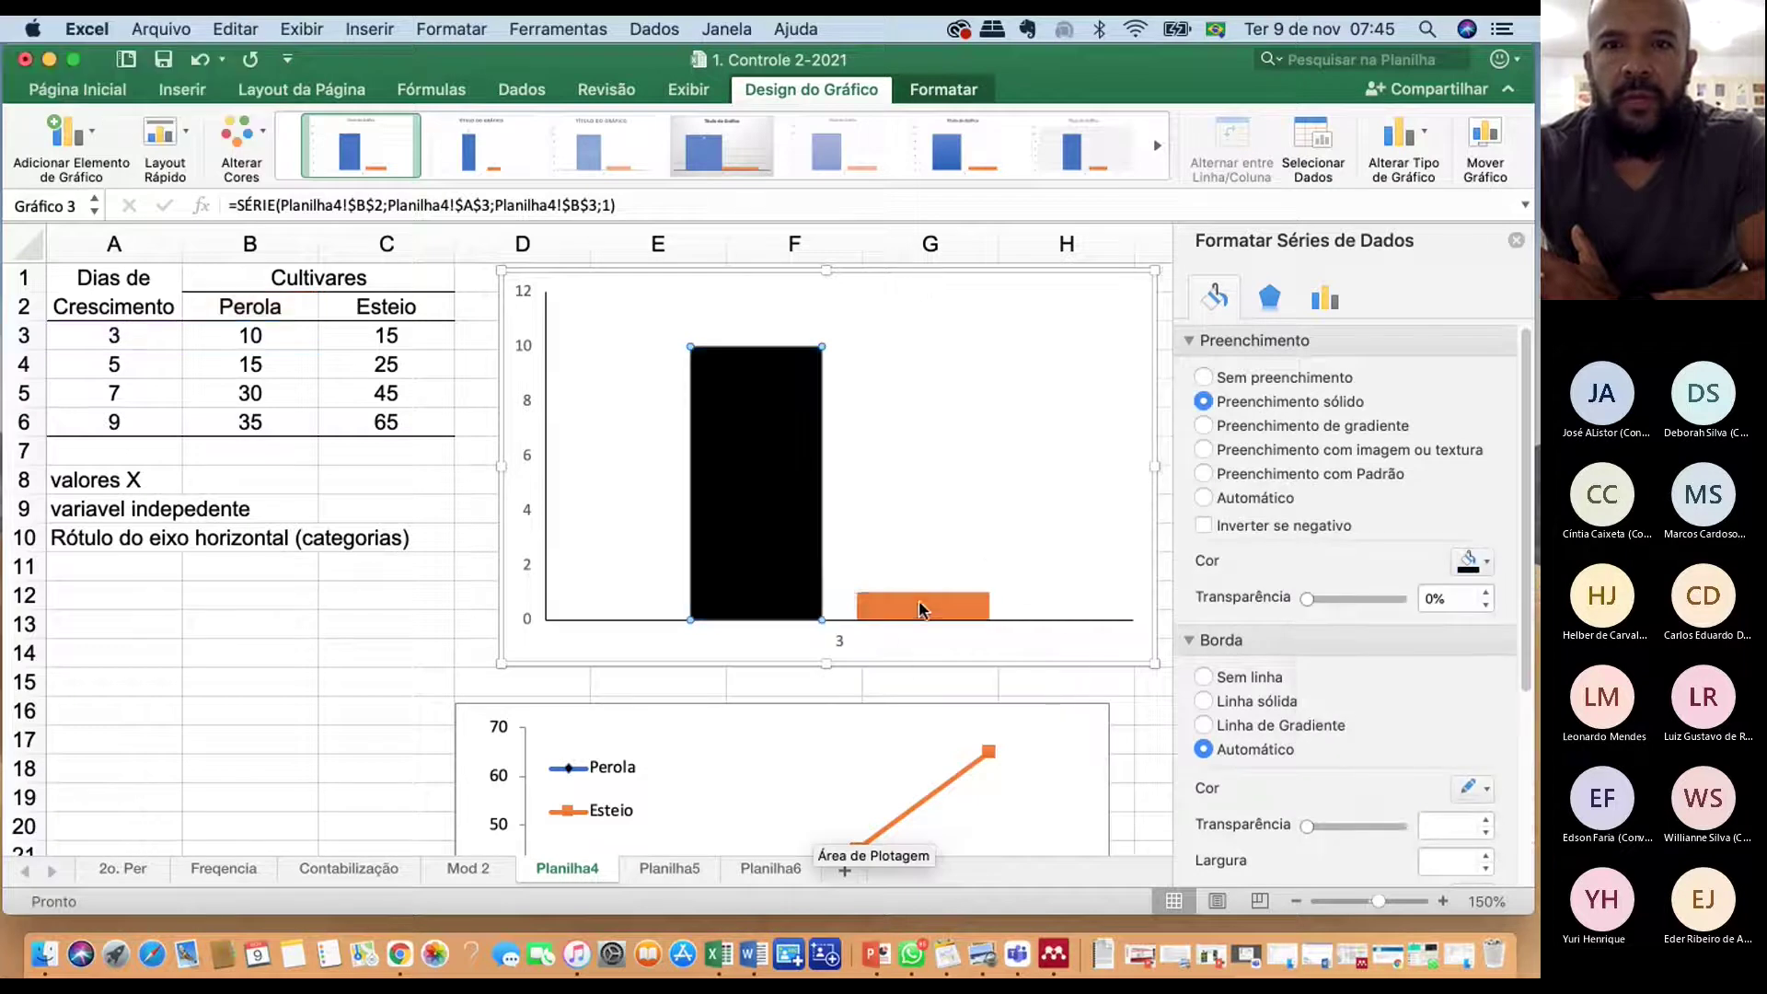
click(1472, 565)
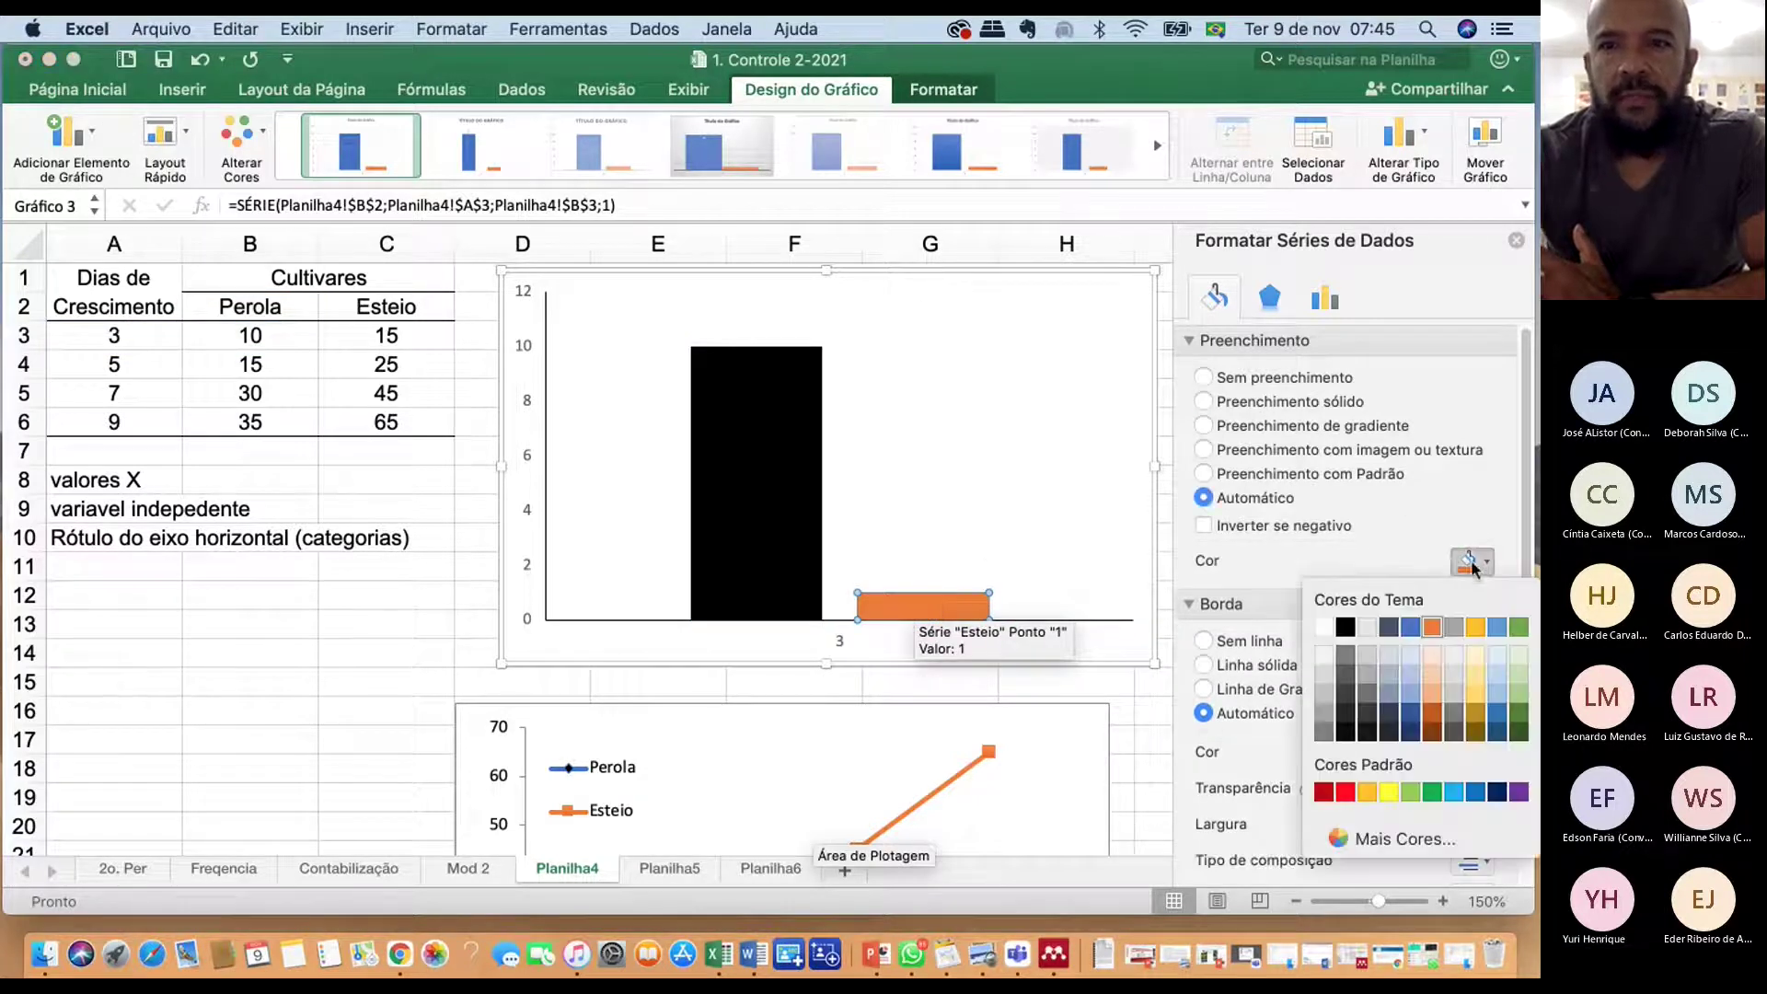
key(Escape)
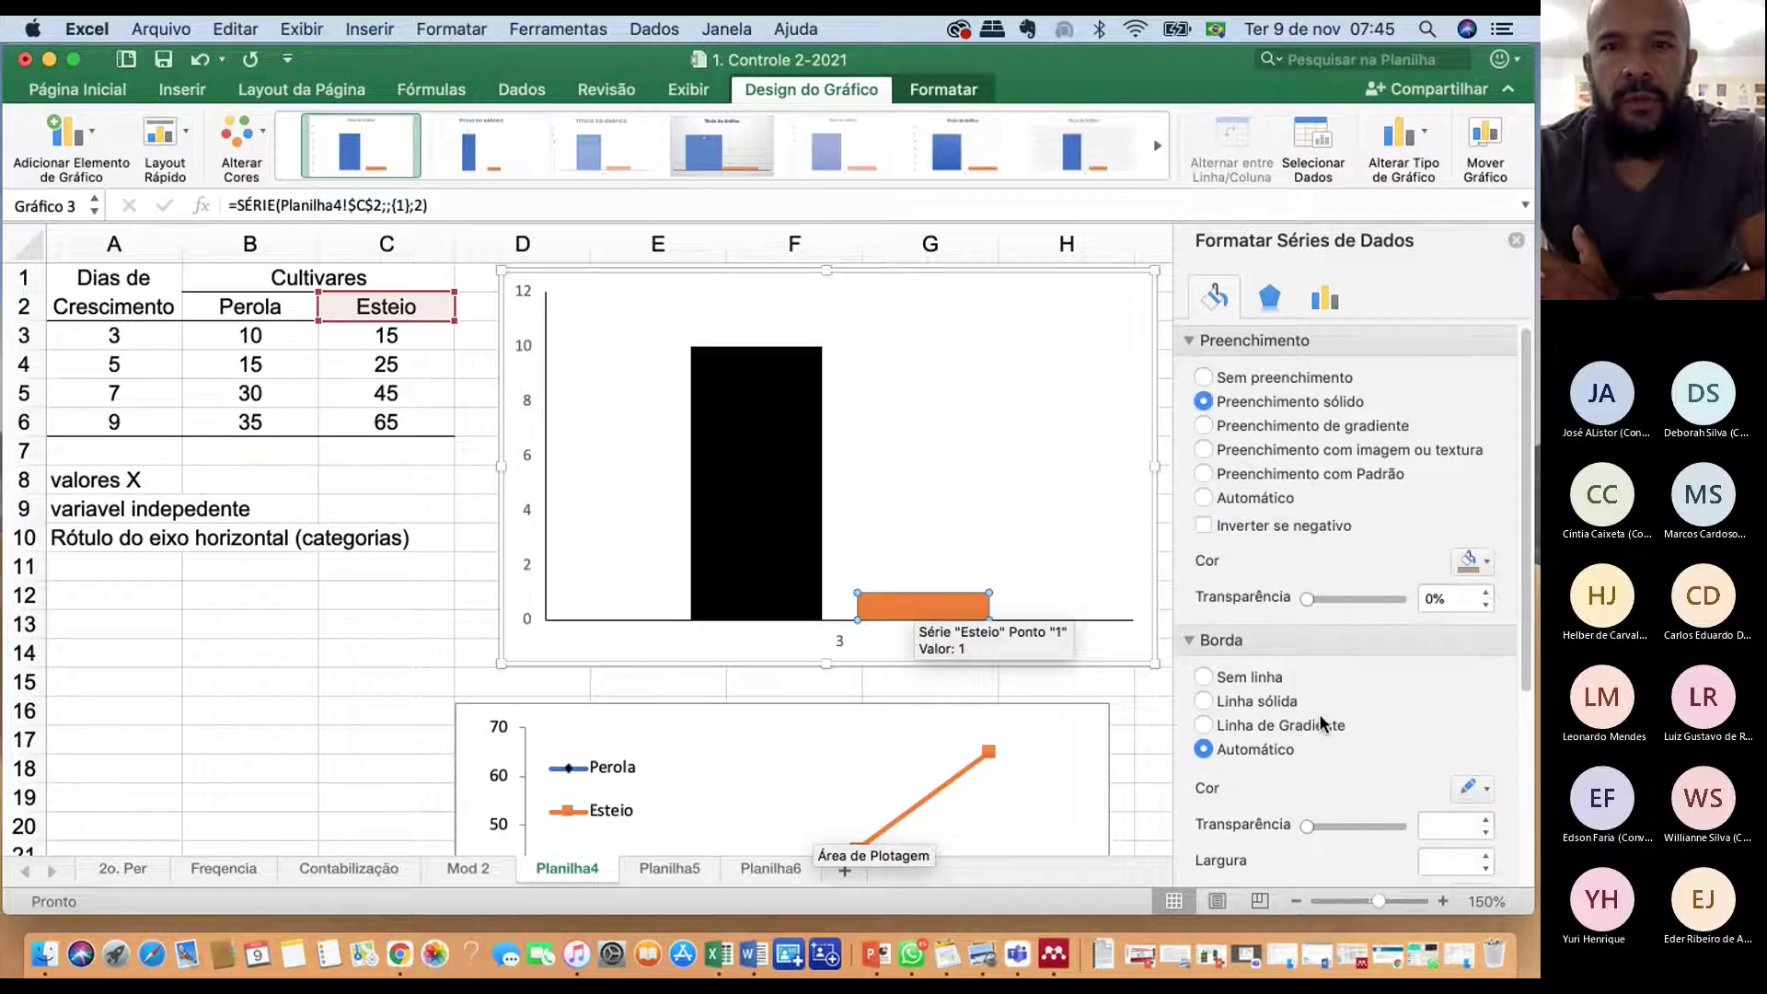
click(526, 460)
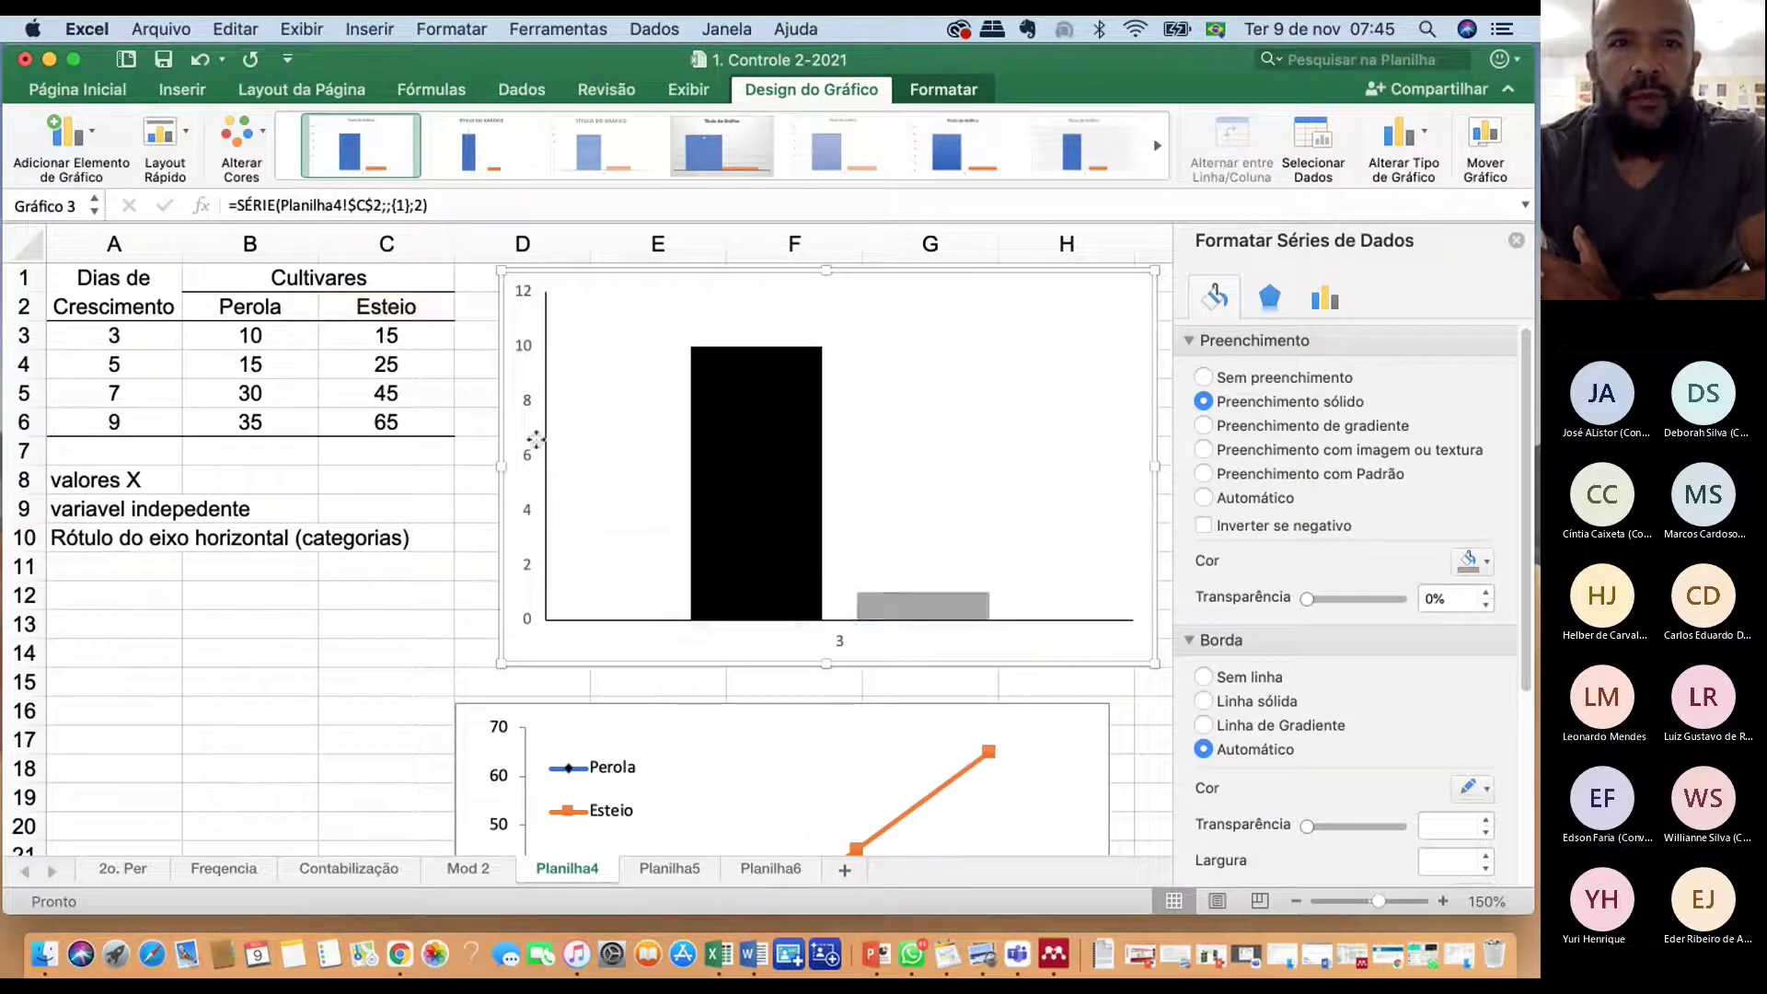
Change the vertical axis maximum bound from 12 to 100, then to 50
click(542, 377)
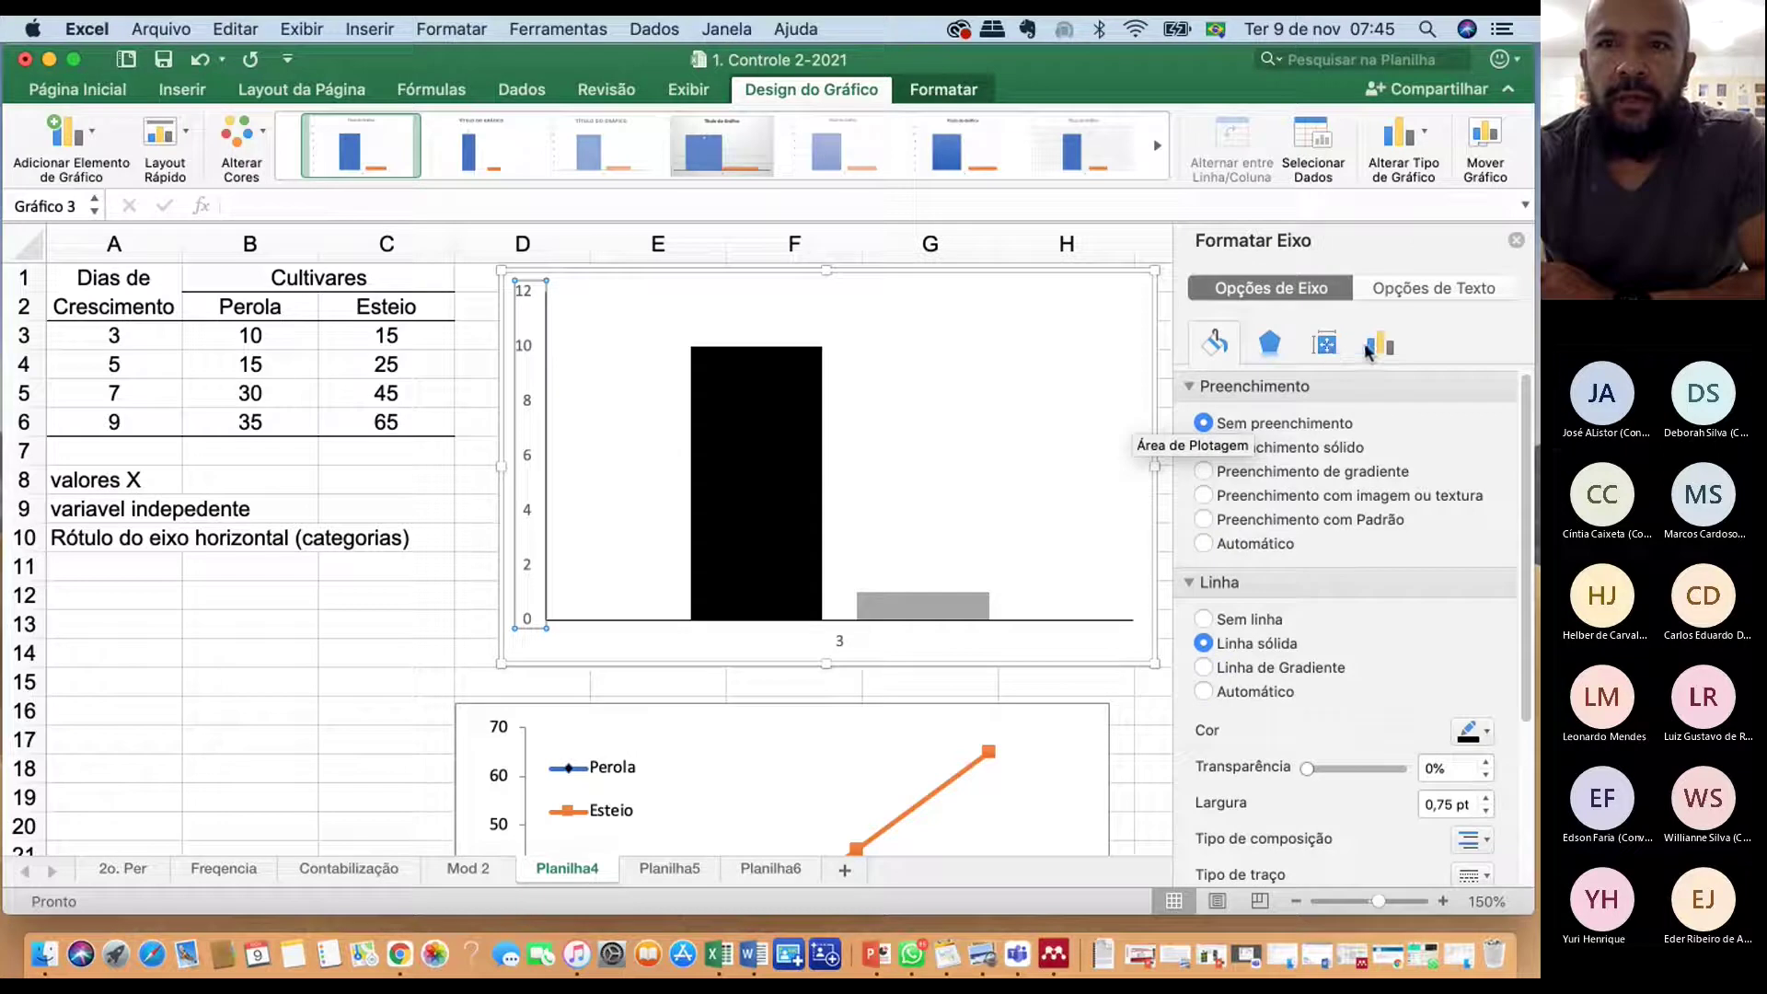
click(1326, 345)
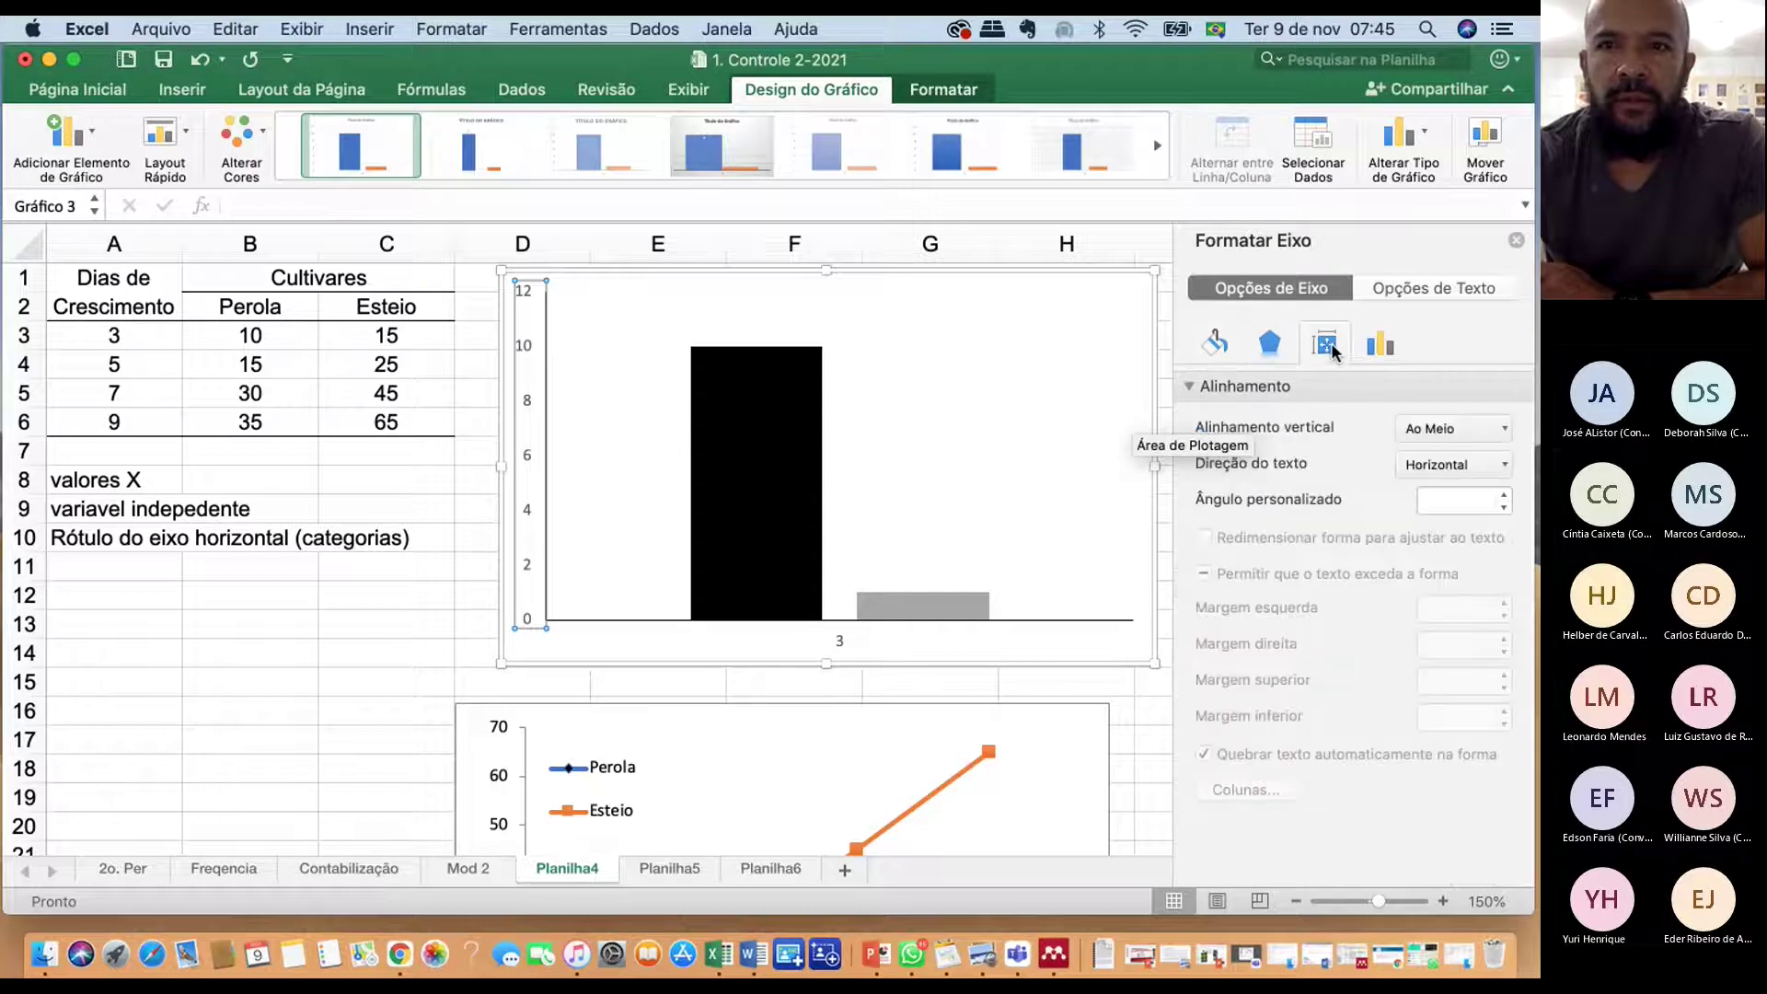
click(1378, 346)
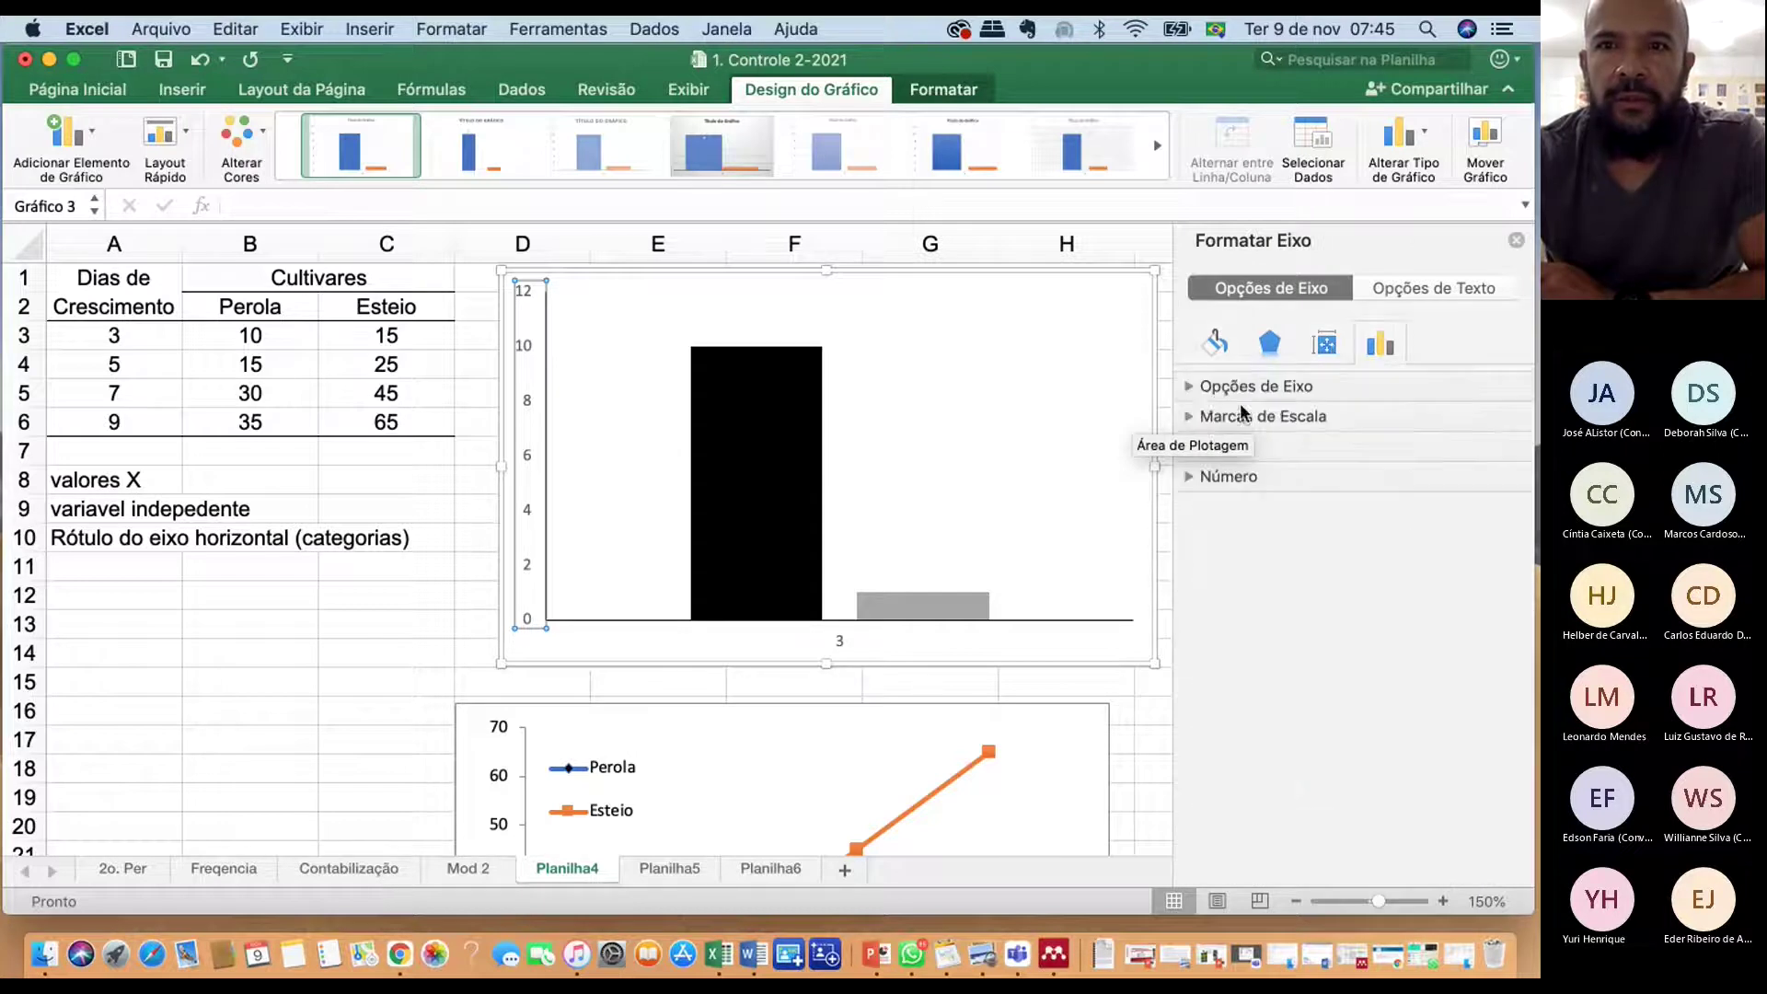
click(1190, 416)
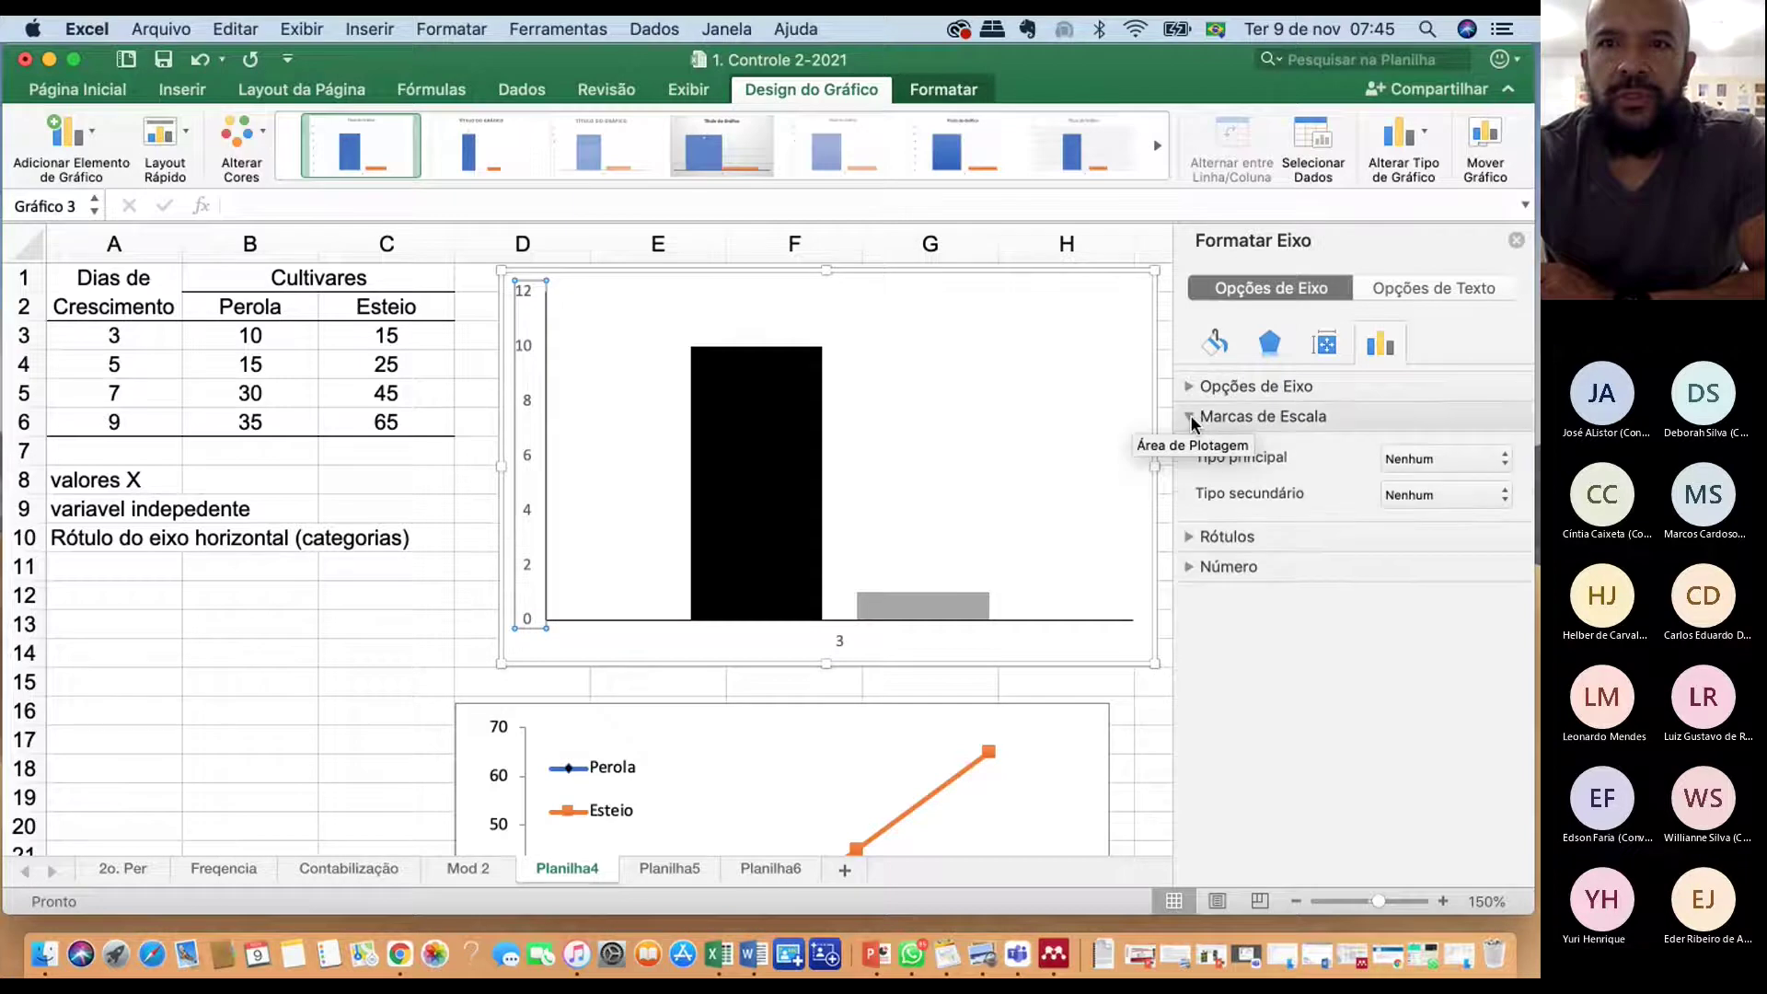
click(1190, 386)
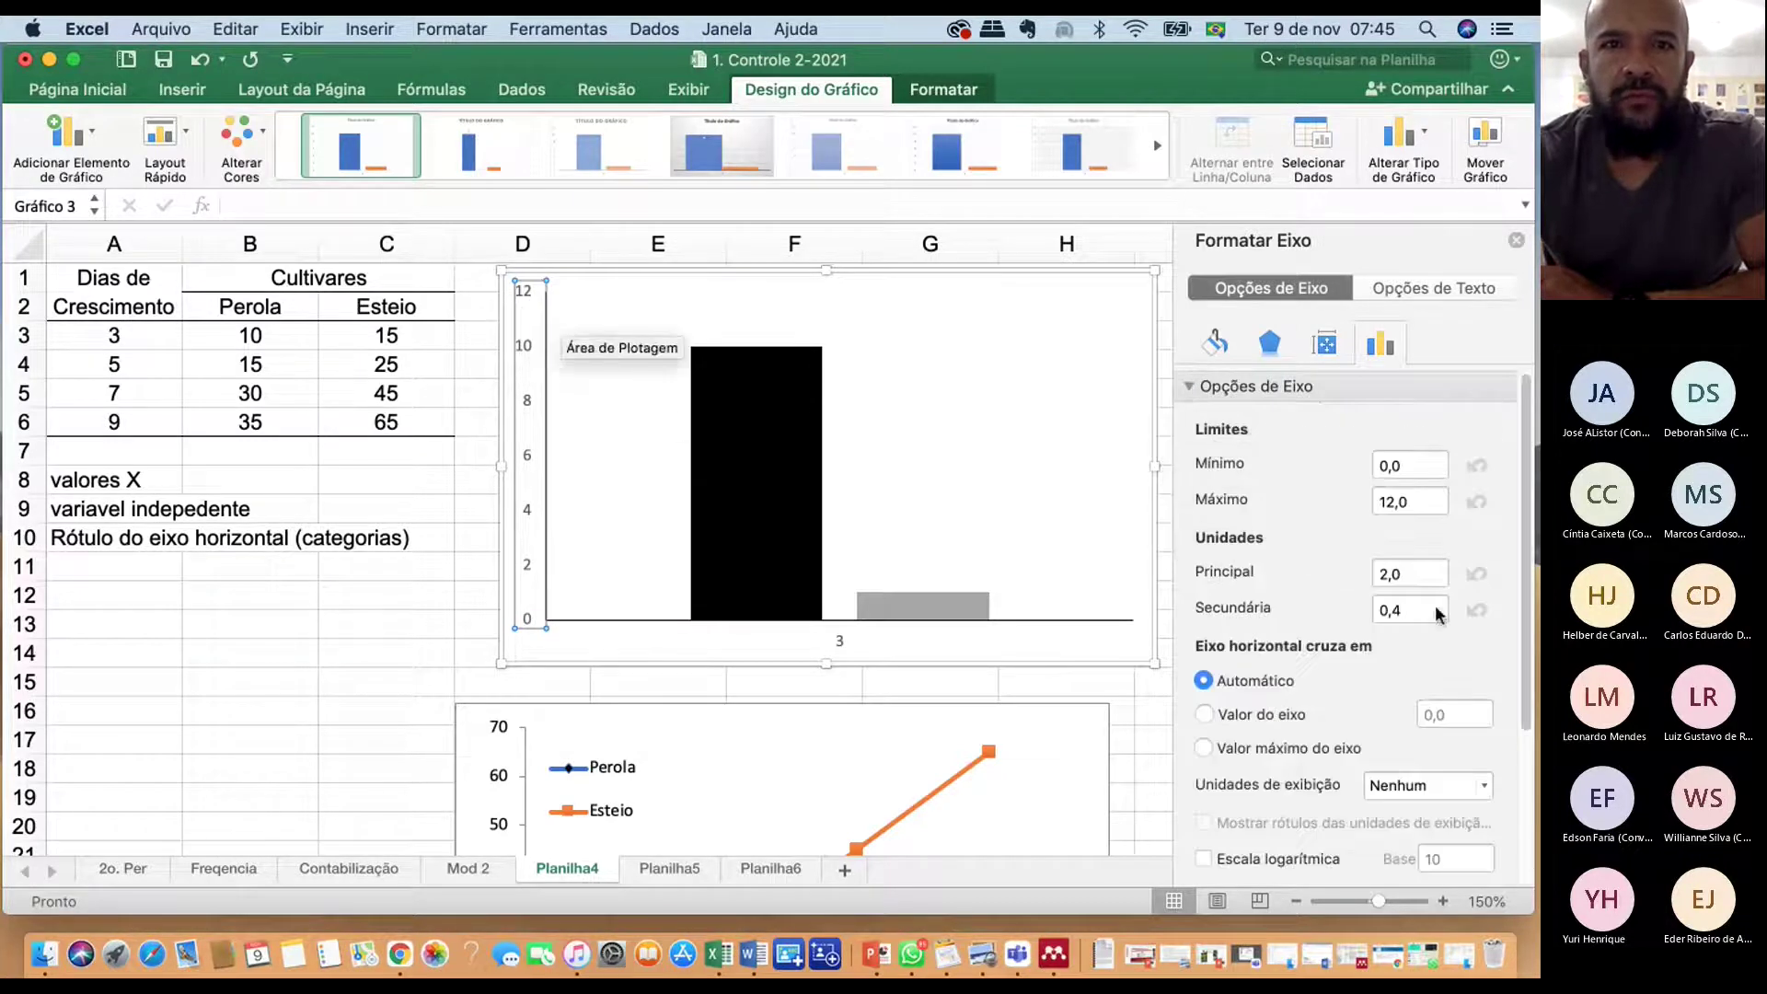
drag(1408, 506, 1366, 502)
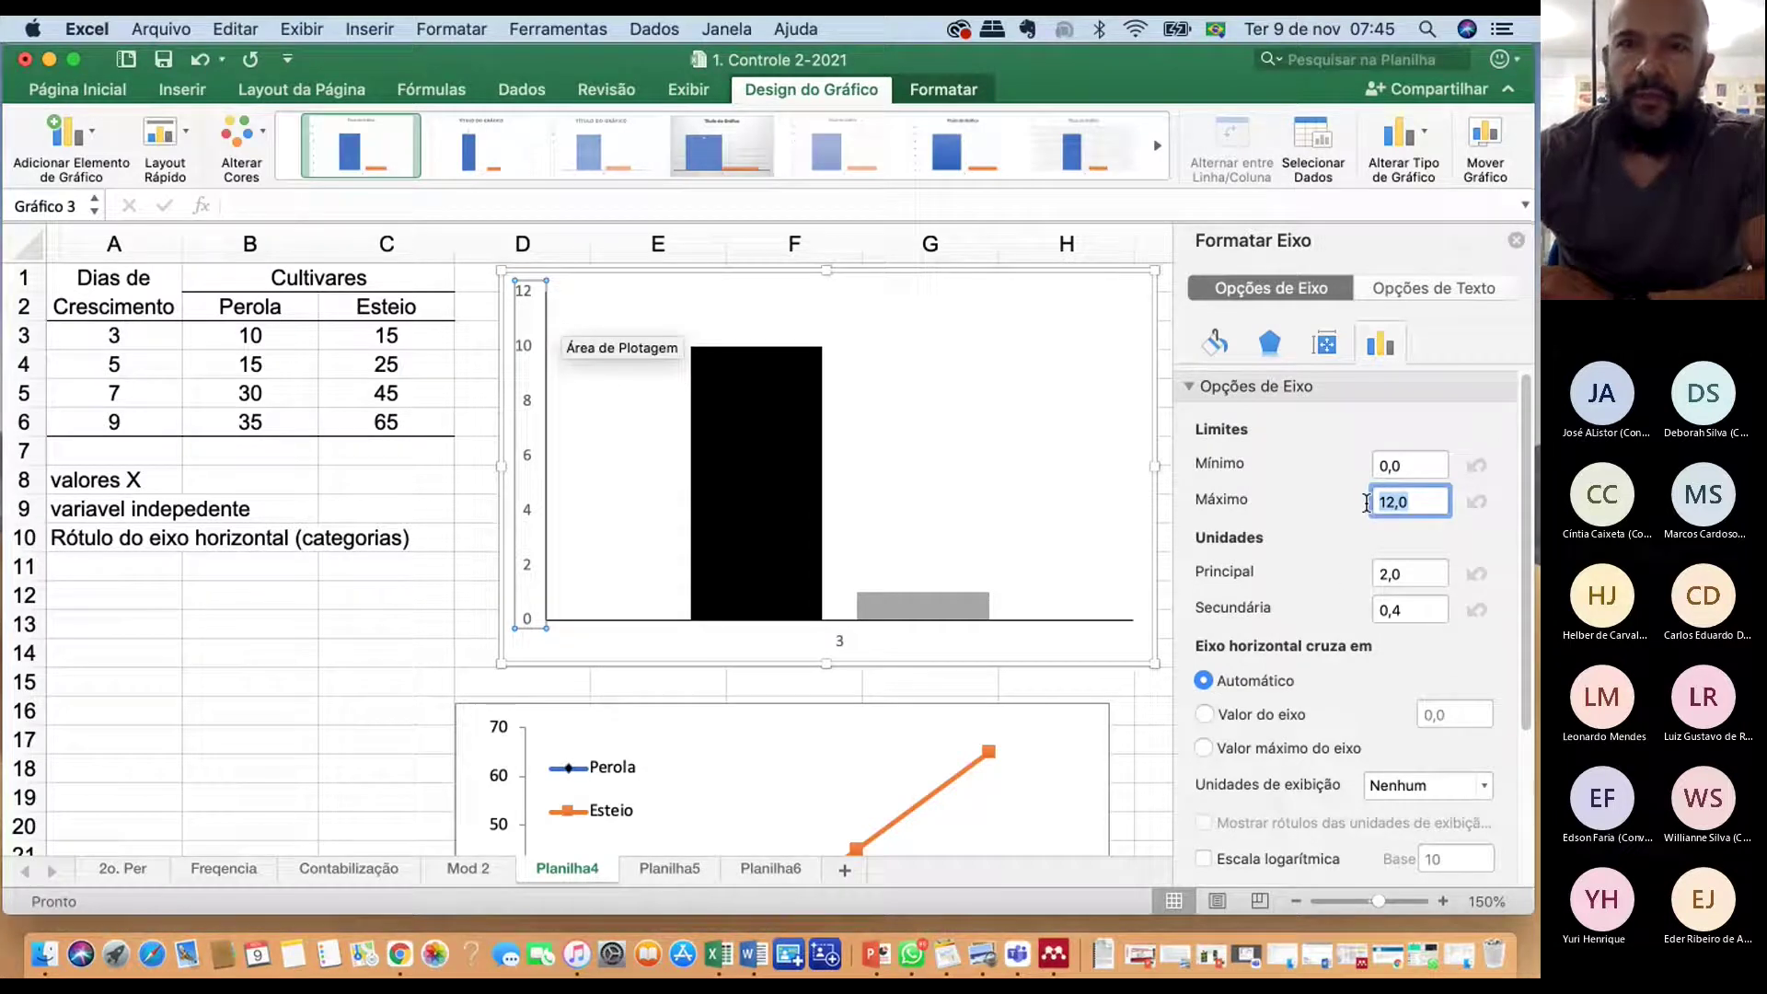
text(100)
key(Return)
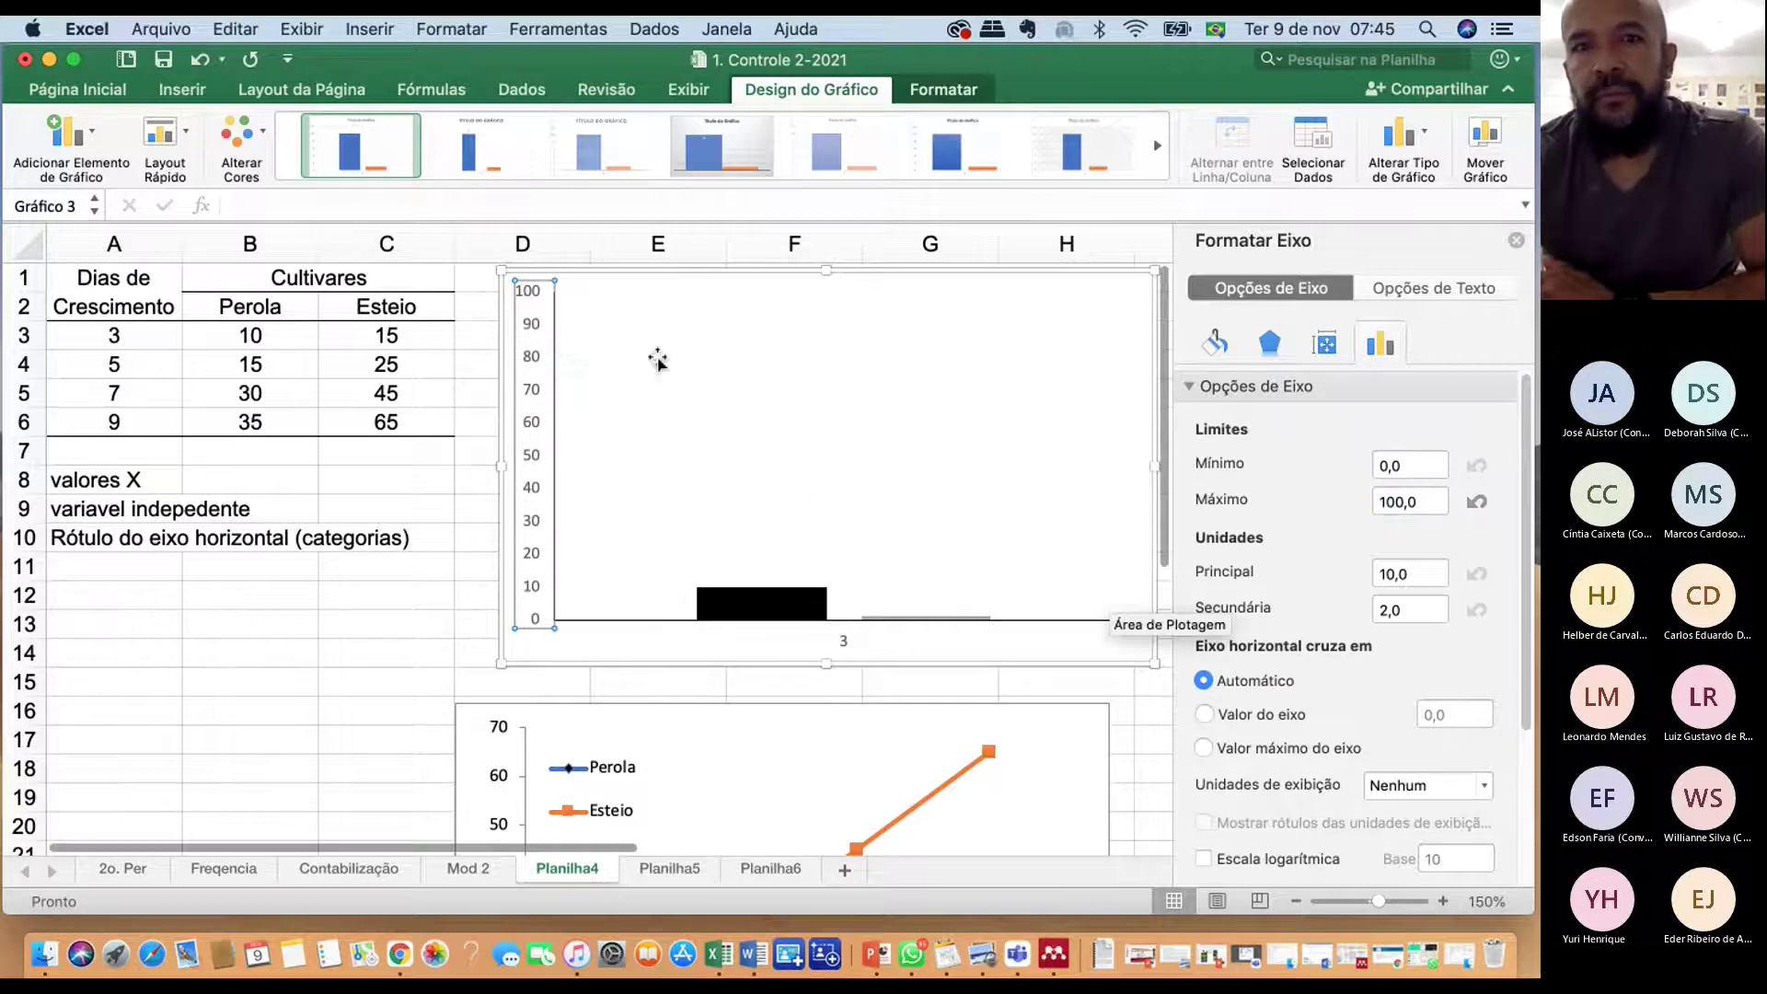
drag(1431, 502, 1354, 498)
text(50)
key(Return)
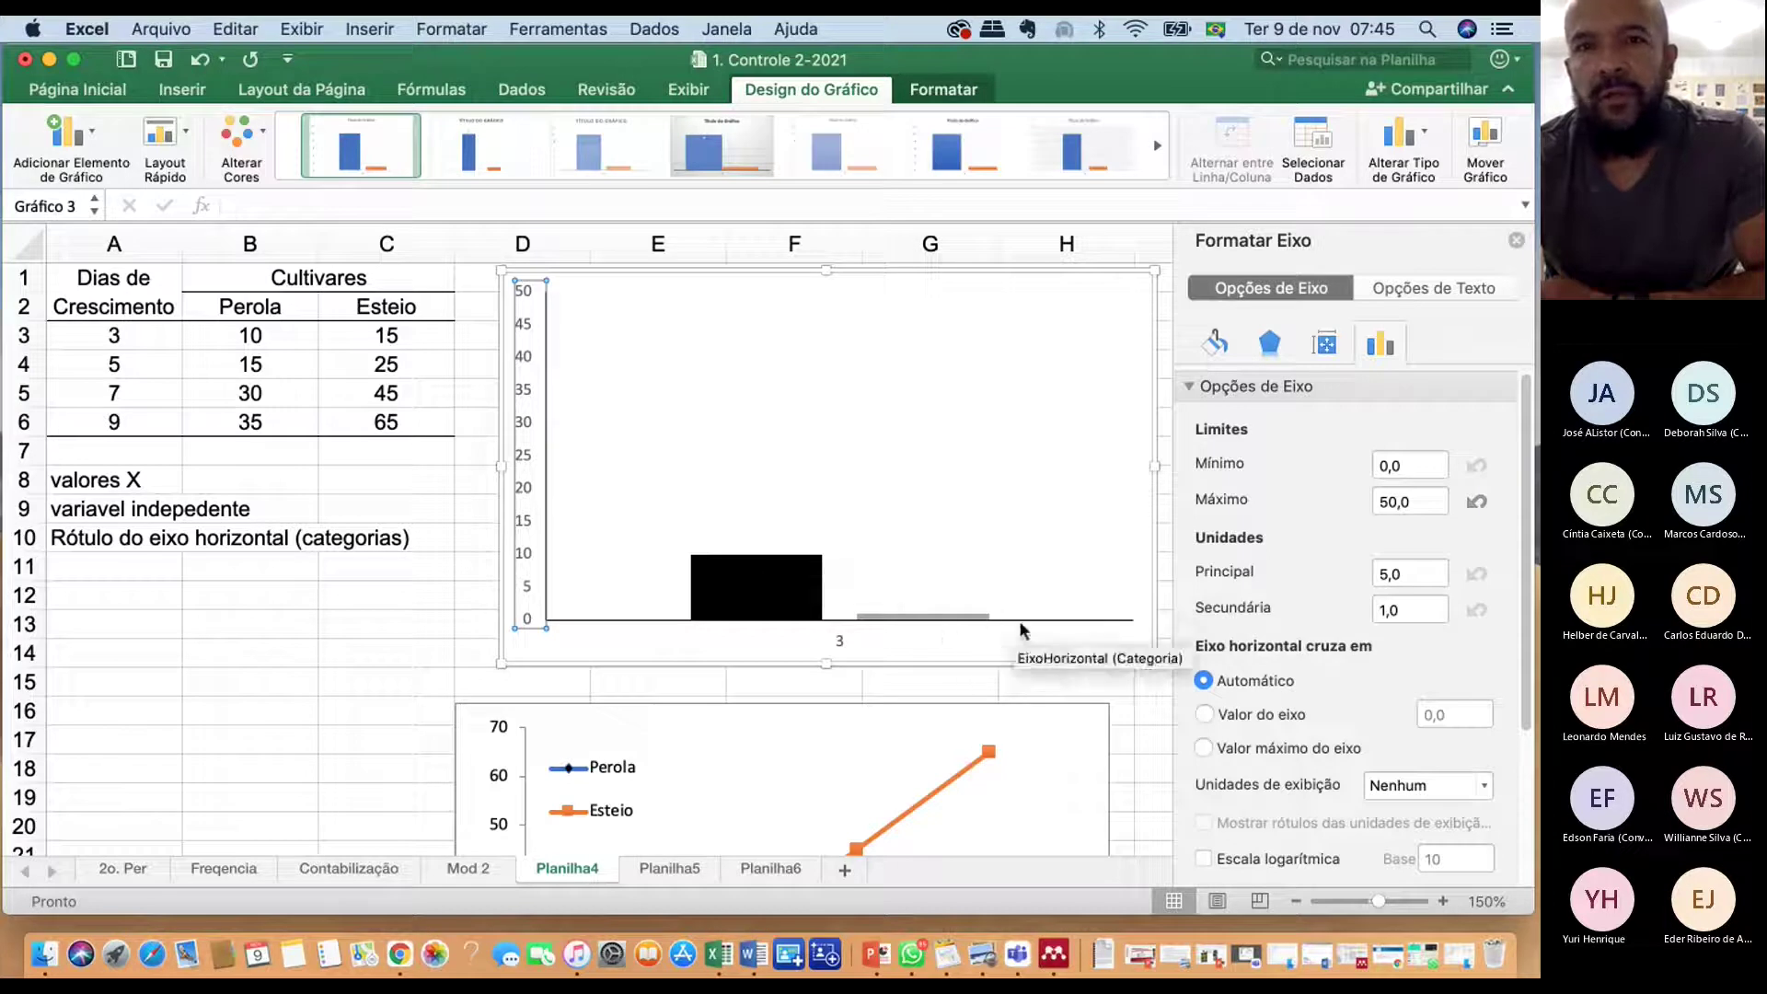
click(1046, 619)
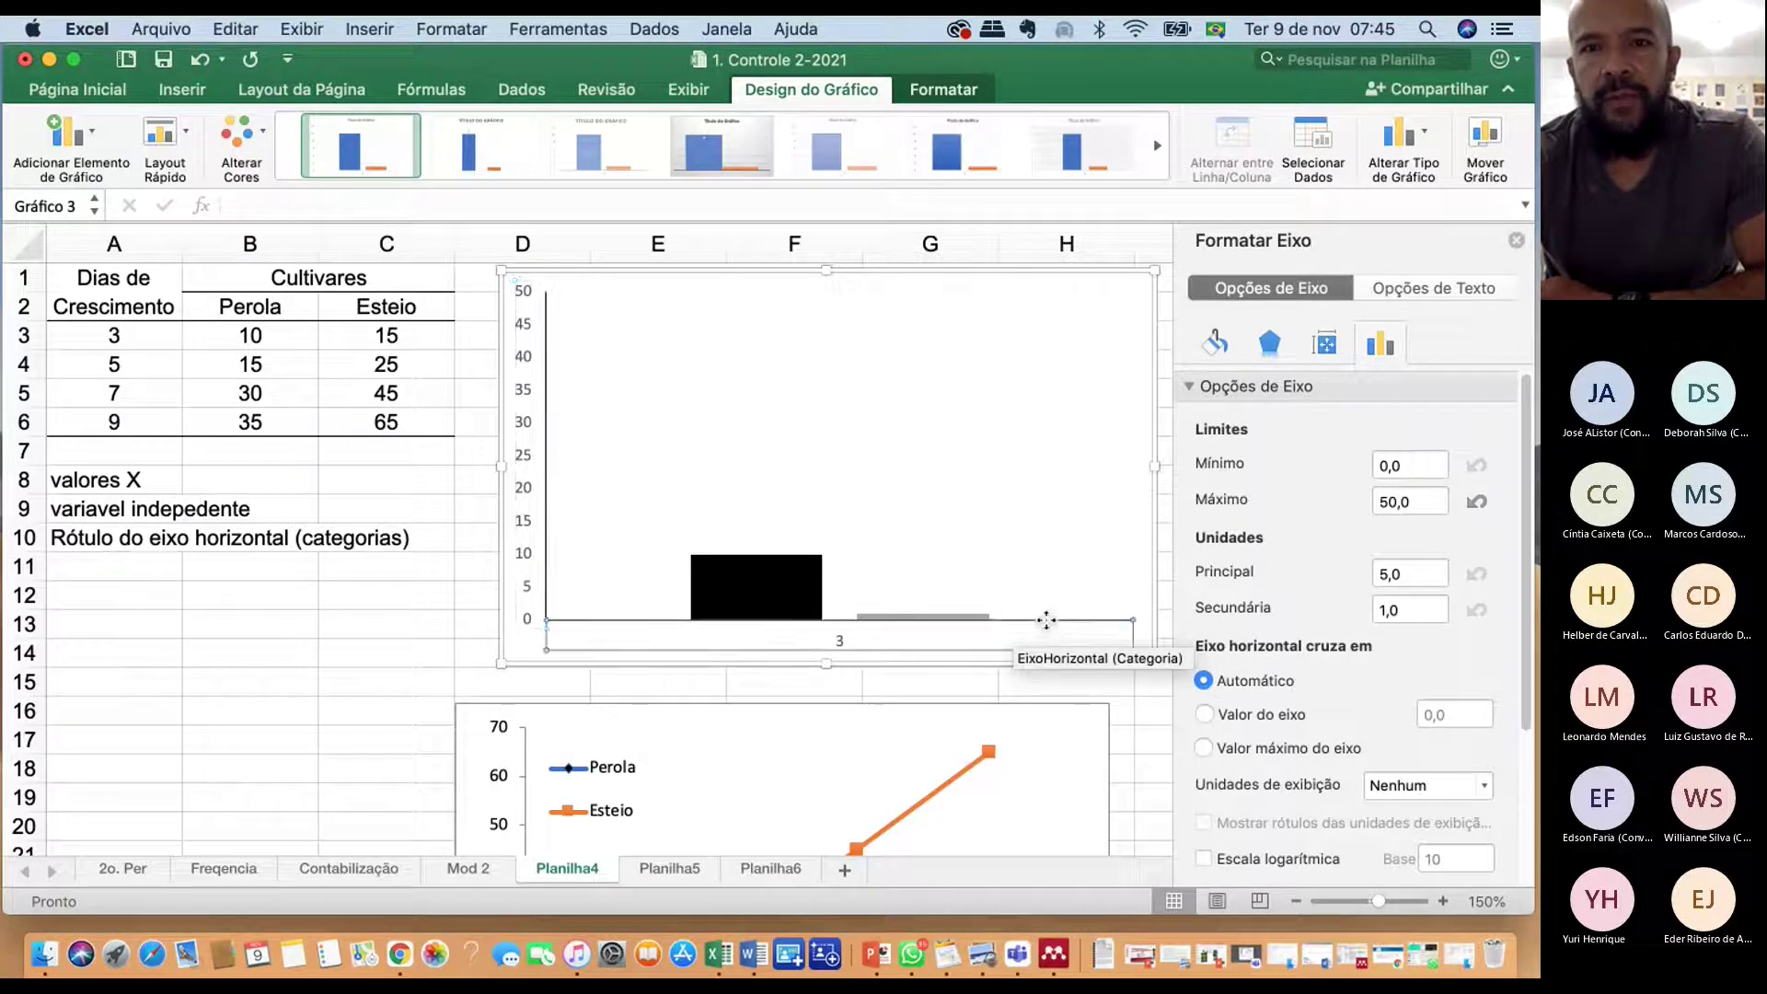
Add axis titles and title the vertical axis 'Porcentagem de Germinação'
click(96, 146)
mouse_move(129, 215)
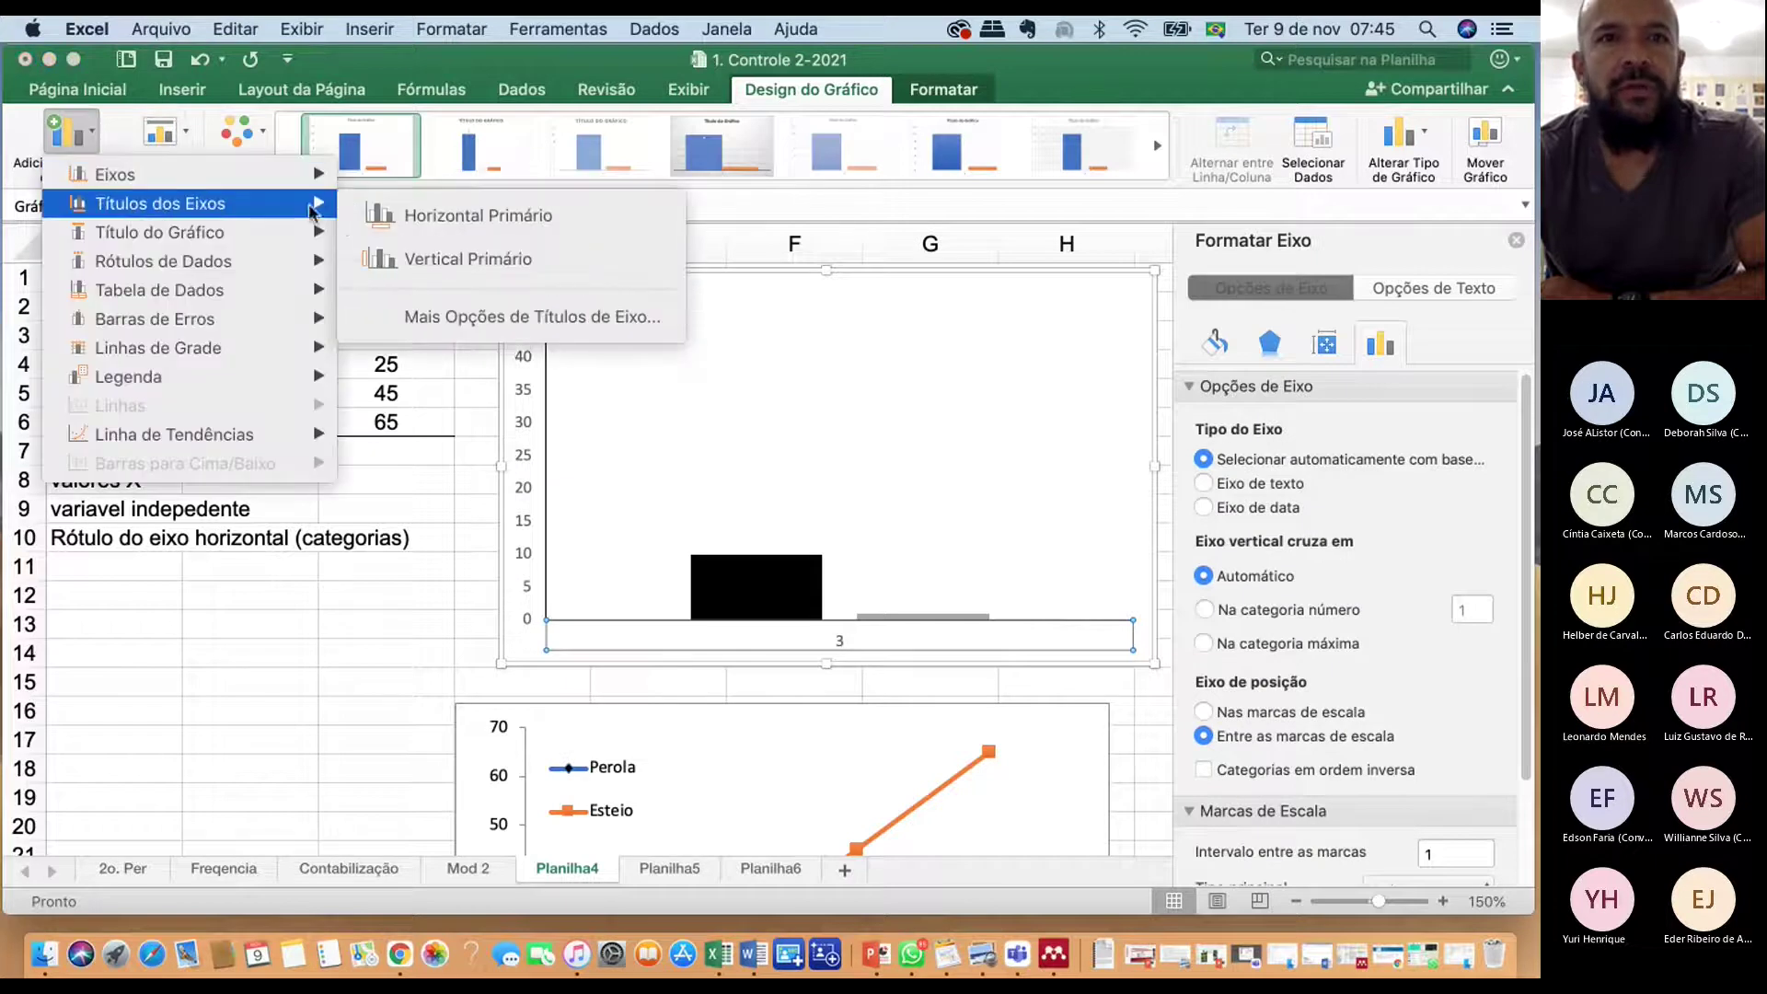
key(Escape)
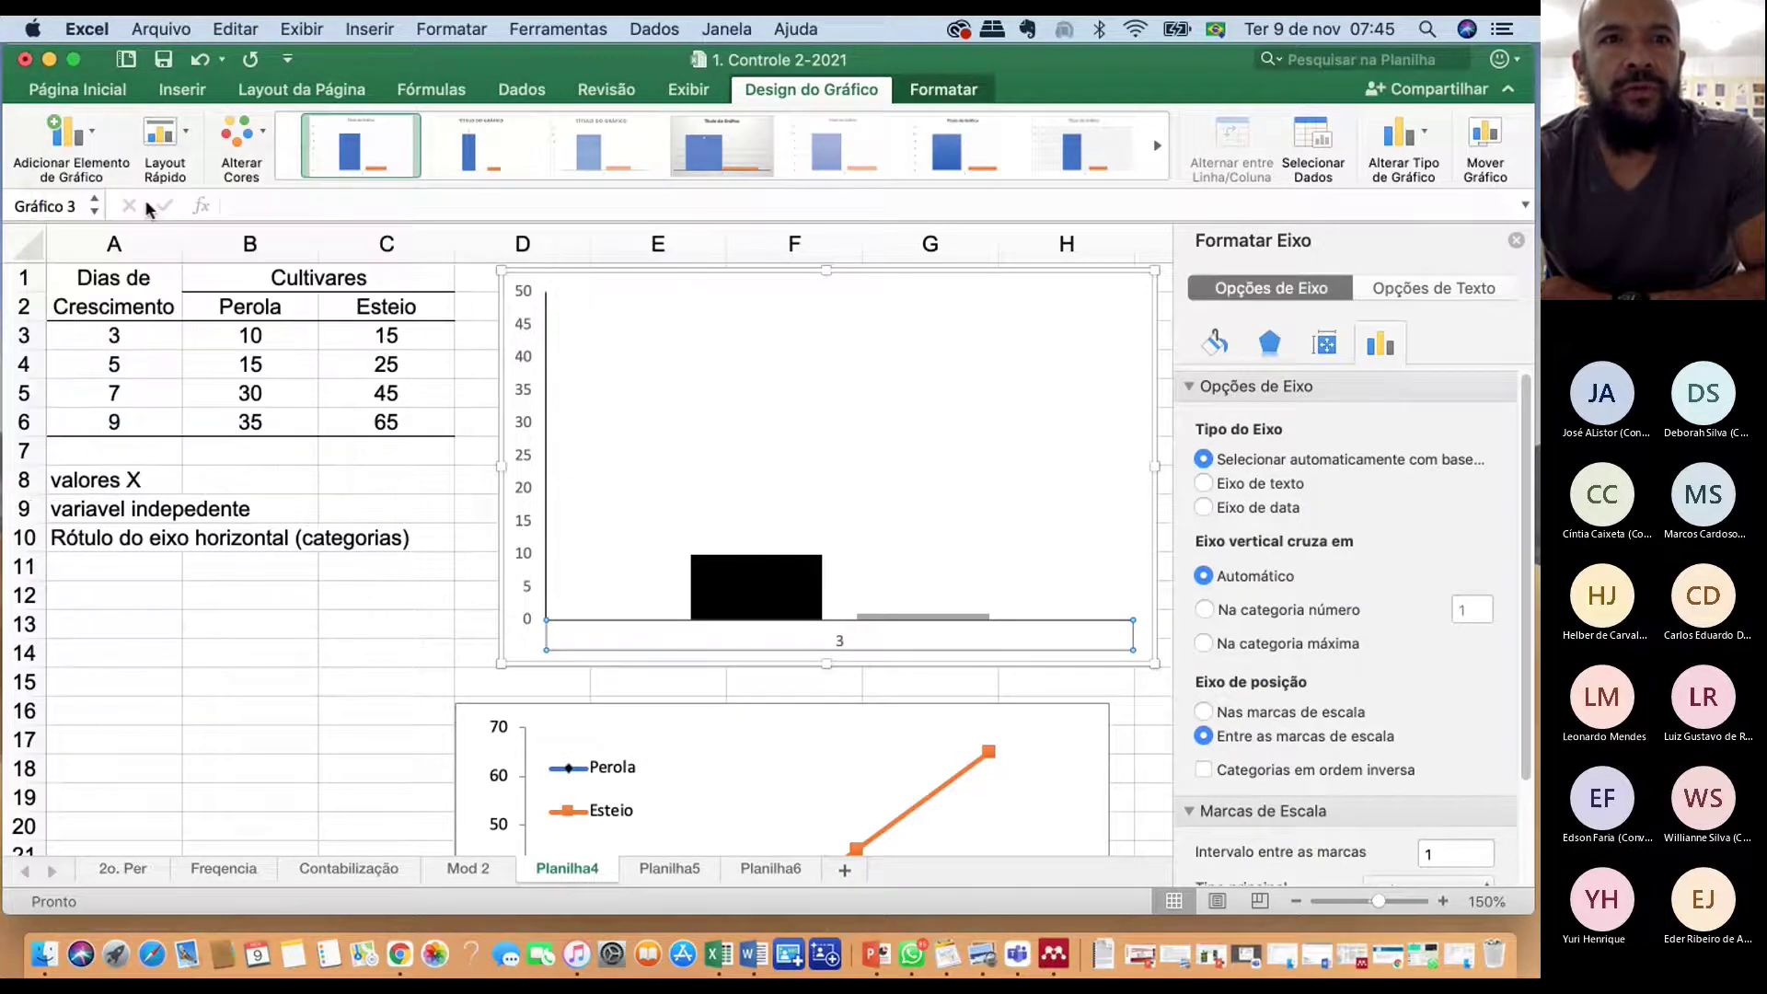
click(89, 140)
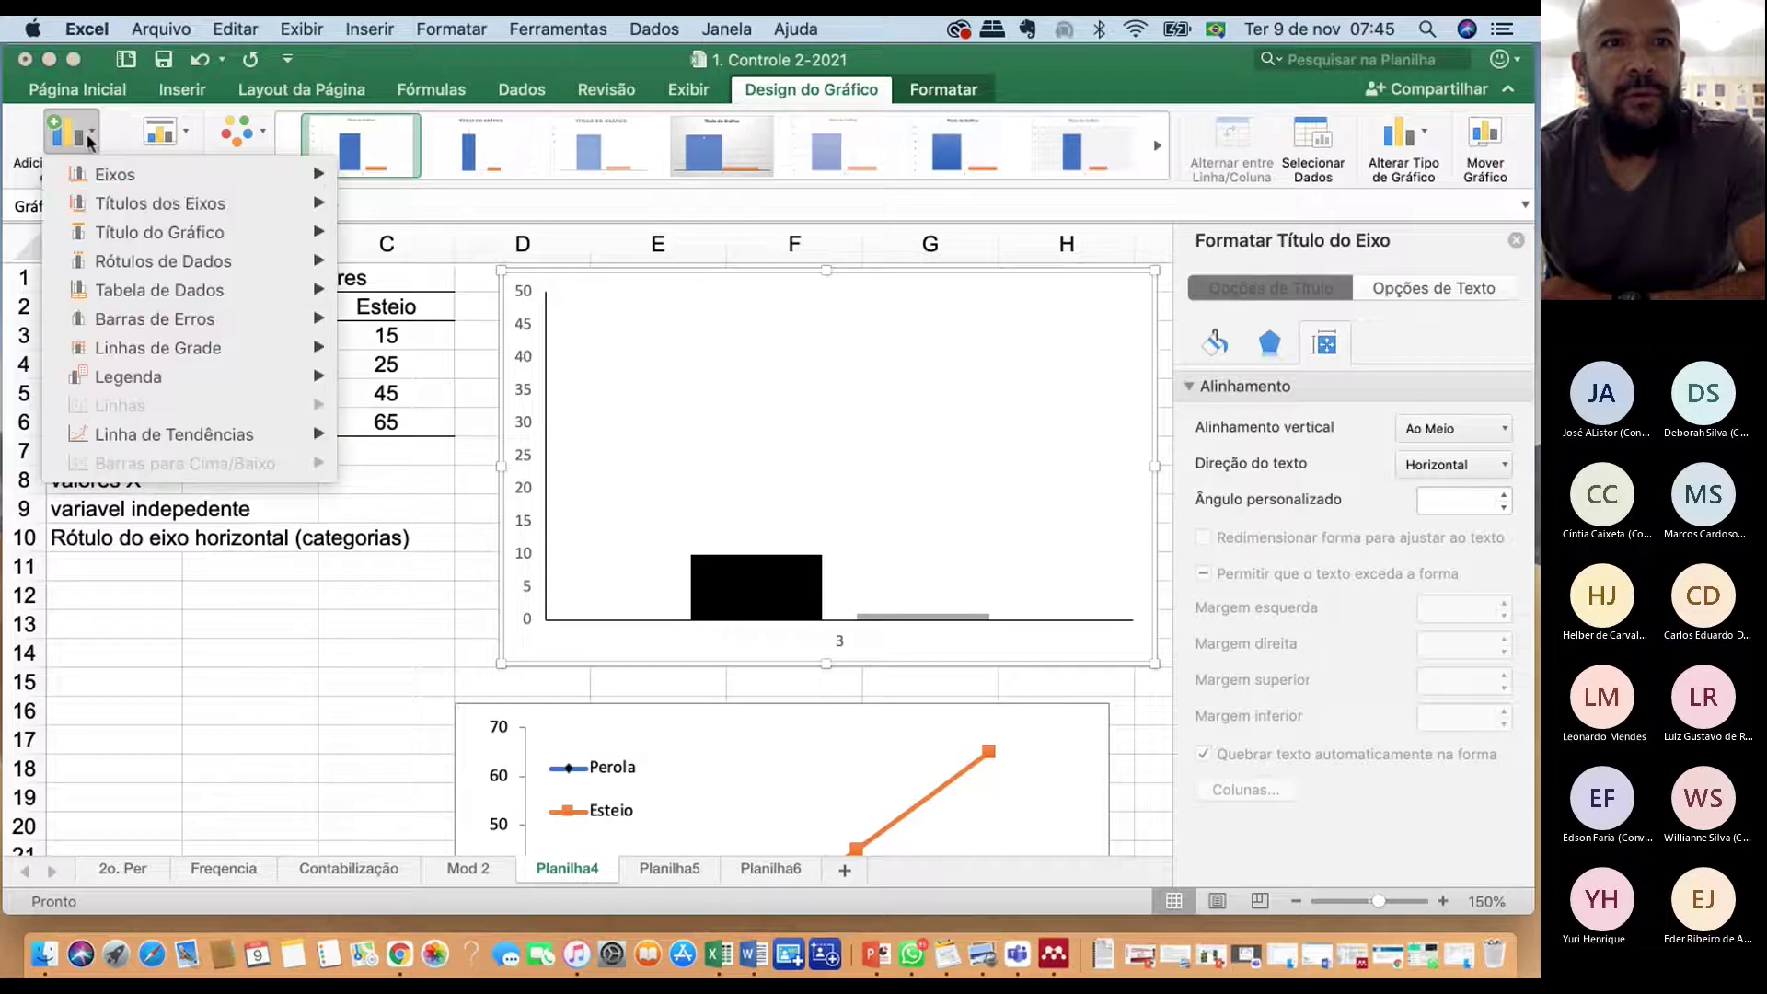
mouse_move(230, 203)
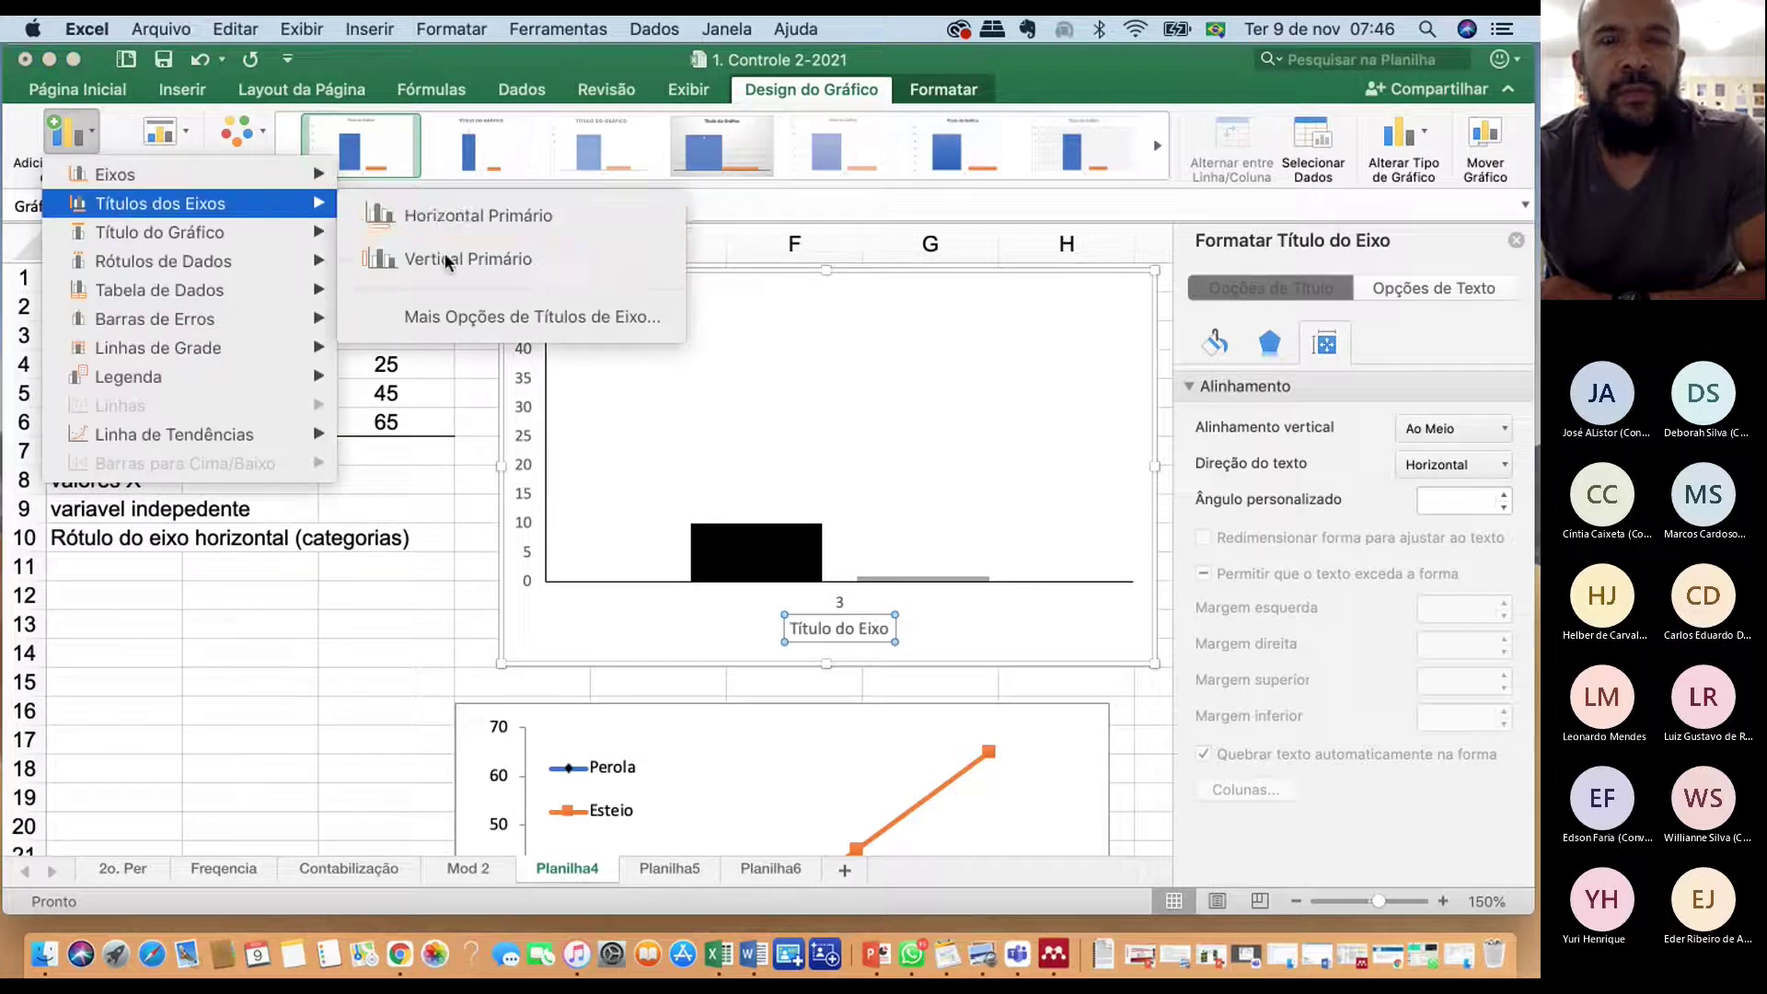
click(891, 373)
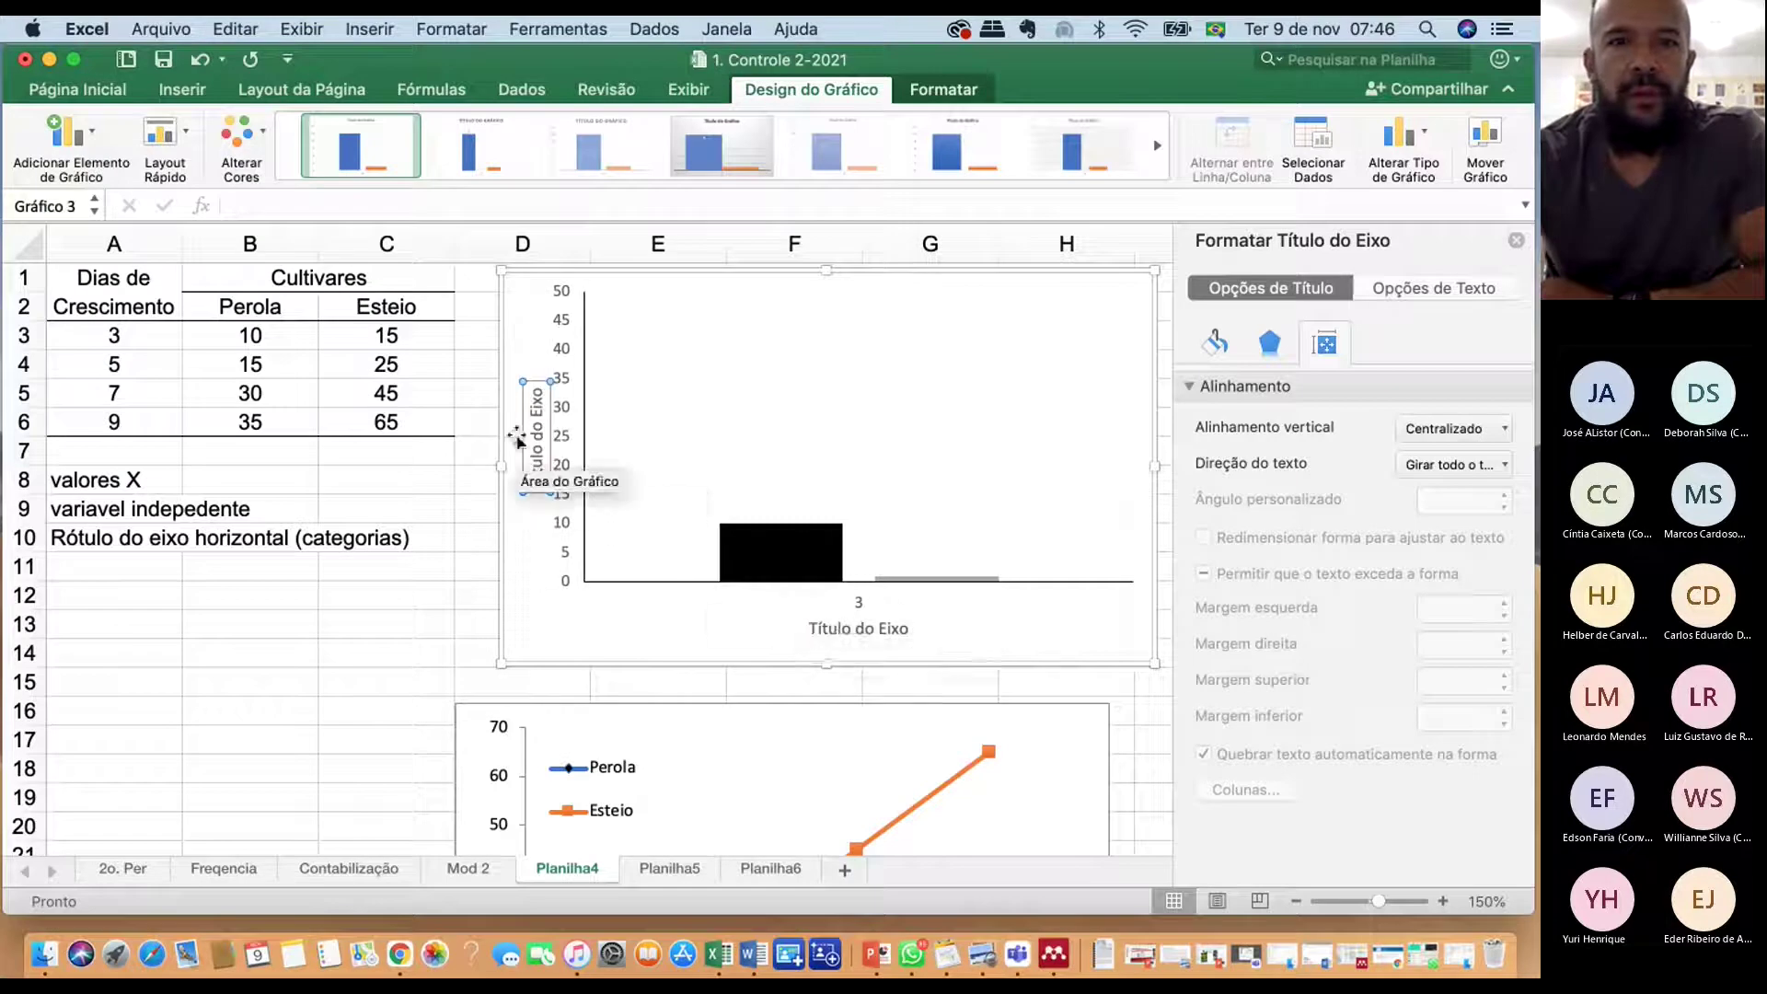
double_click(538, 442)
click(538, 442)
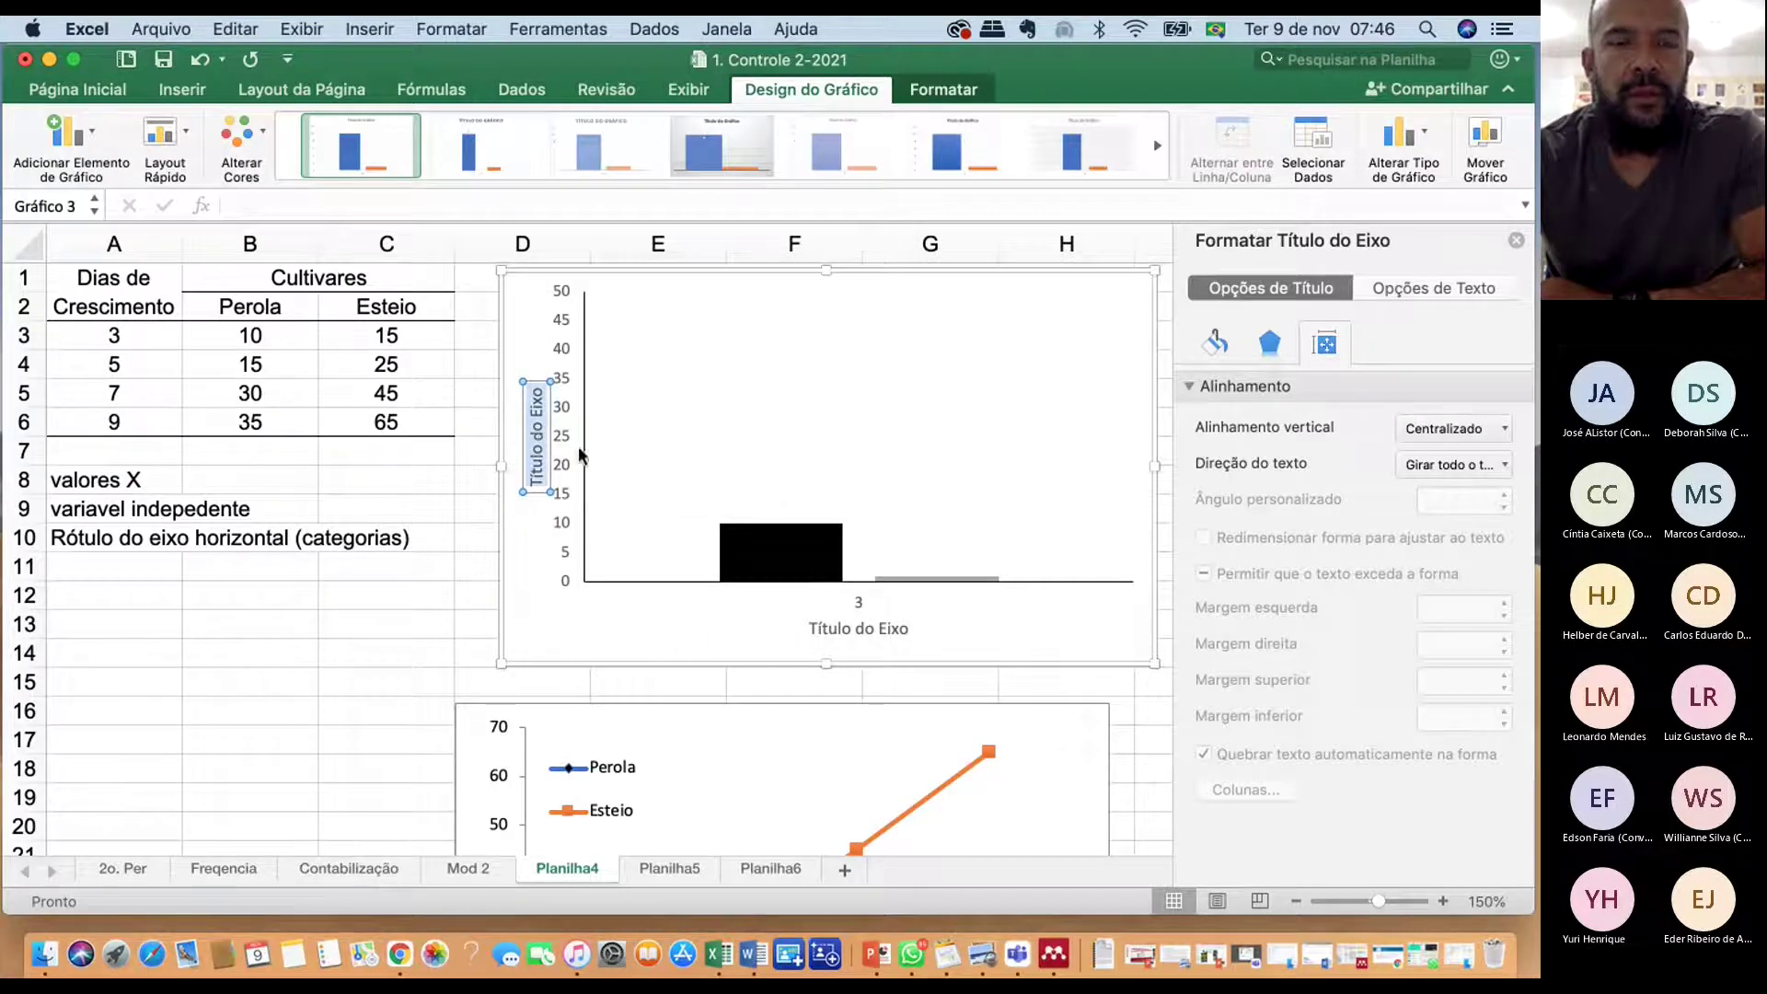
text(Por)
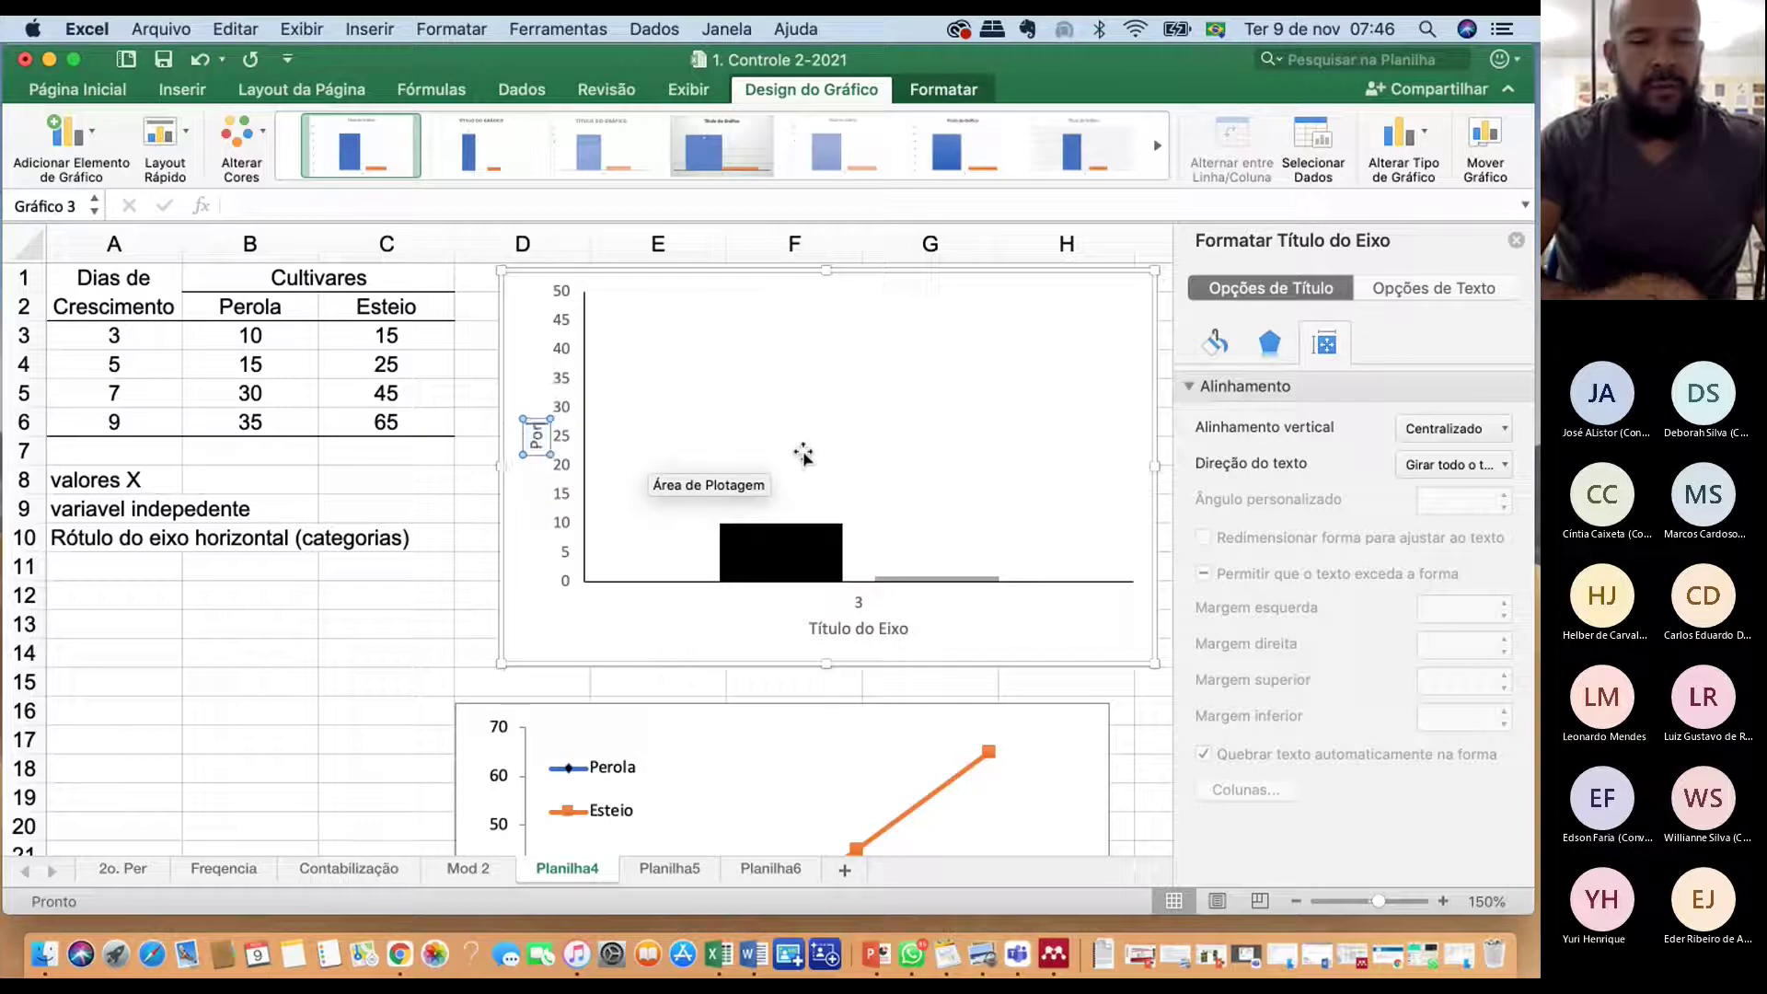
text(centagem de Germinação)
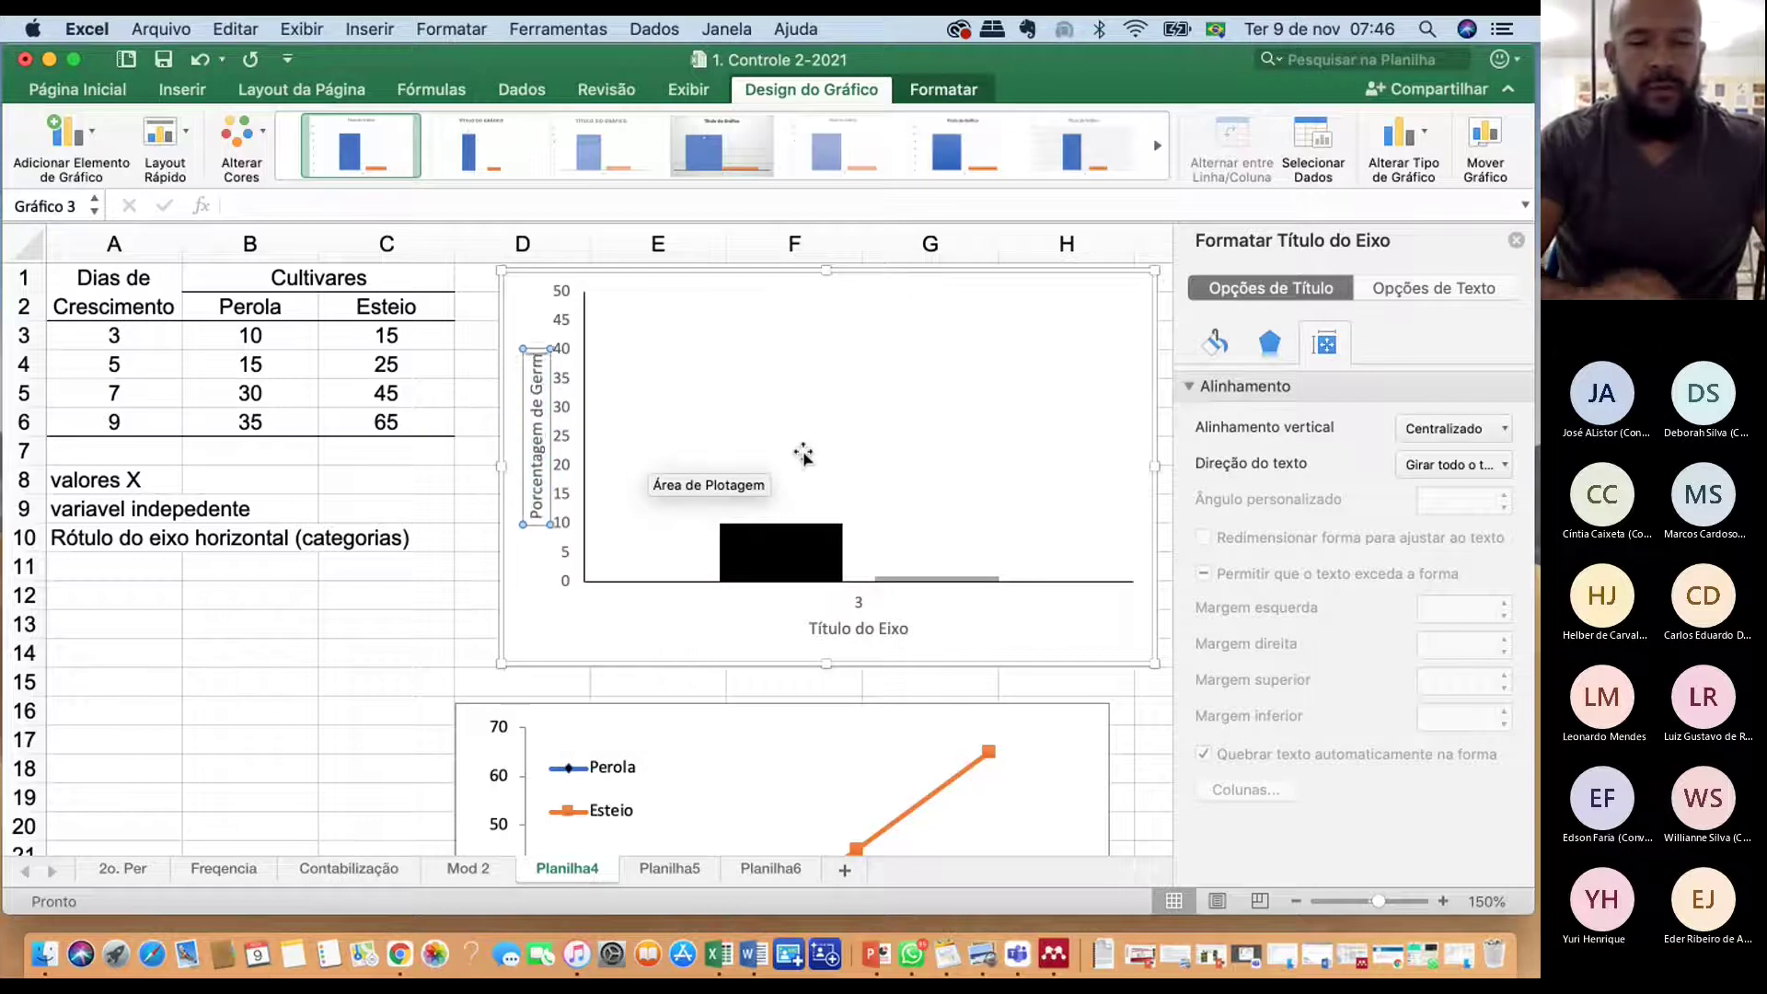
Title the horizontal axis 'Dias de Crescimento'
click(838, 630)
triple_click(838, 629)
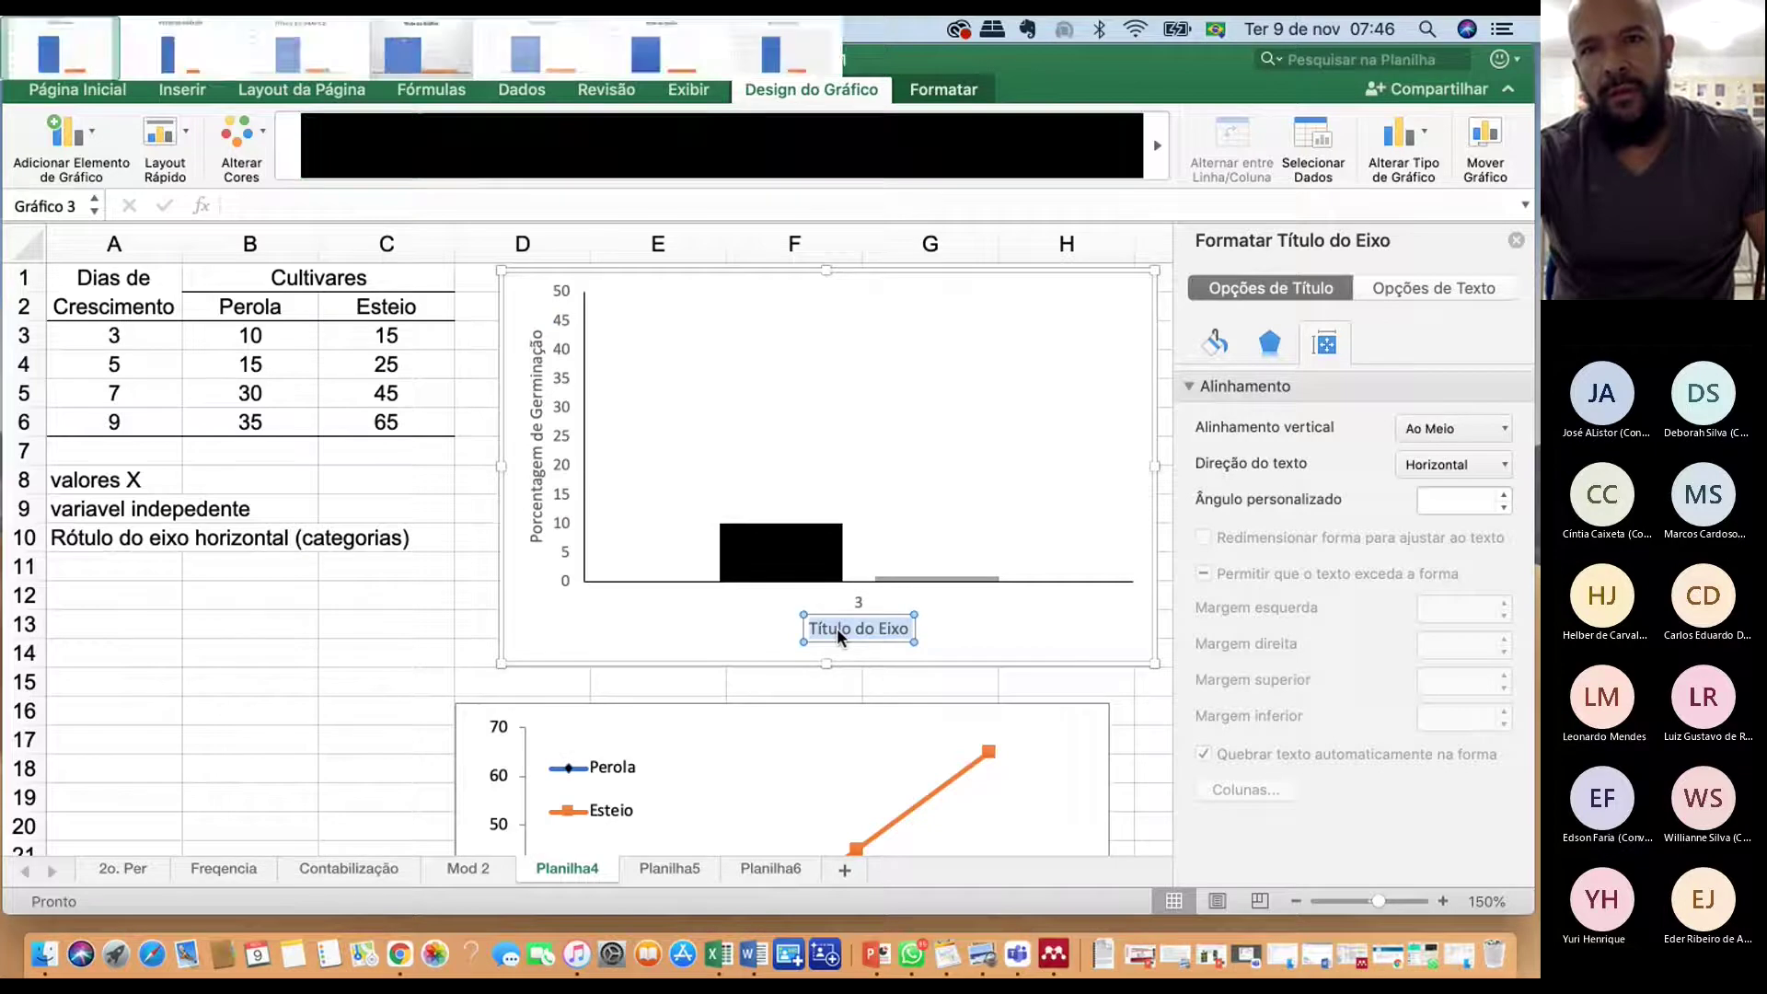
text(D)
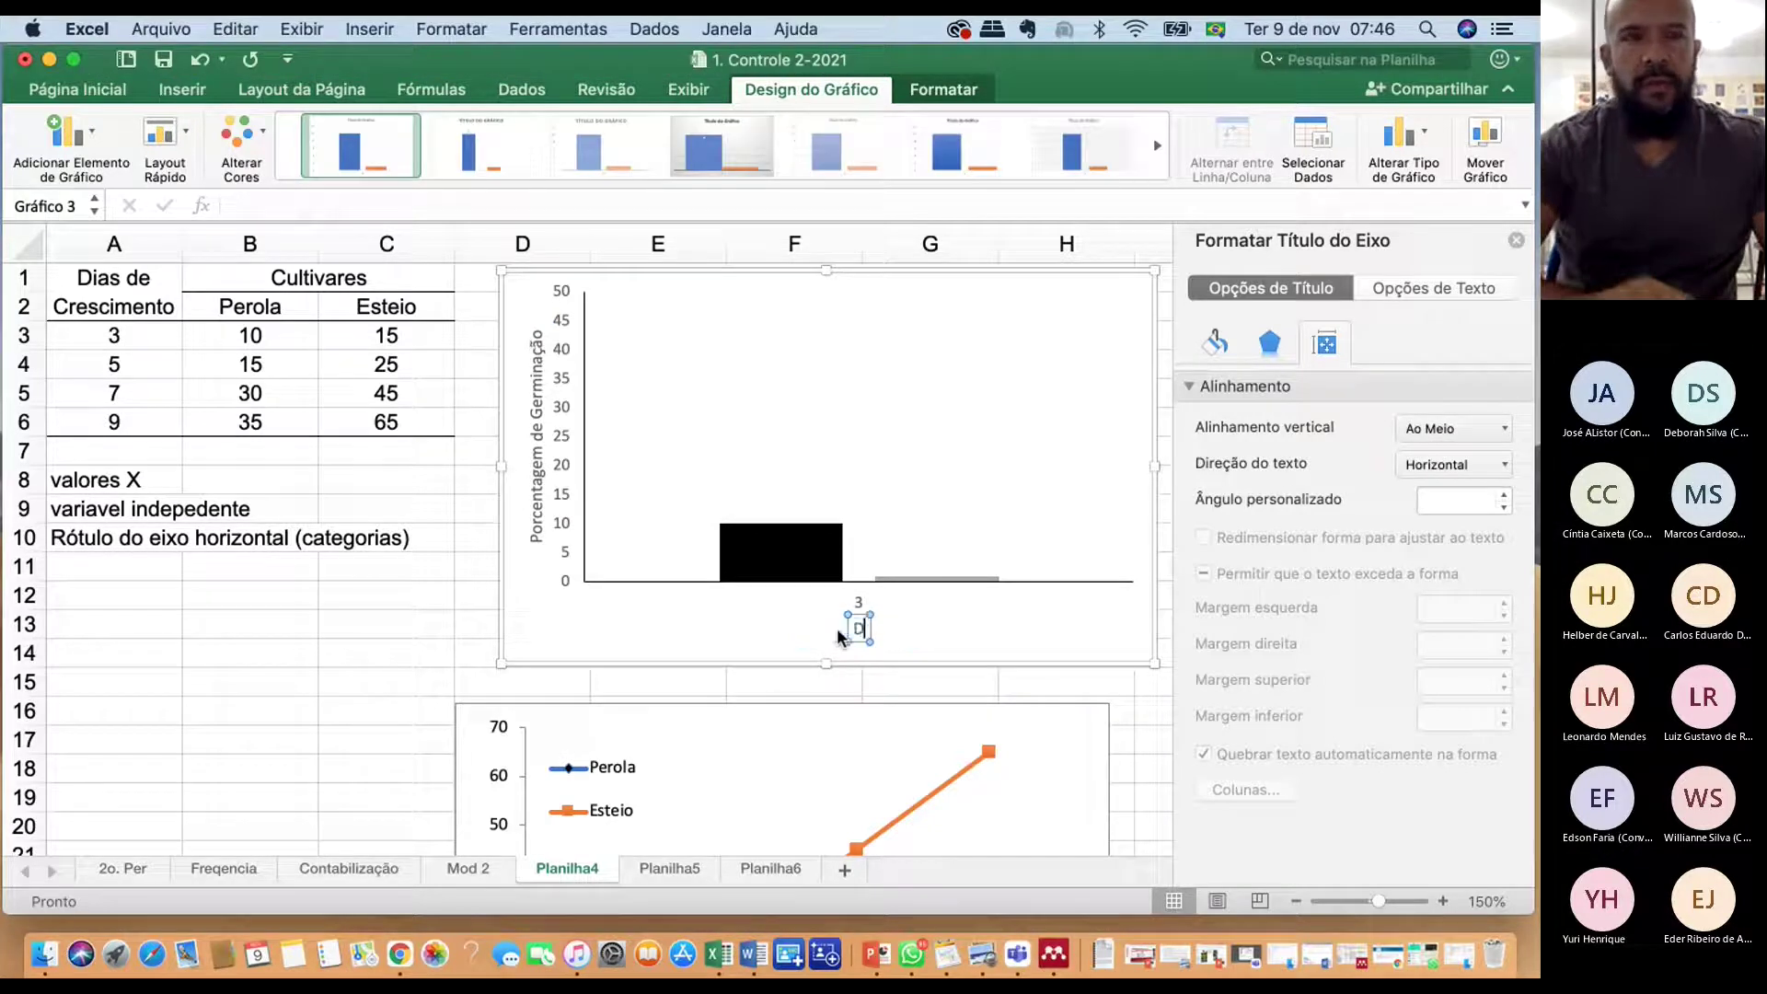
text(ias de Crescimento)
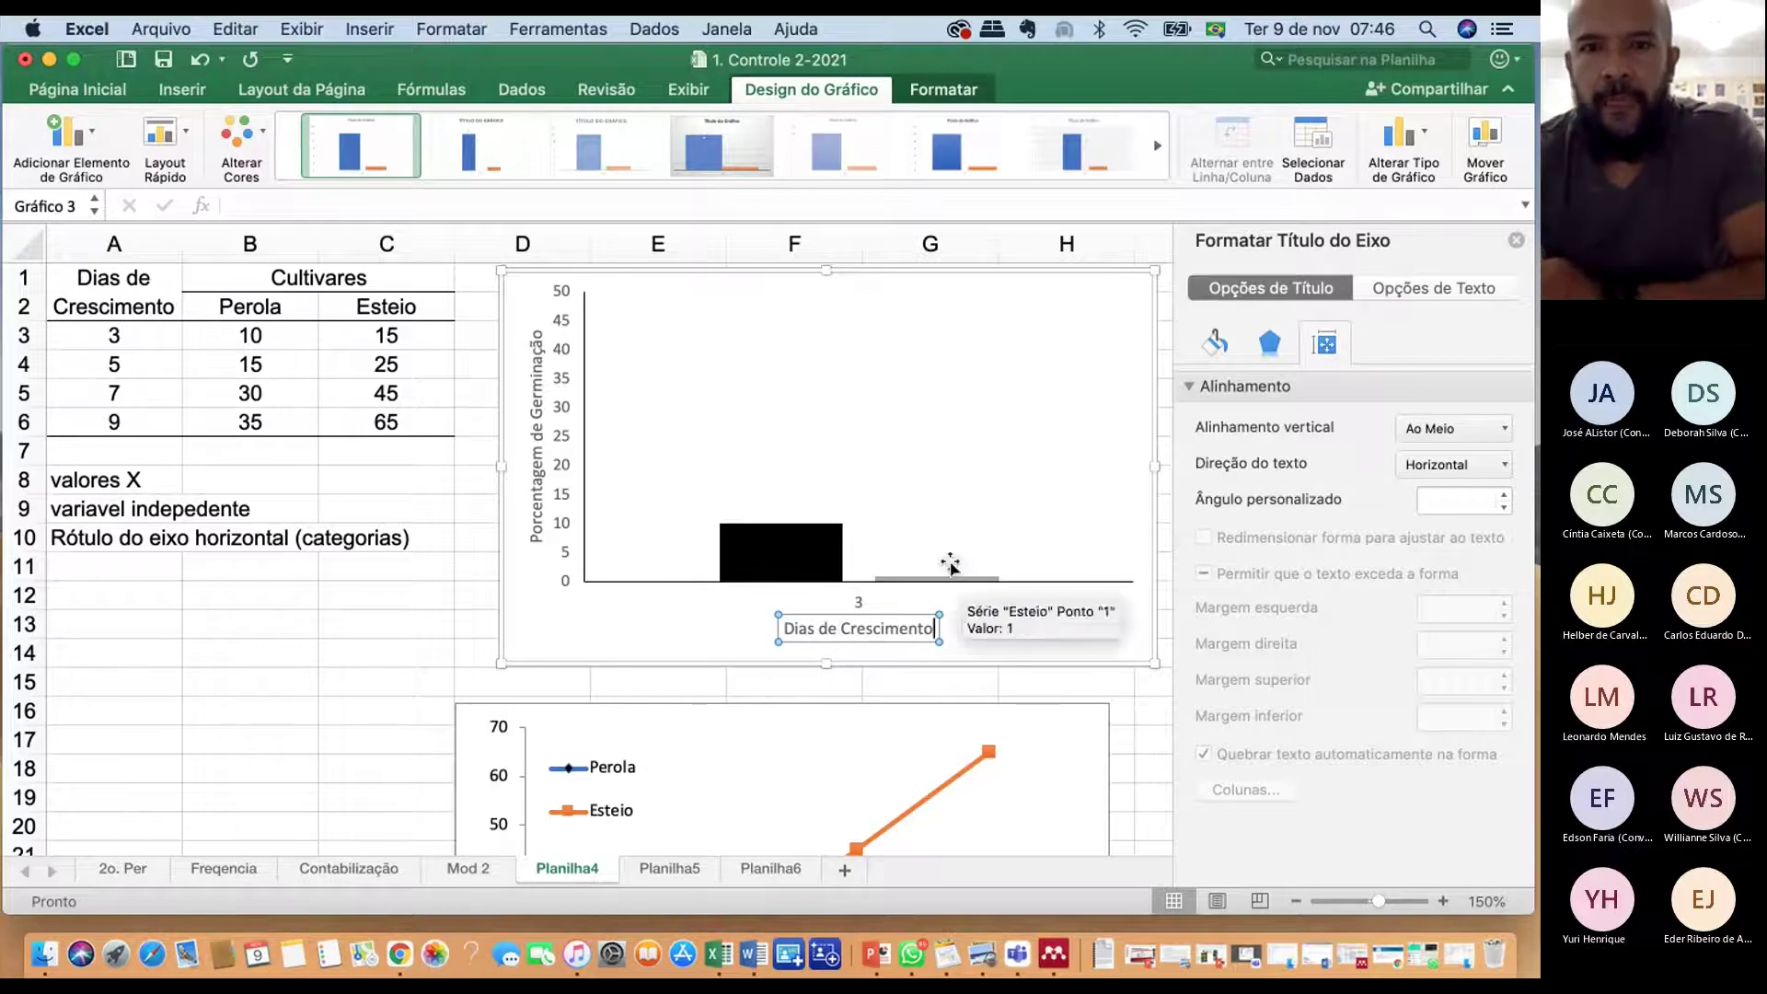
click(933, 415)
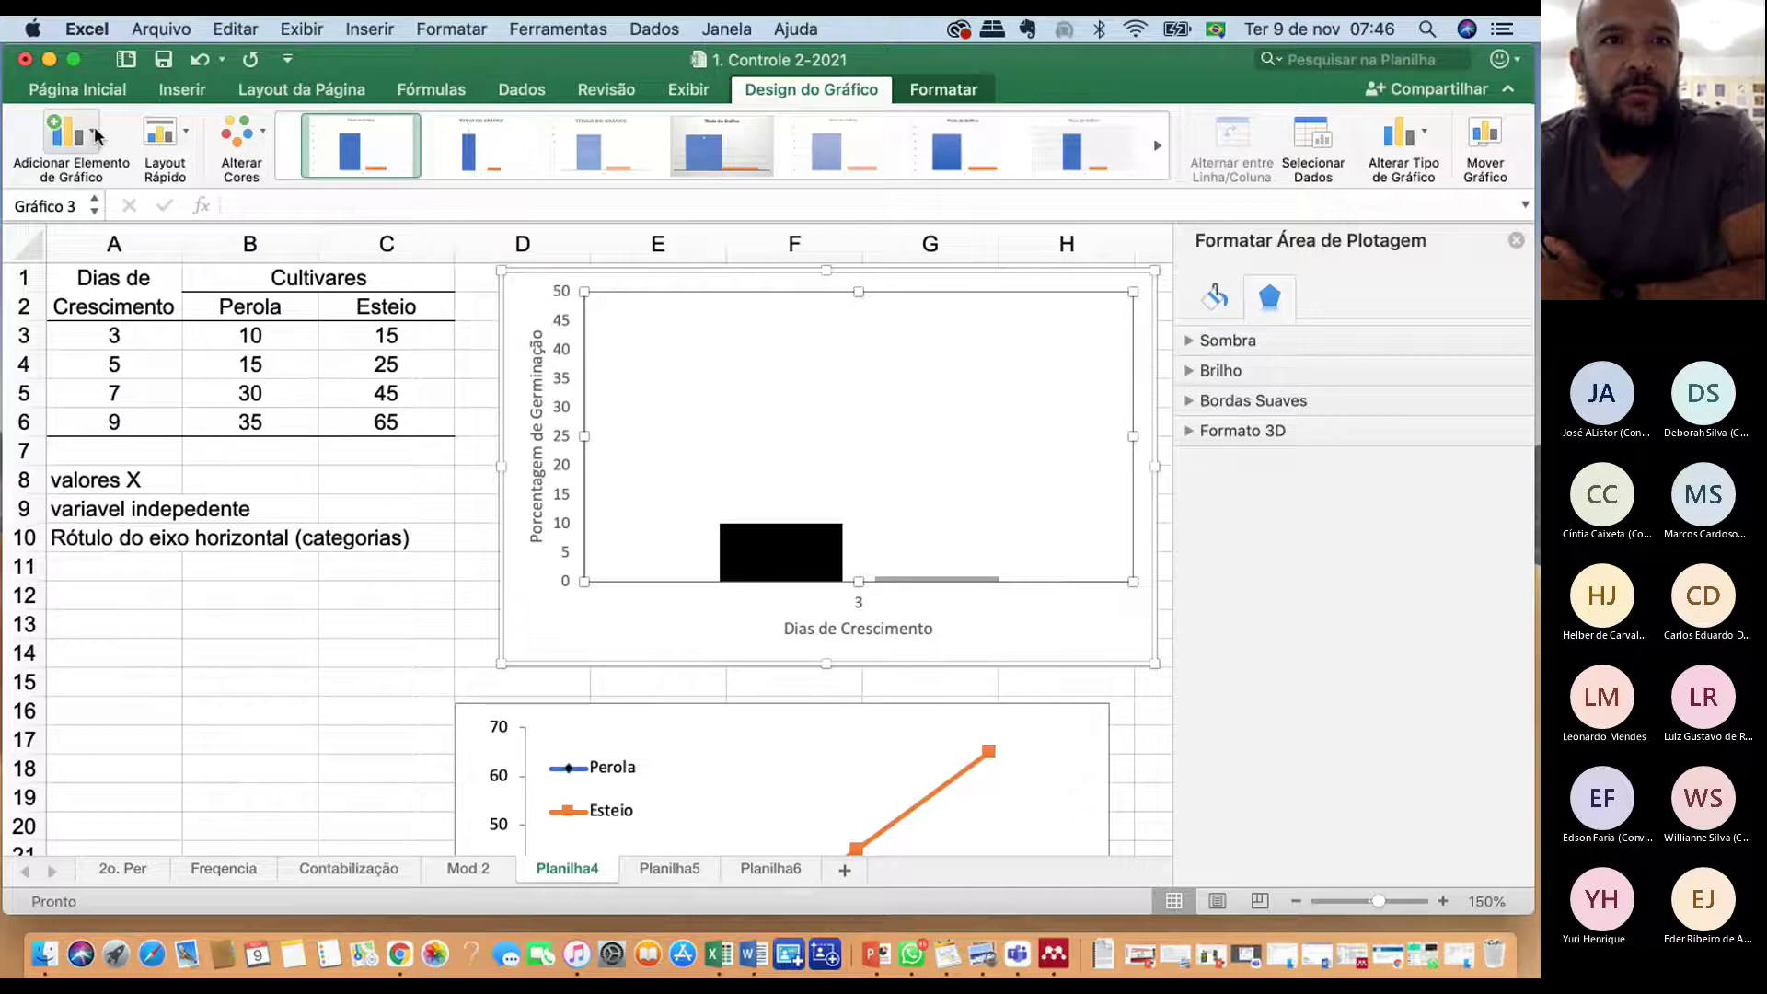
Add a legend at the top of the chart
mouse_move(808, 574)
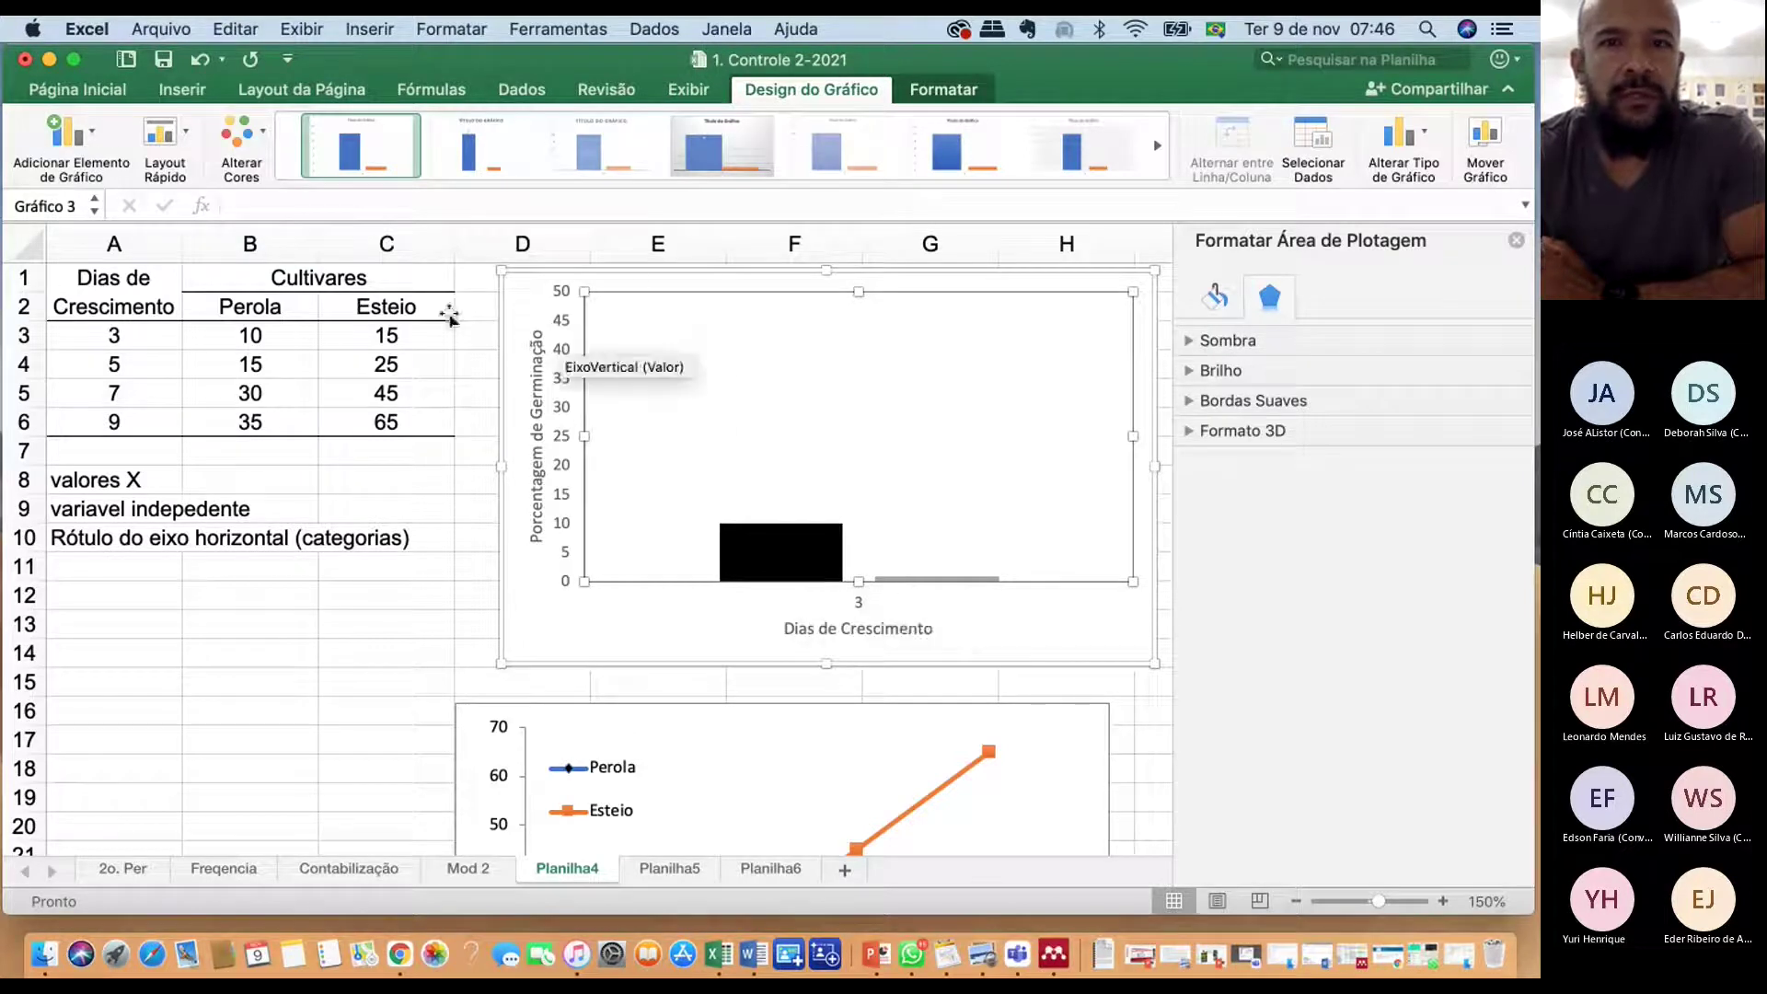
click(92, 138)
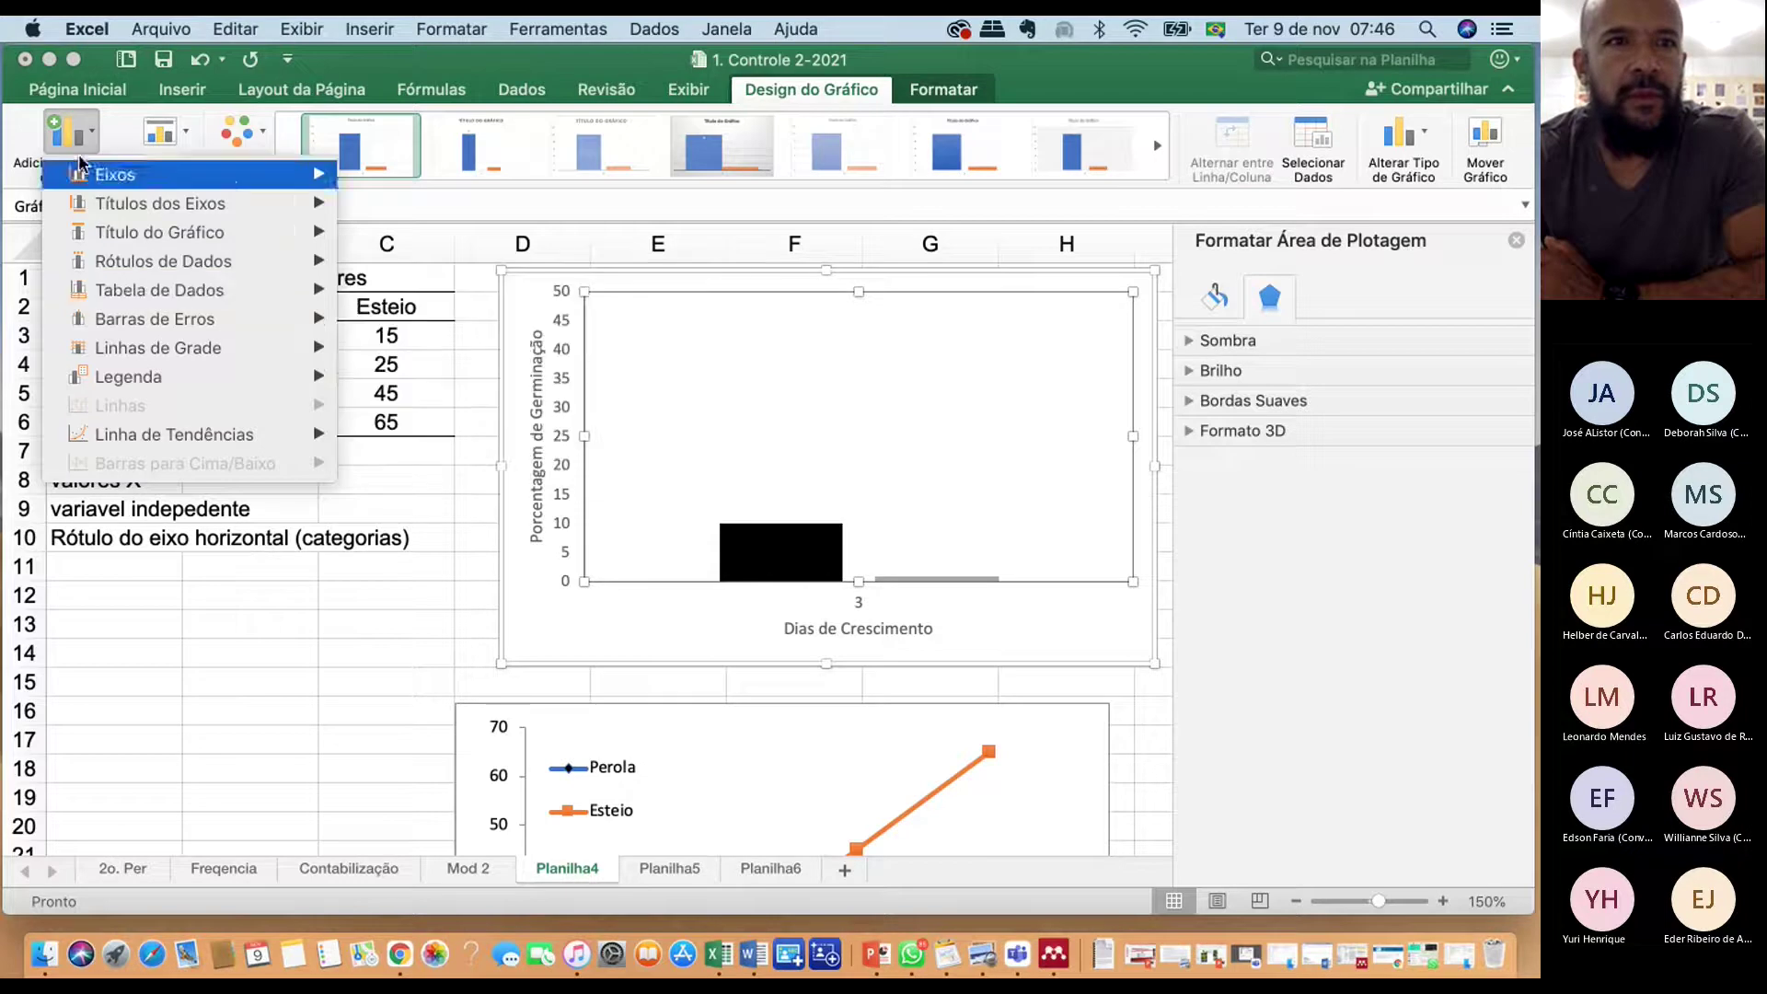
click(170, 701)
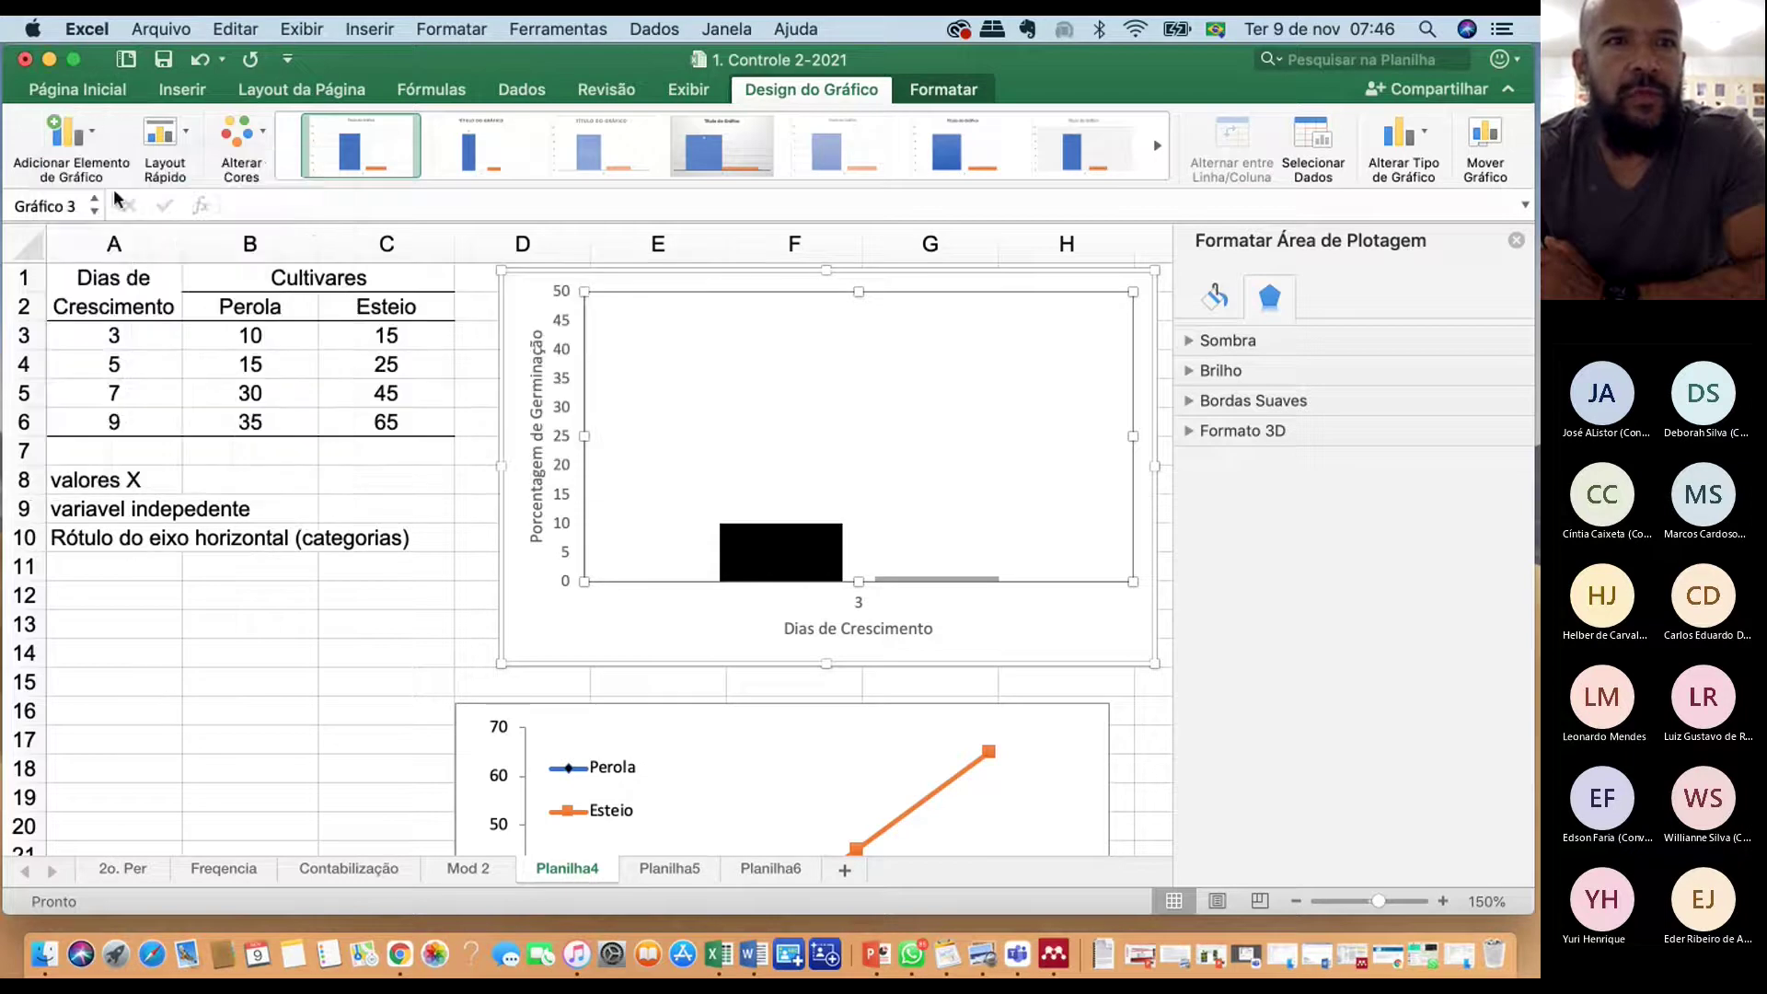
click(92, 142)
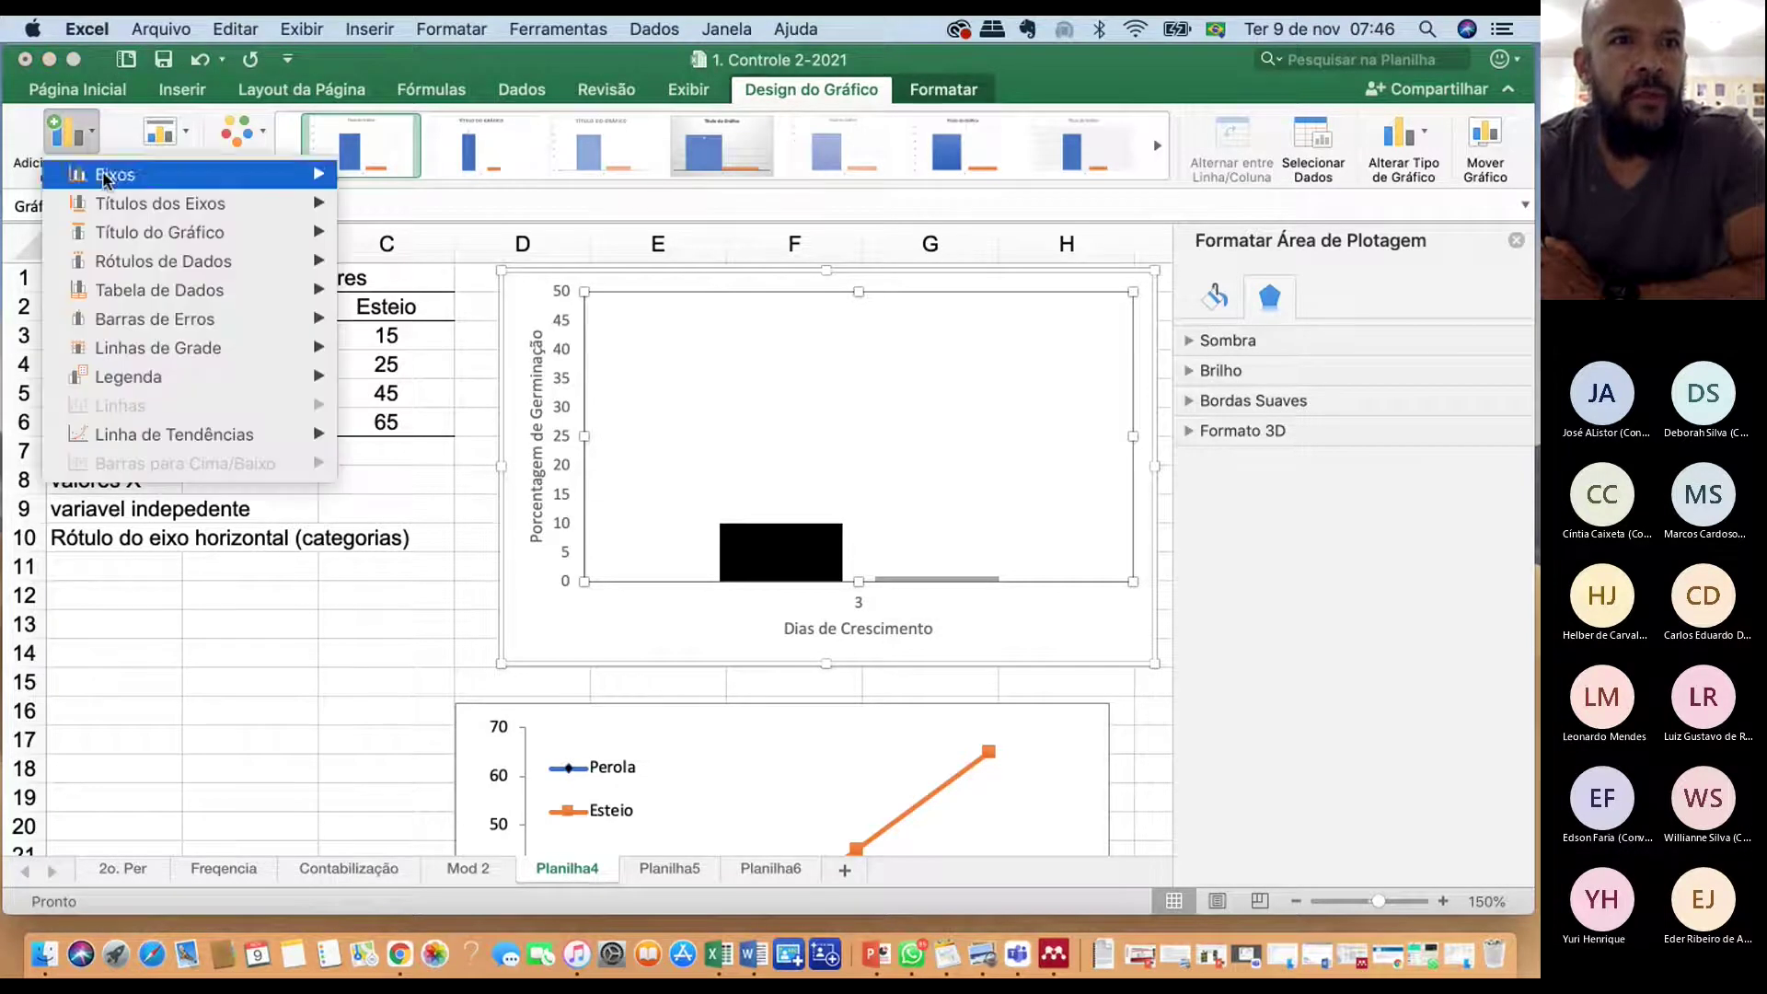
mouse_move(125, 379)
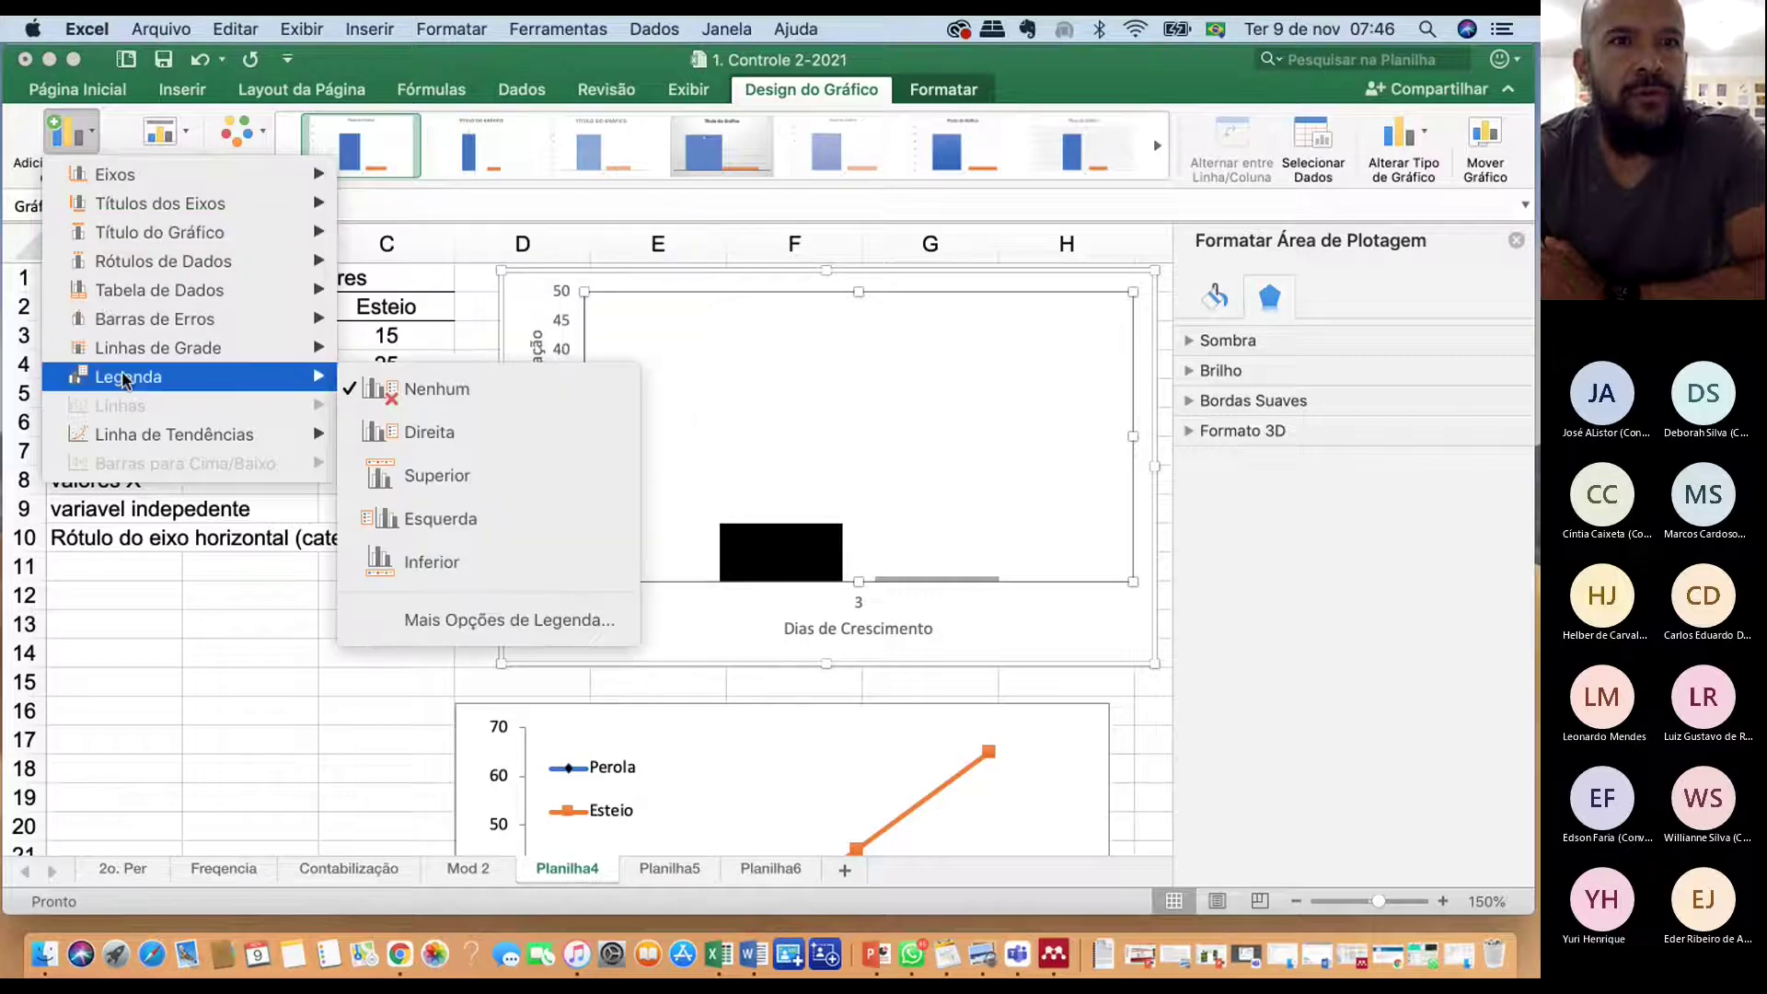
click(405, 469)
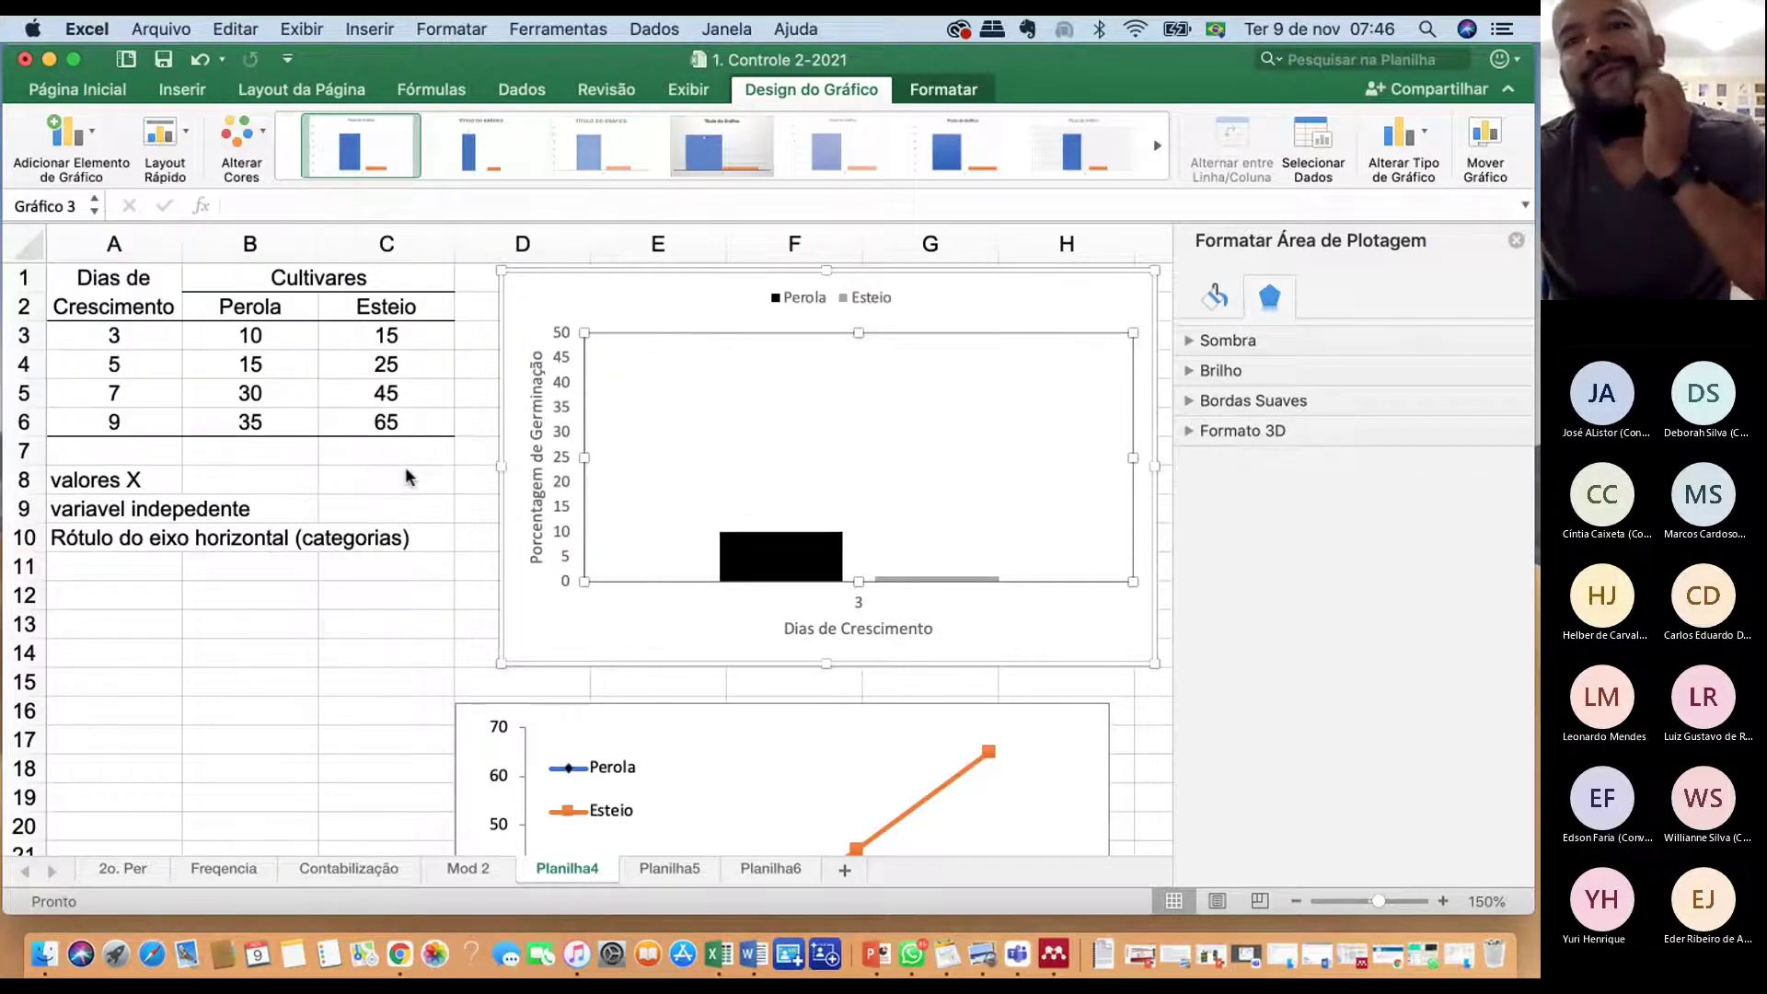
Move the legend into the plot's top-right corner and stretch the plot area upward
click(819, 302)
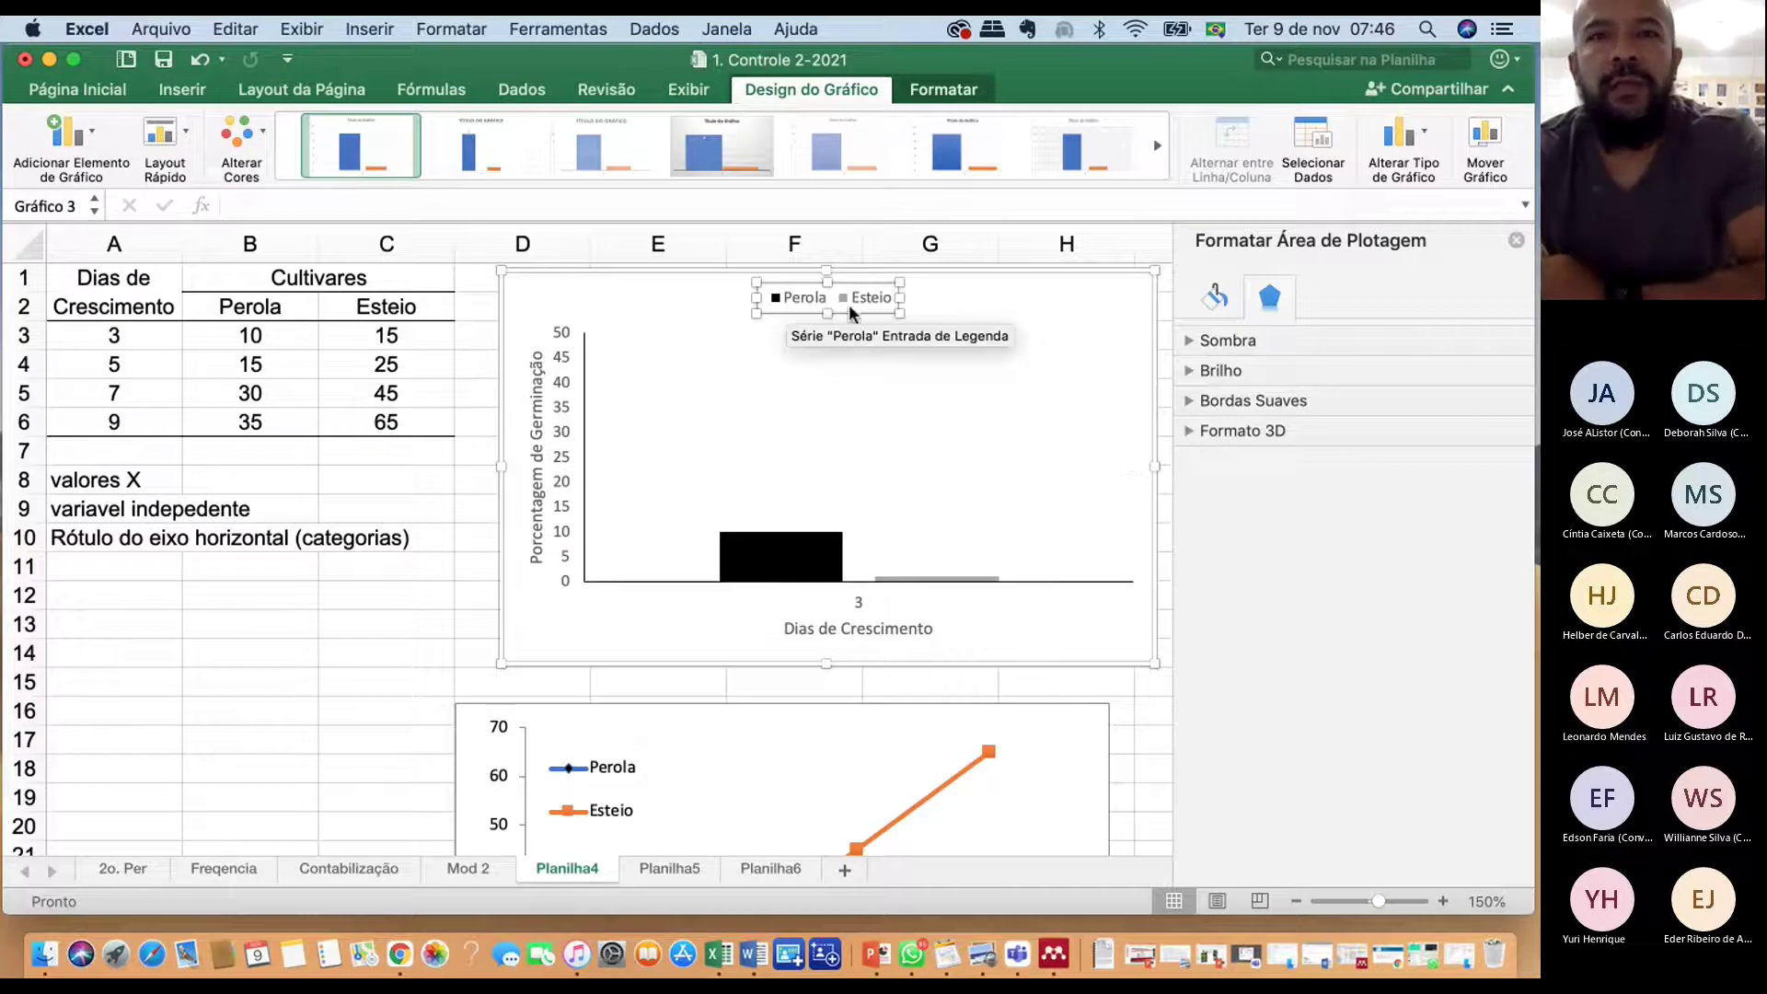
drag(858, 309, 868, 398)
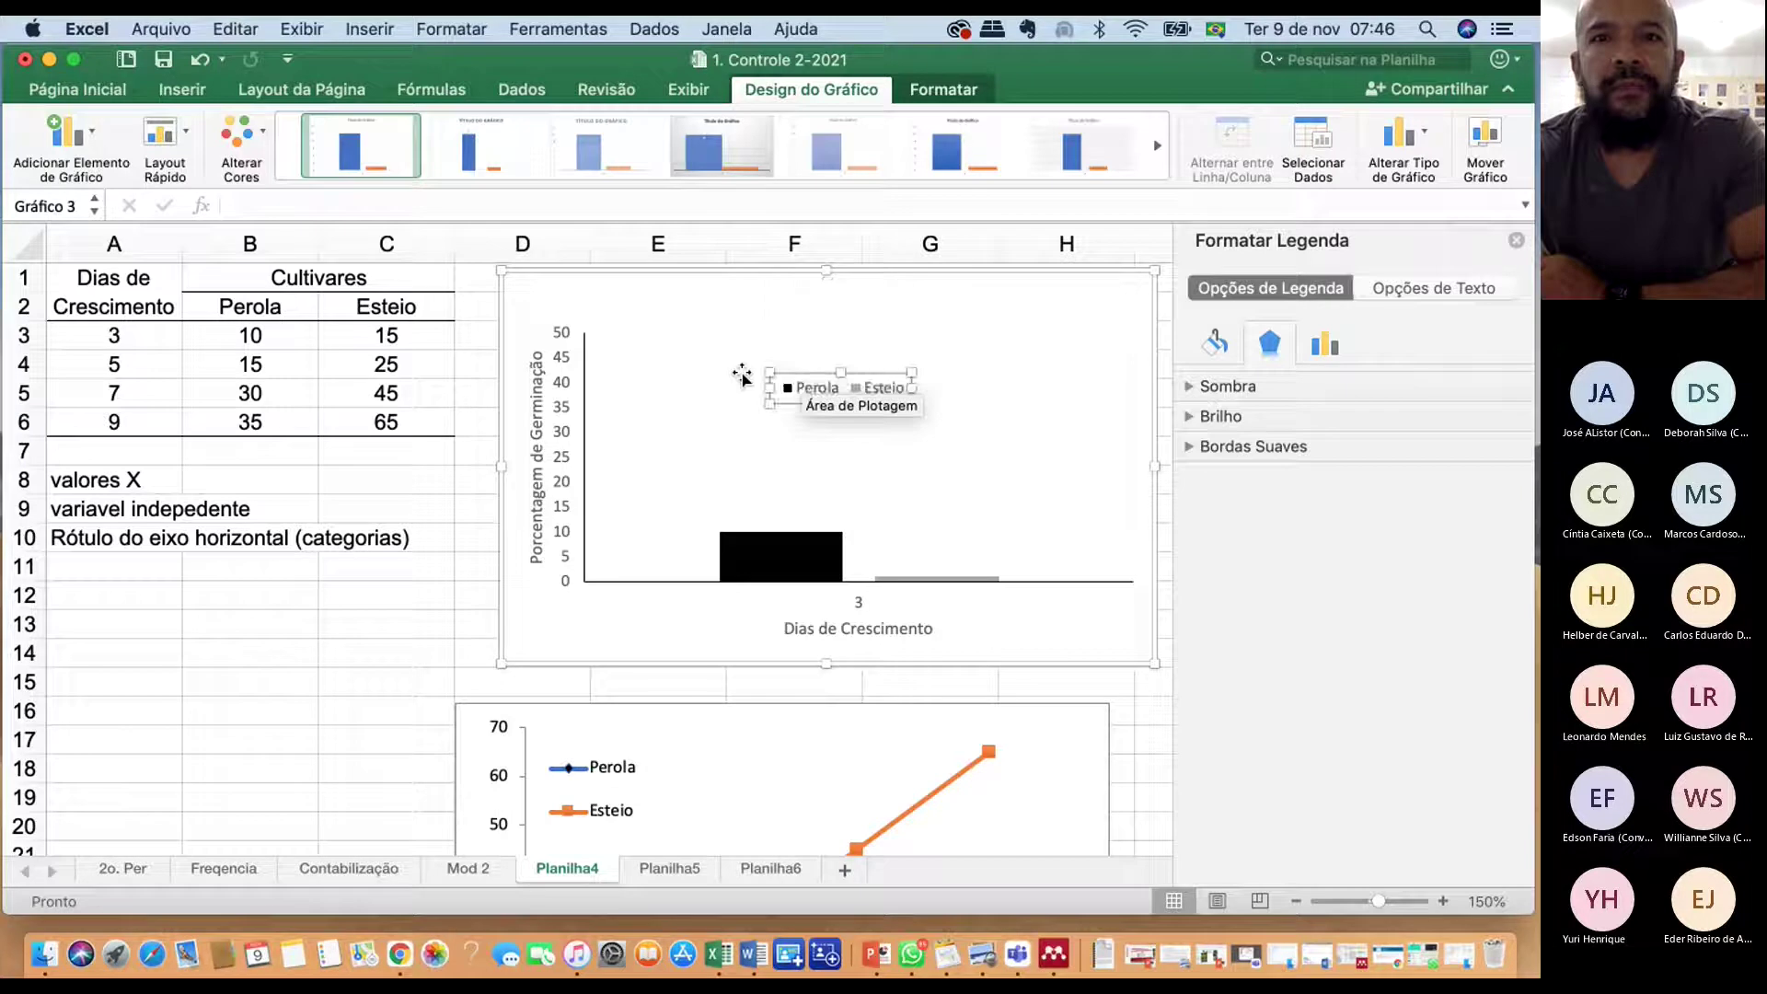
click(677, 399)
mouse_move(860, 336)
mouse_down()
mouse_move(859, 284)
mouse_move(860, 333)
mouse_up()
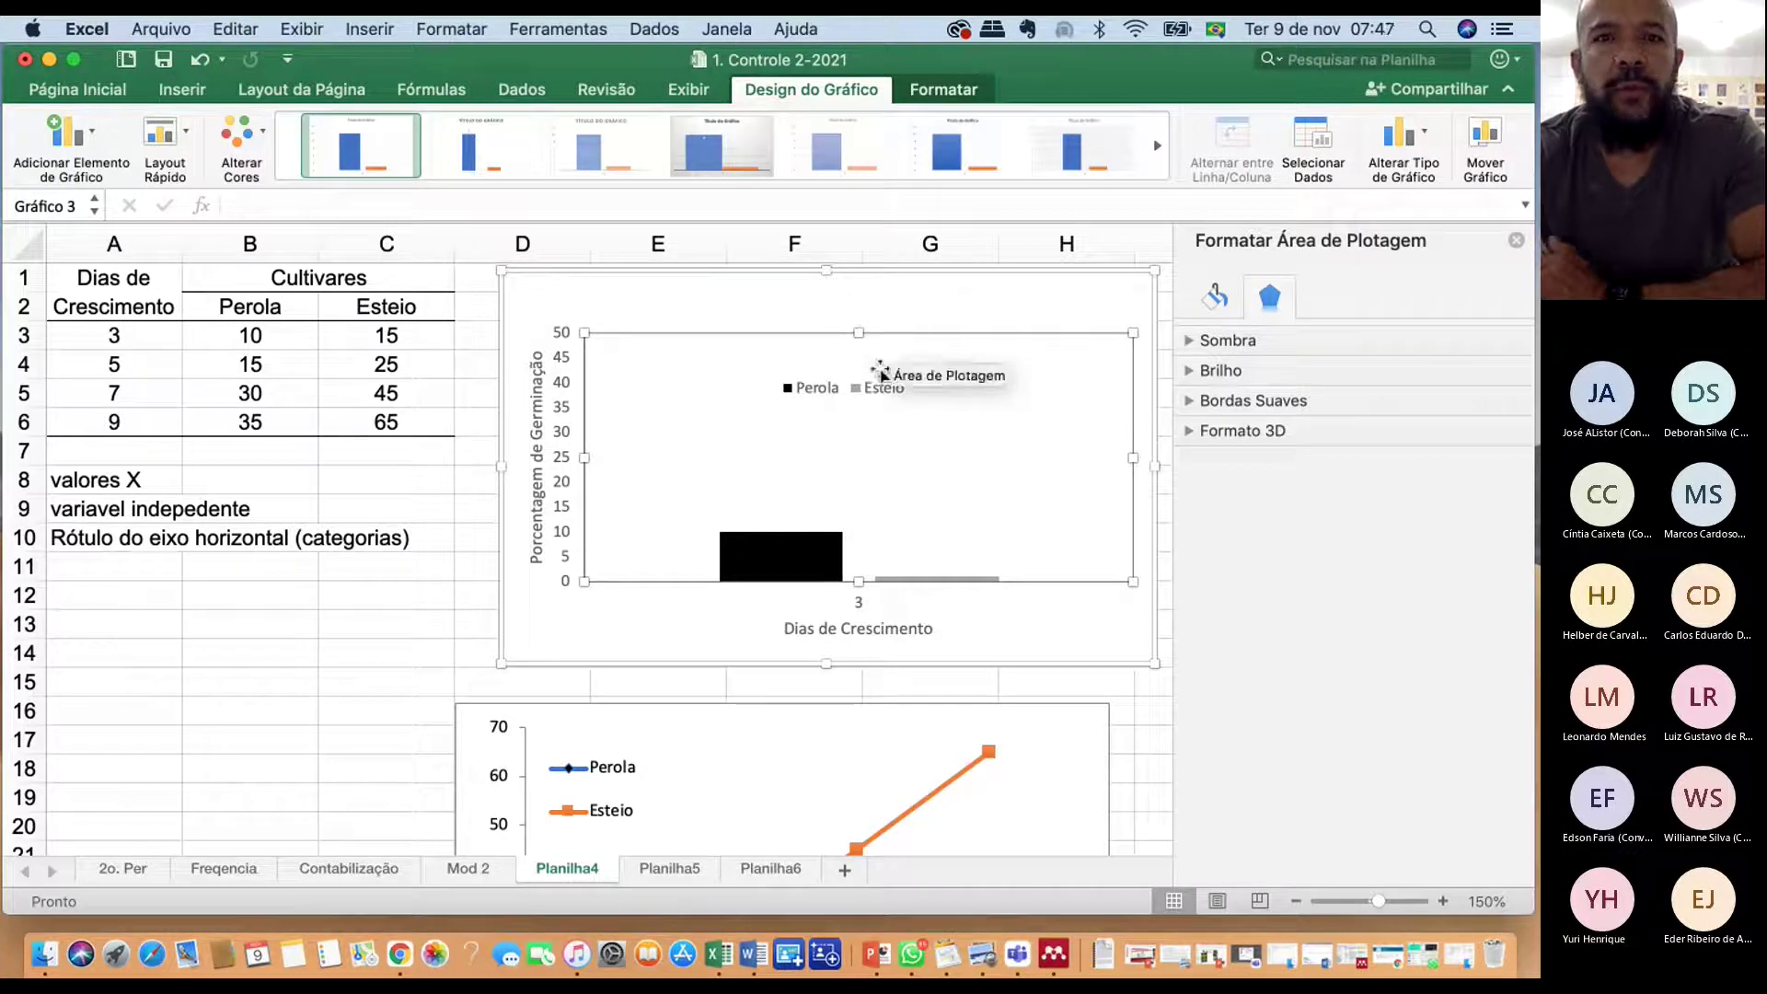
click(877, 392)
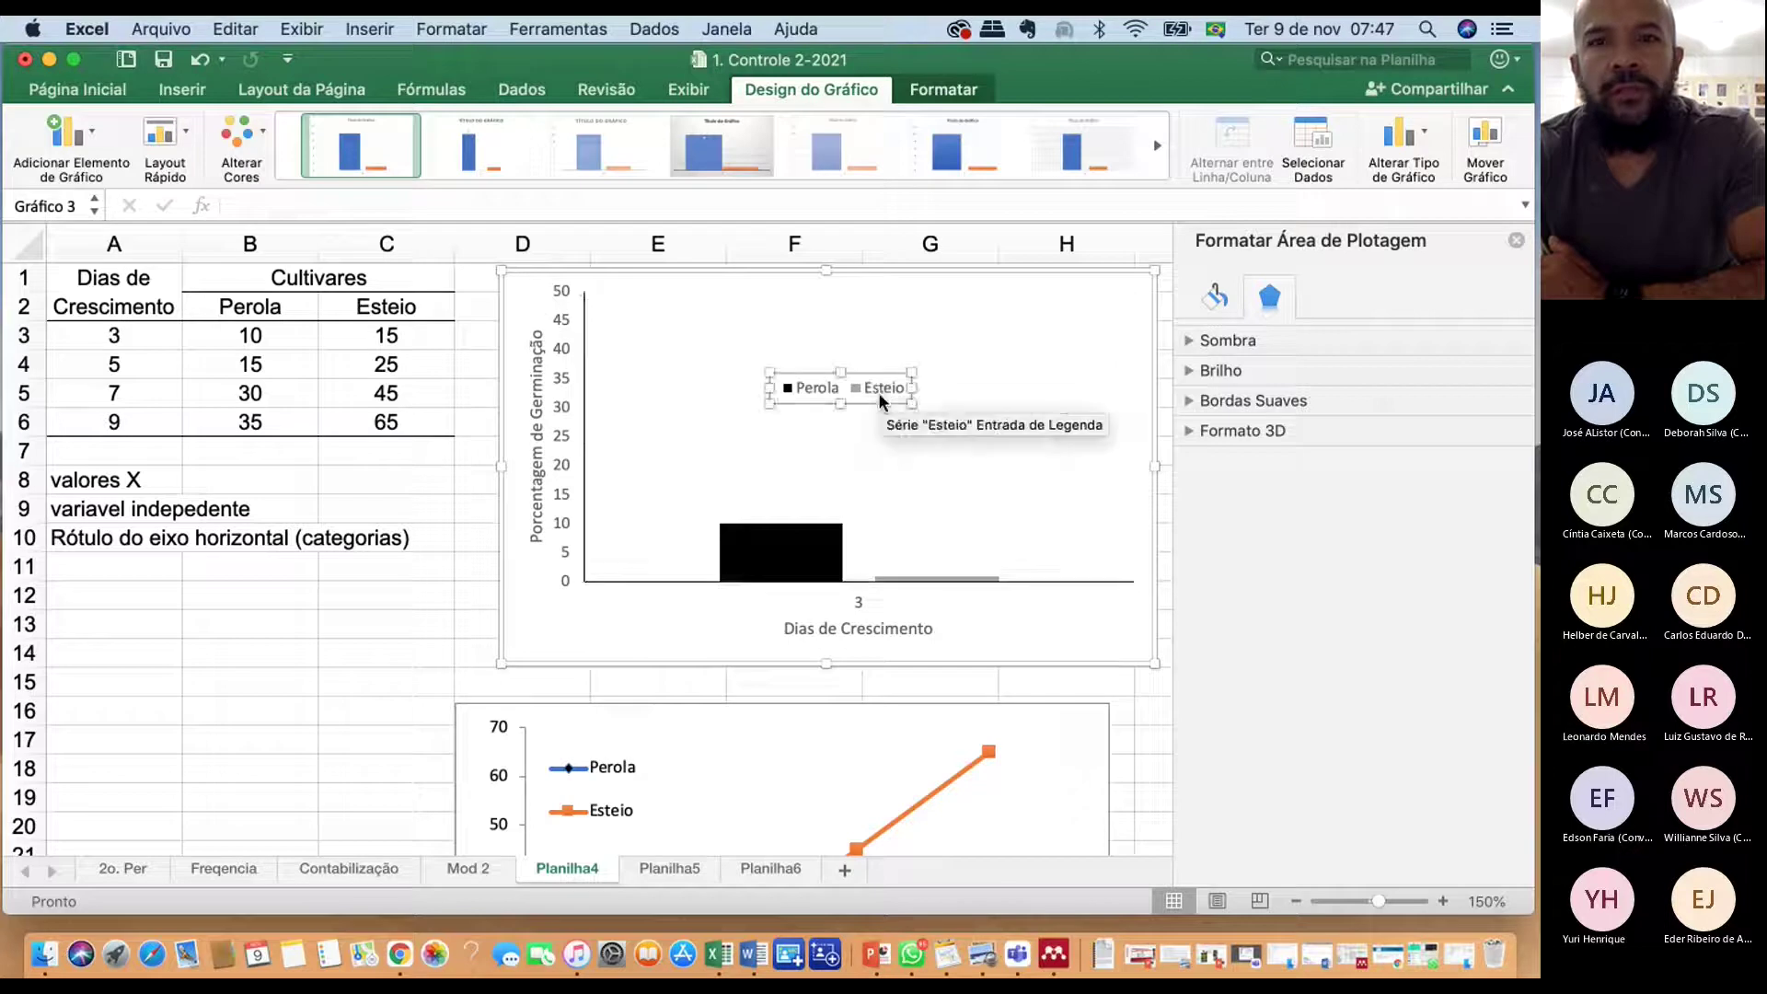
drag(872, 398, 1063, 308)
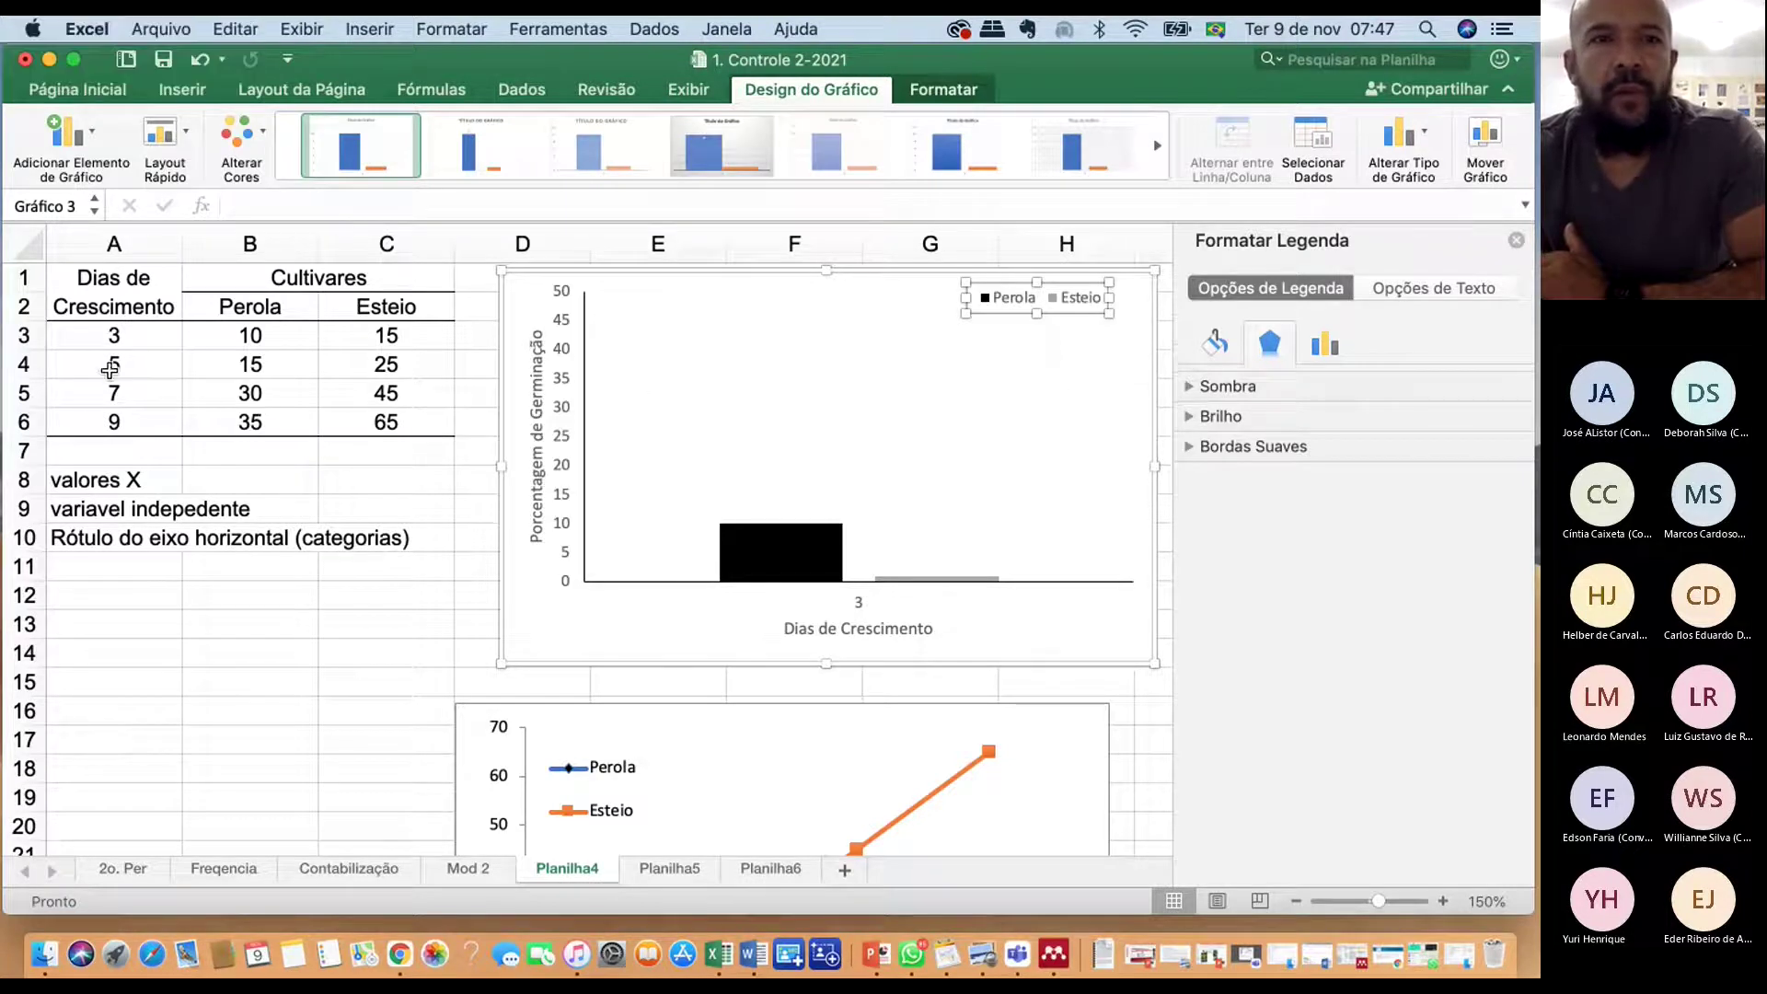
Add a new chart data series with values from cells B4:C4
right_click(777, 398)
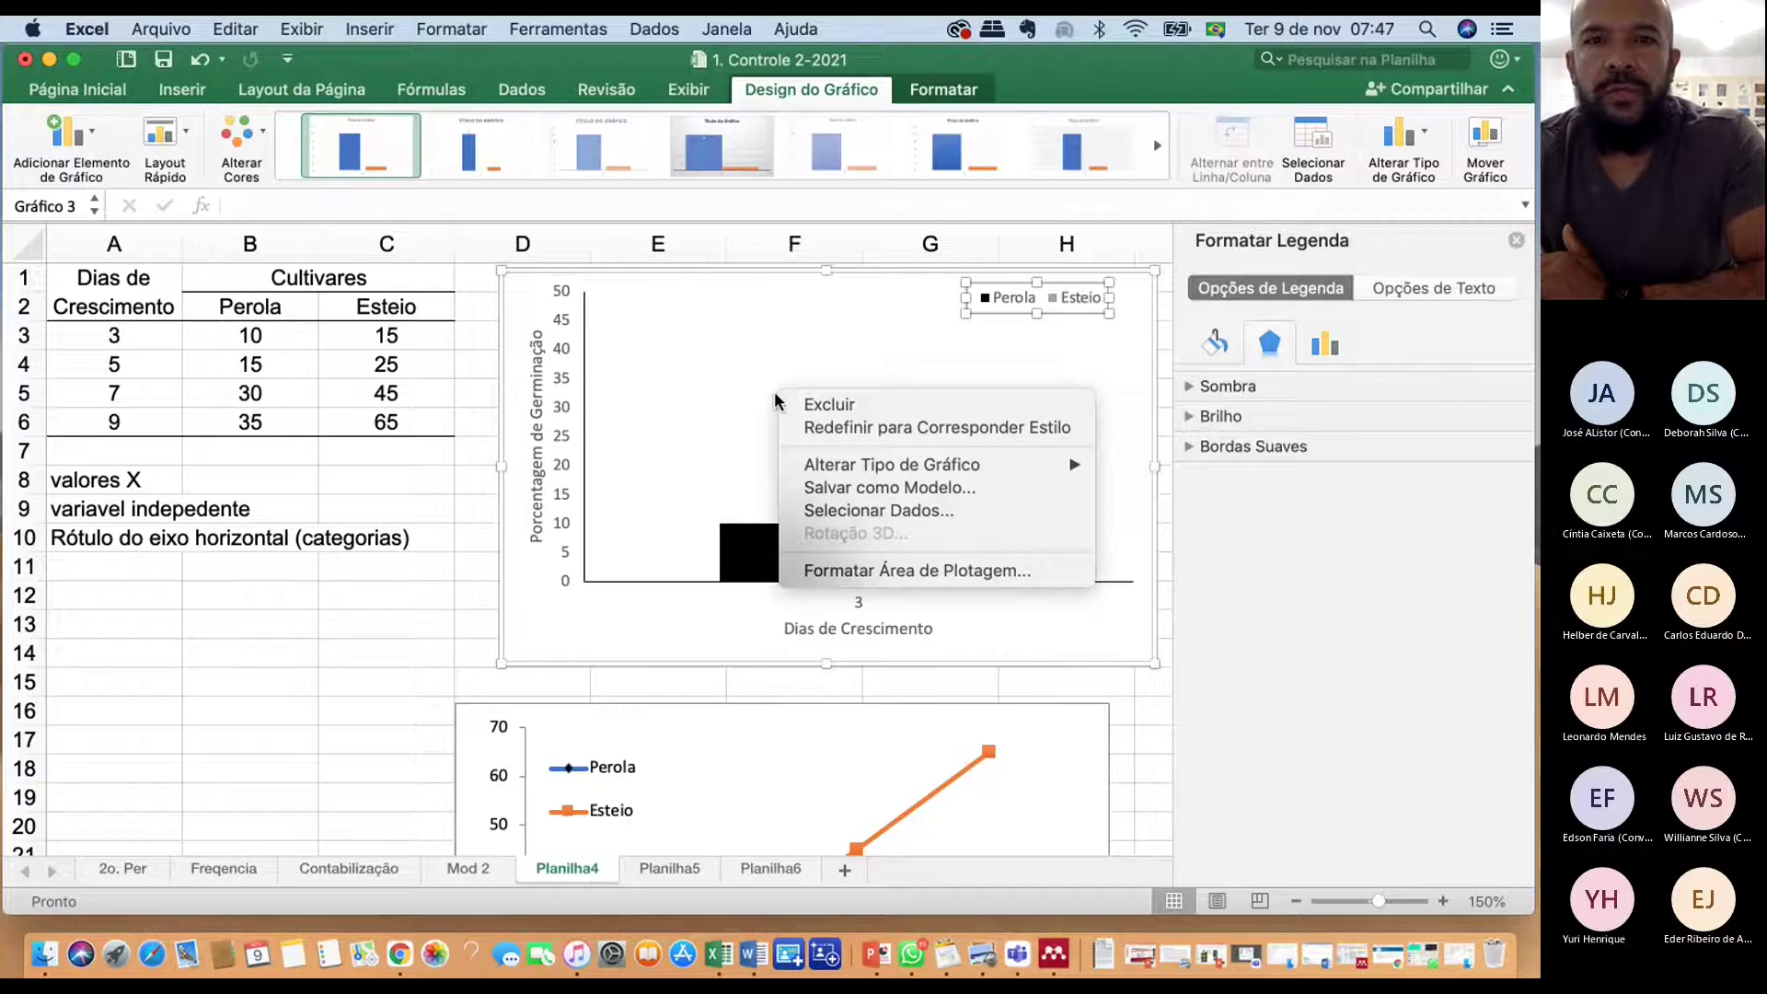
click(887, 511)
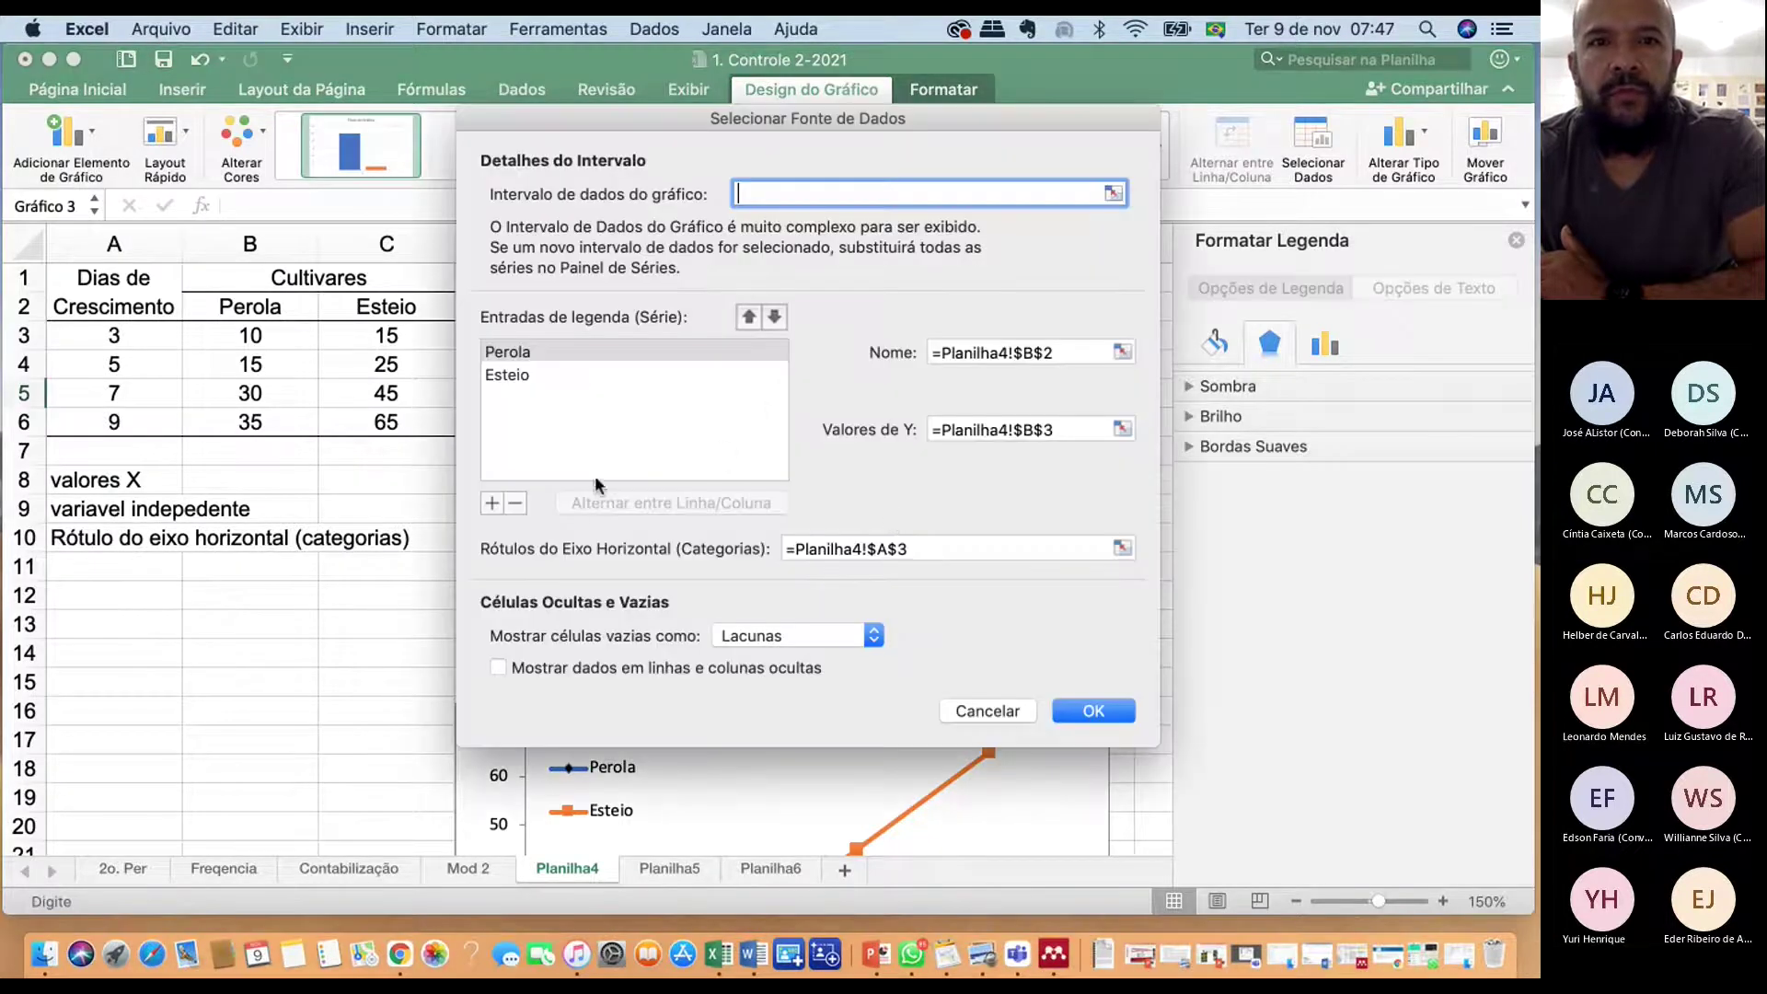
click(490, 502)
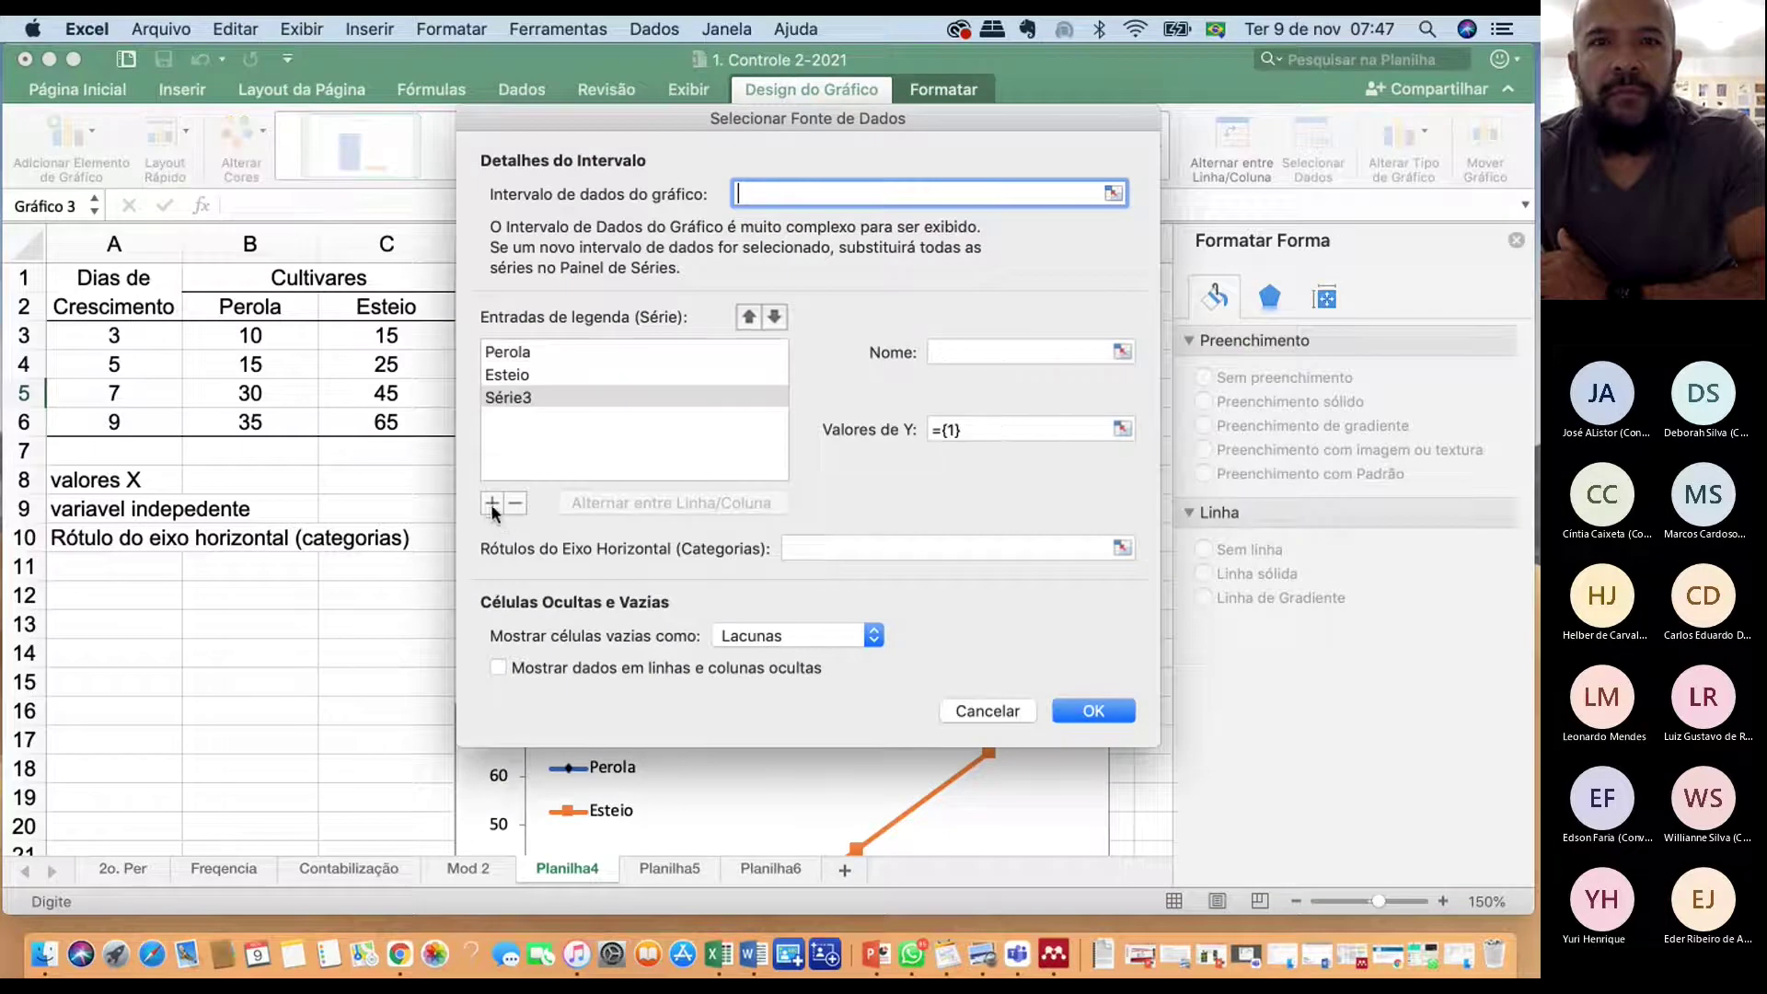
click(1122, 428)
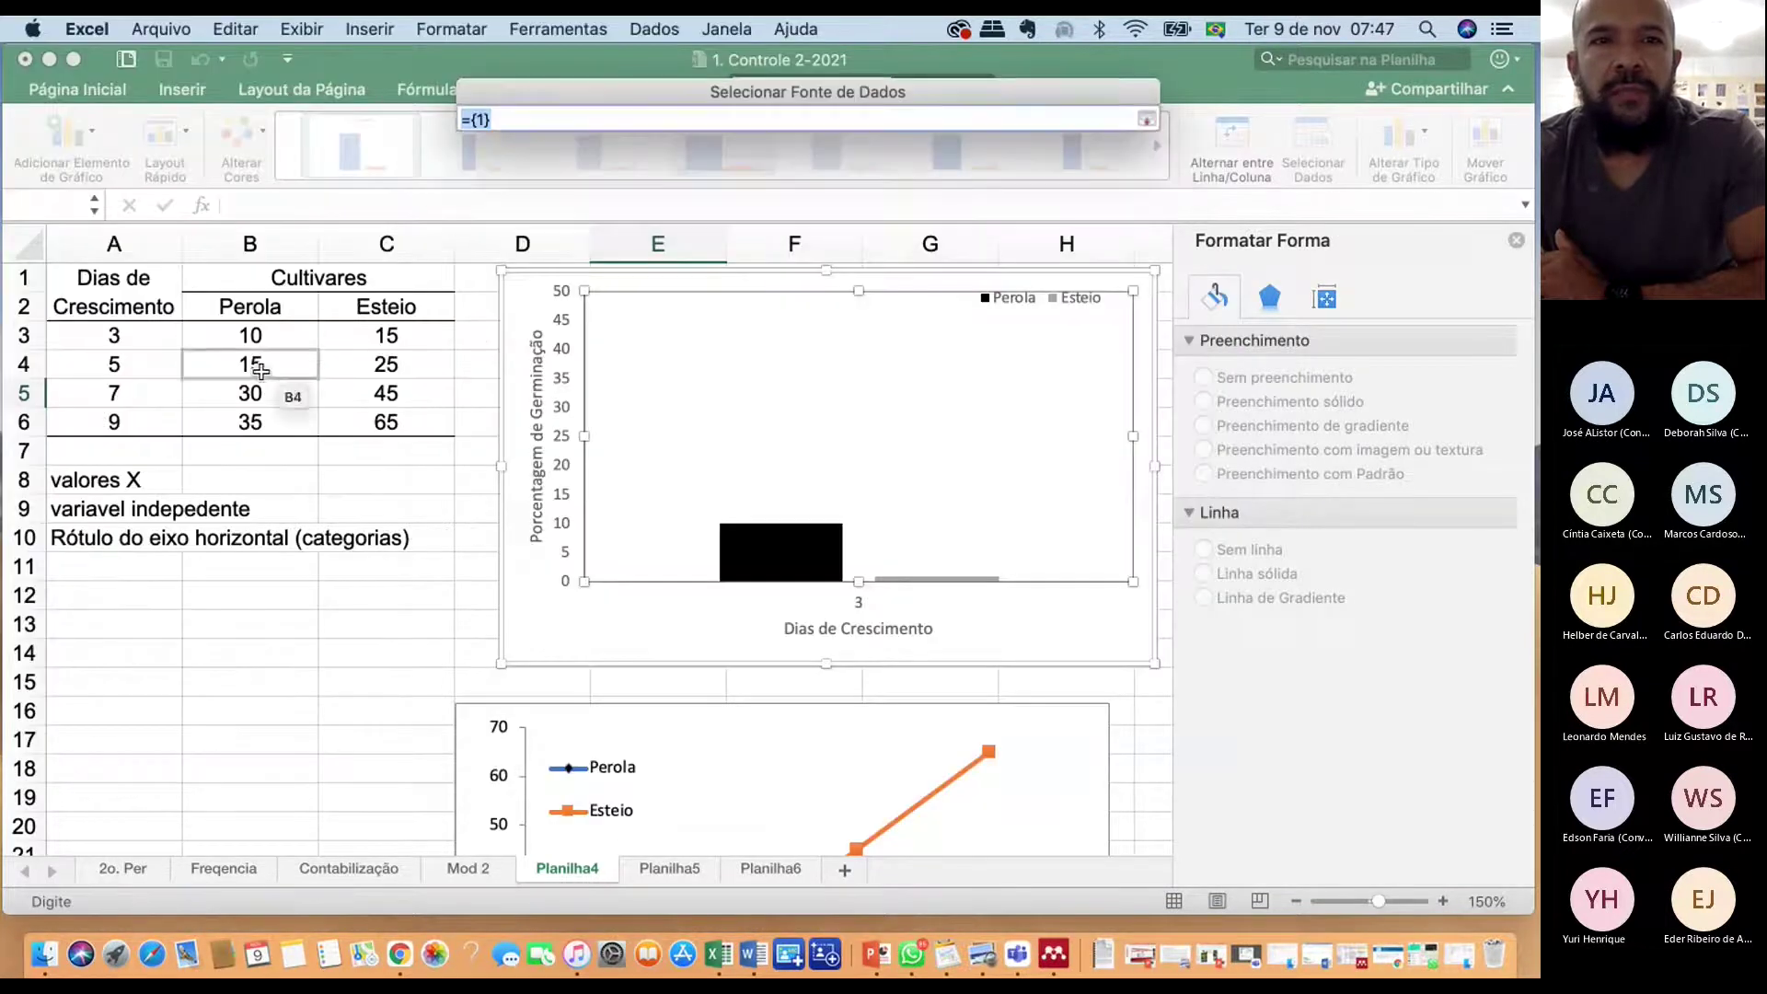
click(261, 371)
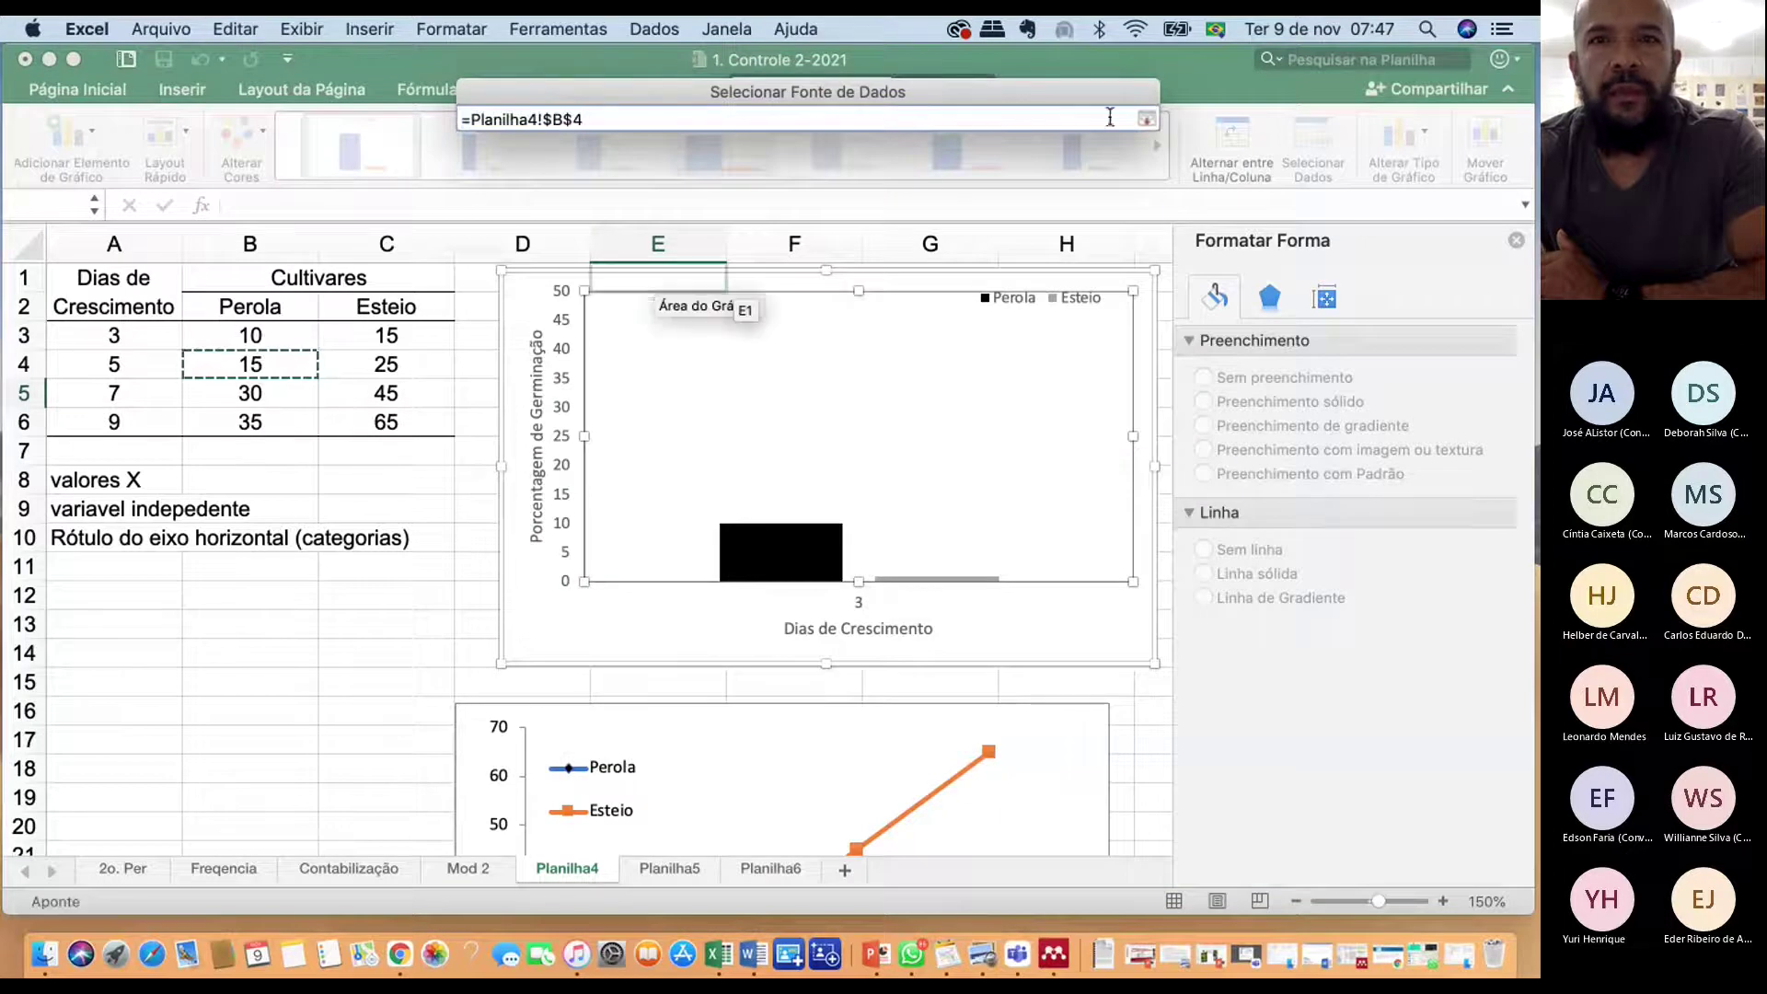
click(1143, 120)
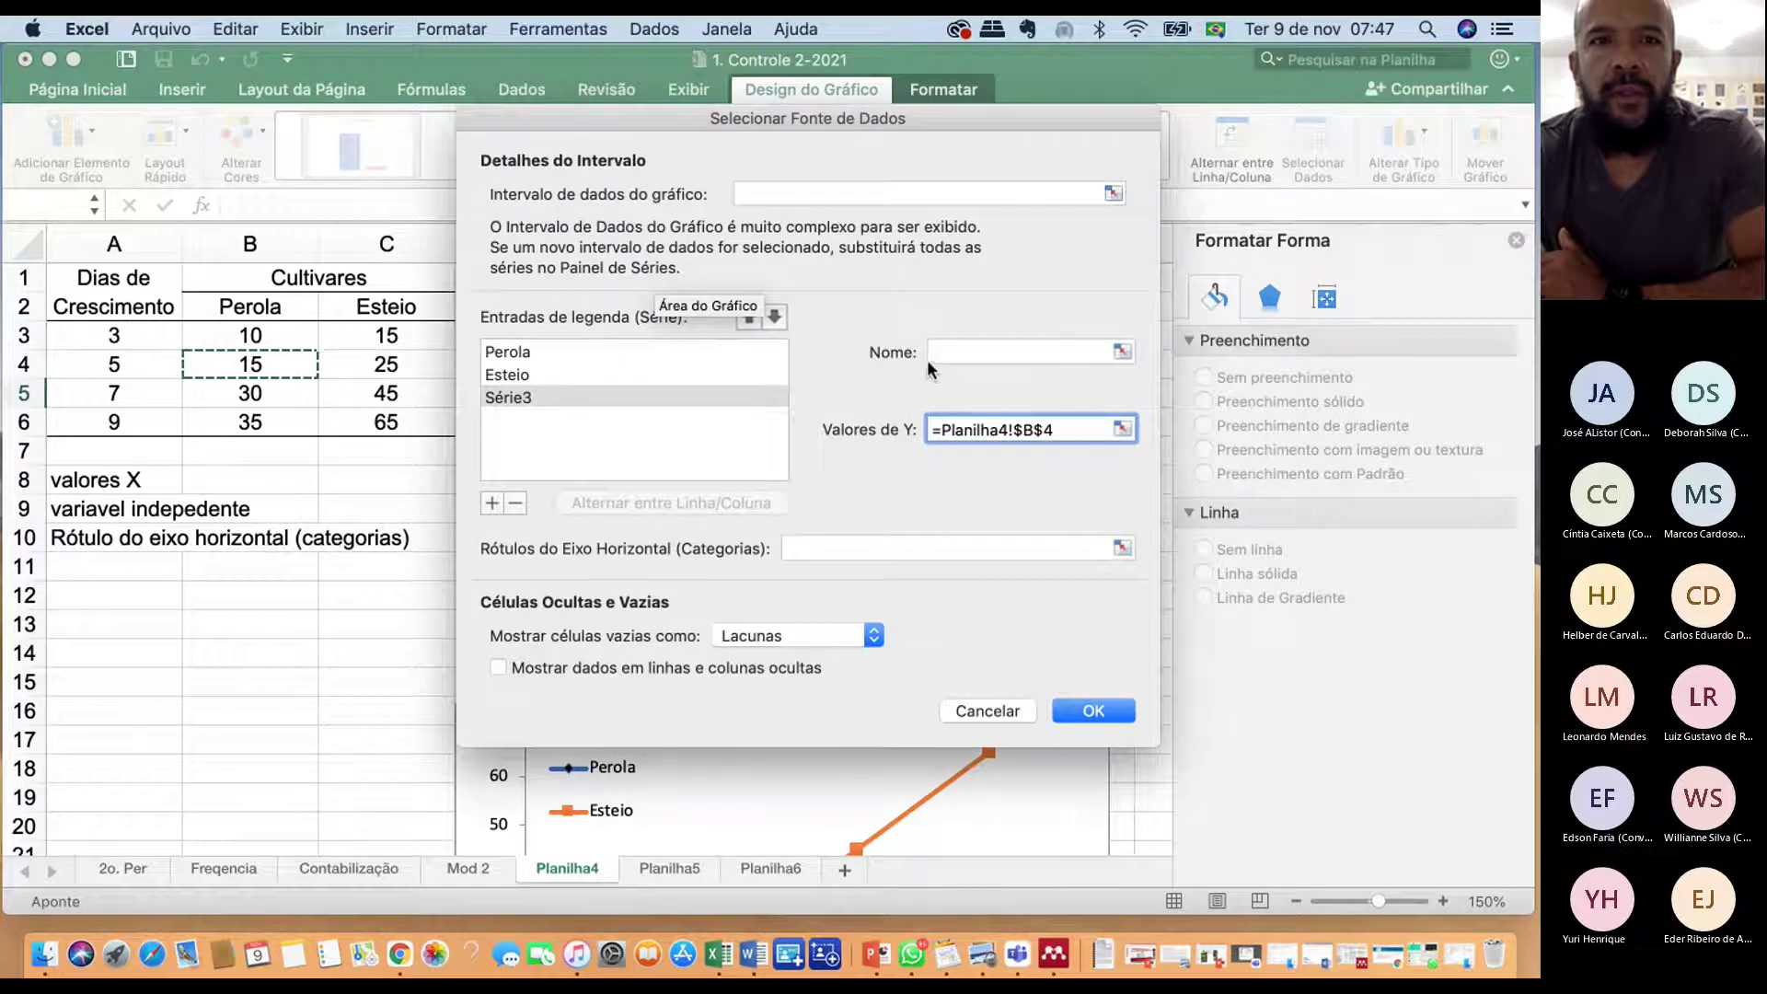
drag(272, 362, 429, 357)
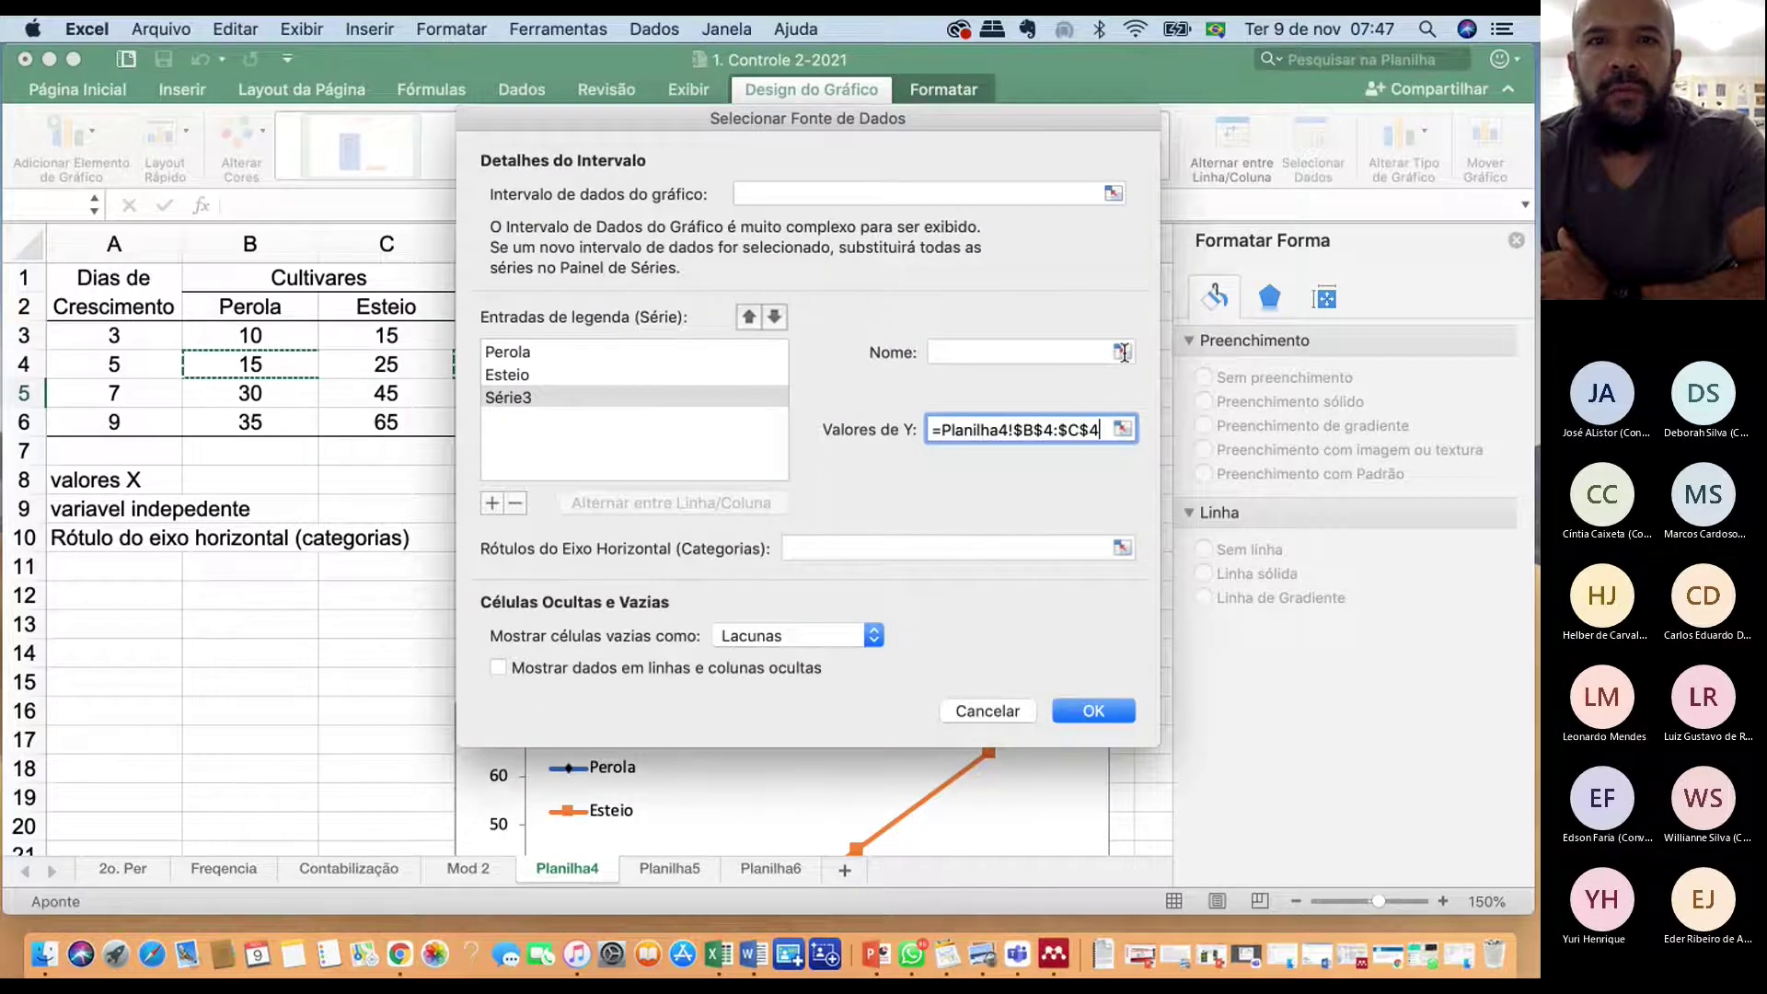
Name the series from B2:C2, take category labels from A4, and apply
click(1122, 353)
click(276, 306)
drag(357, 305, 377, 311)
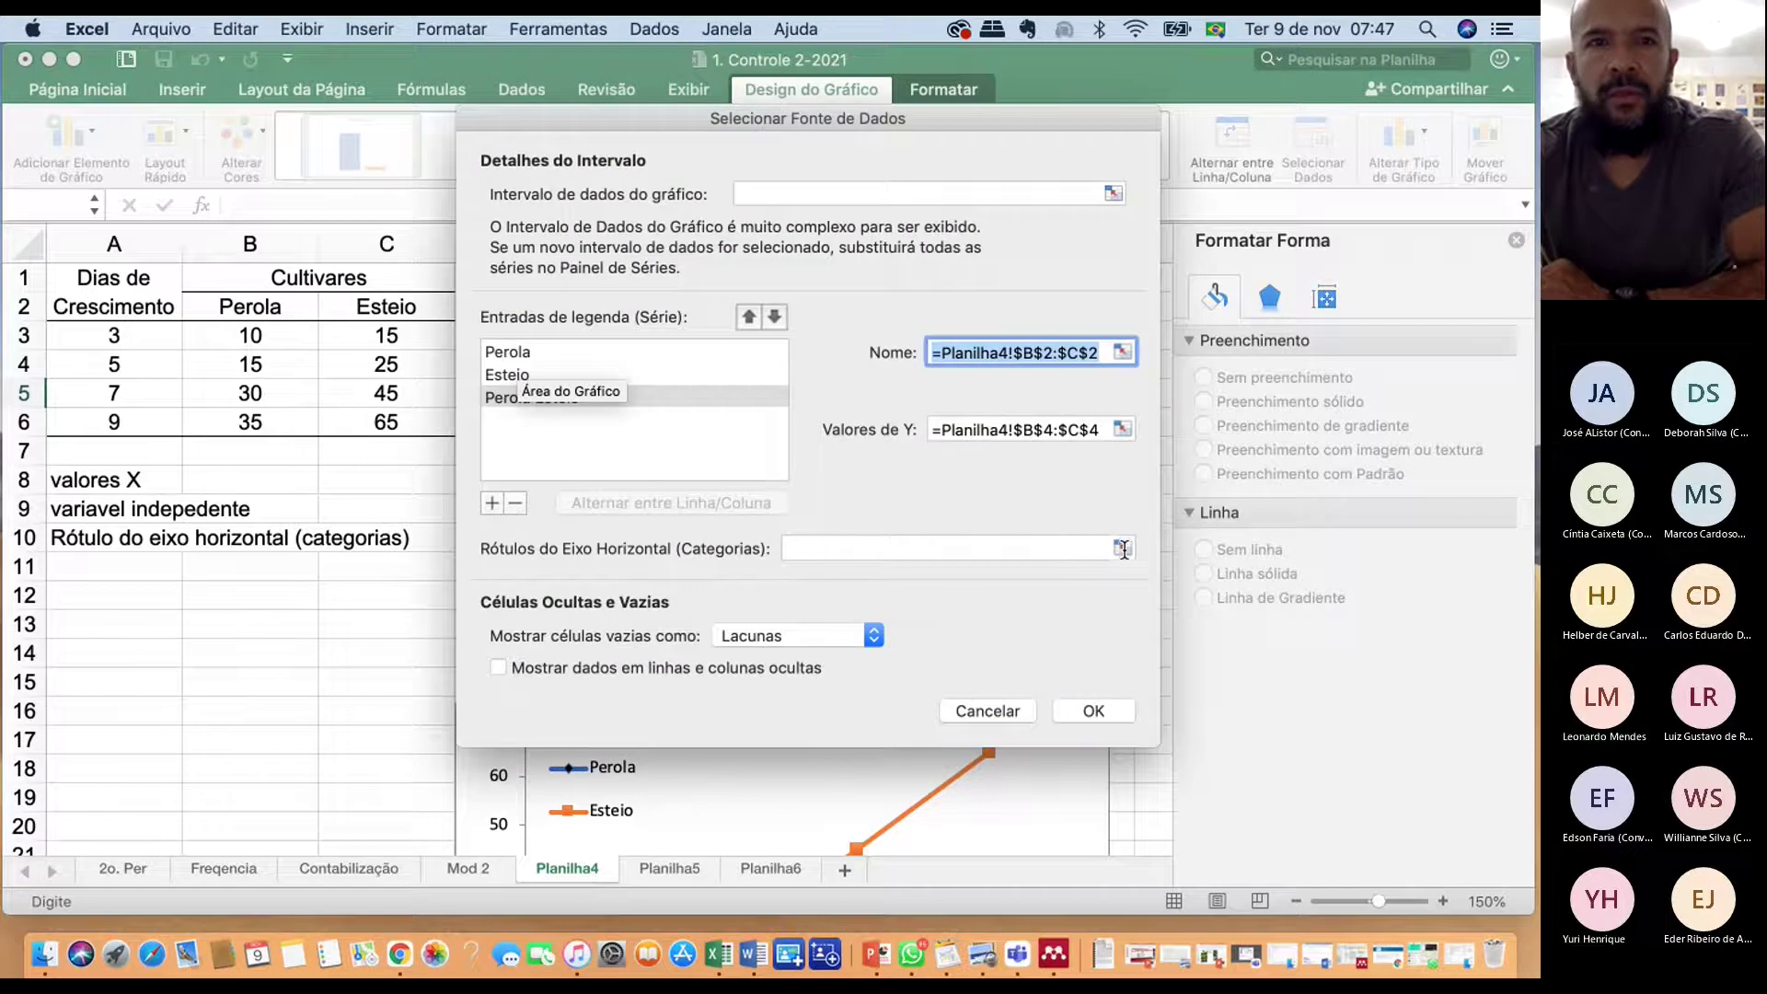
click(1123, 549)
click(129, 366)
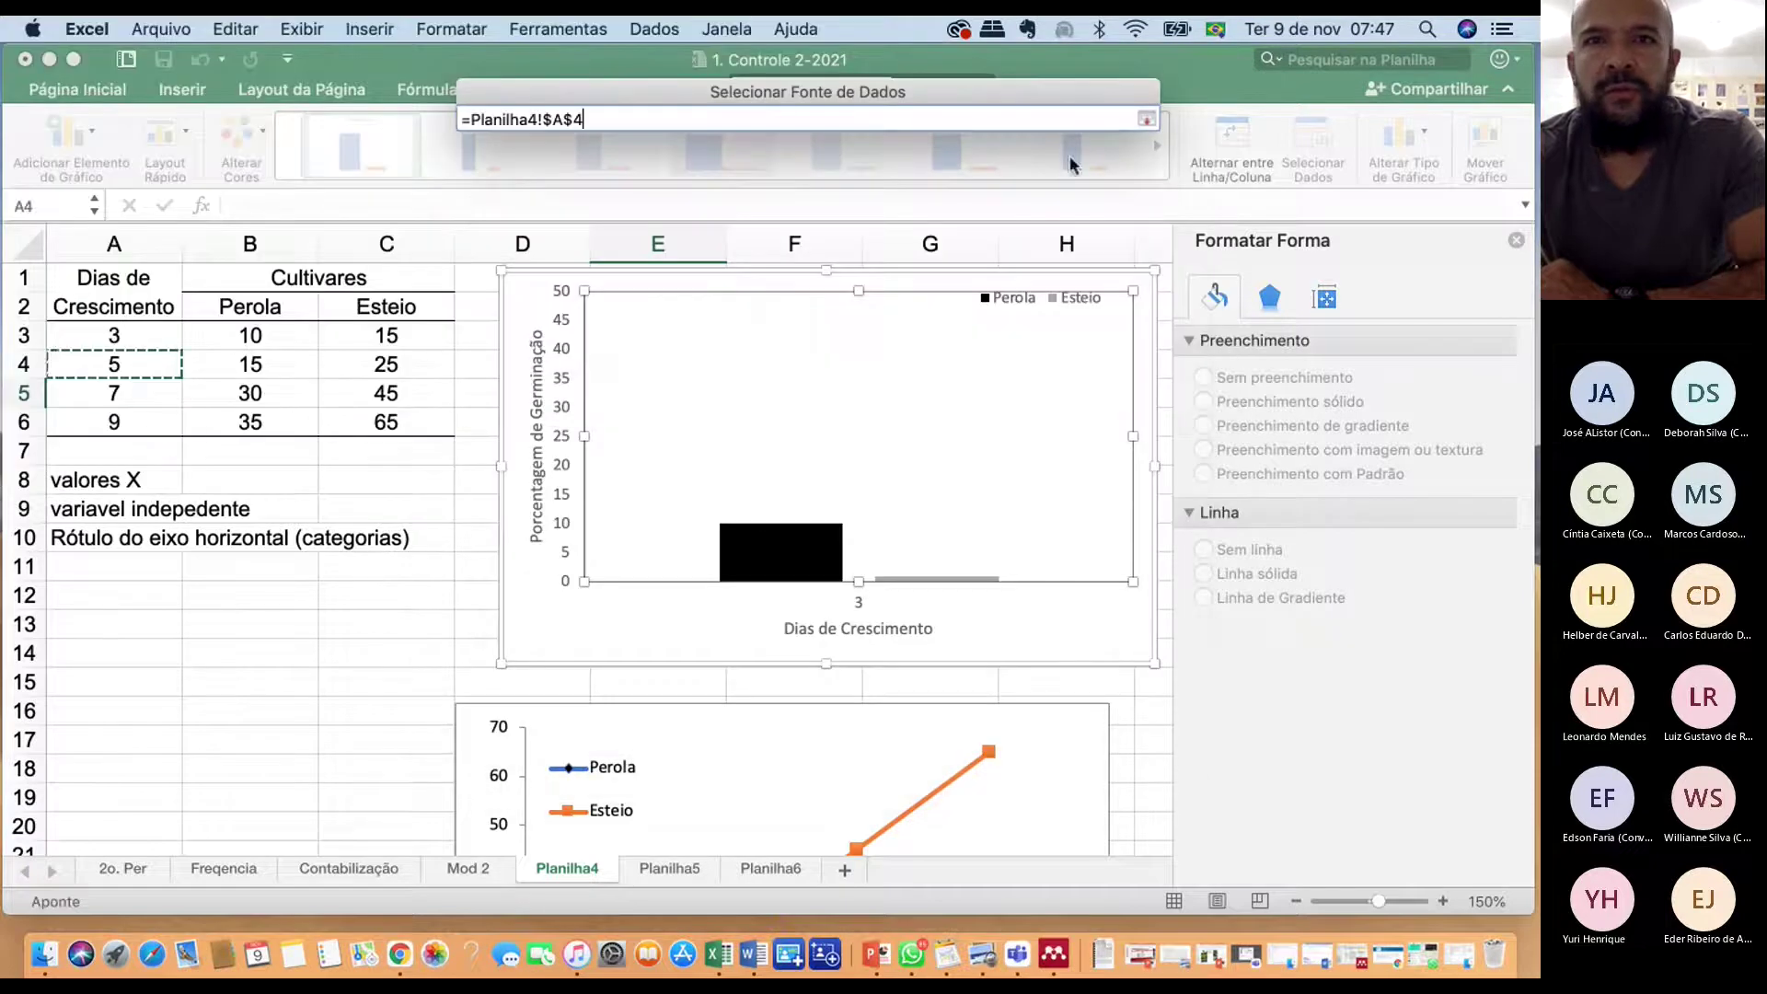
click(1146, 120)
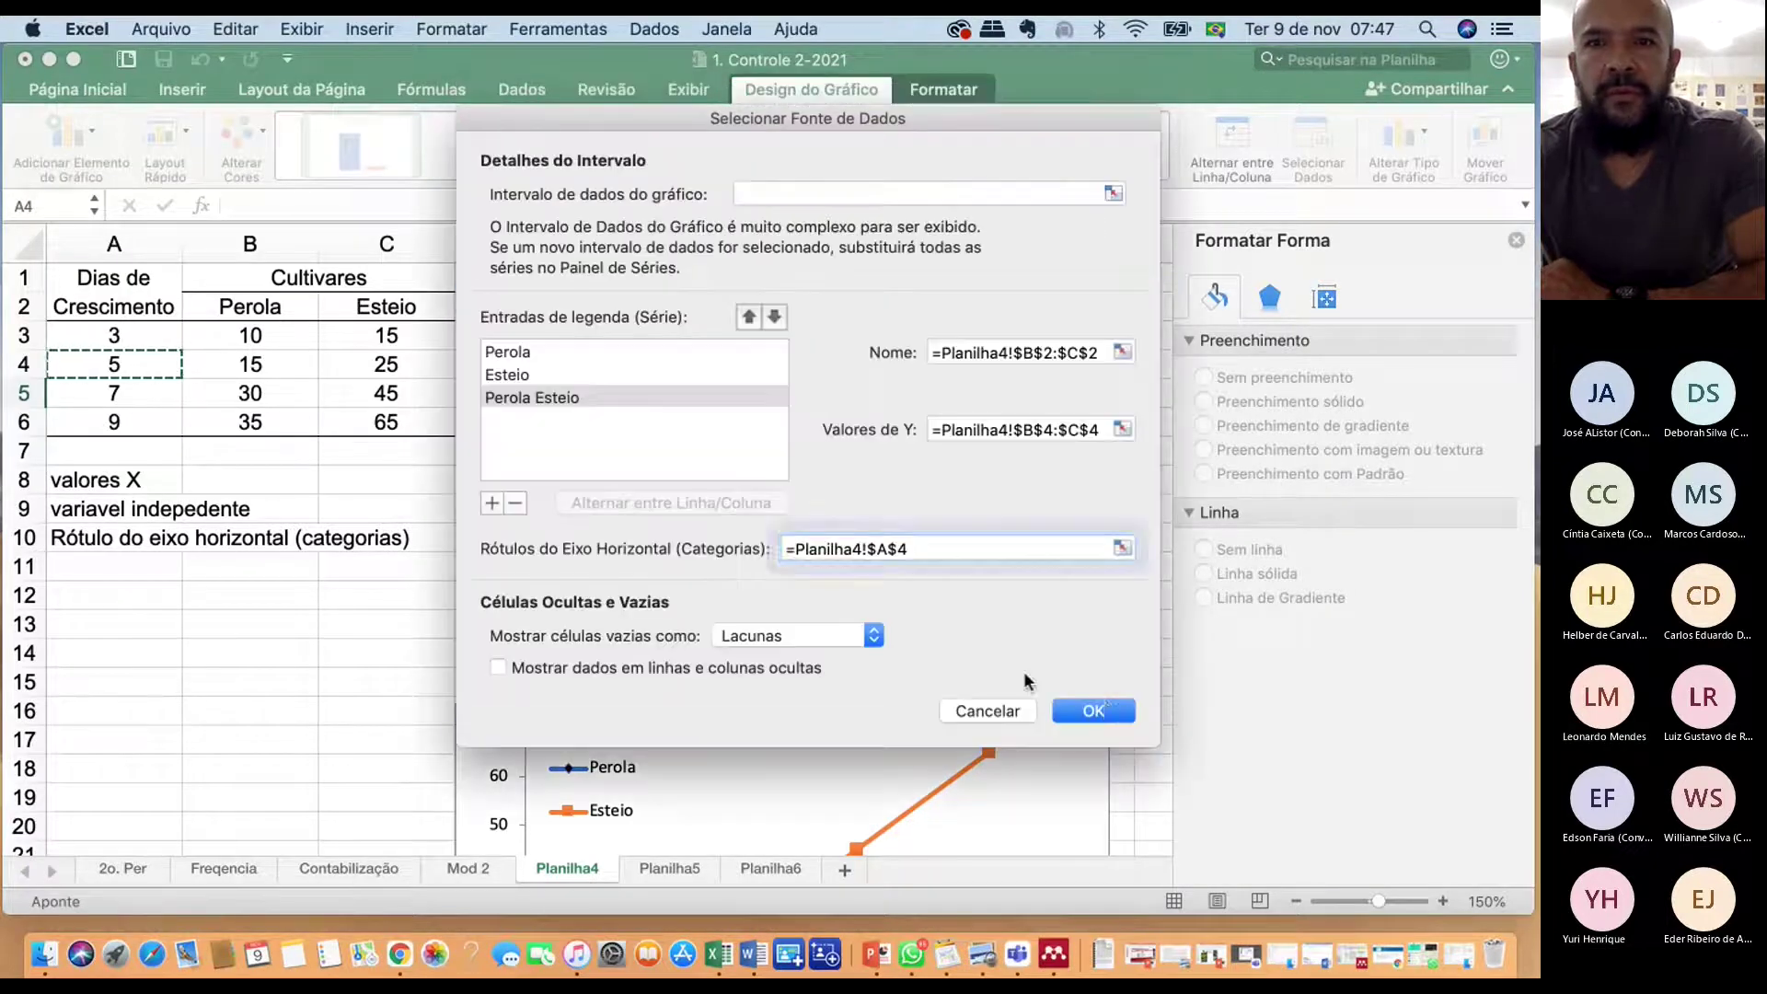
click(1095, 712)
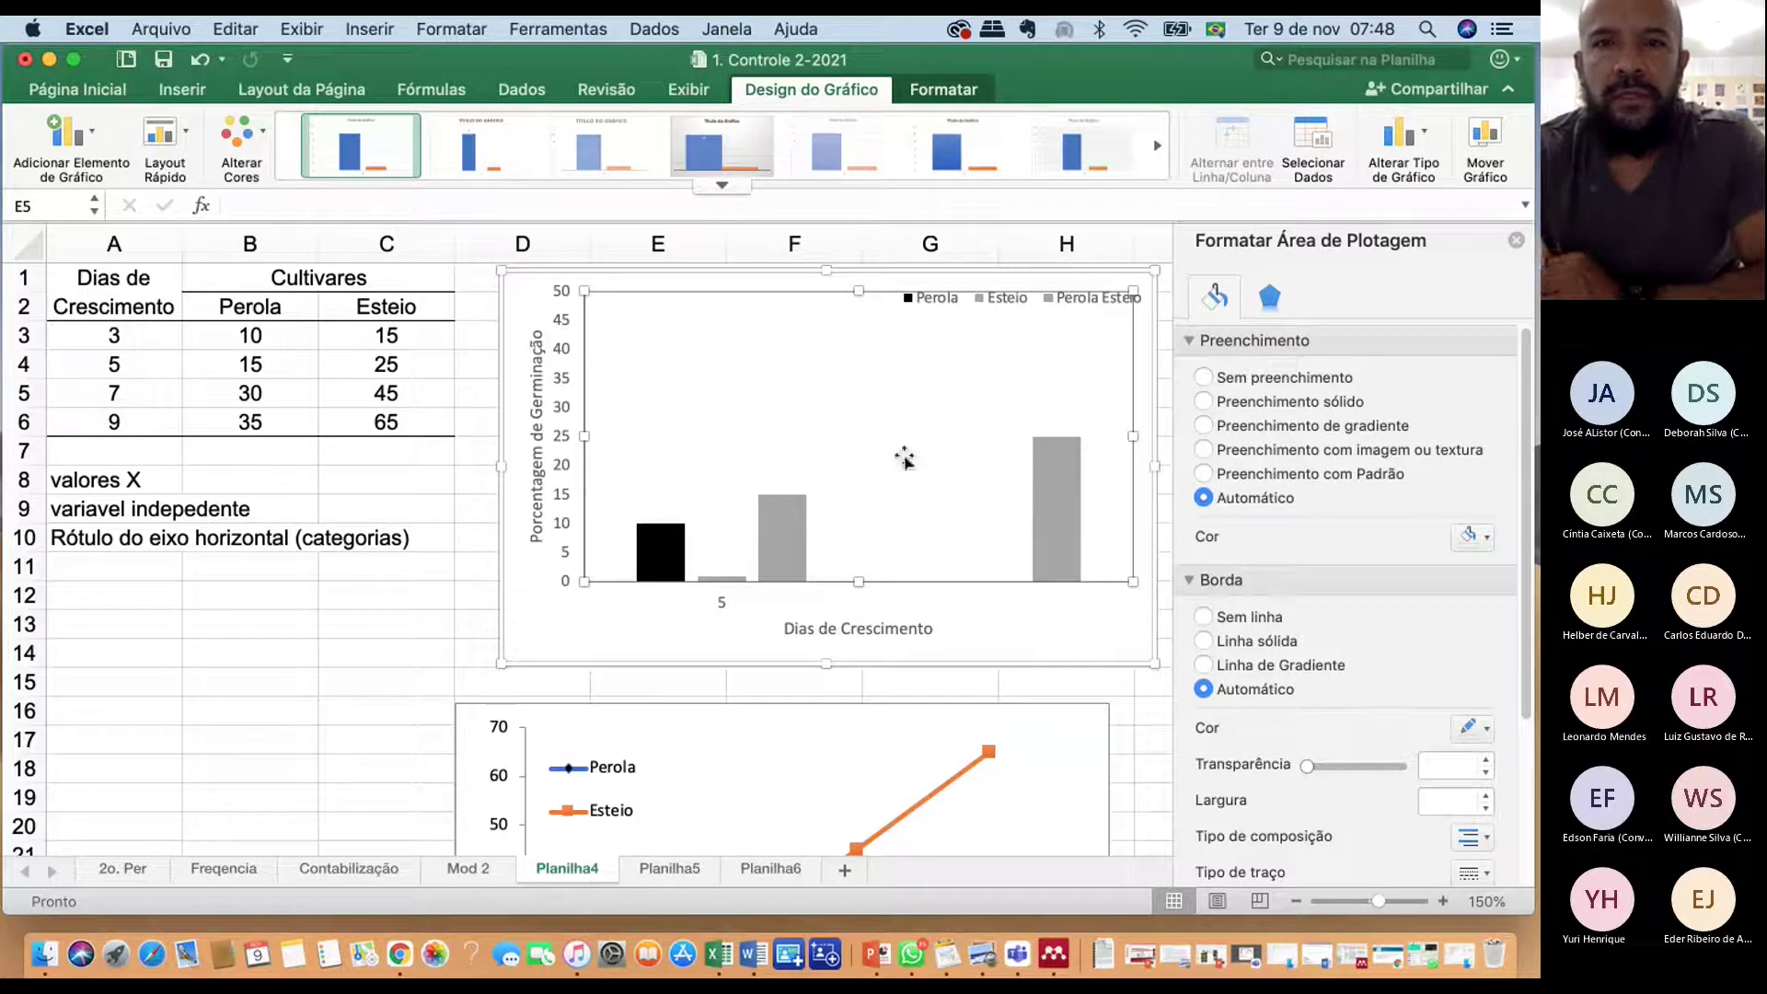
Undo the chart changes and point the Perola series values at cell B4
key(super+z)
key(super+z)
key(super+z)
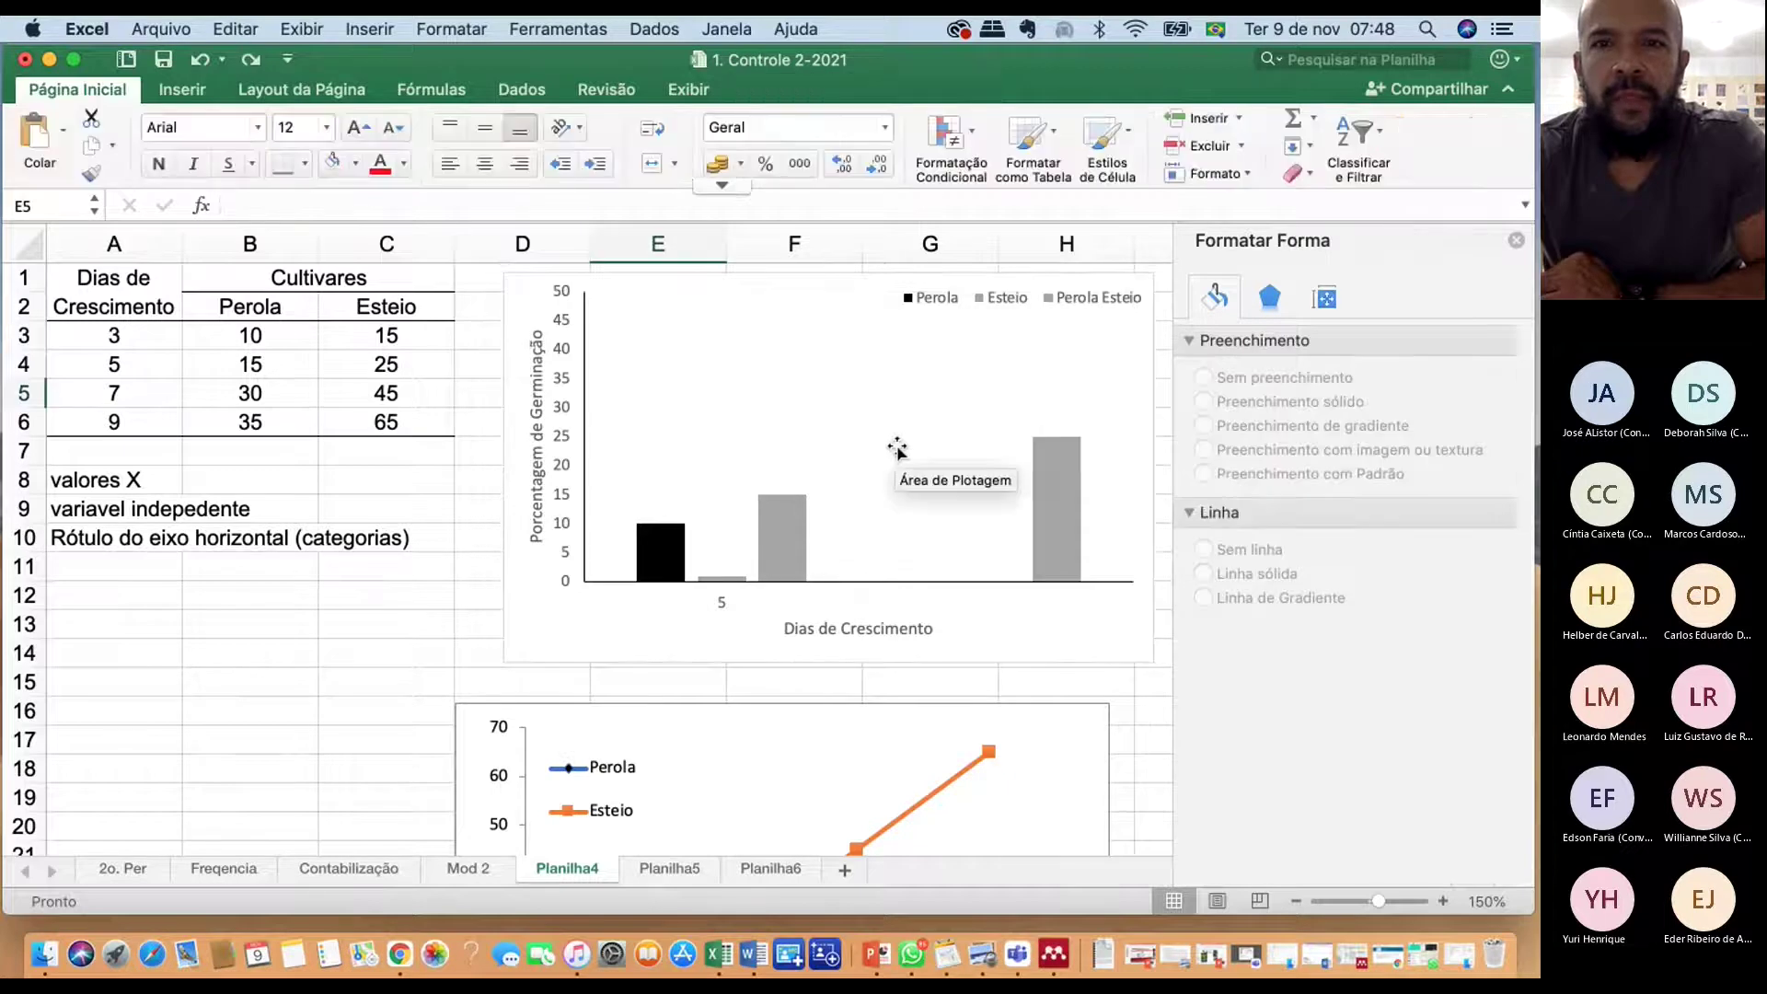
right_click(760, 384)
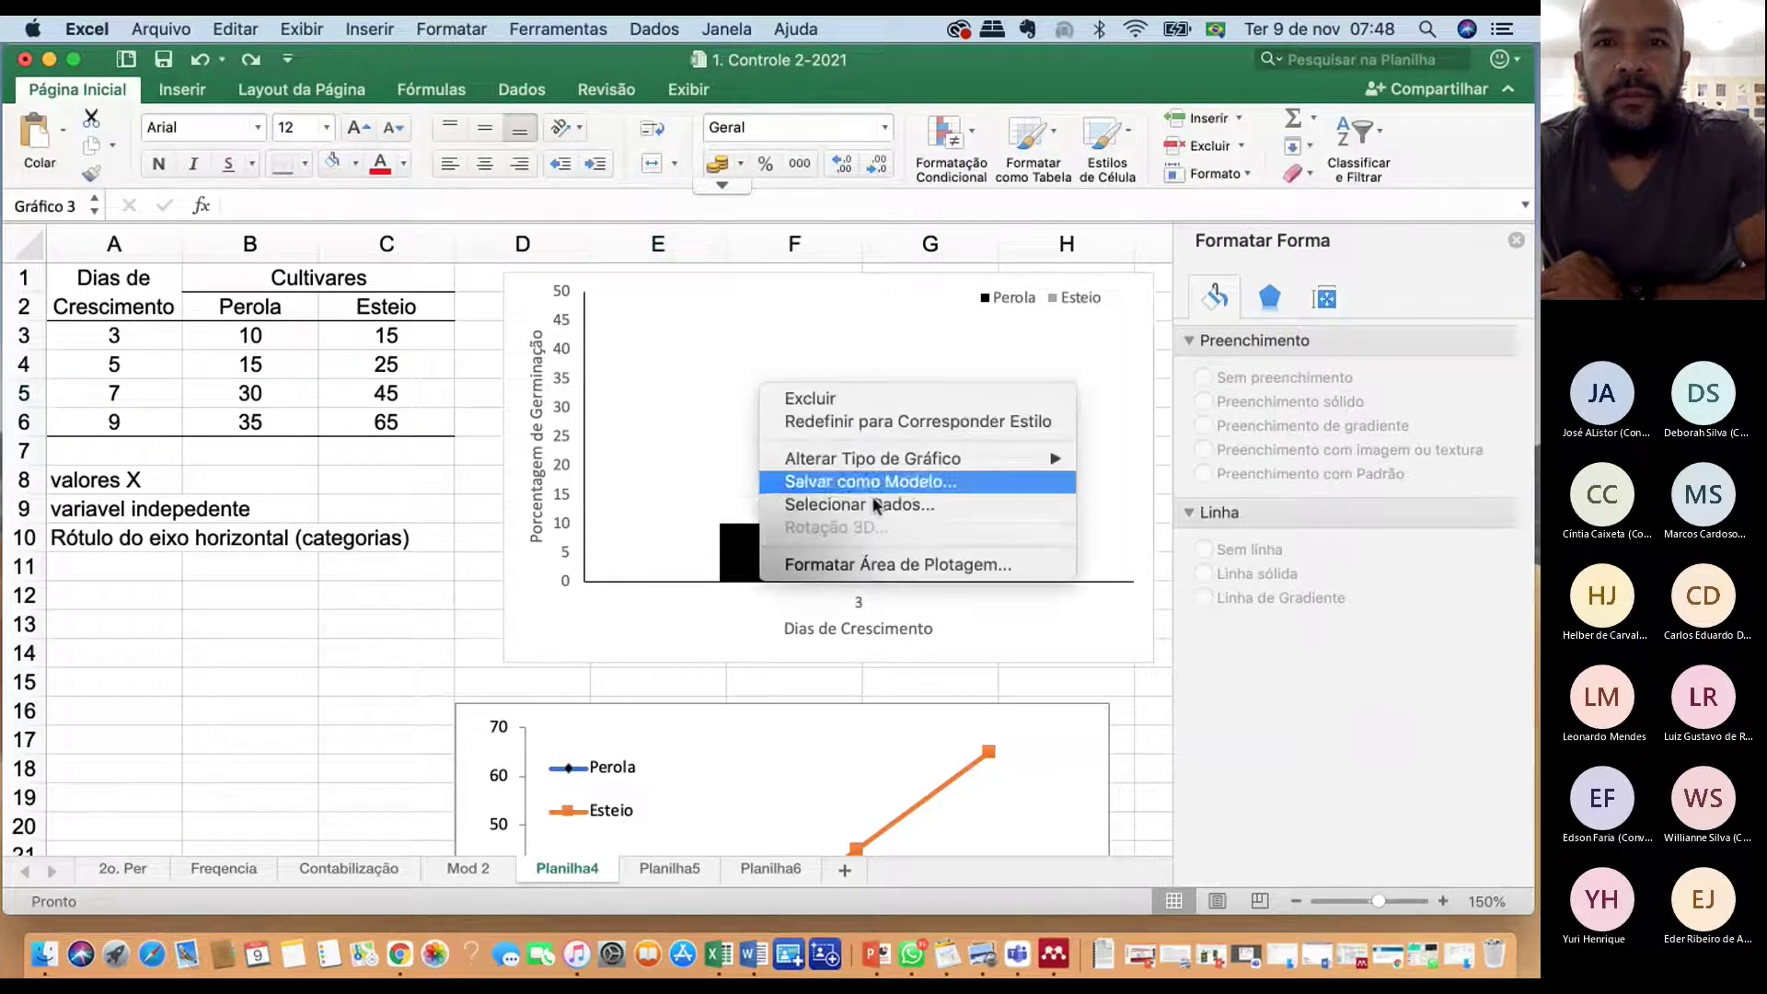
click(896, 510)
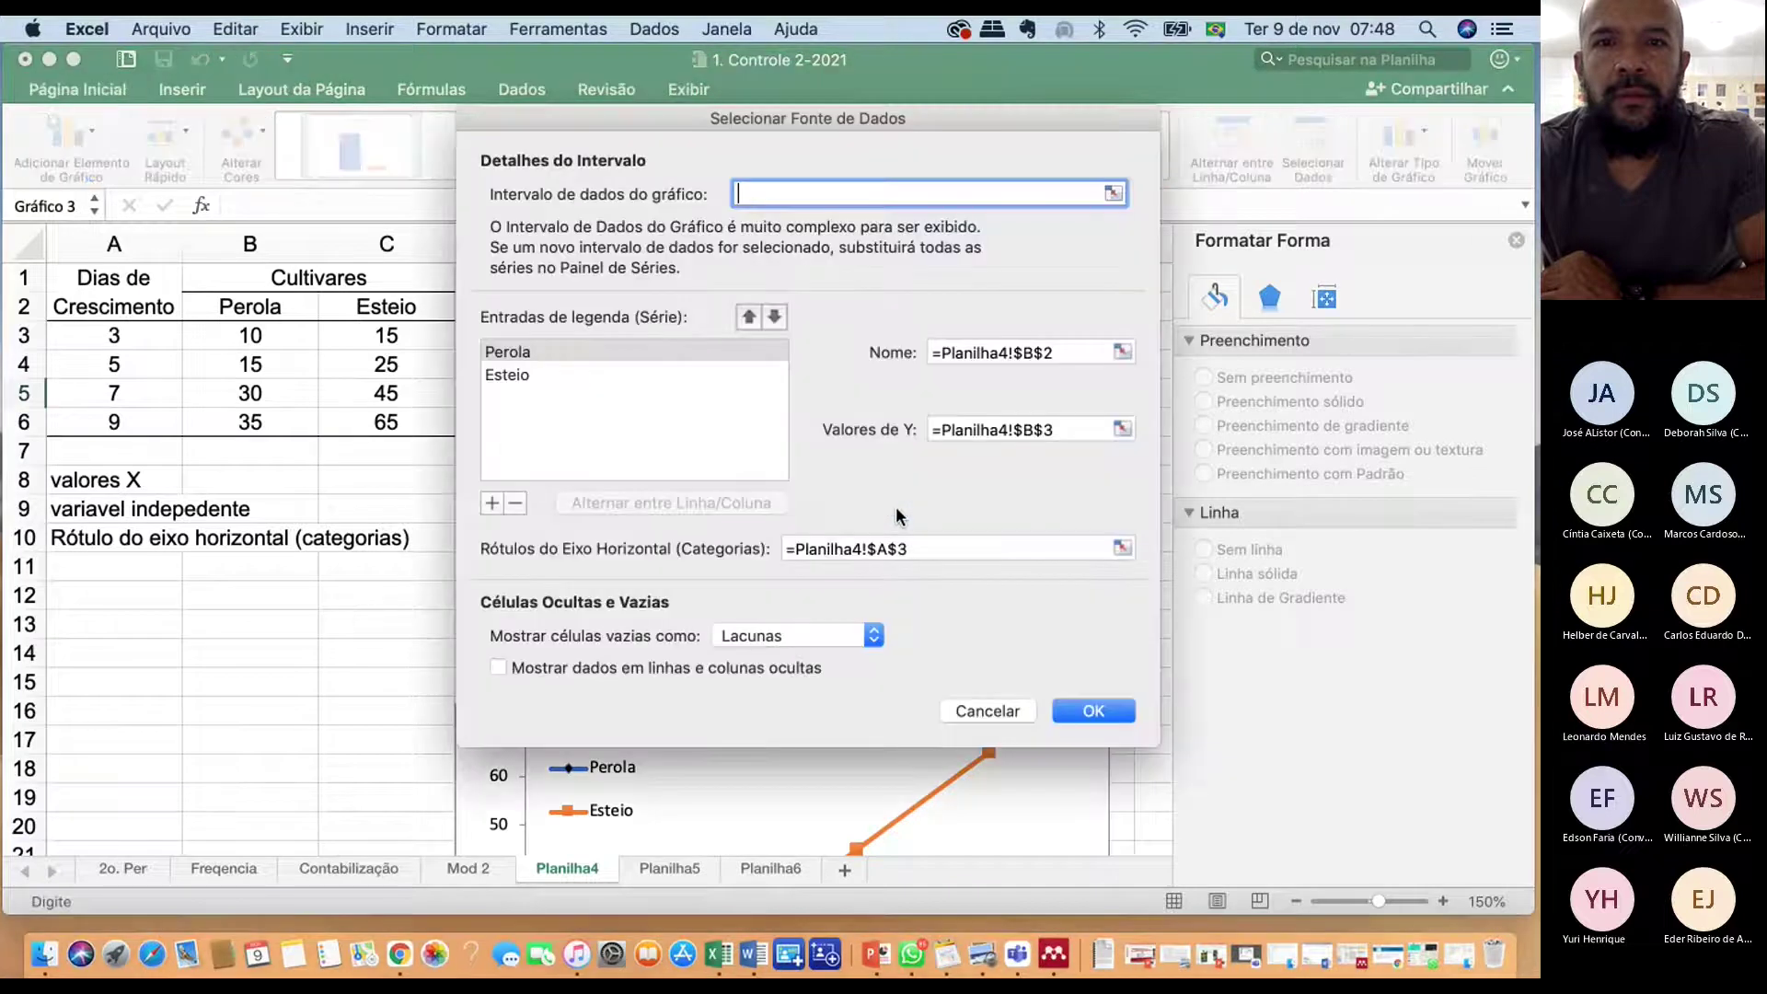
click(1121, 430)
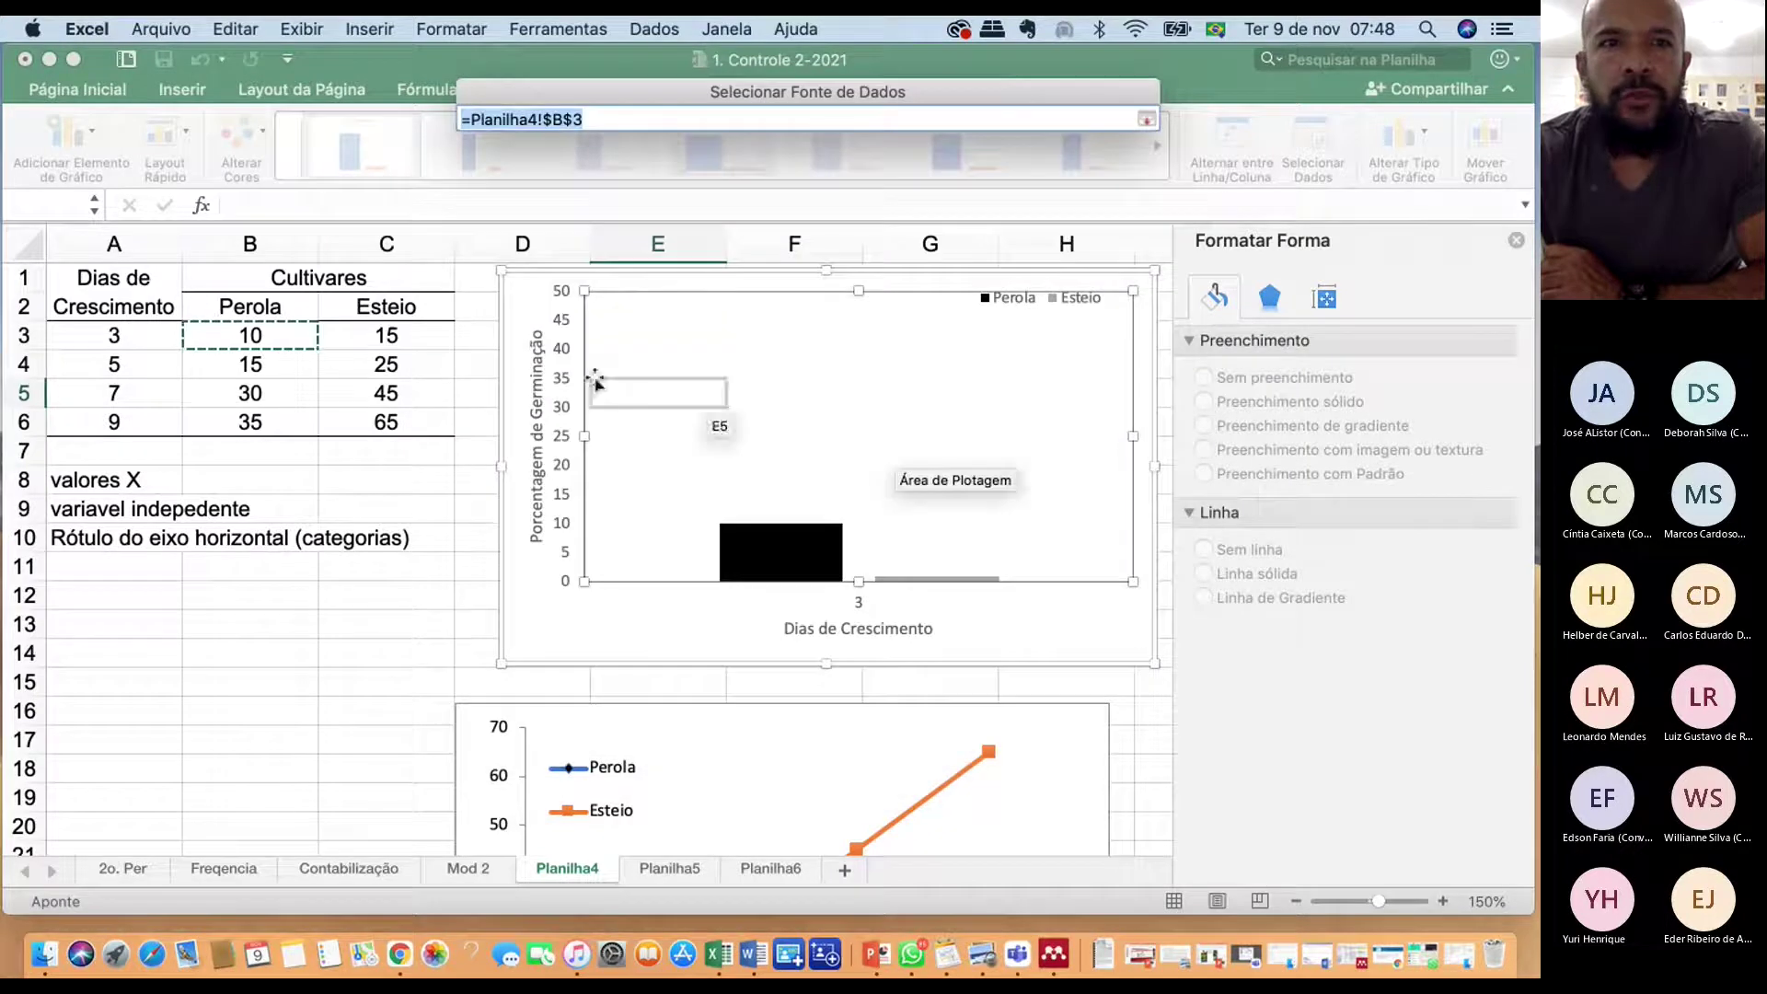
click(290, 368)
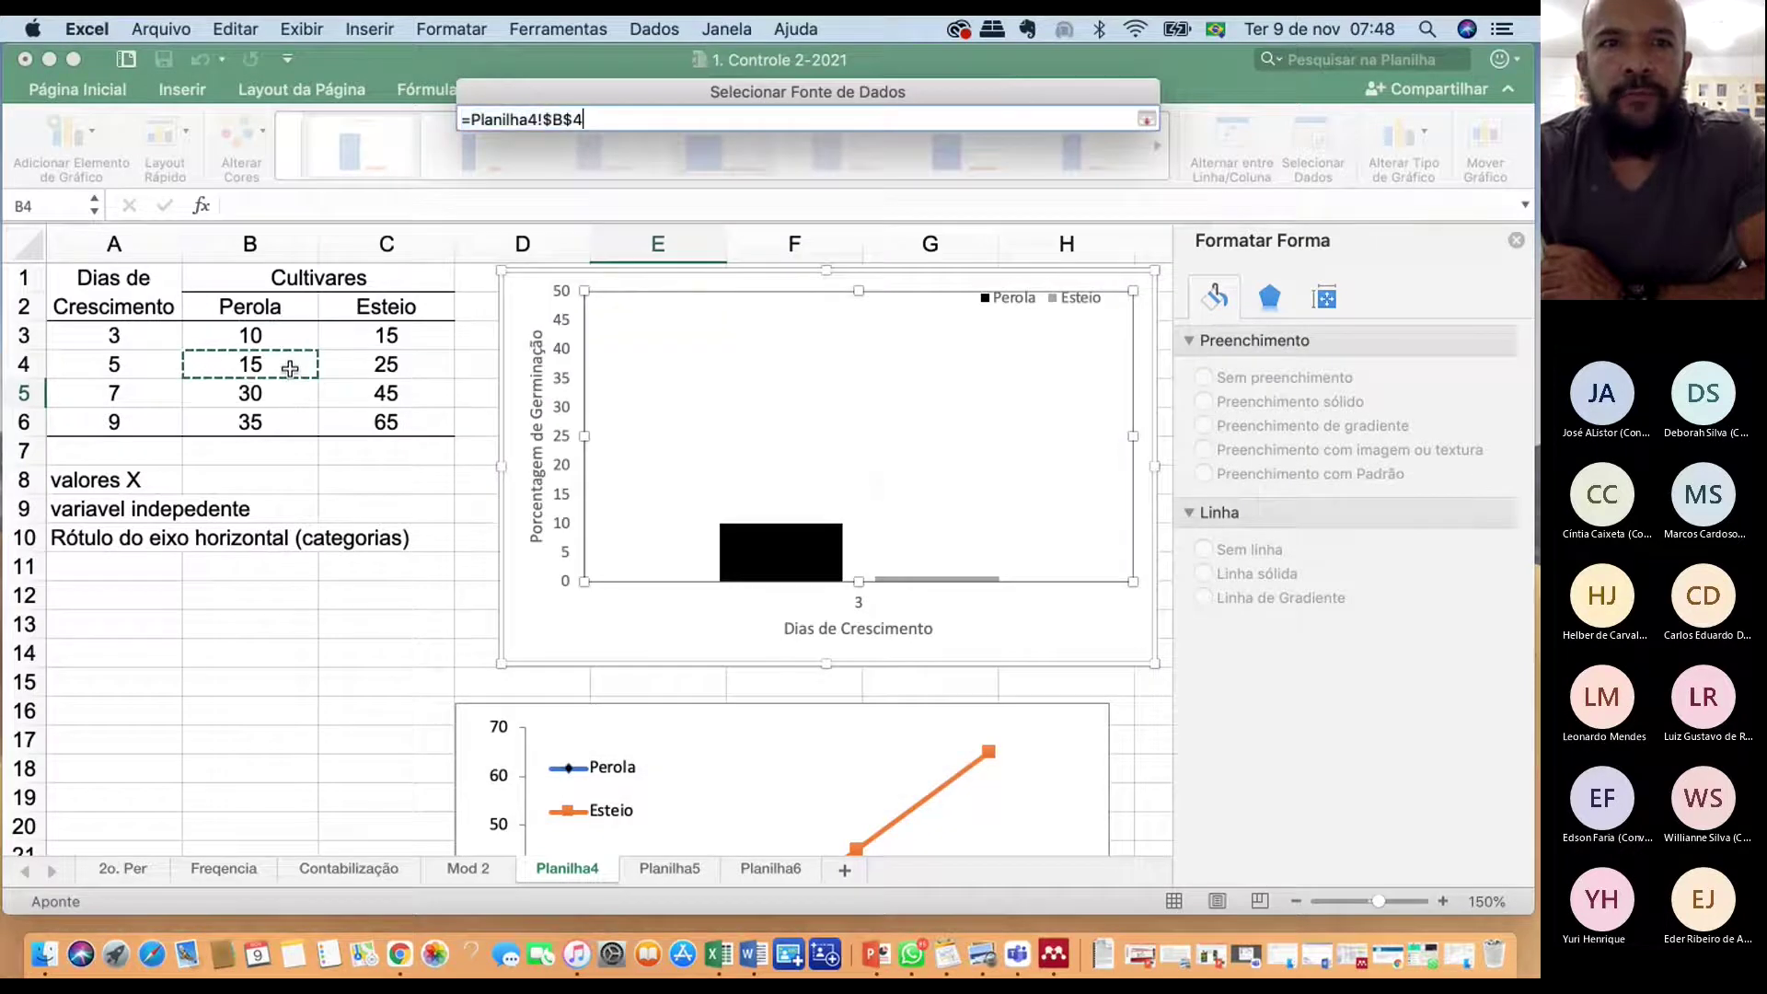
click(1145, 119)
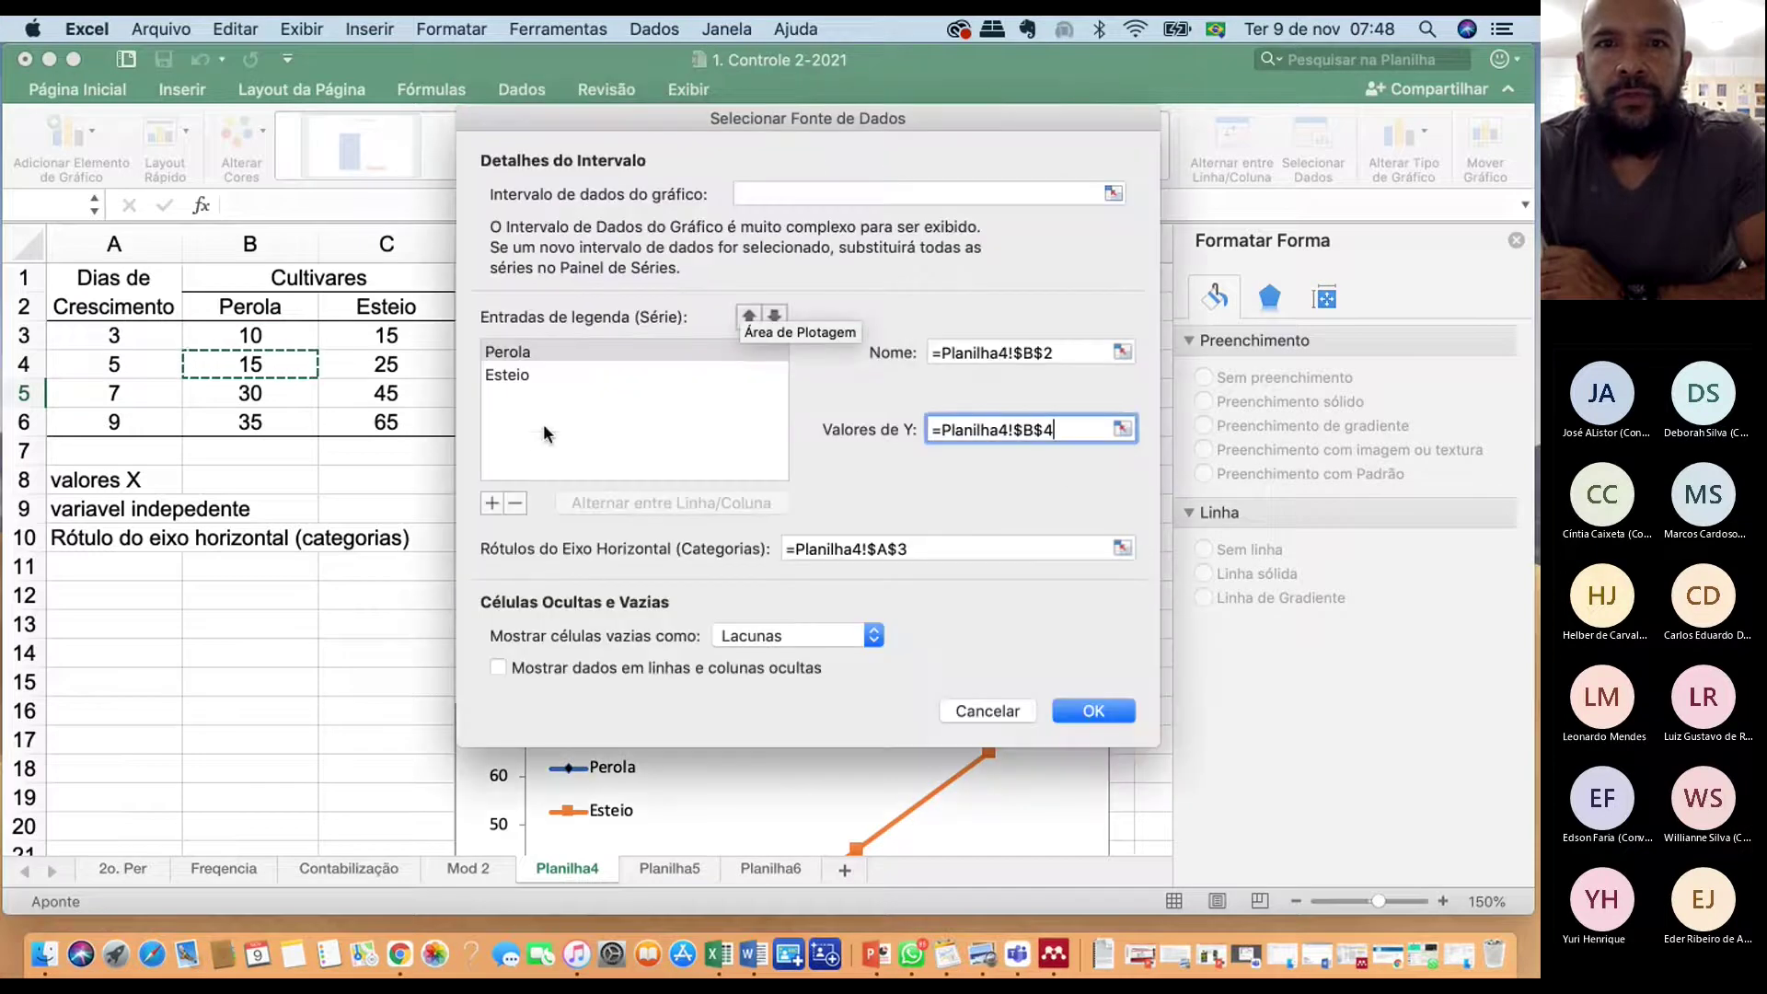
Add a third series with values from B4 and its name from B2
click(491, 503)
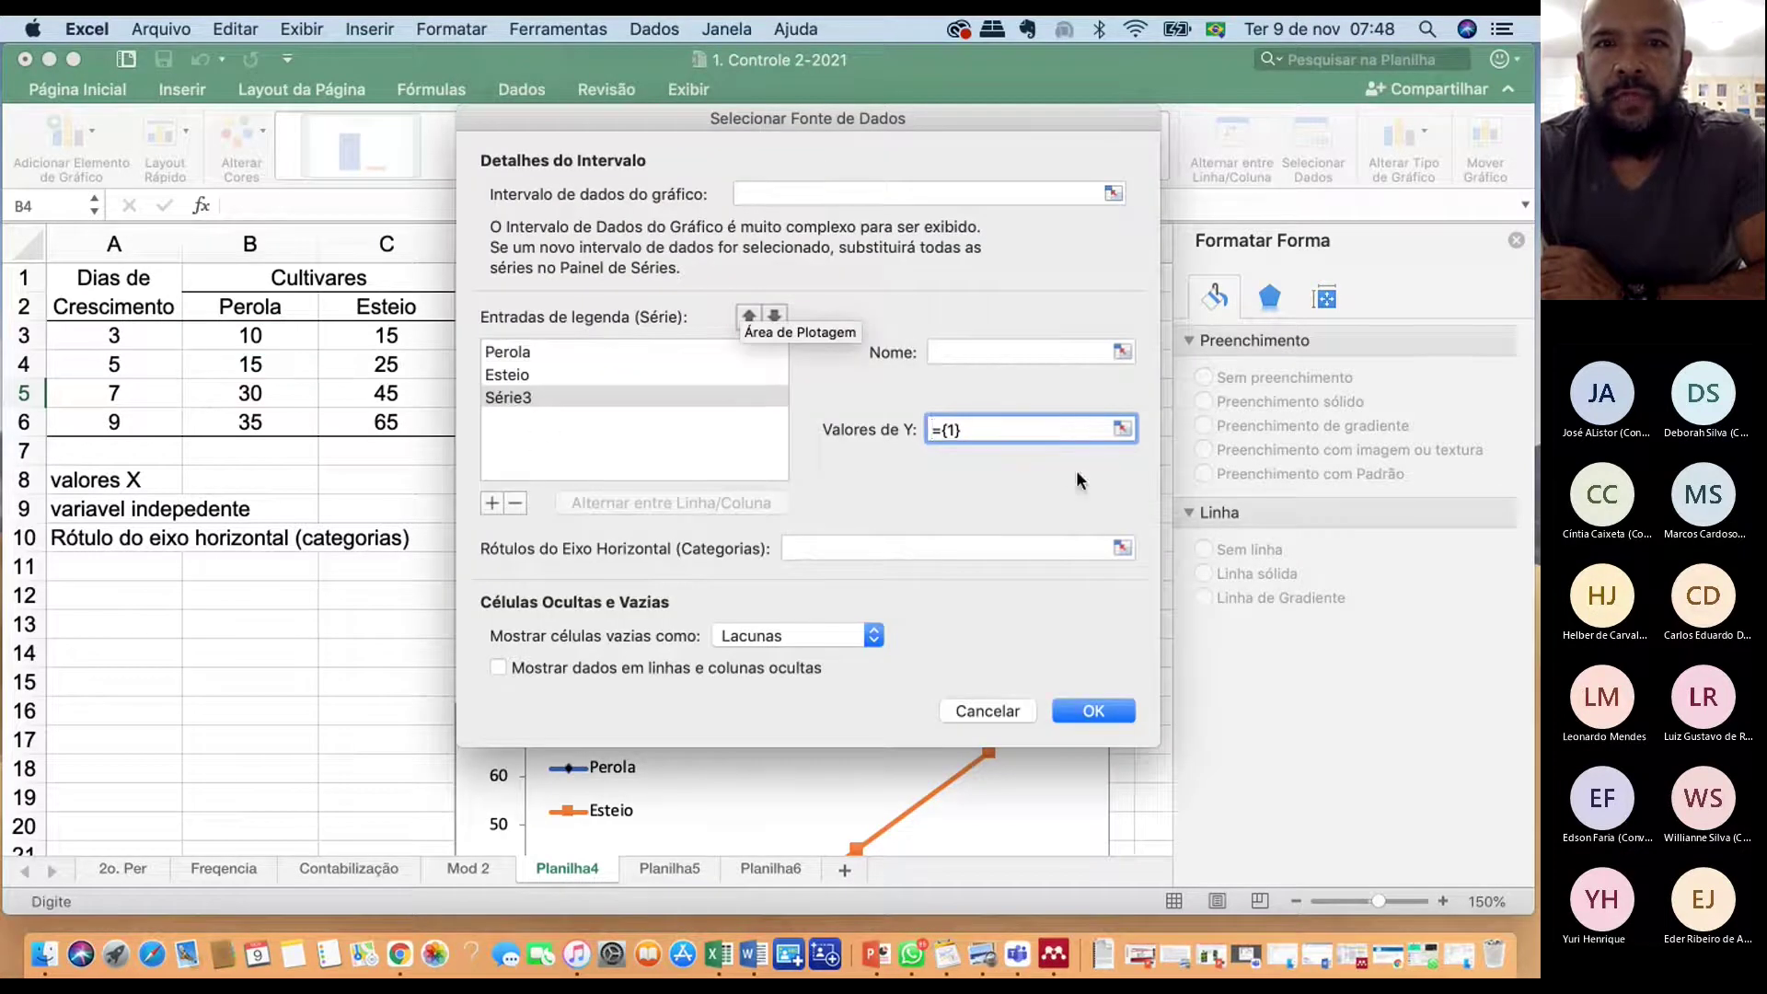
click(1124, 428)
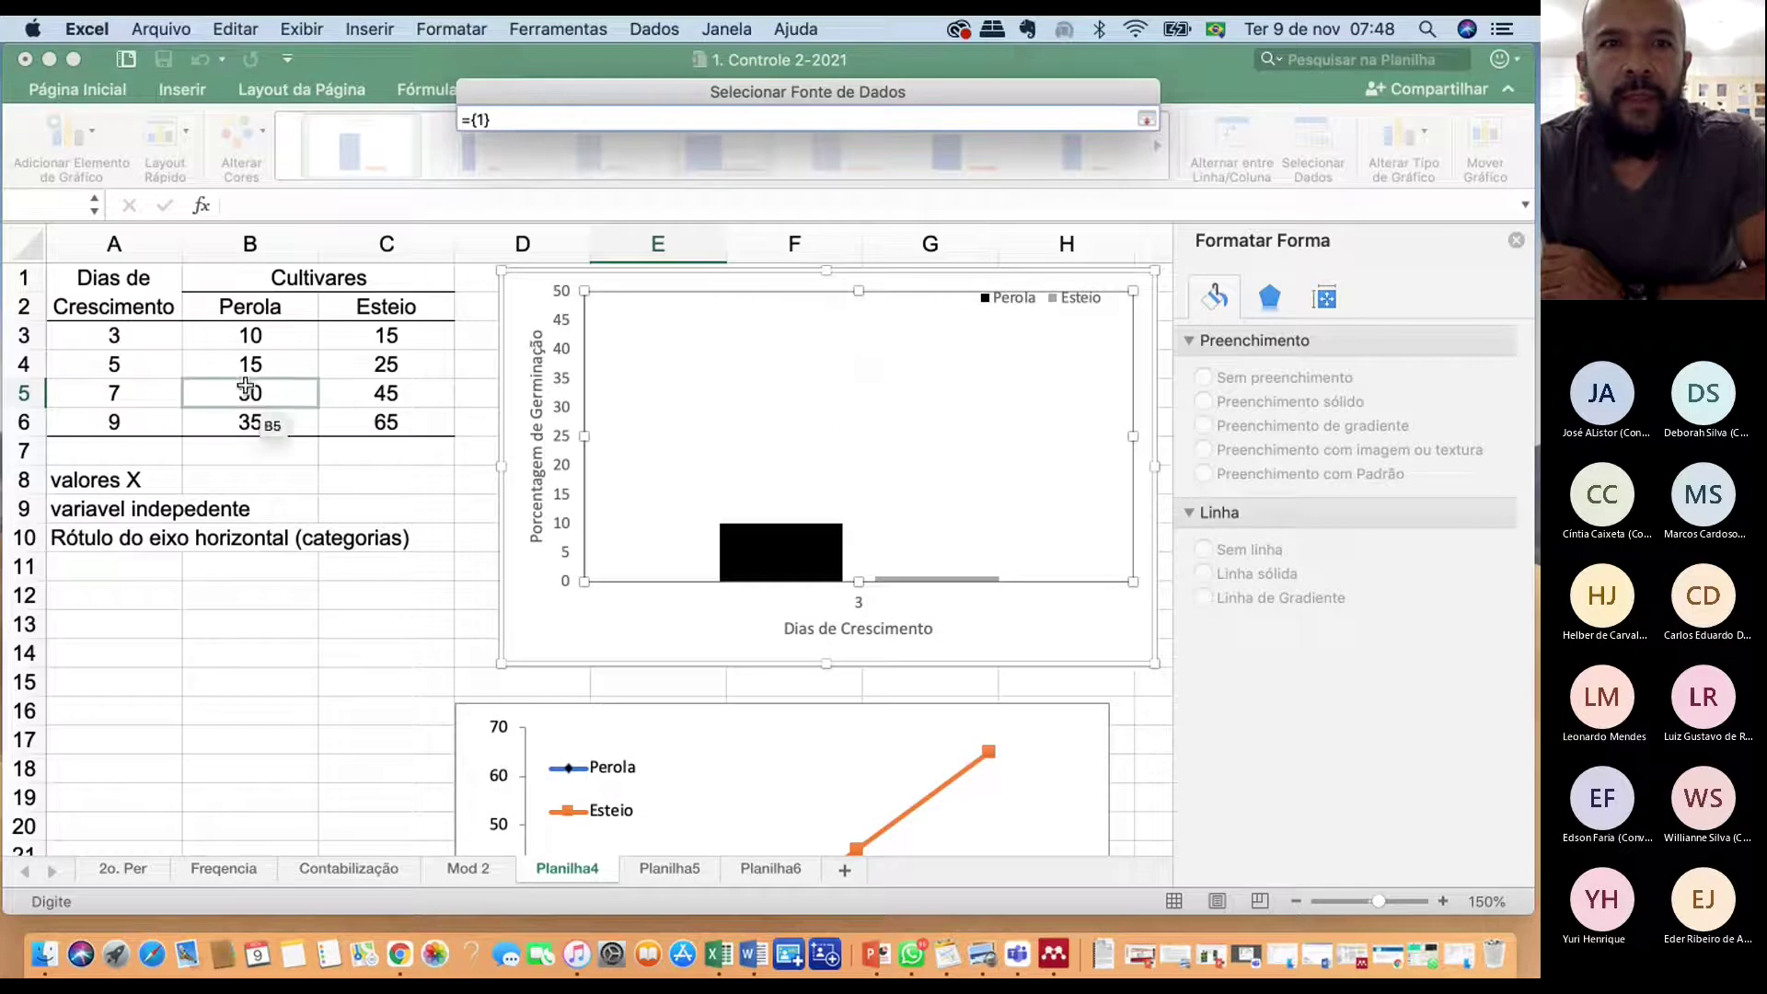
click(265, 368)
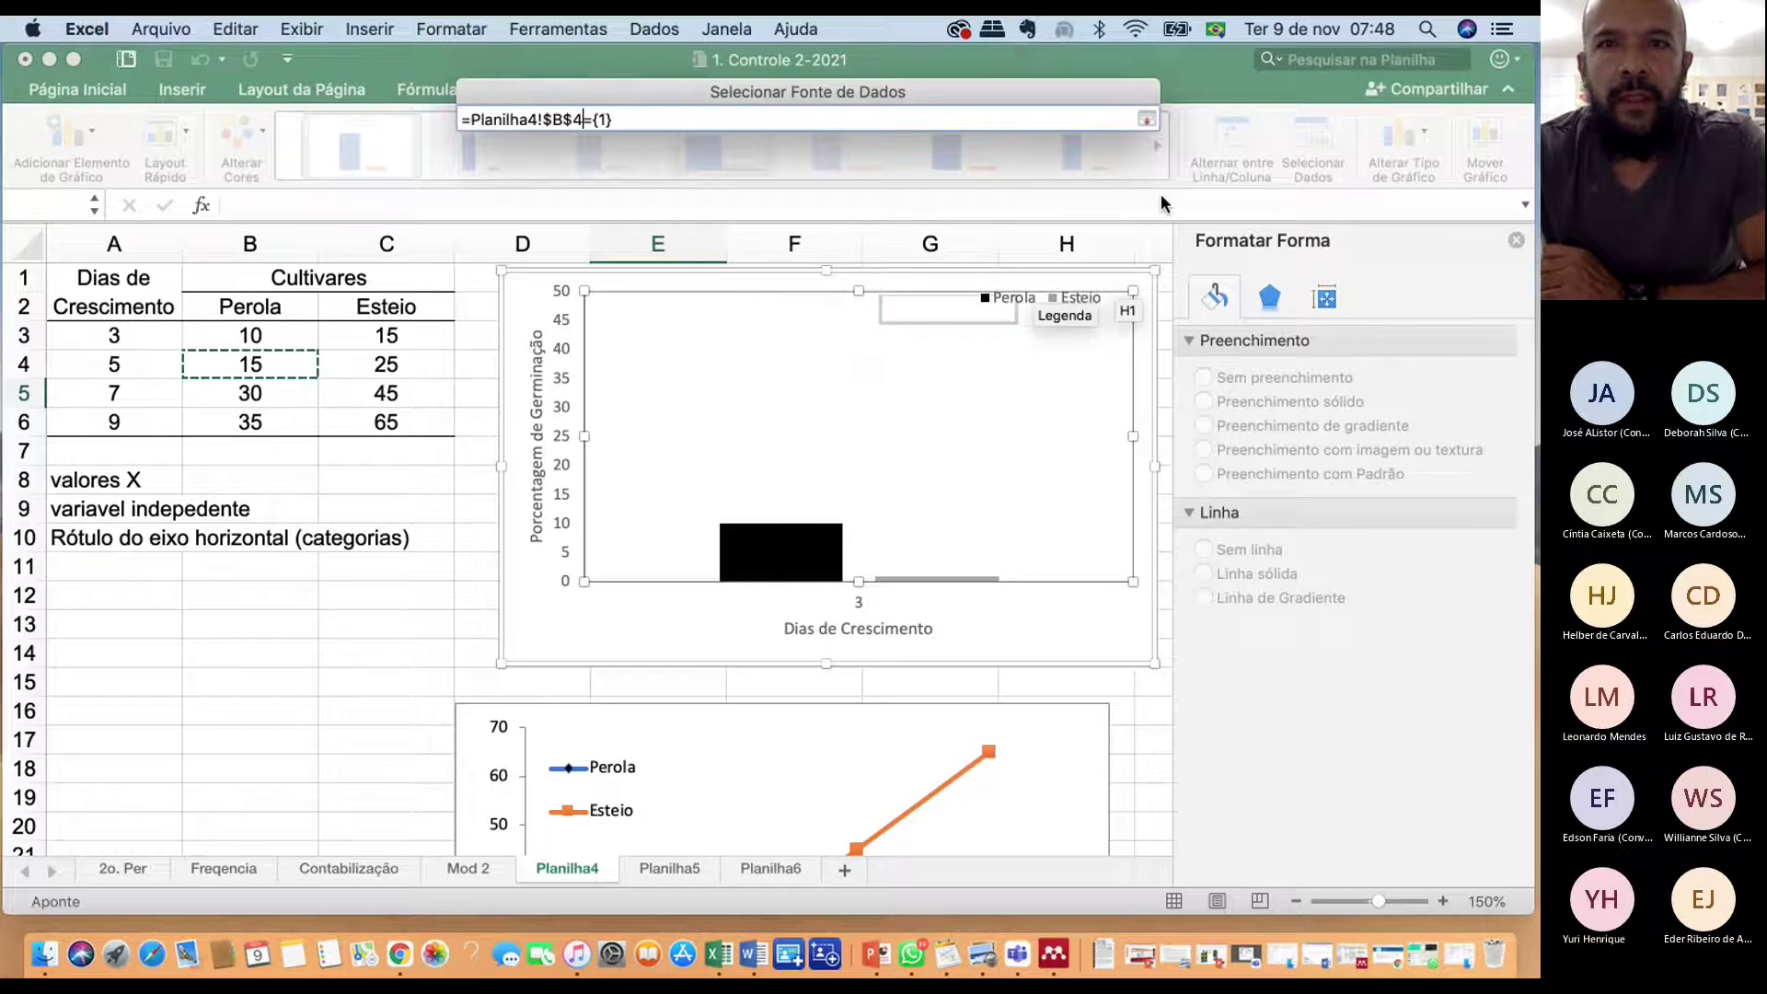
click(1146, 120)
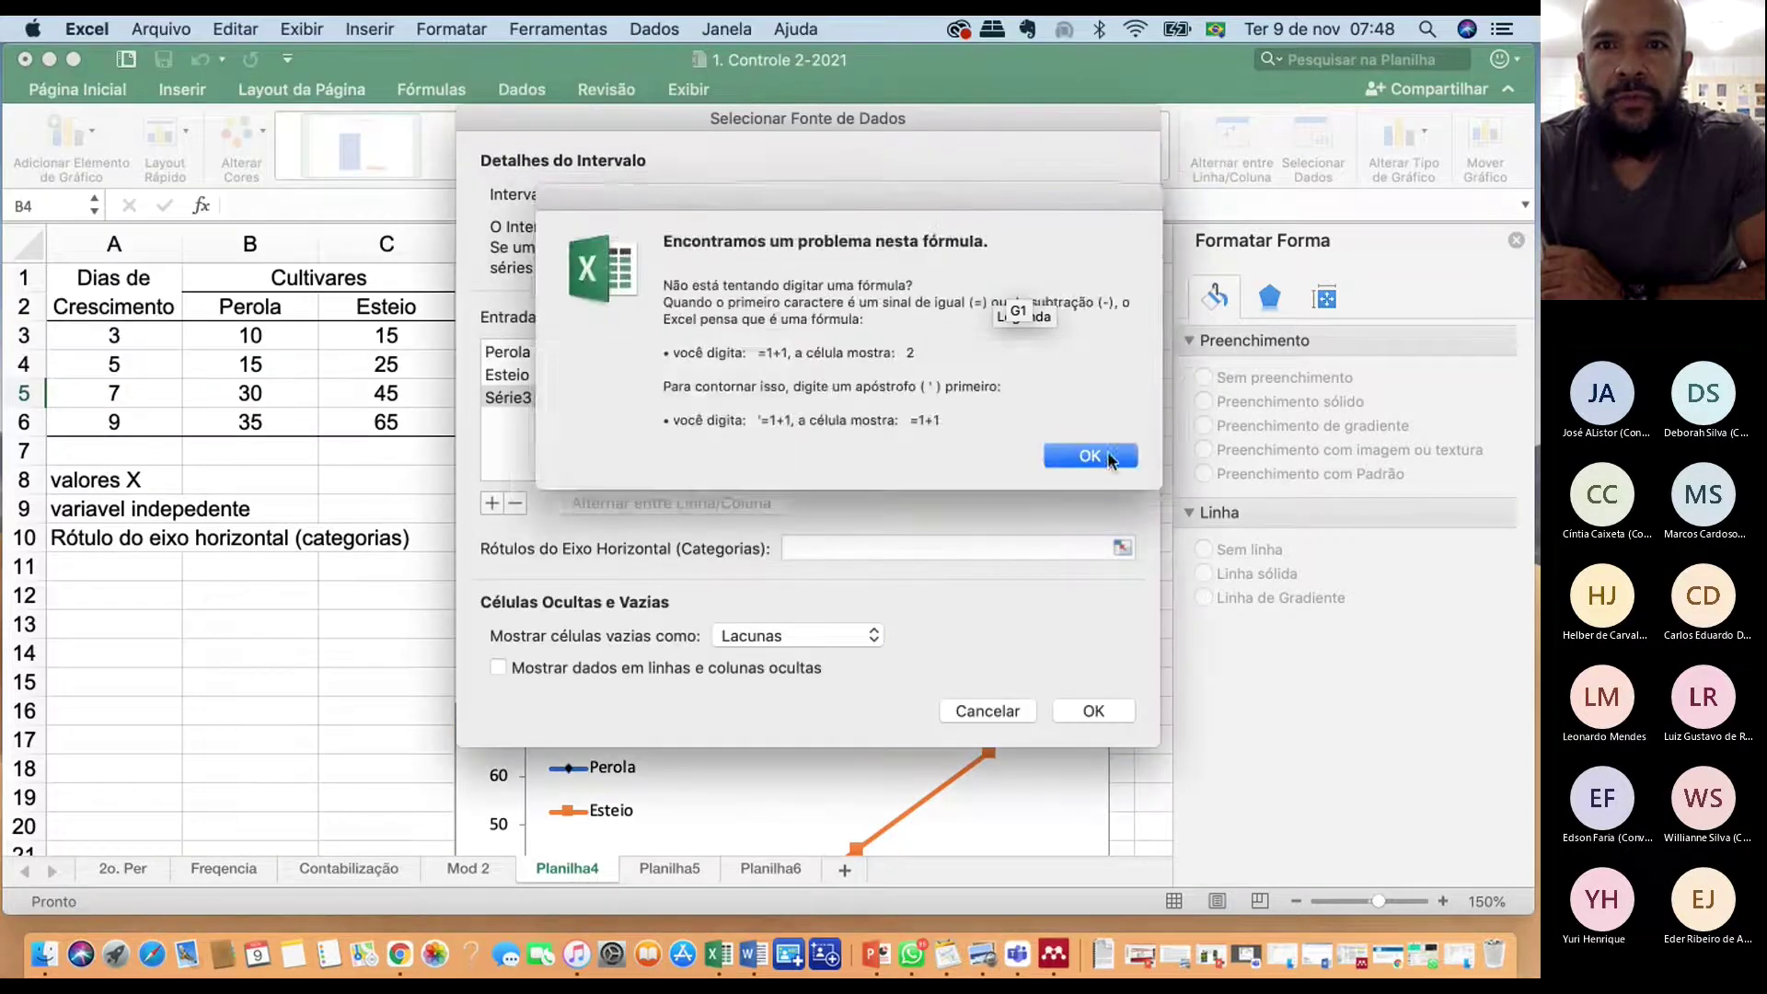
click(1108, 455)
click(1123, 352)
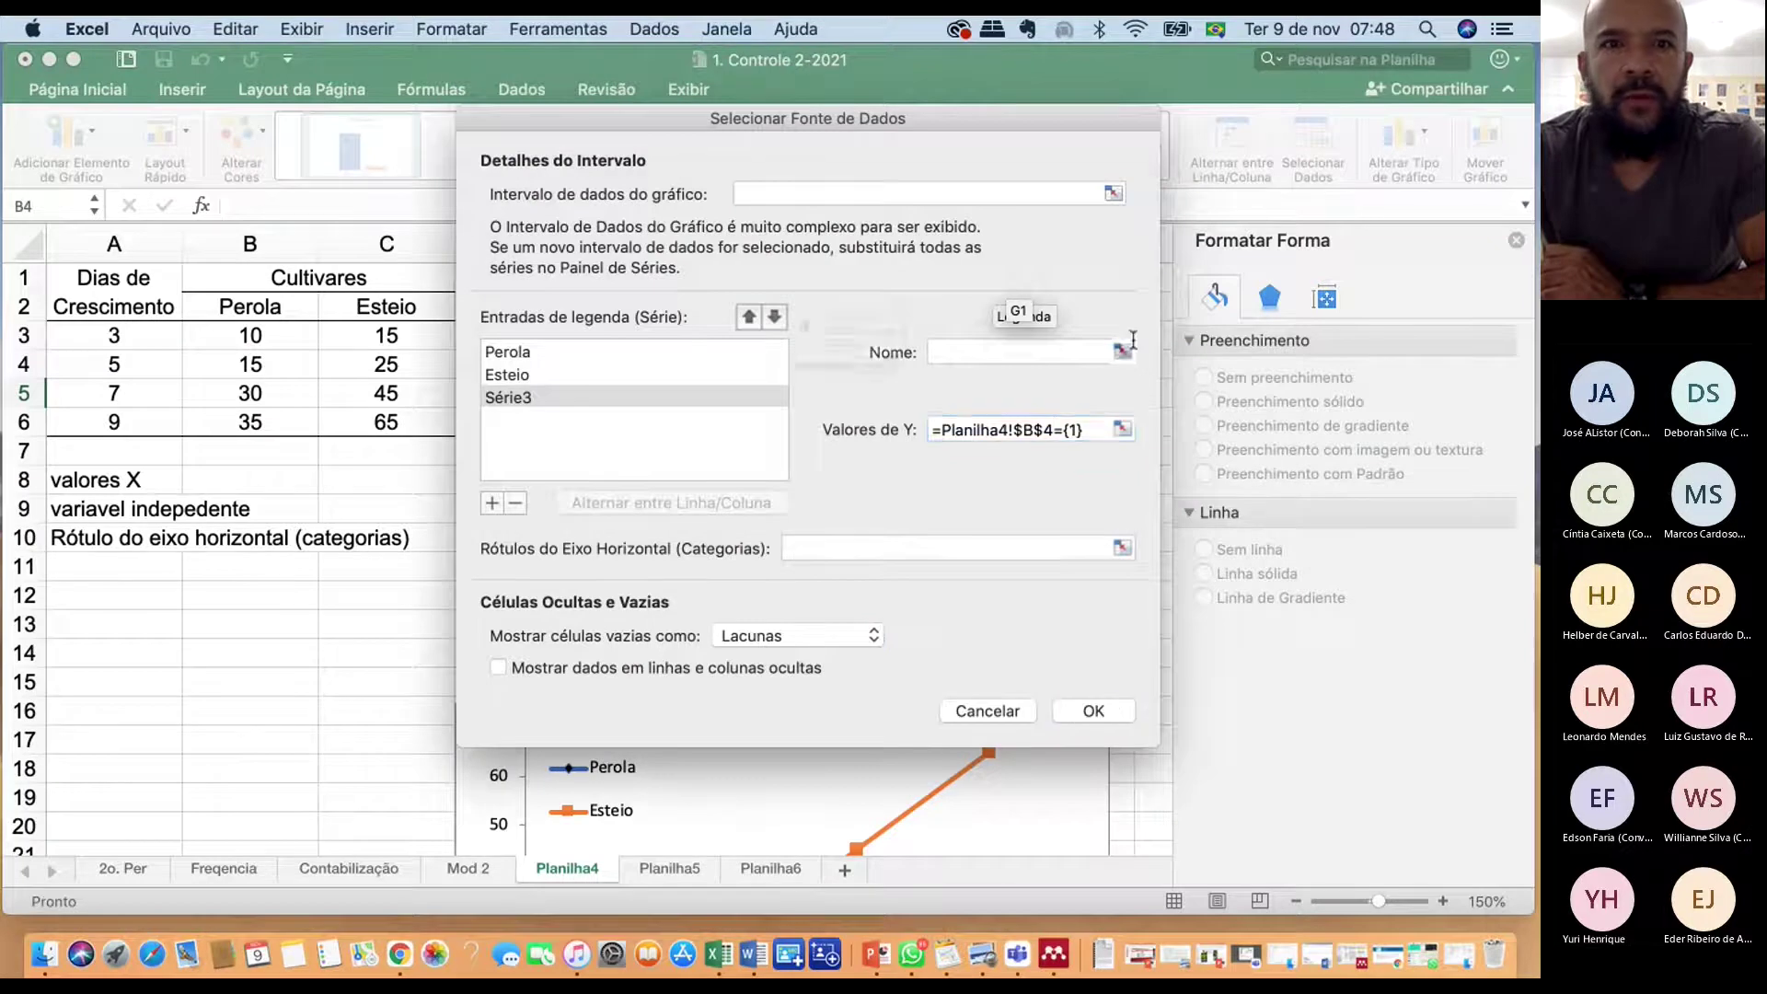
click(1113, 456)
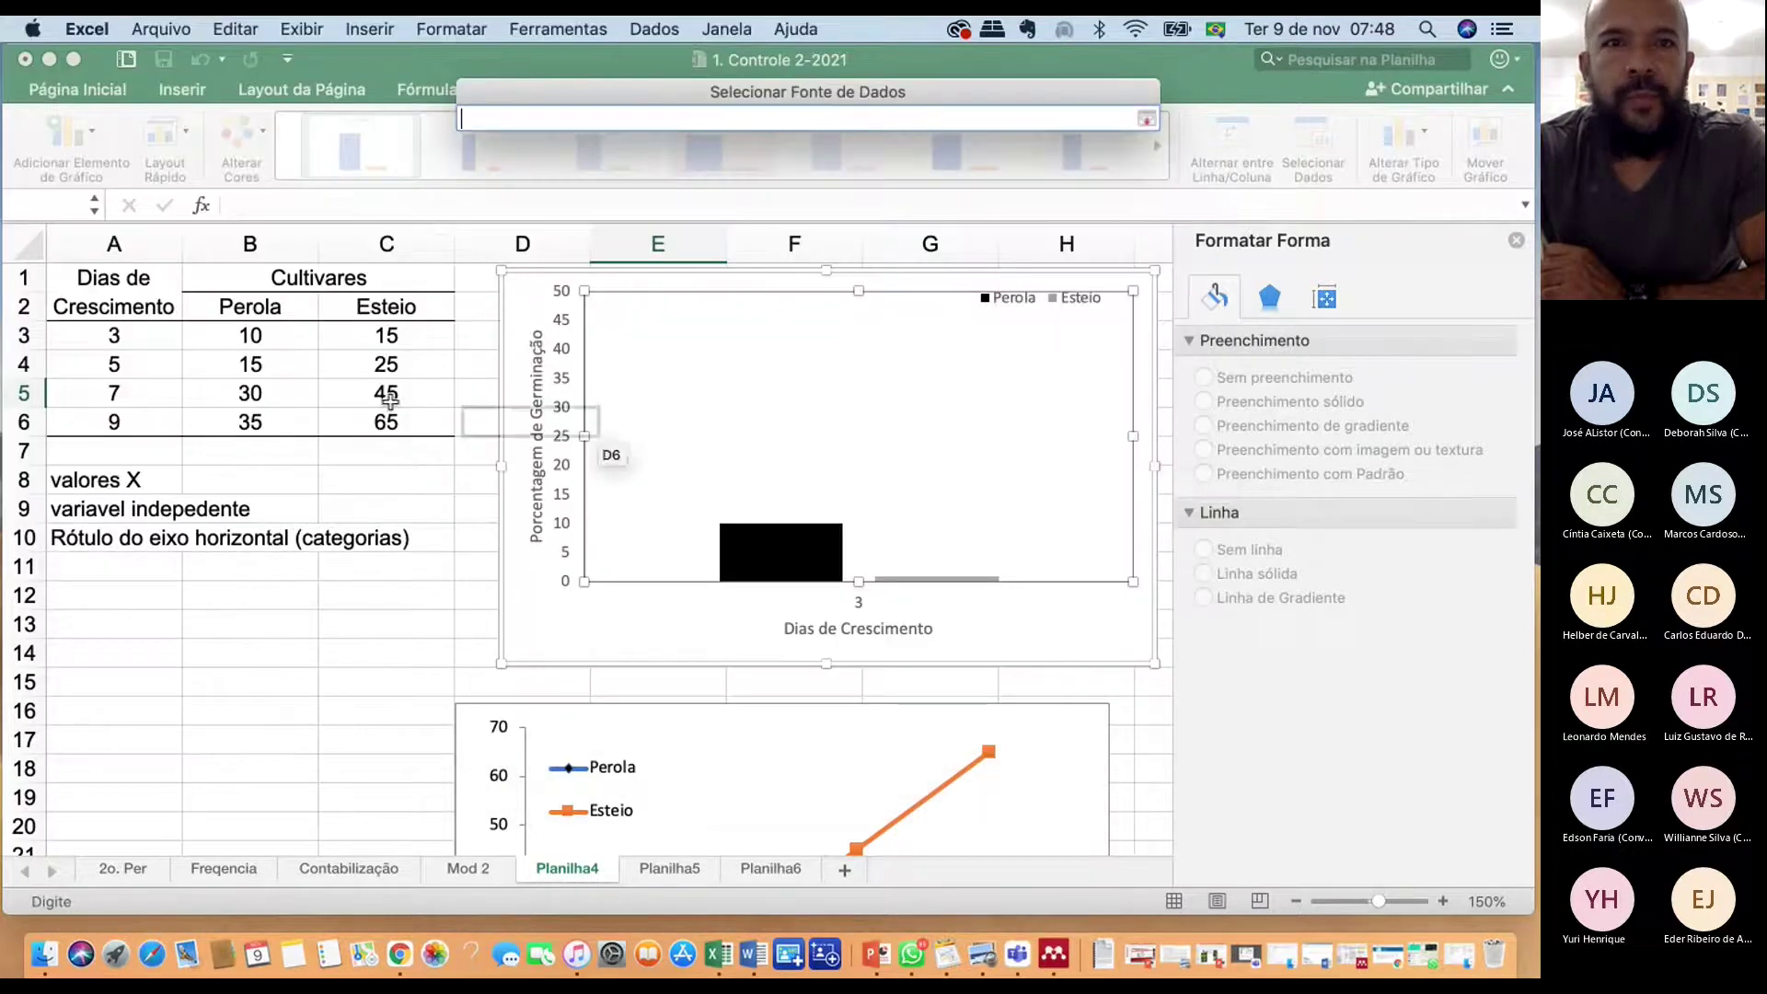
click(278, 312)
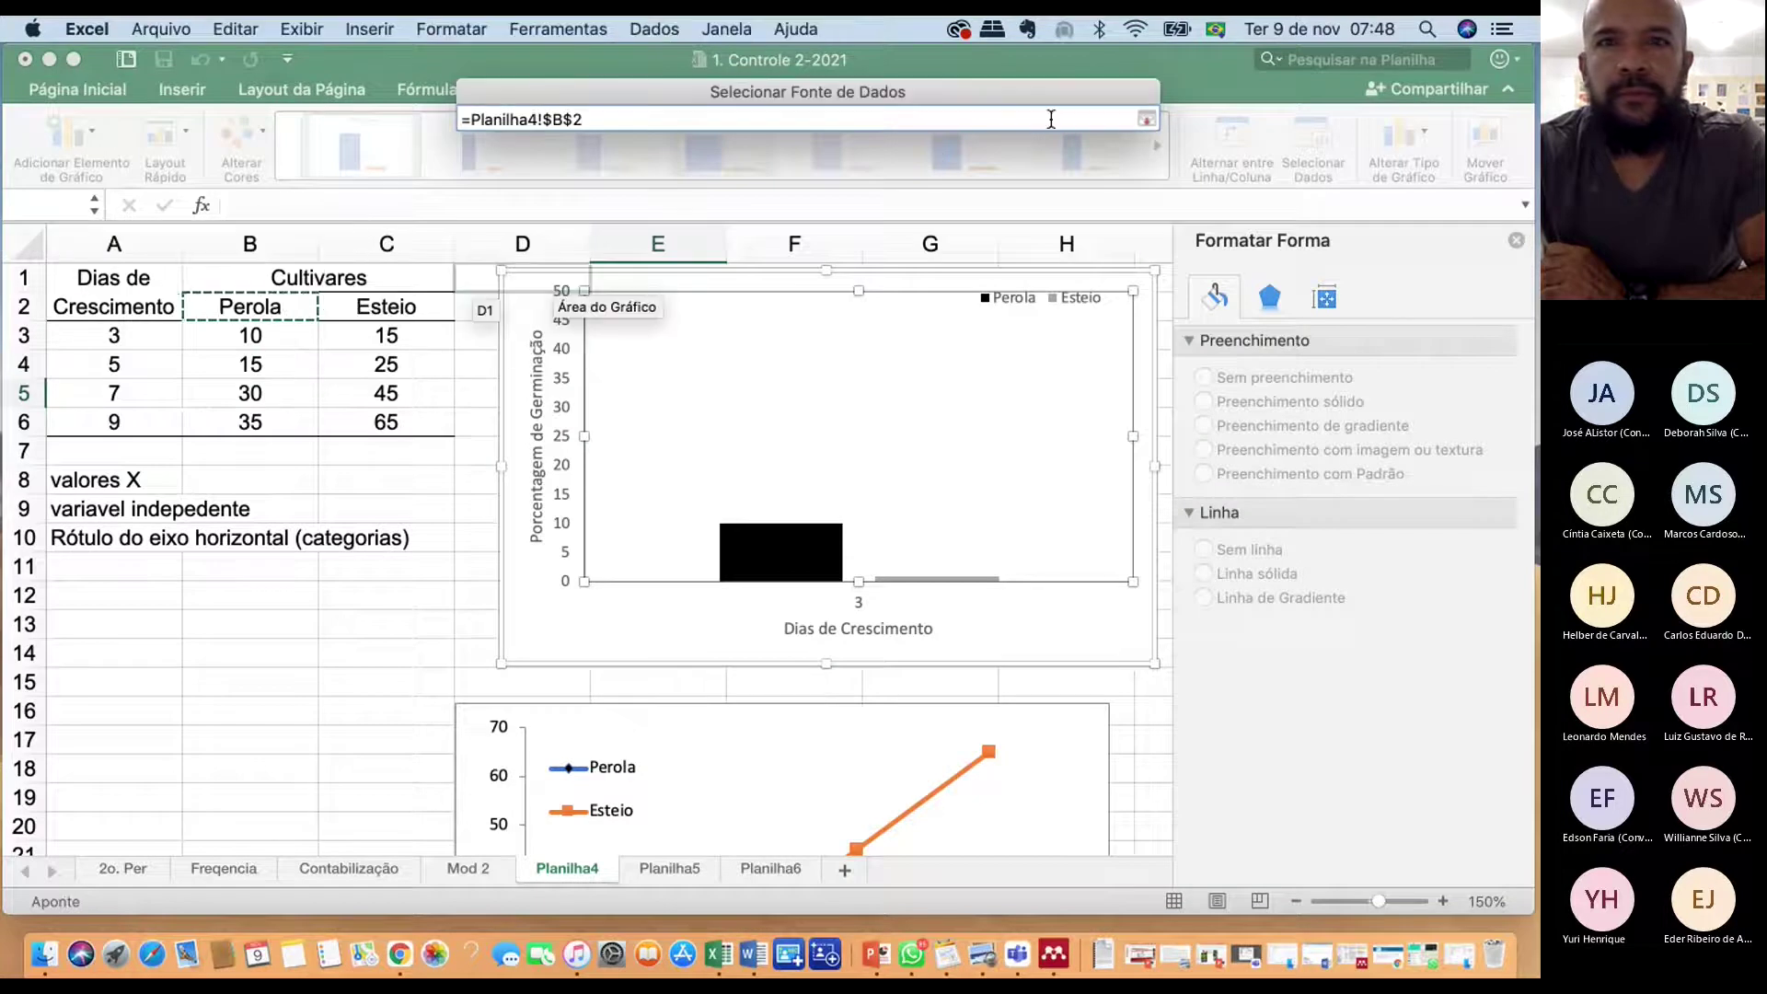
click(1146, 118)
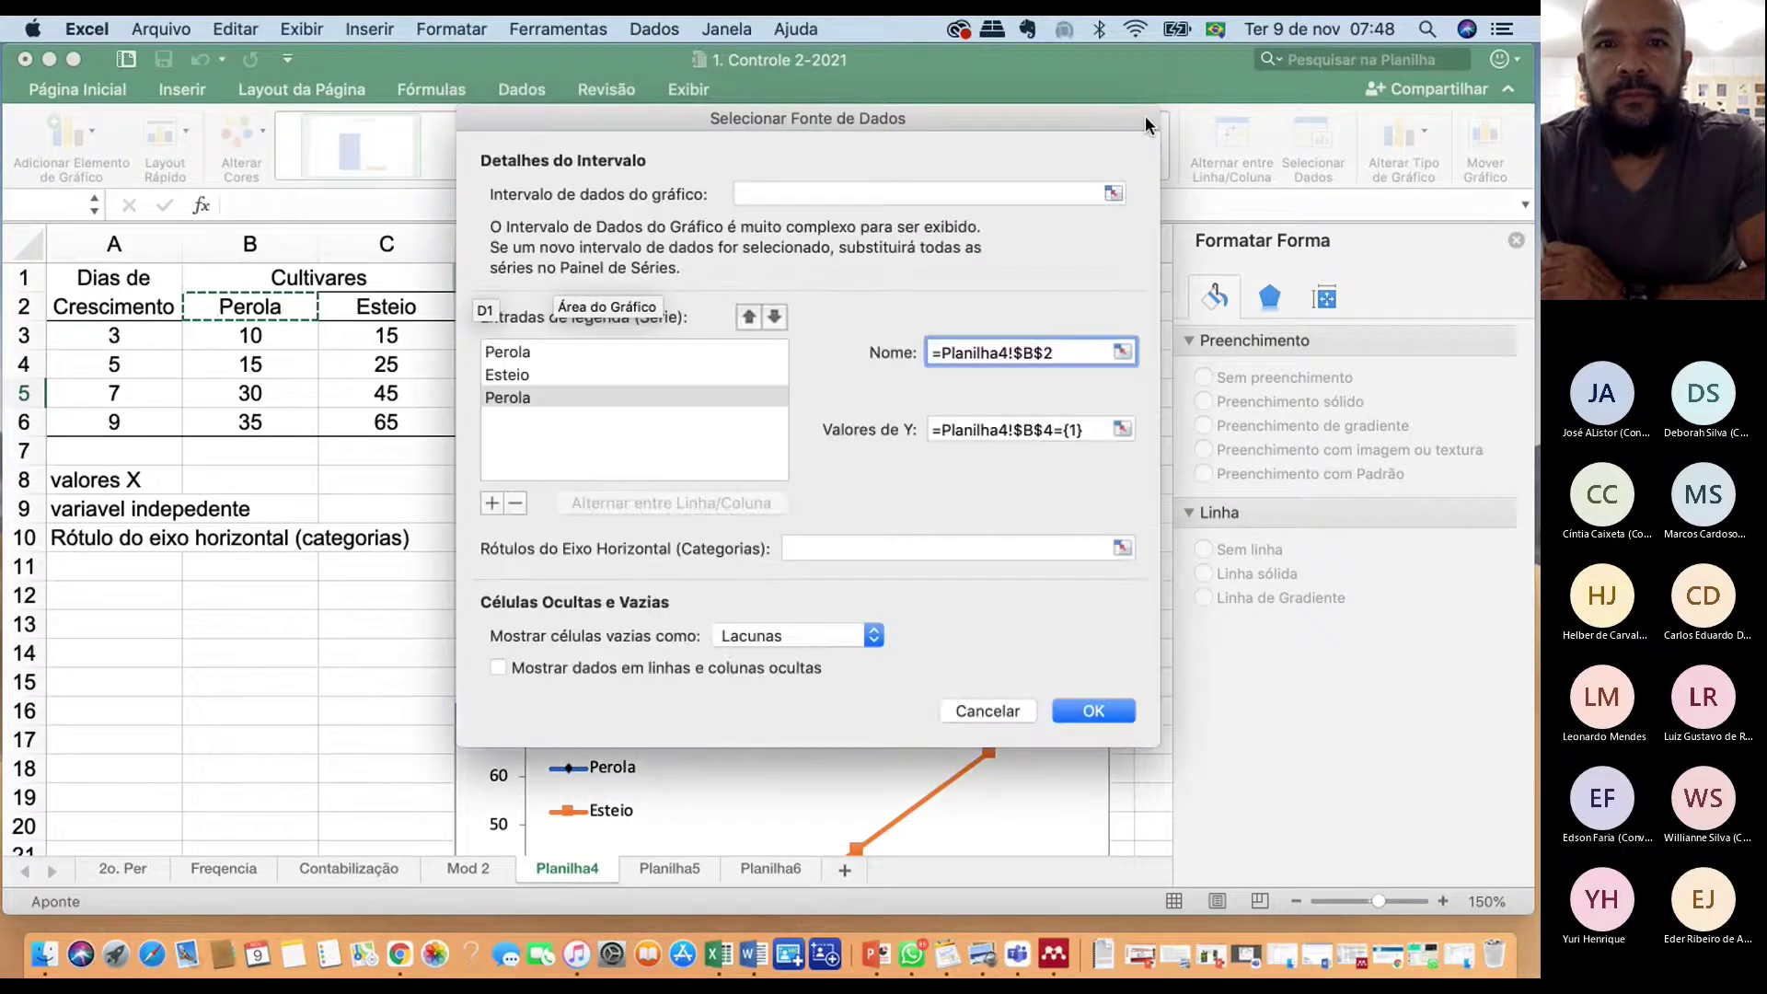
Add a fourth series with values C4, name C2, categories A4, and apply
click(493, 502)
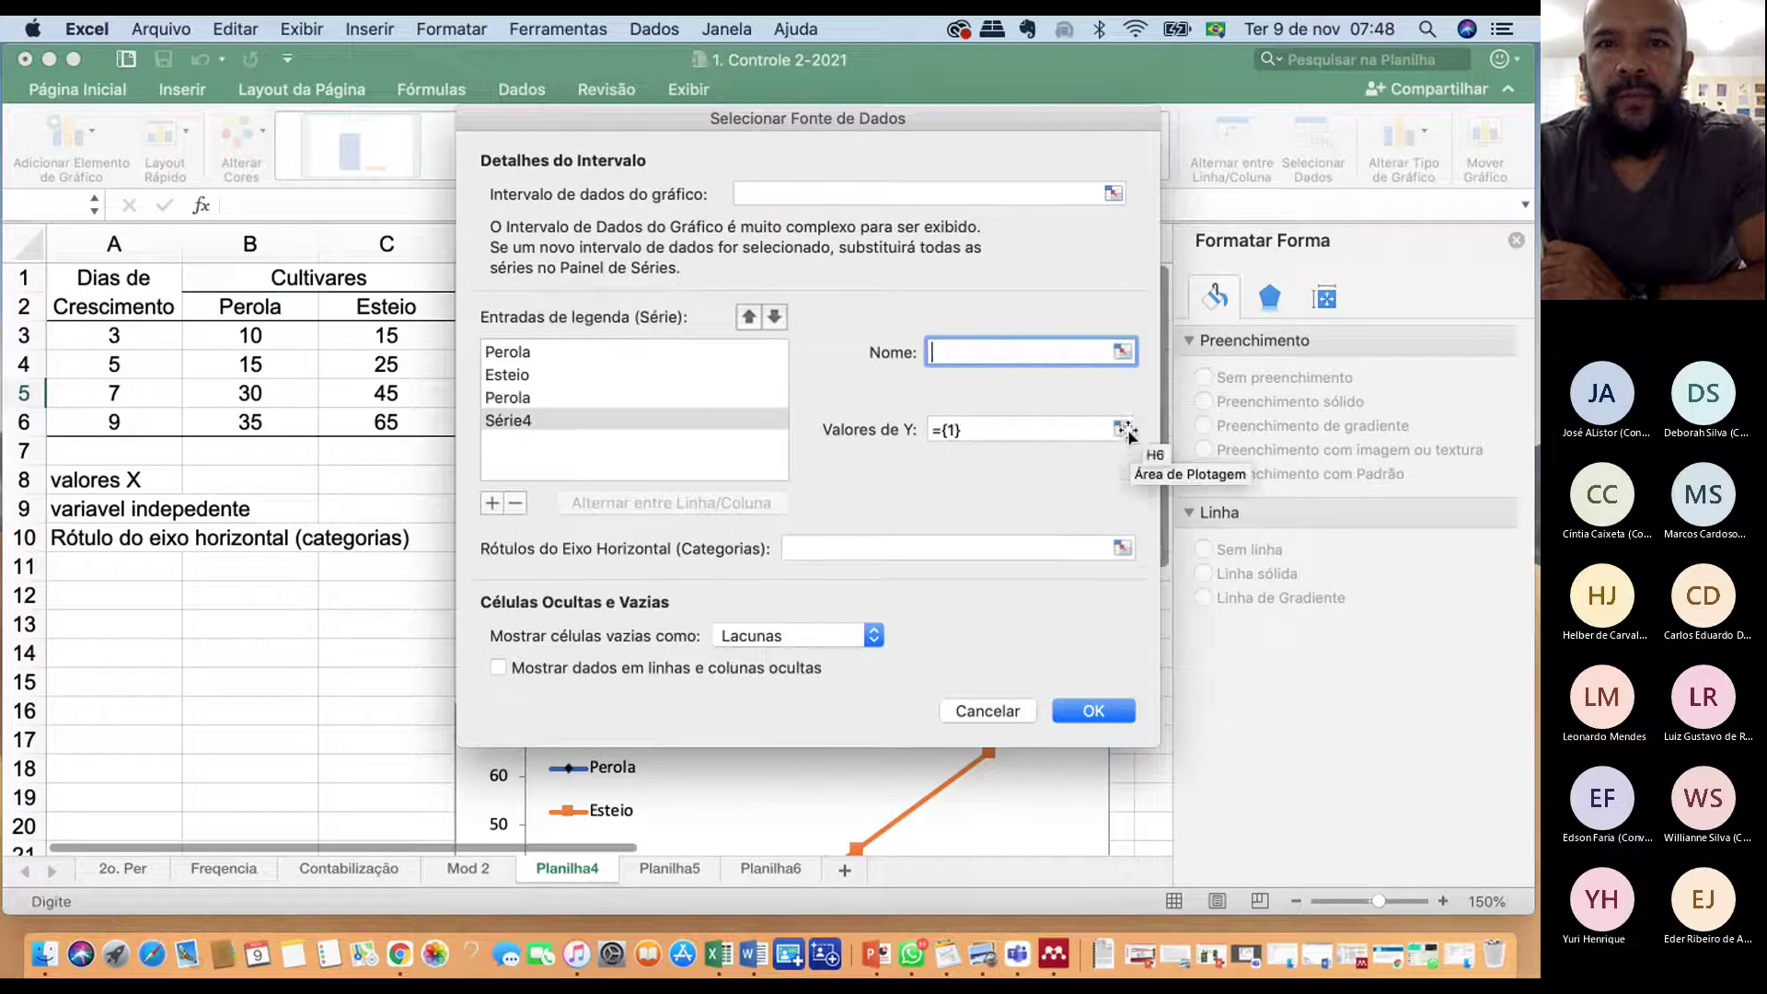
click(1124, 429)
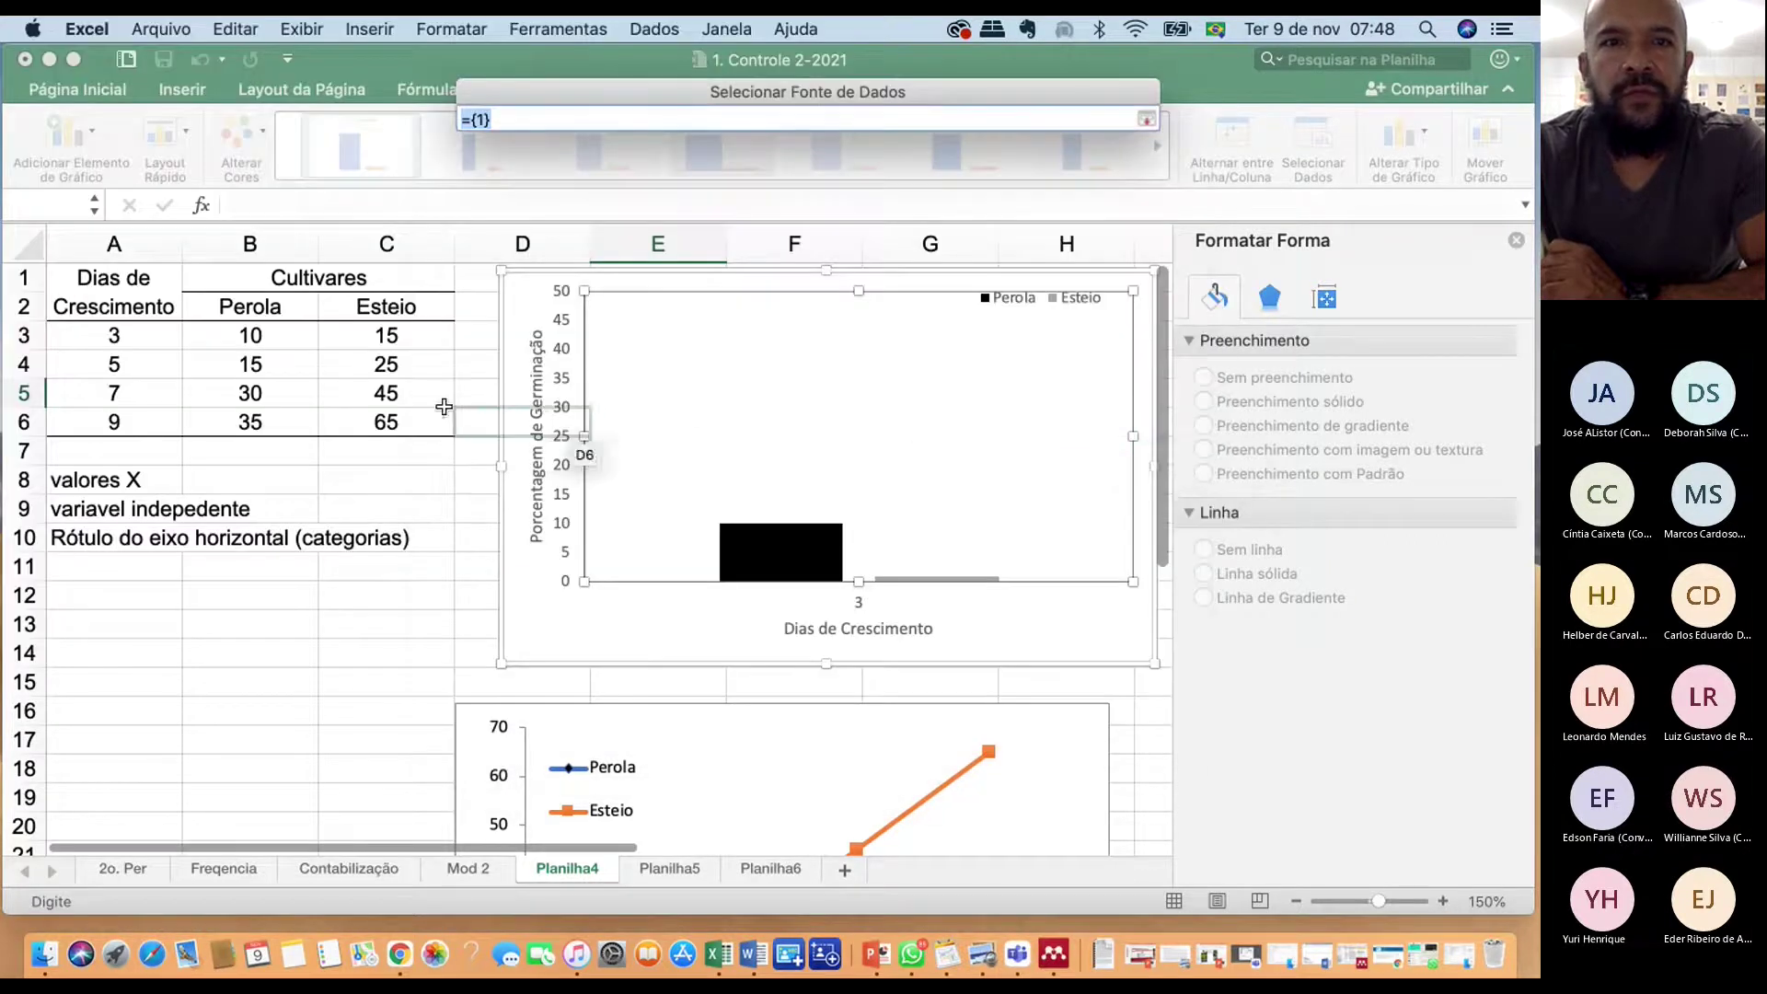
click(407, 370)
click(1146, 118)
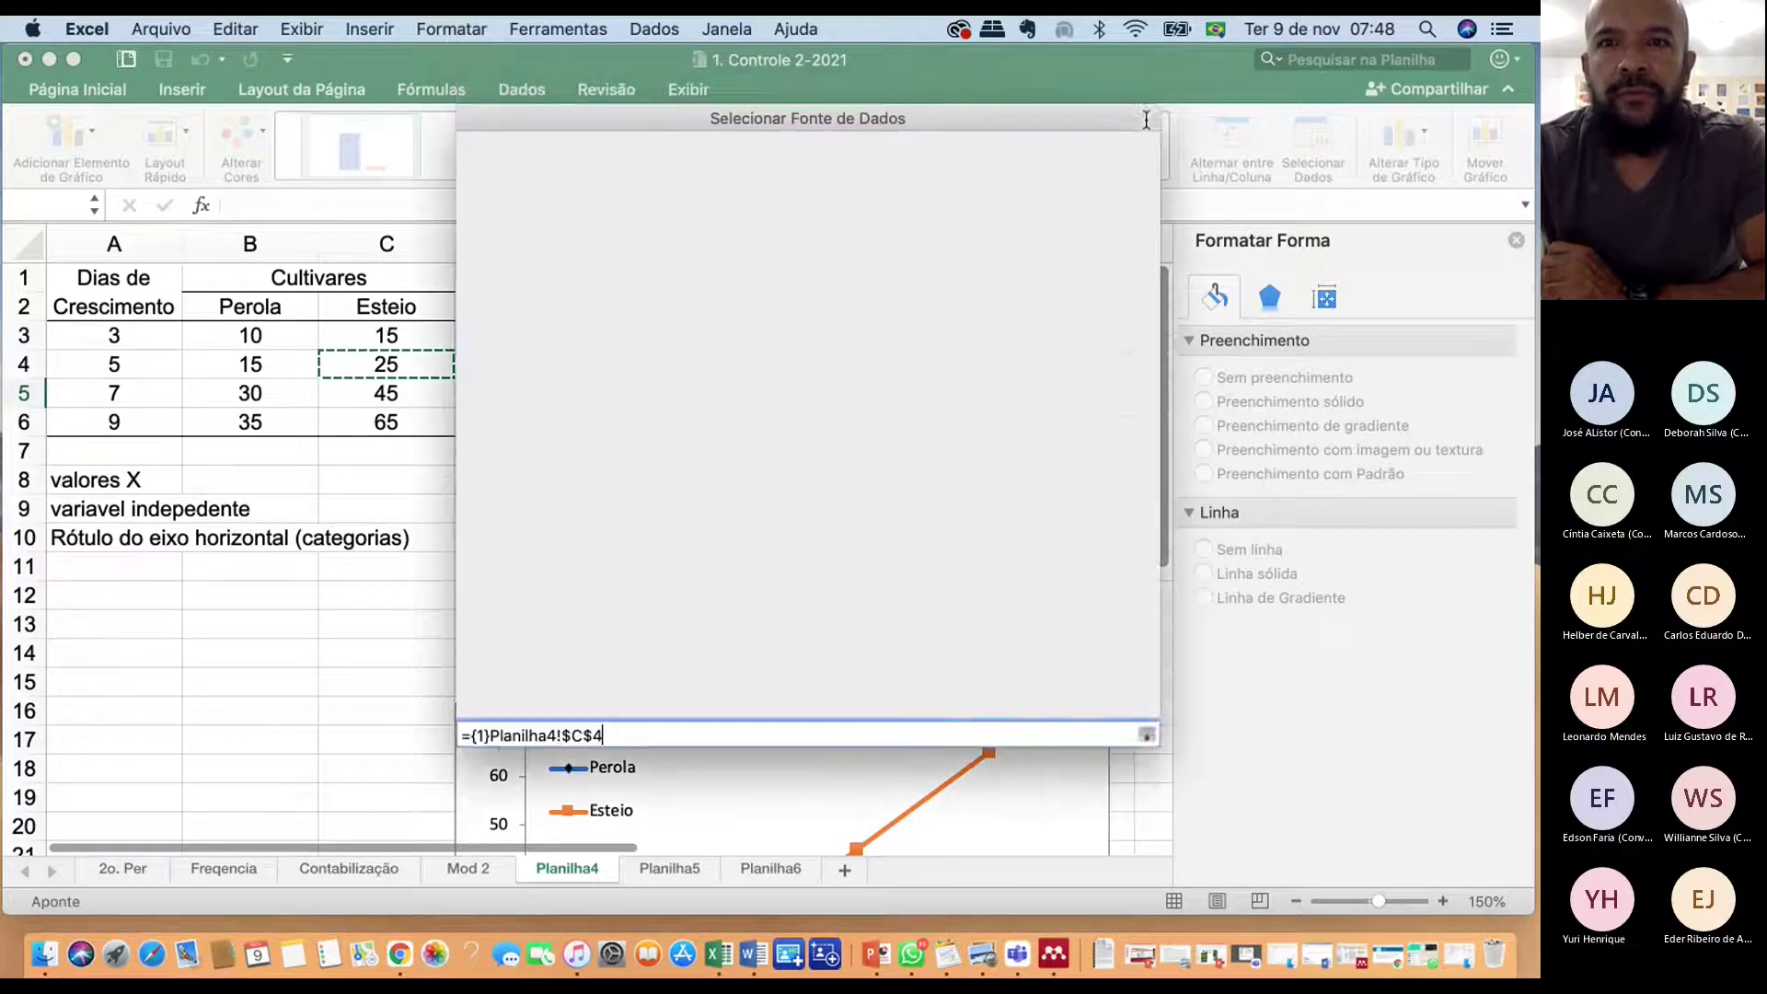
click(1124, 373)
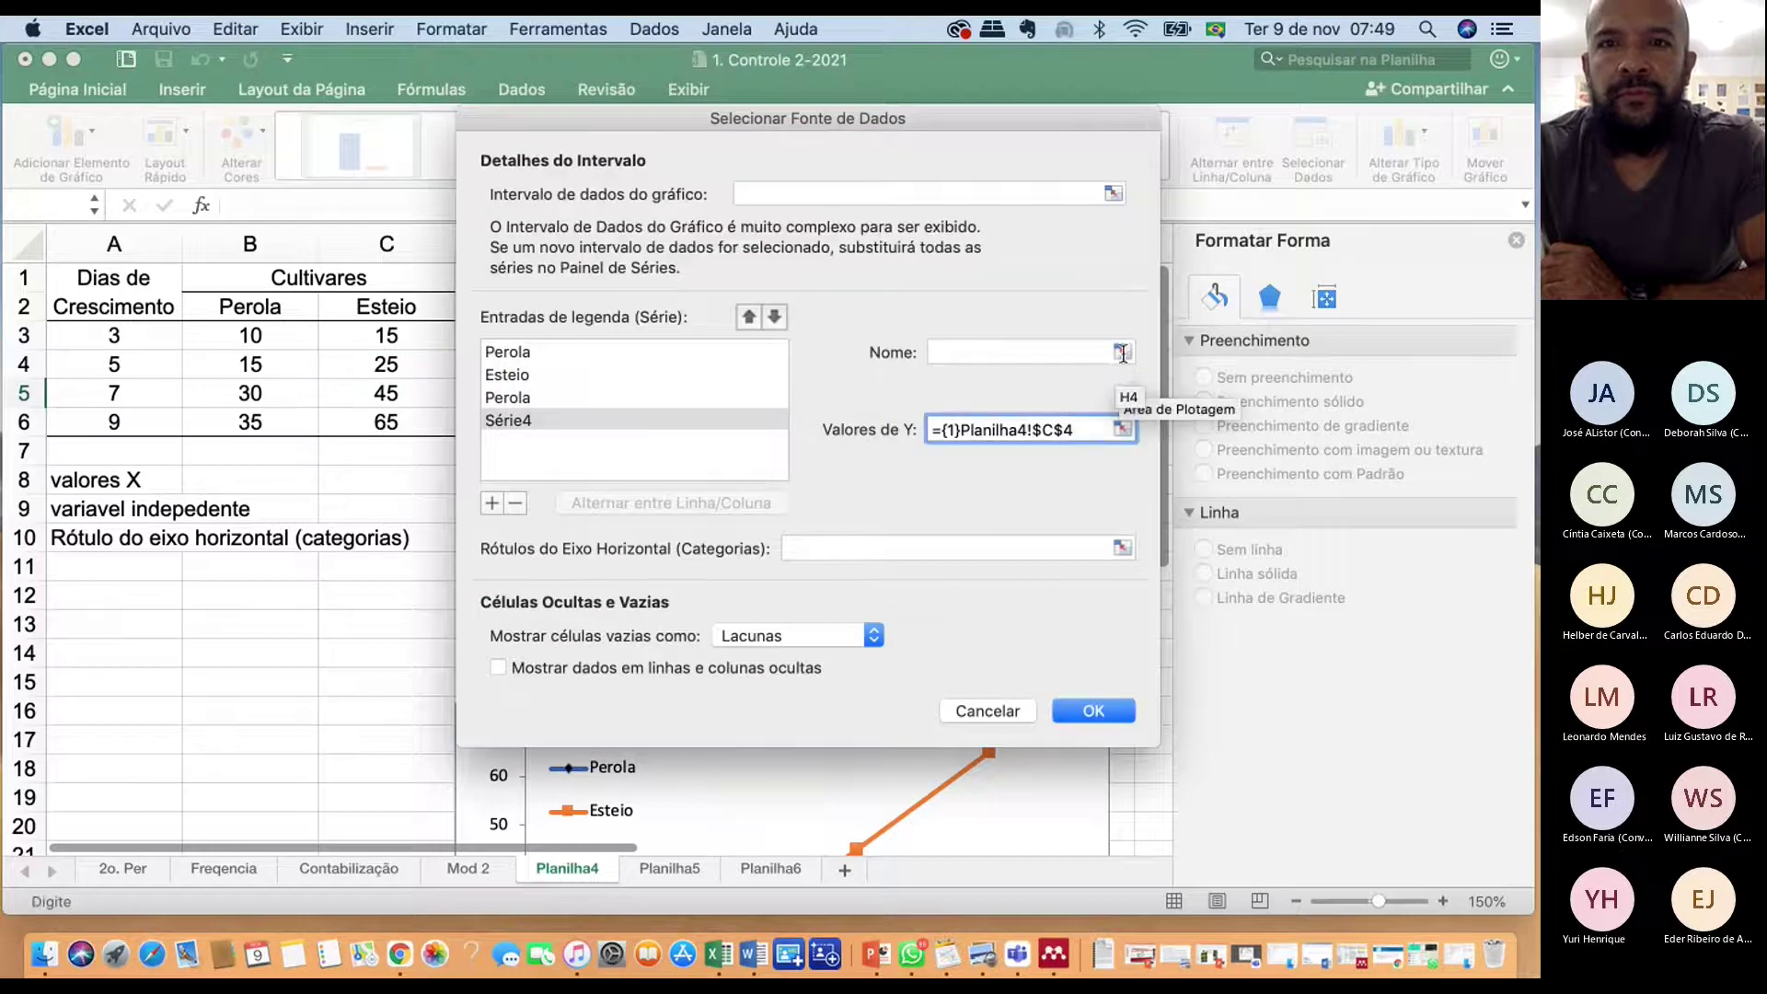
click(1124, 357)
click(1130, 373)
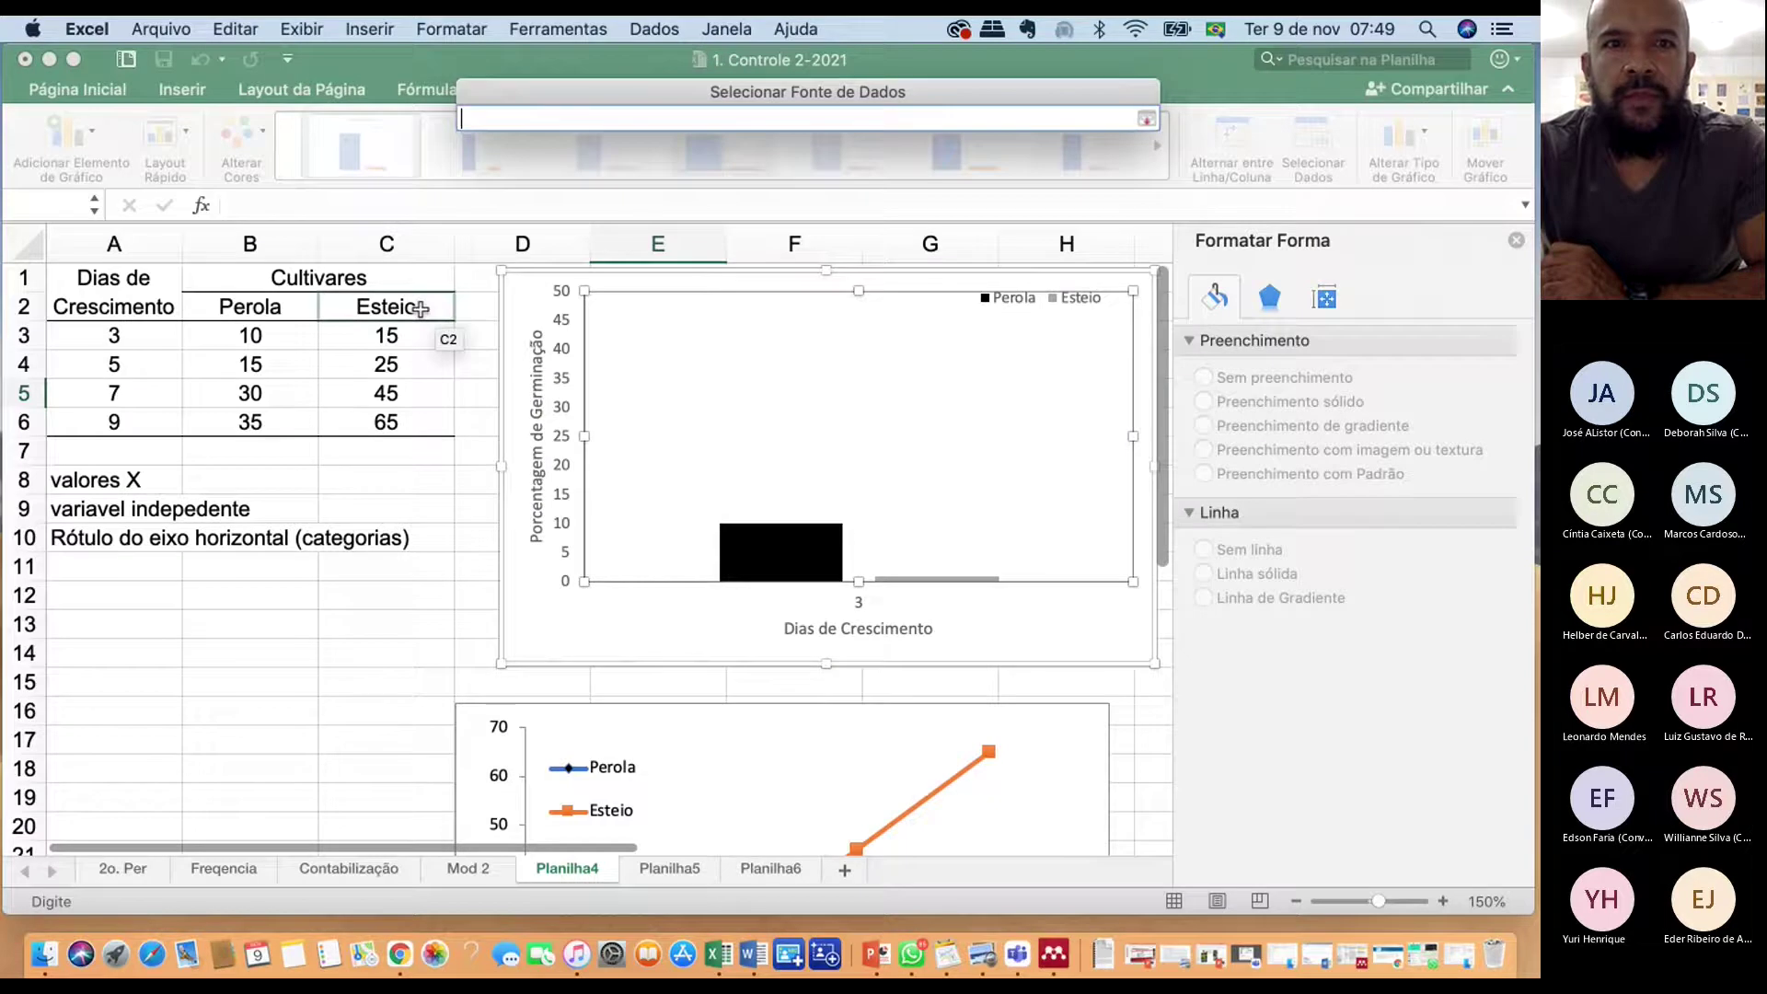
click(419, 308)
click(1146, 118)
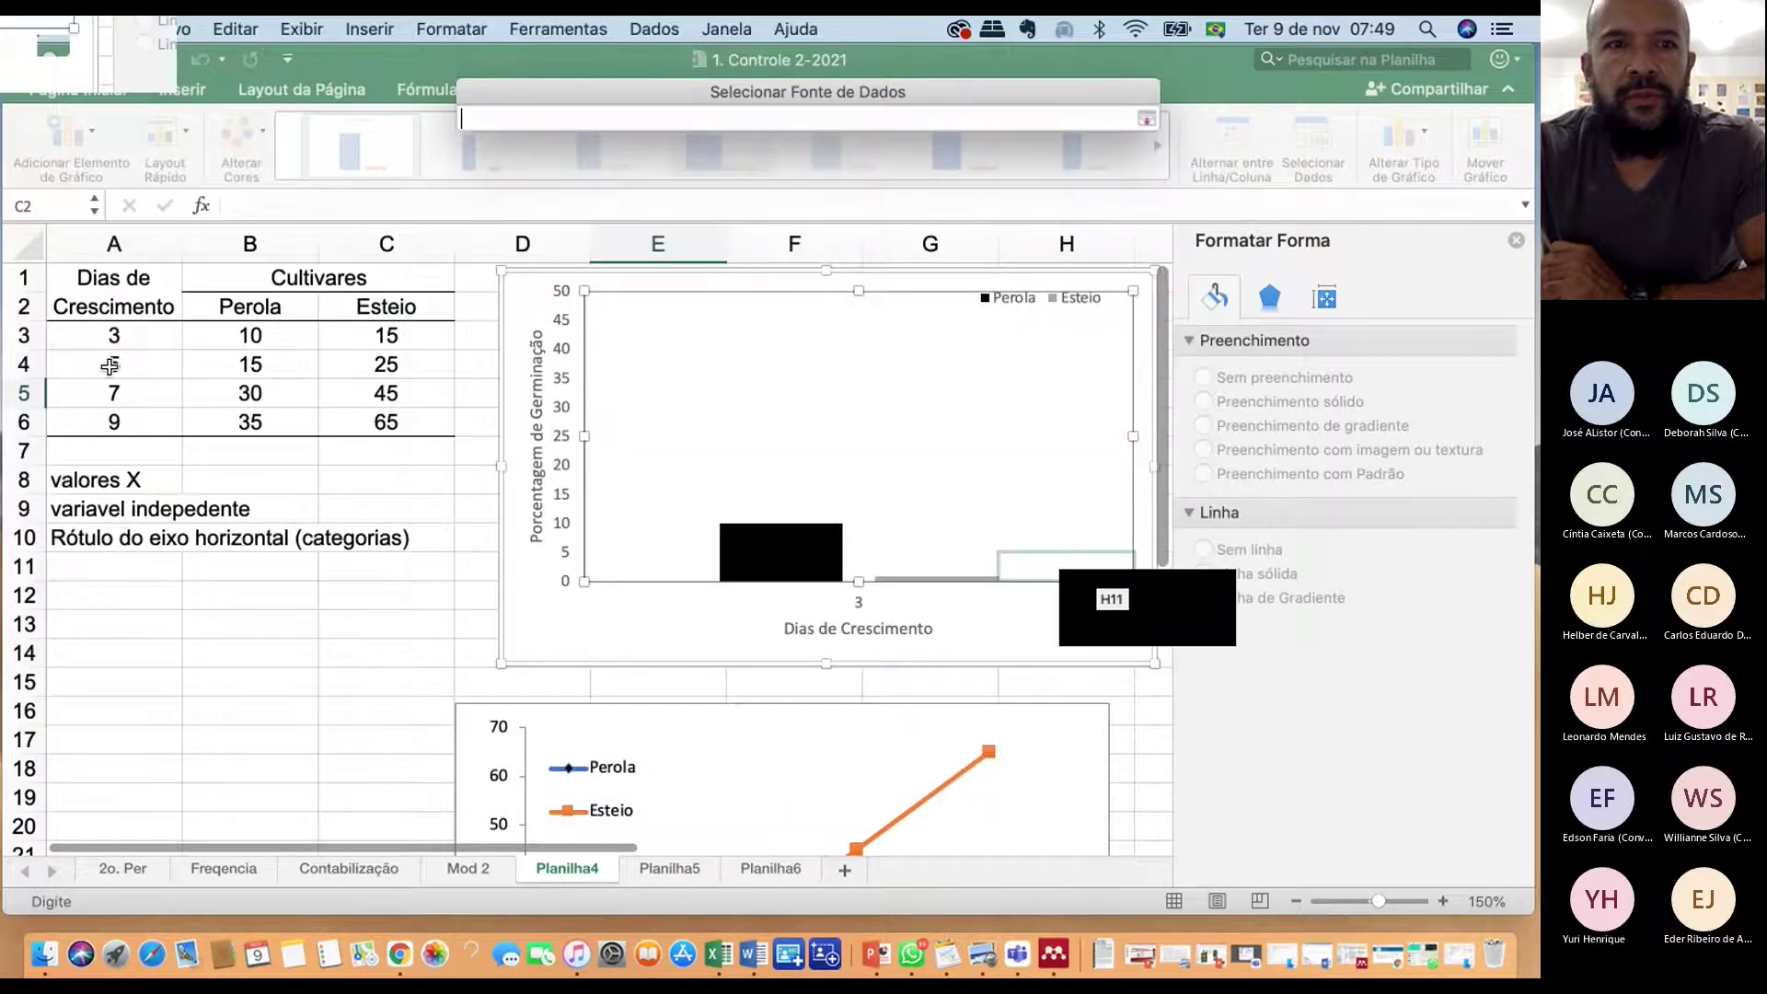
click(114, 333)
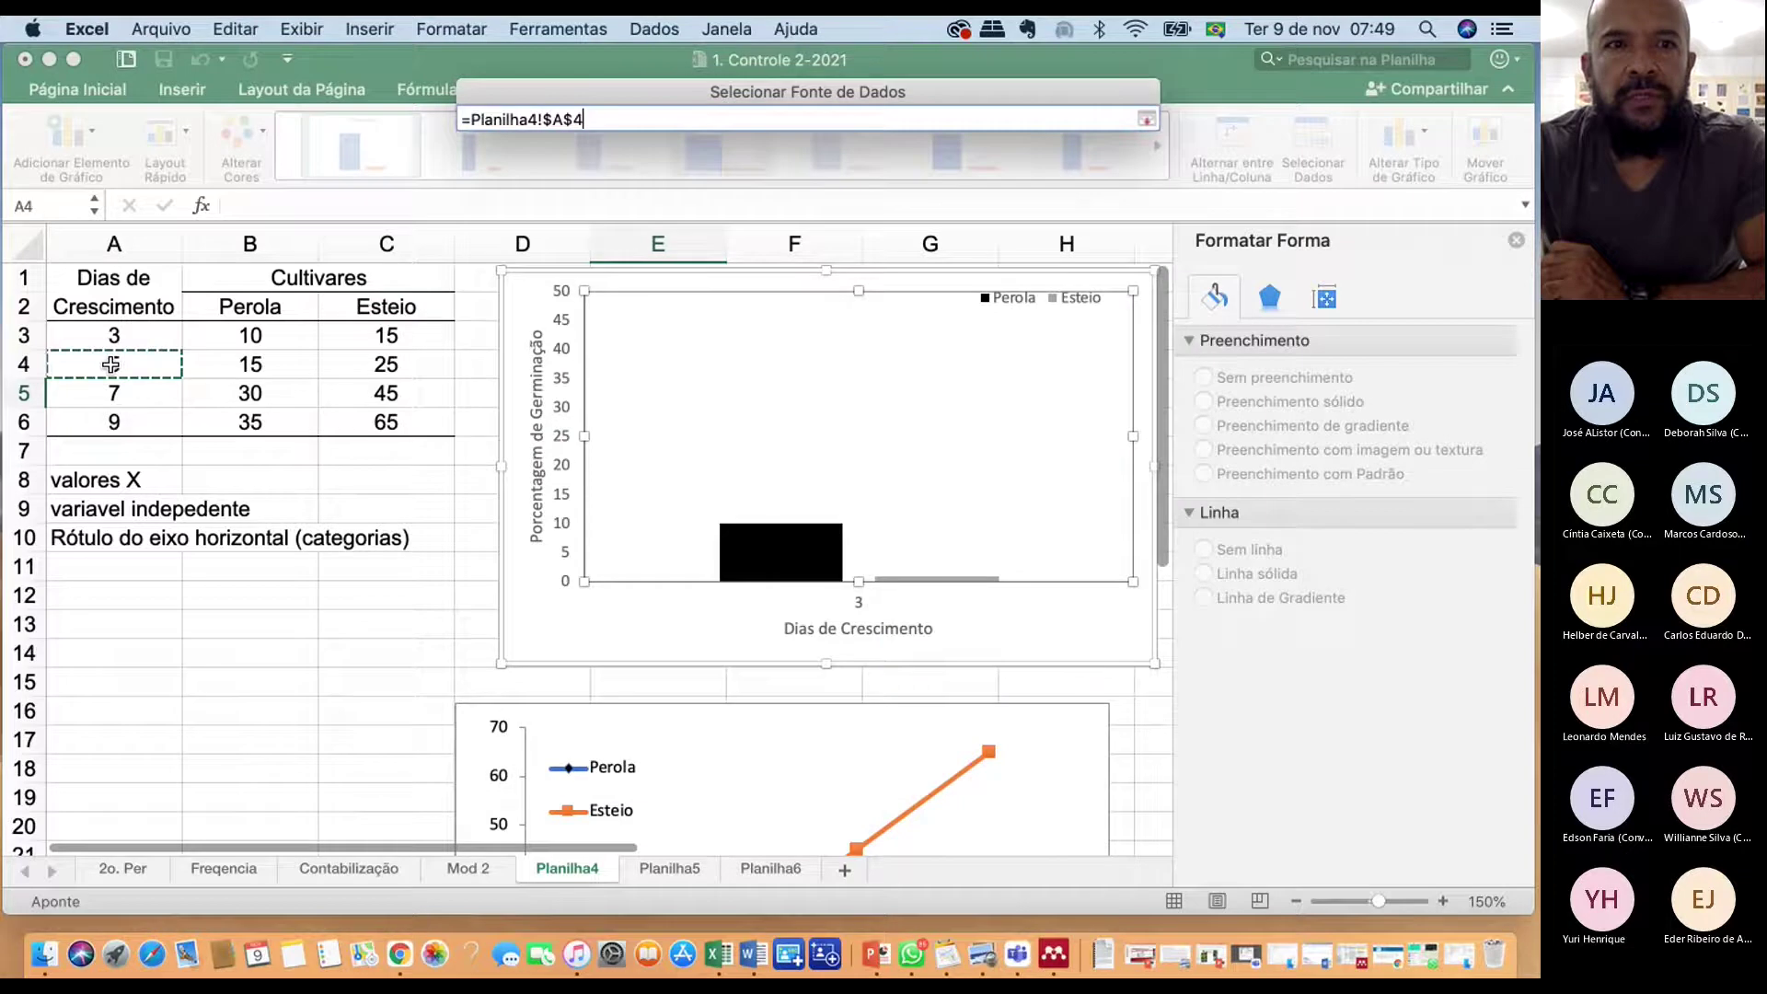
click(1145, 121)
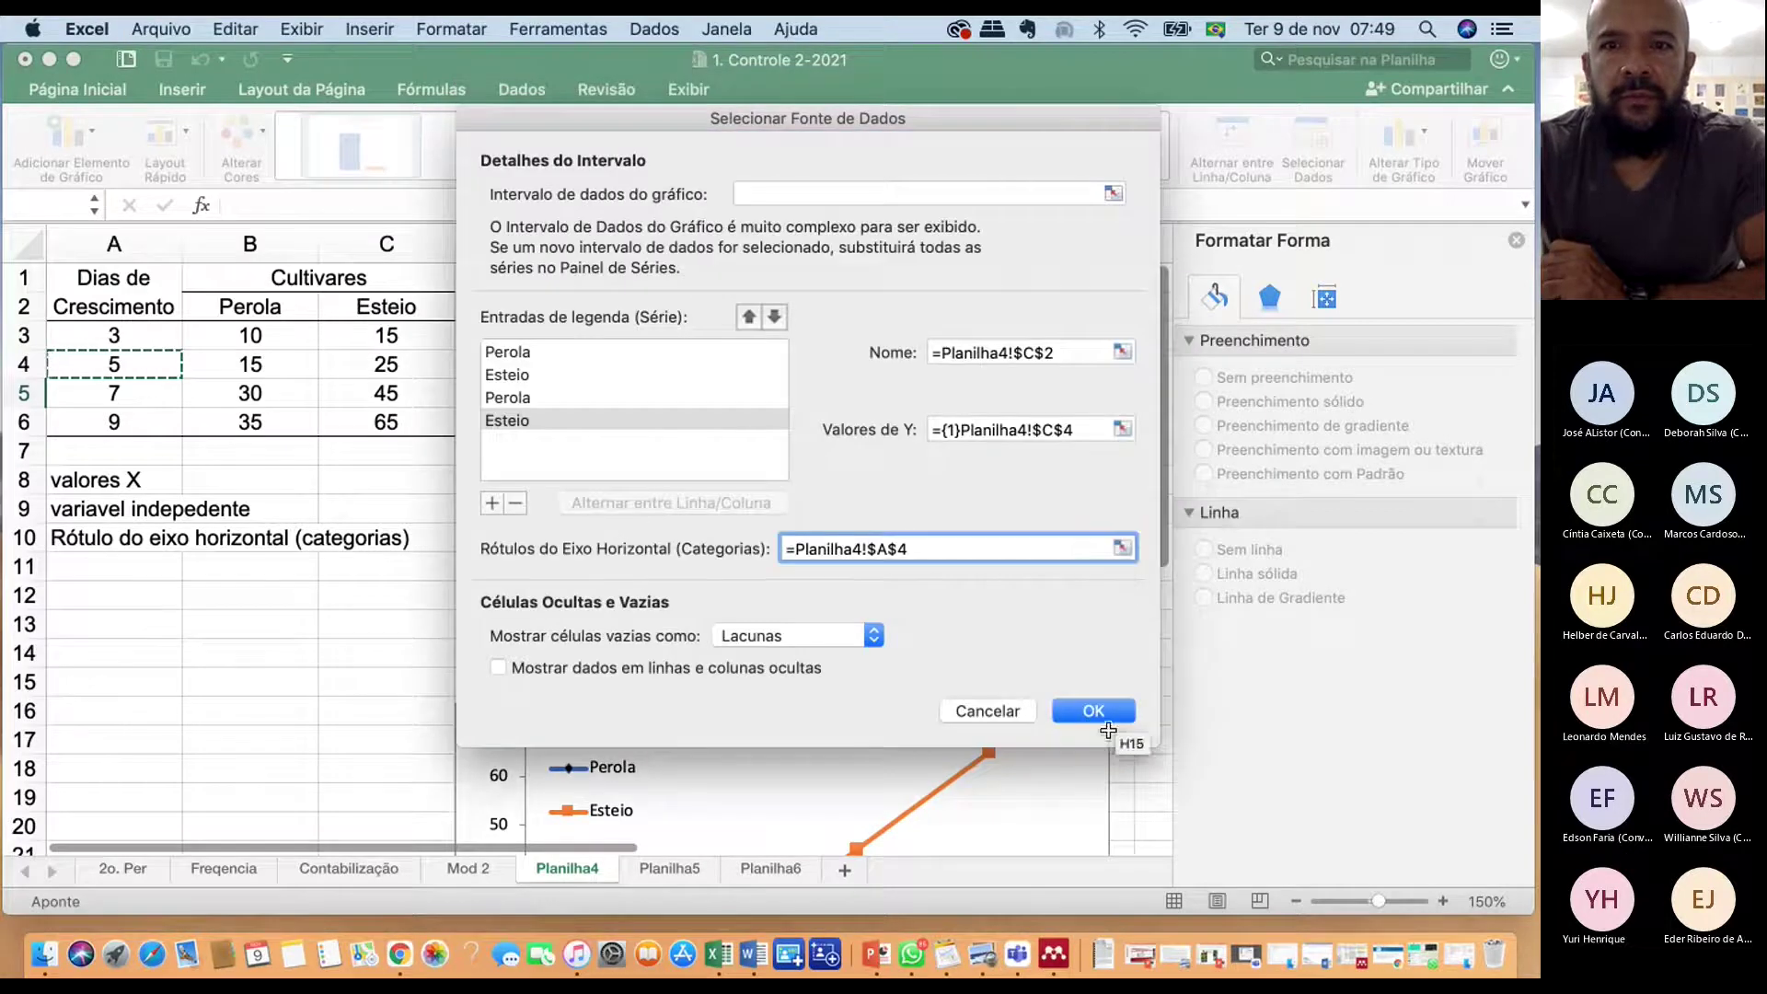
click(1093, 709)
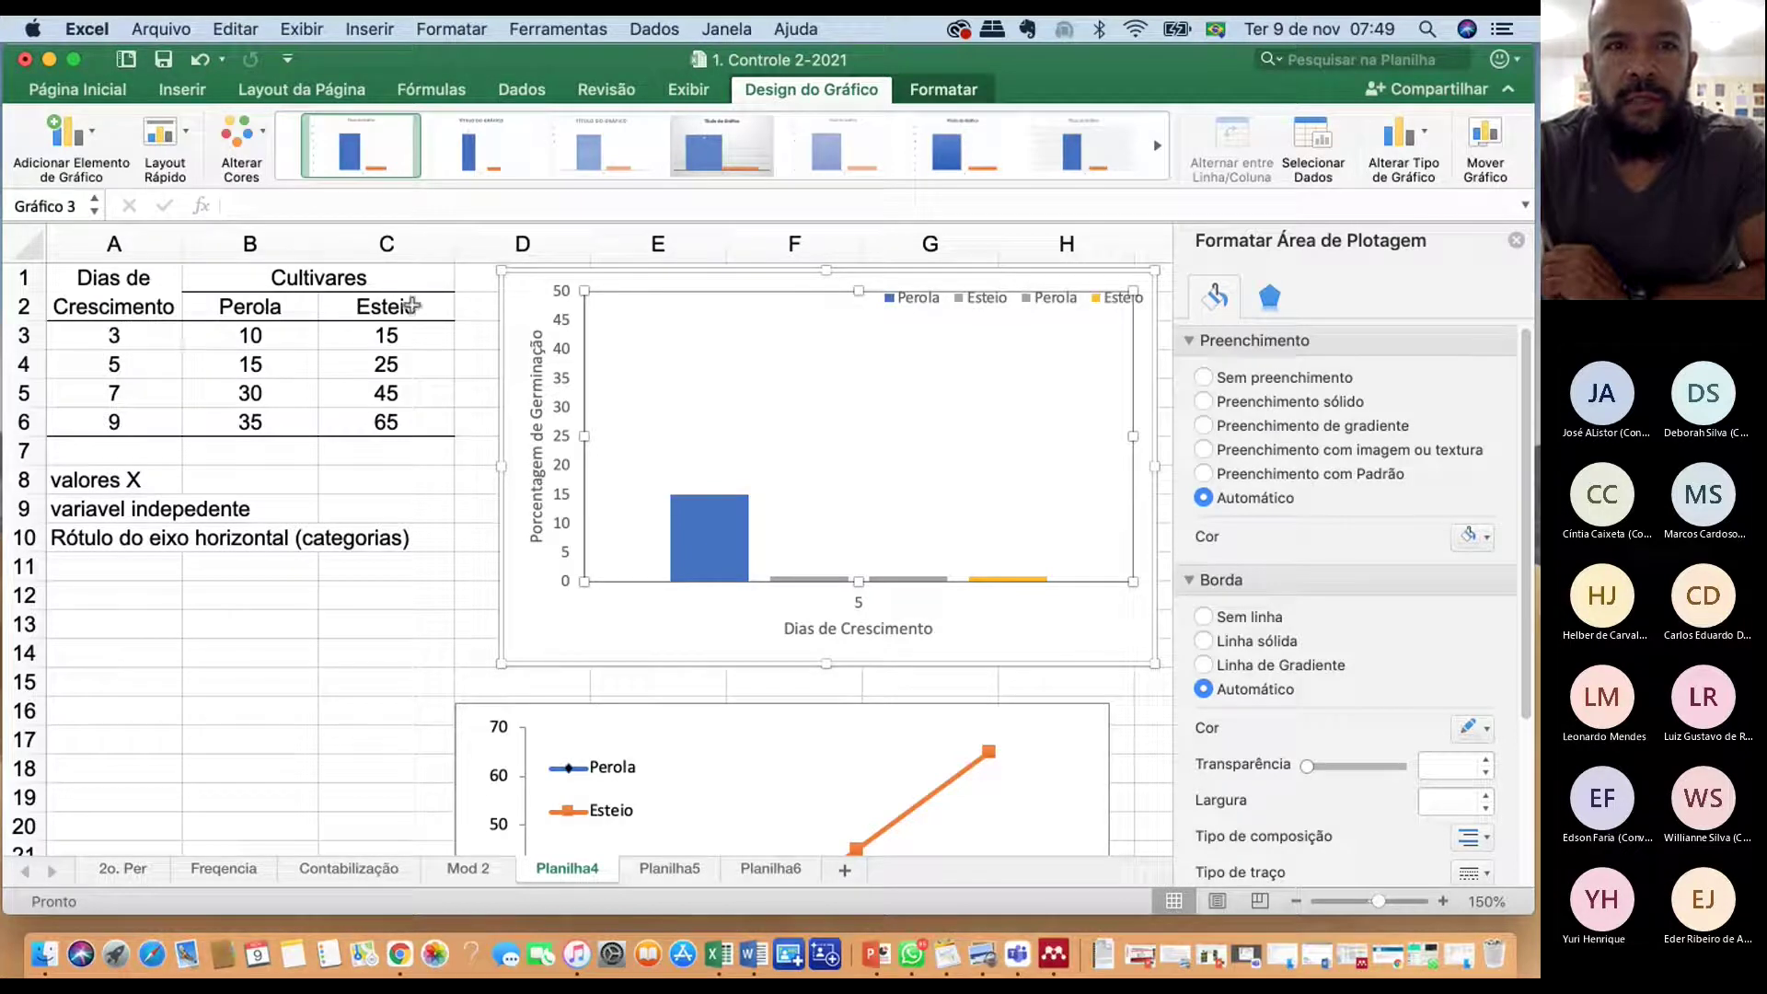
click(256, 313)
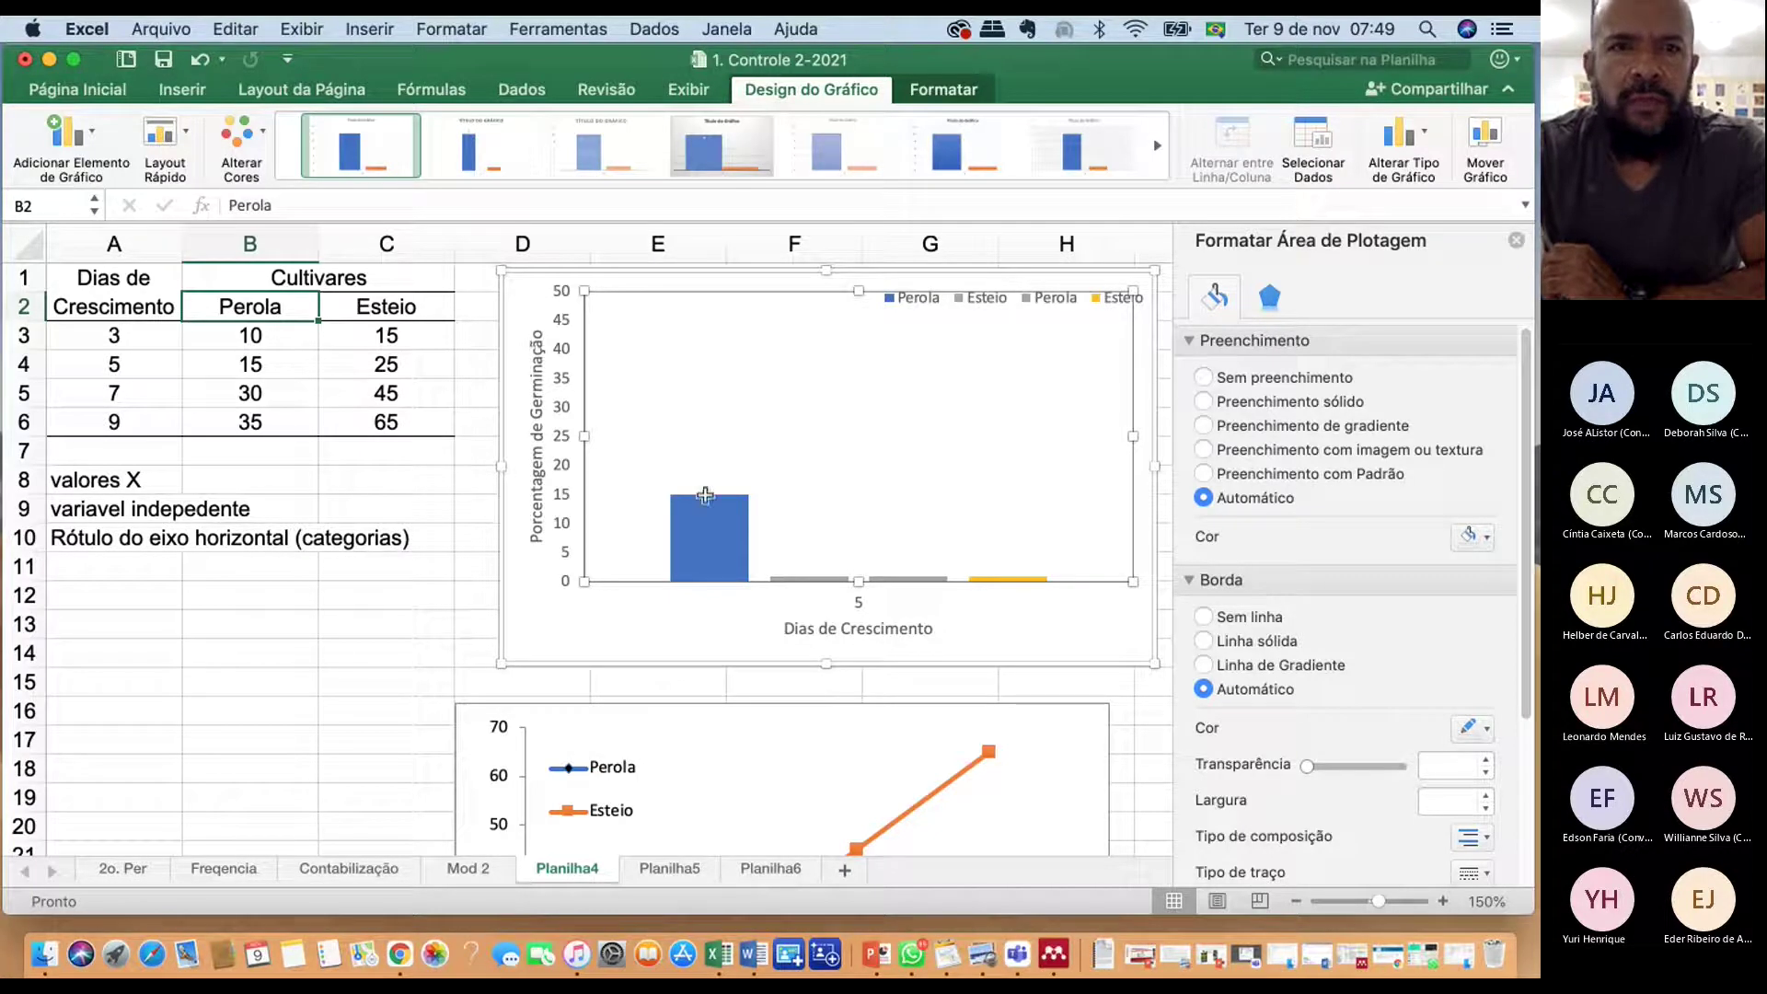
click(118, 621)
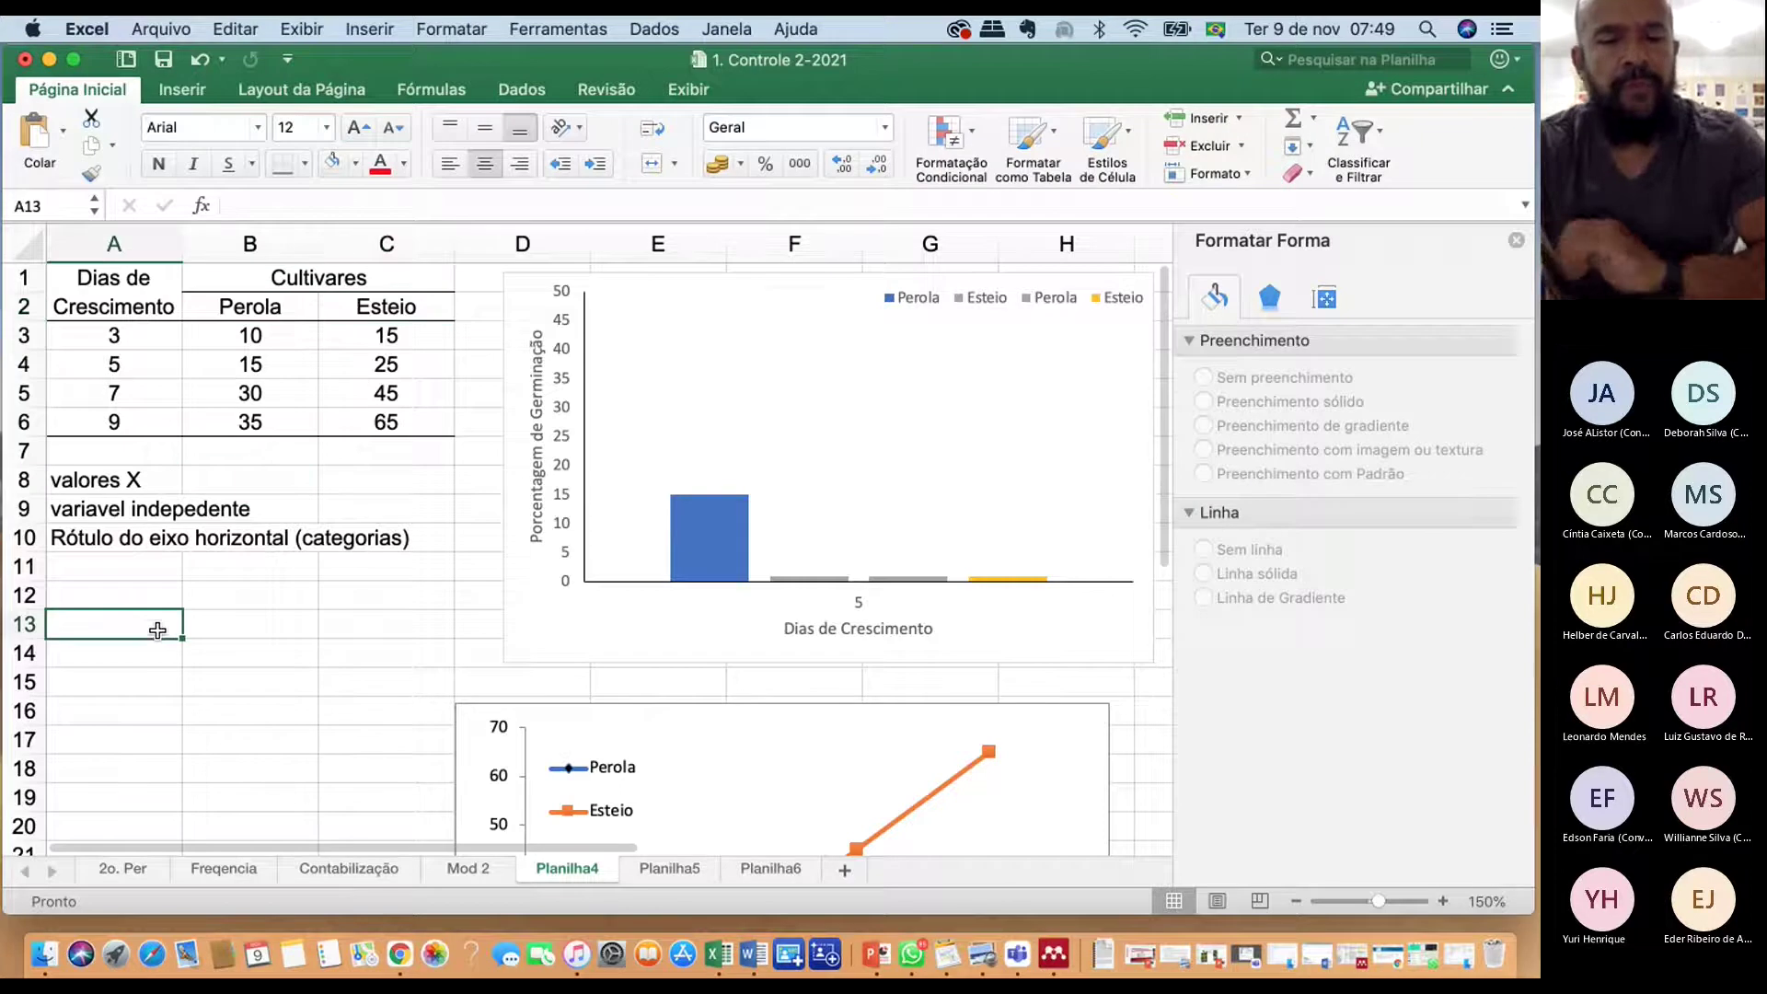
Enter row labels Perola and Esteio, with 10 and 15 in B13:B14
text(Perola)
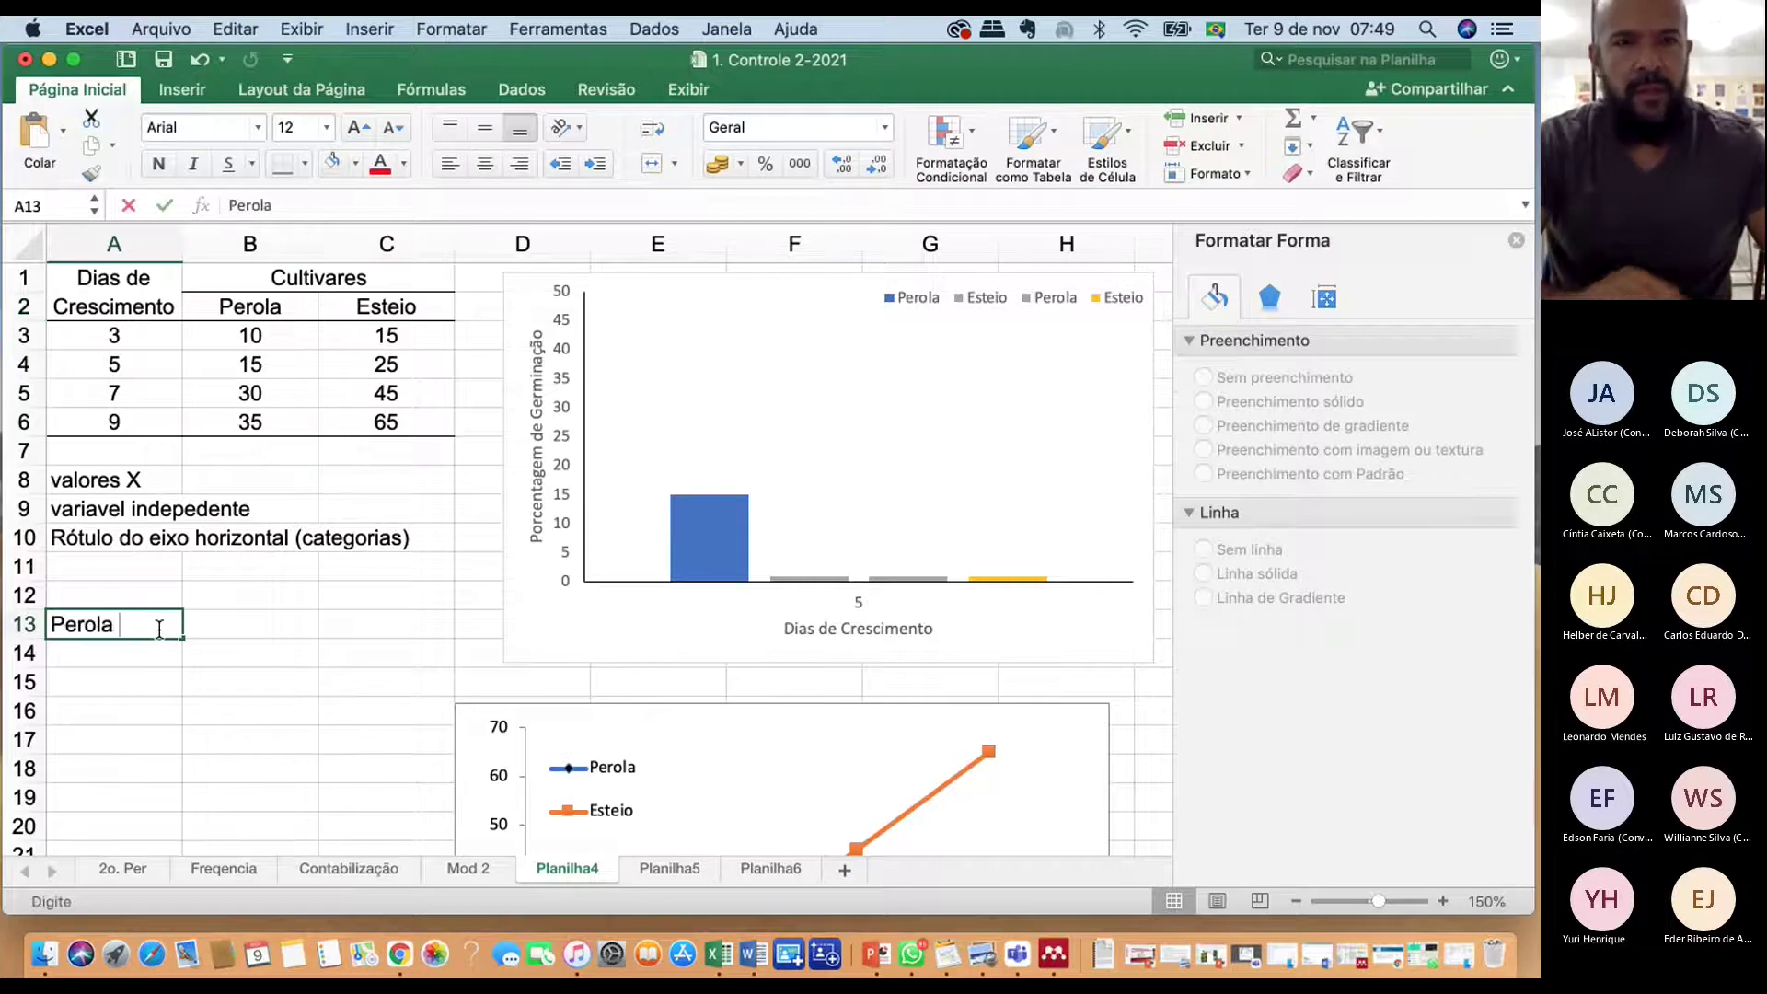
key(Return)
text(Est)
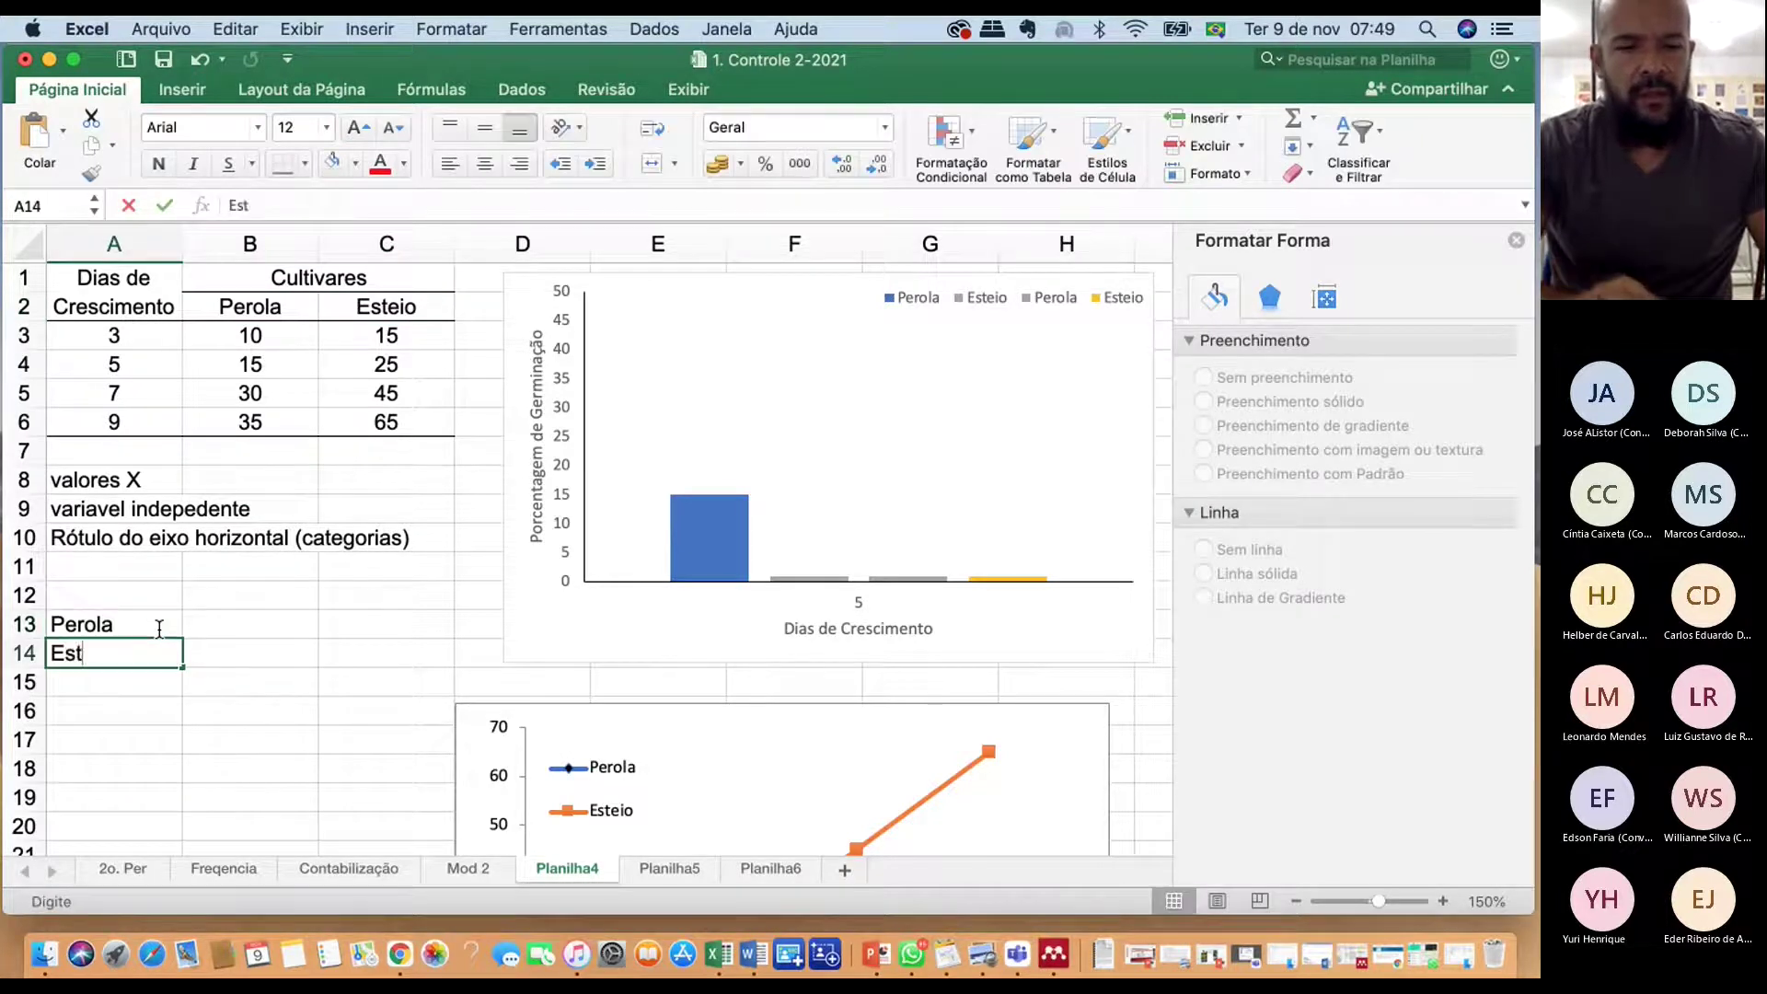
text(eio)
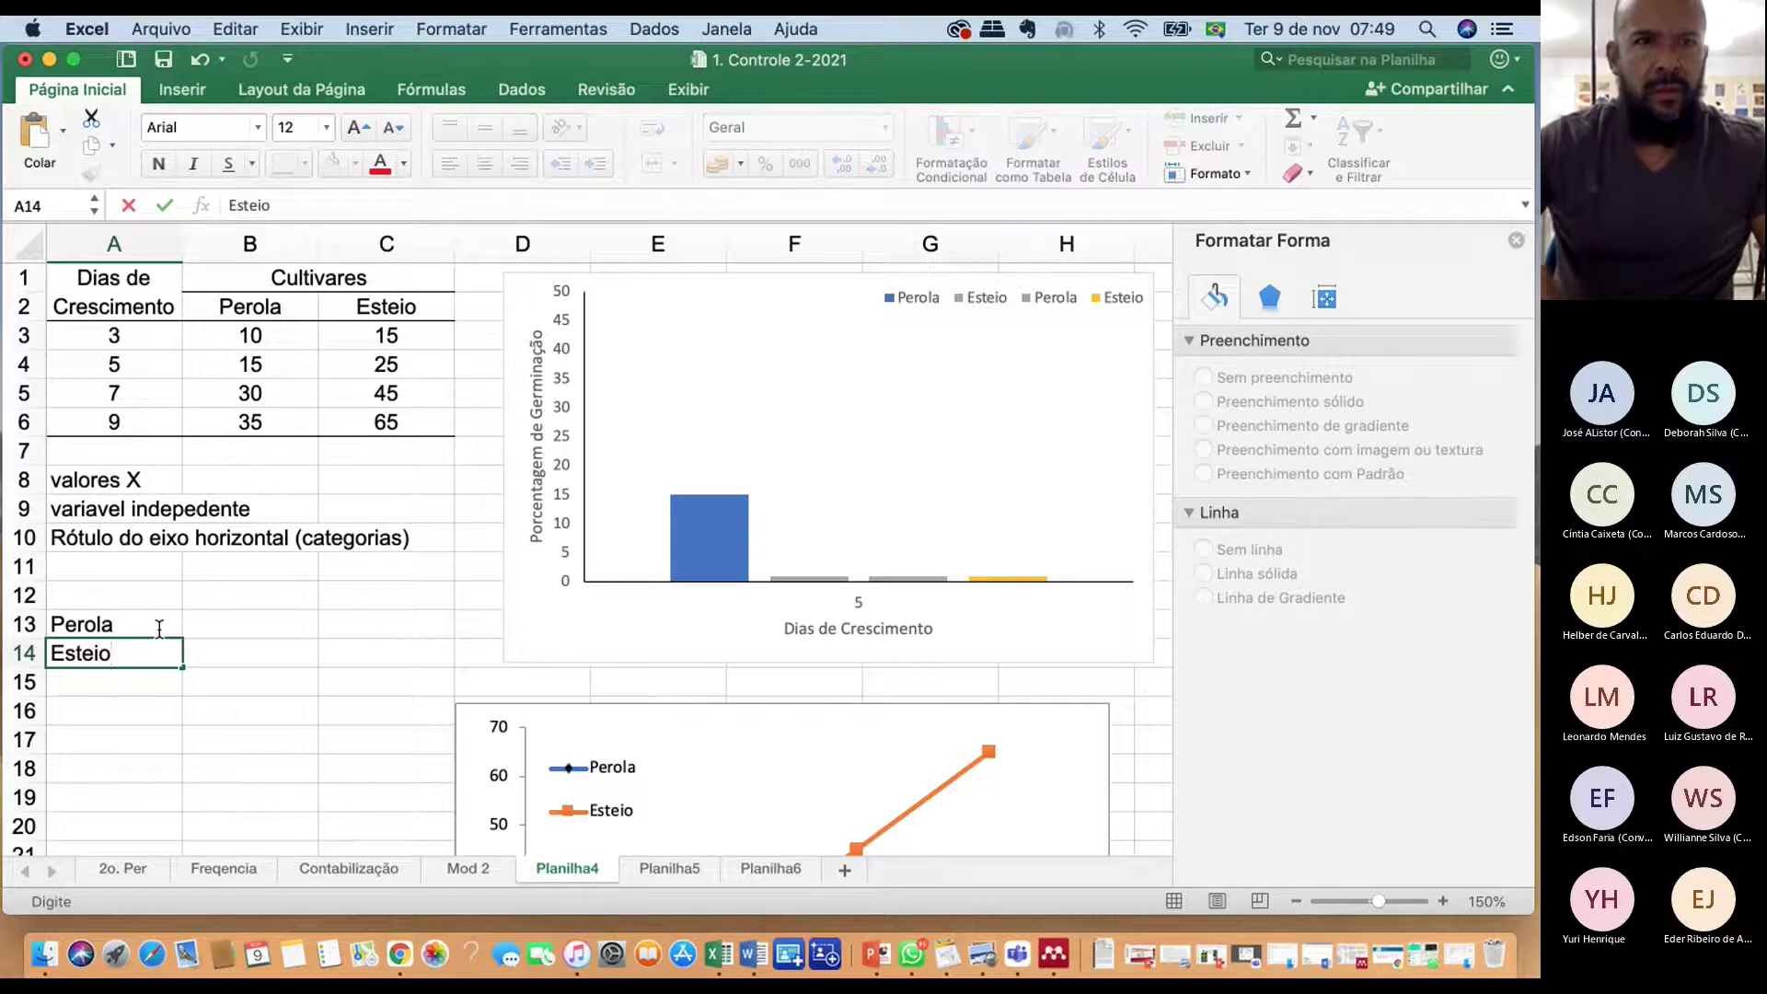
click(159, 629)
key(Right)
text(10)
key(Return)
text(15)
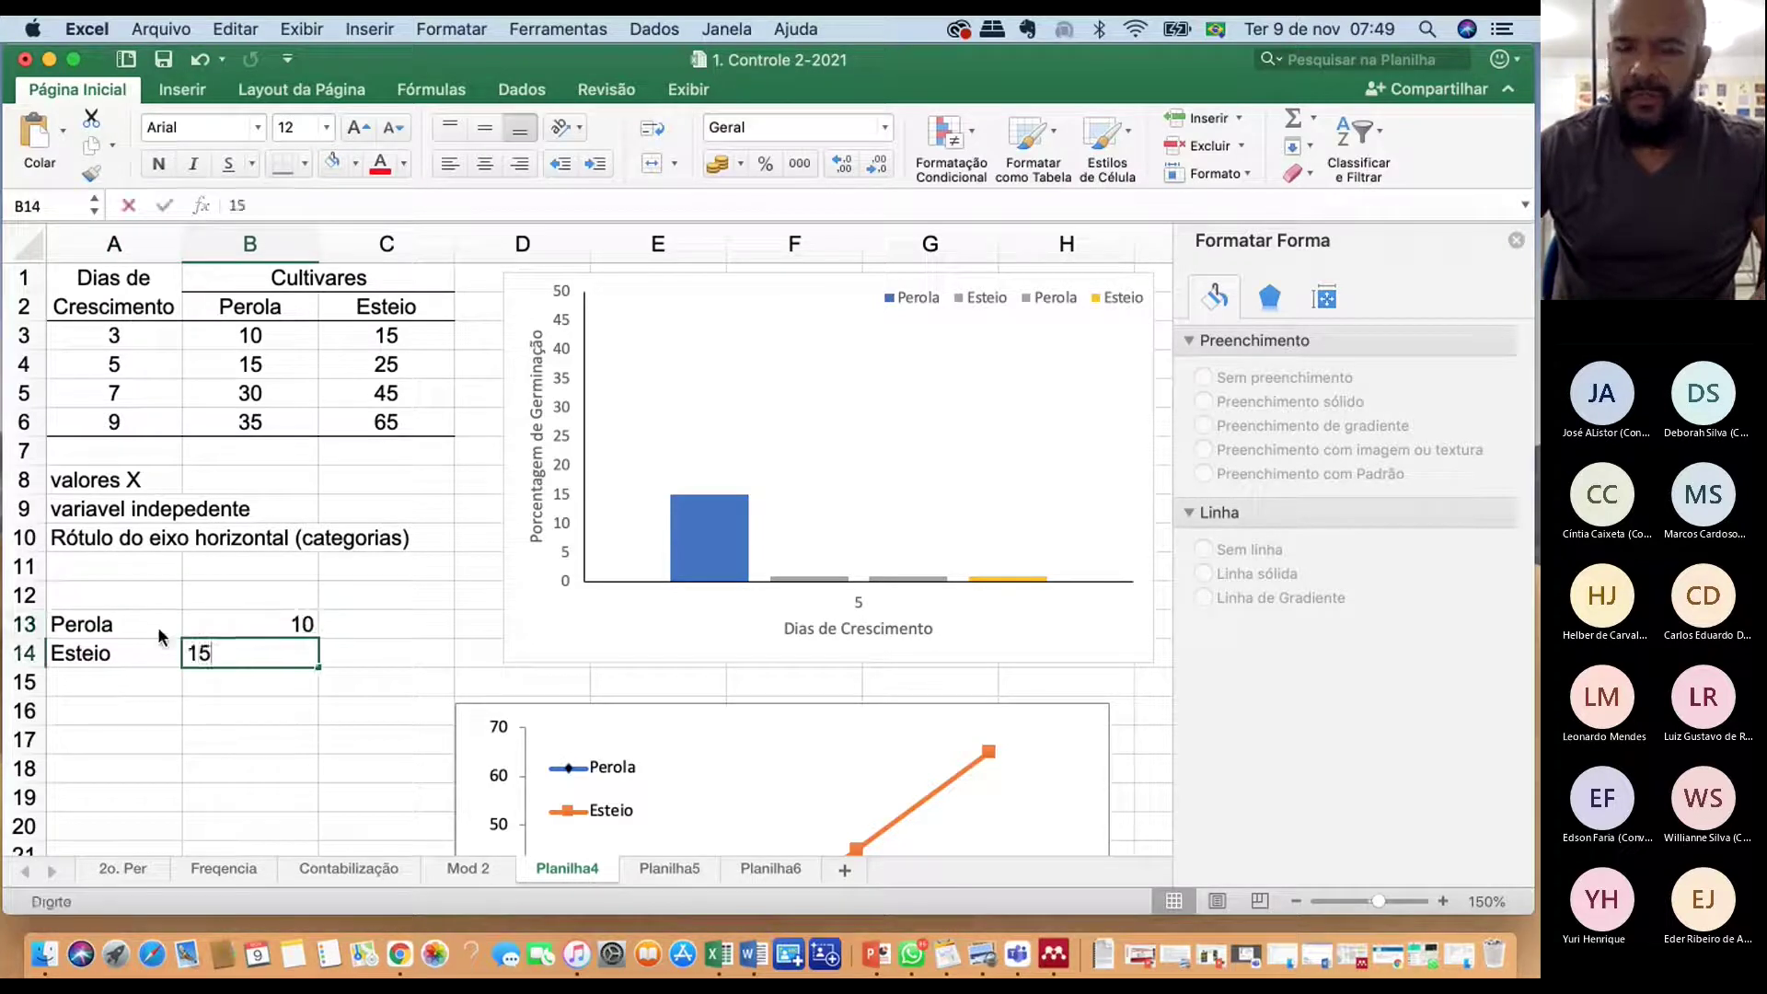
key(Return)
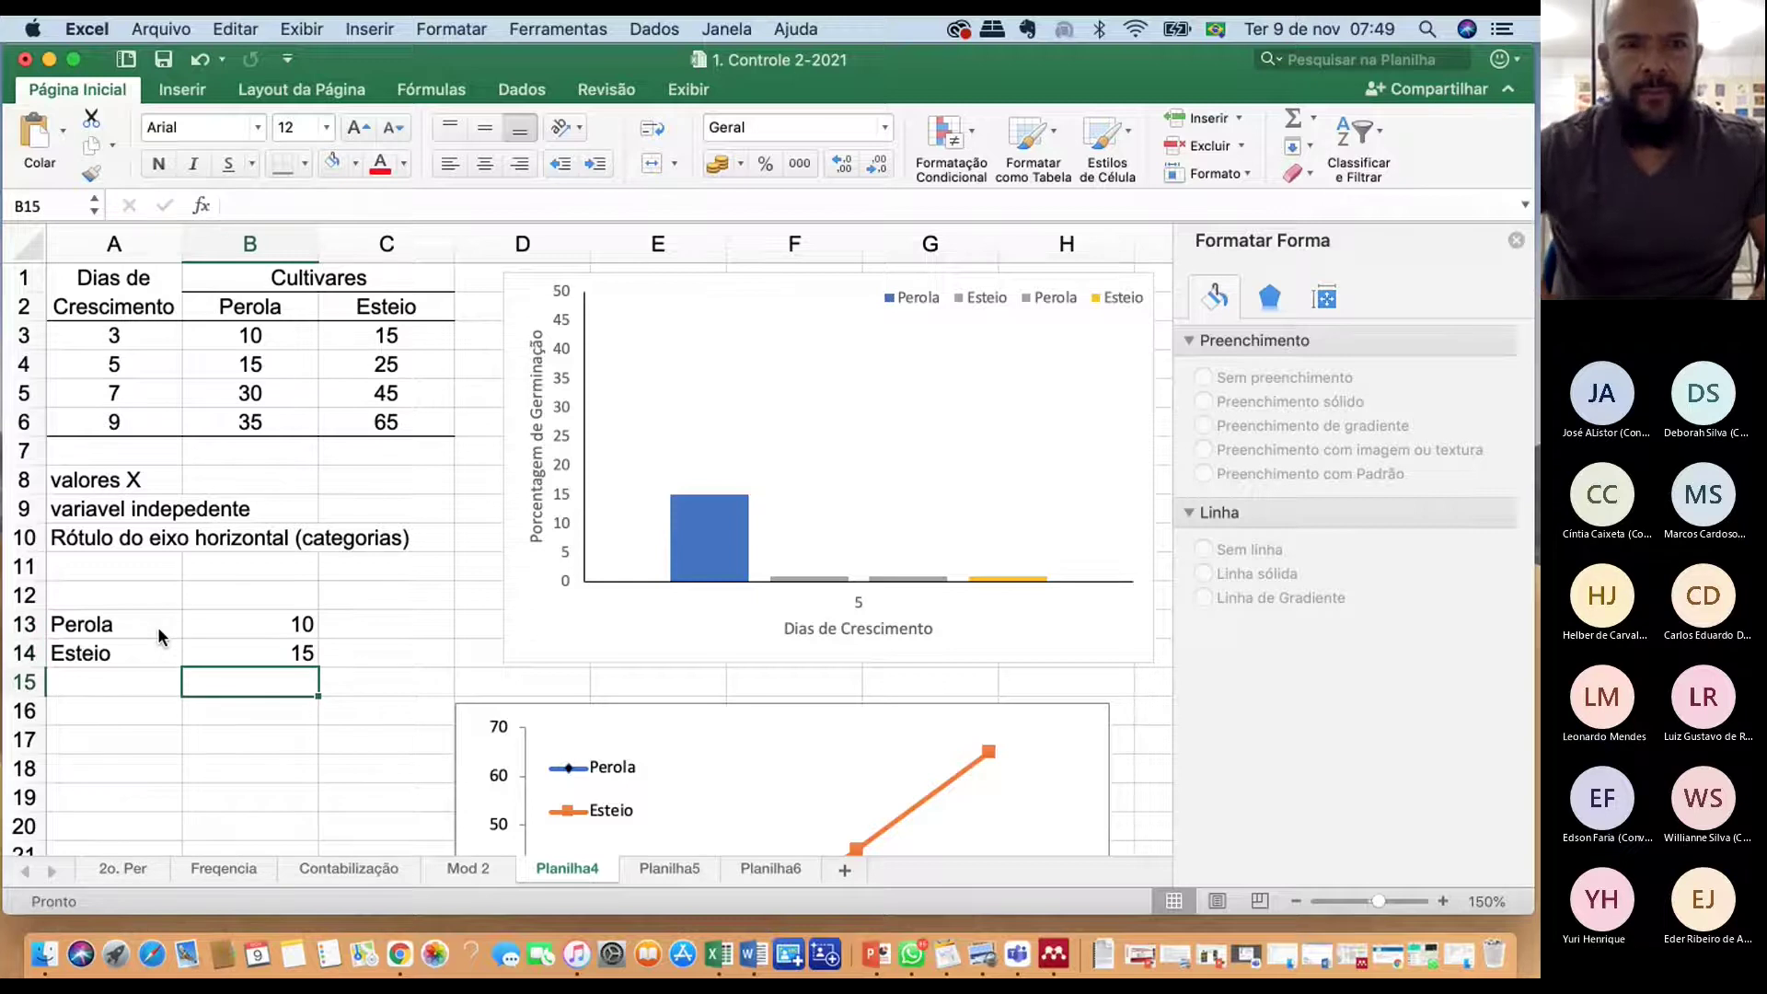
Enter 15 in C13 and 25 in C14
key(Up)
key(Right)
key(Up)
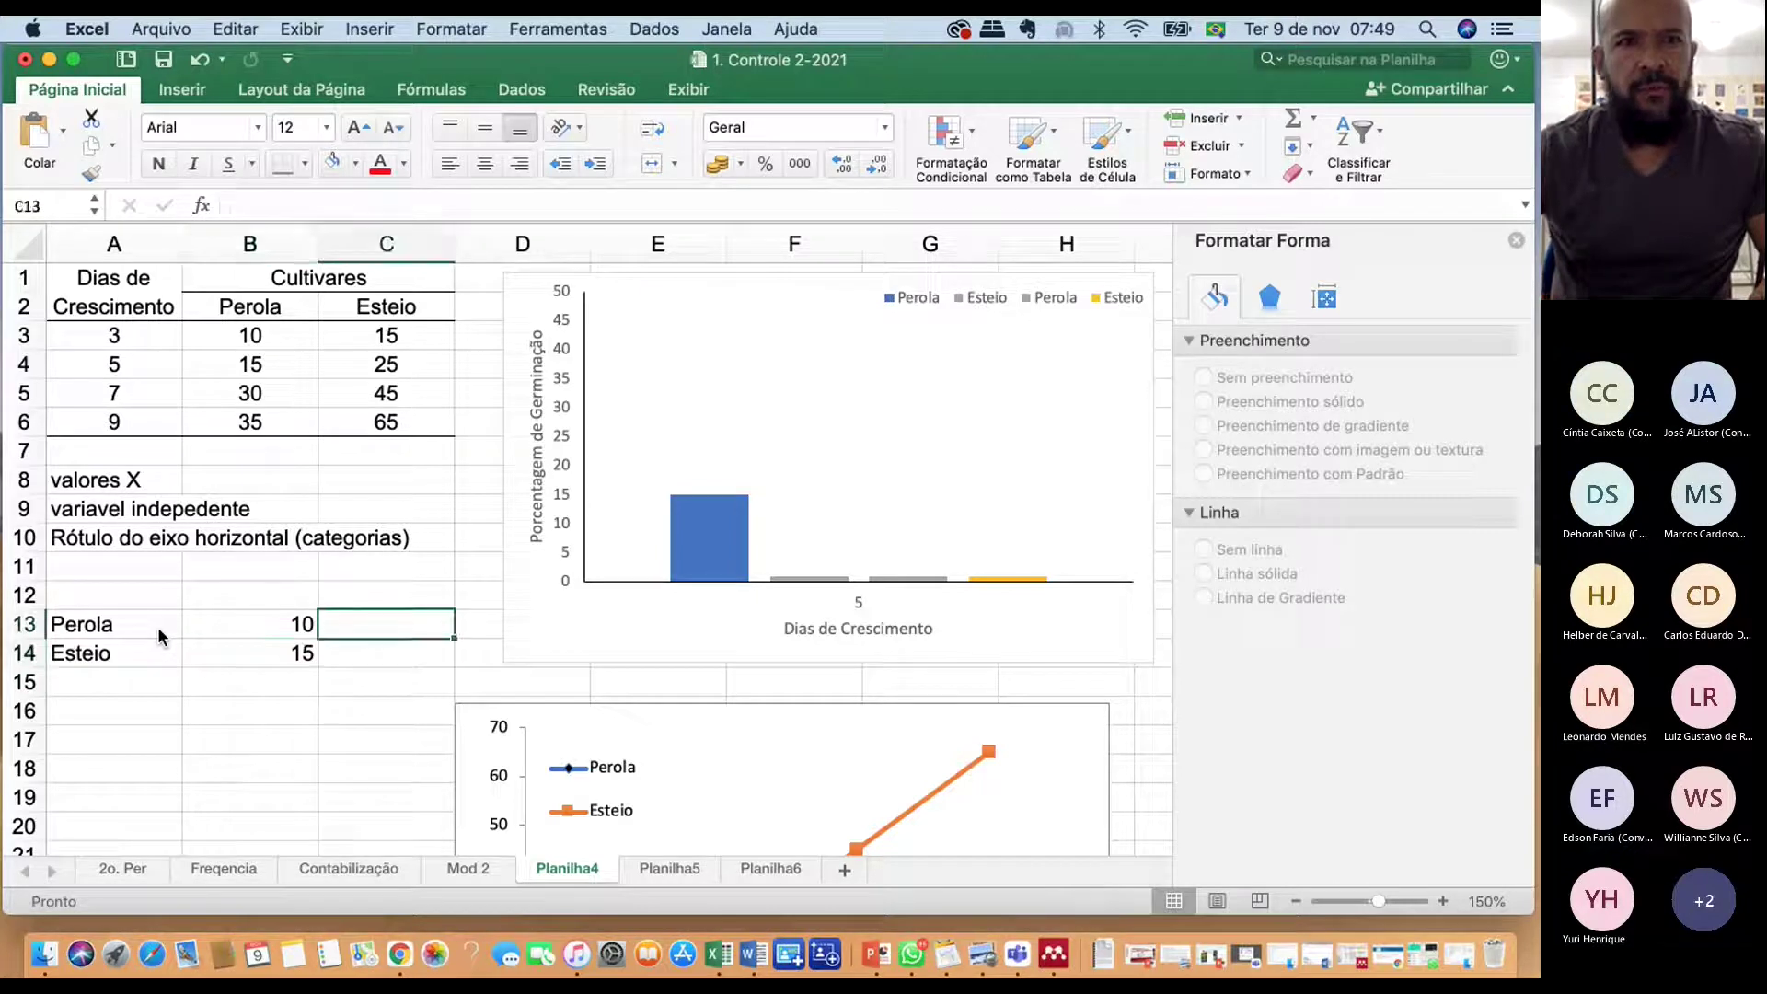
text(15)
key(Right)
key(Down)
key(Left)
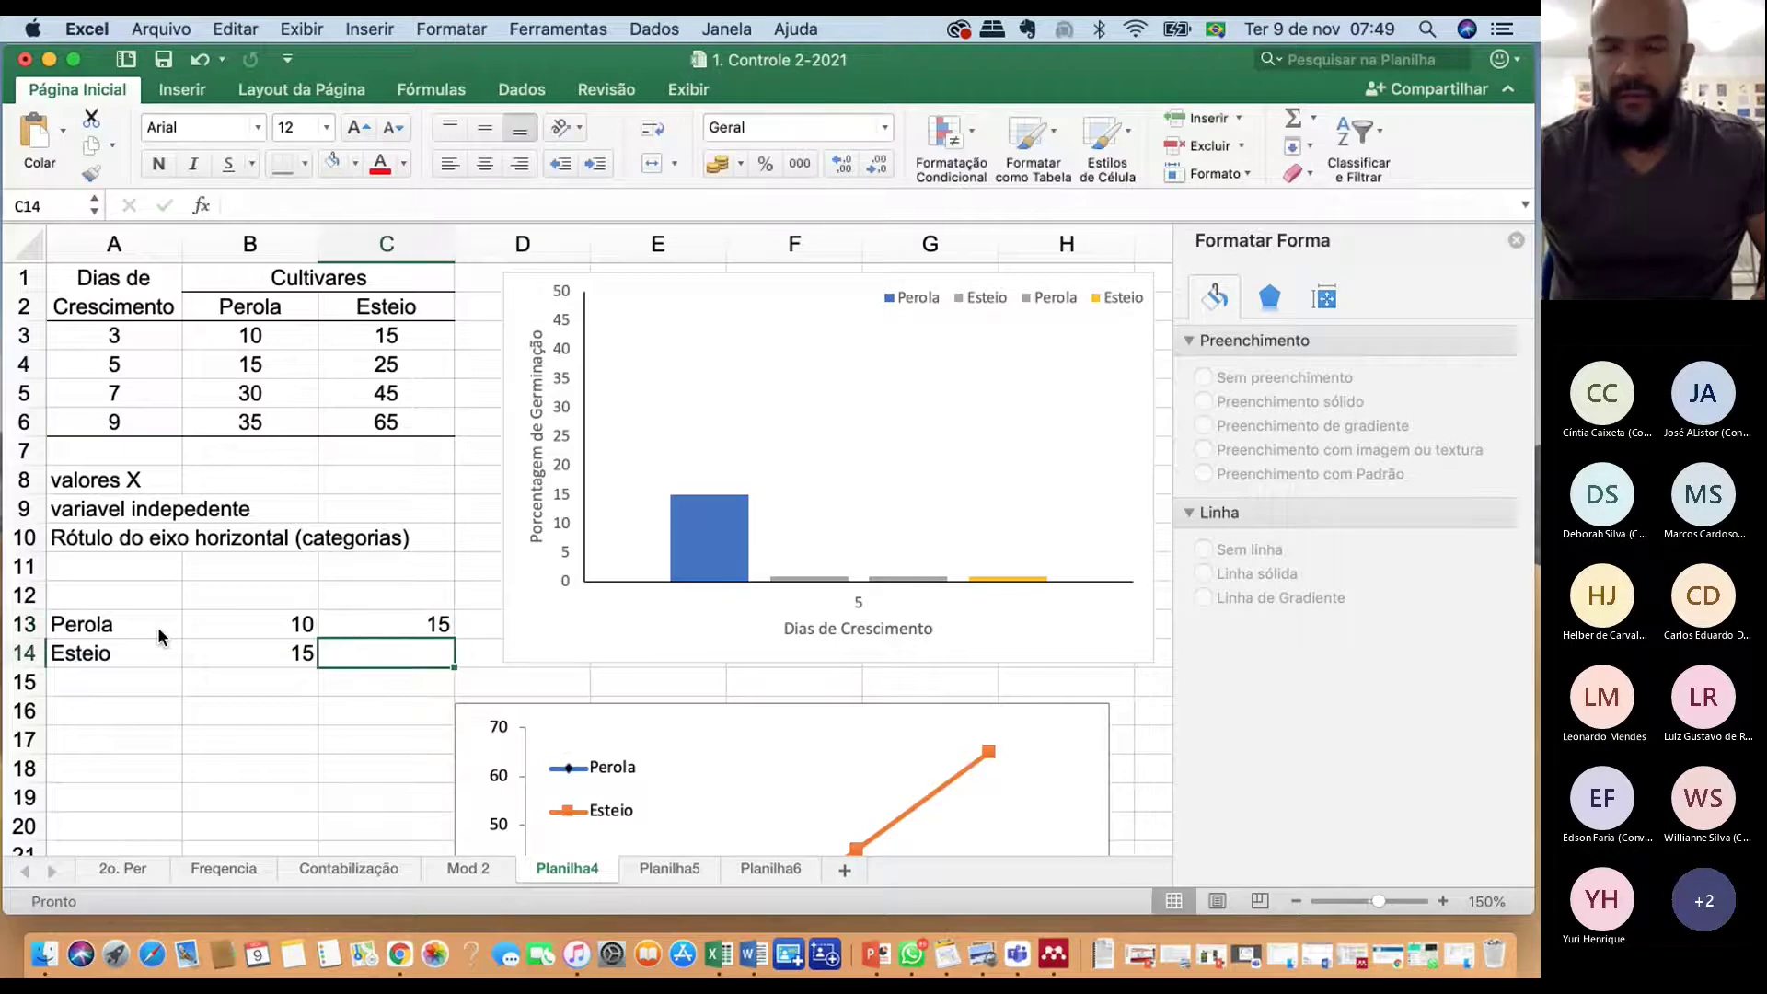
text(25)
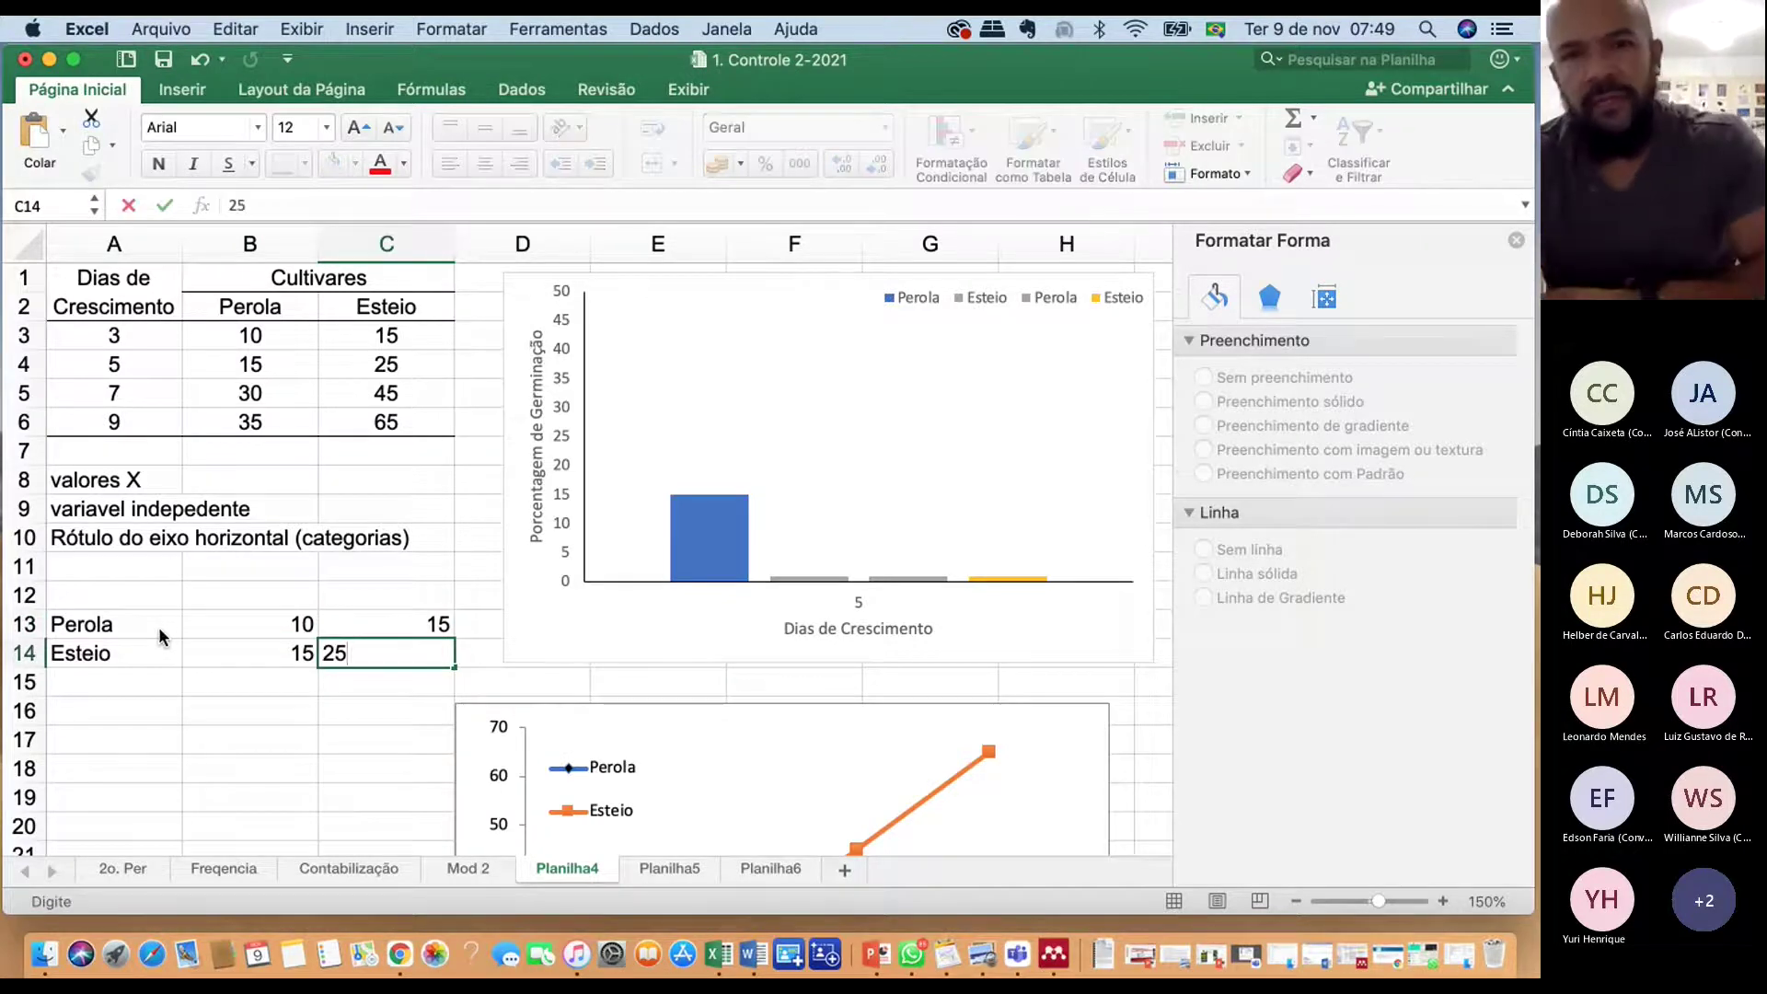
key(Return)
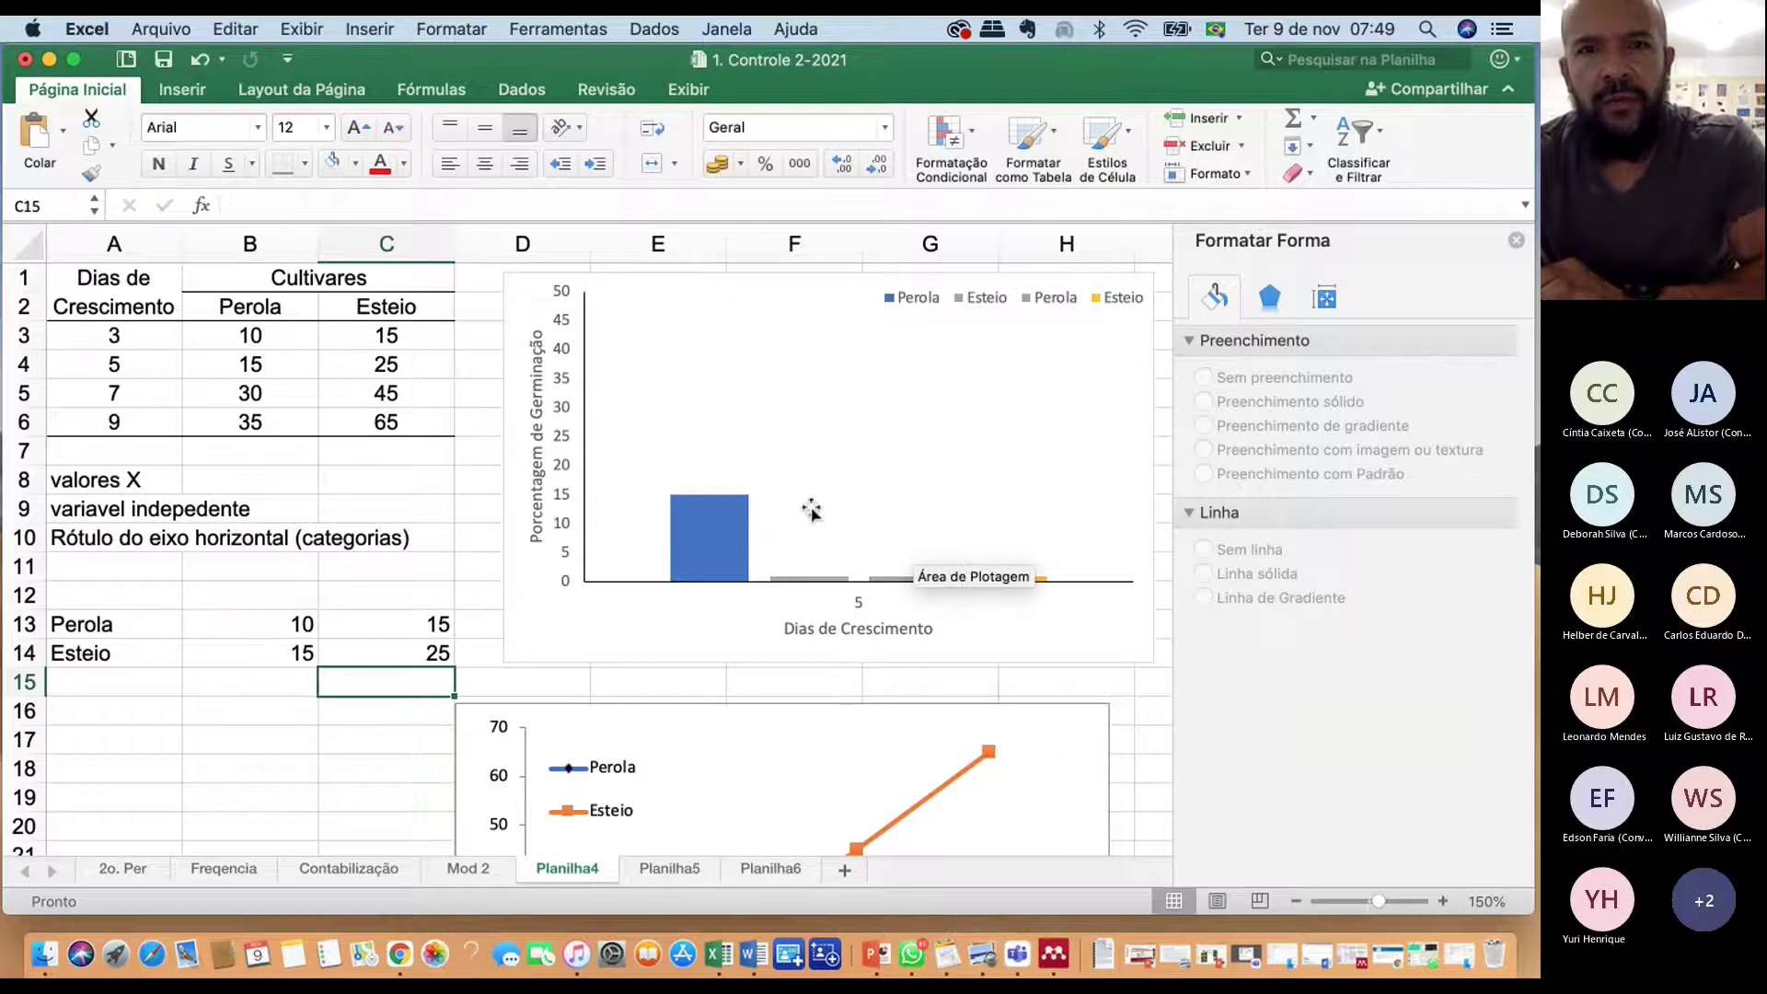
Delete the blue Perola series from the column chart
mouse_move(755, 541)
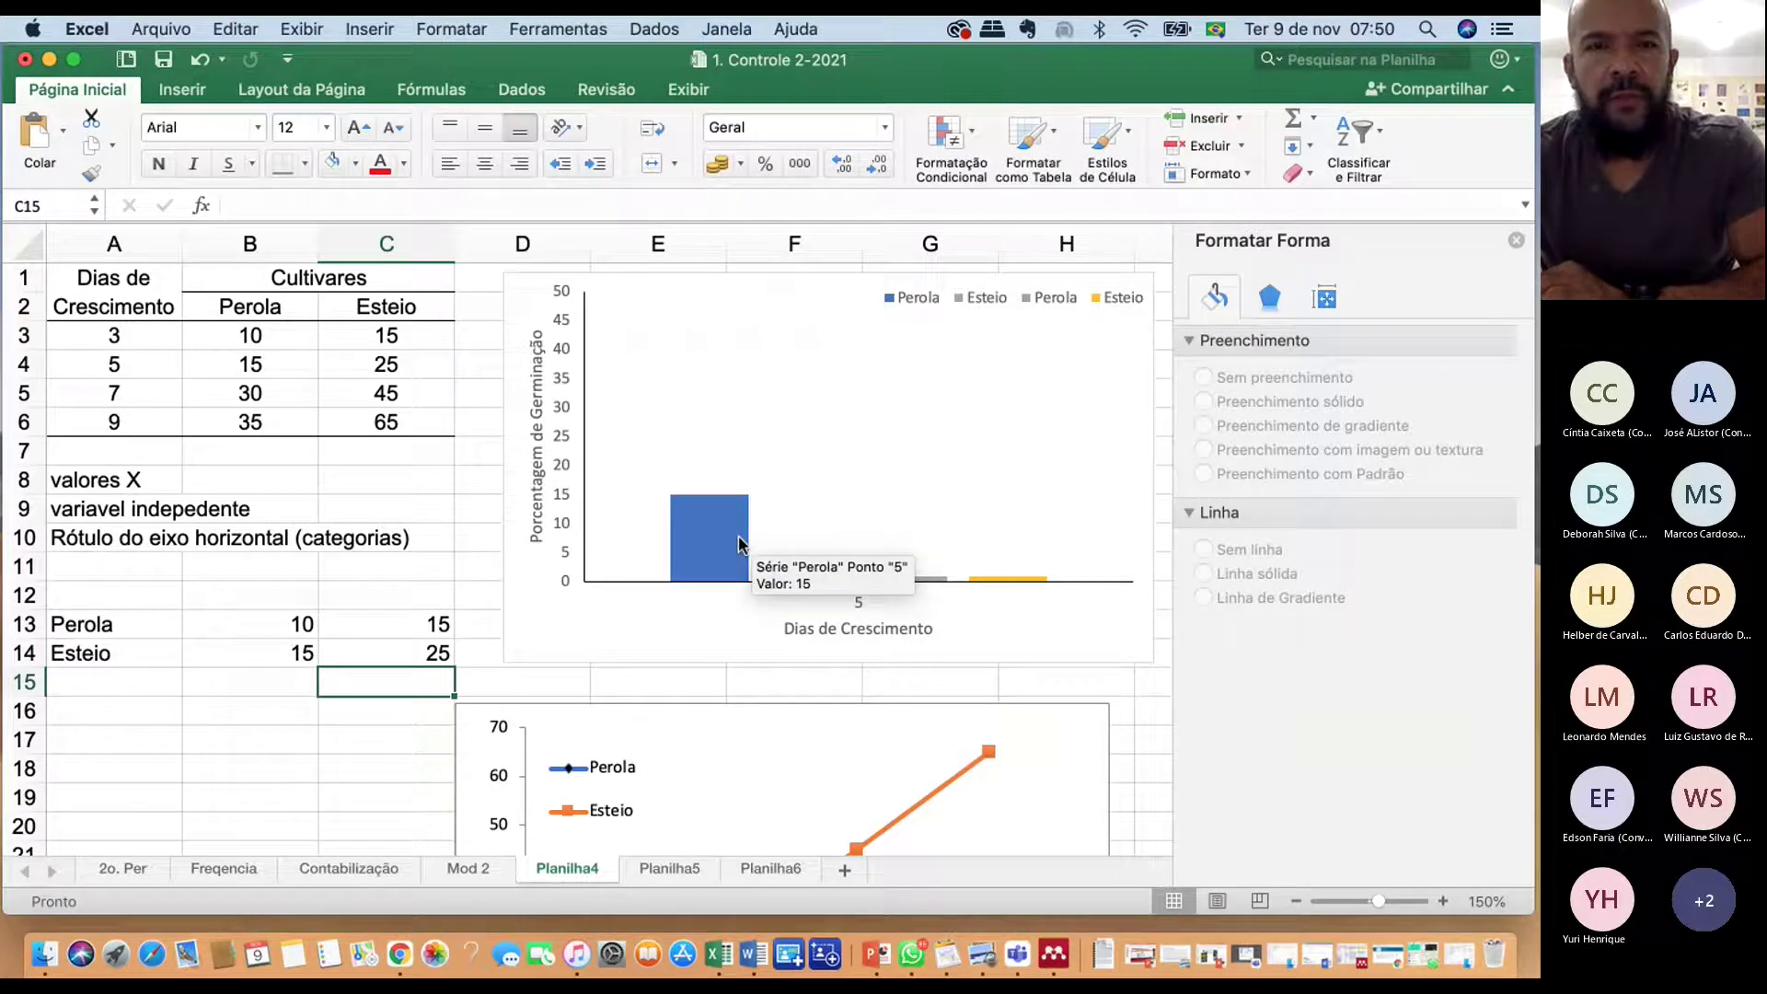
click(738, 541)
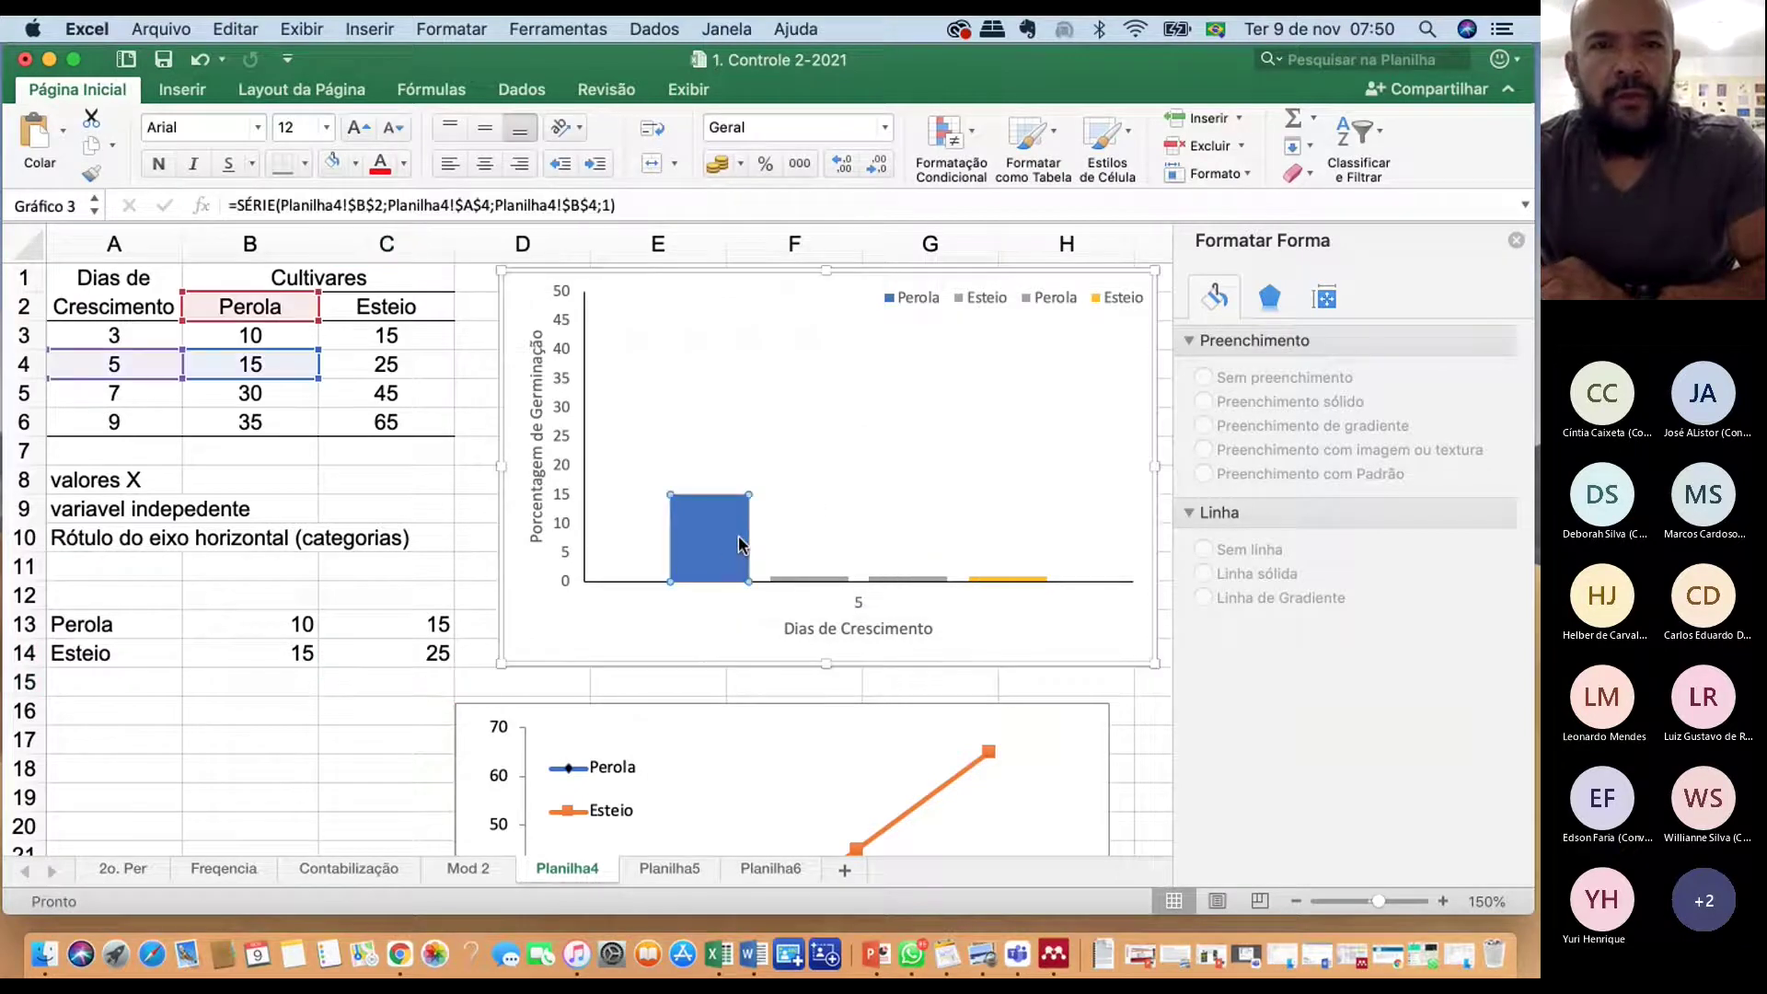
right_click(898, 438)
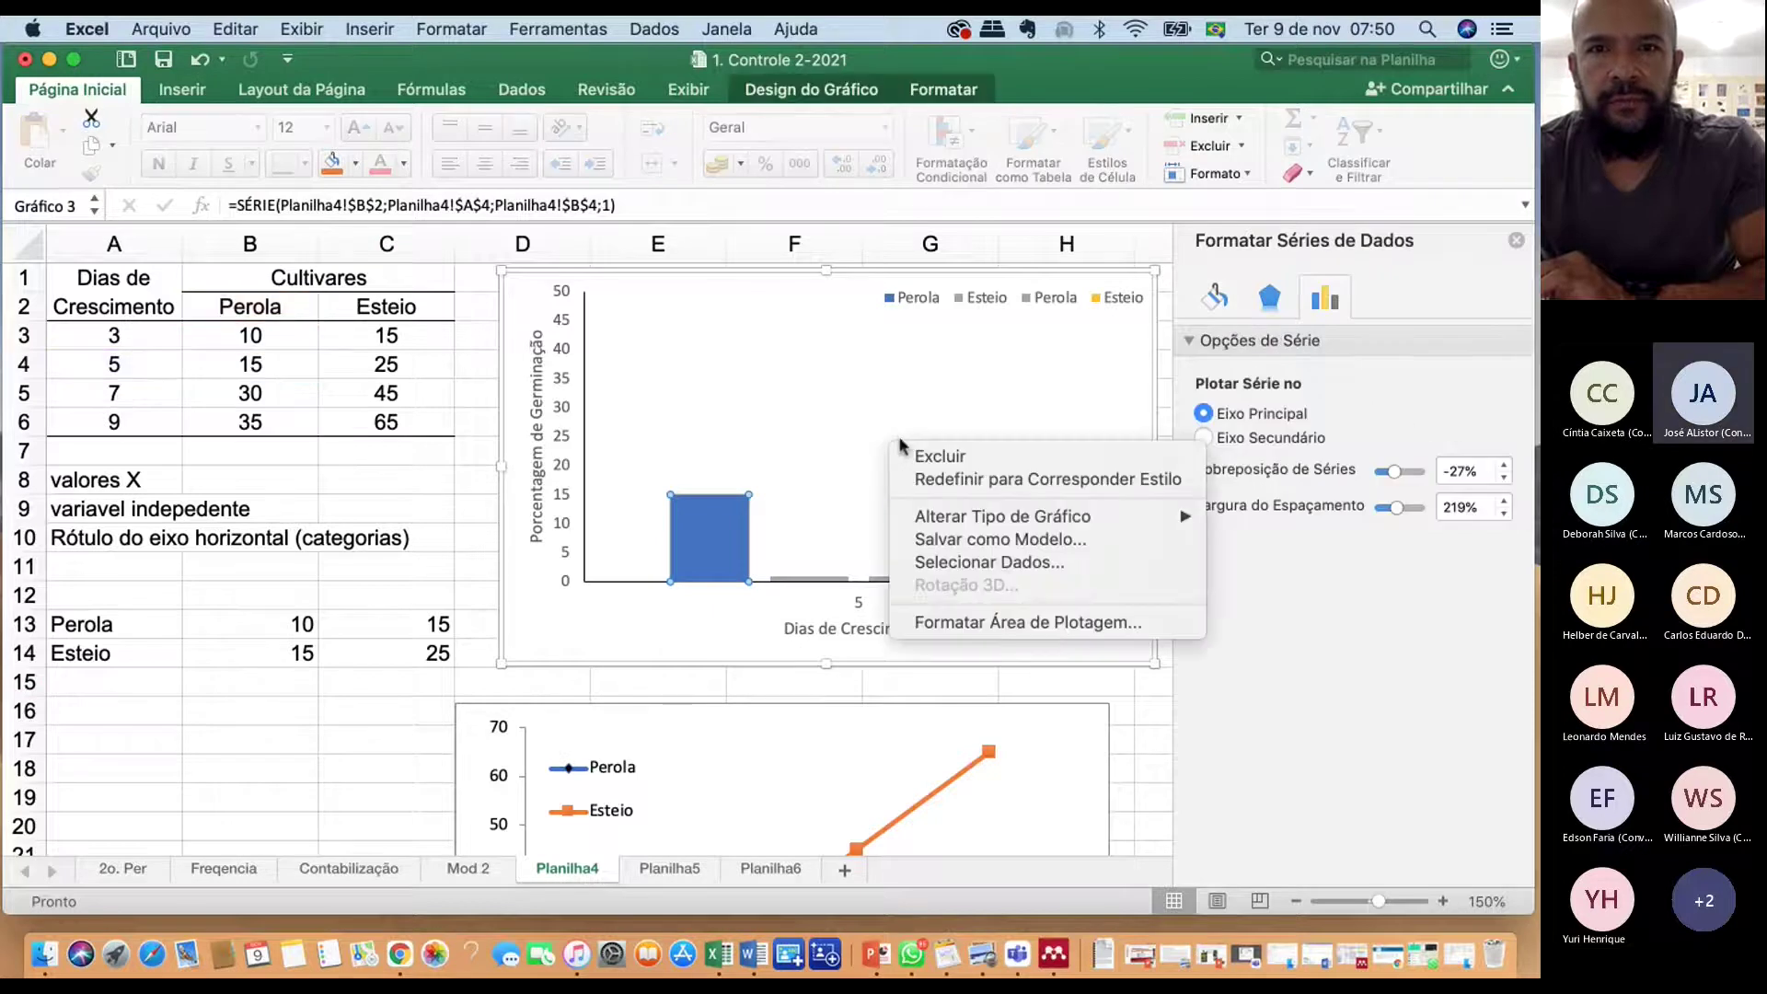
click(722, 534)
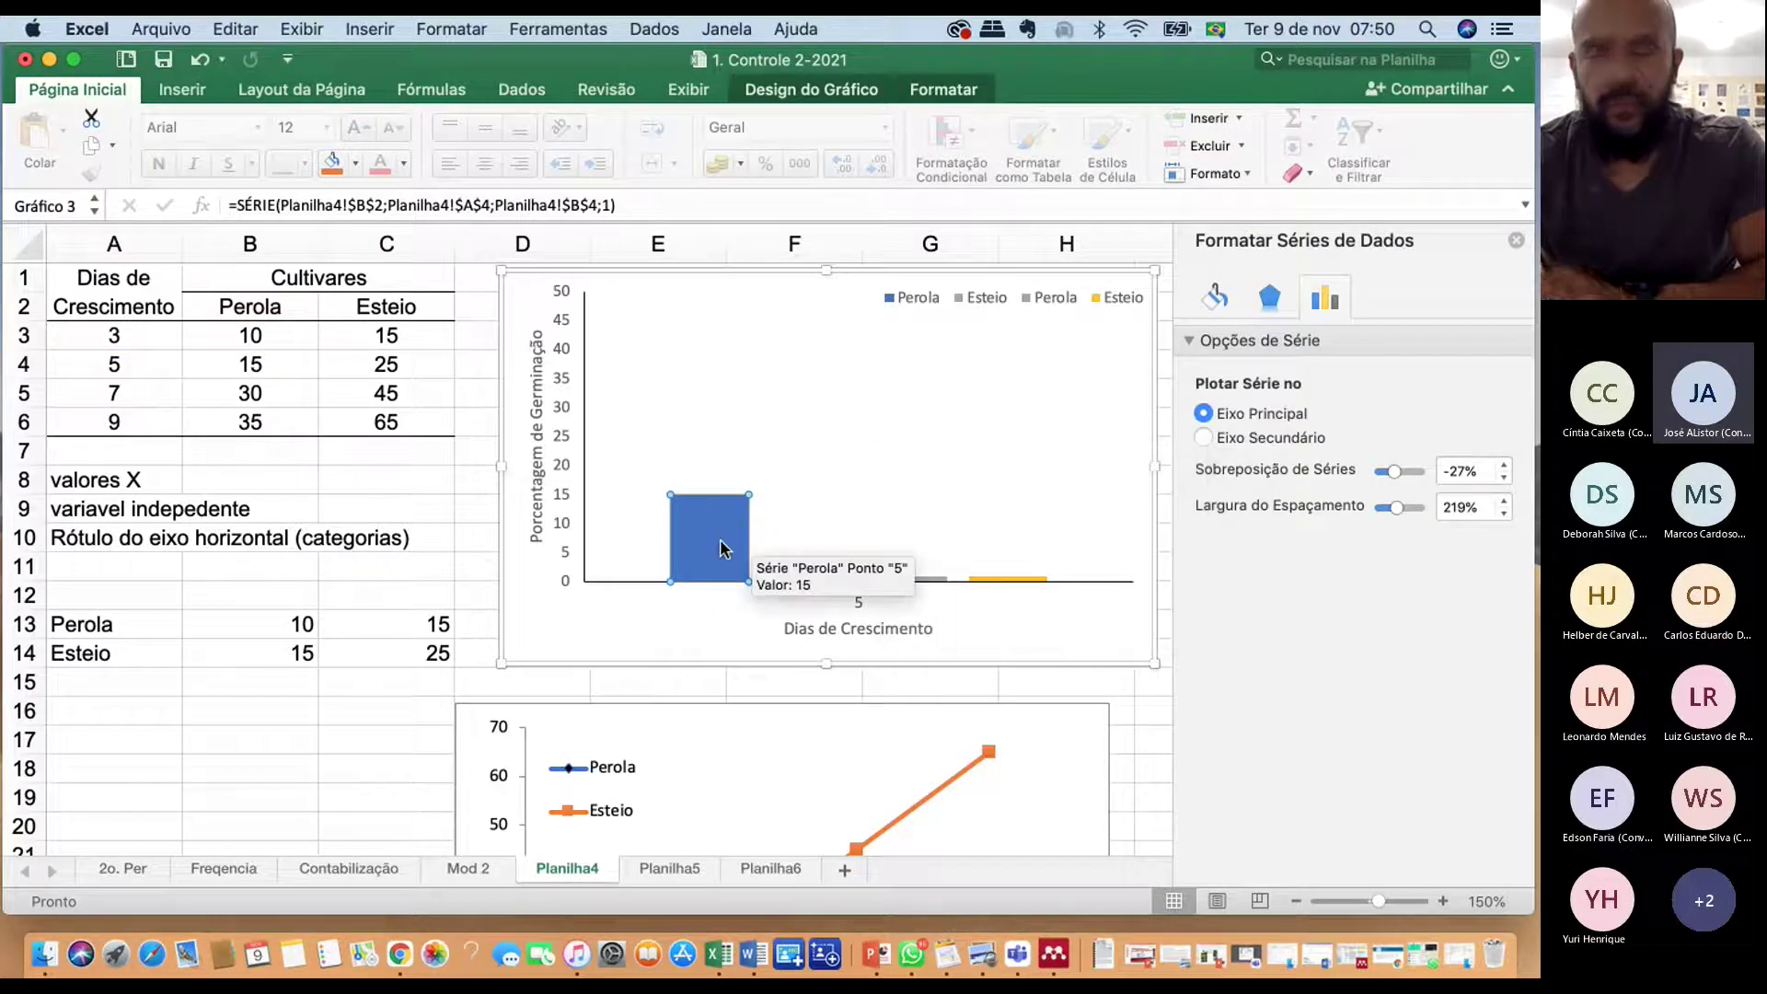
click(790, 543)
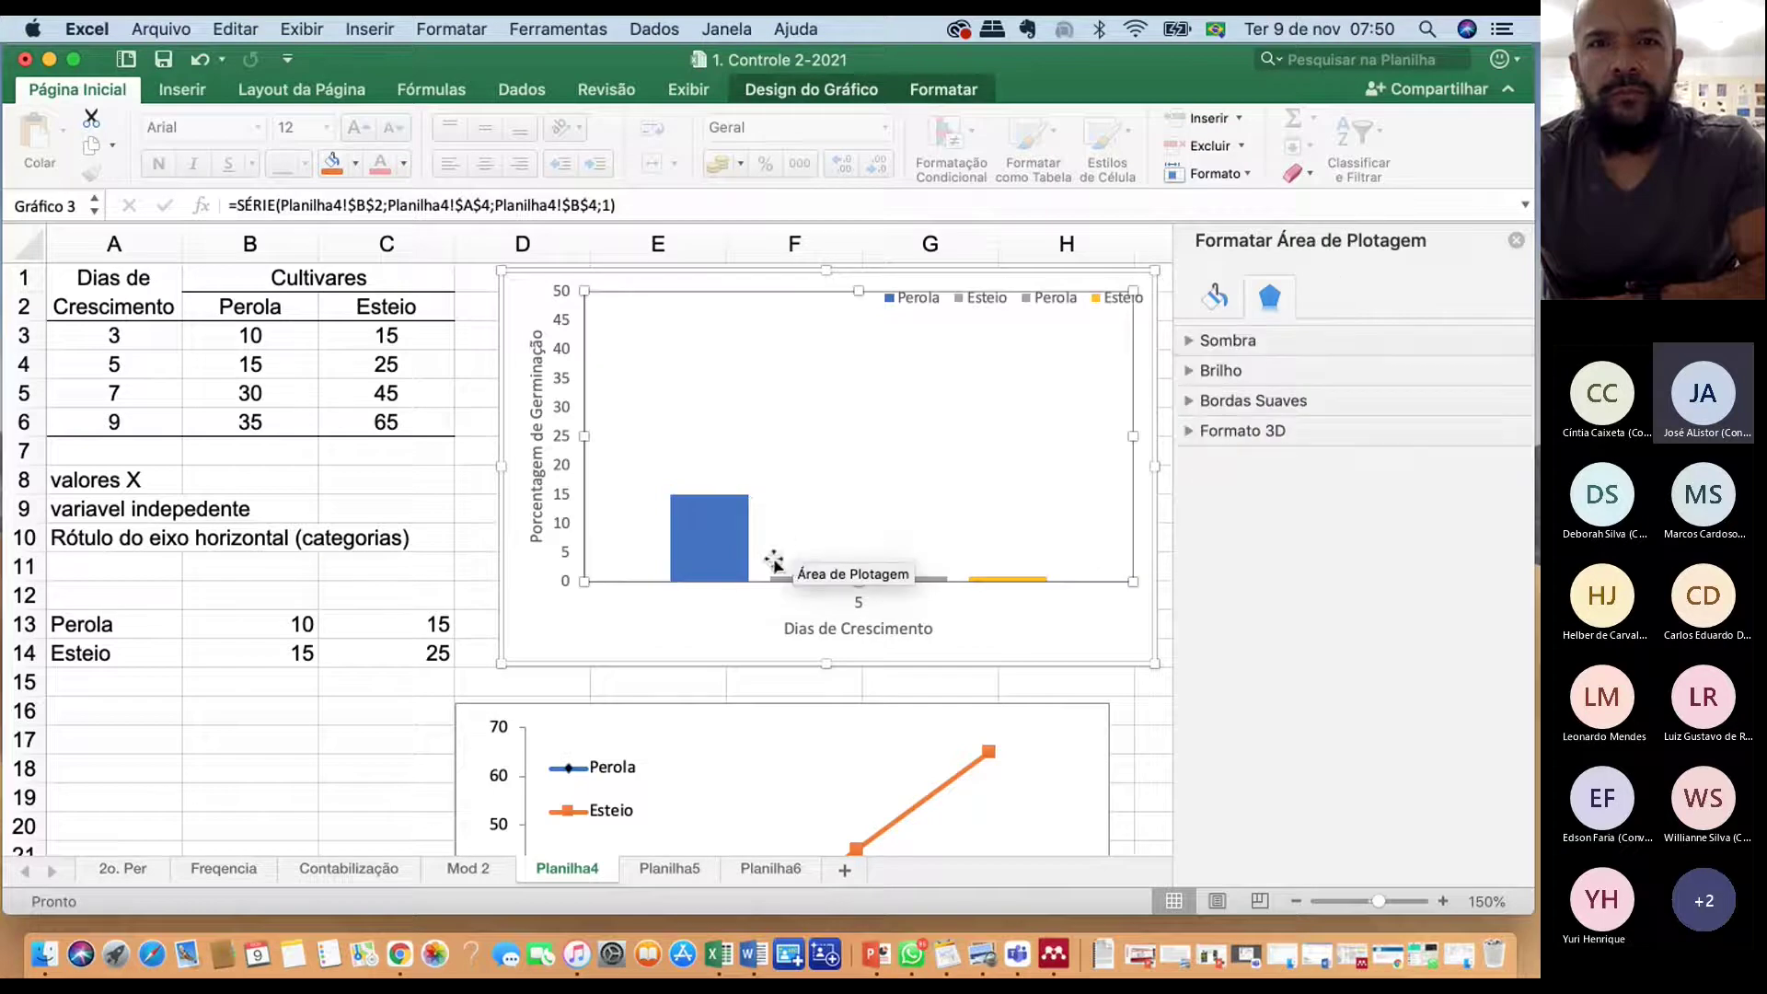
click(733, 552)
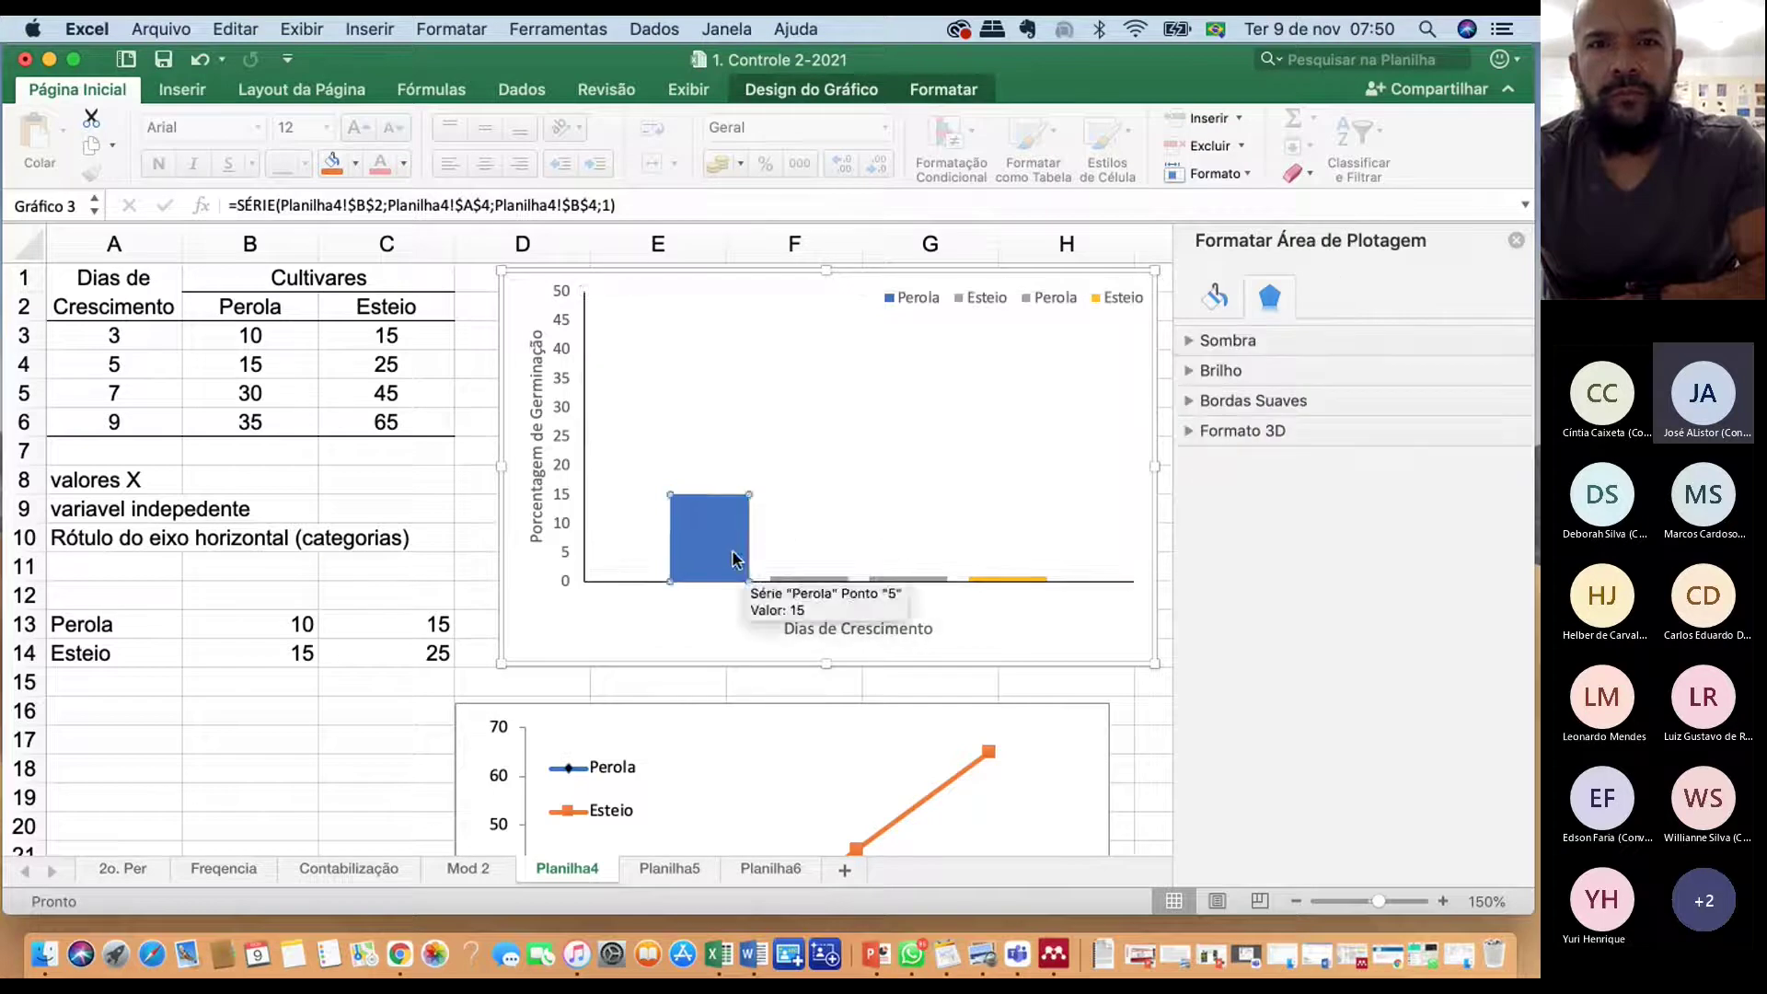
click(785, 576)
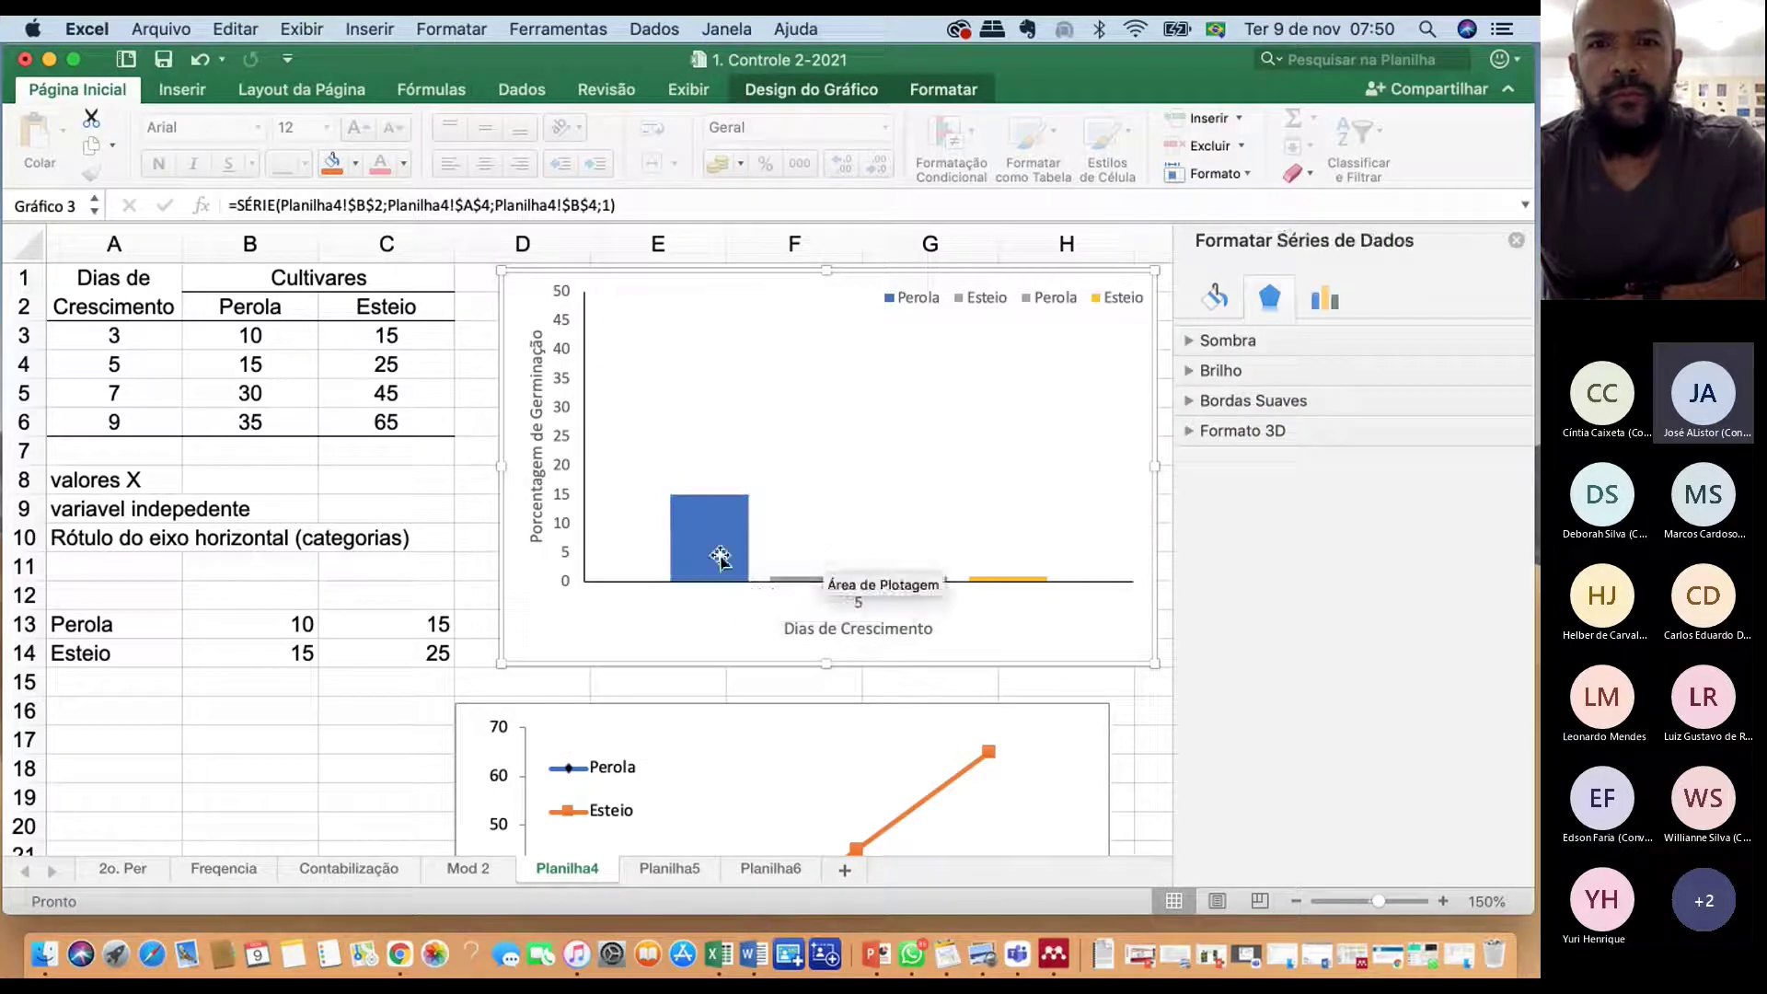
key(Delete)
right_click(951, 467)
key(Escape)
right_click(780, 426)
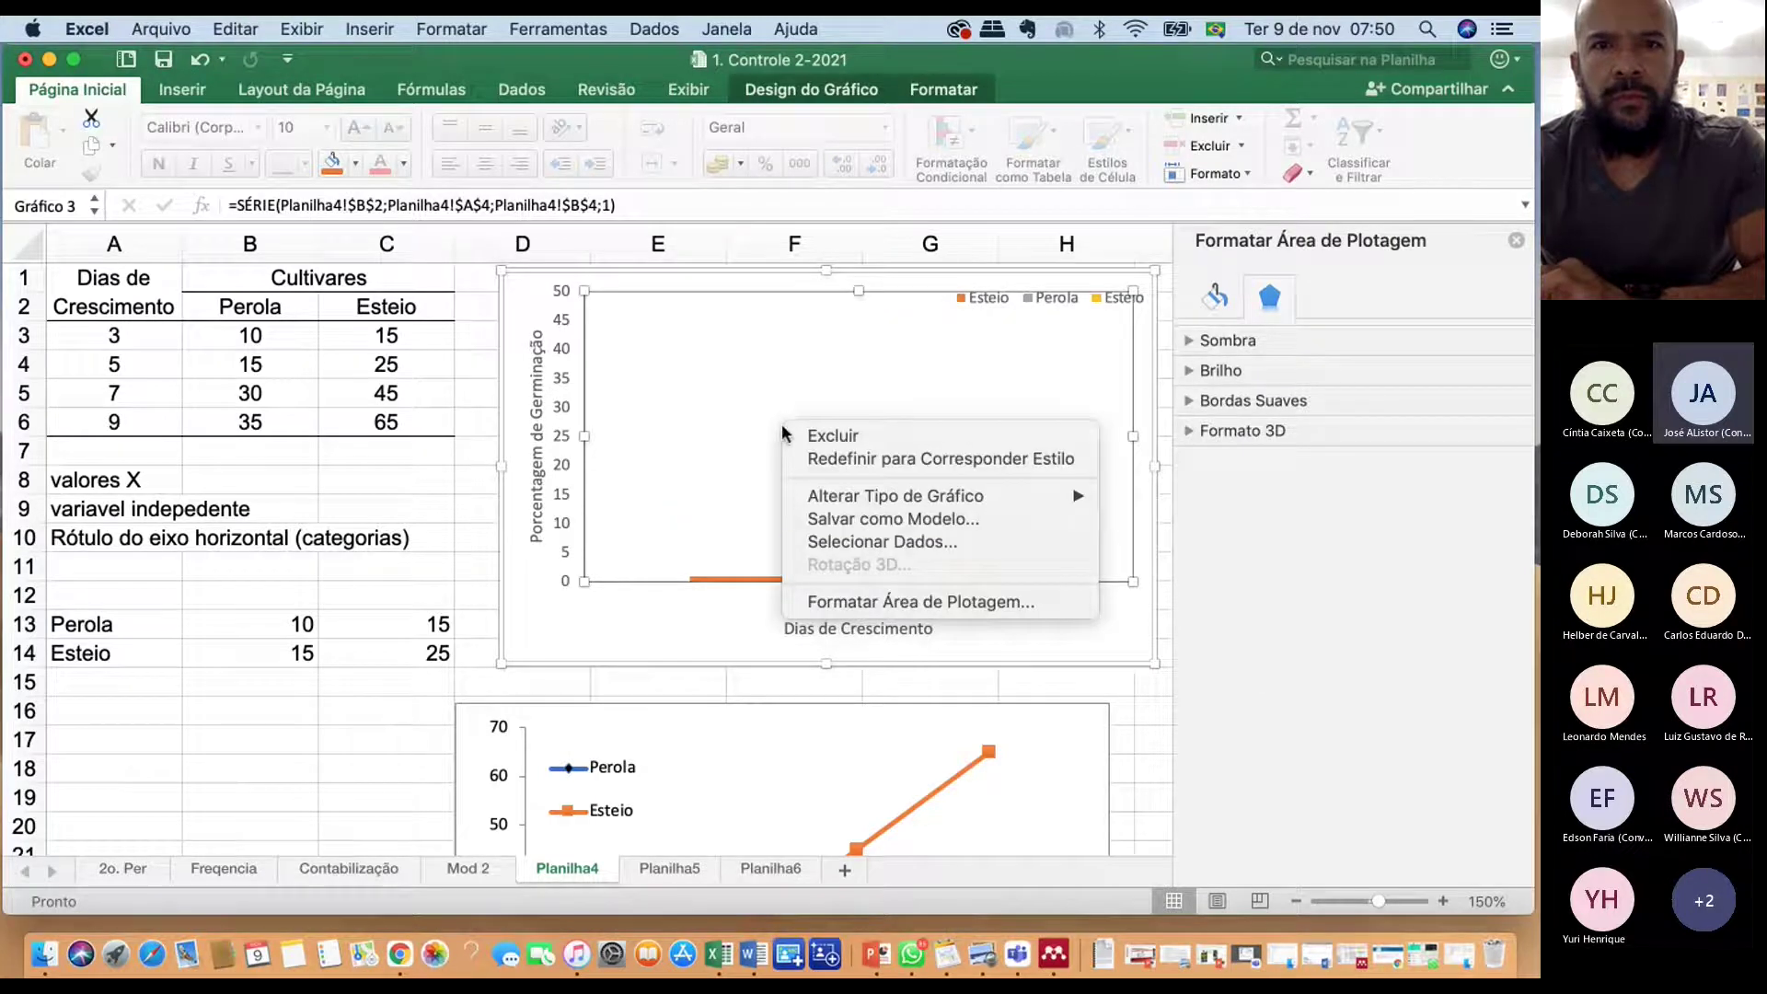
In Selecionar Dados, remove both Esteio series and the Perola series from the chart
click(876, 542)
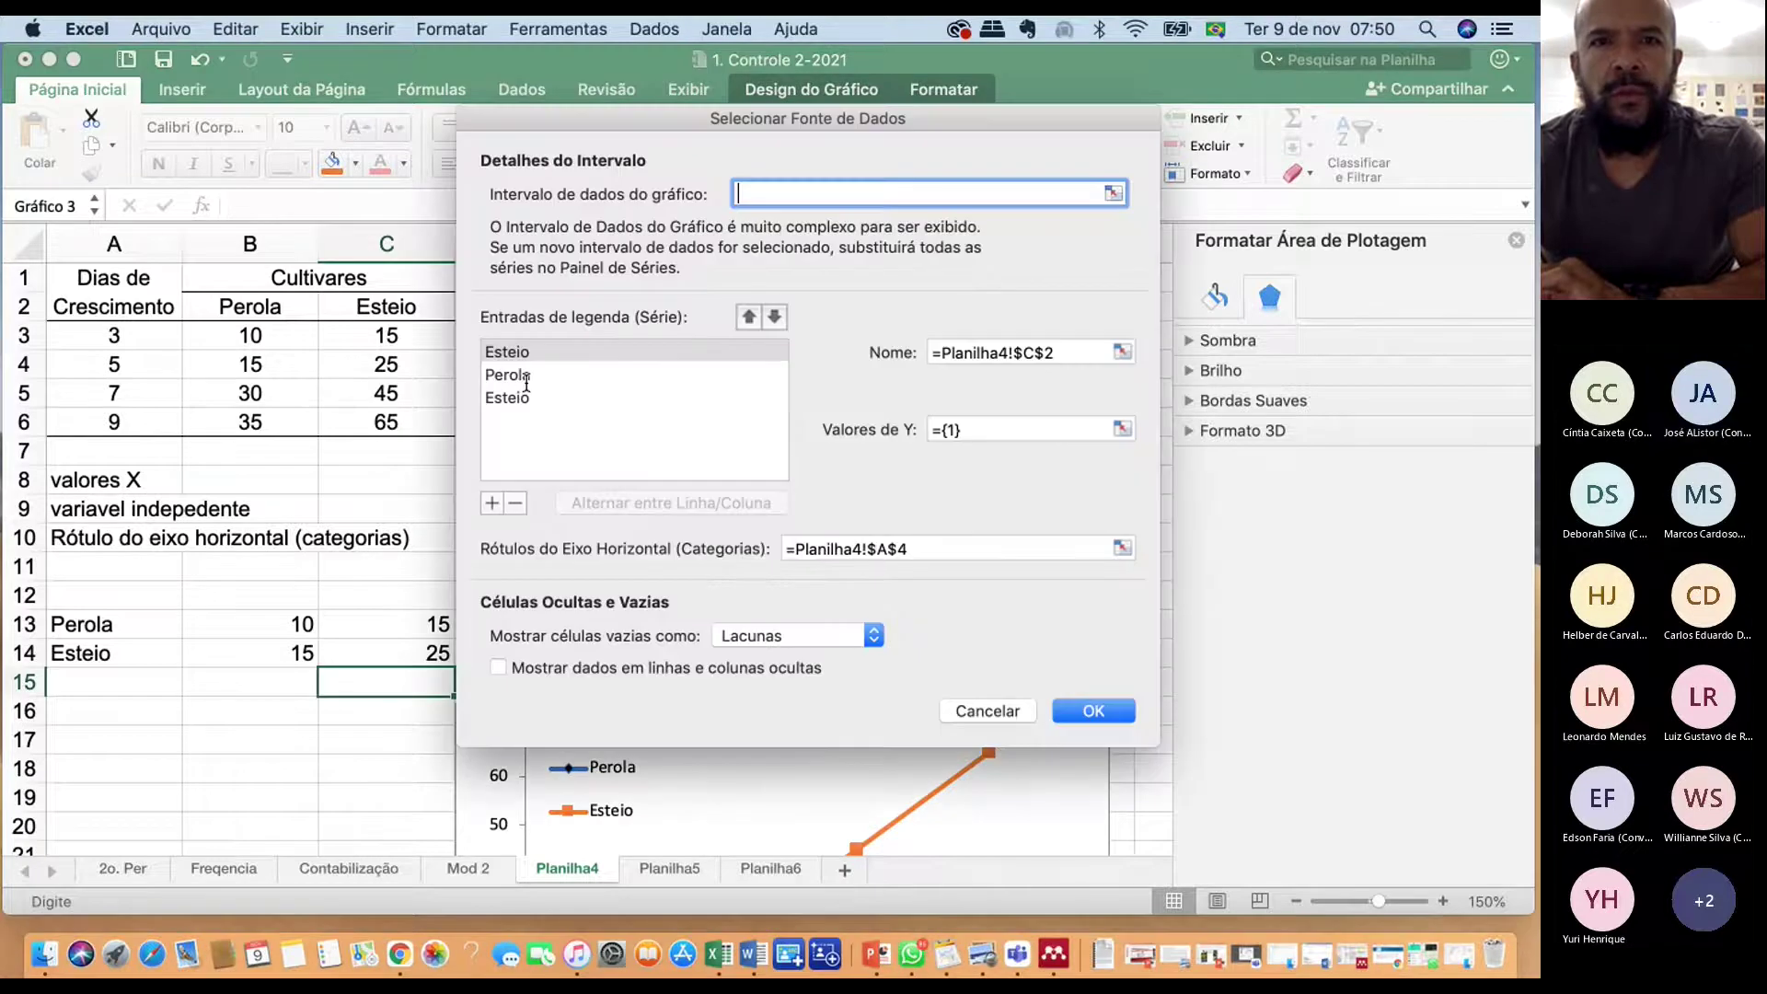
click(520, 356)
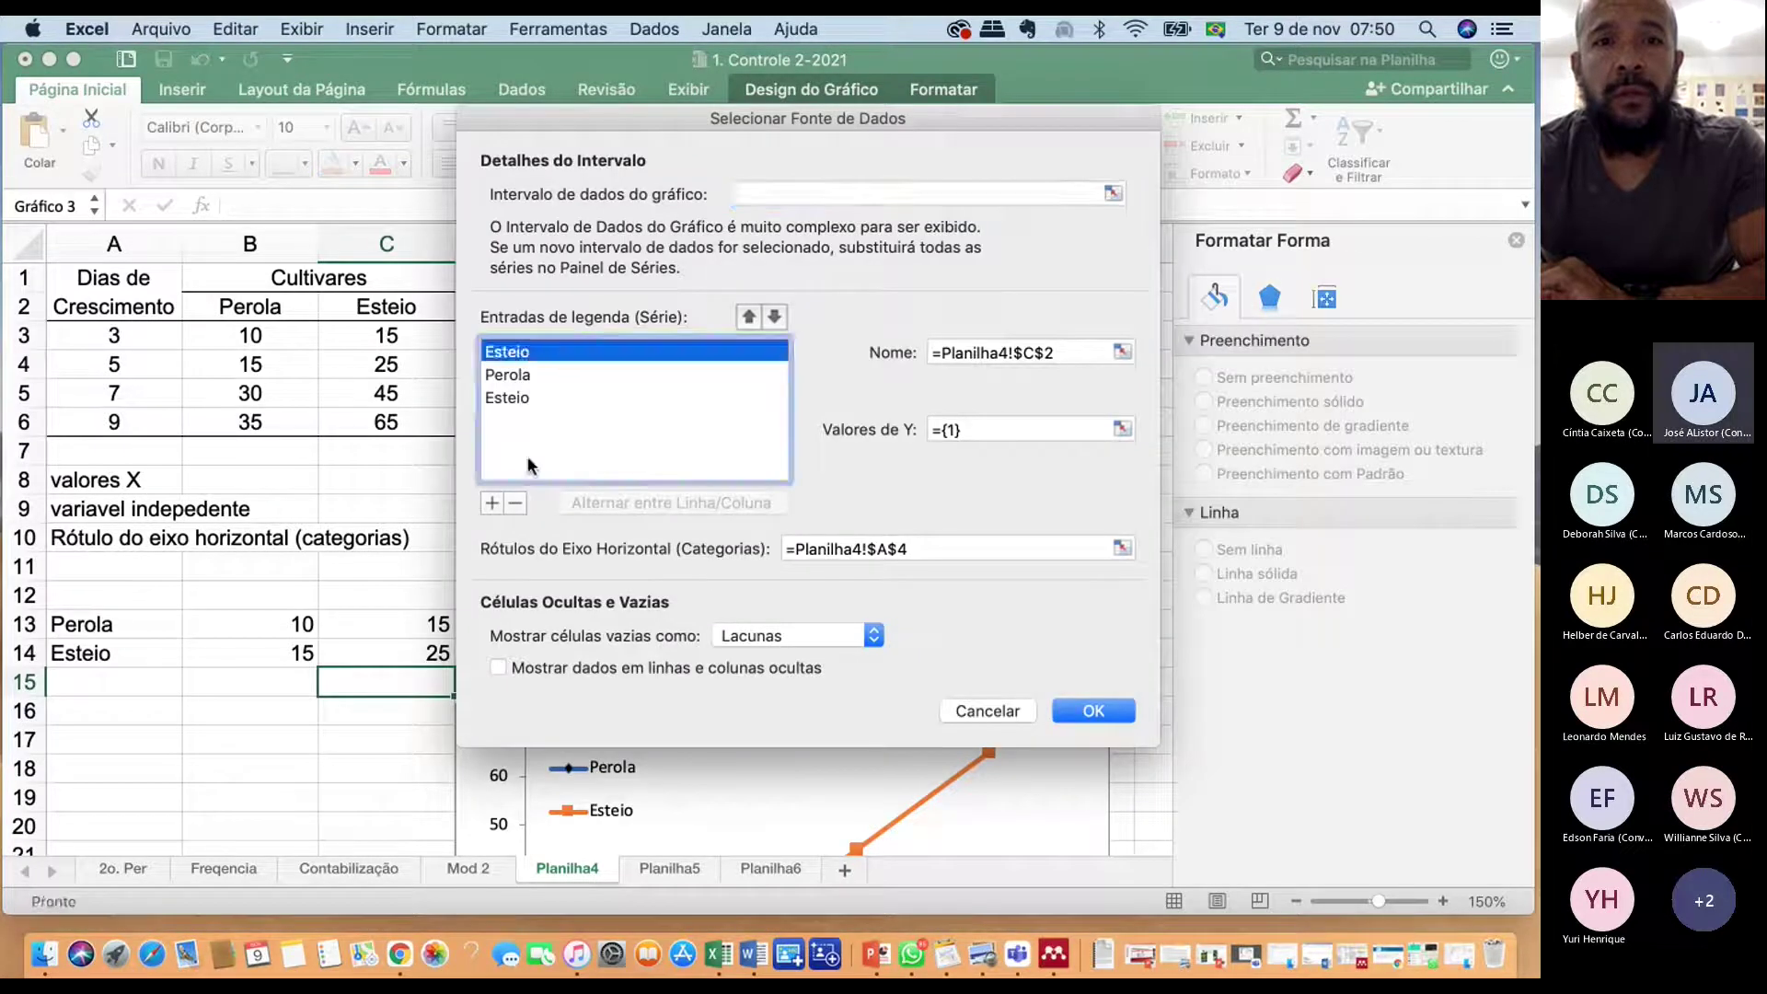
click(515, 503)
click(517, 502)
click(517, 501)
Add a series named from A13:A14 with values B13:B14, then remove it again
click(493, 505)
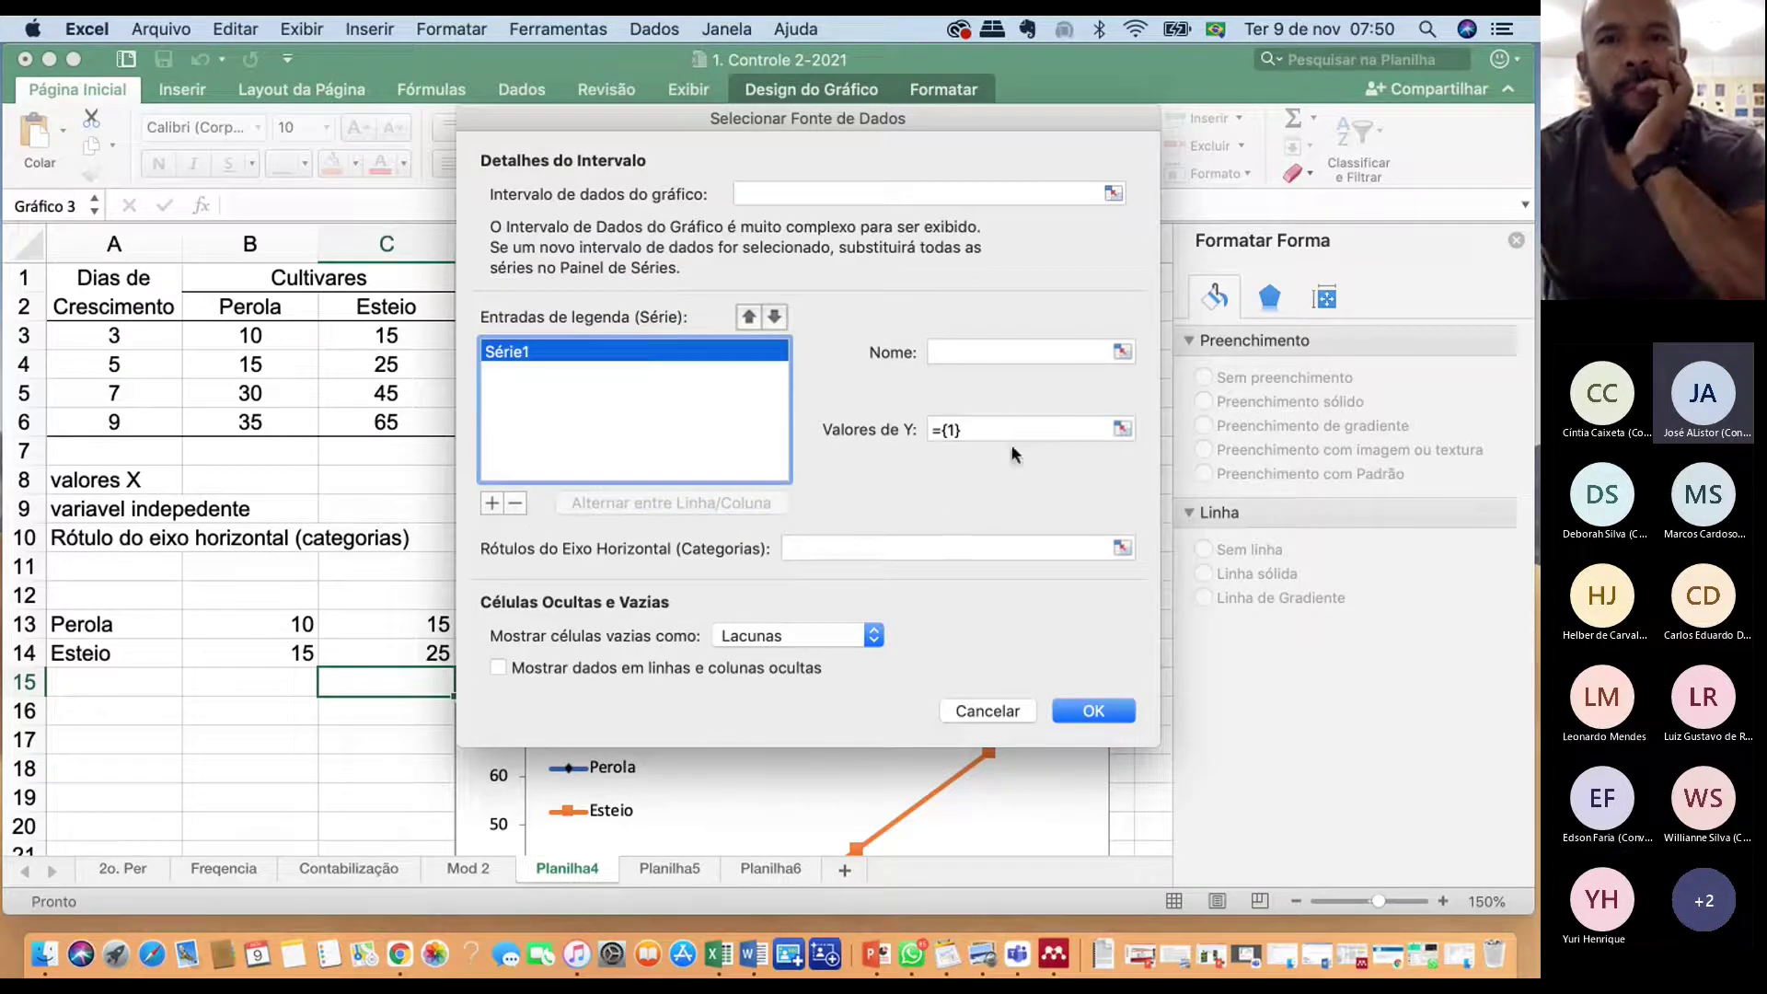
click(1121, 430)
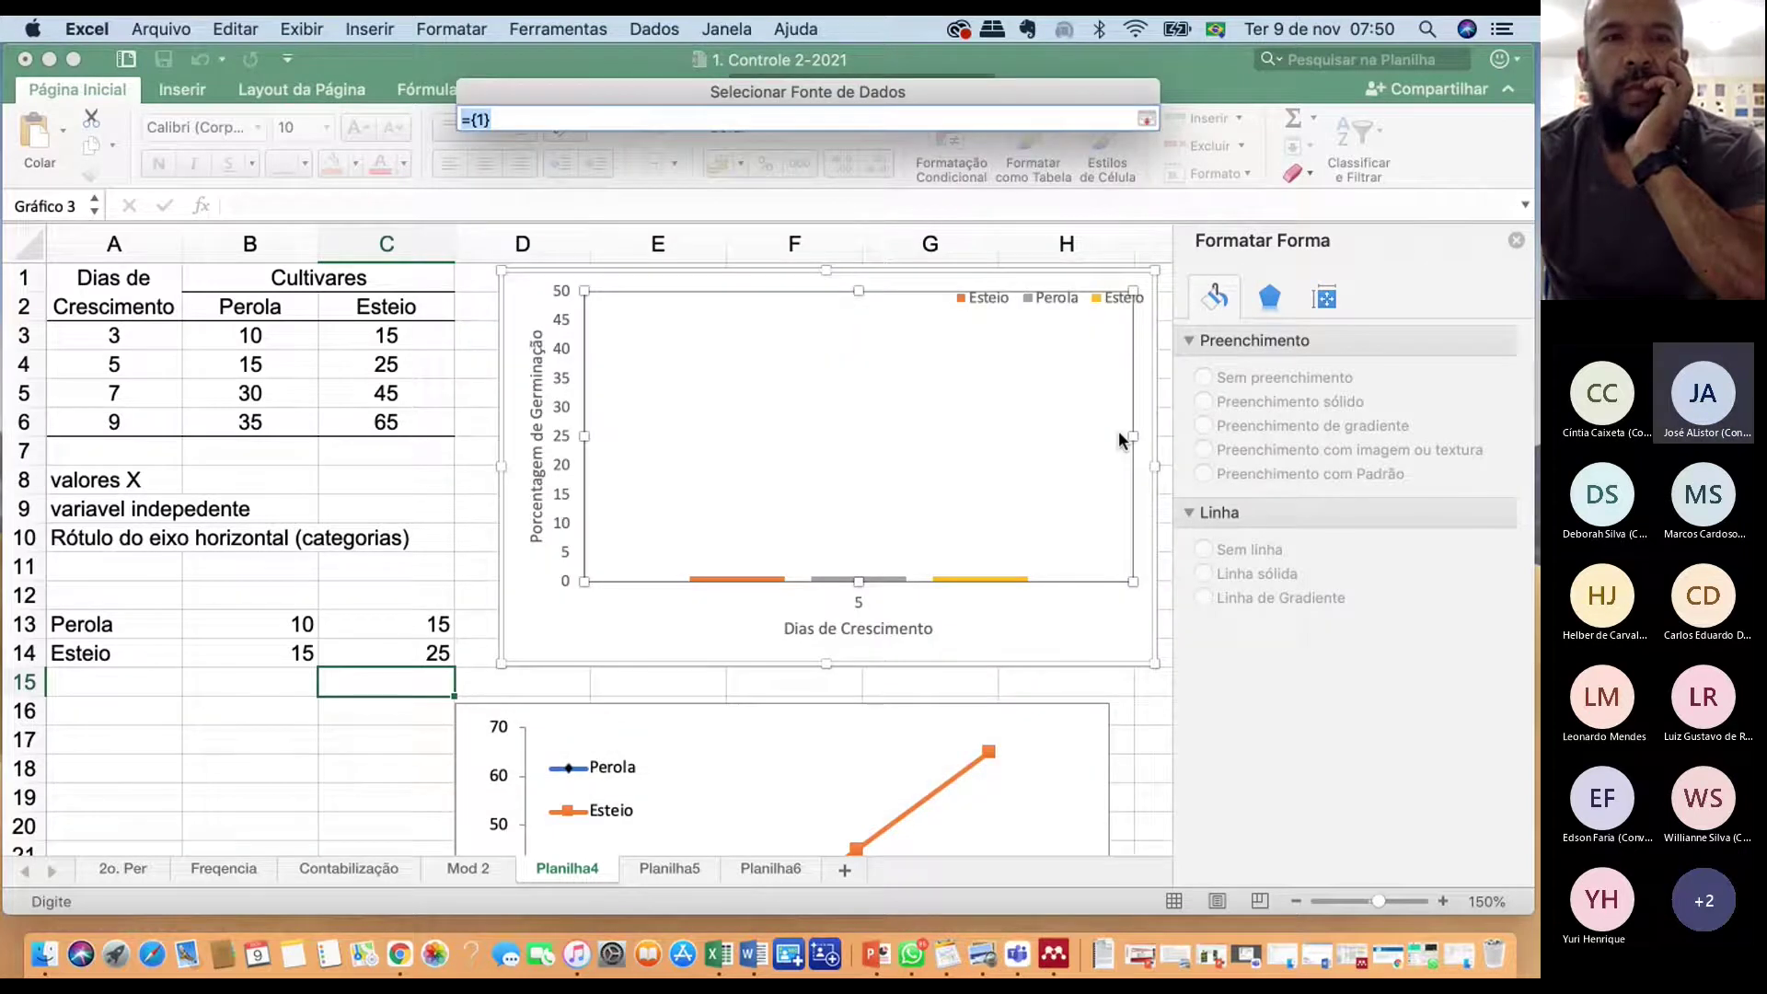
click(1078, 444)
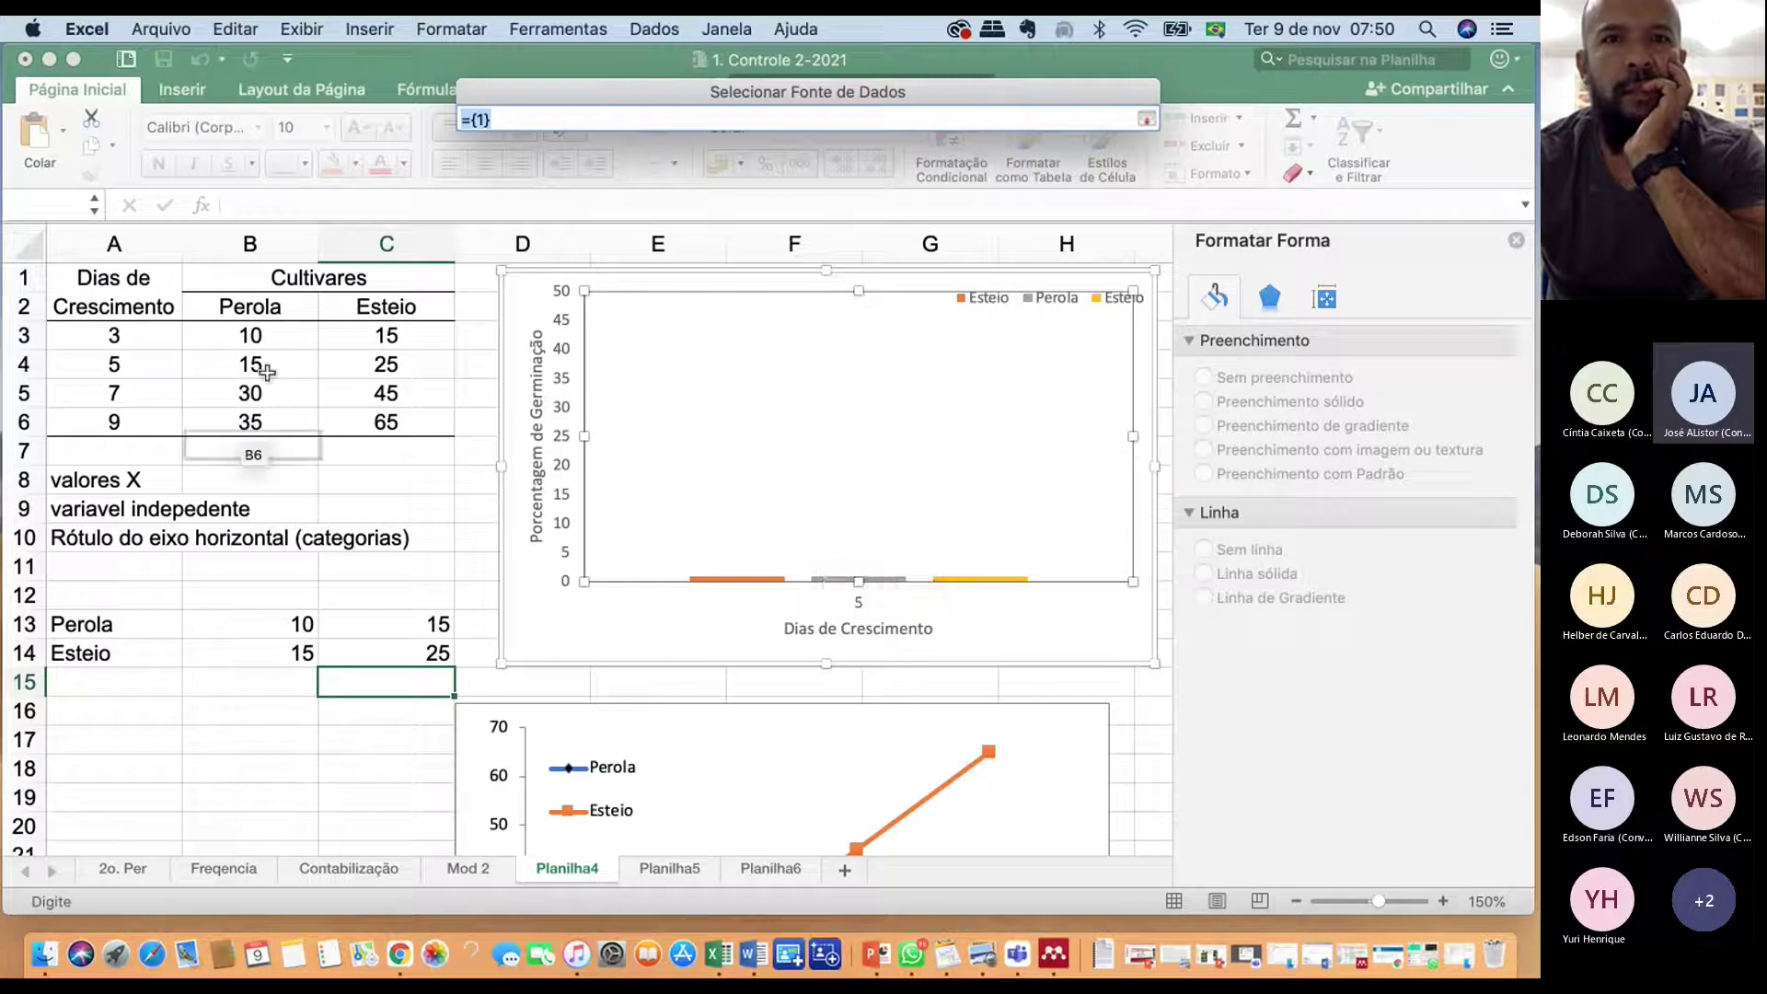
drag(276, 628, 276, 655)
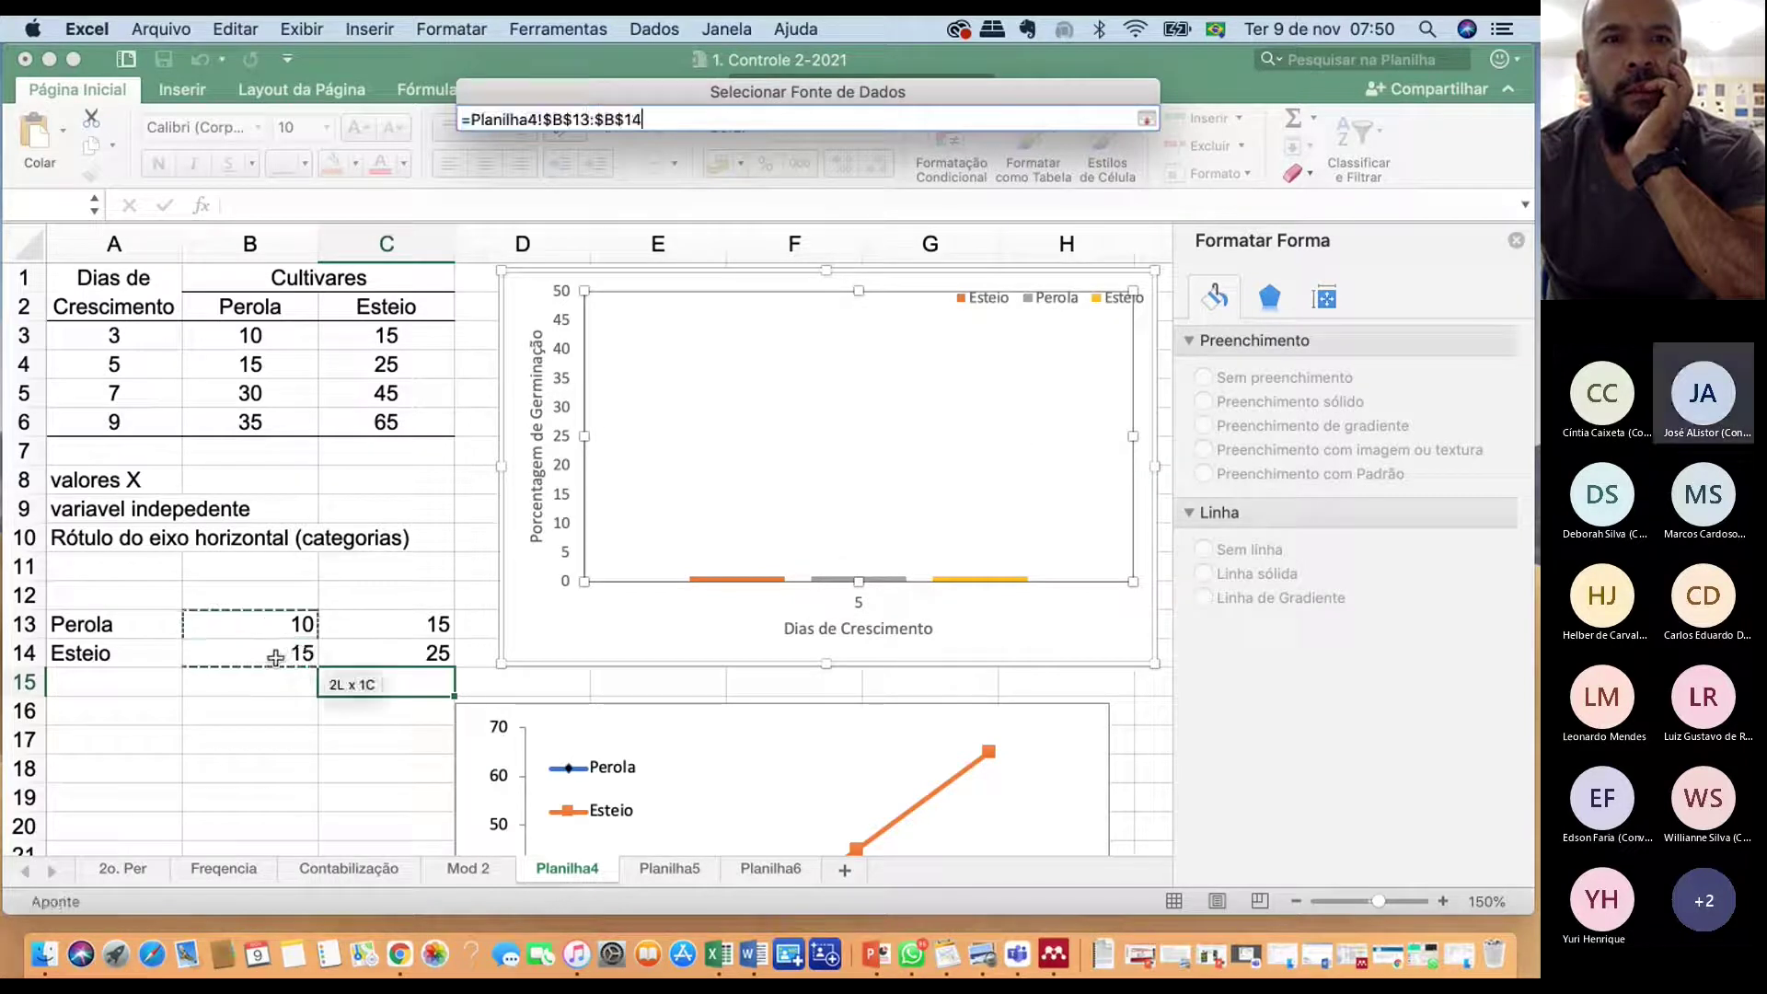
click(1149, 118)
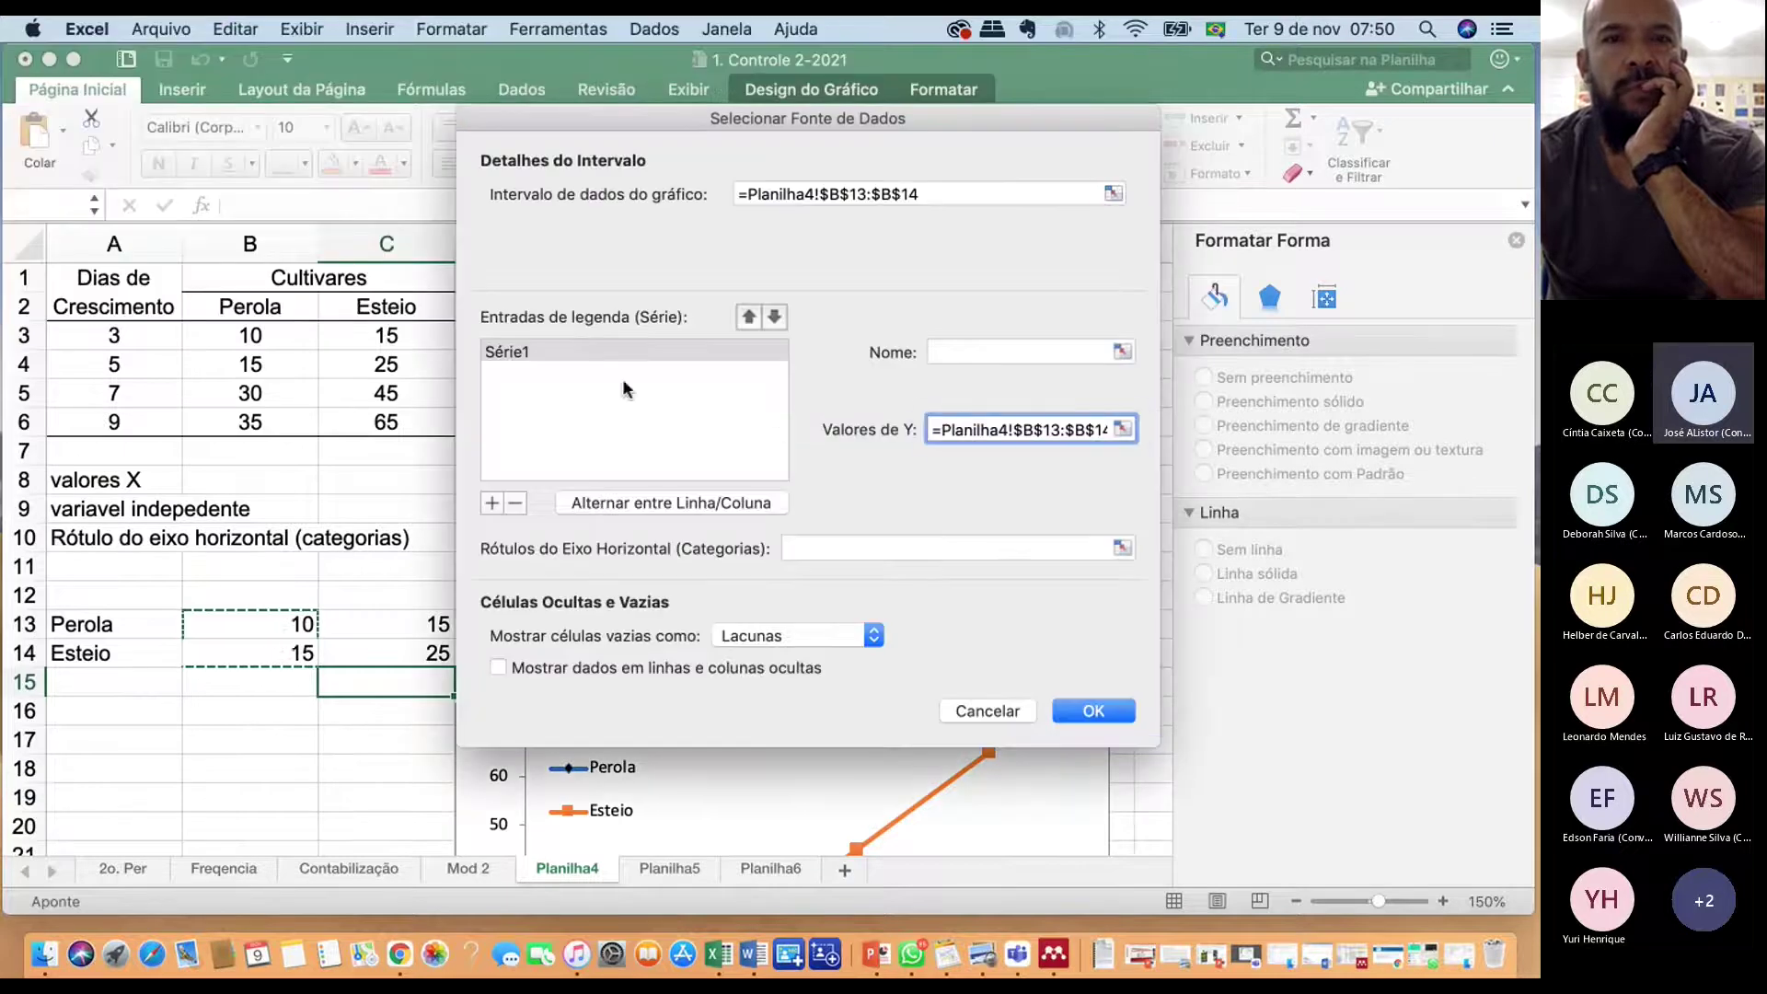
click(1122, 352)
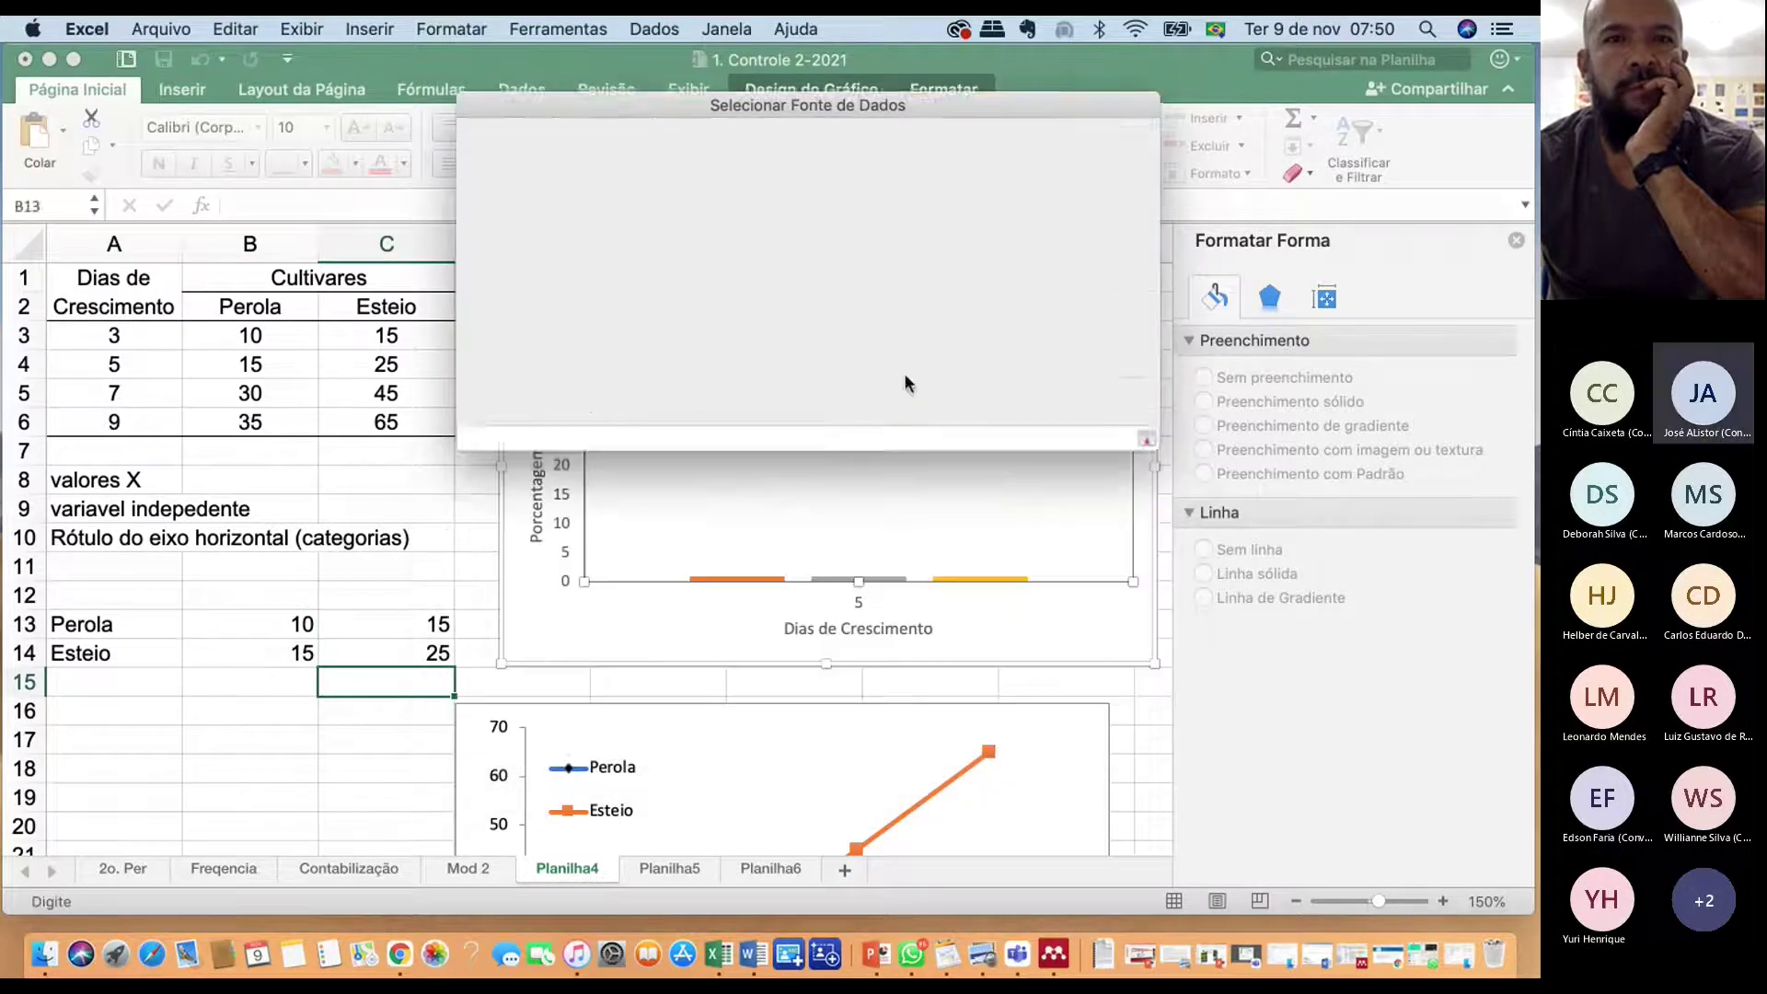
drag(88, 625, 96, 652)
click(1148, 119)
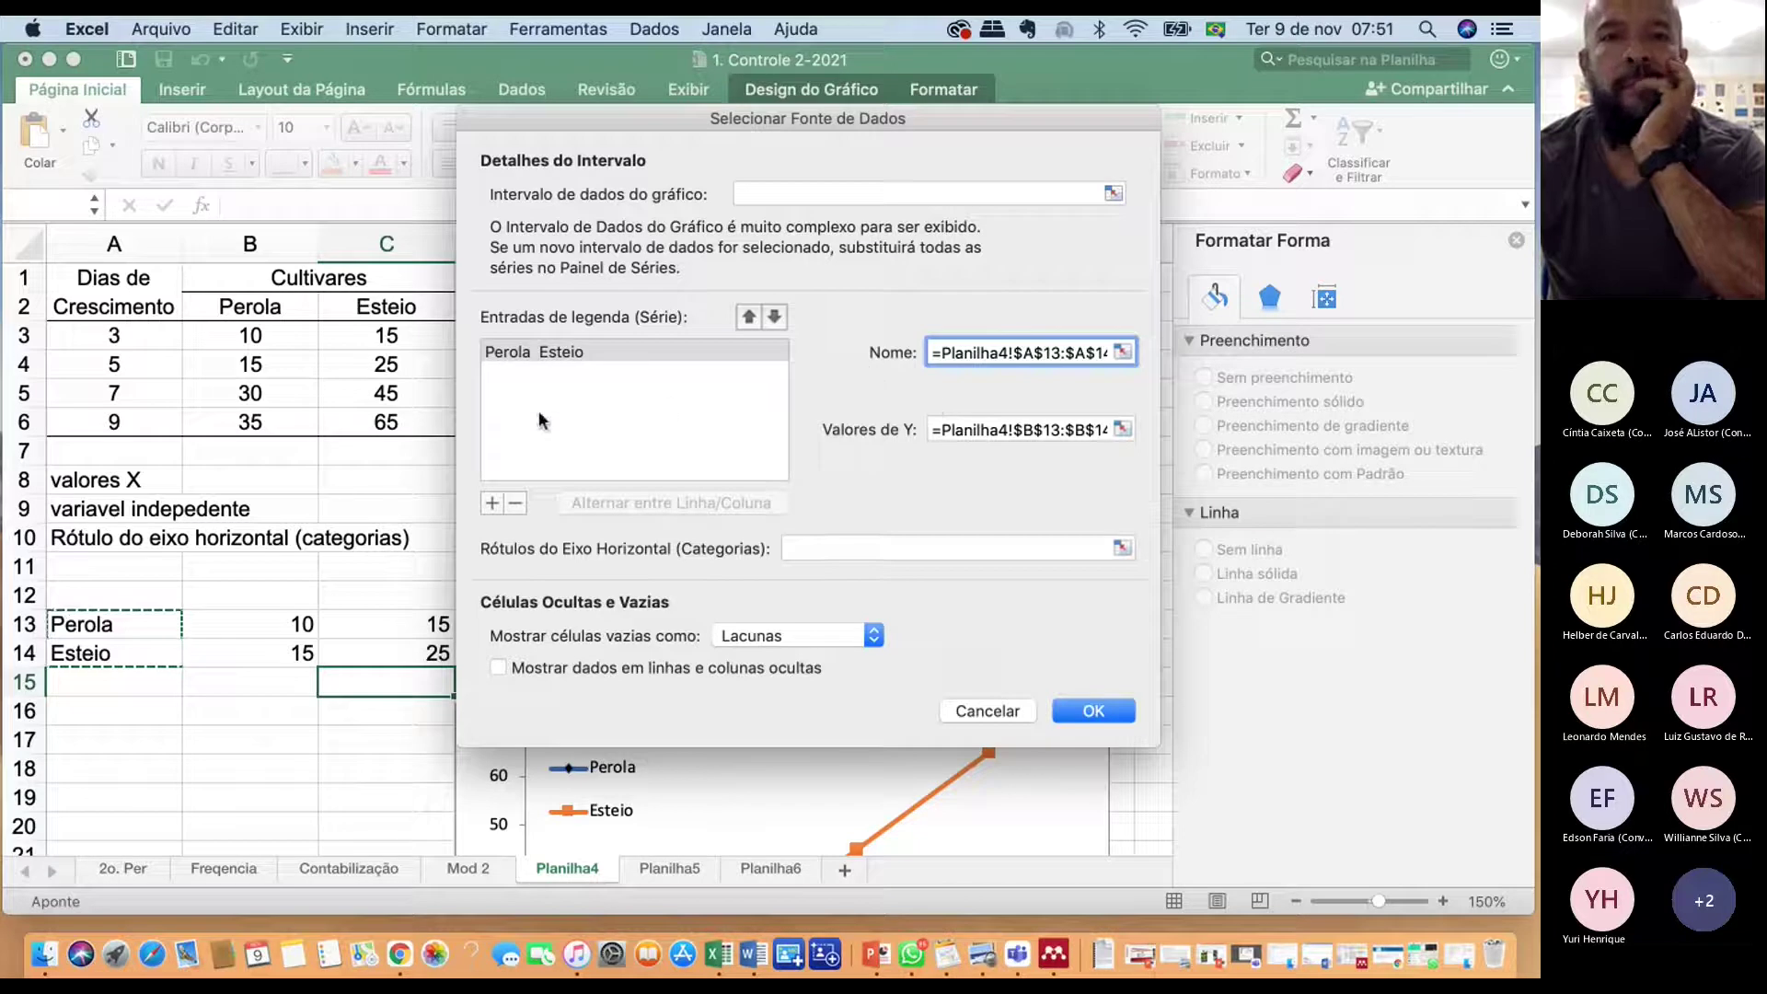
click(516, 504)
Add a Perola series named from A13 with values B13:C13
click(490, 503)
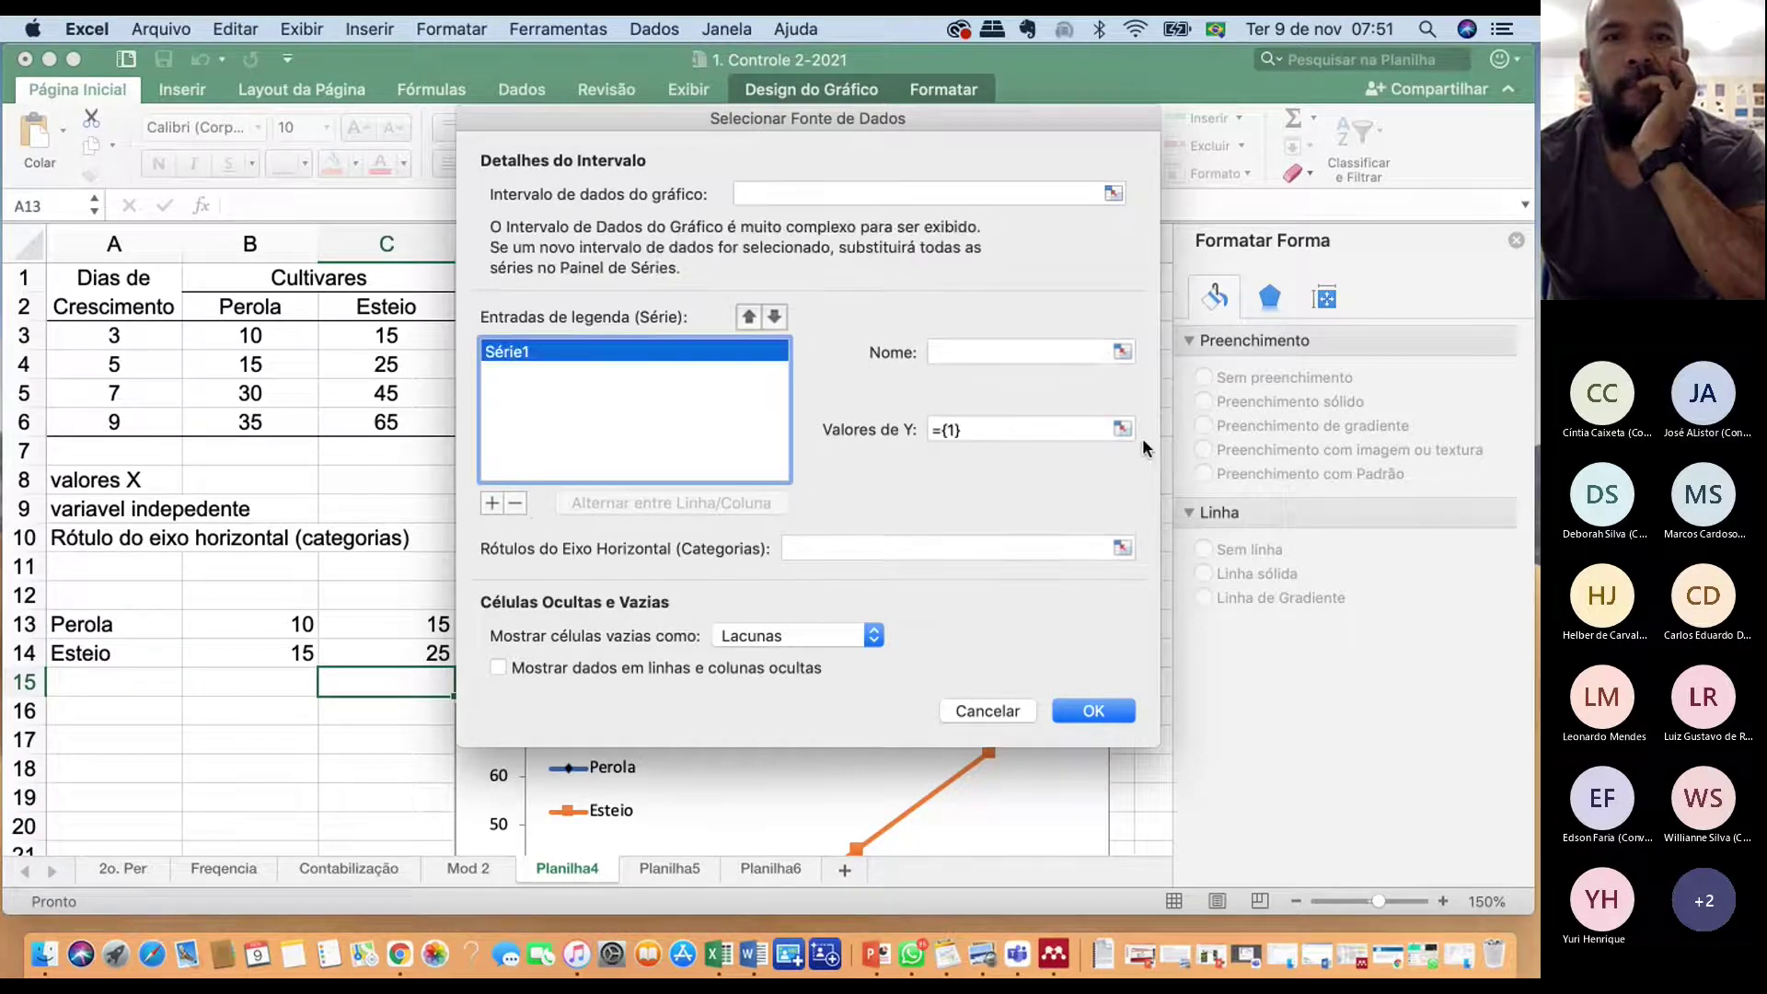
click(1123, 430)
click(296, 644)
drag(299, 629, 429, 630)
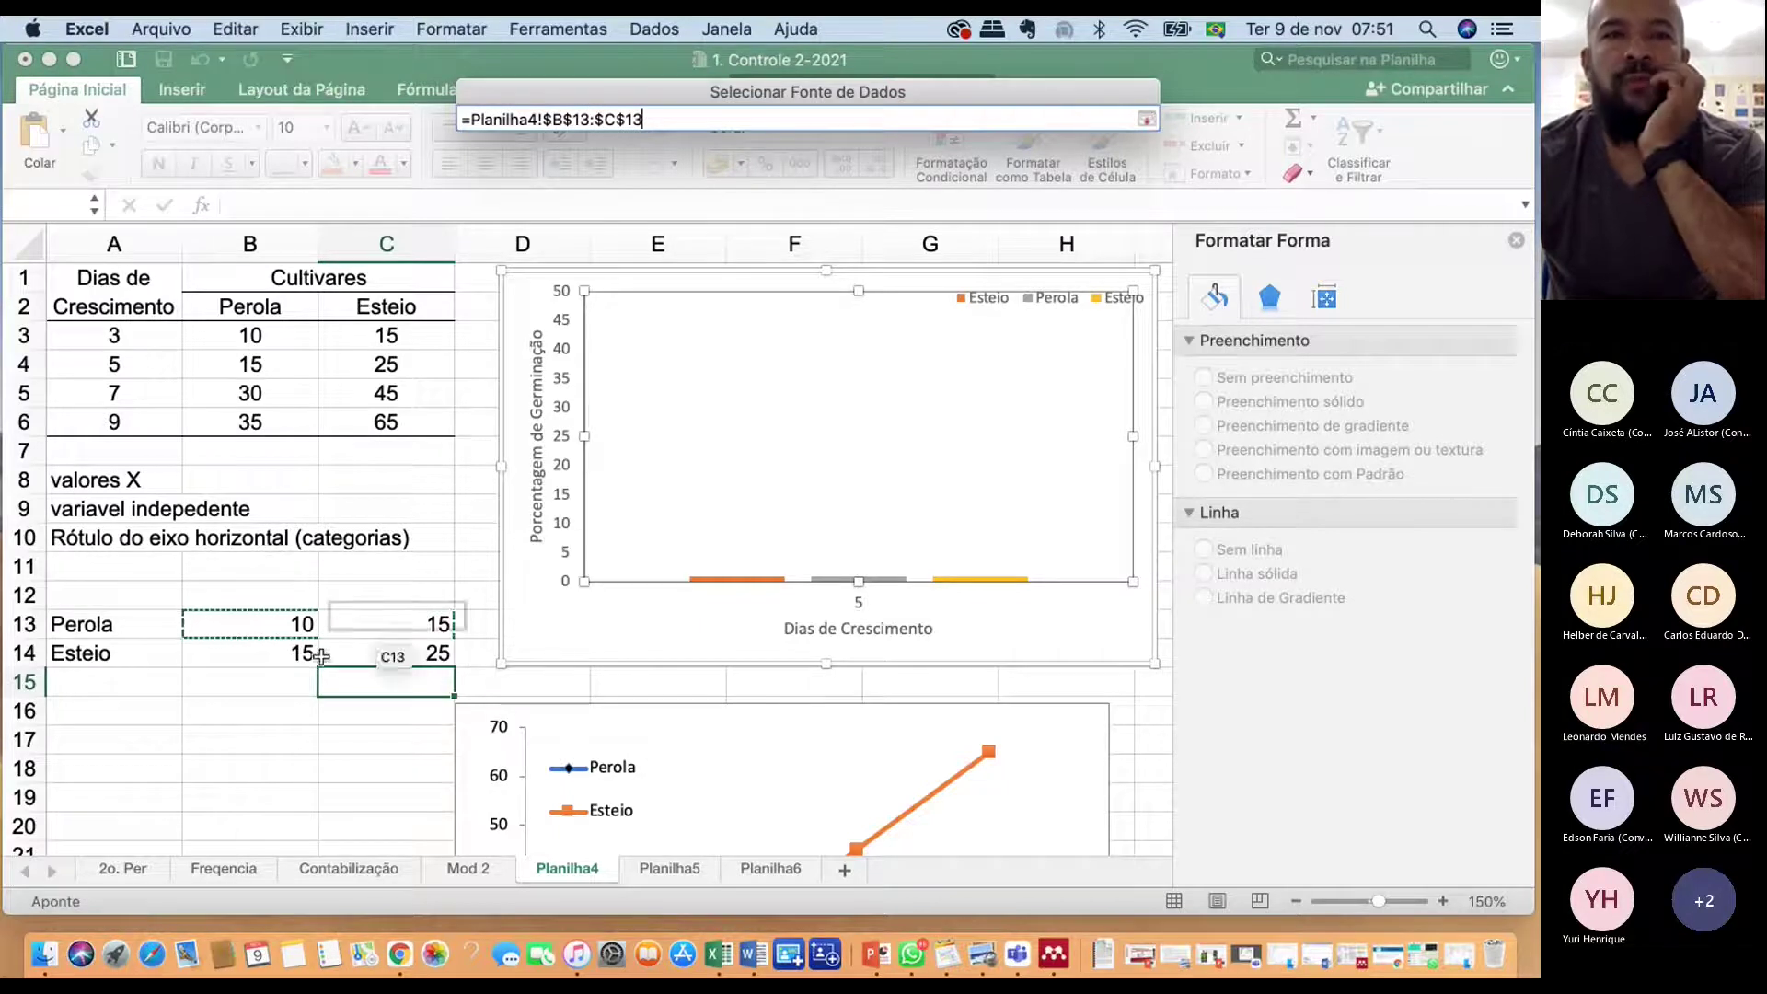
click(1146, 120)
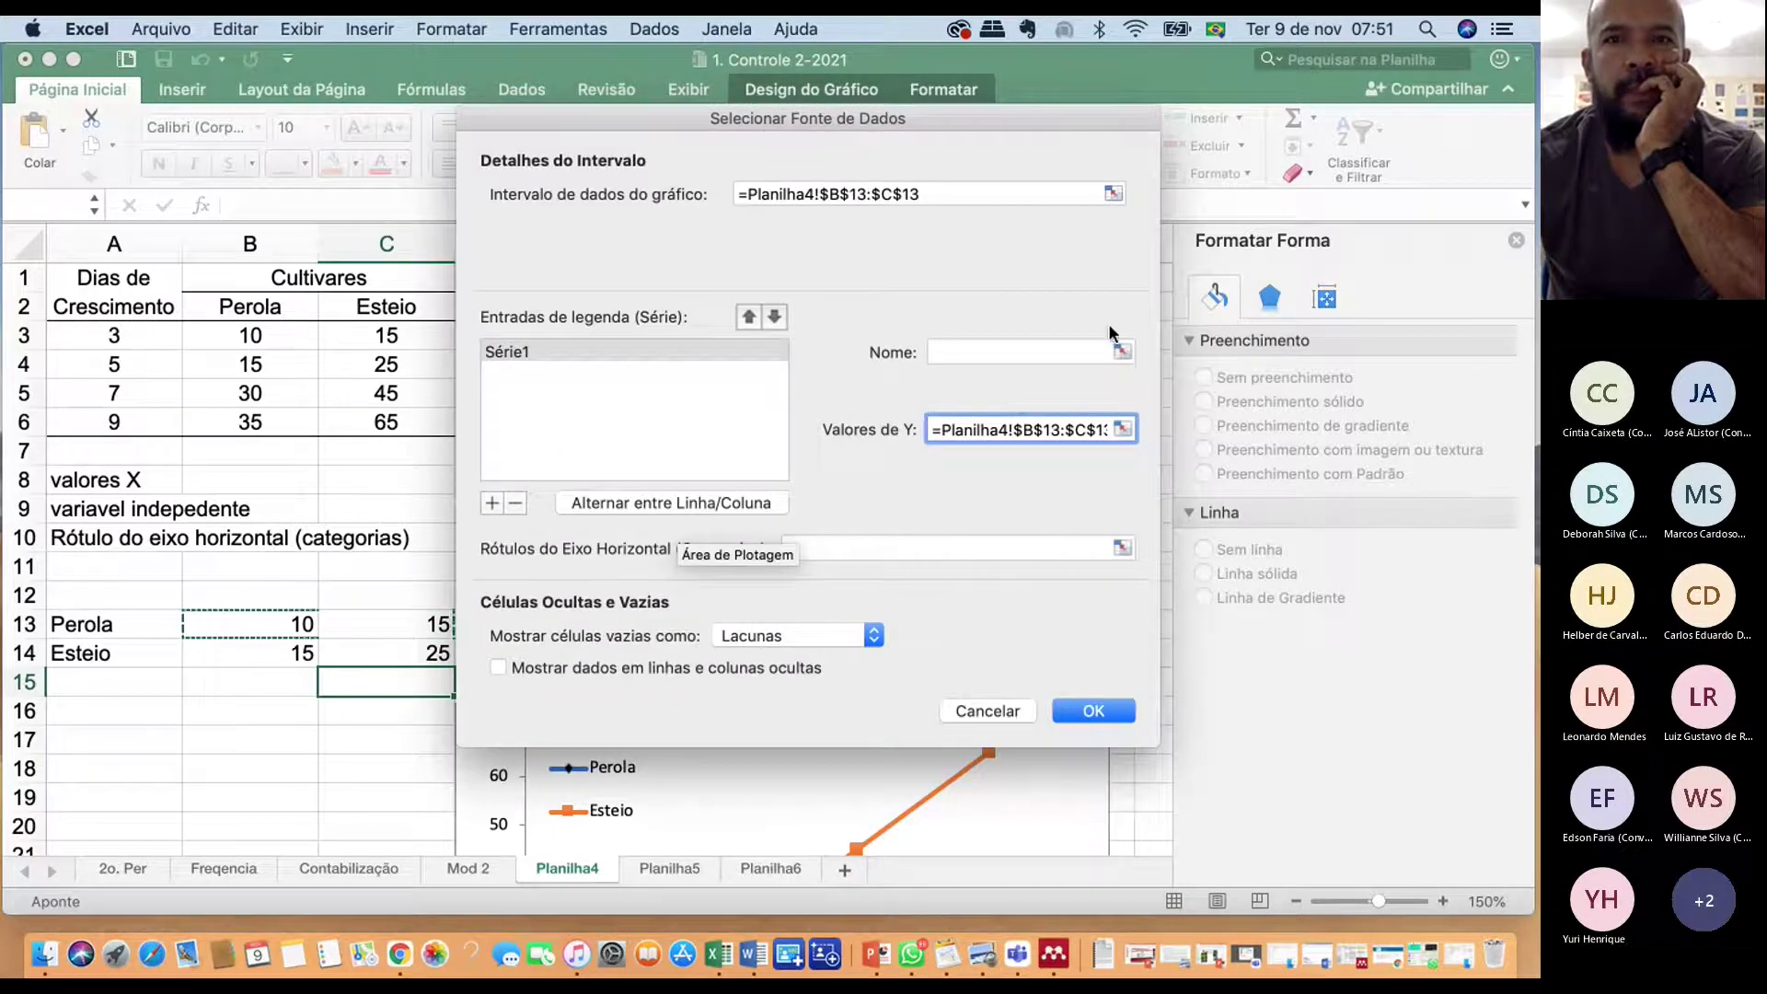
click(1122, 350)
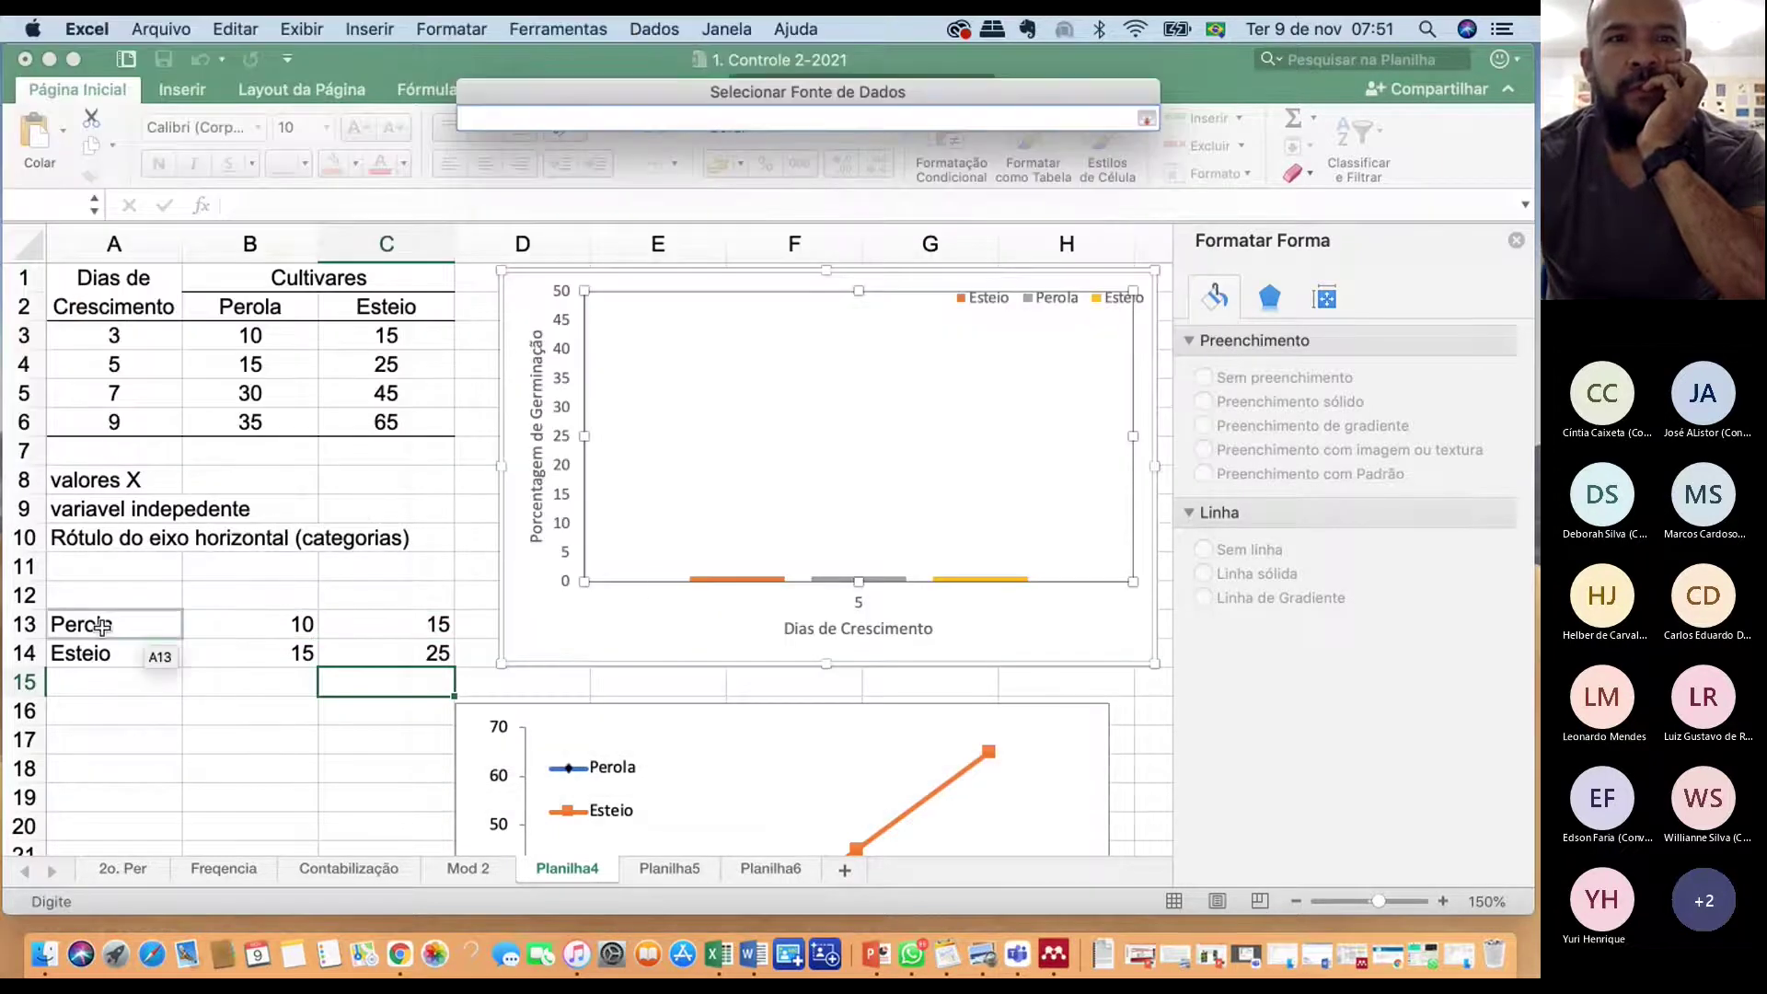
click(103, 626)
click(1149, 119)
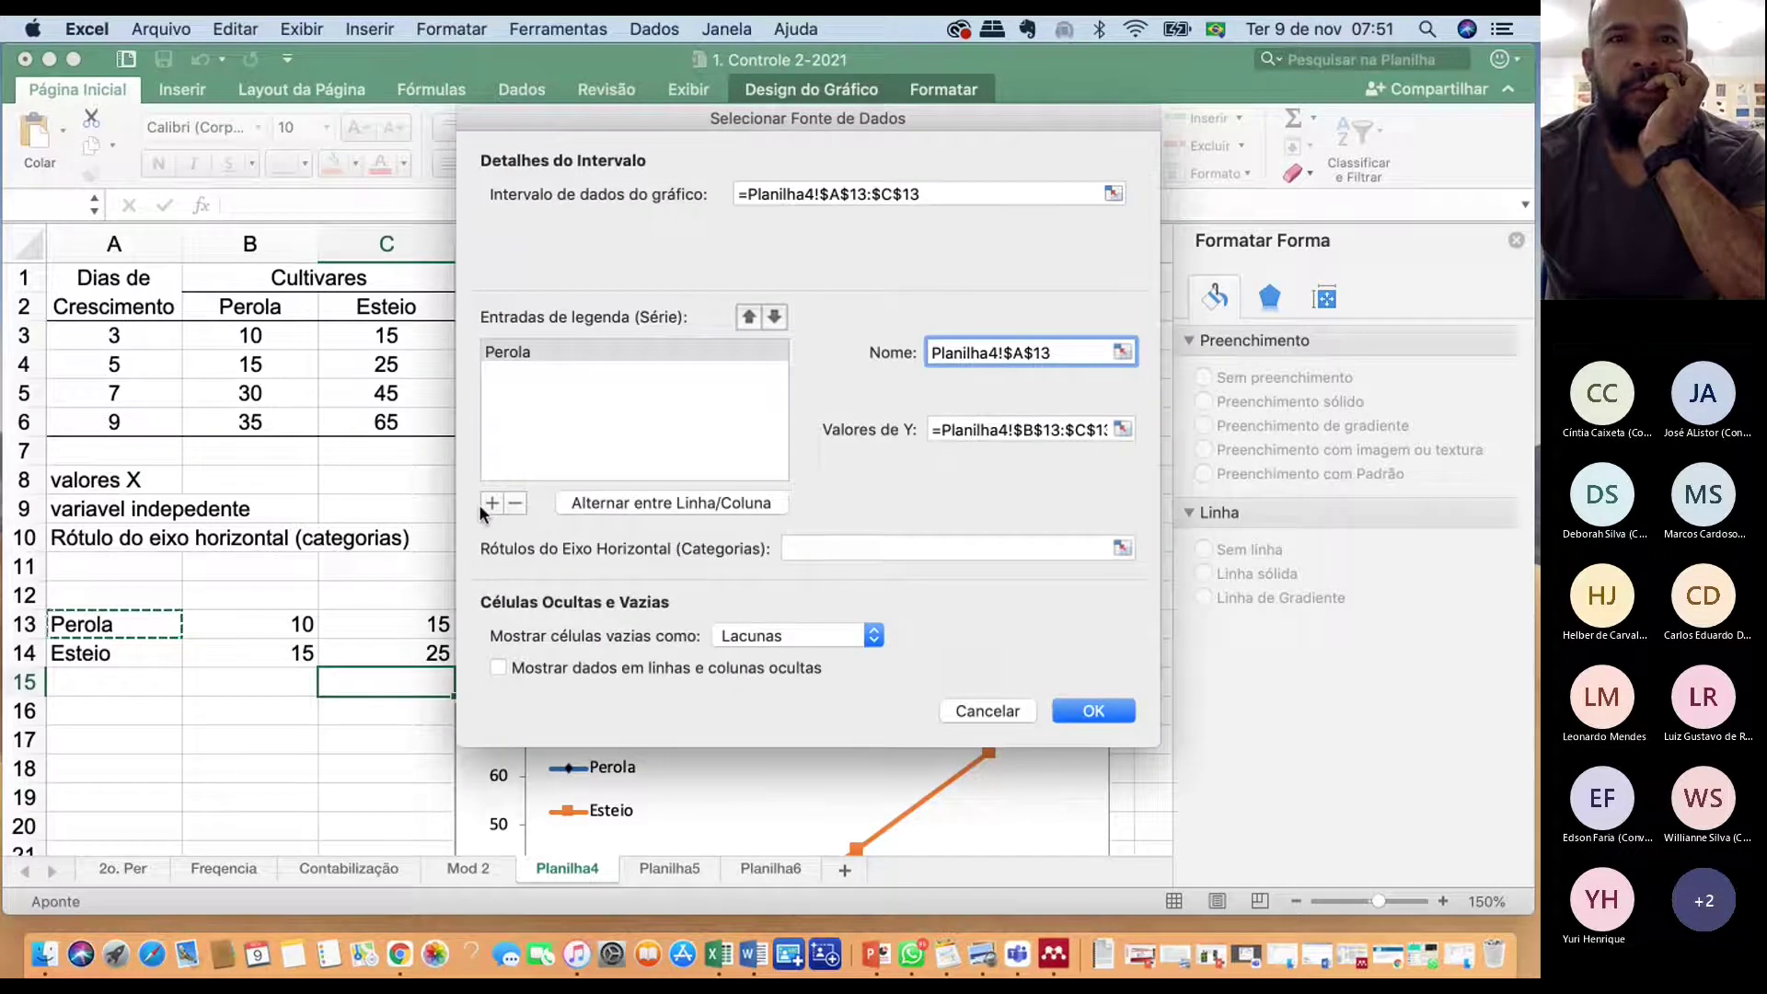
Add an Esteio series named from A14 with values B14:C14 and apply it
click(492, 503)
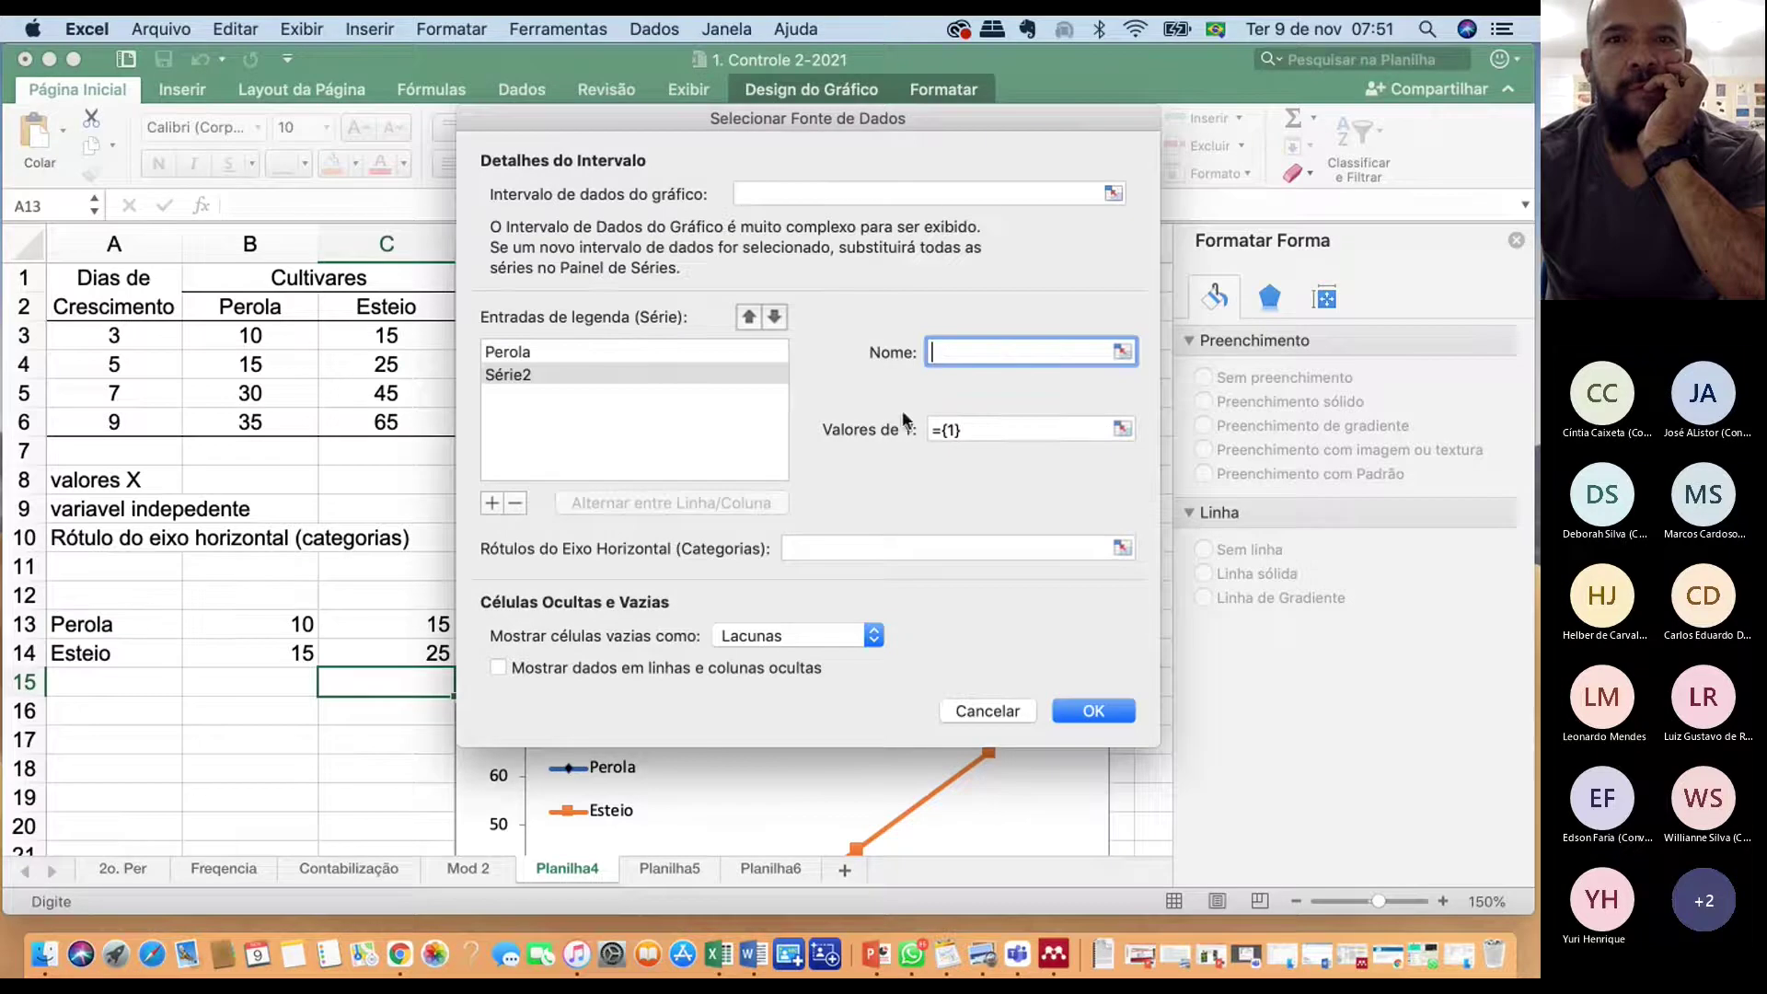
click(1121, 350)
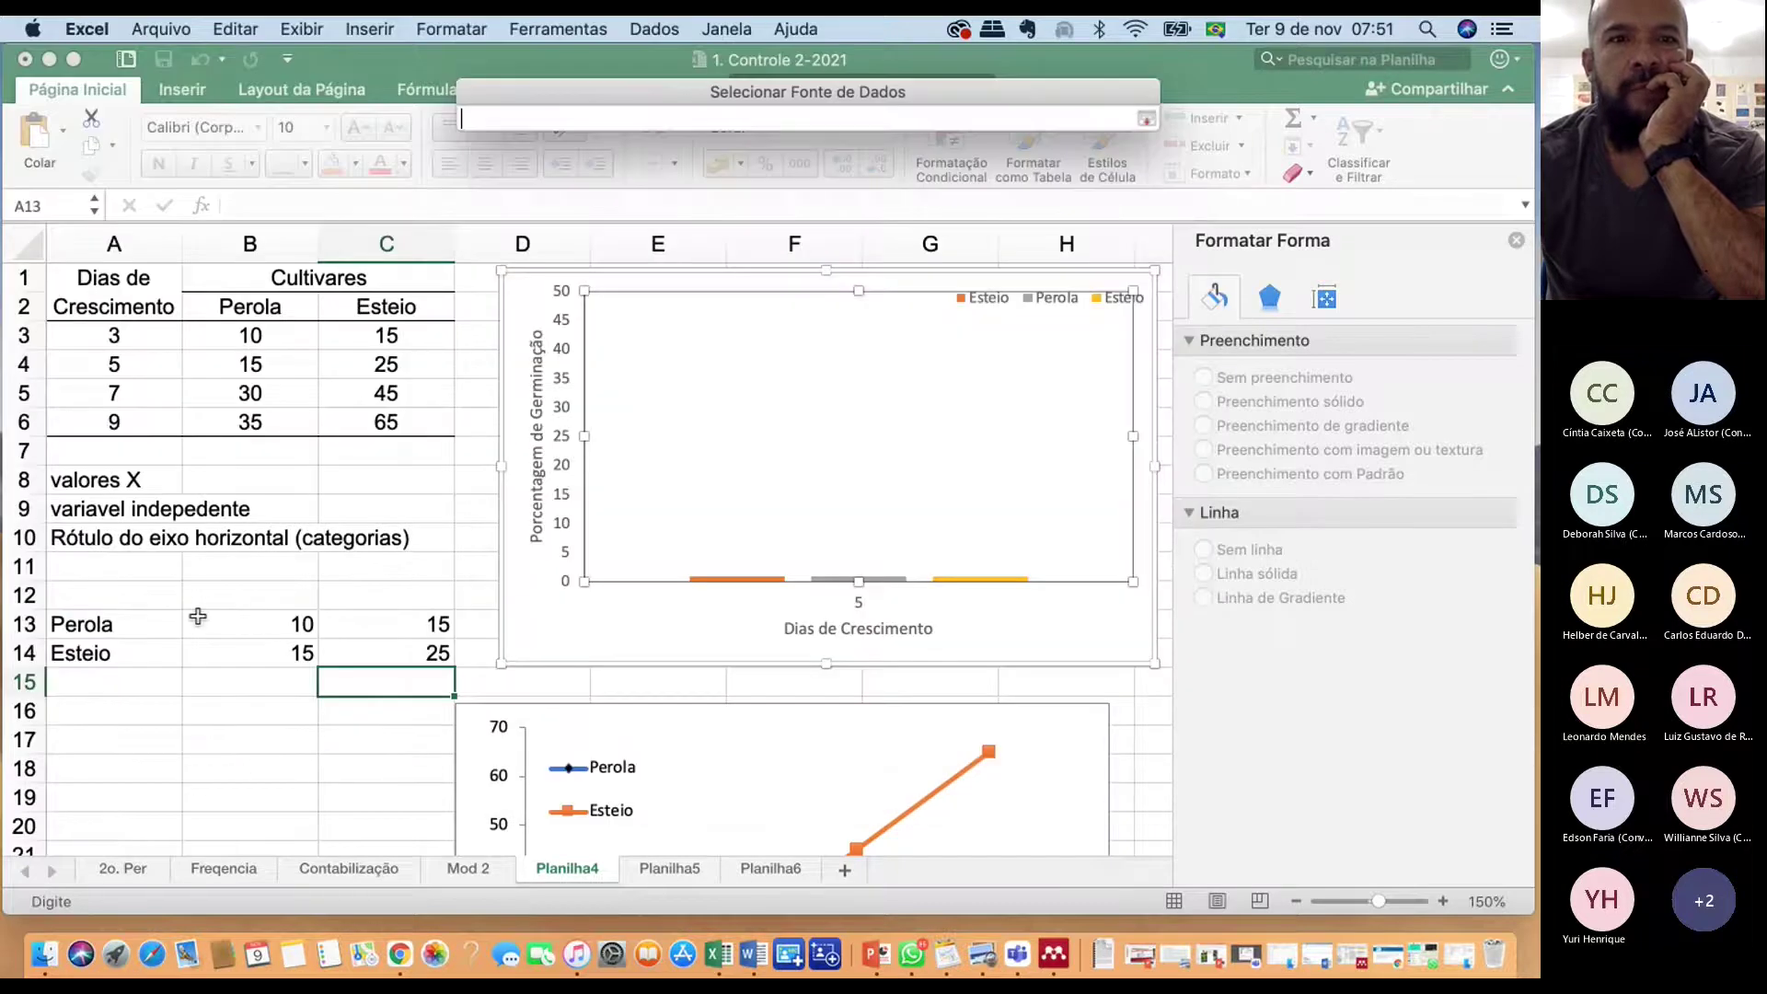
click(119, 651)
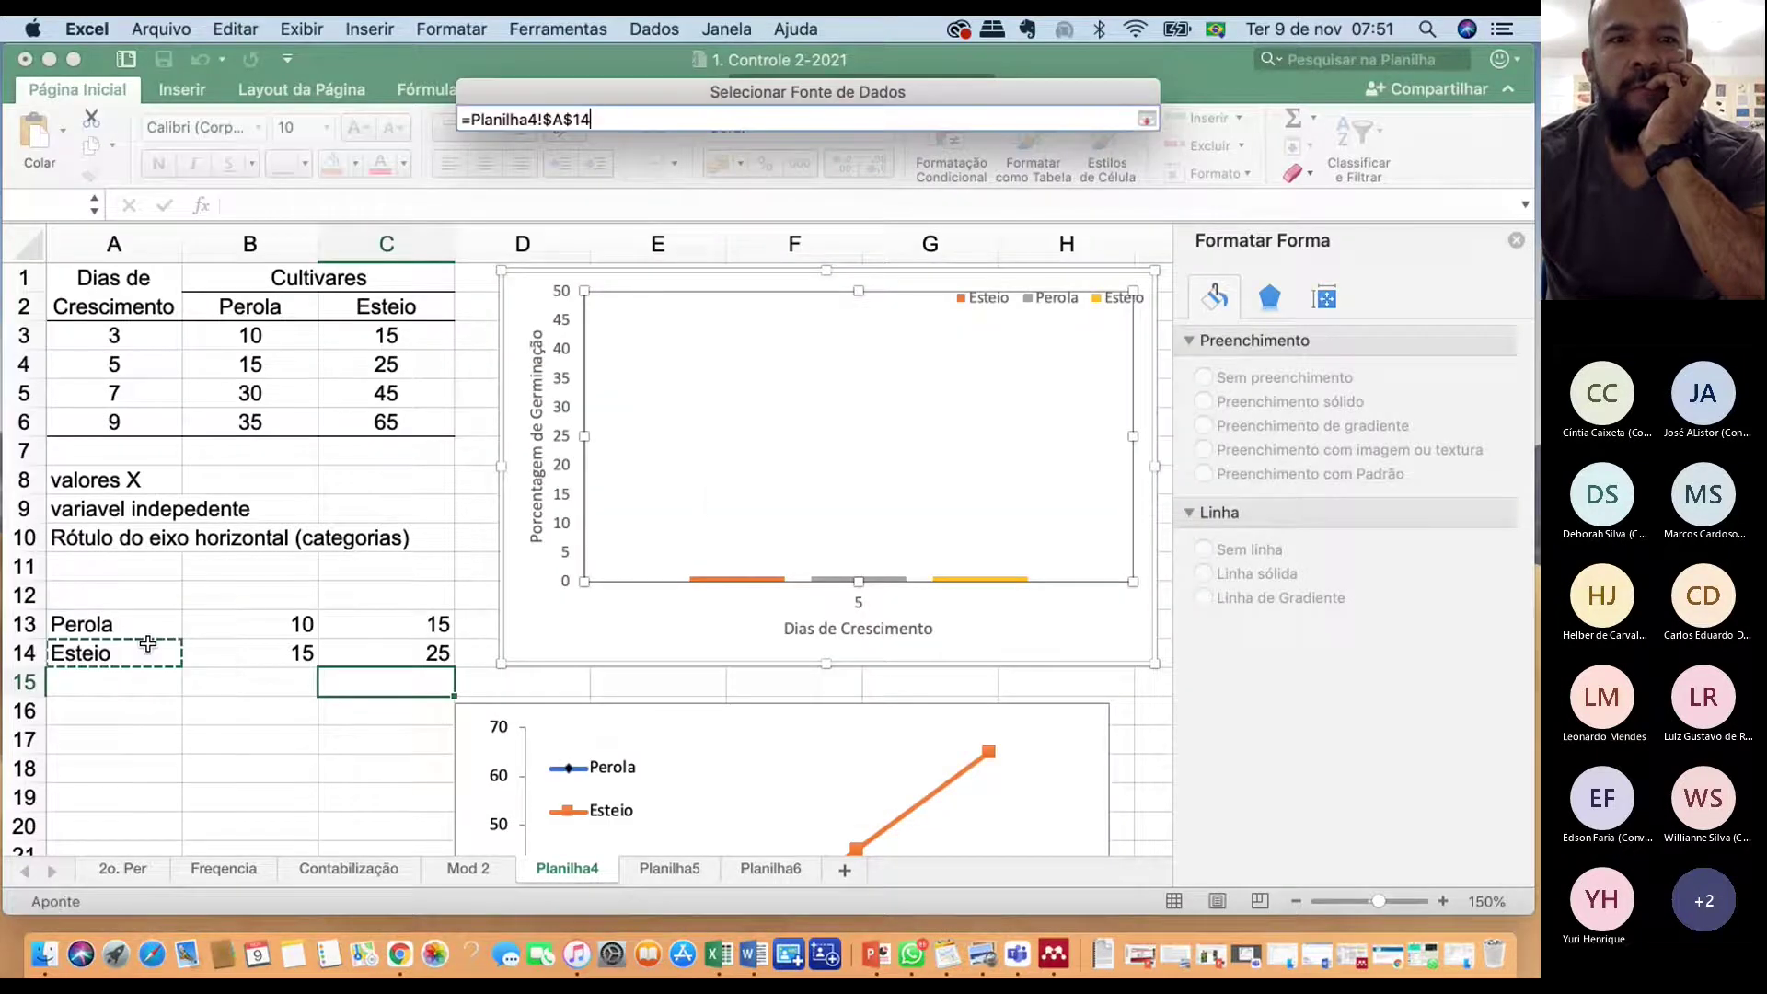
click(1149, 119)
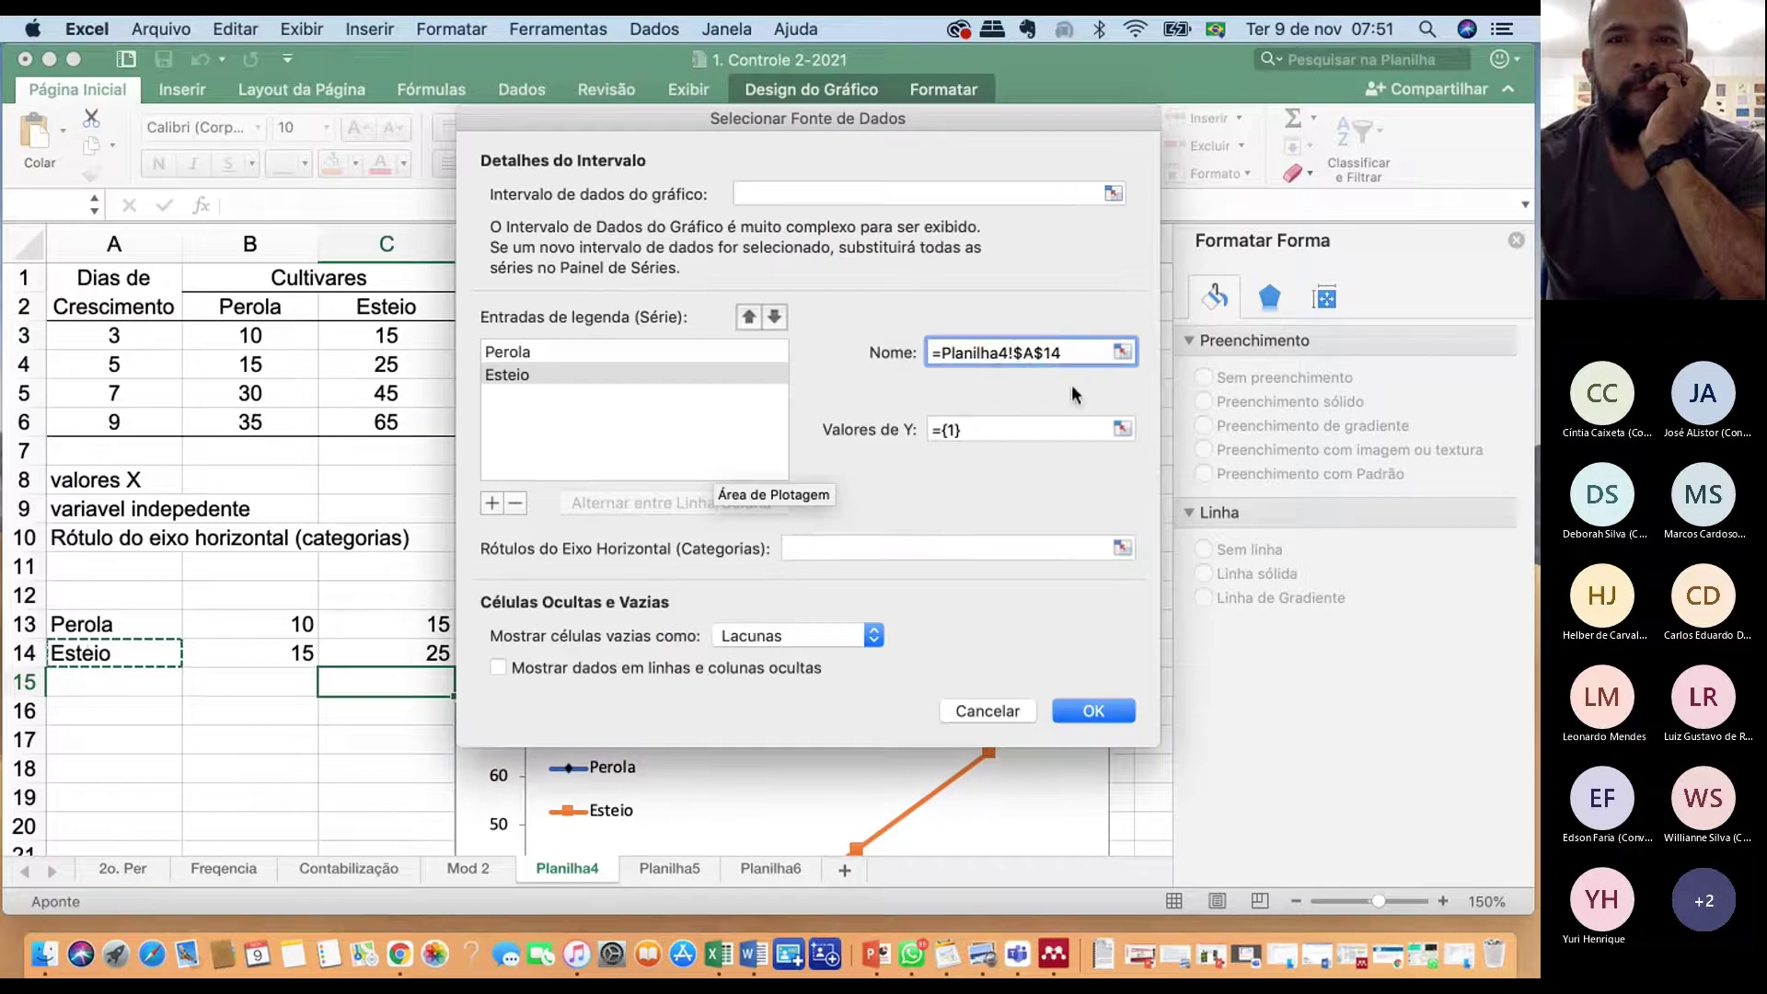
click(1122, 429)
click(309, 658)
mouse_move(335, 660)
mouse_down()
mouse_move(394, 657)
mouse_move(245, 648)
mouse_move(344, 635)
mouse_move(438, 710)
mouse_move(433, 654)
mouse_move(230, 646)
mouse_move(359, 648)
mouse_up()
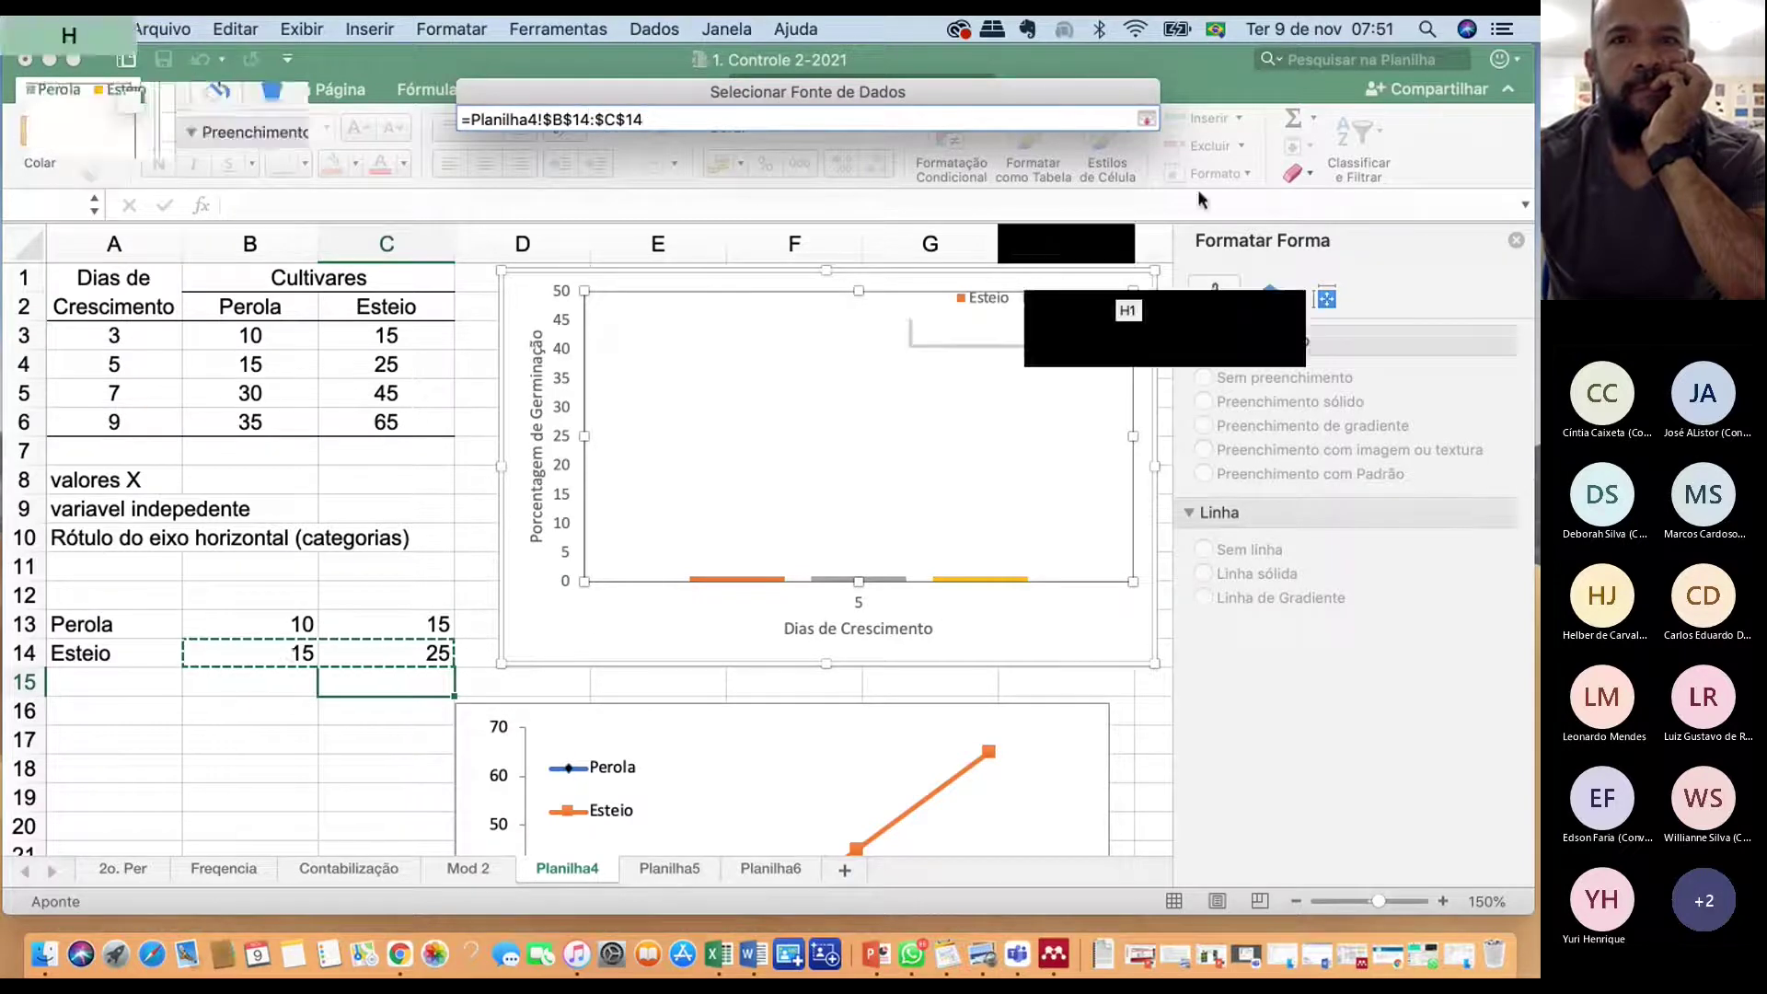
click(1145, 118)
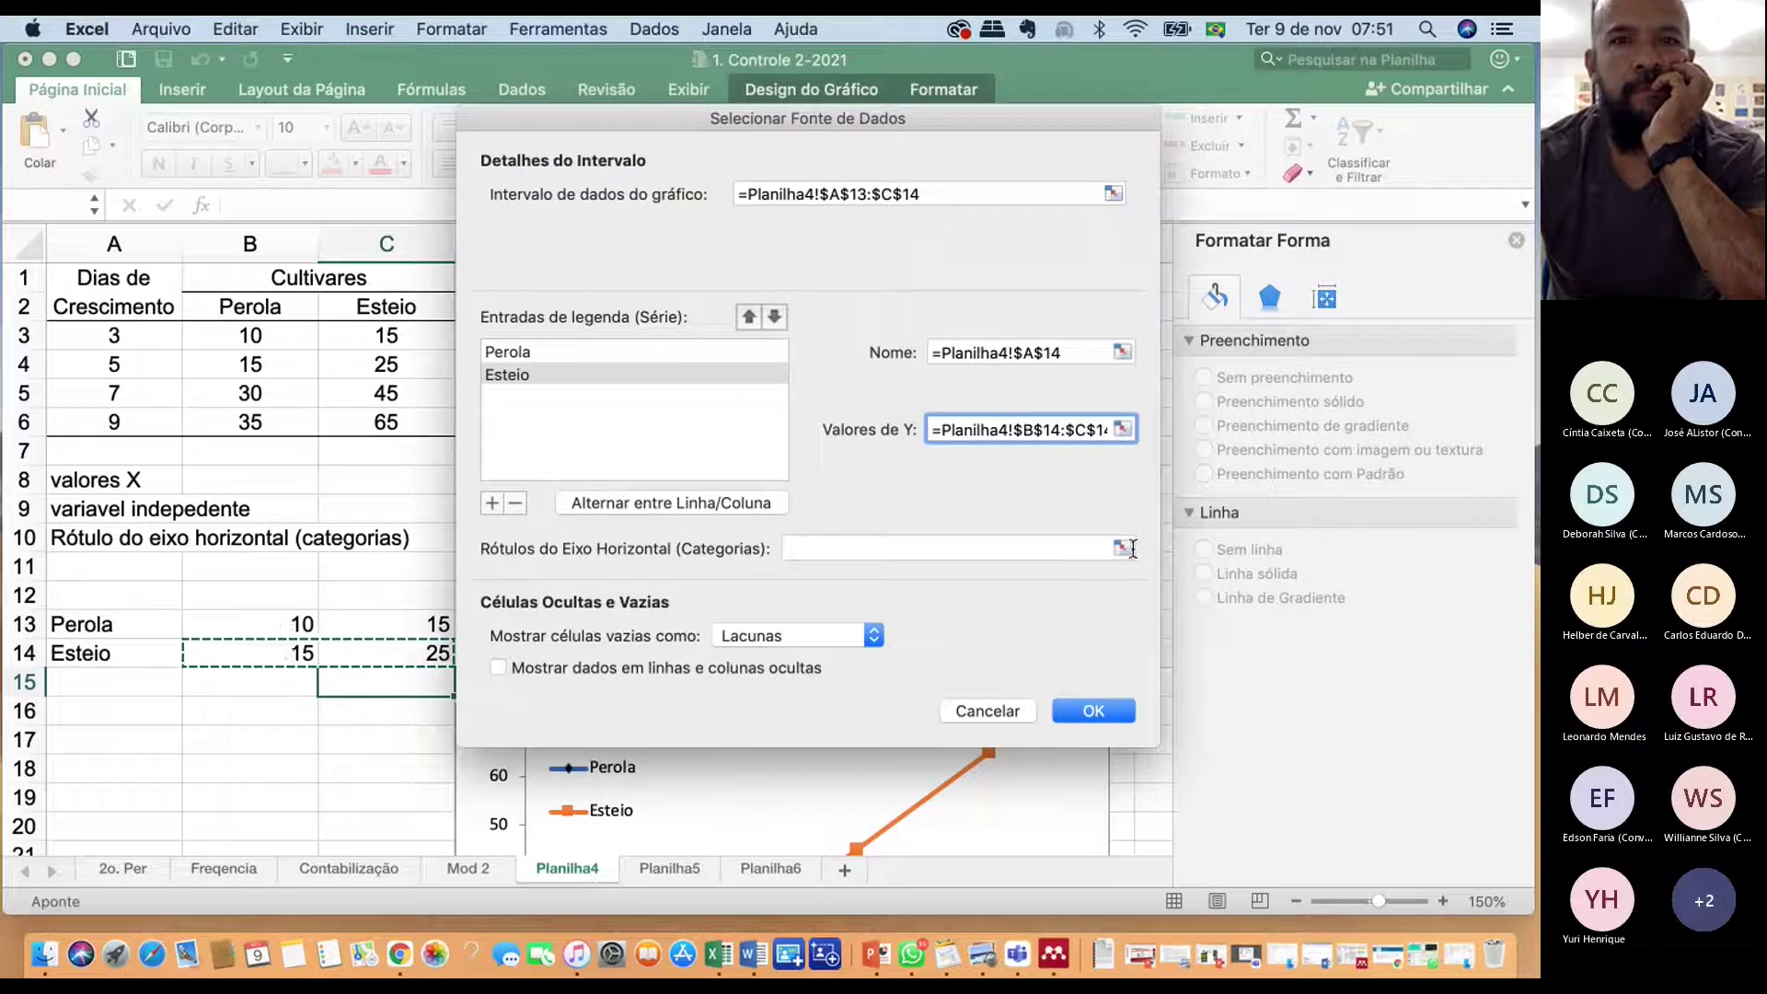
click(1095, 713)
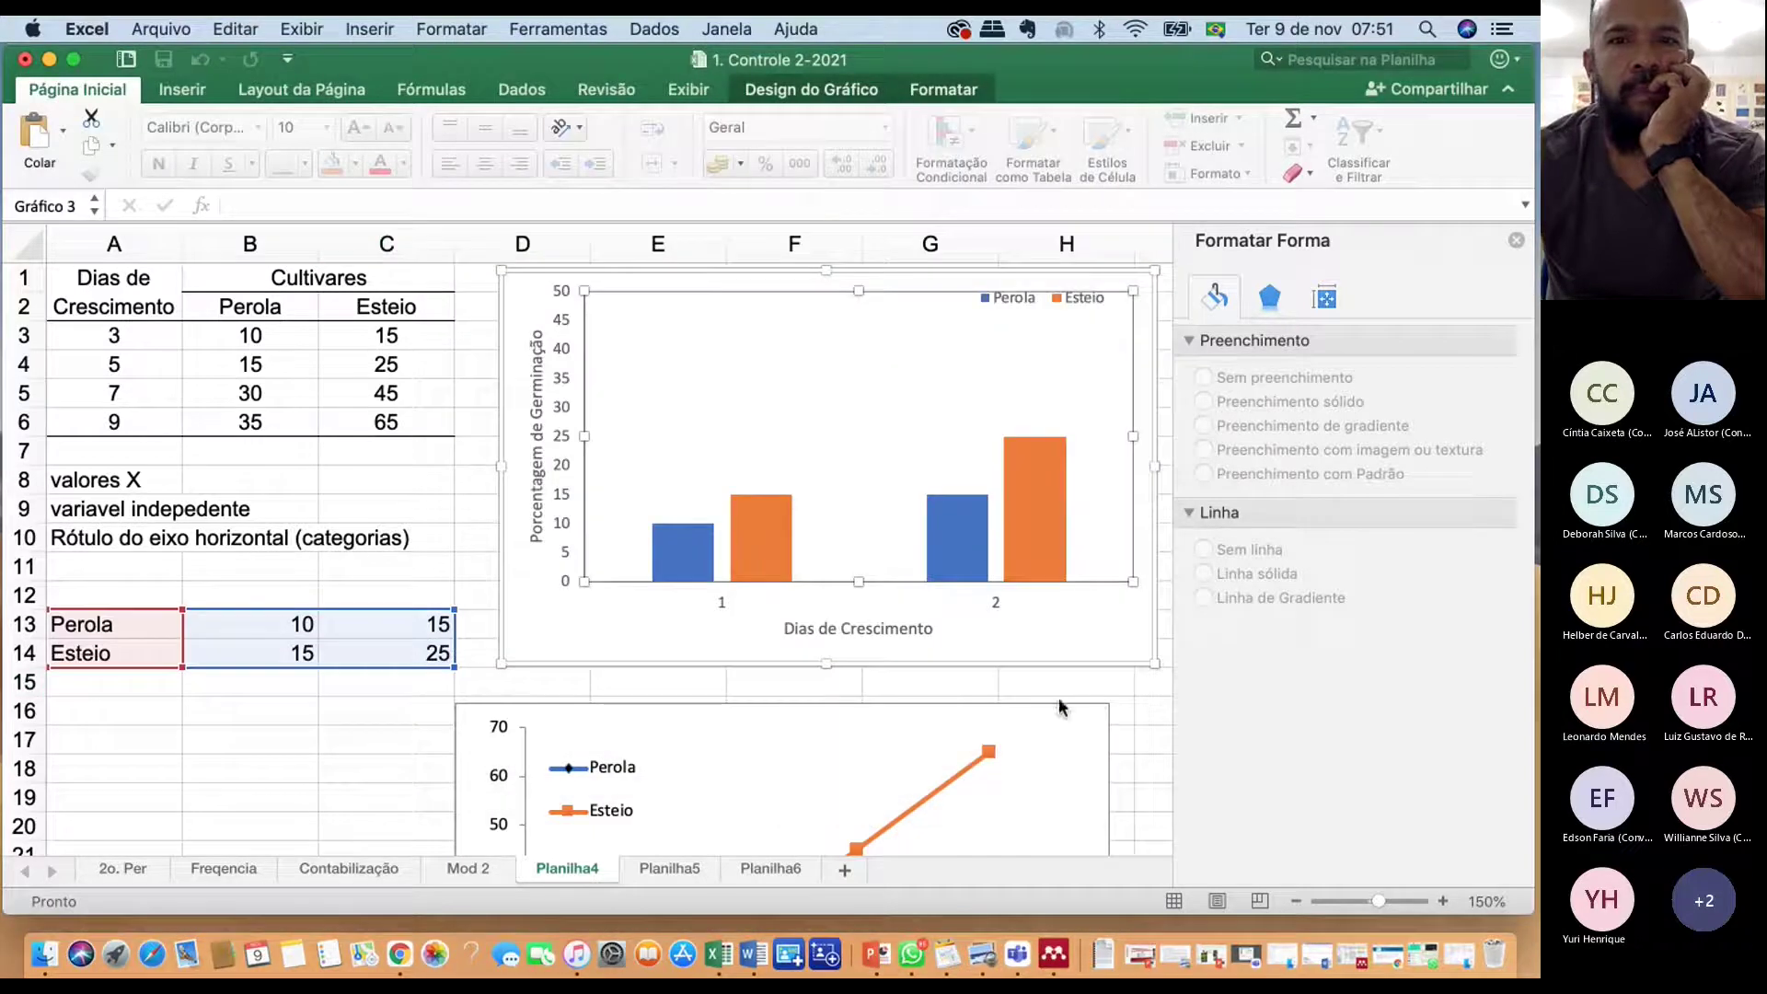
Reposition the chart legend to the top centre of the chart area
click(1058, 302)
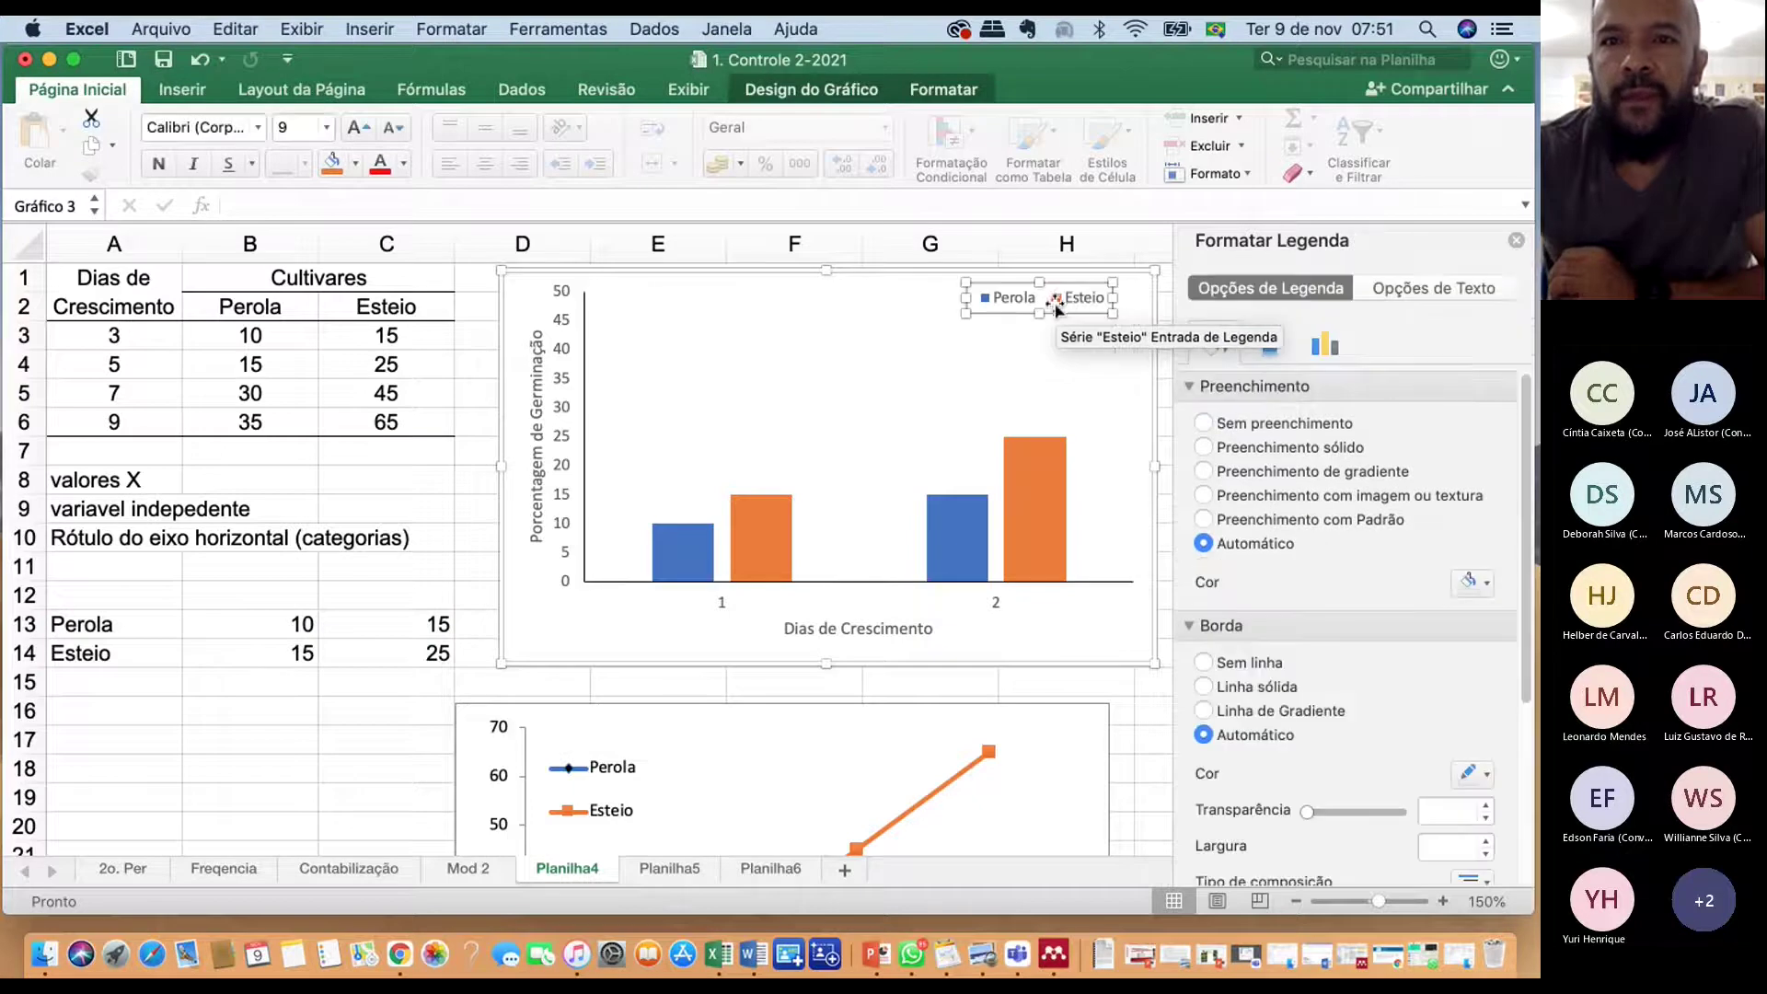
click(1057, 307)
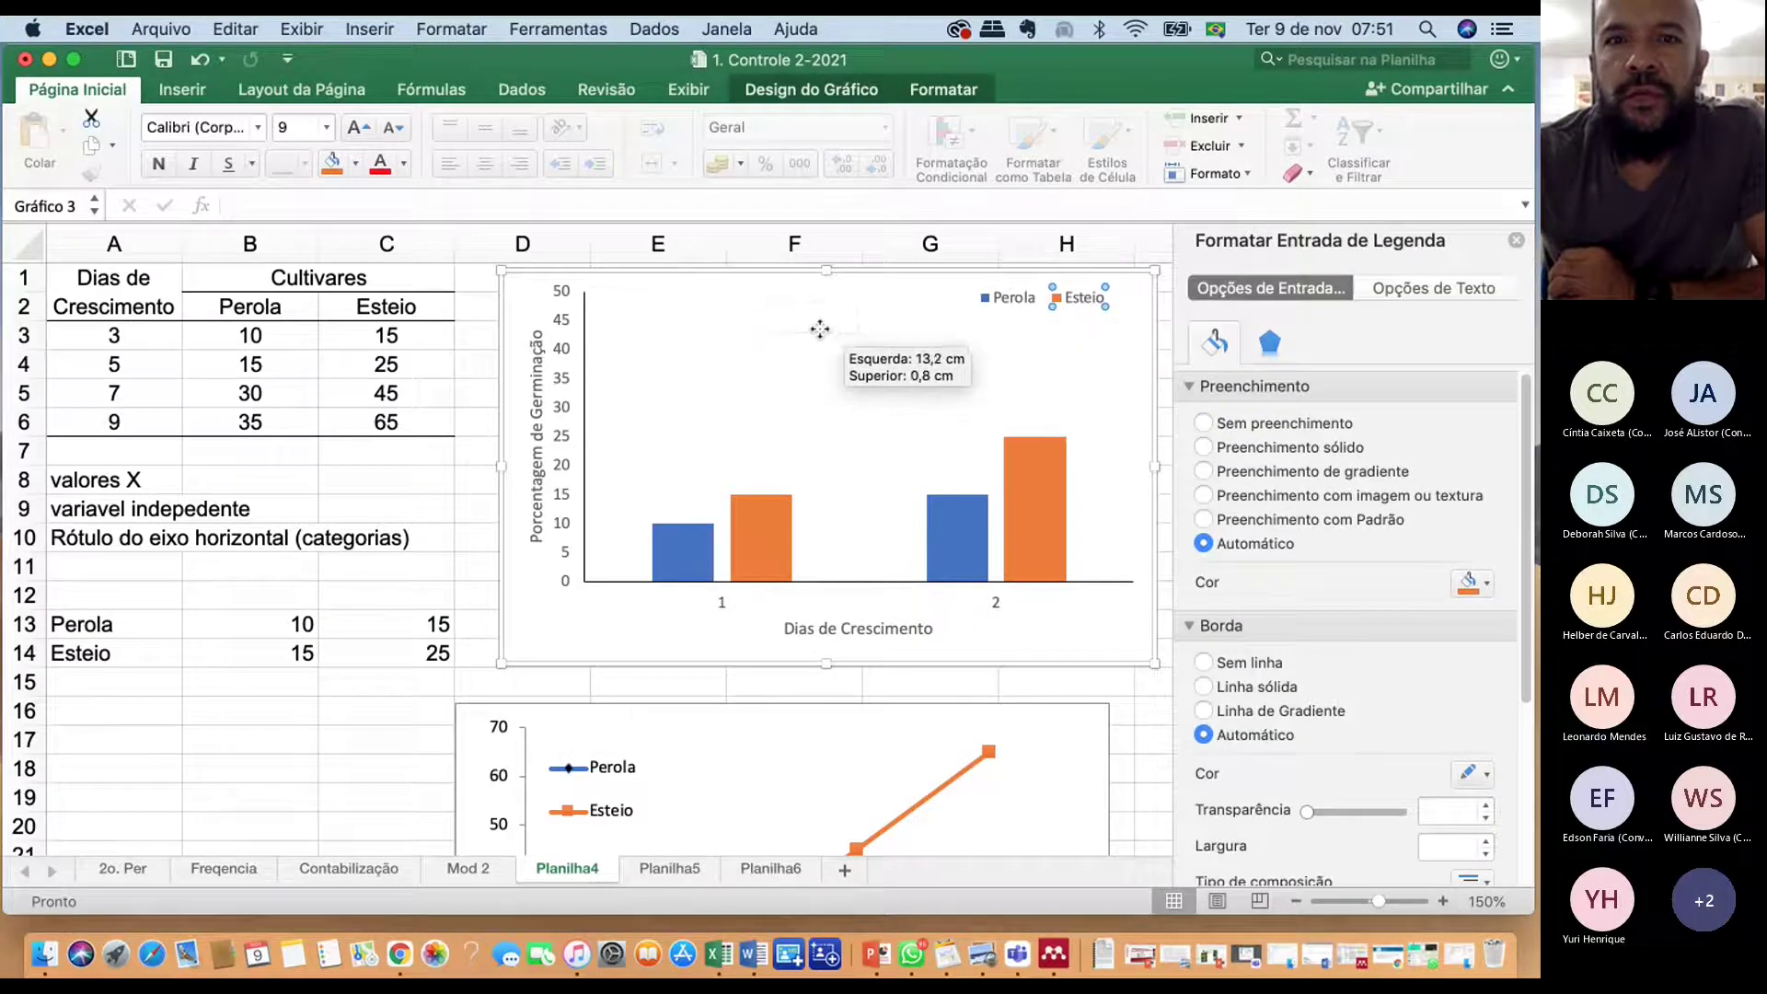
key(Escape)
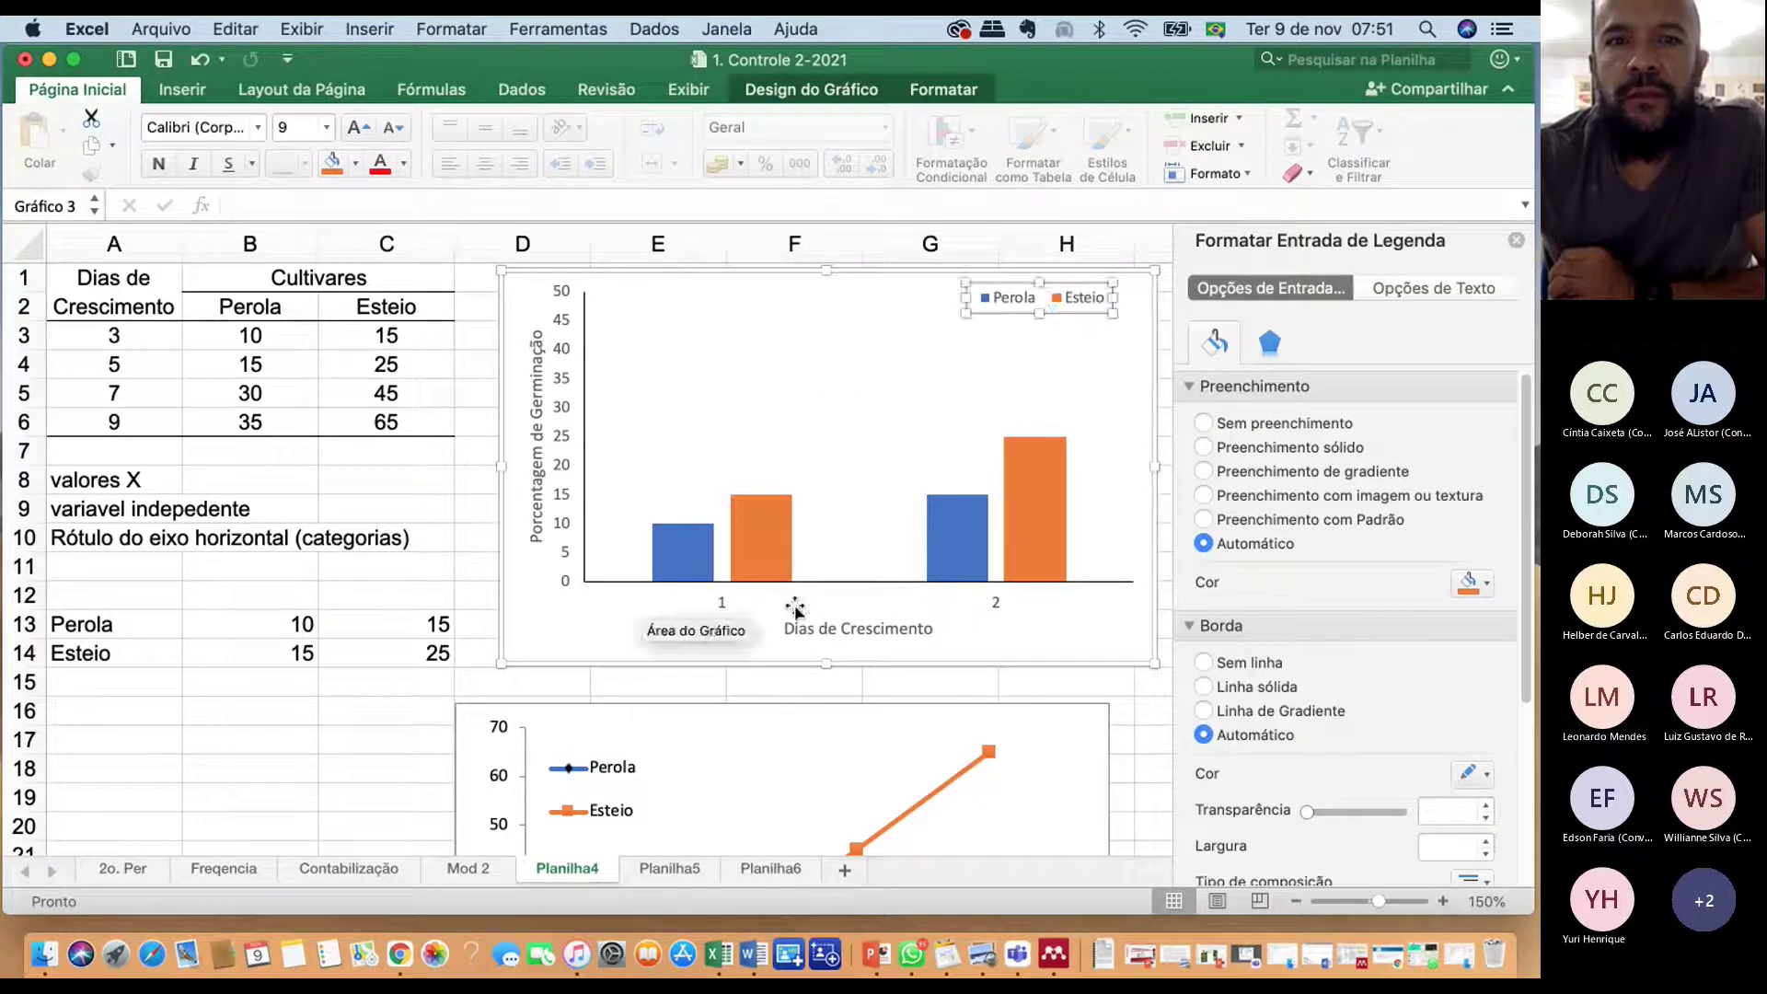
key(super+z)
click(727, 612)
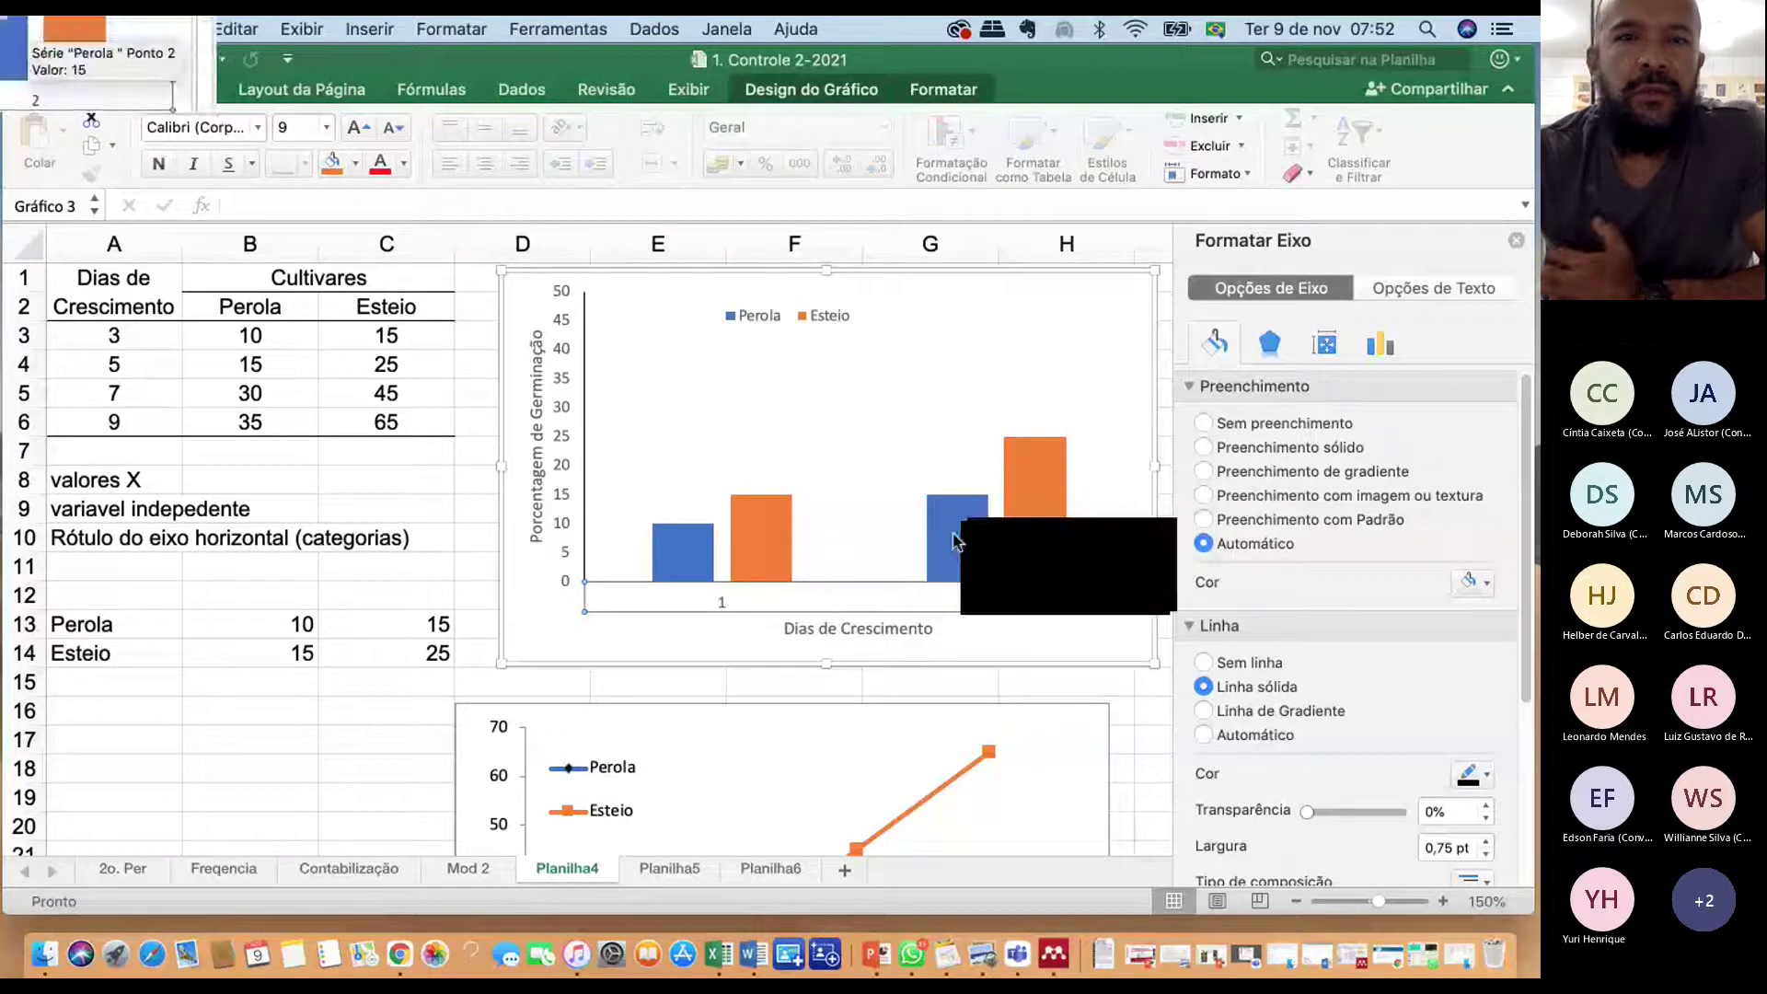
Set the chart's horizontal axis labels to A3:A4 so categories read 3 and 5
right_click(801, 605)
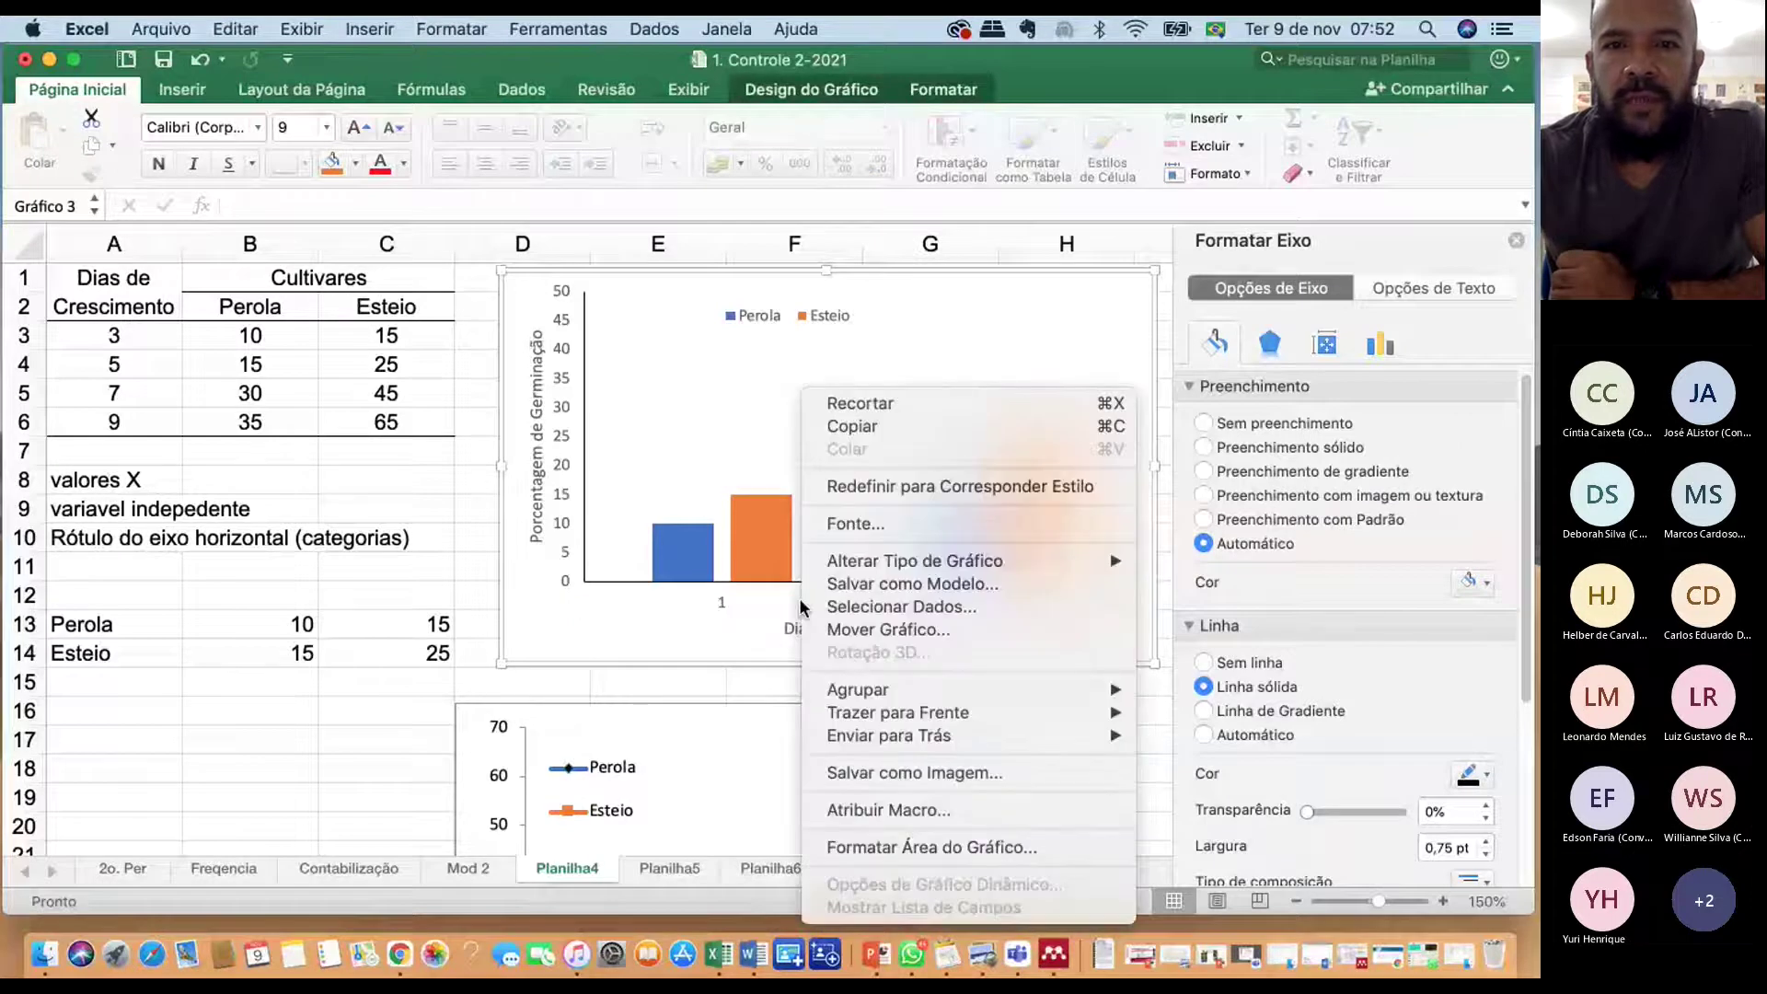
click(915, 608)
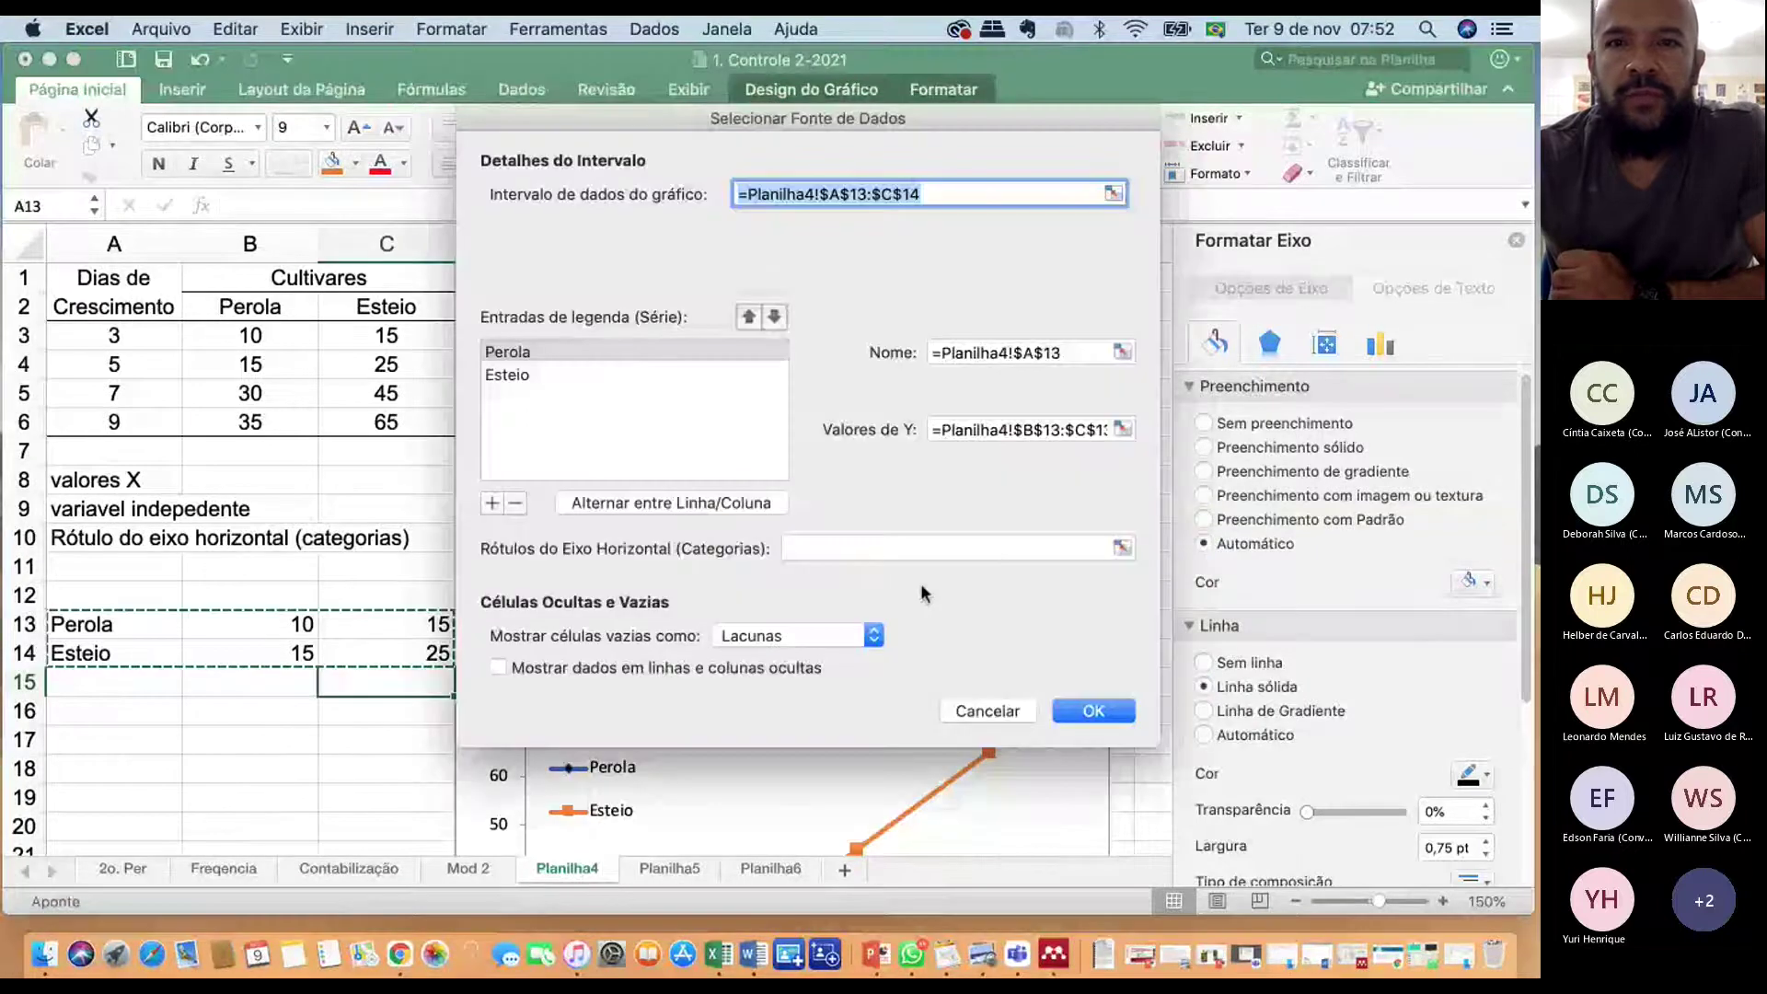
click(1122, 548)
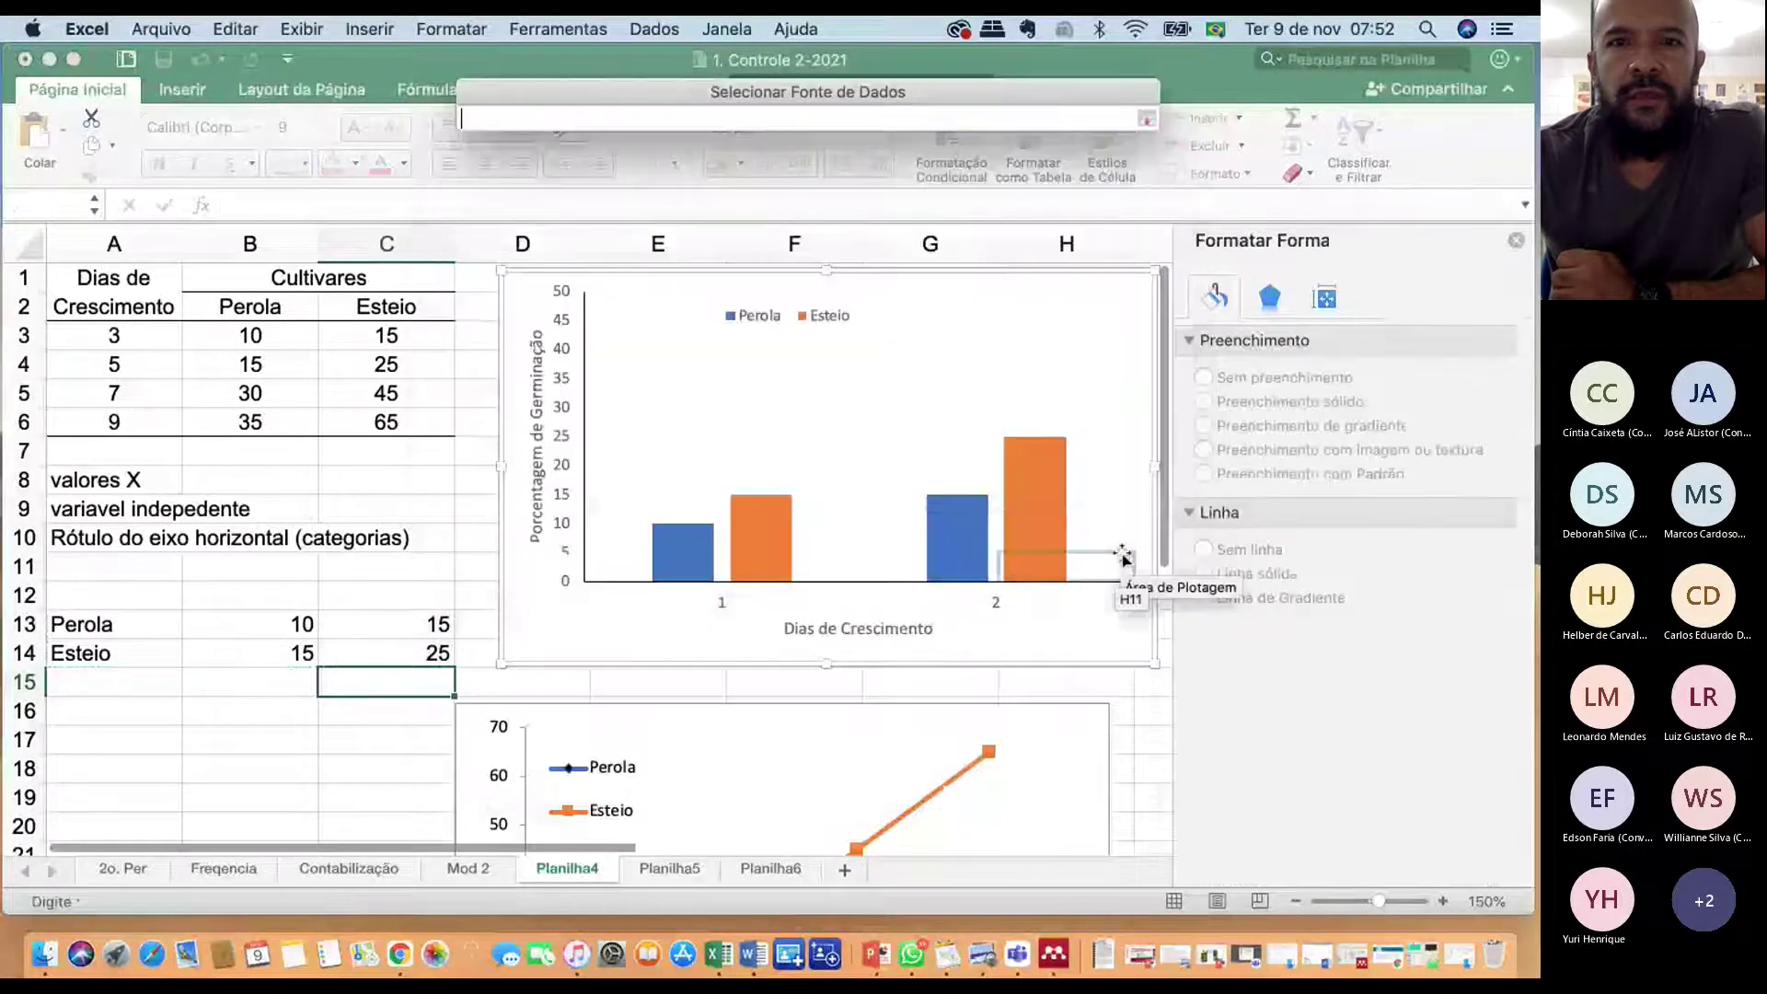
drag(147, 341, 148, 362)
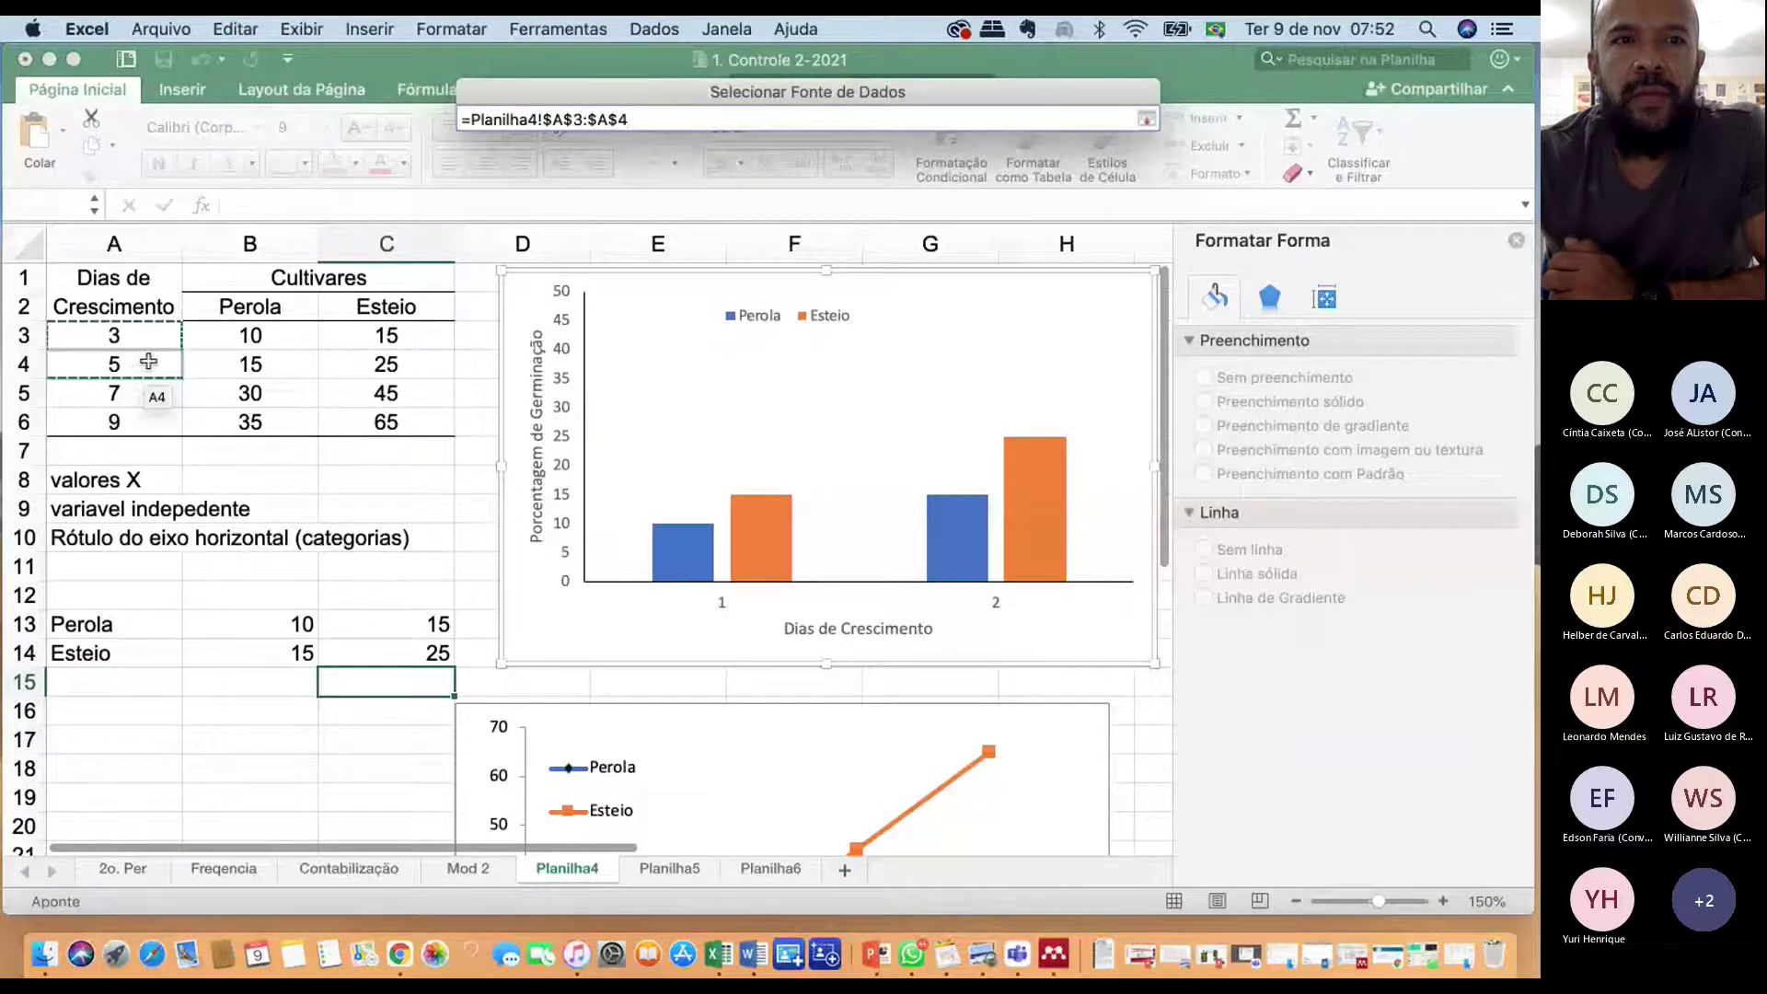
click(1145, 119)
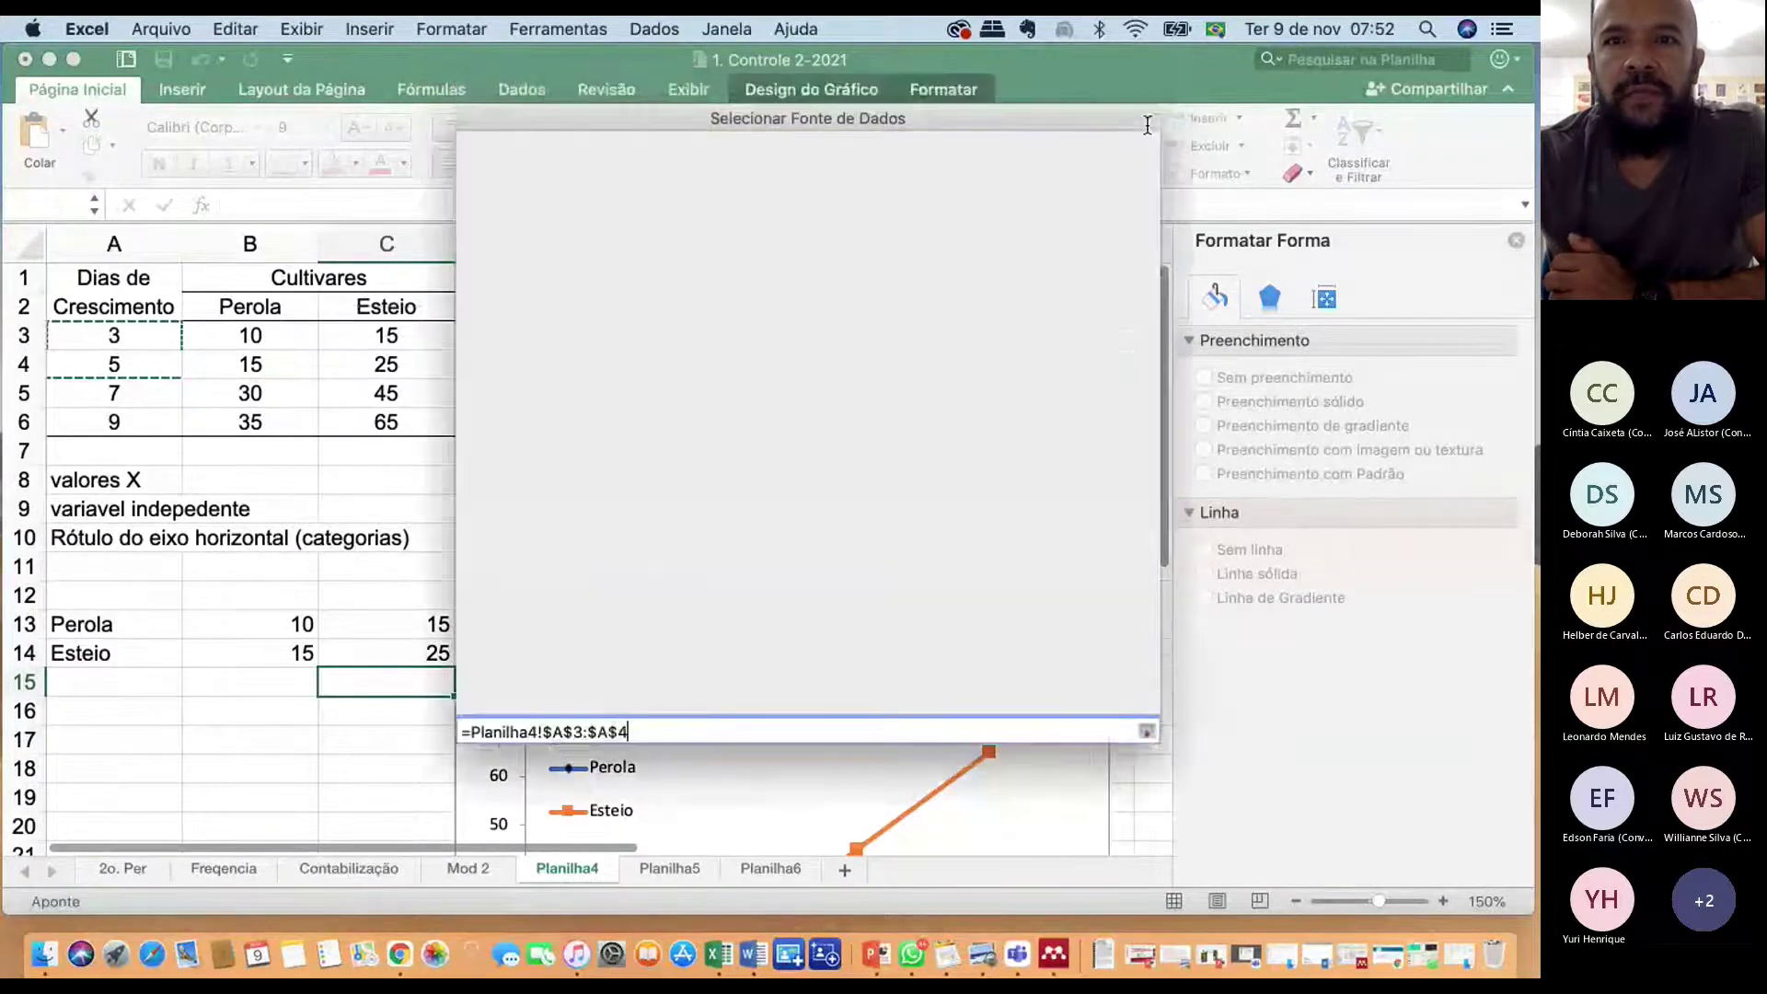
click(1093, 711)
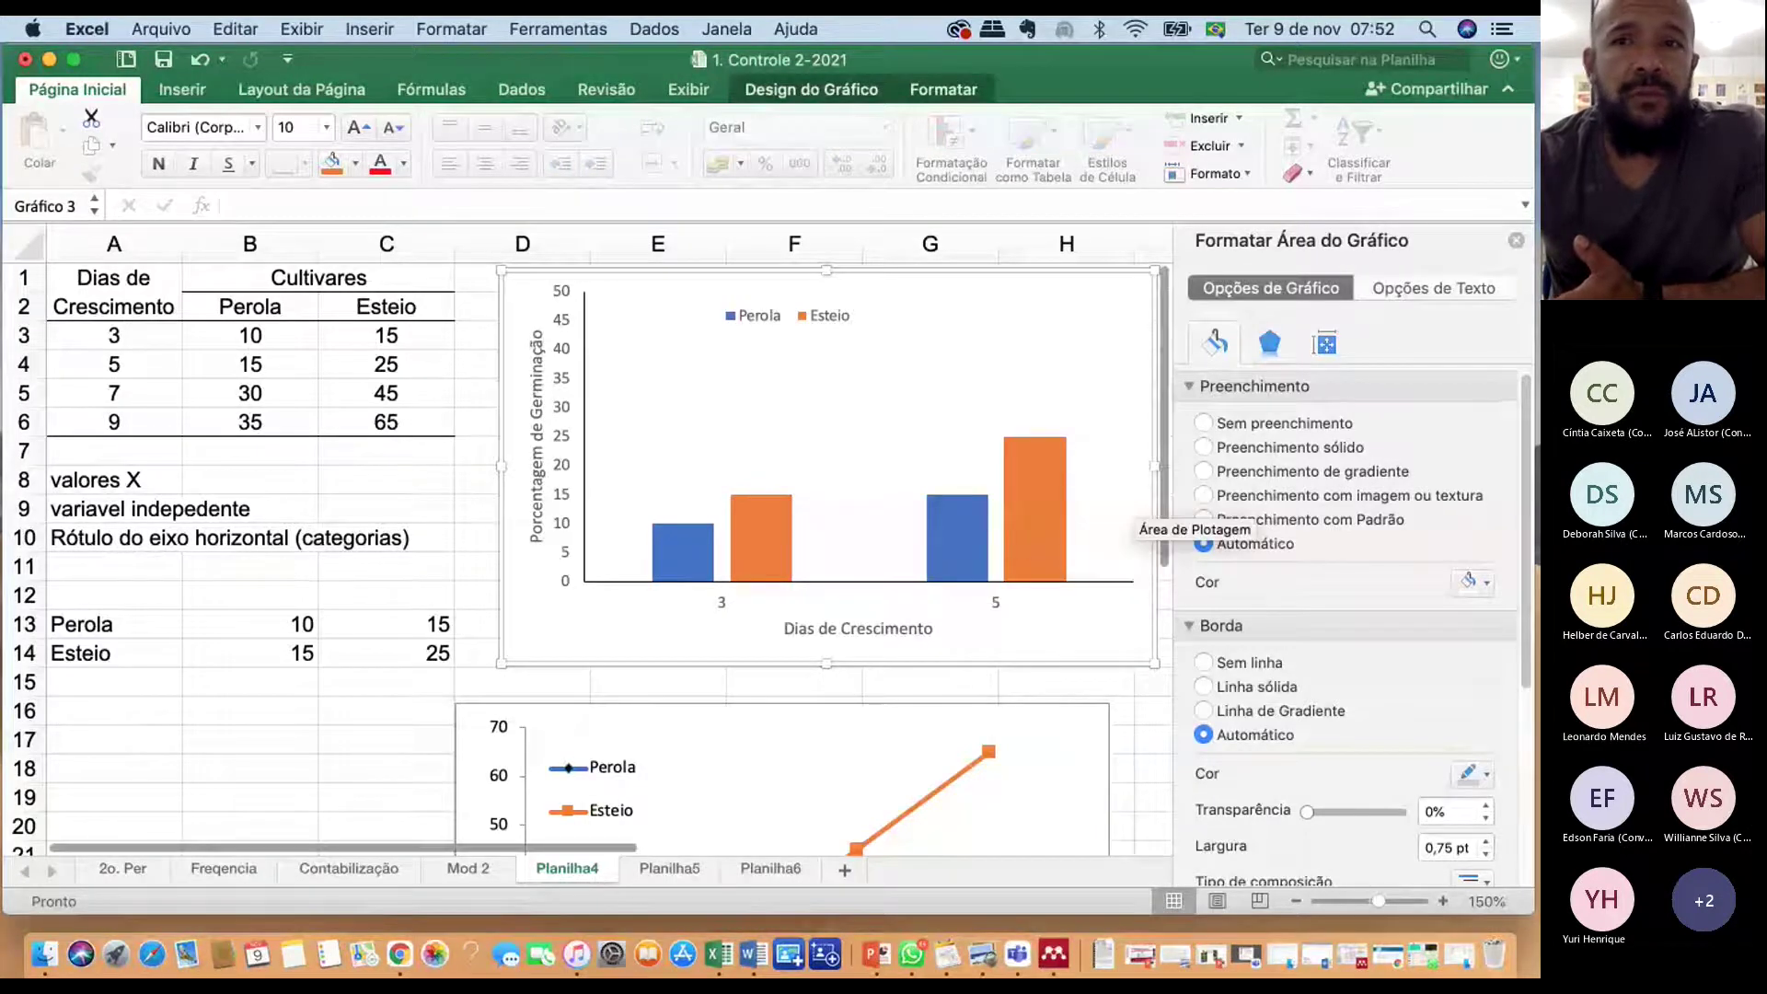
Close the Format Chart Area pane and go to the Planilha5 sheet
scroll(916, 483, down, 10)
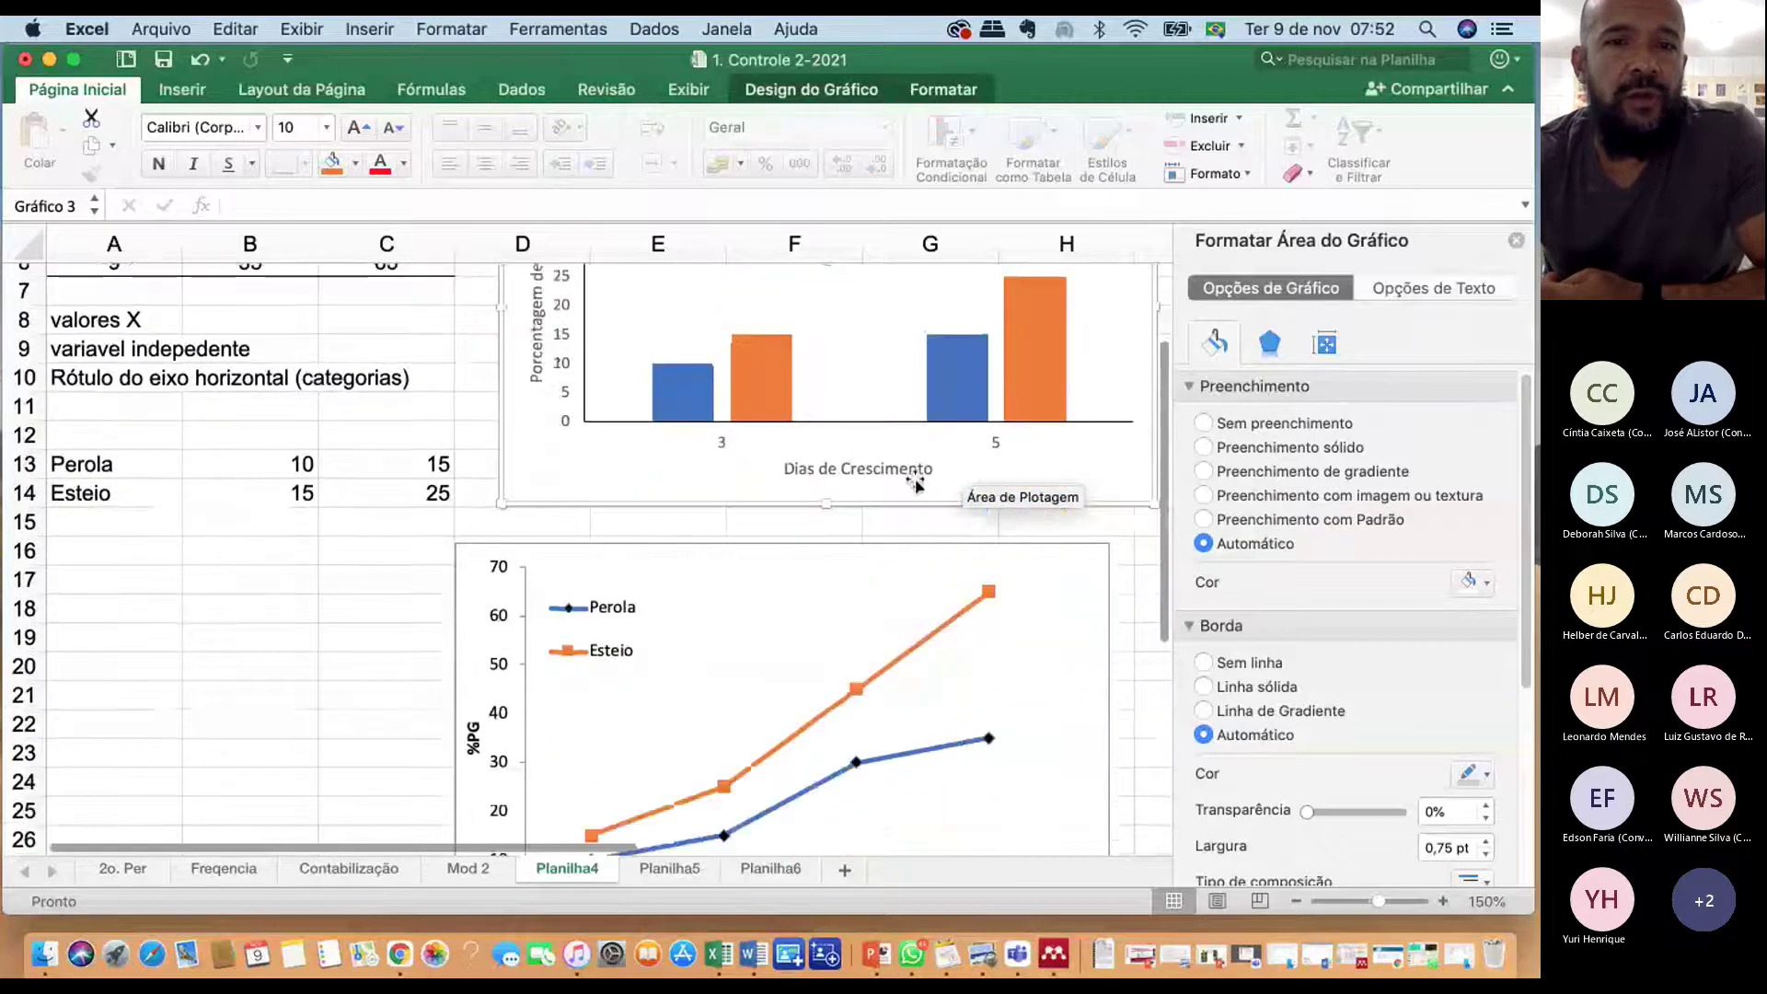
scroll(916, 483, down, 7)
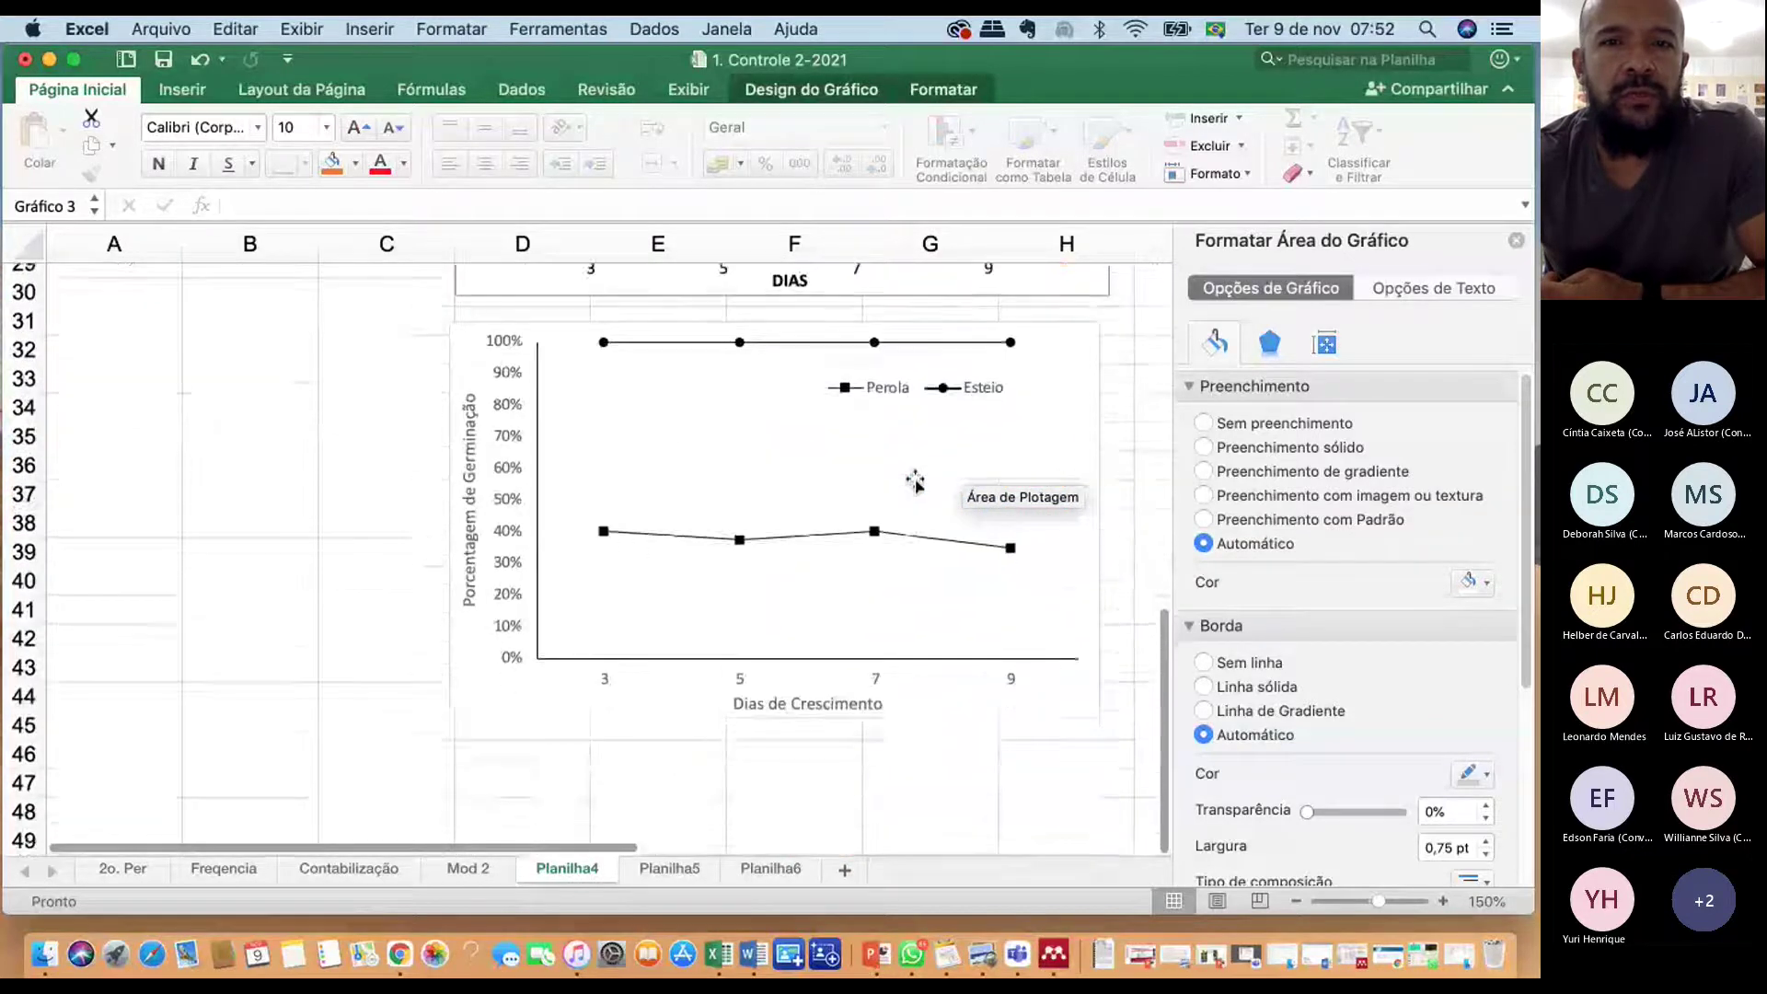
scroll(916, 483, up, 17)
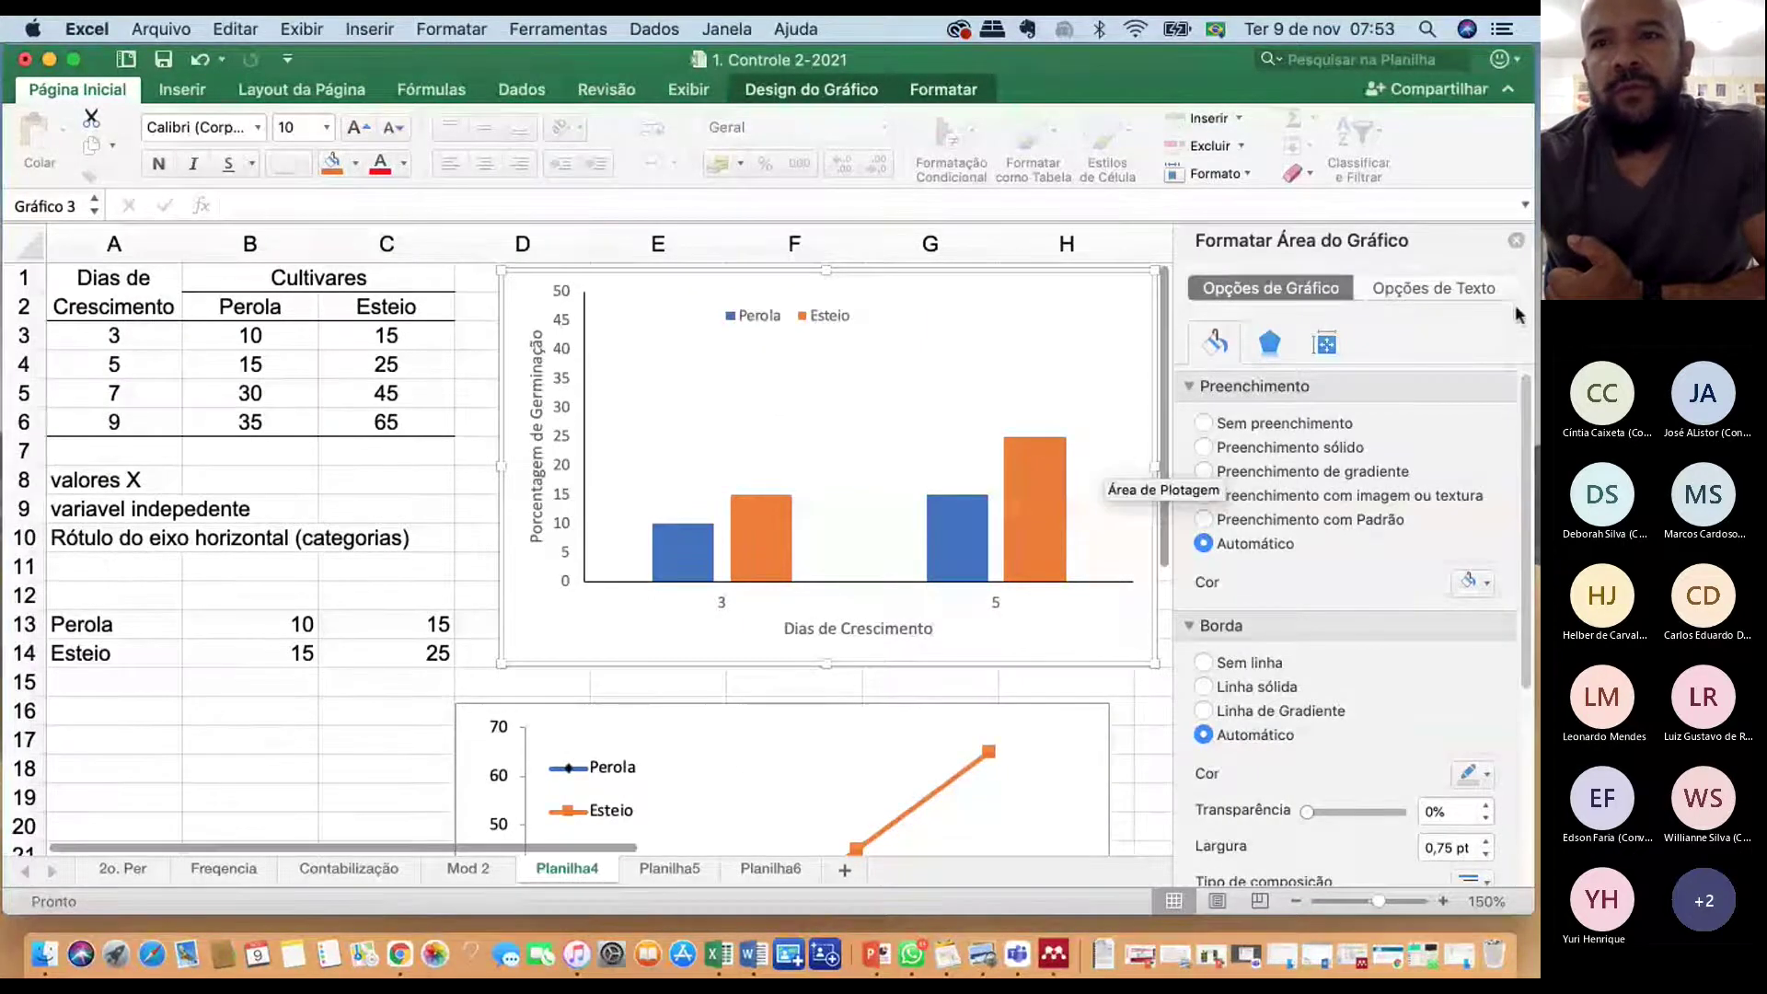
click(1514, 243)
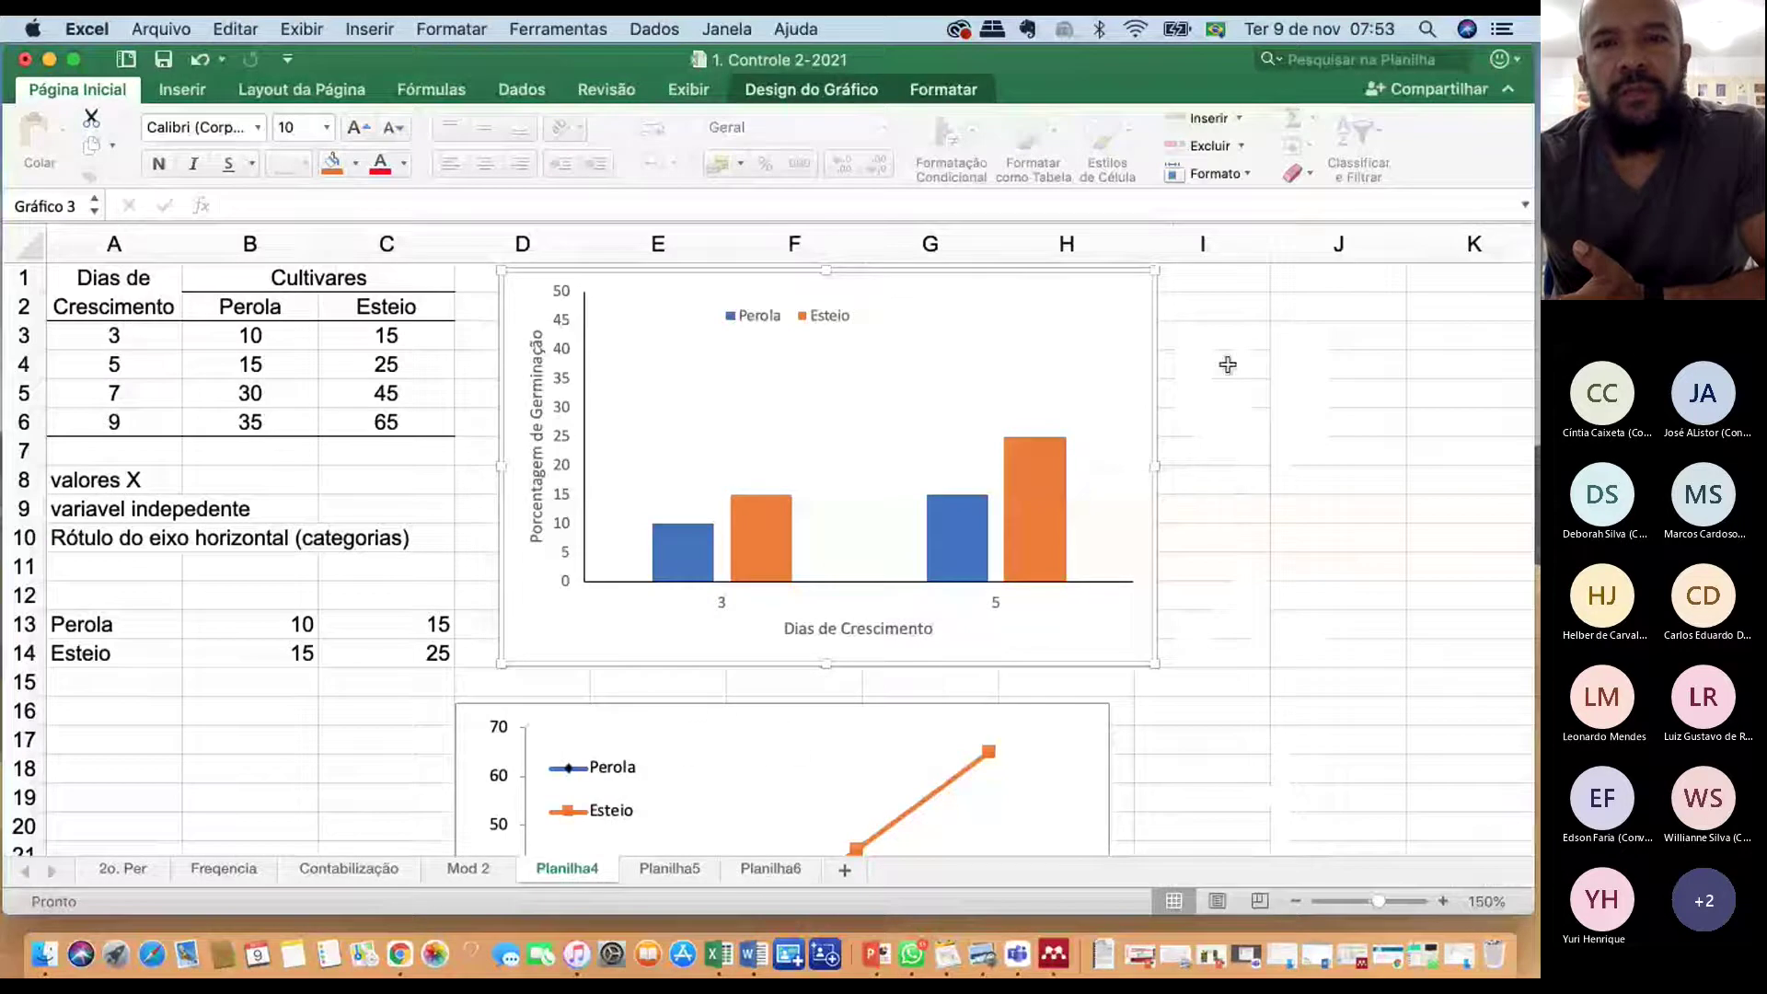
click(688, 869)
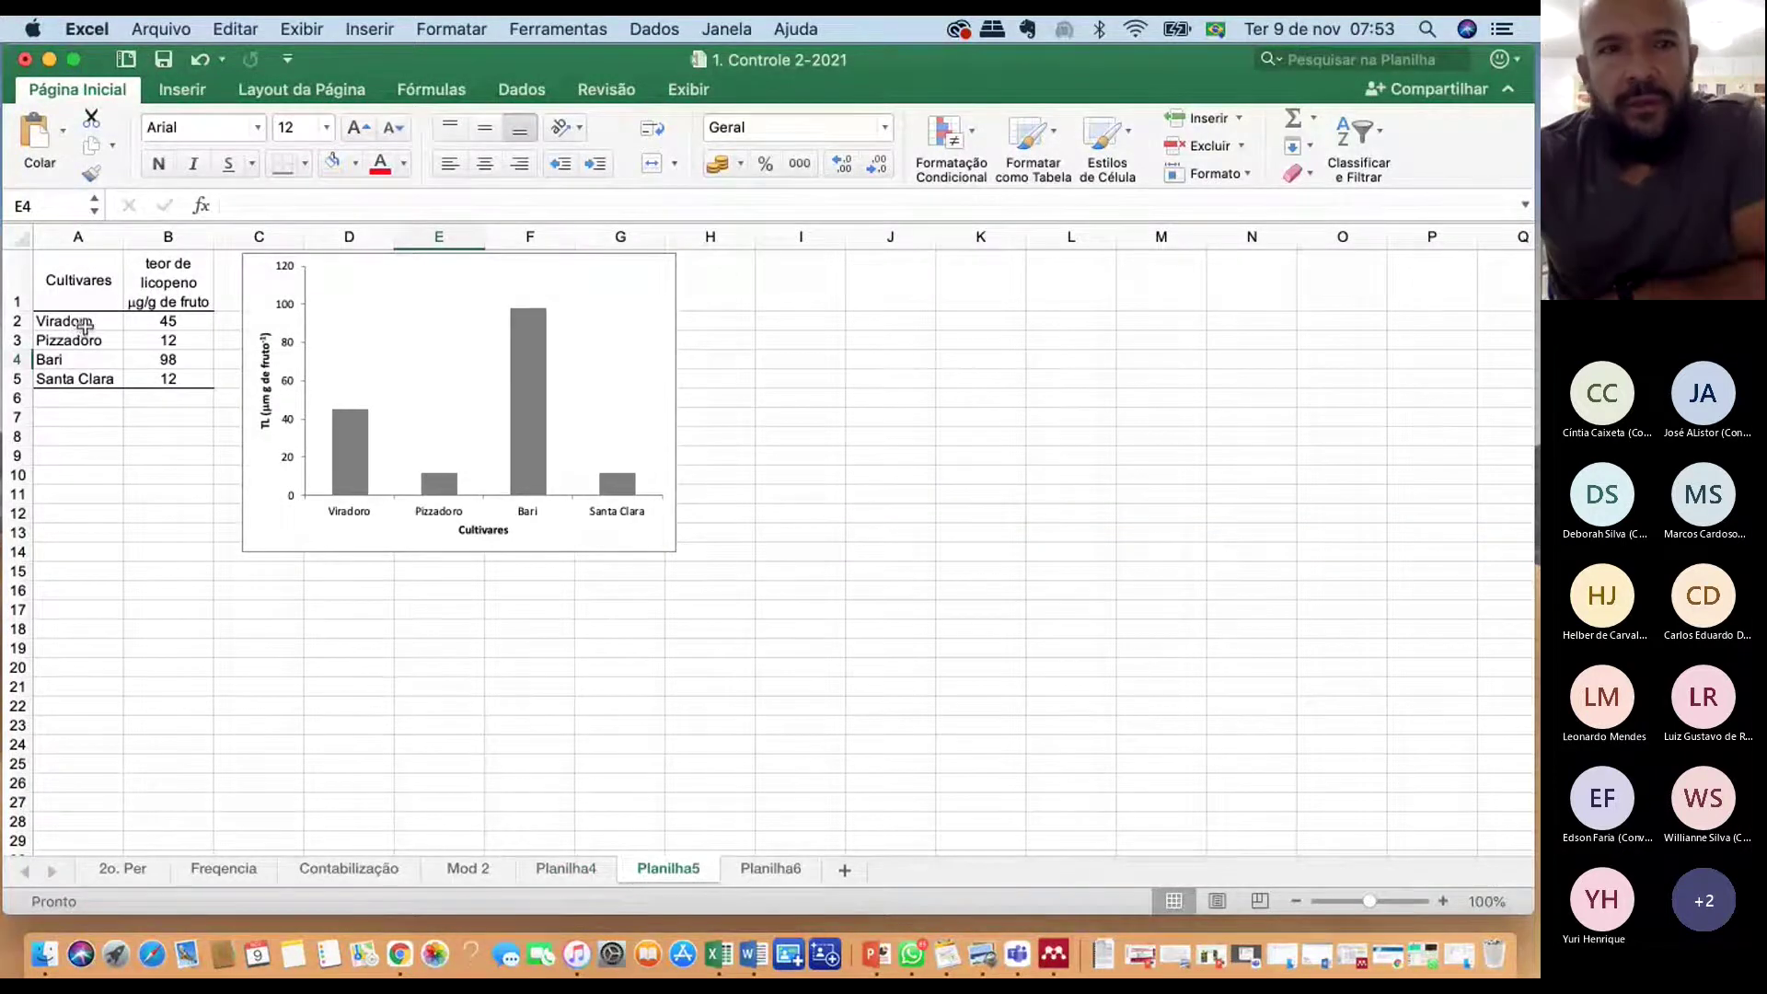
drag(81, 324, 94, 386)
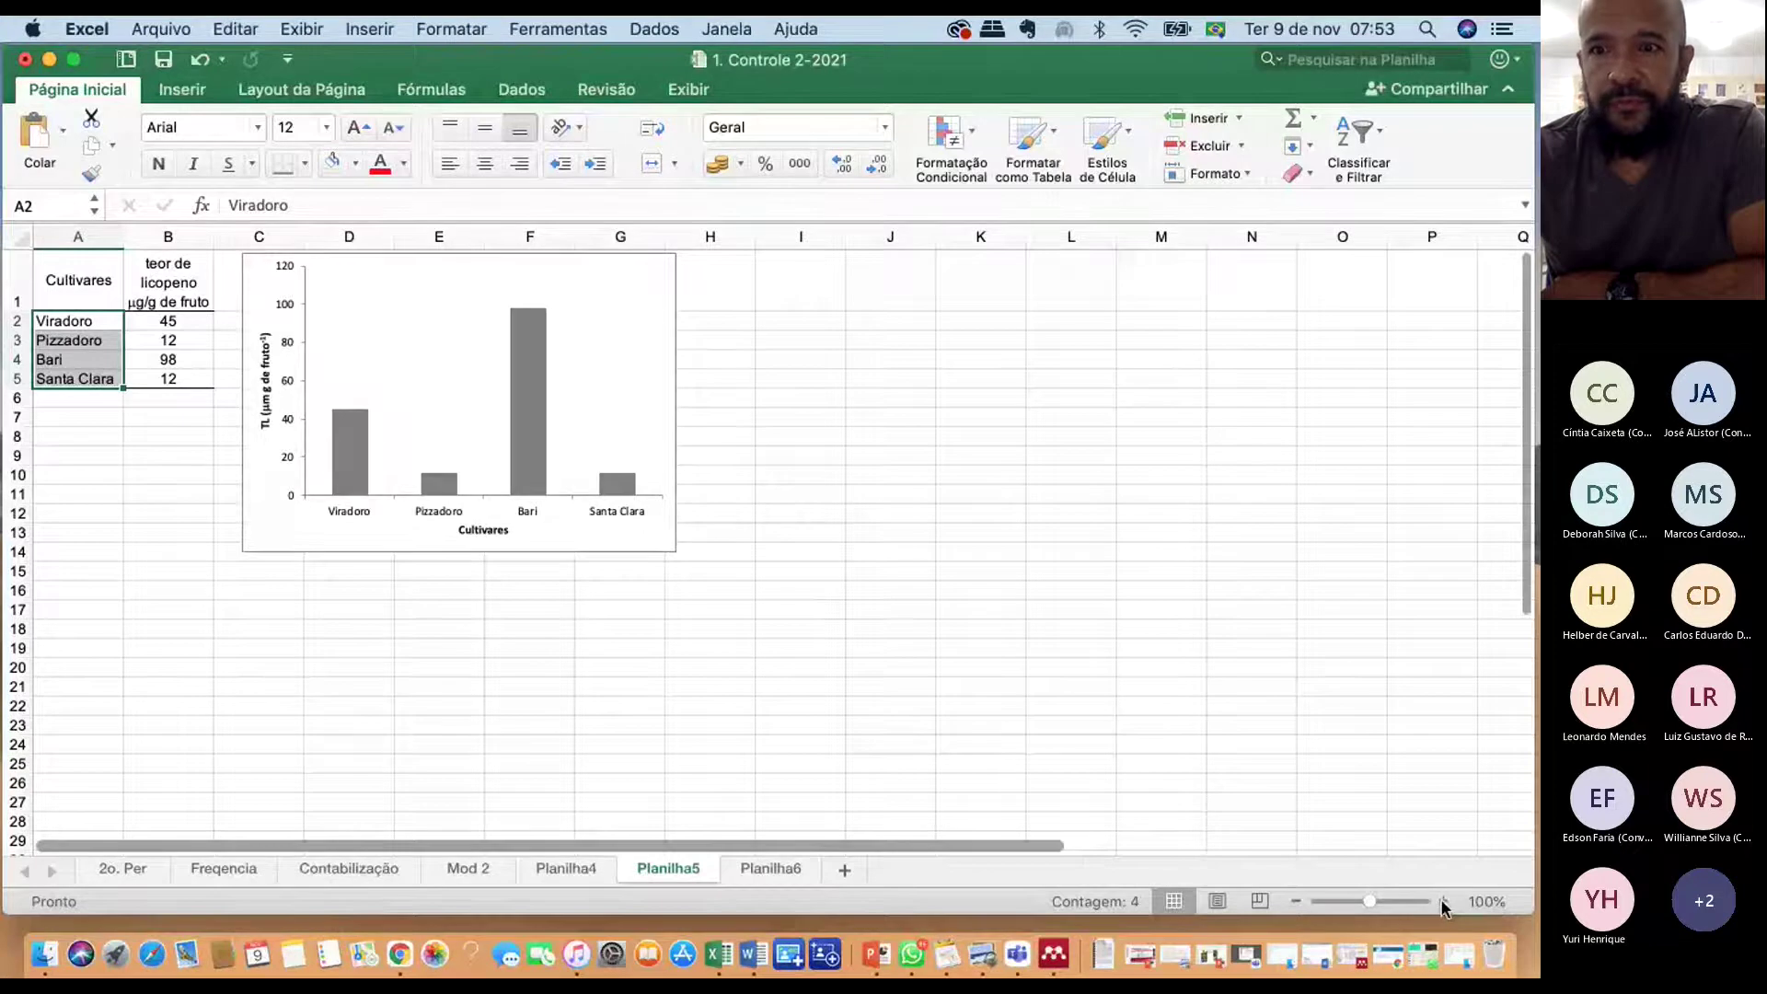
click(1442, 902)
click(1443, 902)
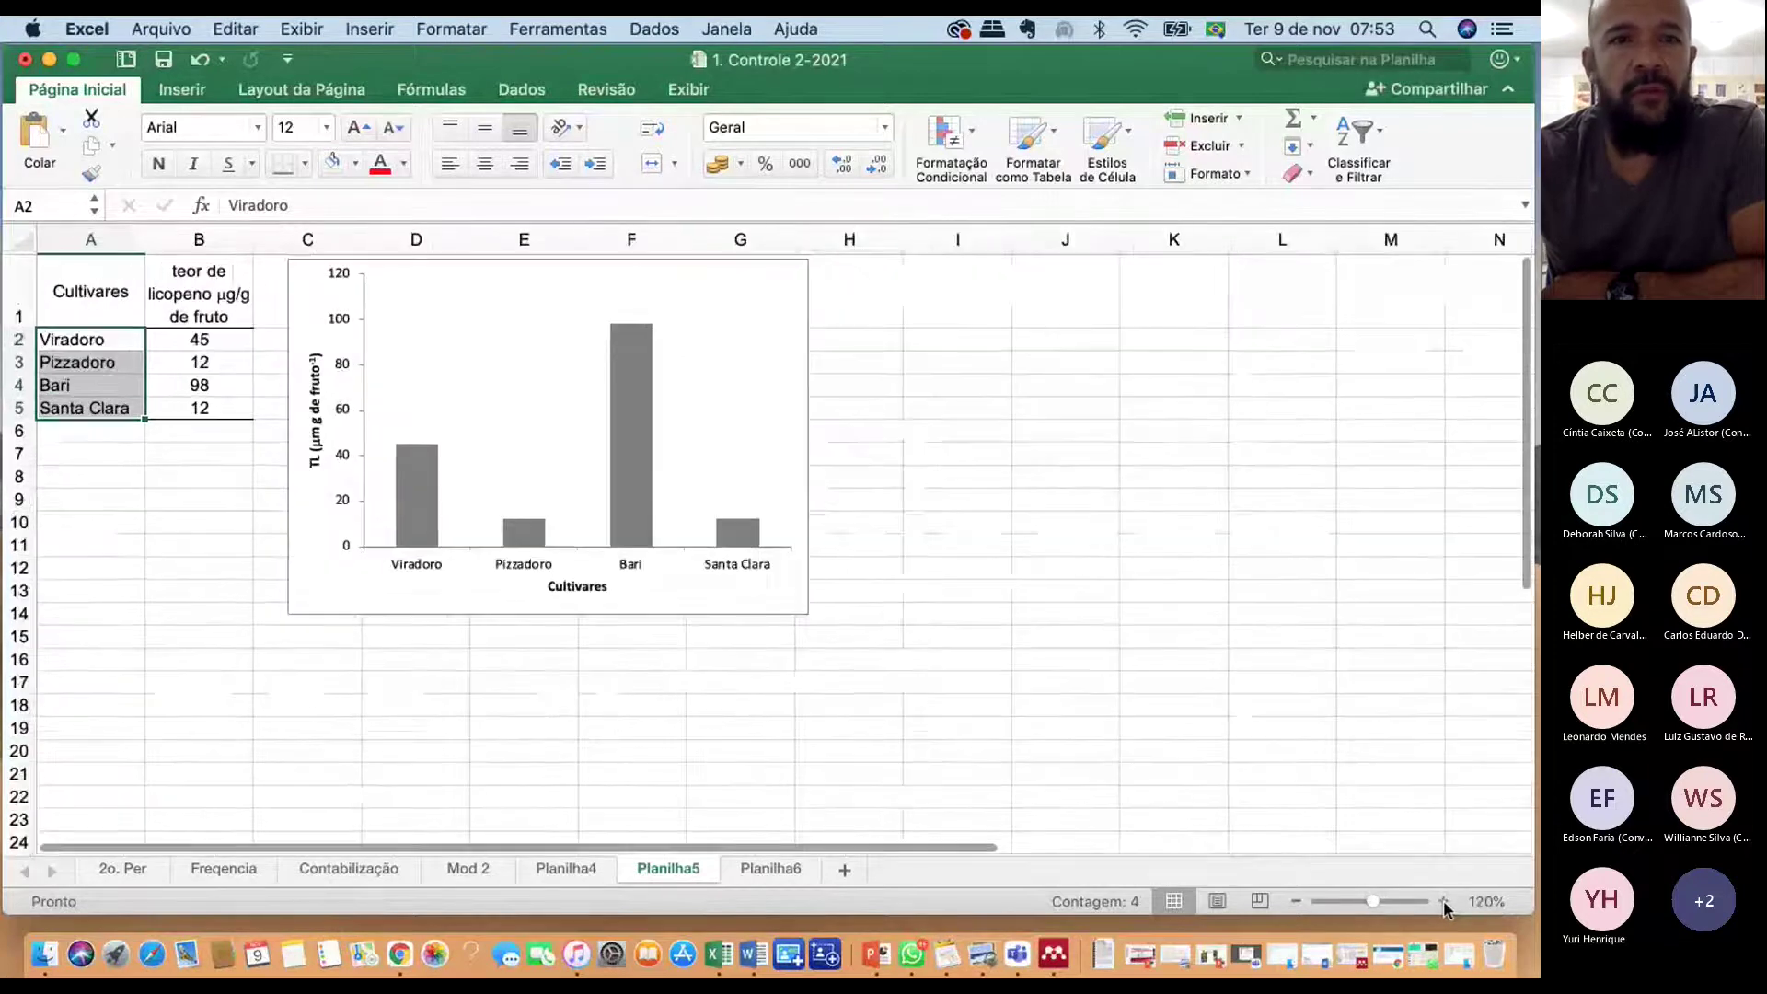
click(1442, 903)
click(1442, 903)
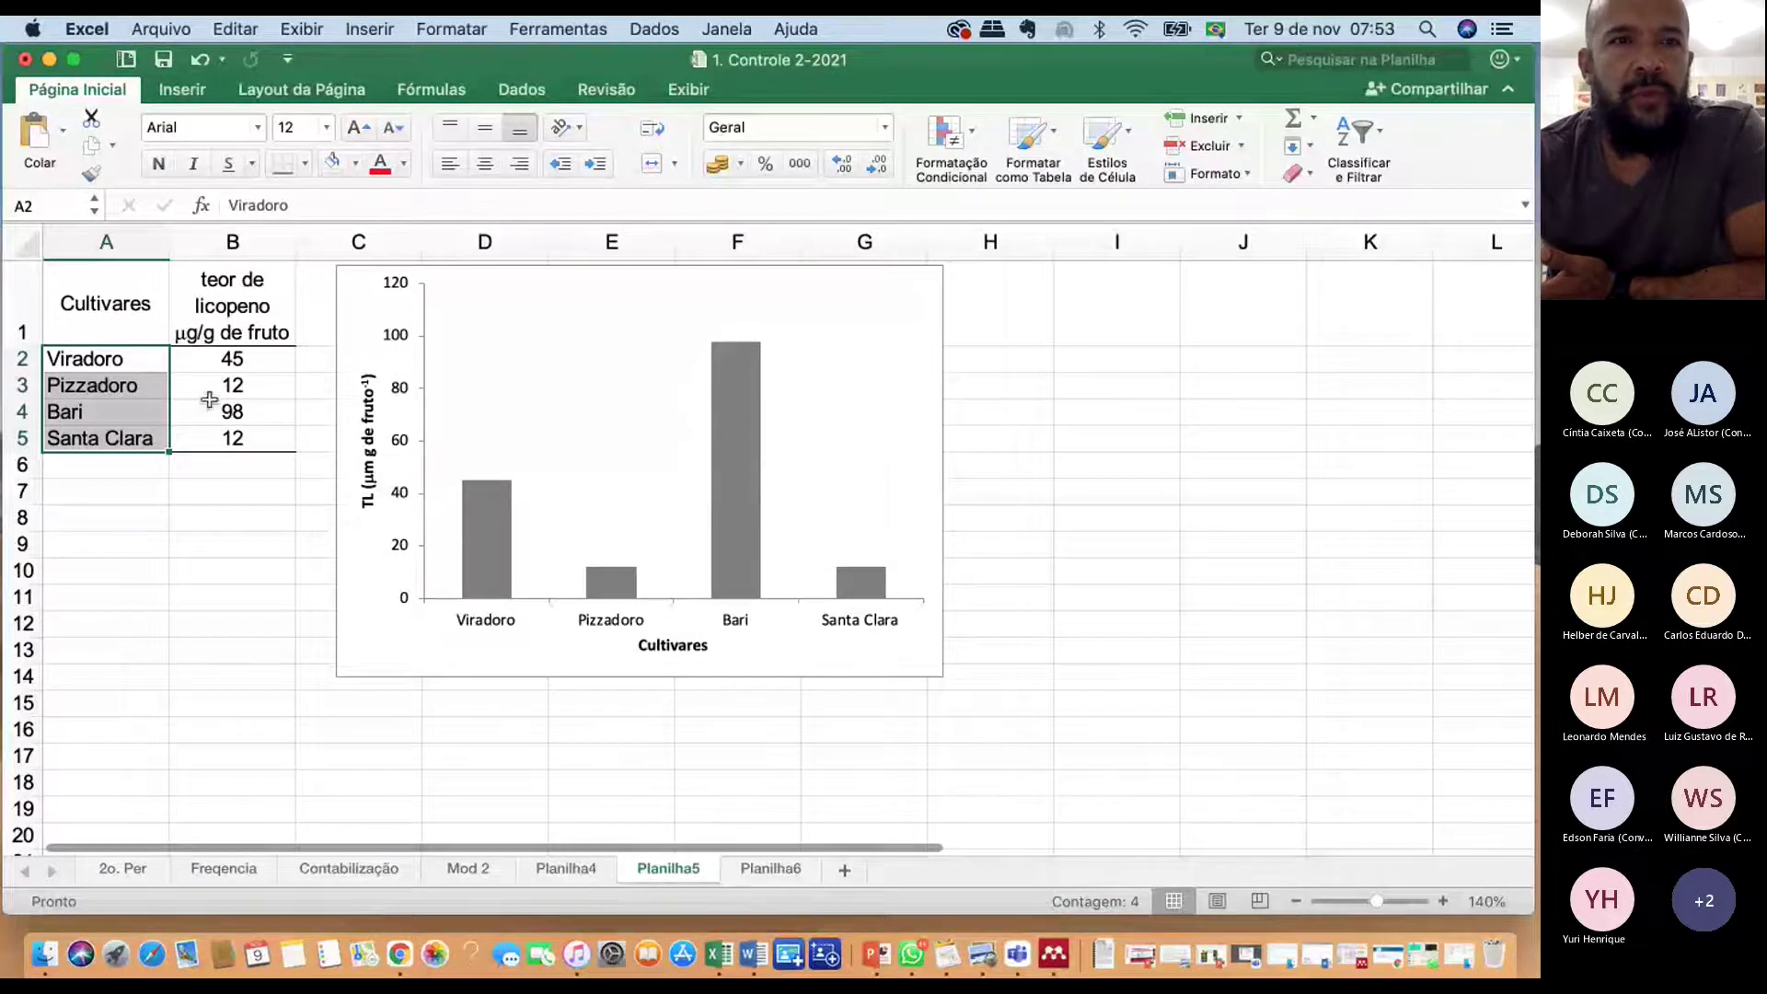
drag(102, 361, 223, 448)
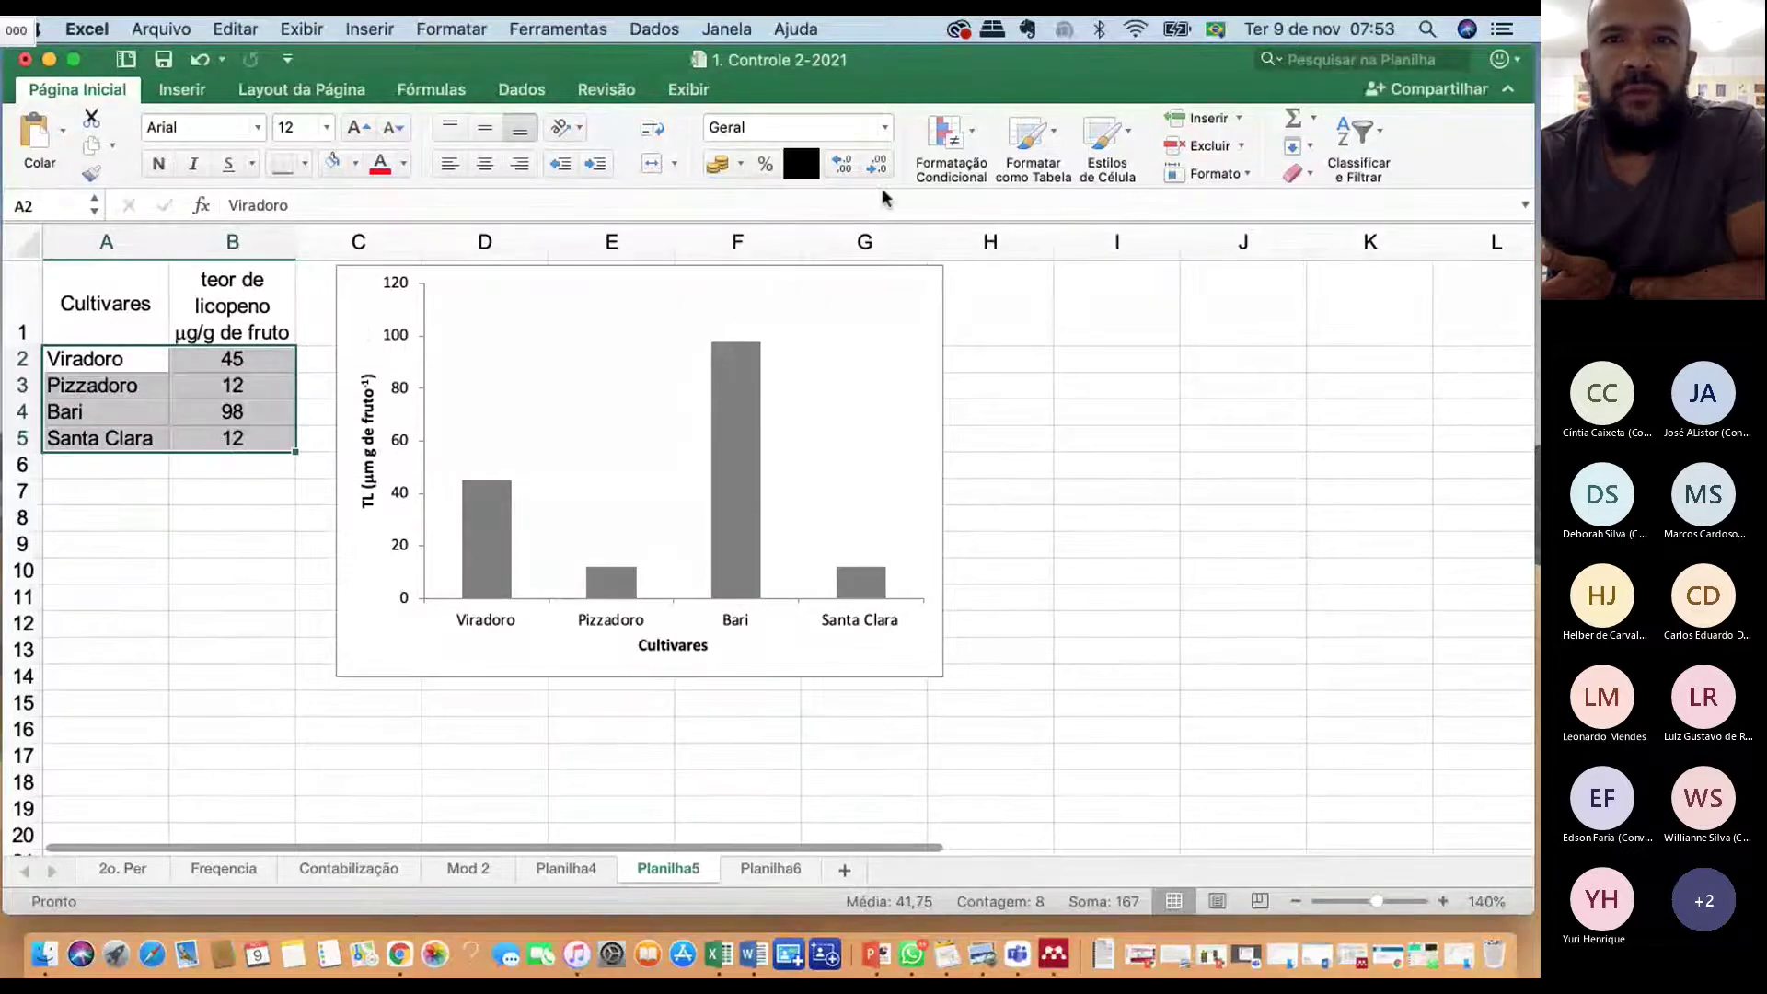
Open Classificação Personalizada without a selection and cancel it
click(1360, 133)
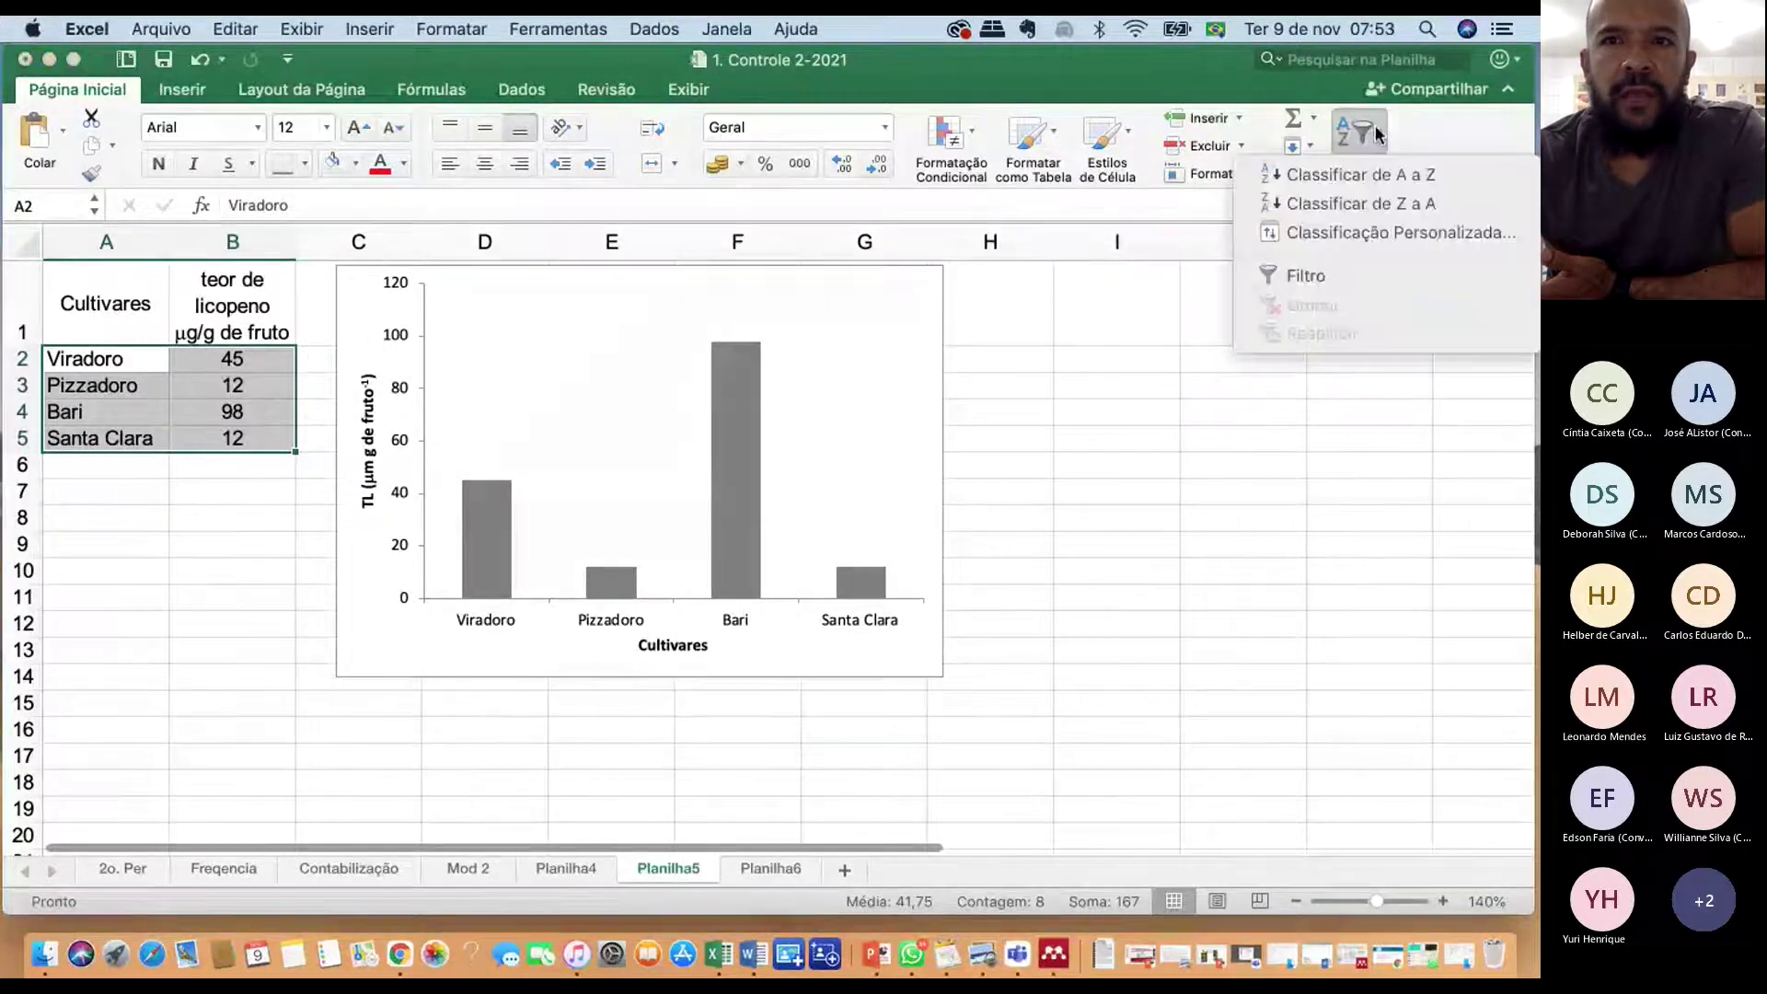
click(1375, 235)
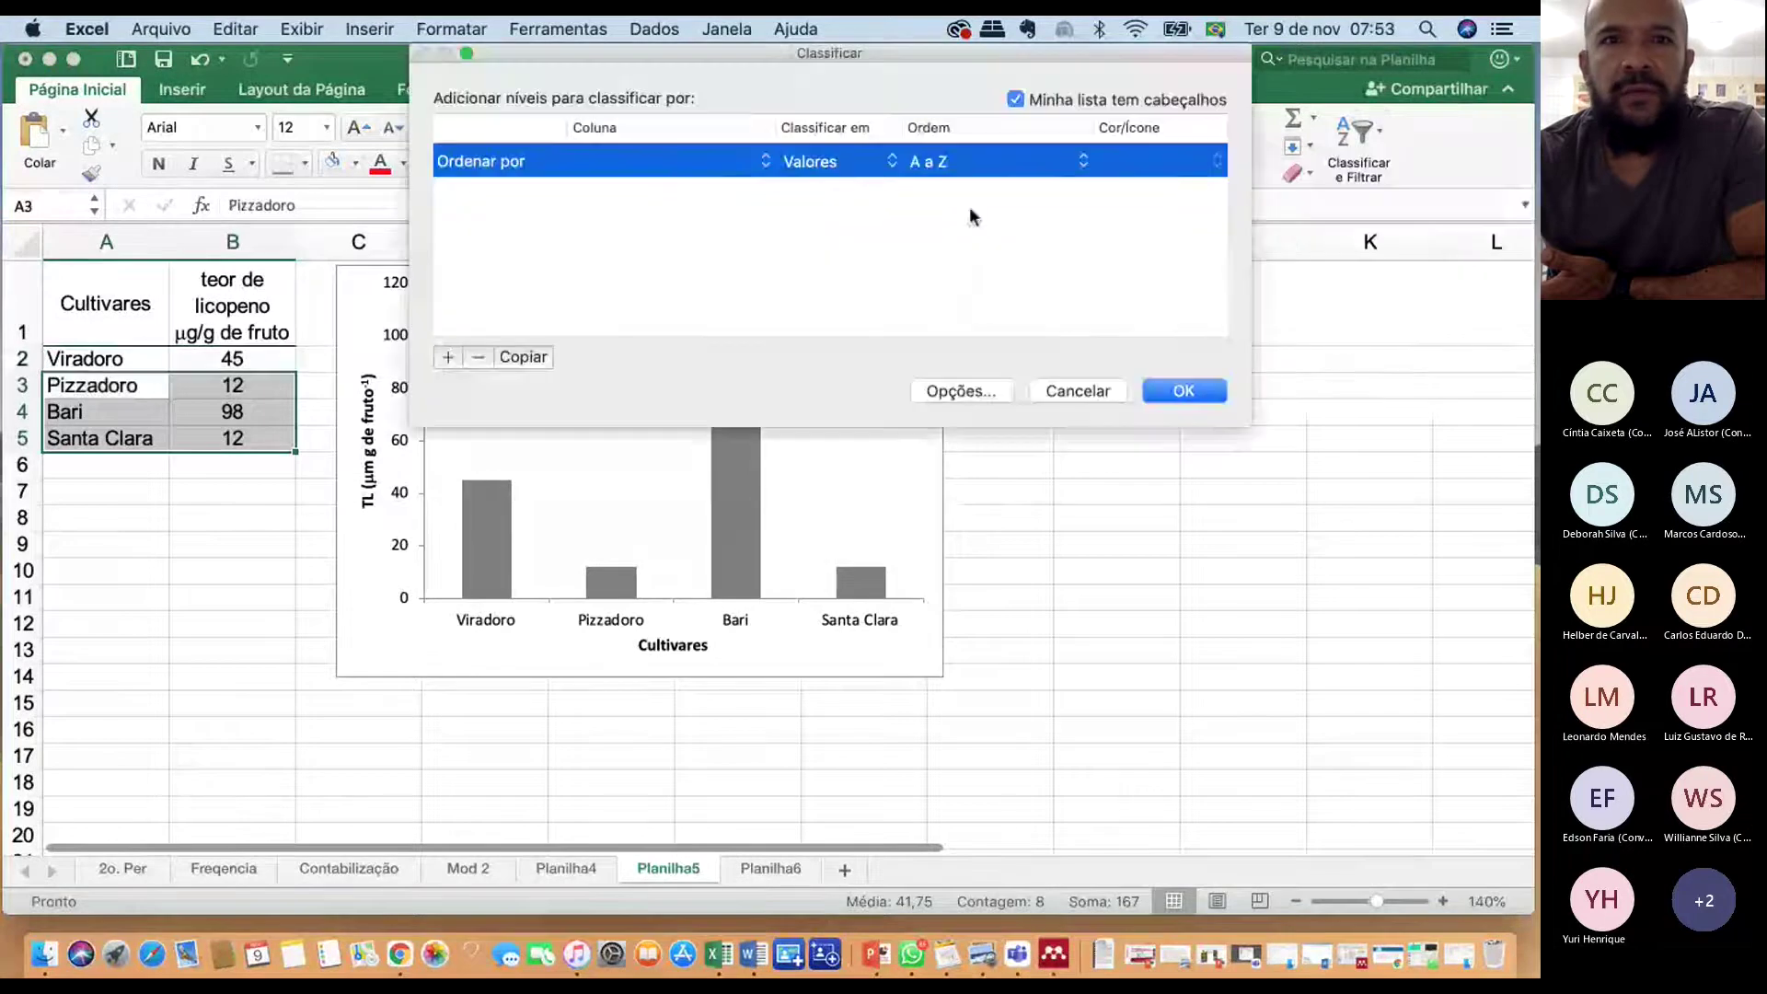
click(659, 164)
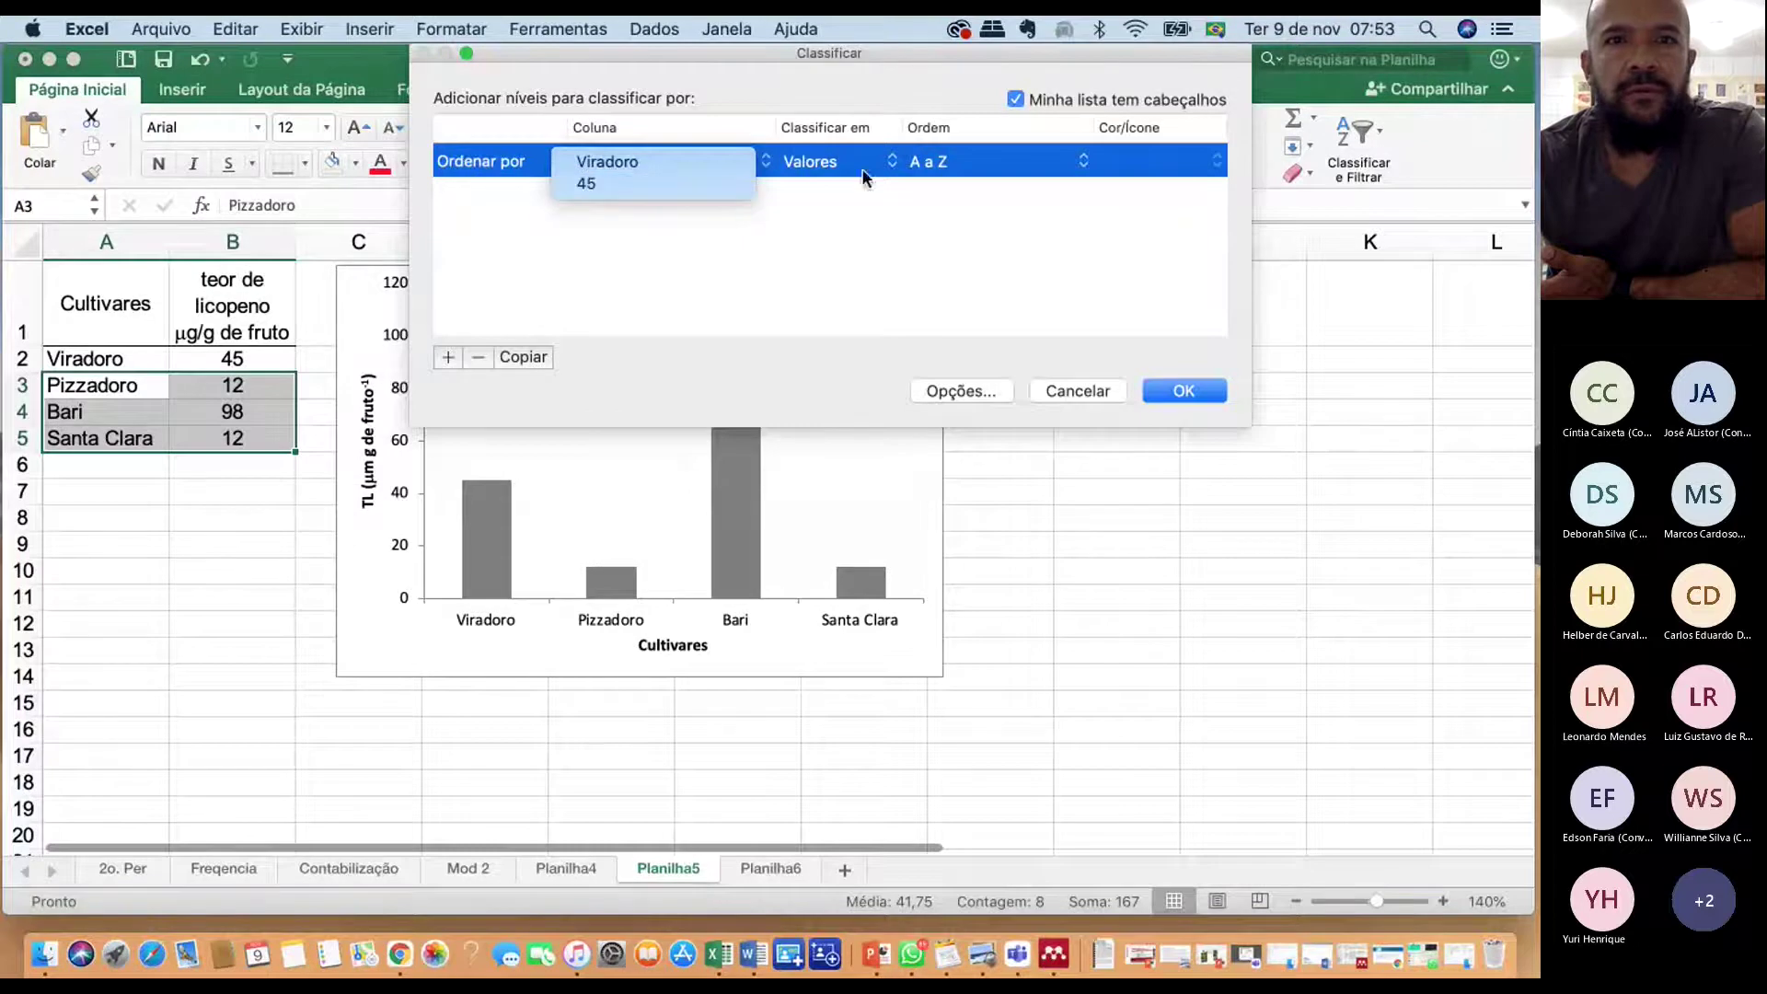
click(161, 405)
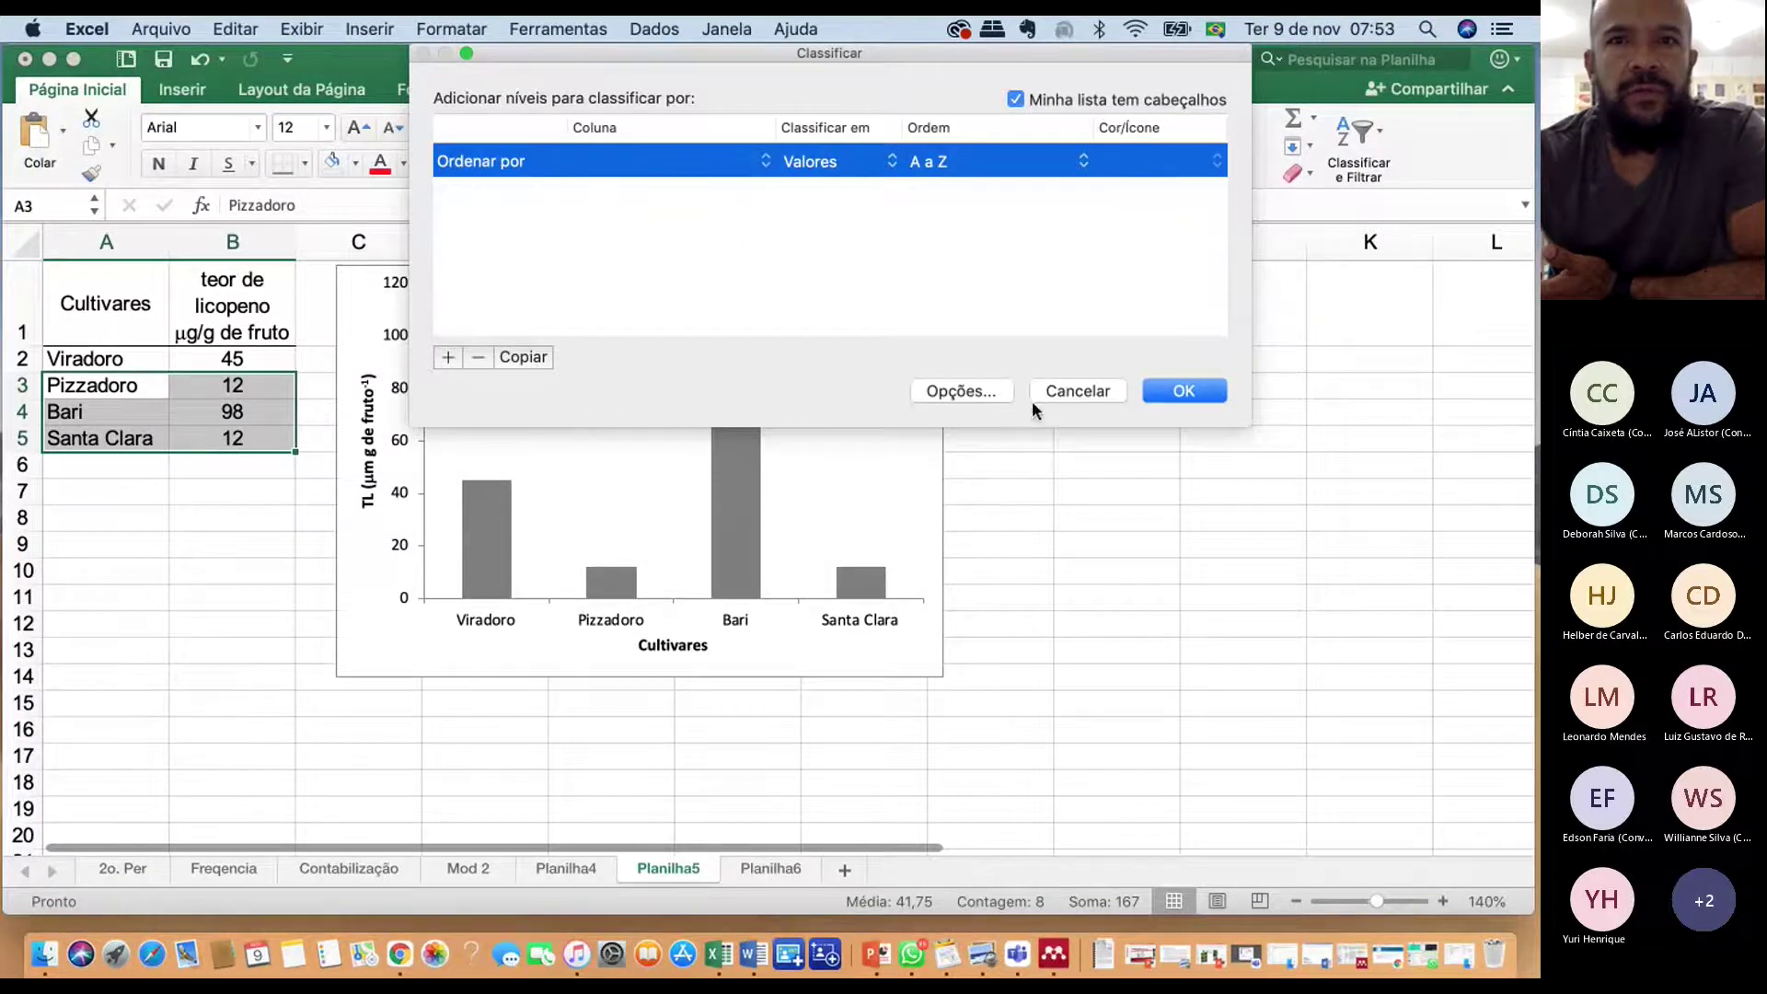
click(1086, 394)
Sort A1:B5 by 'teor de licopeno' from smallest to largest
drag(106, 304, 265, 447)
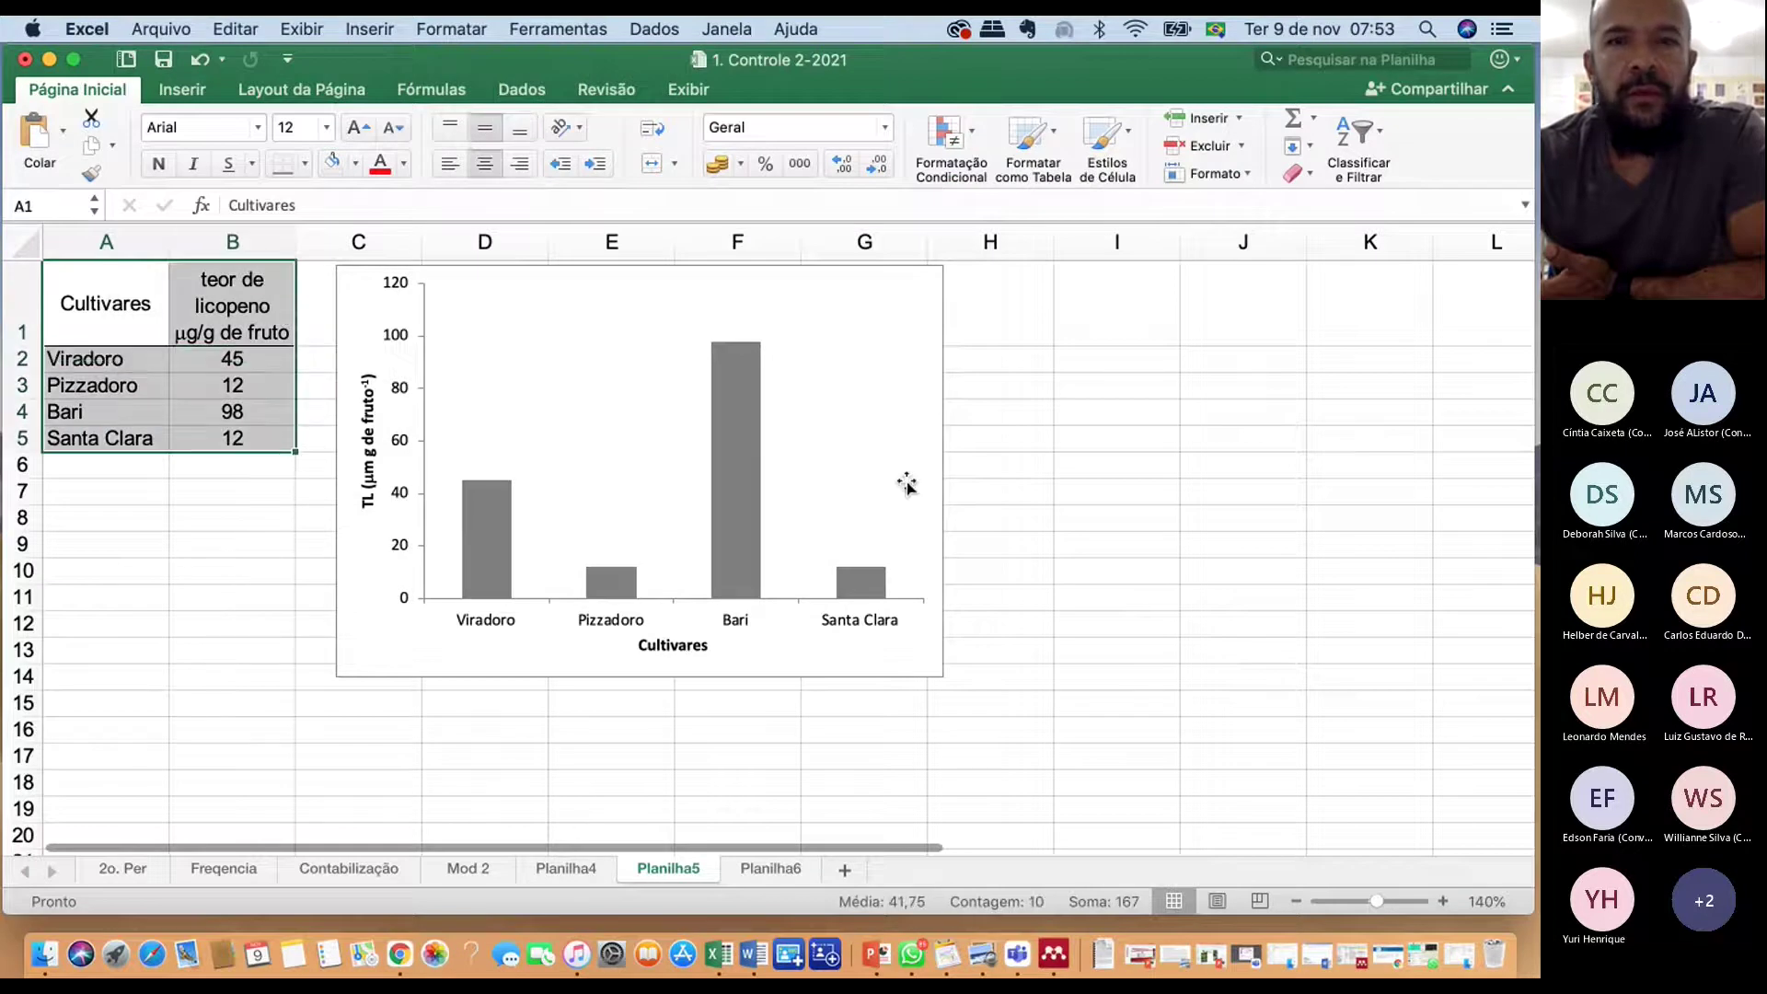
click(1357, 150)
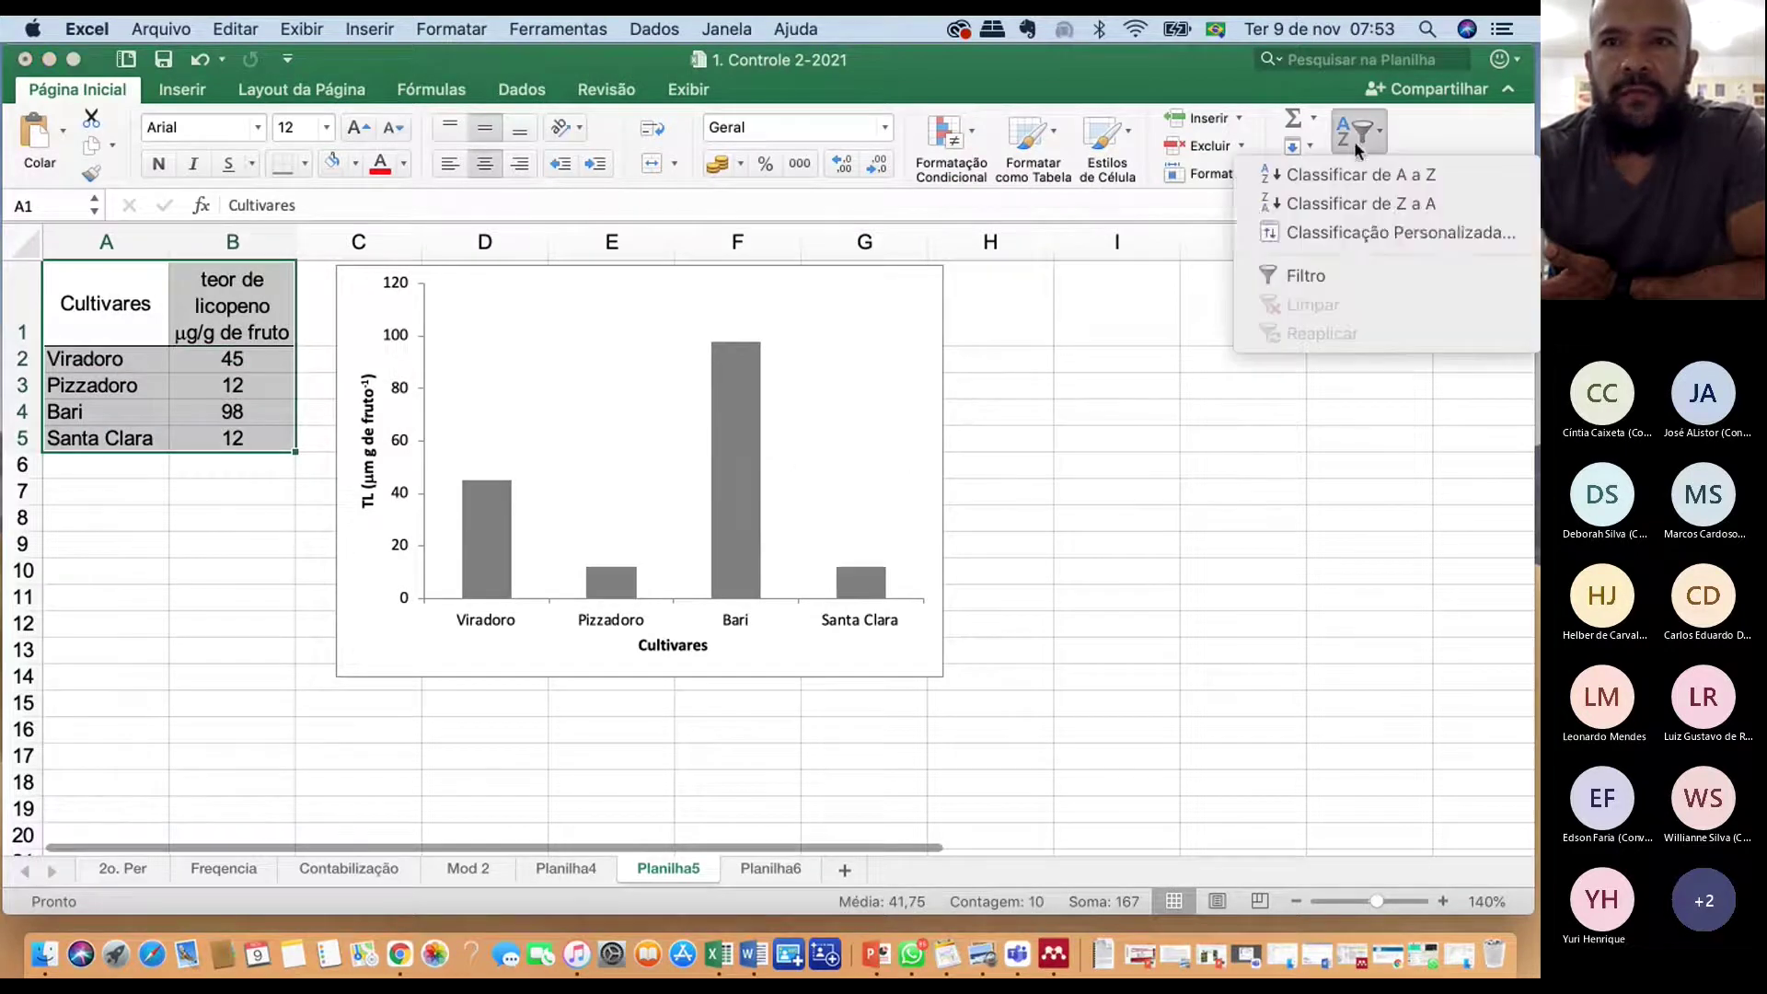
click(1359, 242)
click(631, 164)
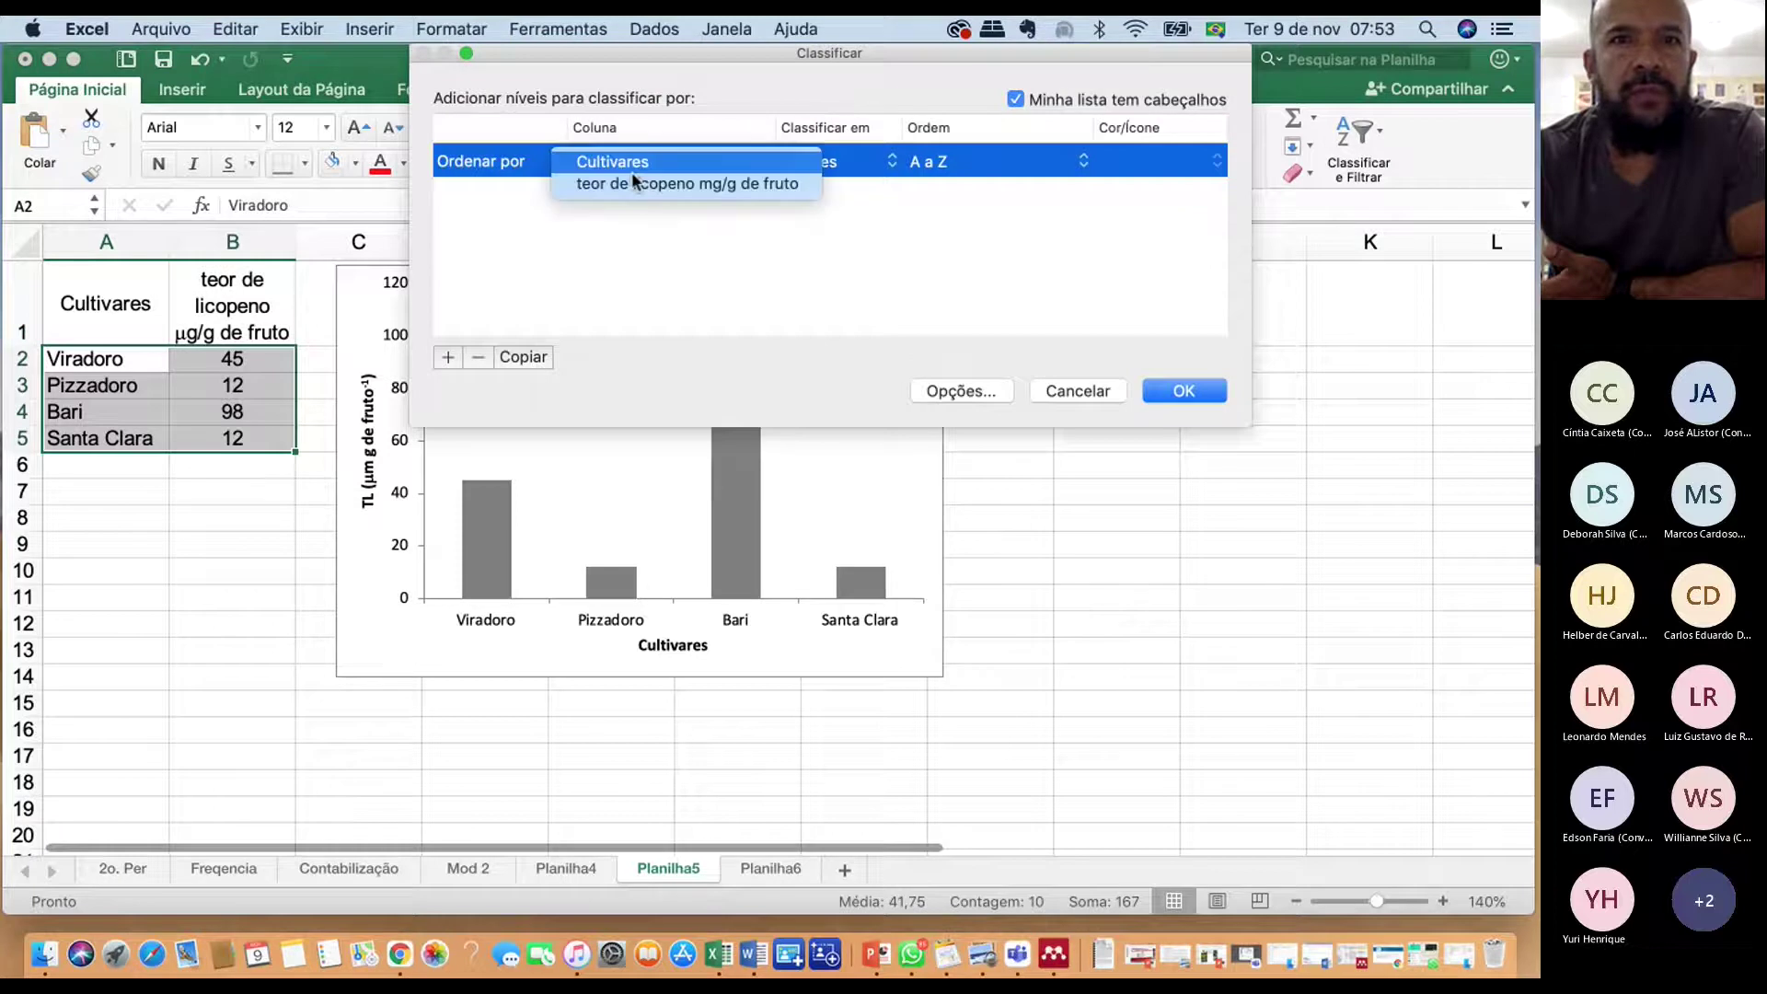
click(633, 183)
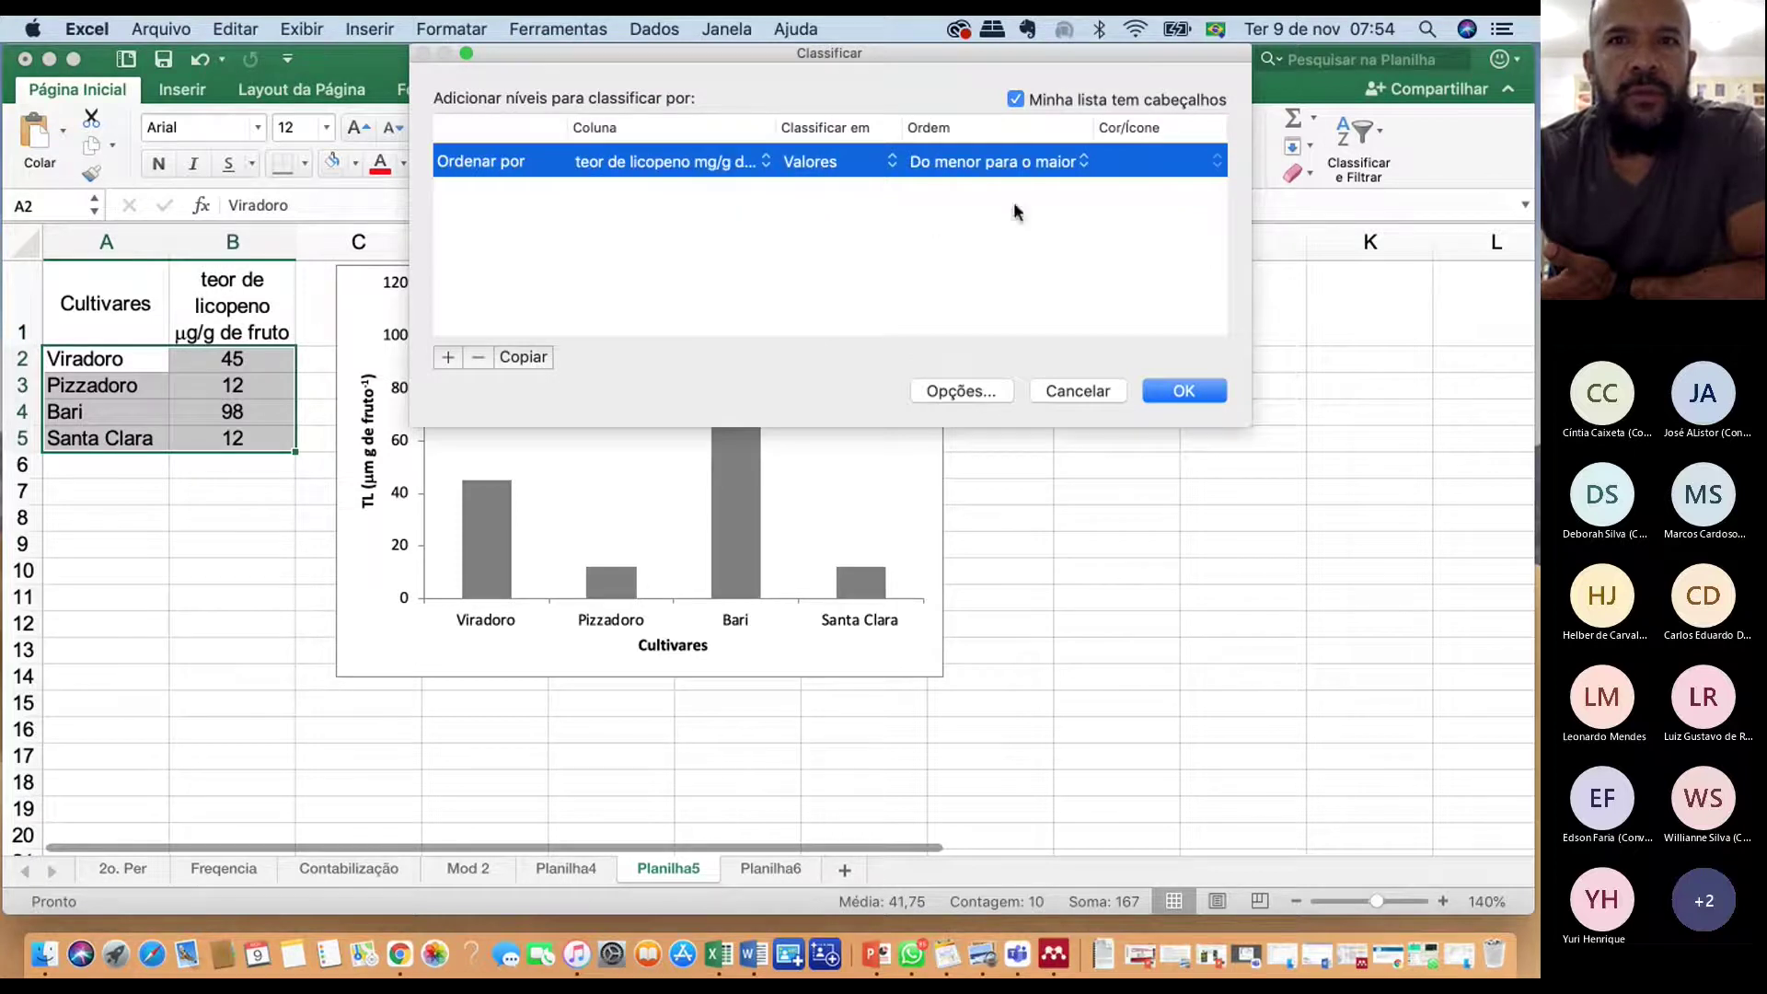
click(1183, 392)
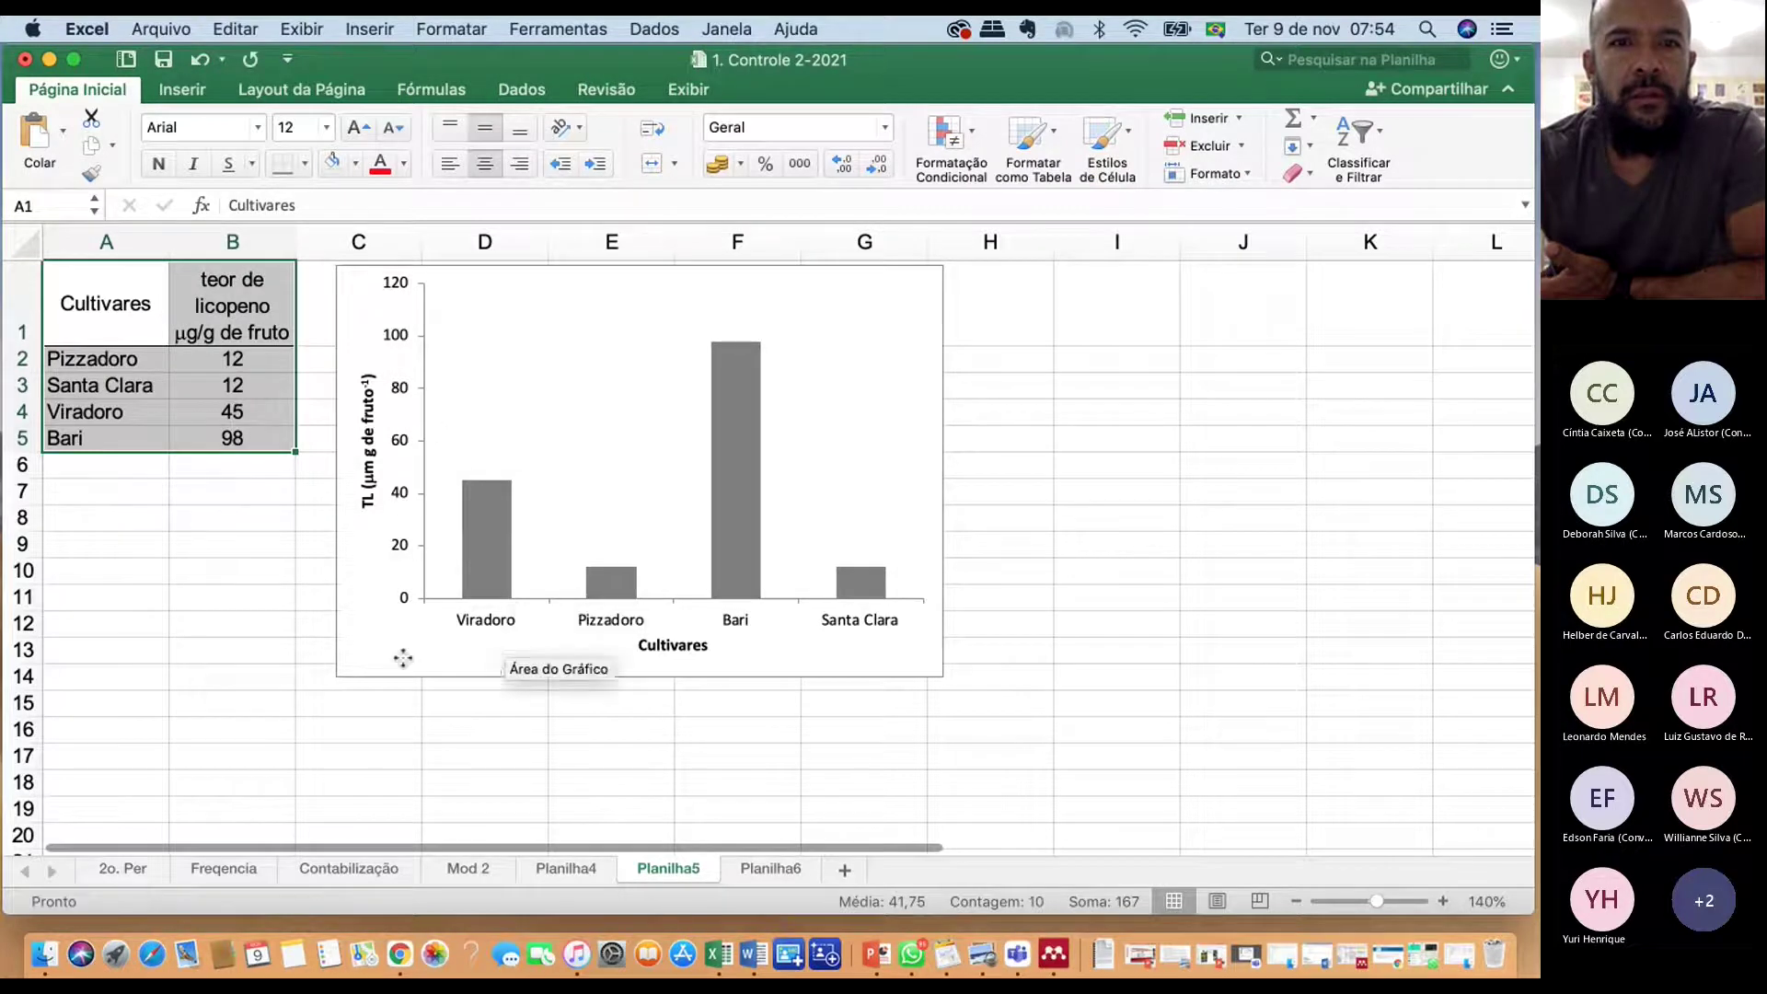
click(515, 644)
click(744, 538)
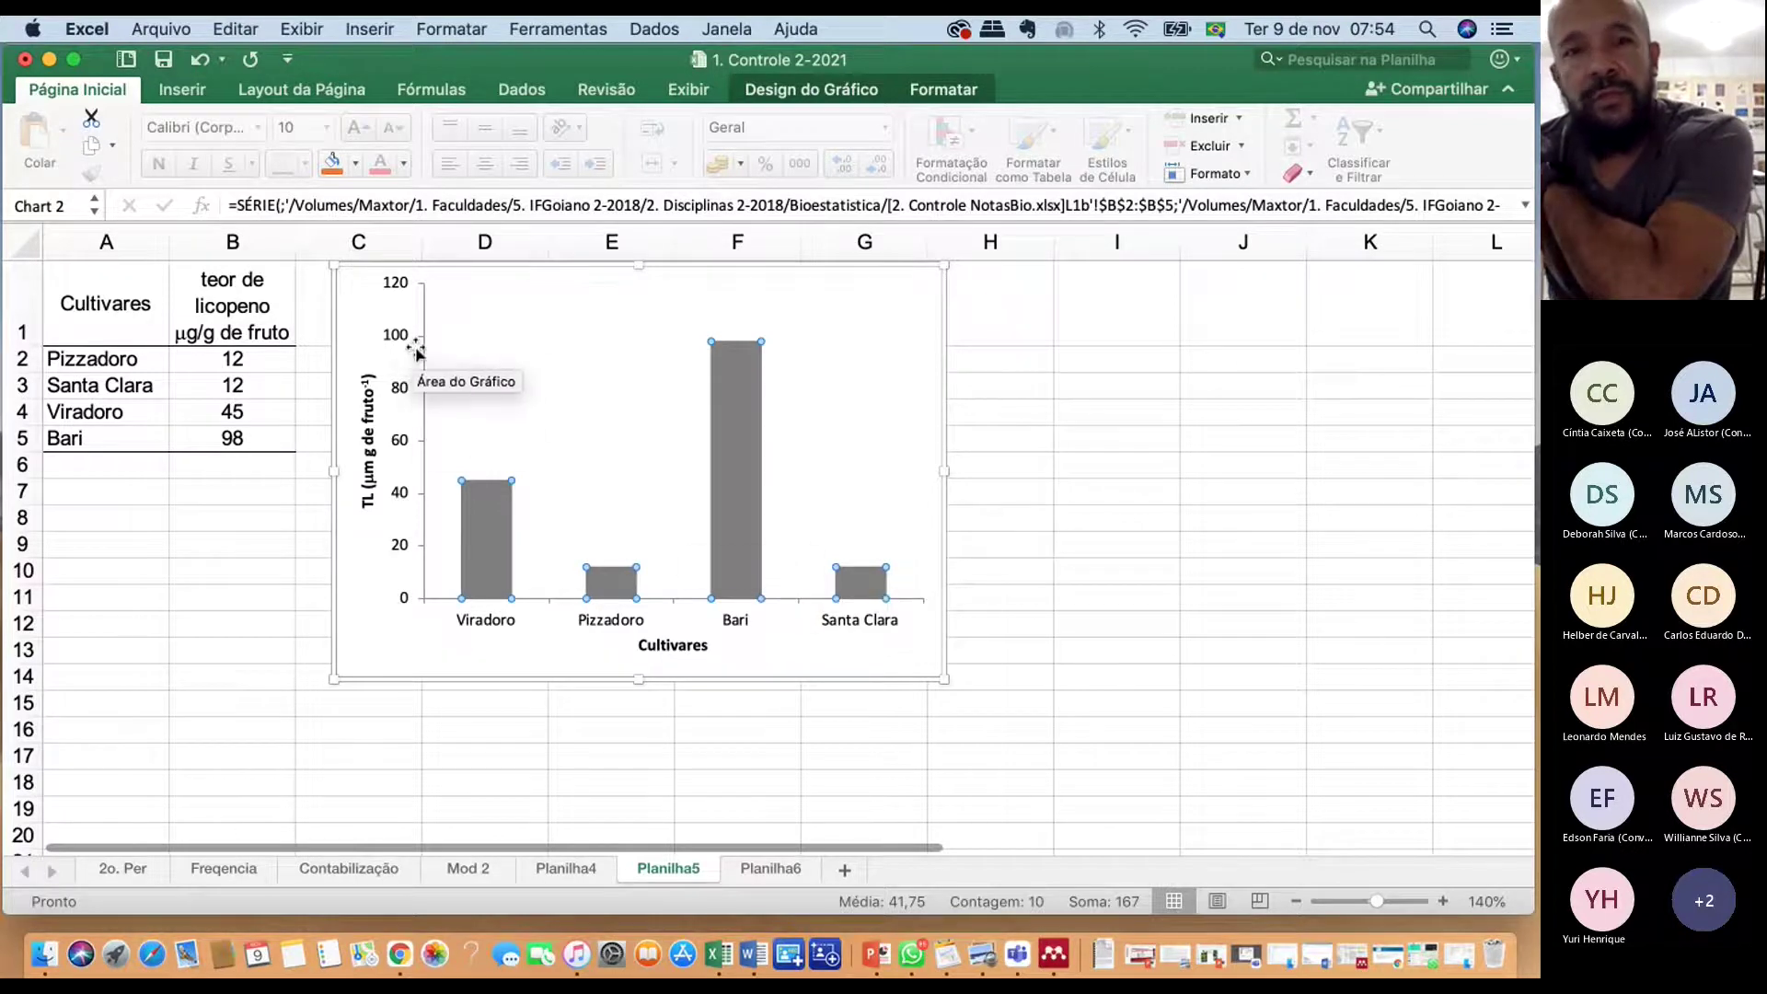
Go to the Planilha6 sheet and zoom the view to 150%
click(1127, 439)
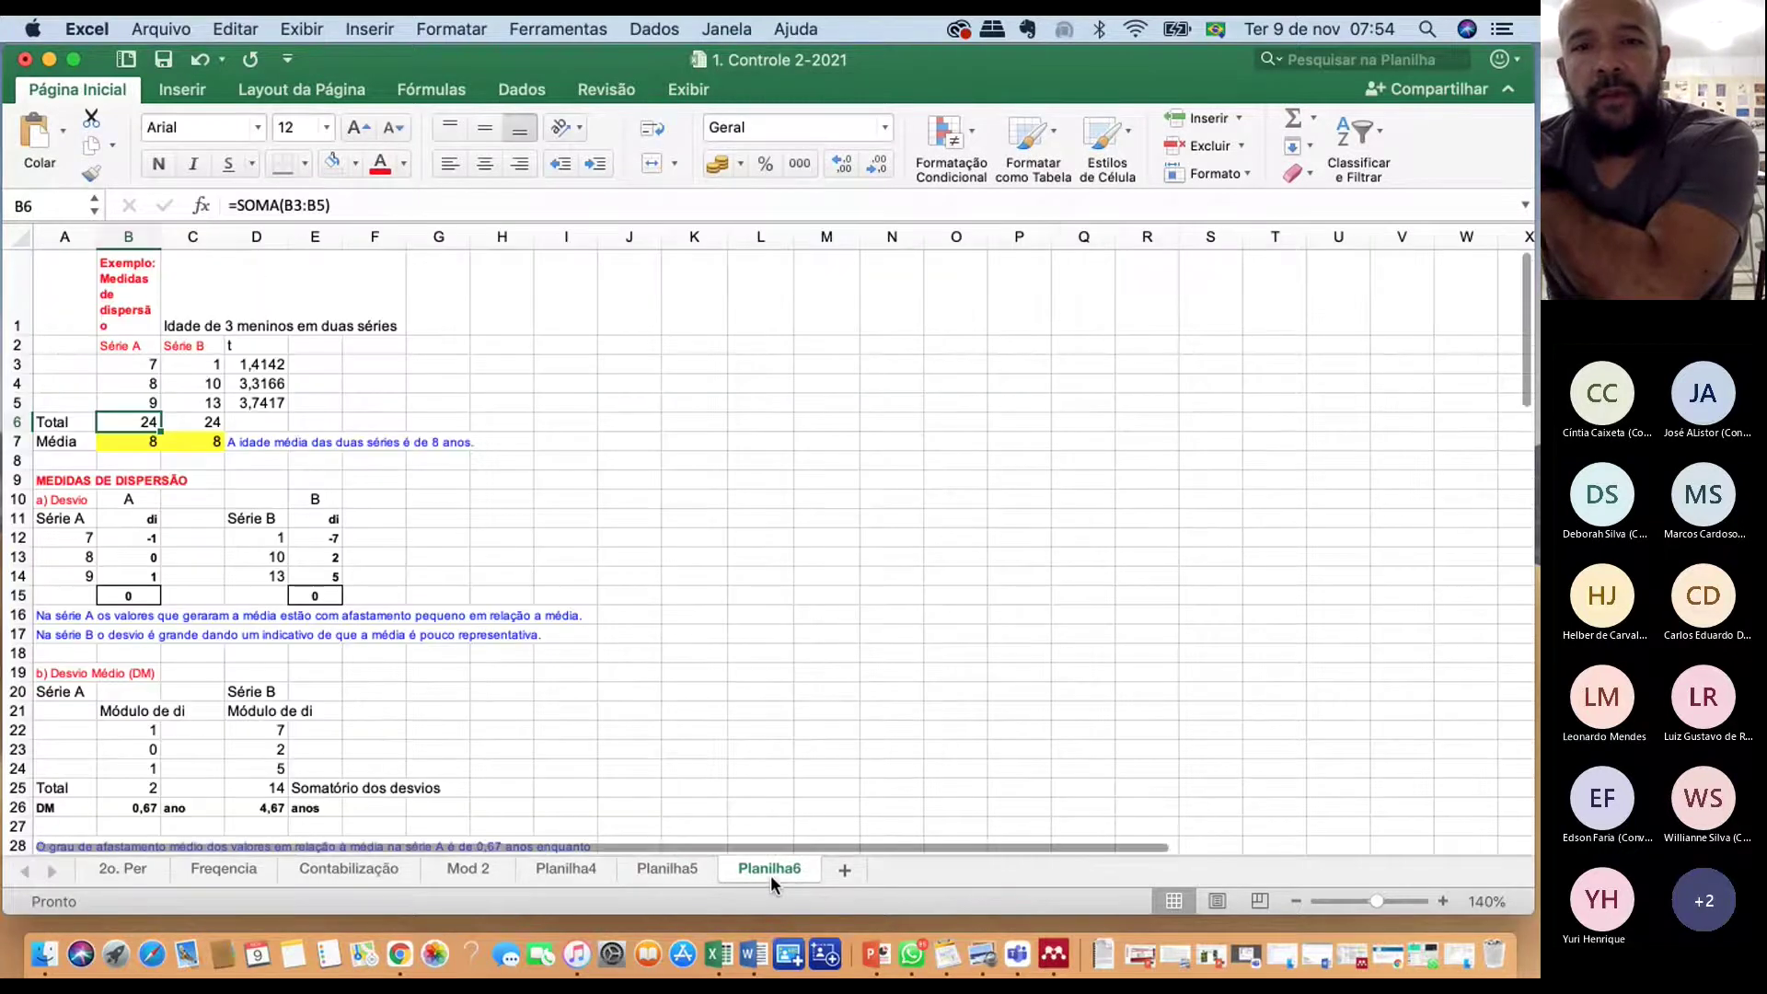
click(770, 869)
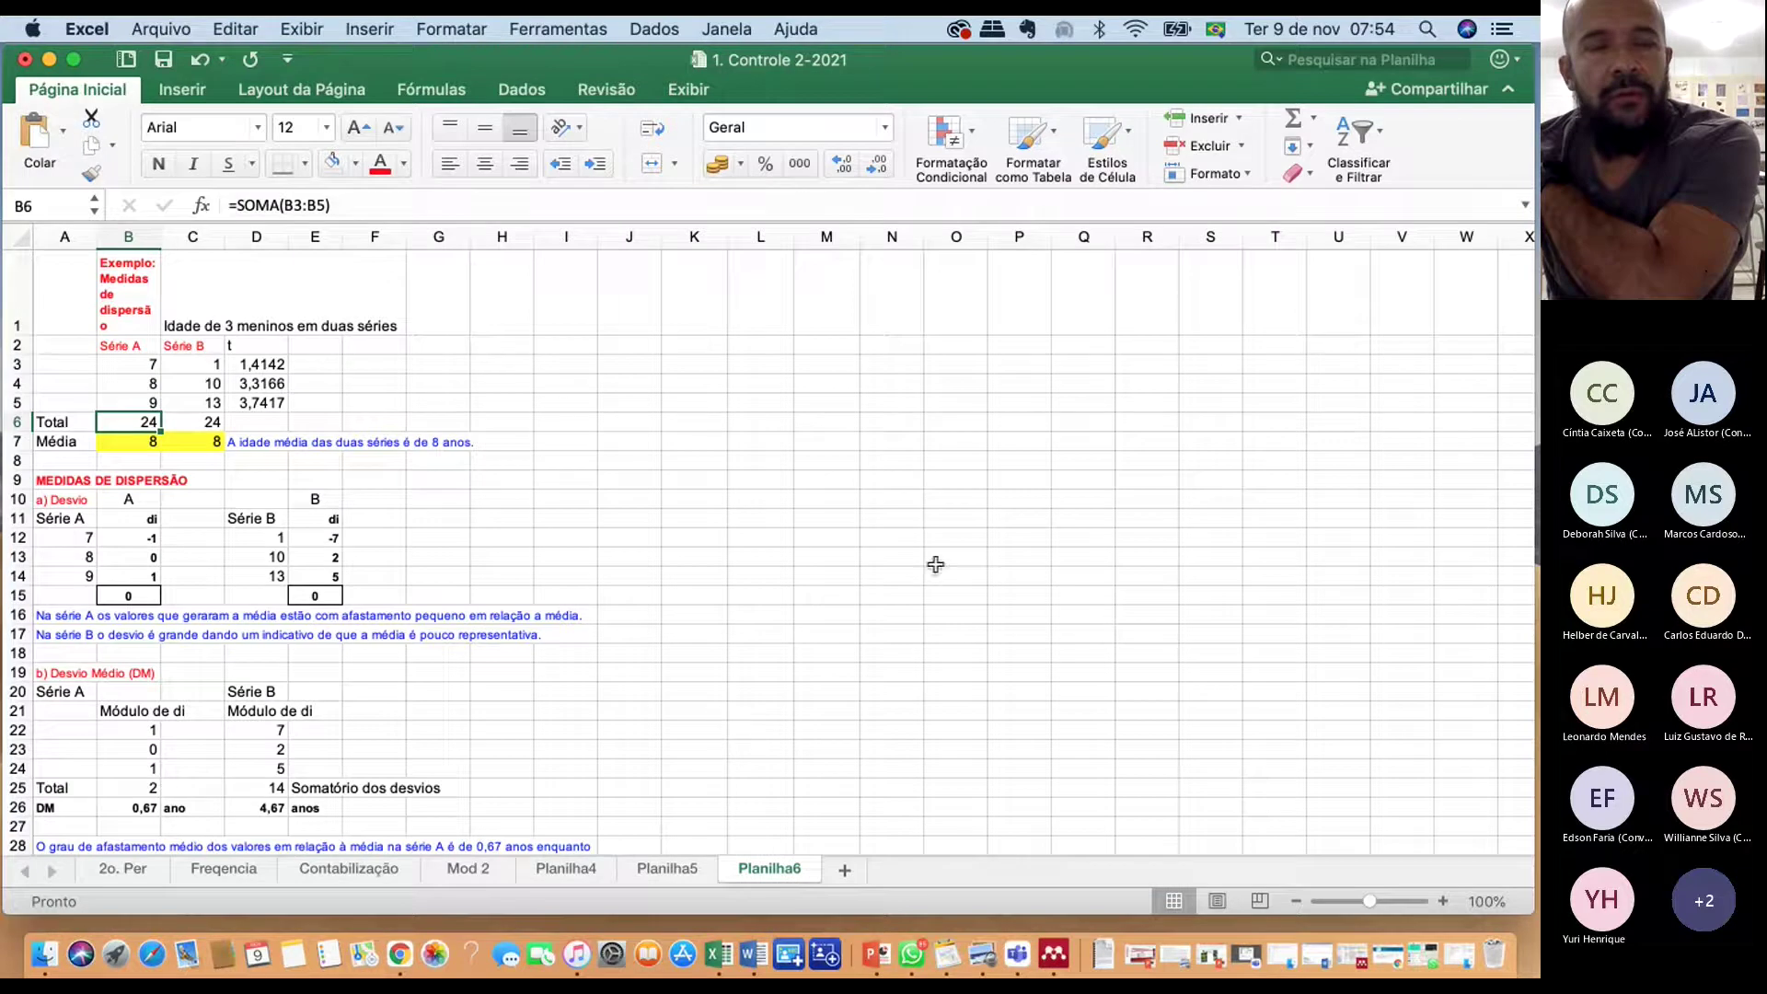
click(1442, 902)
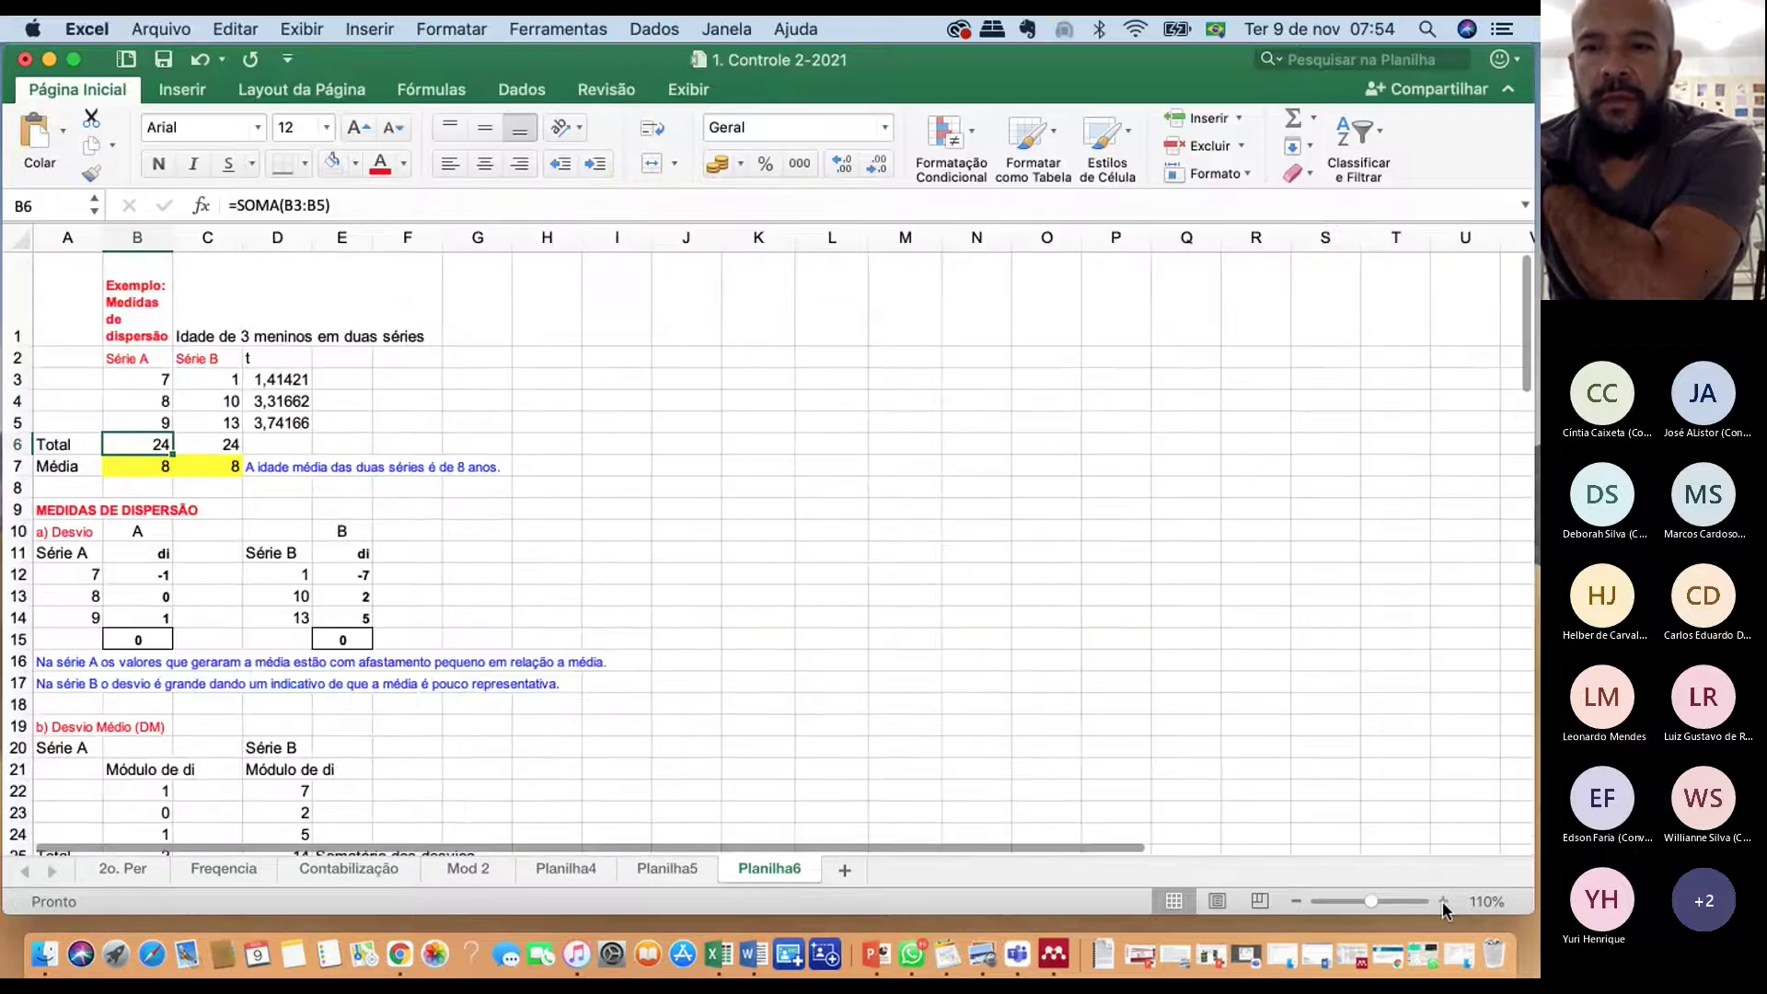
click(1442, 902)
click(1442, 902)
click(1441, 901)
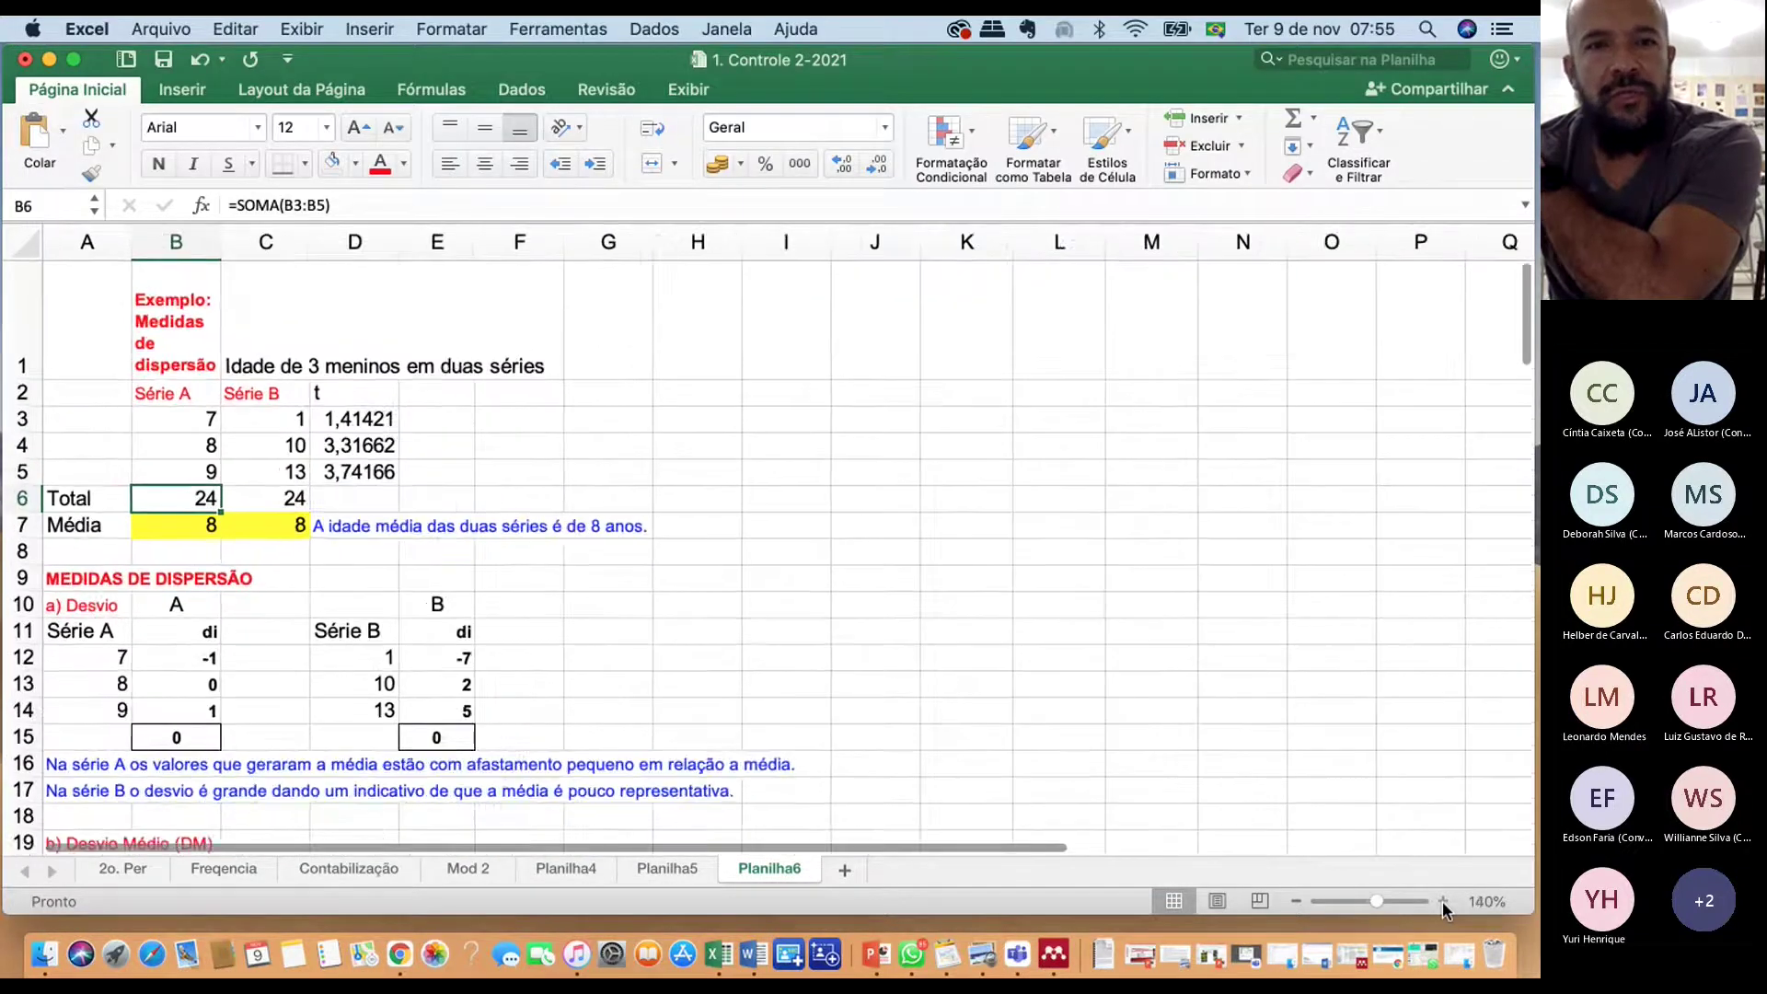
click(1441, 901)
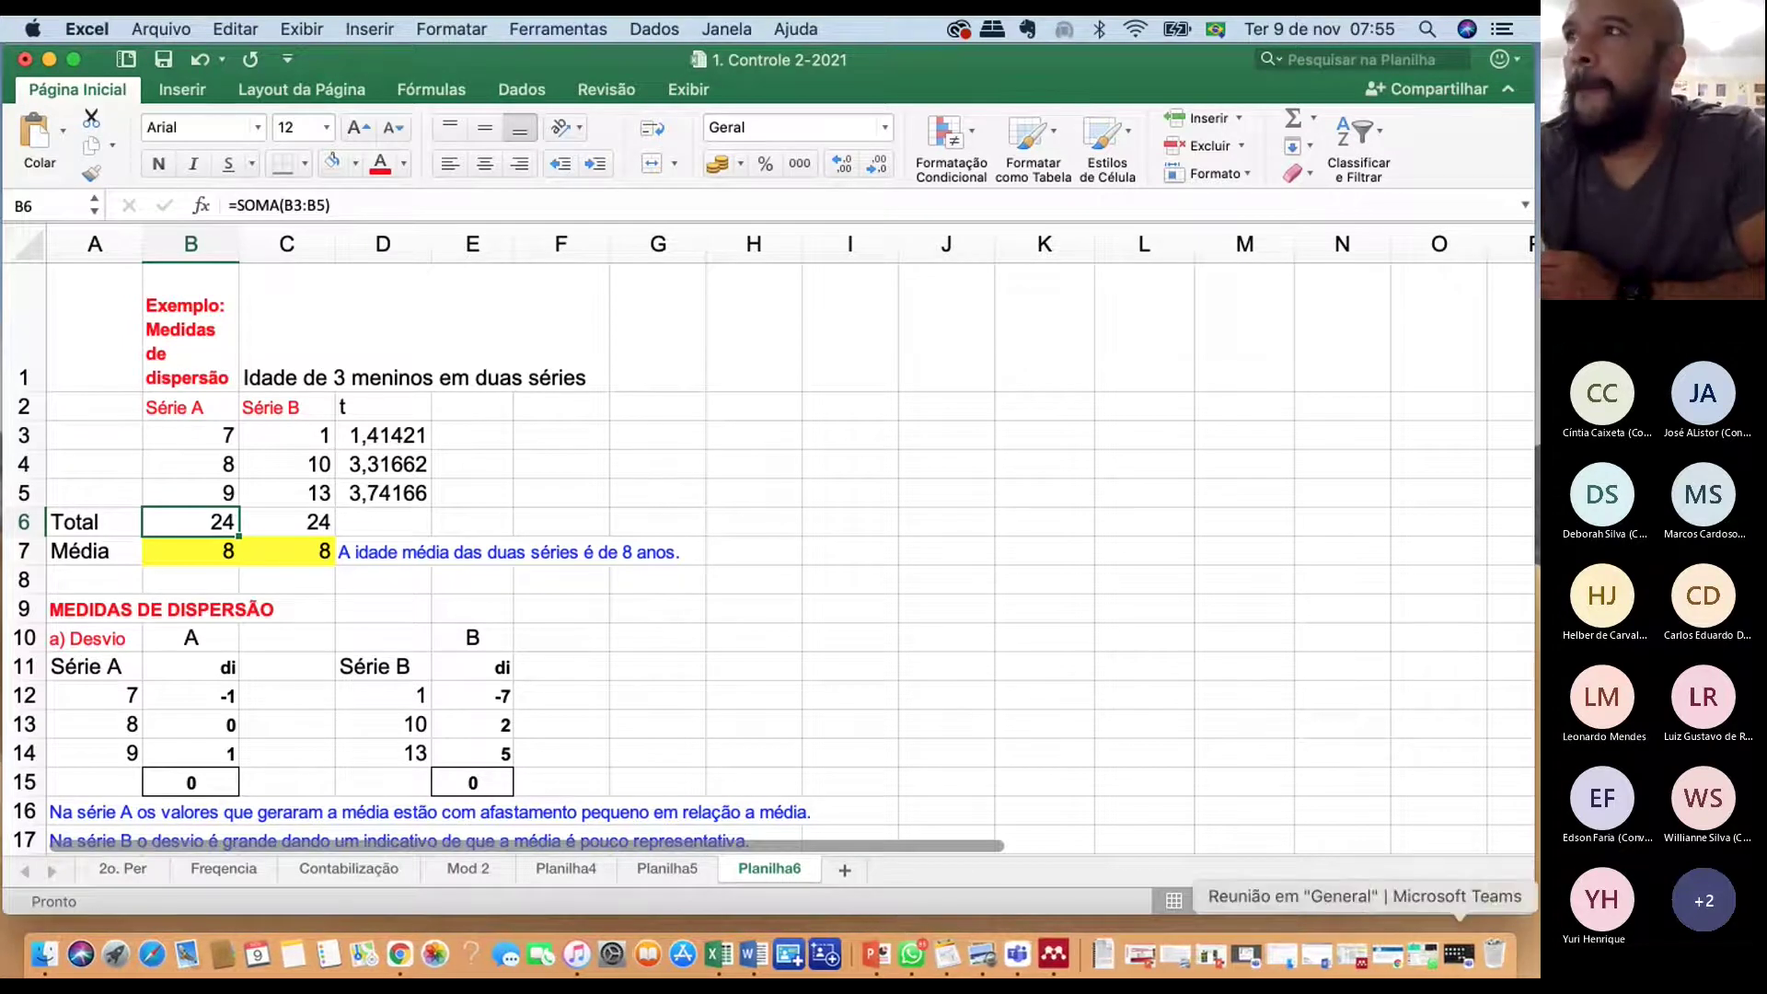
click(1458, 954)
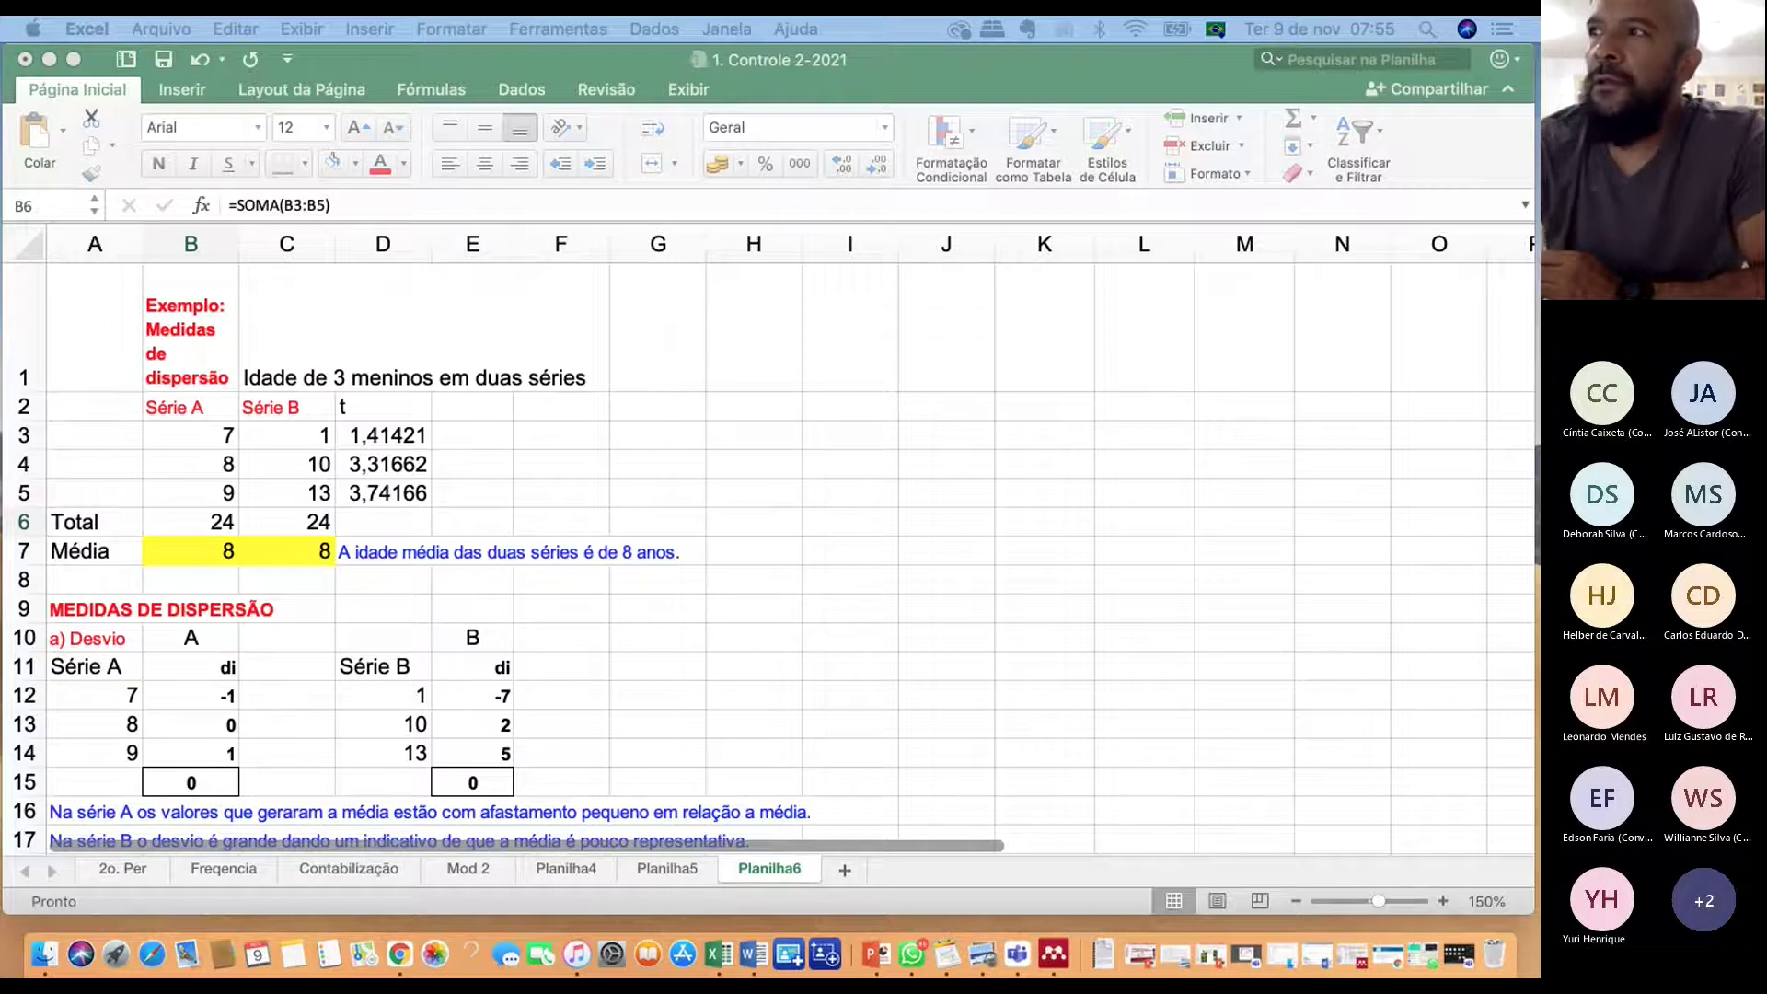
Switch to the lecture PDF, fit the title page, and scroll through the opening pages
key(super+Tab)
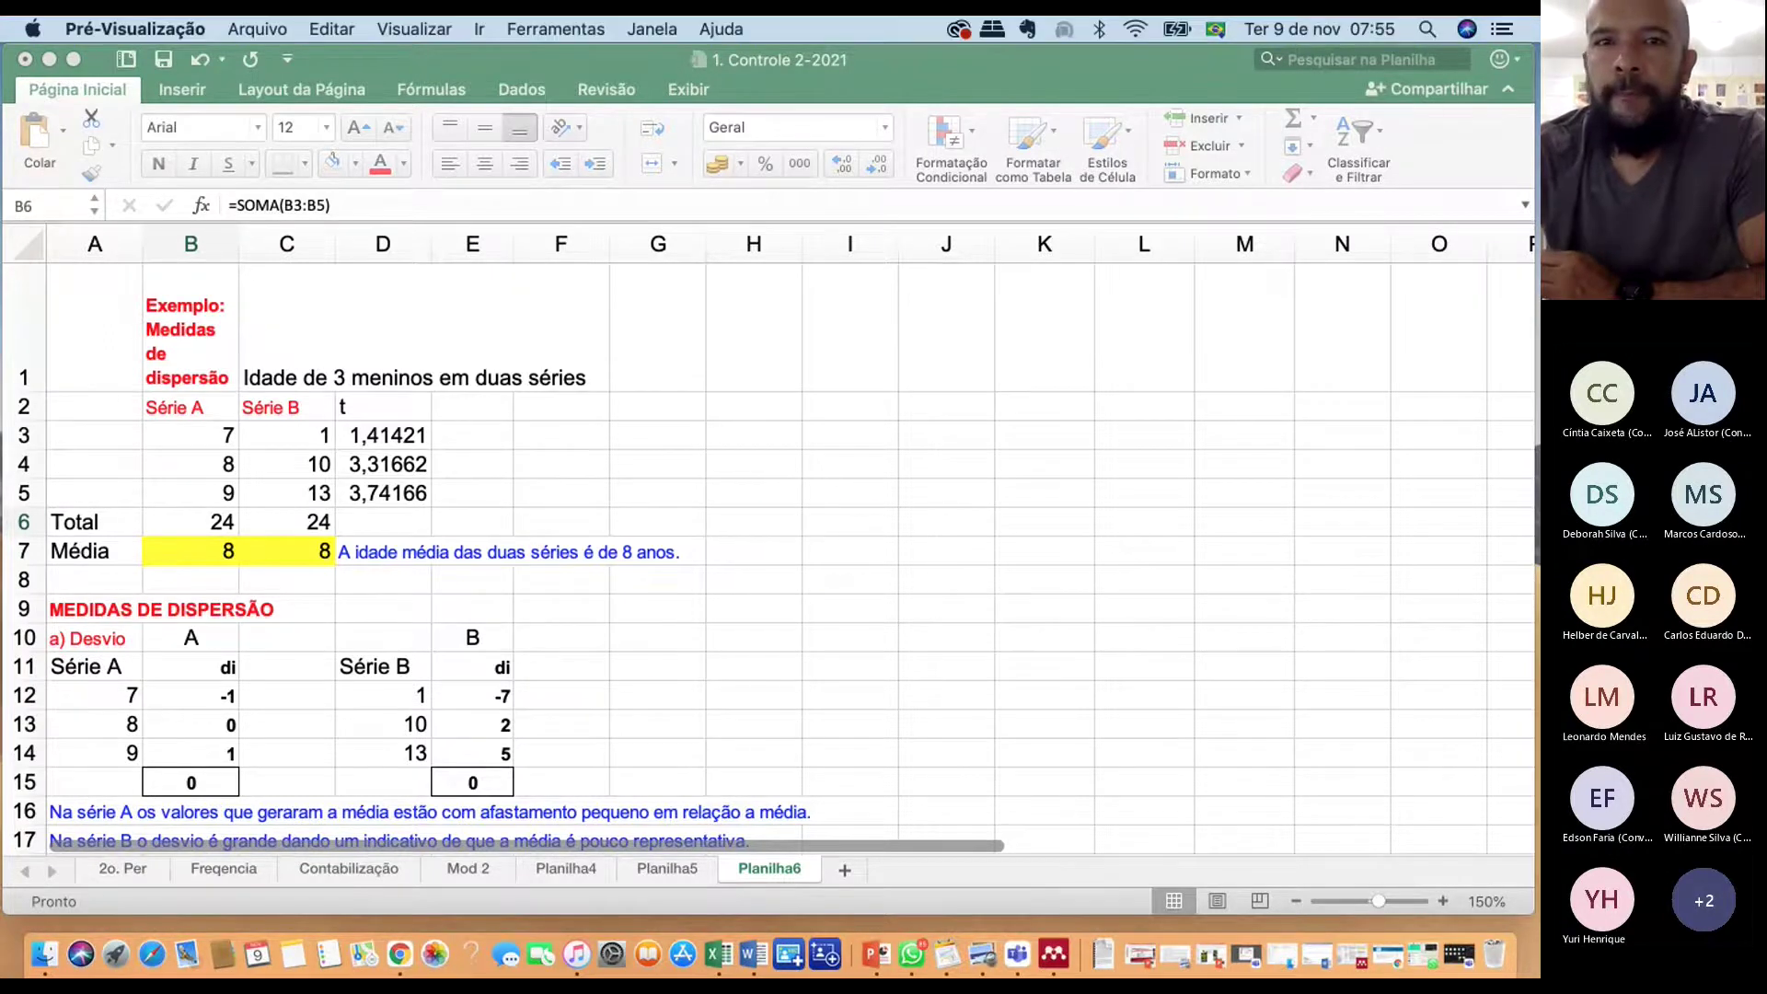
scroll(755, 409, down, 2)
scroll(756, 409, up, 1)
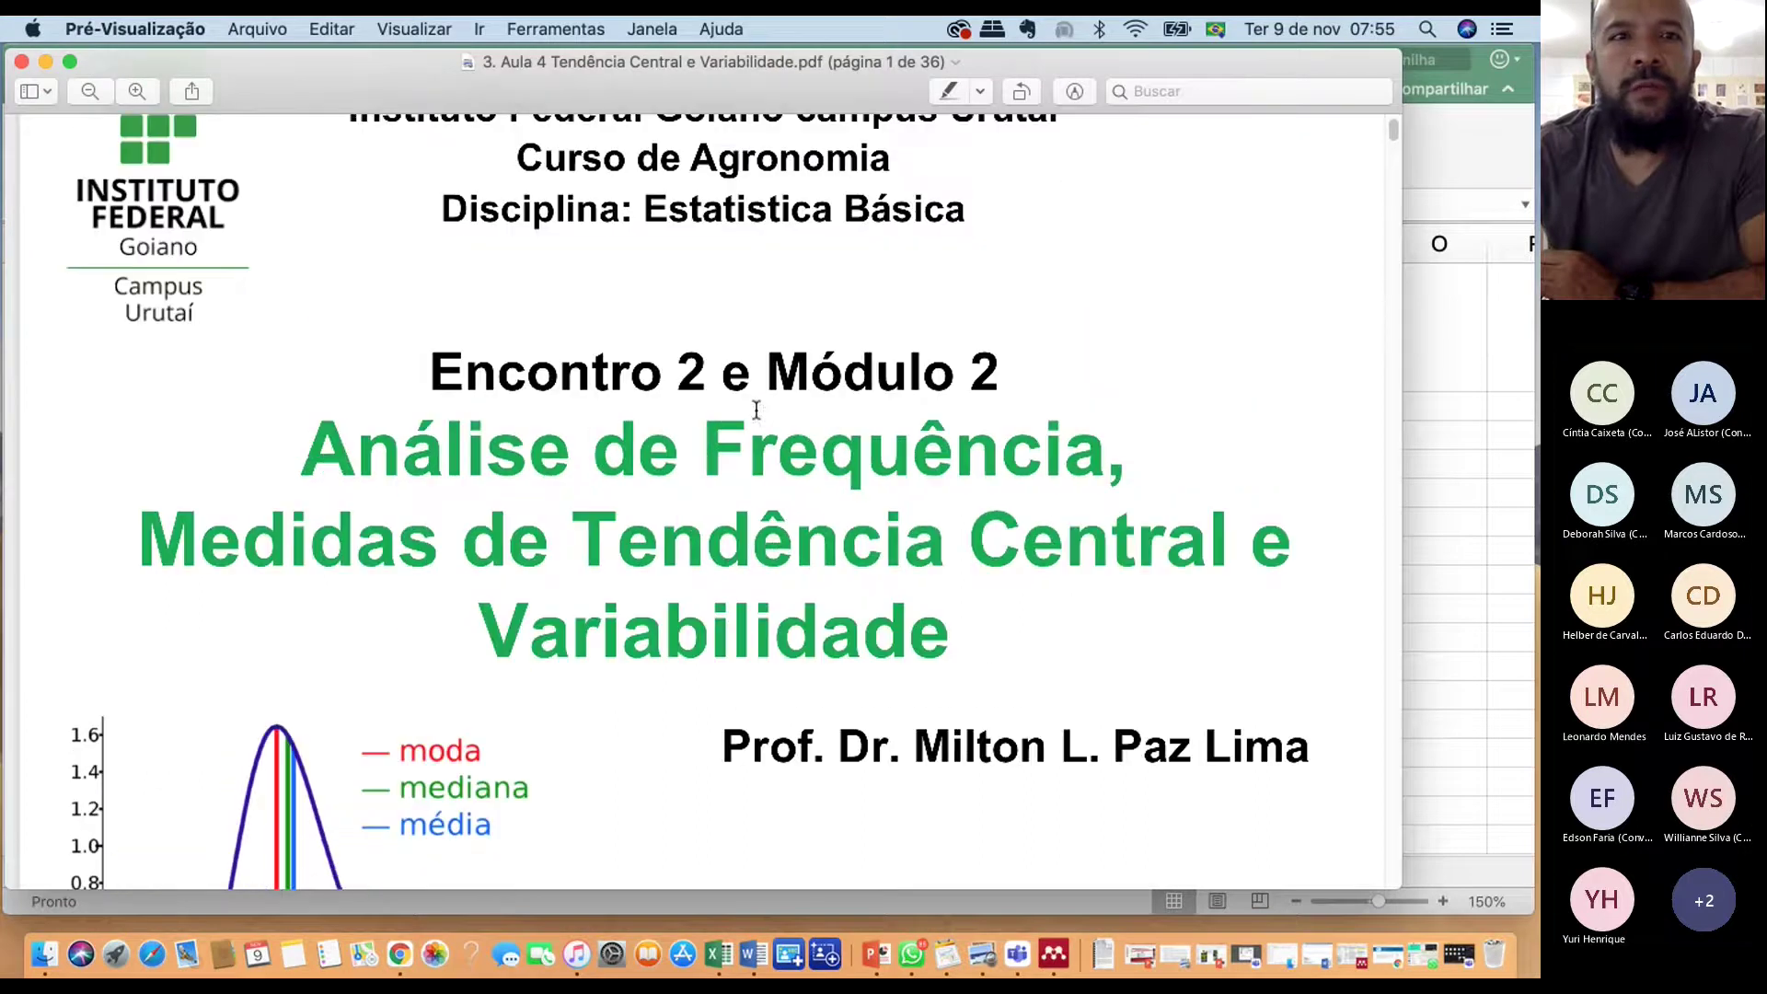
click(89, 91)
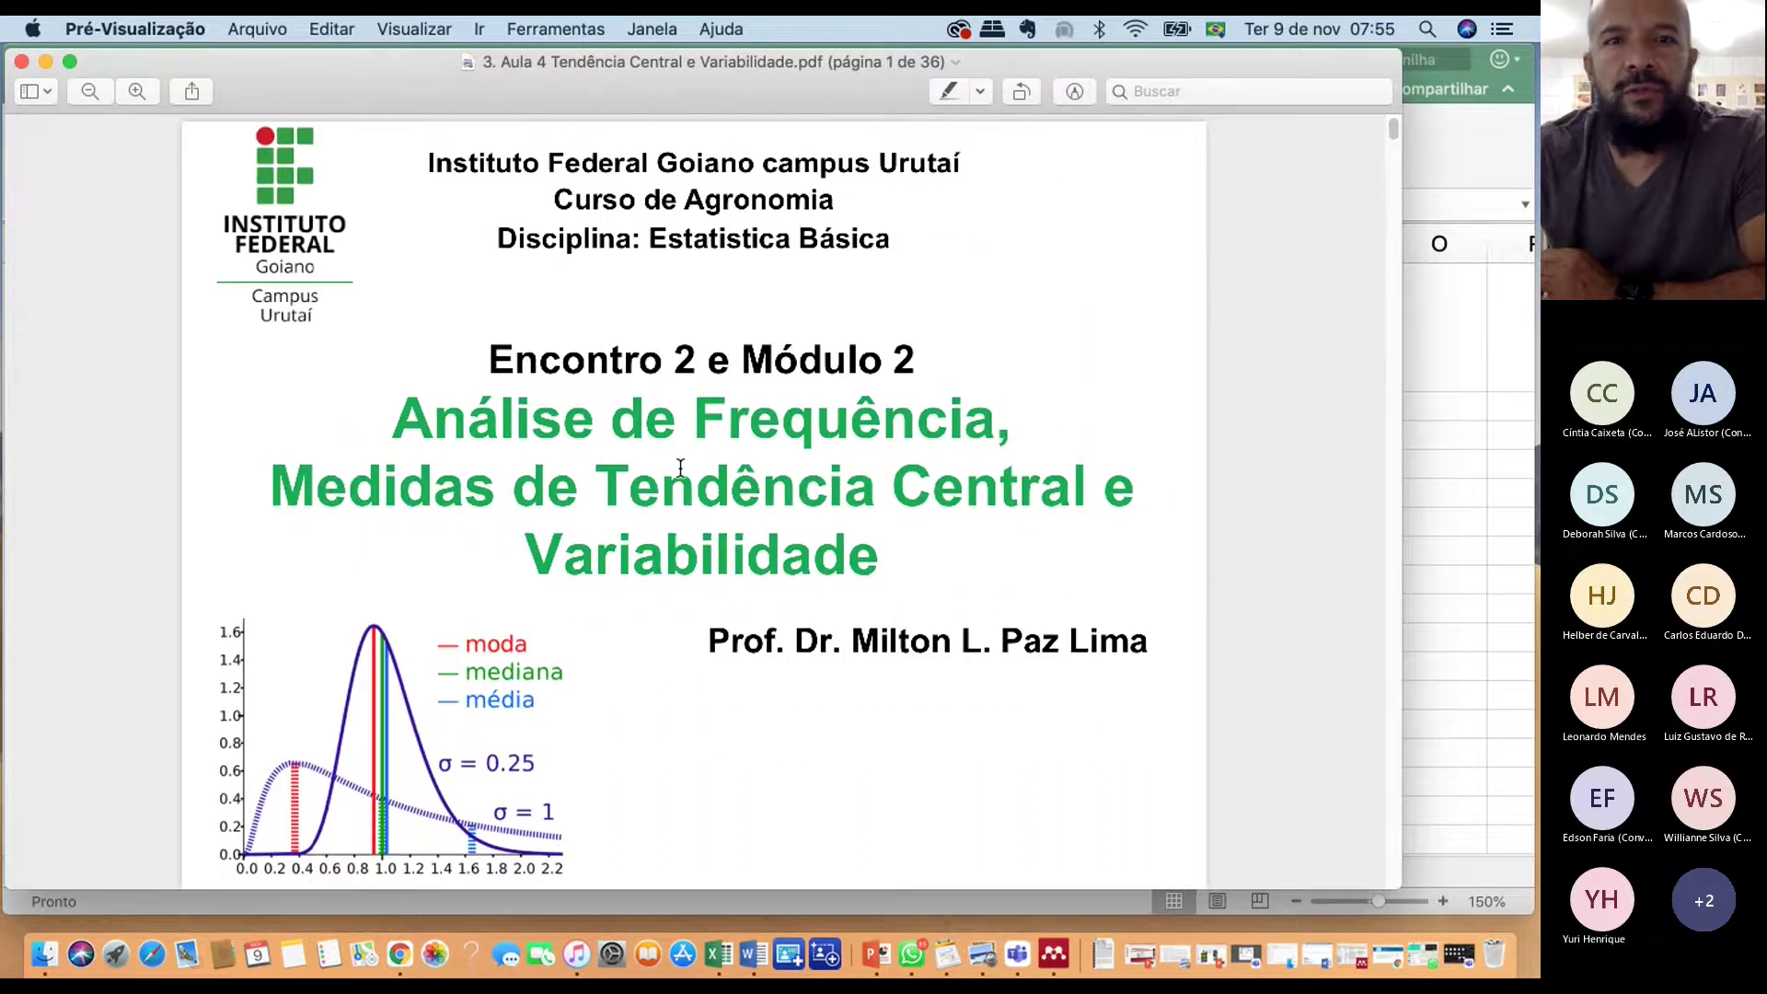
scroll(798, 517, down, 3)
scroll(797, 518, down, 15)
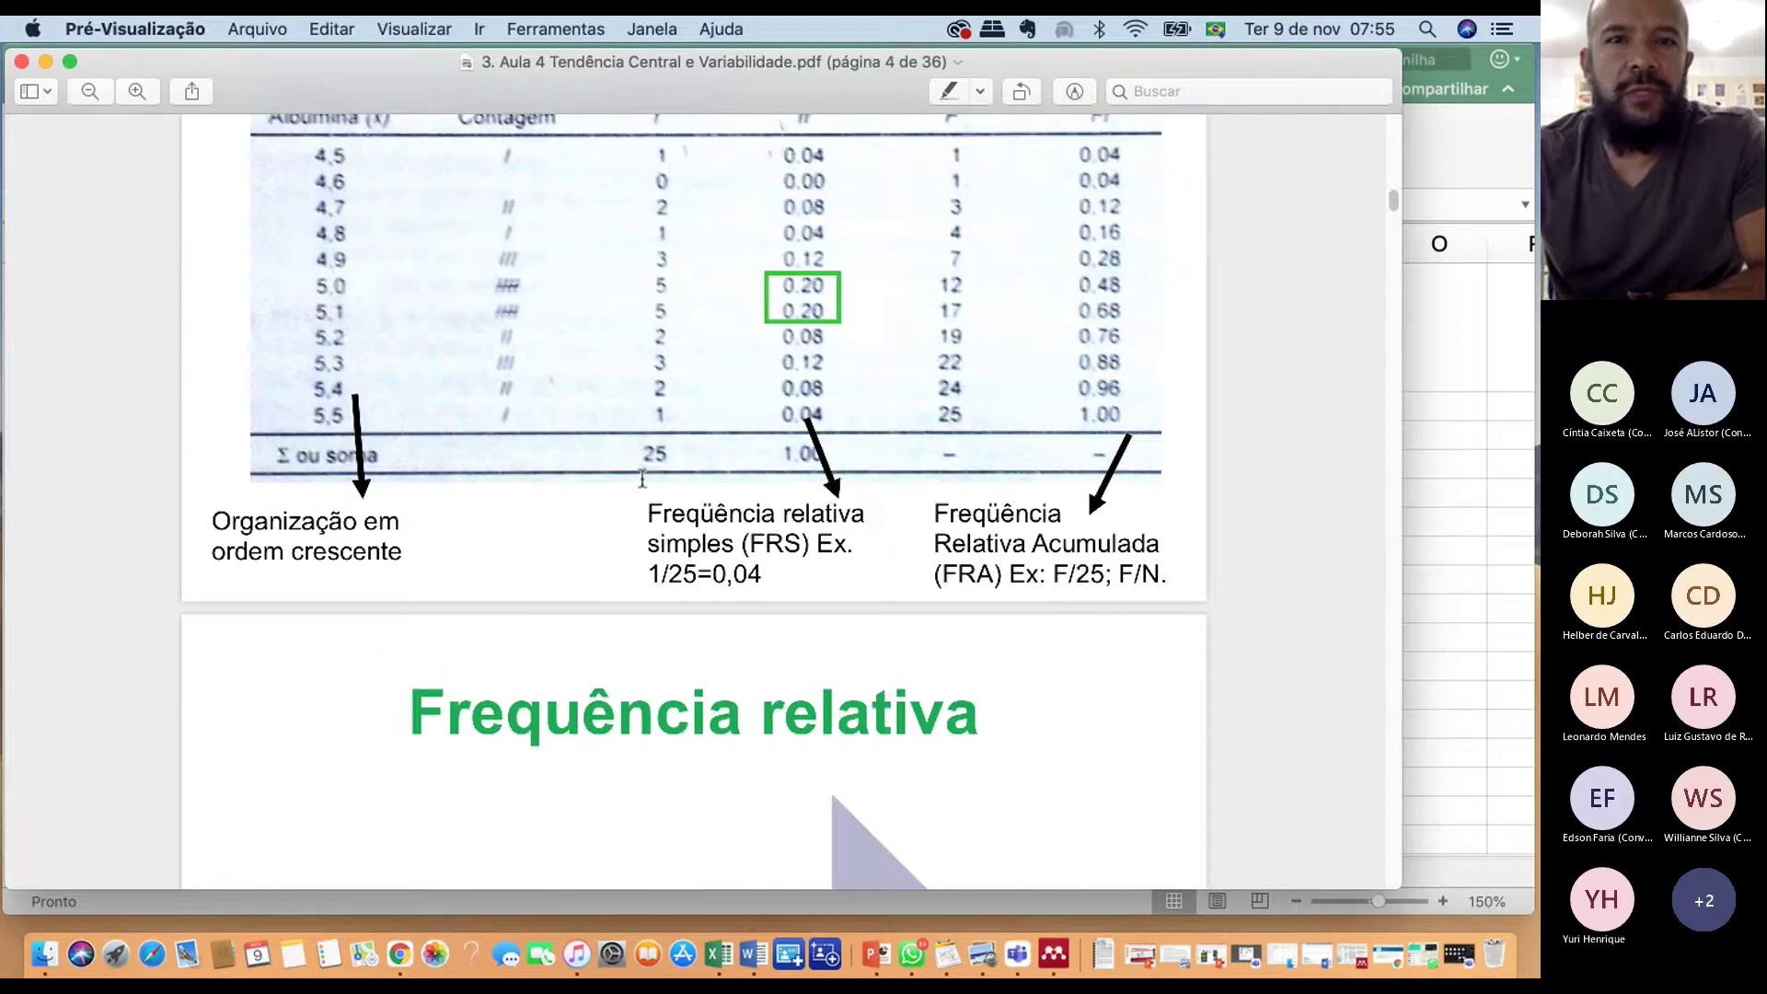
scroll(642, 478, up, 4)
scroll(642, 478, down, 5)
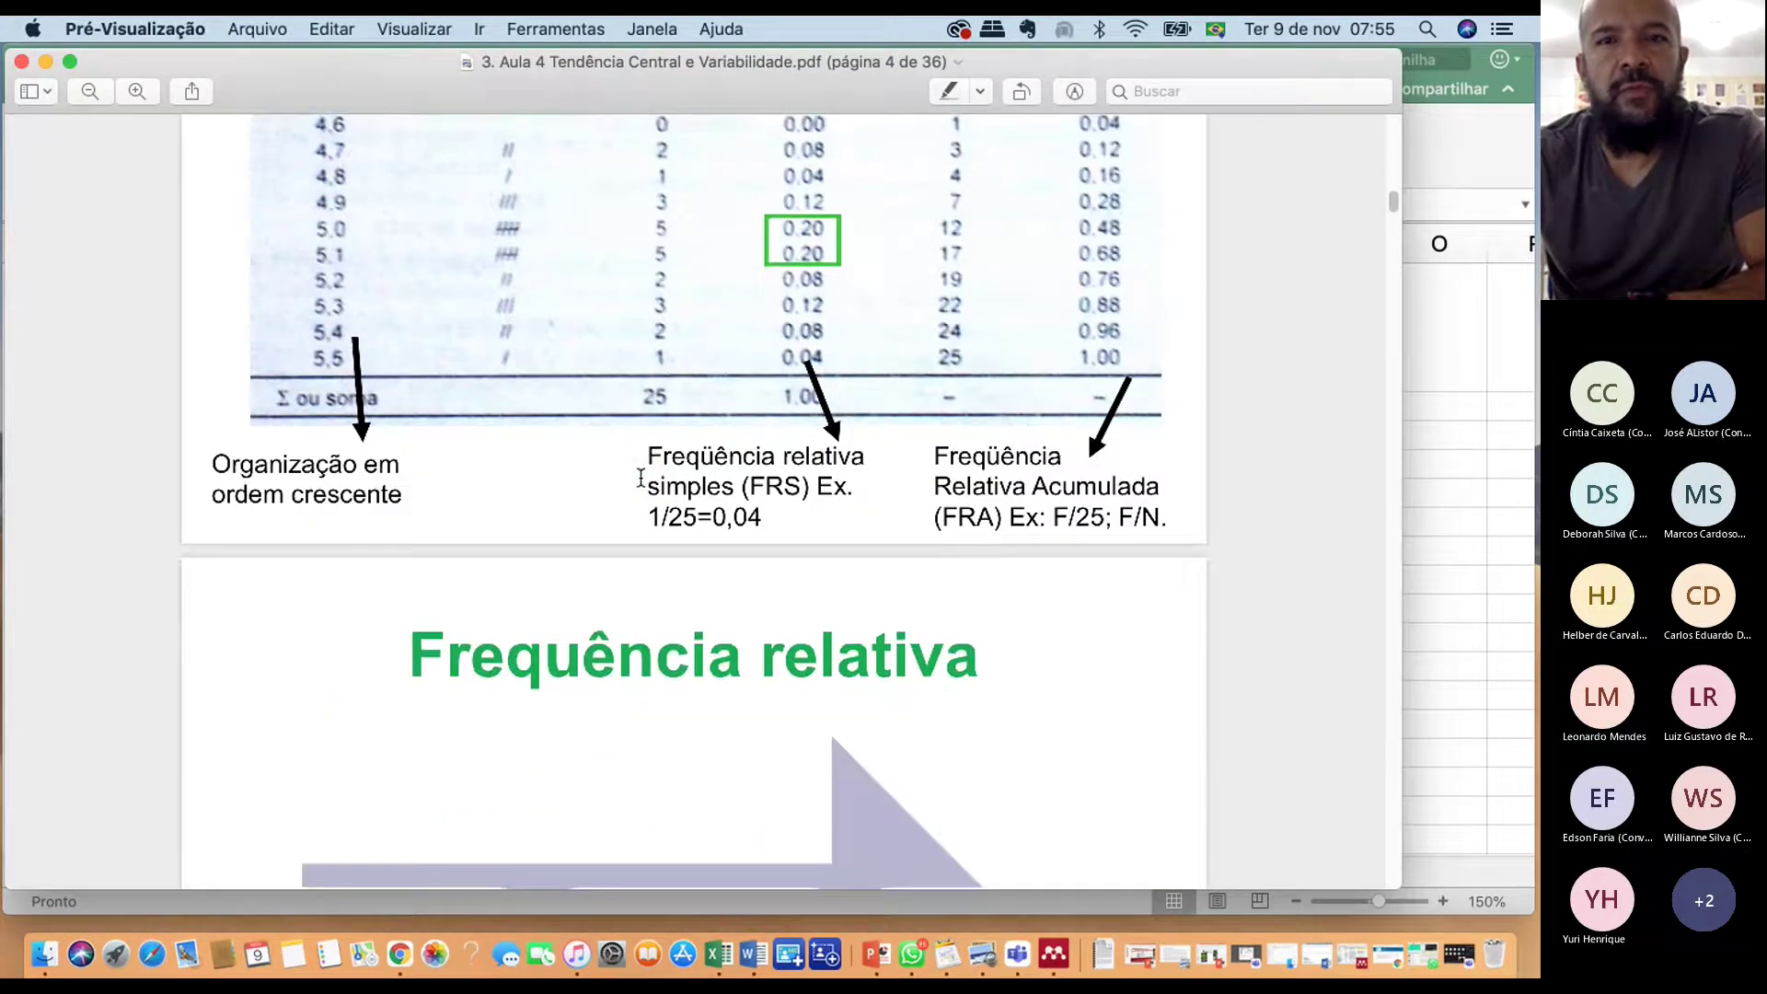
scroll(642, 478, down, 18)
scroll(658, 493, down, 12)
scroll(674, 509, up, 12)
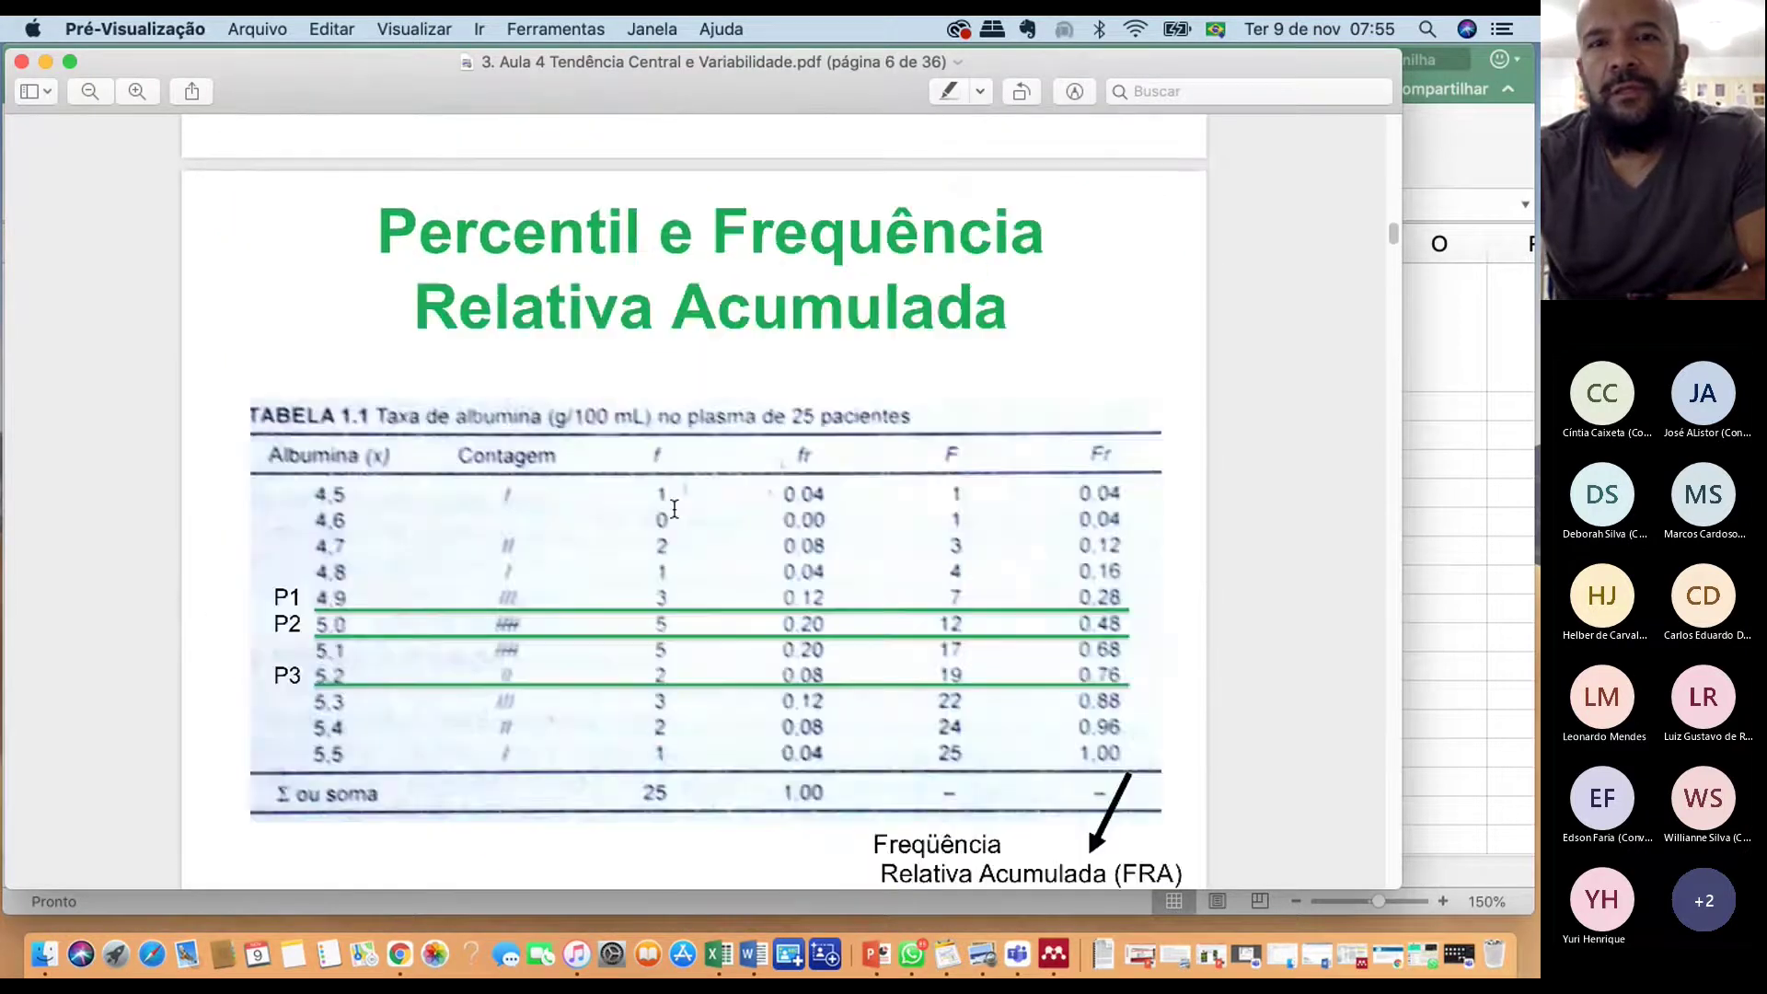
scroll(798, 497, up, 2)
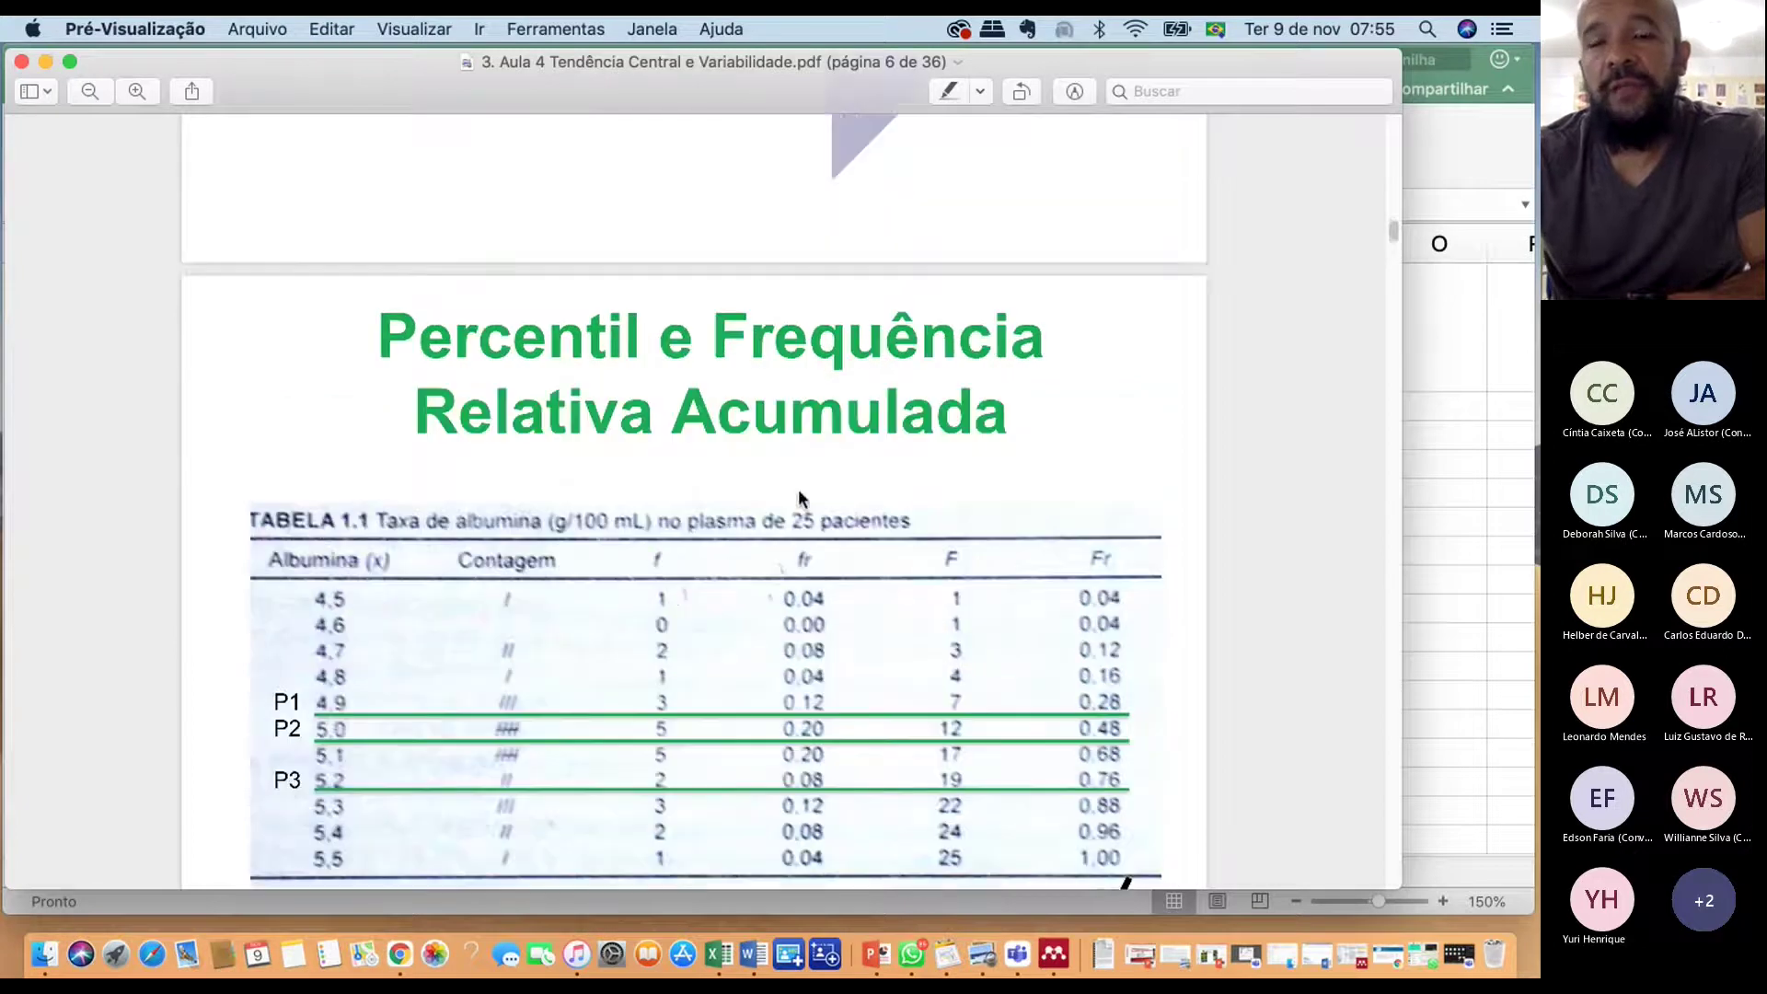
scroll(799, 498, up, 2)
scroll(798, 498, down, 9)
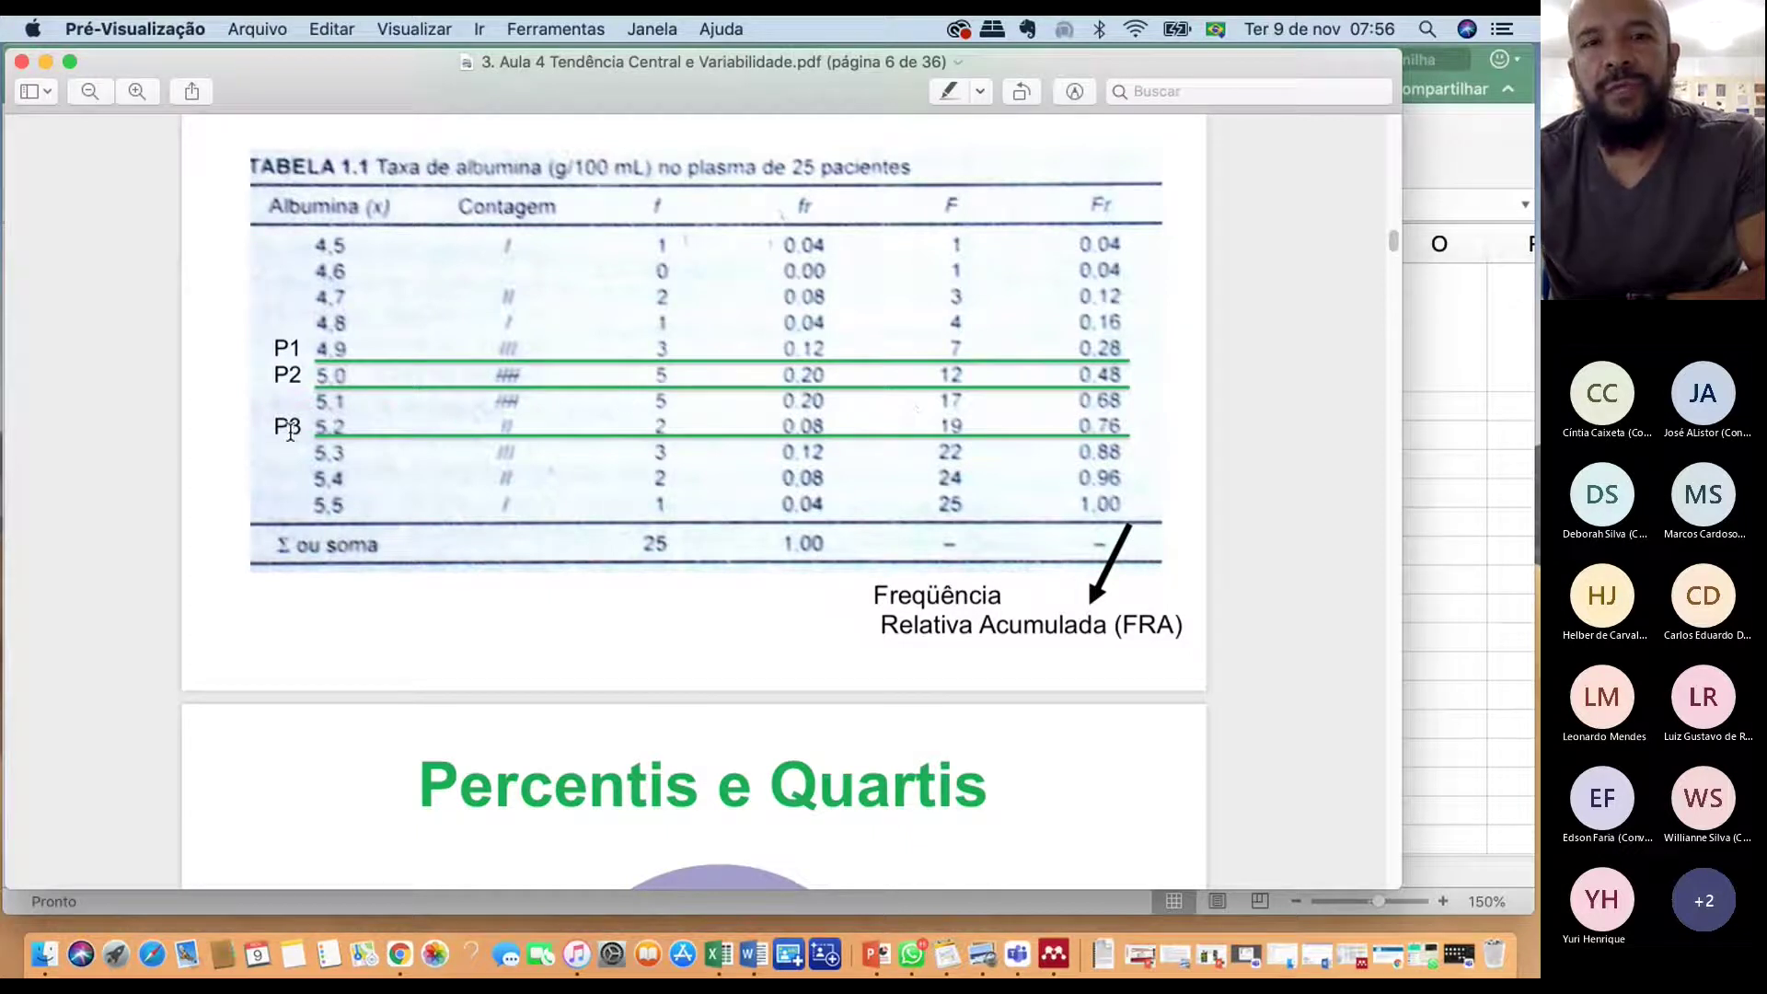
scroll(397, 490, down, 10)
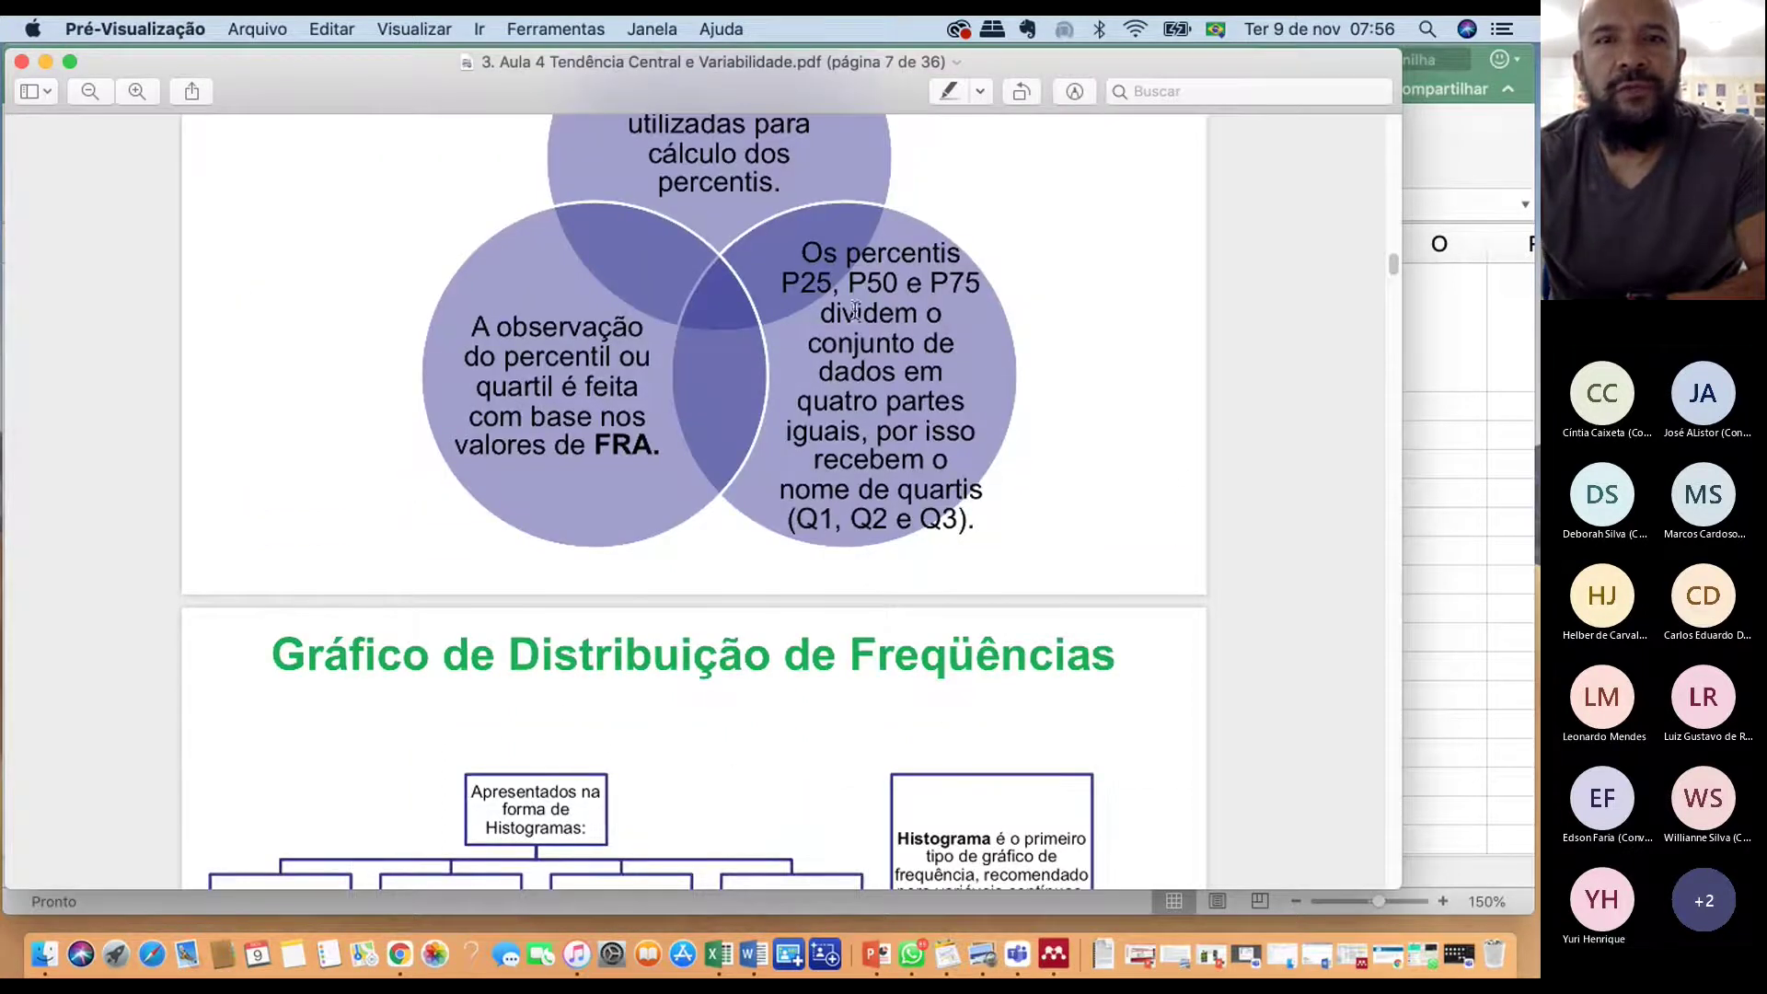
scroll(858, 322, up, 3)
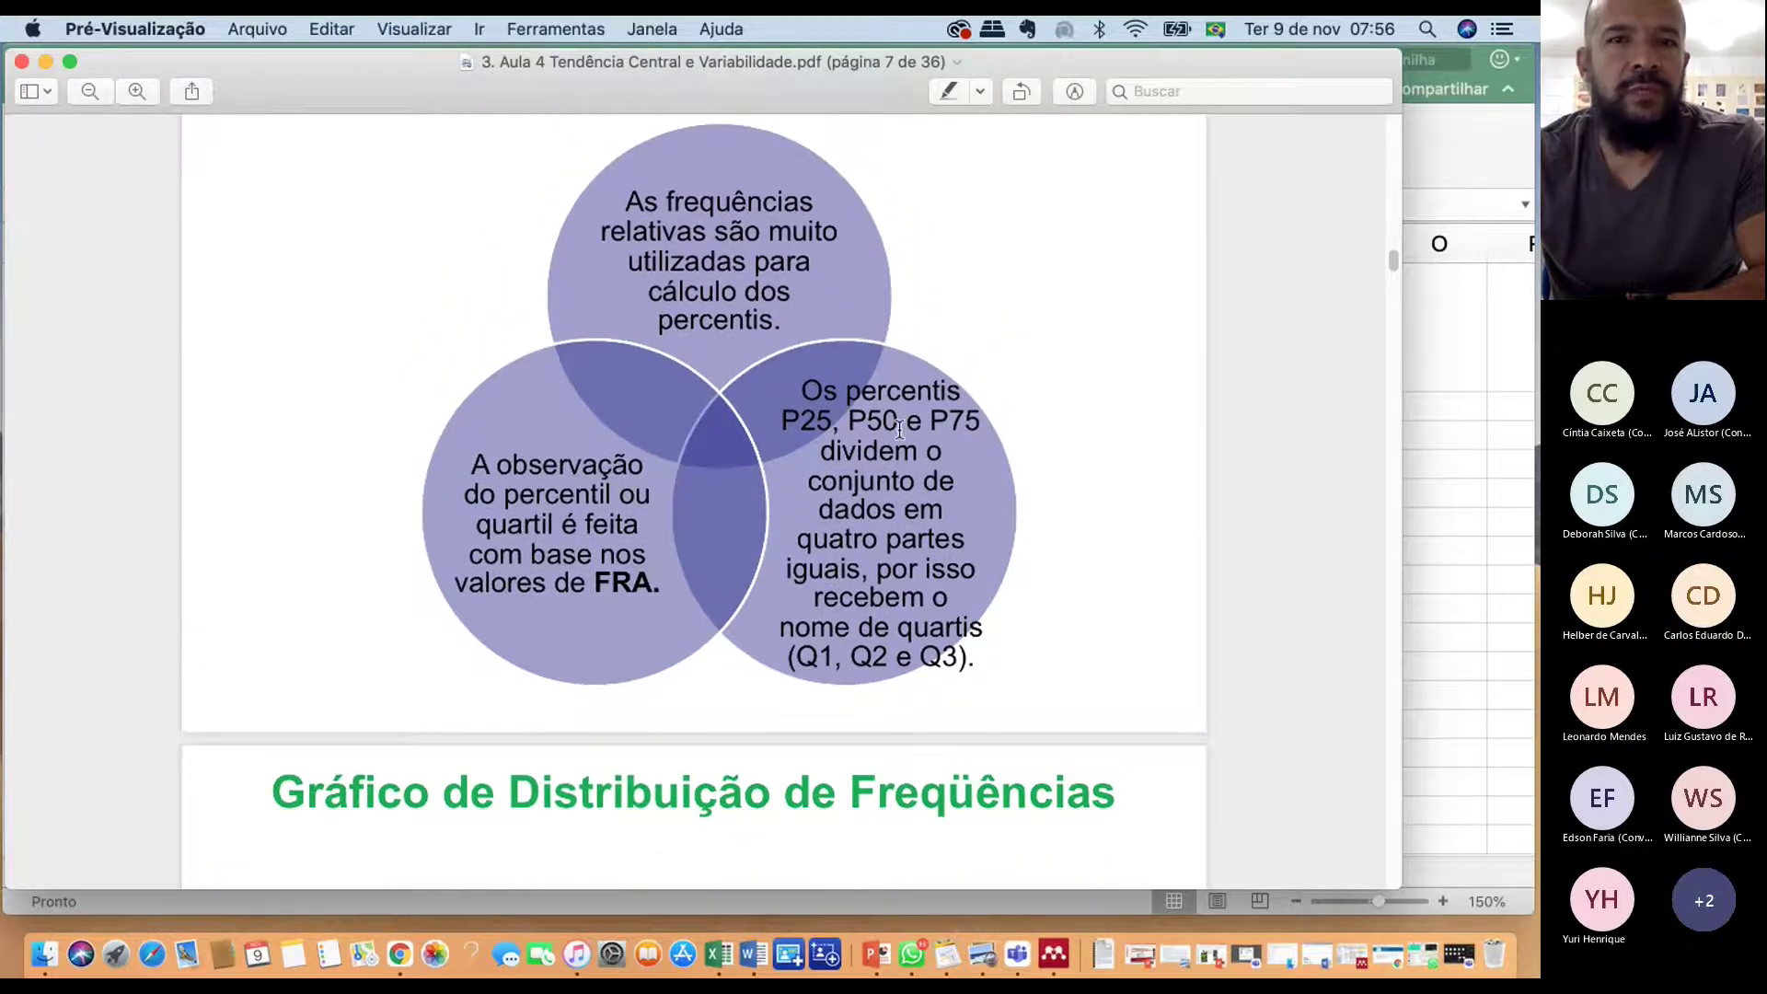
scroll(972, 425, down, 9)
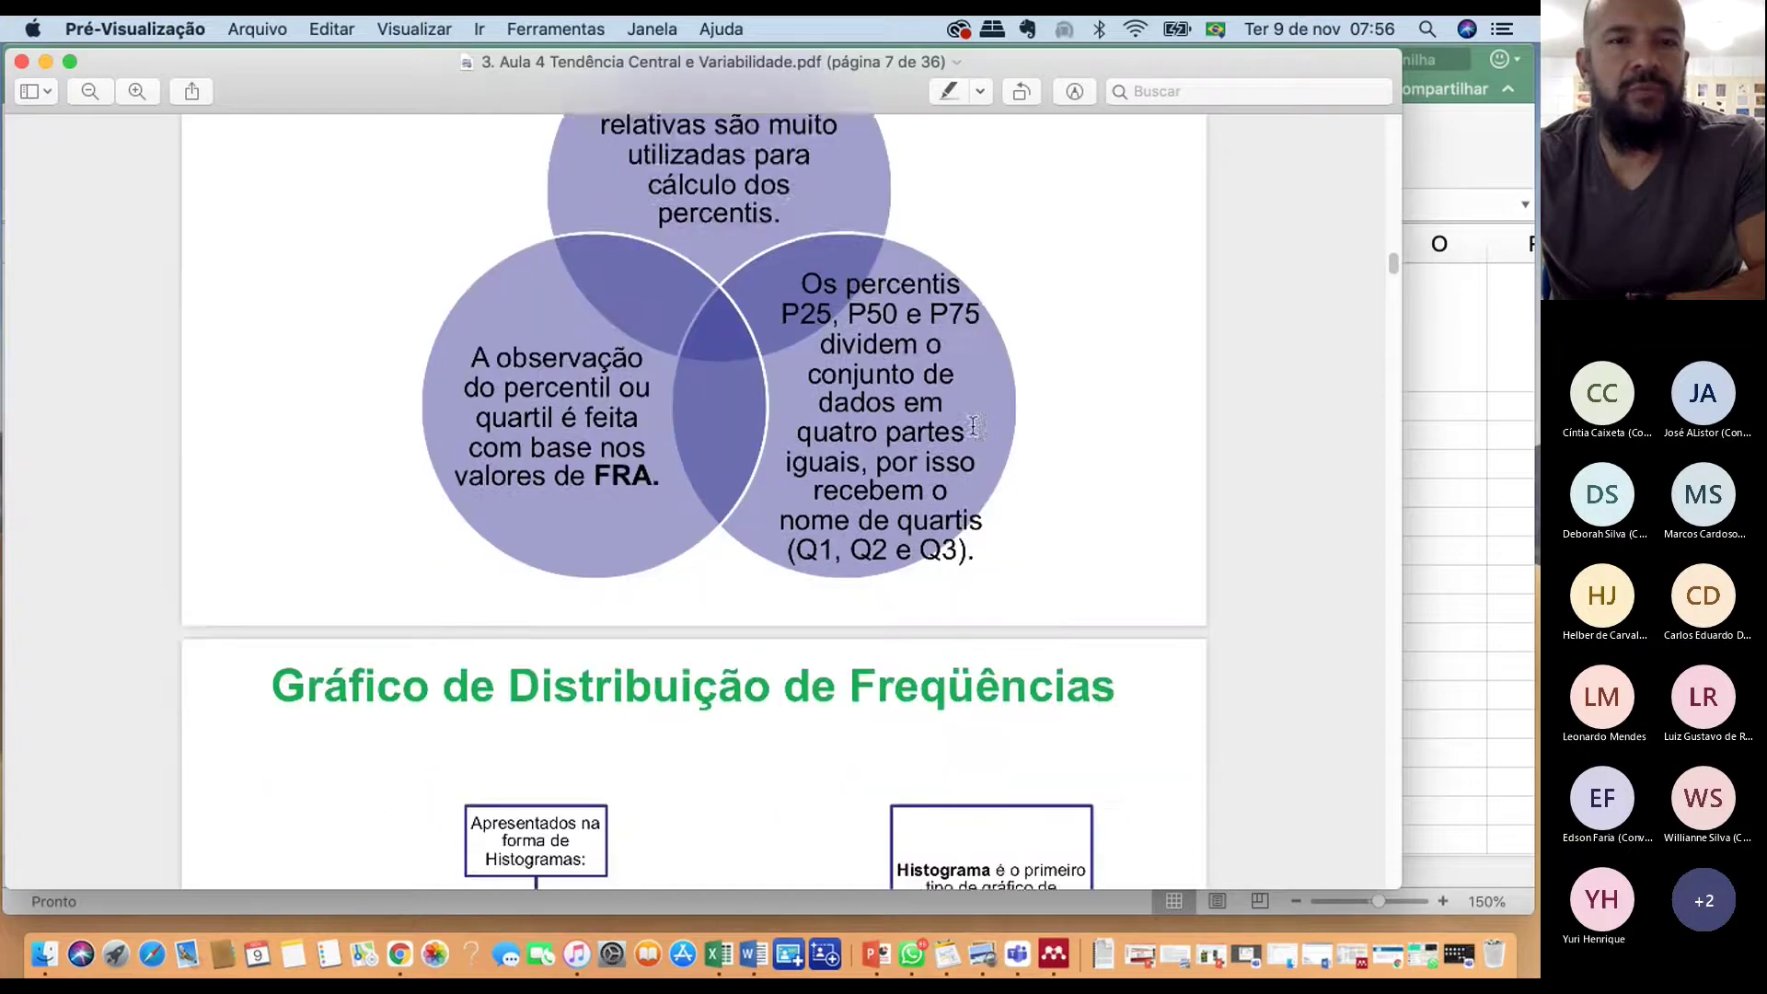
scroll(809, 570, down, 5)
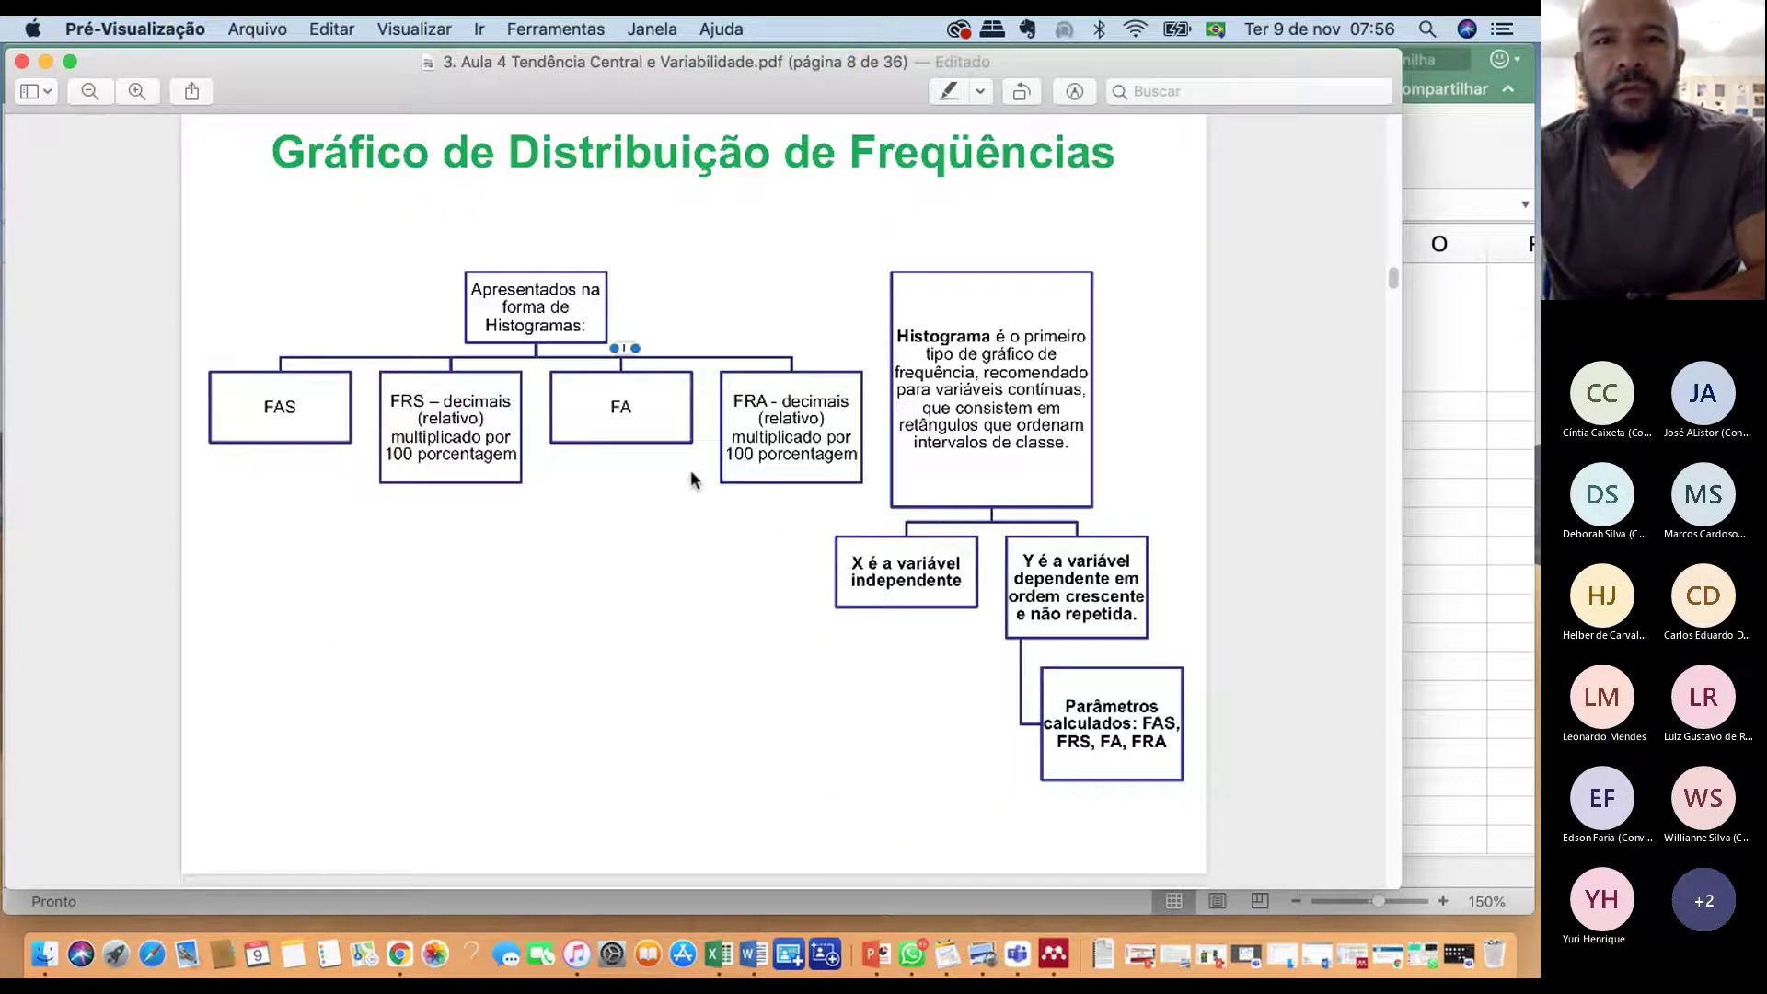
scroll(915, 368, down, 20)
scroll(914, 368, down, 3)
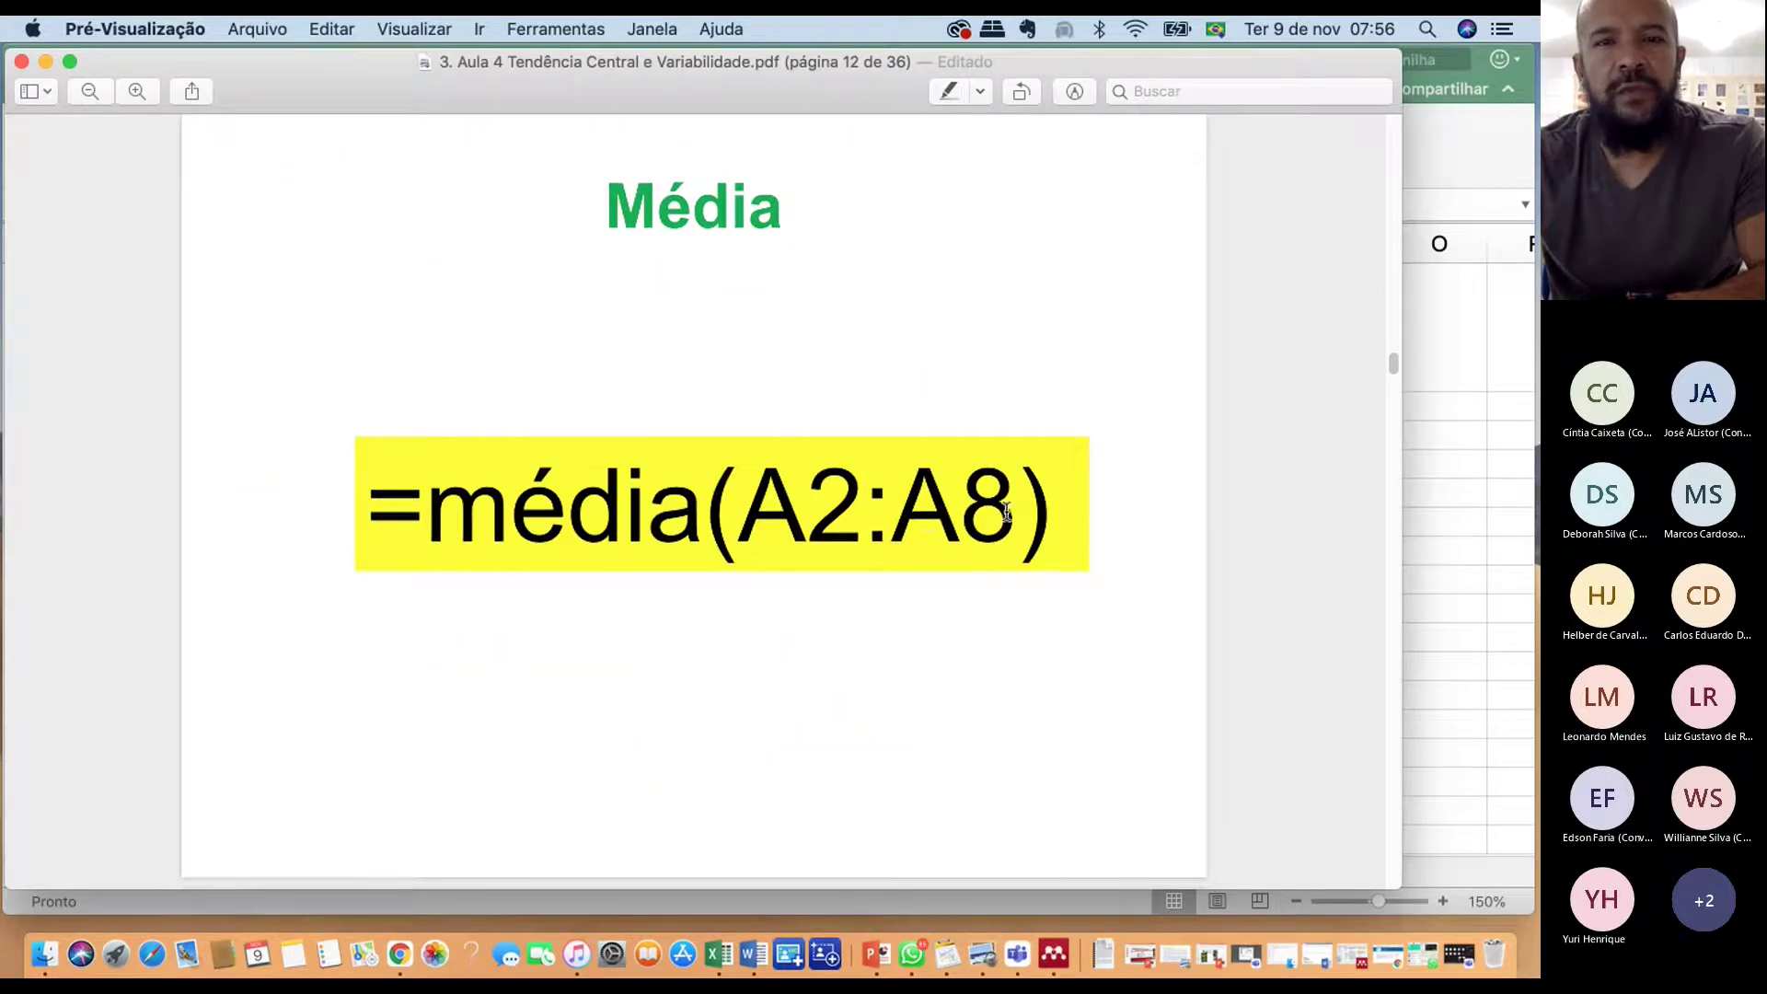
scroll(1006, 511, down, 9)
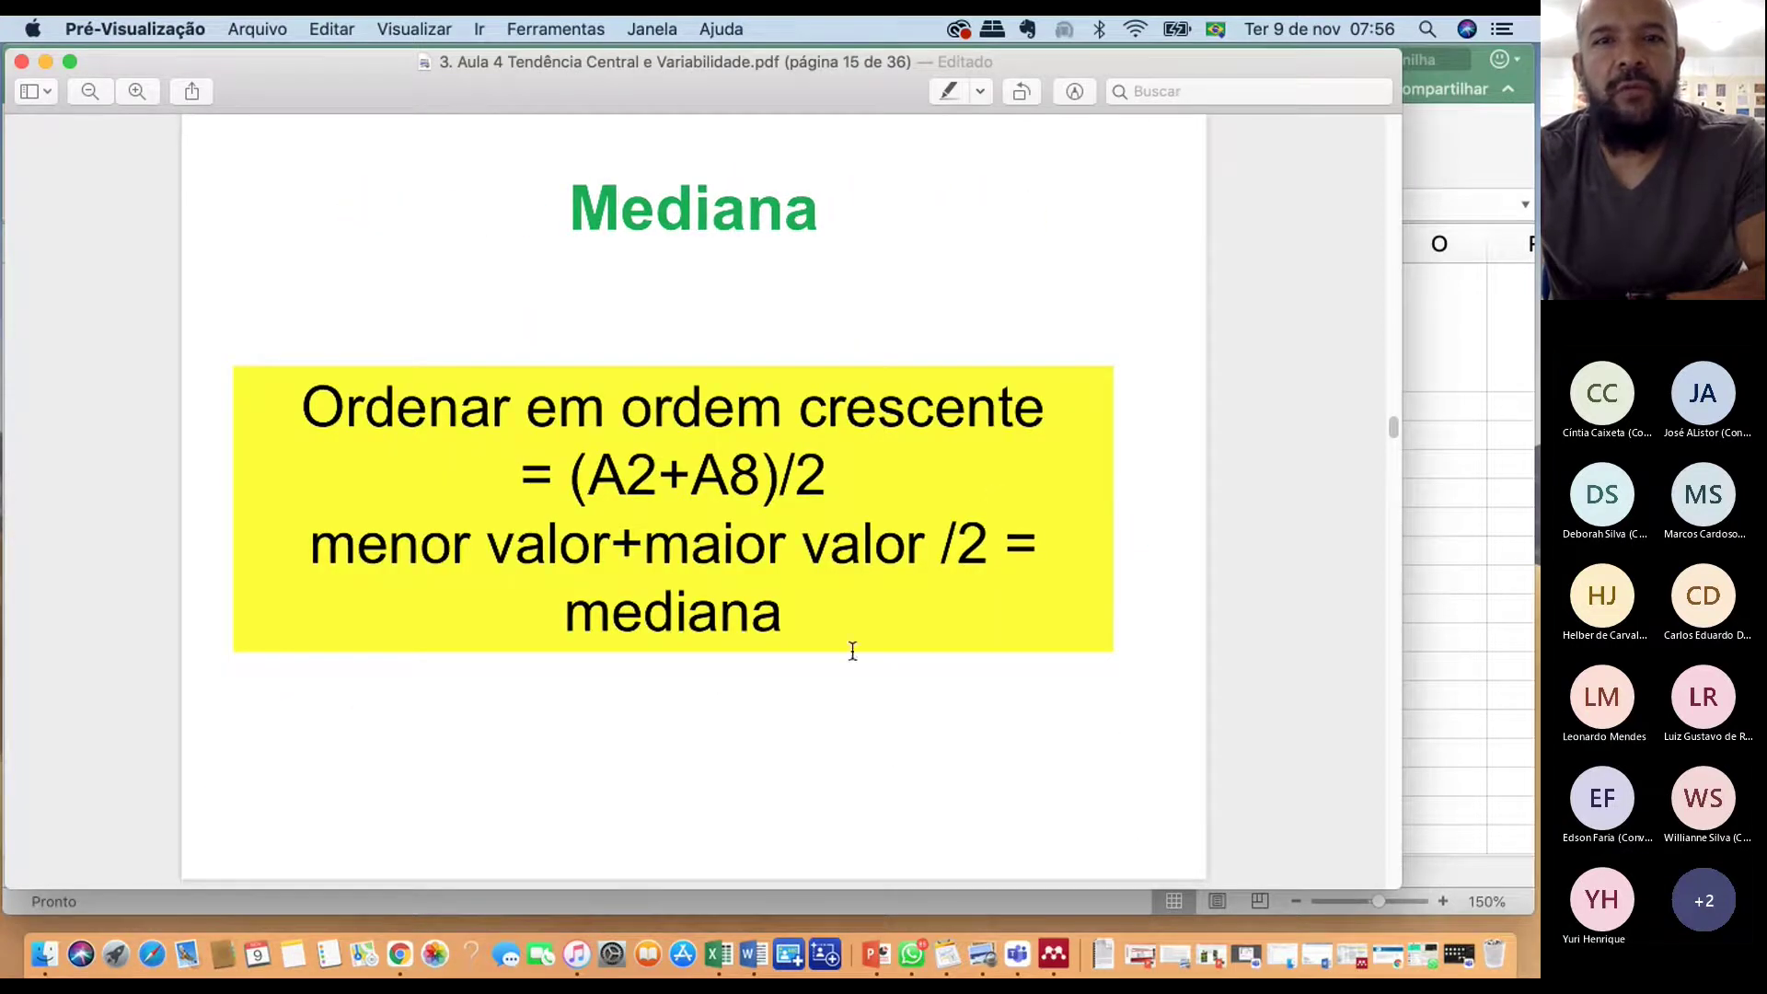
scroll(838, 525, down, 6)
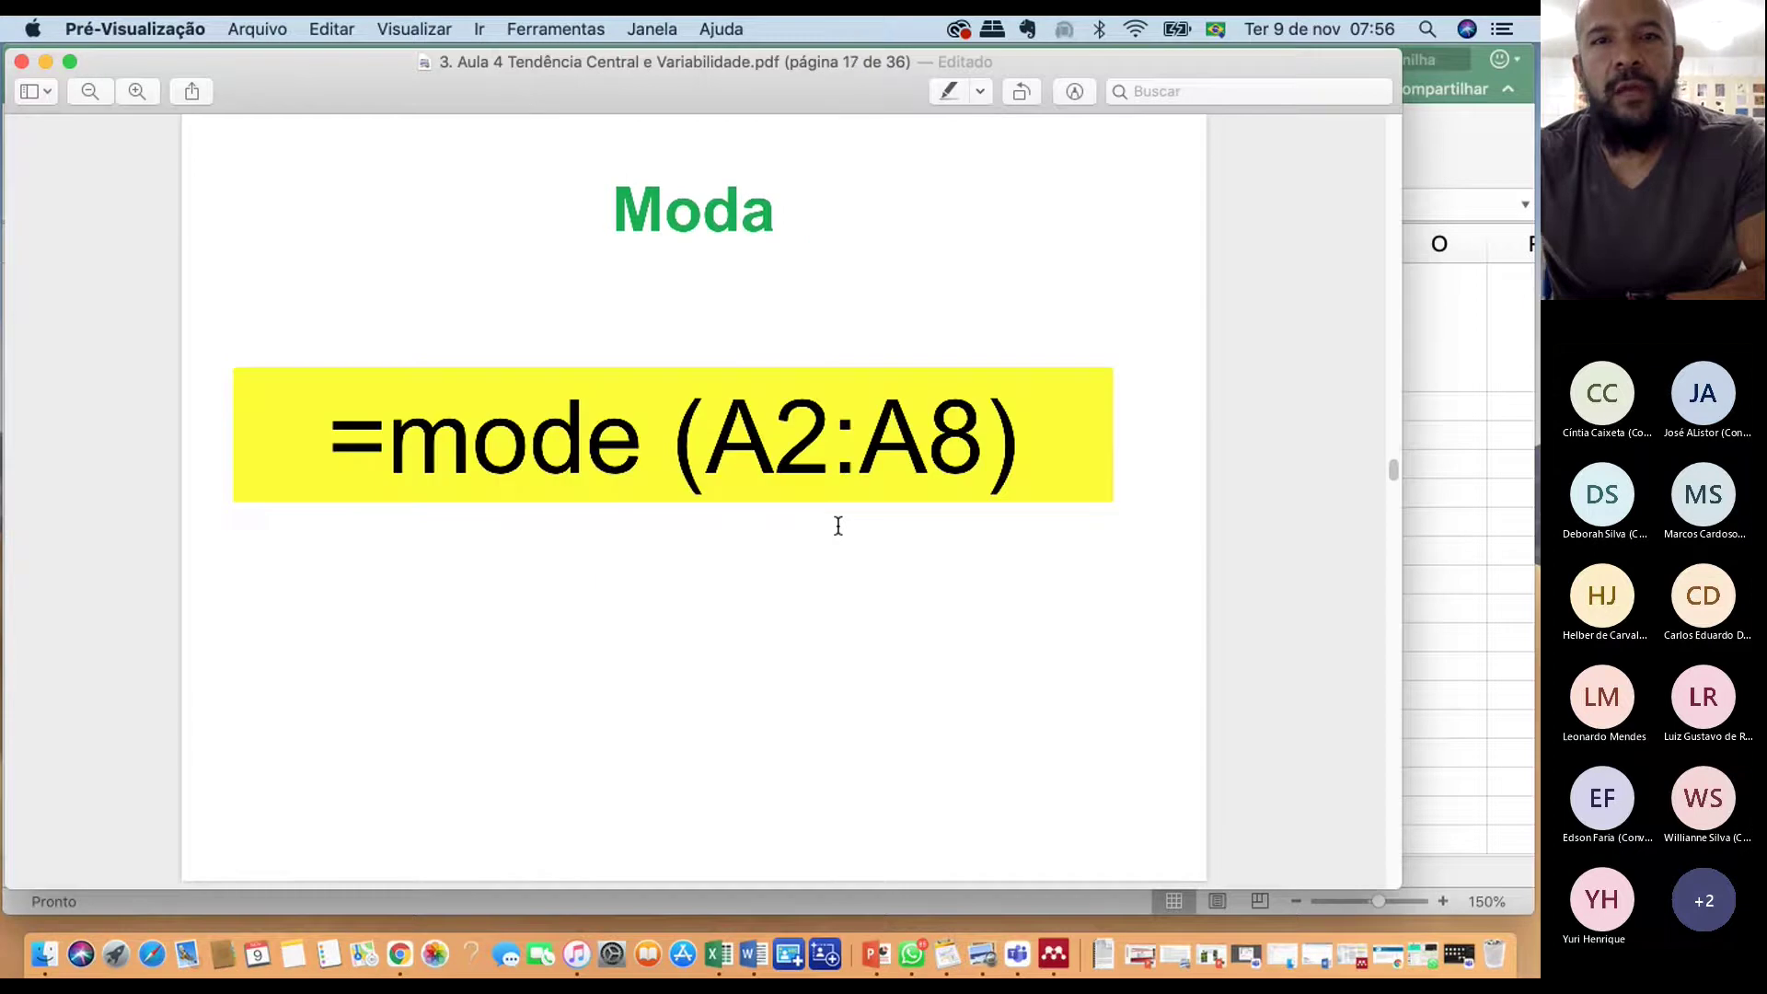
scroll(1010, 494, down, 6)
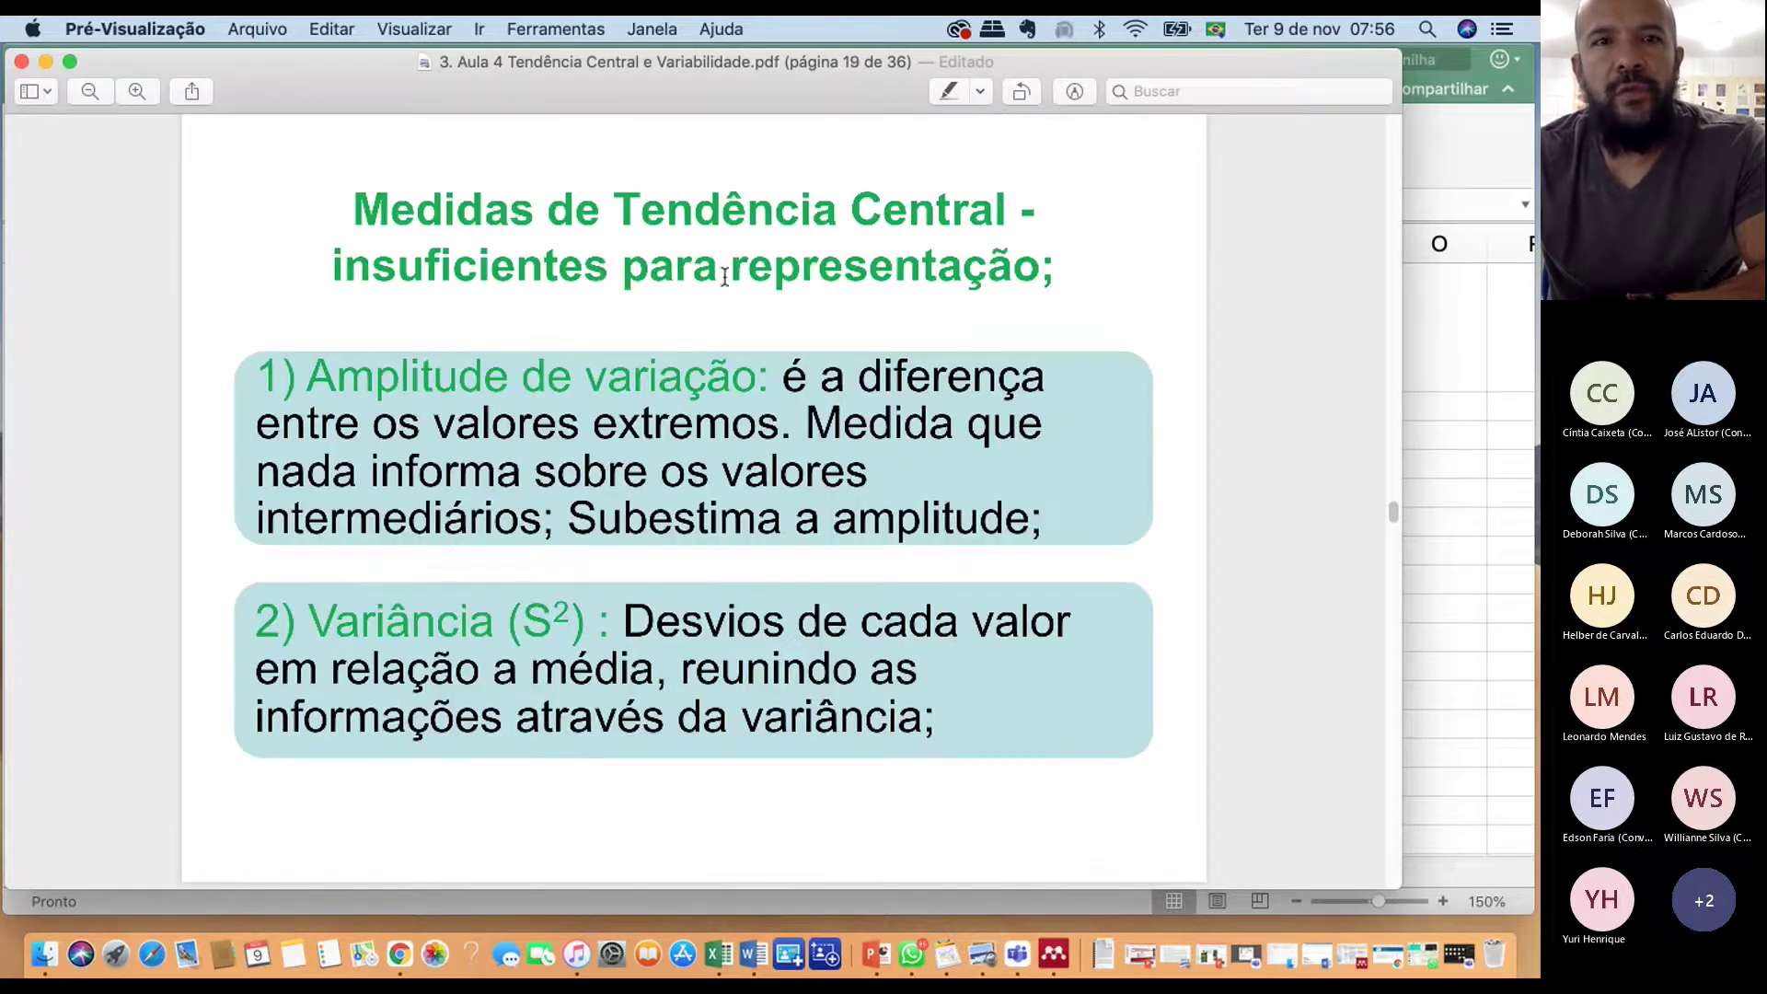
scroll(695, 393, down, 2)
scroll(693, 402, up, 3)
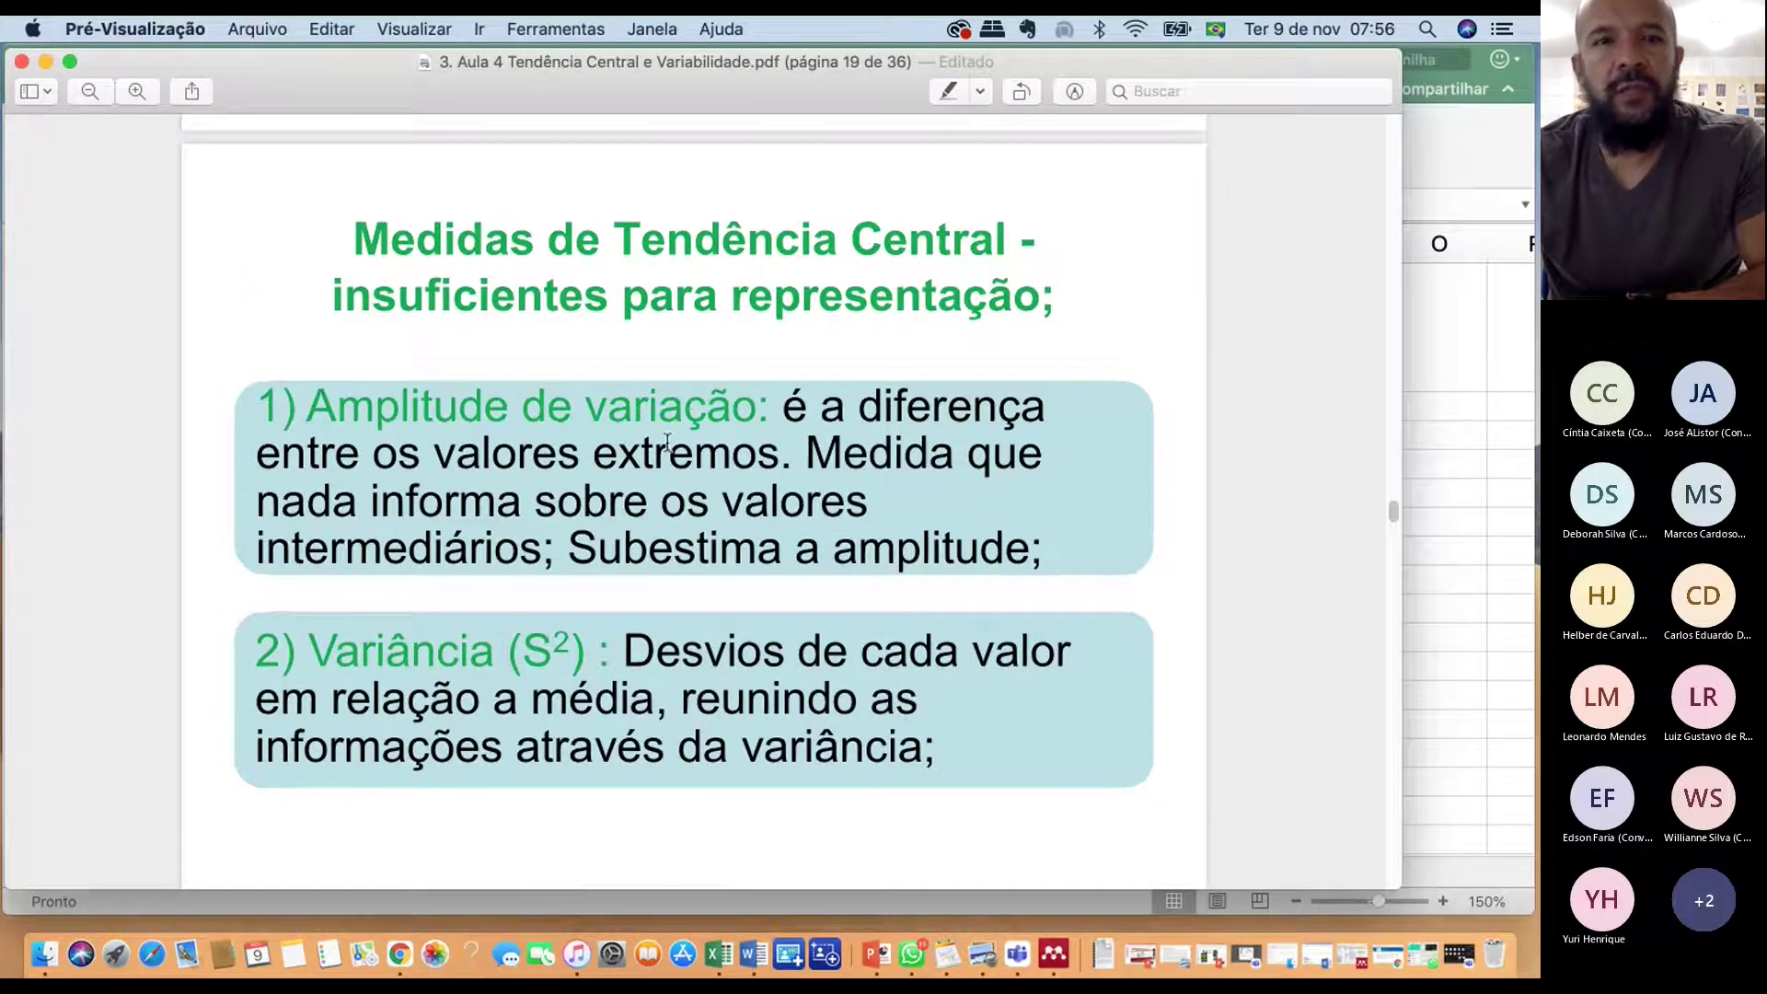
Advance slides from Amplitude through Variância and Desvio Médio to Curtose, then return to Excel
key(Right)
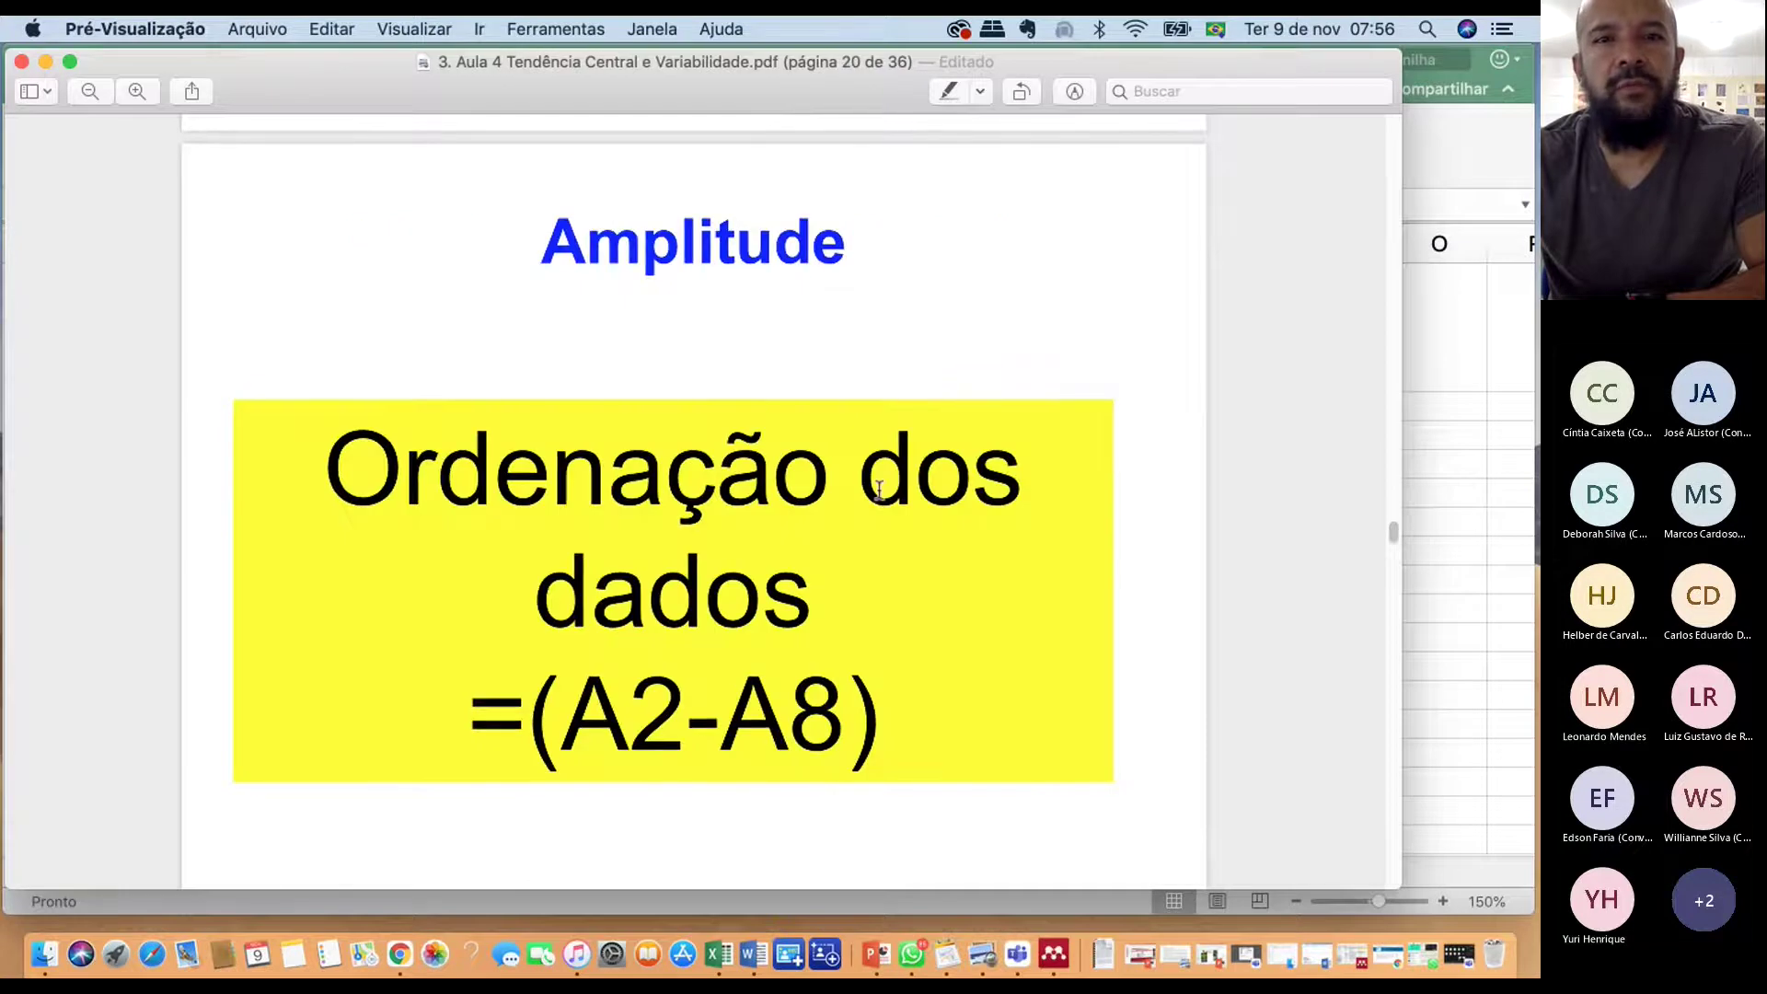
key(Right)
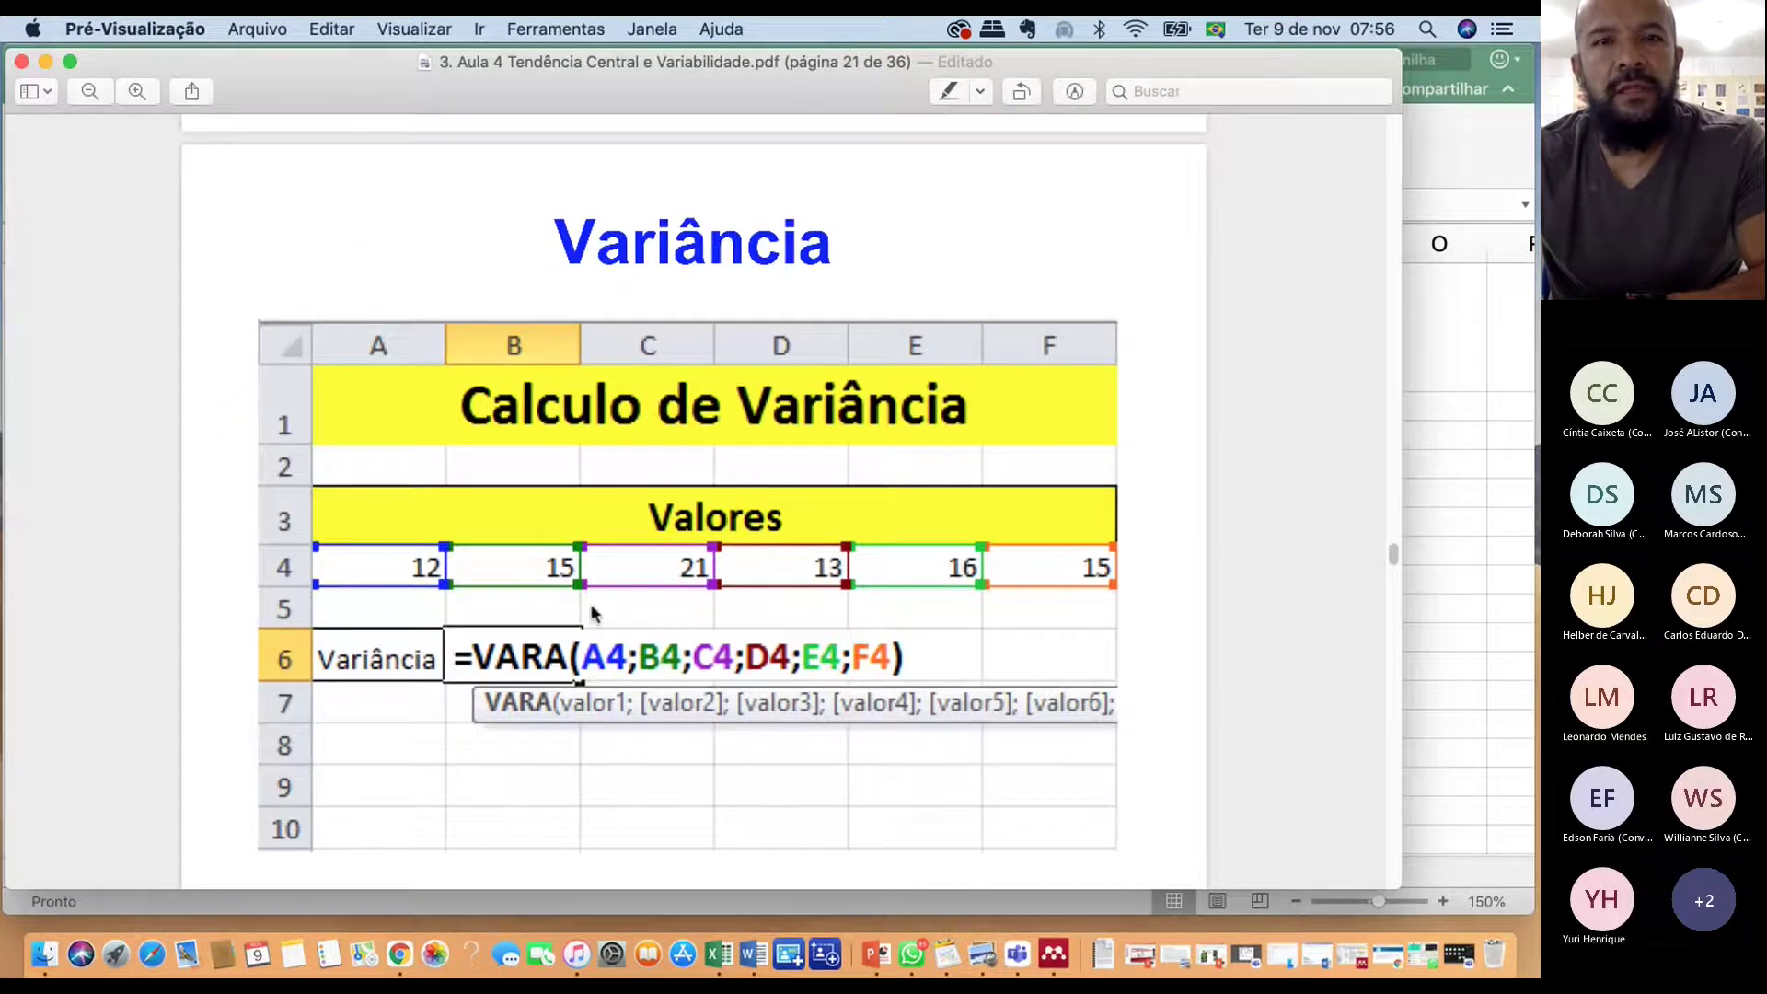
key(Right)
key(Right)
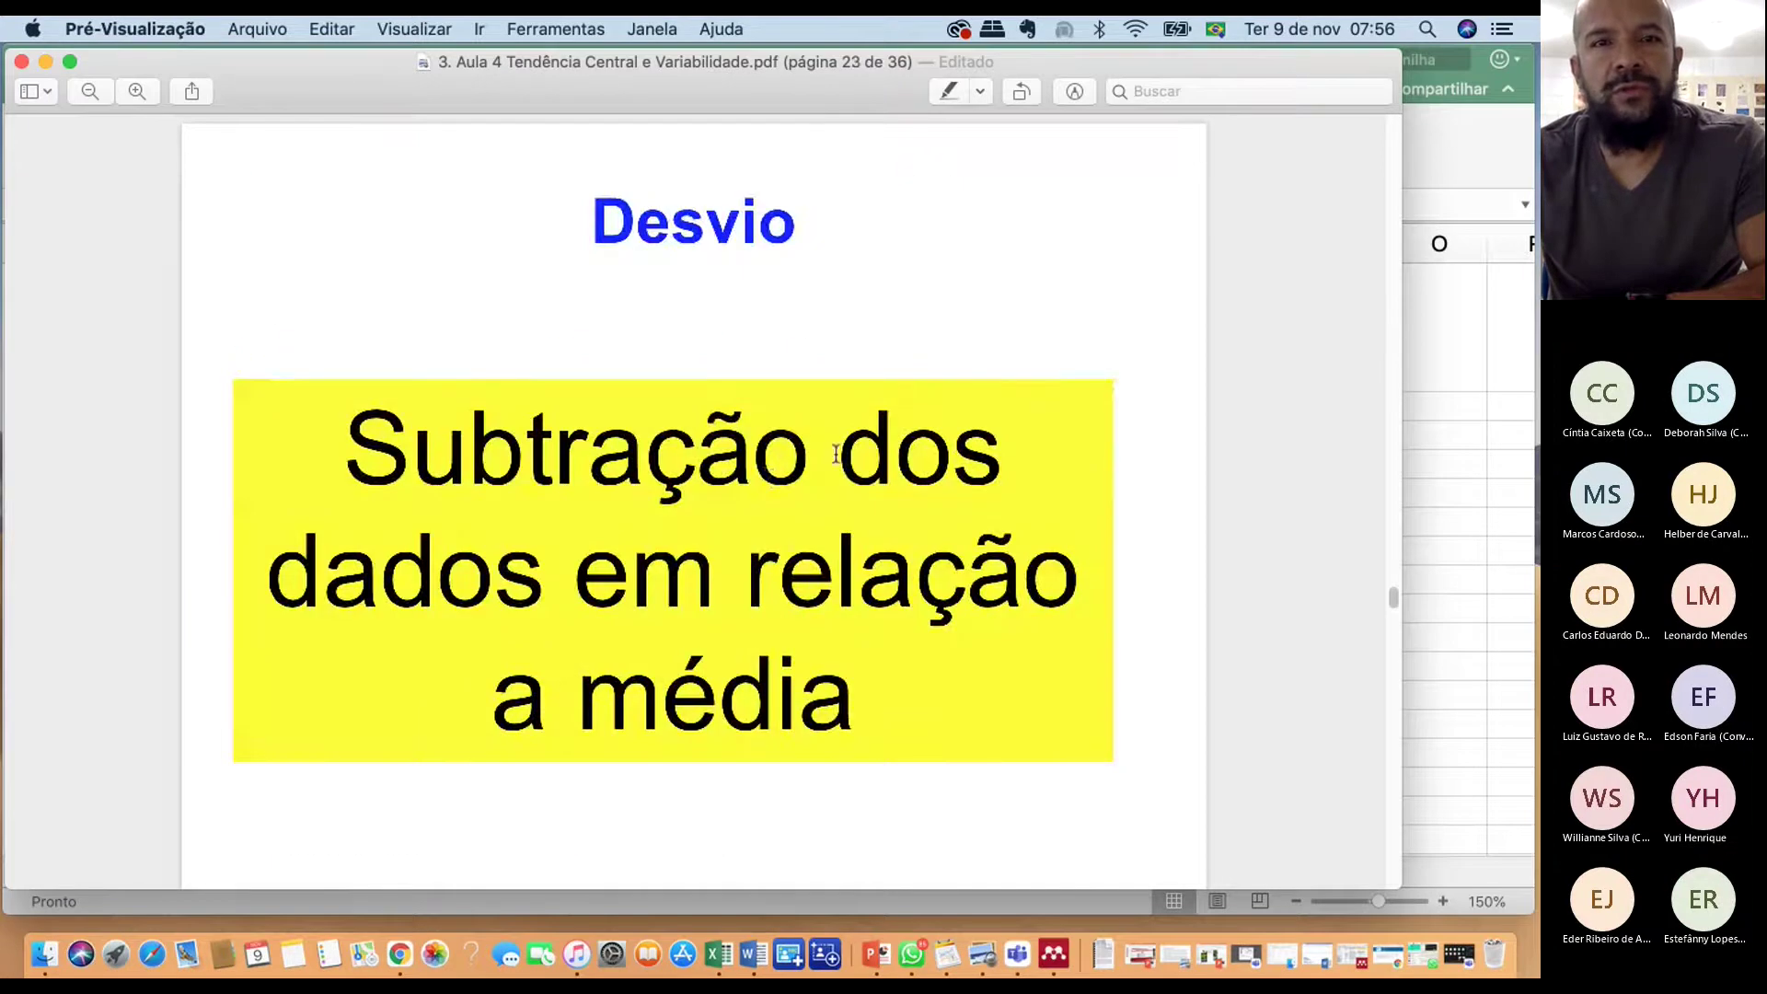
key(Right)
key(Right)
key(Right)
key(Right)
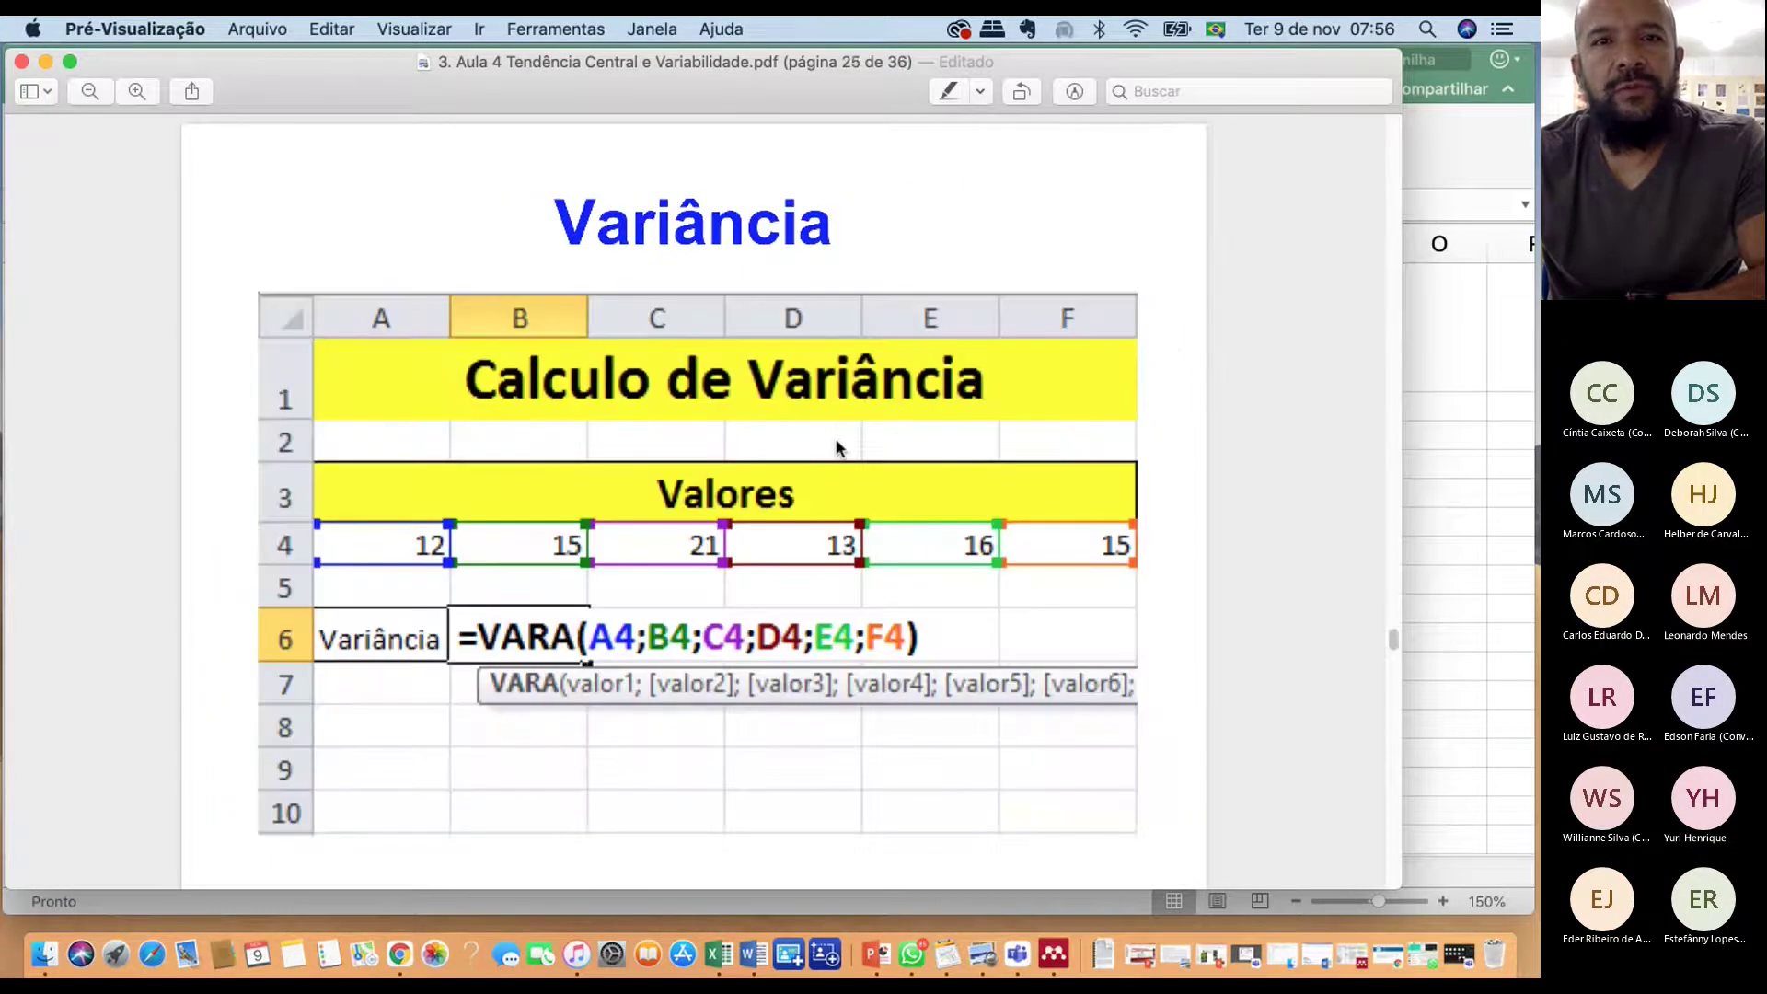
key(Right)
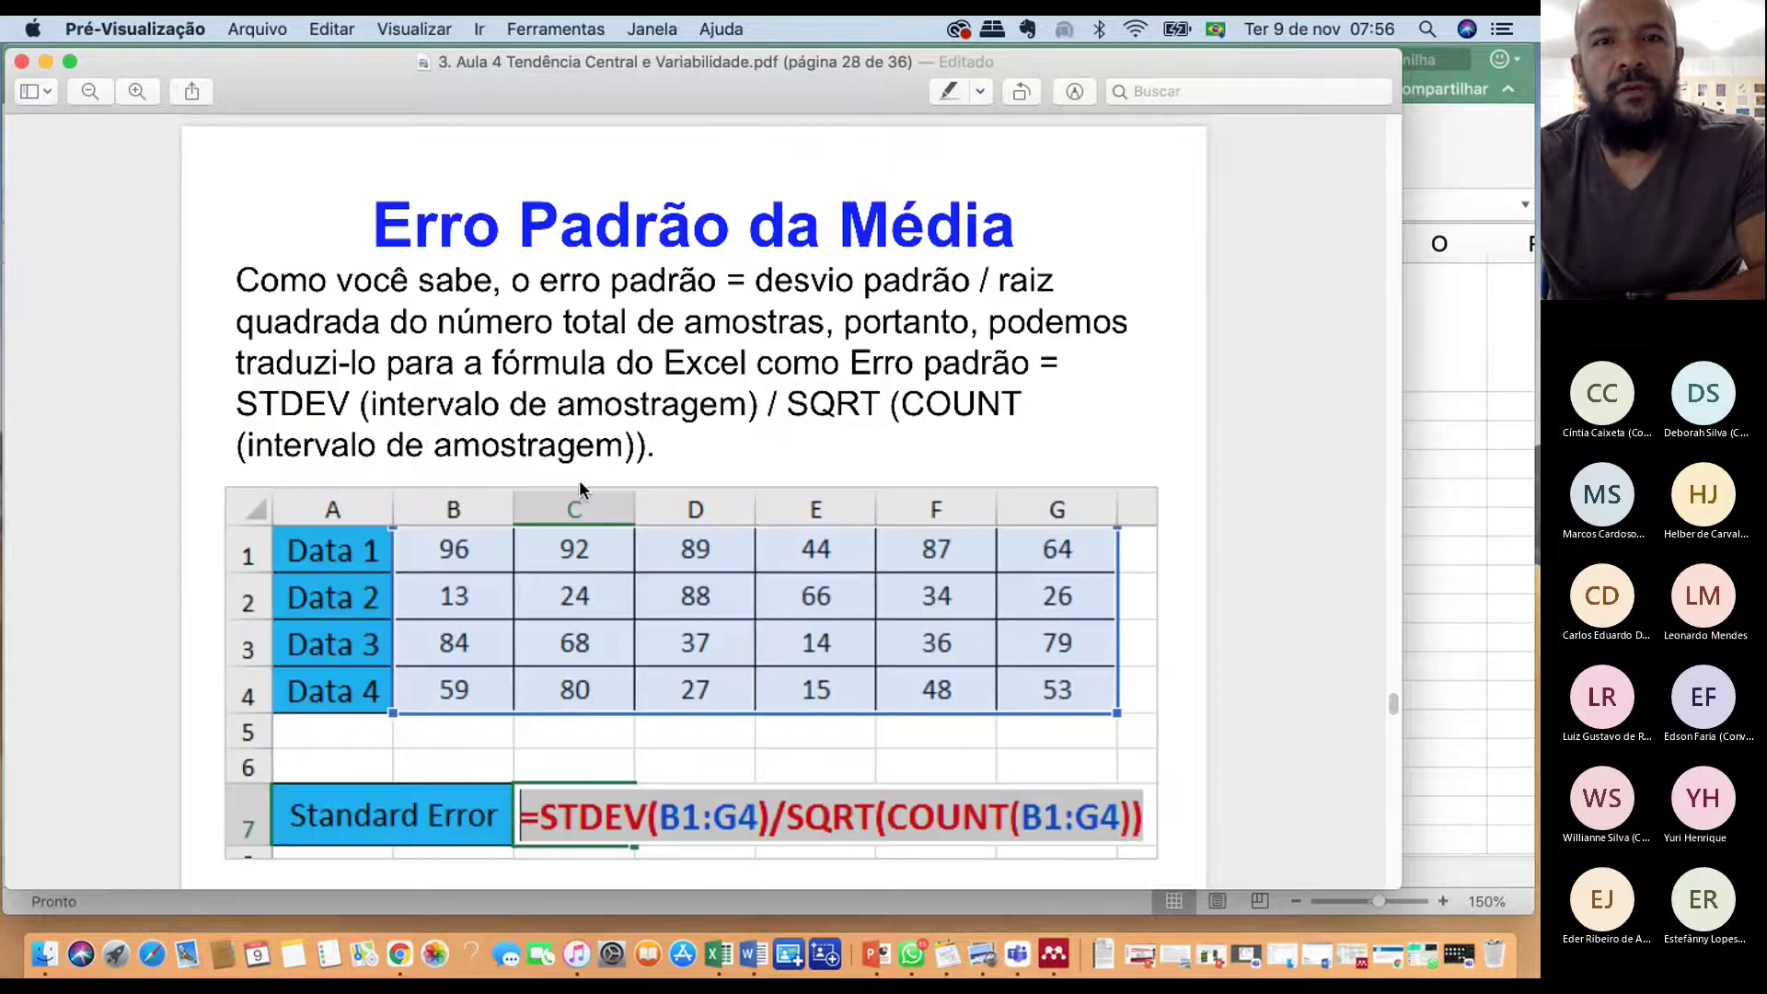
key(Right)
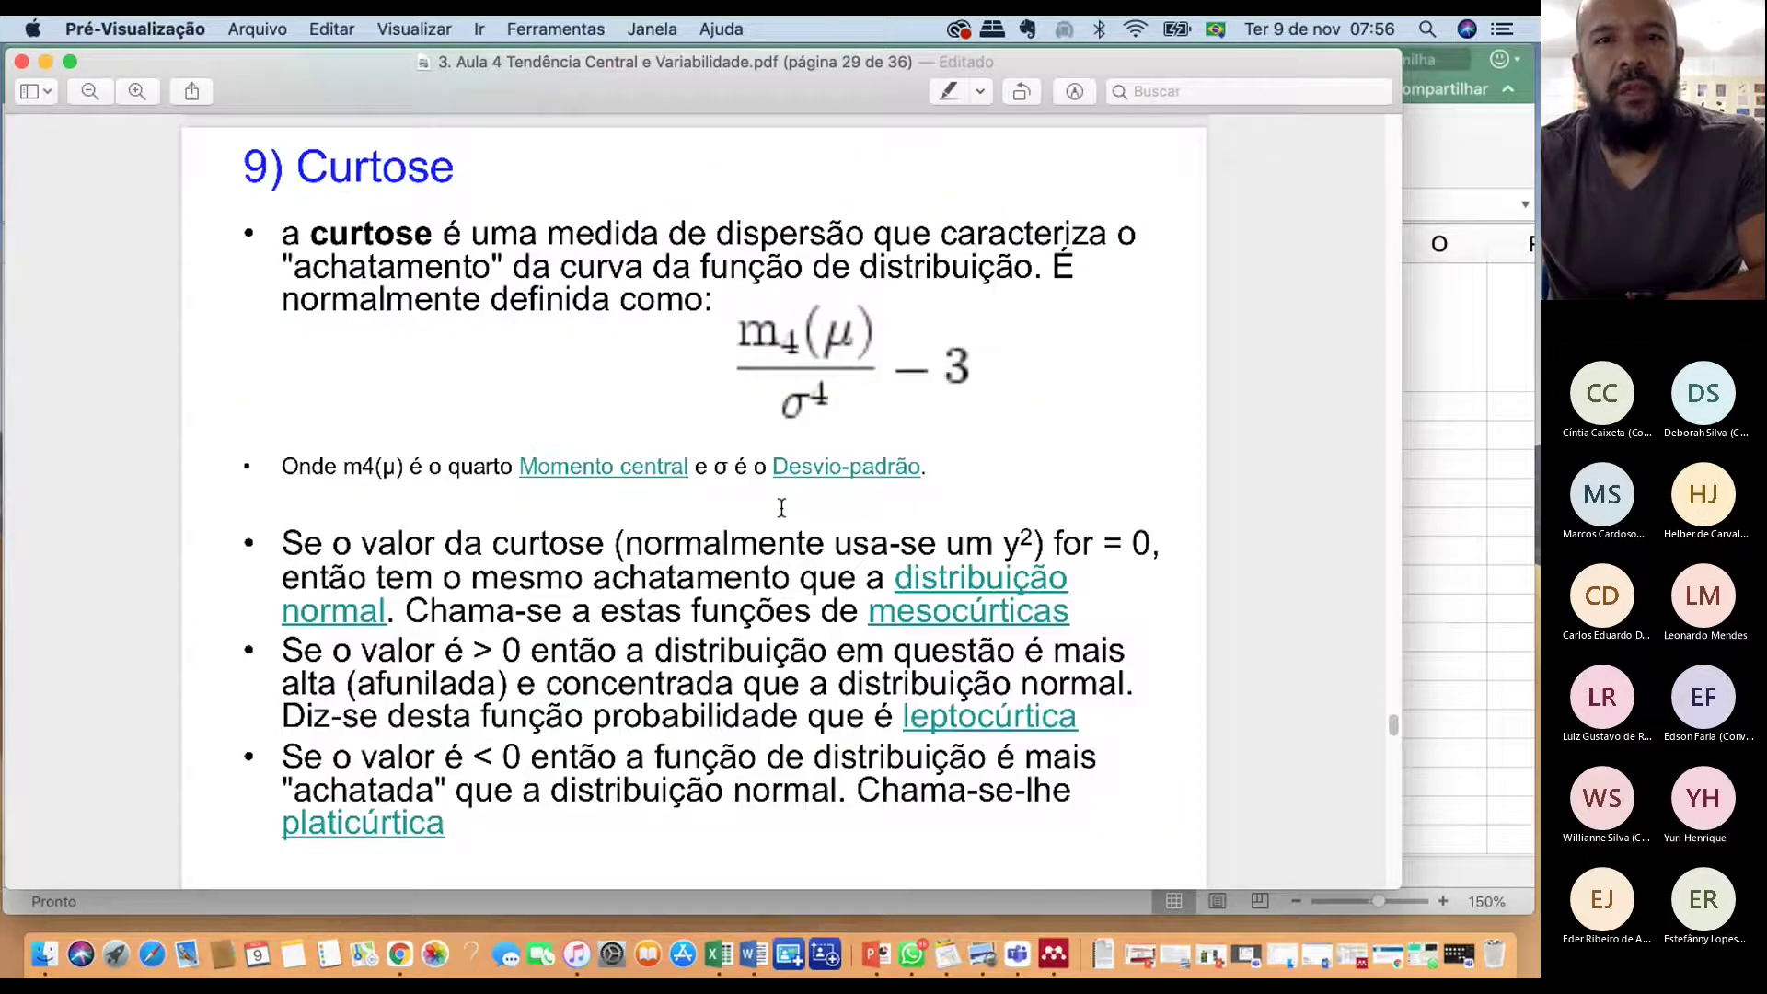
key(Right)
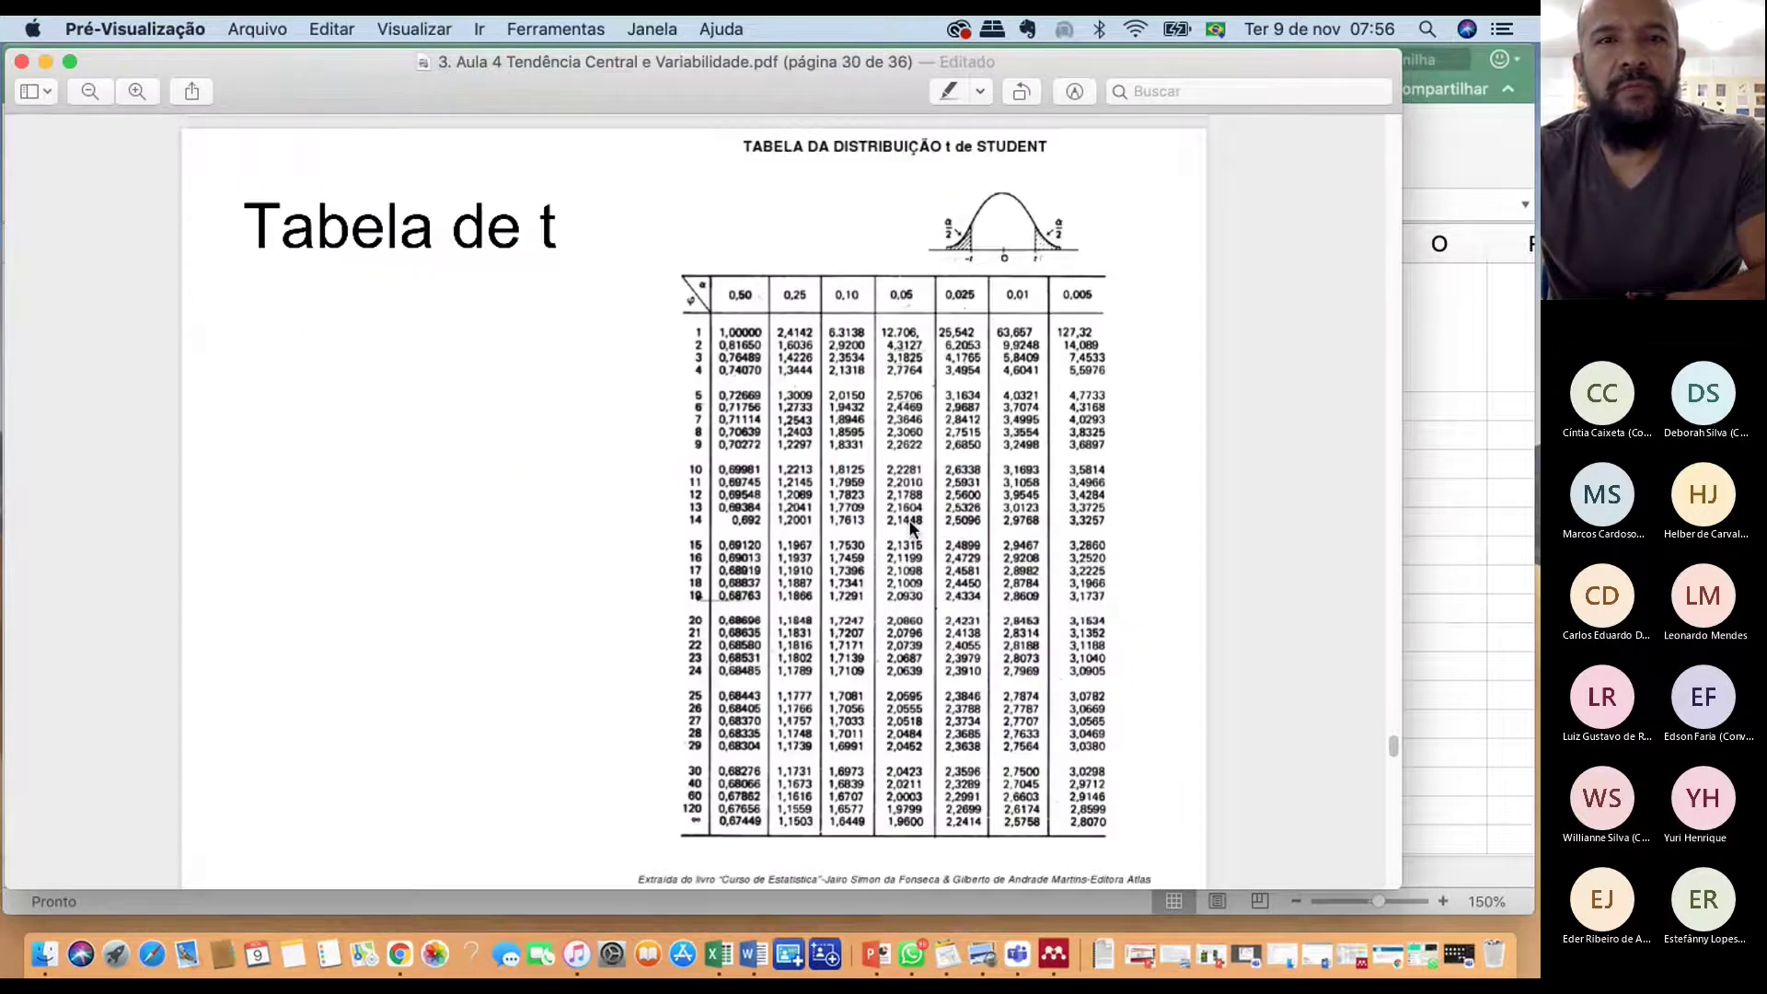
scroll(855, 501, down, 1)
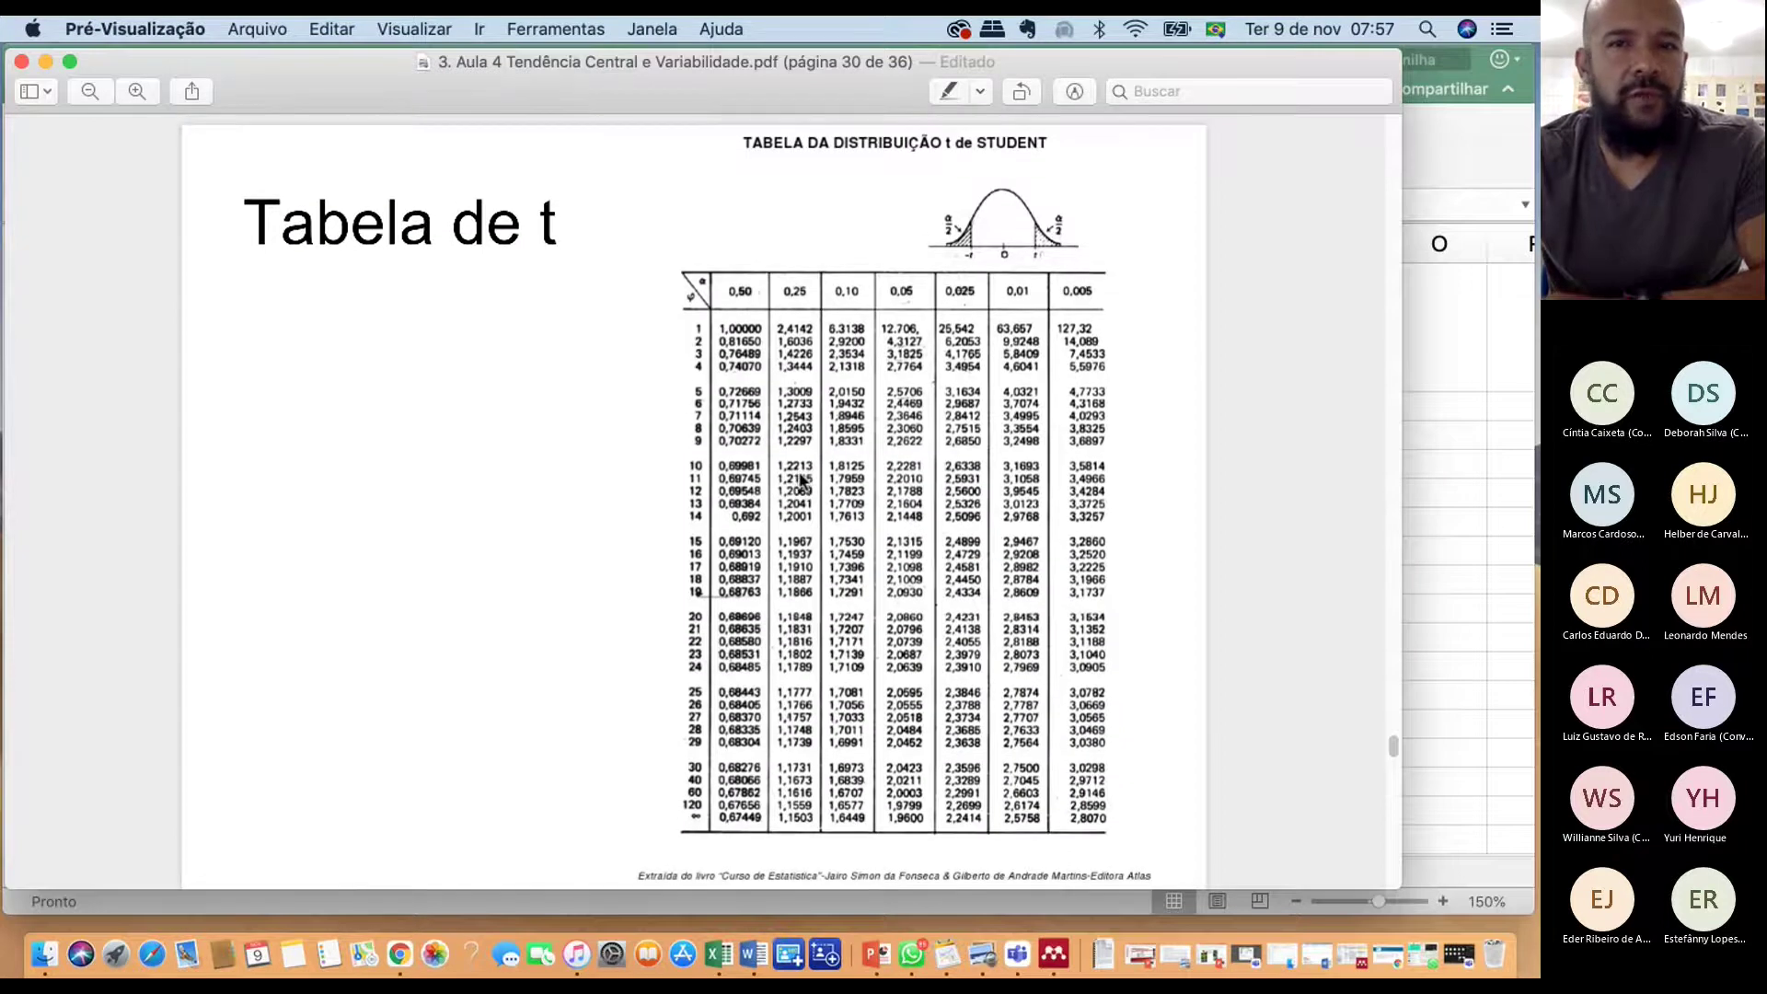
scroll(800, 478, down, 2)
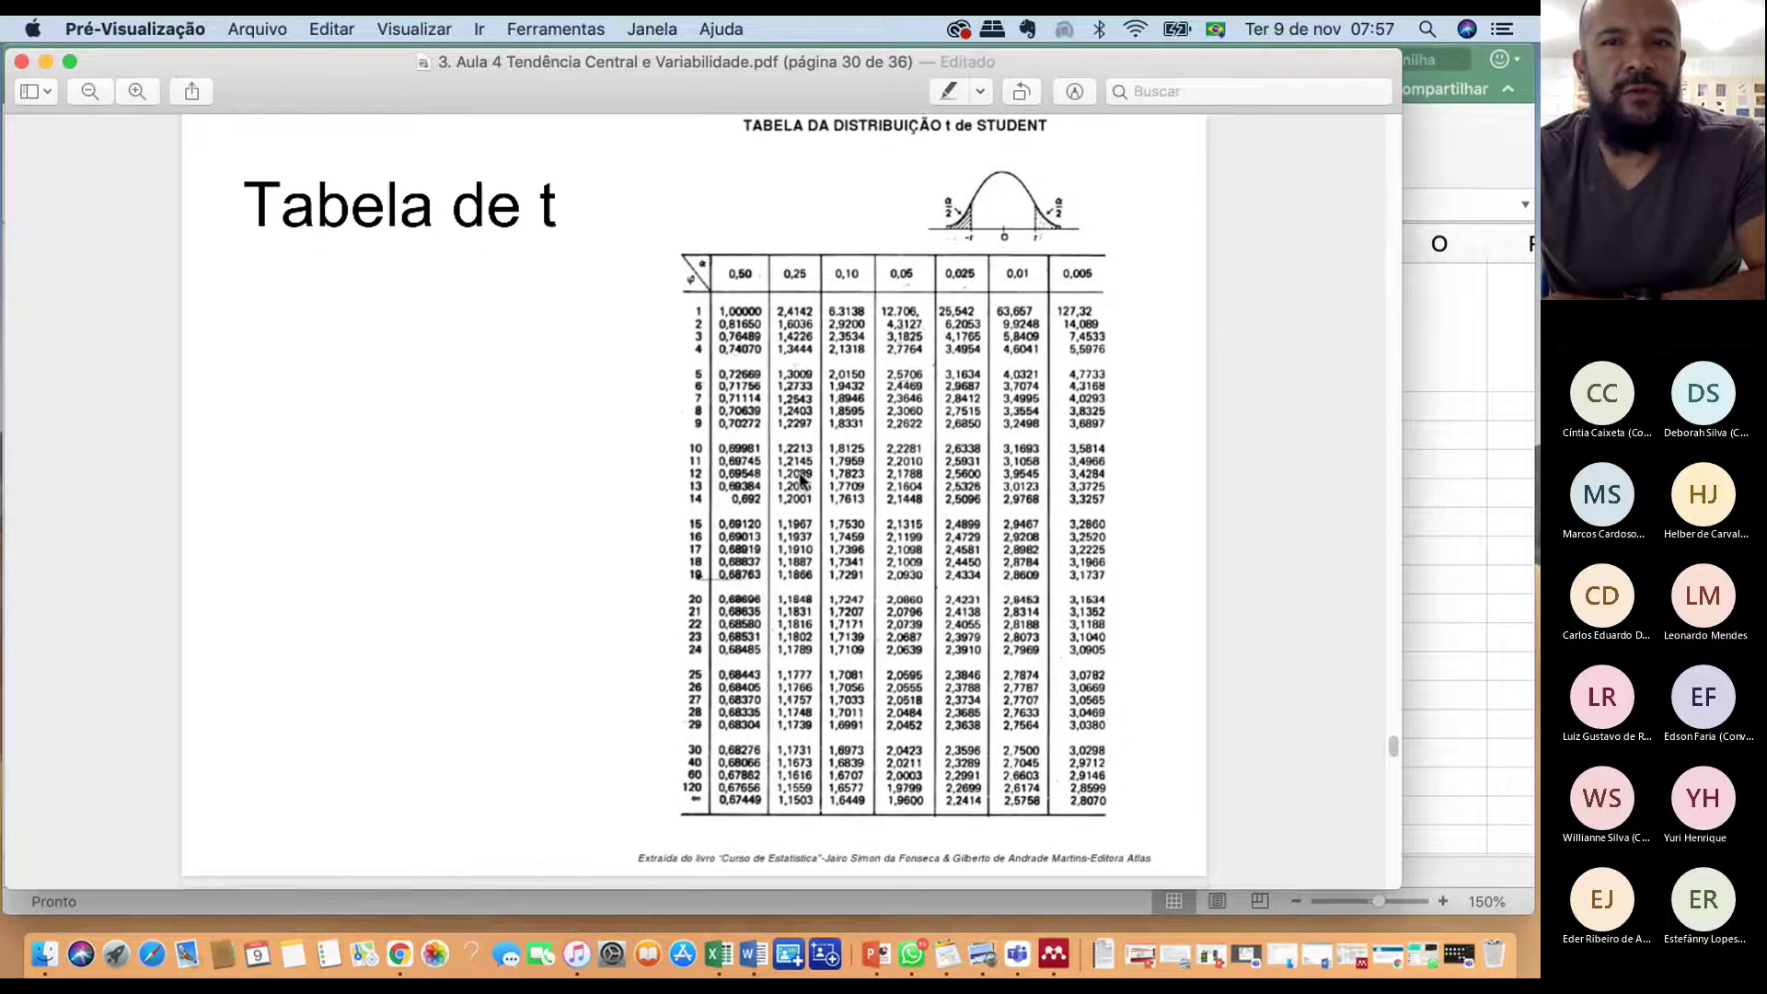
key(super+Tab)
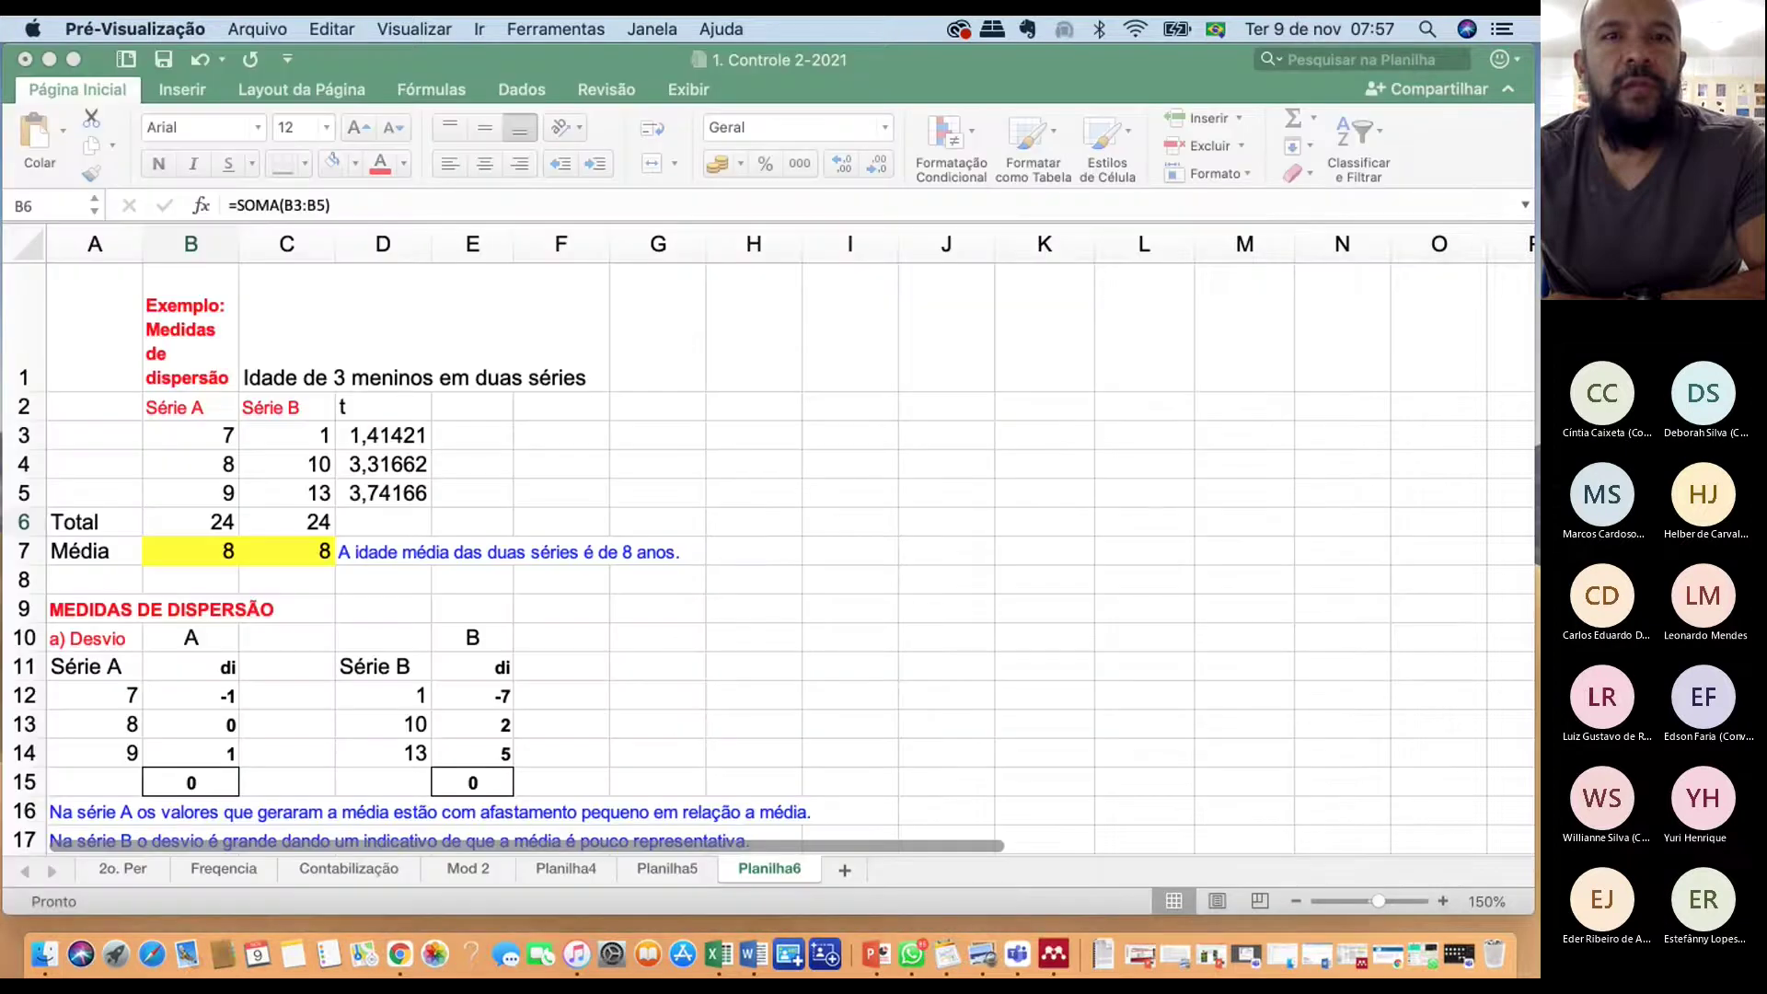
click(216, 438)
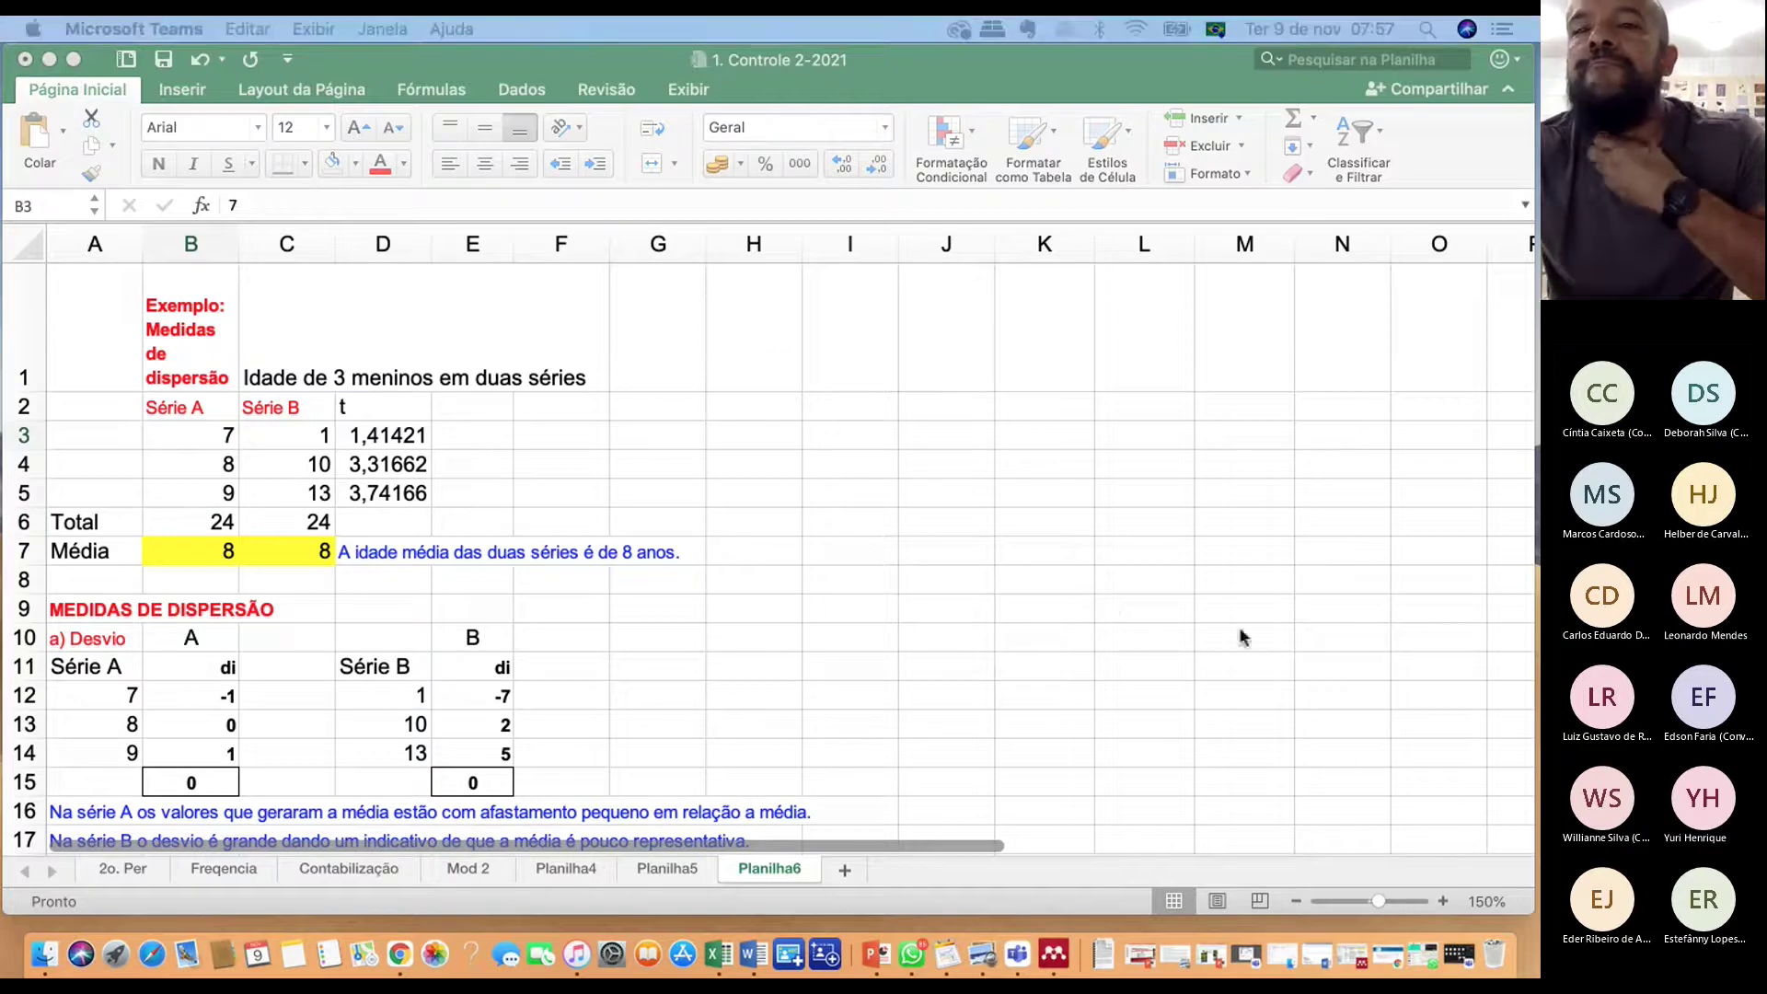
click(1442, 903)
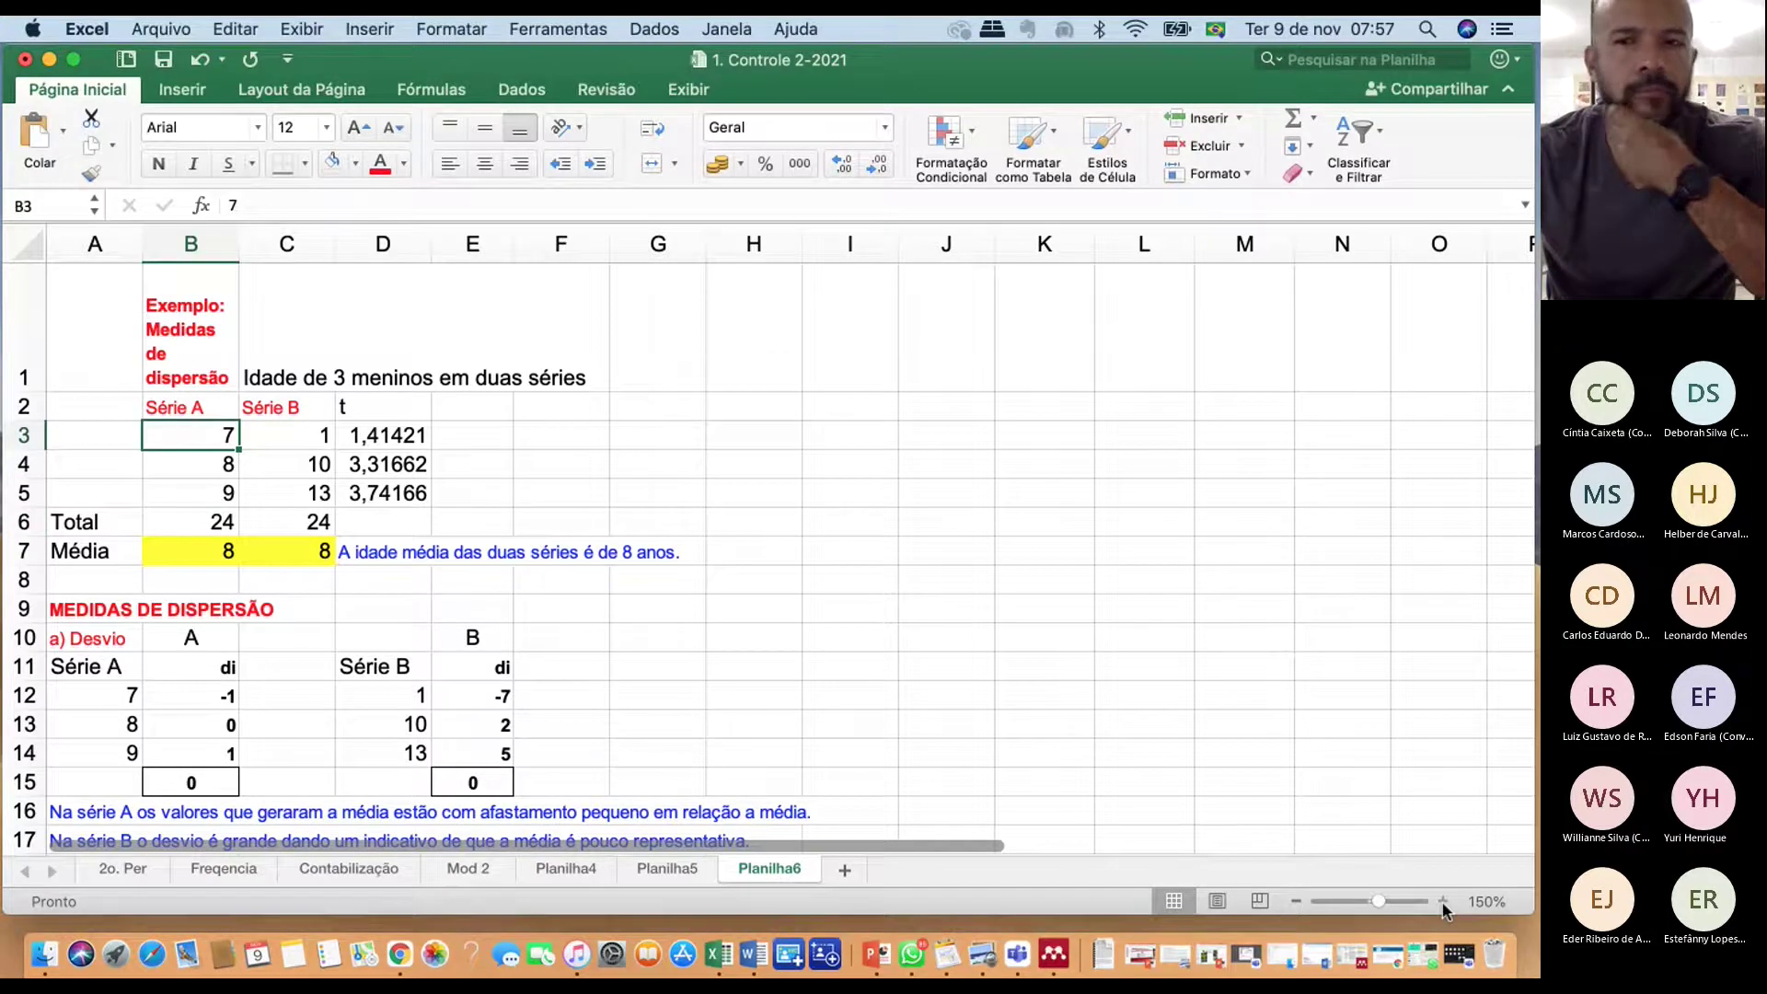
click(1443, 903)
click(1443, 902)
click(1442, 903)
click(1443, 902)
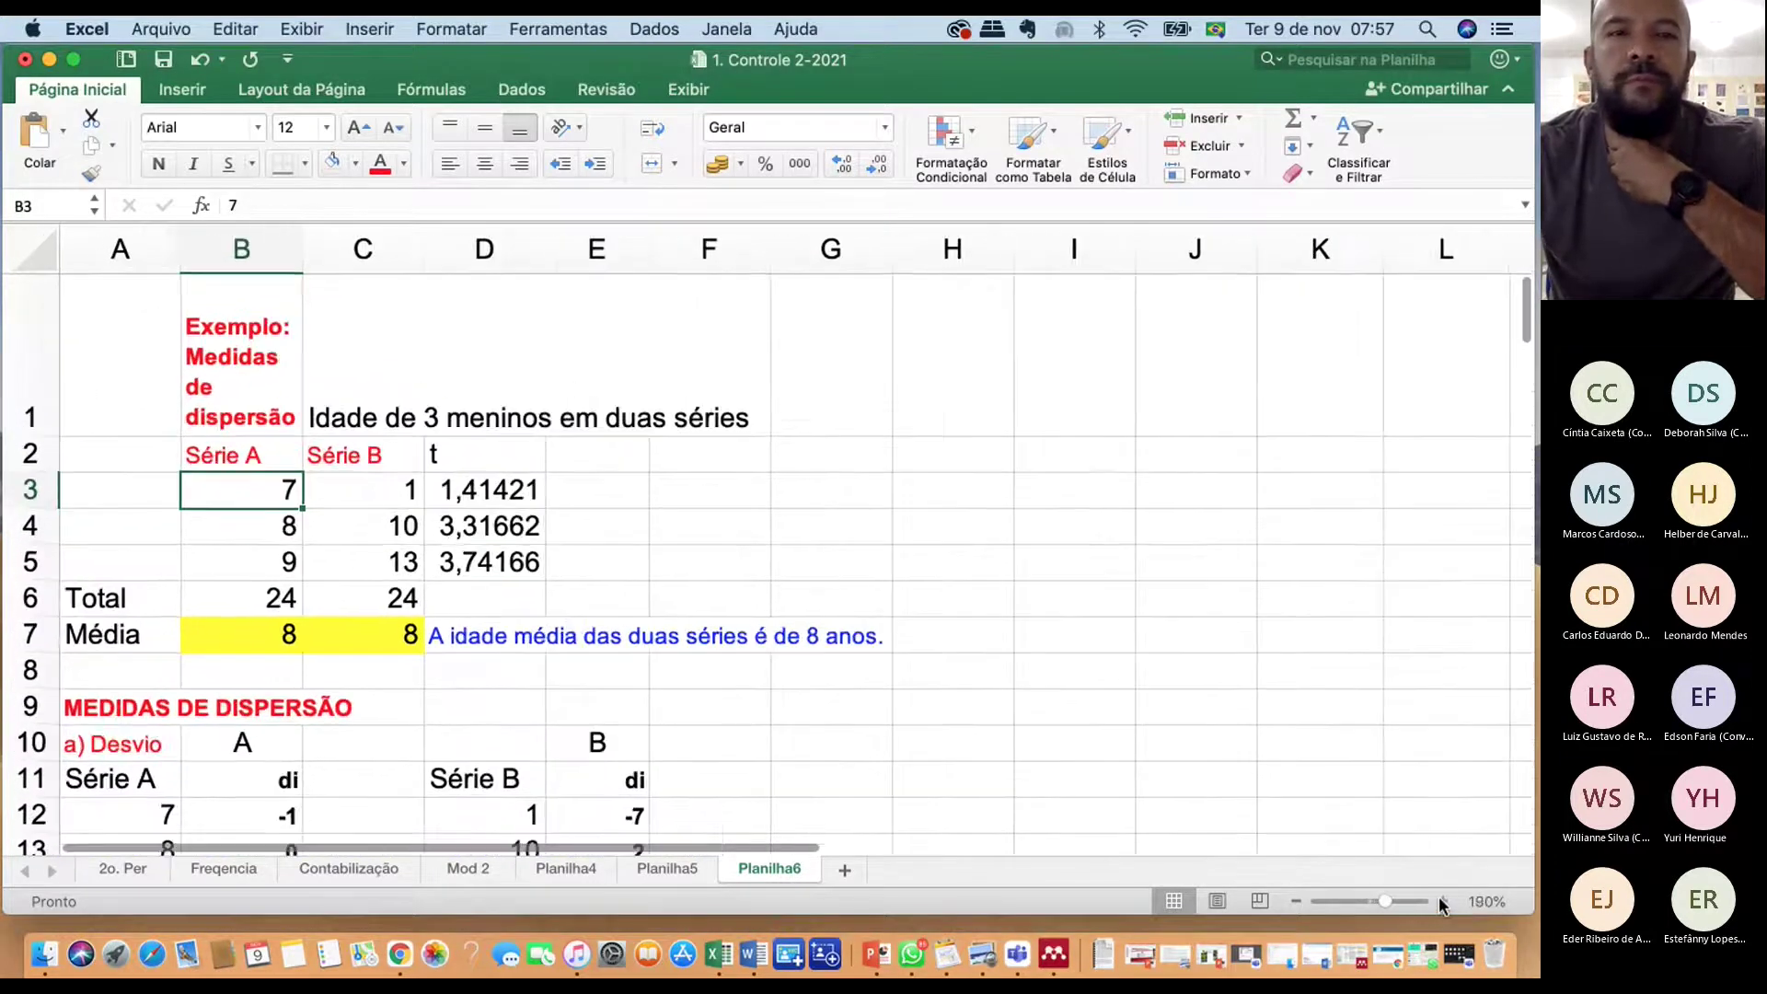
click(1443, 903)
click(1443, 903)
click(1441, 903)
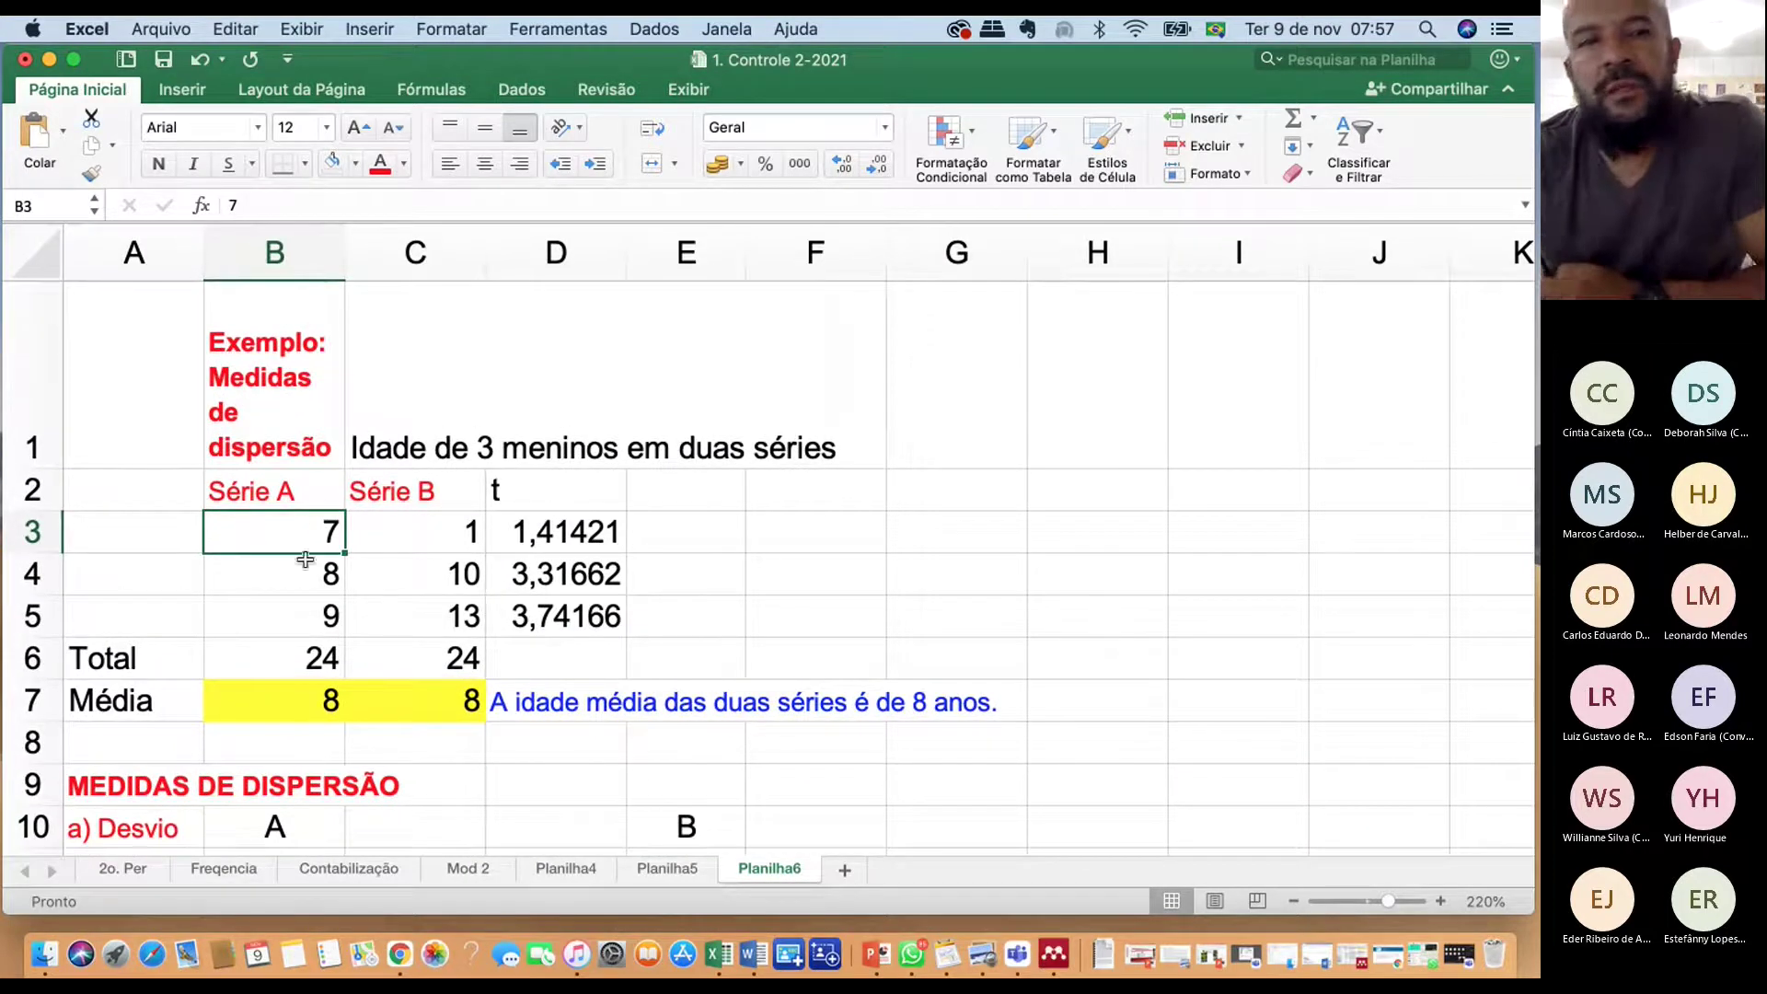
click(328, 502)
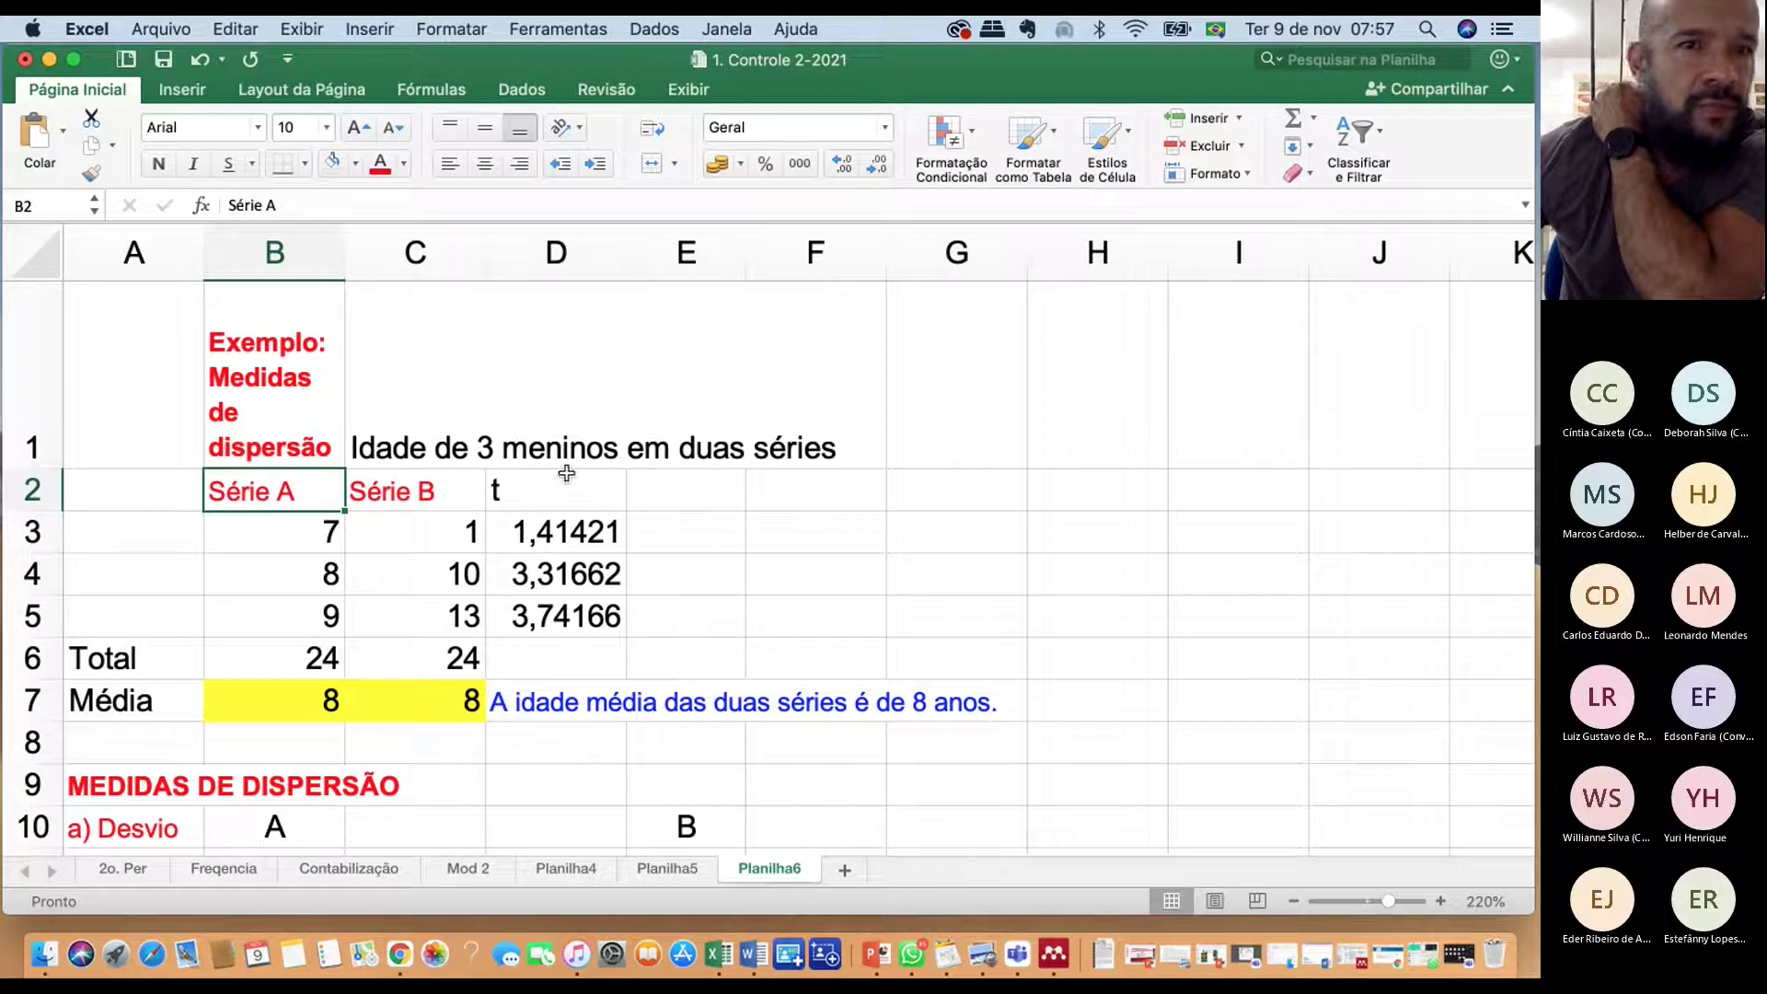
drag(281, 492, 451, 488)
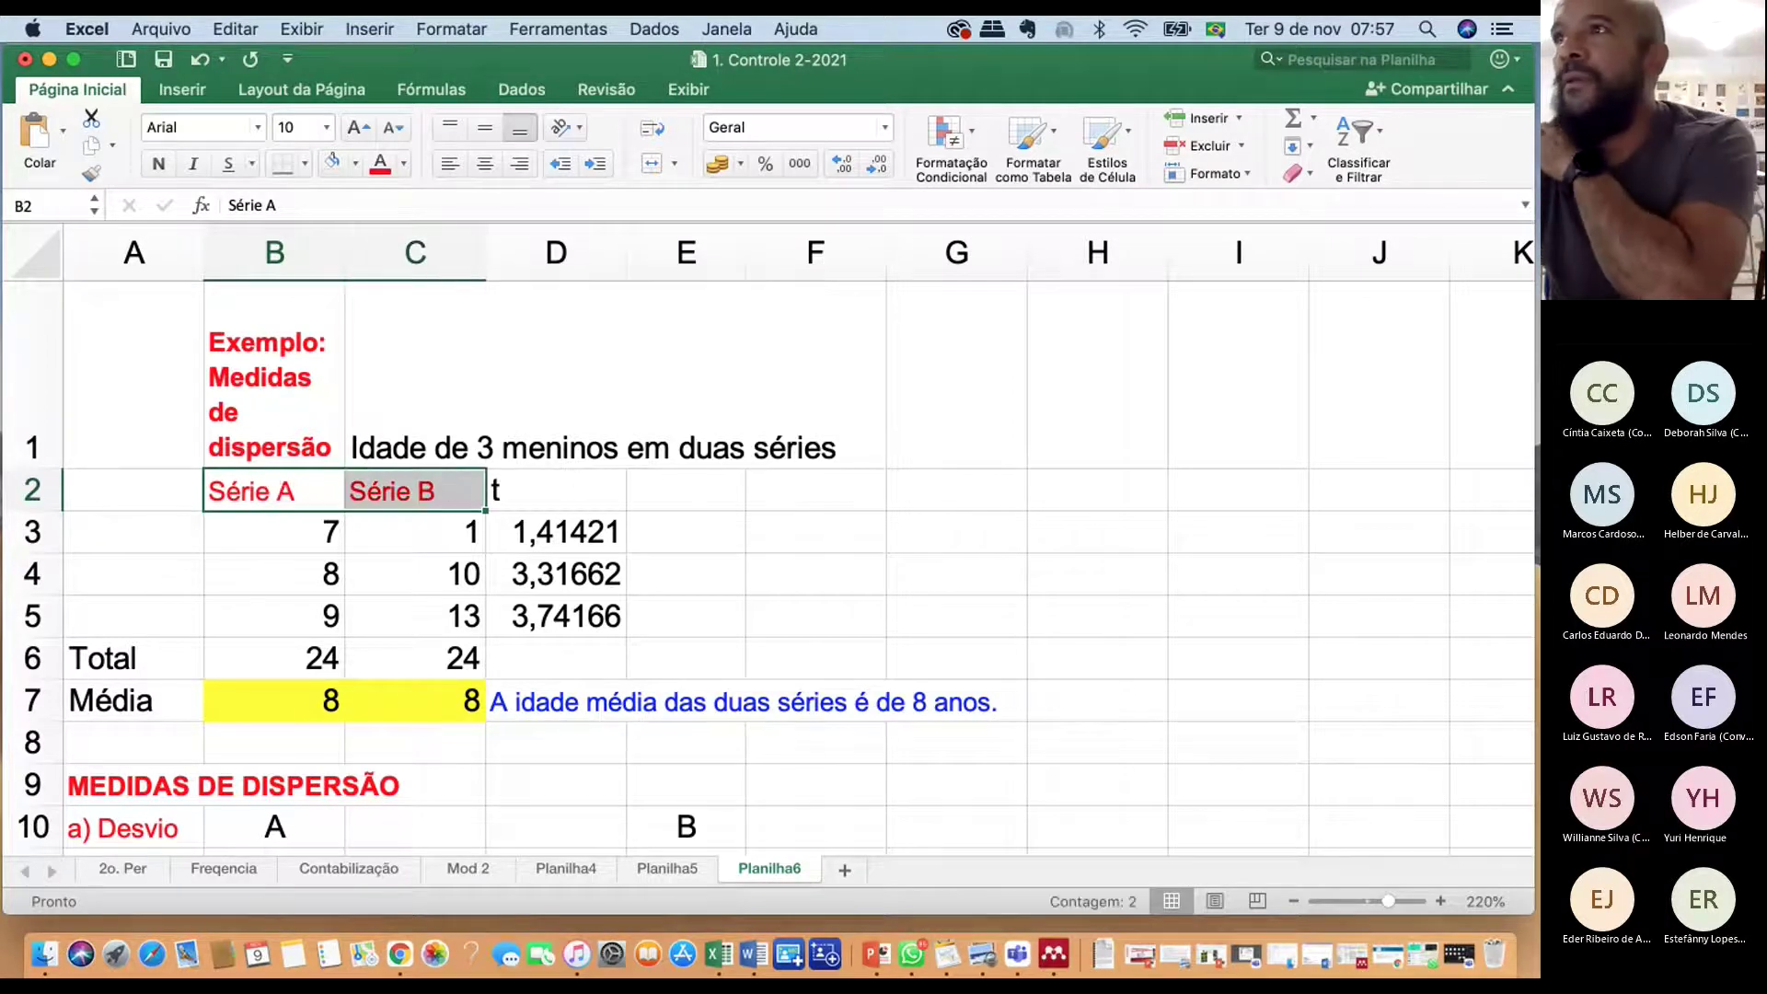
key(super+Tab)
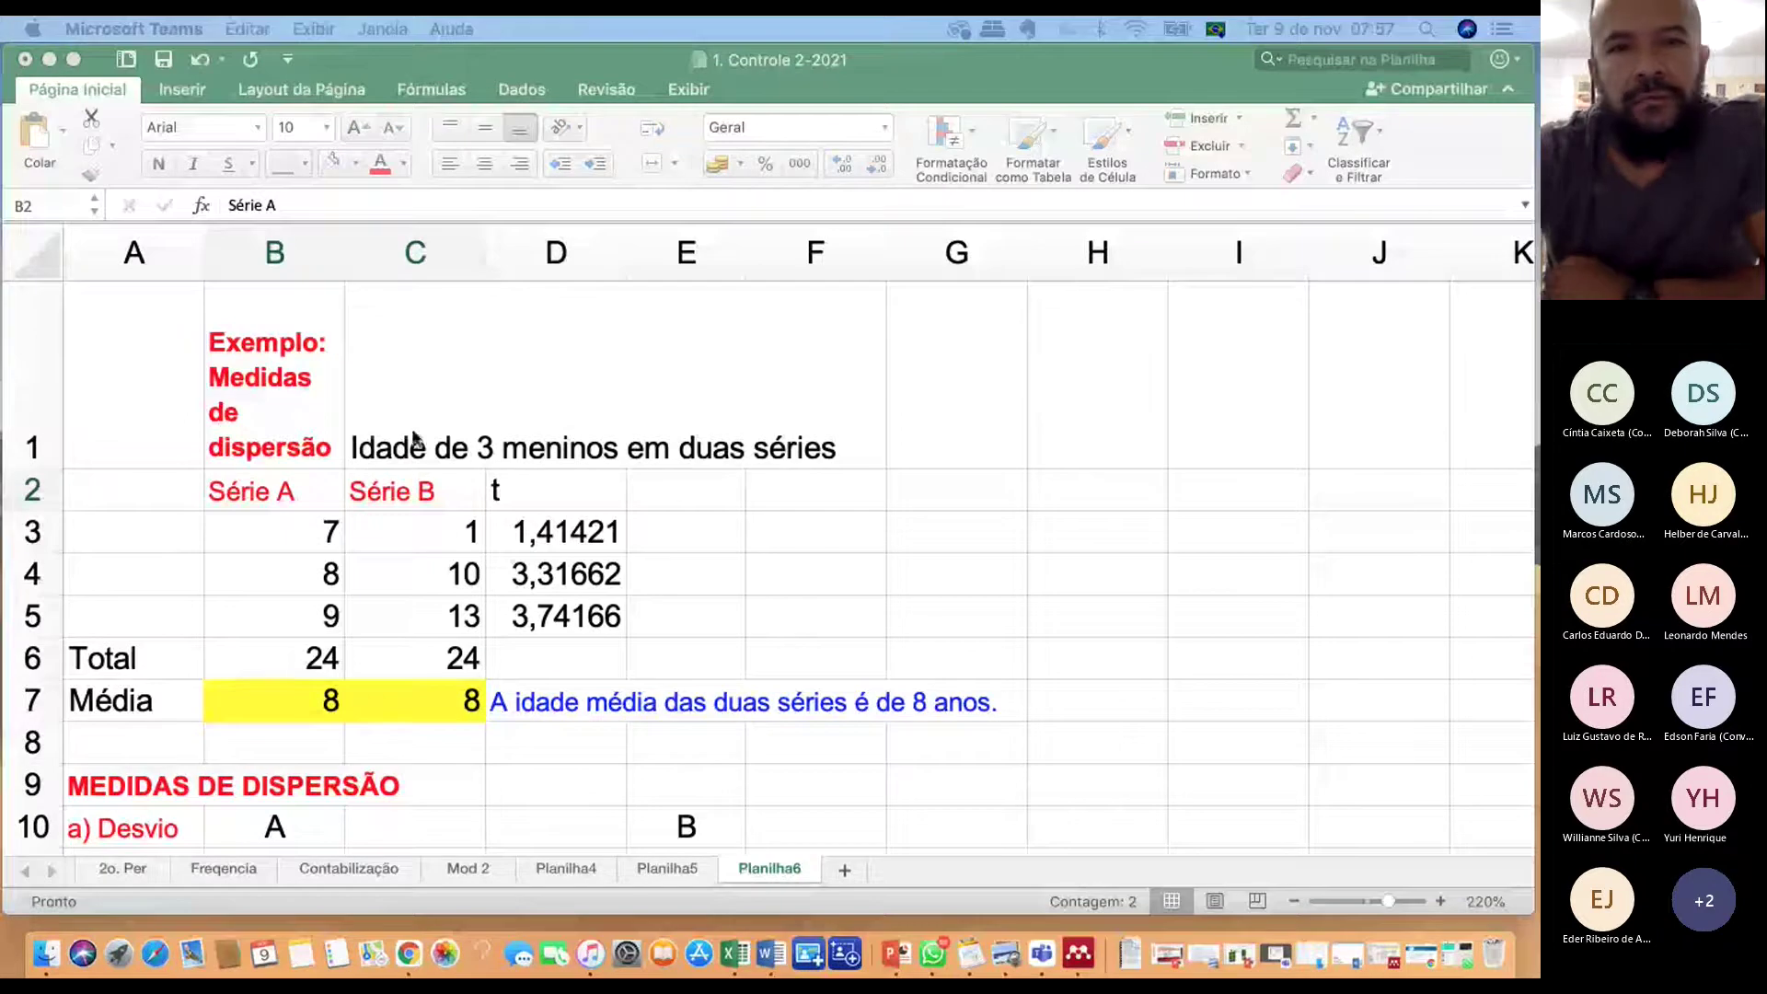
click(312, 543)
click(322, 575)
click(327, 615)
click(440, 501)
click(452, 542)
click(457, 574)
click(453, 625)
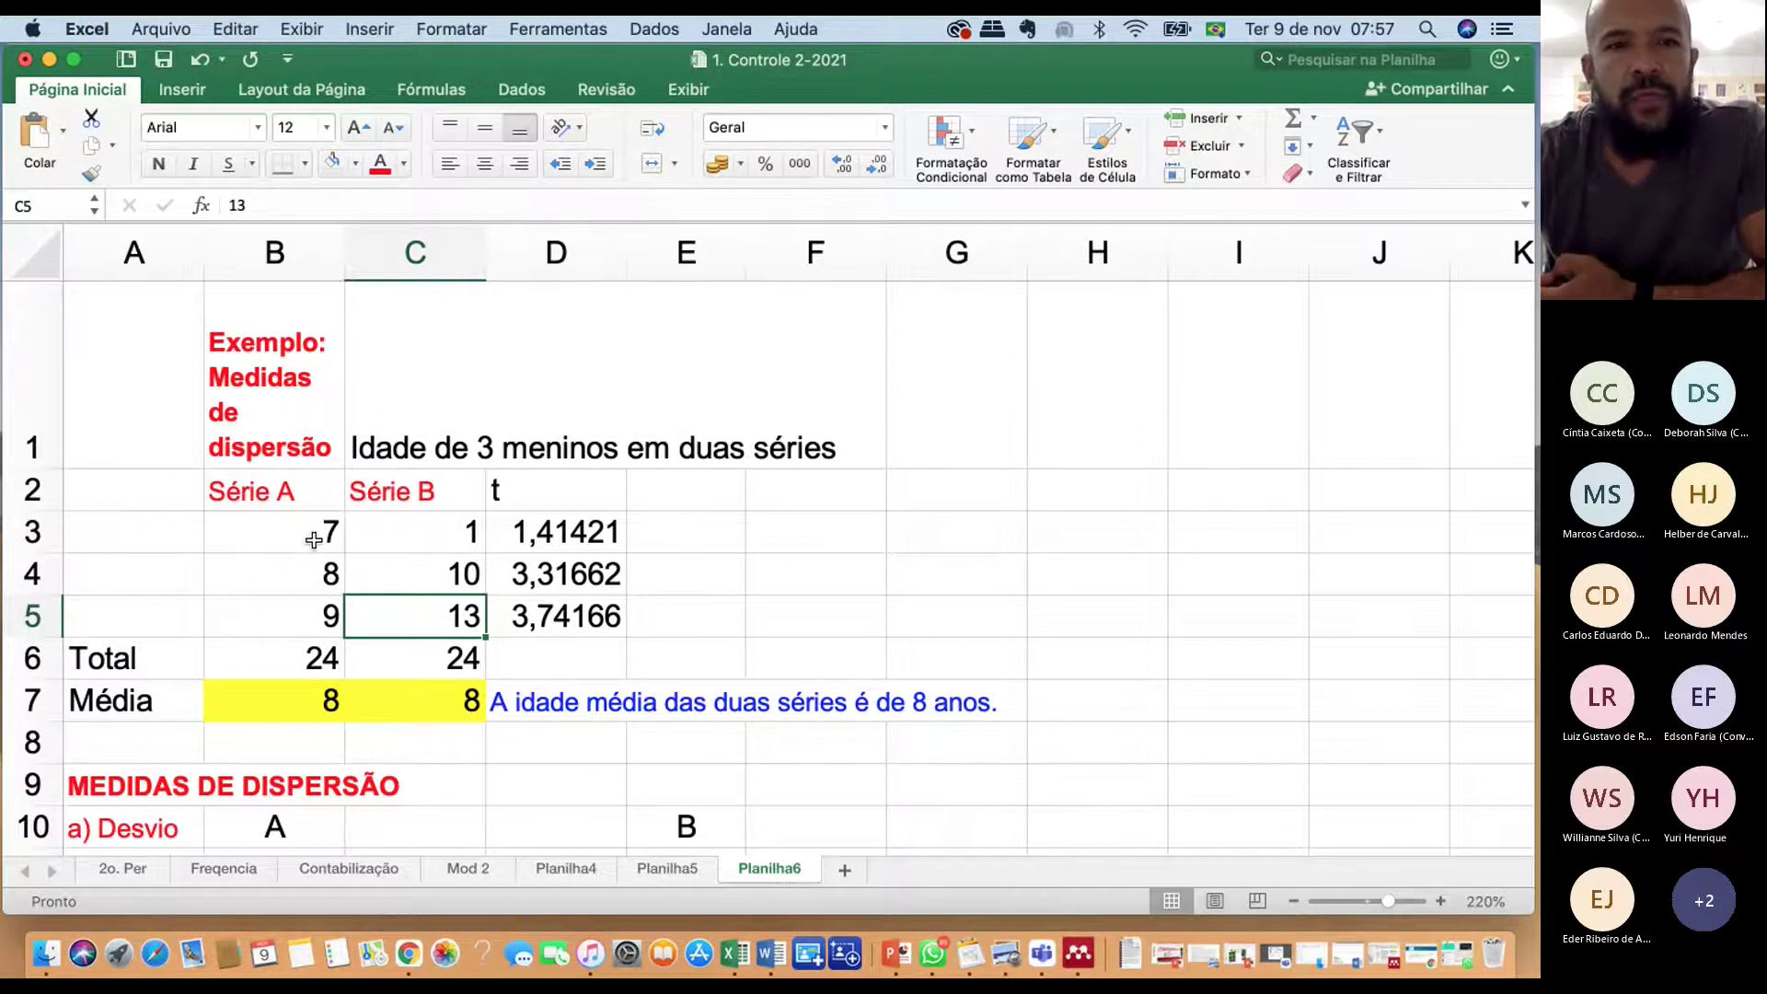
click(312, 667)
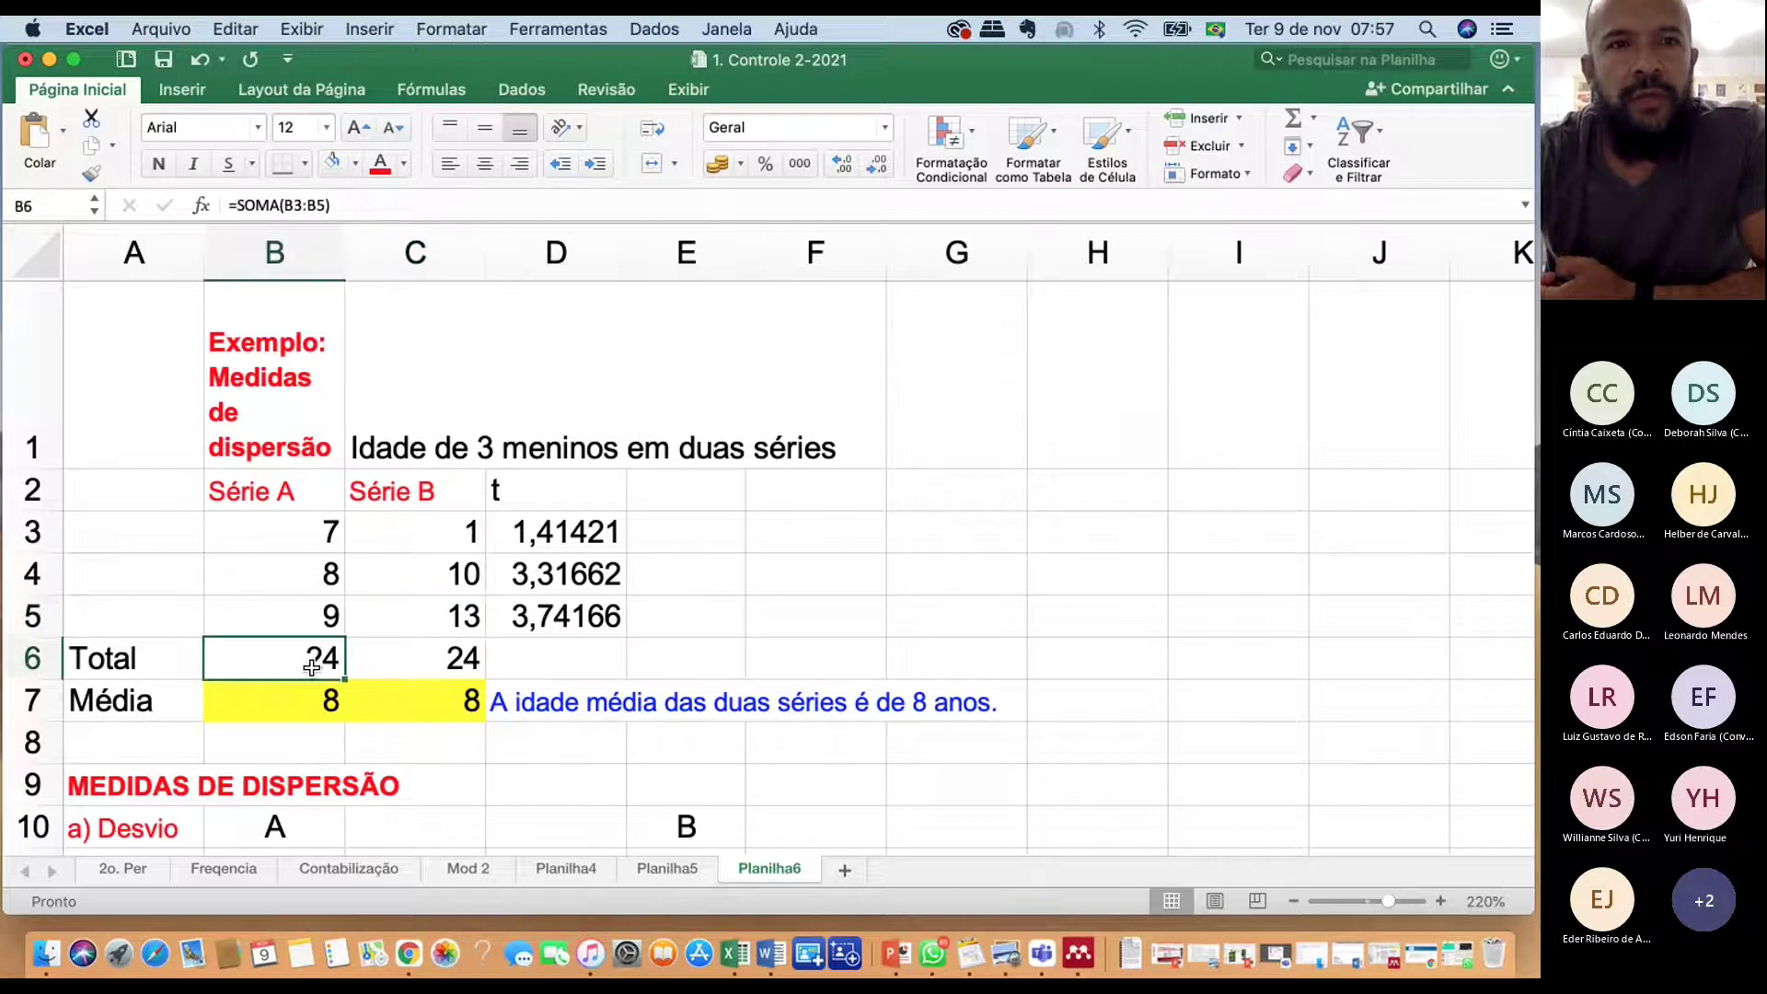
click(232, 204)
drag(230, 205, 460, 204)
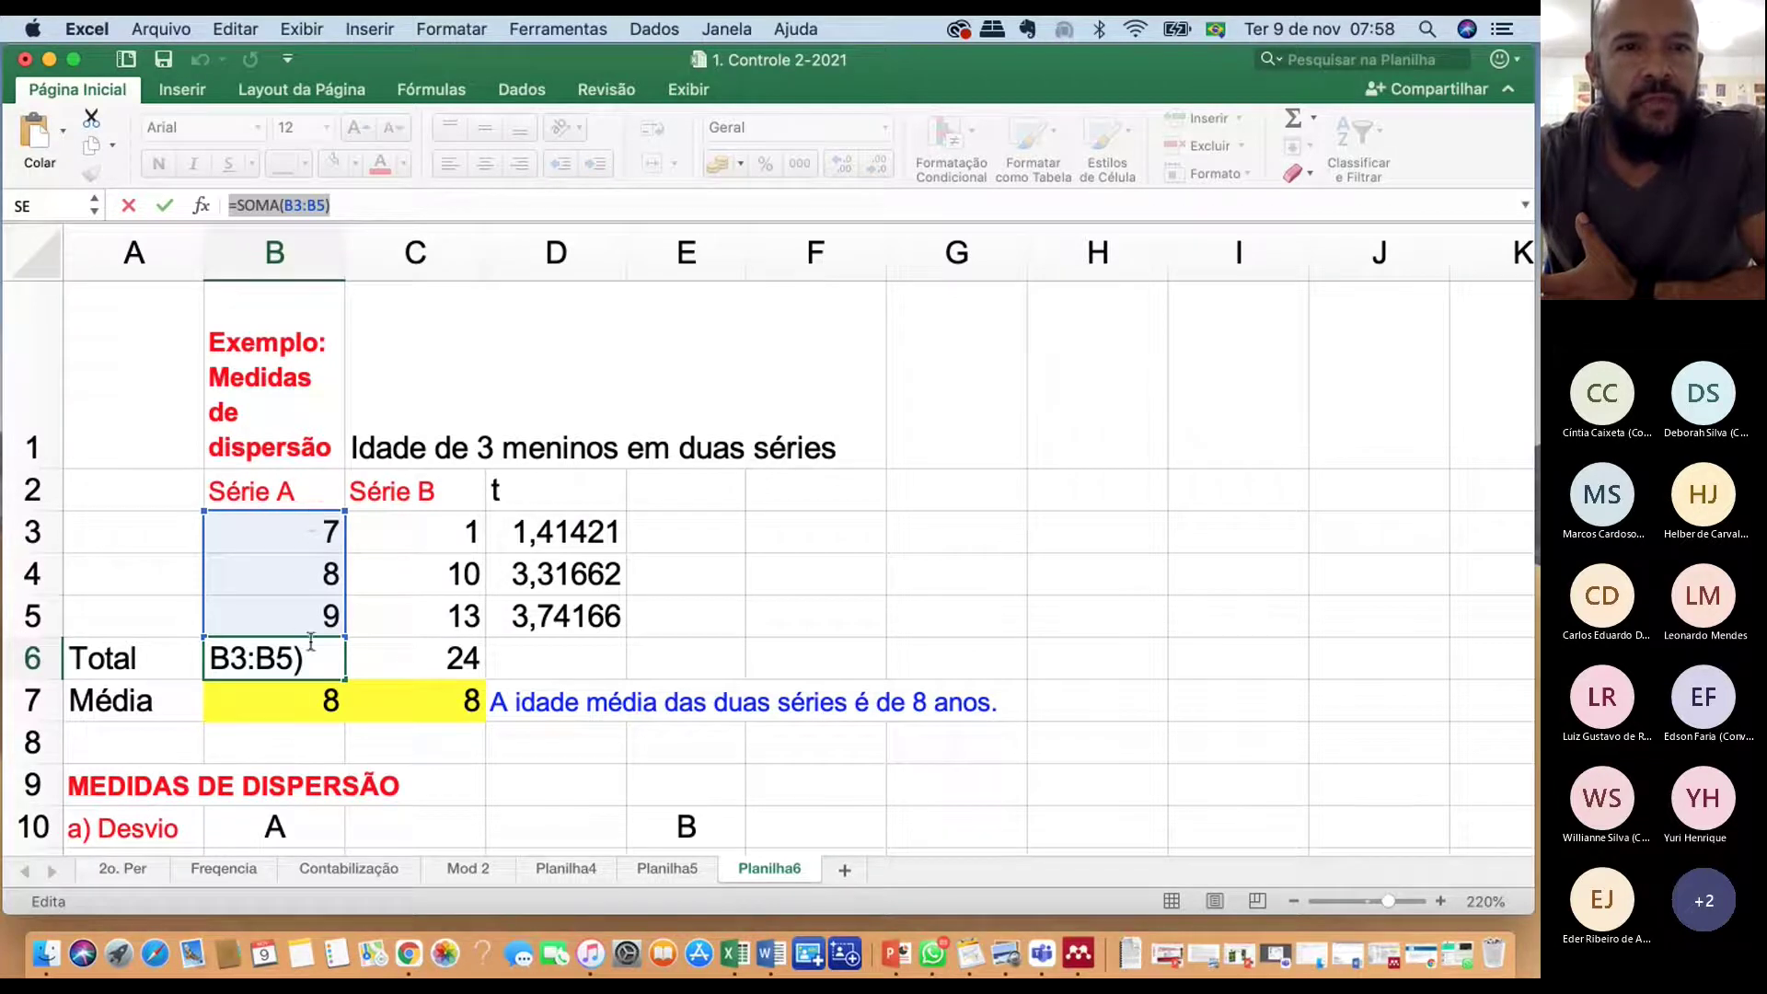
click(661, 658)
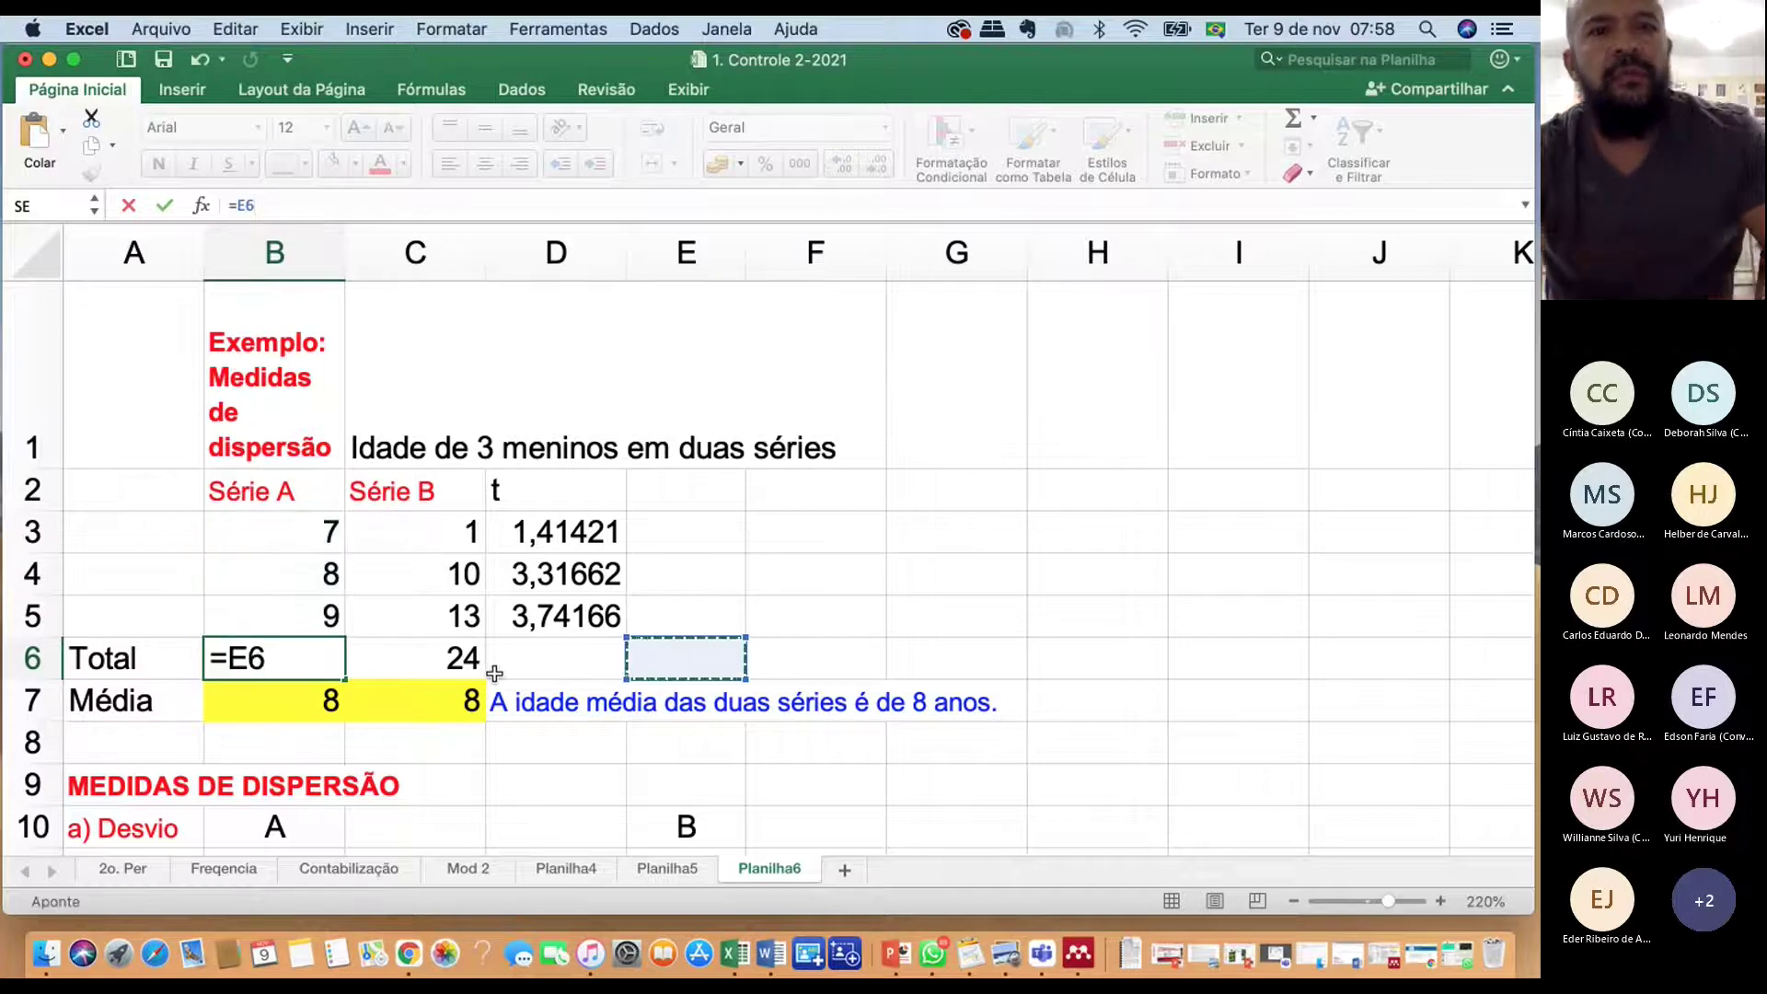
key(Escape)
click(465, 658)
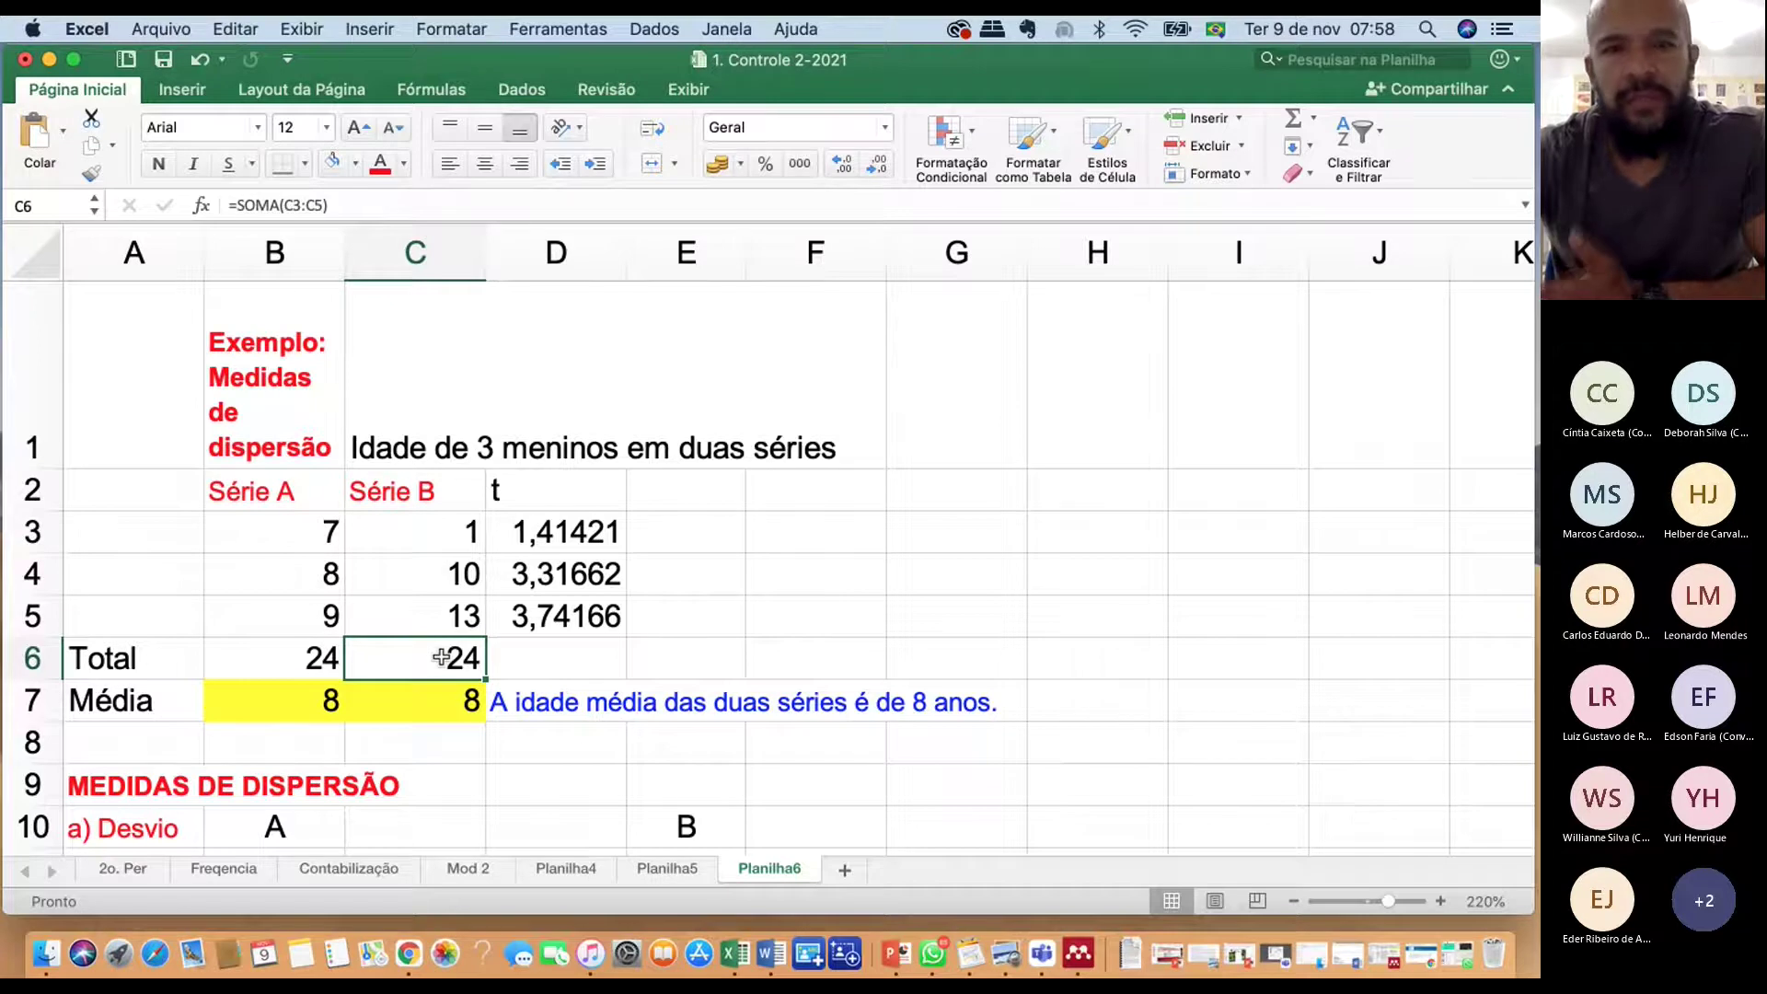
click(225, 702)
drag(444, 688, 296, 701)
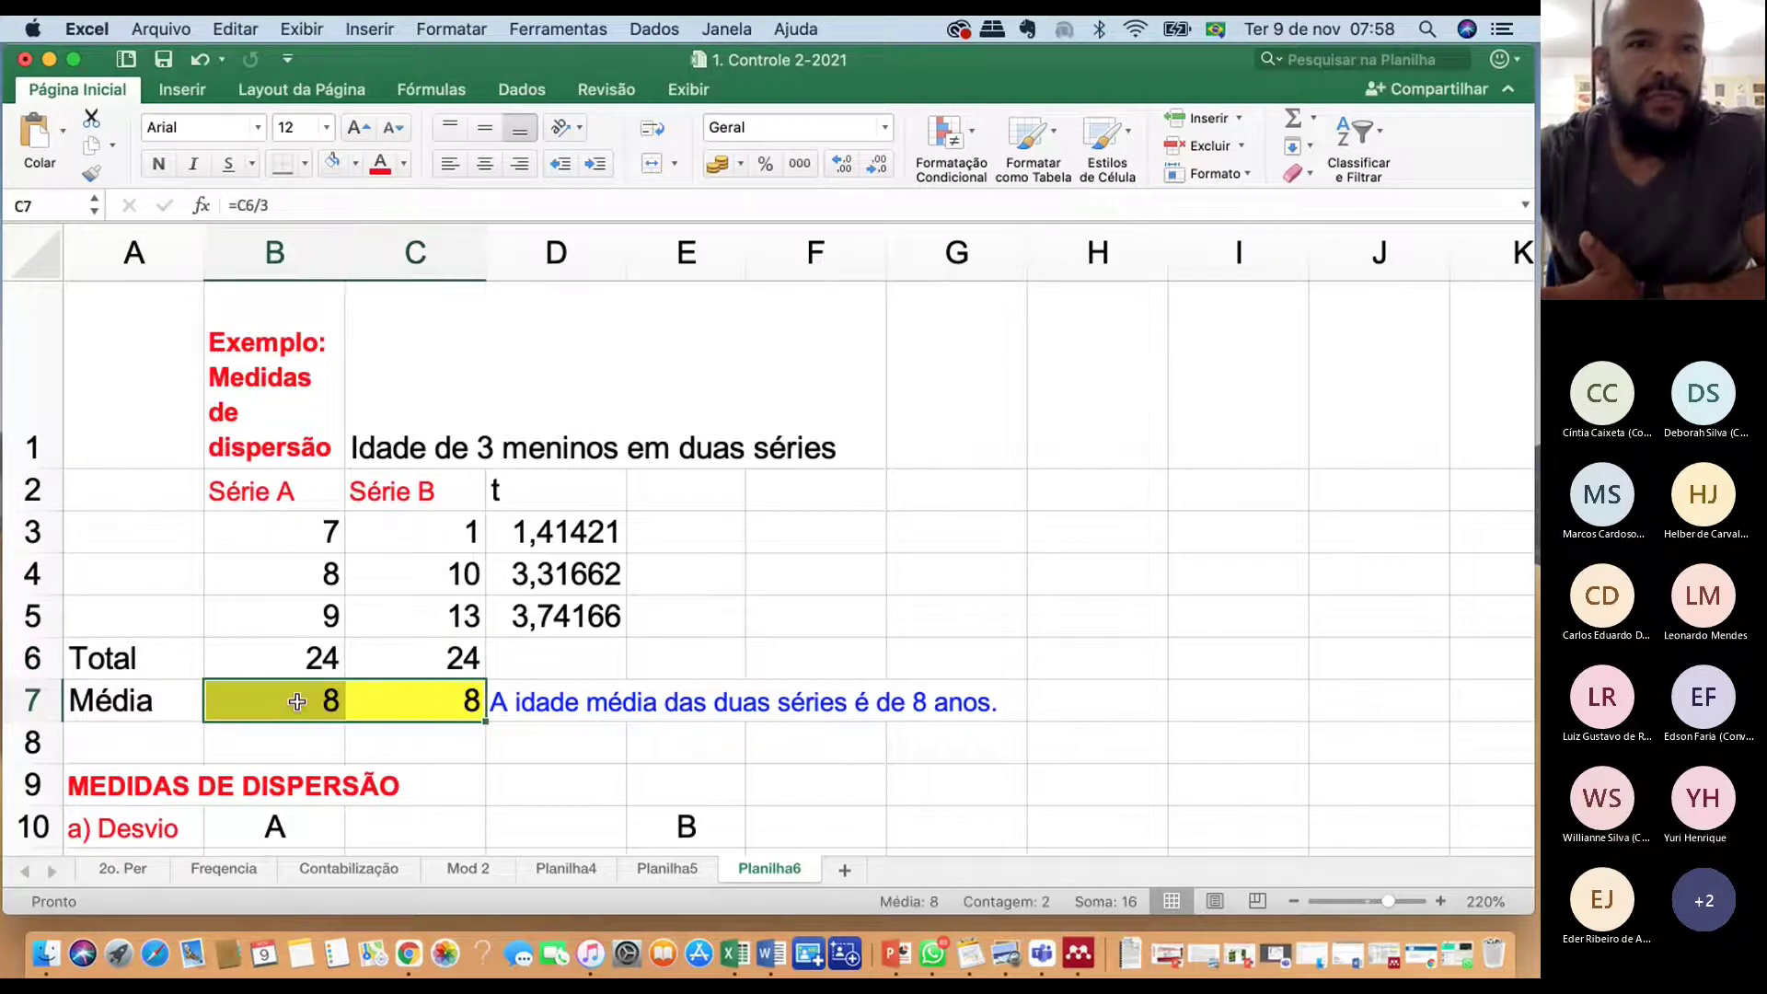
click(293, 698)
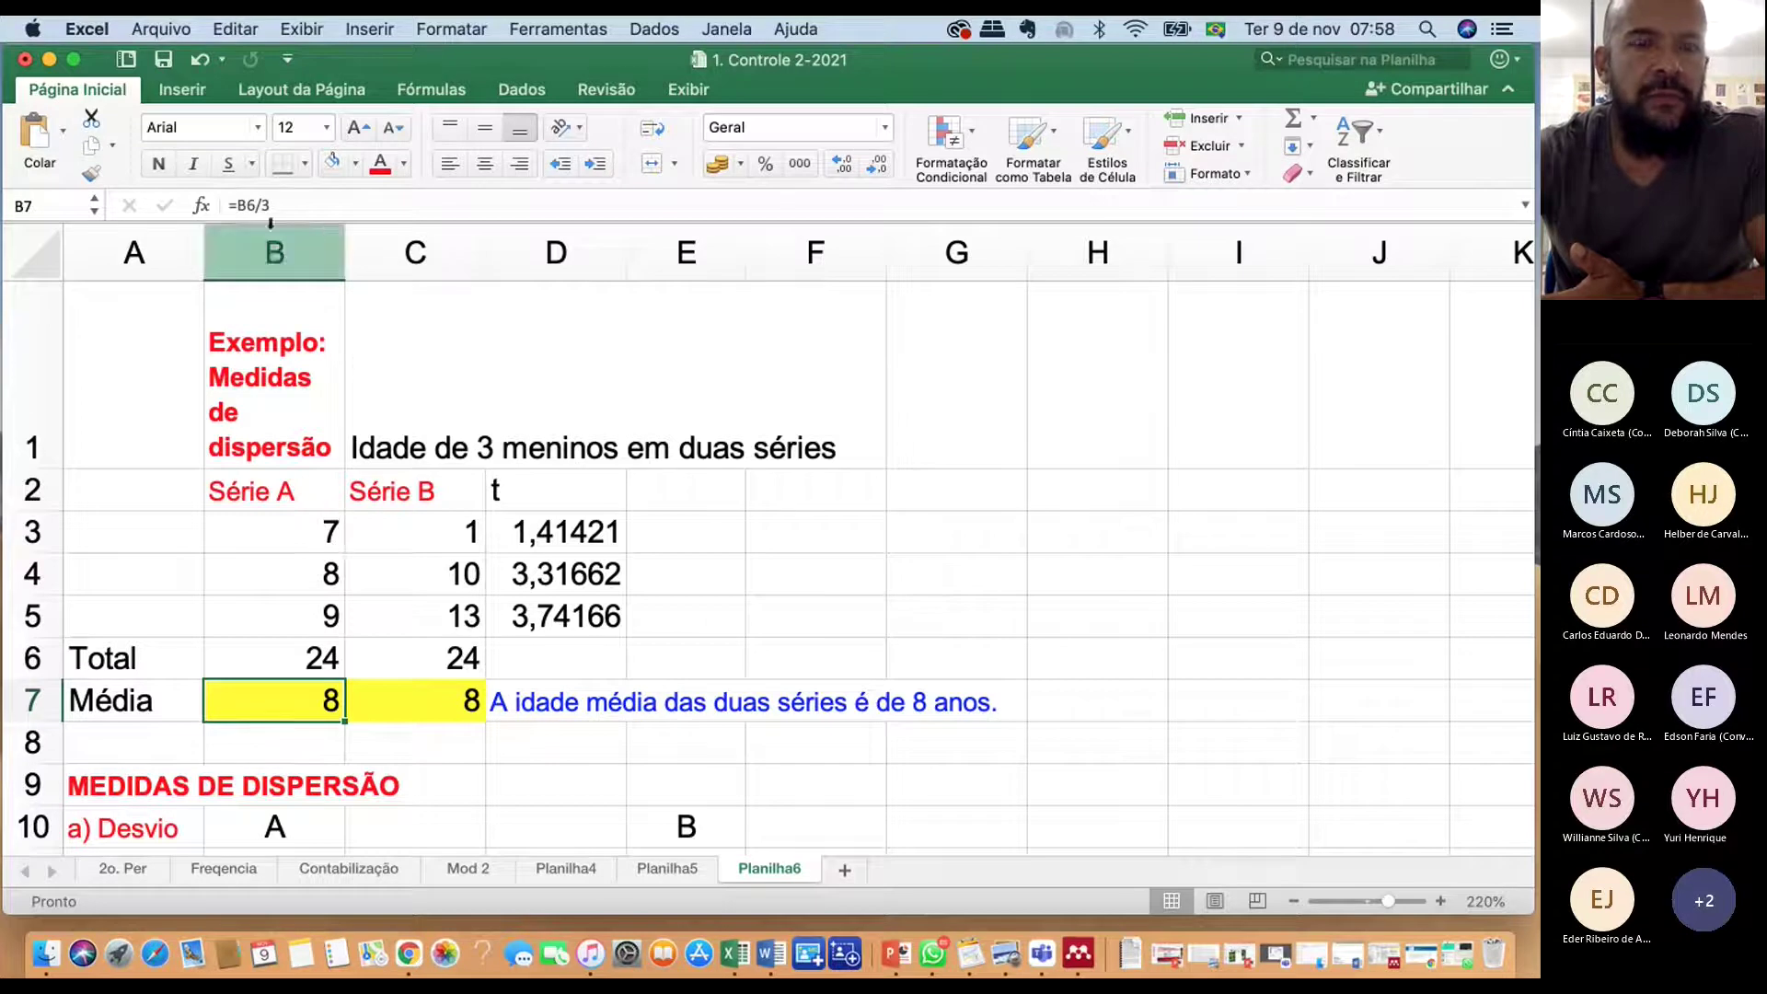
click(313, 657)
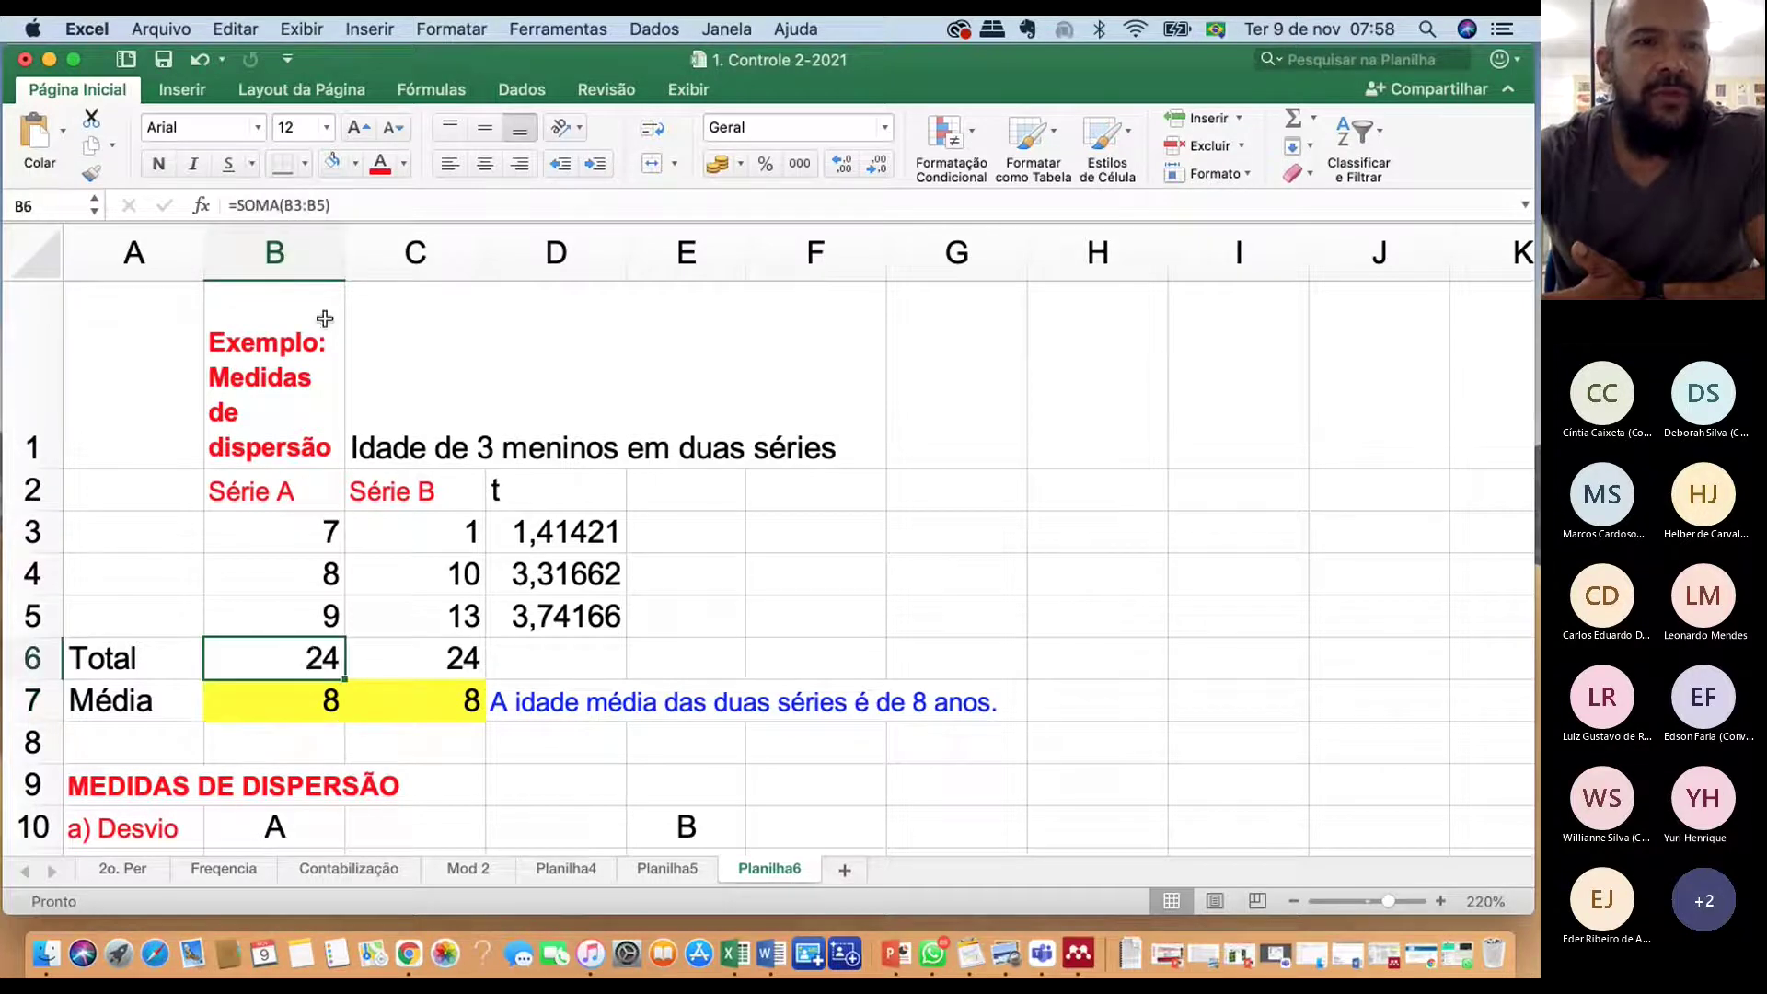
click(163, 534)
click(333, 543)
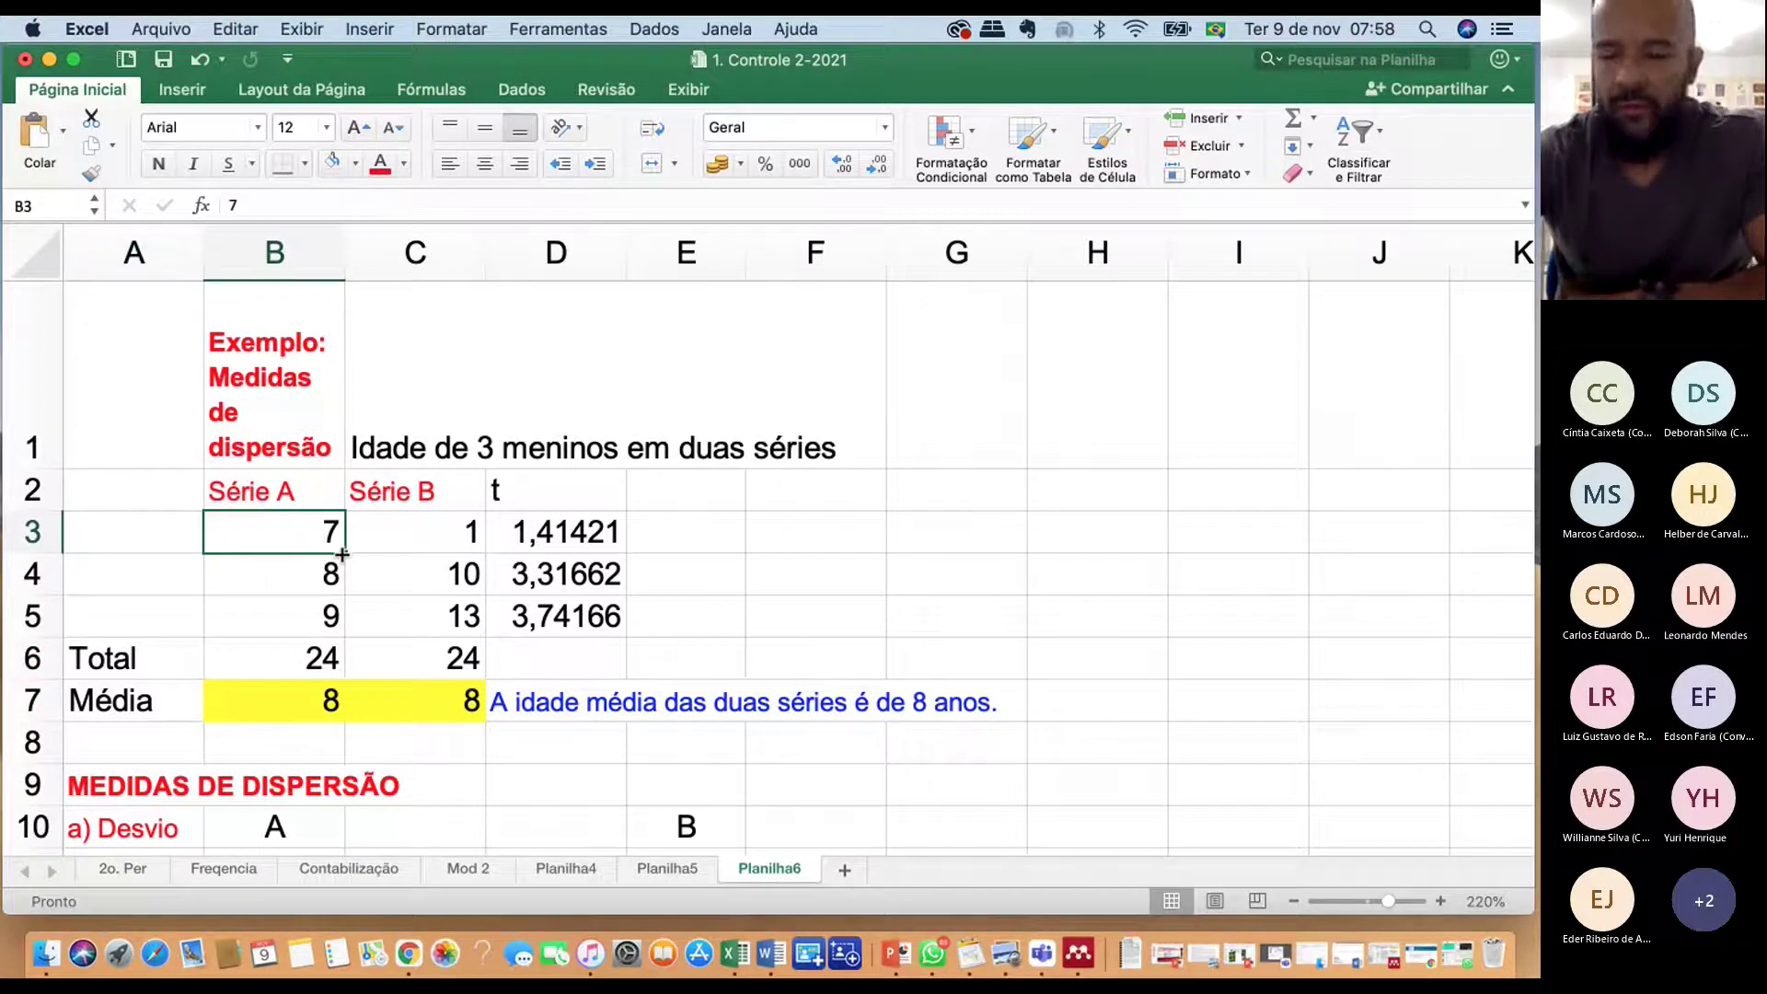
key(Down)
key(Down)
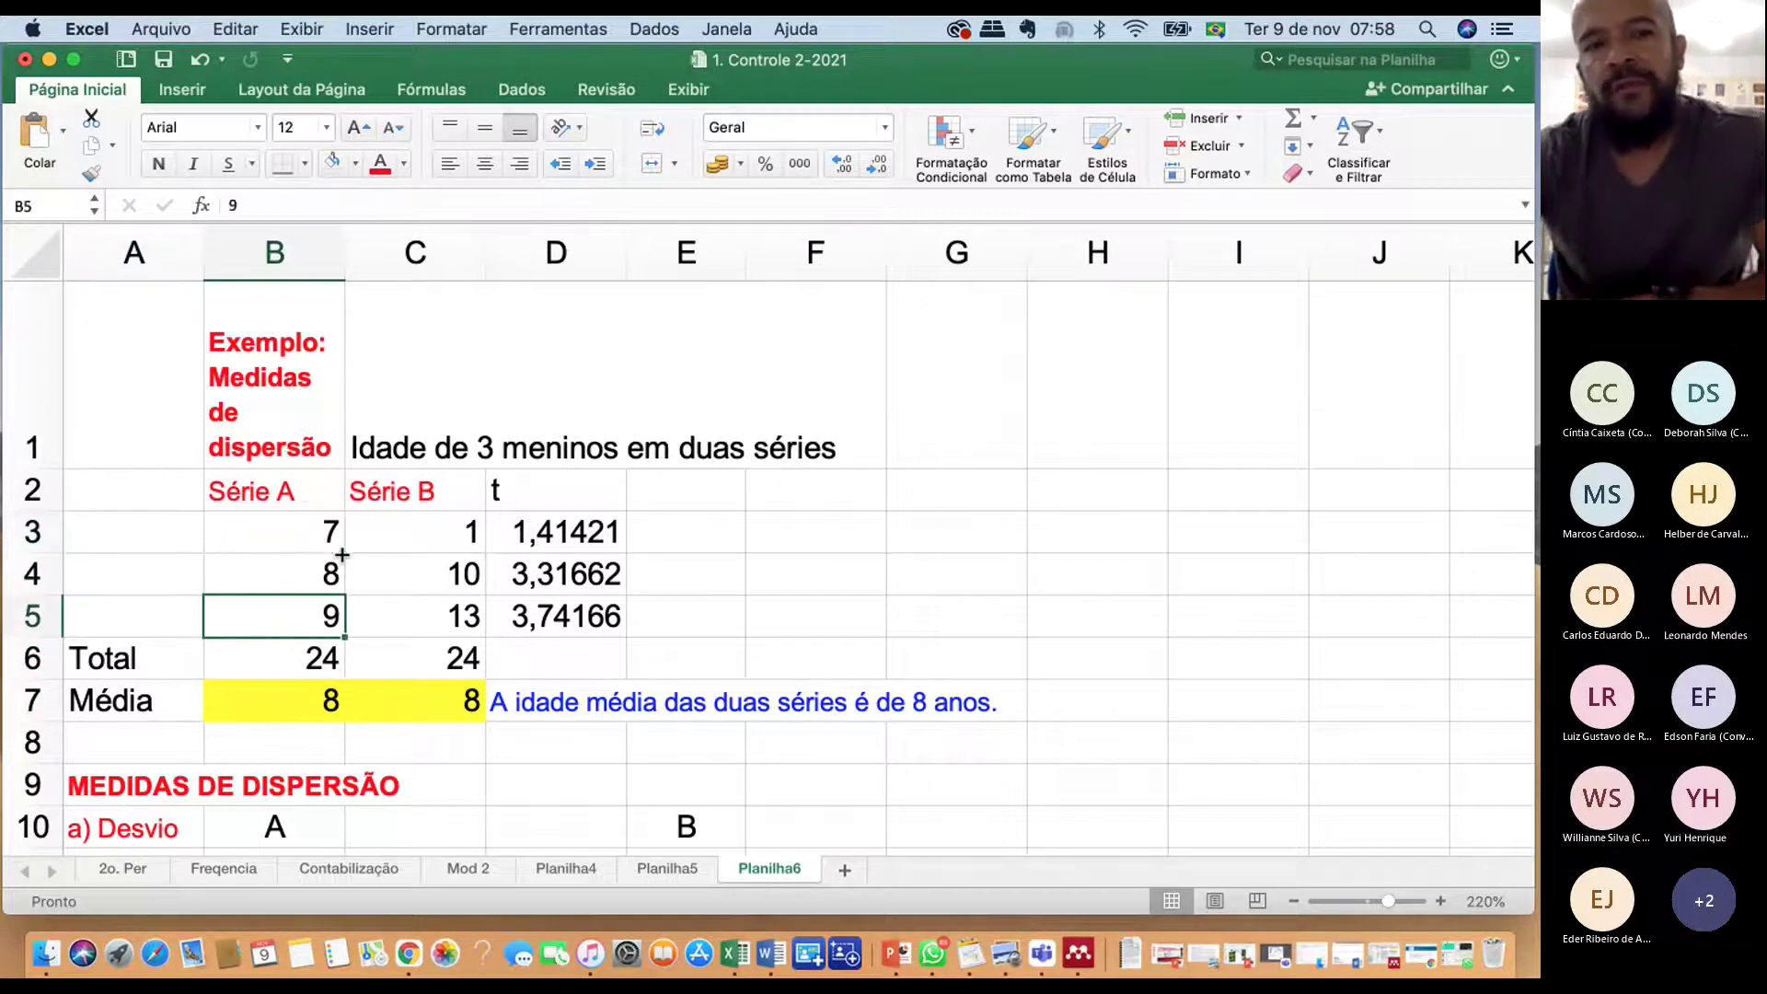
key(Up)
key(Up)
key(Down)
key(Down)
key(Down)
key(Down)
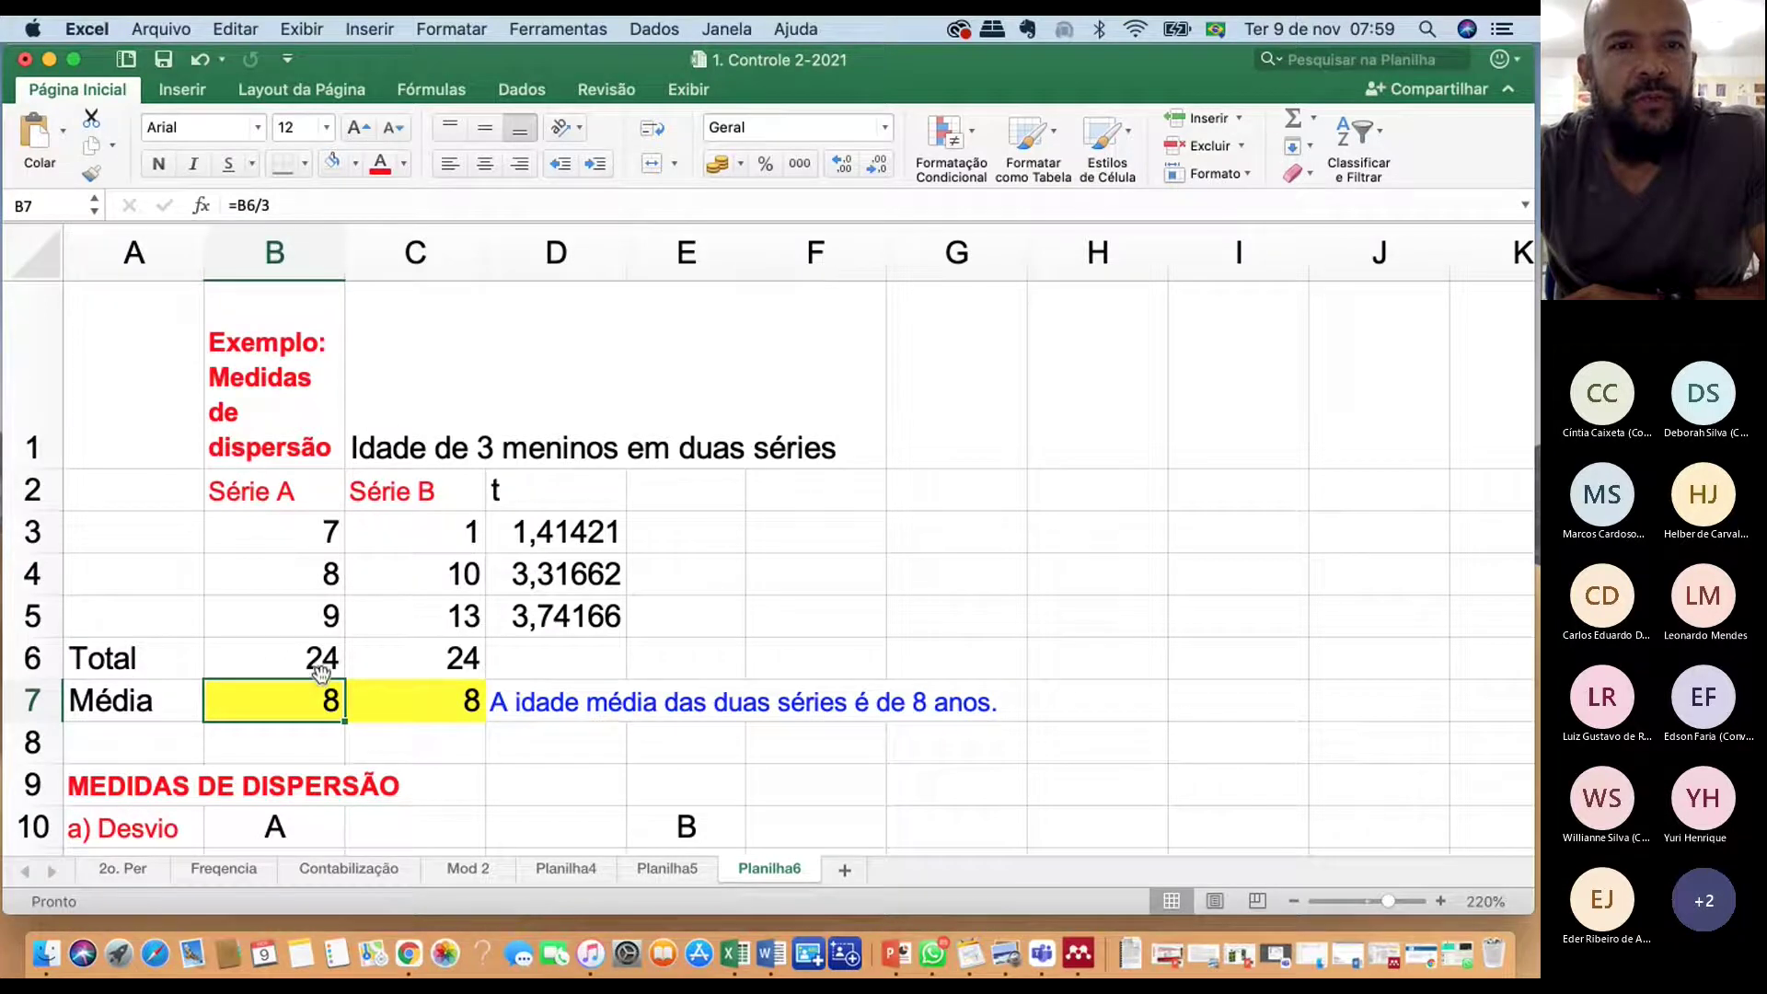
Enter =MÉDIA(B3:B5) in B8, giving 8 like the B7 mean
click(305, 747)
text(=)
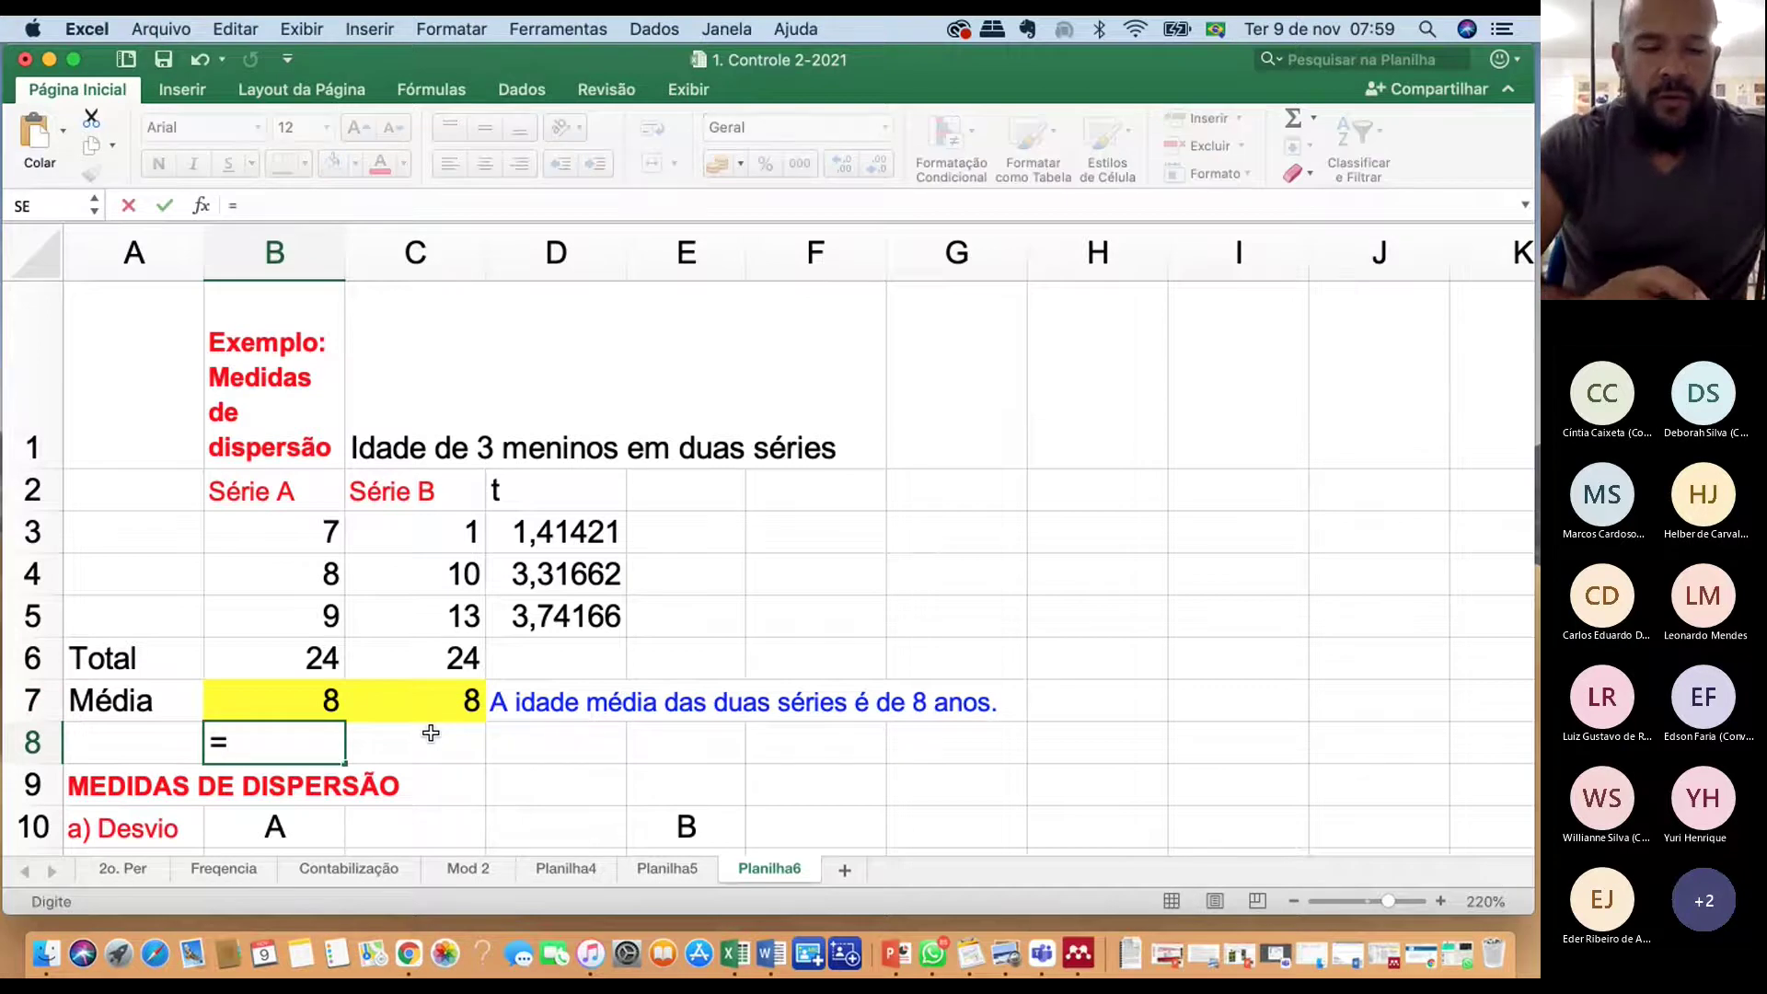
text(médua)
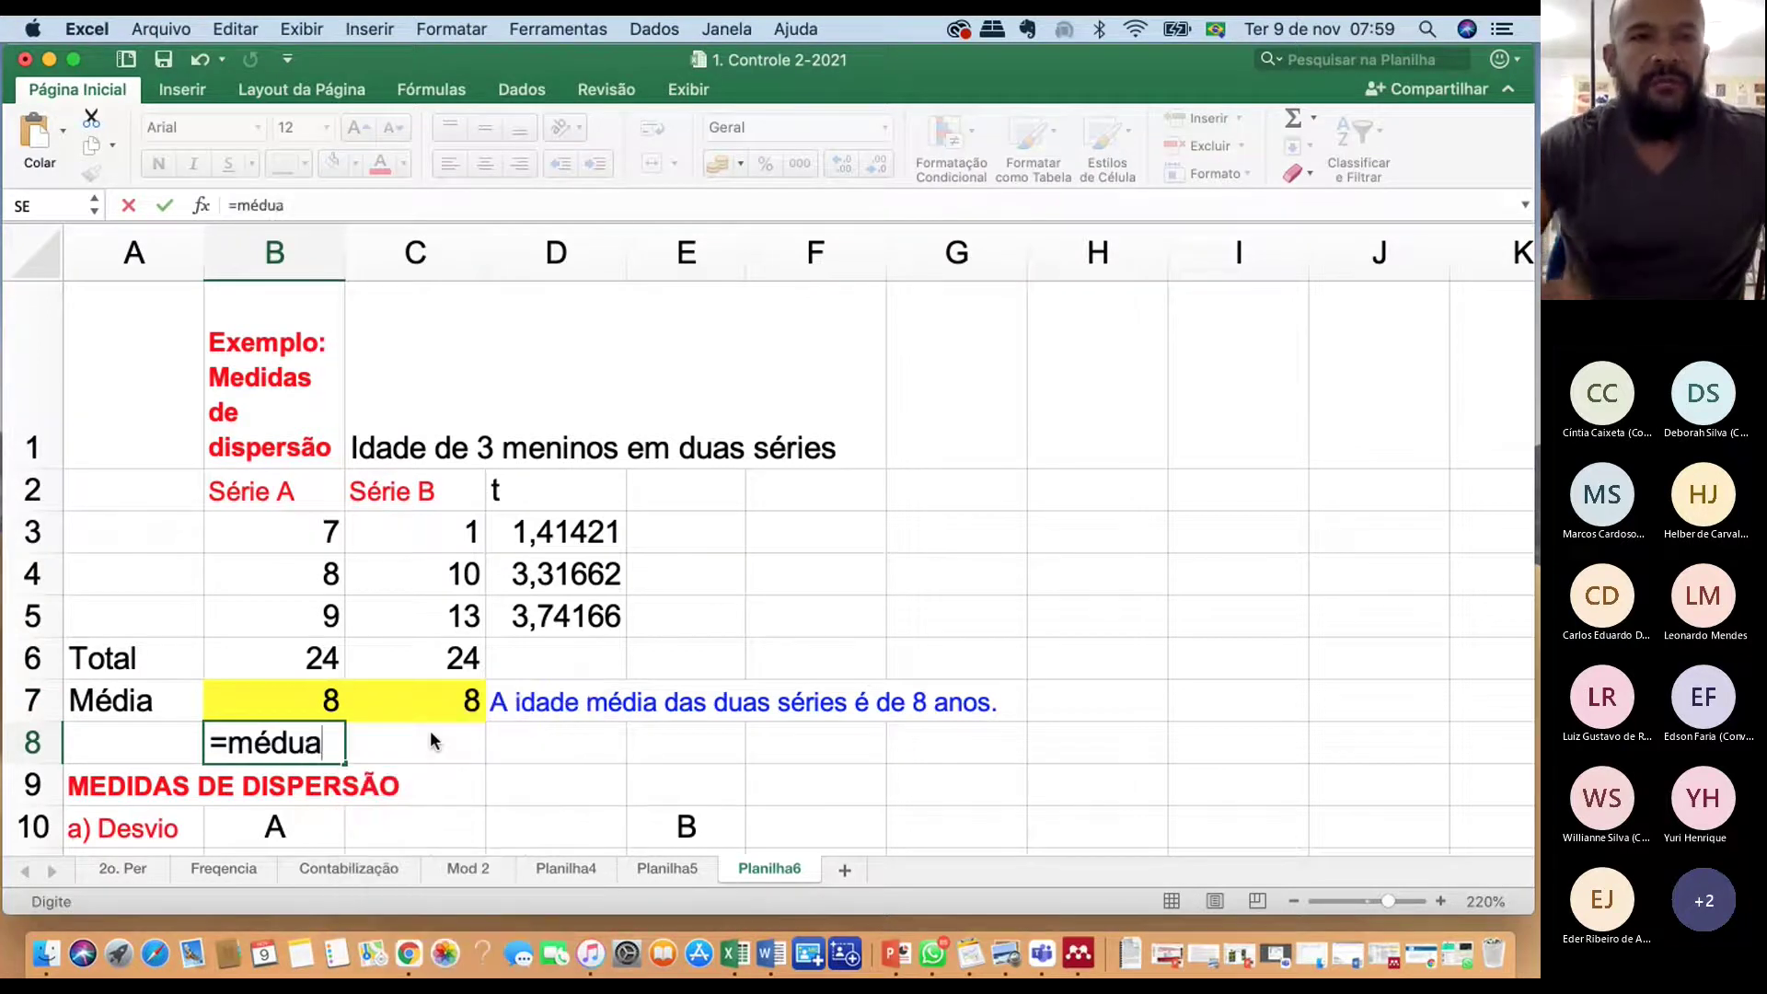
key(BackSpace)
key(BackSpace)
text(ia()
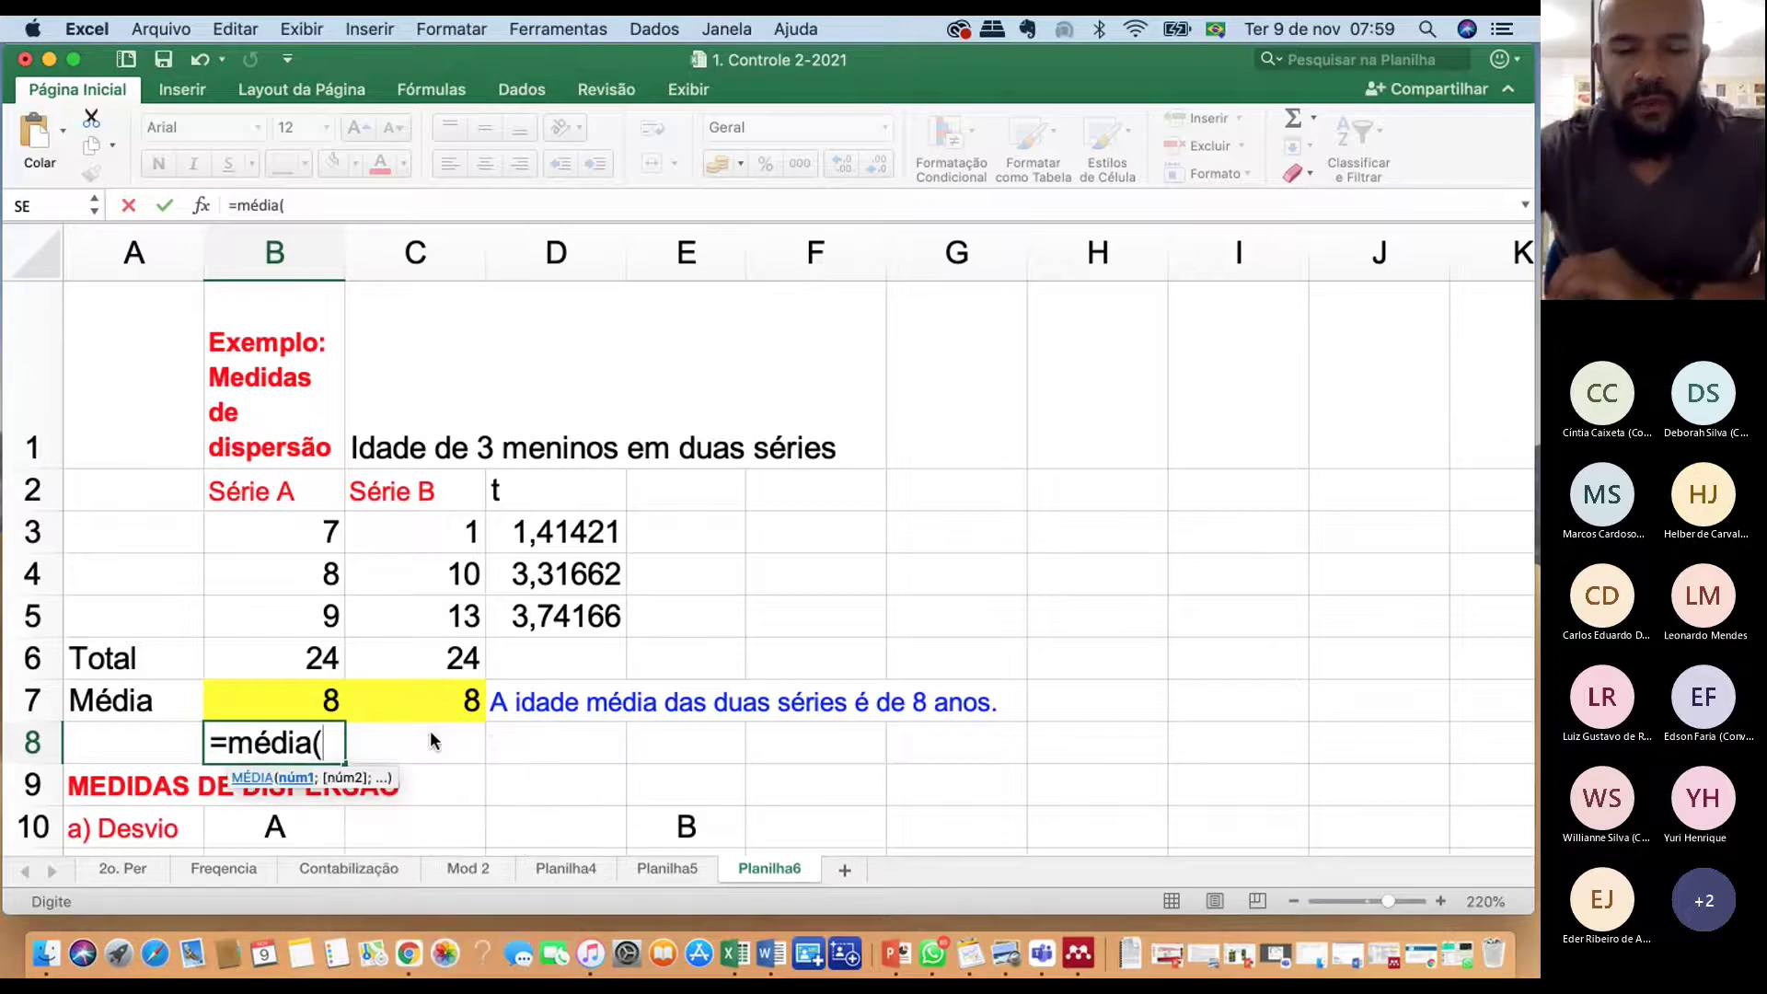
key(BackSpace)
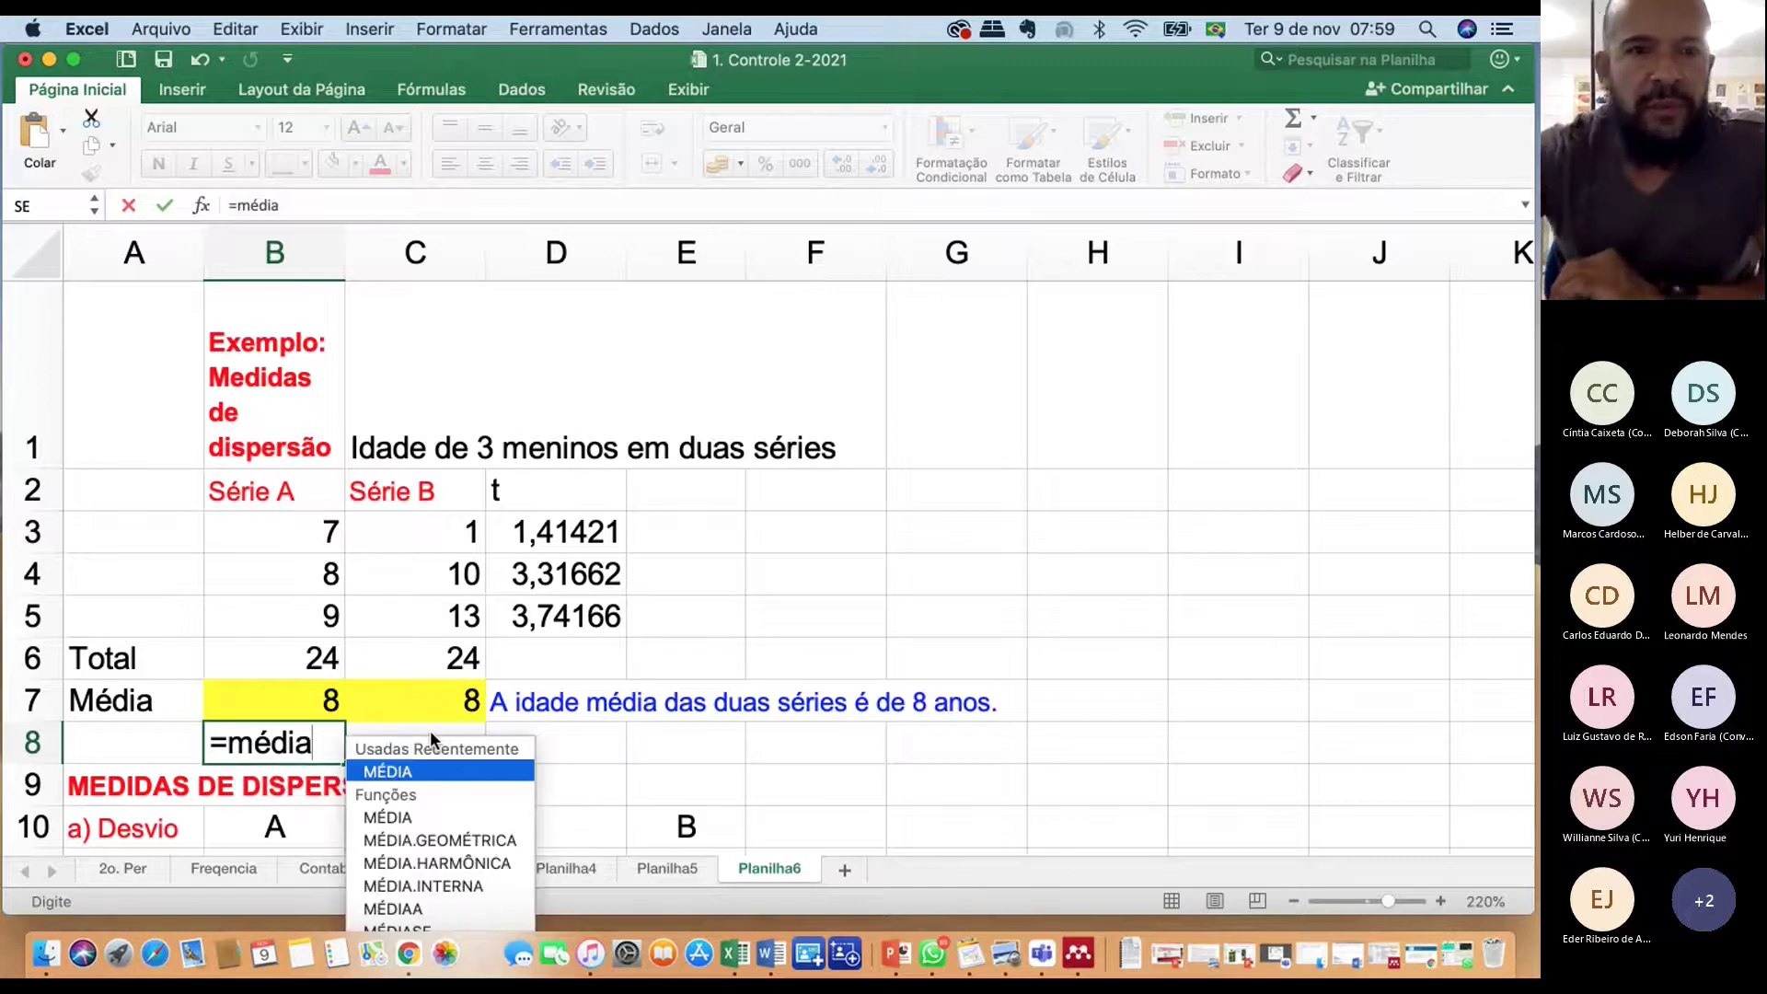
double_click(372, 771)
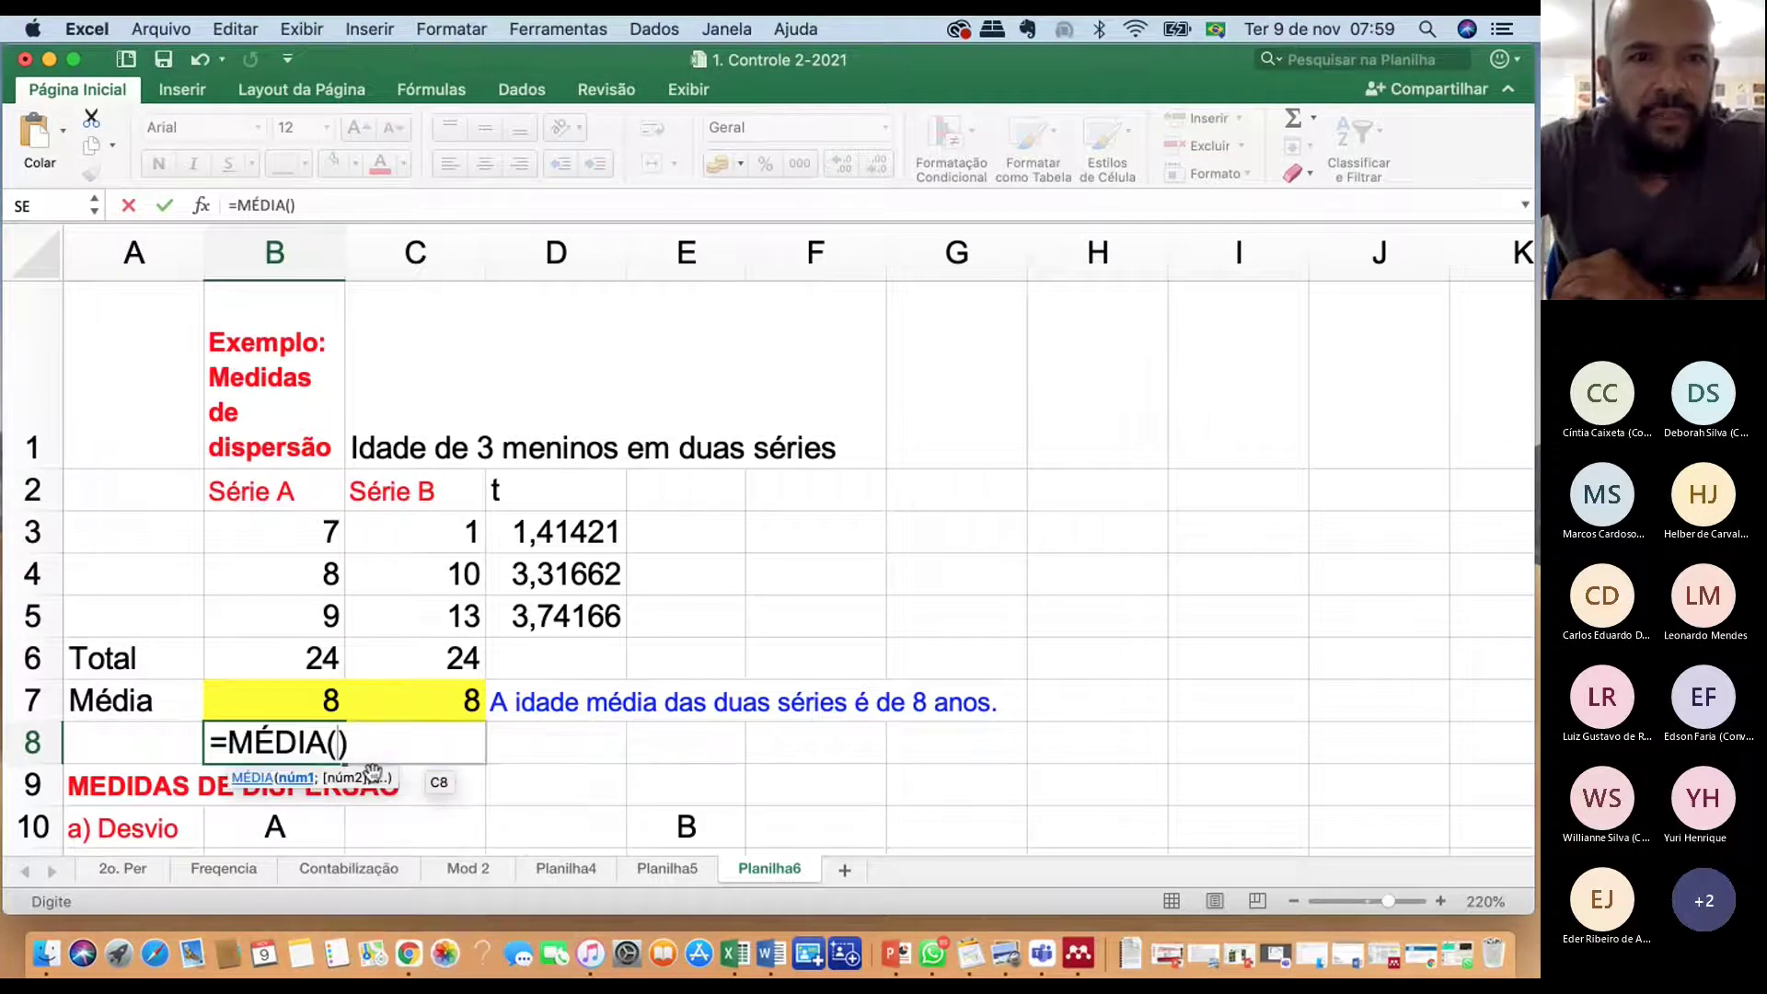
drag(323, 534, 317, 622)
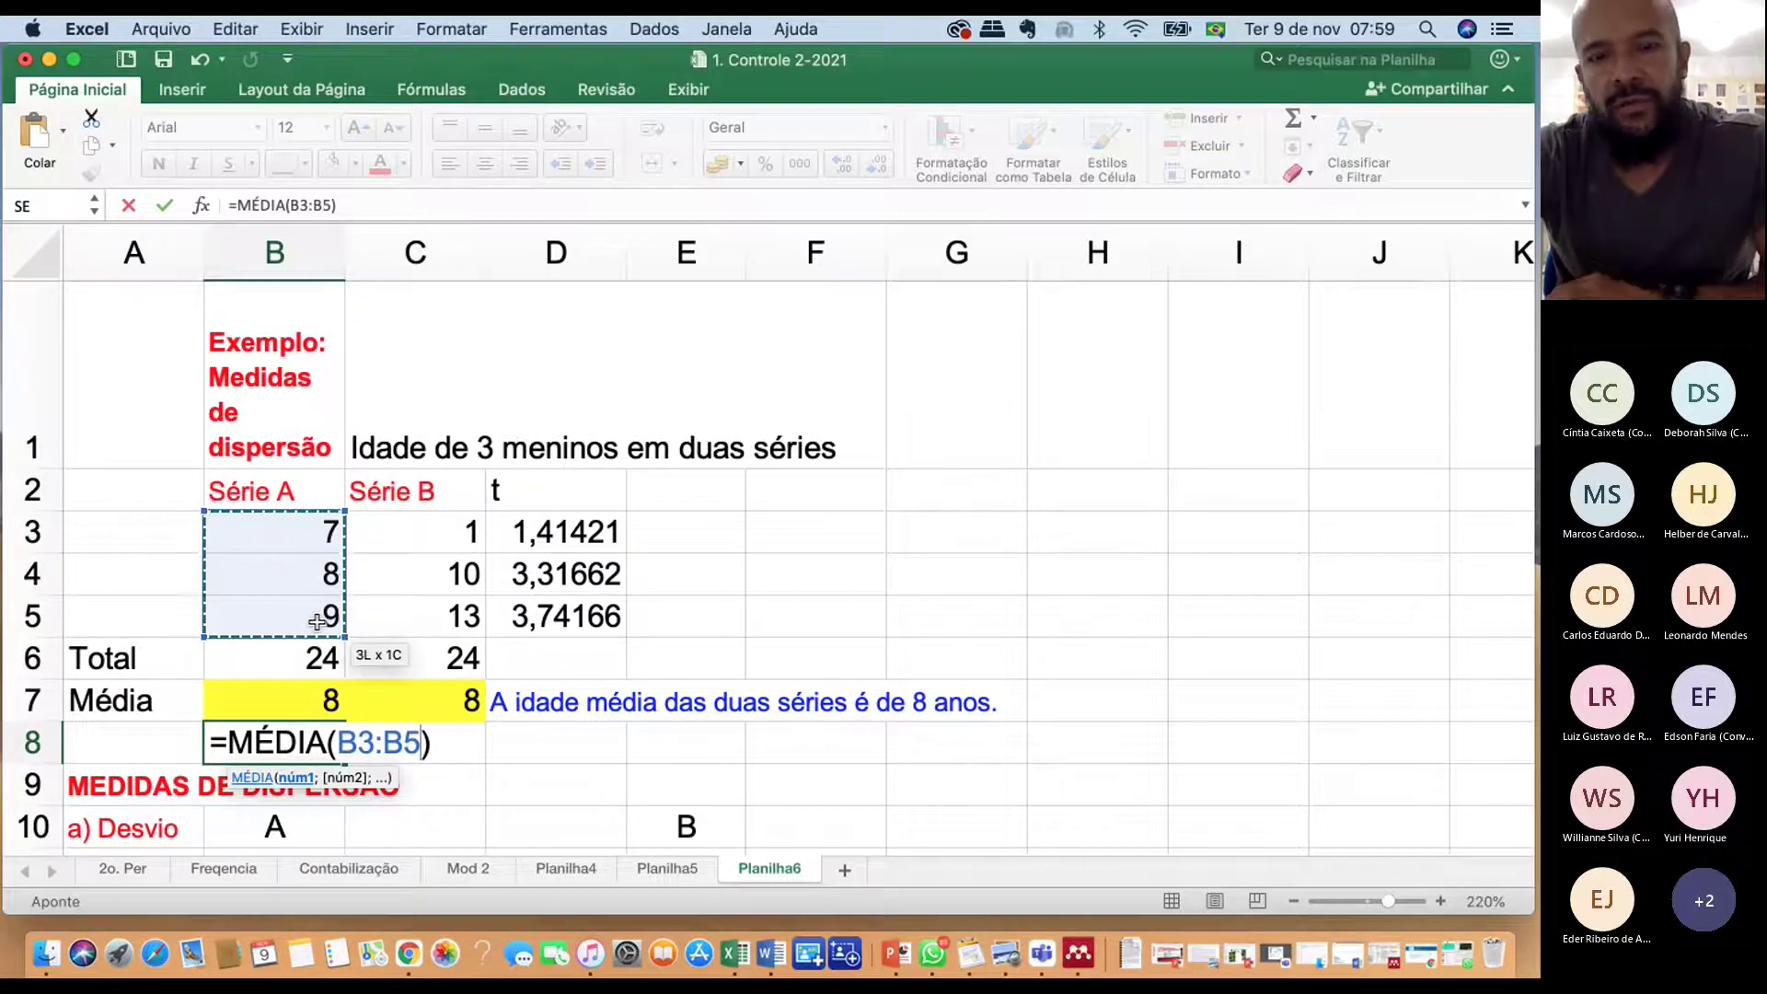
key(Return)
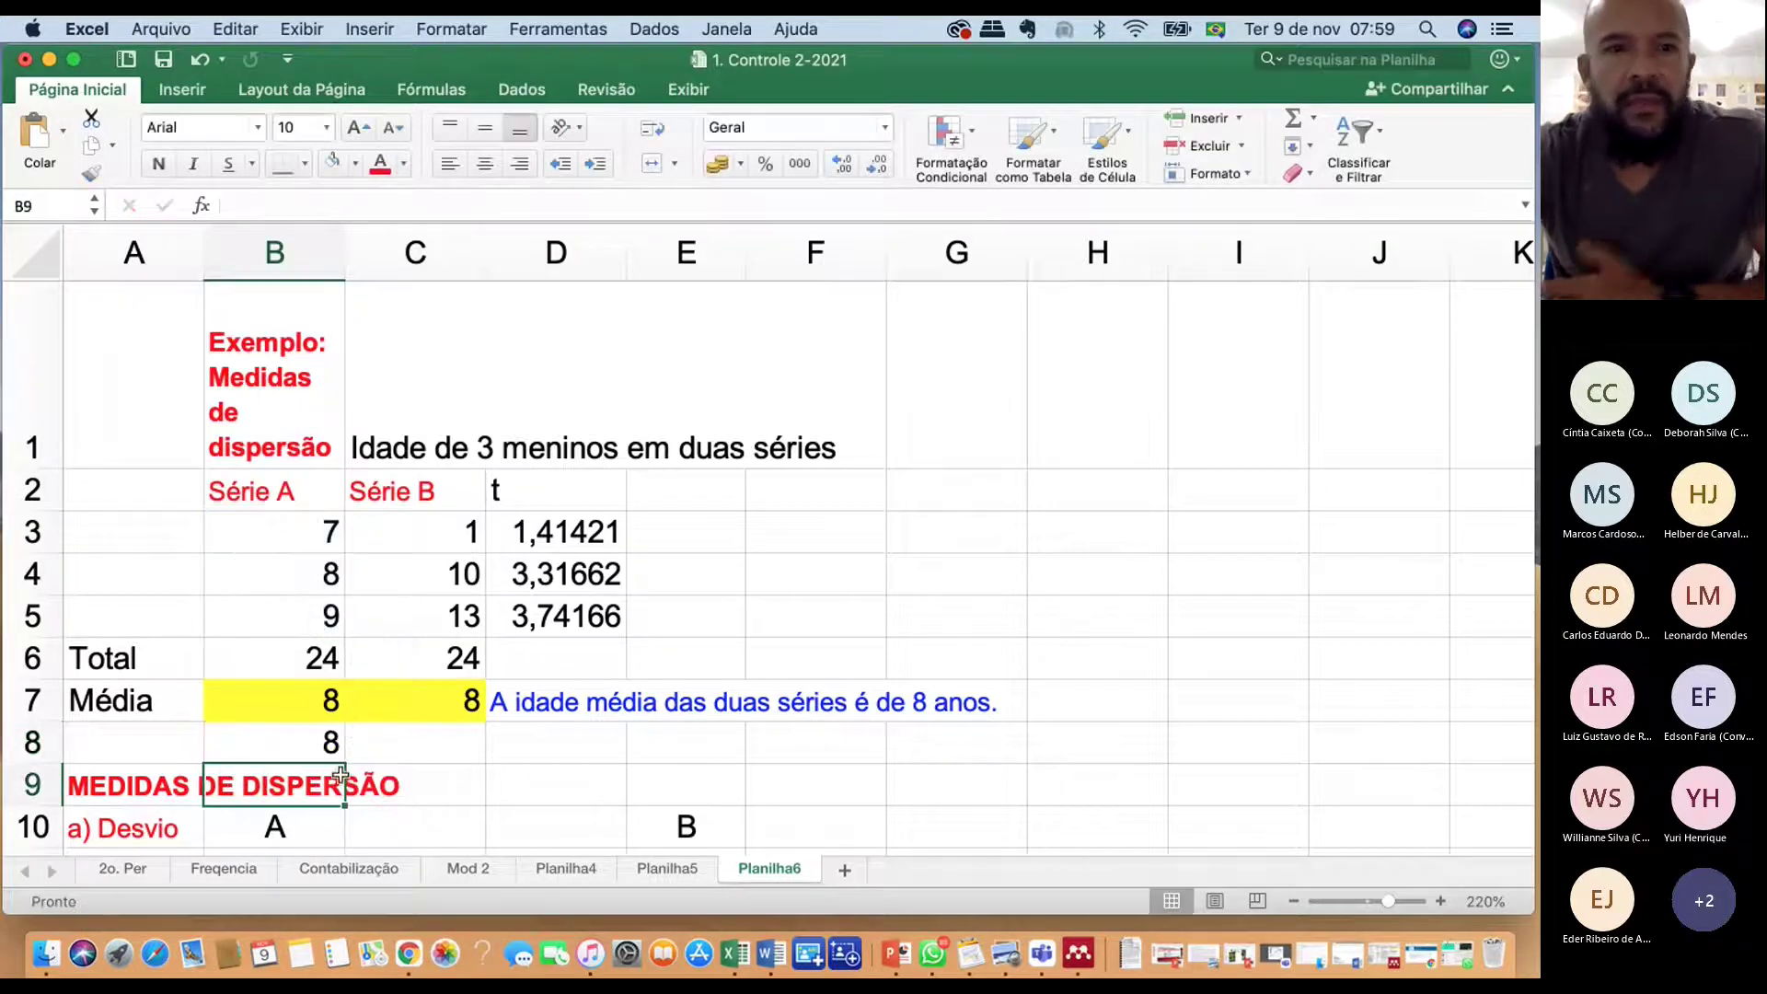
click(317, 747)
click(306, 703)
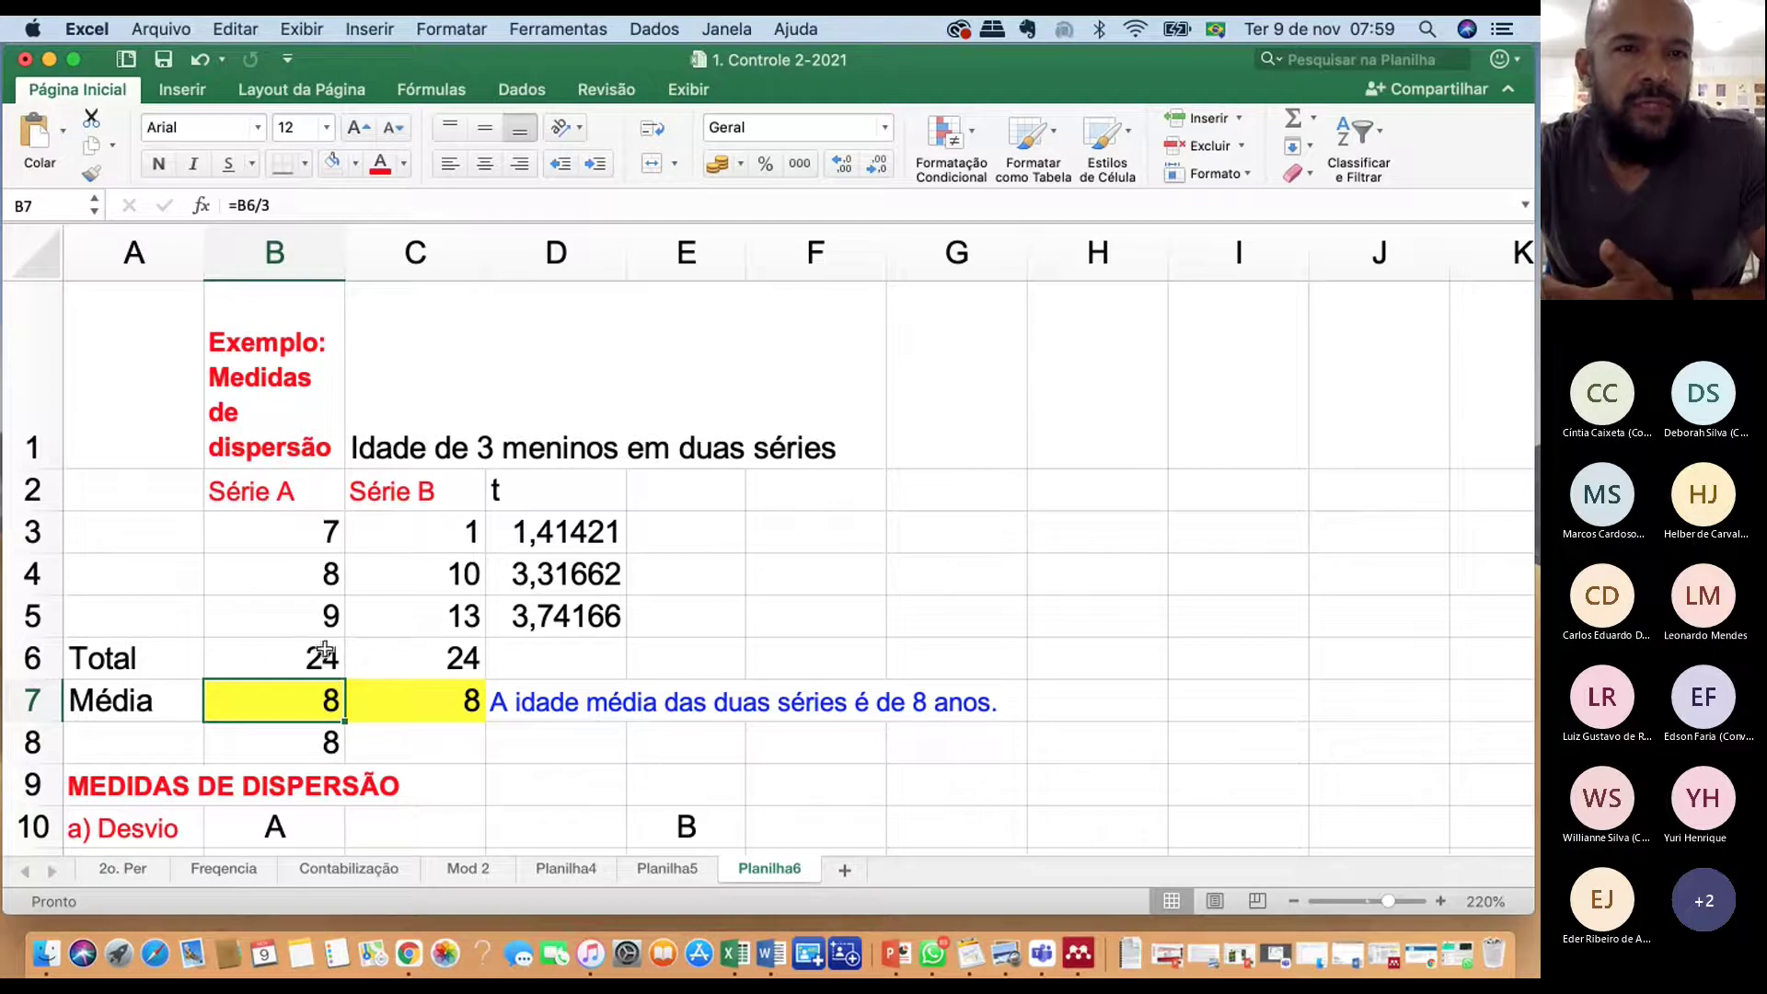
click(452, 697)
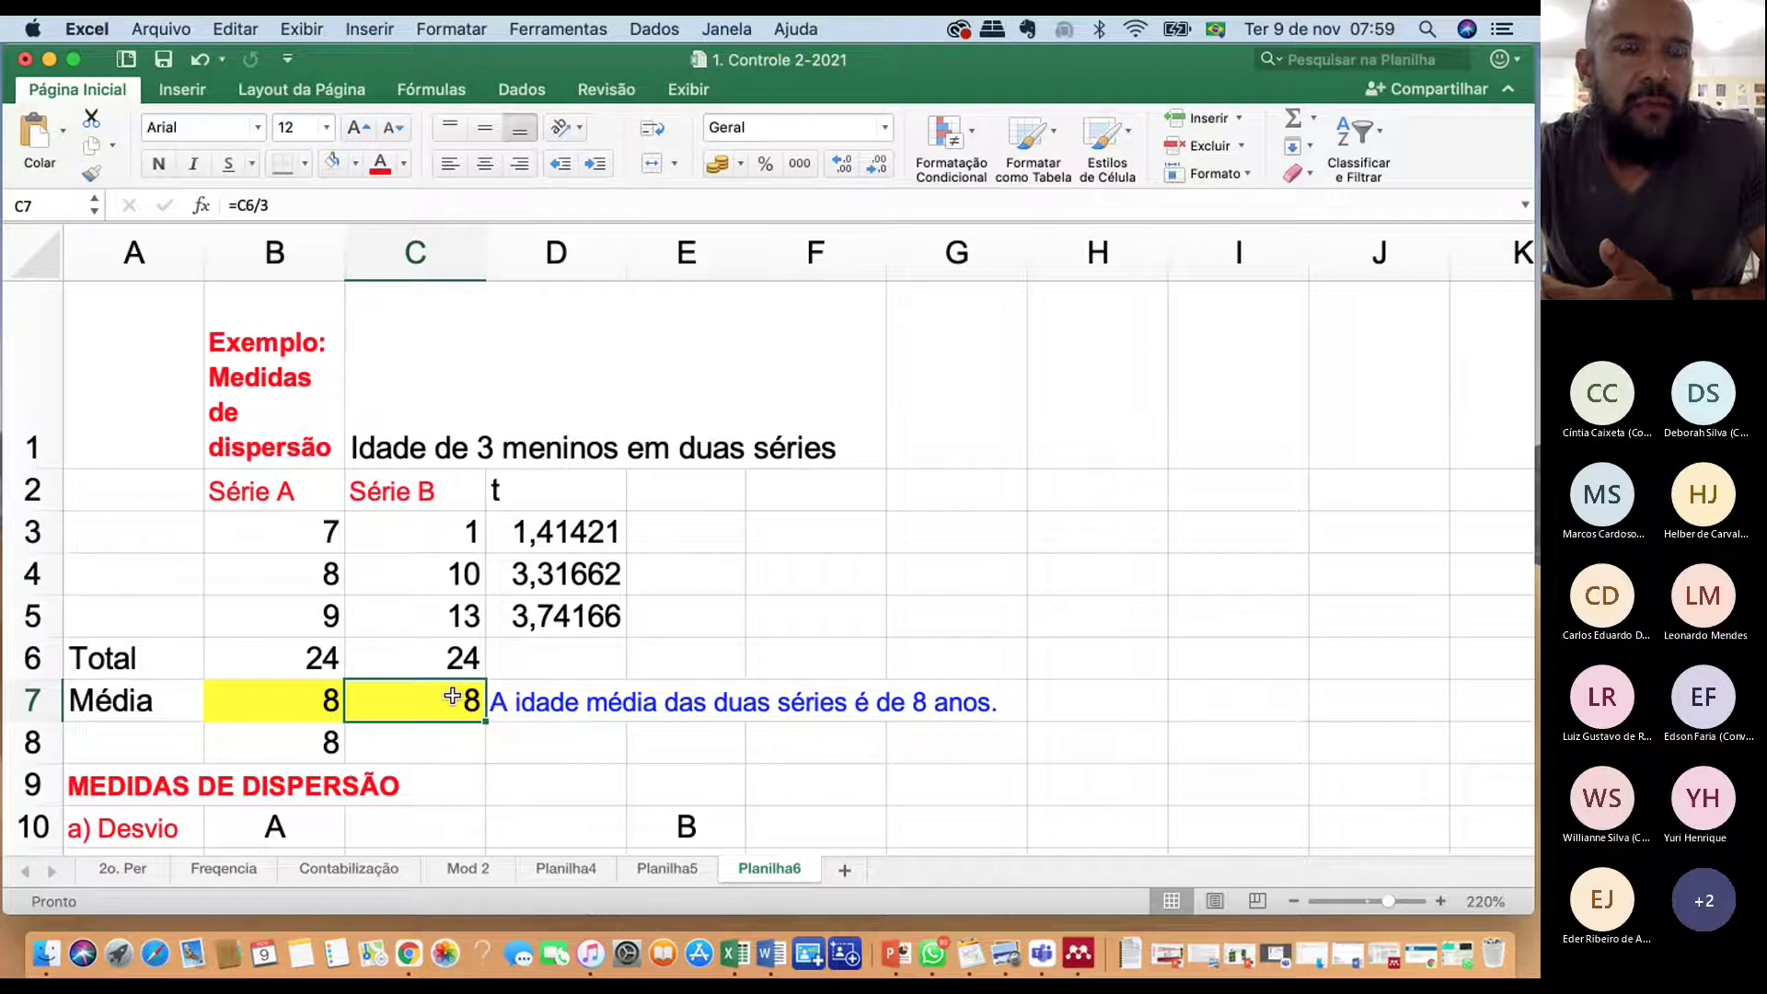
click(447, 674)
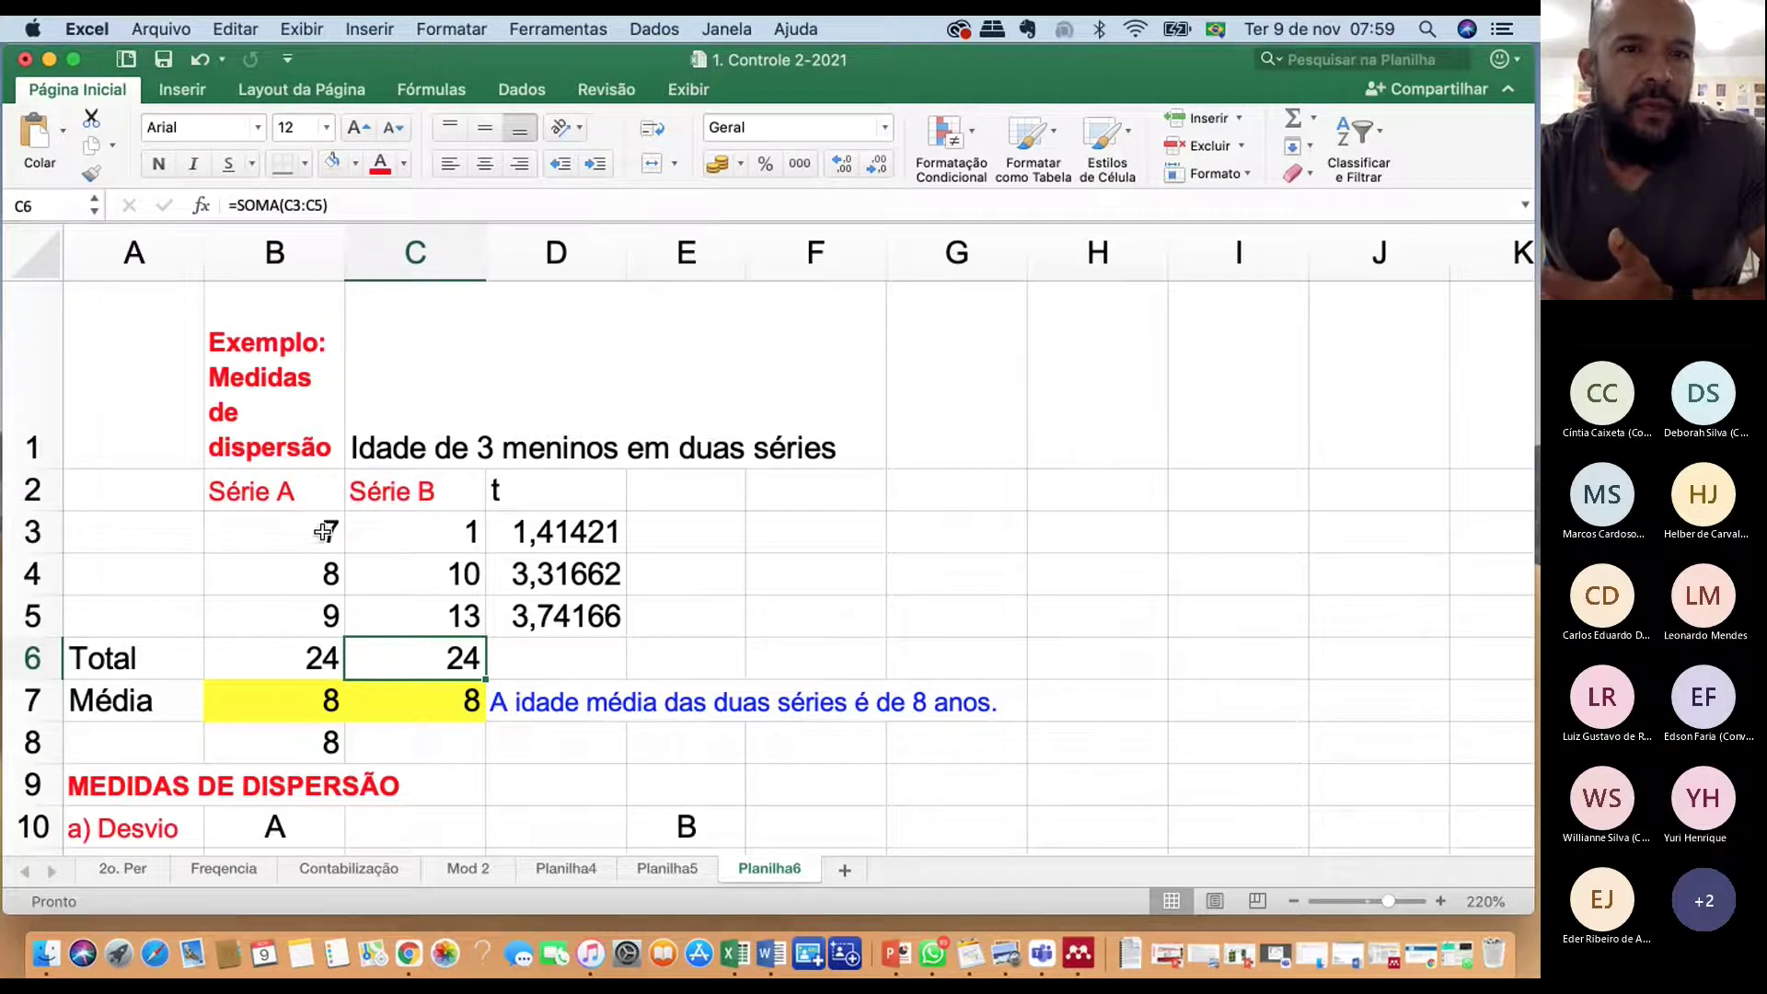
drag(325, 531, 314, 616)
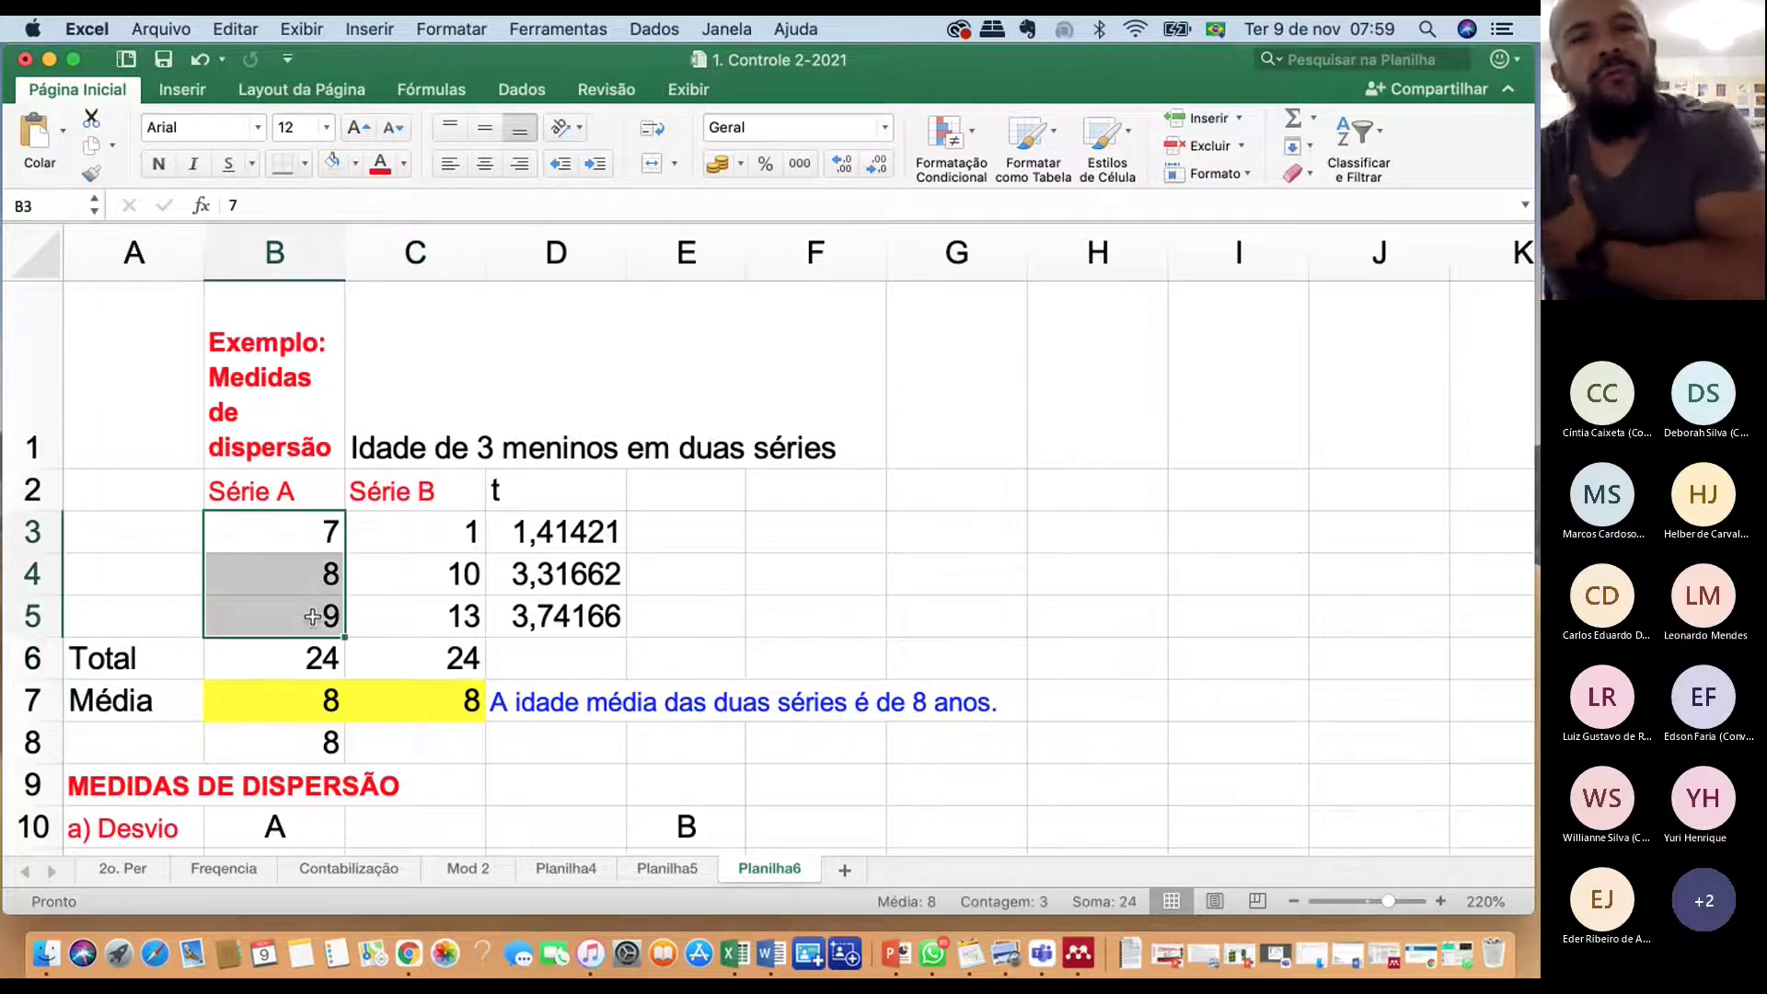
drag(466, 531, 451, 617)
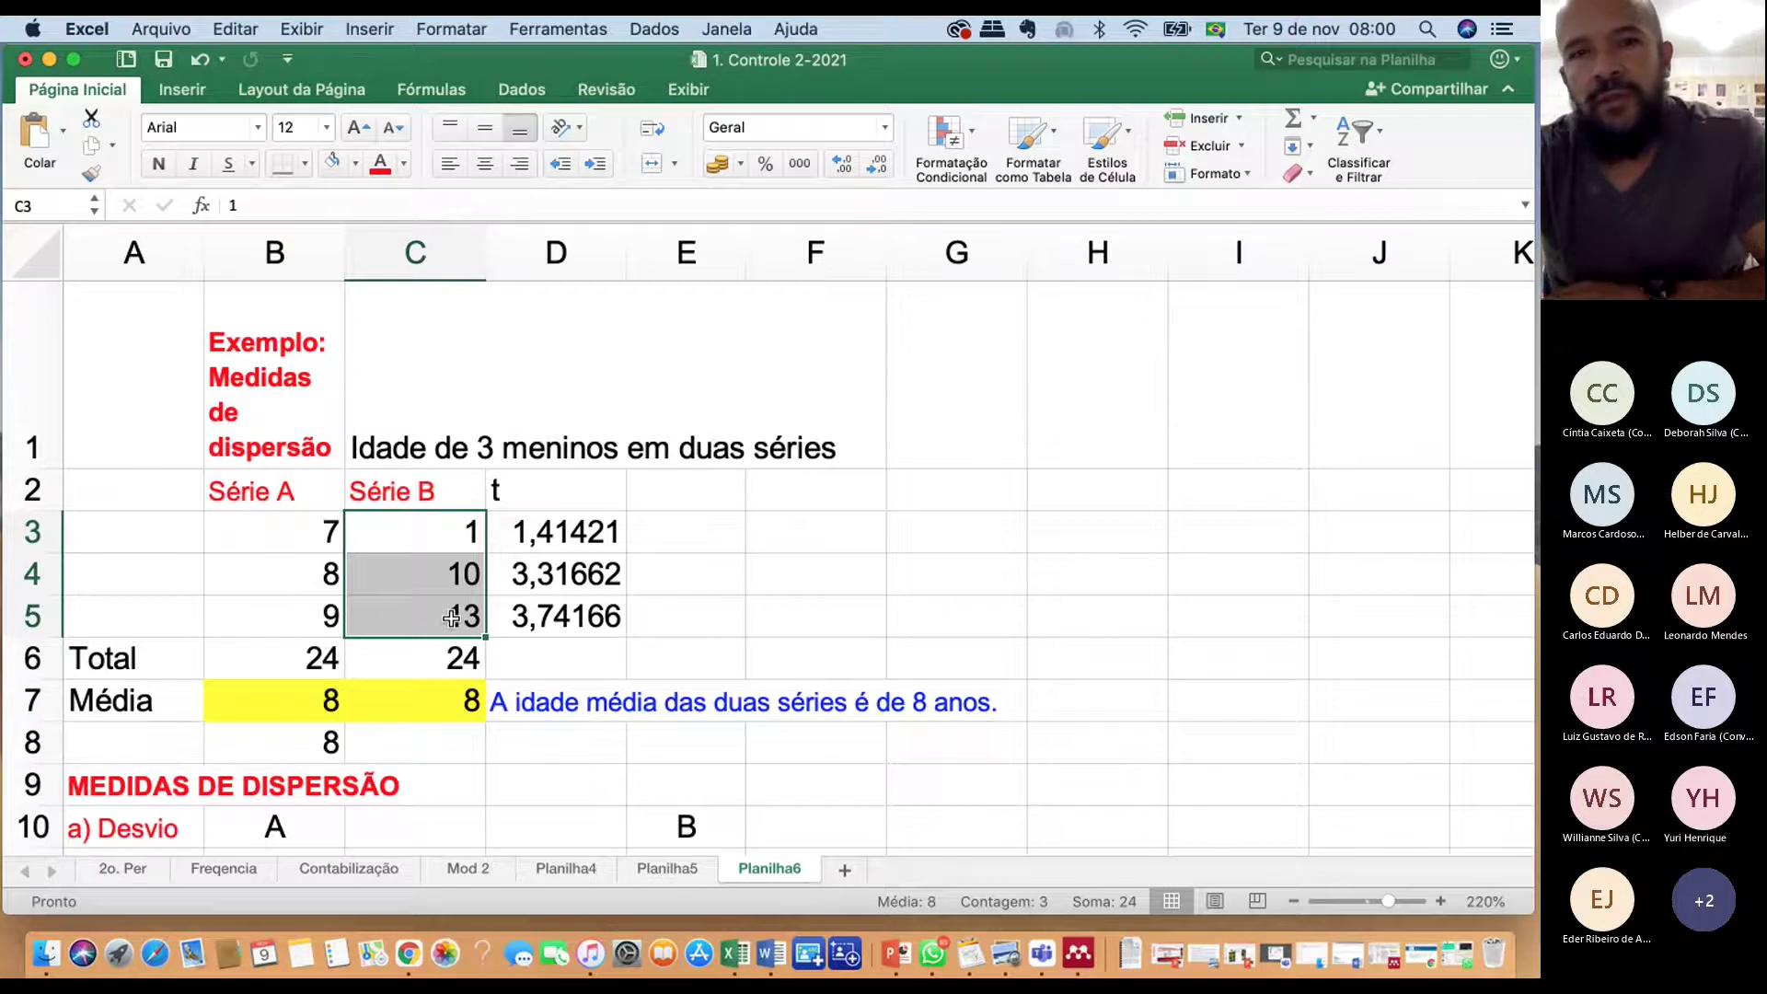
drag(515, 490, 590, 623)
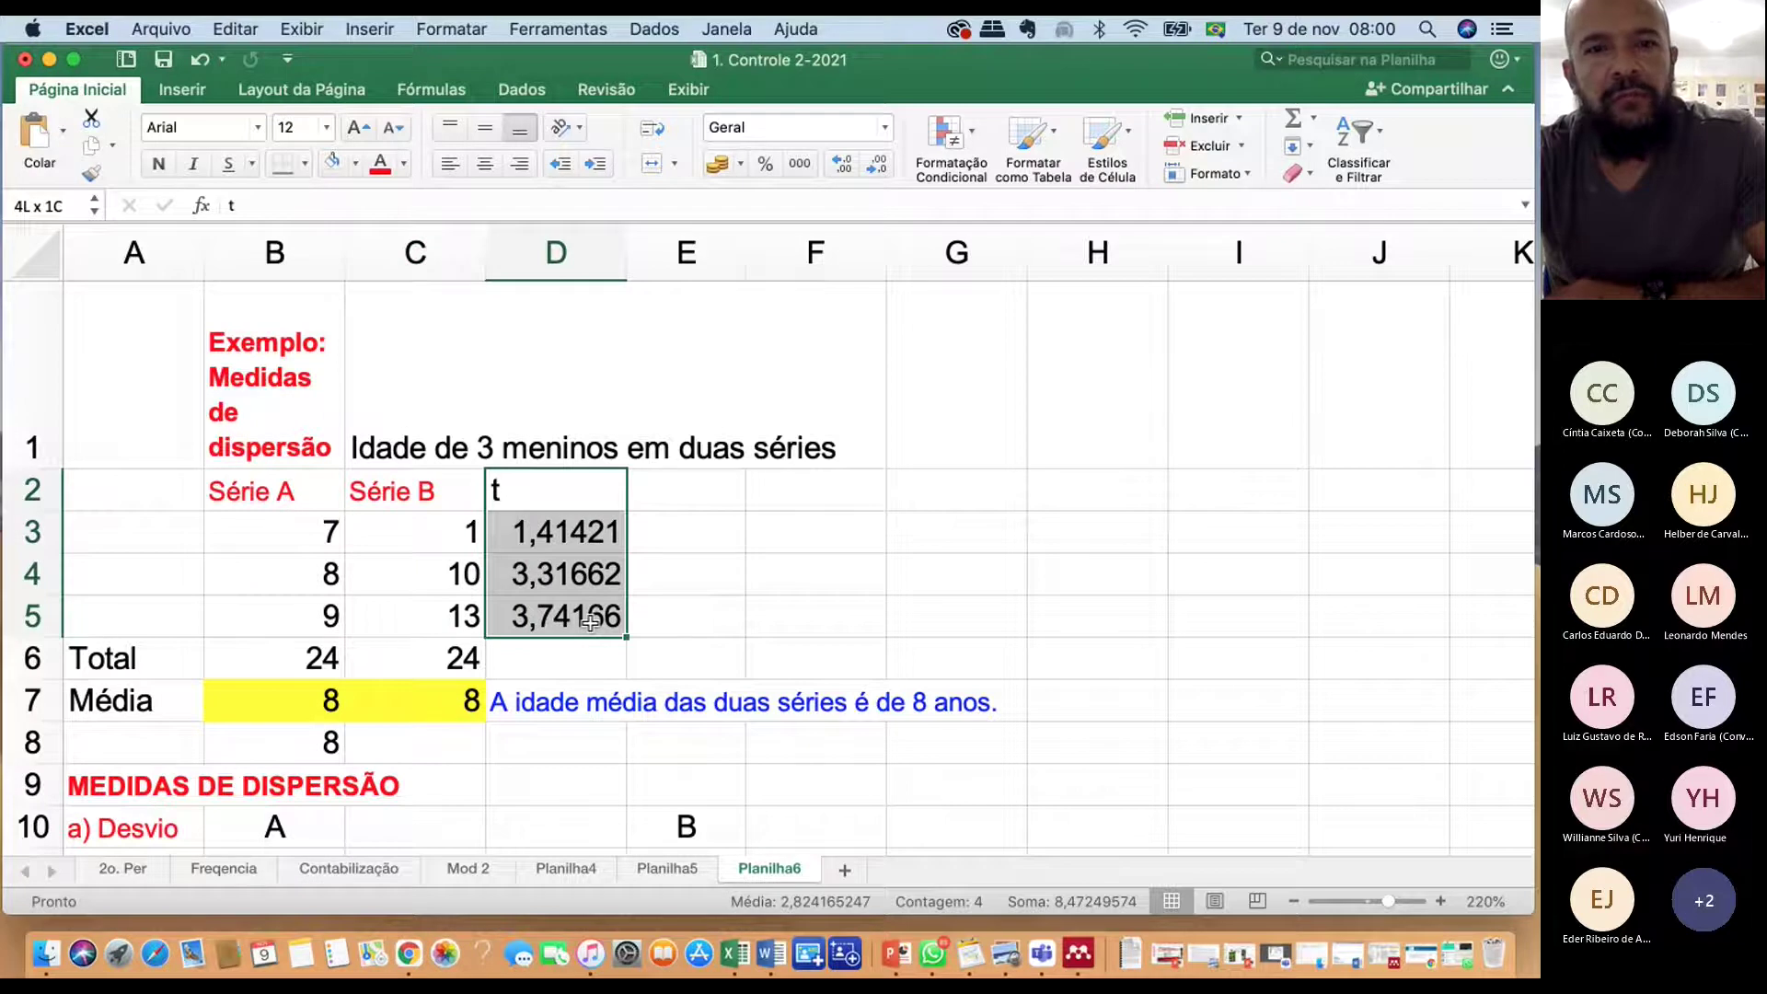
click(269, 659)
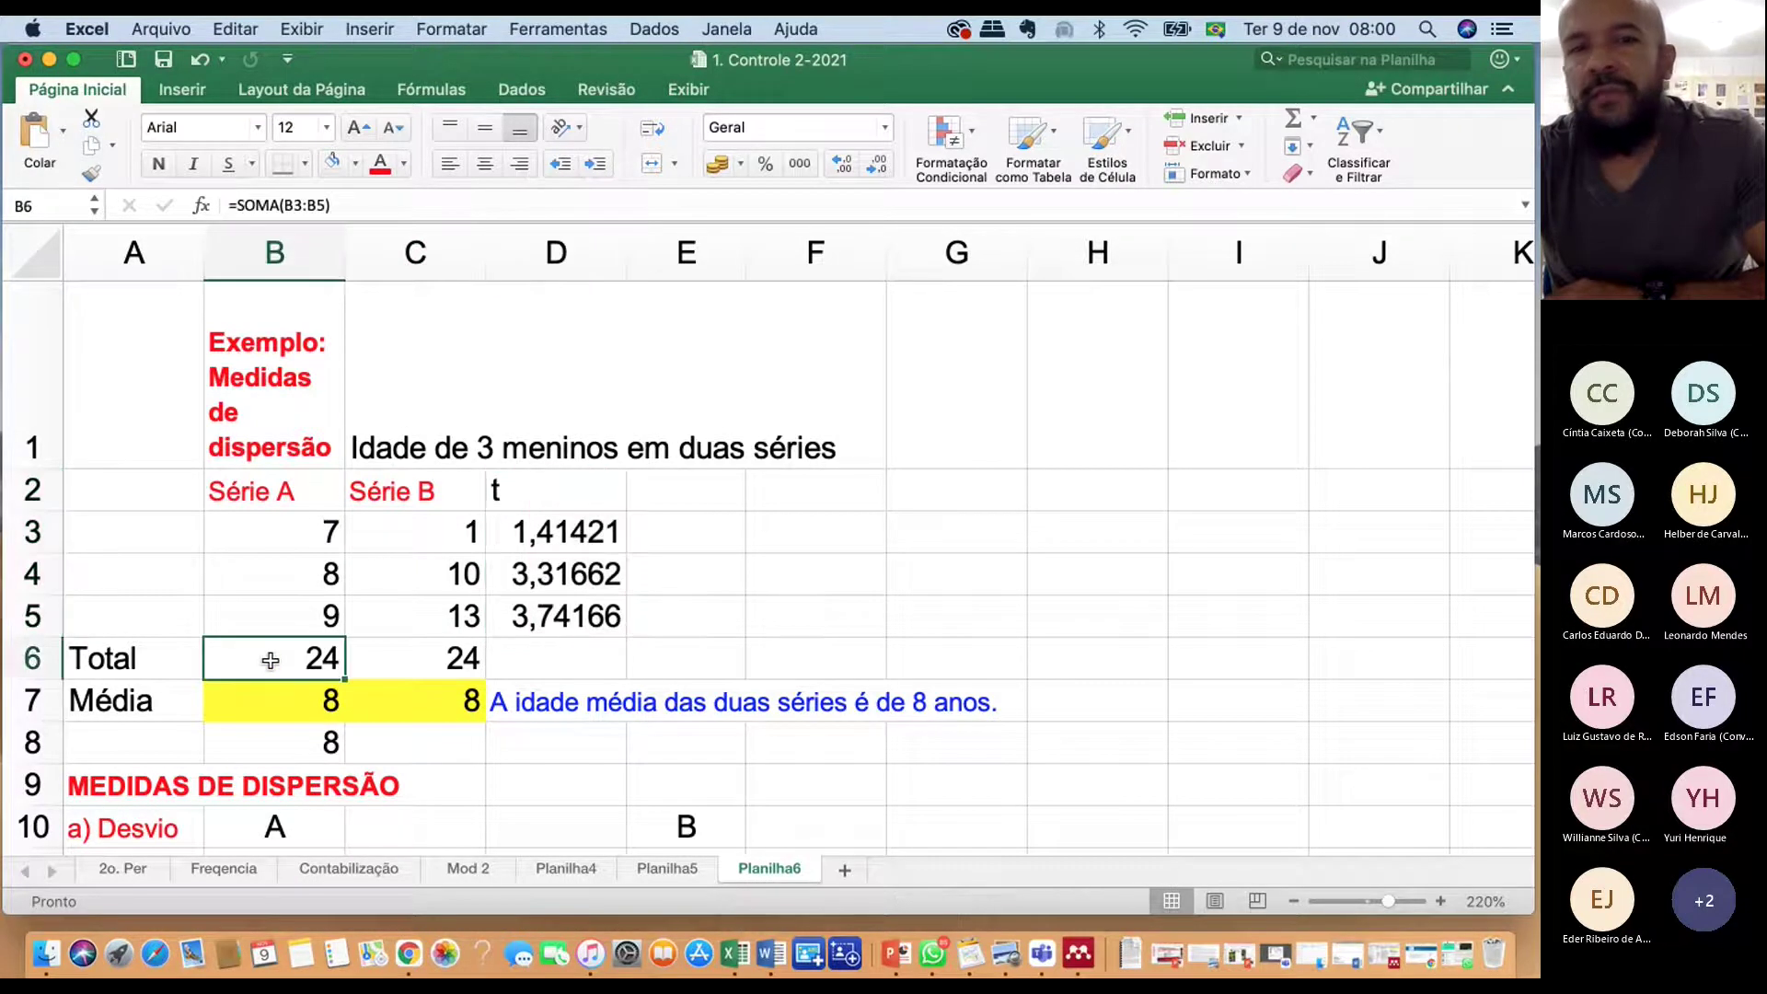
click(281, 710)
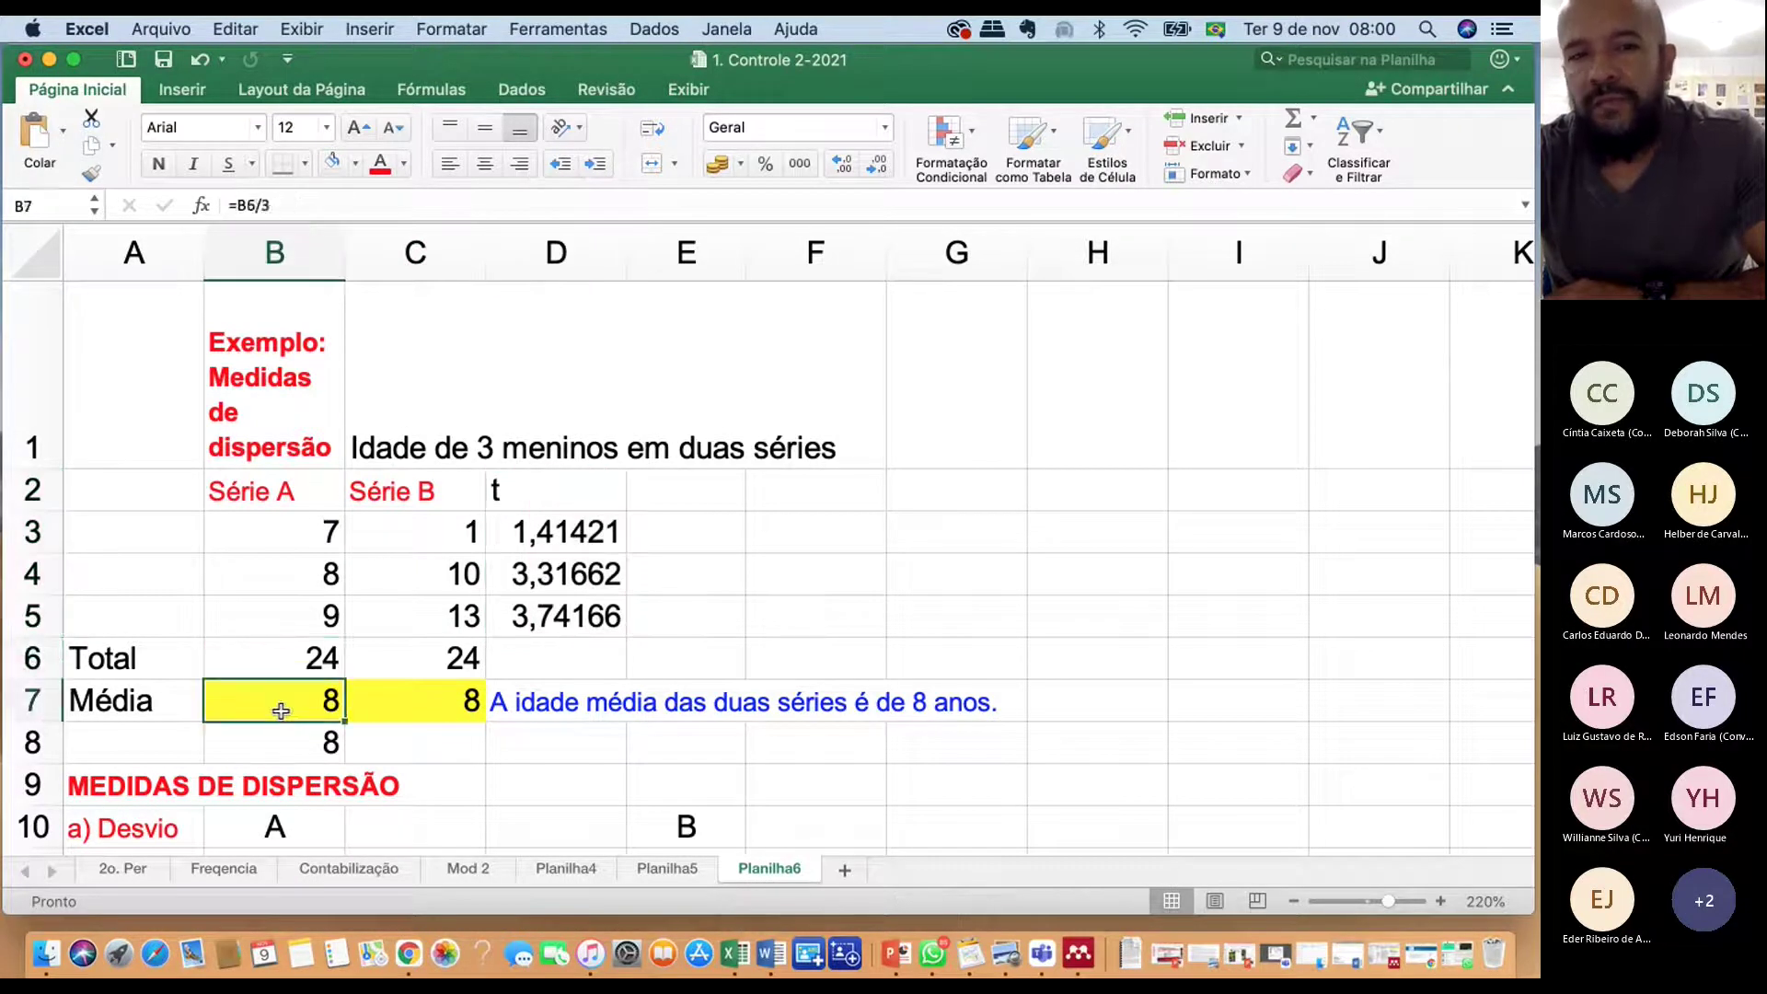
click(284, 749)
click(284, 711)
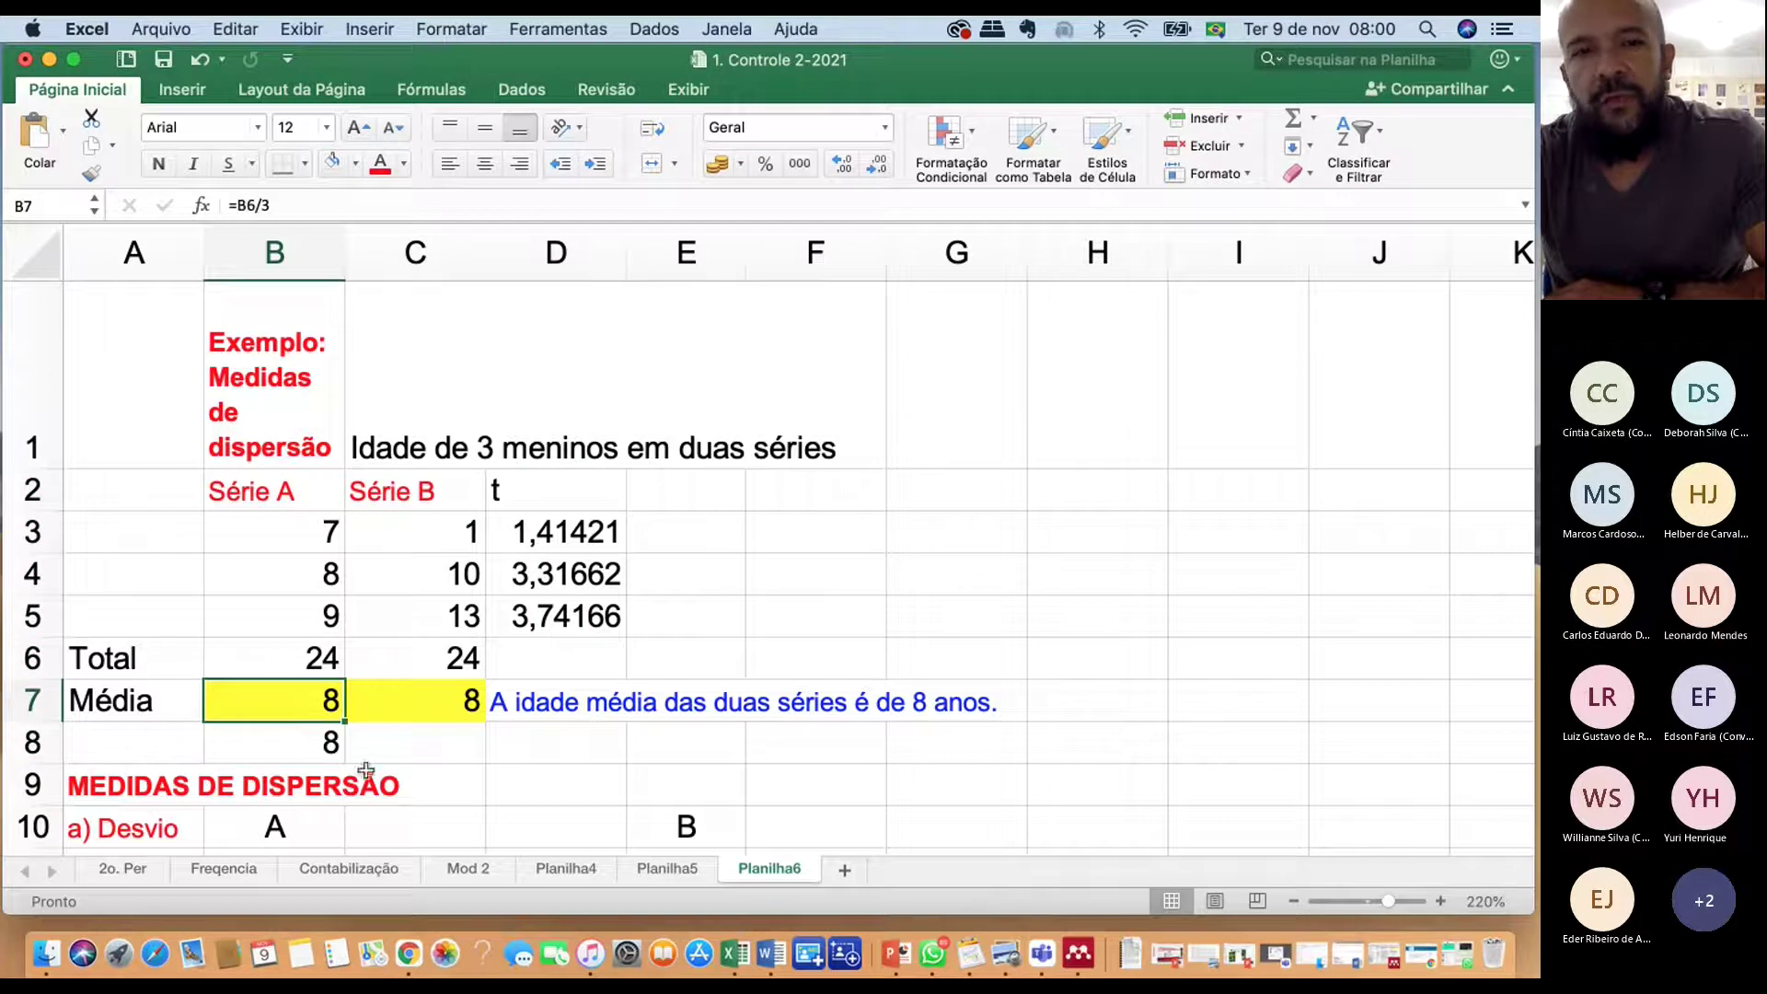
click(432, 747)
click(310, 695)
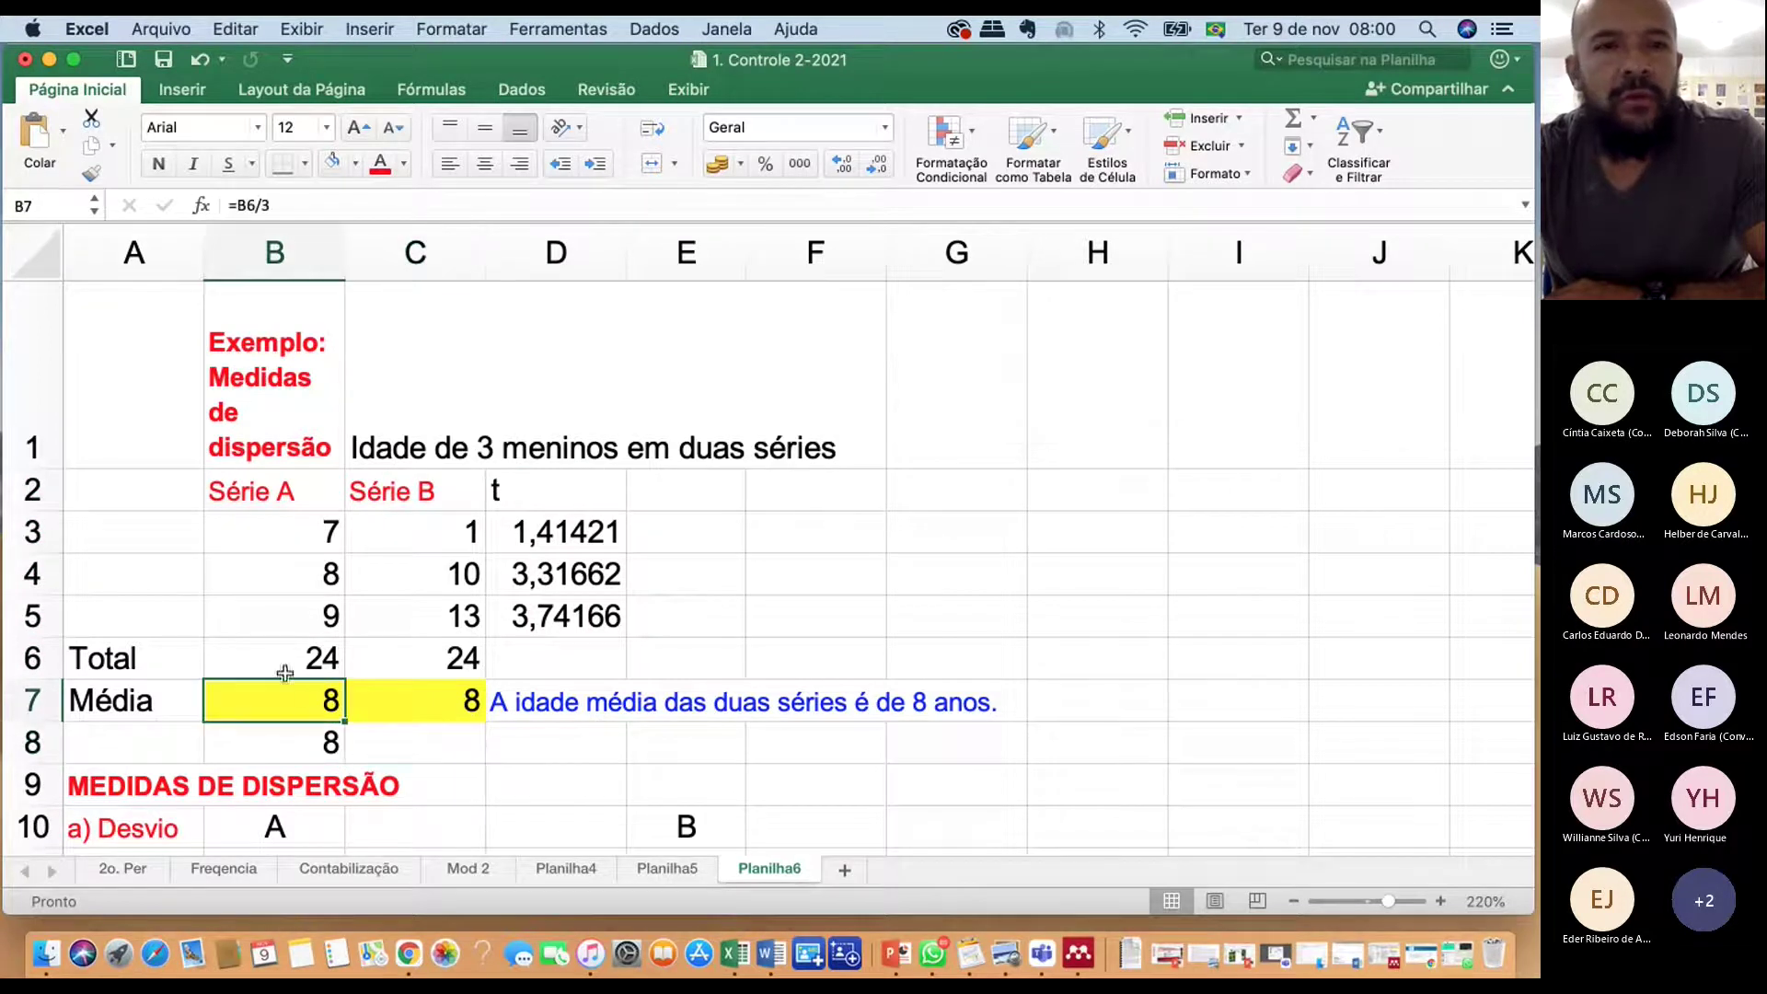
click(260, 663)
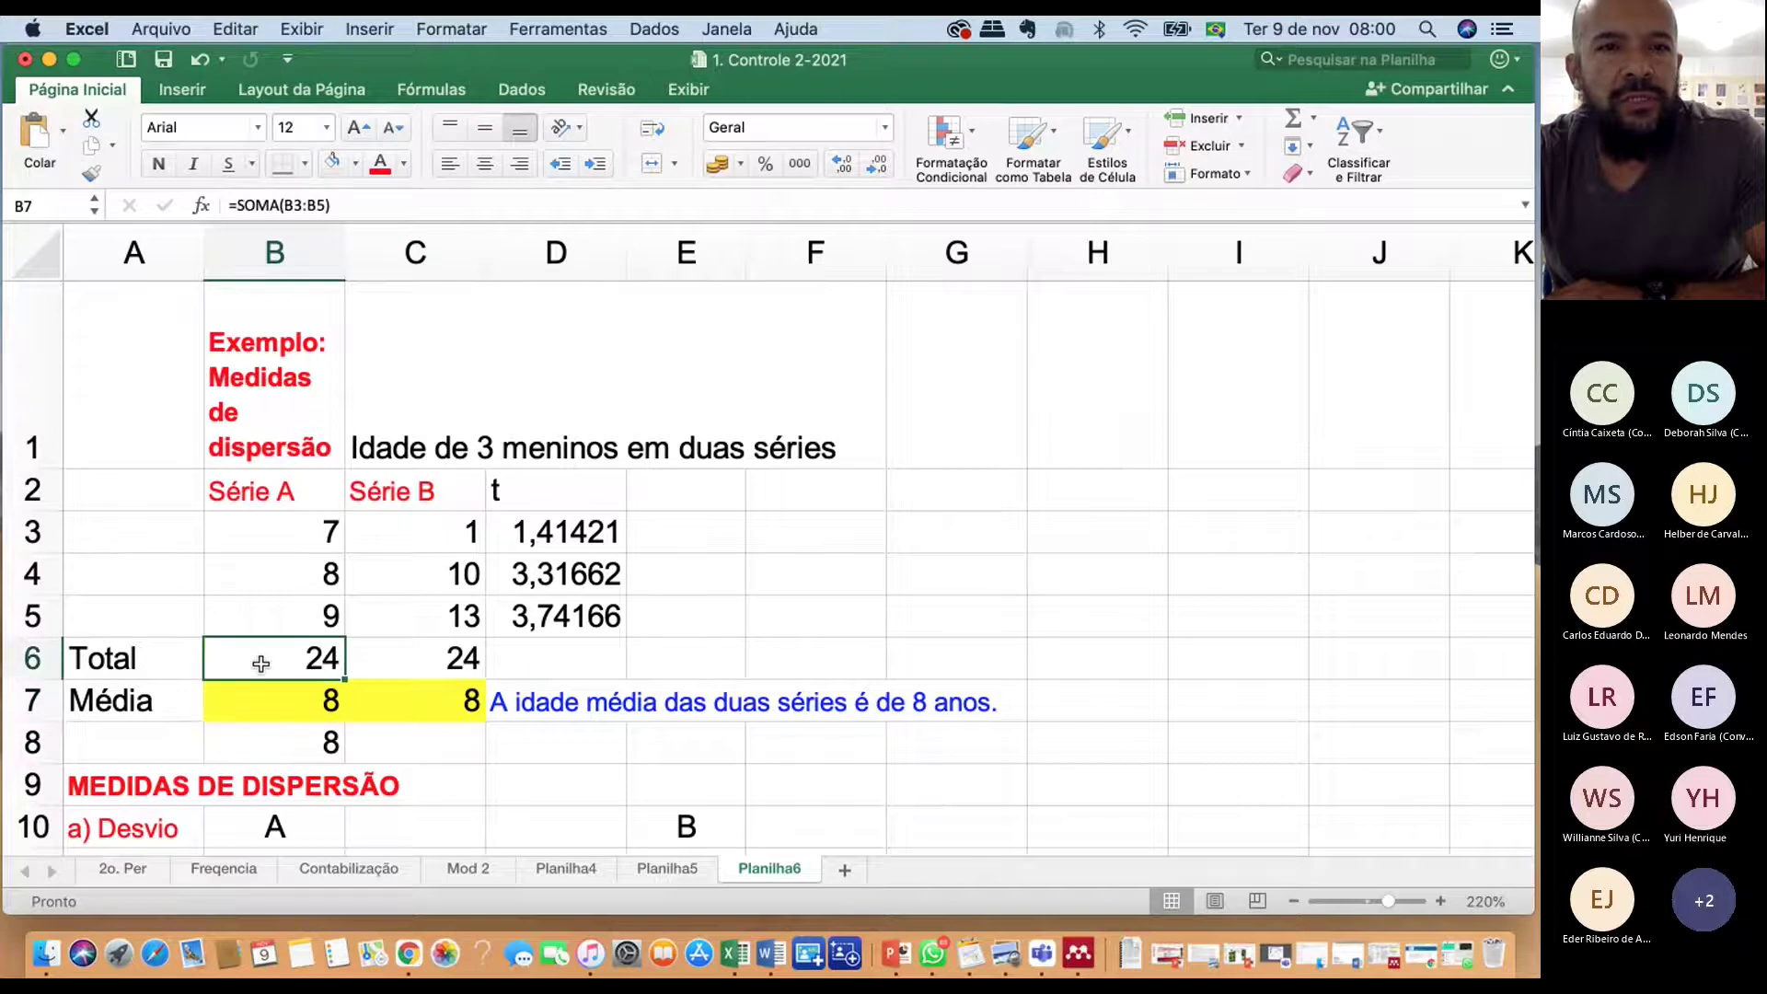
click(441, 661)
click(322, 665)
click(300, 702)
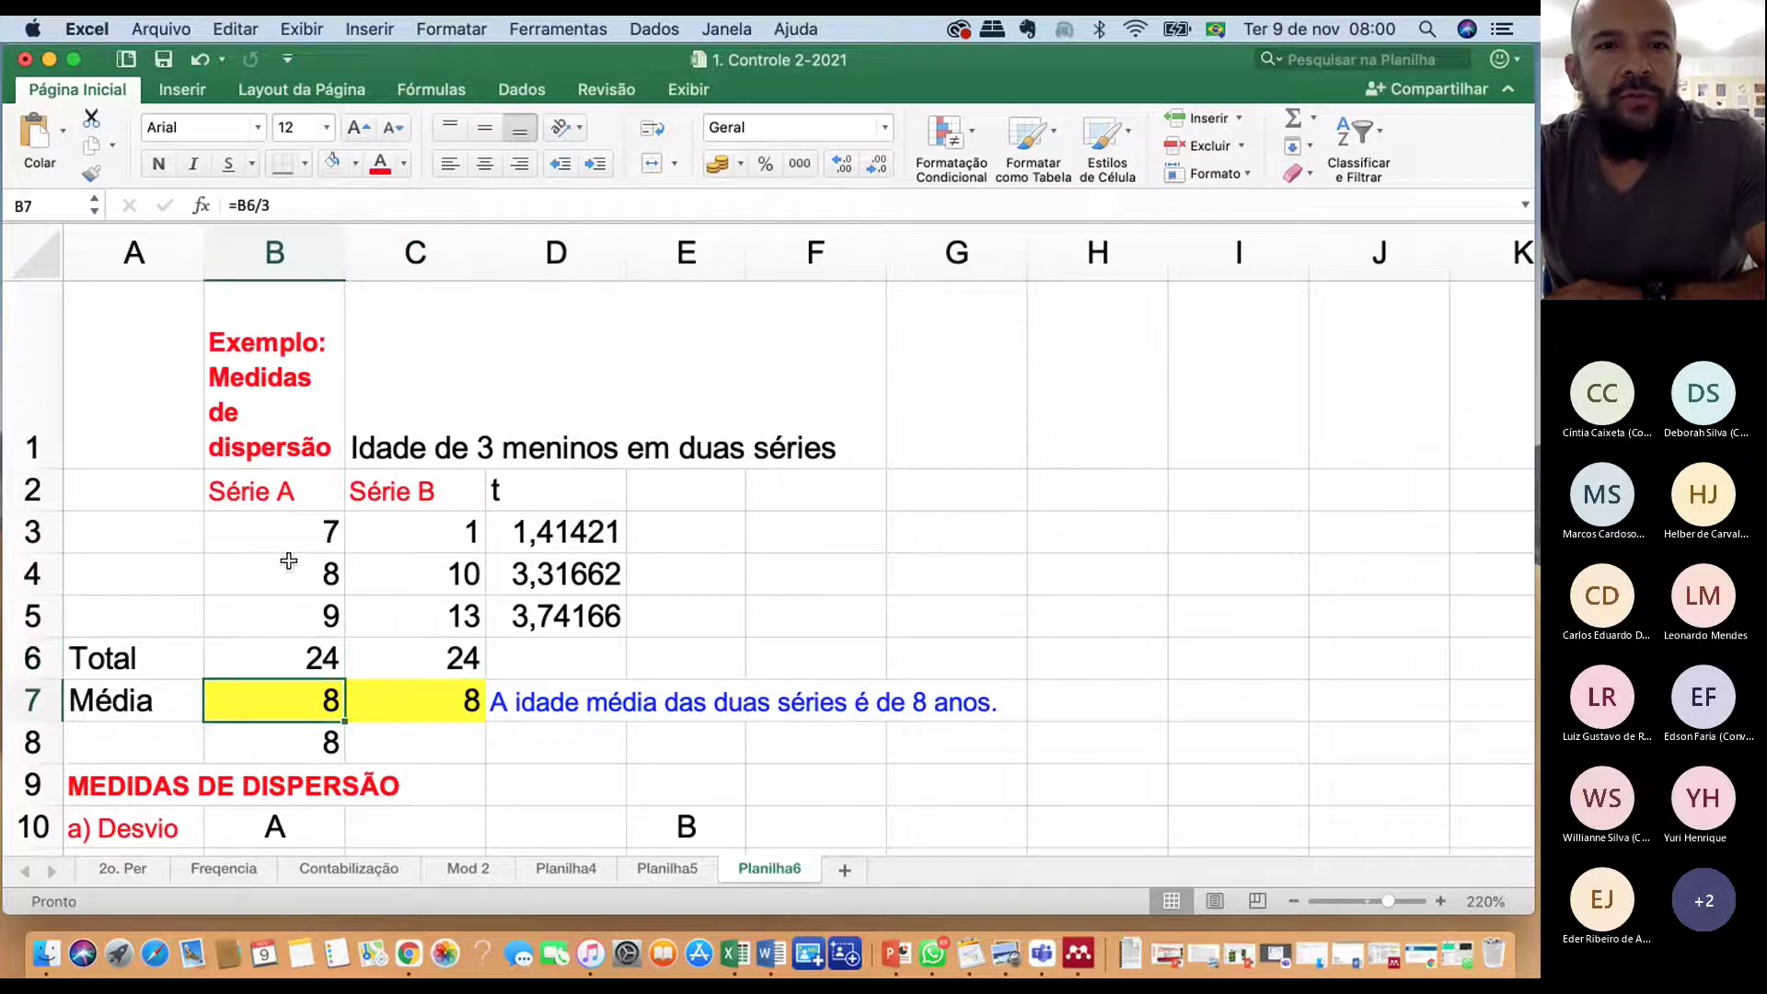
click(166, 541)
Number the three boys 1, 2, 3 and add the note 'n = 3' in E5
text(1)
key(Return)
text(2)
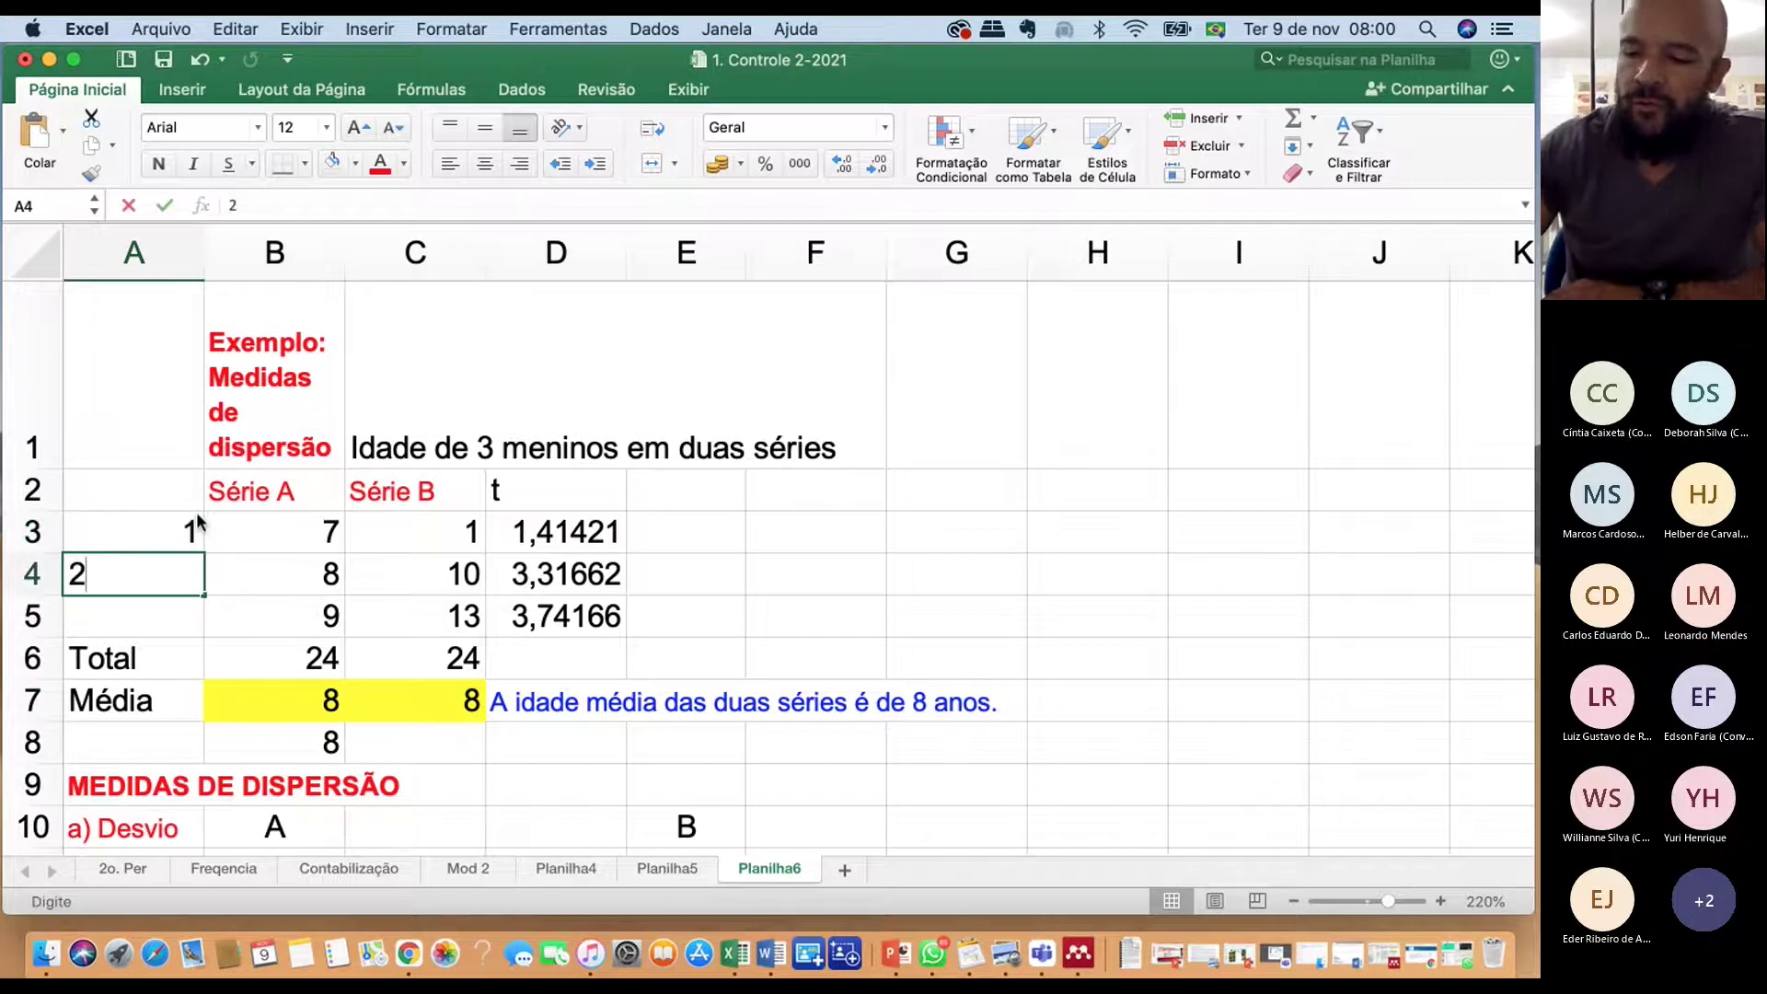
key(Return)
text(3)
key(Return)
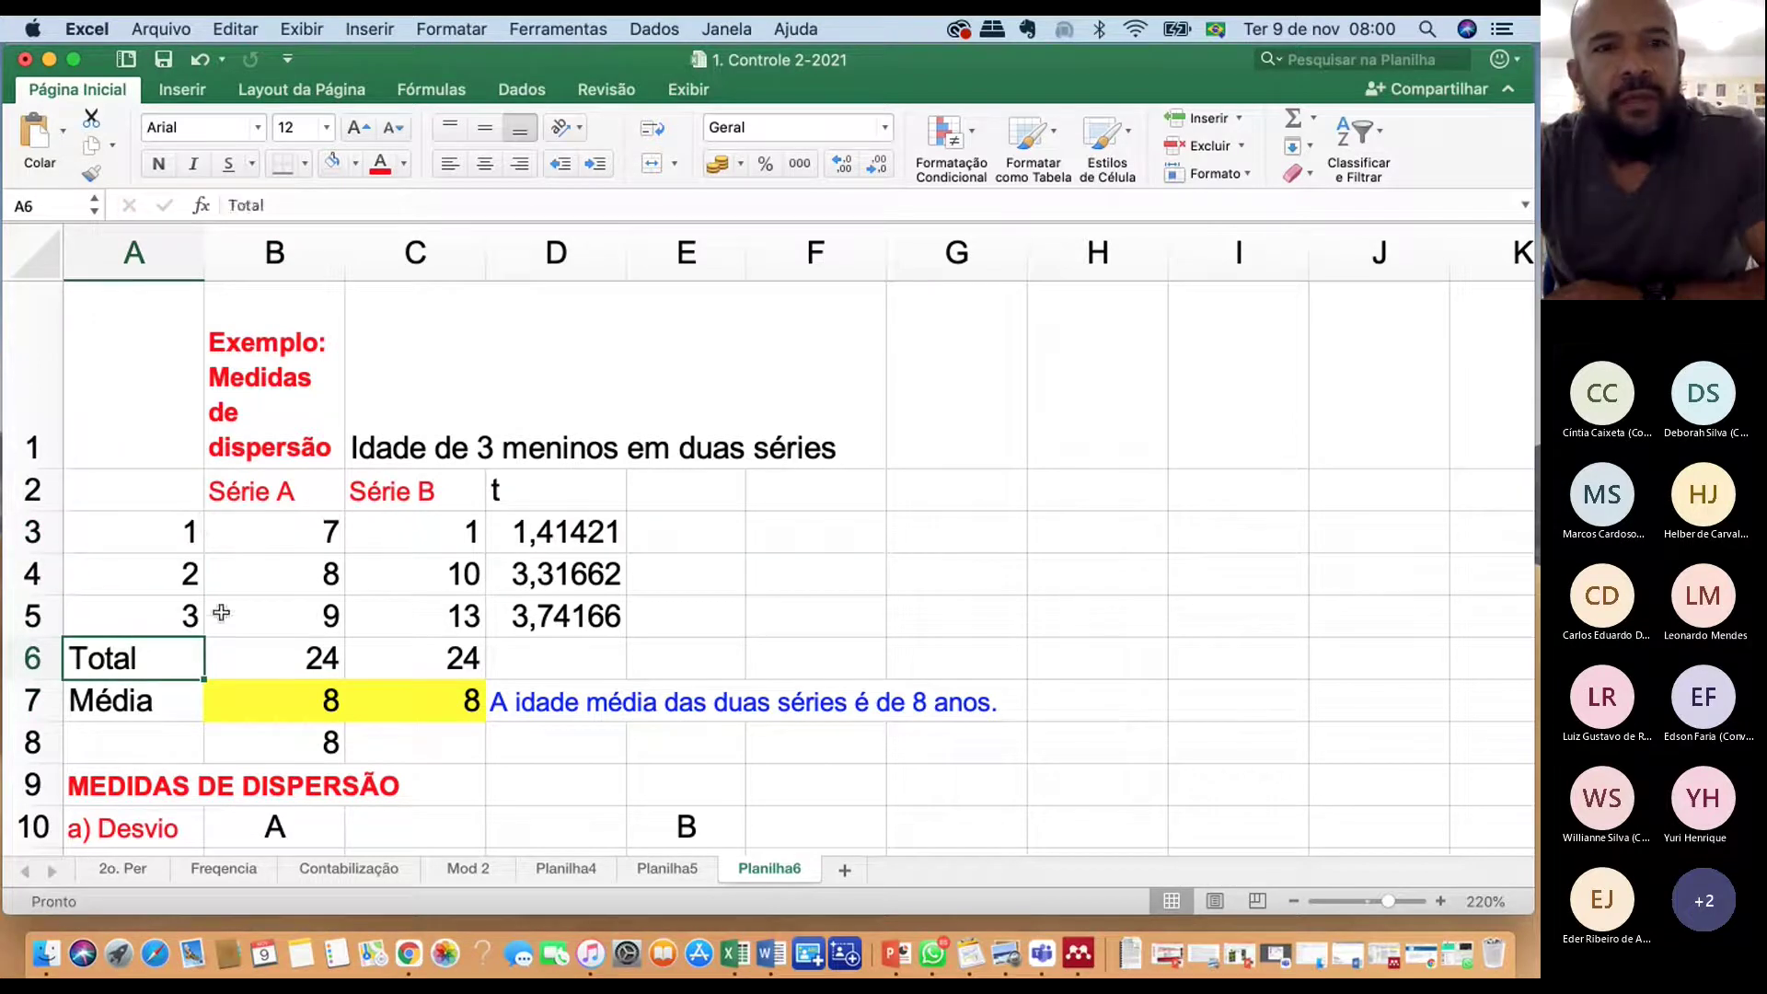
click(187, 613)
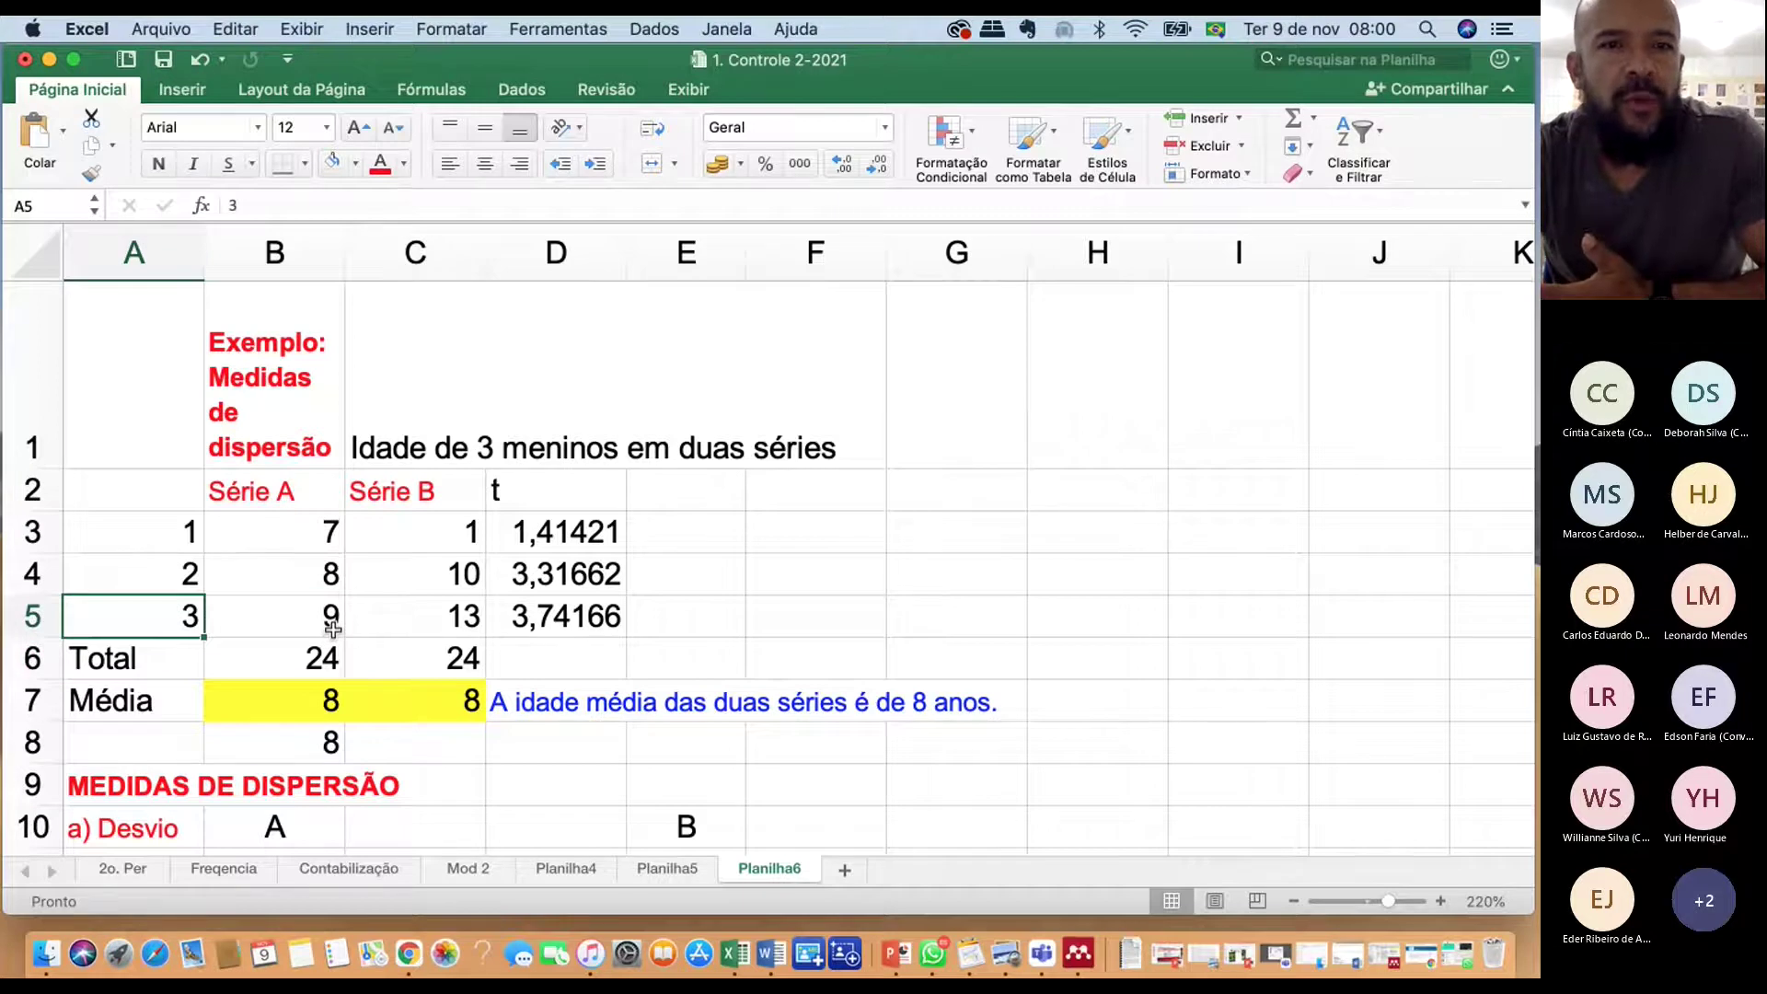
click(711, 622)
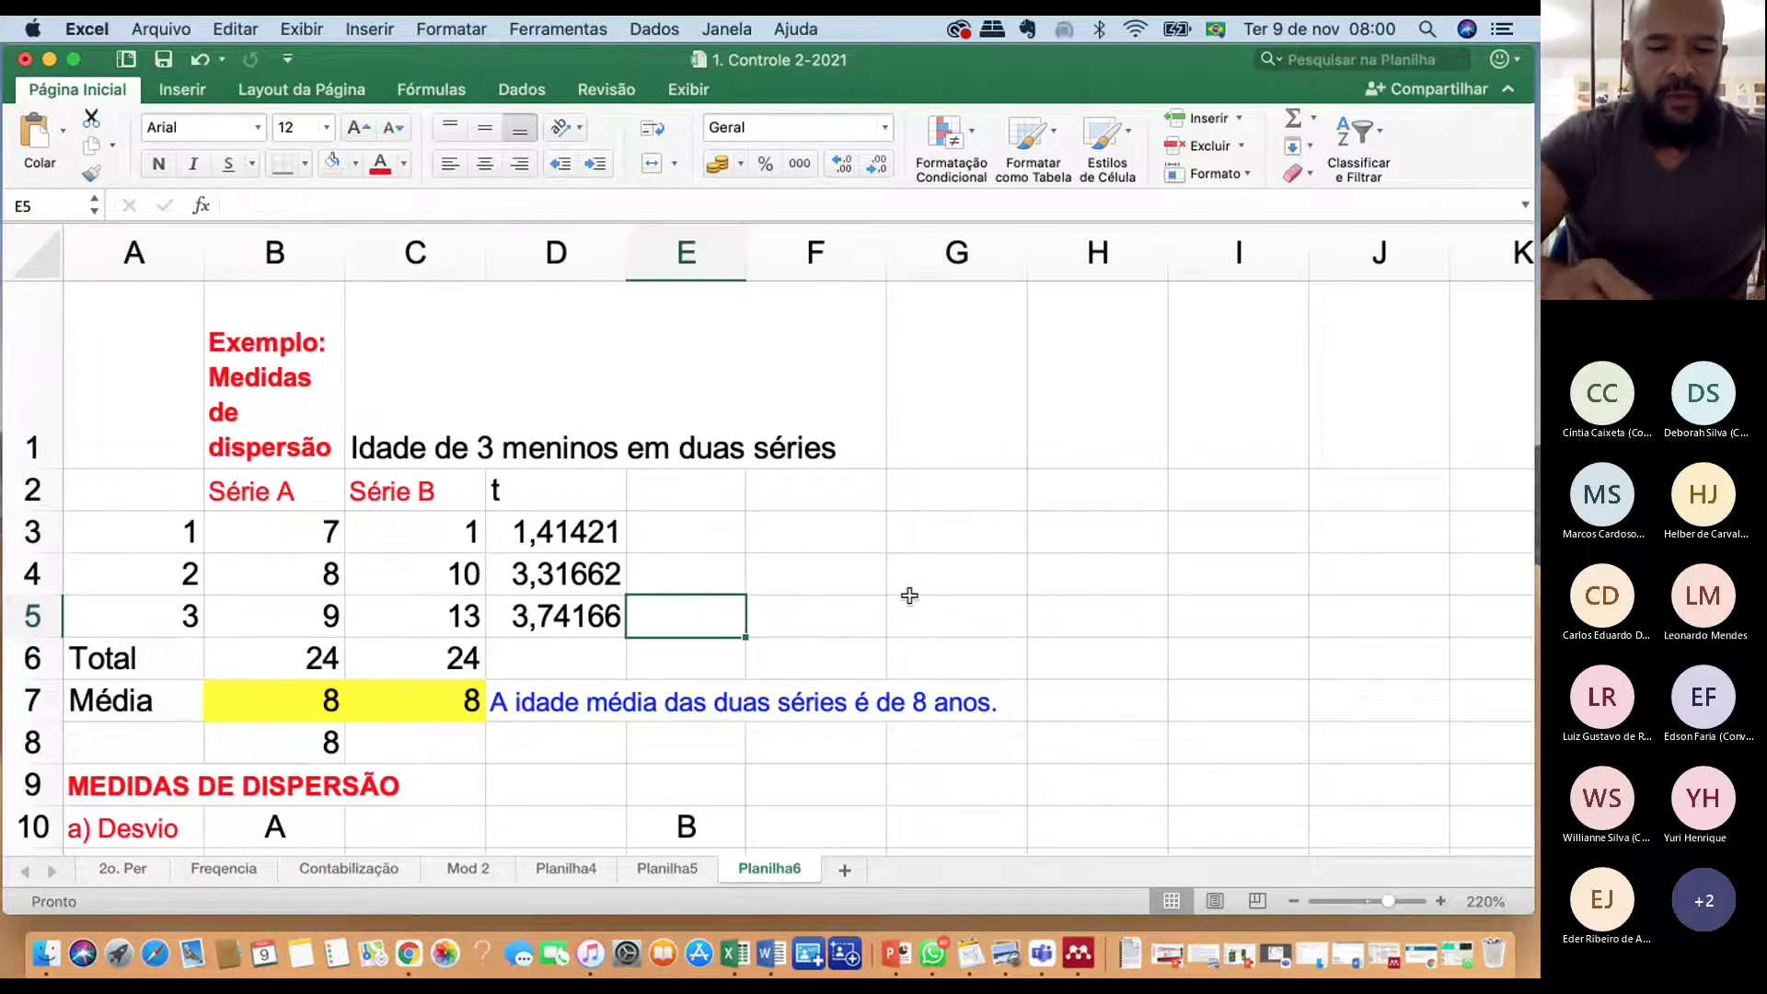
text(n = )
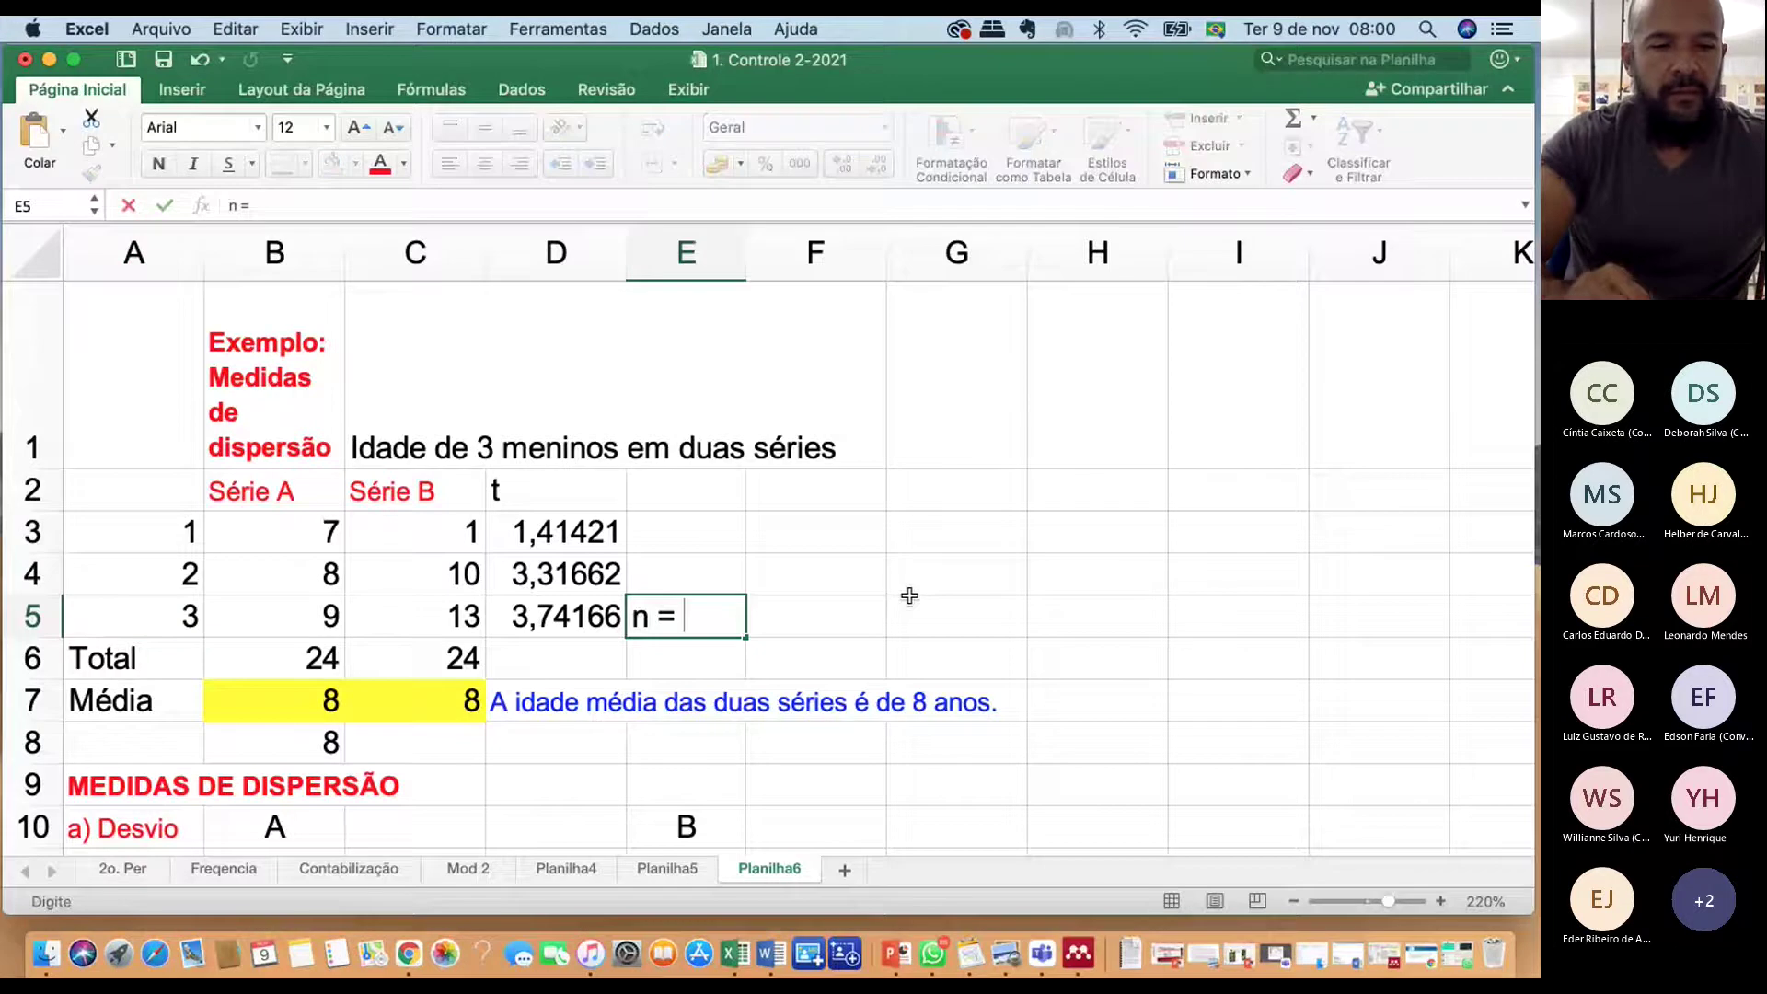
text(3)
key(Return)
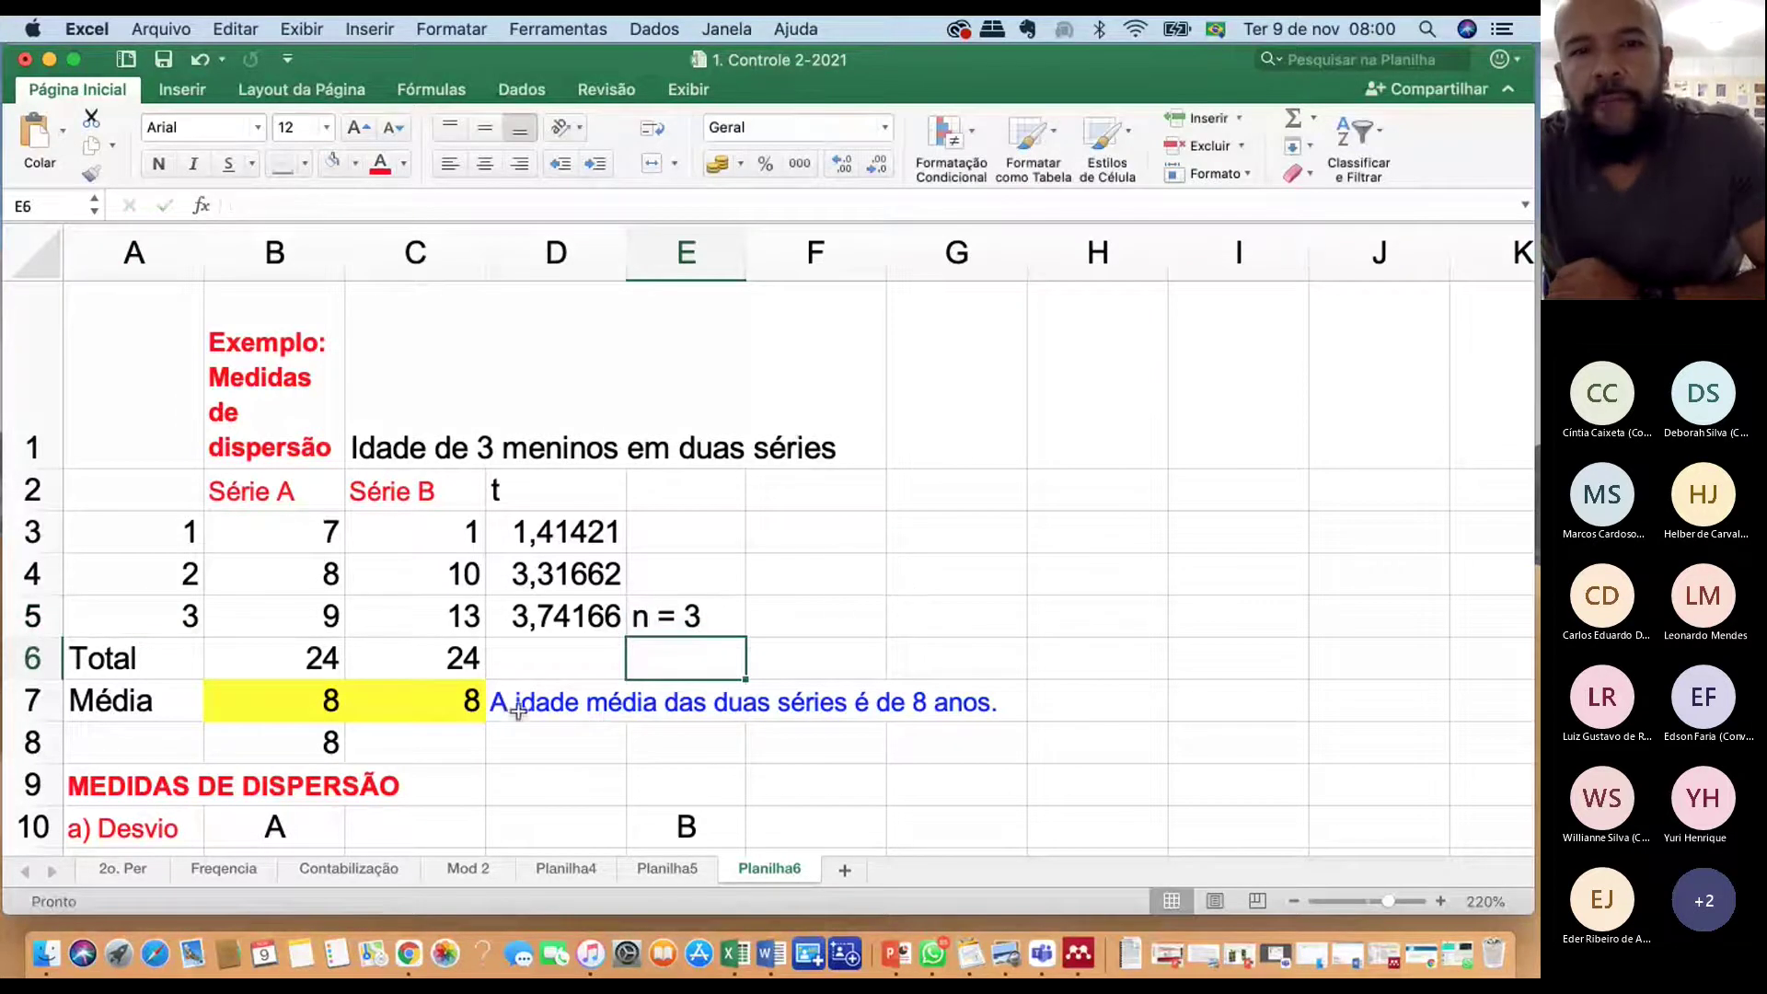
Enter =MÉDIA(C3:C5) in C8 for the Série B mean
click(450, 741)
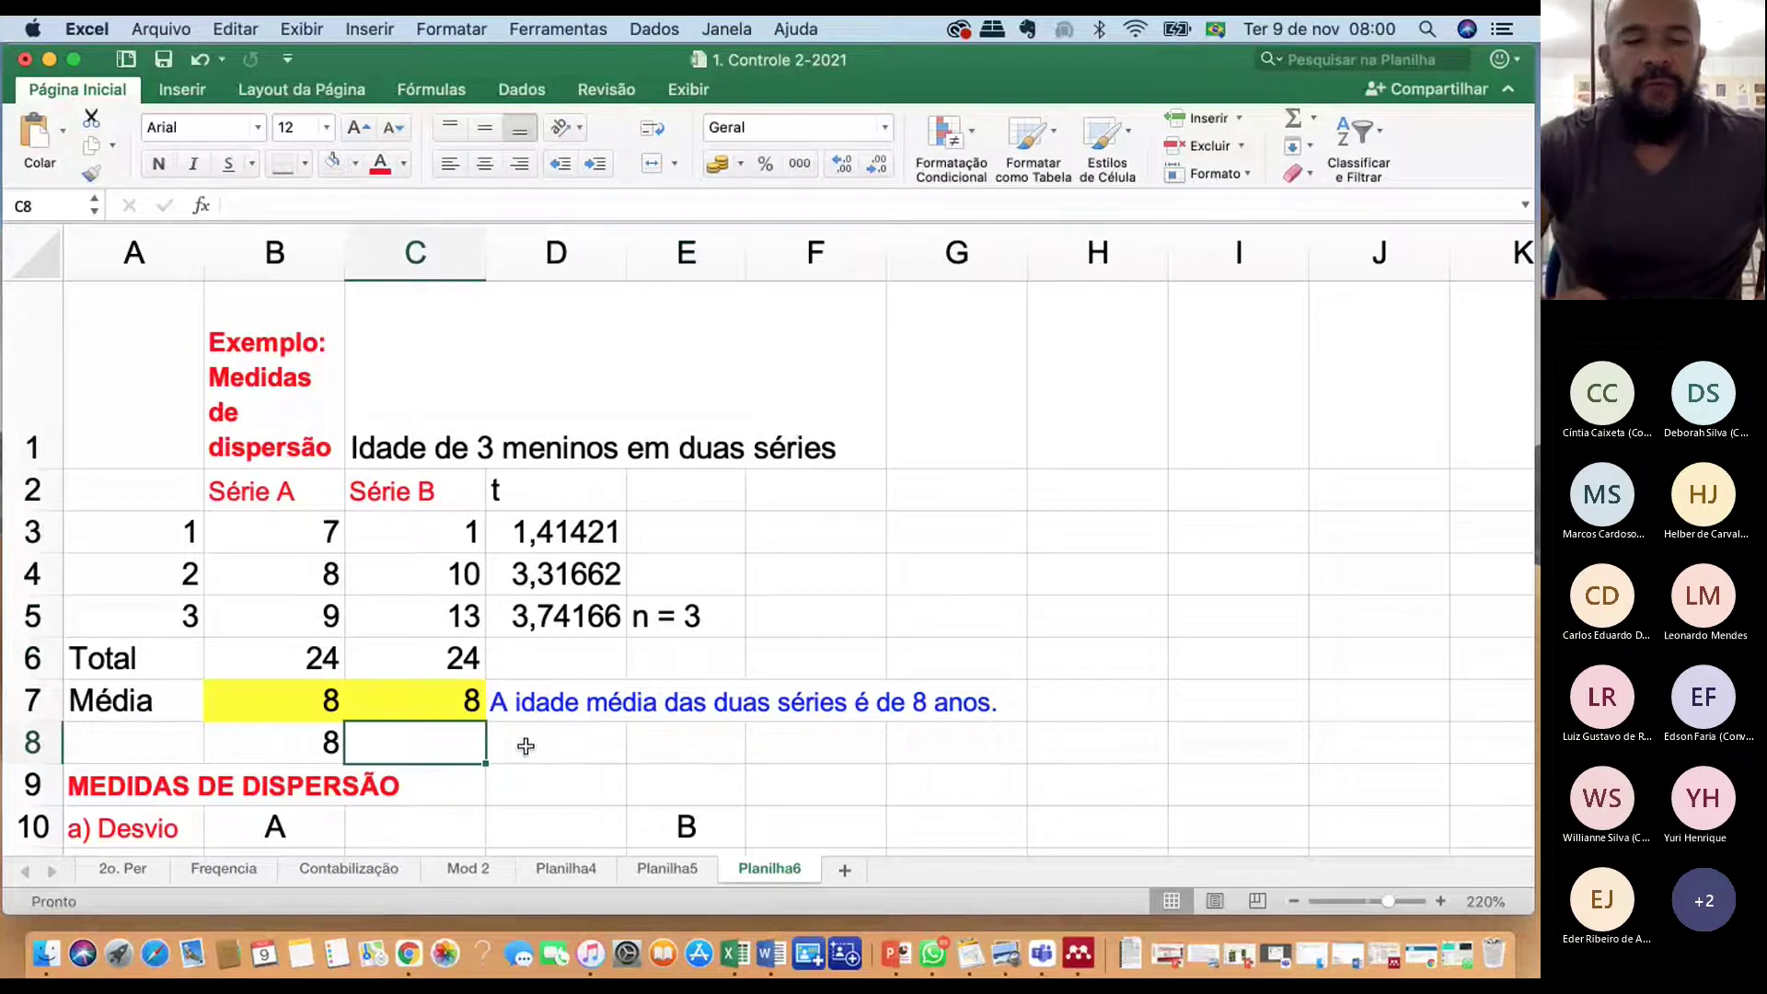
text(=mé)
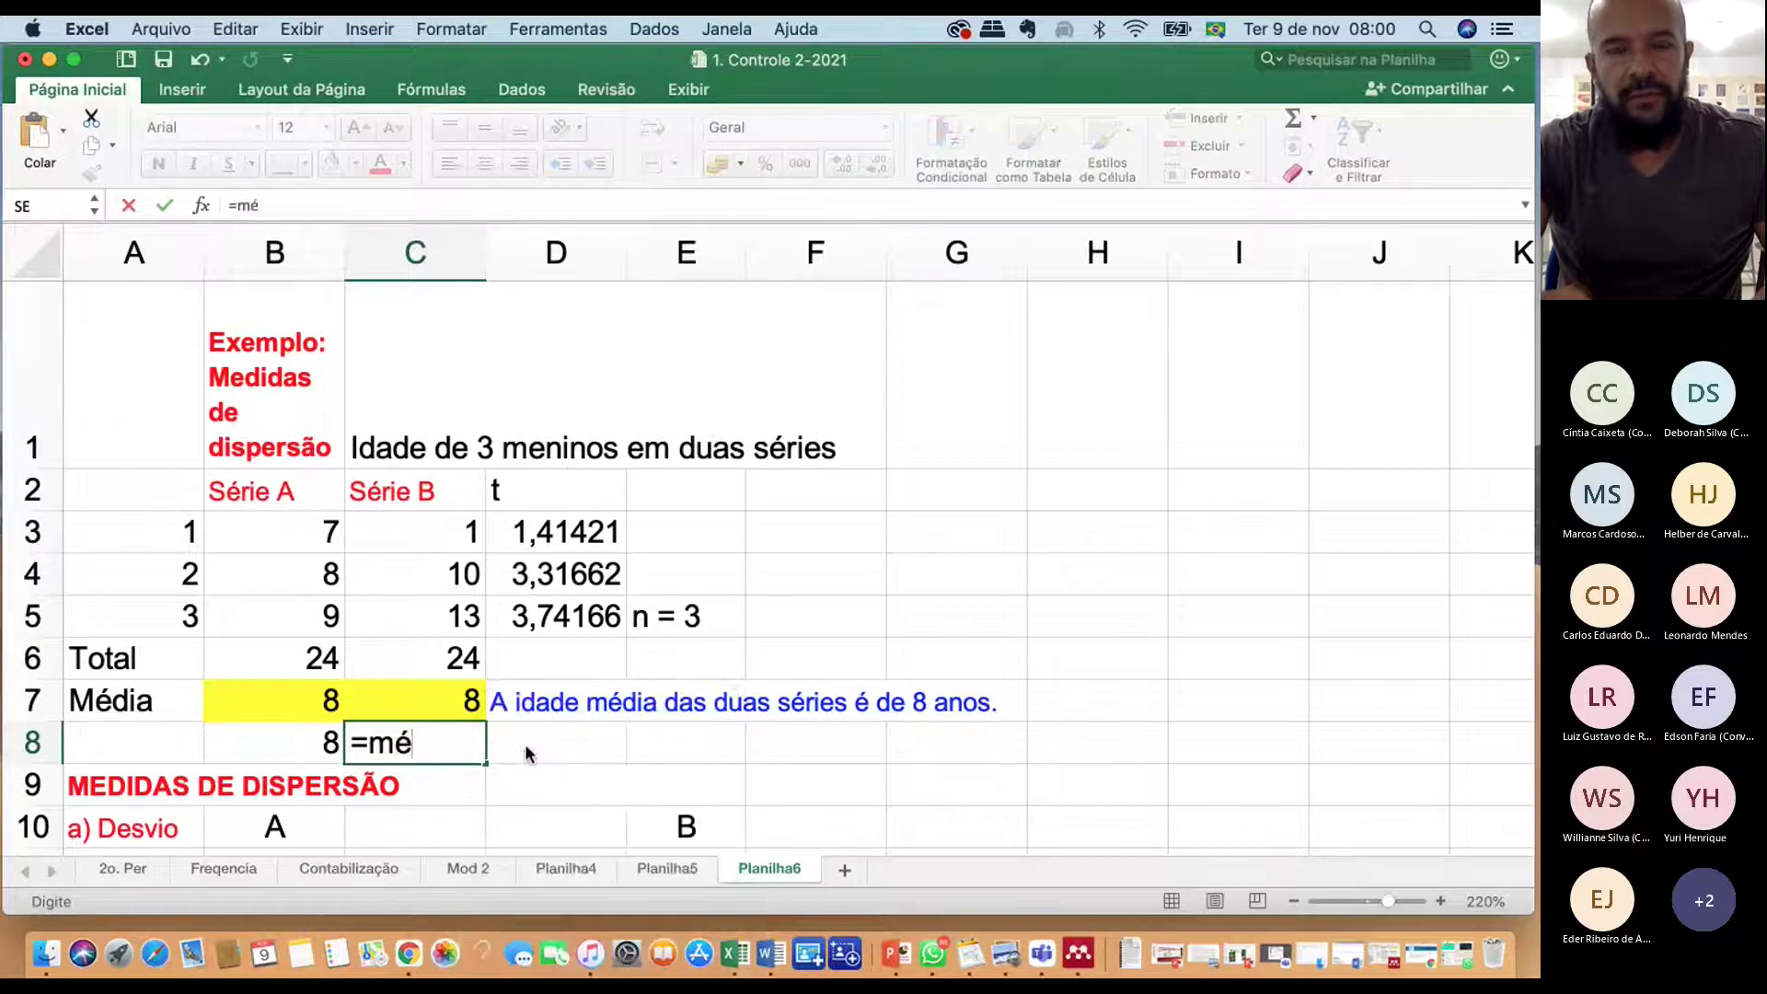
key(BackSpace)
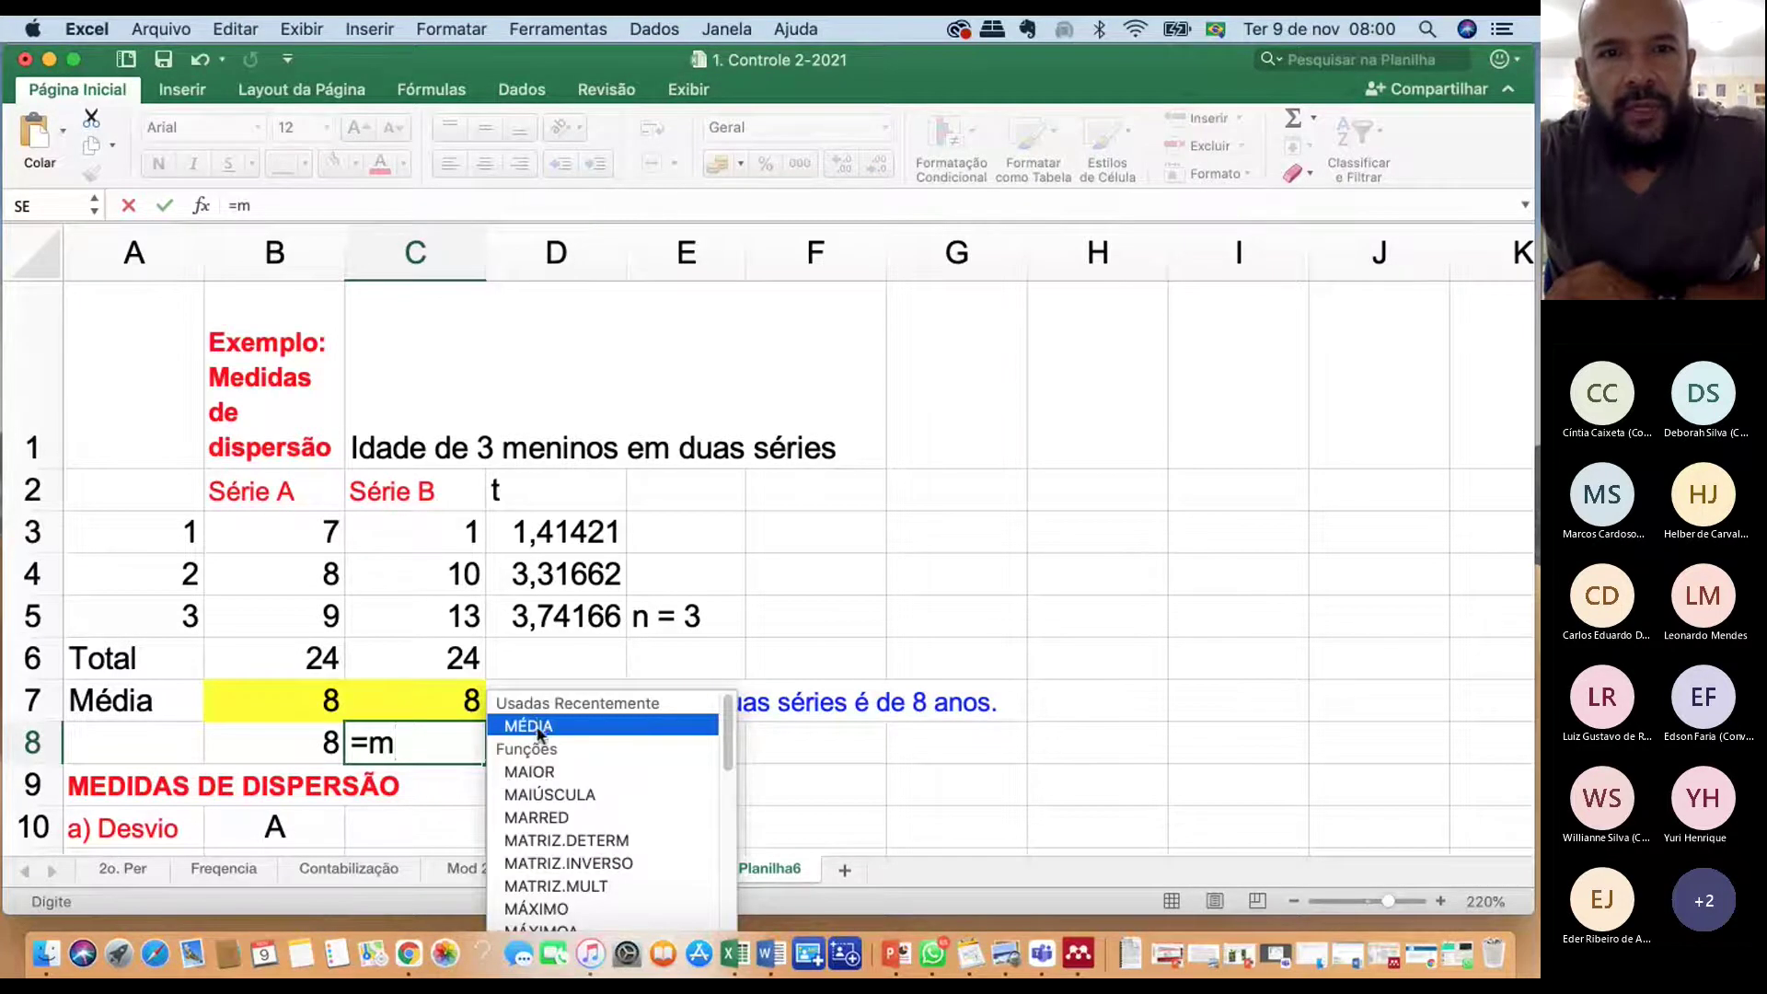
double_click(541, 726)
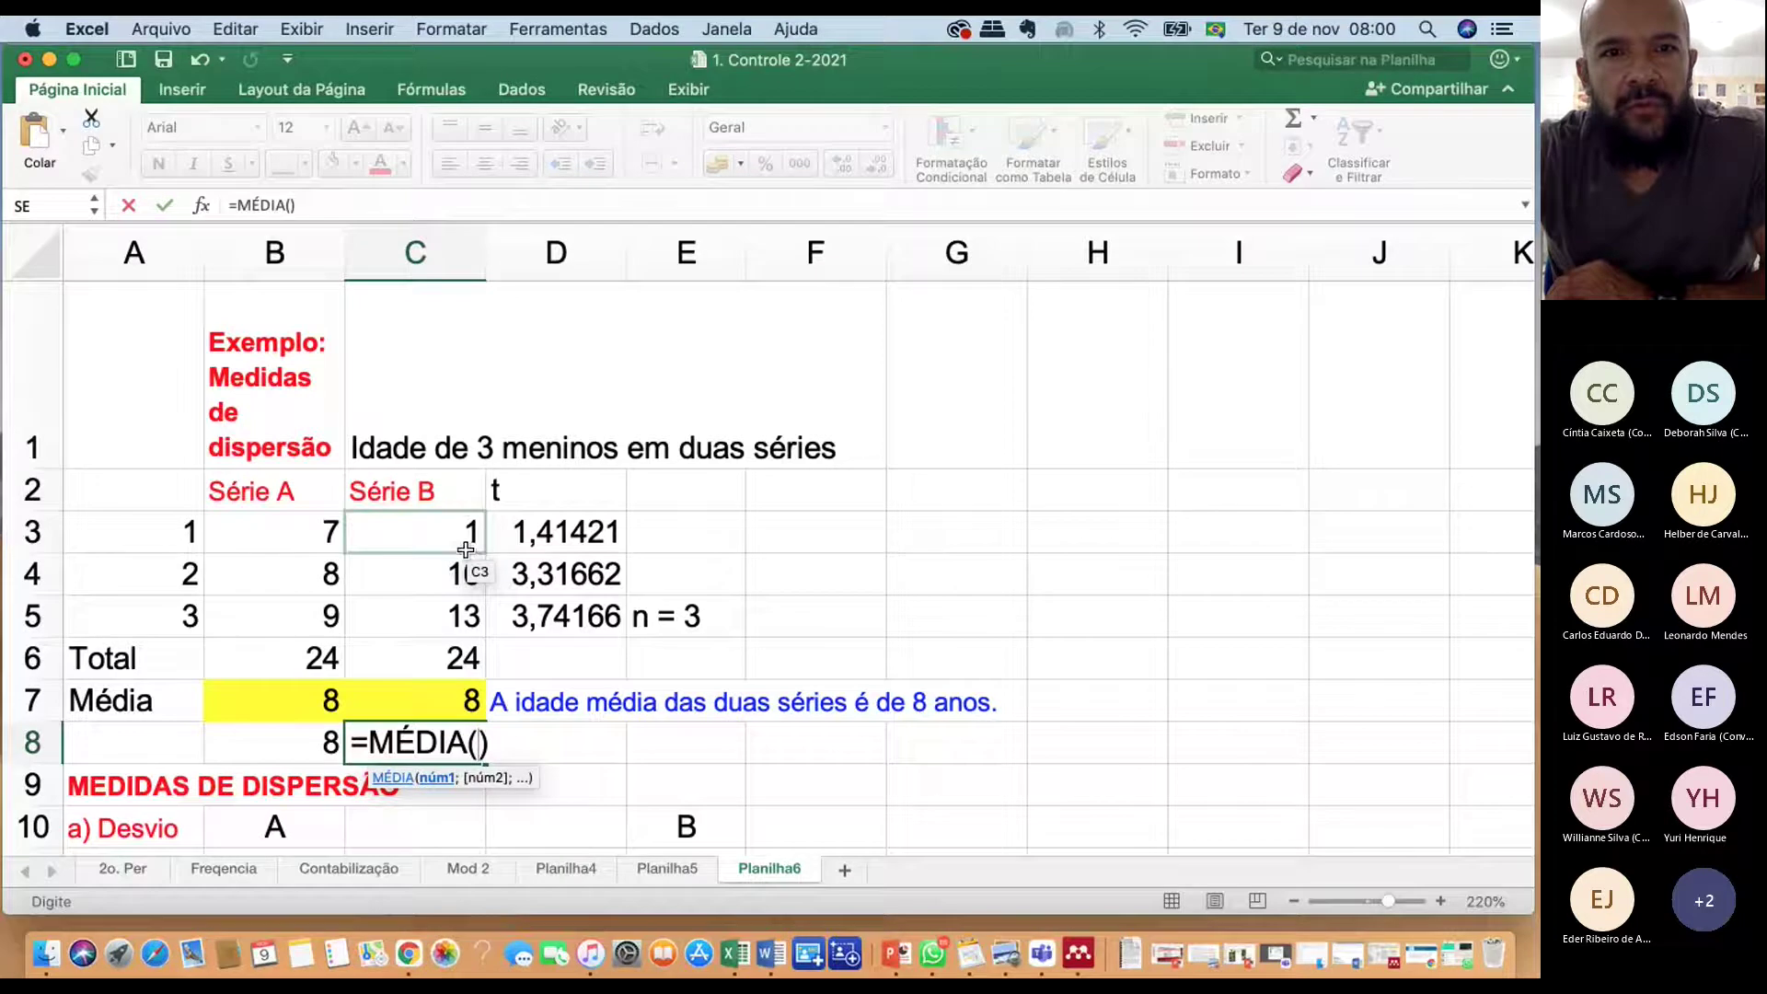
drag(465, 550, 466, 620)
key(Return)
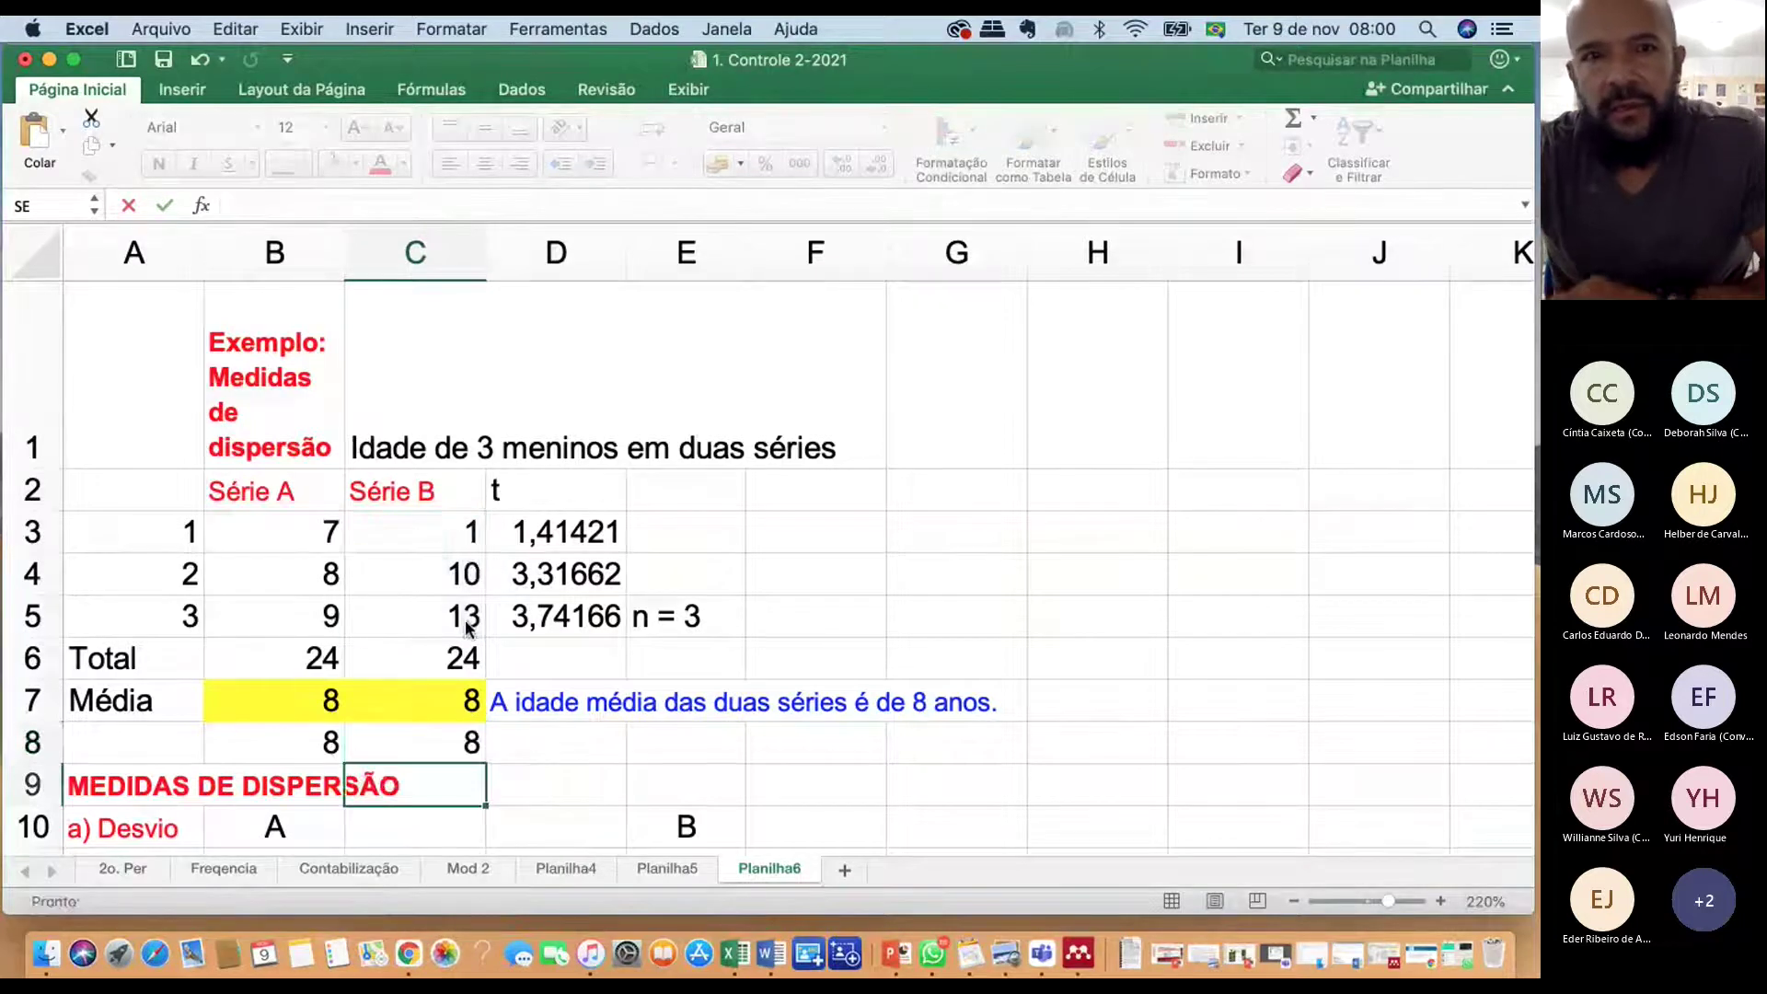
click(469, 740)
scroll(516, 743, down, 2)
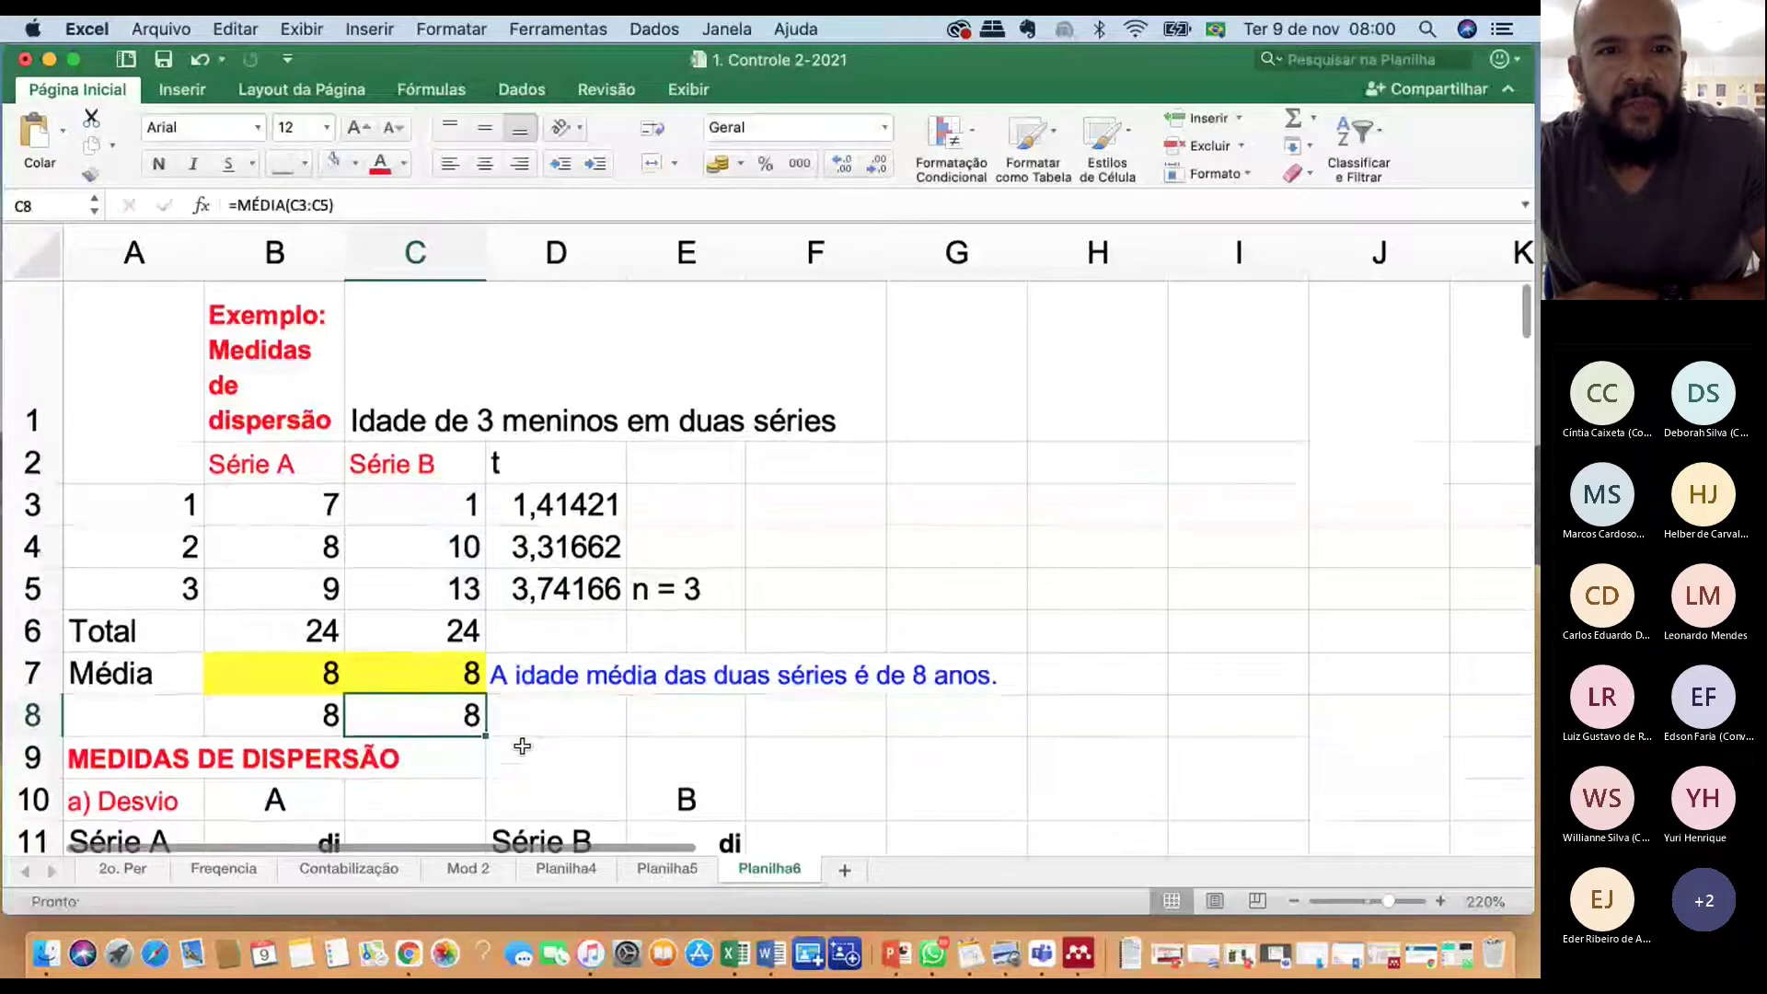
scroll(521, 746, down, 5)
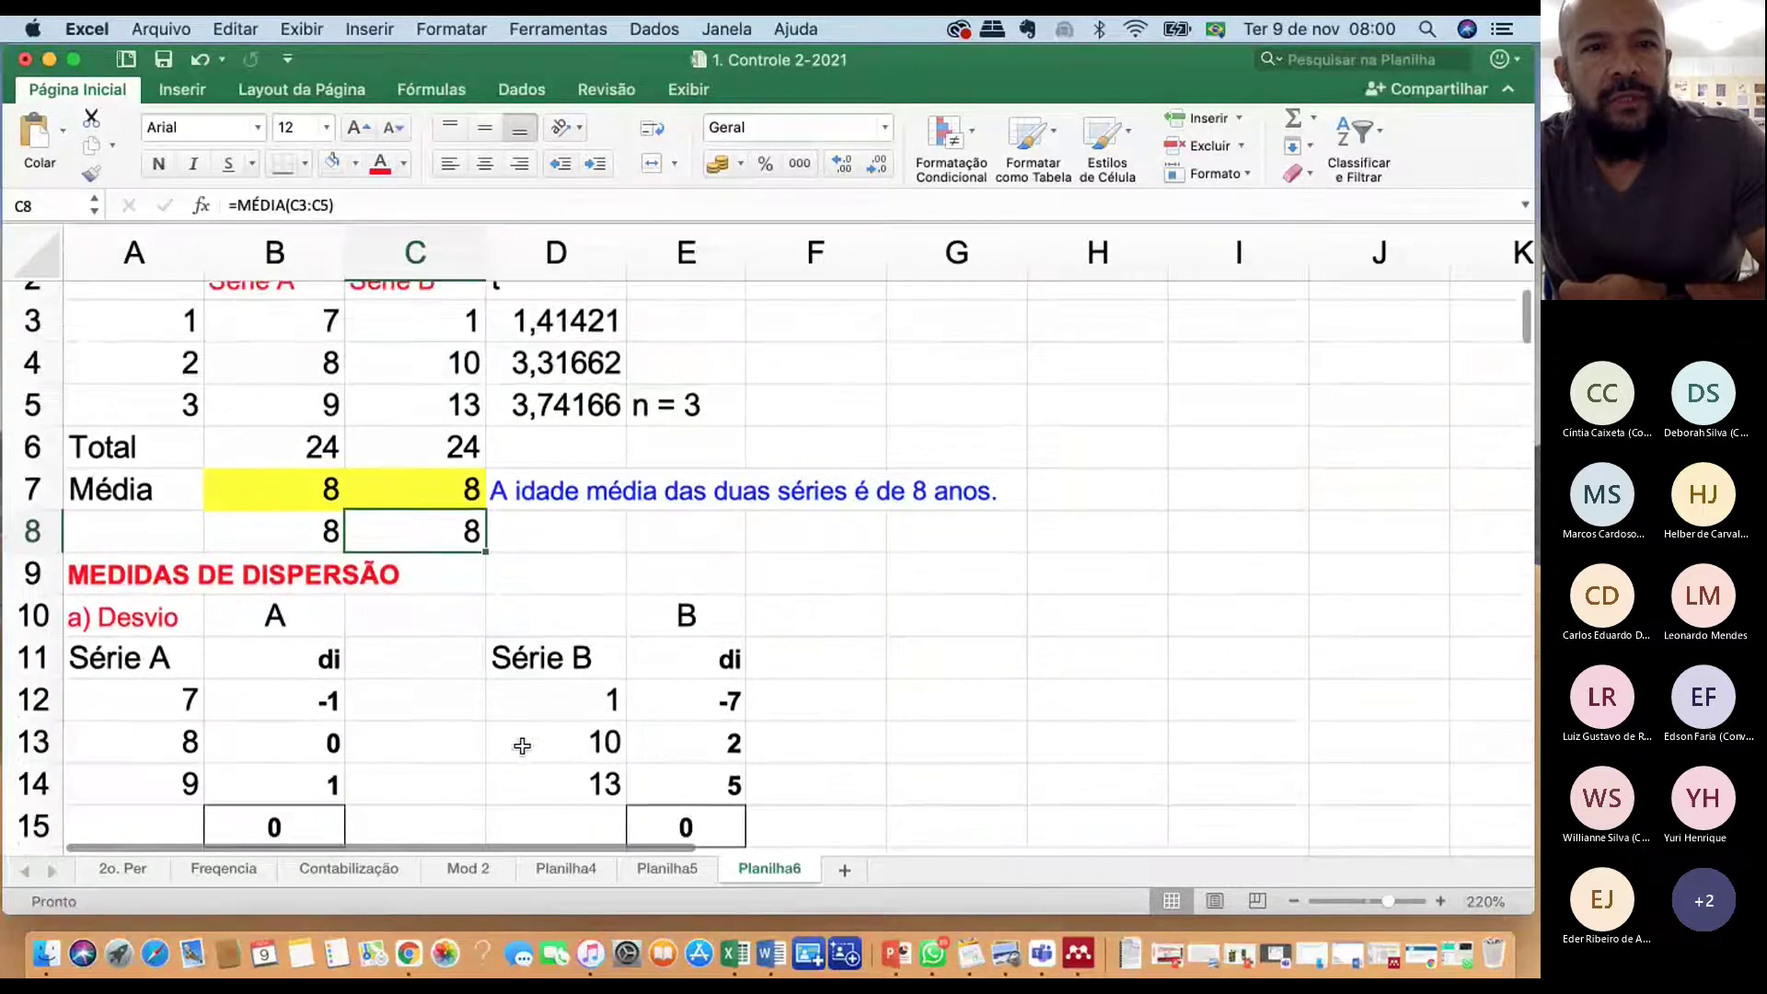
scroll(522, 746, down, 1)
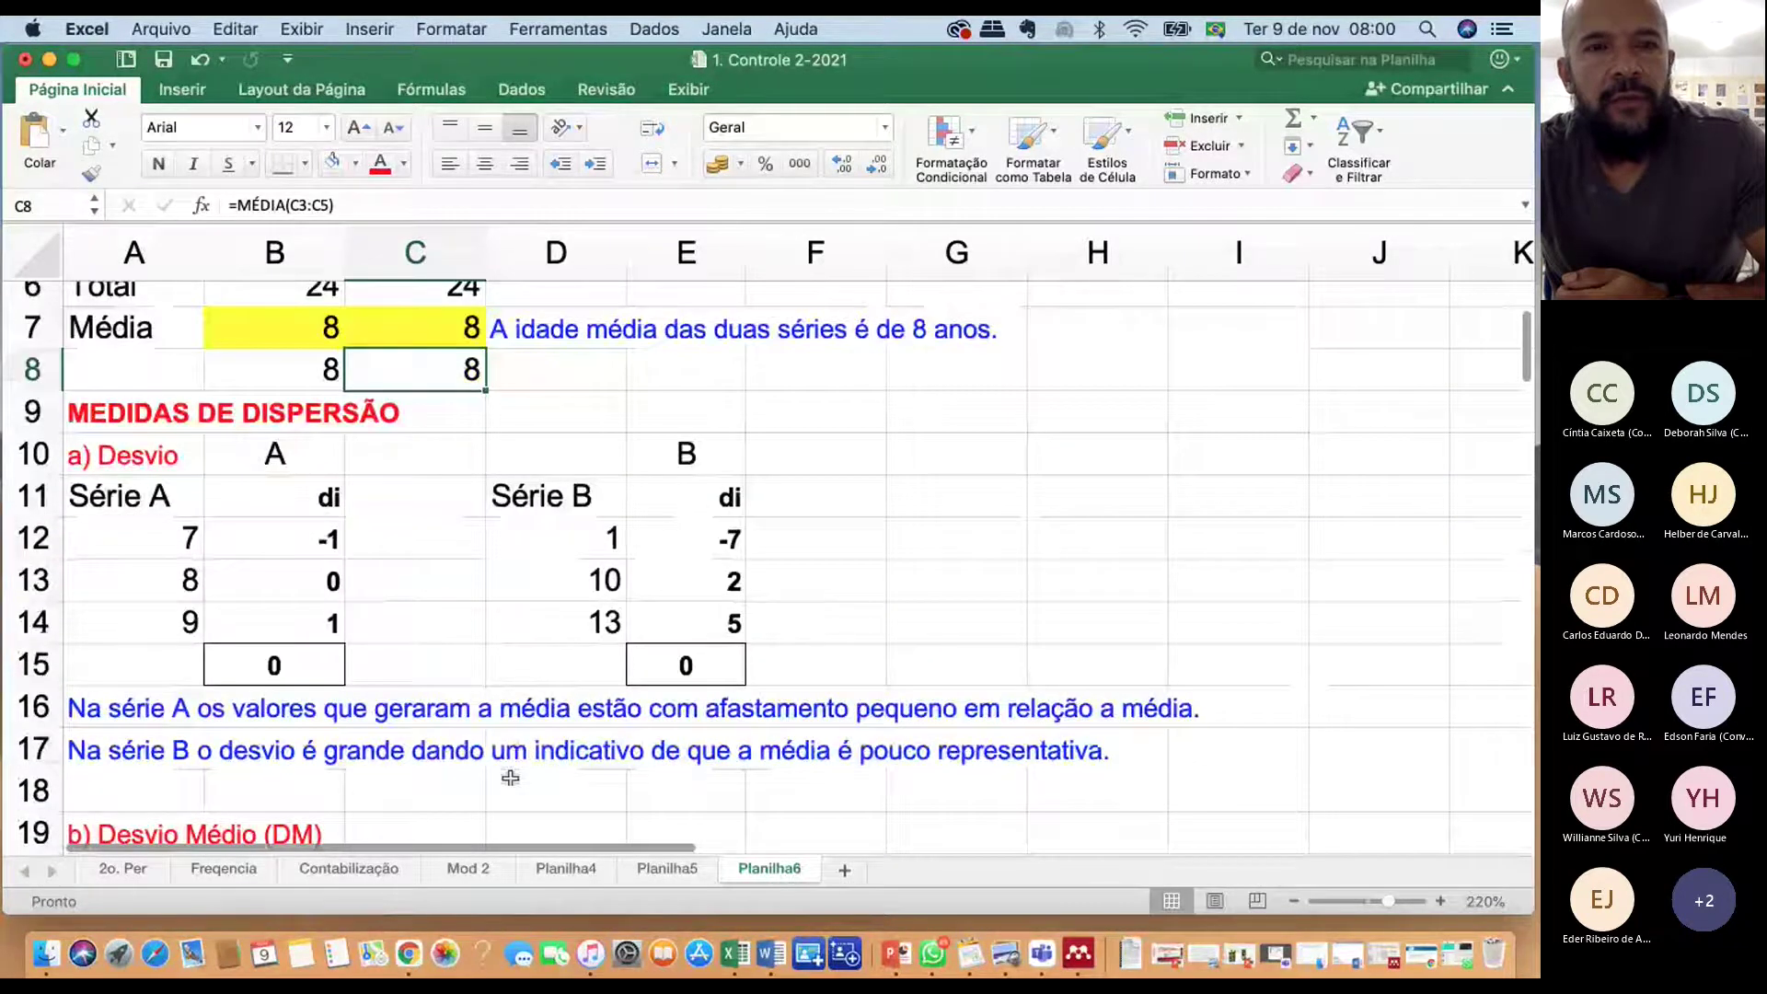
click(183, 547)
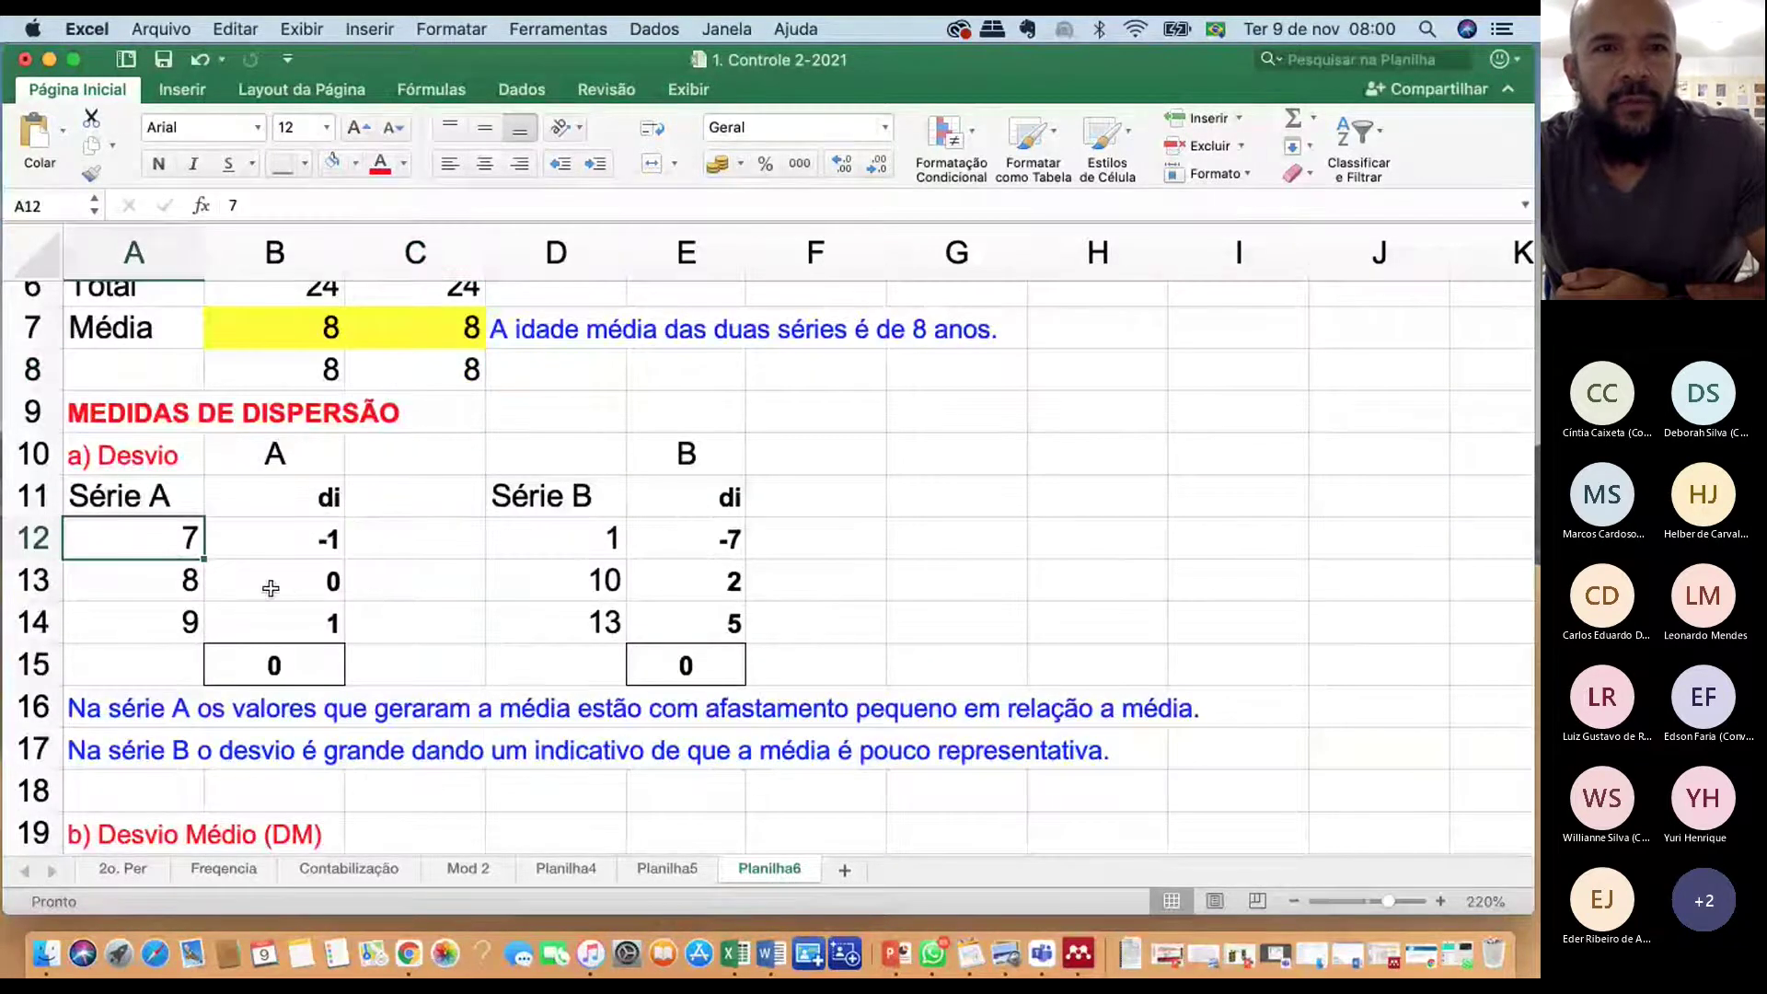
scroll(270, 583, up, 4)
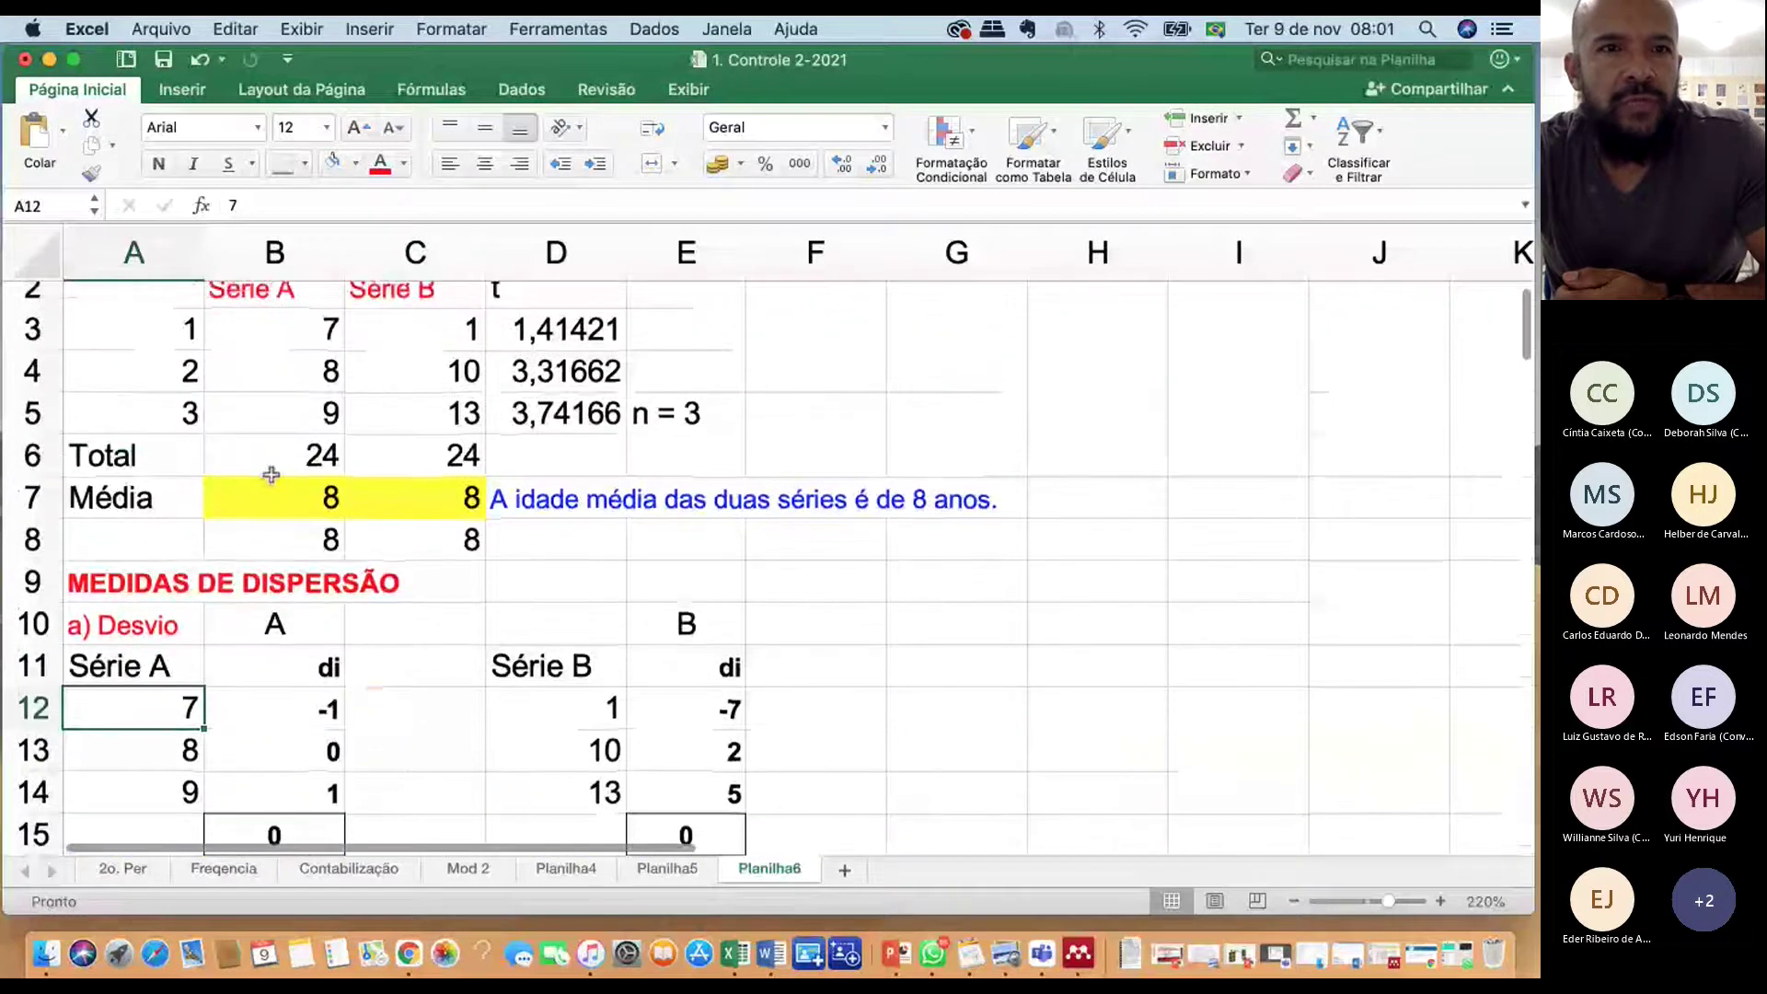
scroll(198, 678, down, 1)
scroll(188, 727, down, 1)
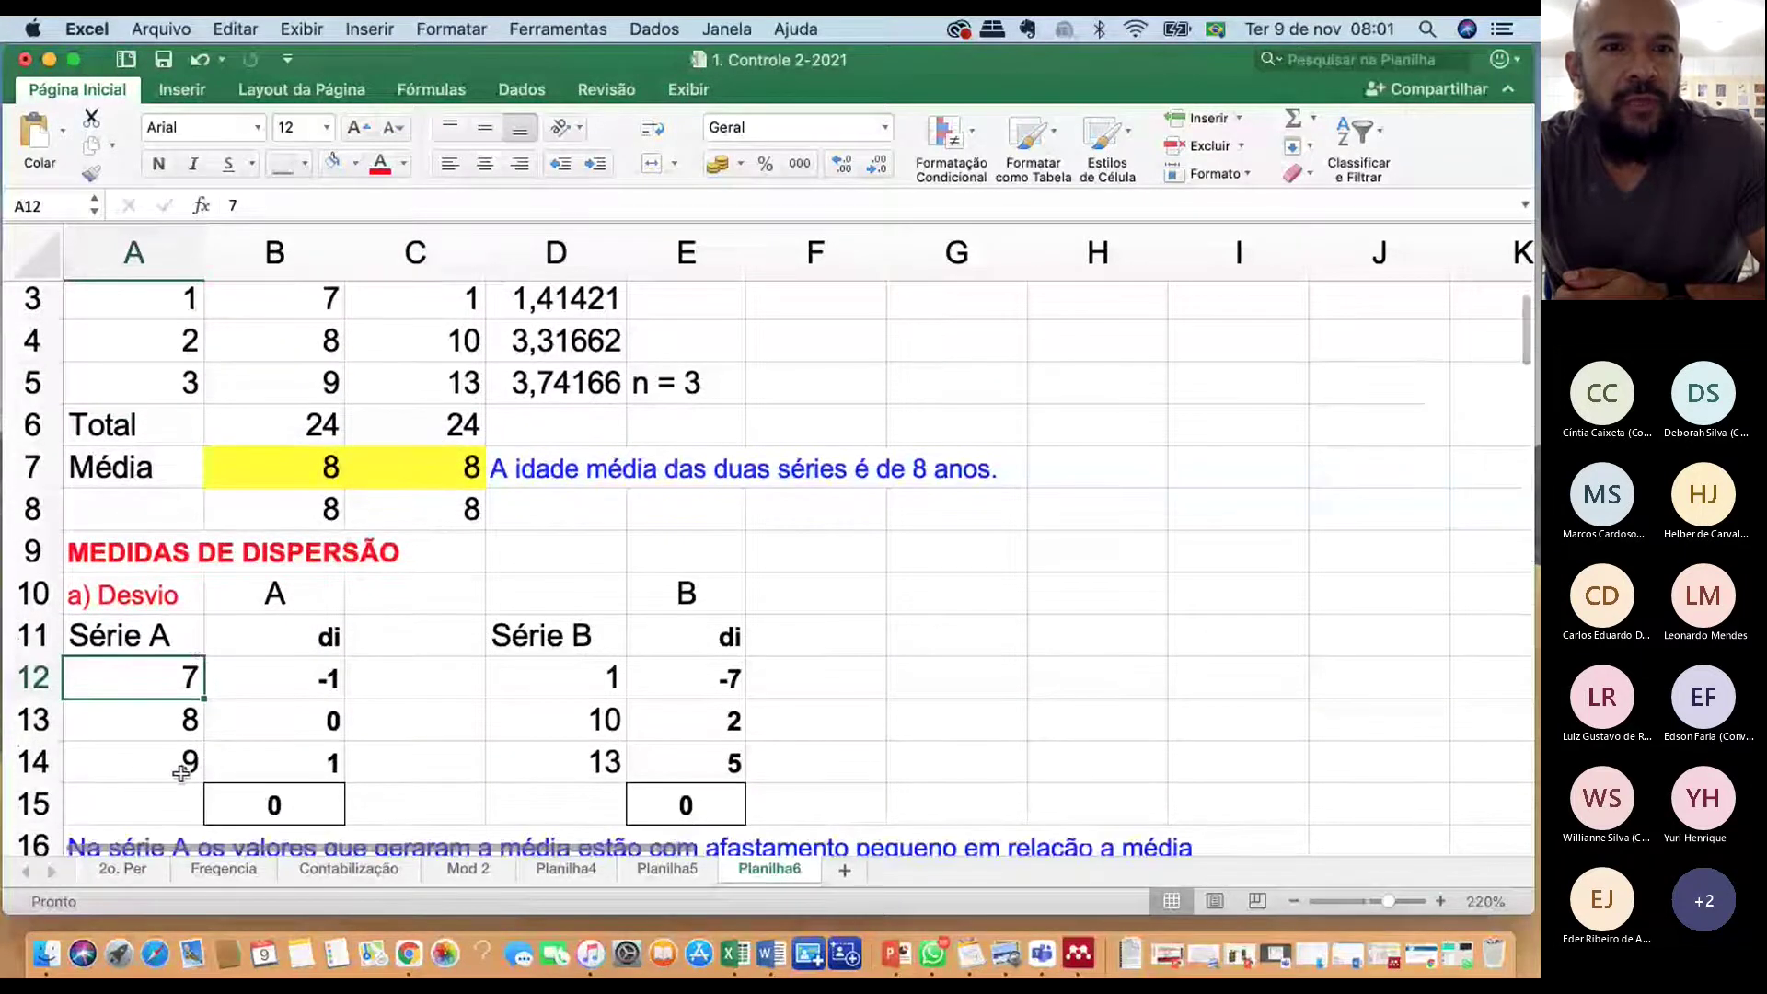
click(153, 594)
click(267, 603)
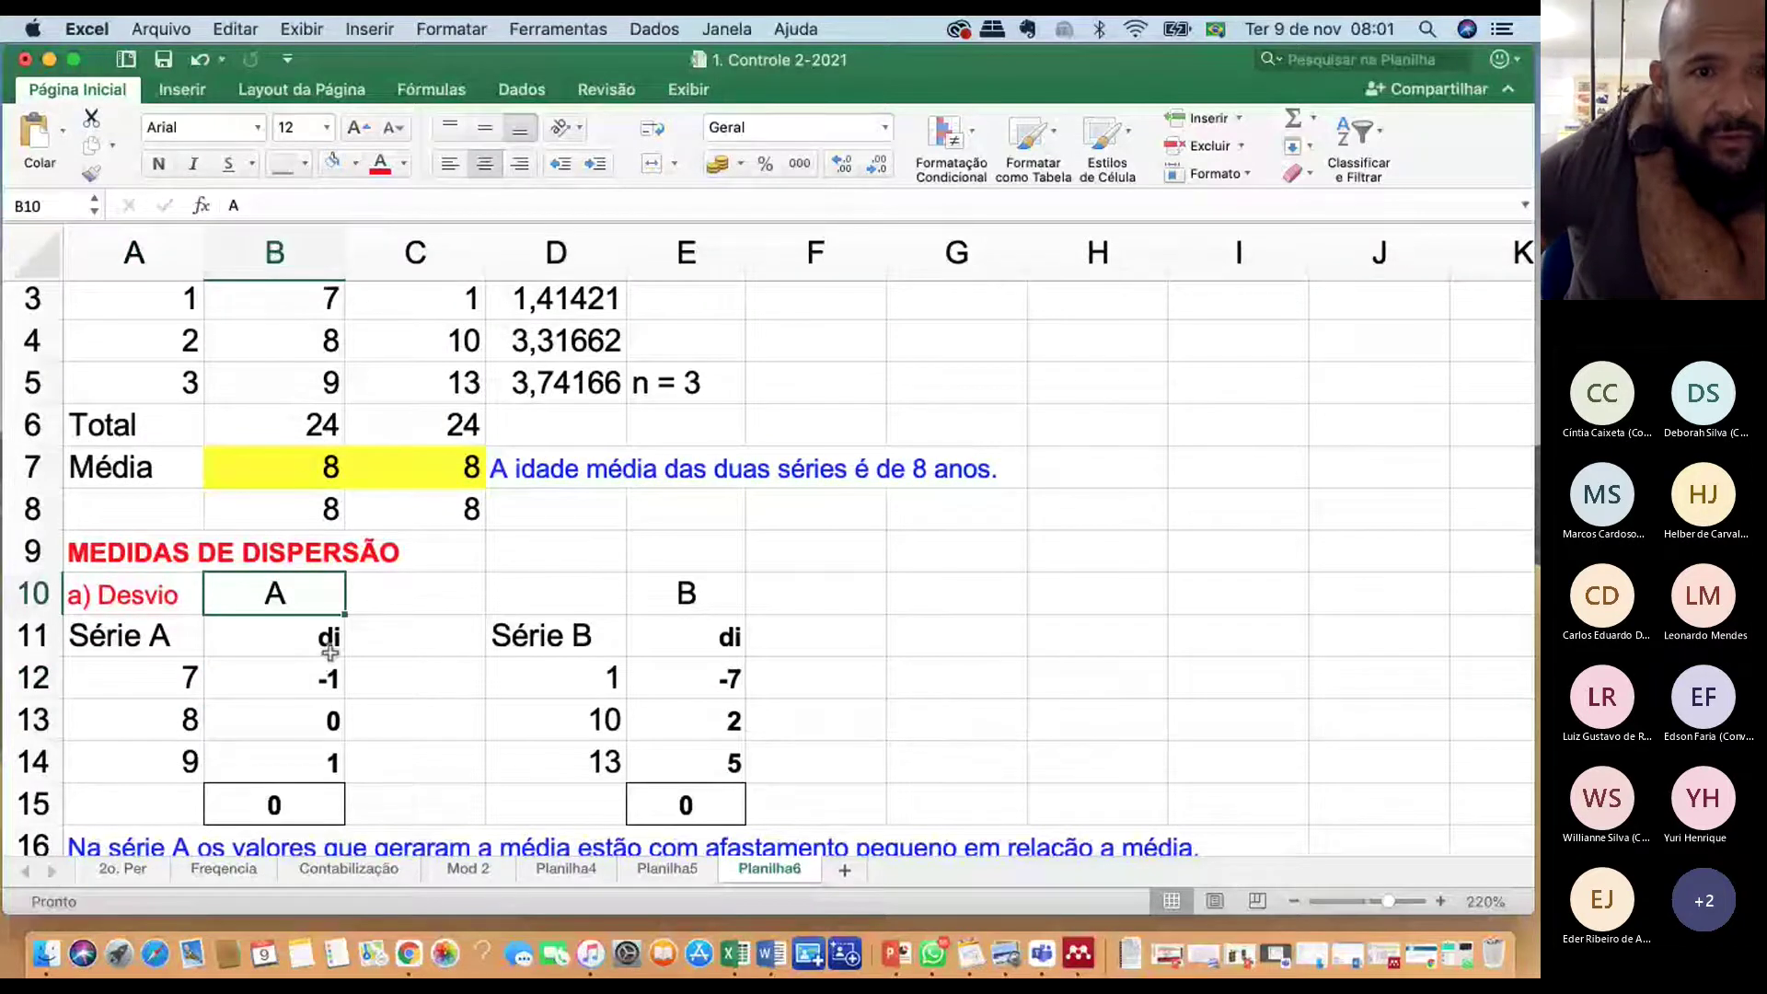
click(320, 674)
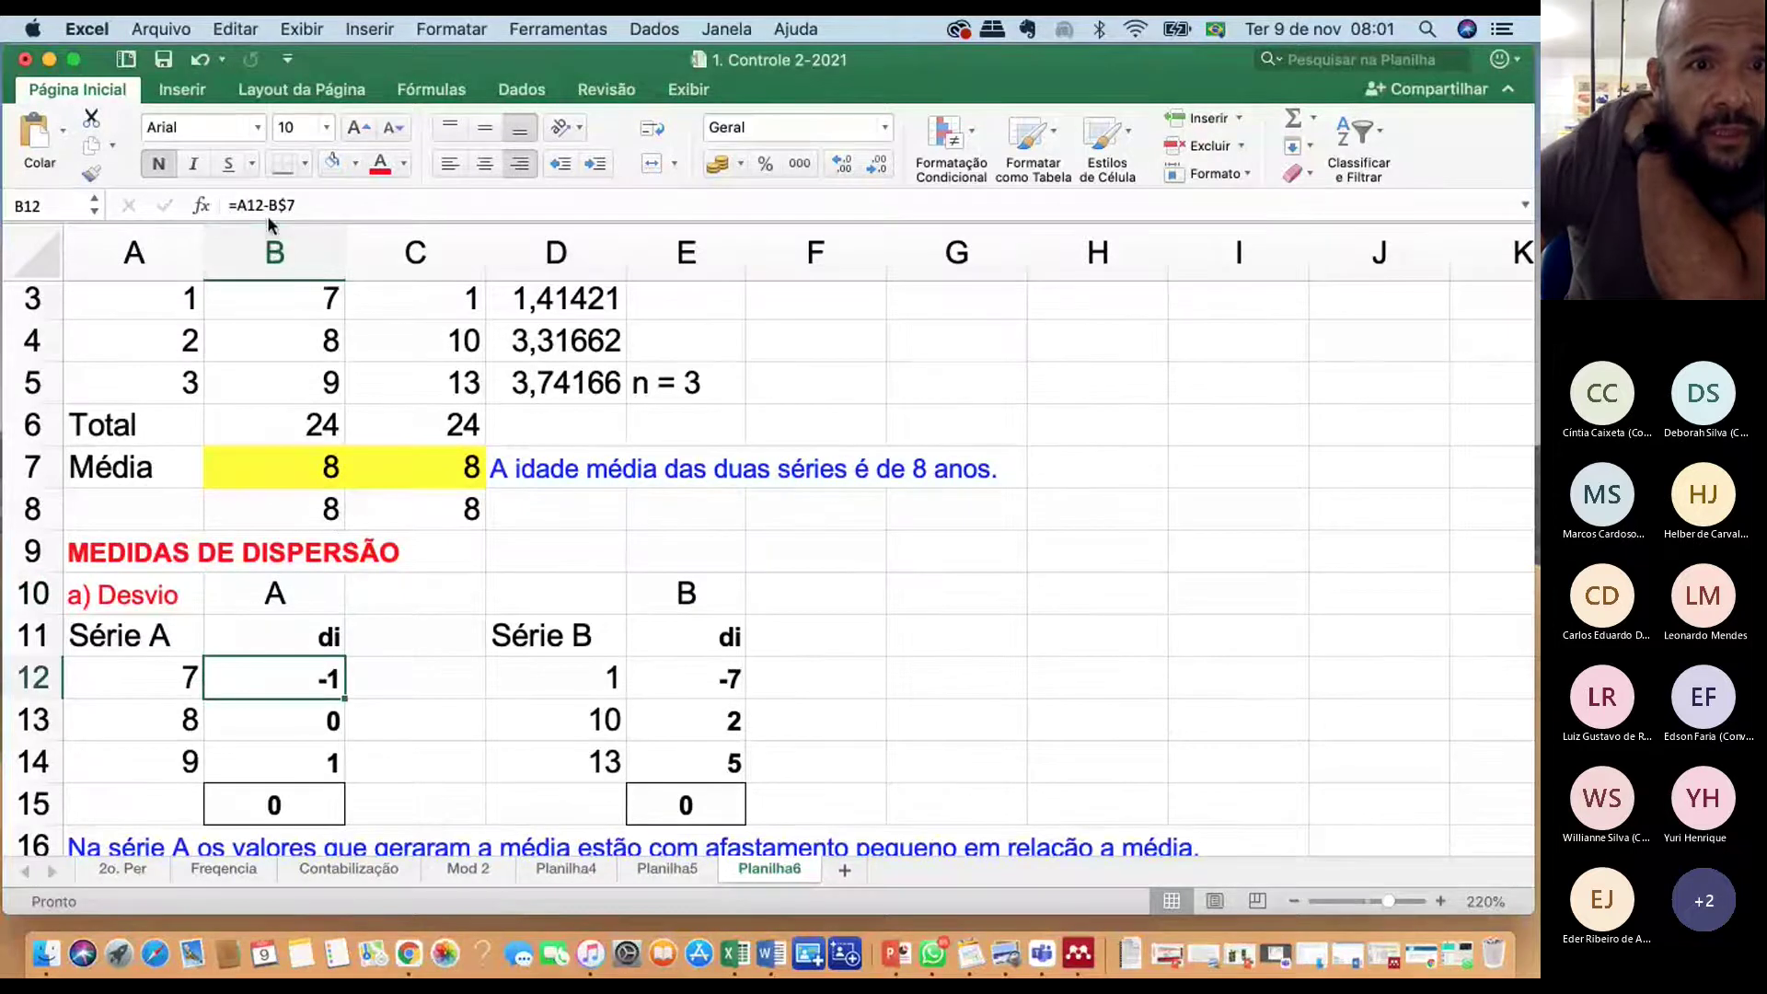
click(301, 470)
drag(474, 467, 299, 463)
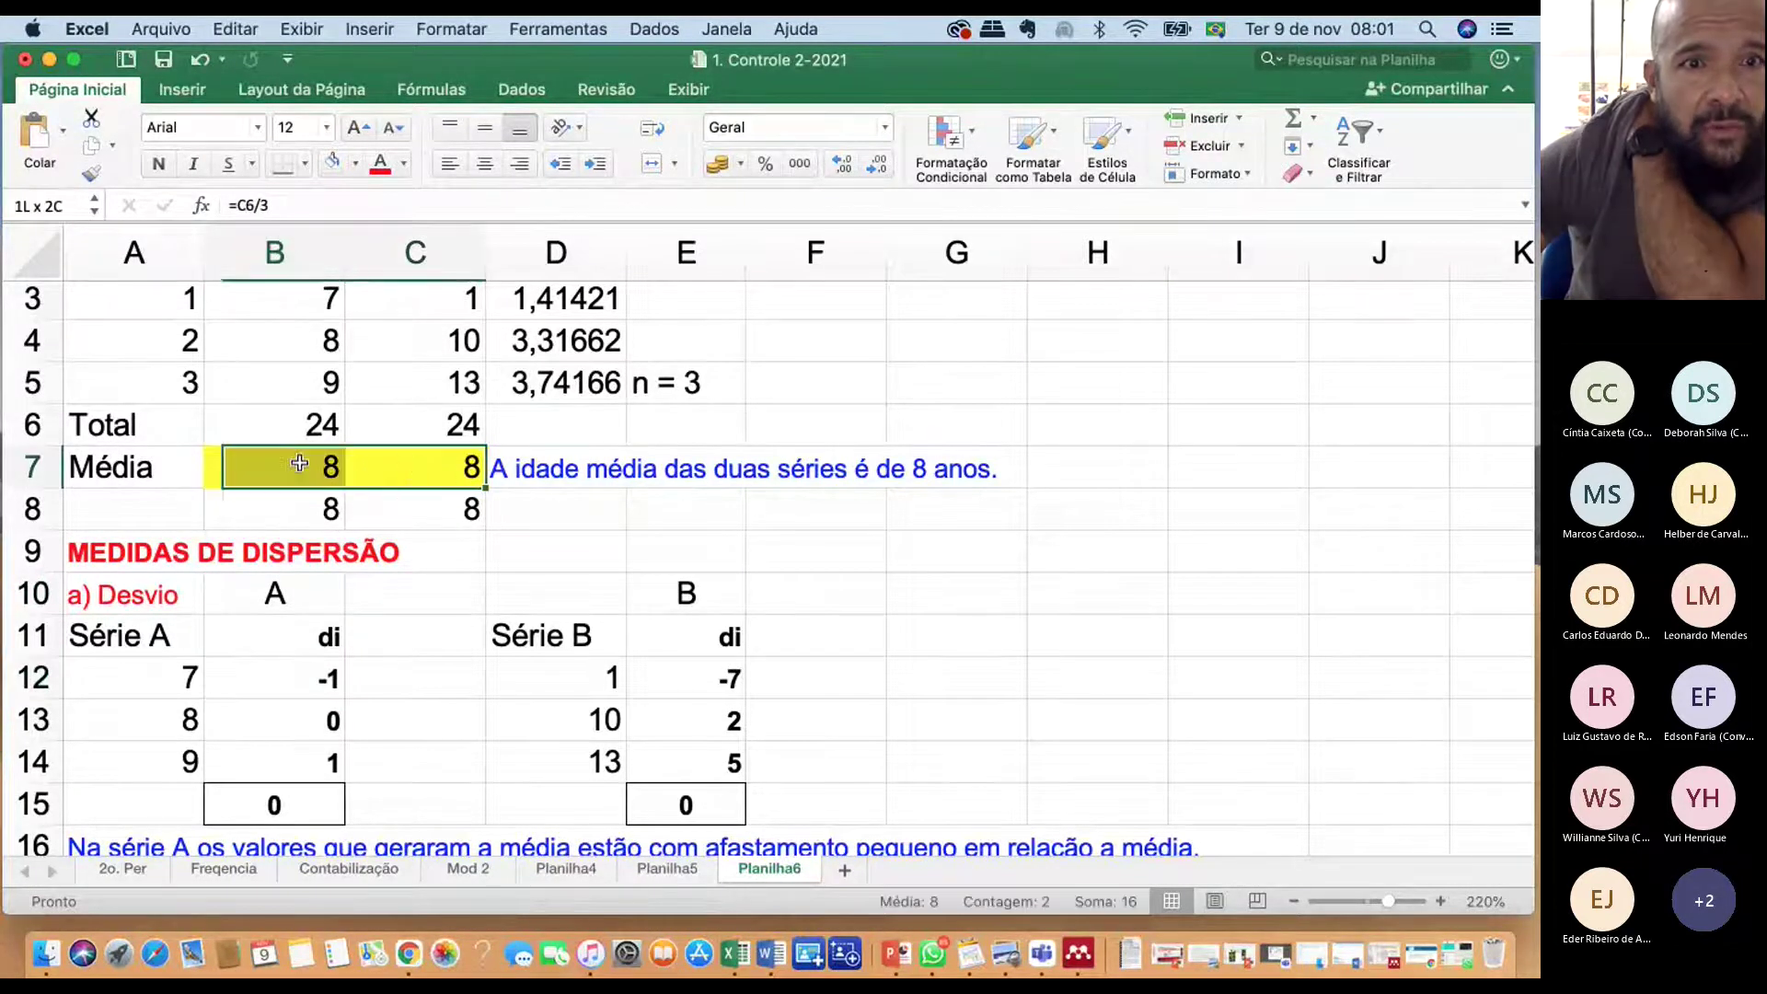
click(325, 683)
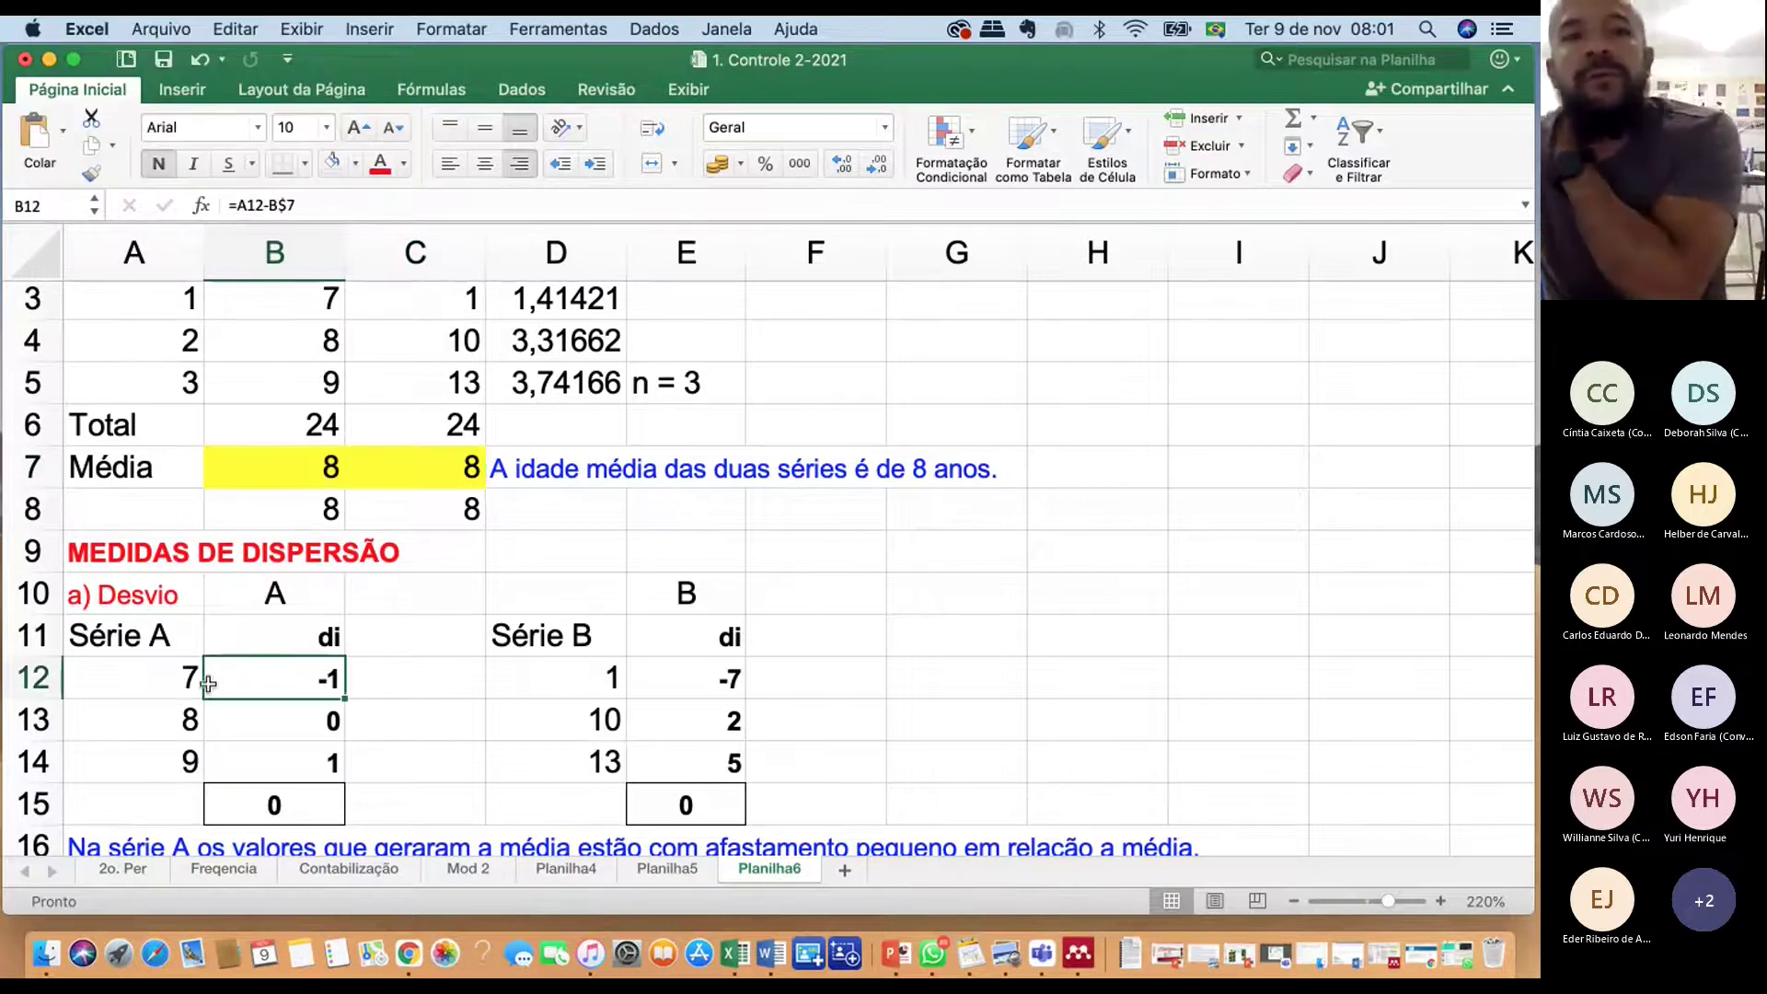
click(175, 677)
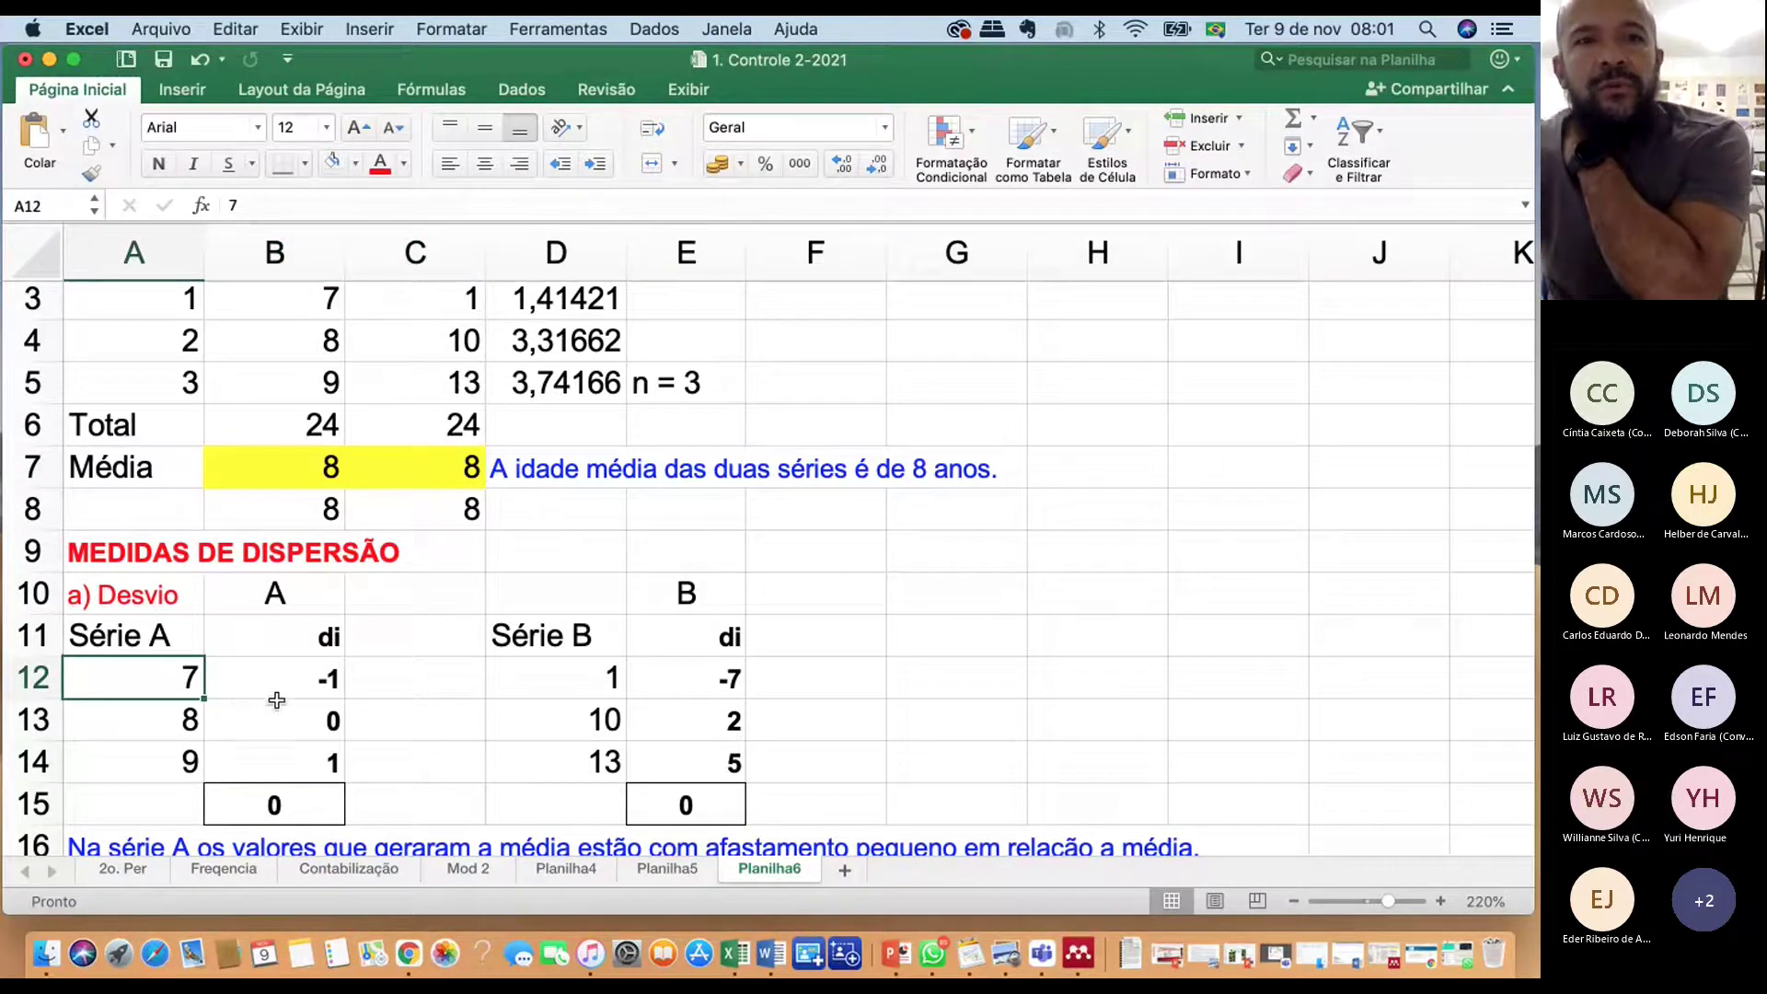
click(278, 685)
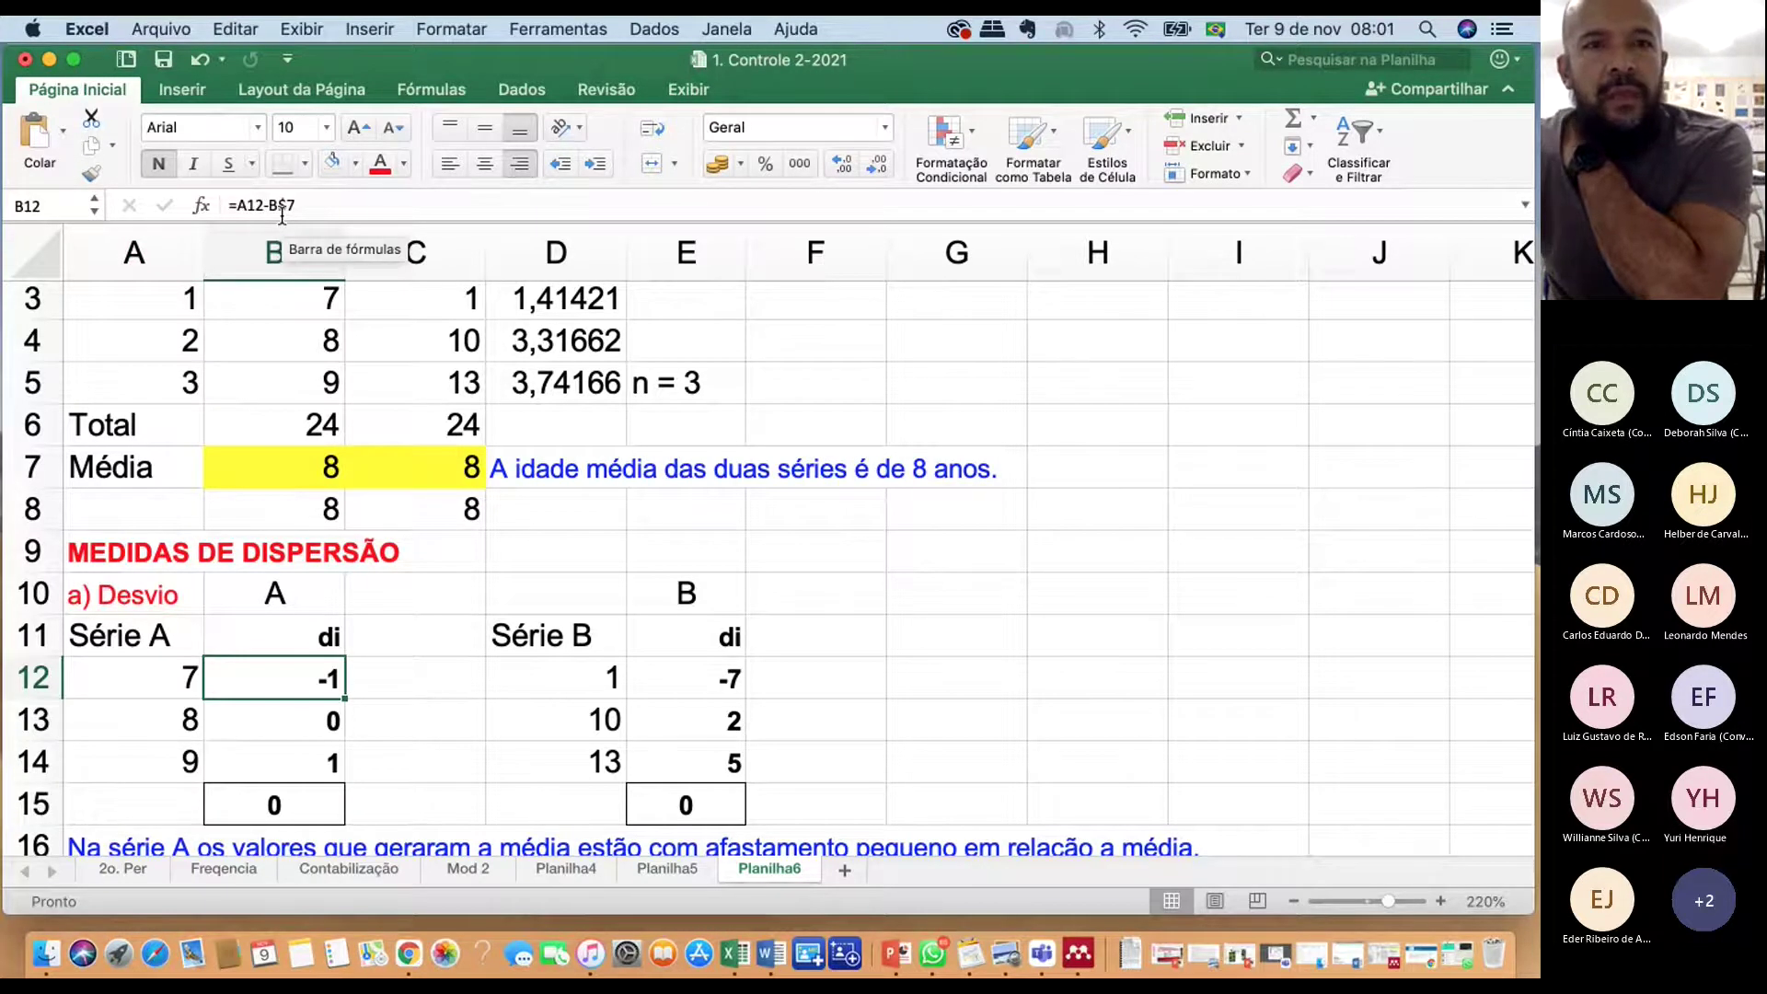
click(333, 729)
click(326, 767)
drag(317, 718, 313, 771)
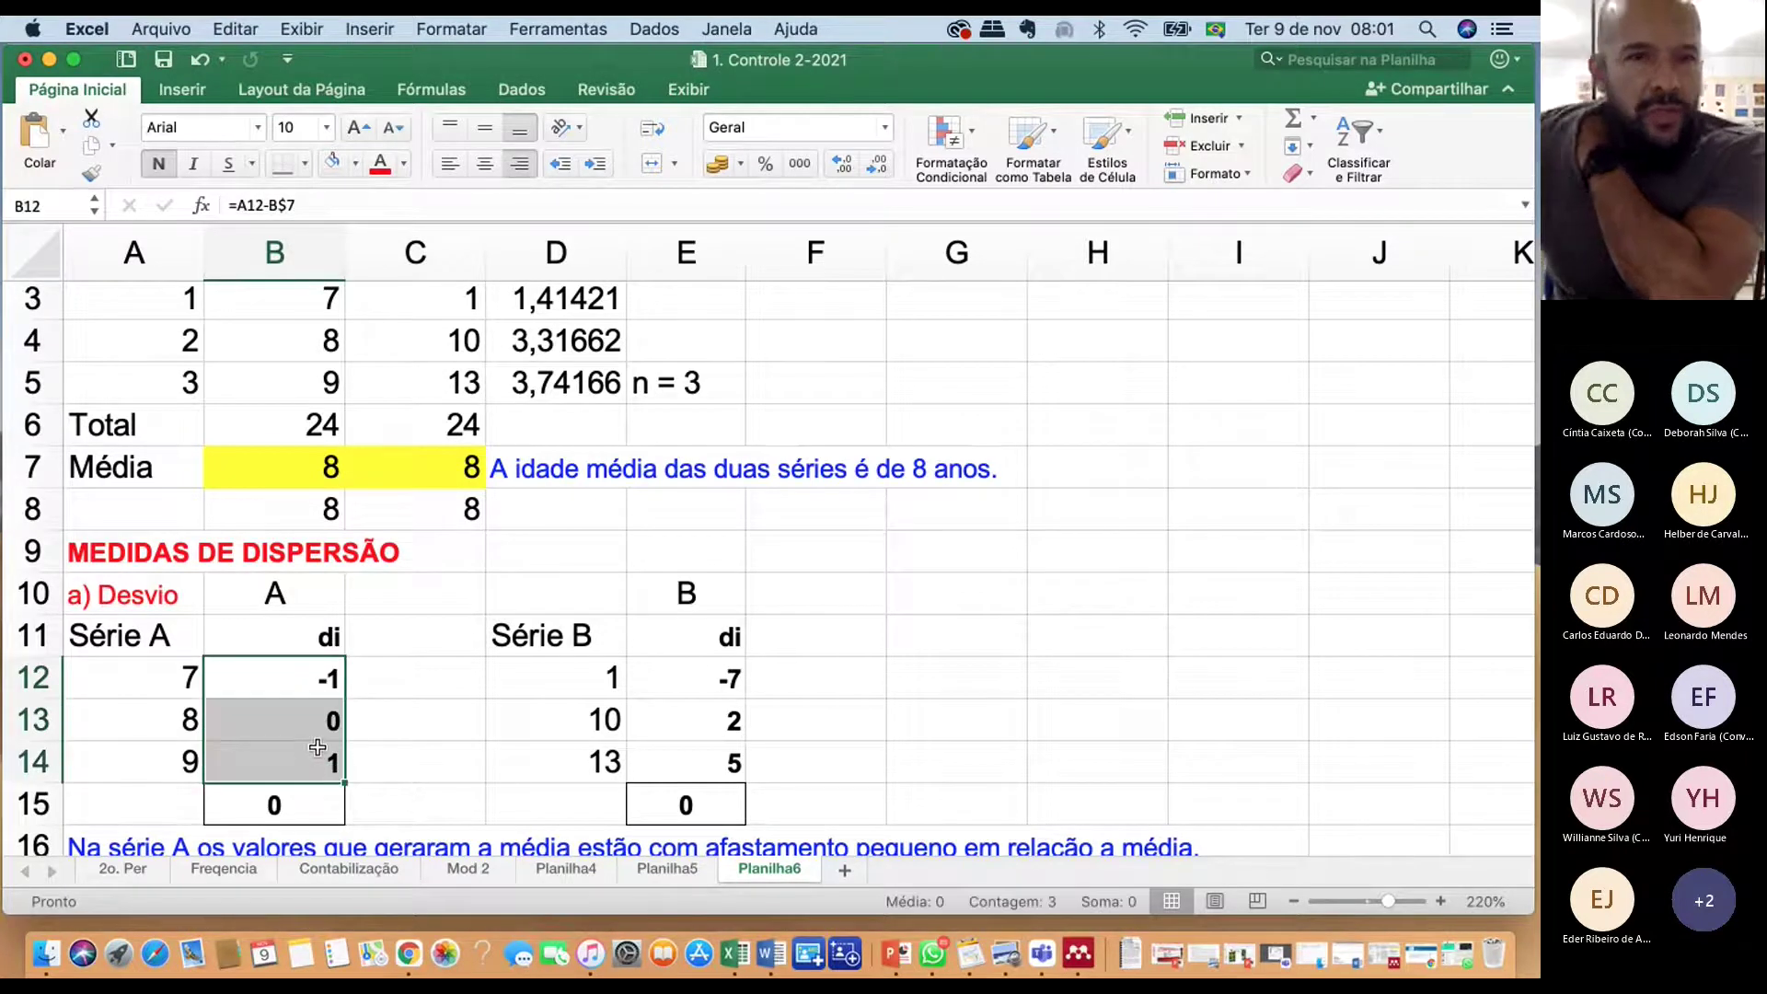
click(327, 678)
click(340, 736)
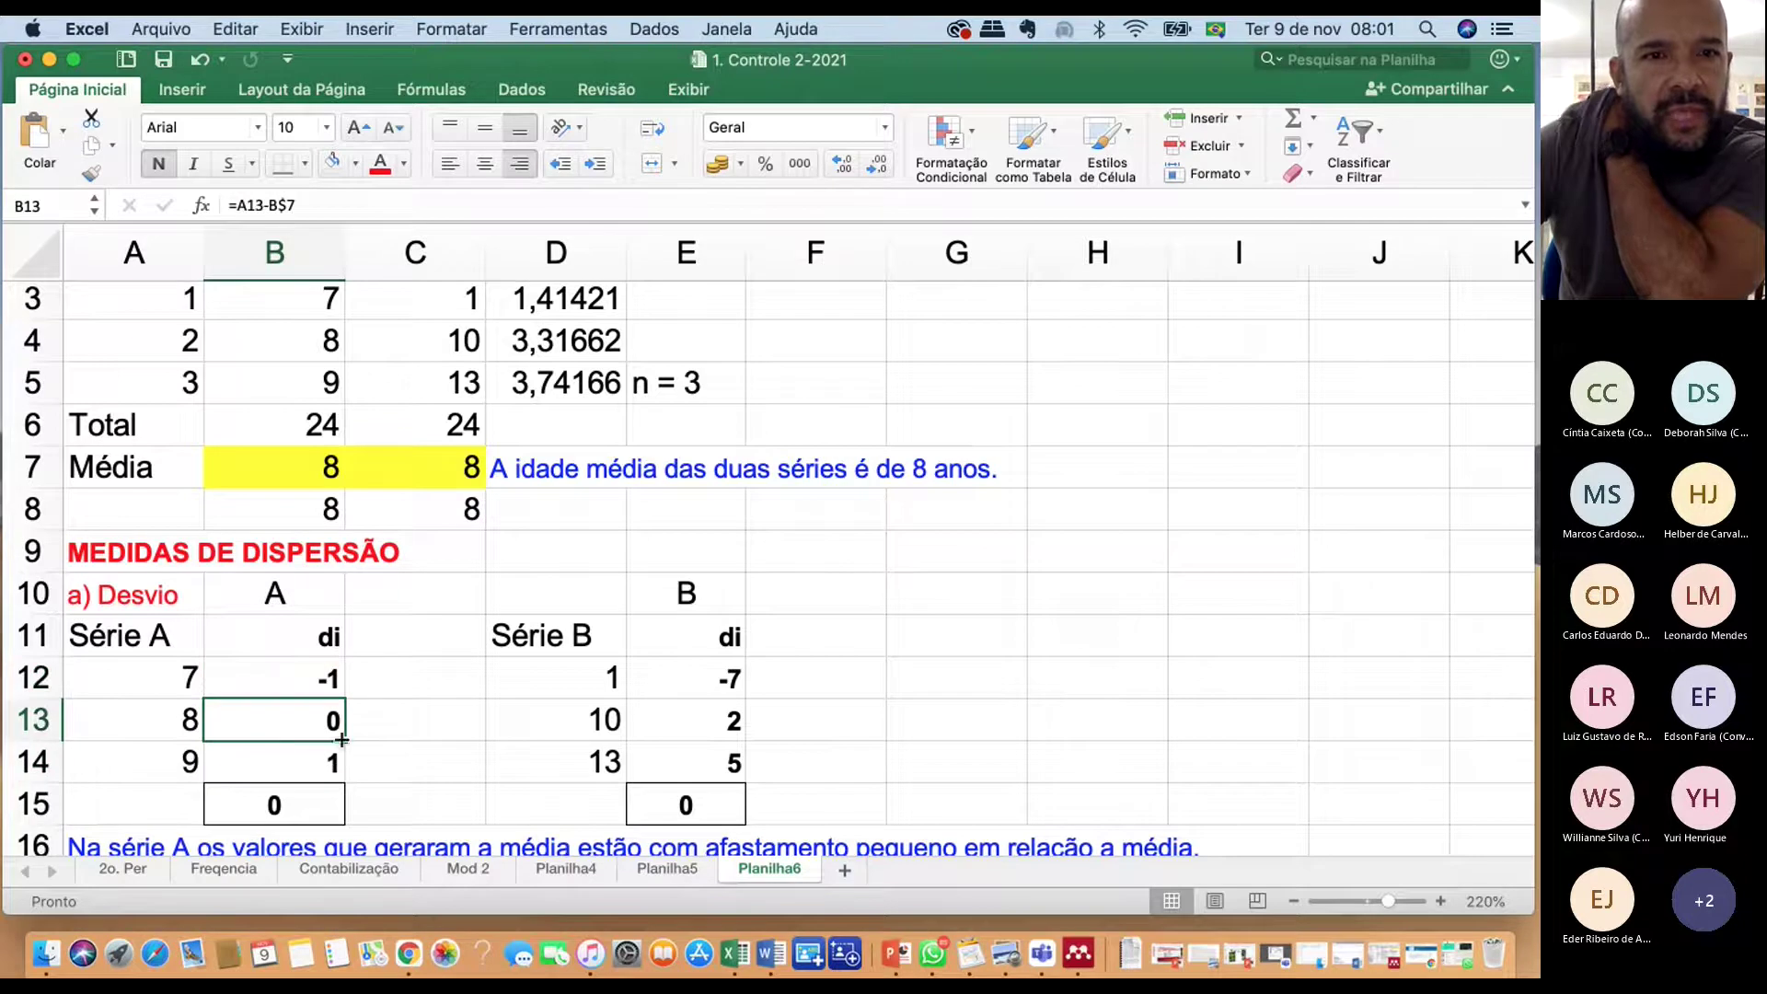
click(336, 768)
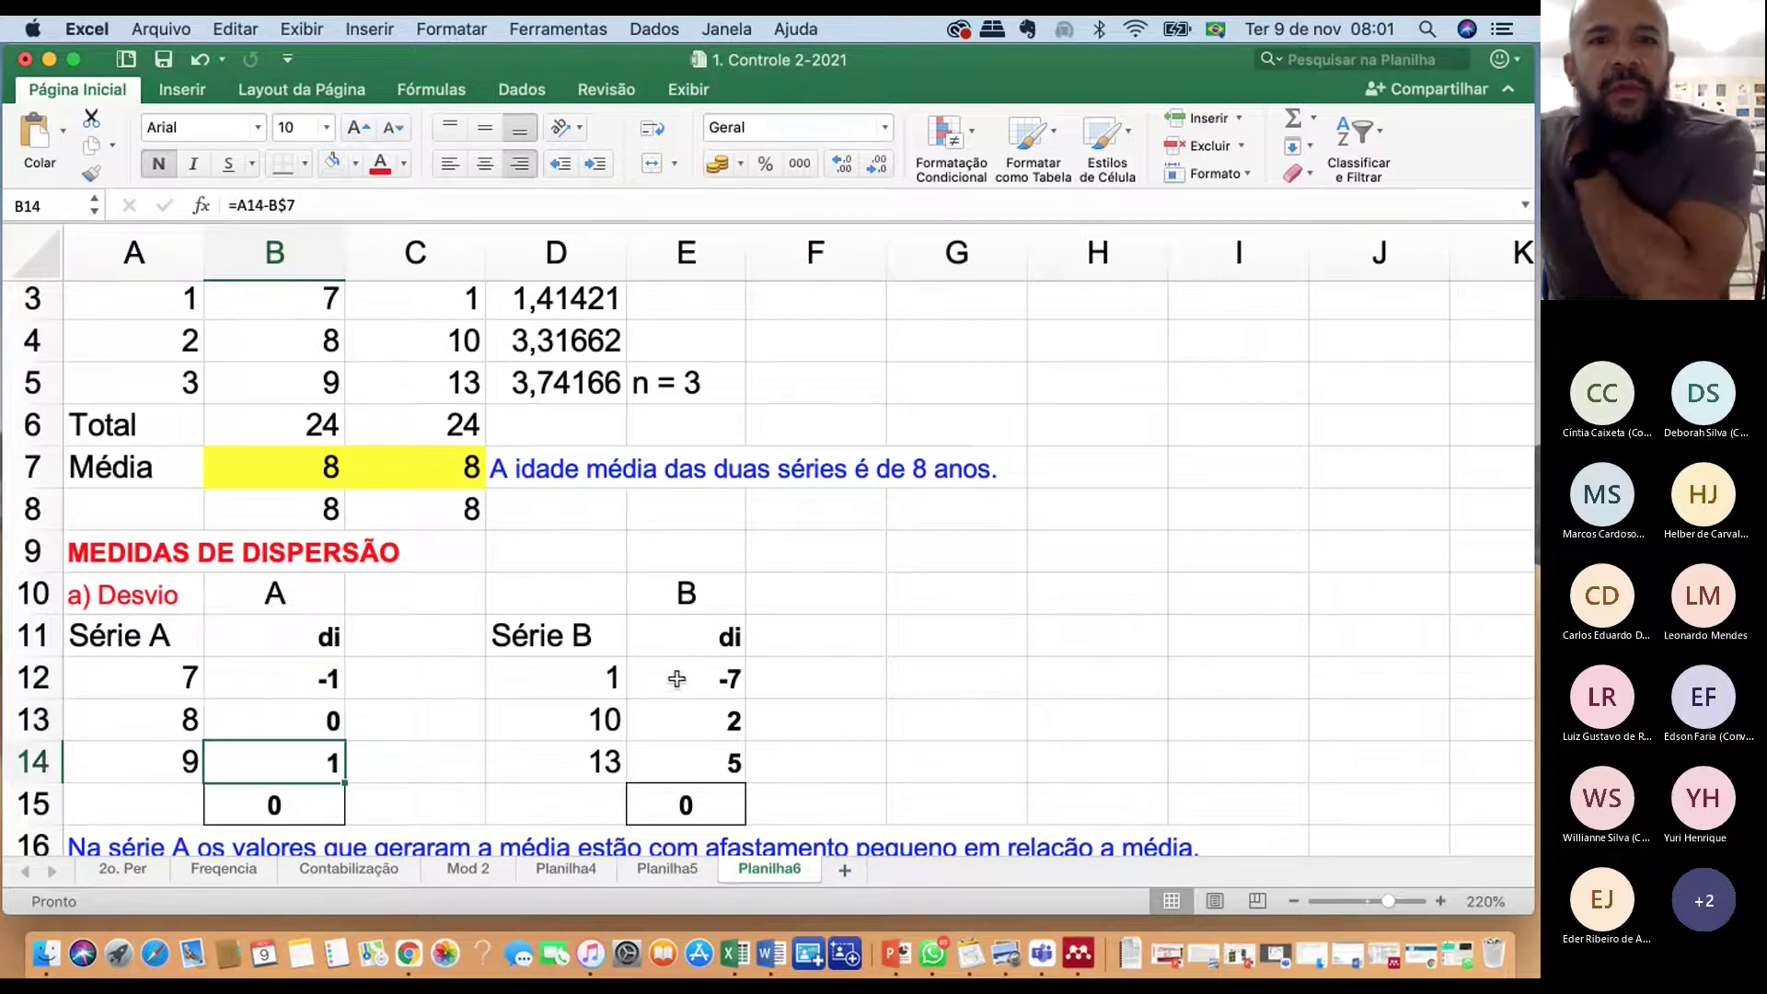
click(605, 680)
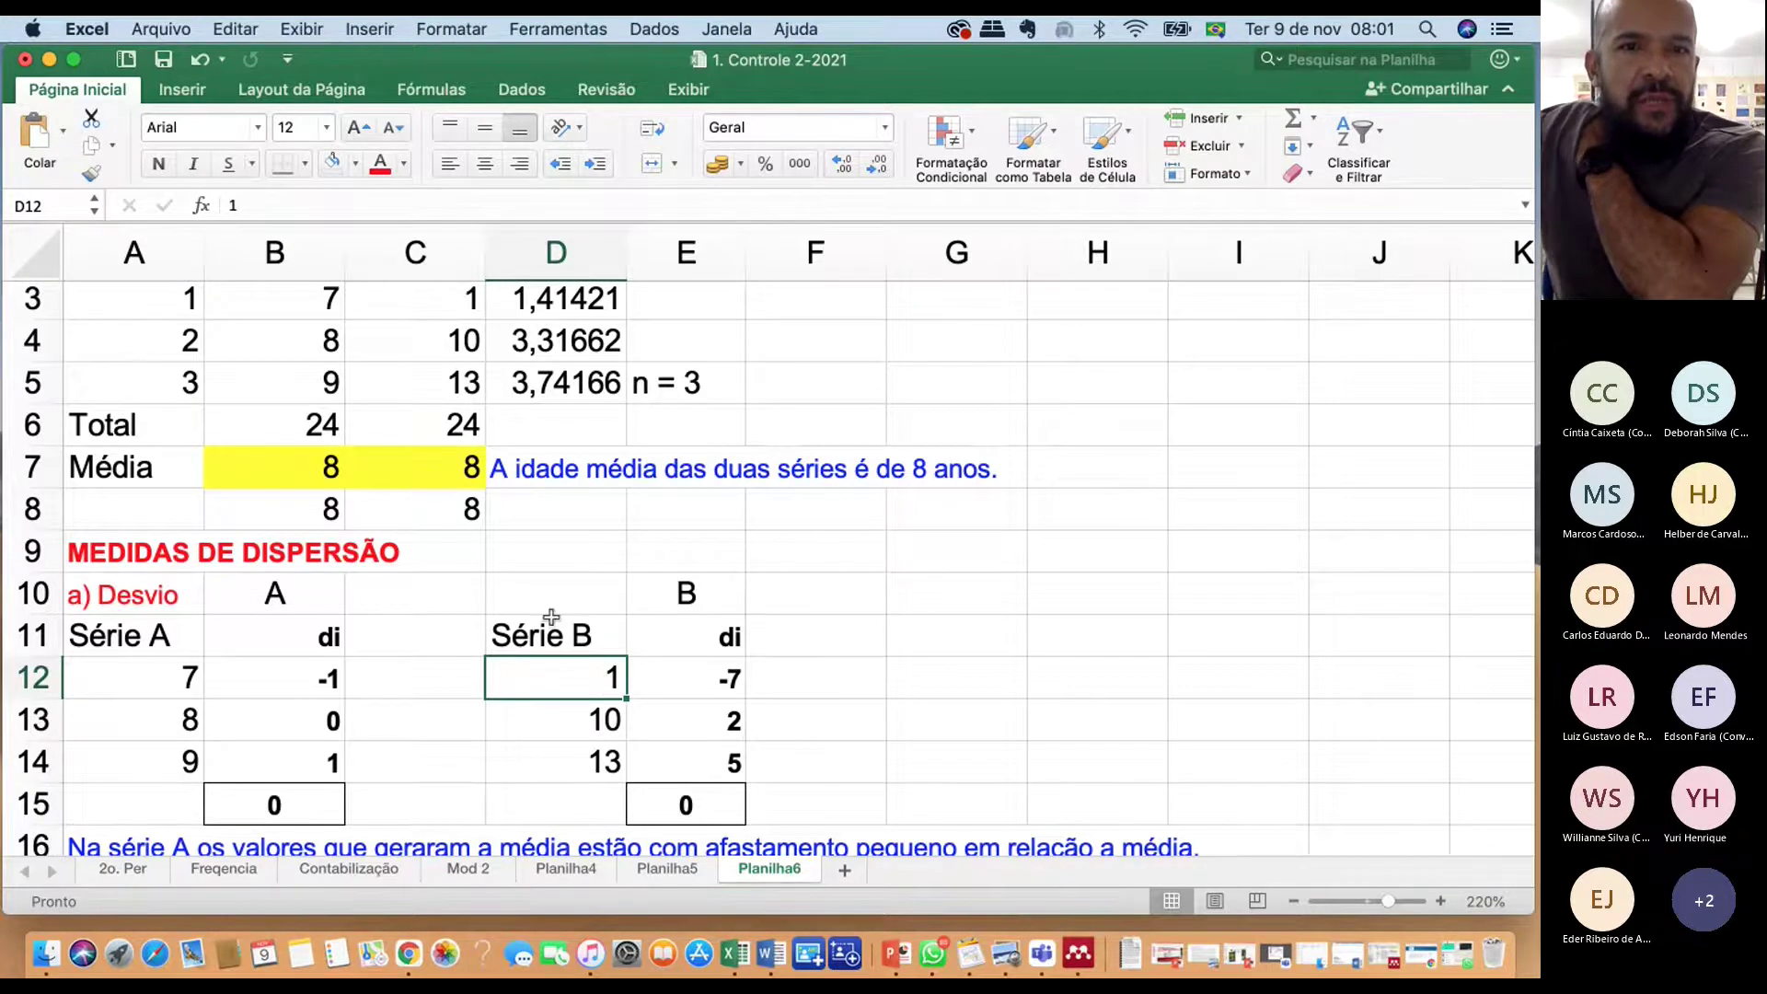
Enter the note 'media - dados' in cell G12
click(907, 675)
text(media -)
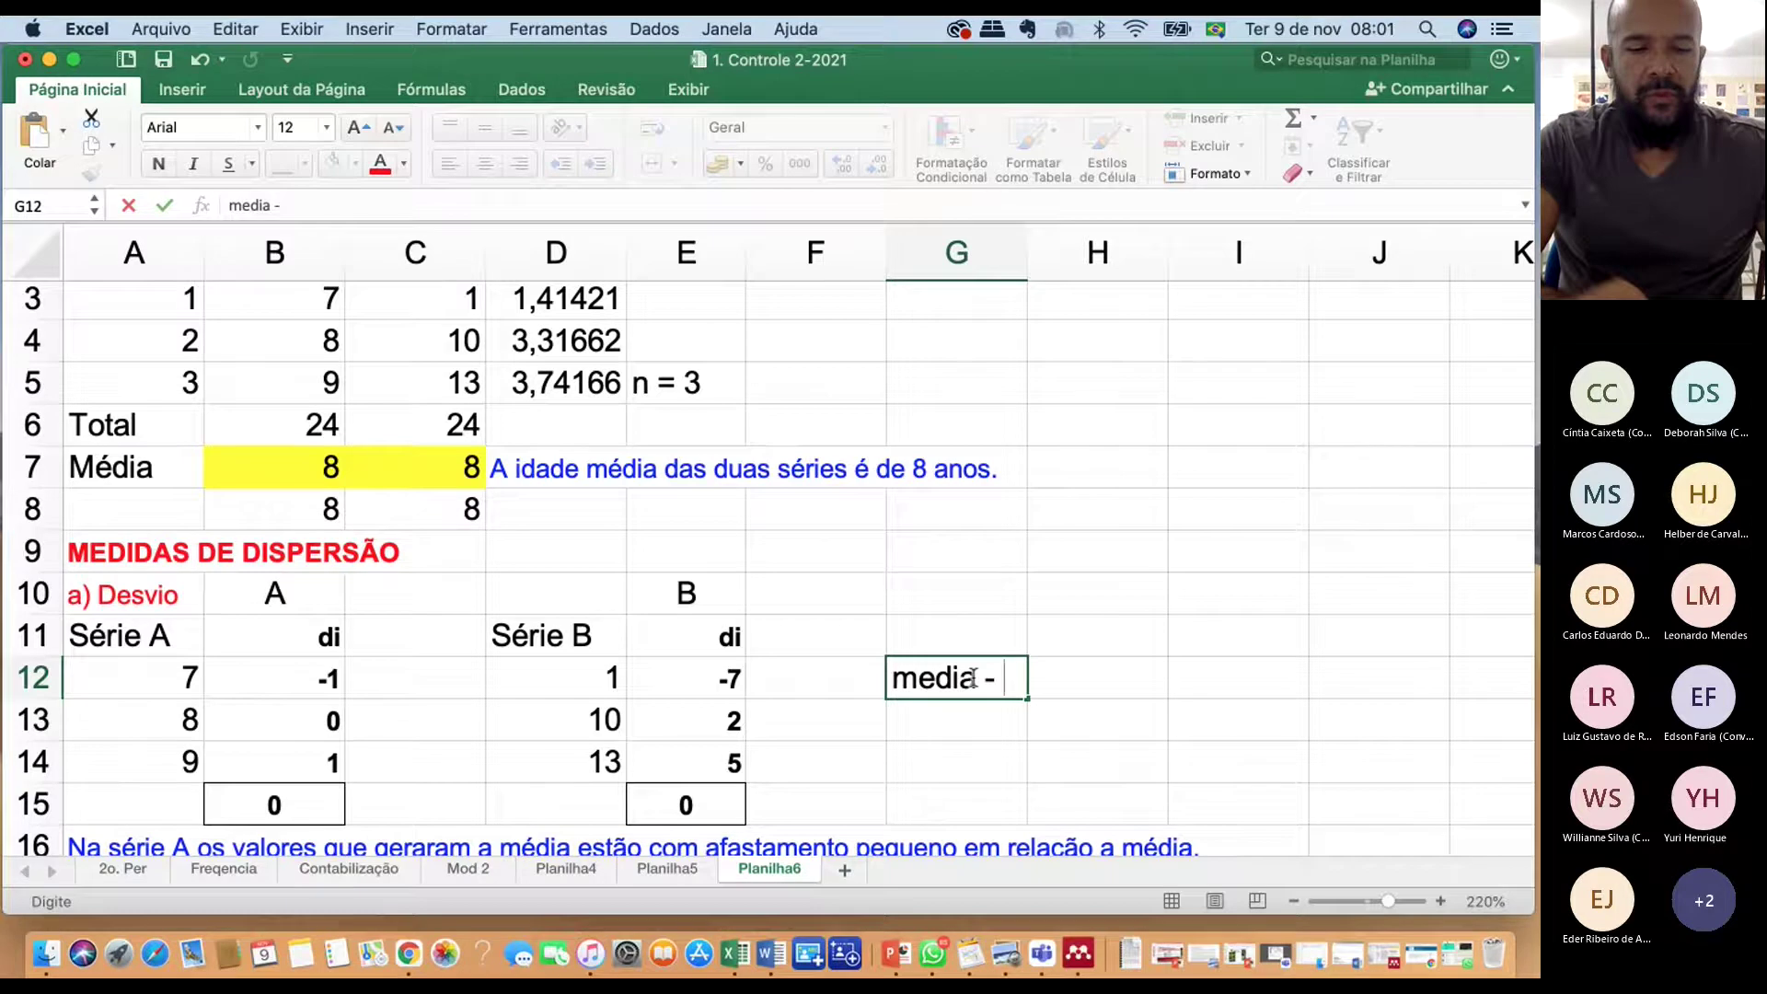
text(dad)
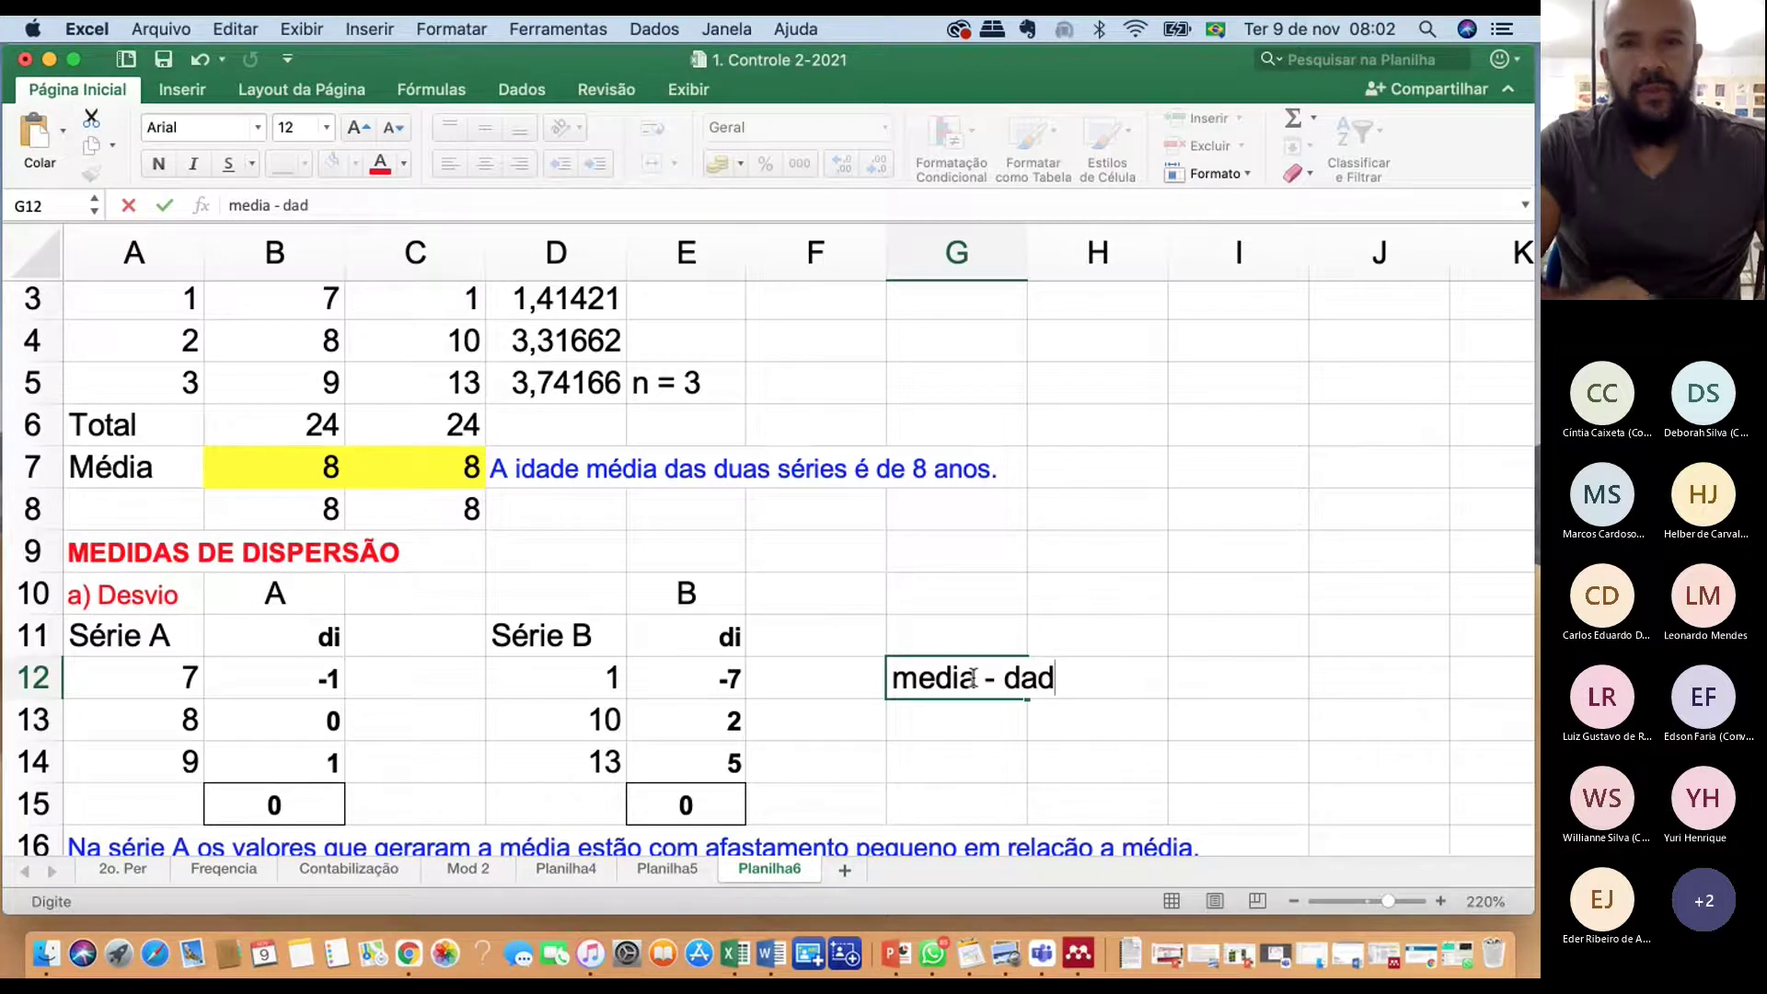
text(os)
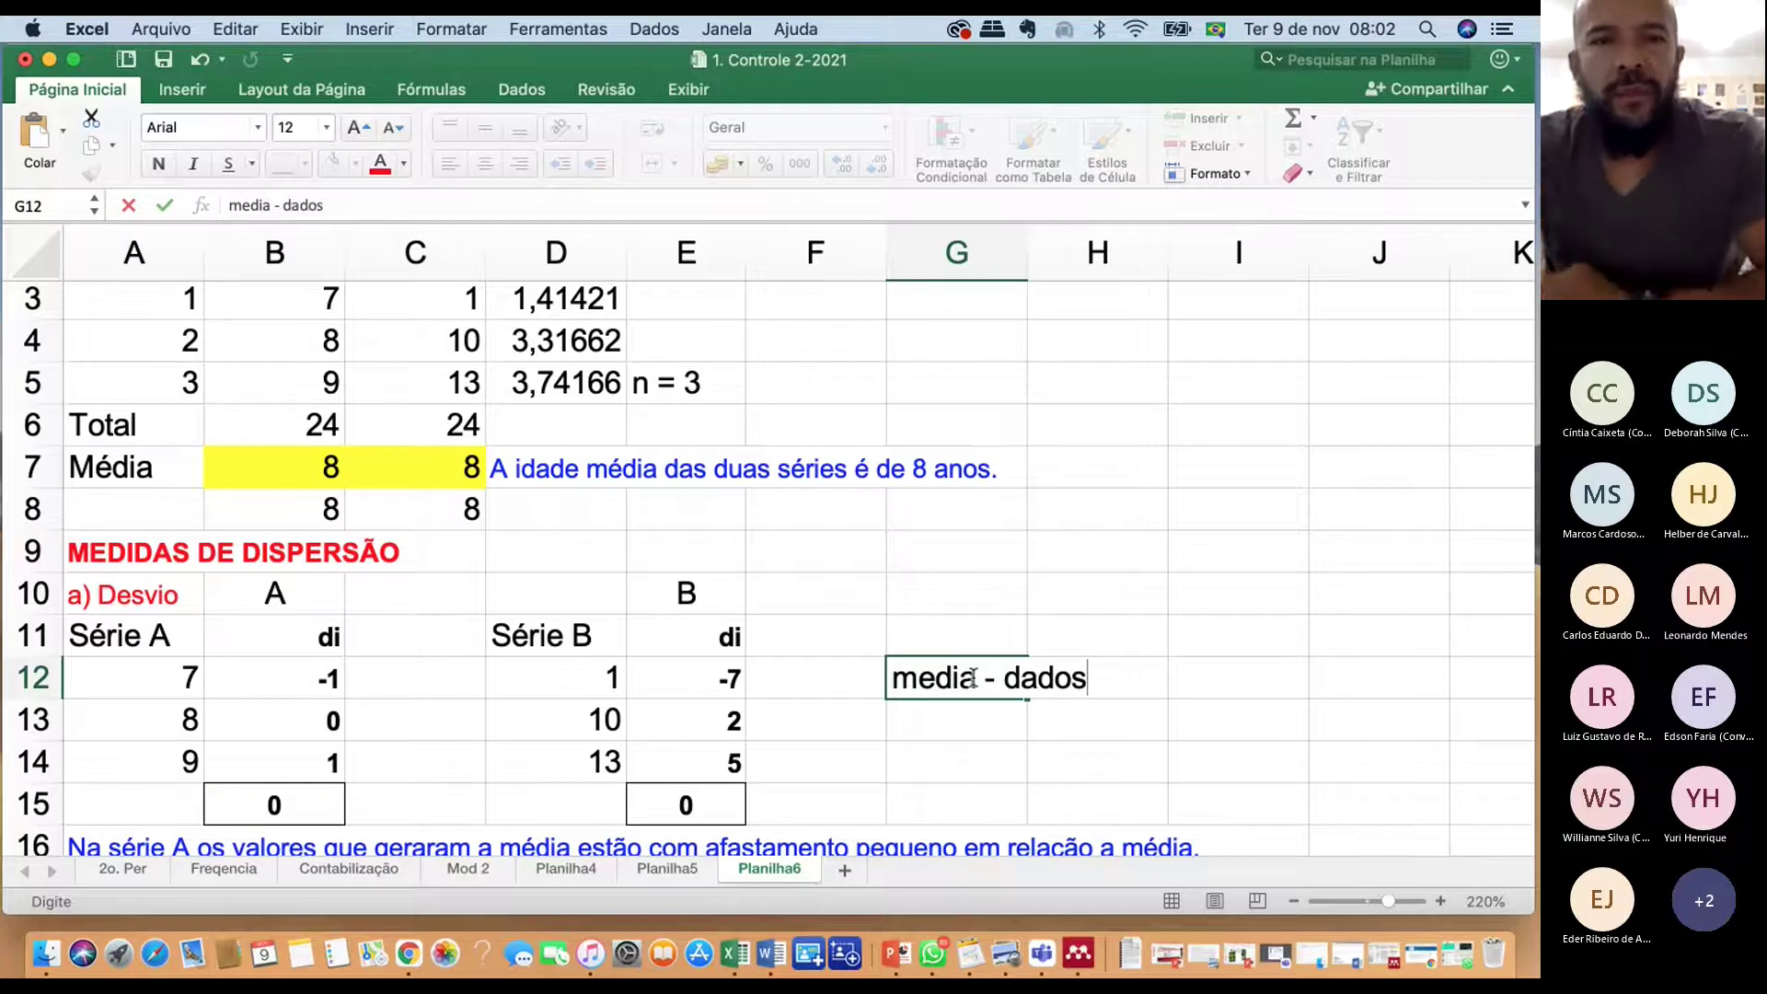
key(Return)
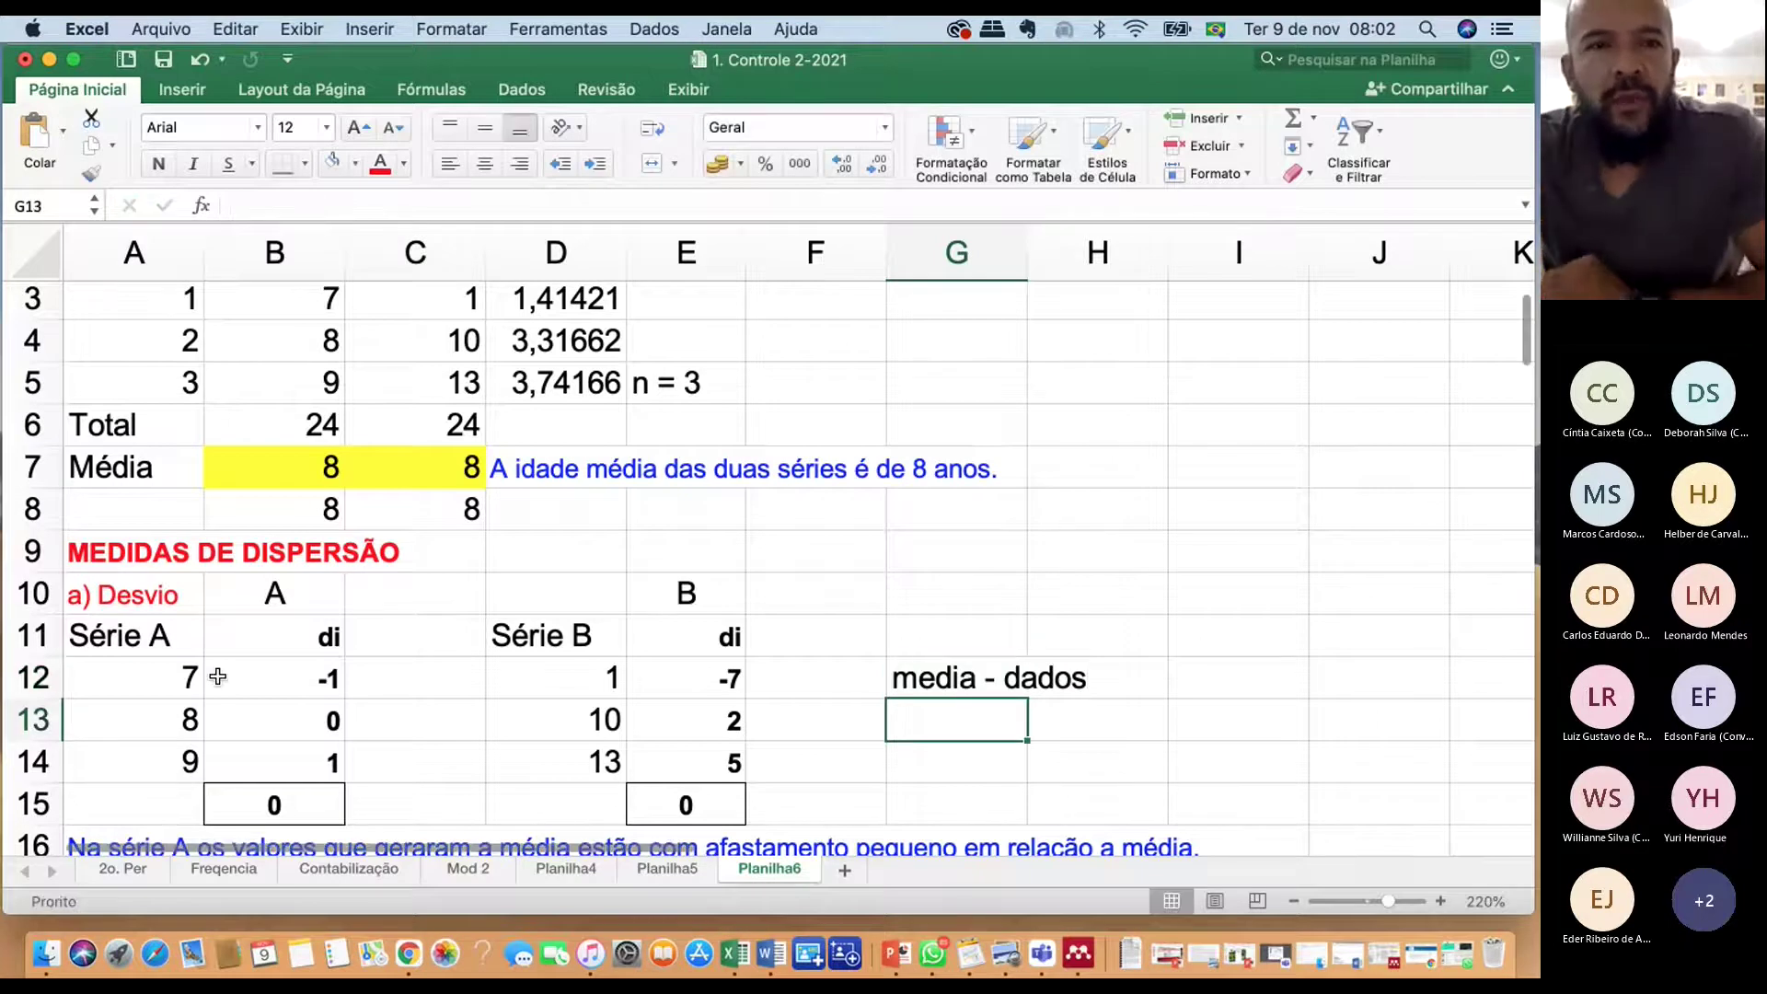
Rewrite the G12 note as 'dado-media' after checking the first Série B deviation formula
click(691, 691)
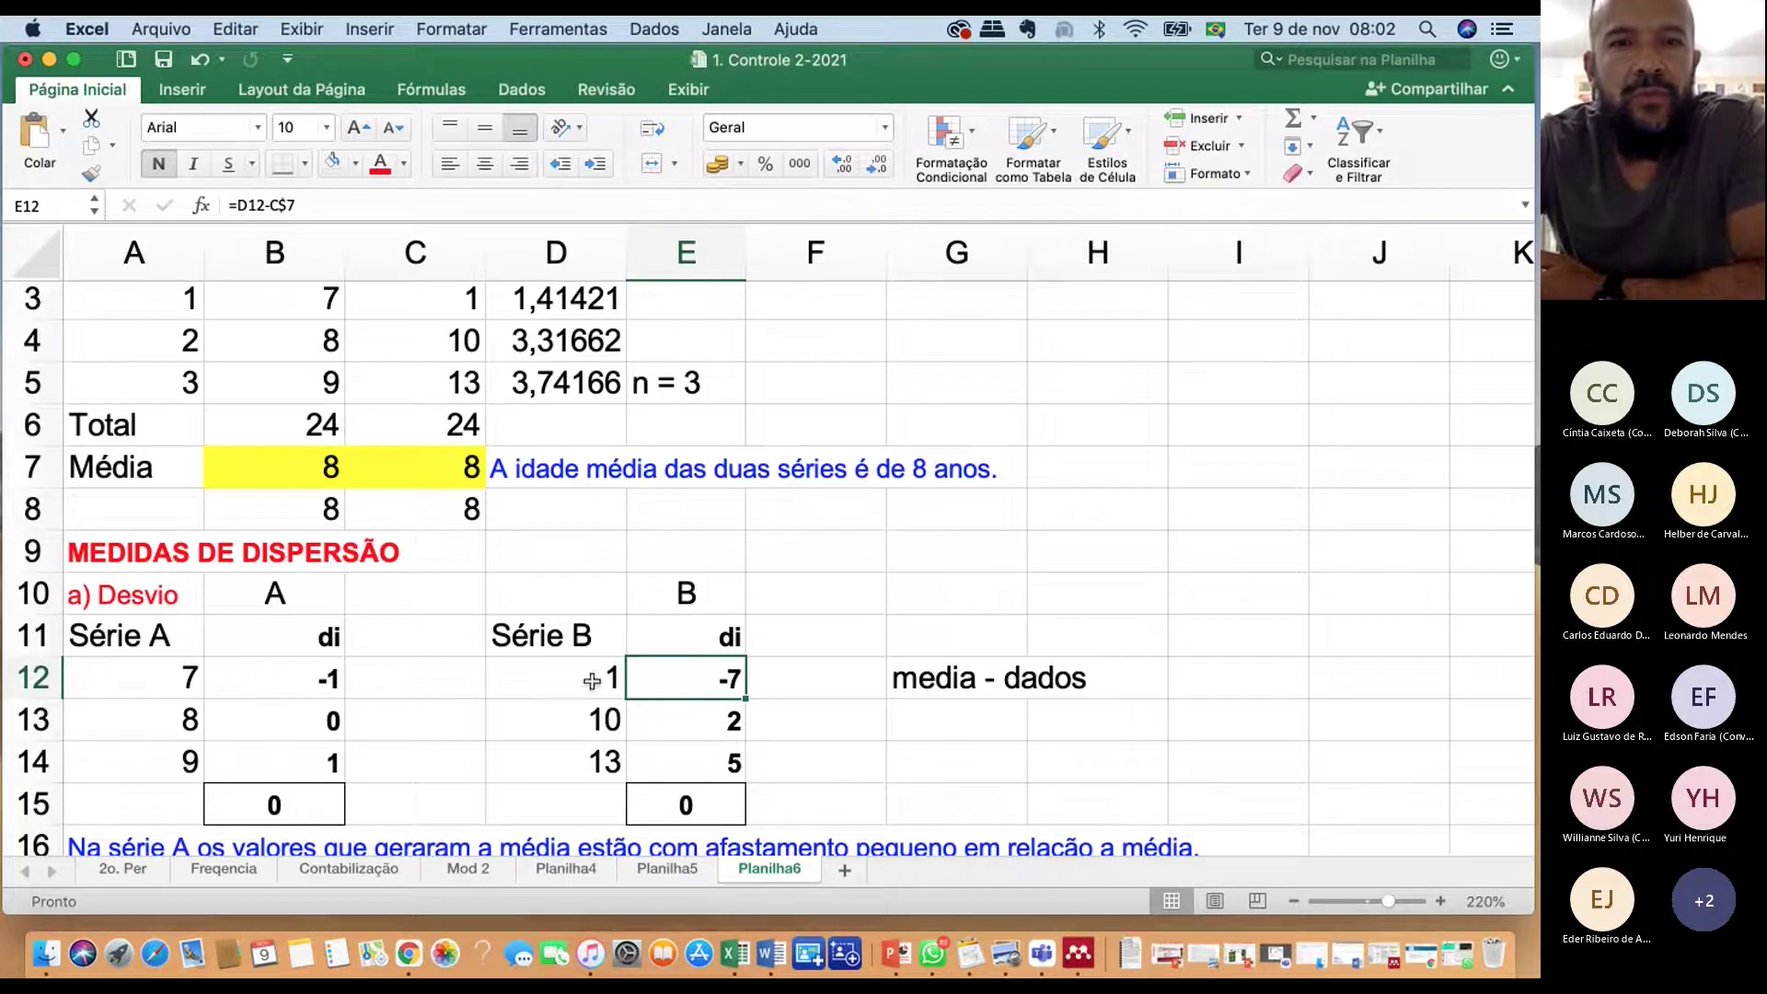
click(1020, 684)
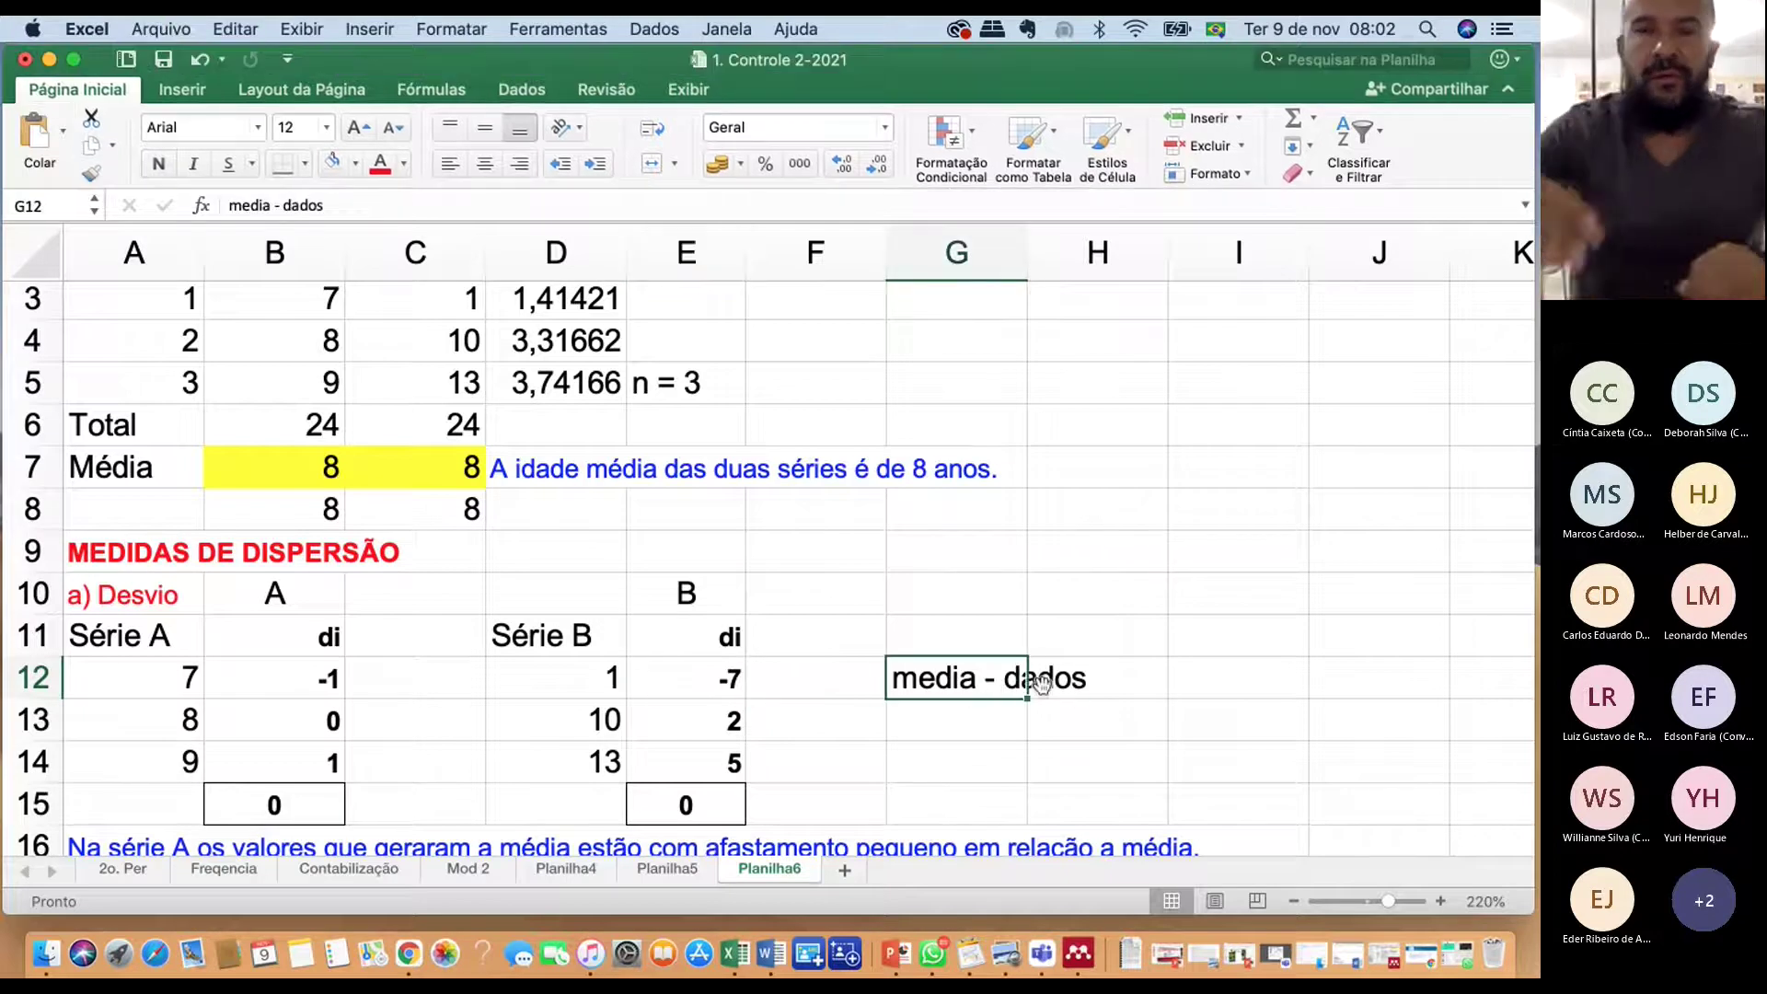
key(BackSpace)
text(dado)
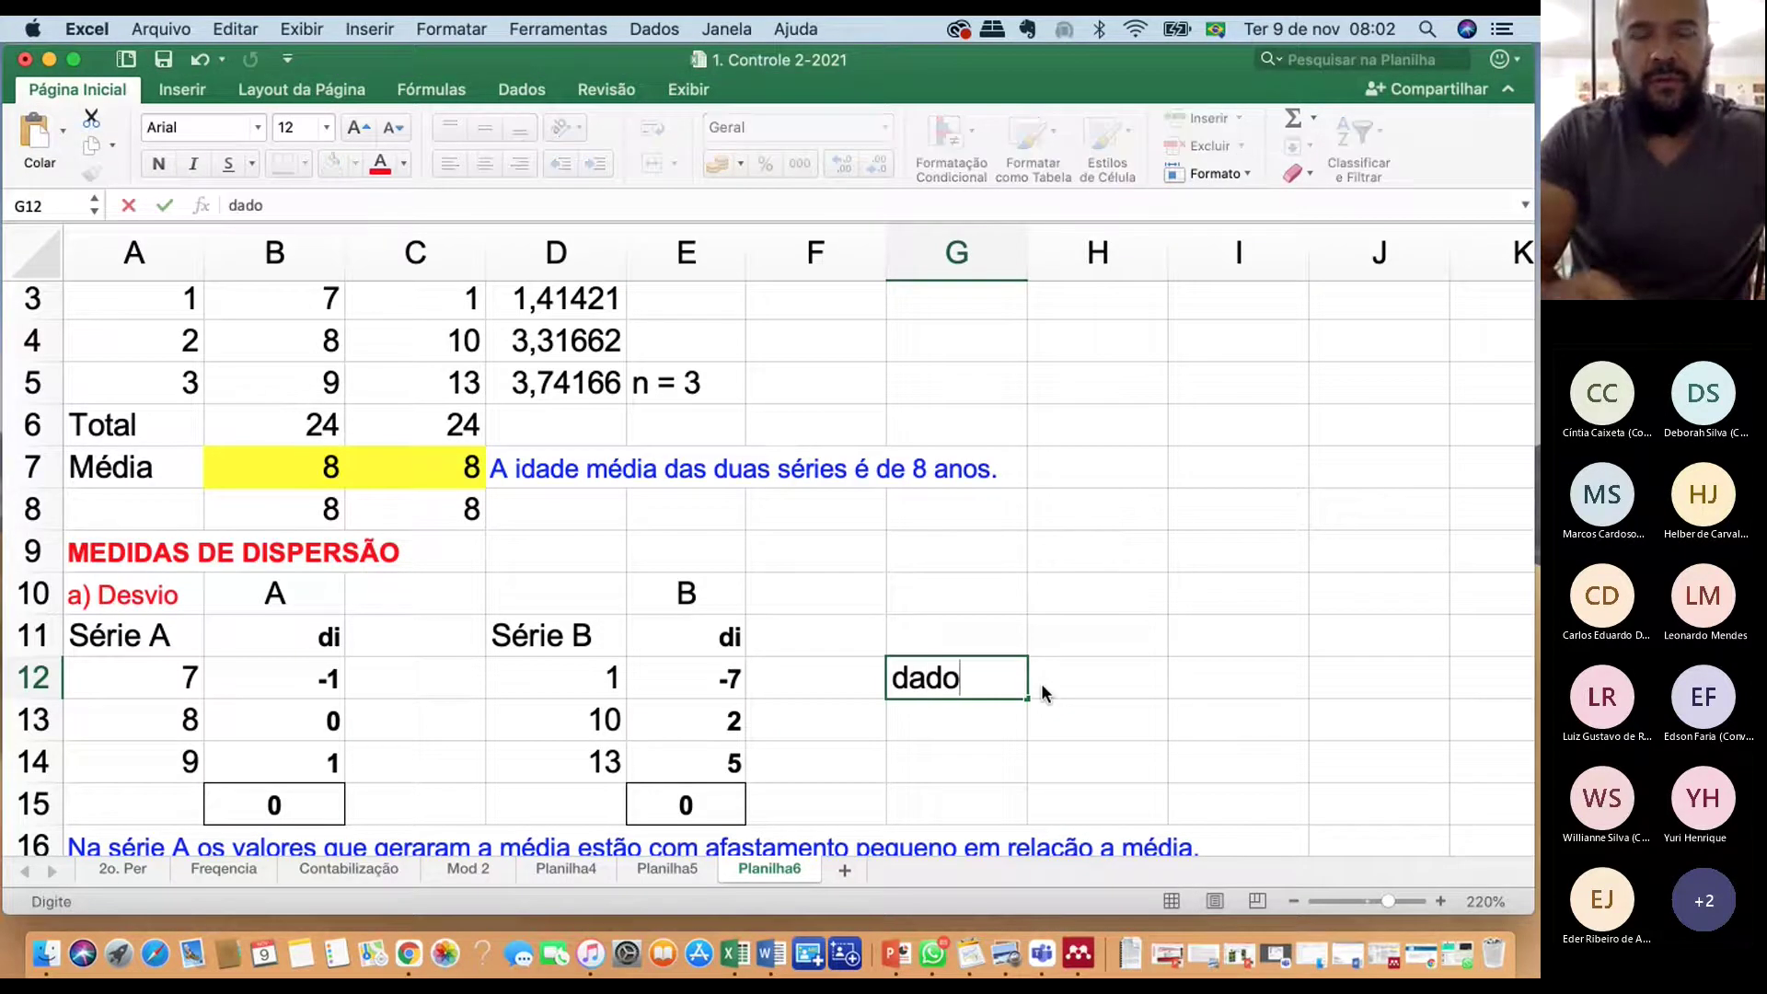
text(-media)
key(Return)
Review the Série B and Série A deviation ranges and their zero sums
click(1012, 678)
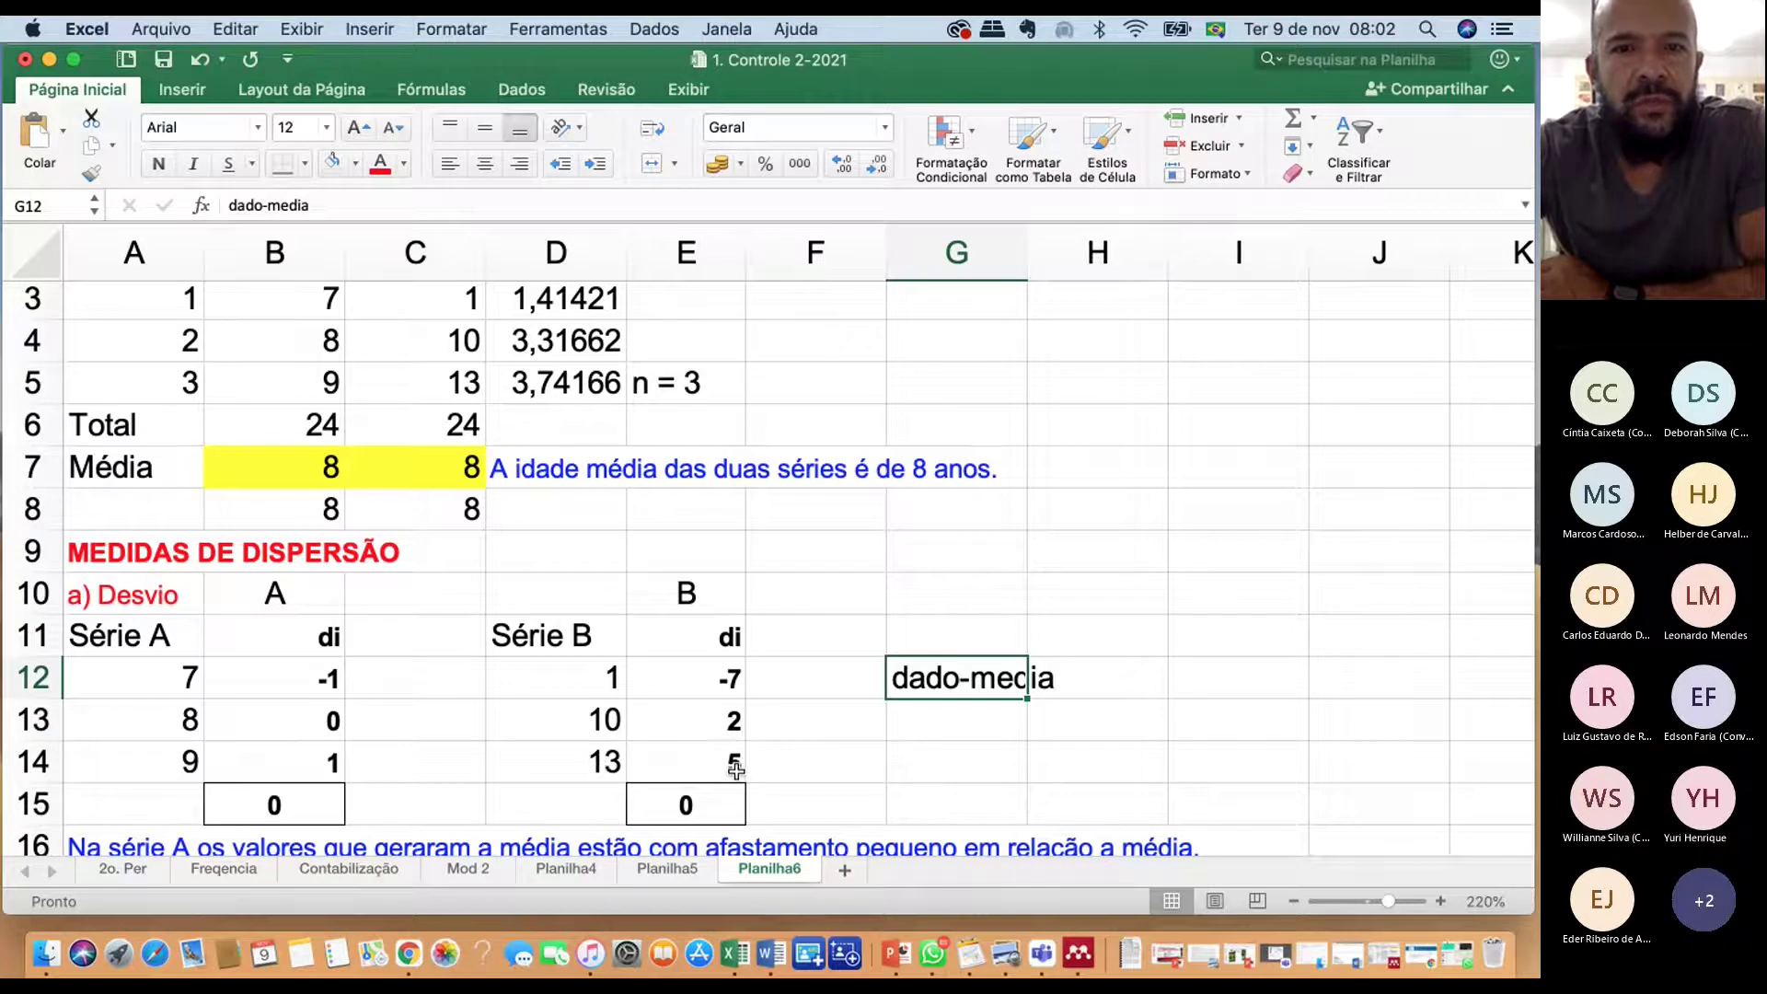
click(736, 802)
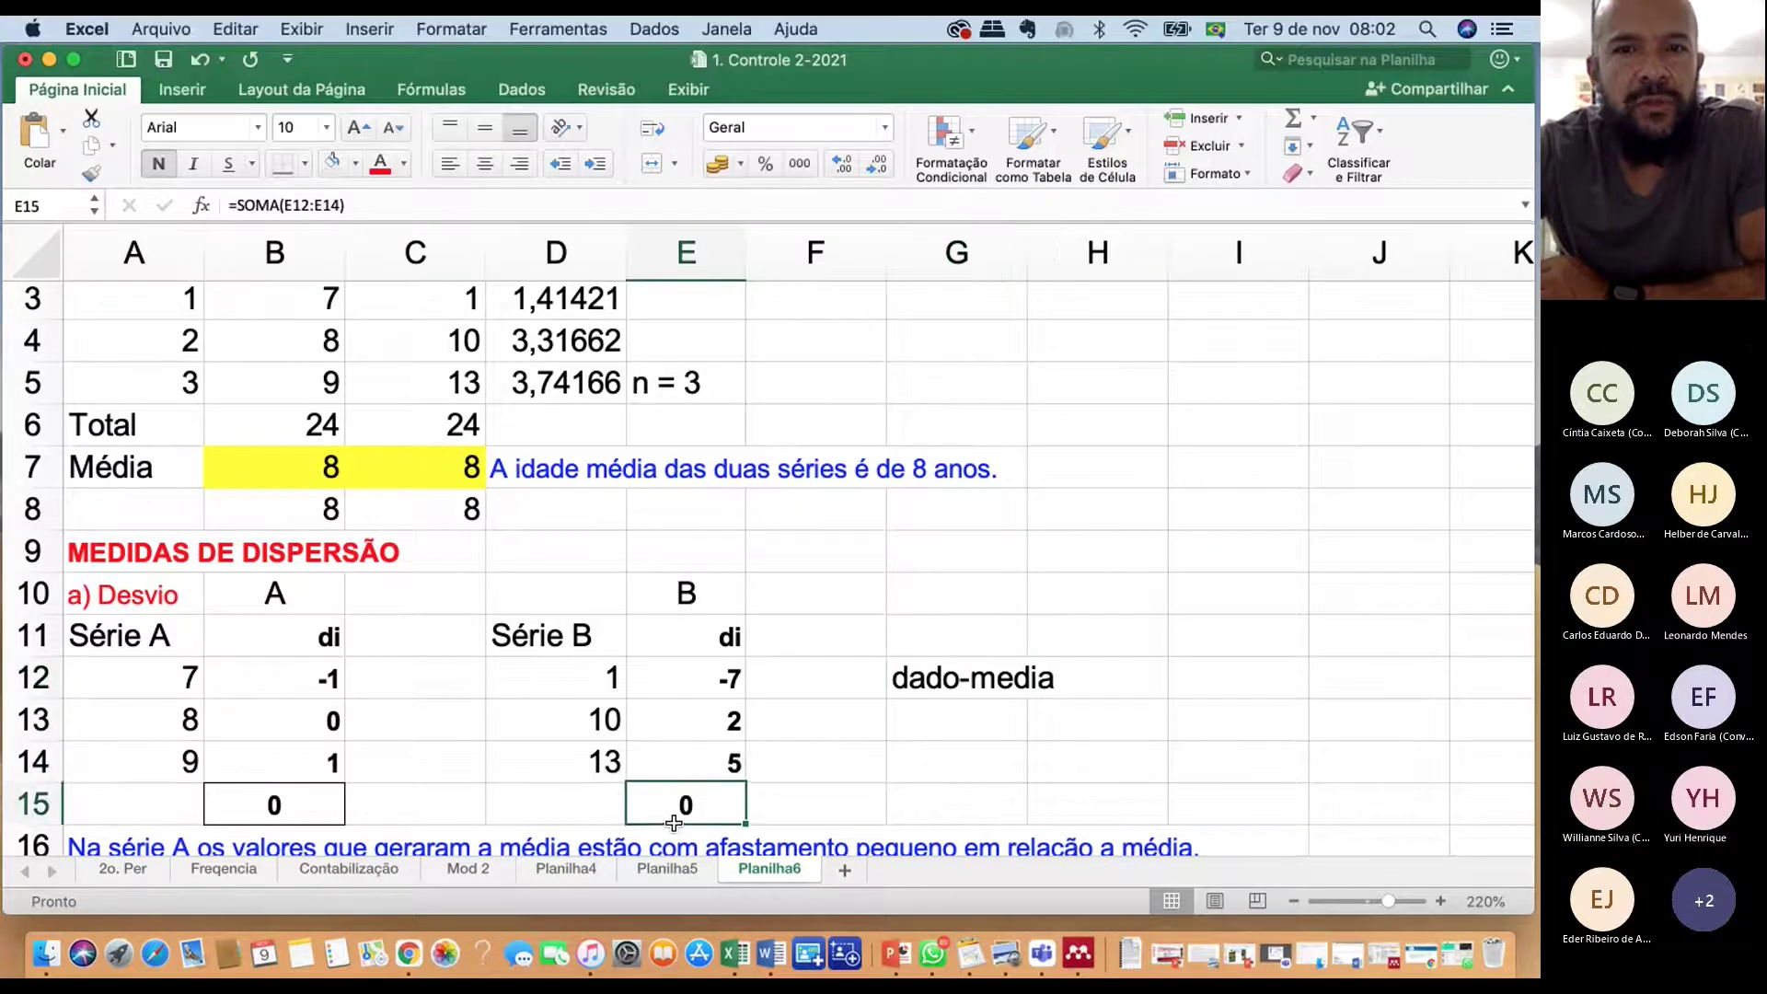
click(736, 764)
drag(727, 679, 733, 741)
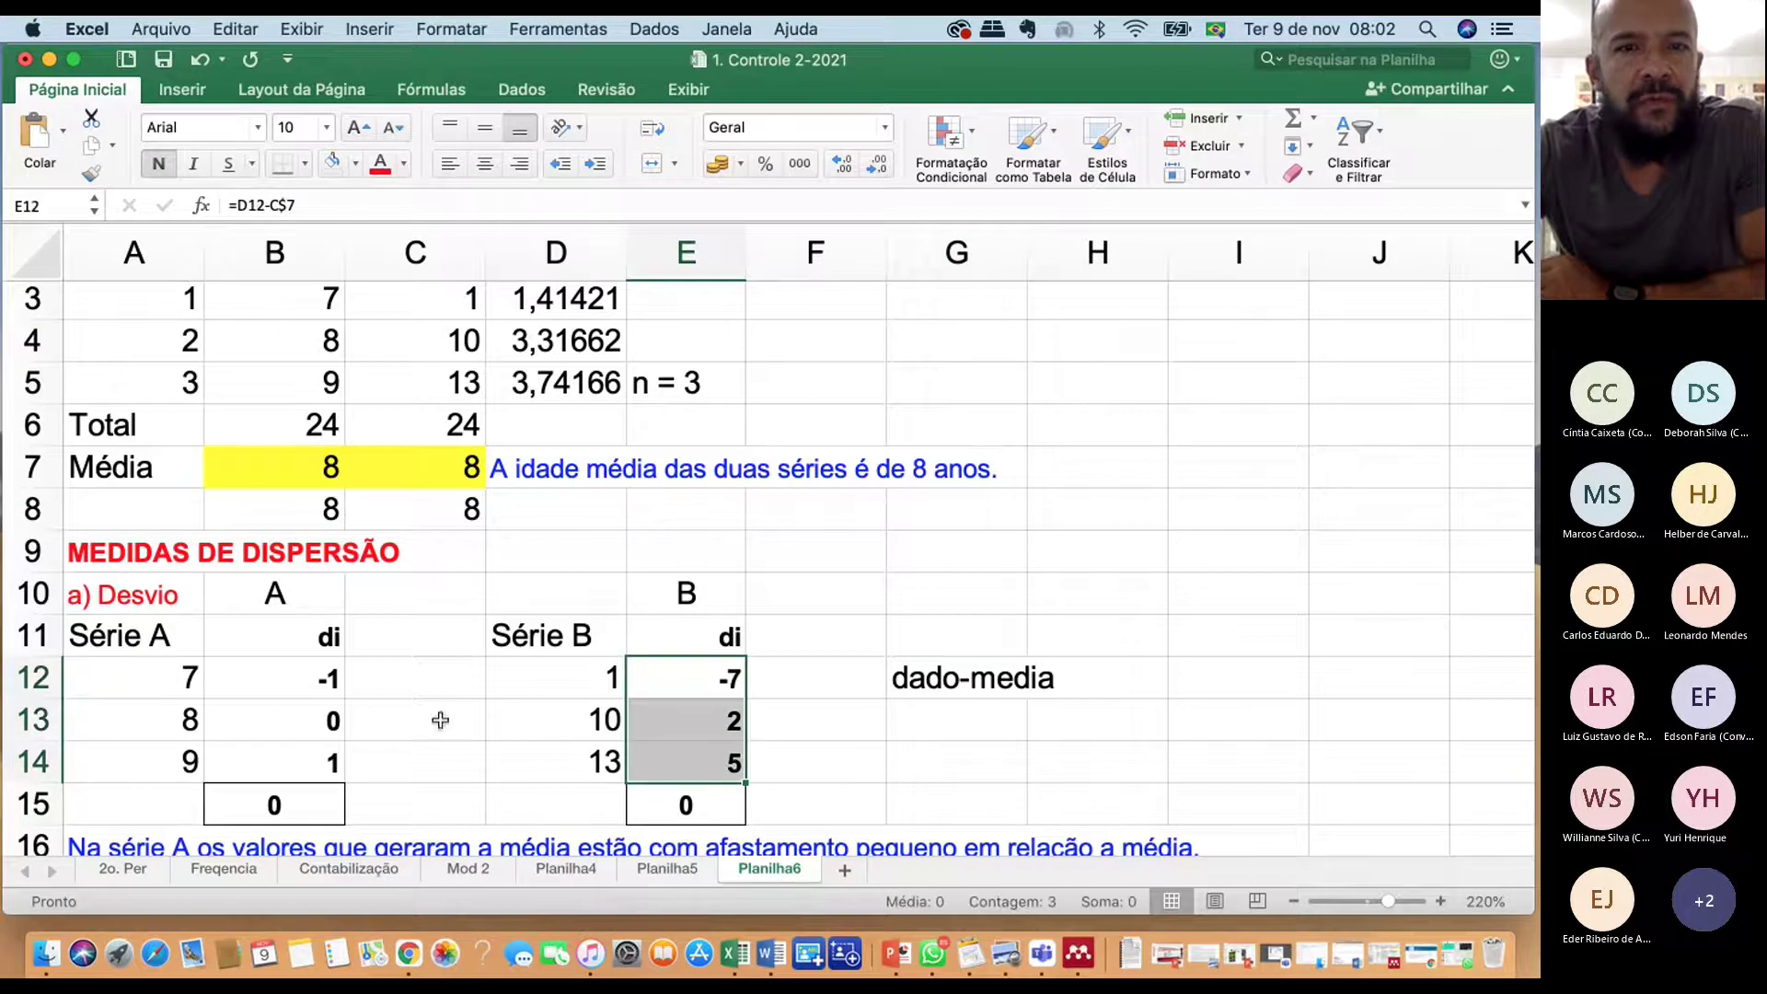
drag(307, 676, 310, 750)
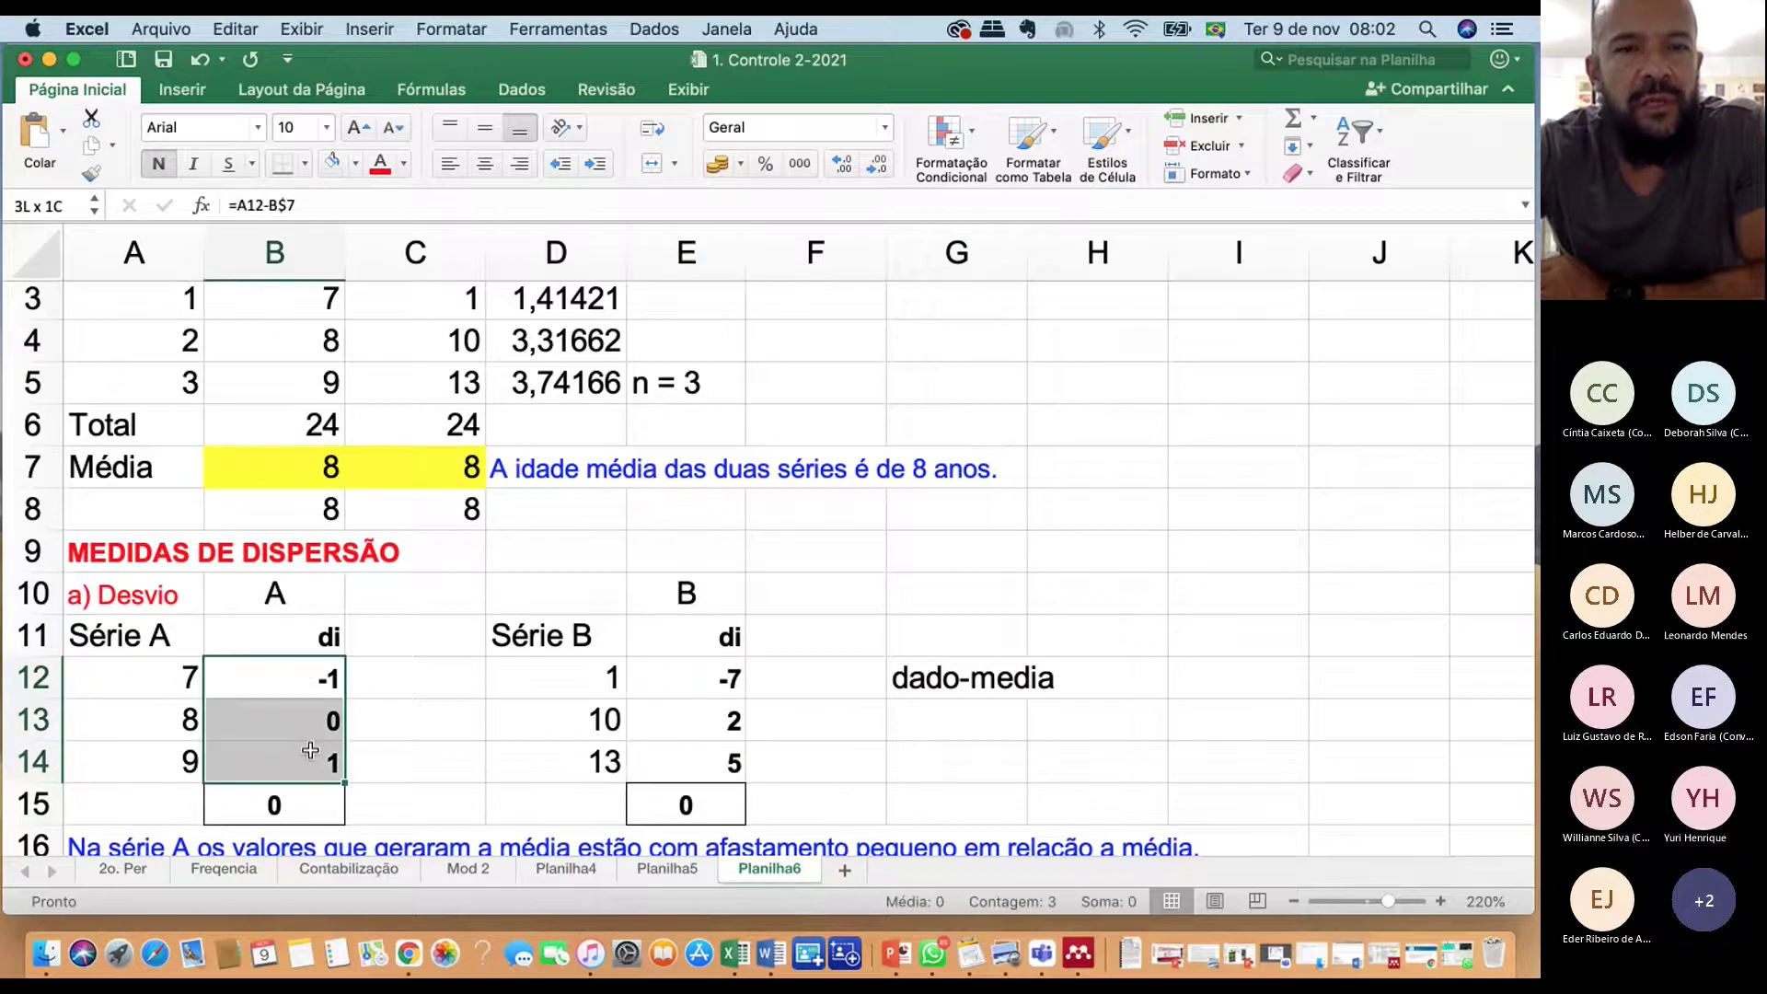
click(395, 673)
Add 'di = desvios individuais' in G11 above the 'dado-media' note
click(920, 636)
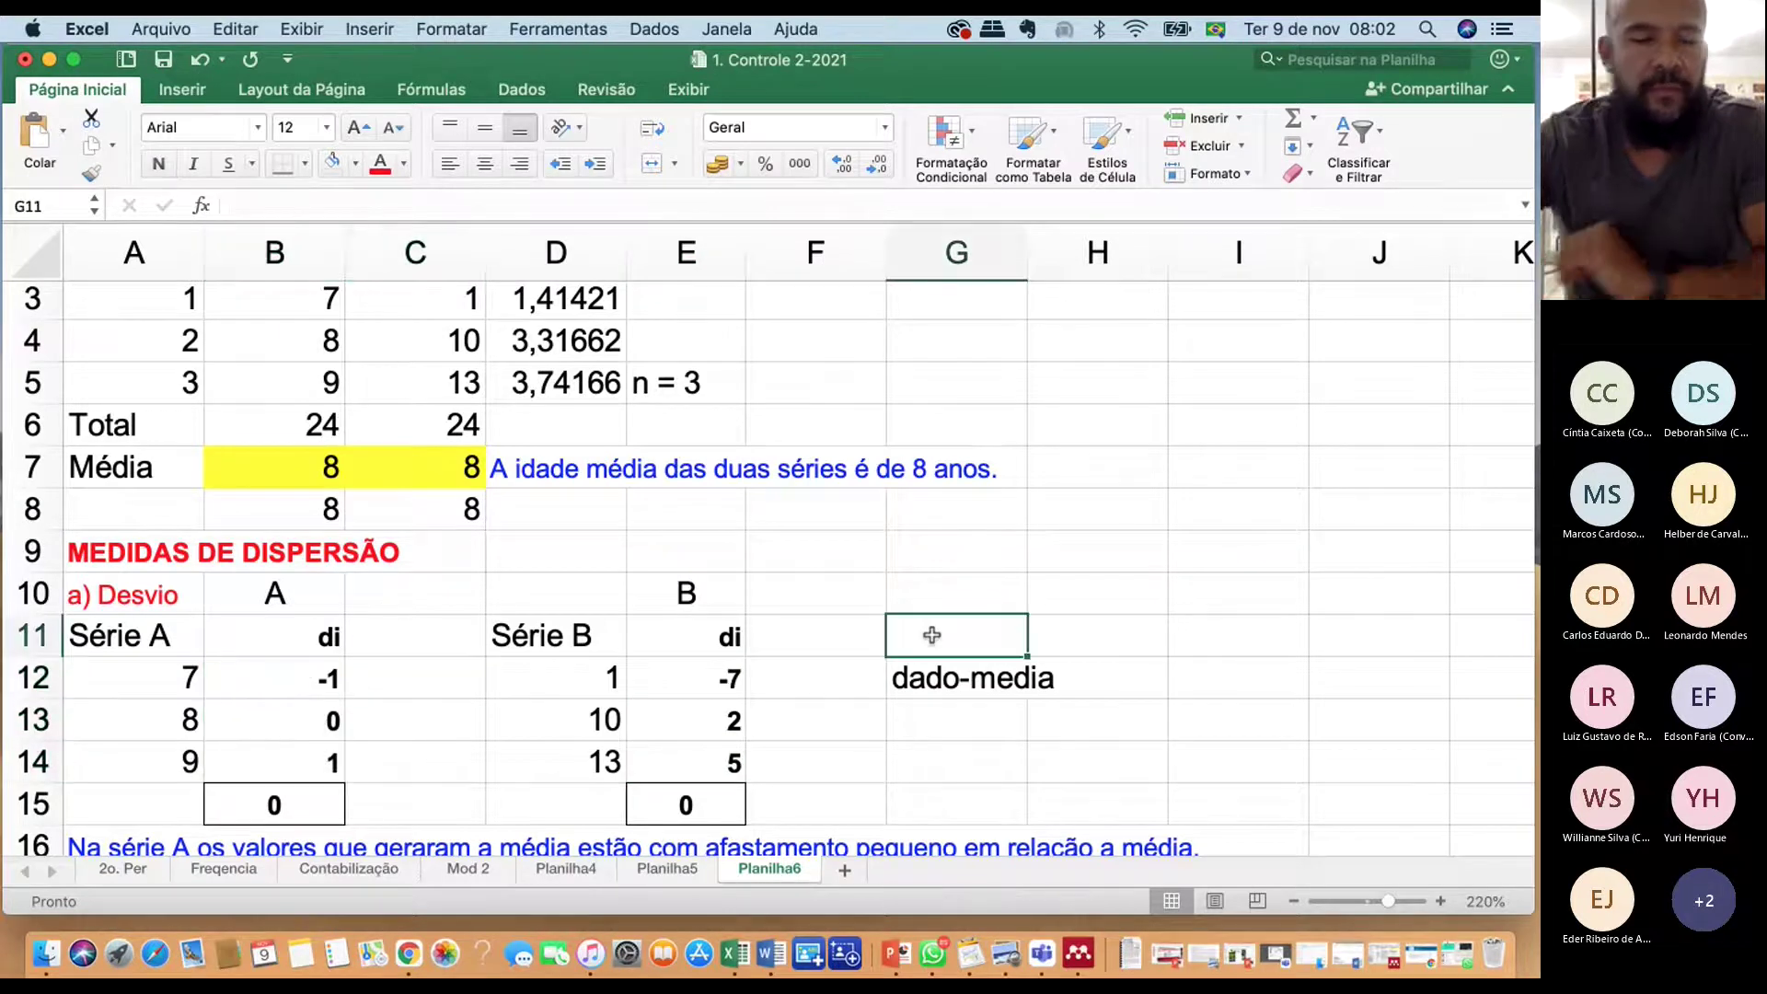
text(da)
key(BackSpace)
key(BackSpace)
text(i)
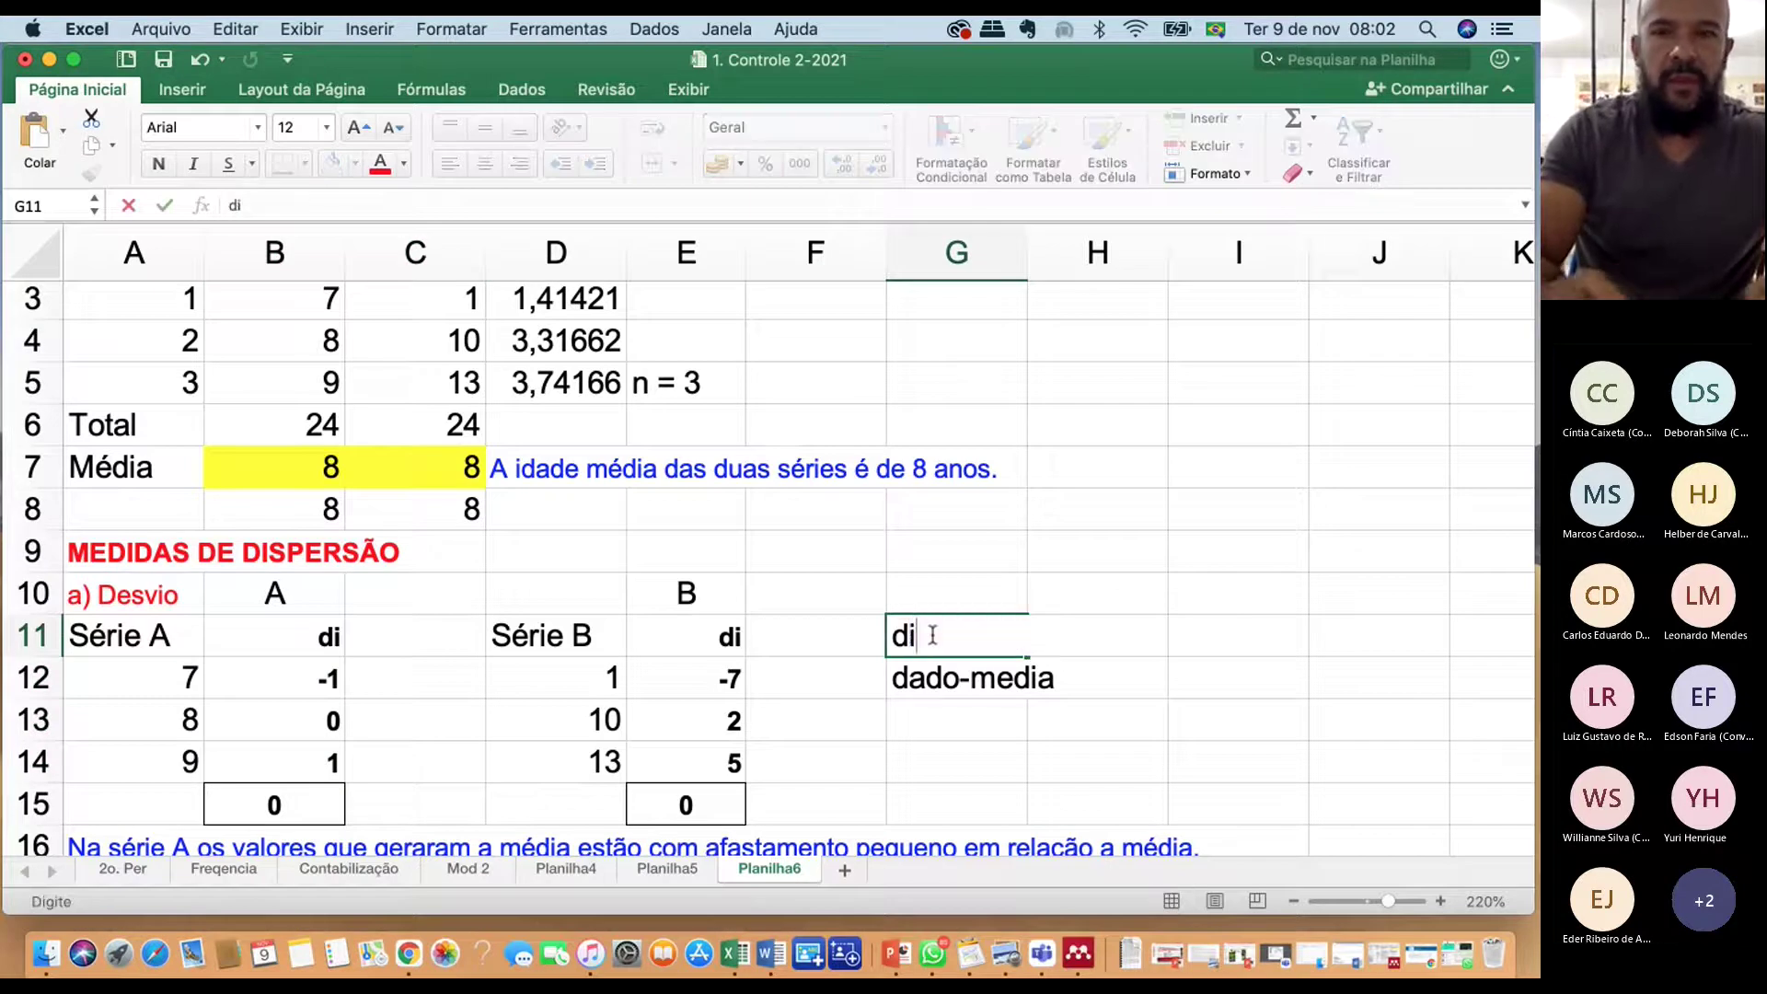
text( = desvi)
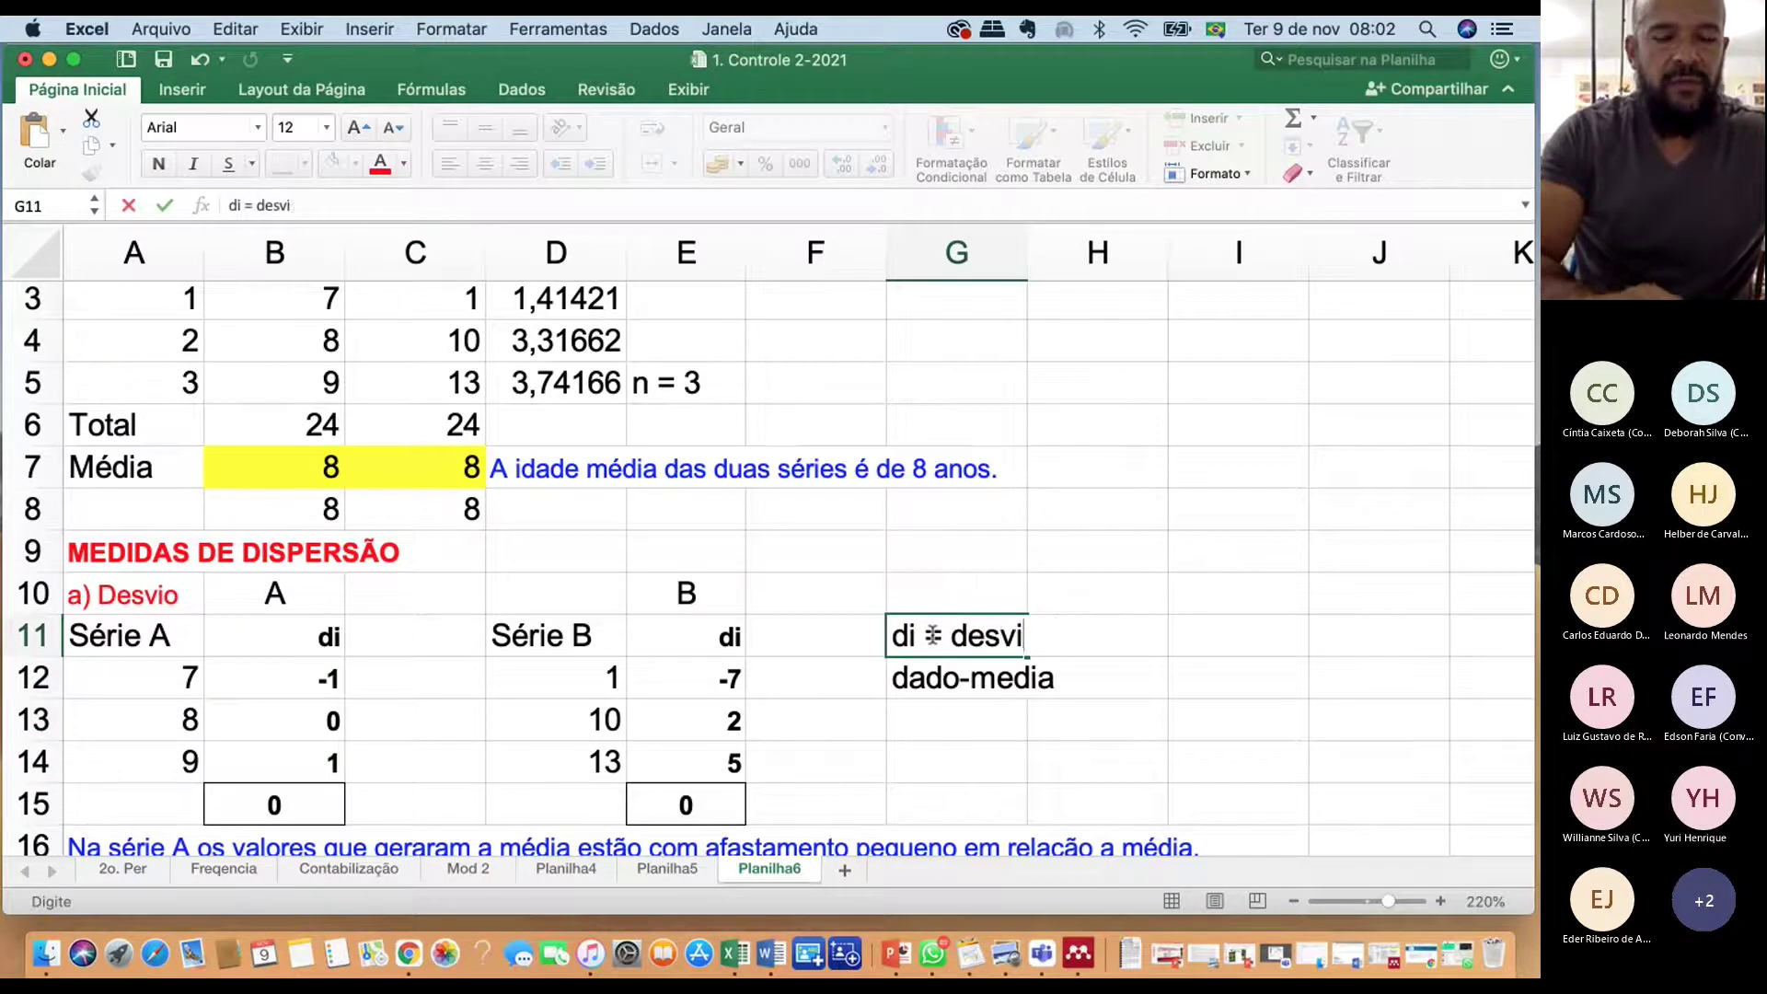
text(os individuais)
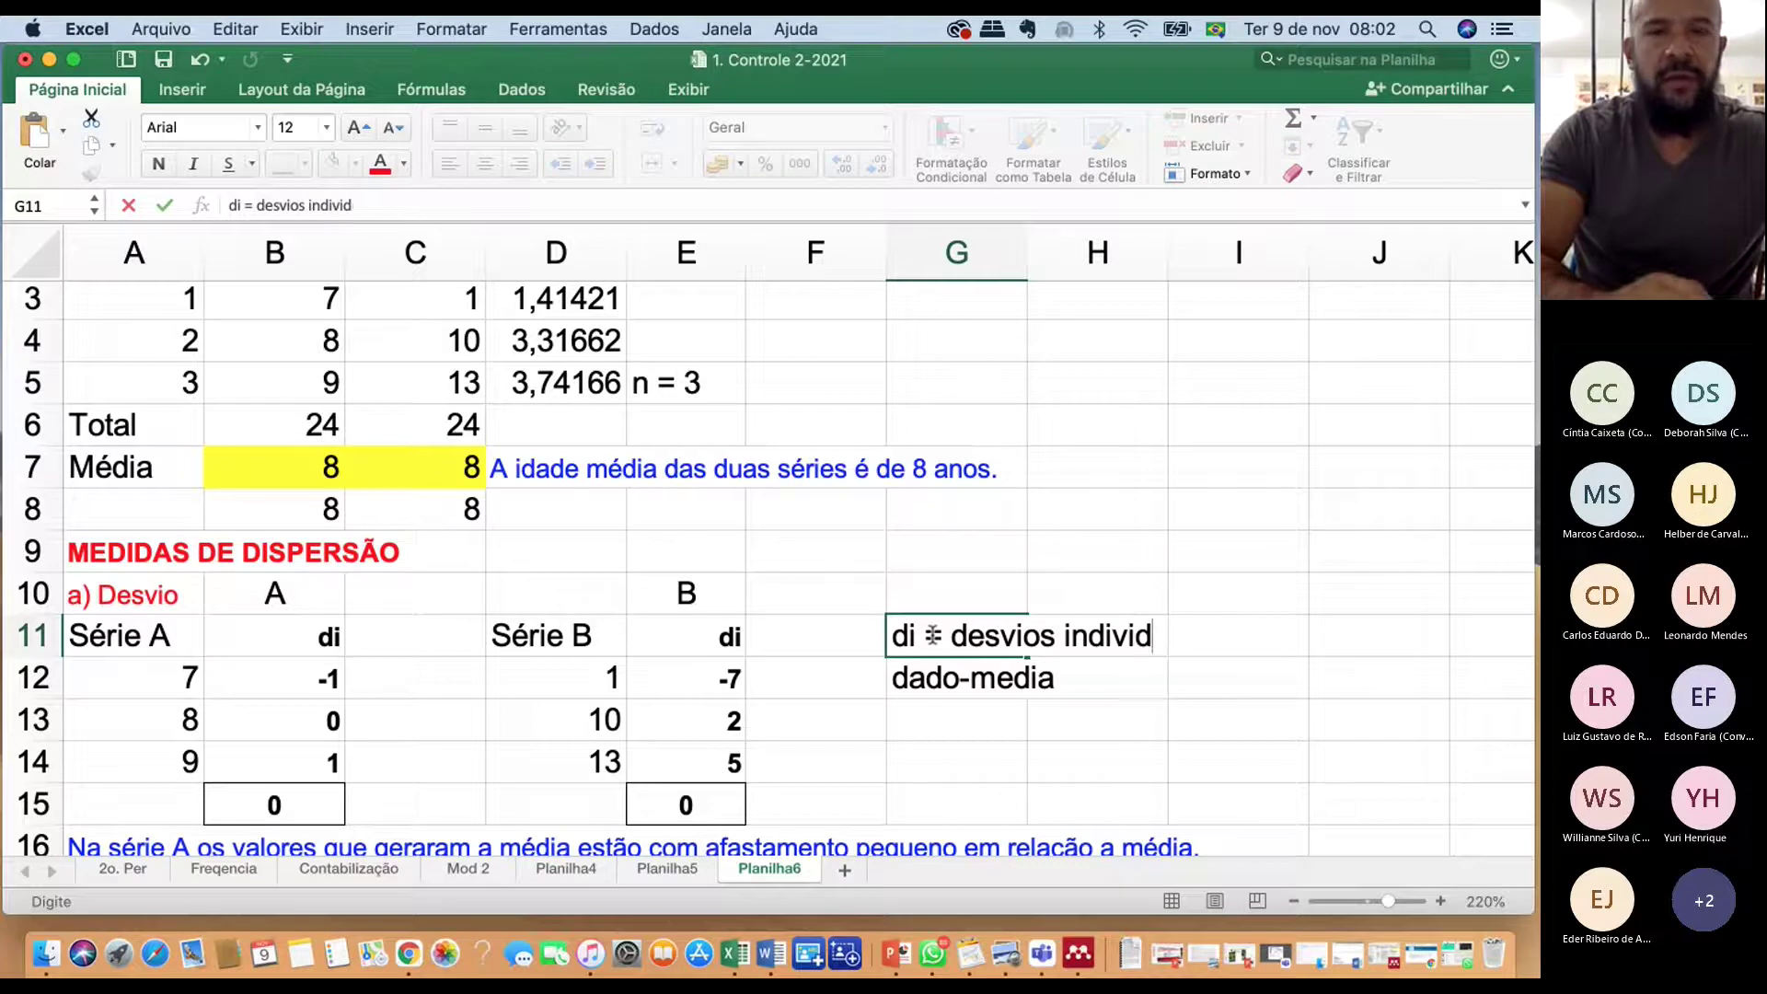
key(Return)
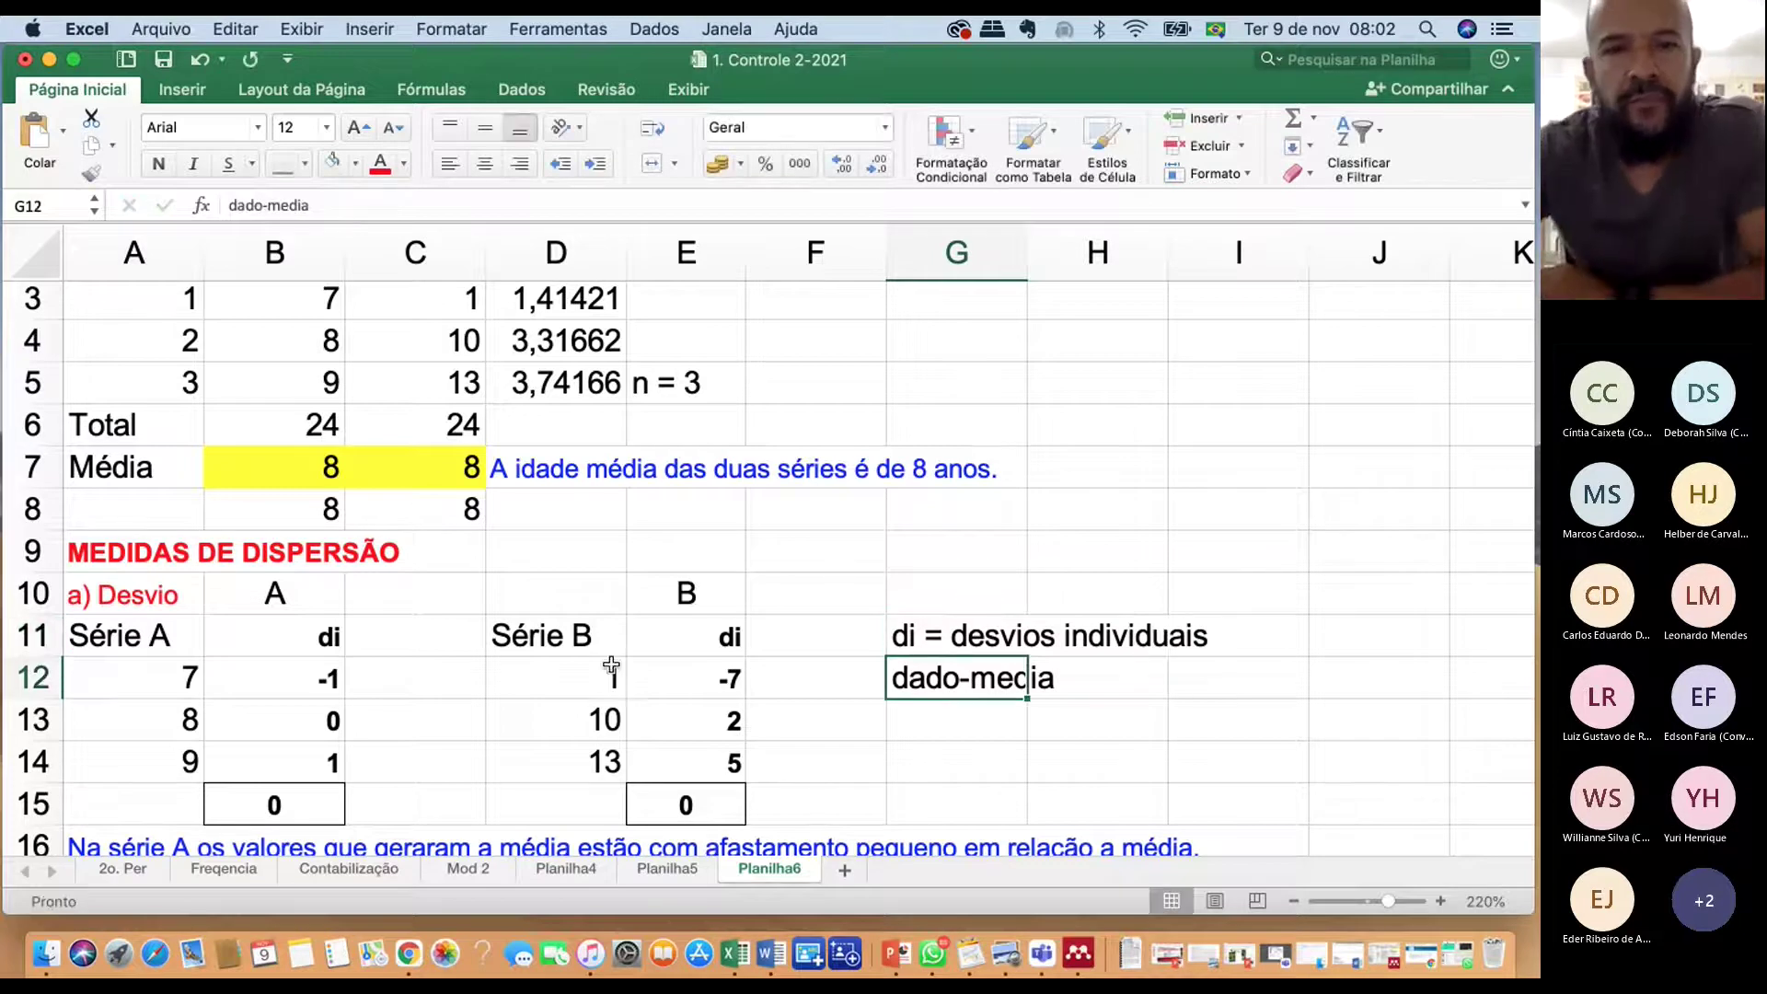
scroll(422, 769, down, 2)
click(300, 729)
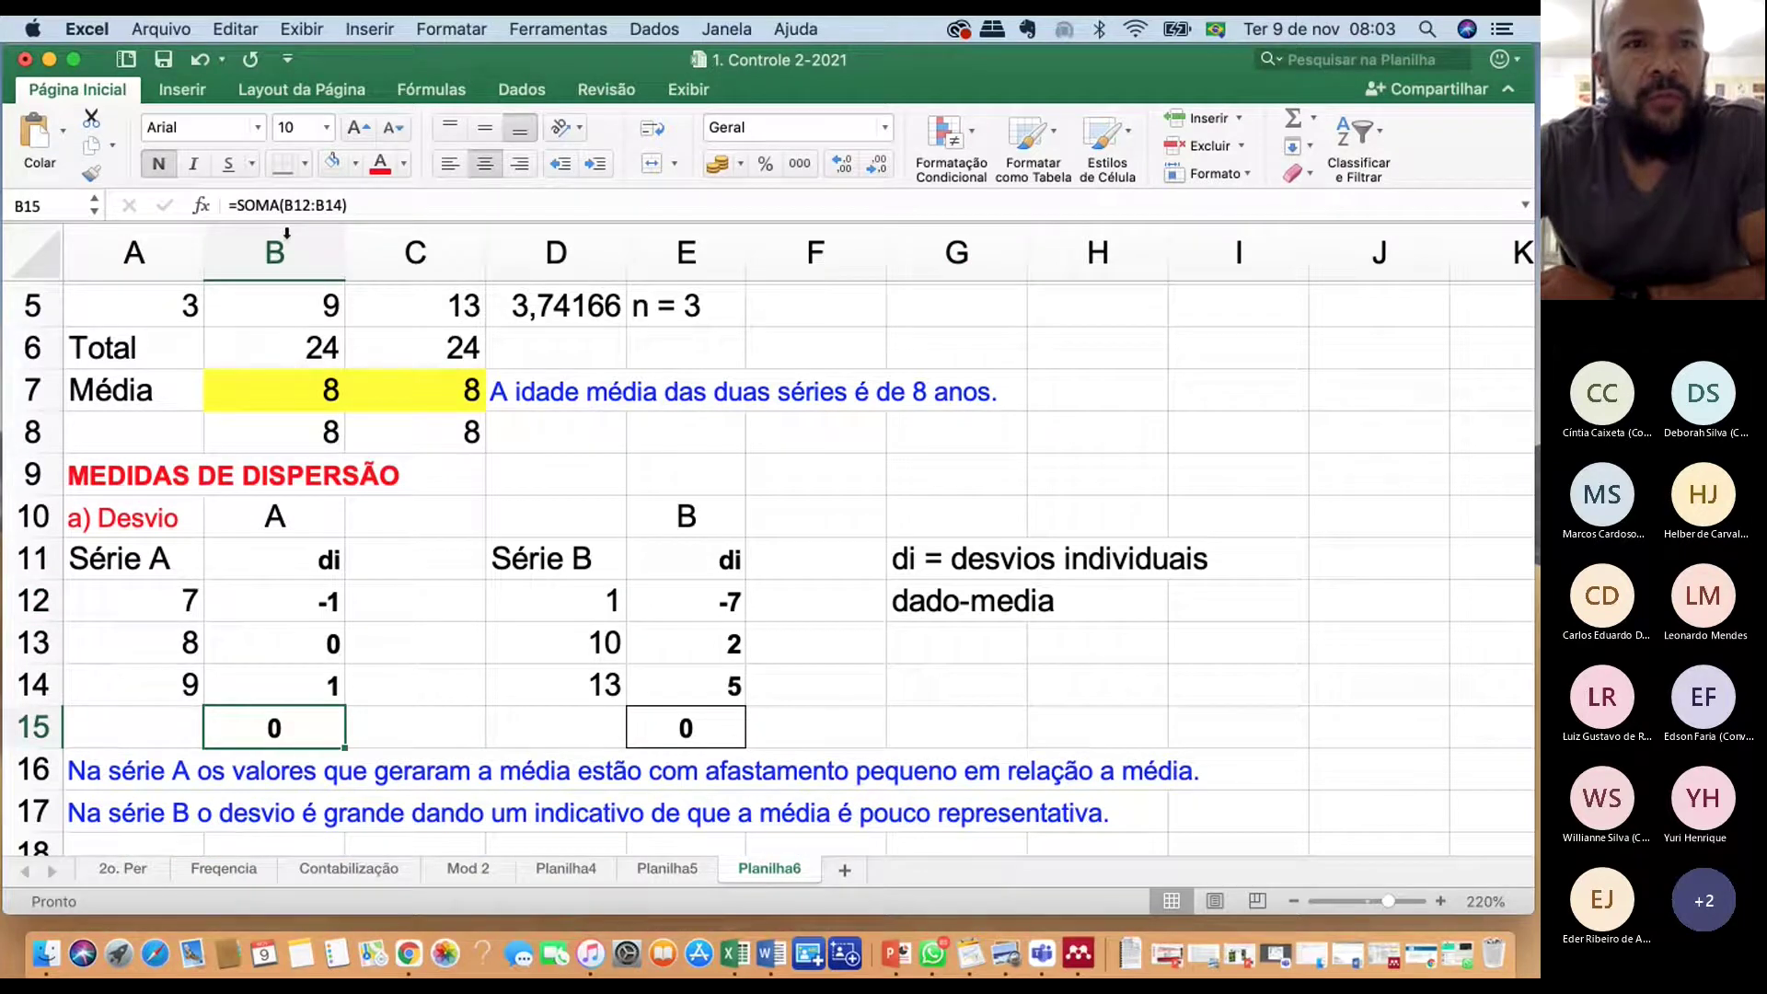
Enter =SOMA(B12:B14) in C15 to total Série A's deviations
drag(267, 350, 461, 365)
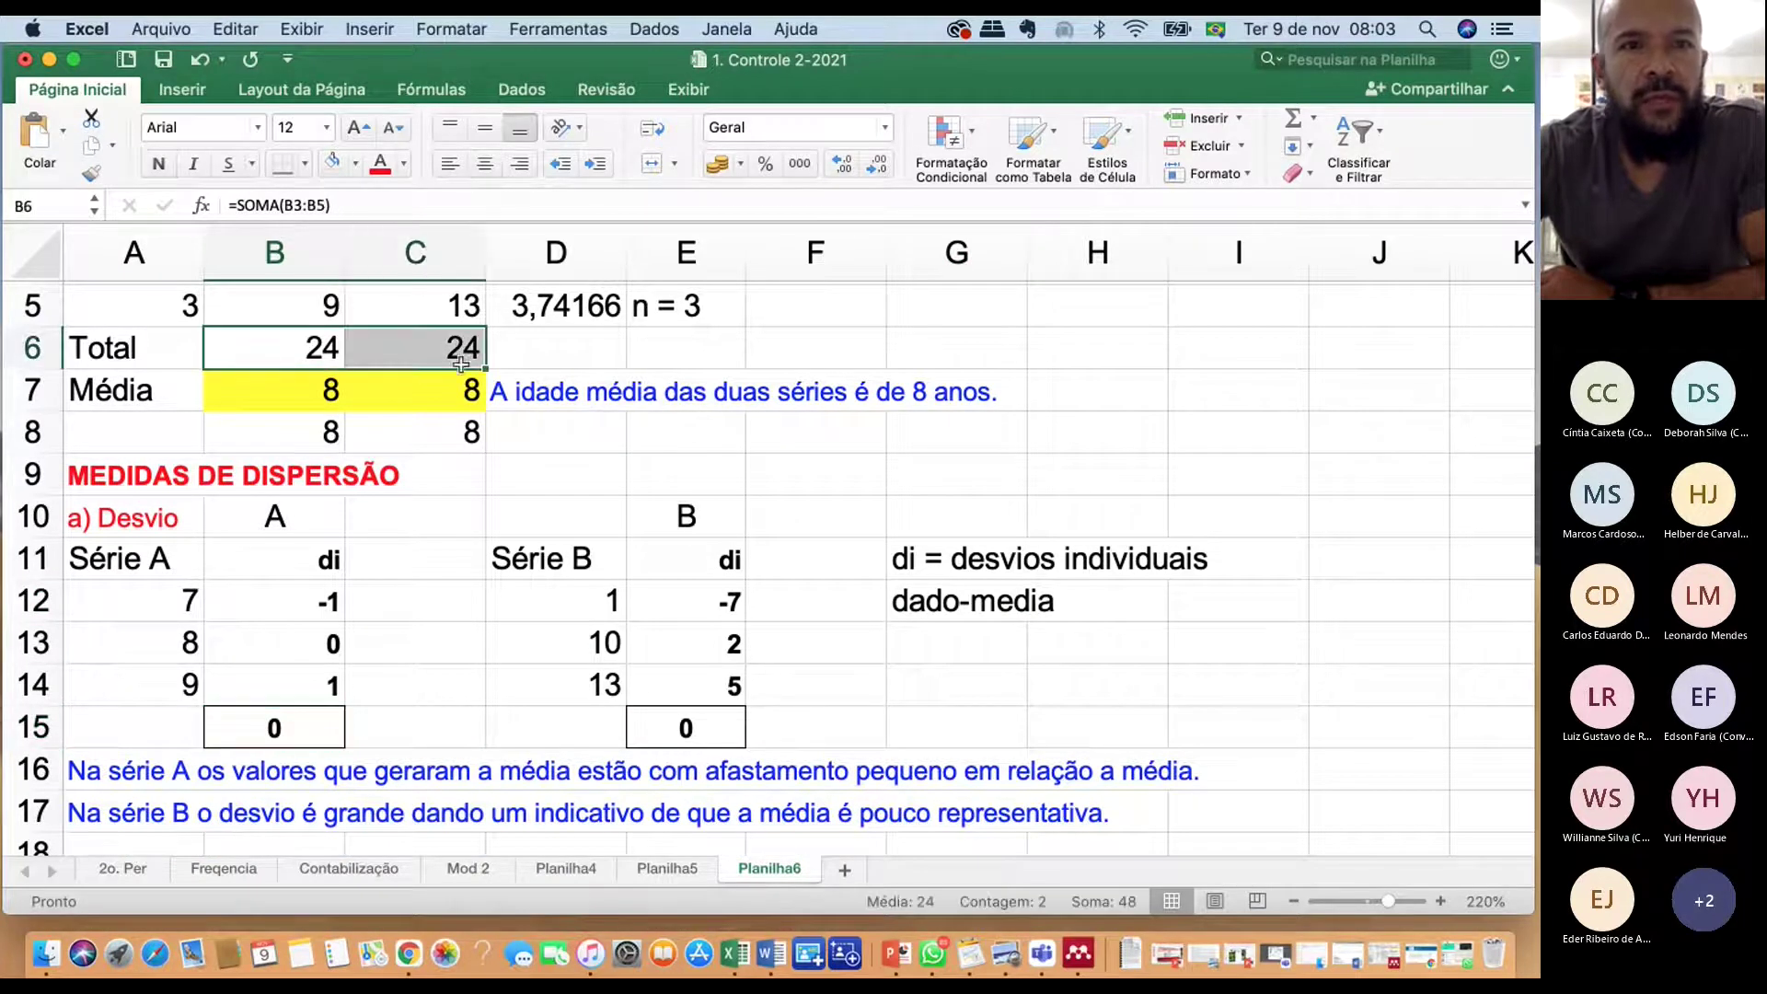
click(274, 728)
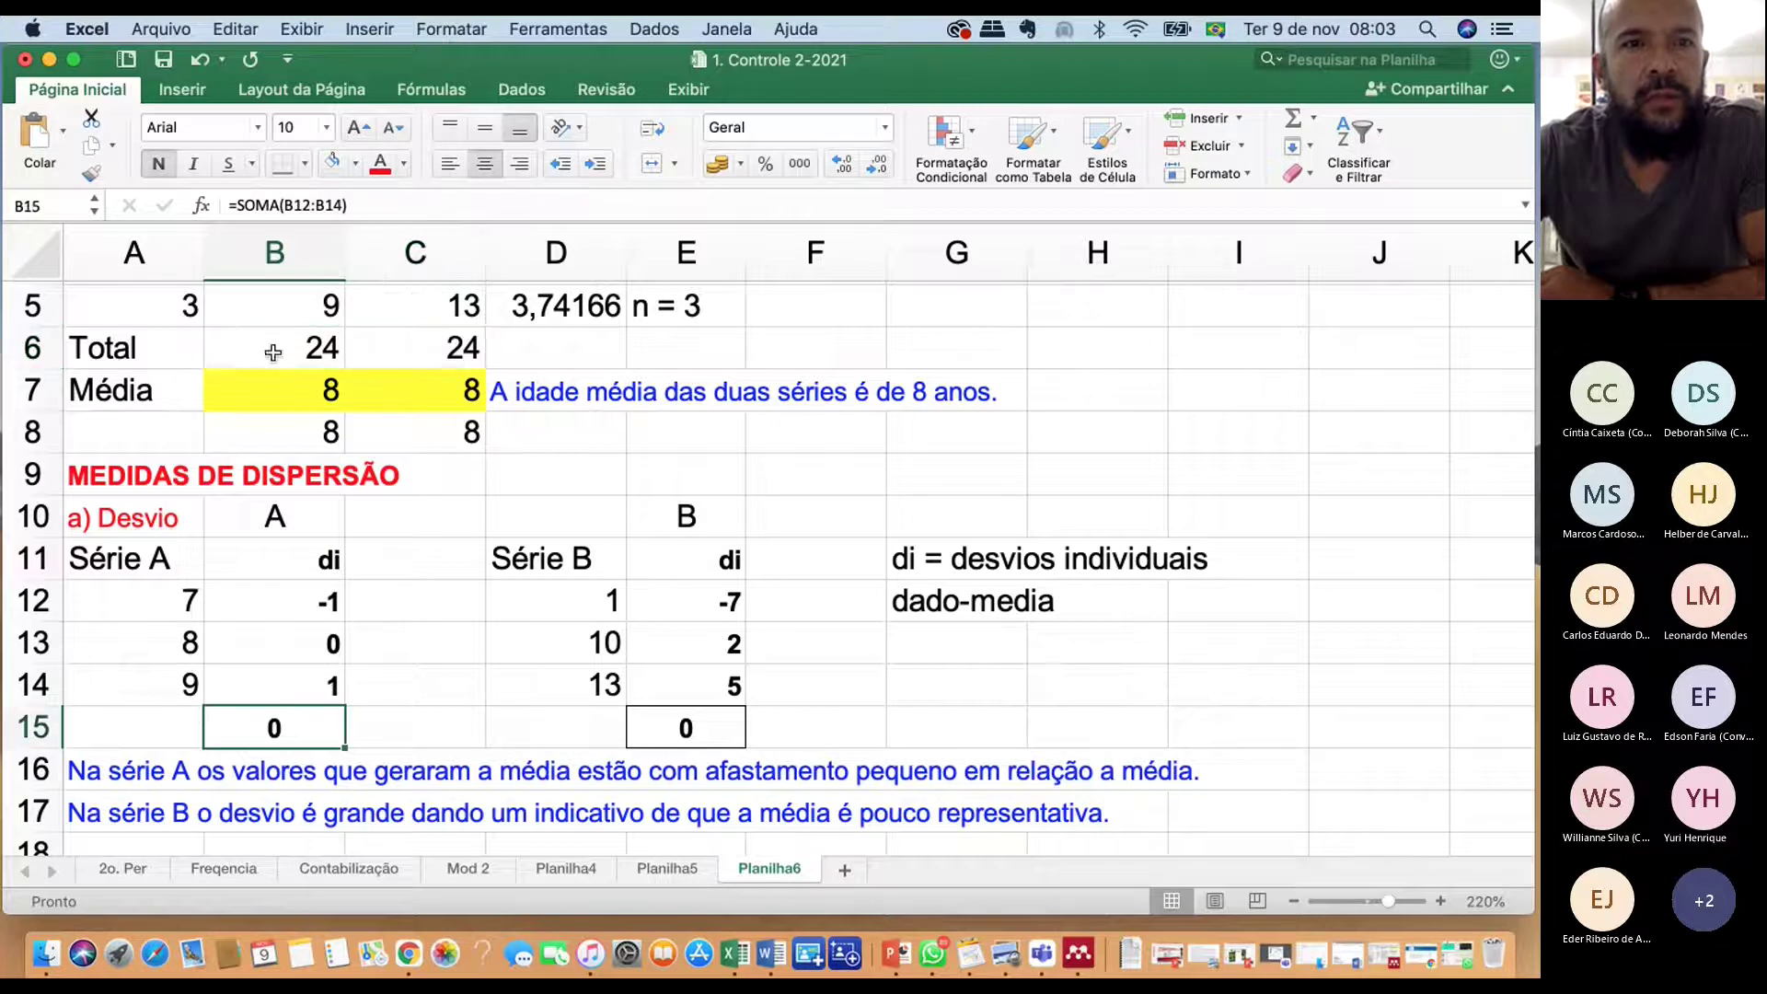
click(382, 728)
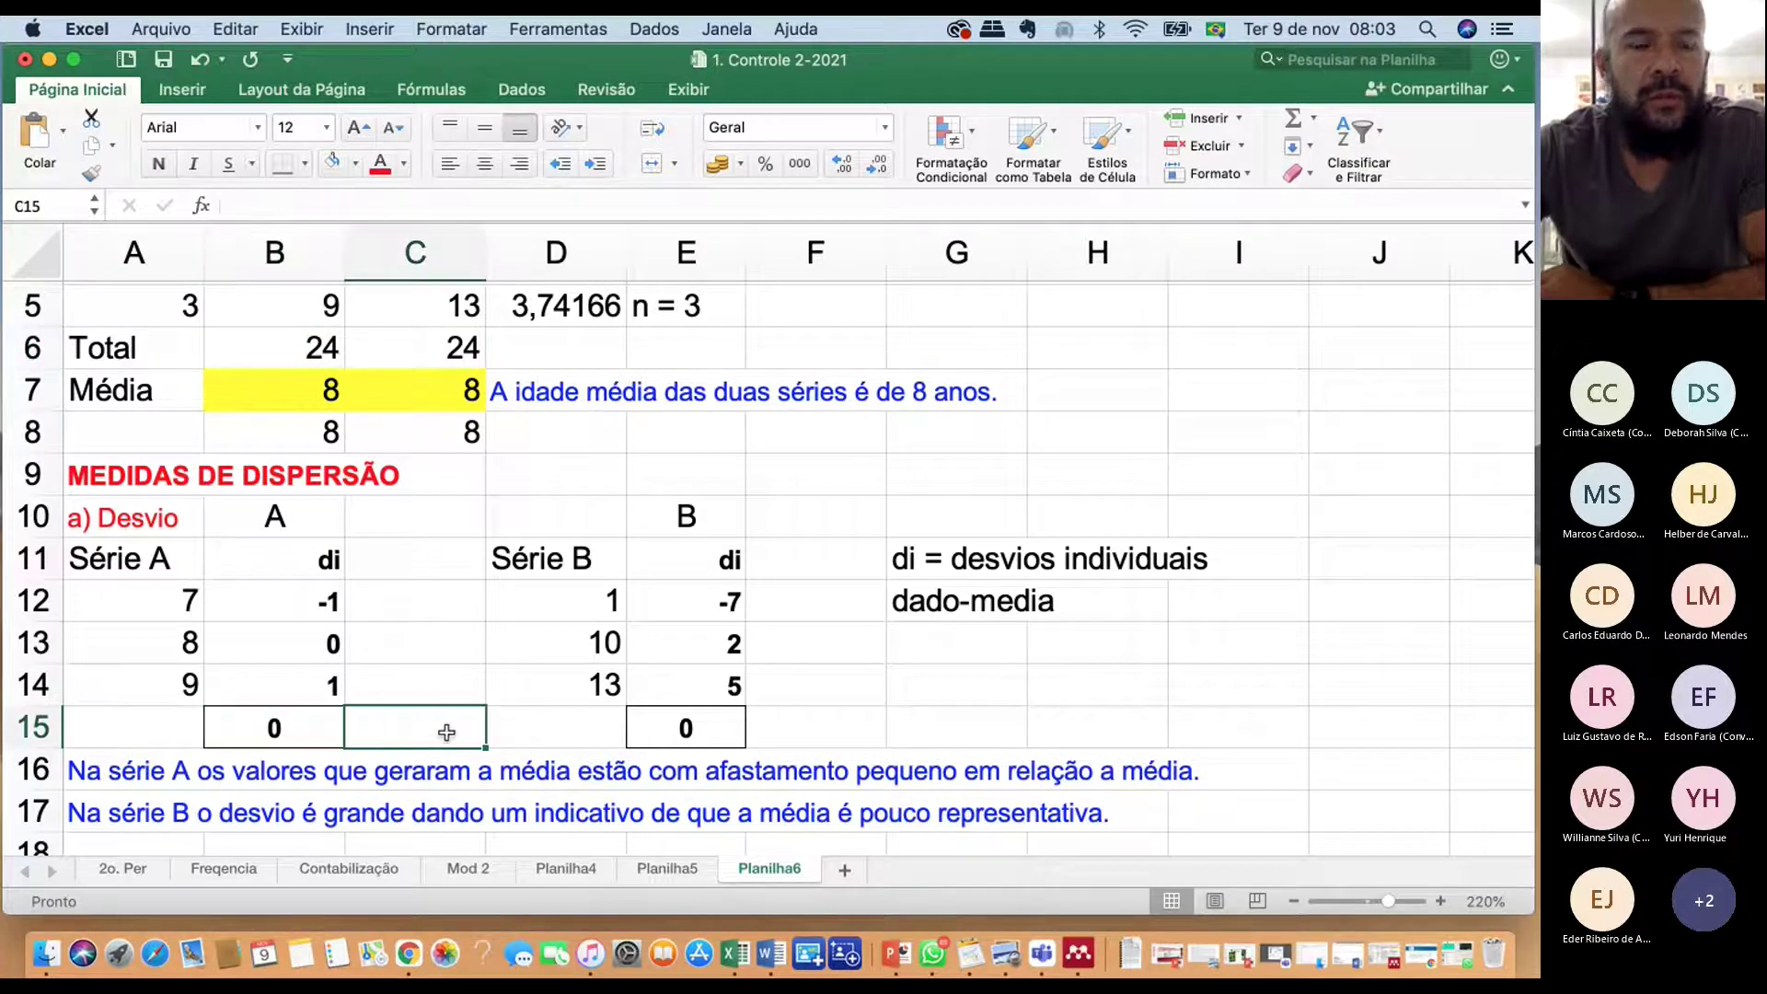
text(=soma)
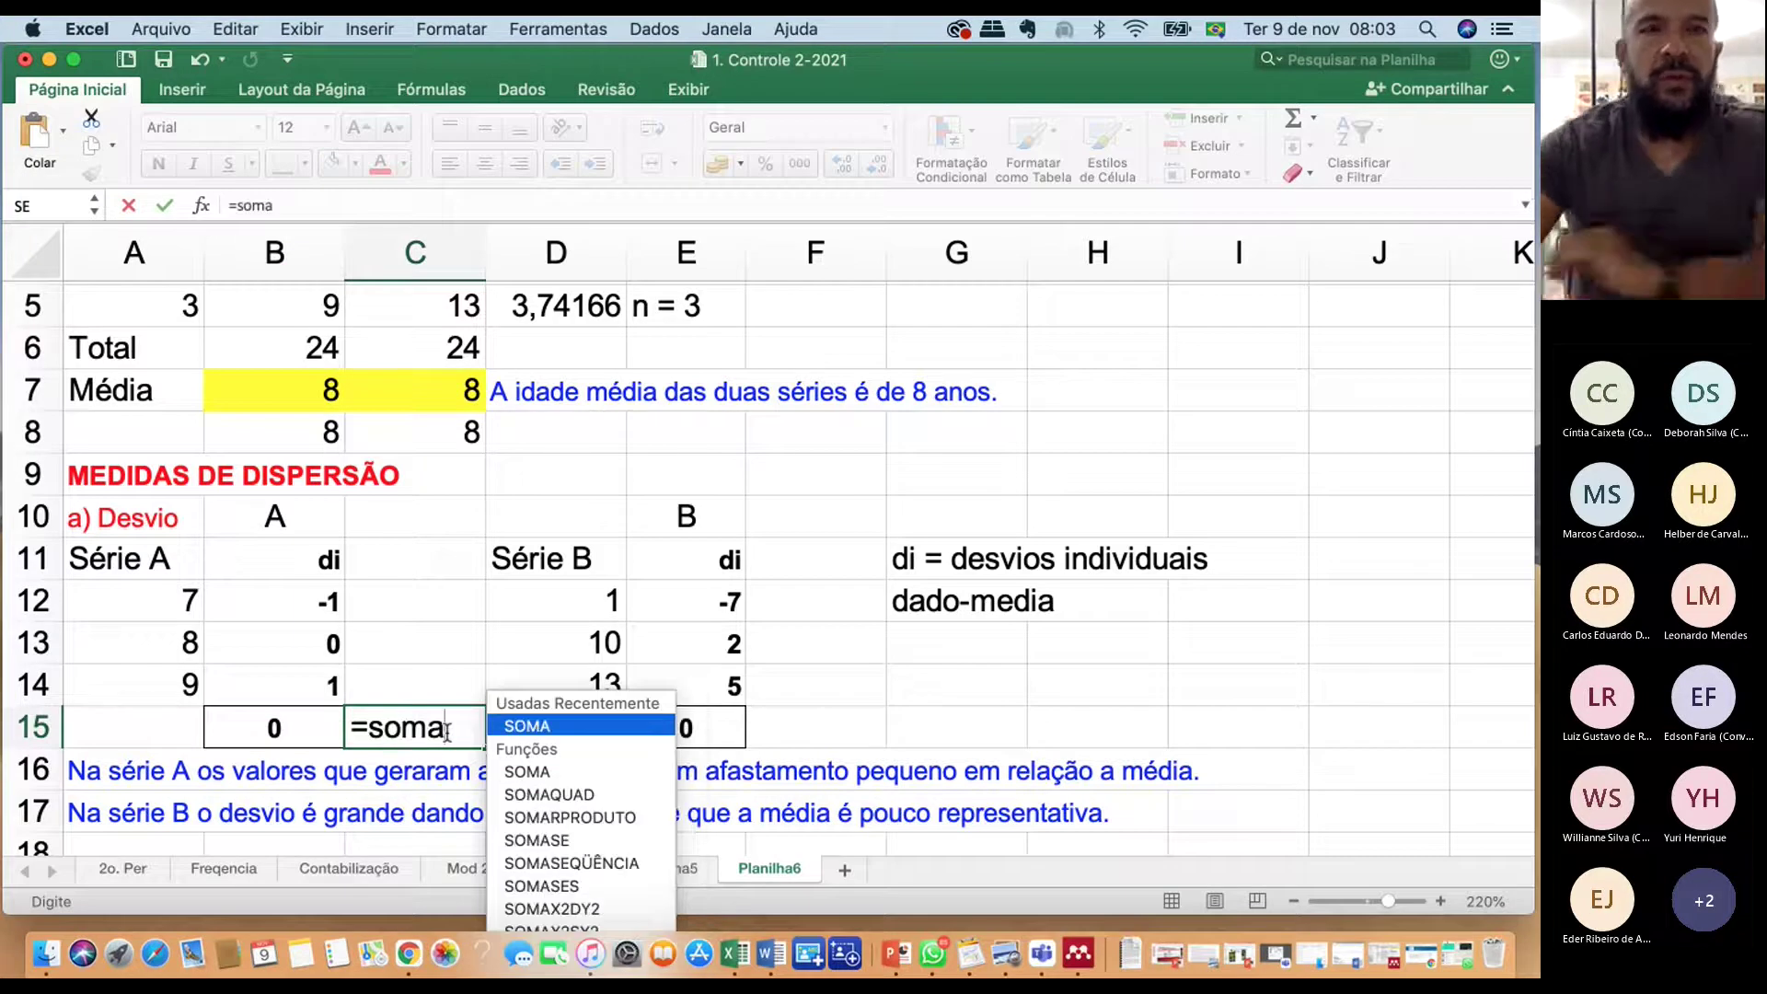
double_click(521, 726)
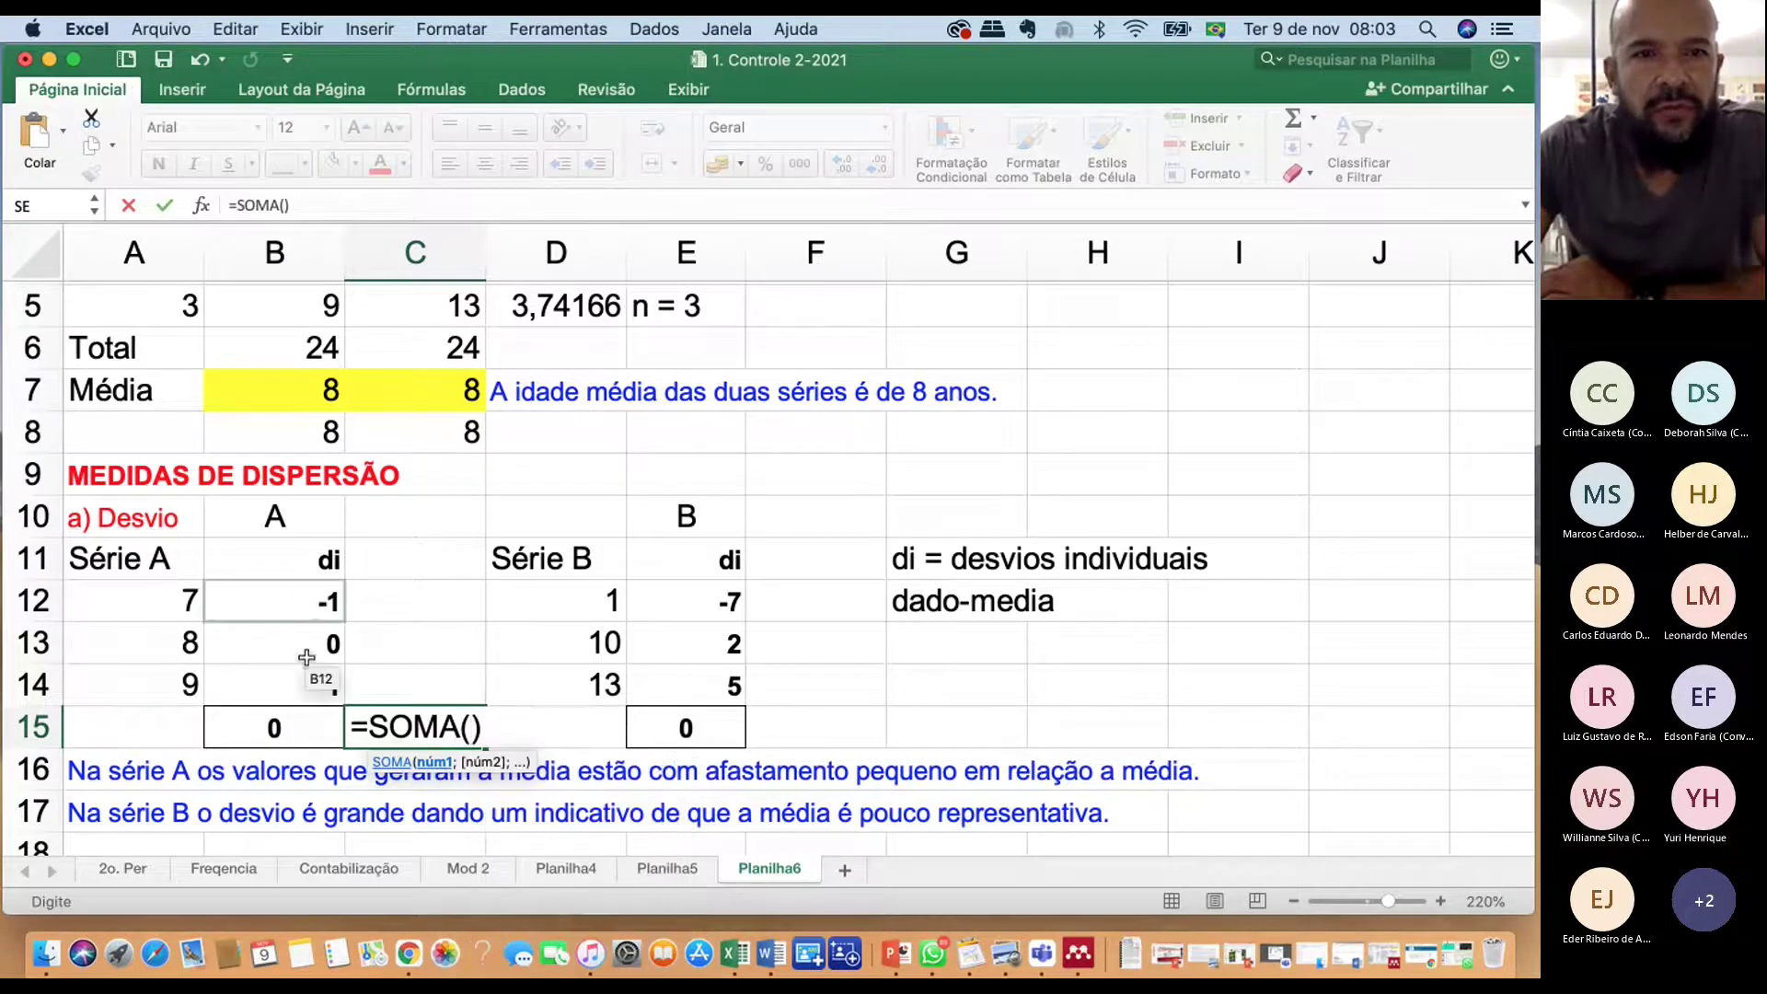
drag(306, 657, 304, 692)
key(Return)
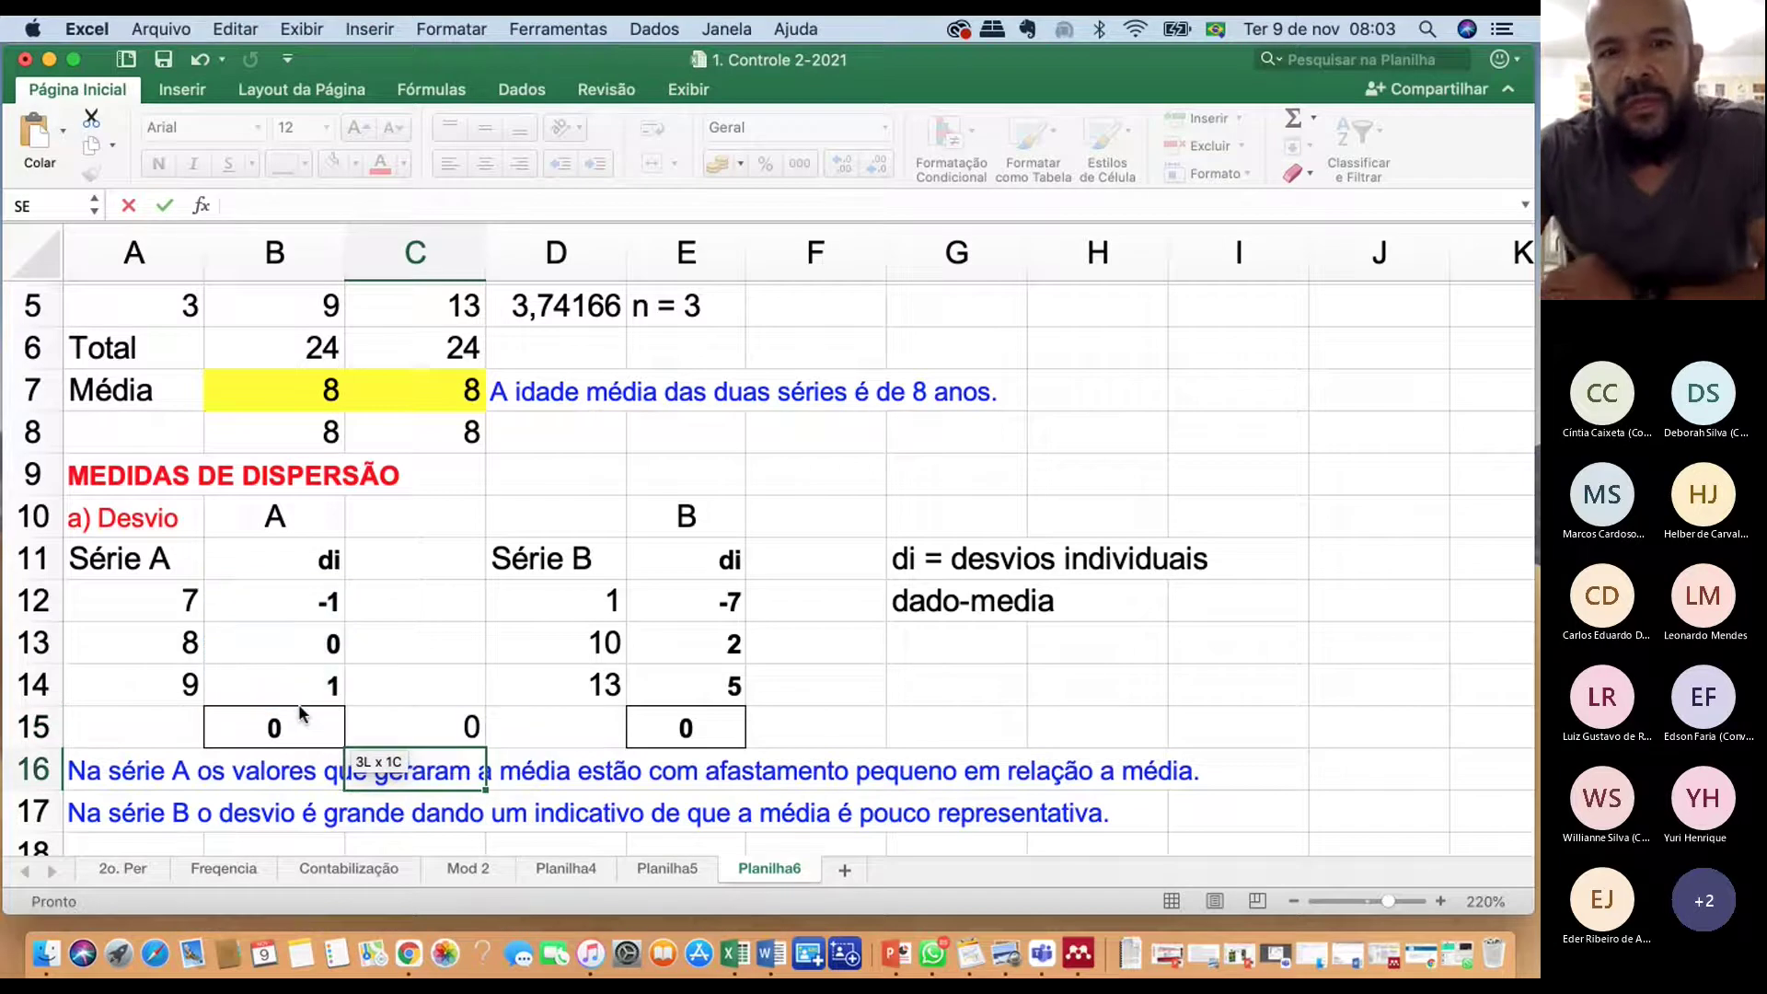
Check the new C15 sum and review the Série B deviation total formula
click(423, 728)
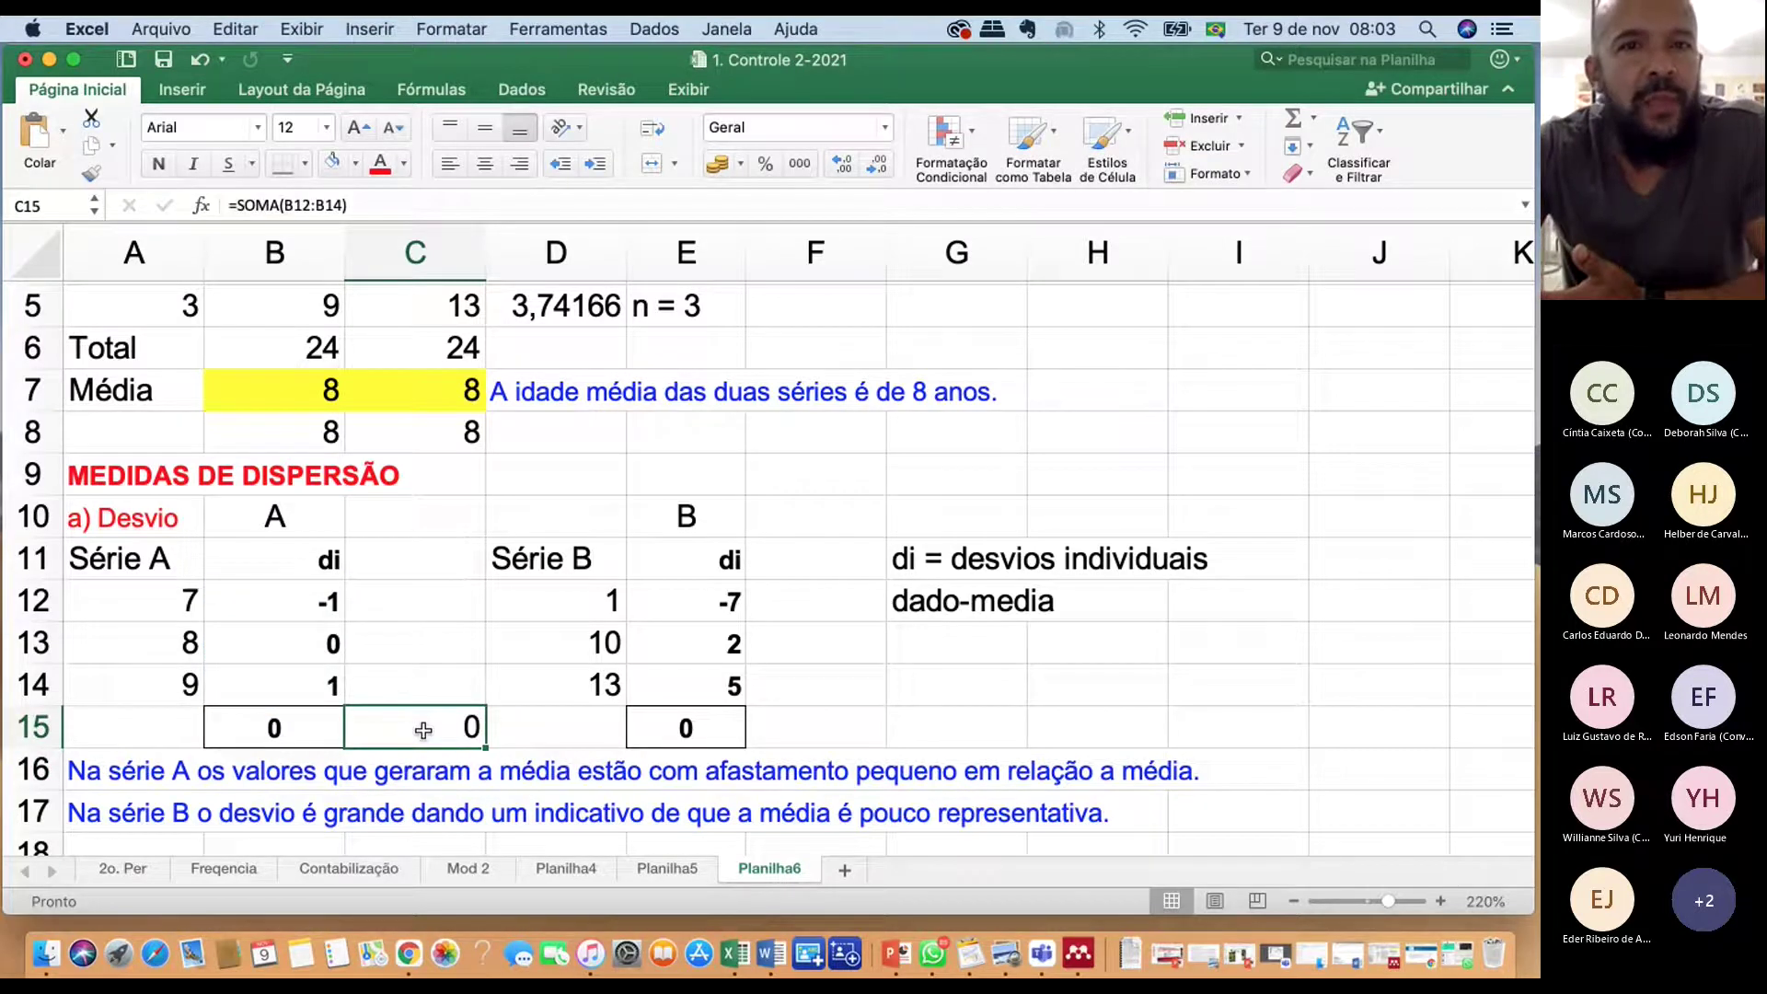
click(689, 732)
drag(731, 600, 727, 701)
click(702, 729)
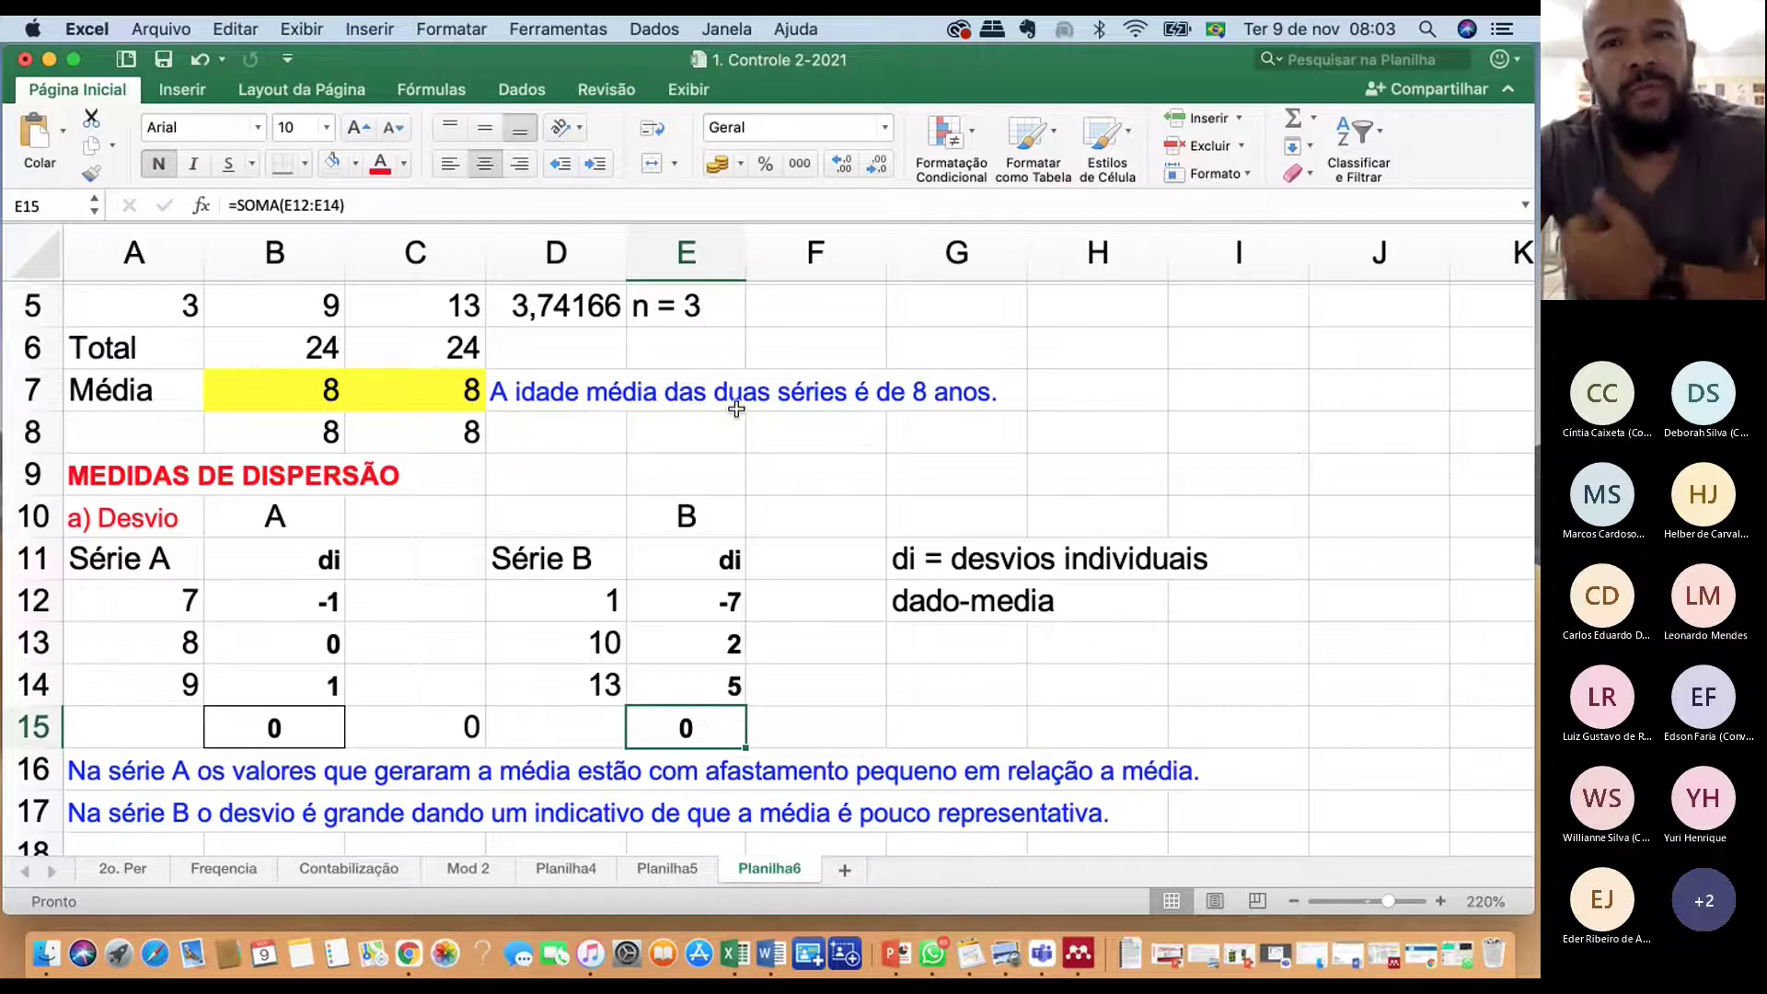
drag(284, 390, 448, 393)
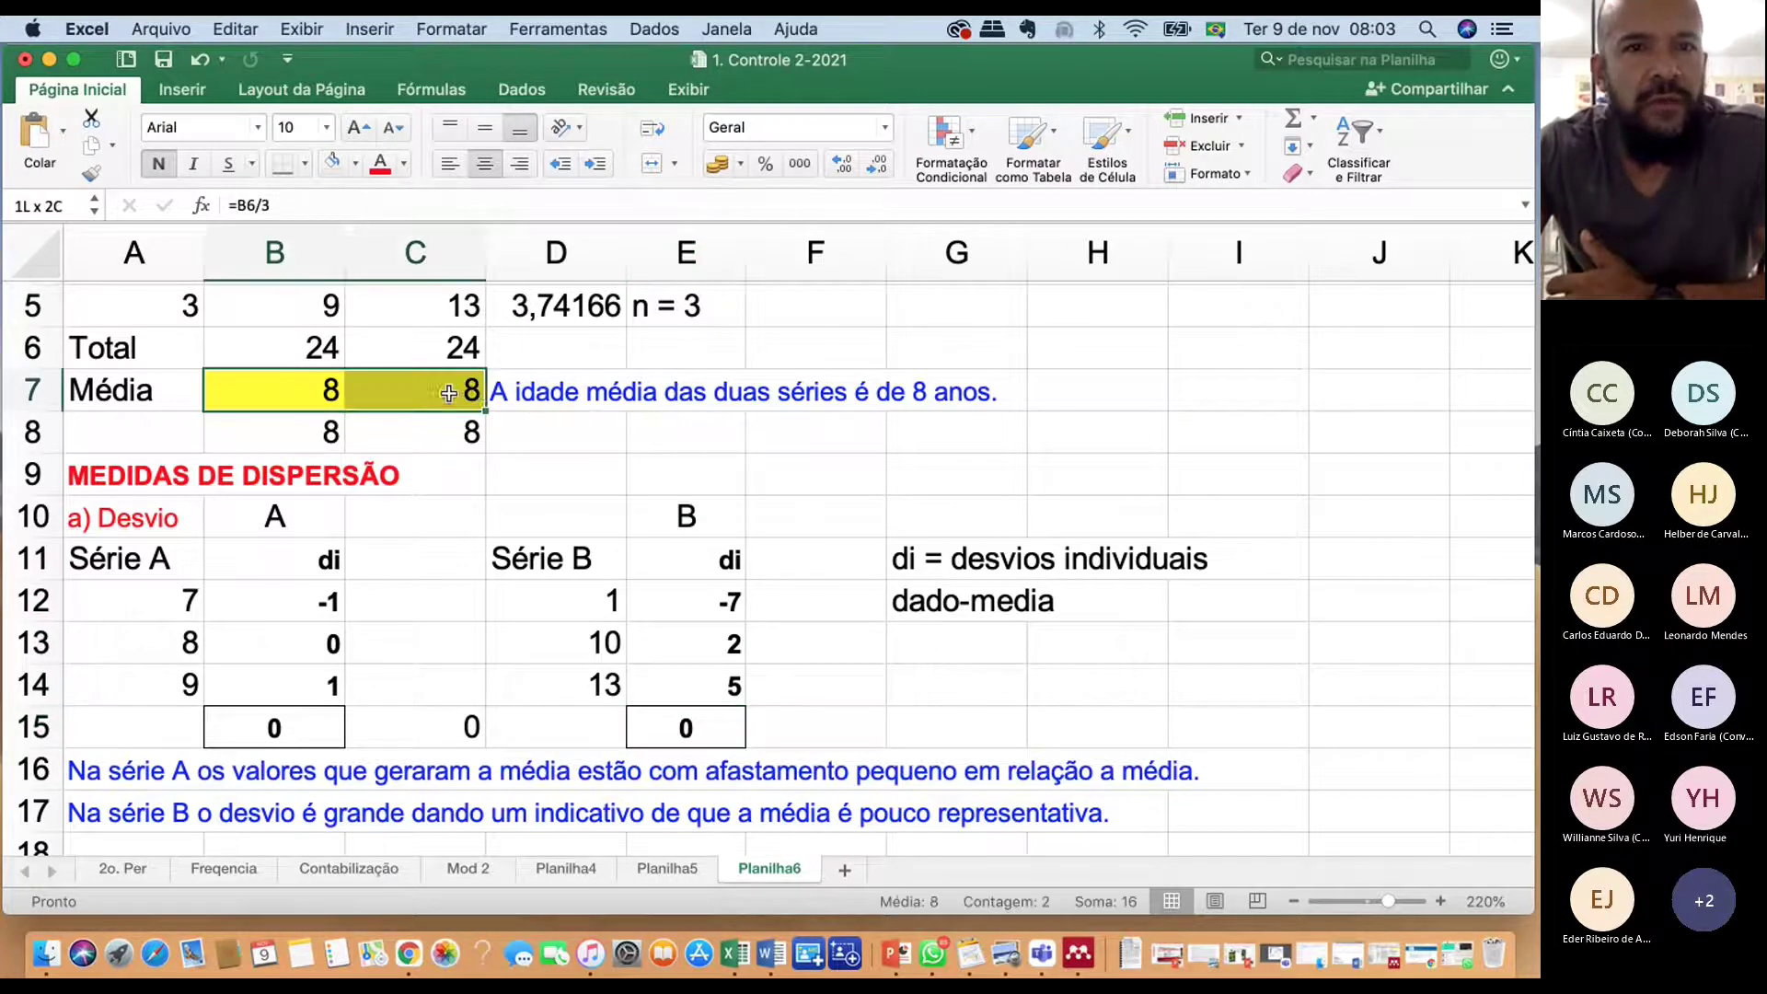
click(681, 392)
click(556, 393)
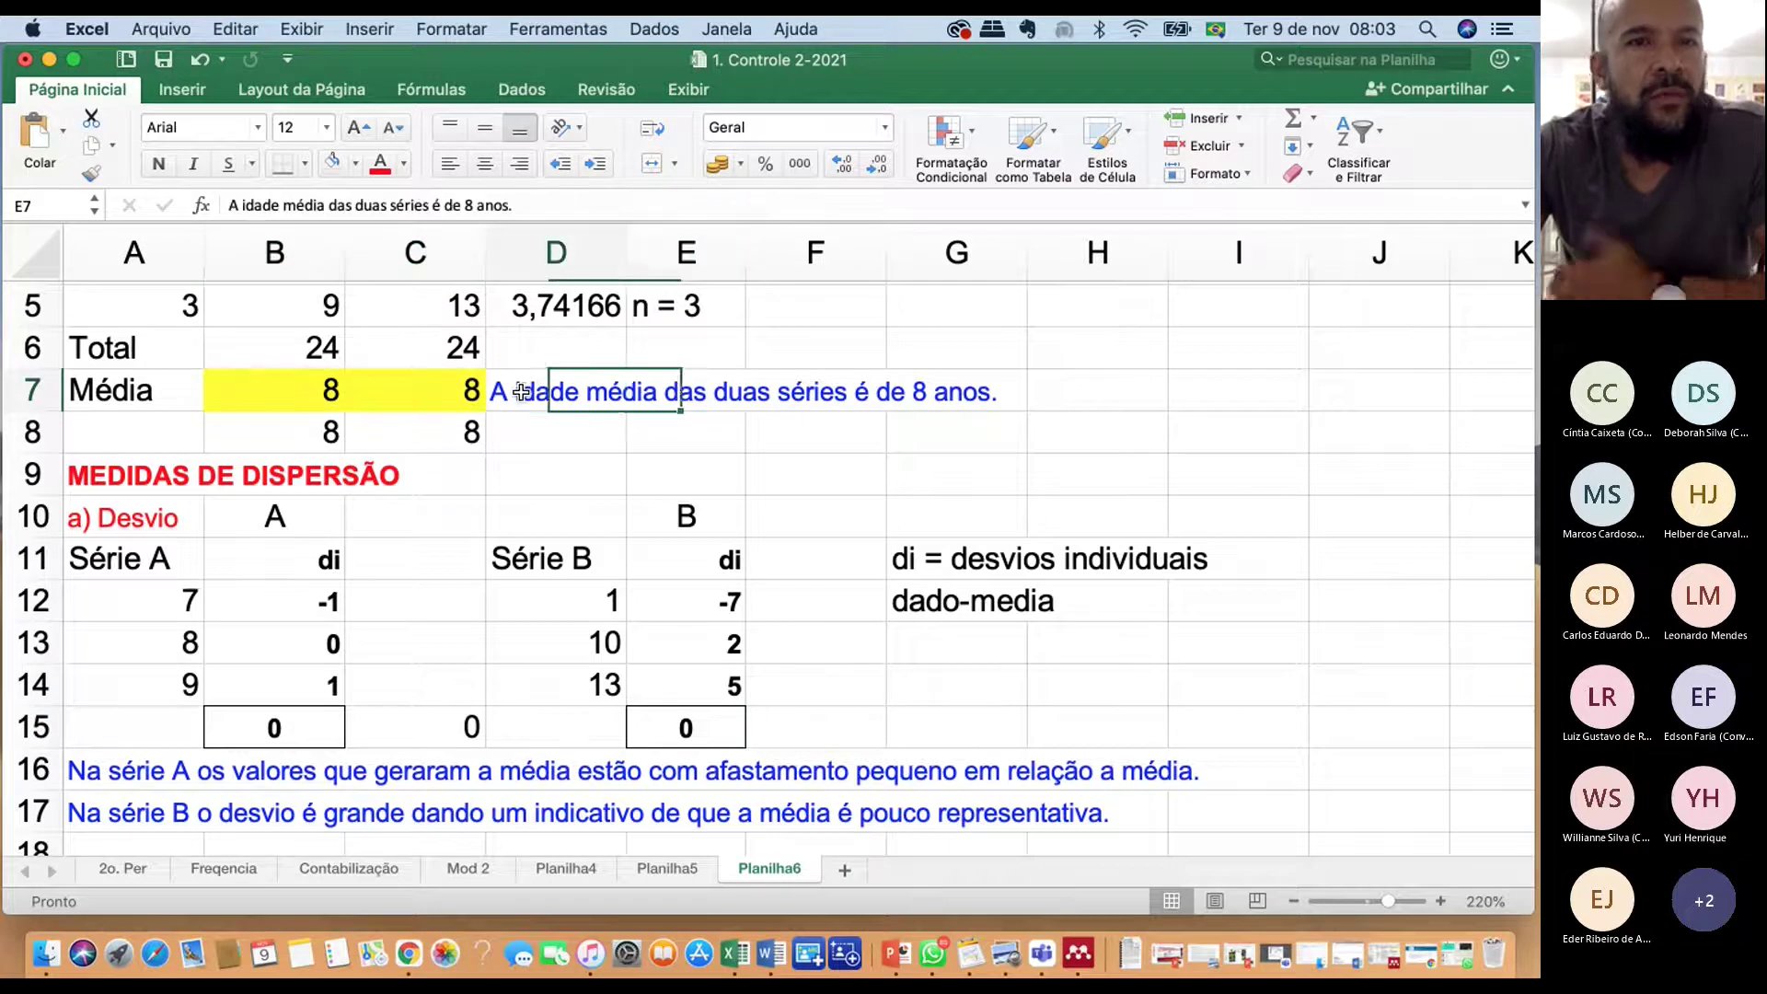
scroll(558, 401, up, 4)
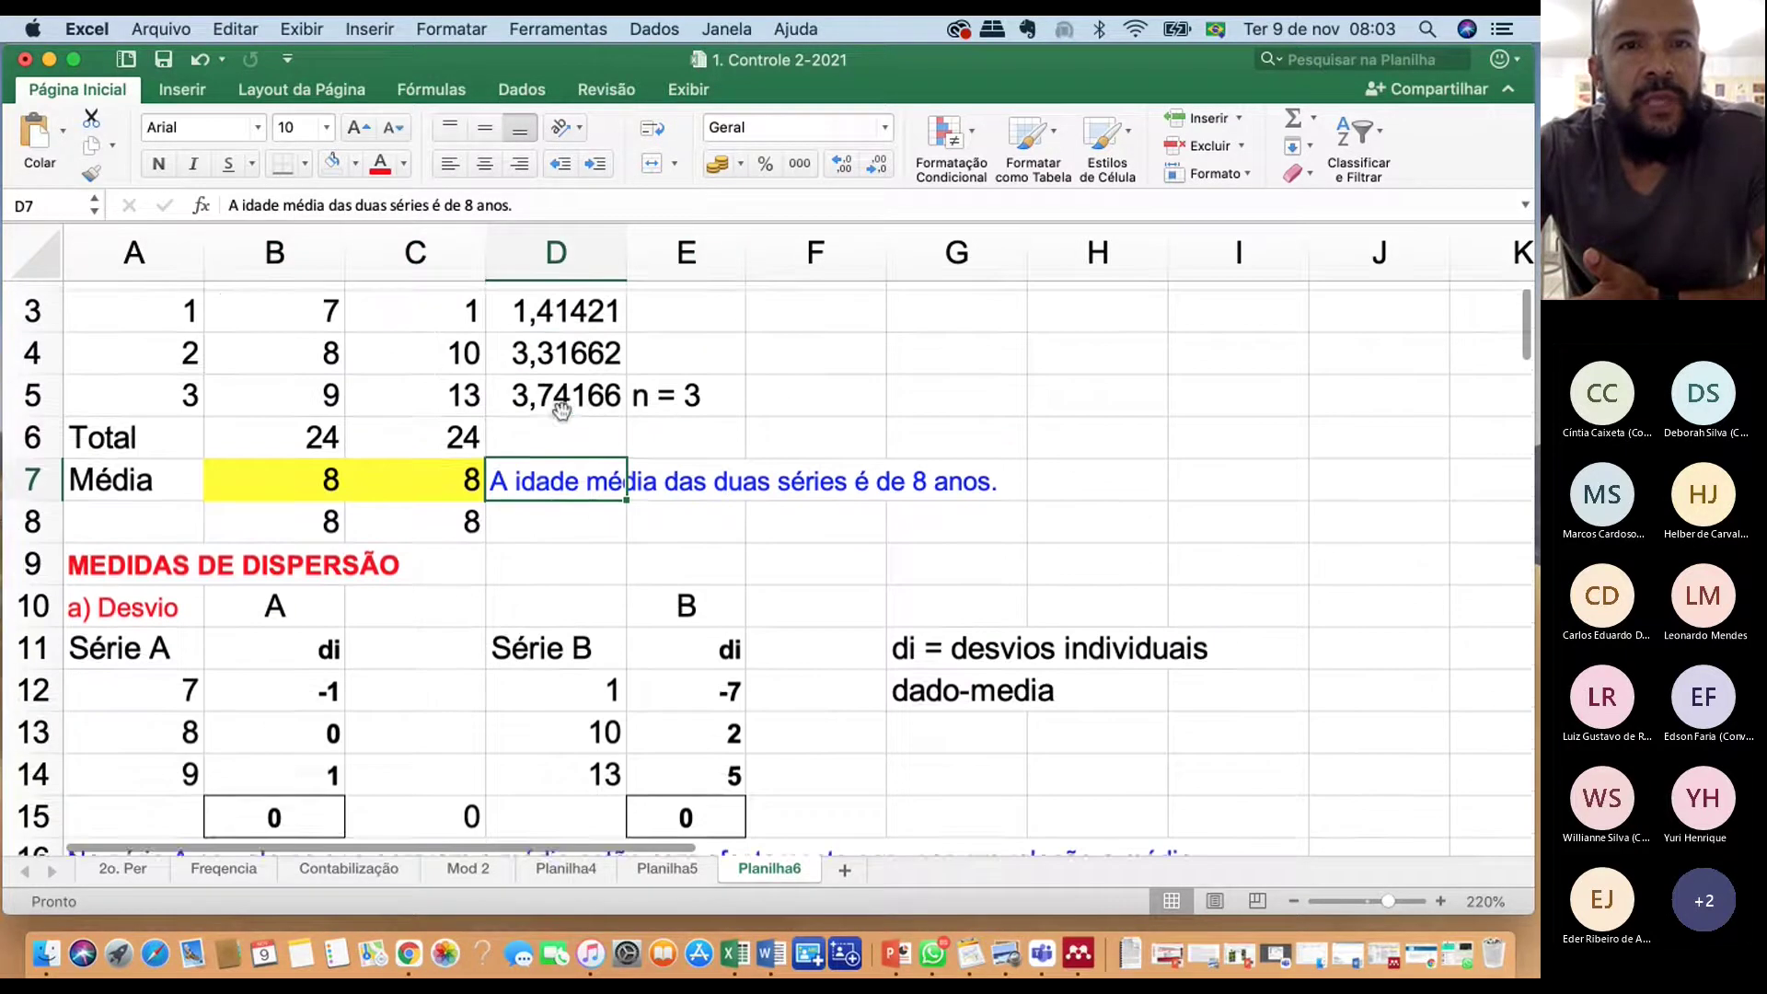
scroll(561, 410, down, 1)
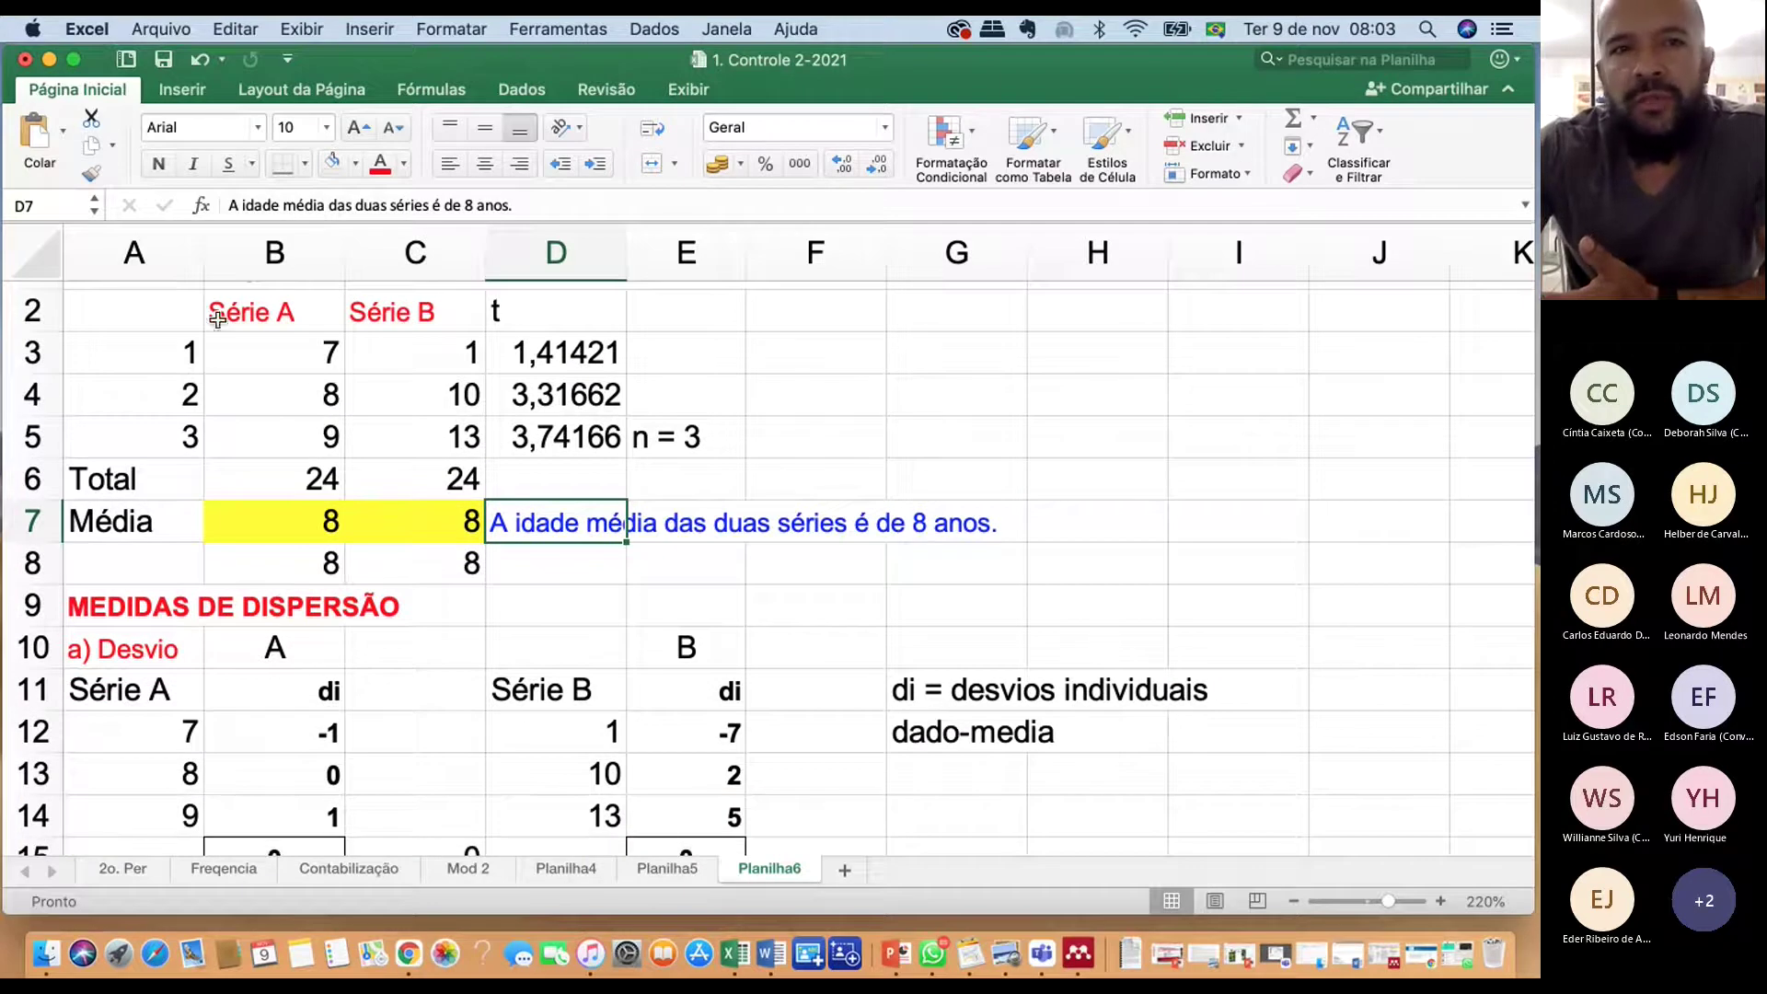
drag(304, 350, 423, 426)
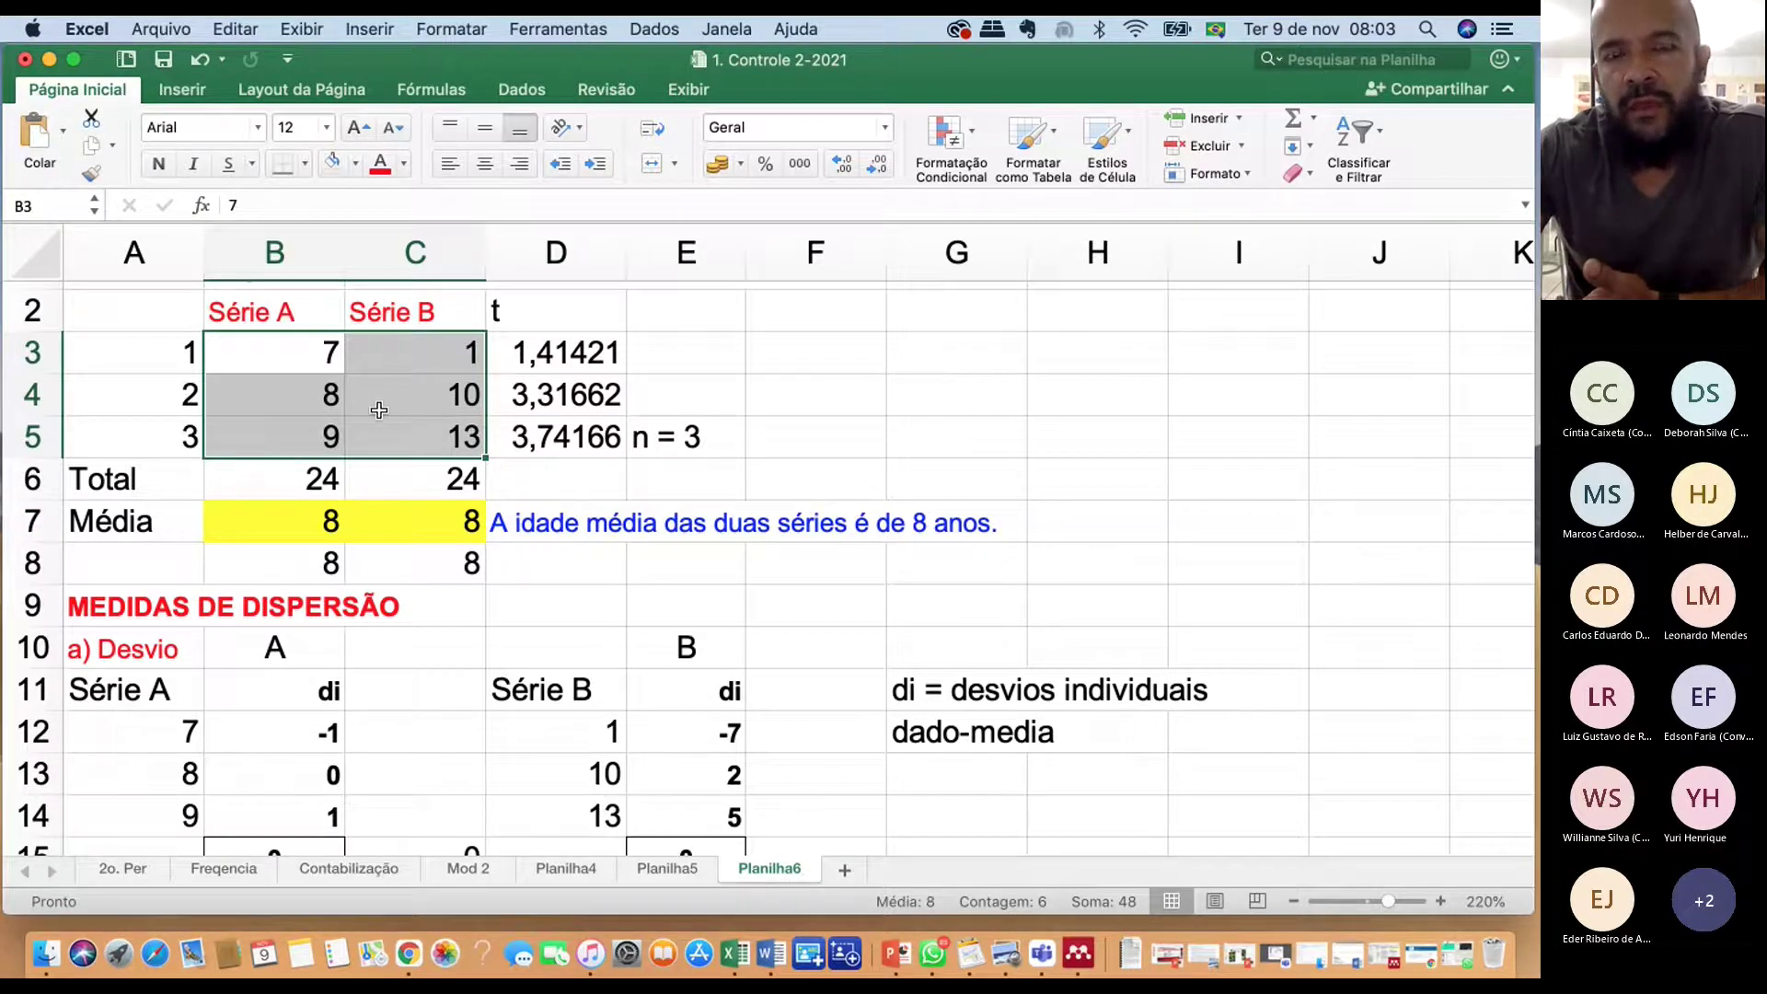
scroll(402, 454, down, 3)
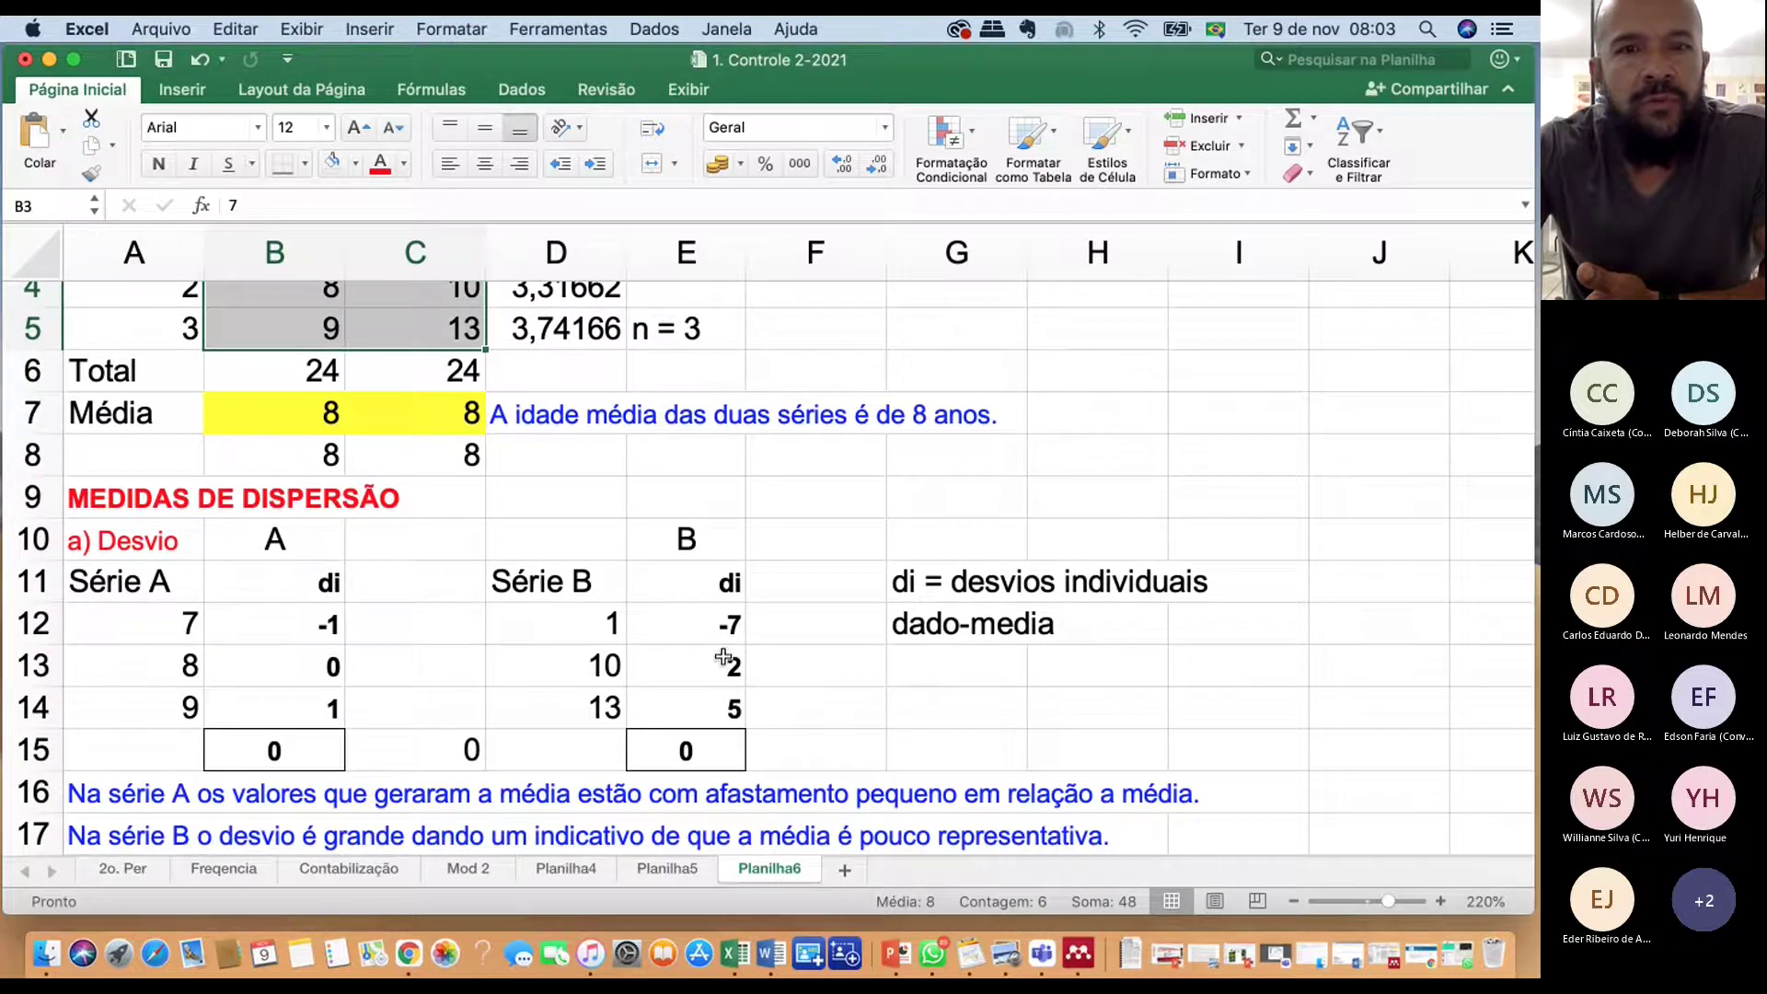
scroll(727, 660, down, 2)
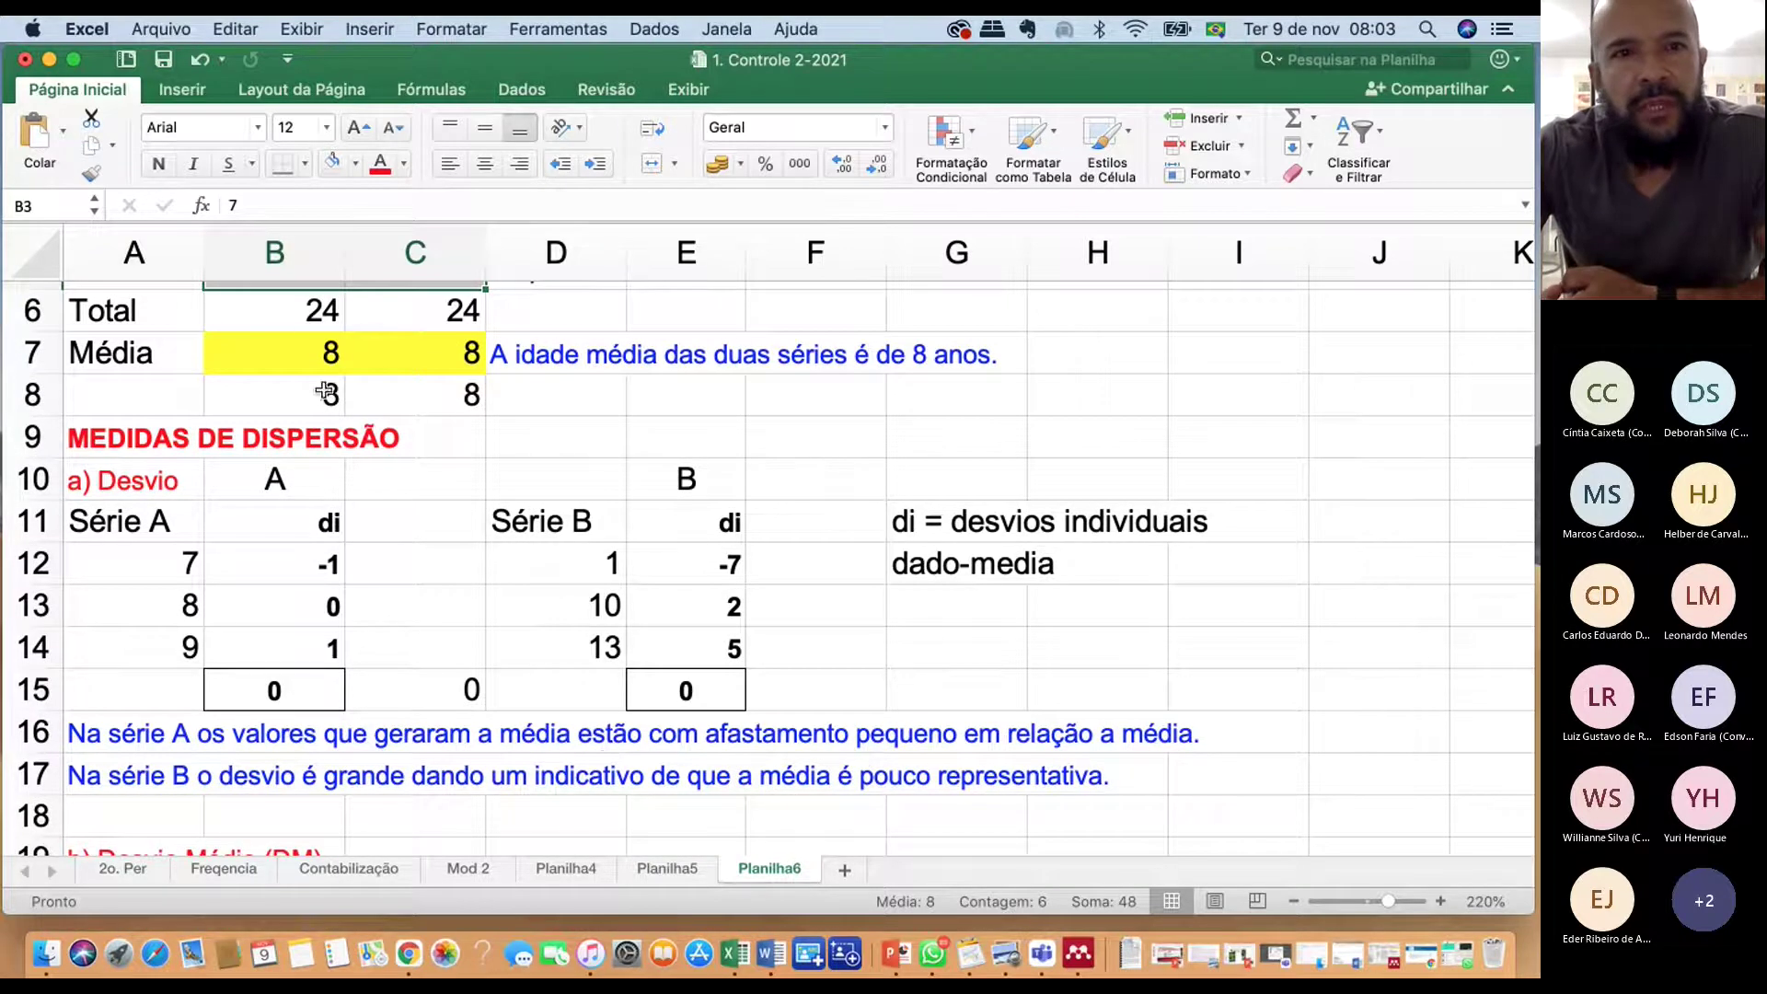
click(316, 341)
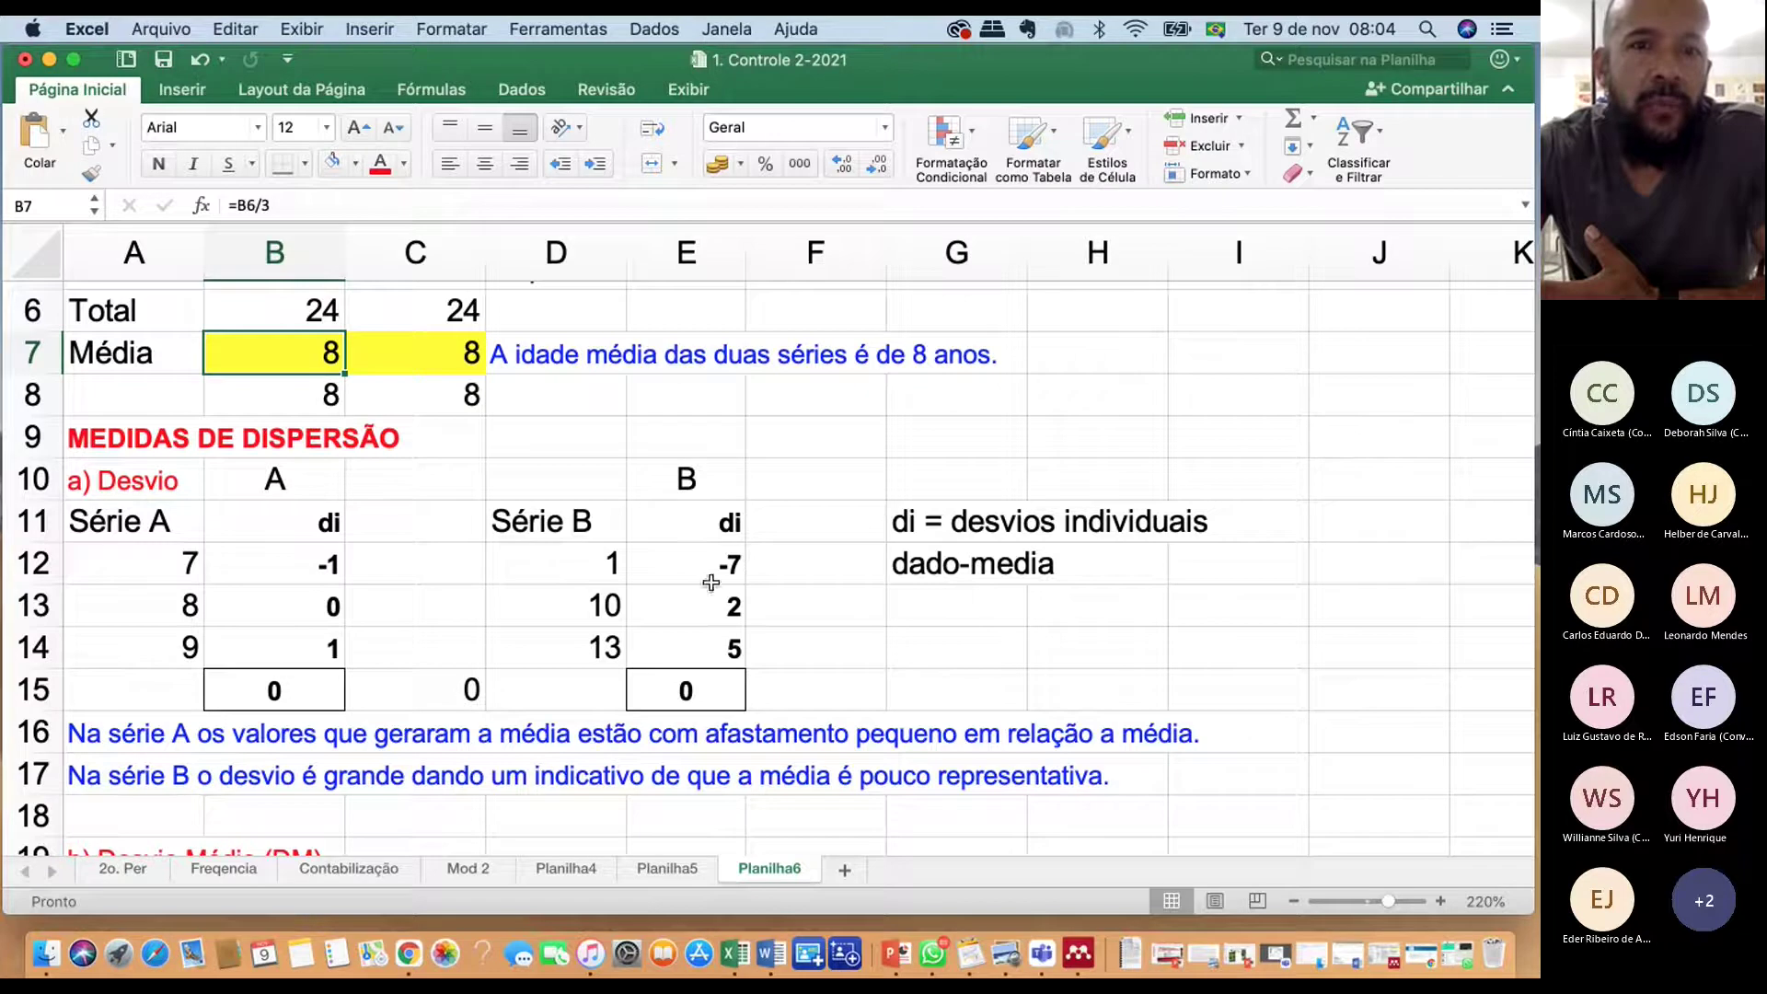
drag(722, 572, 727, 649)
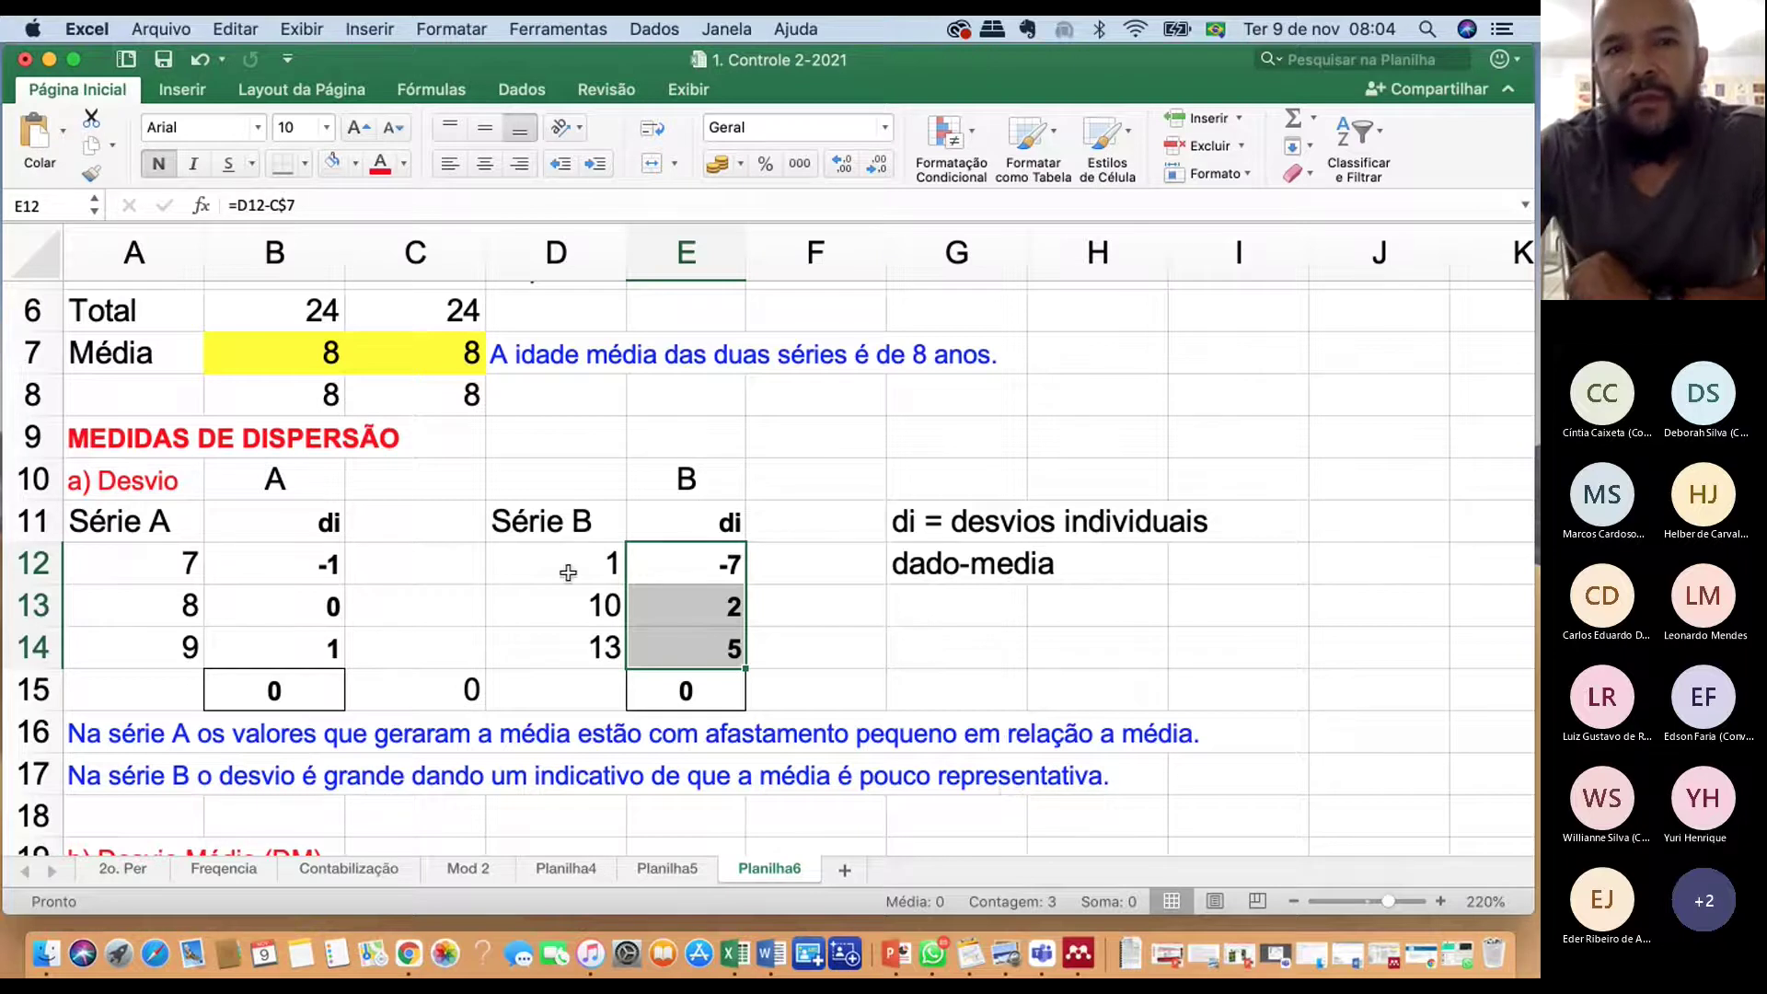
scroll(566, 570, up, 3)
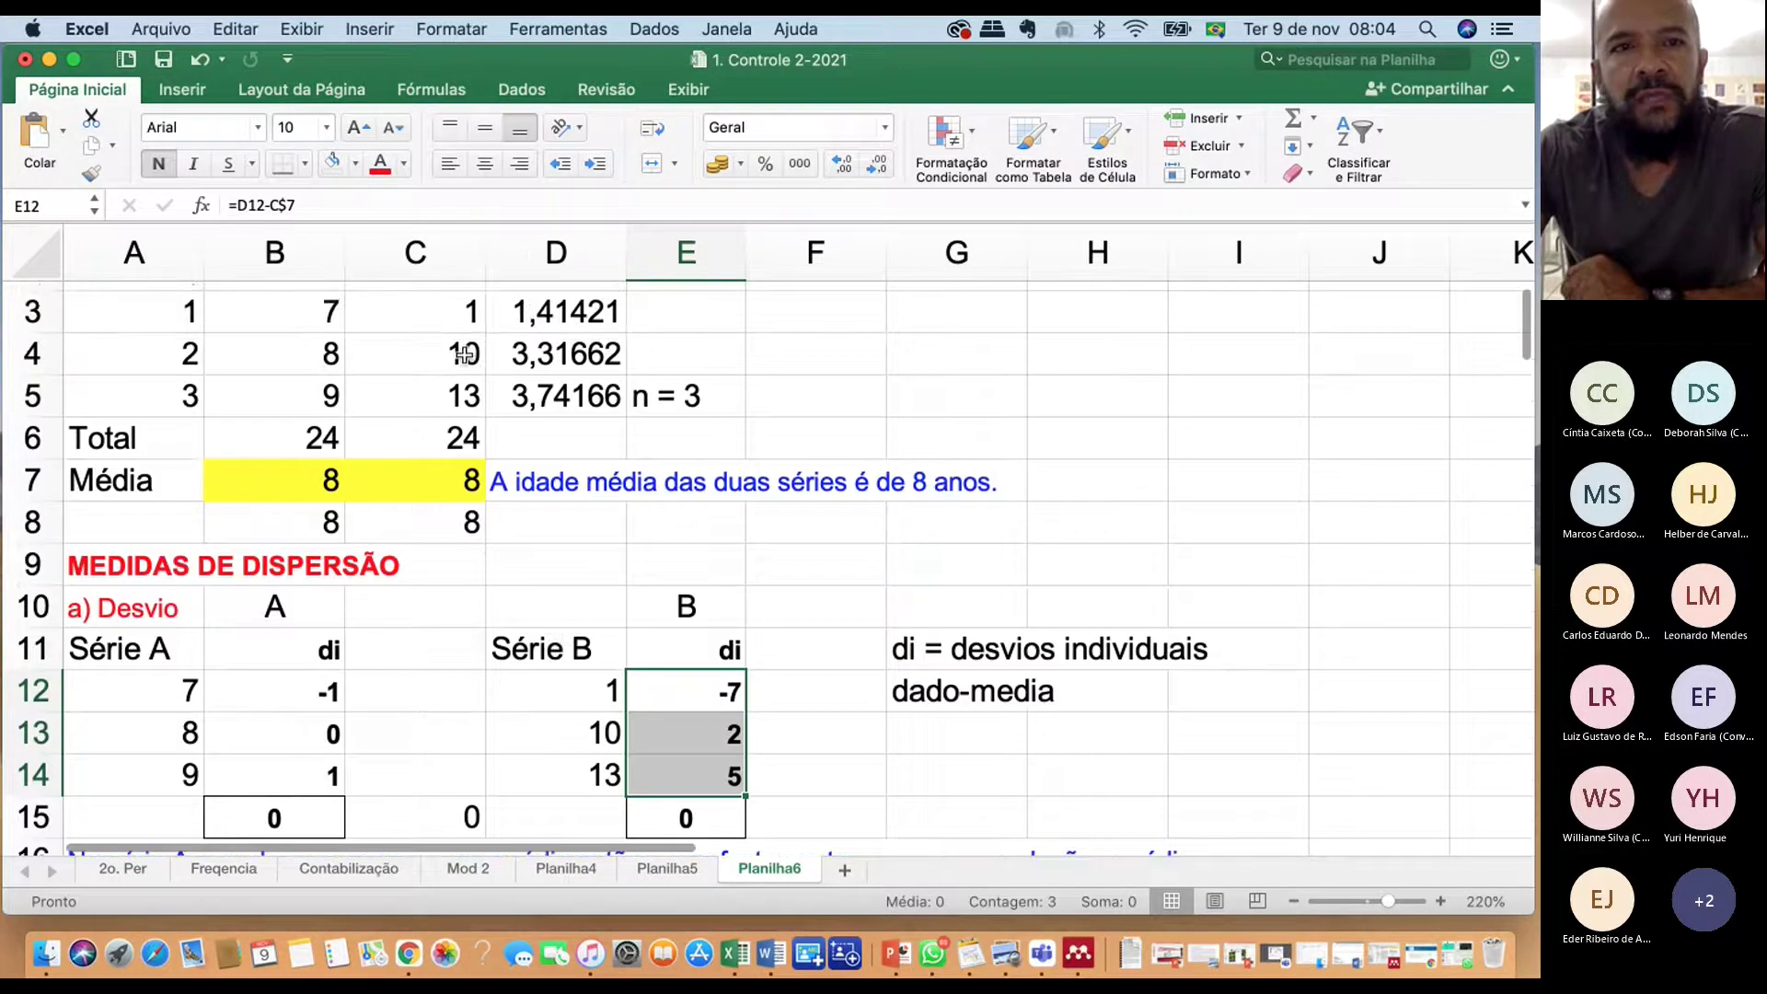
click(463, 313)
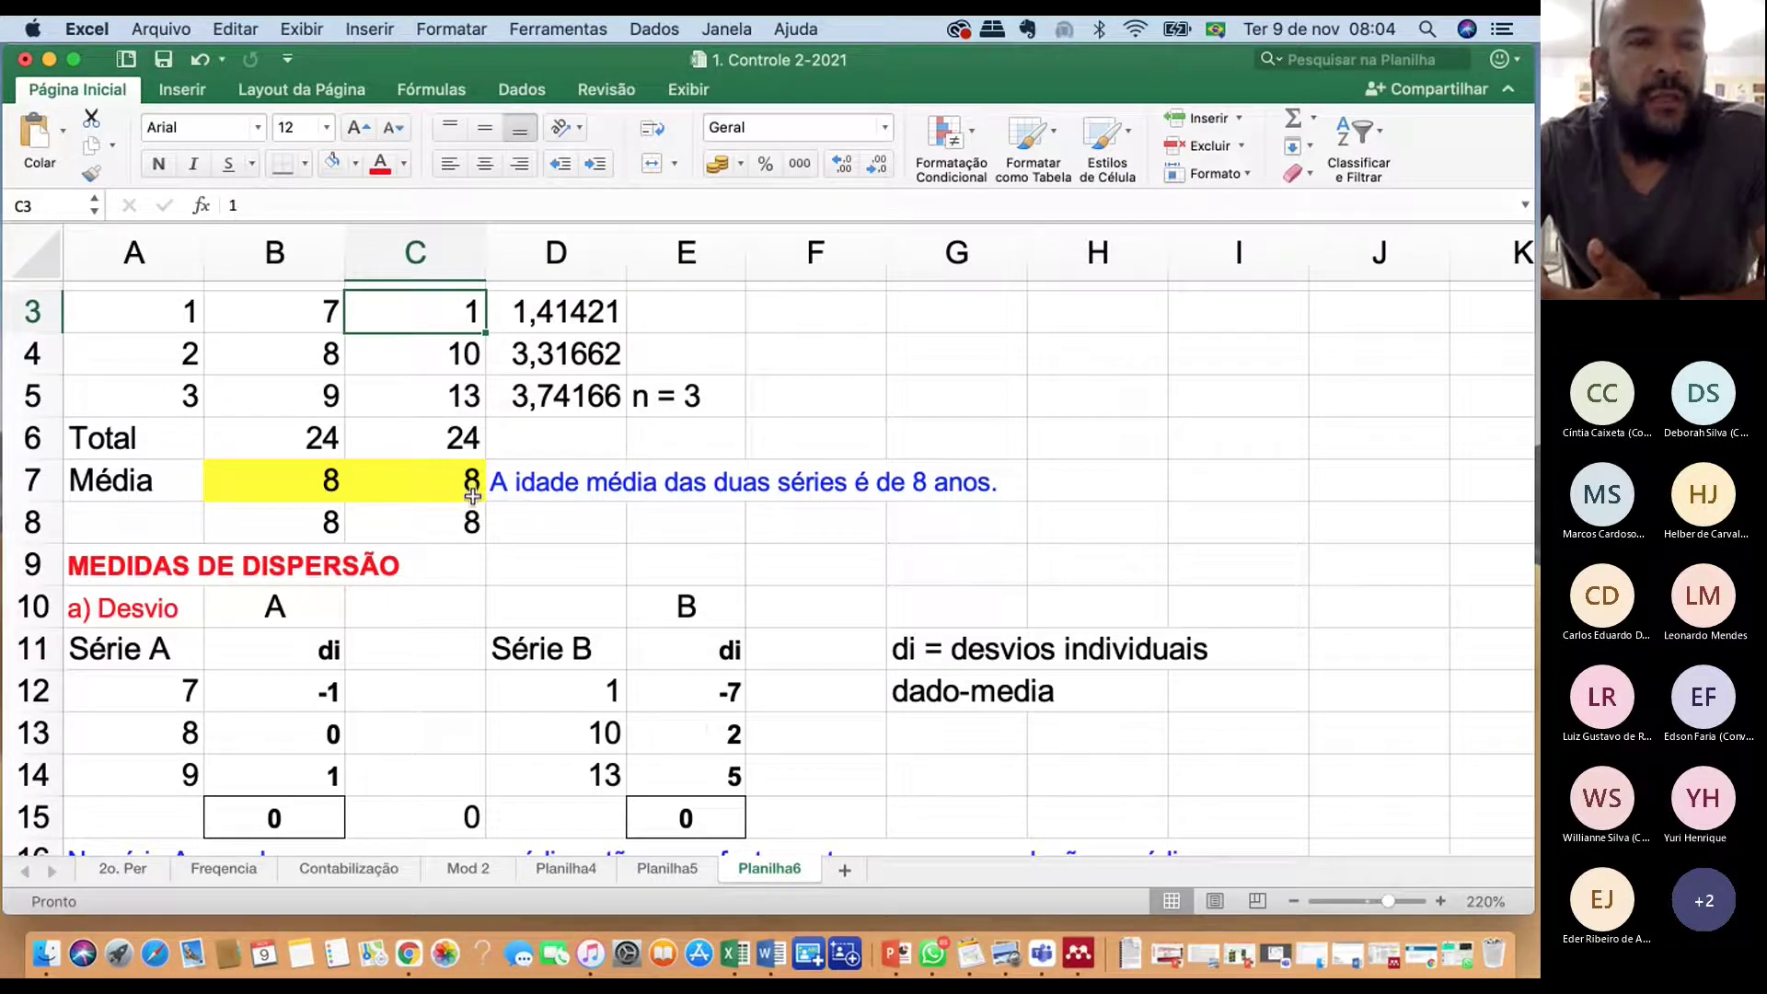
scroll(472, 496, up, 1)
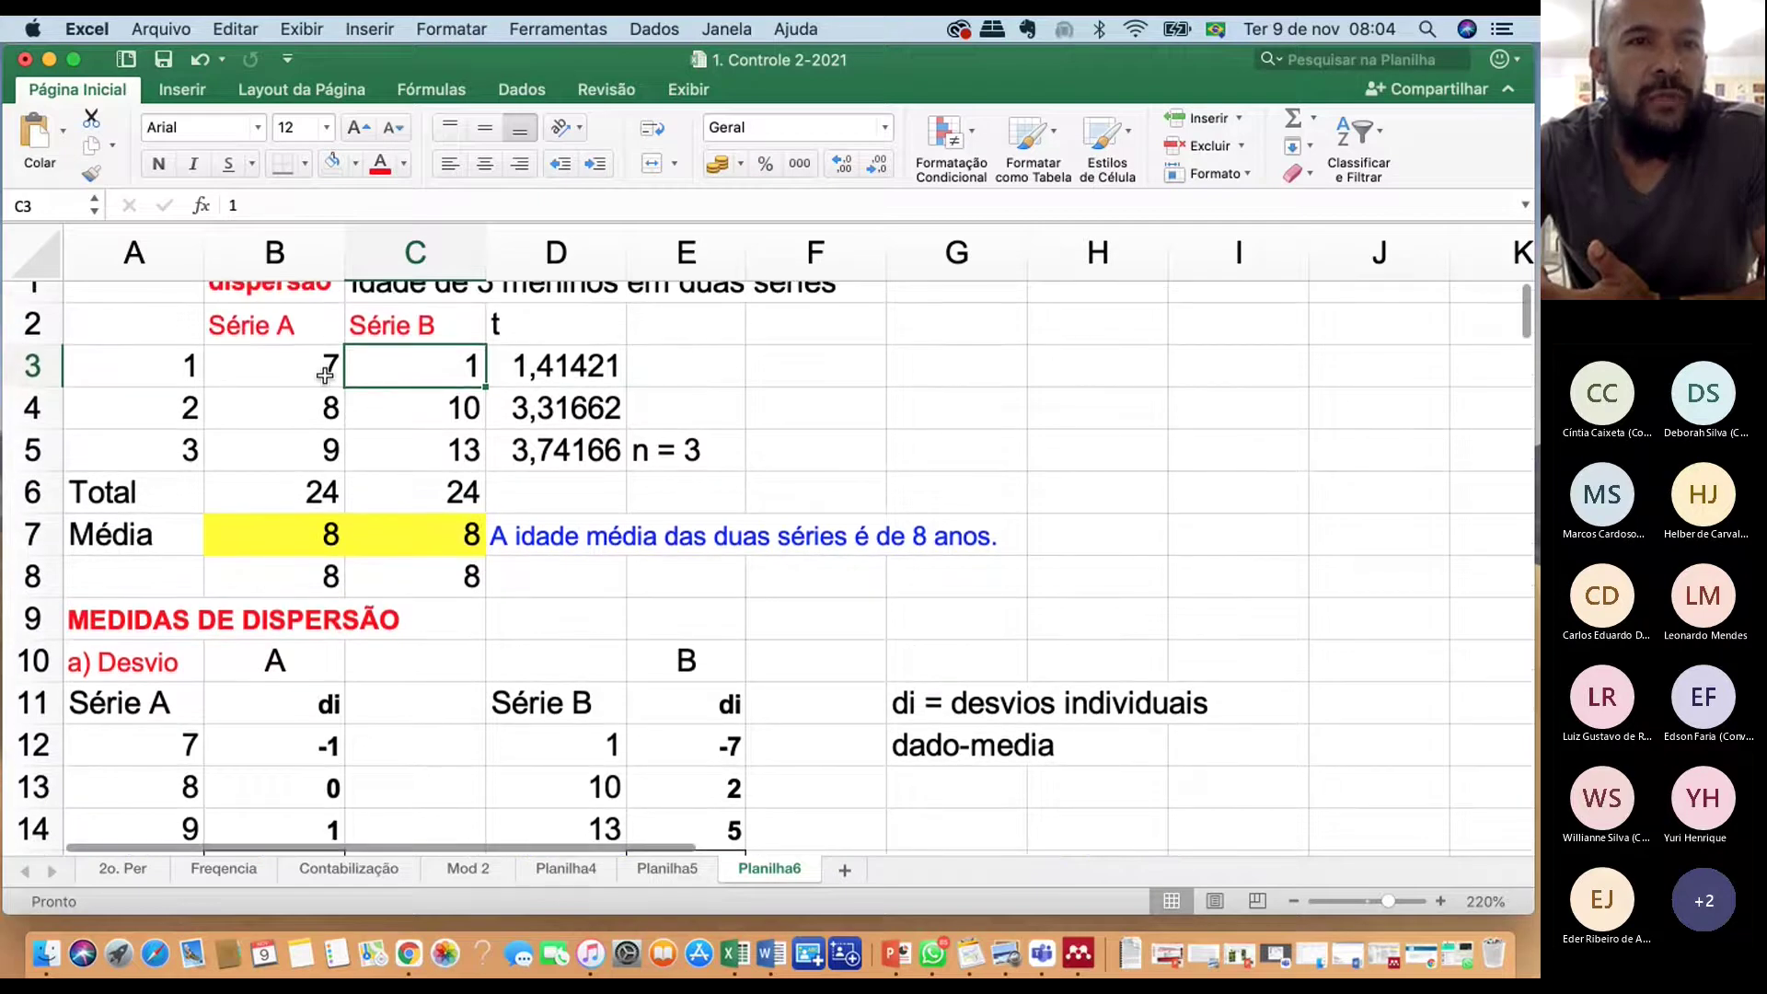
drag(326, 541, 405, 539)
scroll(407, 577, down, 3)
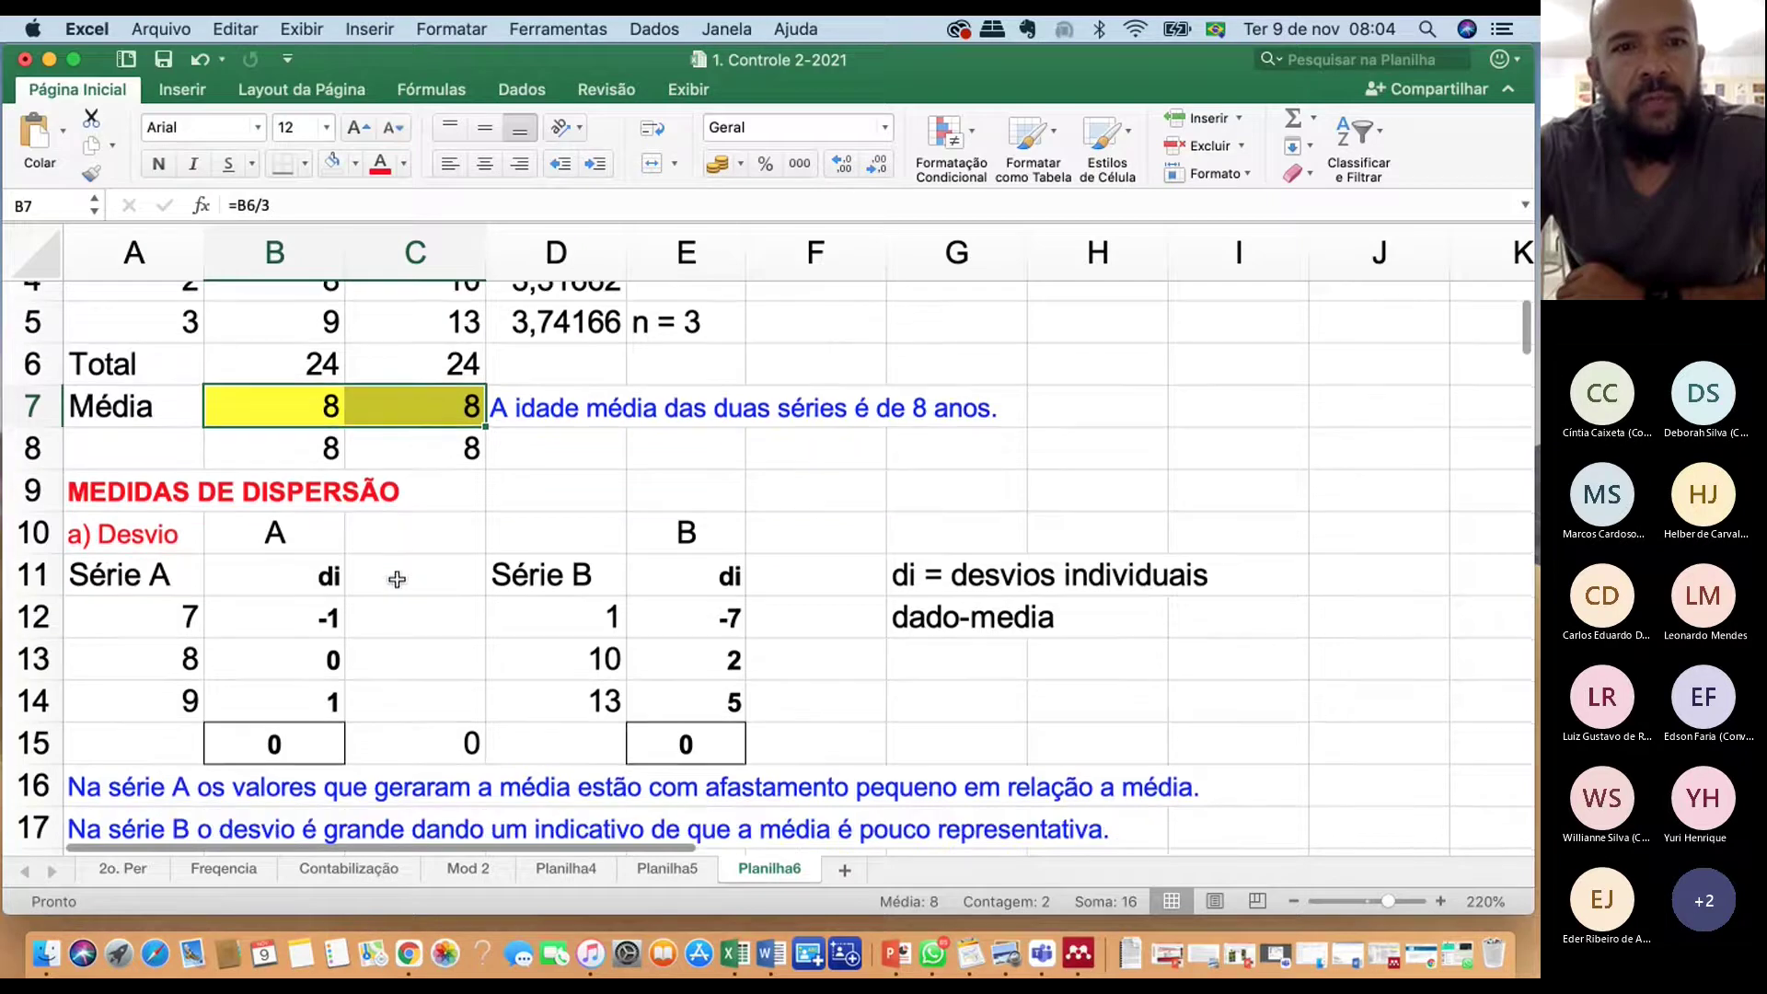
click(304, 745)
click(723, 751)
click(276, 750)
click(316, 629)
click(589, 619)
drag(721, 619, 725, 697)
scroll(725, 697, down, 3)
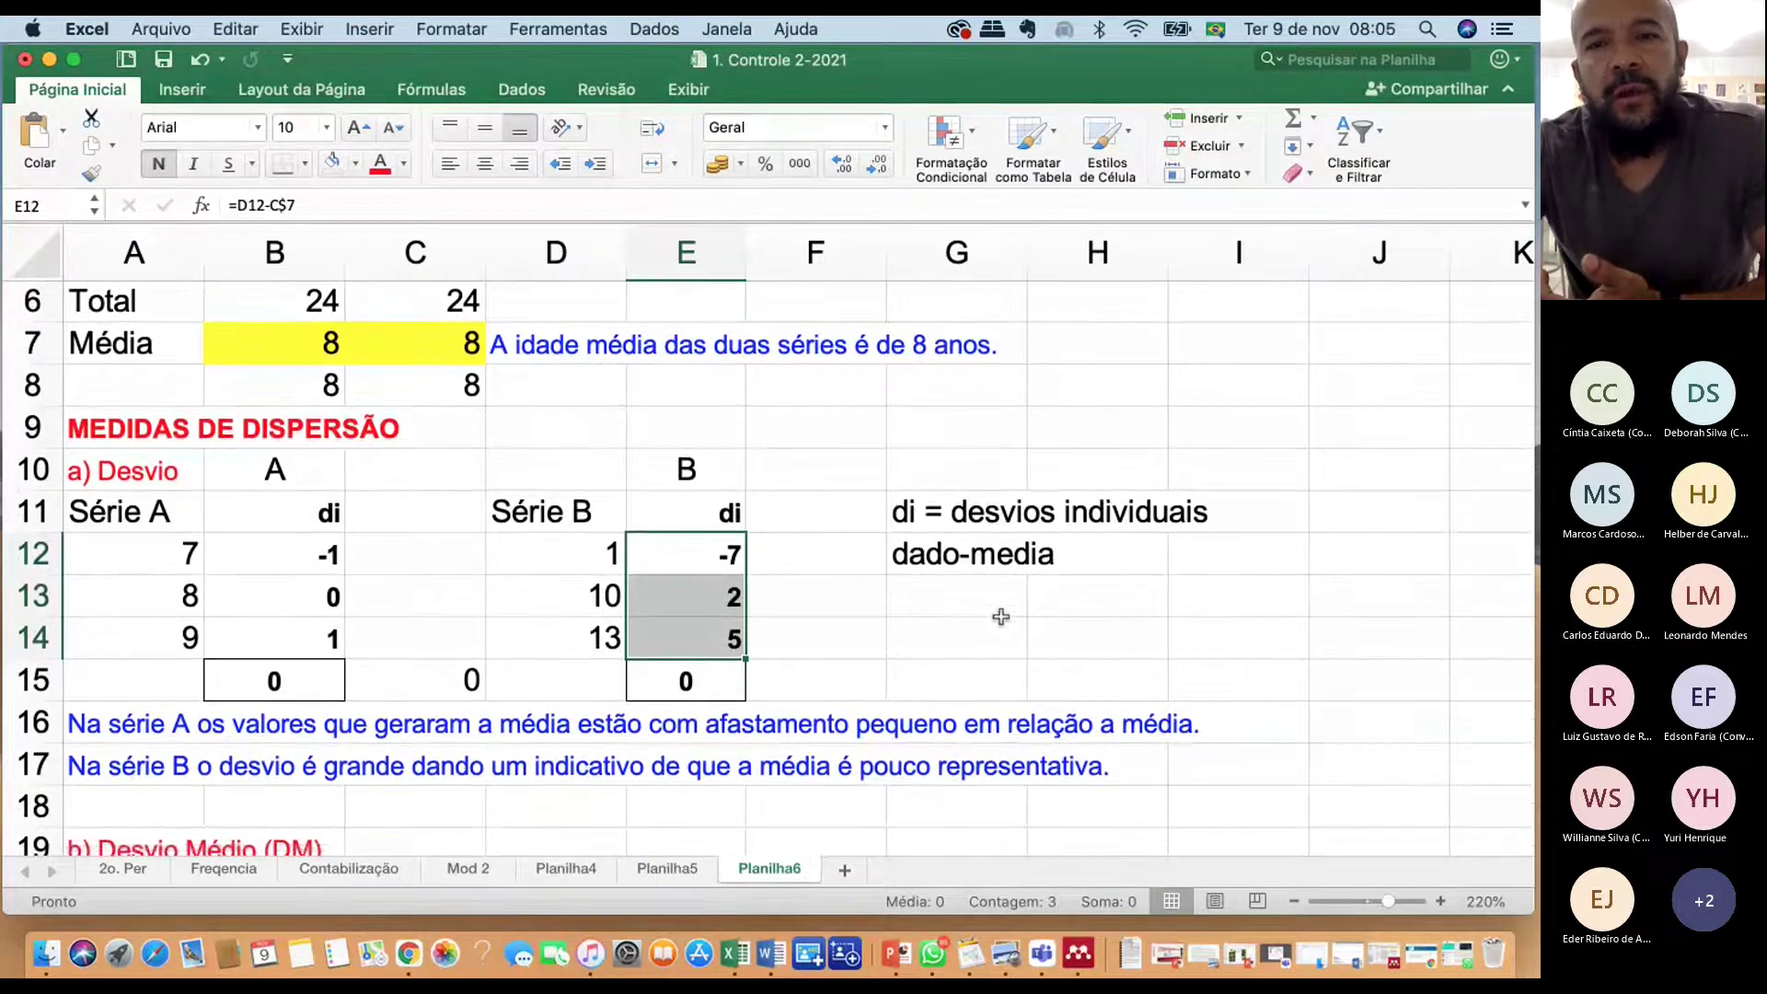
click(715, 749)
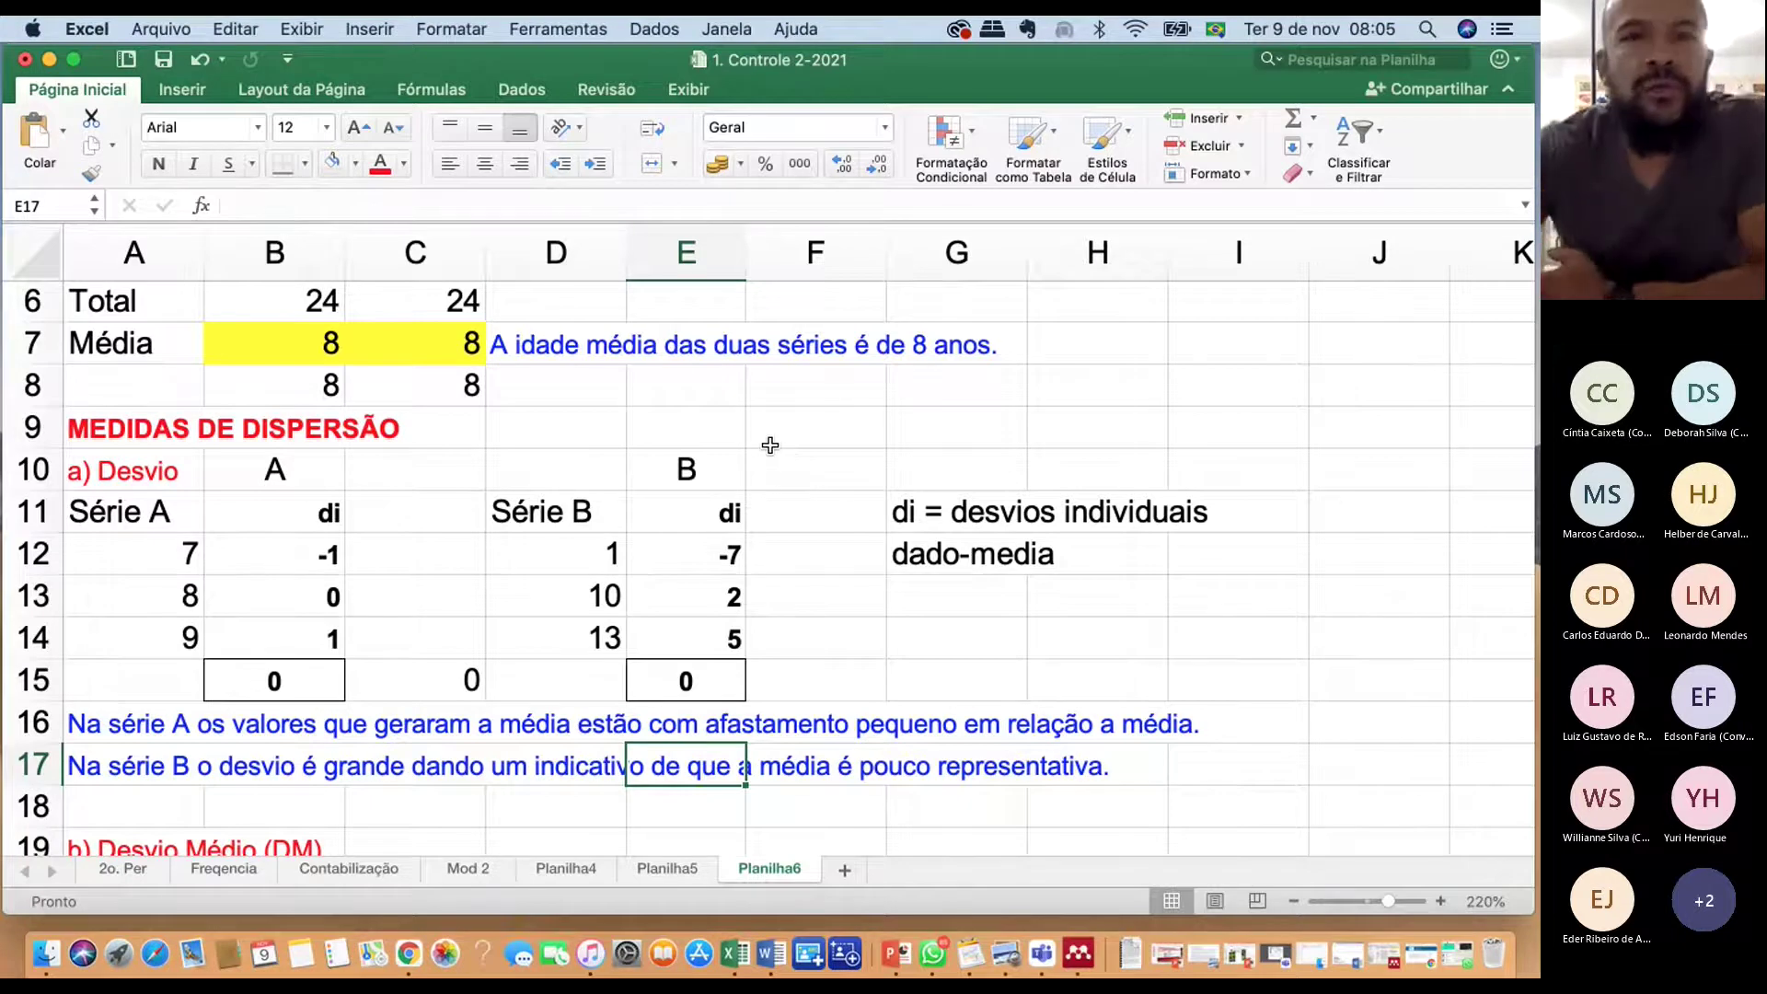
click(542, 352)
scroll(568, 375, up, 4)
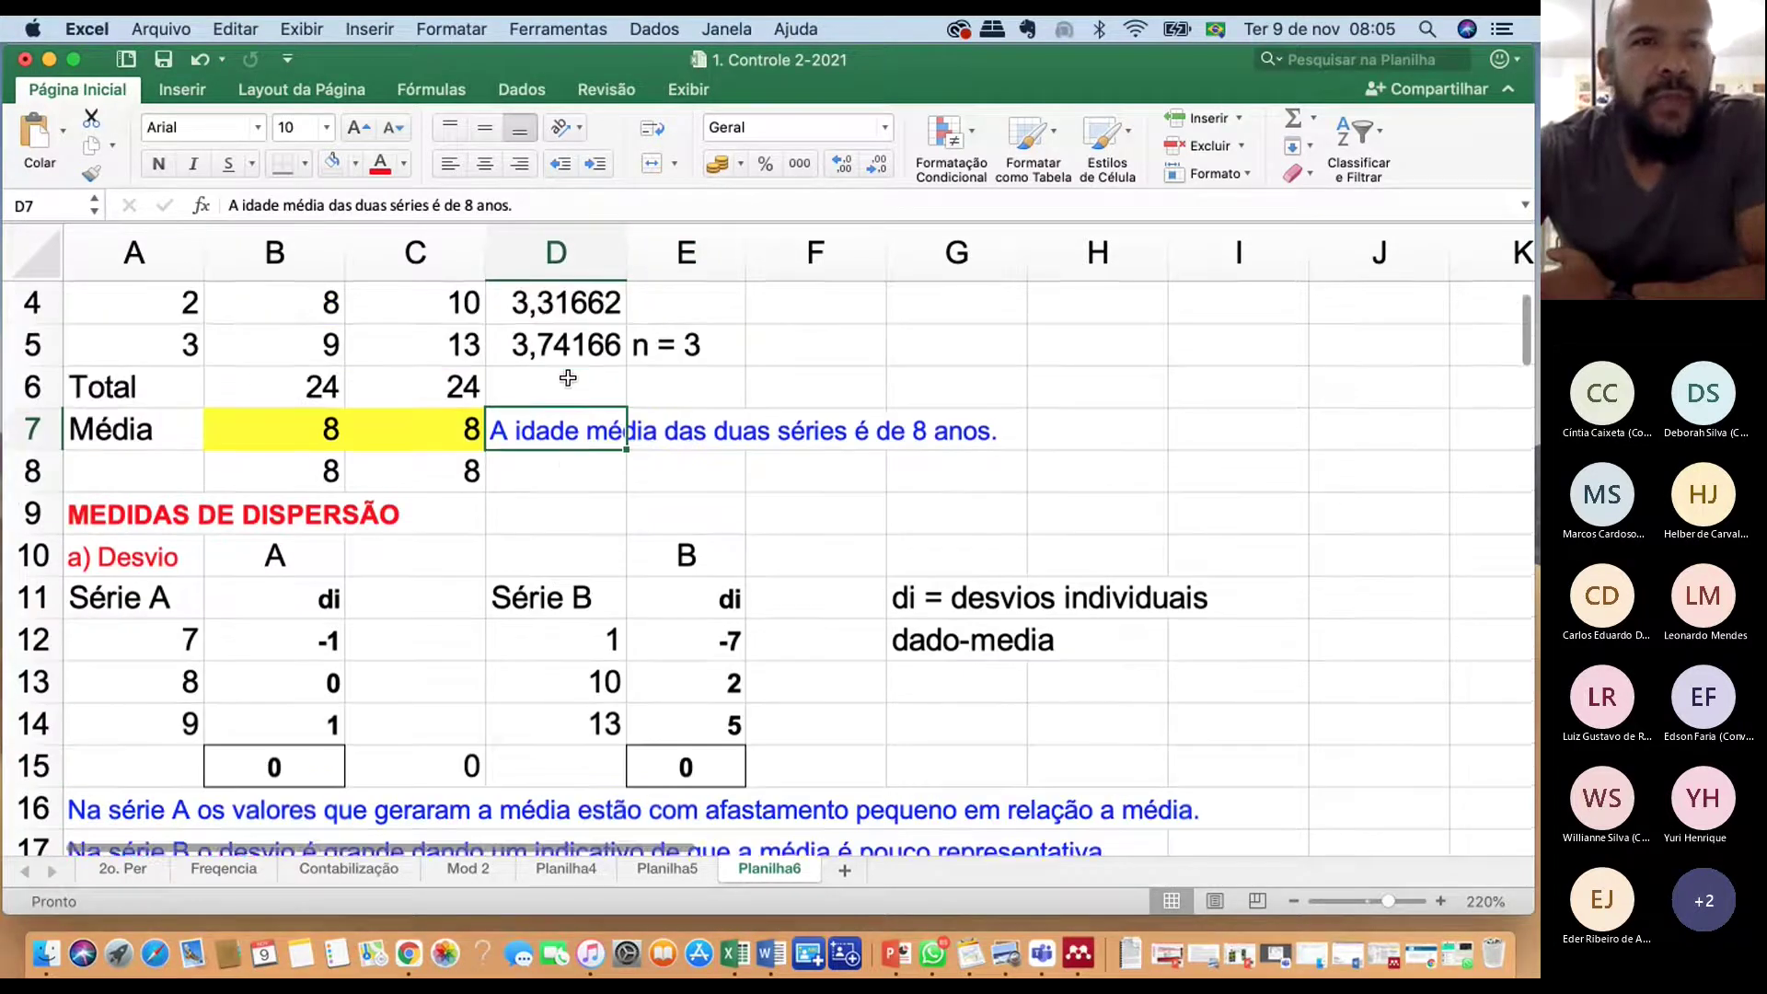
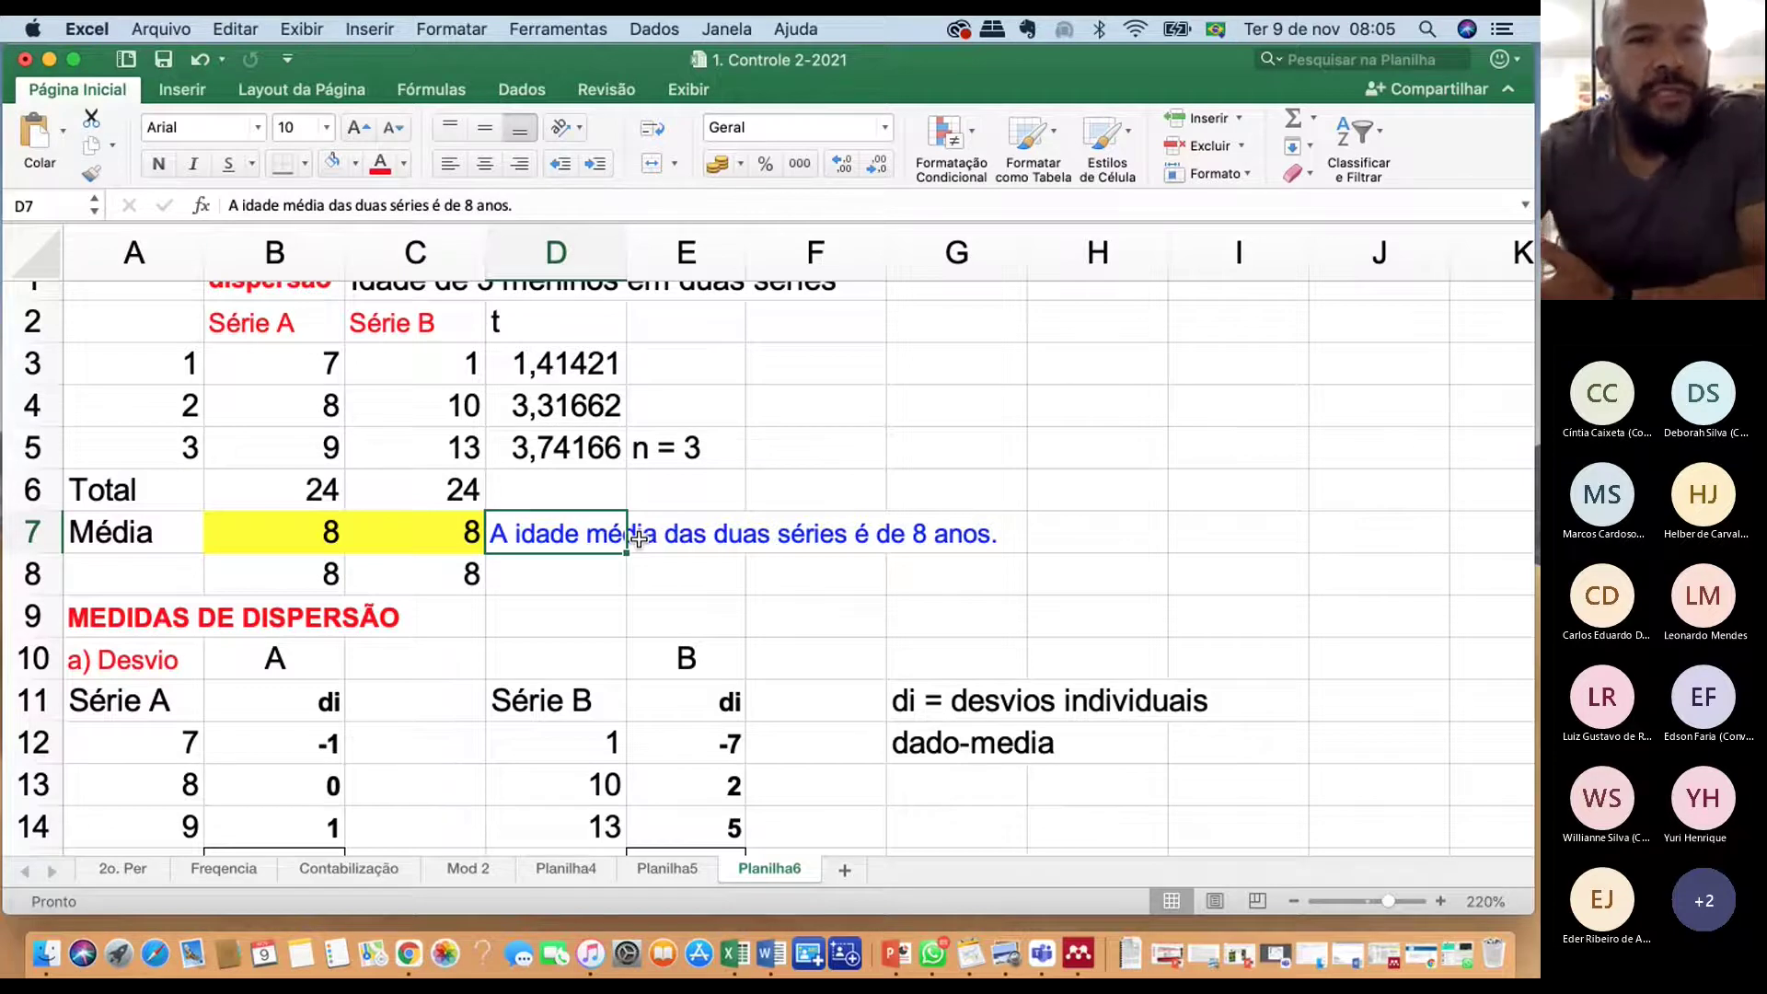
Enter the label 'Interpretaçã do resultado' in cell D6 beside the Série B total
scroll(542, 562, down, 3)
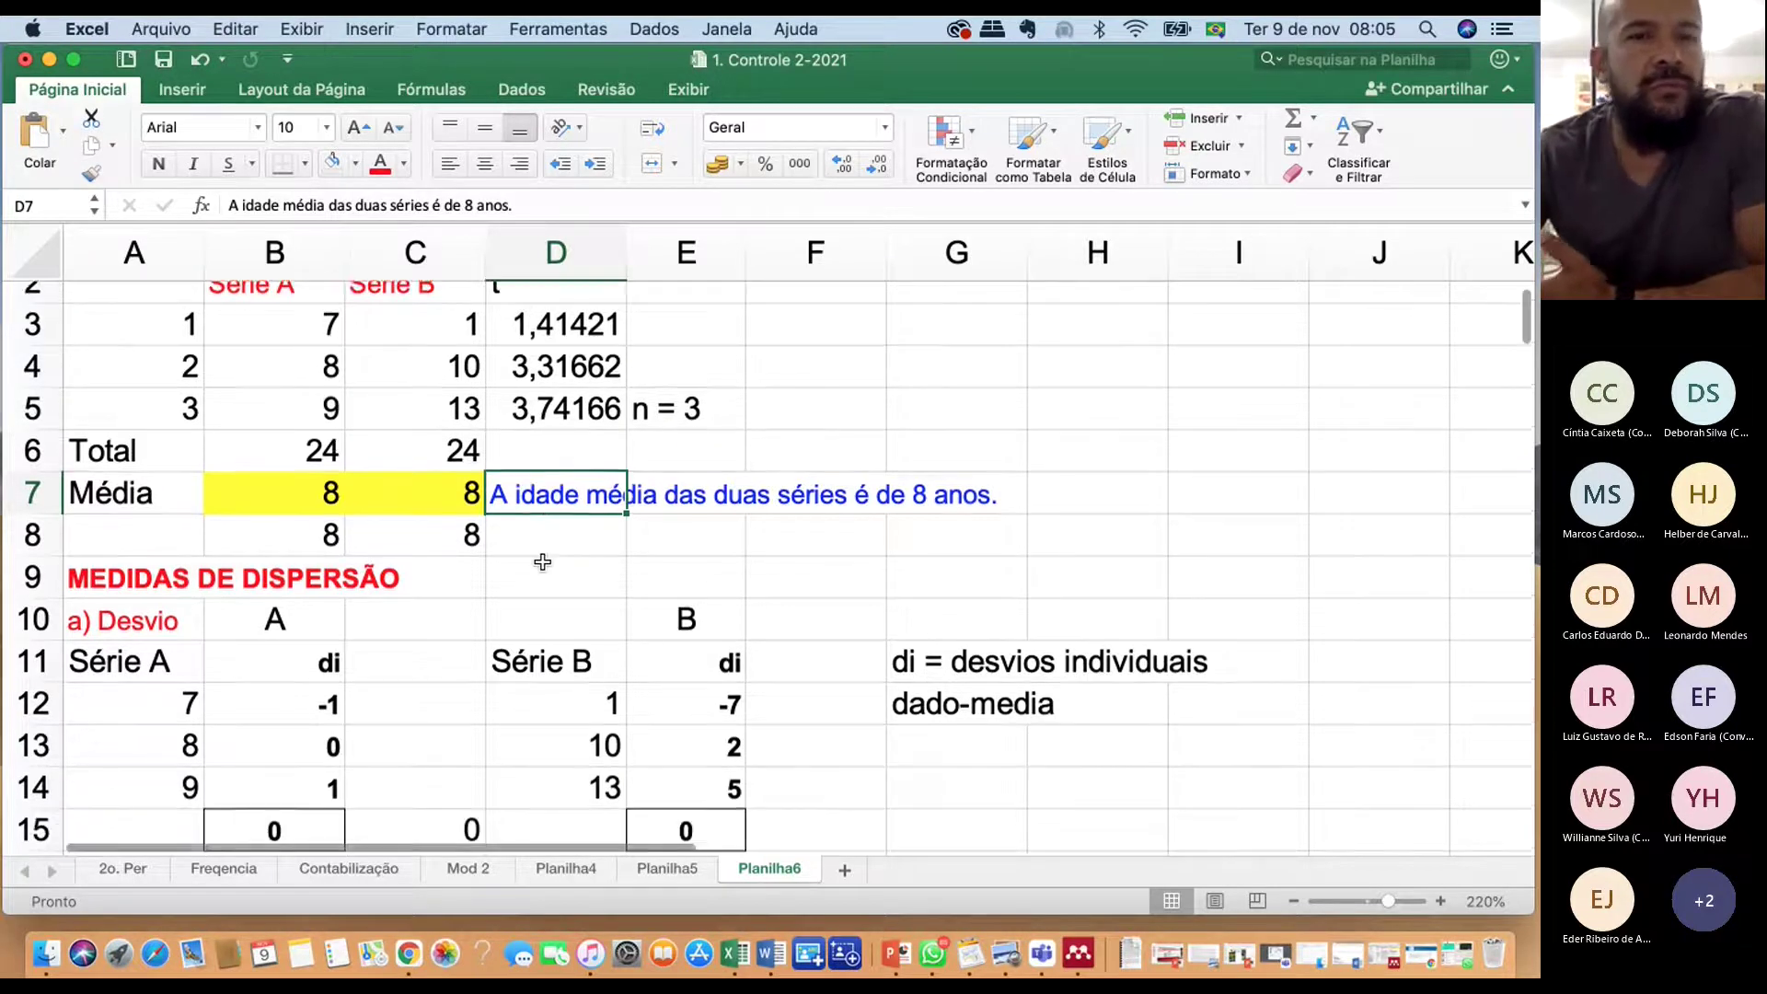
scroll(542, 562, down, 2)
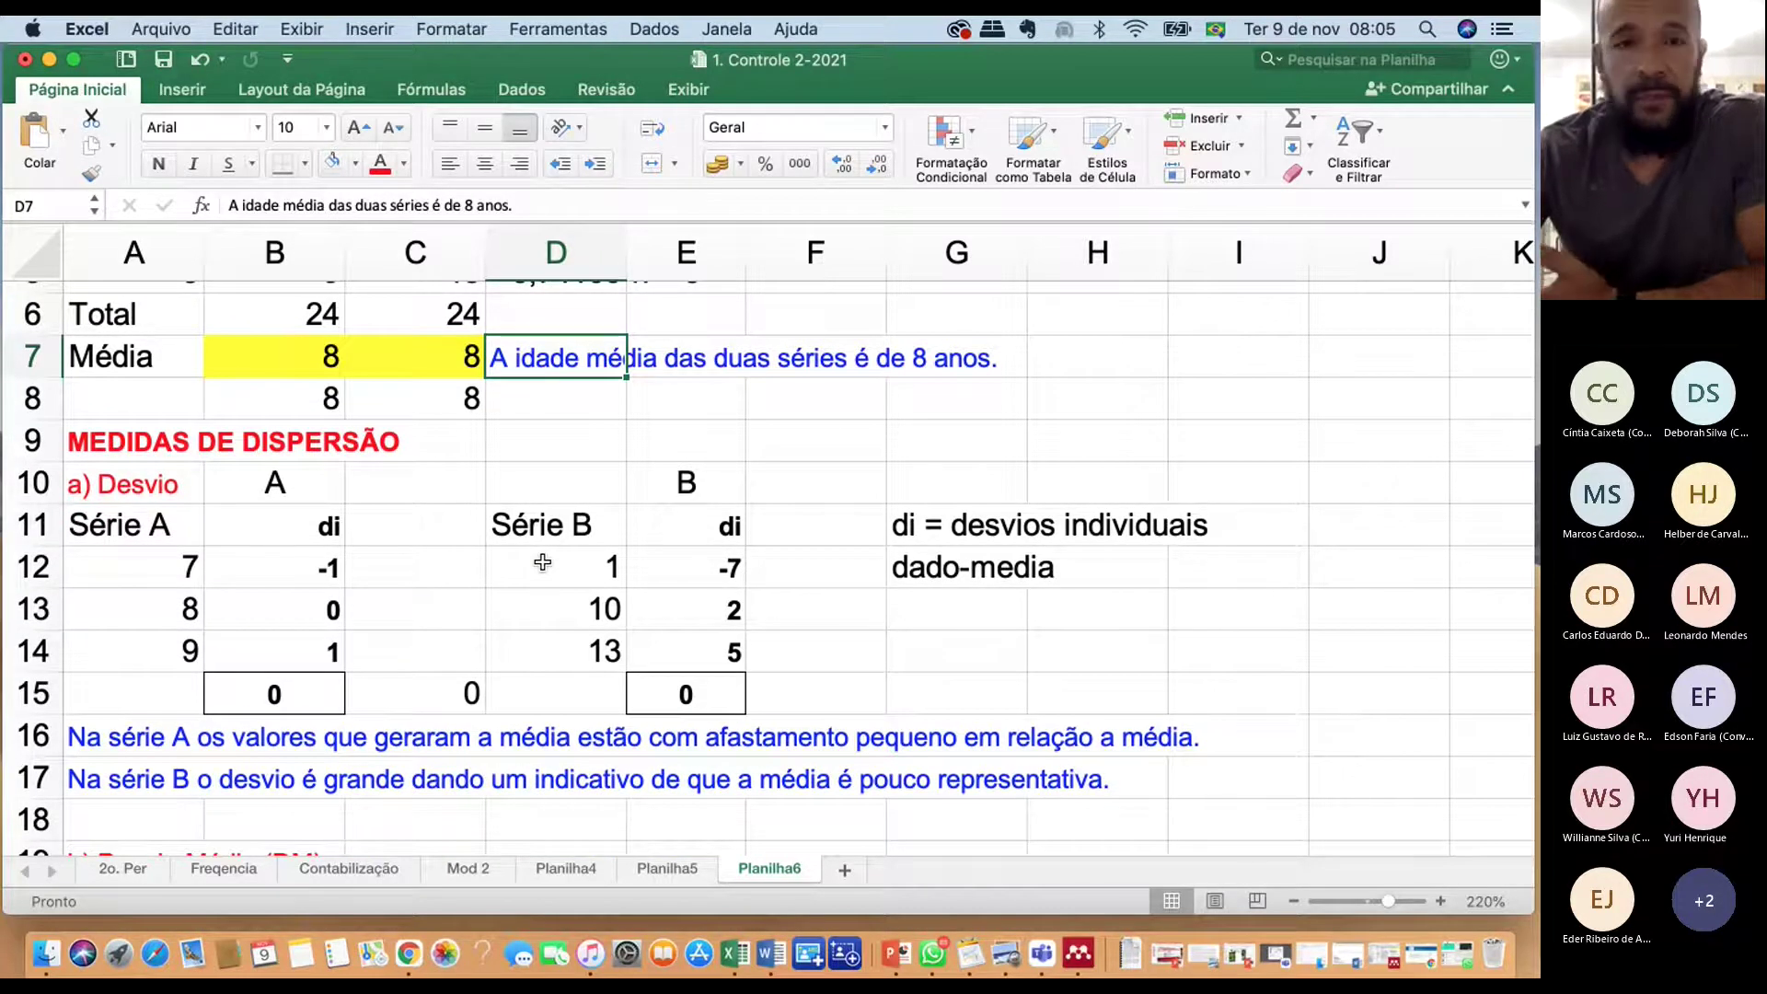
click(570, 314)
text(Interpretaçã)
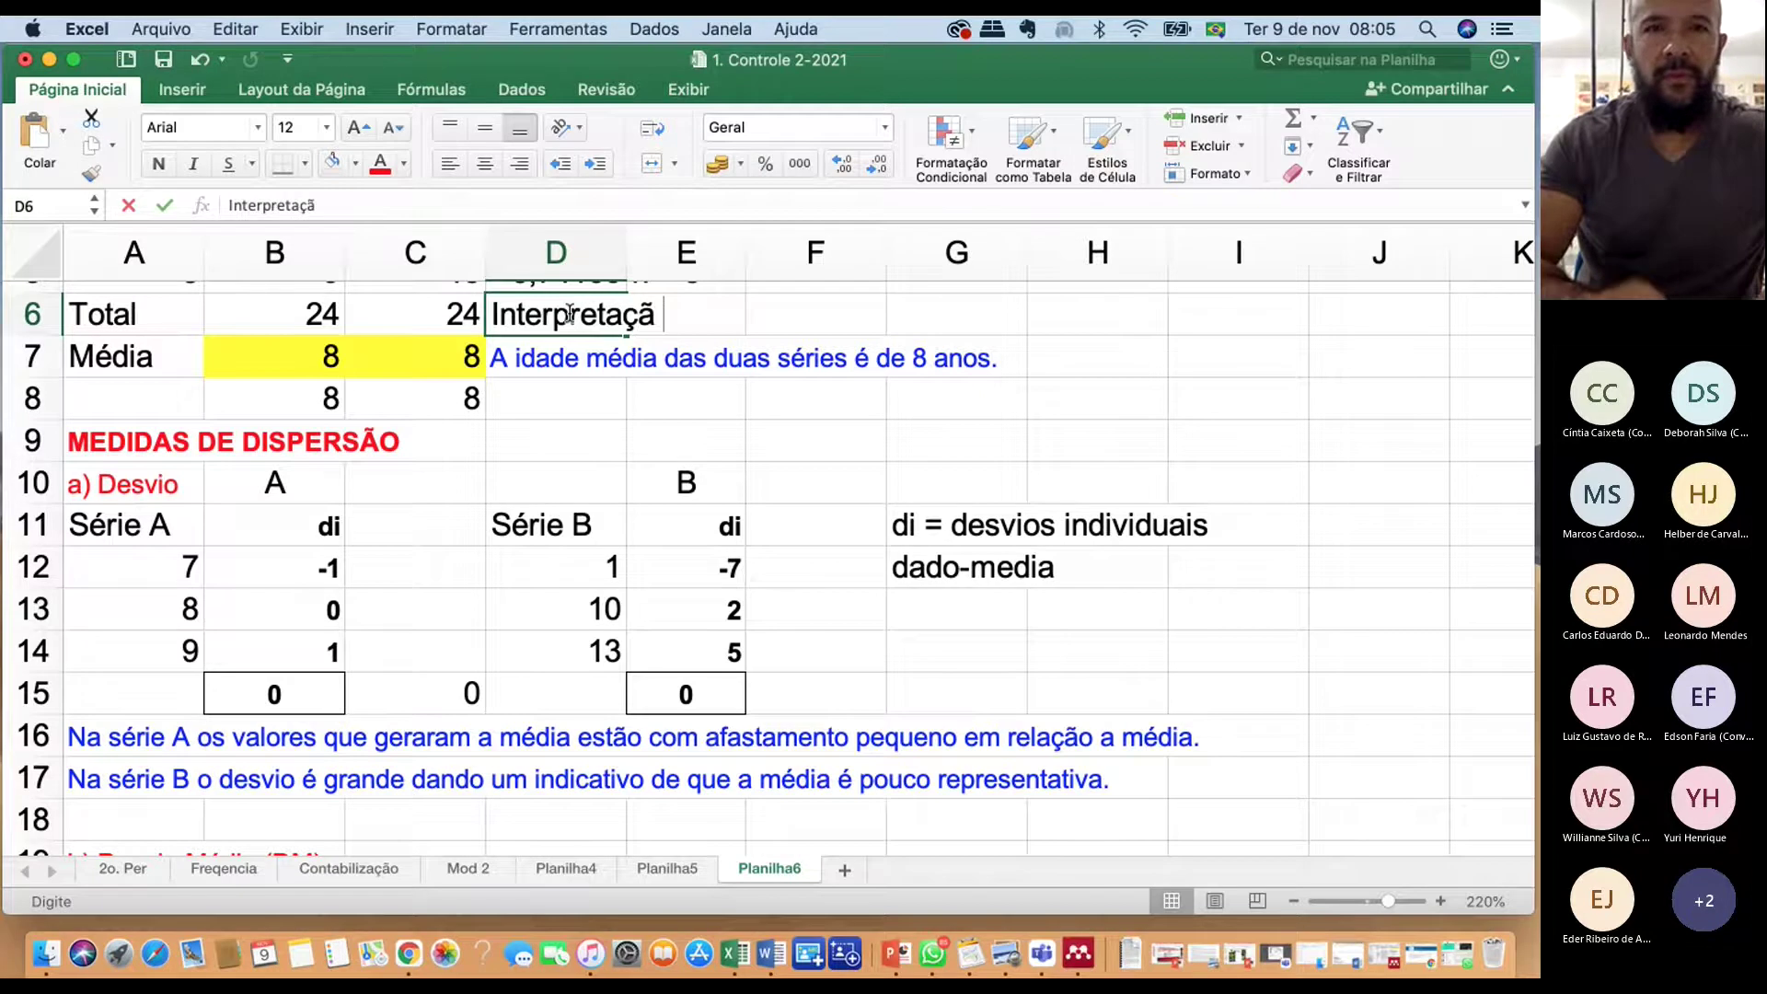
text( do resultado)
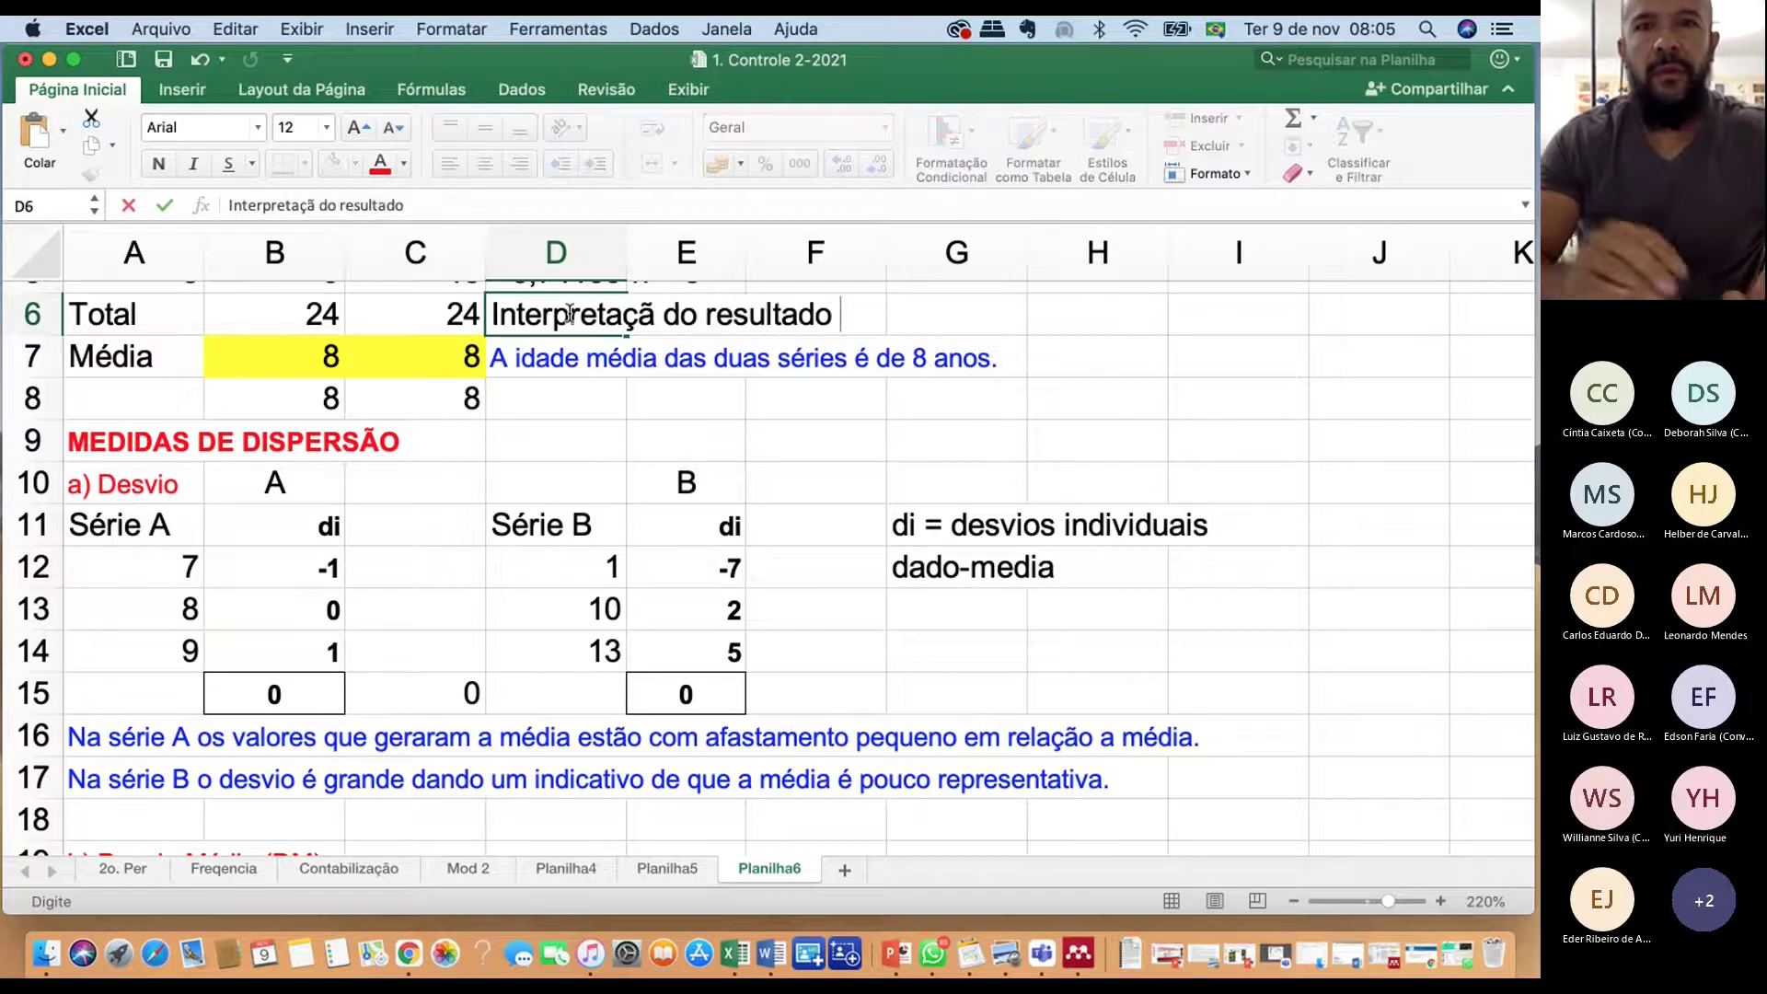
click(327, 361)
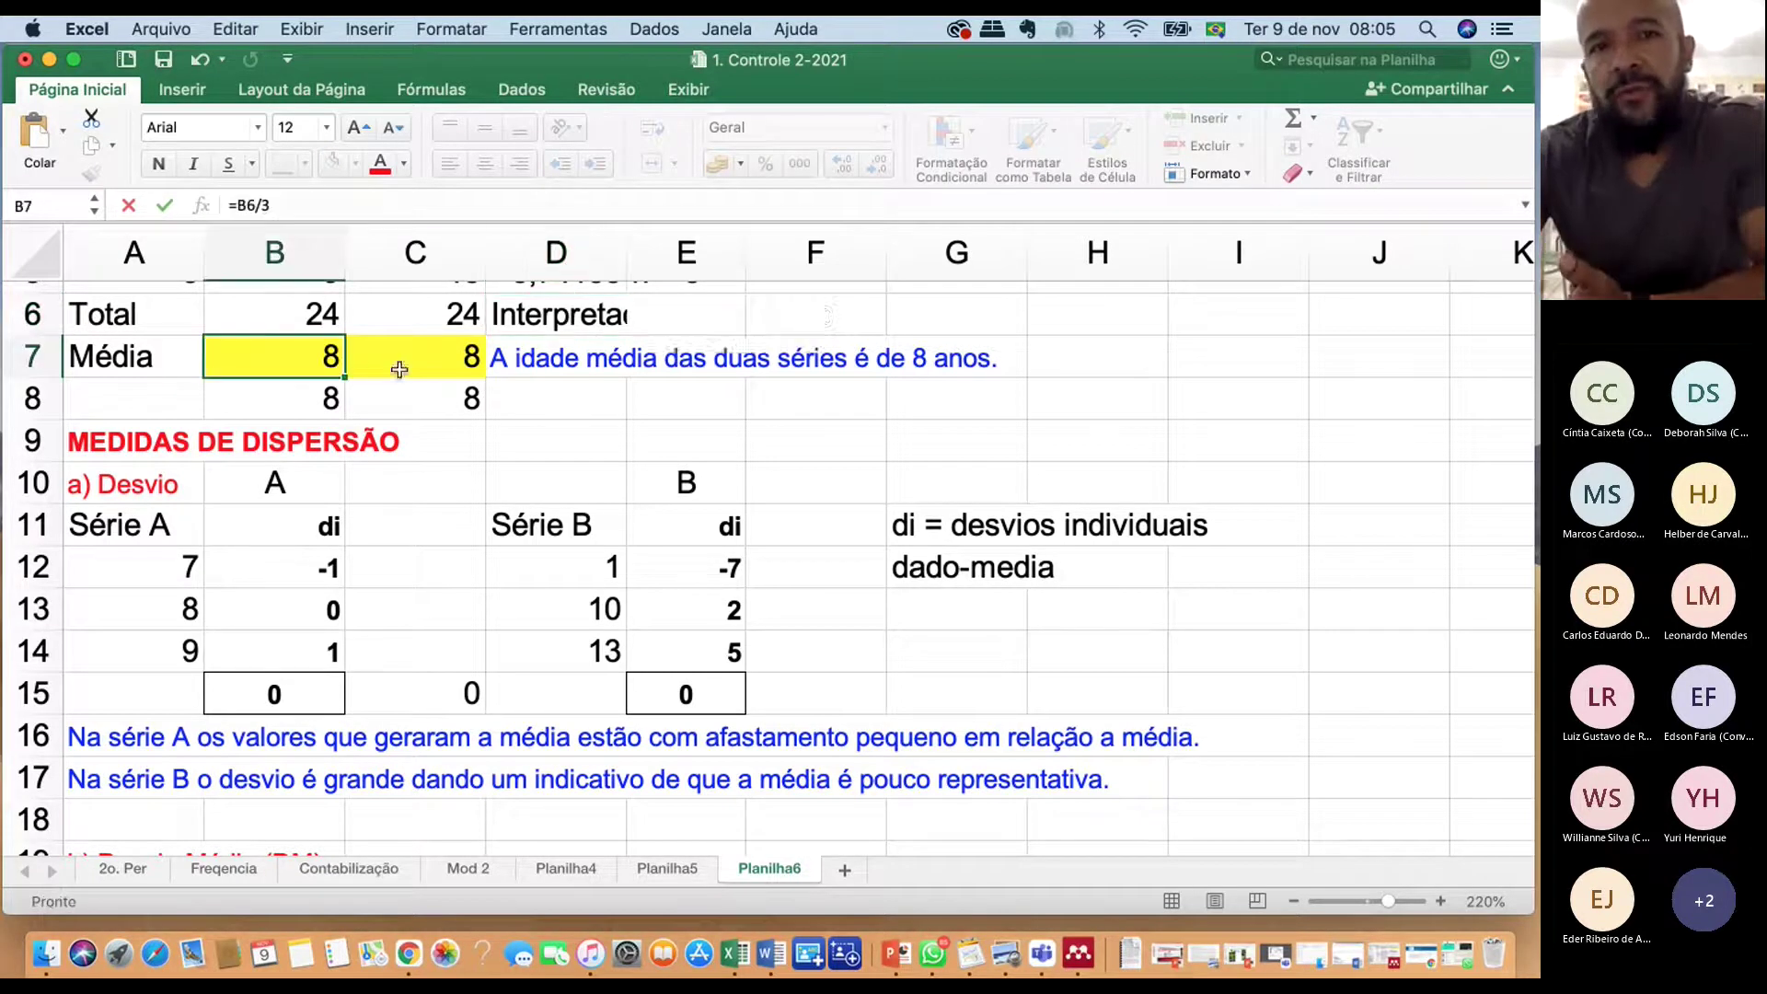
Move down to the Série A and Série B interpretation notes
scroll(441, 363, up, 2)
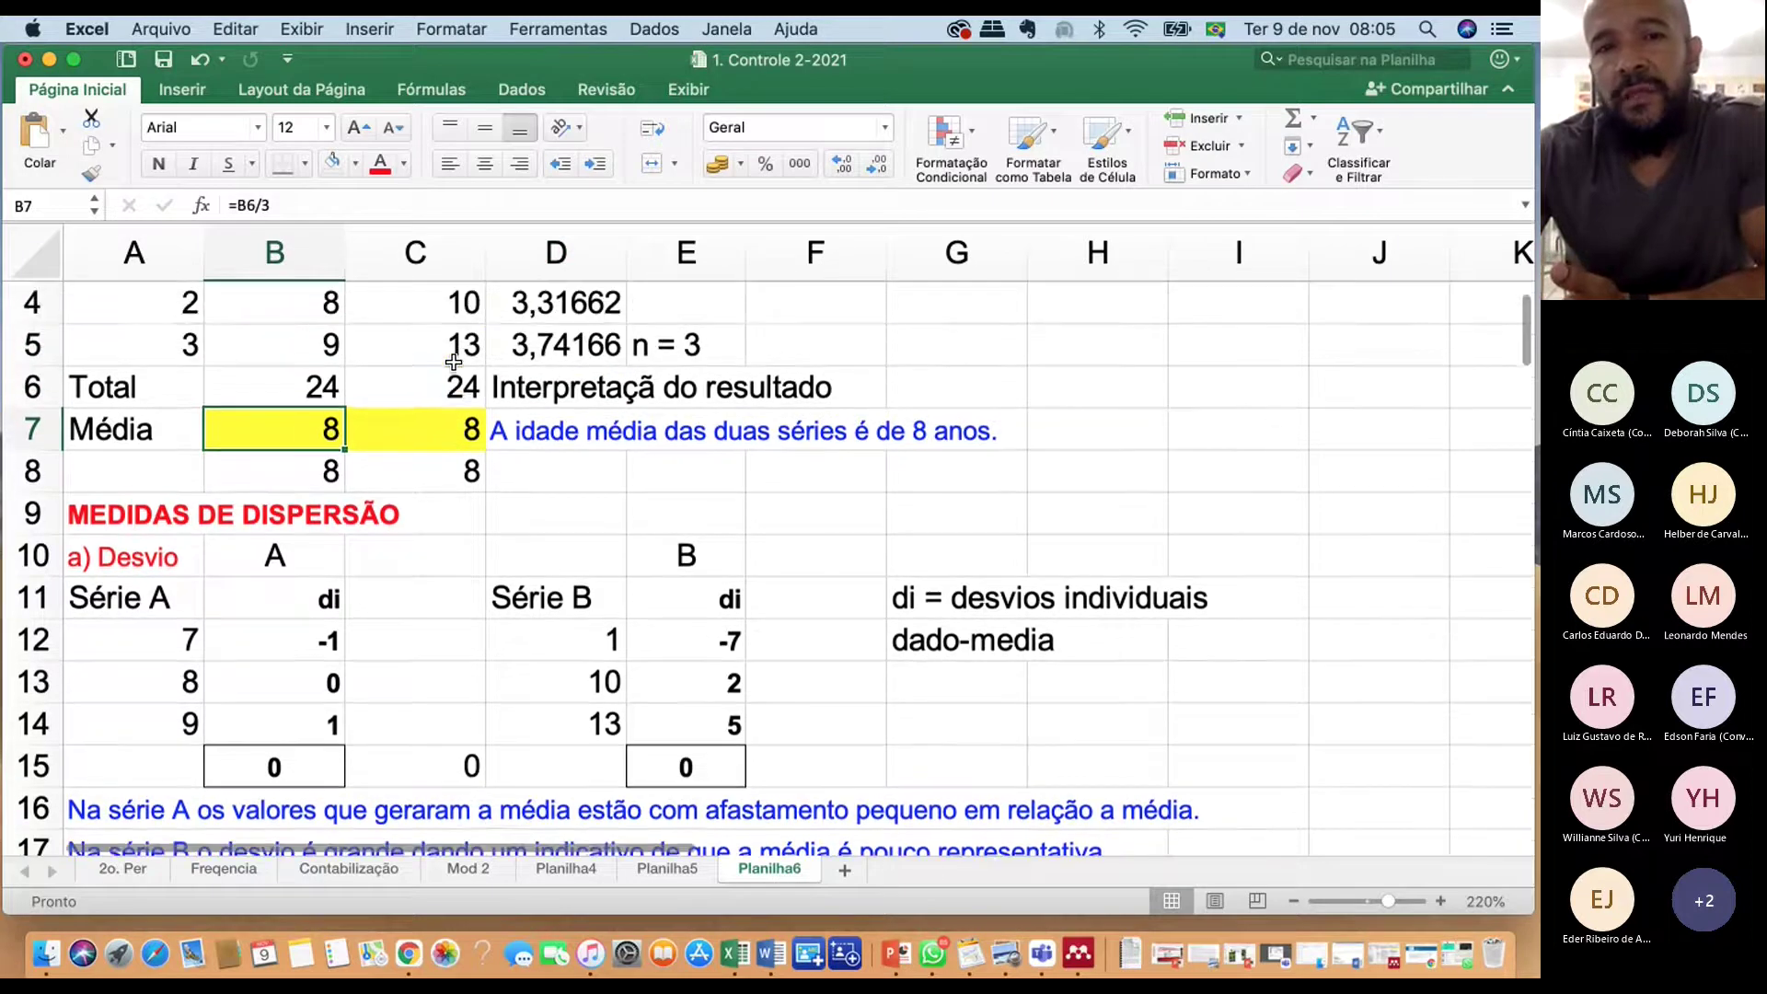
scroll(453, 361, down, 4)
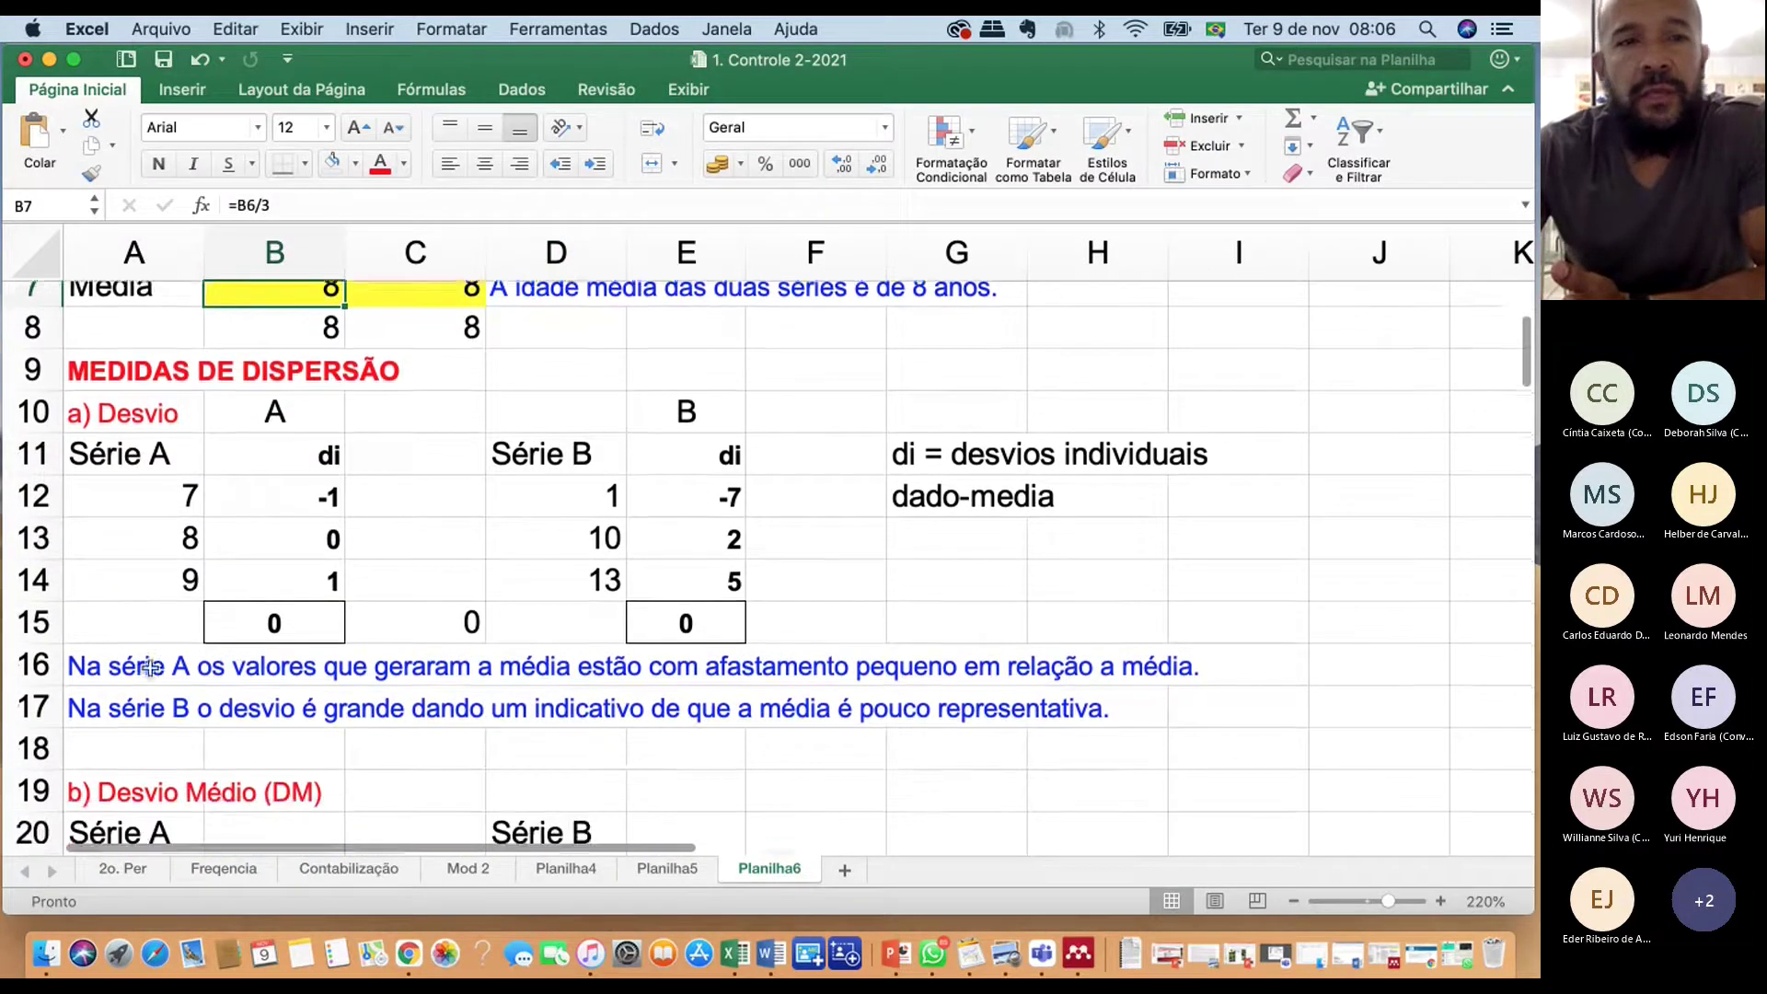
scroll(150, 667, down, 1)
click(115, 612)
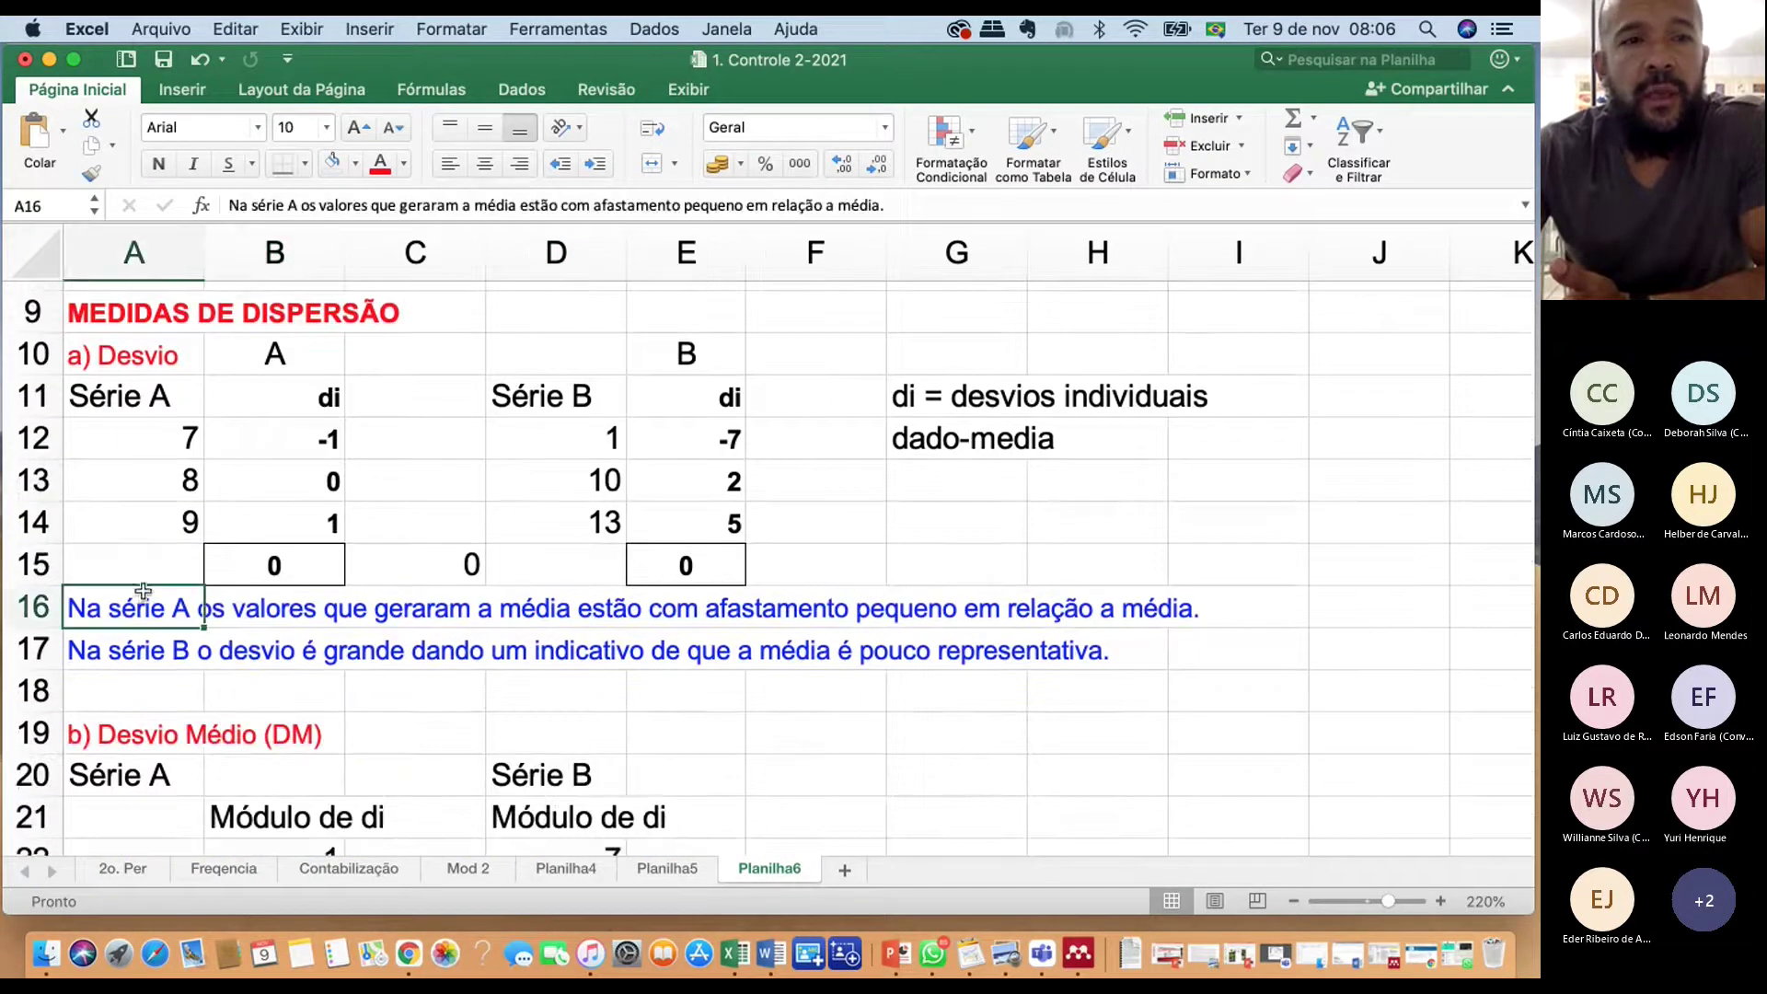
click(115, 688)
Insert a blank row 16 and head cell A16 'Interpretação do resultado:'
click(29, 608)
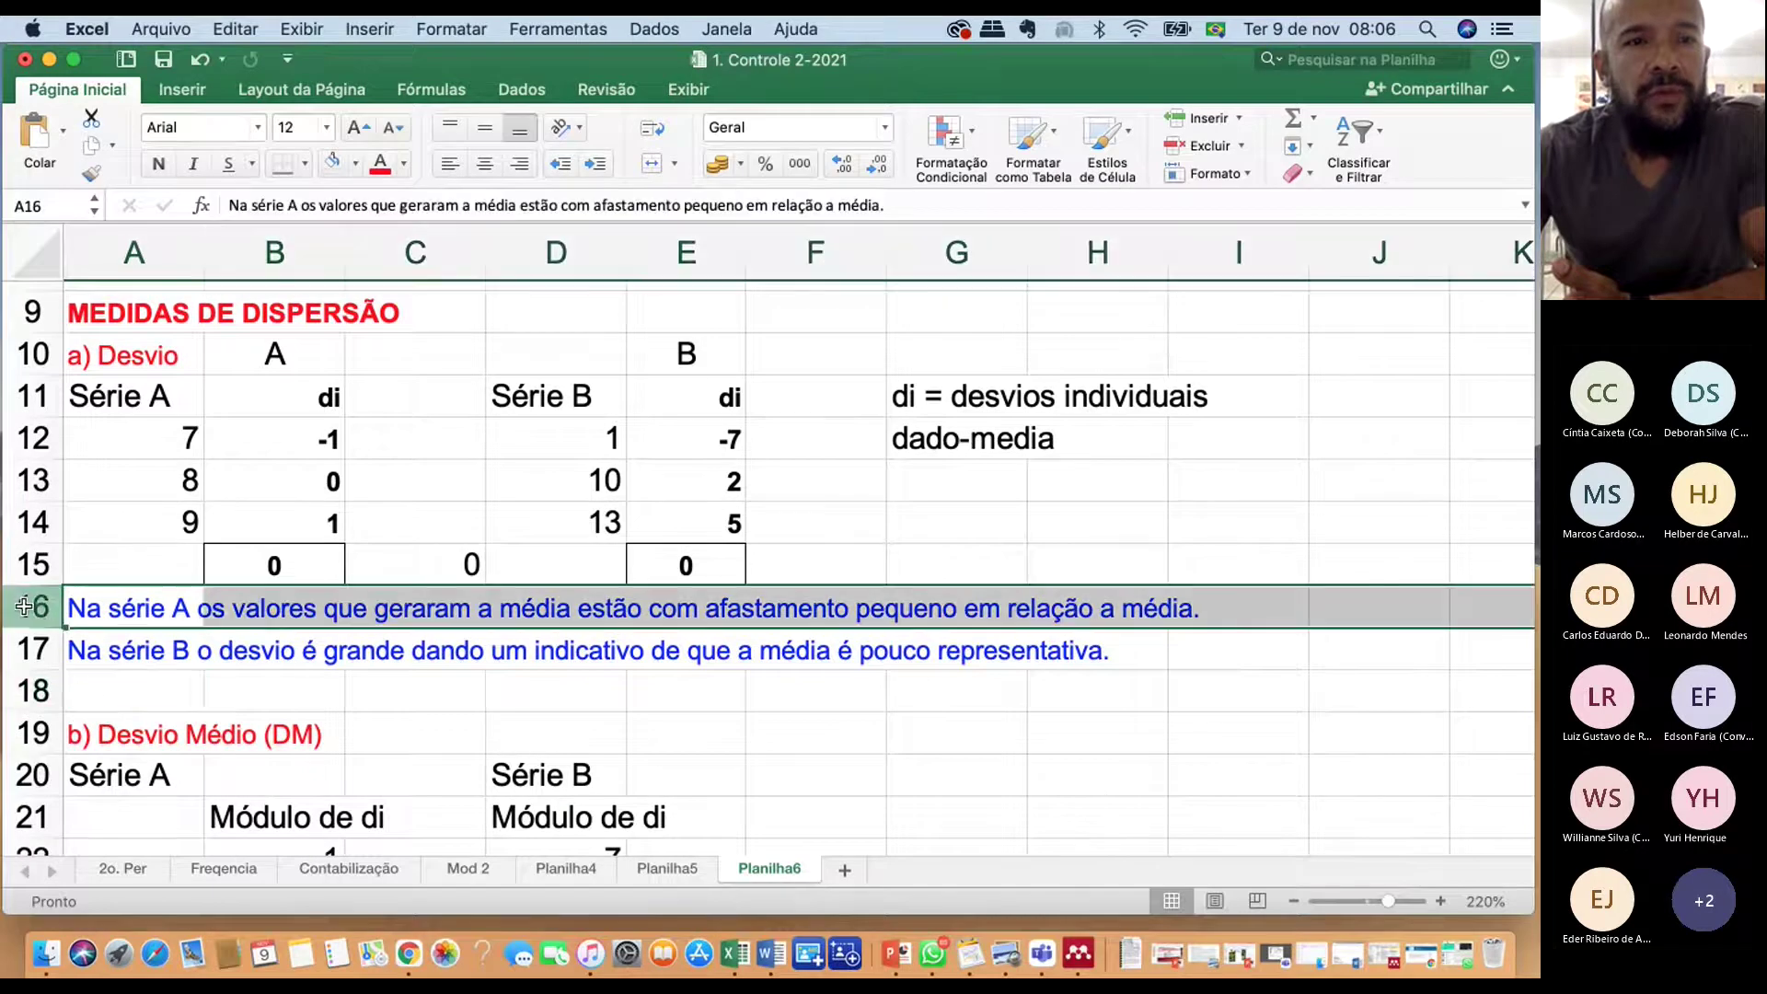
right_click(28, 605)
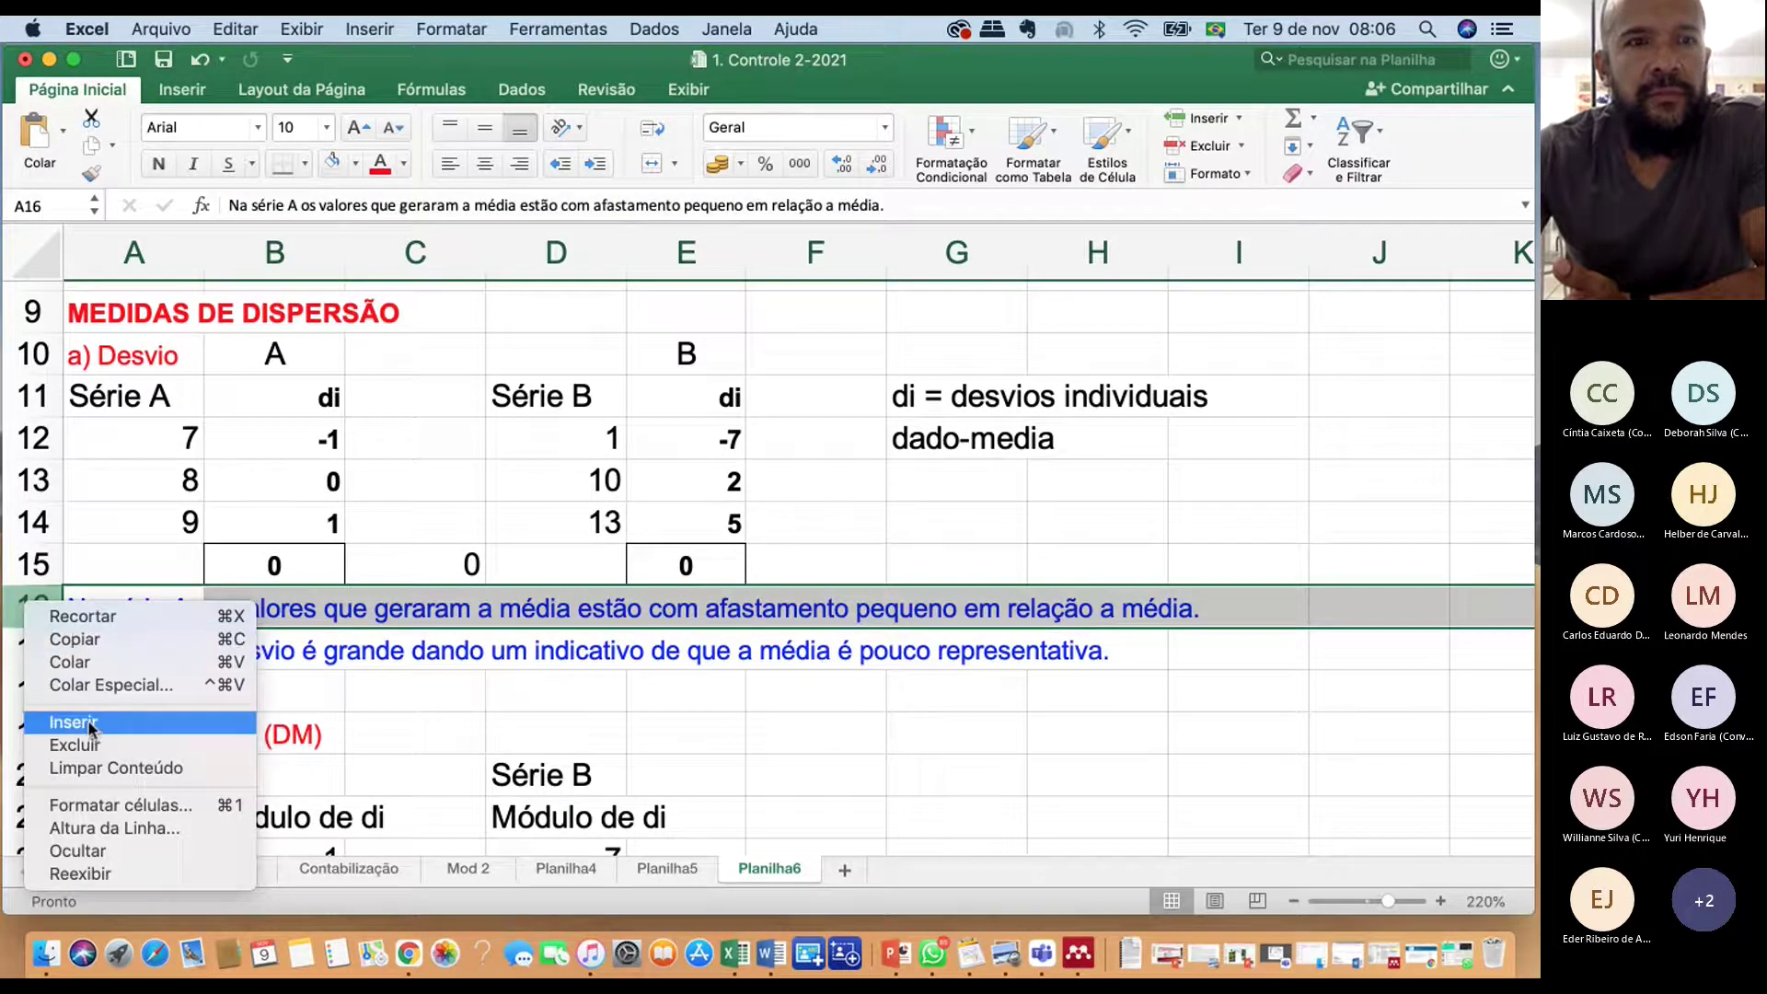
click(204, 651)
click(175, 607)
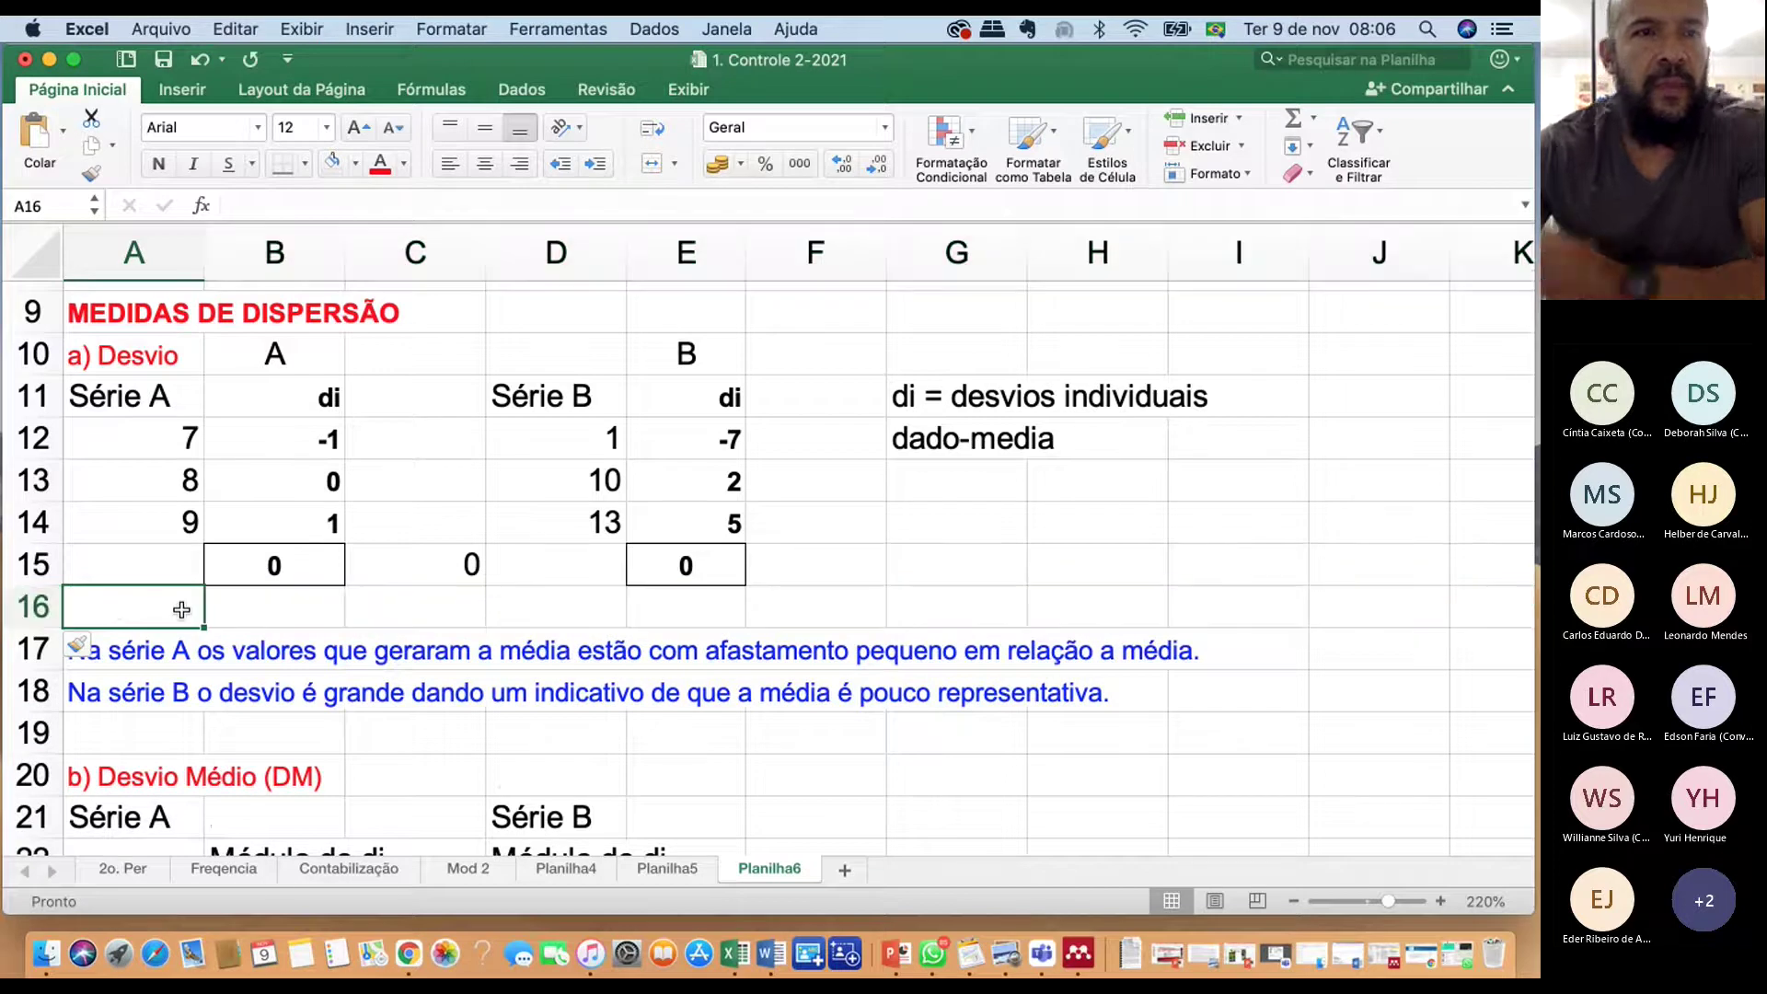
text(Int)
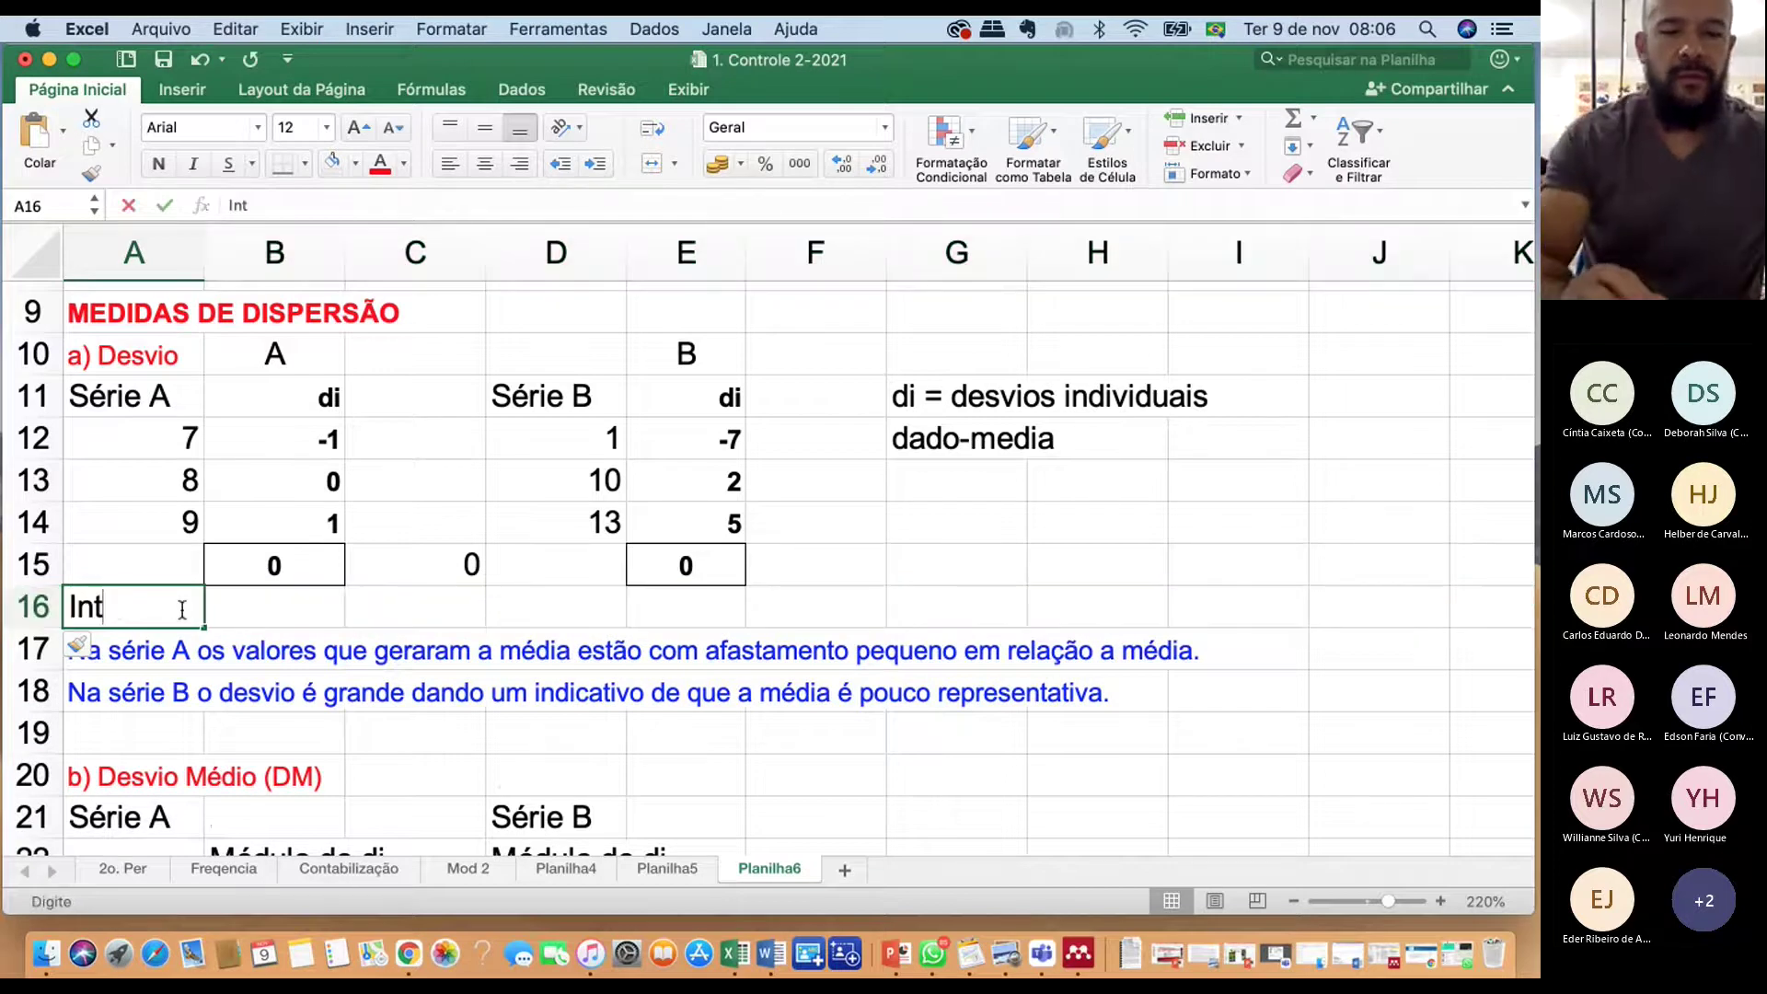
text(erpre)
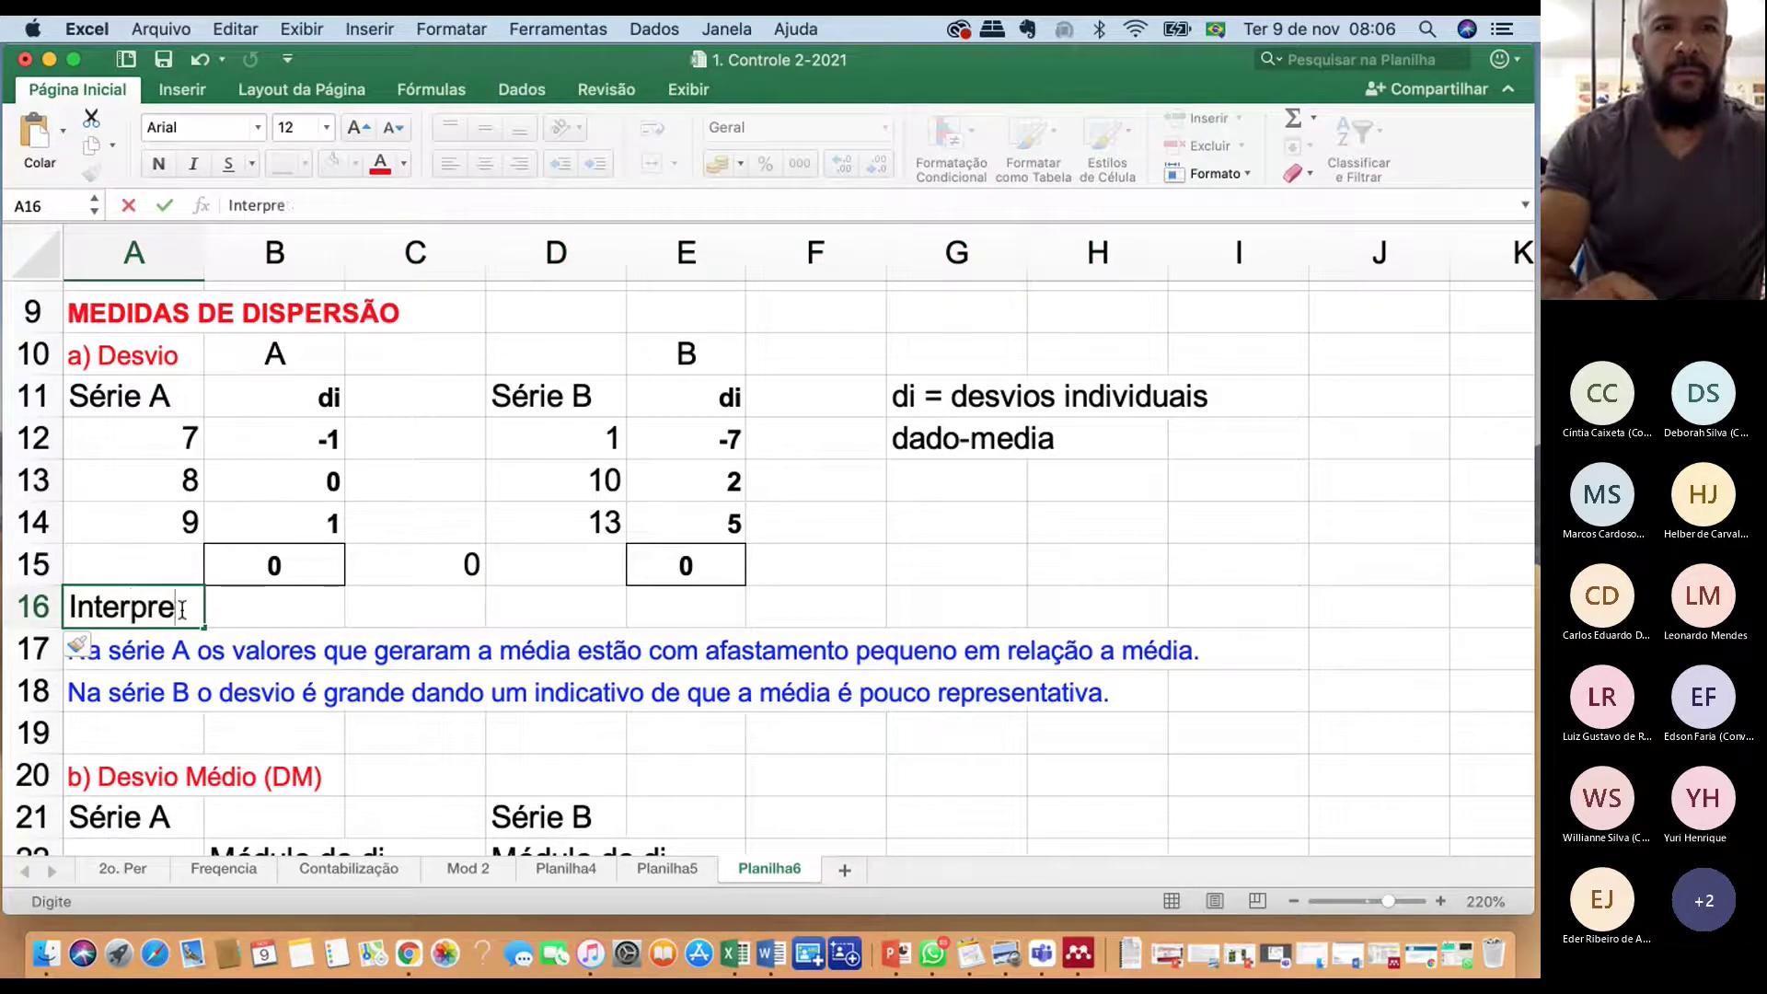
text(tação d)
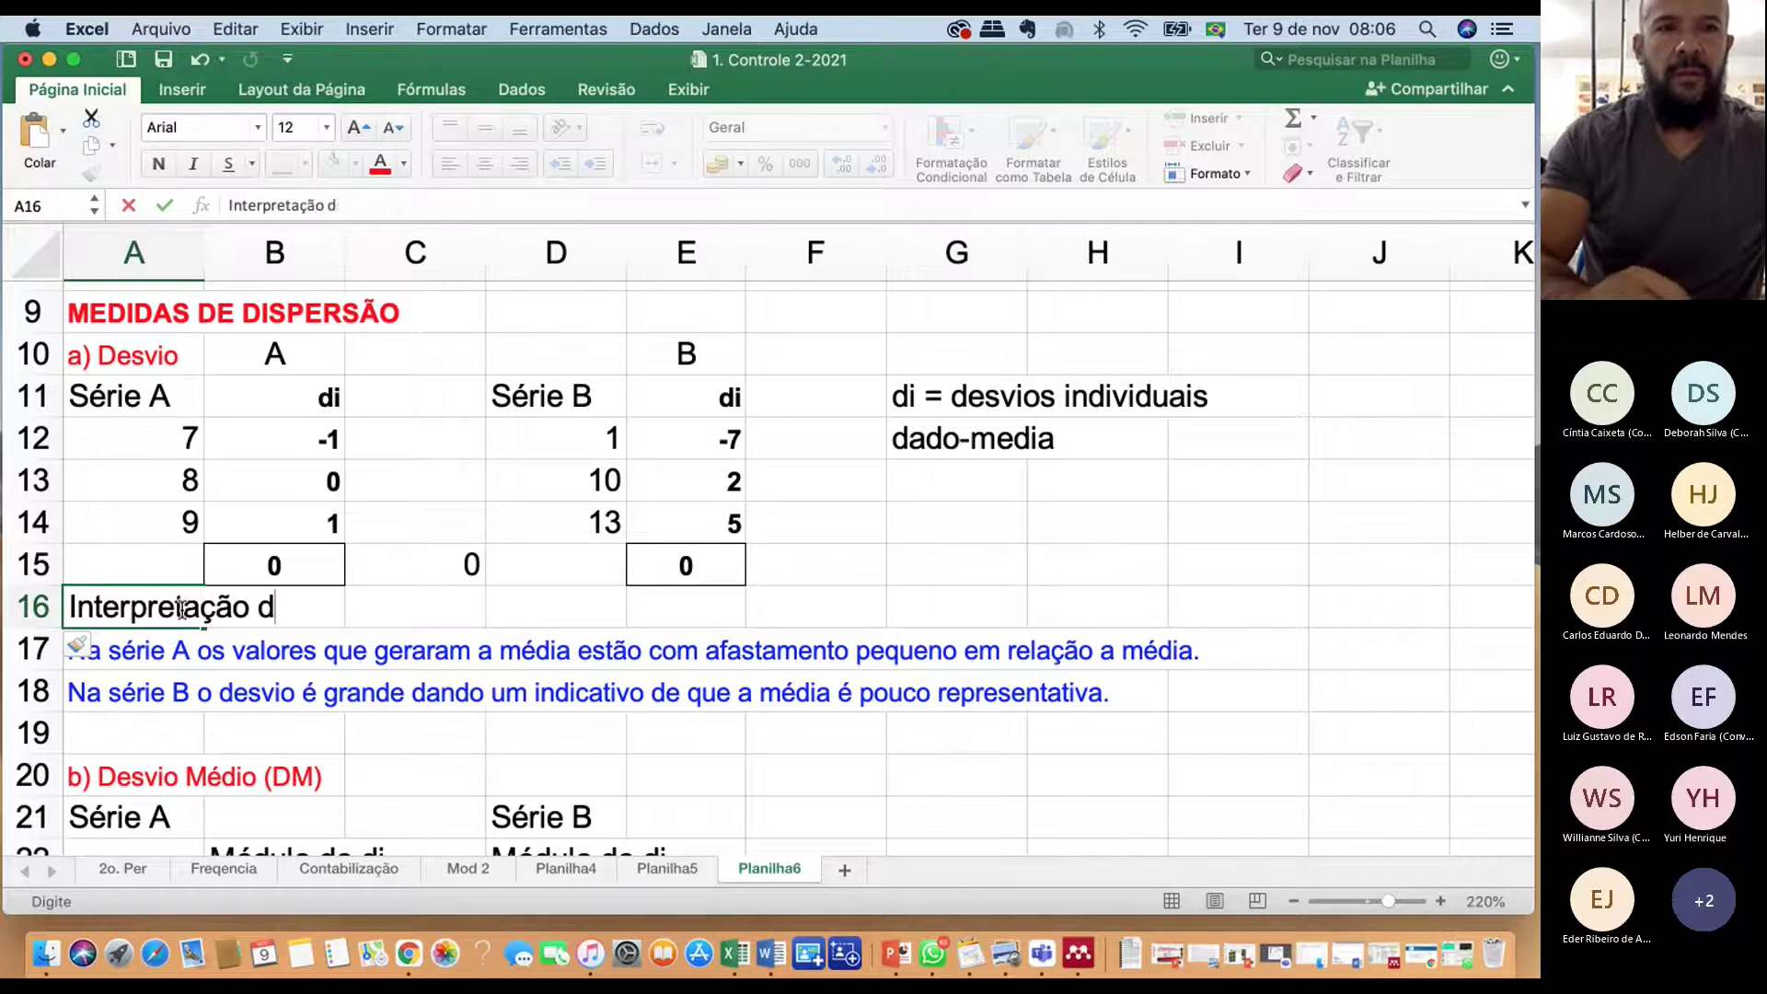
text(o resultado)
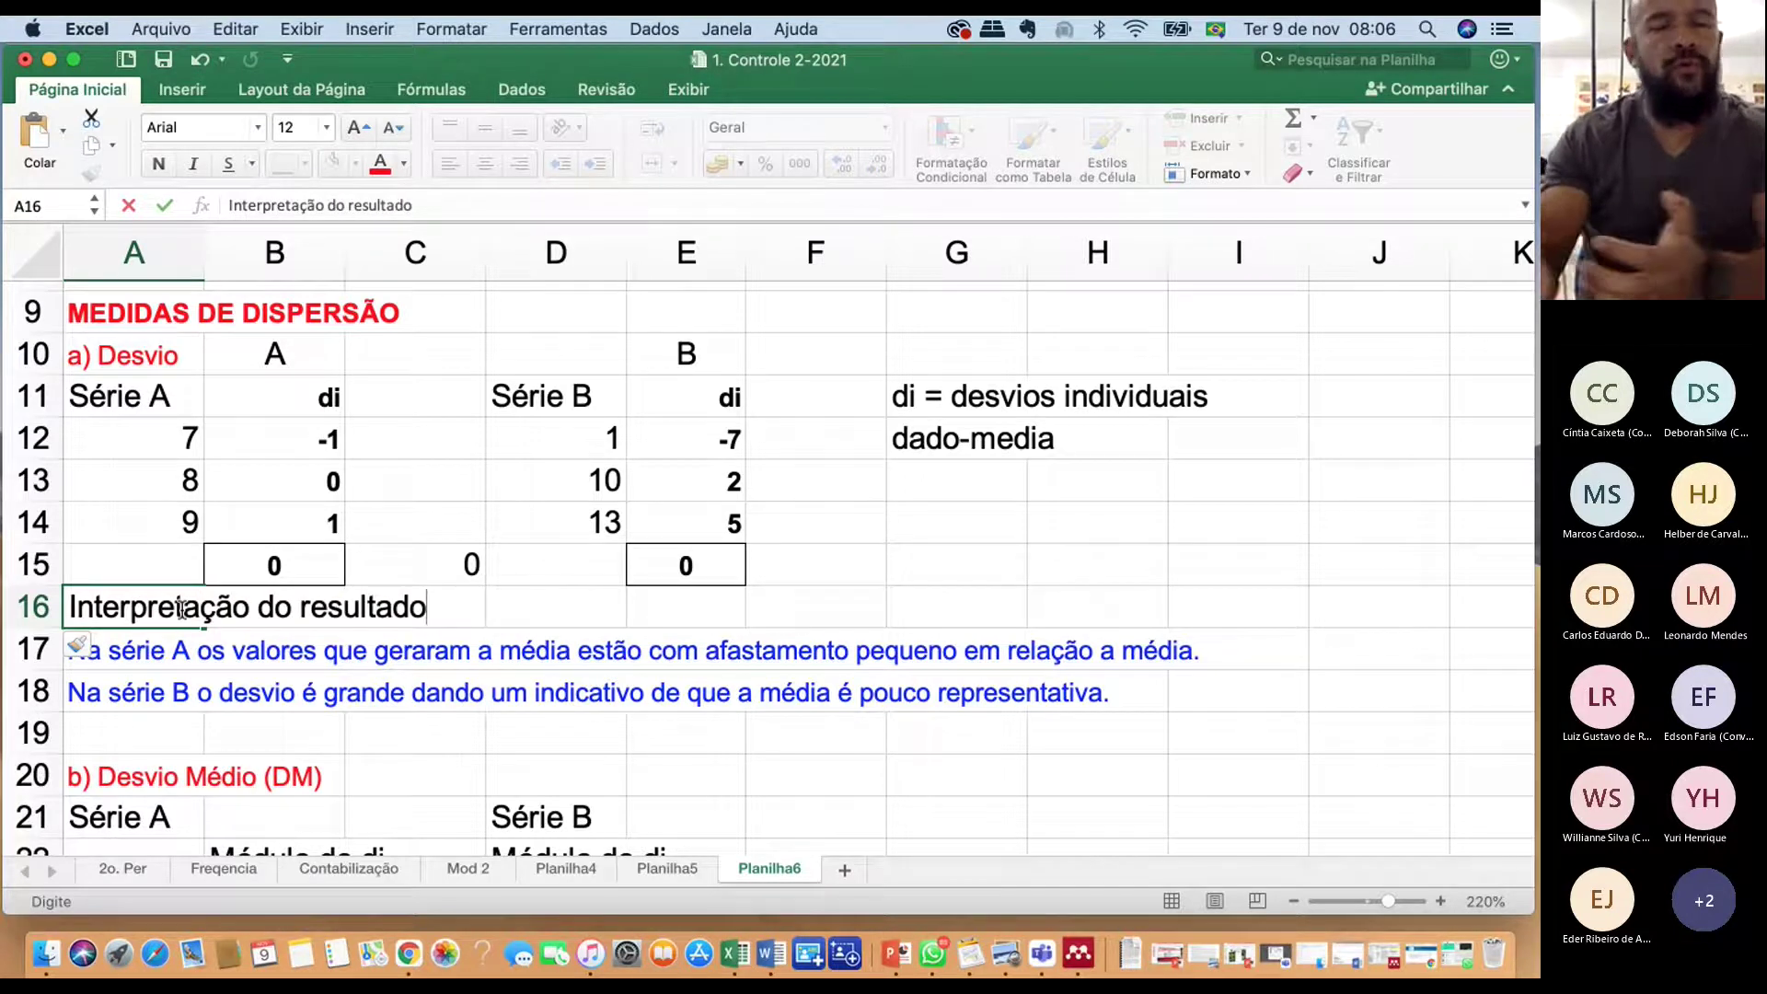
text(:)
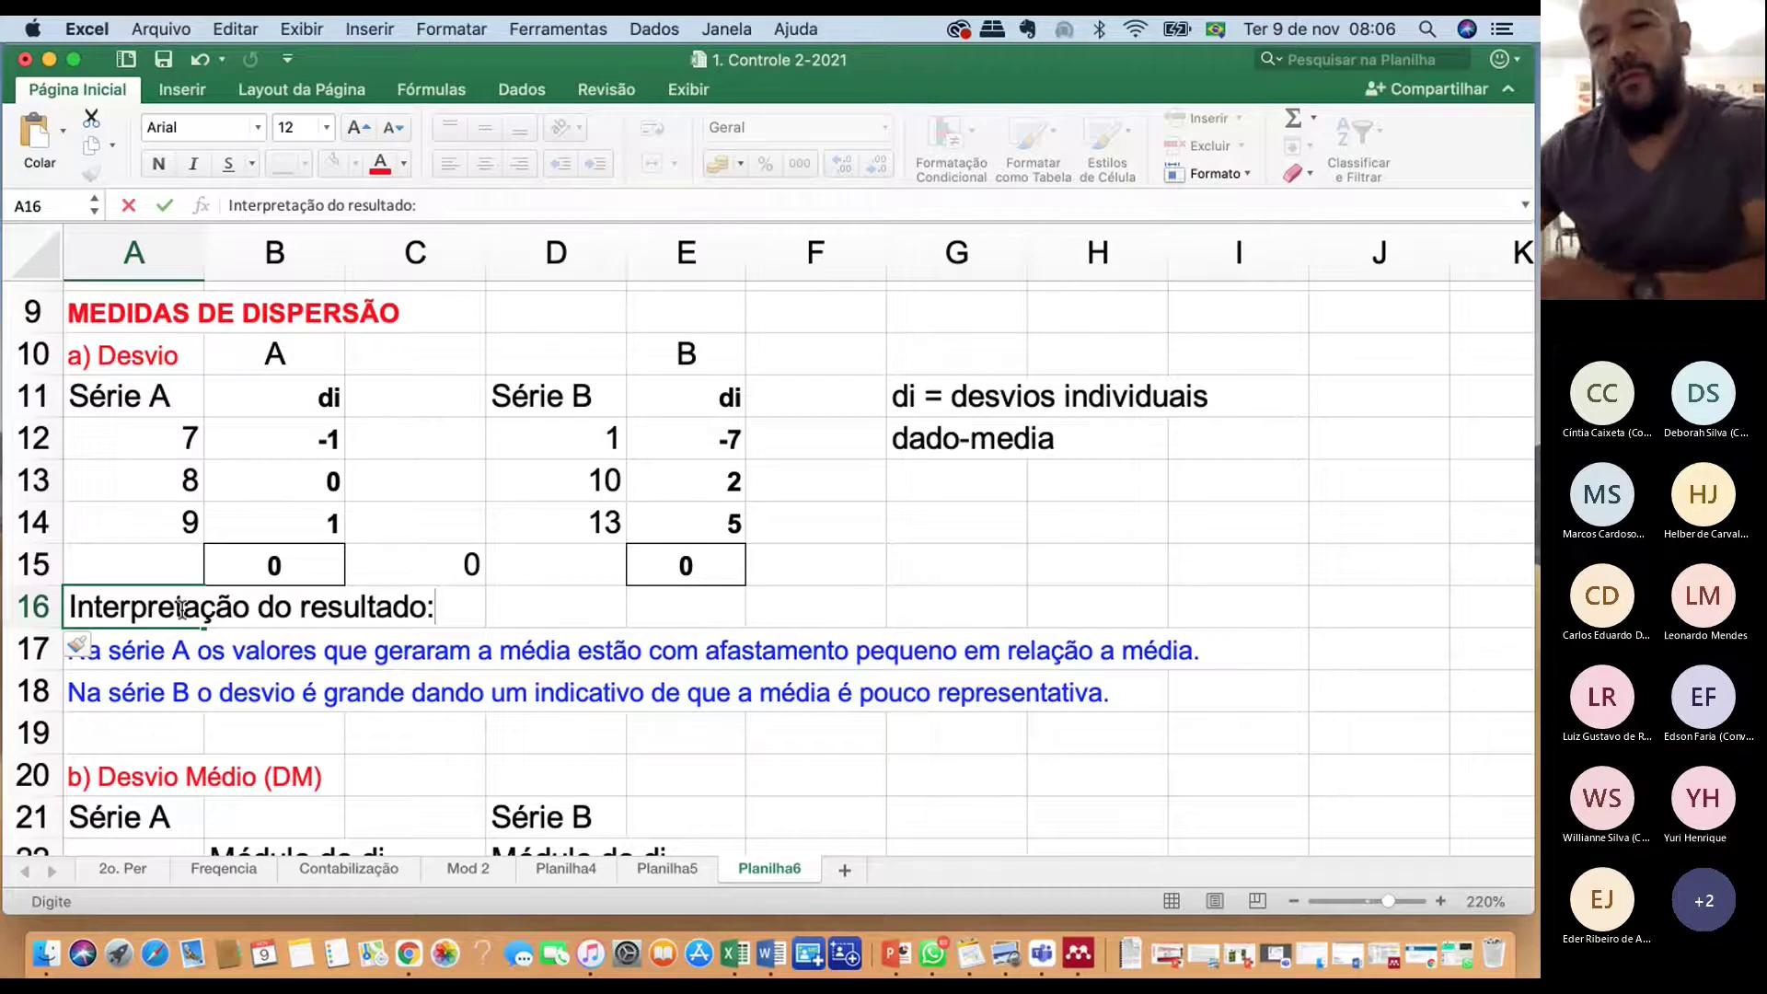
key(Return)
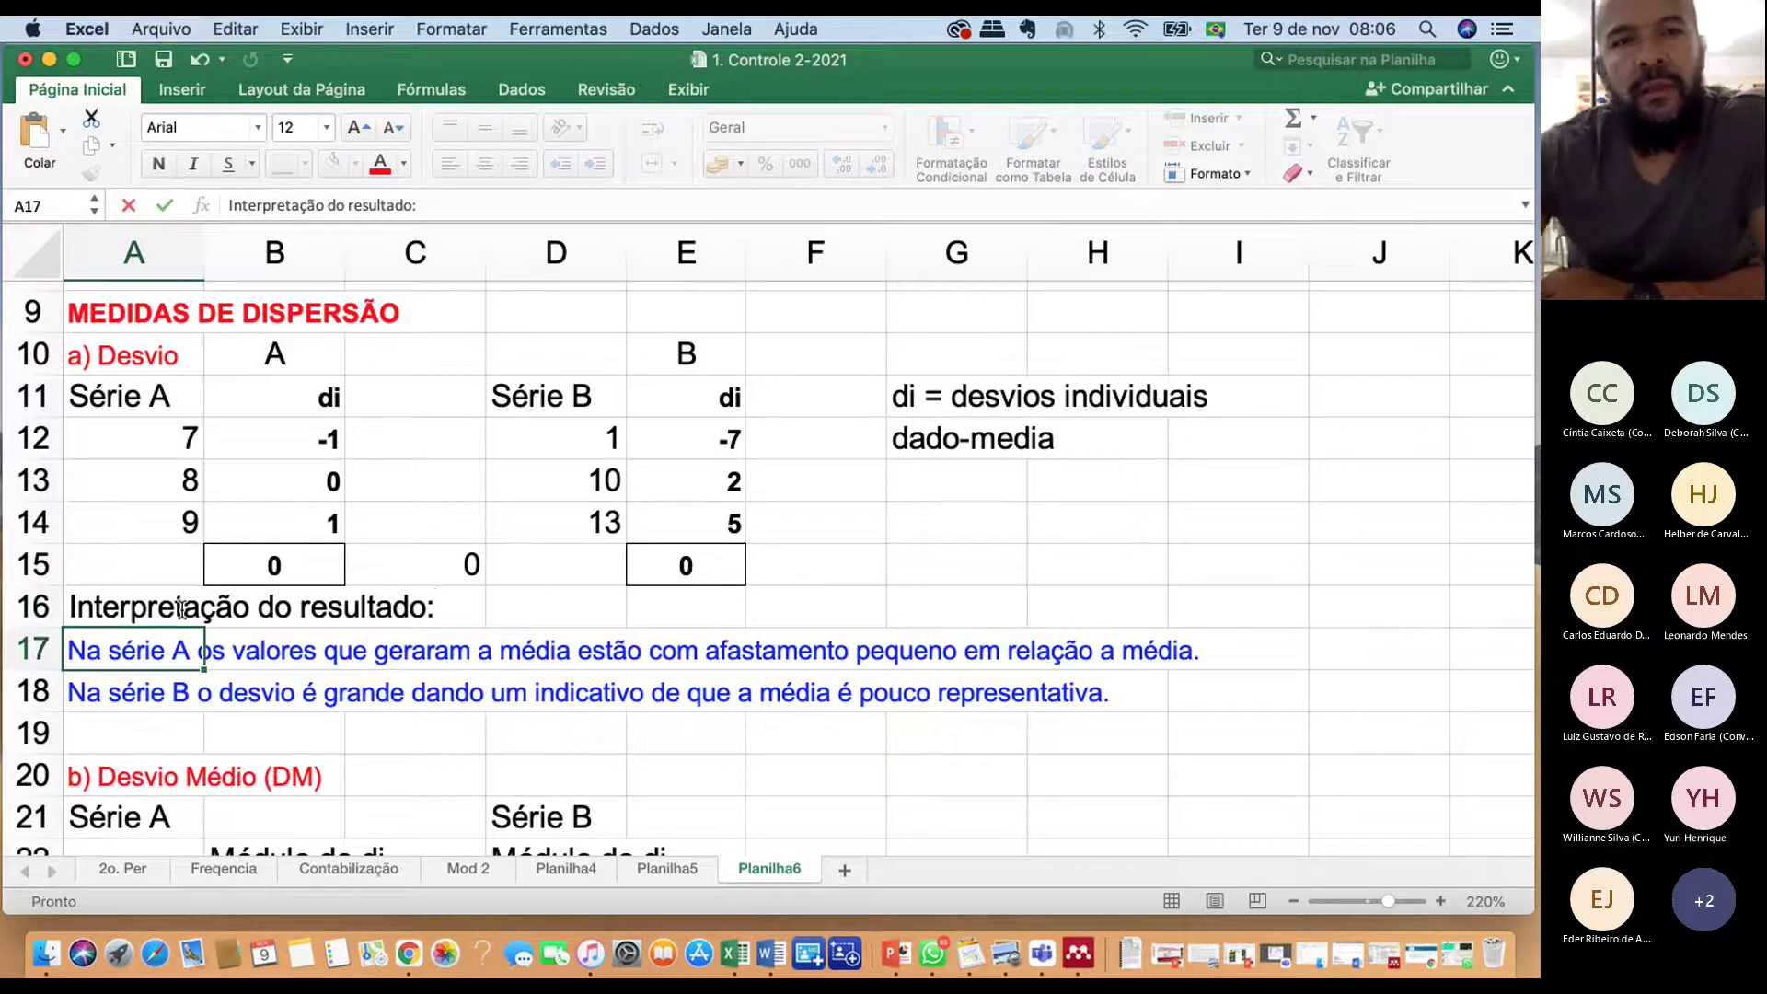
scroll(392, 611, down, 7)
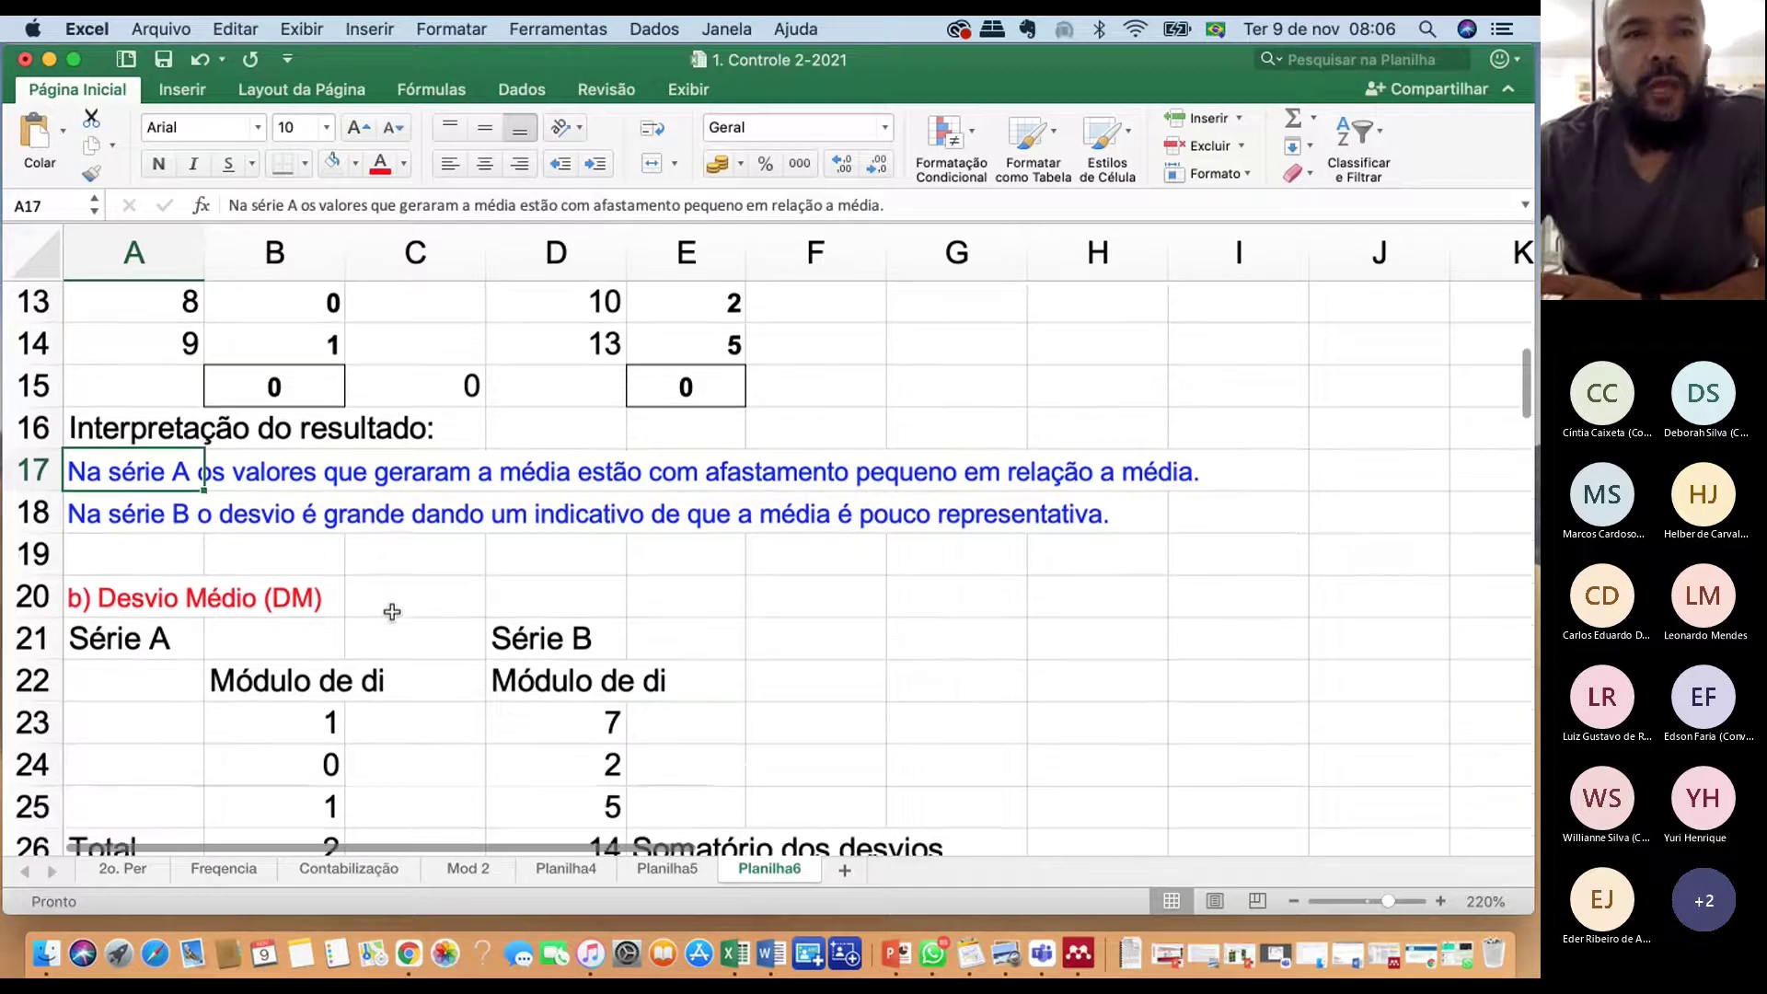
scroll(392, 611, up, 5)
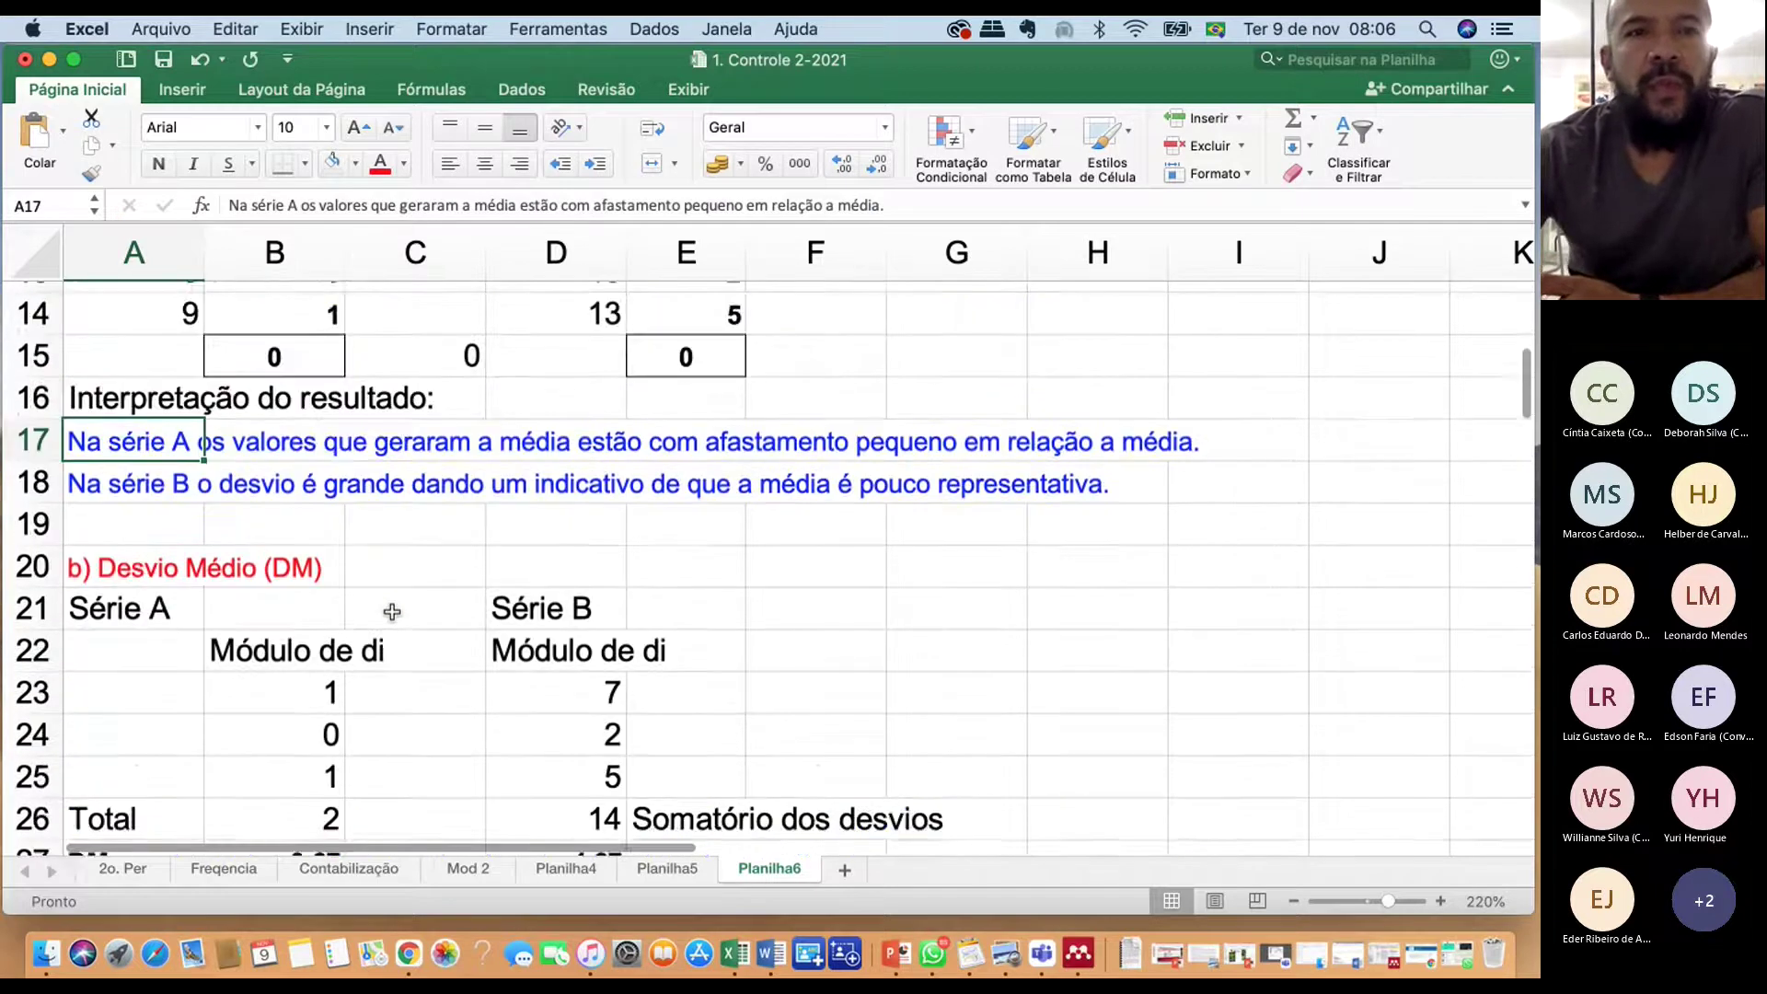
scroll(327, 630, down, 3)
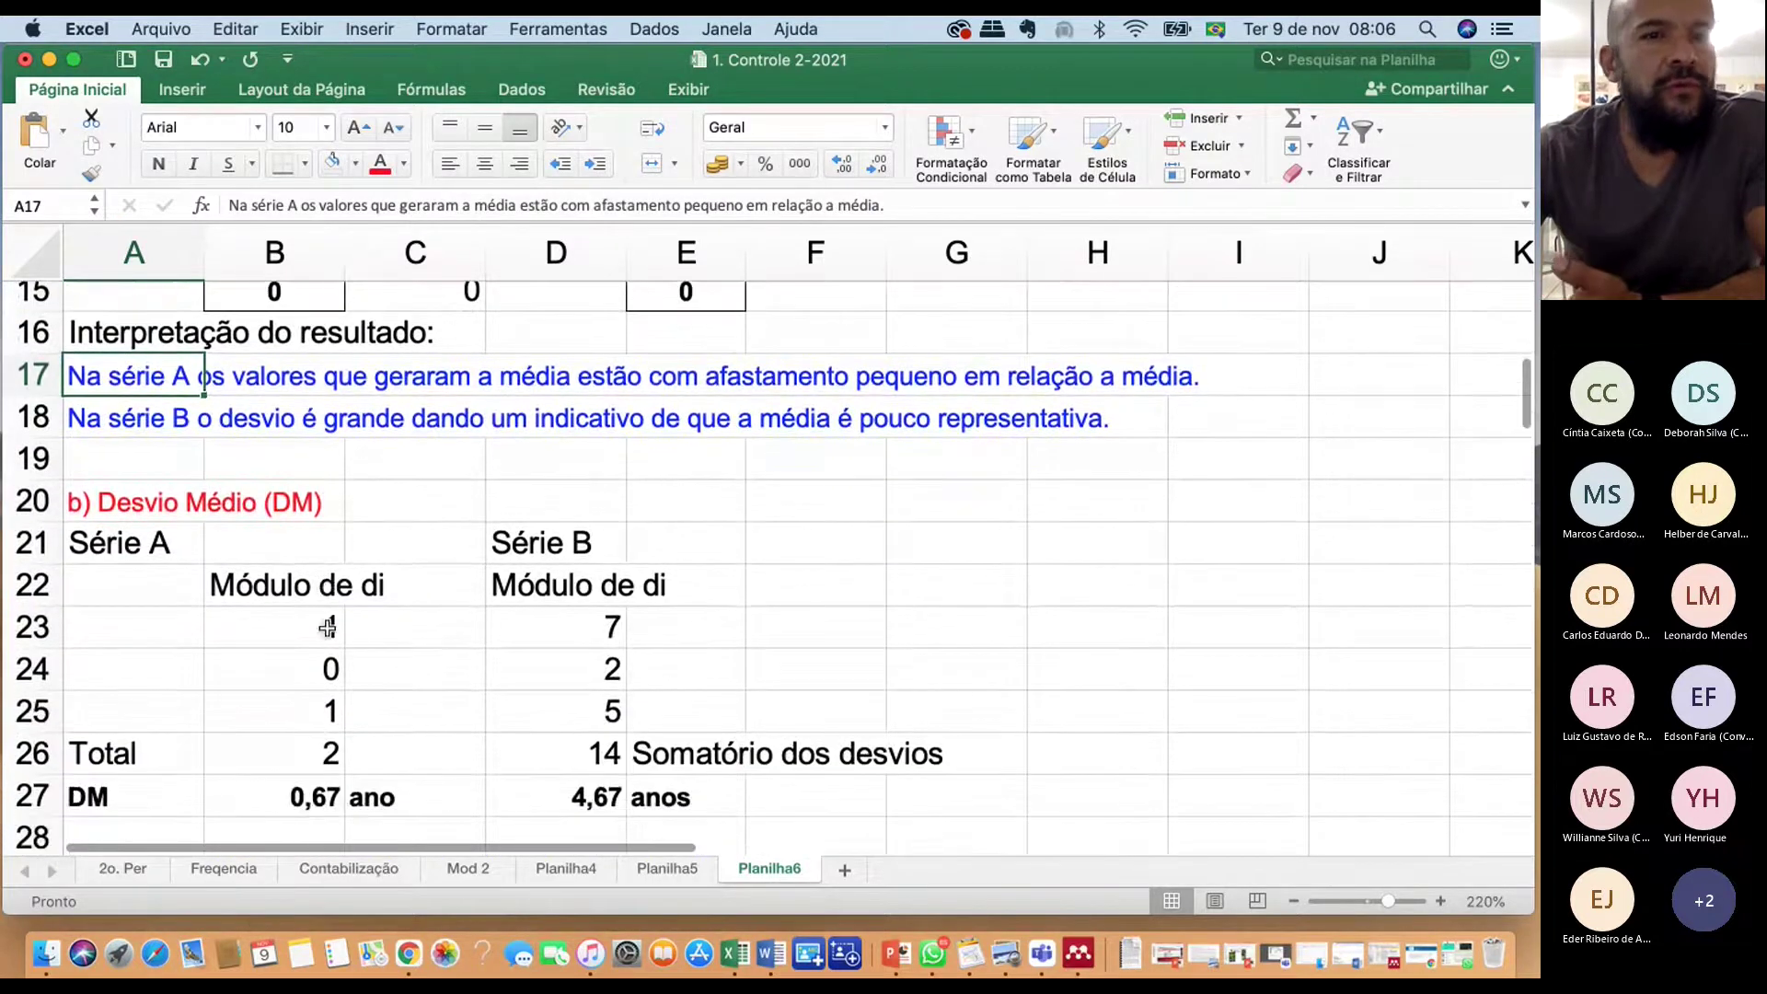
scroll(318, 592, up, 5)
drag(312, 398, 322, 484)
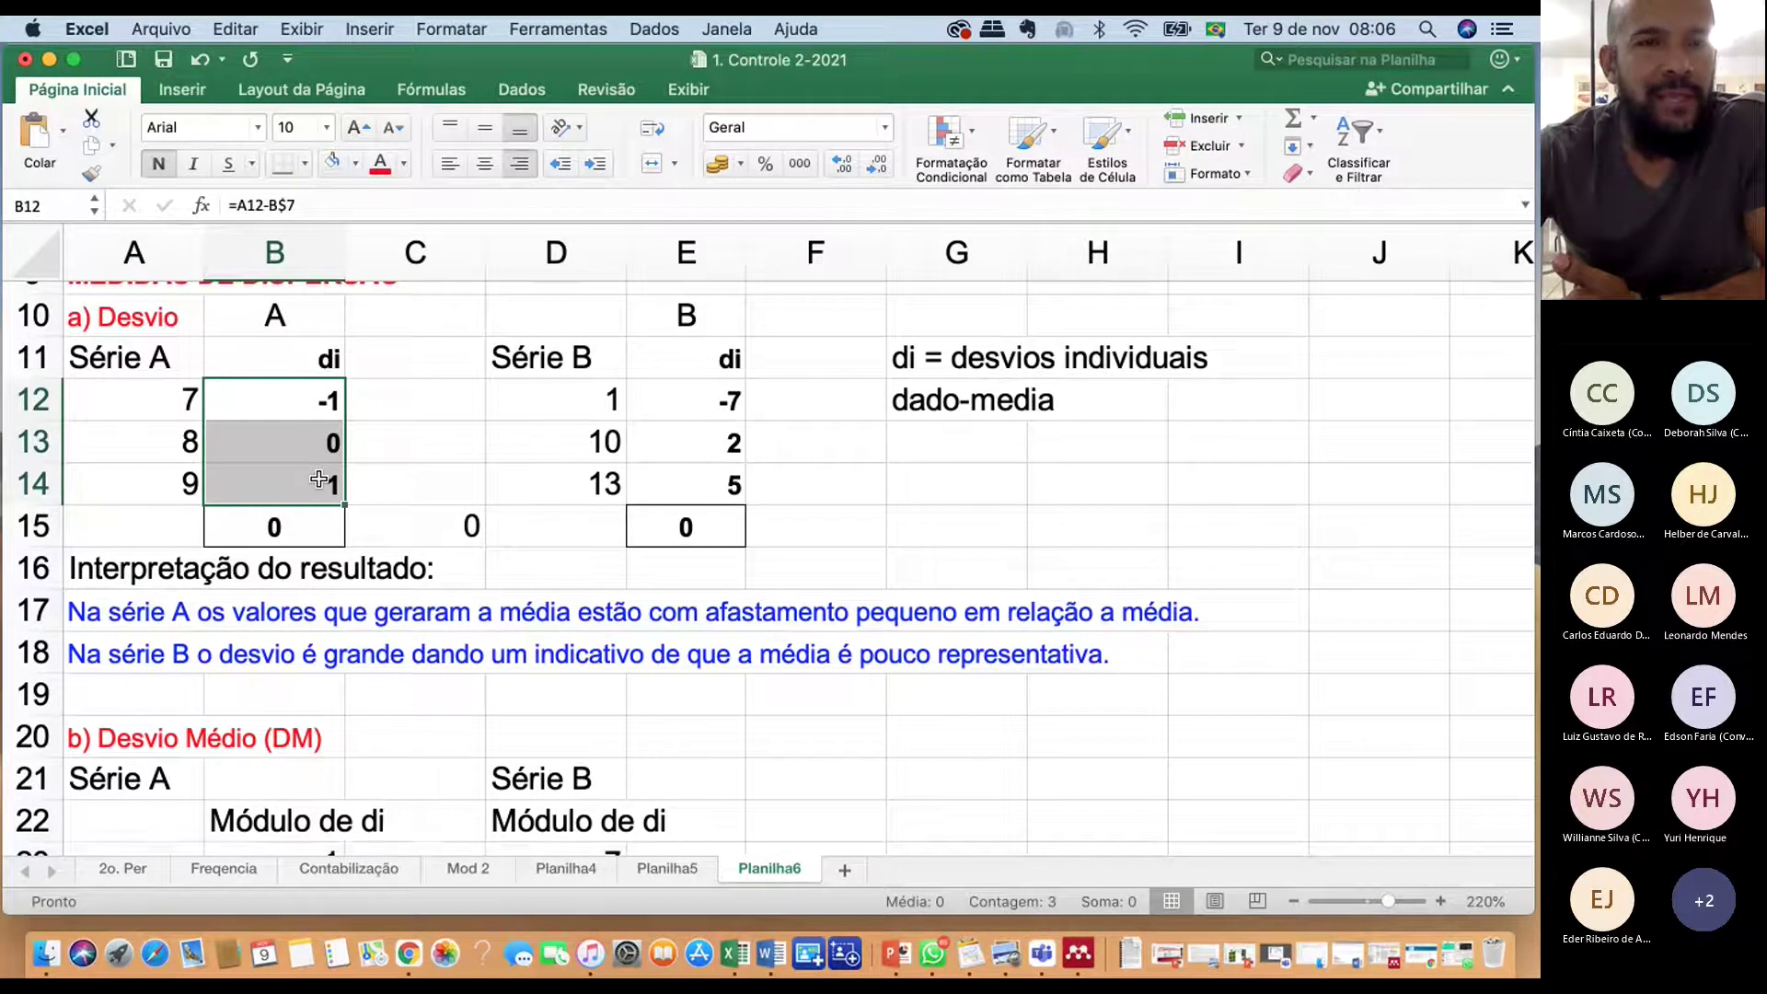
scroll(328, 446, down, 1)
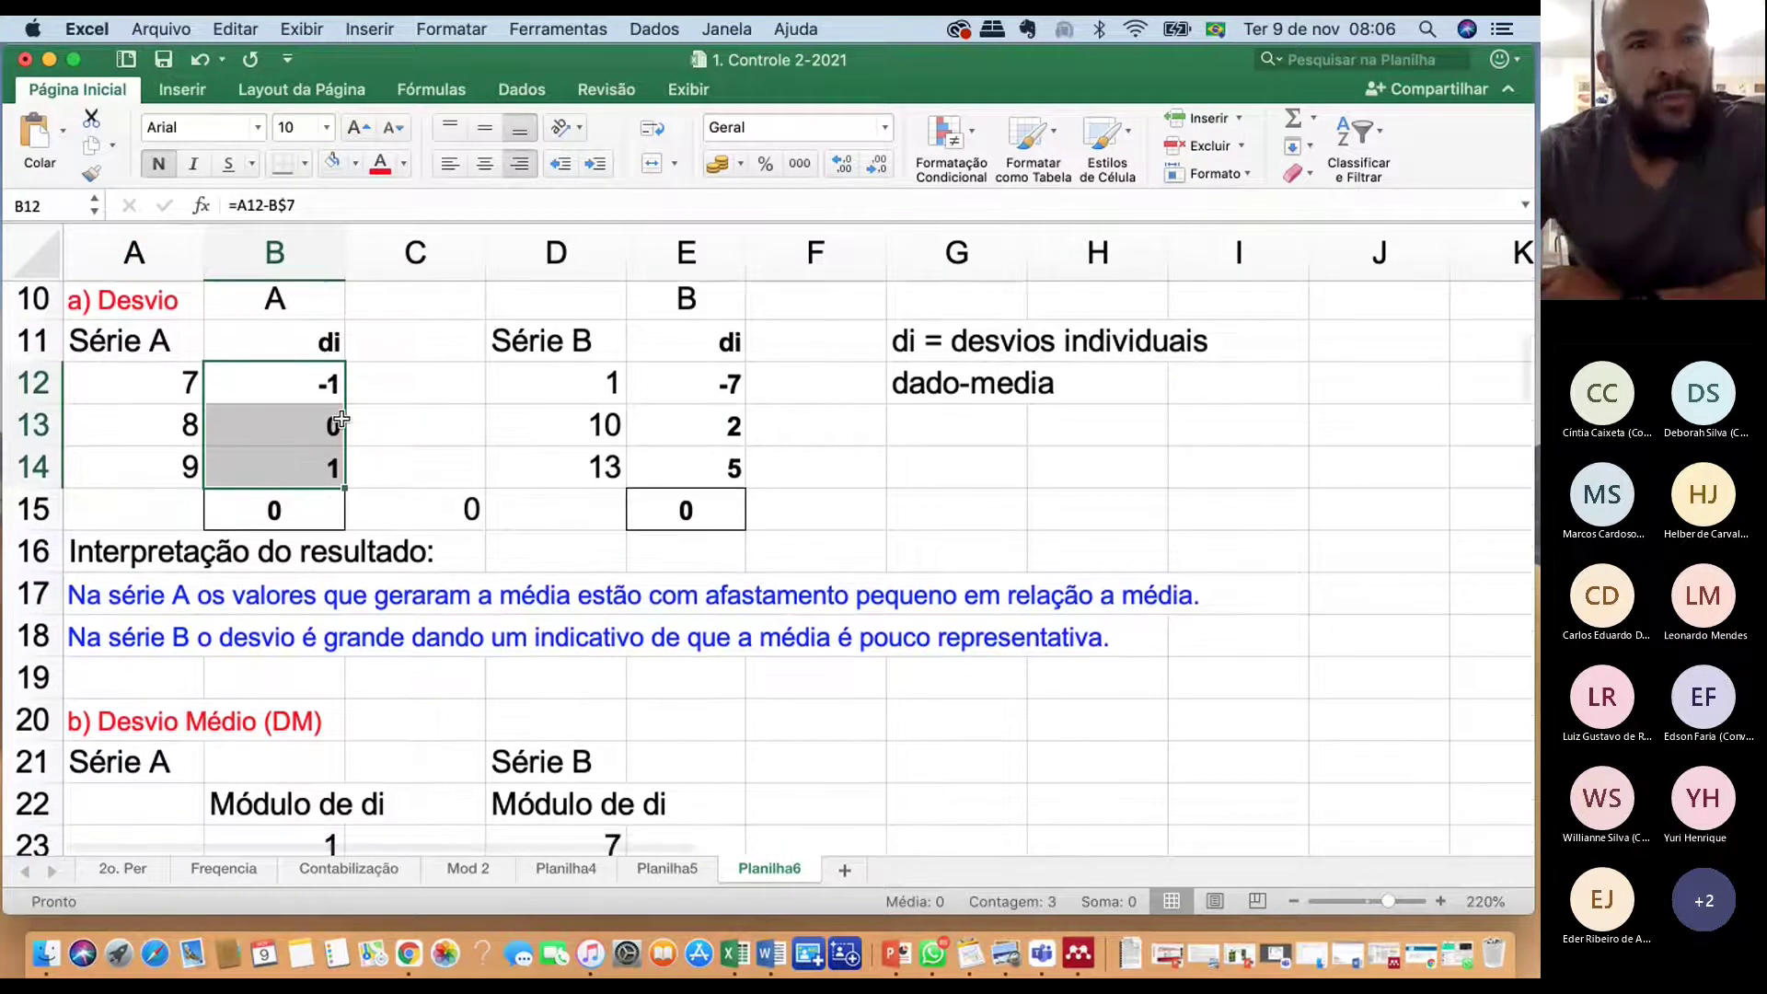
scroll(311, 516, down, 5)
drag(327, 627, 329, 708)
scroll(624, 371, up, 3)
scroll(625, 371, up, 3)
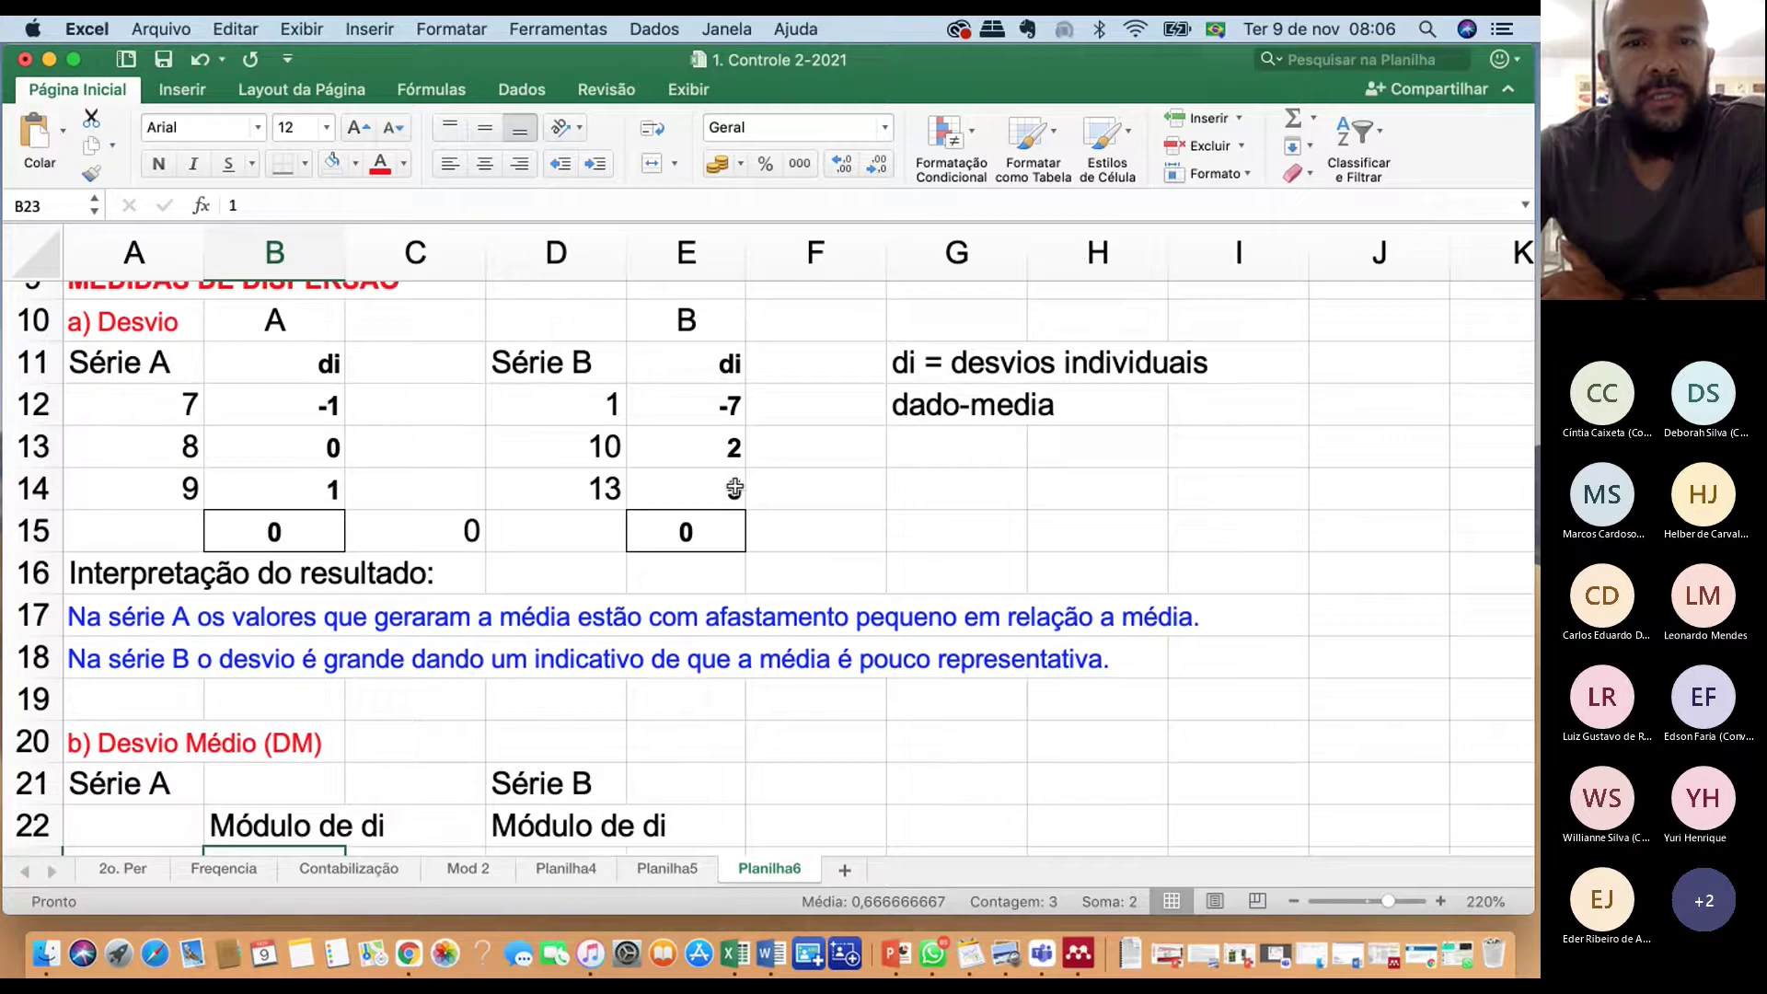
scroll(625, 598, down, 5)
scroll(571, 676, down, 1)
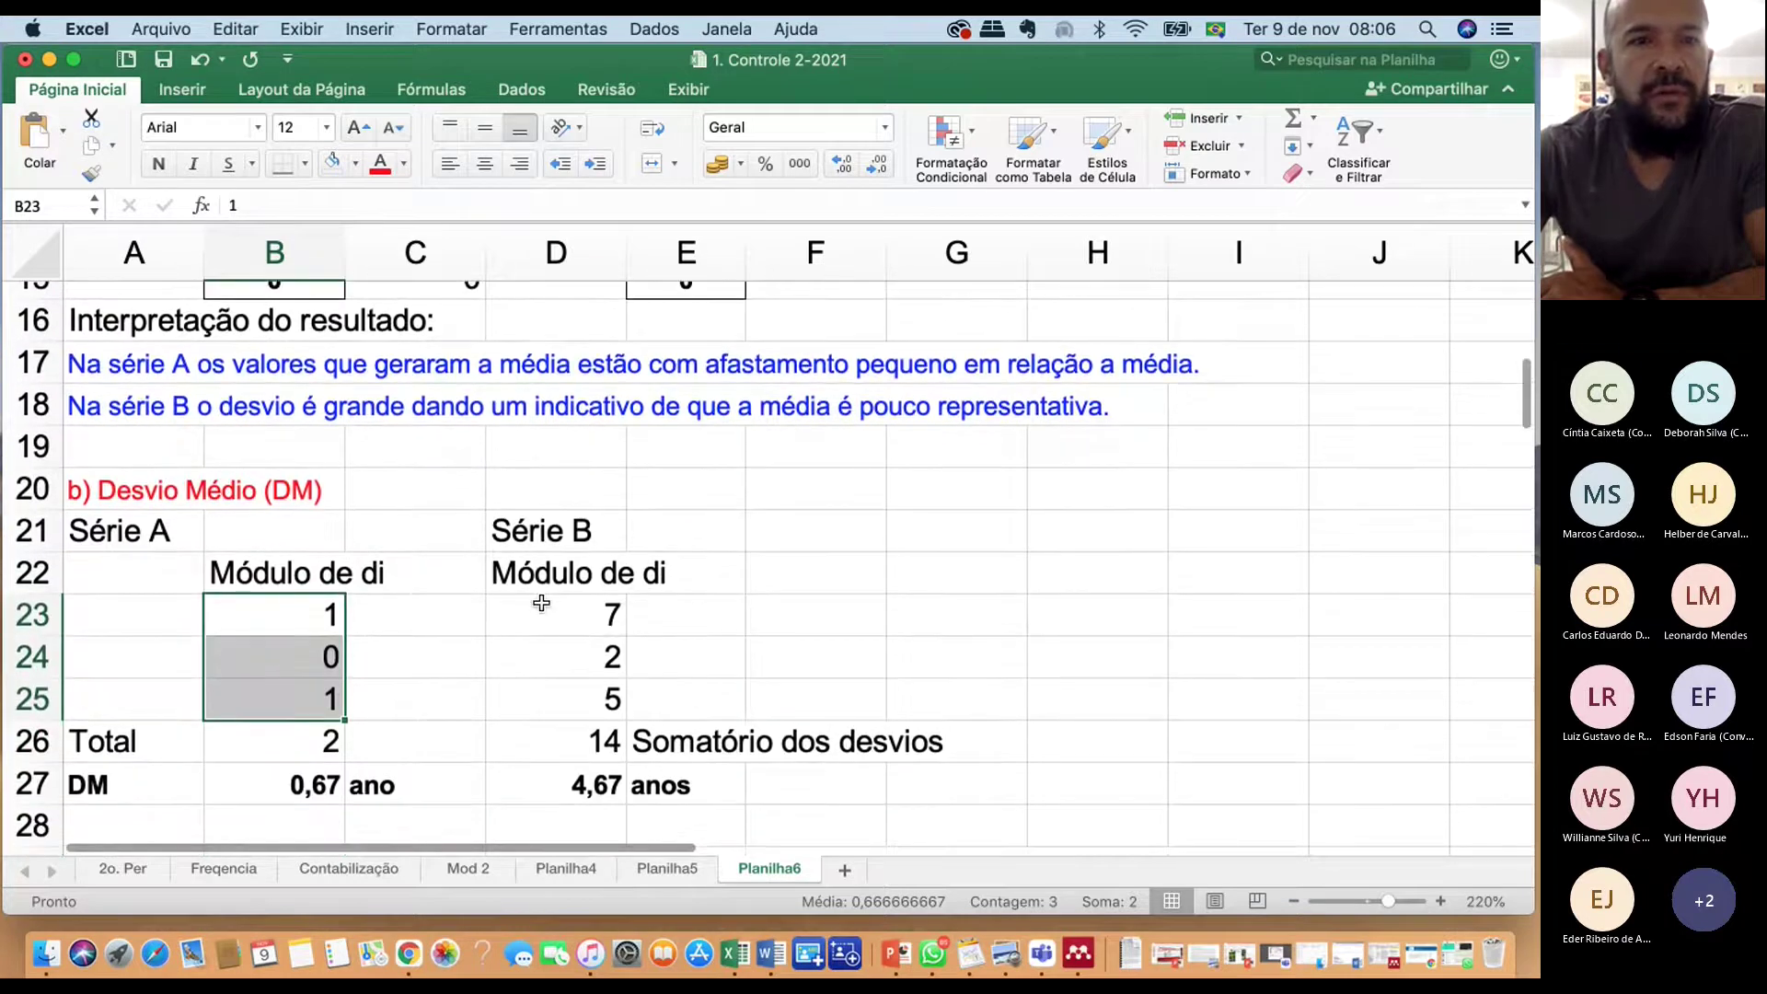
click(143, 530)
click(529, 534)
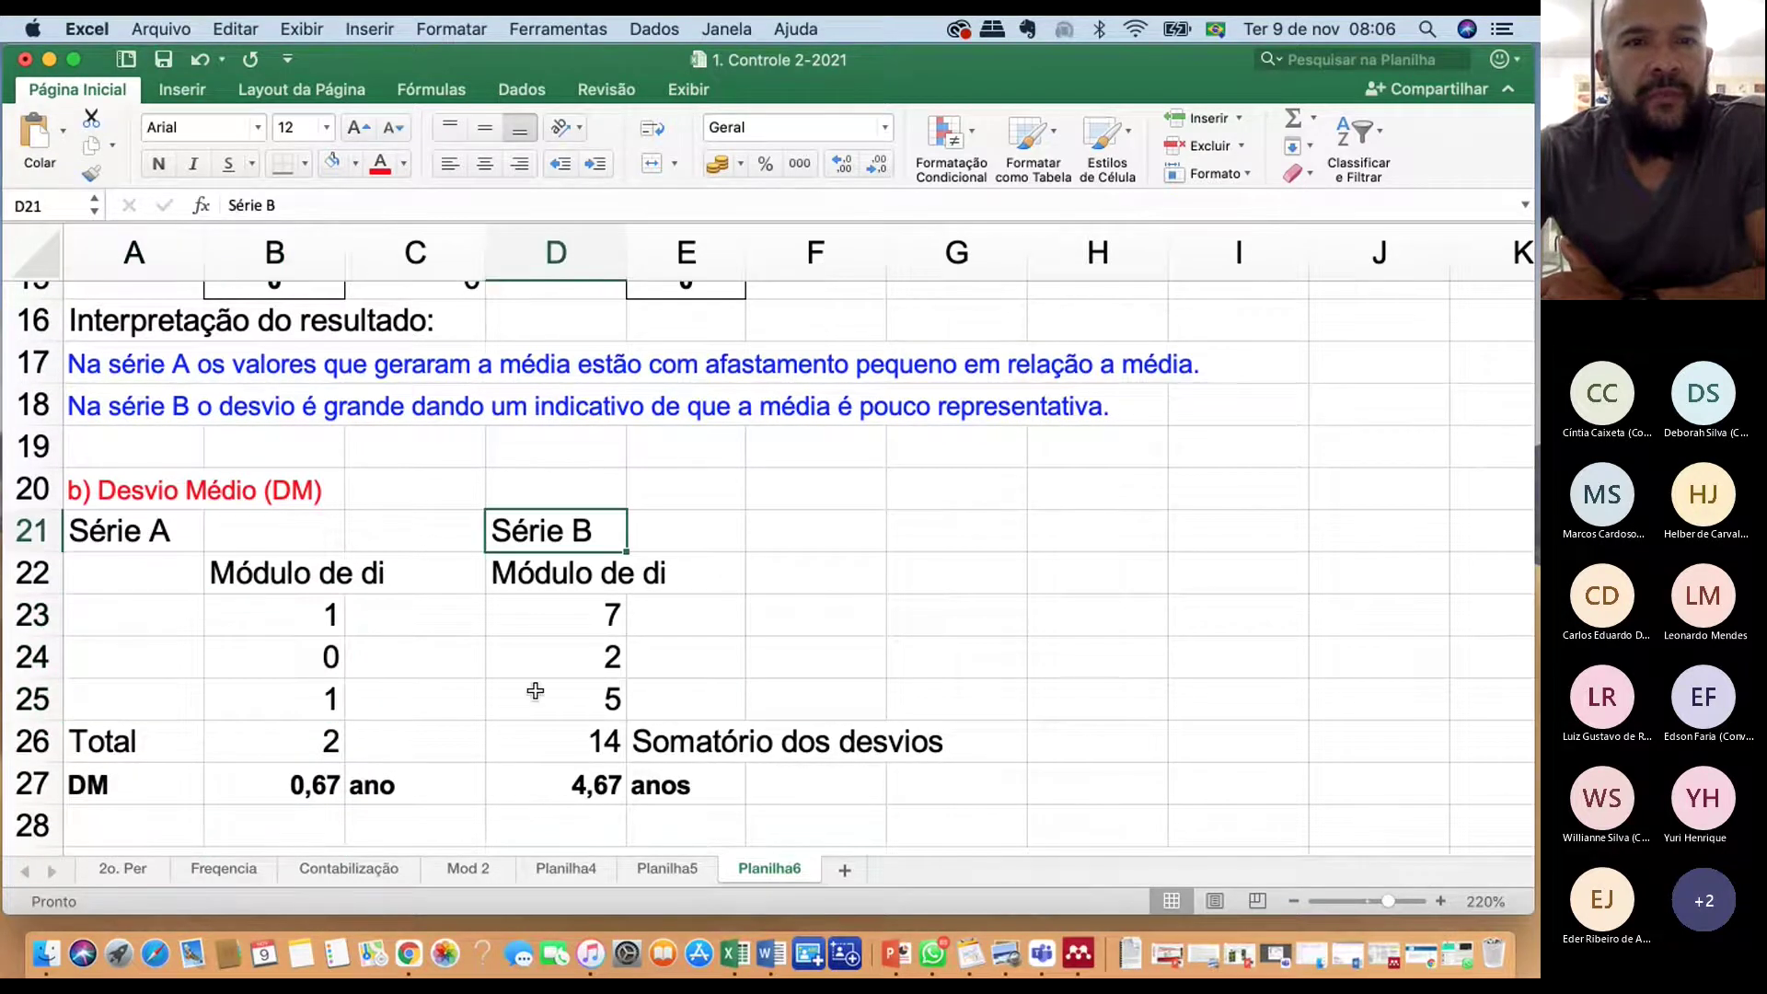
scroll(534, 690, down, 1)
click(754, 721)
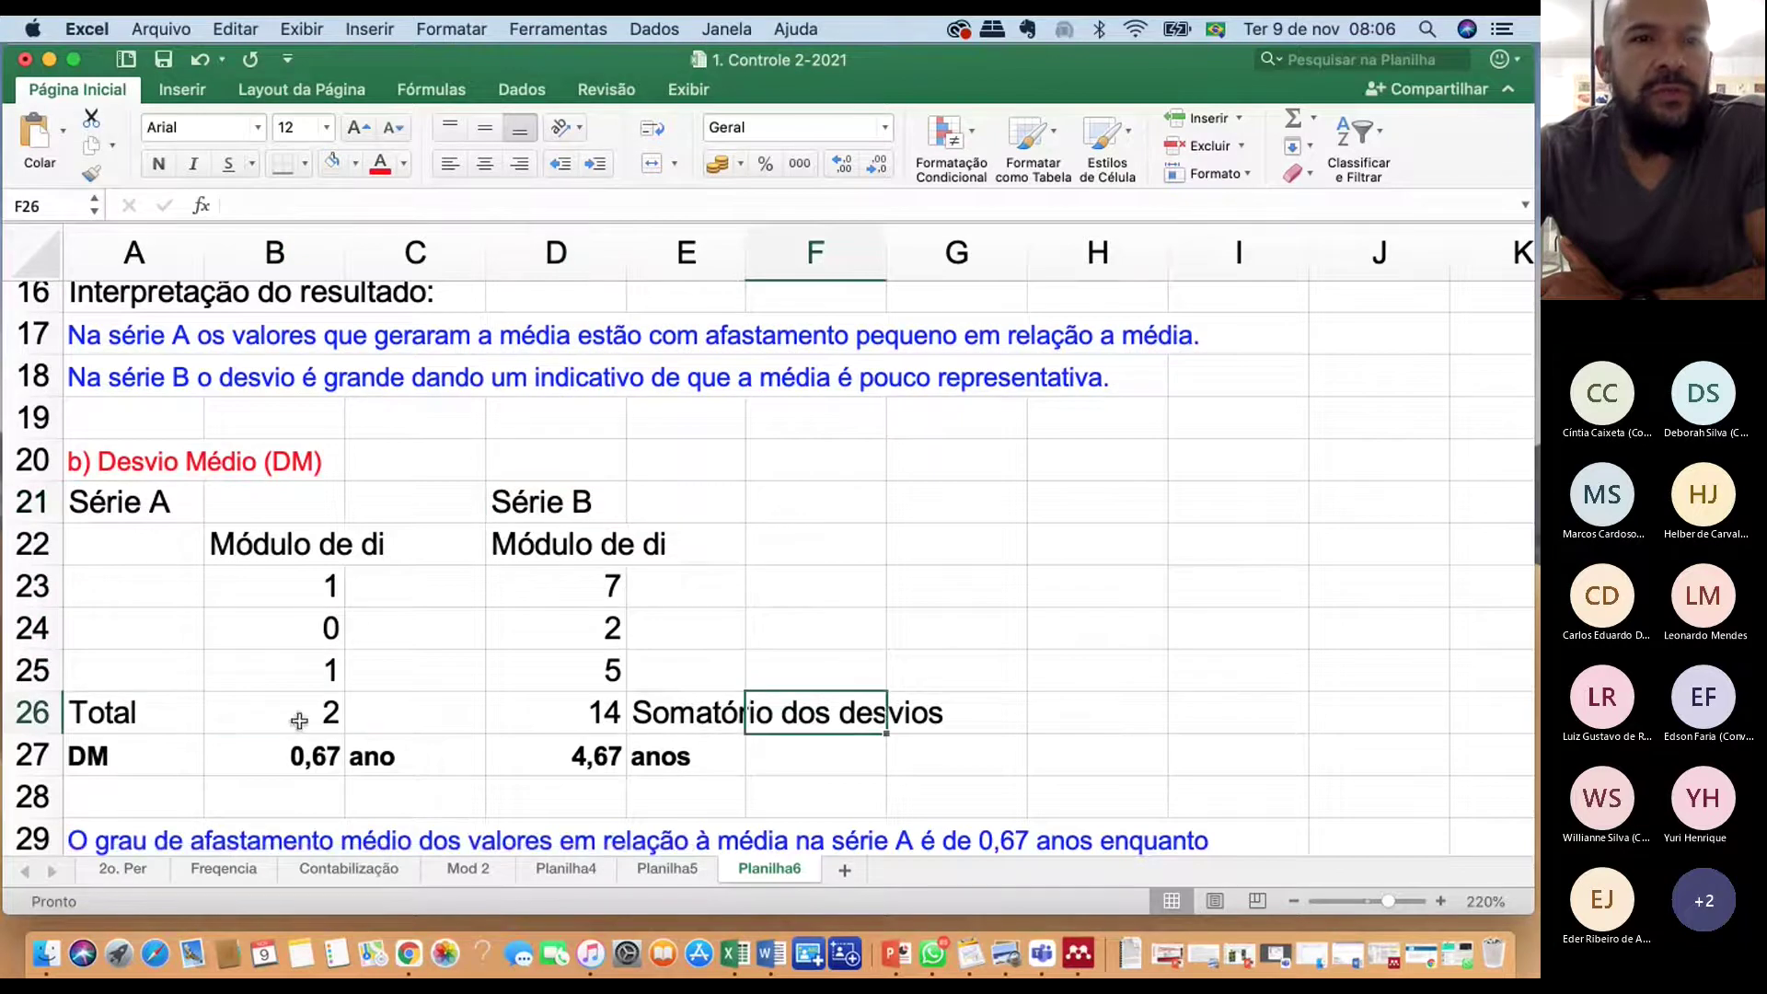
click(299, 720)
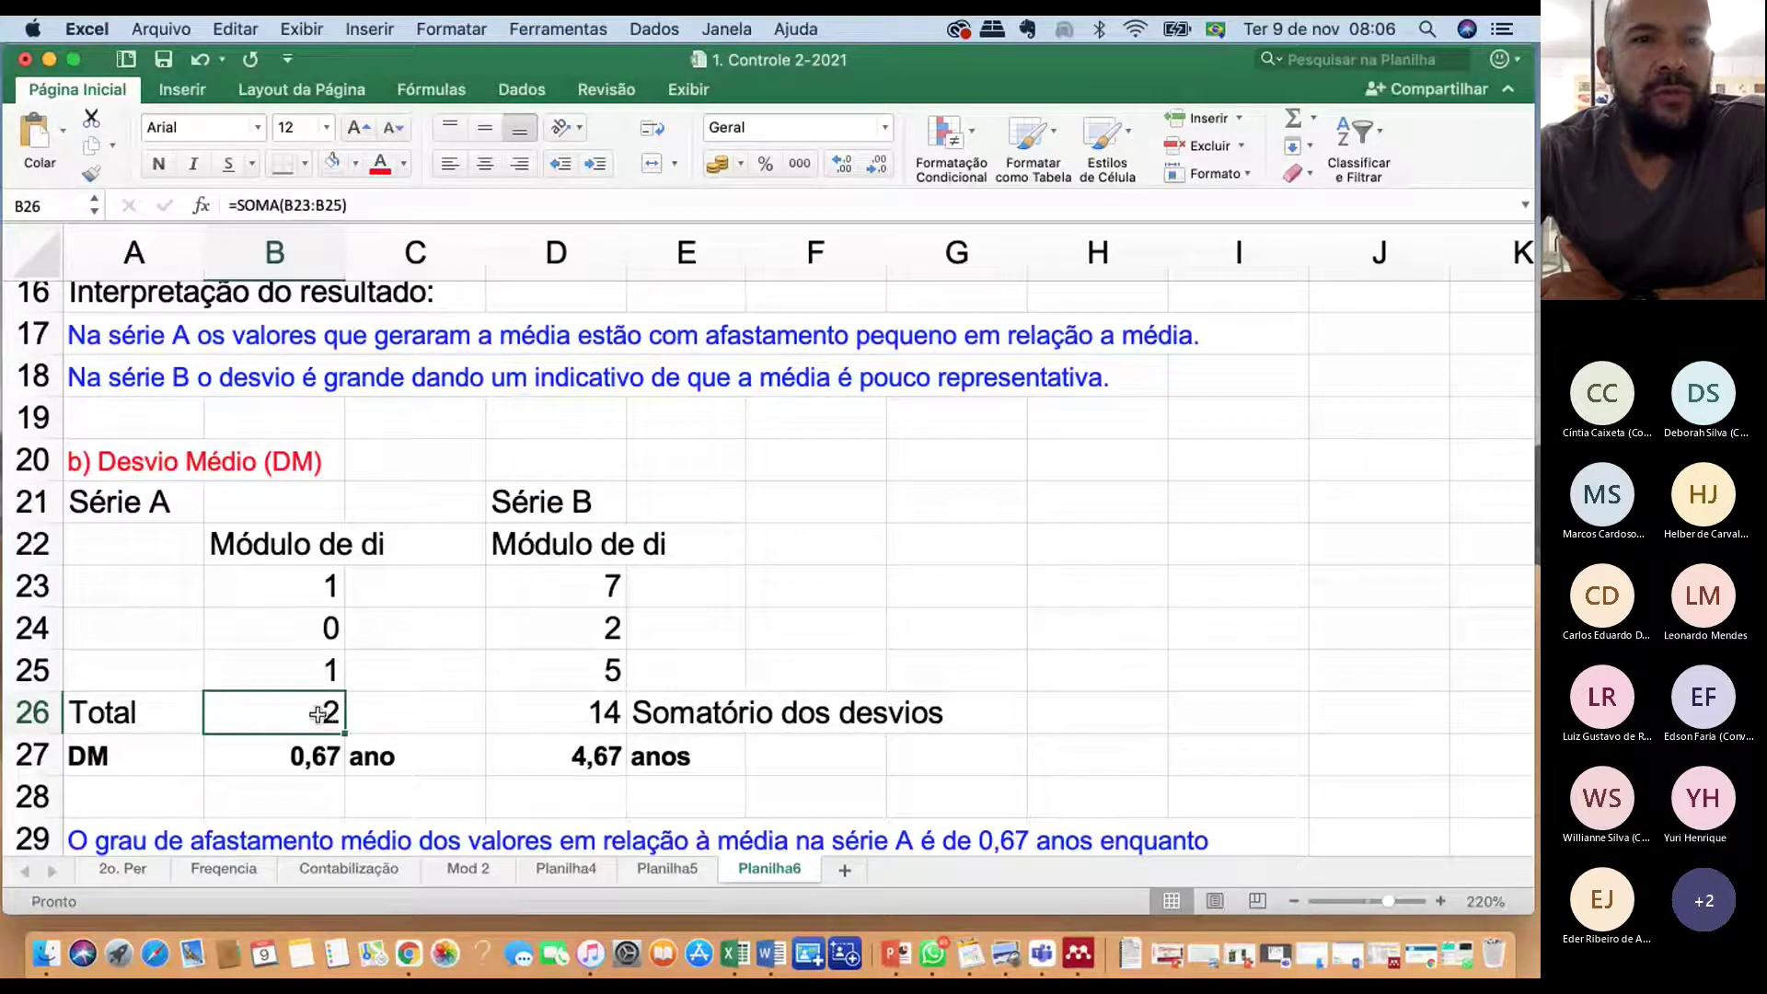
click(589, 716)
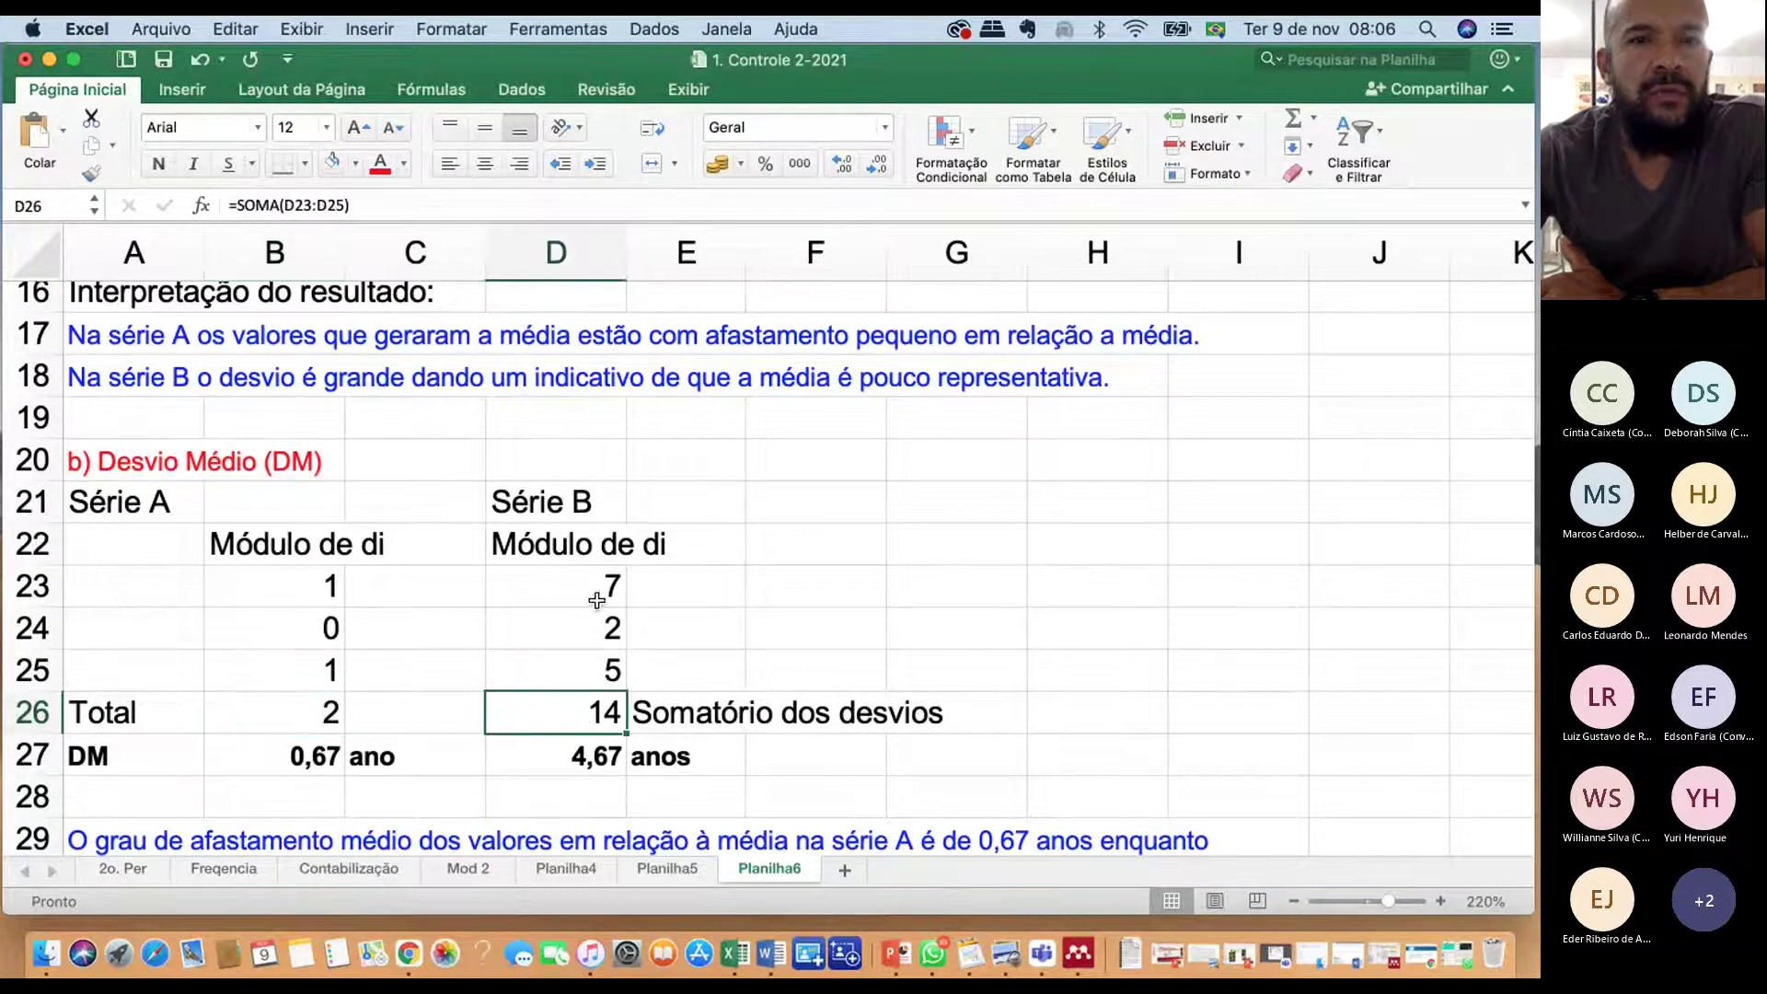
drag(607, 585, 596, 674)
click(611, 711)
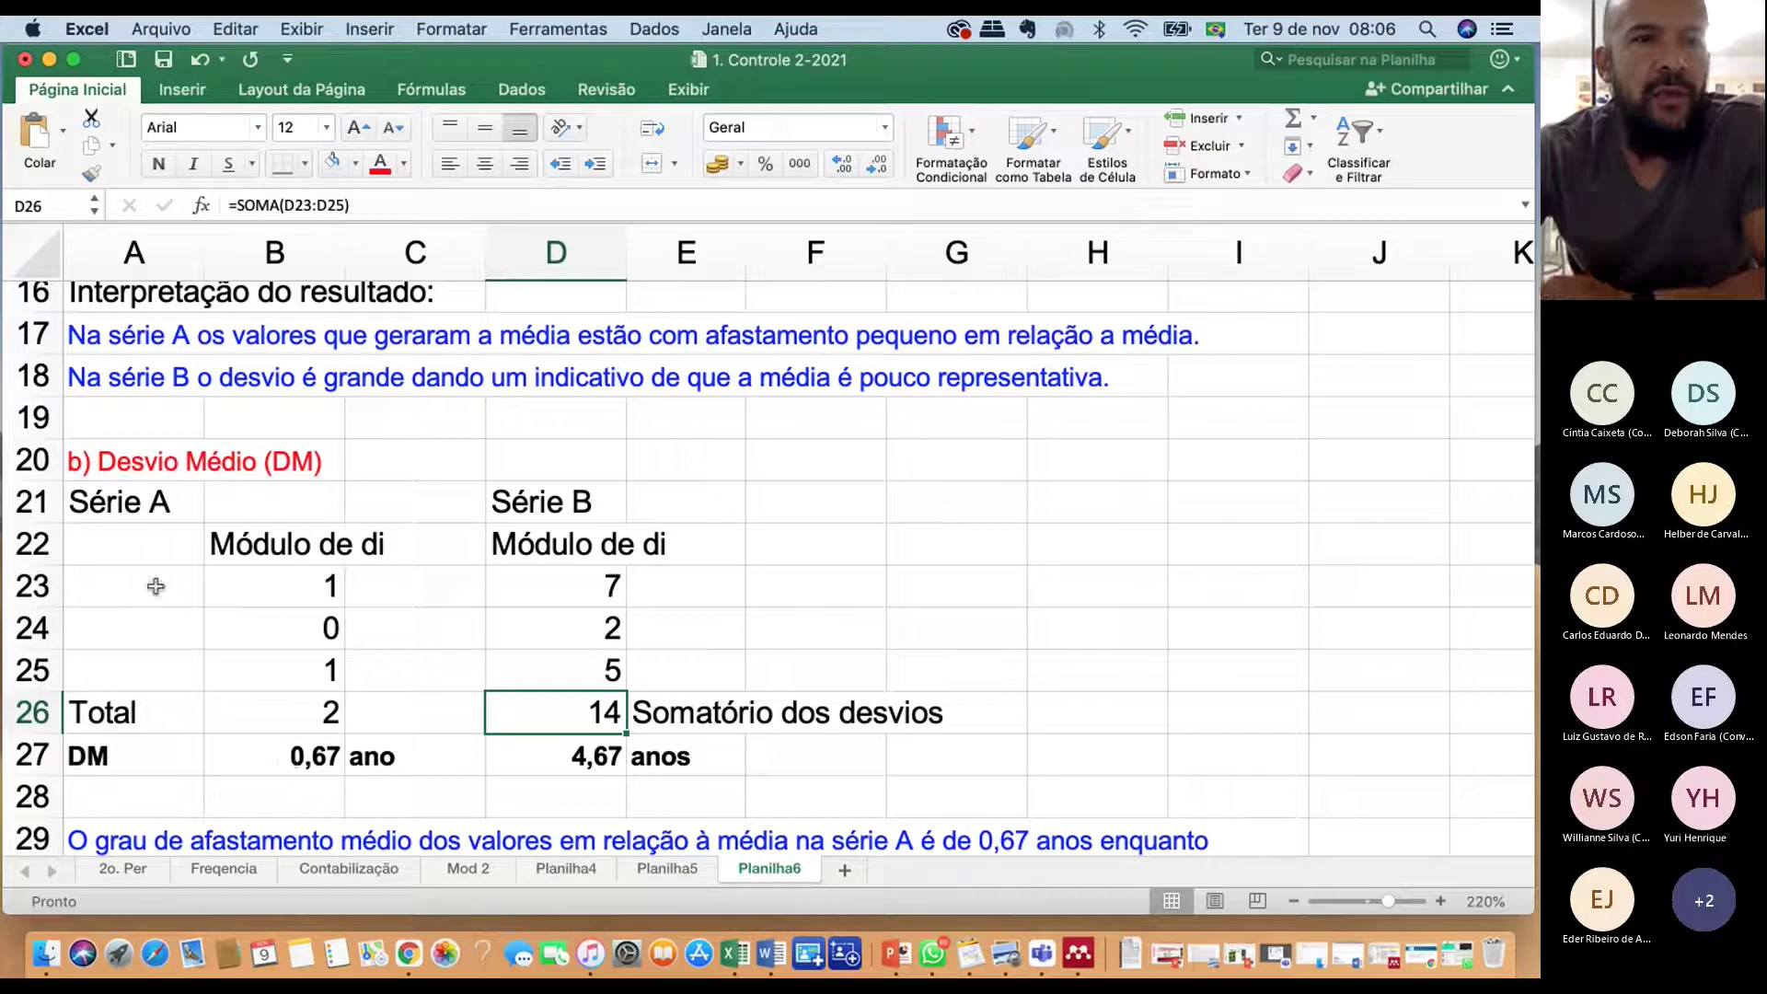
click(104, 771)
click(313, 758)
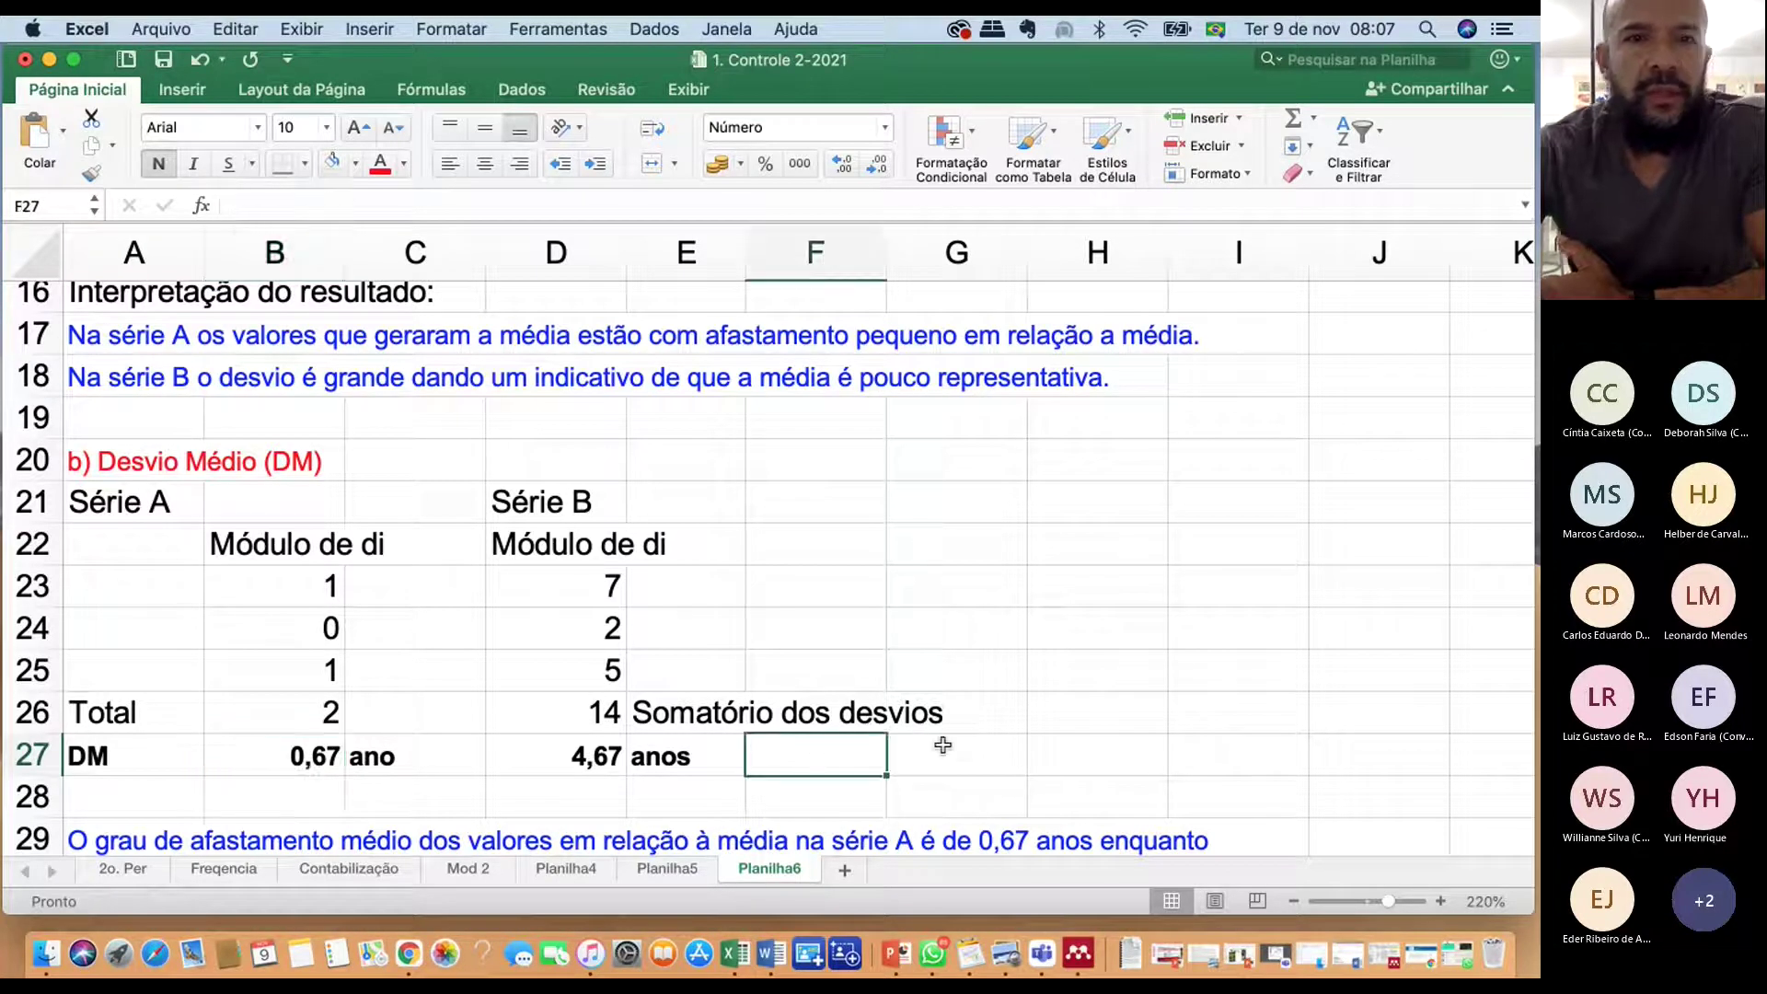
Enter the note 'Somatorio dos desvios / n' in F27 beside the DM values
click(818, 760)
text(Som)
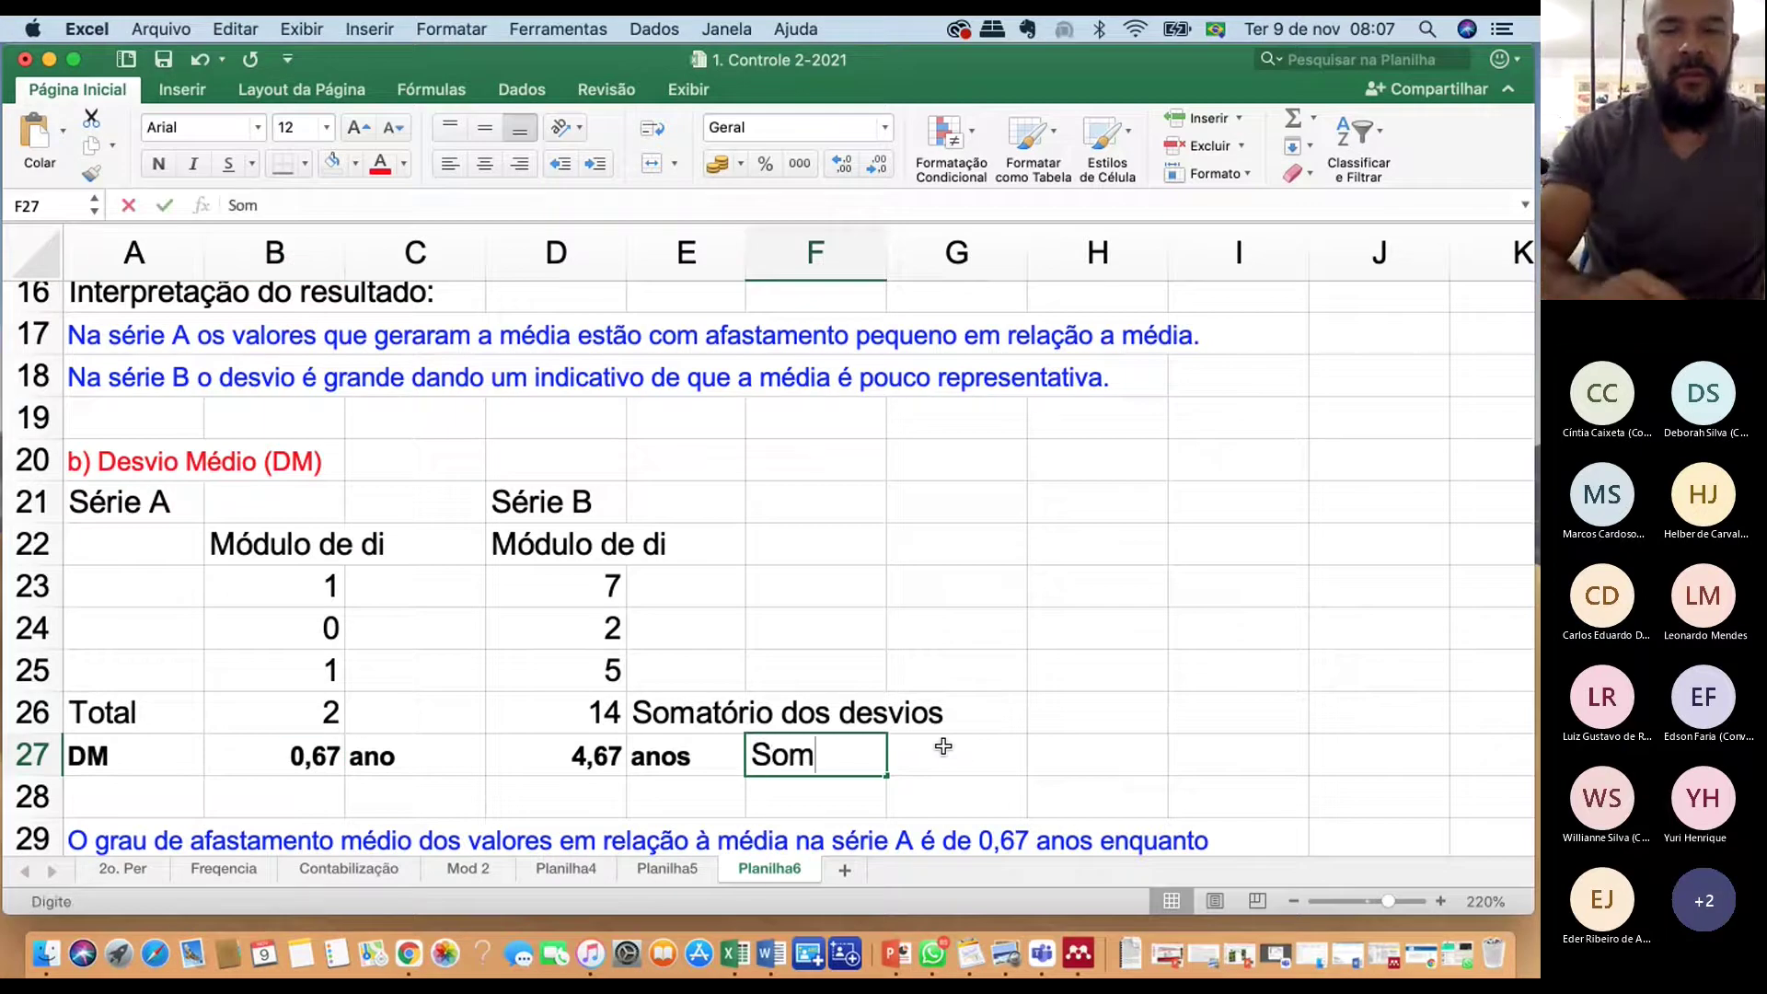
text(atorio)
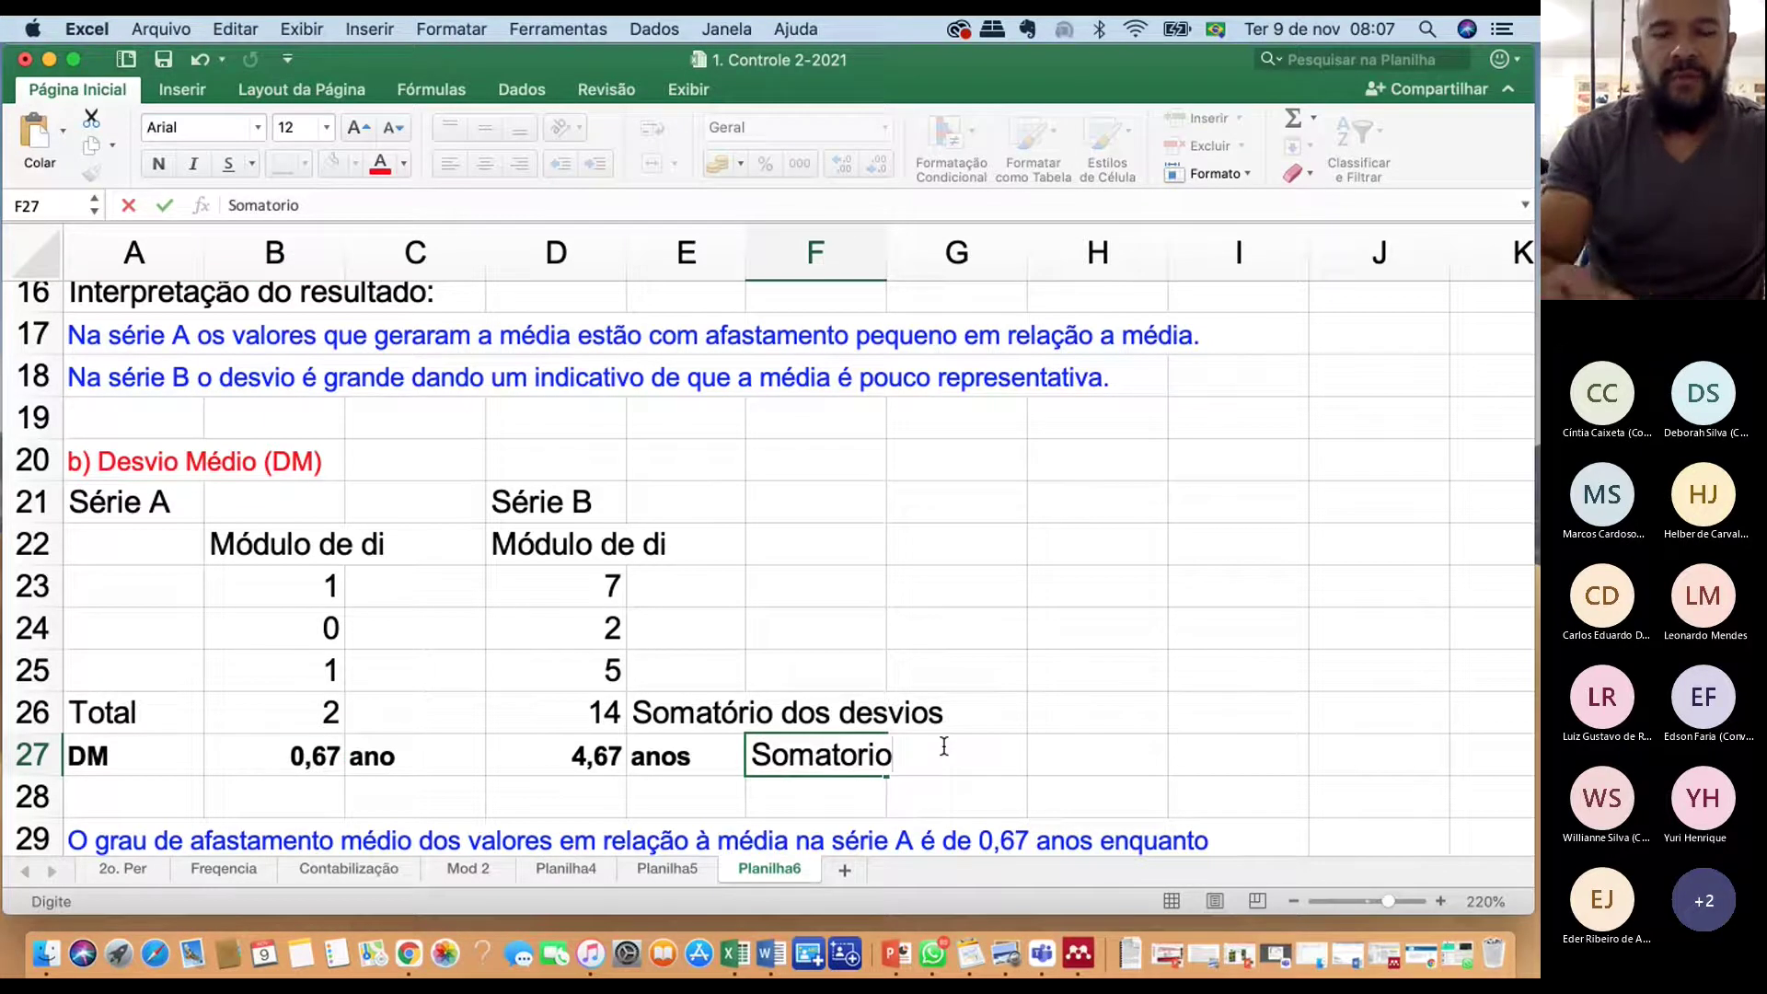
text( dos )
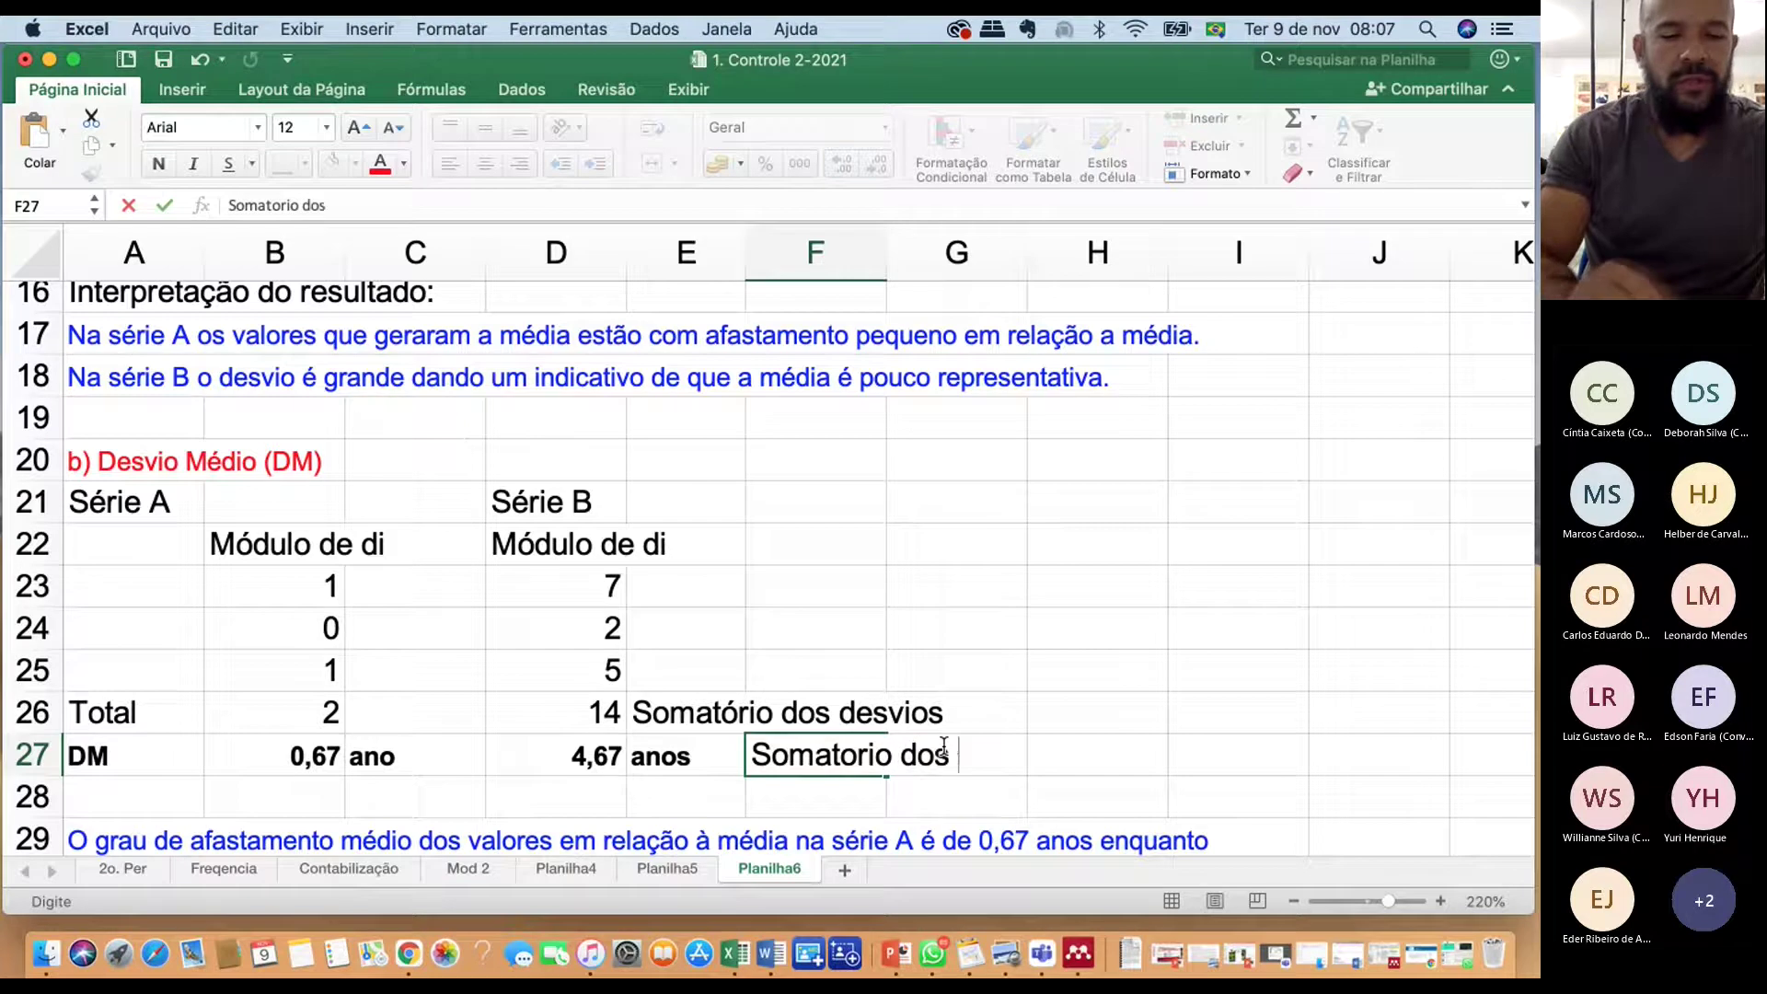
text(desvios / n)
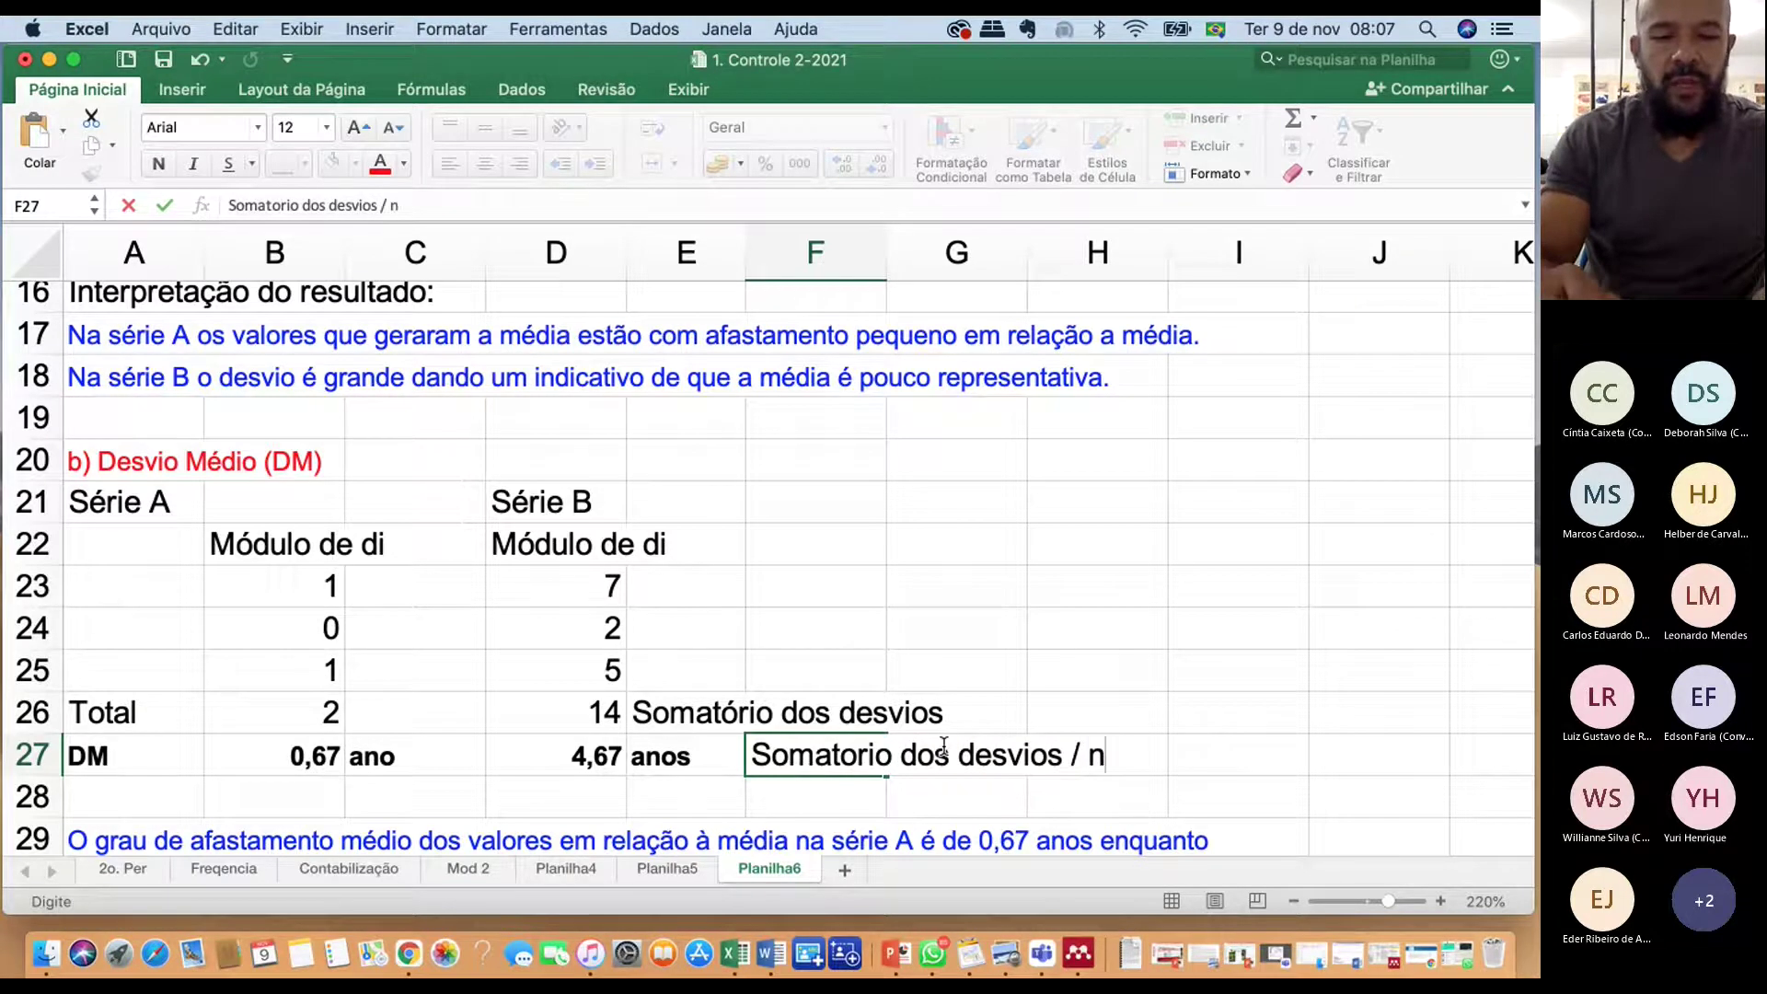
key(Return)
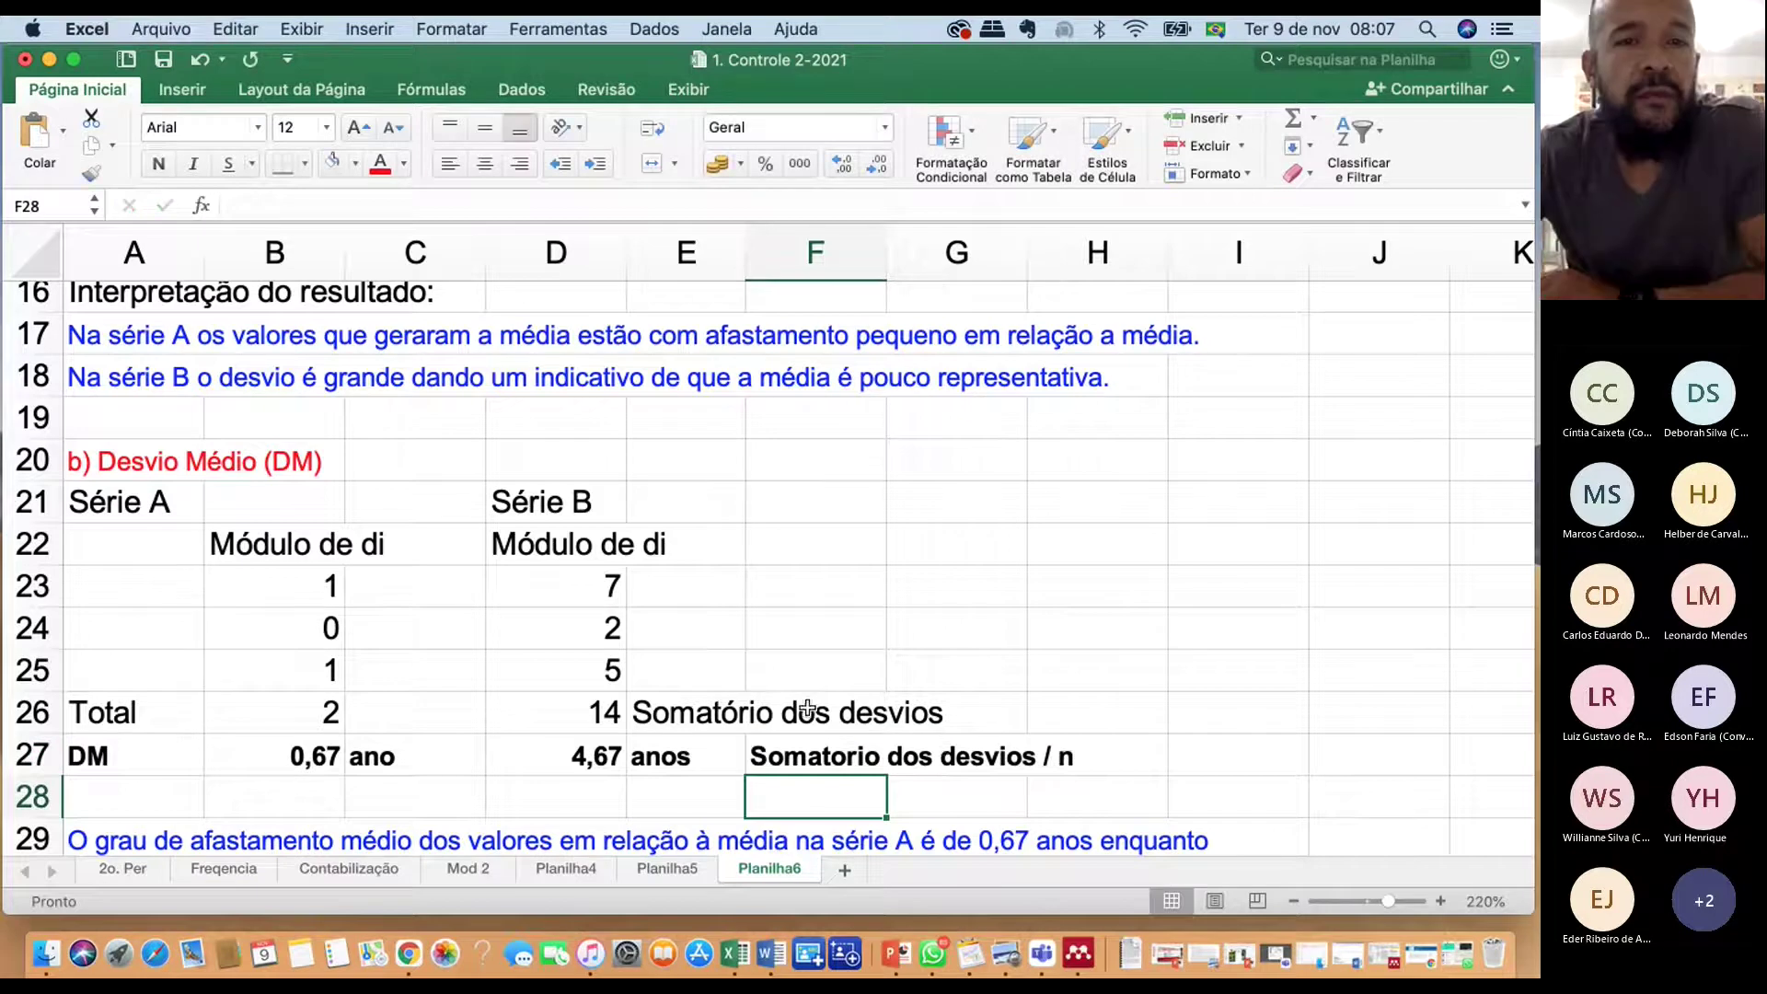
Review the Série A absolute deviations and the DM formulas in B27 and D27
drag(322, 681, 327, 584)
click(306, 771)
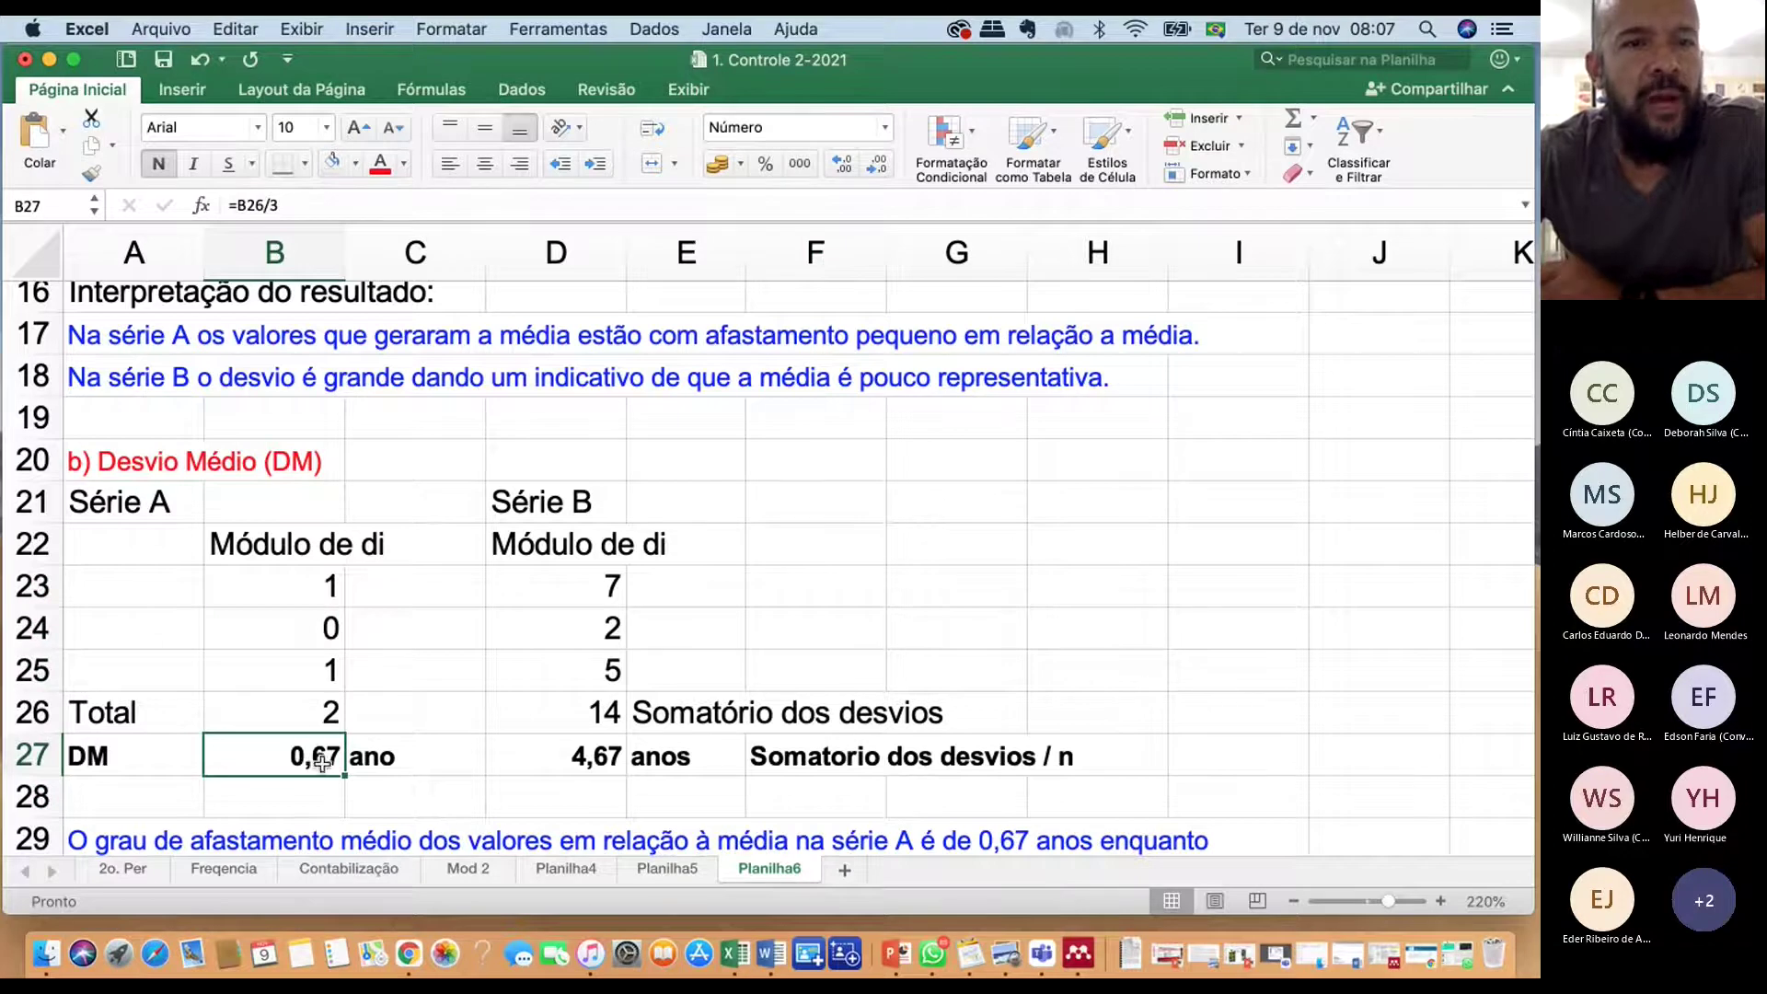
click(602, 760)
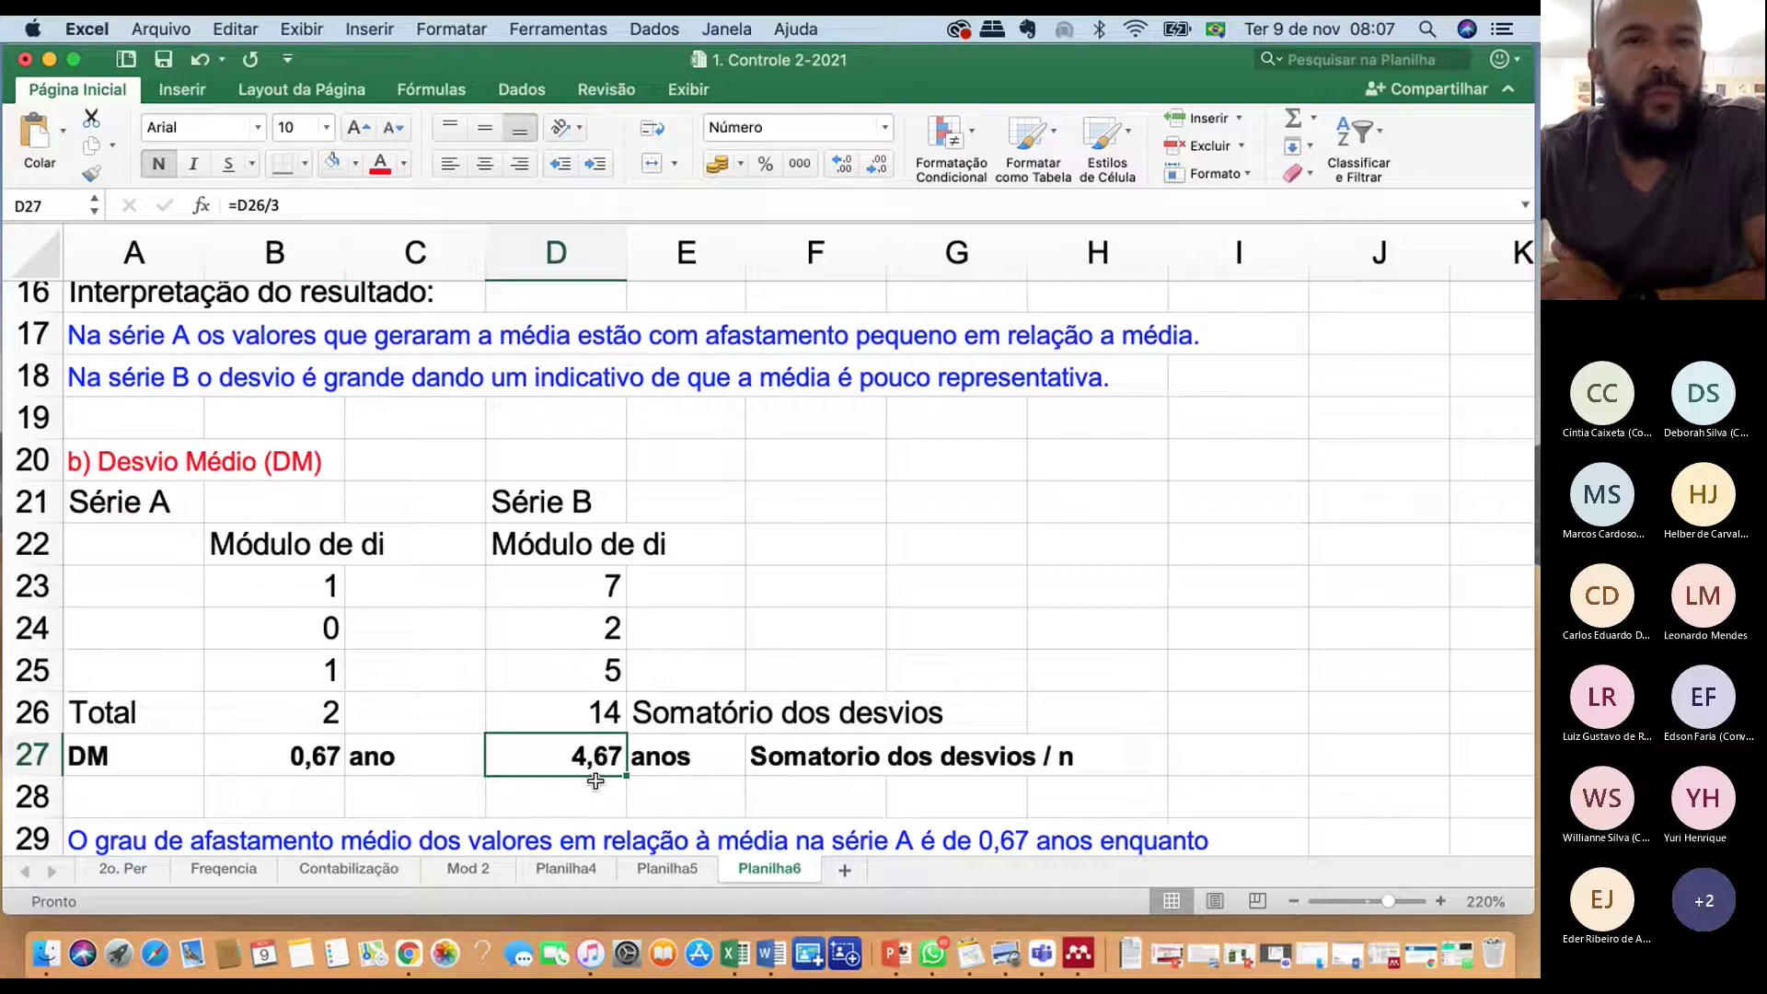
scroll(607, 734, up, 10)
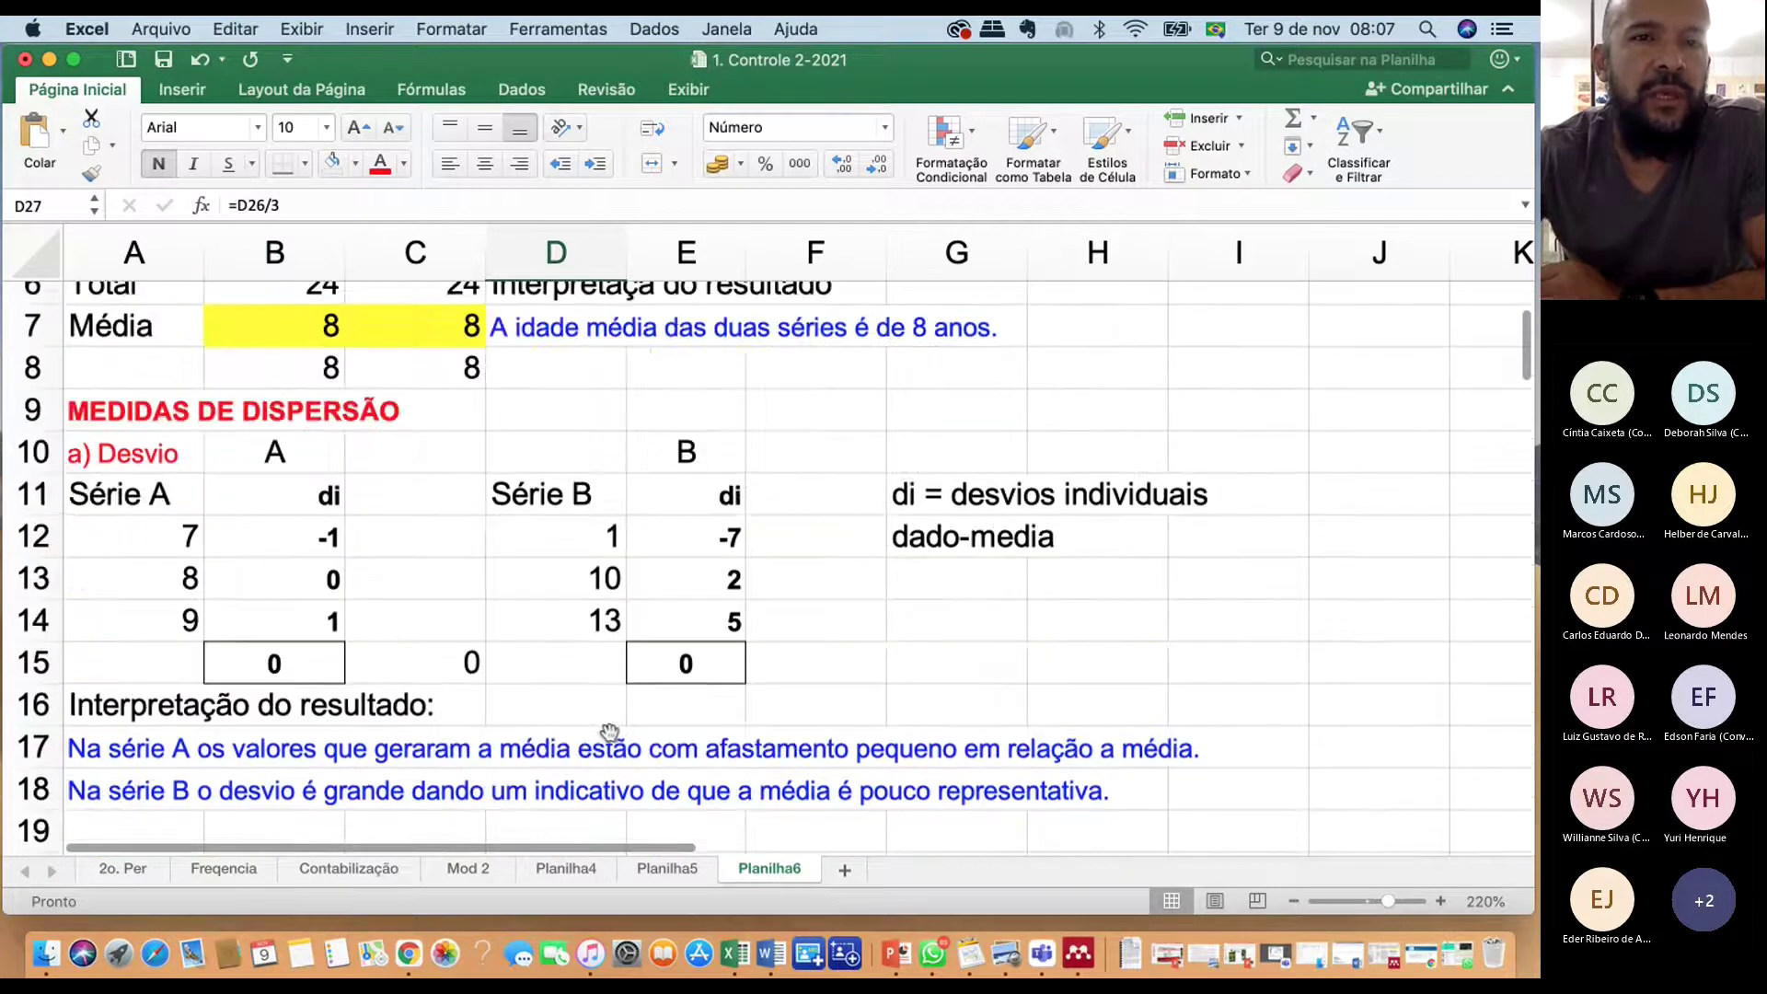
scroll(609, 731, up, 5)
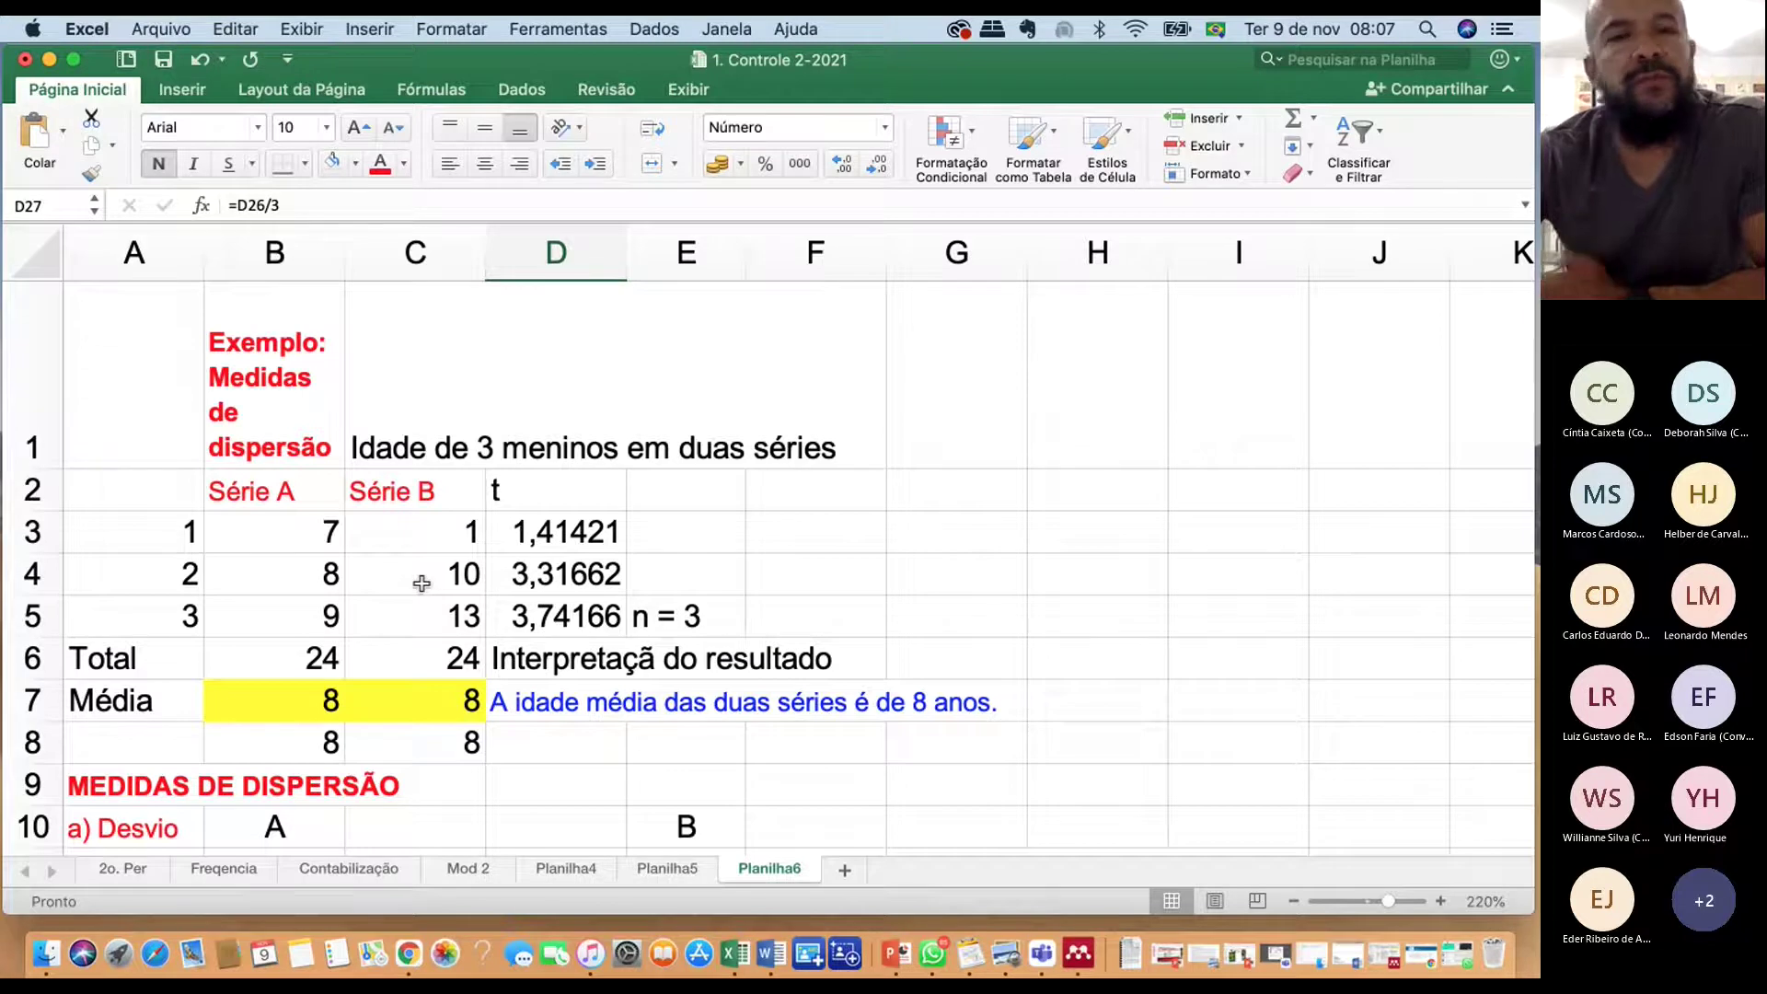
scroll(442, 598, down, 5)
scroll(454, 639, down, 8)
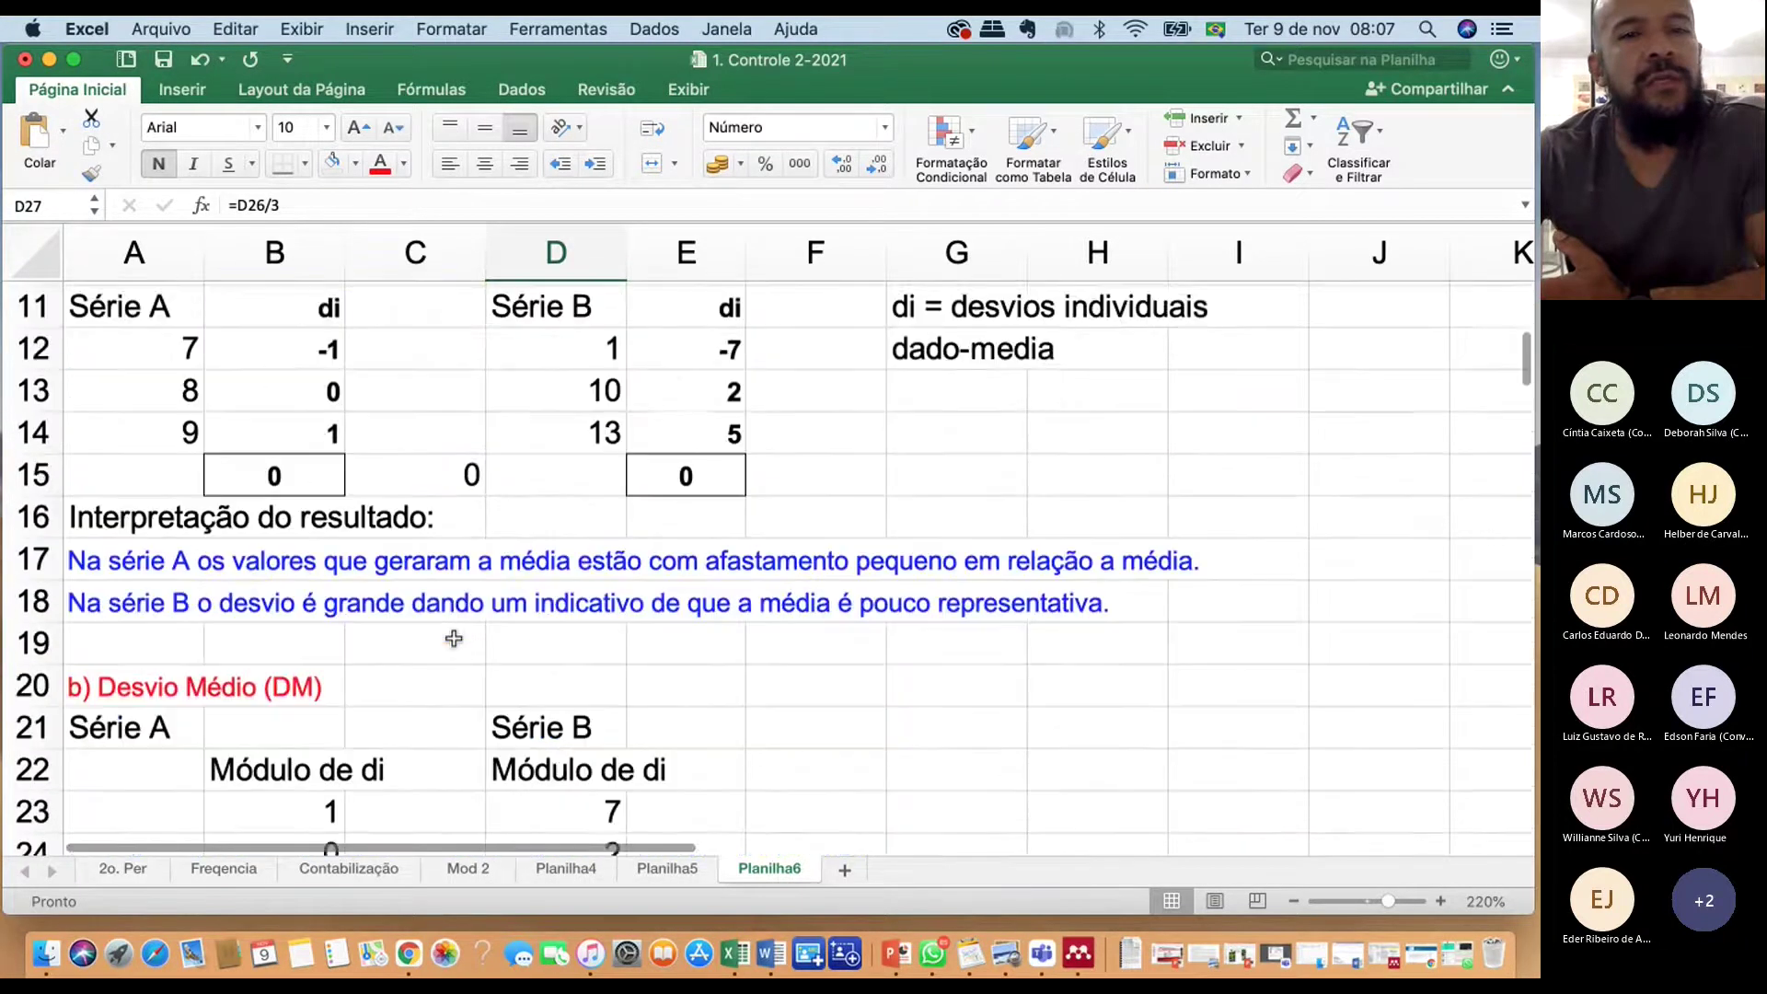
scroll(454, 638, down, 2)
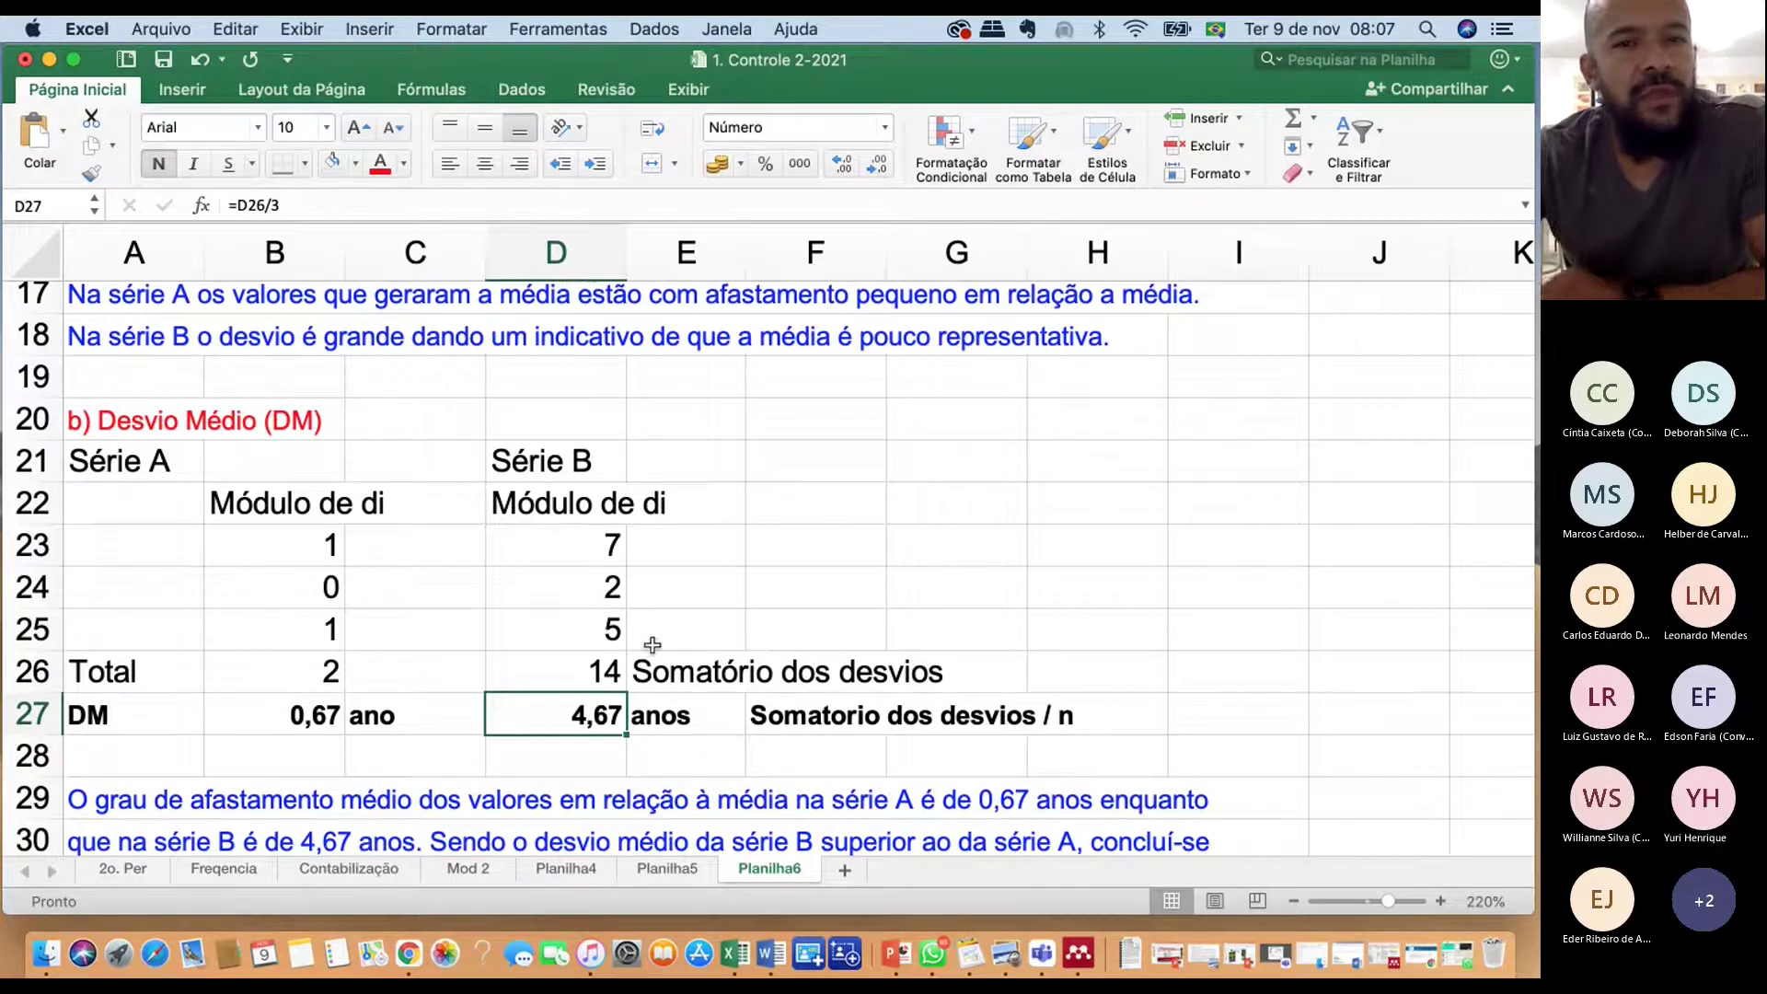
scroll(695, 742, down, 1)
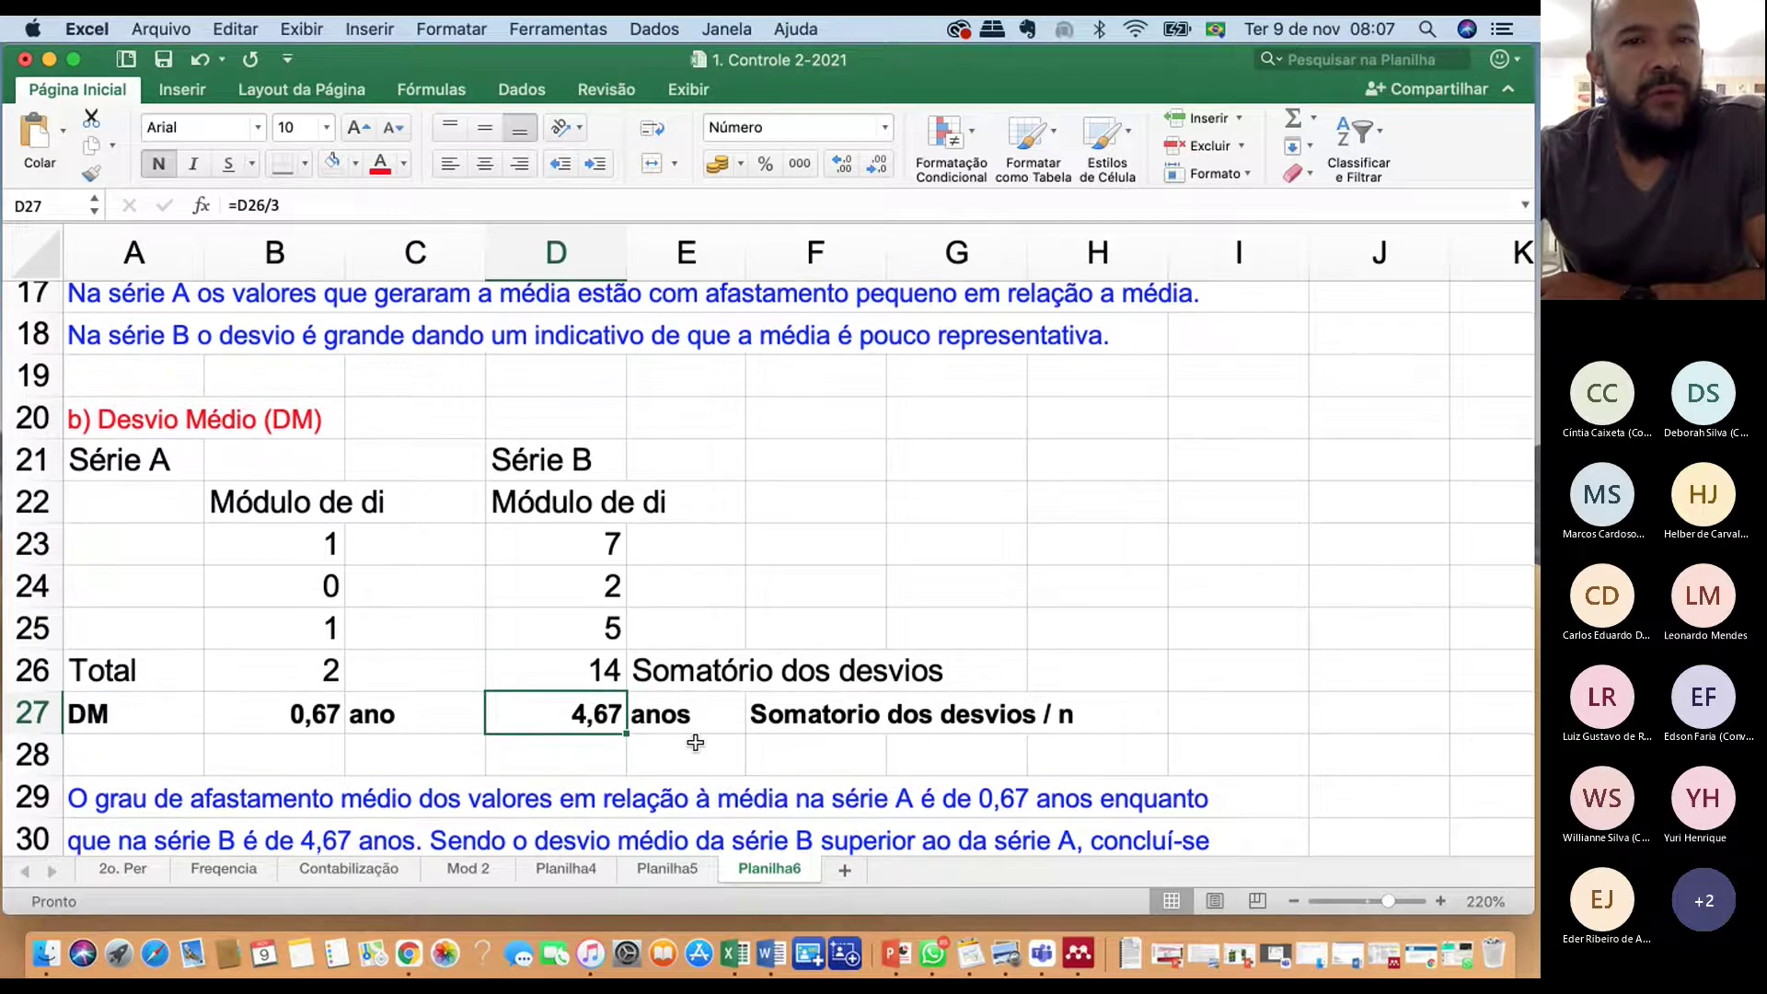
Put the heading 'Interpretação dos resultados' in A28, then highlight the Série A values in B22:C24
scroll(695, 743, down, 3)
click(145, 633)
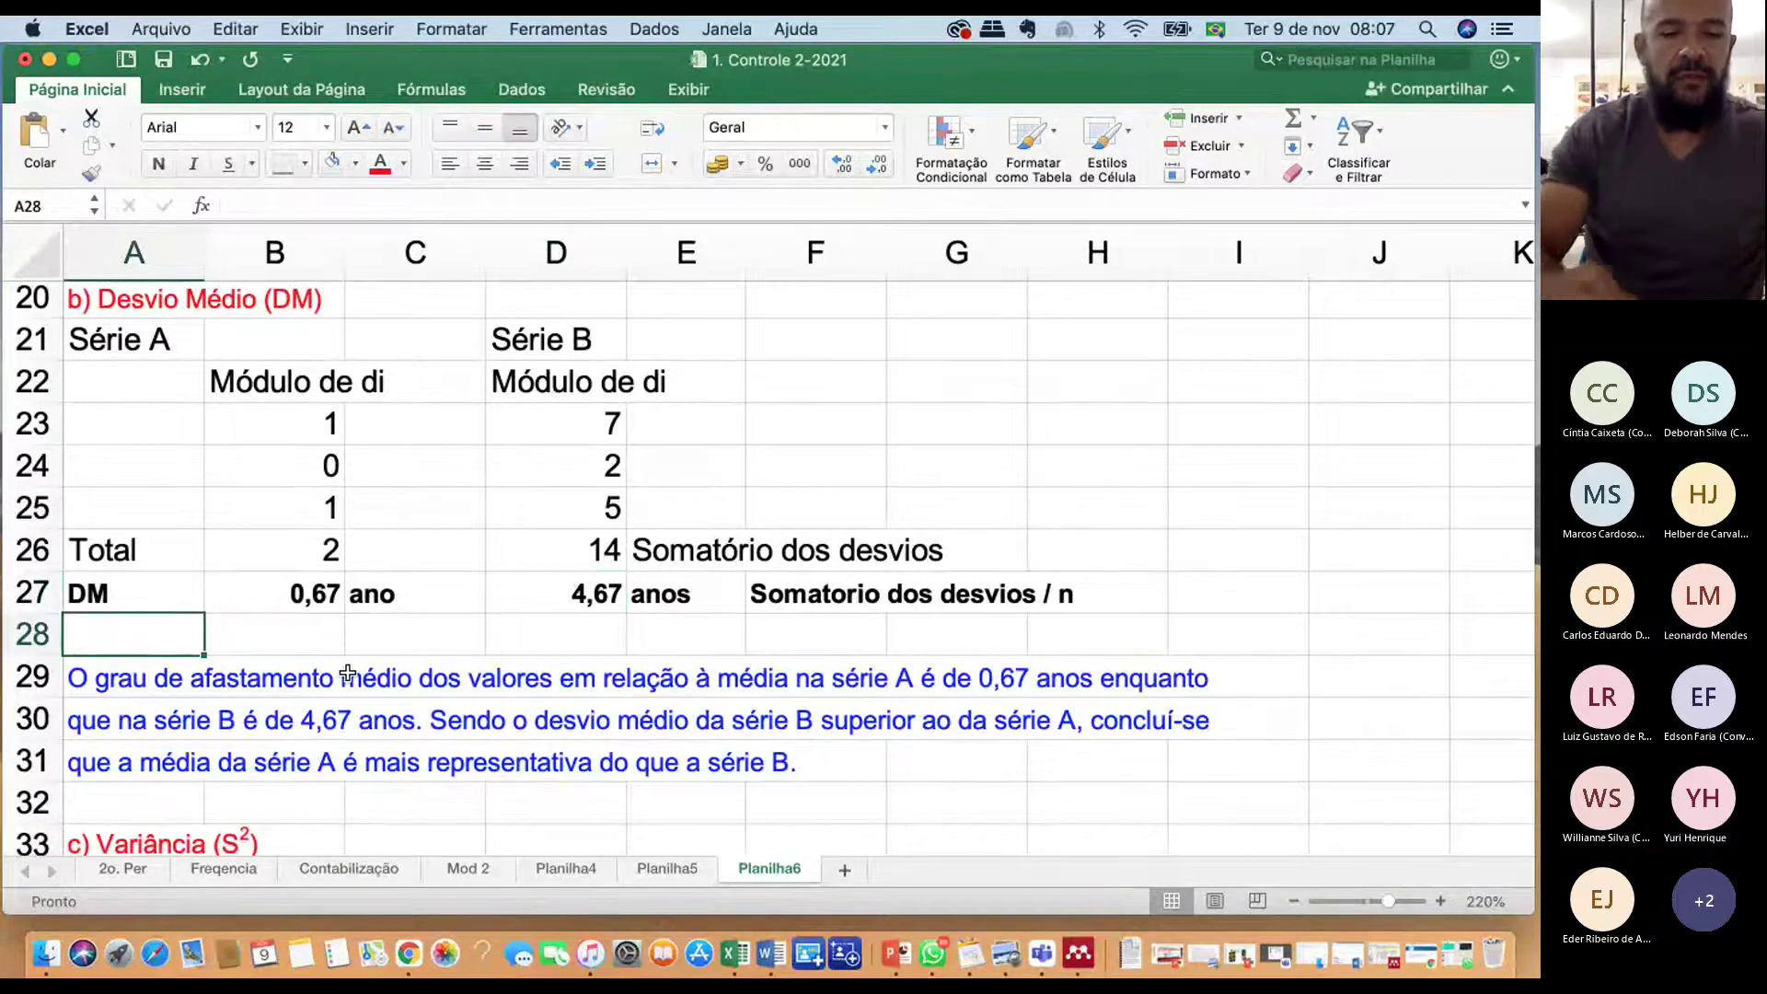
text(Interpre)
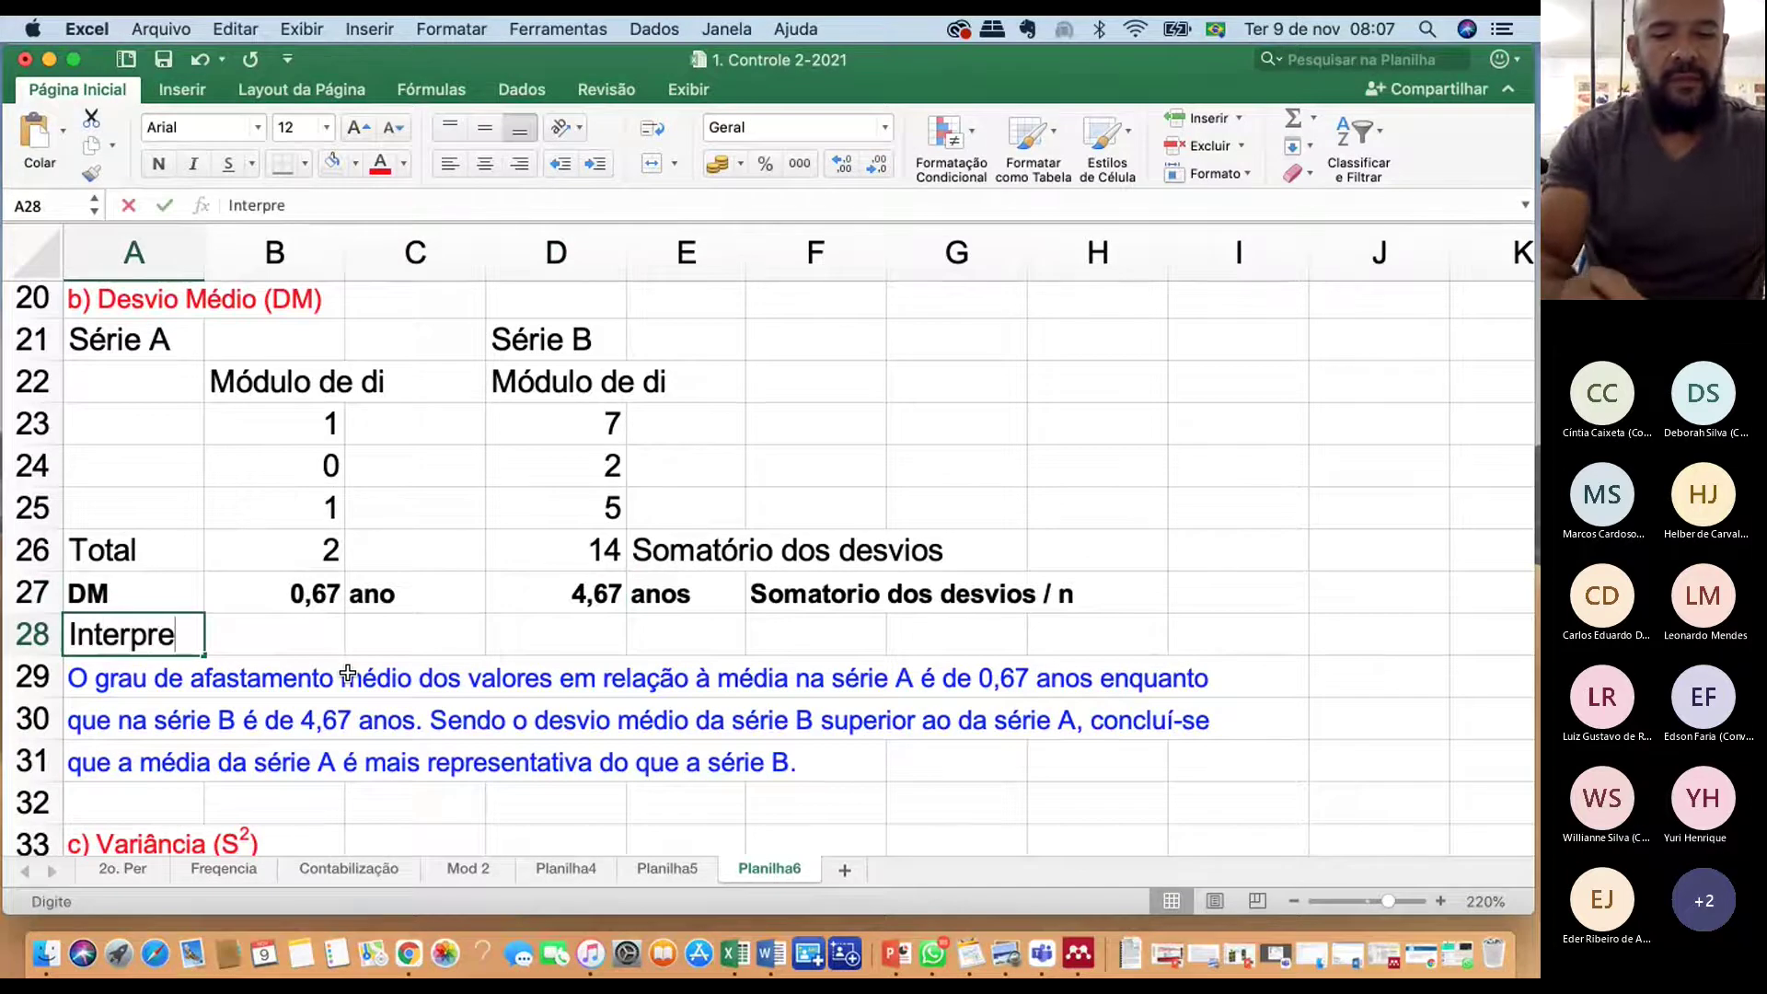
text(tação dos resul)
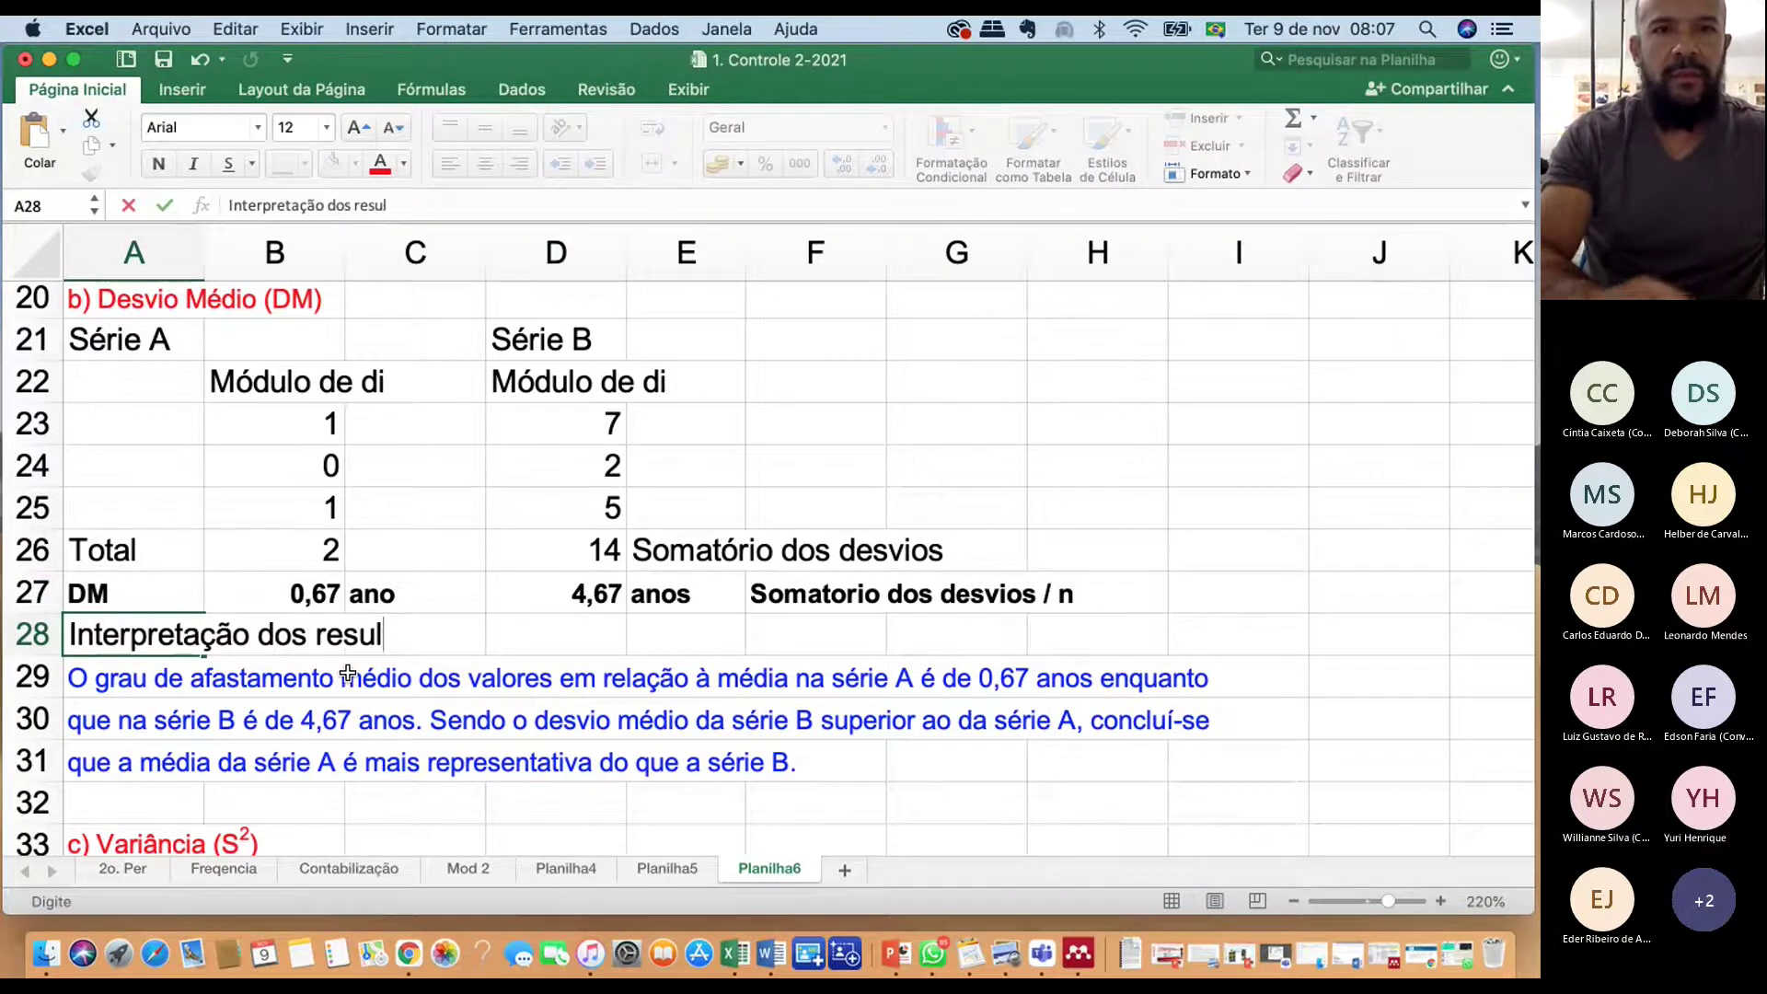
text(tados)
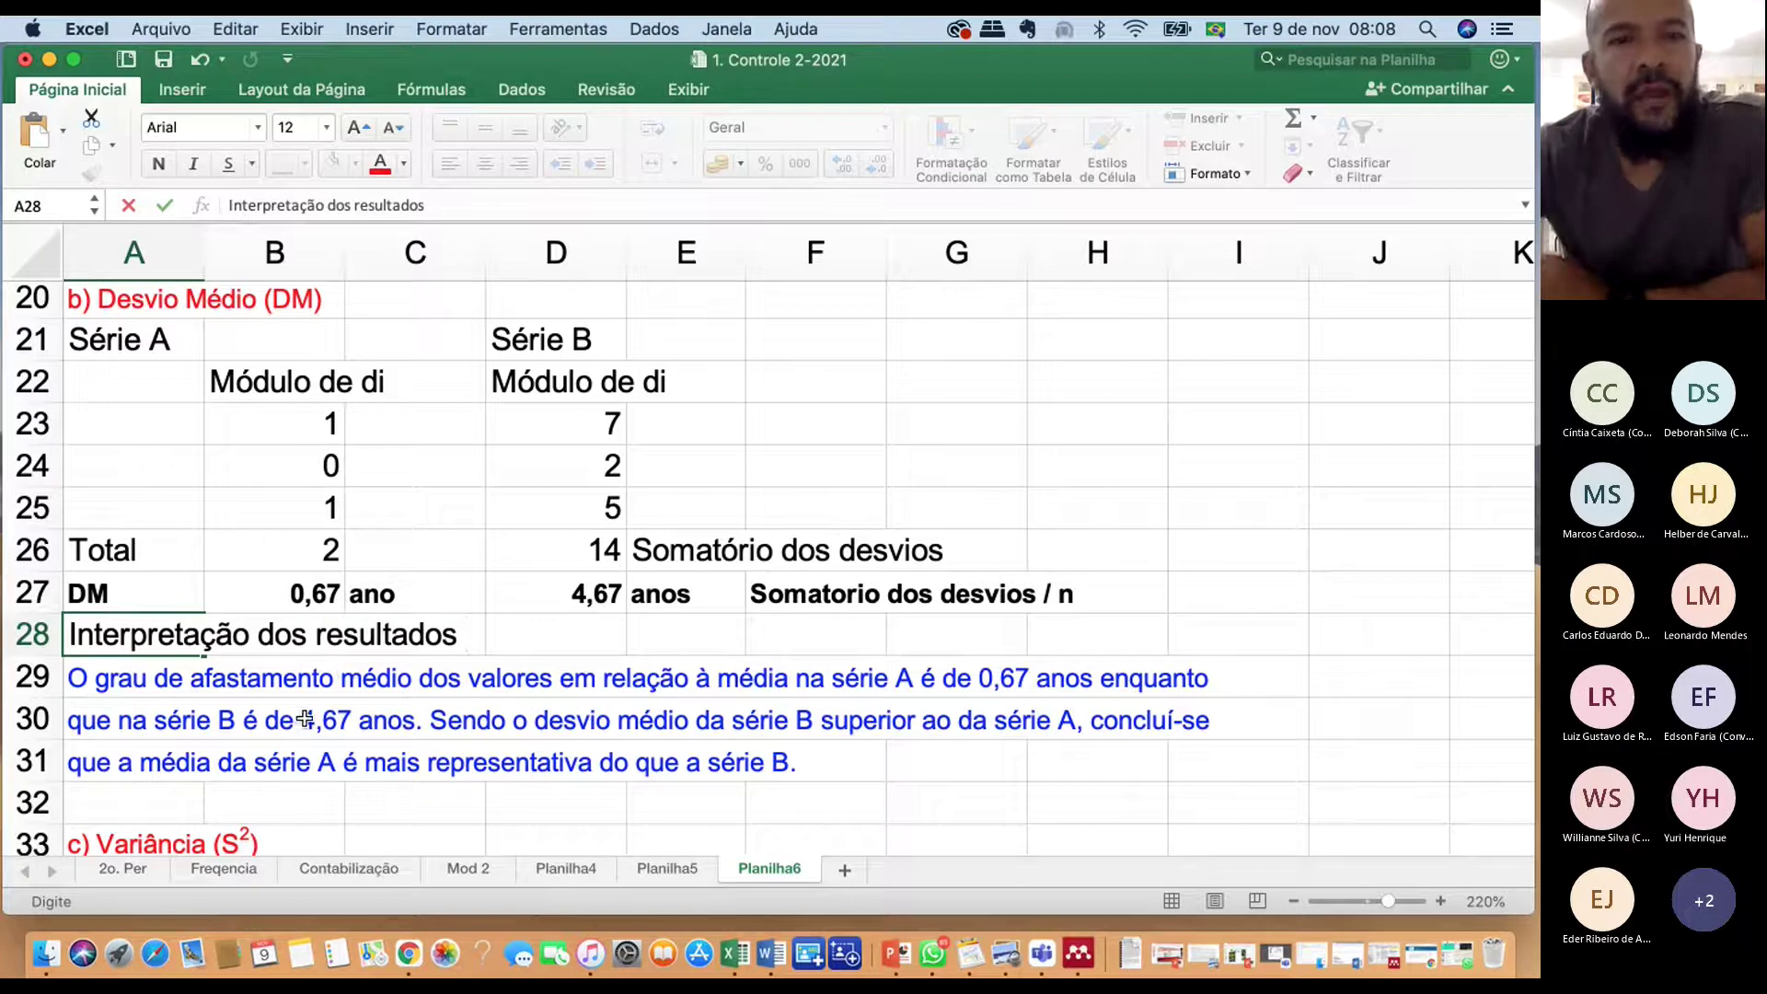
key(Return)
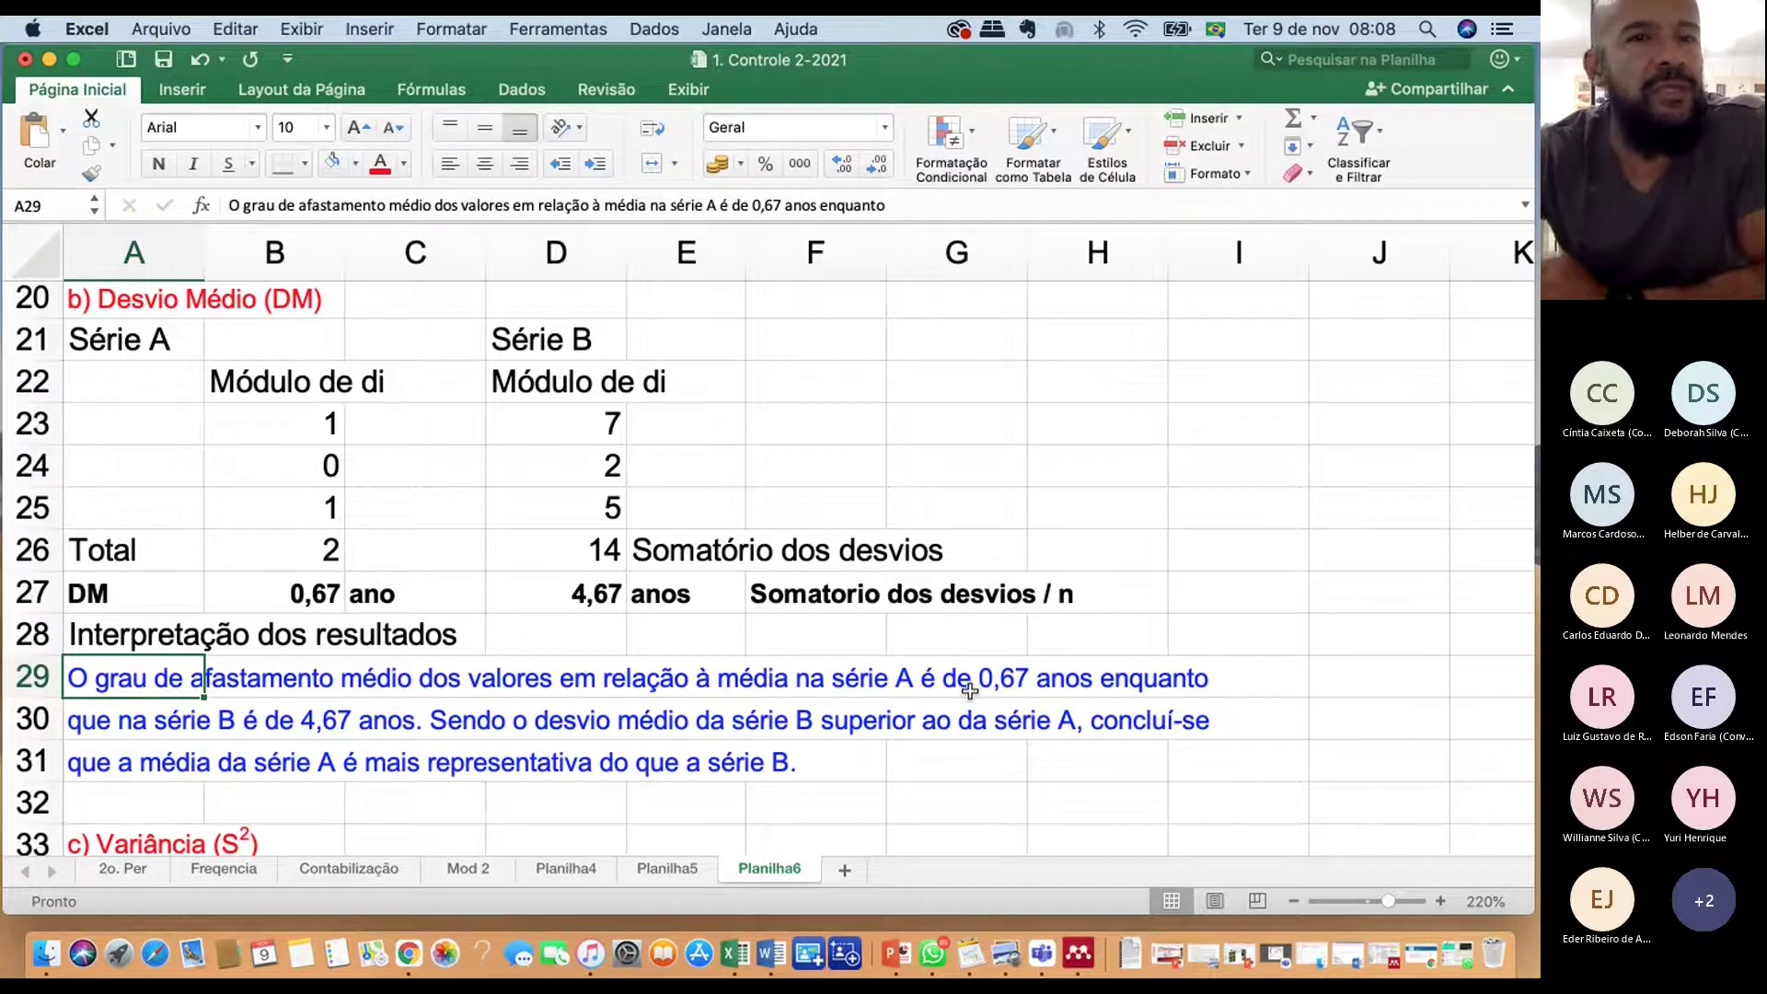
click(349, 348)
drag(287, 367, 414, 465)
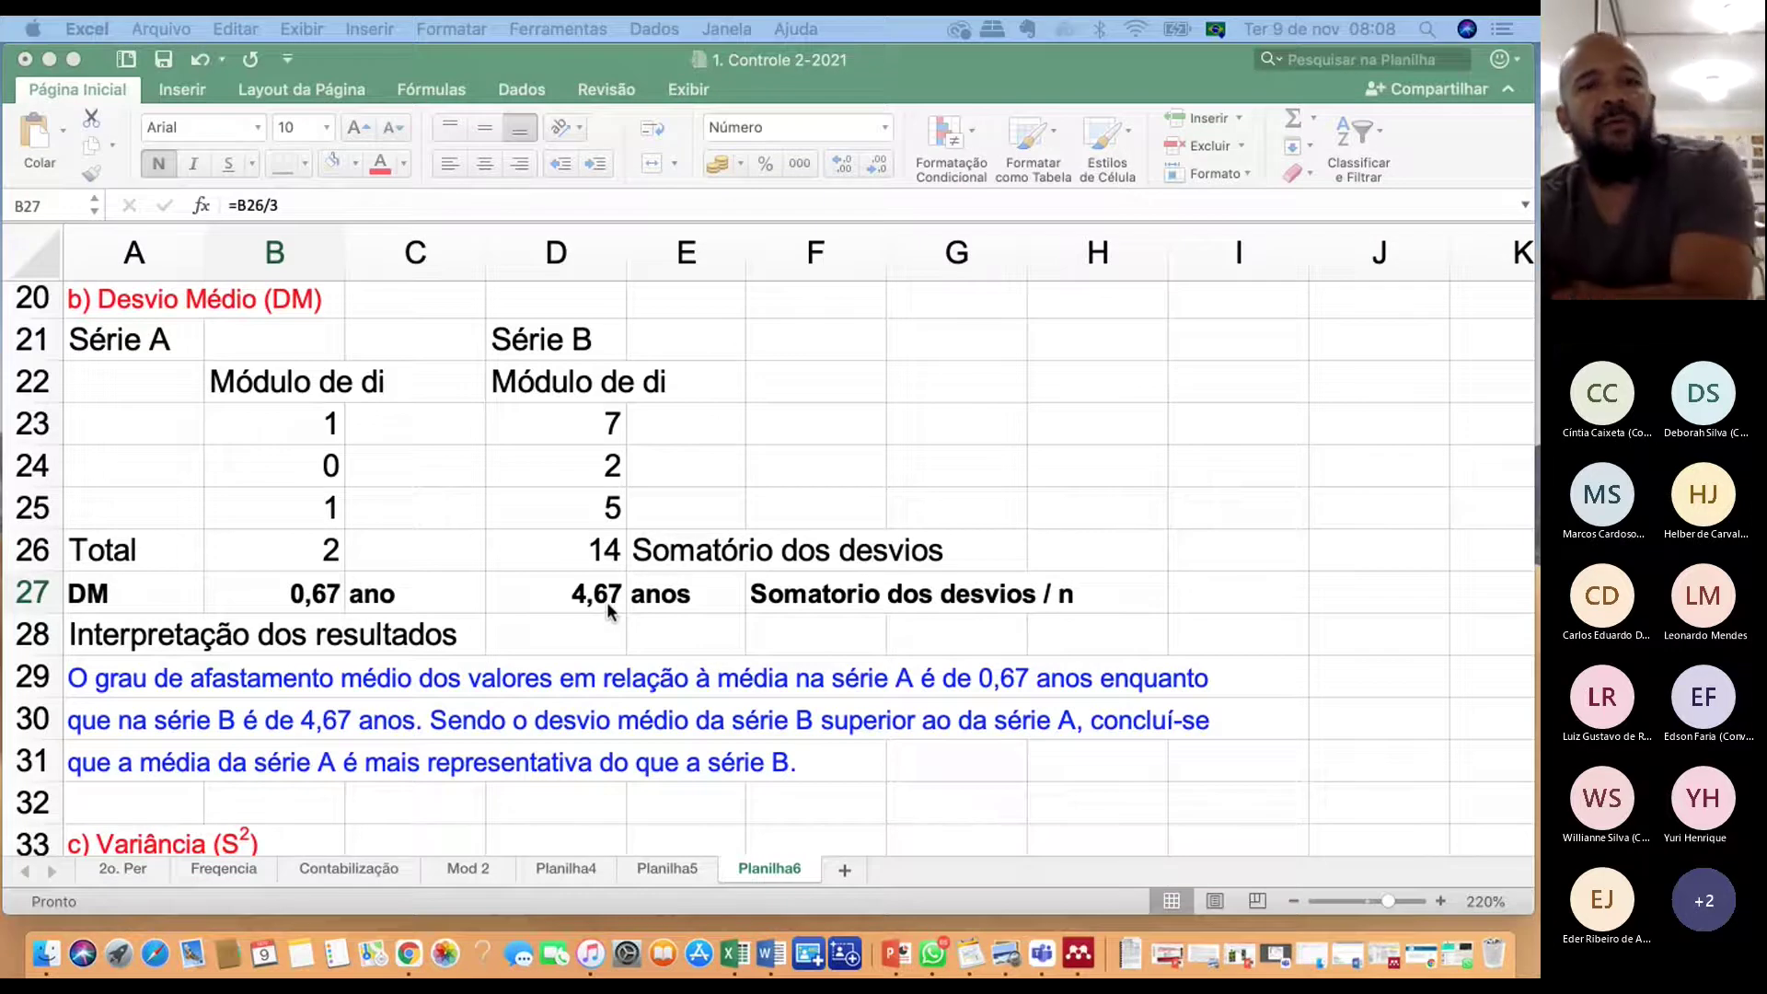
click(425, 683)
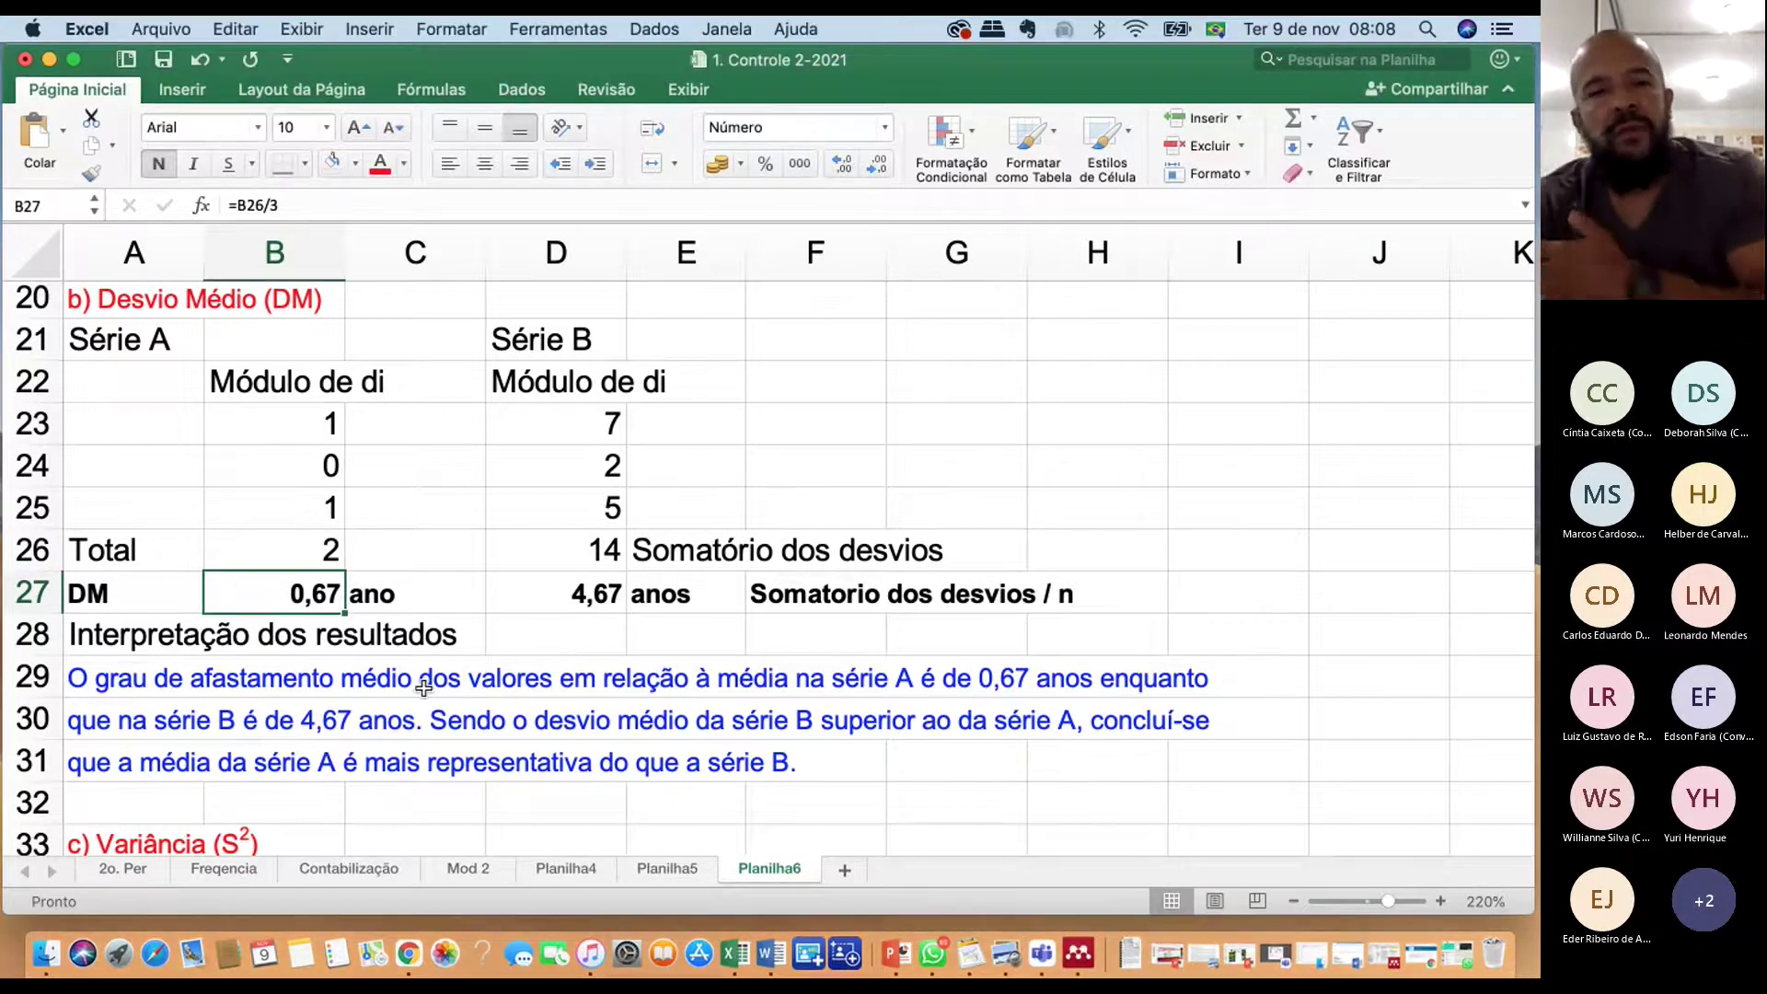
click(425, 687)
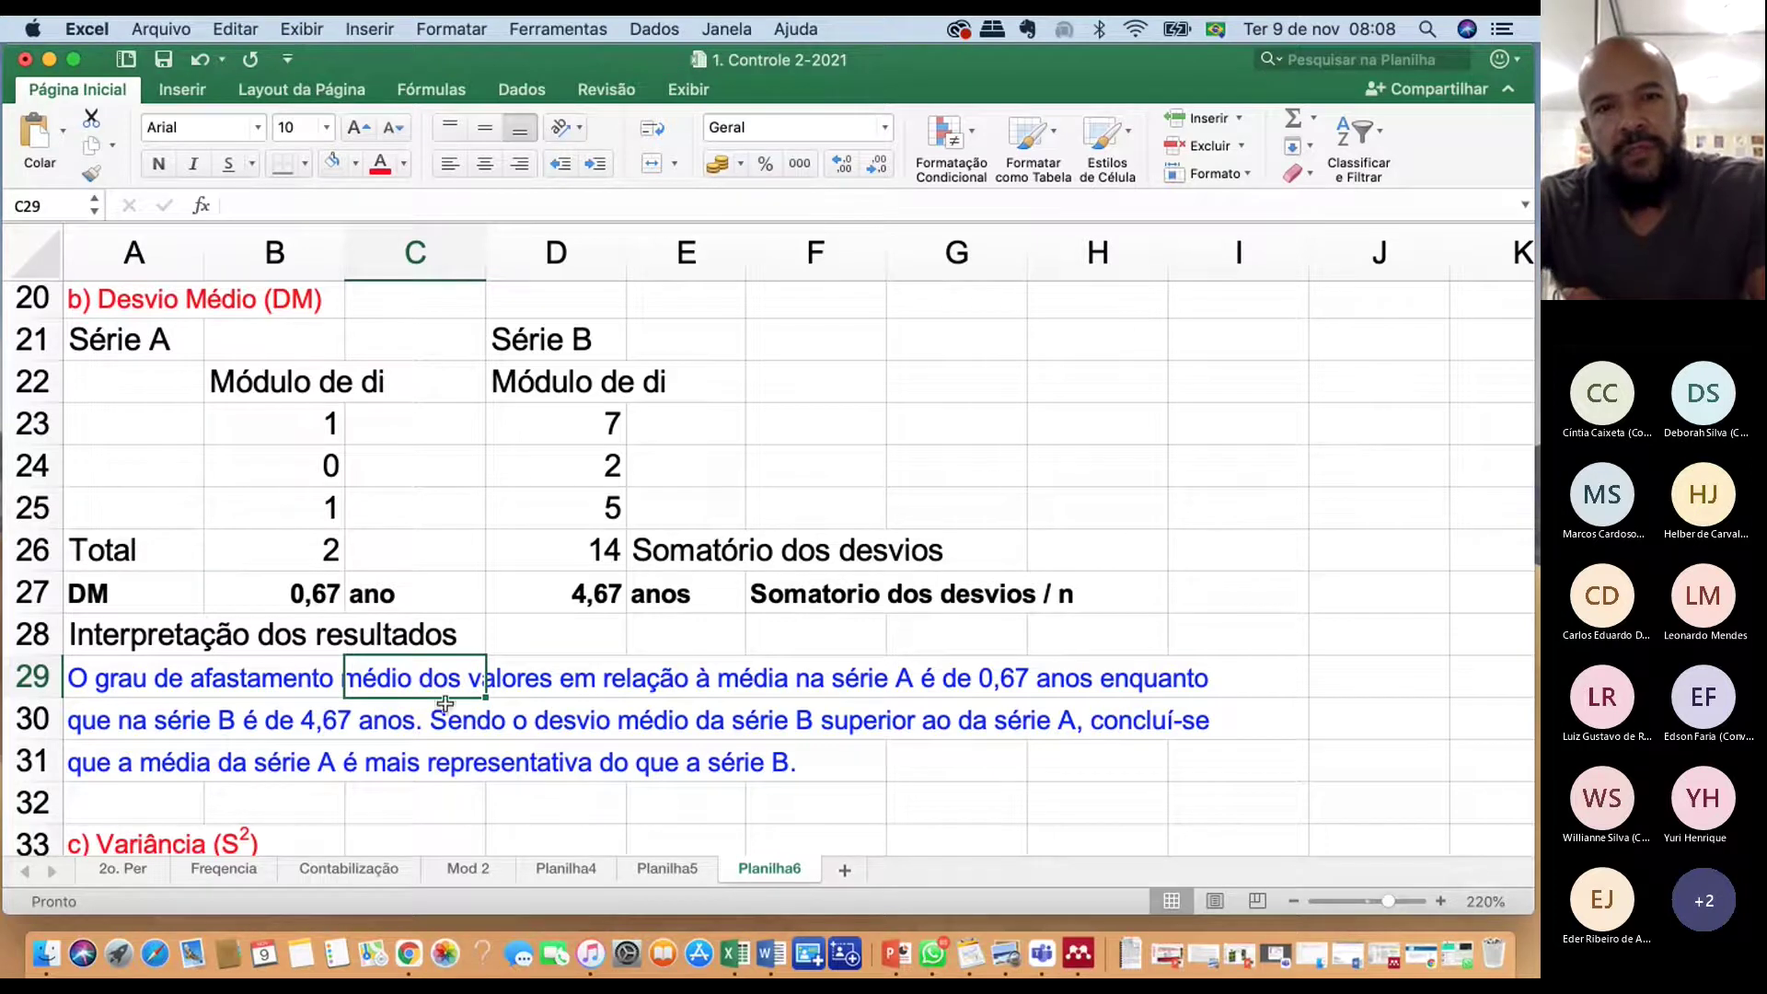
click(235, 724)
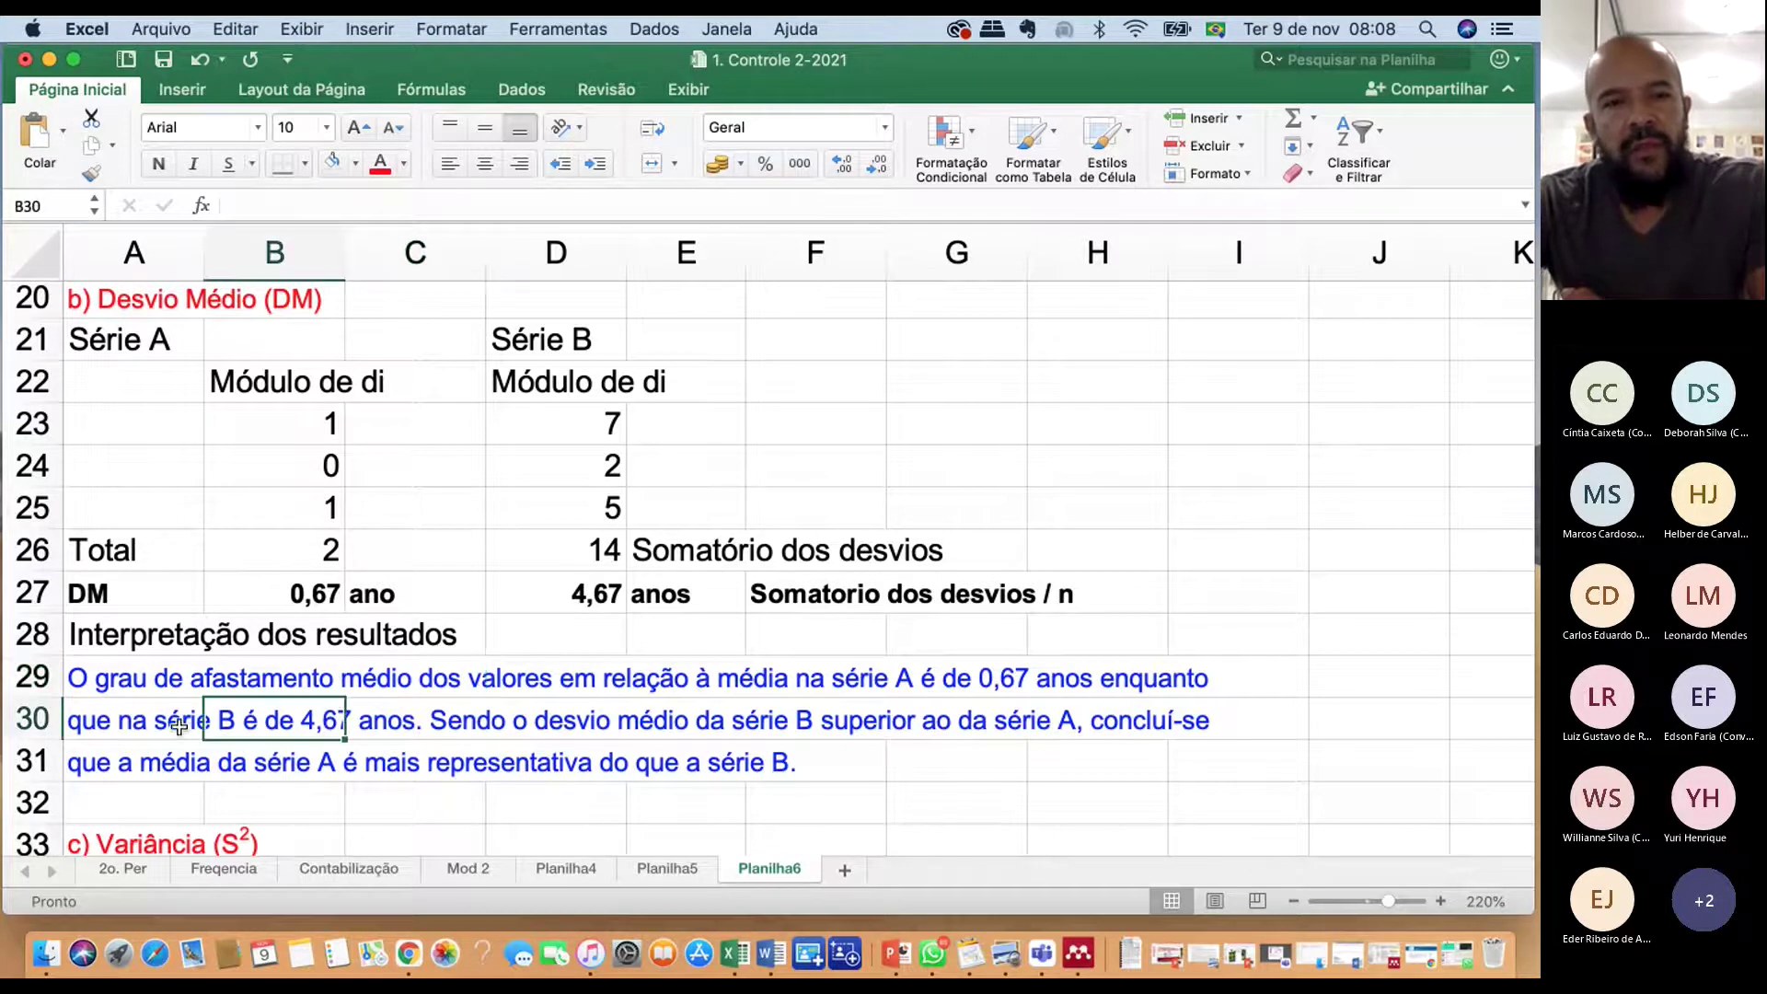
click(105, 727)
click(109, 637)
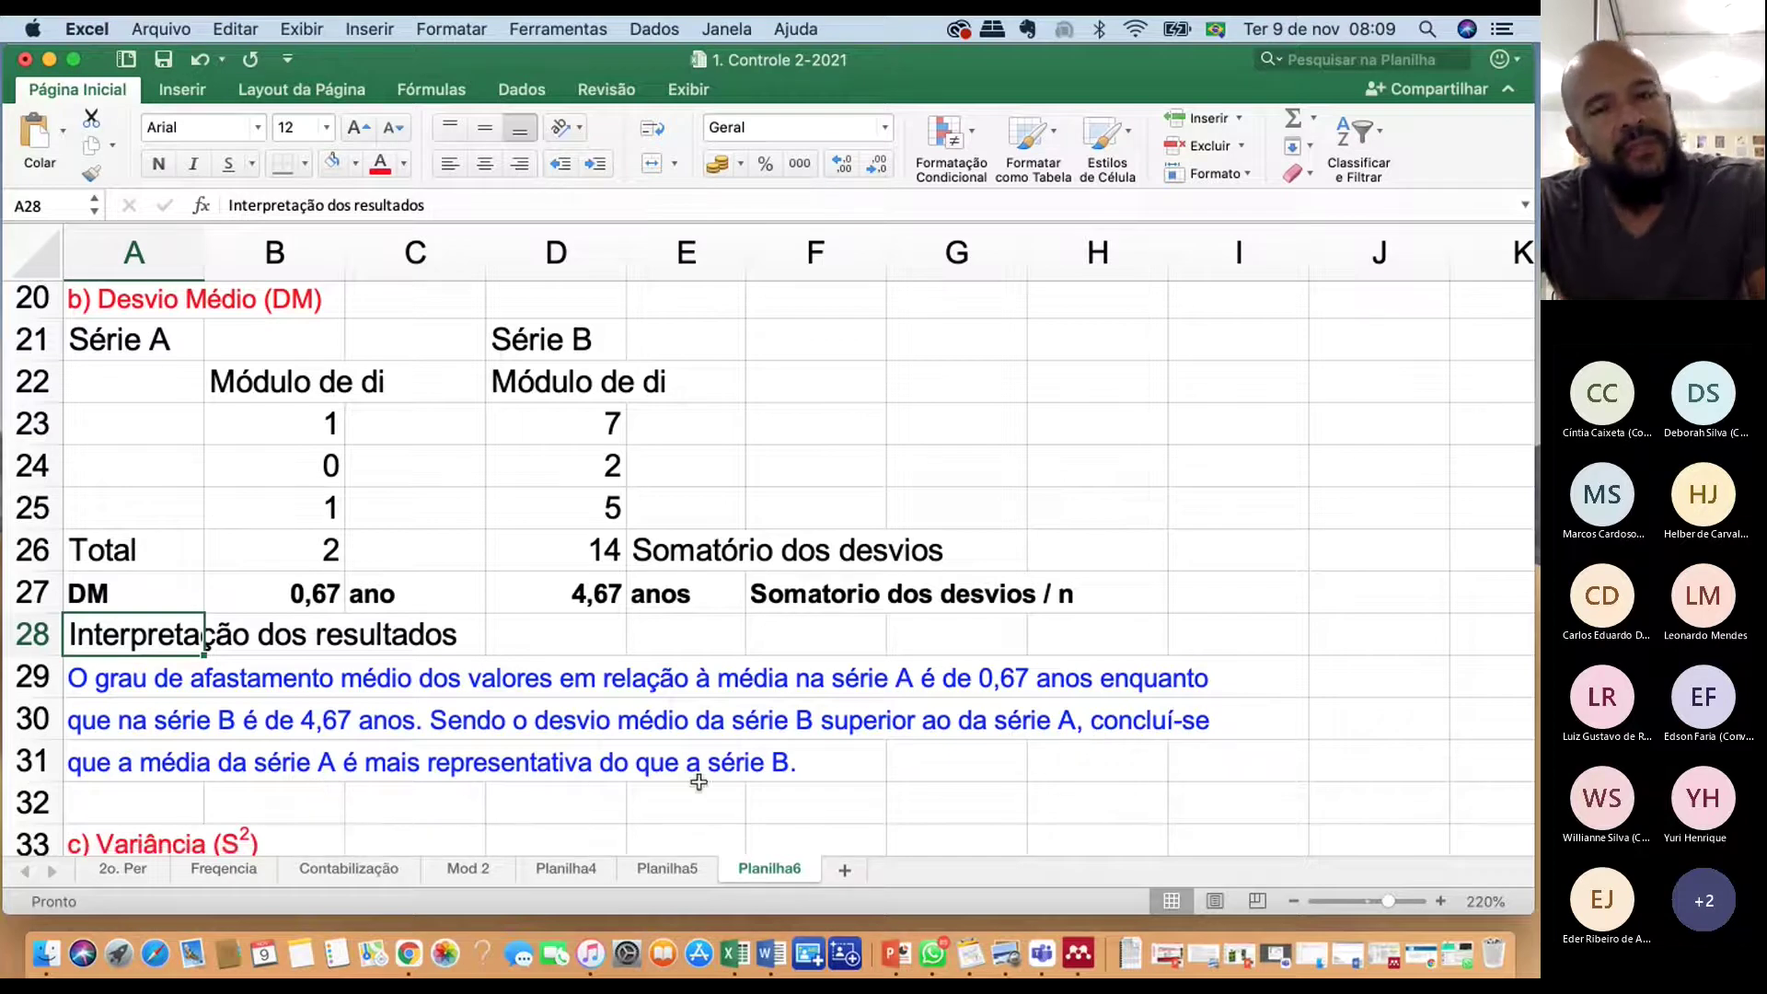
click(313, 592)
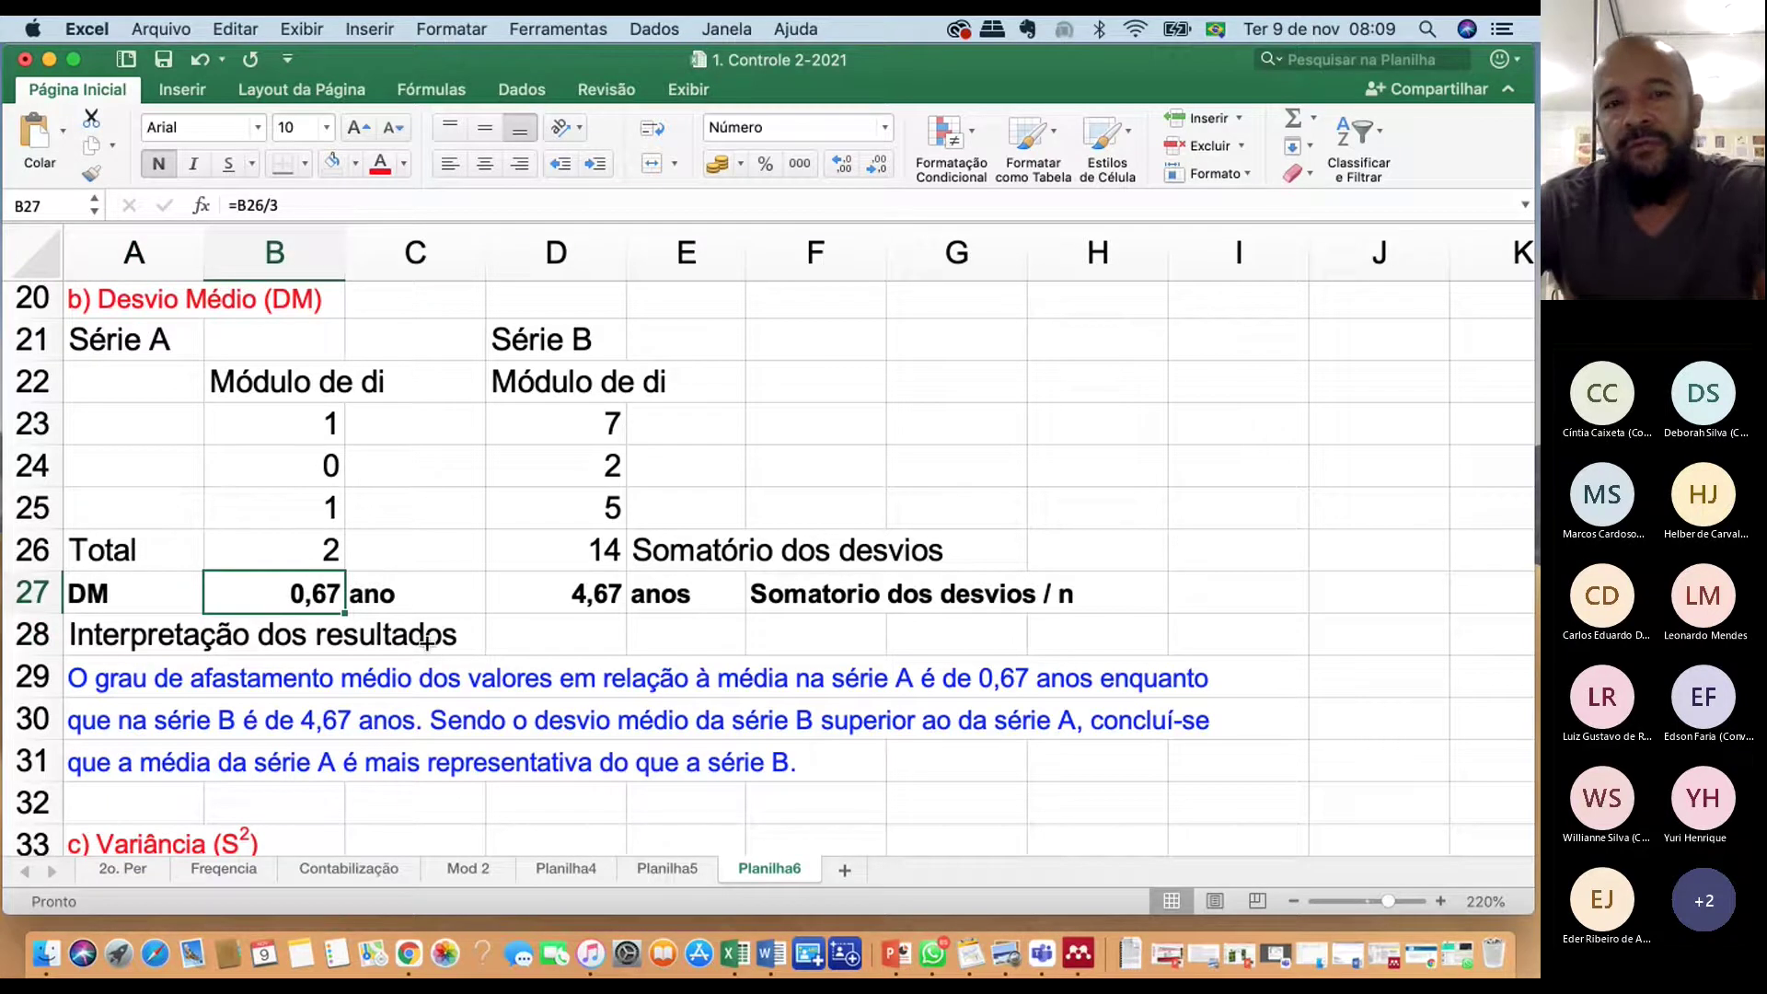
scroll(346, 564, up, 7)
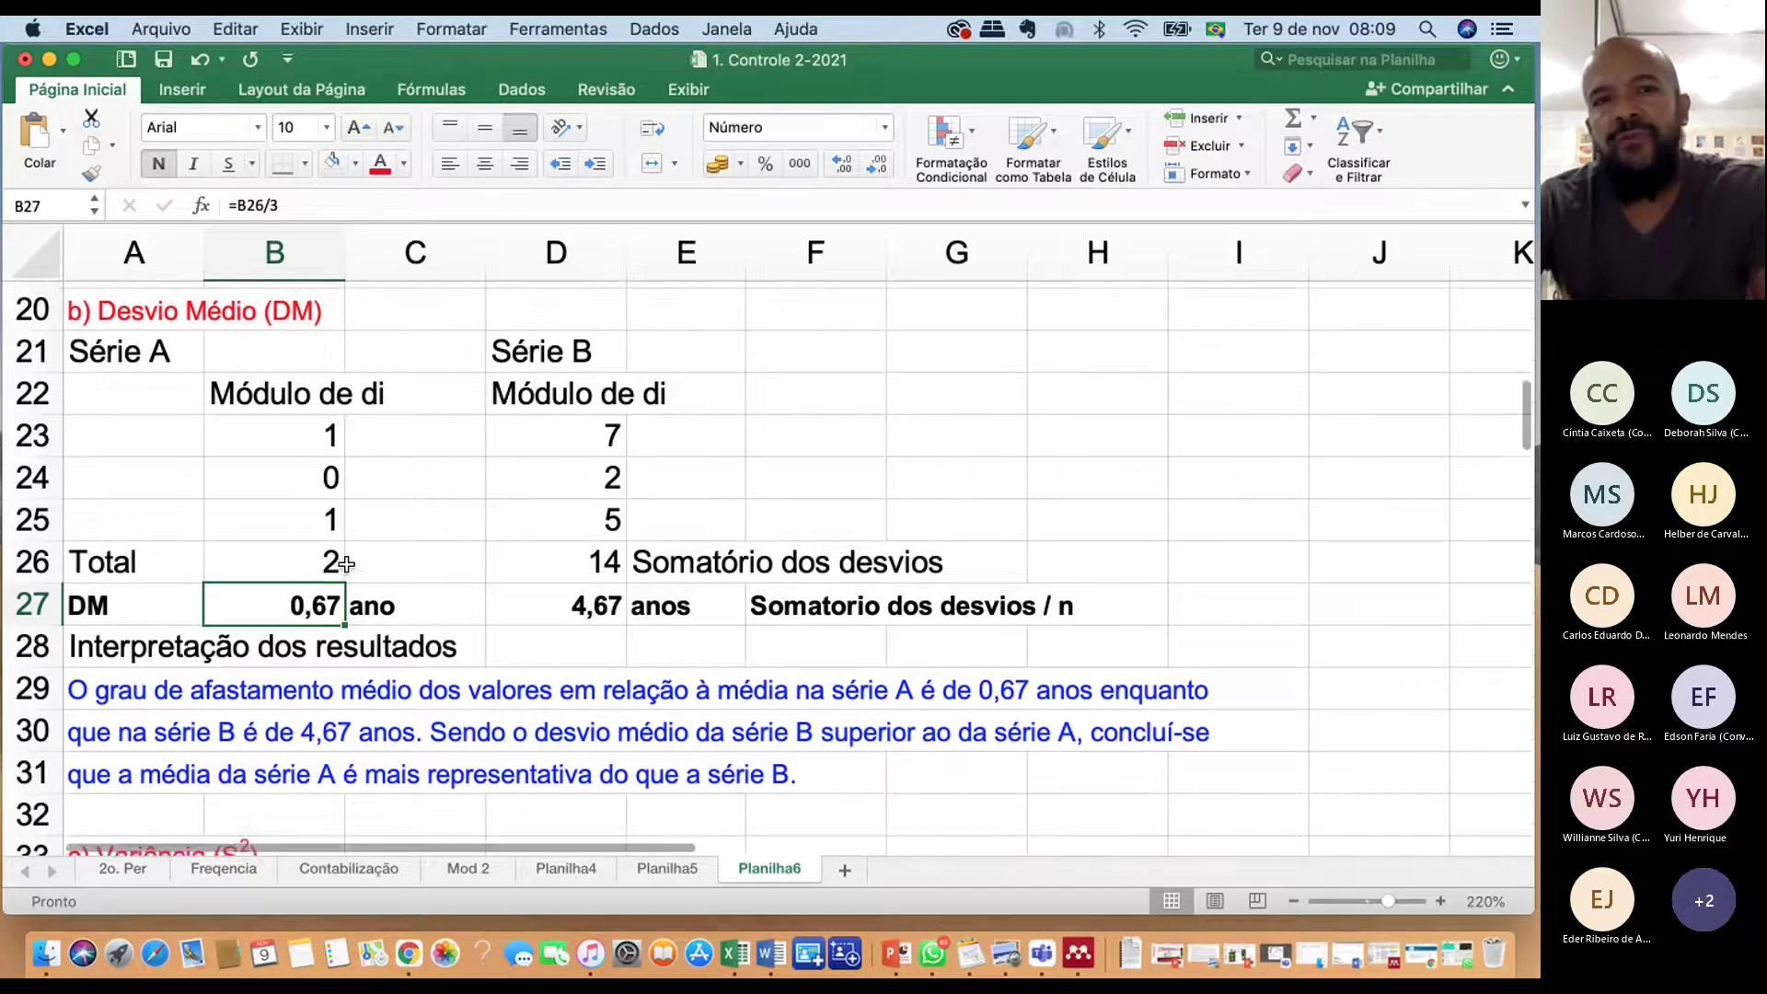
scroll(346, 564, up, 6)
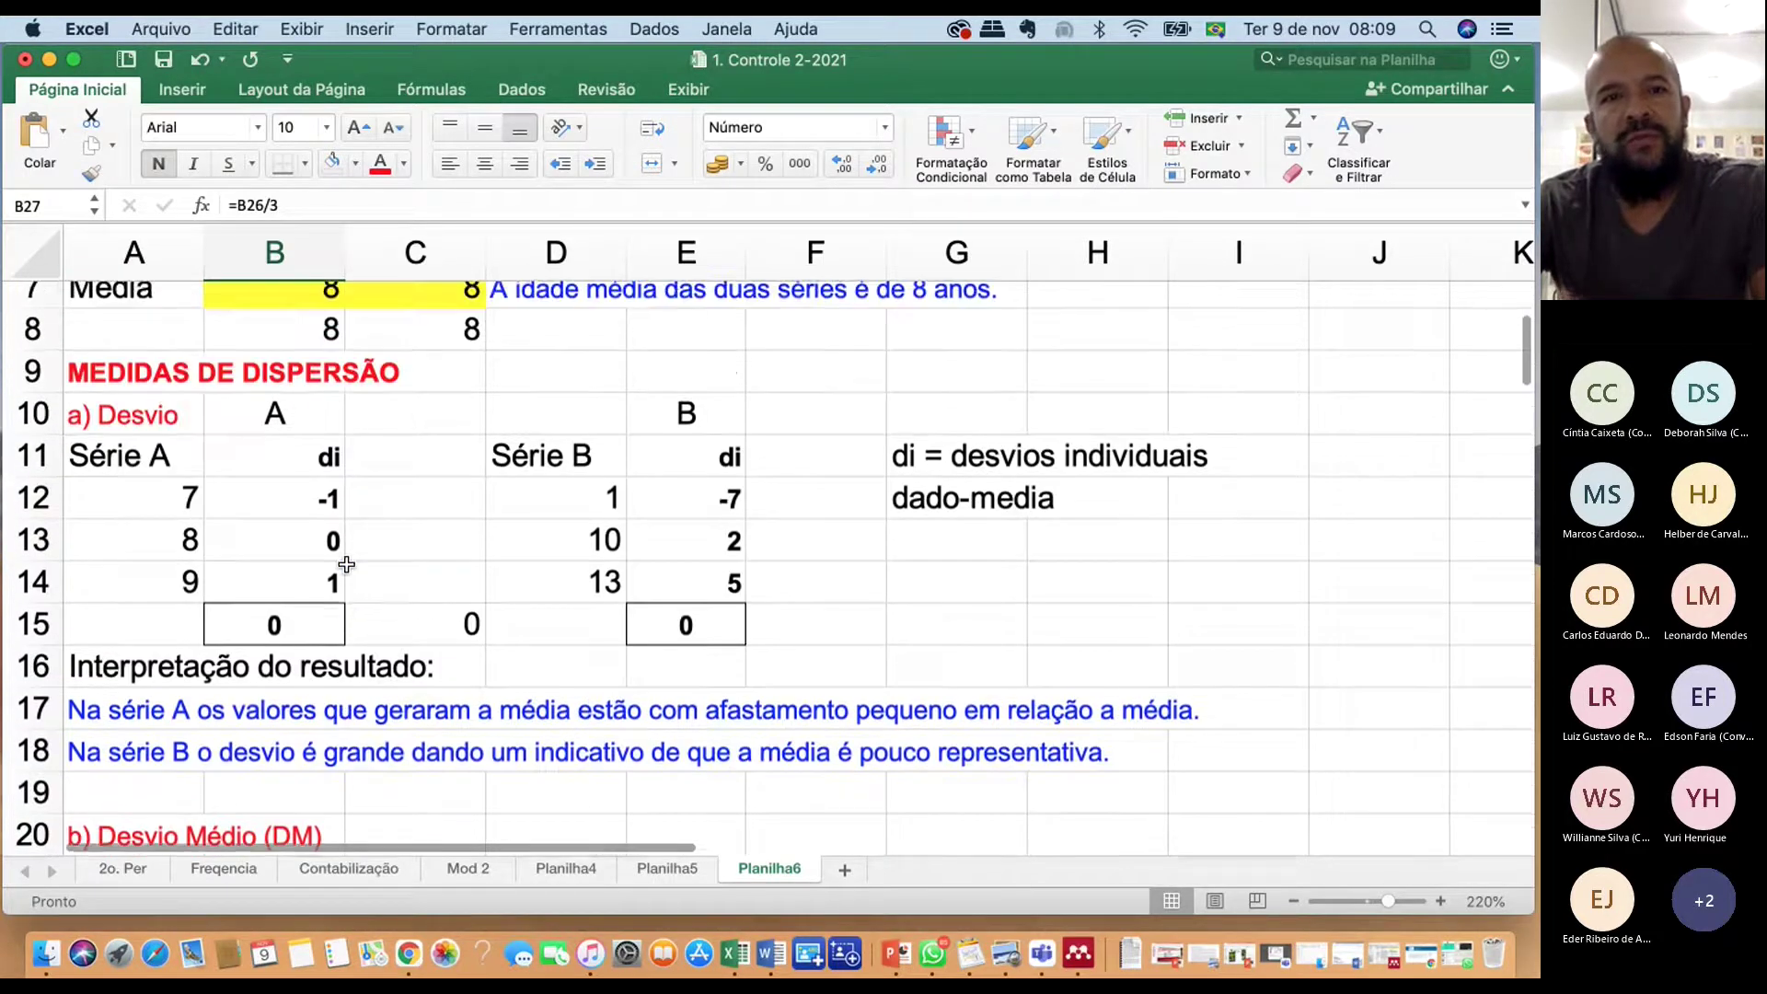
scroll(346, 564, down, 1)
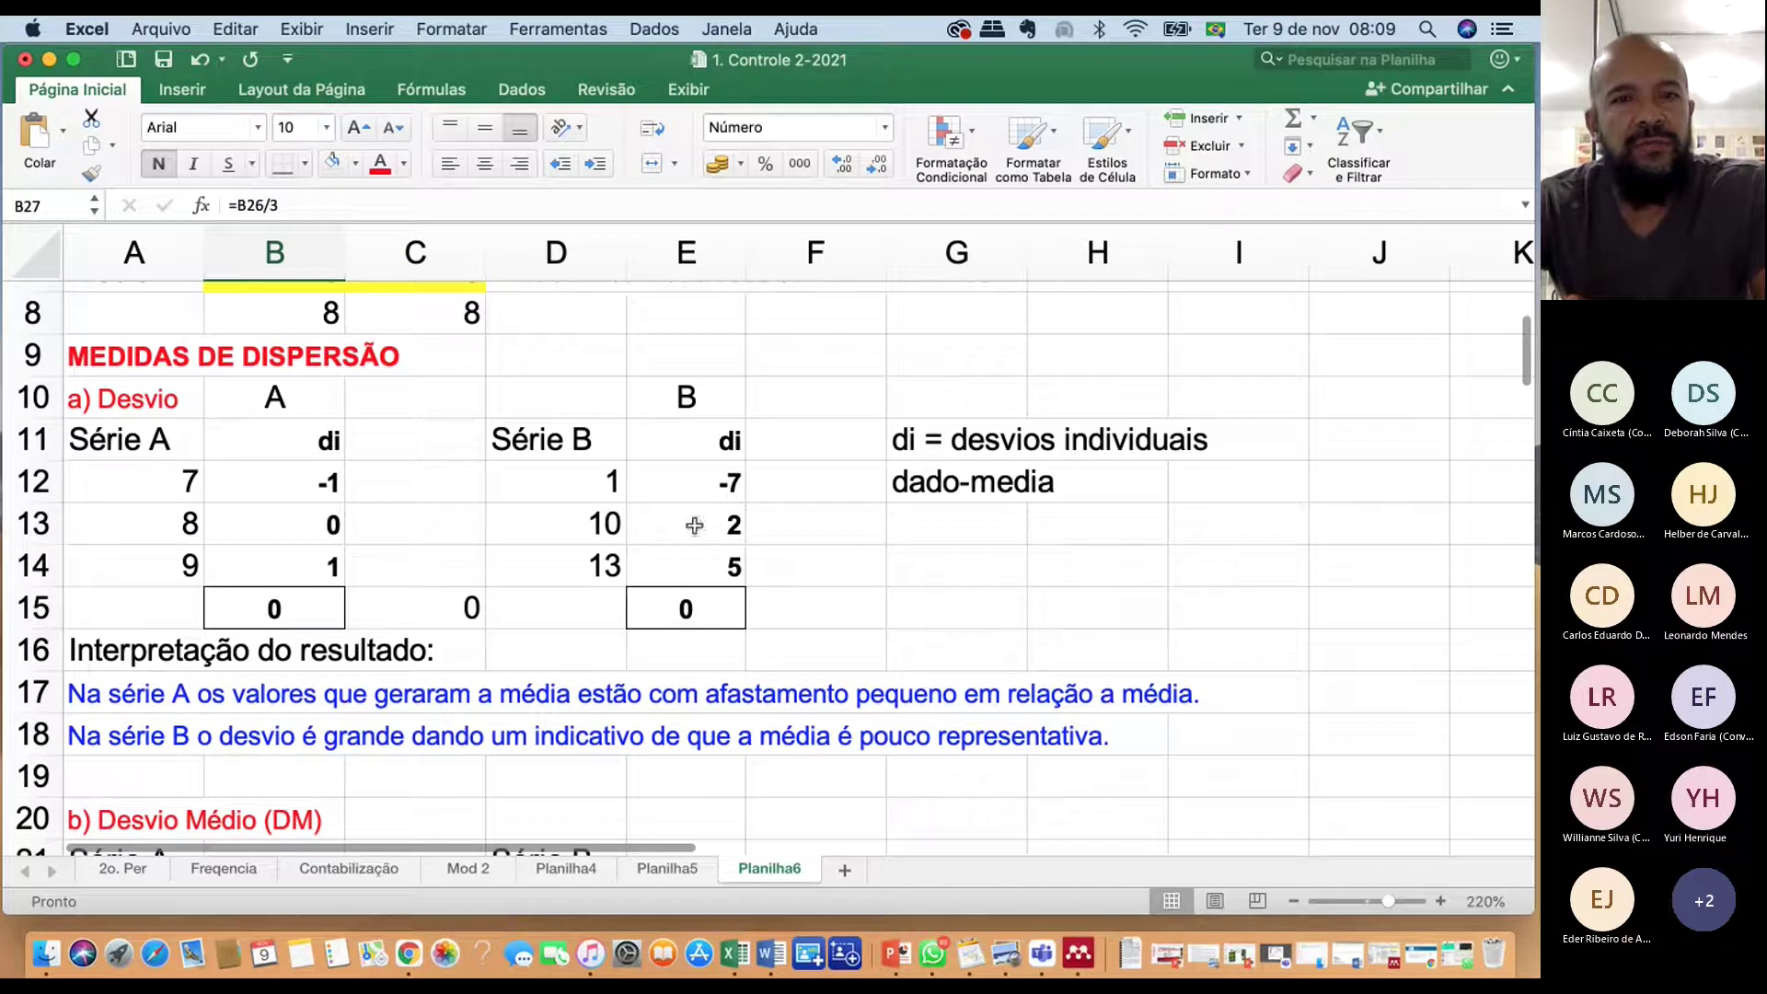
drag(323, 480, 330, 563)
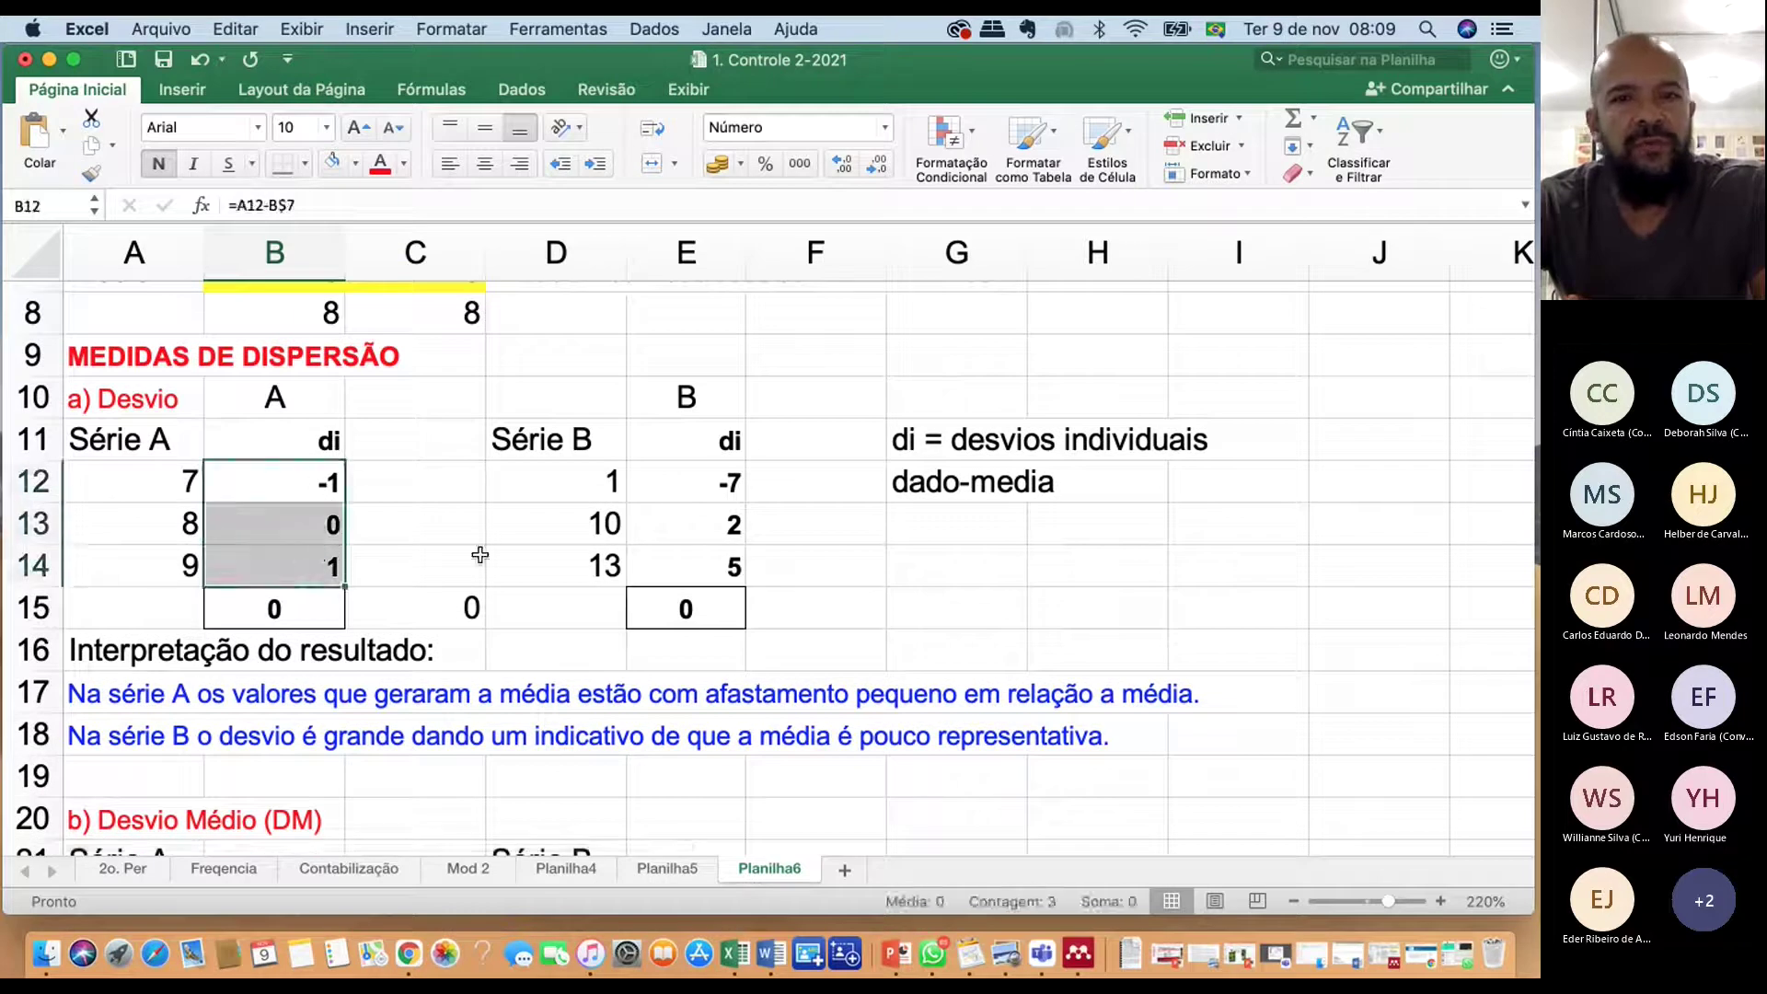
drag(701, 491, 702, 576)
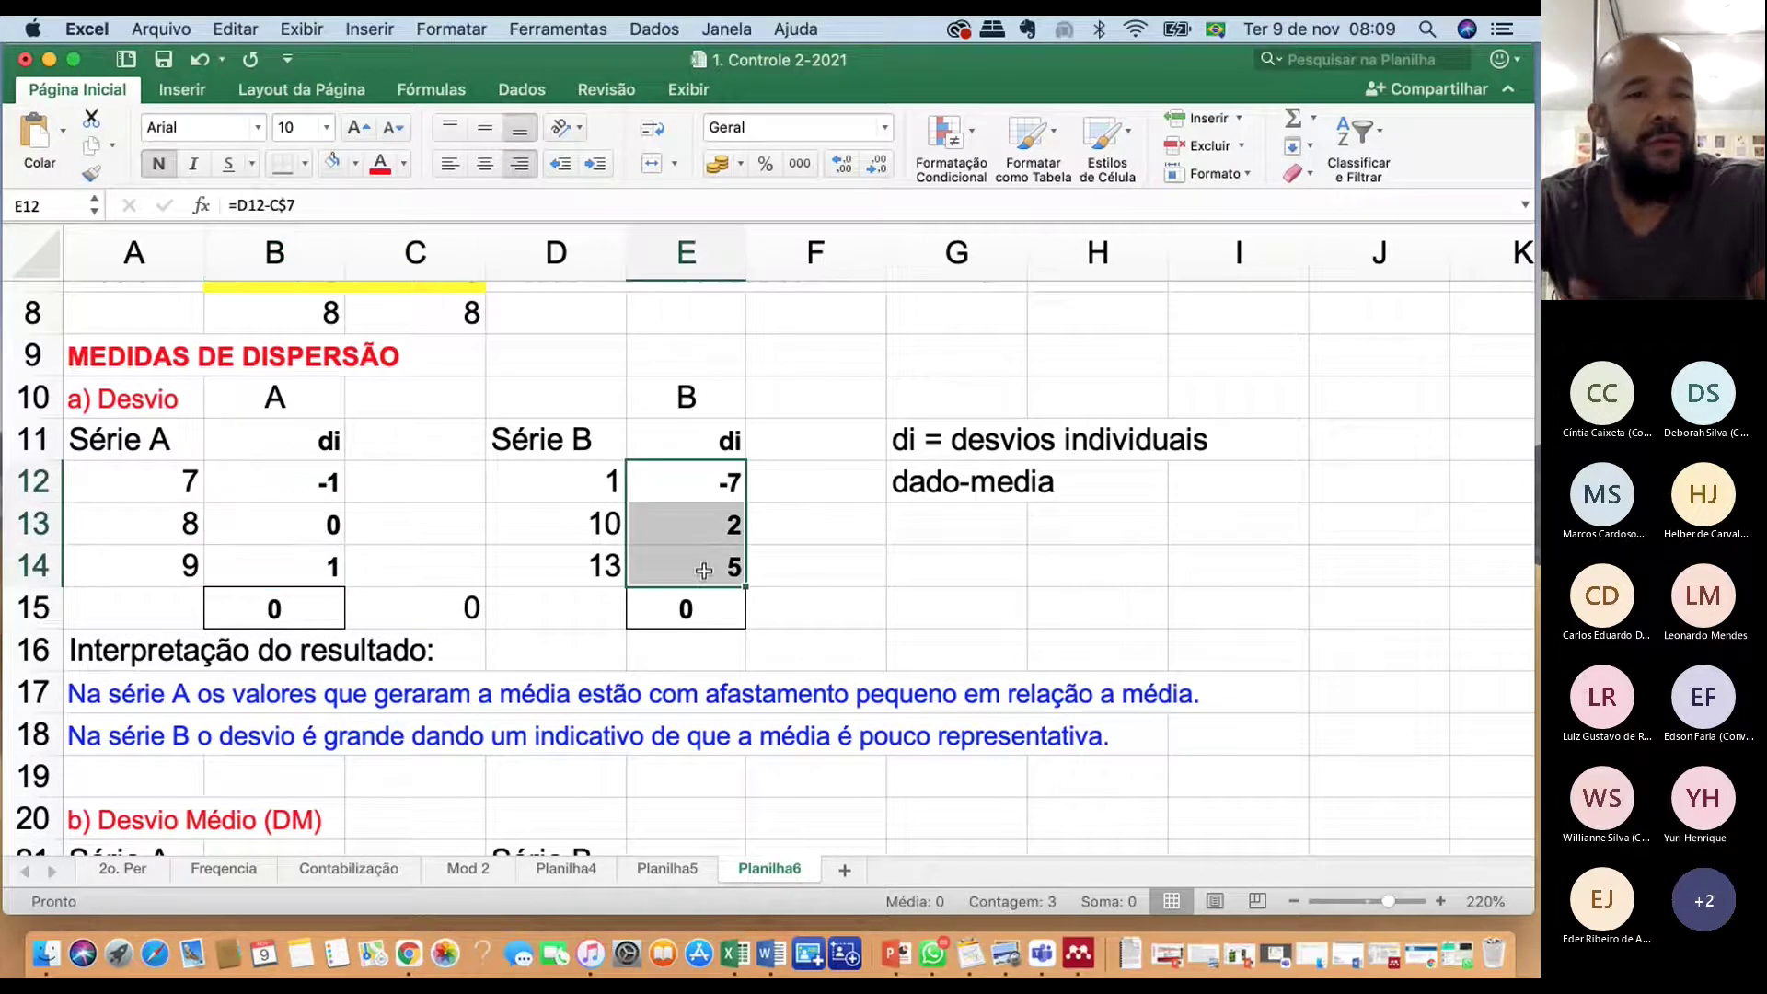
scroll(704, 585, down, 3)
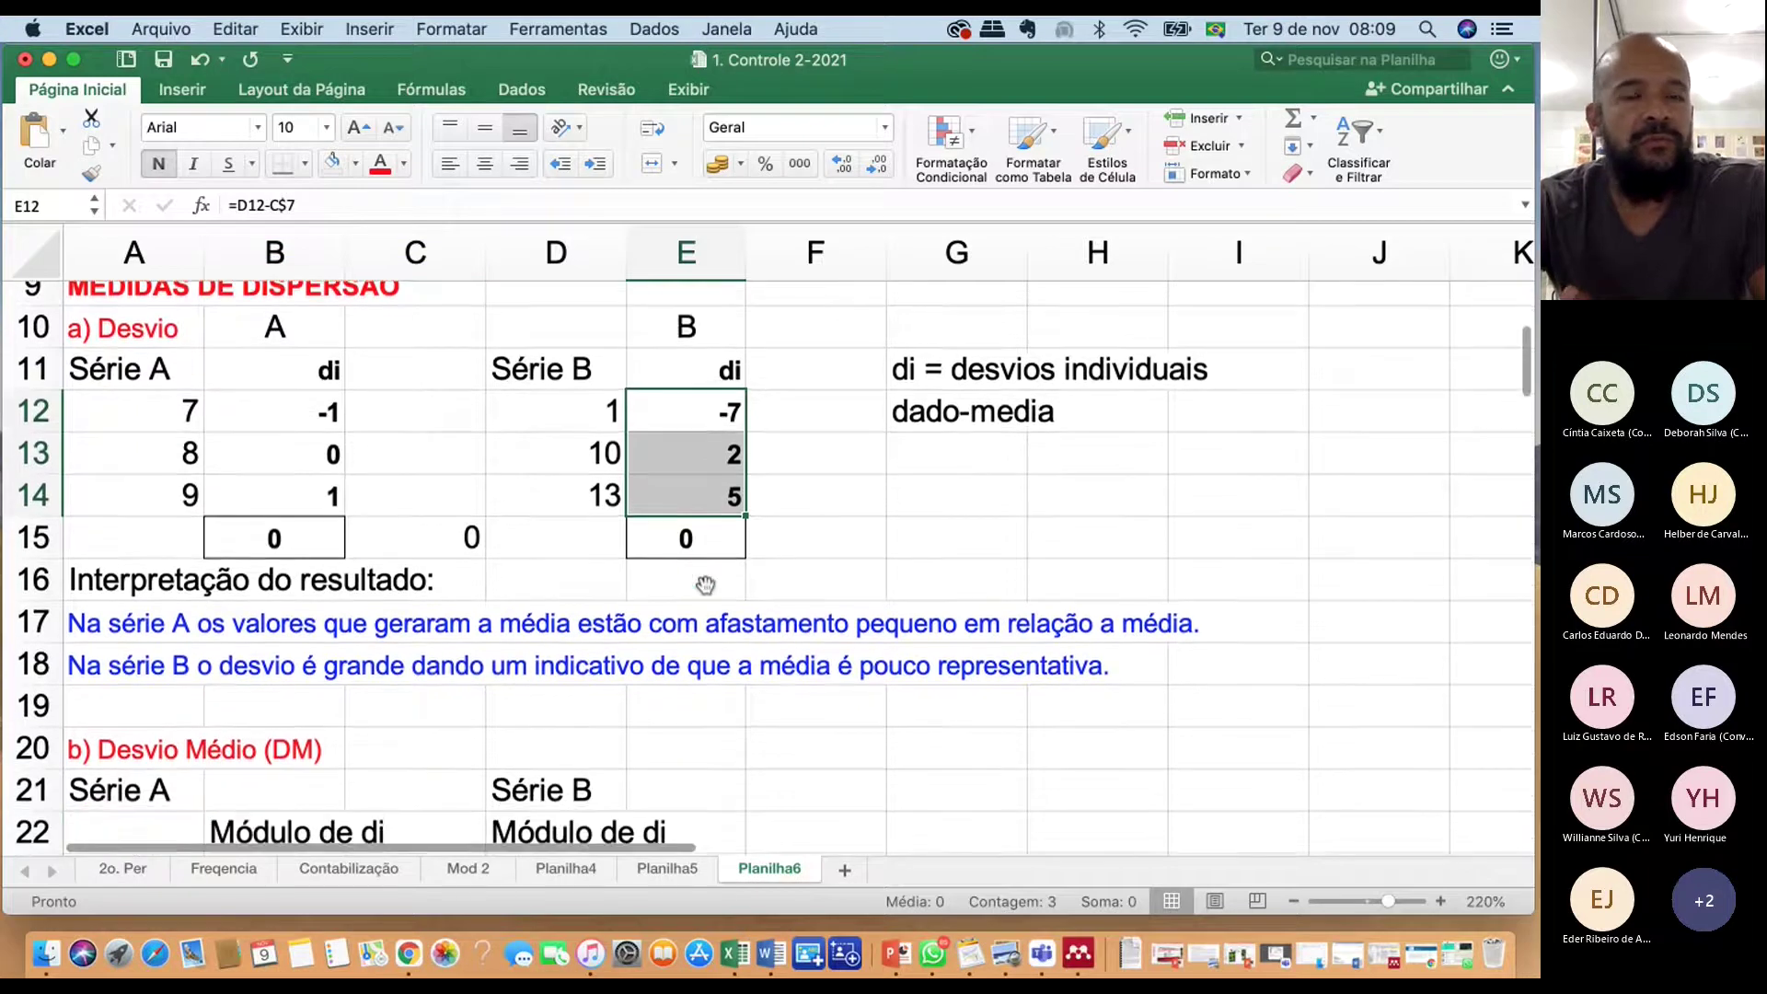
scroll(705, 584, down, 8)
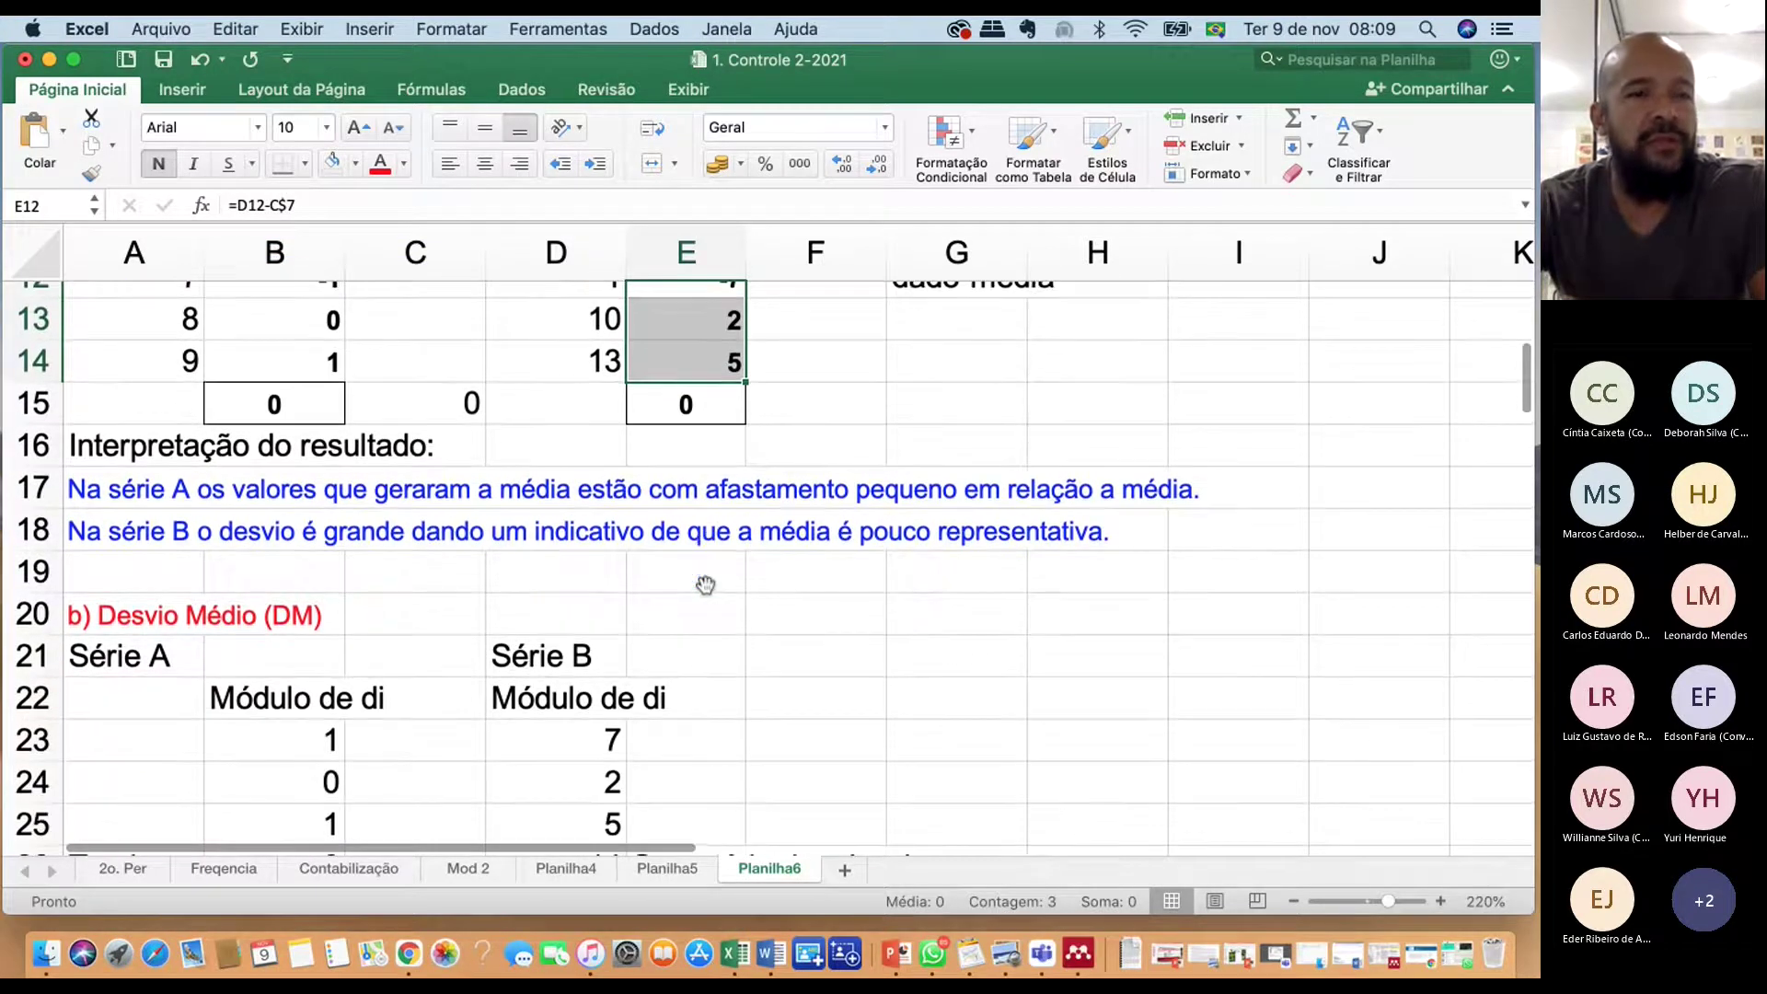
scroll(309, 634, down, 2)
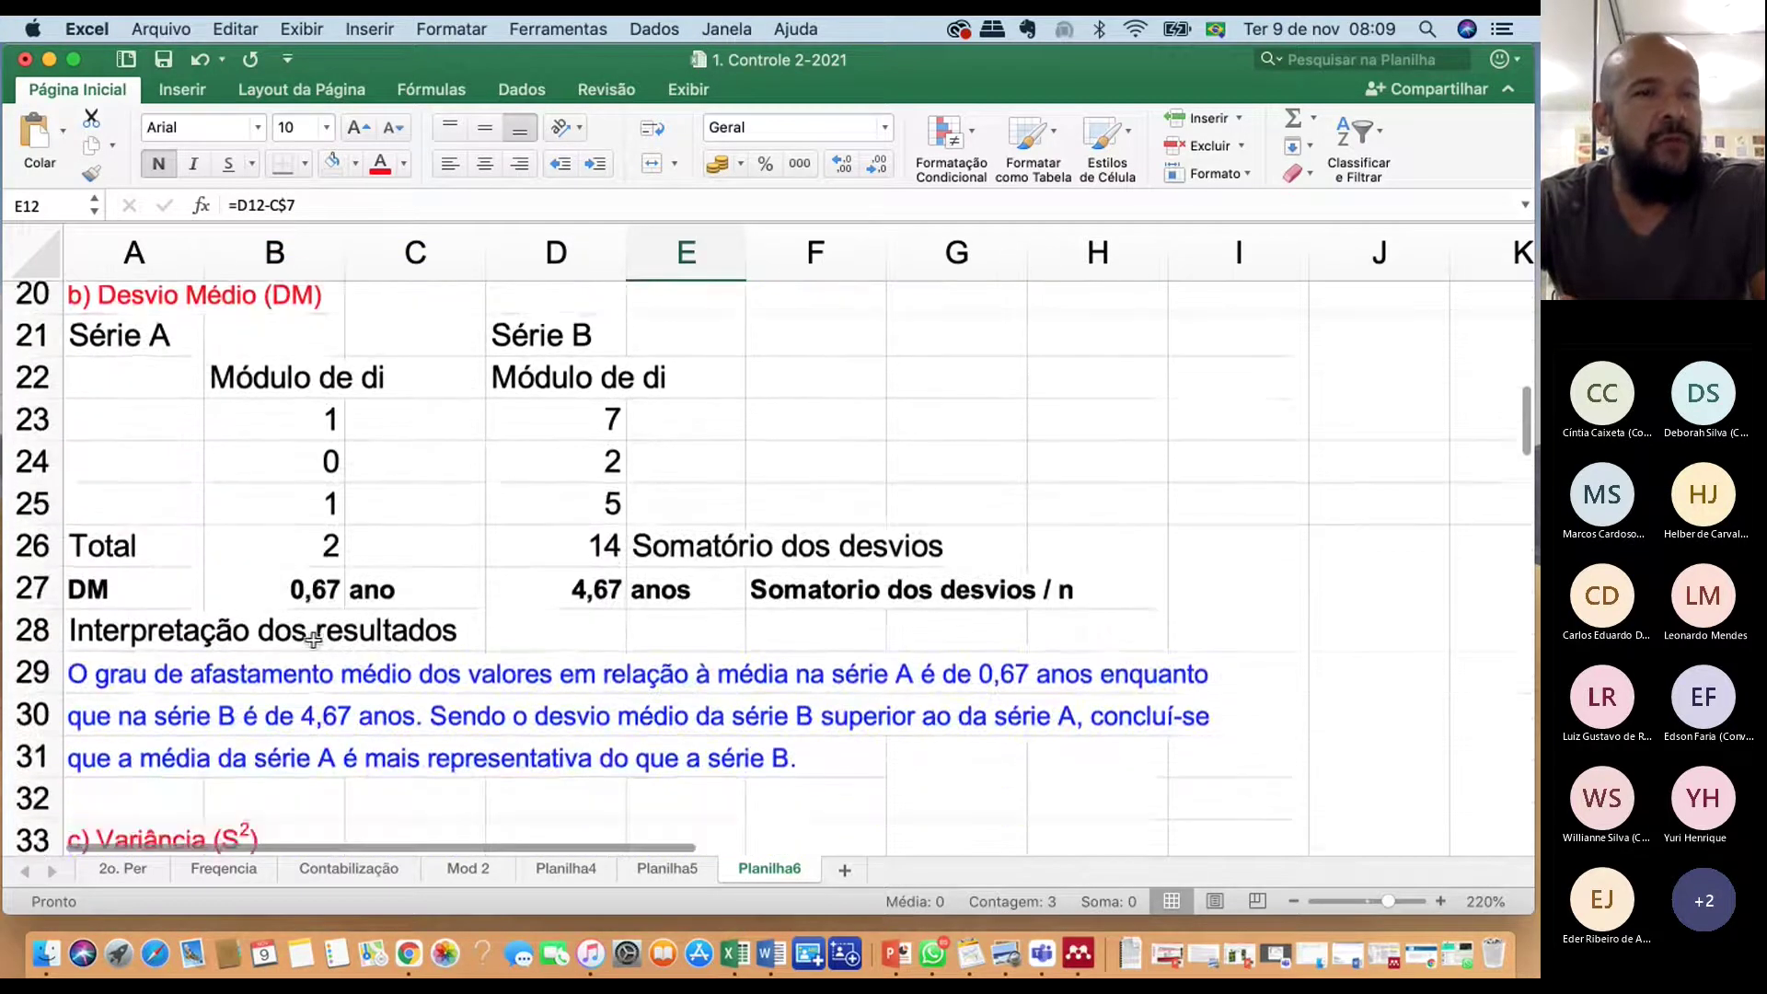
drag(184, 296, 230, 308)
scroll(342, 629, down, 7)
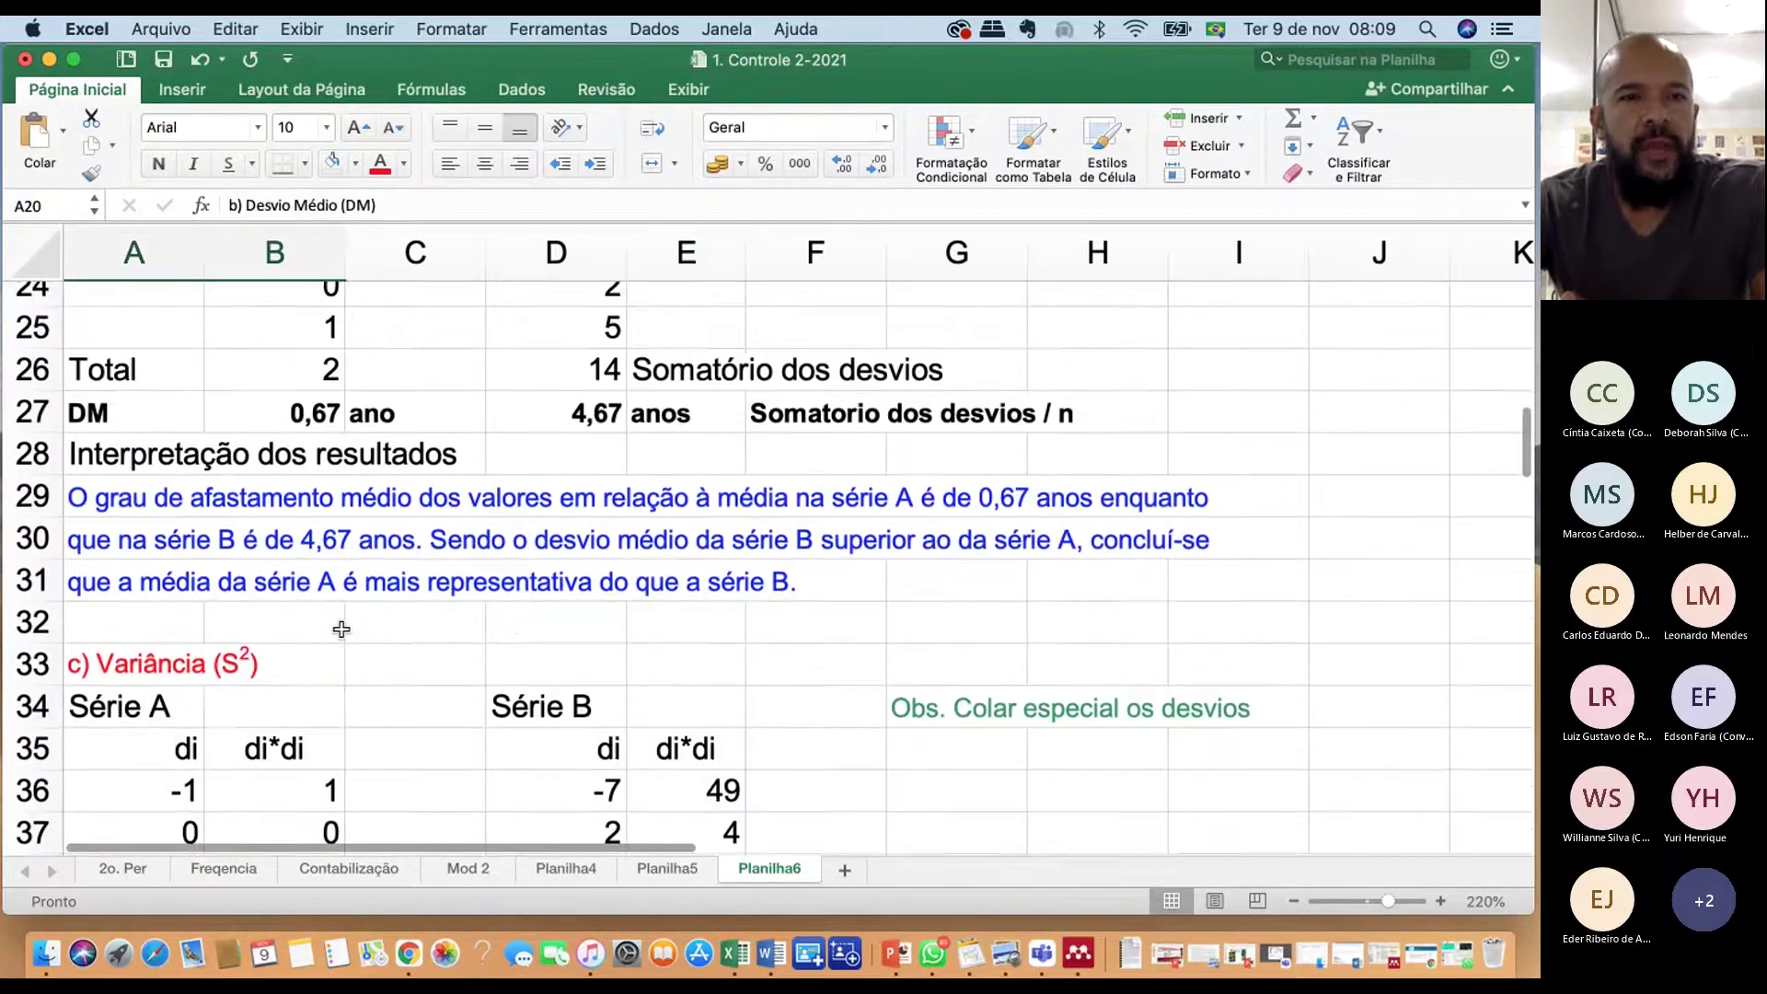
scroll(341, 629, down, 2)
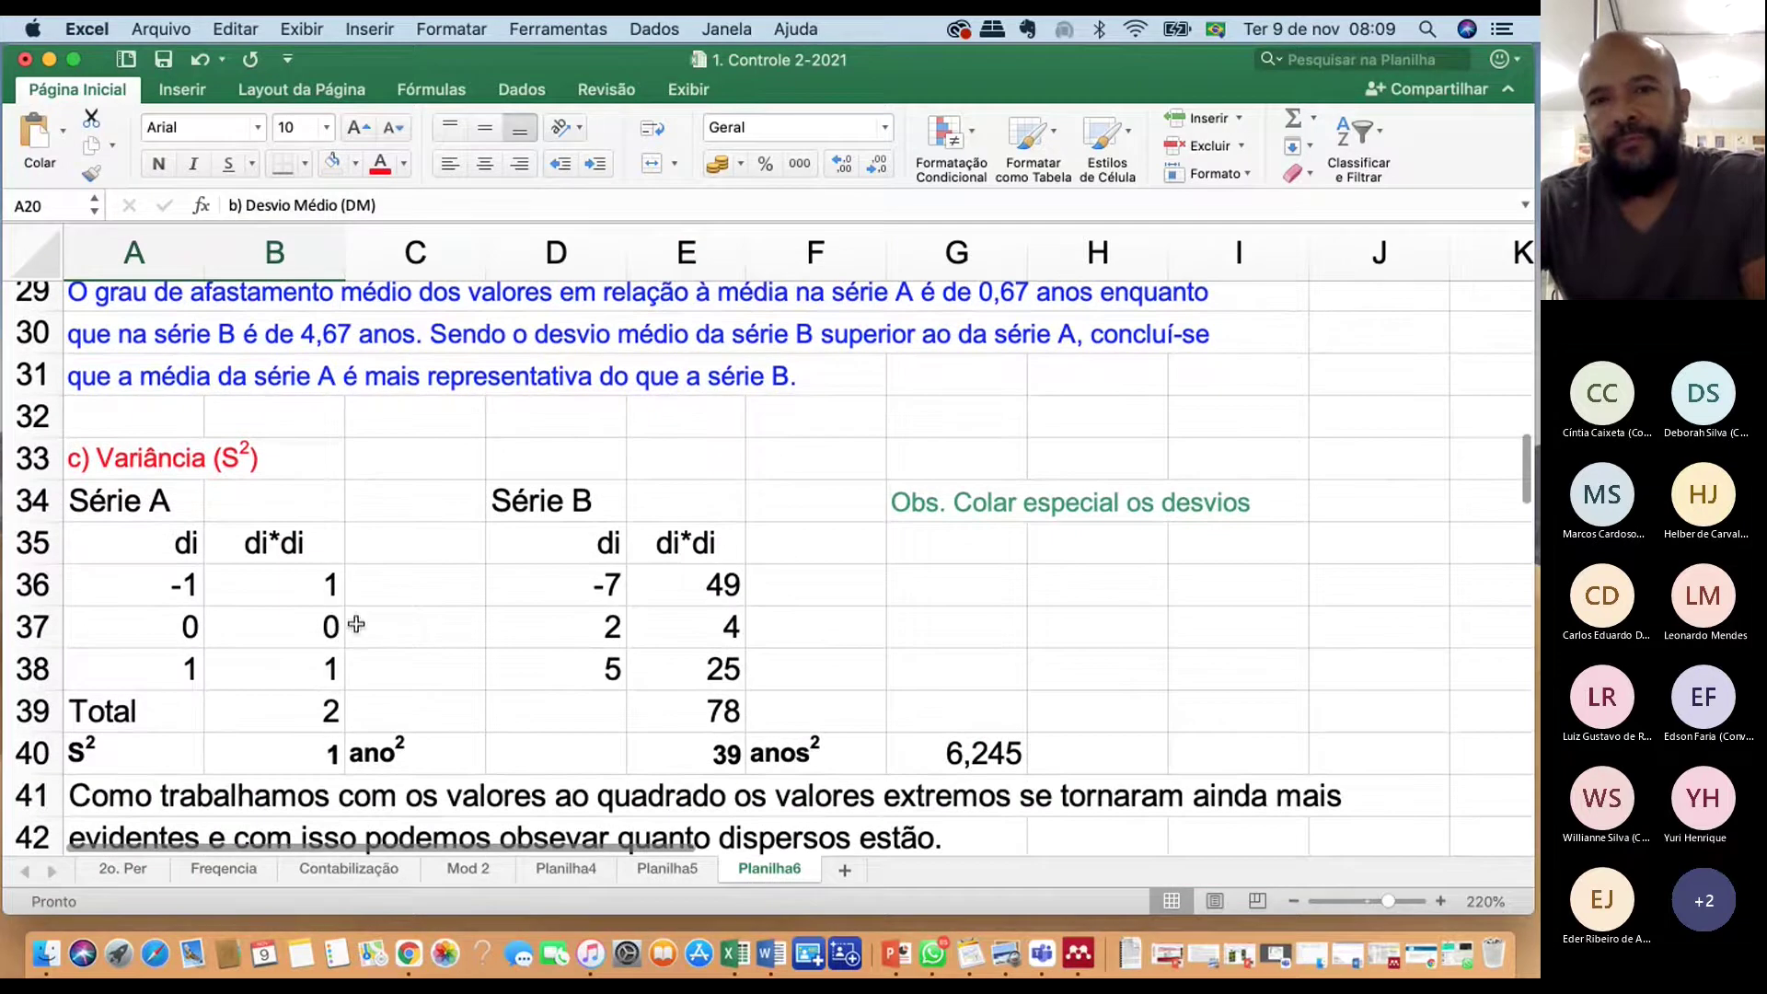
scroll(280, 623, up, 2)
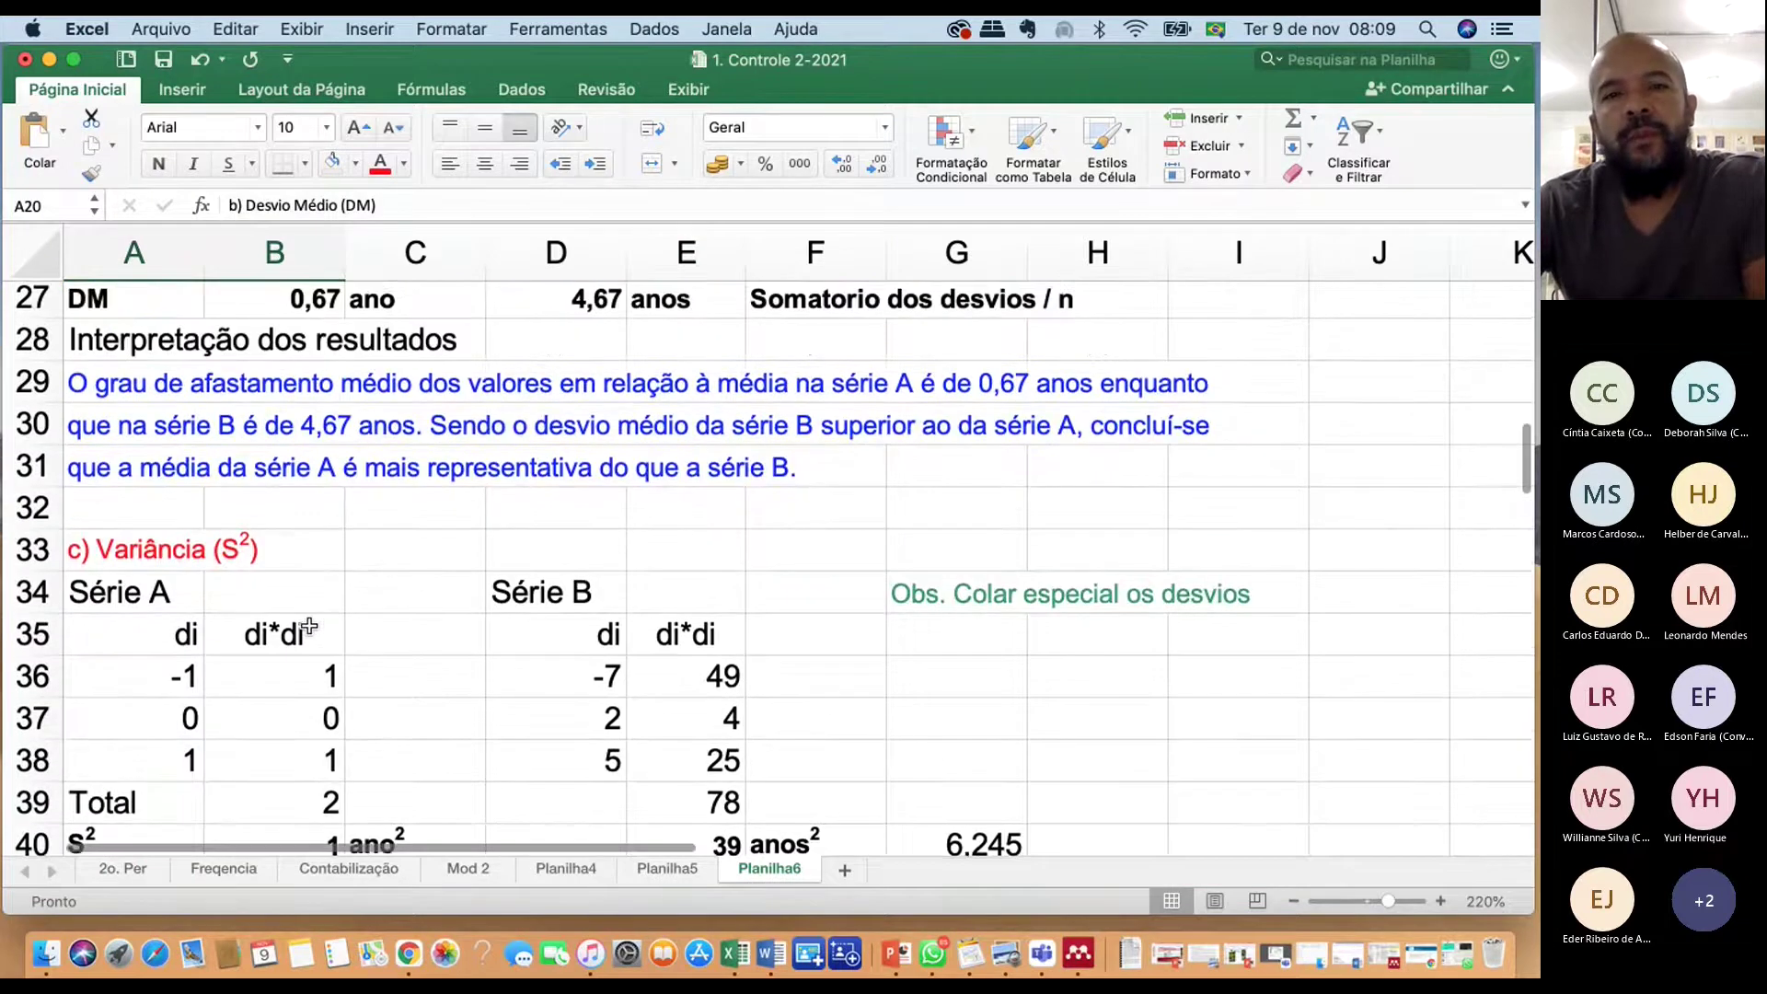
scroll(309, 626, up, 5)
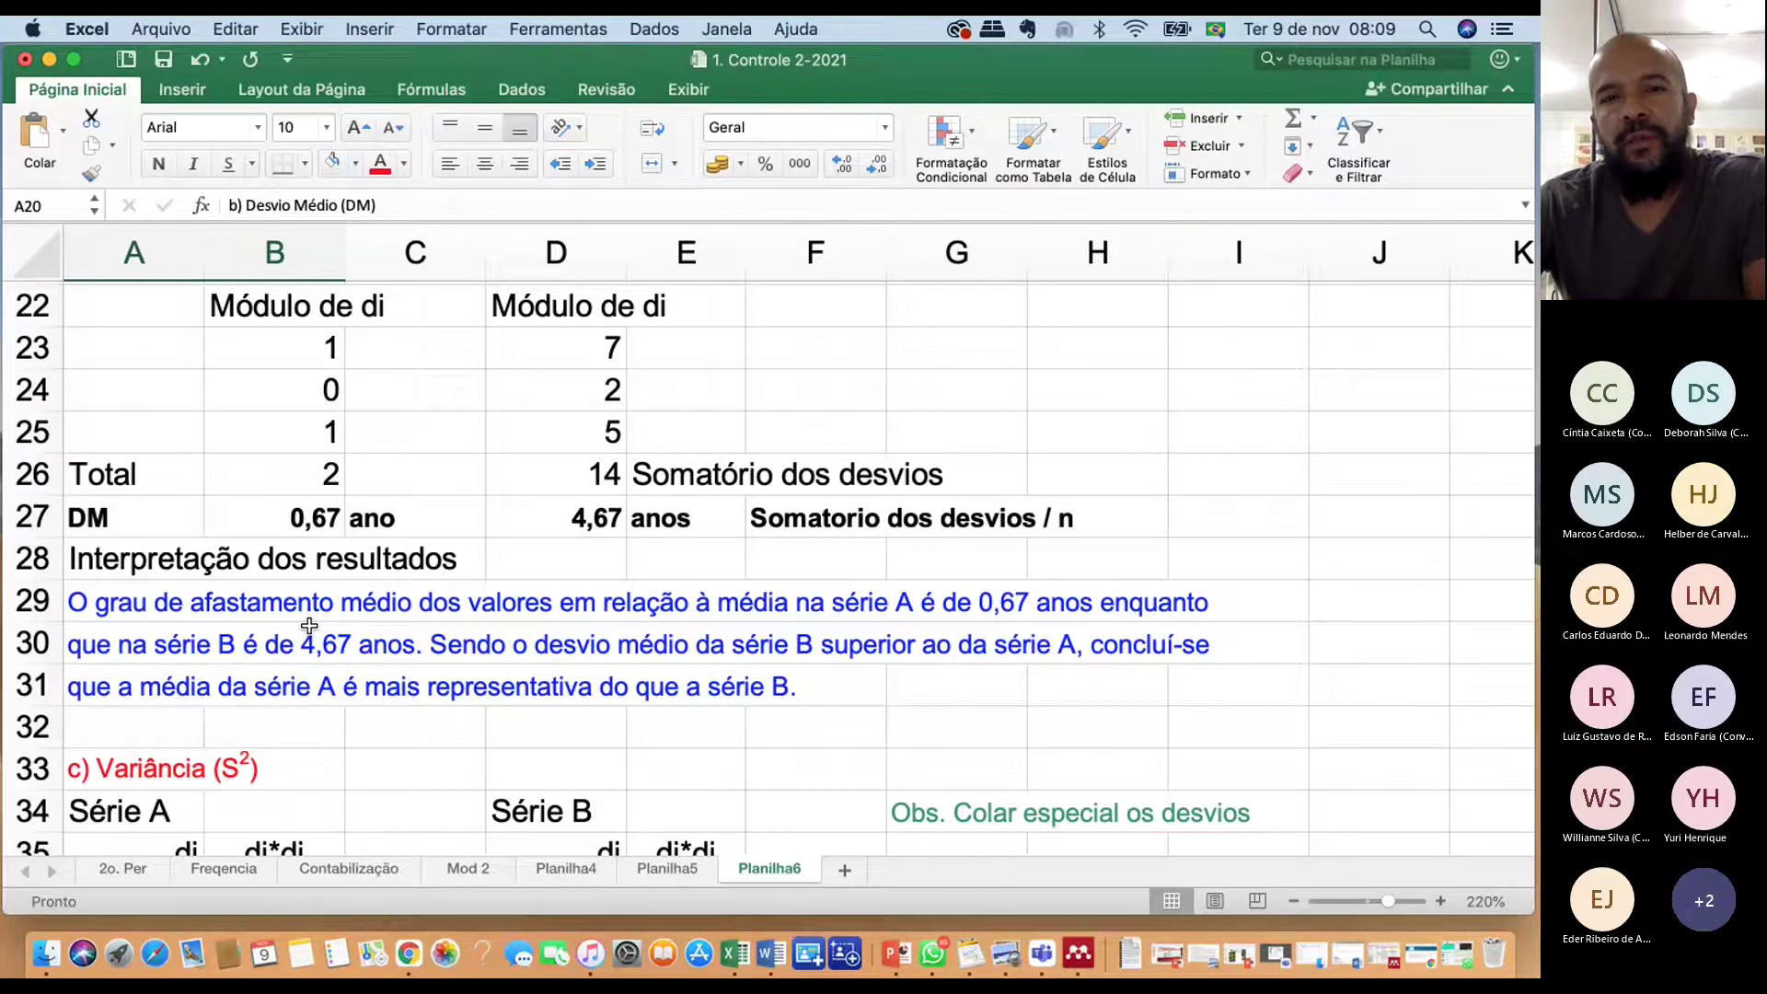
scroll(309, 626, up, 2)
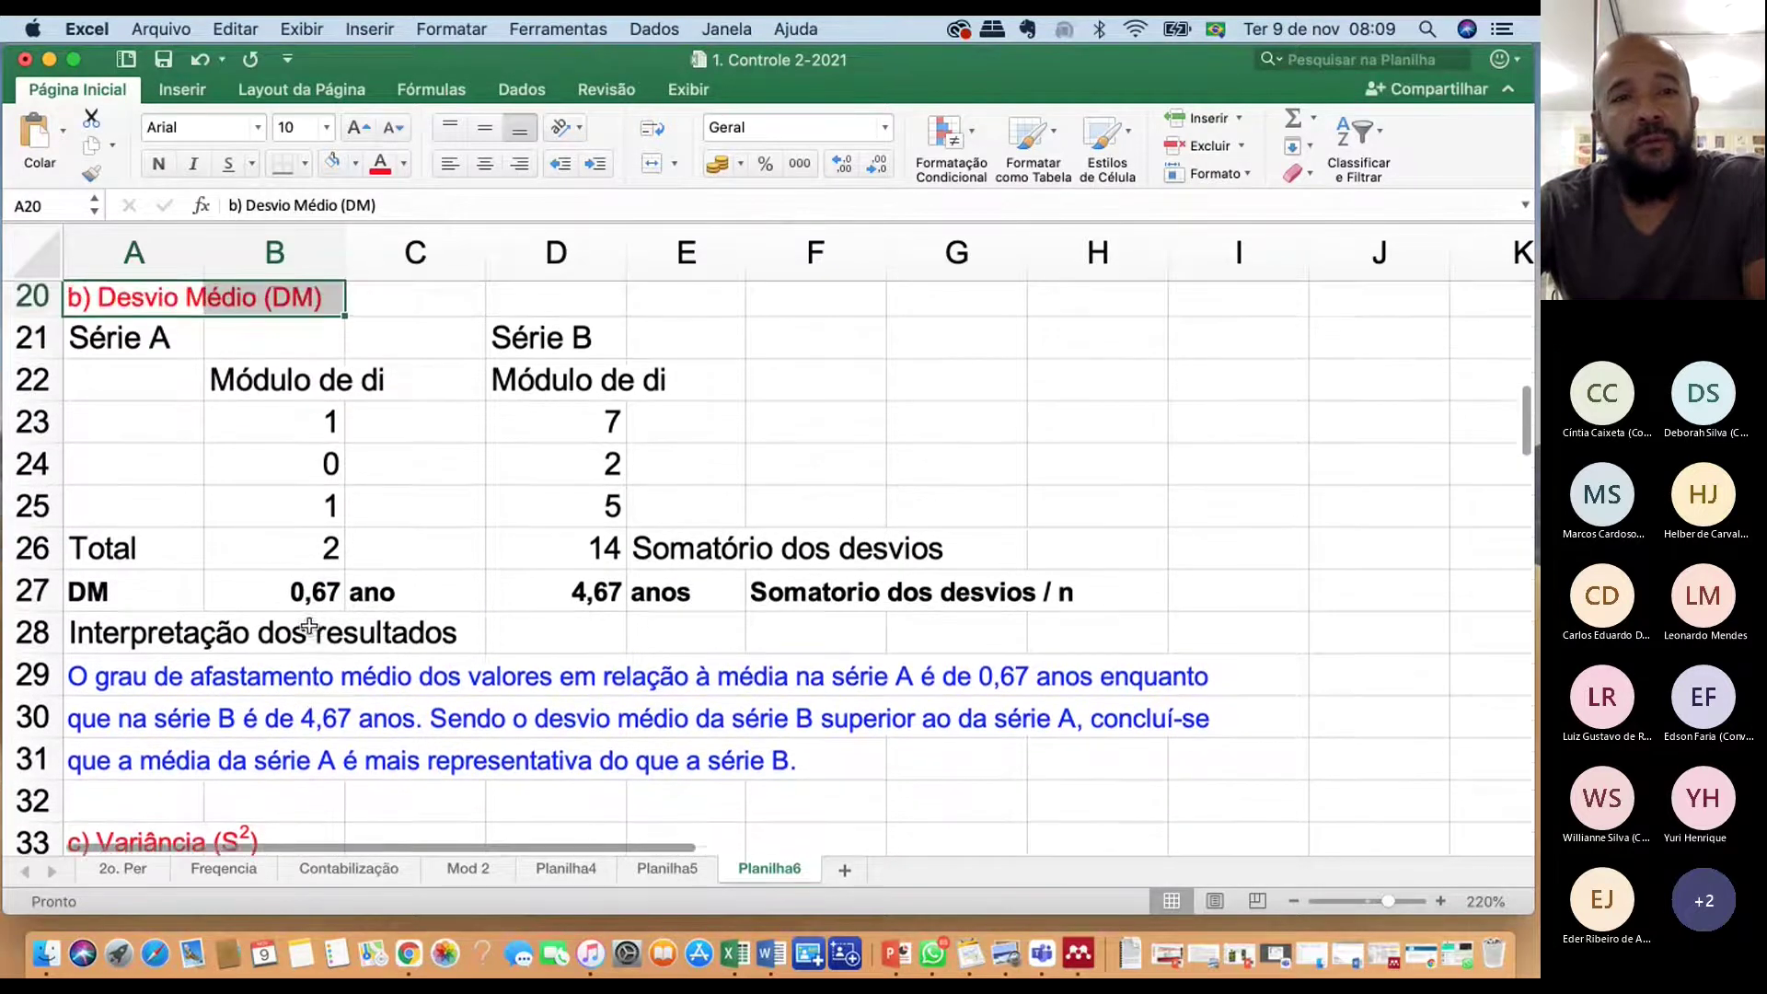
scroll(309, 626, up, 8)
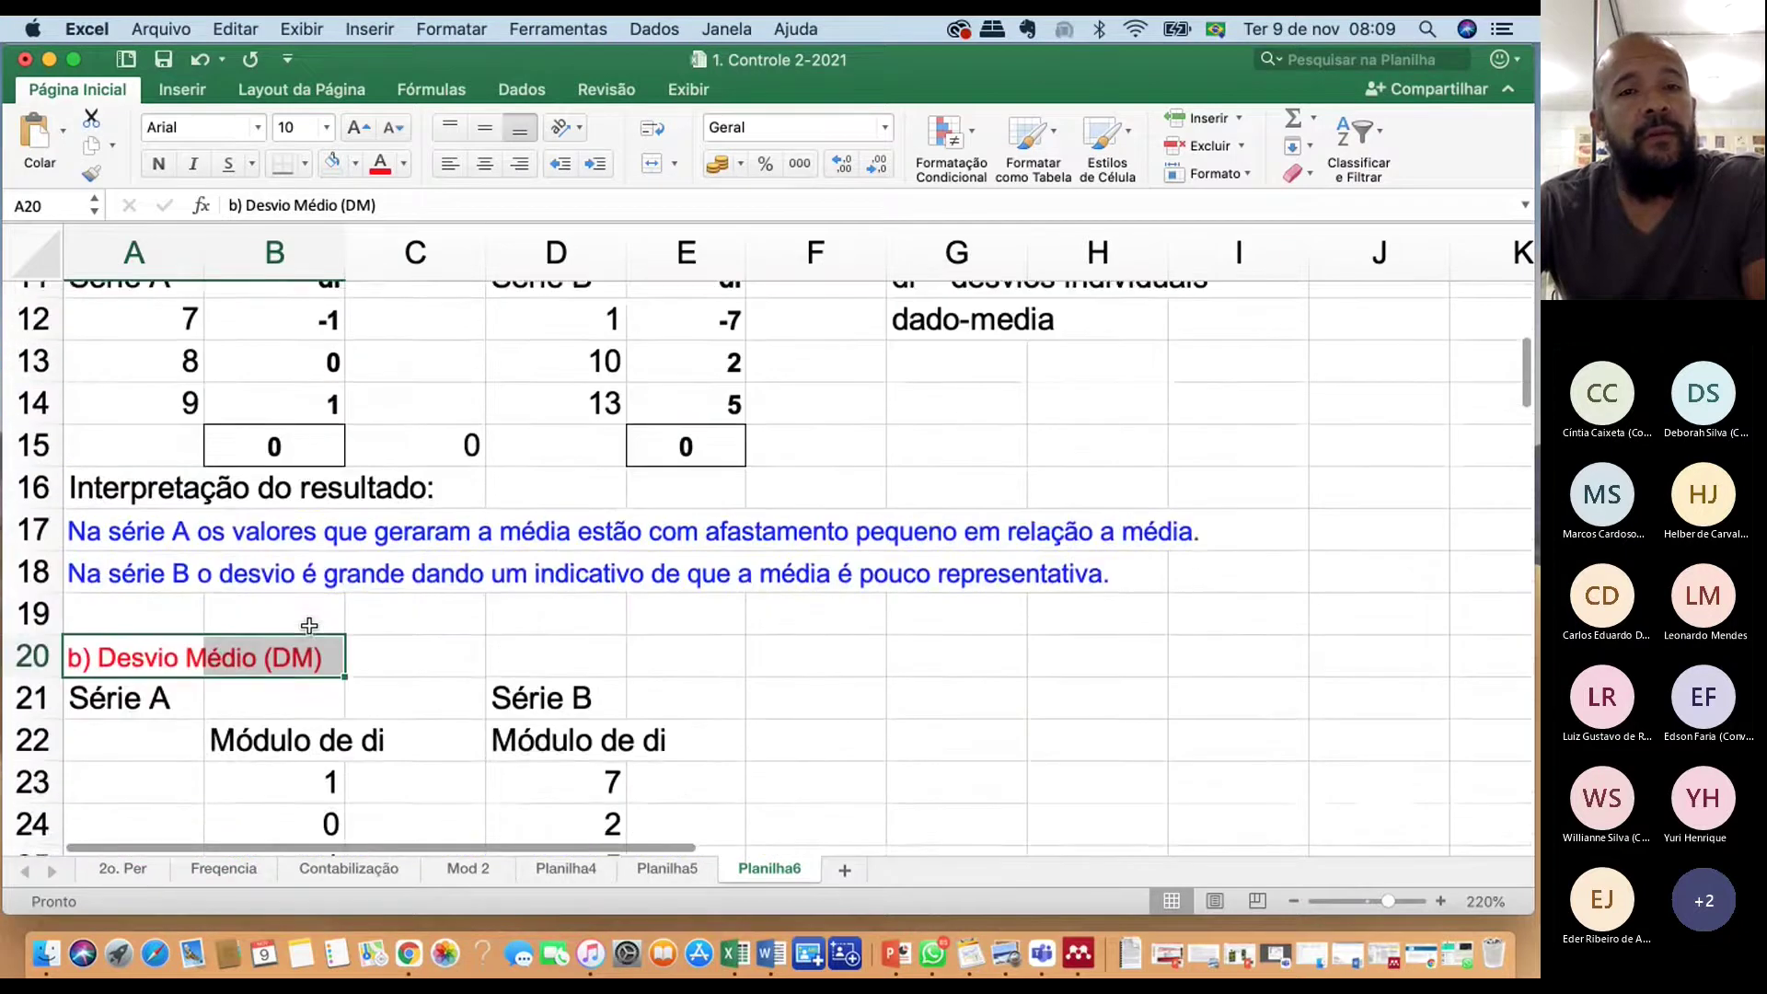
scroll(309, 626, up, 3)
scroll(309, 625, up, 8)
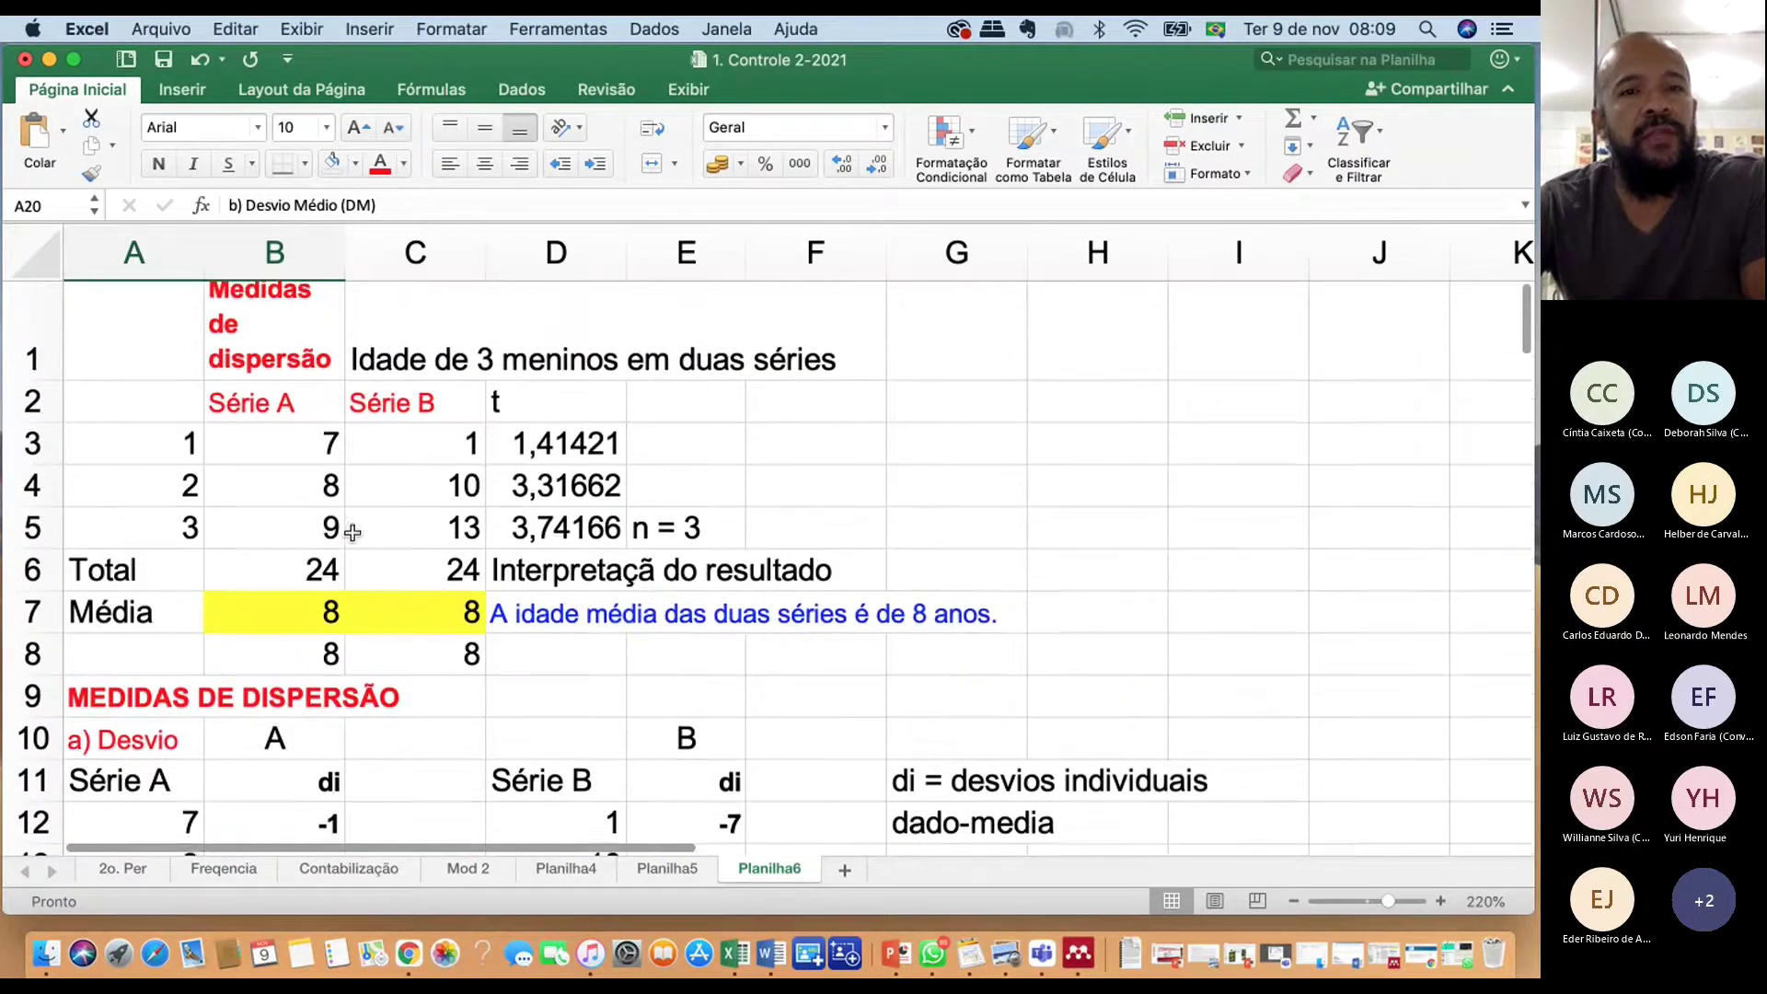
click(451, 446)
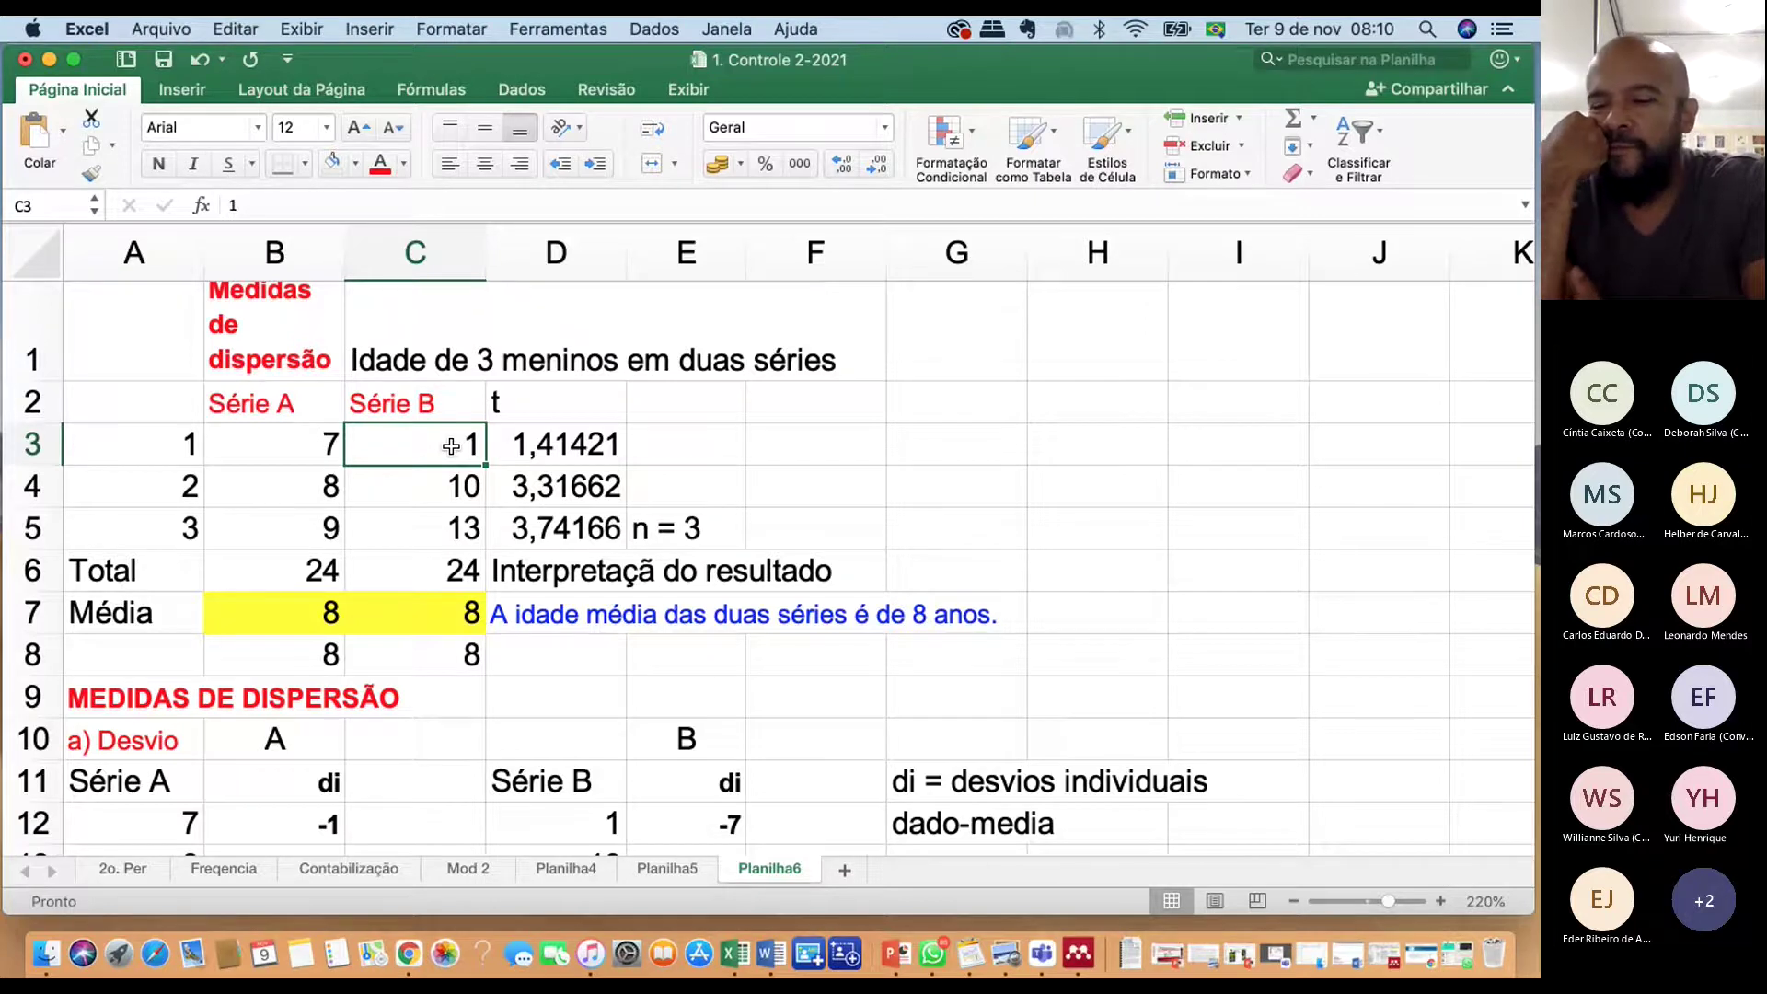
key(Page_Down)
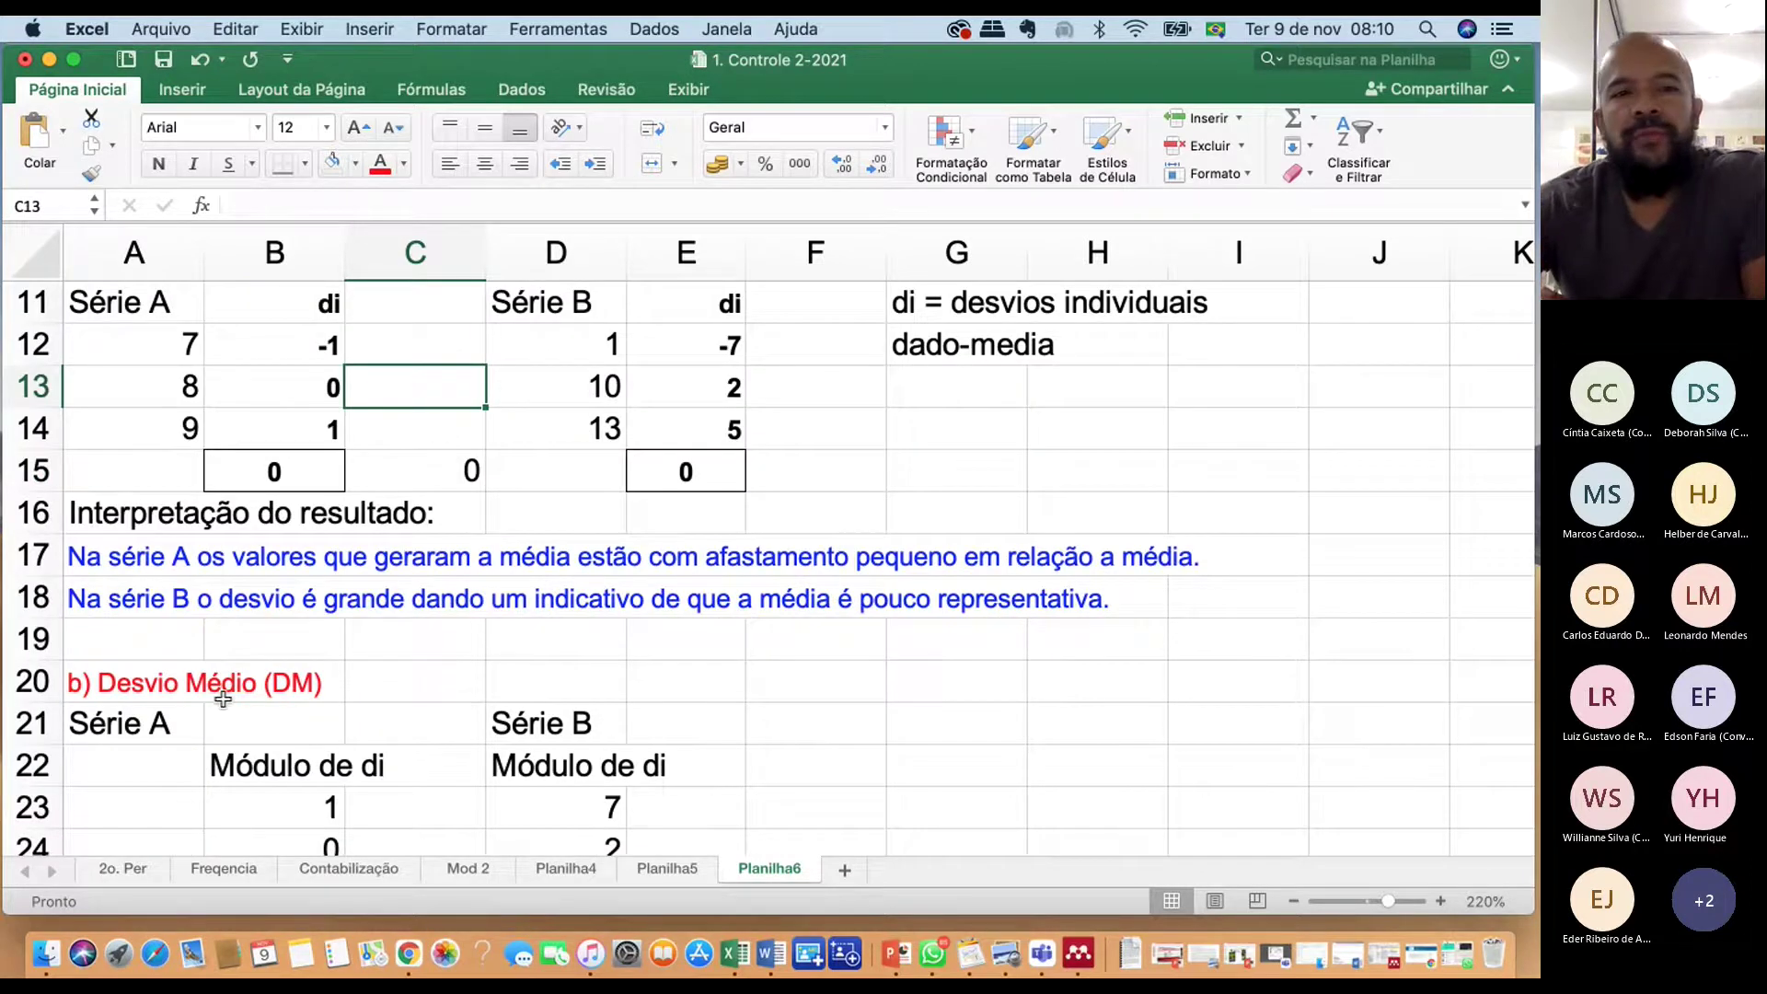
scroll(221, 676, down, 5)
scroll(216, 692, down, 7)
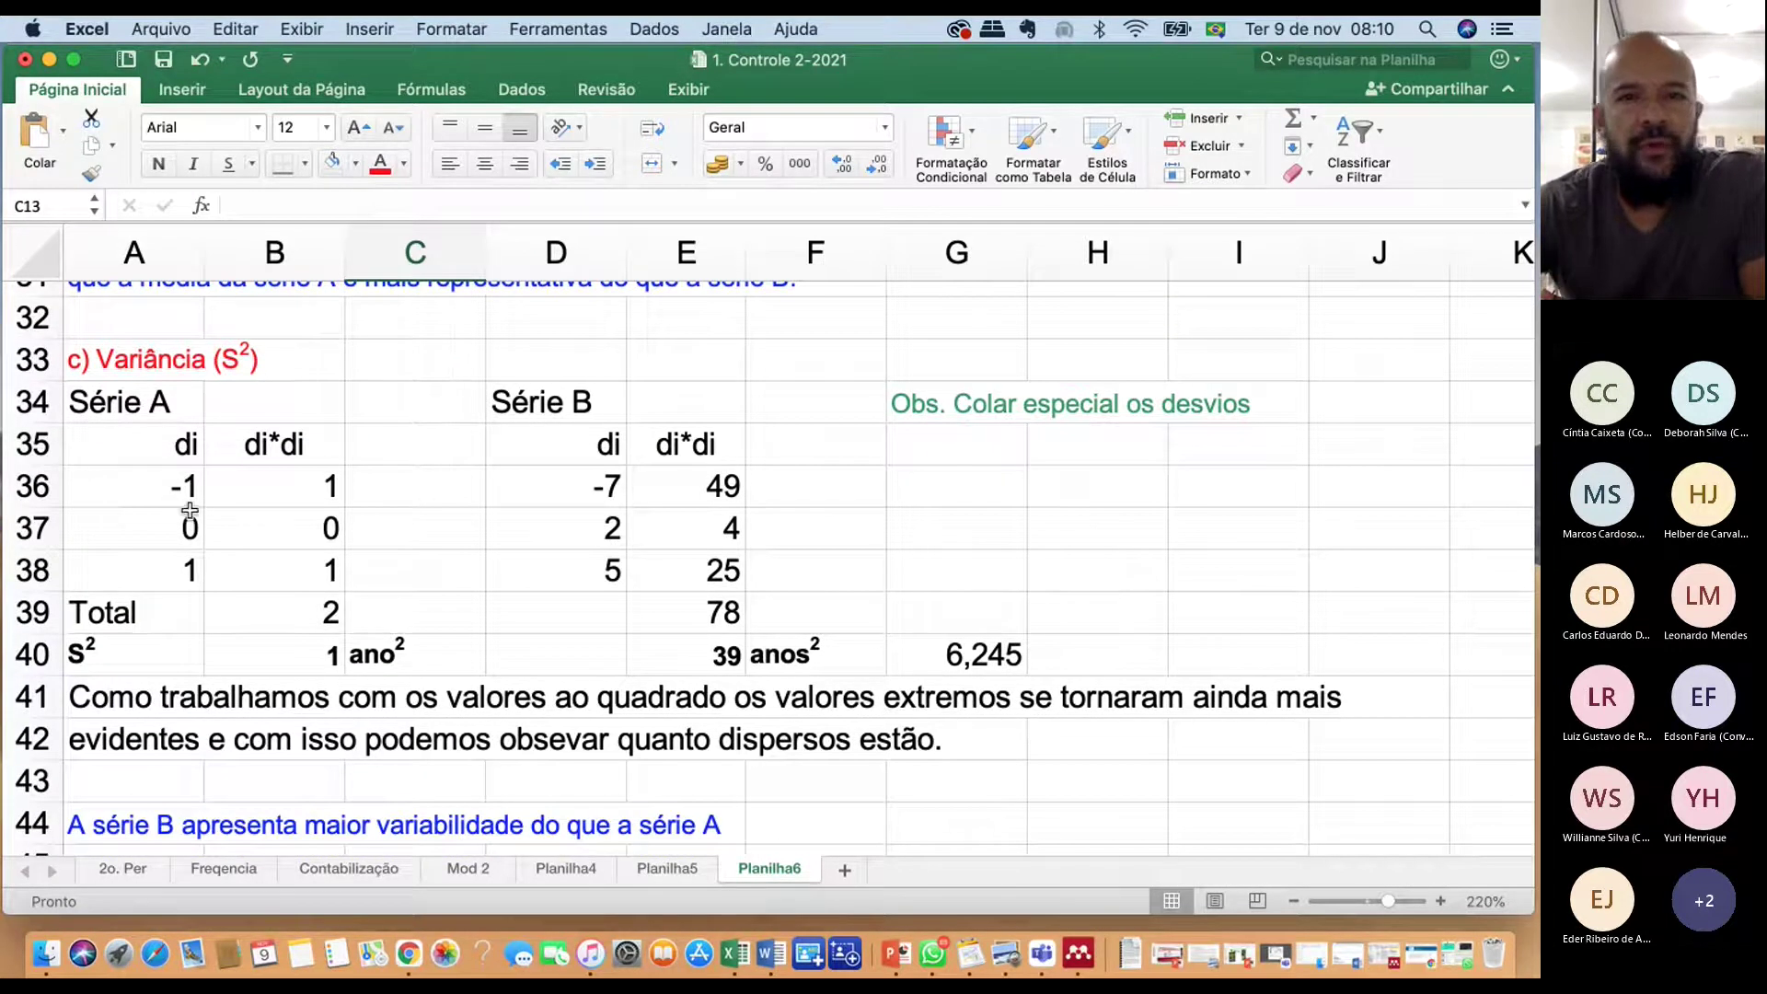
drag(183, 484, 180, 567)
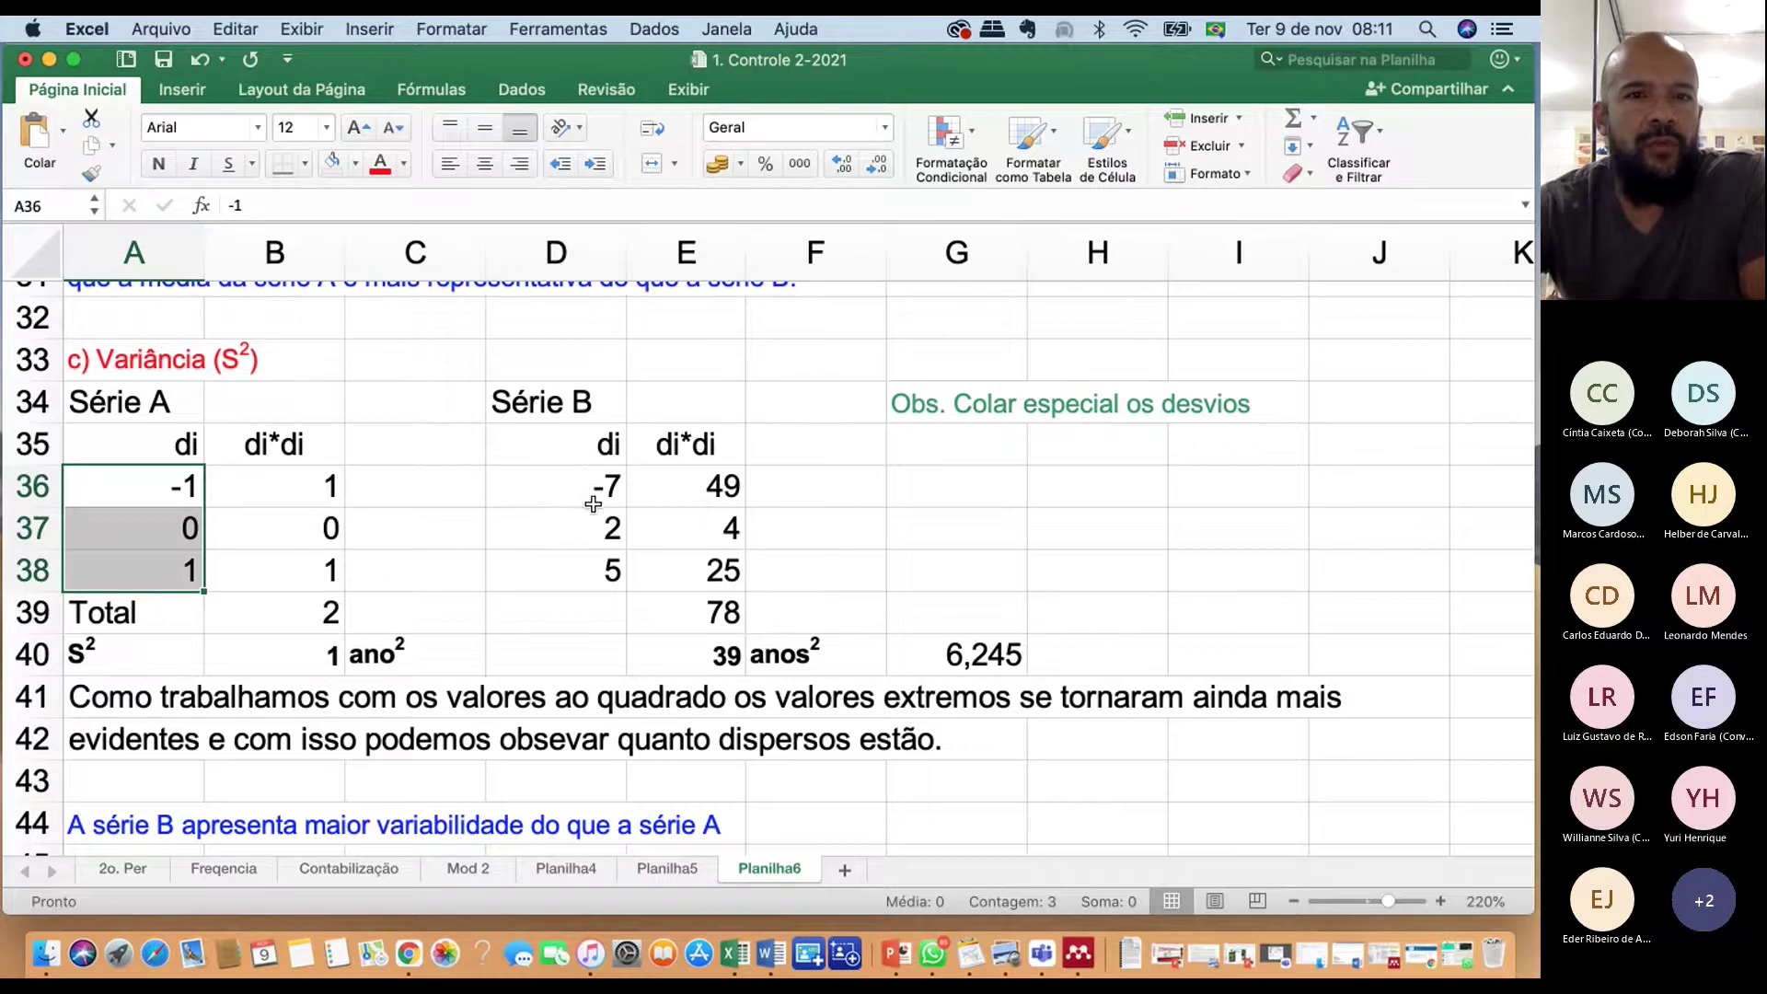
scroll(594, 505, up, 5)
scroll(593, 504, up, 1)
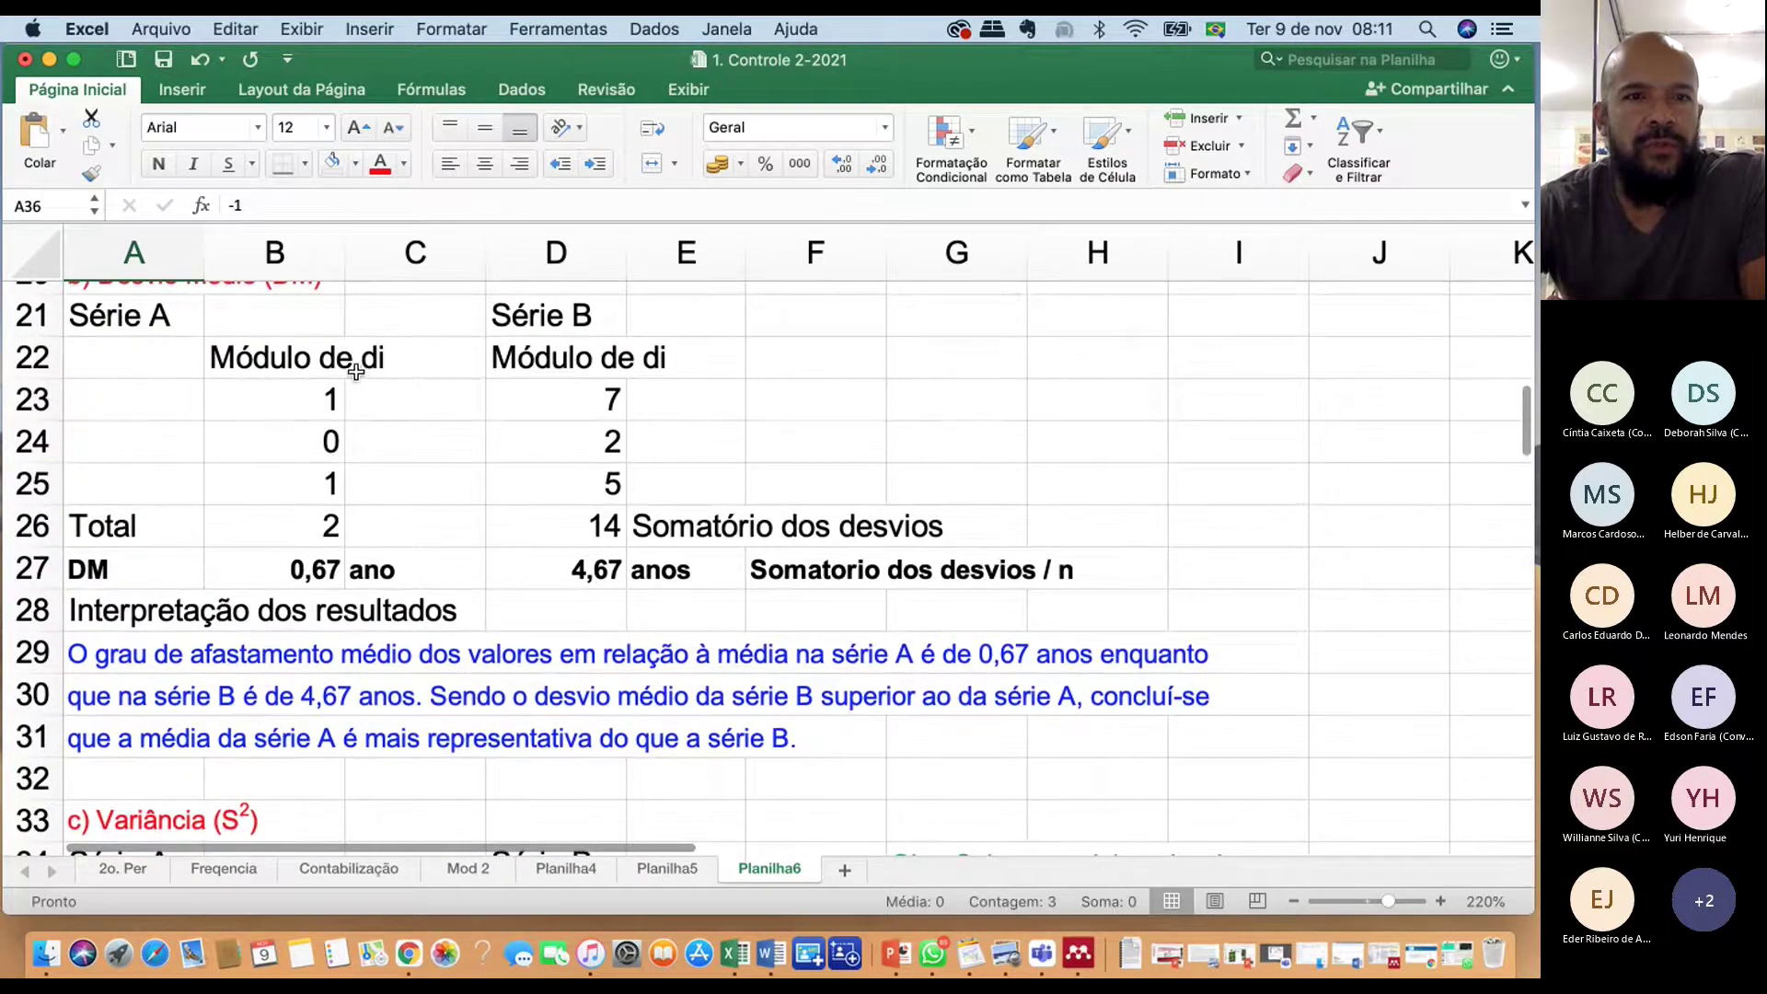
scroll(340, 690, down, 2)
scroll(357, 680, down, 4)
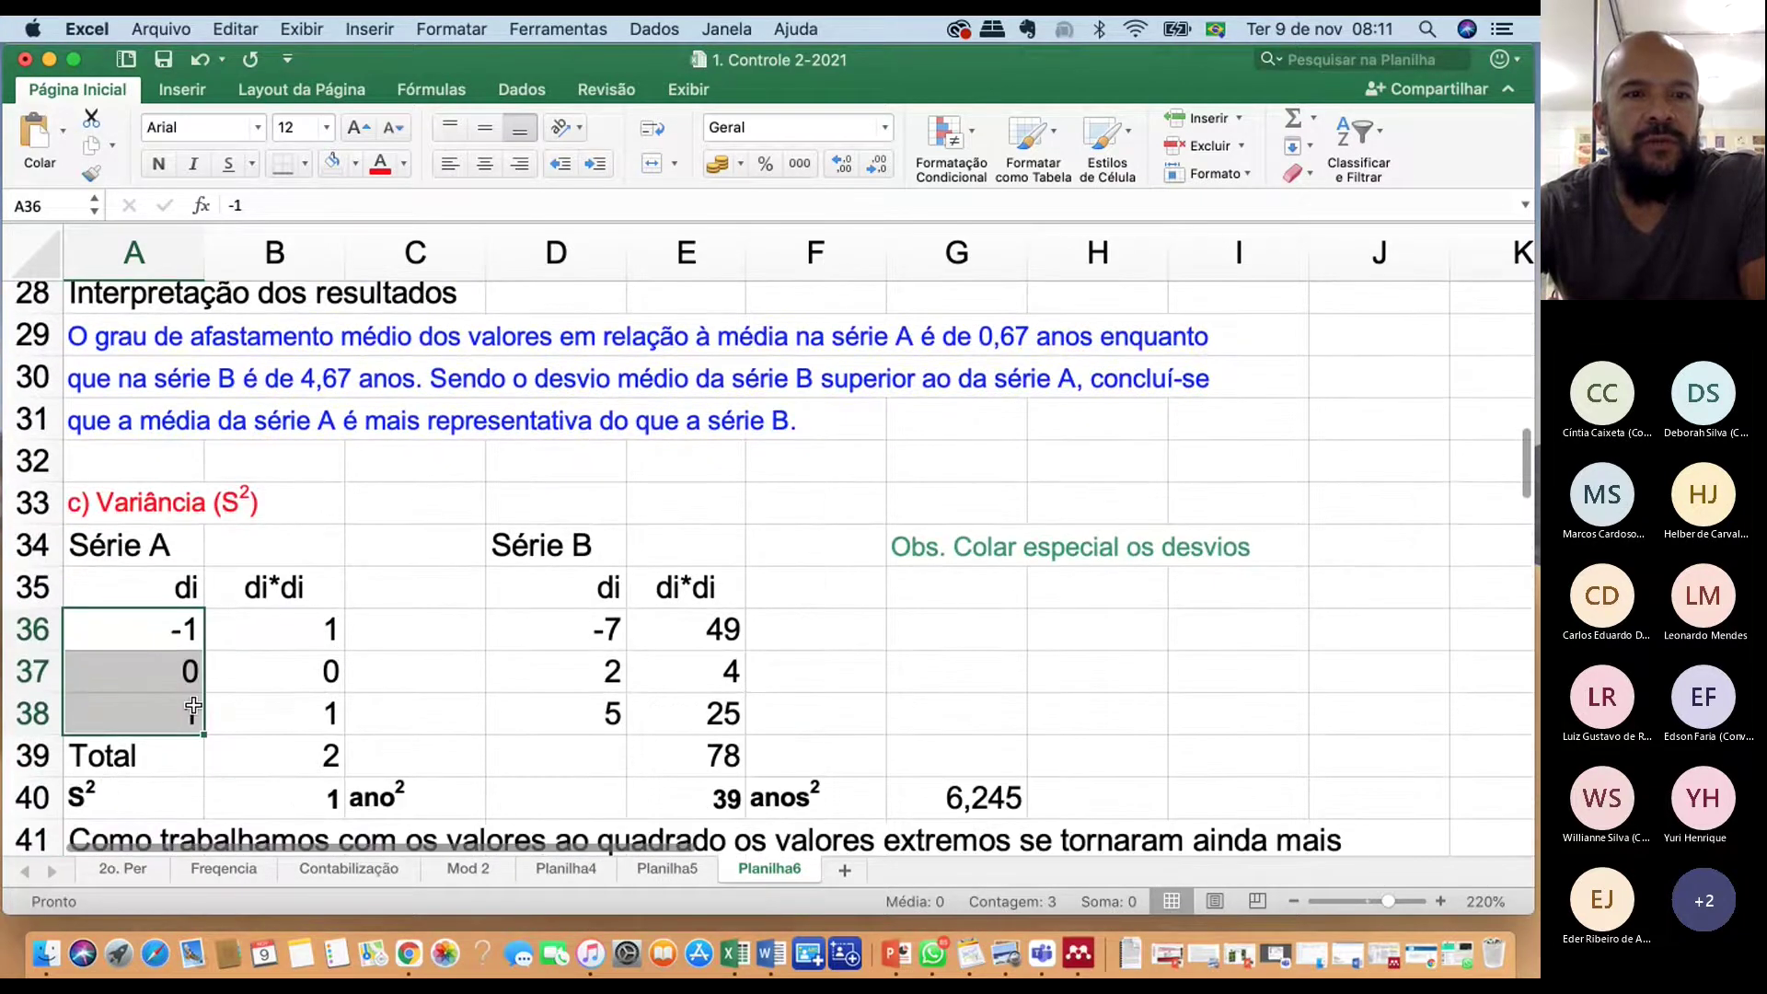
drag(599, 631, 588, 722)
scroll(588, 721, up, 1)
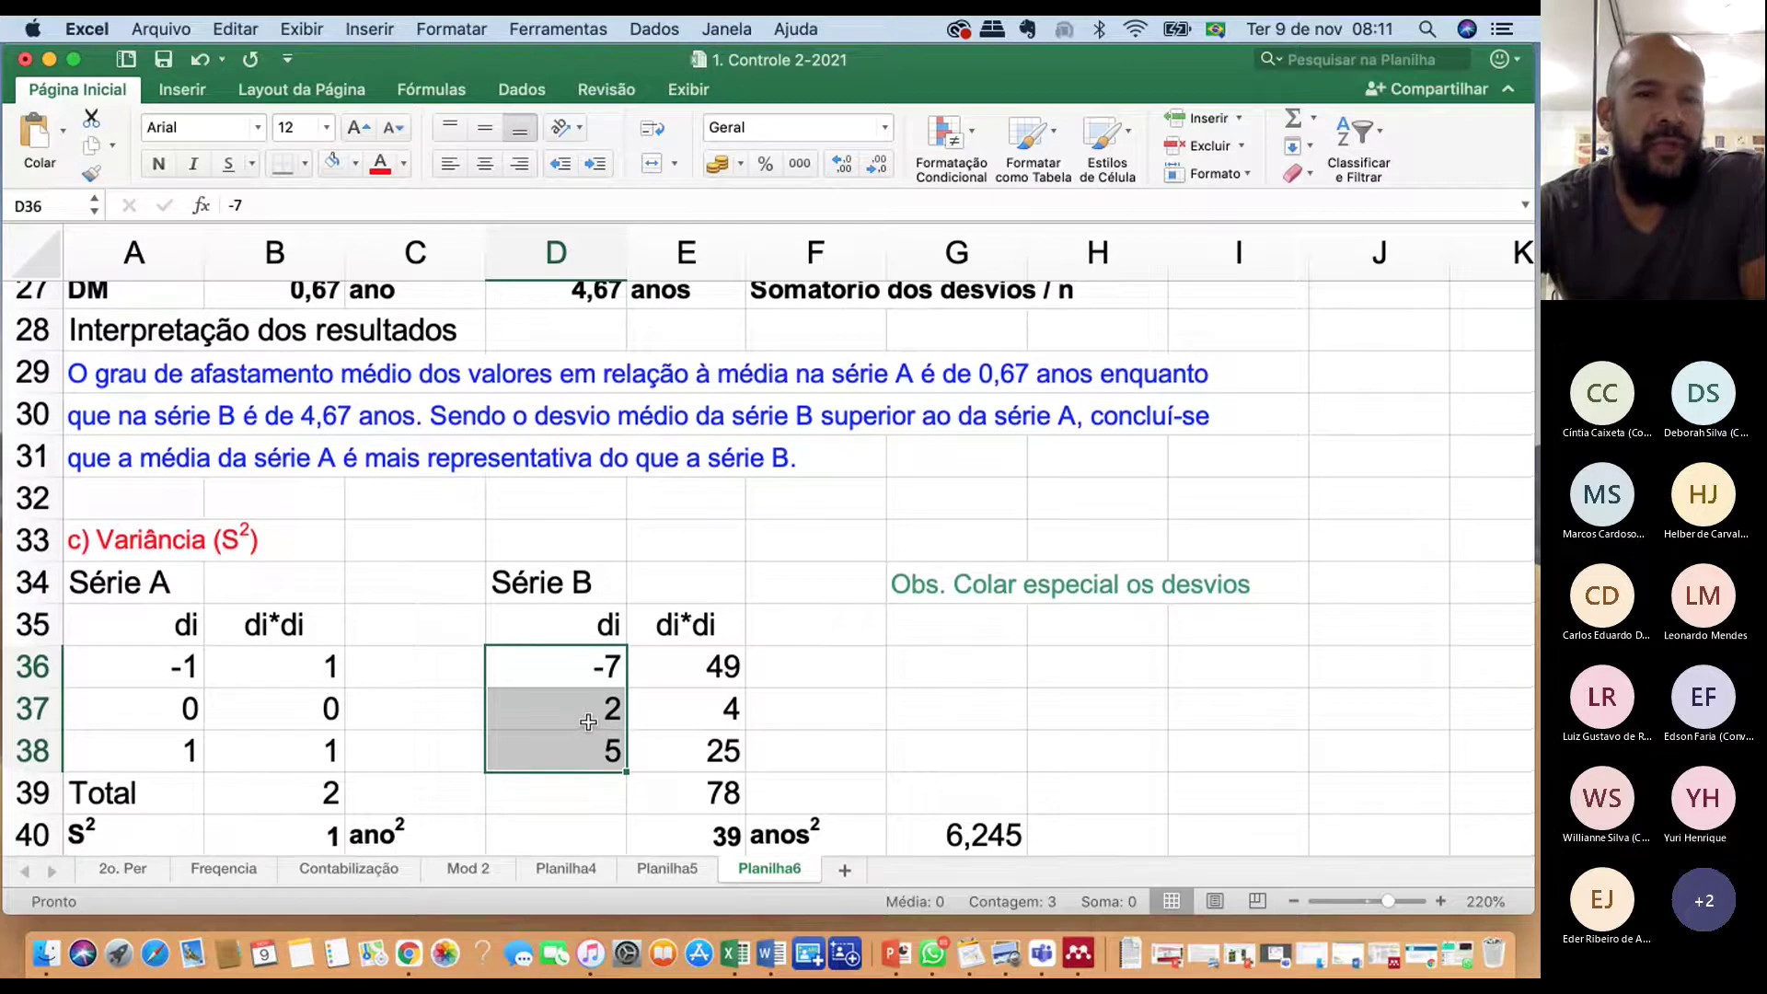
scroll(588, 721, up, 1)
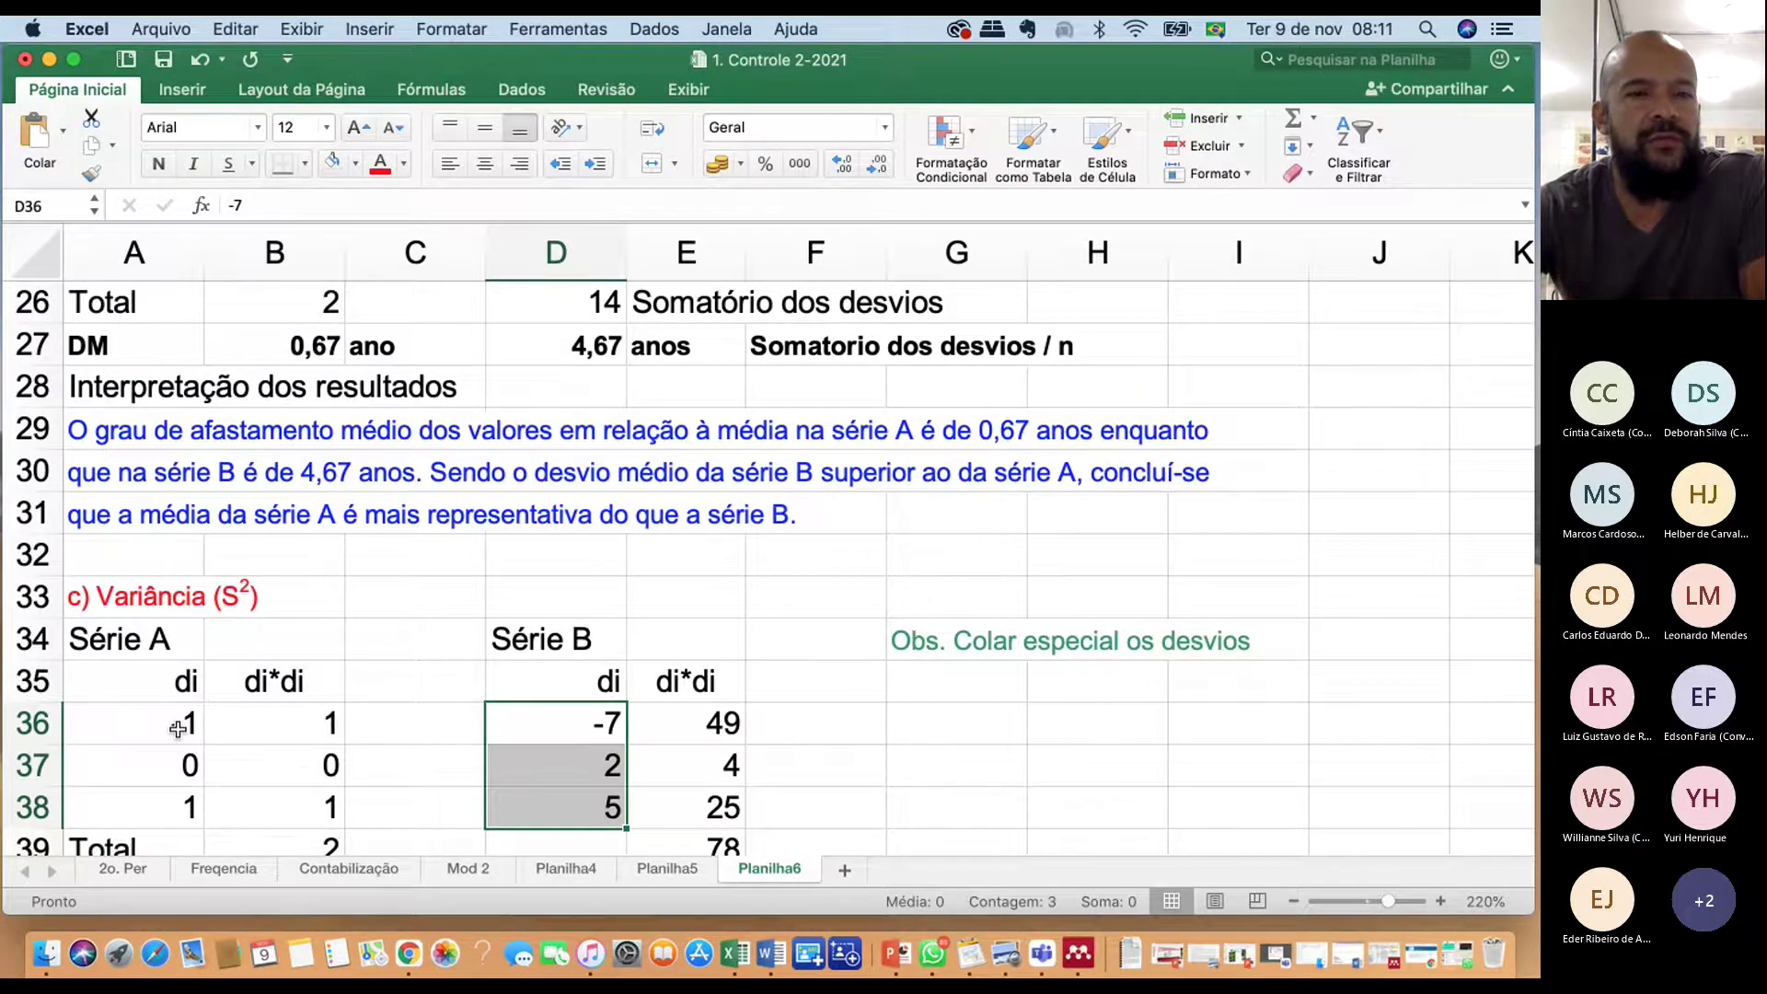
scroll(177, 729, down, 3)
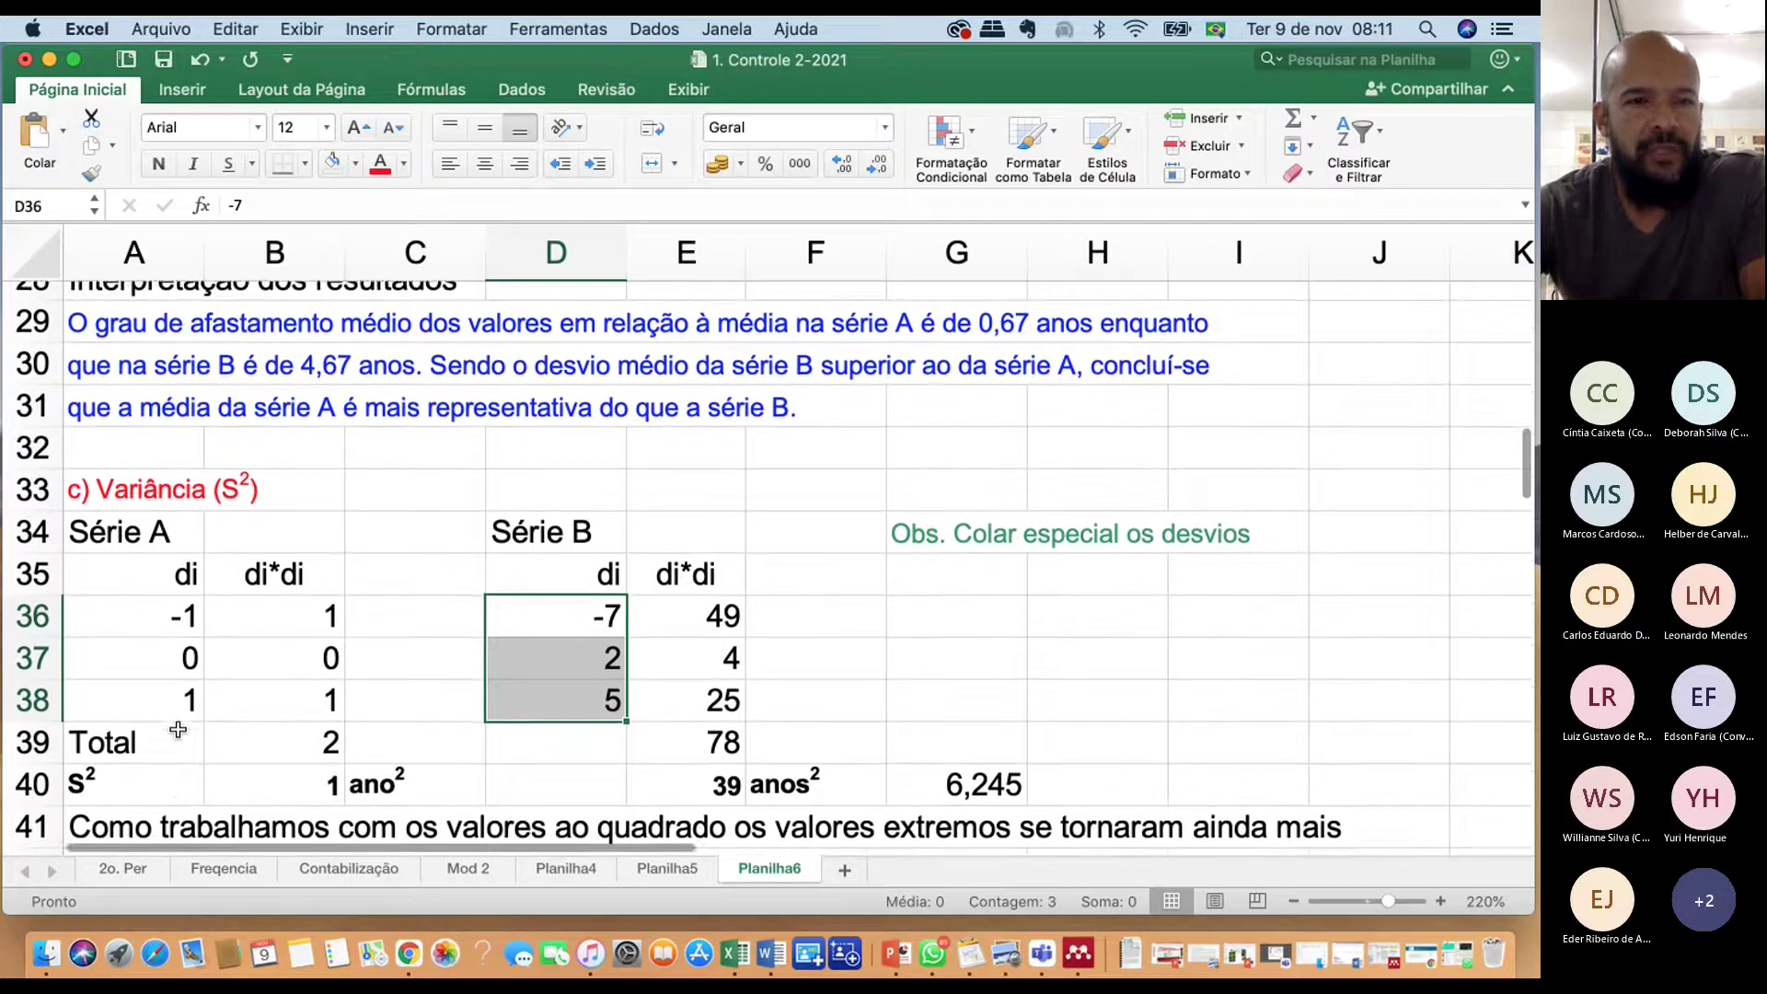
scroll(178, 728, down, 2)
Review the squaring formulas for Série A's deviations -1, 0 and 1 in rows 36–38
click(177, 548)
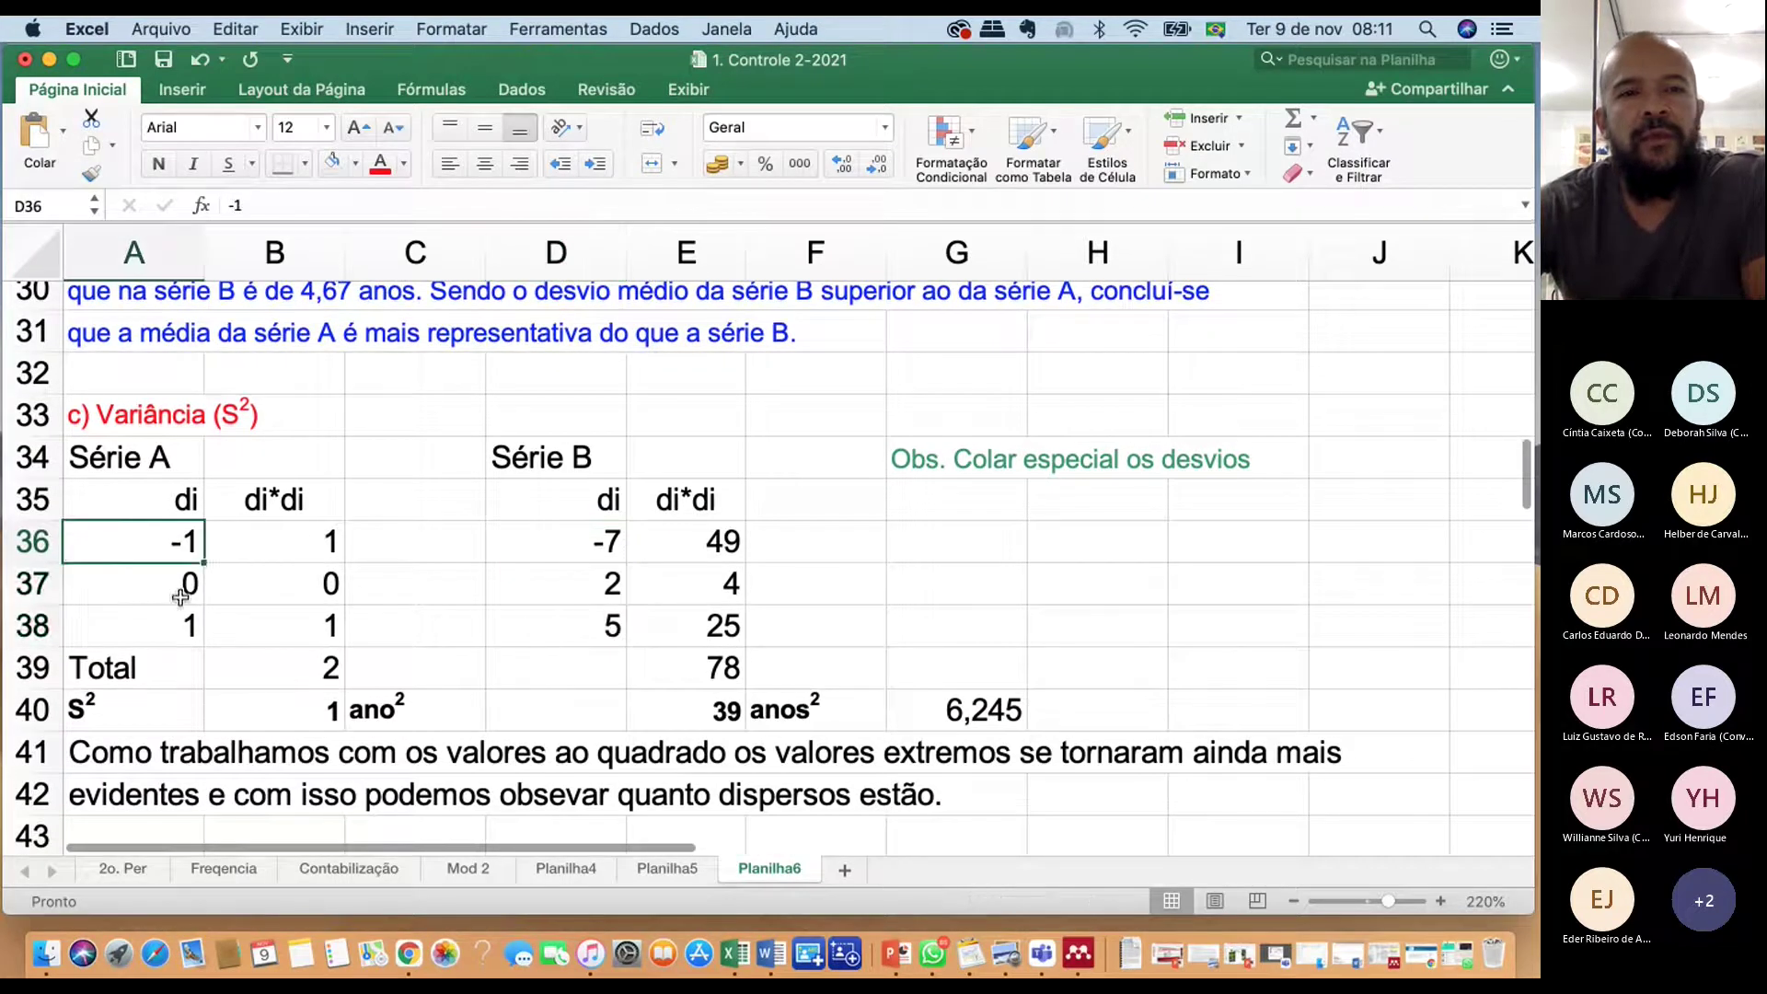
shift+click(181, 626)
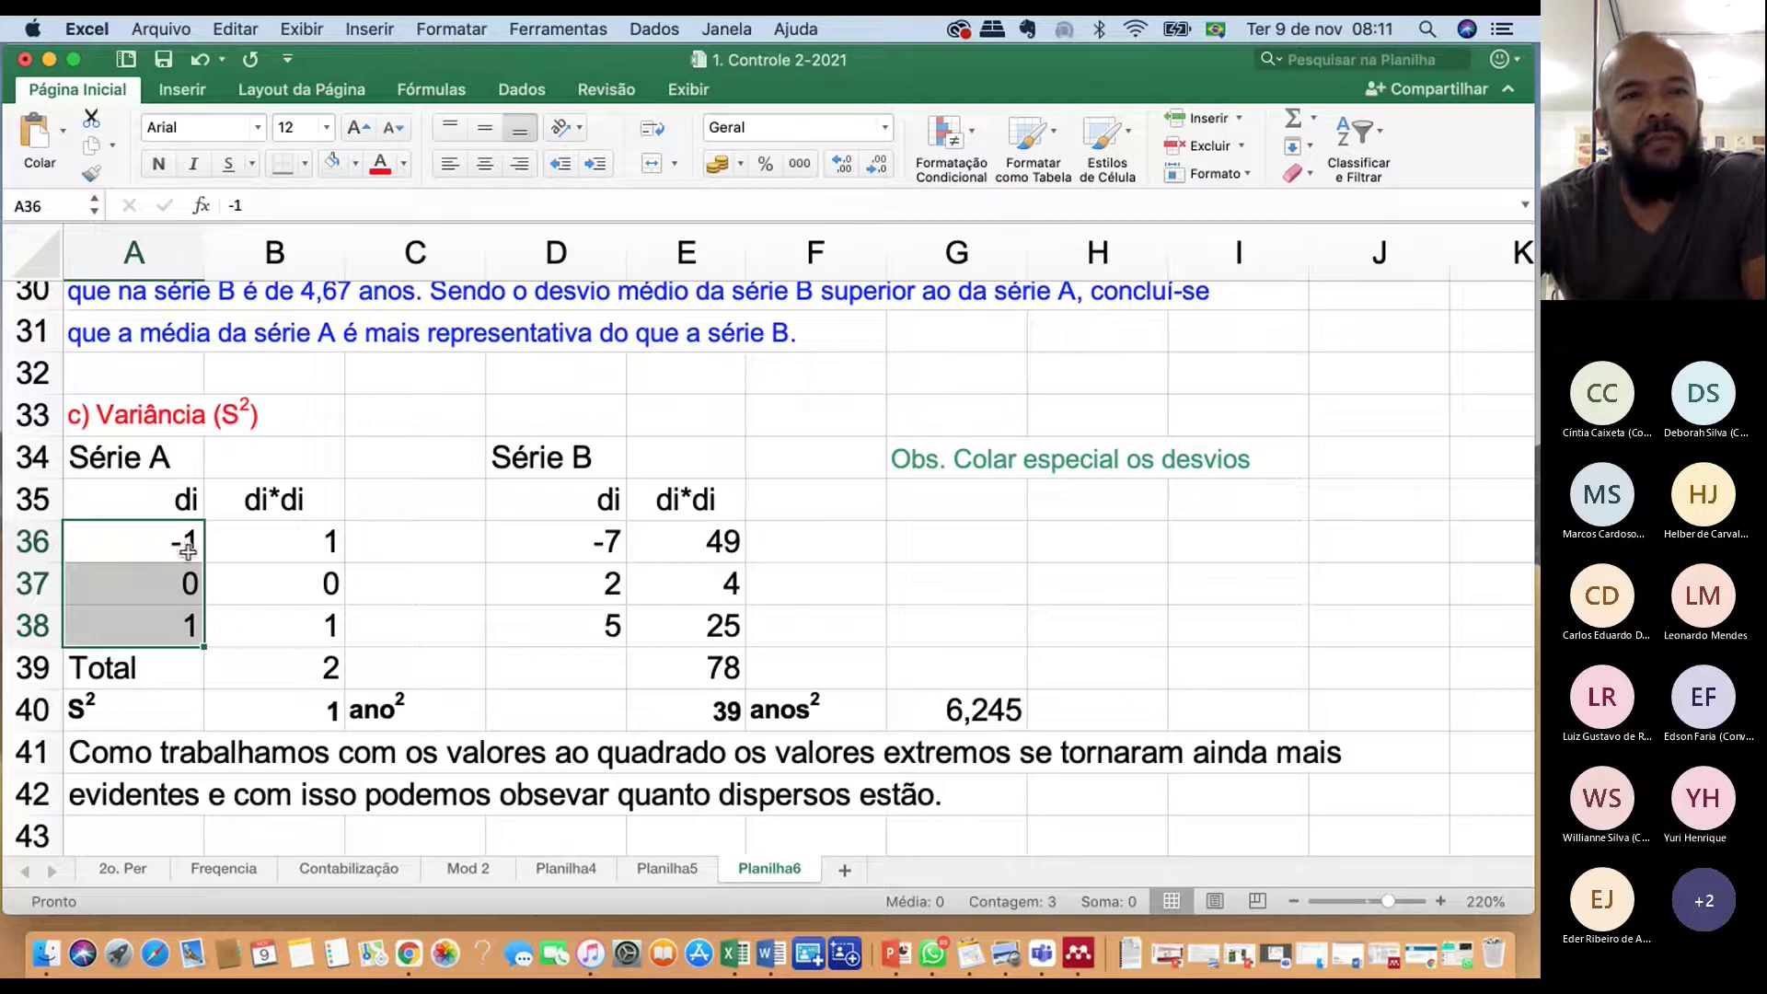
click(188, 553)
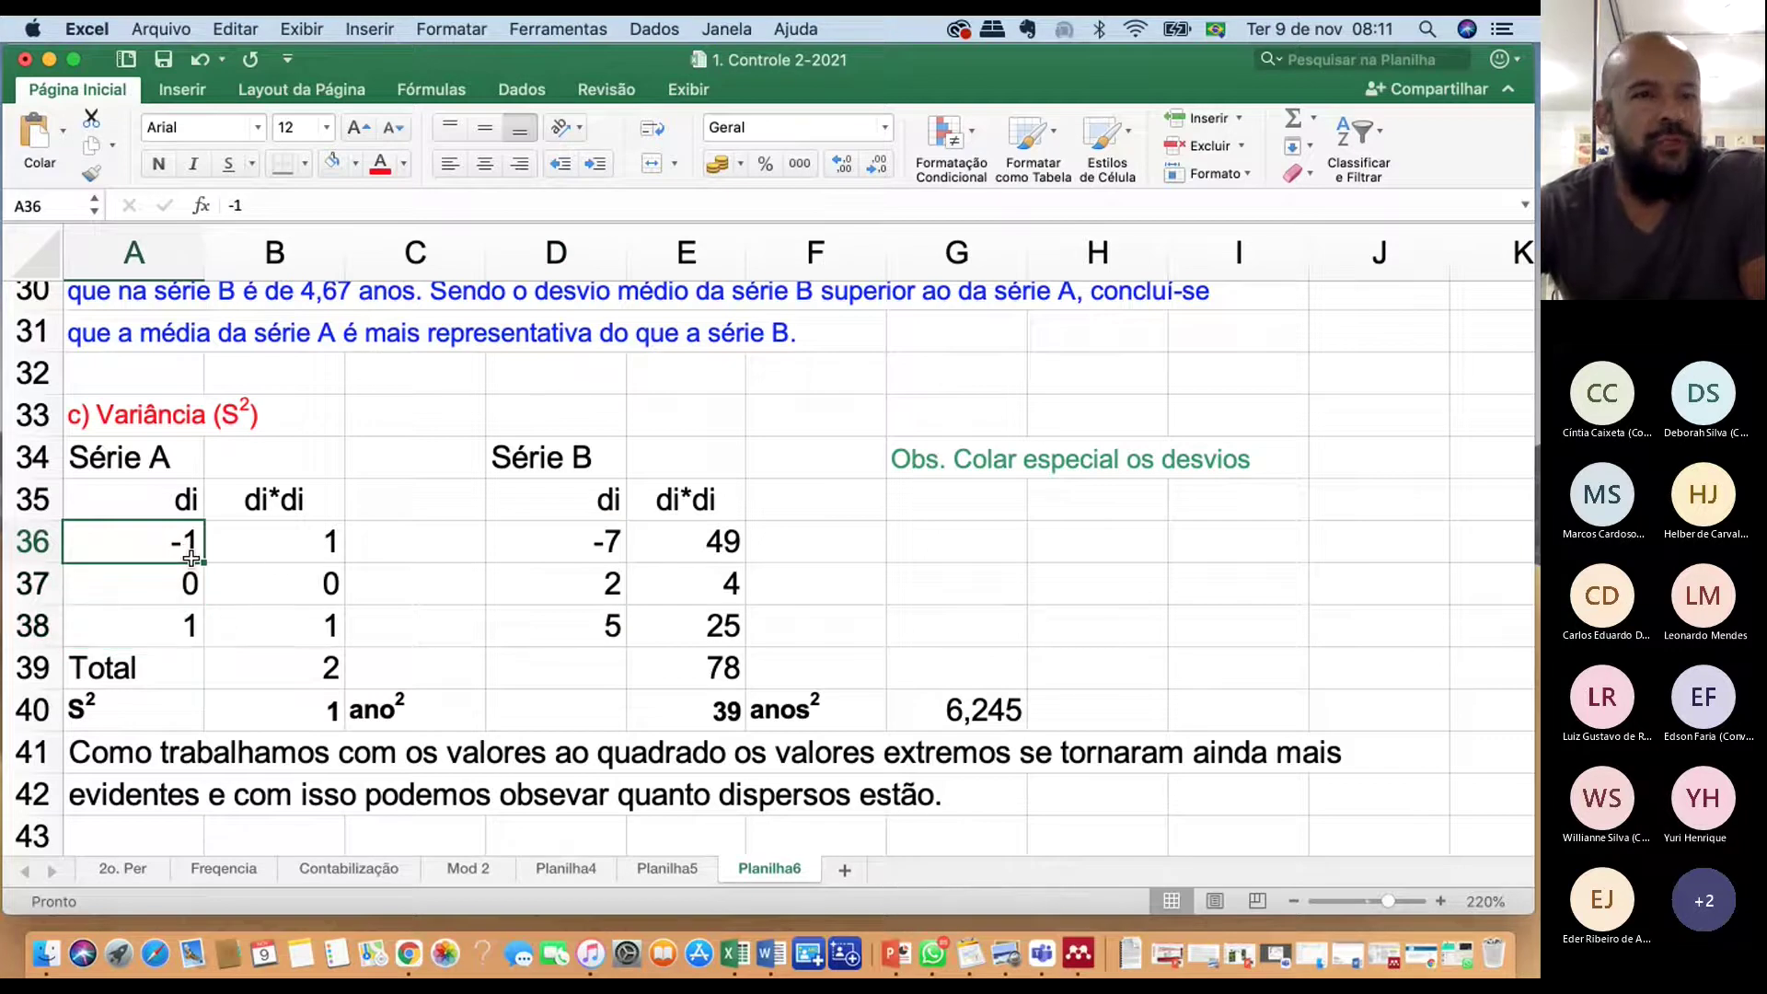
click(328, 552)
click(184, 587)
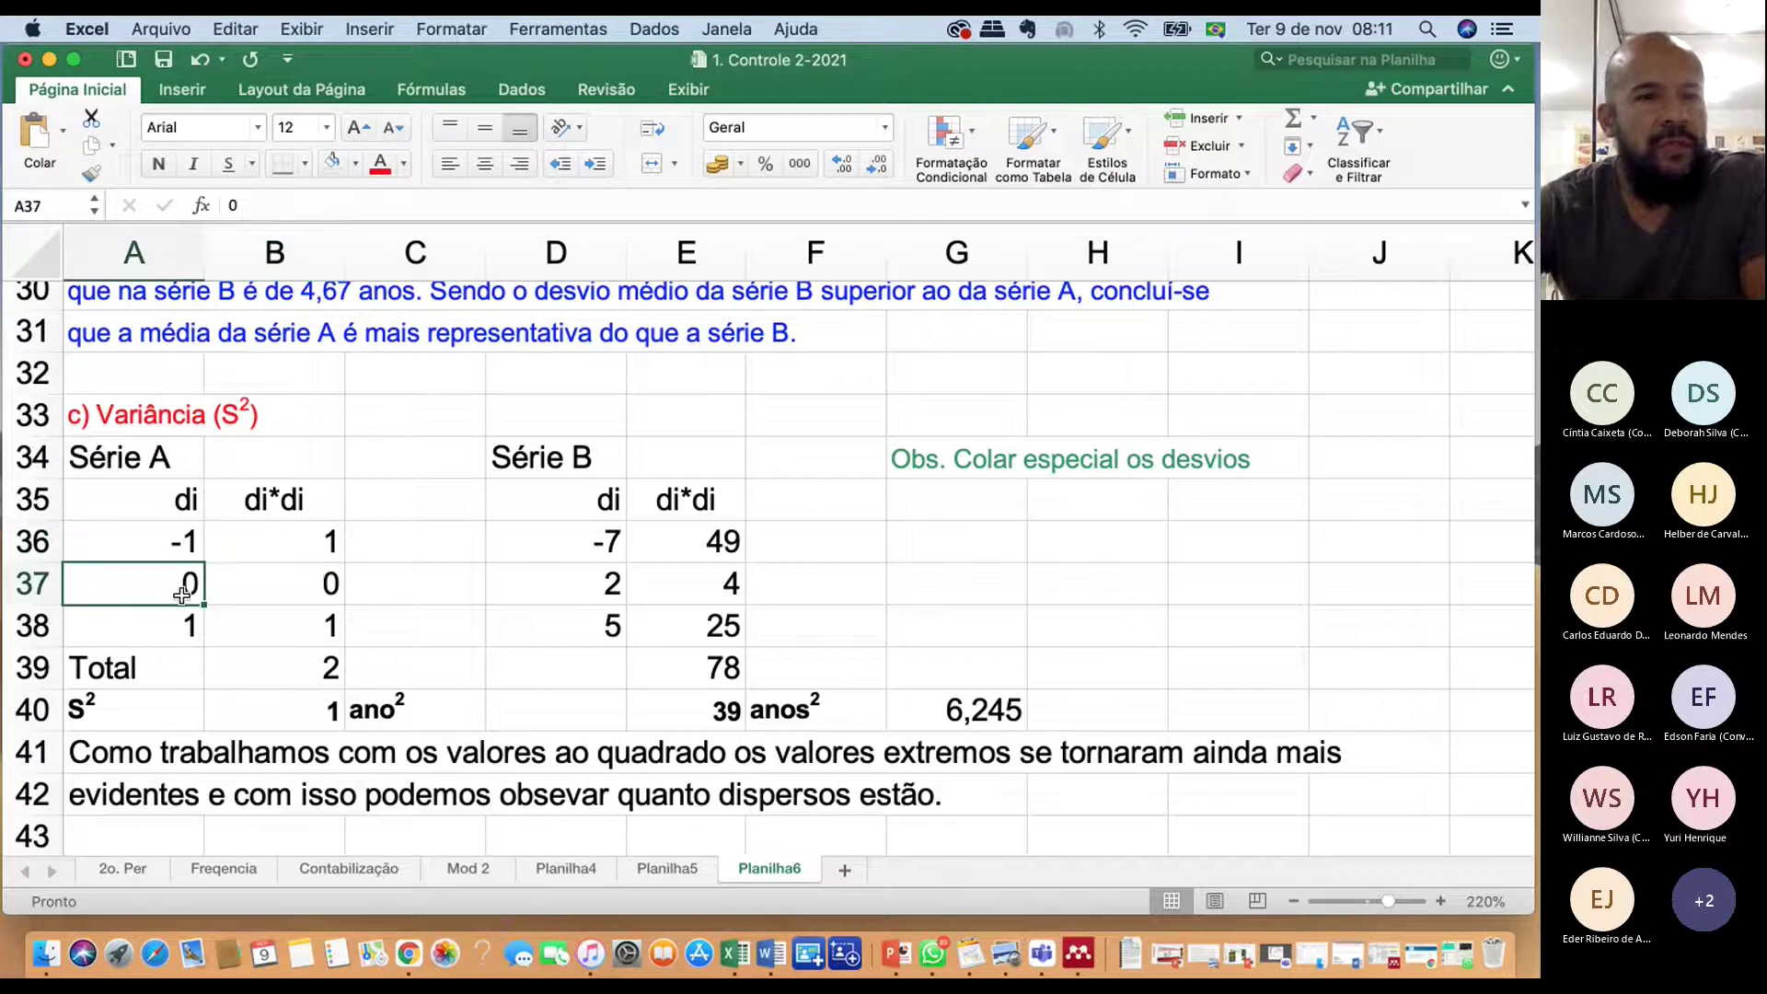
click(316, 585)
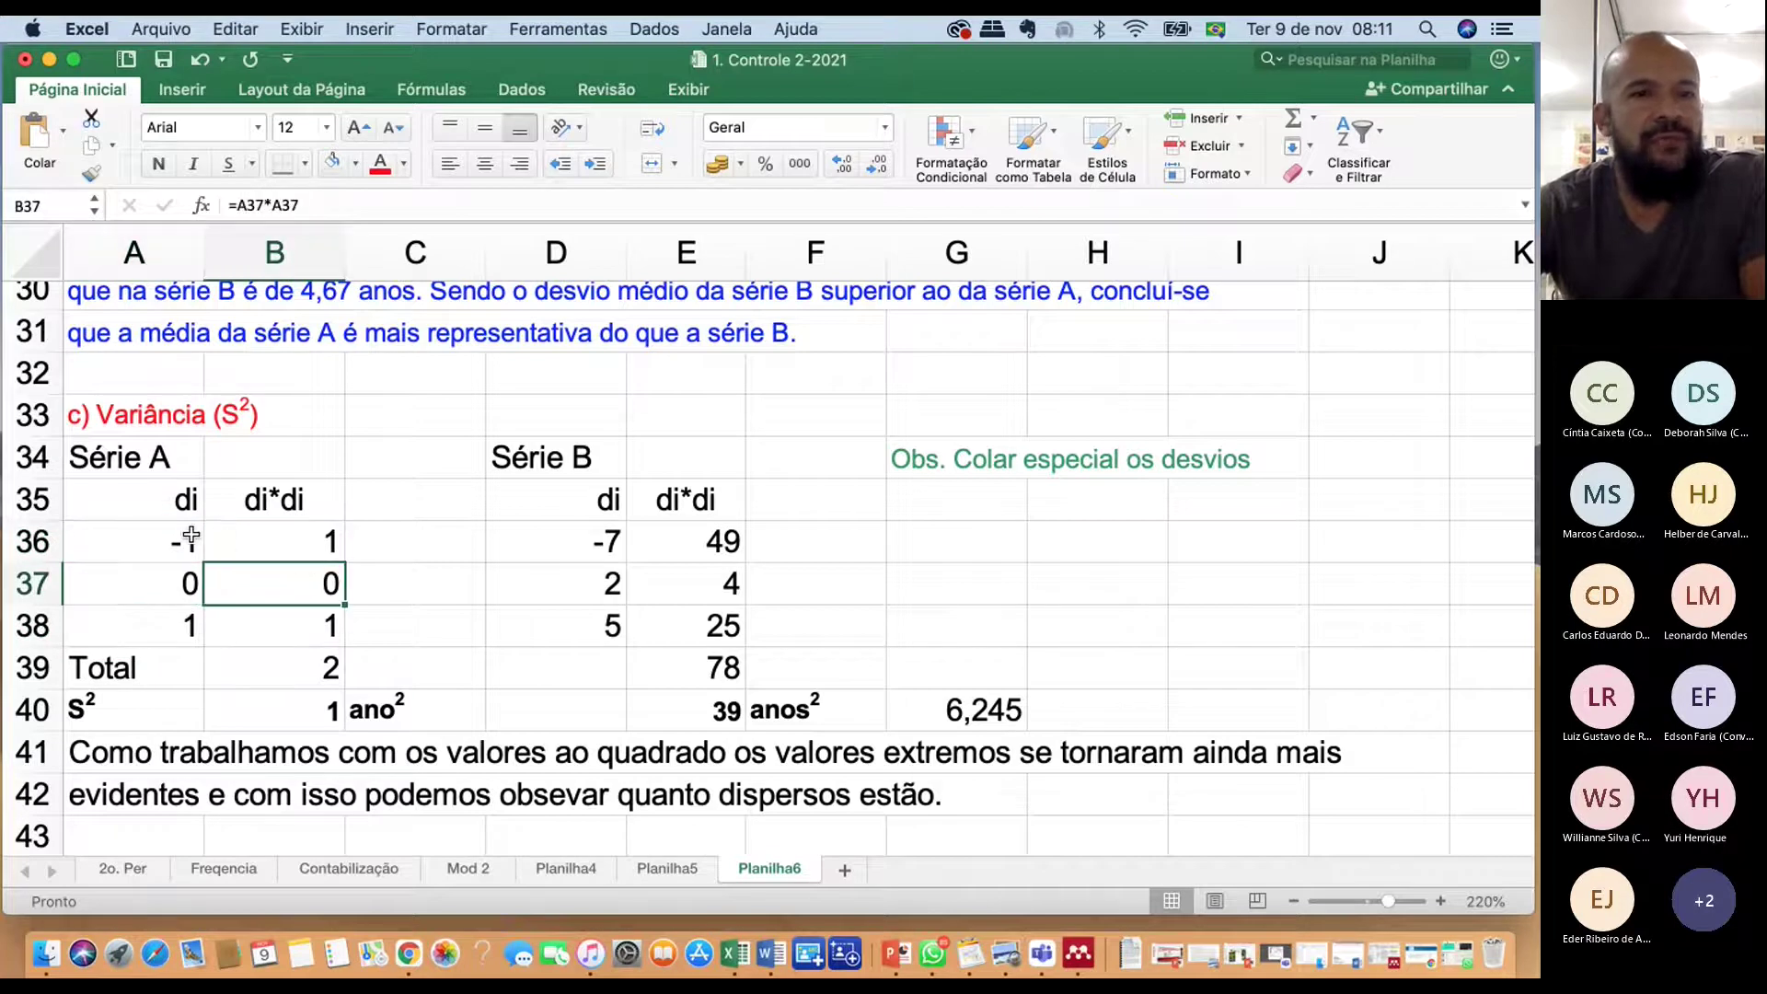
click(162, 629)
click(329, 631)
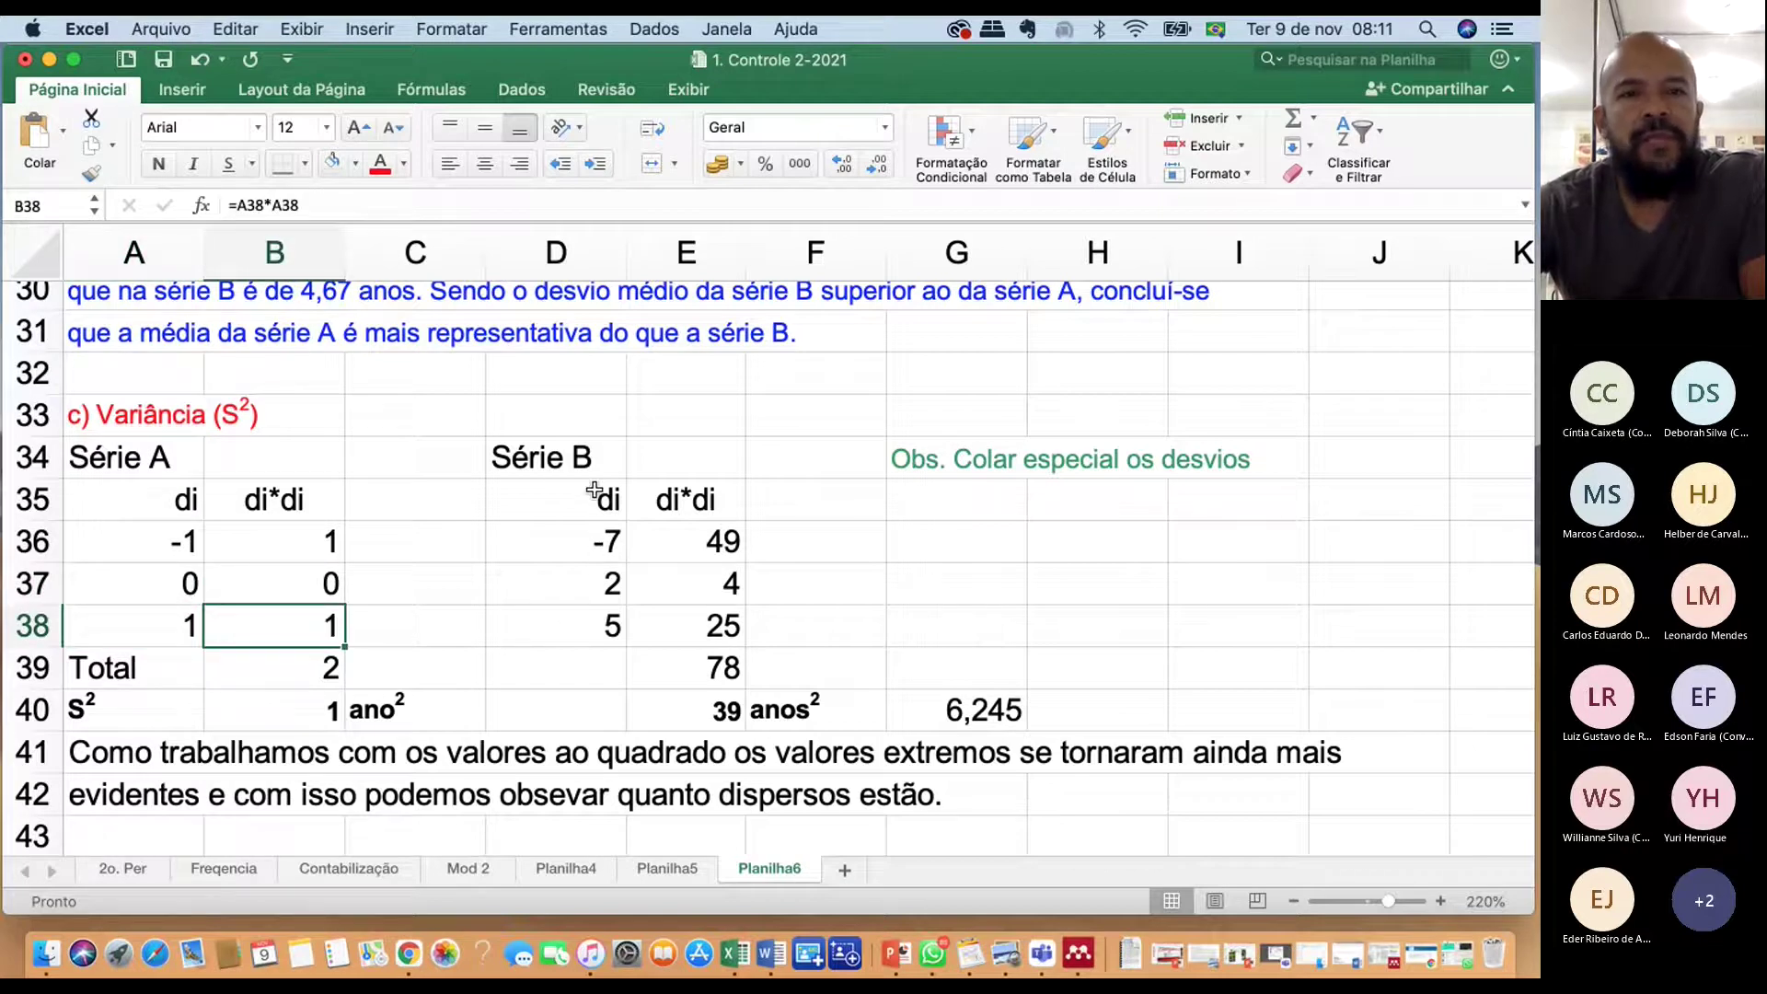
Check Série B's squares 49, 4 and 25, then type 'Somatorio dos desvios ao quadrado' in F39
click(600, 545)
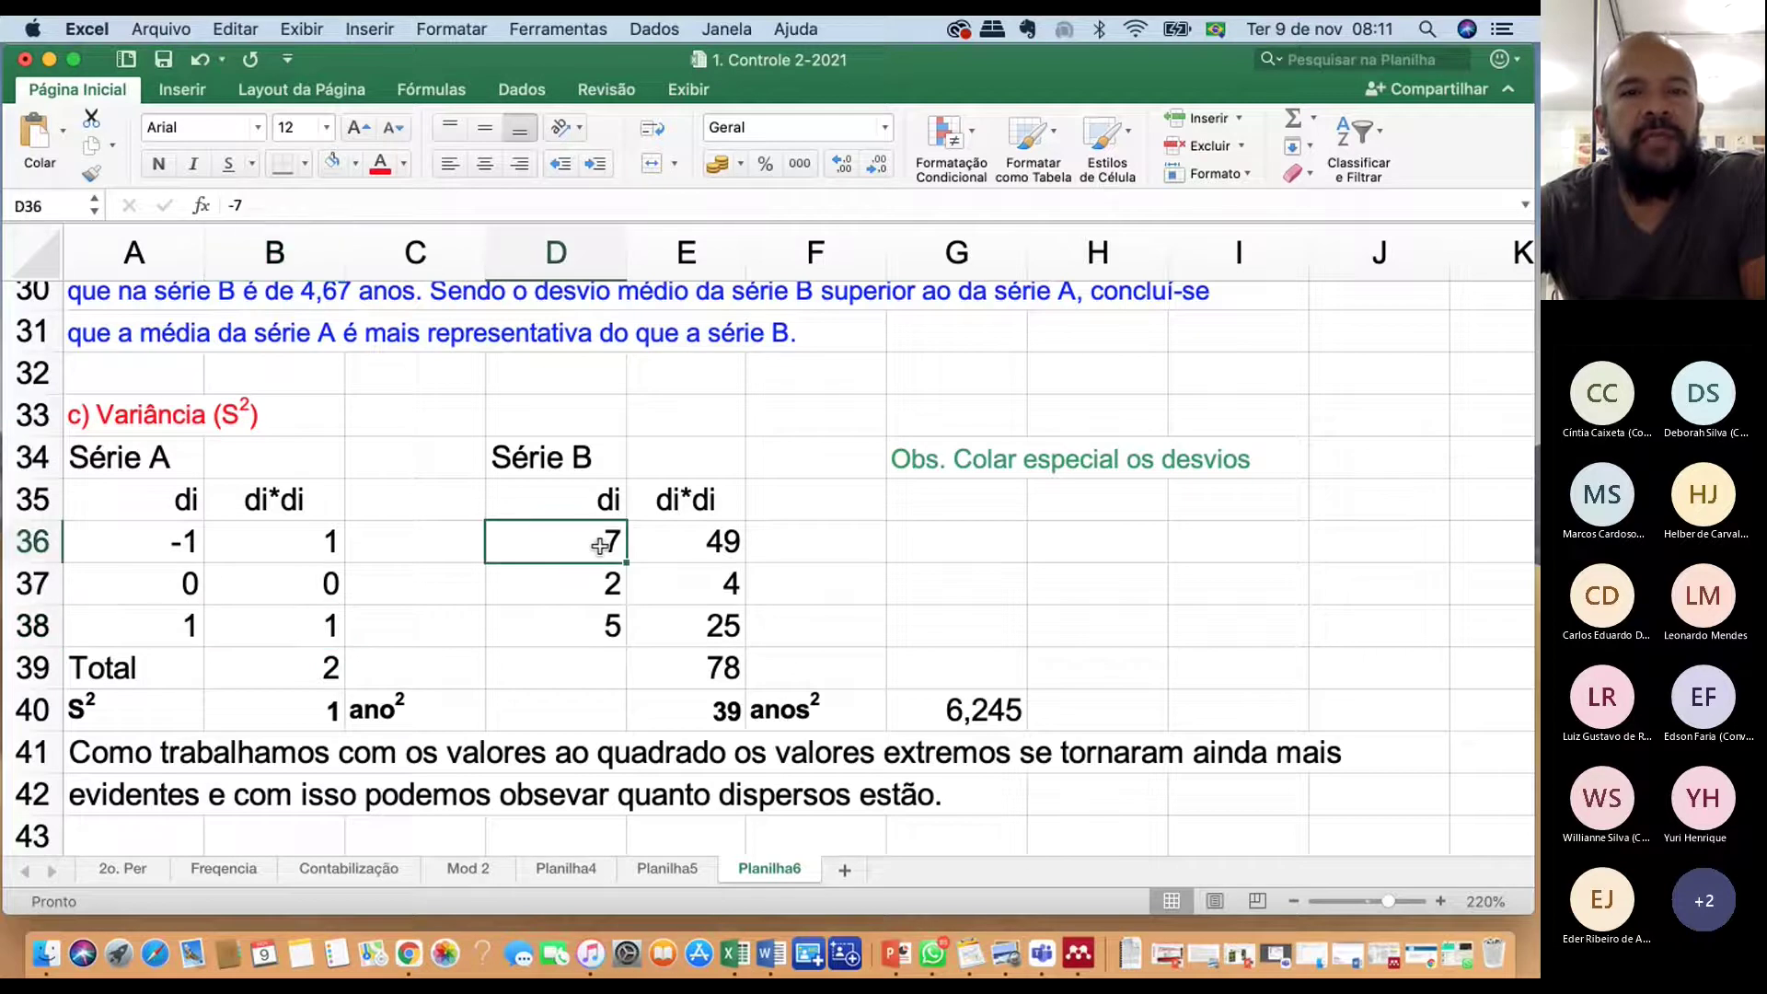
click(714, 545)
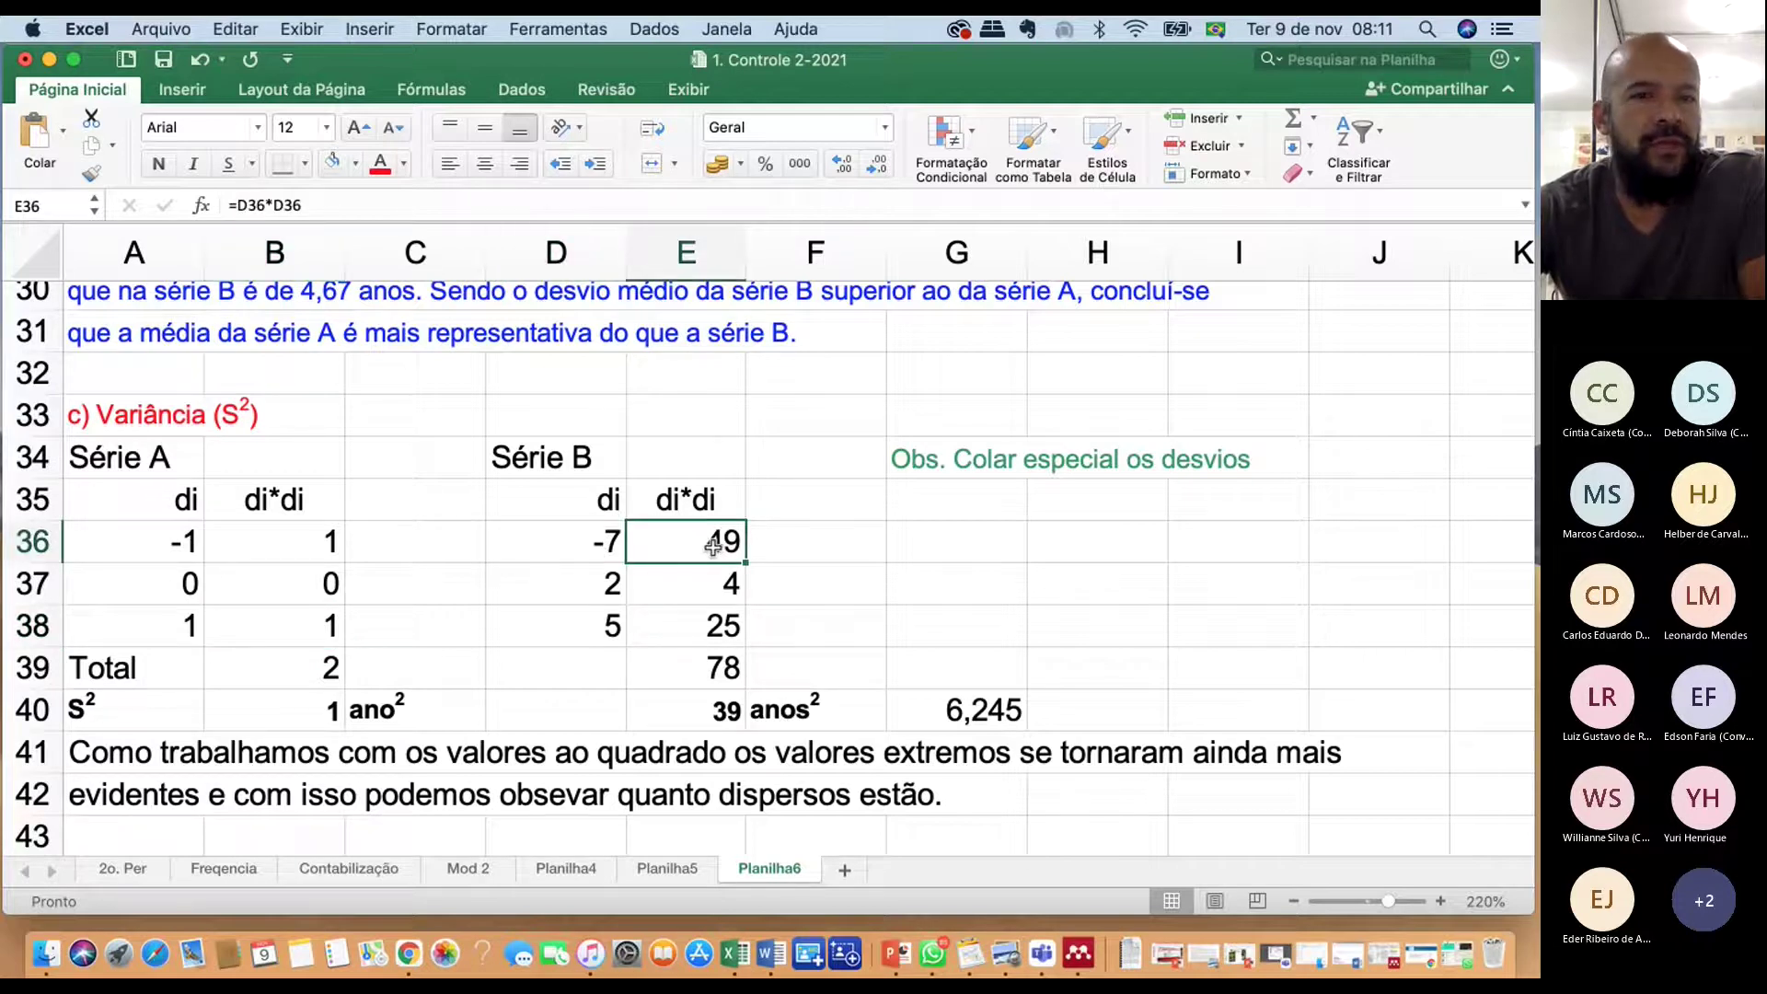
click(605, 583)
click(732, 584)
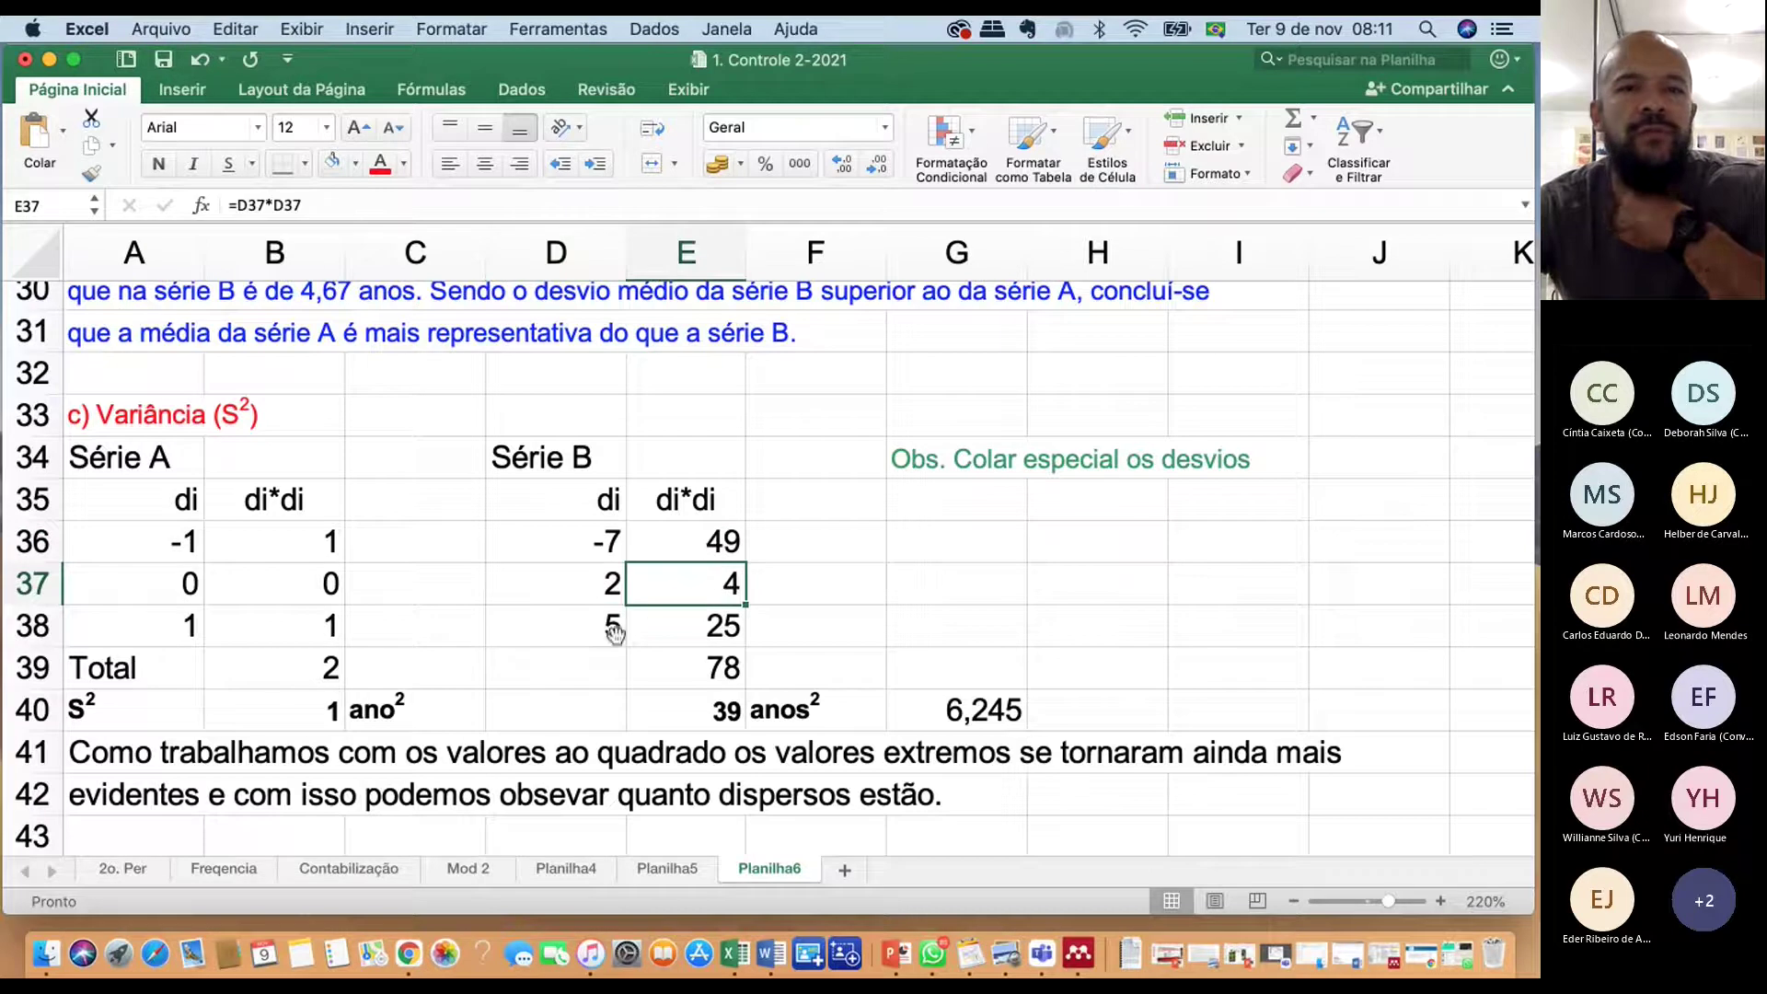
click(612, 632)
click(678, 625)
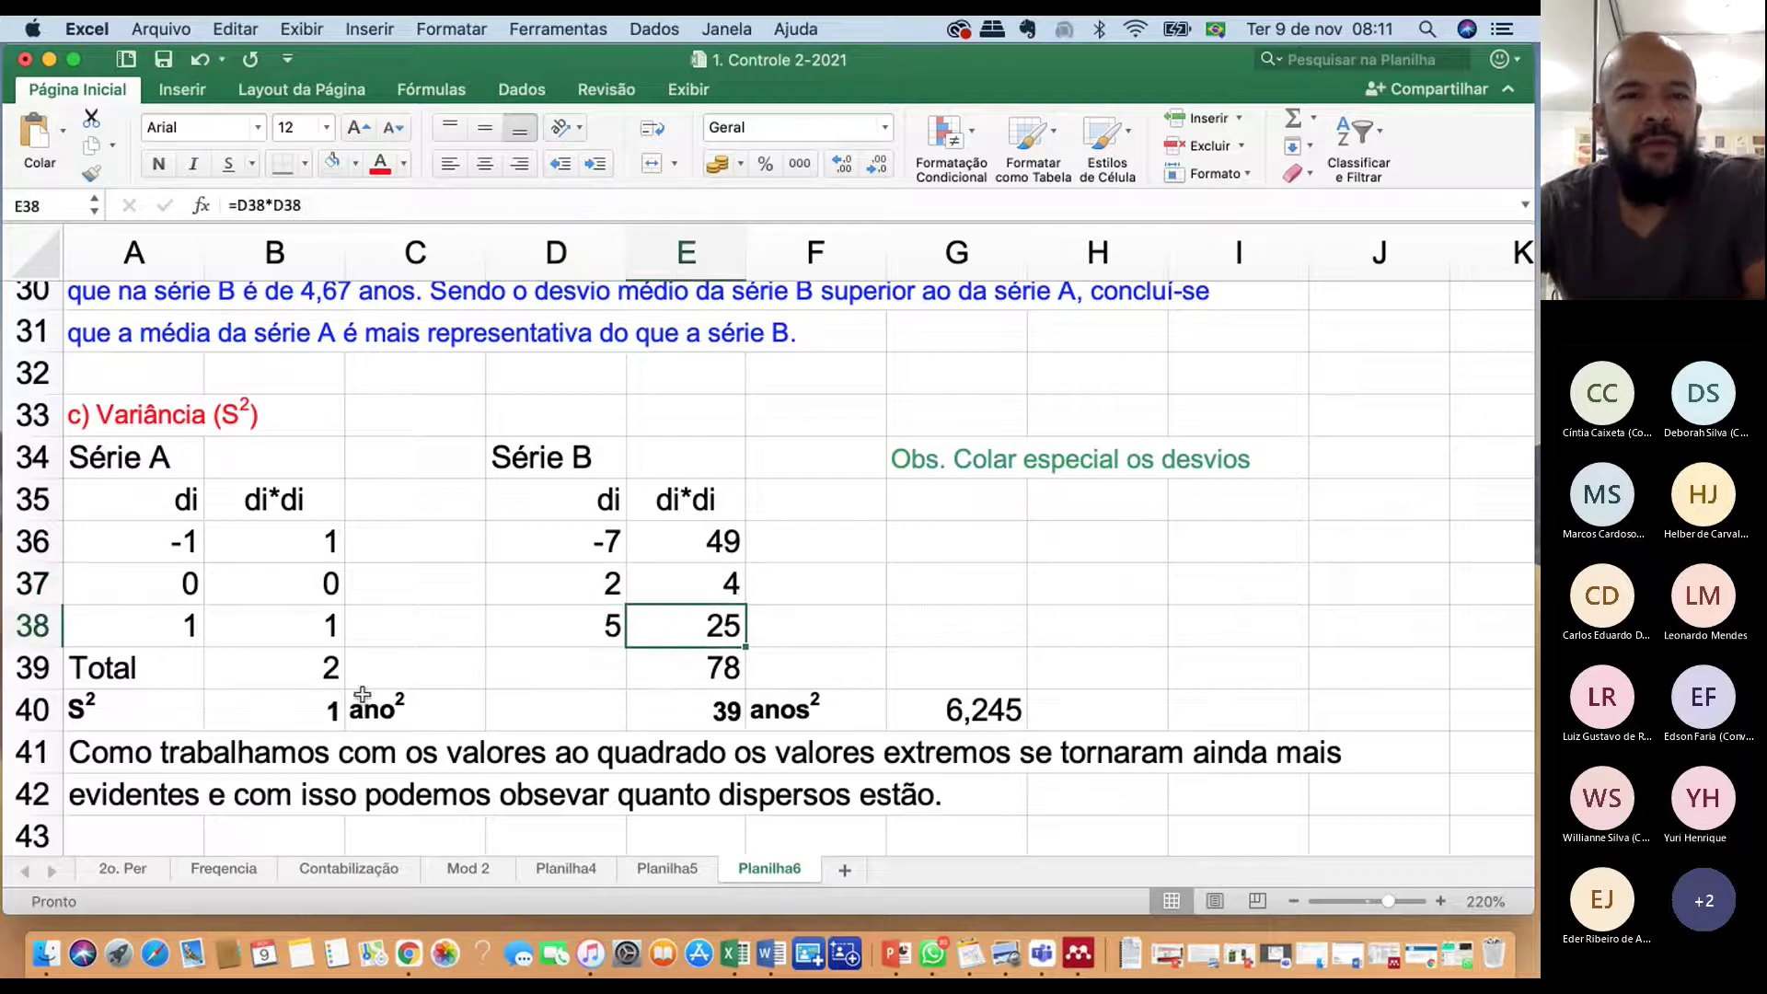
click(312, 663)
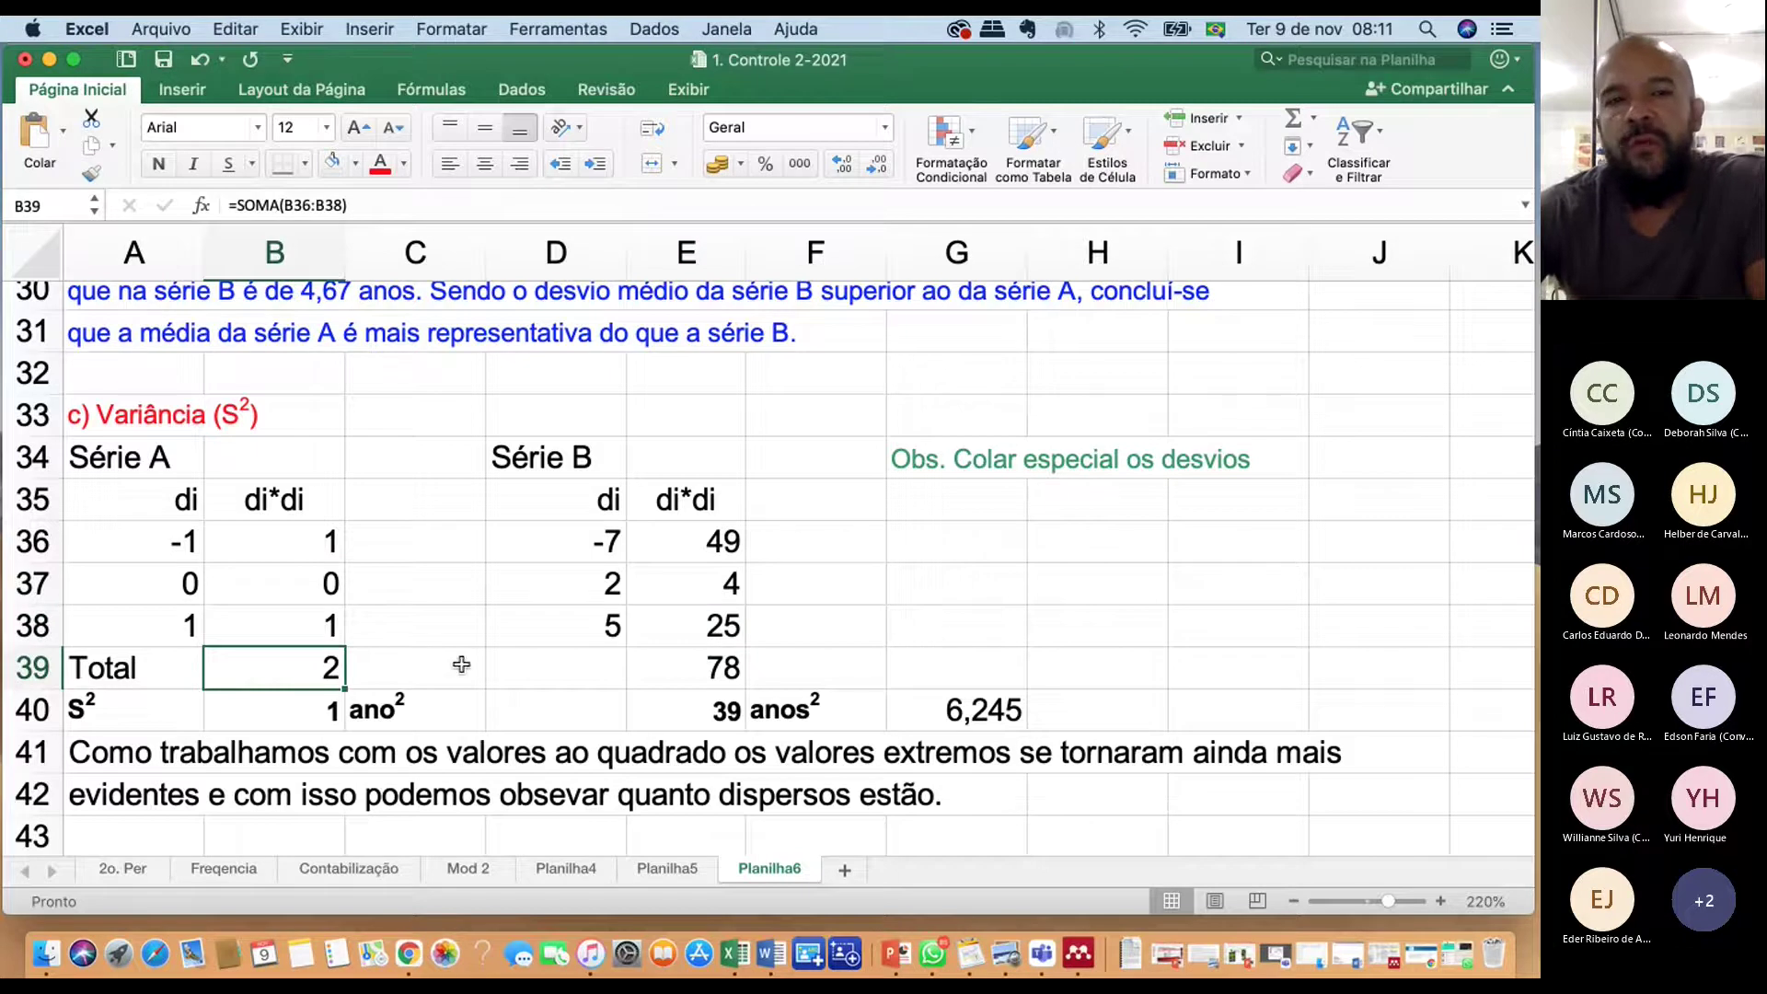
click(846, 664)
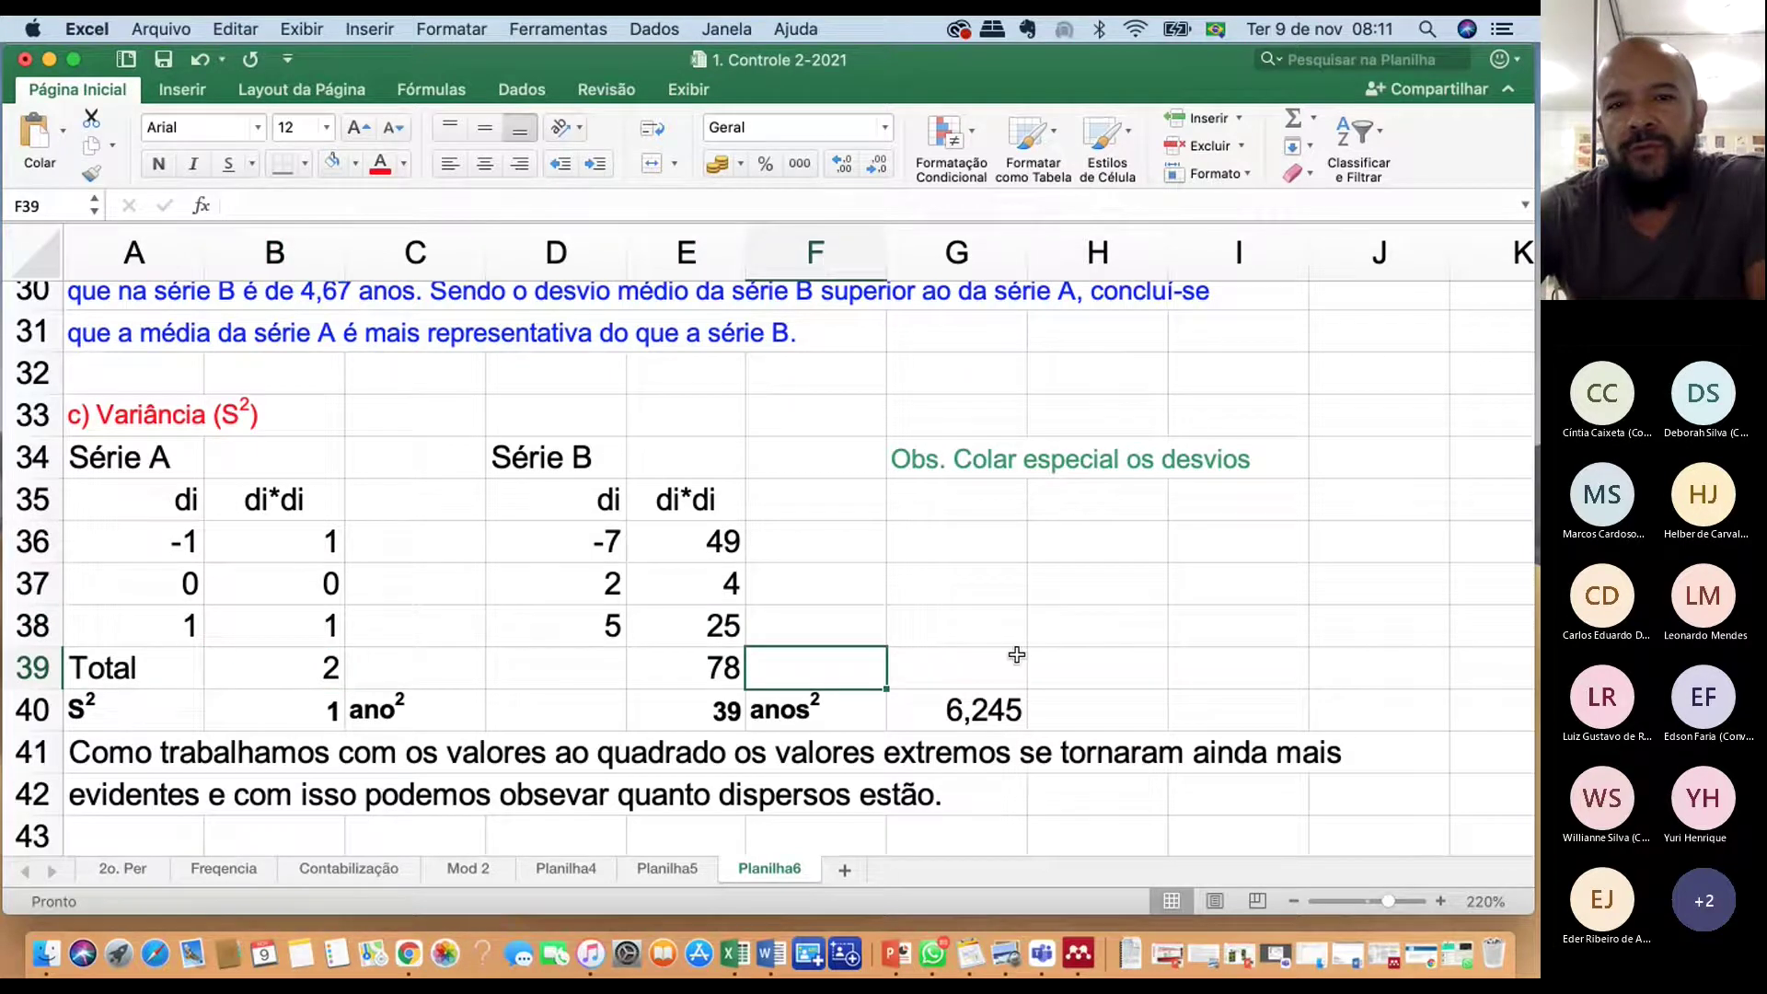
text(Somatorio dos )
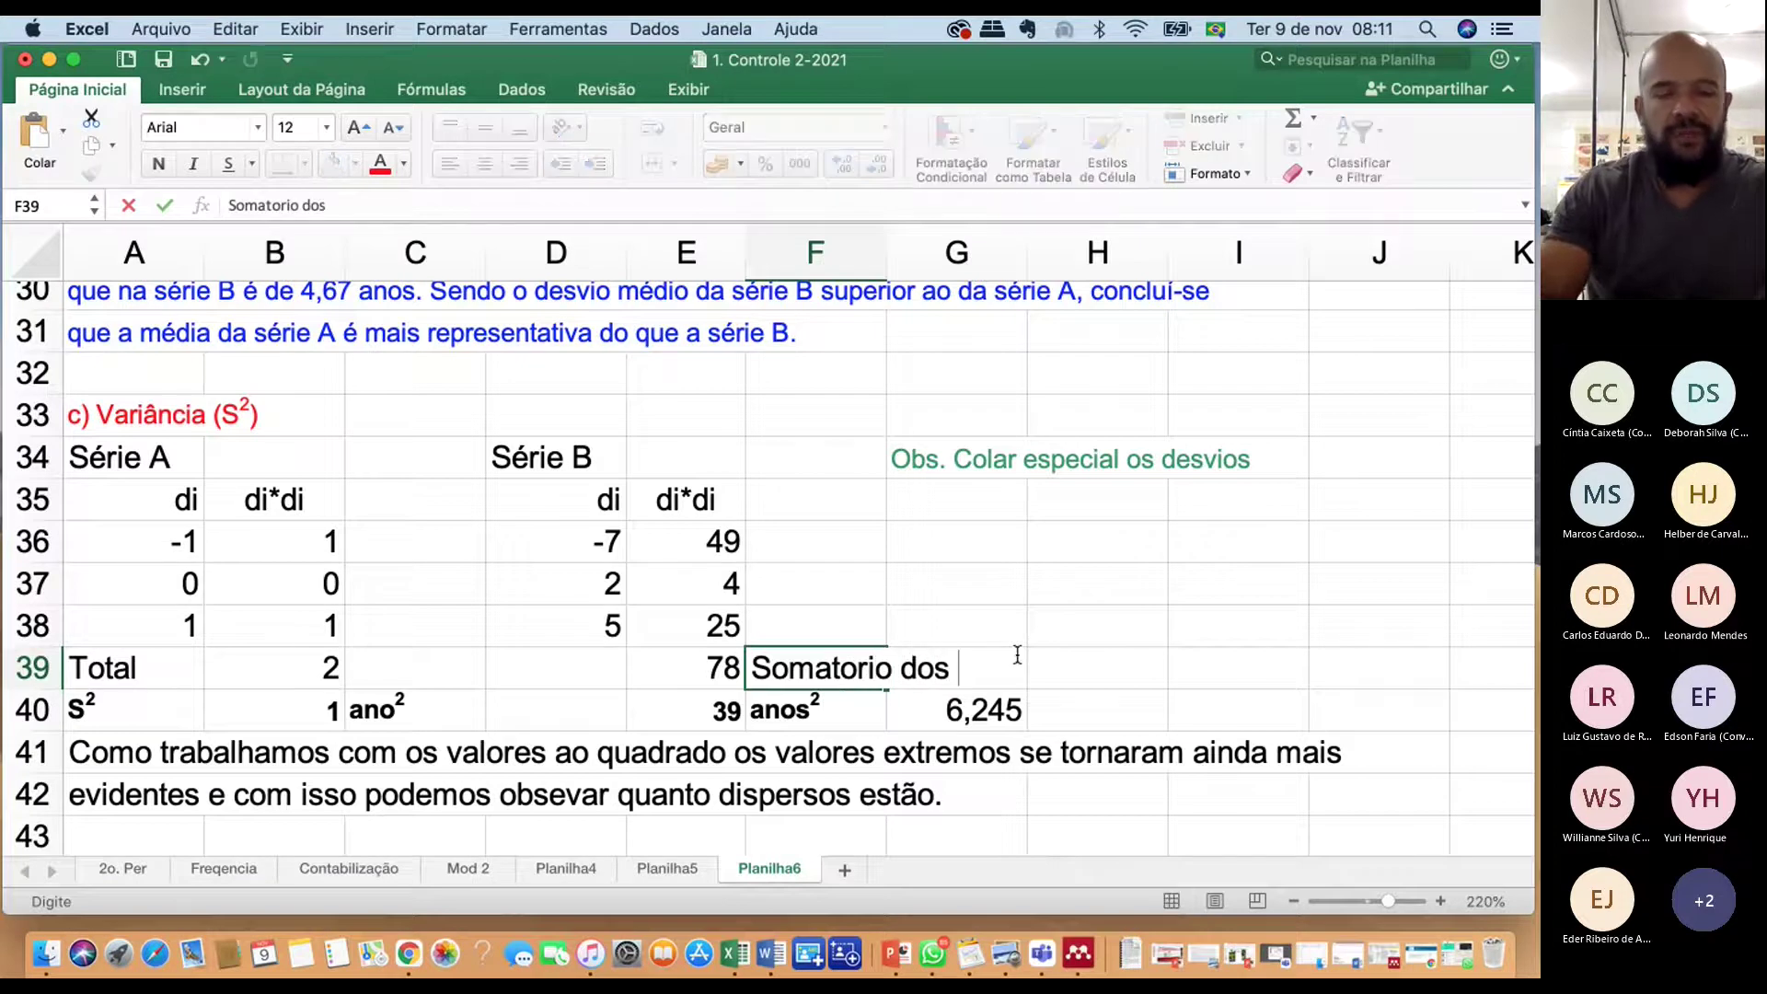
text(desvios)
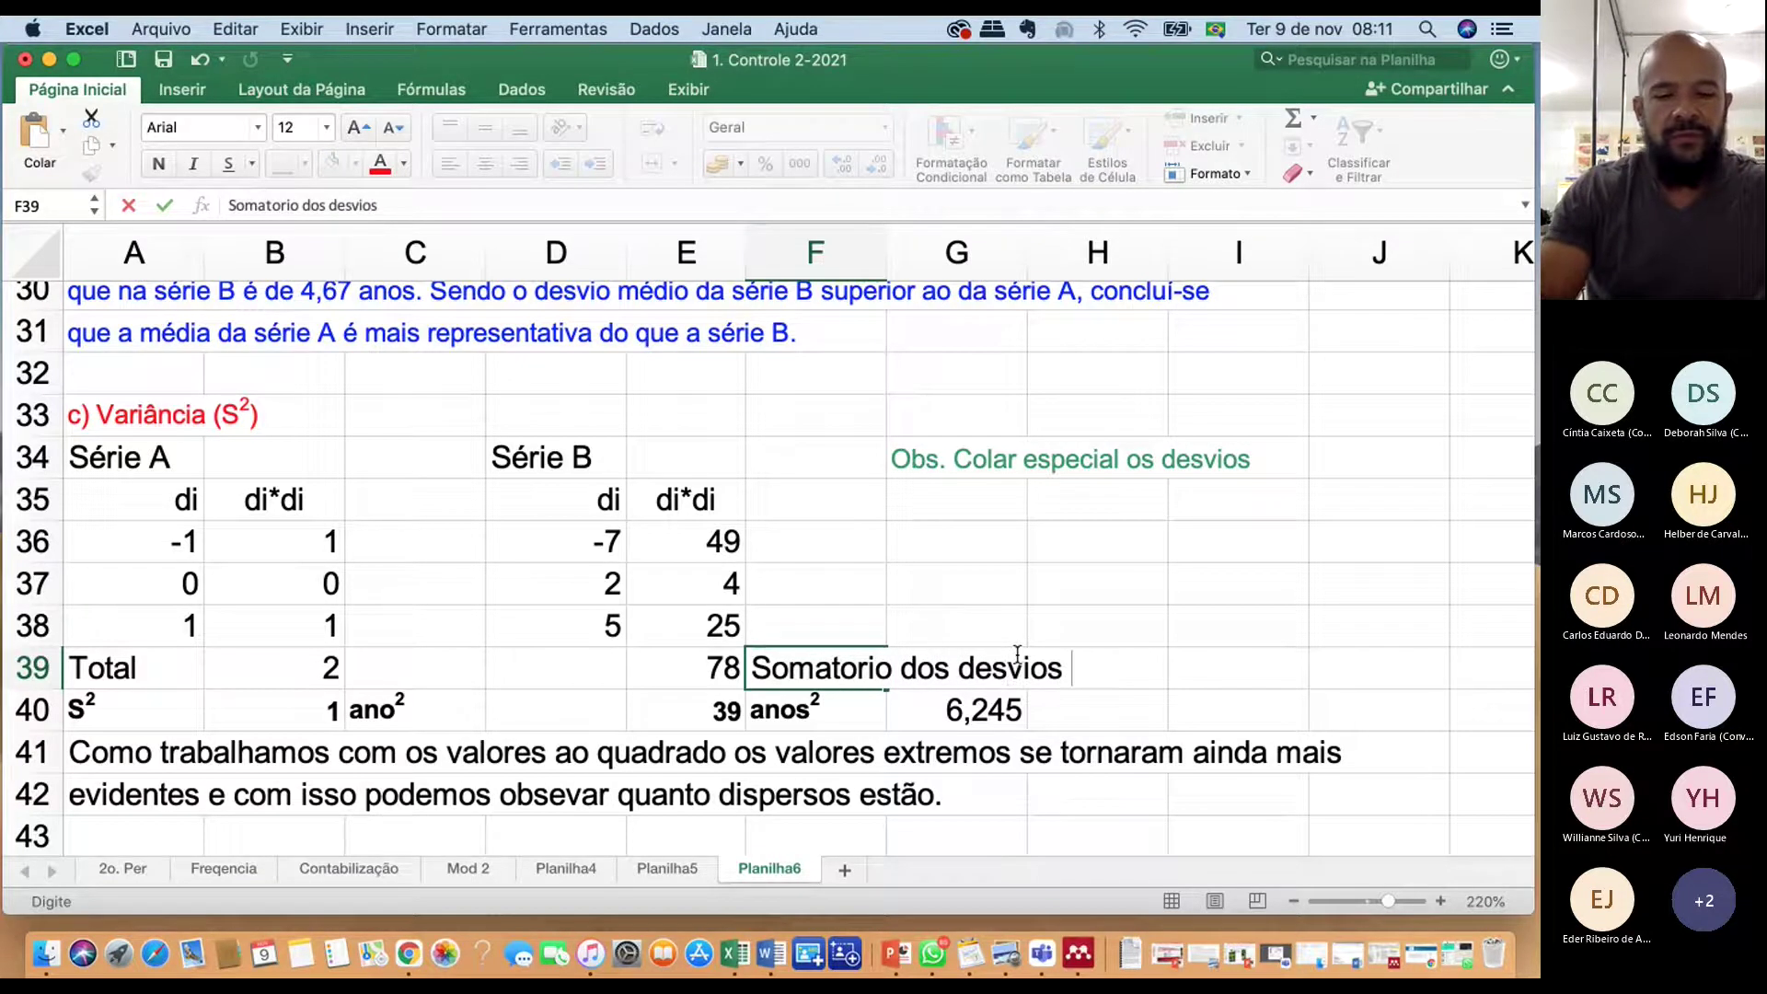
text( ao quadrado)
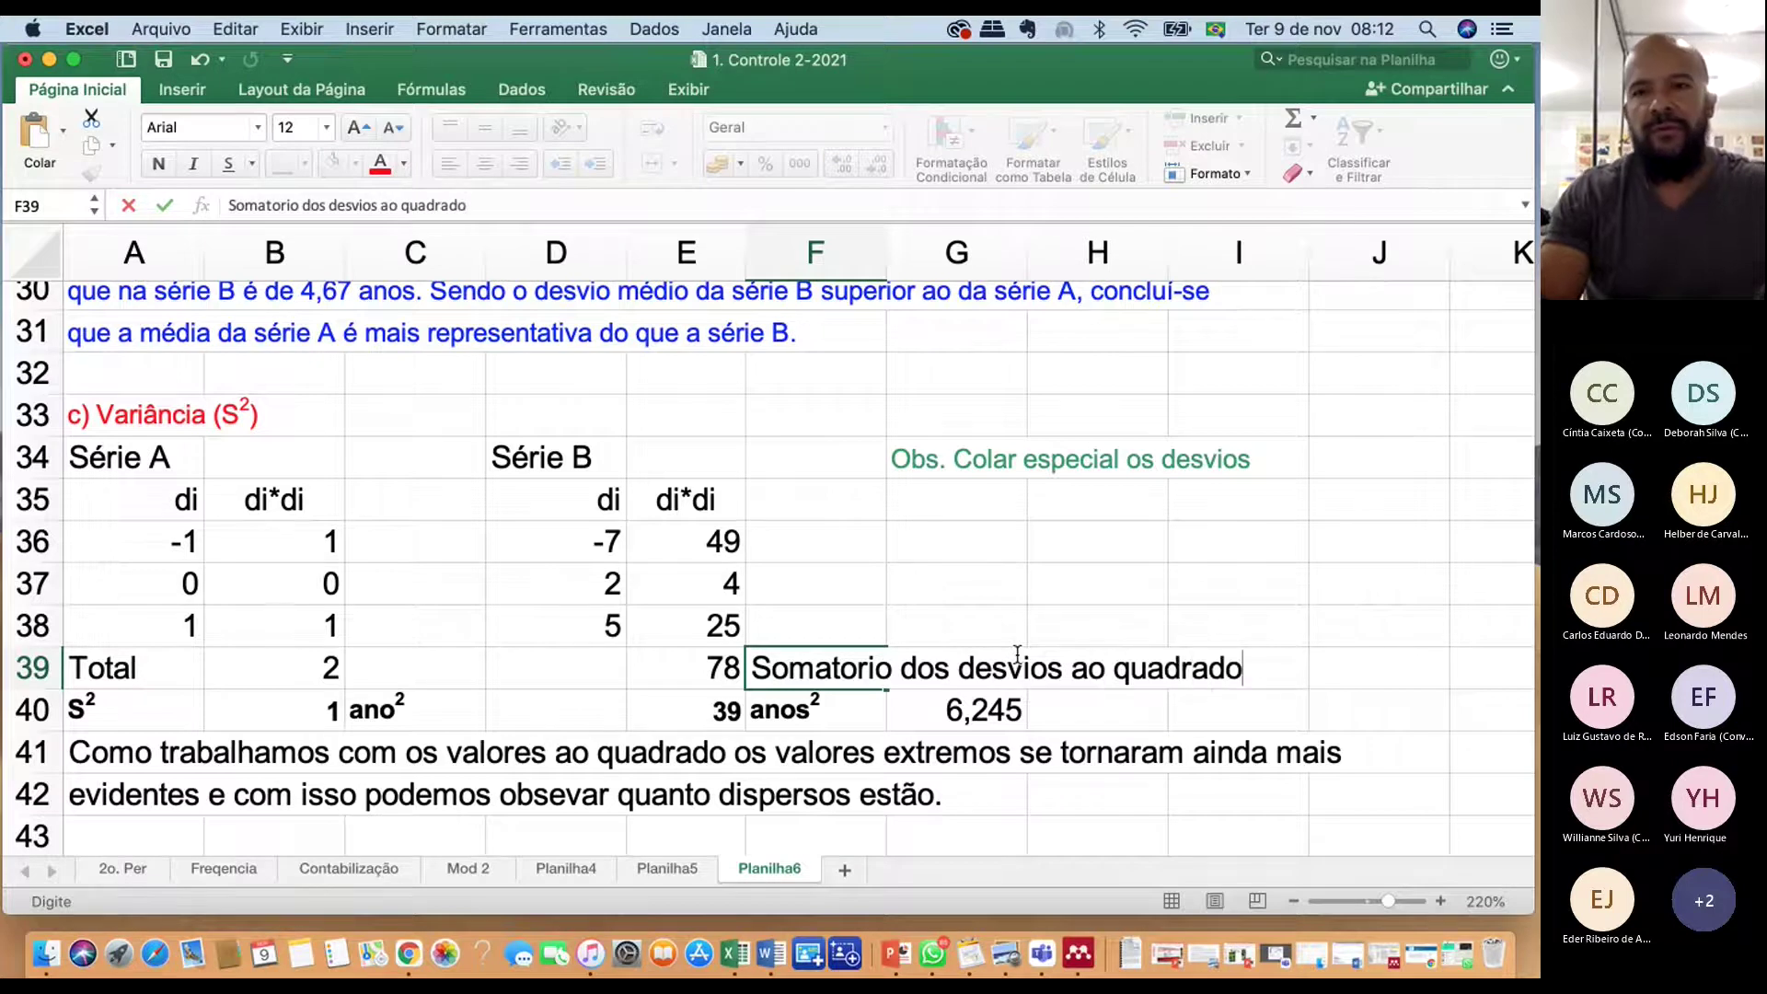
key(Return)
click(828, 669)
click(713, 667)
click(326, 676)
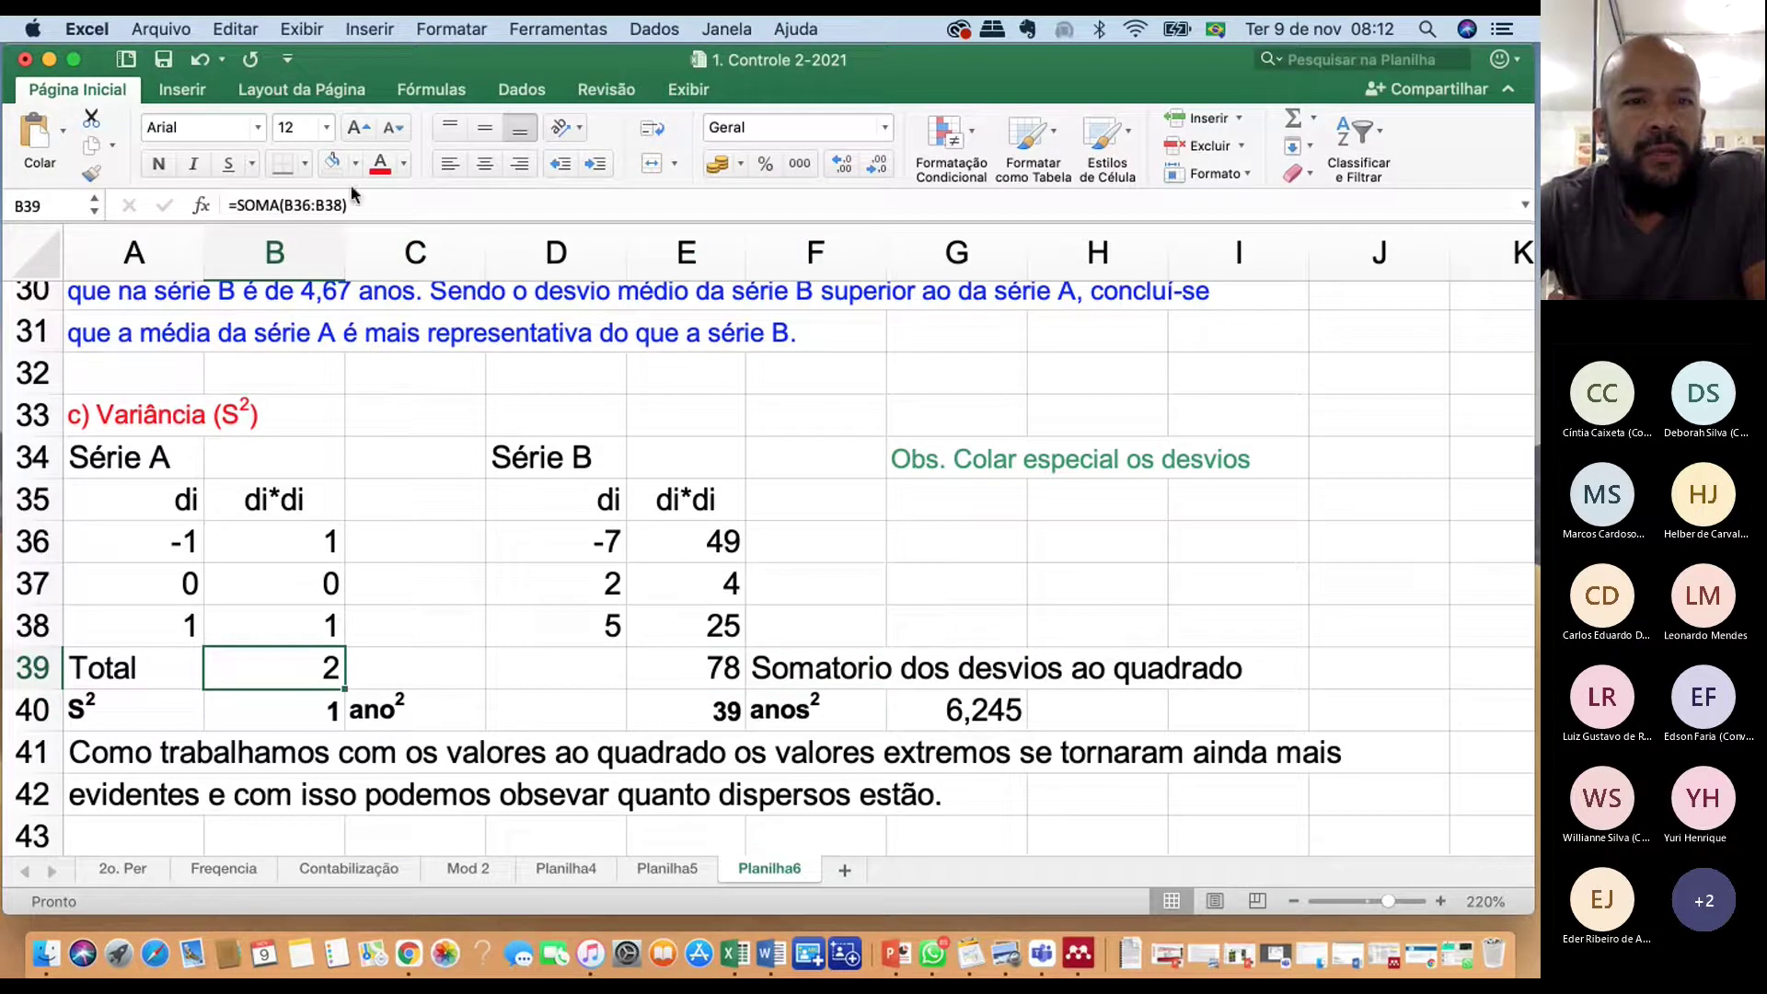
drag(354, 204, 233, 210)
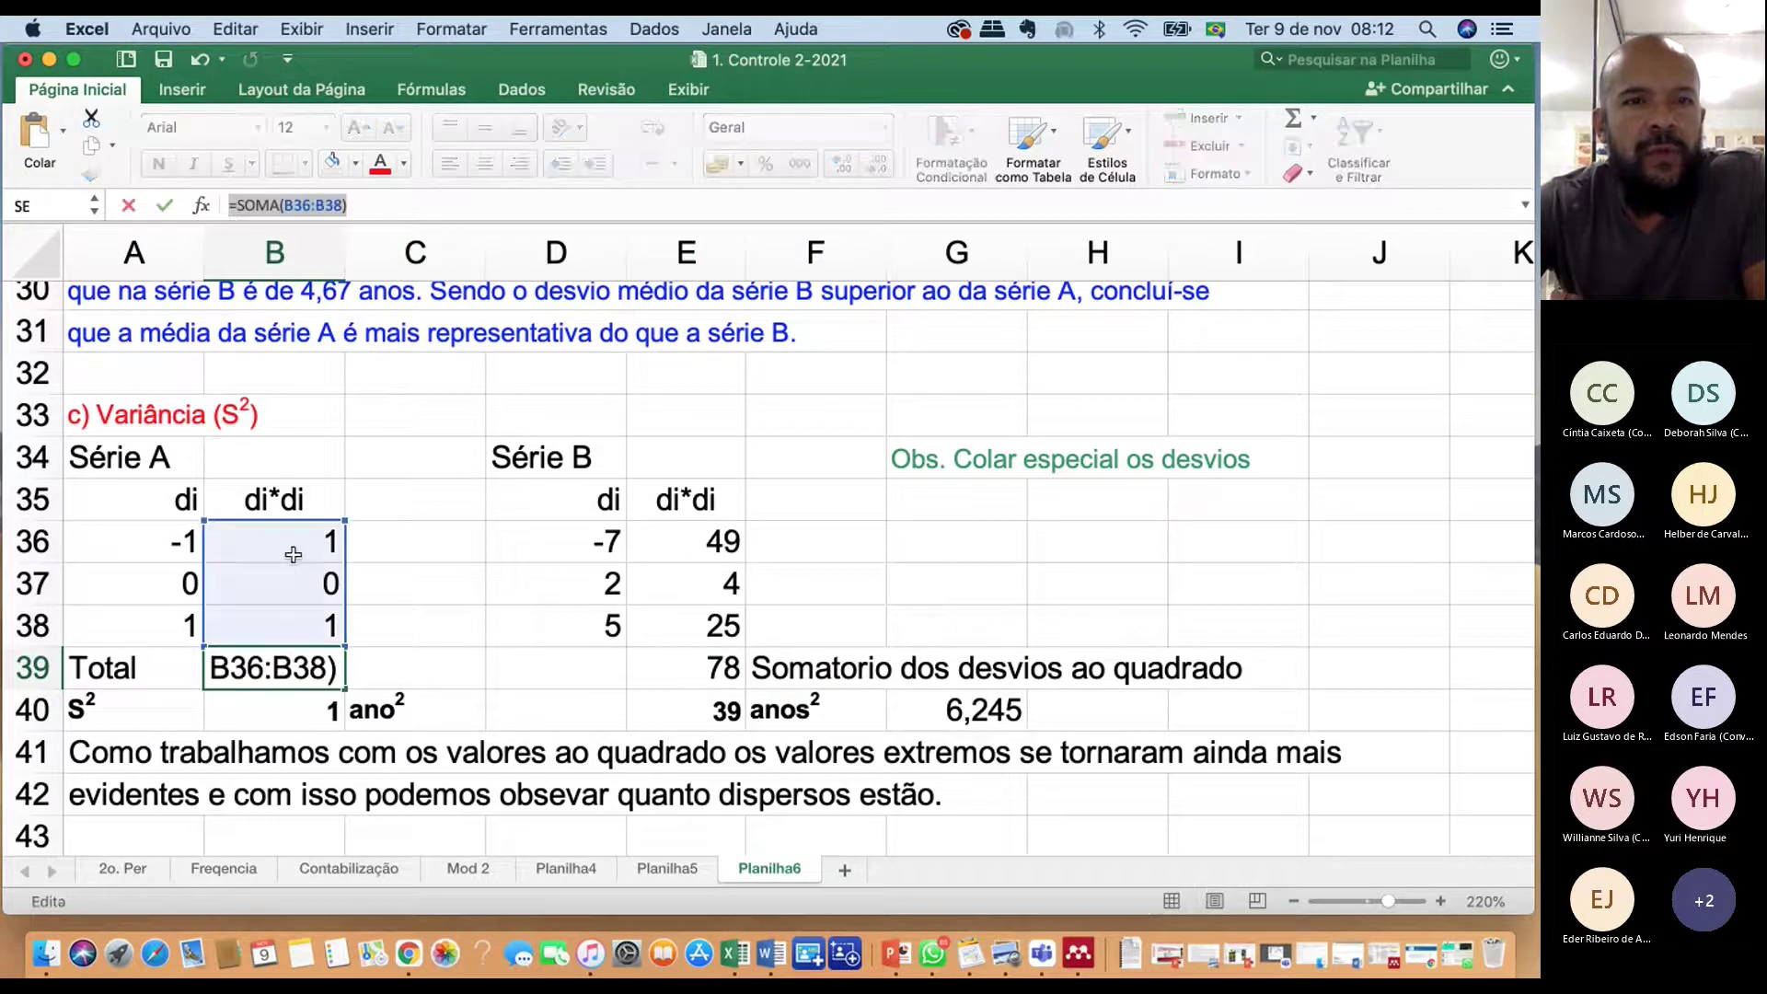
key(Escape)
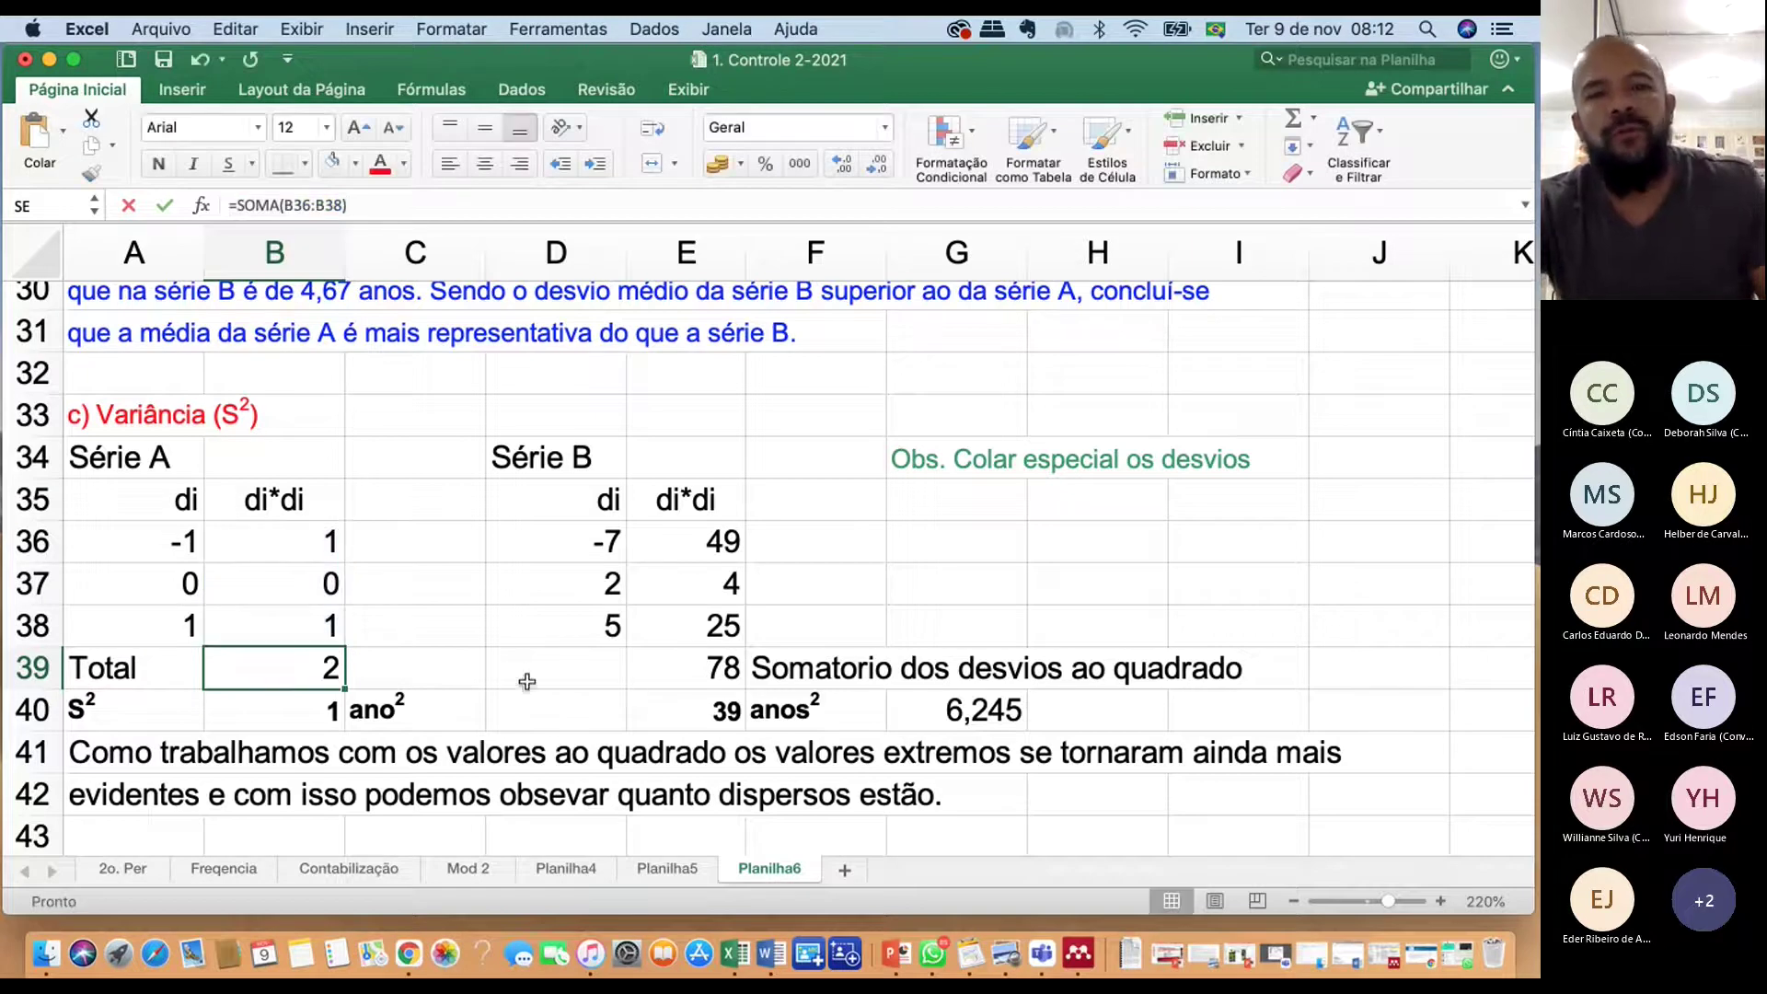
click(529, 679)
text(=soma()
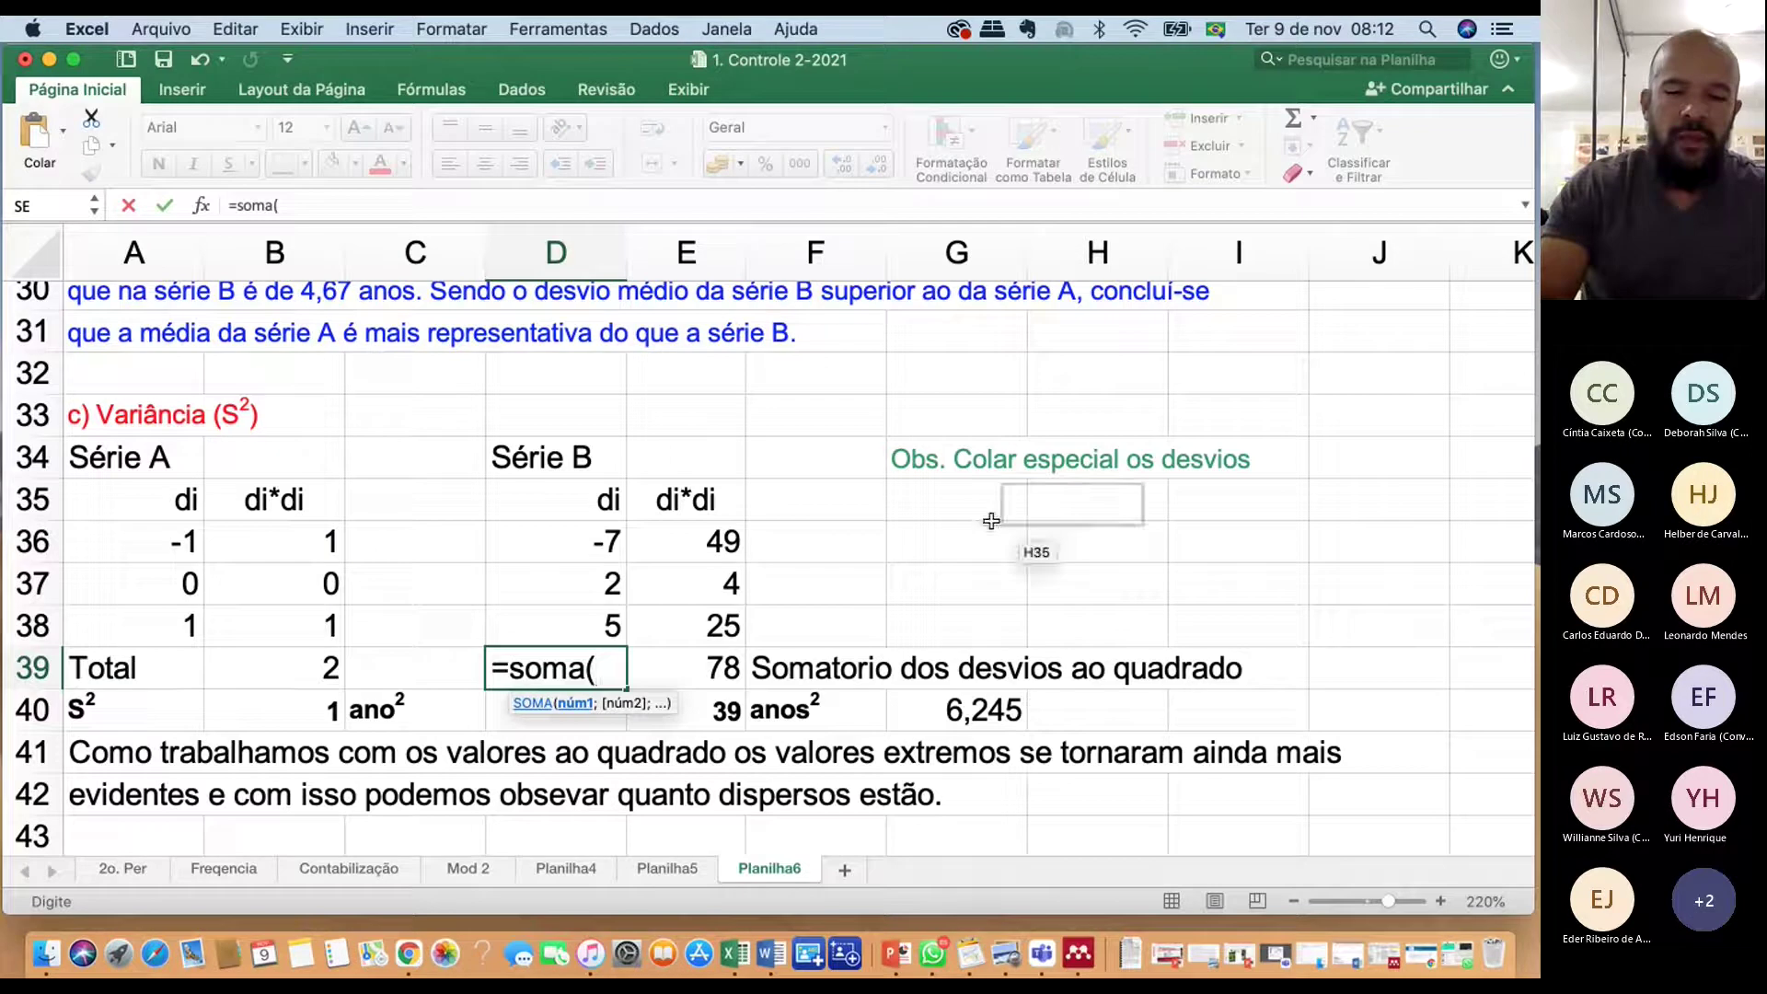
drag(727, 543, 712, 627)
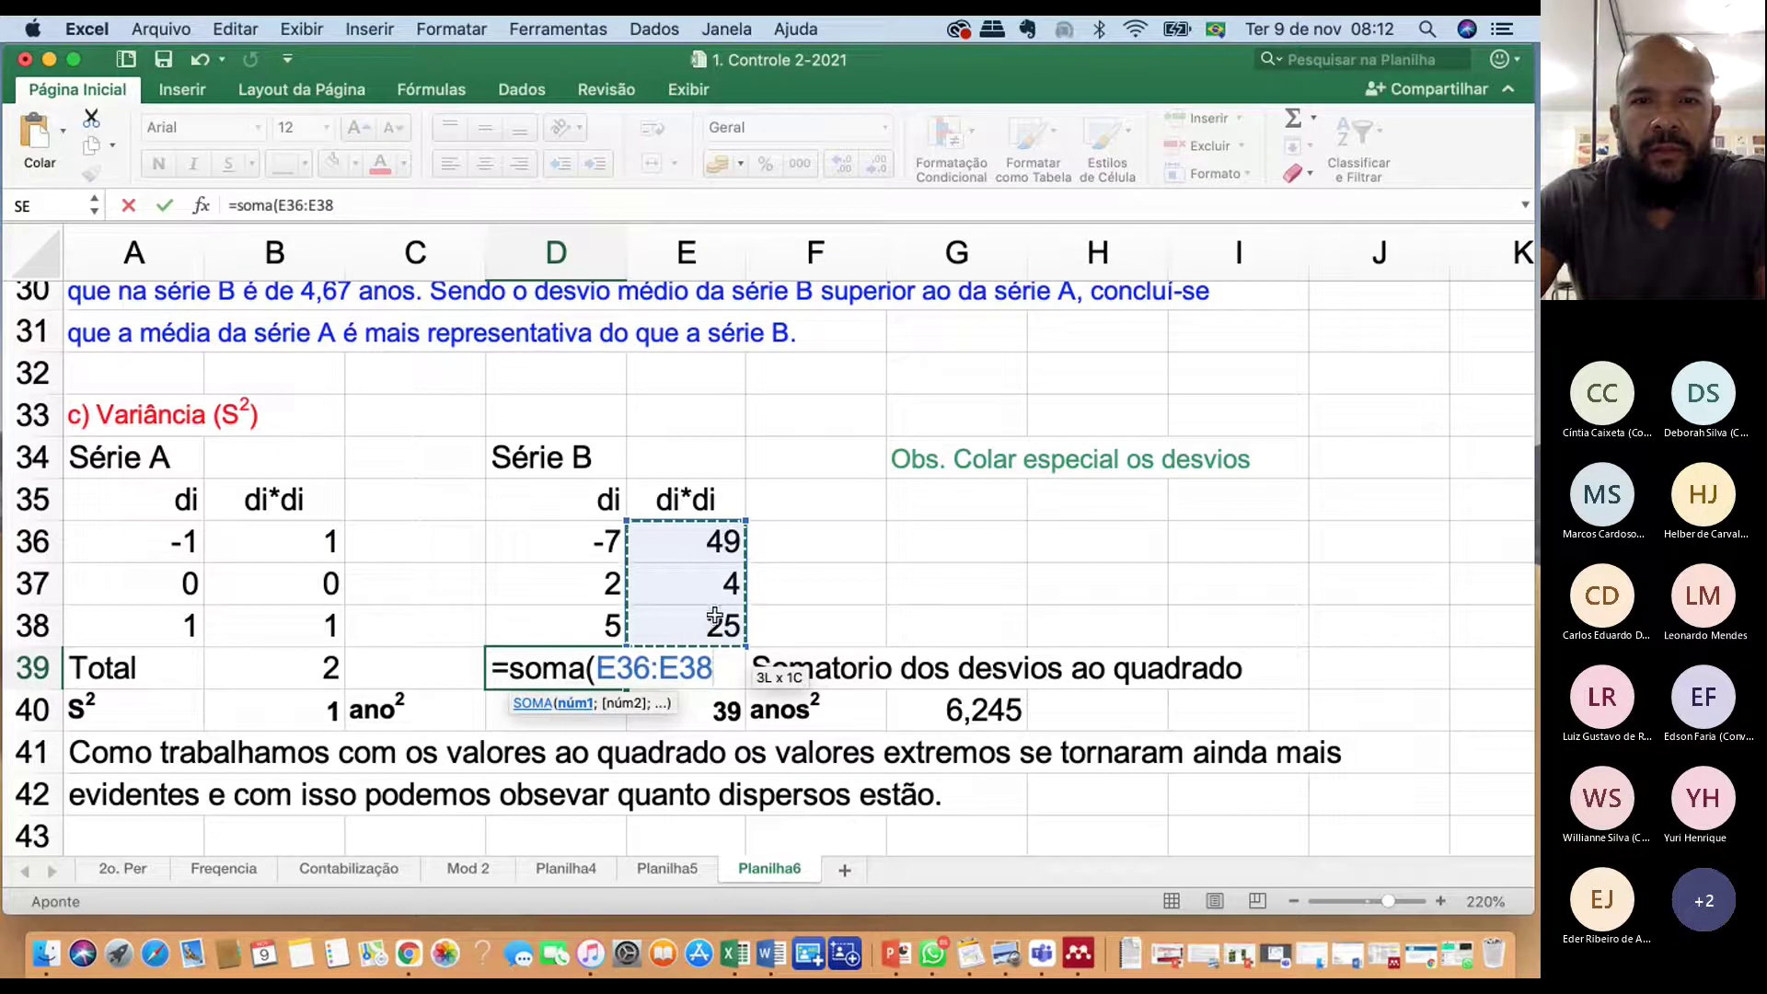
key(Return)
key(Up)
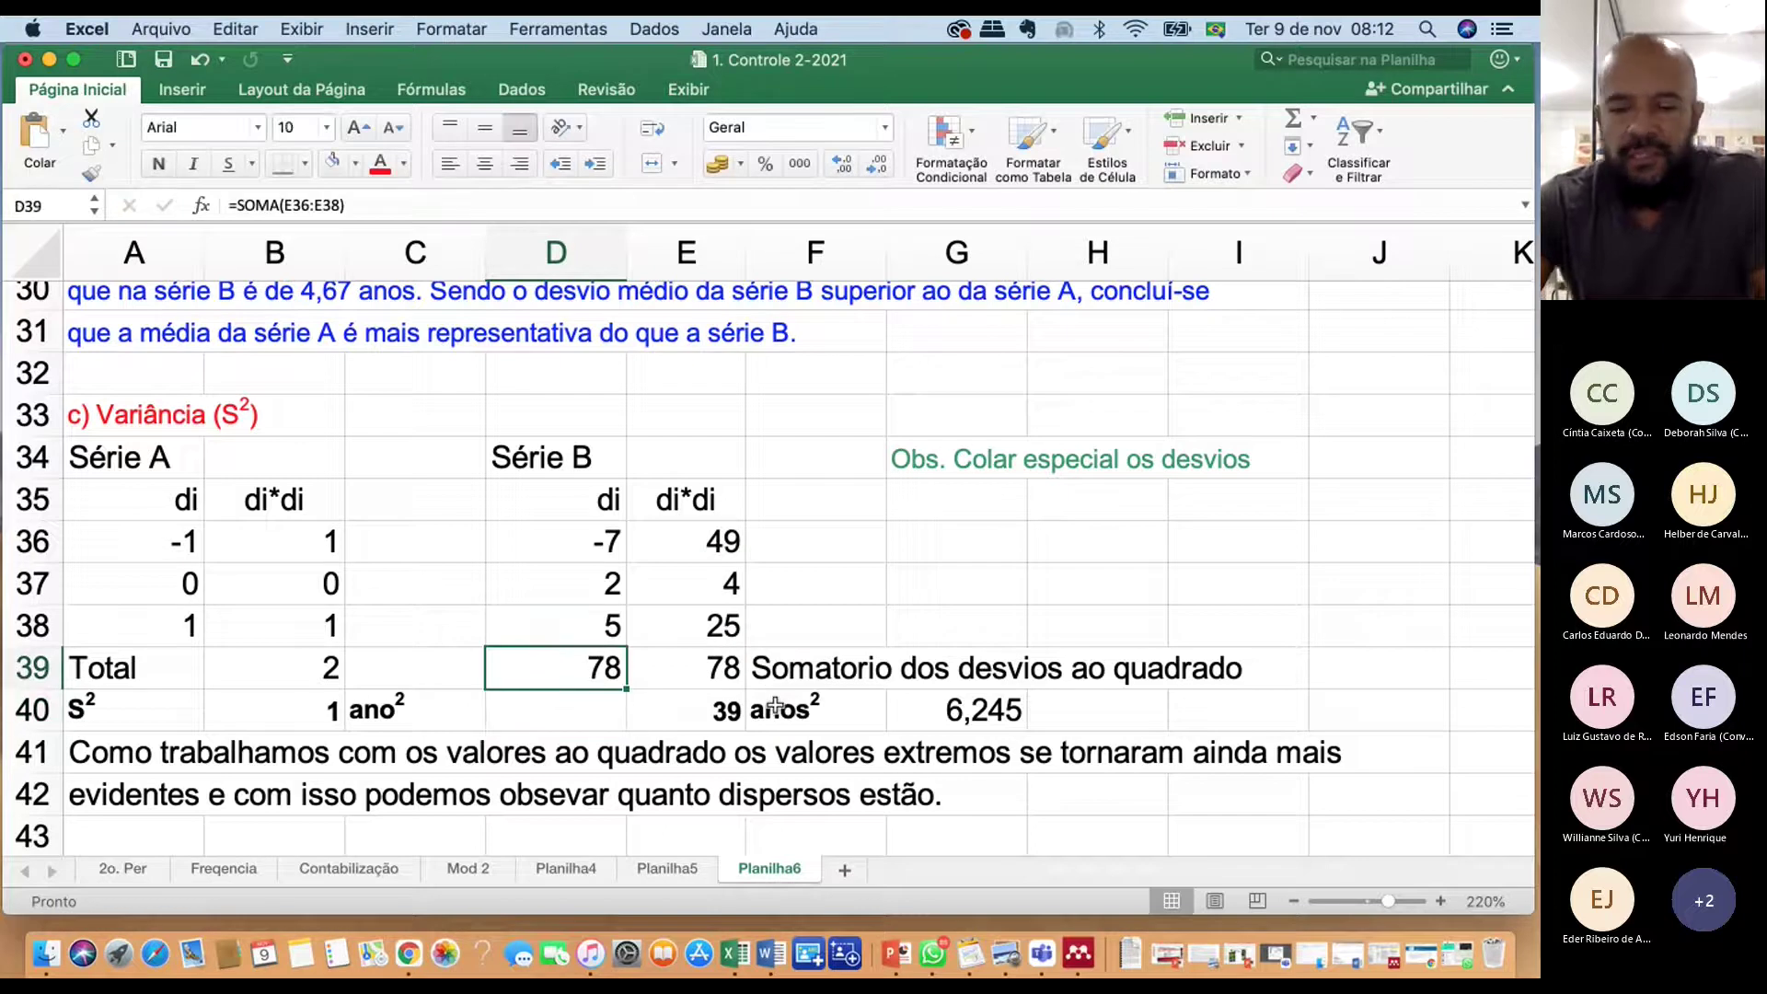
key(Delete)
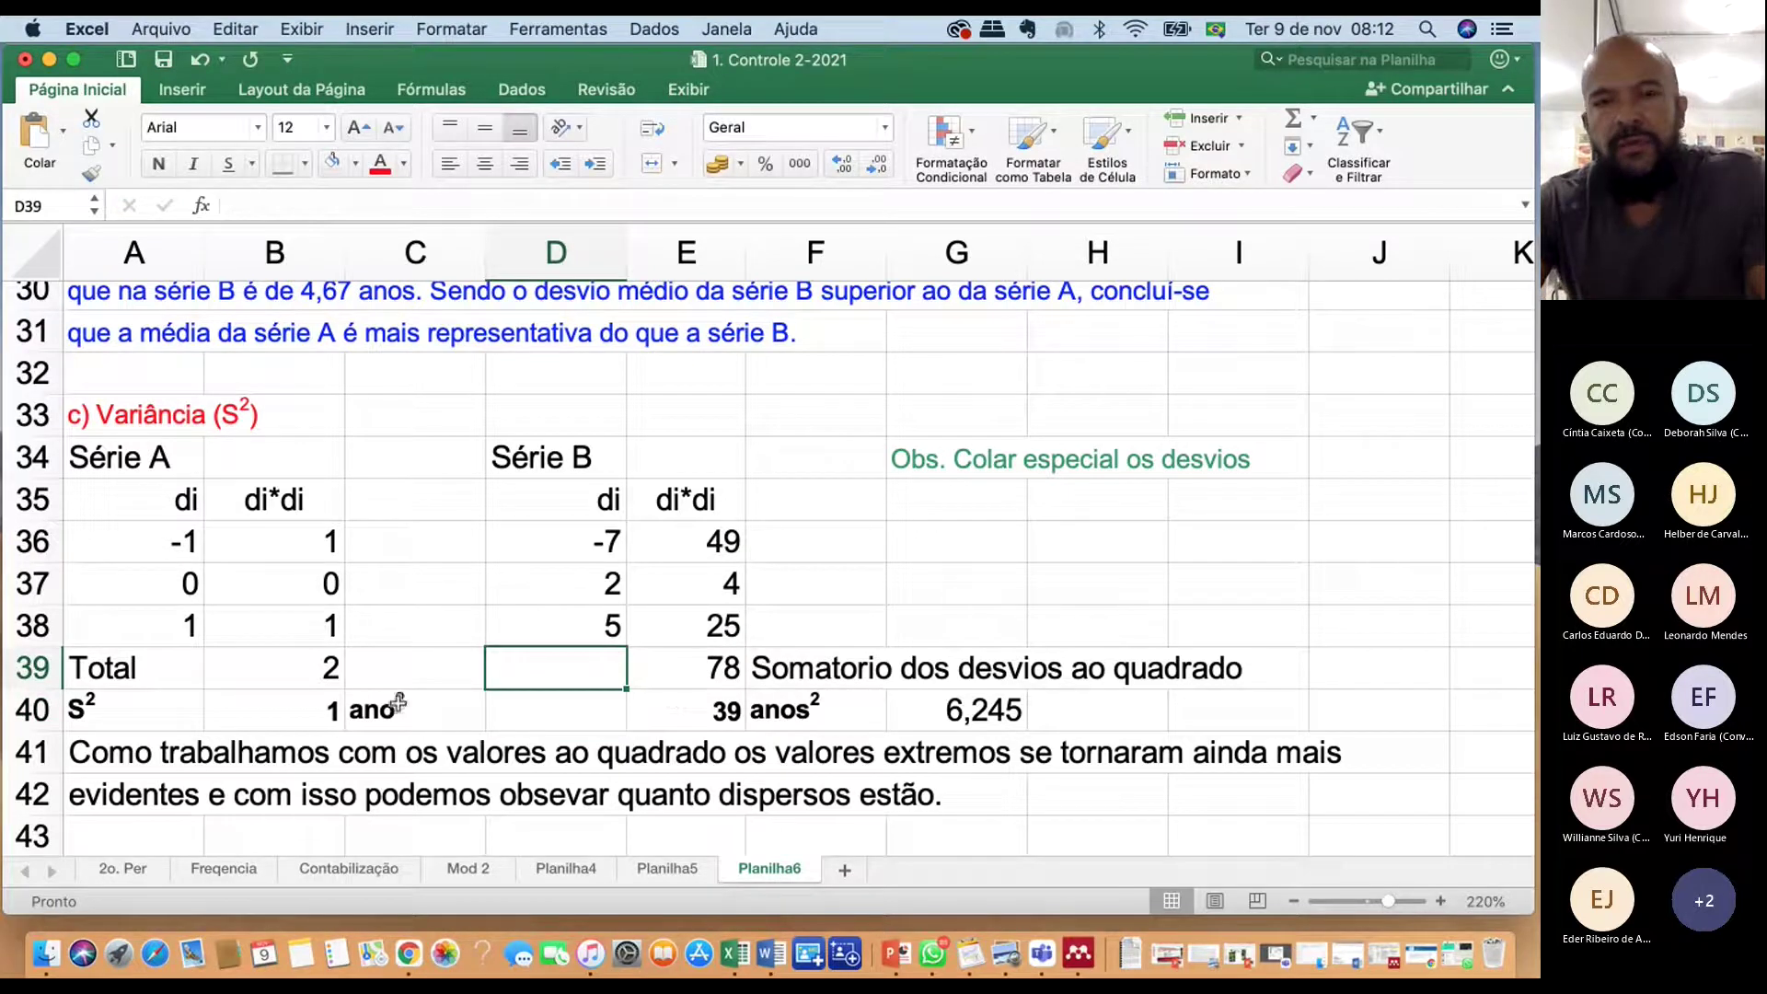
click(295, 718)
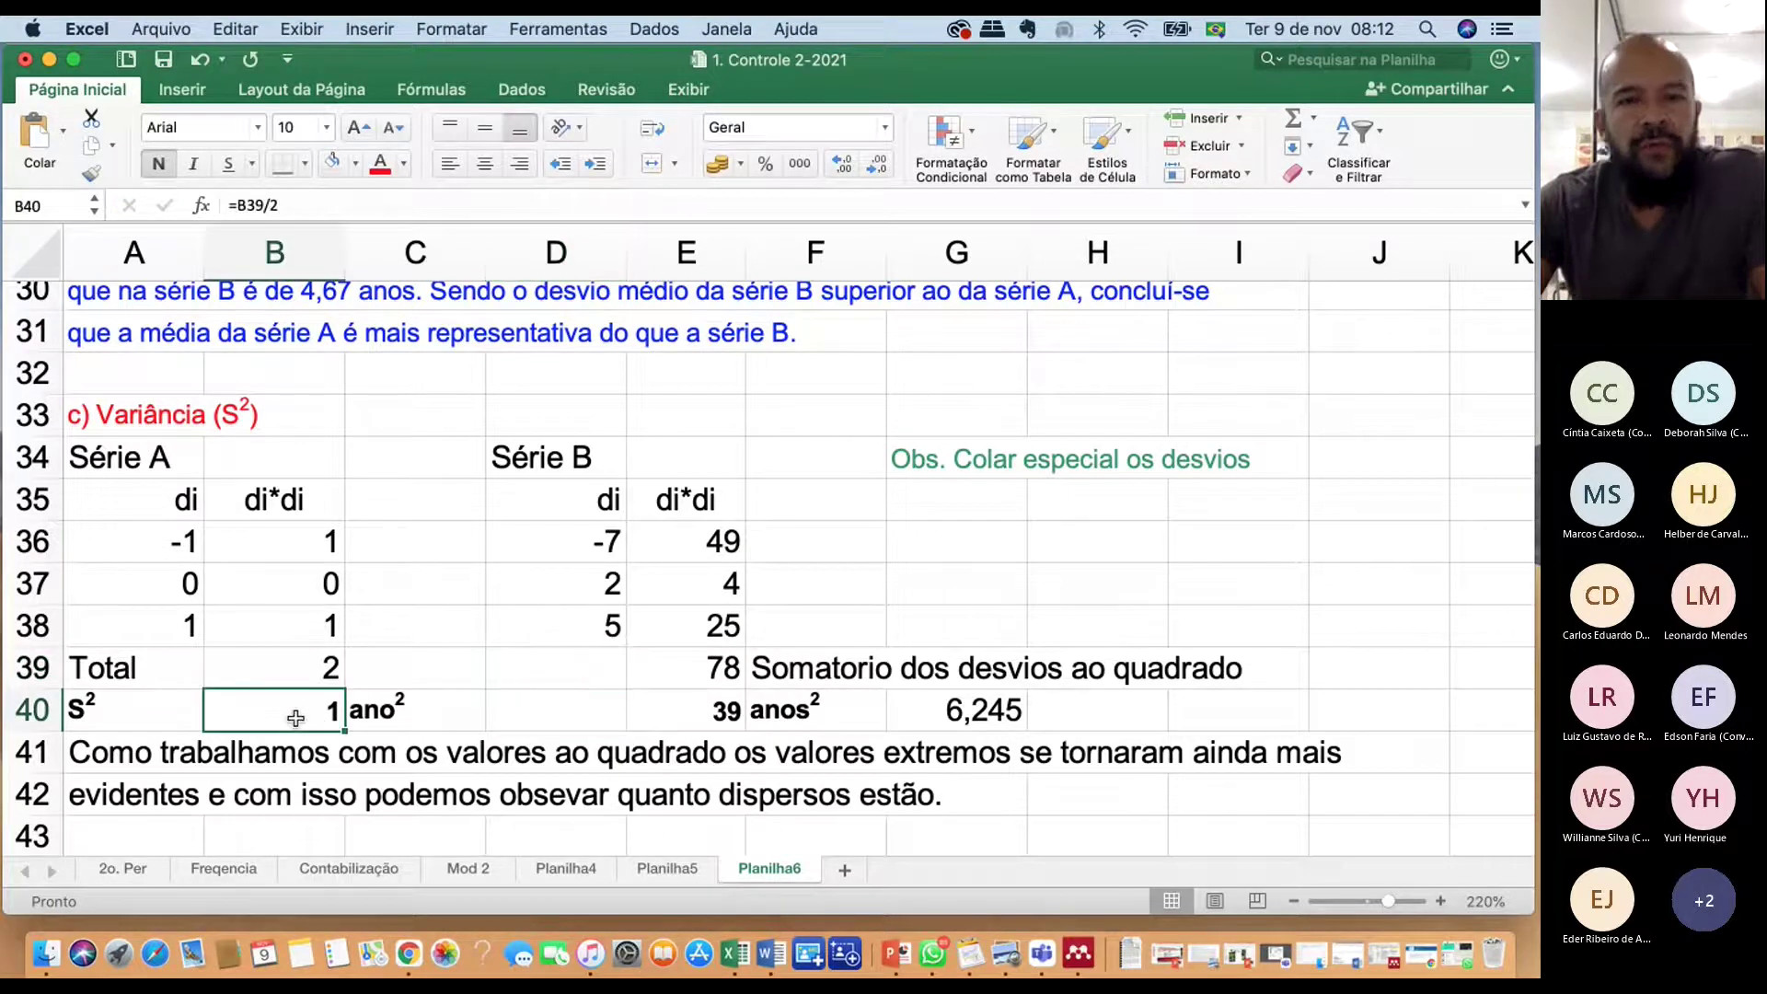
scroll(296, 718, down, 2)
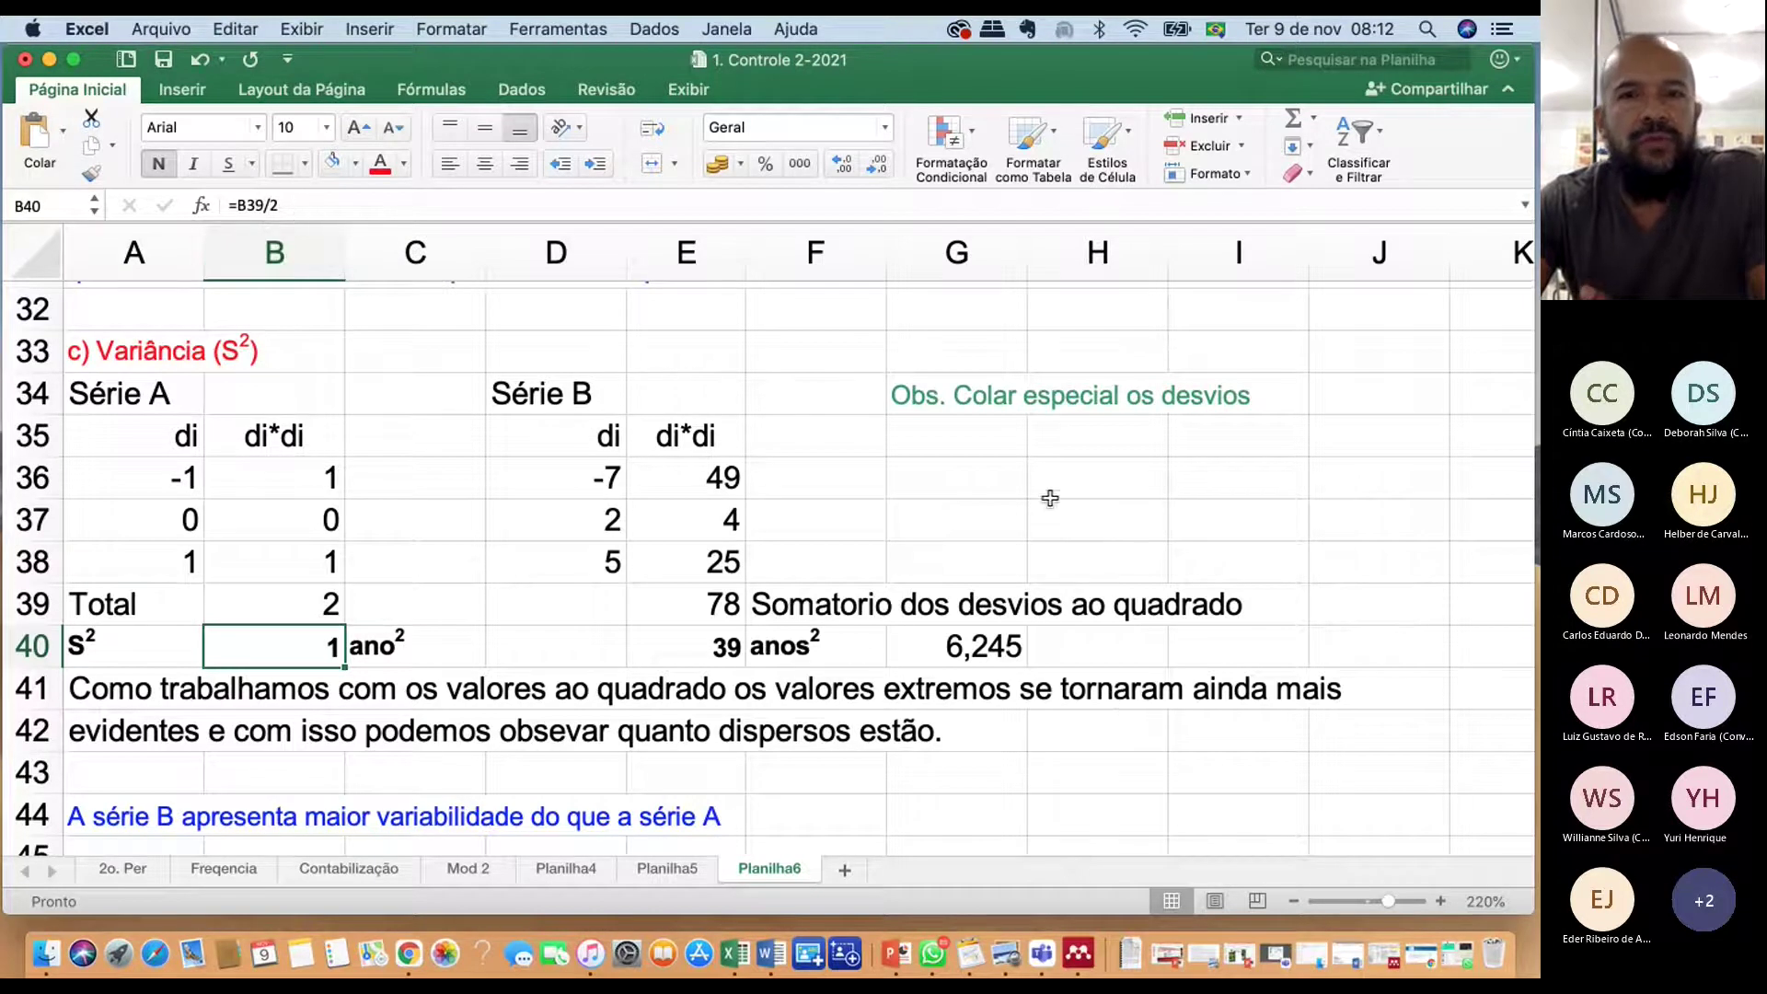
click(948, 477)
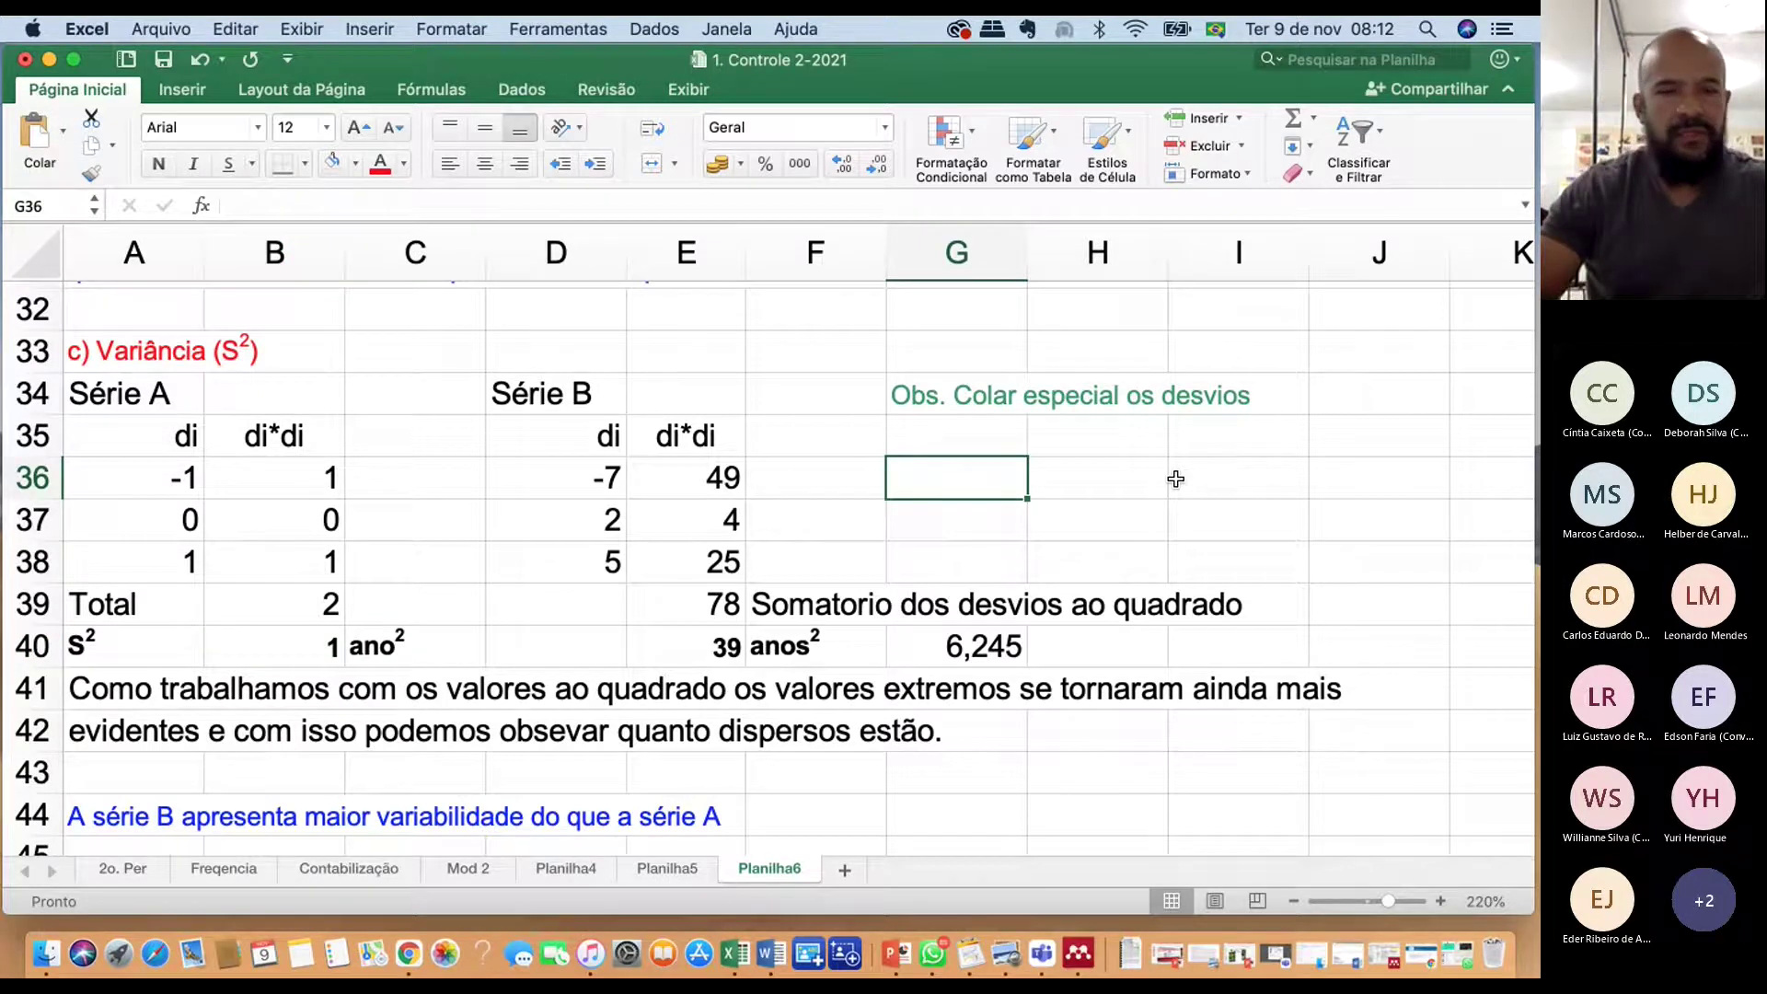
Enter 'S2 = somatorio dos desvios 2 / n-1' in G36 and select the 2 after S
text(S2)
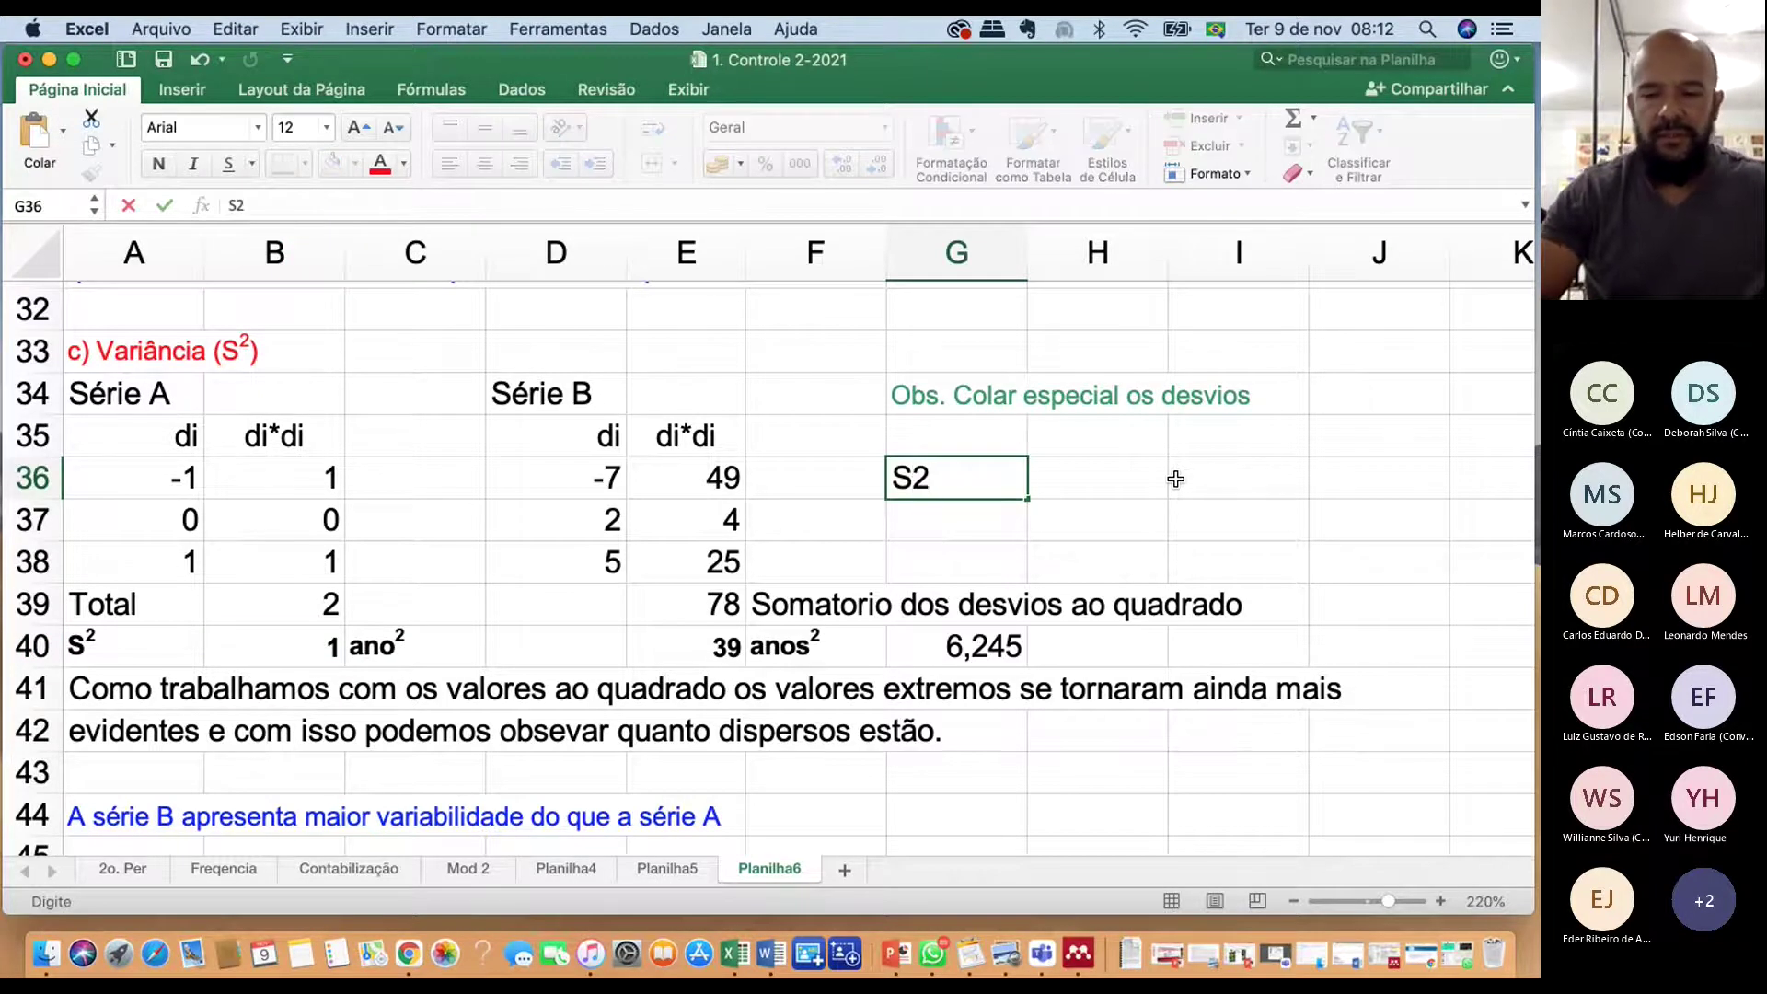
text( = )
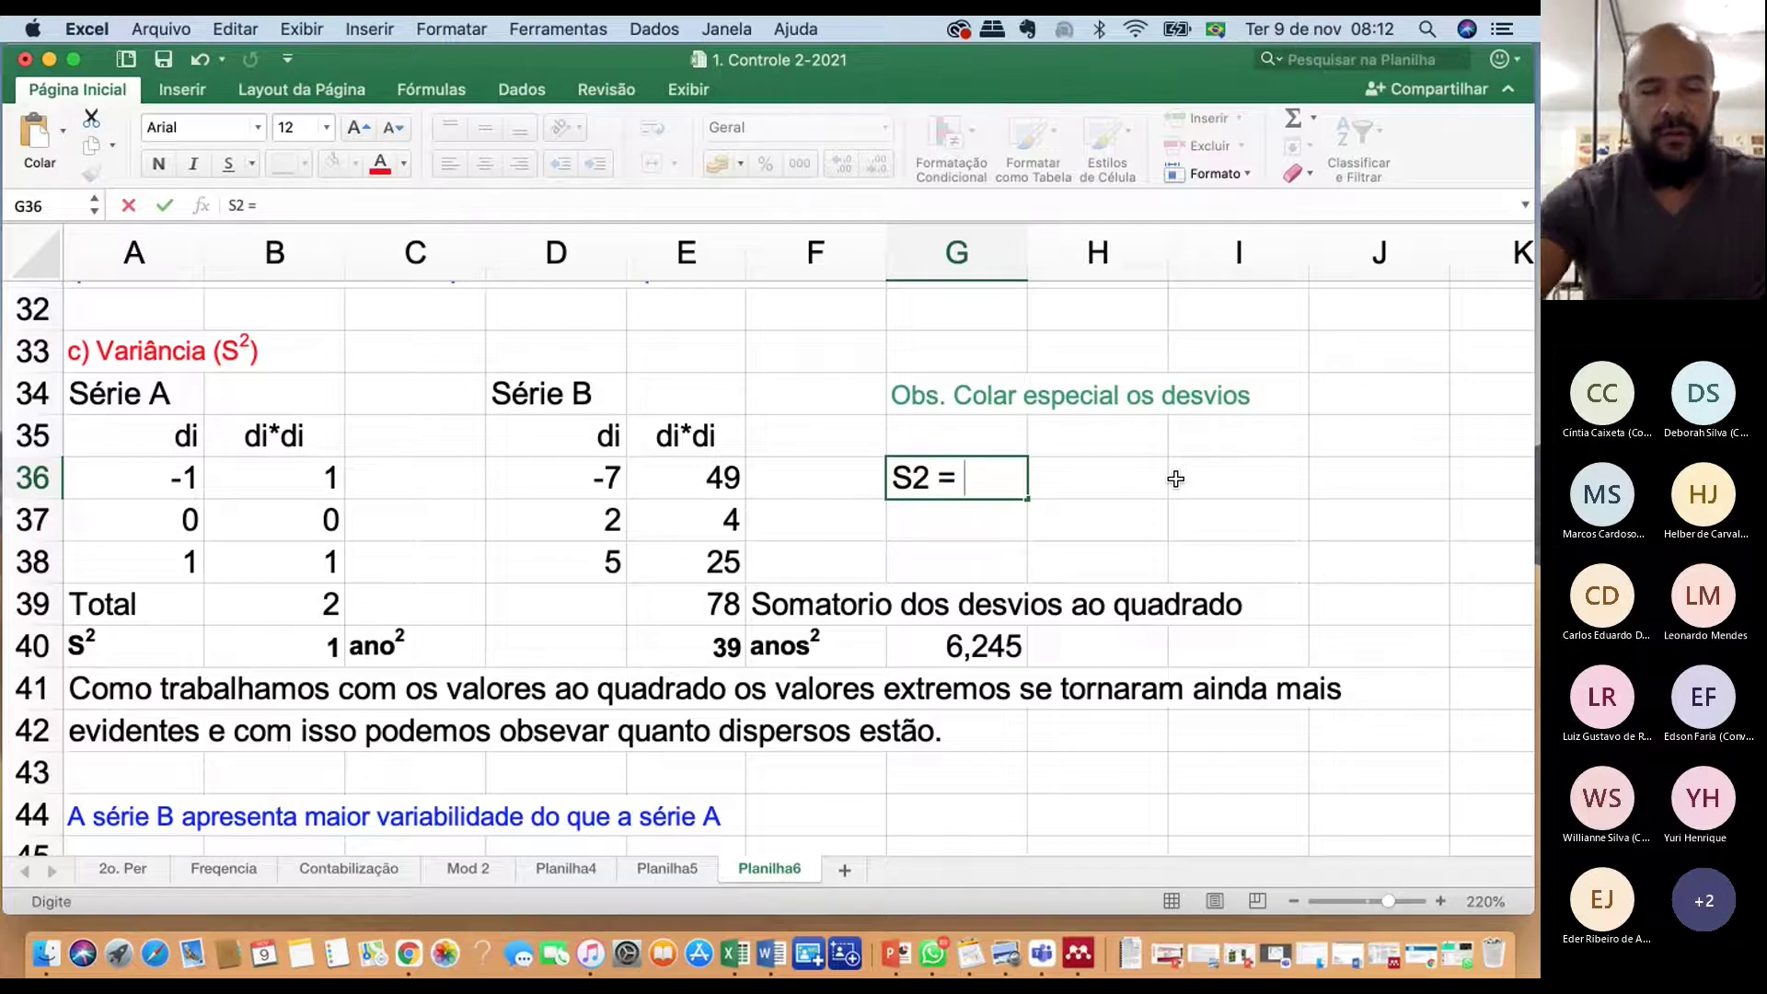
text(somatori)
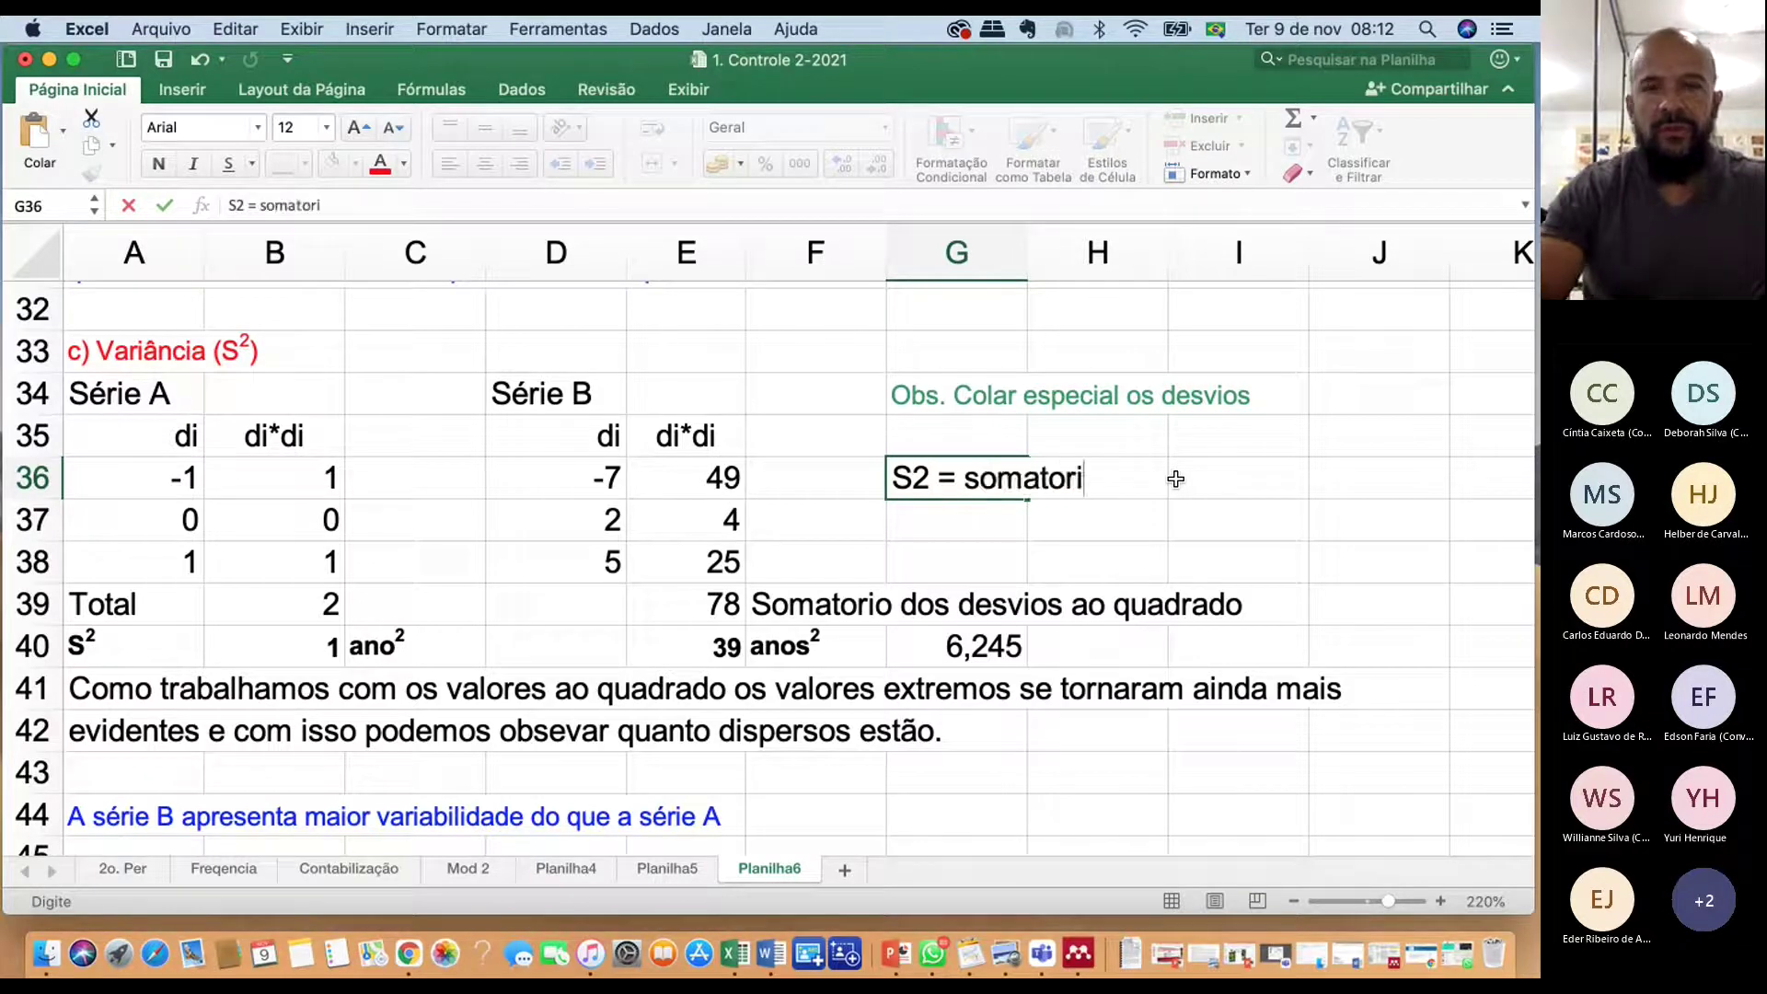
text(o dos desvios)
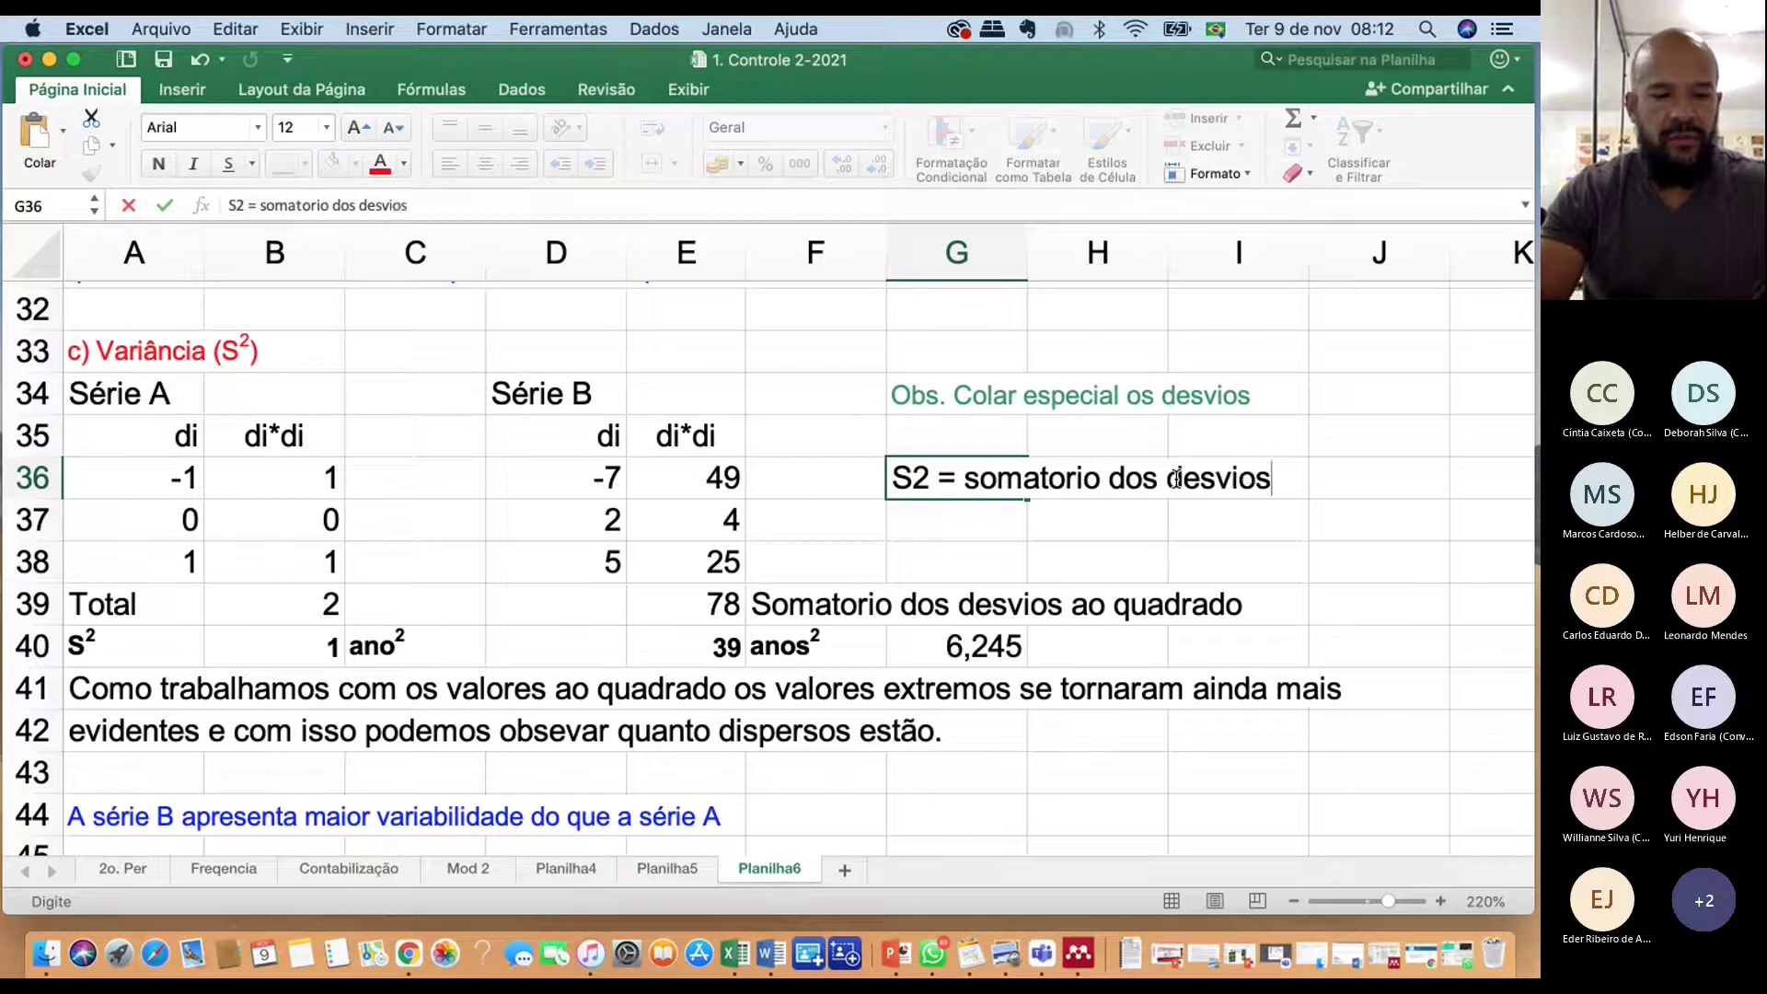
text( 2 / n-1)
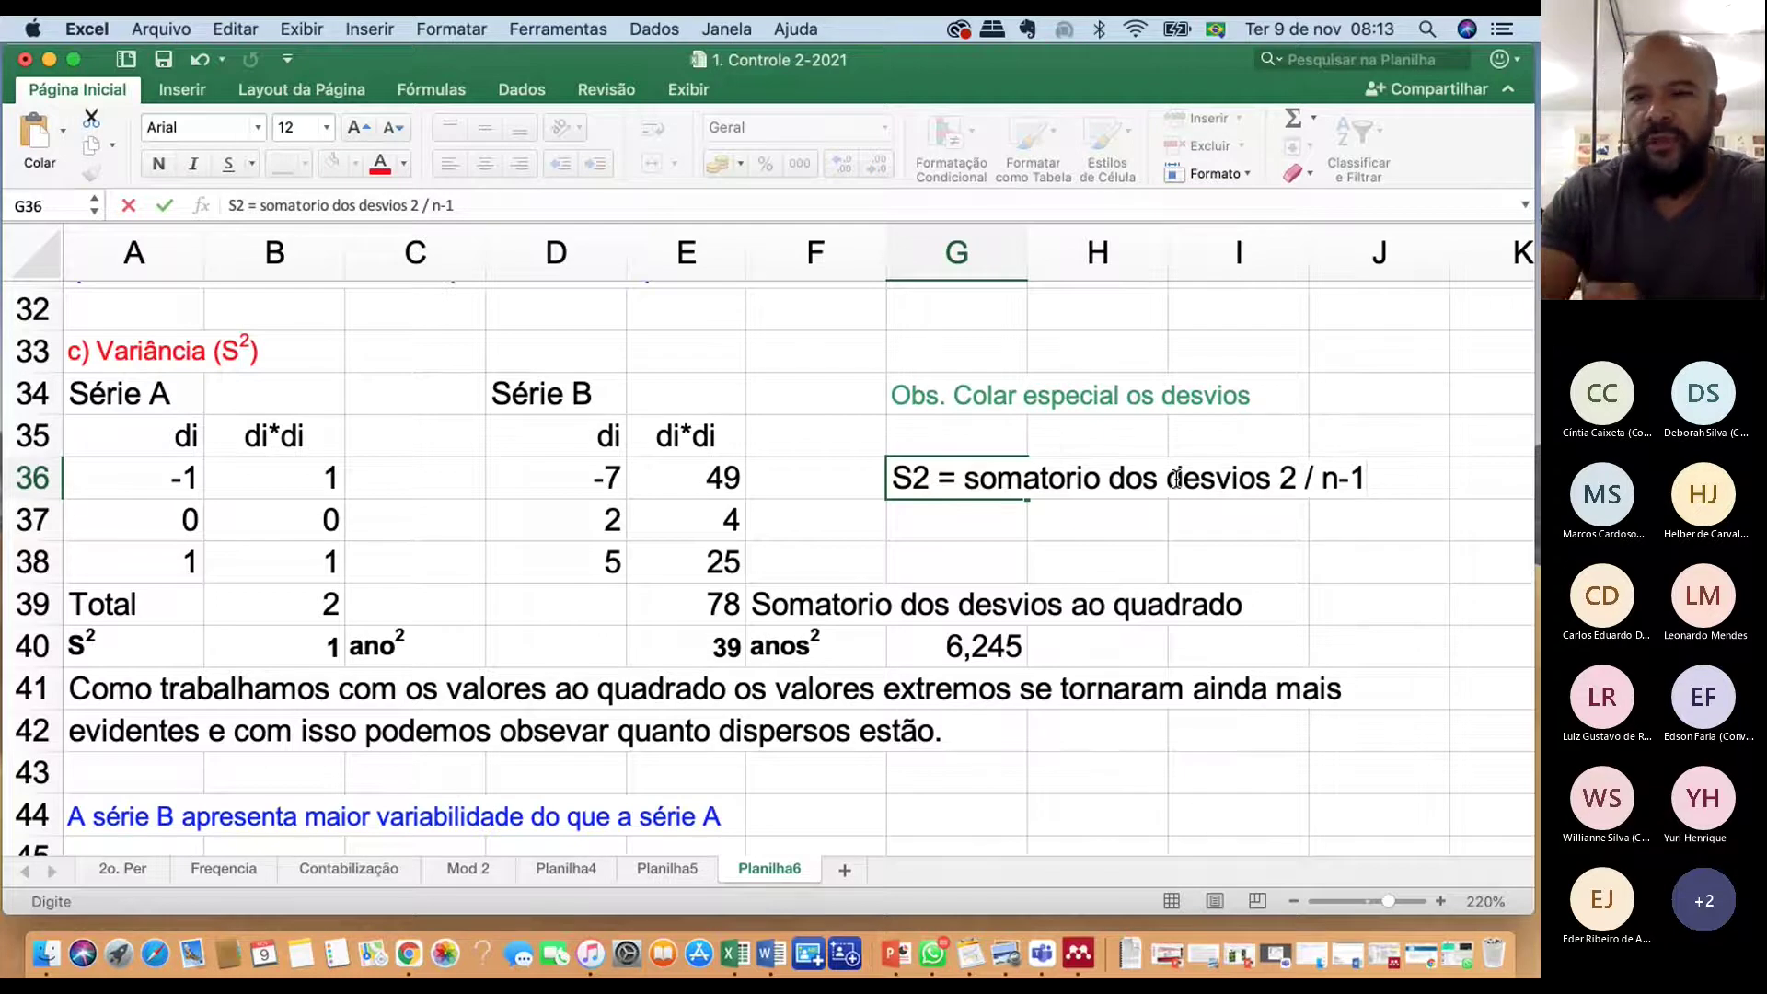
key(Return)
click(914, 479)
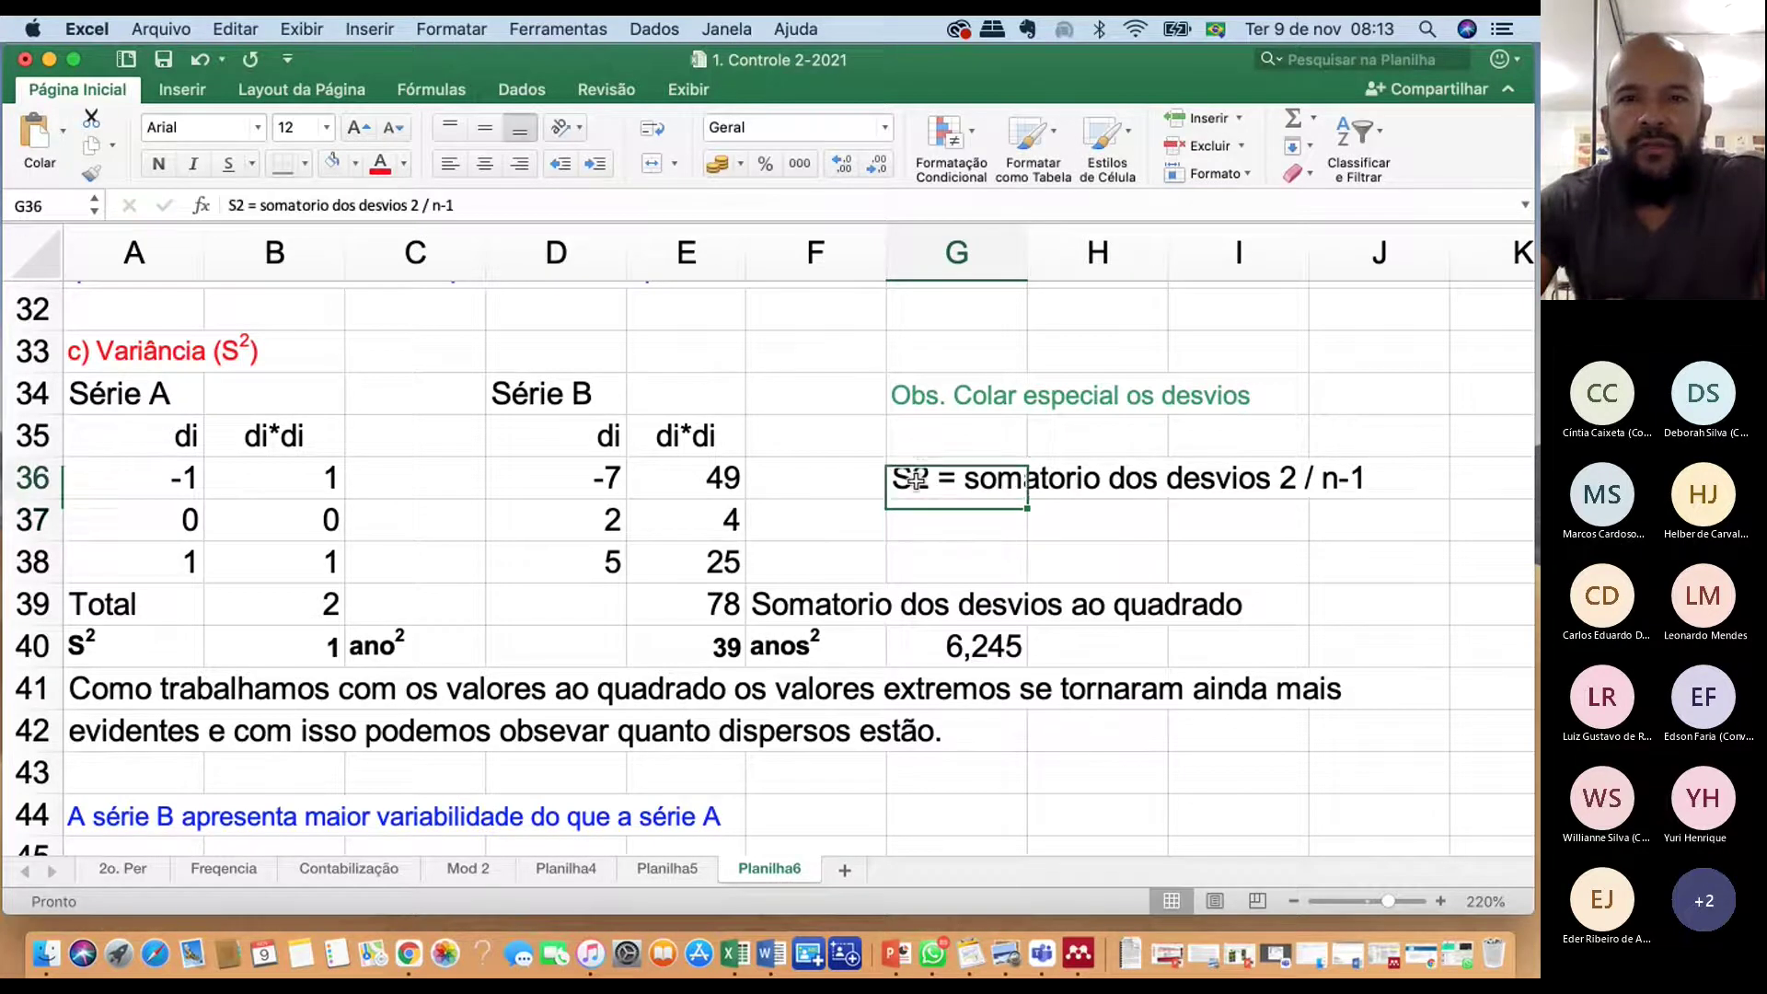
click(237, 204)
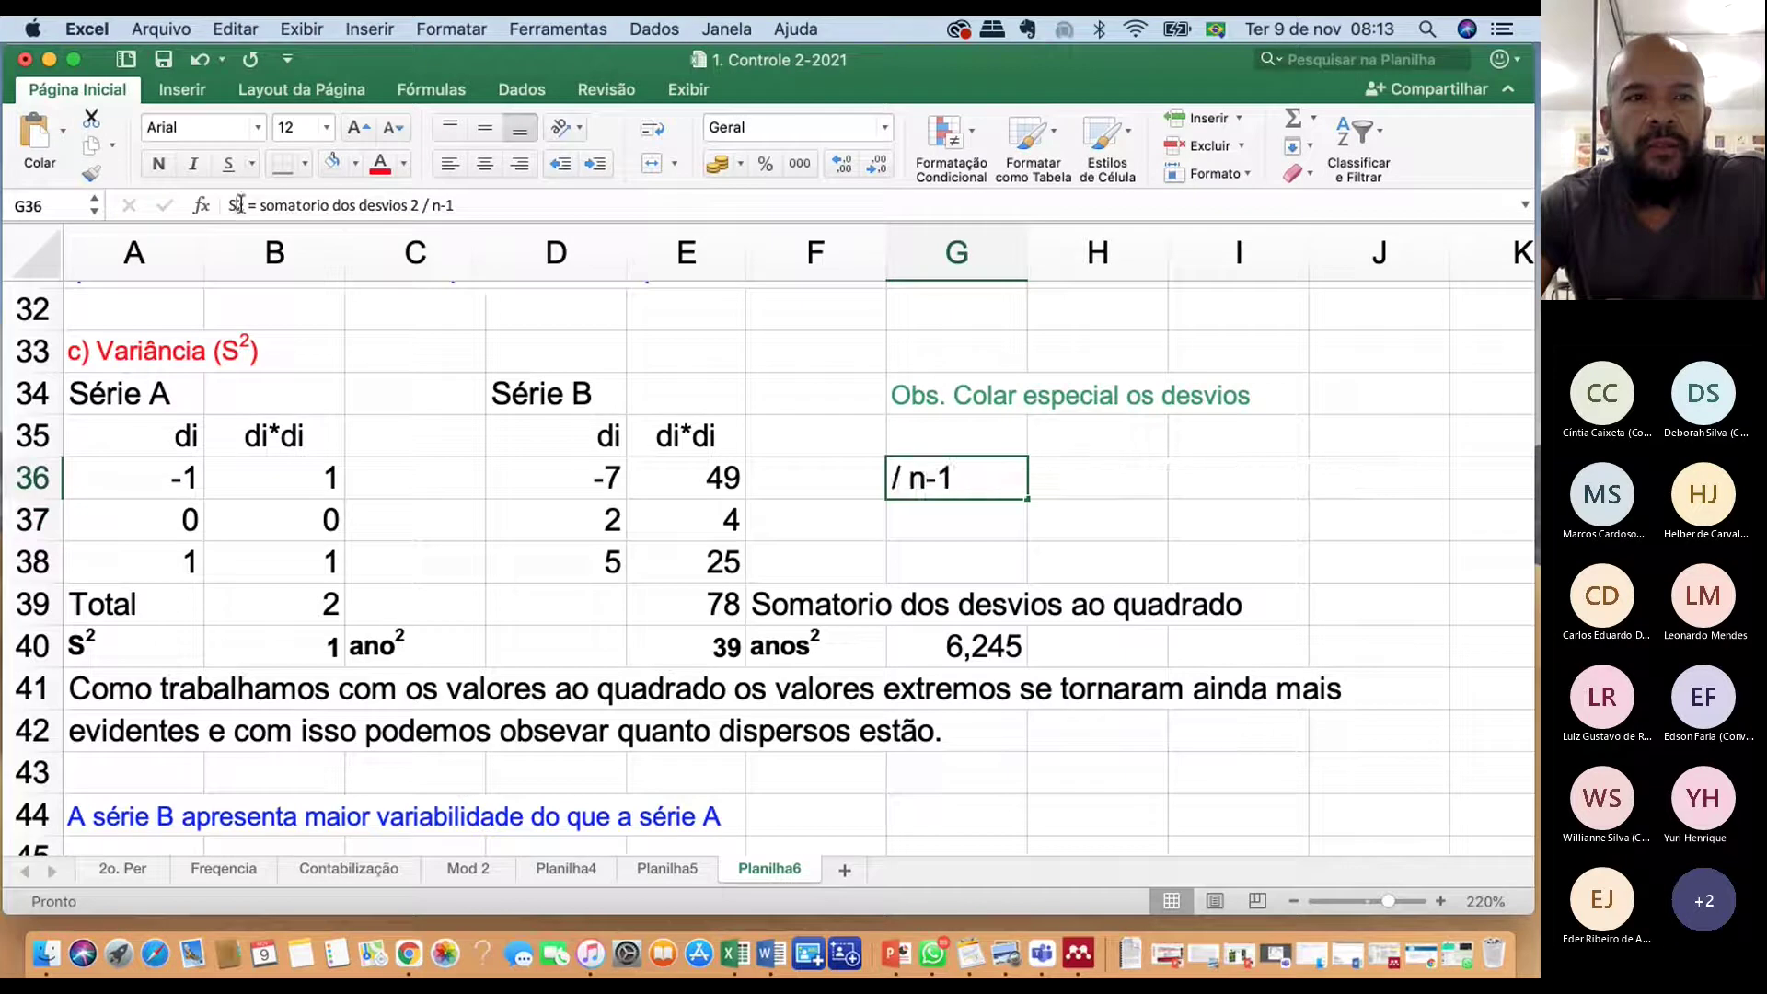
drag(237, 204, 245, 204)
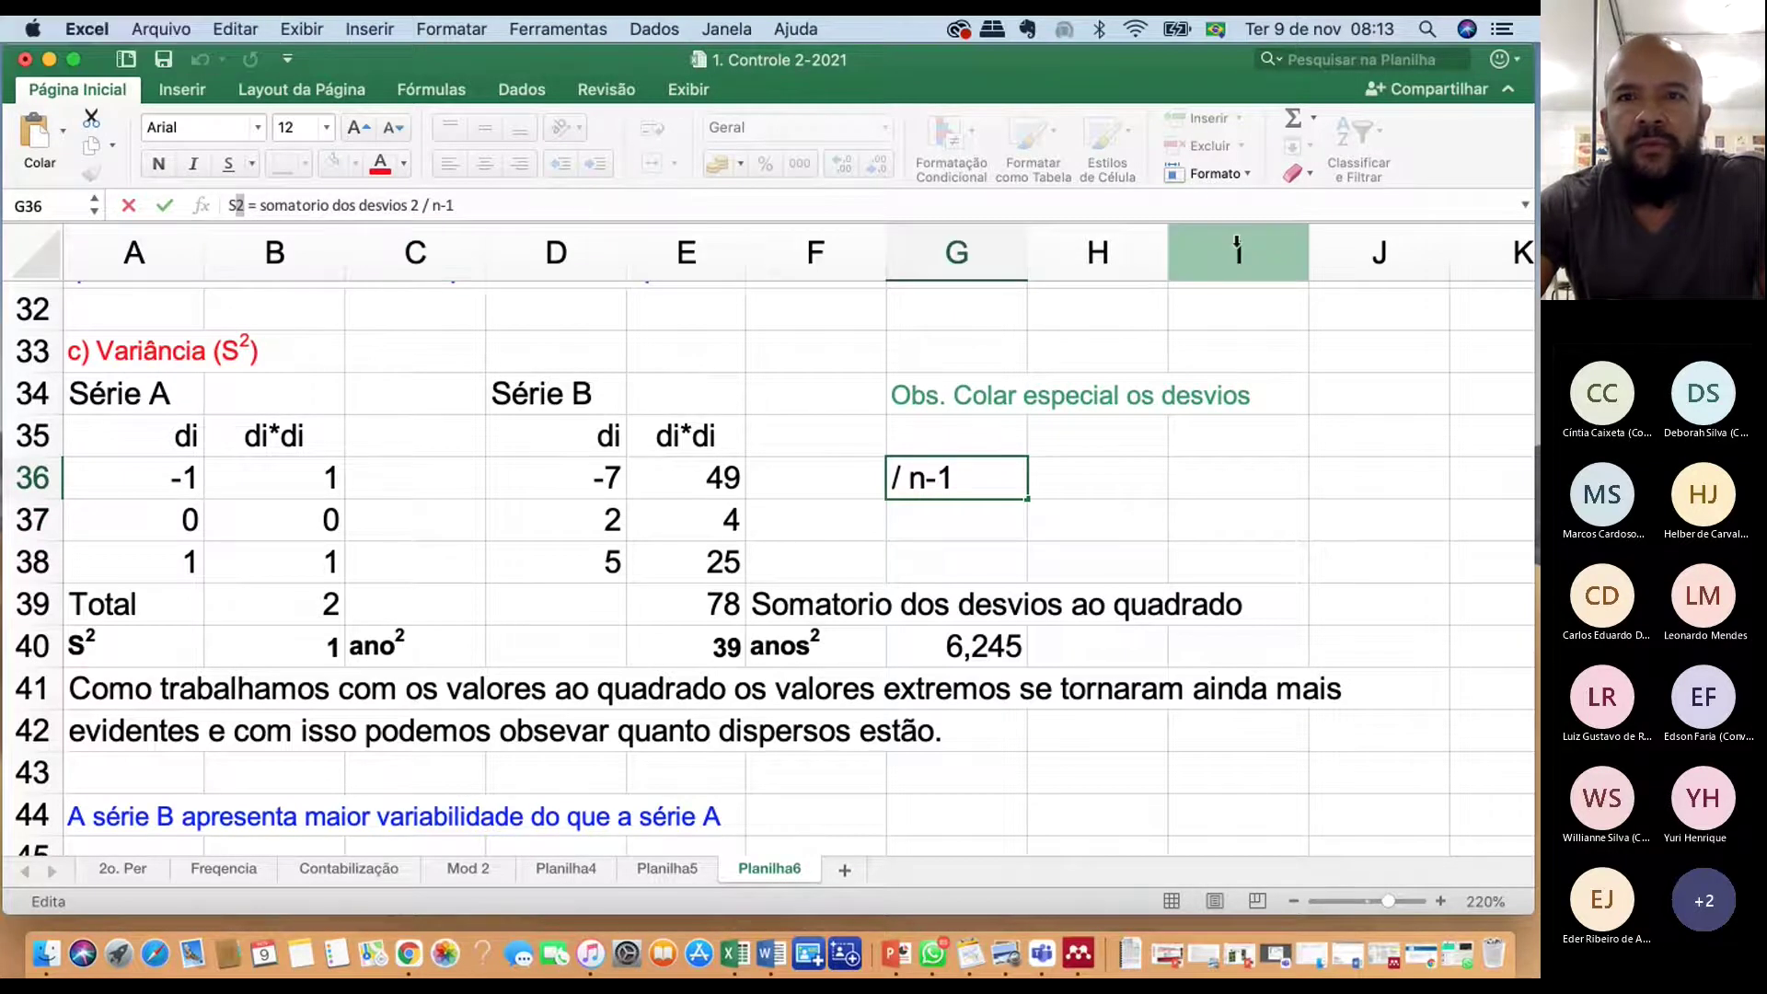
click(1200, 171)
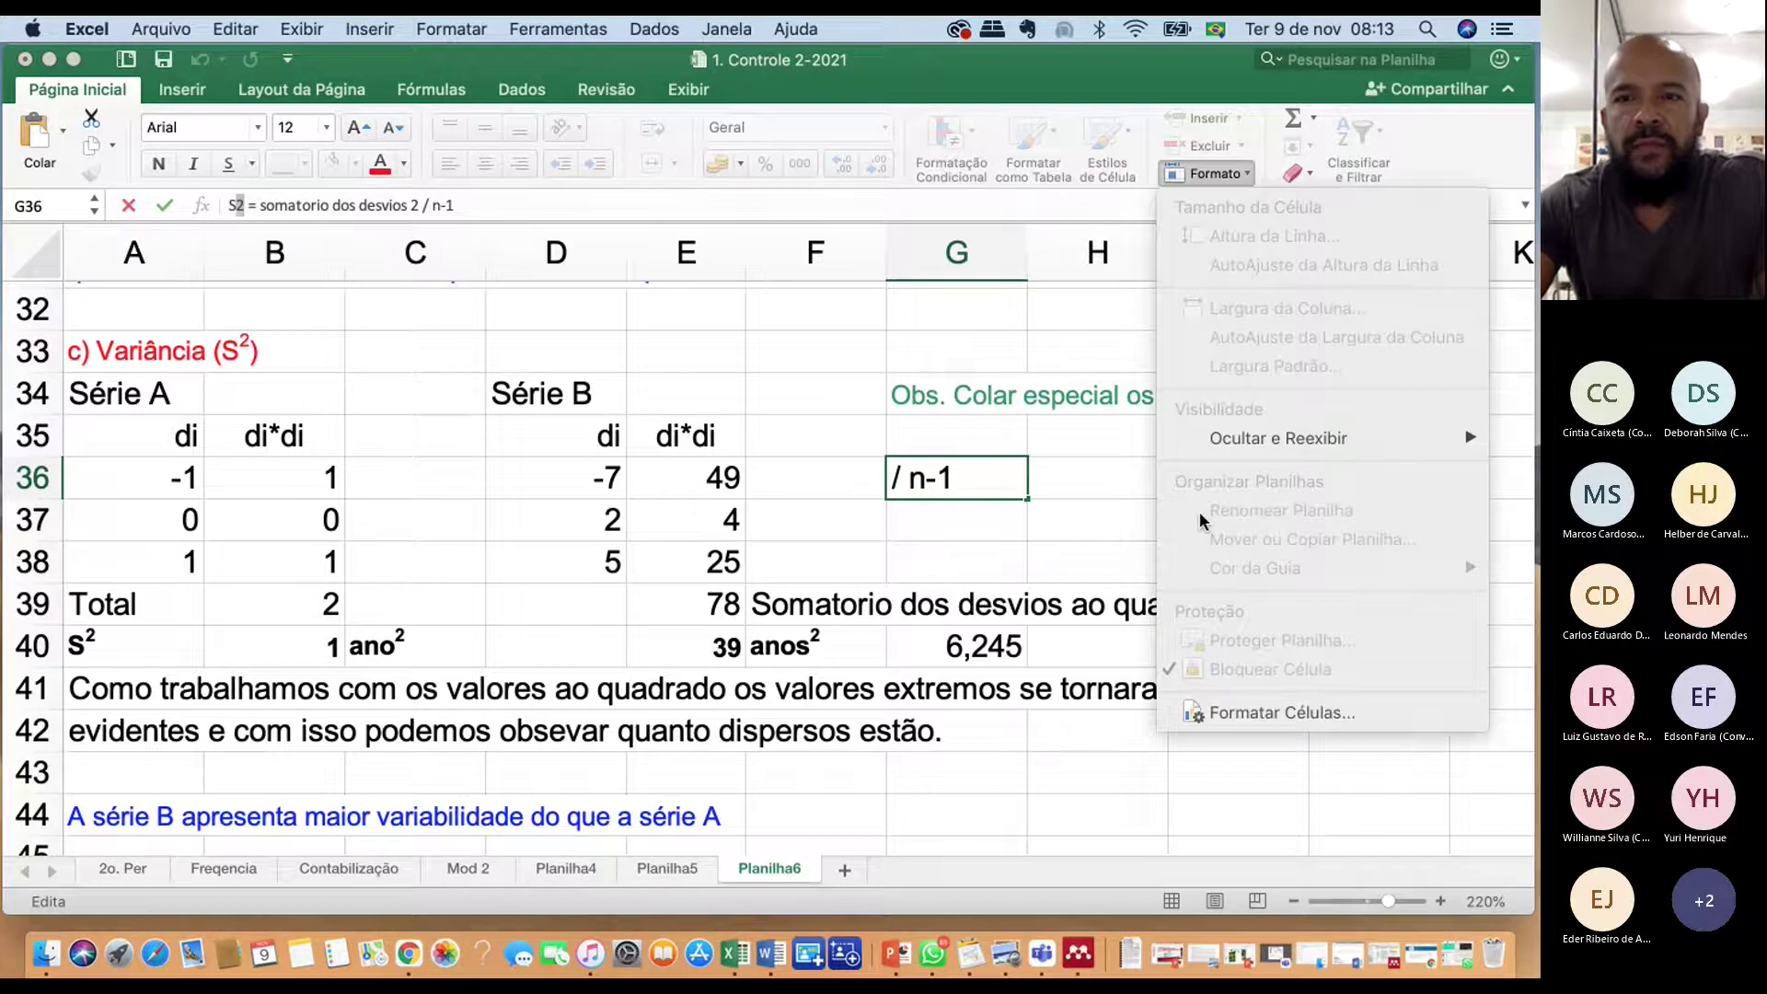
Format the selected 2 in G36 as Sobrescrito so the note reads 'S² = somatorio dos desvios 2 / n-1'
click(1240, 710)
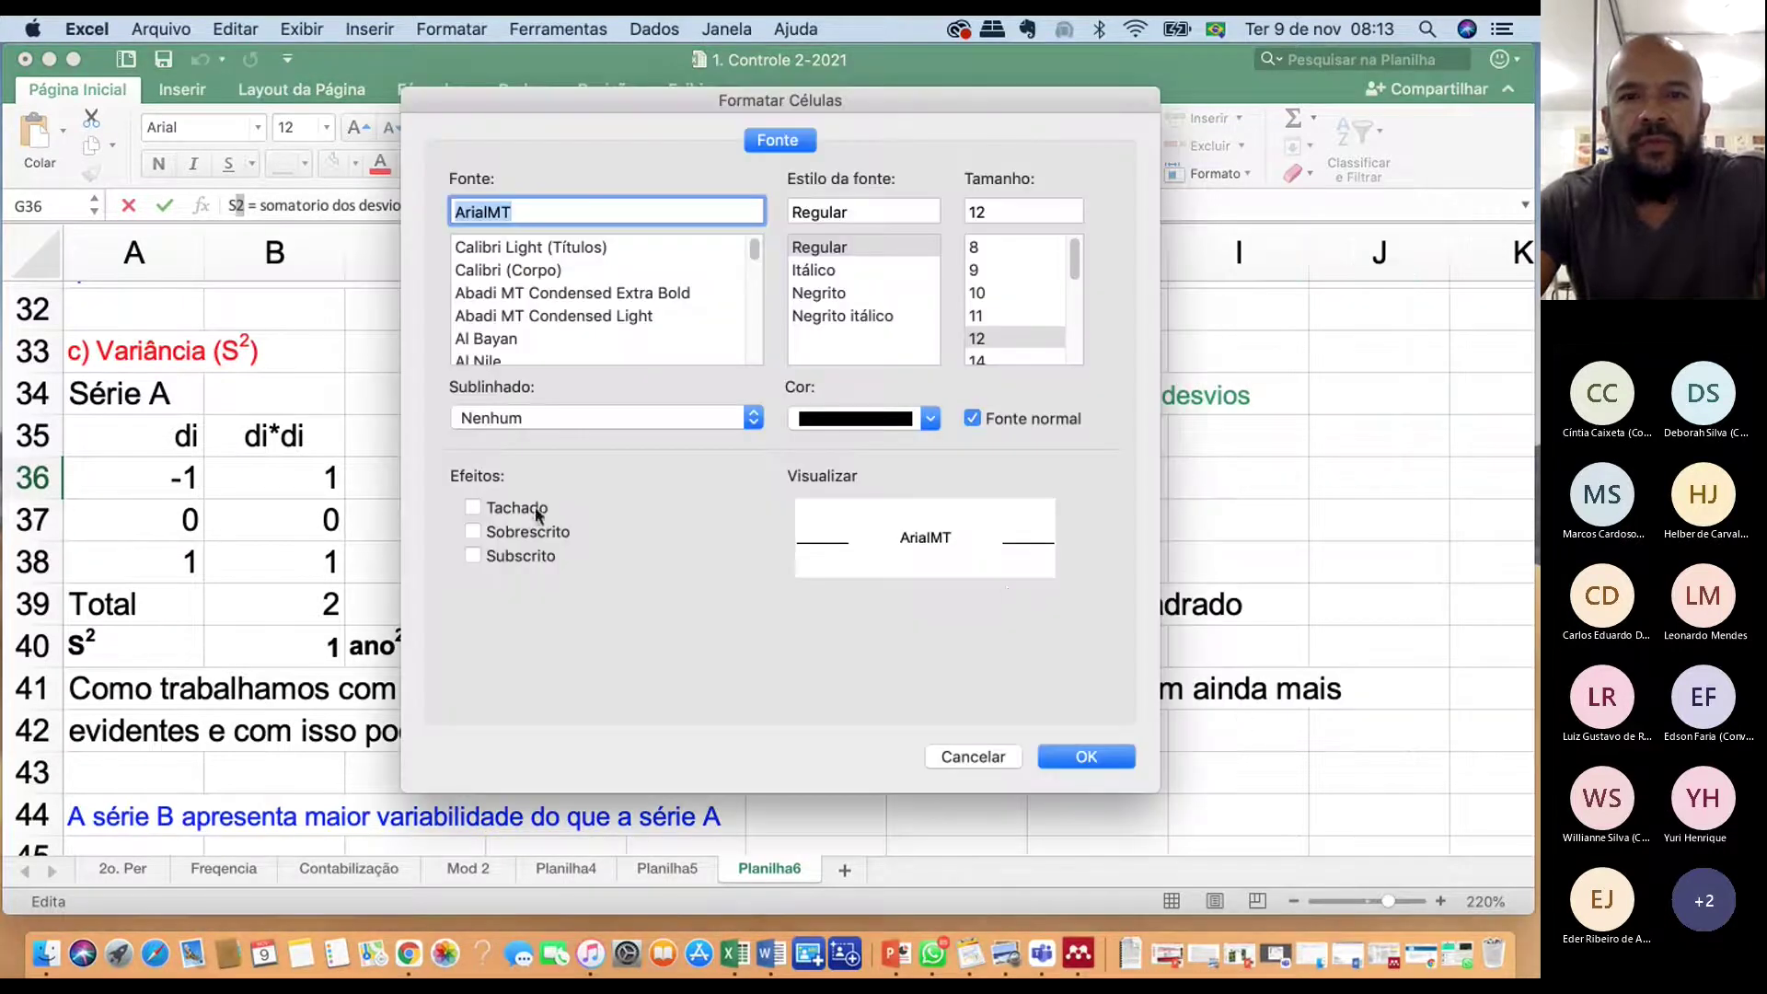
click(524, 531)
click(1132, 748)
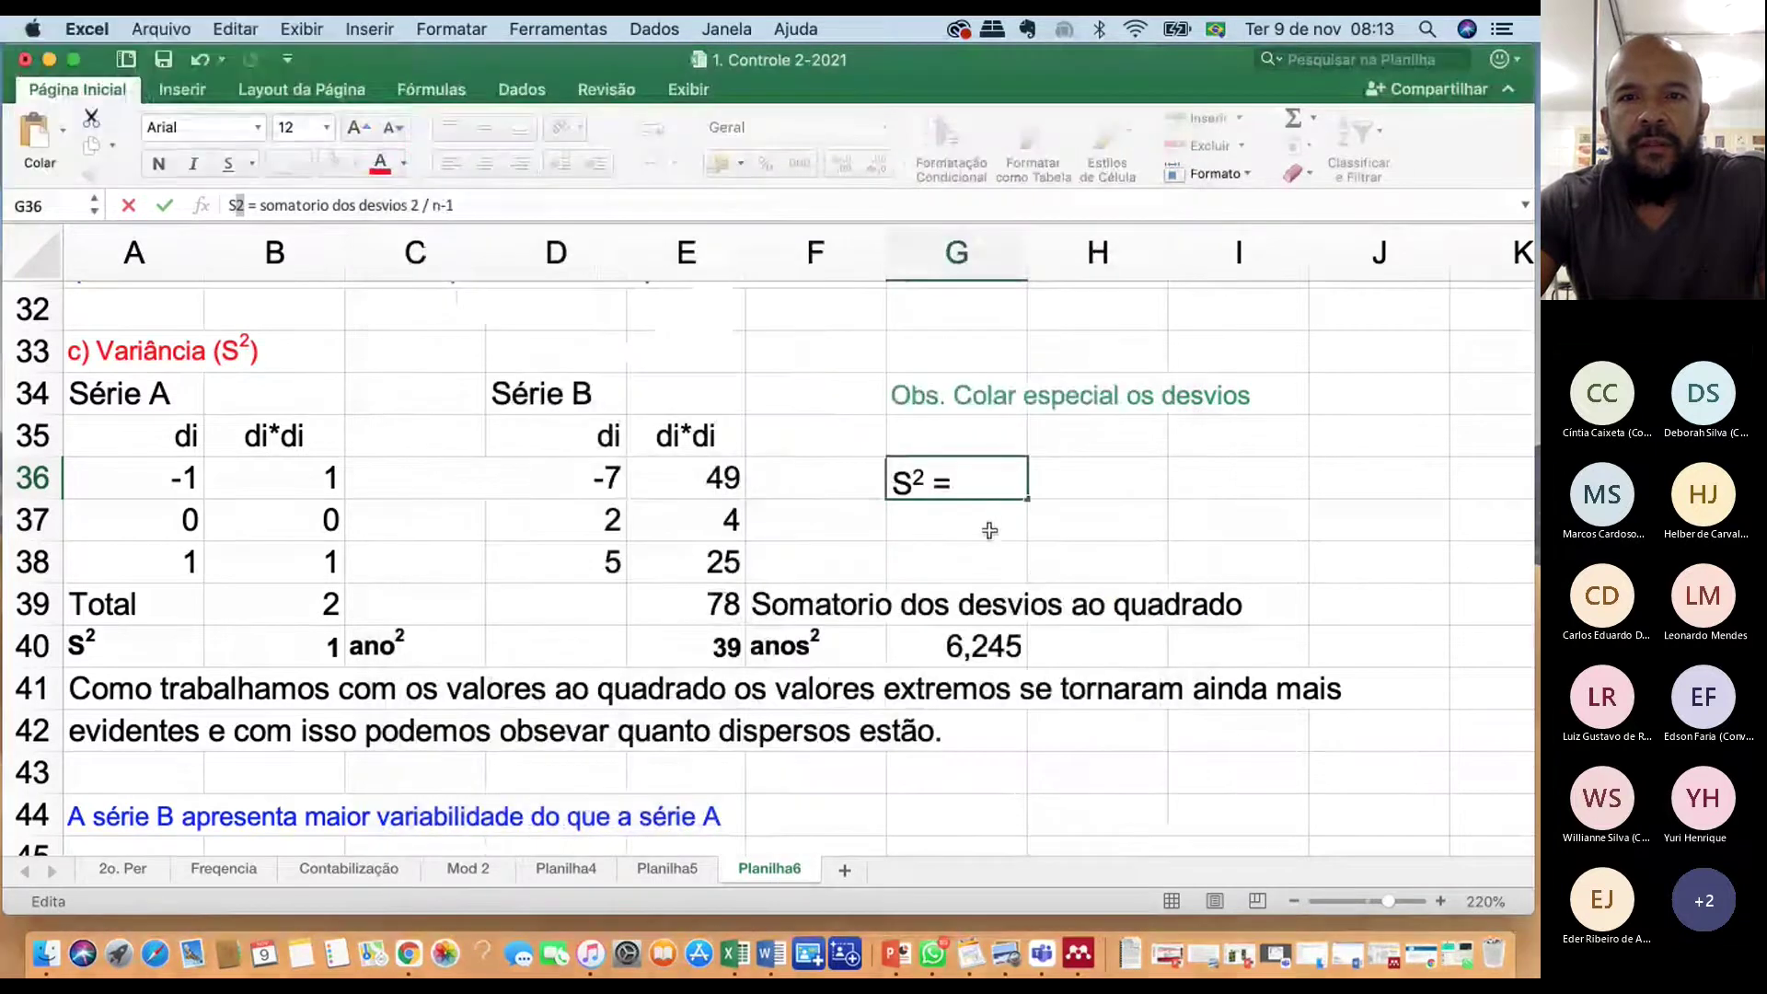
click(982, 531)
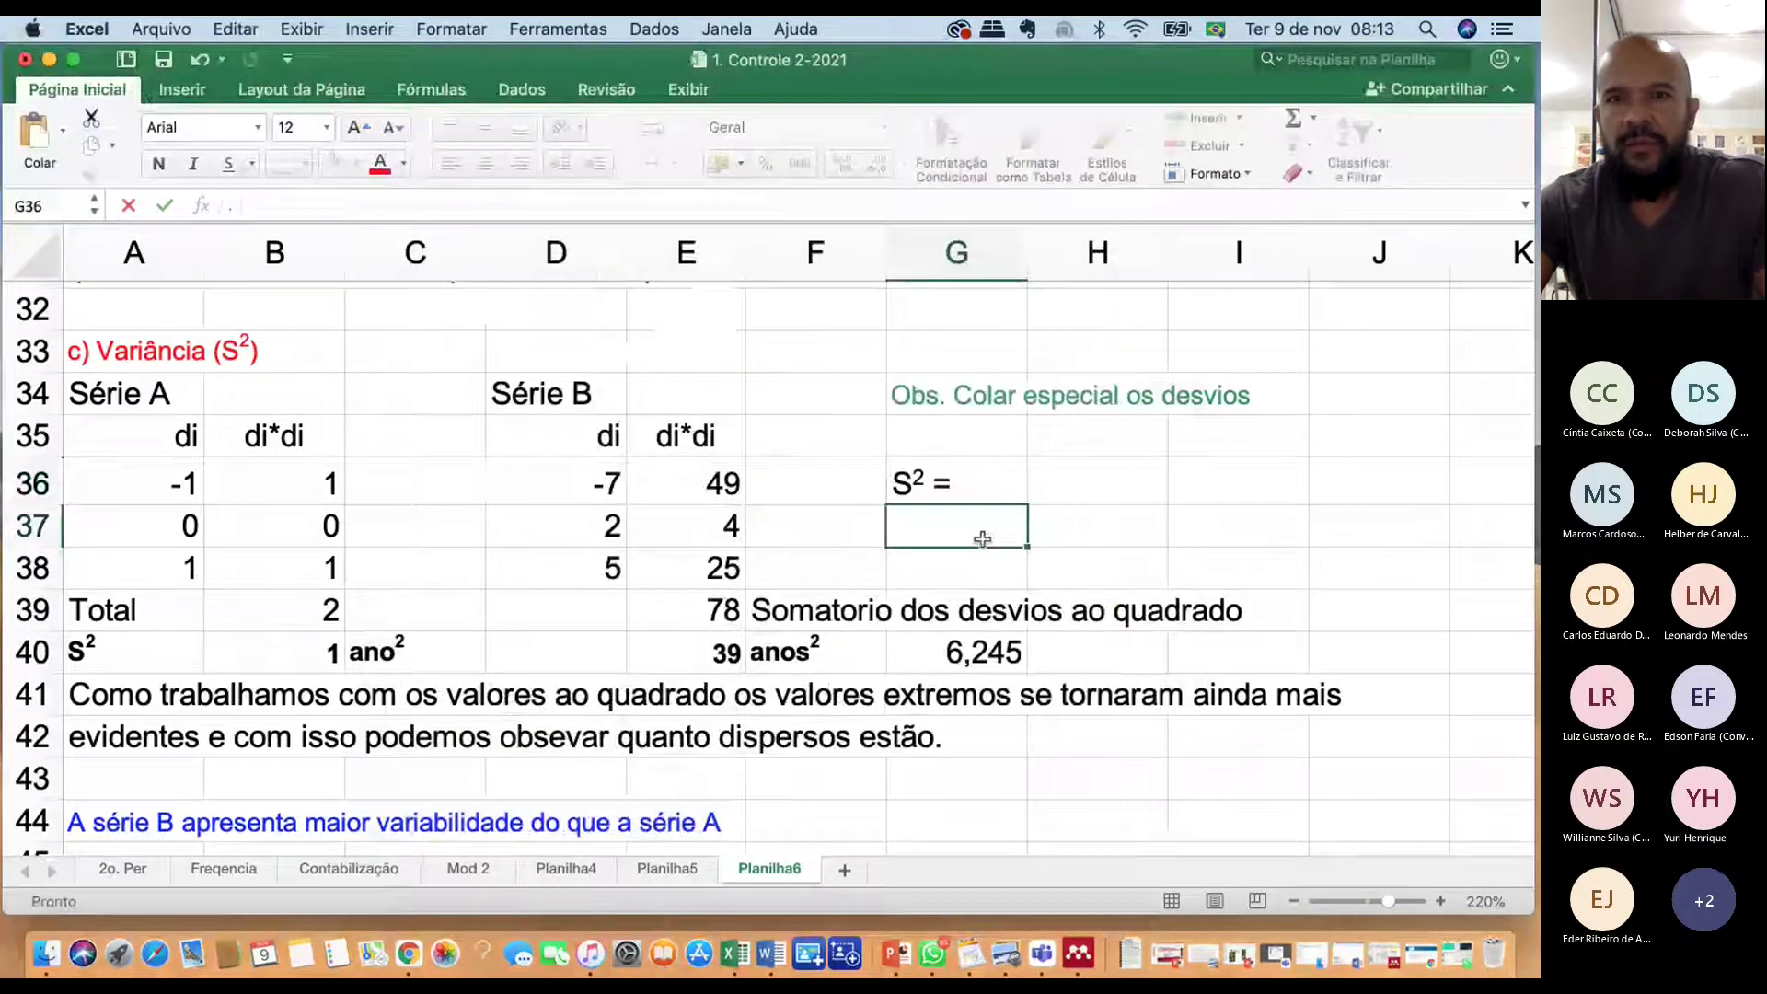
click(1083, 499)
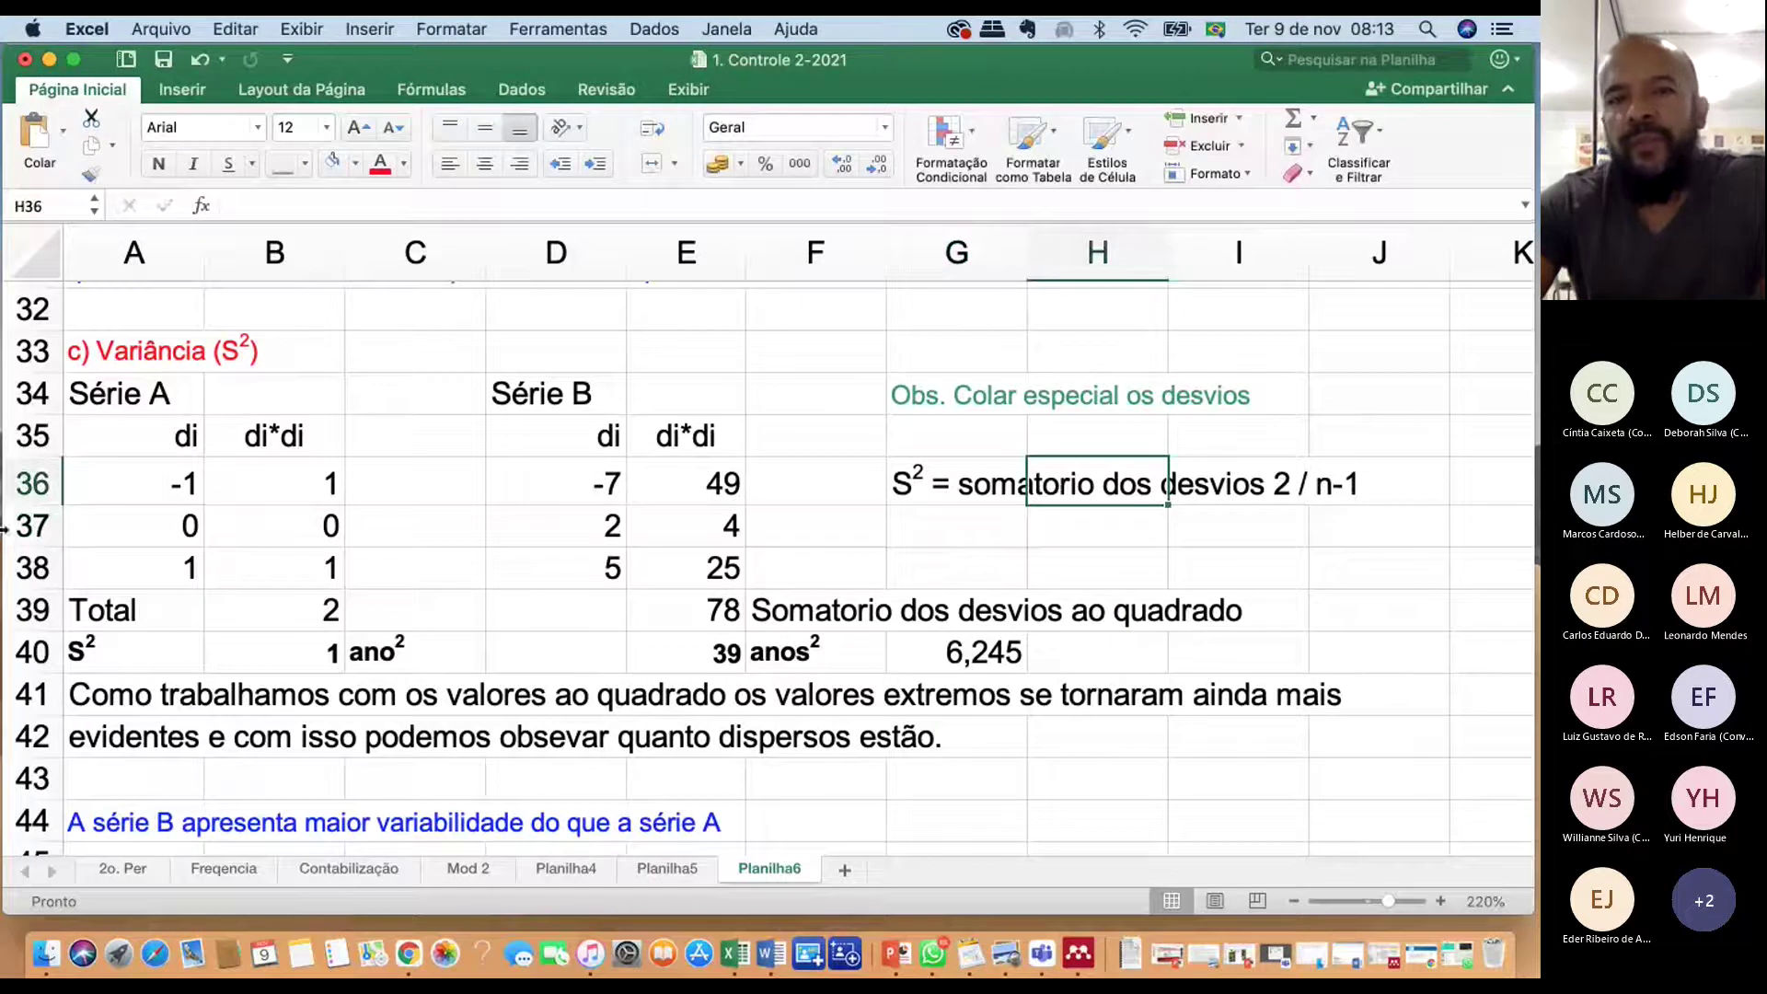
click(269, 654)
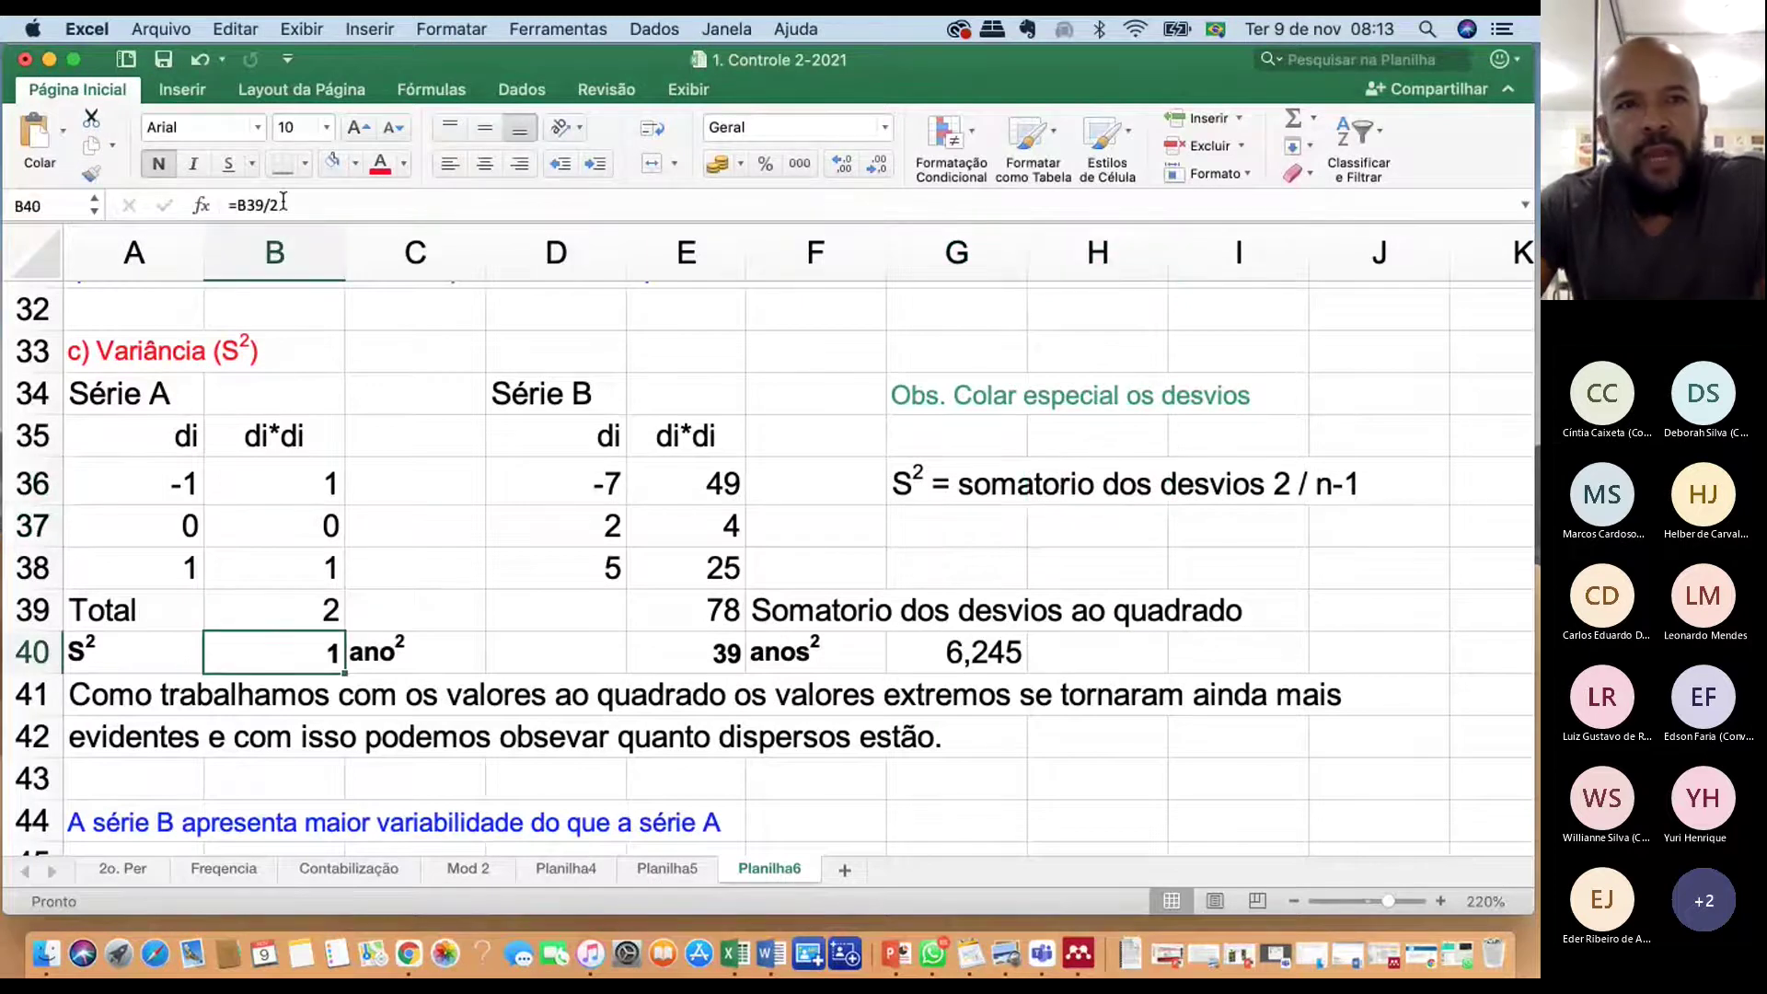
click(275, 204)
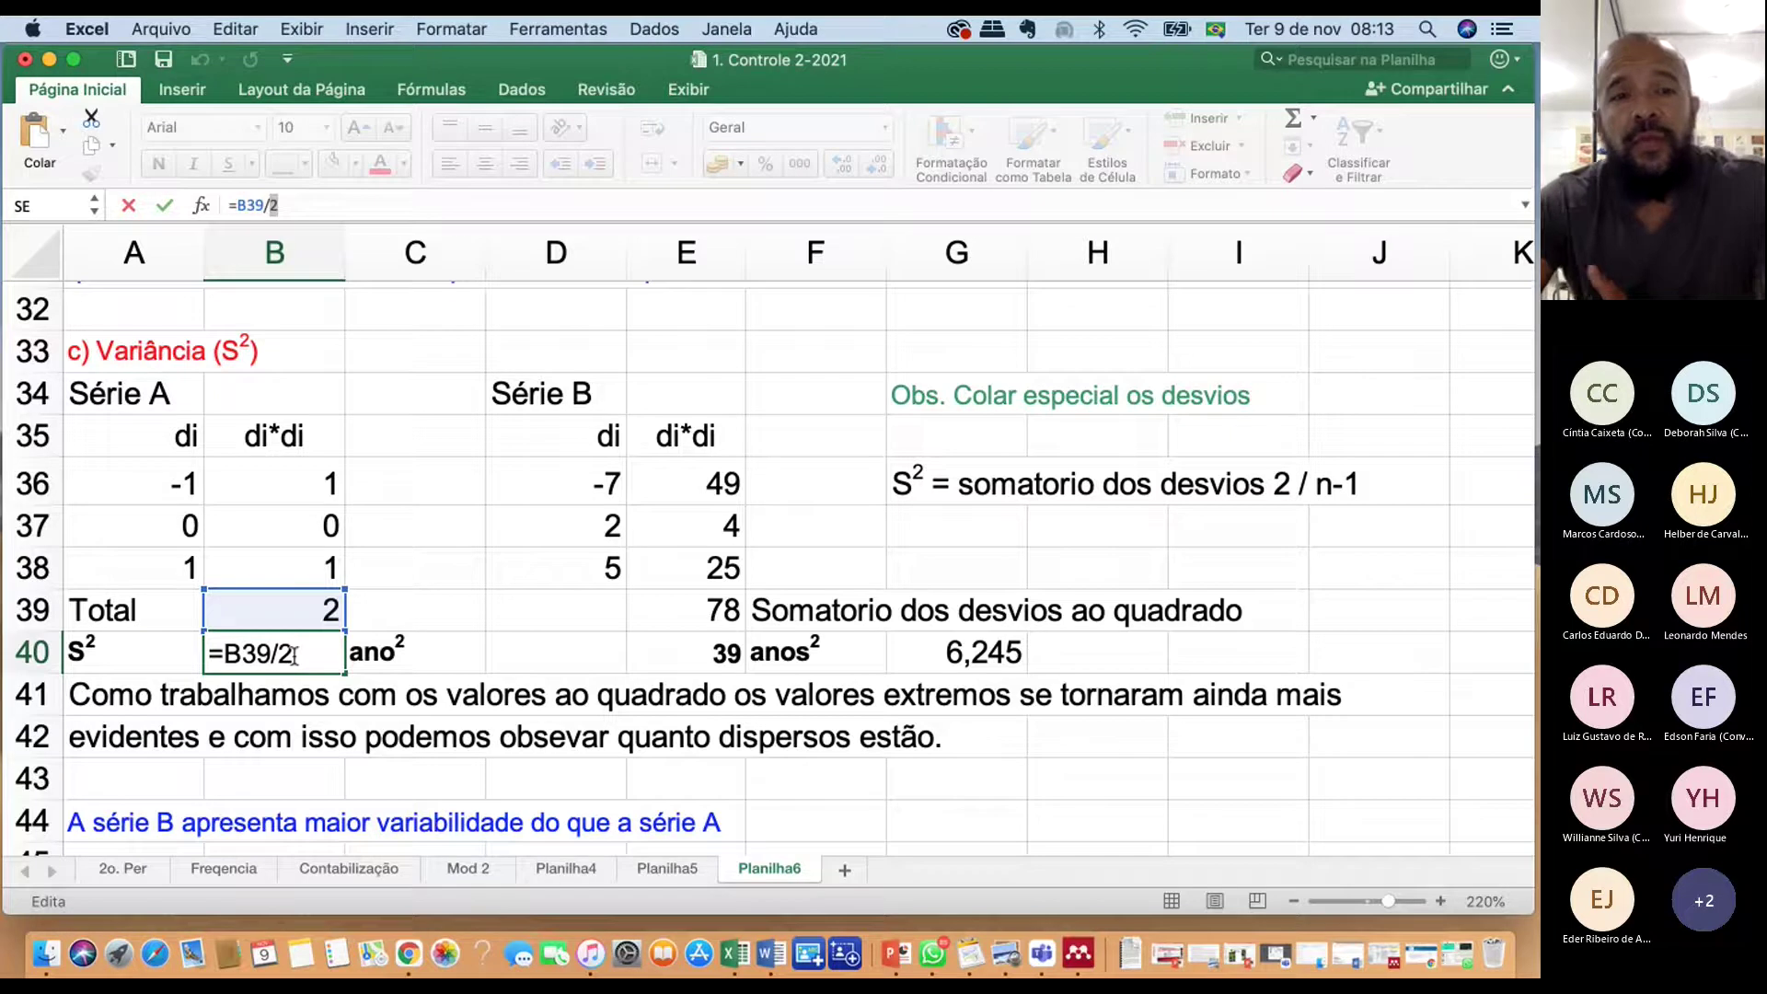
key(Return)
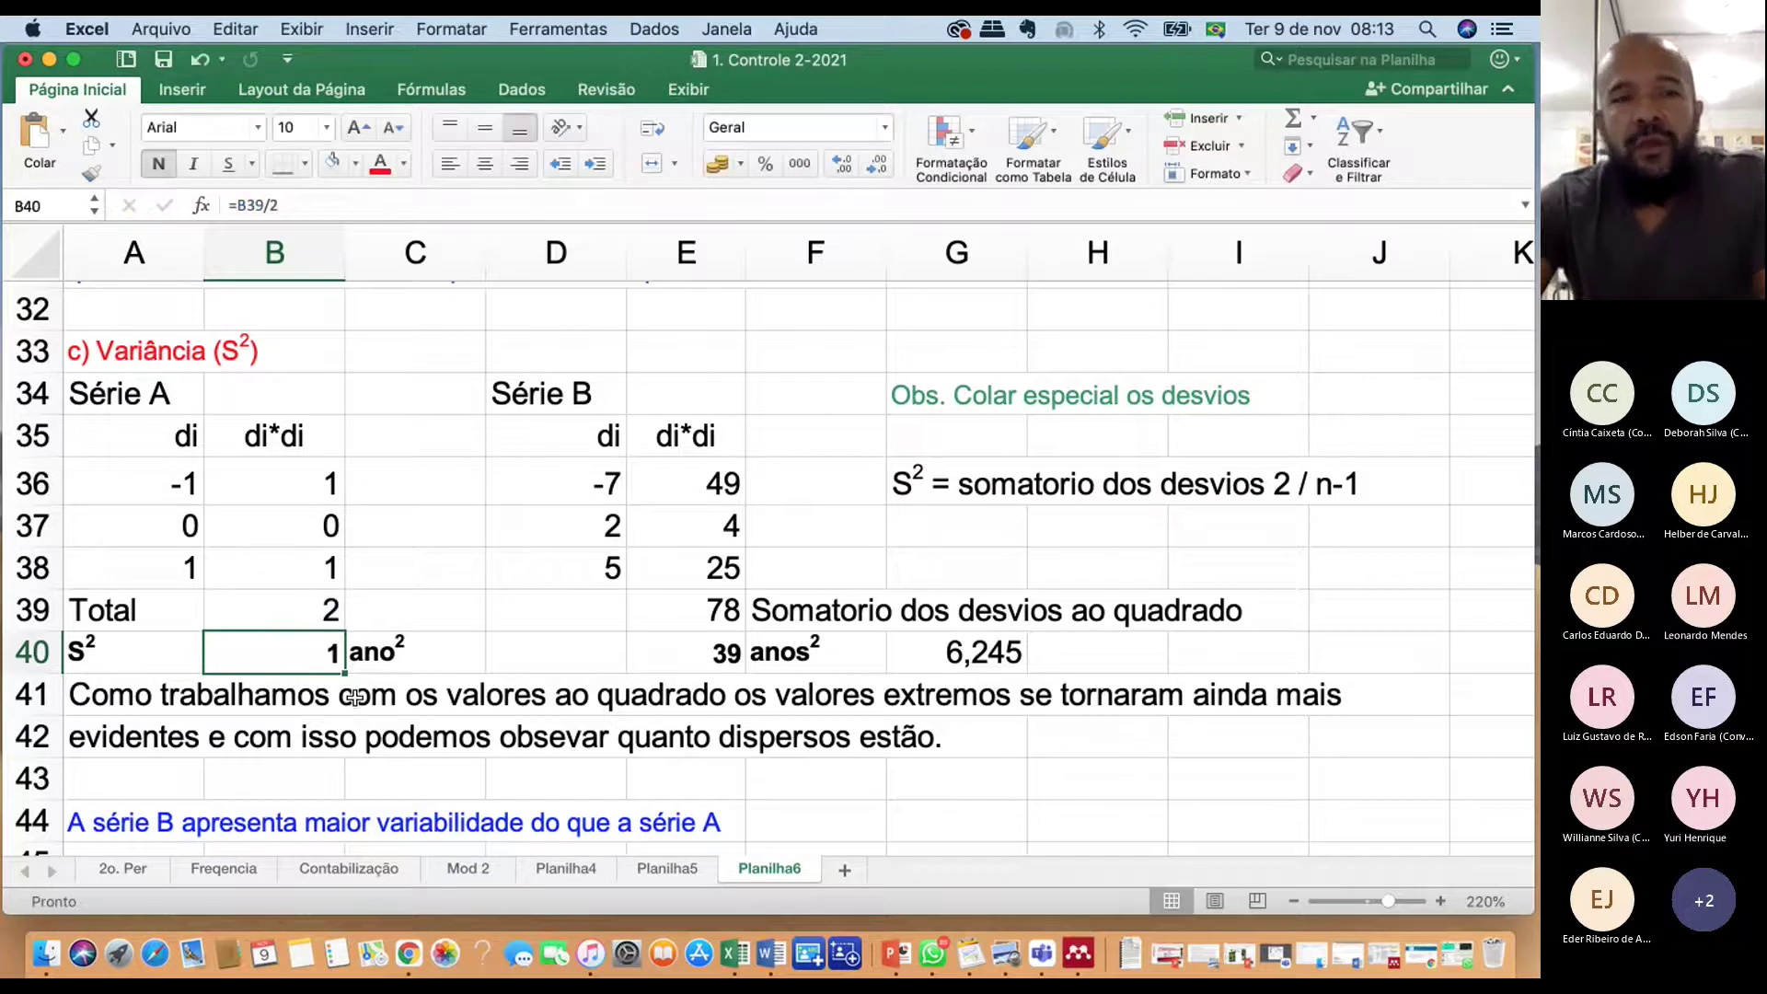
click(267, 698)
click(298, 655)
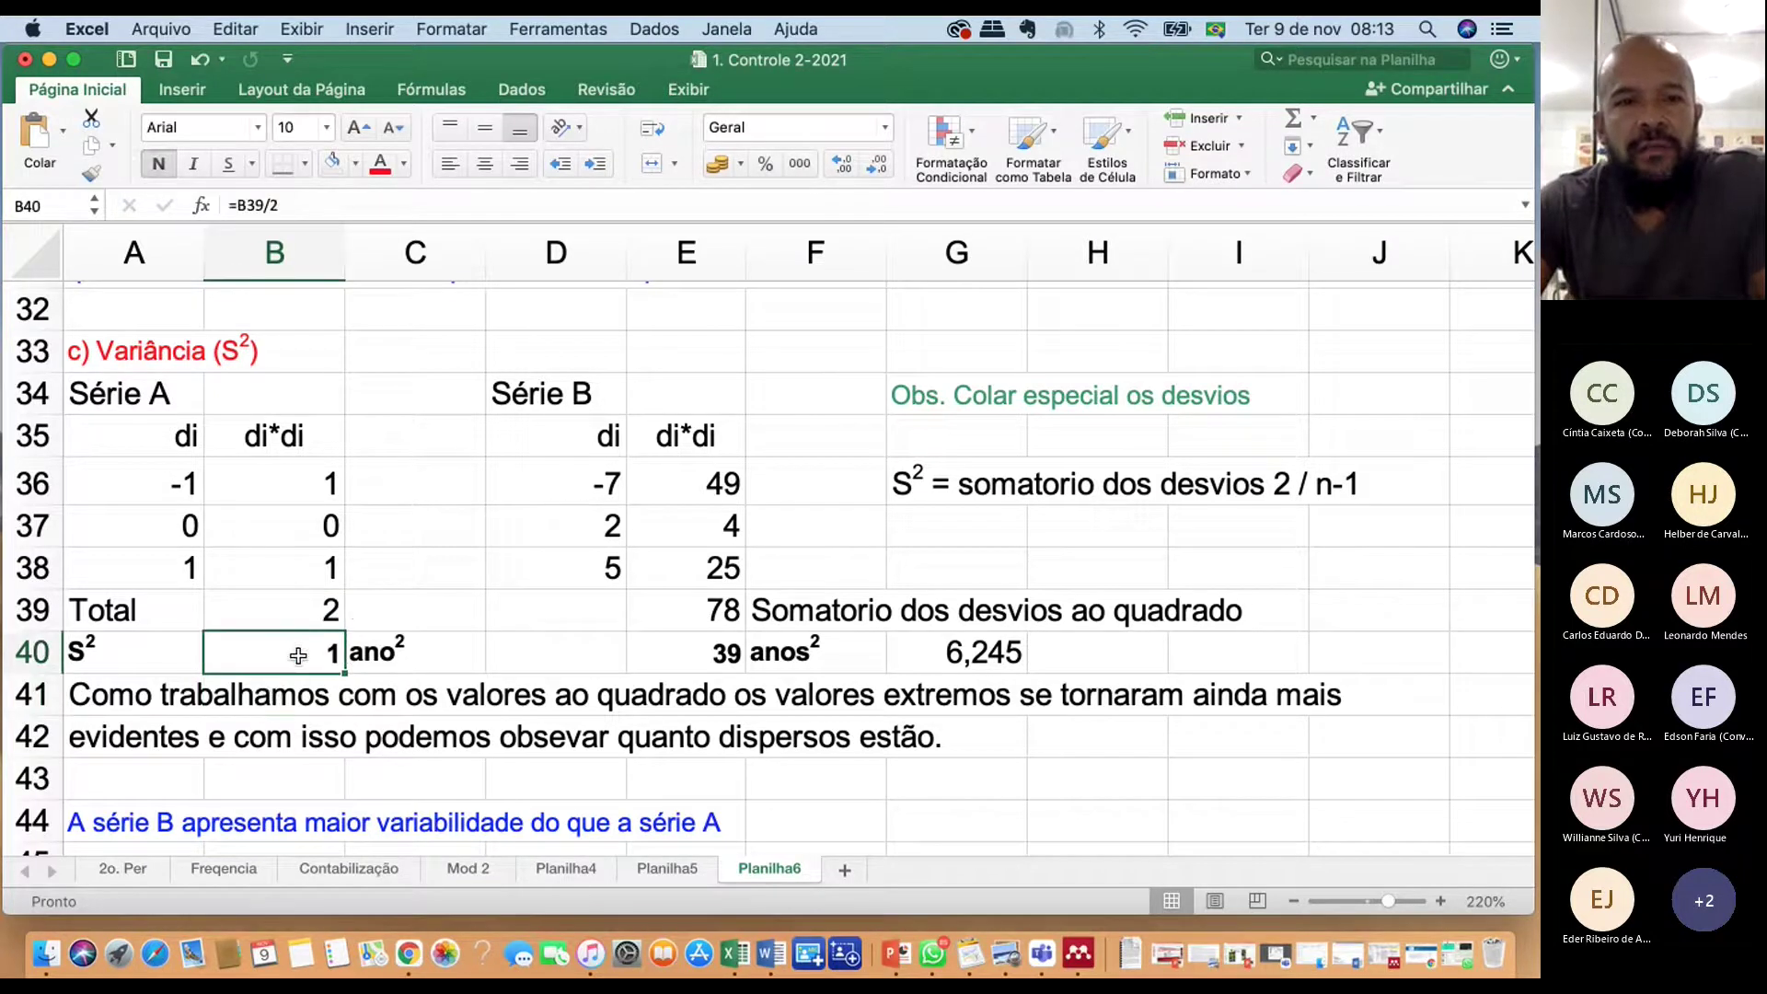
click(726, 659)
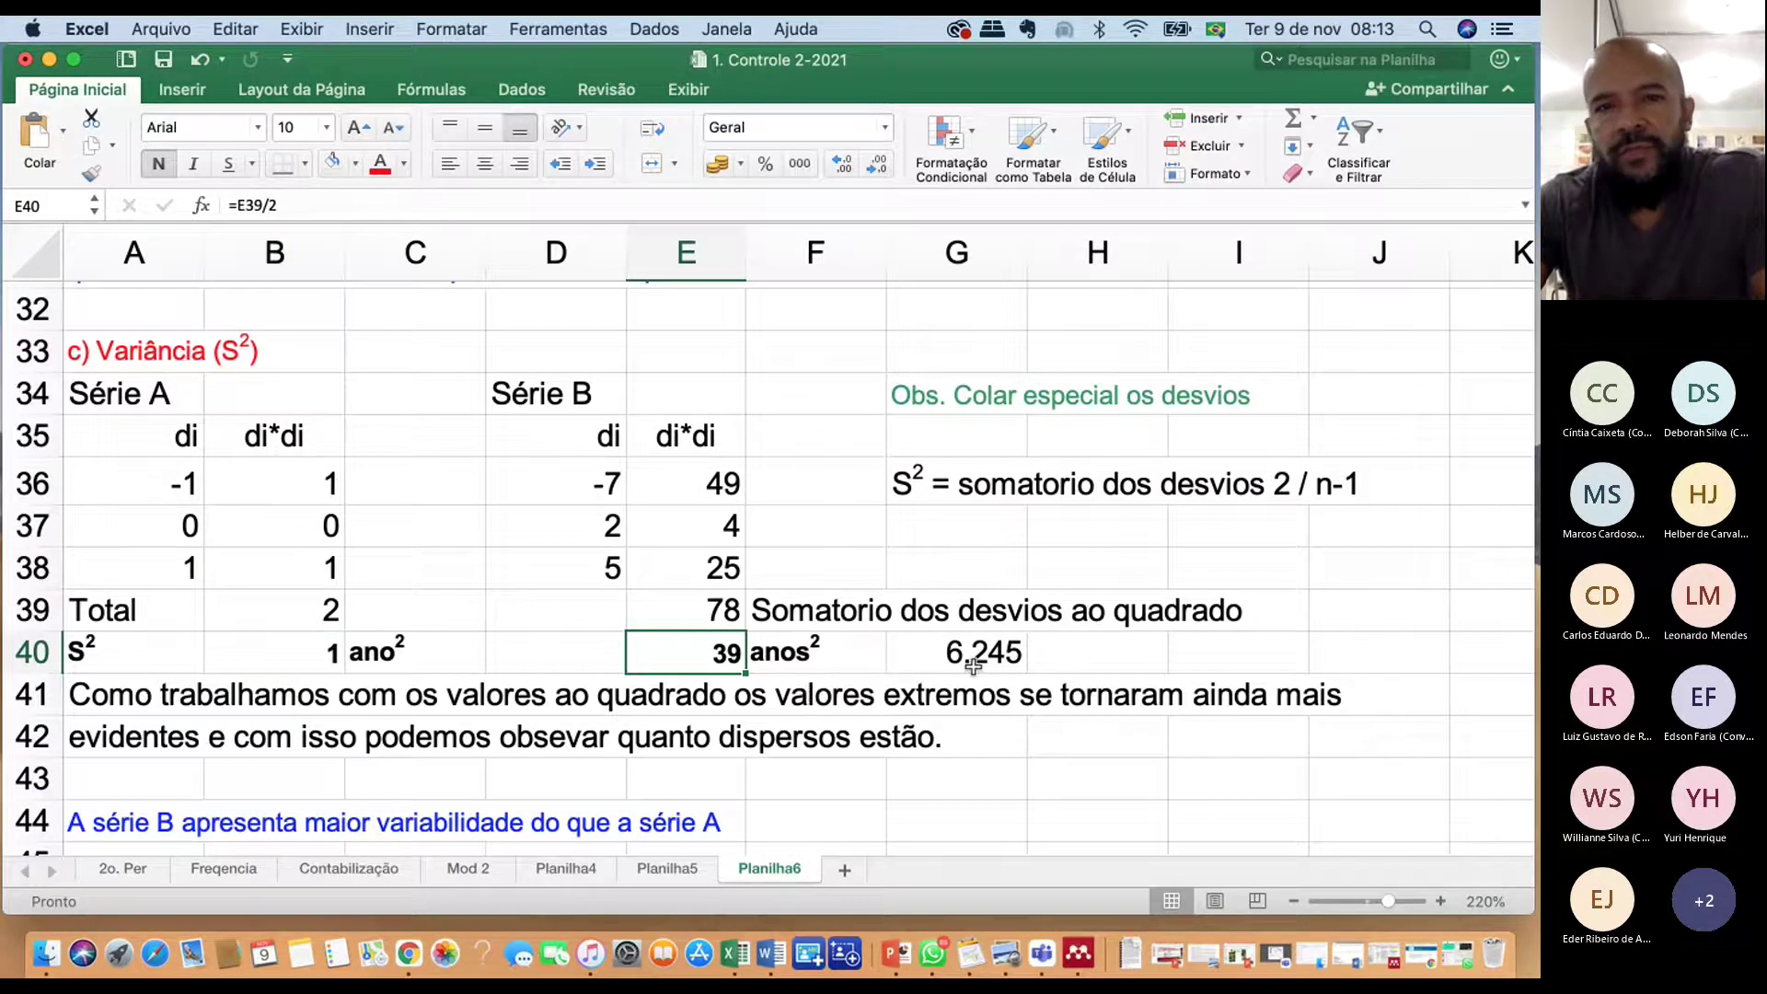
click(569, 403)
click(138, 398)
click(312, 643)
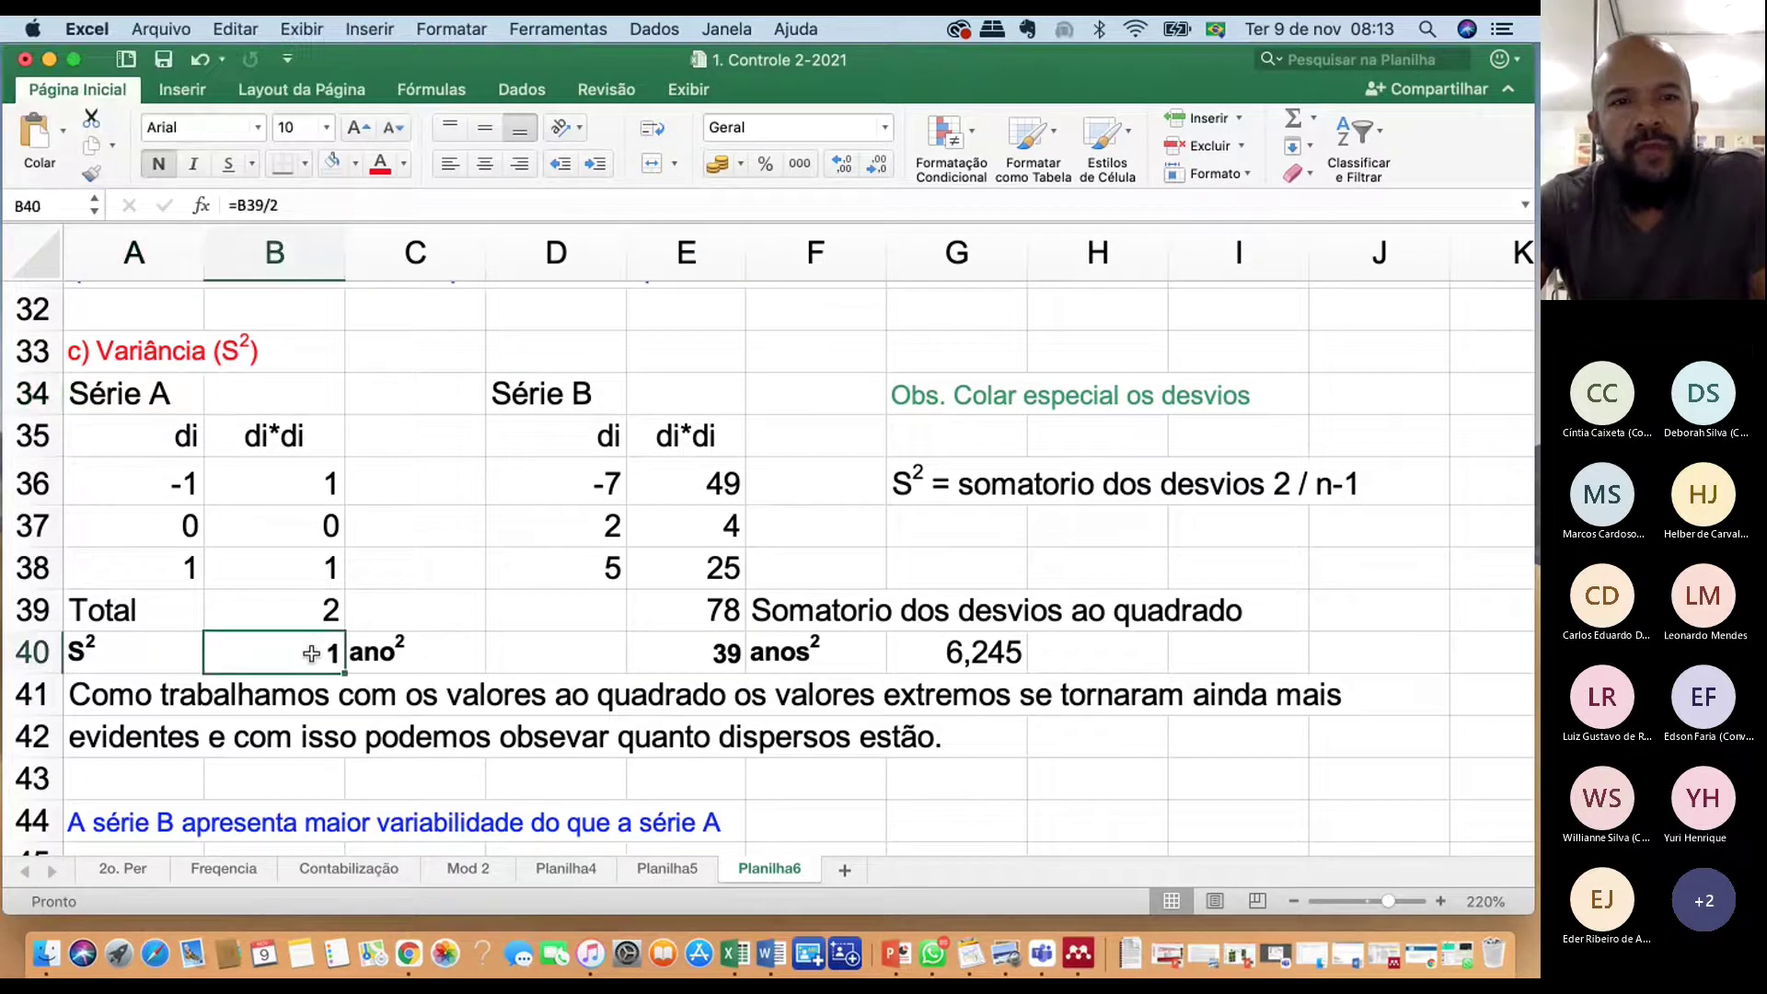
click(568, 395)
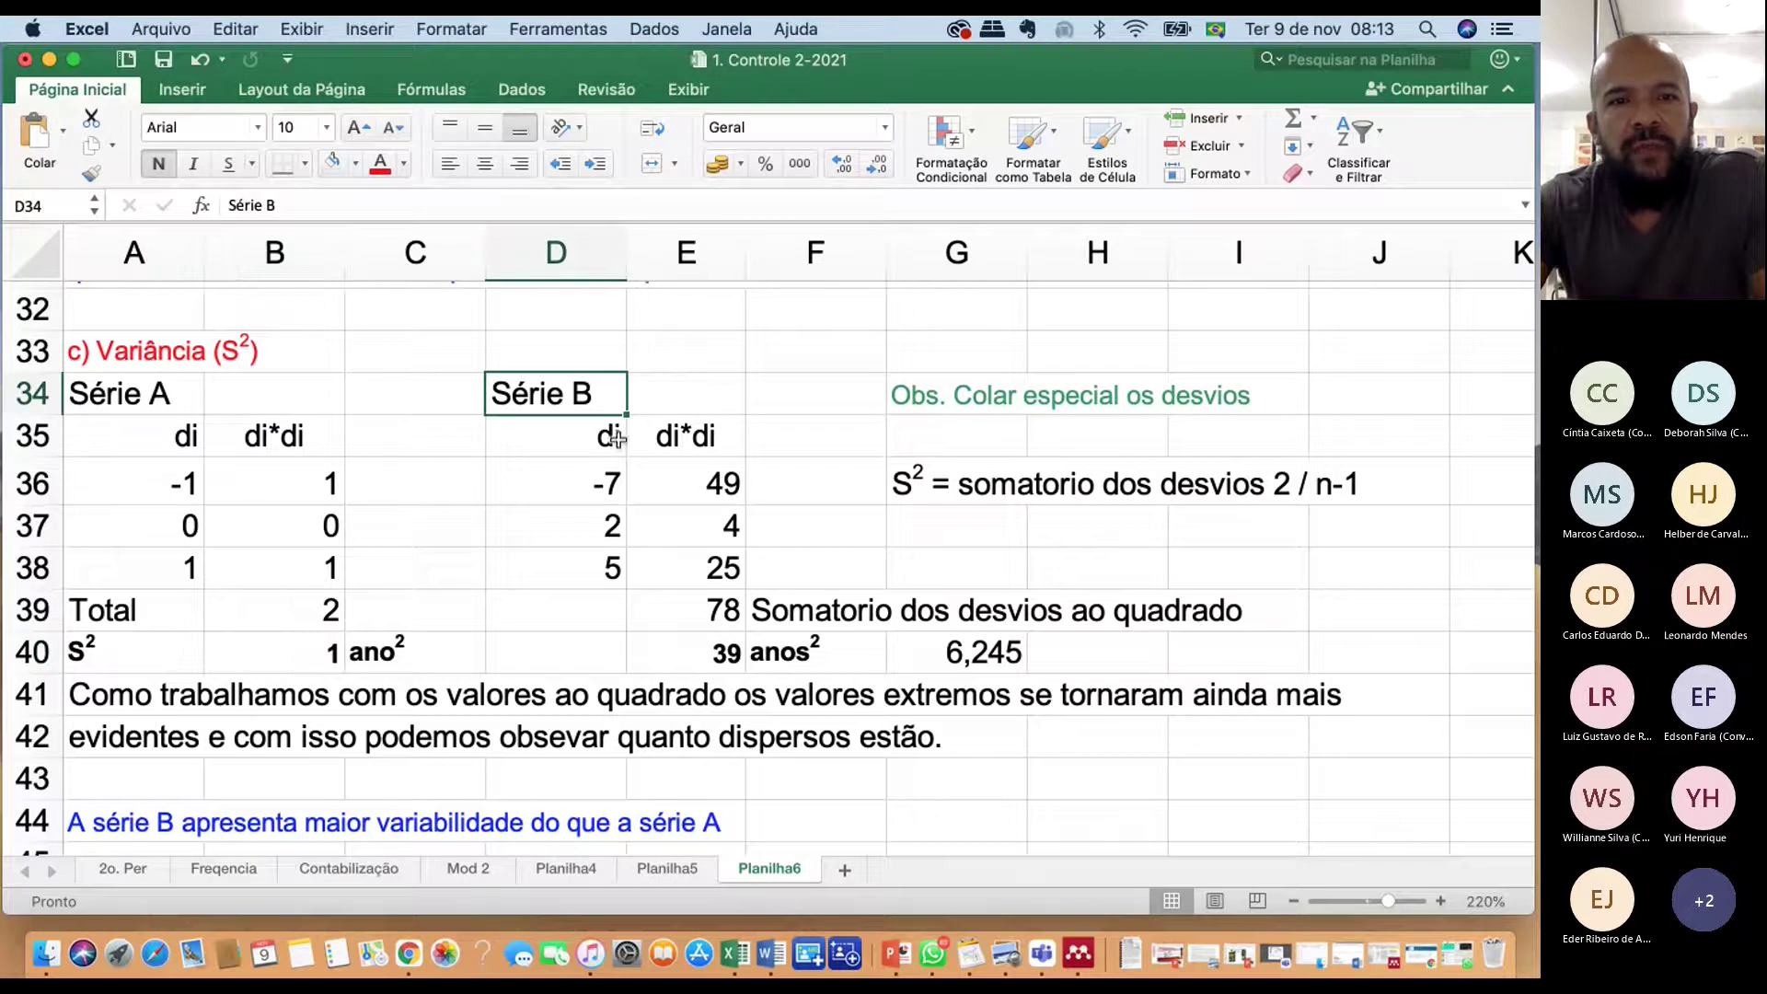
click(715, 657)
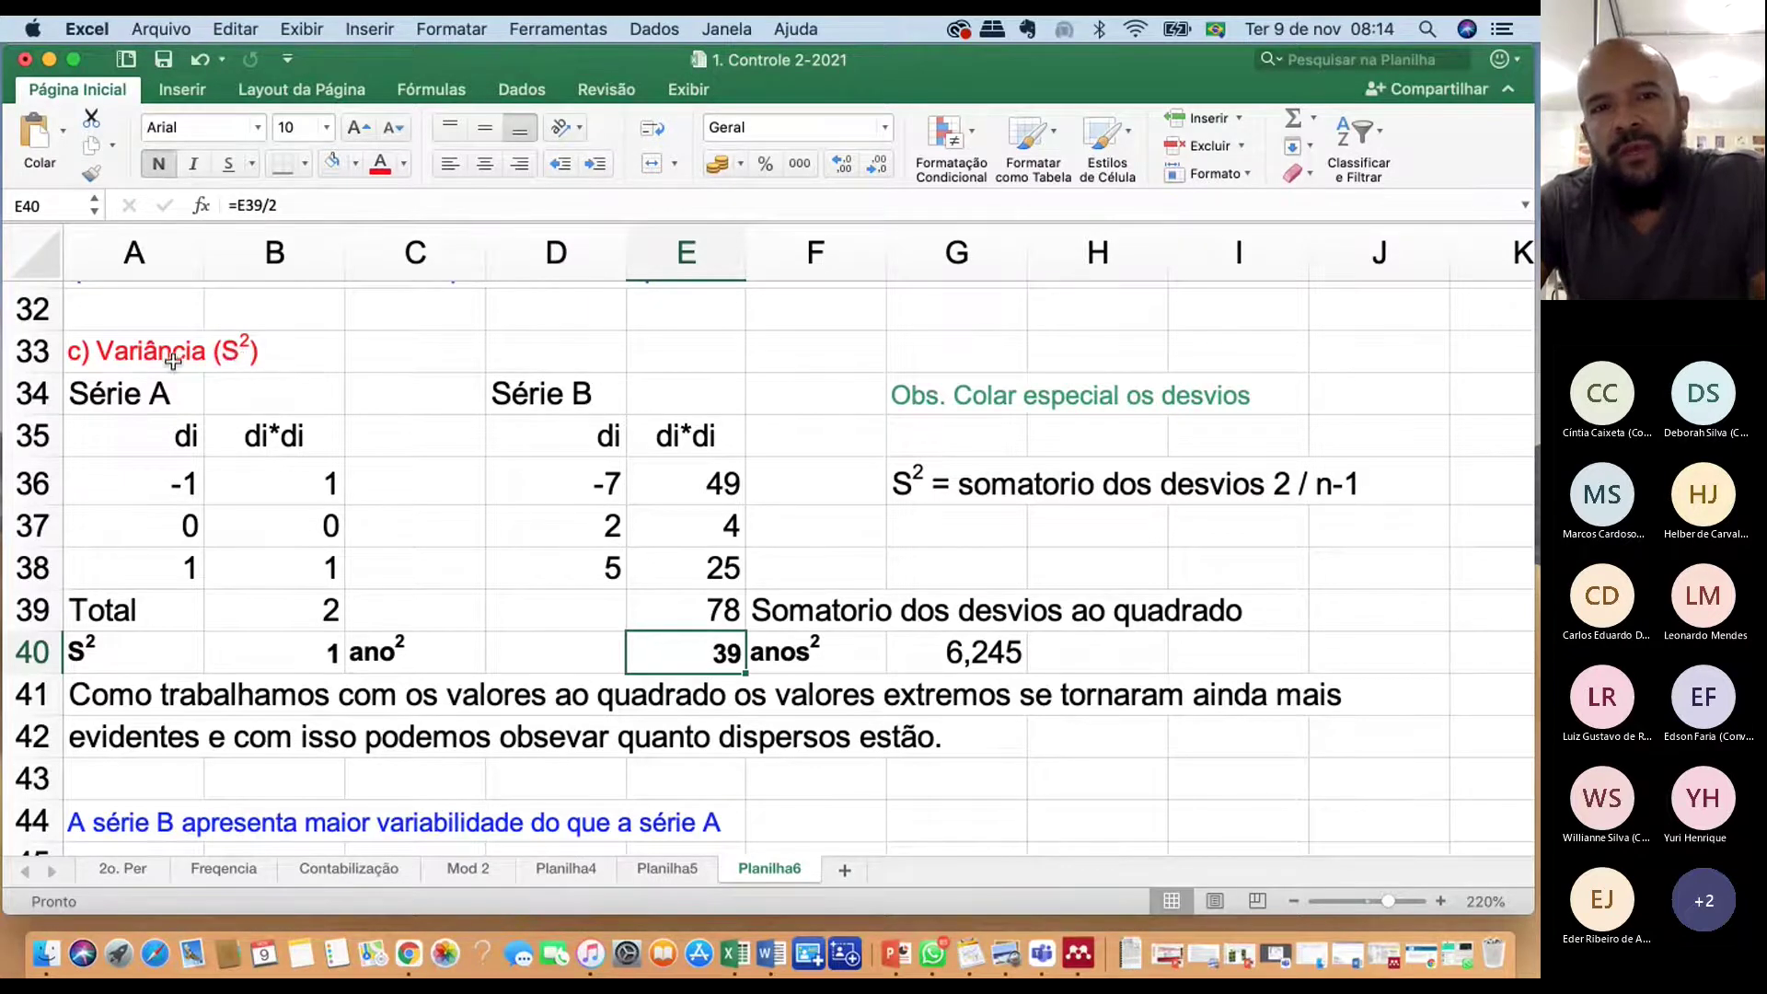
click(97, 655)
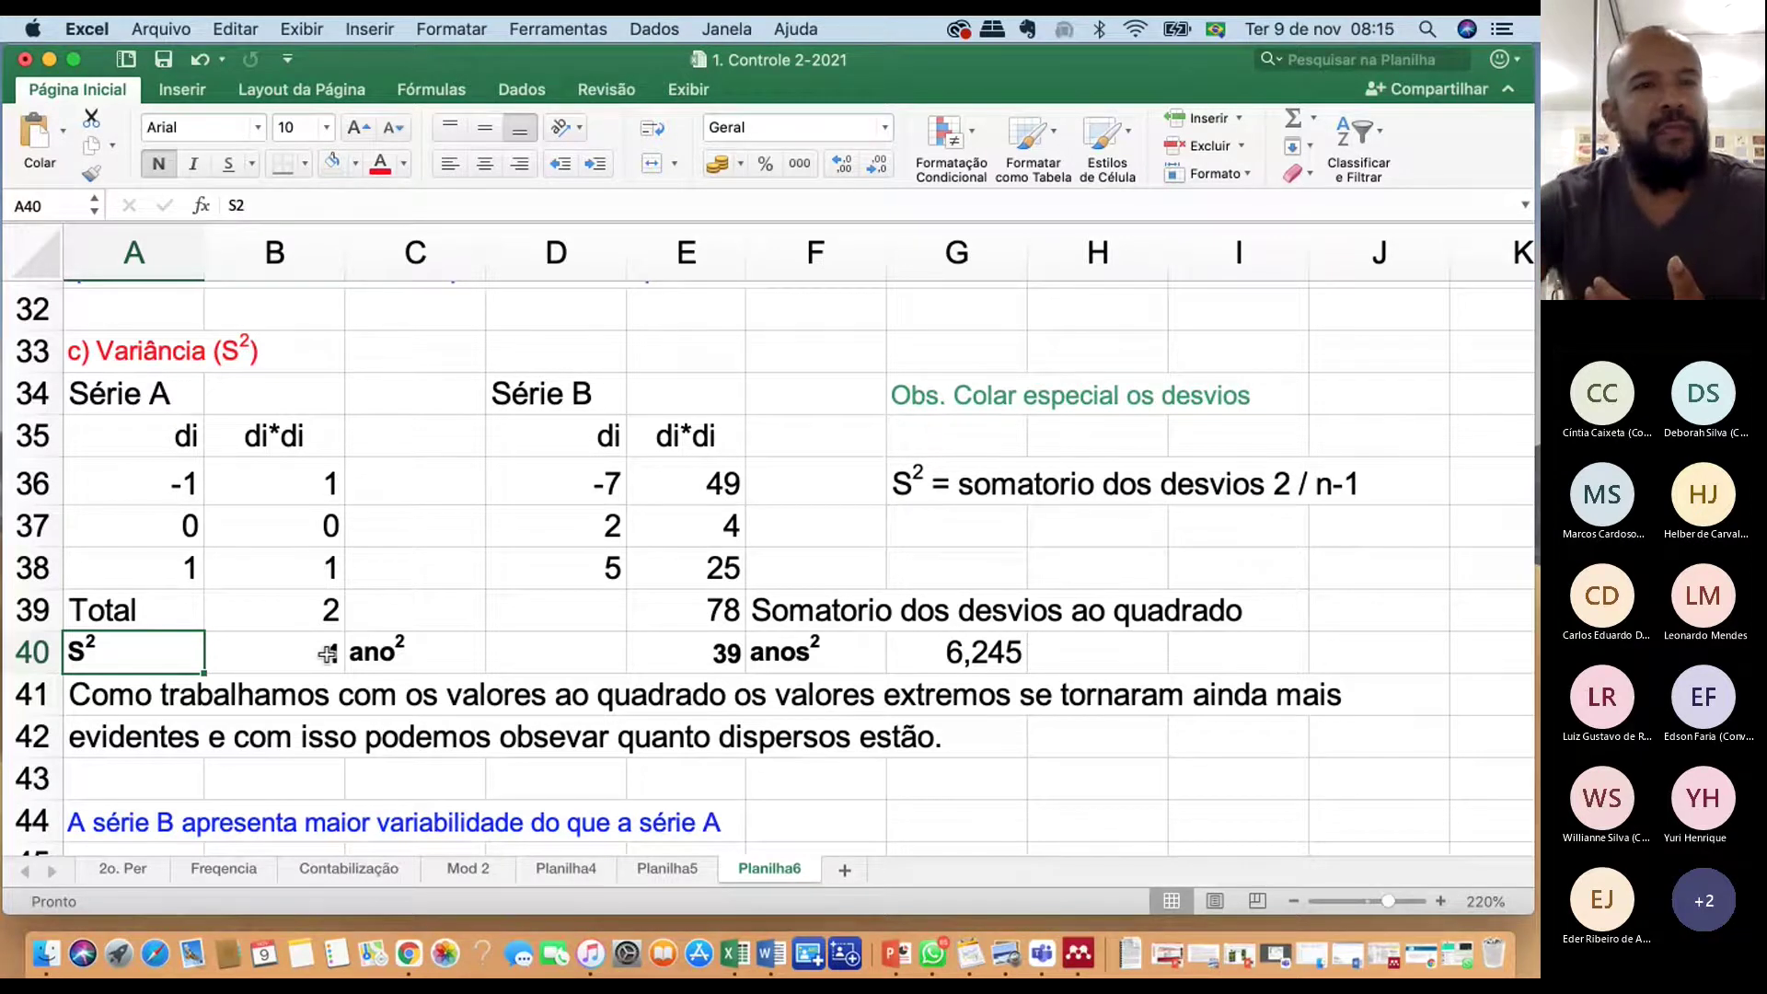
drag(138, 434, 286, 672)
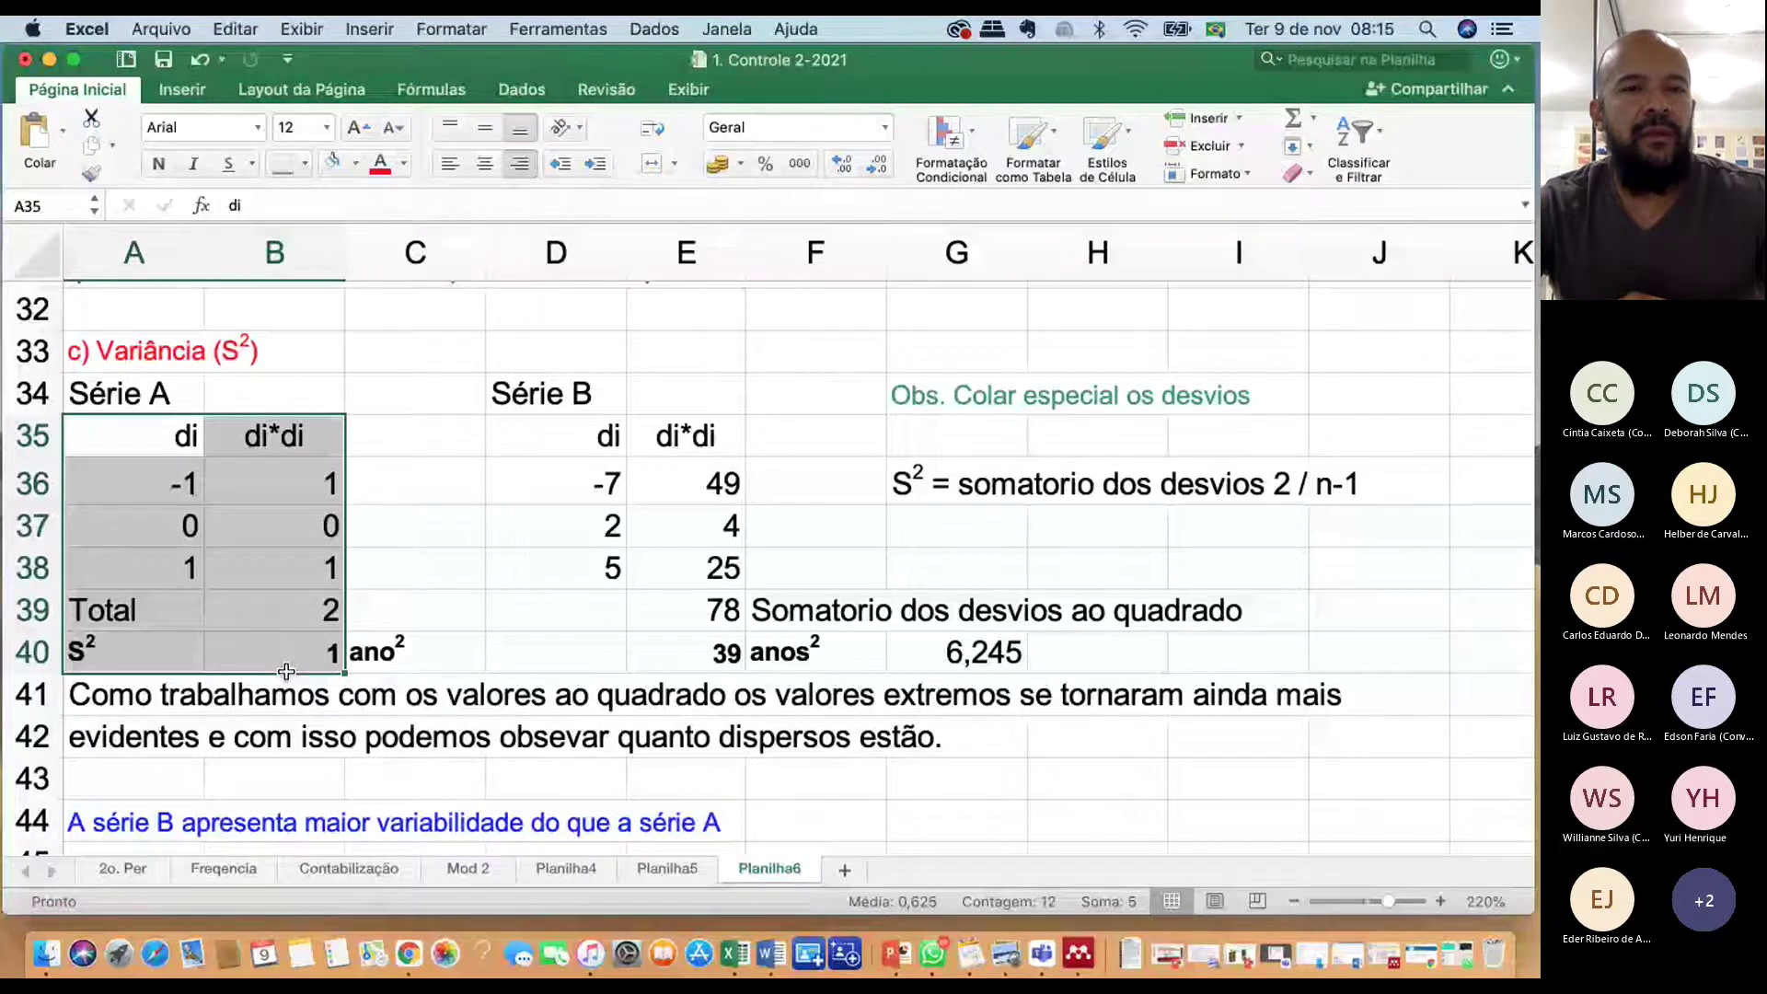
drag(722, 483, 723, 561)
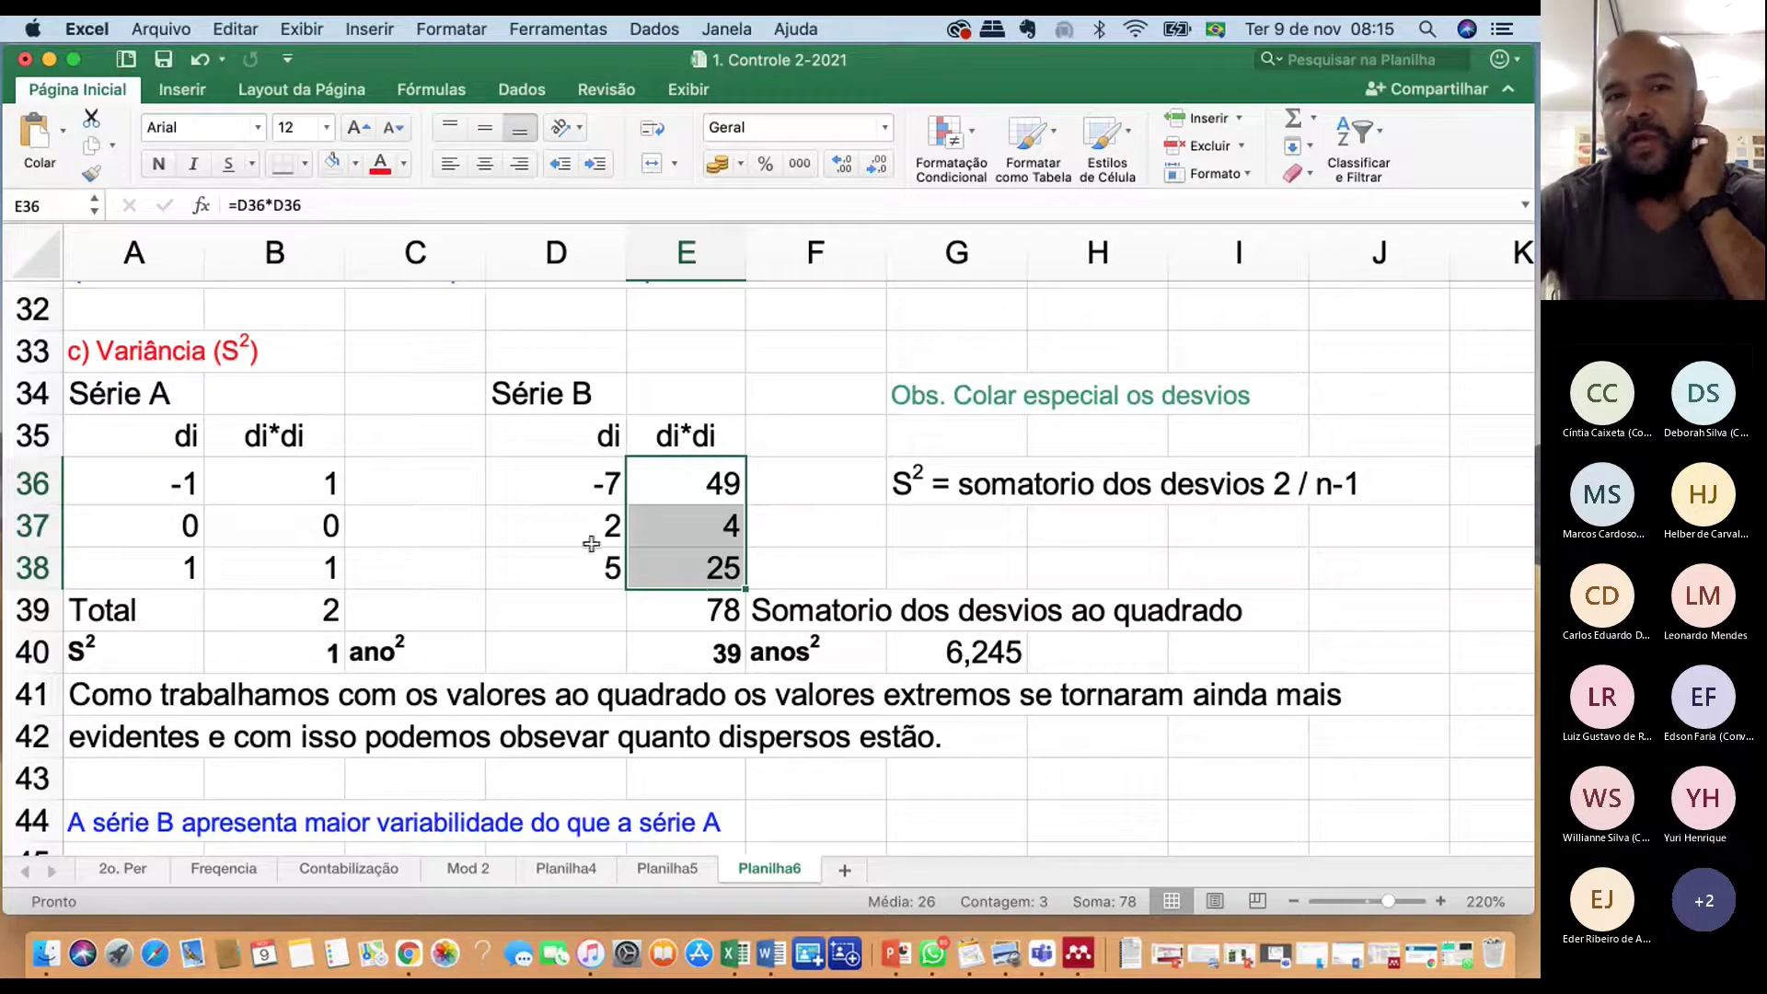
drag(132, 401, 248, 529)
drag(517, 394, 669, 560)
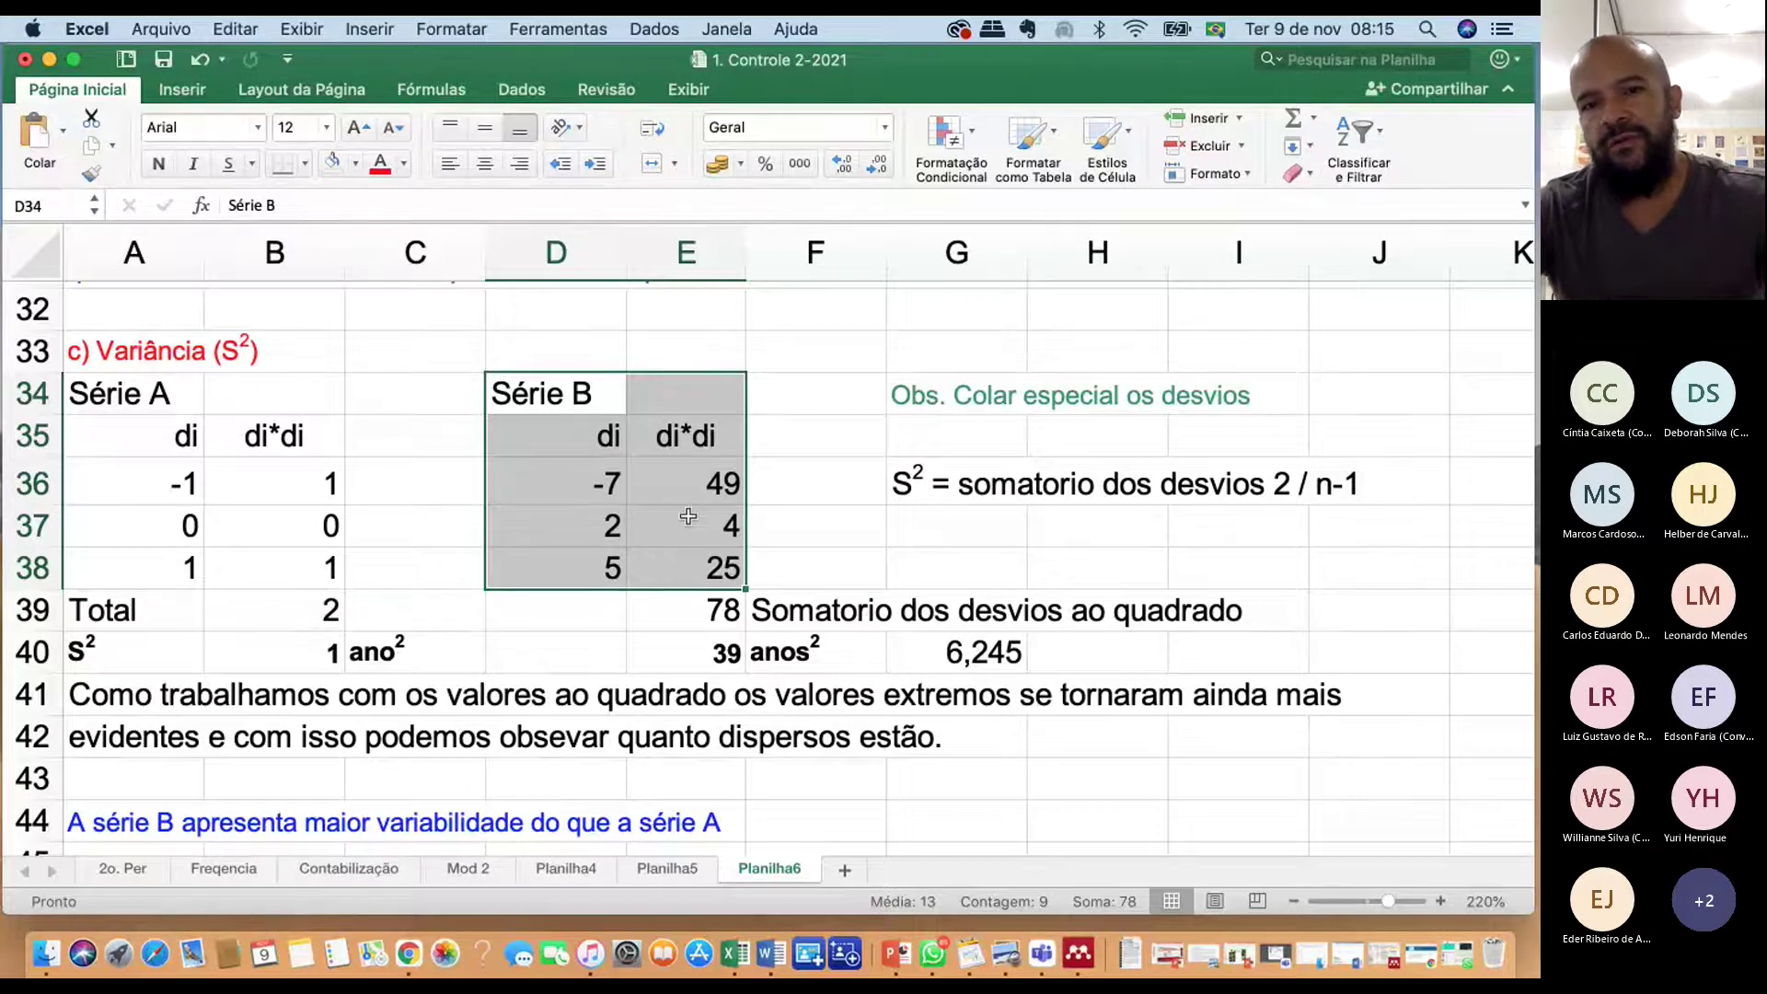
Type the heading 'Resultado observado' in A43 above the Série B variability conclusion
scroll(341, 555, down, 3)
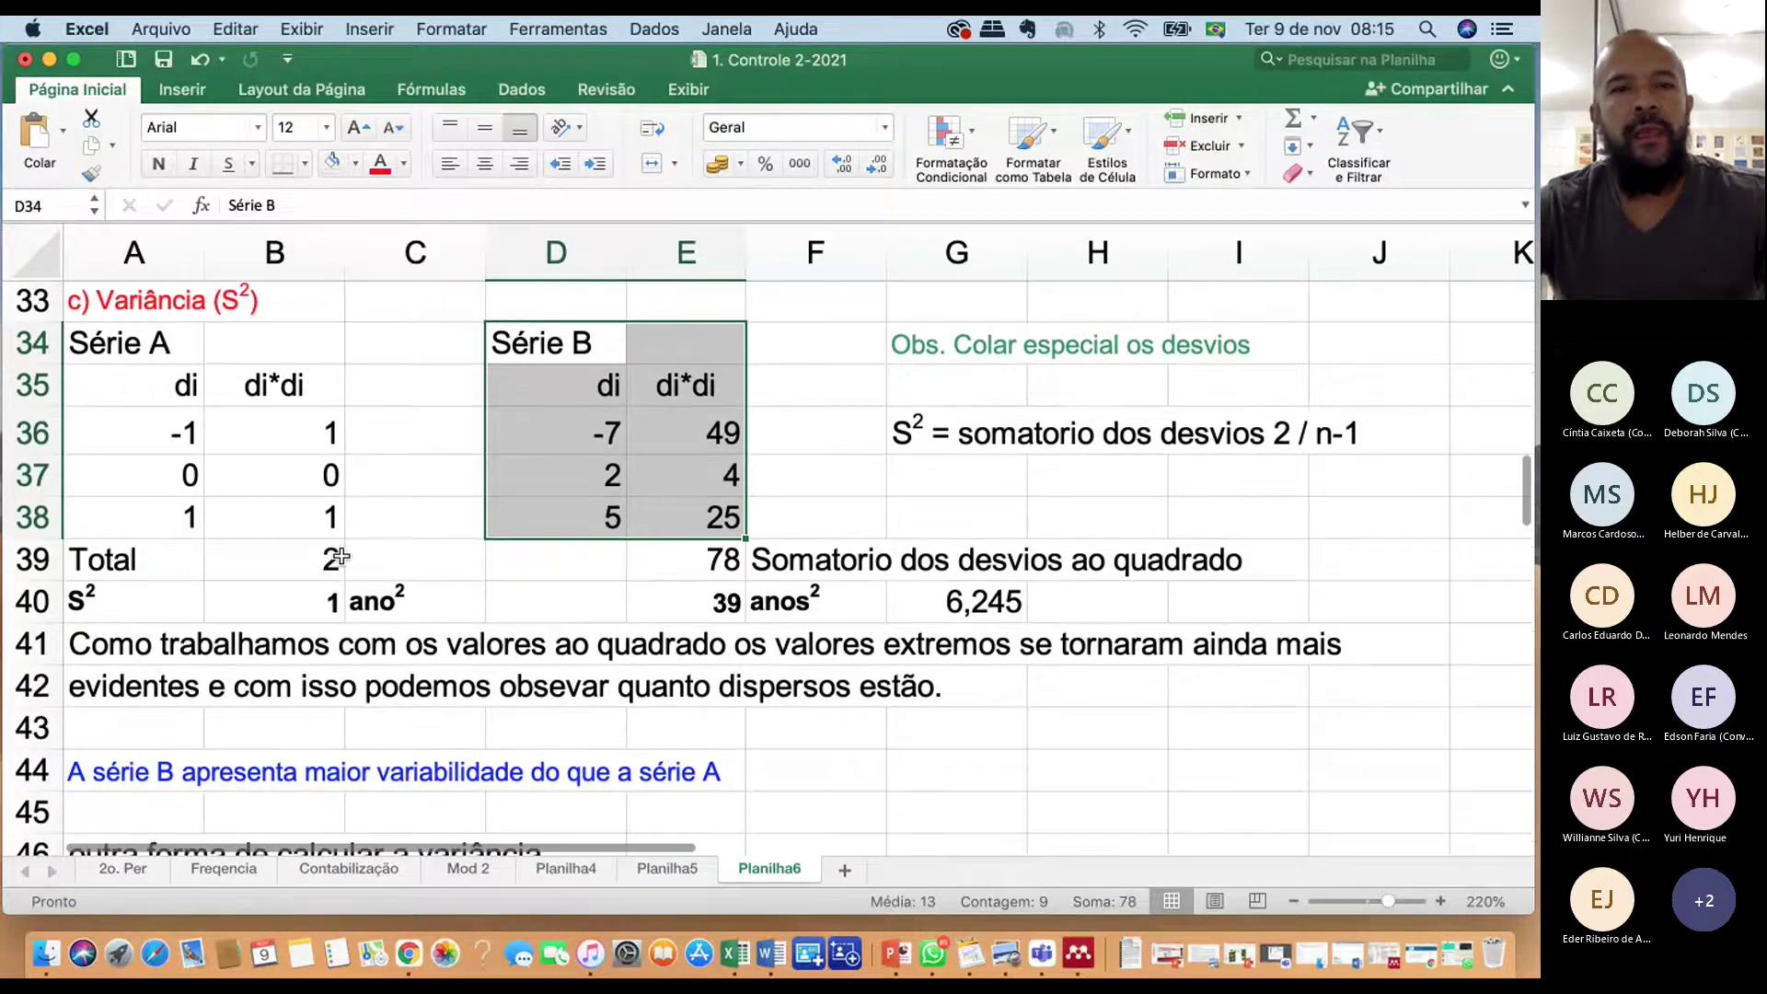
scroll(343, 555, down, 1)
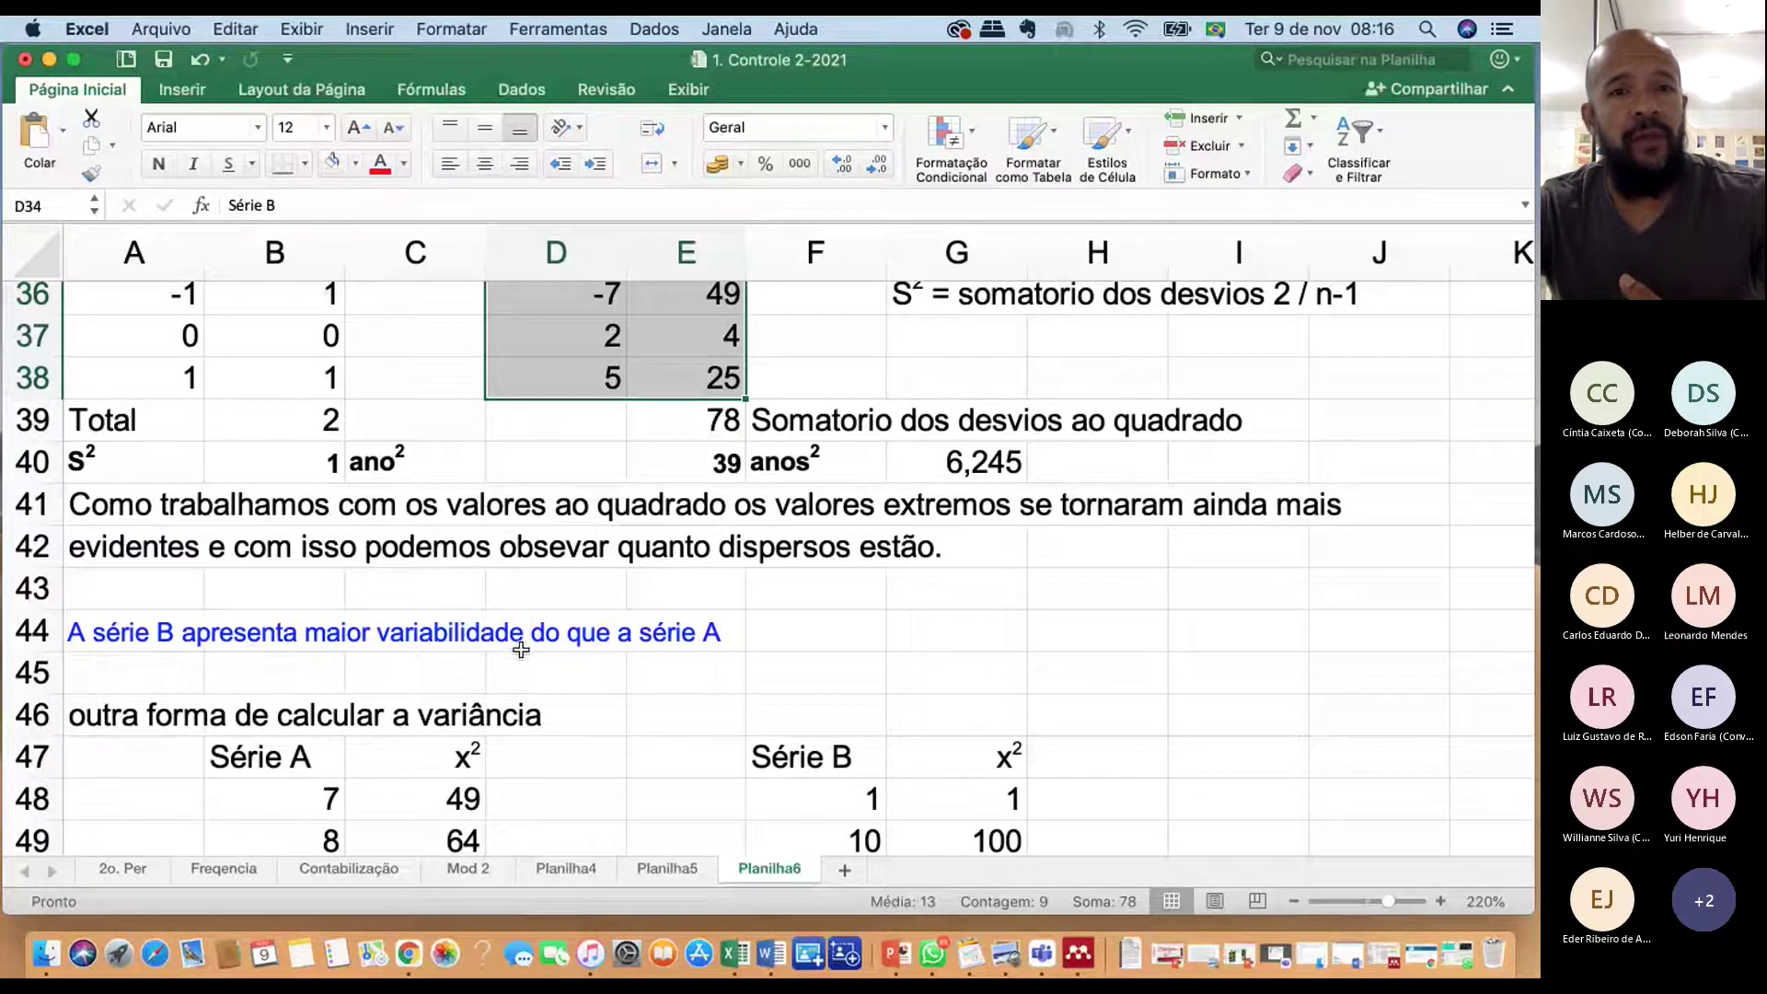
click(697, 644)
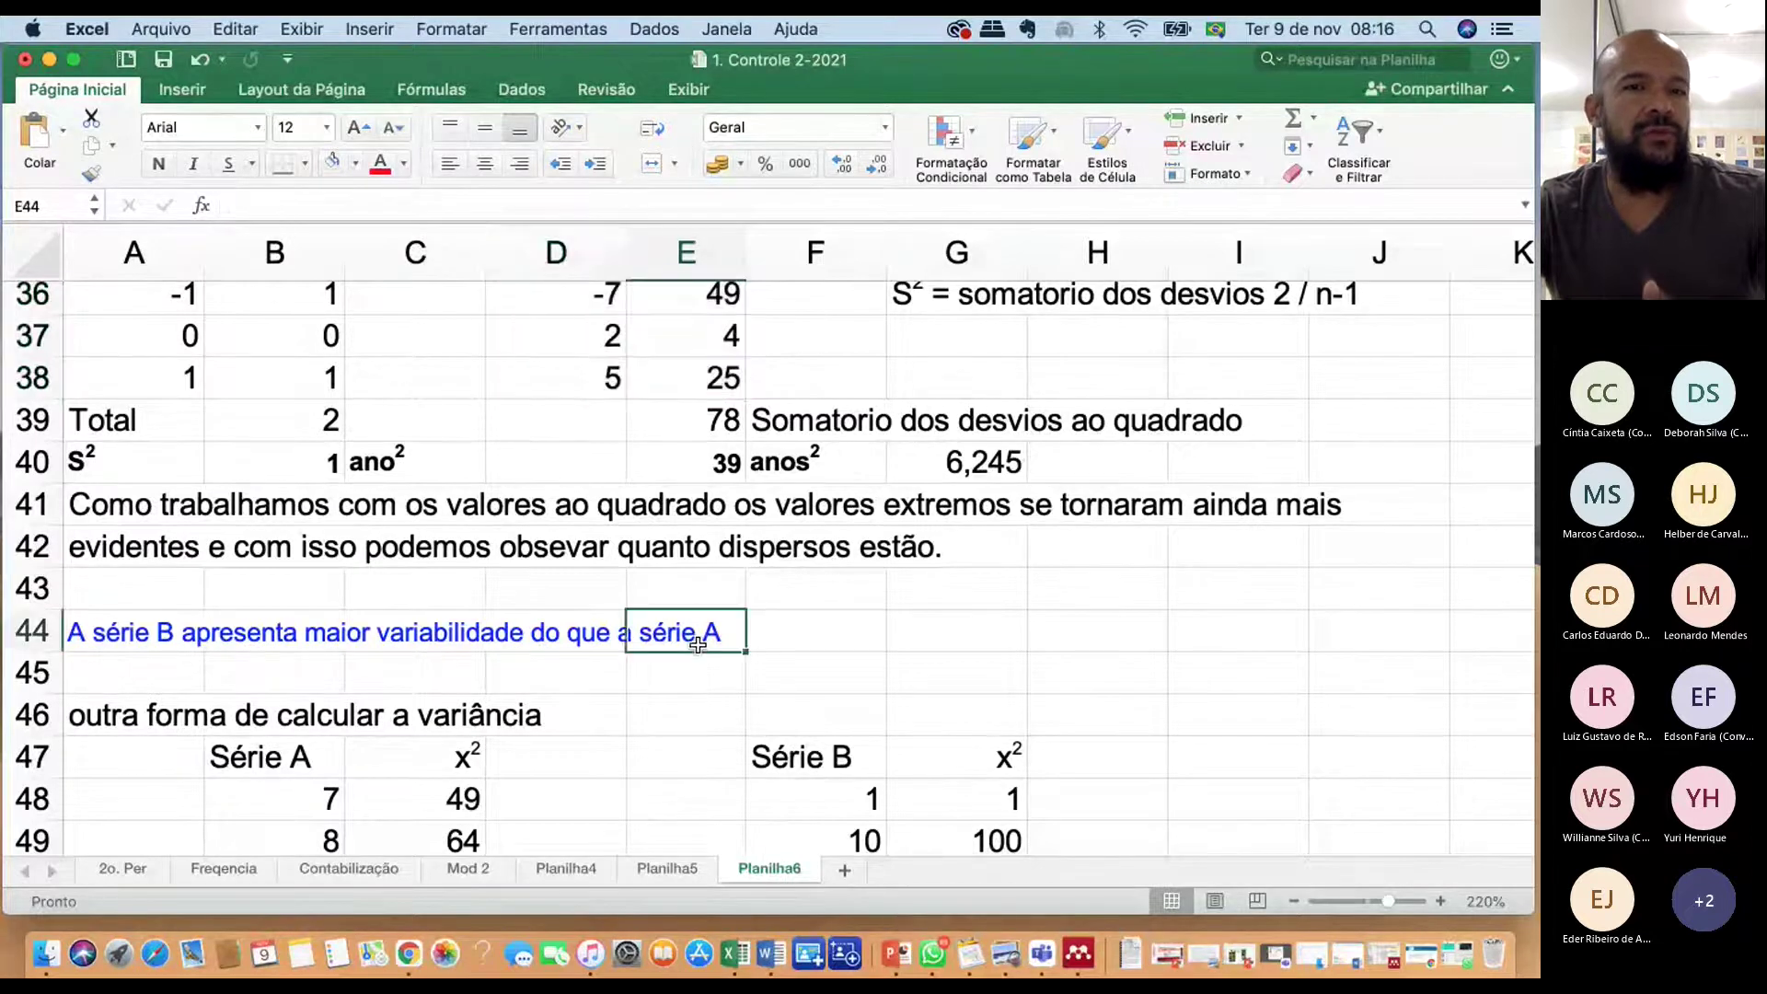
click(136, 635)
scroll(309, 636, up, 5)
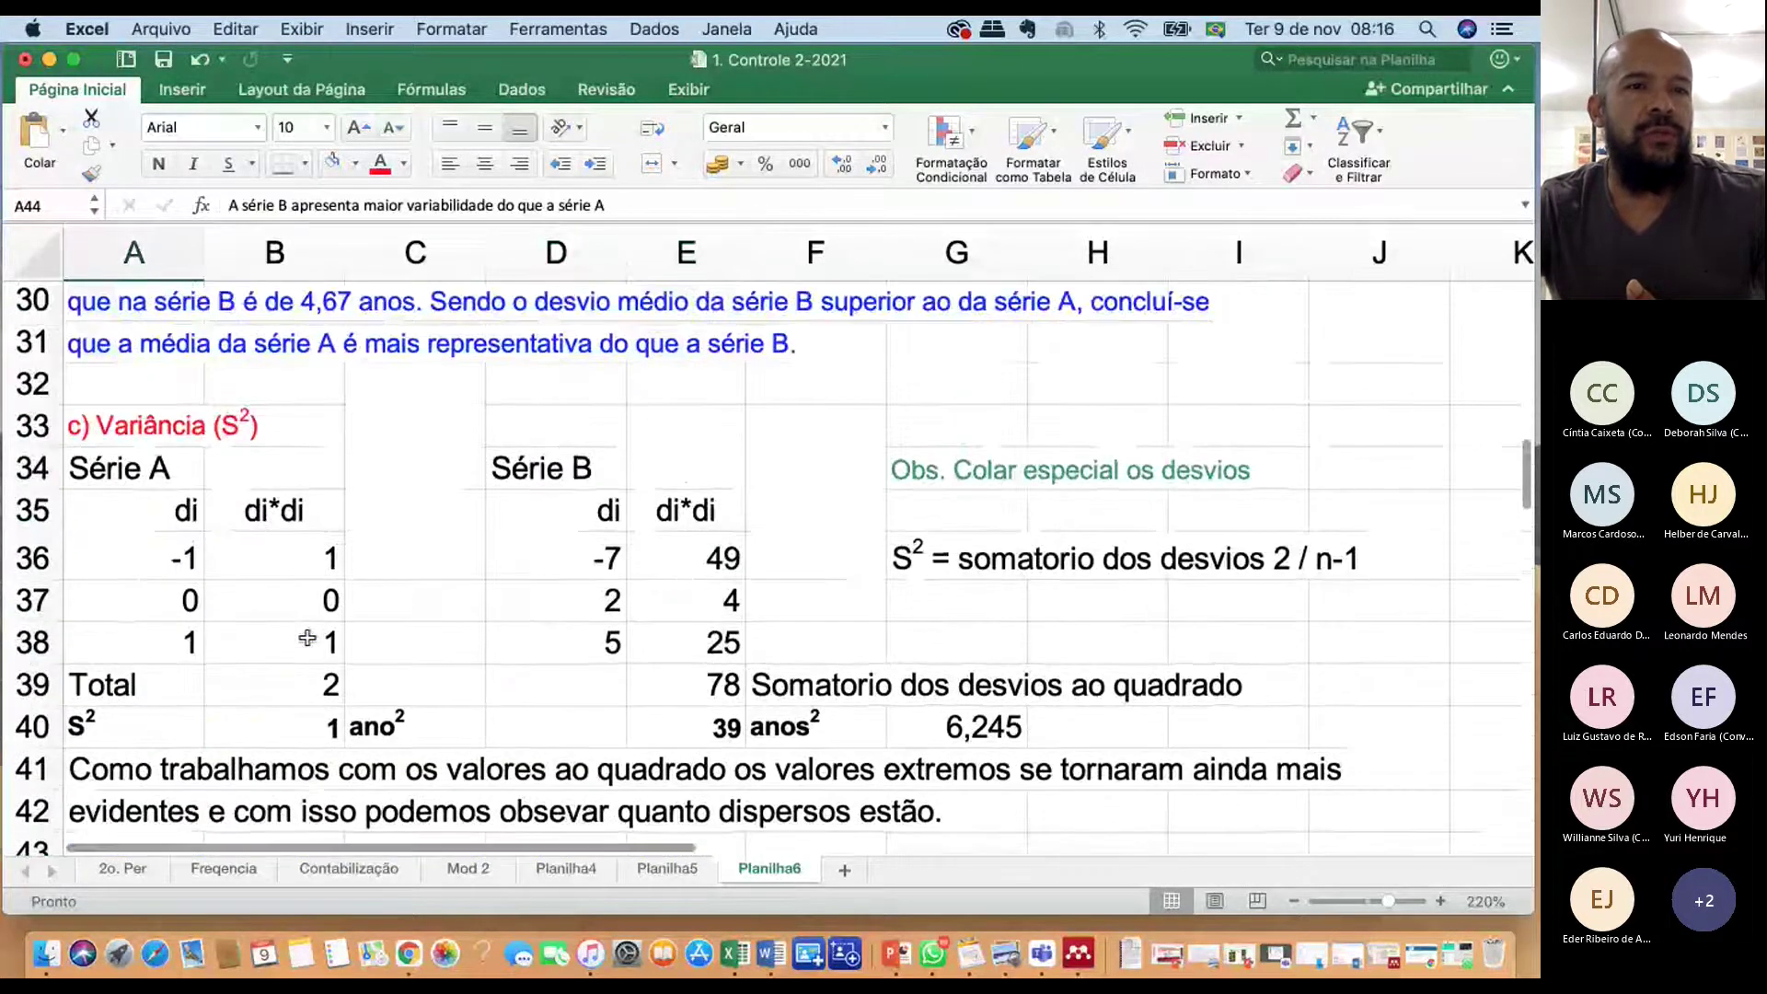
scroll(305, 618, down, 5)
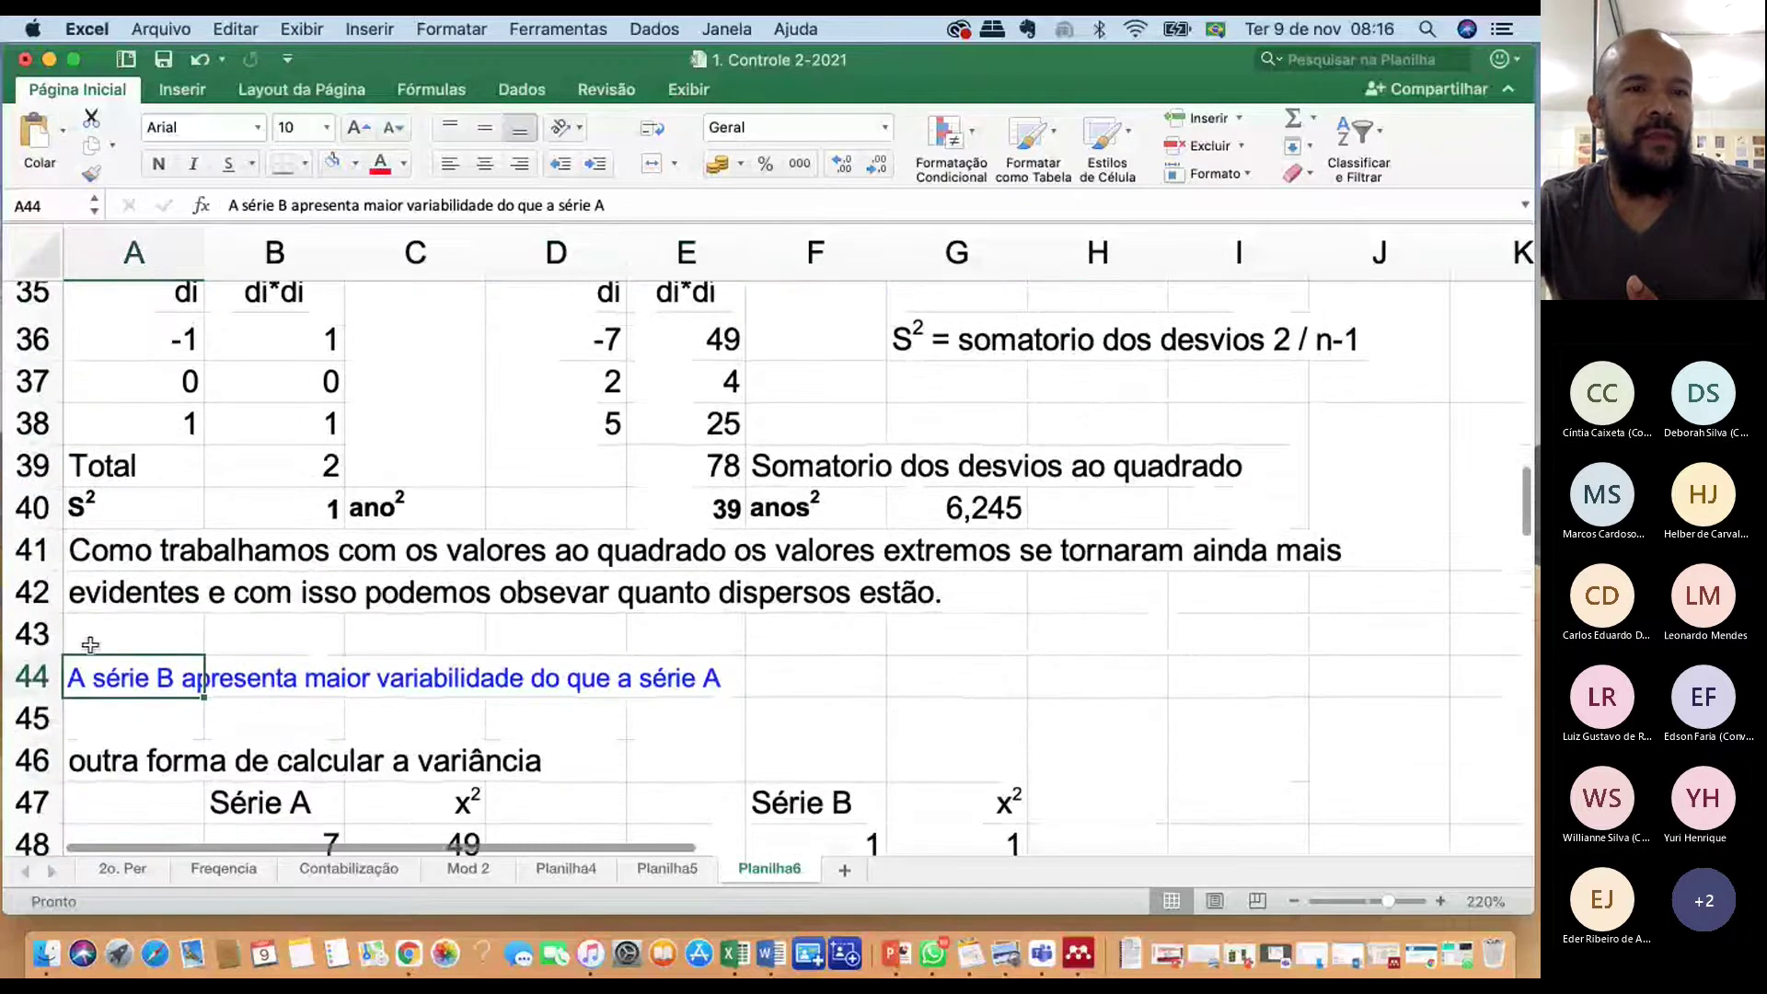
click(99, 639)
text(Resultado o)
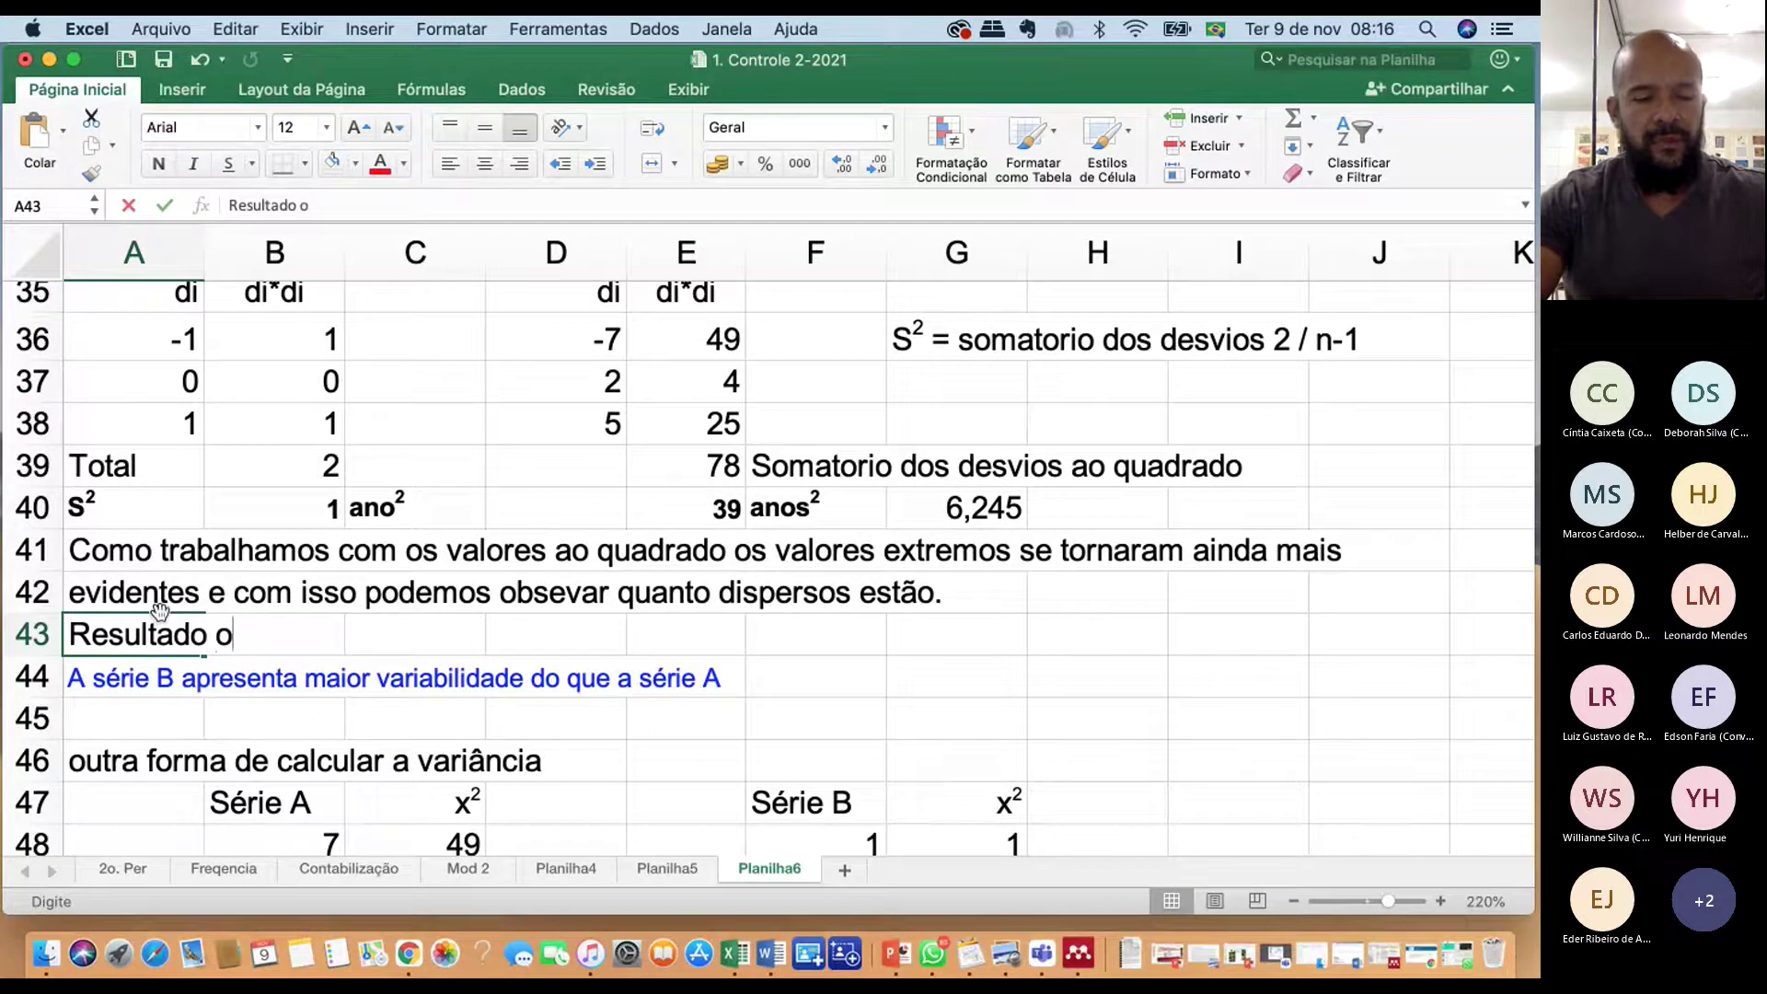
text(bservado)
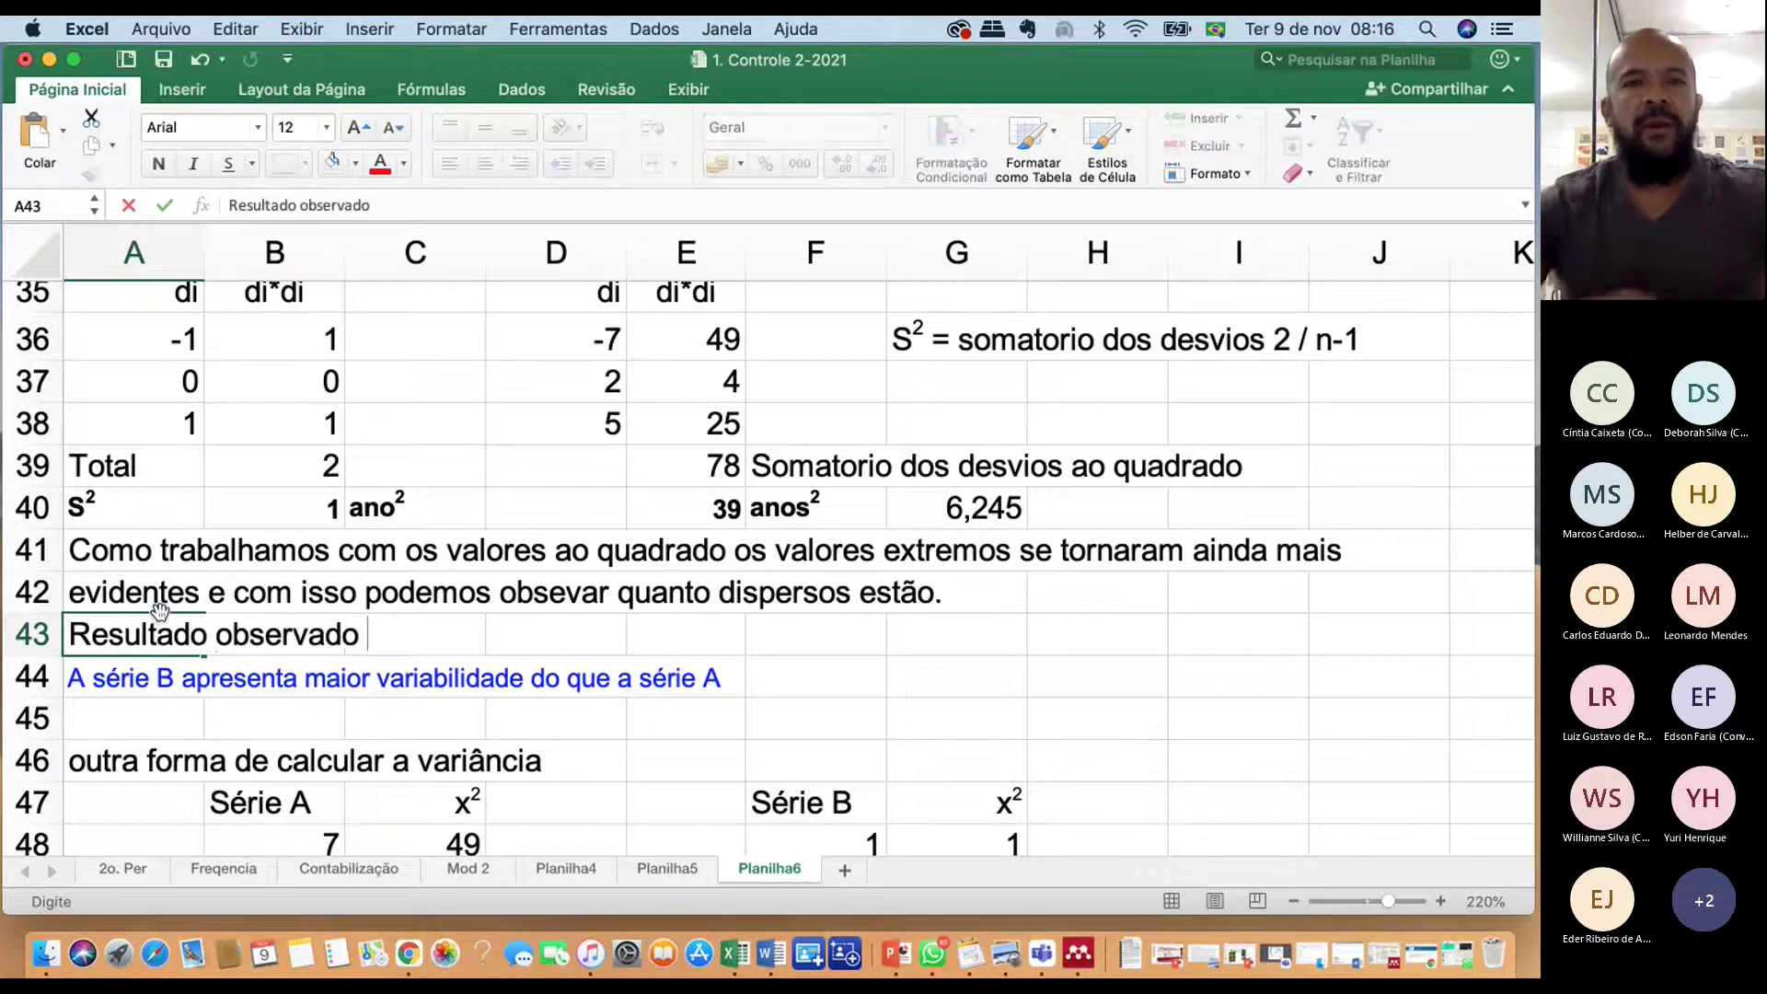
click(706, 515)
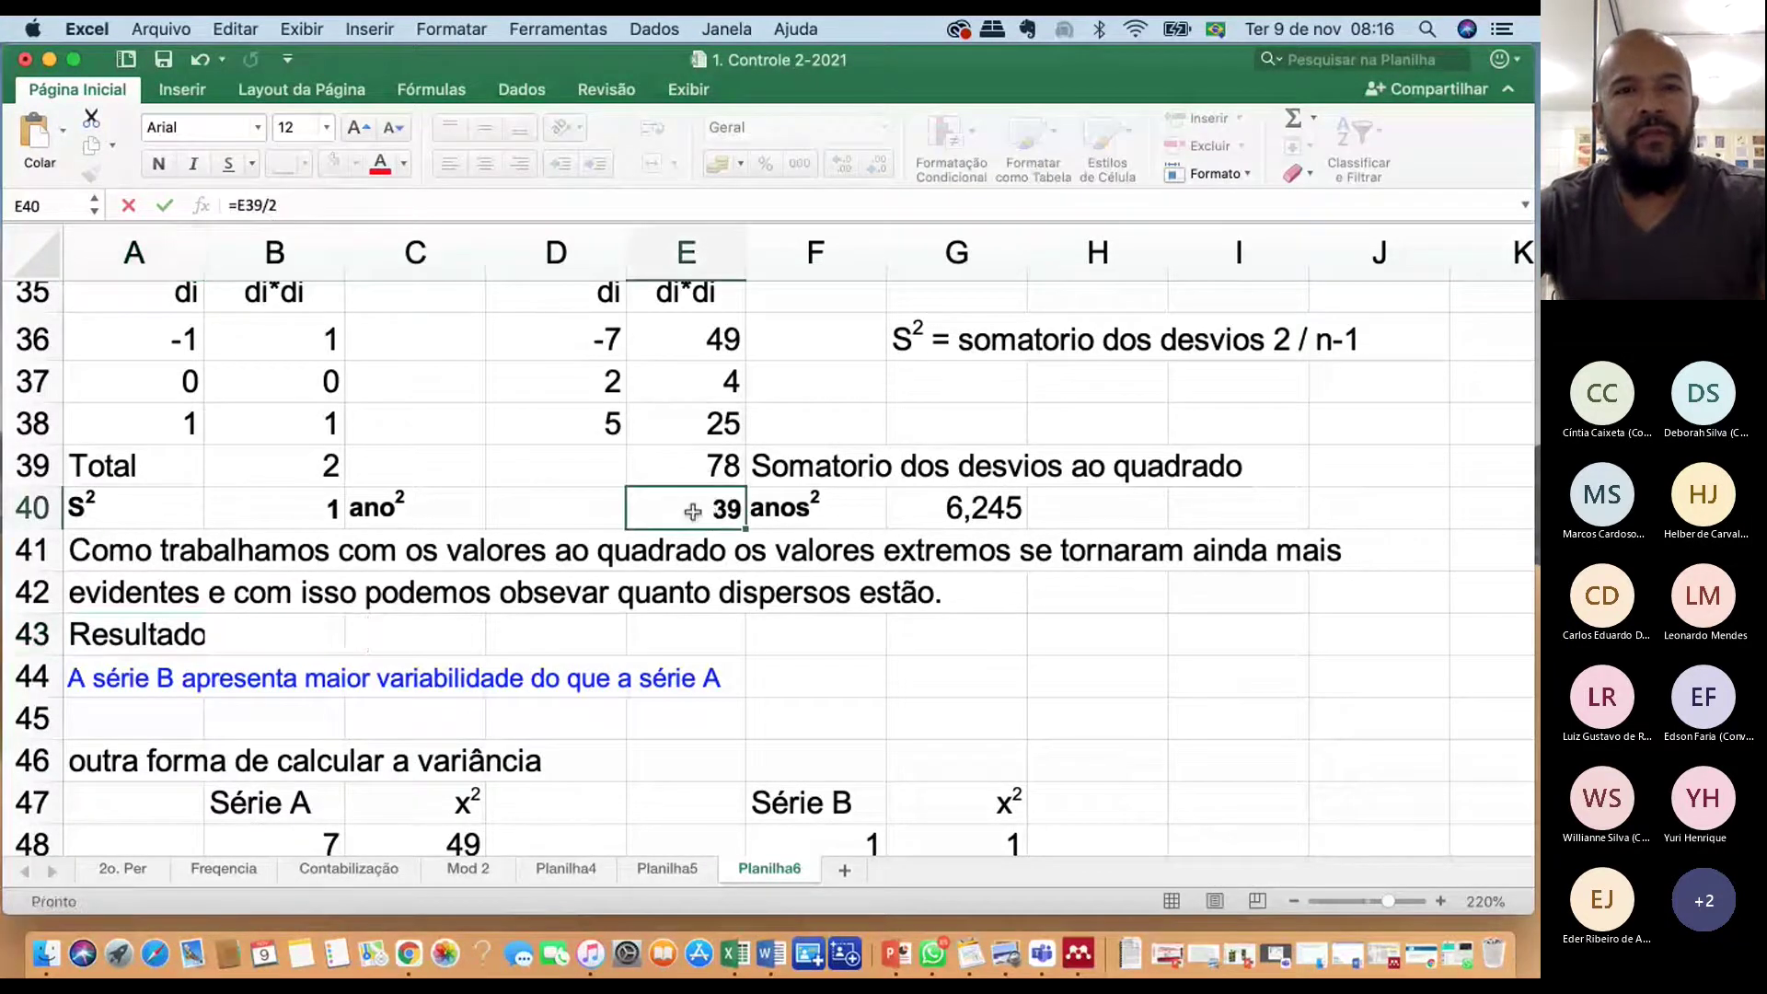
Check Série A's variance formula in B40 and scroll to the alternative variance calculation
click(327, 509)
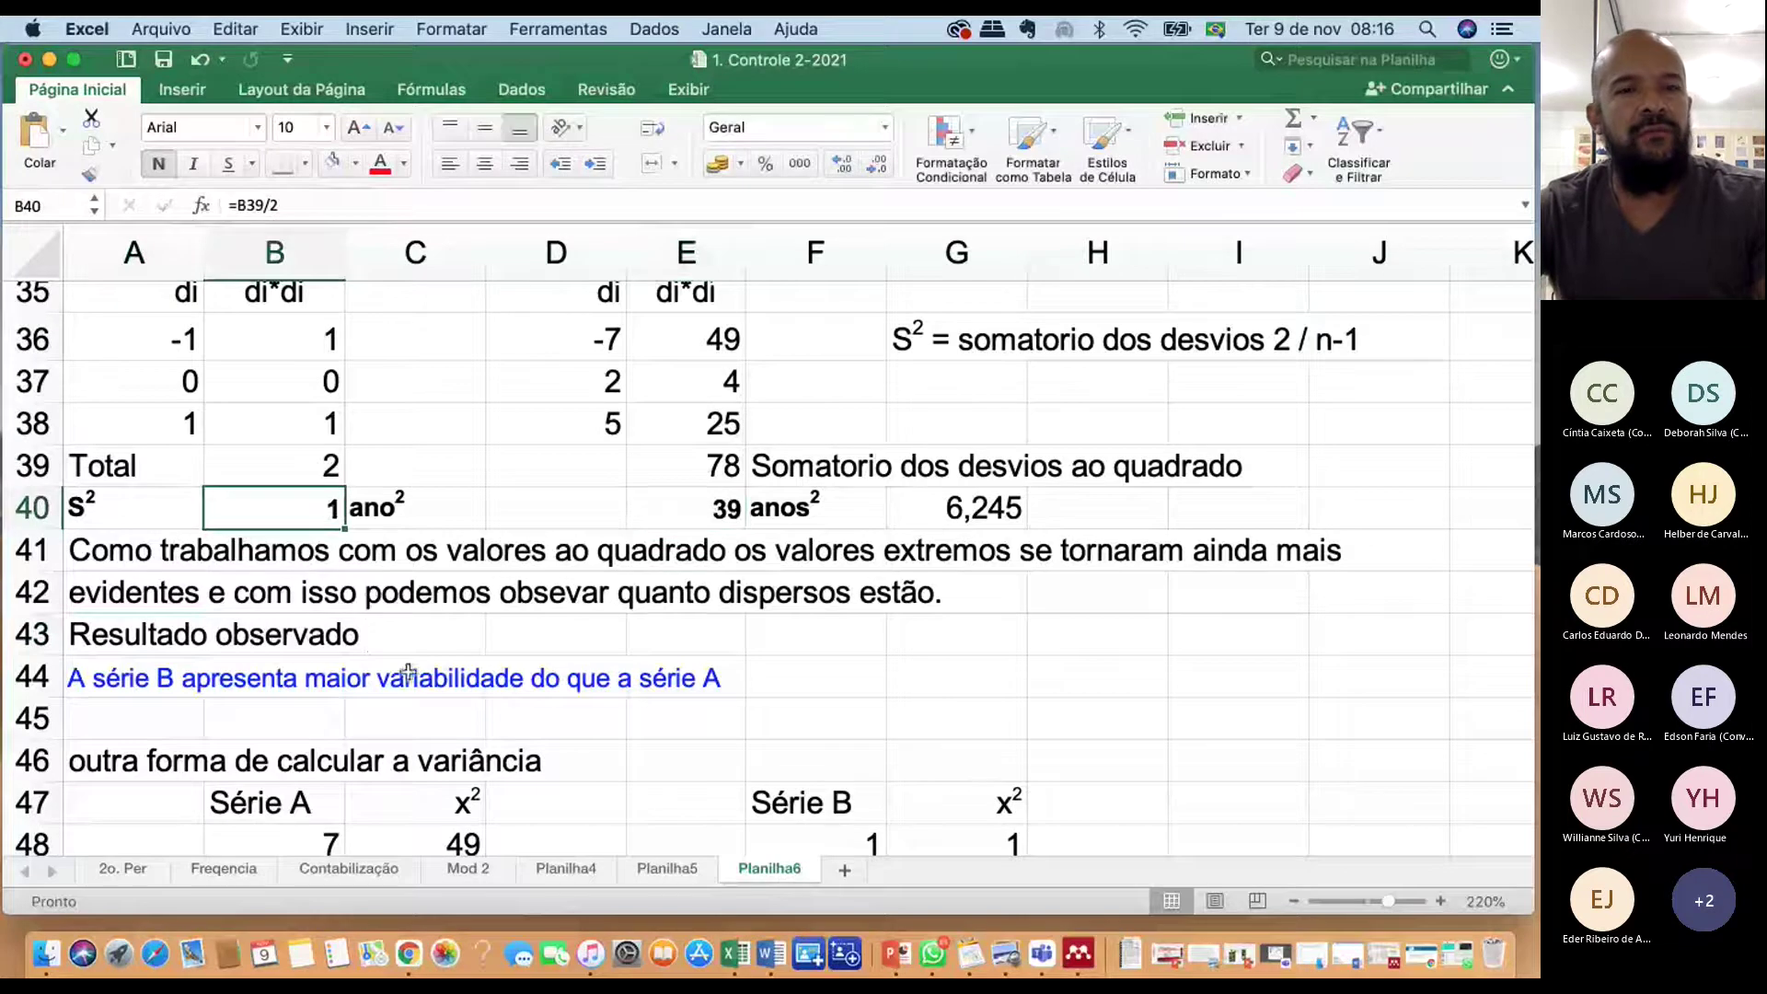
scroll(359, 669, down, 1)
scroll(359, 669, down, 5)
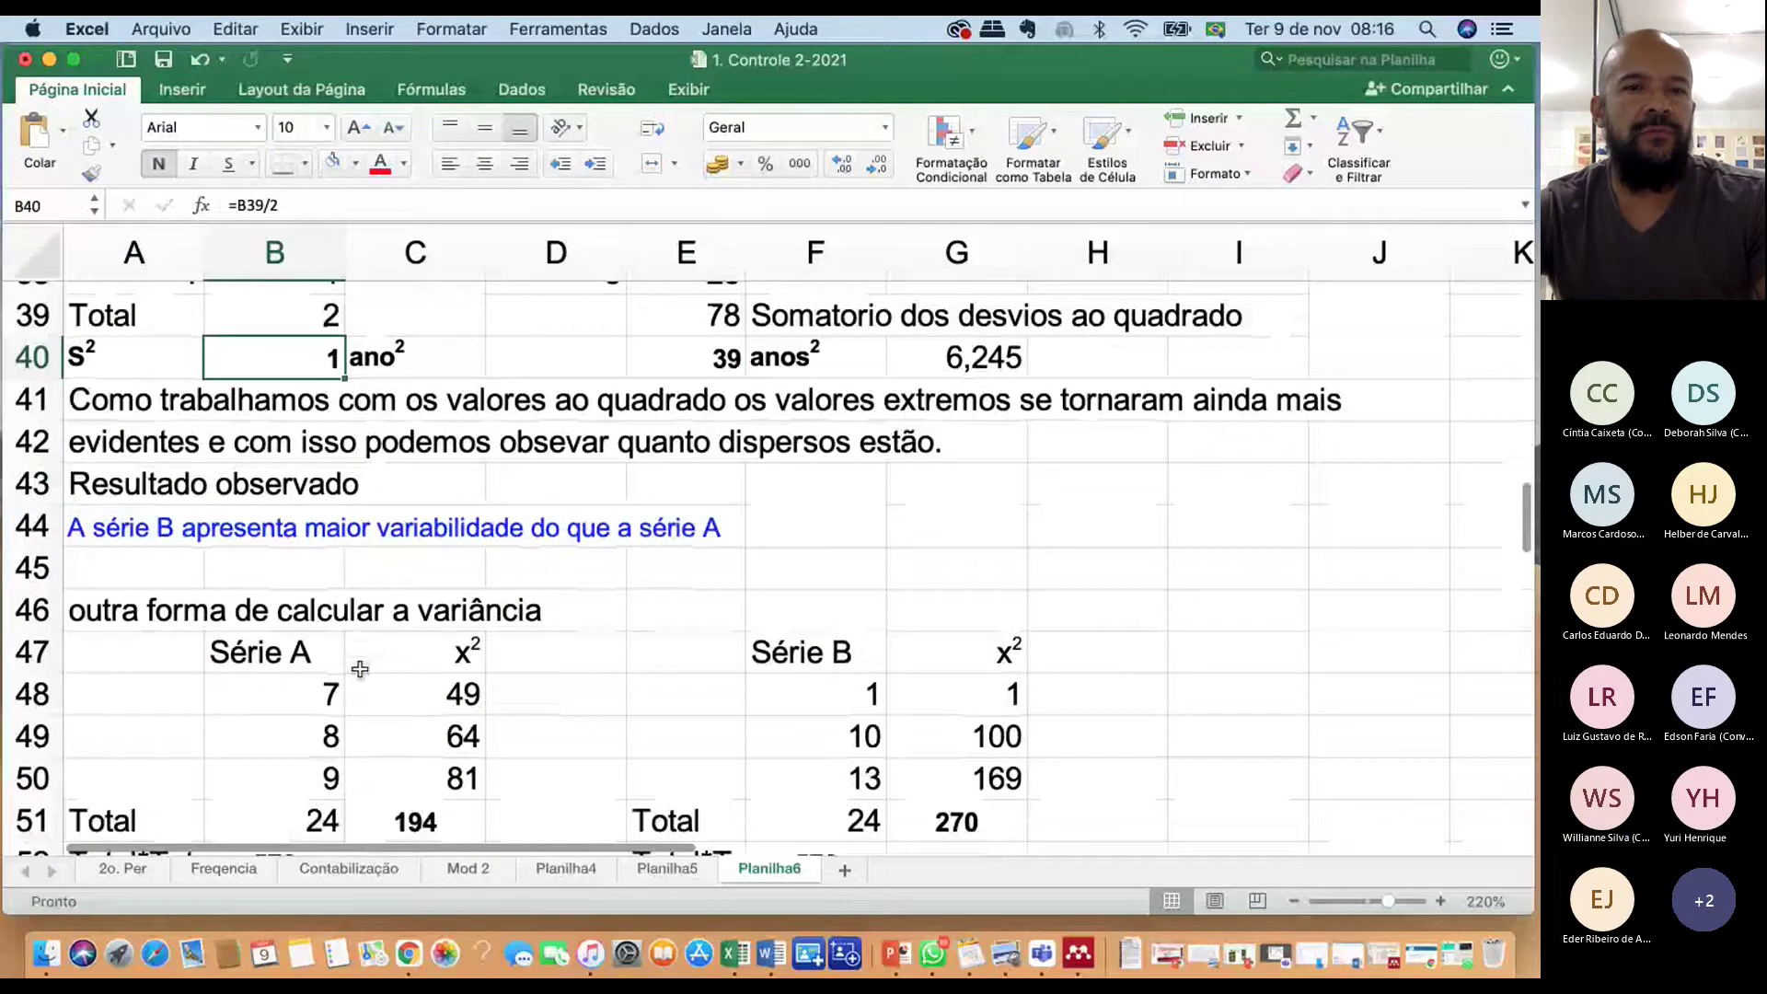
scroll(359, 668, down, 2)
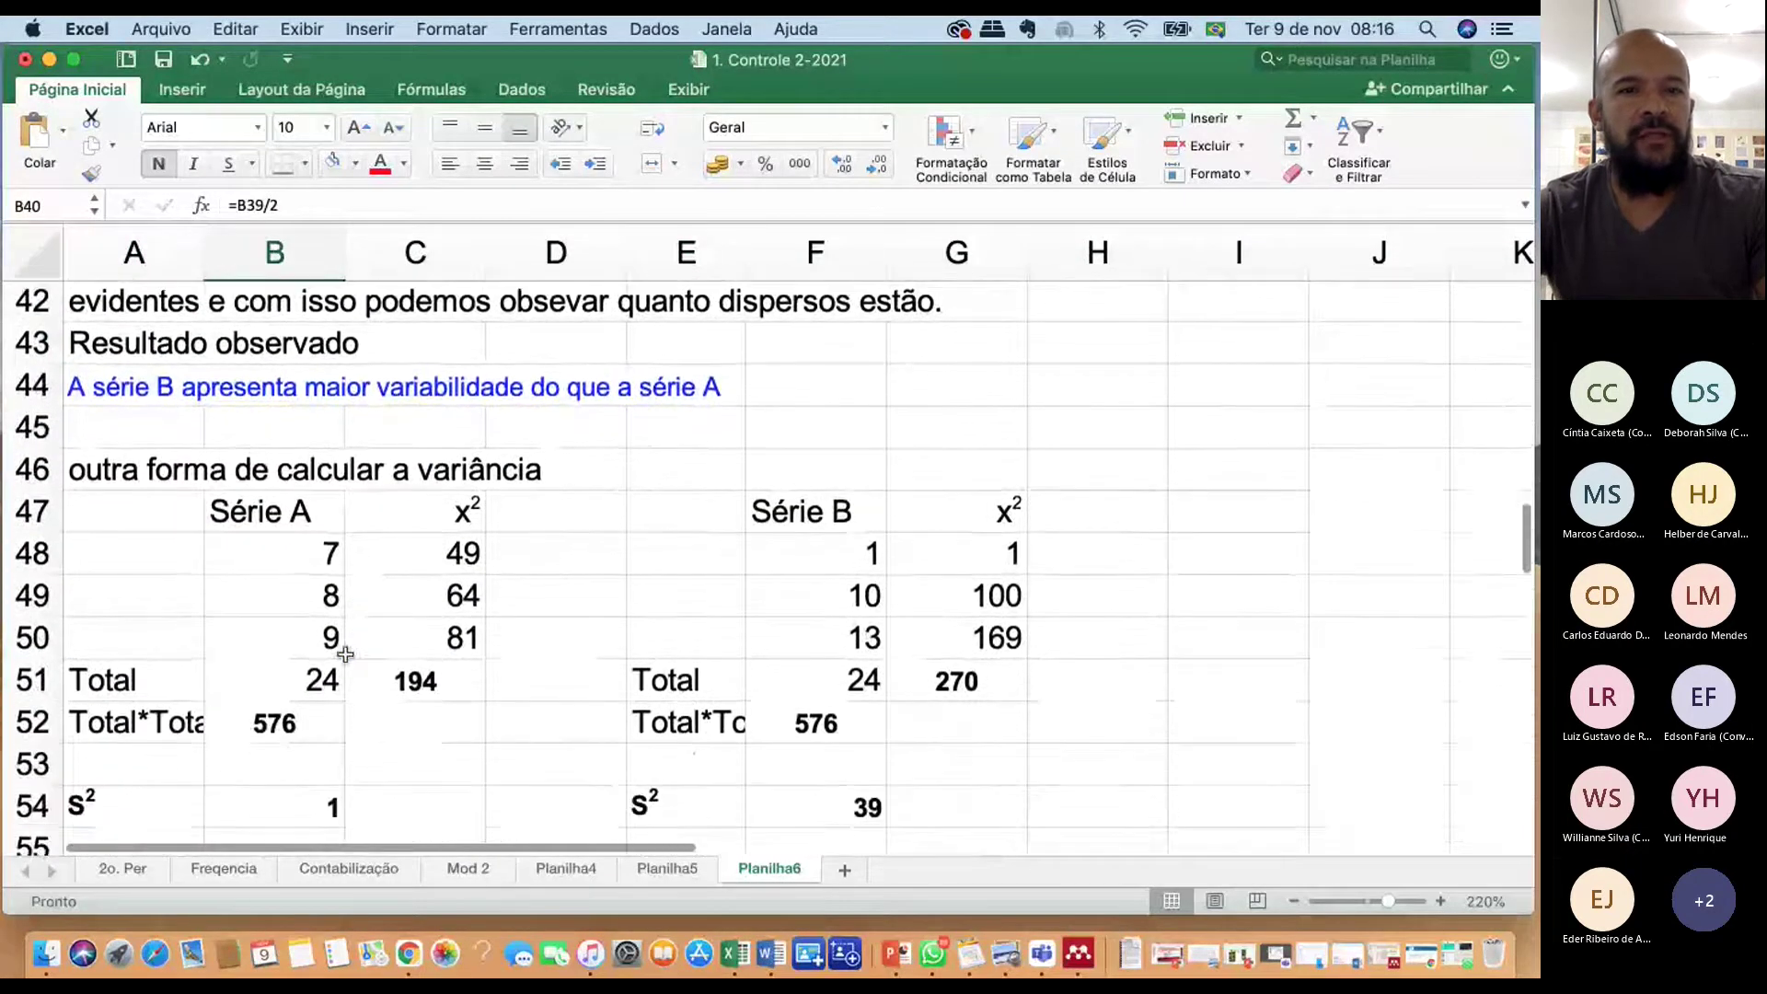
Trace Série A's values, their squares and the sum formula in the alternative variance table
click(451, 555)
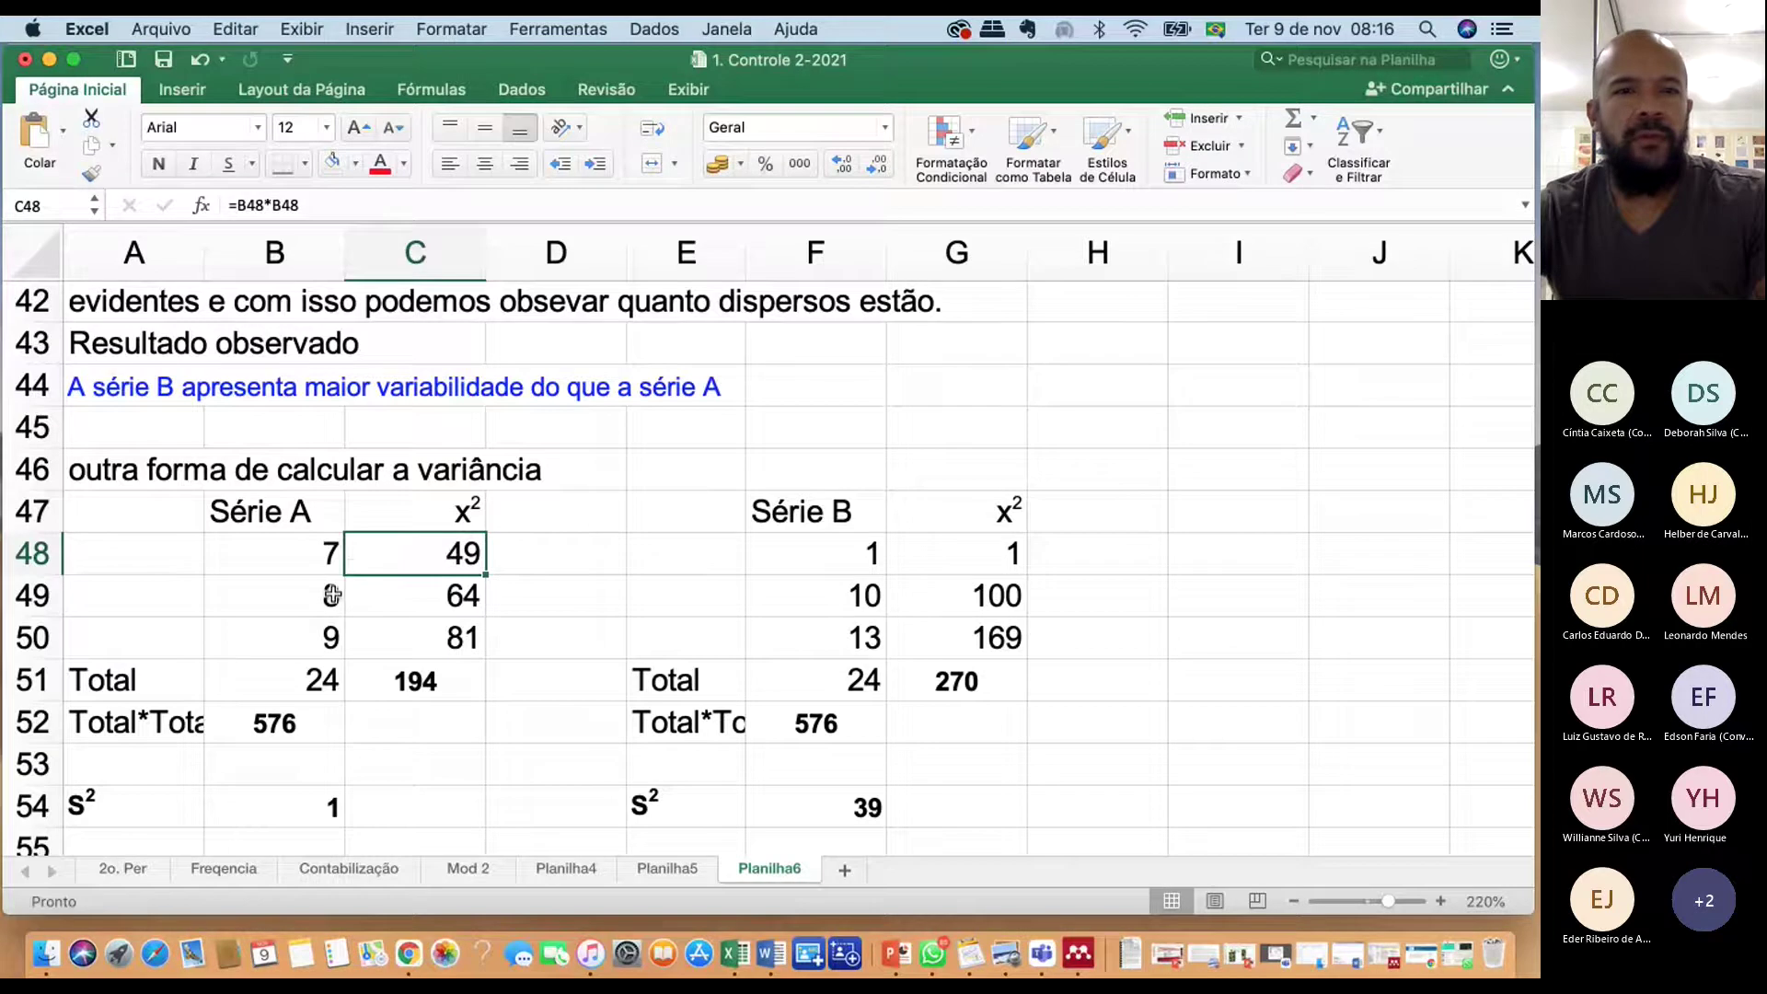
click(318, 554)
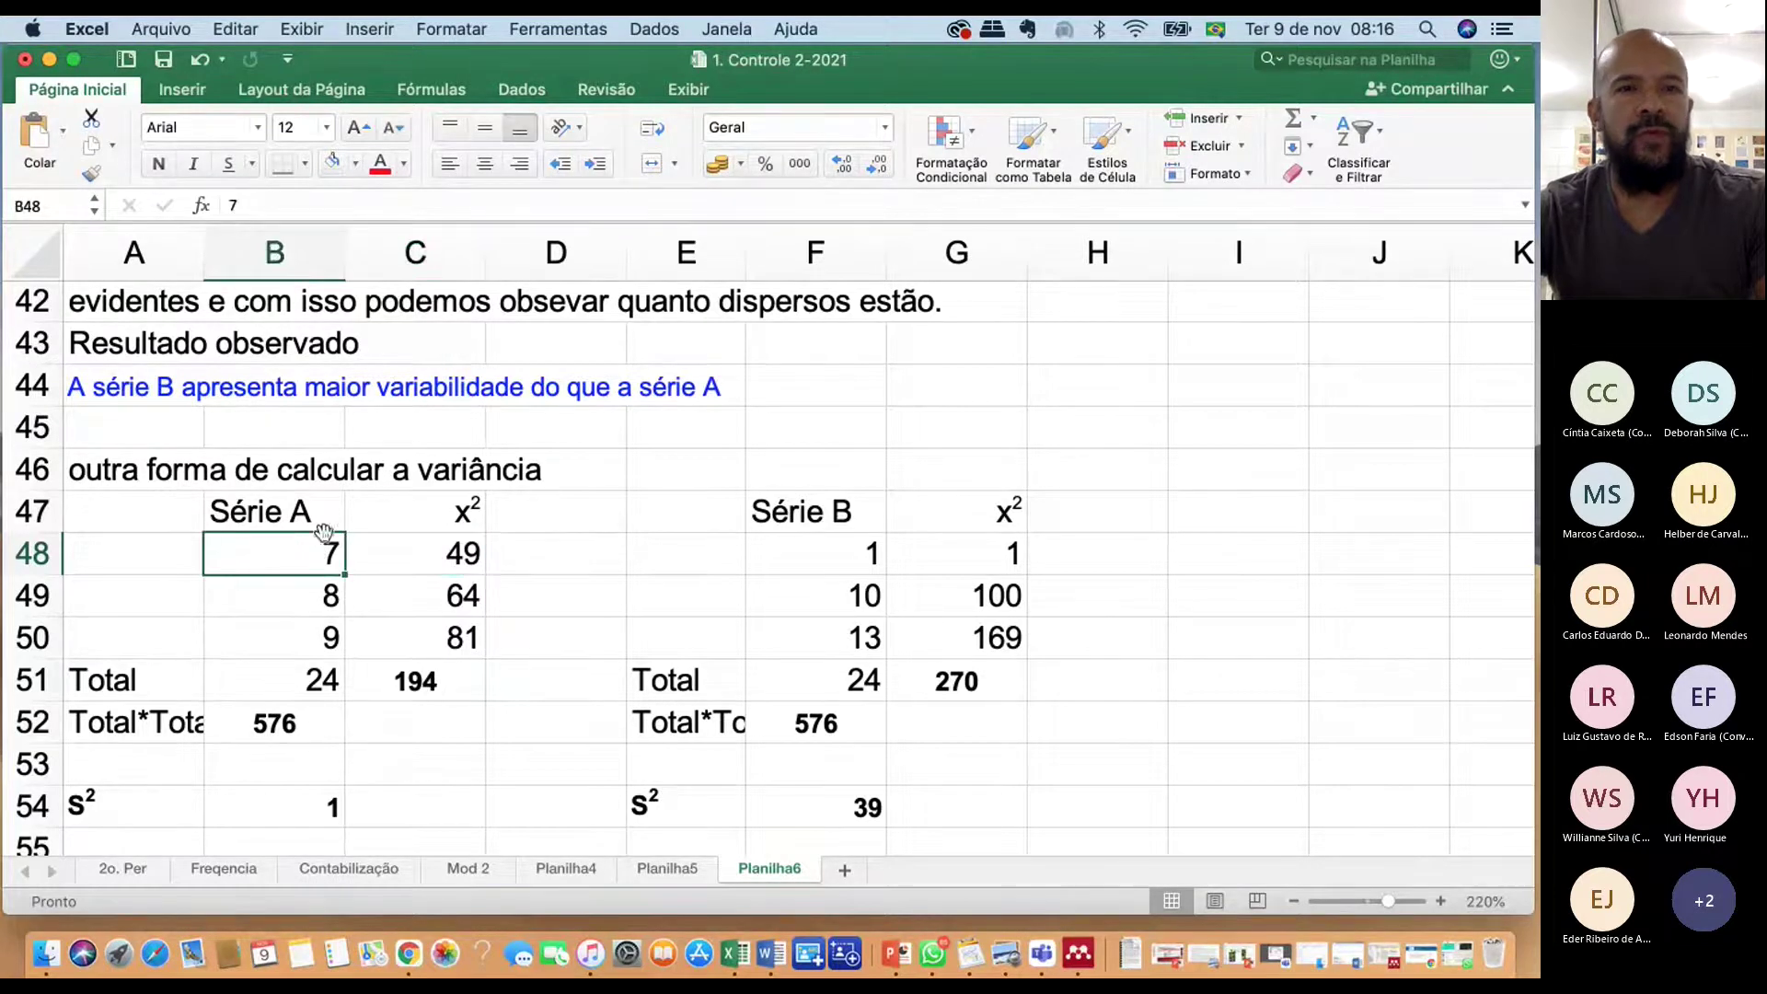
click(321, 603)
click(326, 638)
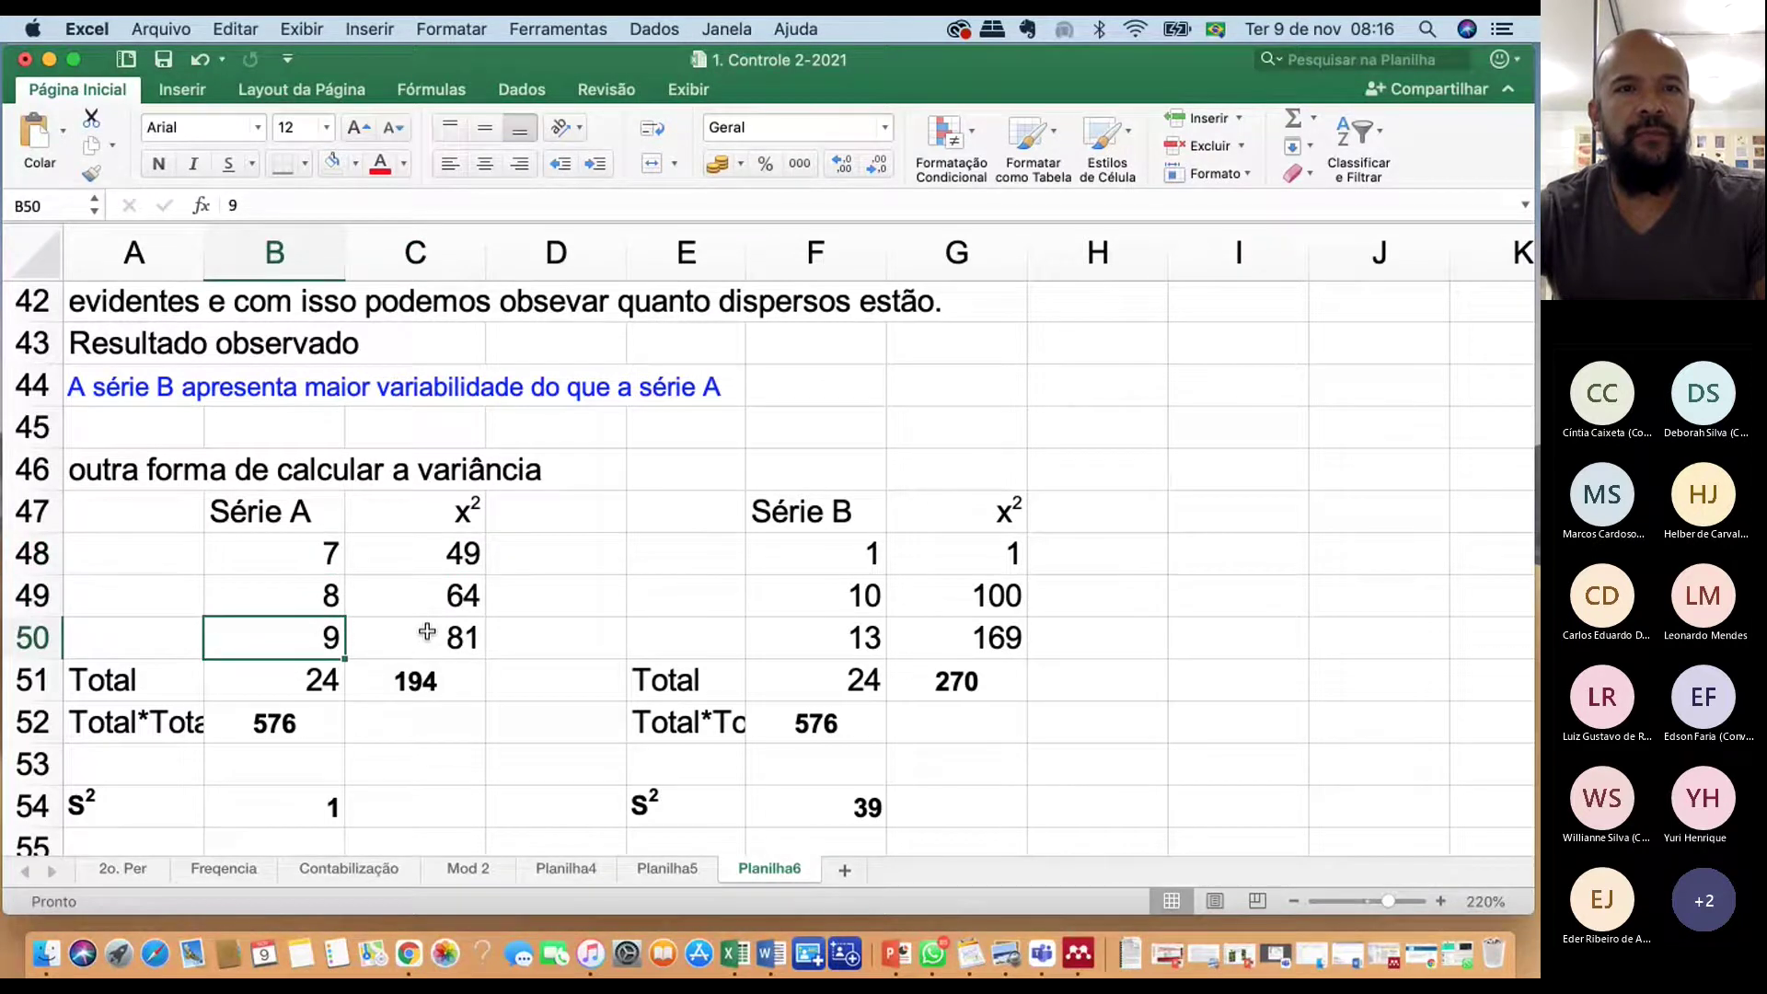
scroll(427, 631, up, 10)
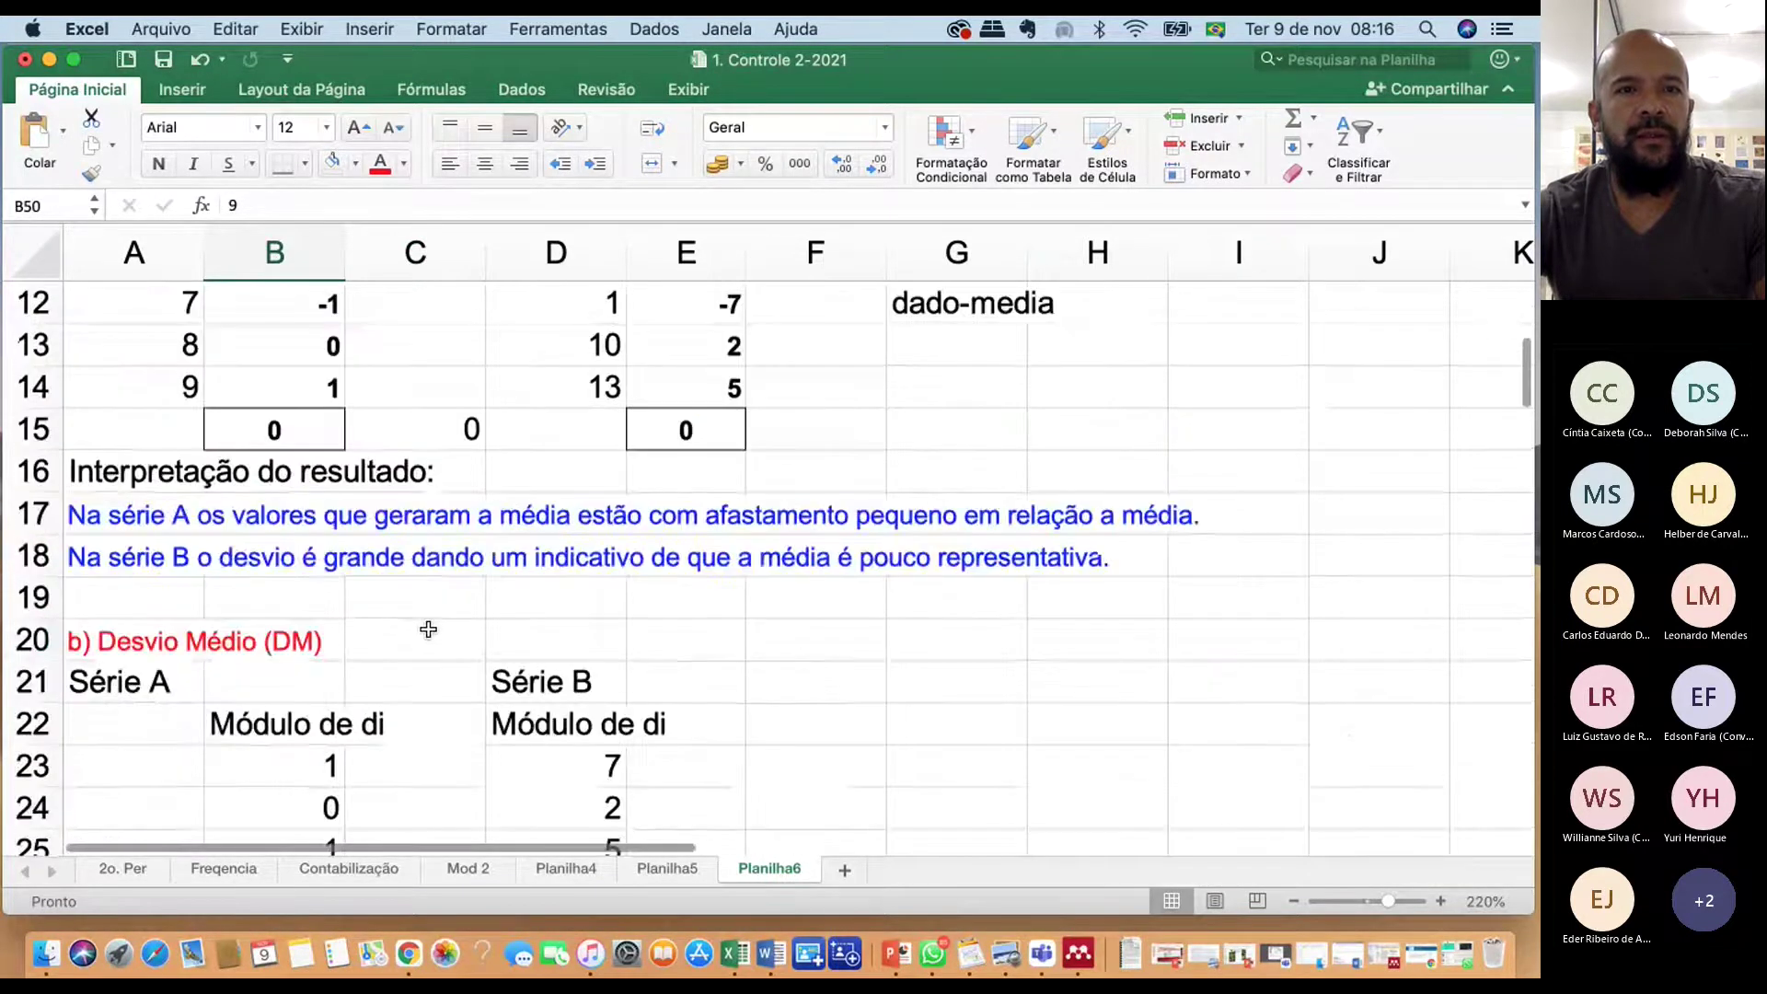
scroll(427, 629, up, 4)
scroll(428, 628, down, 8)
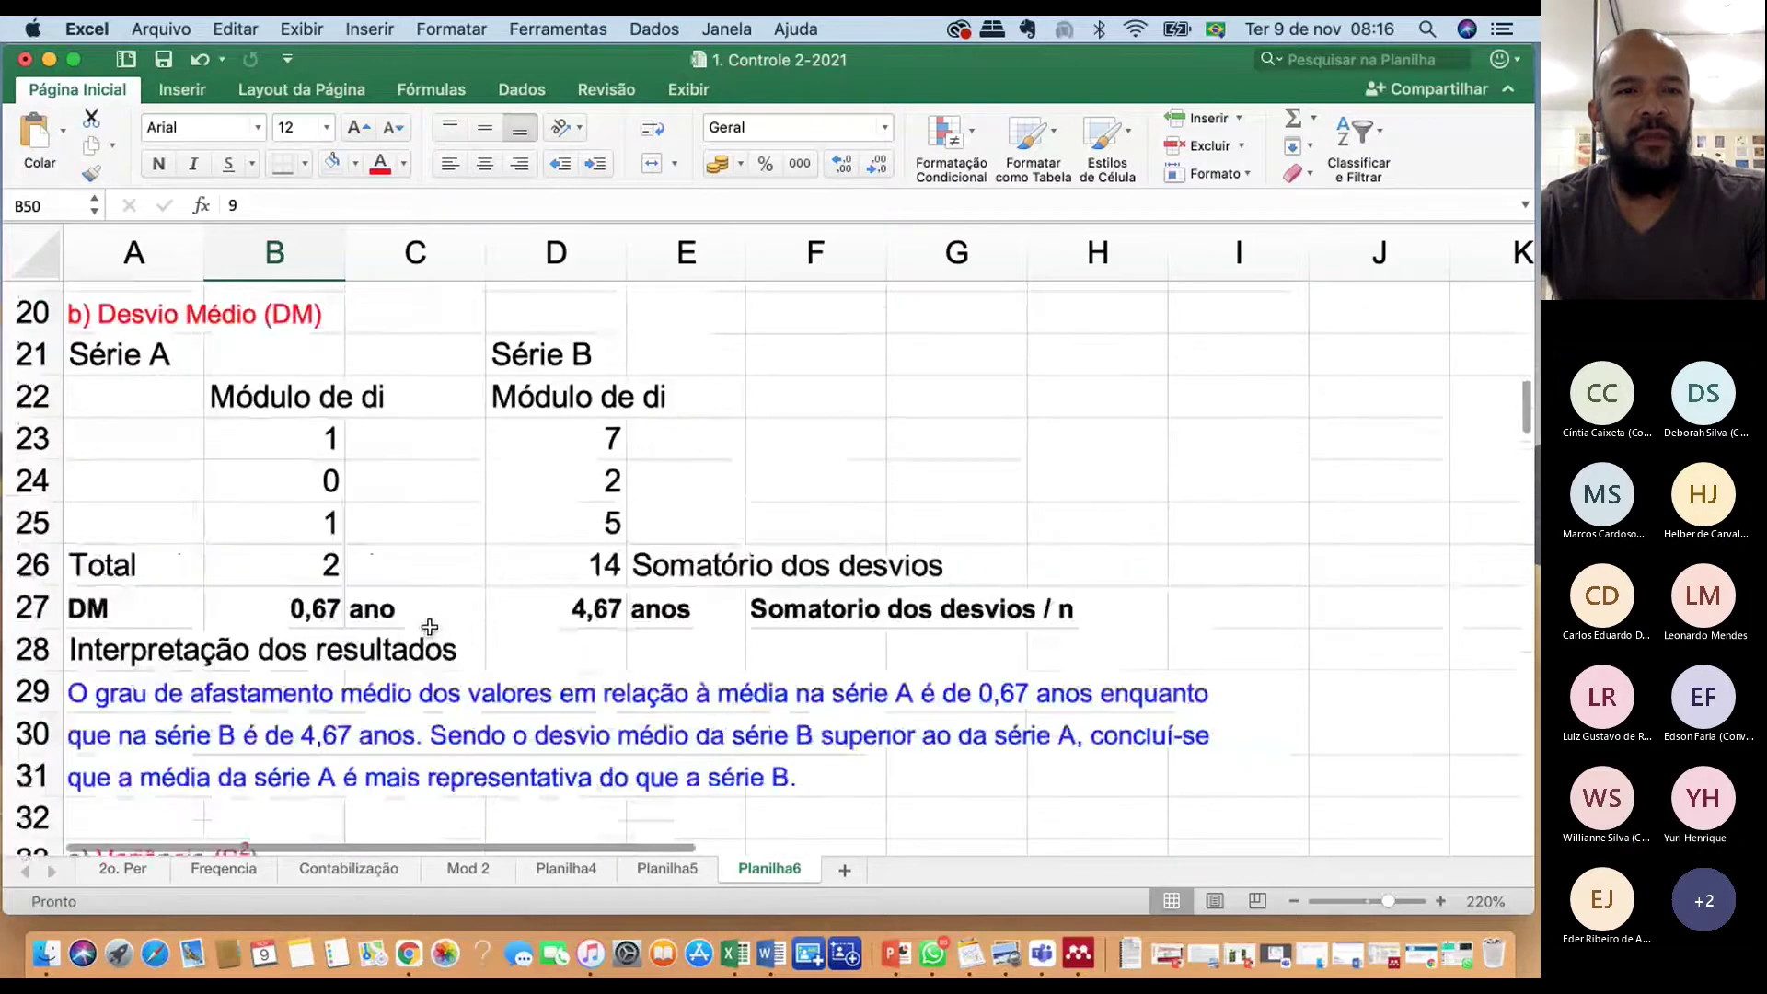
scroll(429, 627, down, 4)
scroll(429, 627, down, 8)
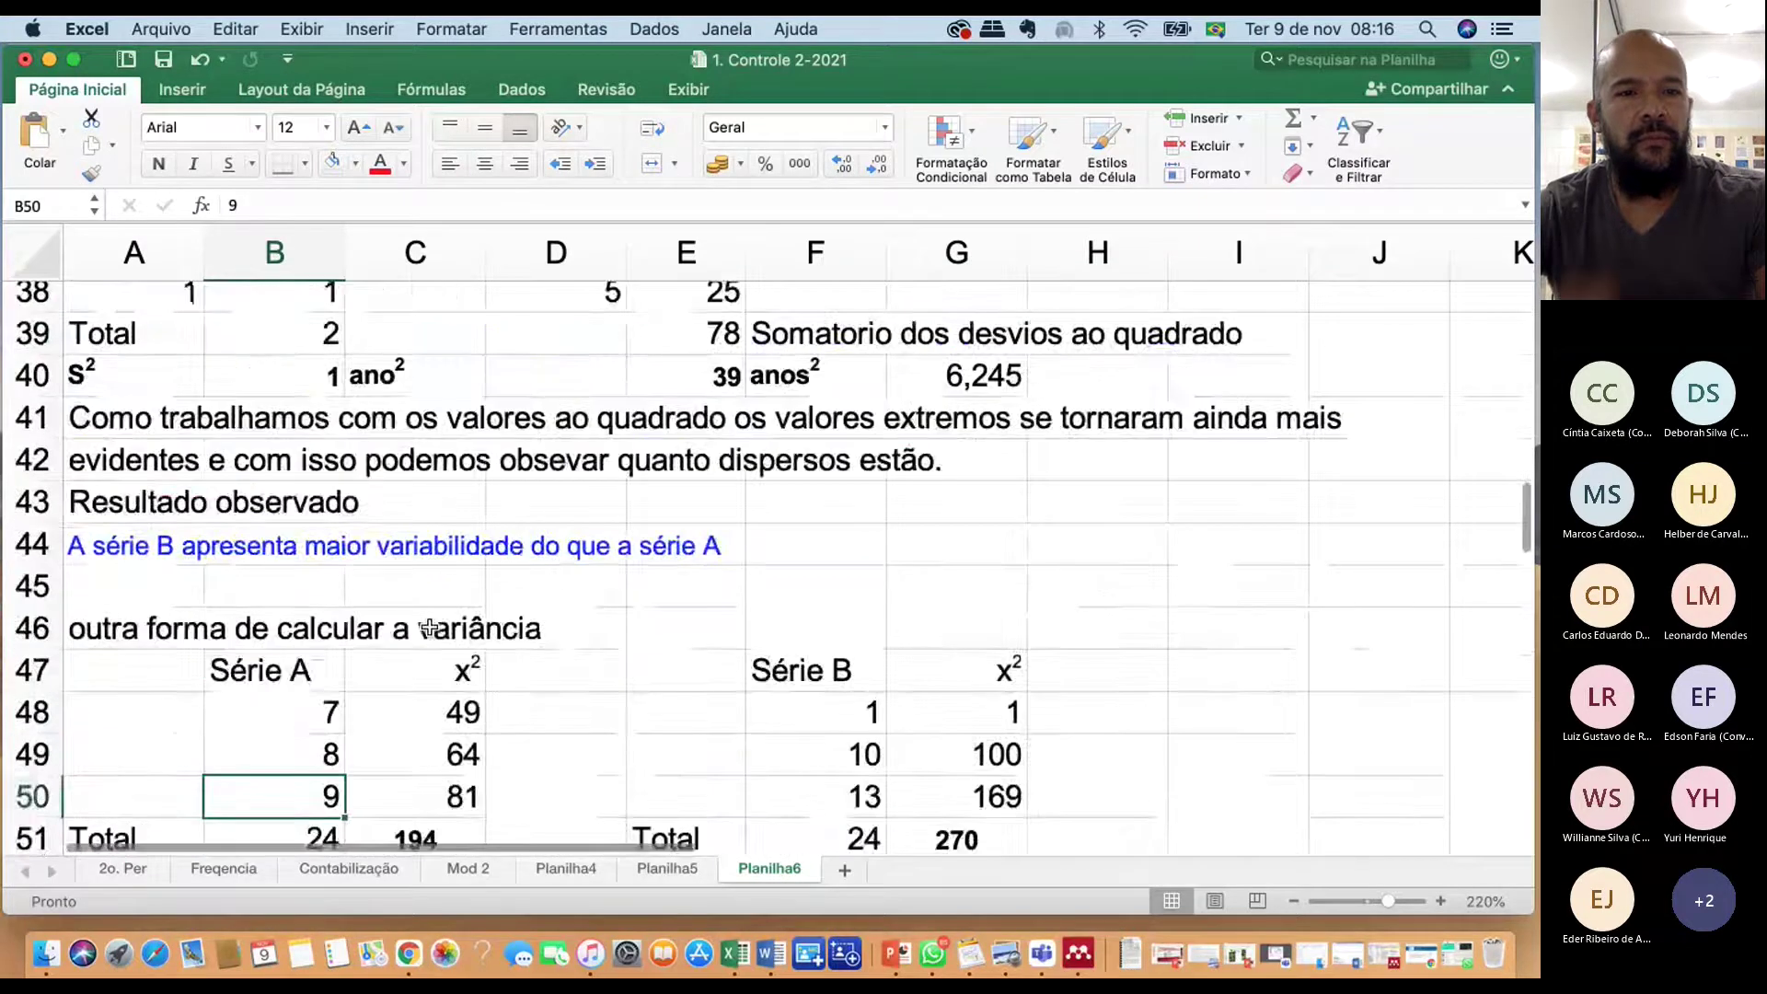
click(263, 524)
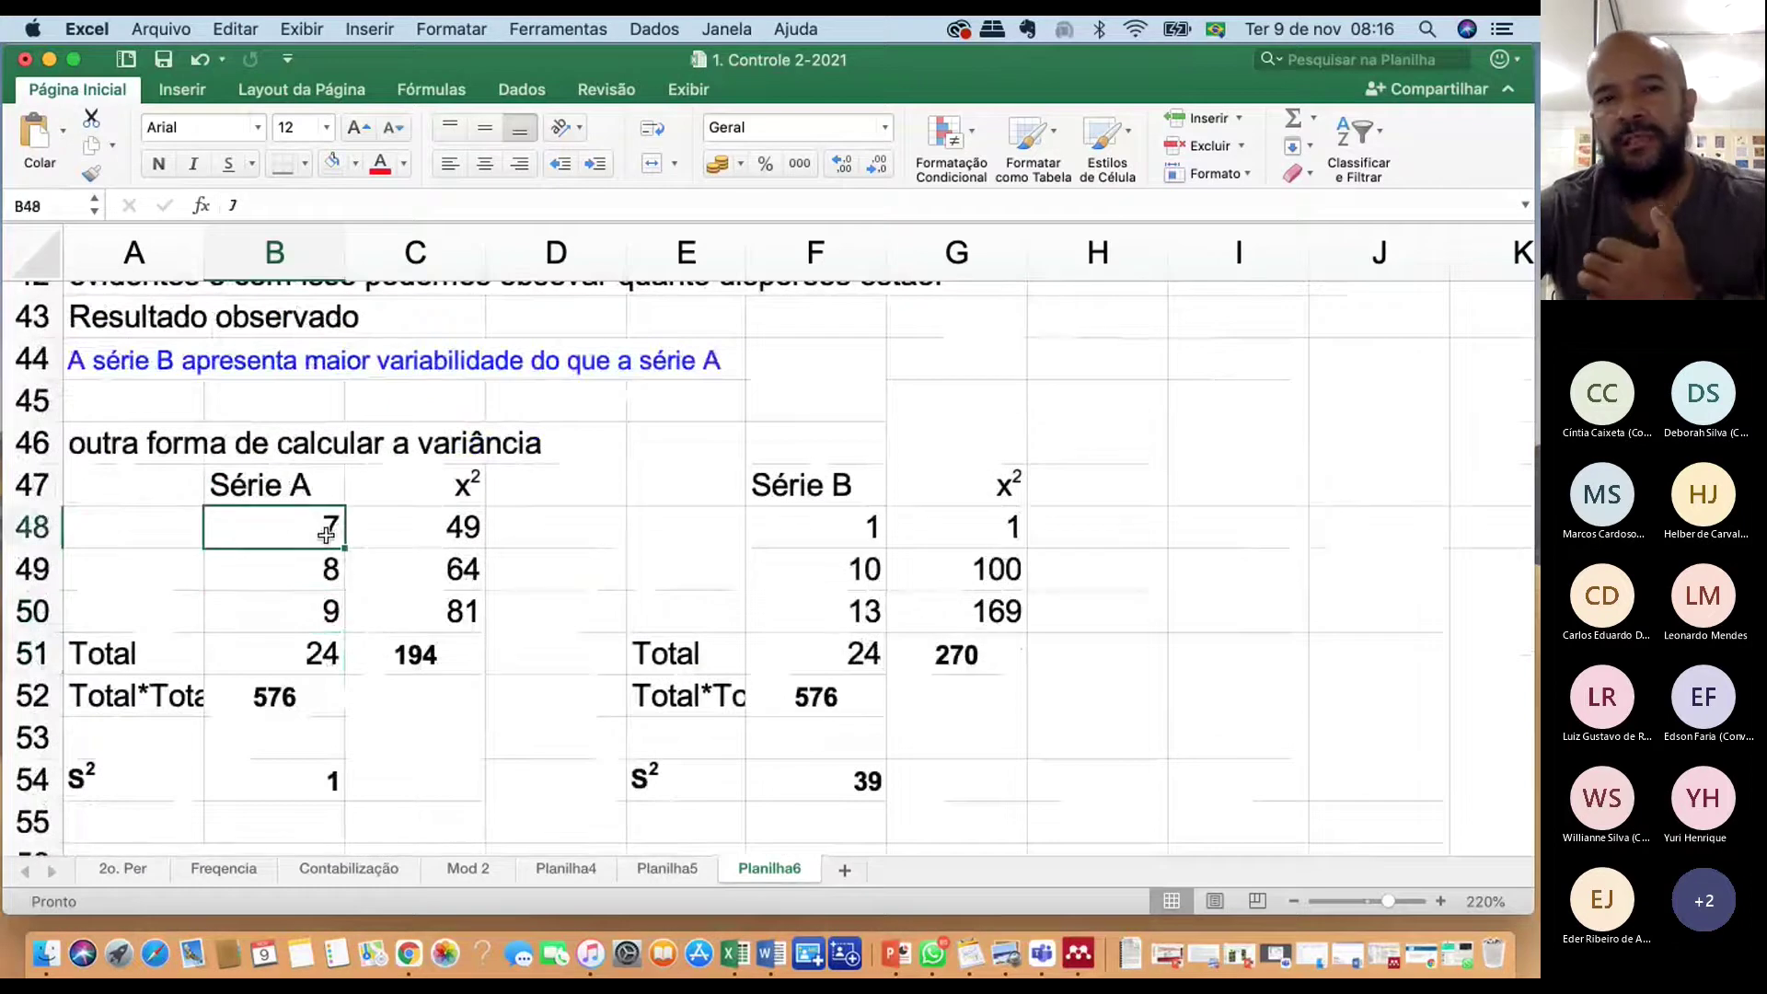
click(328, 571)
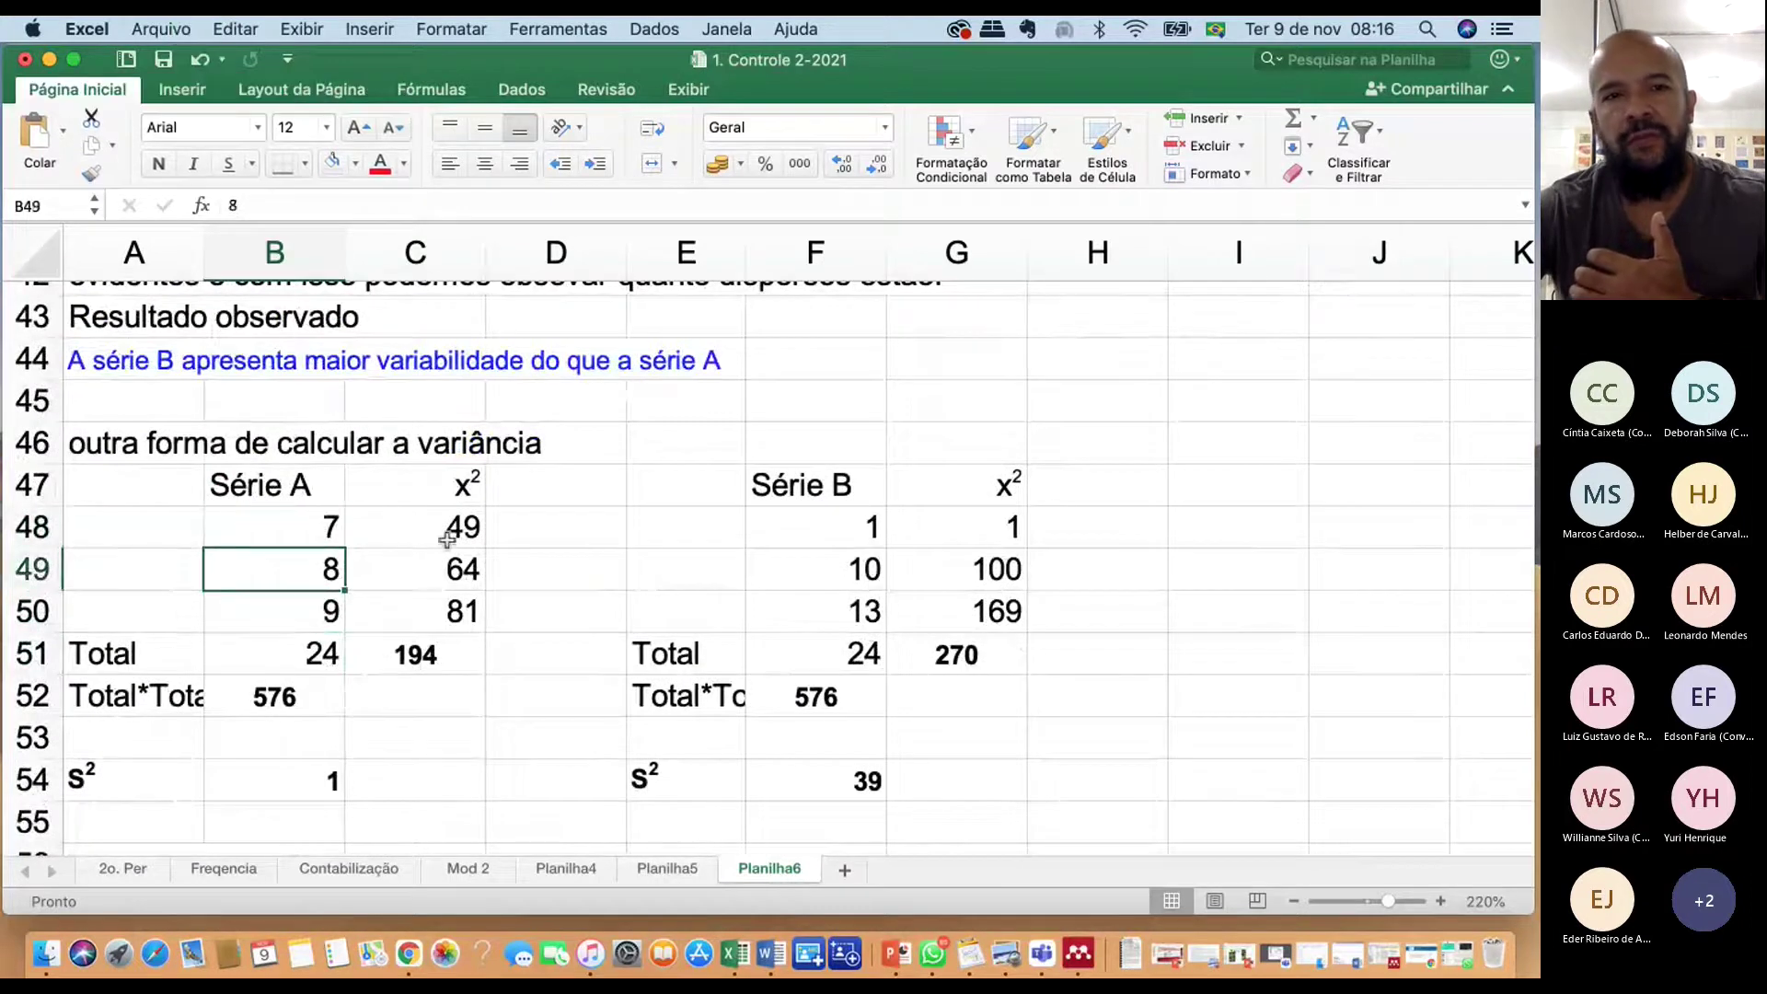
click(463, 612)
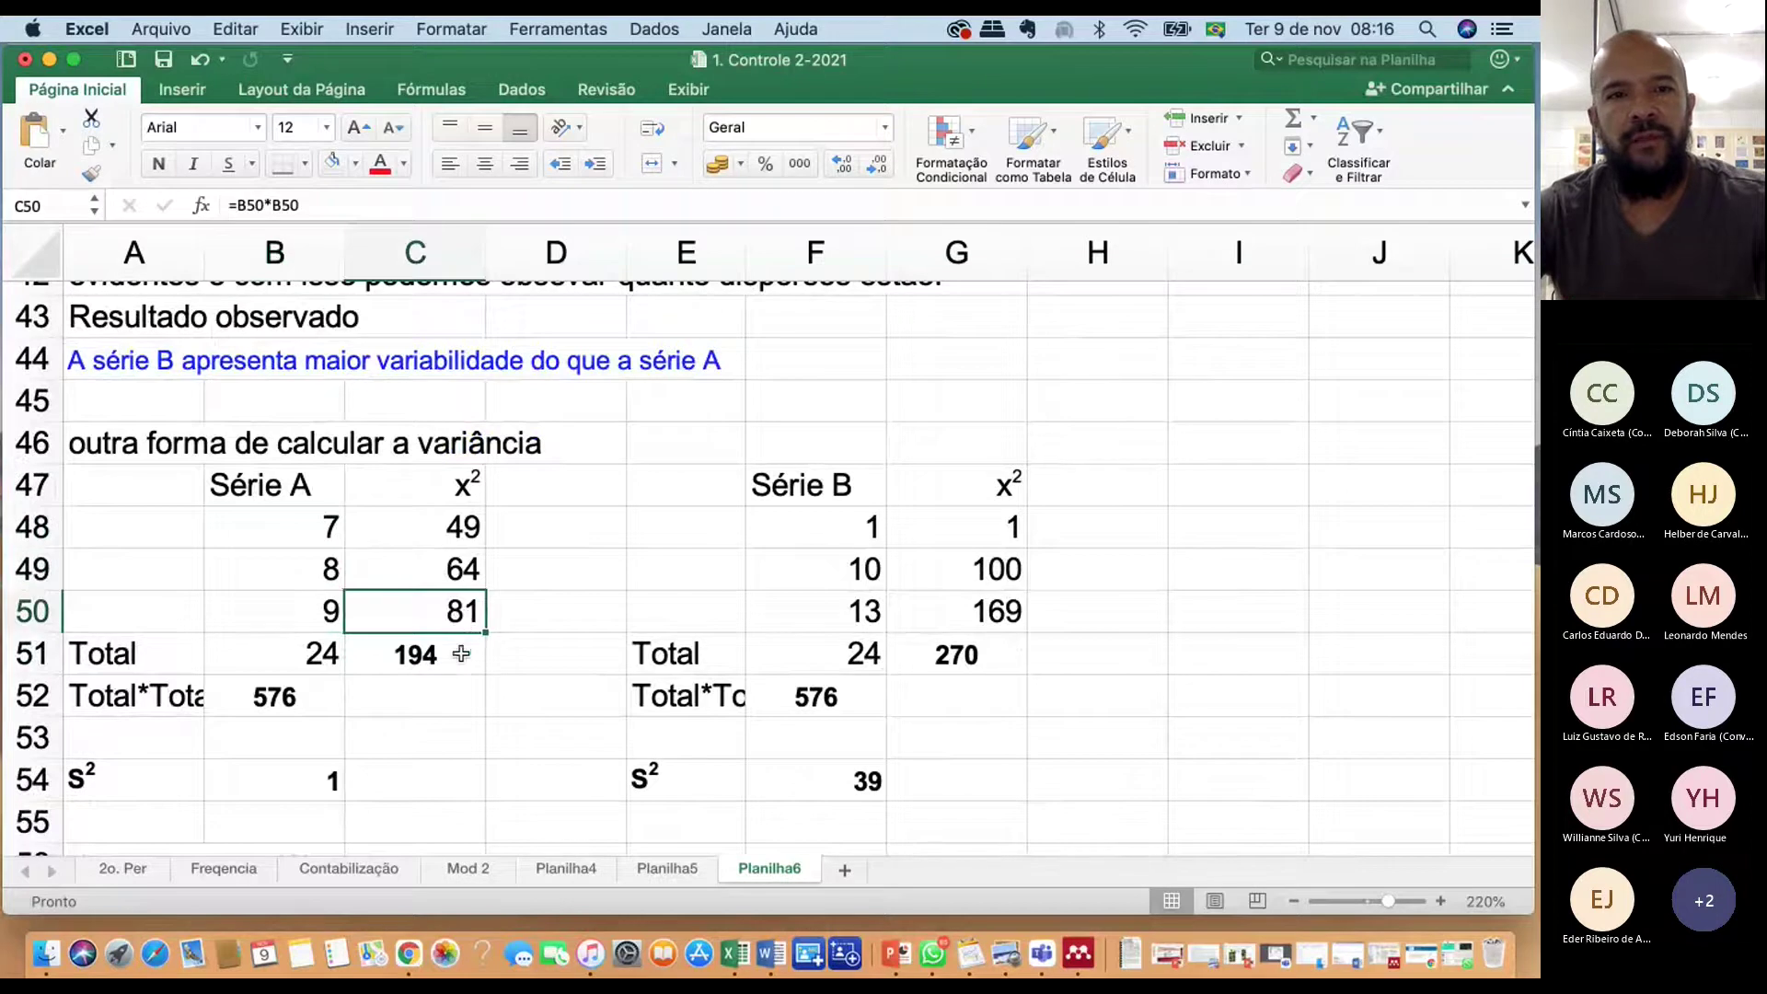
drag(472, 527, 464, 612)
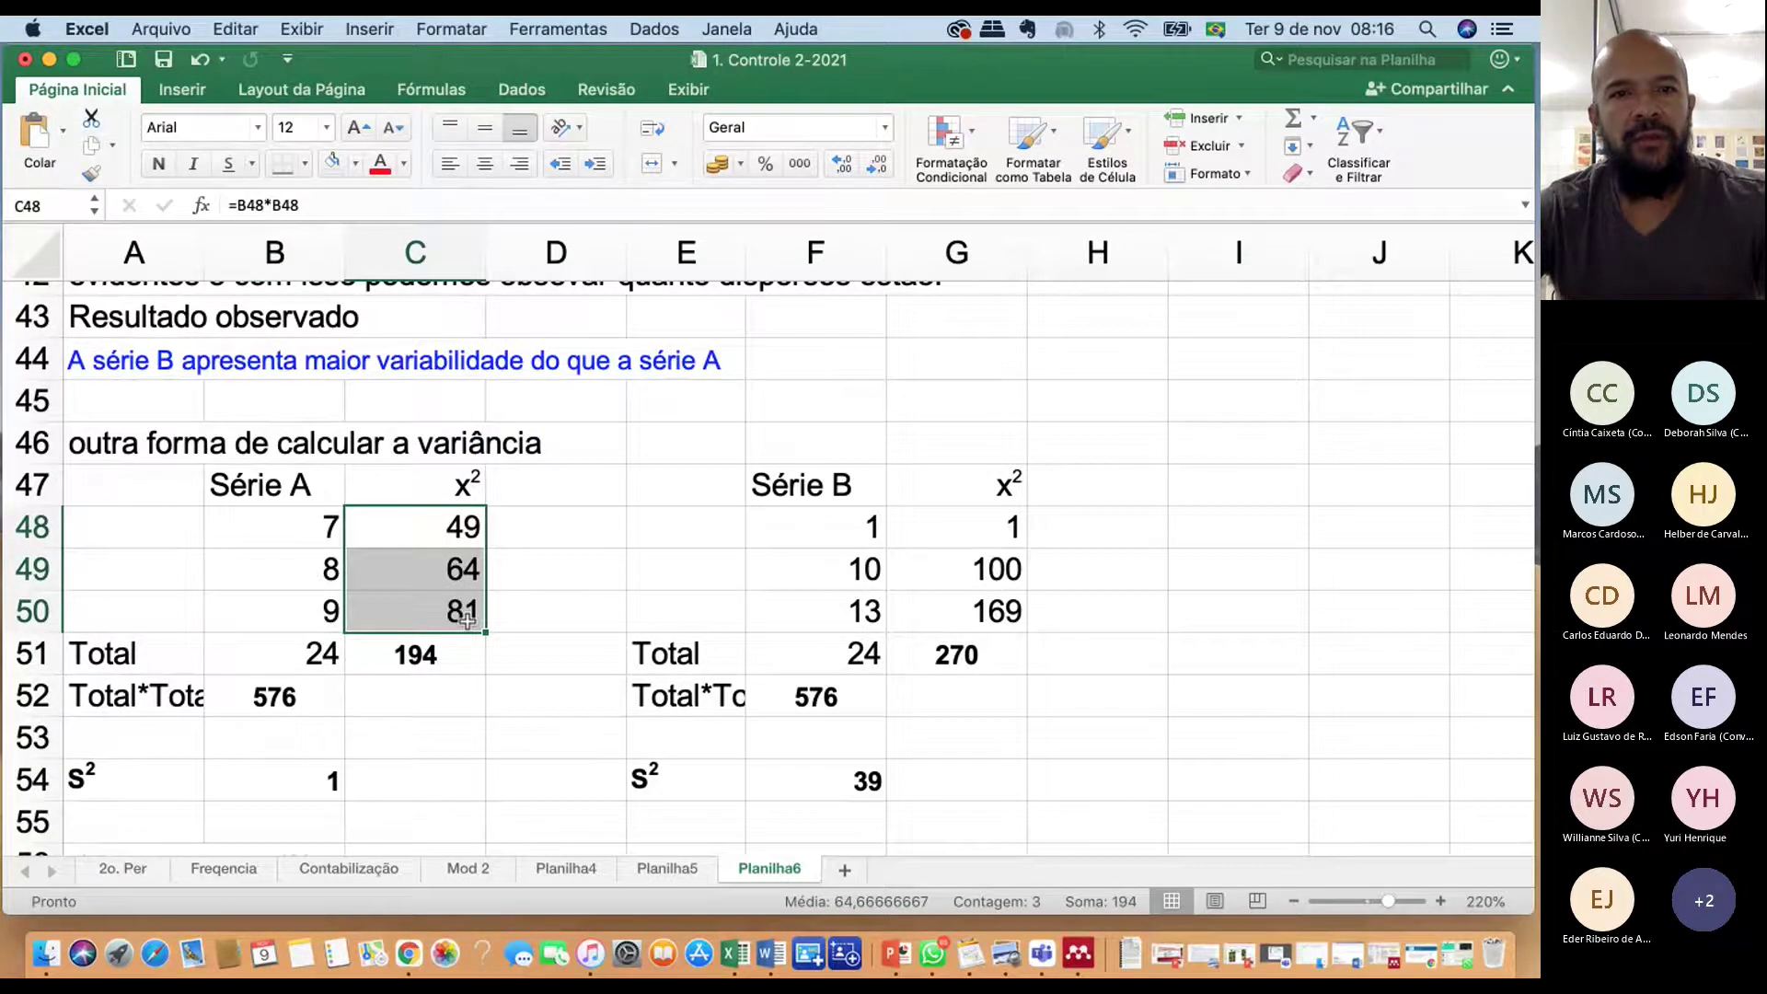
click(425, 654)
drag(432, 527, 414, 611)
mouse_move(304, 529)
mouse_down()
mouse_move(296, 568)
mouse_move(304, 529)
mouse_up()
drag(290, 589, 292, 612)
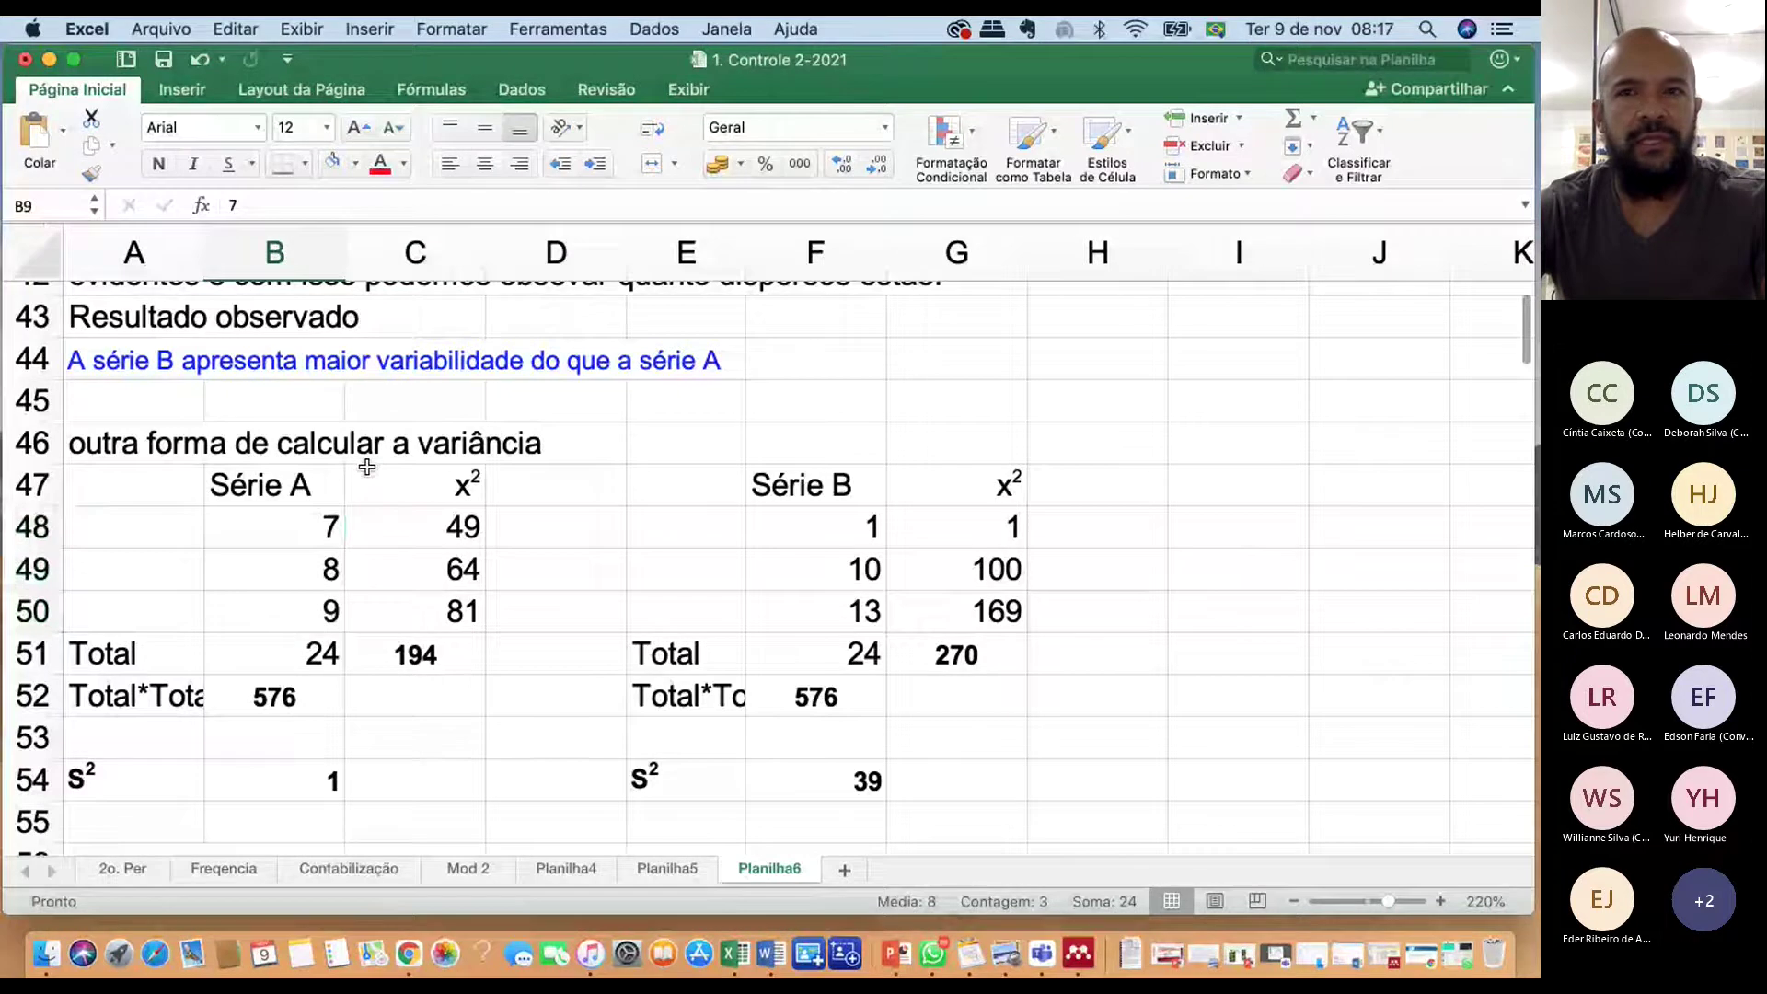
Compare with the original Série A and Série B ages, then return to the alternative table
scroll(1274, 436, up, 5)
scroll(1273, 436, up, 5)
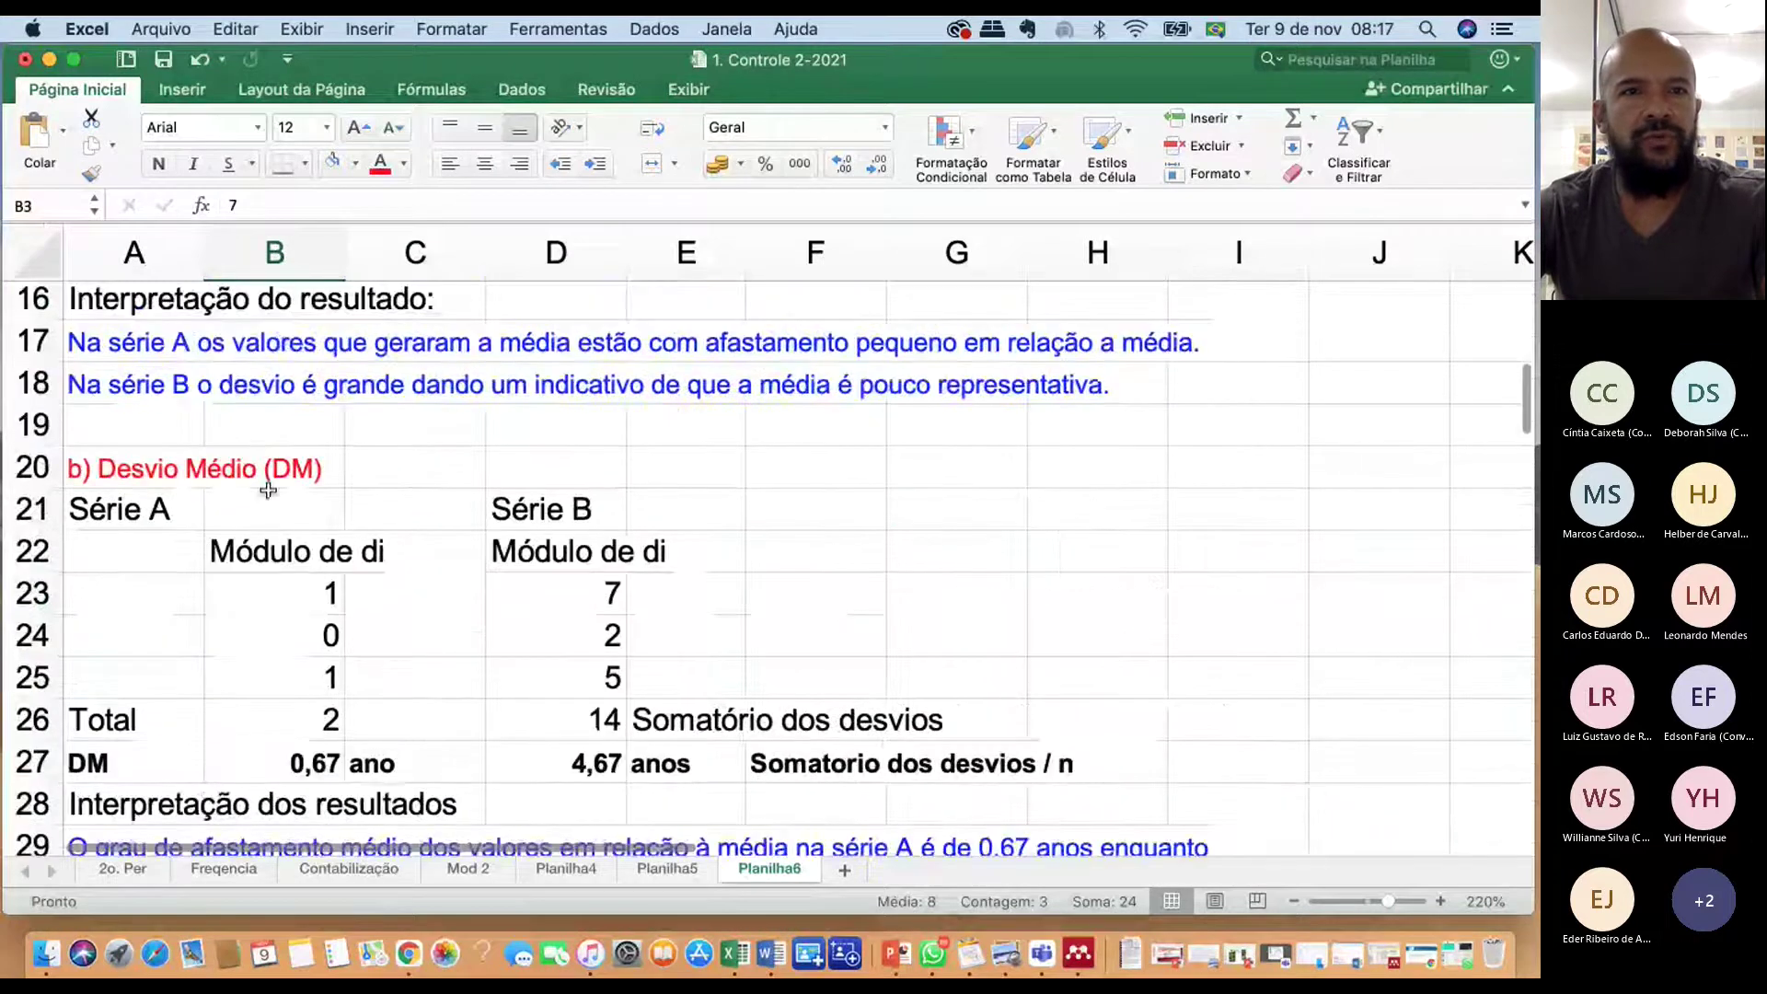
scroll(268, 490, up, 5)
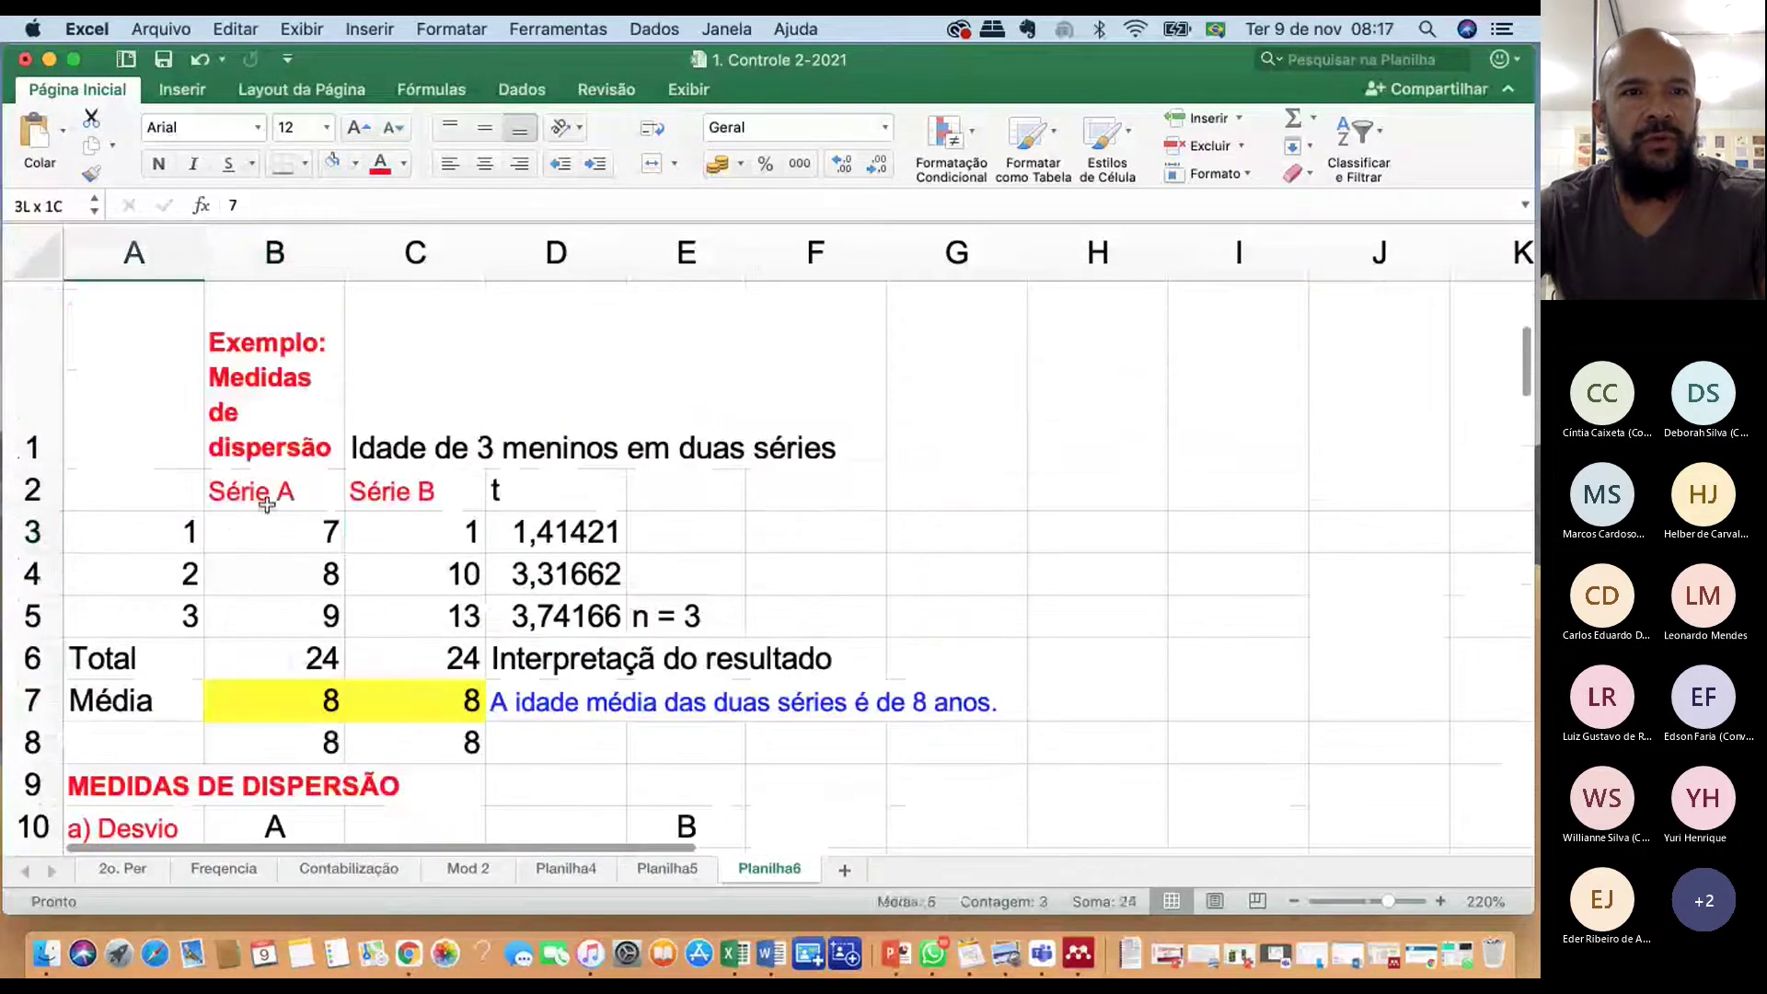
drag(267, 503, 244, 528)
click(709, 506)
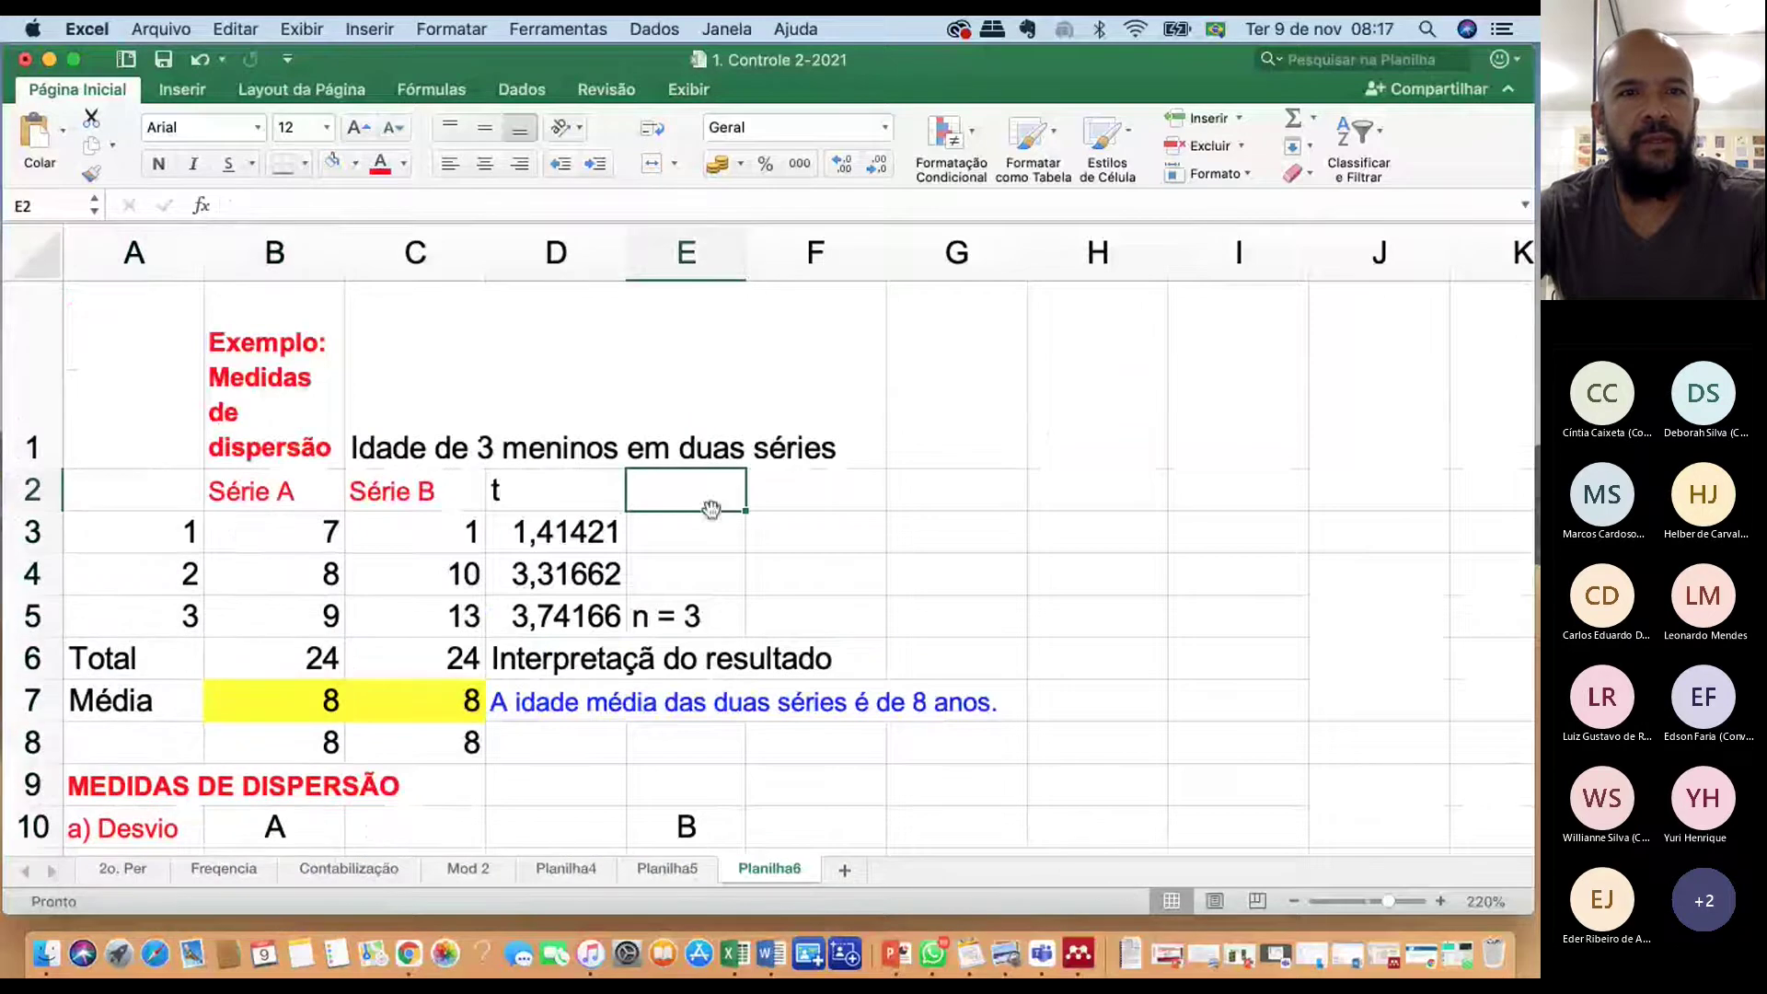
click(318, 544)
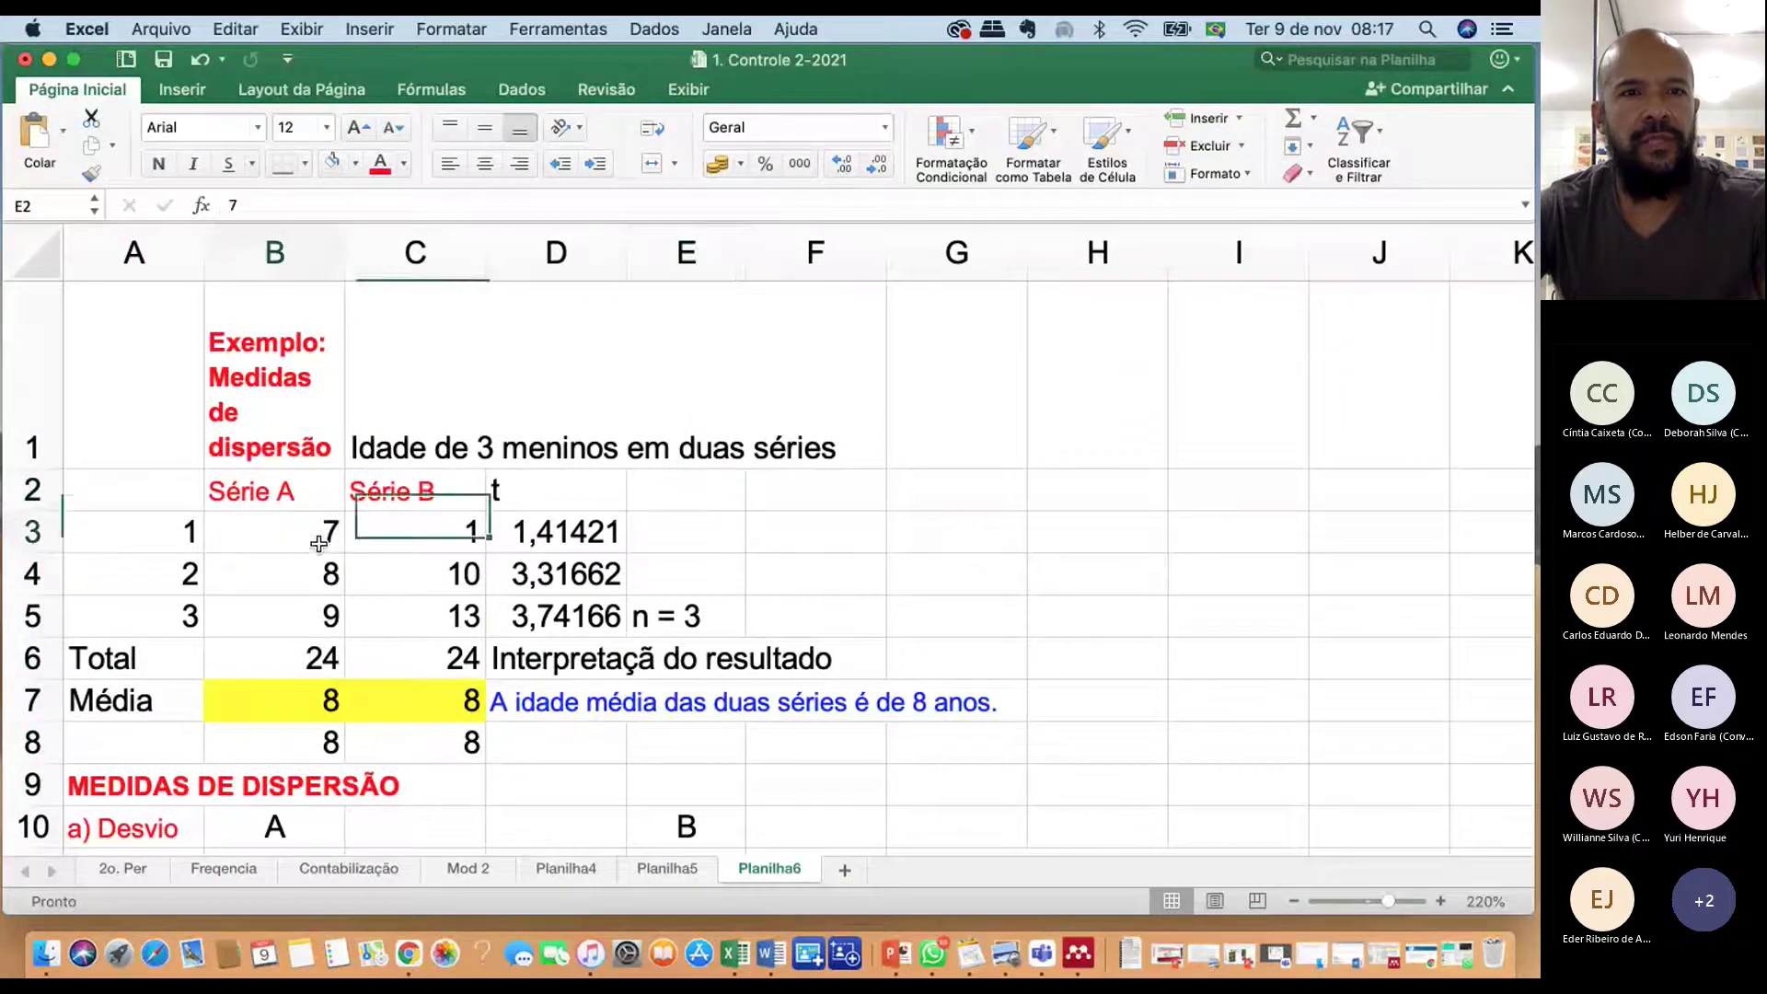
drag(319, 543, 314, 621)
click(451, 550)
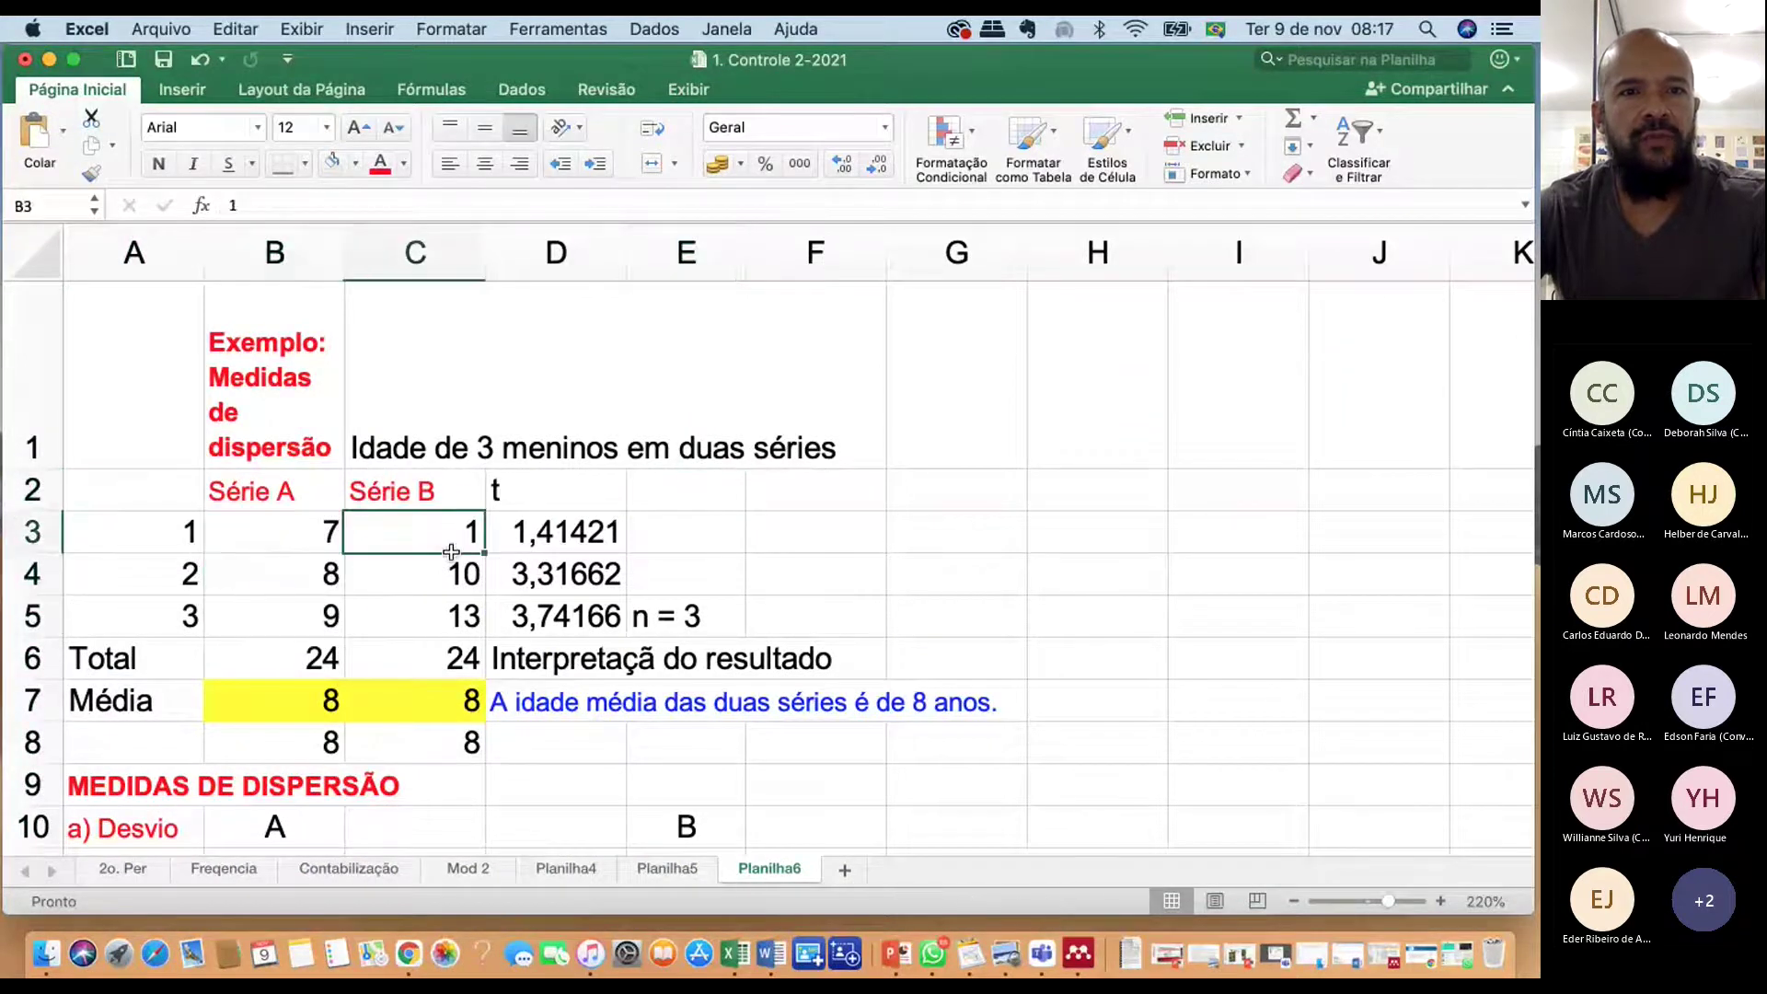
drag(451, 550, 450, 610)
scroll(471, 560, down, 3)
click(471, 560)
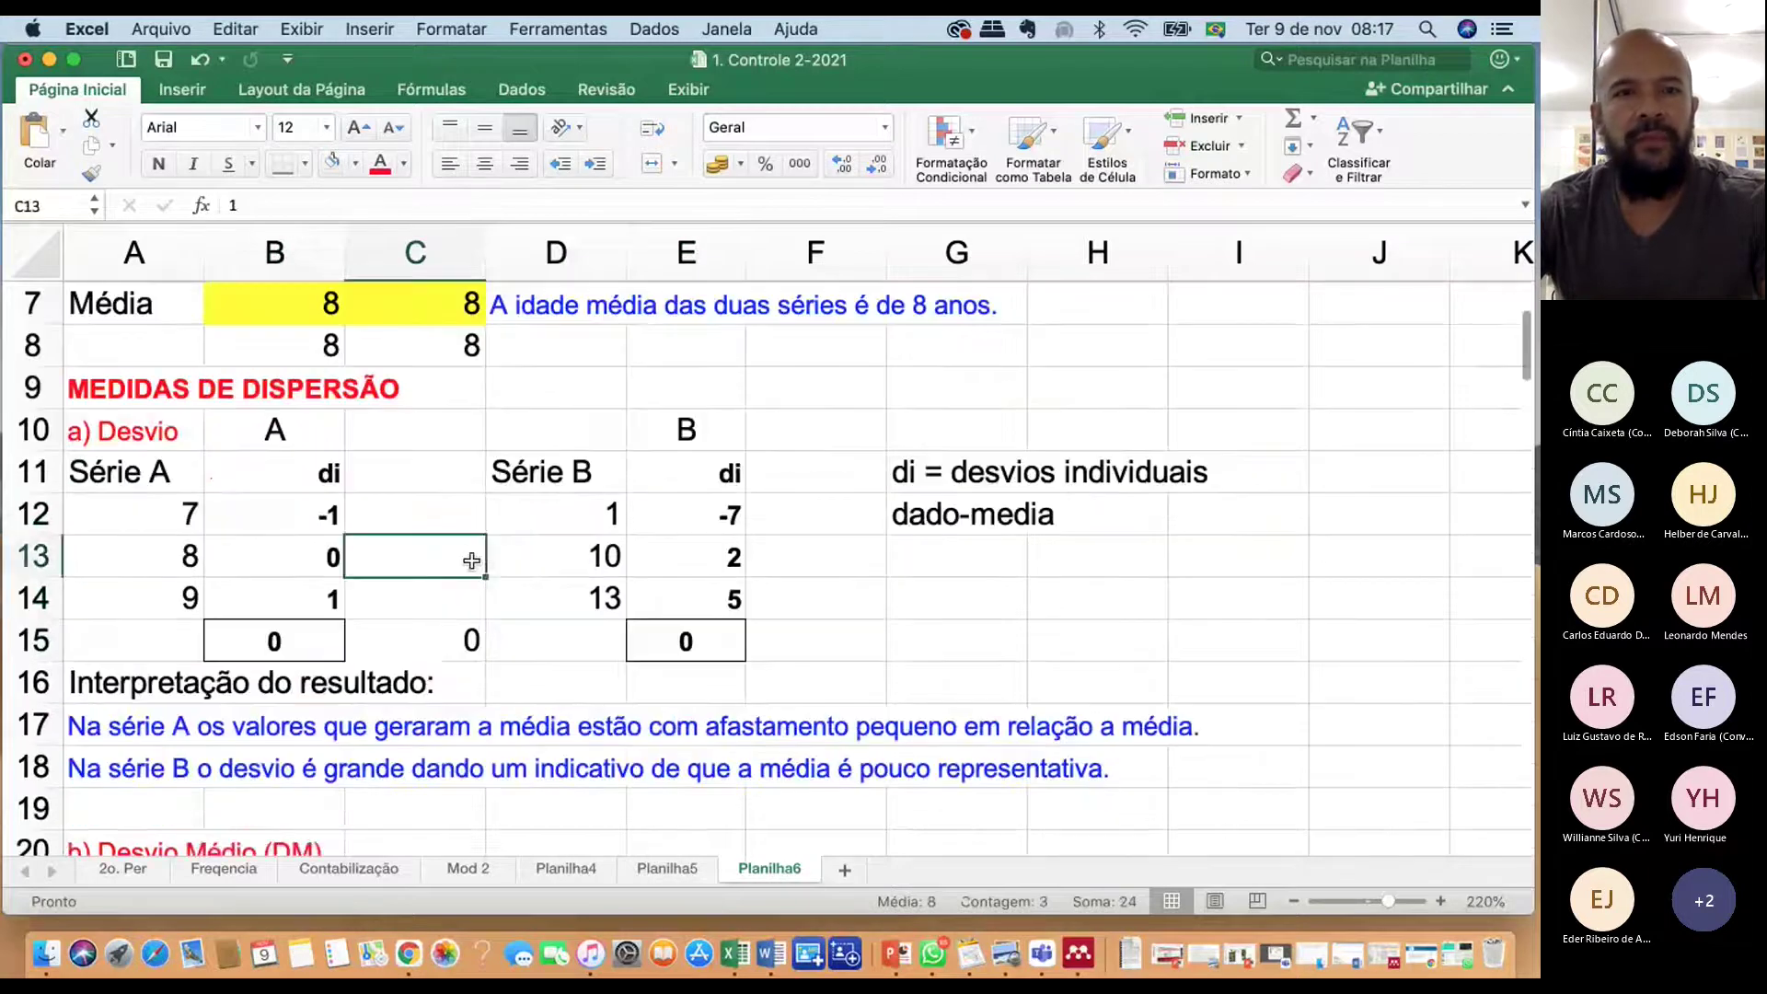
scroll(471, 559, down, 10)
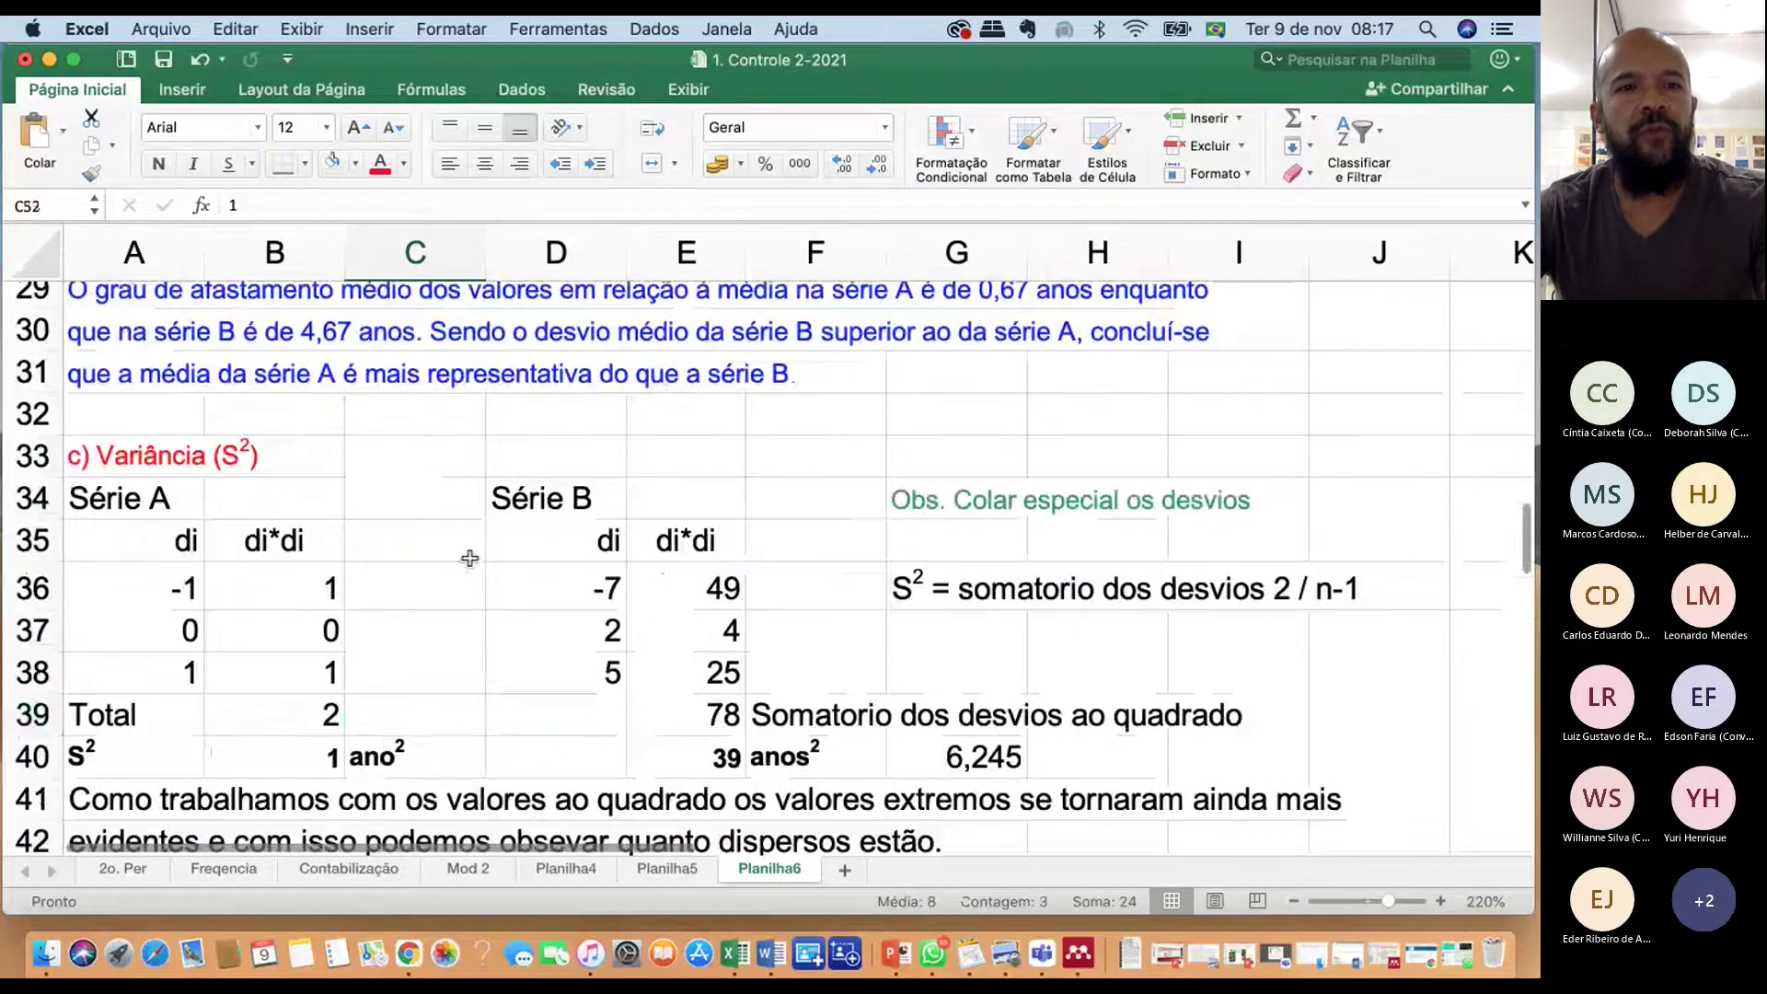
scroll(470, 558, down, 3)
click(469, 558)
scroll(469, 559, down, 3)
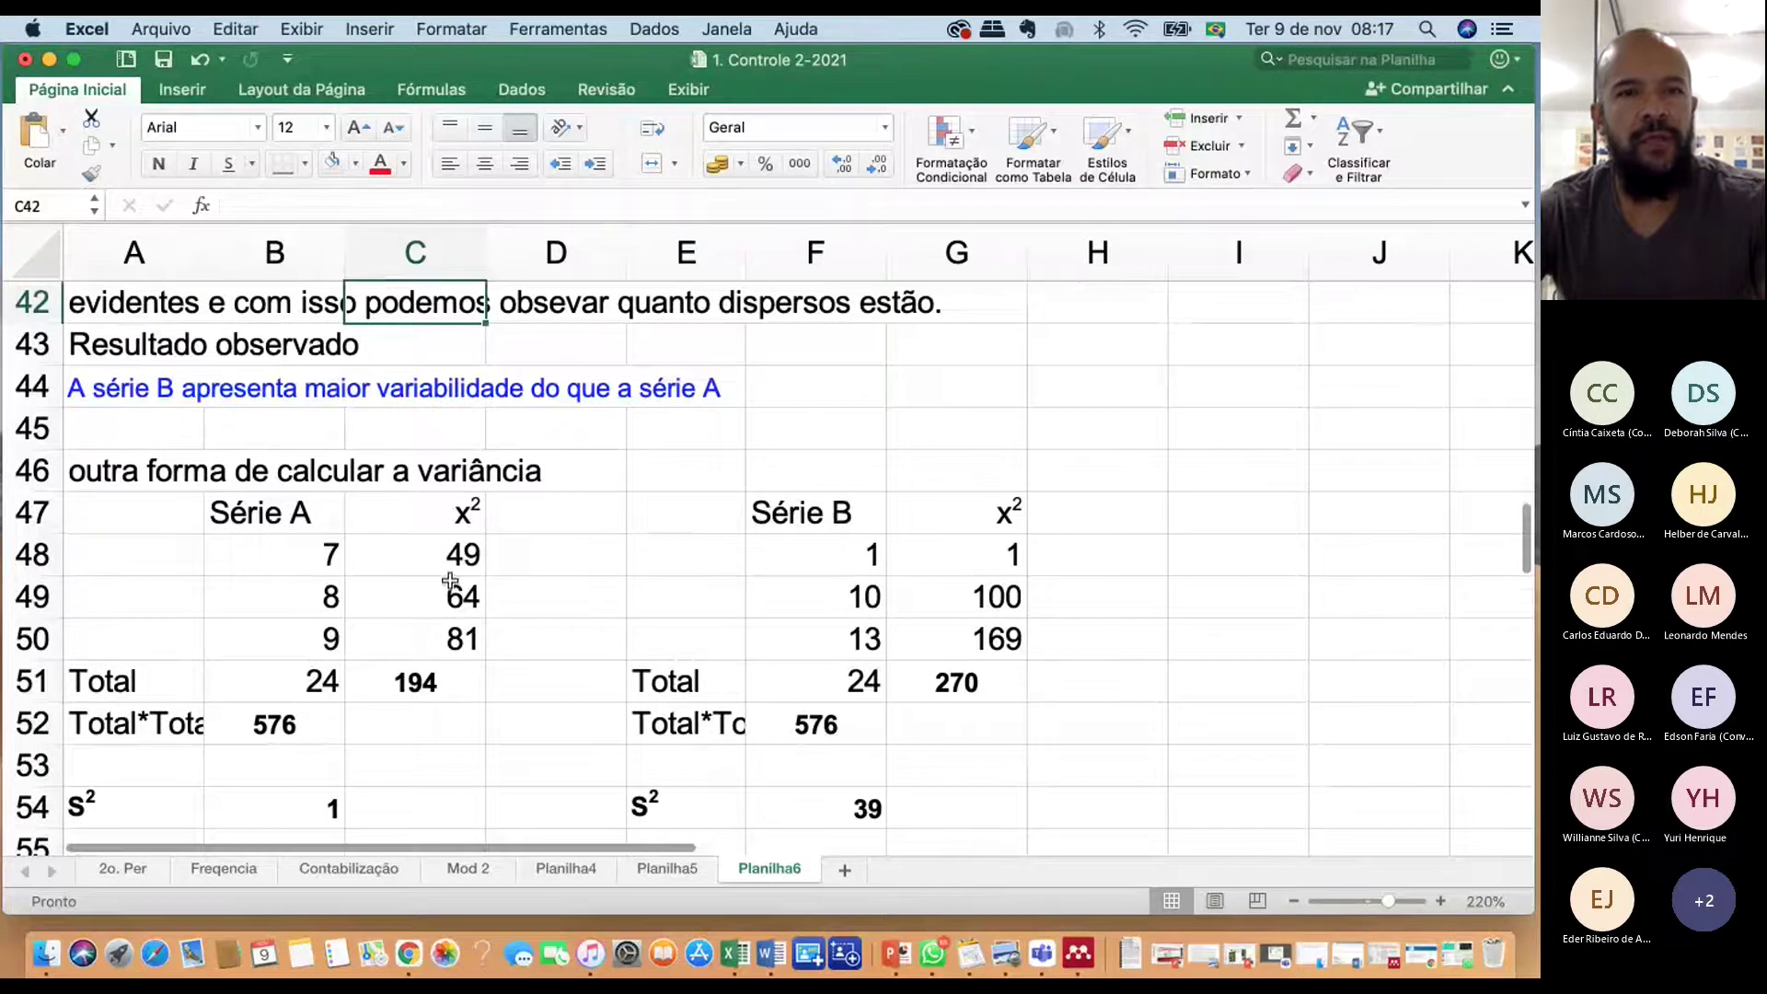
click(328, 555)
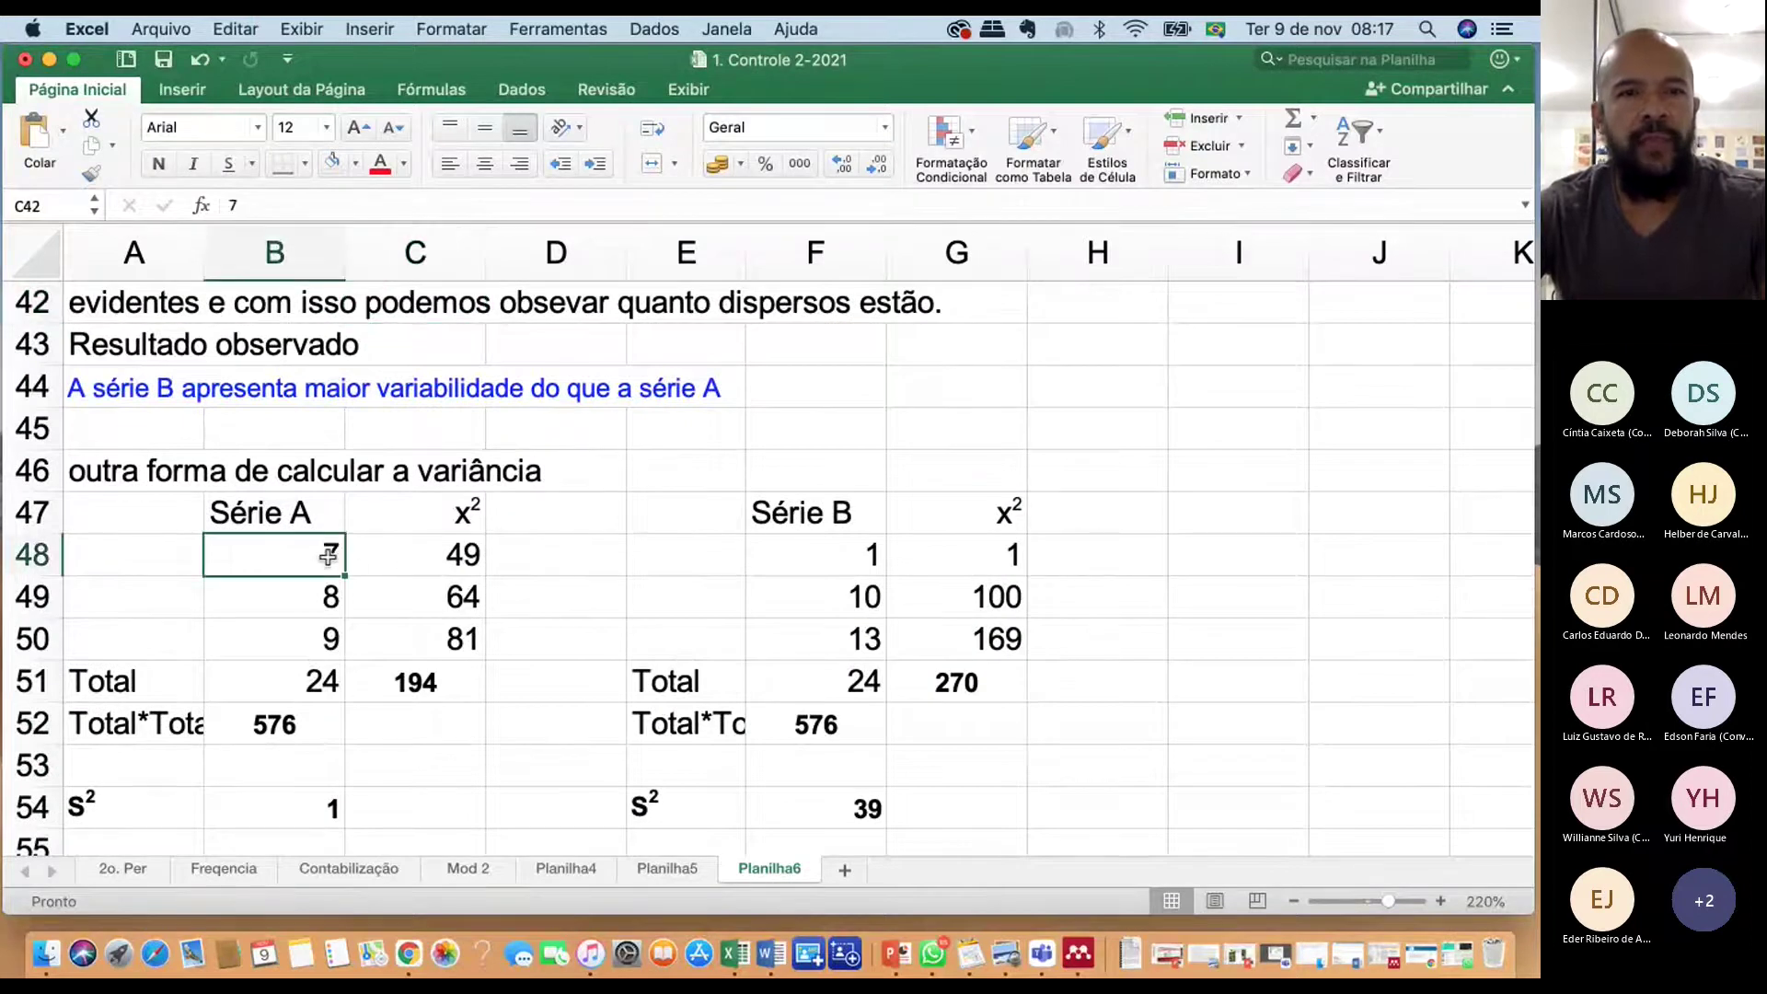
click(441, 559)
click(341, 598)
click(398, 599)
click(278, 643)
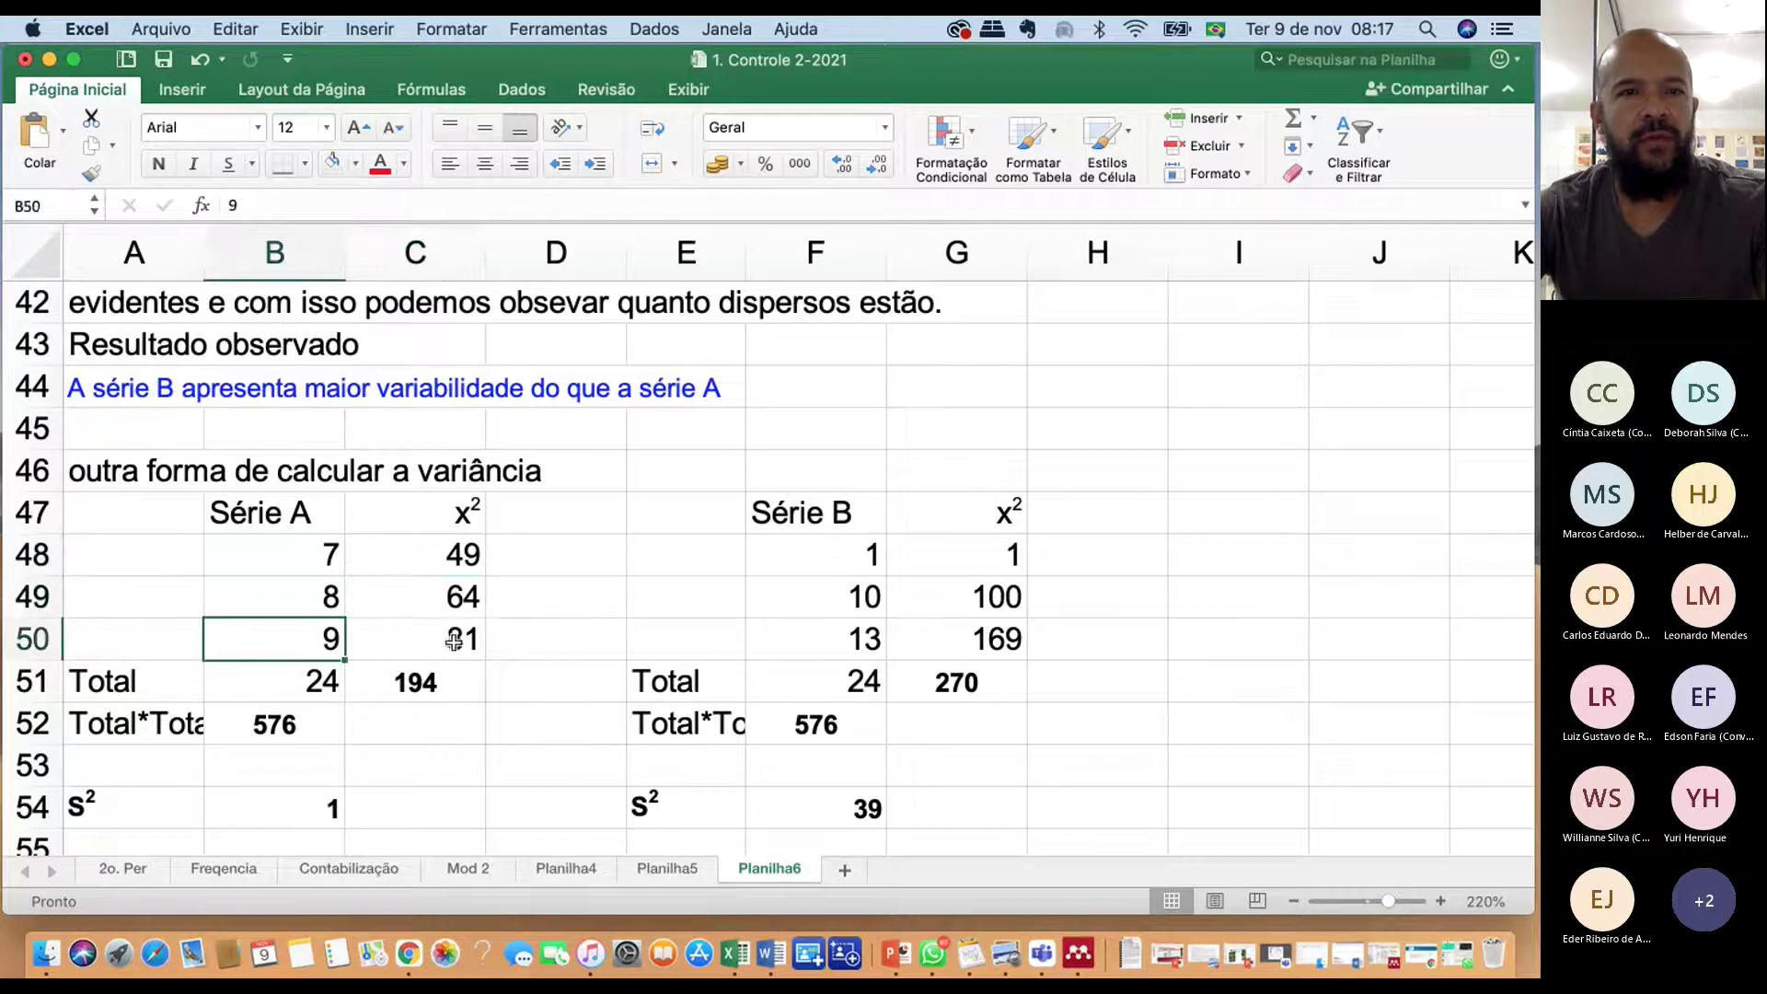
click(451, 642)
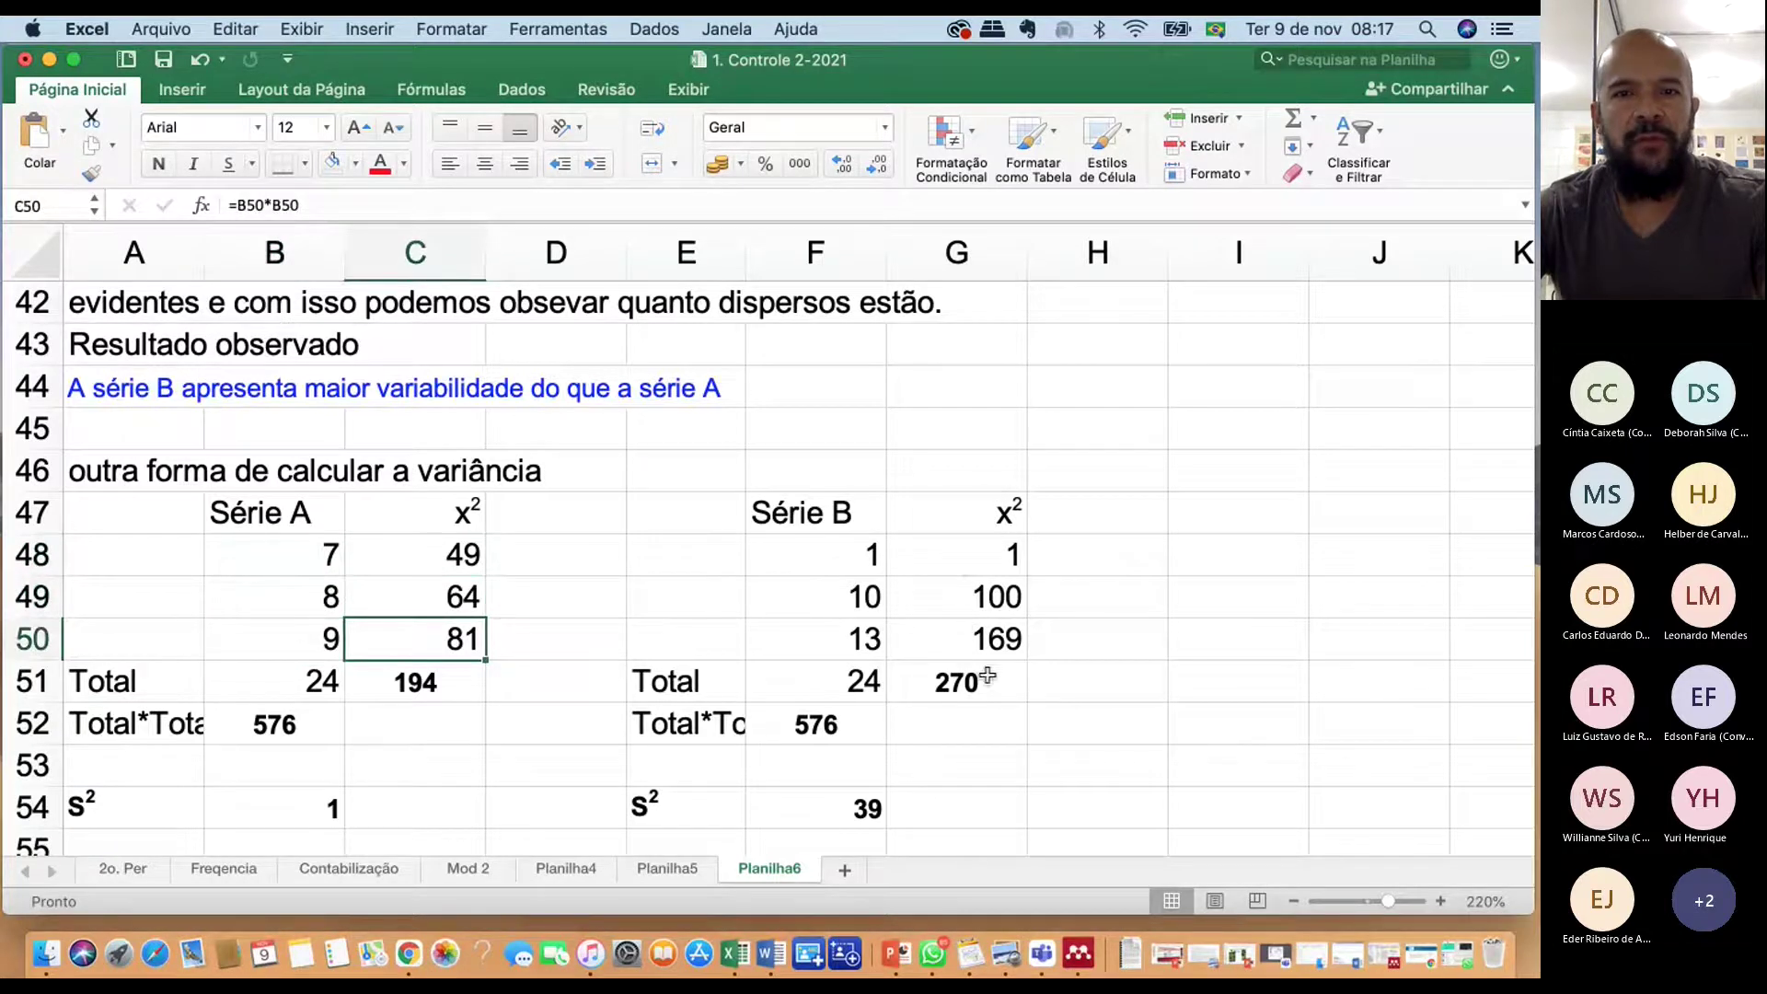
click(434, 681)
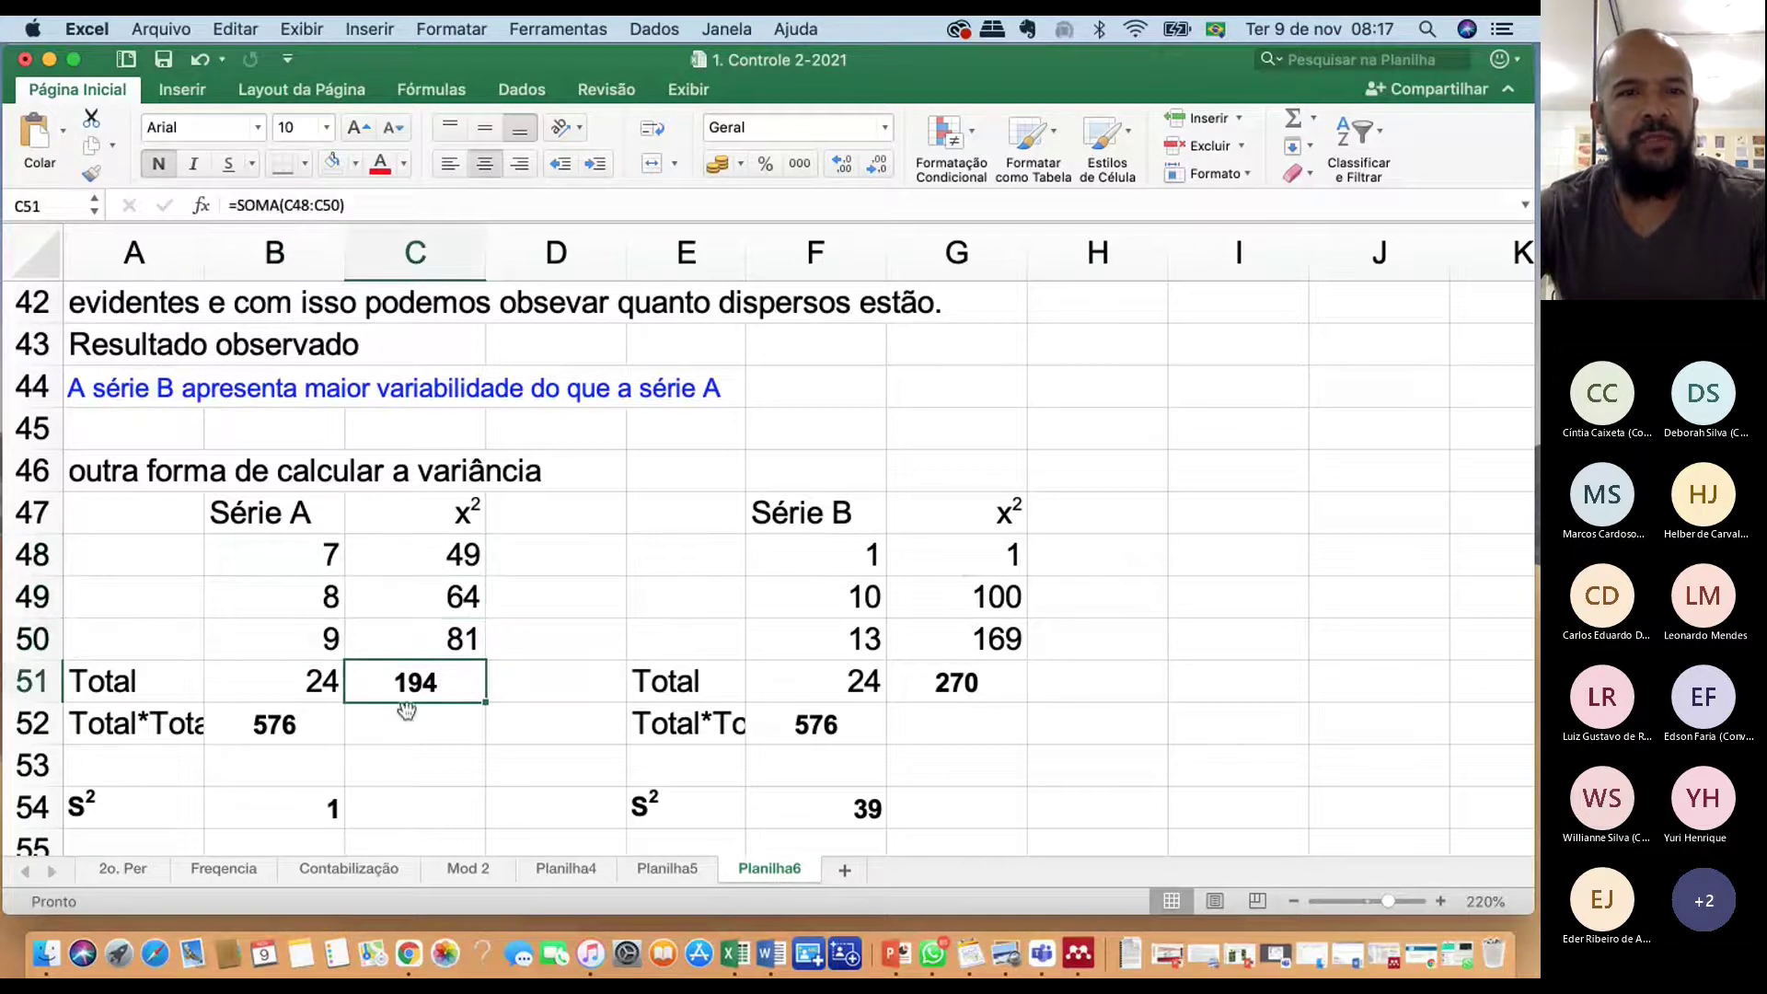
click(271, 737)
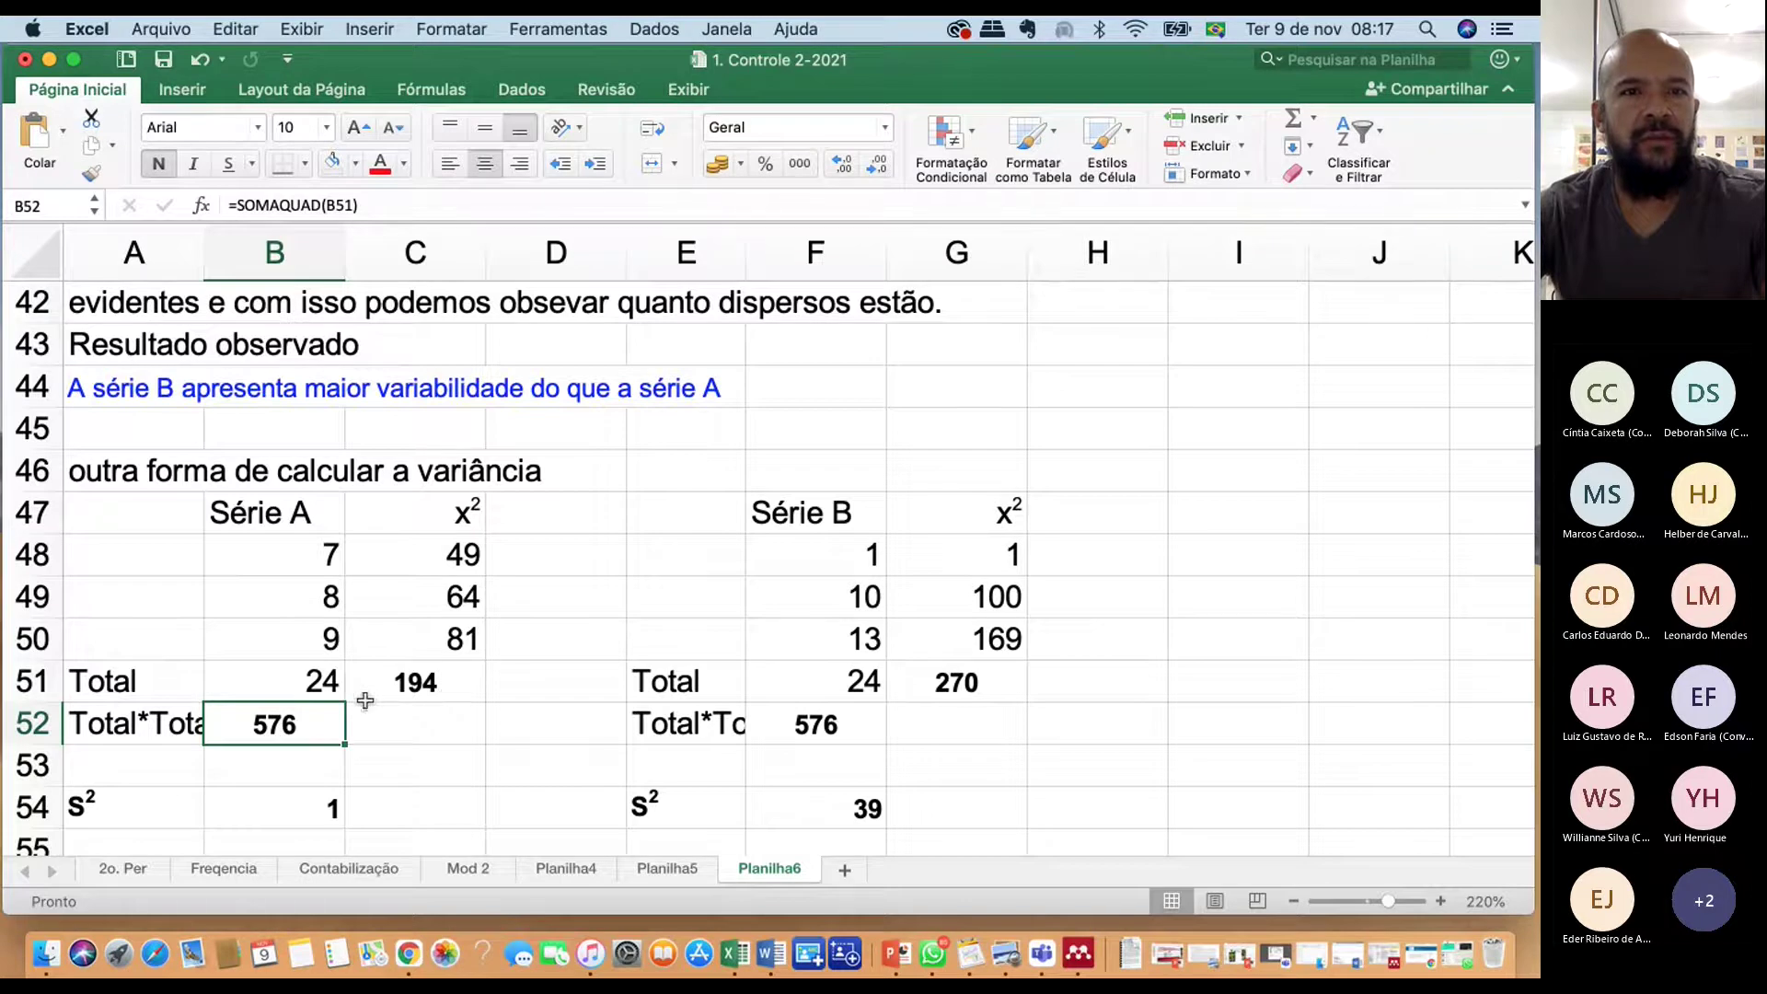
click(321, 685)
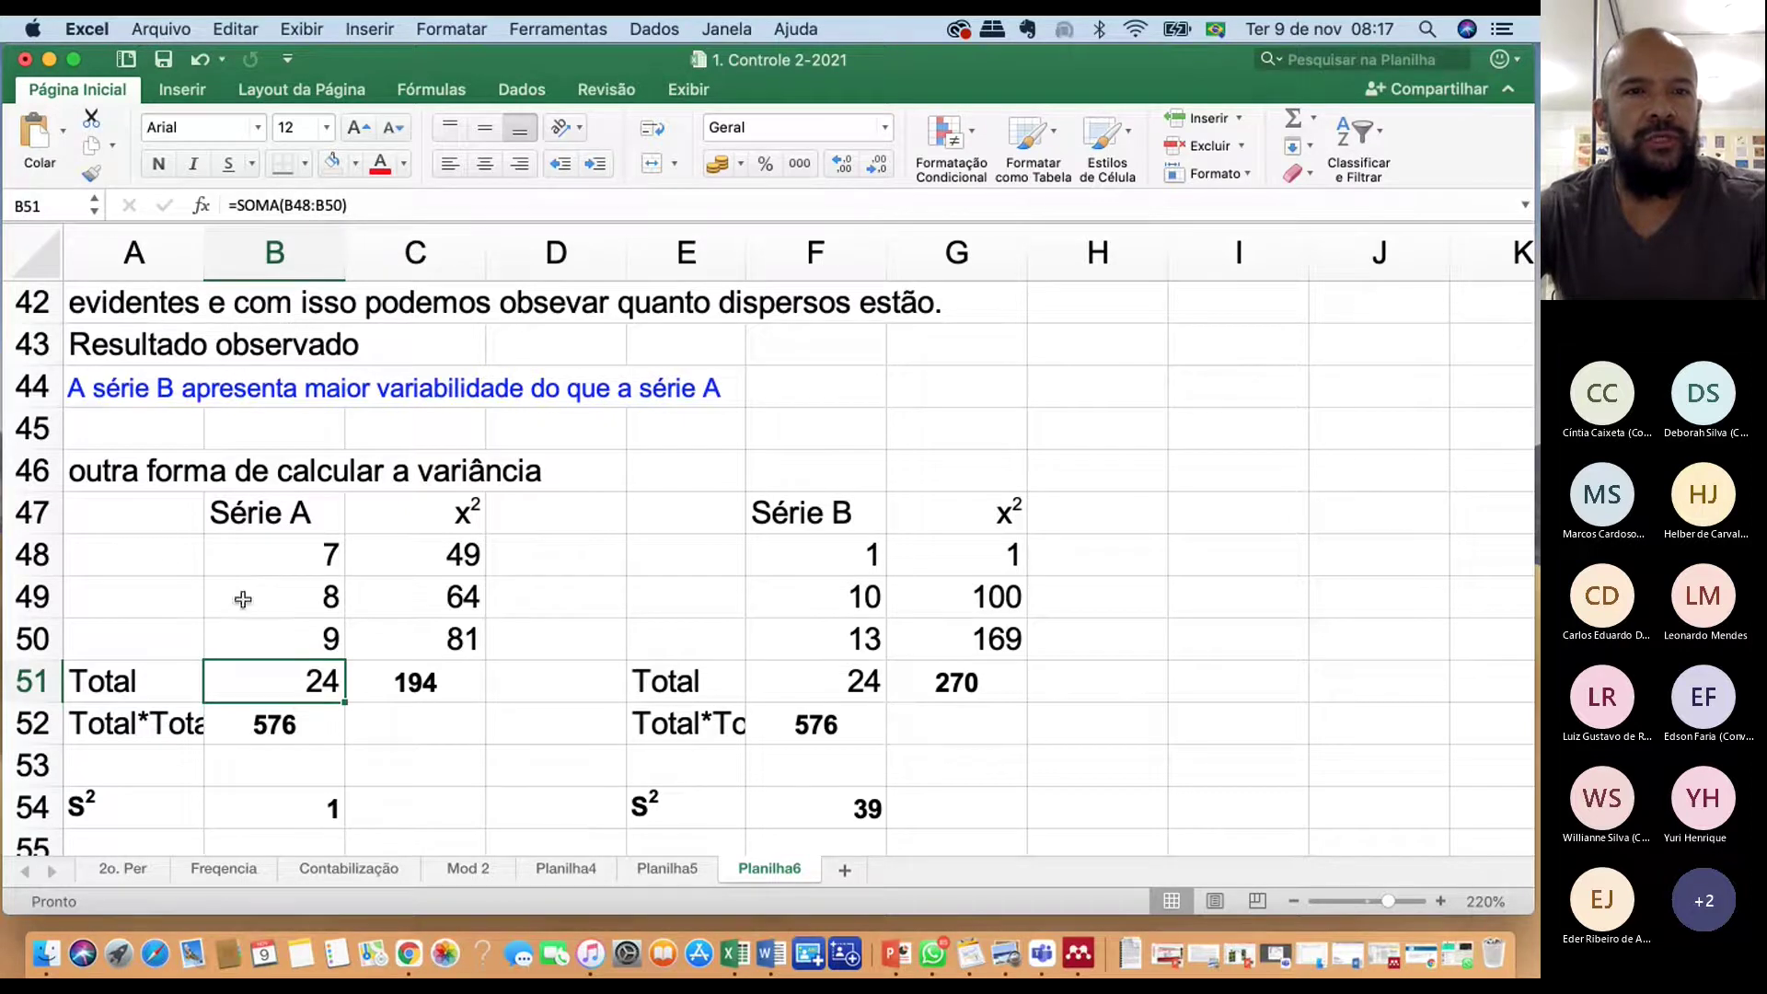
drag(325, 568, 324, 644)
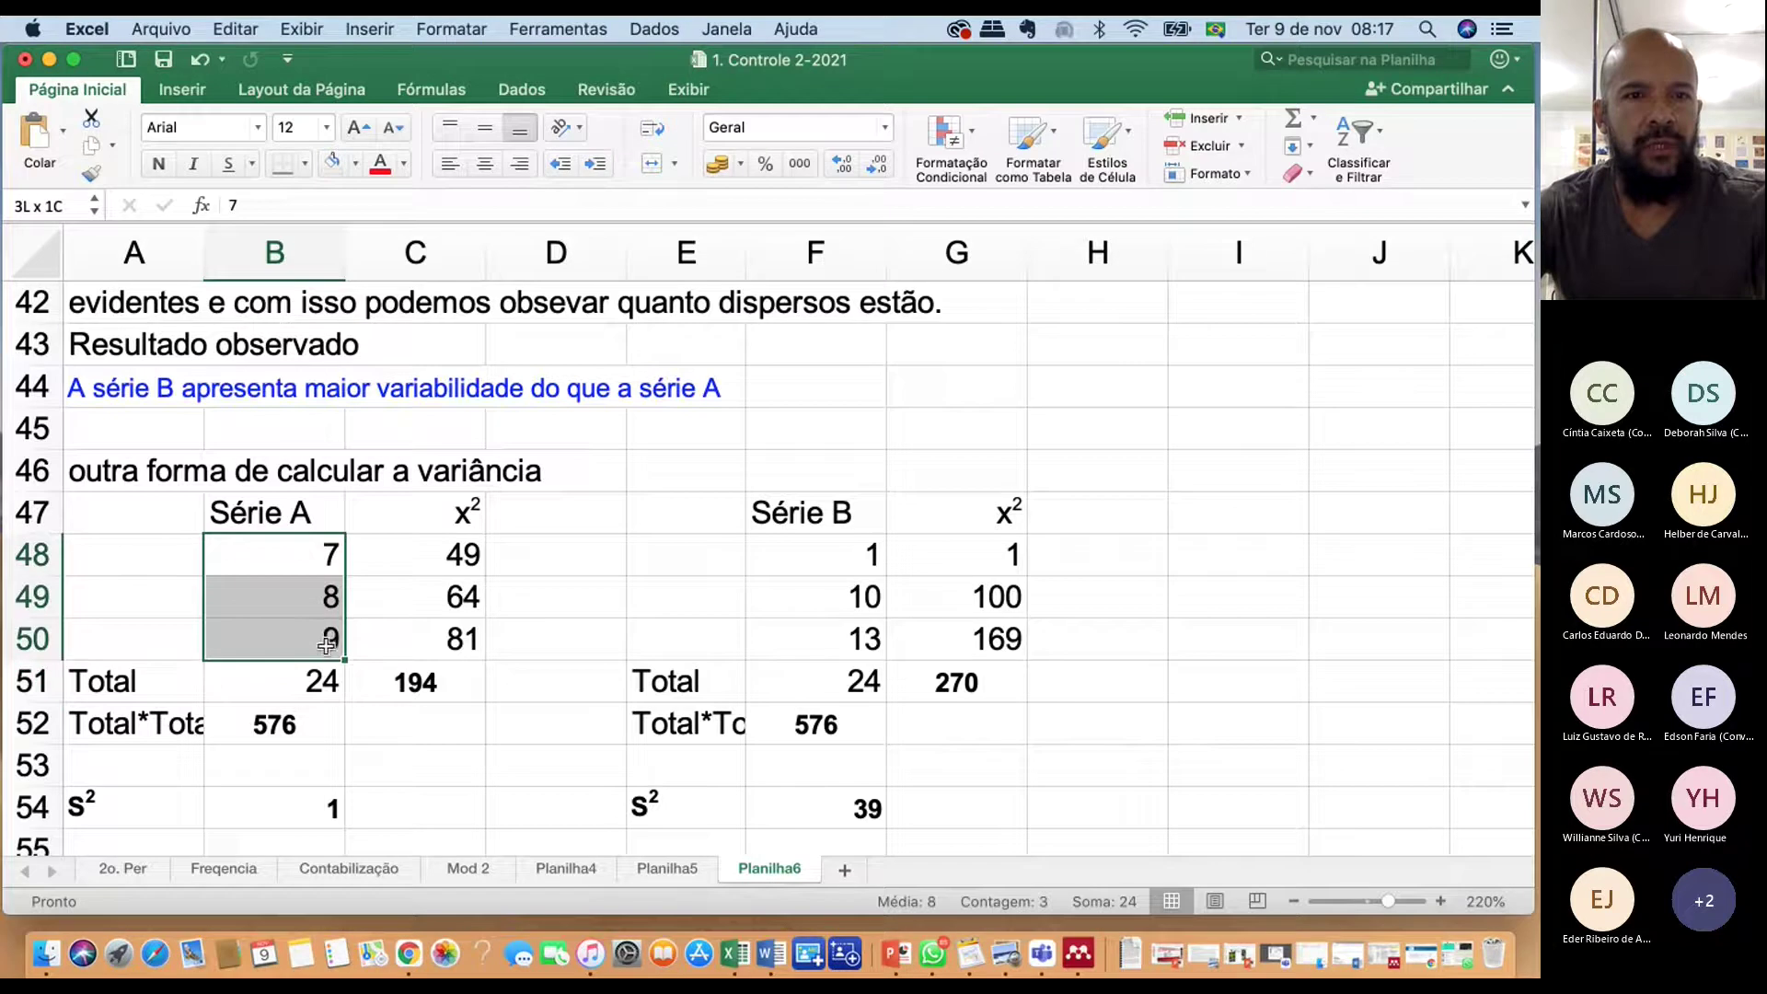
click(314, 681)
drag(454, 559, 428, 649)
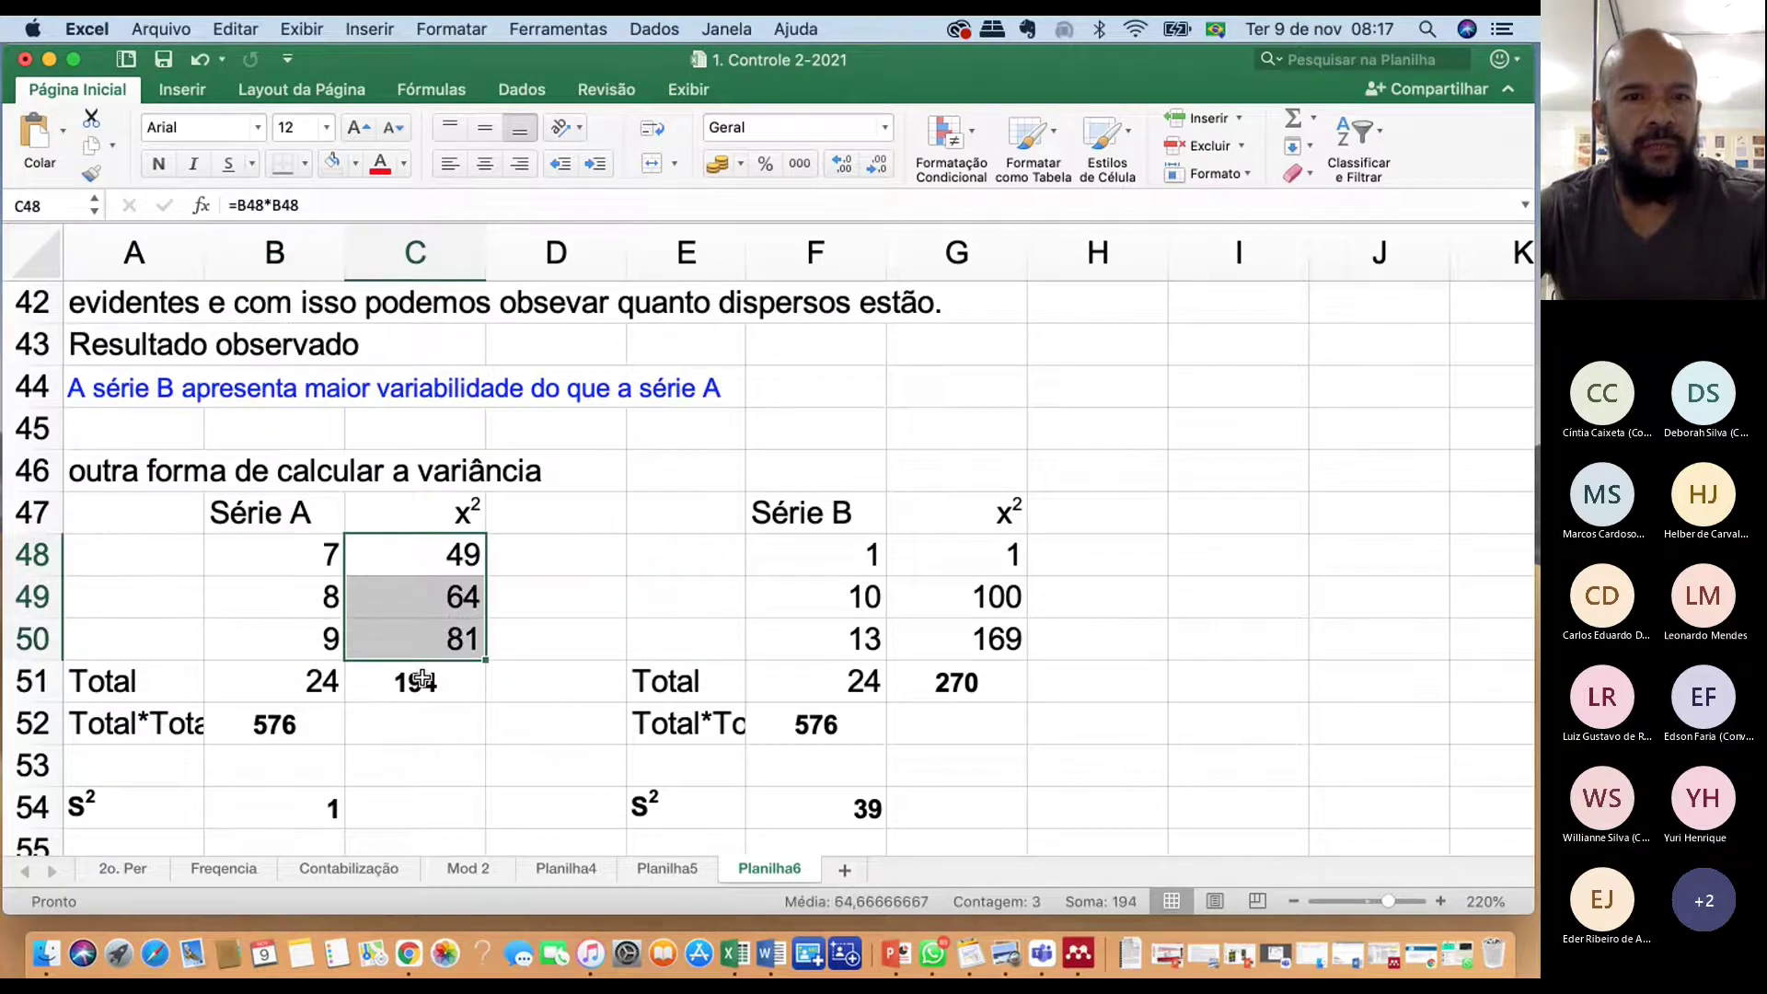
click(423, 681)
click(294, 729)
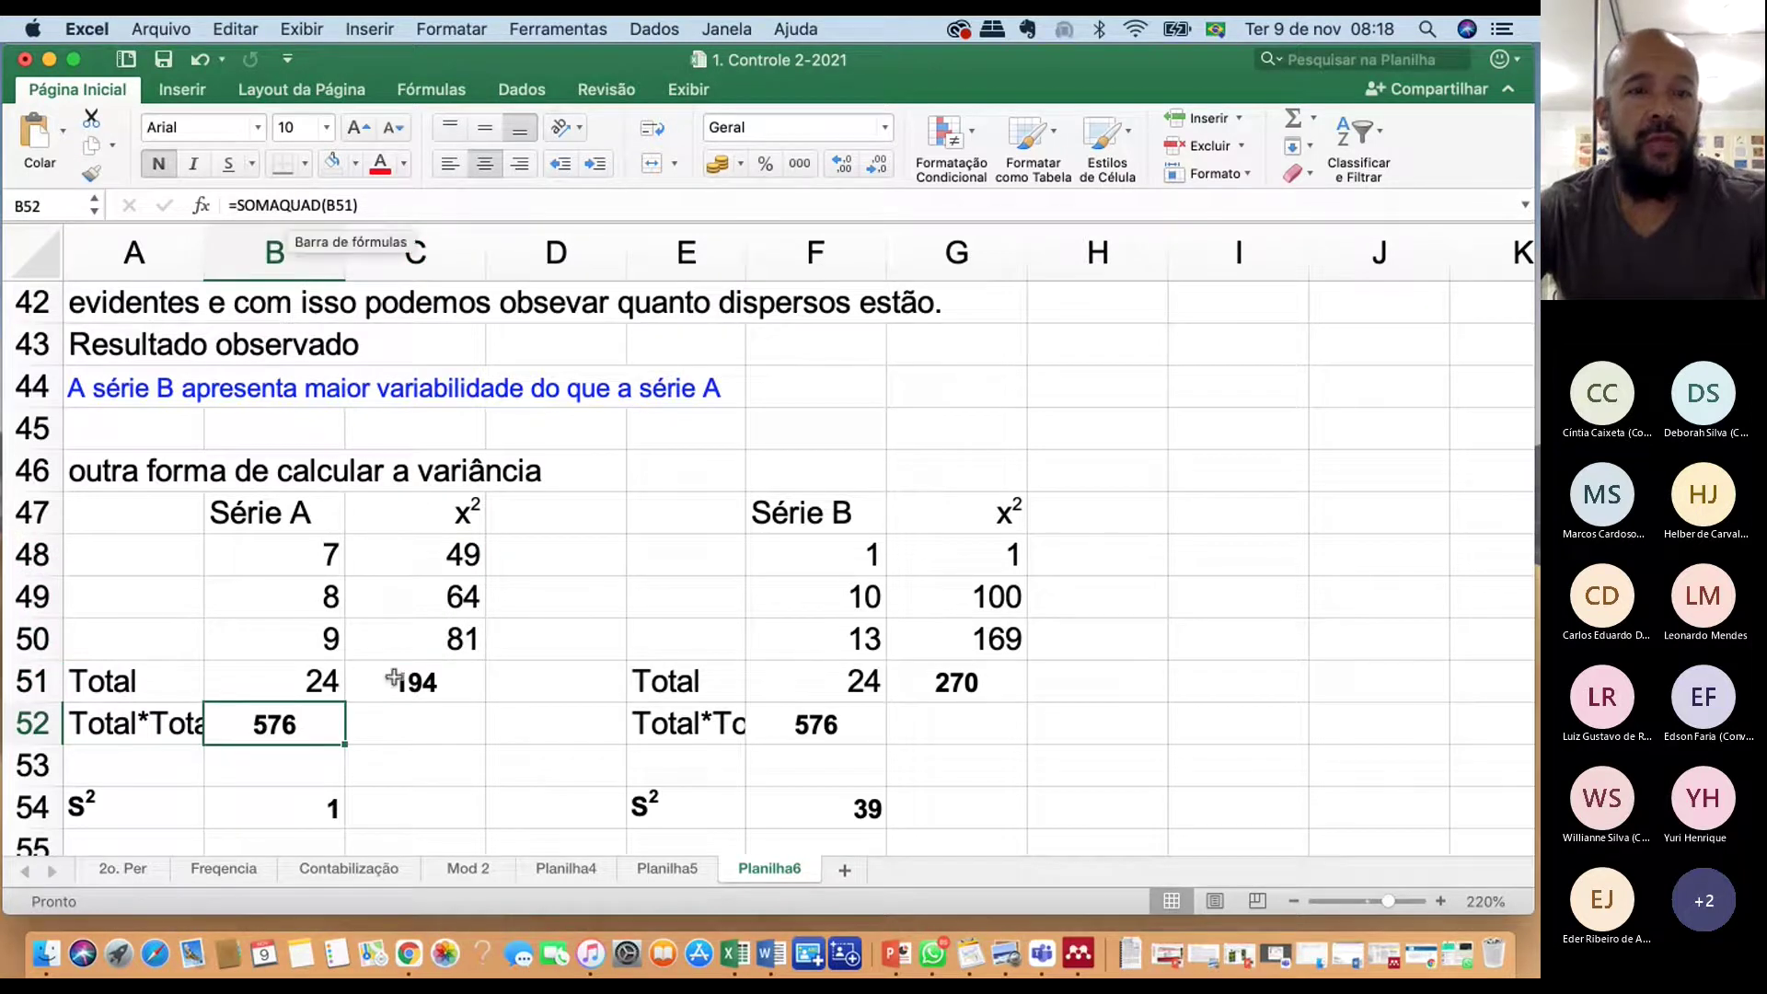
click(331, 683)
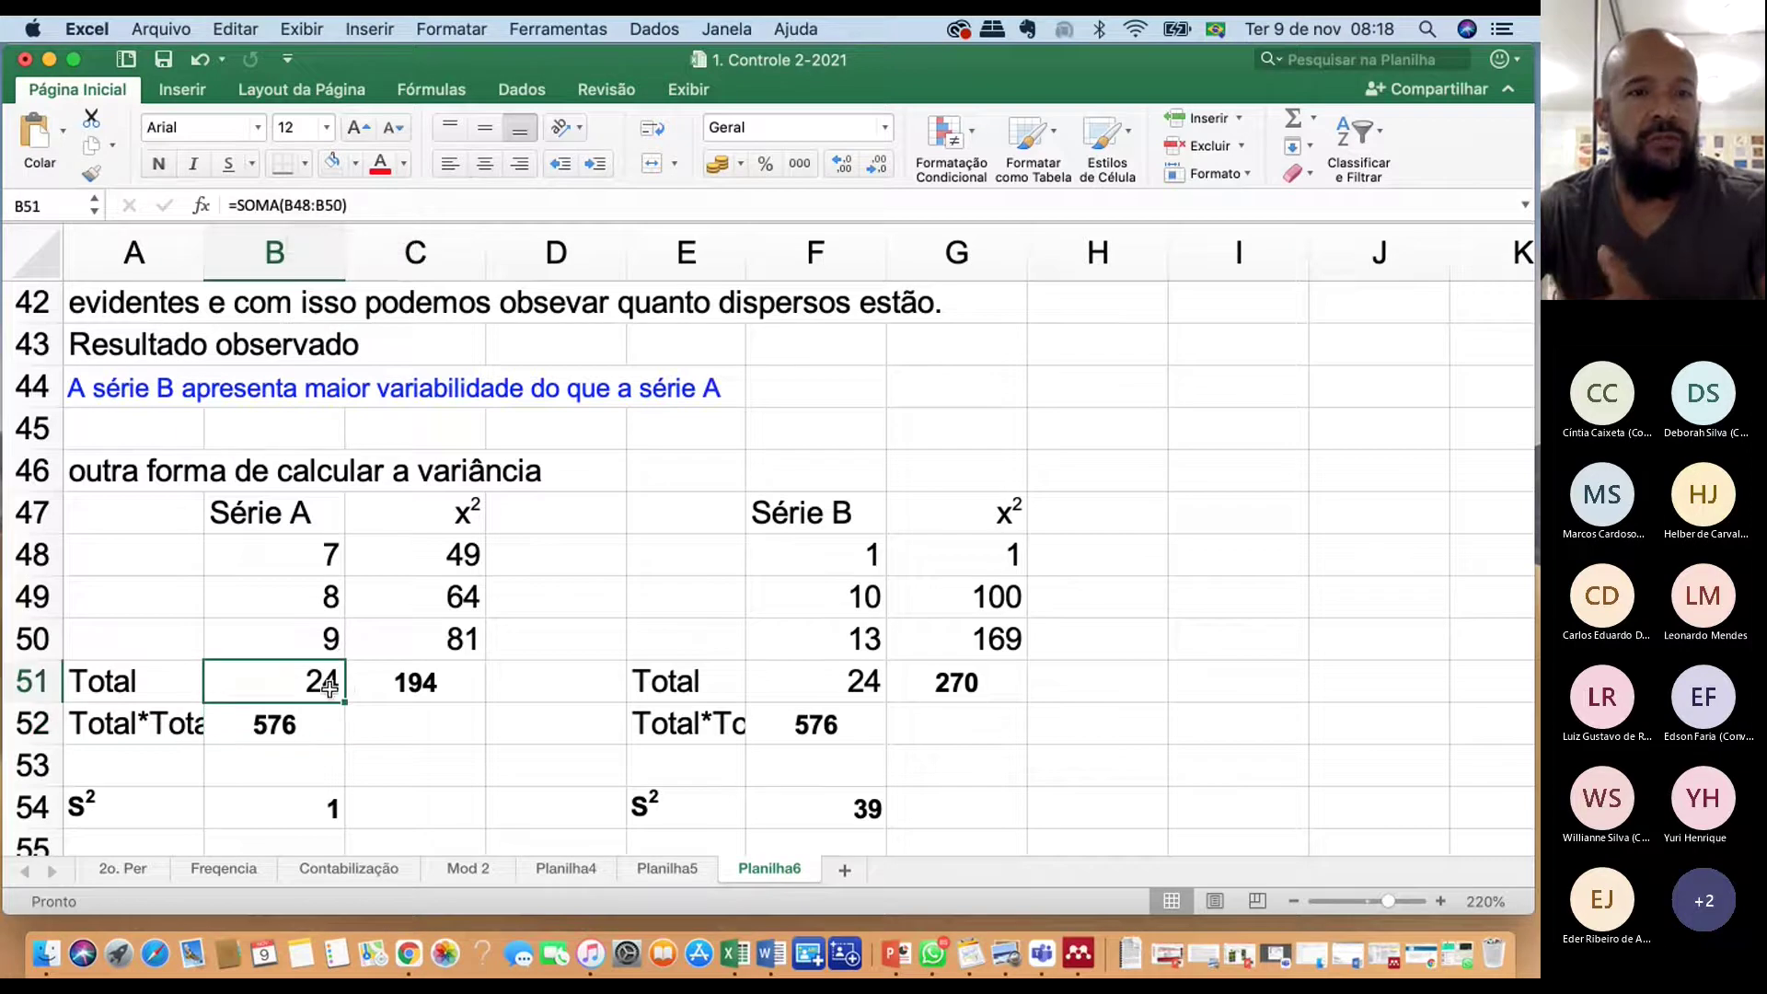
click(290, 726)
click(408, 680)
click(308, 723)
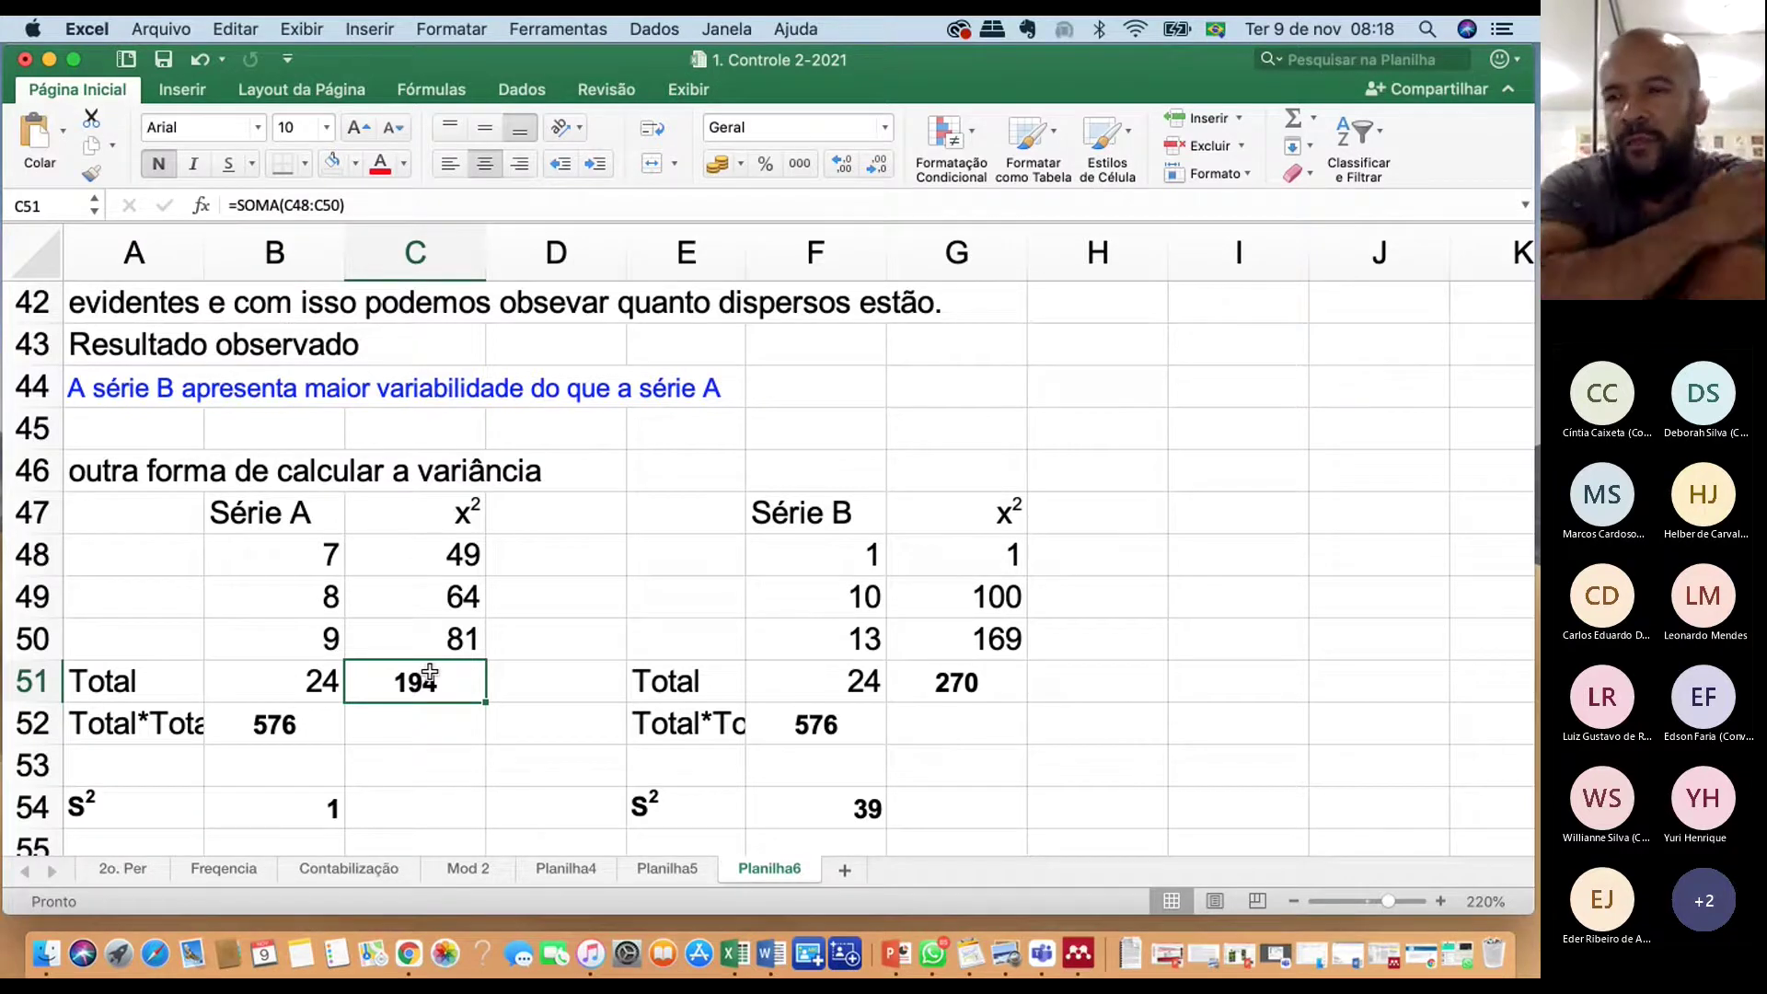
drag(314, 552, 320, 635)
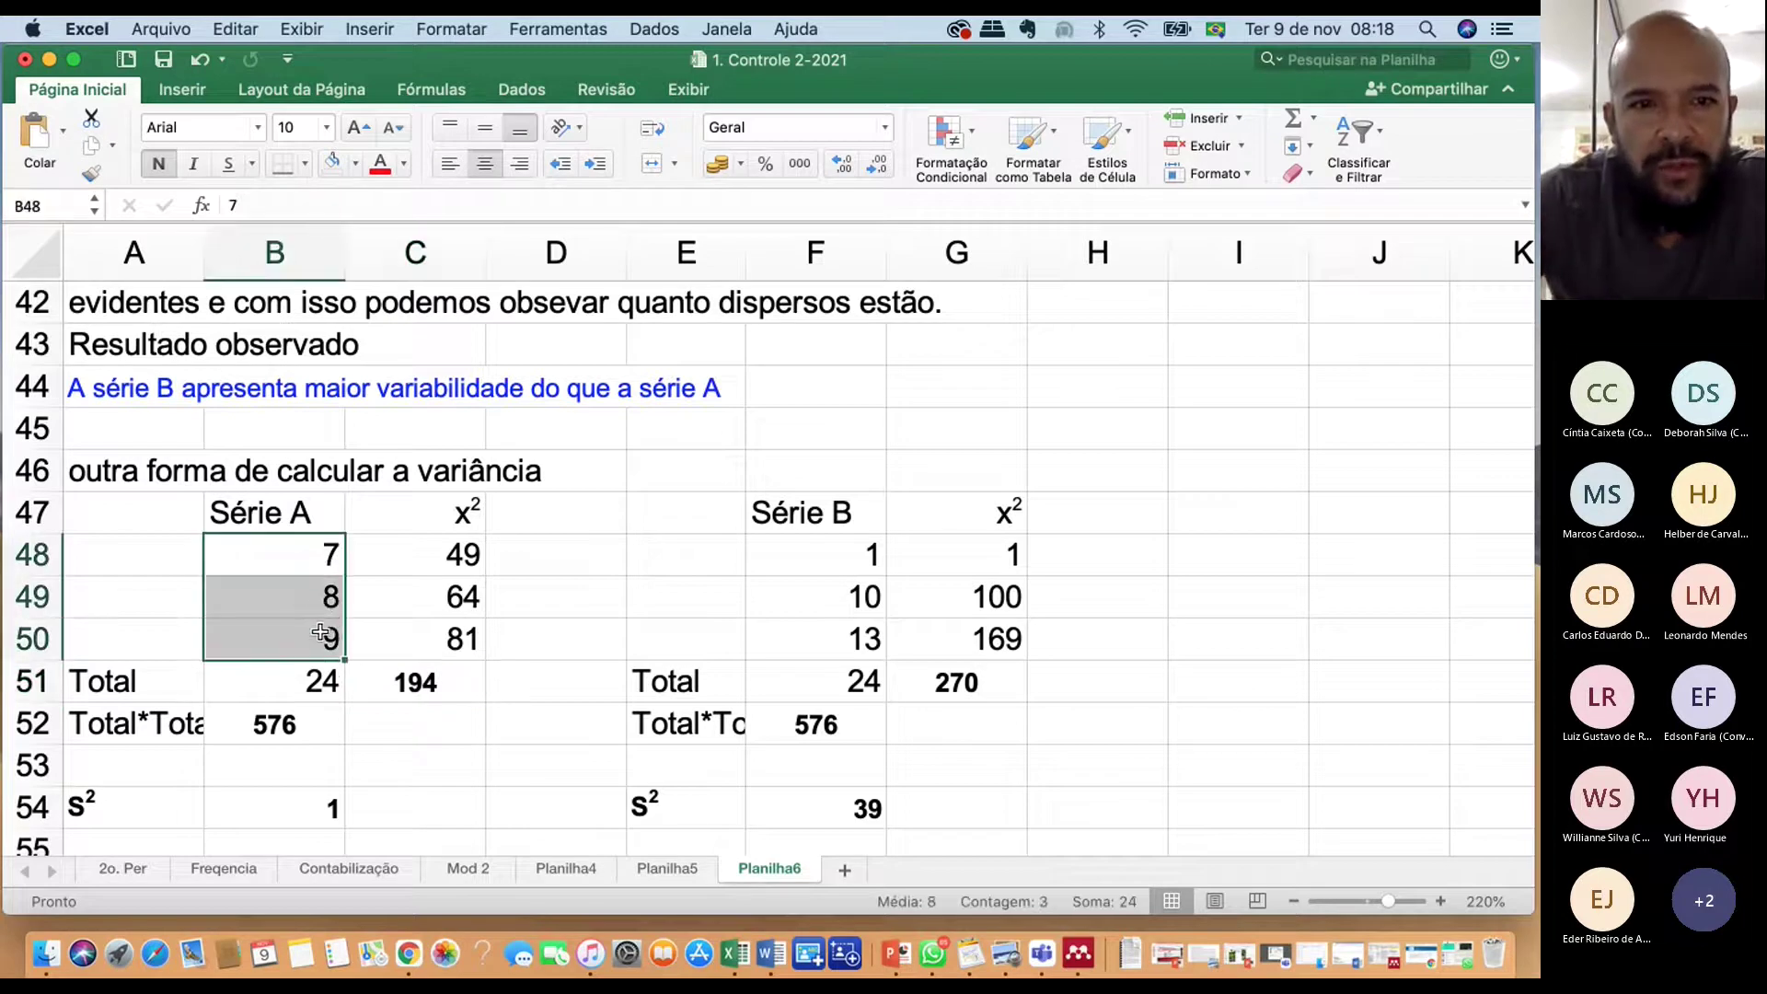
click(329, 681)
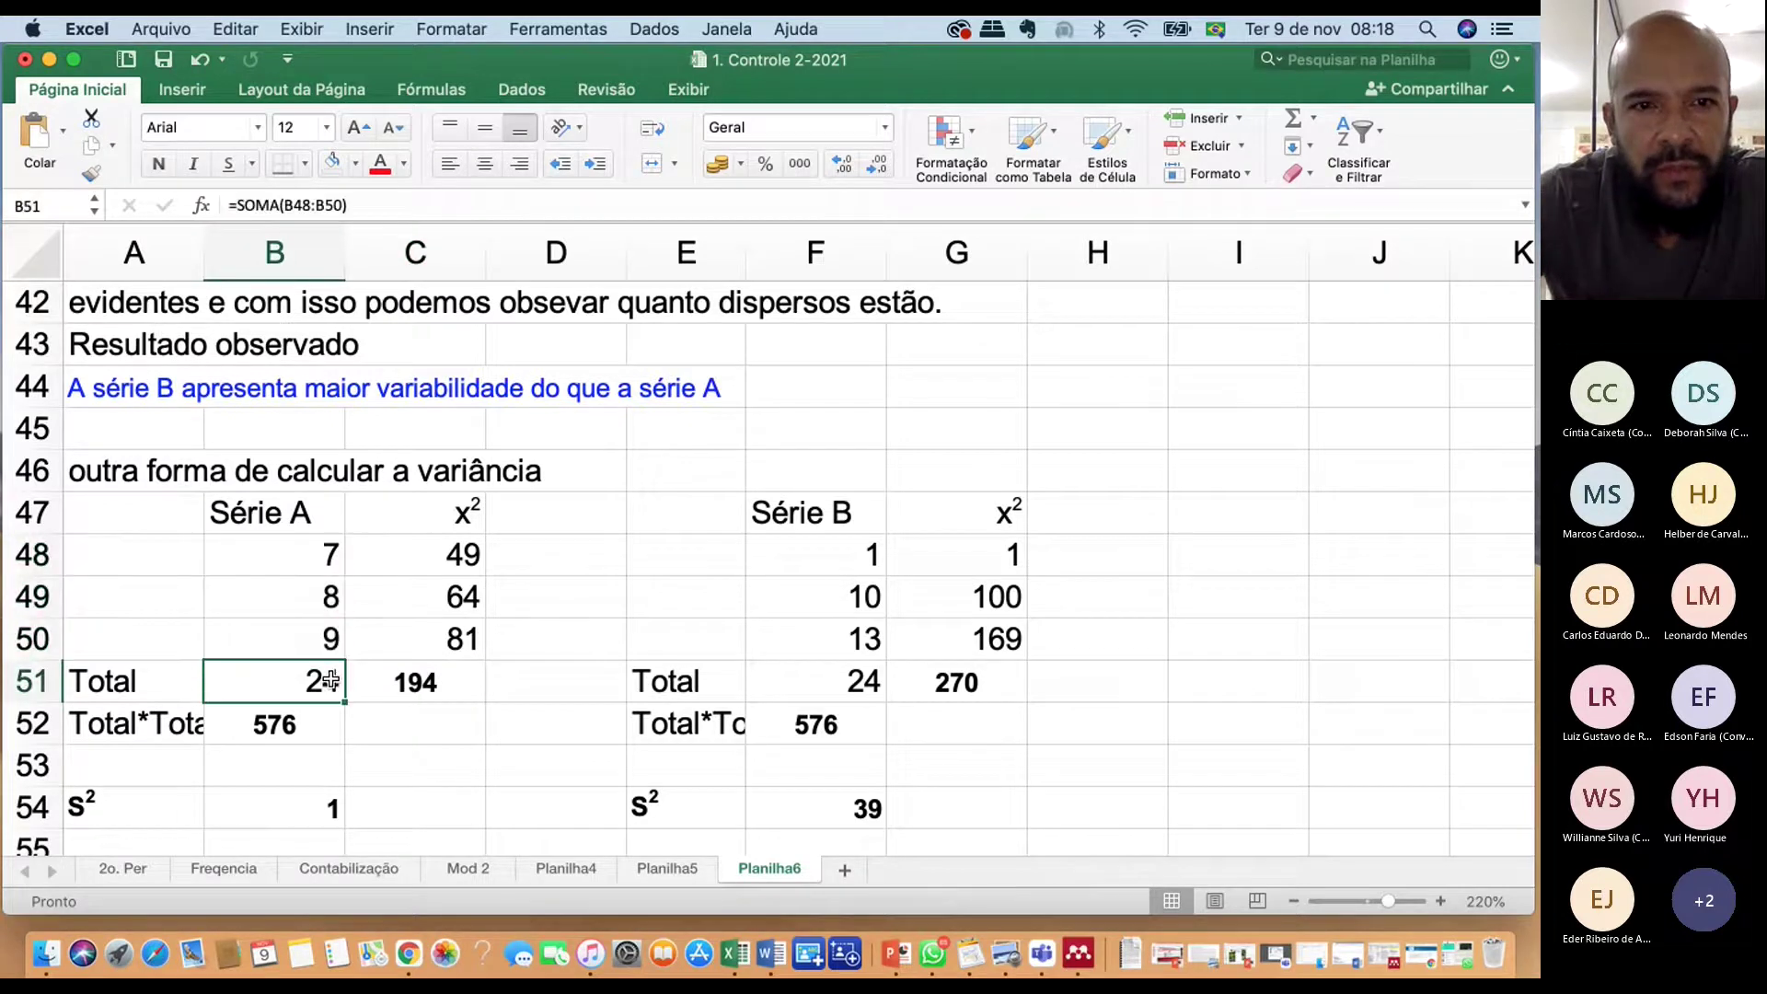
click(320, 724)
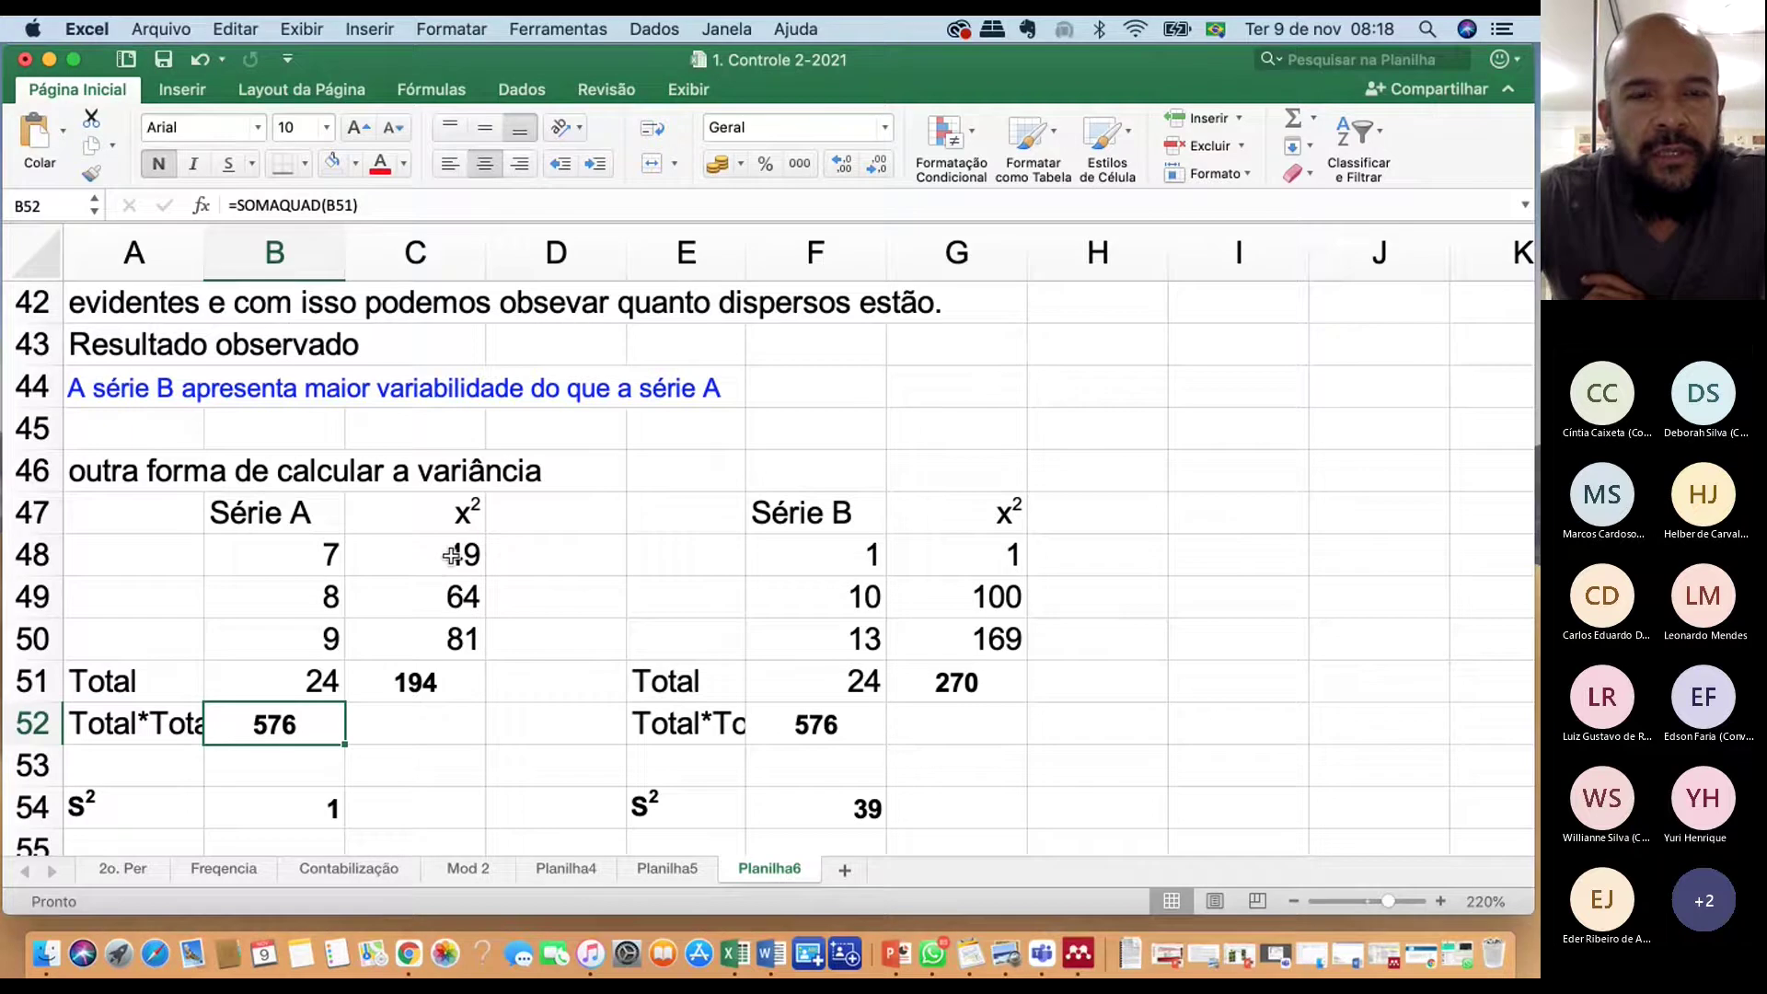
click(315, 556)
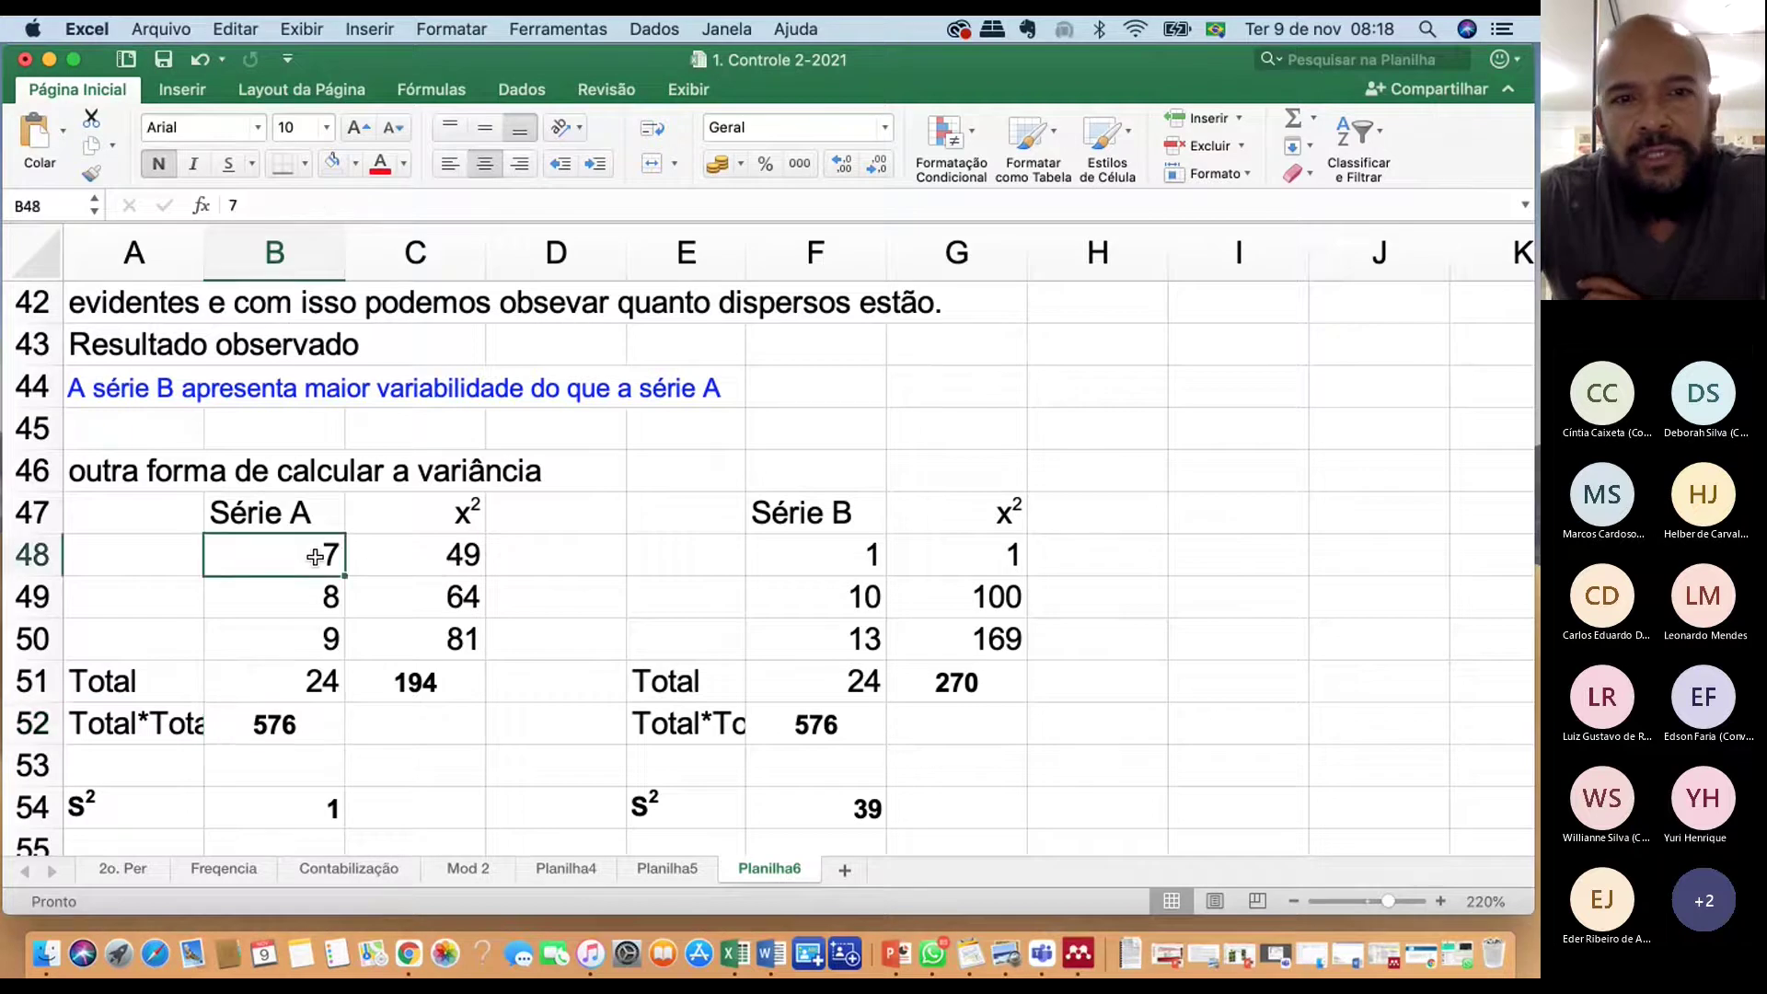
click(320, 600)
click(324, 640)
click(413, 682)
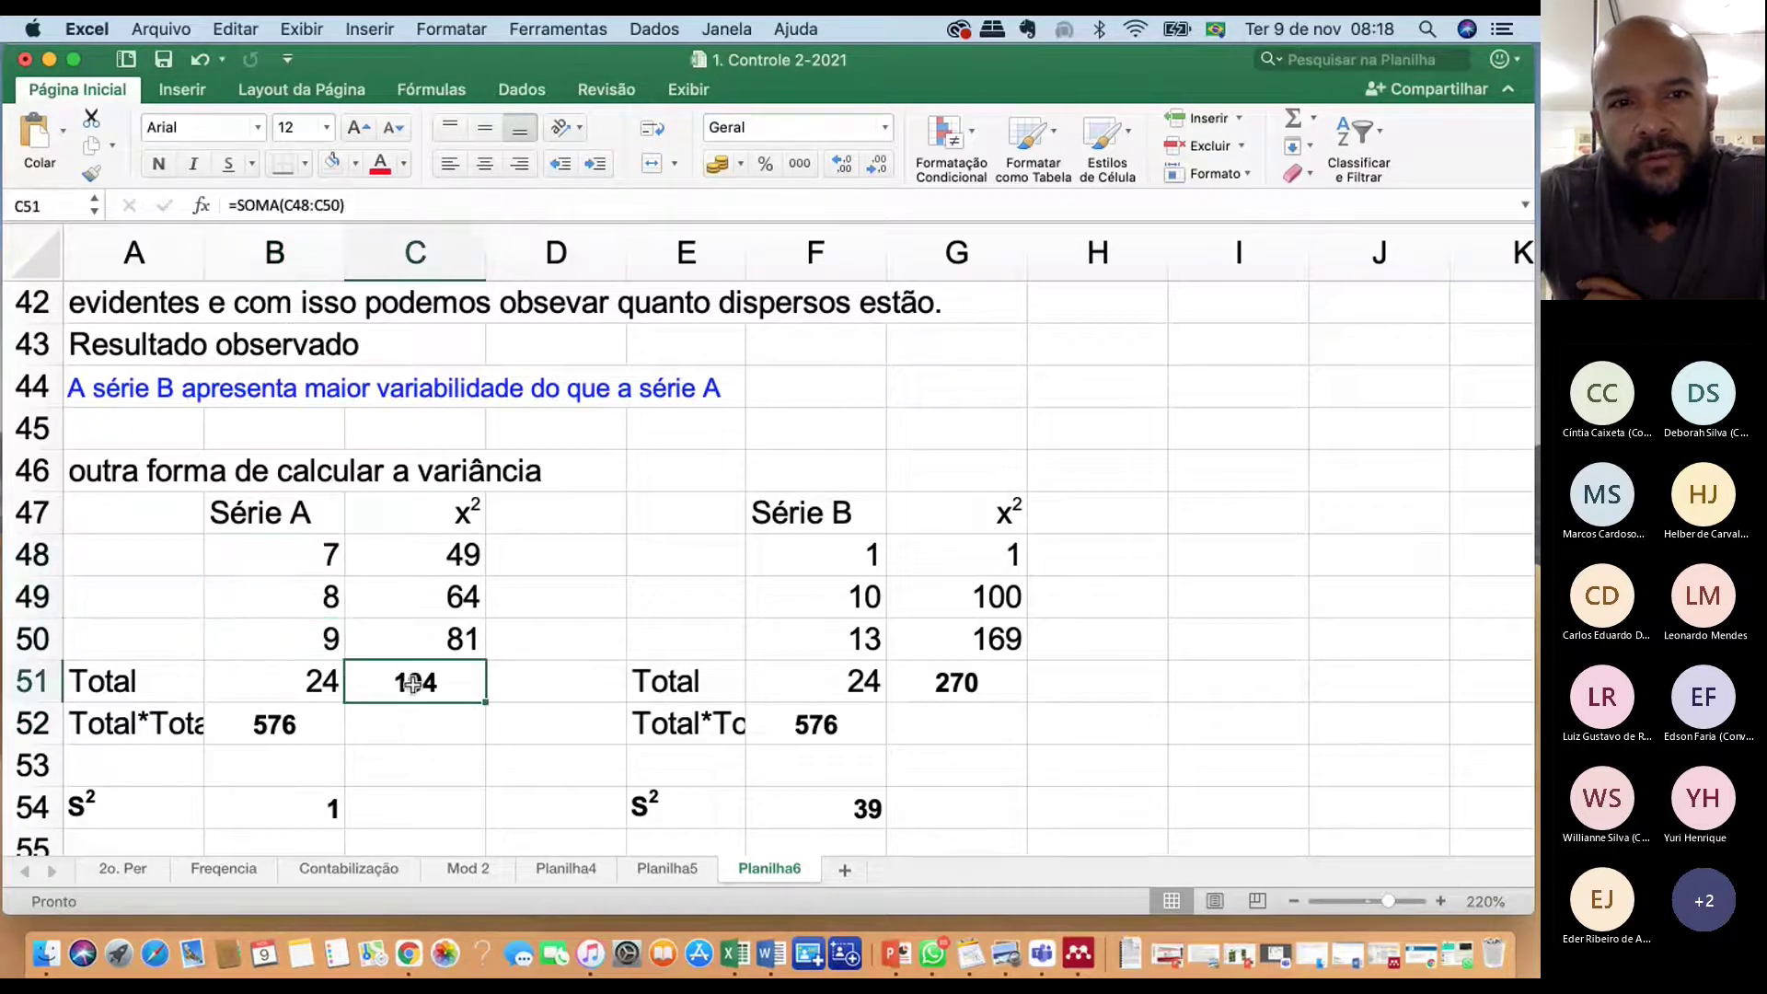
drag(464, 557, 428, 645)
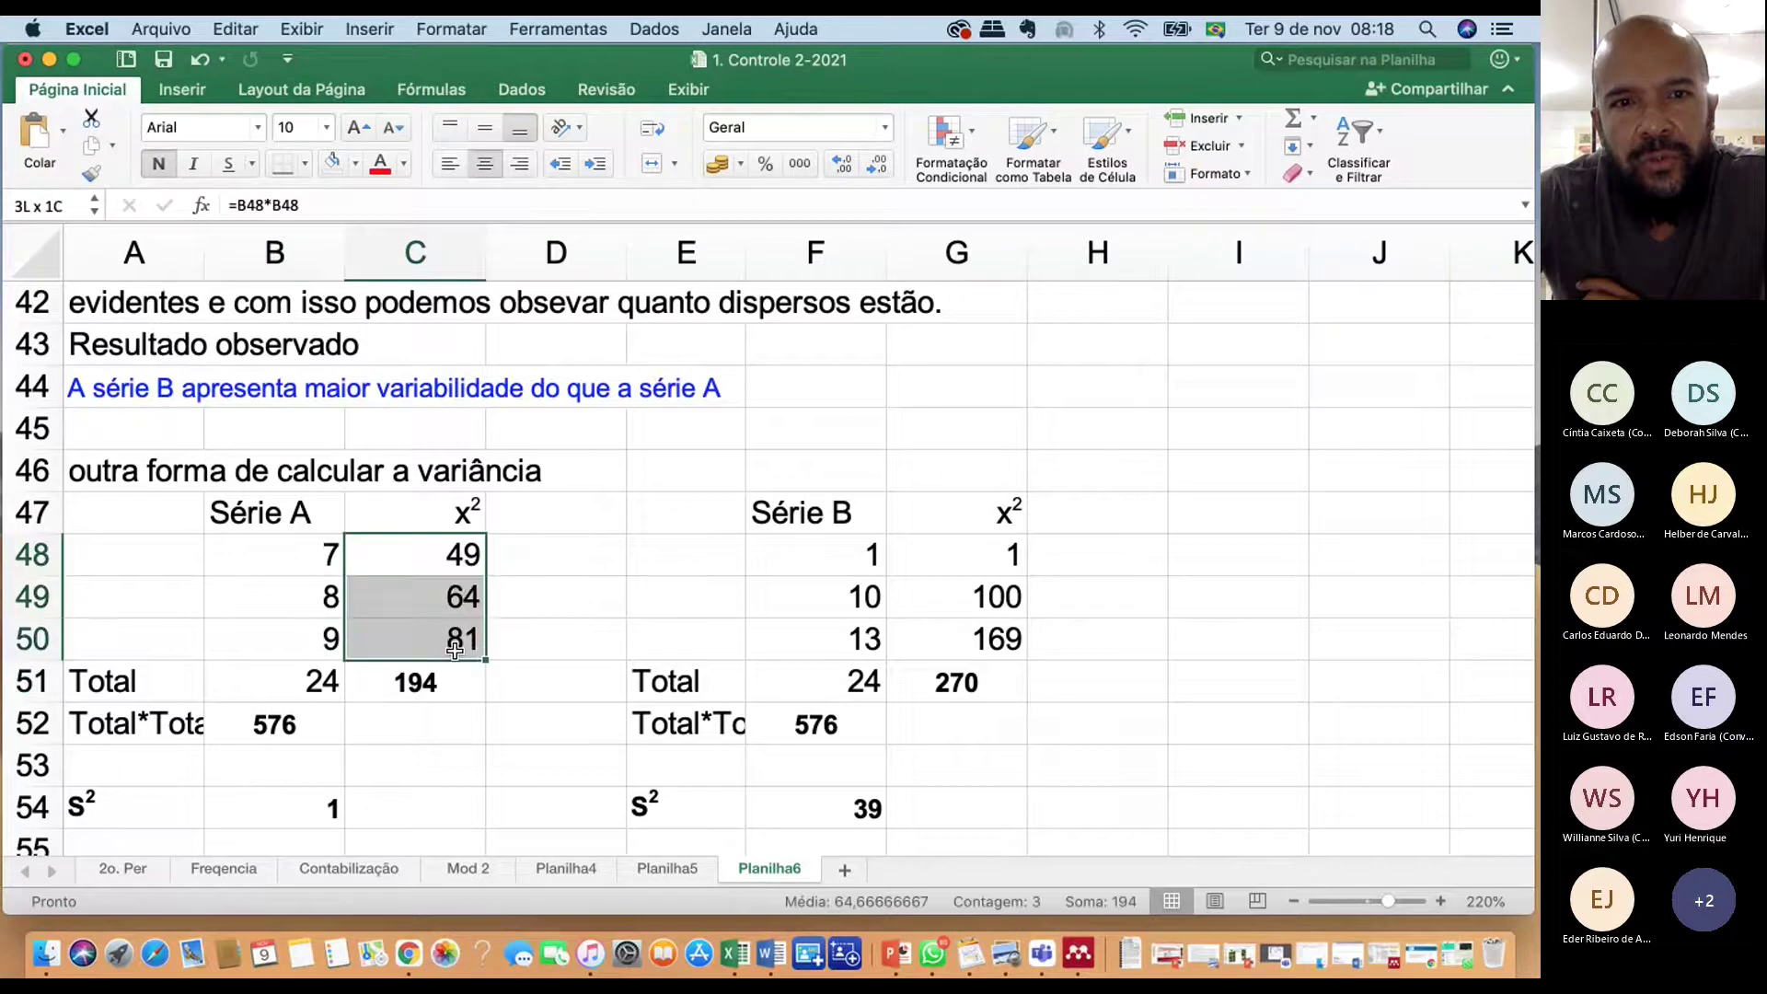
click(412, 682)
click(329, 723)
click(408, 692)
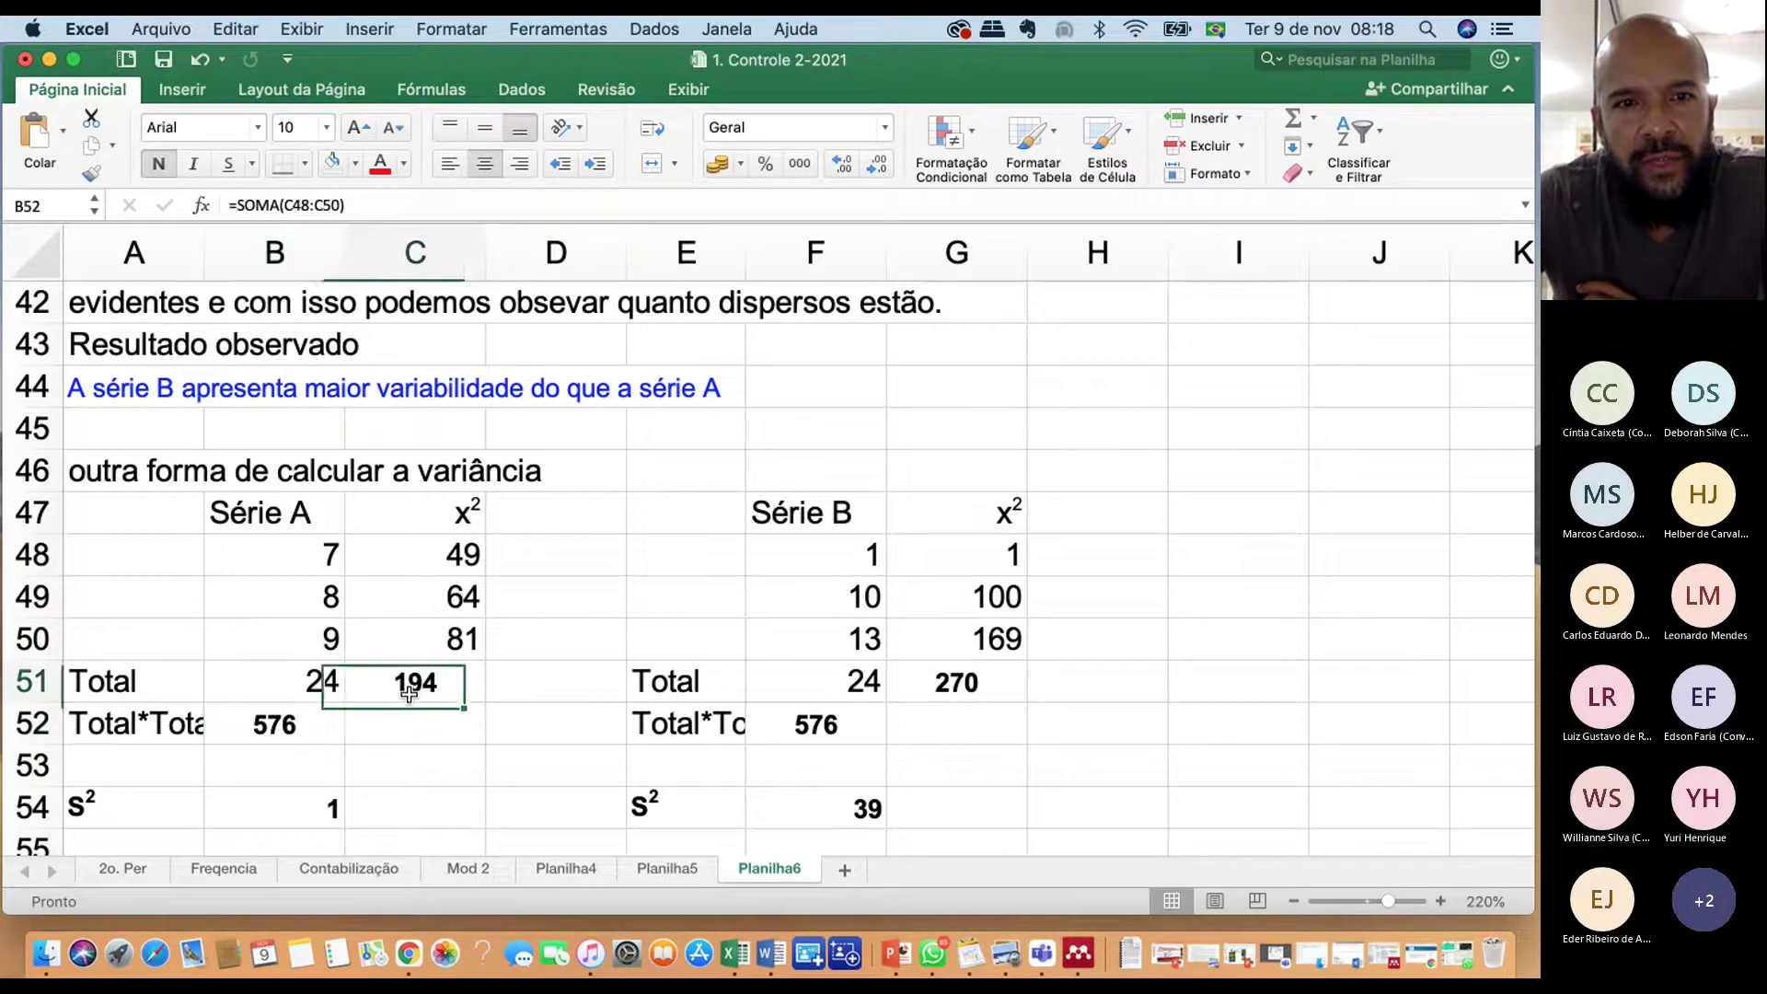
click(312, 808)
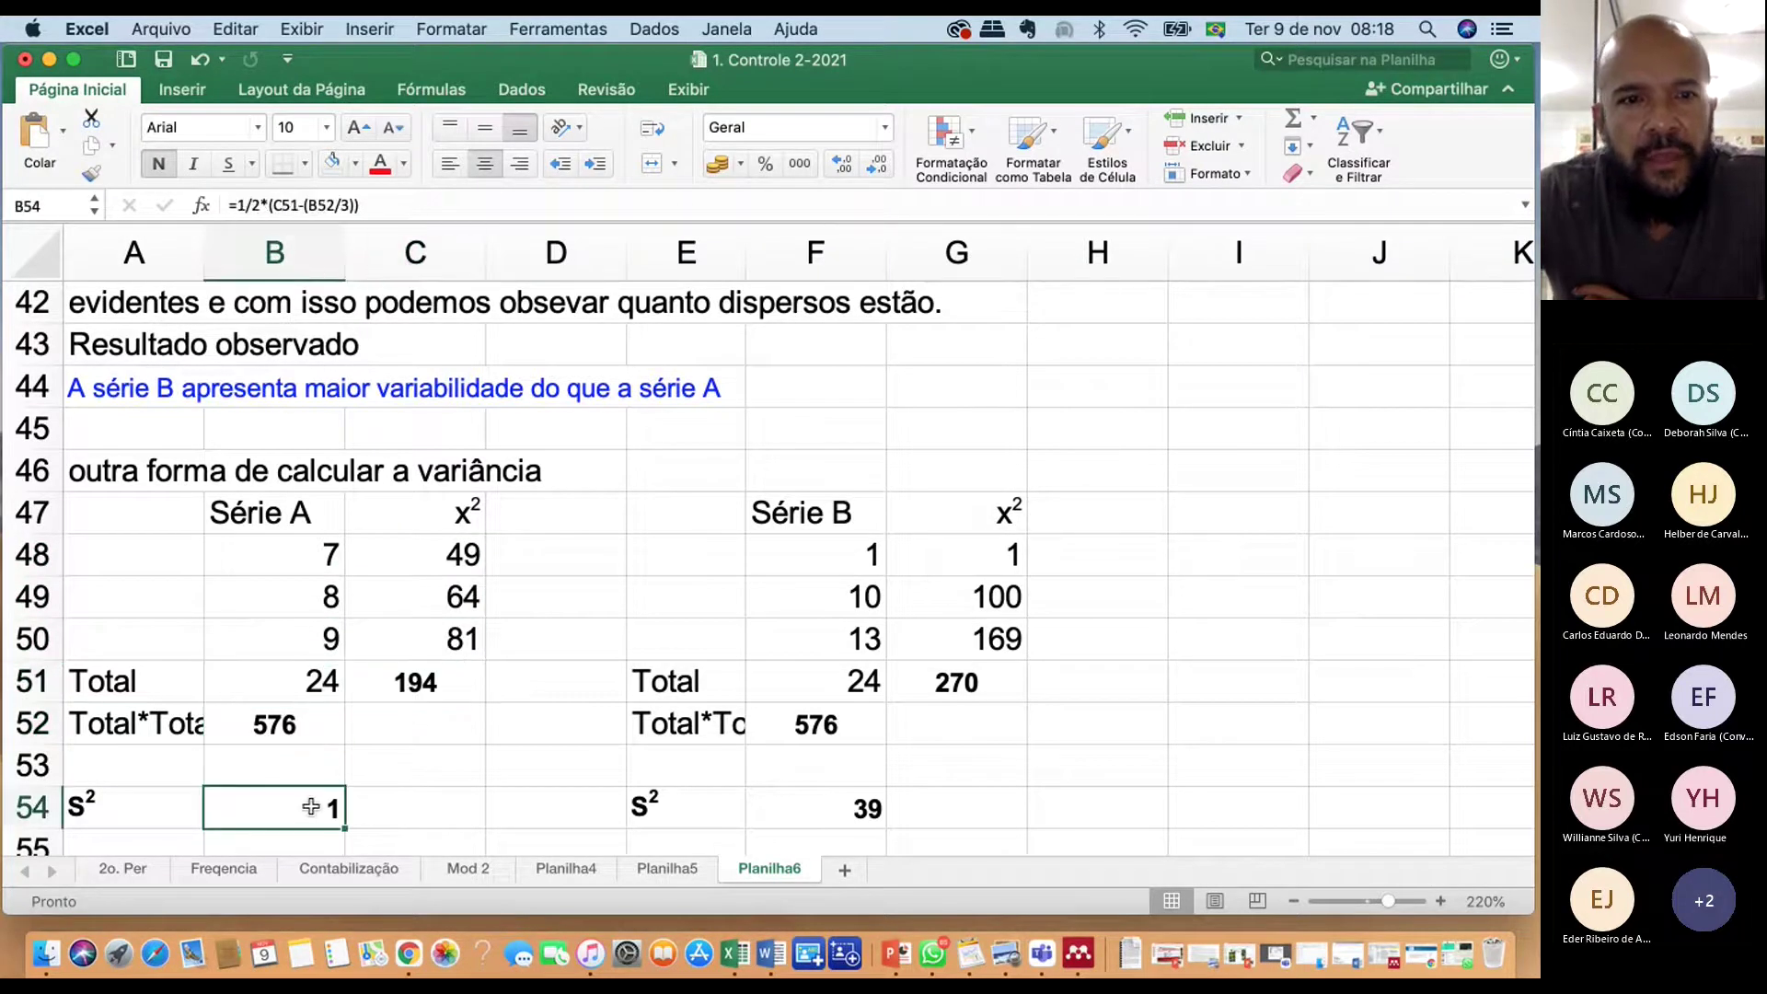
Insert the missing * so B54 reads =1/2*(C51-(B52/3)), still giving 1
click(288, 204)
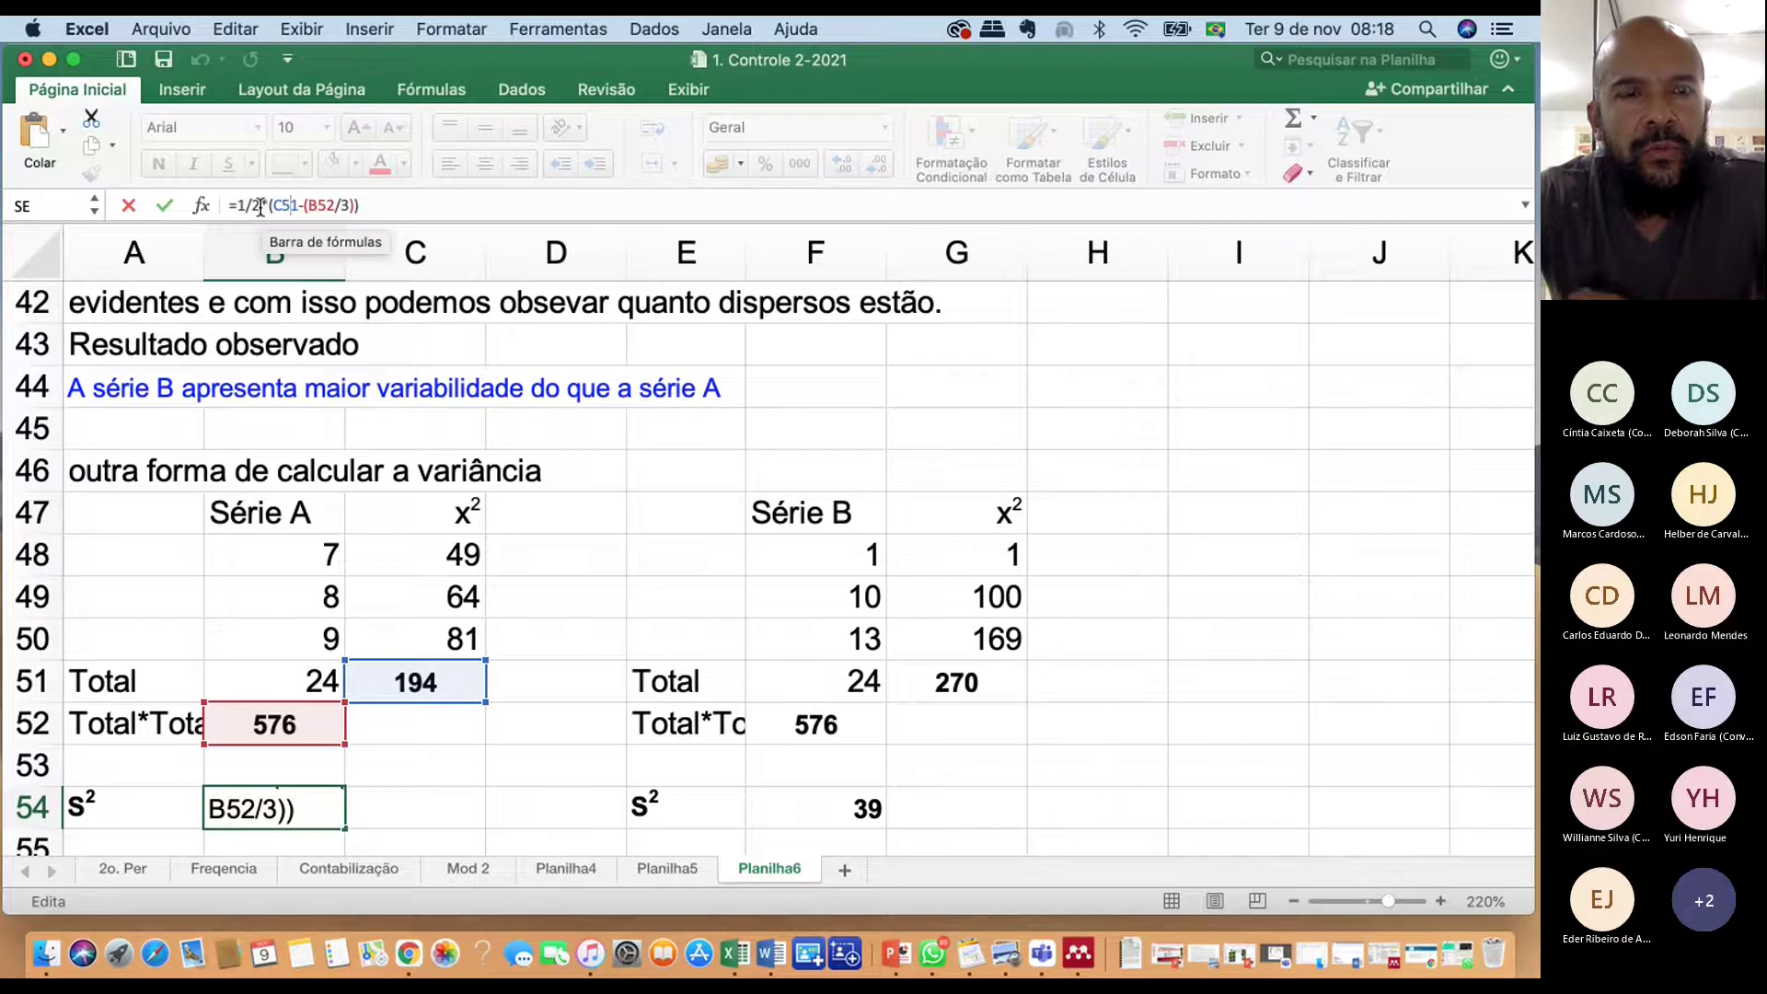
text(*)
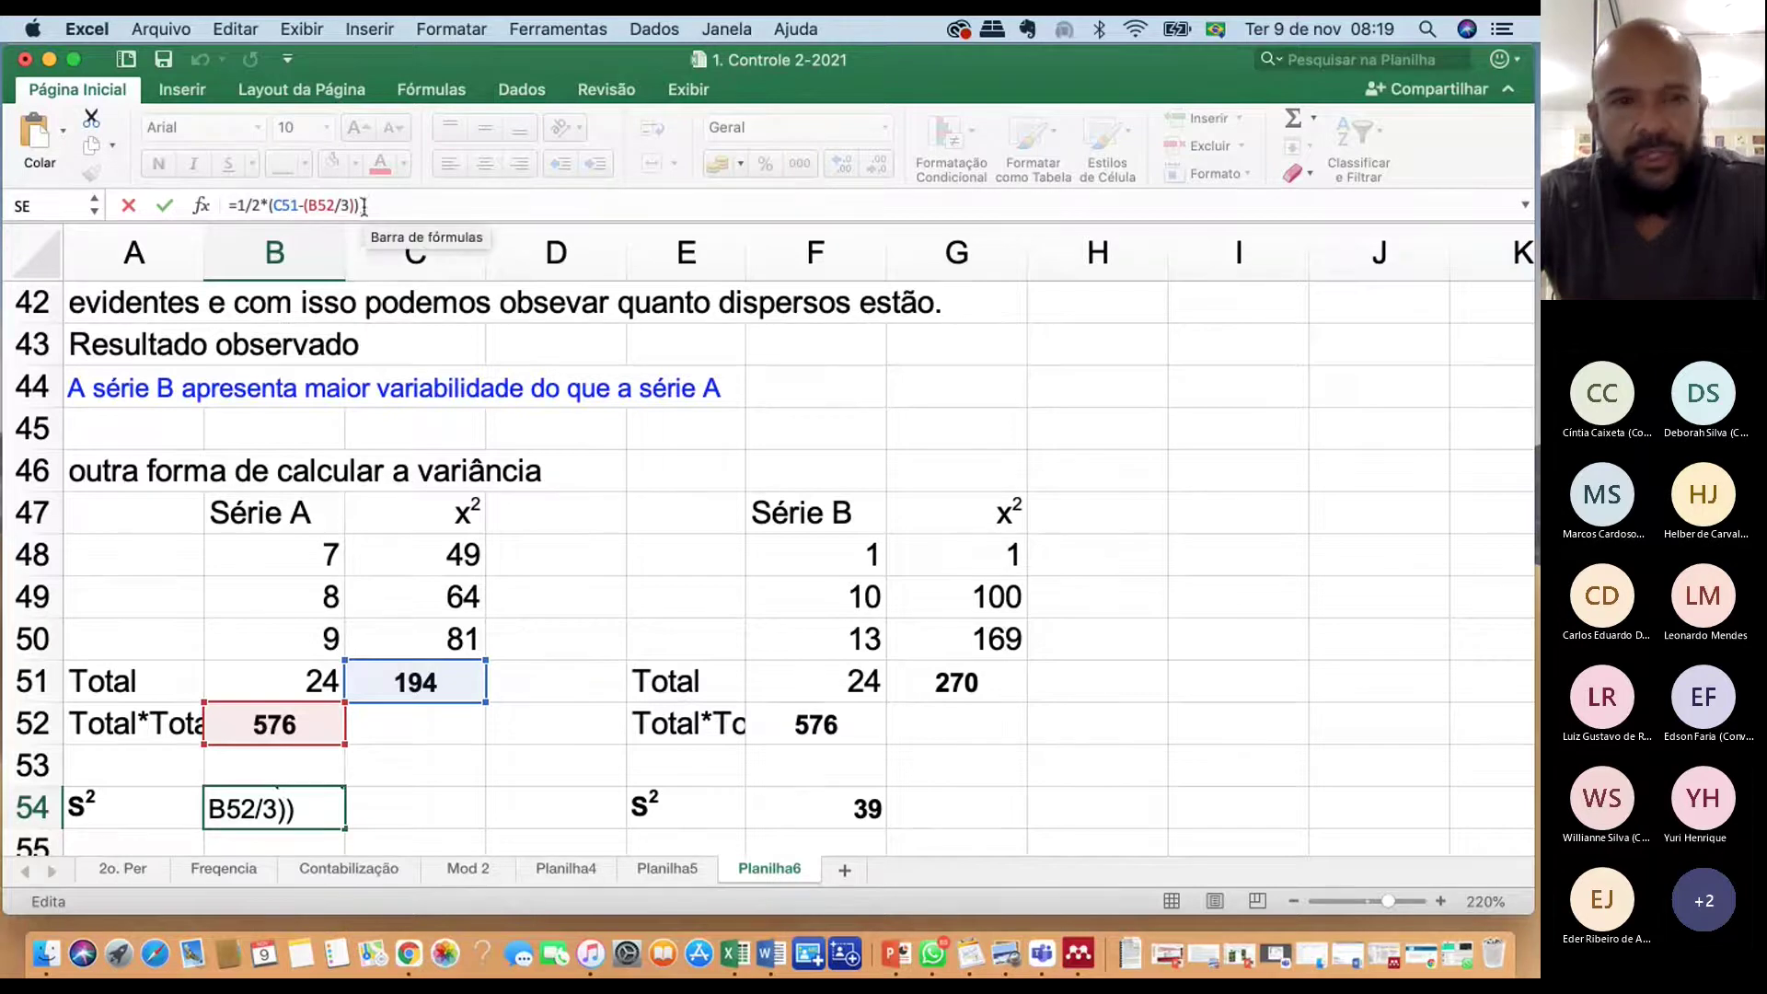
key(Return)
scroll(340, 810, down, 1)
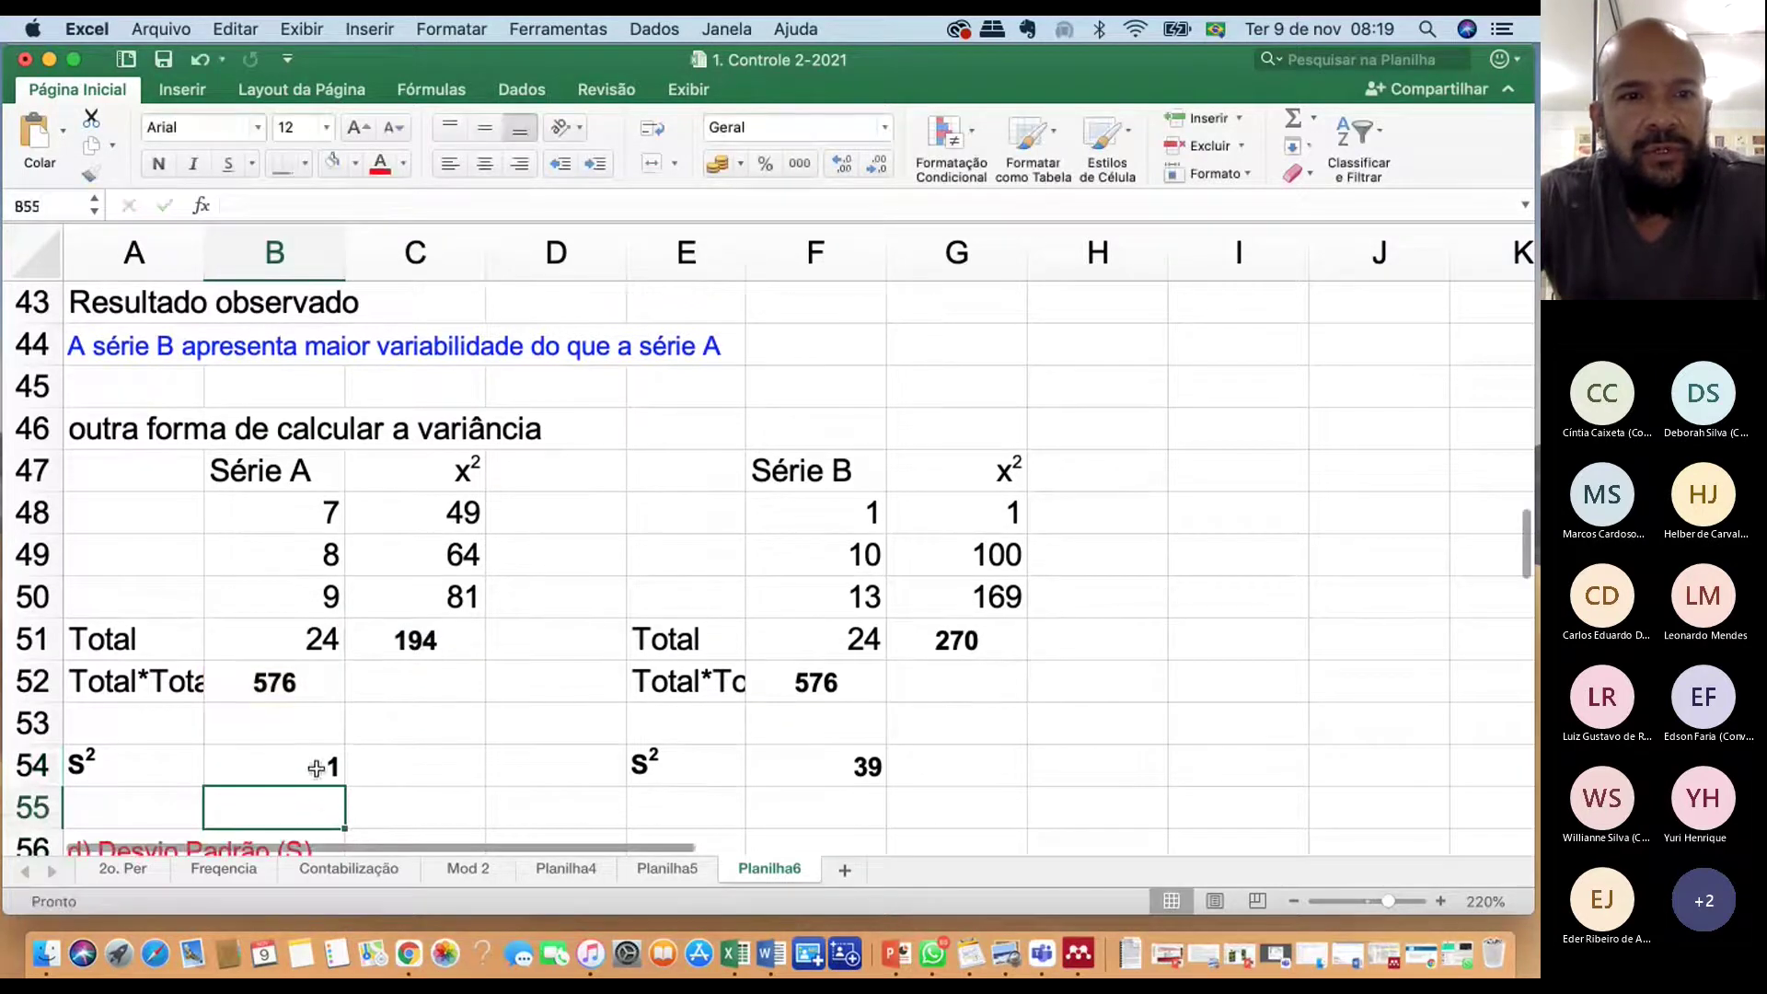
click(316, 768)
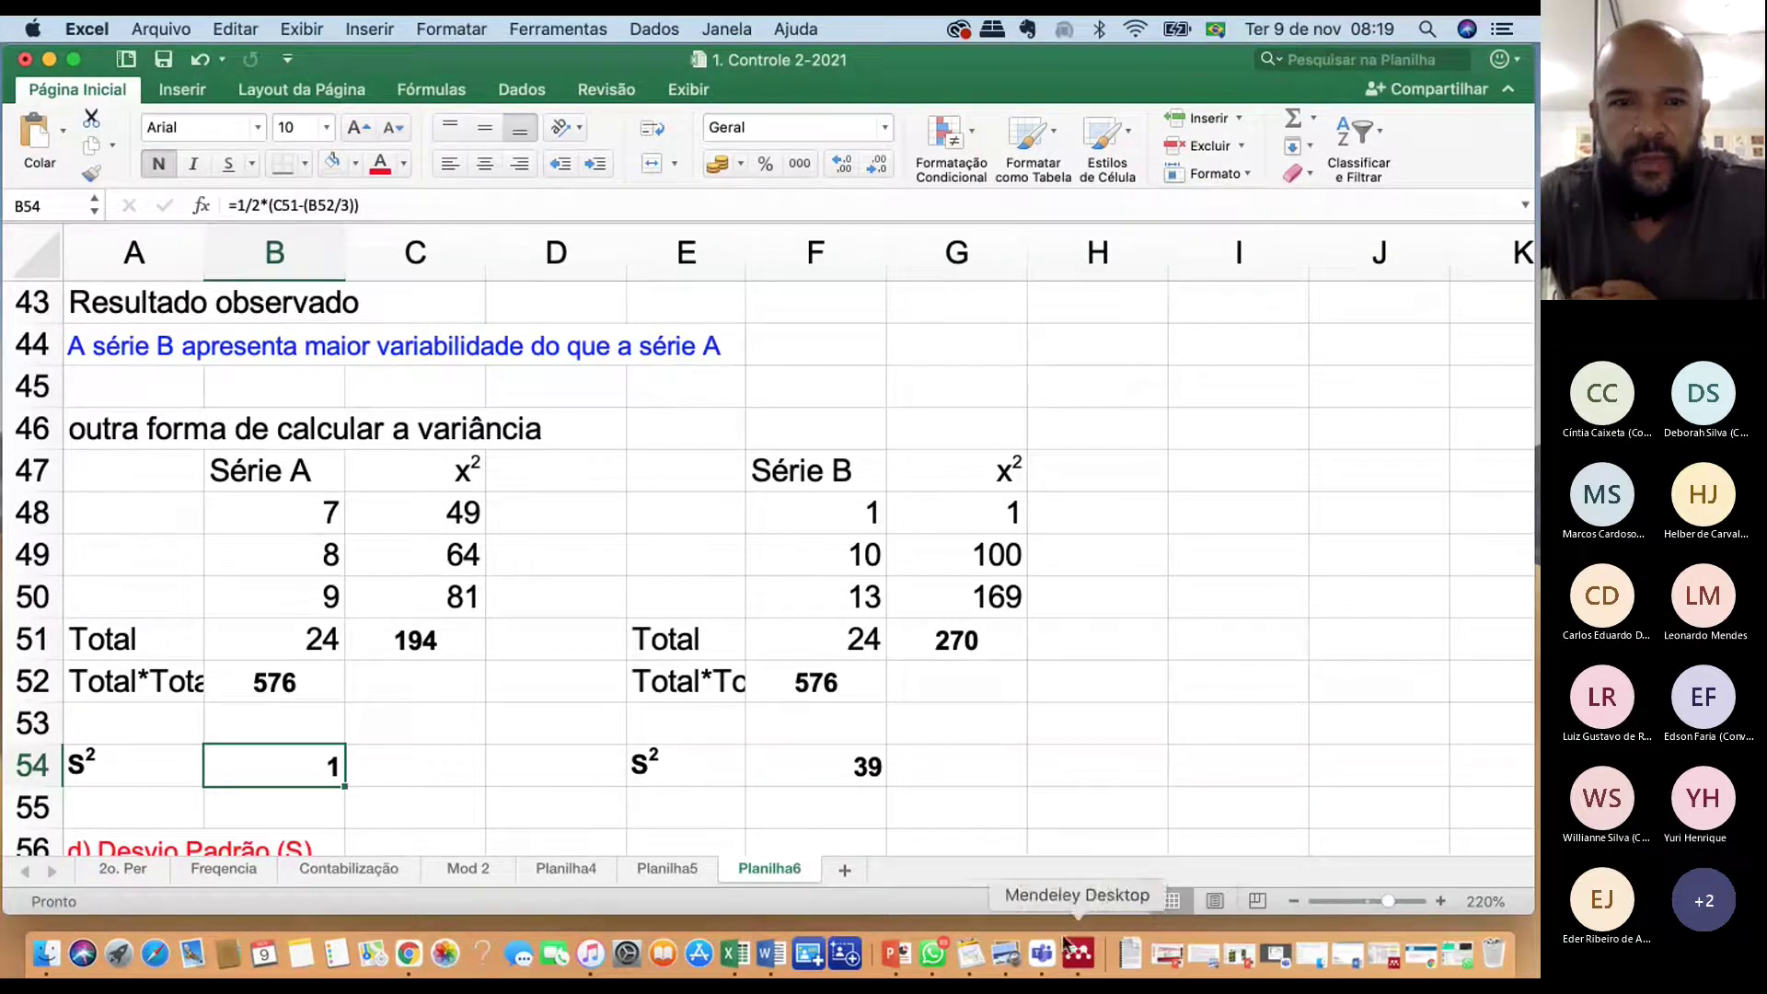
click(45, 952)
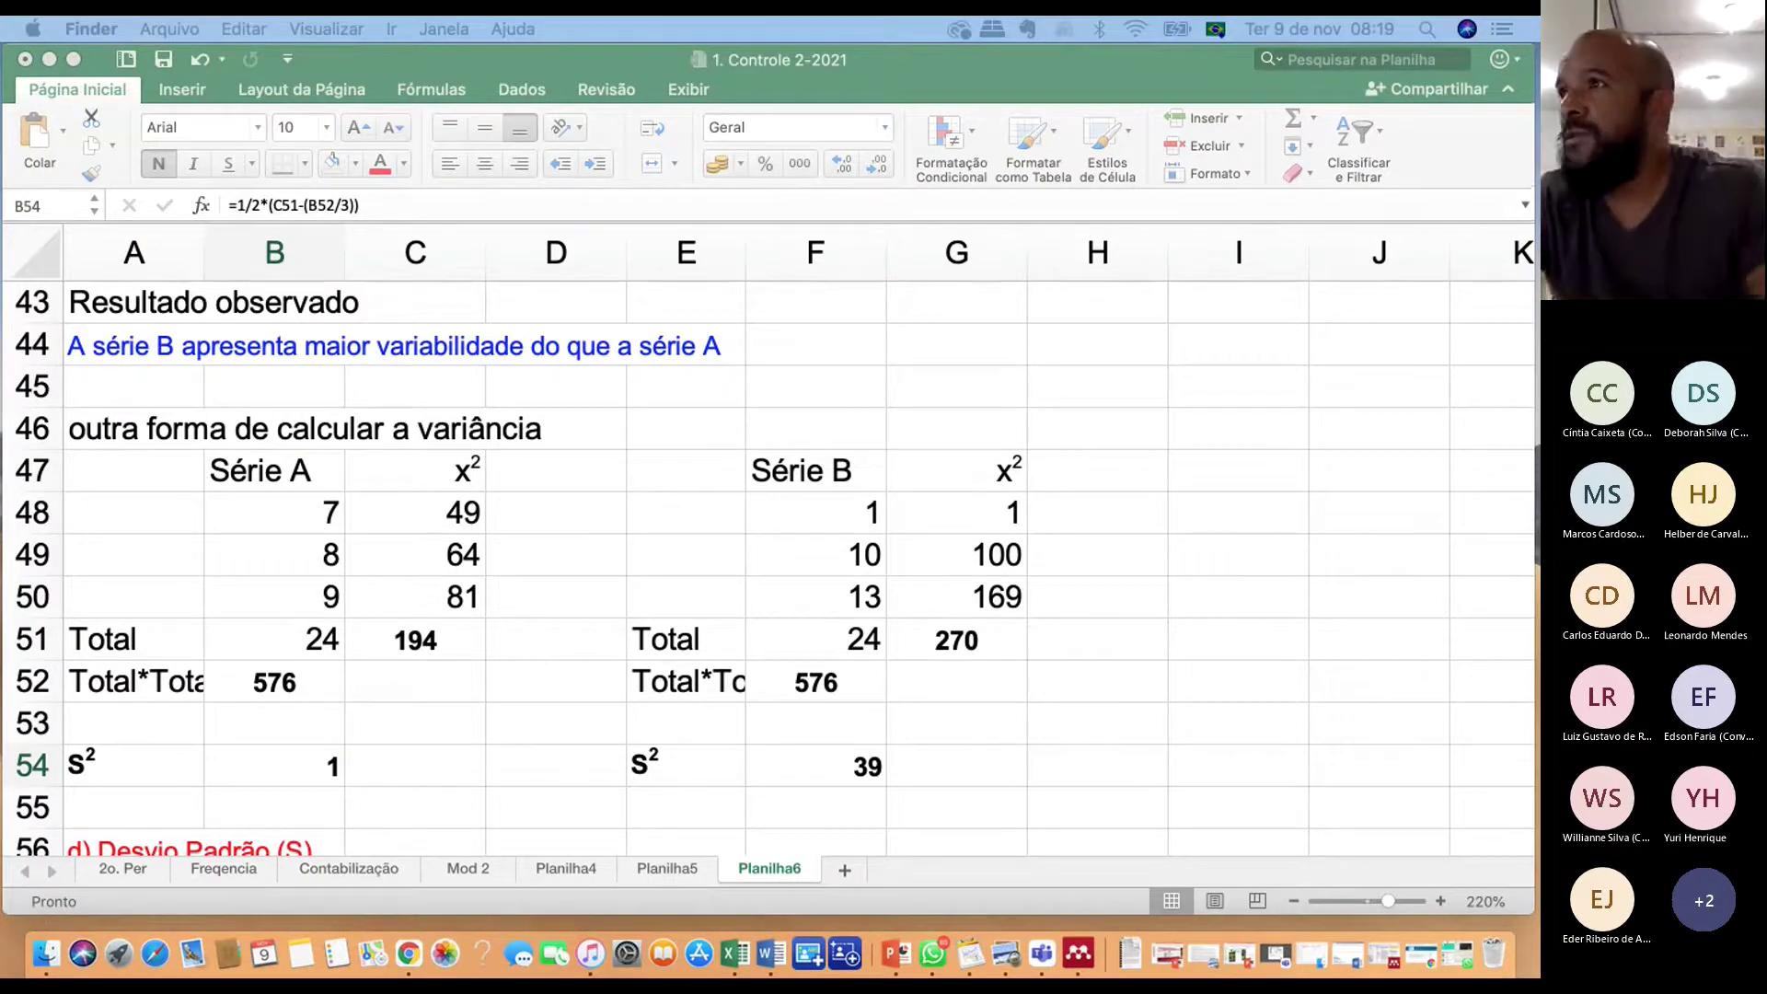
Bring up the lecture PDF in Preview at page 22 showing S² = ∑d2/(n-1)
key(super+Tab)
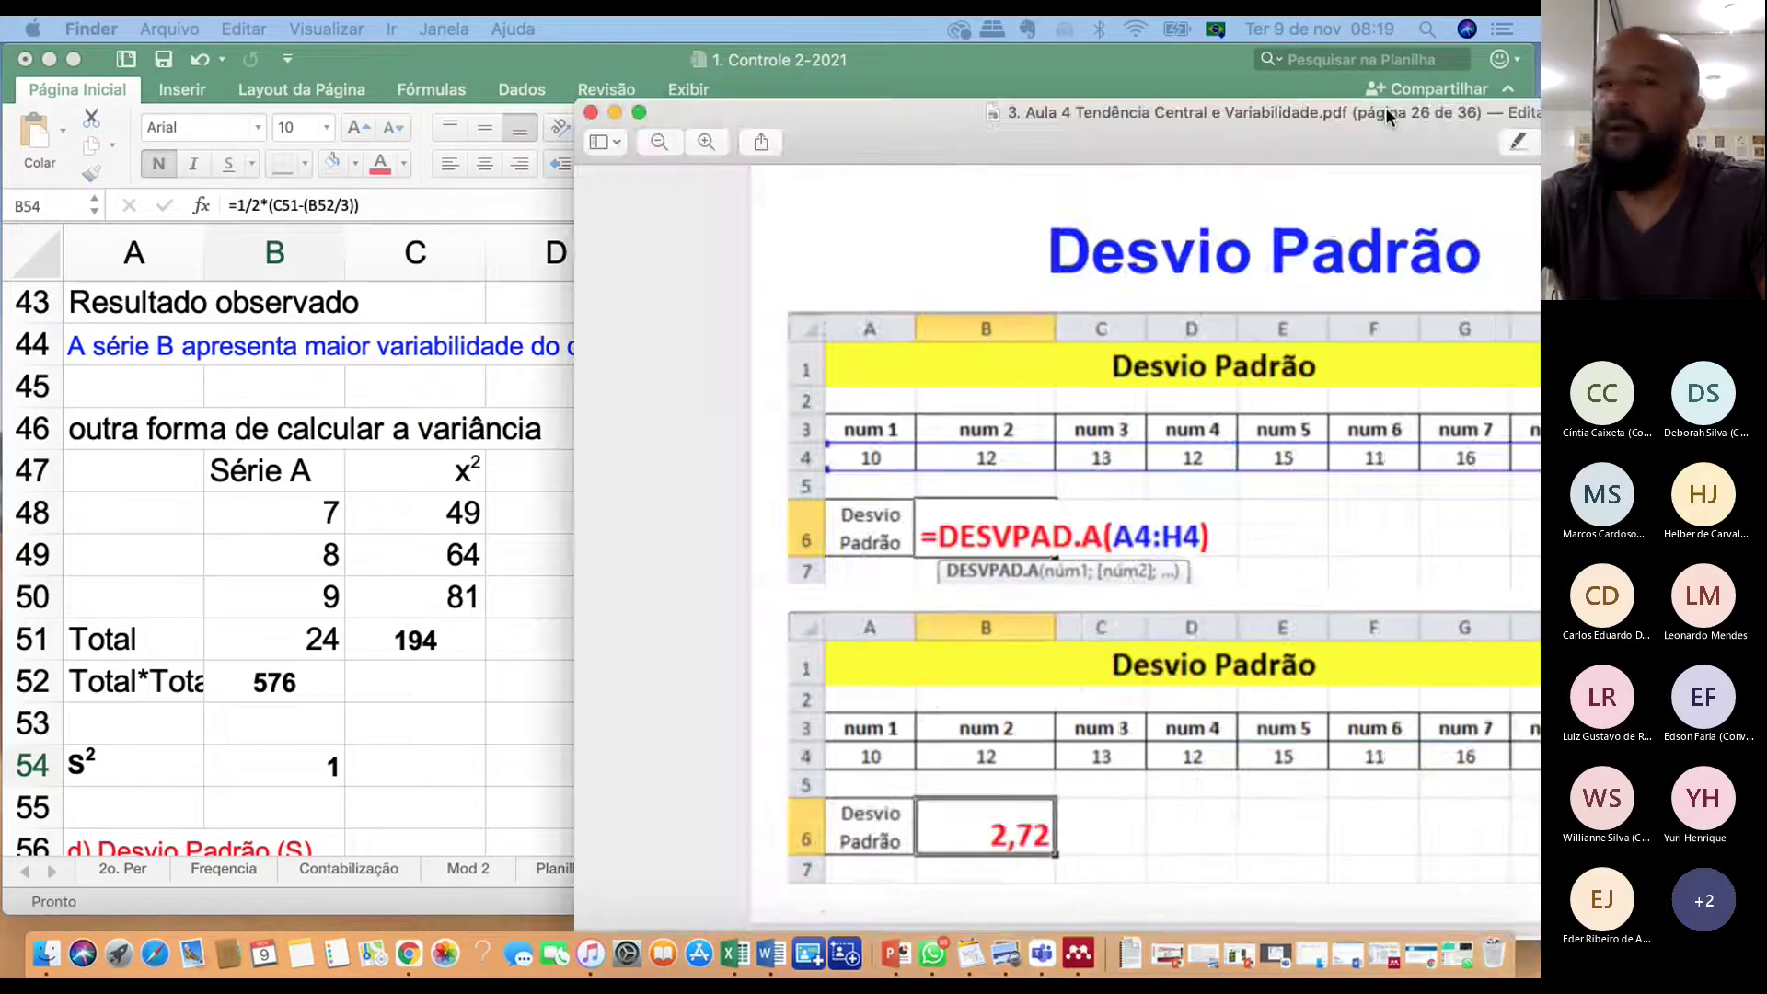
scroll(796, 454, up, 3)
scroll(795, 454, up, 5)
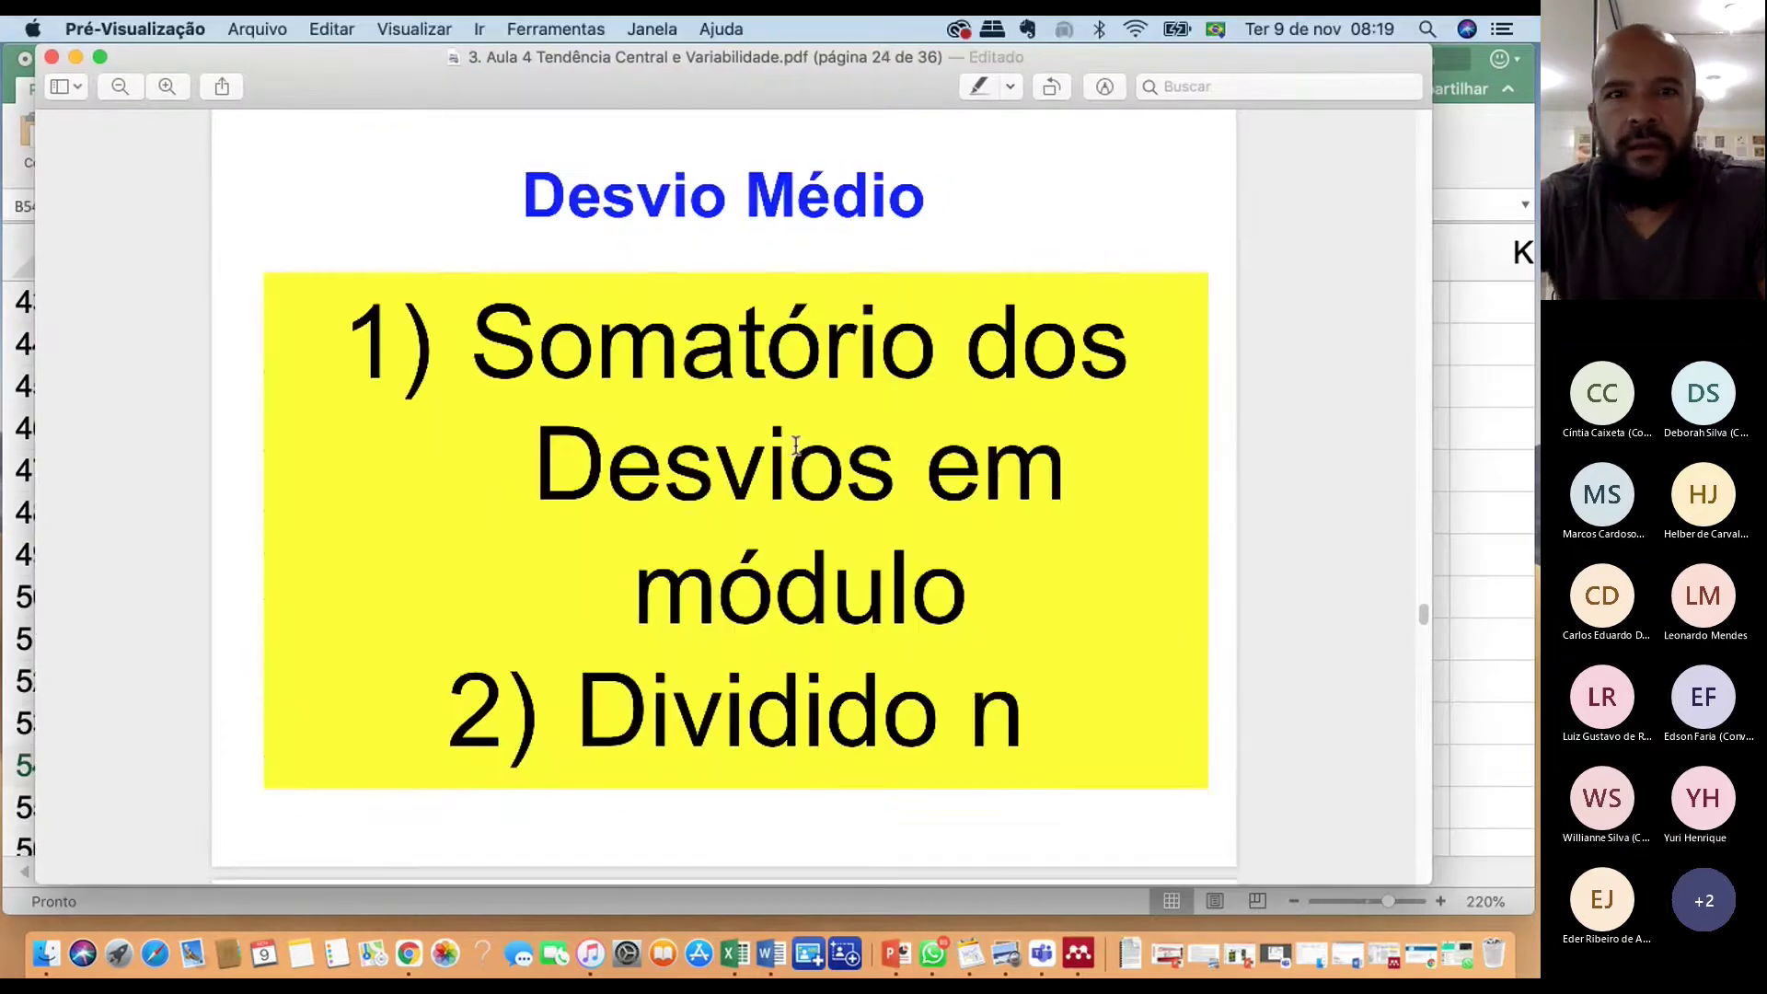
scroll(796, 446, up, 3)
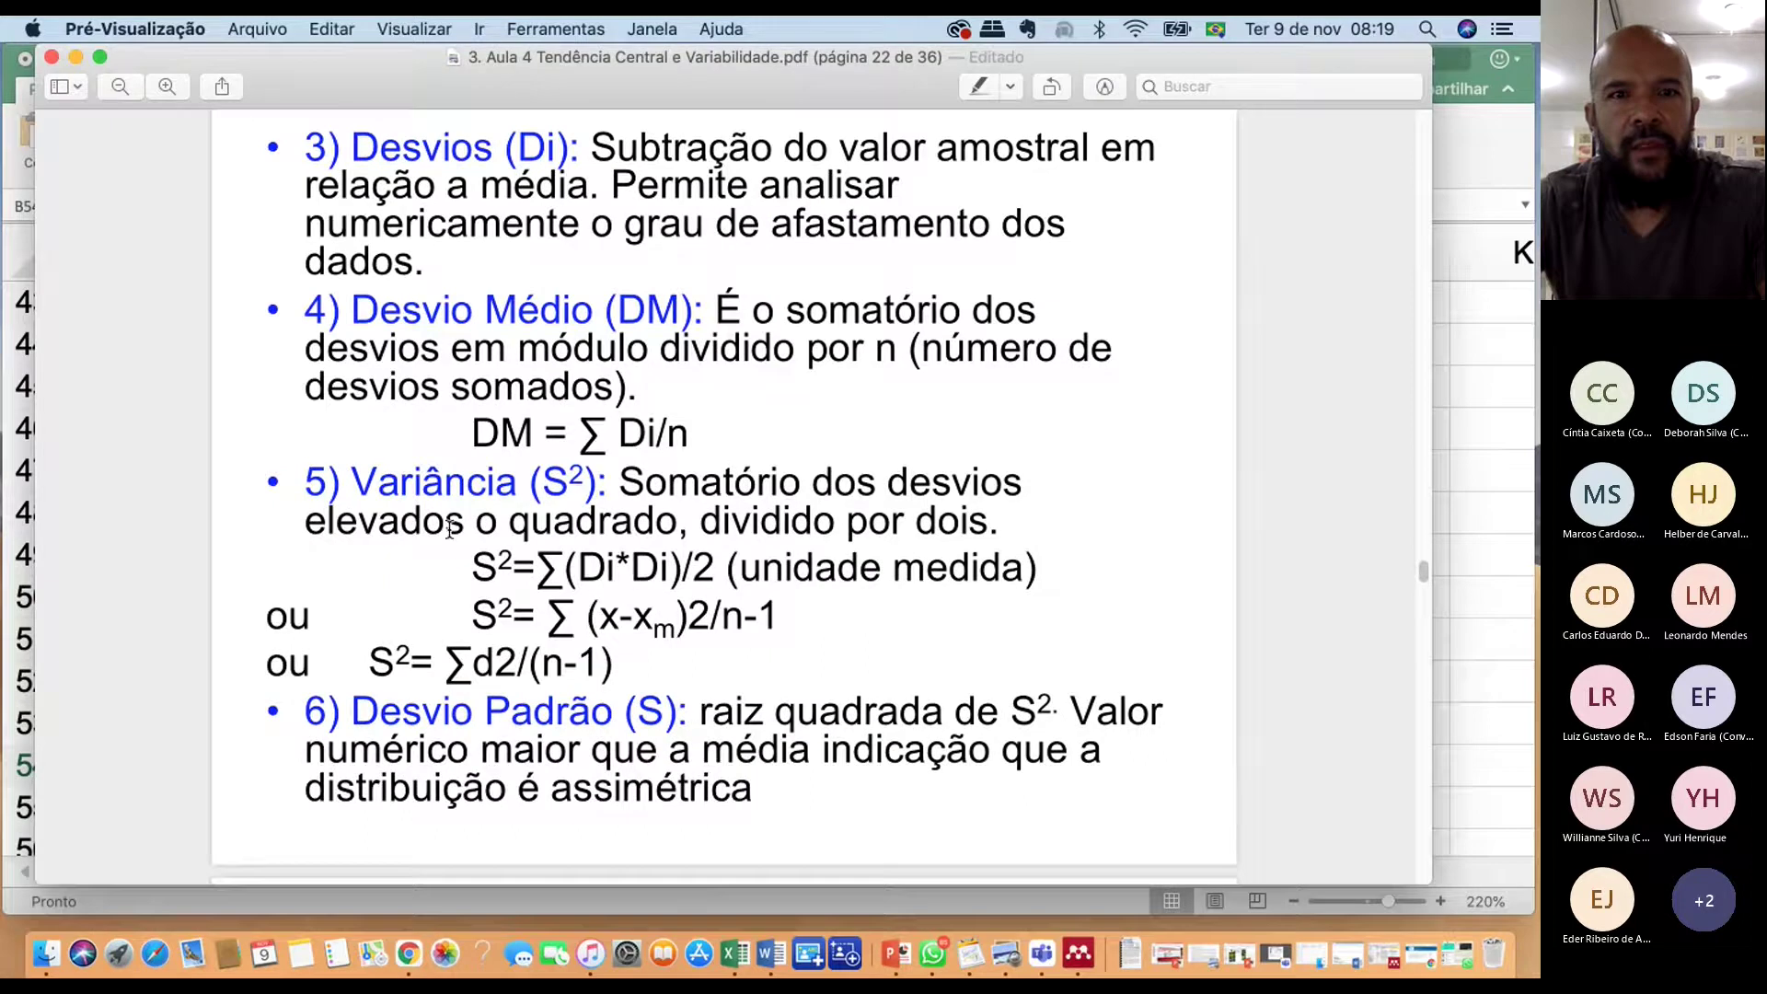
scroll(449, 529, down, 1)
scroll(589, 571, down, 1)
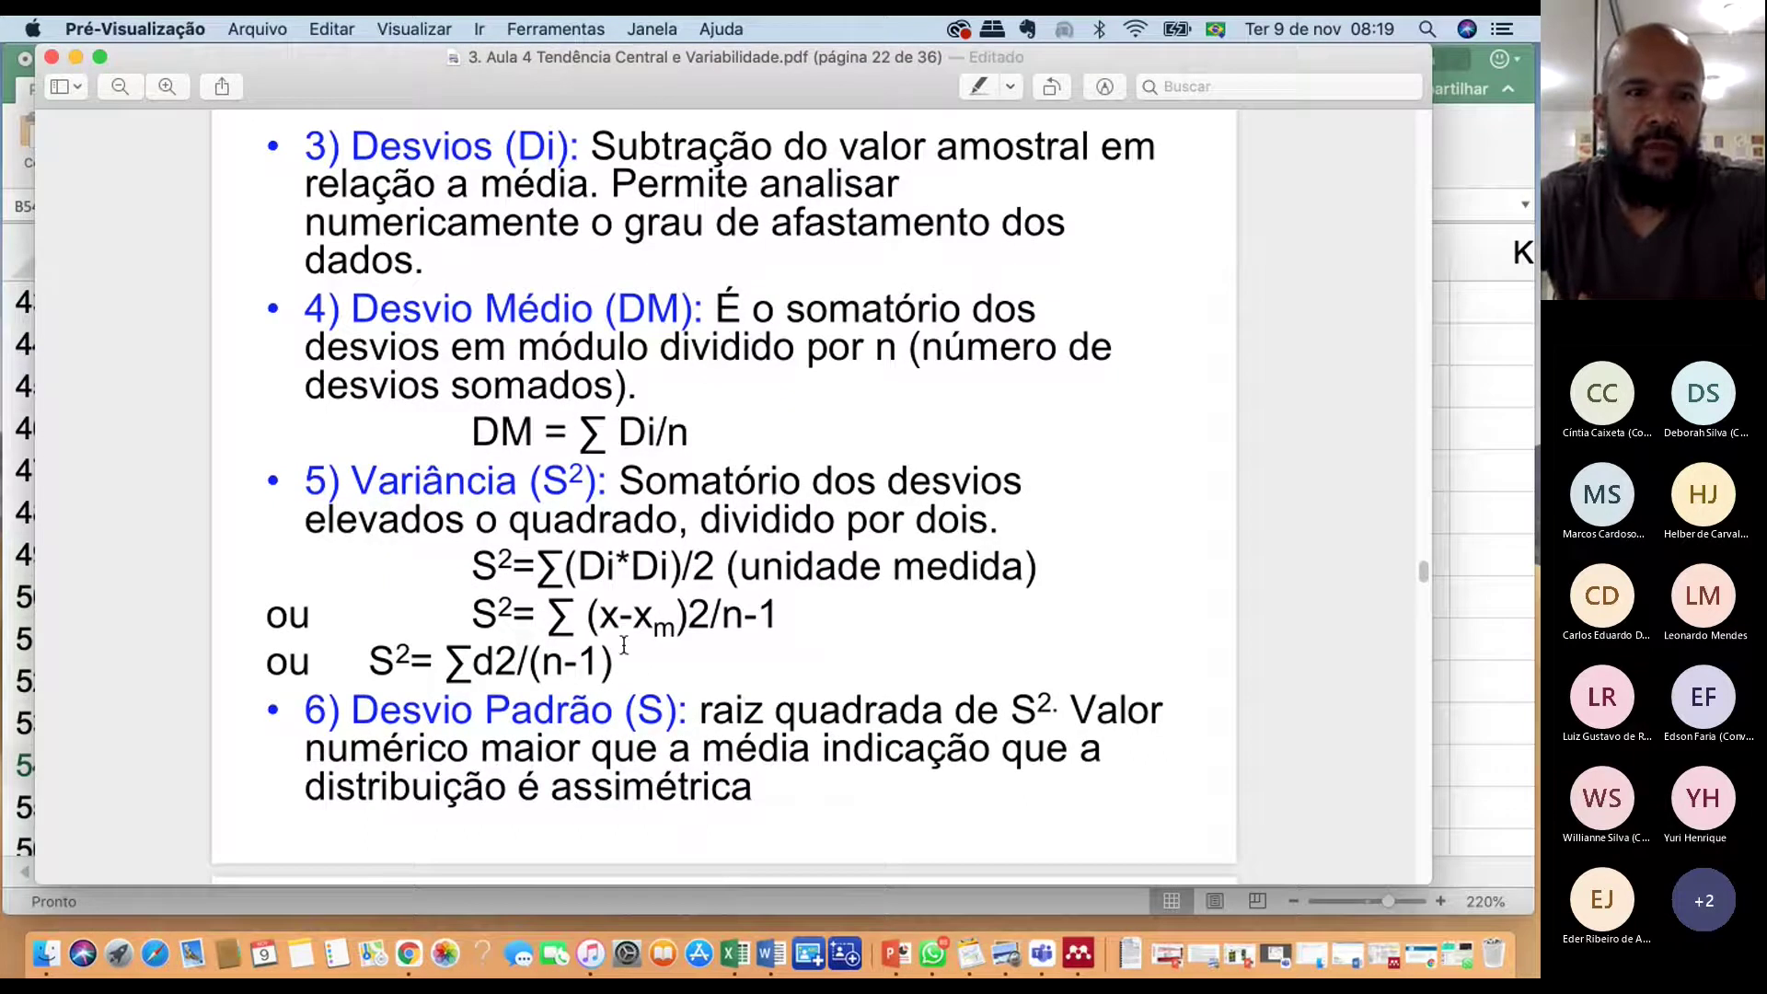
Highlight the summation sign and first Di of the S² formula, then minimize Preview
double_click(549, 566)
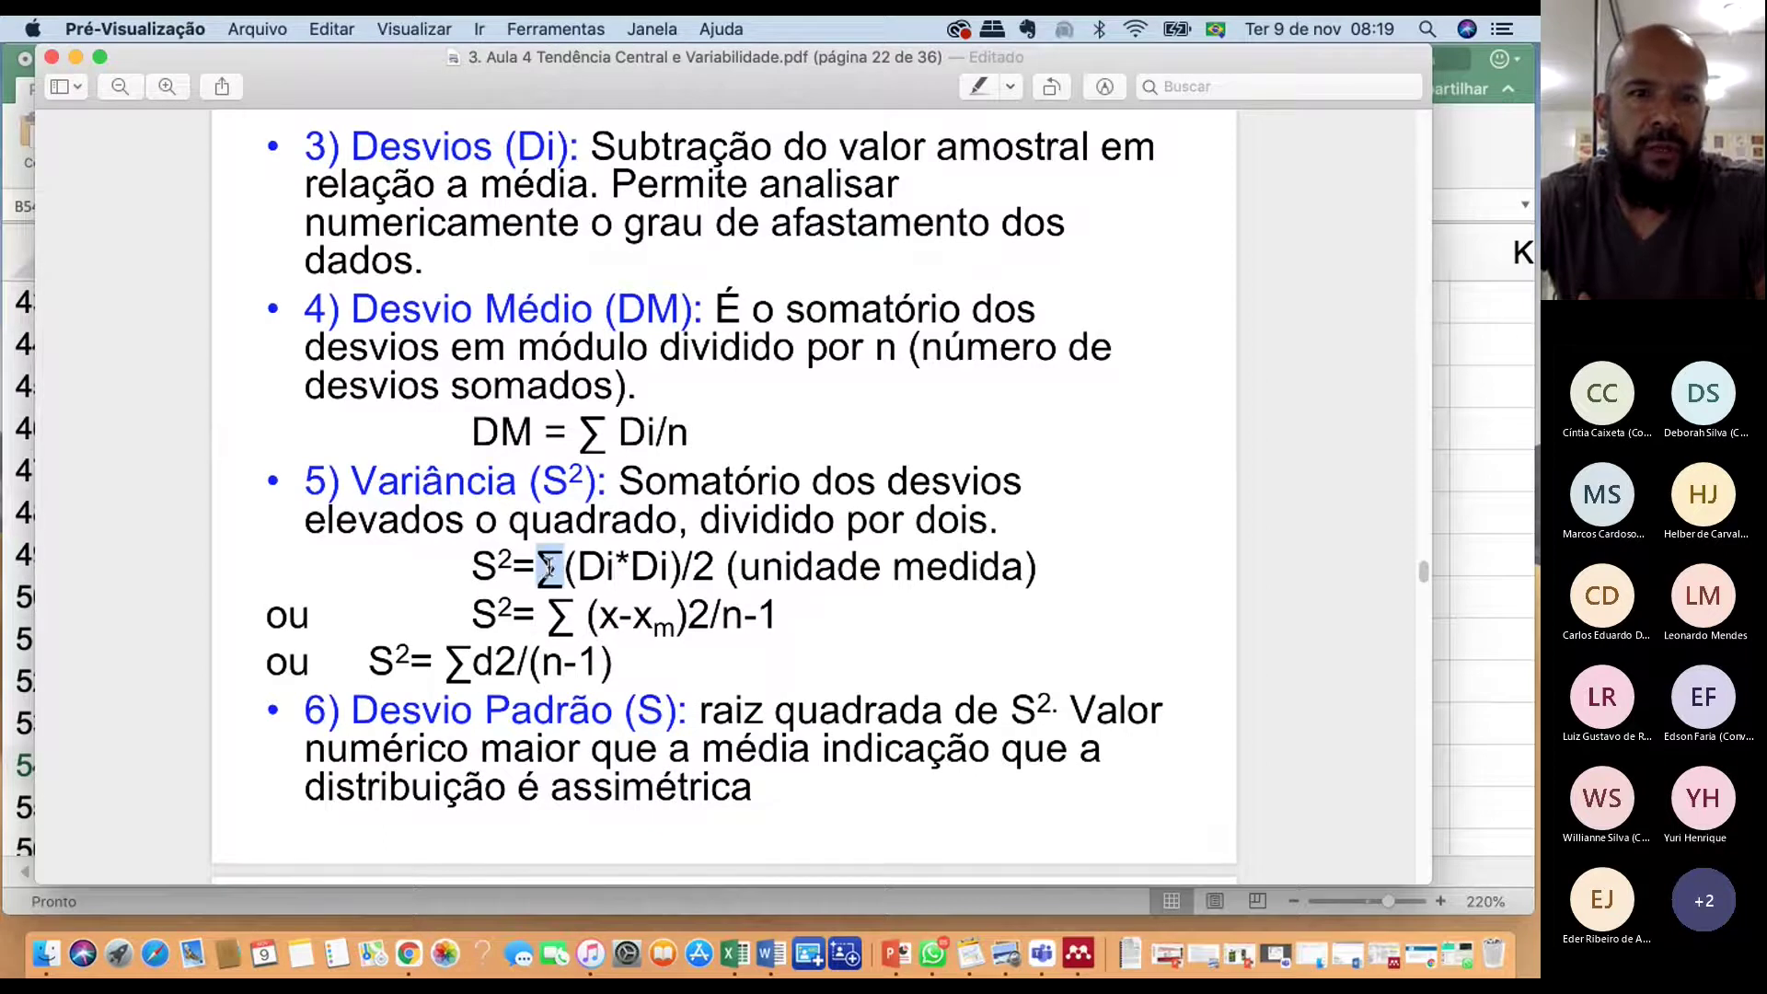
double_click(596, 566)
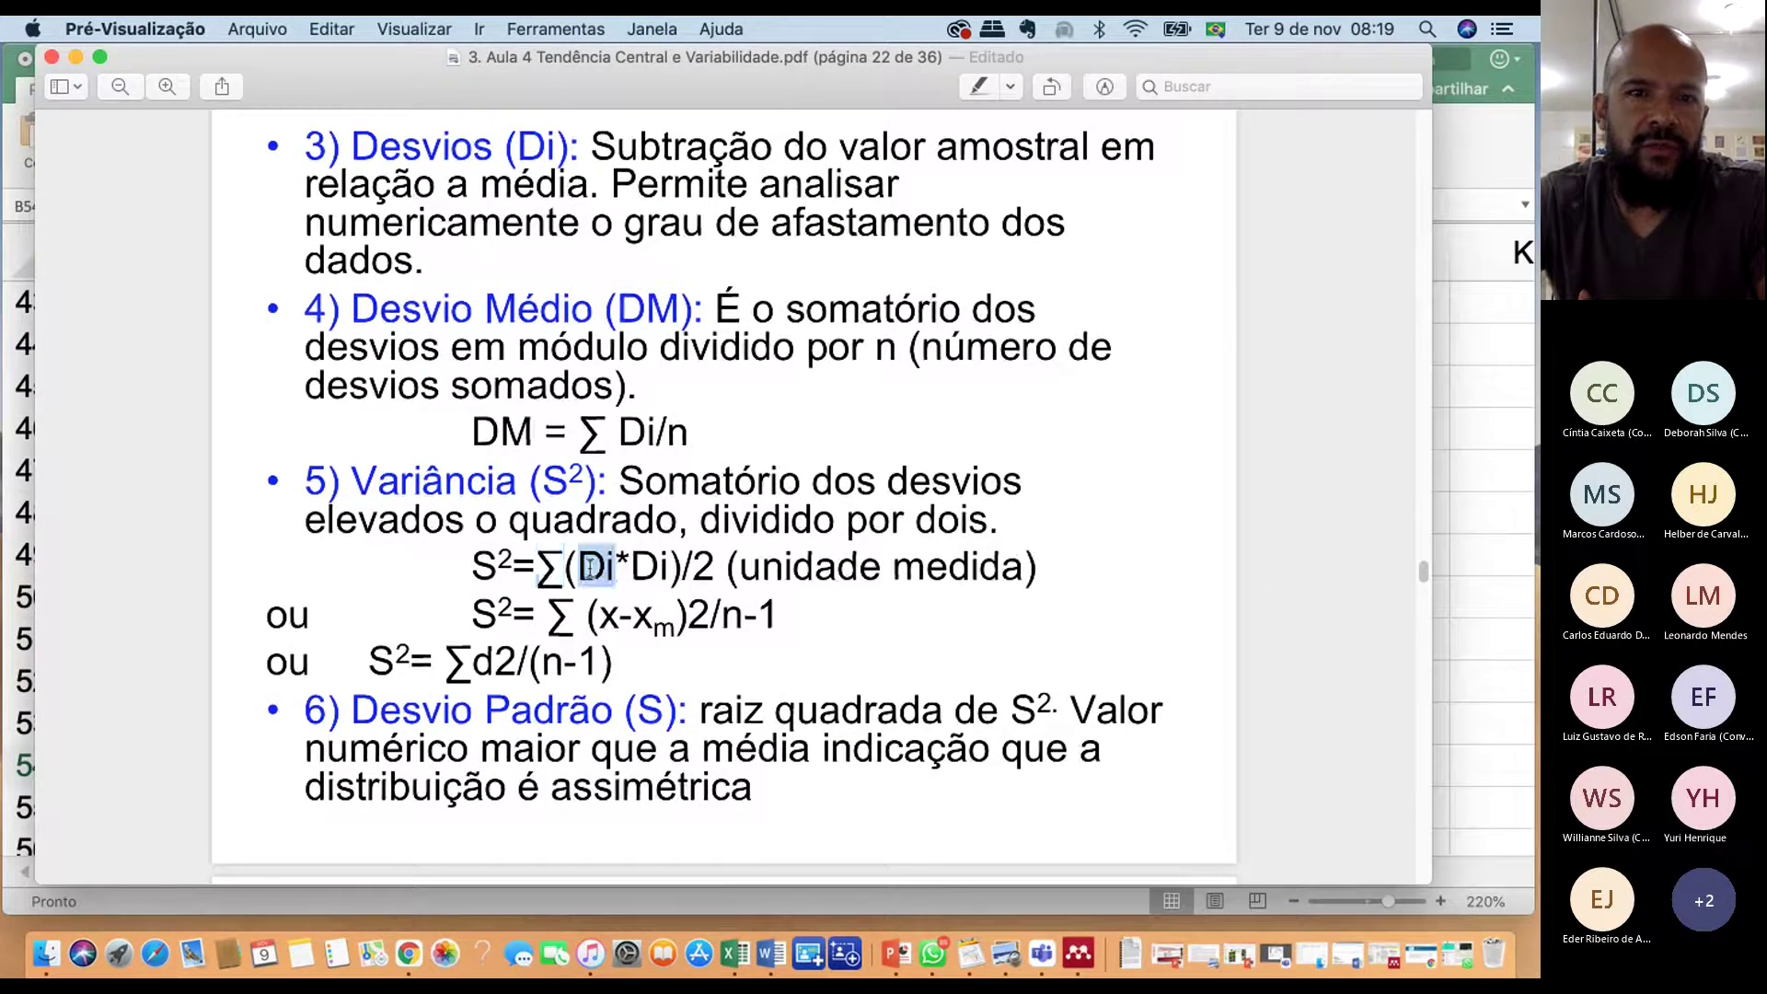
click(669, 571)
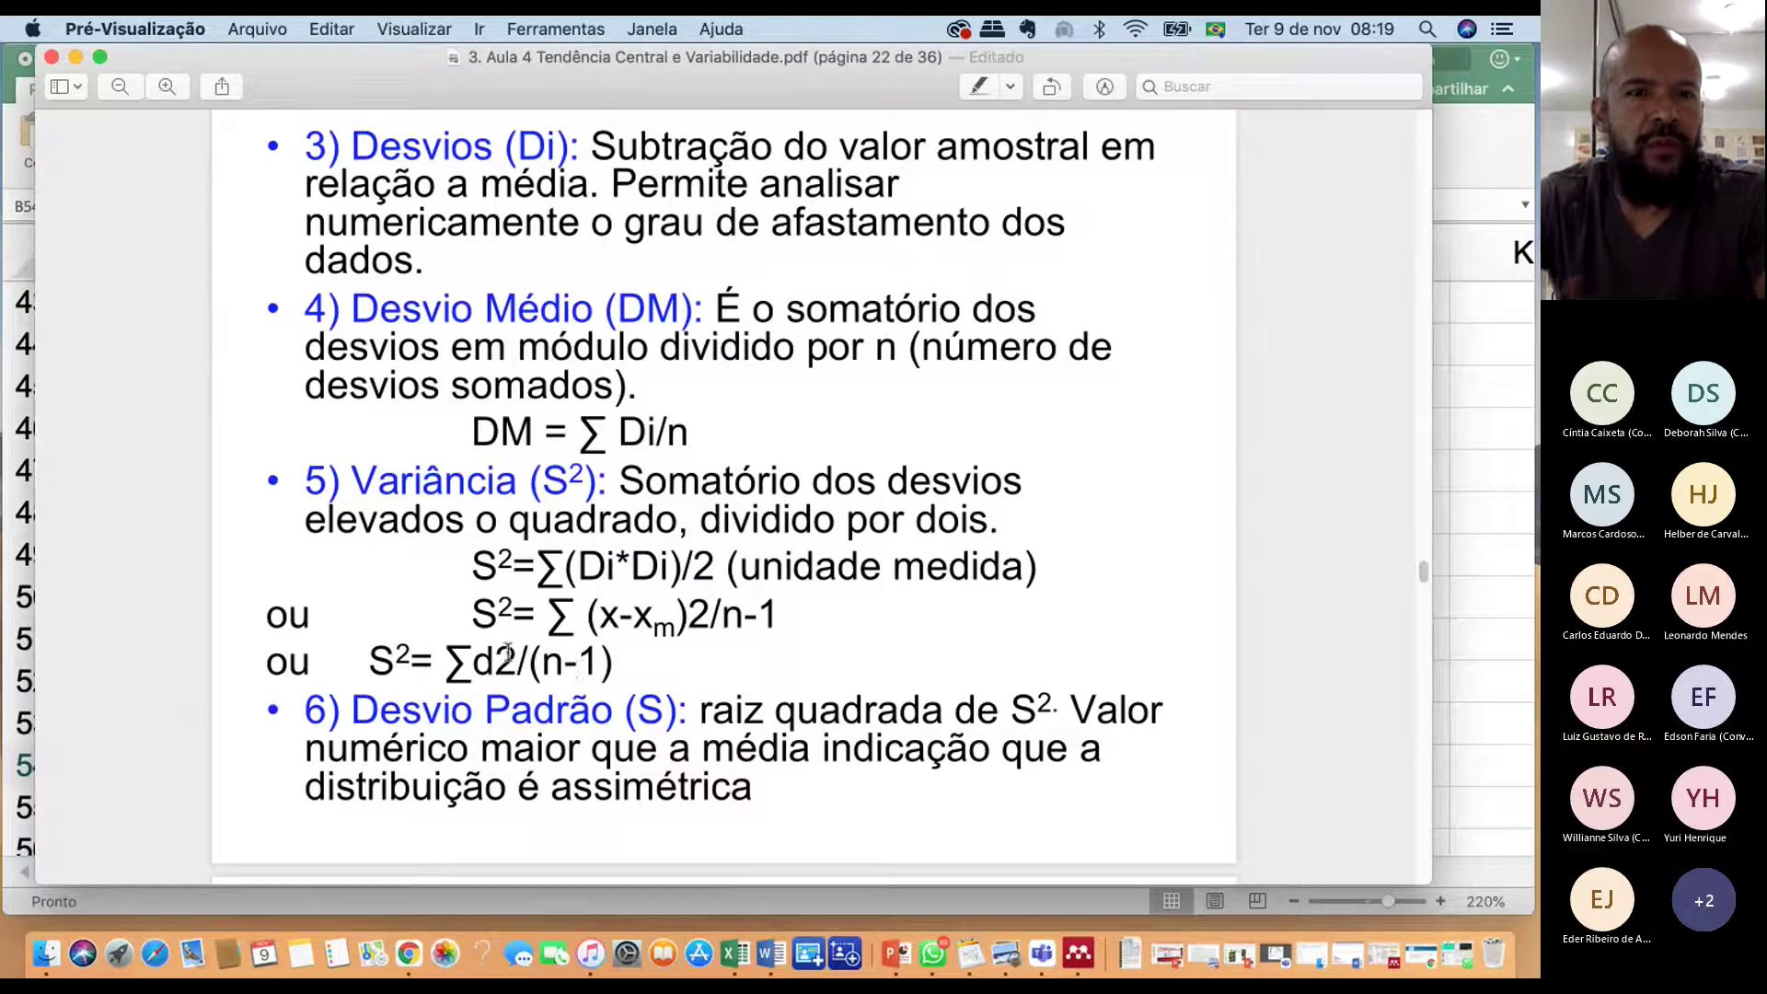
click(77, 57)
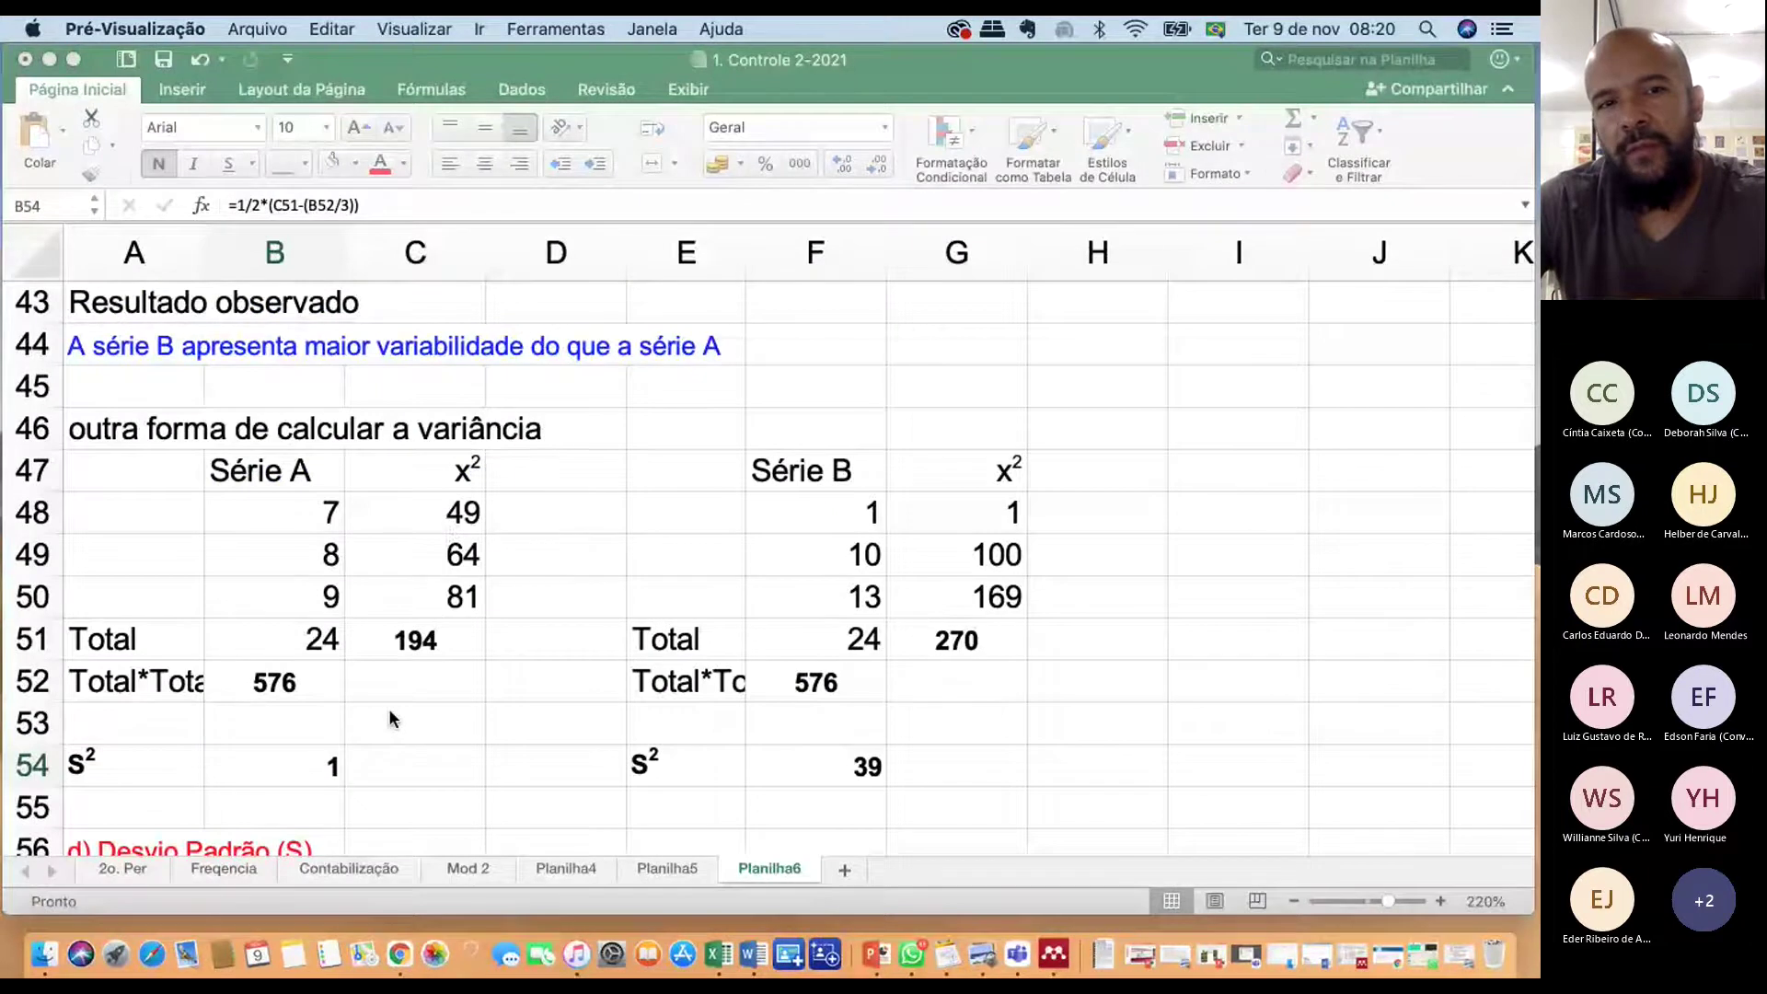
scroll(388, 708, up, 5)
scroll(389, 705, up, 6)
scroll(391, 713, down, 1)
scroll(392, 713, down, 9)
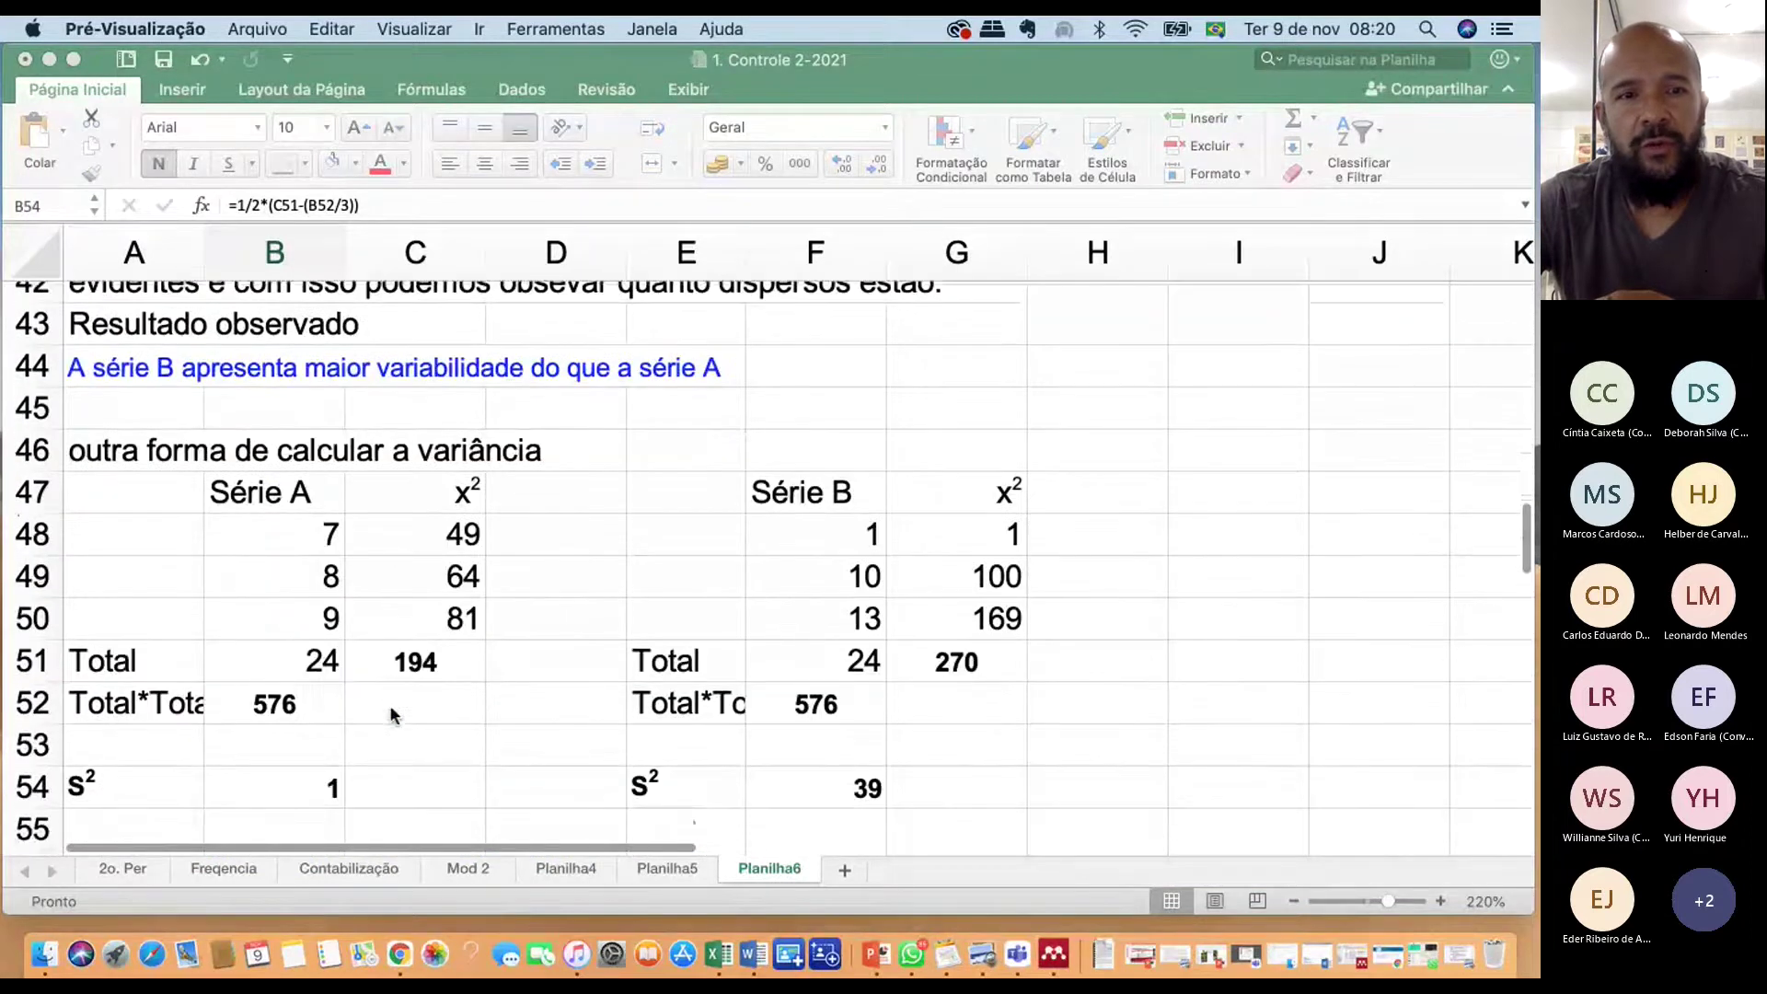
scroll(368, 704, down, 2)
click(340, 704)
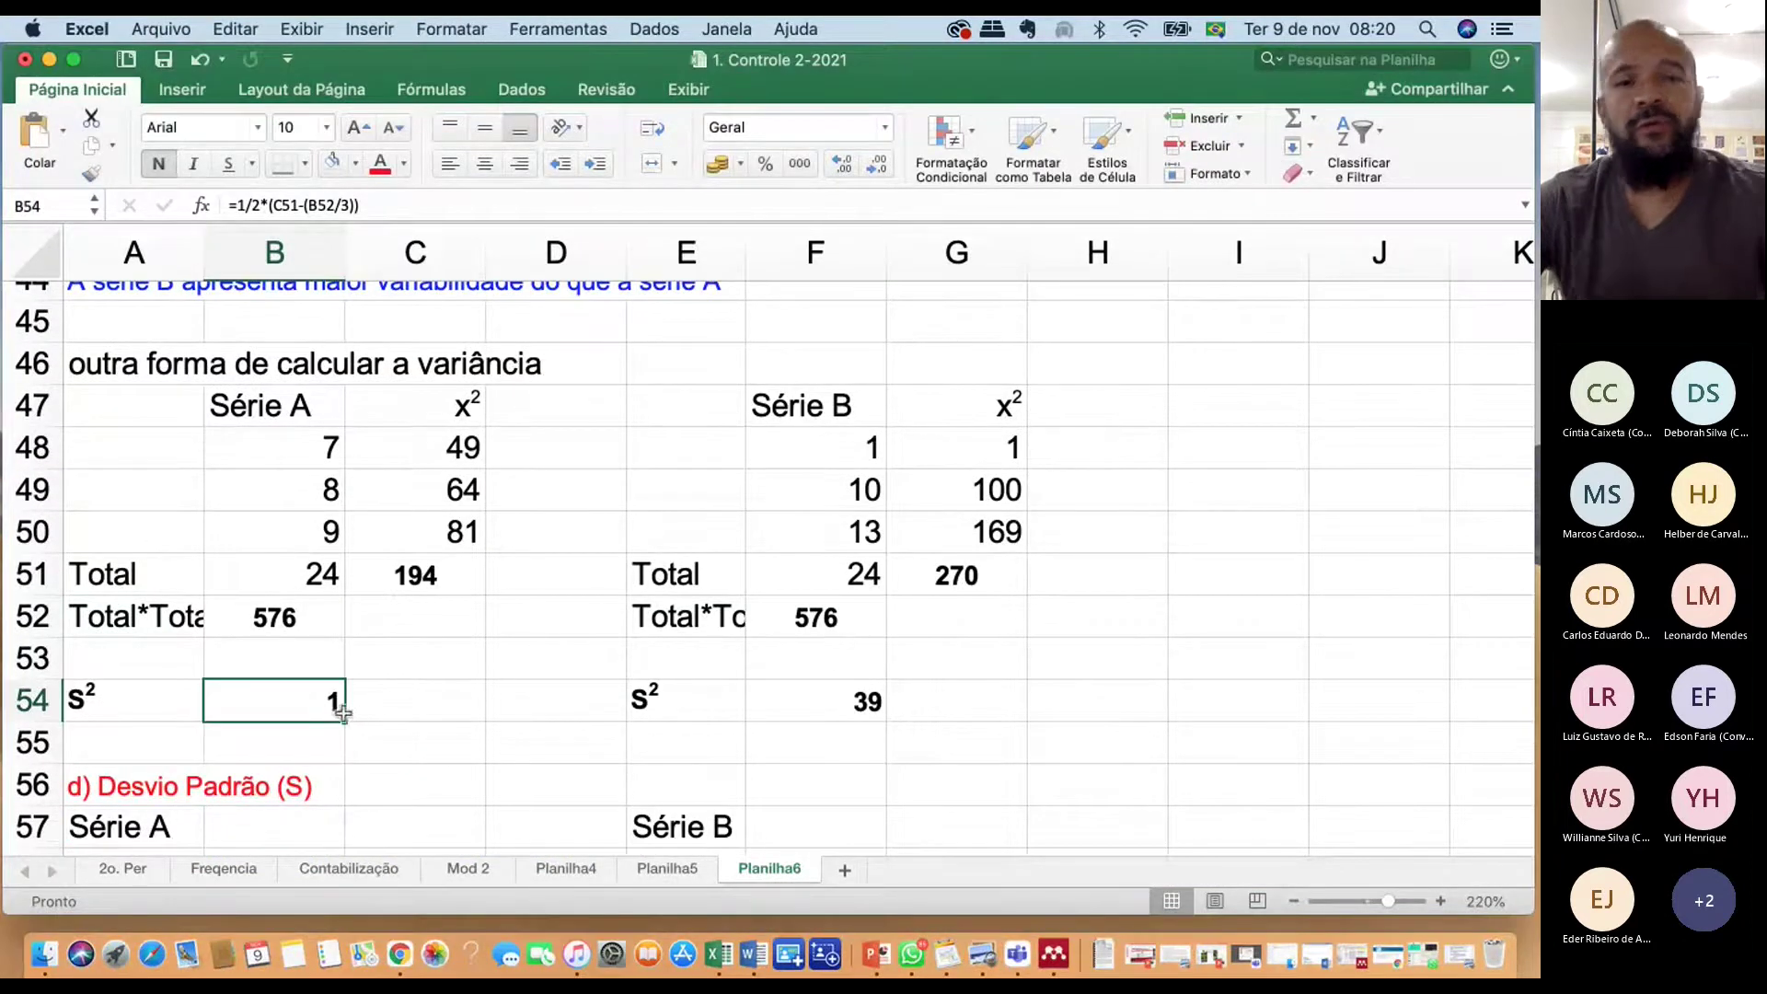
click(868, 702)
scroll(847, 694, up, 4)
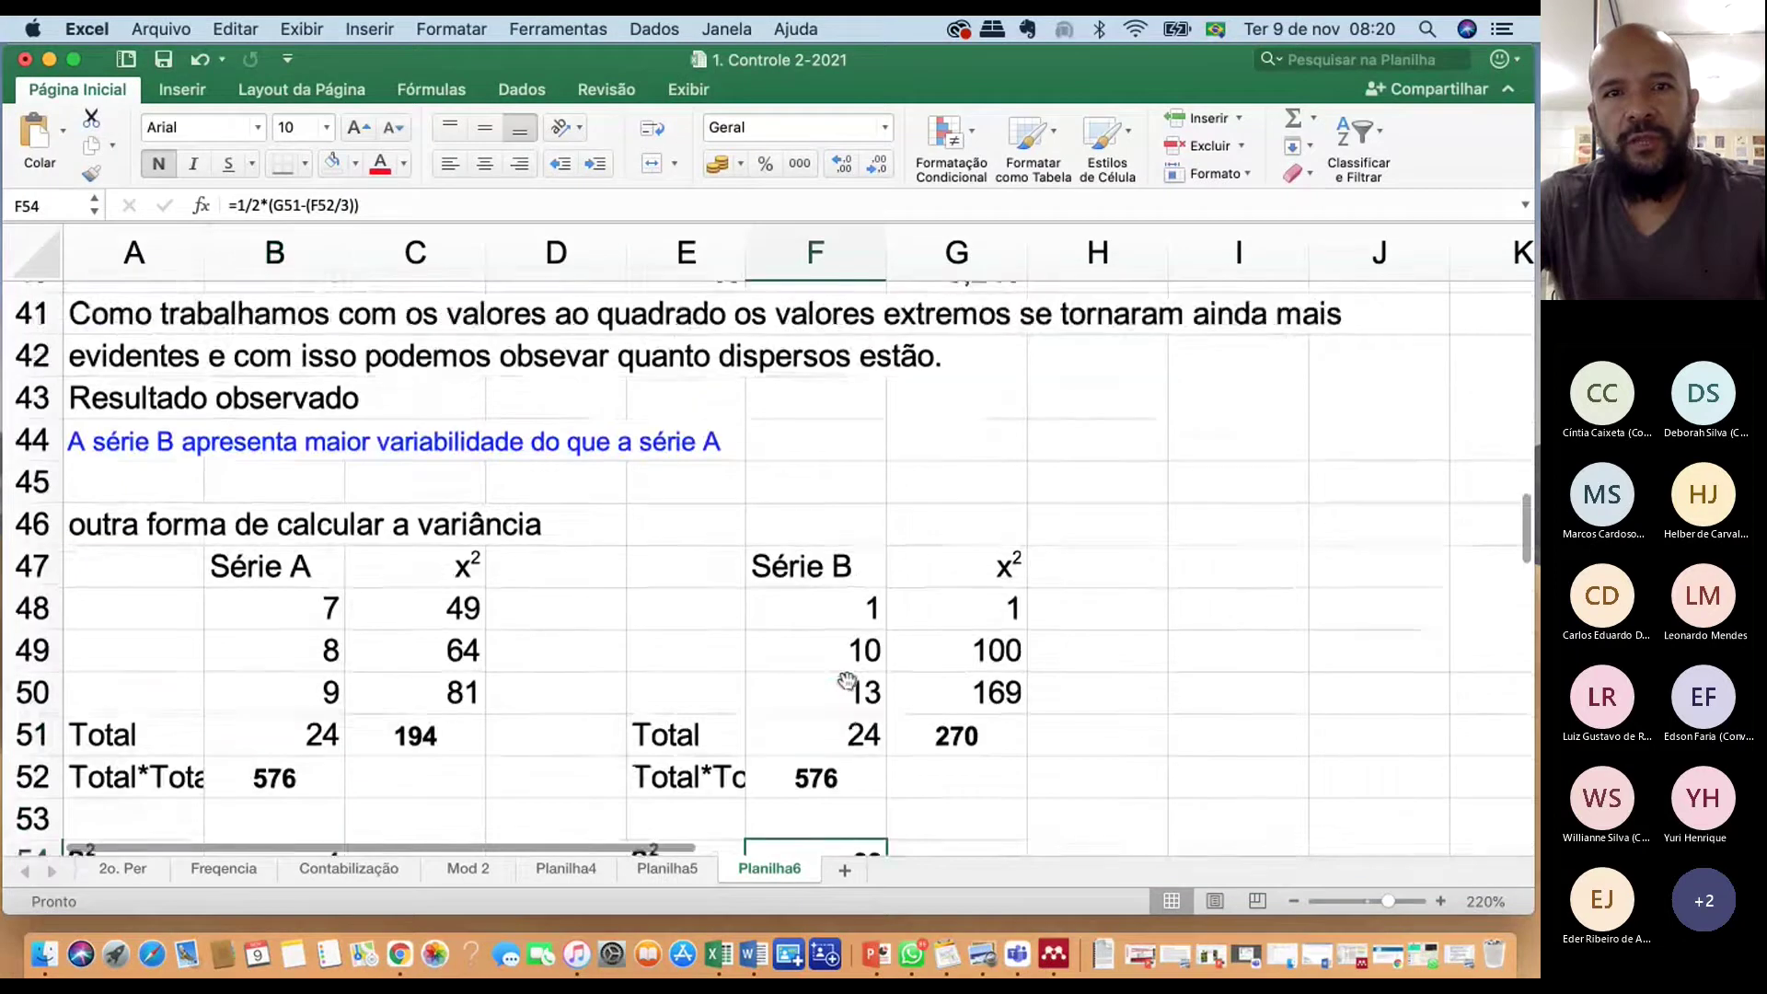
scroll(847, 681, up, 8)
scroll(847, 681, down, 2)
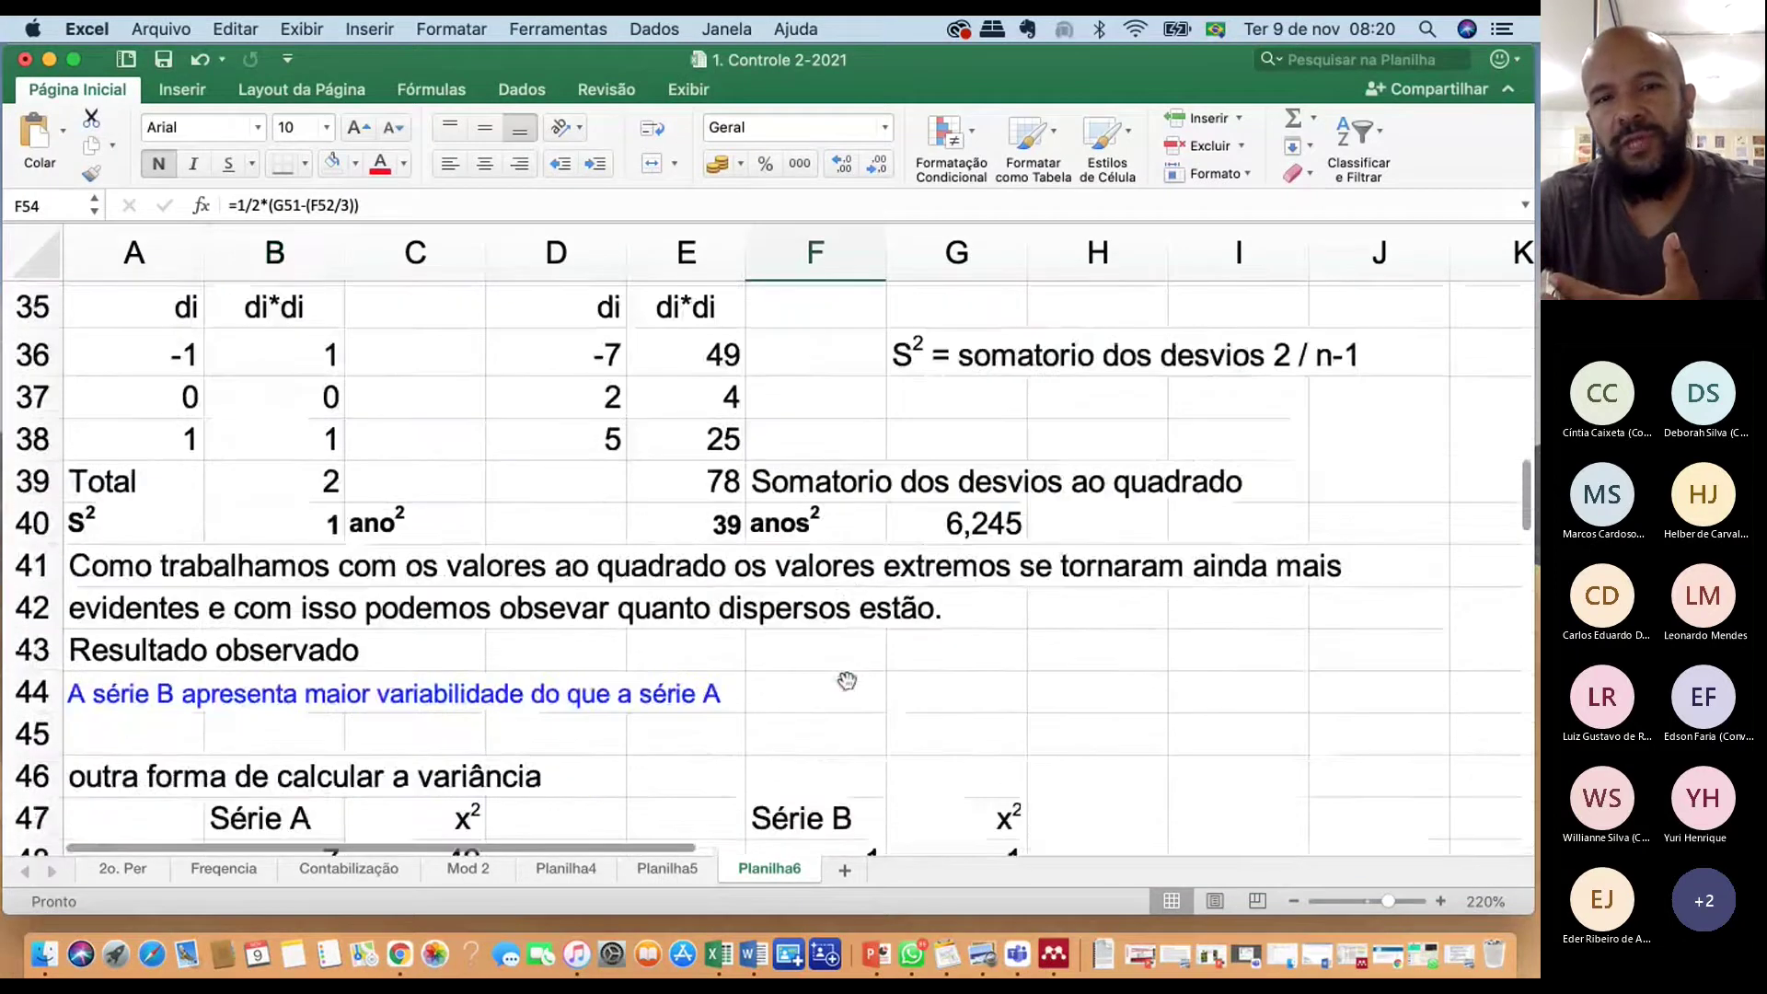
scroll(847, 681, down, 6)
scroll(847, 681, down, 3)
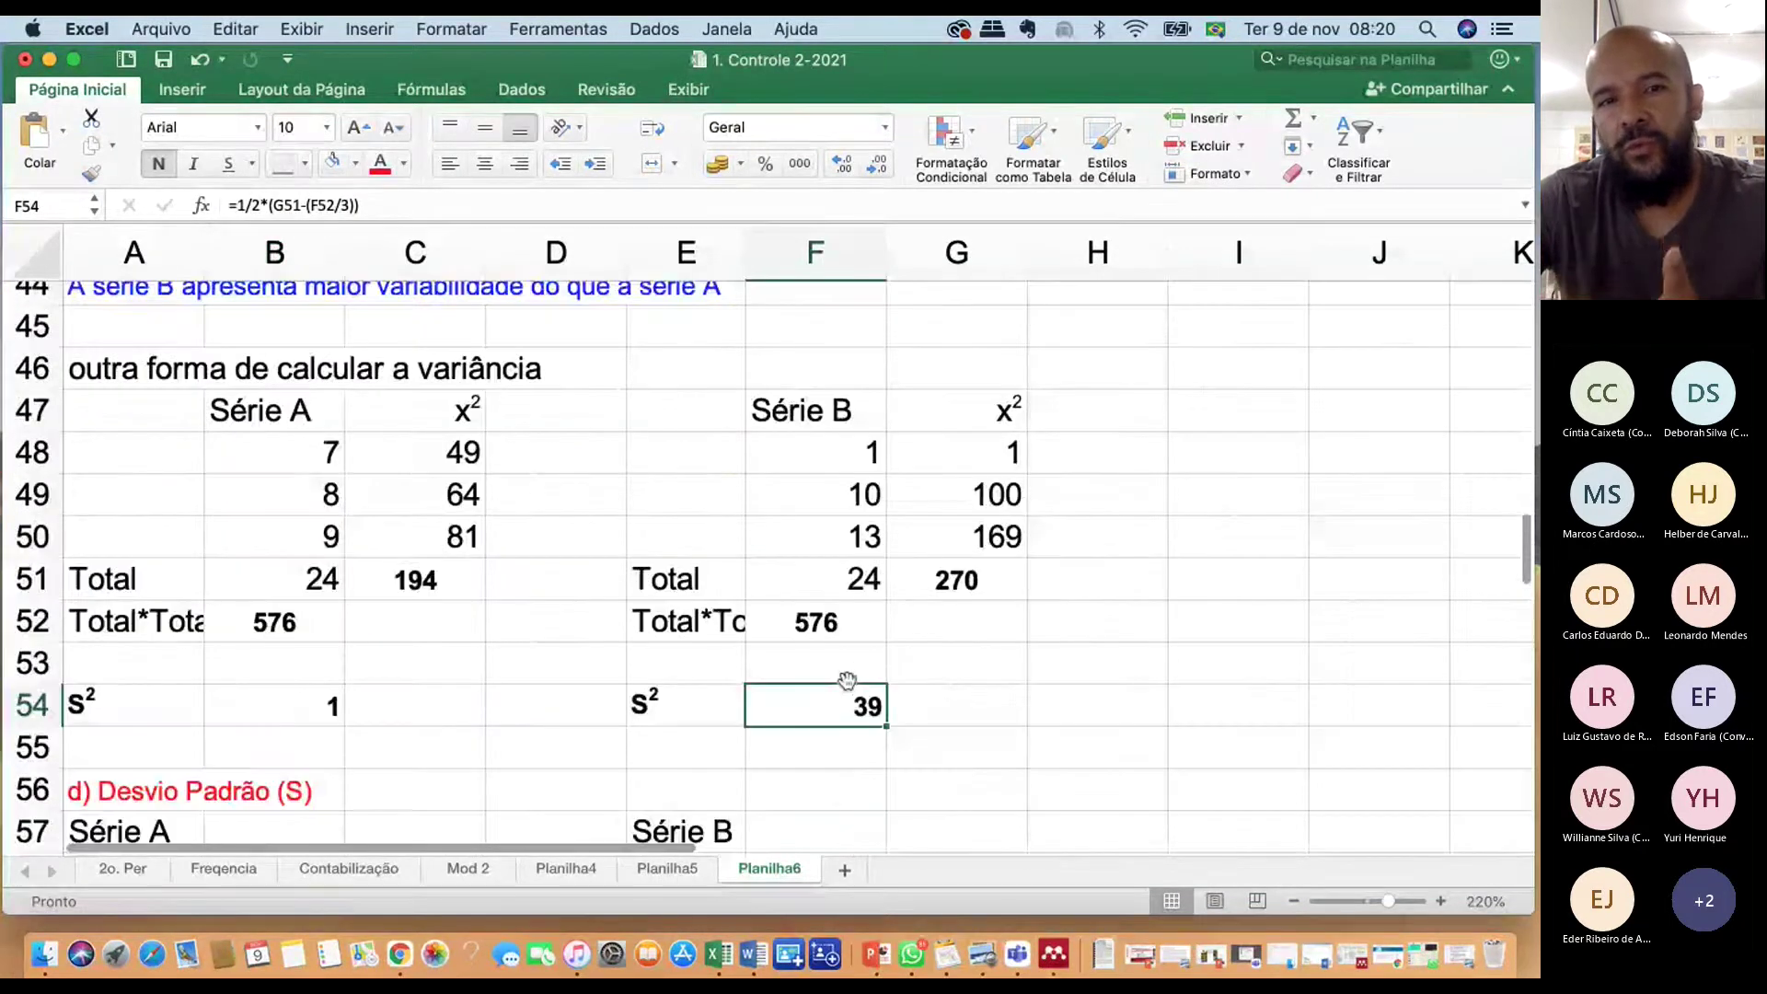
scroll(847, 681, down, 2)
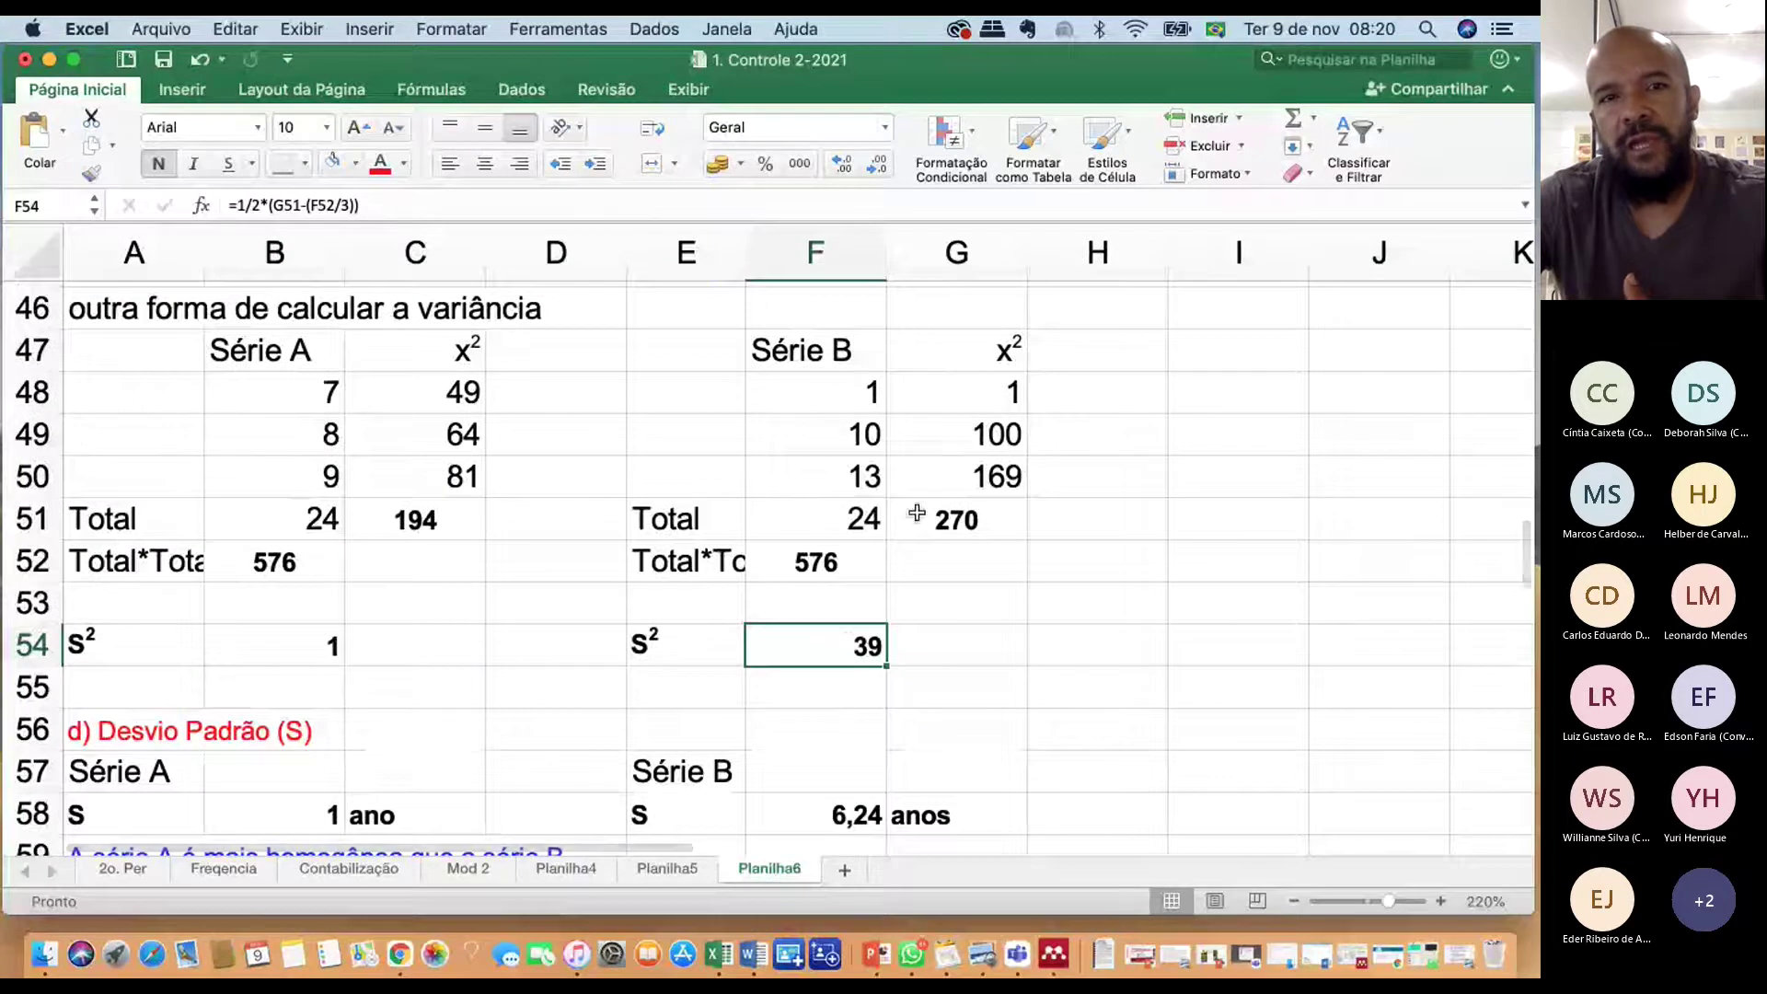
scroll(908, 483, down, 2)
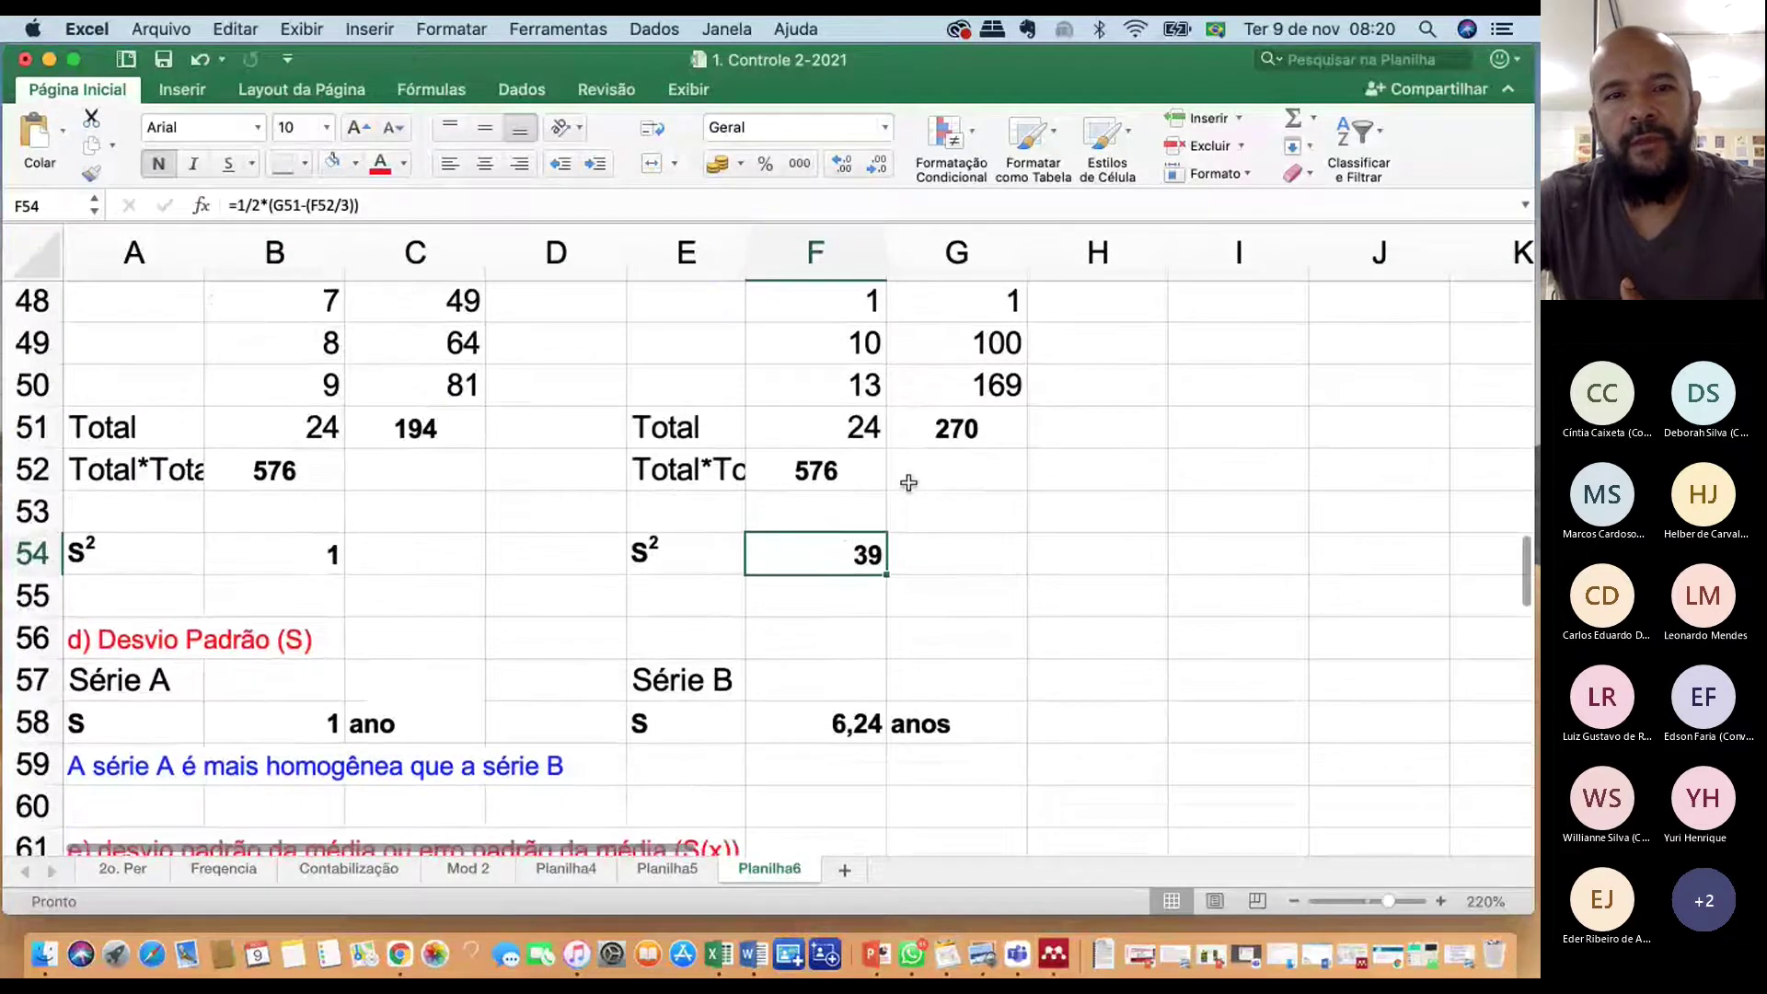
scroll(405, 672, down, 2)
click(312, 642)
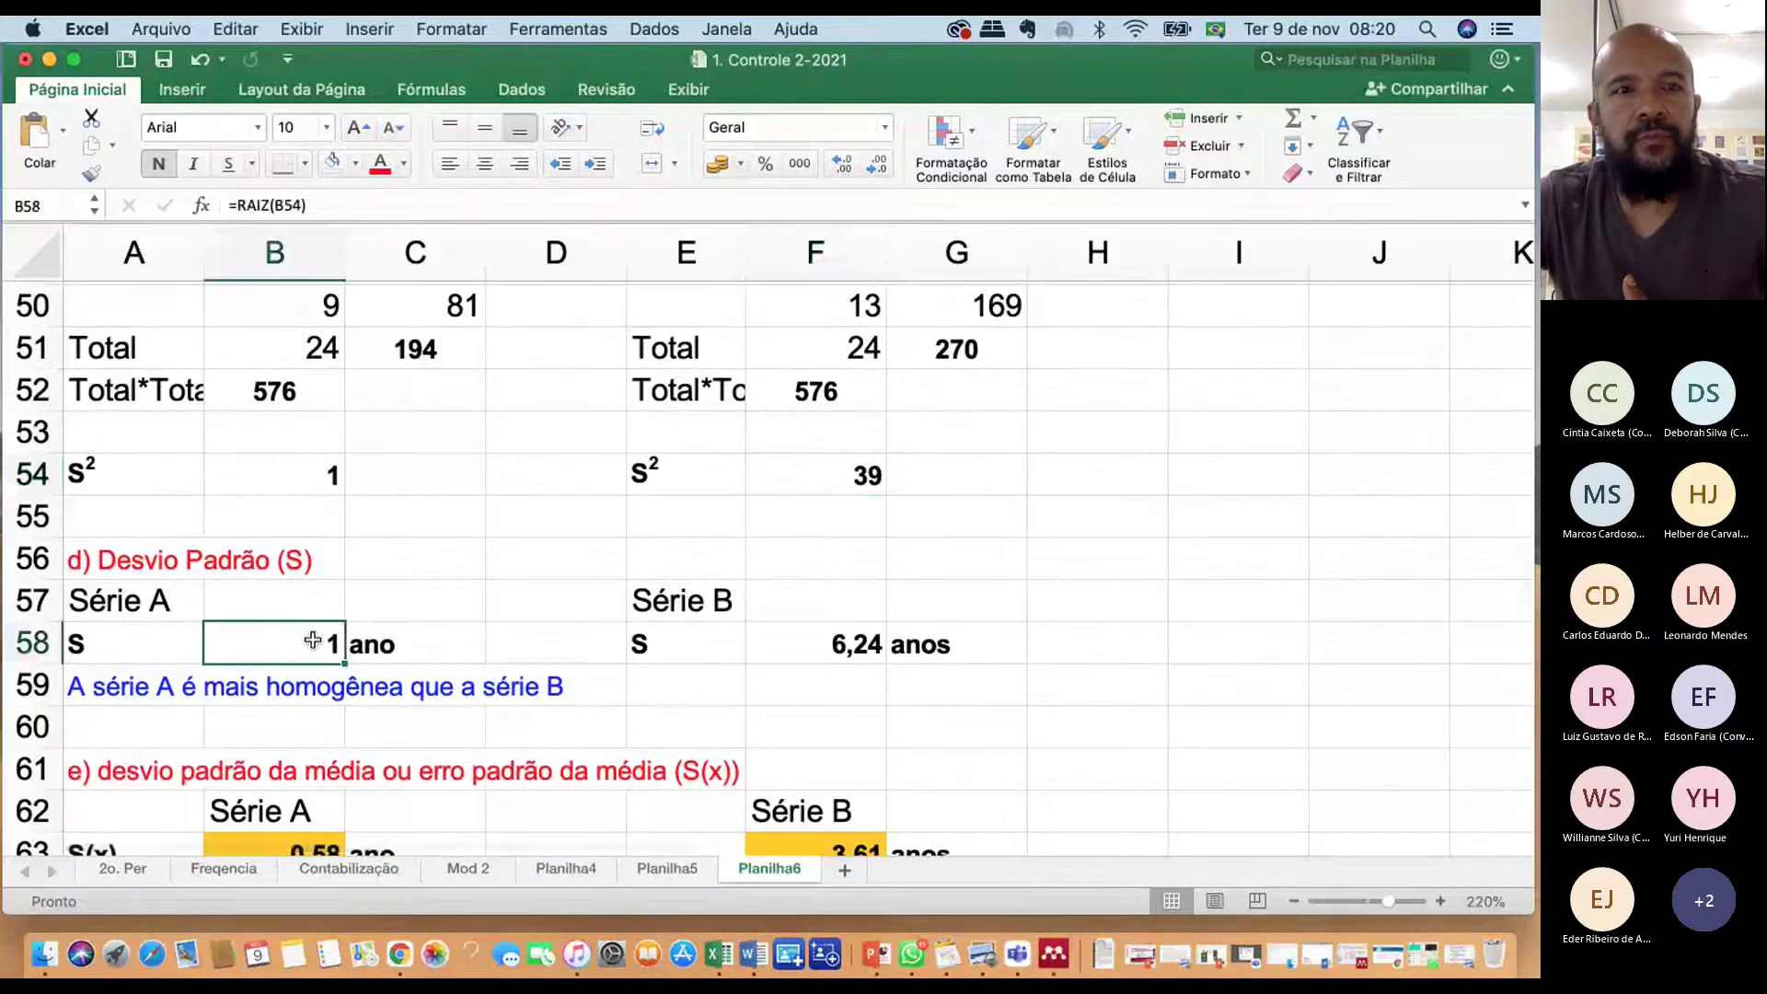
scroll(488, 654, up, 5)
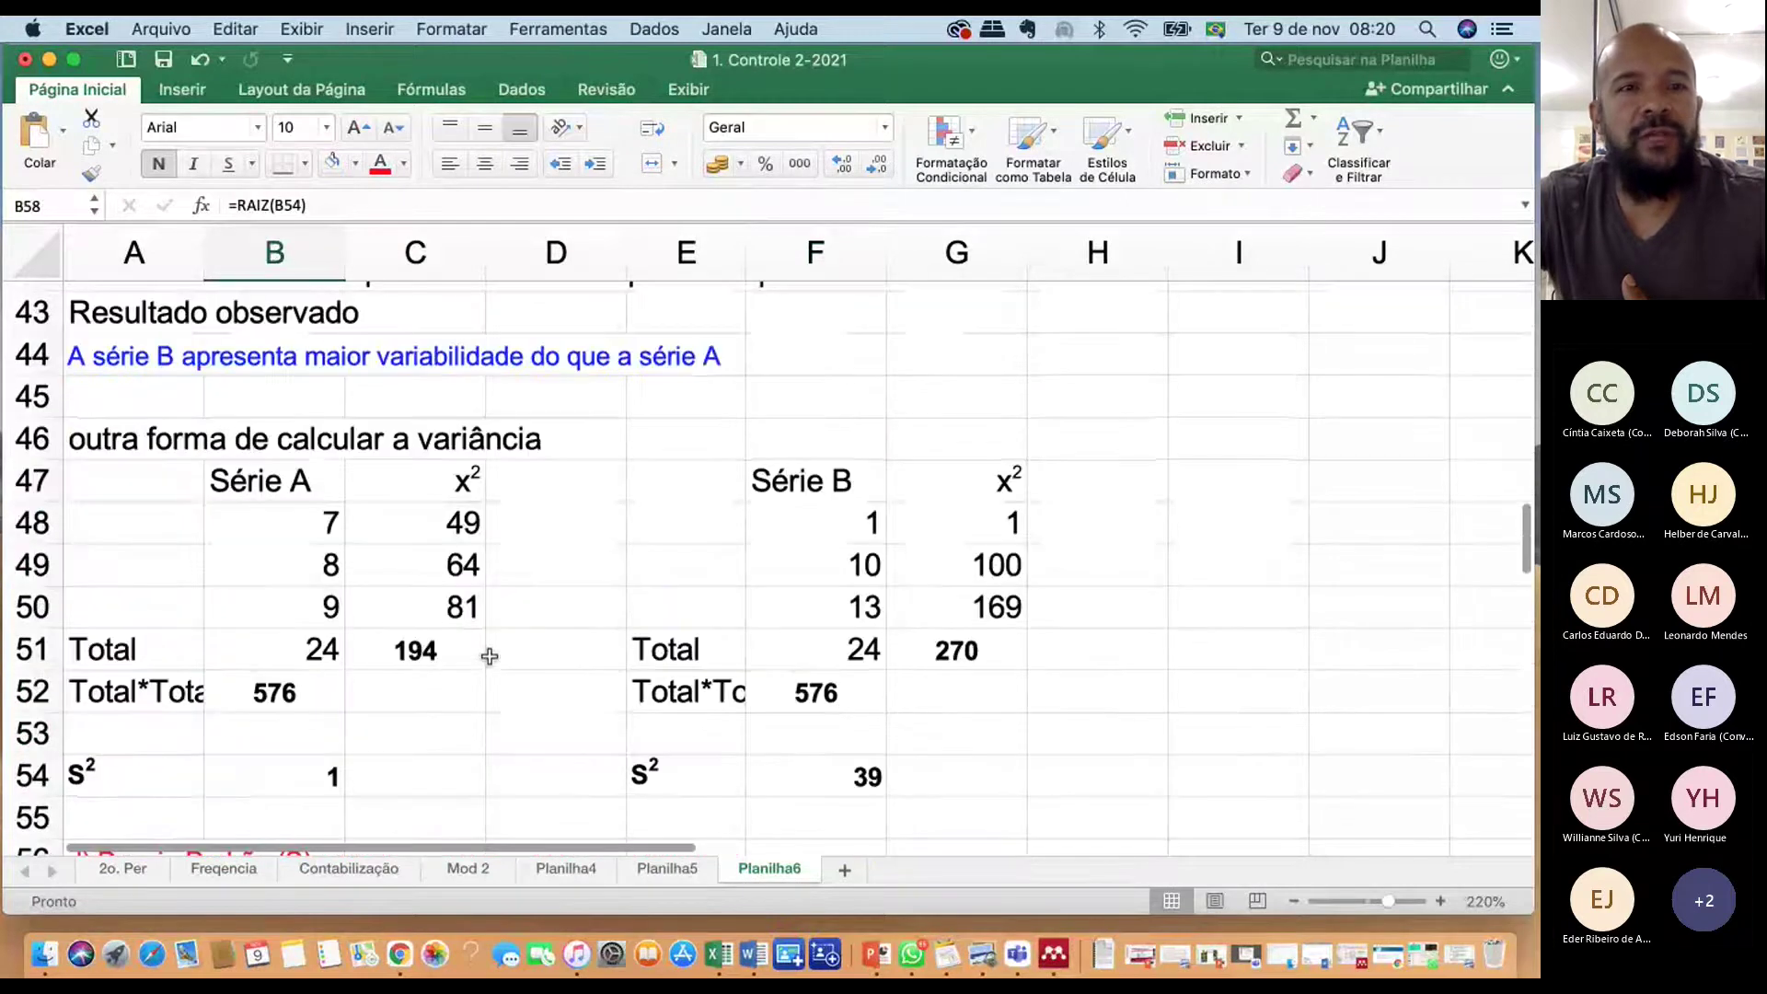
scroll(488, 654, up, 2)
scroll(322, 607, up, 3)
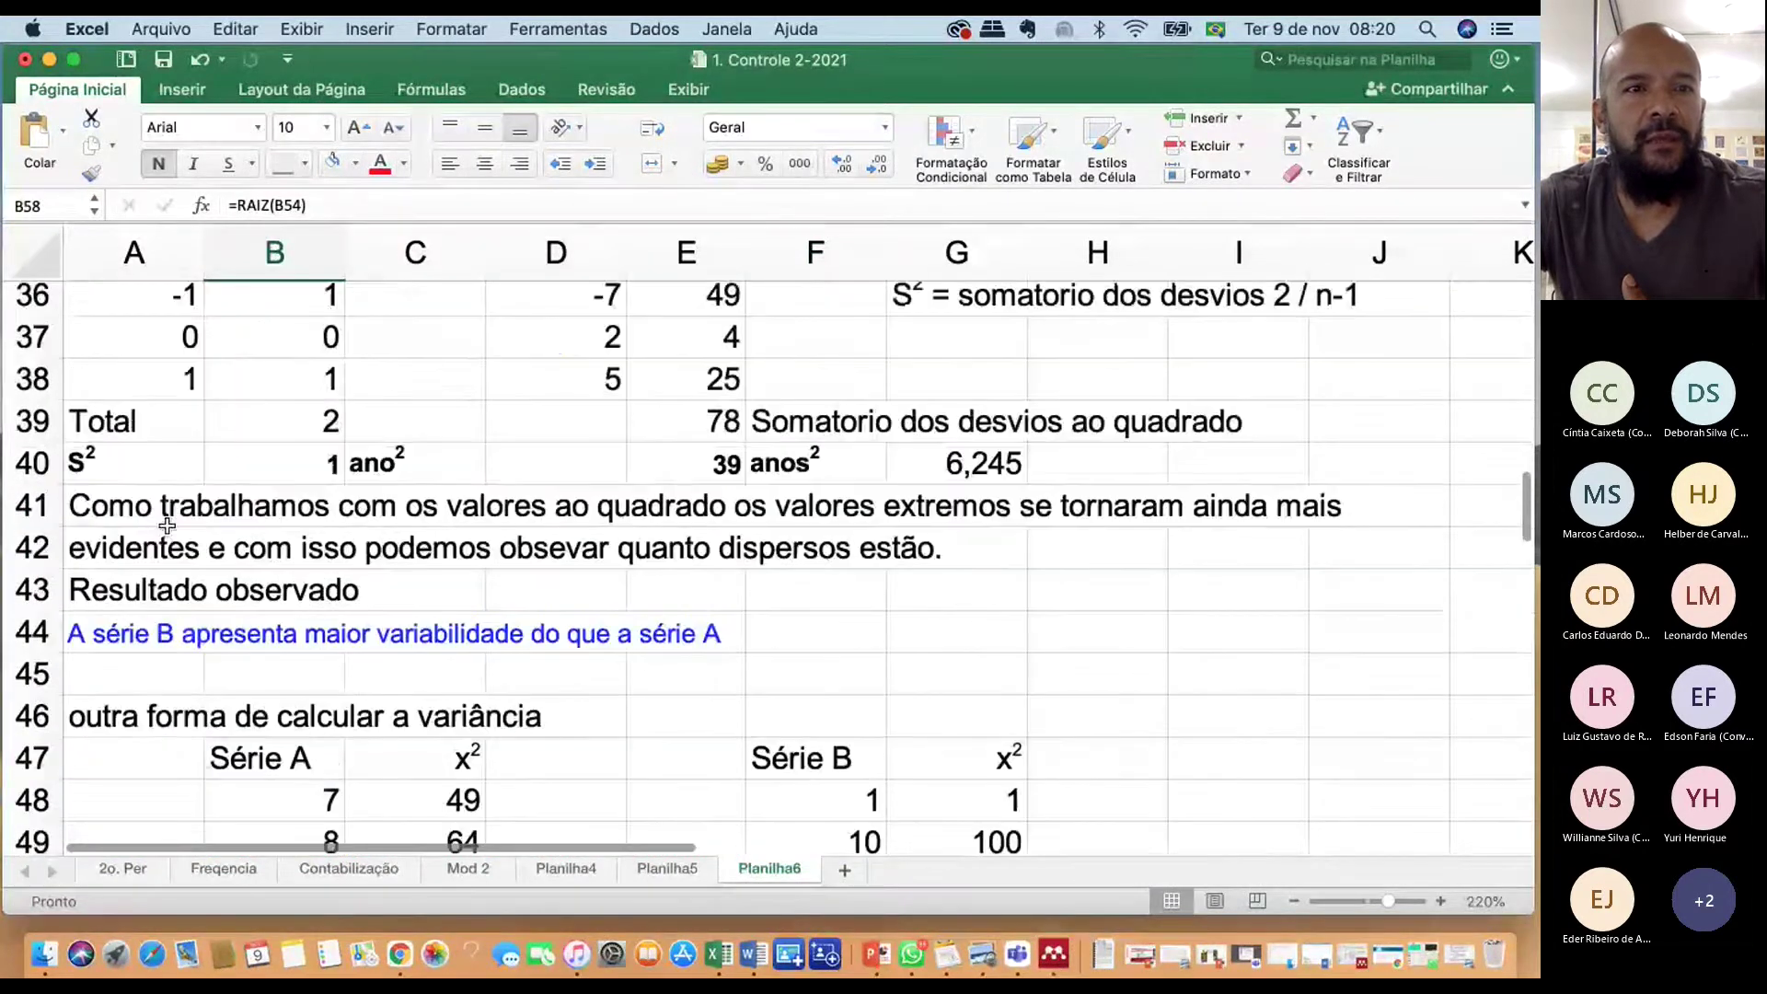
click(102, 470)
scroll(102, 470, up, 5)
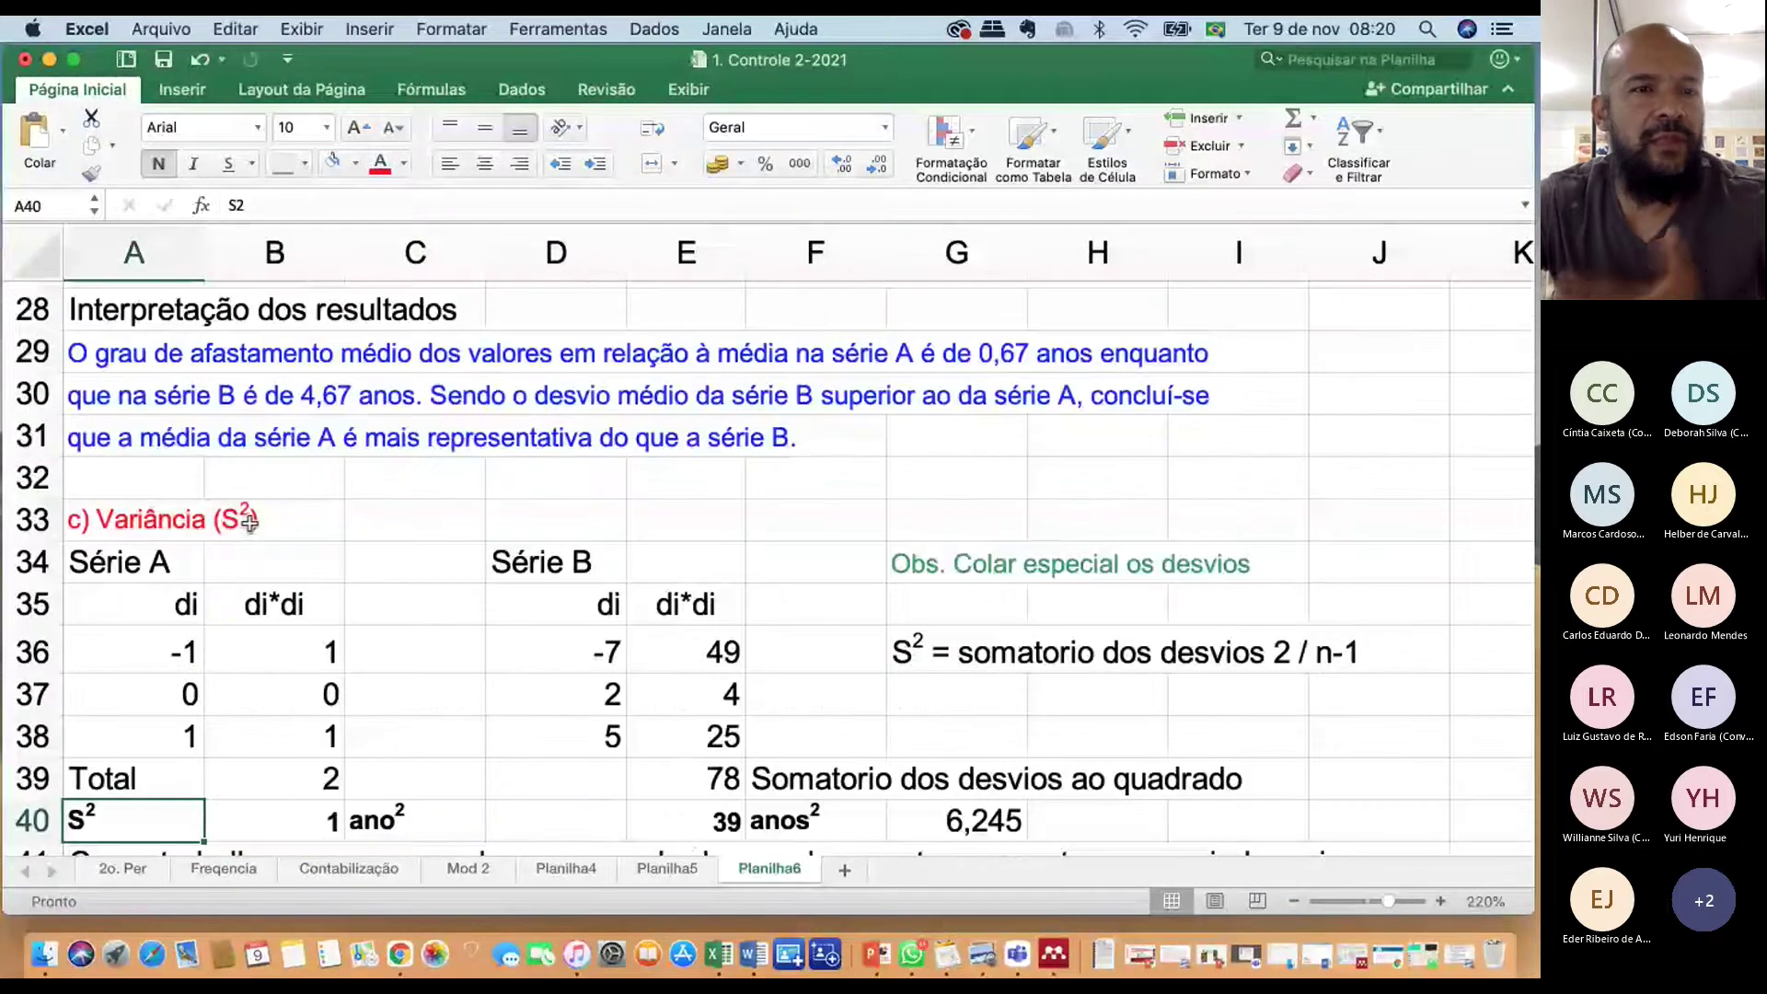
scroll(285, 553, down, 2)
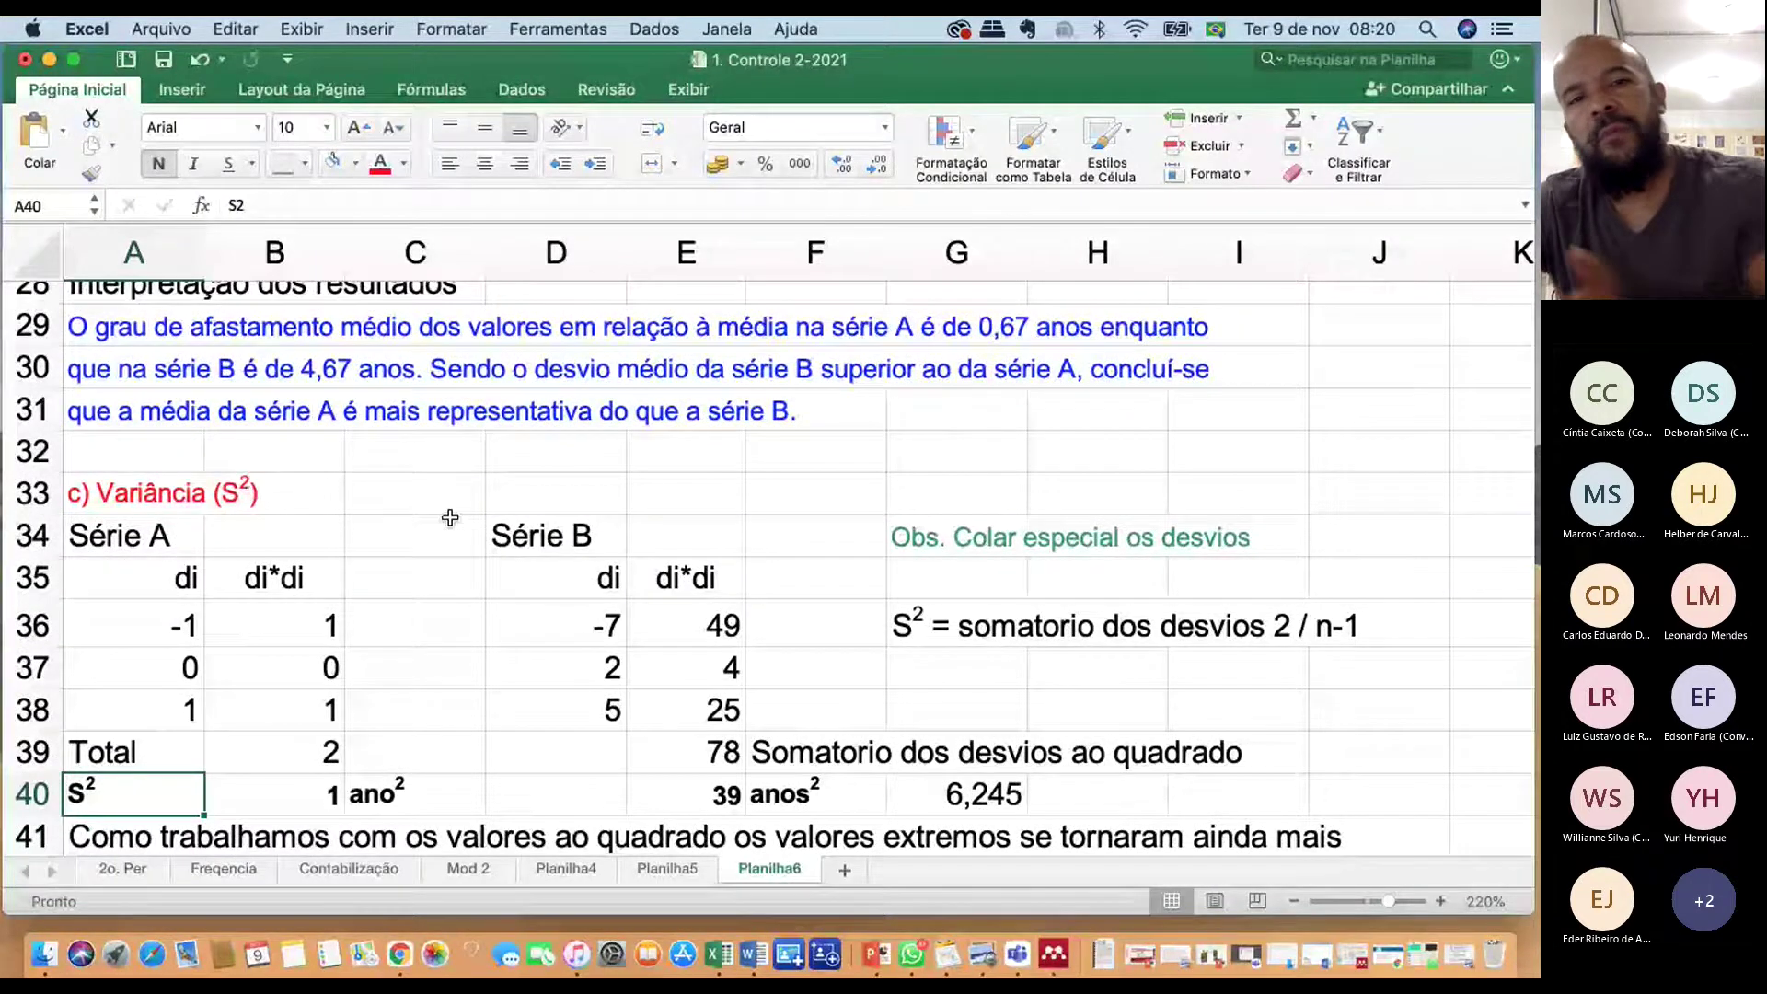
scroll(487, 561, down, 3)
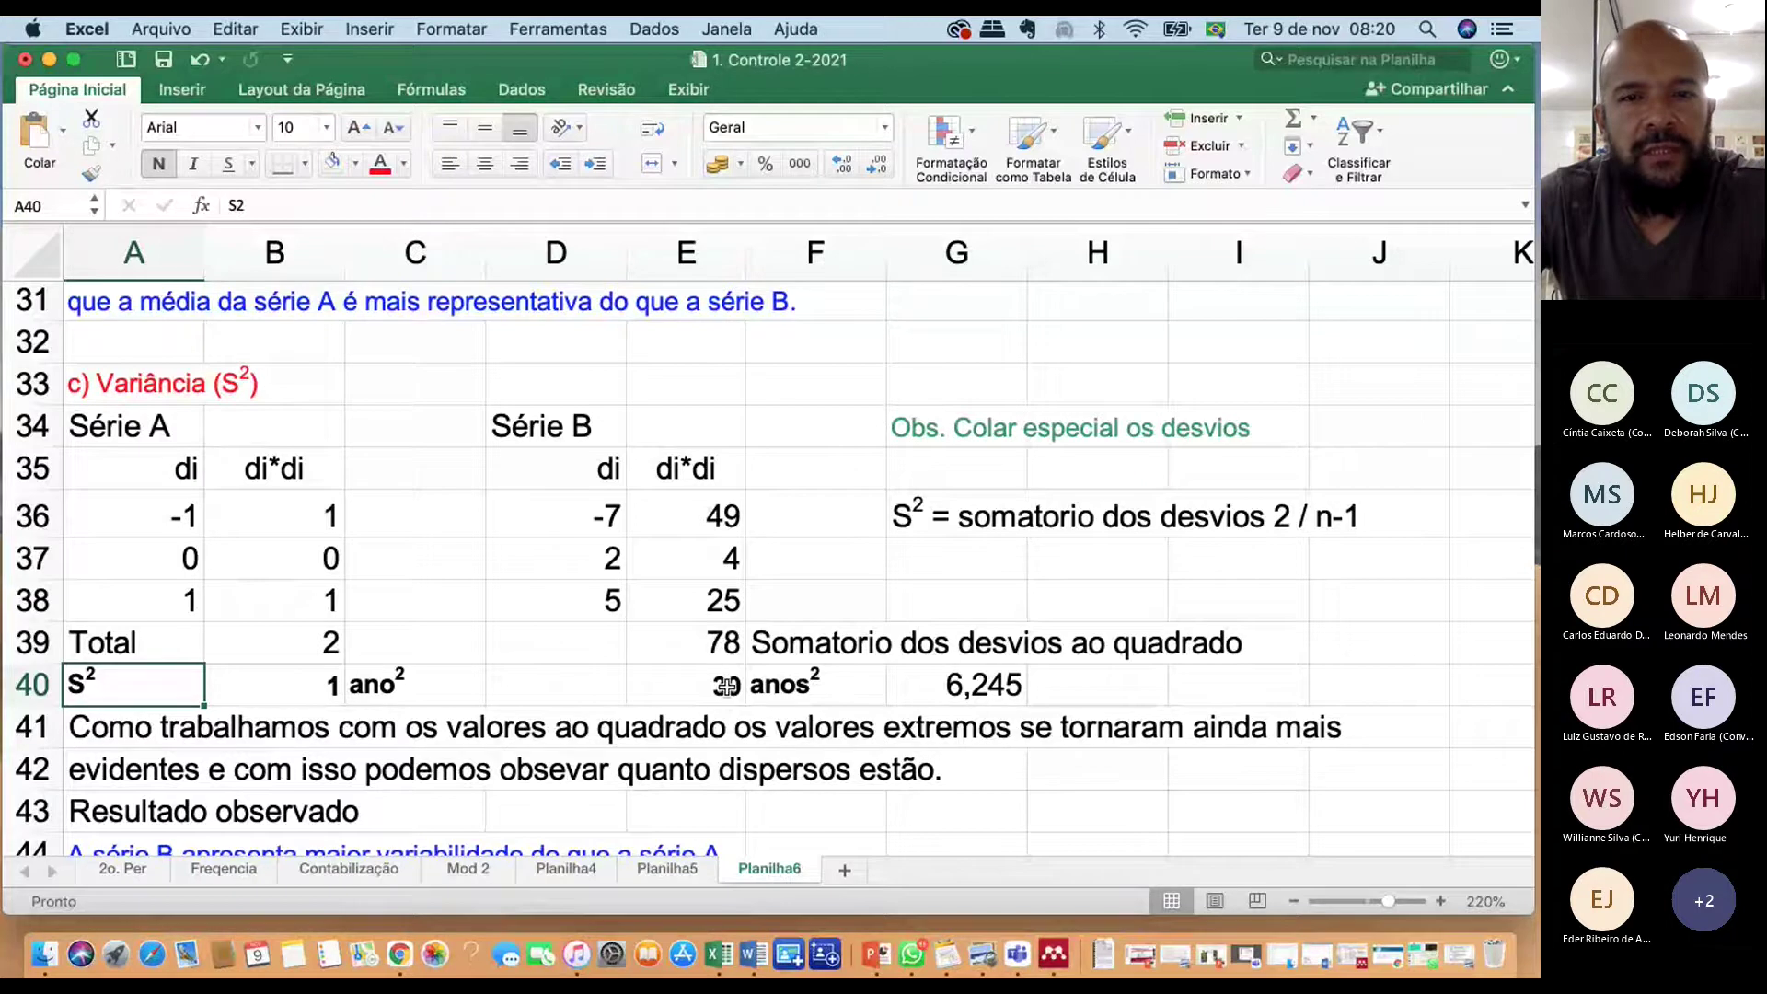
scroll(727, 685, down, 8)
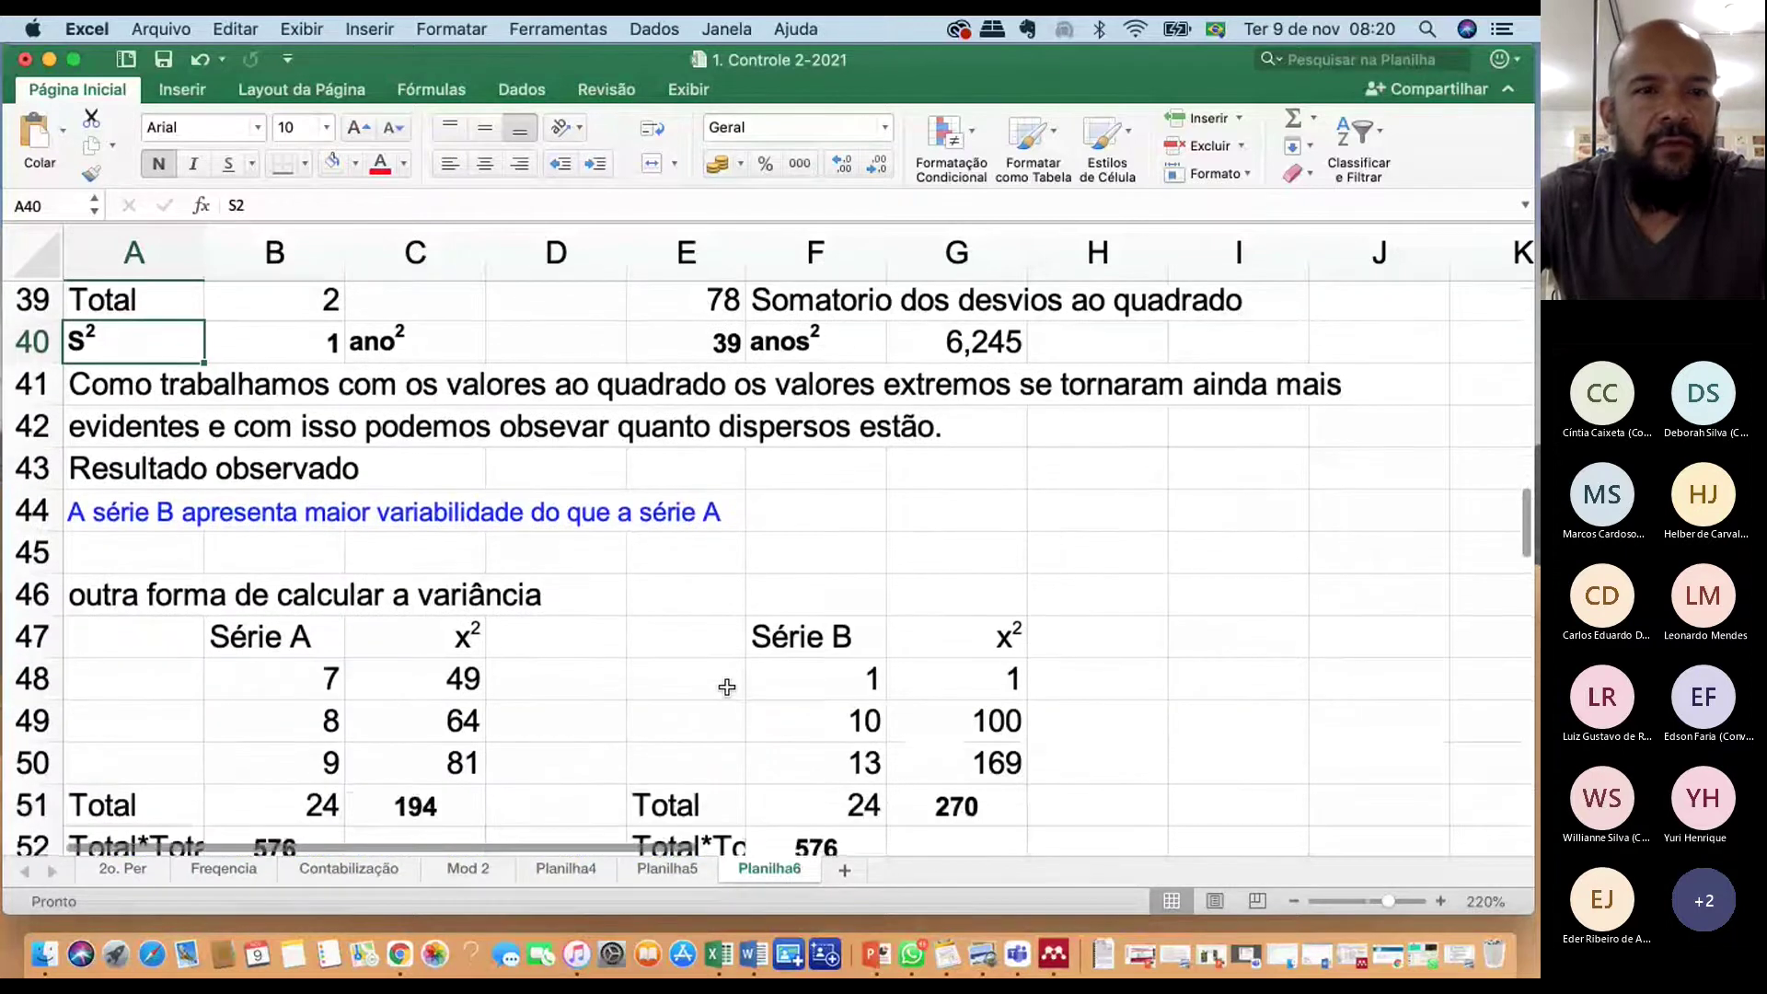
scroll(727, 686, down, 12)
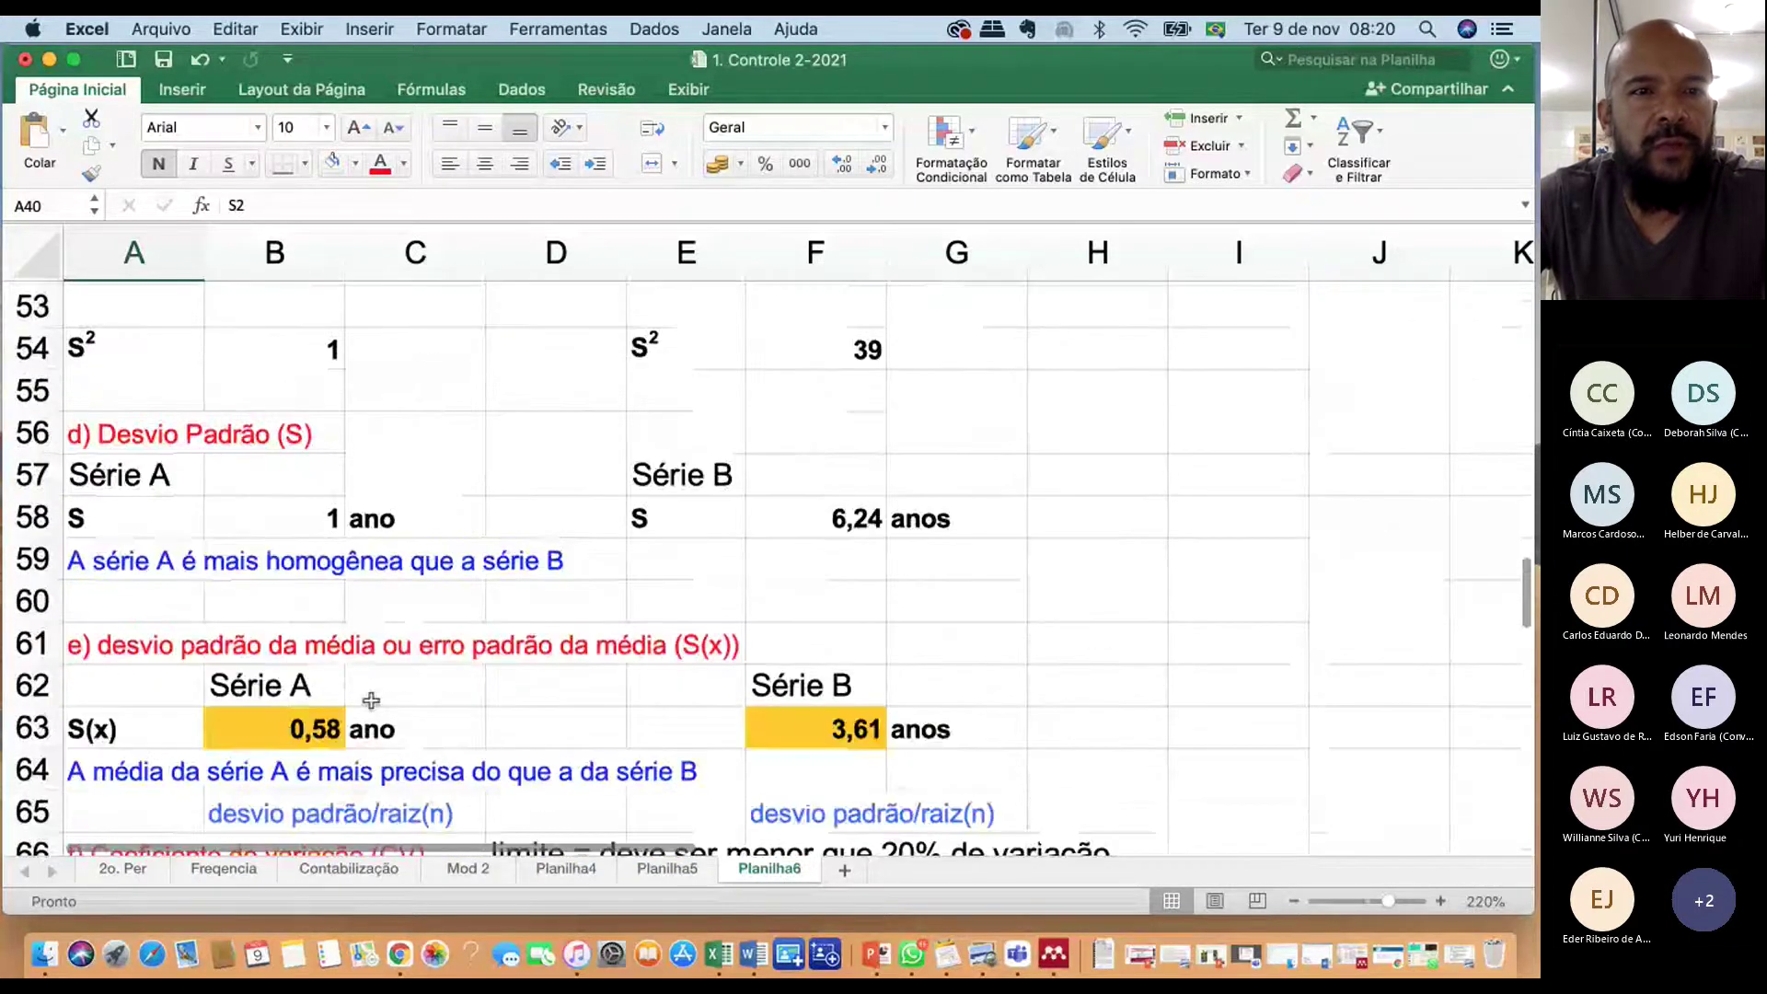
click(285, 518)
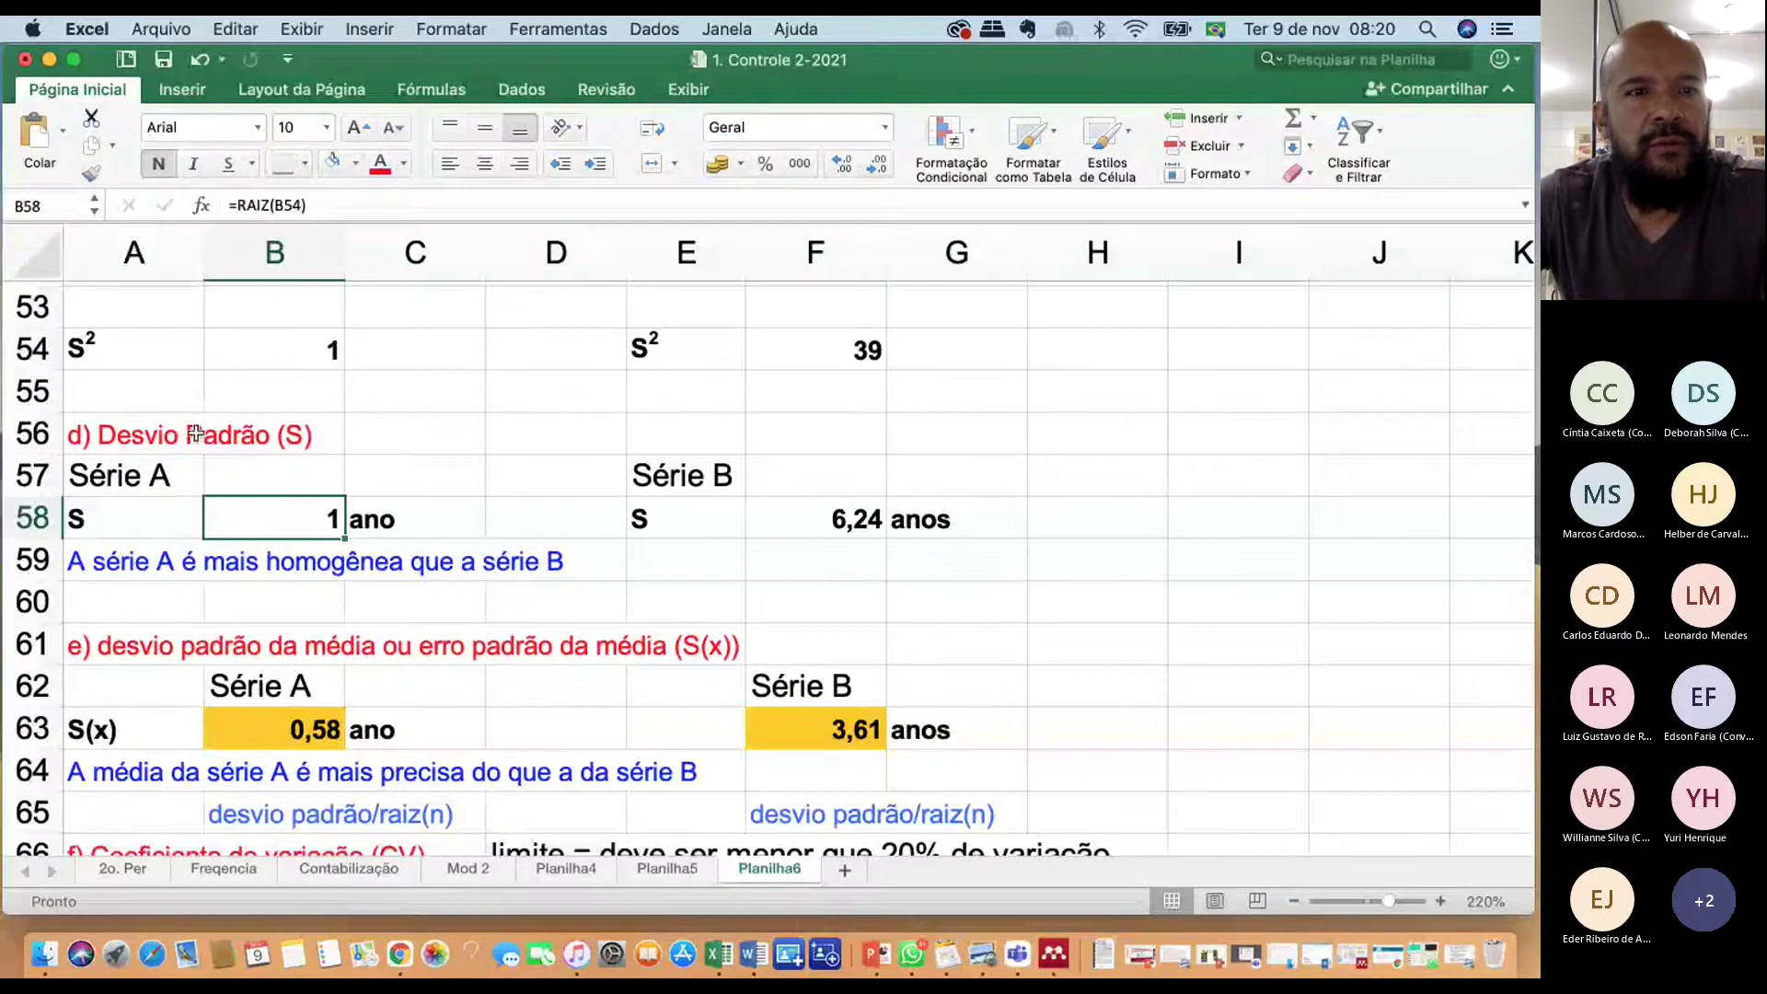
Append " - raiz quadrada da variancia" to the A56 heading and check the B58 formula
click(129, 442)
click(429, 207)
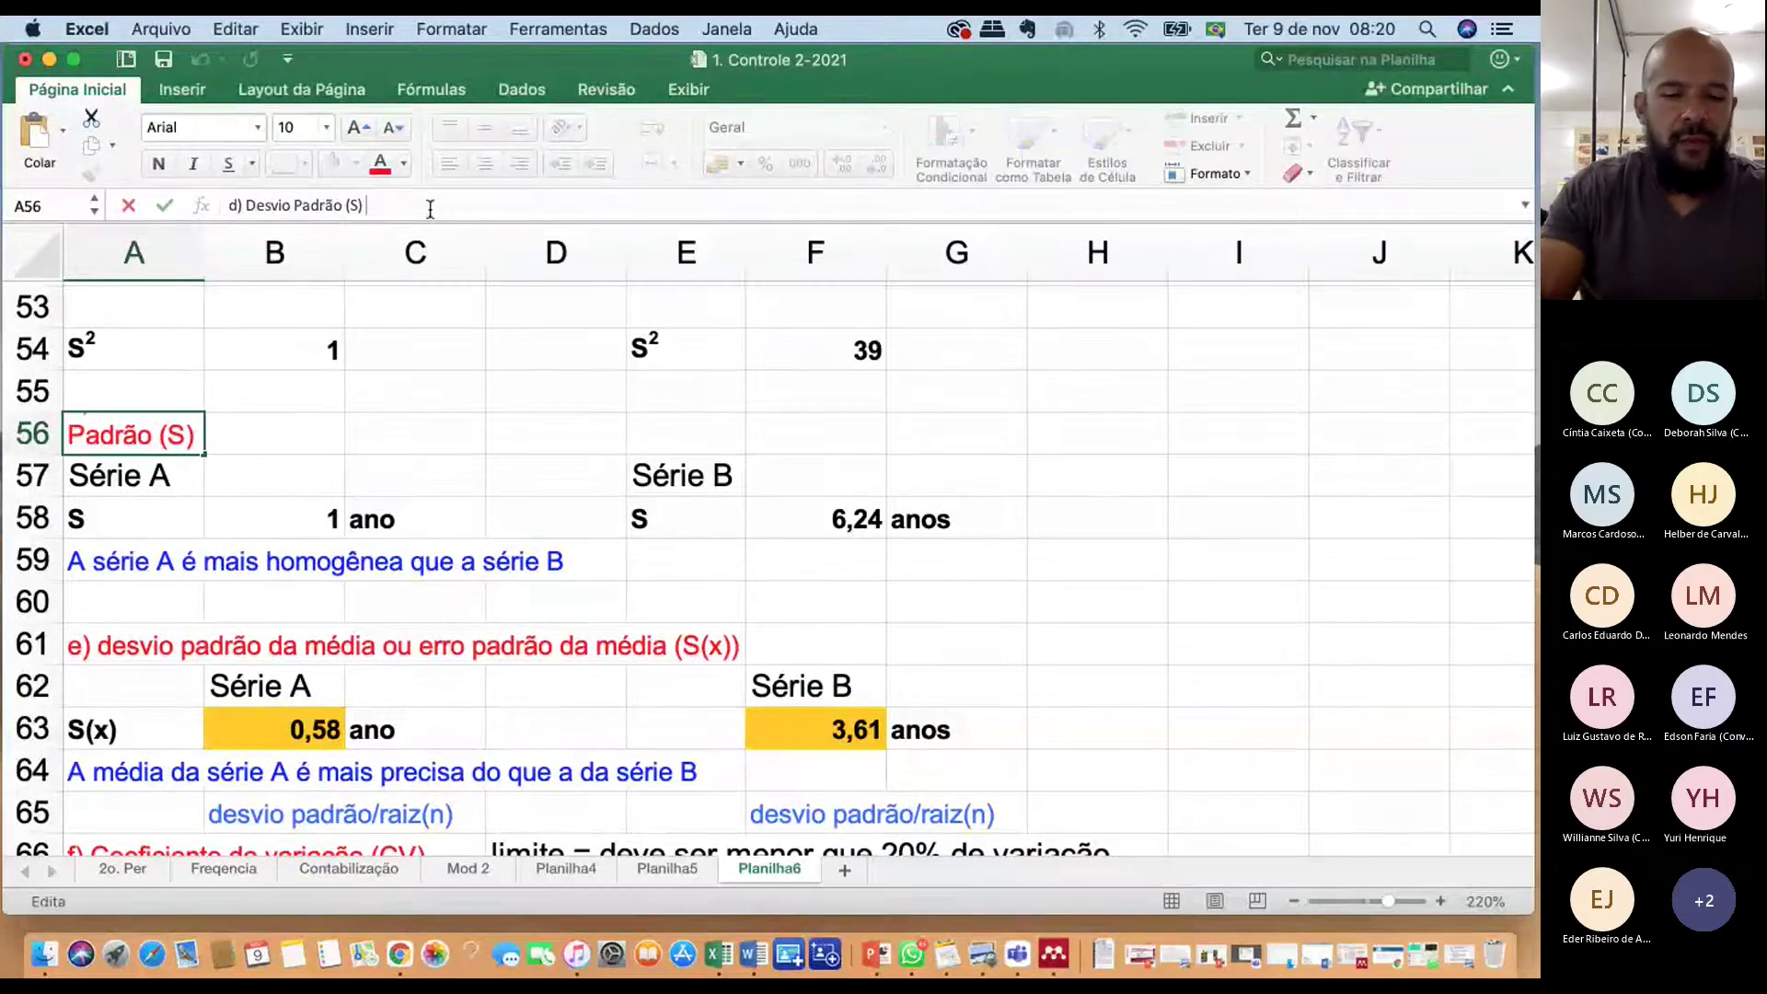
text(- raiz qu)
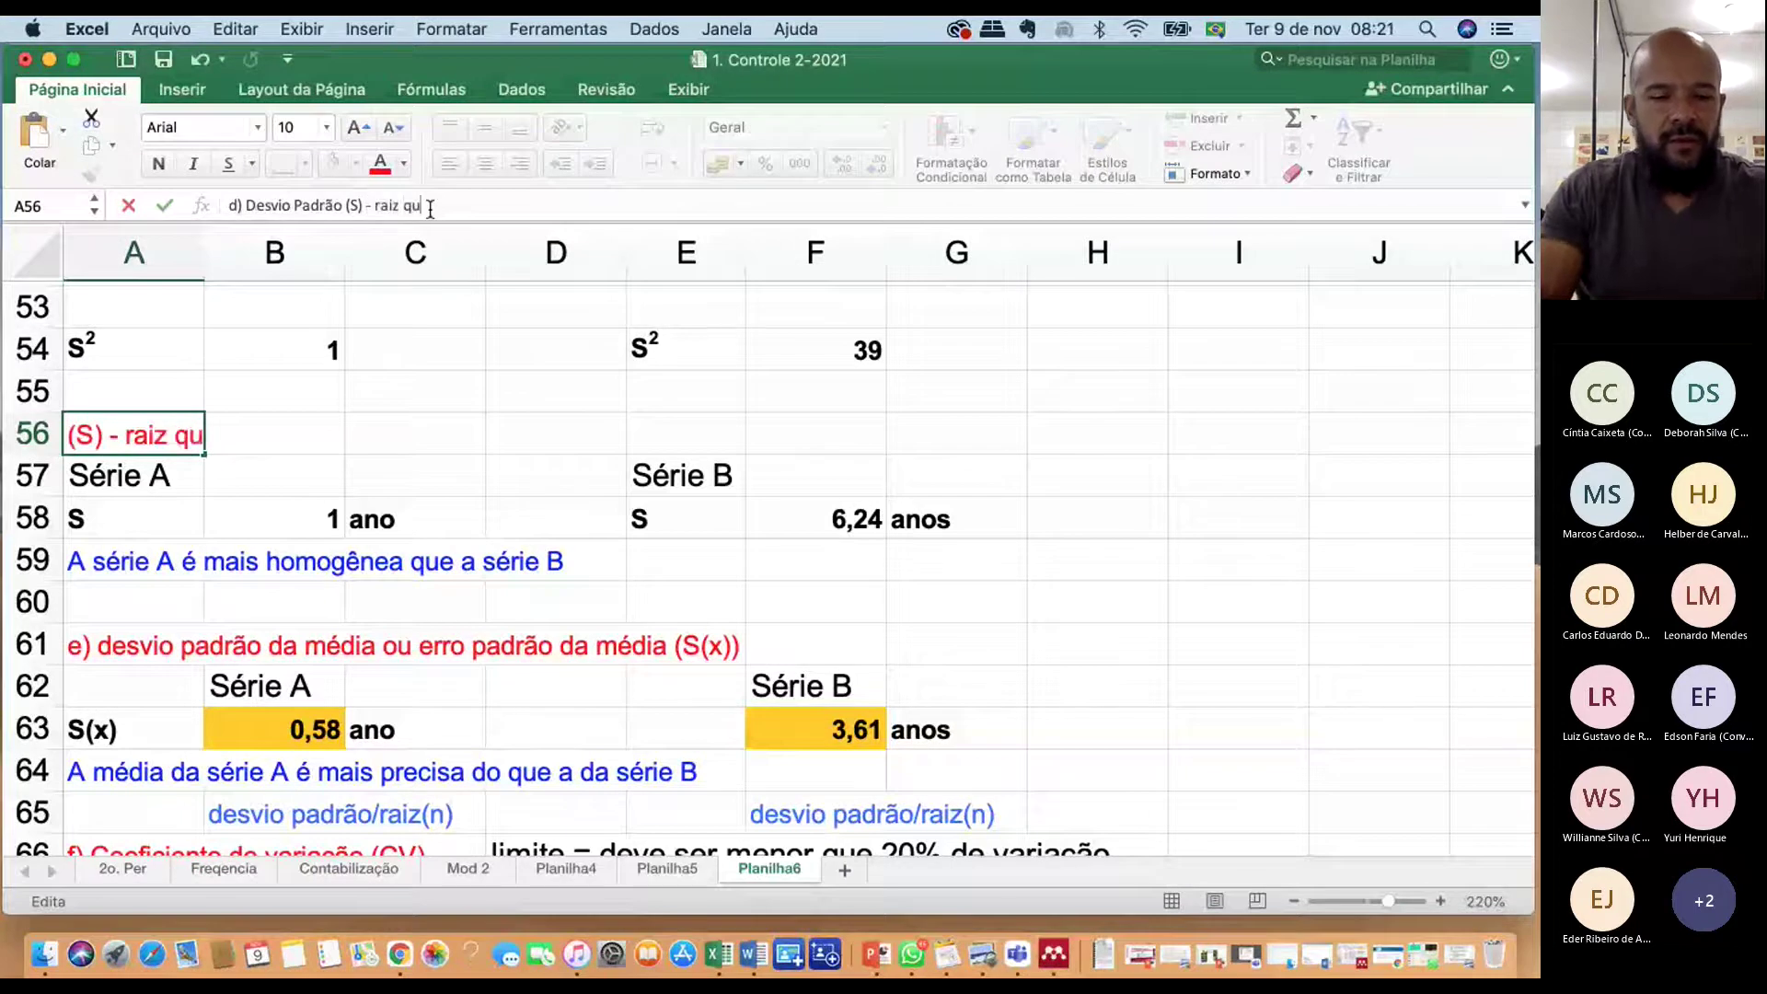
text(adrada )
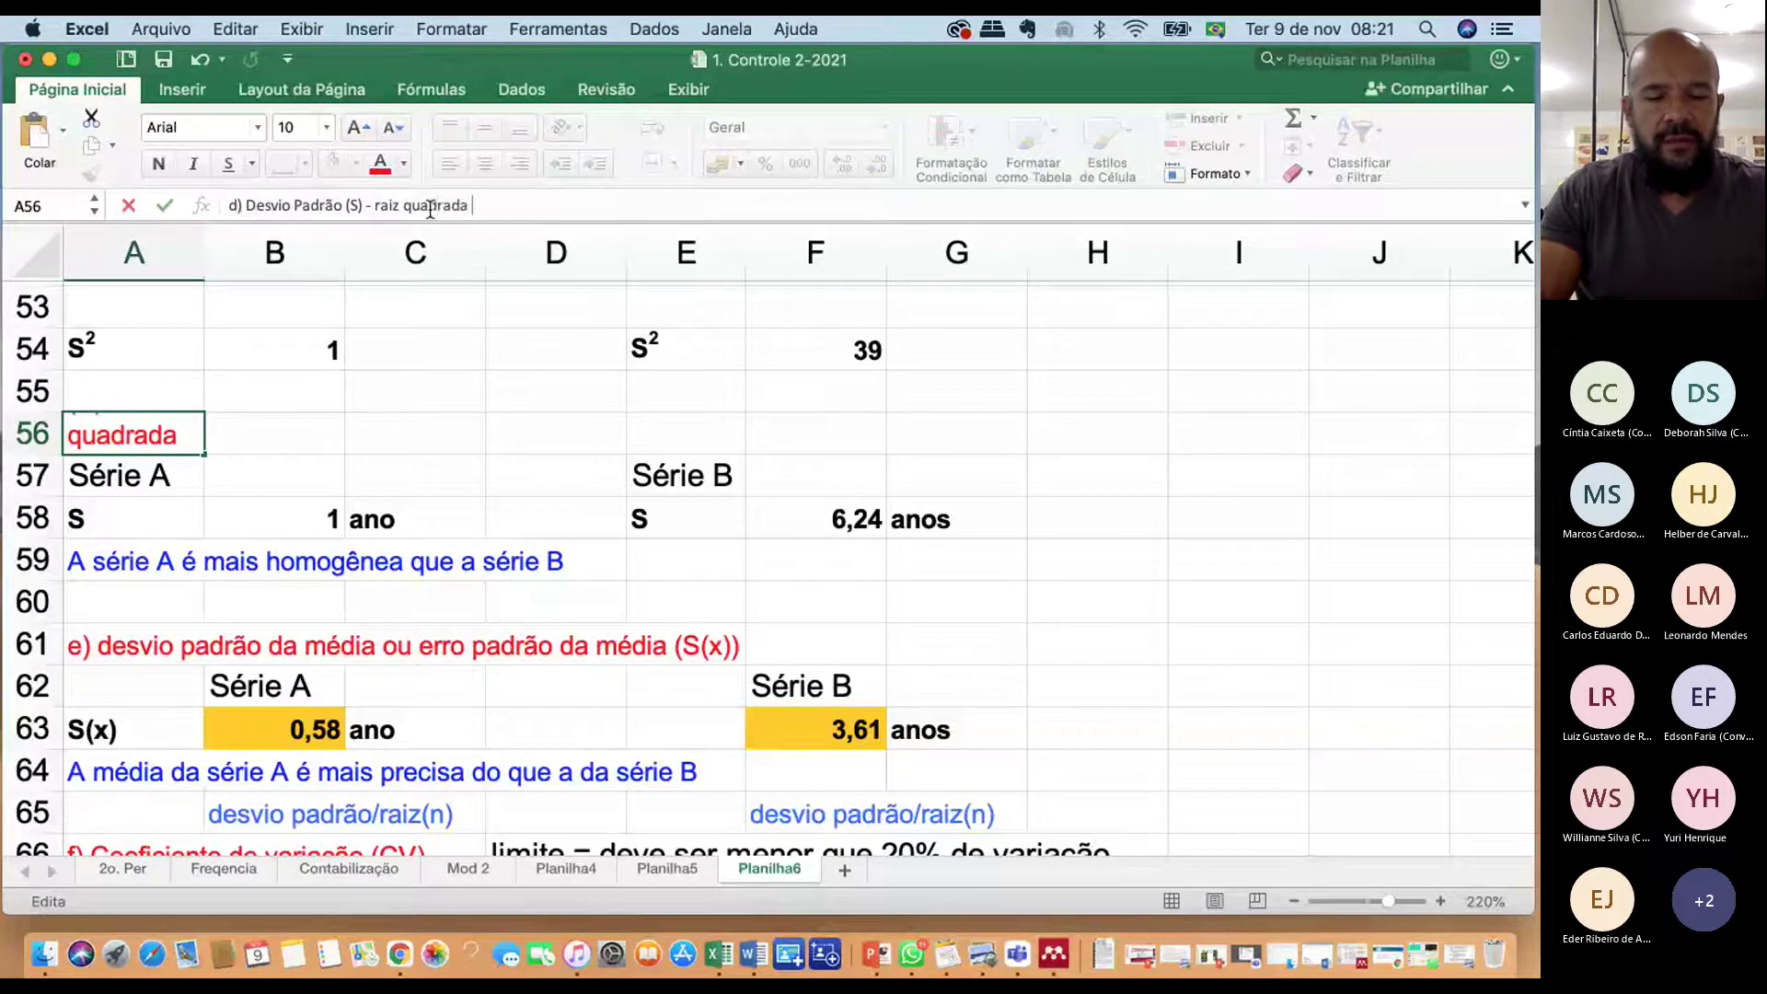
text(da variancia)
key(Return)
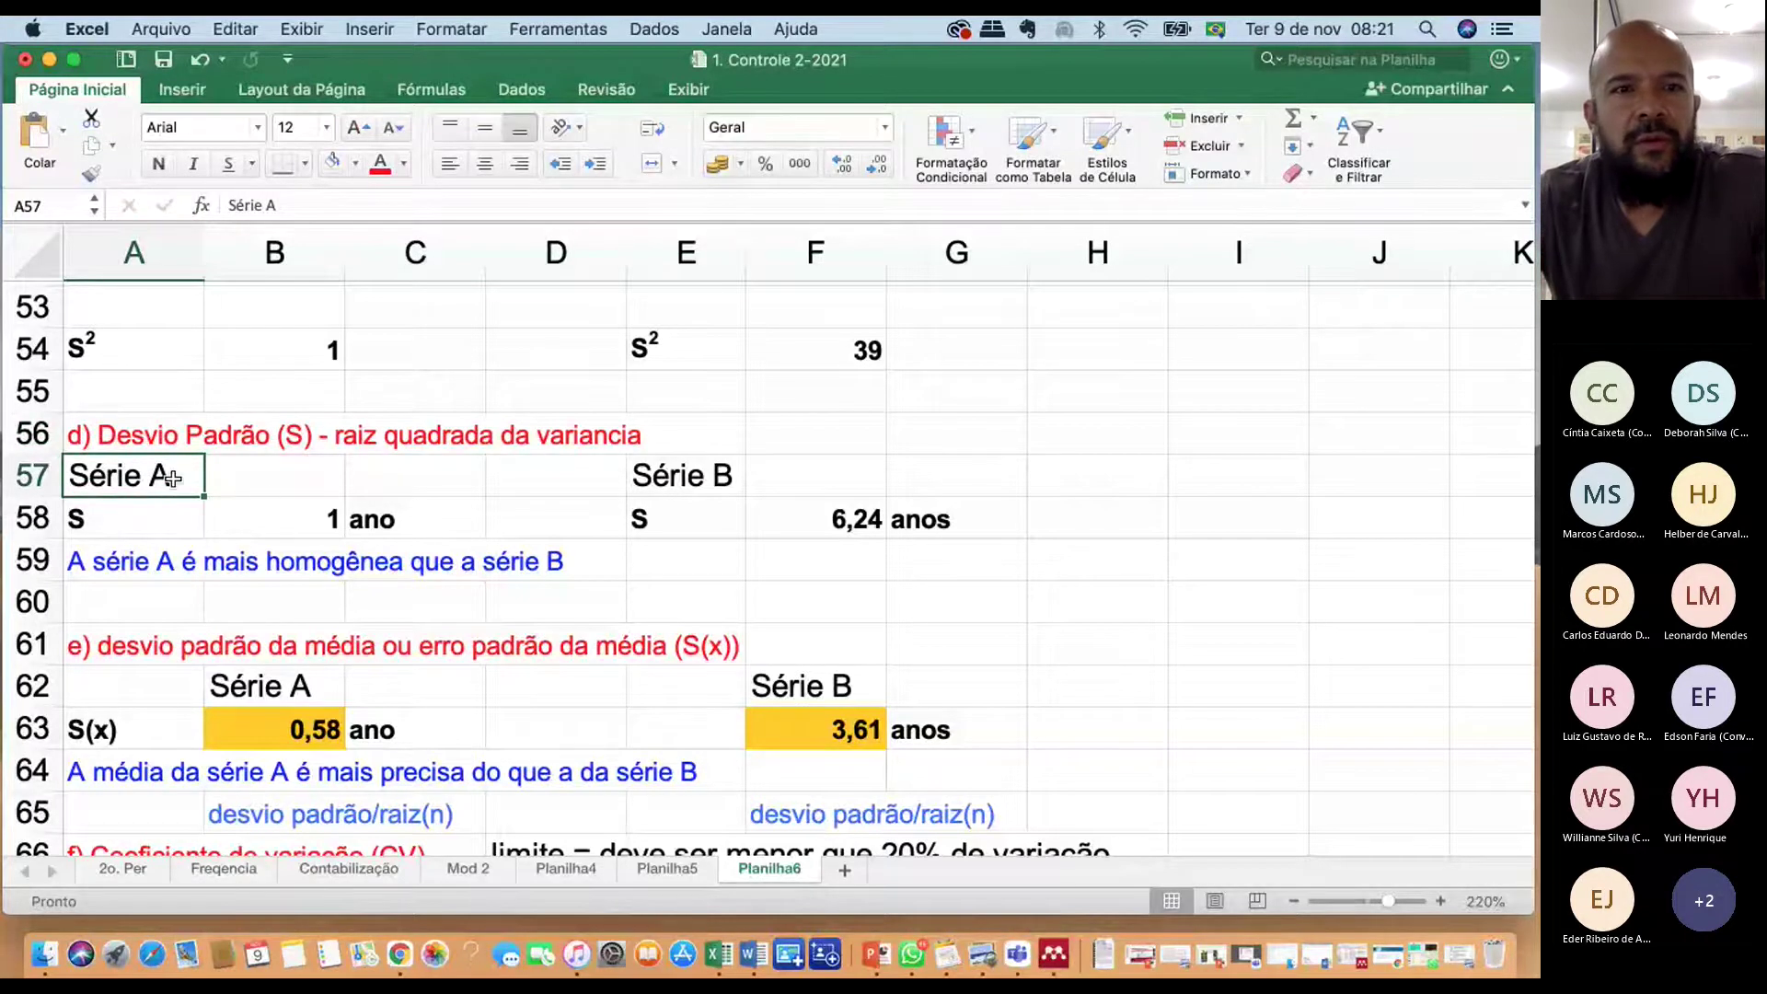
click(307, 522)
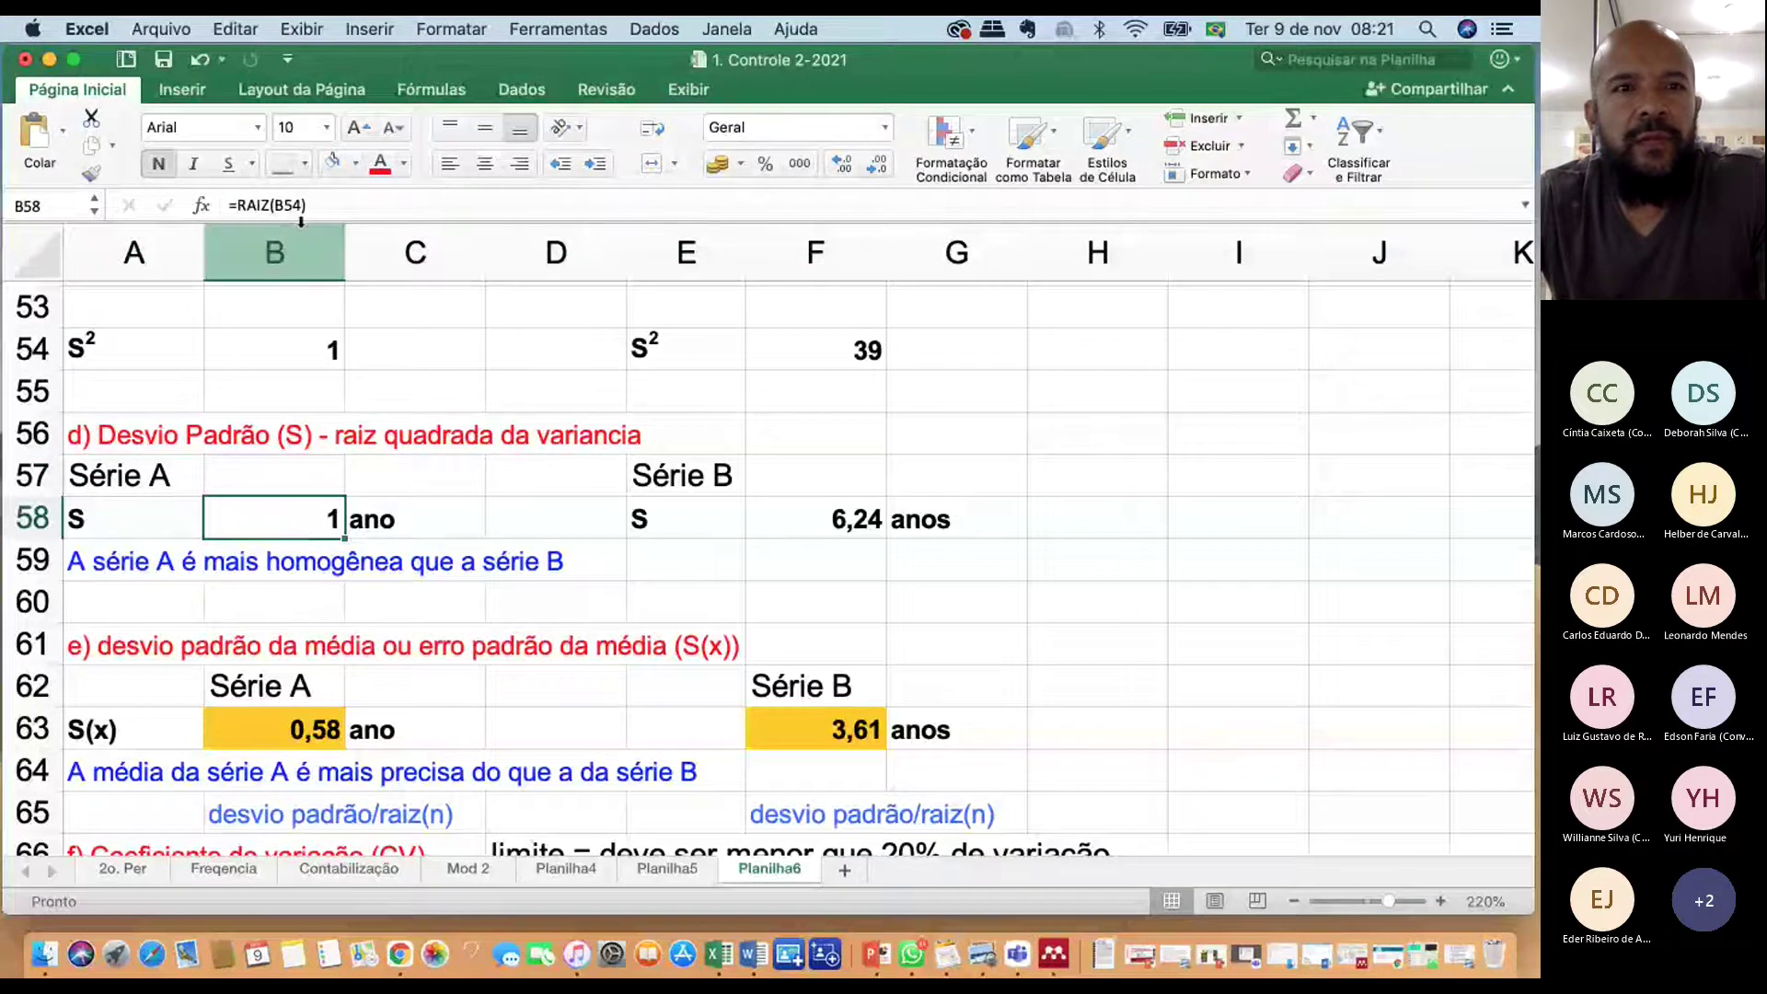
scroll(364, 516, up, 1)
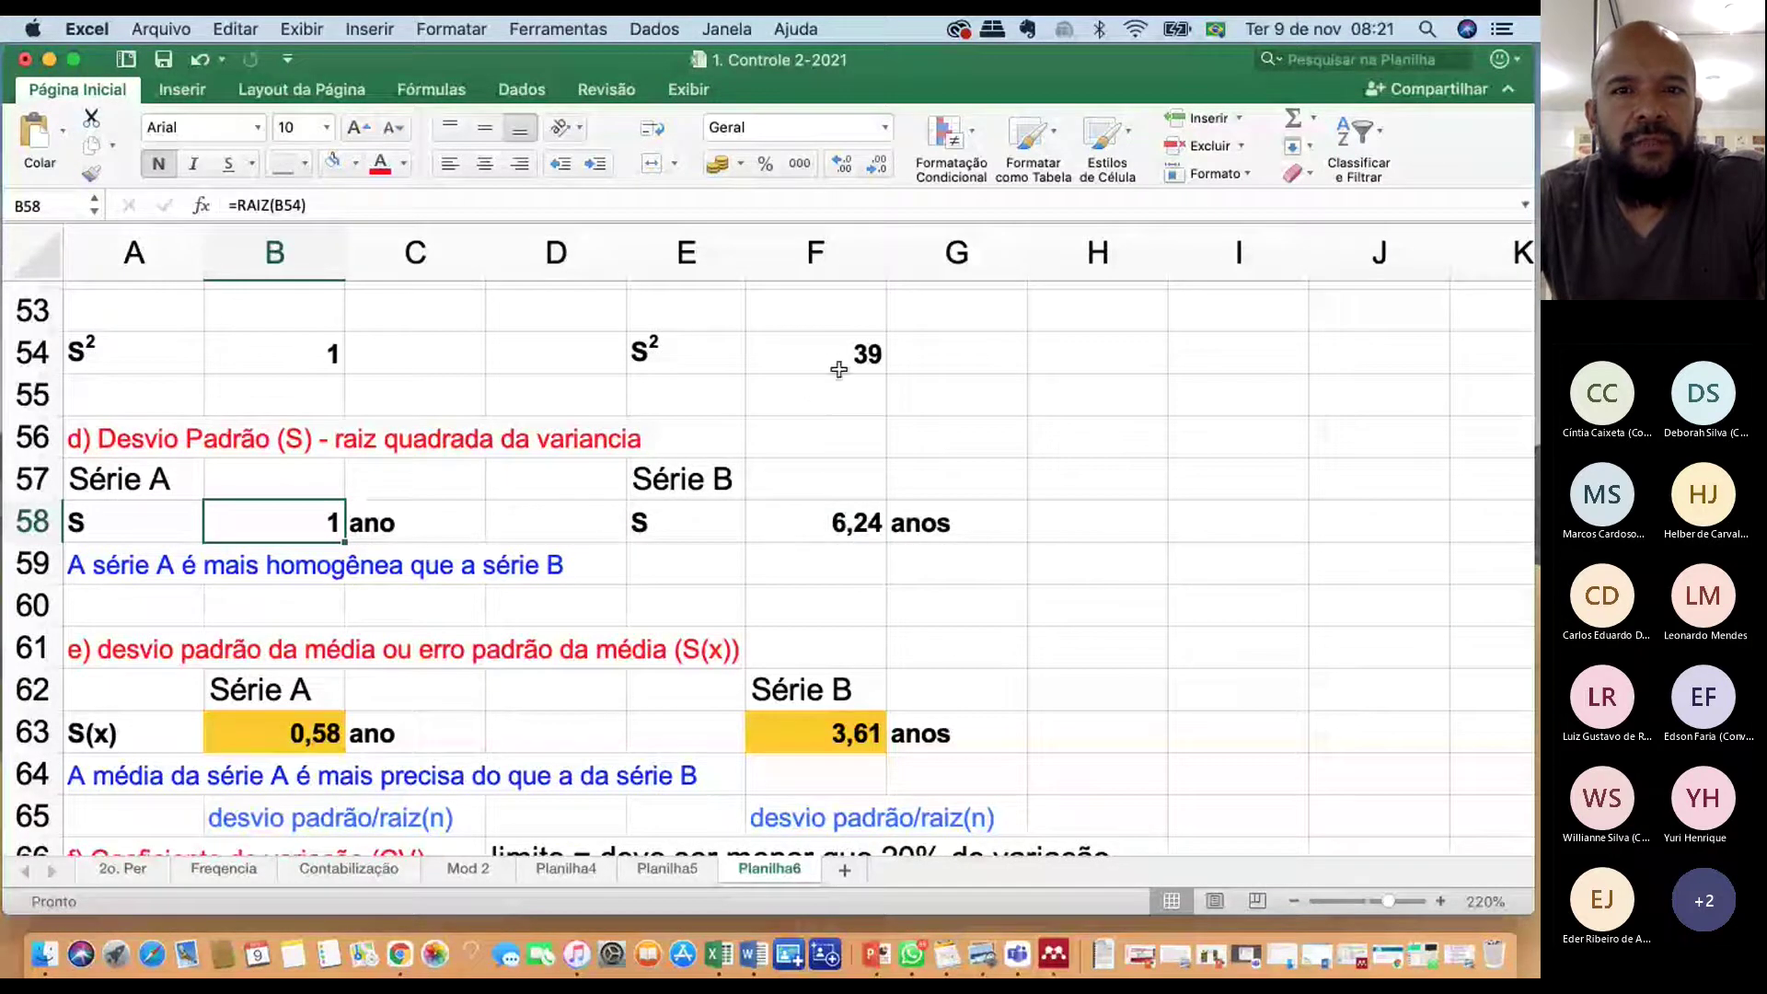
click(867, 527)
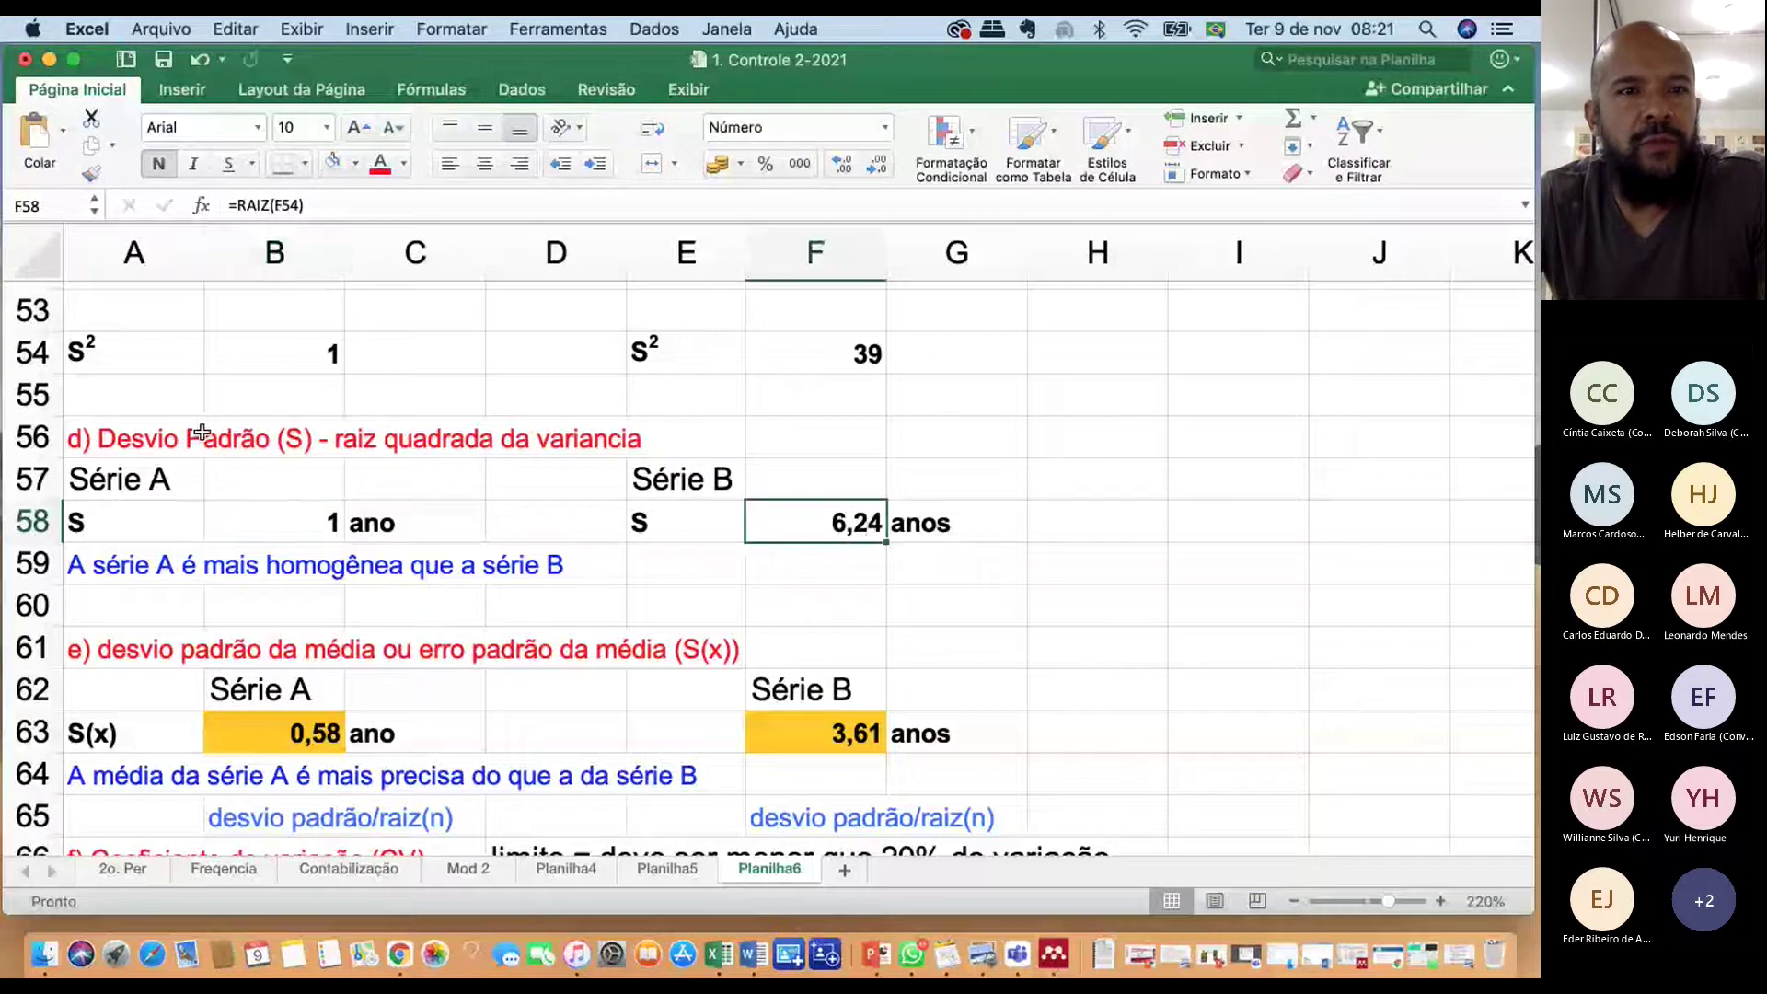
click(161, 435)
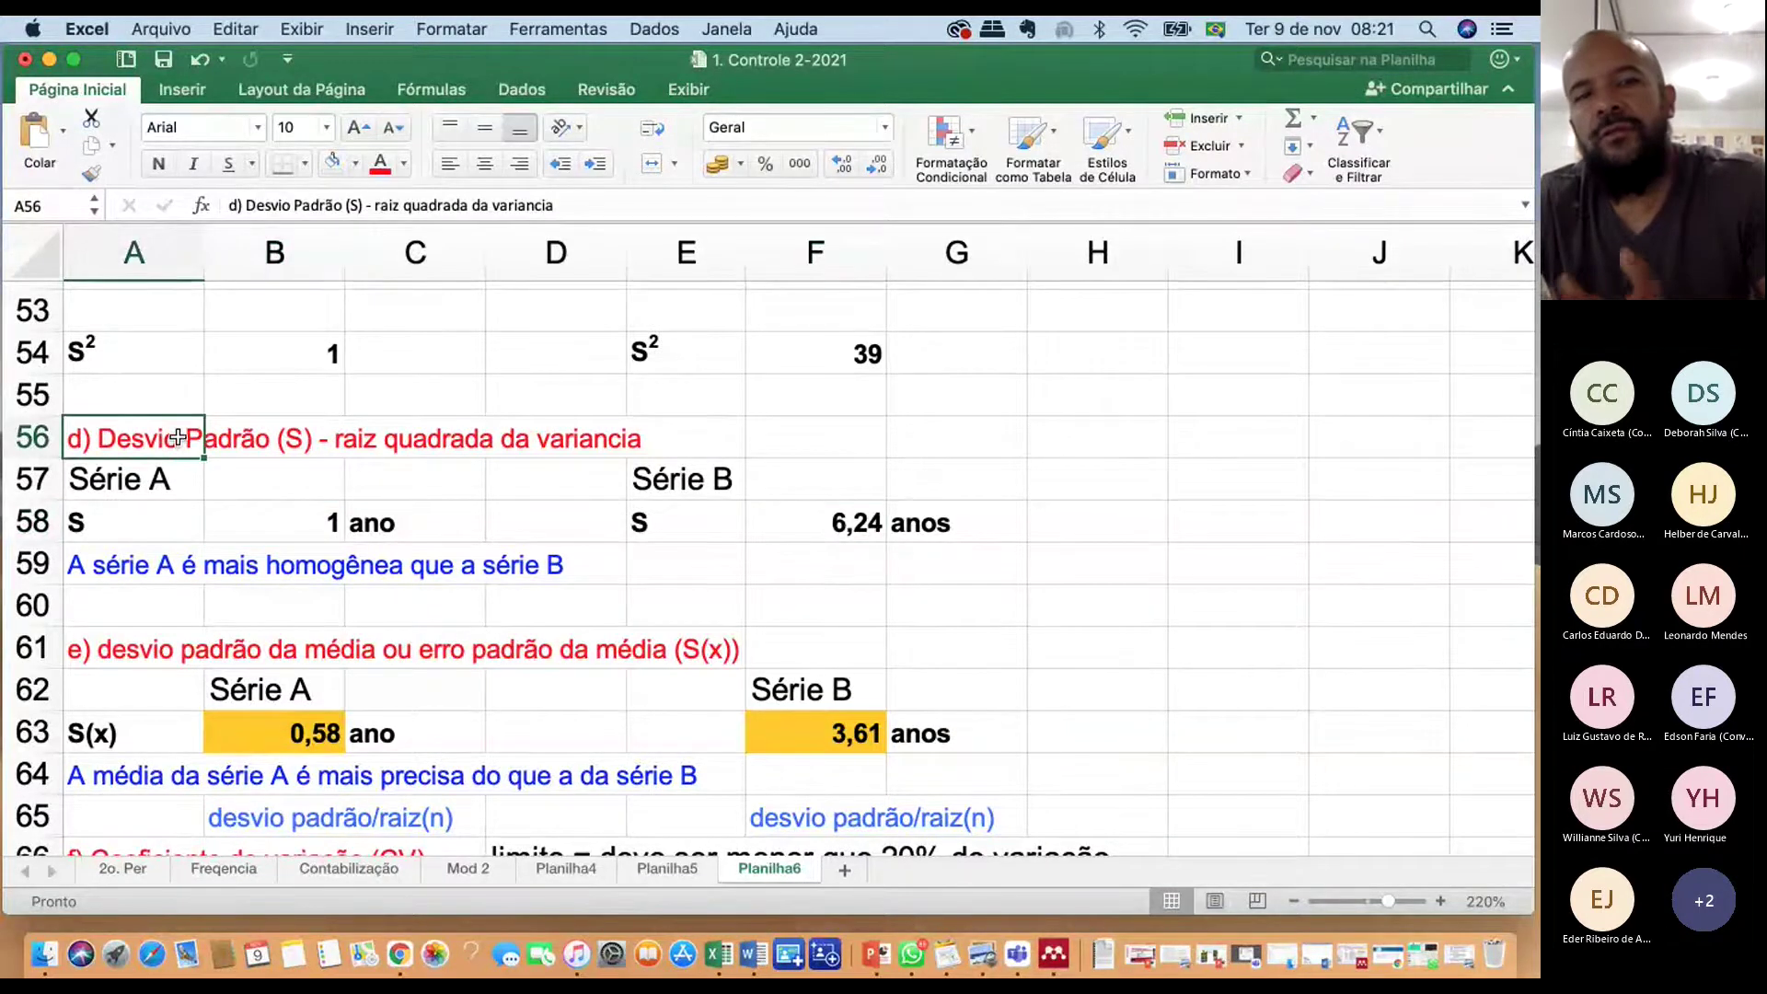
drag(820, 527, 146, 532)
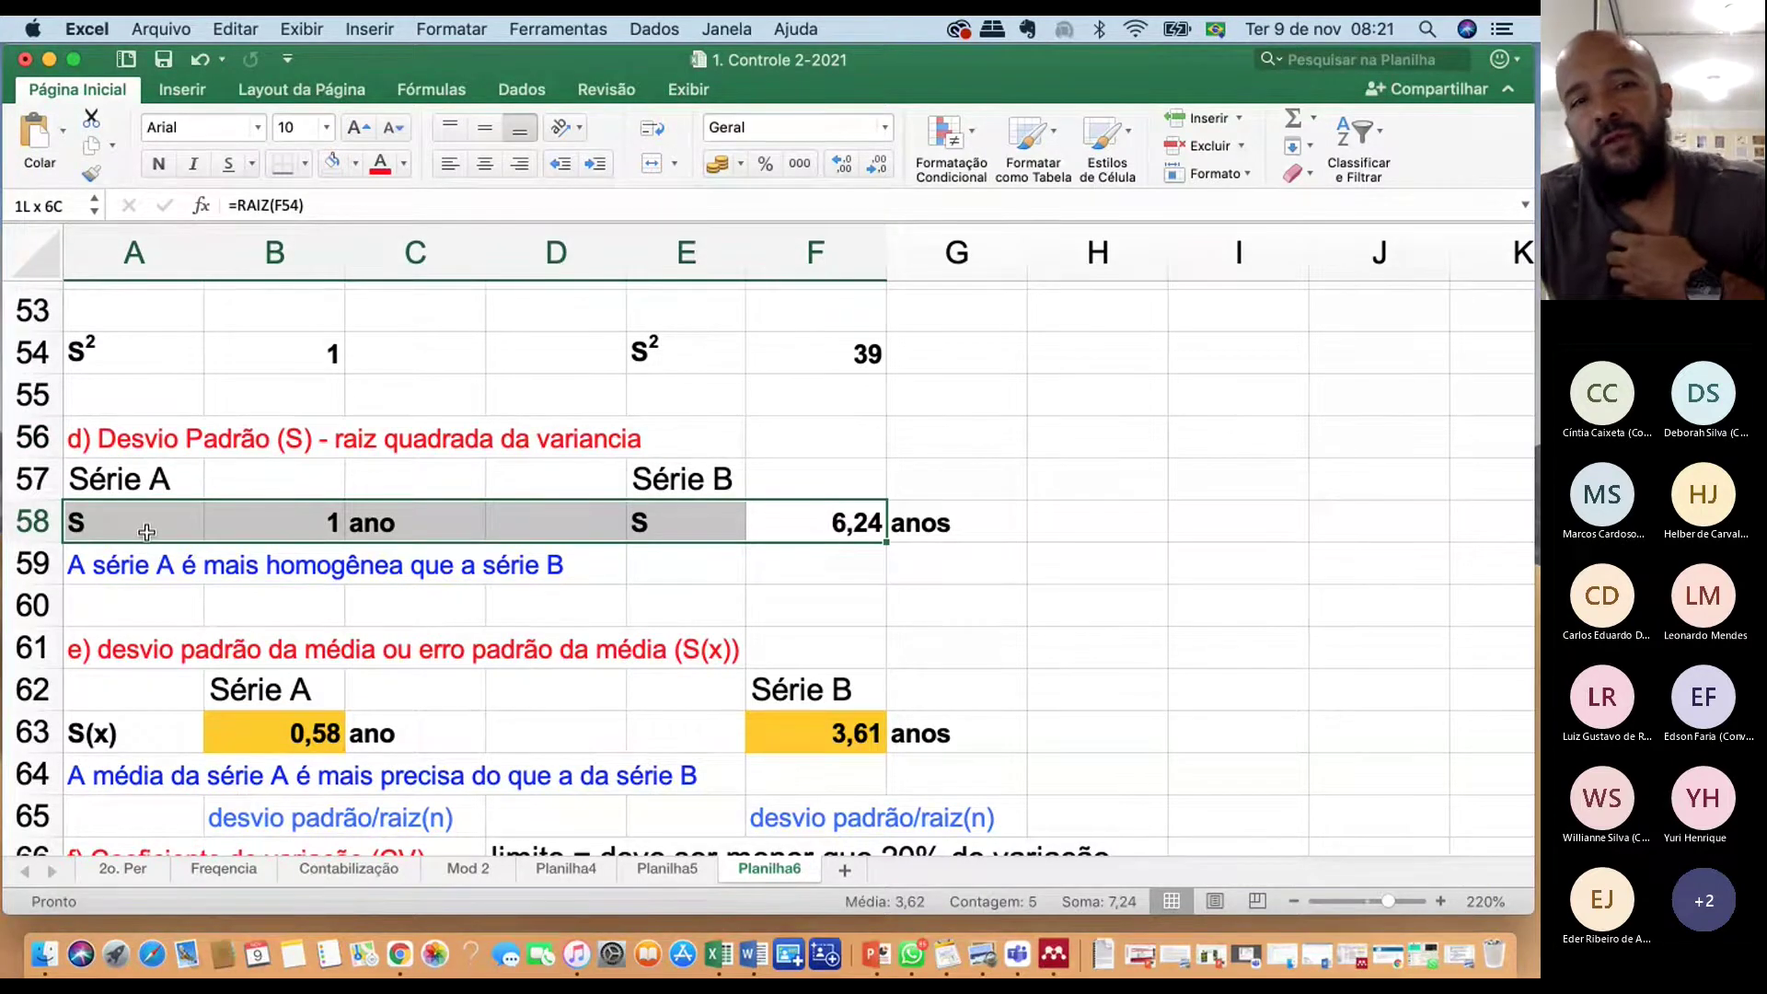
drag(146, 532, 146, 532)
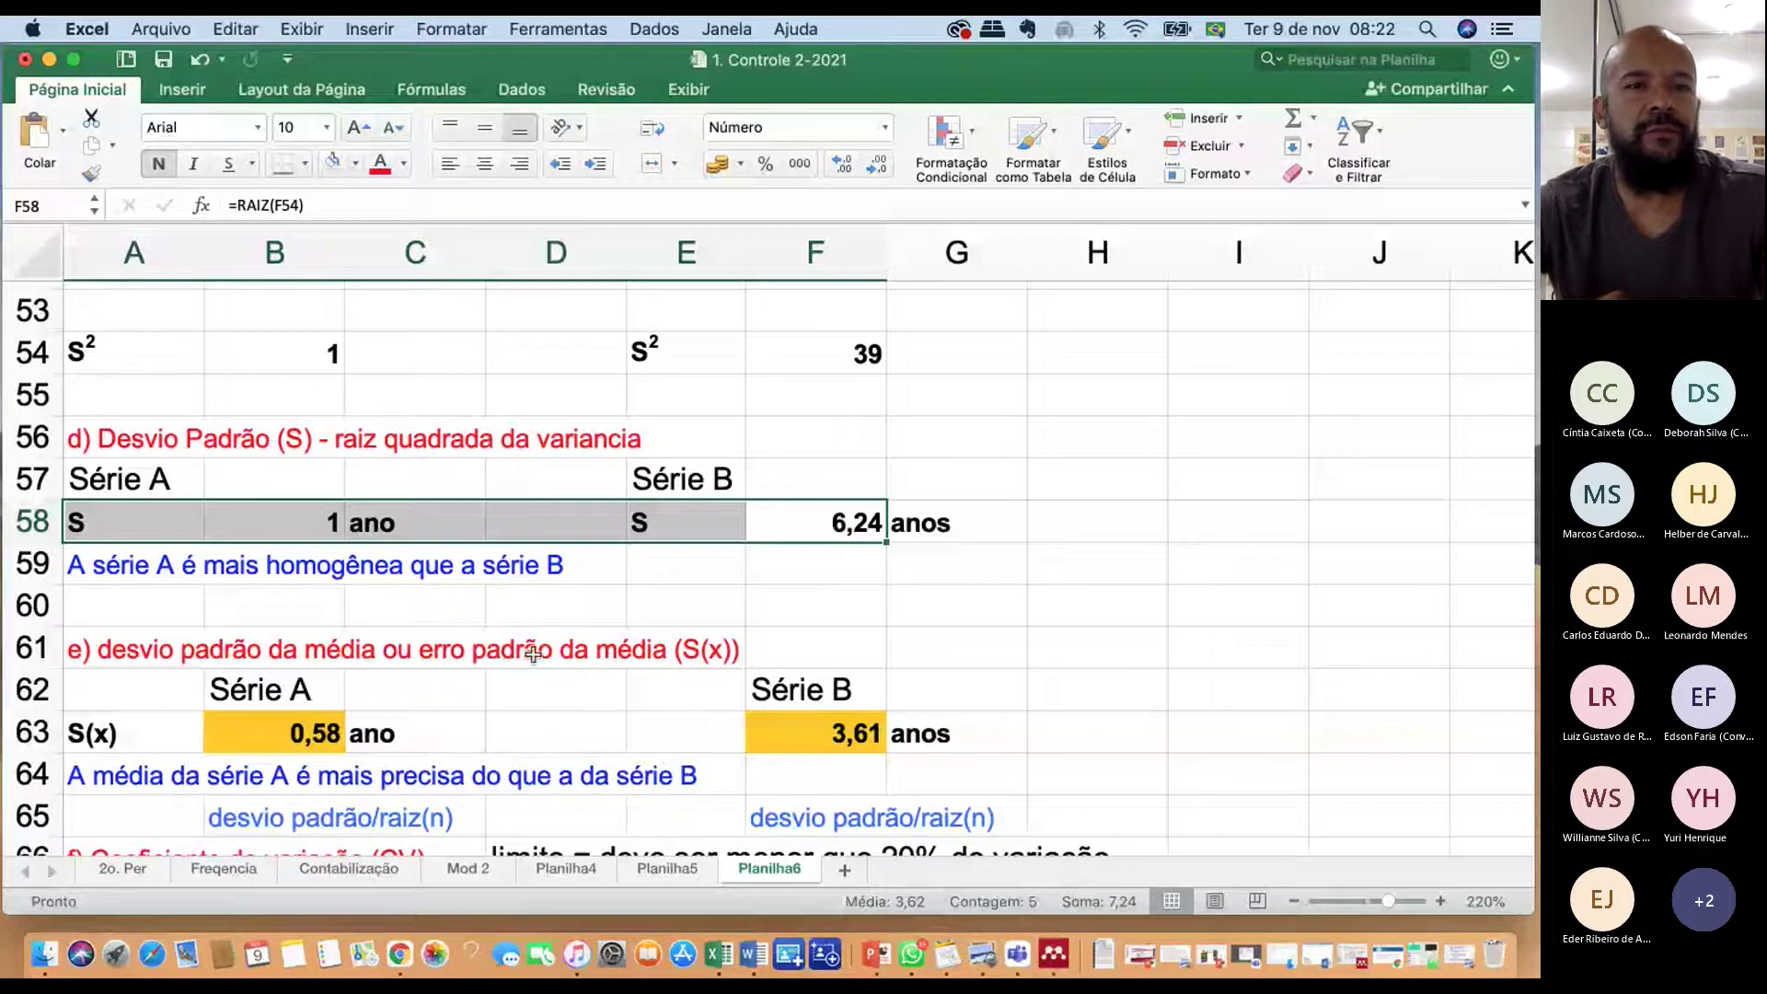
scroll(423, 623, down, 1)
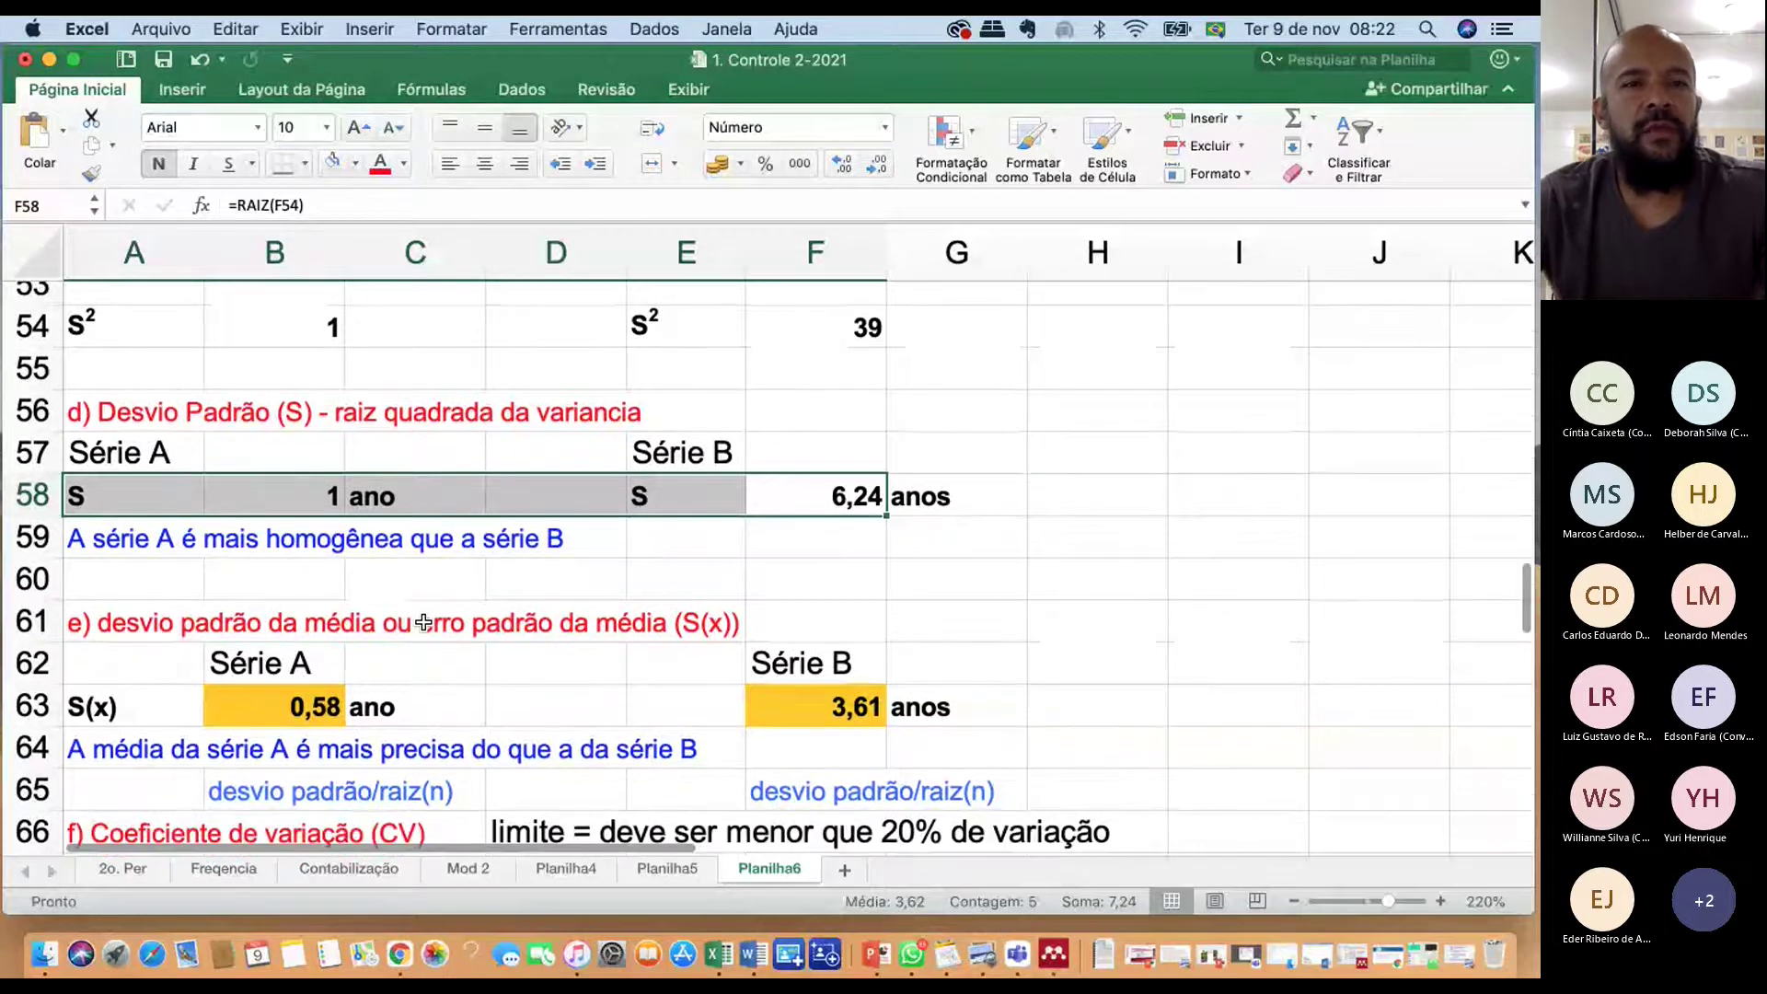
scroll(423, 623, down, 2)
click(234, 554)
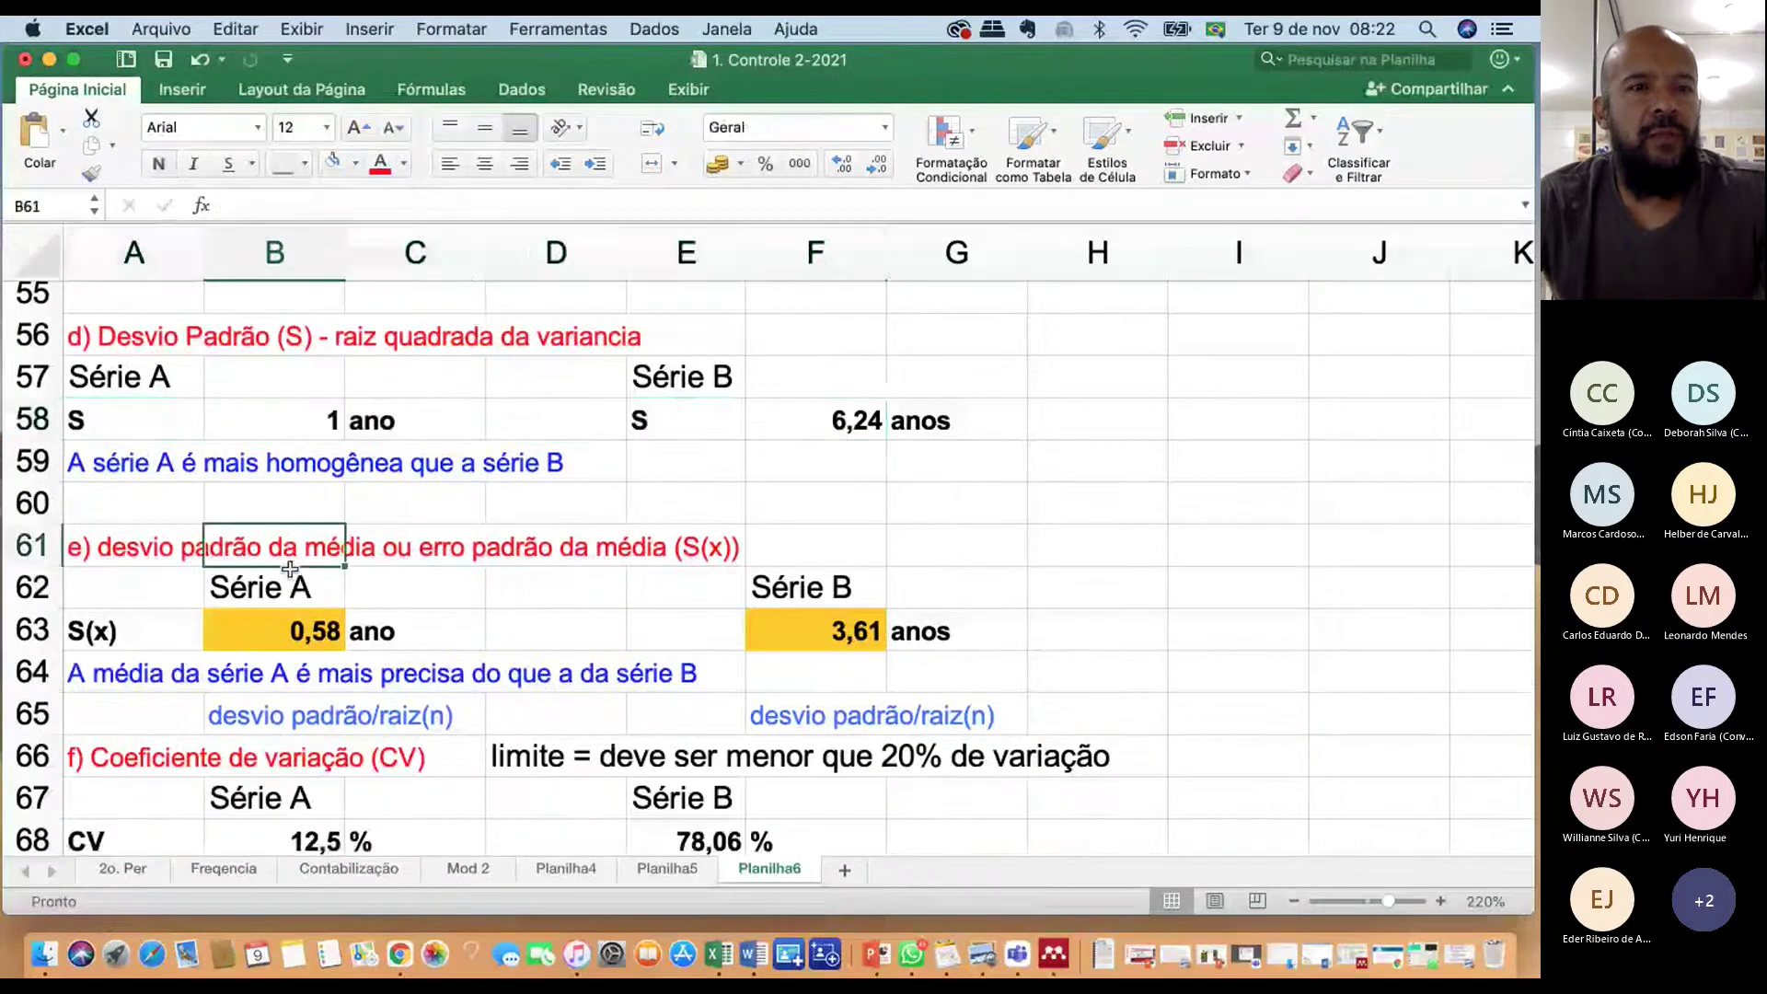
click(307, 637)
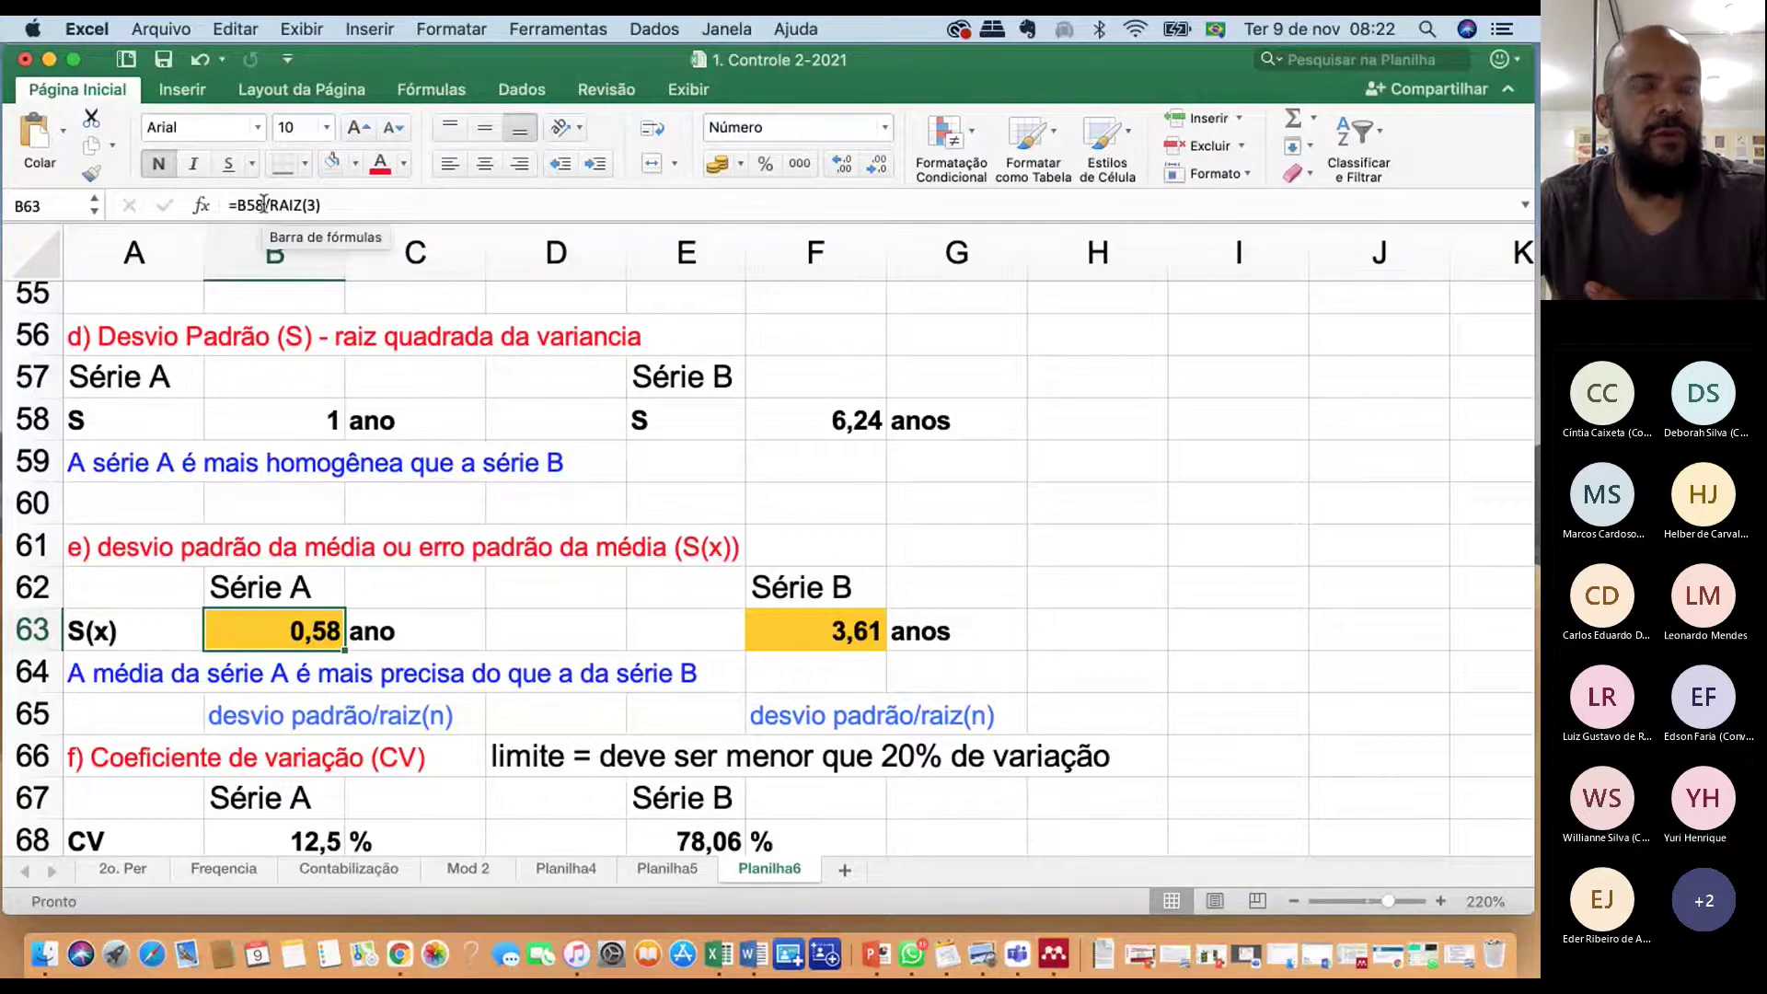
click(456, 628)
scroll(460, 629, up, 3)
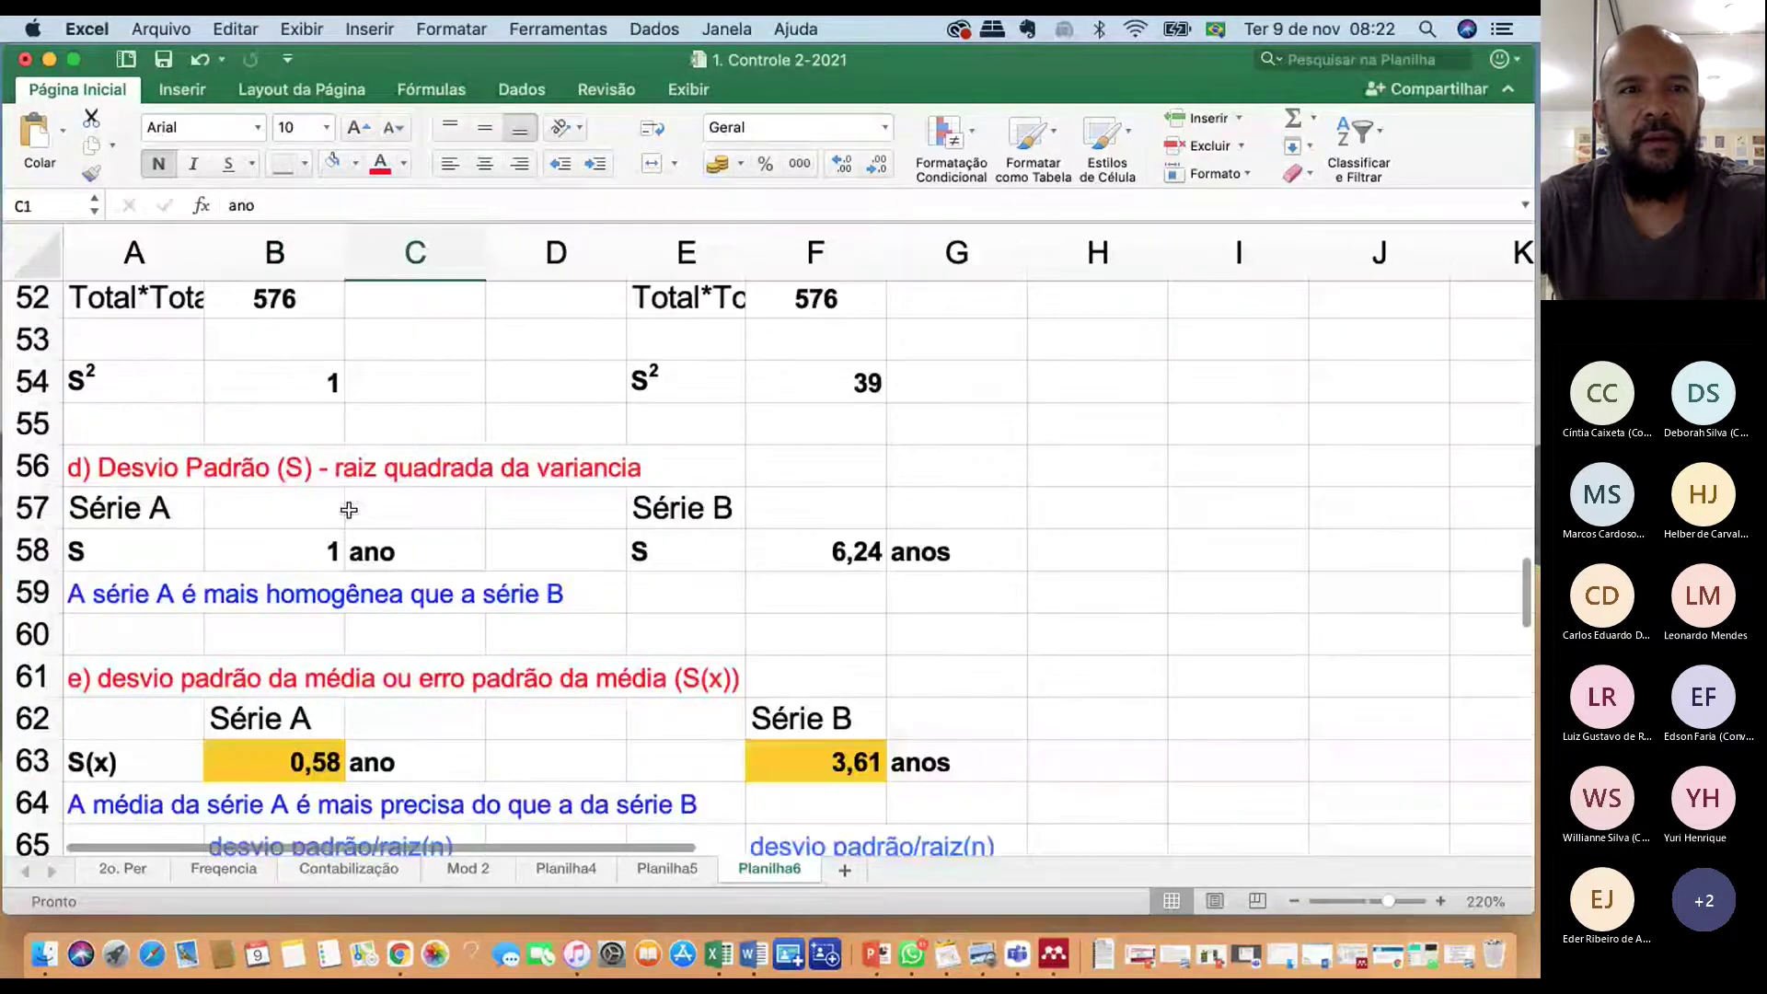
scroll(303, 368, up, 20)
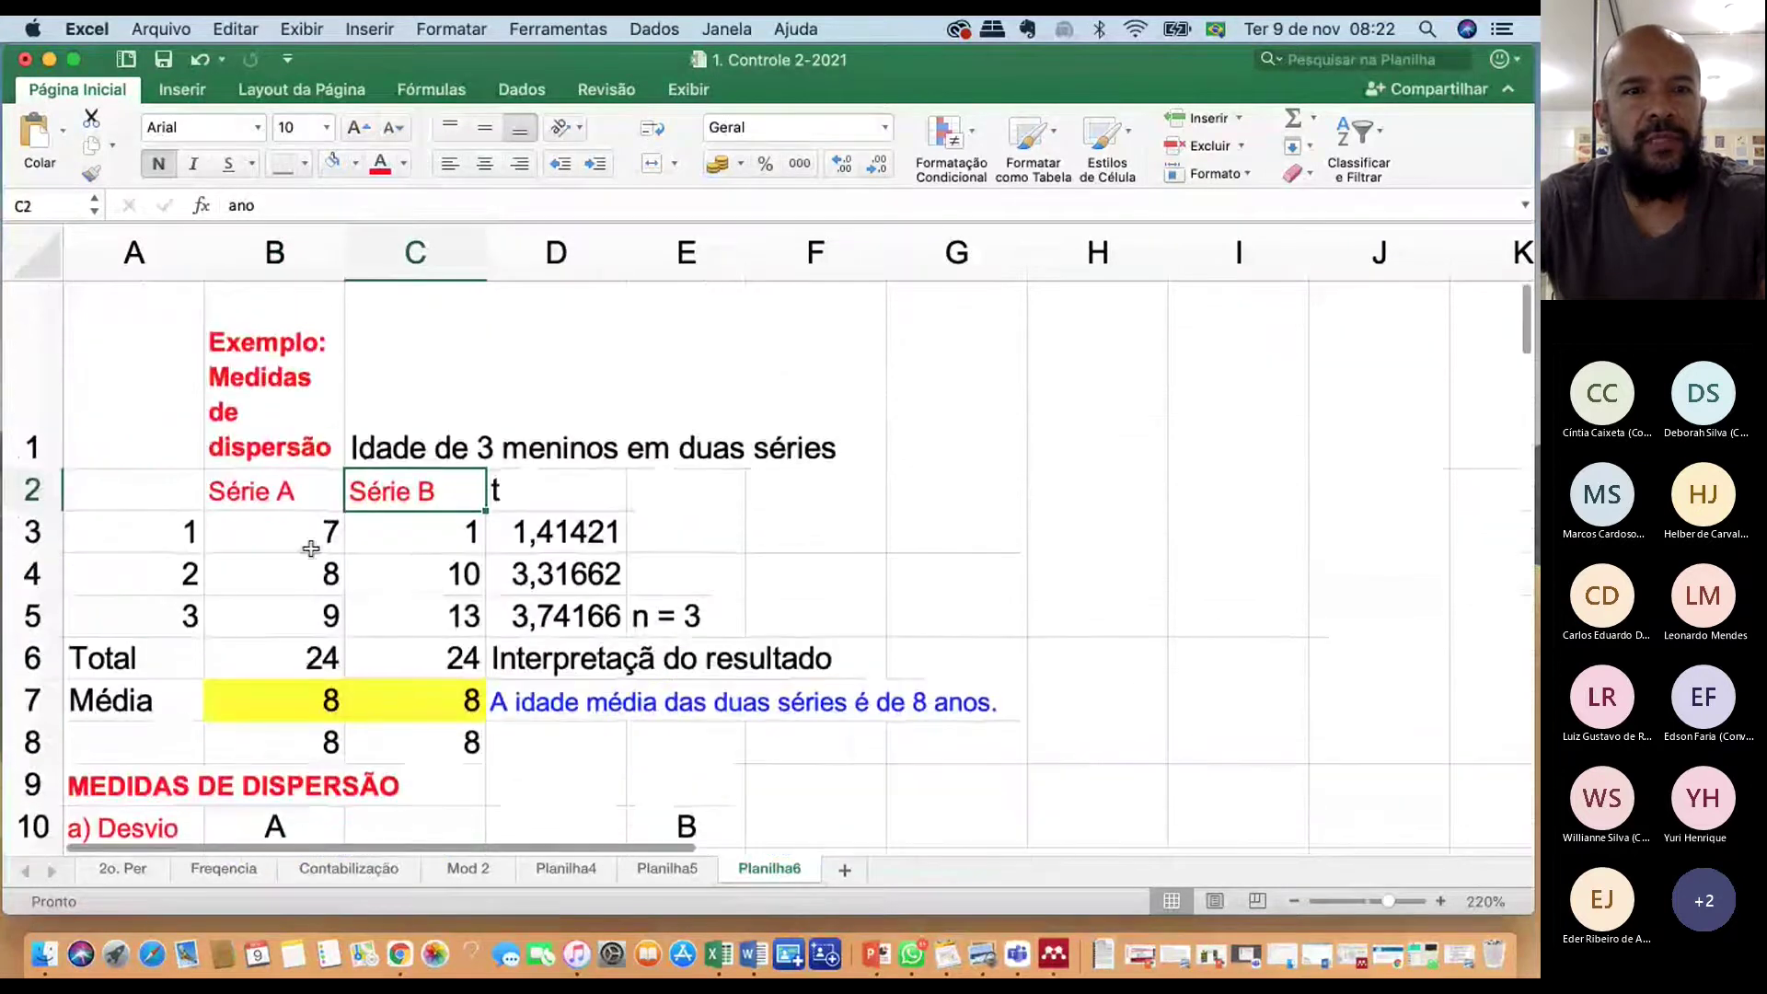
click(312, 690)
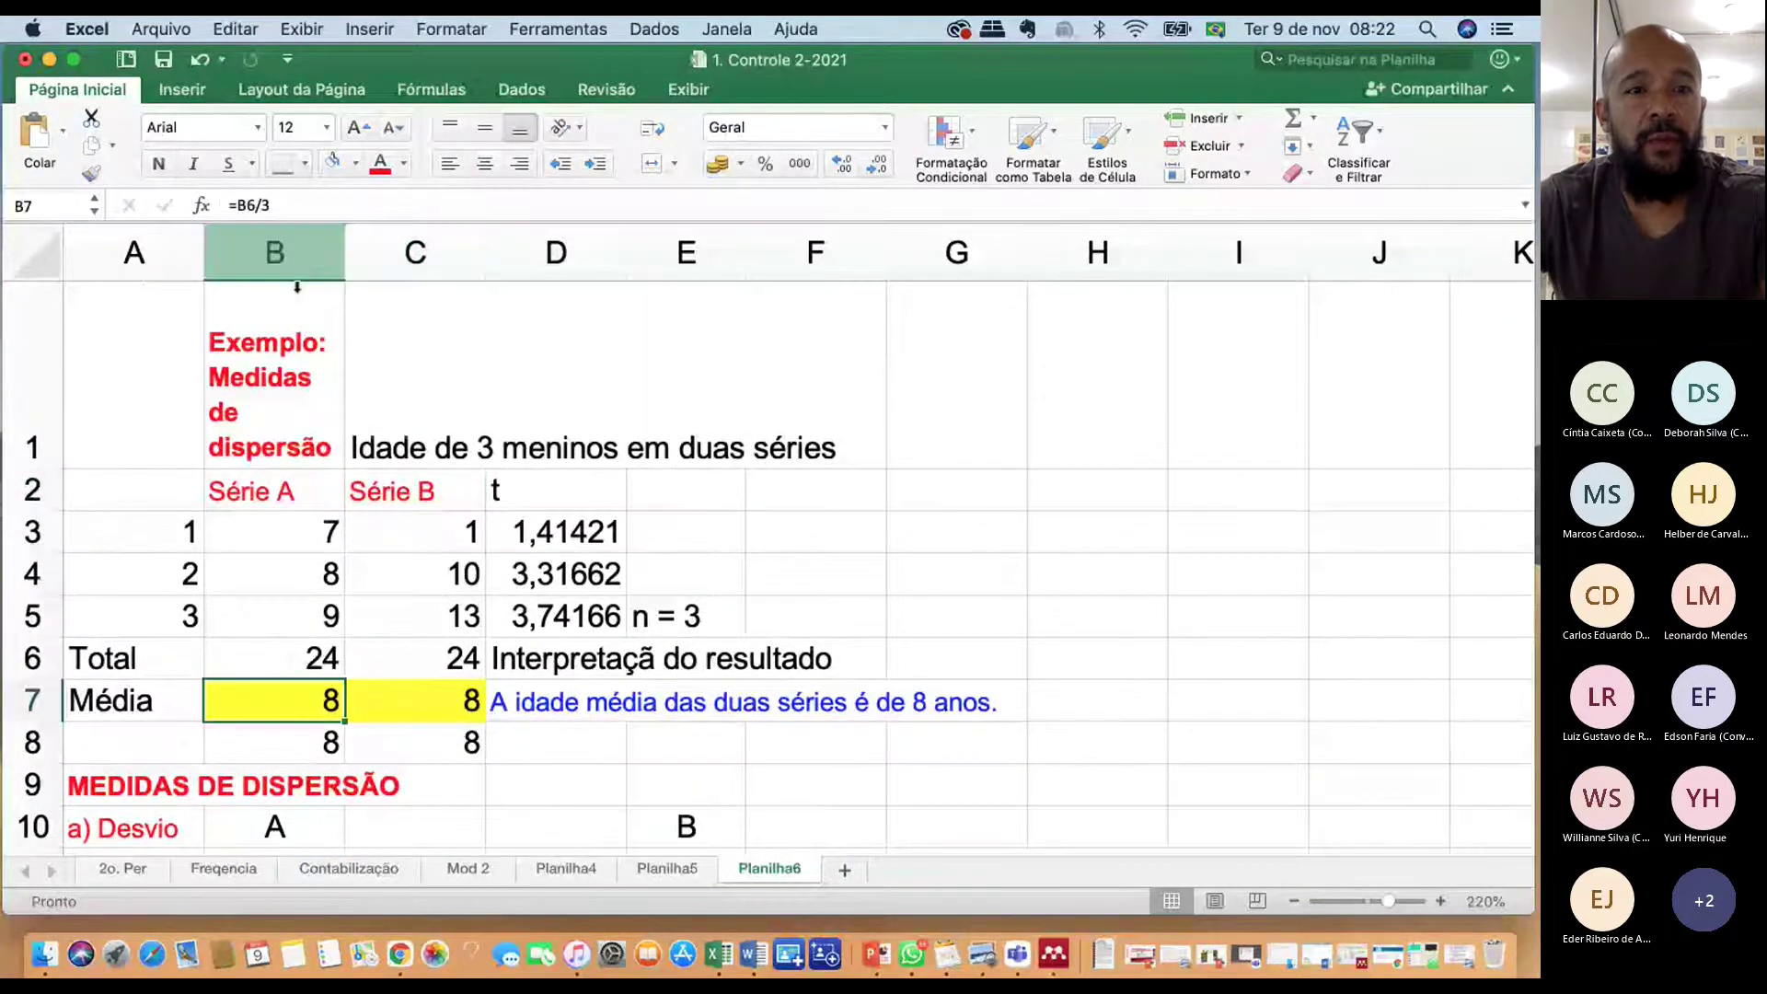
click(316, 746)
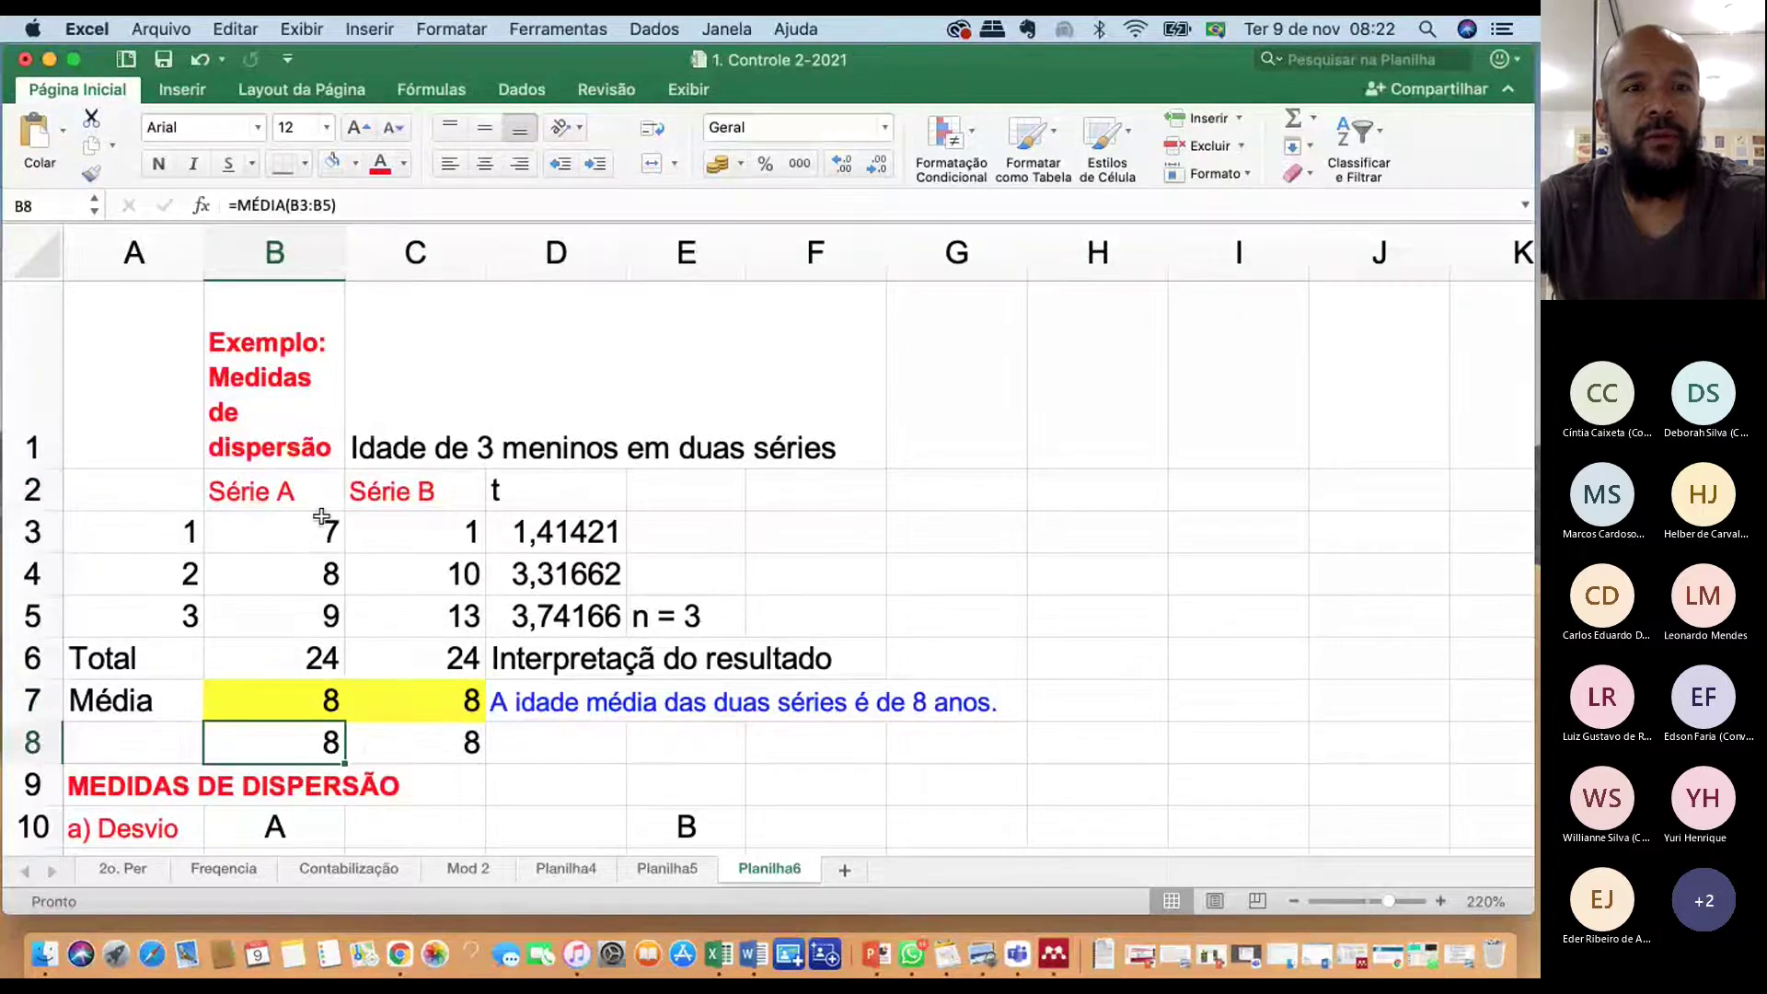
click(287, 701)
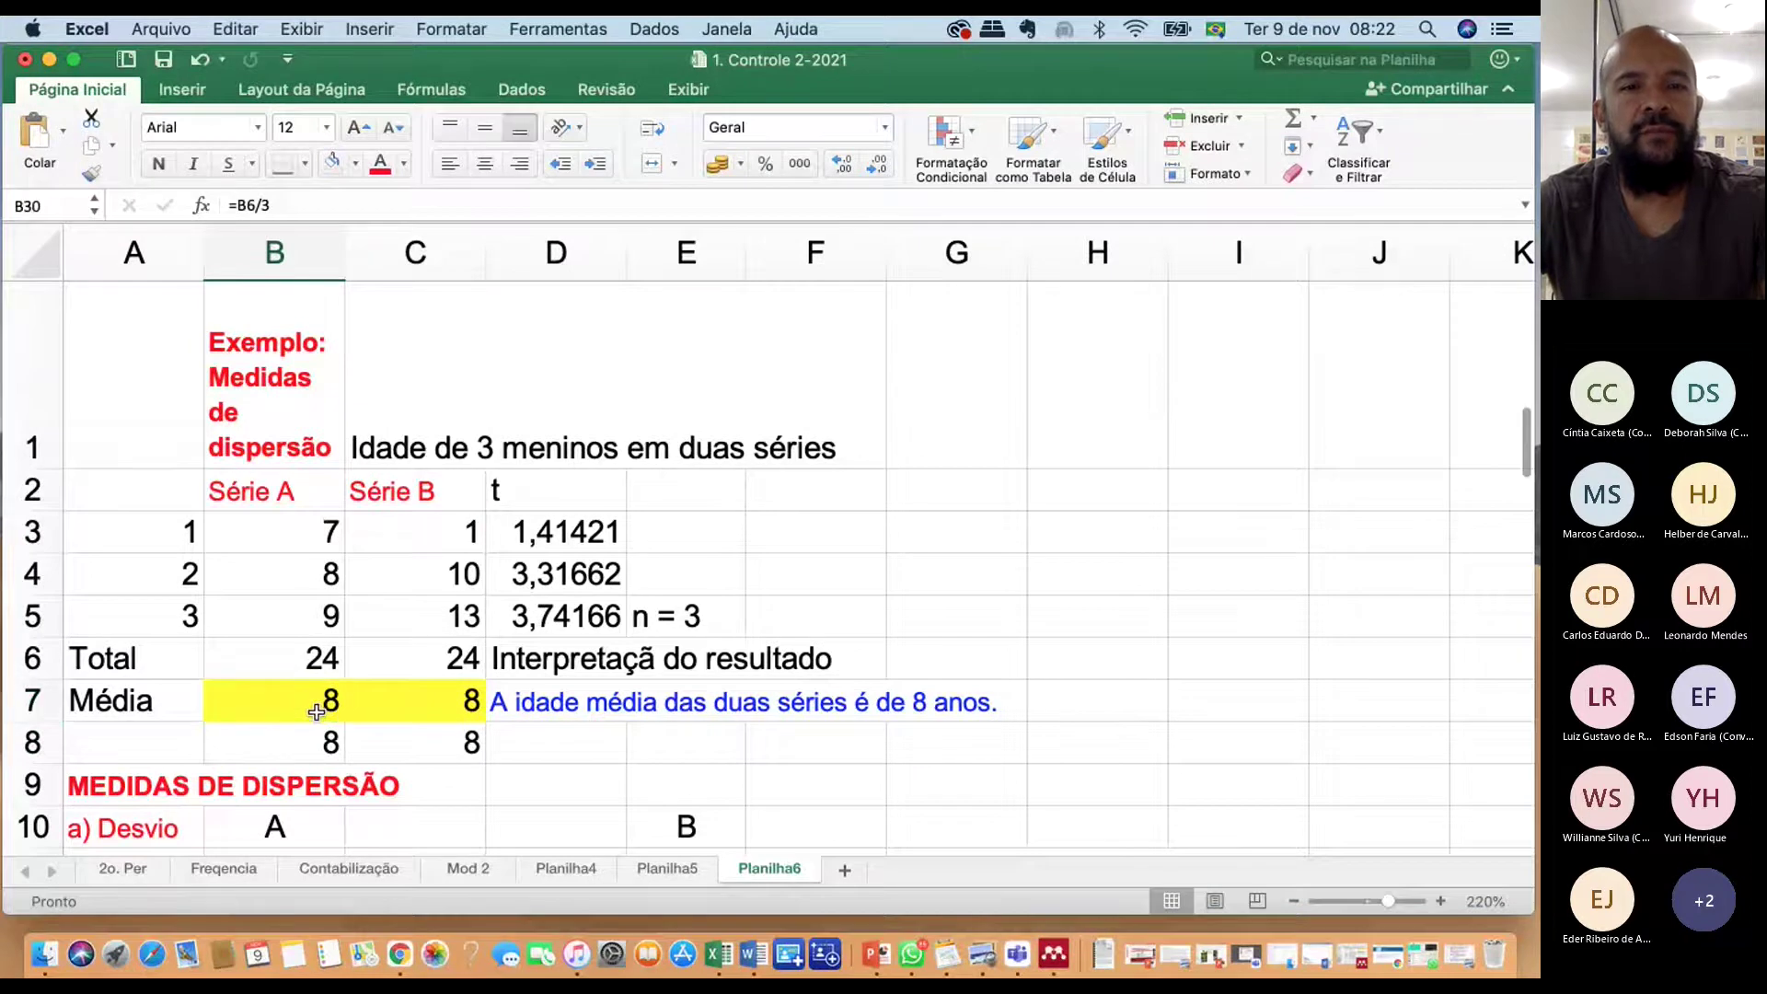
scroll(320, 699, down, 2)
key(Down)
key(Down)
key(Down)
key(Down)
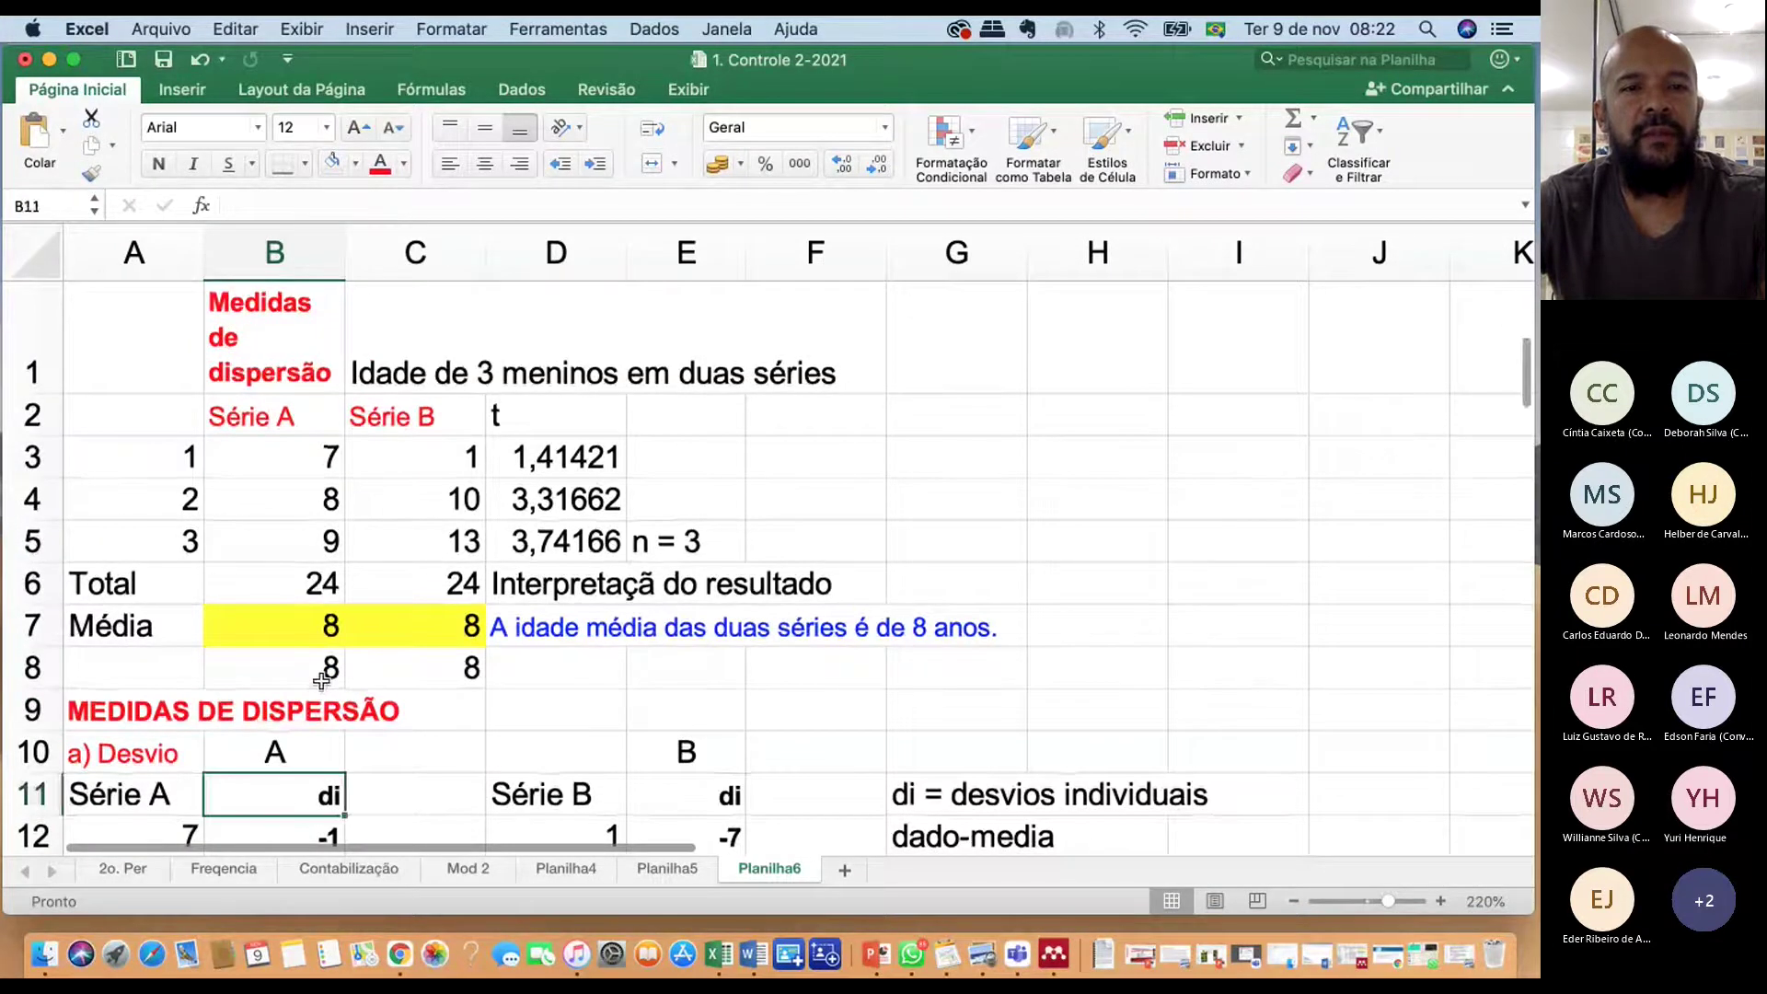
scroll(320, 681, down, 4)
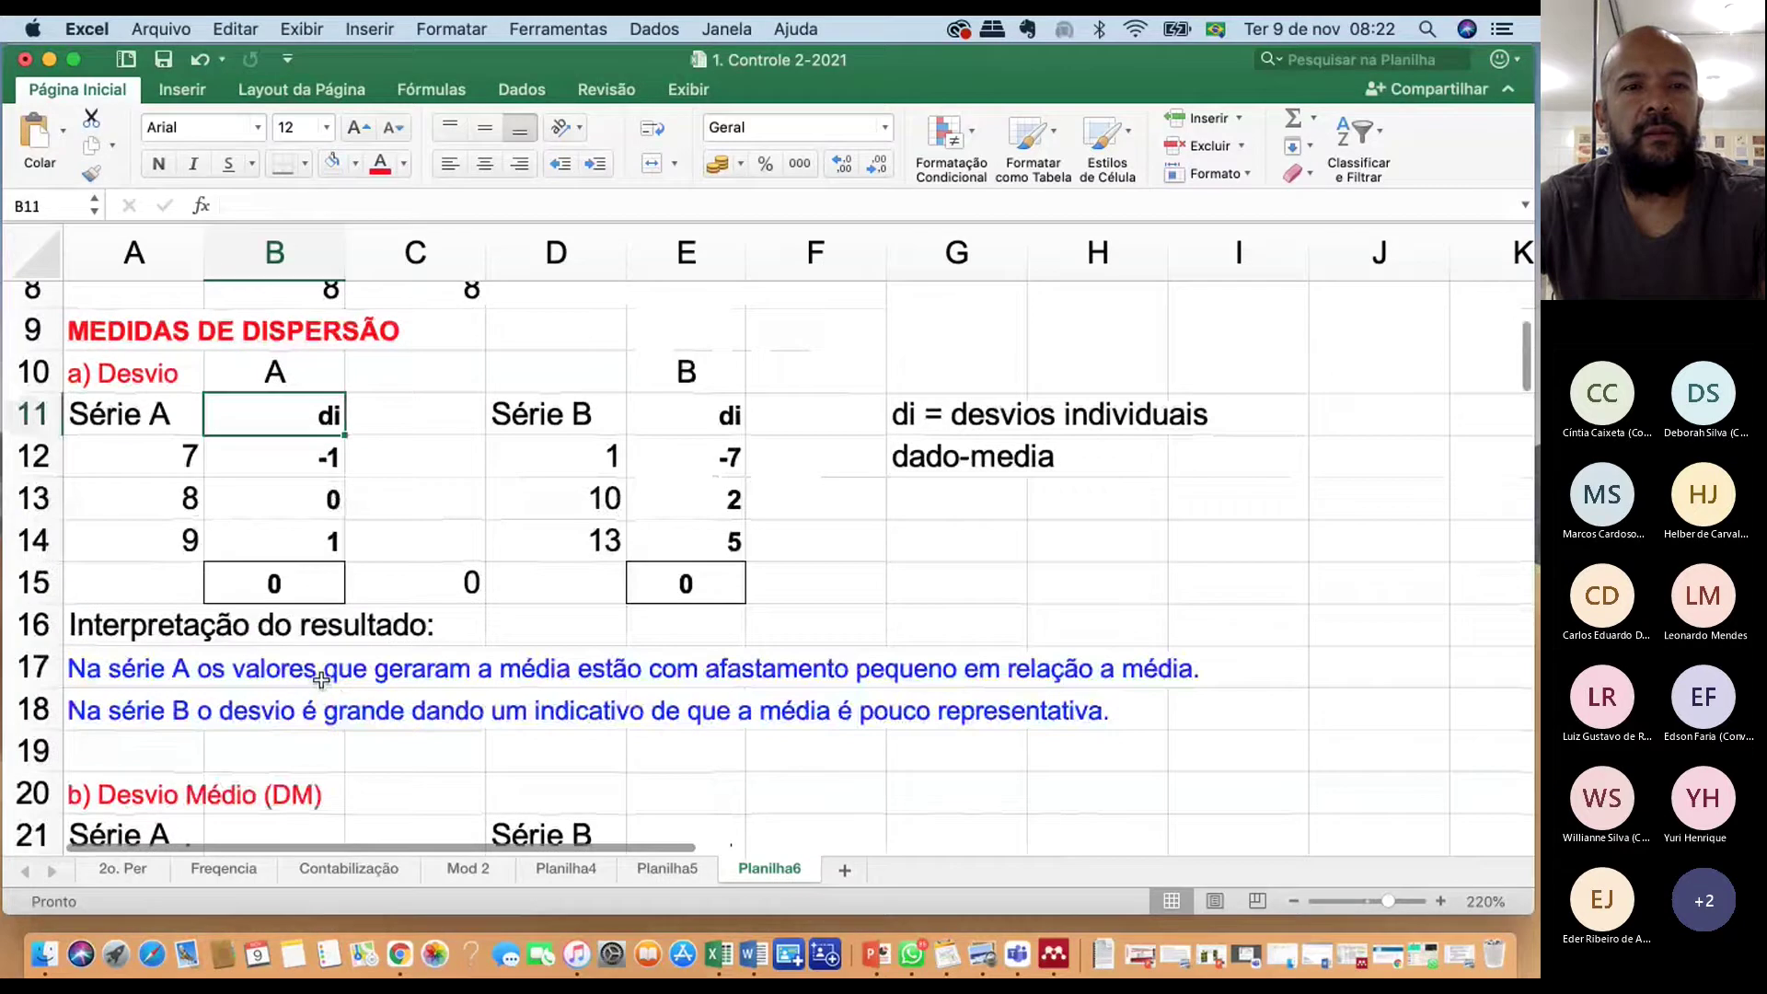
scroll(322, 662, down, 10)
scroll(324, 651, up, 2)
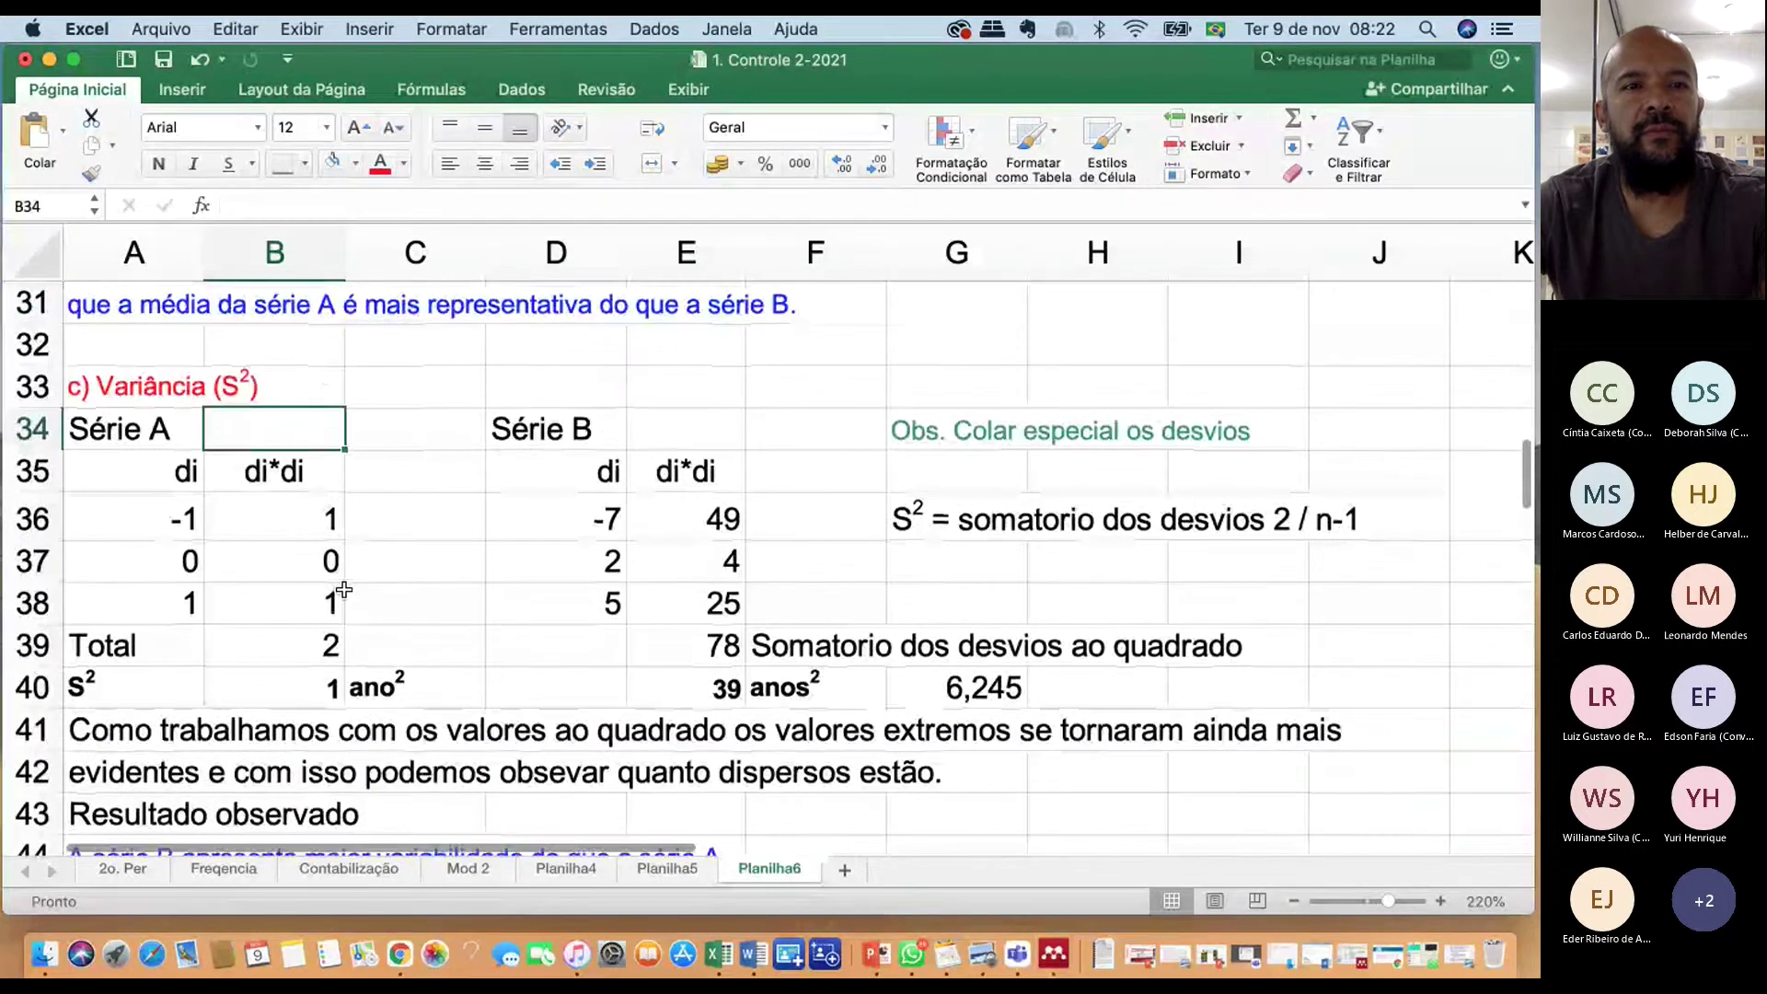
scroll(344, 589, down, 8)
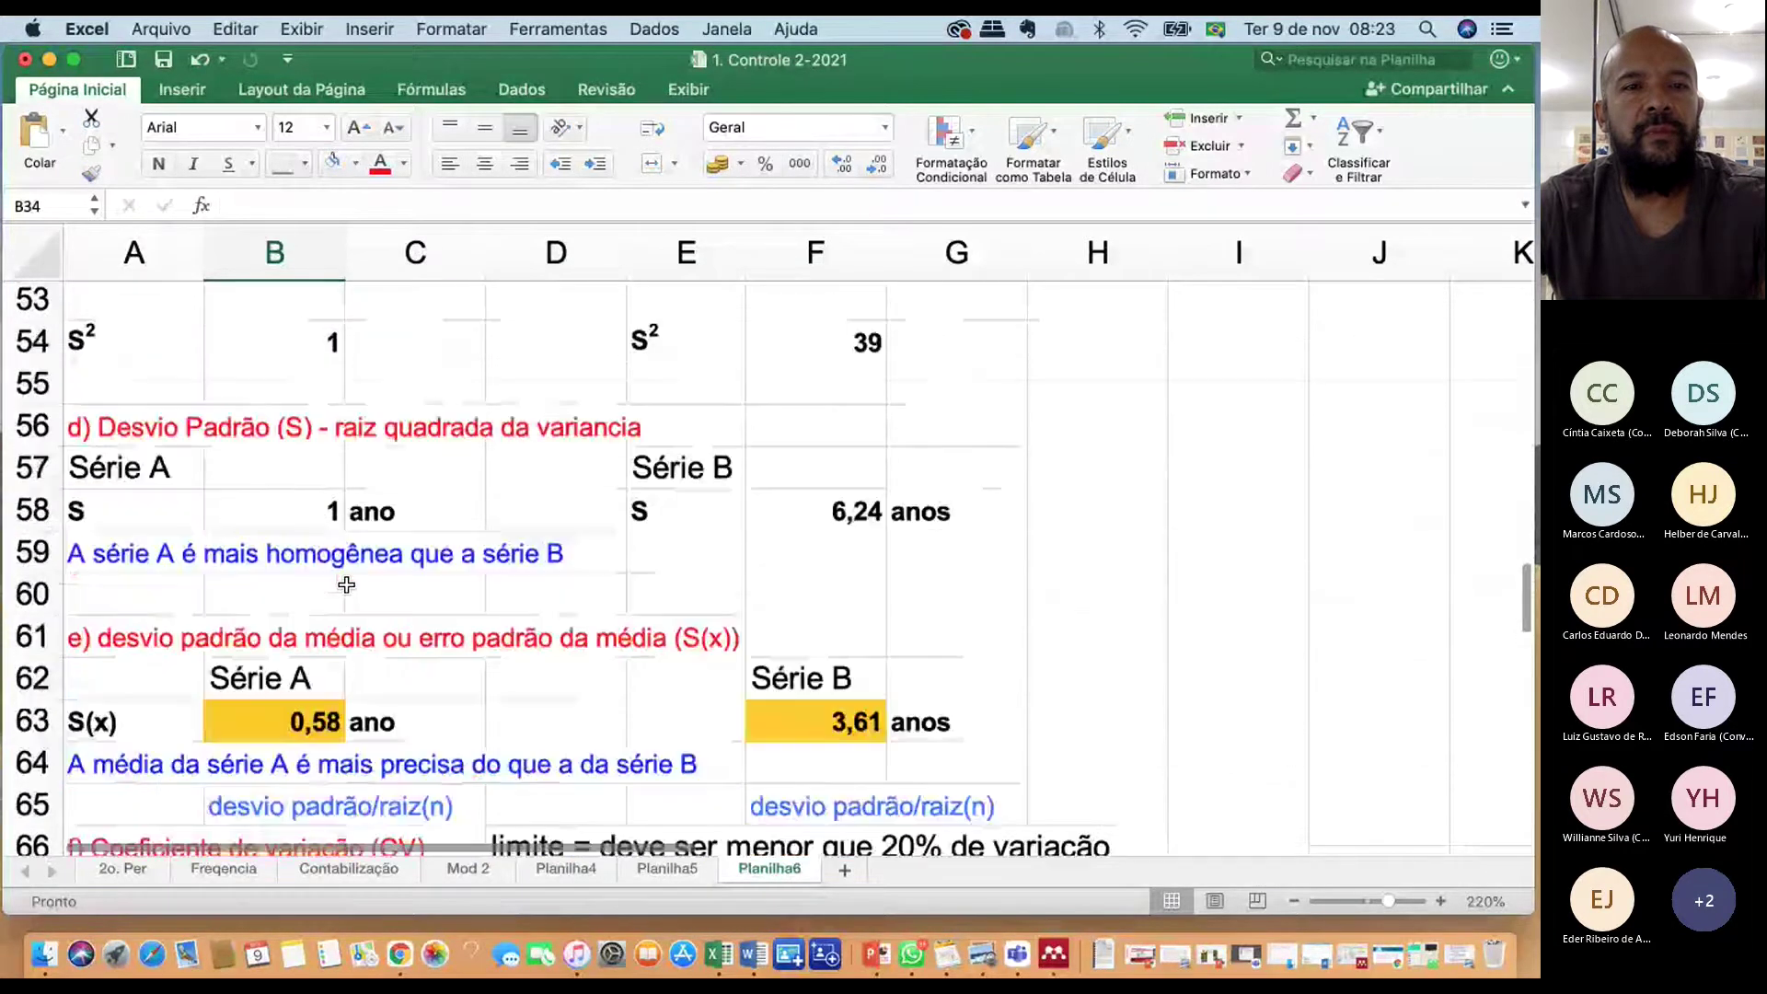
scroll(346, 584, down, 2)
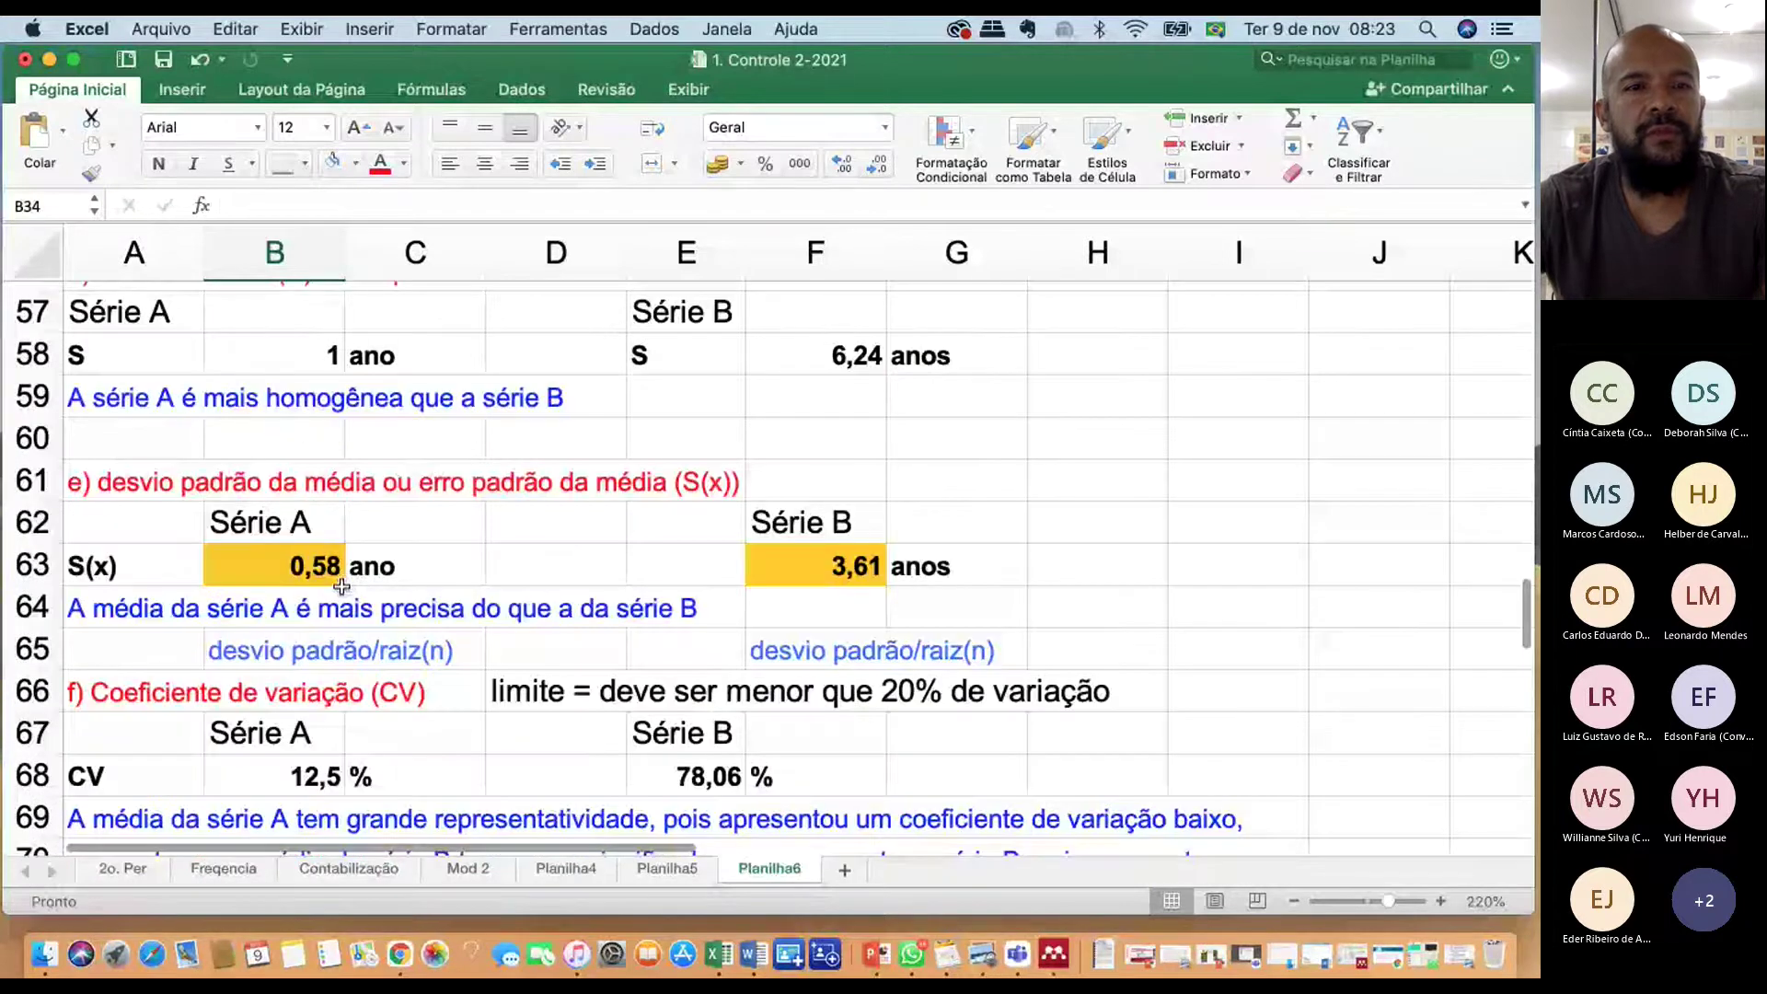
click(342, 585)
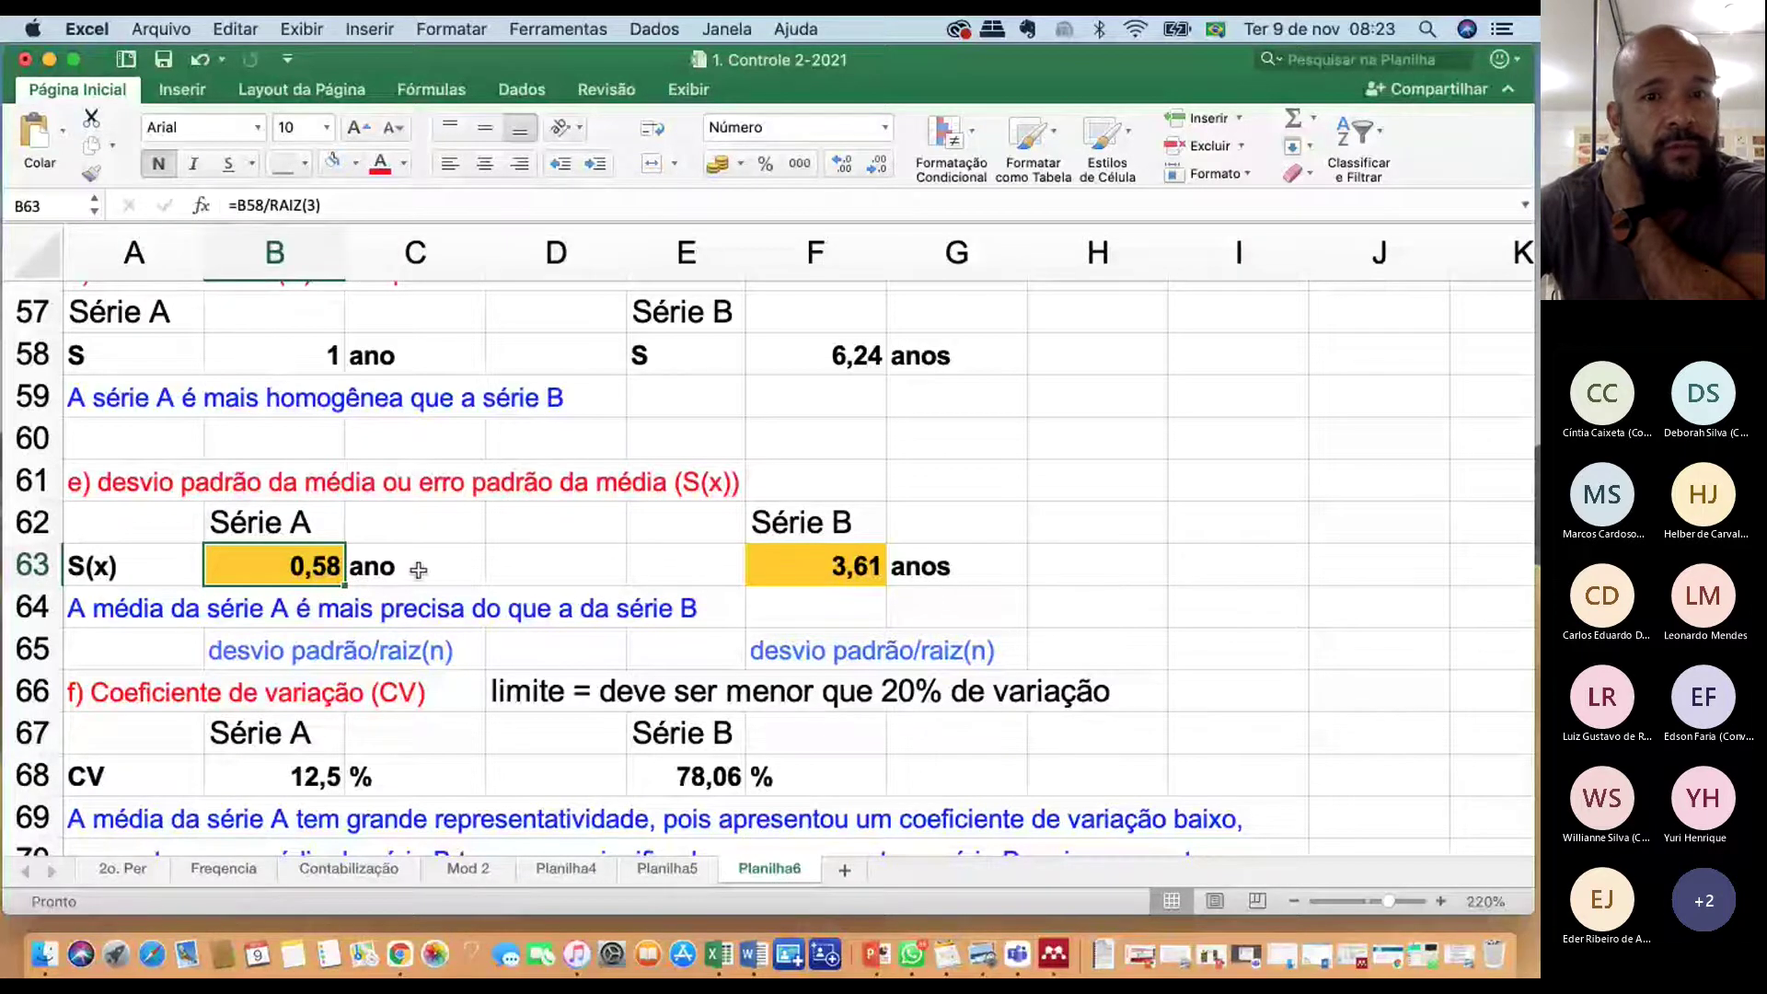
click(1118, 515)
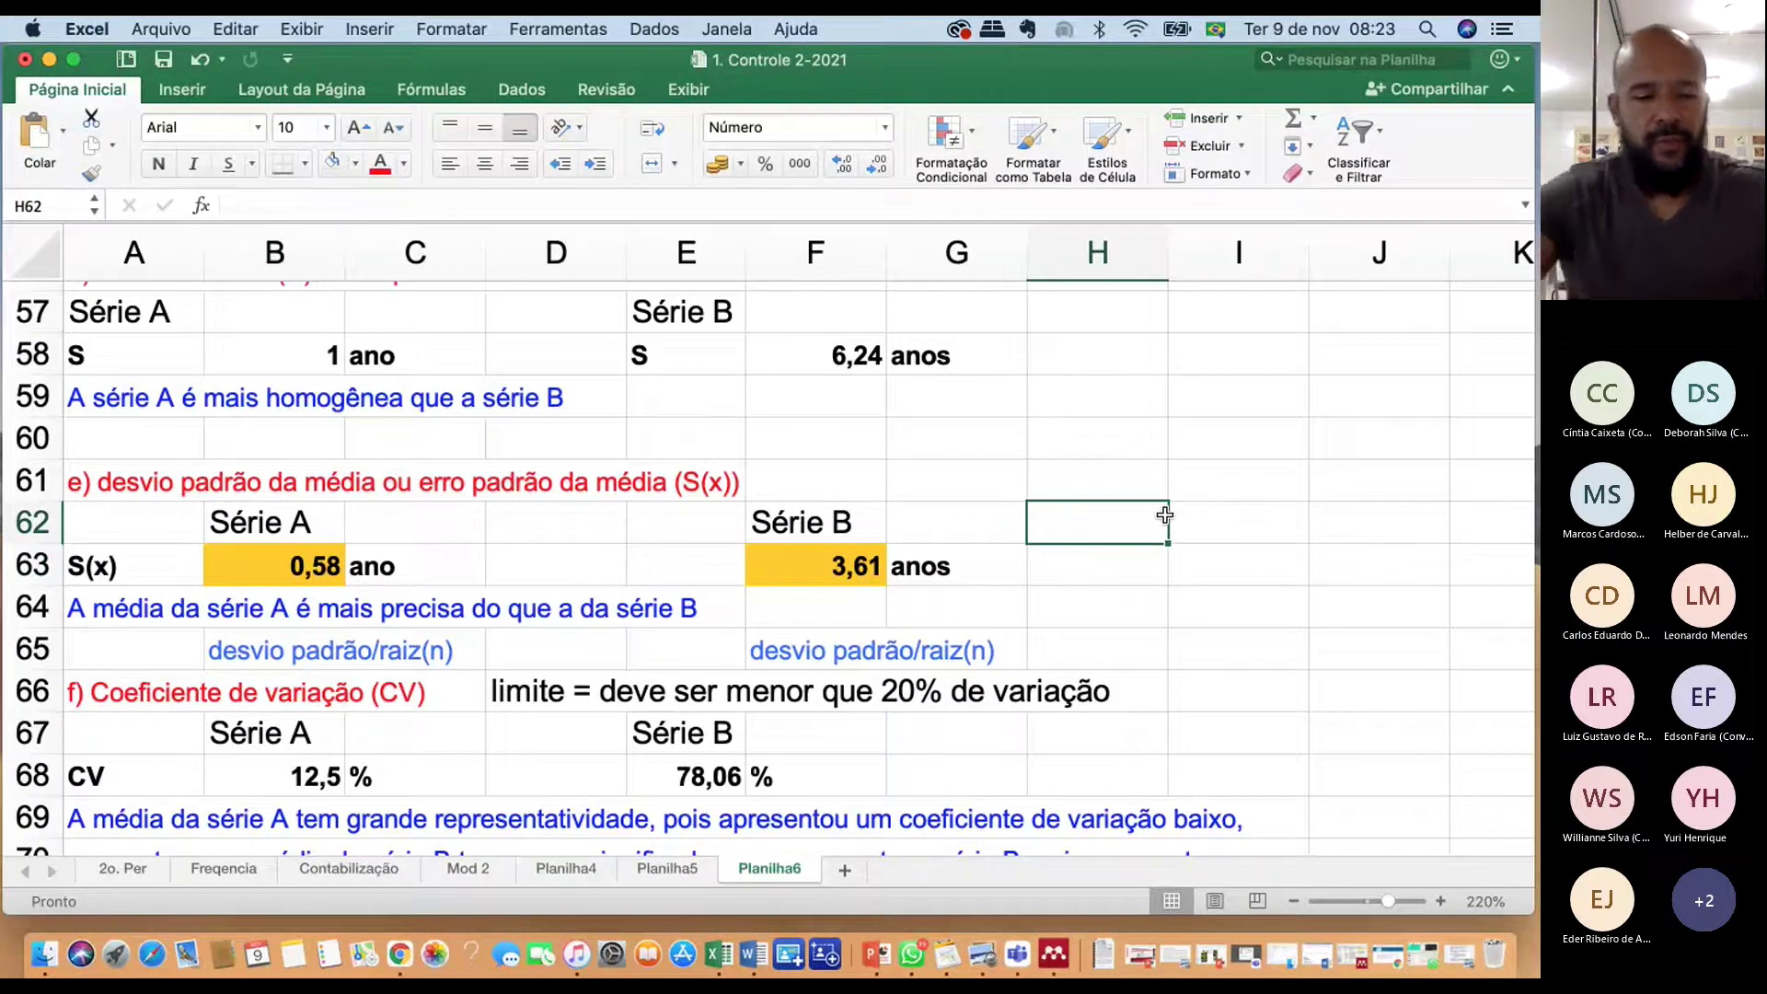
Replace the started "desvio padr" note in H62 with "variancia/"
text(desvio padr)
key(BackSpace)
key(BackSpace)
key(BackSpace)
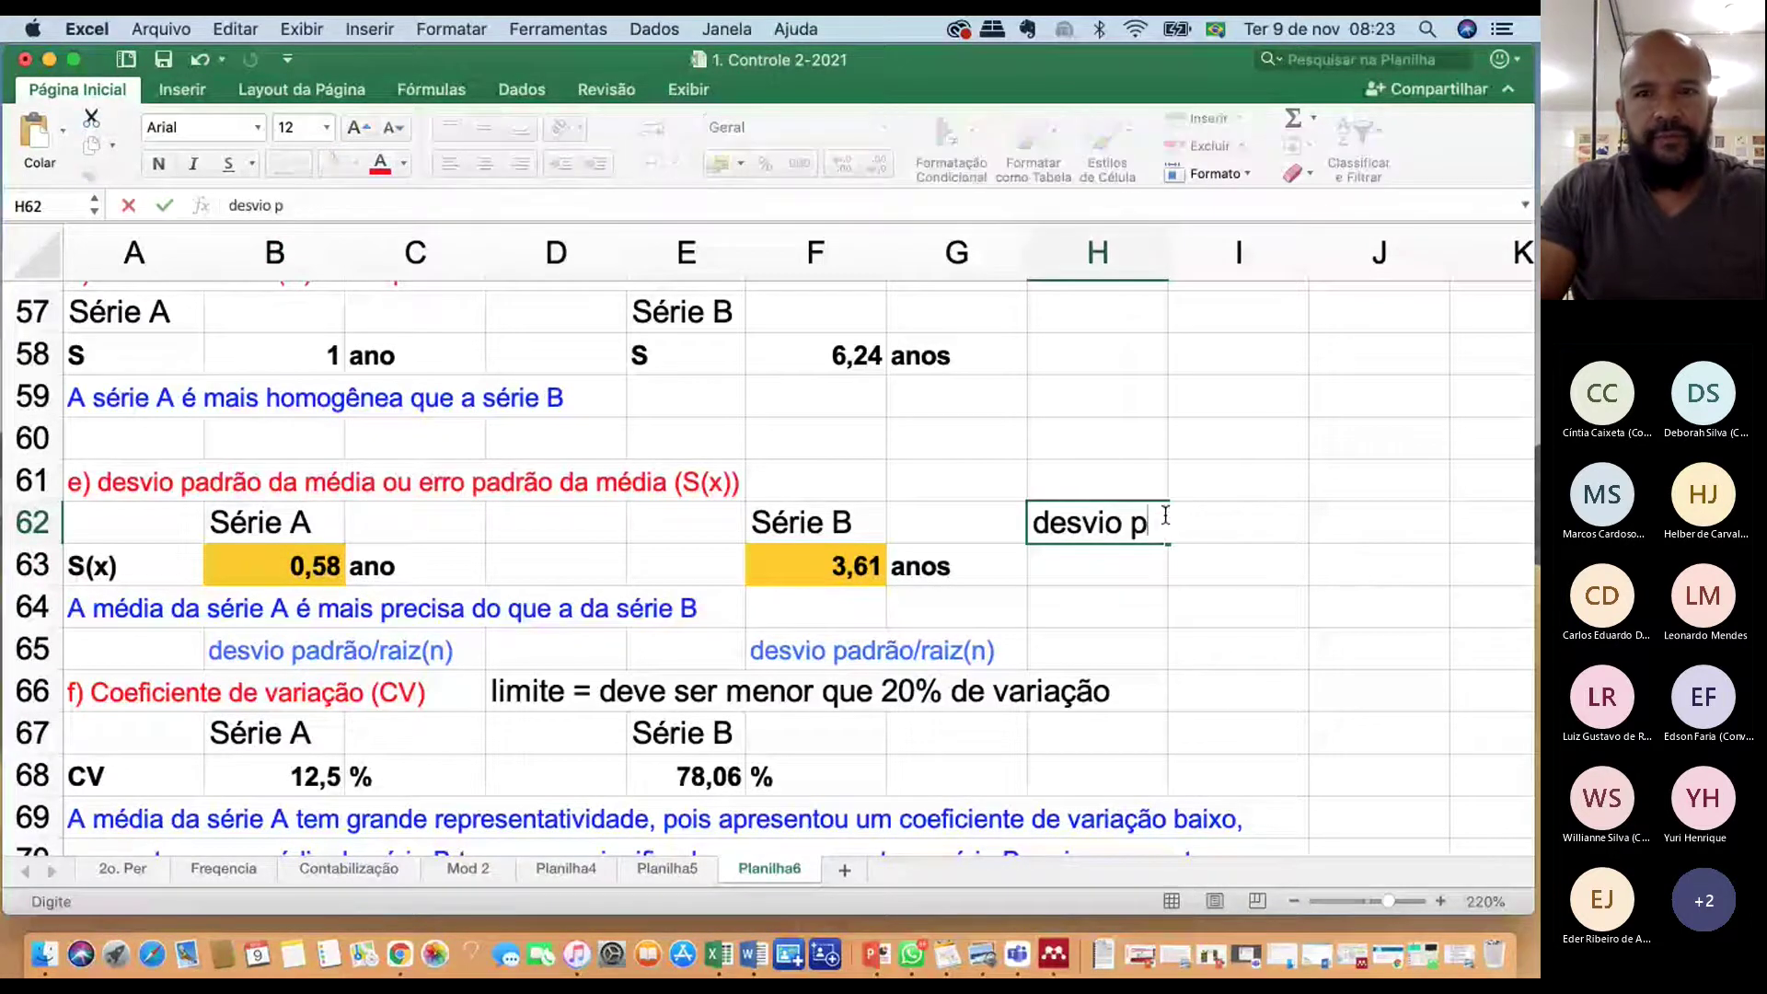
key(BackSpace)
key(BackSpace)
key(BackSpace)
key(BackSpace)
key(BackSpace)
key(BackSpace)
key(BackSpace)
key(BackSpace)
text(va)
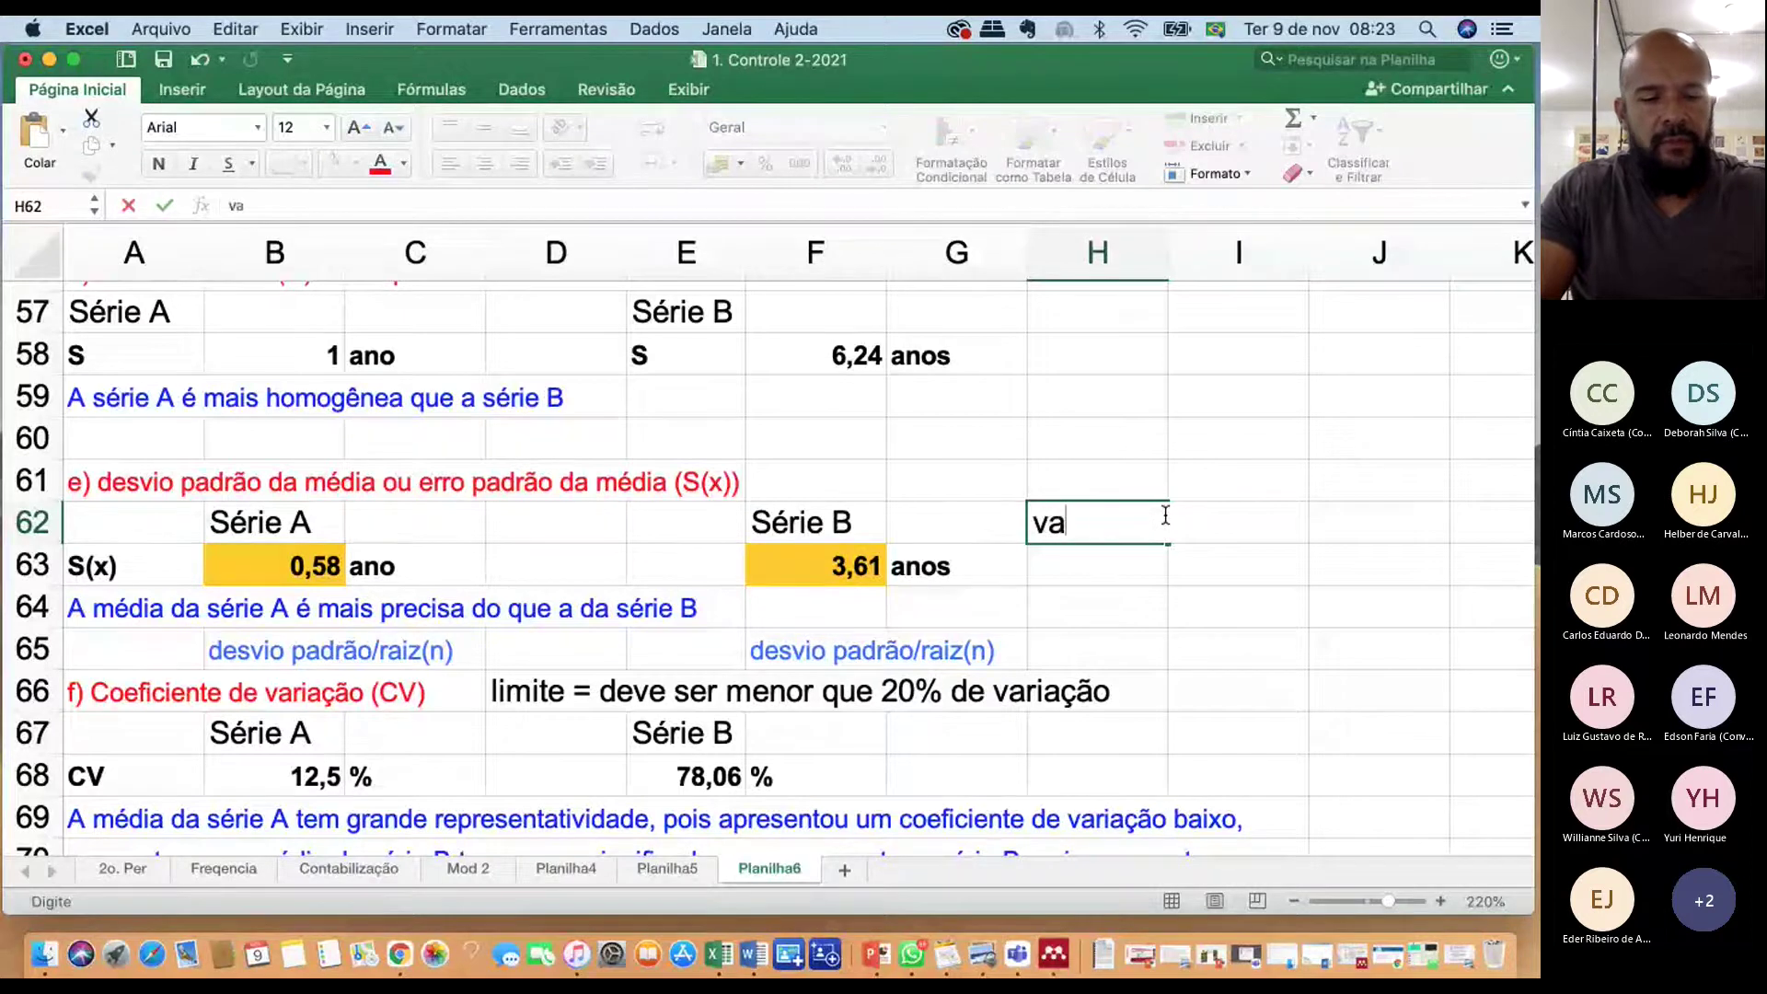
text(riancia)
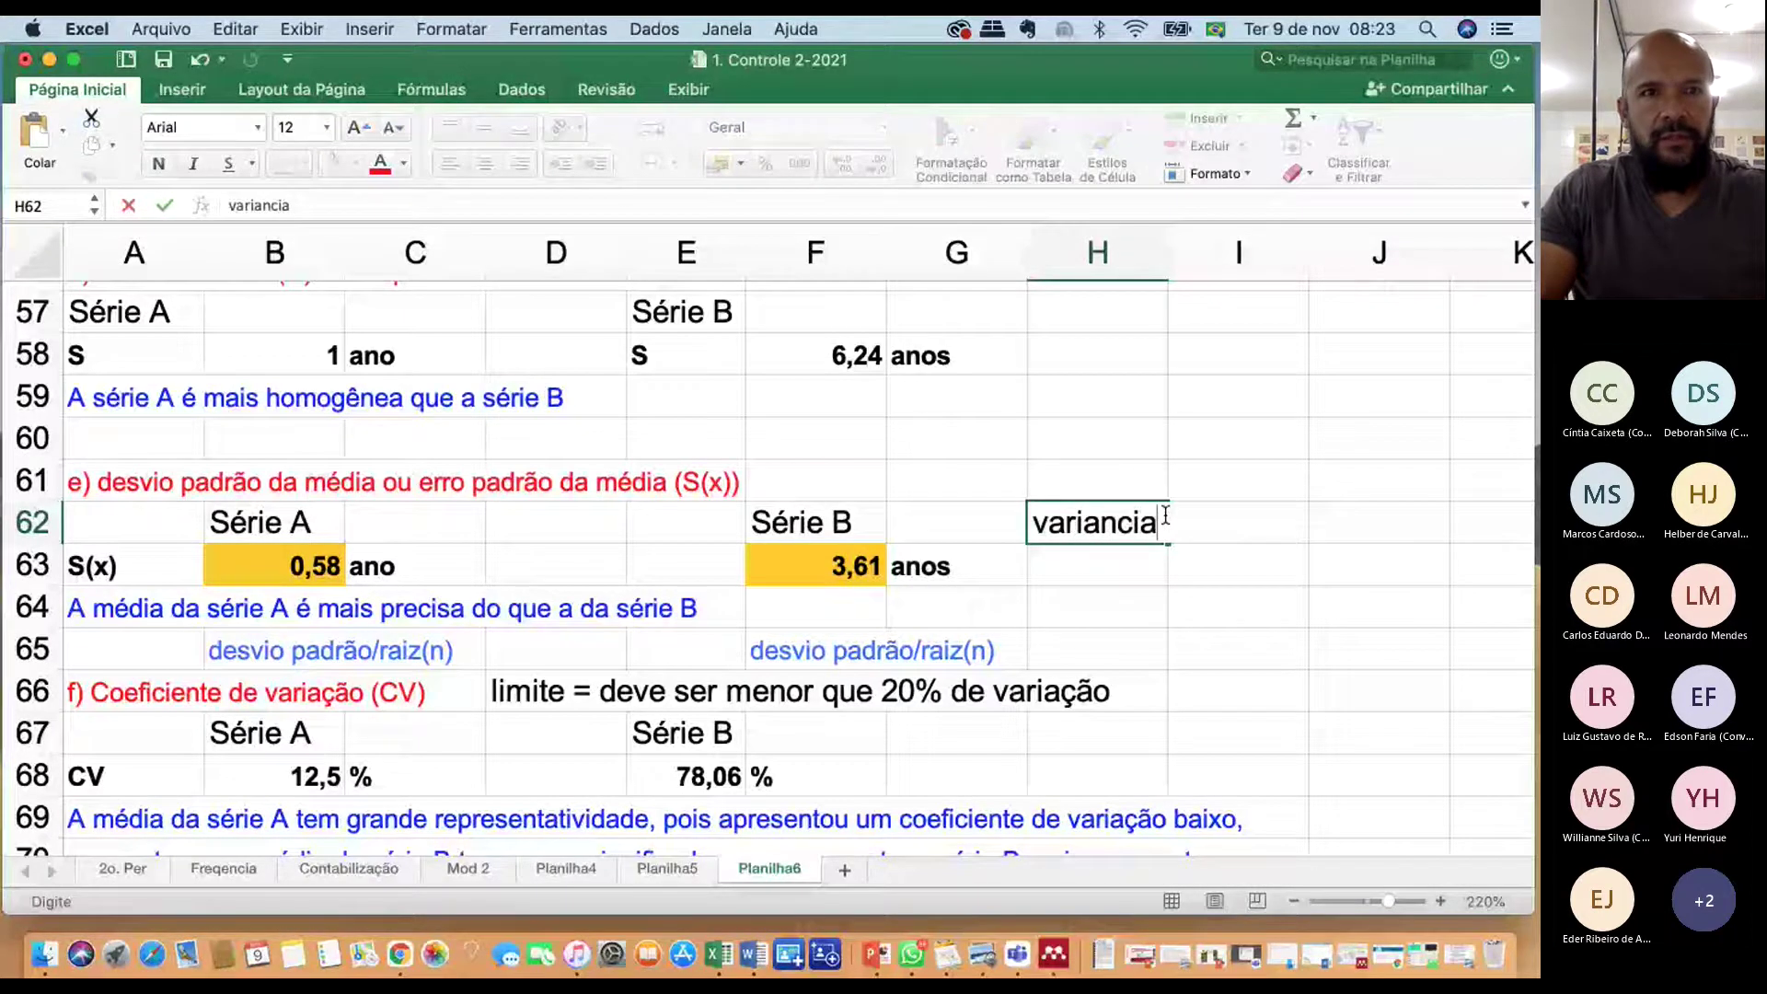
text(/)
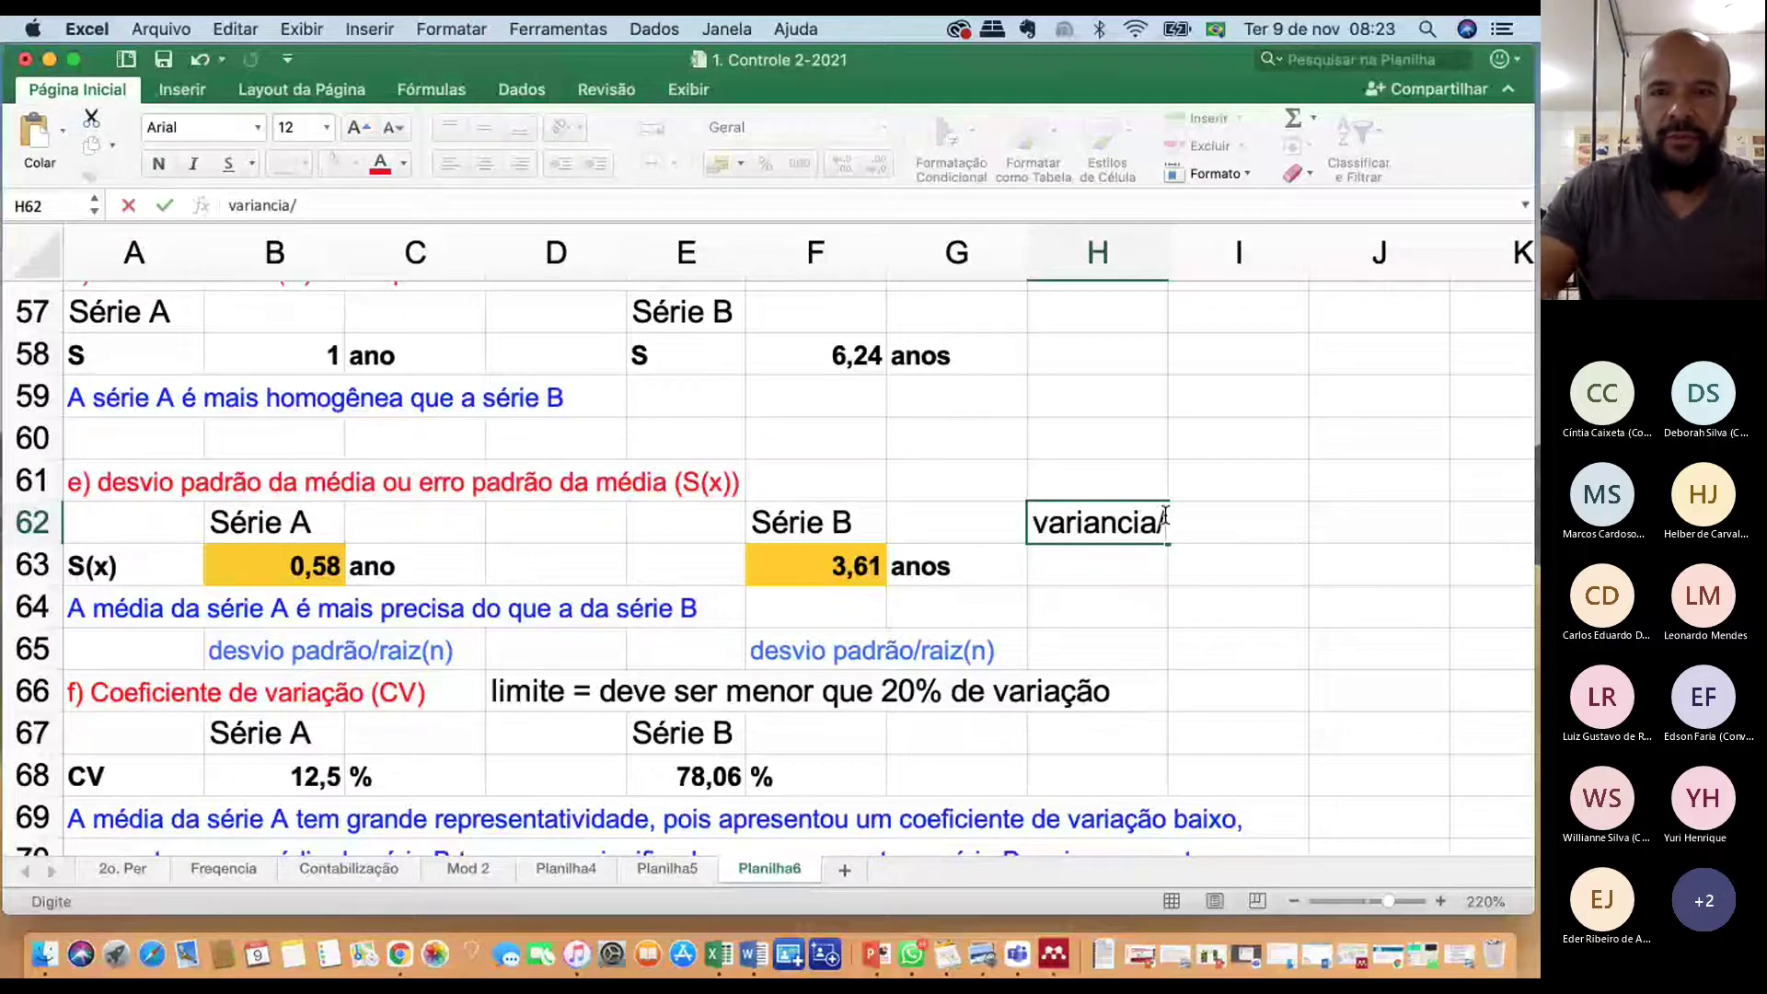
key(Return)
Check the Série A standard error formula, then complete the H62 note as "variancia/raiz(n)"
click(313, 571)
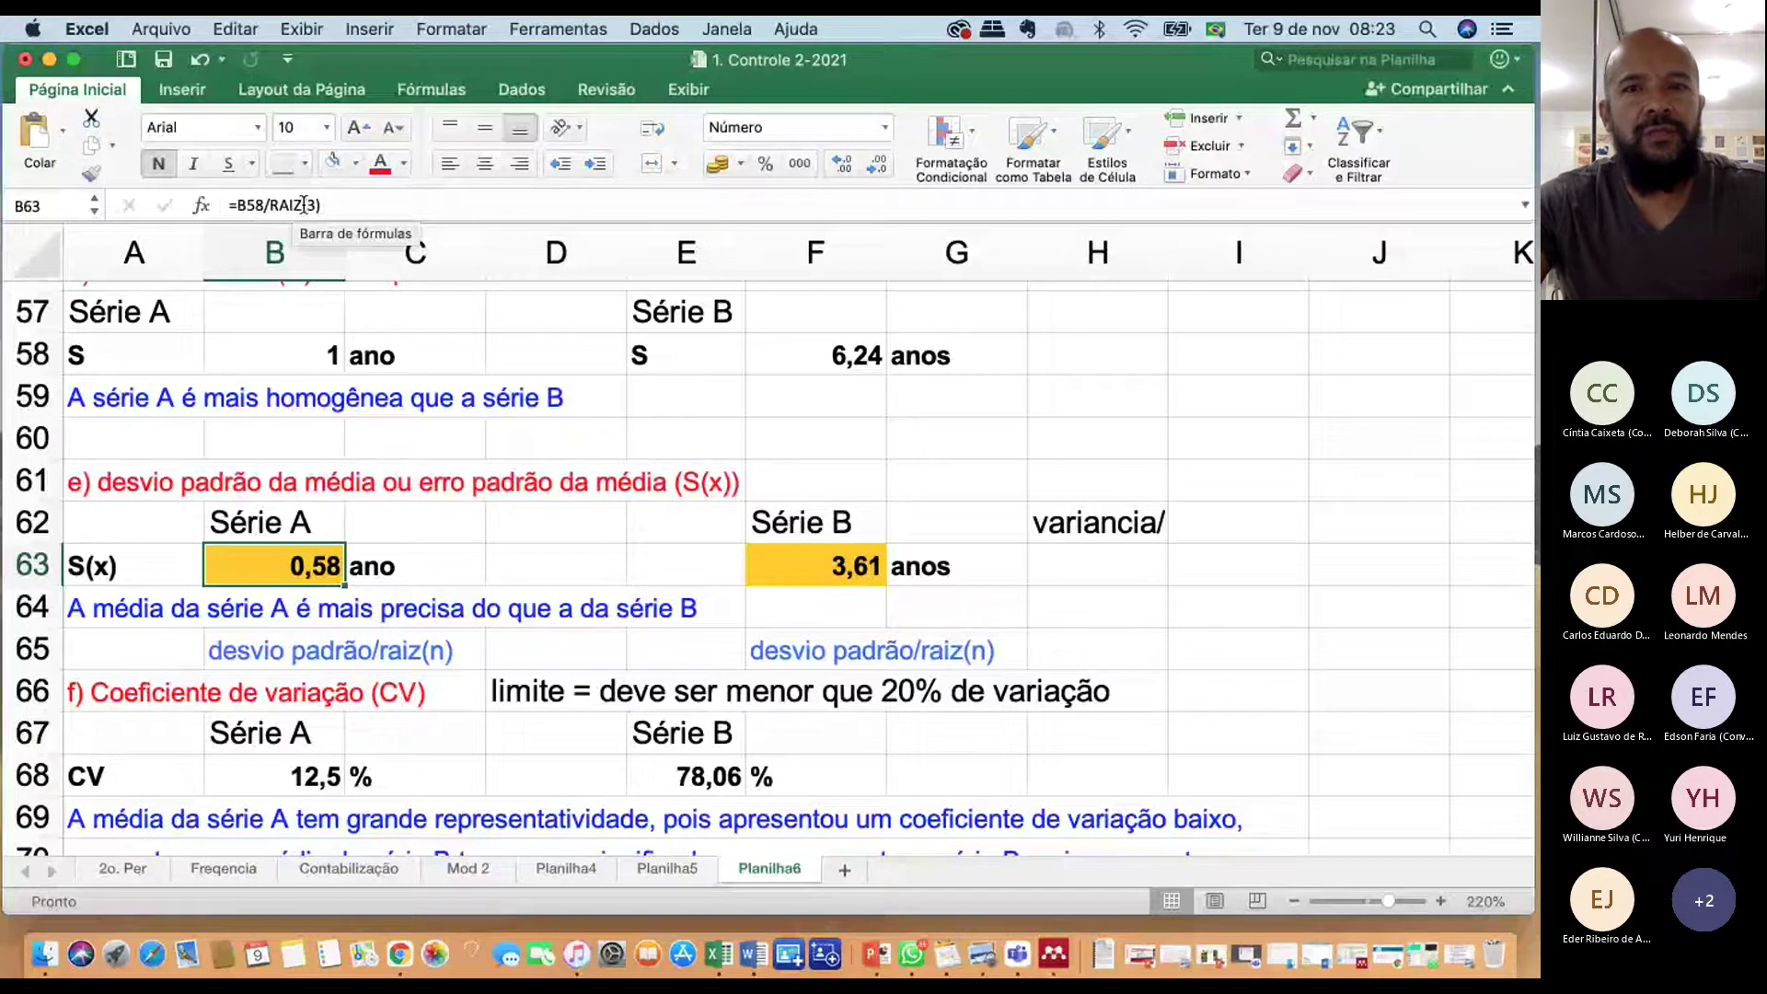
click(1072, 521)
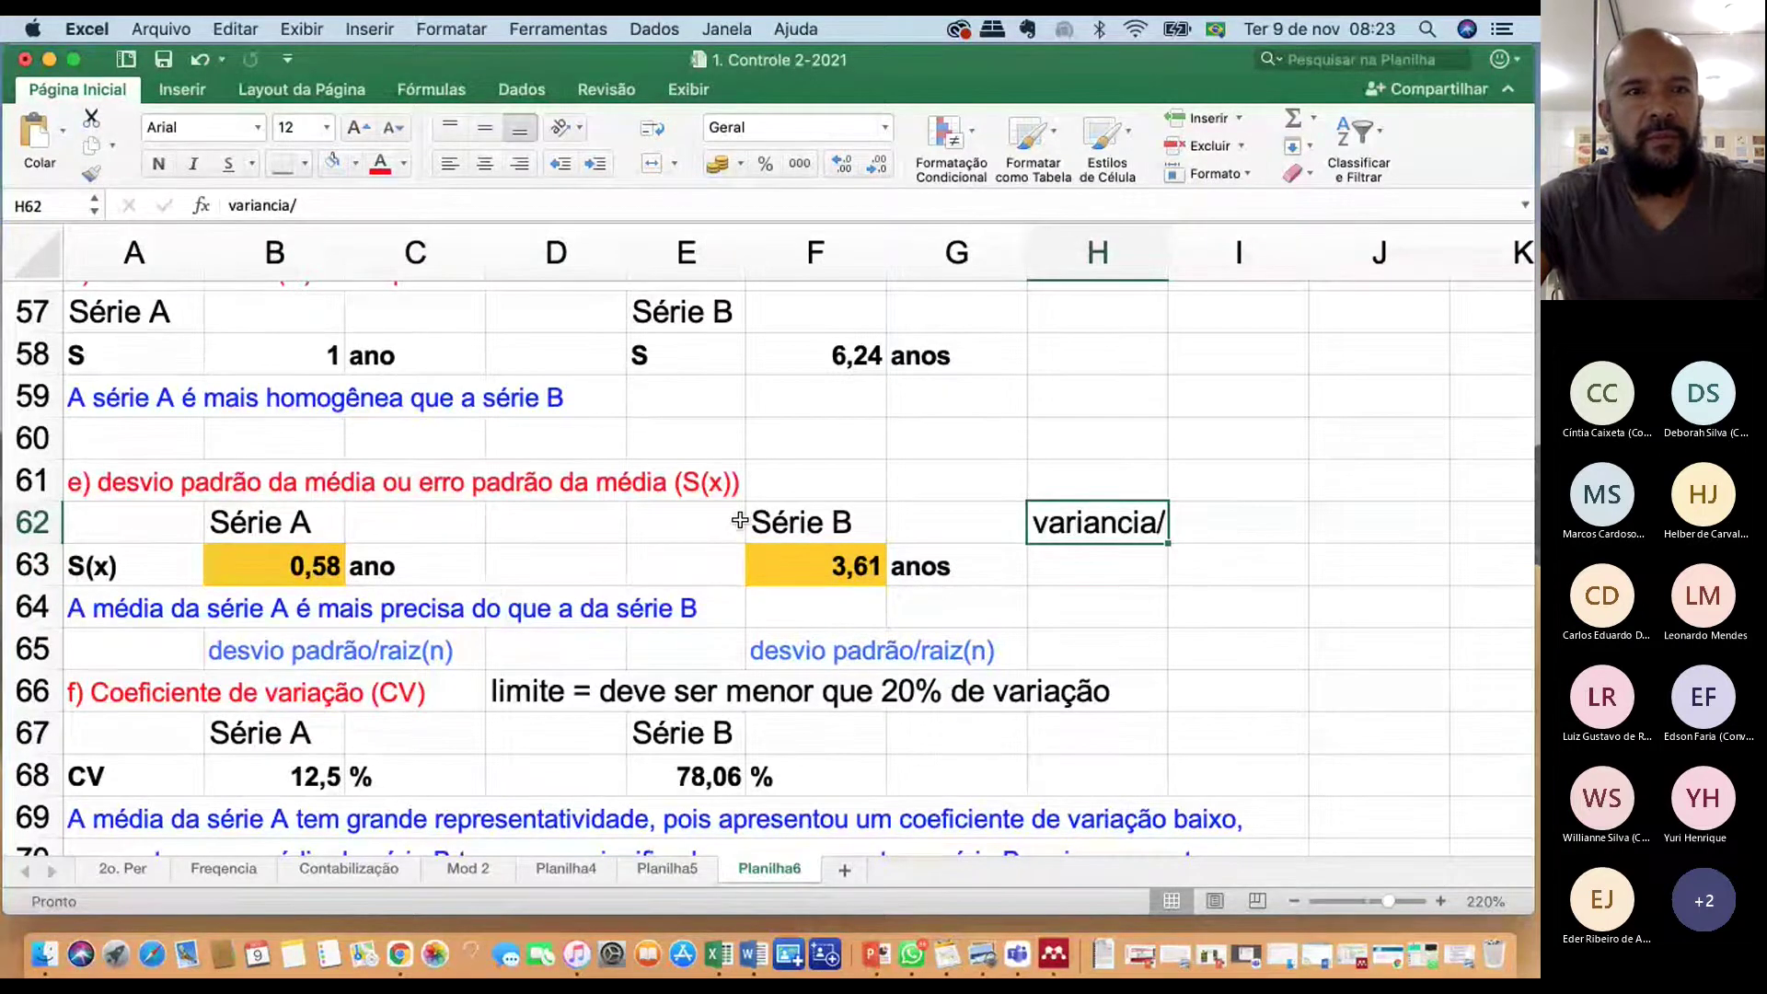
click(341, 206)
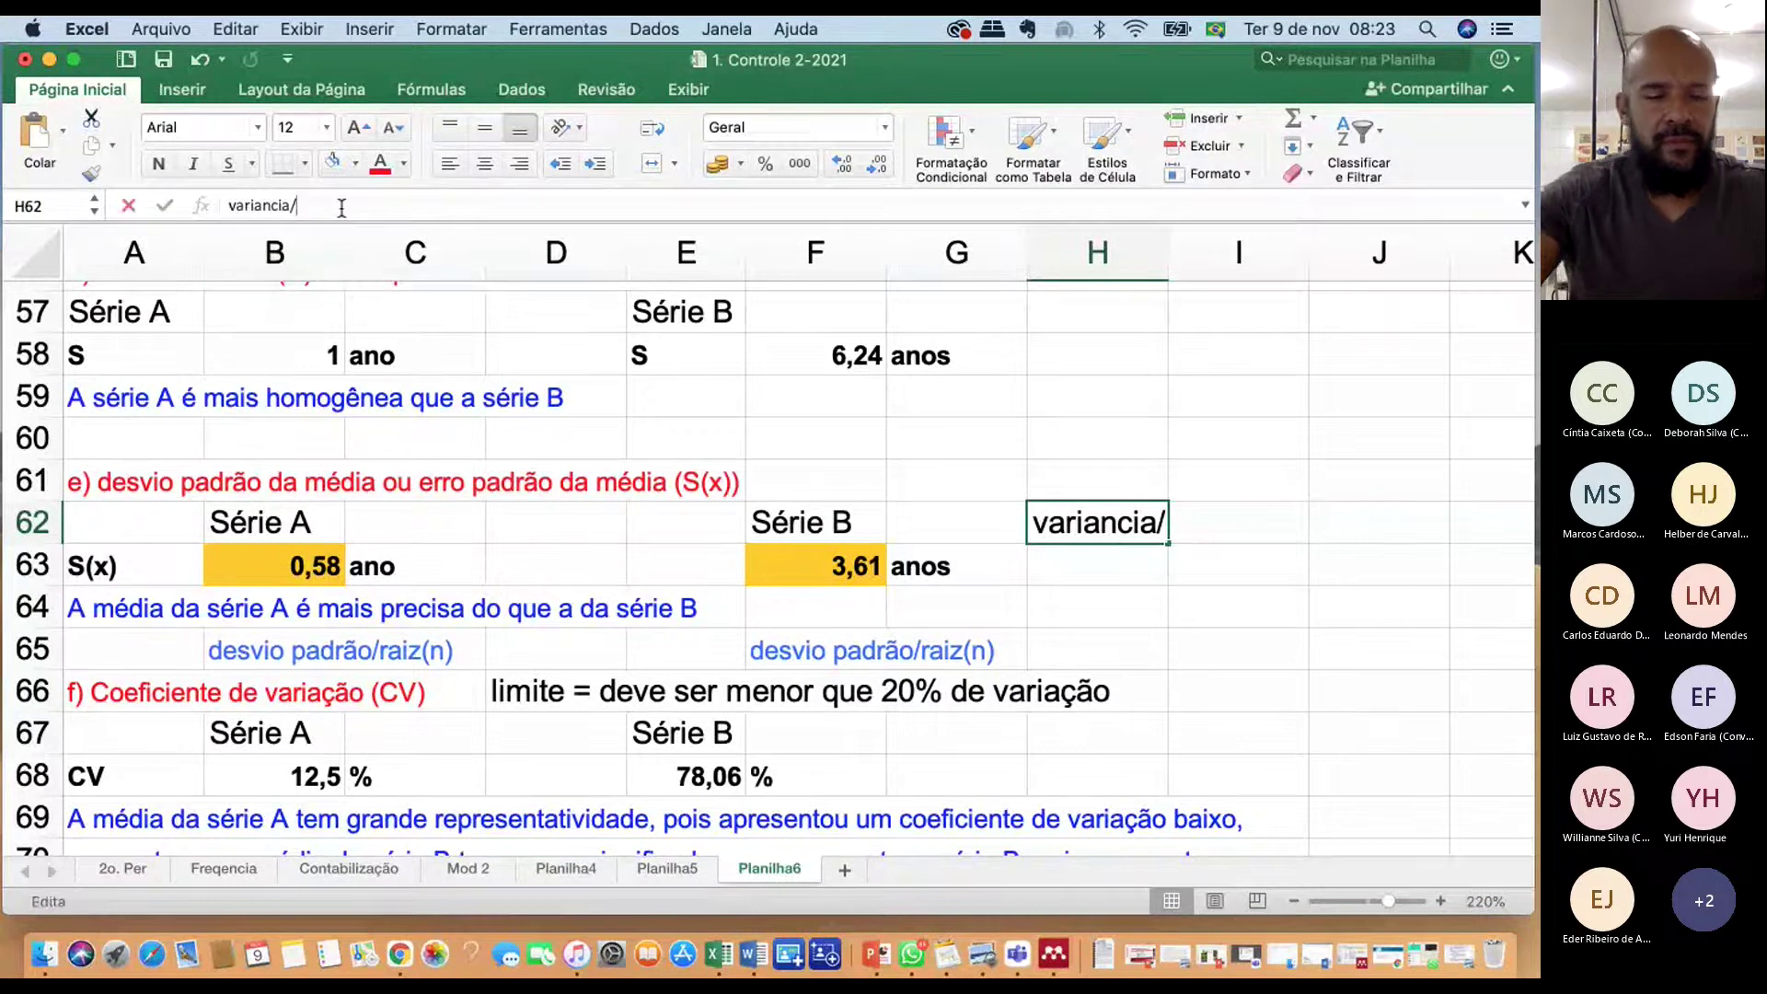
text(raiz)
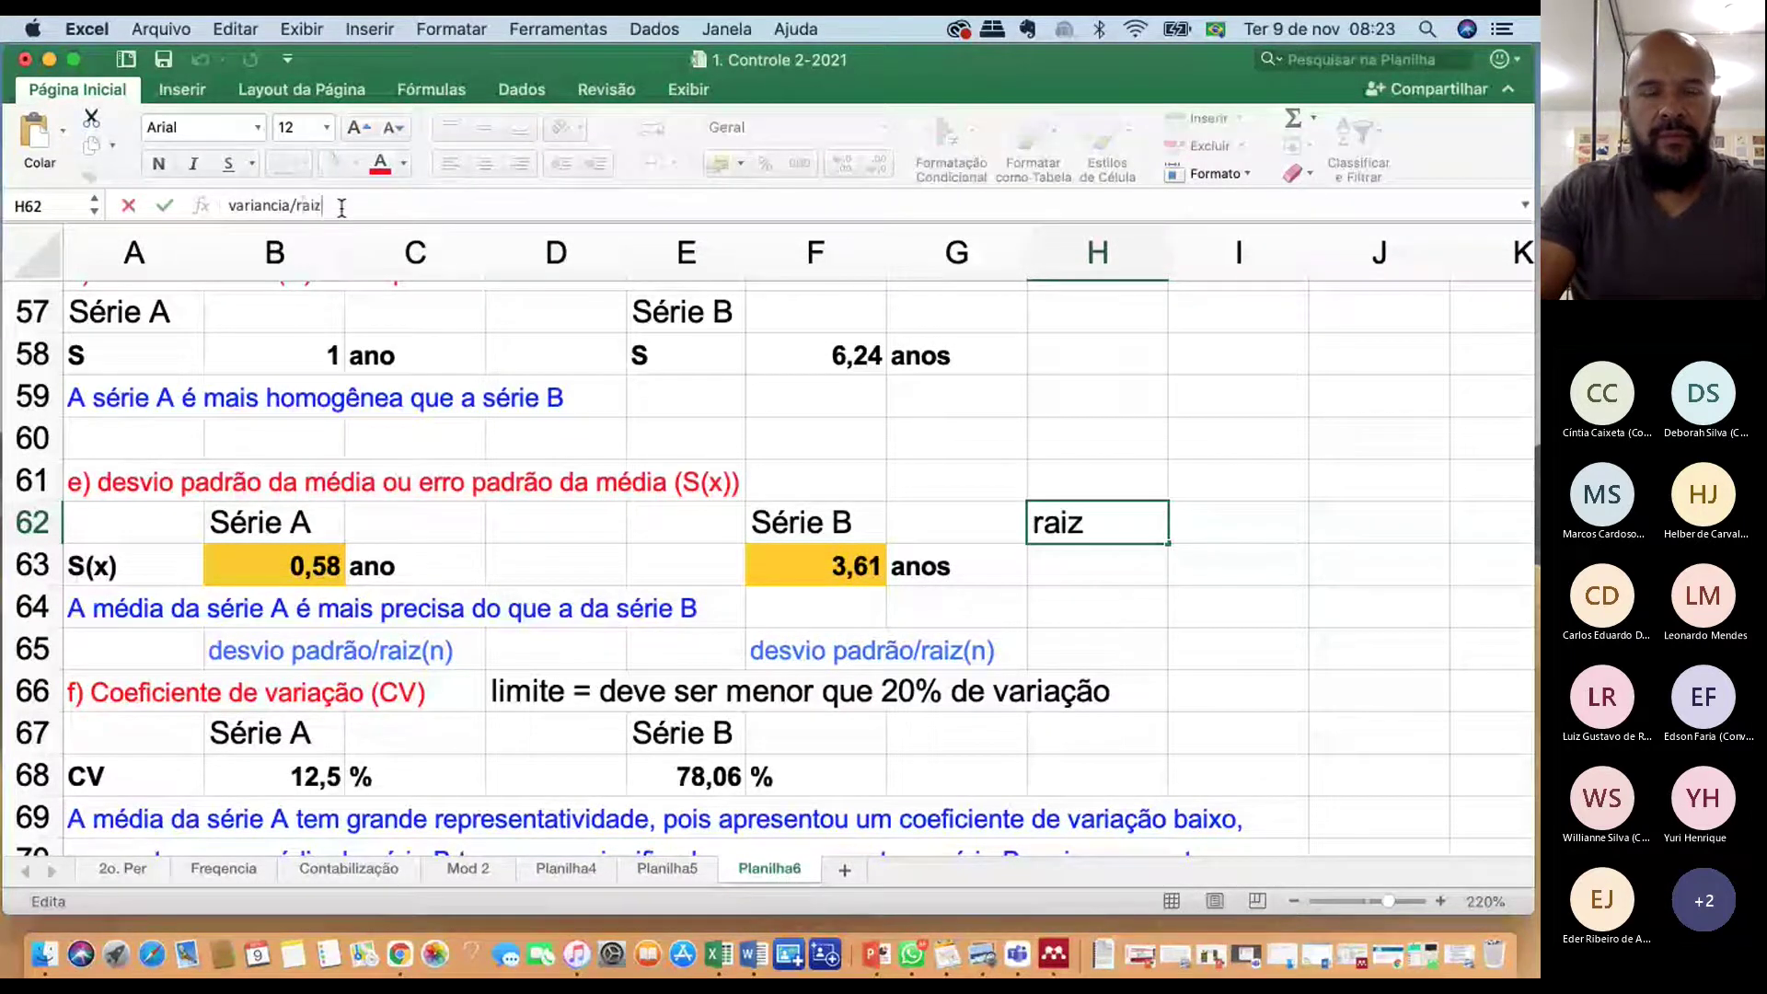
text((n))
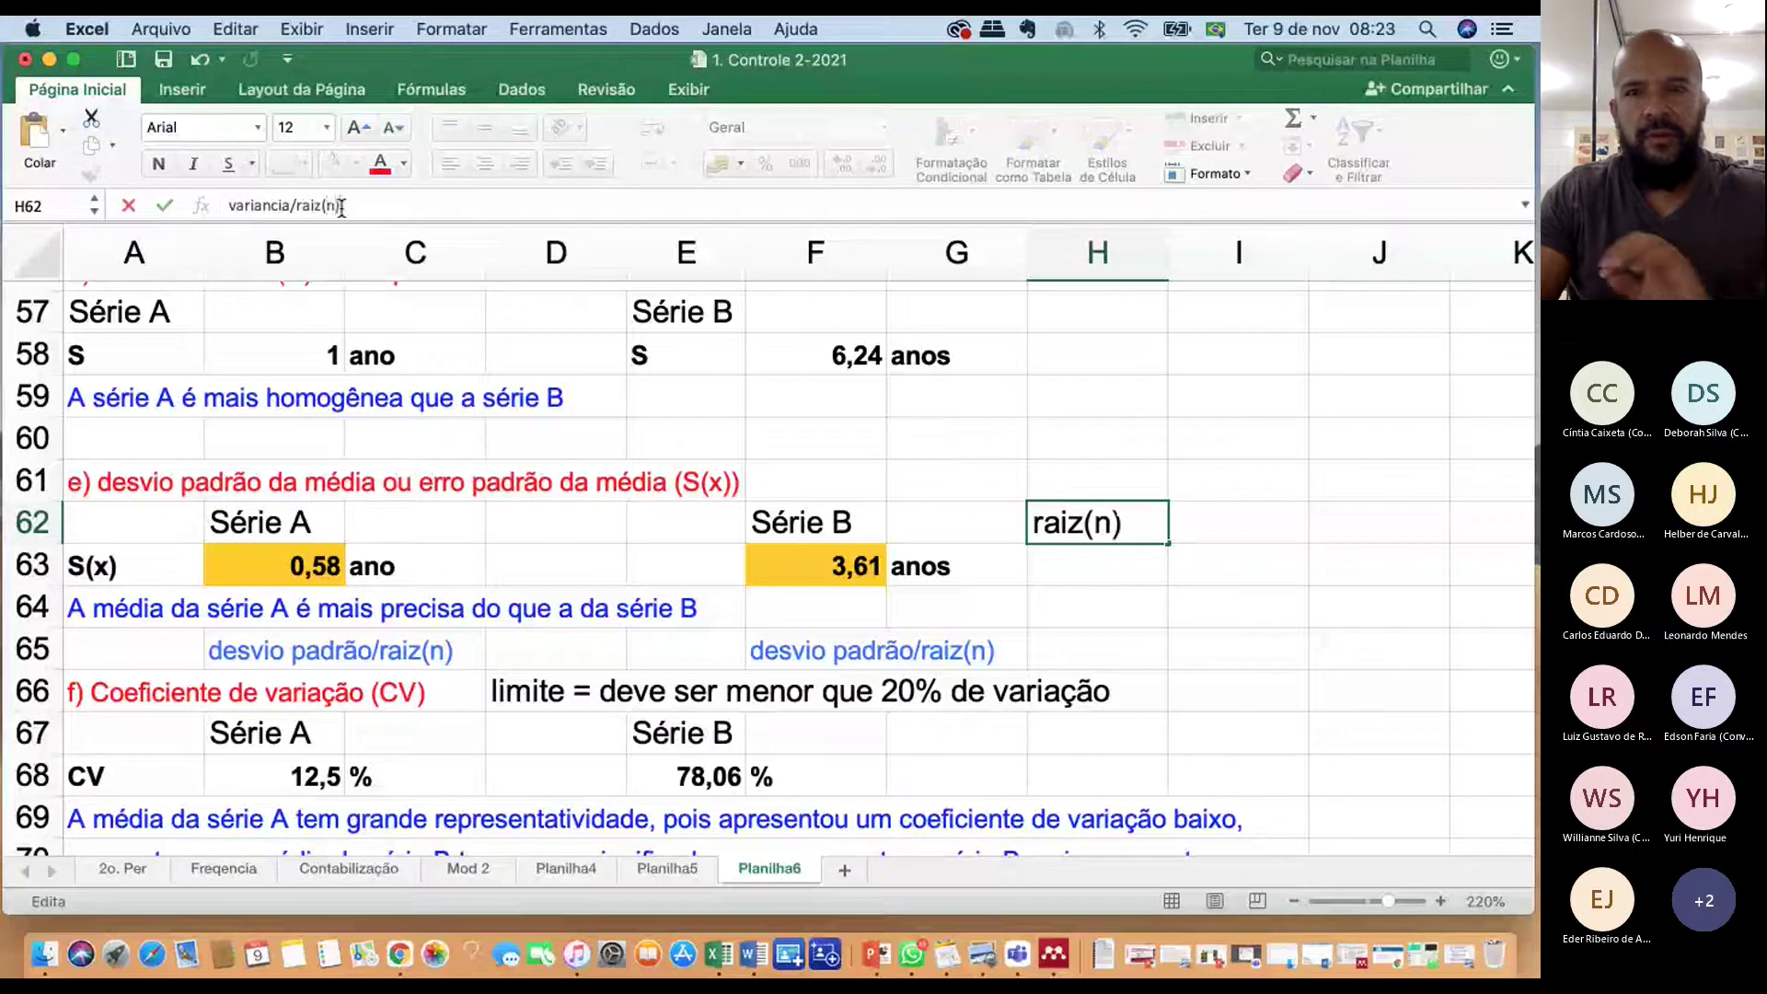
key(Return)
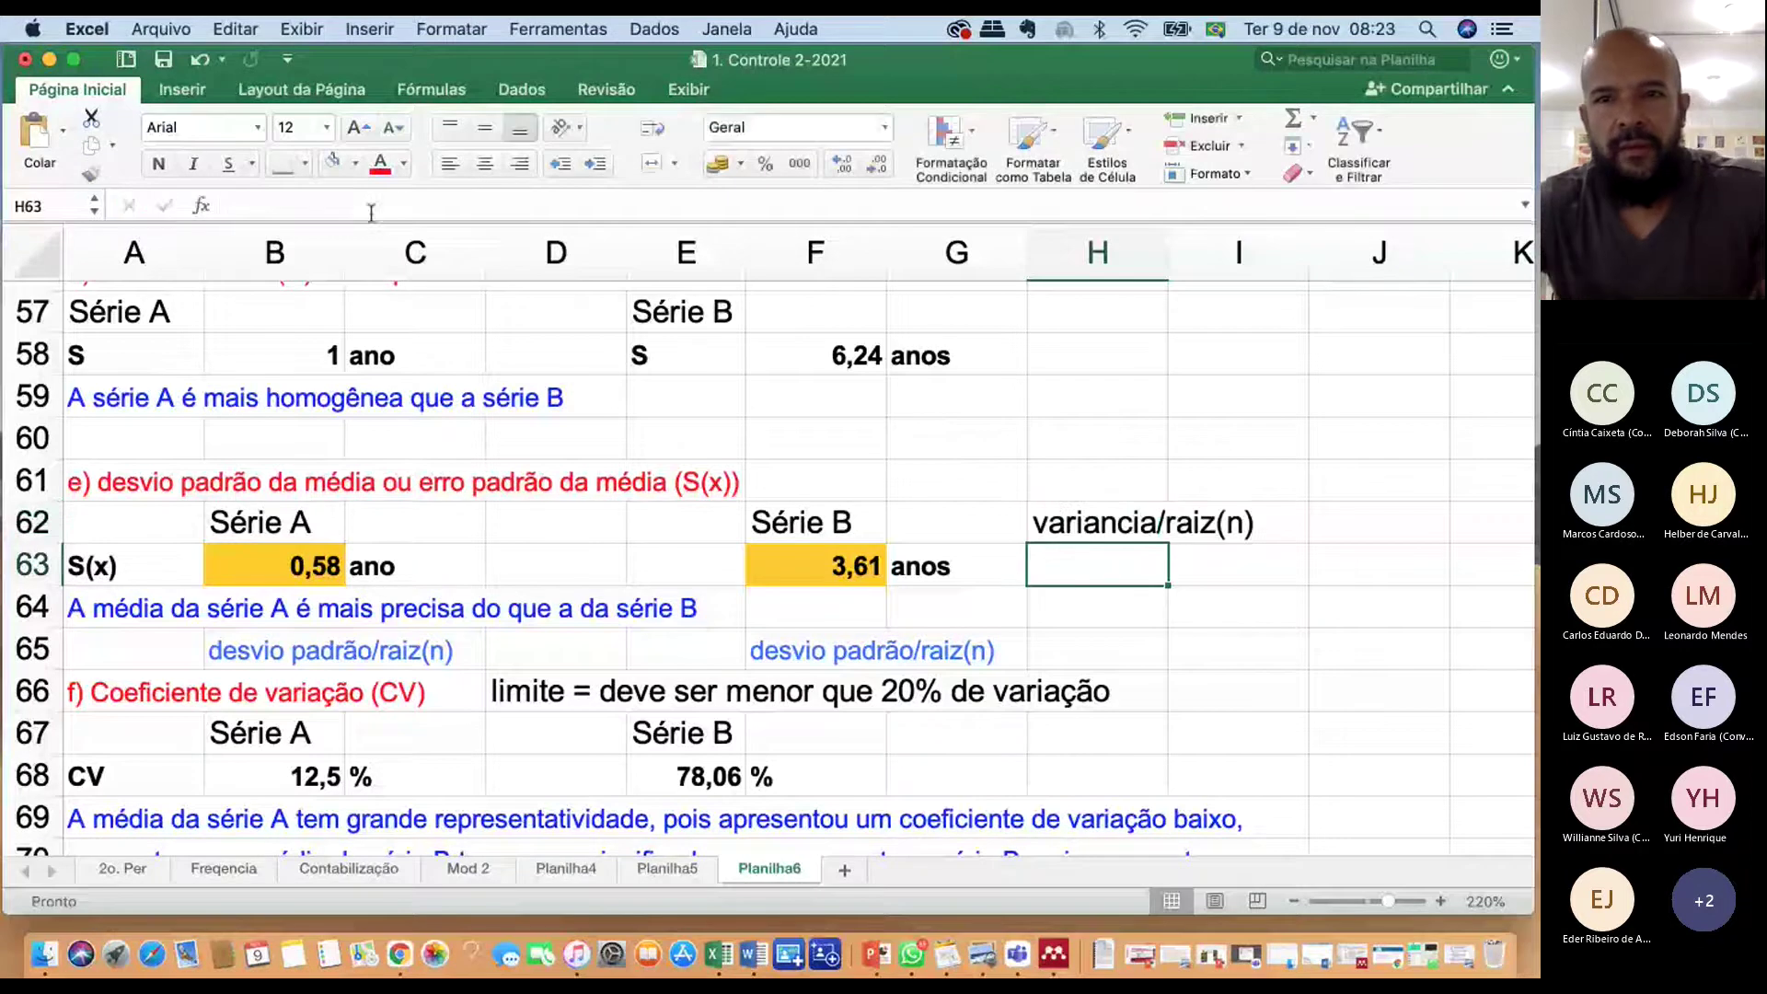
click(1045, 522)
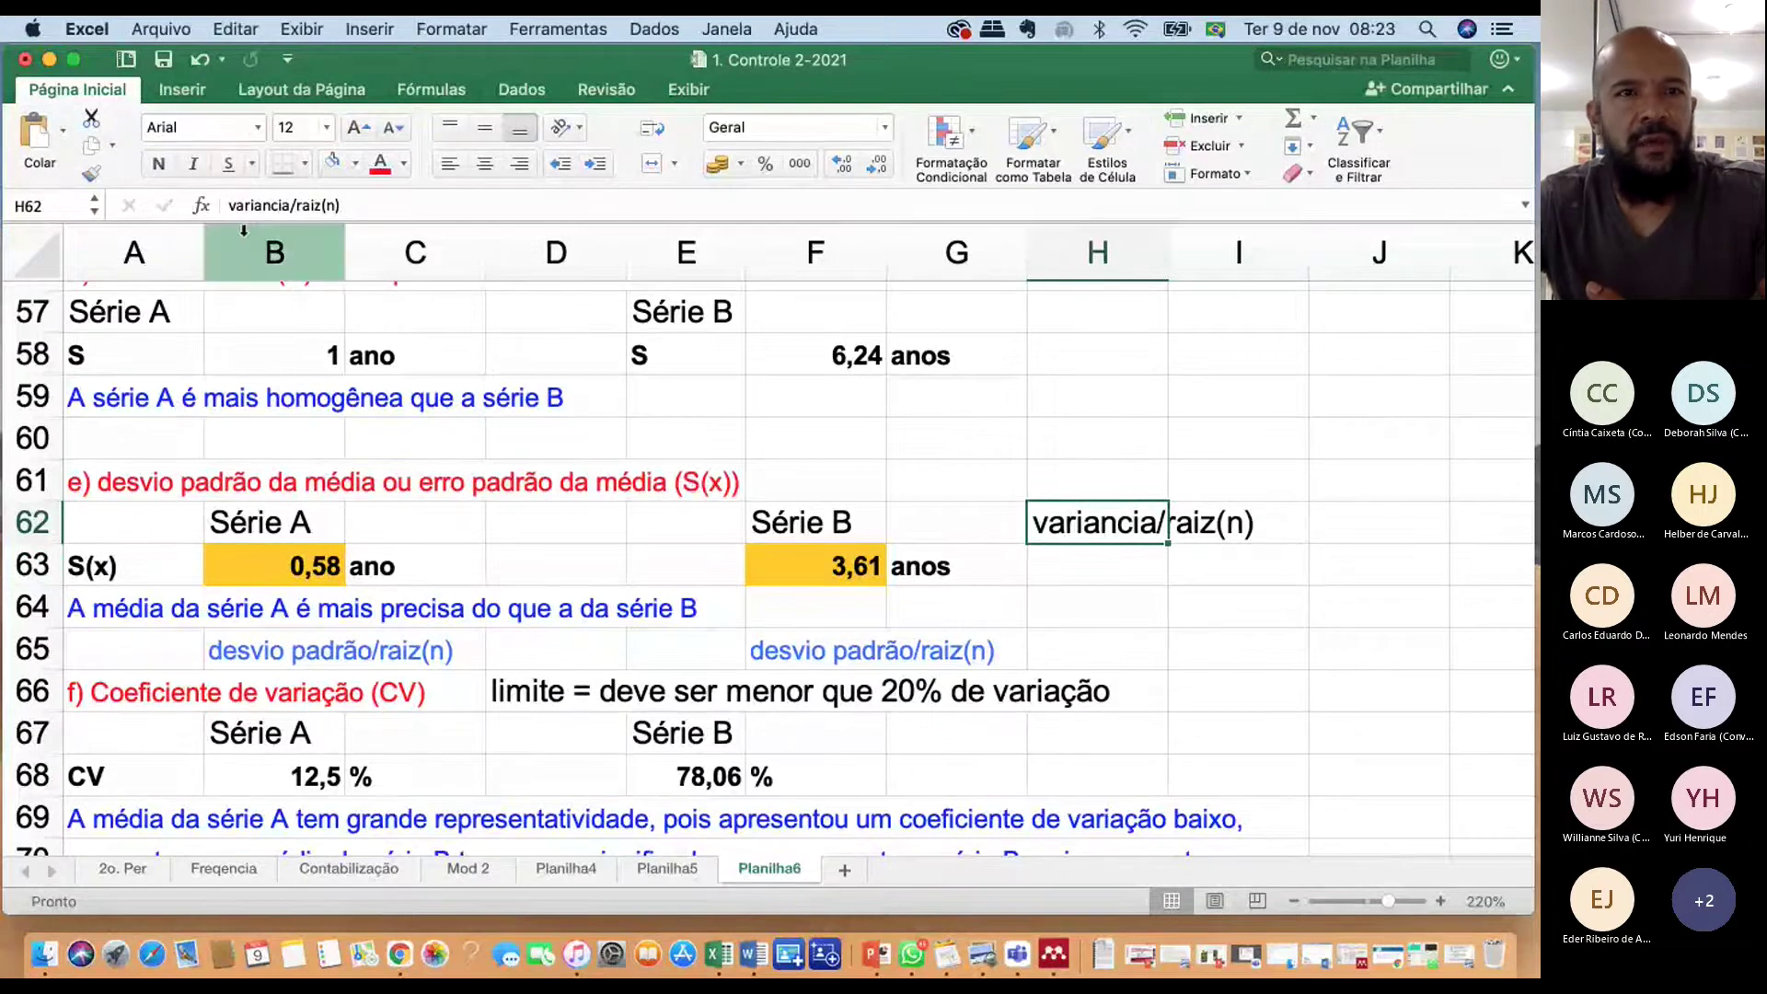
click(313, 364)
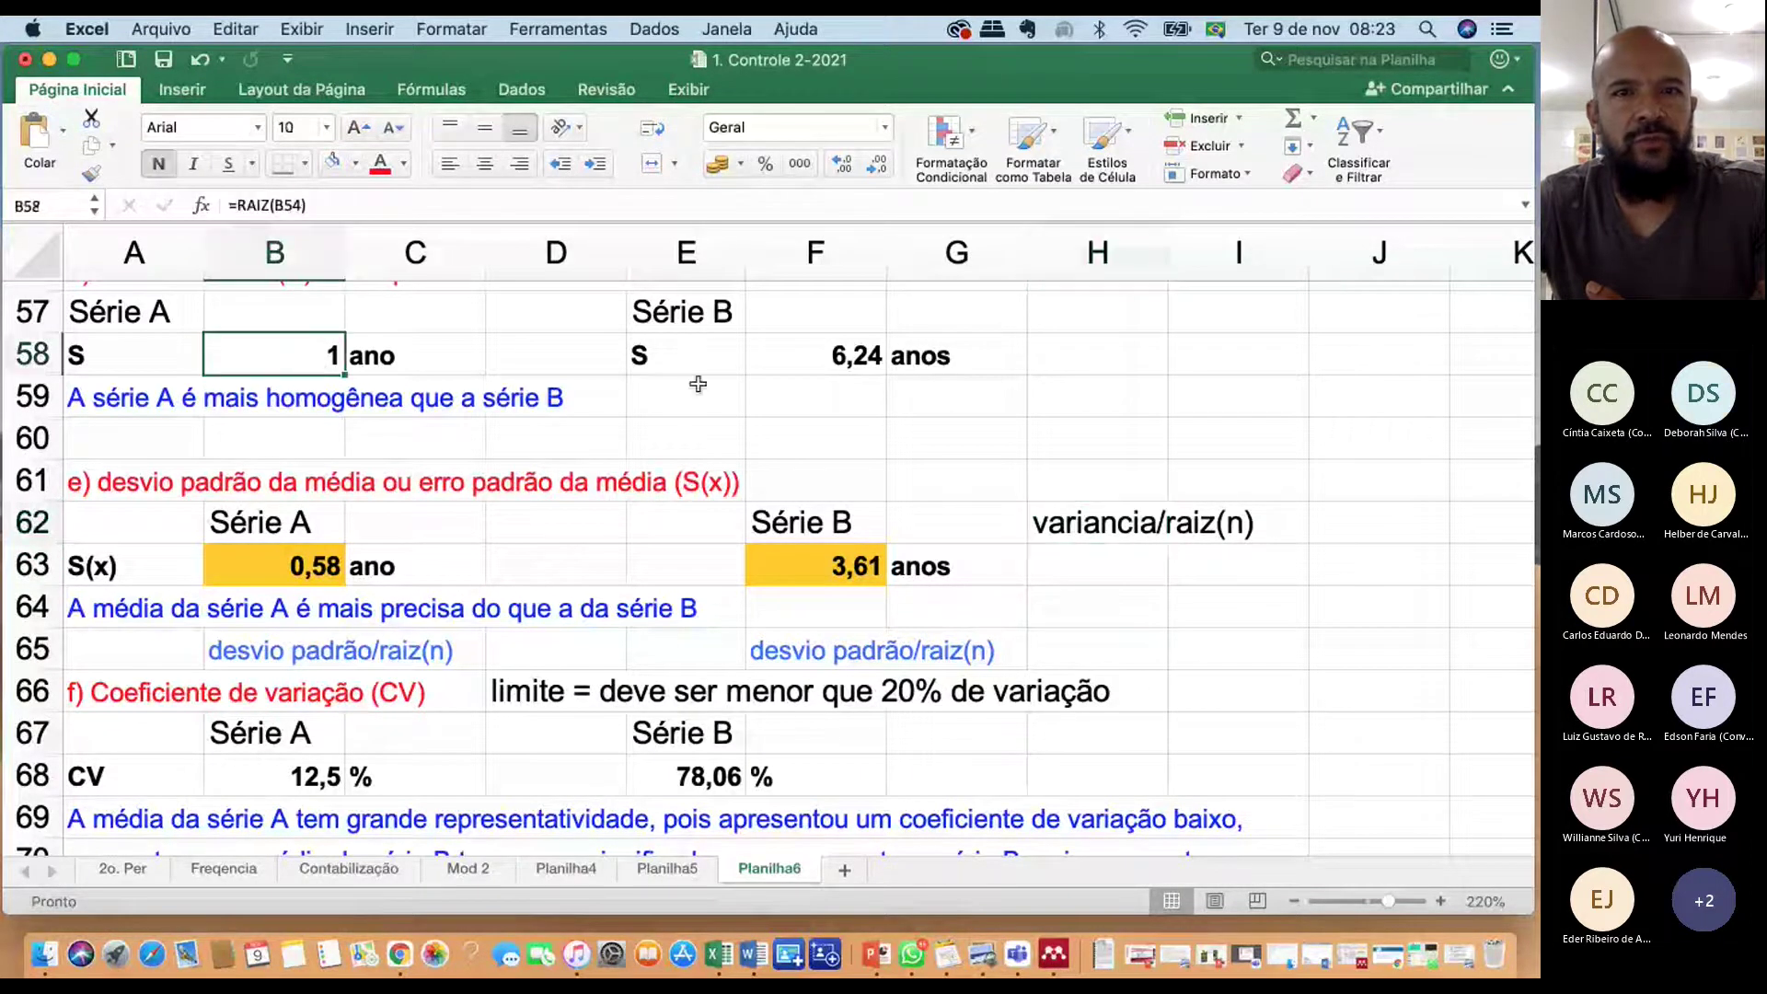
click(856, 357)
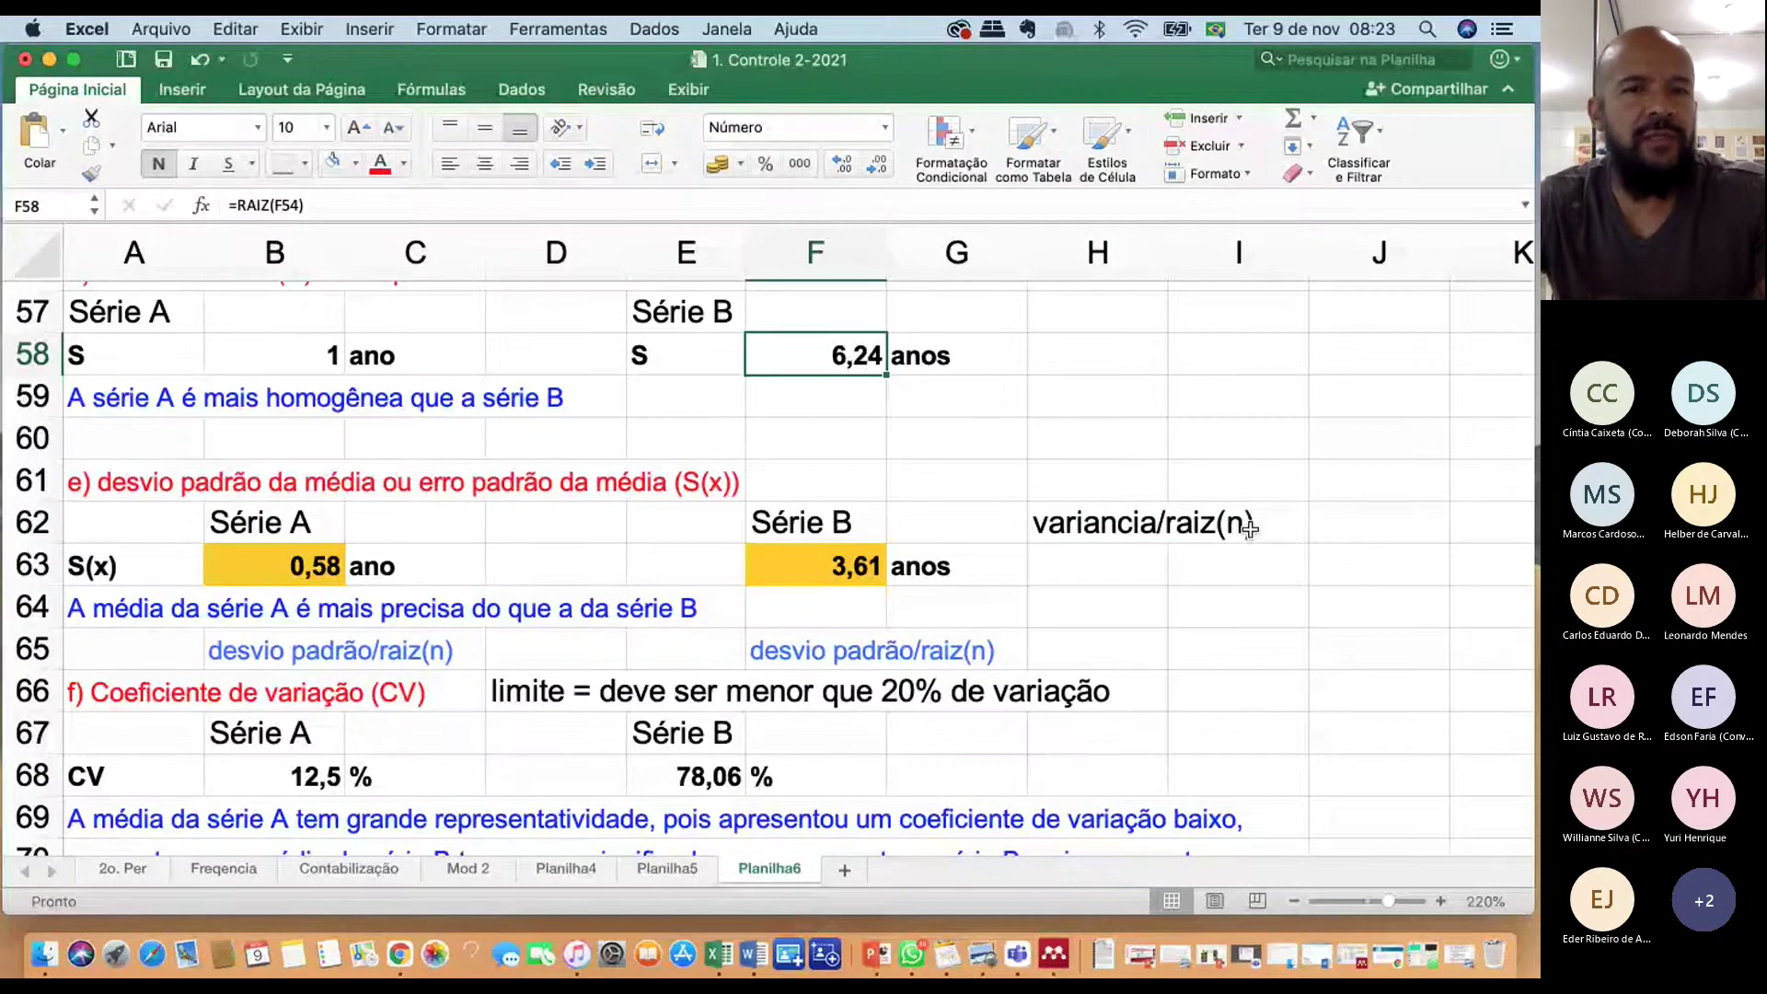
click(854, 567)
click(315, 565)
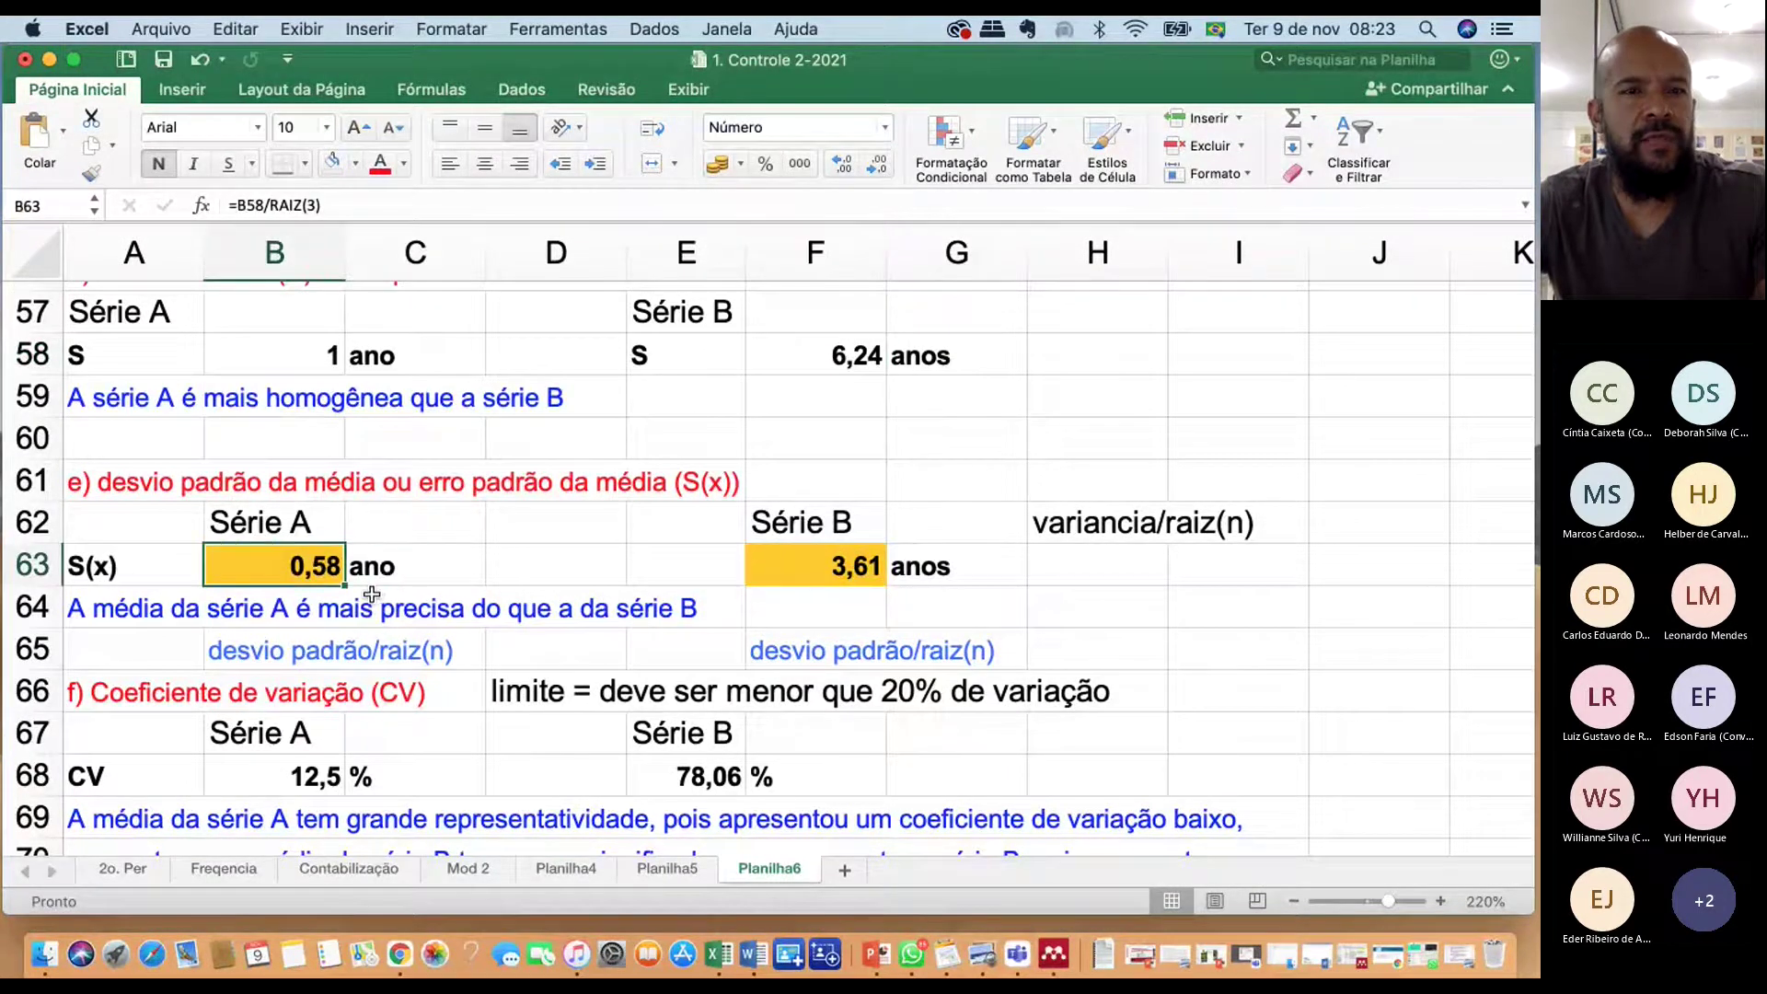
click(874, 557)
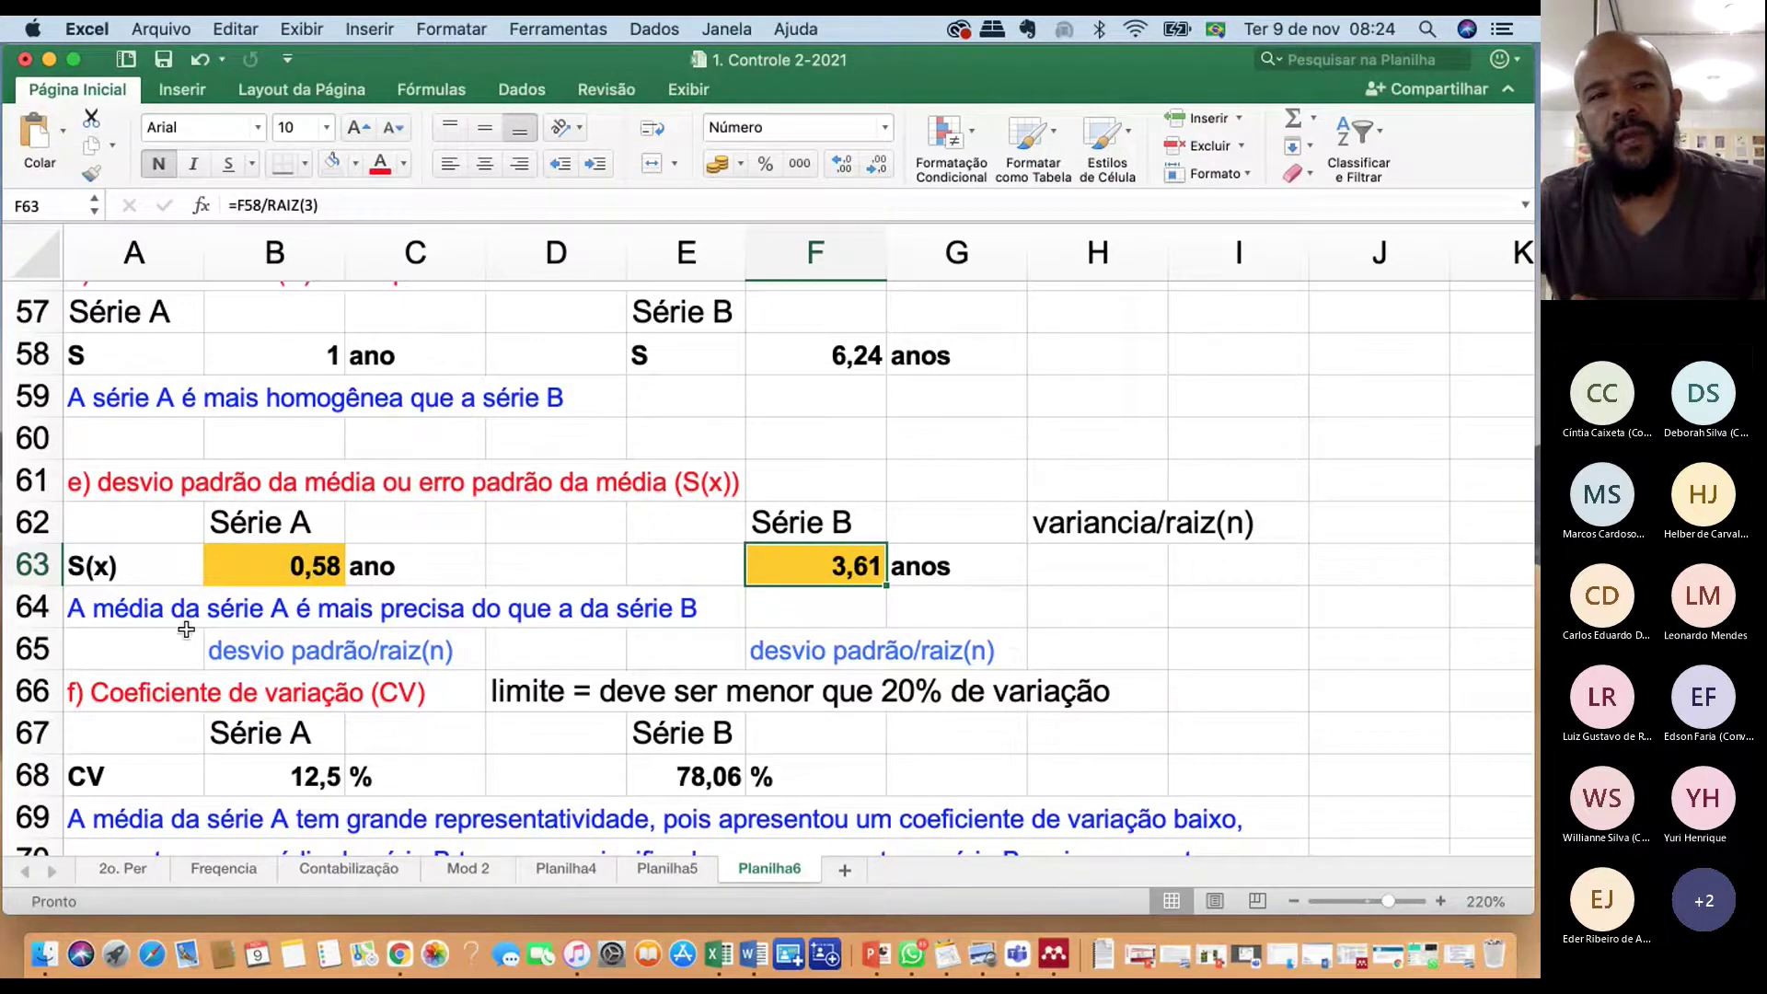
click(118, 617)
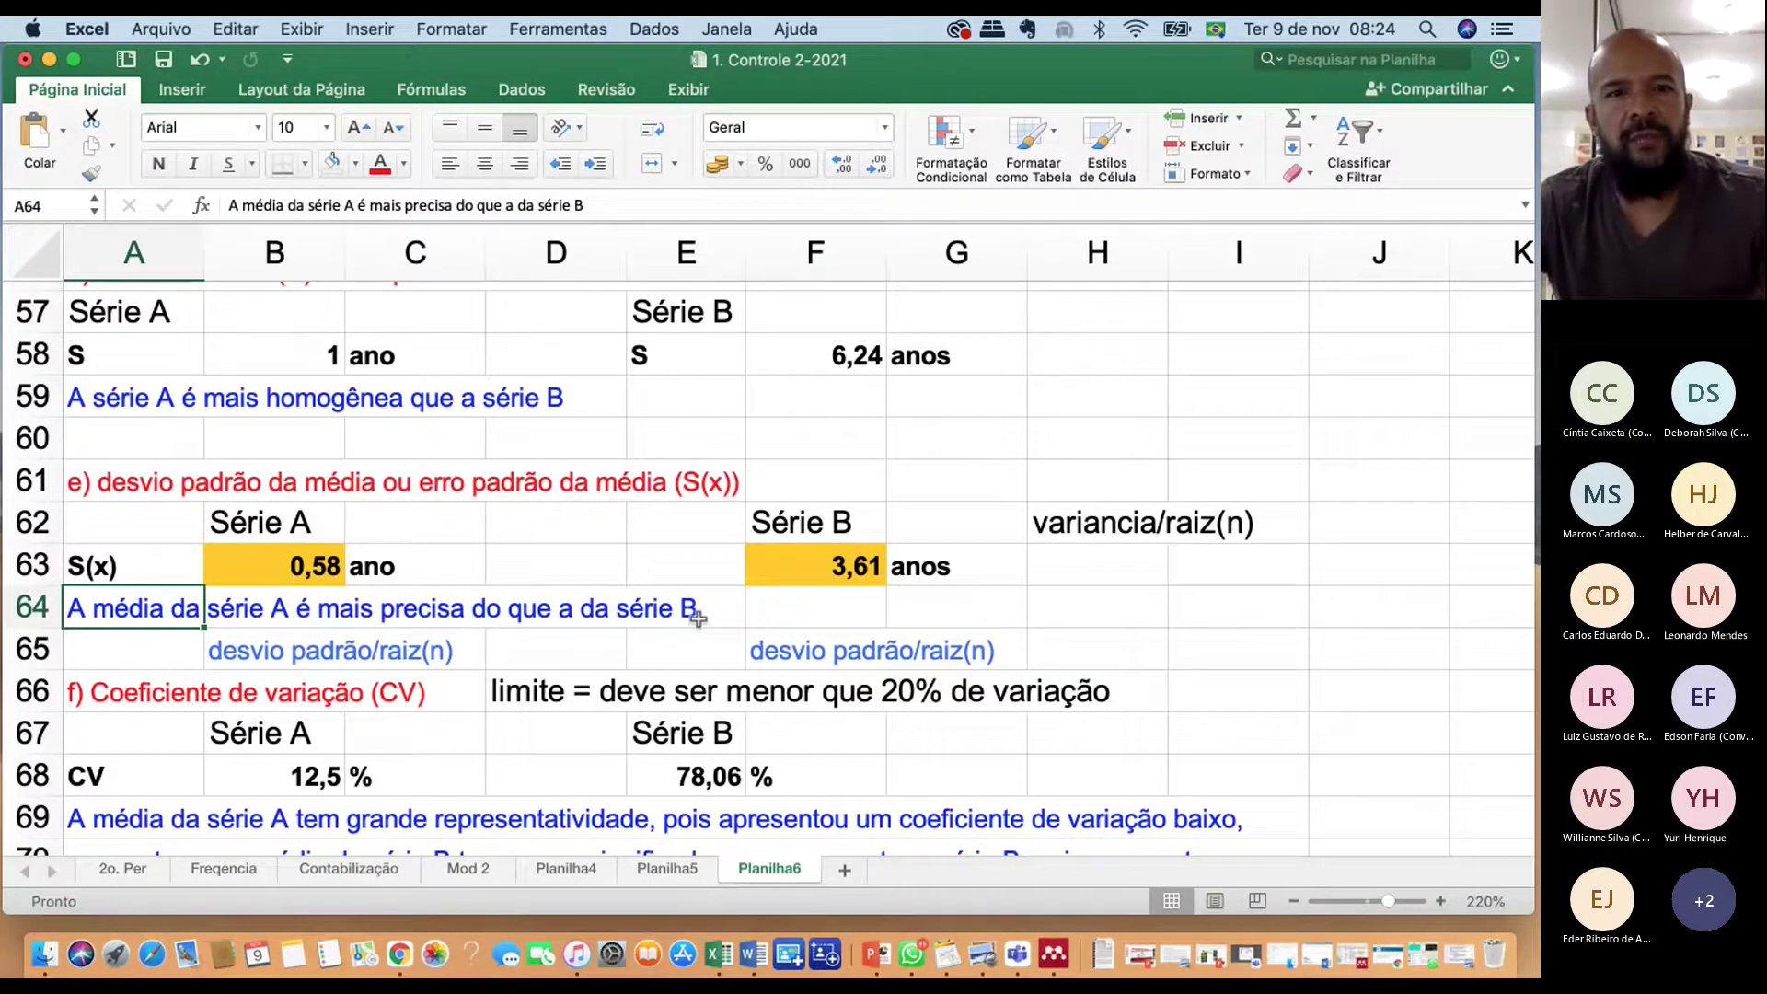
scroll(304, 645, down, 1)
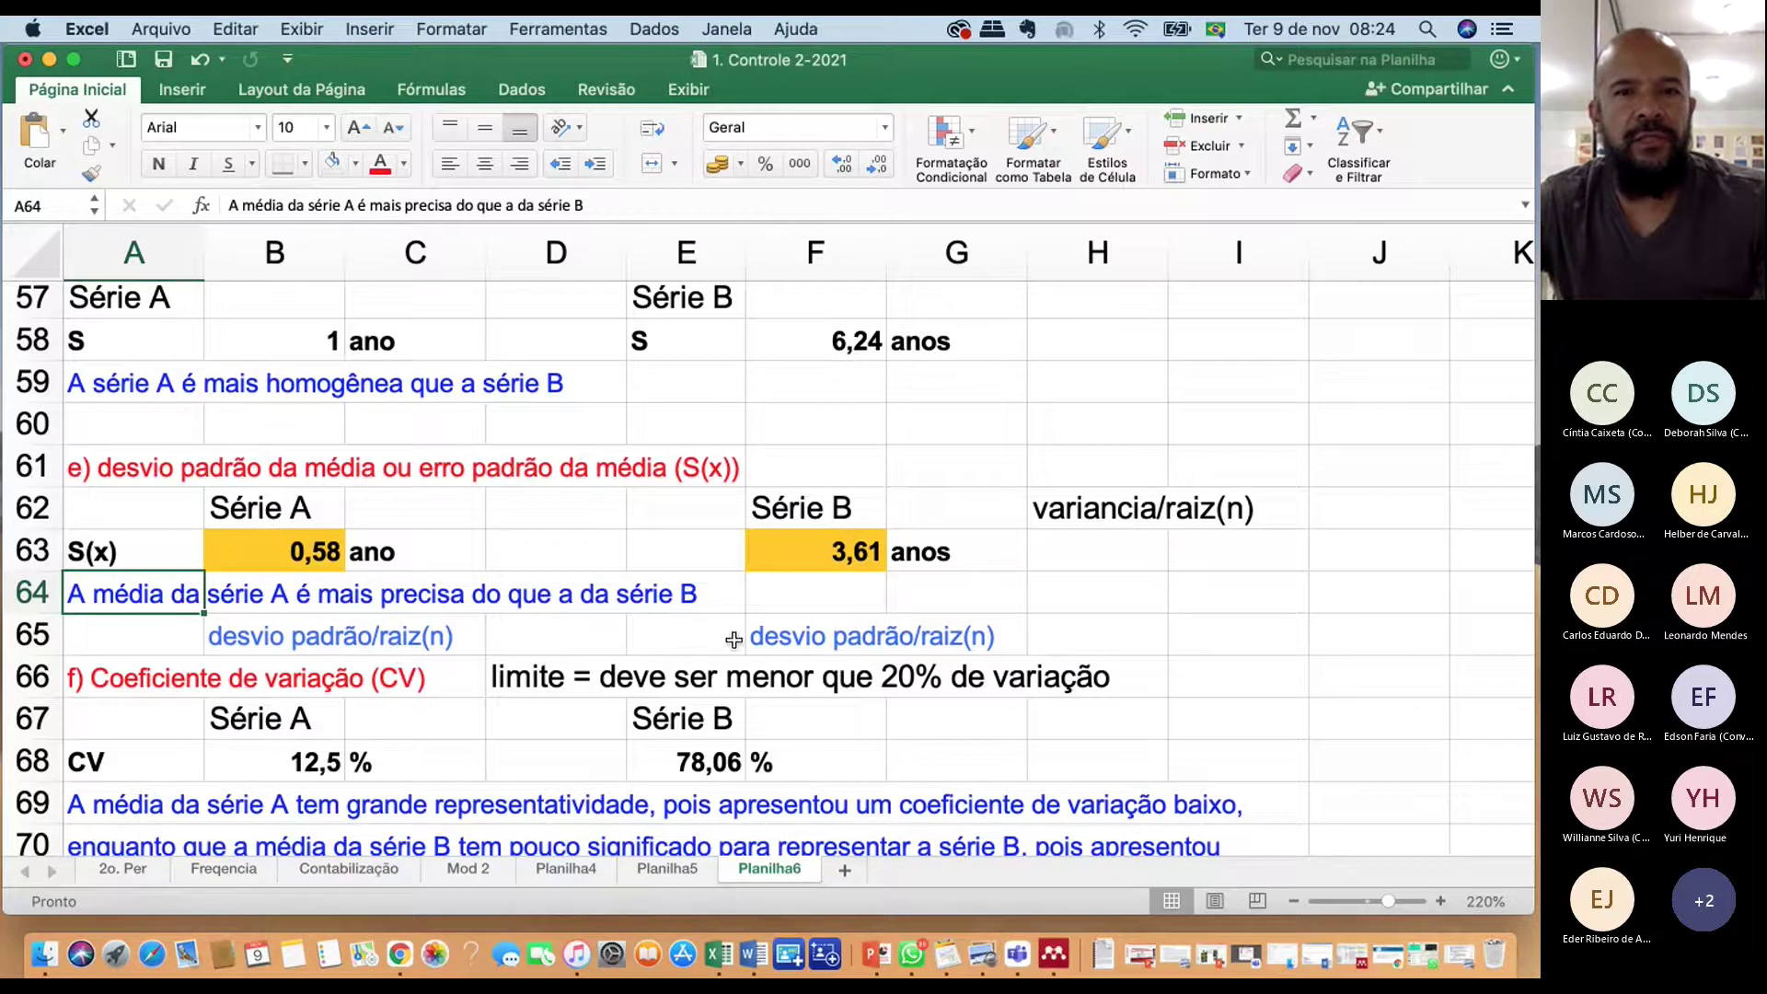
scroll(563, 589, down, 3)
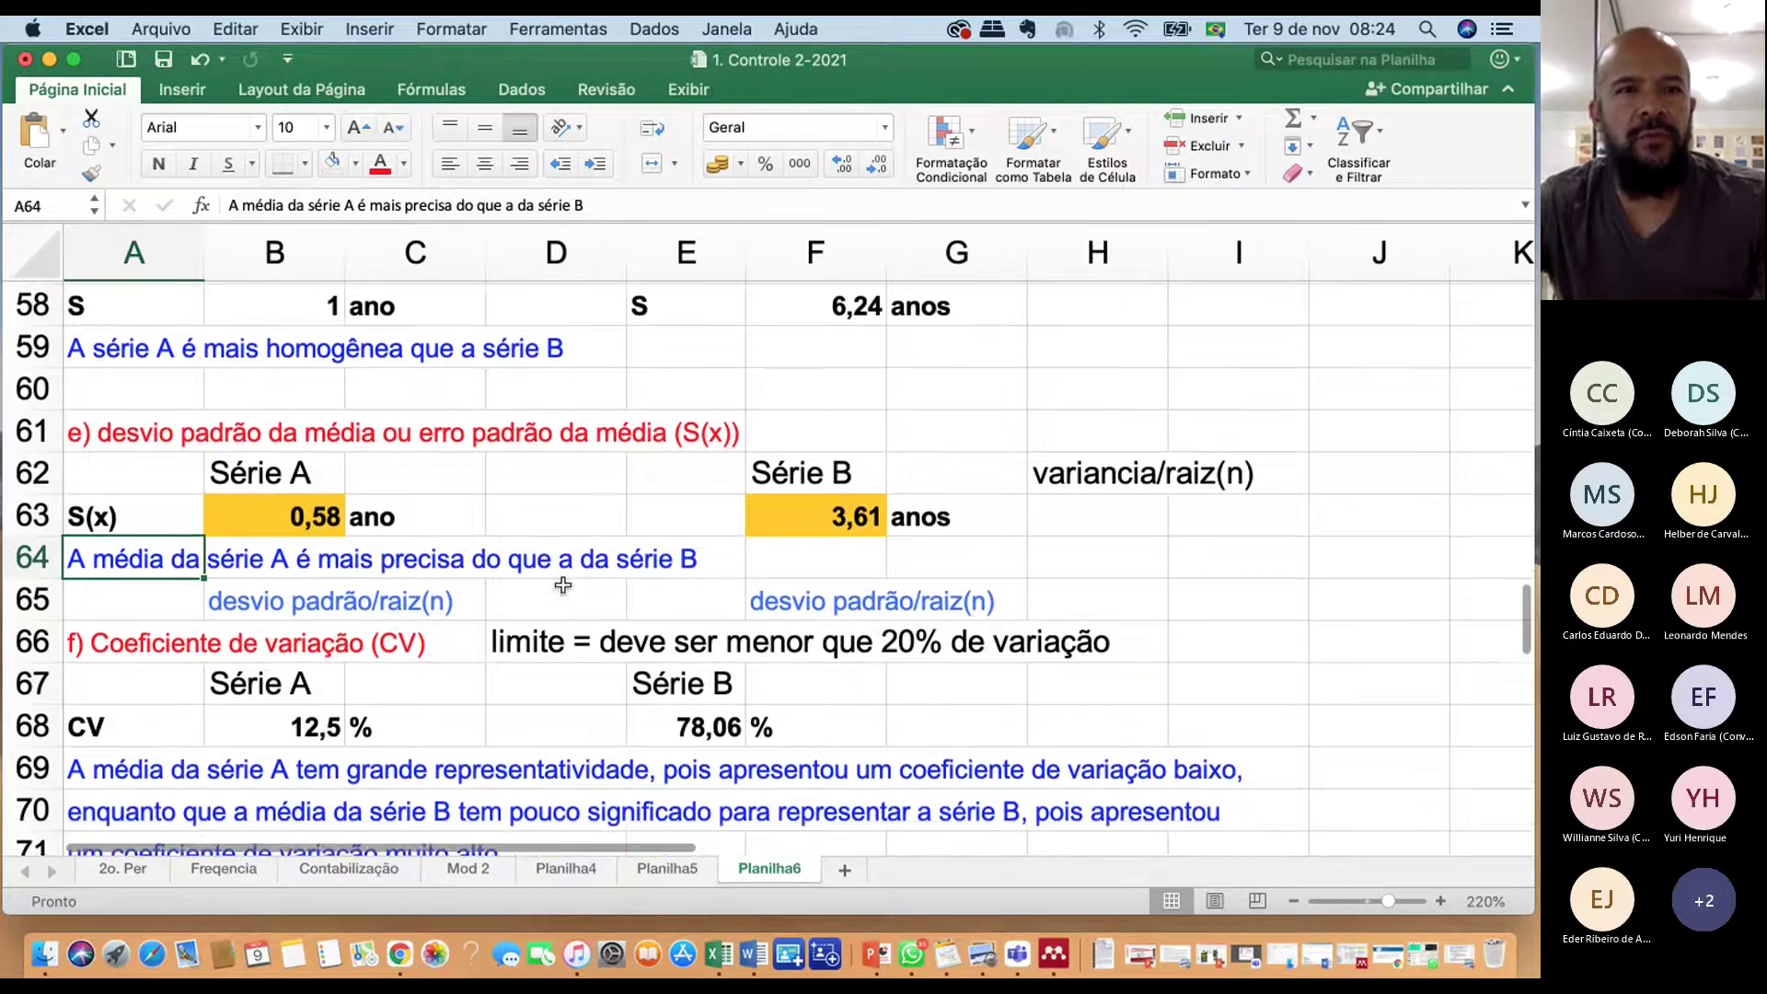
scroll(177, 576, down, 3)
scroll(176, 523, down, 2)
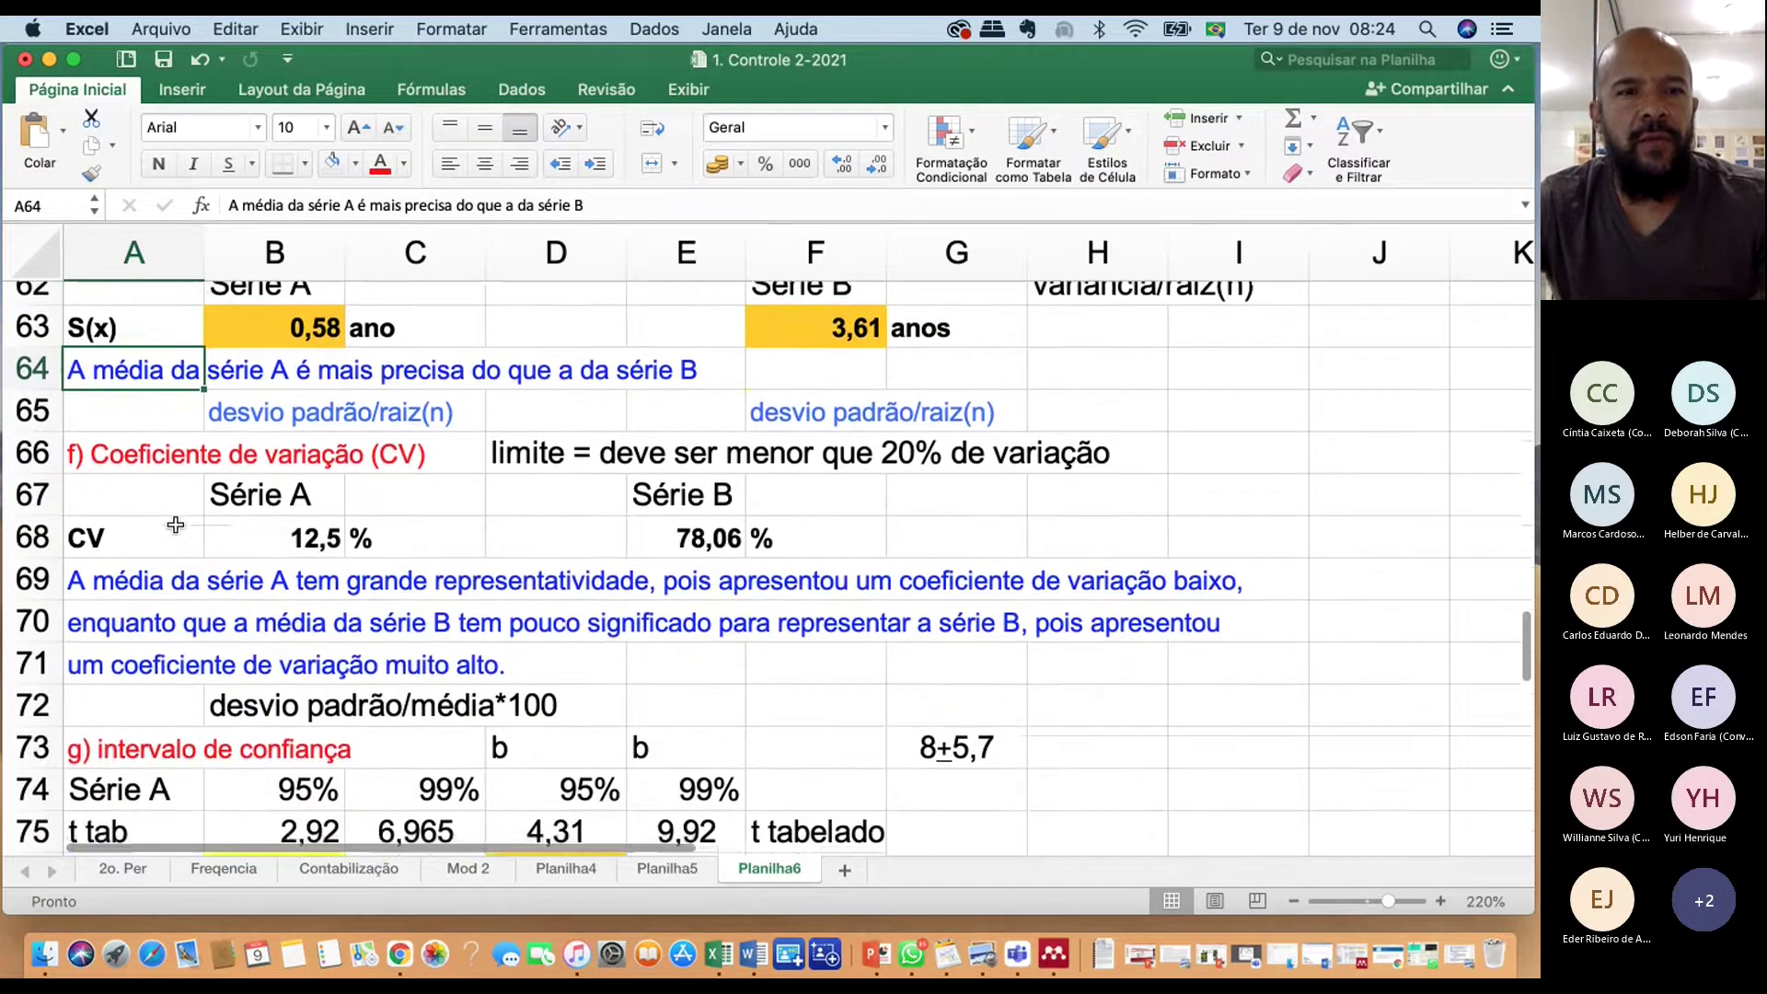
scroll(161, 488, up, 1)
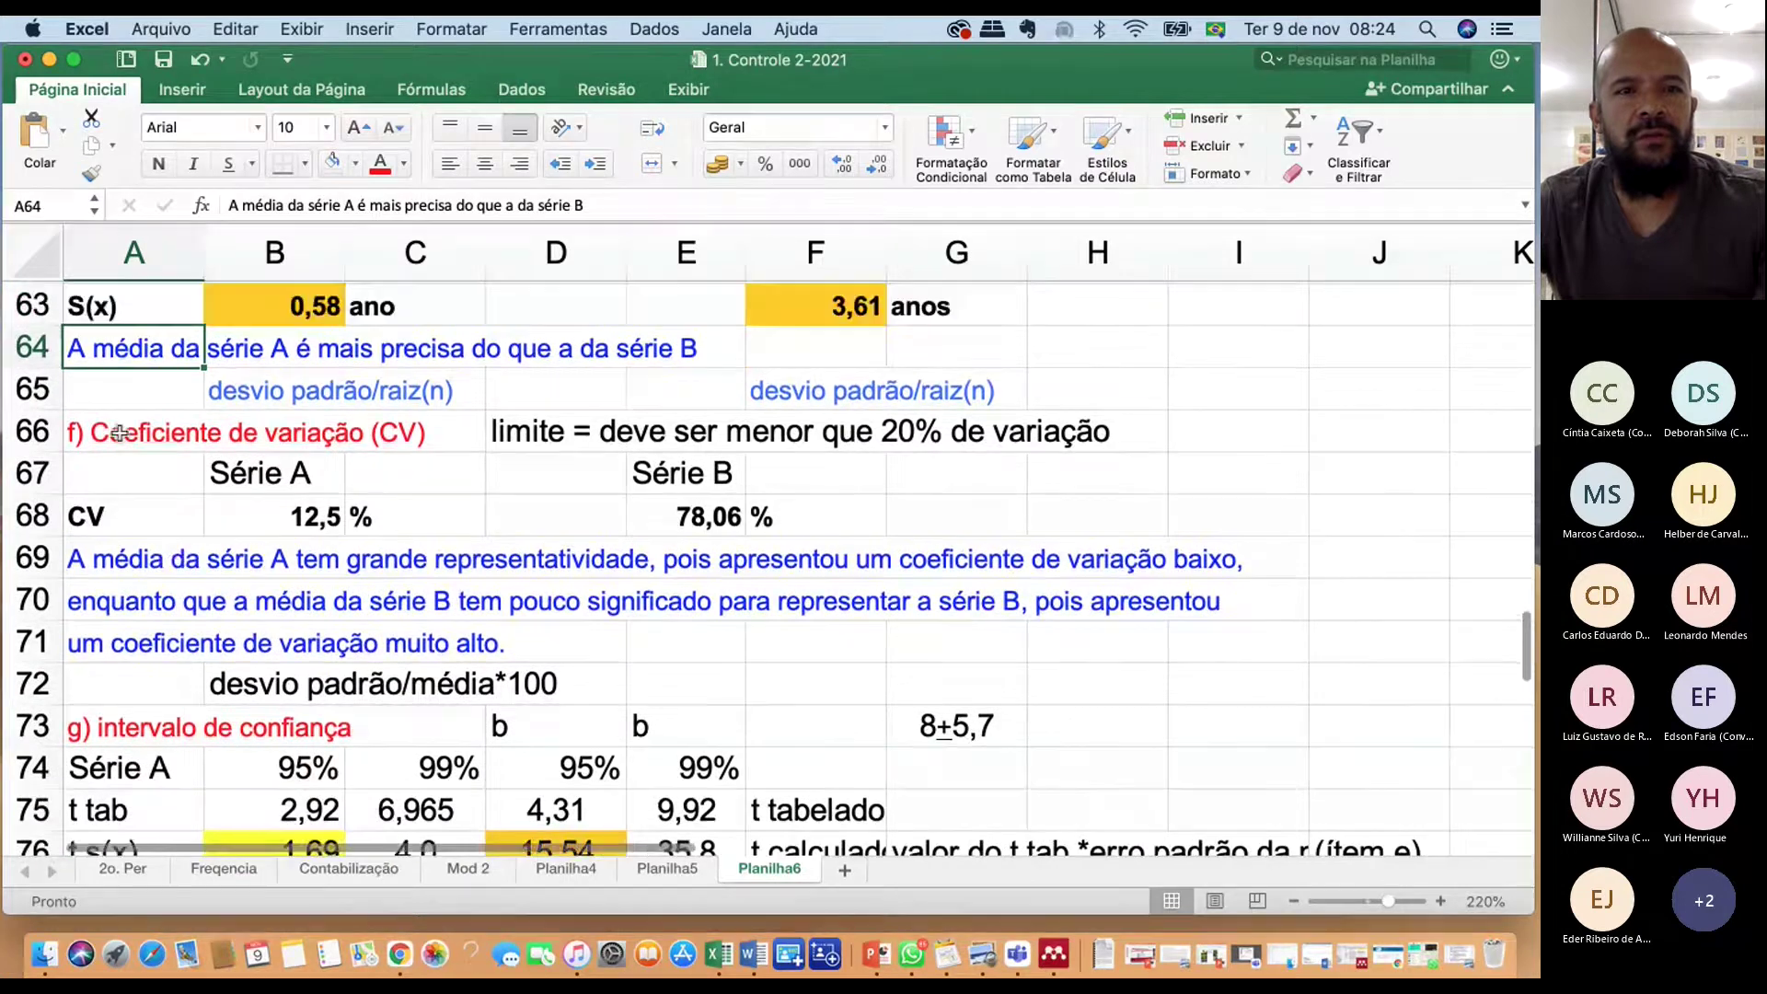
click(170, 473)
click(289, 472)
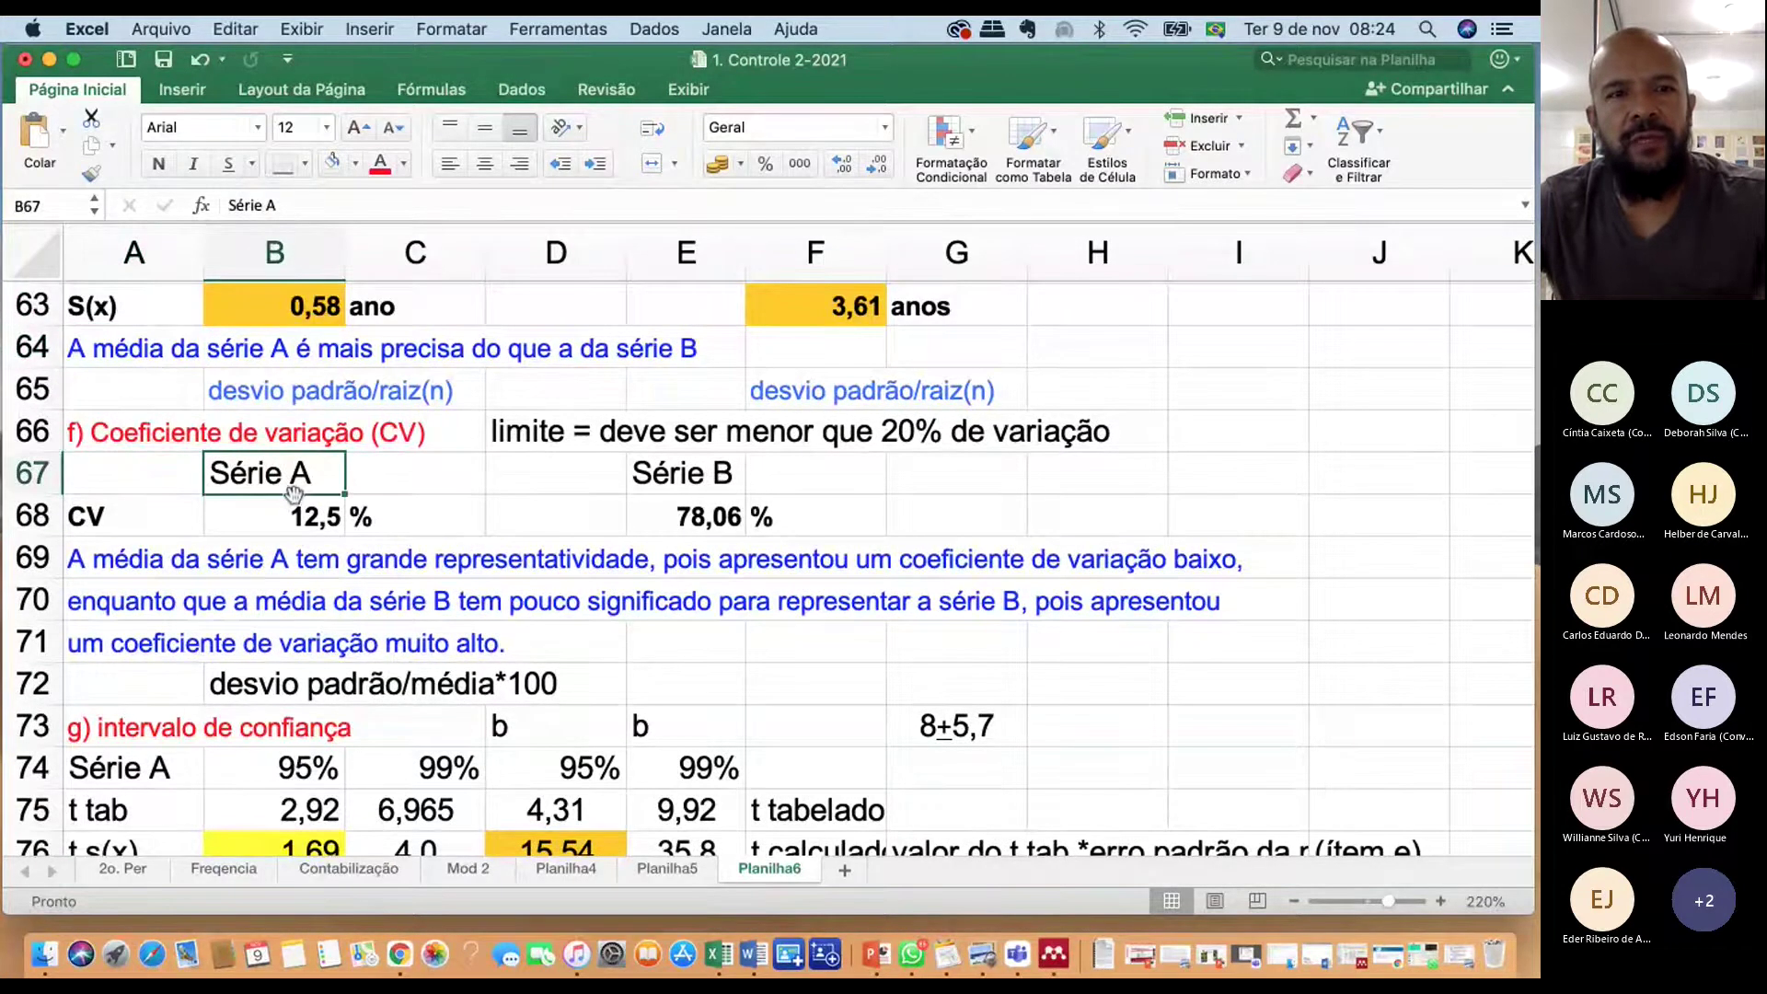
click(306, 529)
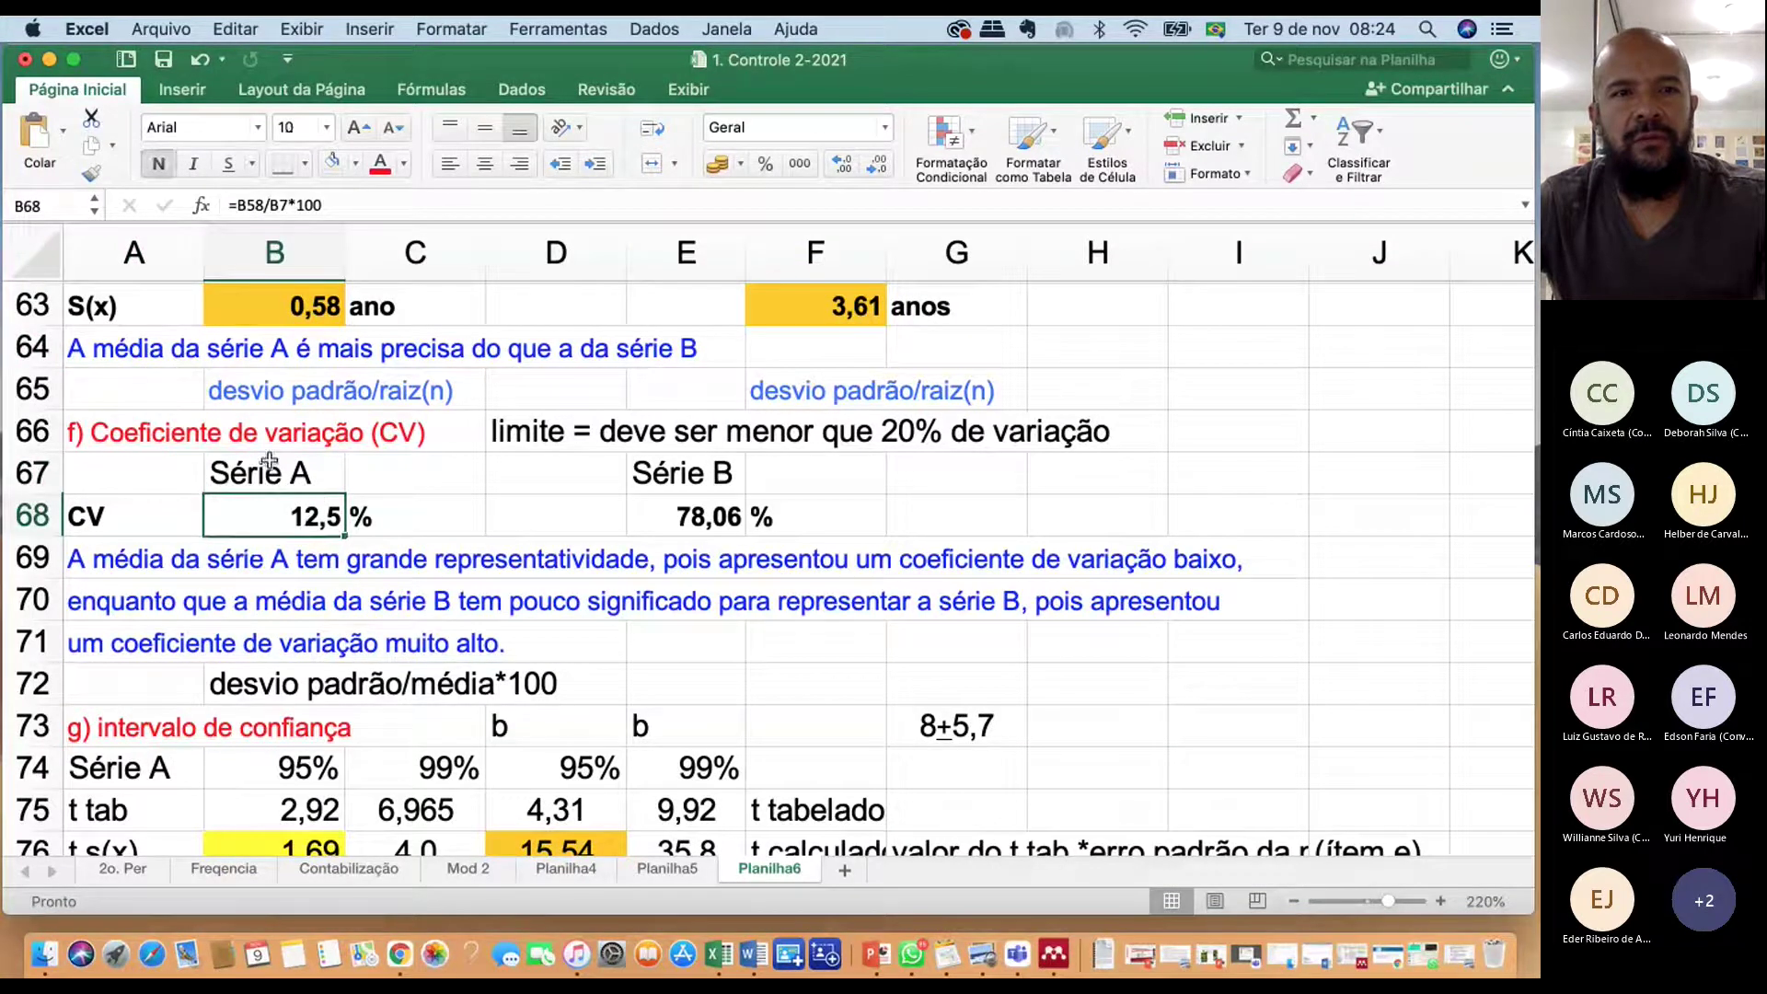
click(336, 429)
click(247, 521)
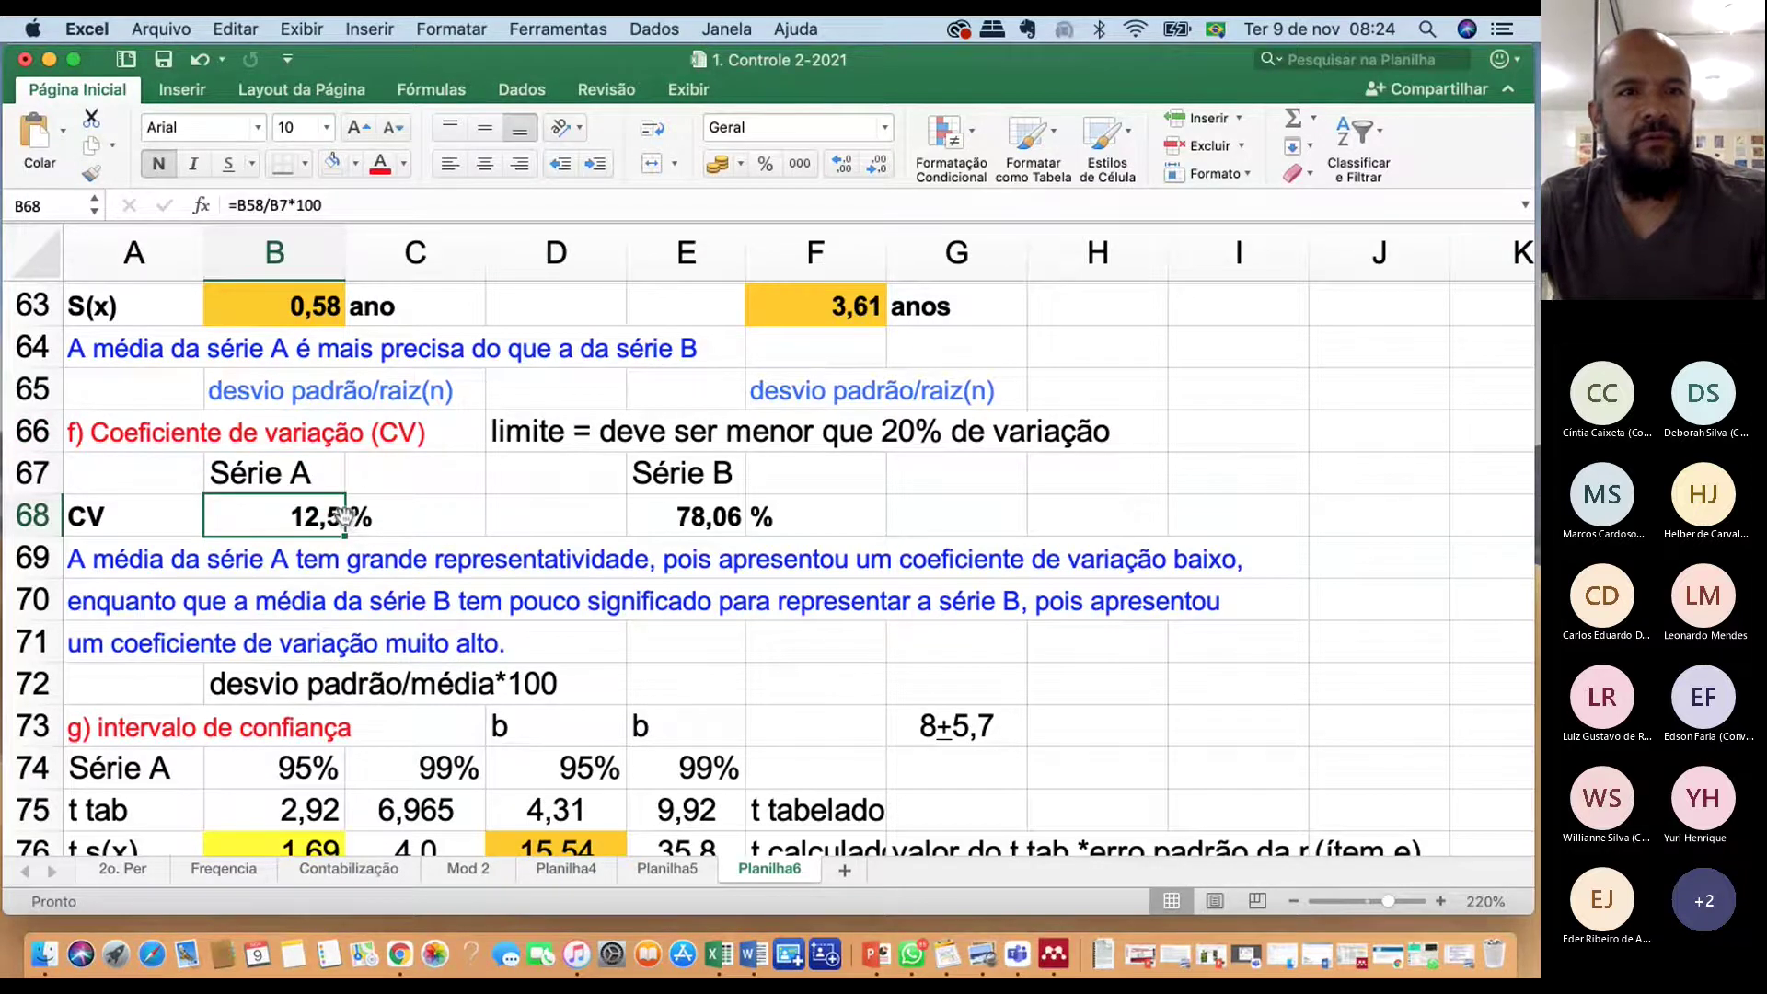
click(265, 206)
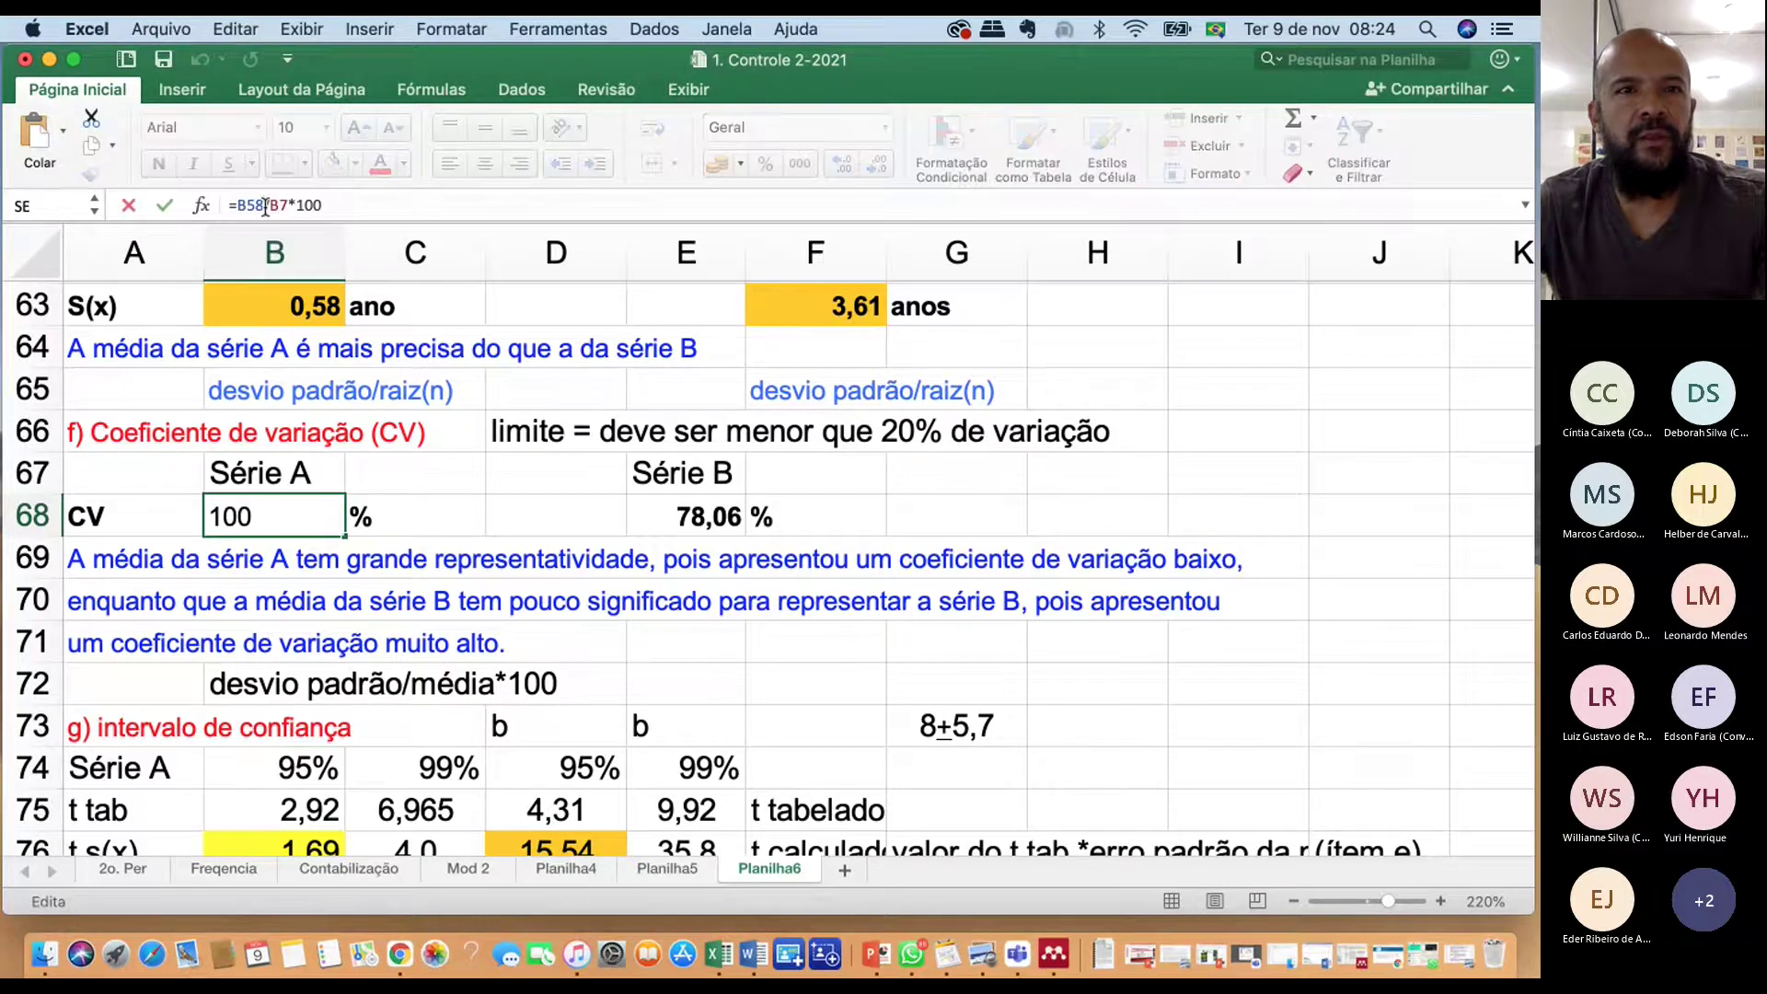
key(Return)
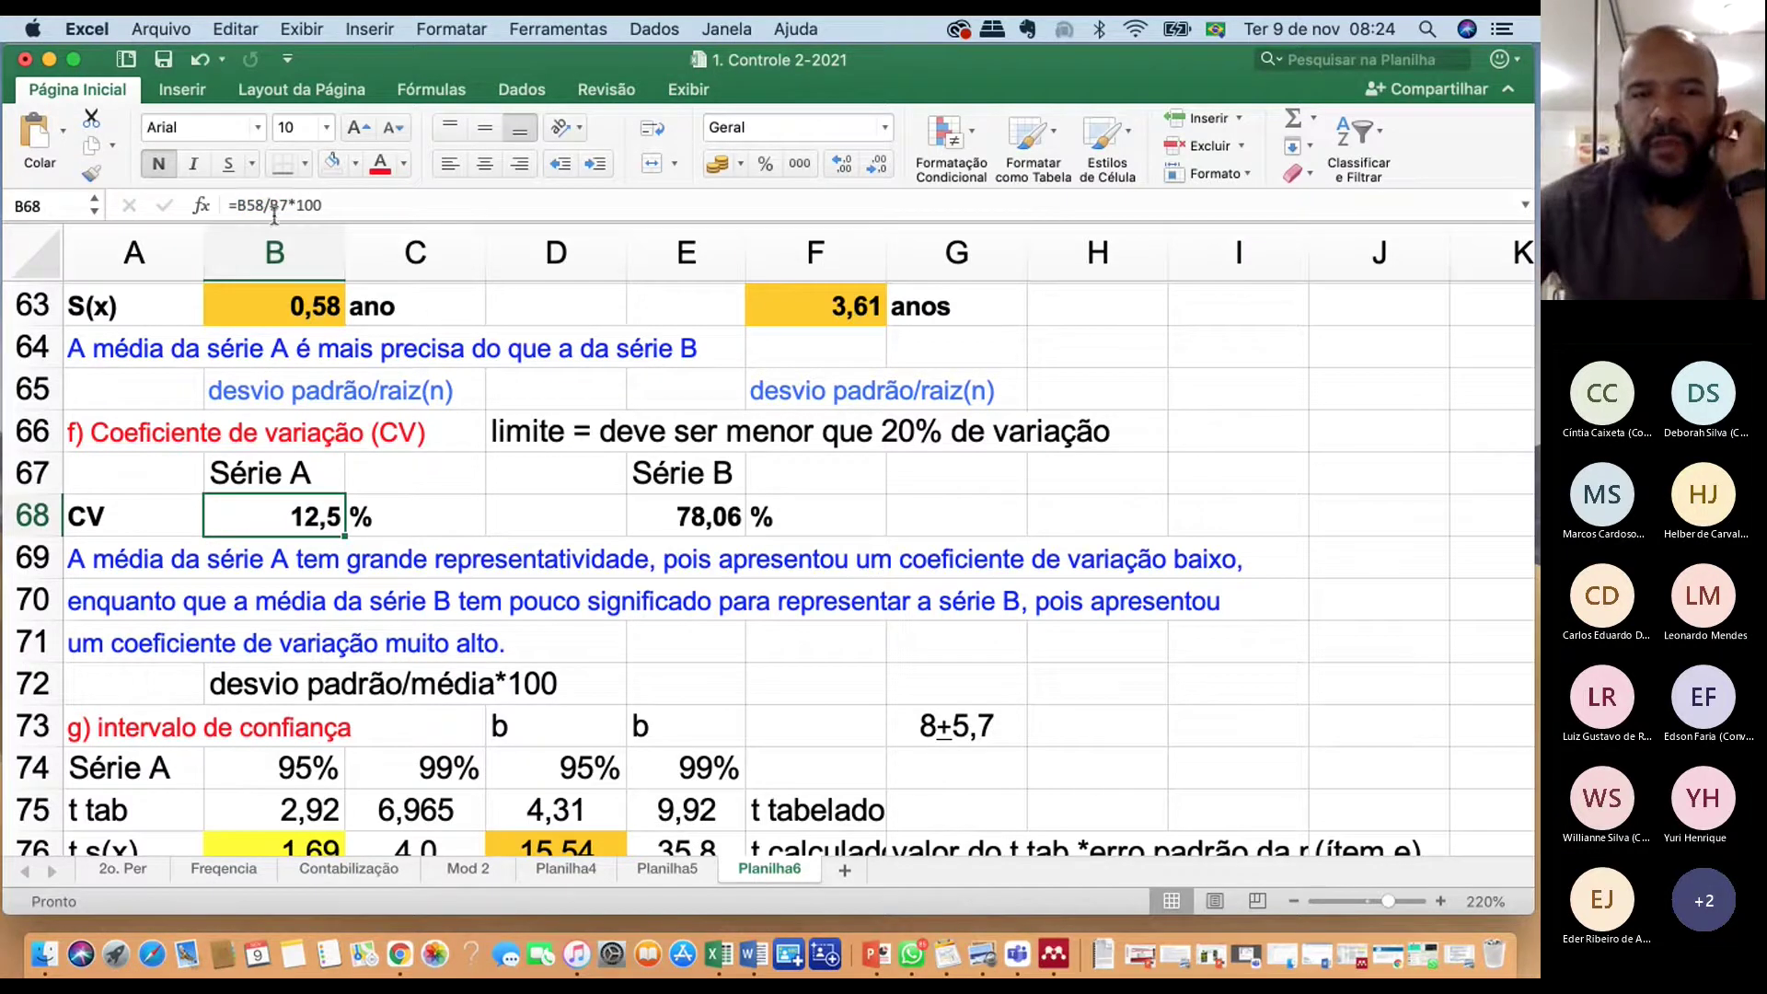
scroll(320, 449, up, 4)
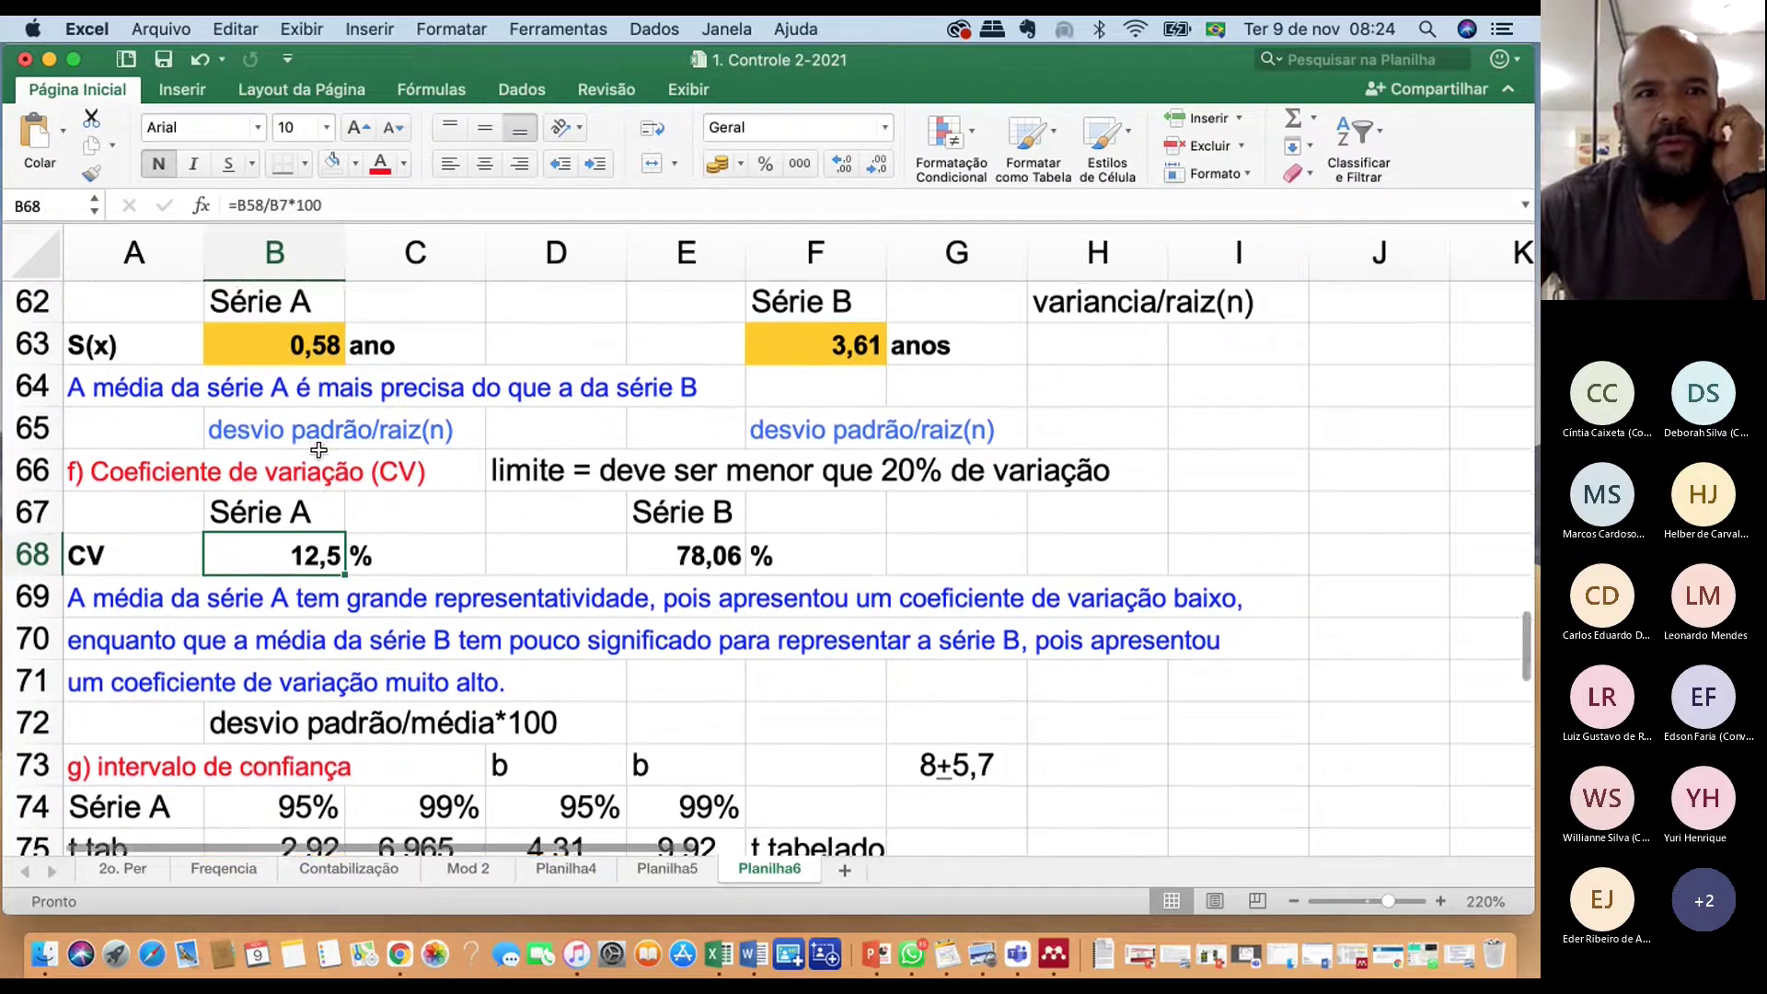
scroll(320, 449, up, 3)
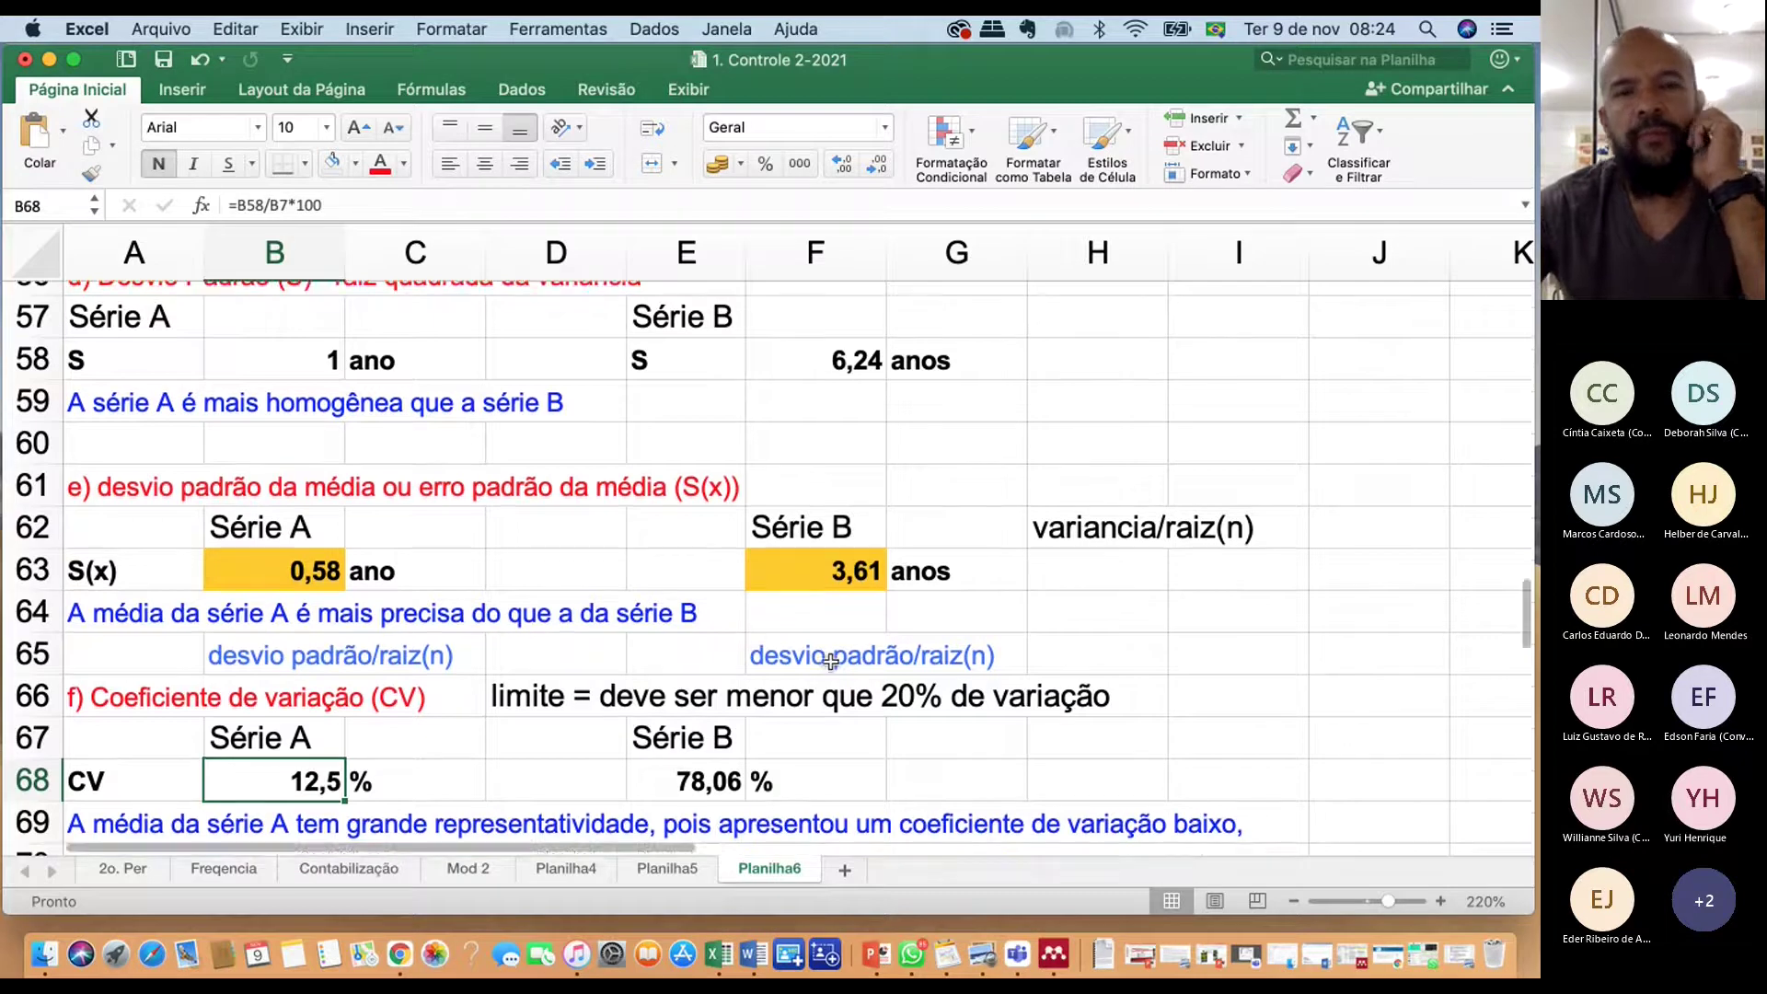
scroll(830, 662, down, 5)
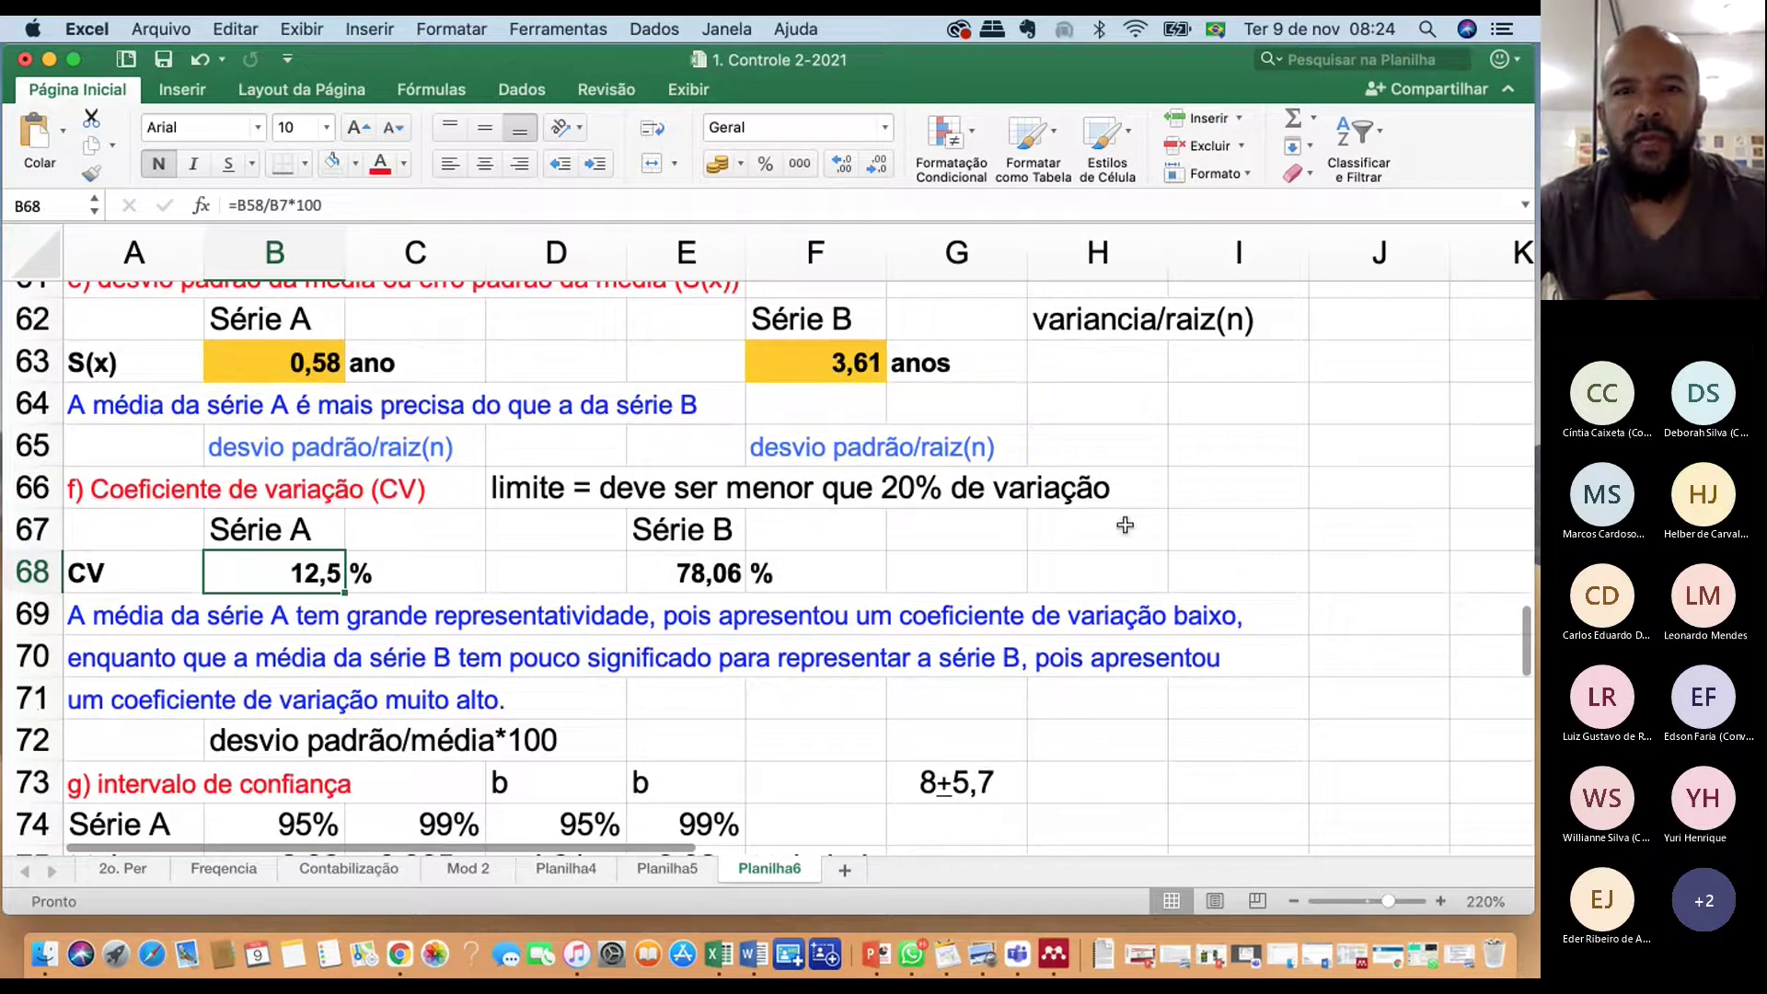
Enter the note "desvio padrão/media*100" in cell H67
click(1158, 532)
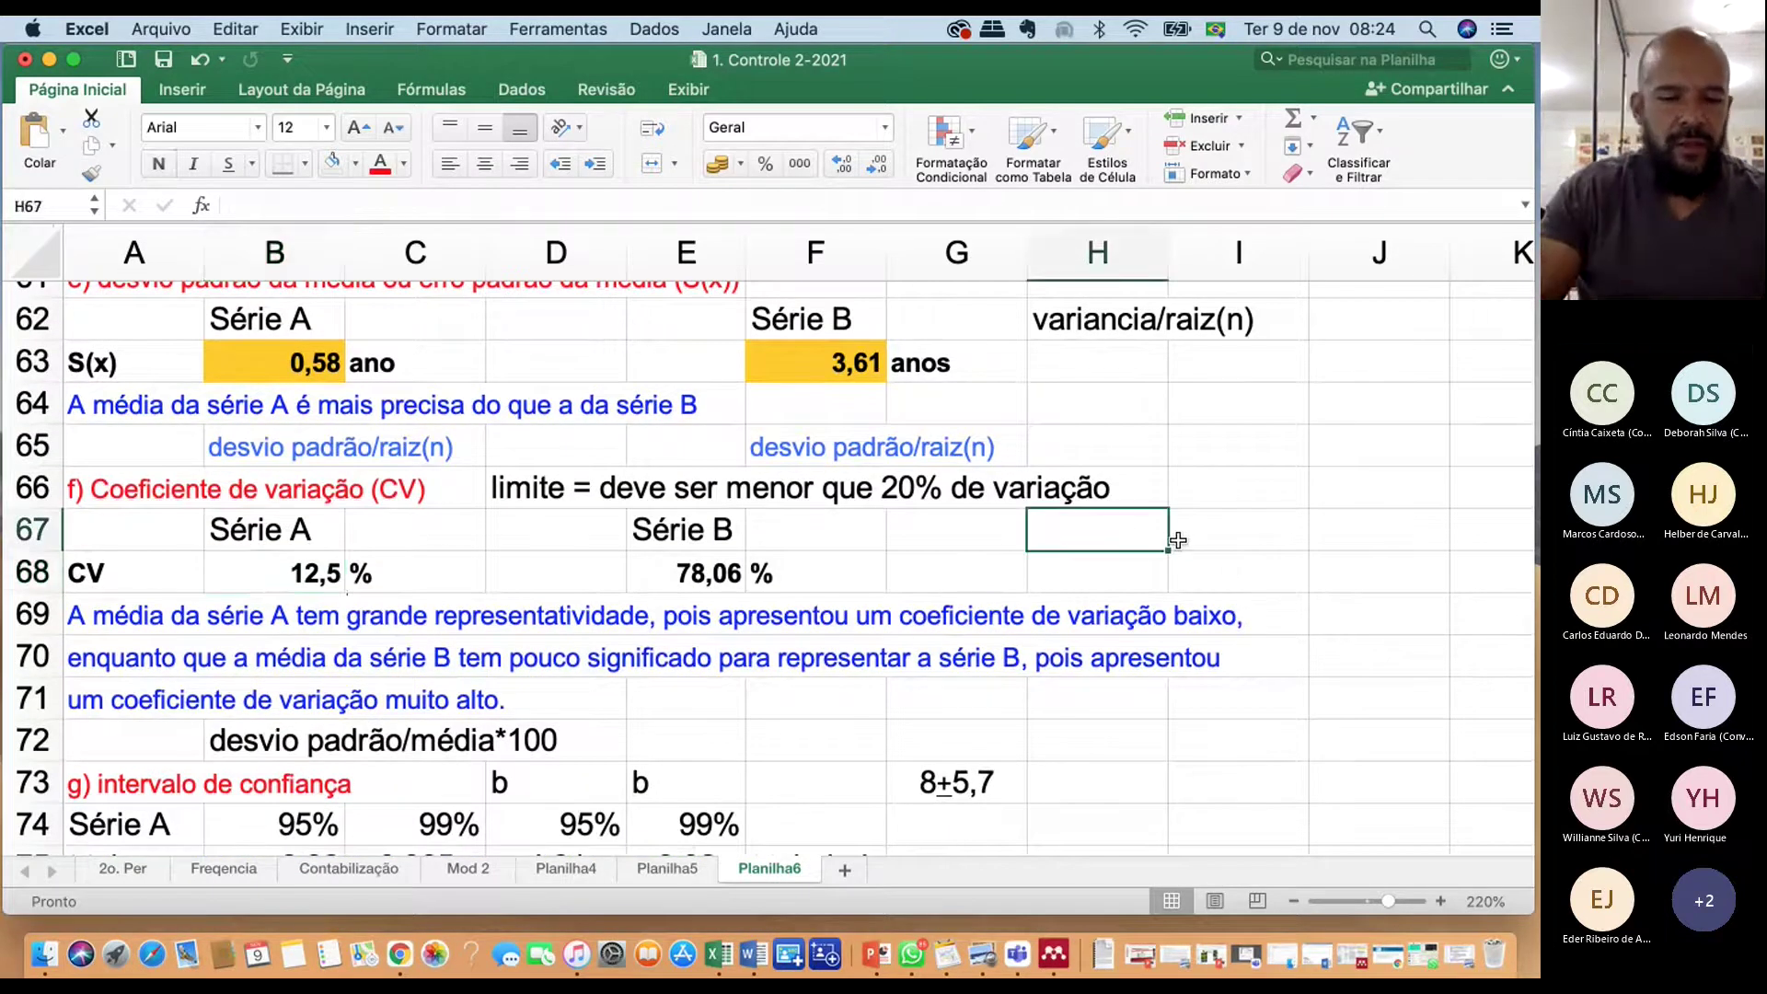
text(desvio padrão/)
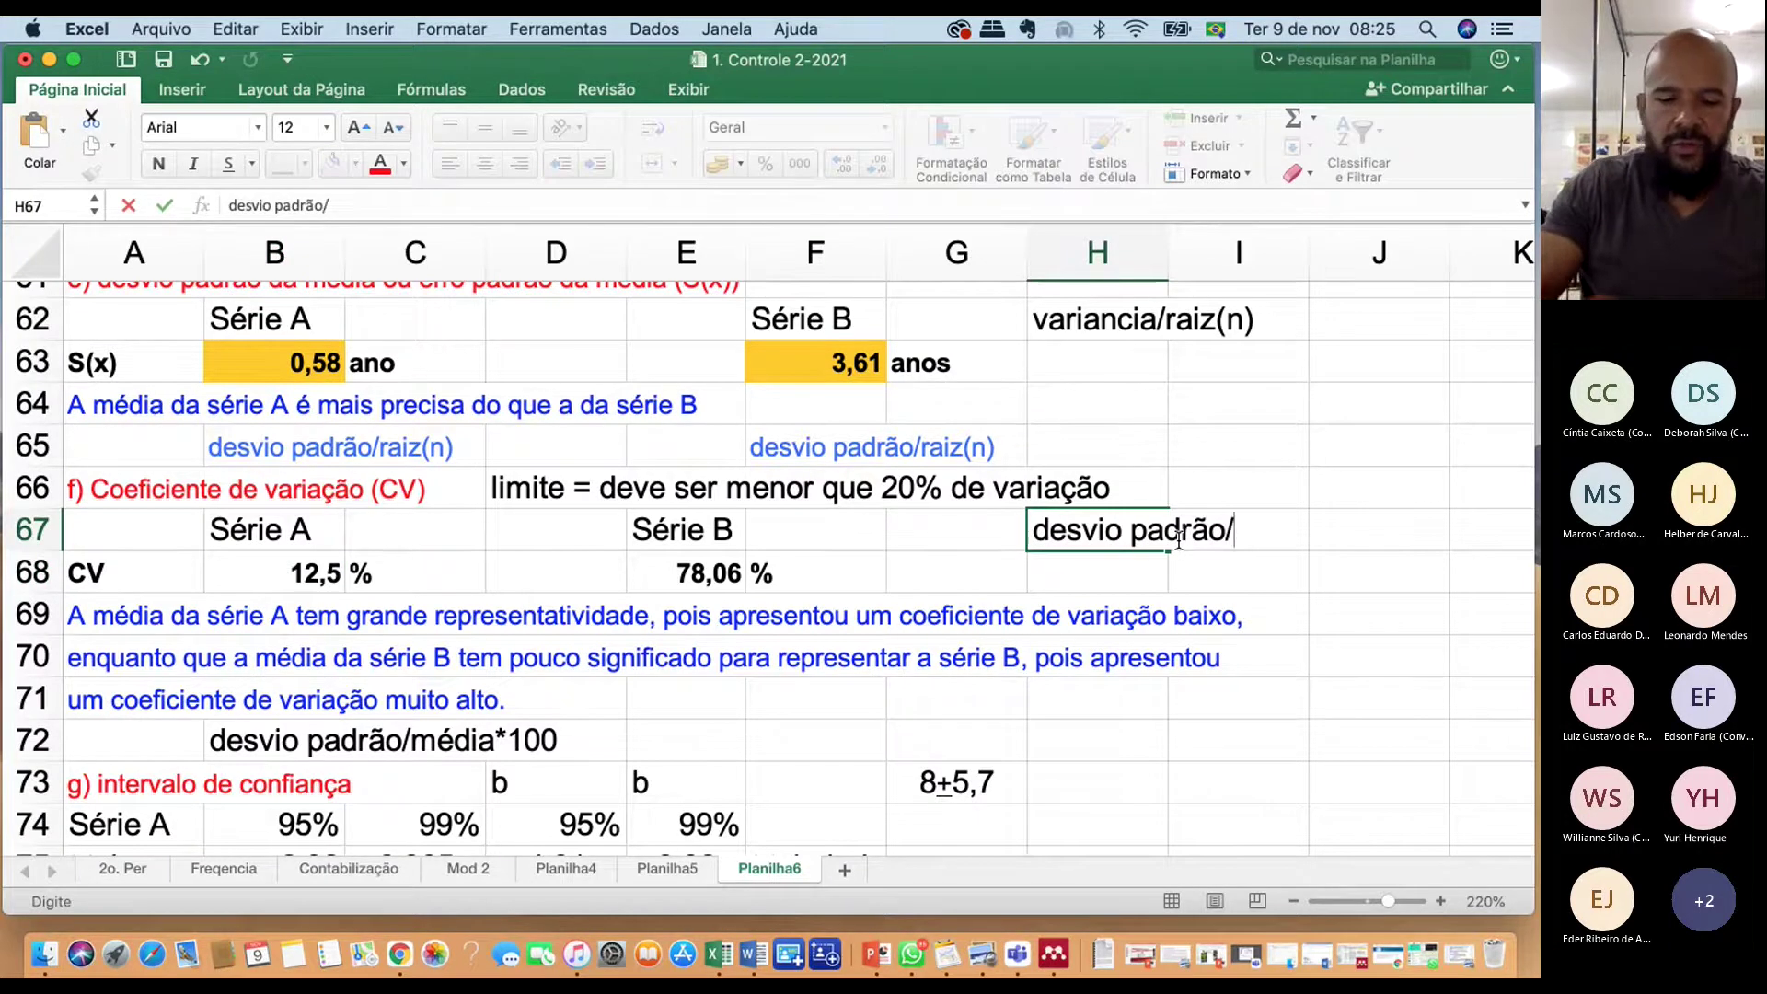
text(media*100)
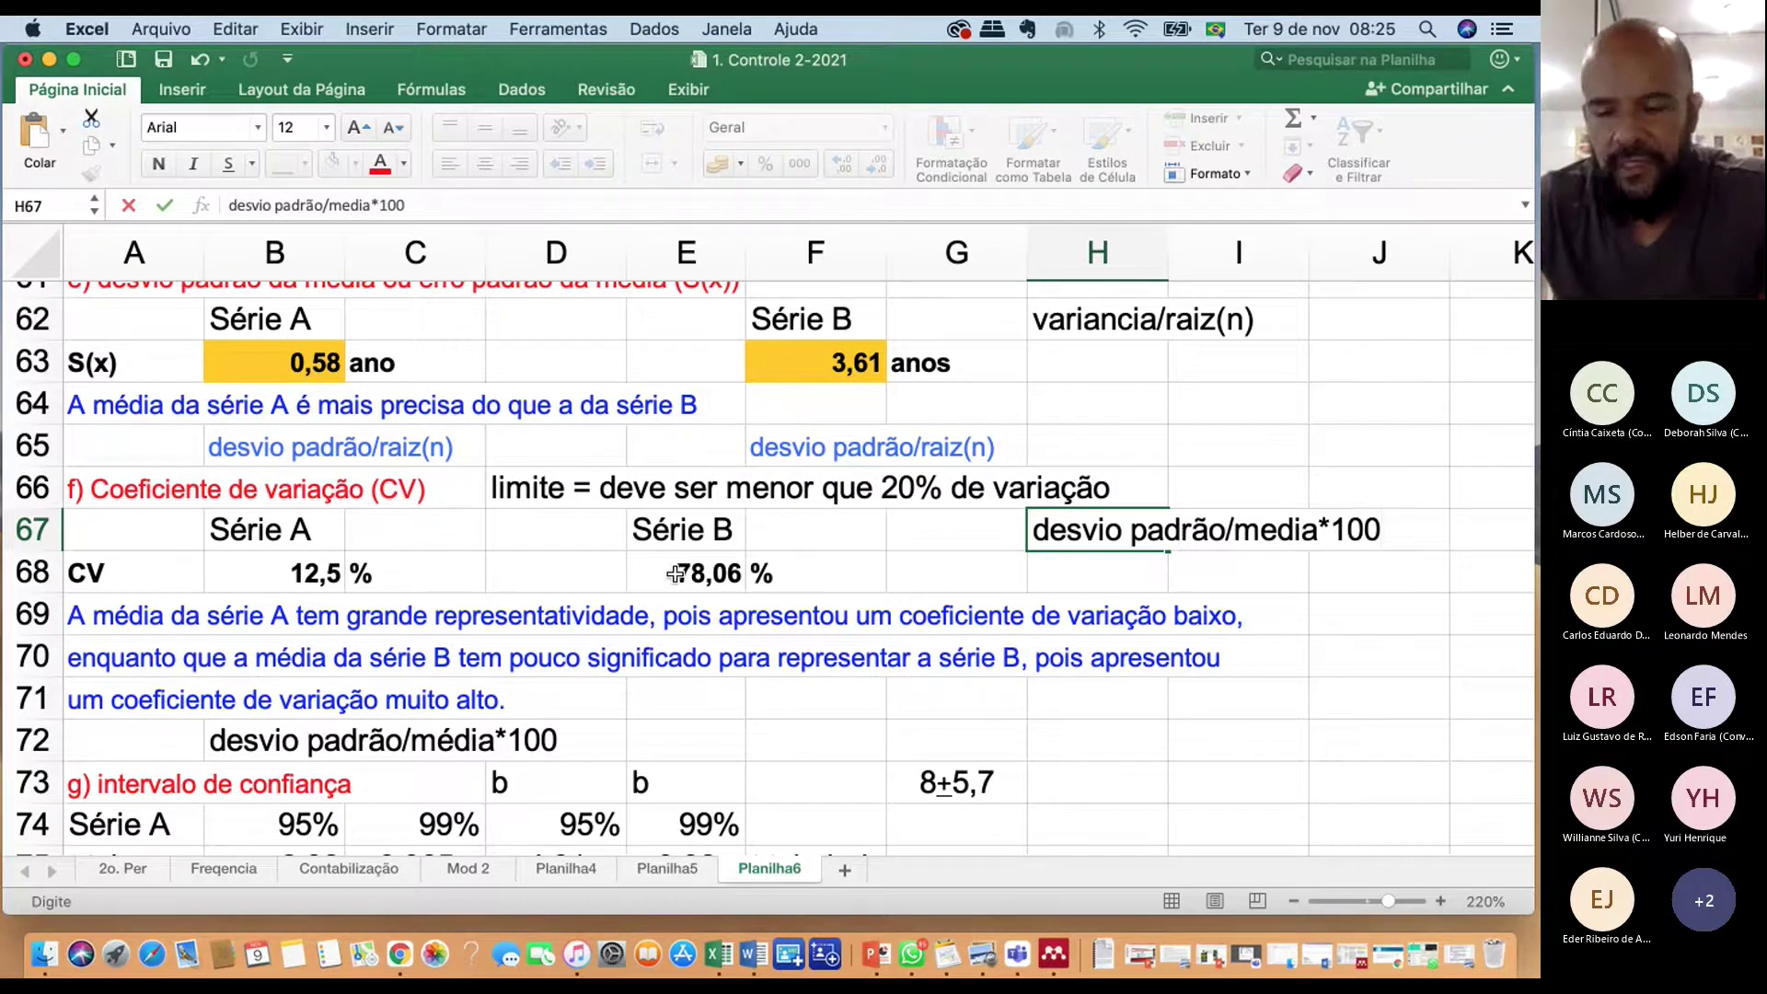
key(Return)
click(331, 578)
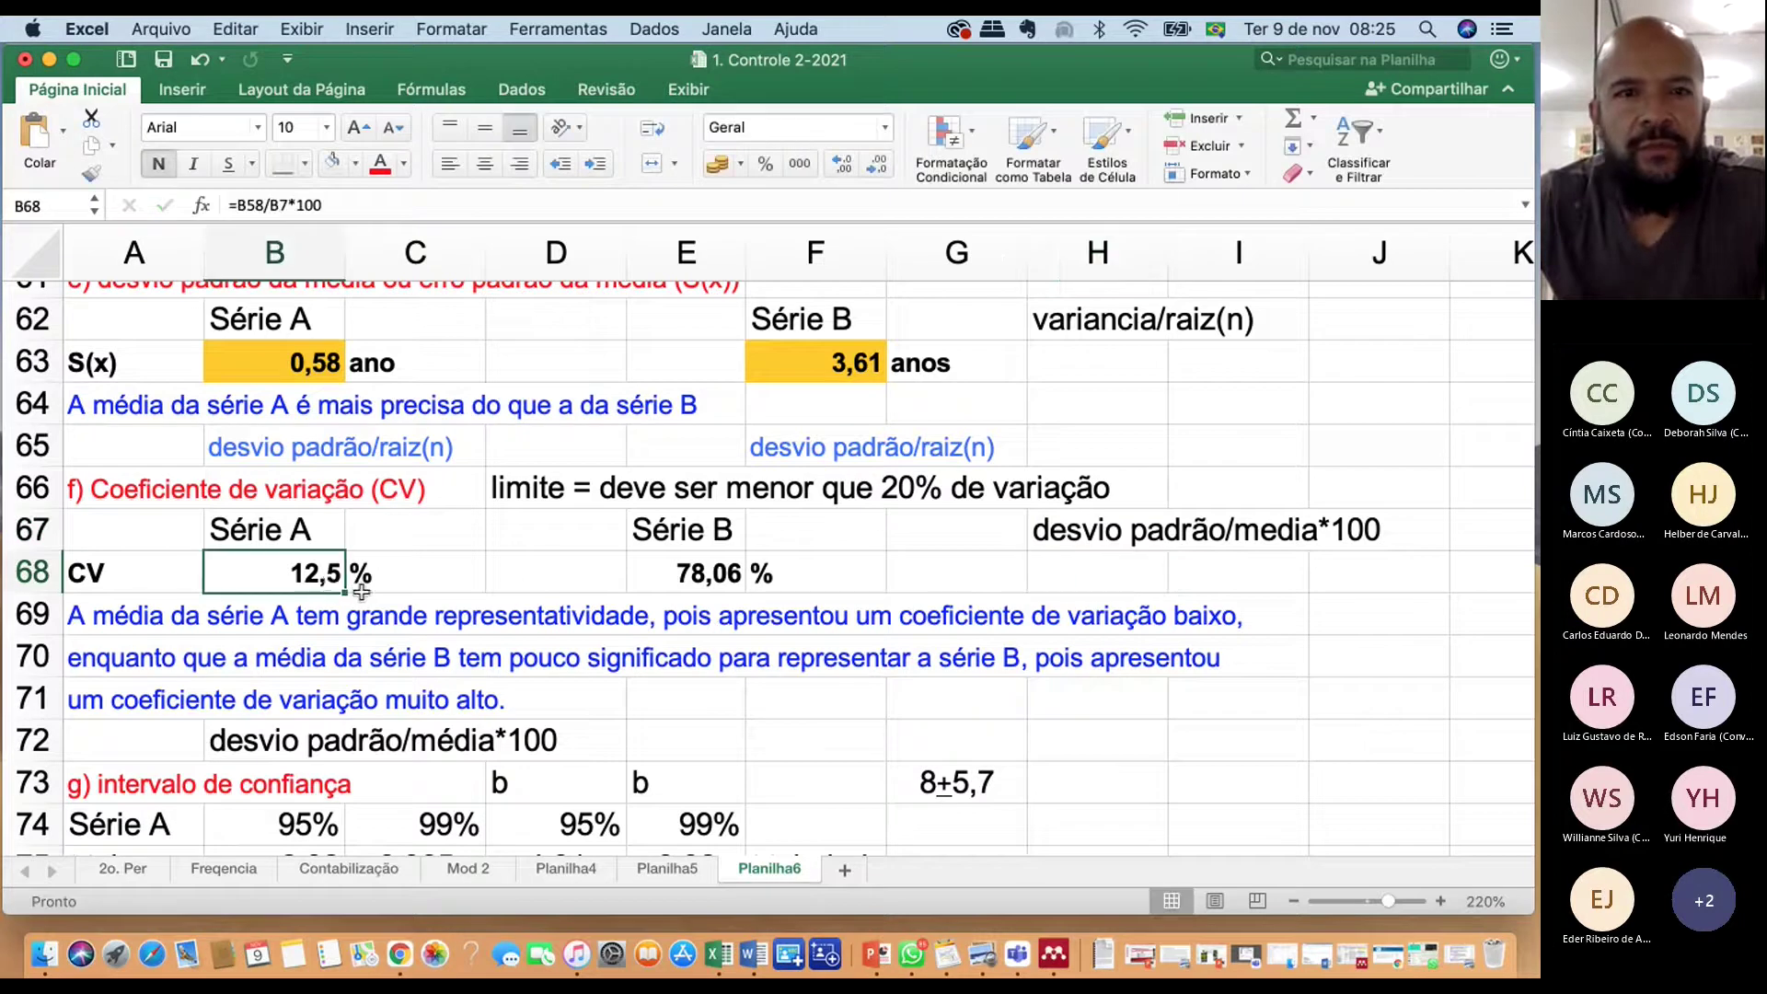
click(700, 577)
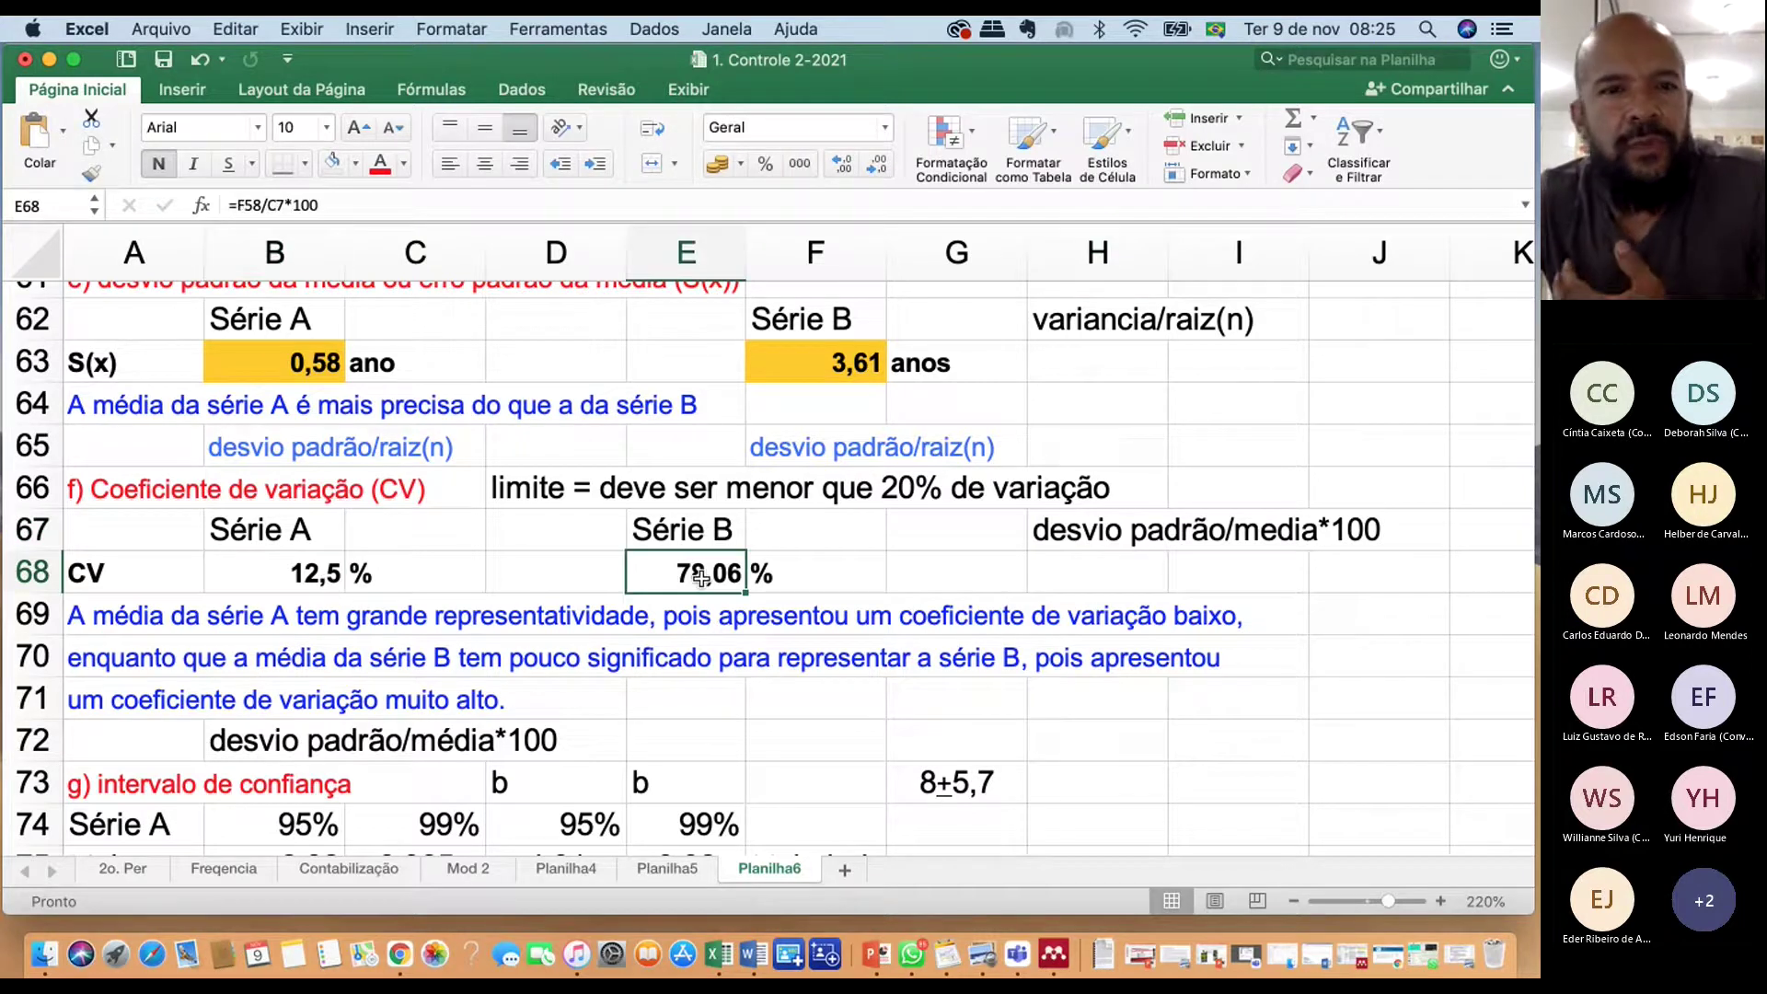
click(307, 574)
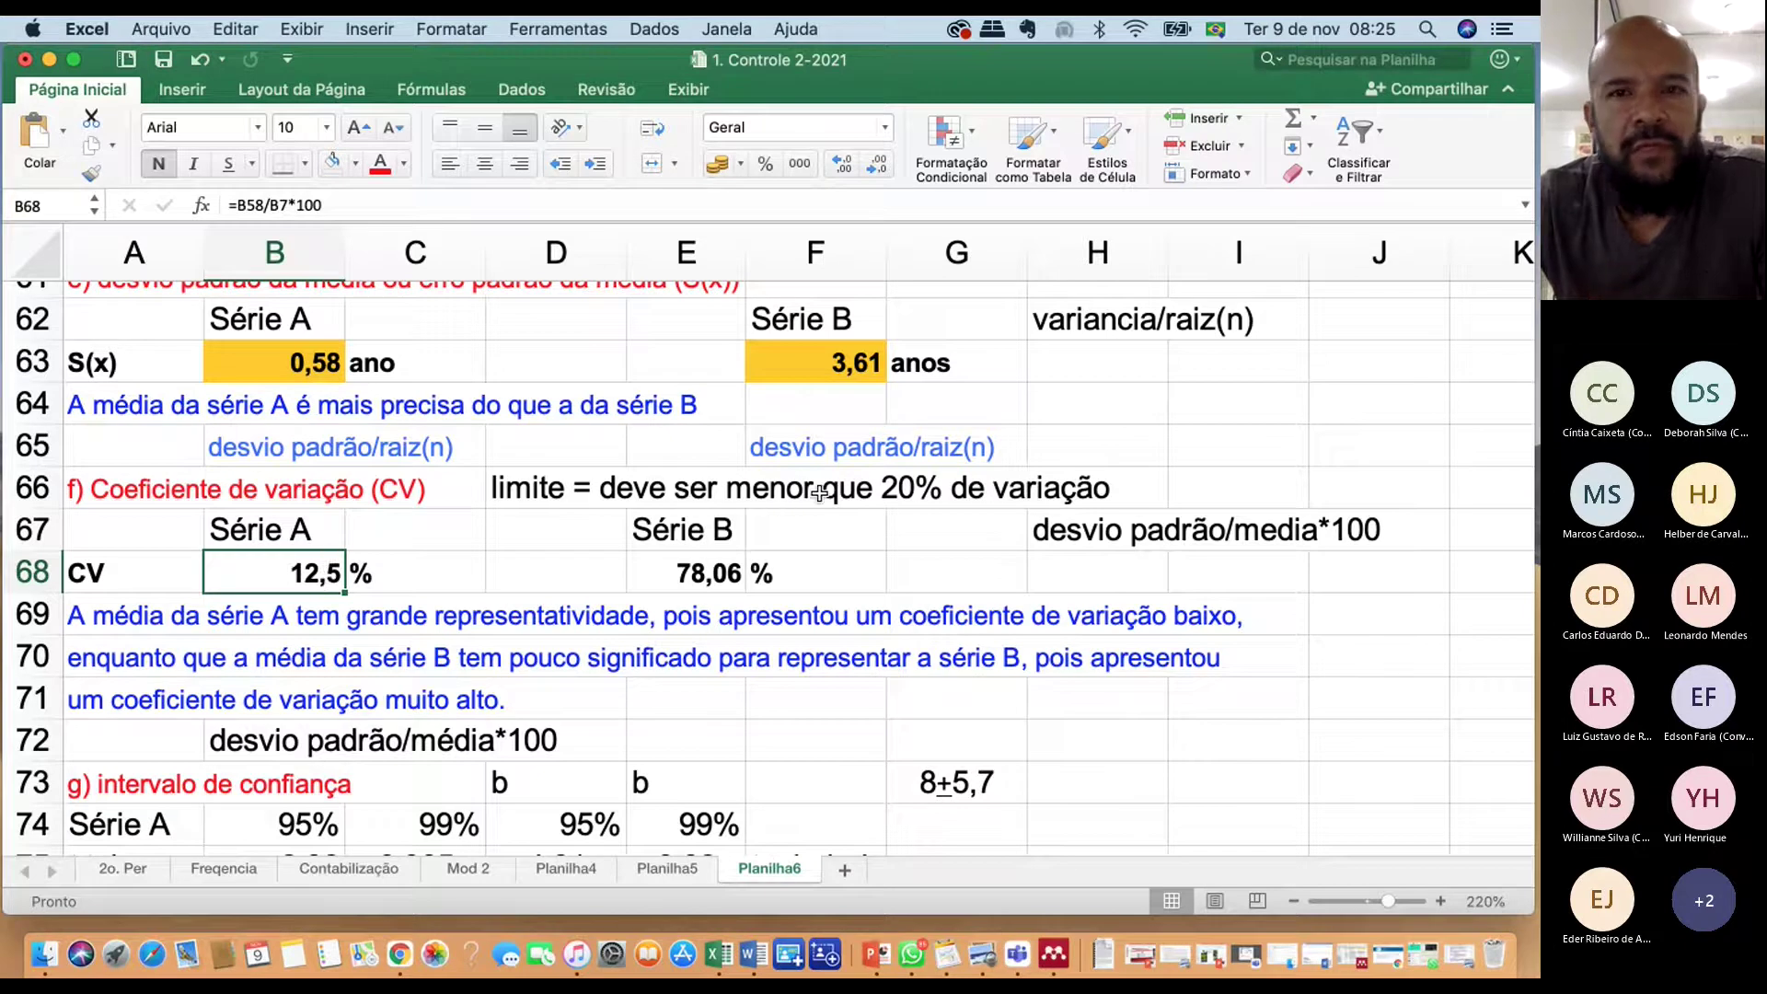
click(702, 583)
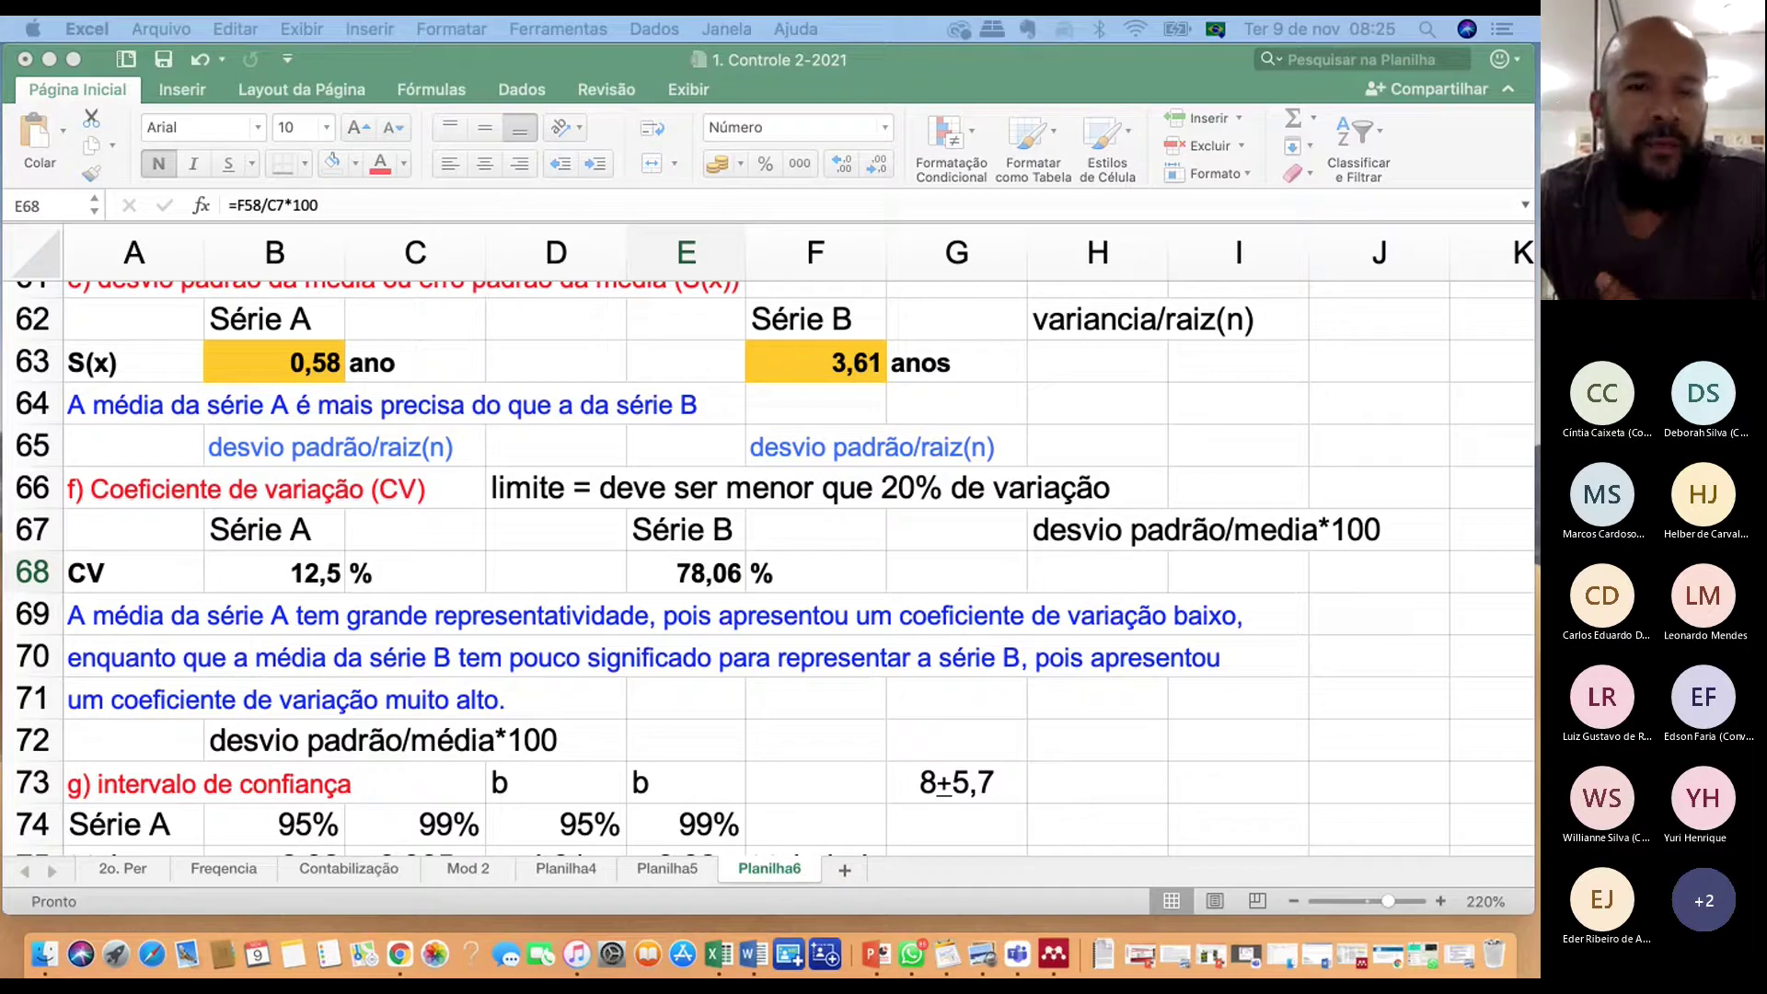
click(730, 587)
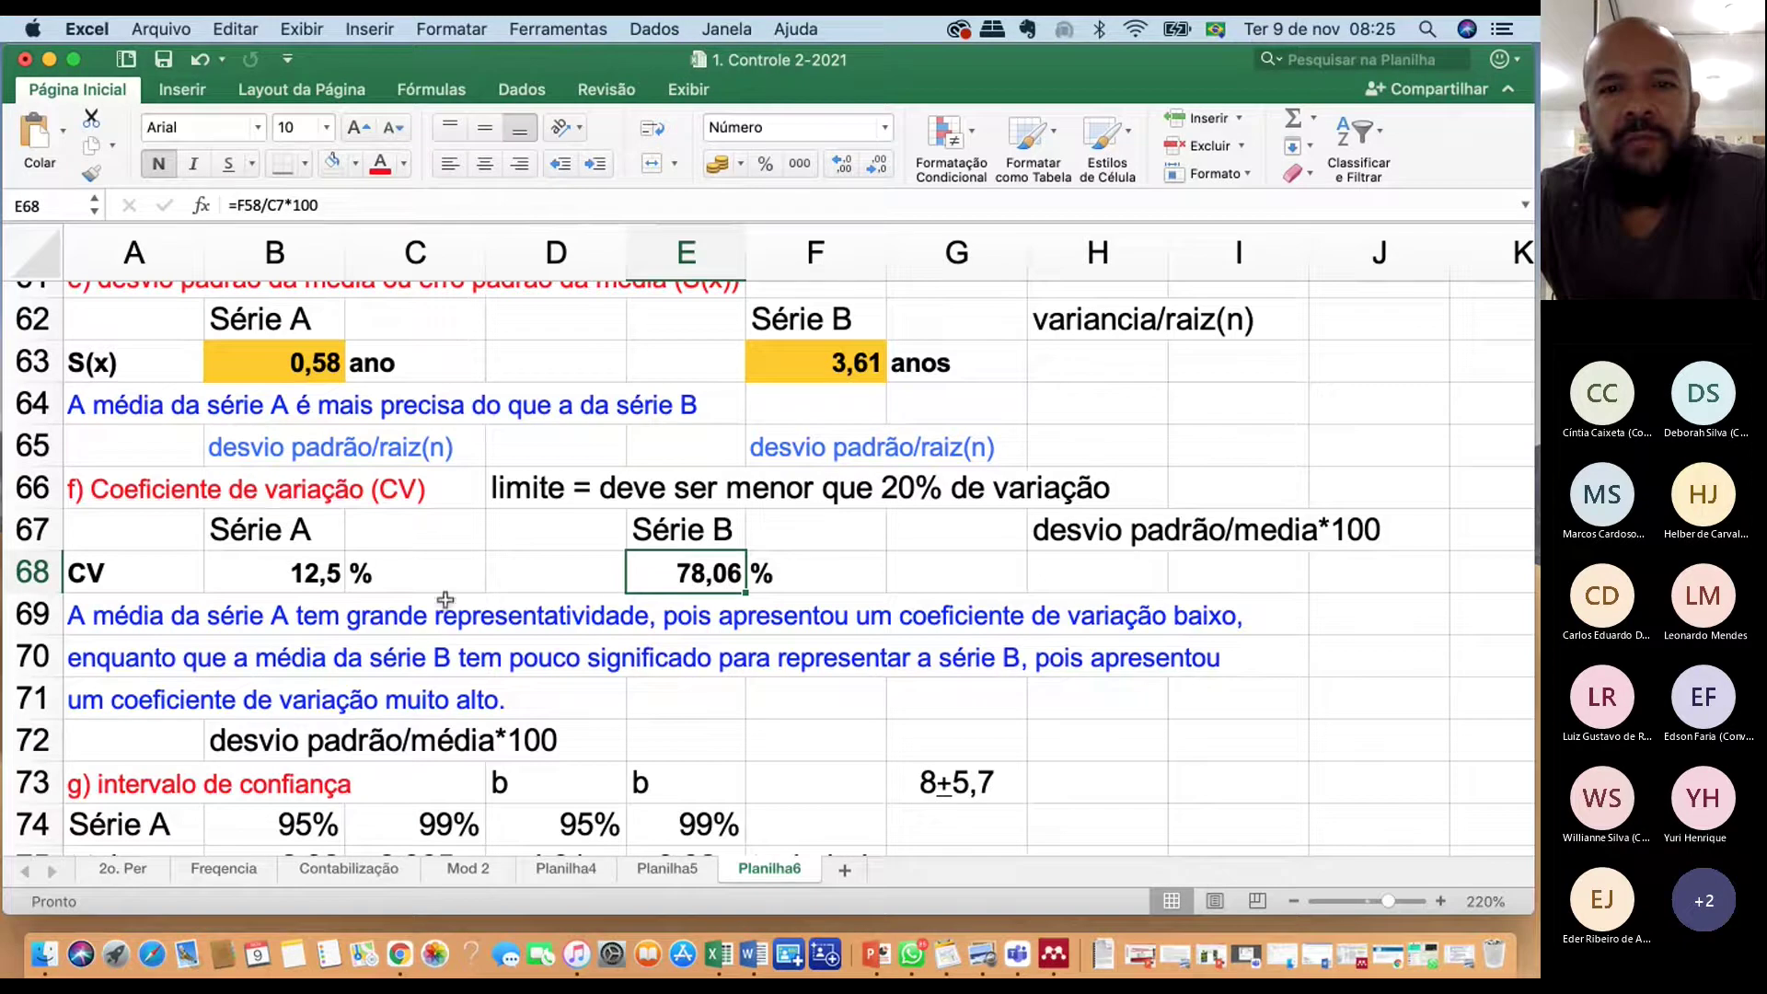
click(321, 576)
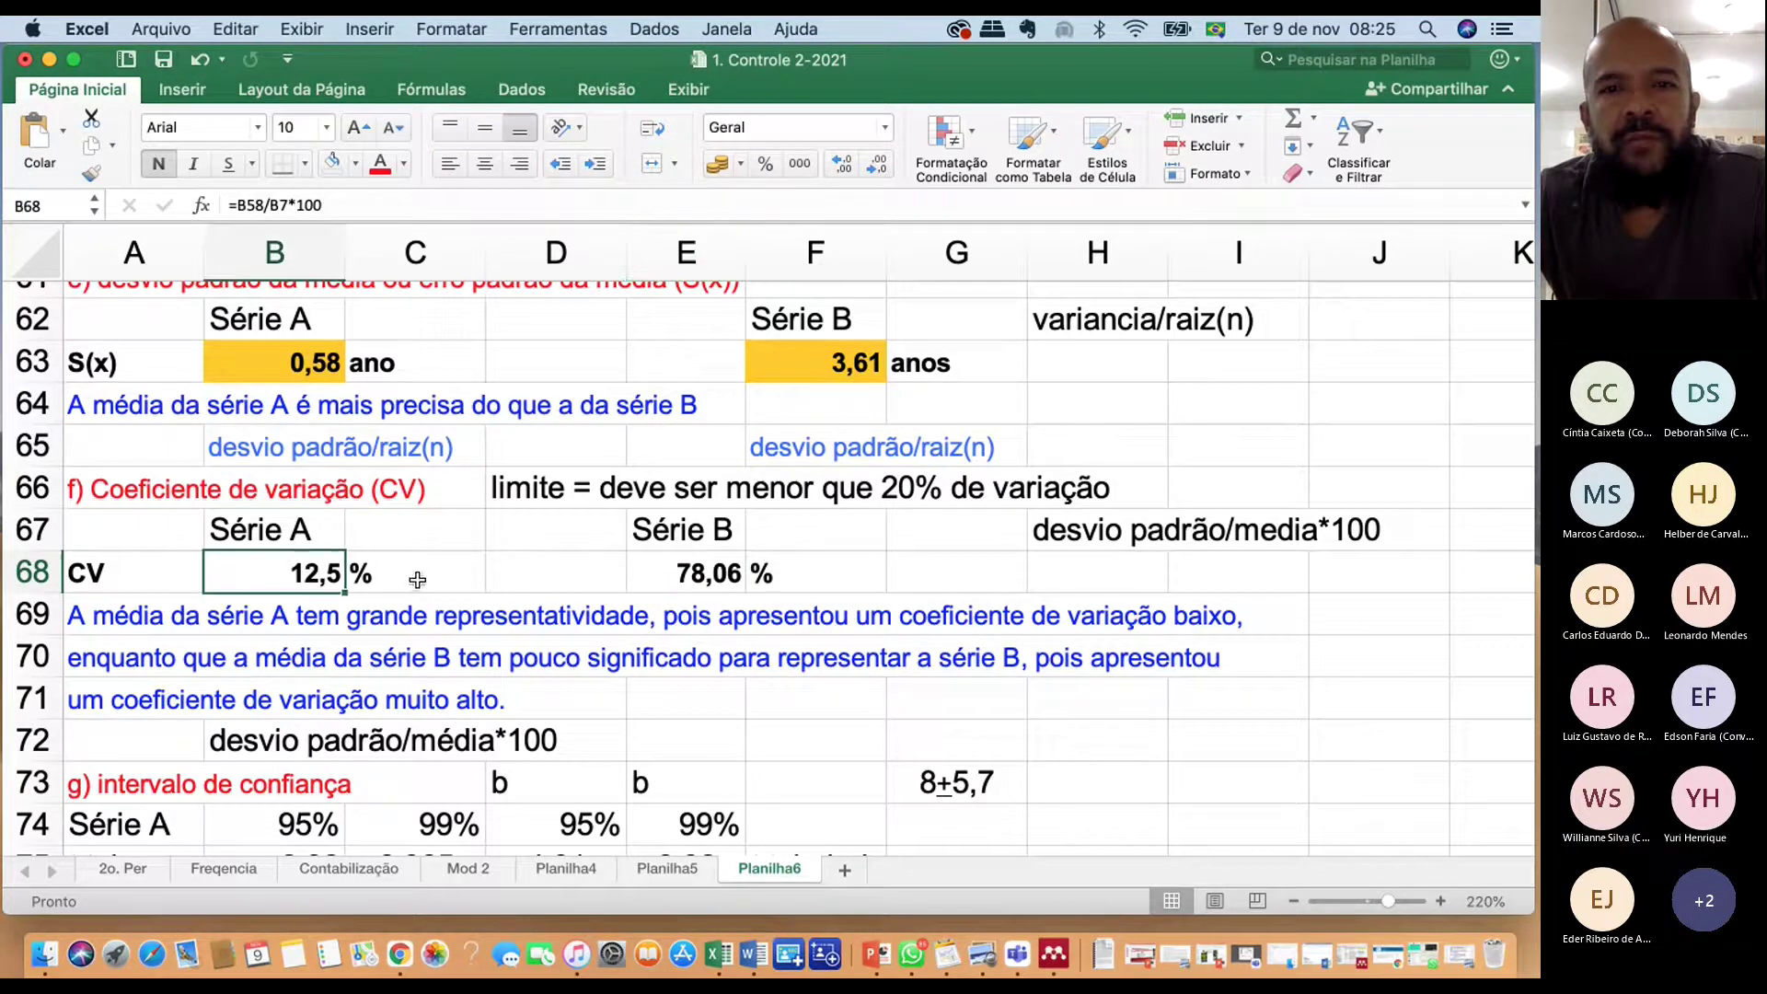
scroll(344, 445, up, 1)
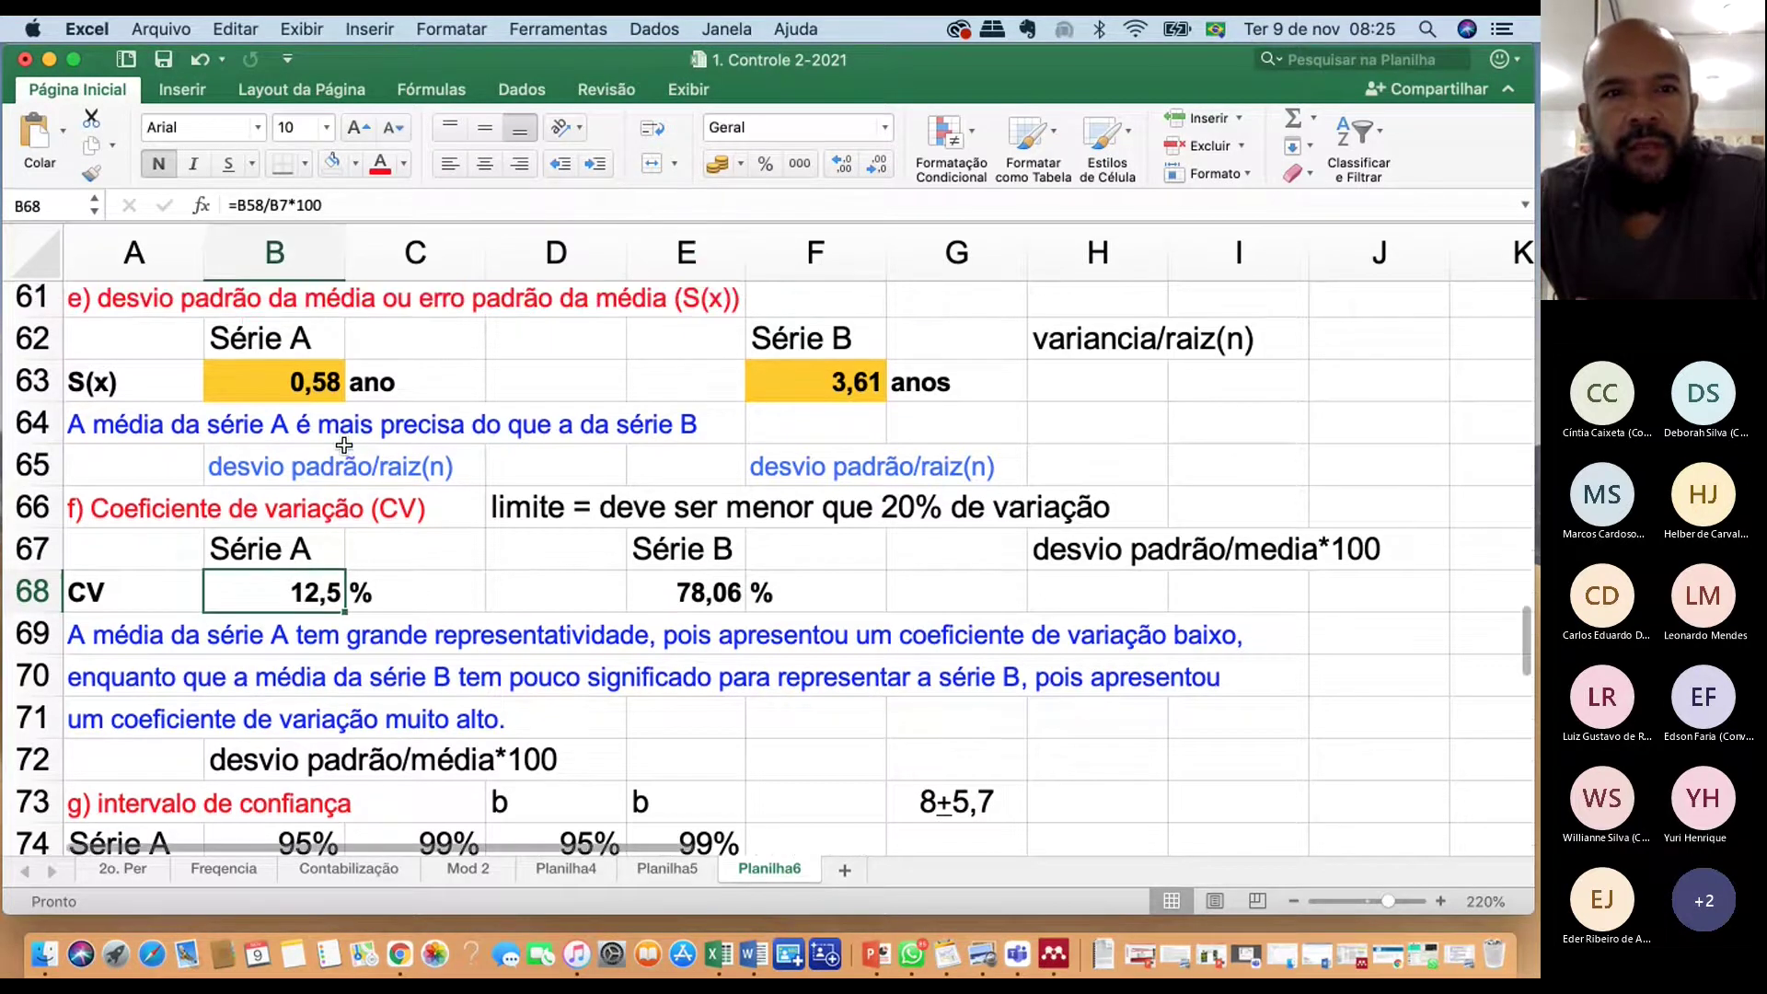
scroll(344, 446, up, 2)
scroll(344, 445, up, 2)
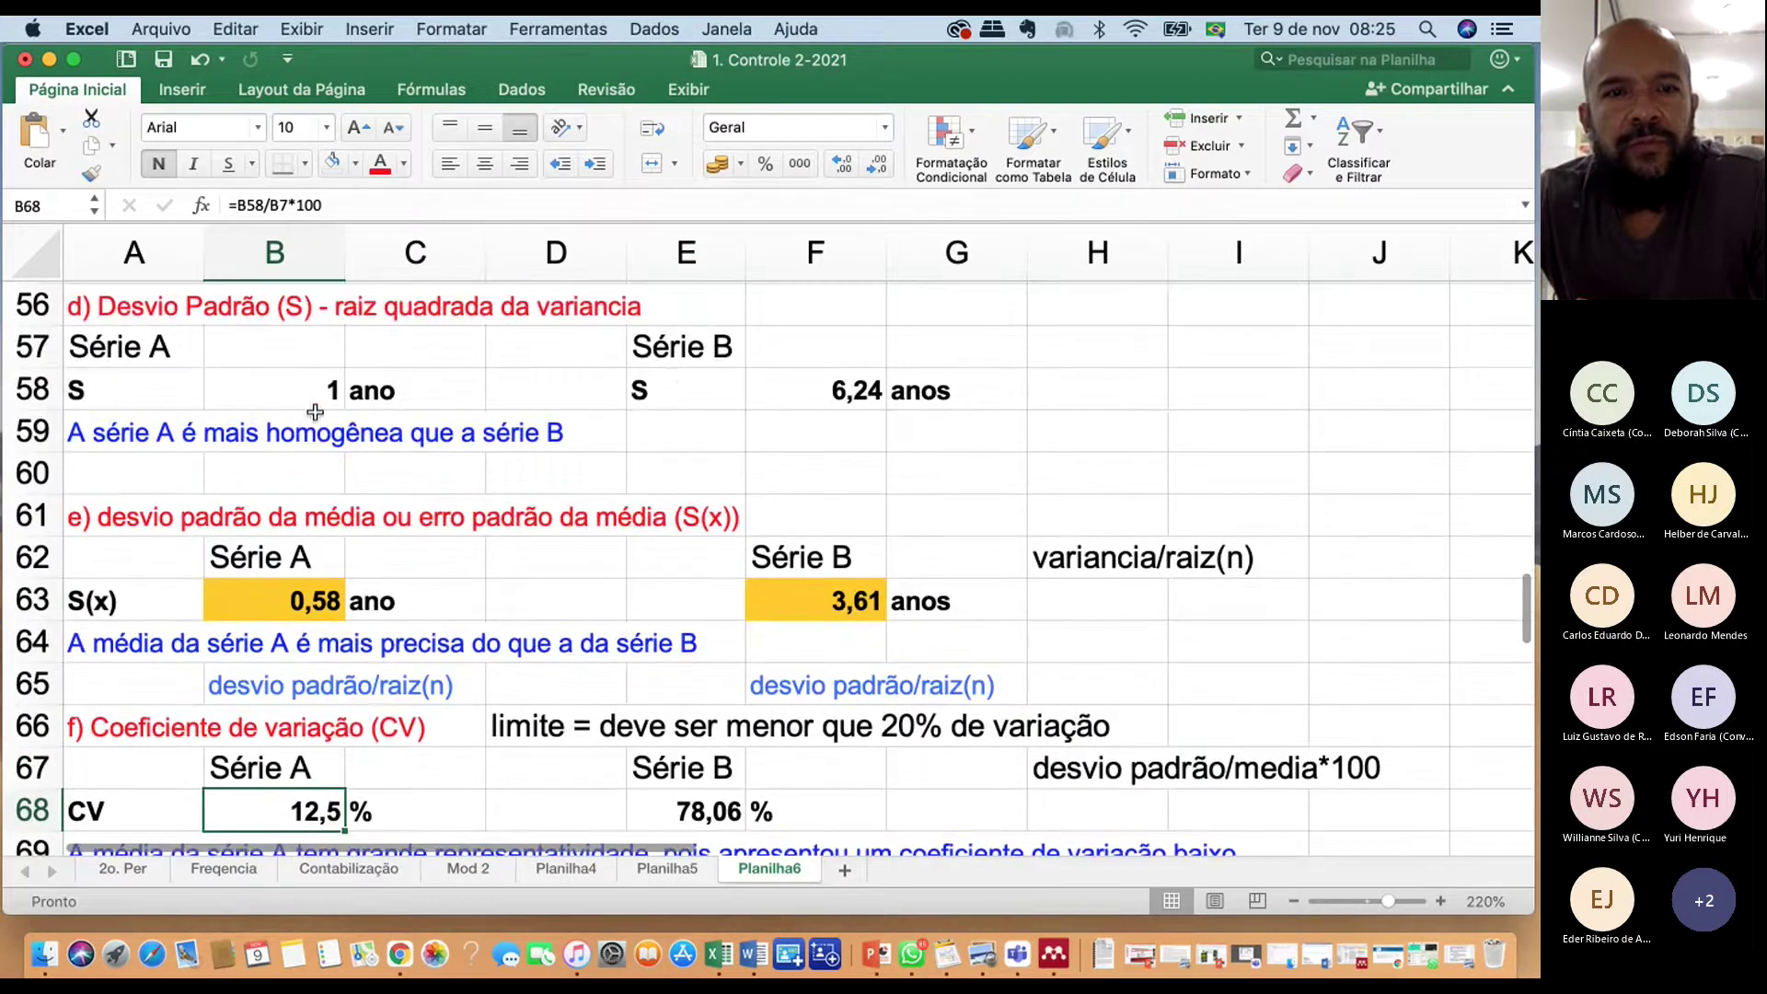
scroll(345, 449, down, 3)
scroll(346, 451, down, 2)
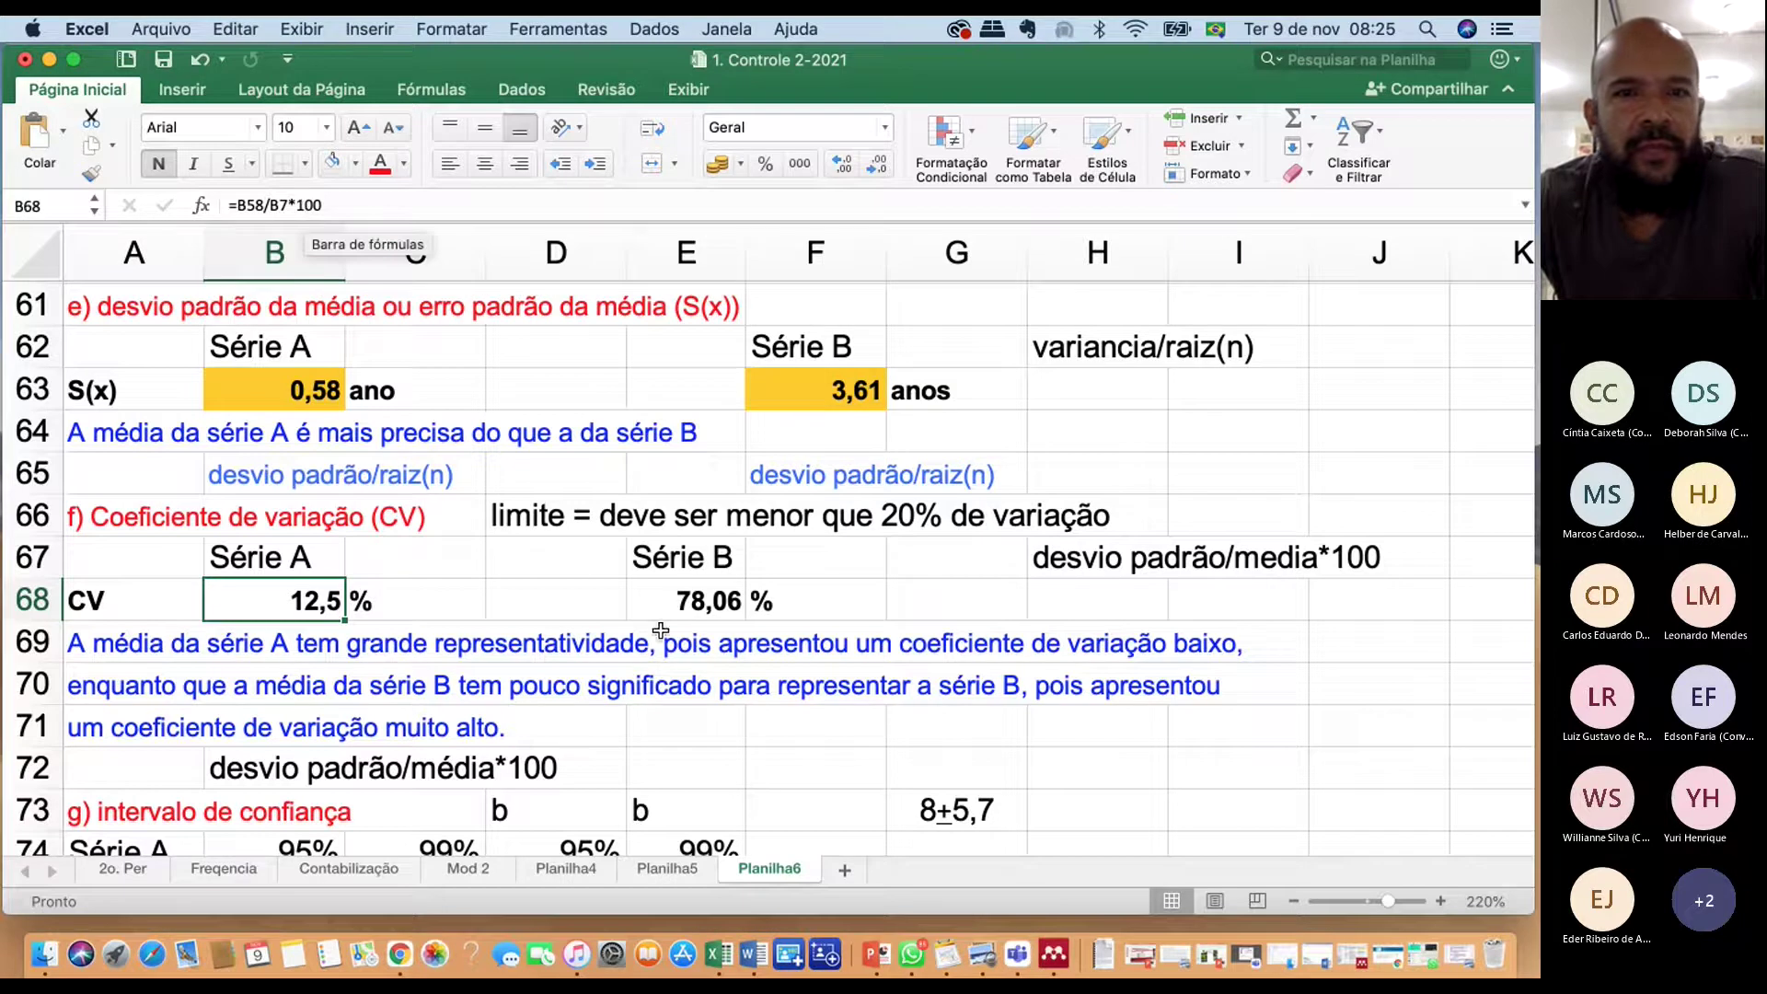
click(649, 603)
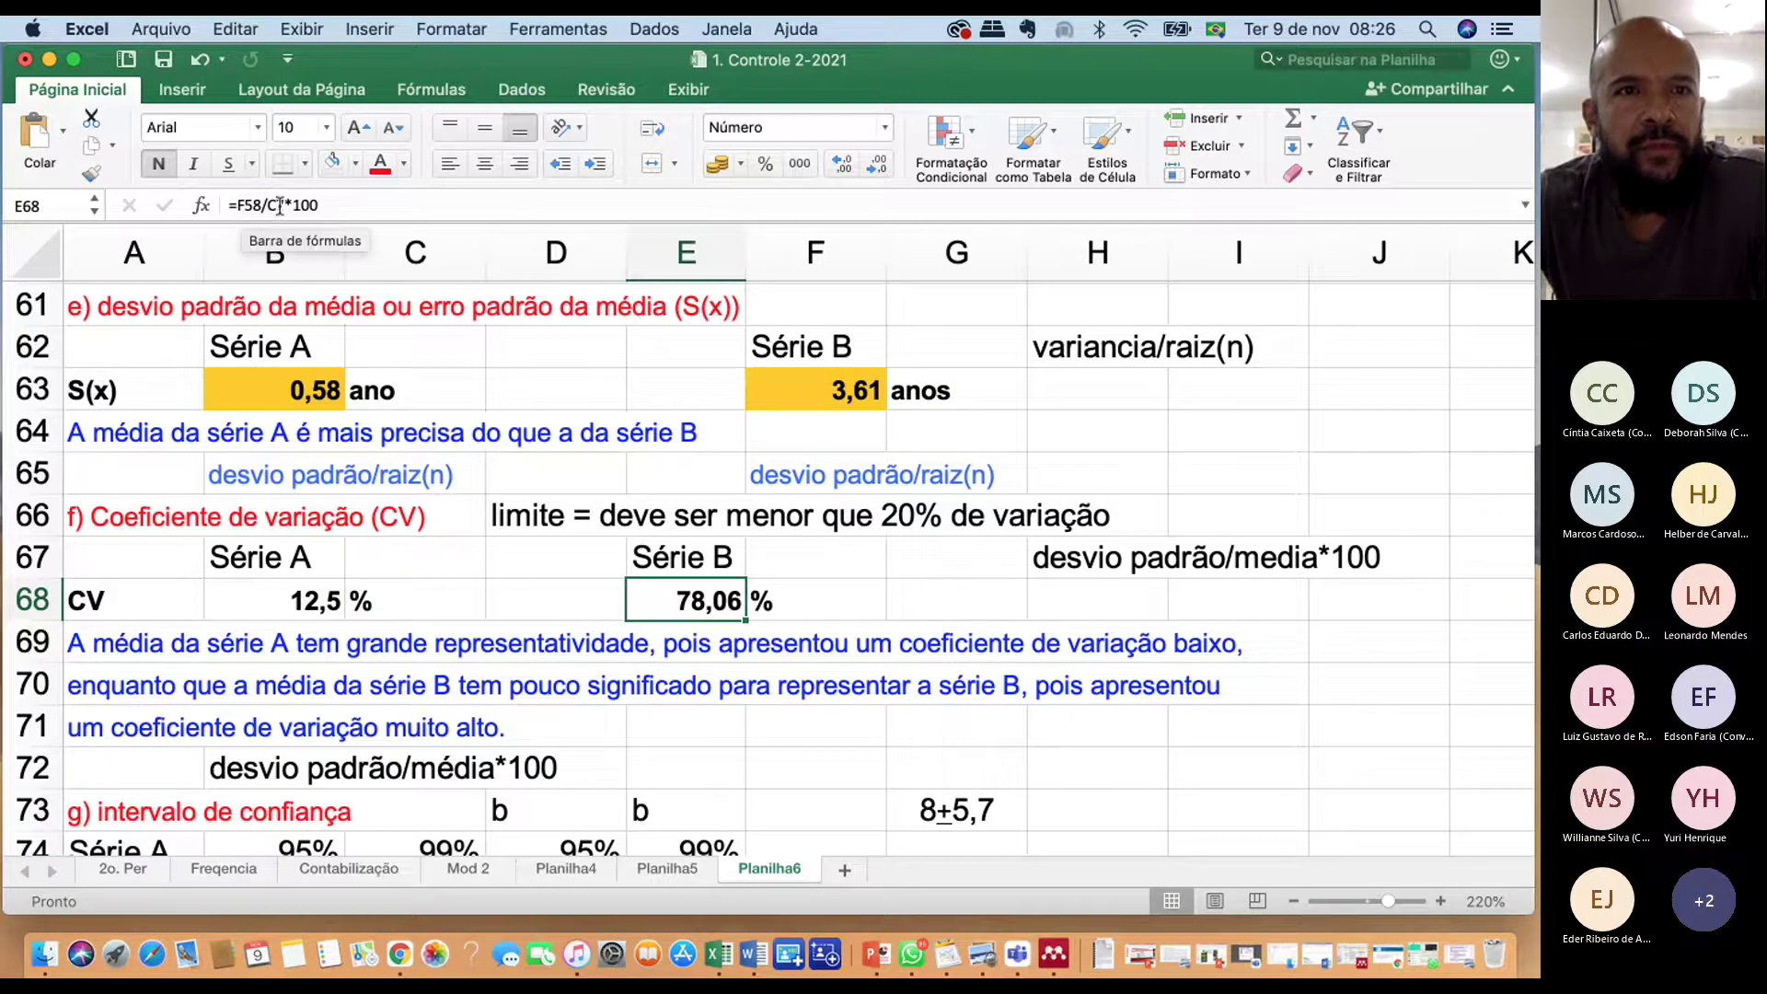
double_click(281, 206)
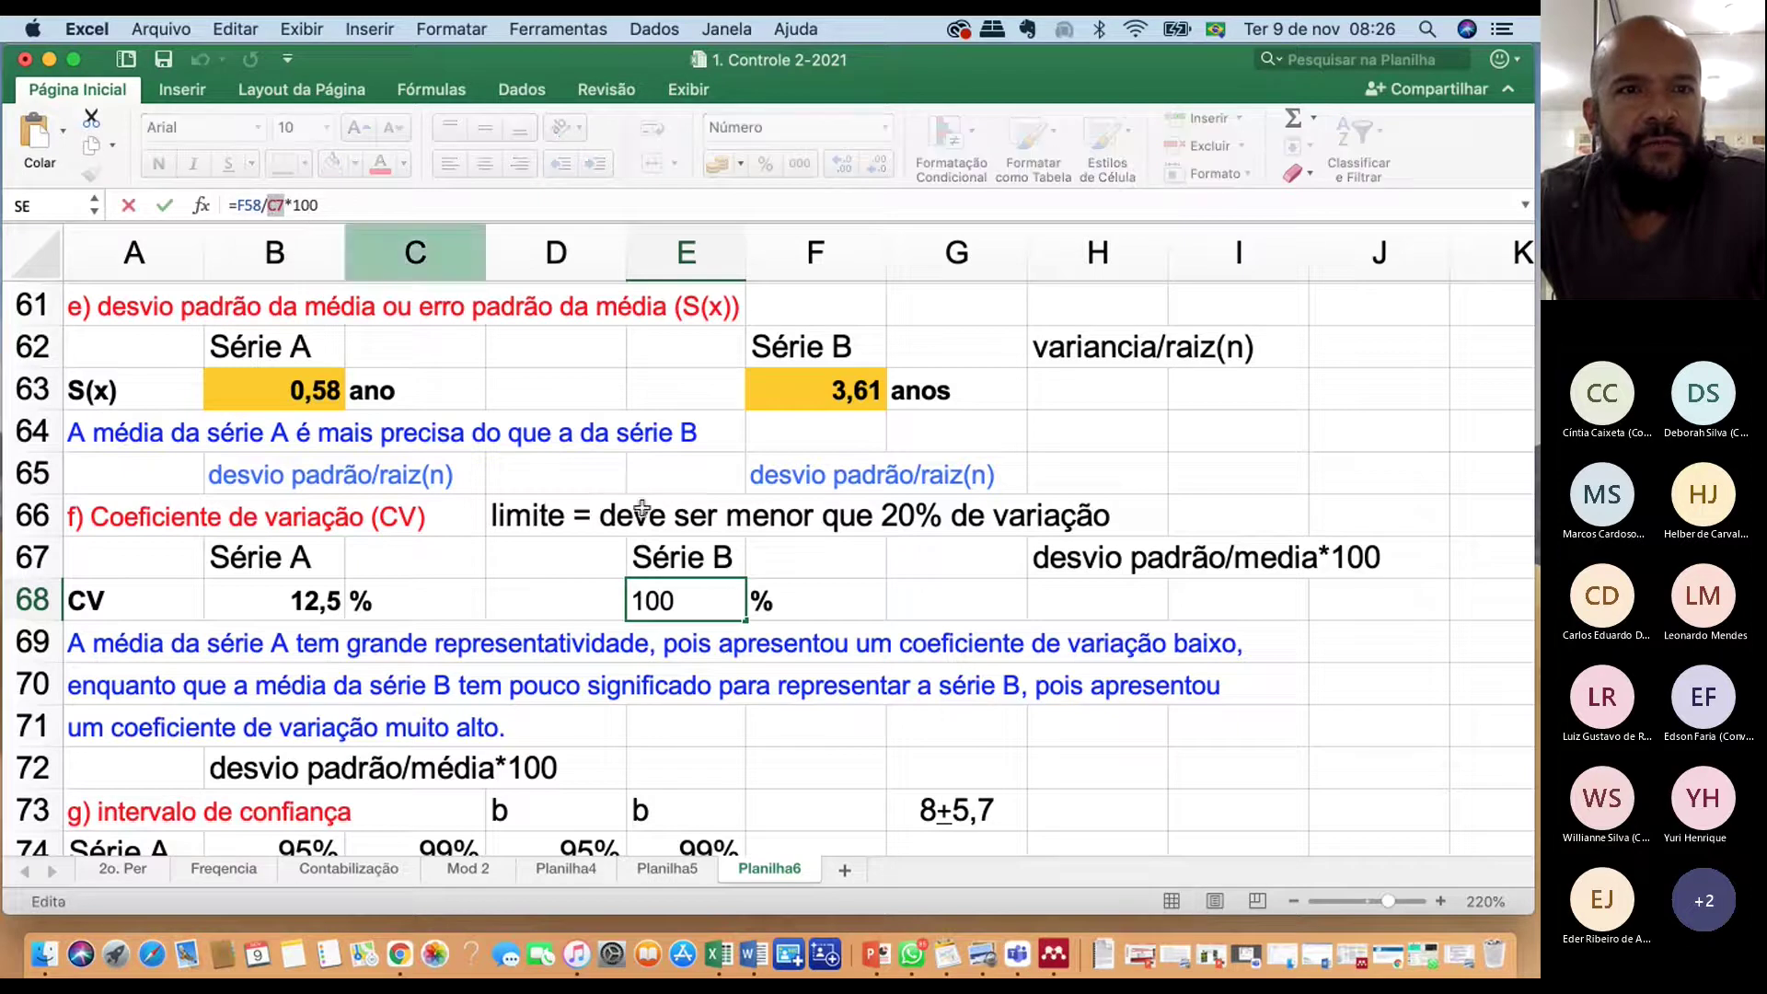
click(733, 687)
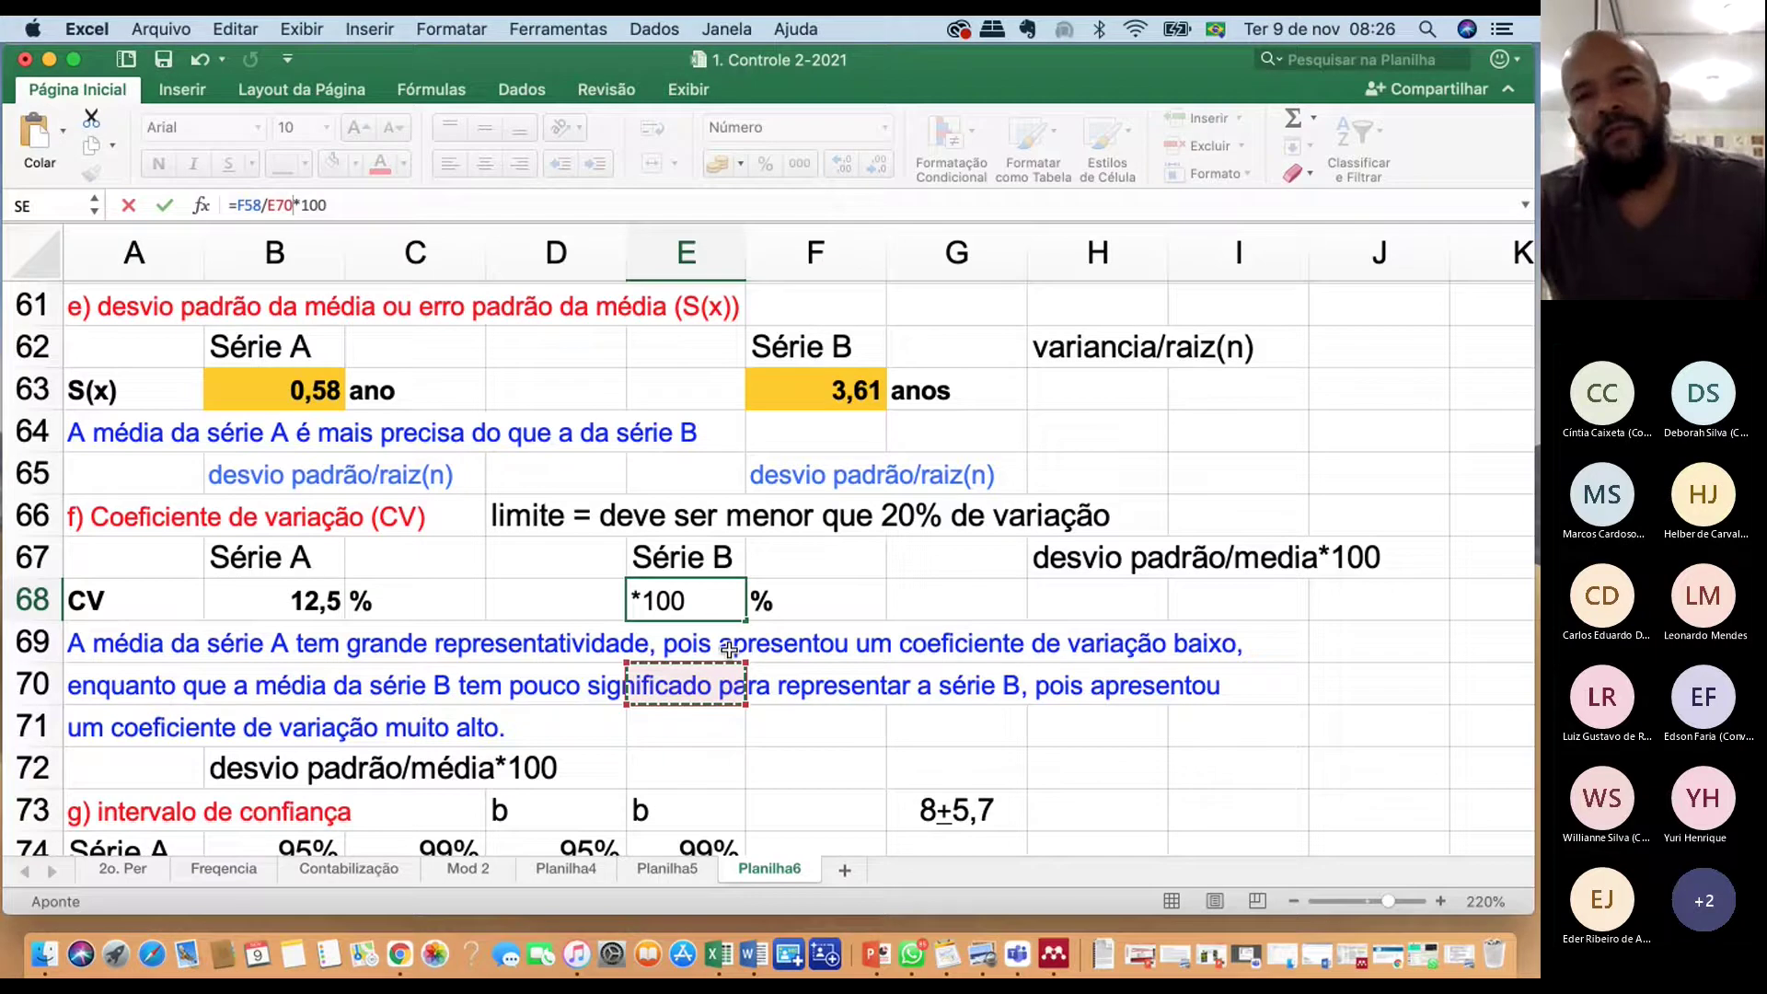
key(Escape)
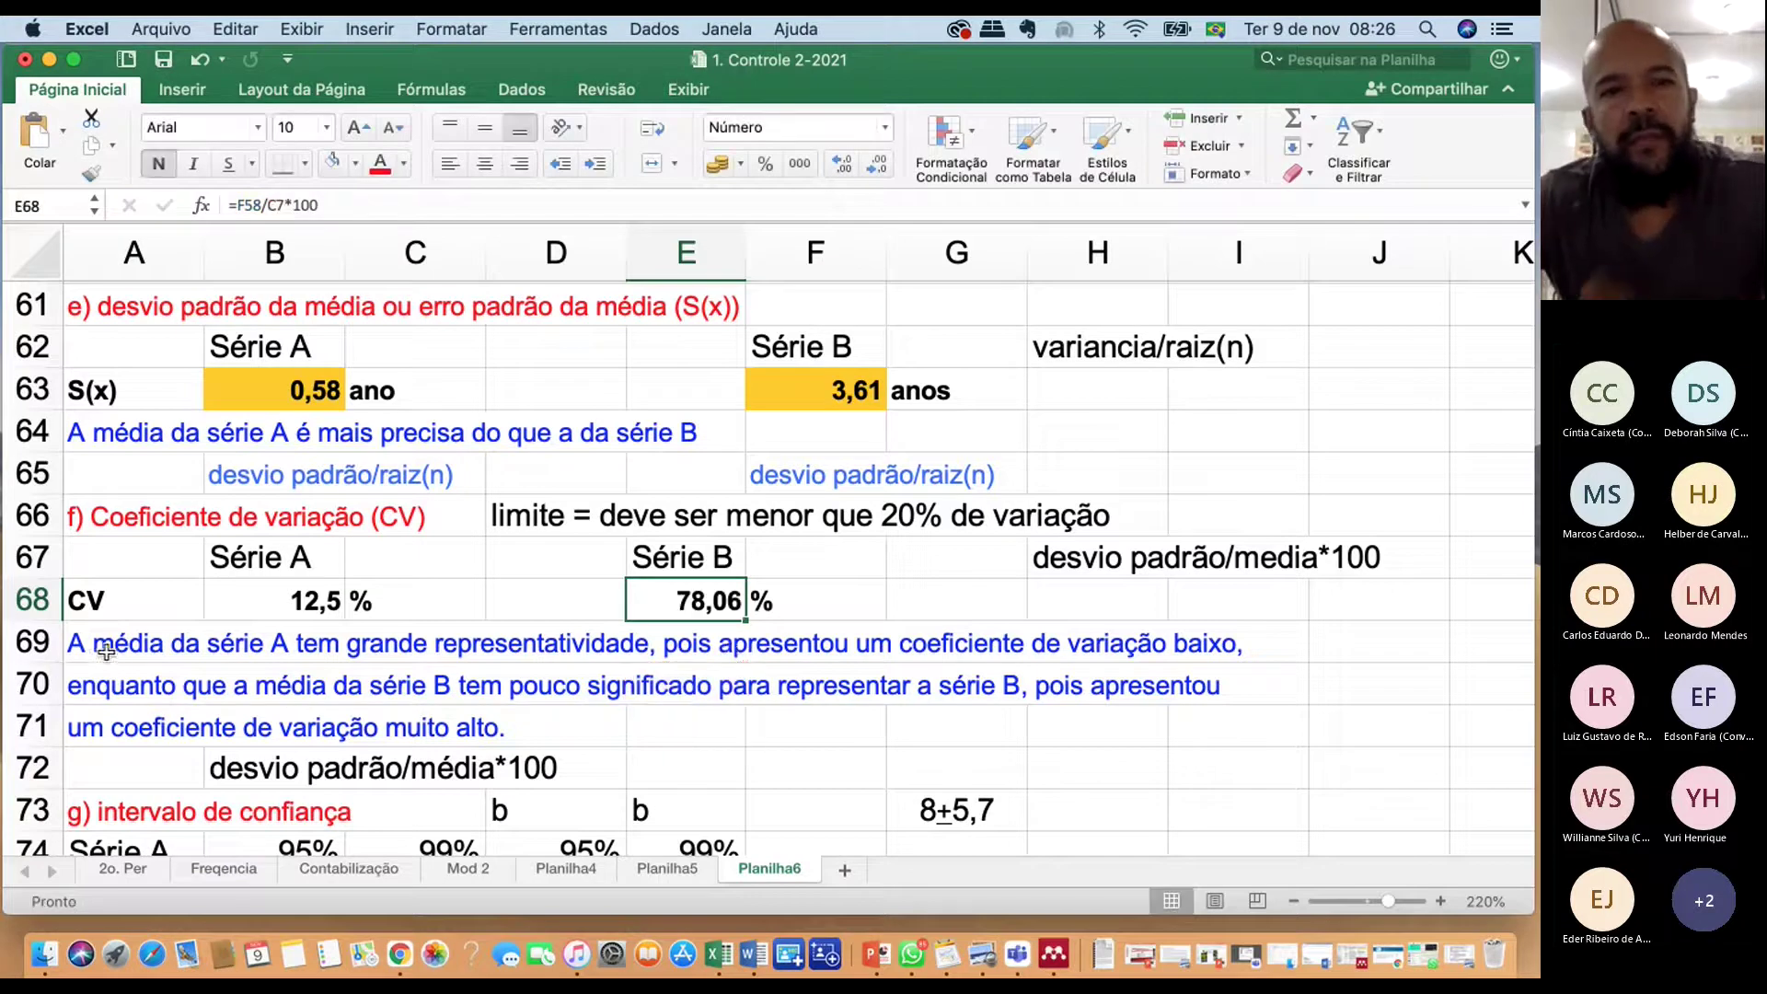
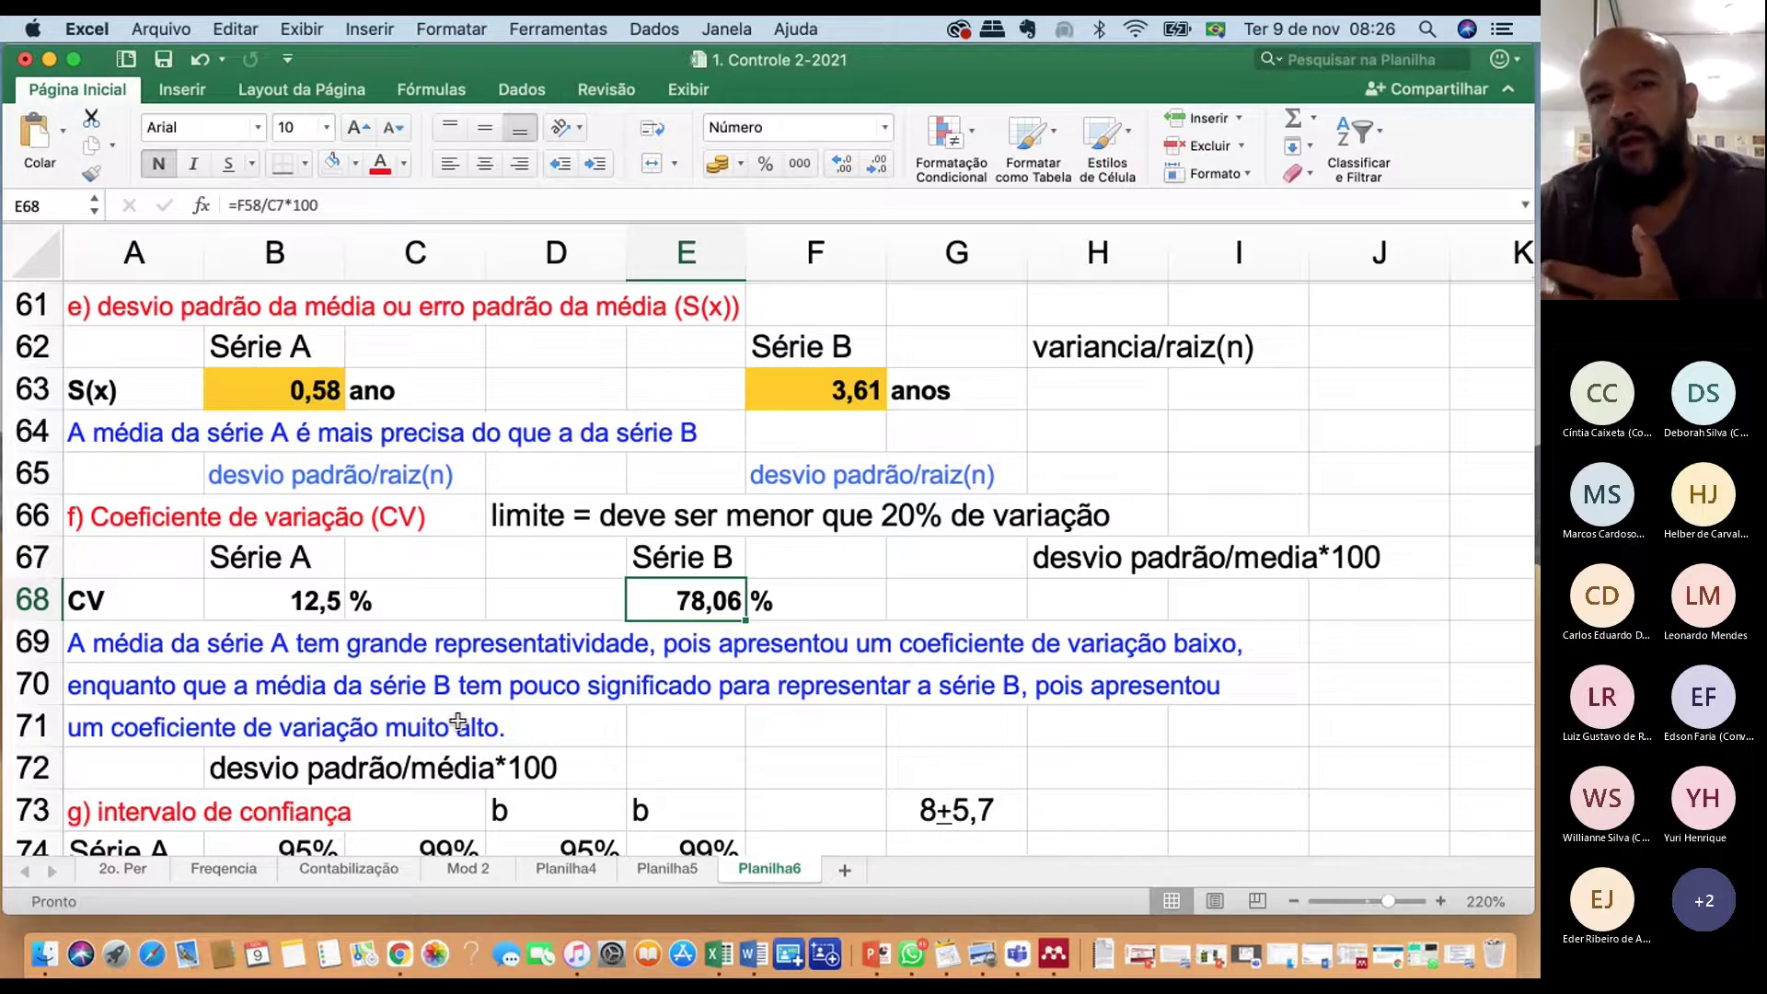
Scroll through the sheet to review the sentence interpreting série B's variation
scroll(187, 526, up, 5)
scroll(188, 526, up, 15)
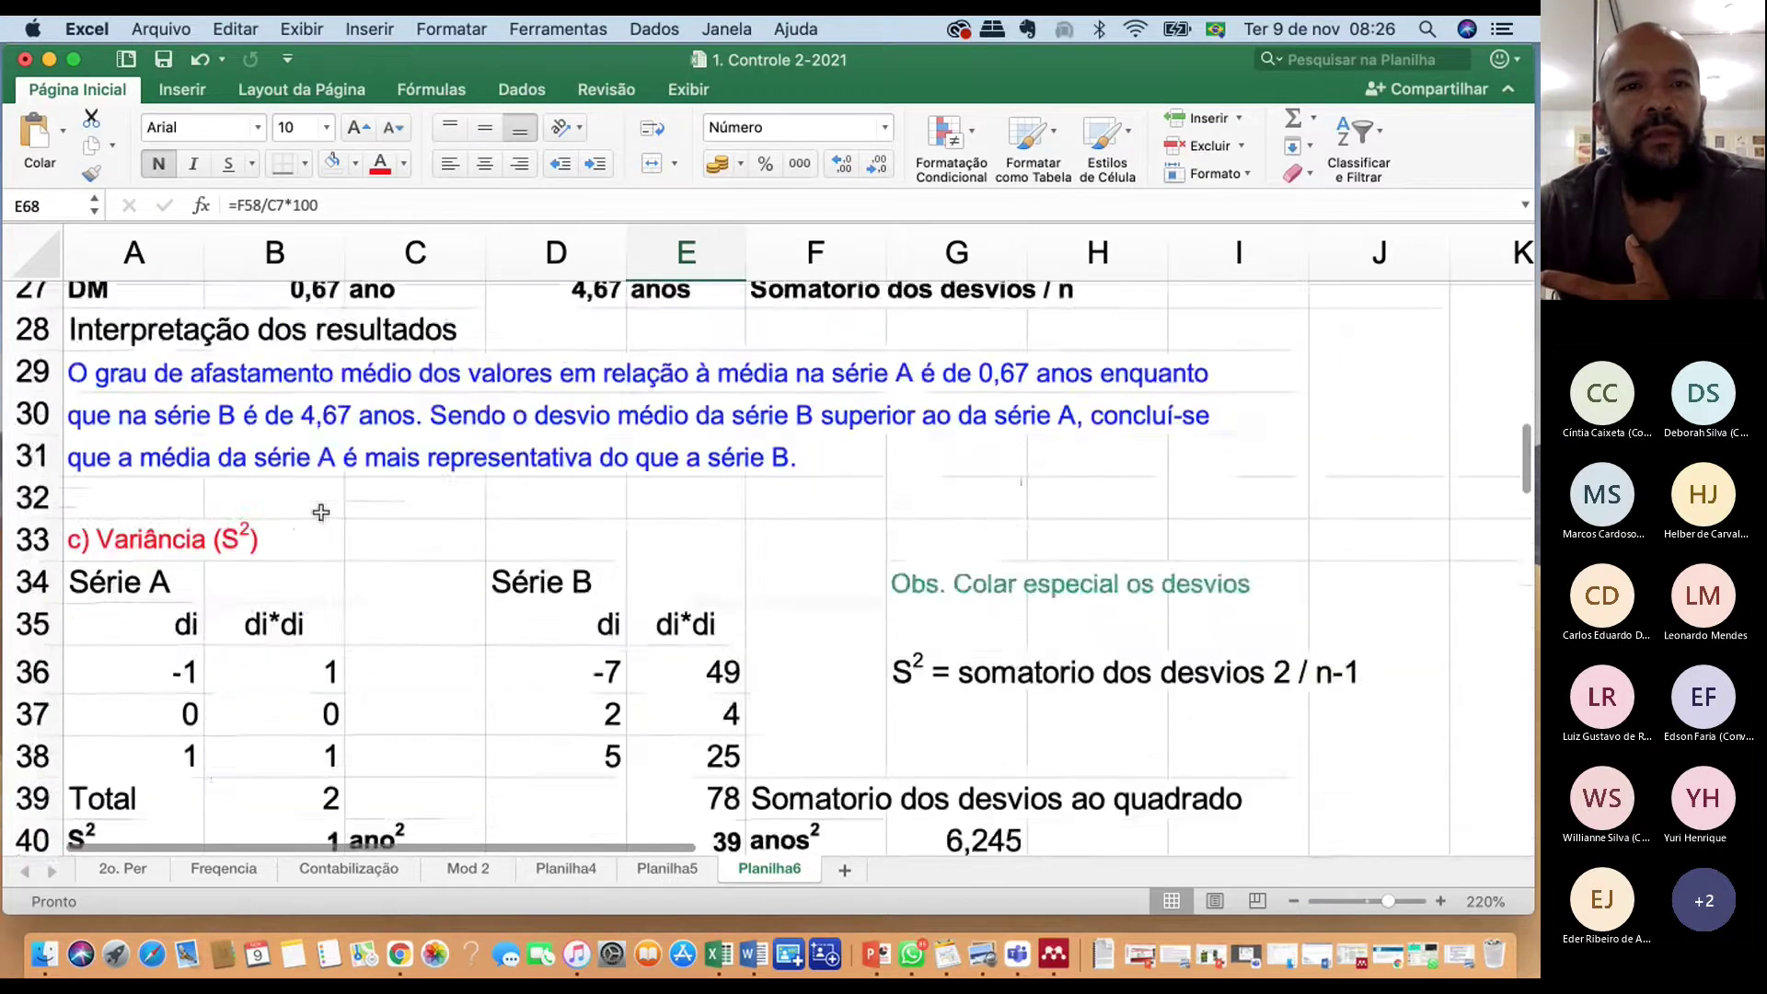
scroll(321, 512, up, 12)
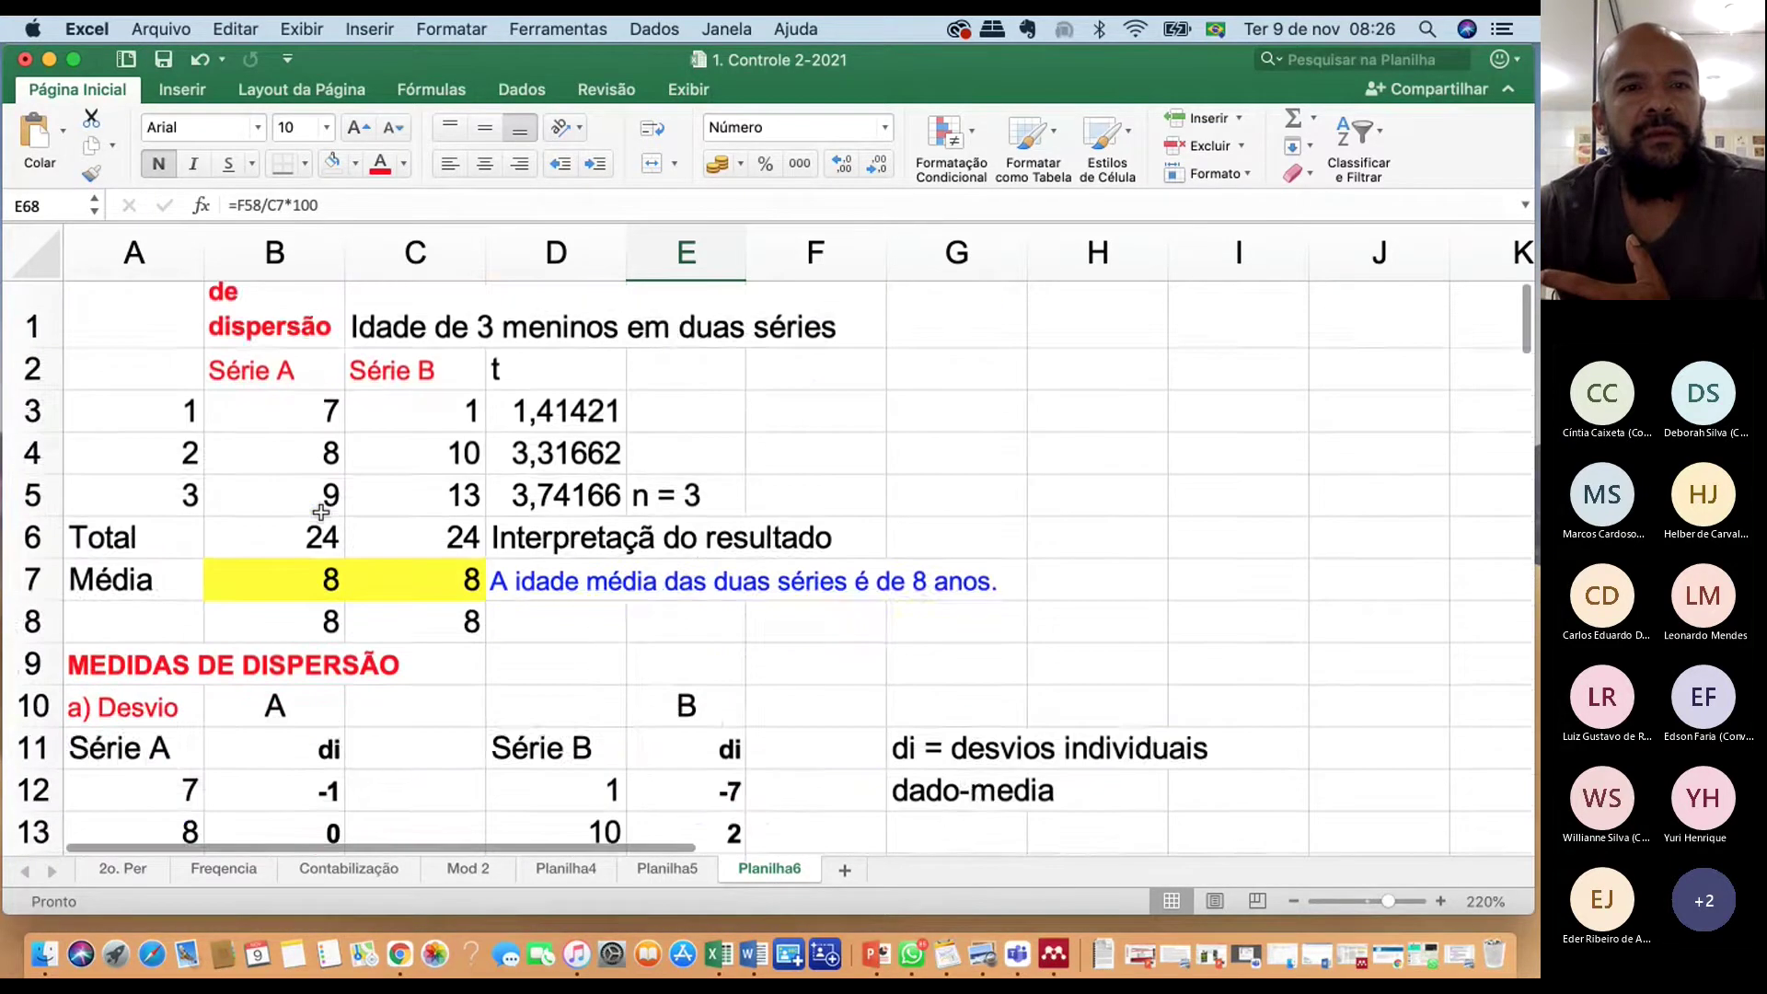
scroll(322, 512, up, 2)
scroll(322, 513, down, 5)
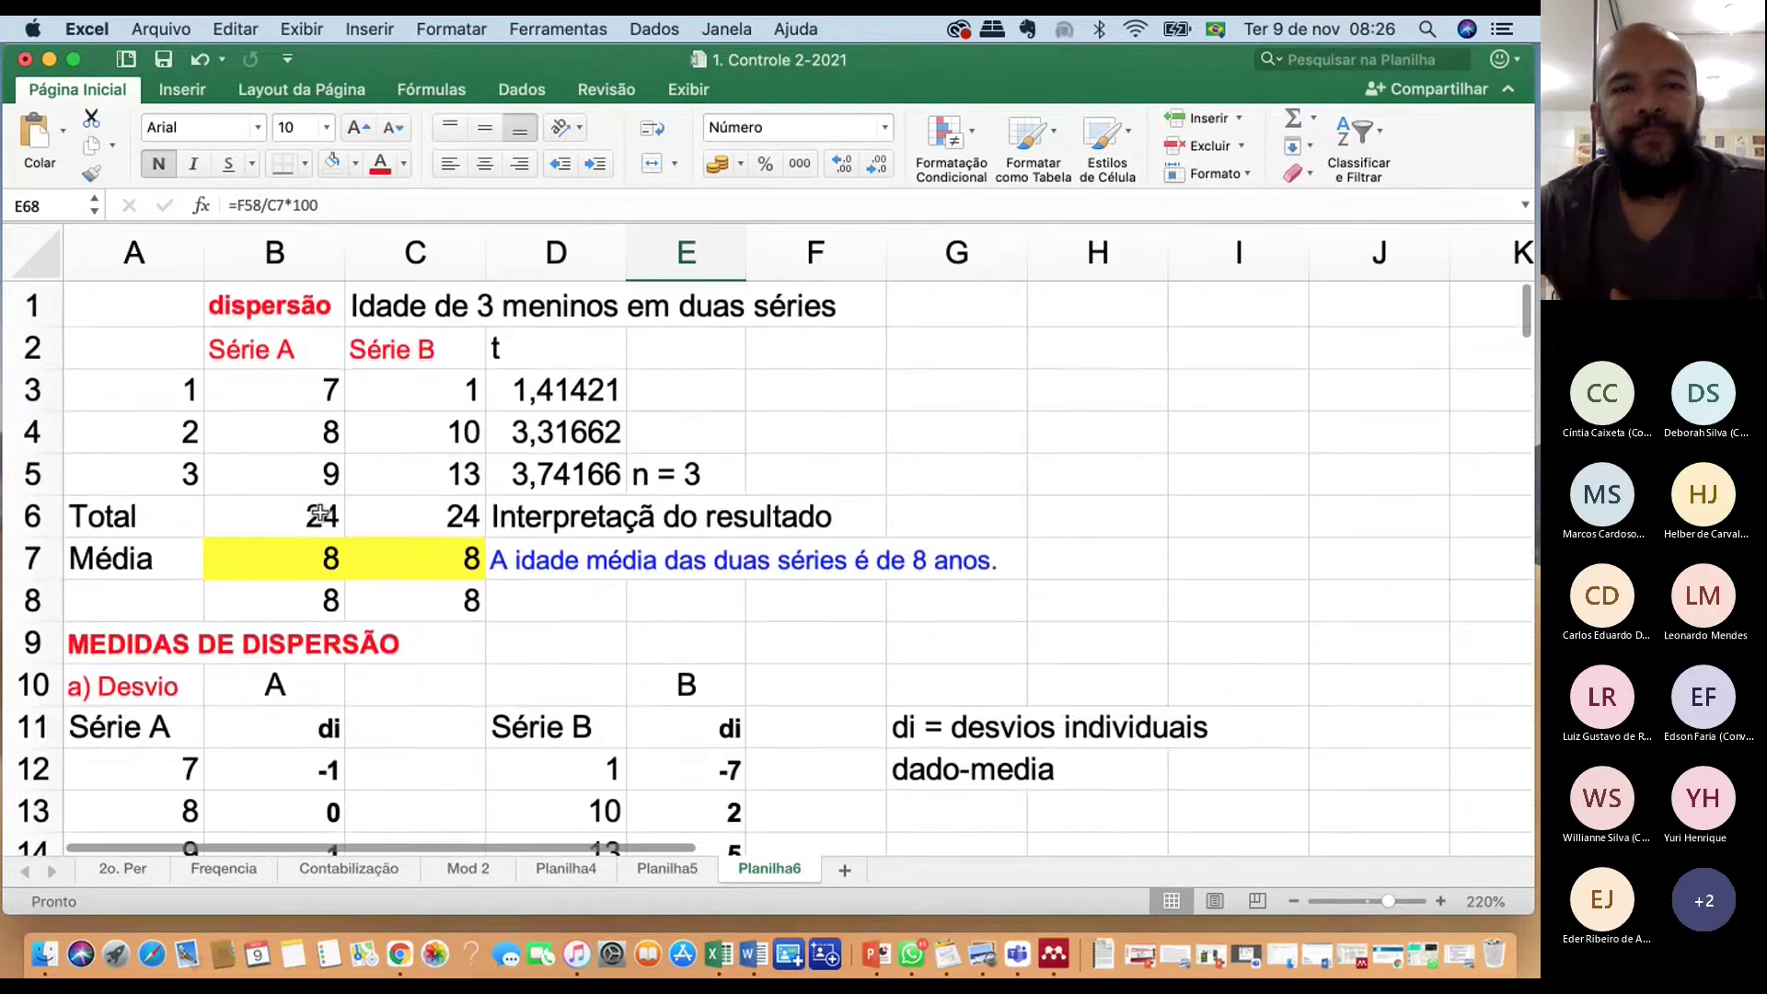
scroll(321, 513, down, 14)
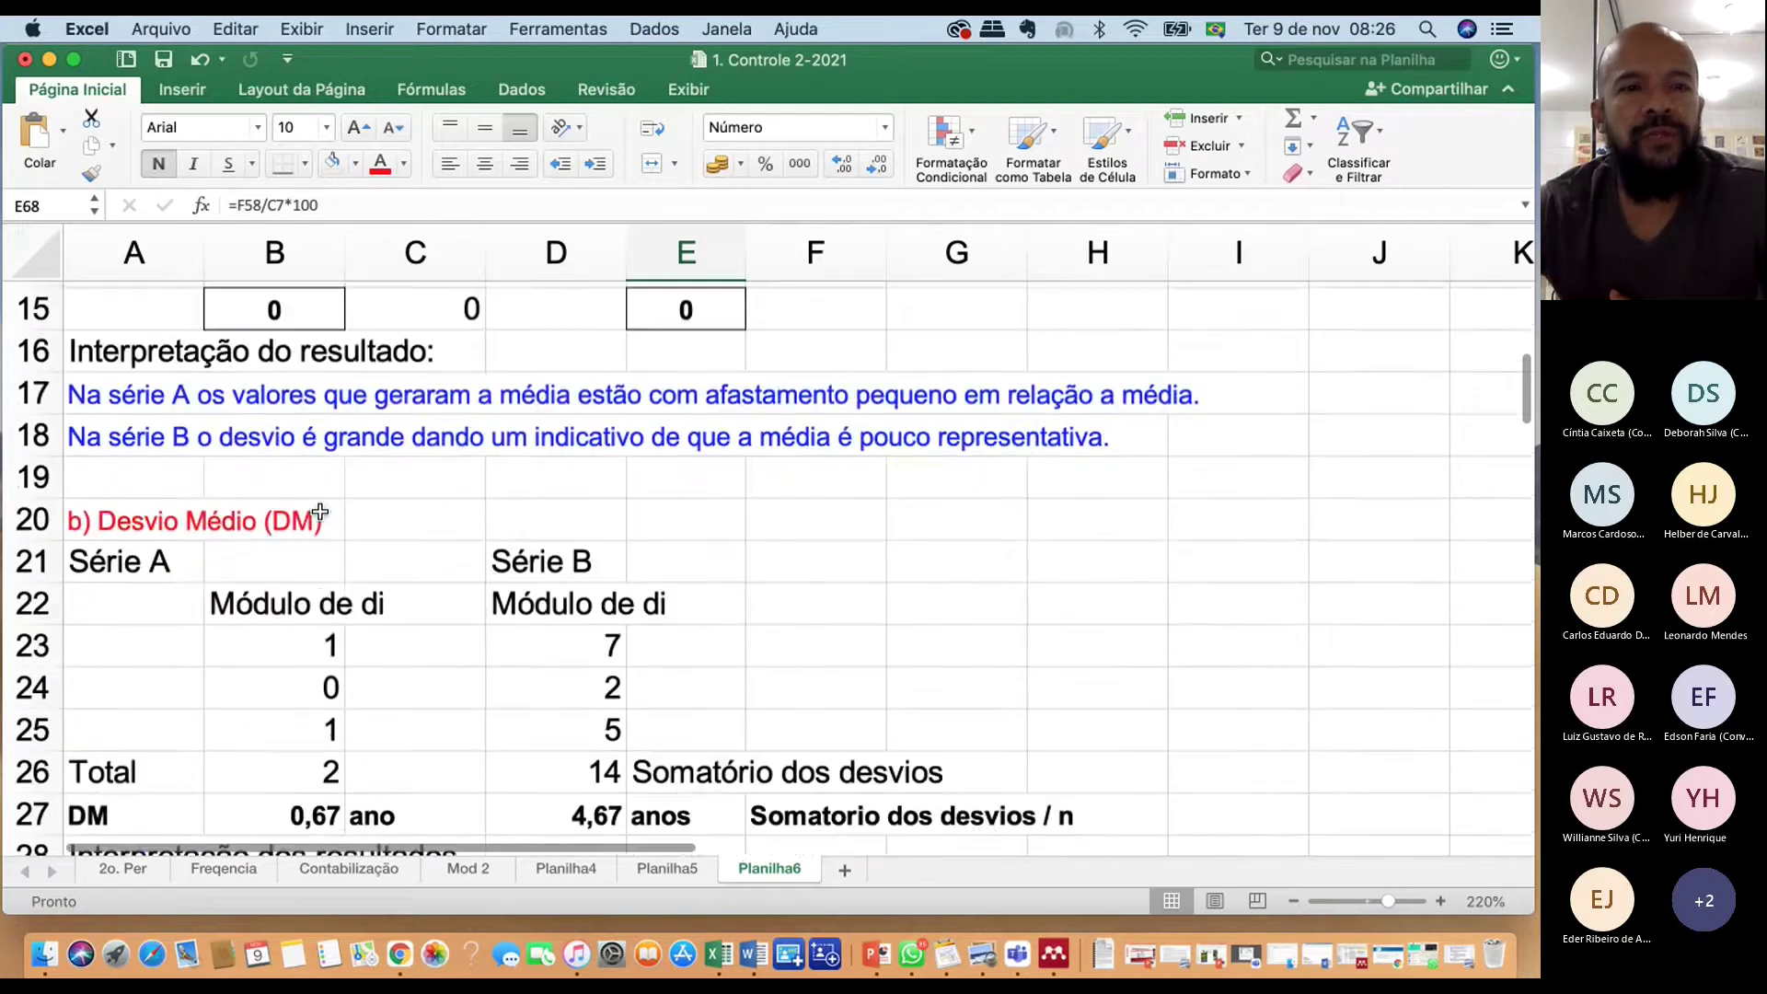
scroll(319, 512, down, 20)
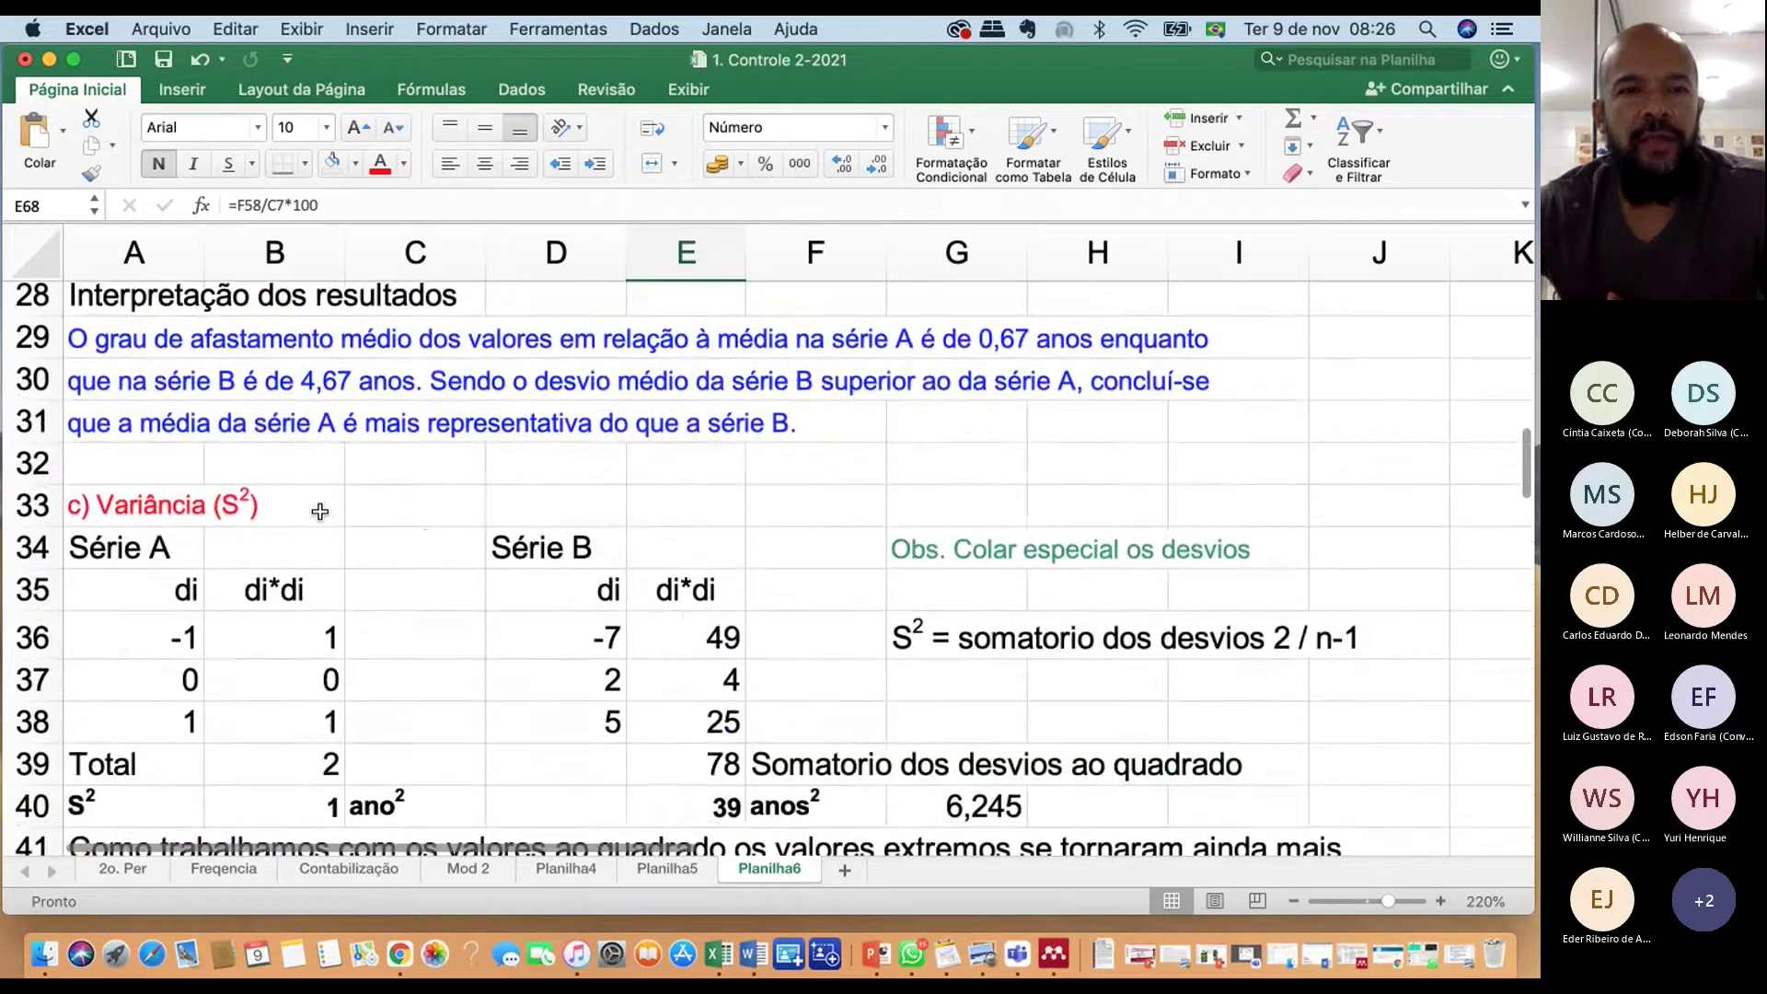
scroll(319, 513, down, 16)
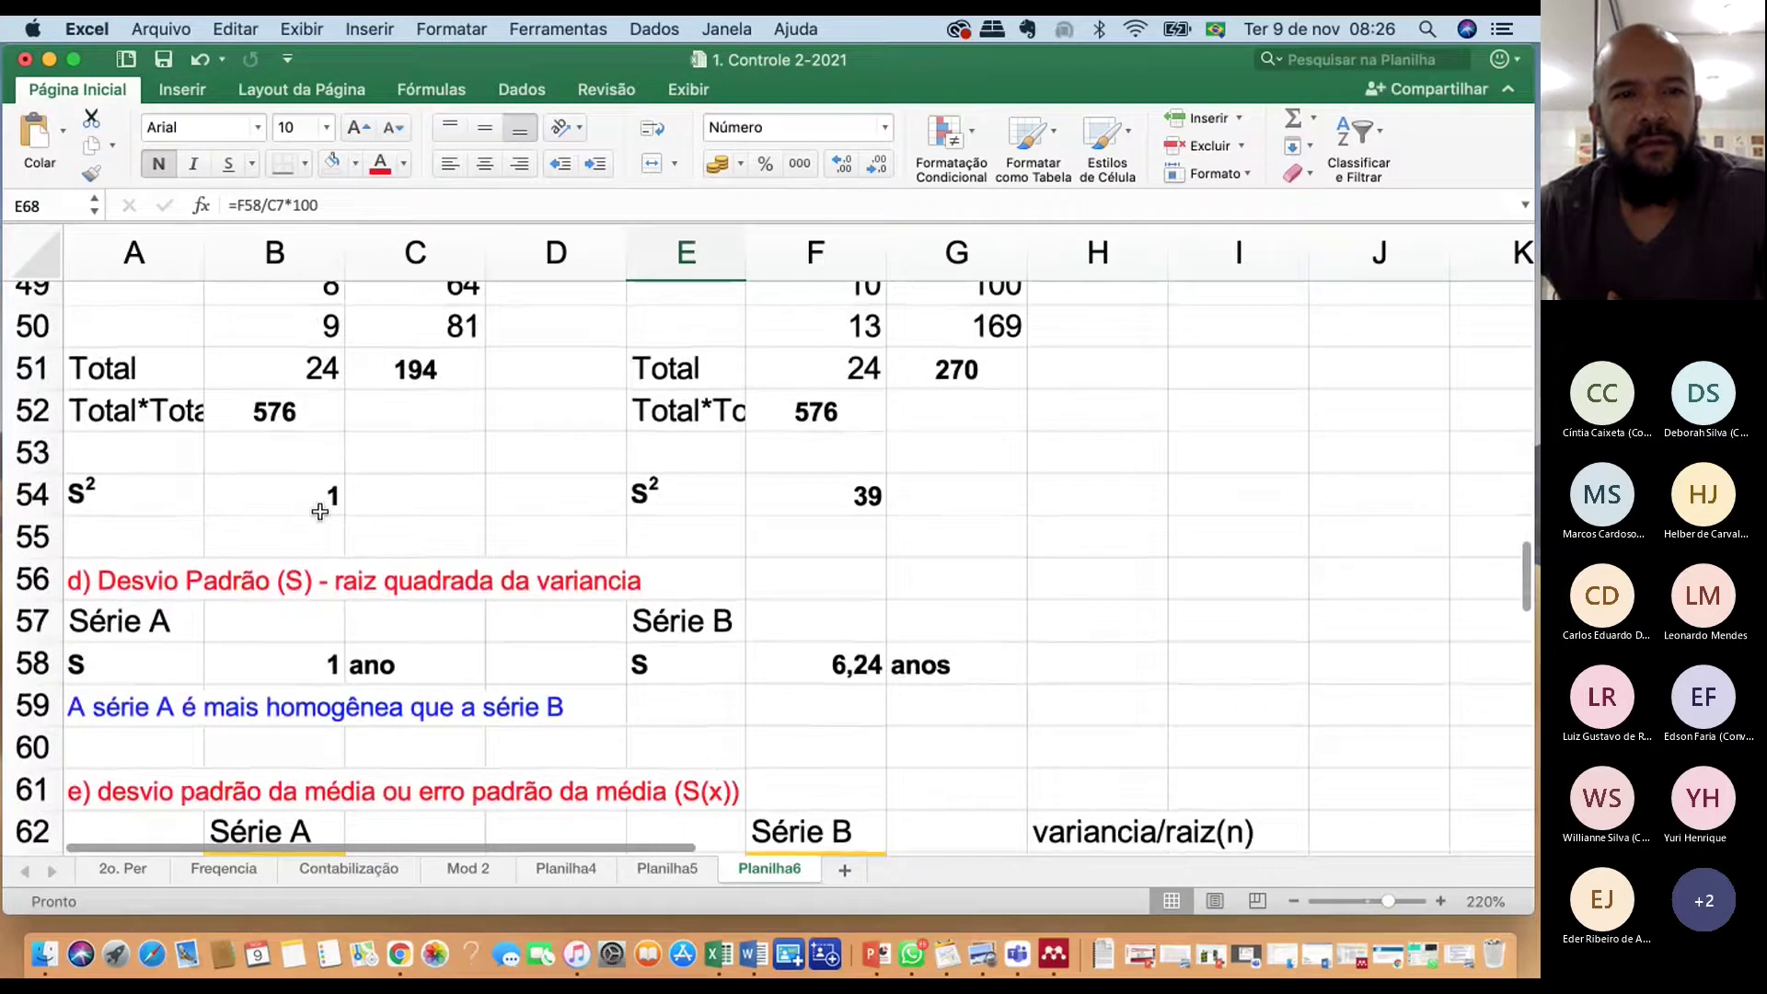
scroll(319, 512, down, 5)
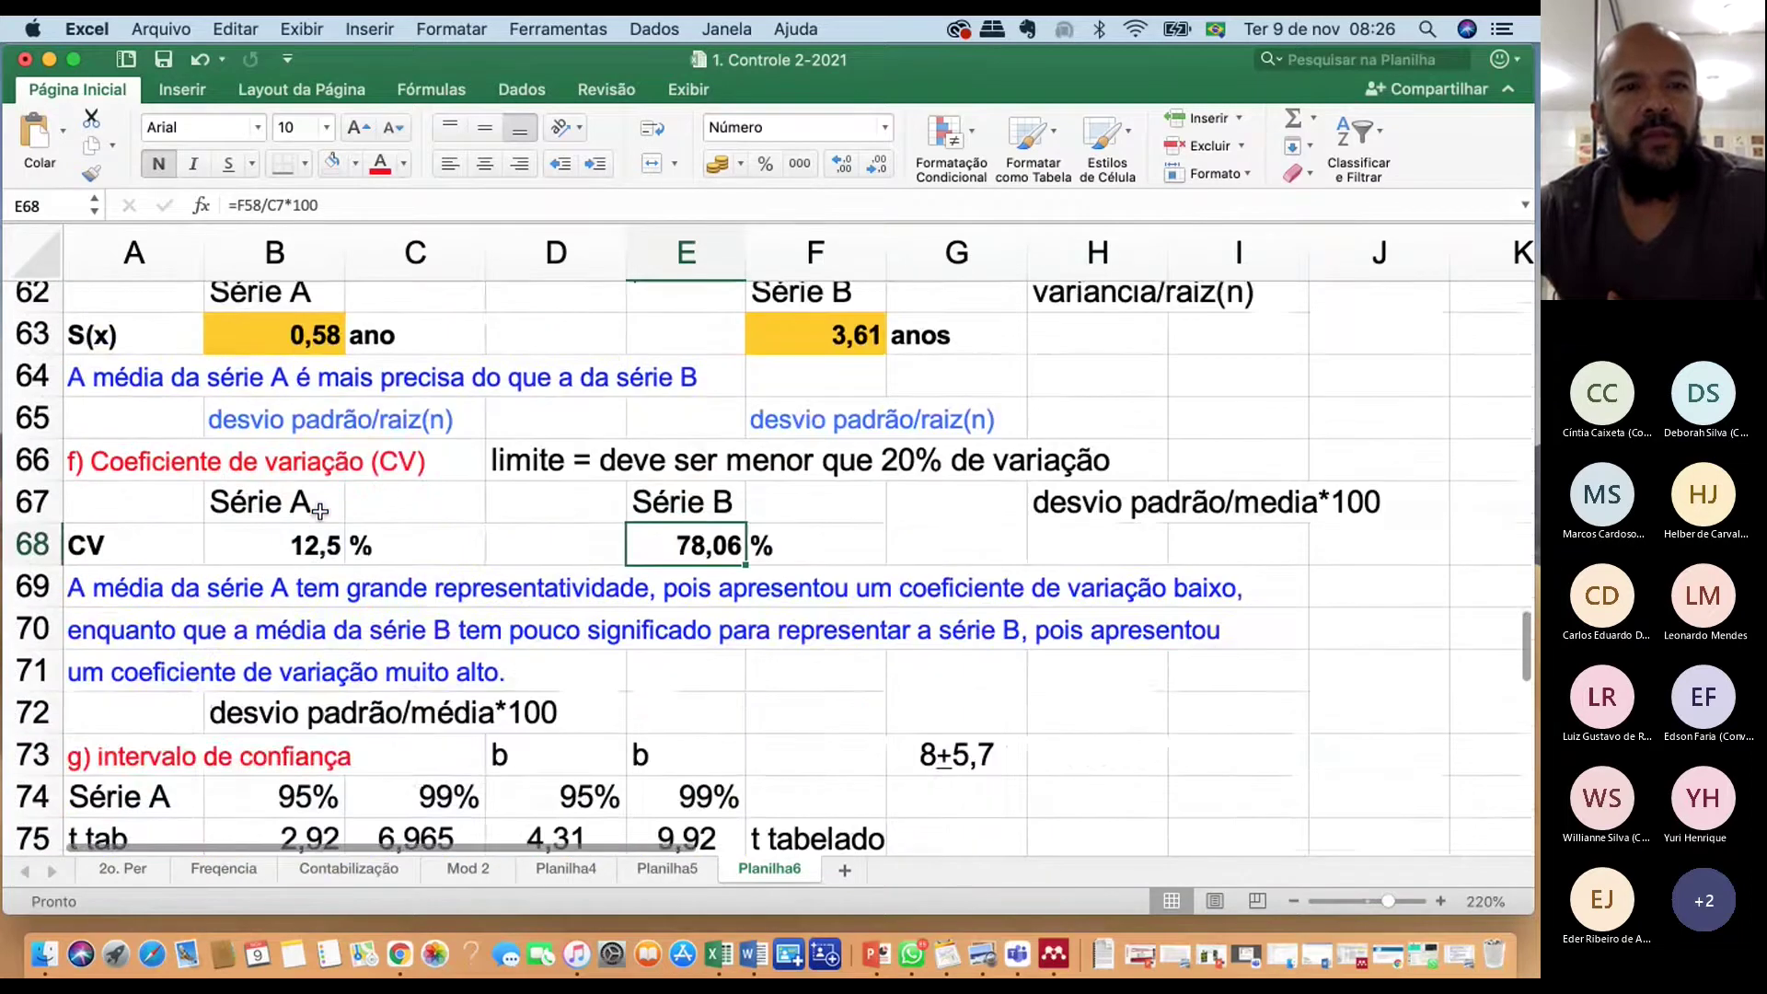
scroll(319, 513, down, 1)
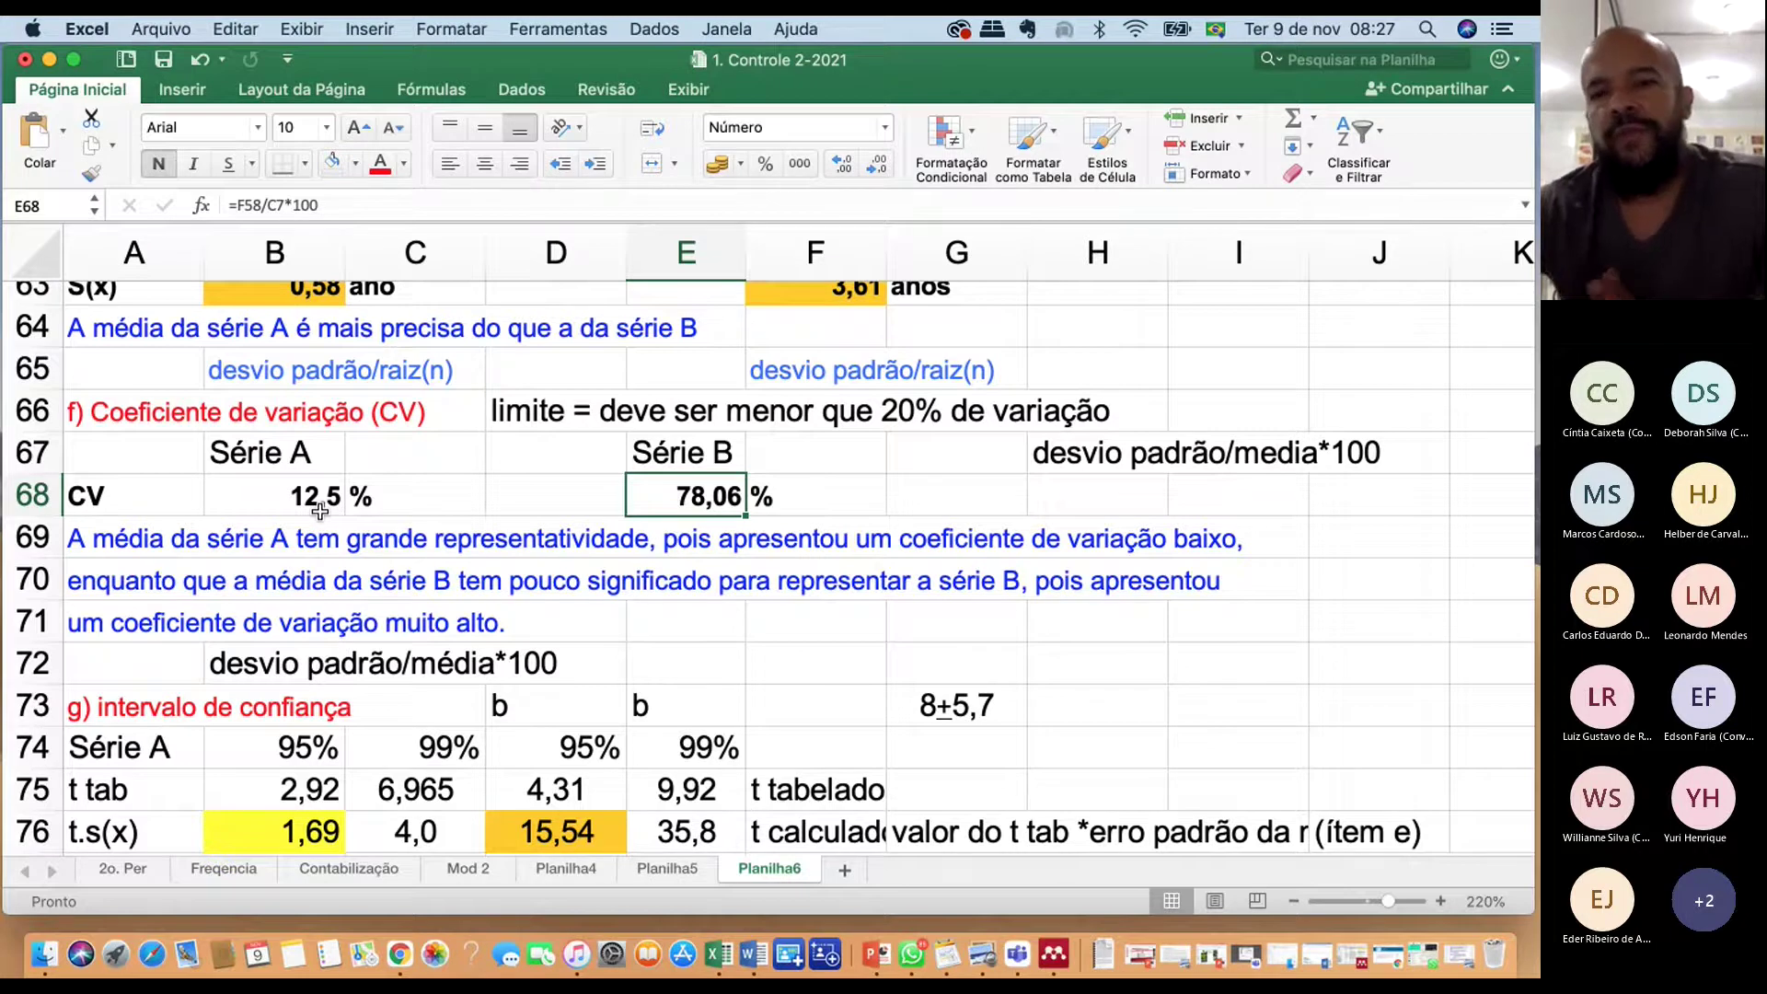
click(189, 566)
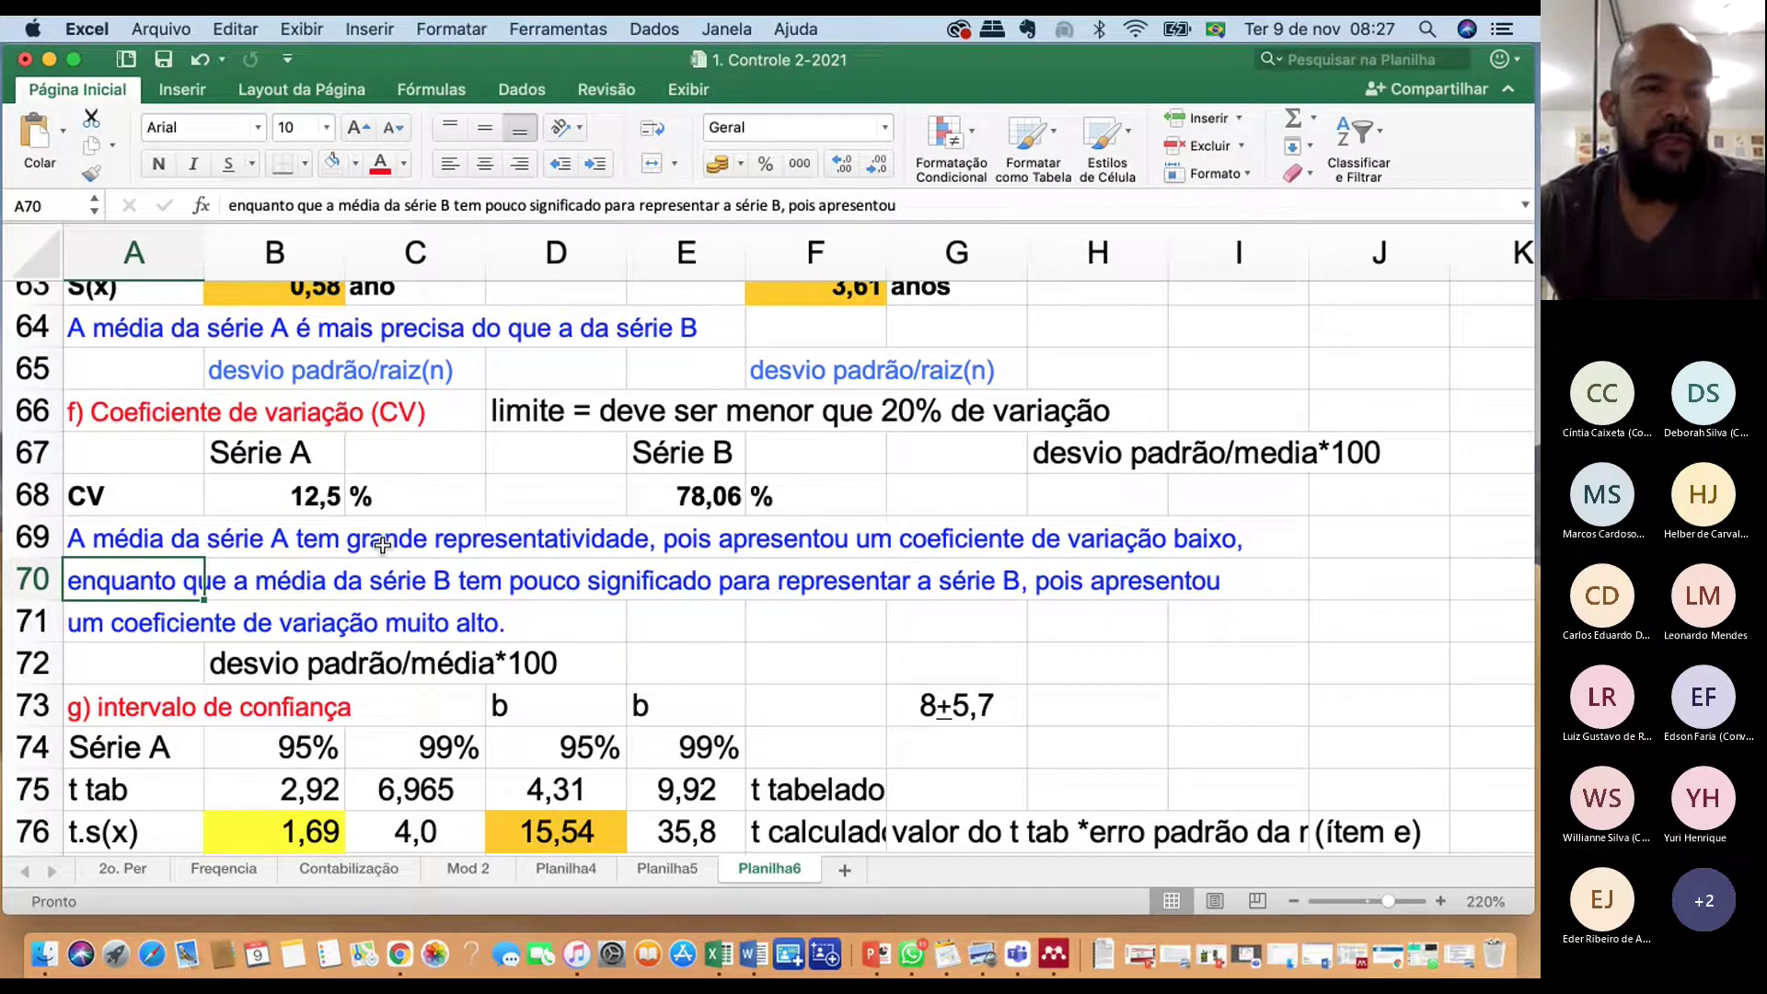
Check the tabulated t of 2,92 and the formula giving t.s(x) 1,69
scroll(359, 599, down, 1)
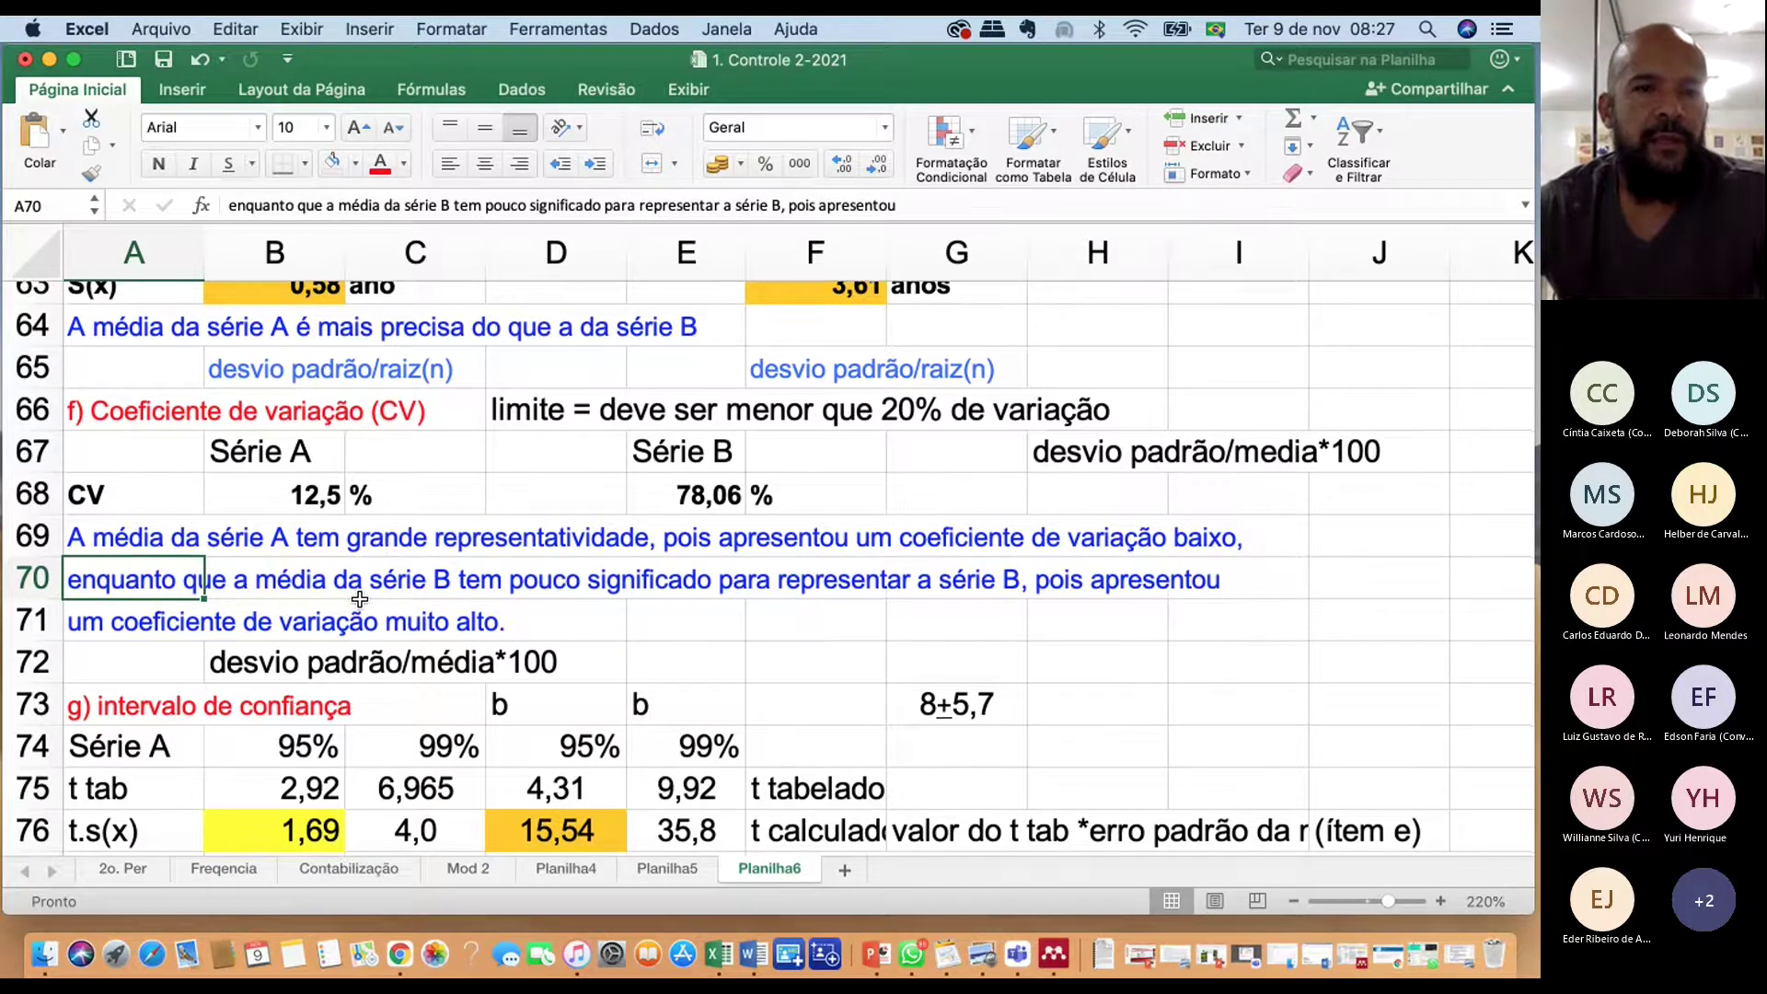
scroll(359, 599, down, 8)
scroll(359, 599, down, 5)
scroll(359, 599, up, 4)
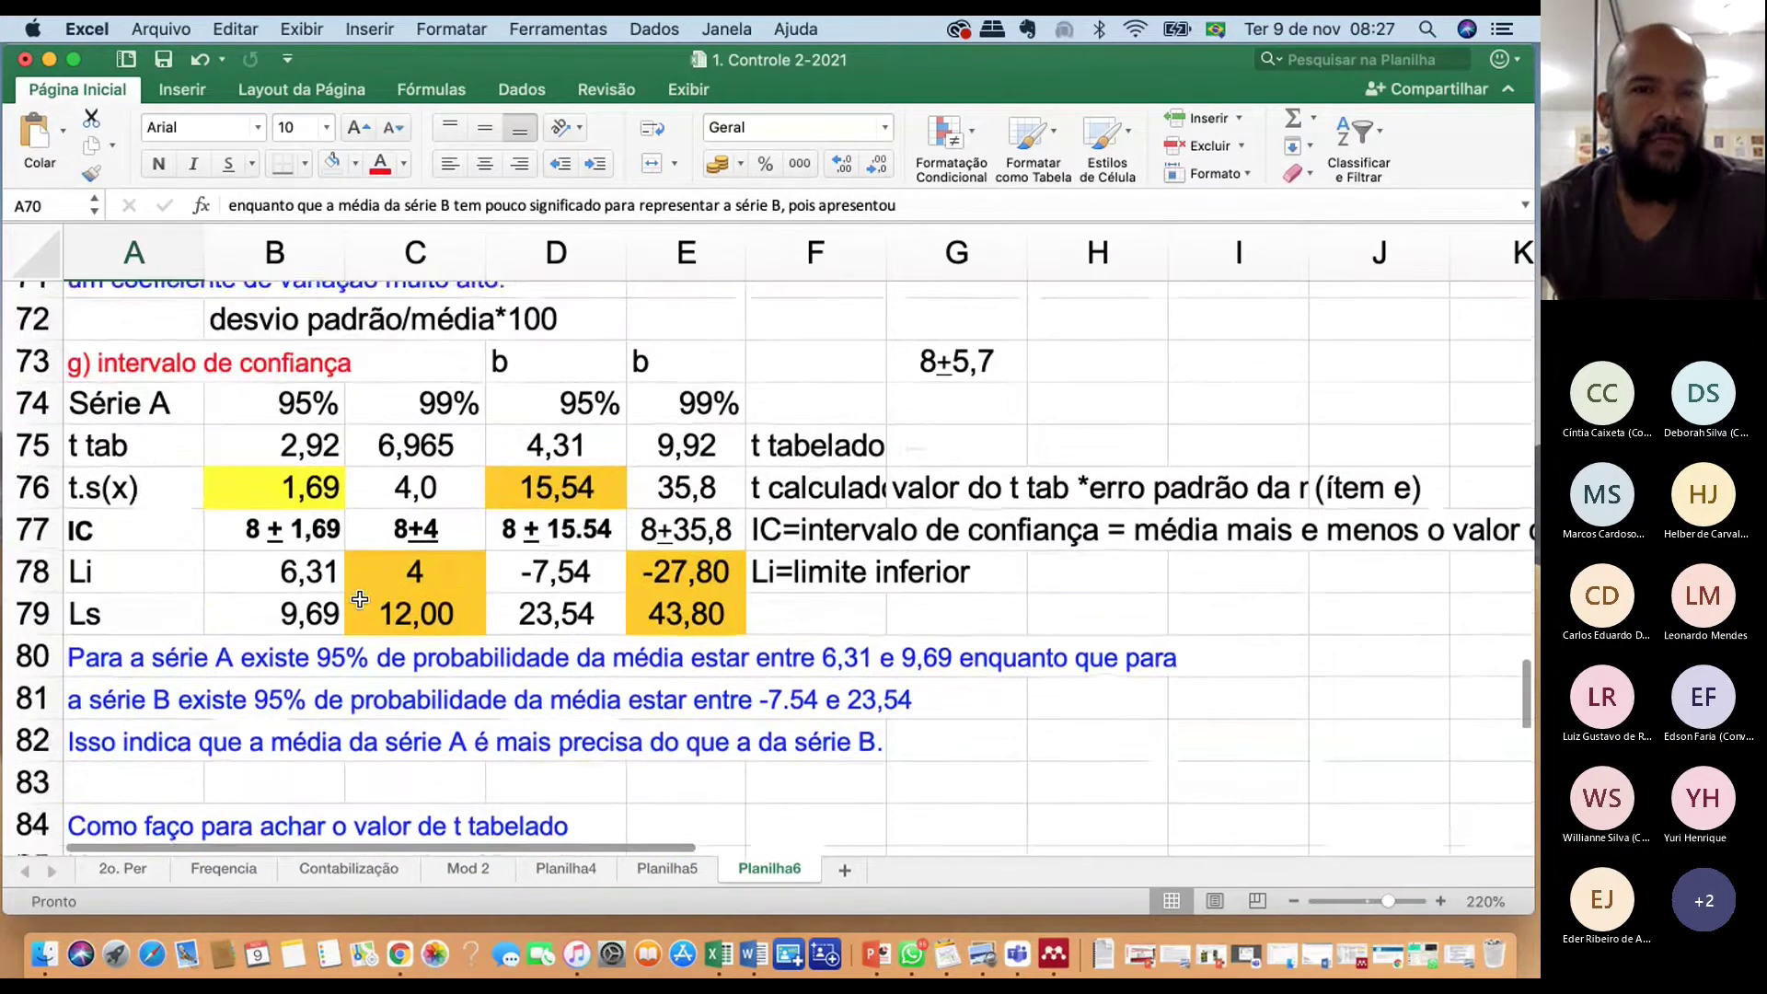
scroll(359, 599, up, 1)
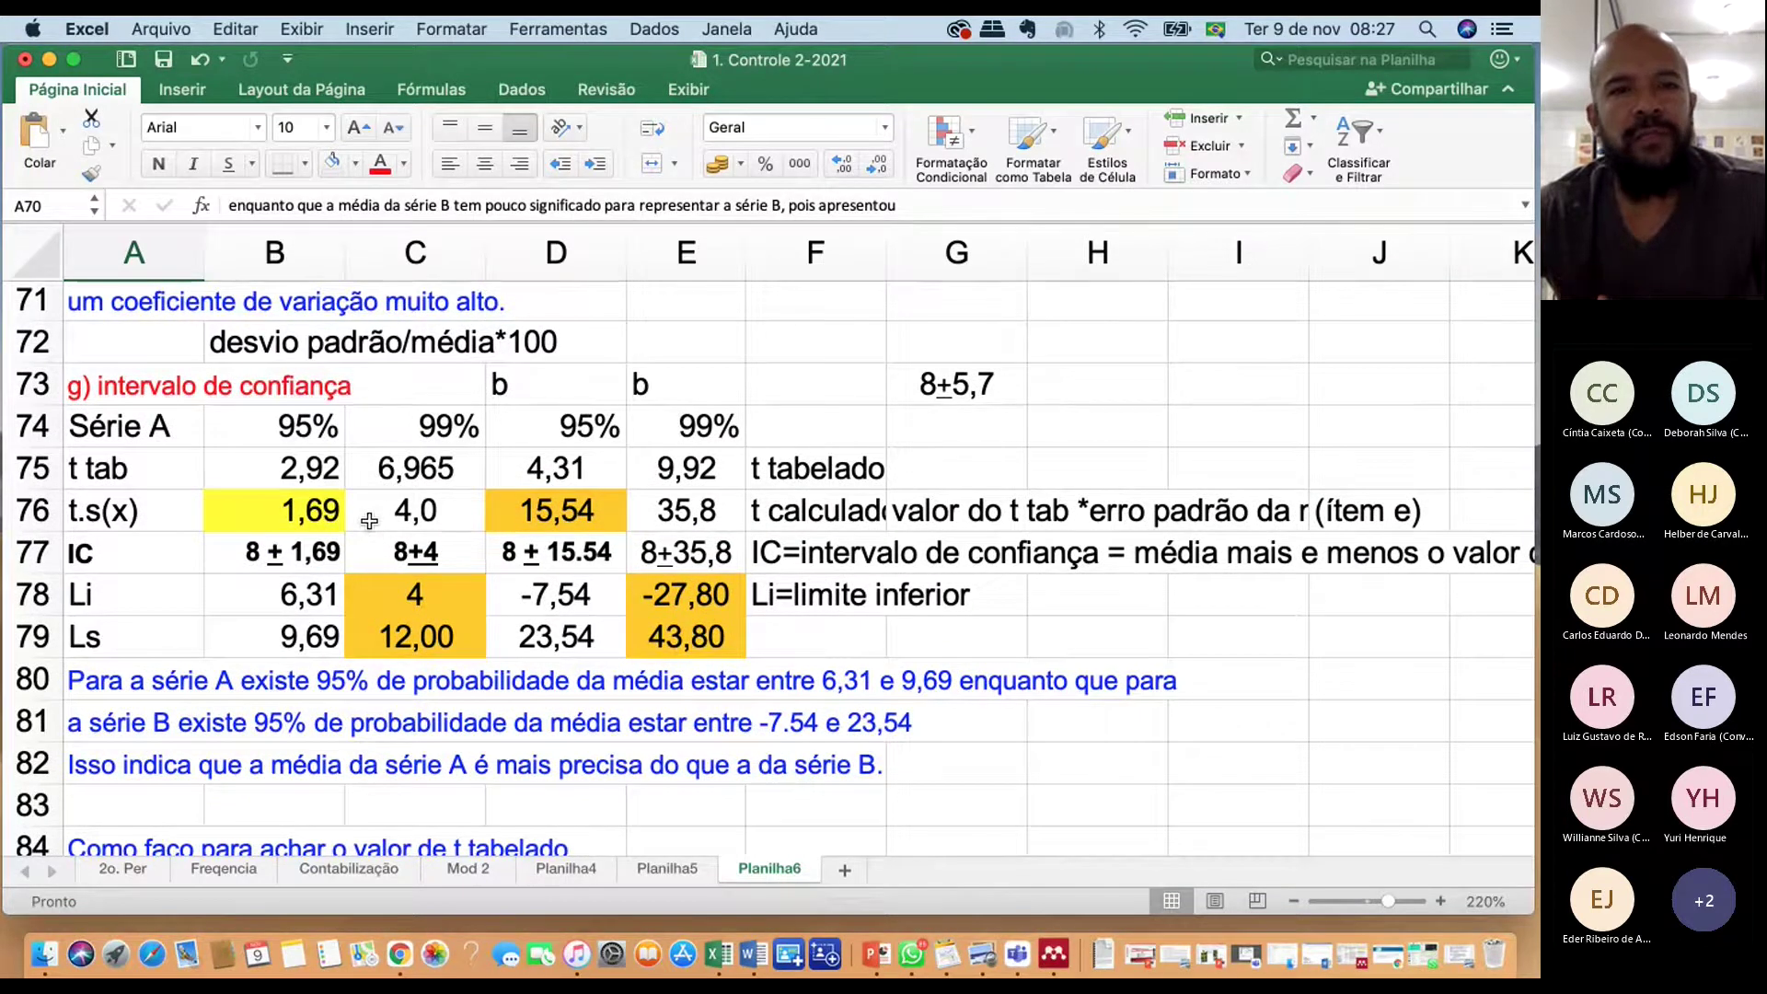
click(288, 450)
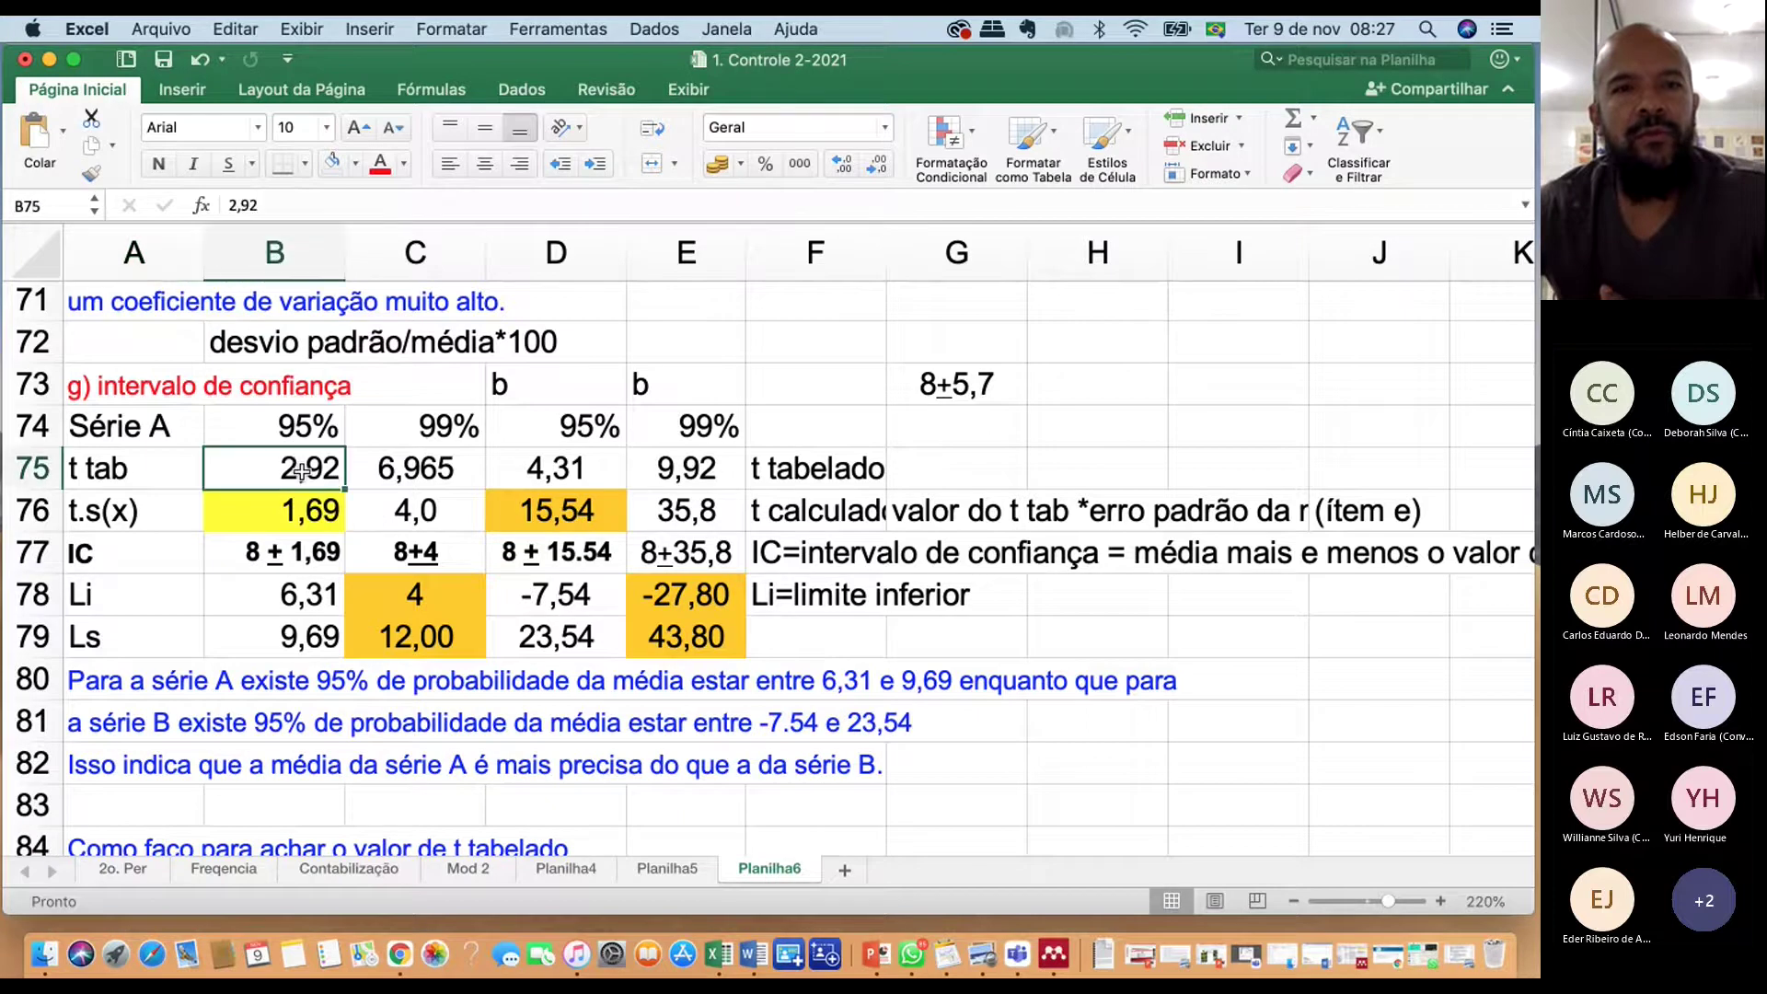
scroll(401, 579, up, 1)
scroll(401, 578, up, 1)
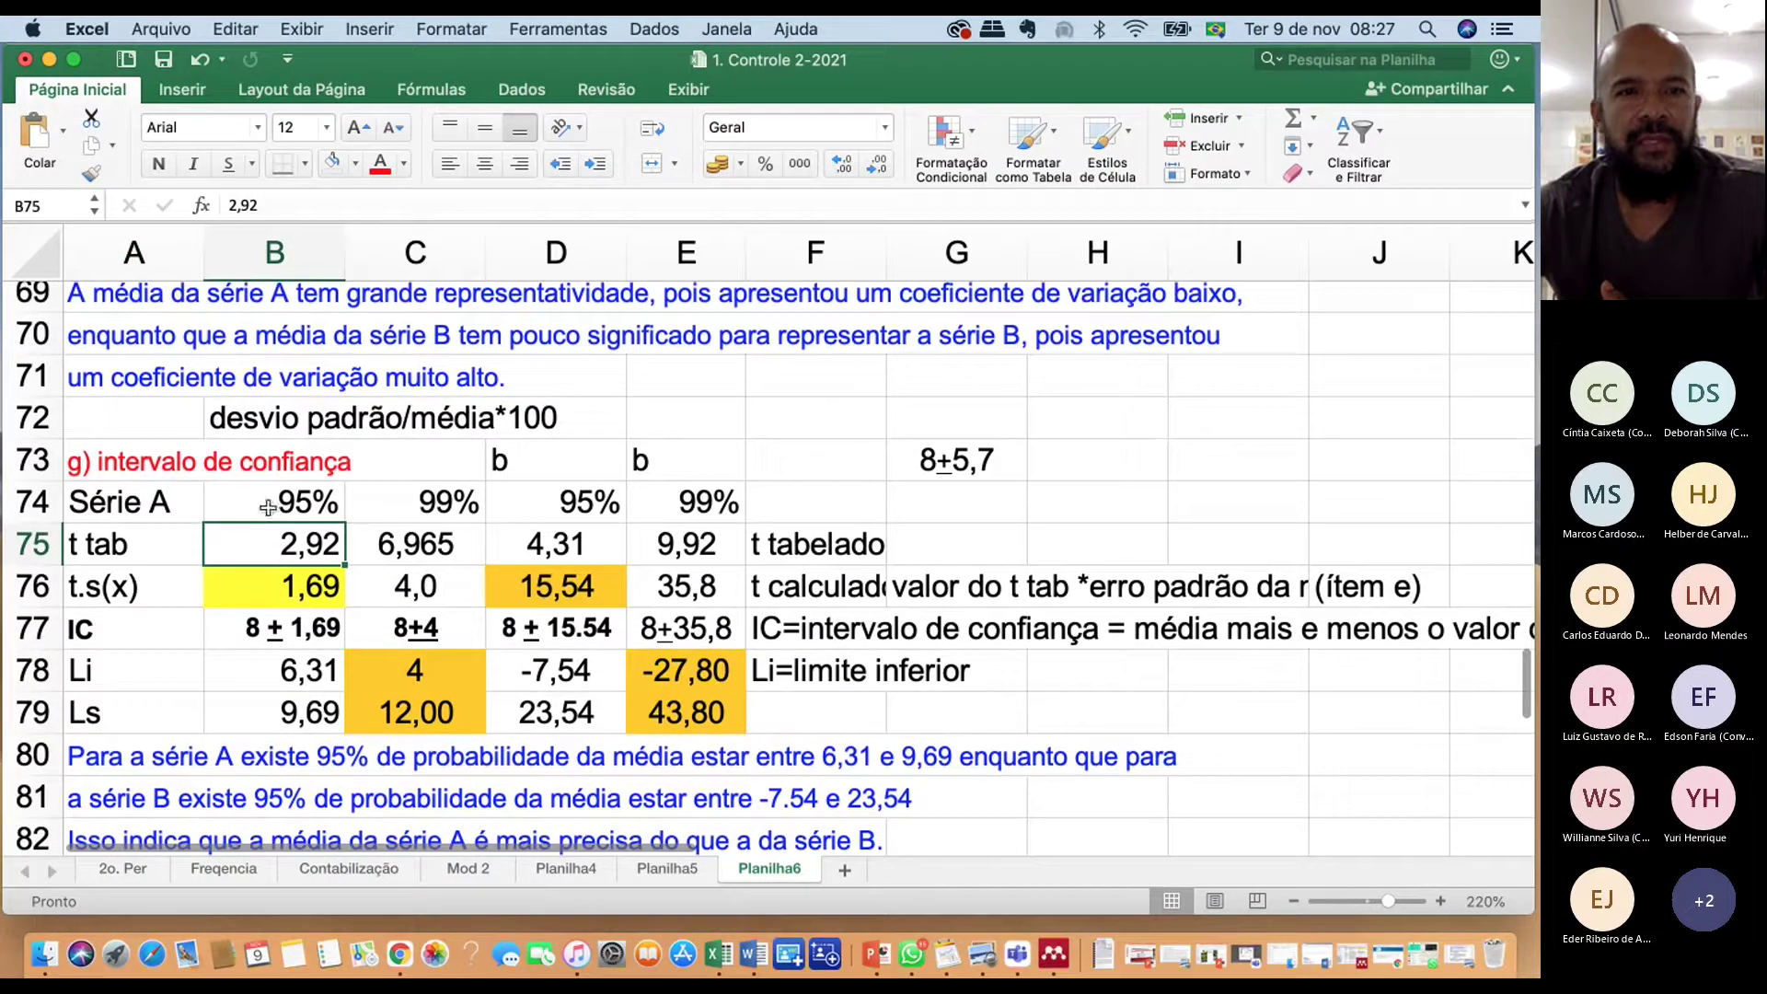
click(293, 592)
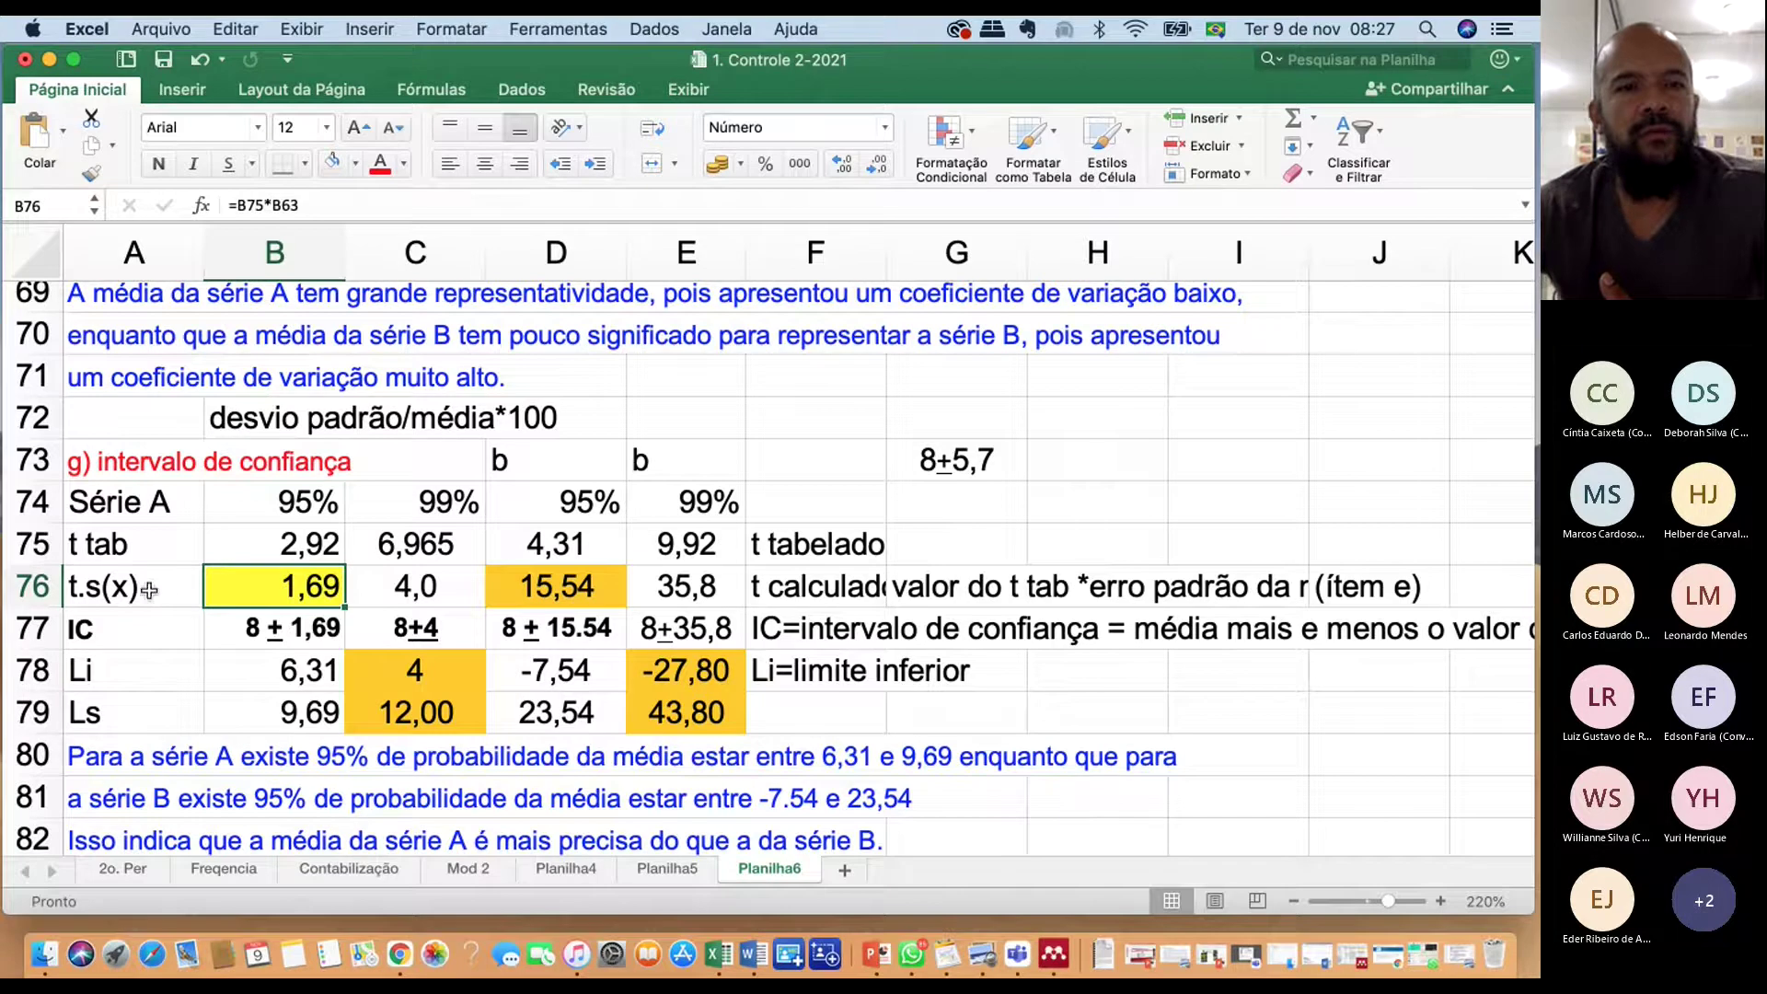
Inspect the row 77 interval entries, Série A's age 8 and mean formula =B6/3
click(263, 646)
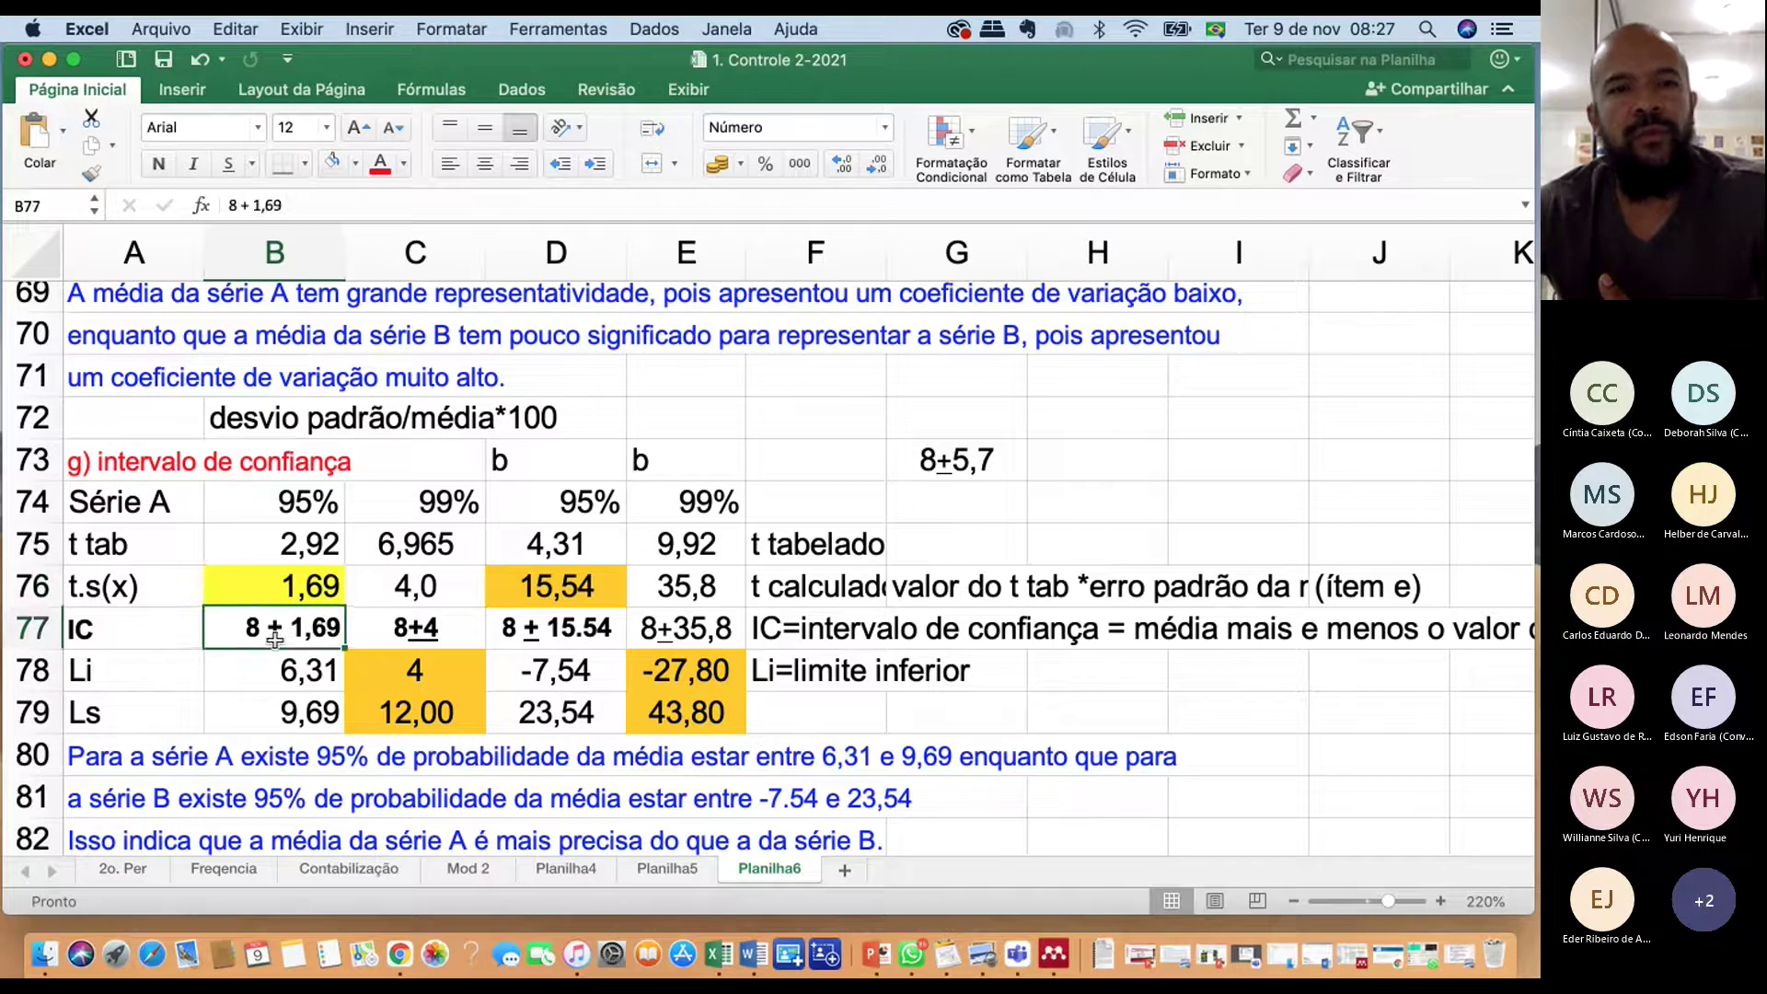
drag(274, 629, 700, 633)
click(258, 646)
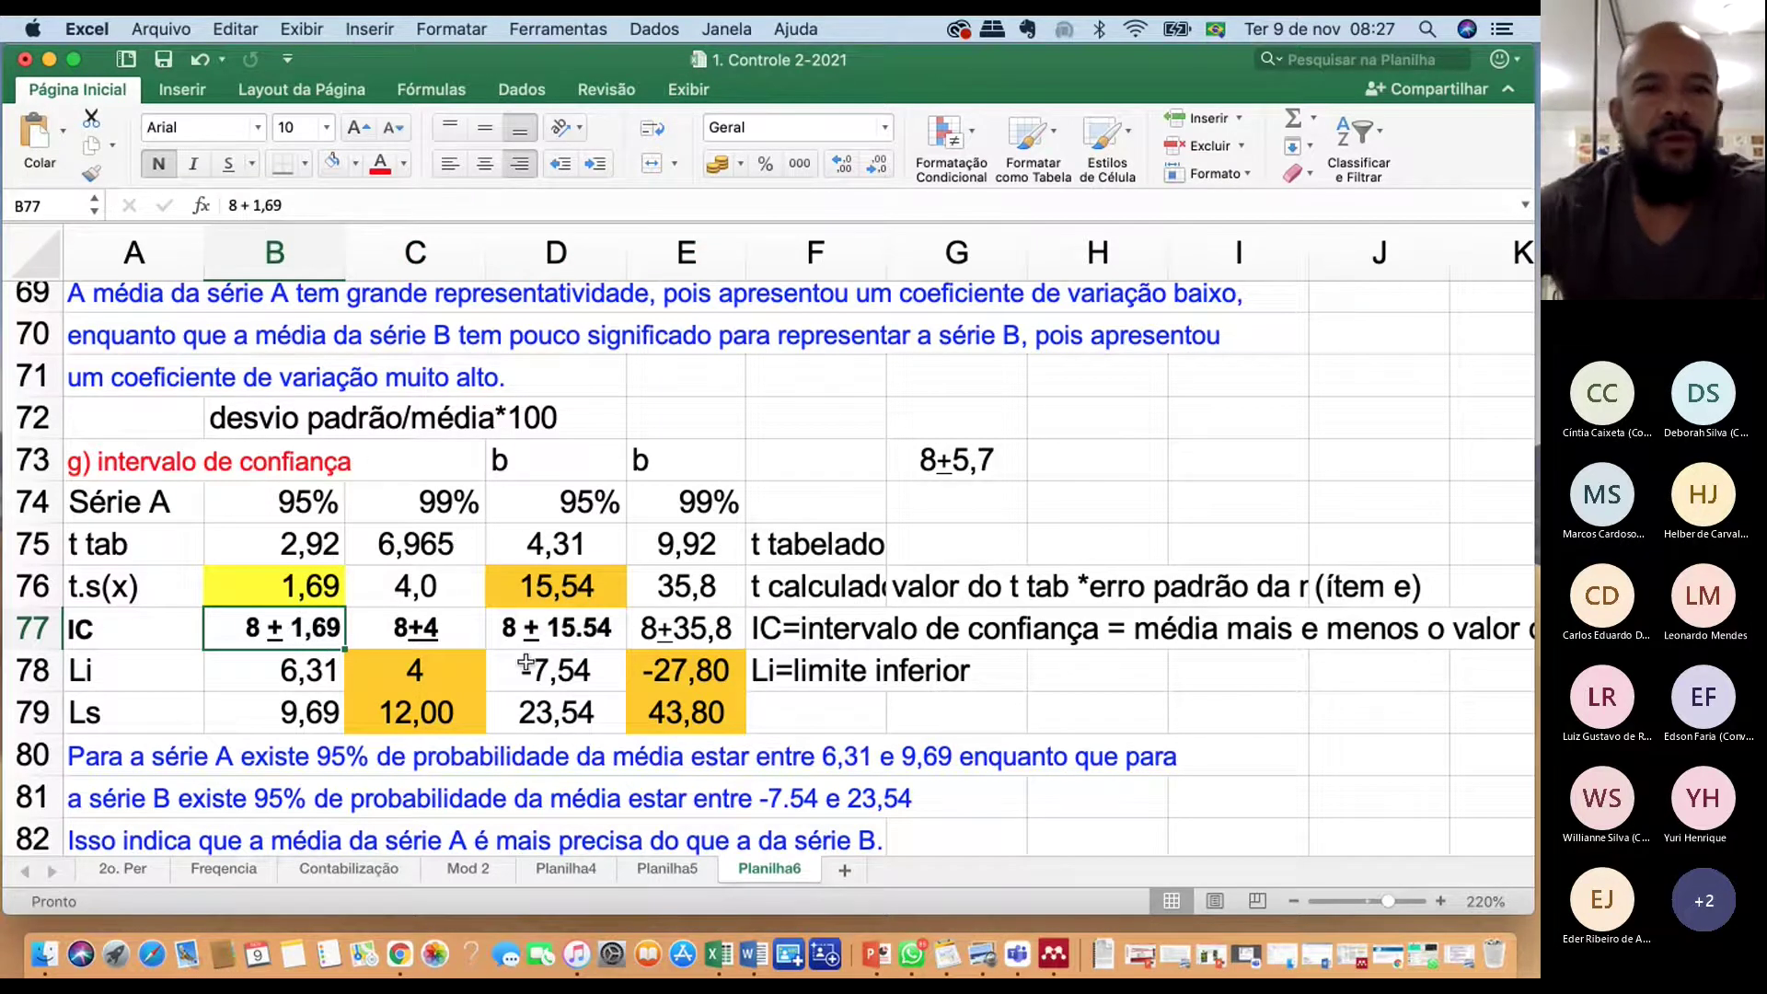
key(Page_Up)
key(Page_Up)
key(Page_Up)
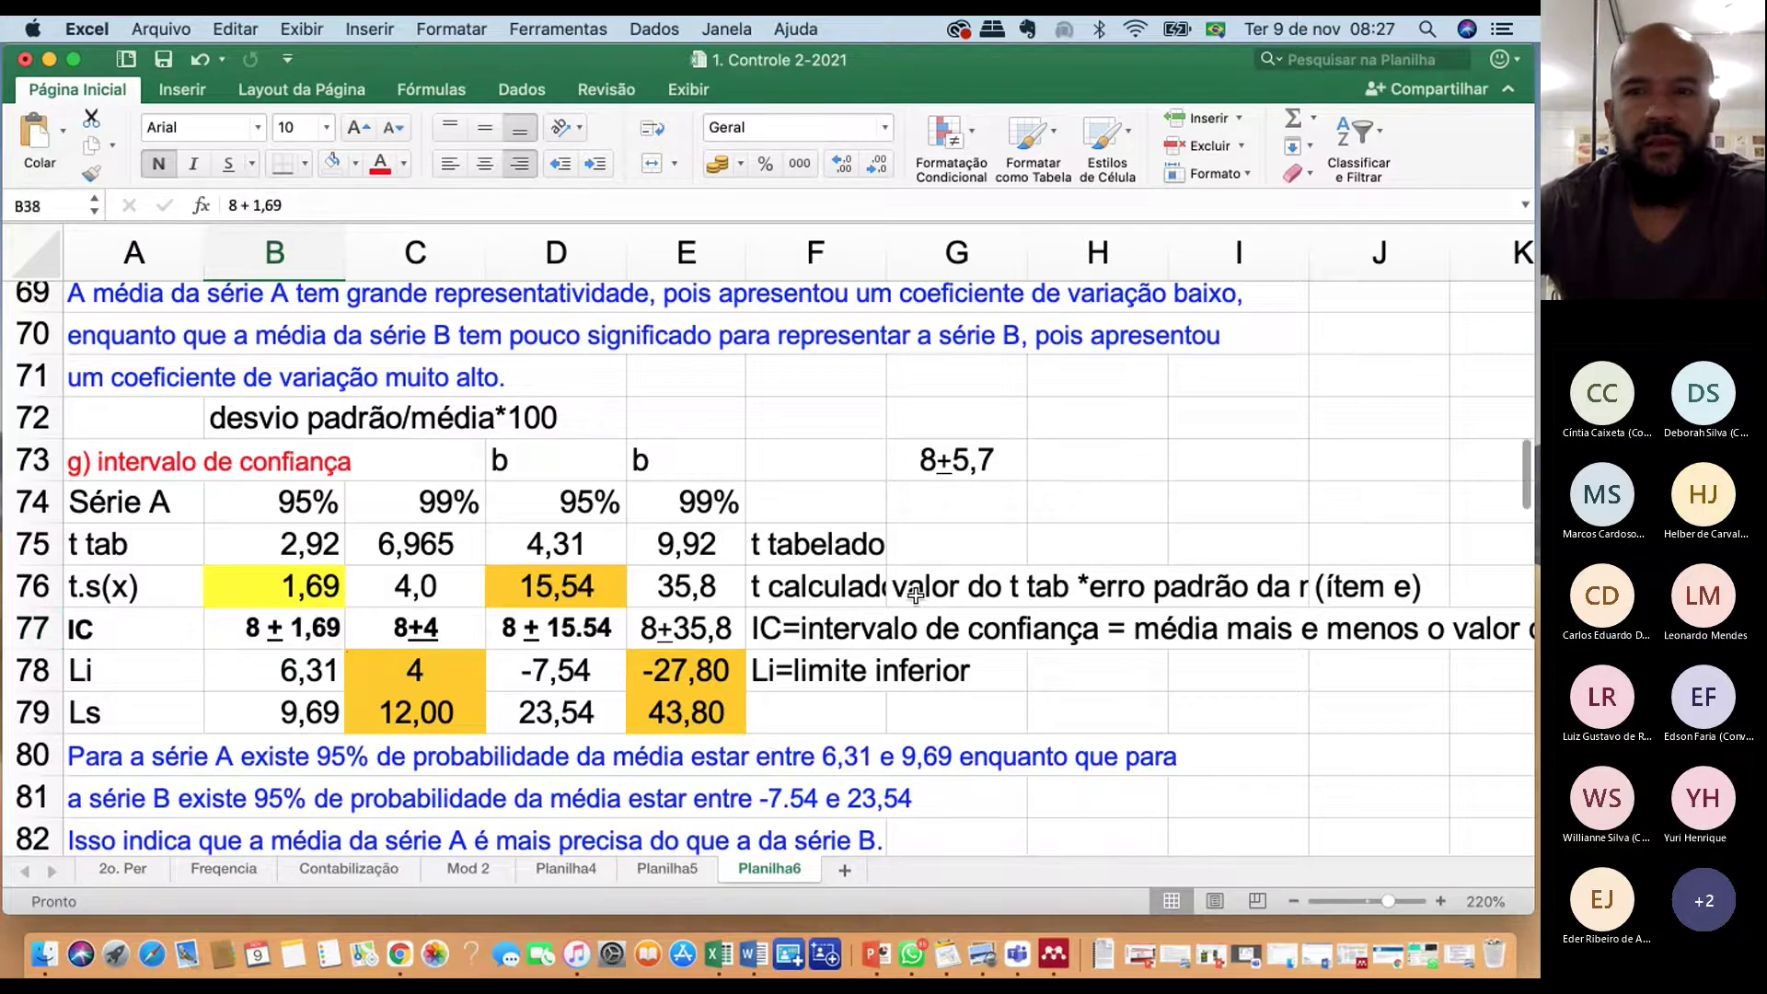
key(Page_Up)
key(Page_Up)
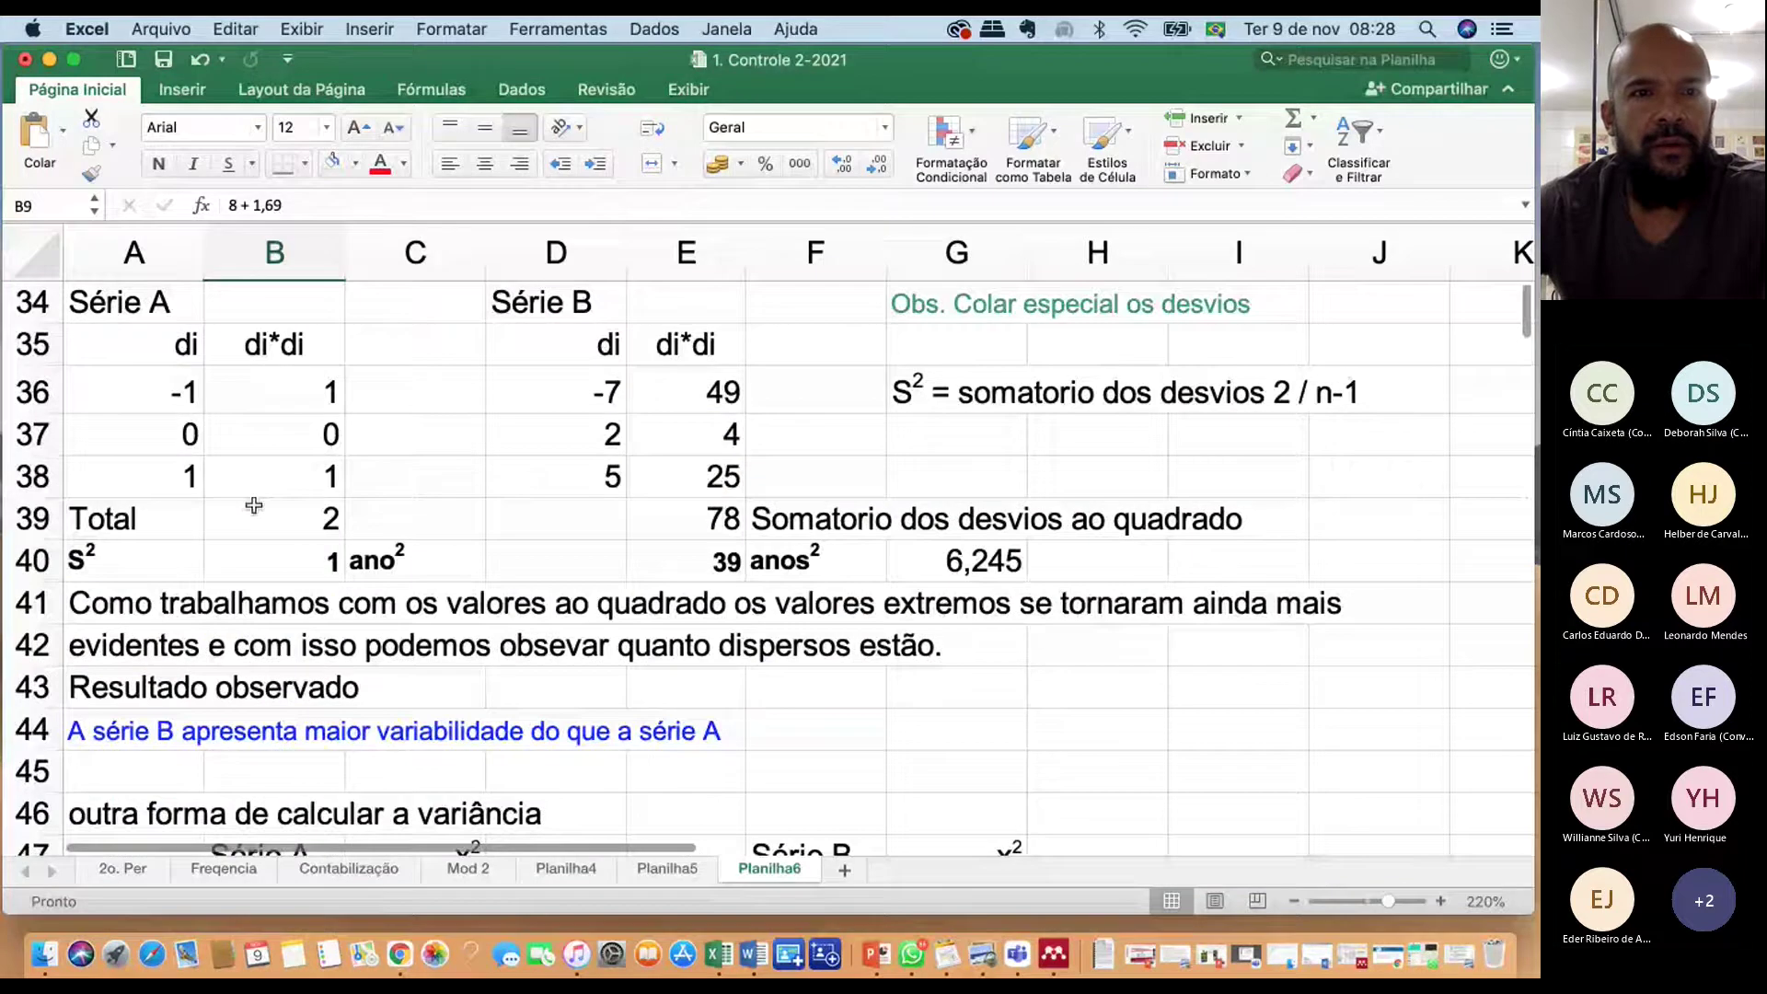
click(307, 572)
click(324, 677)
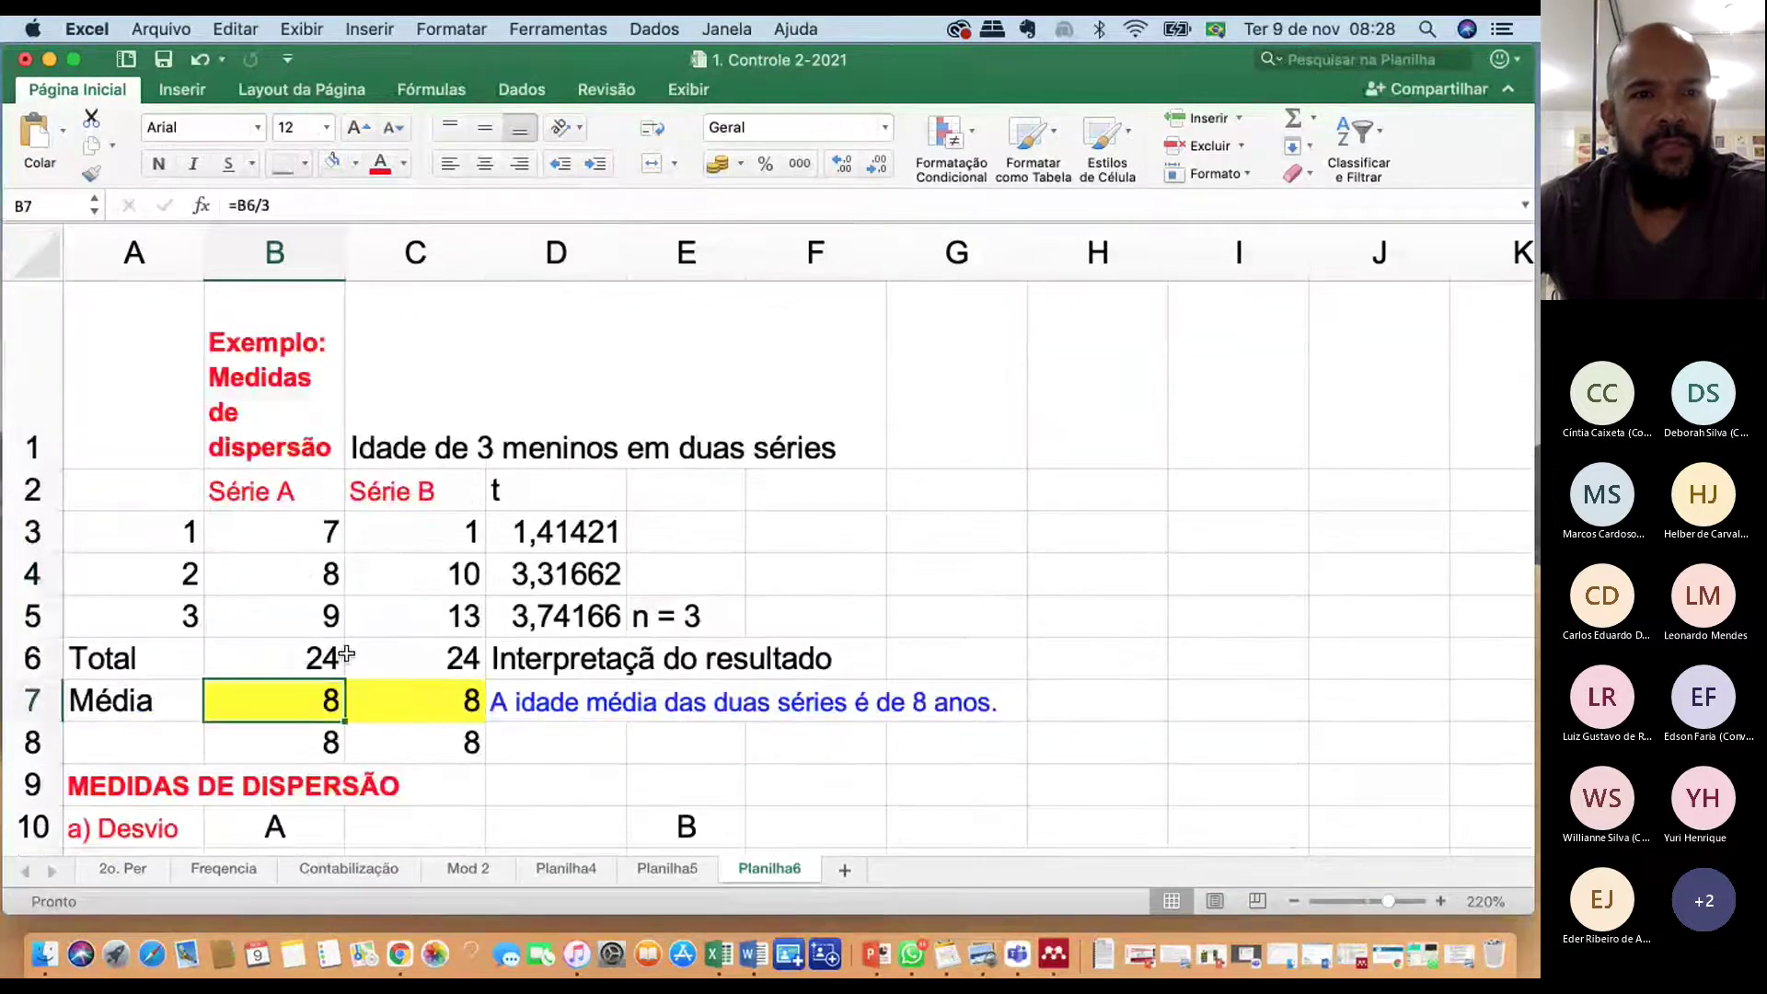
Return to the Série A interval entry 8 + 1,69
scroll(342, 589, down, 2)
scroll(351, 561, down, 5)
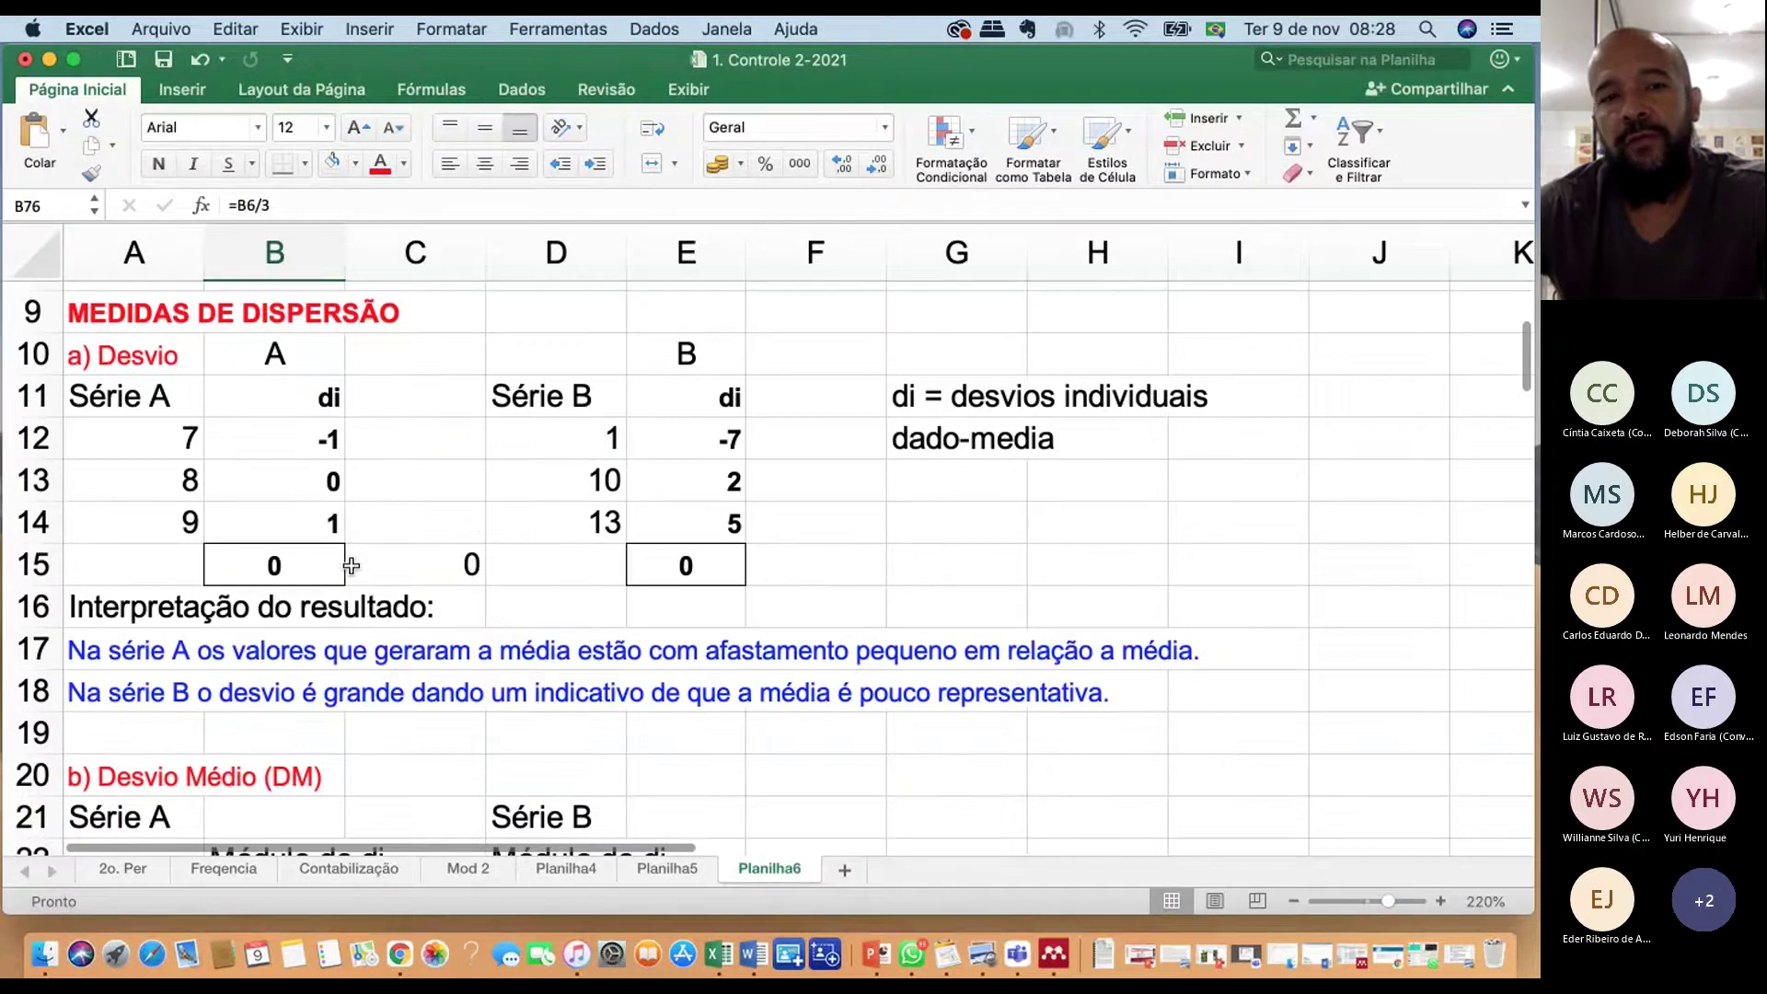
scroll(351, 565, down, 10)
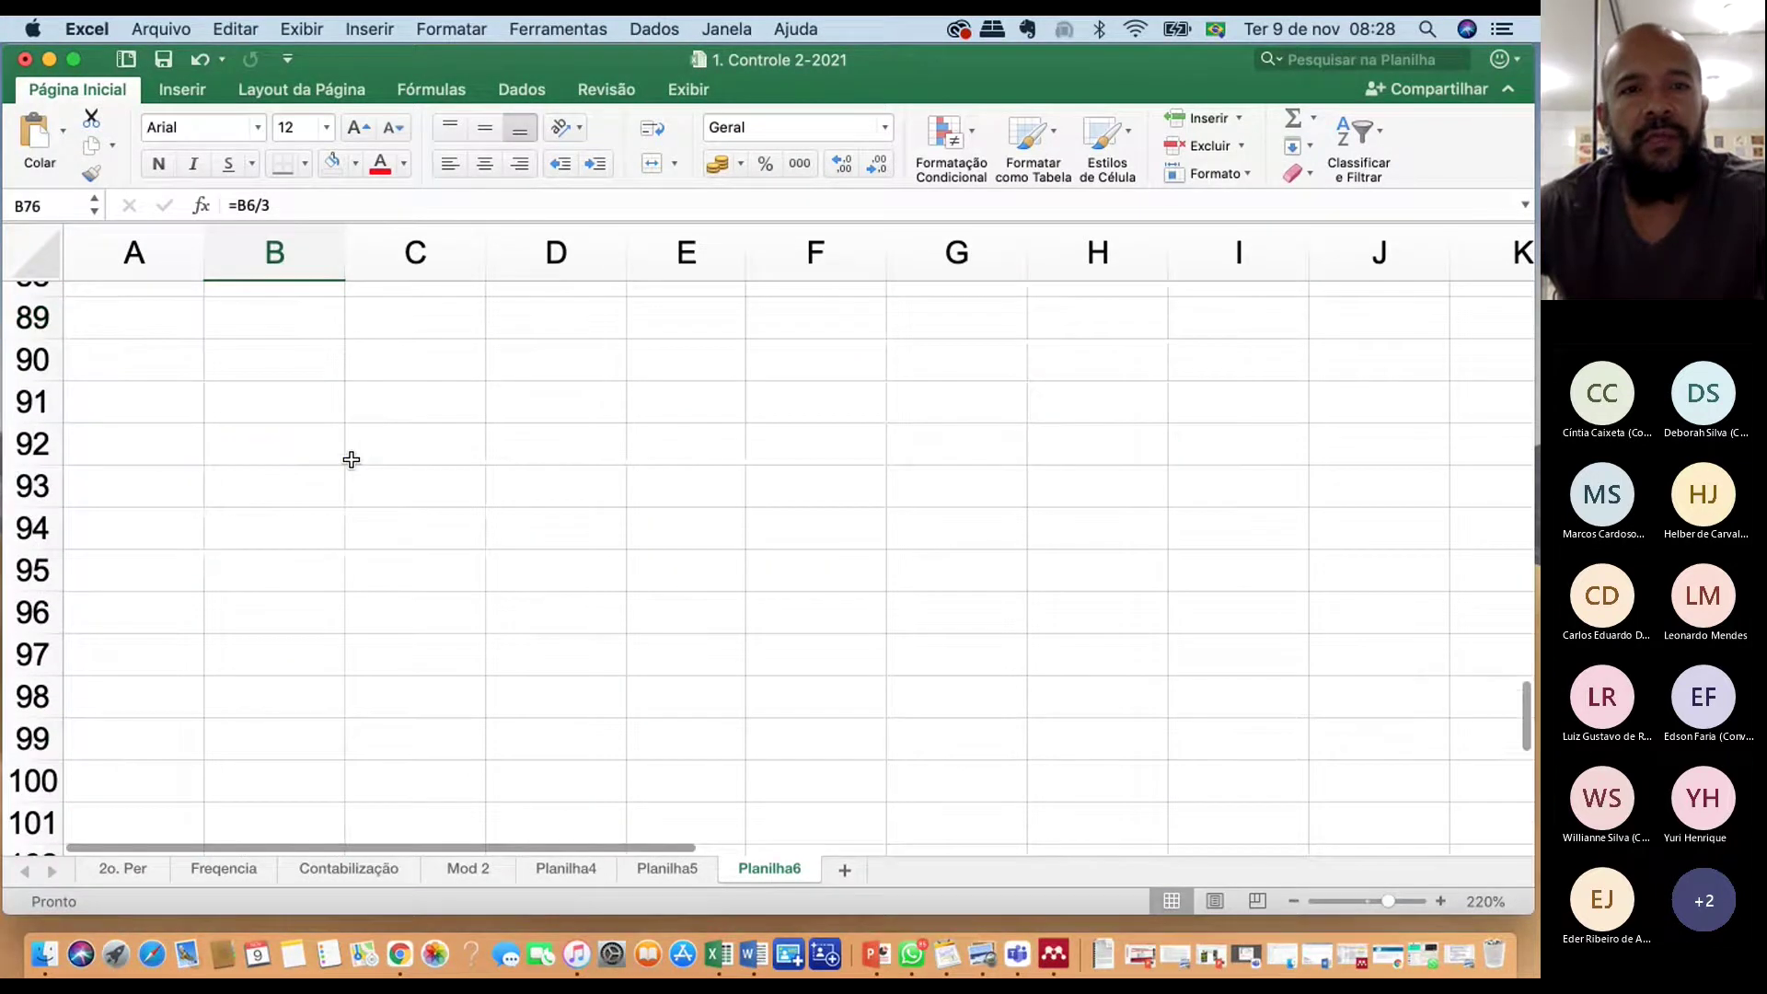
key(super+z)
click(266, 541)
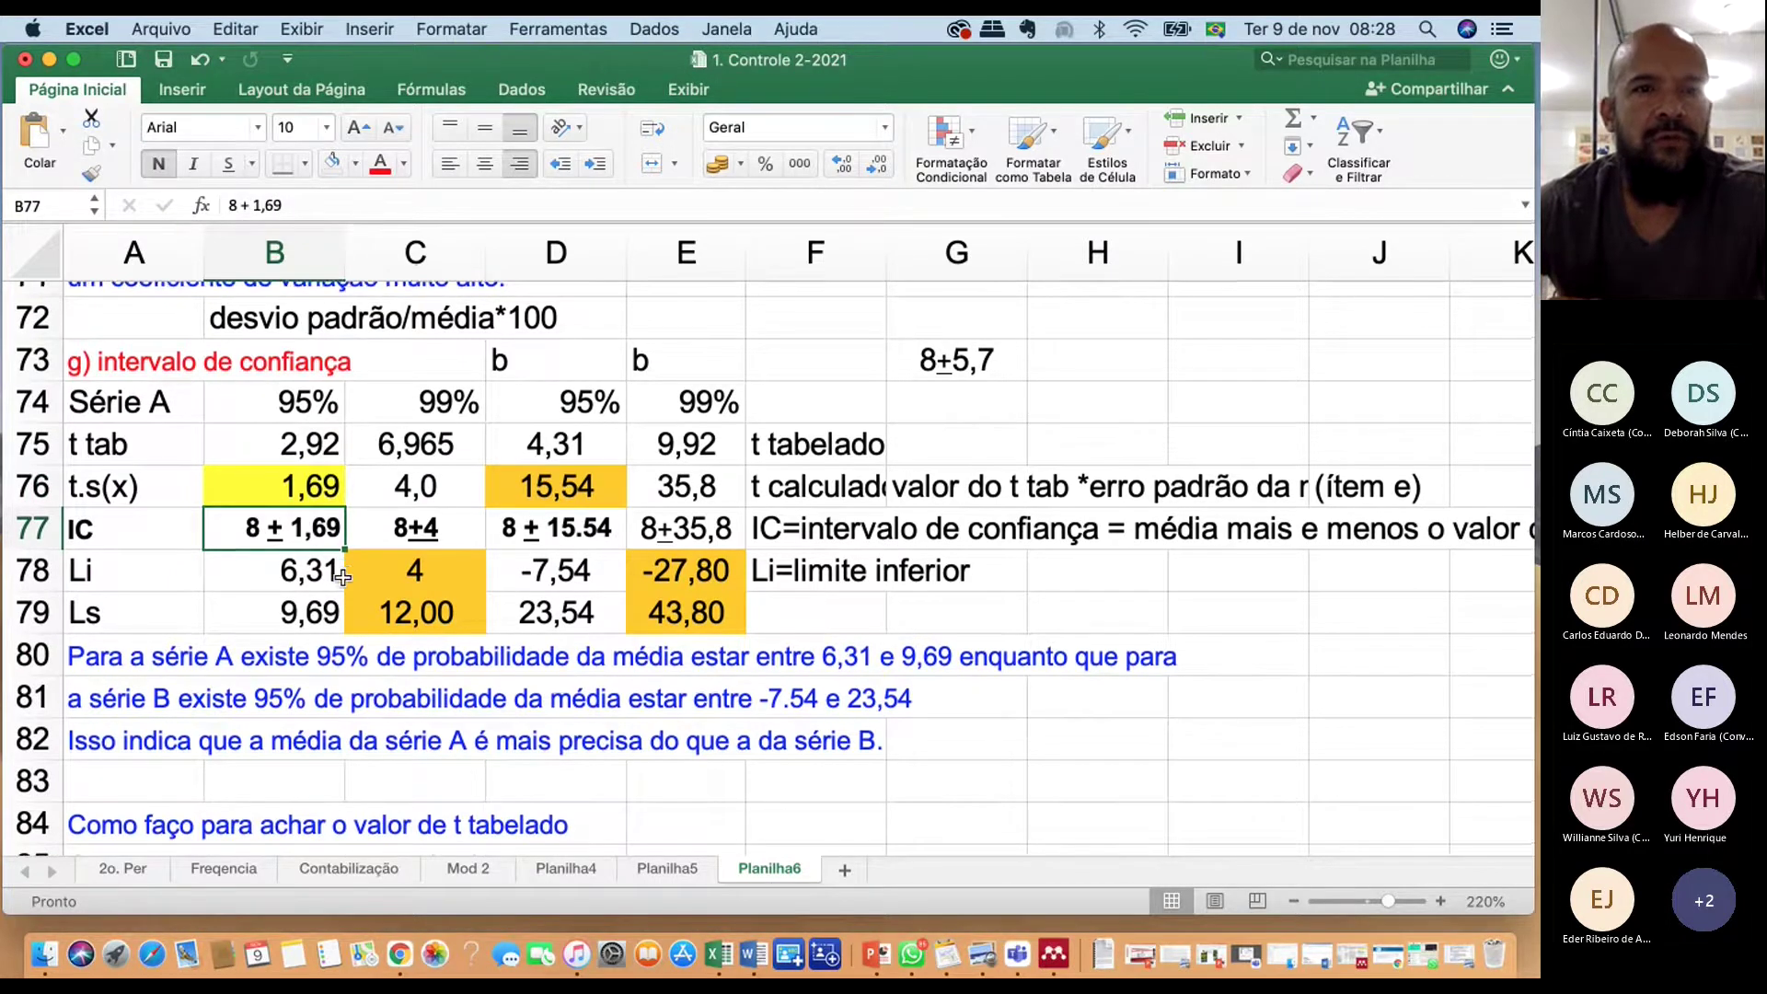
Scroll through the sheet and recheck the formula behind the t.s(x) value
scroll(341, 568, up, 5)
scroll(343, 576, up, 10)
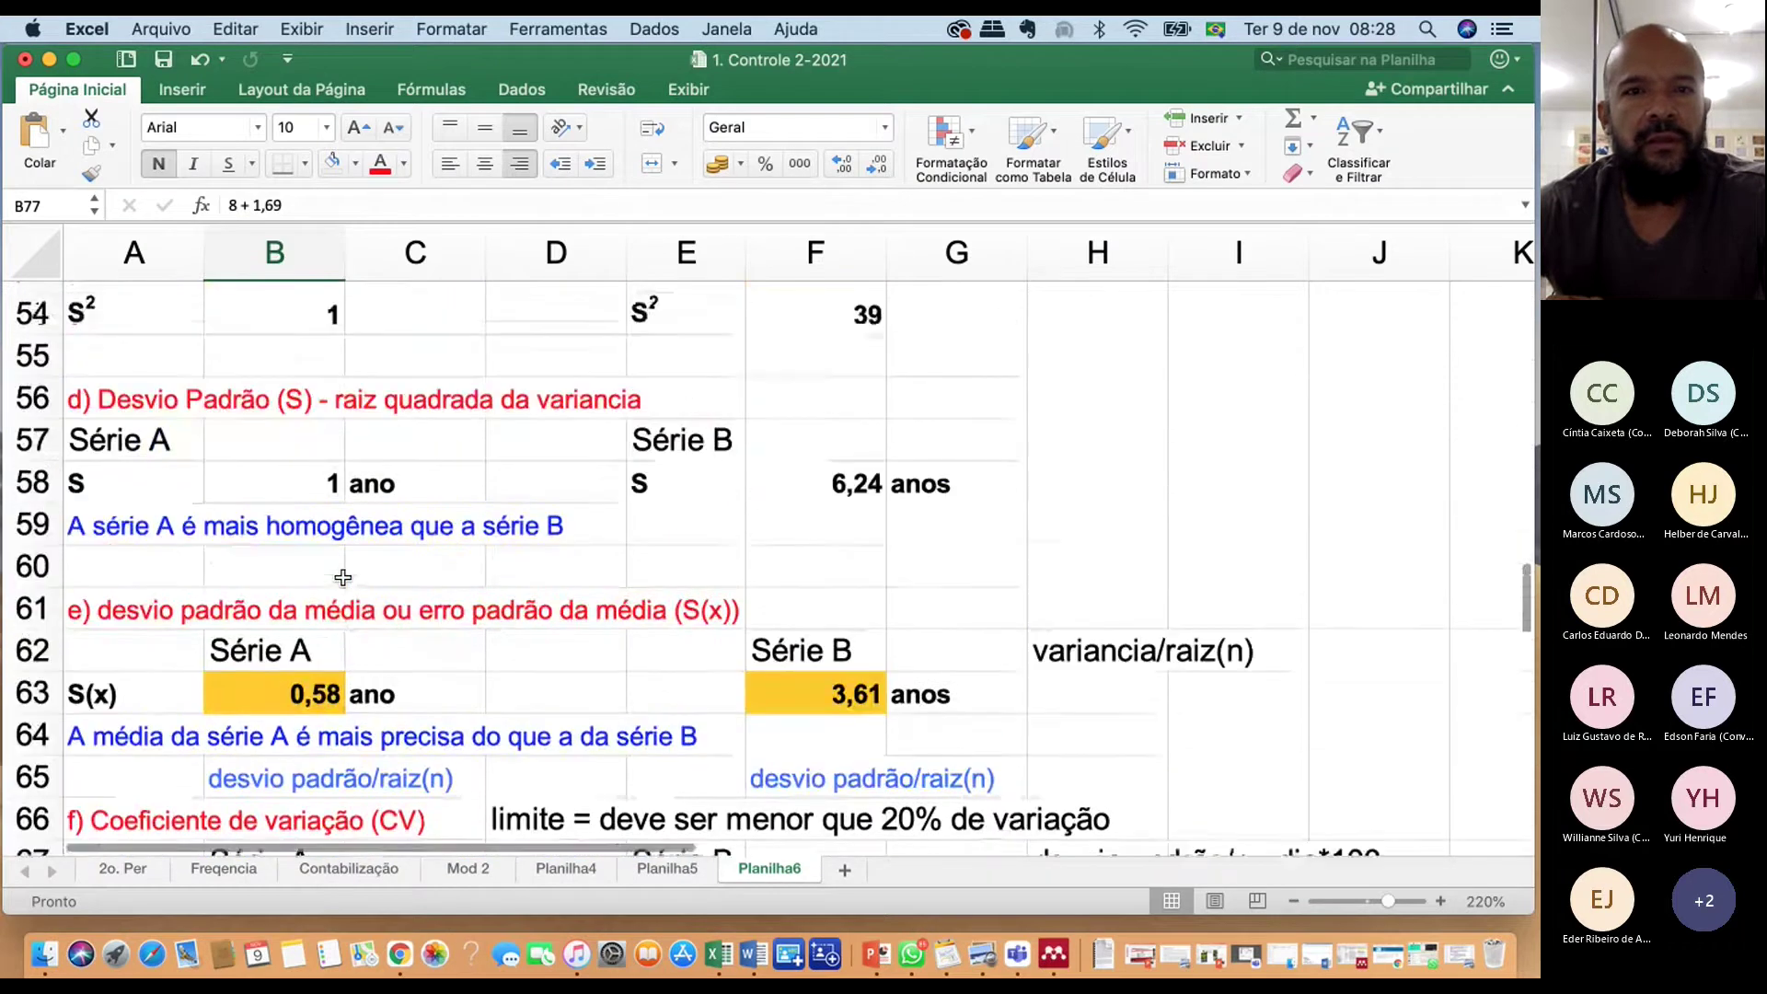
scroll(342, 577, down, 10)
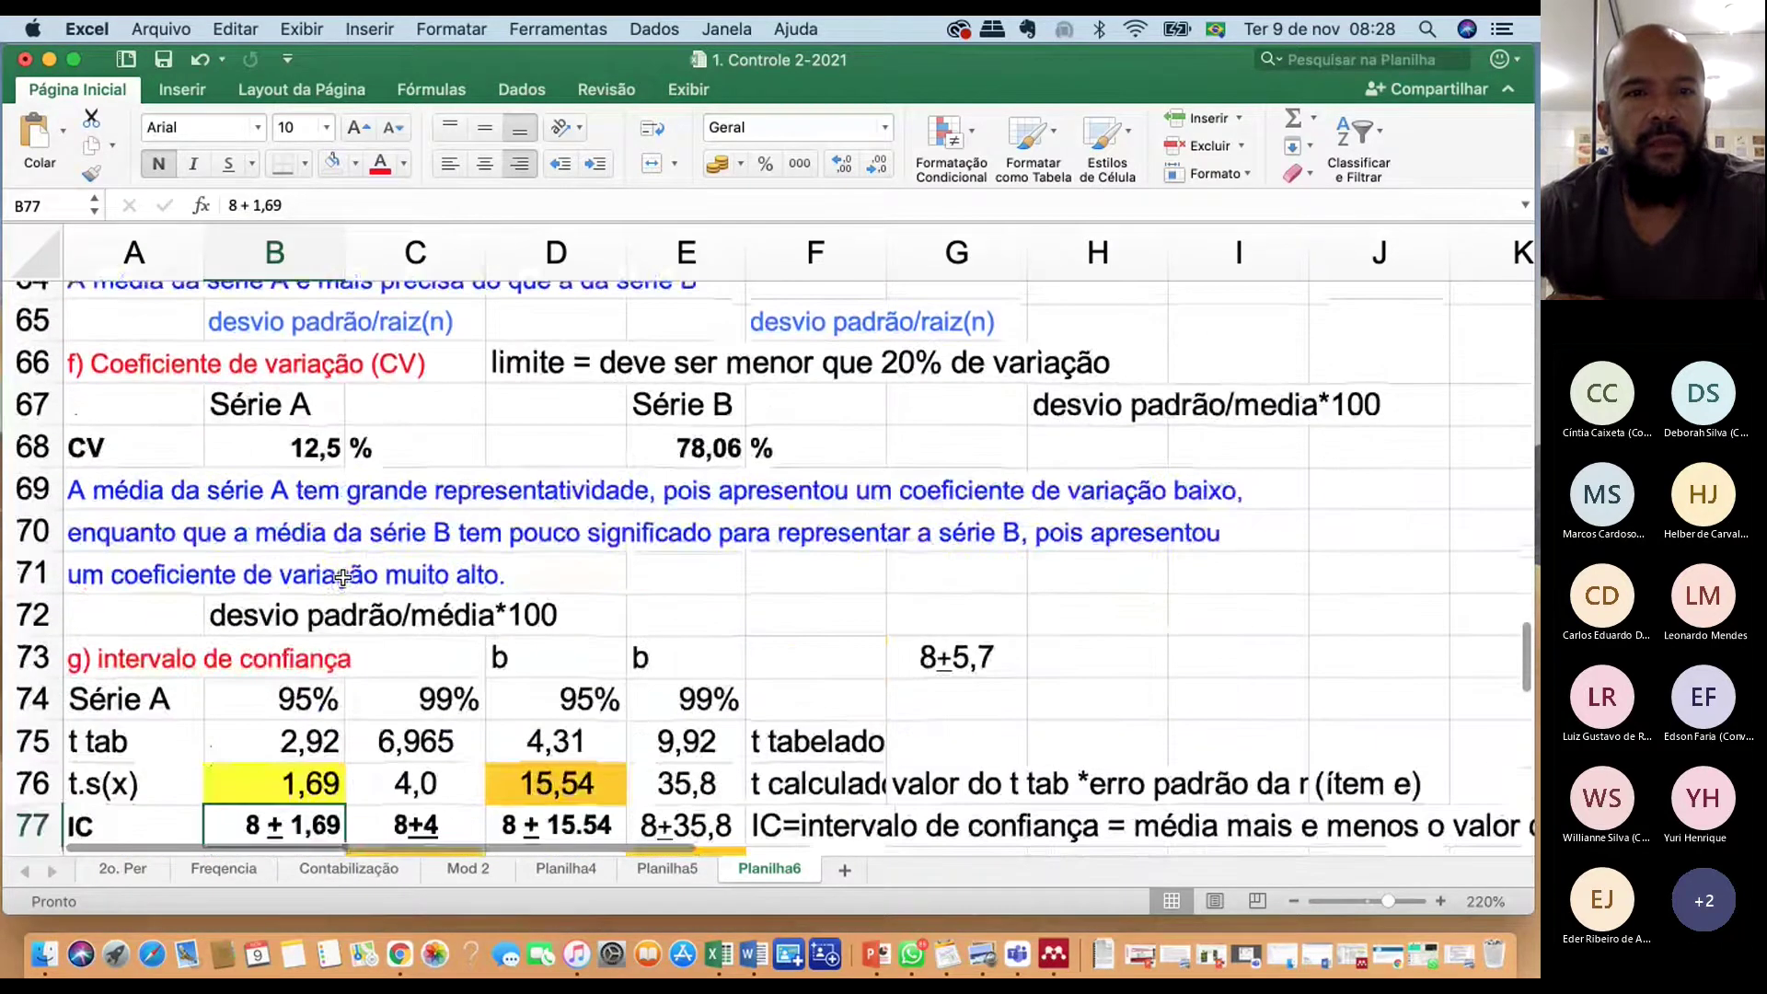
scroll(342, 576, down, 2)
scroll(343, 577, up, 5)
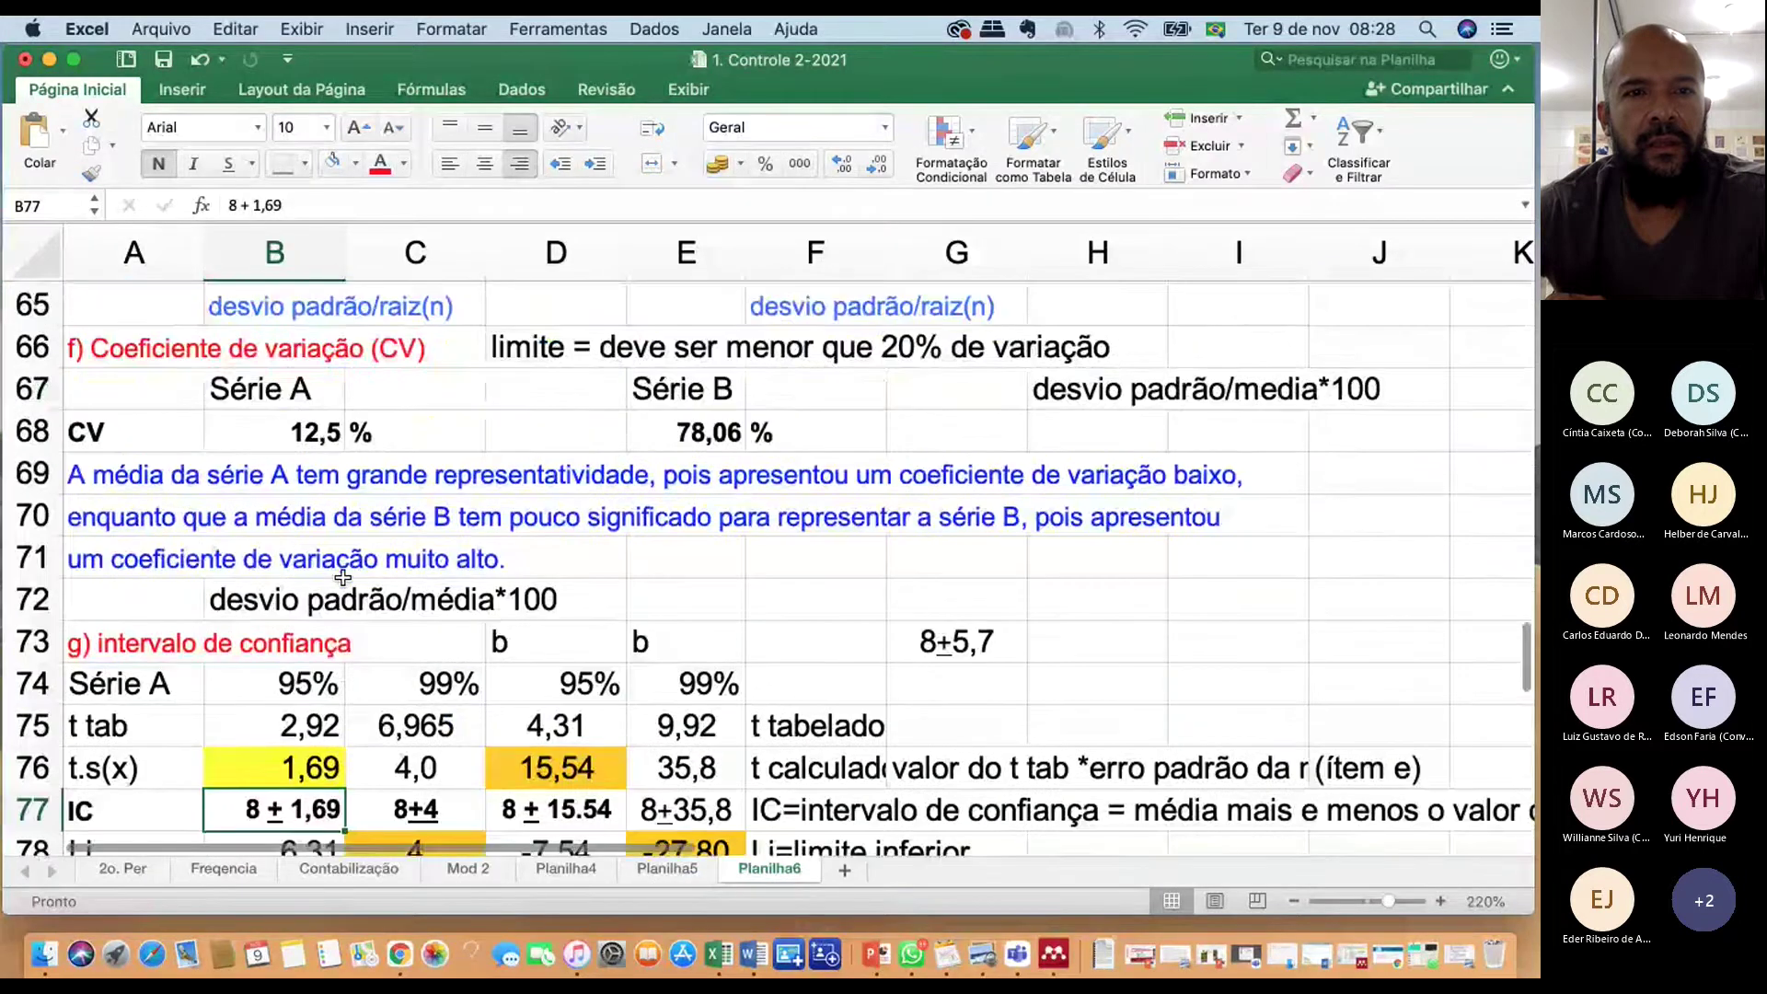
scroll(342, 577, down, 1)
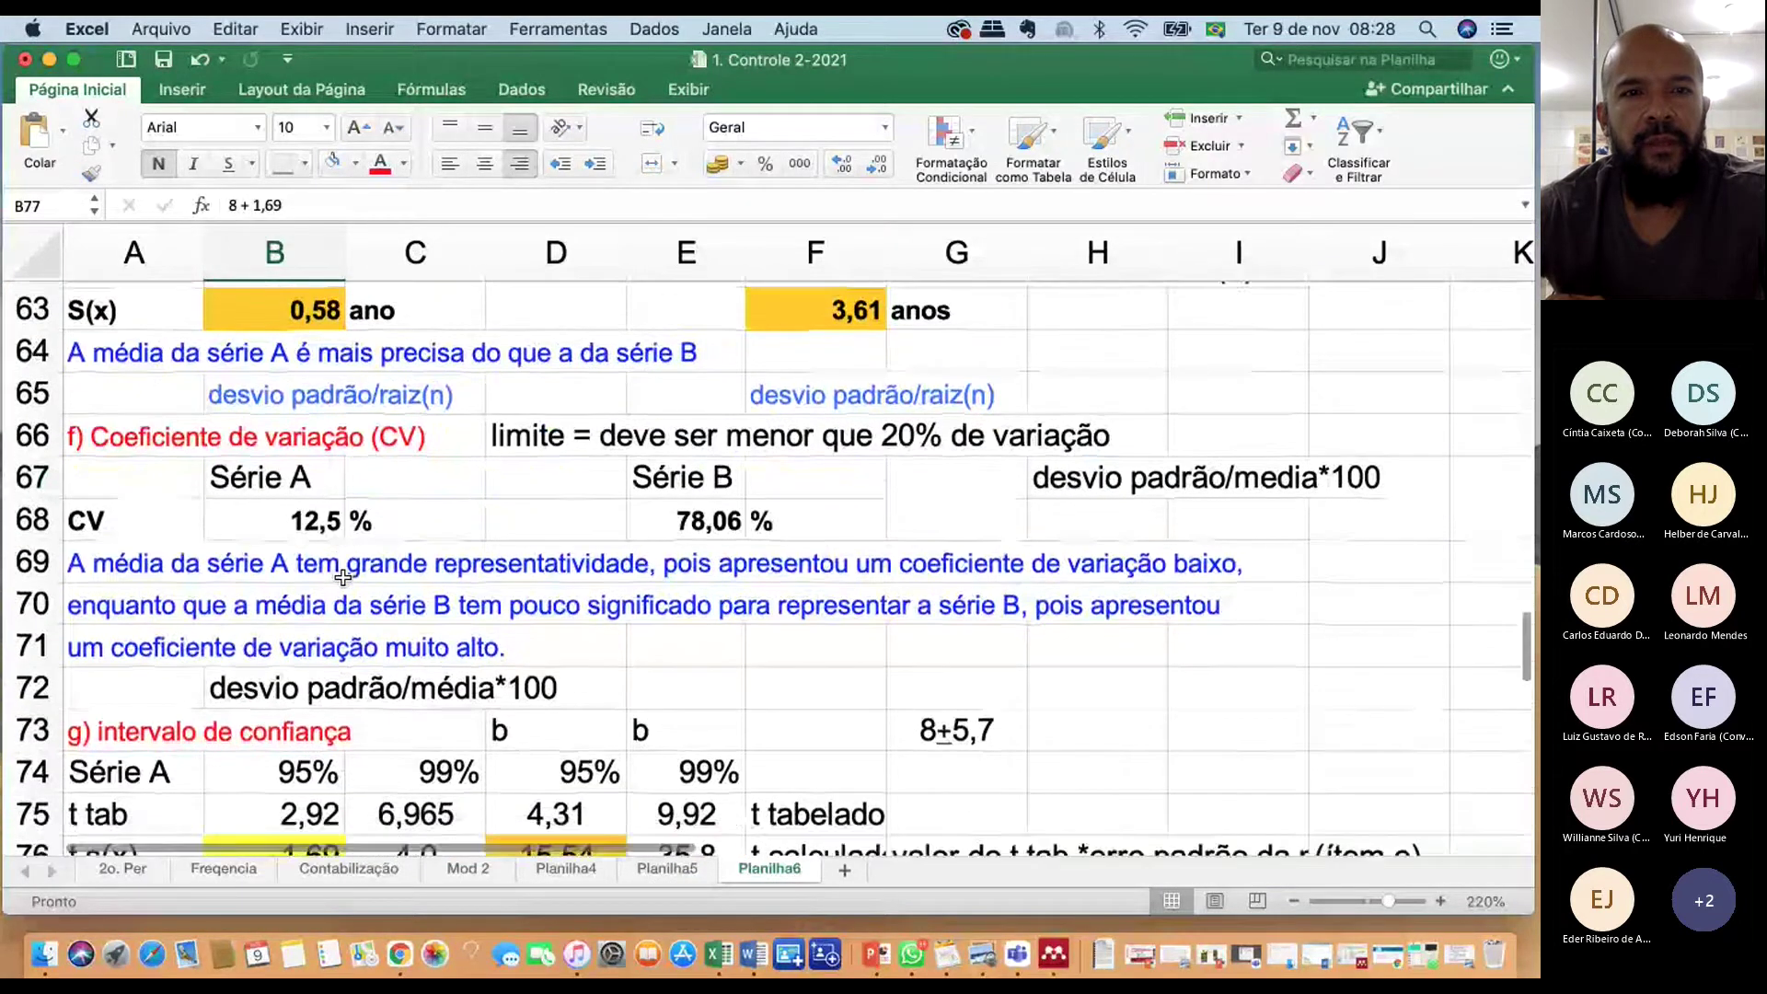
scroll(343, 577, up, 1)
scroll(342, 577, up, 5)
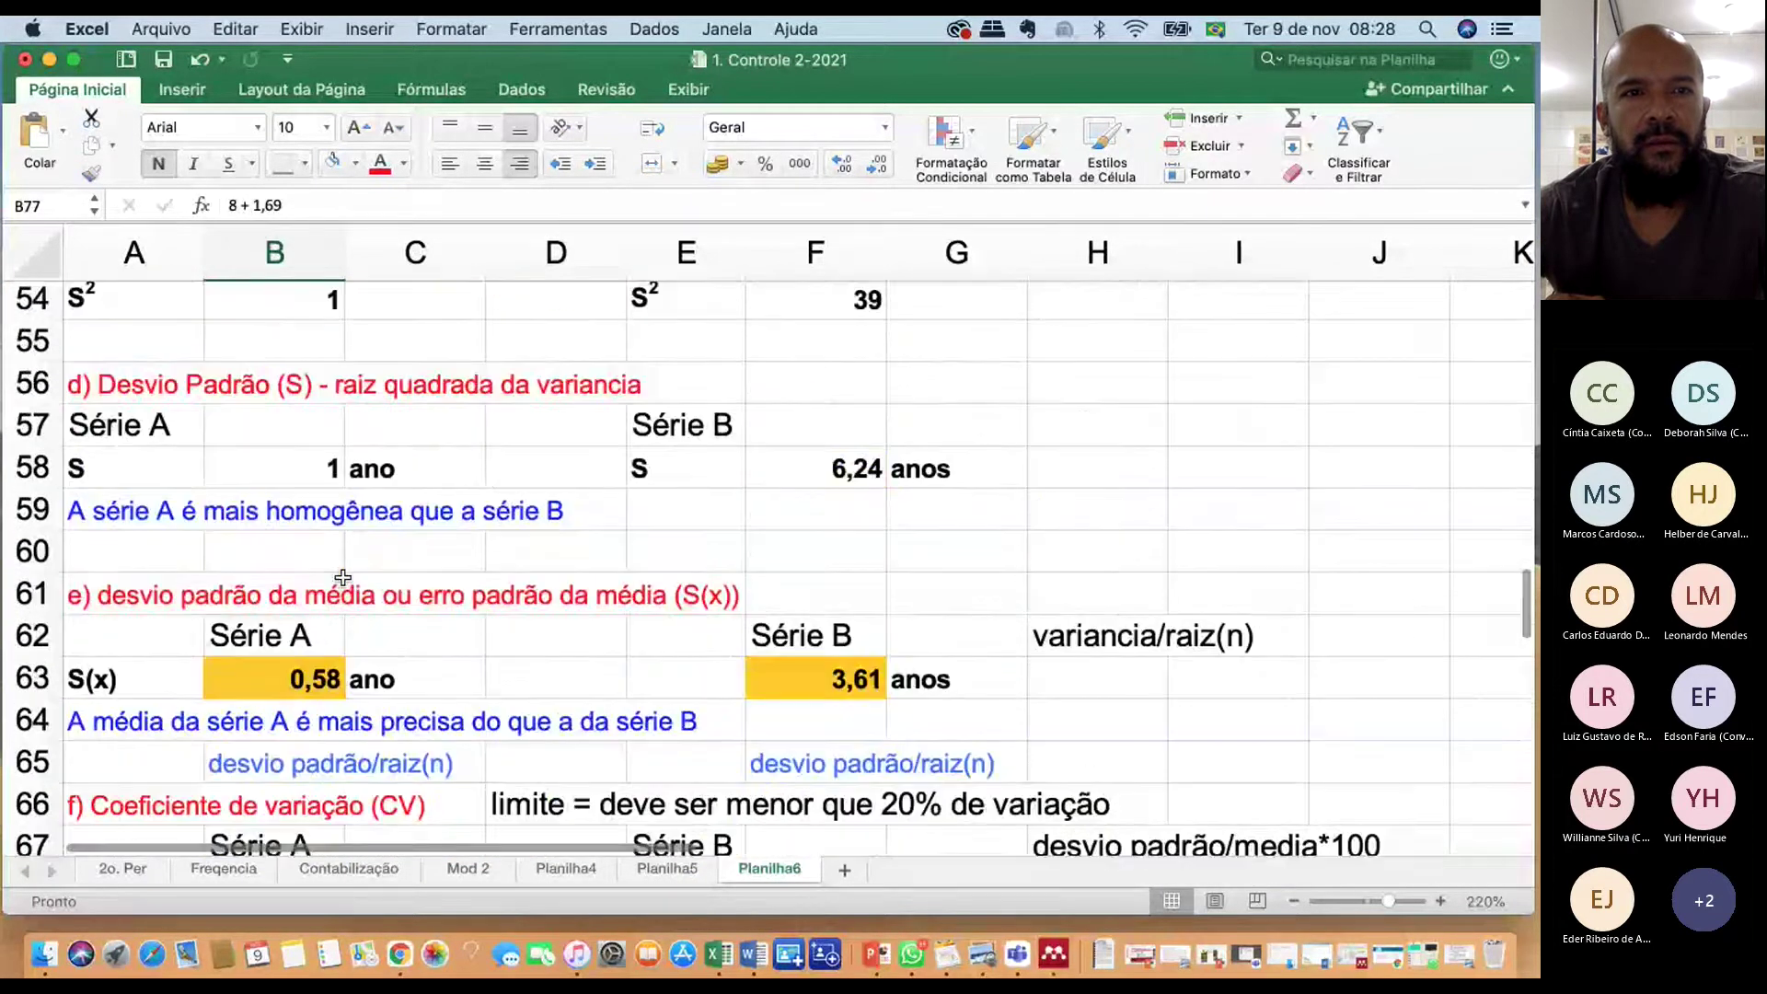
scroll(343, 577, up, 3)
scroll(342, 576, up, 4)
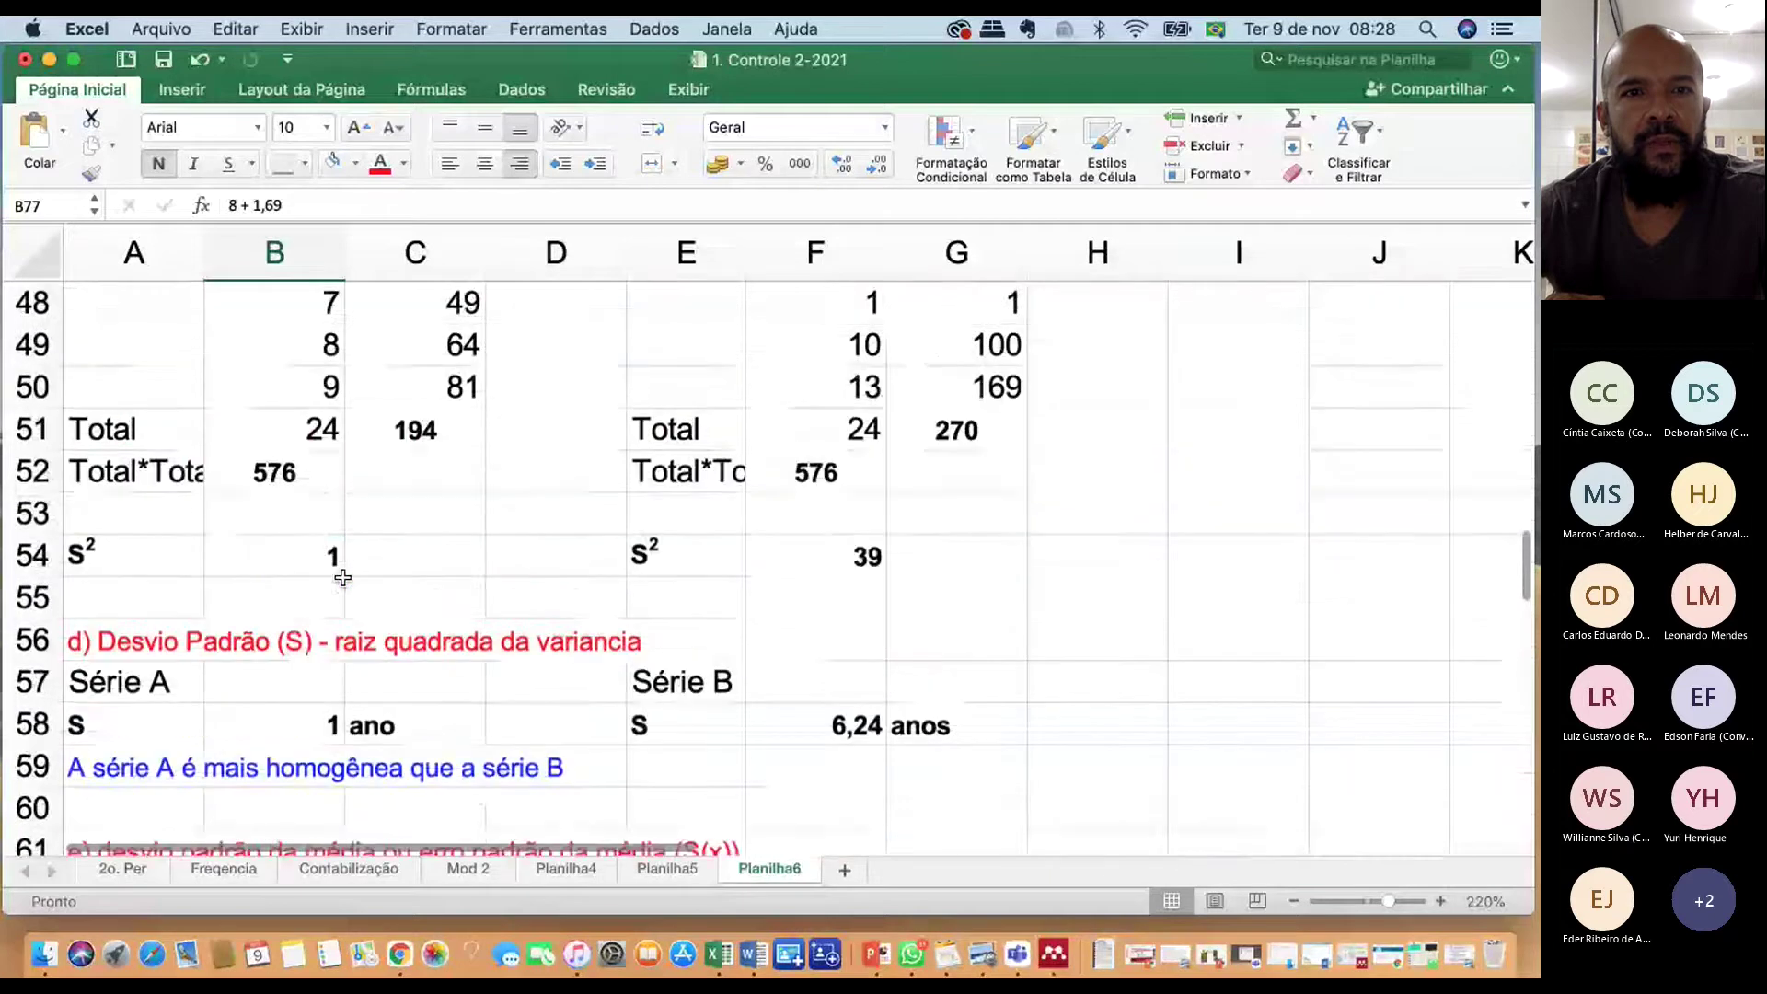
scroll(342, 576, up, 4)
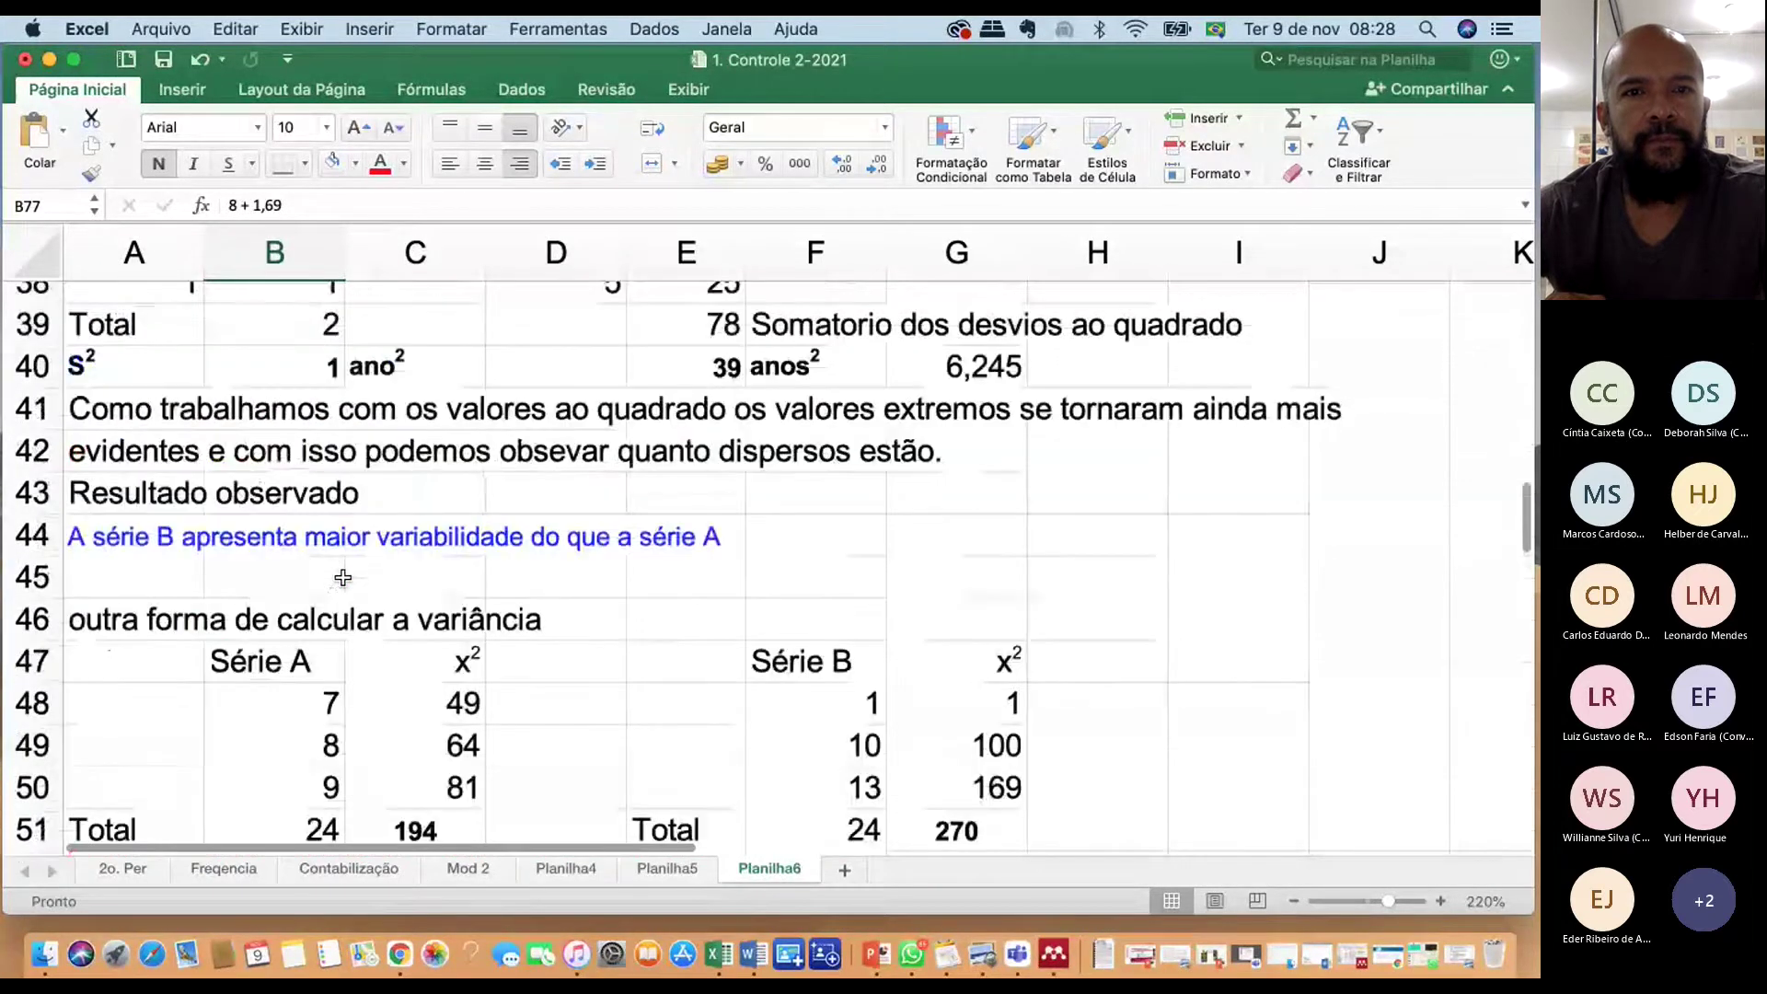
scroll(342, 577, up, 5)
scroll(342, 577, up, 3)
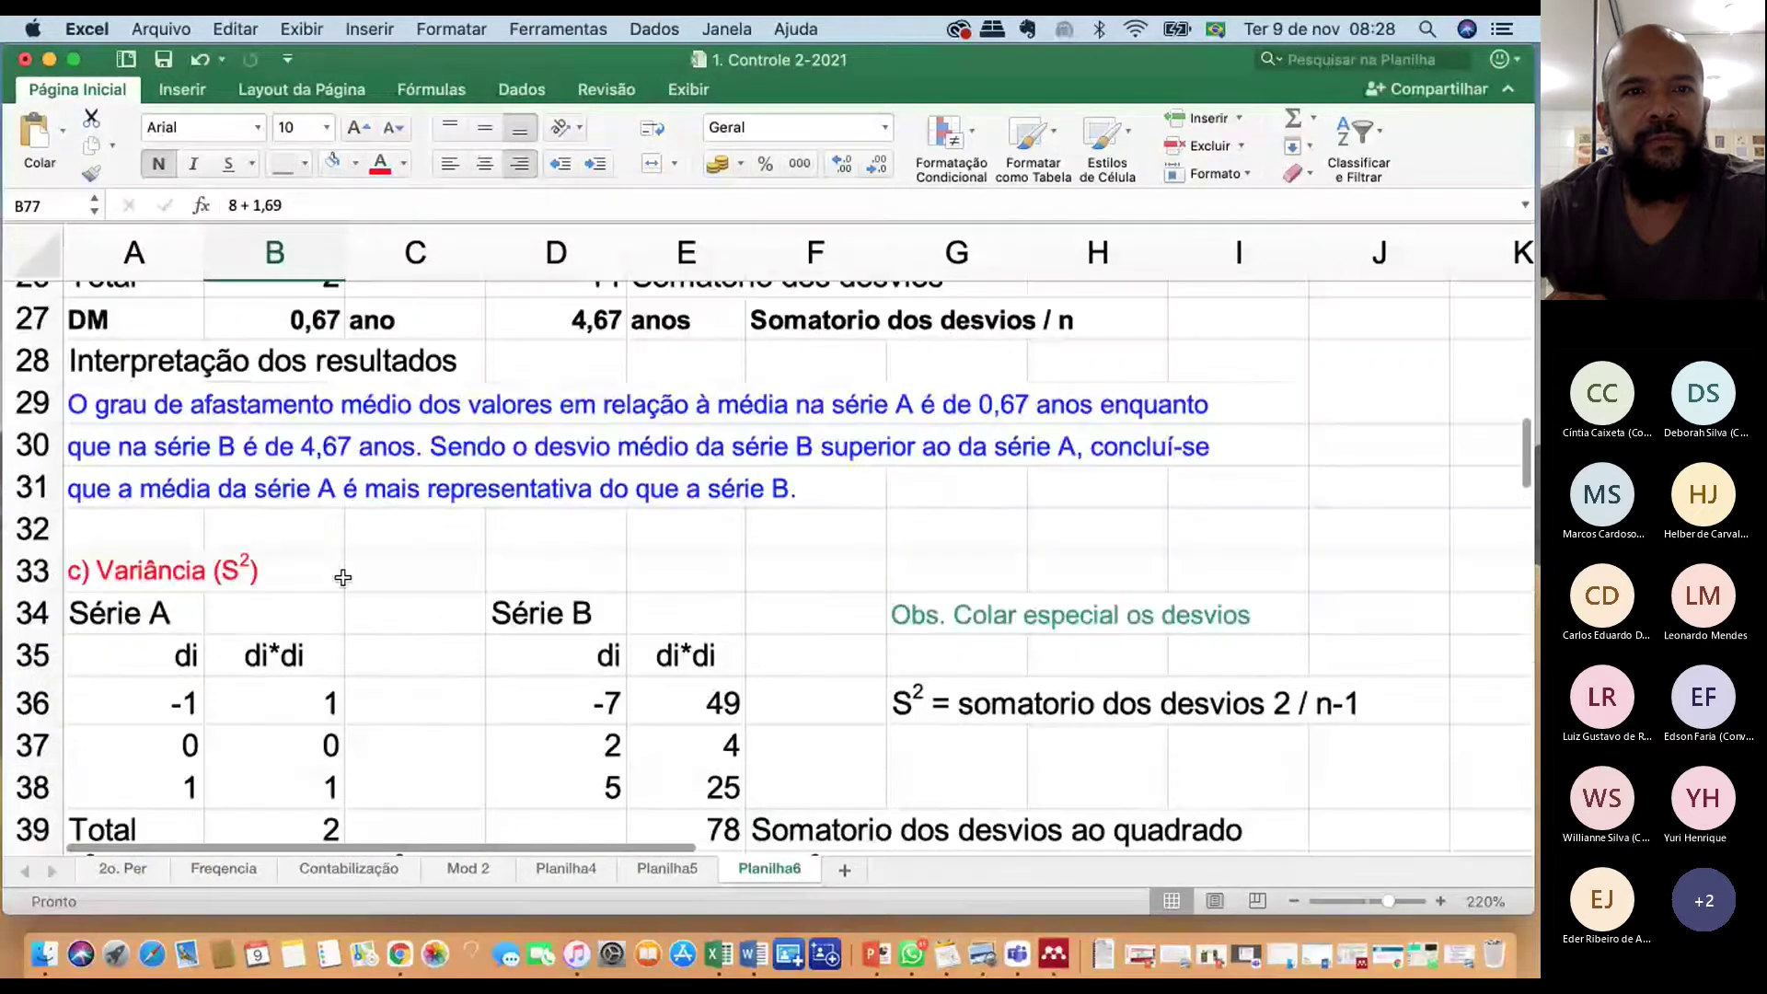
scroll(342, 577, up, 6)
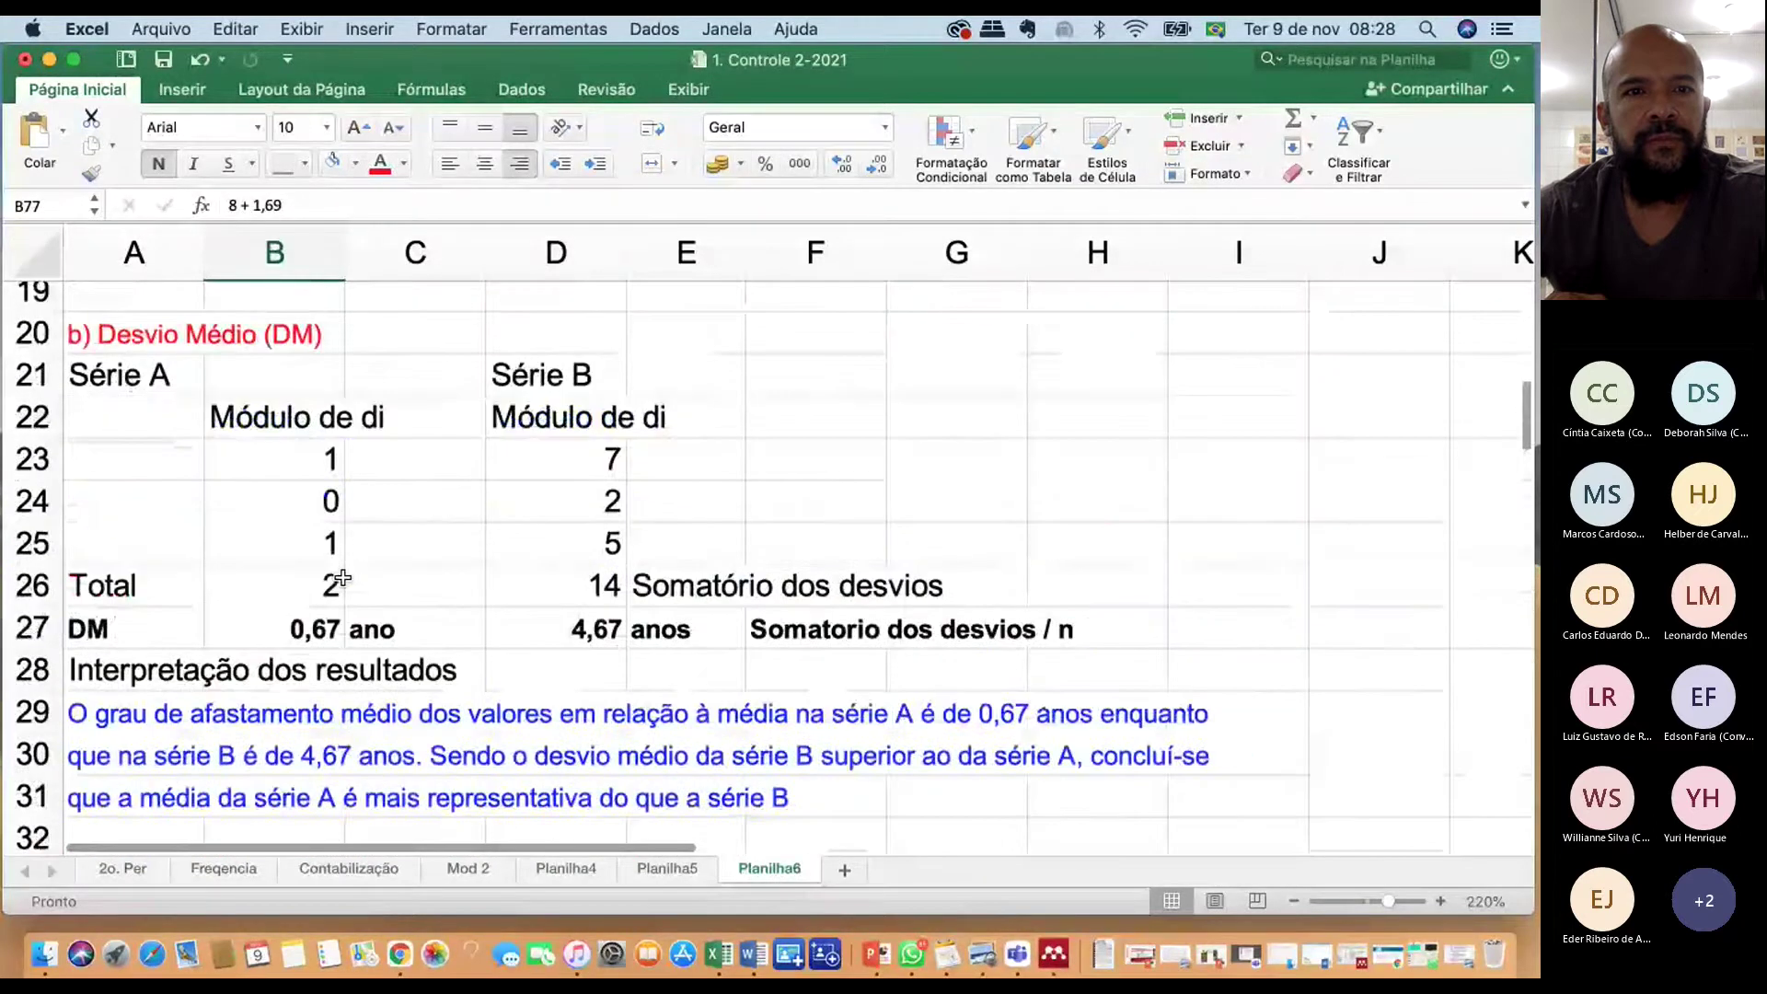
scroll(343, 577, down, 1)
scroll(342, 577, down, 20)
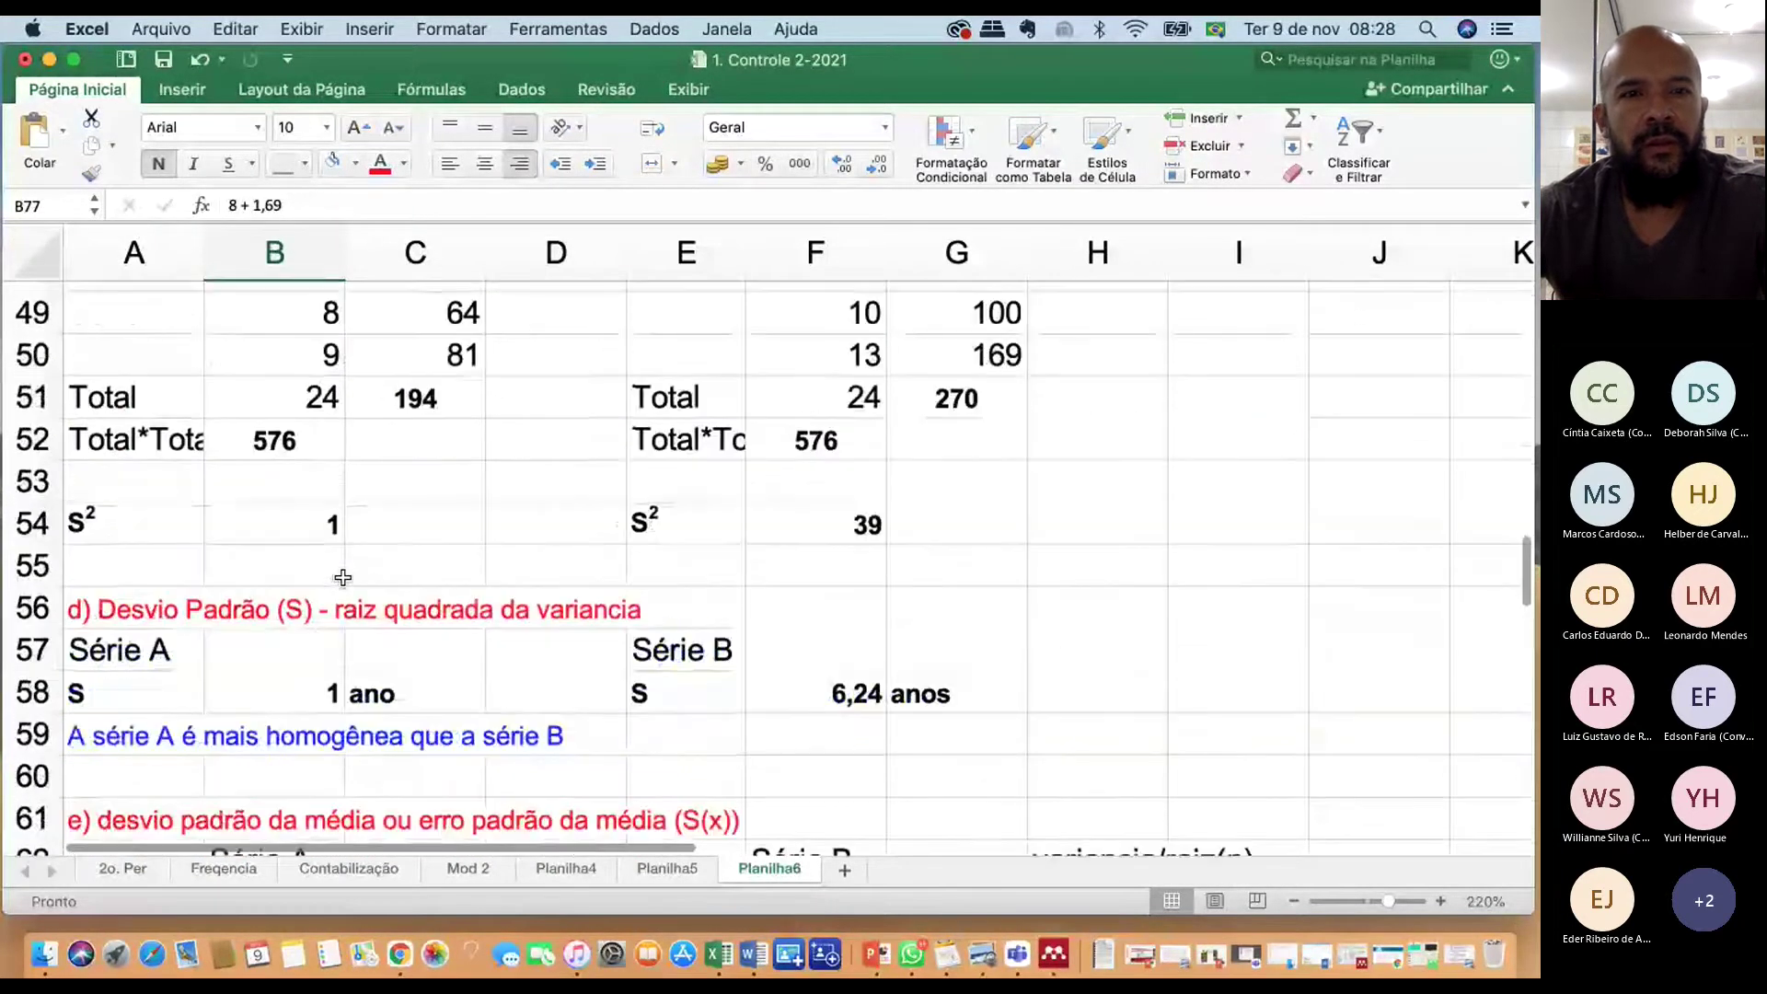
scroll(343, 577, down, 3)
scroll(342, 576, down, 3)
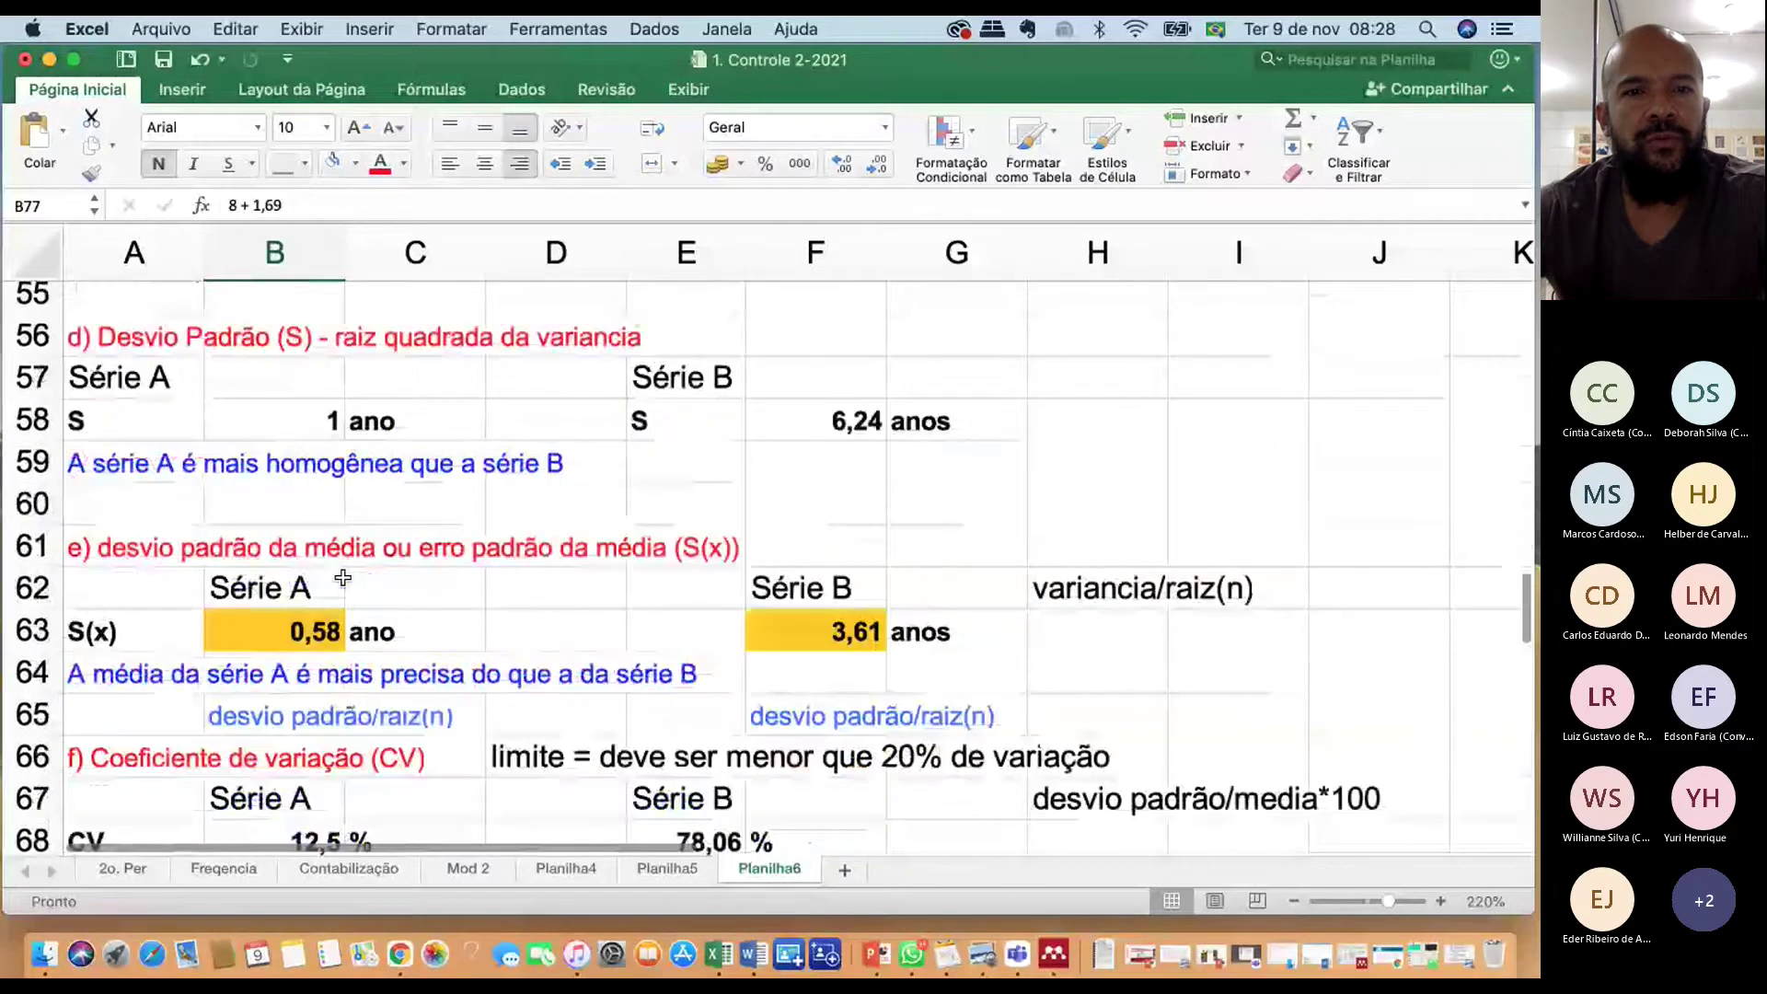
scroll(343, 576, down, 13)
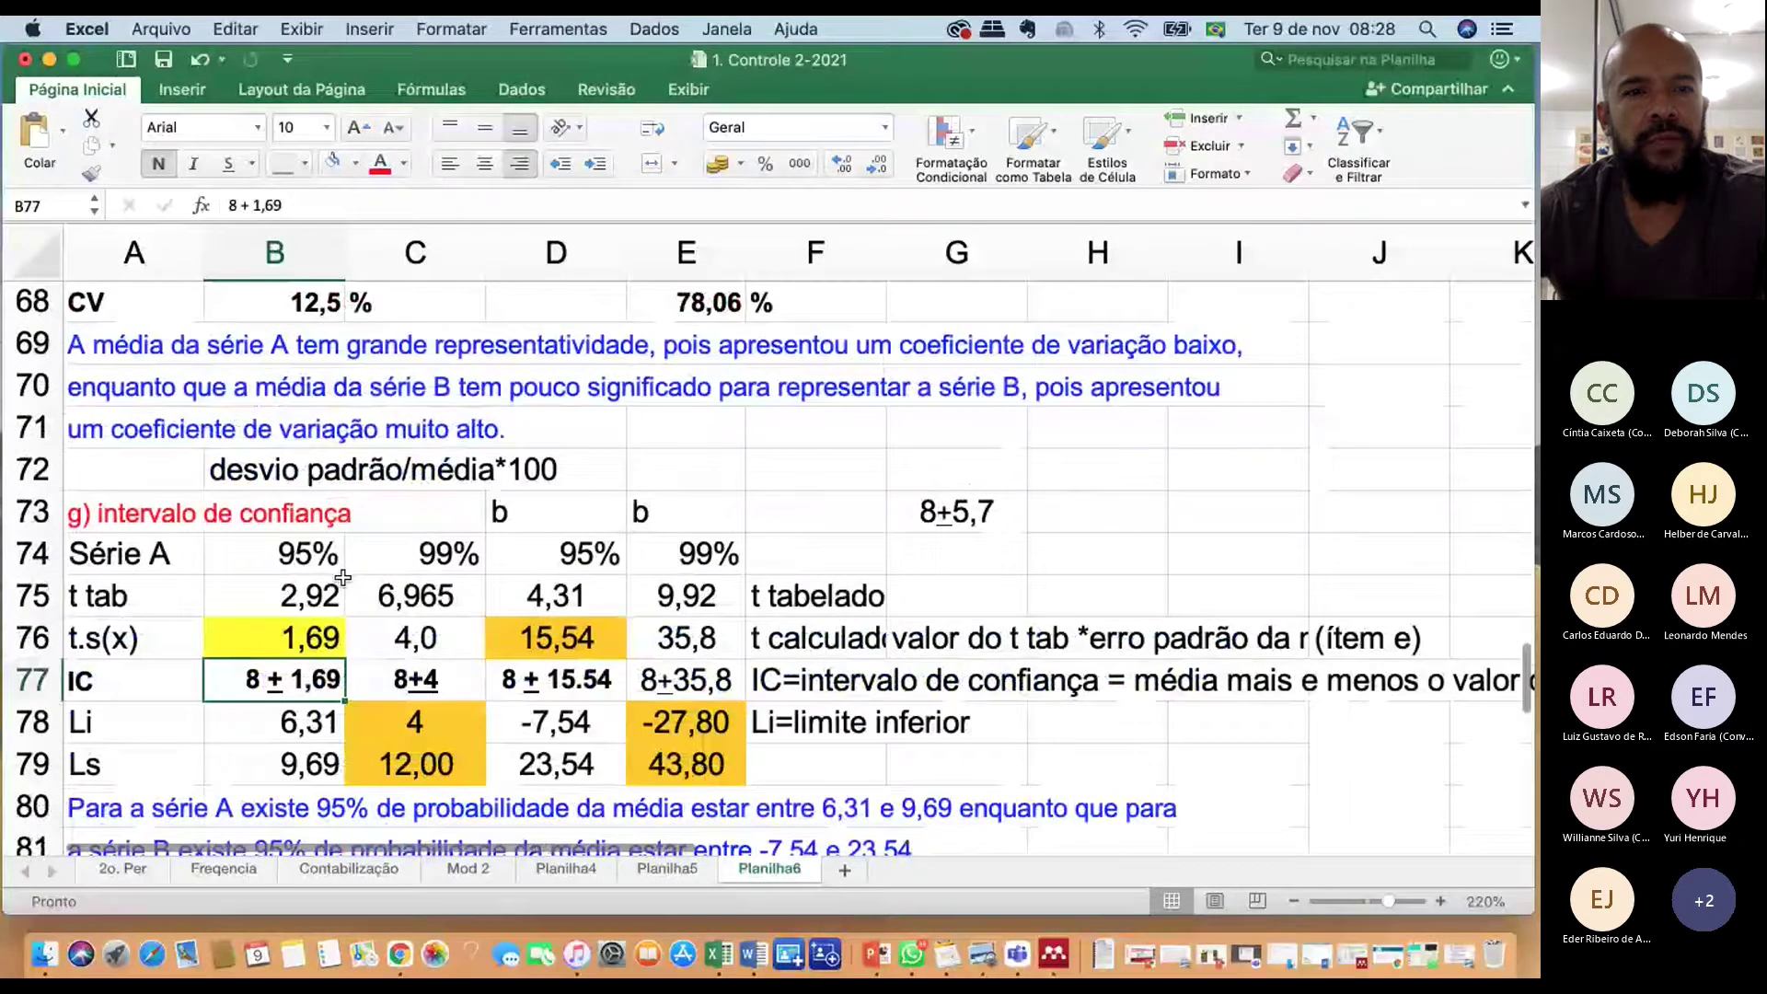
scroll(342, 577, down, 1)
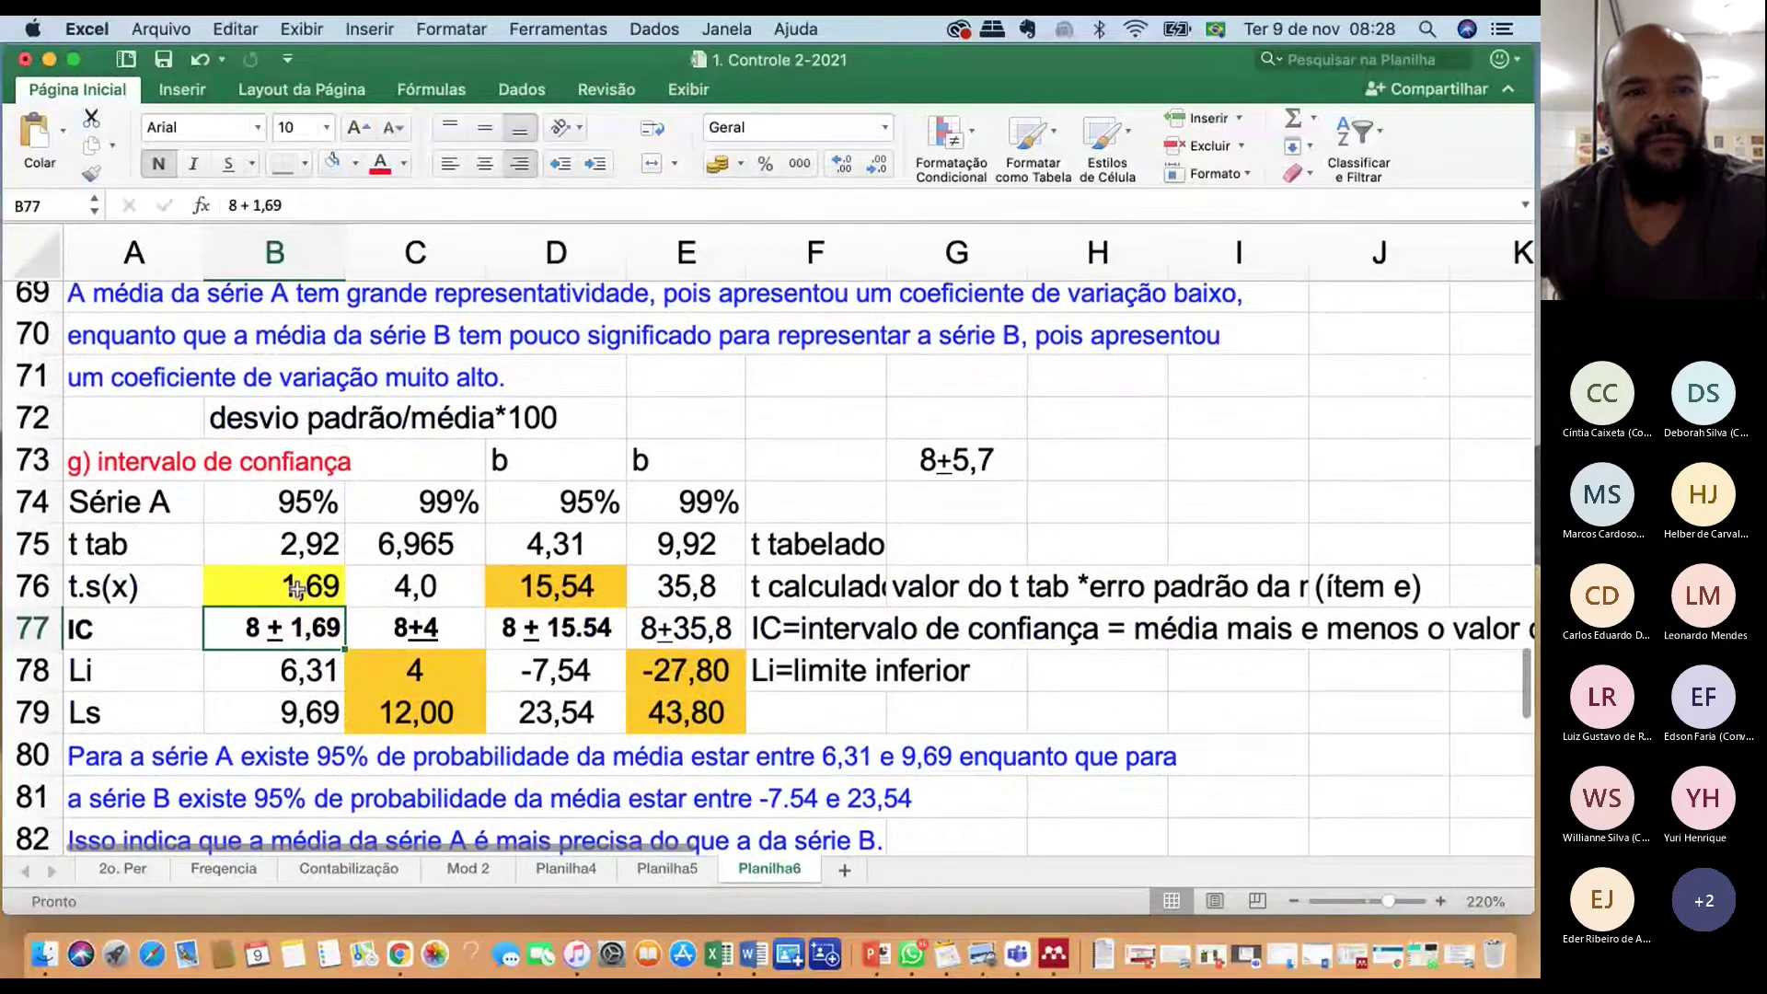
click(297, 589)
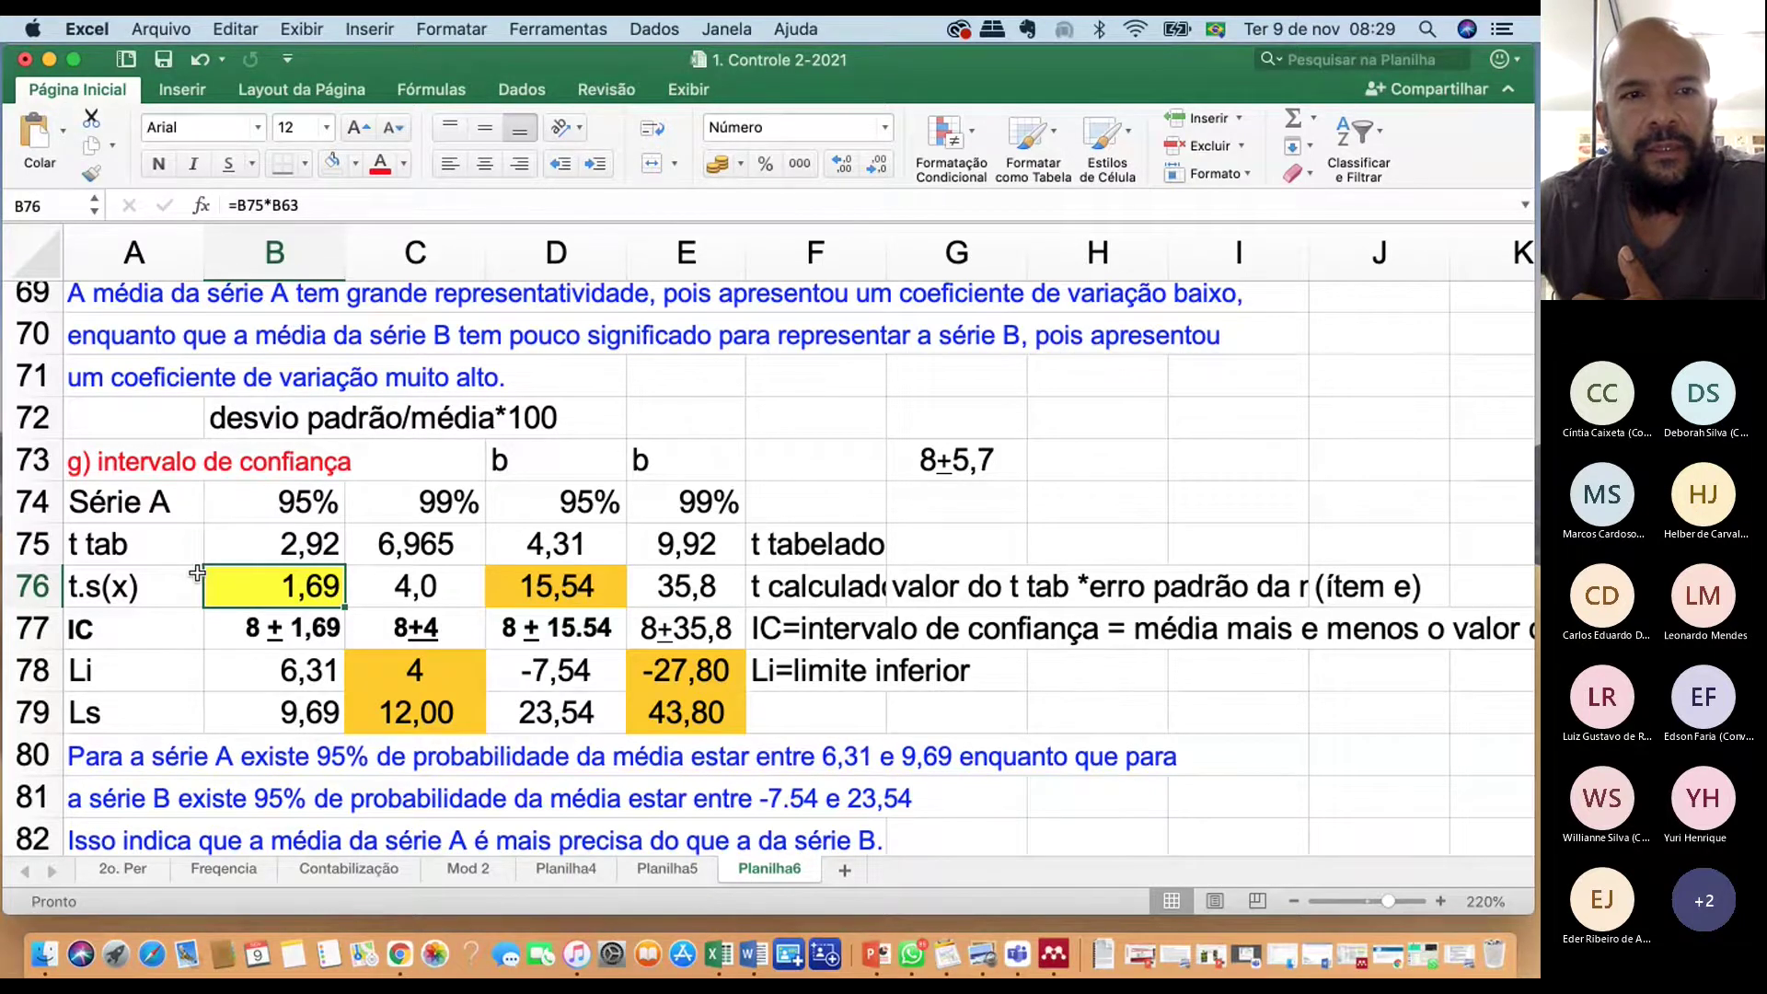
Select the t value 2,92 in B75 and restore the minimized lecture PDF
scroll(197, 573, up, 2)
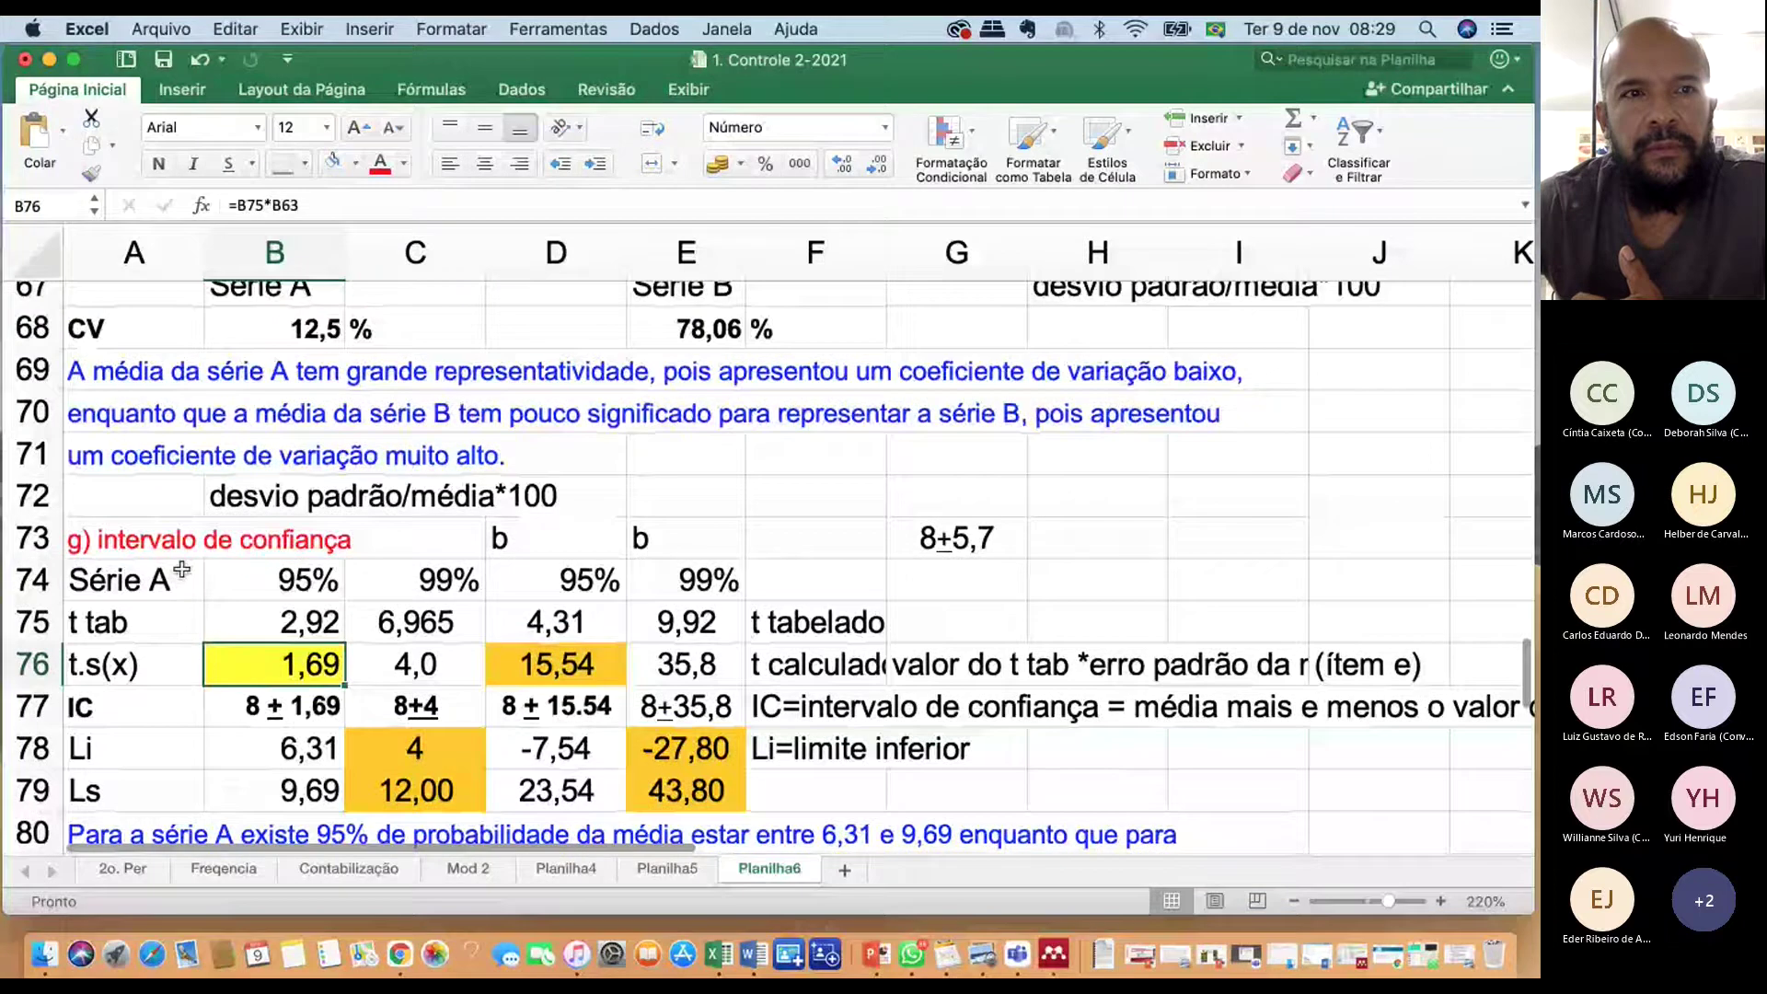
scroll(181, 569, up, 6)
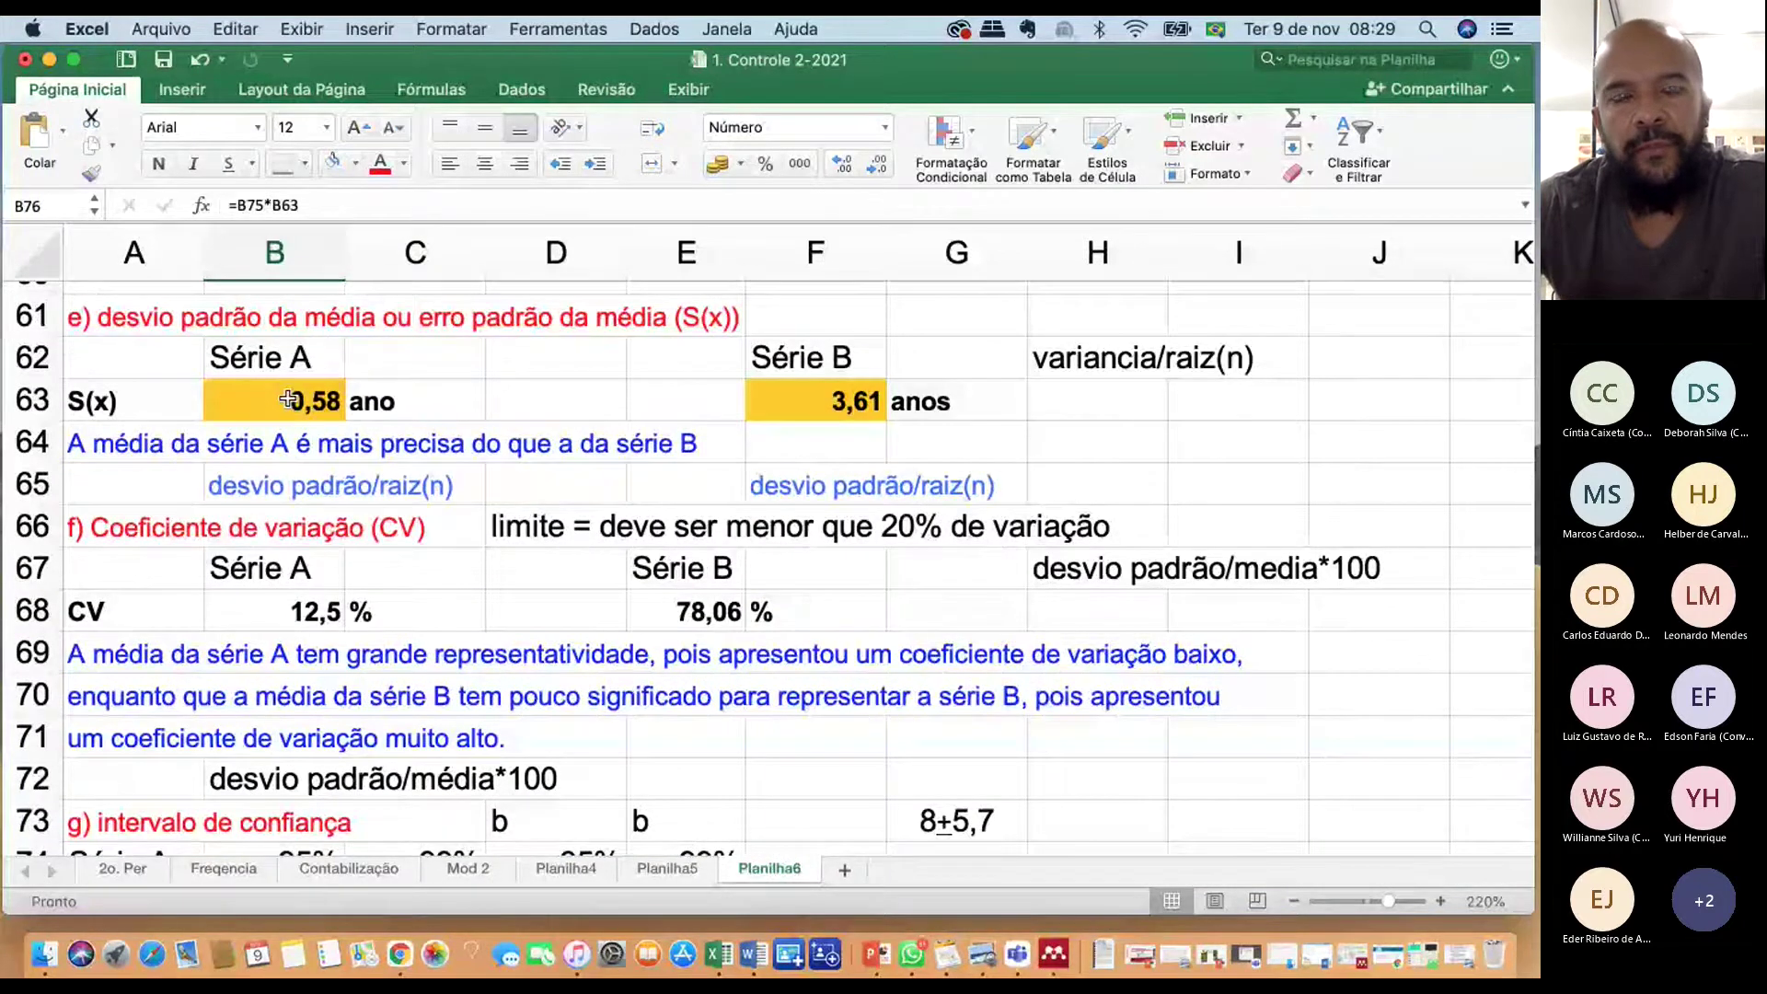
scroll(288, 399, down, 5)
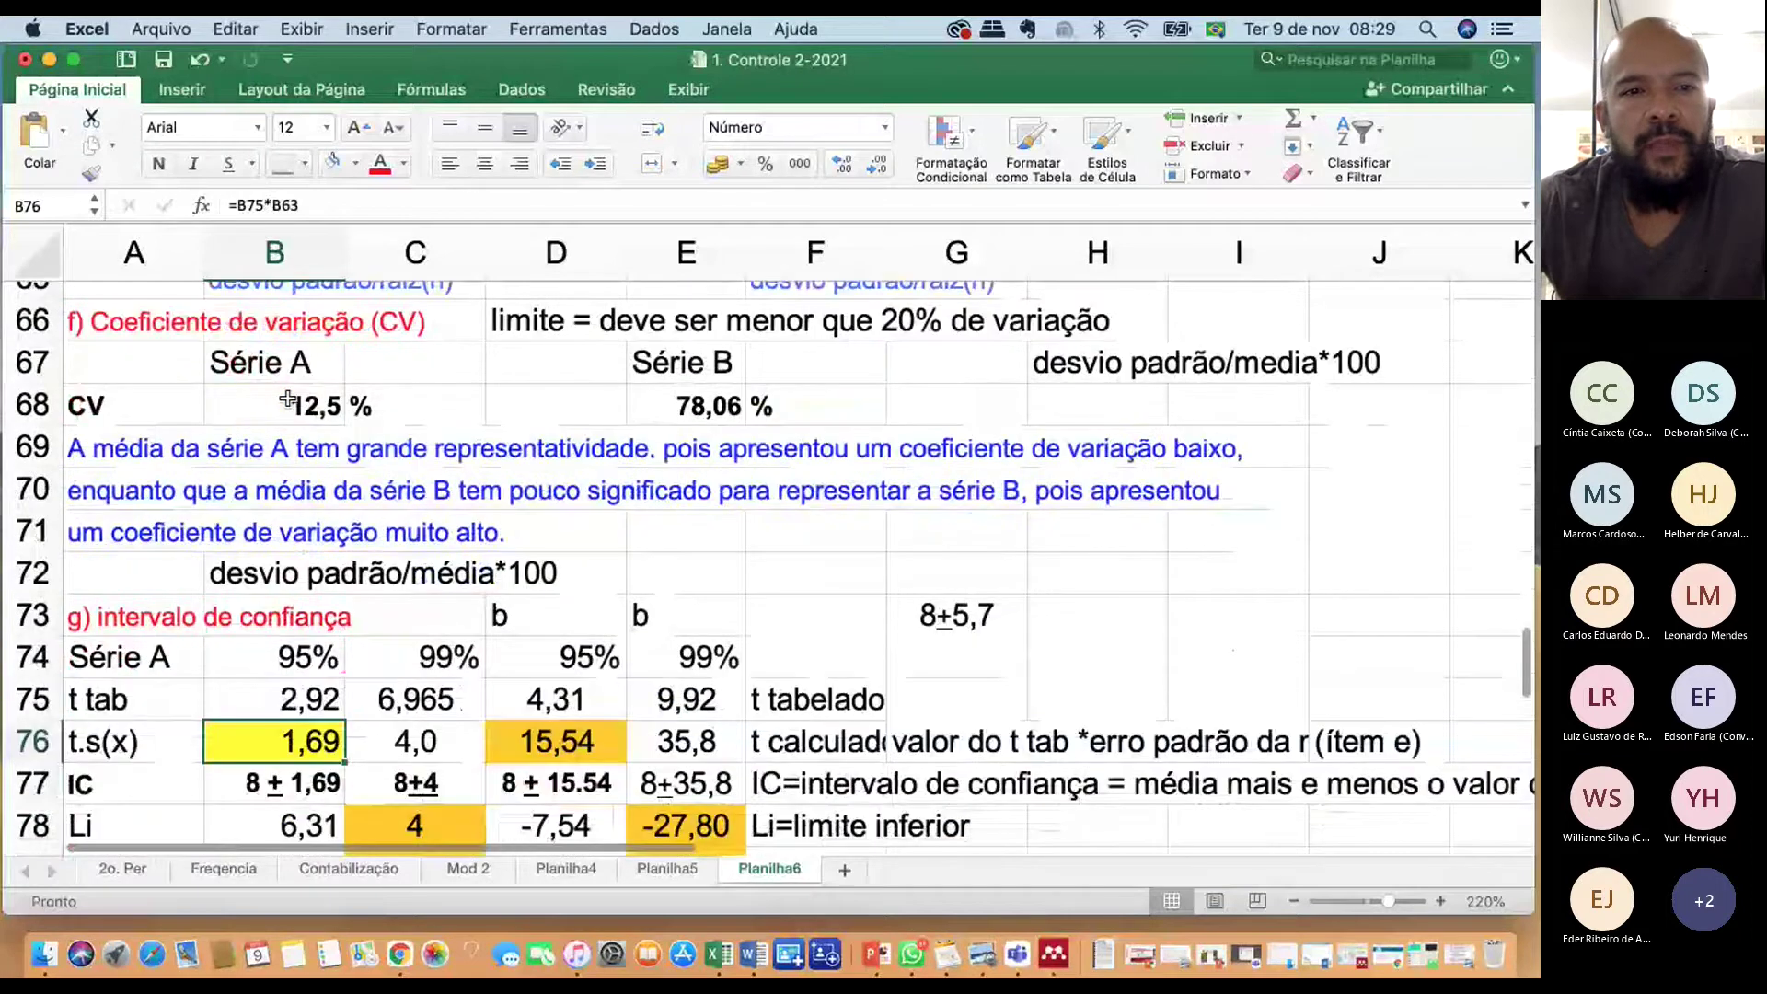
scroll(304, 552, down, 2)
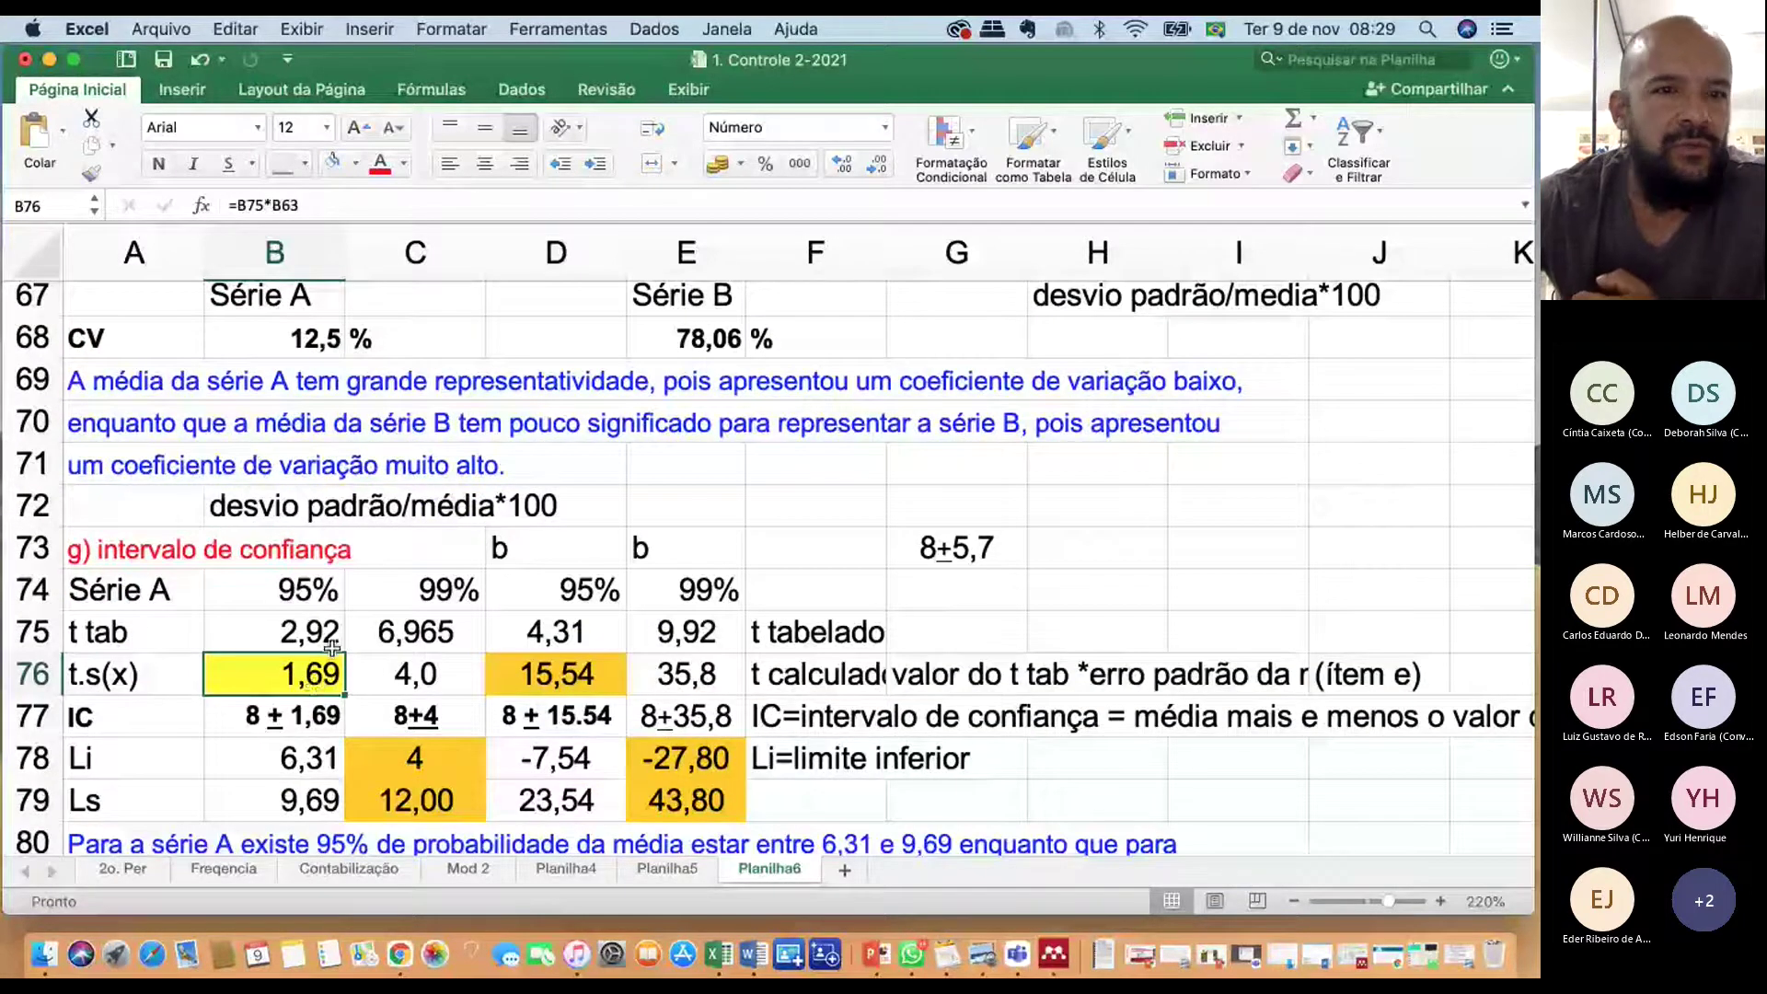
click(332, 644)
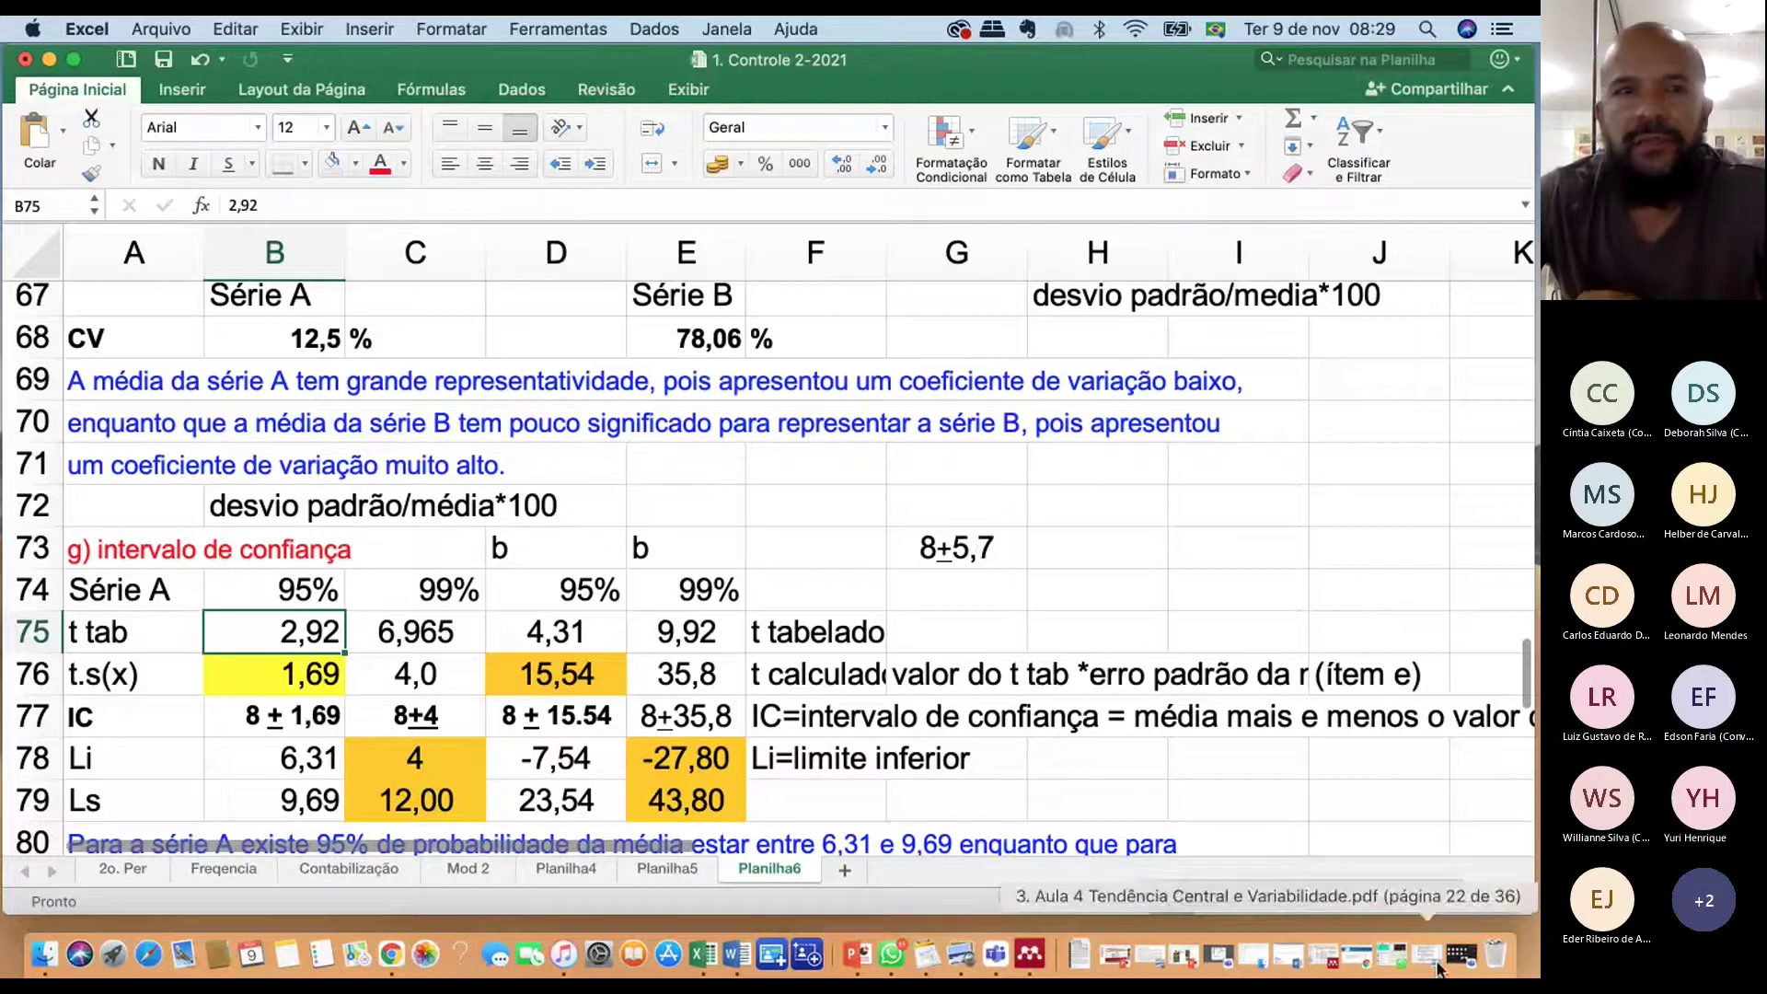
click(1438, 966)
Scroll the PDF to the page 30 t-table and move the Preview window aside
scroll(607, 507, down, 15)
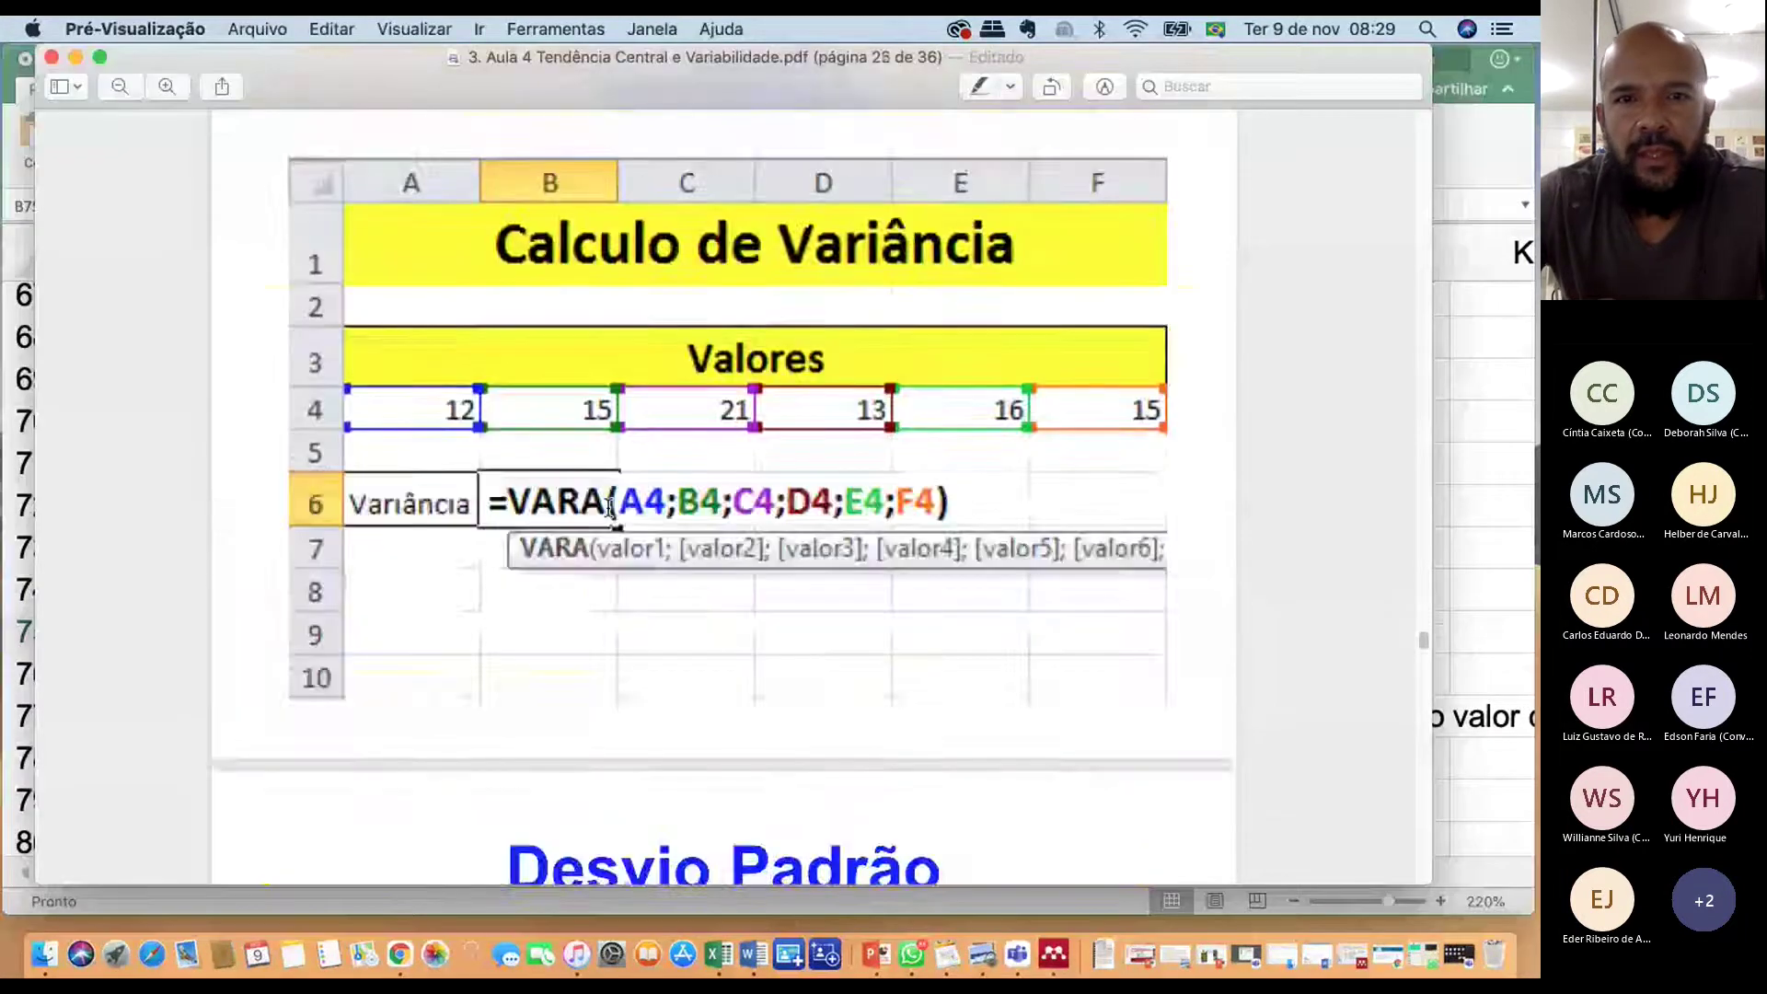
scroll(607, 507, down, 5)
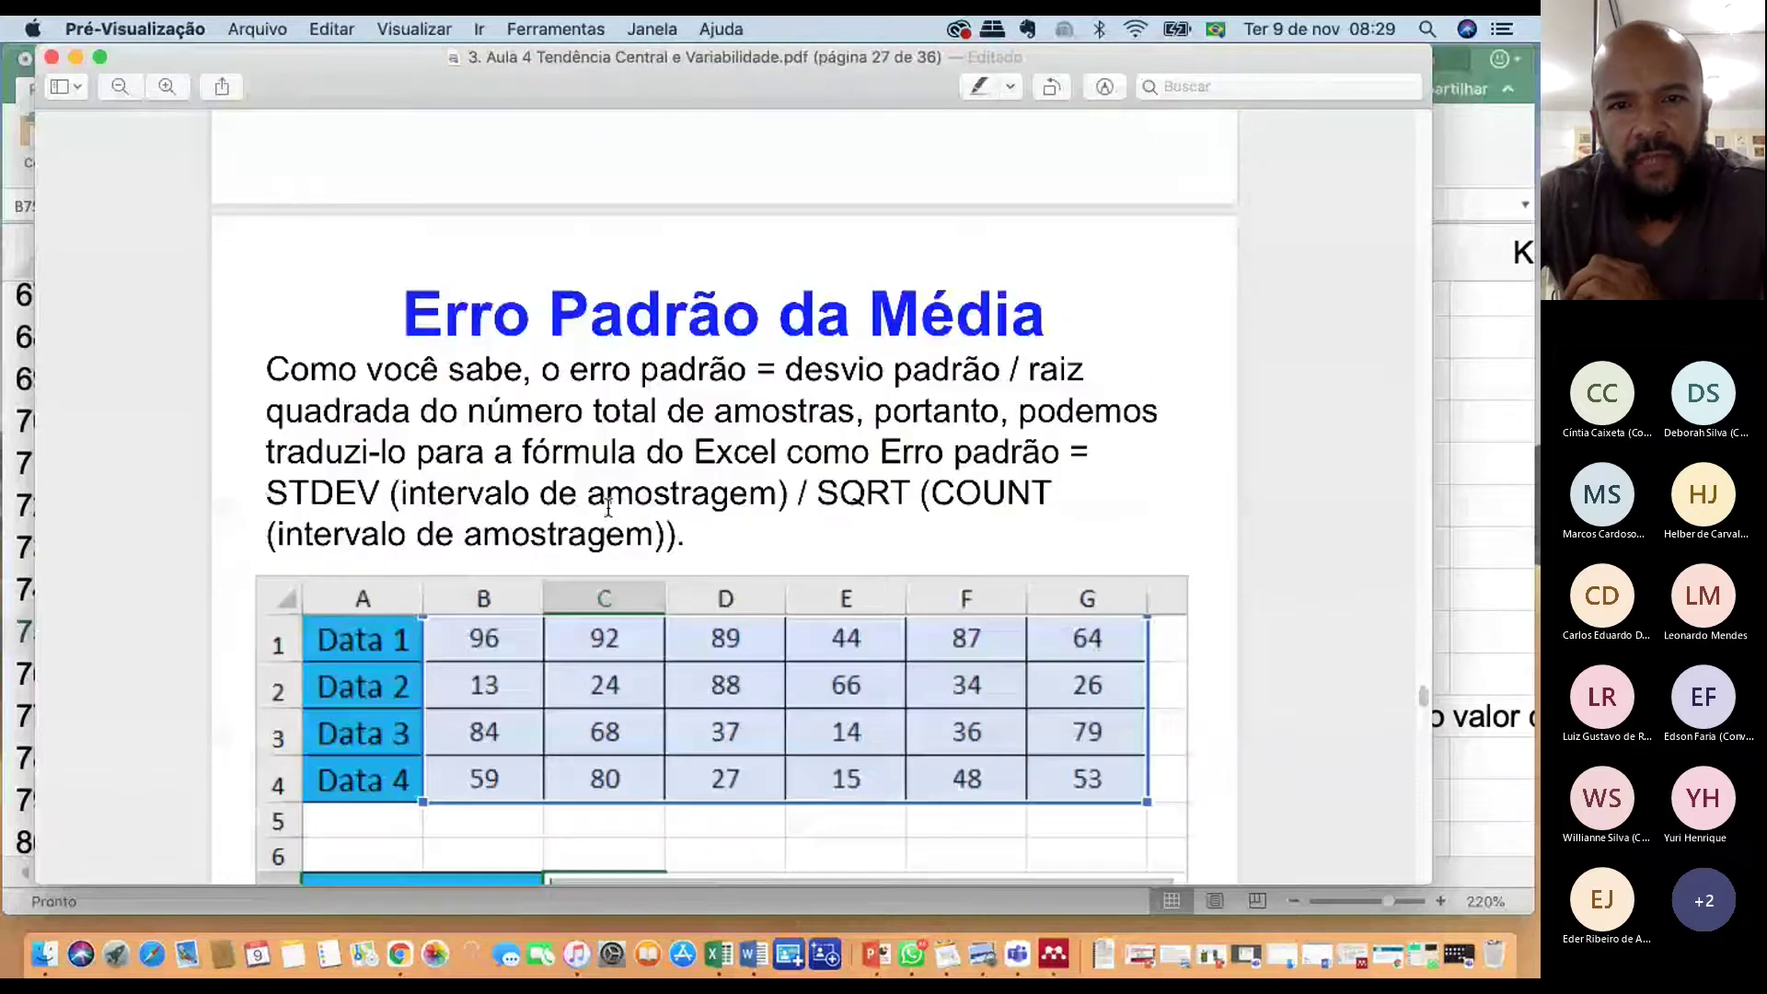
scroll(608, 507, down, 10)
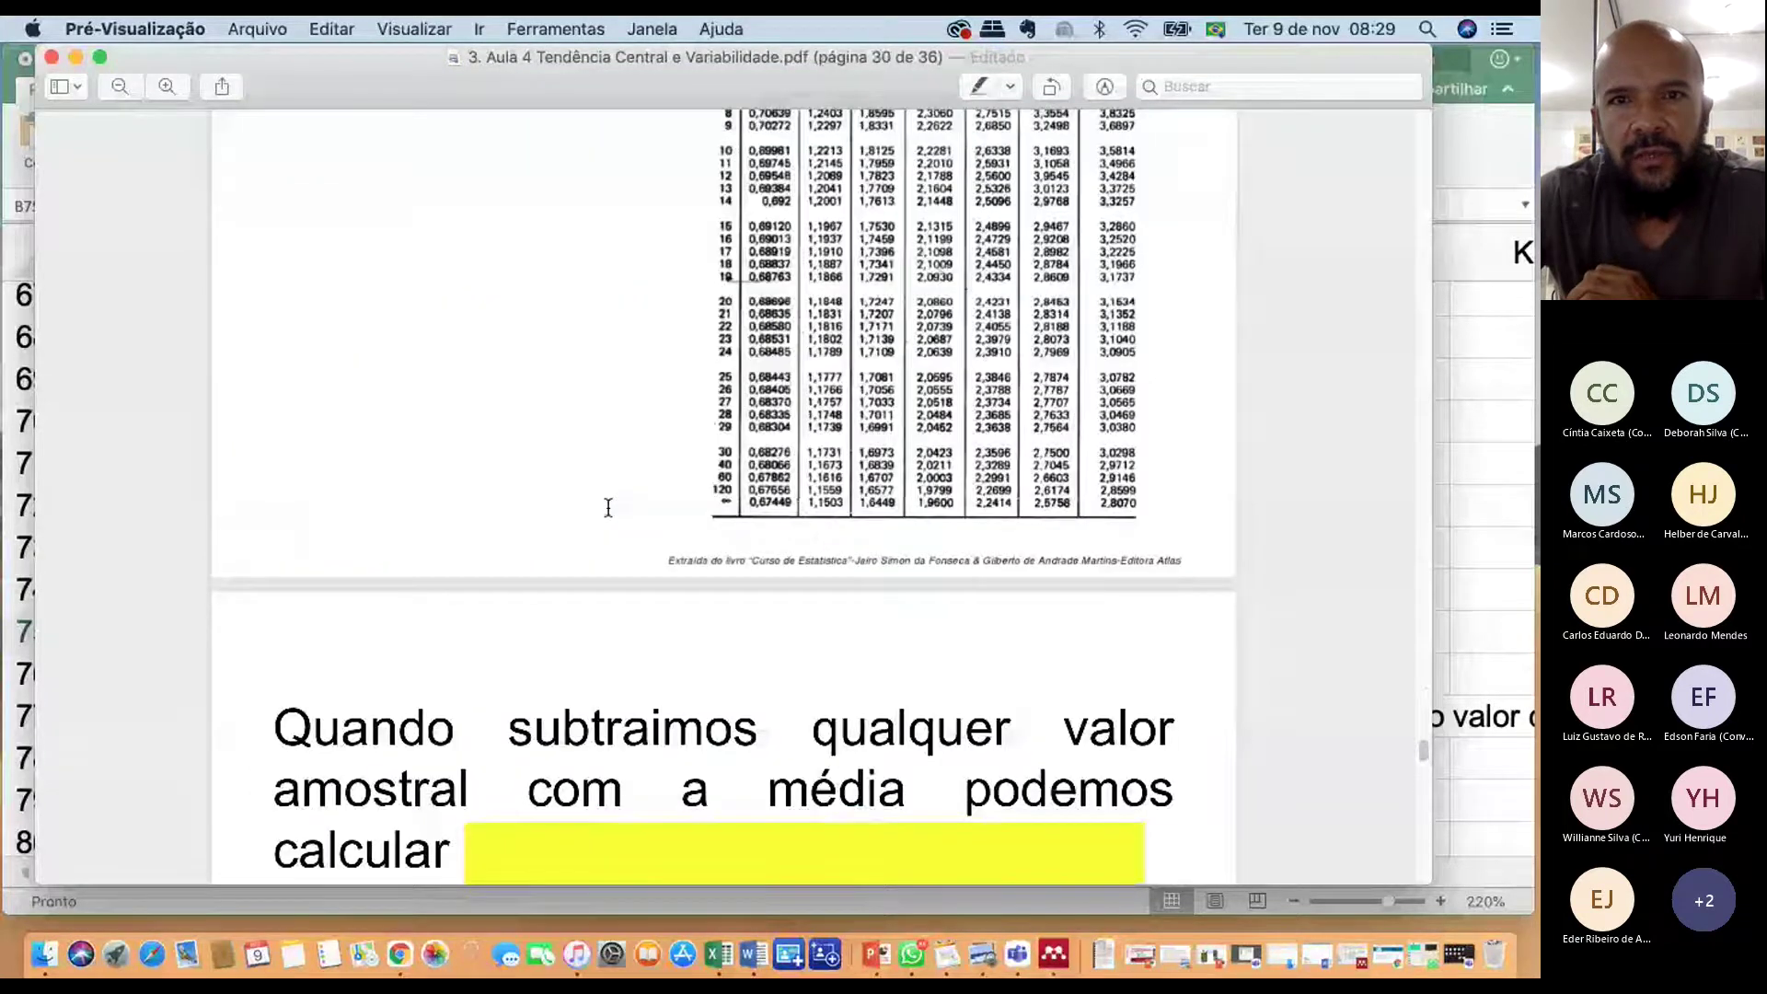
scroll(1087, 458, up, 3)
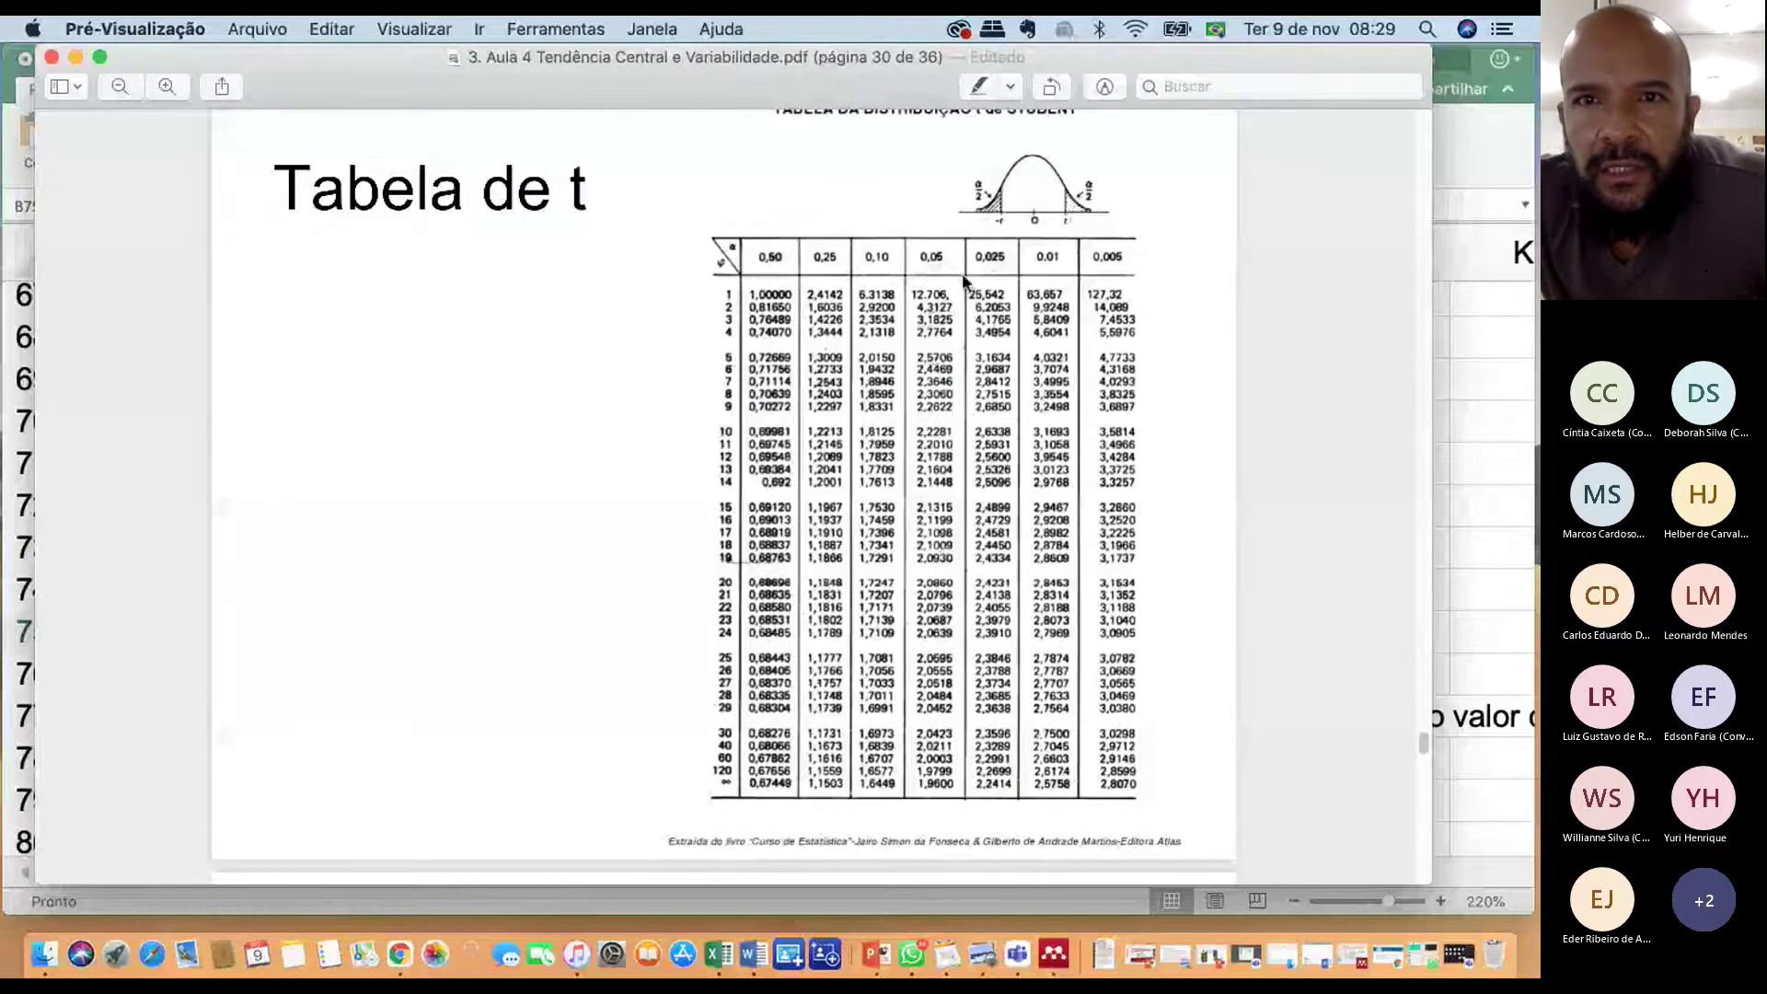
drag(712, 70, 1236, 65)
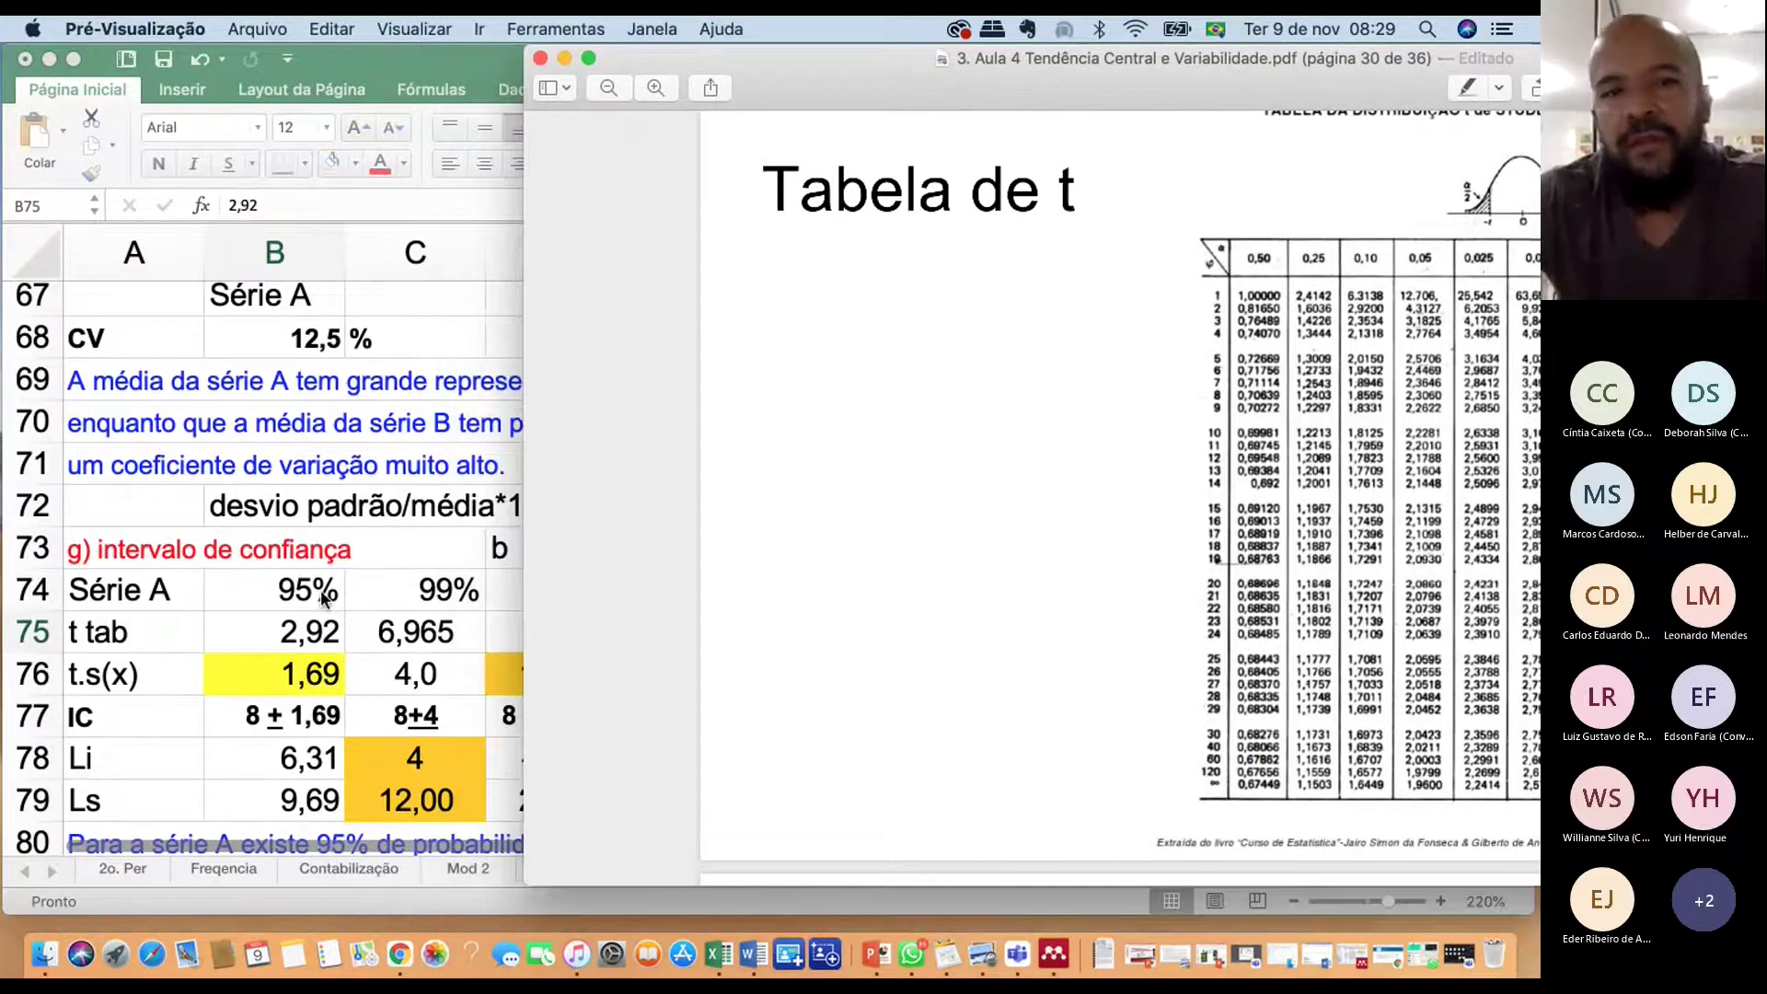
drag(1158, 88, 621, 37)
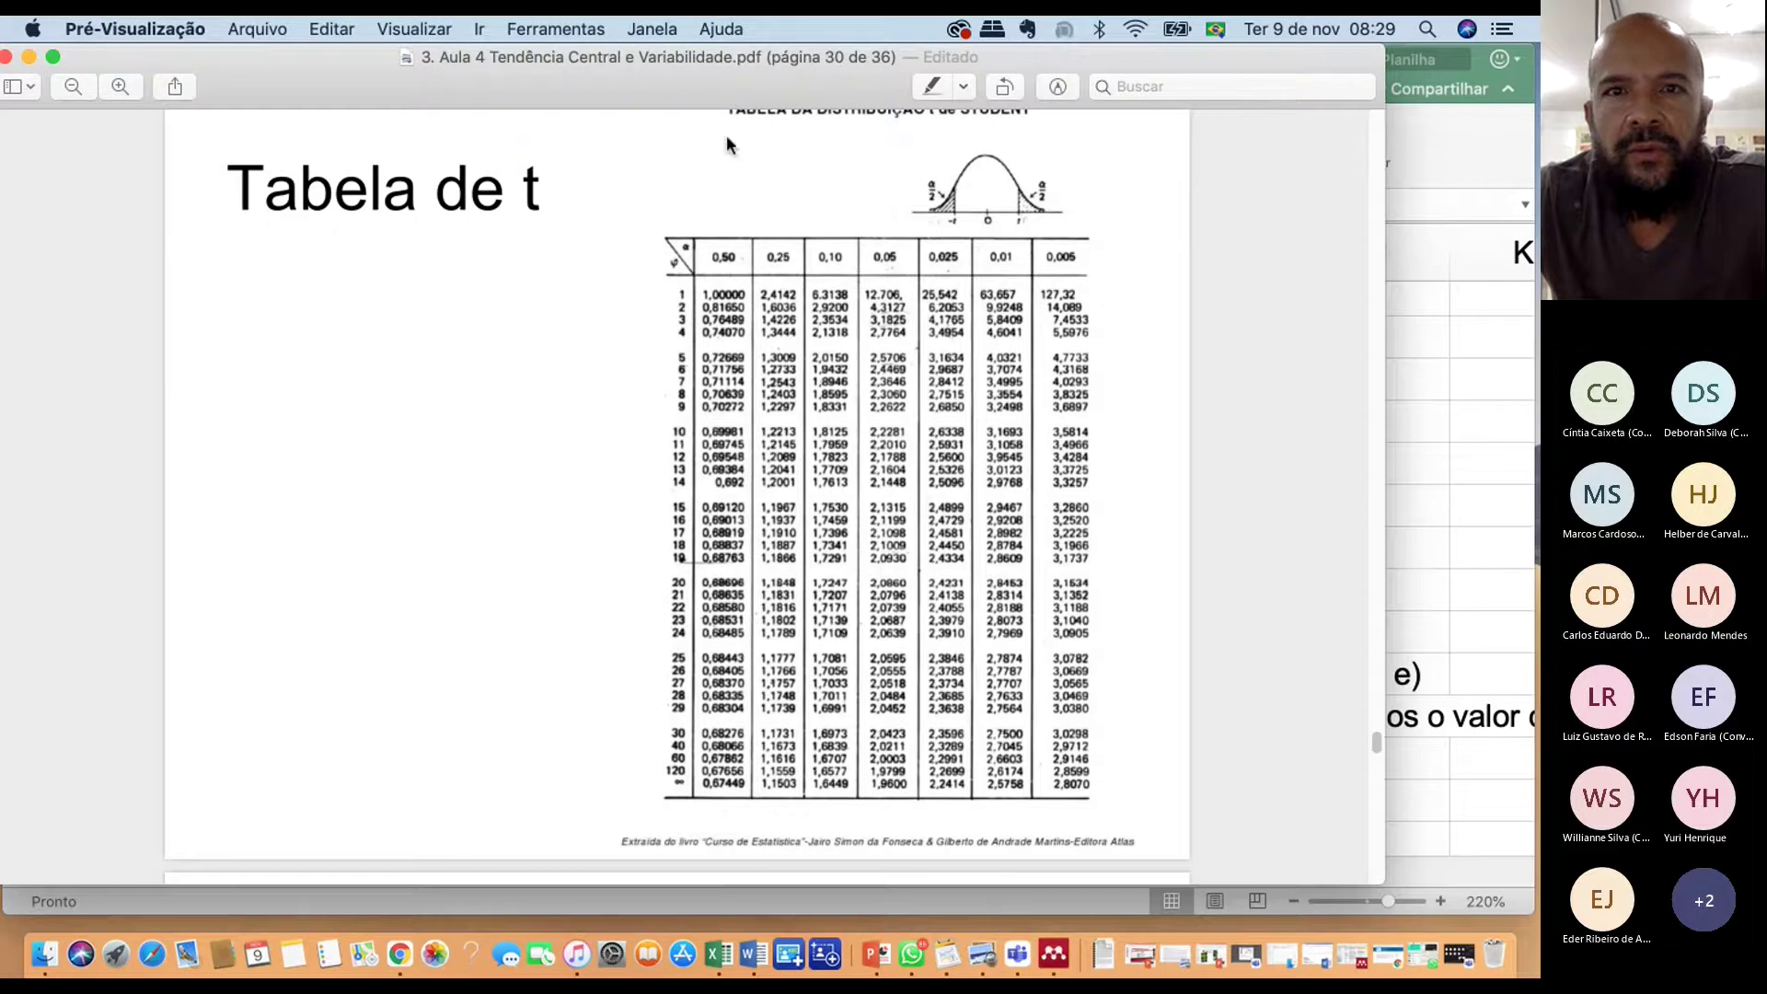
drag(743, 85, 629, 23)
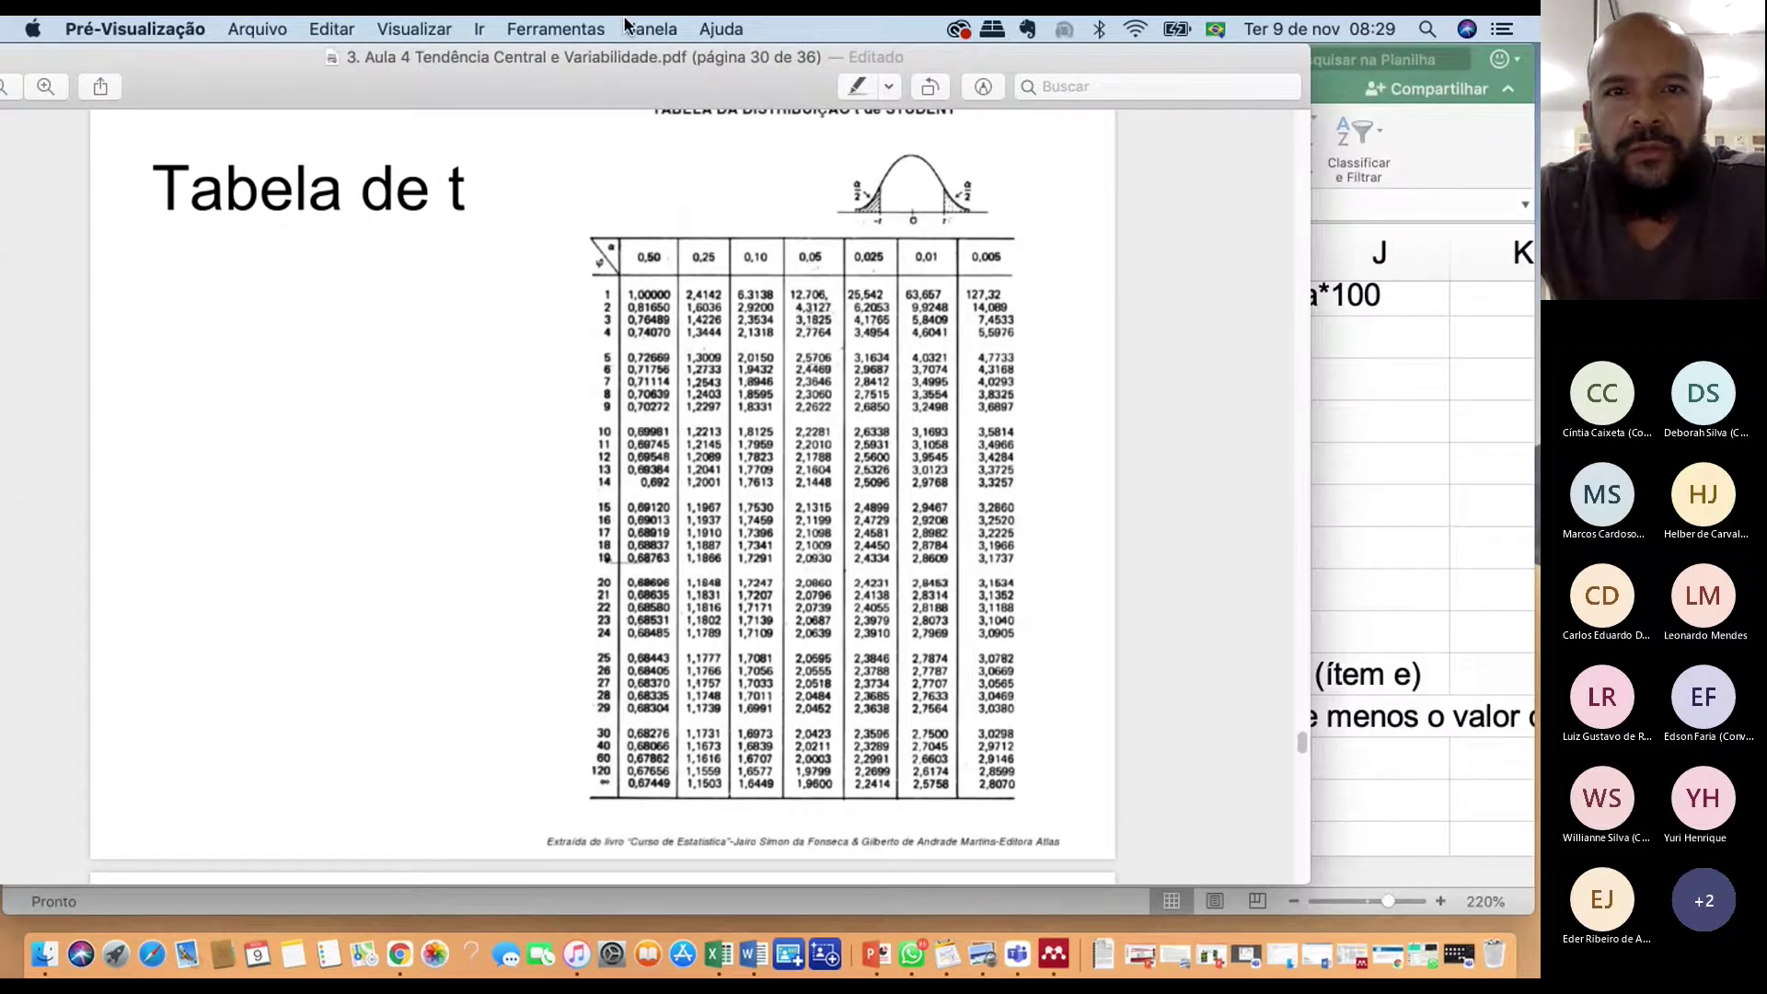
Zoom in on the t-table, position Preview beside the spreadsheet, then return to Excel
click(59, 81)
click(59, 81)
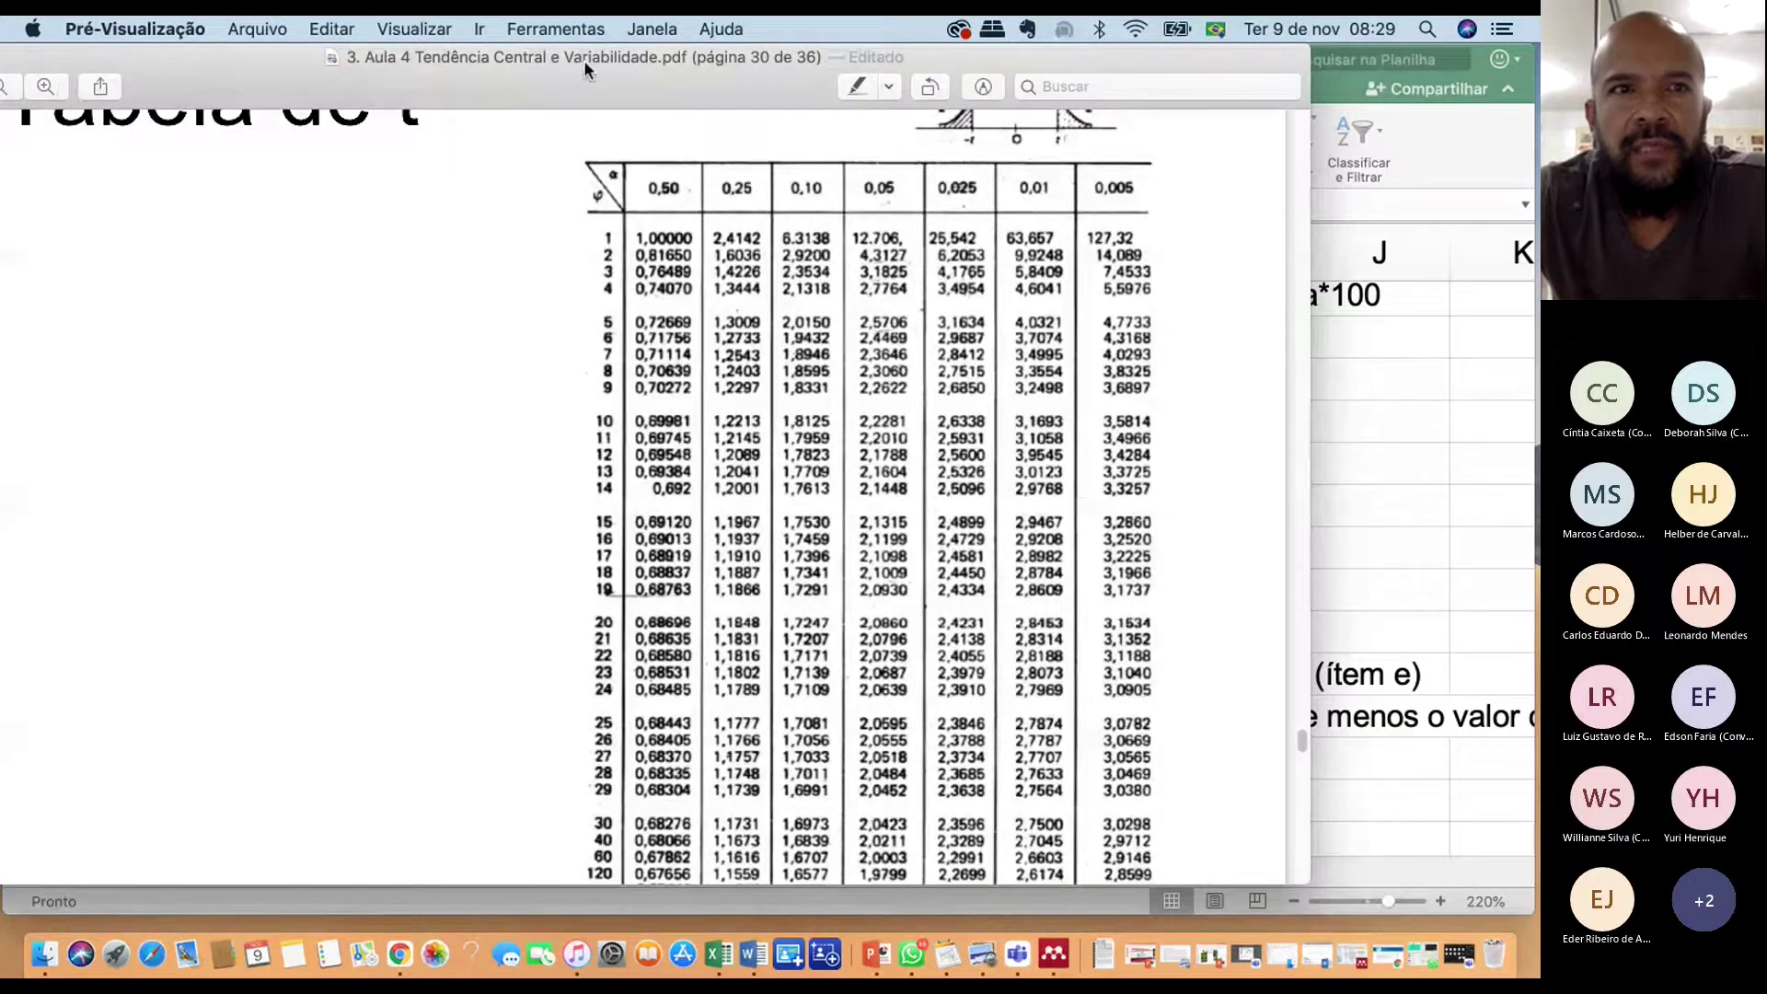
drag(583, 59, 591, 62)
scroll(562, 271, up, 3)
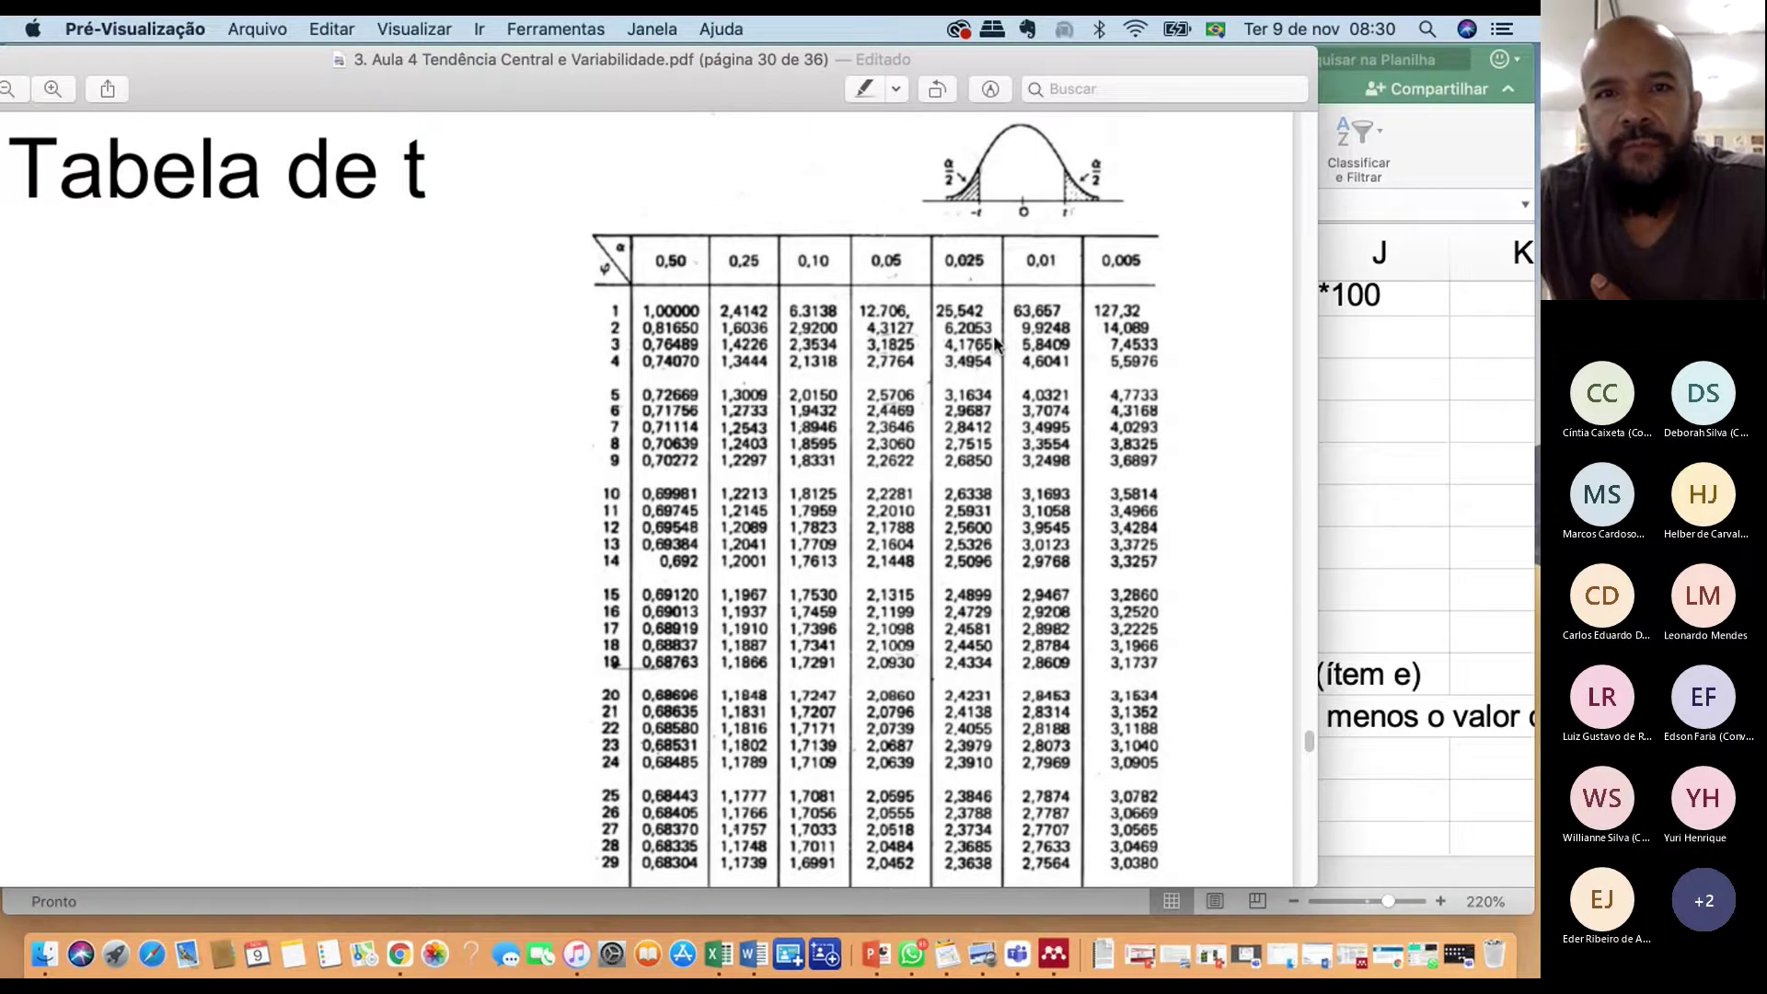
drag(515, 86, 521, 21)
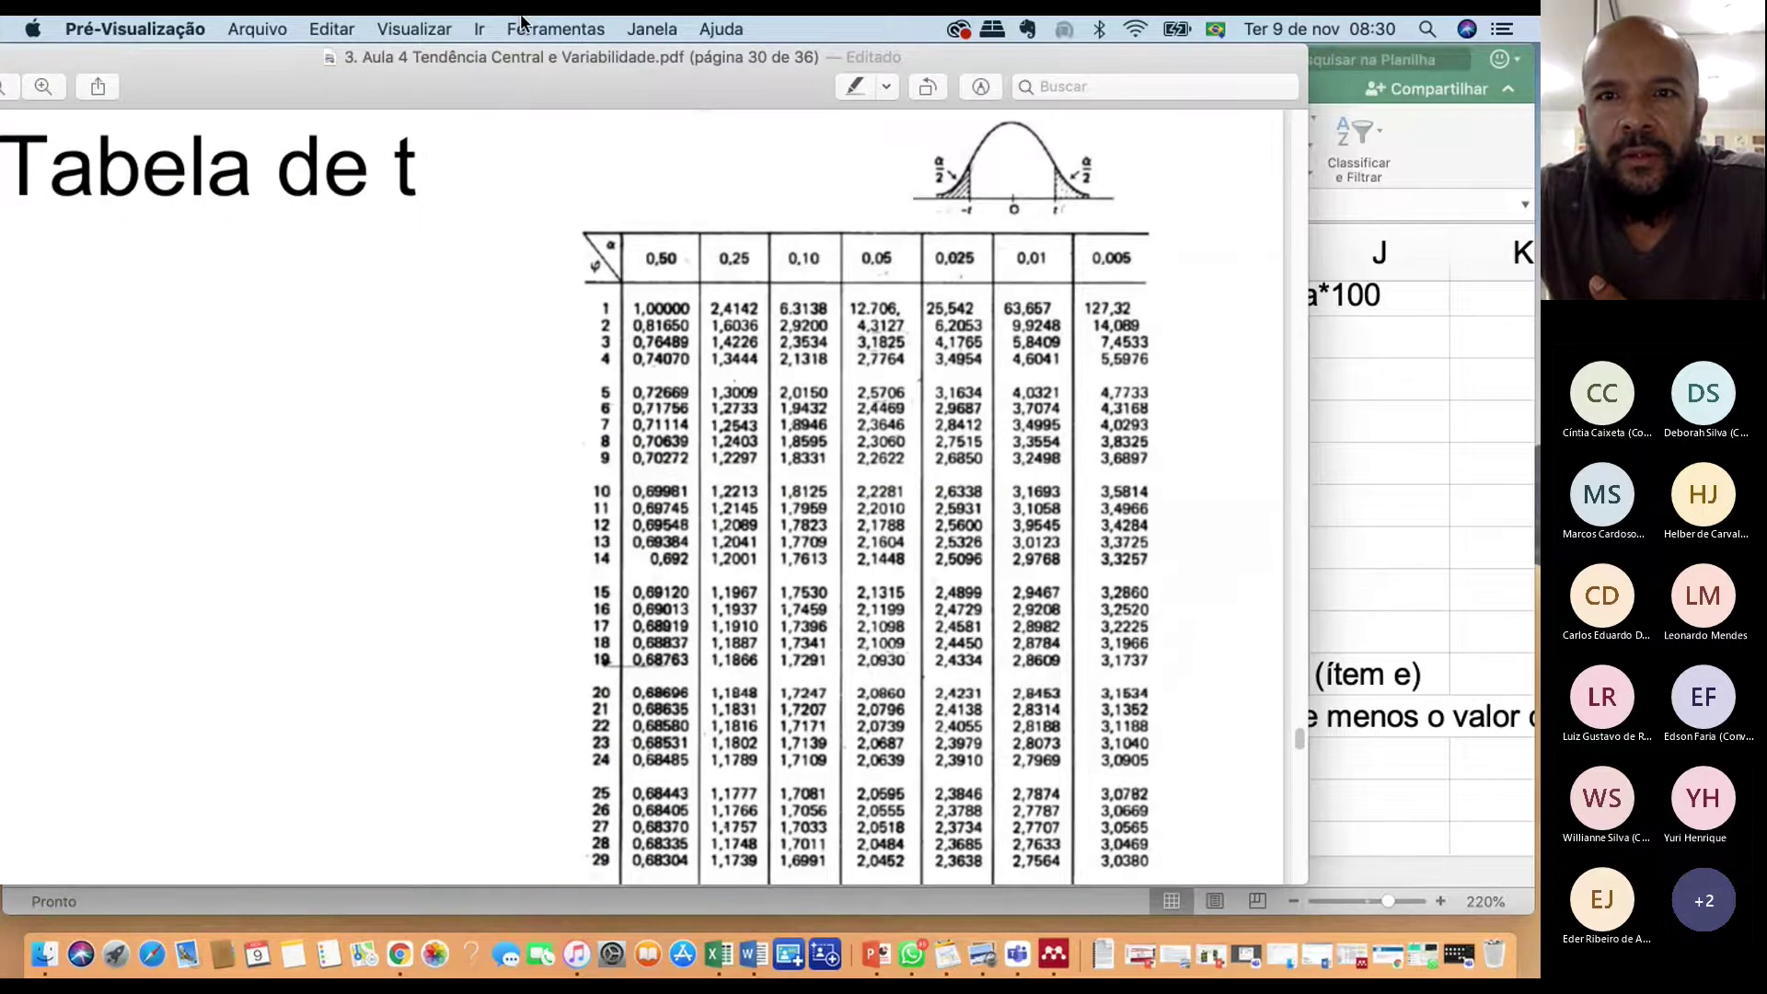
scroll(641, 333, down, 10)
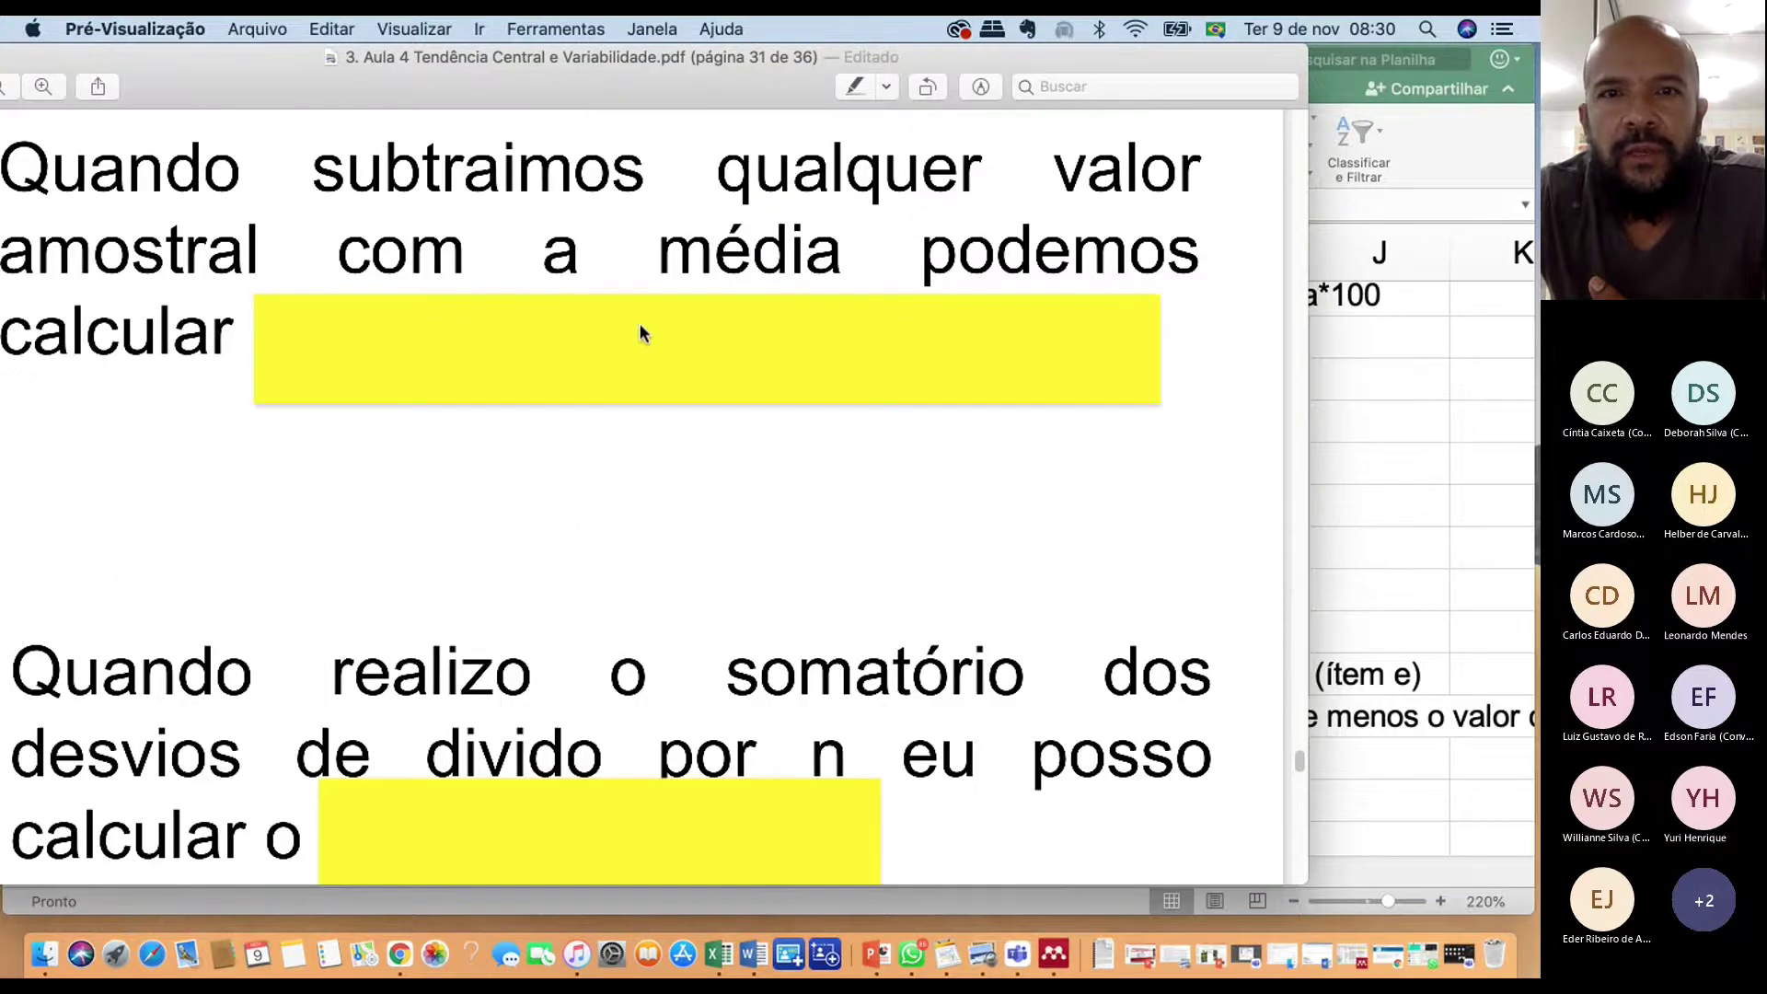
scroll(641, 333, up, 10)
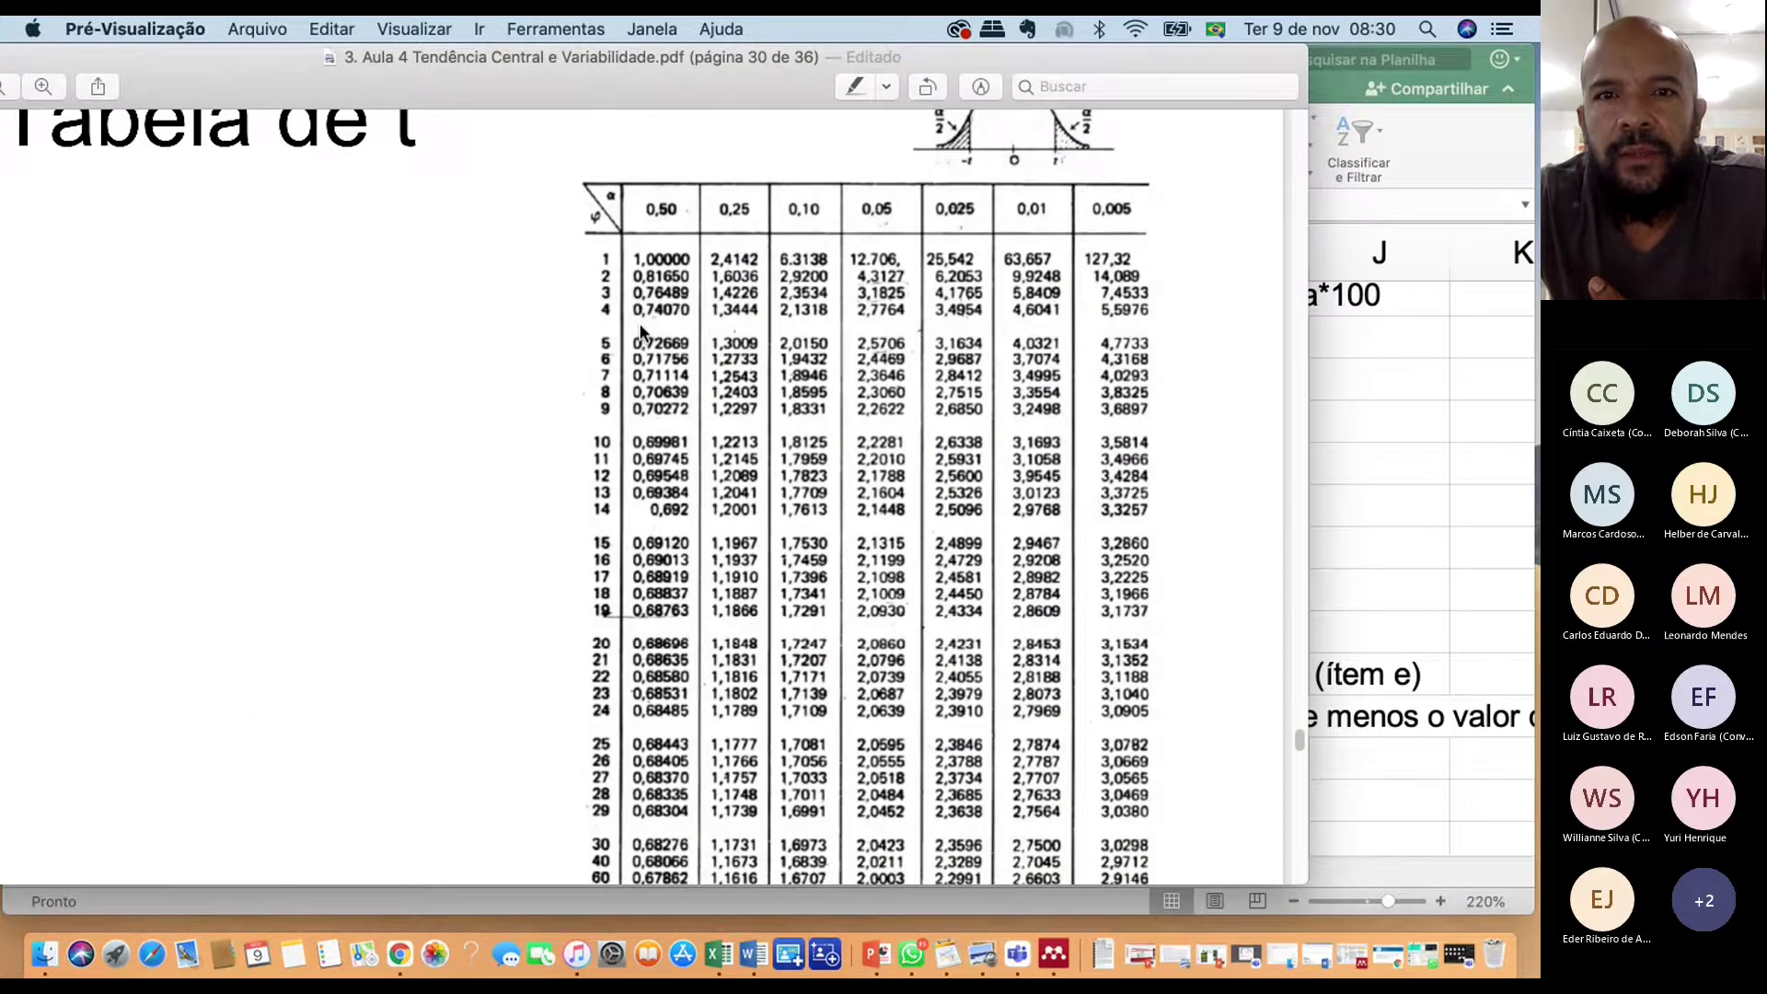
drag(488, 77, 1073, 94)
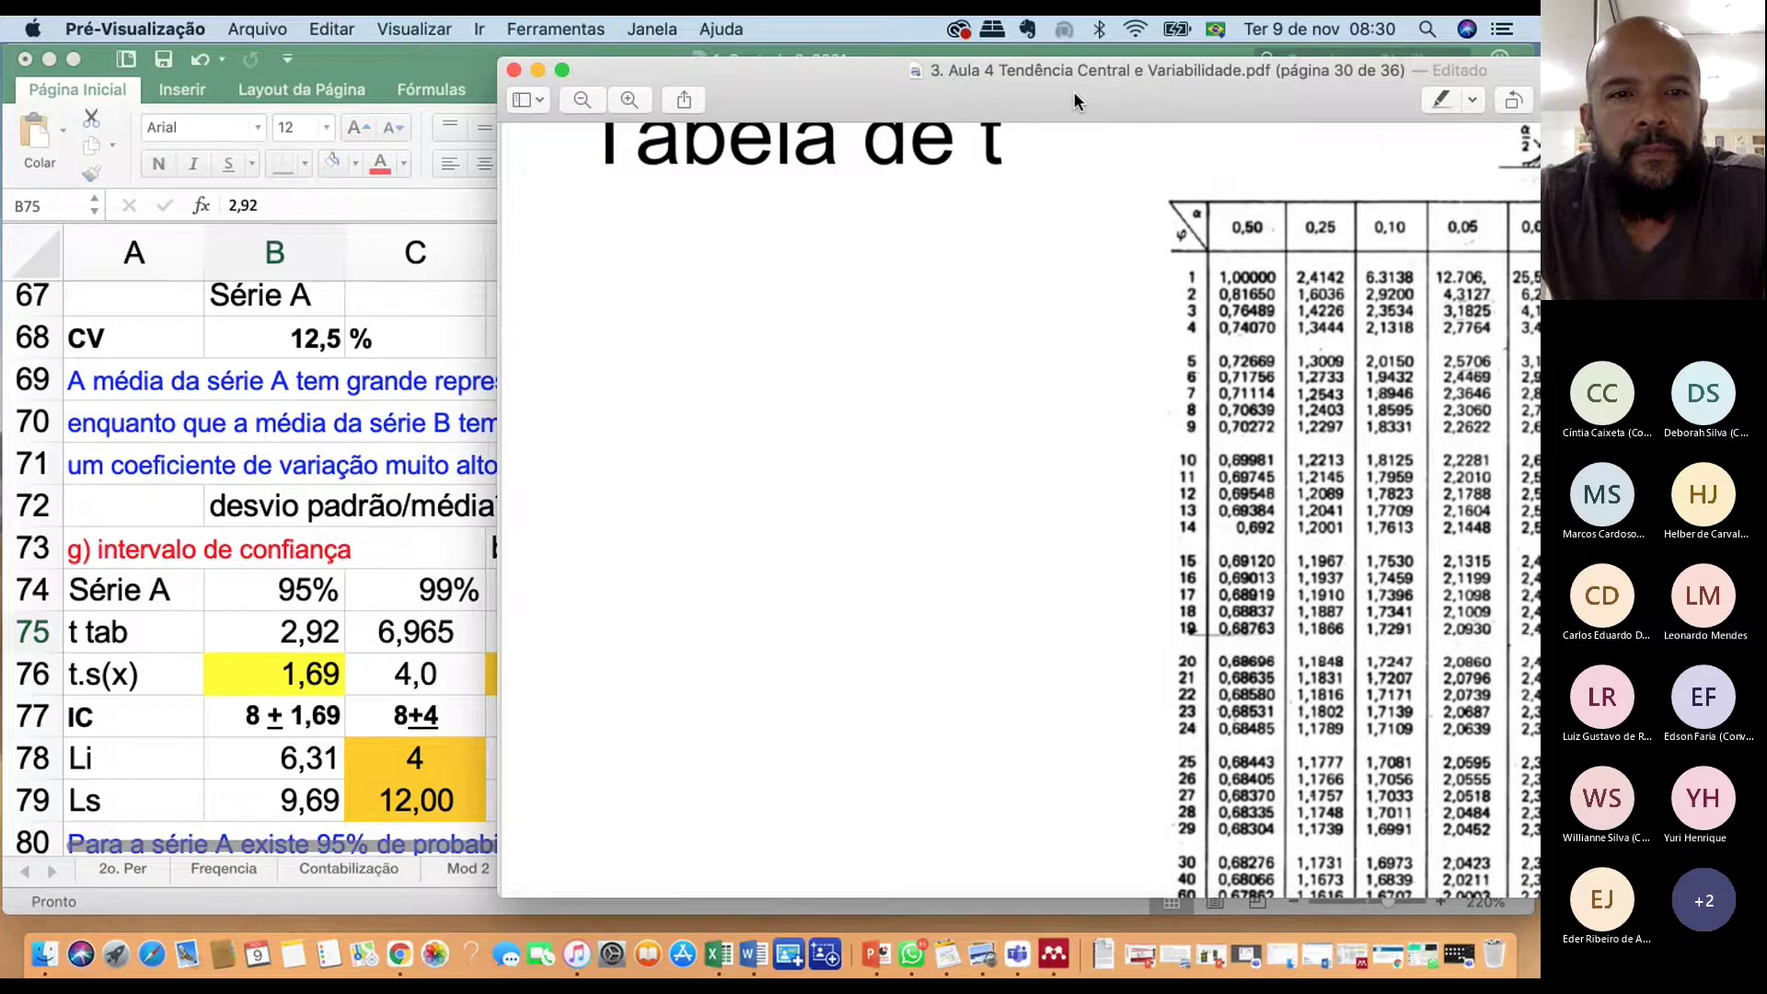
drag(1073, 91, 575, 77)
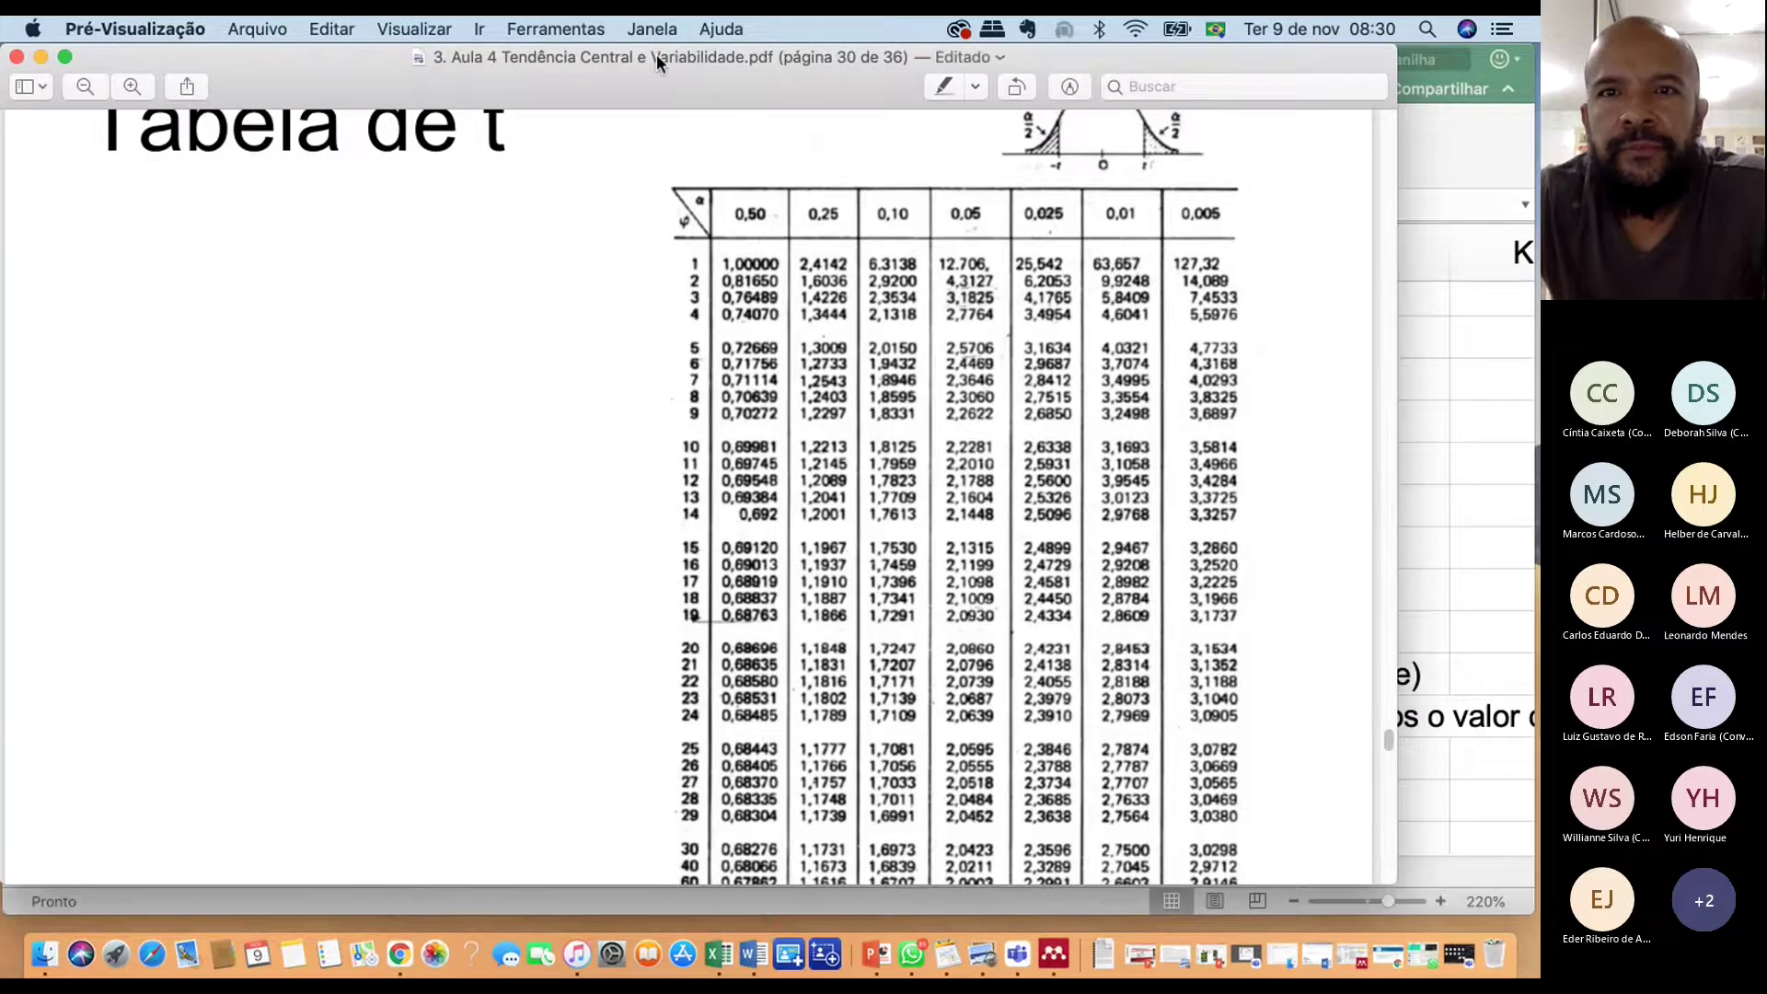
drag(787, 98, 729, 77)
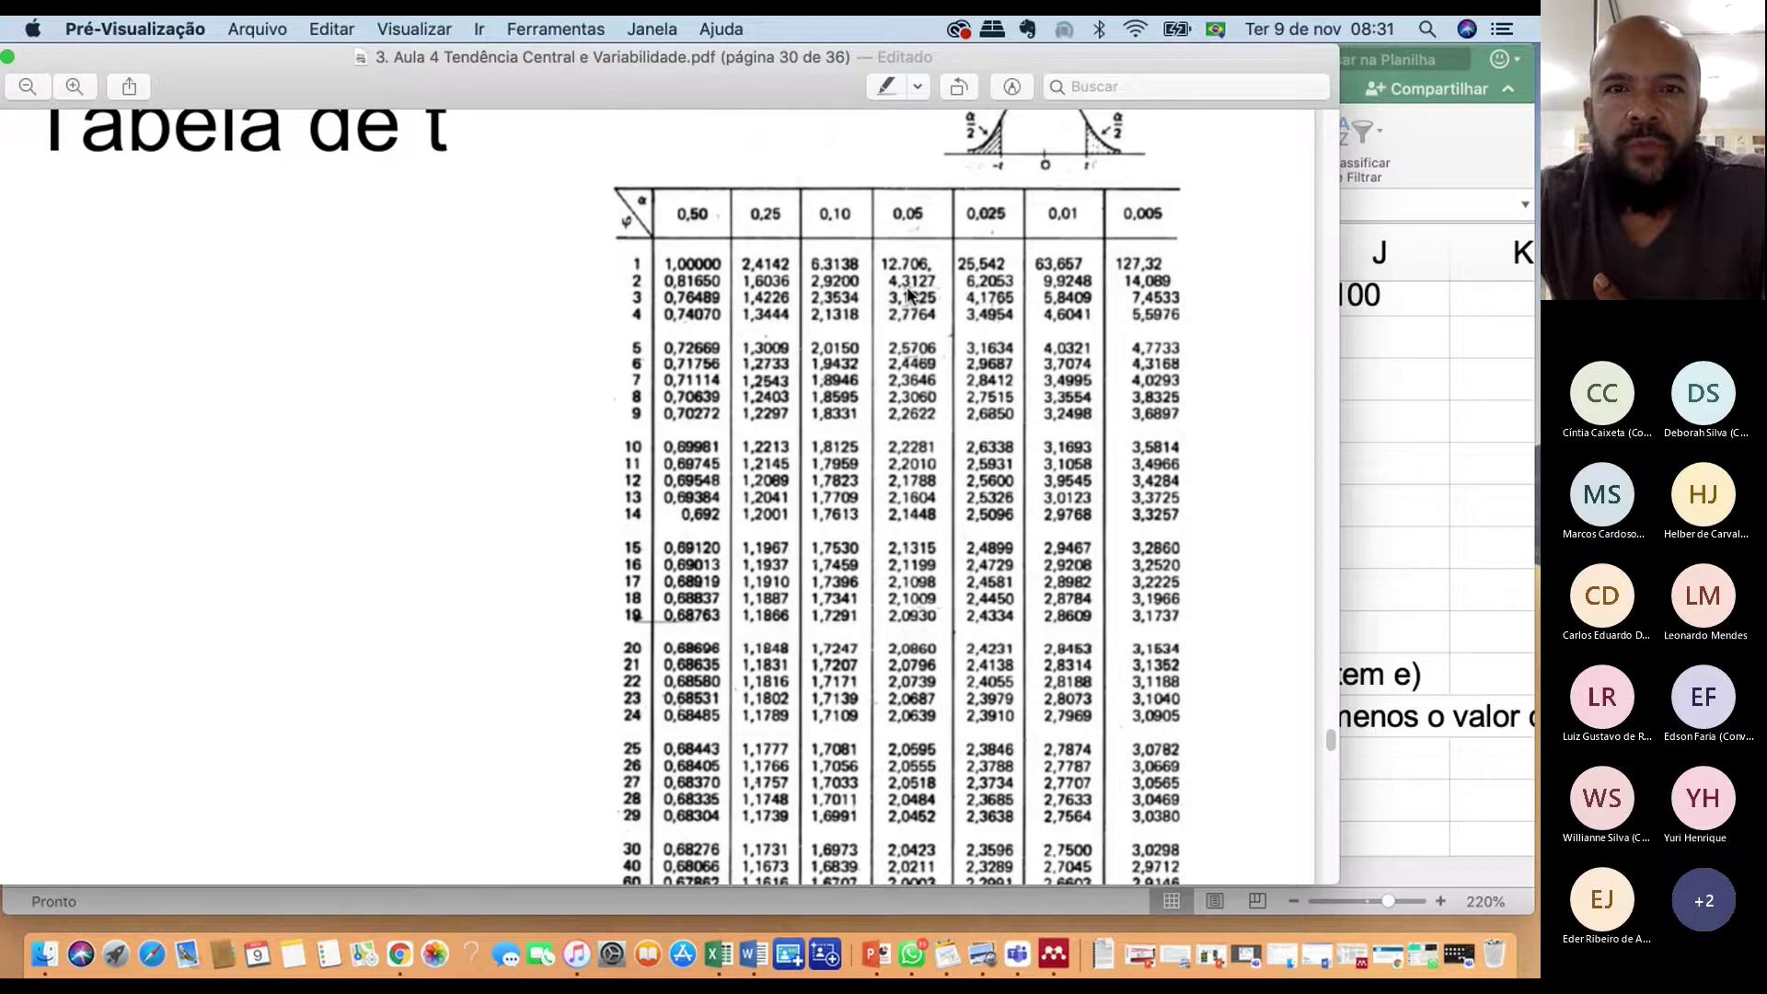
key(super+Tab)
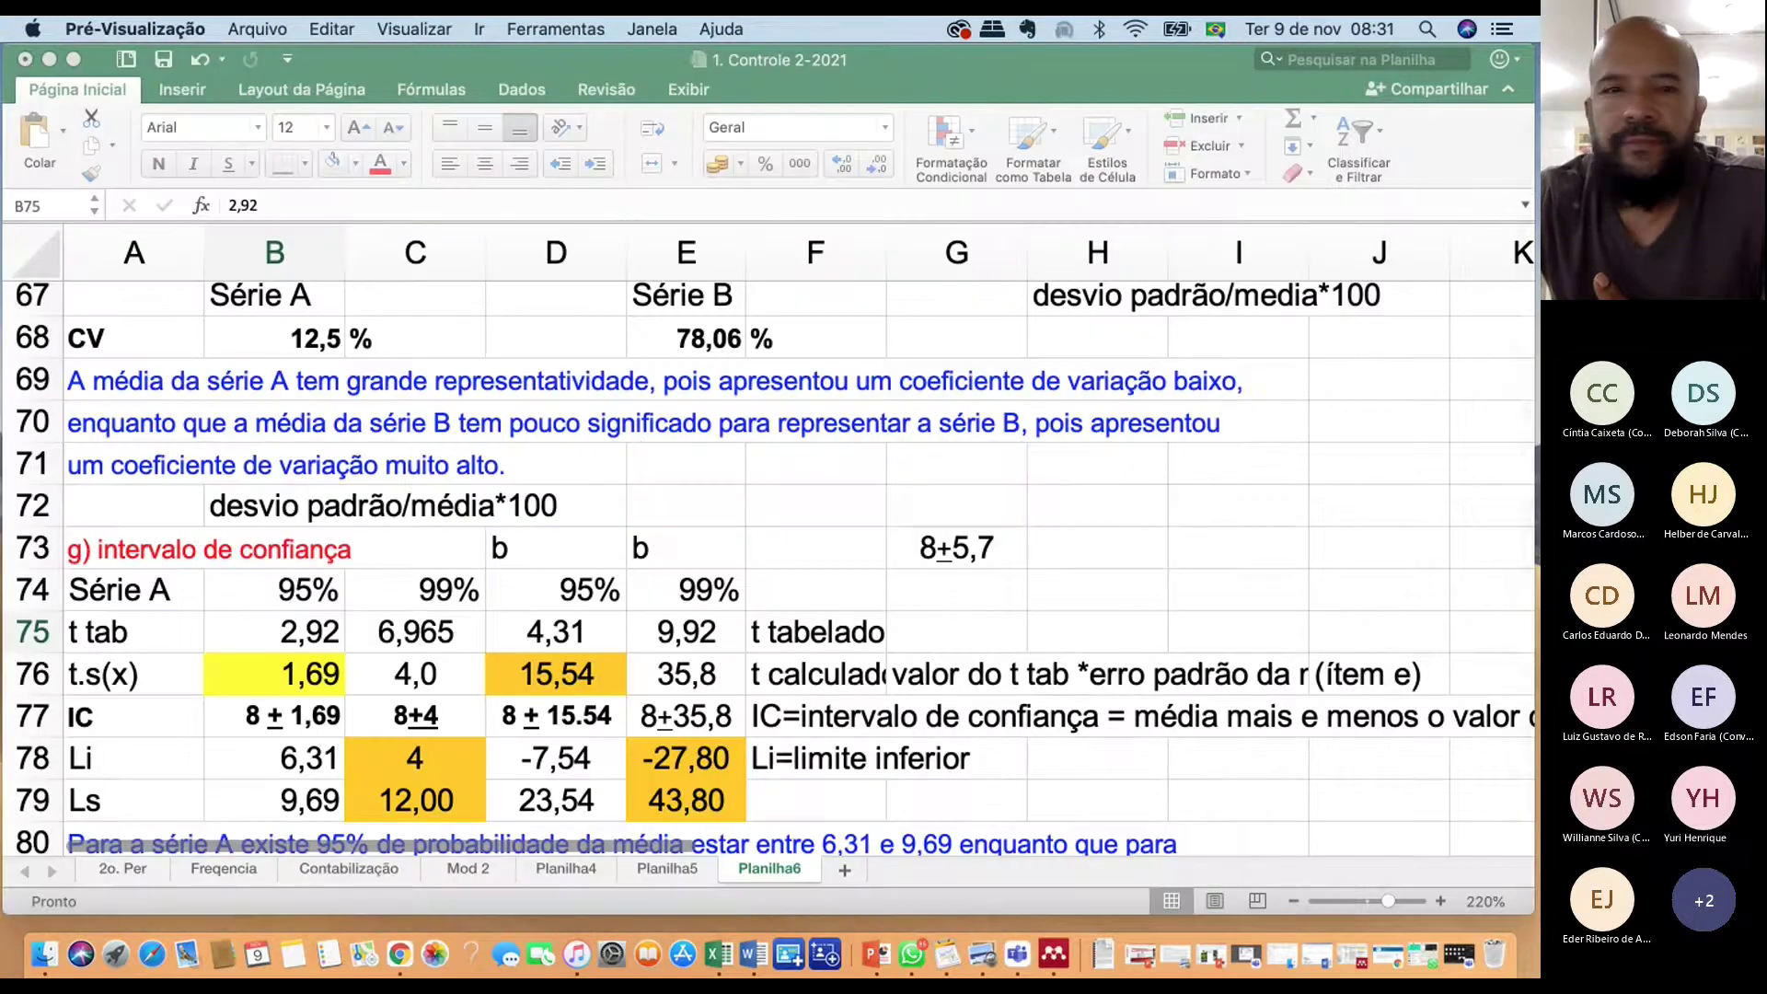
Enter 4,3127 as Série A's 95% tabulated t in B75
click(301, 629)
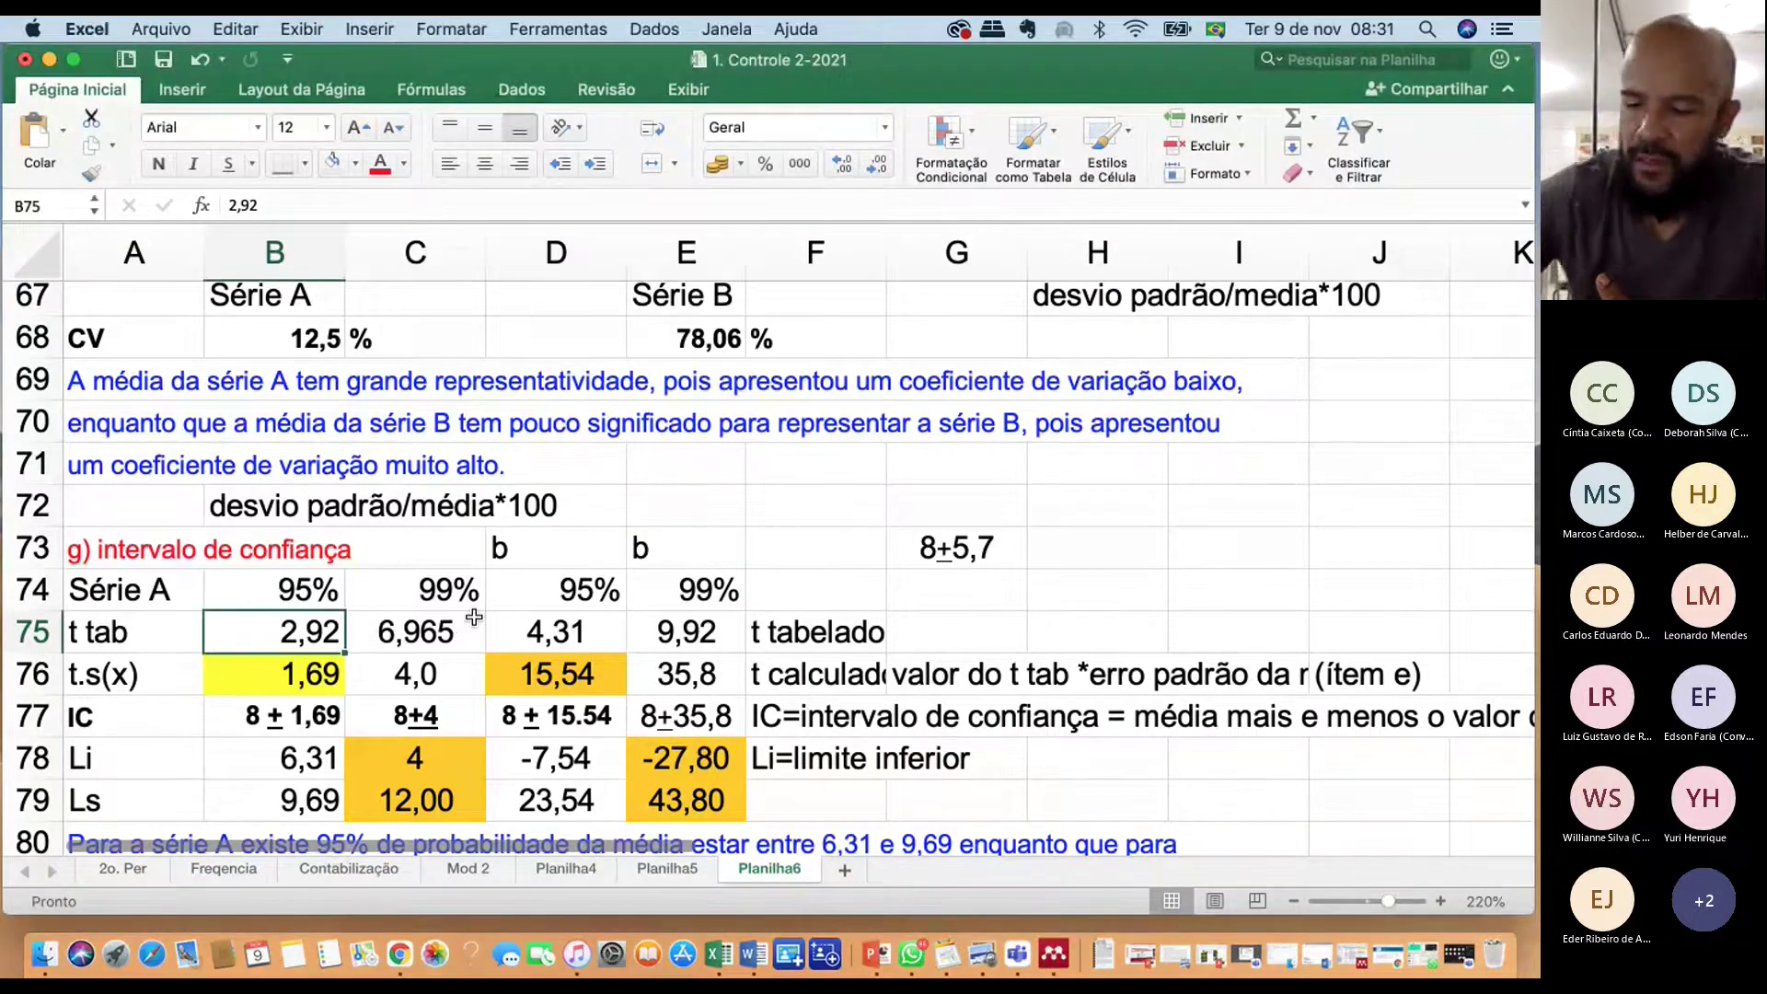
text(4,3127)
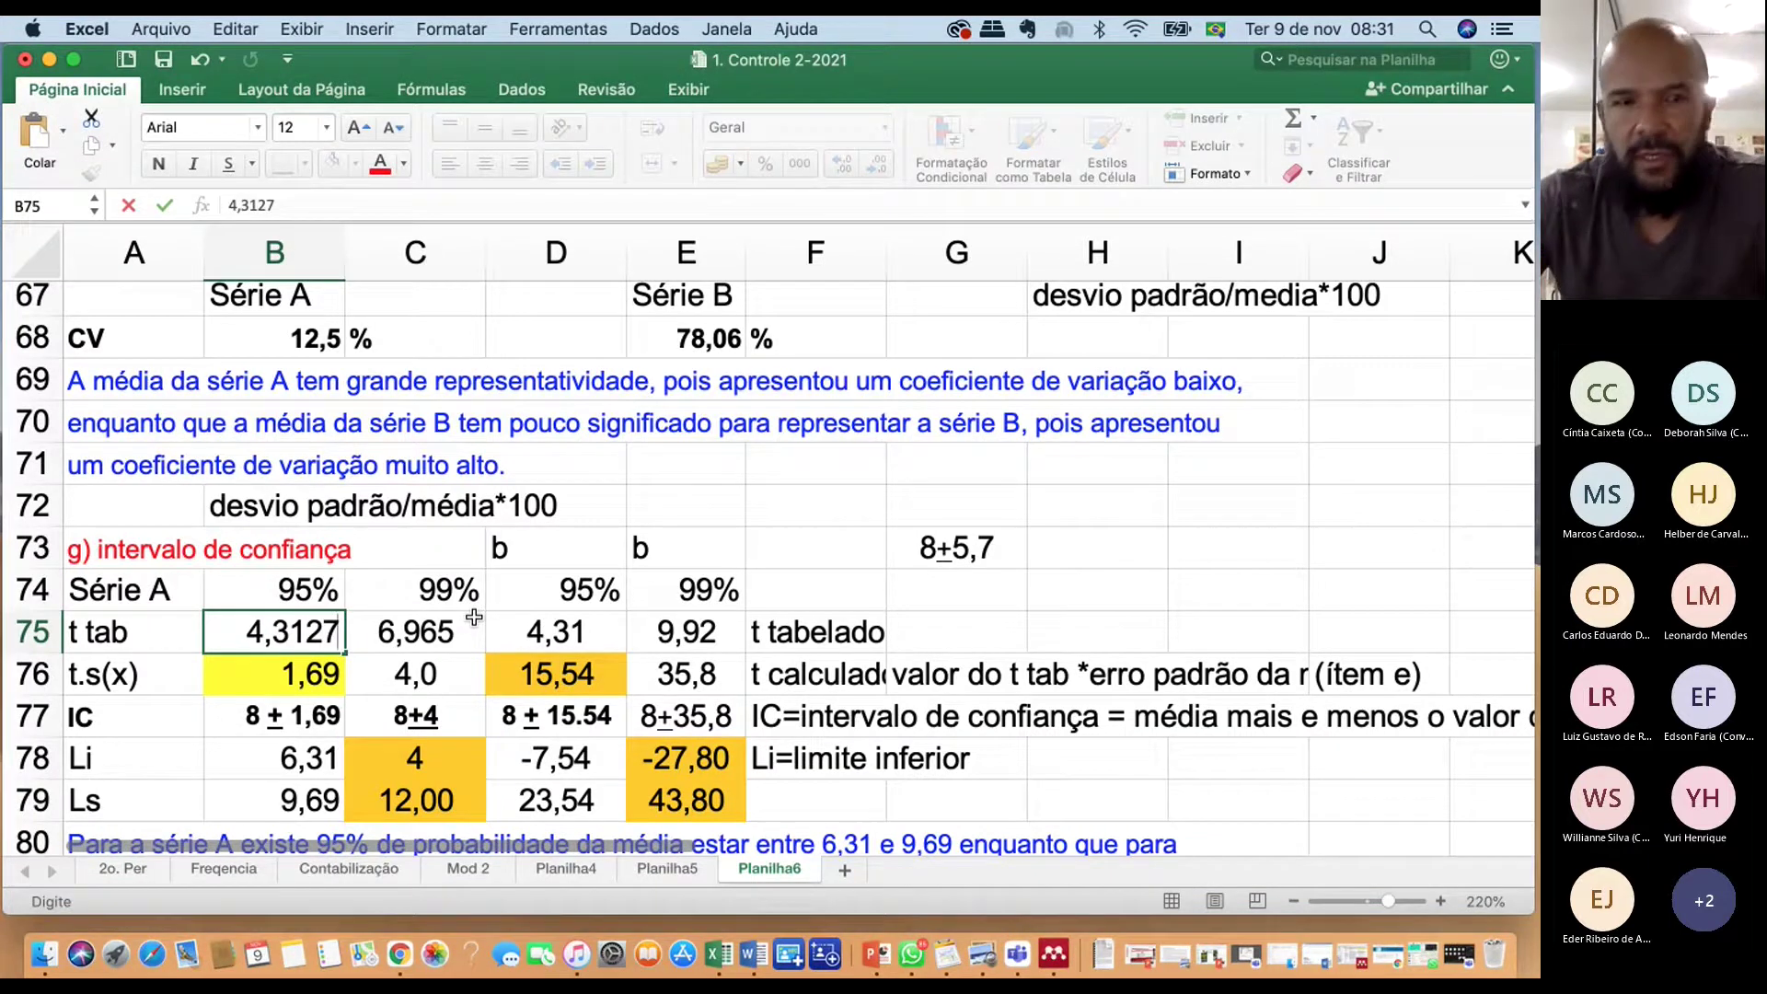
key(Return)
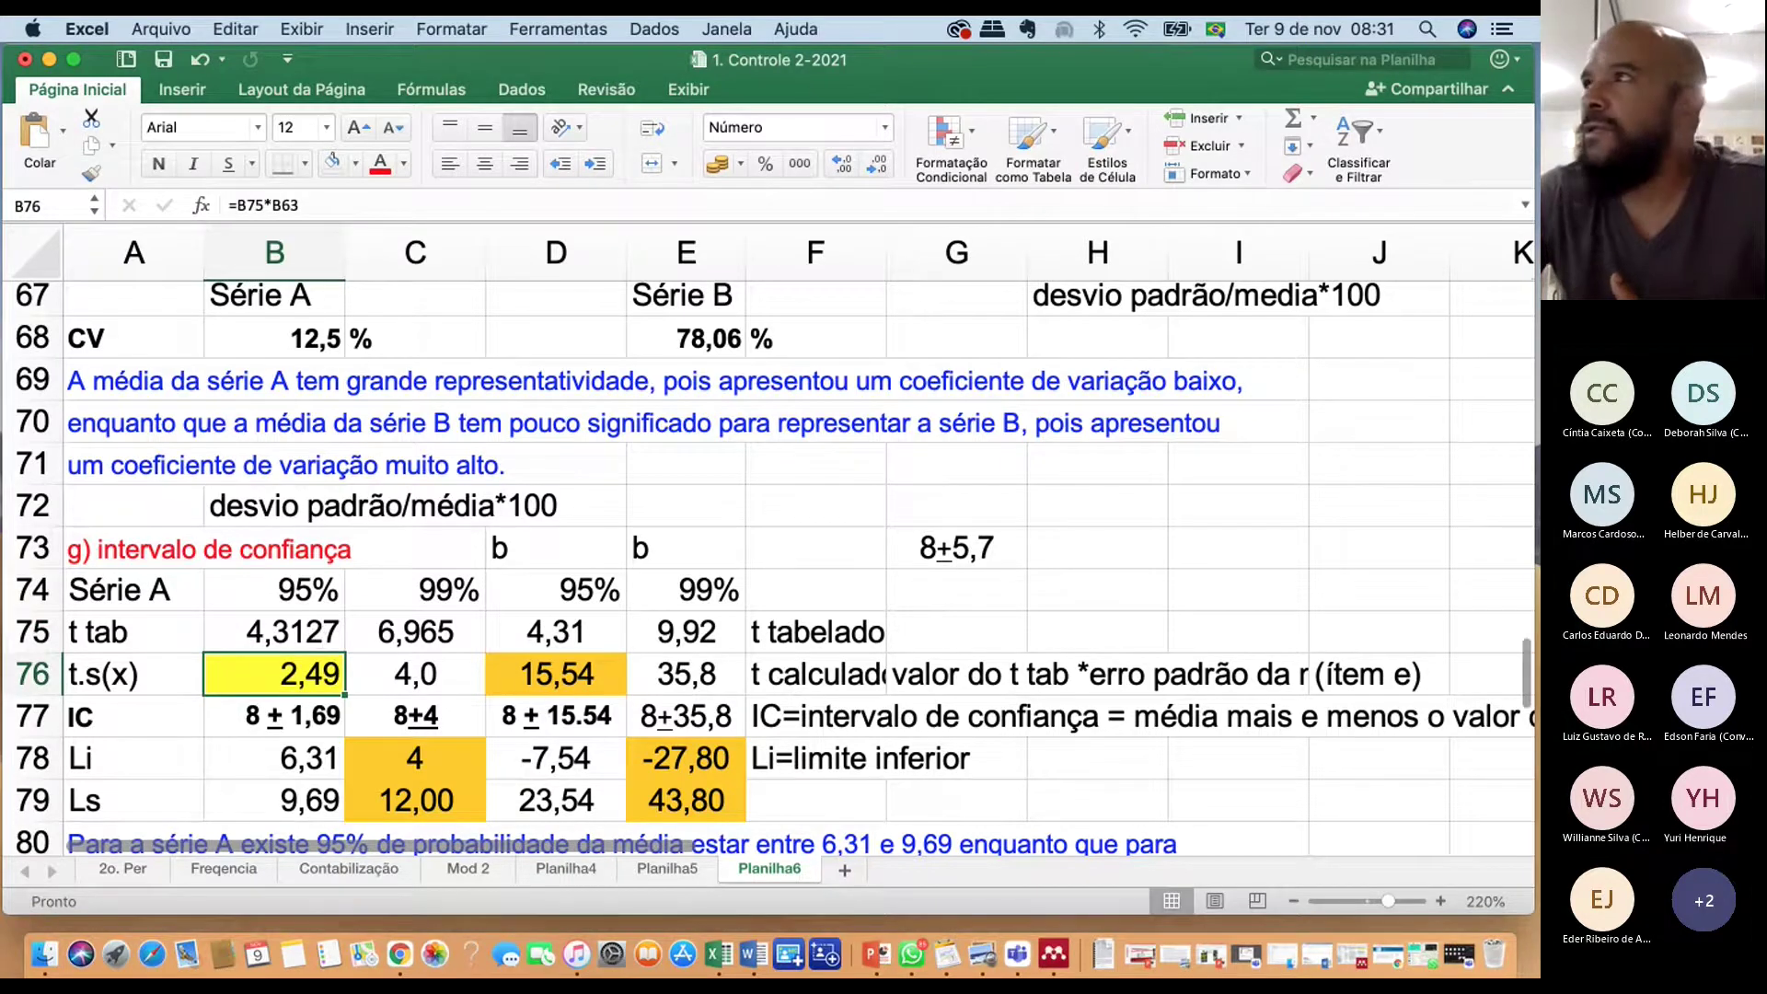
Cross-check the 95% level in B74 against the t table and review B75's t value
key(super+Tab)
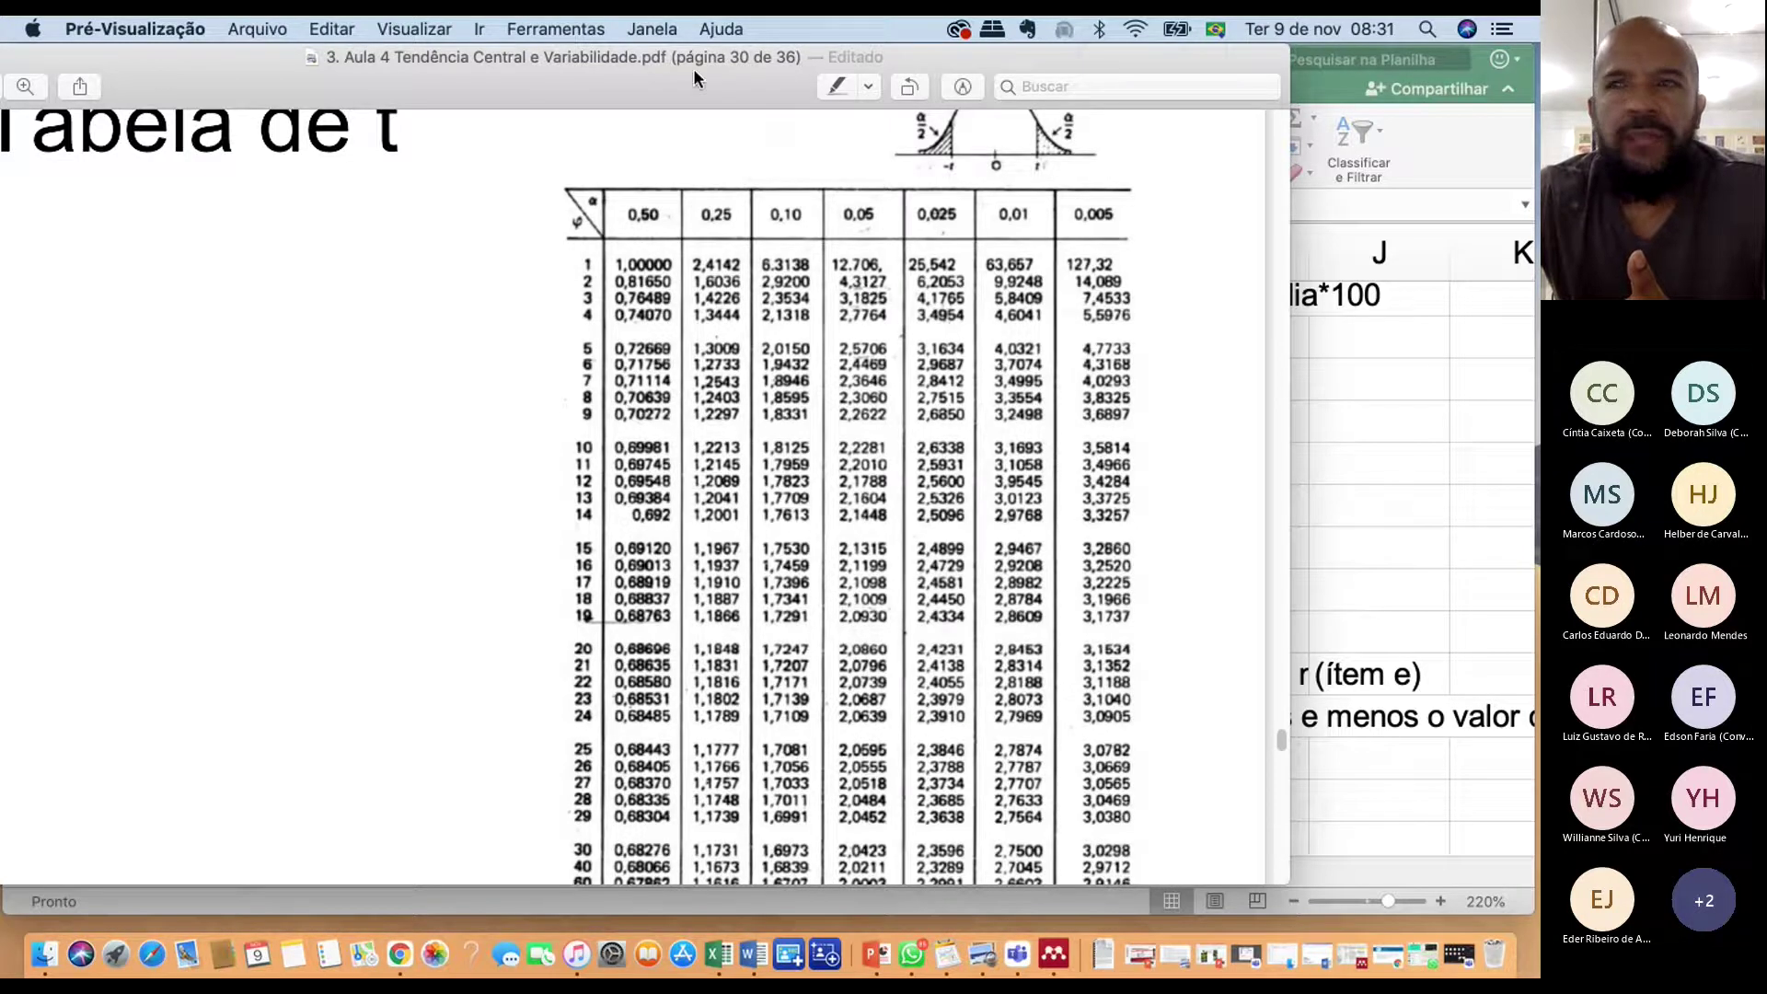
key(super+Tab)
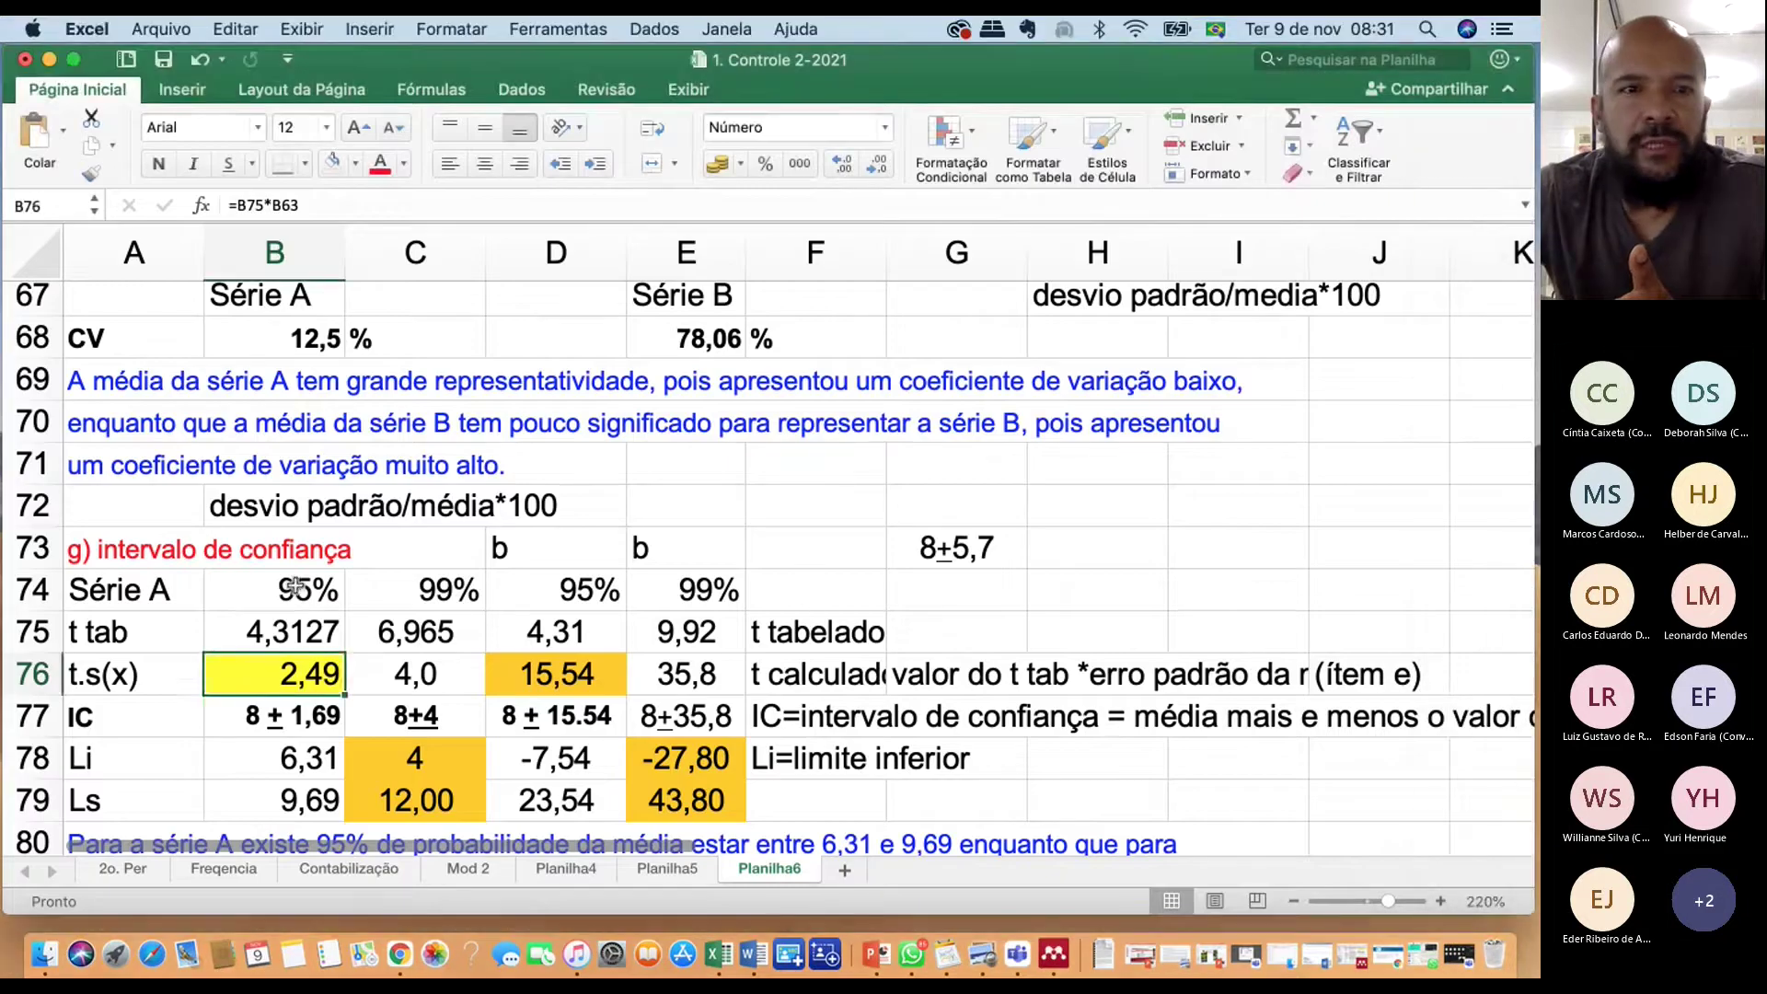
double_click(296, 589)
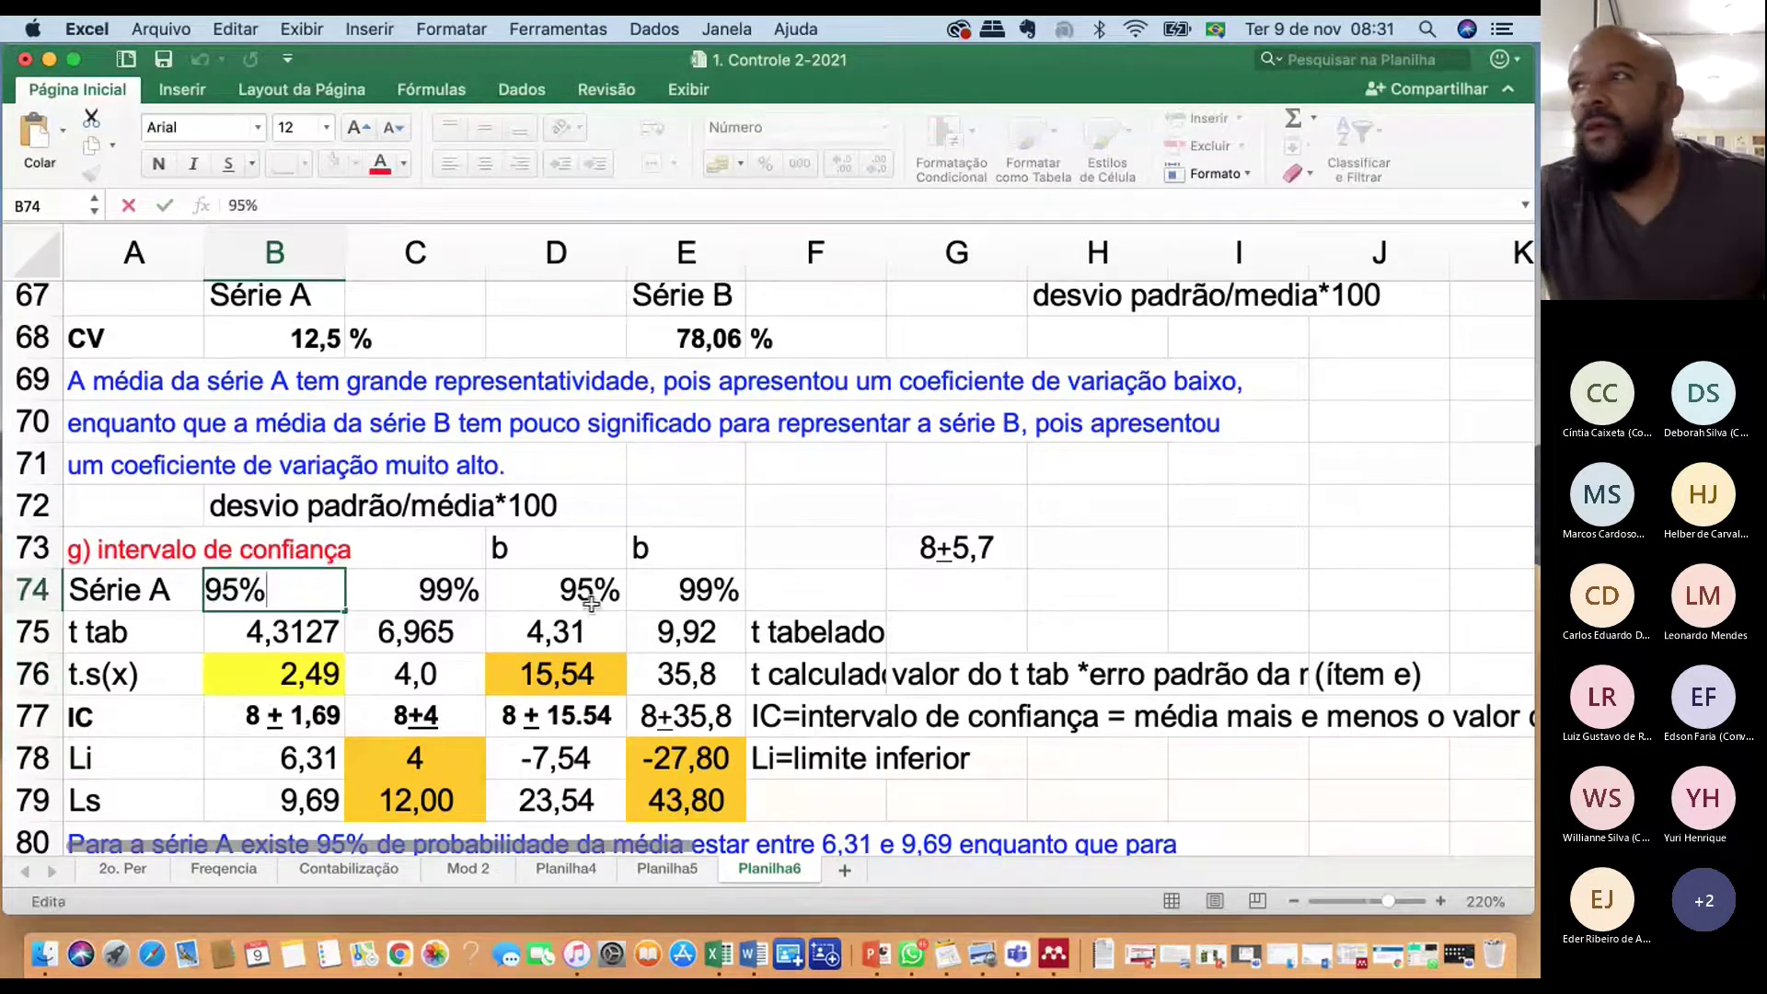
key(Escape)
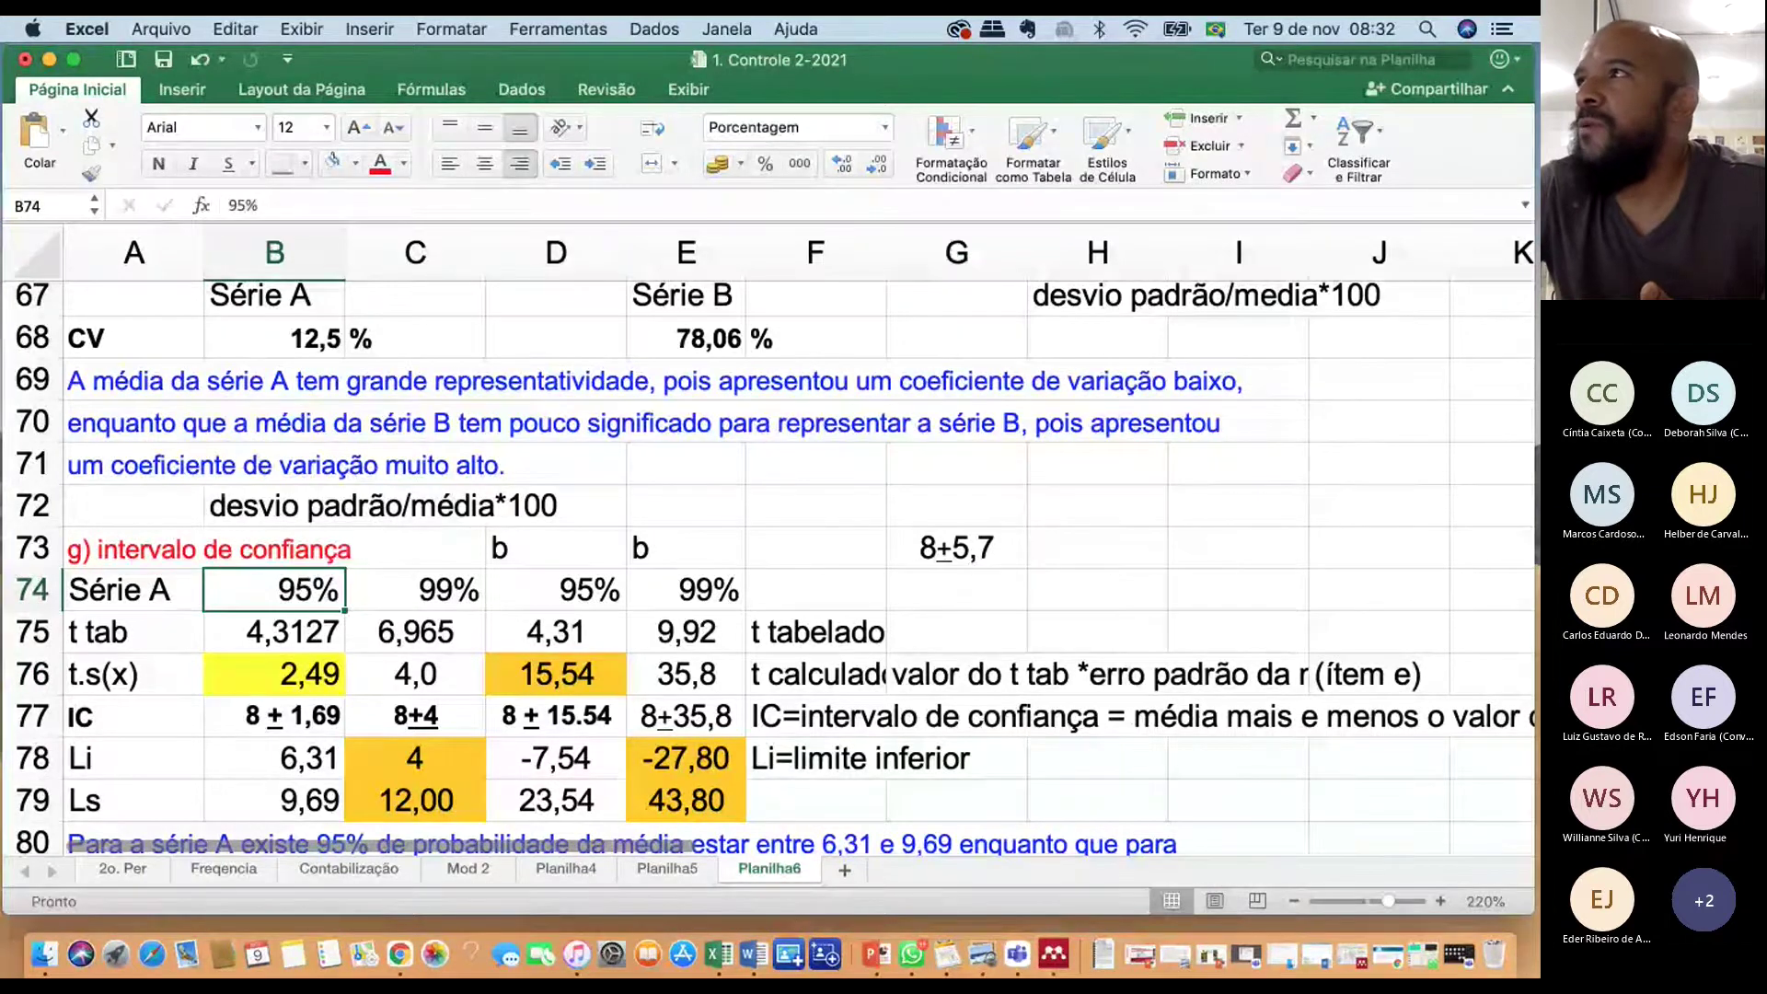
key(super+Tab)
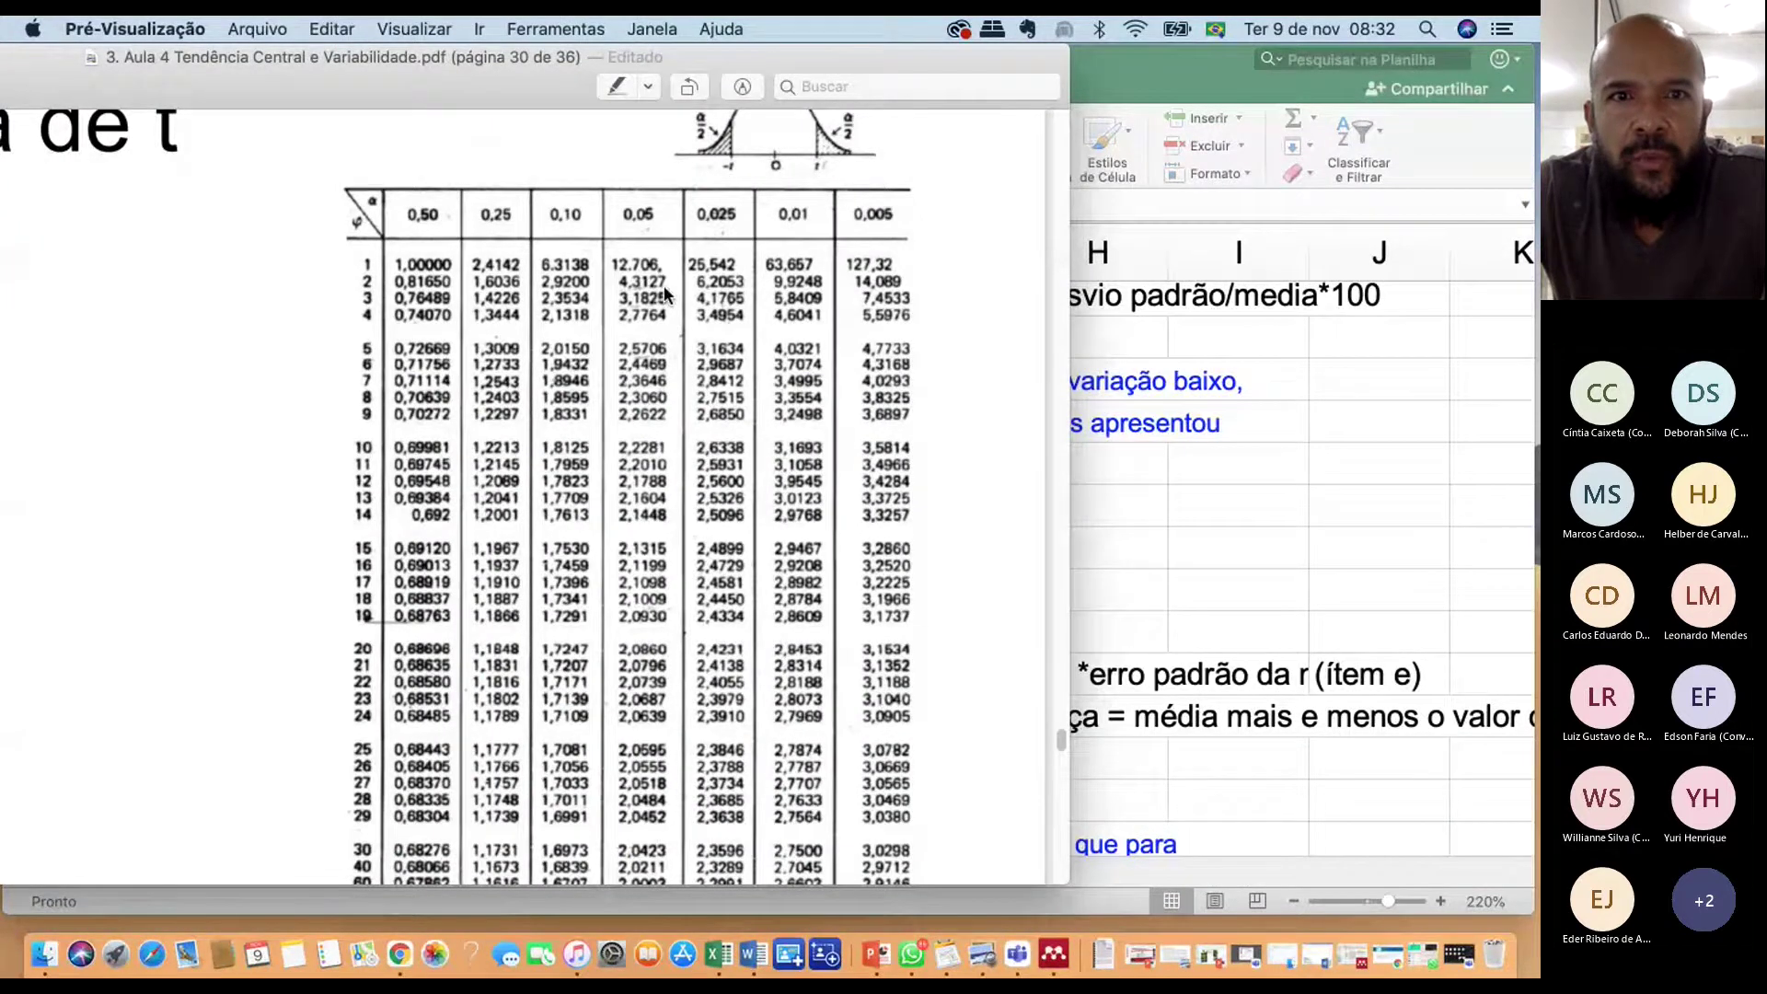
key(super+Tab)
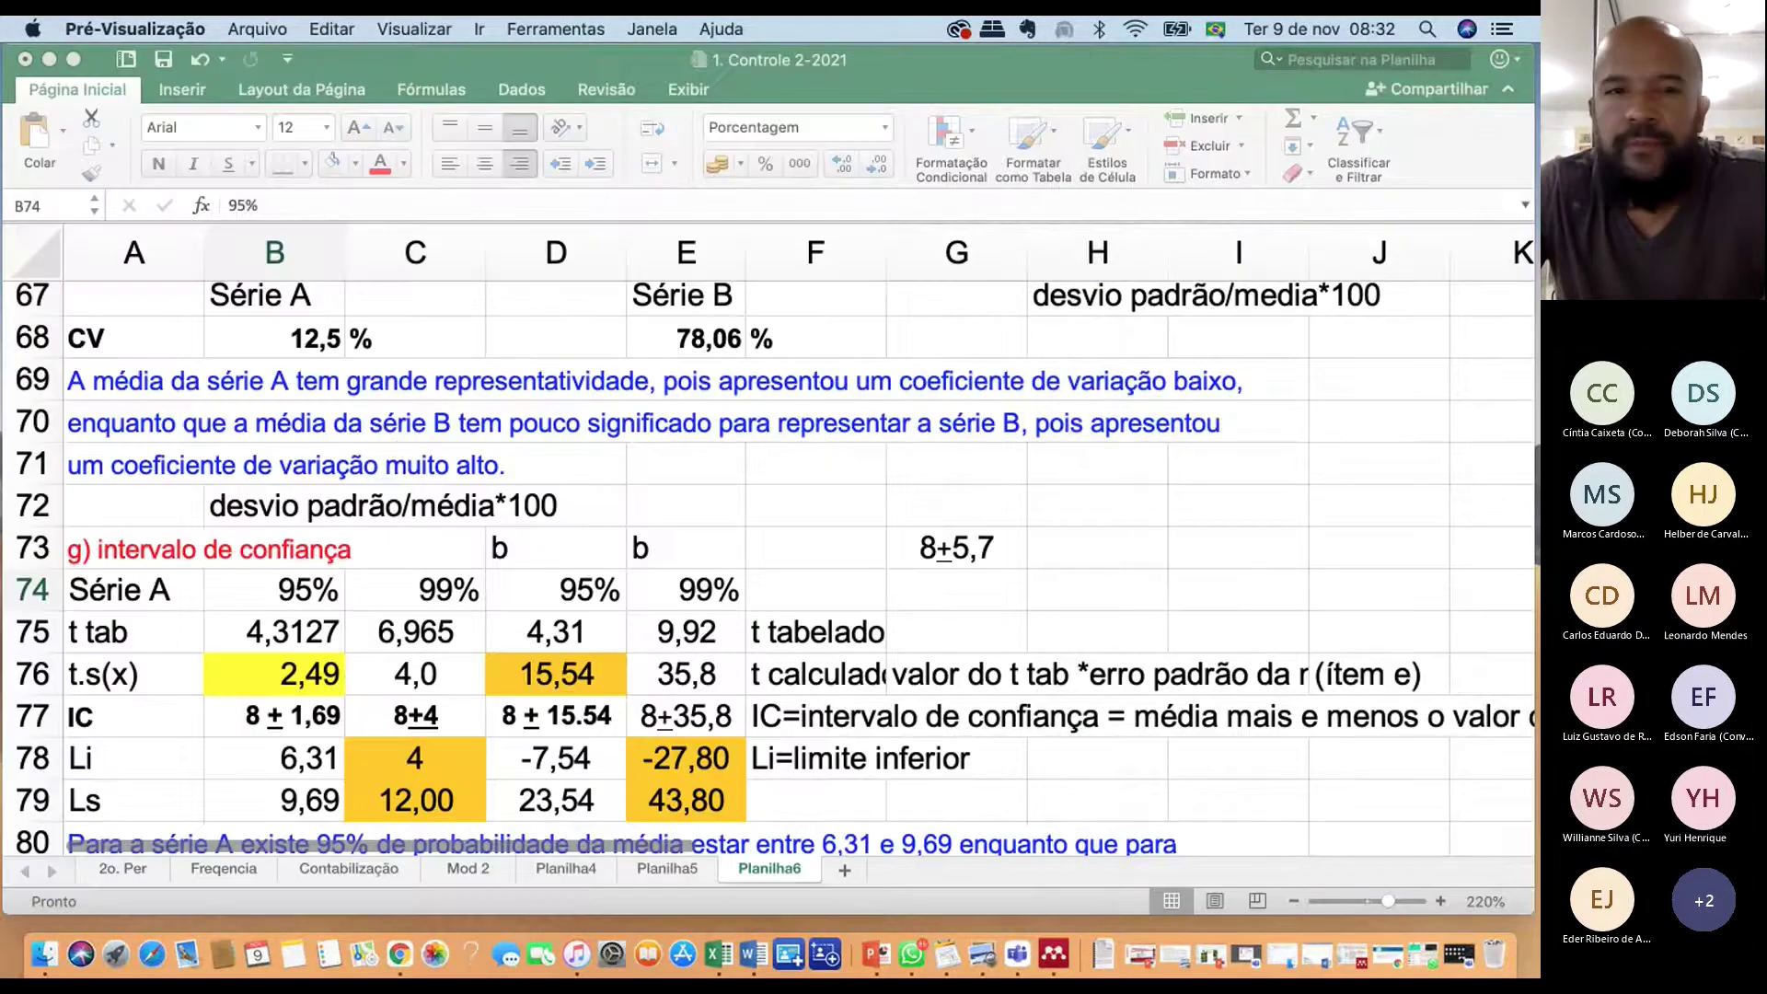
click(282, 635)
click(292, 682)
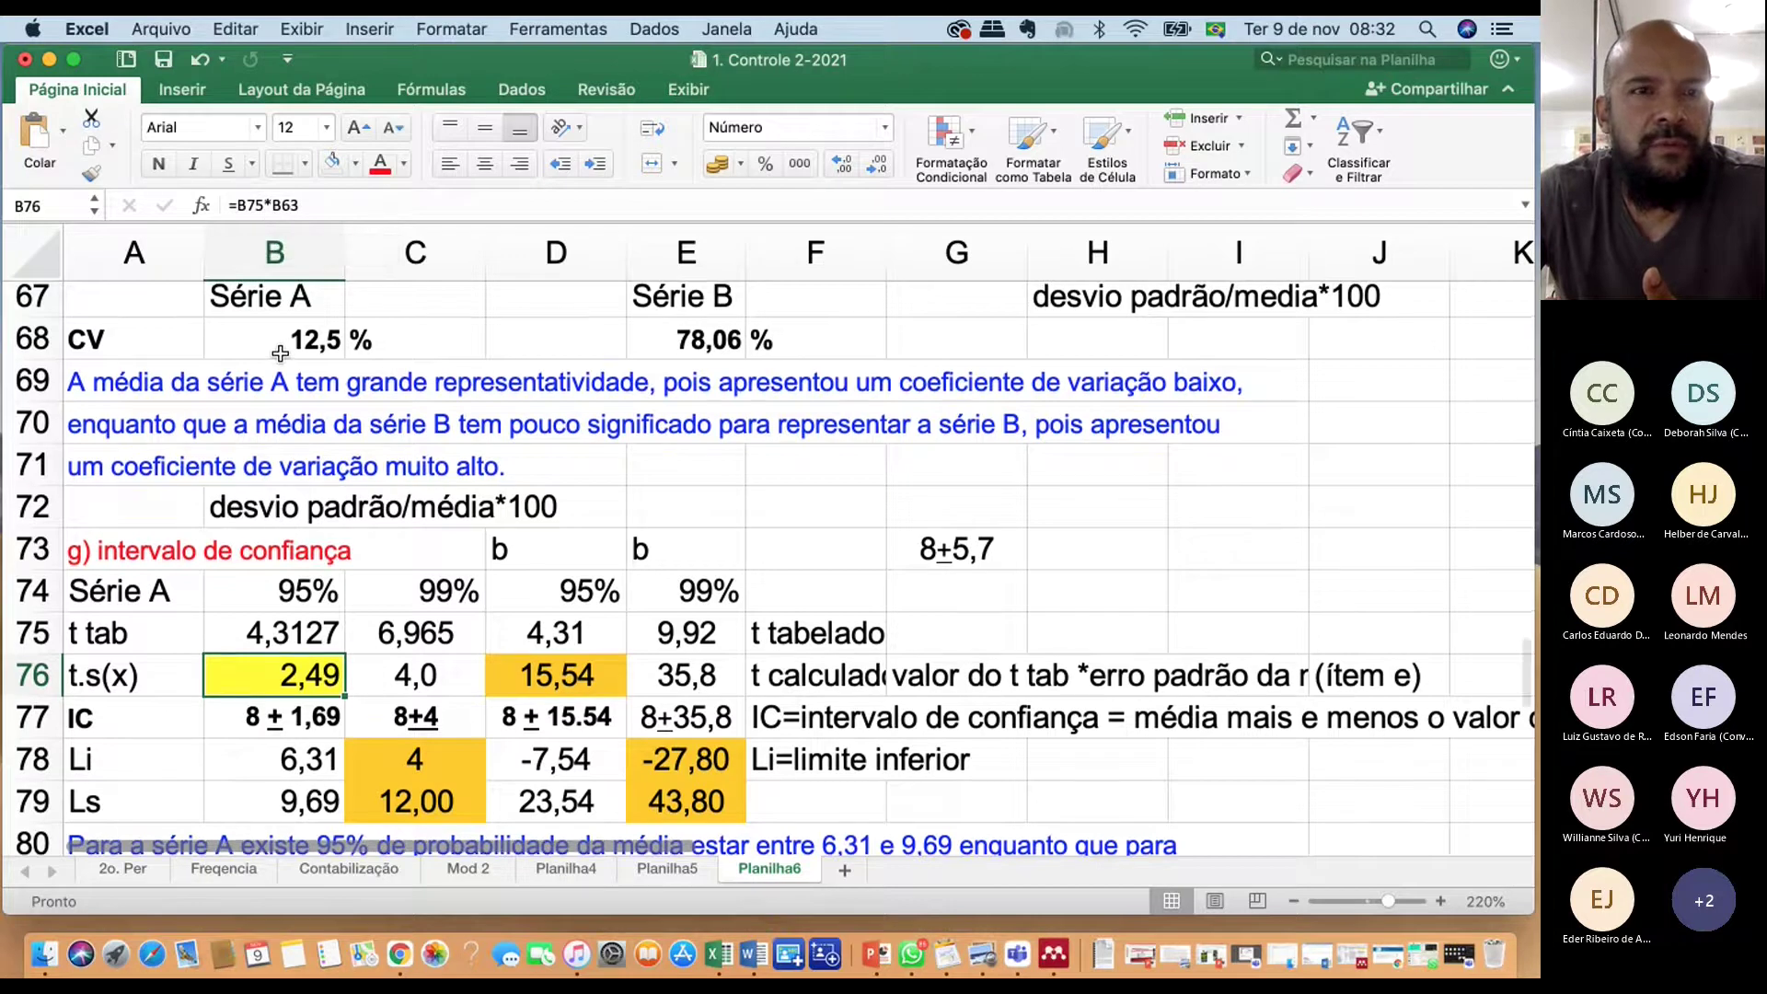
scroll(281, 354, up, 5)
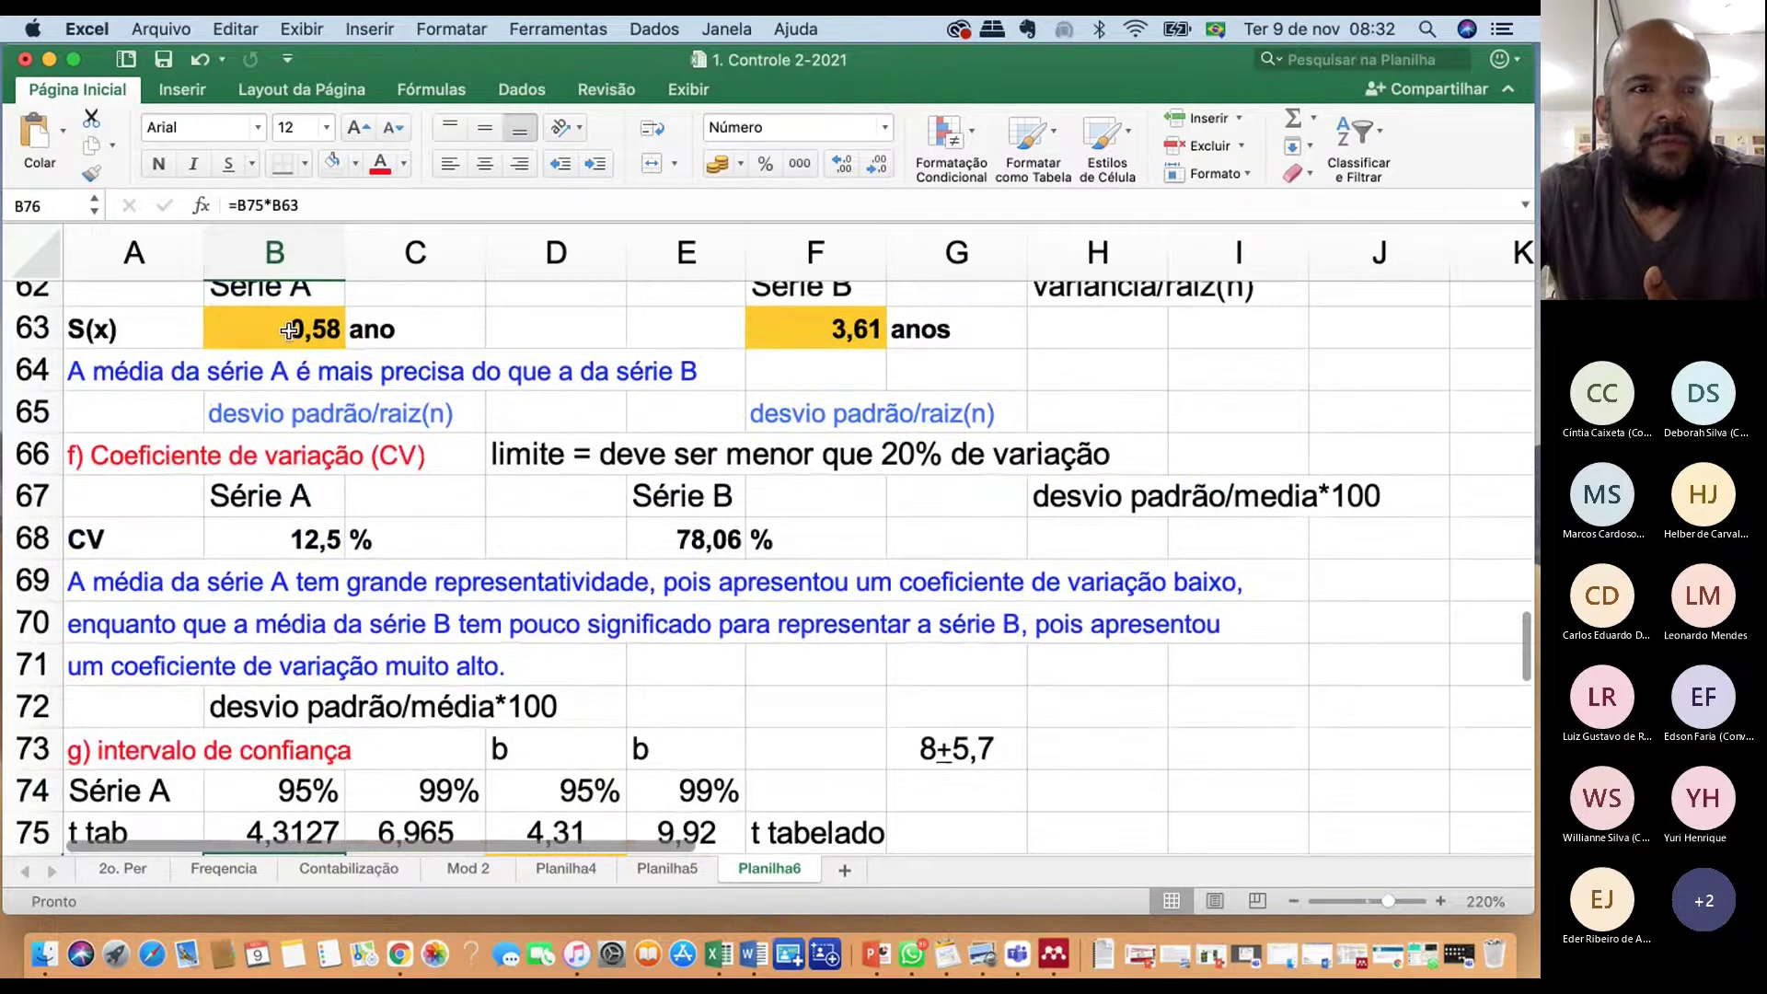
scroll(290, 330, down, 3)
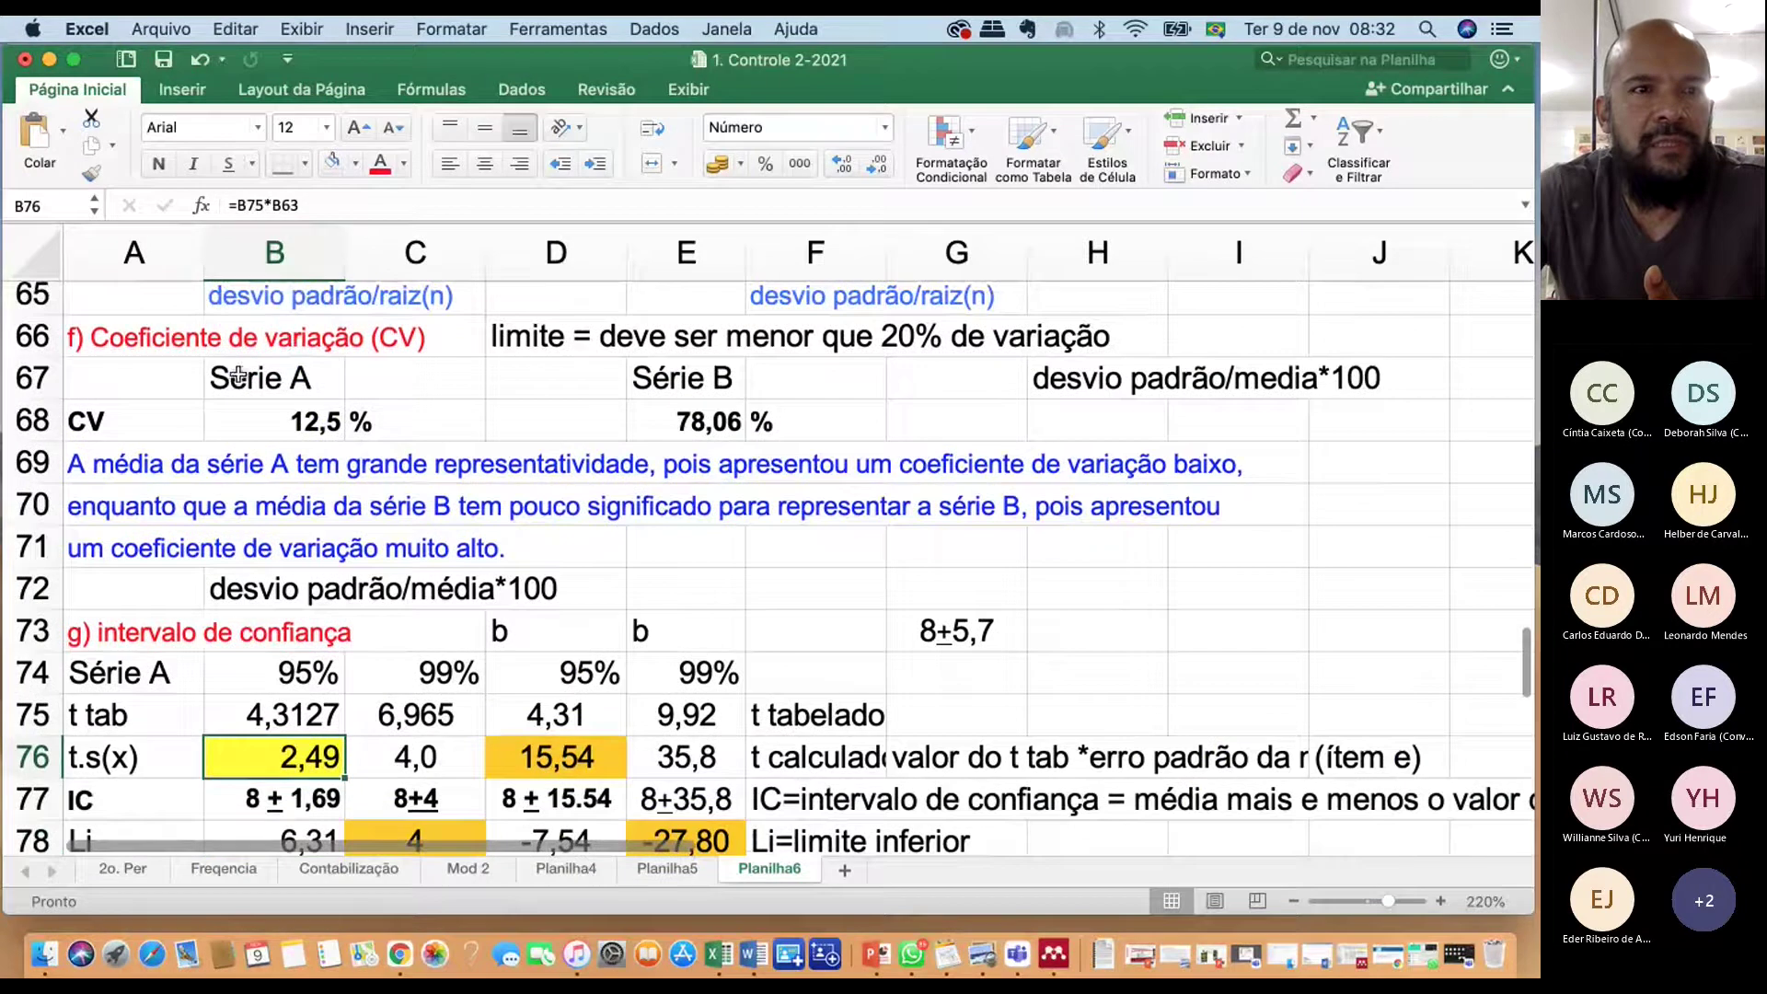
scroll(211, 510, down, 1)
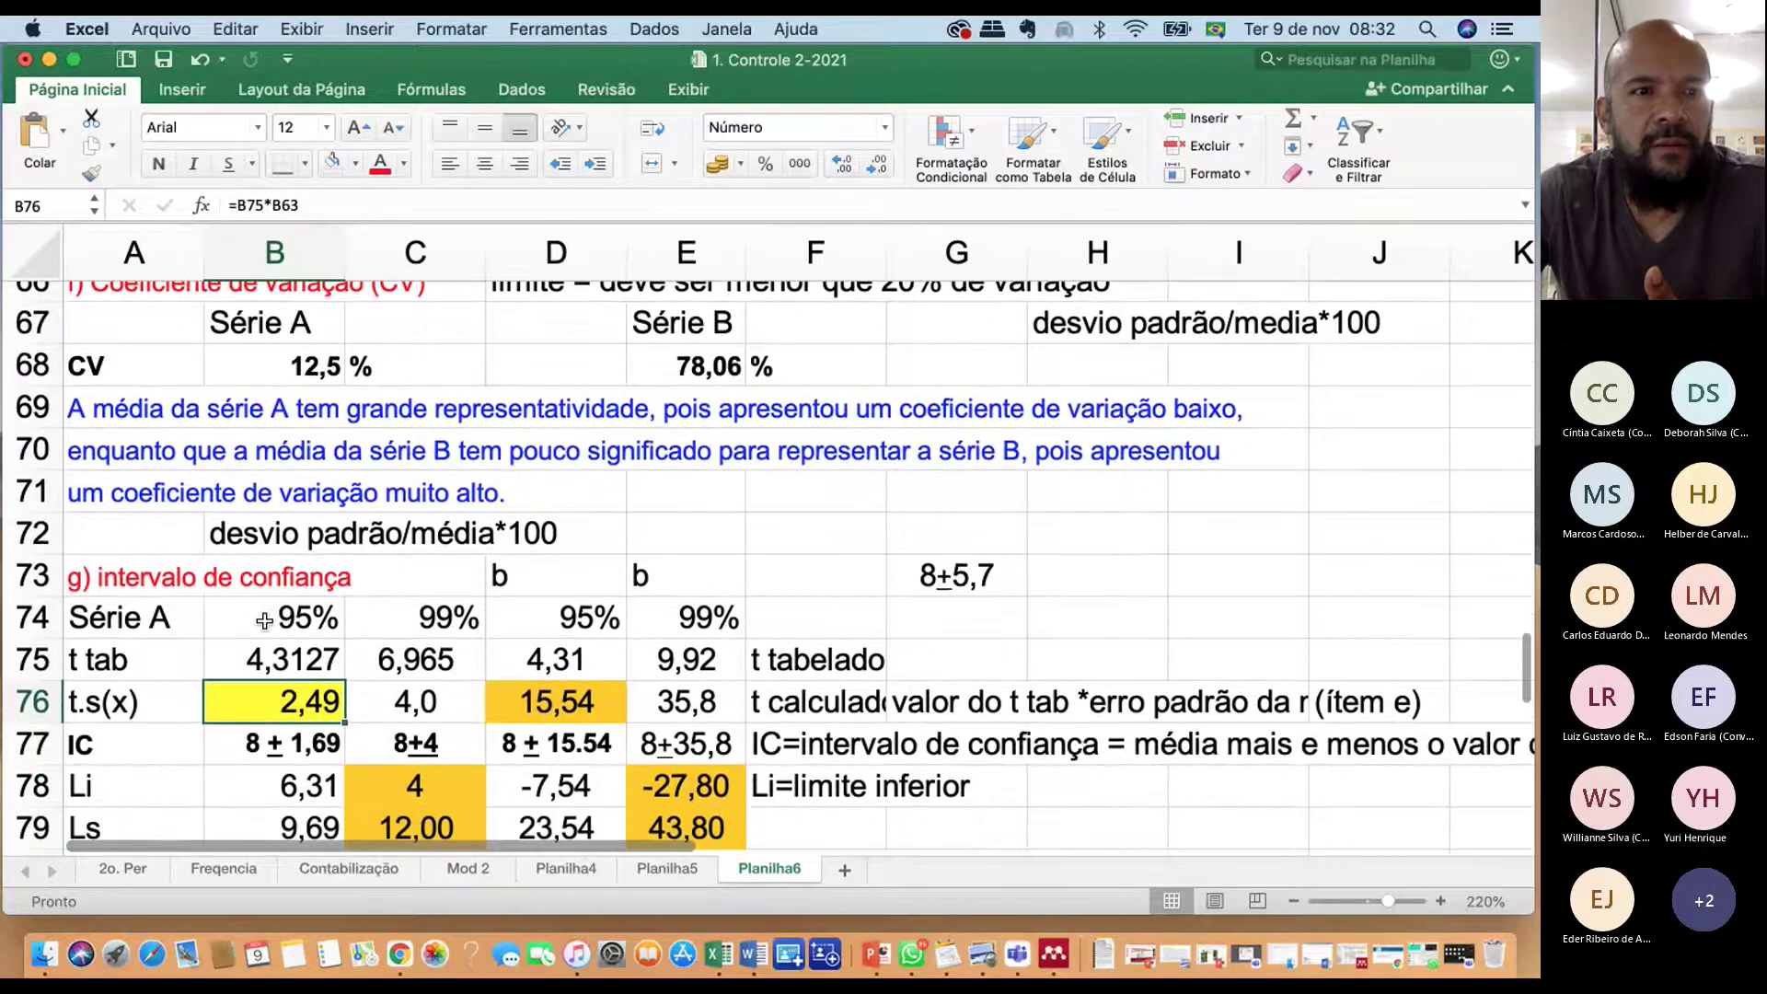
scroll(313, 552, up, 1)
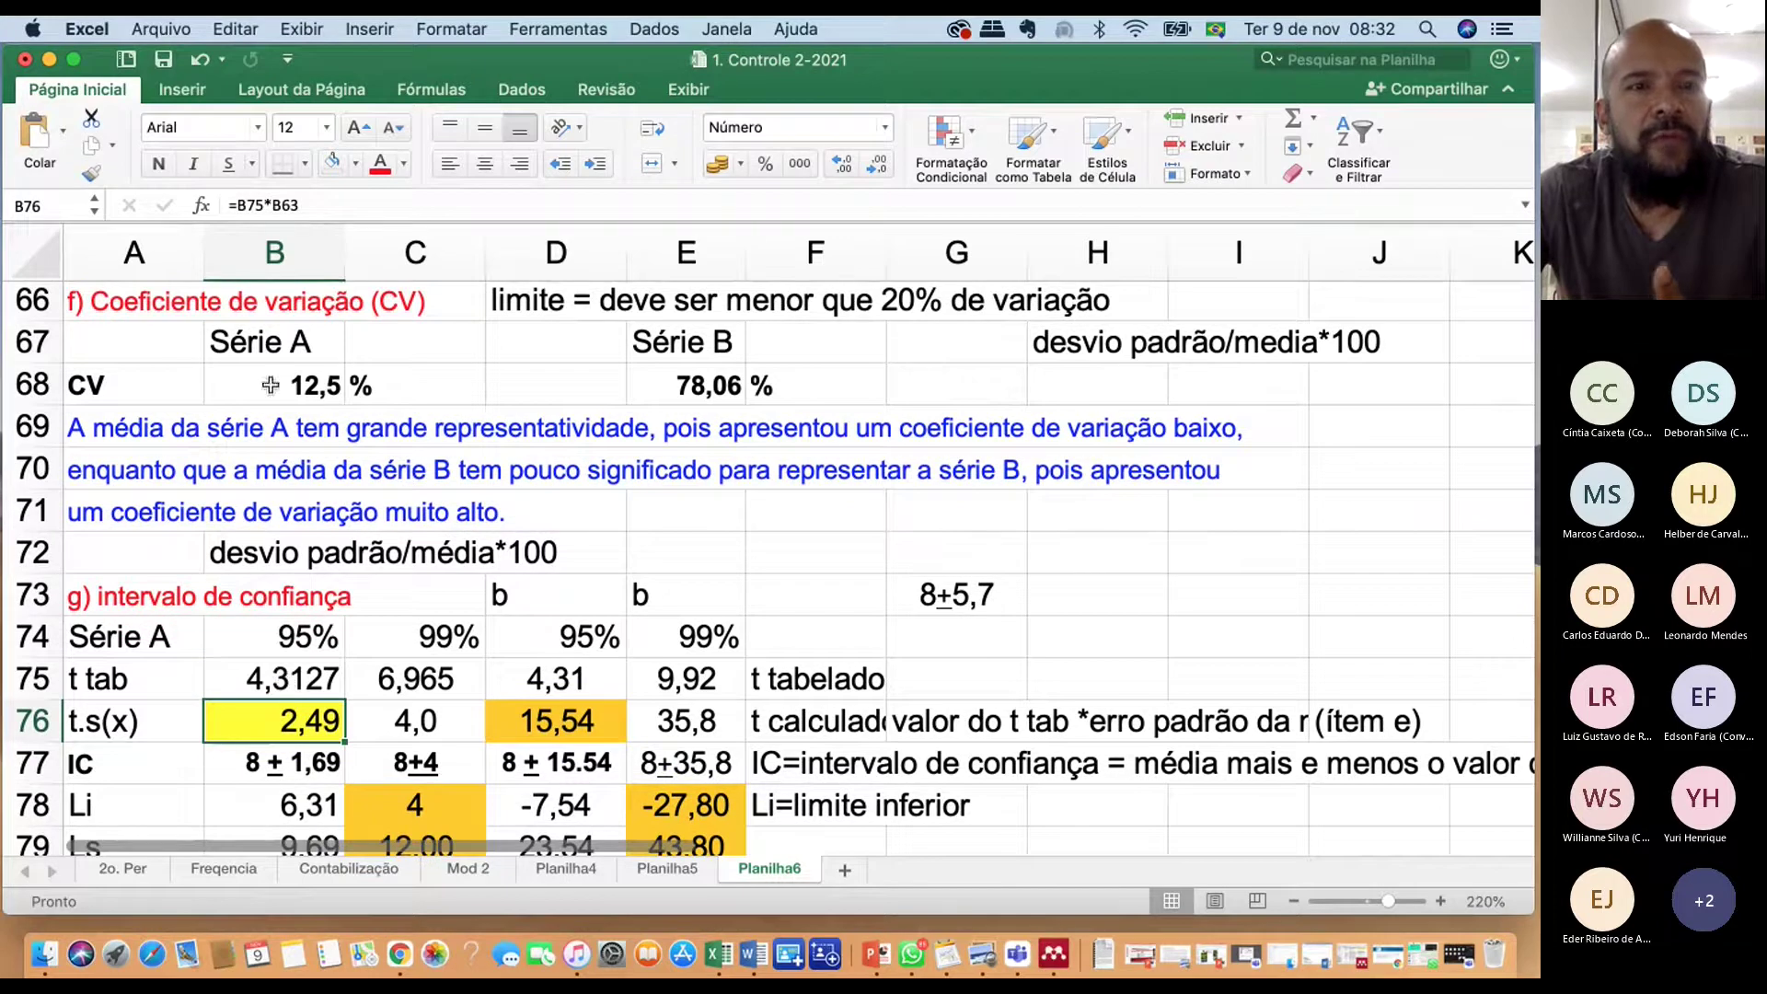
scroll(276, 433, up, 1)
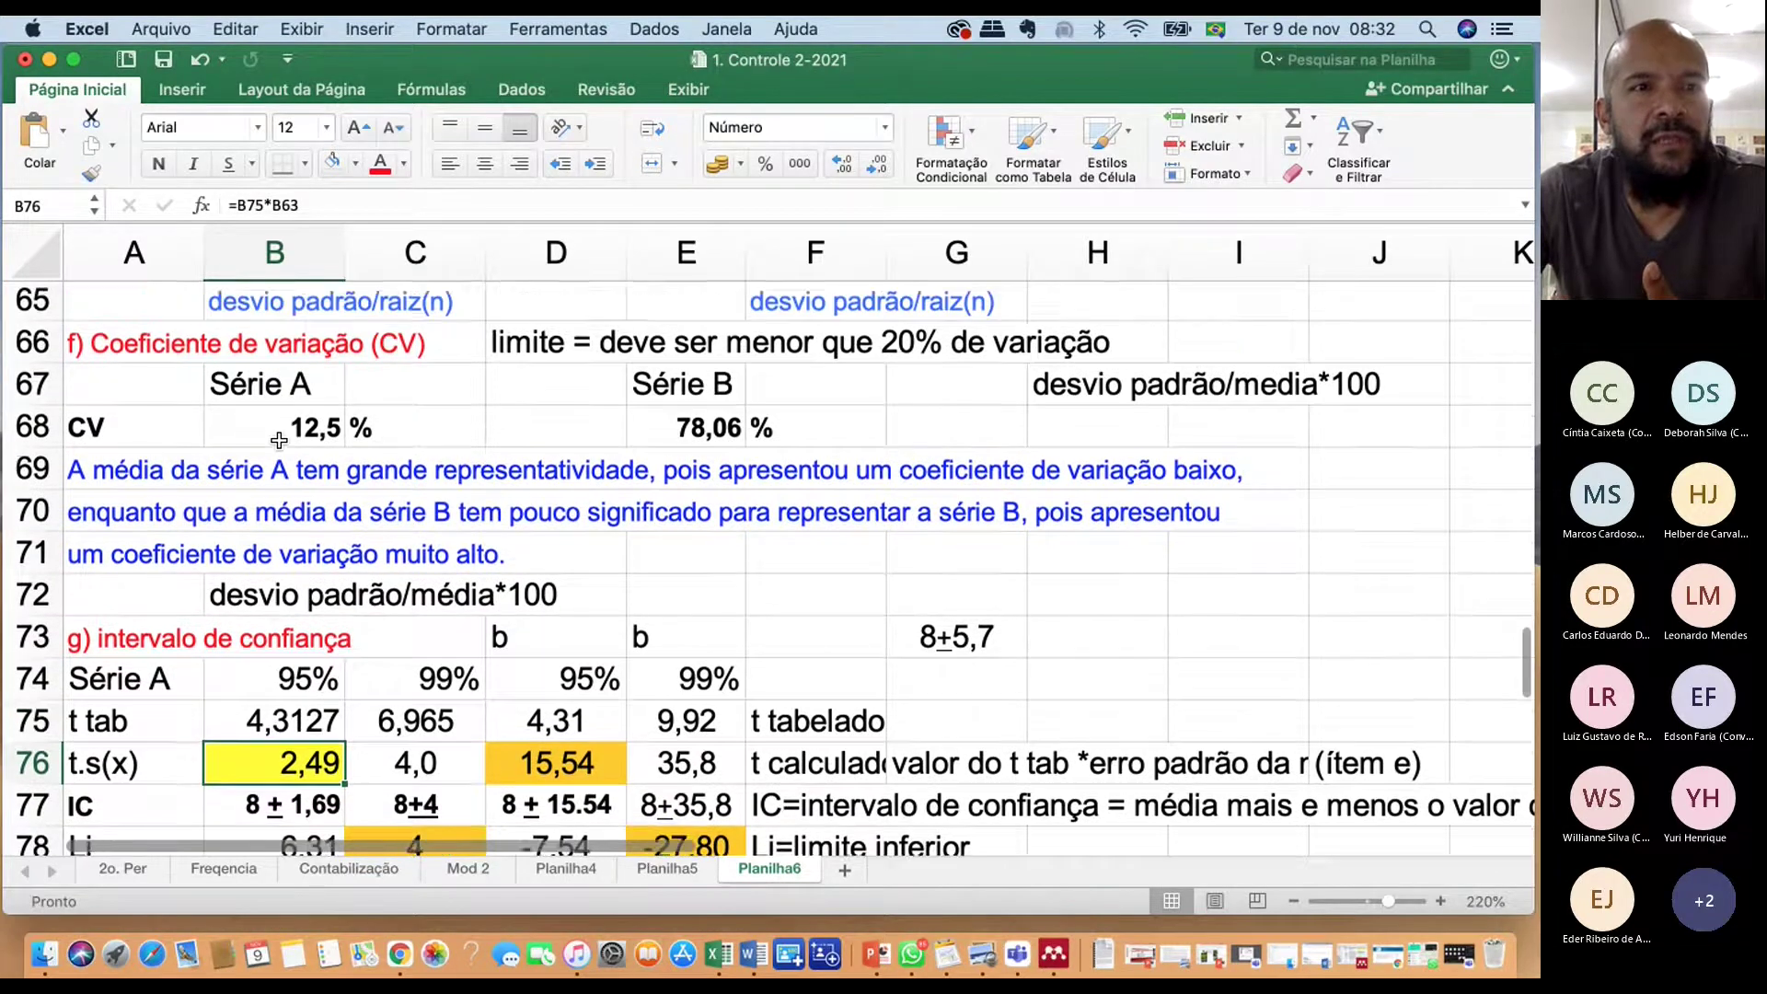
scroll(279, 441, up, 3)
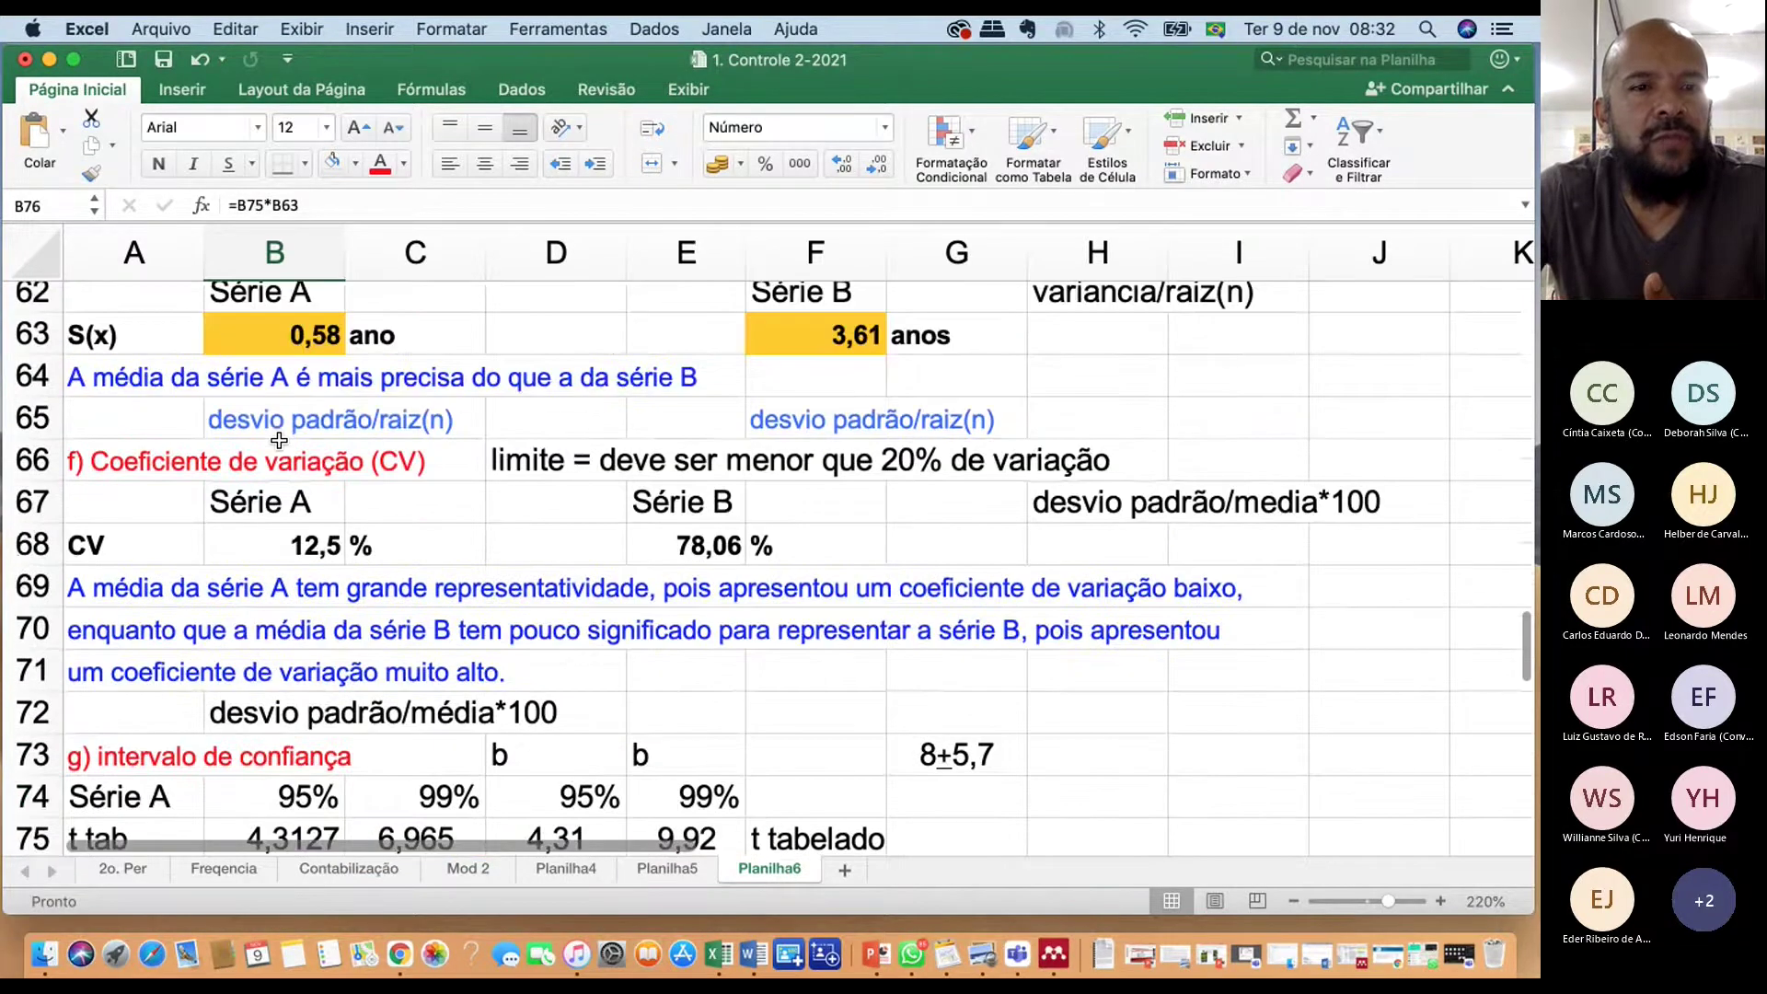
scroll(299, 349, down, 4)
scroll(299, 350, down, 2)
click(295, 574)
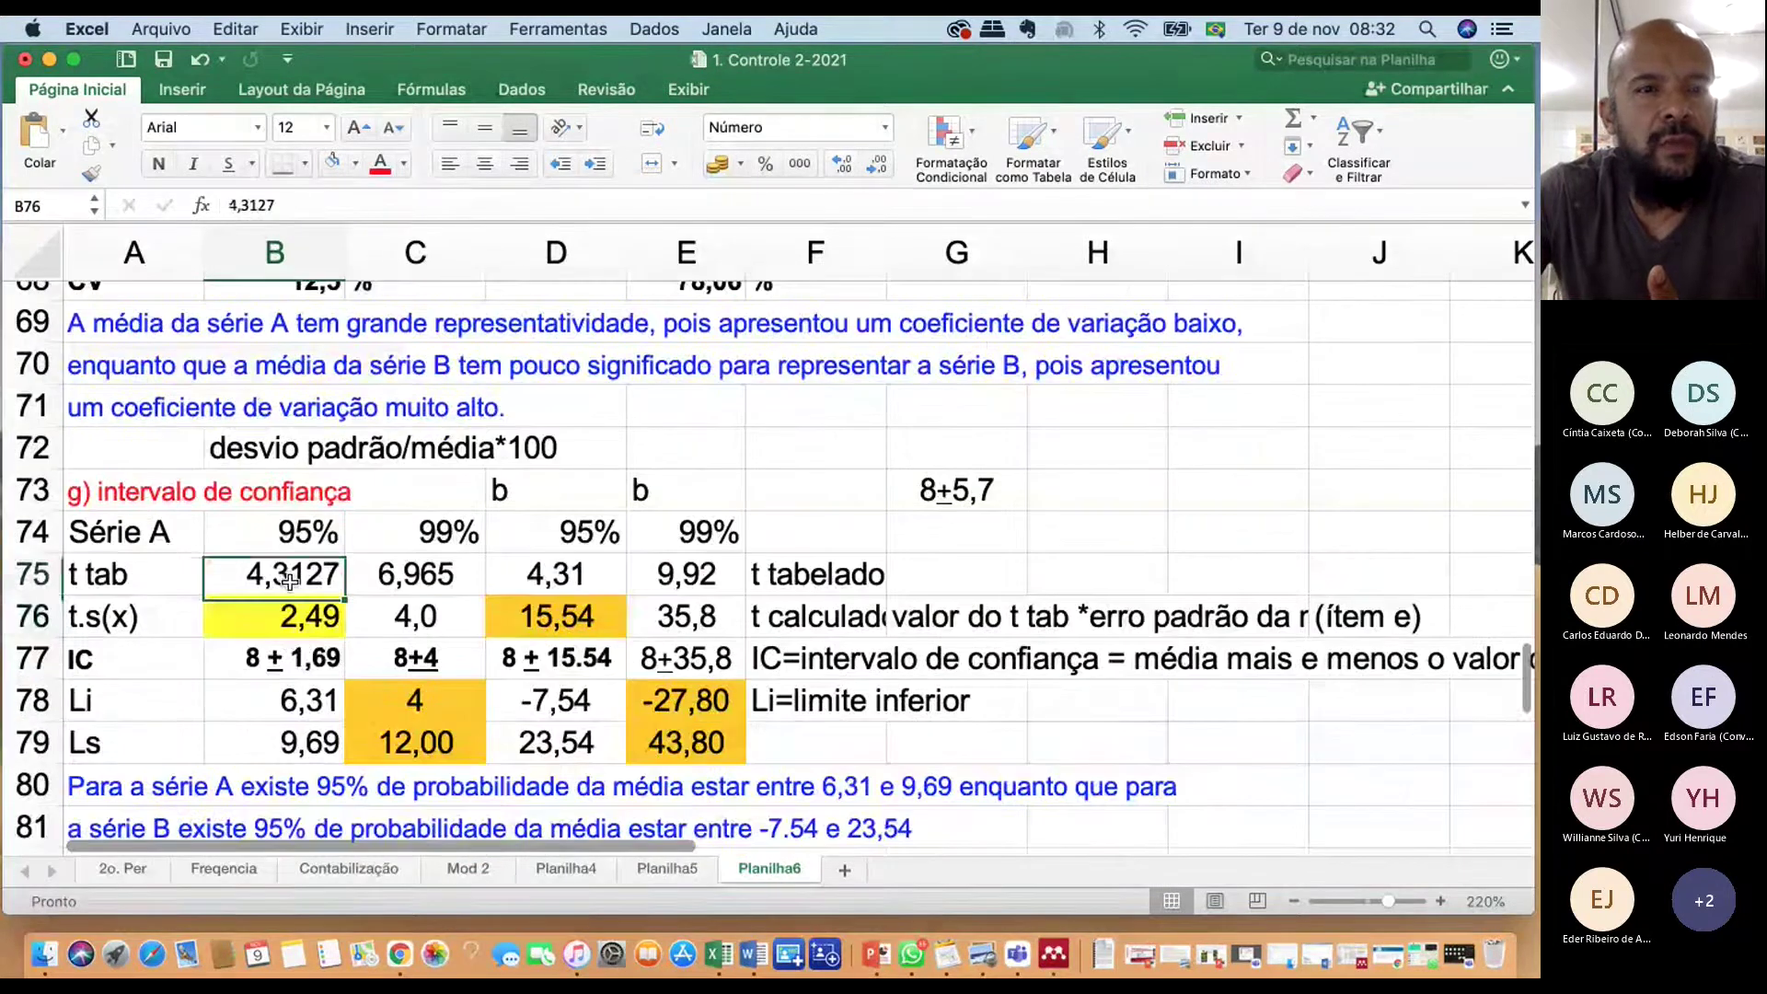
click(297, 621)
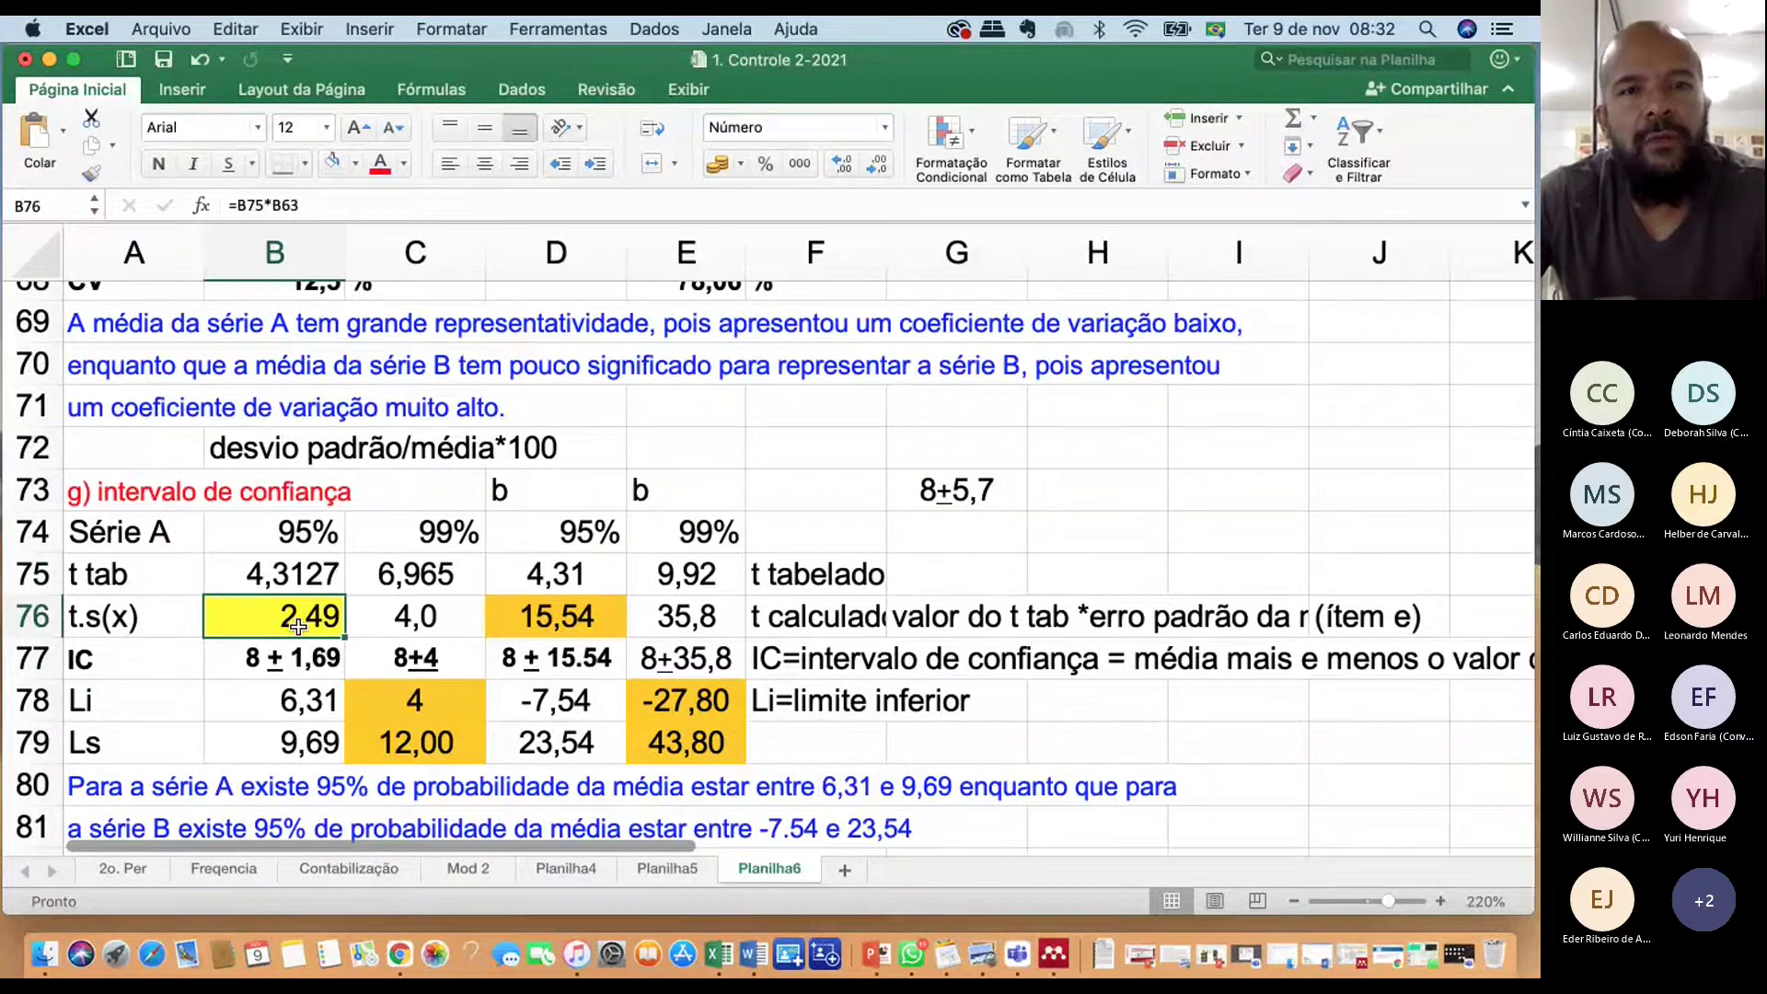
click(270, 580)
click(334, 622)
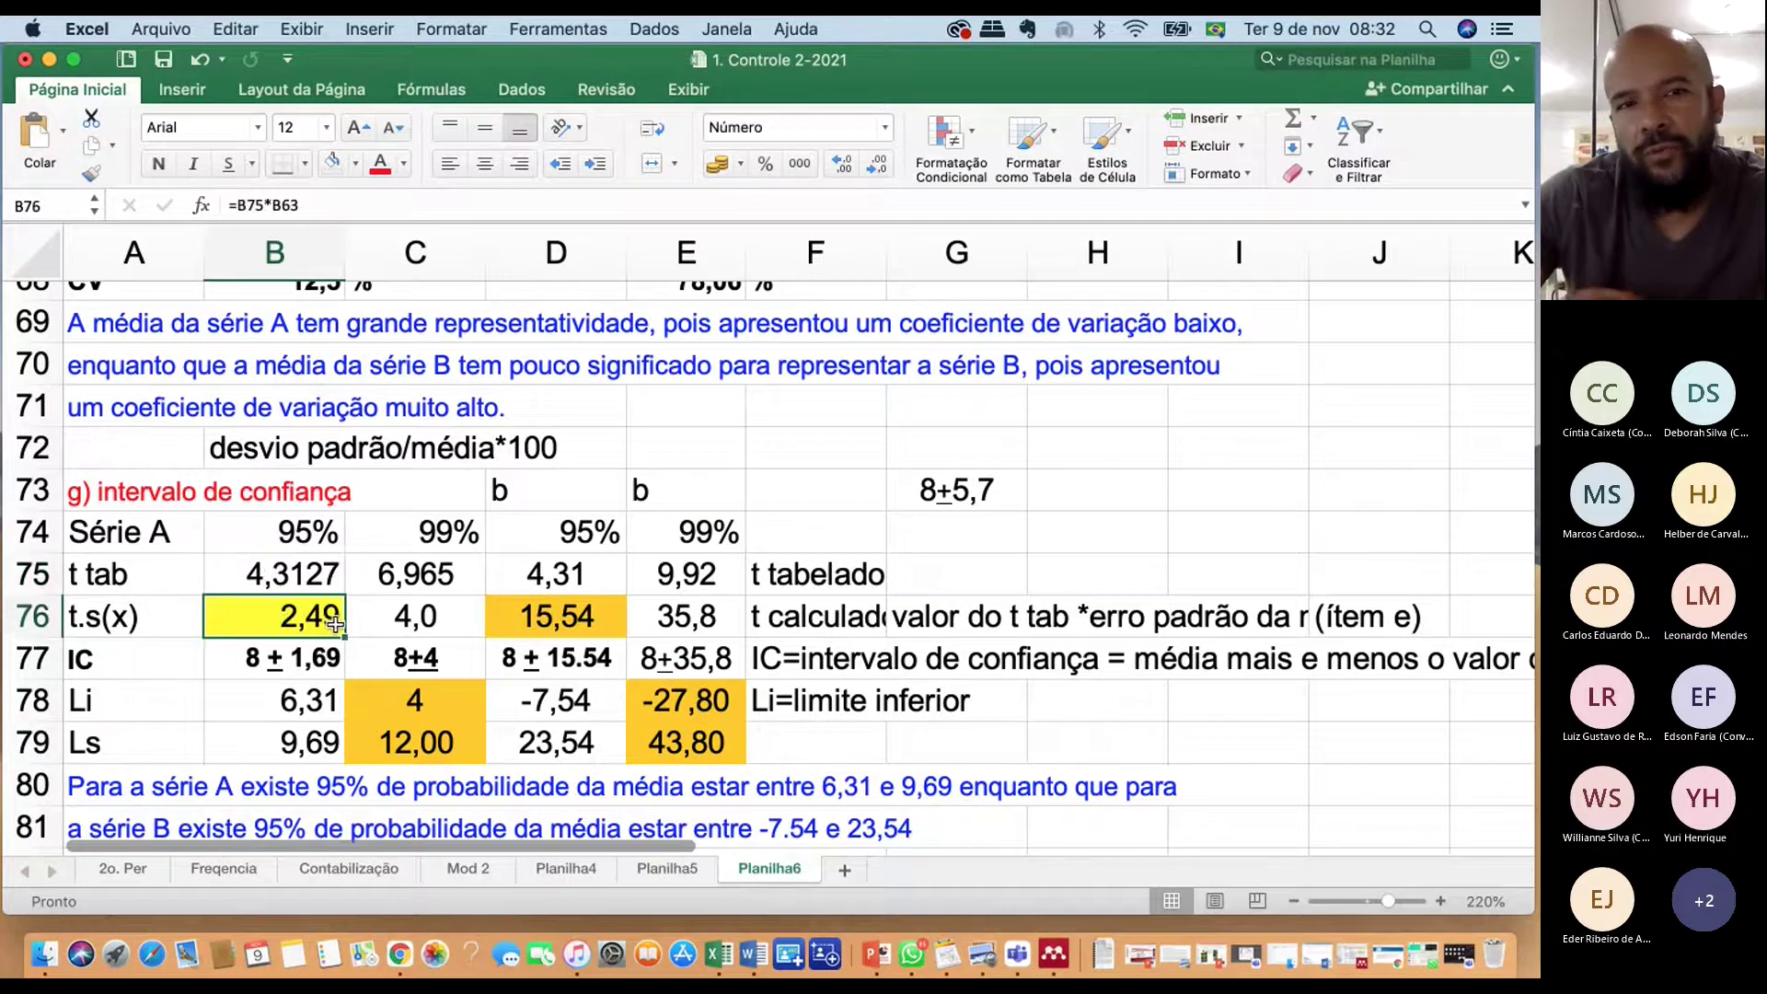
click(91, 666)
click(260, 675)
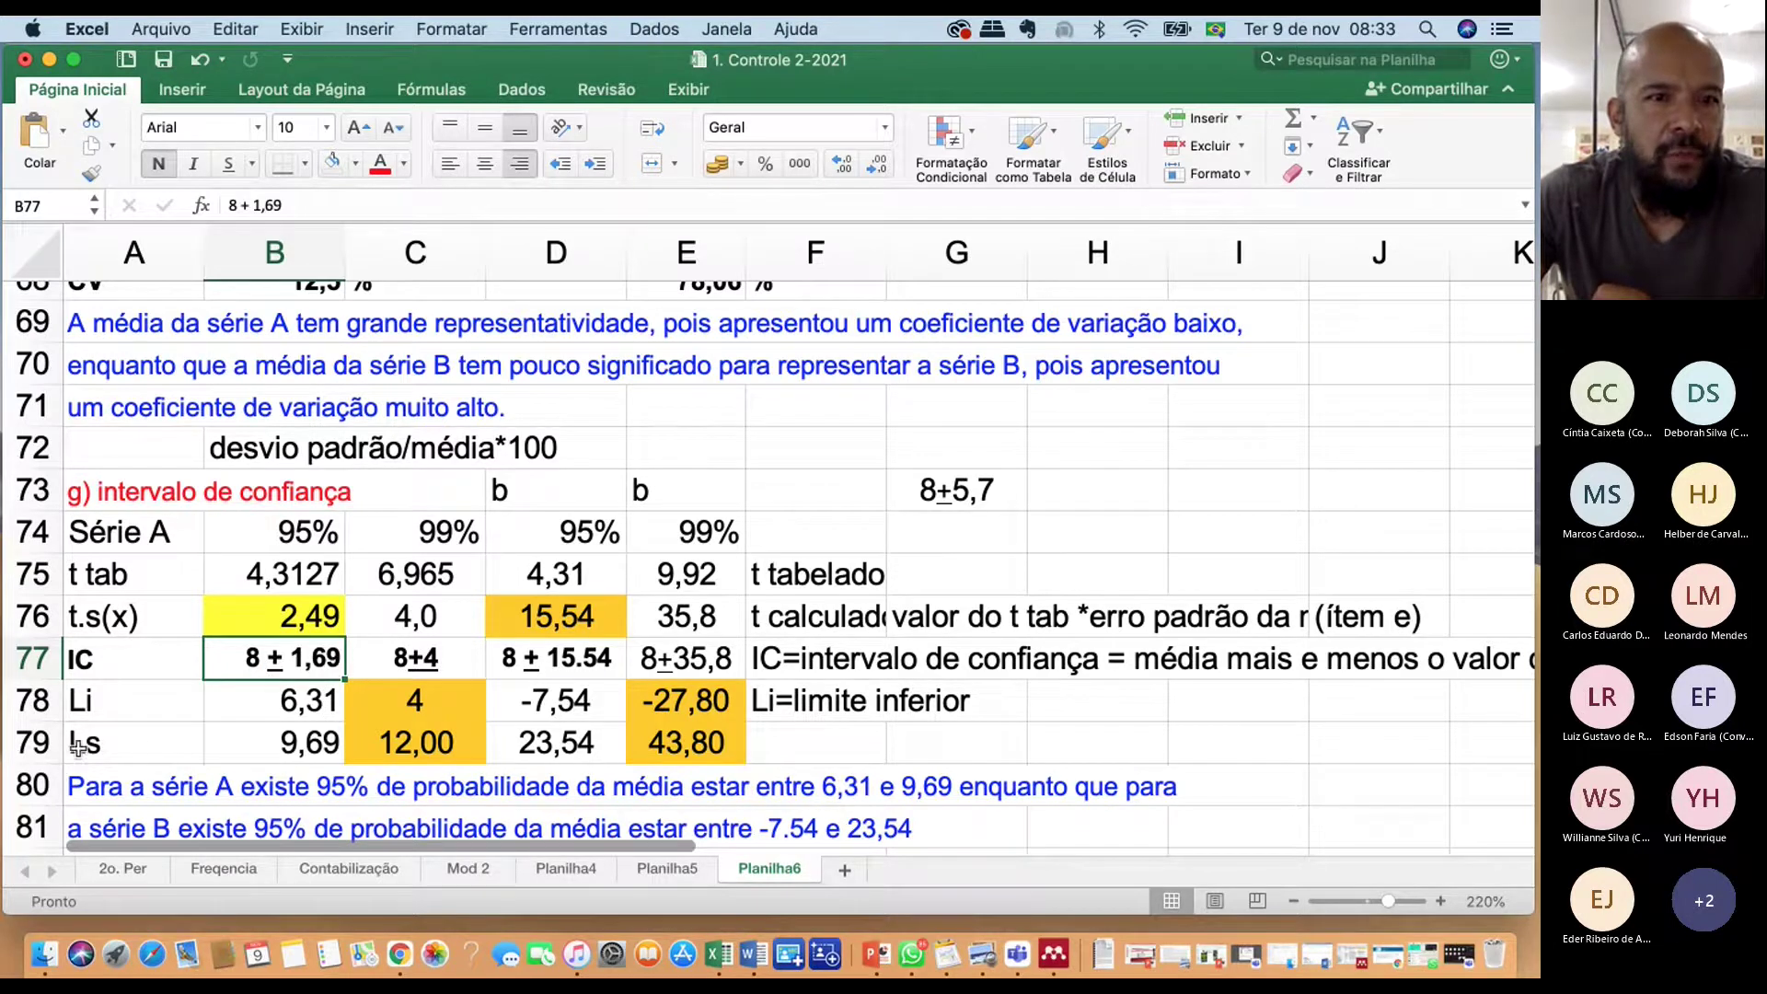
click(295, 749)
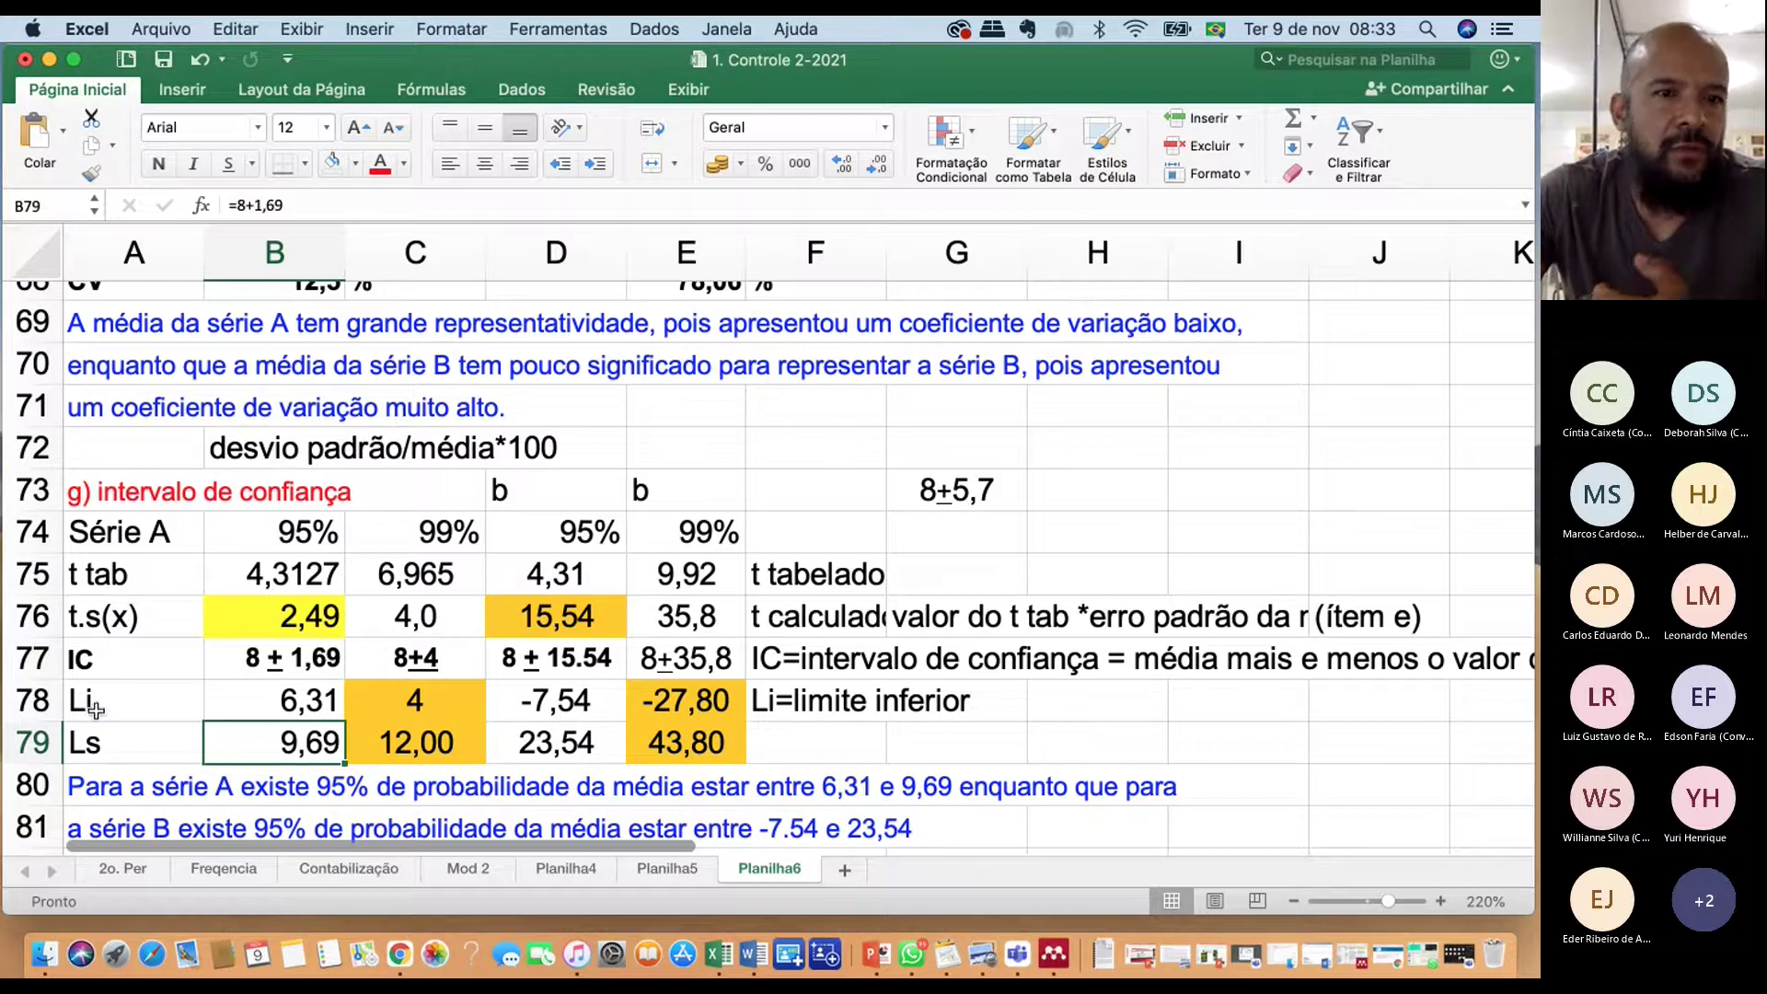
click(303, 704)
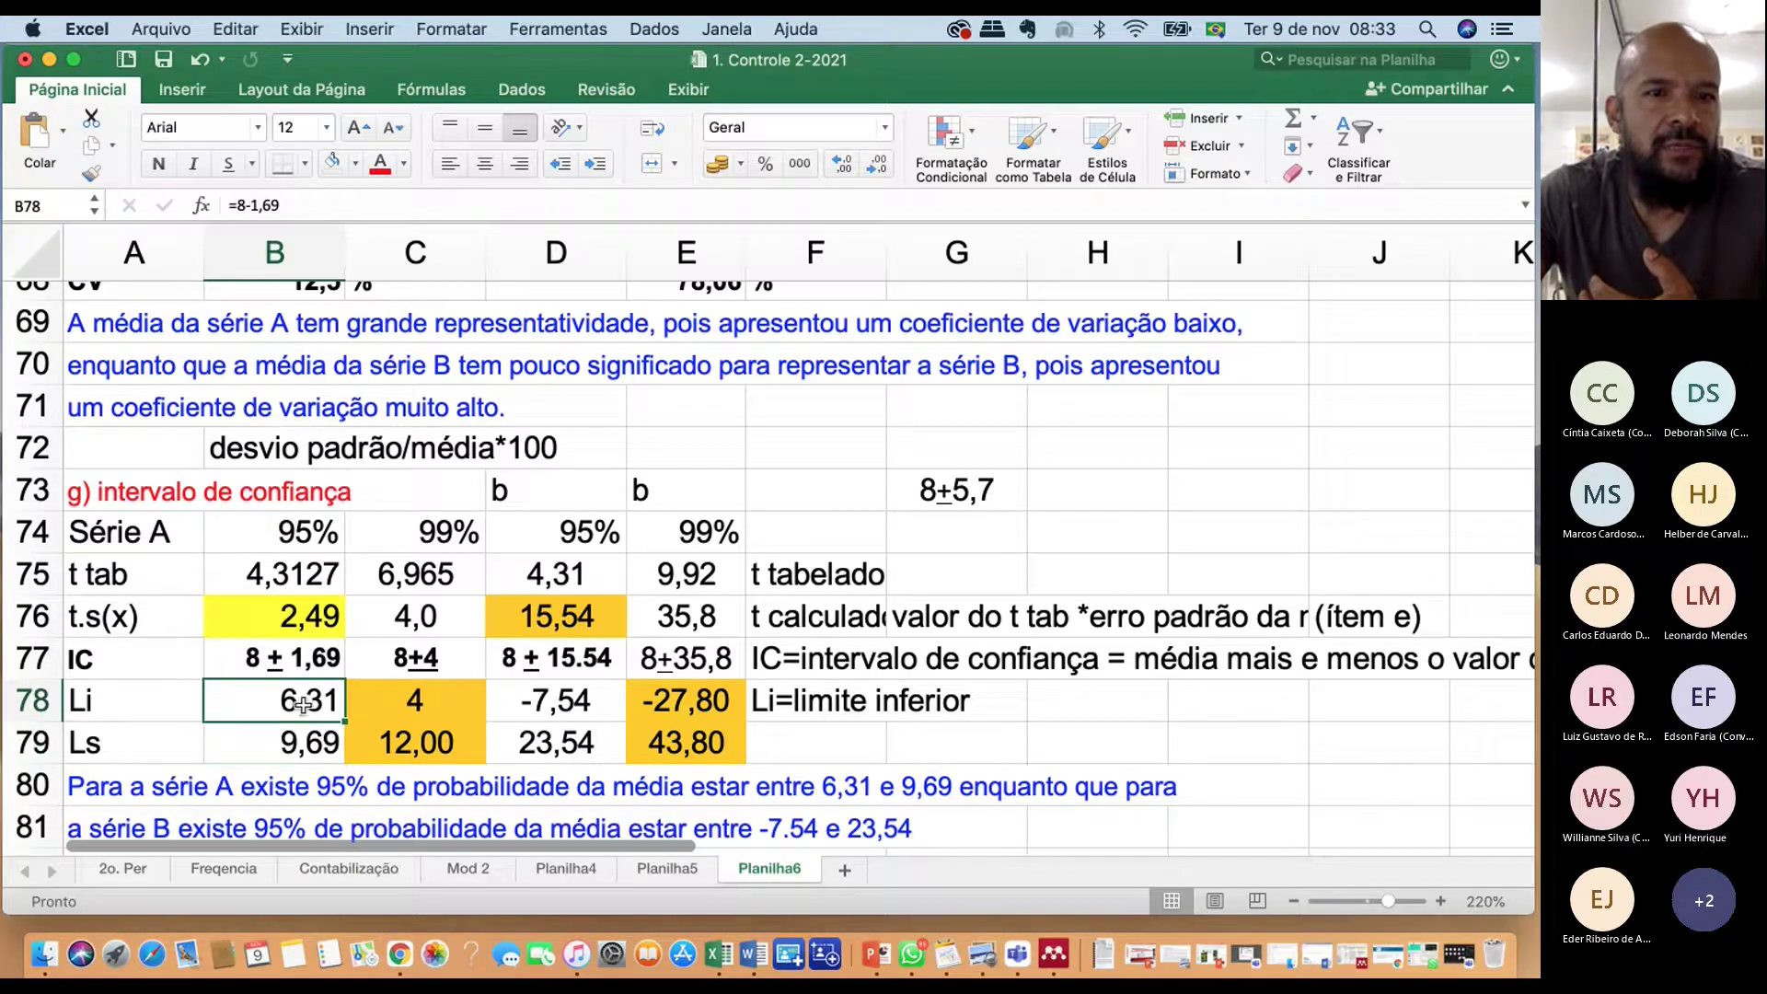
click(321, 531)
drag(317, 576, 309, 755)
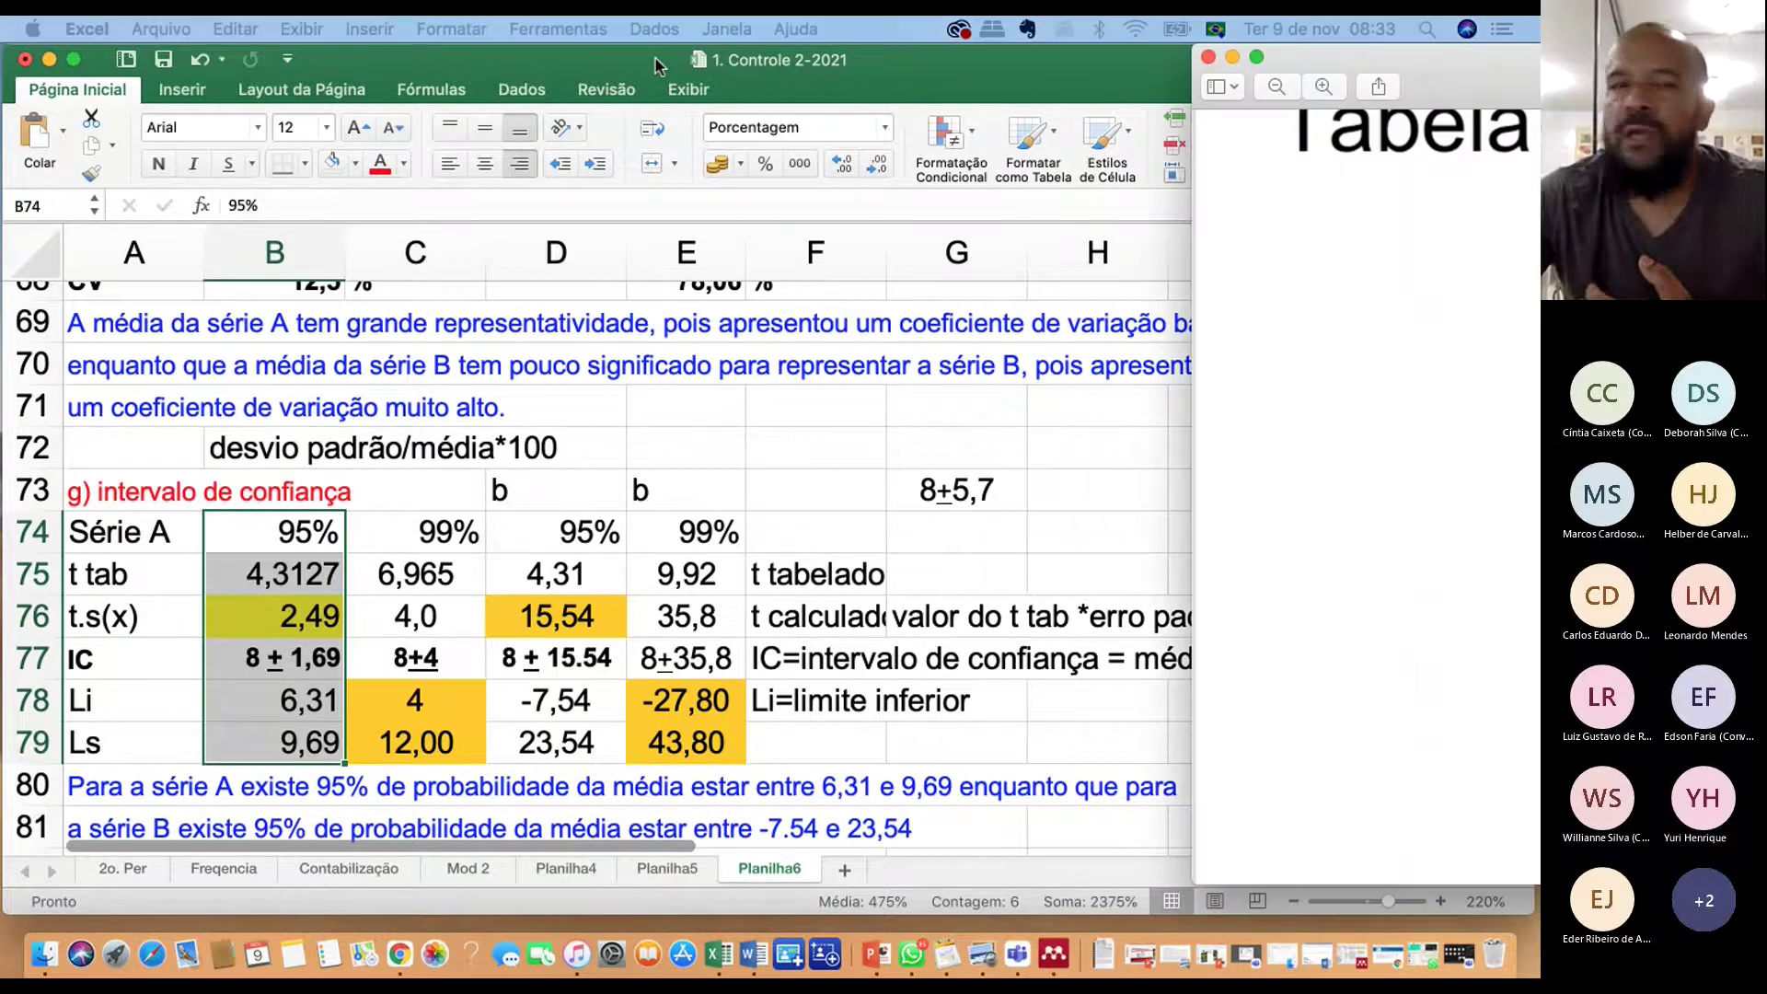
Zoom the page 30 t-table in and out, then scroll up to its header row
key(super+Tab)
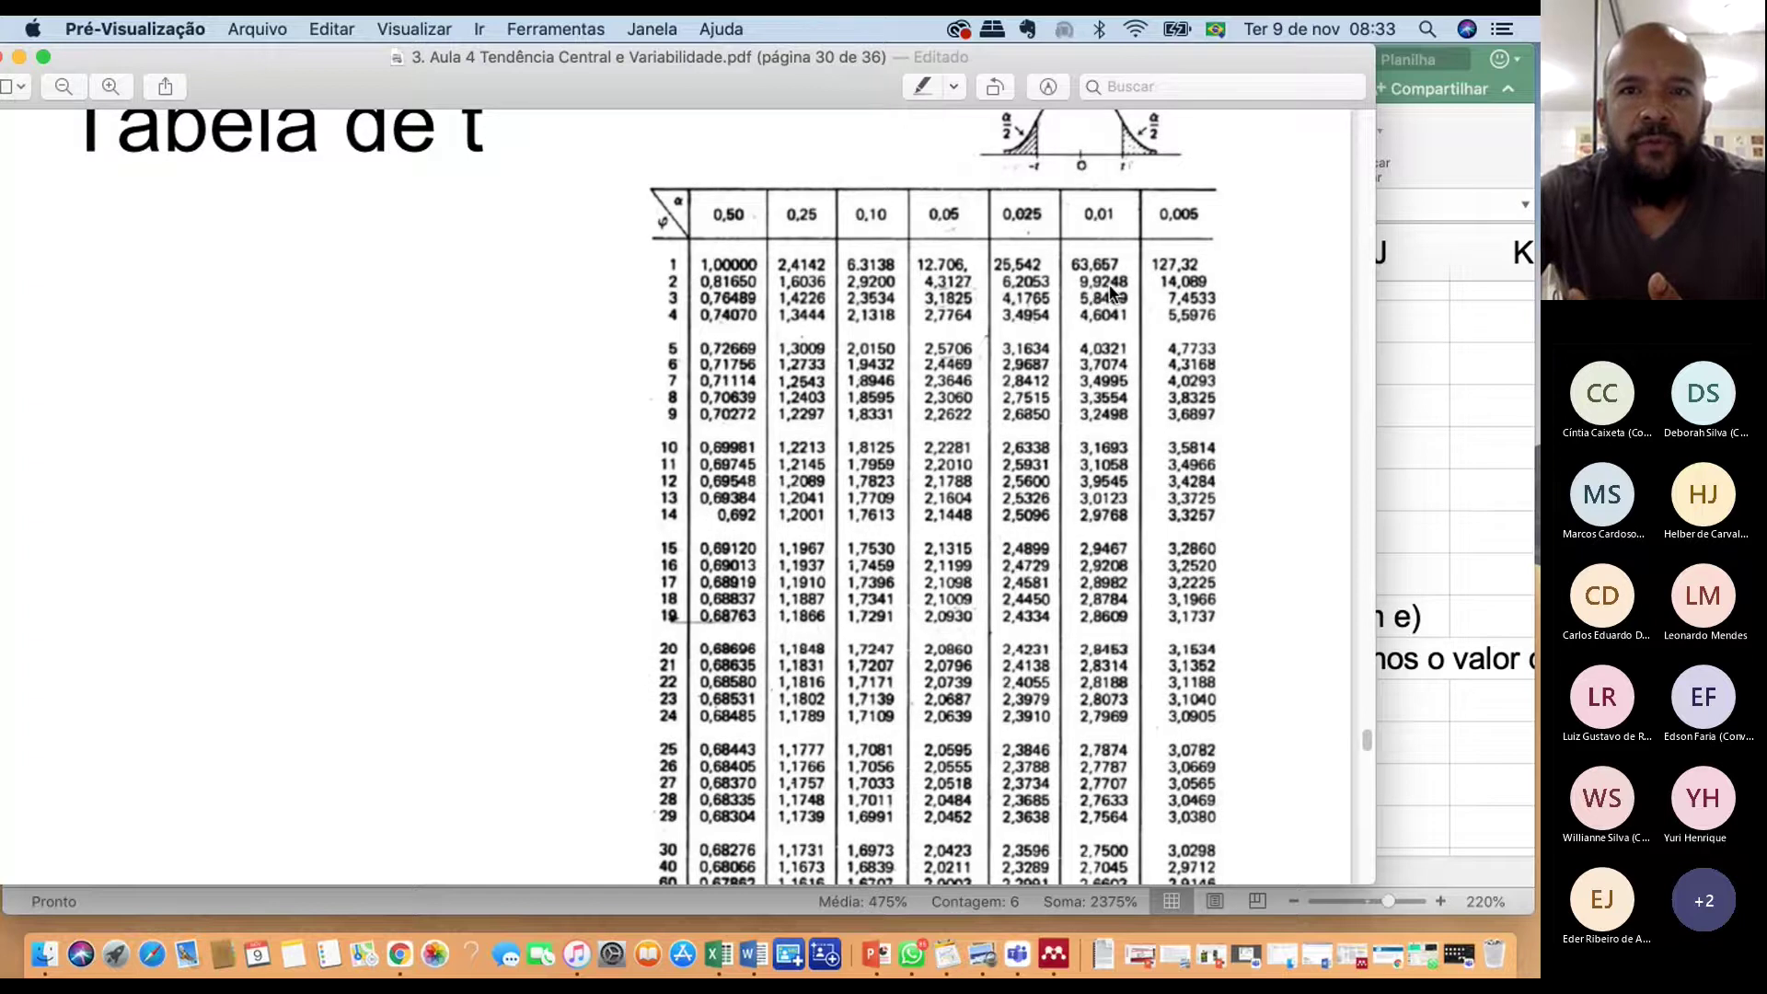
click(112, 85)
double_click(574, 58)
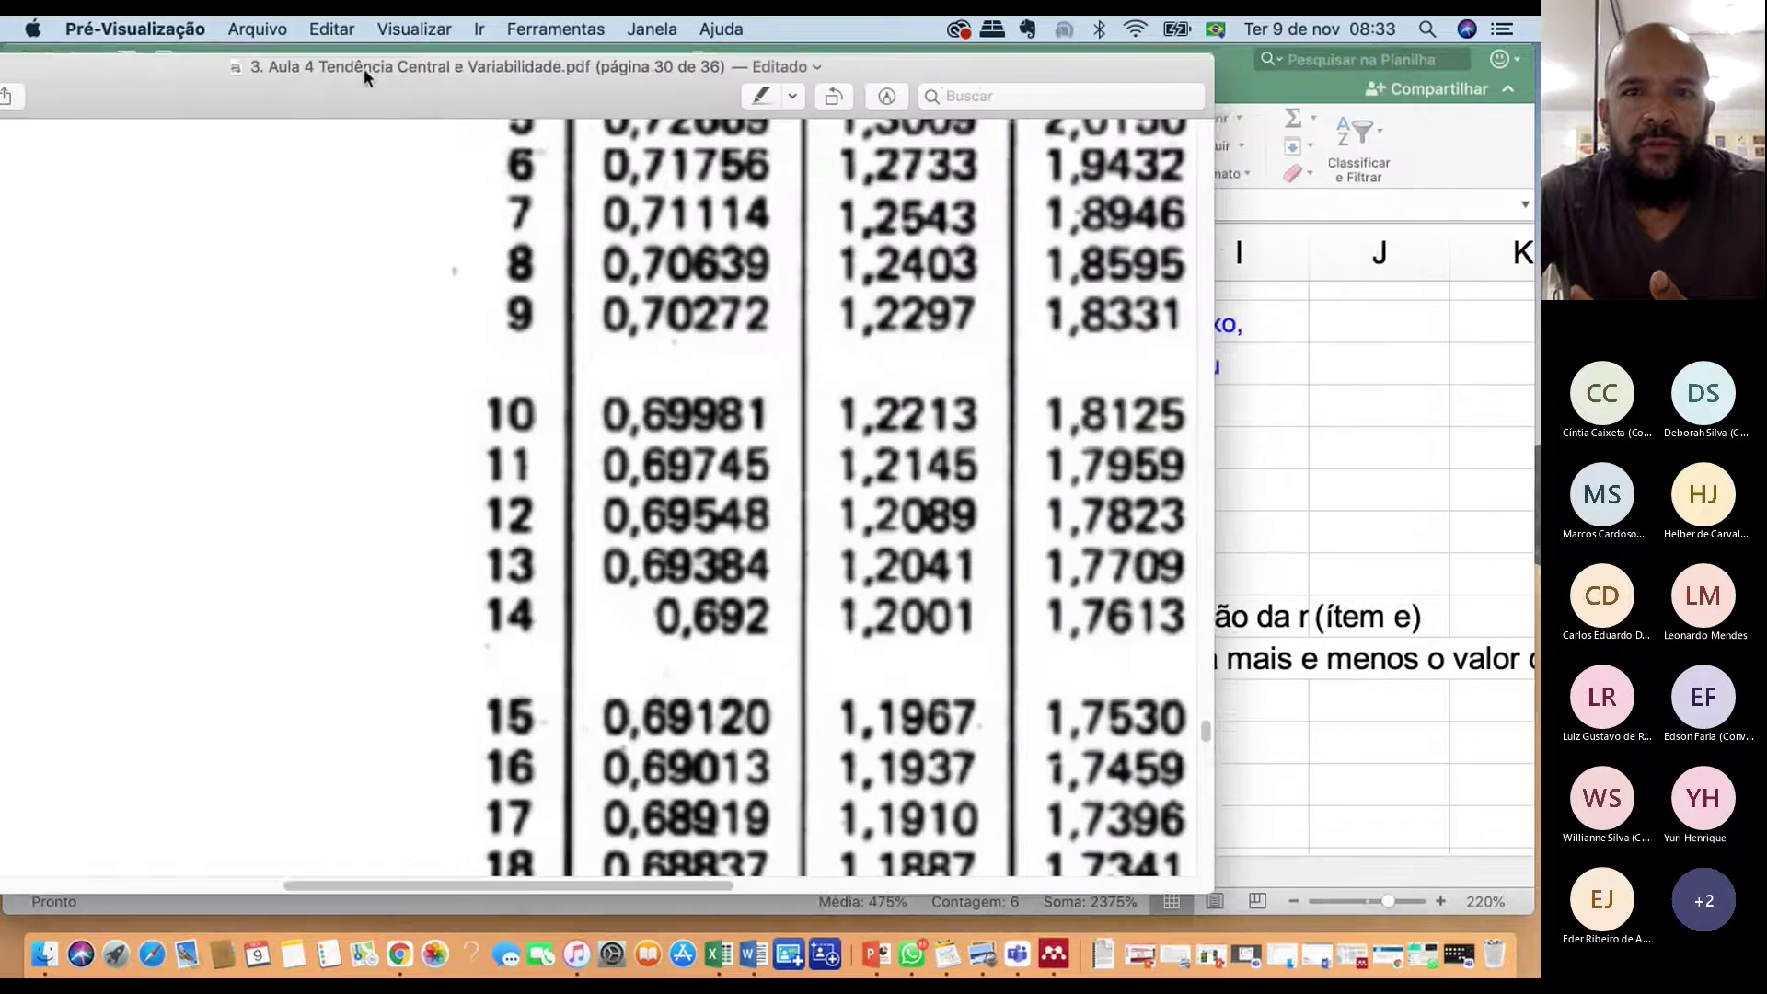
key(super+a)
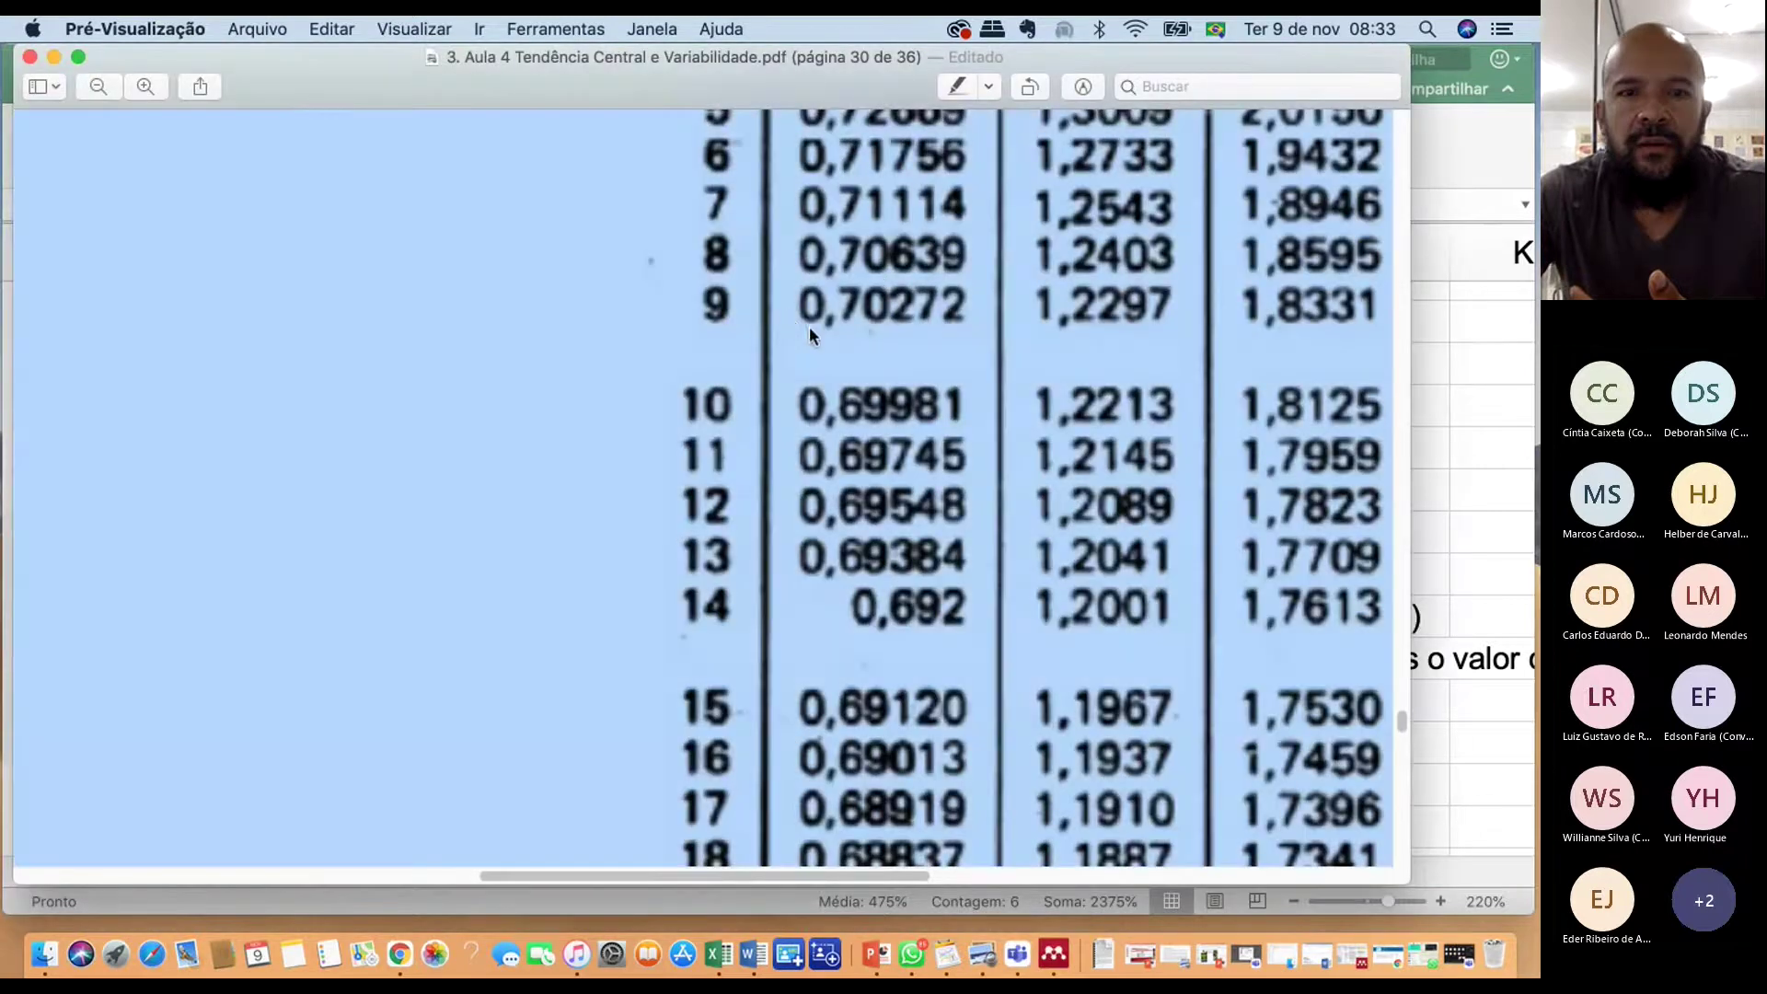
drag(644, 876, 906, 855)
click(99, 86)
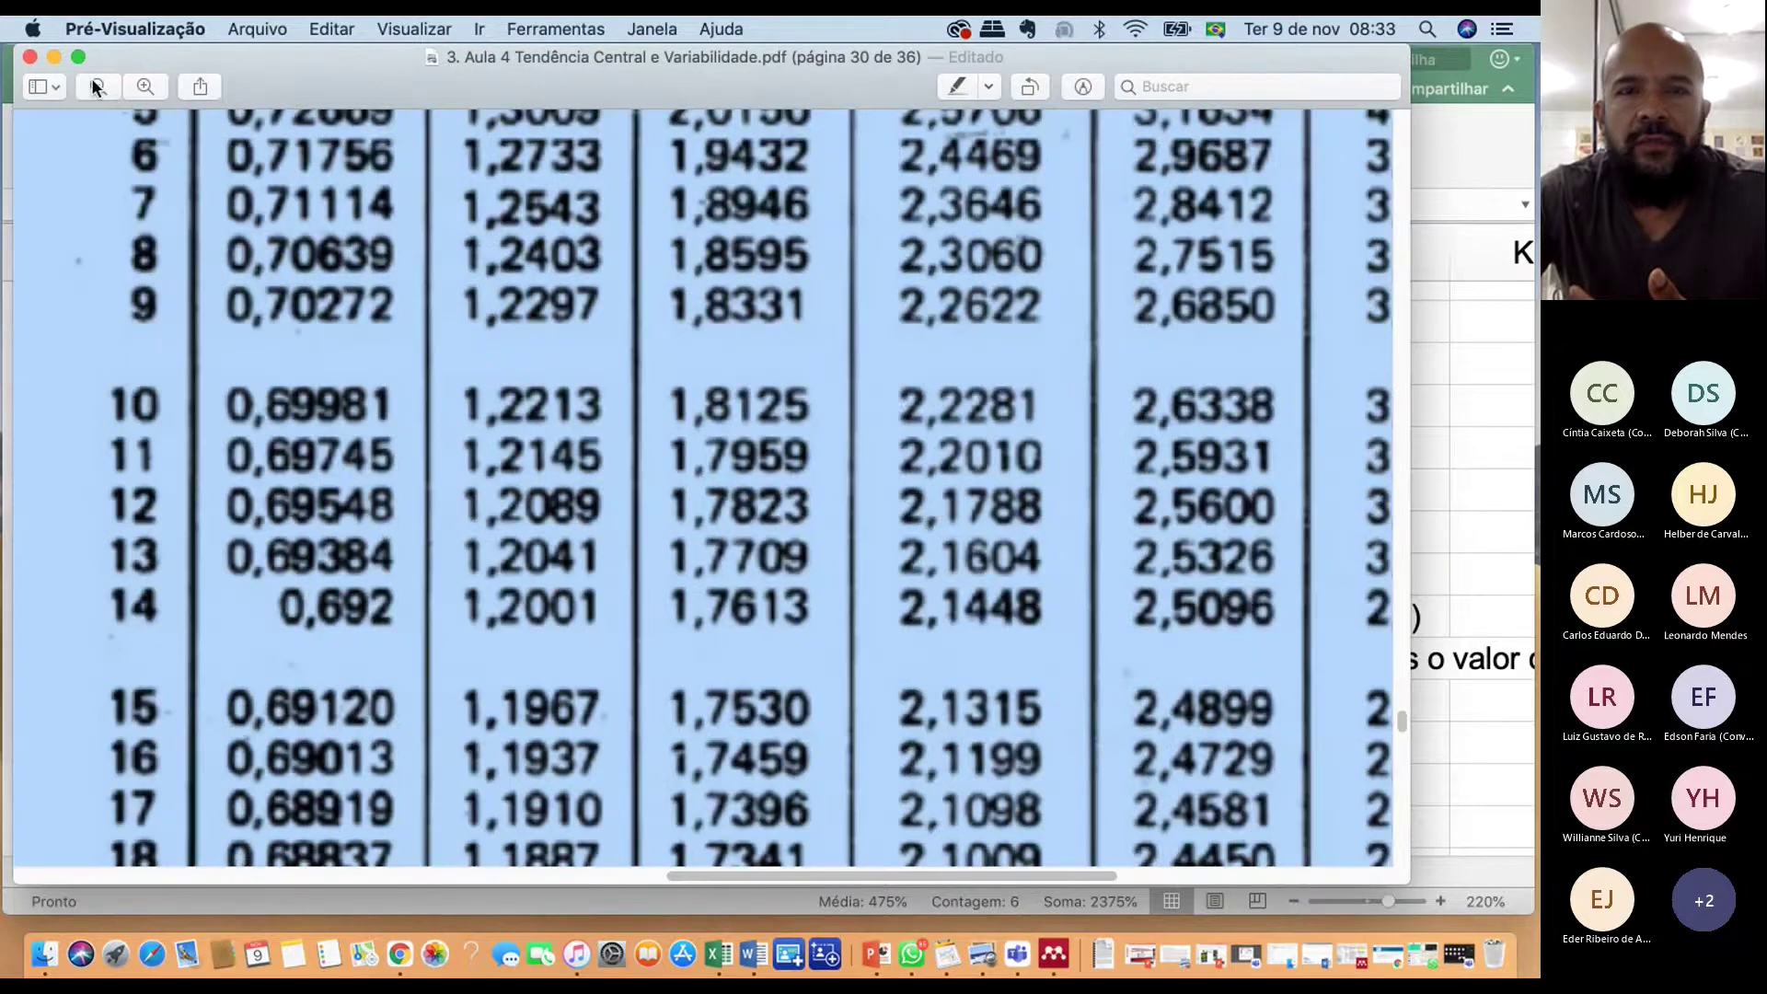
click(99, 86)
scroll(524, 293, up, 4)
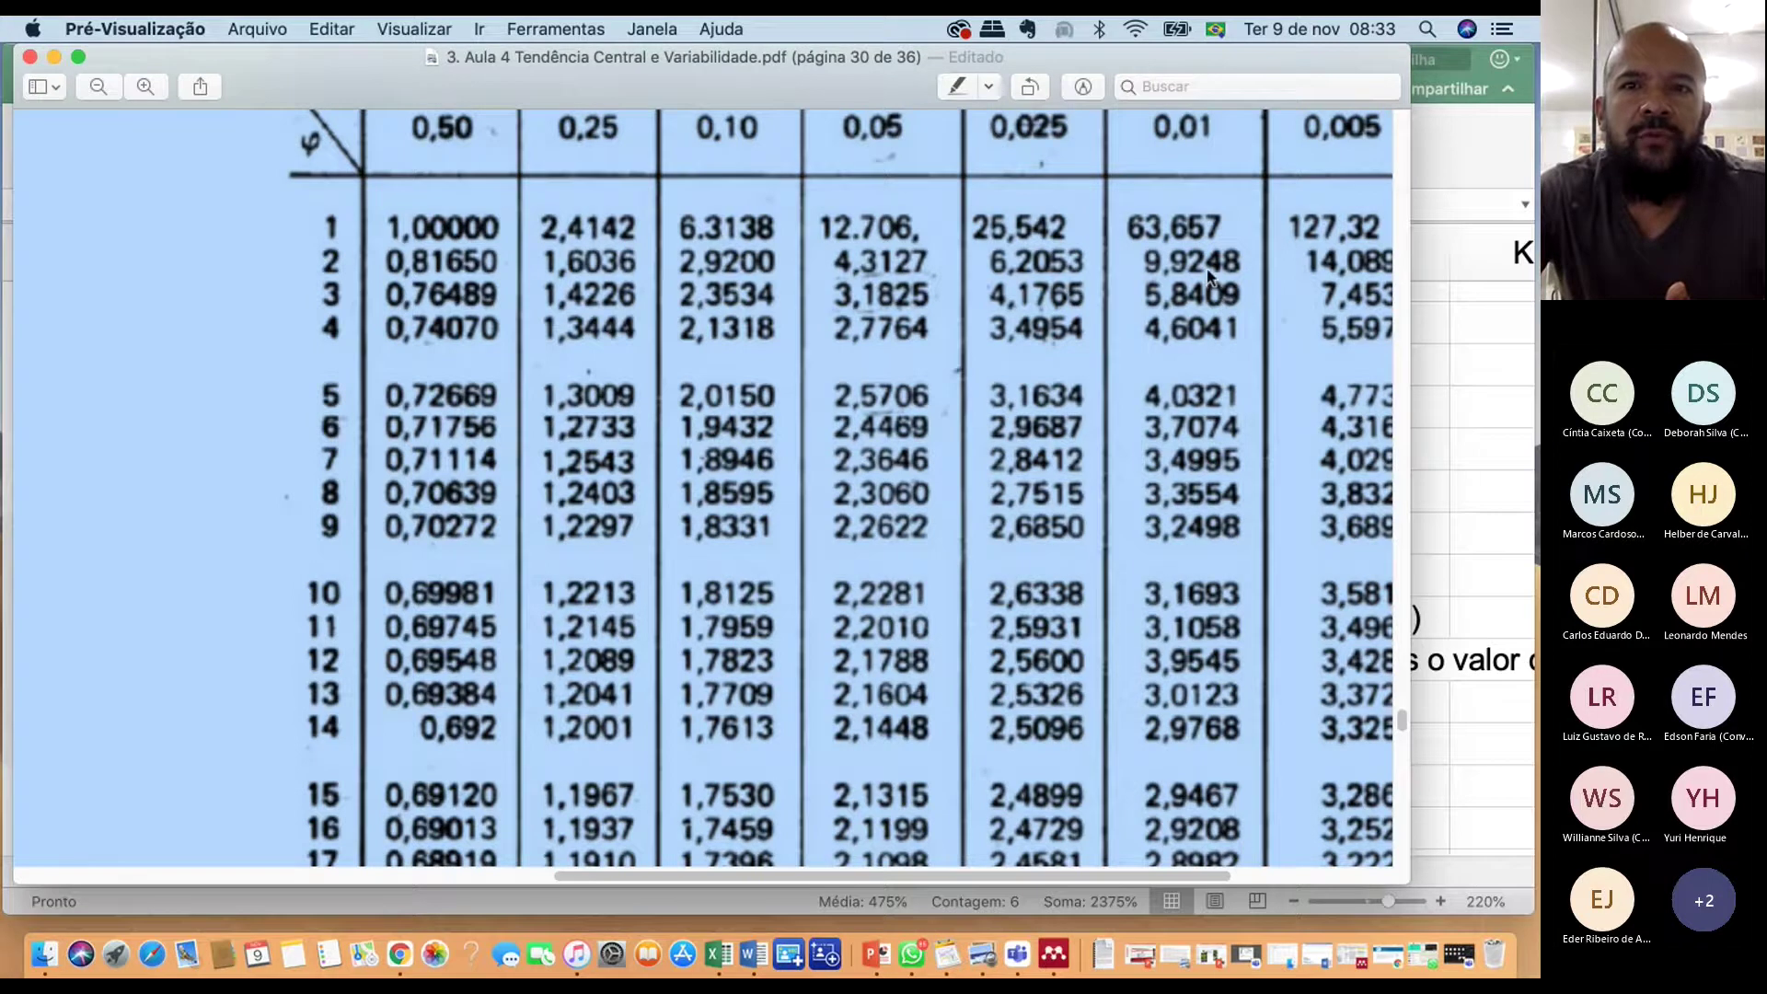
Replace the 99% tabulated t 6,965 in C75 with 9,9248
key(super+Tab)
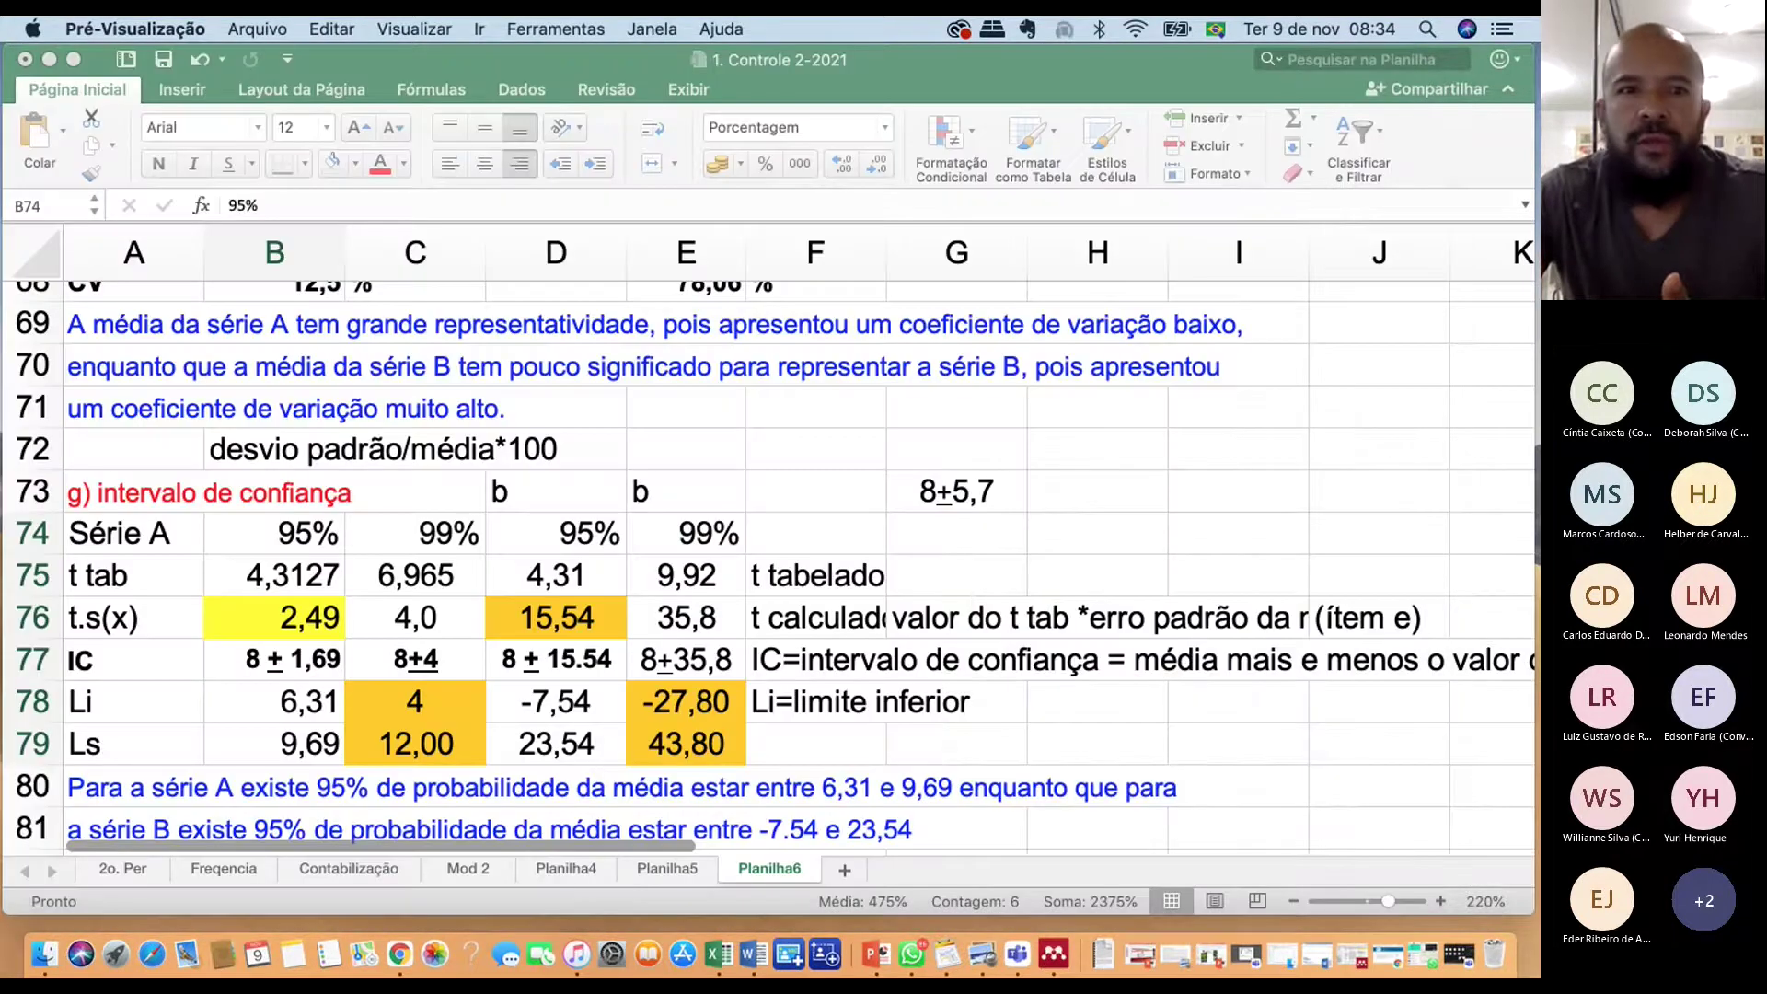
click(413, 575)
double_click(413, 575)
text(9,)
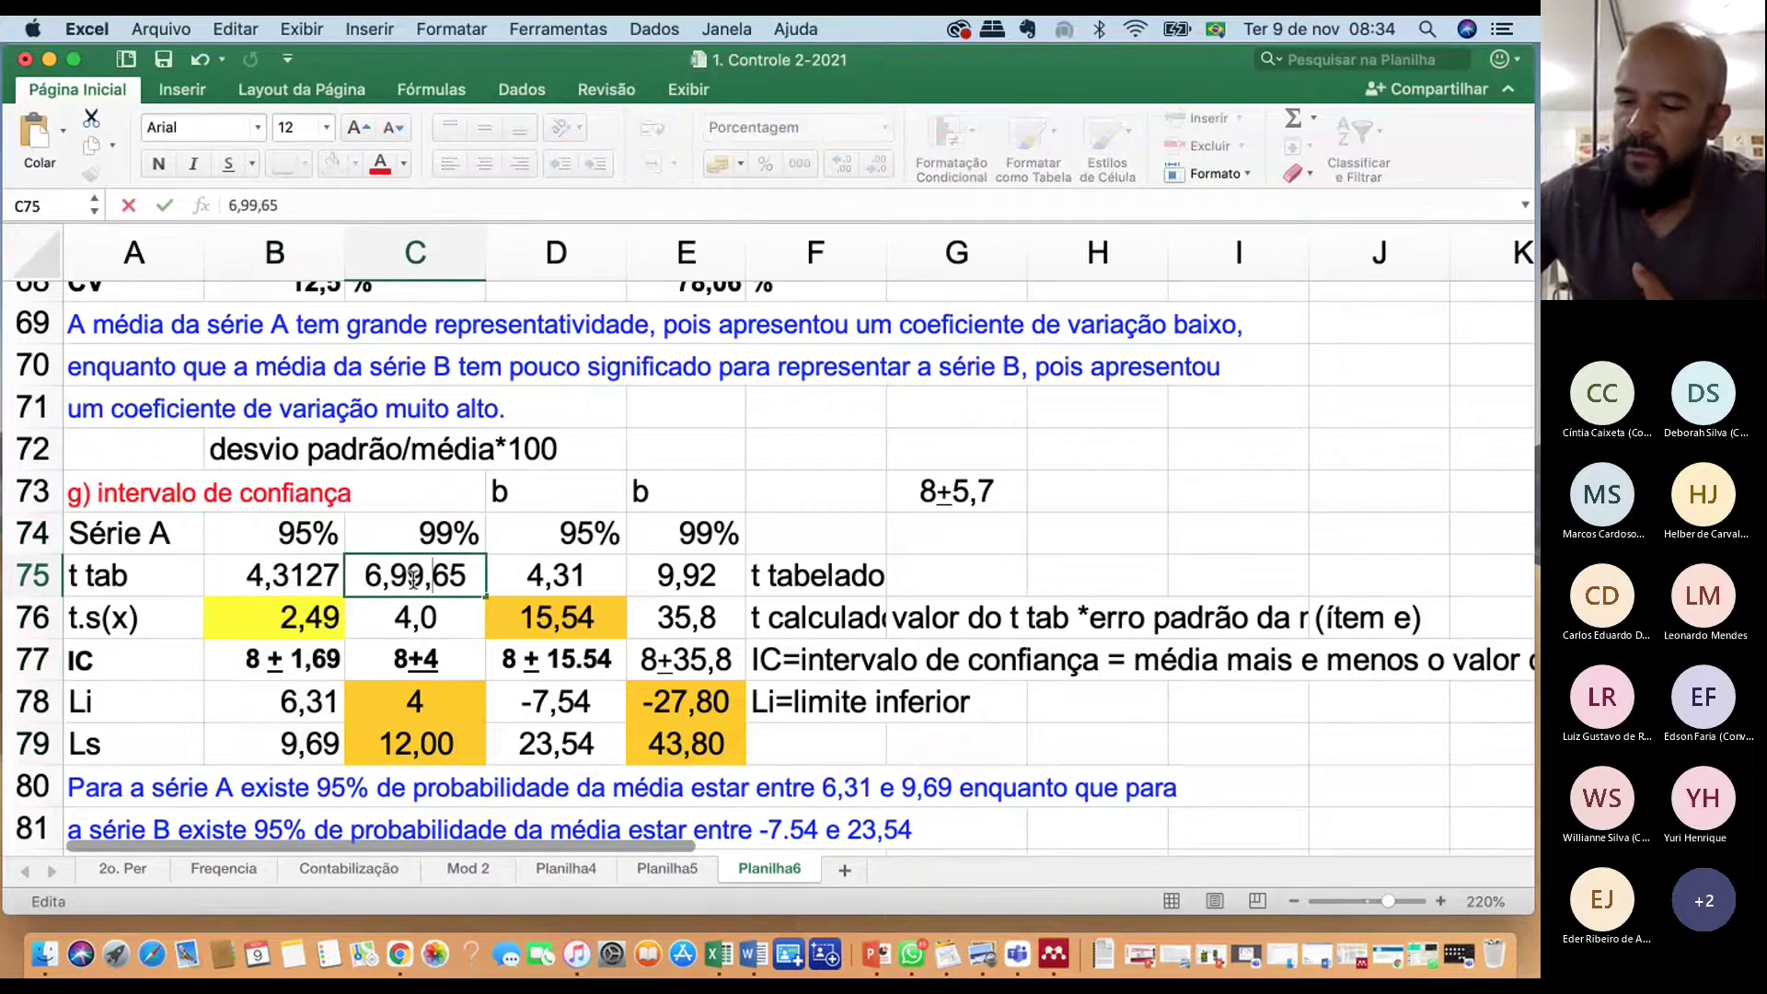
text(9248)
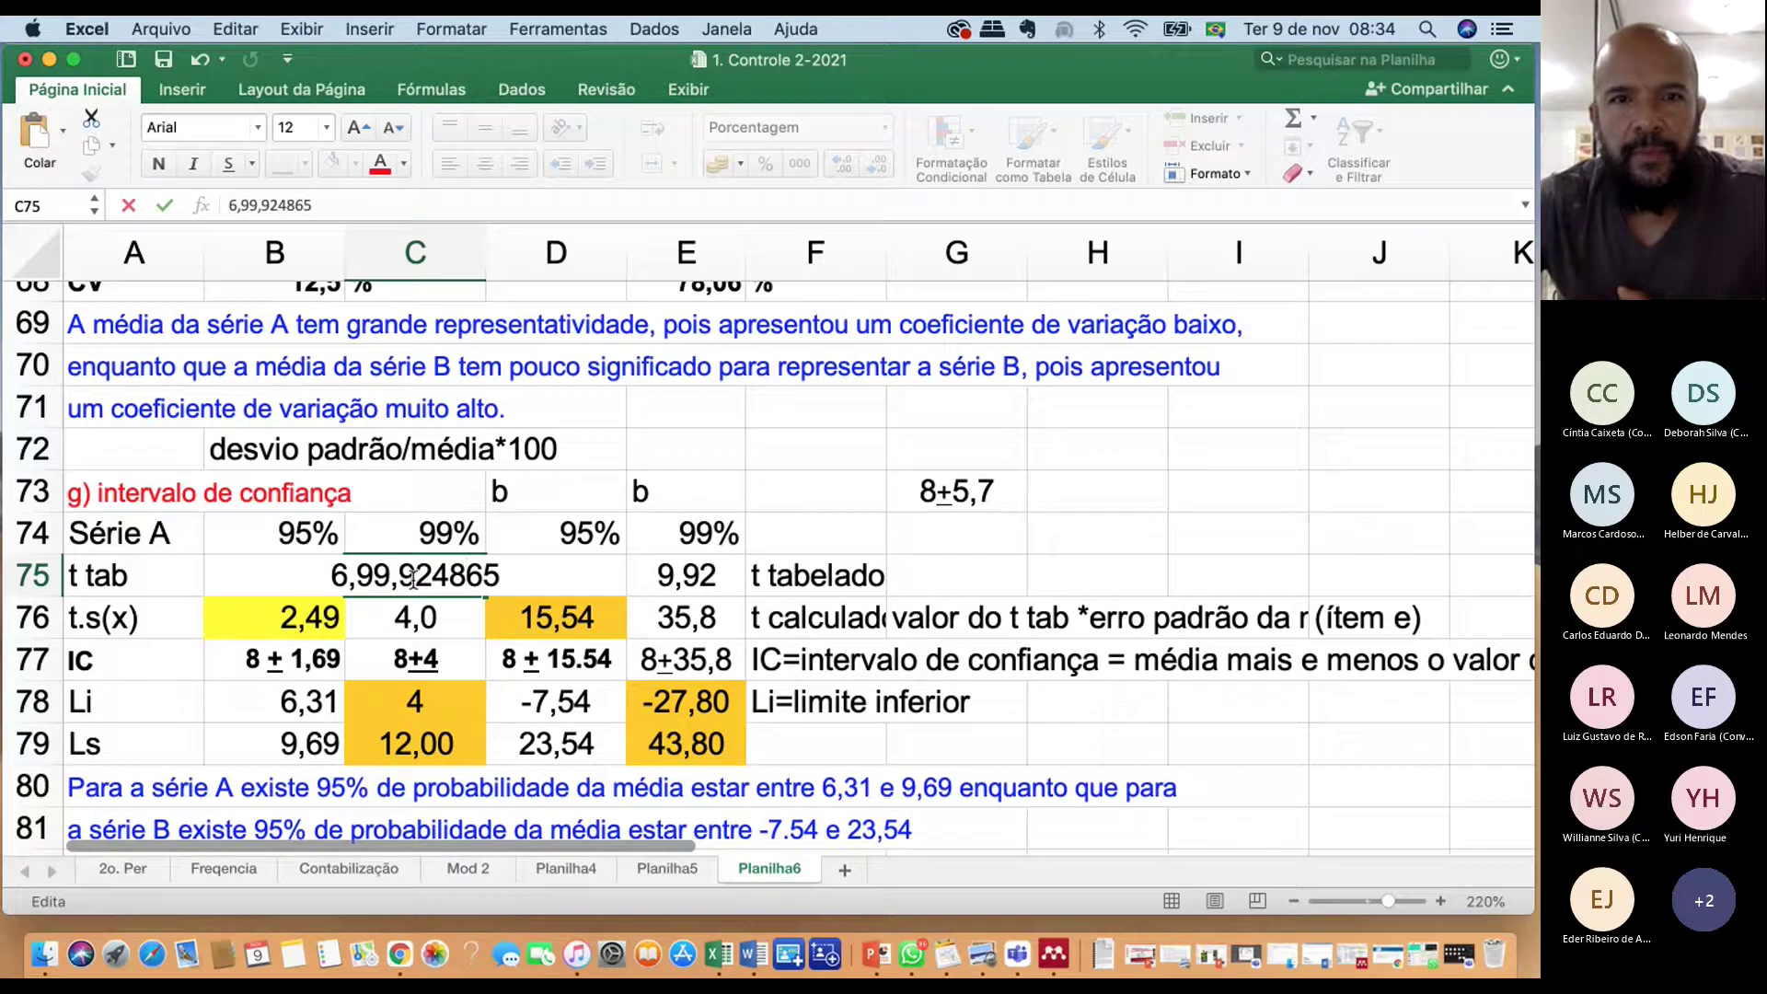
key(Delete)
key(Delete)
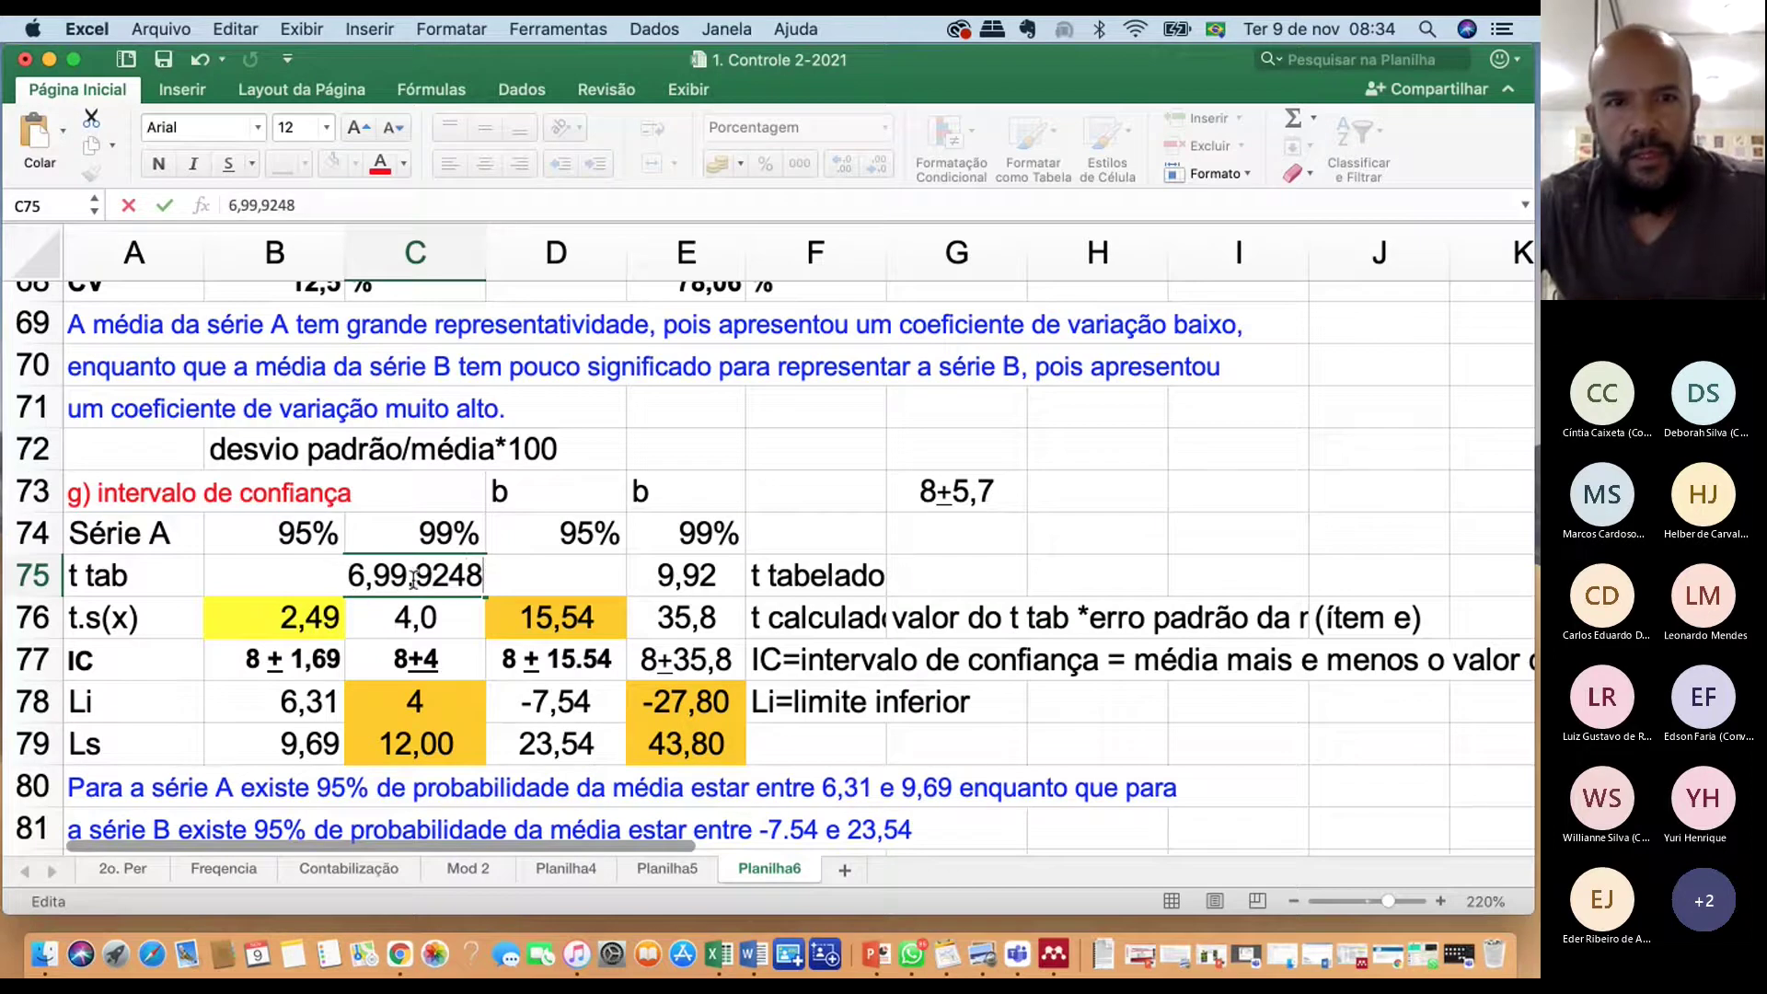
key(Escape)
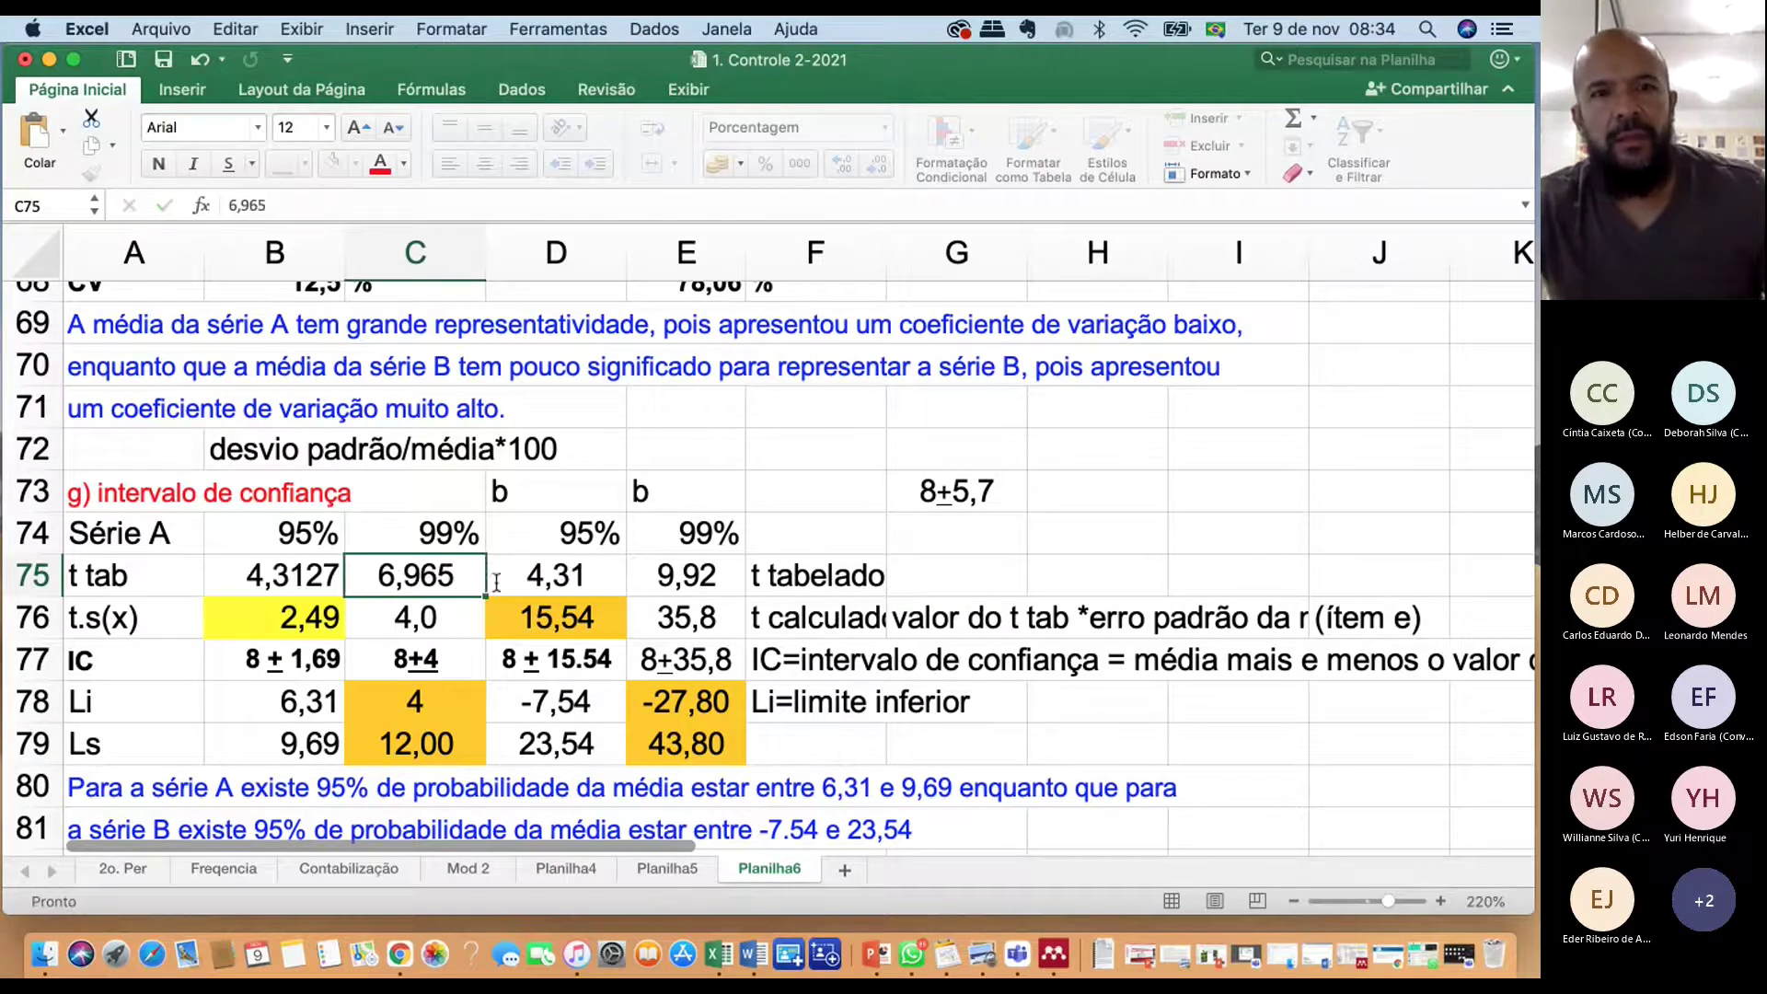
key(Delete)
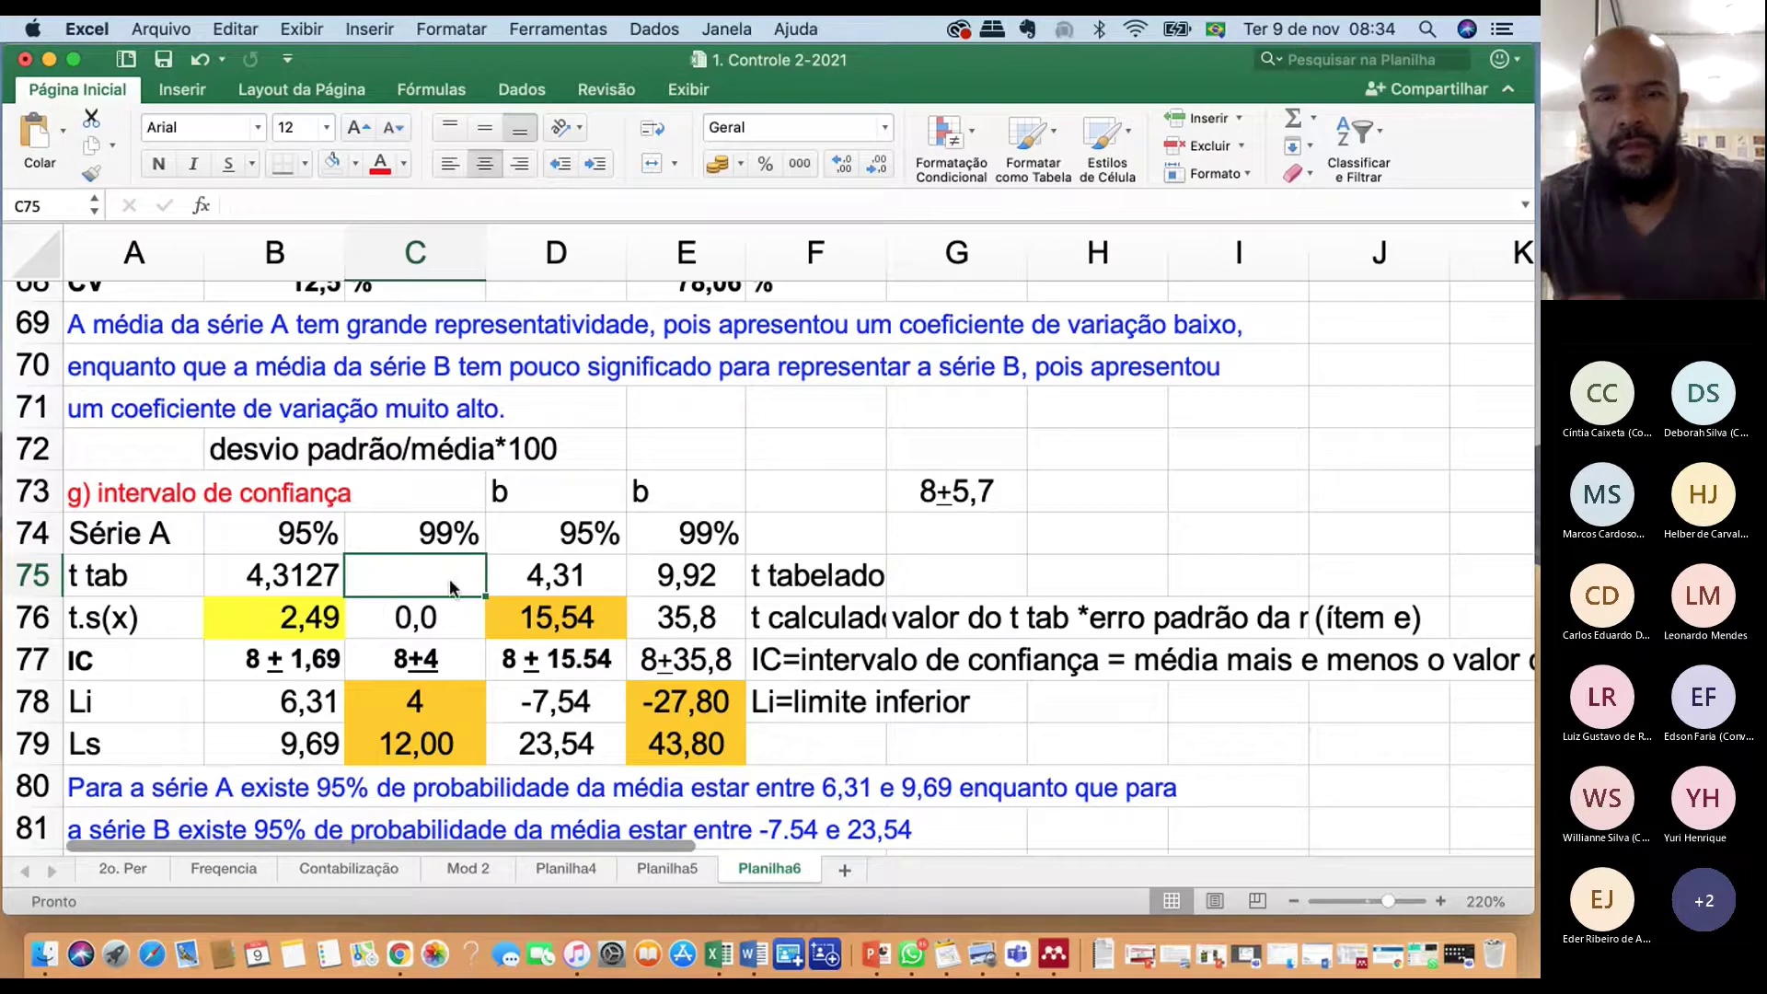
text(9,92)
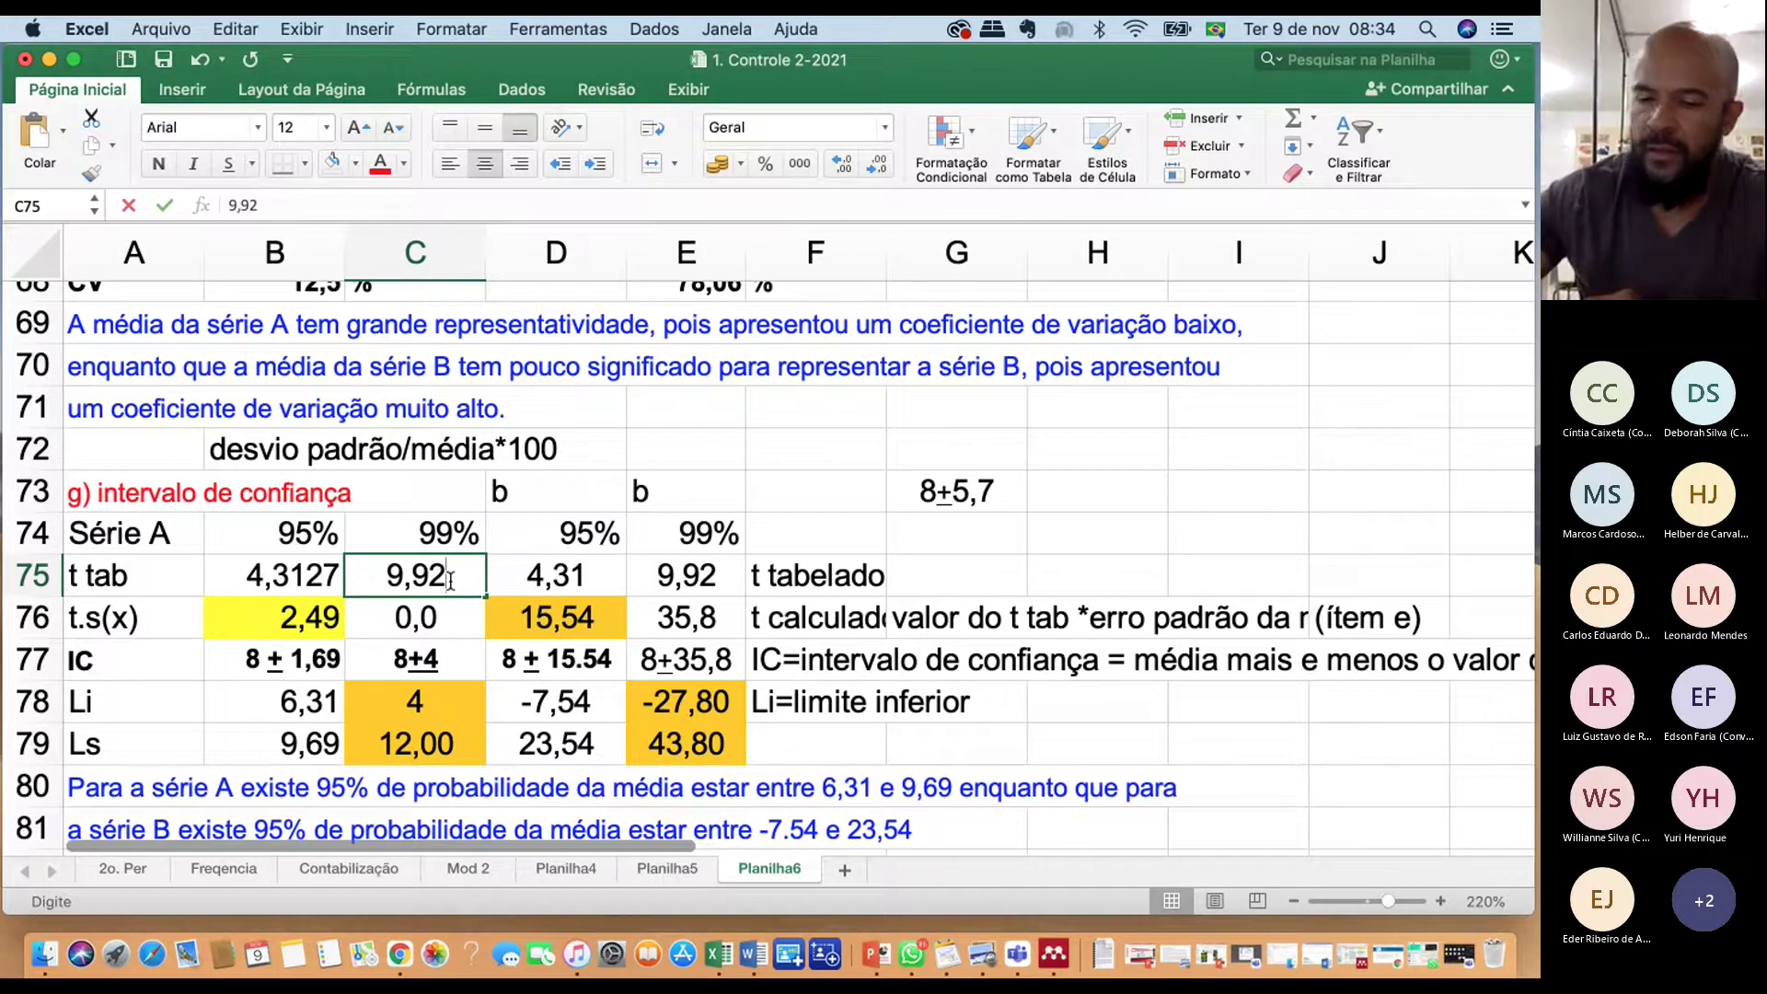
text(48)
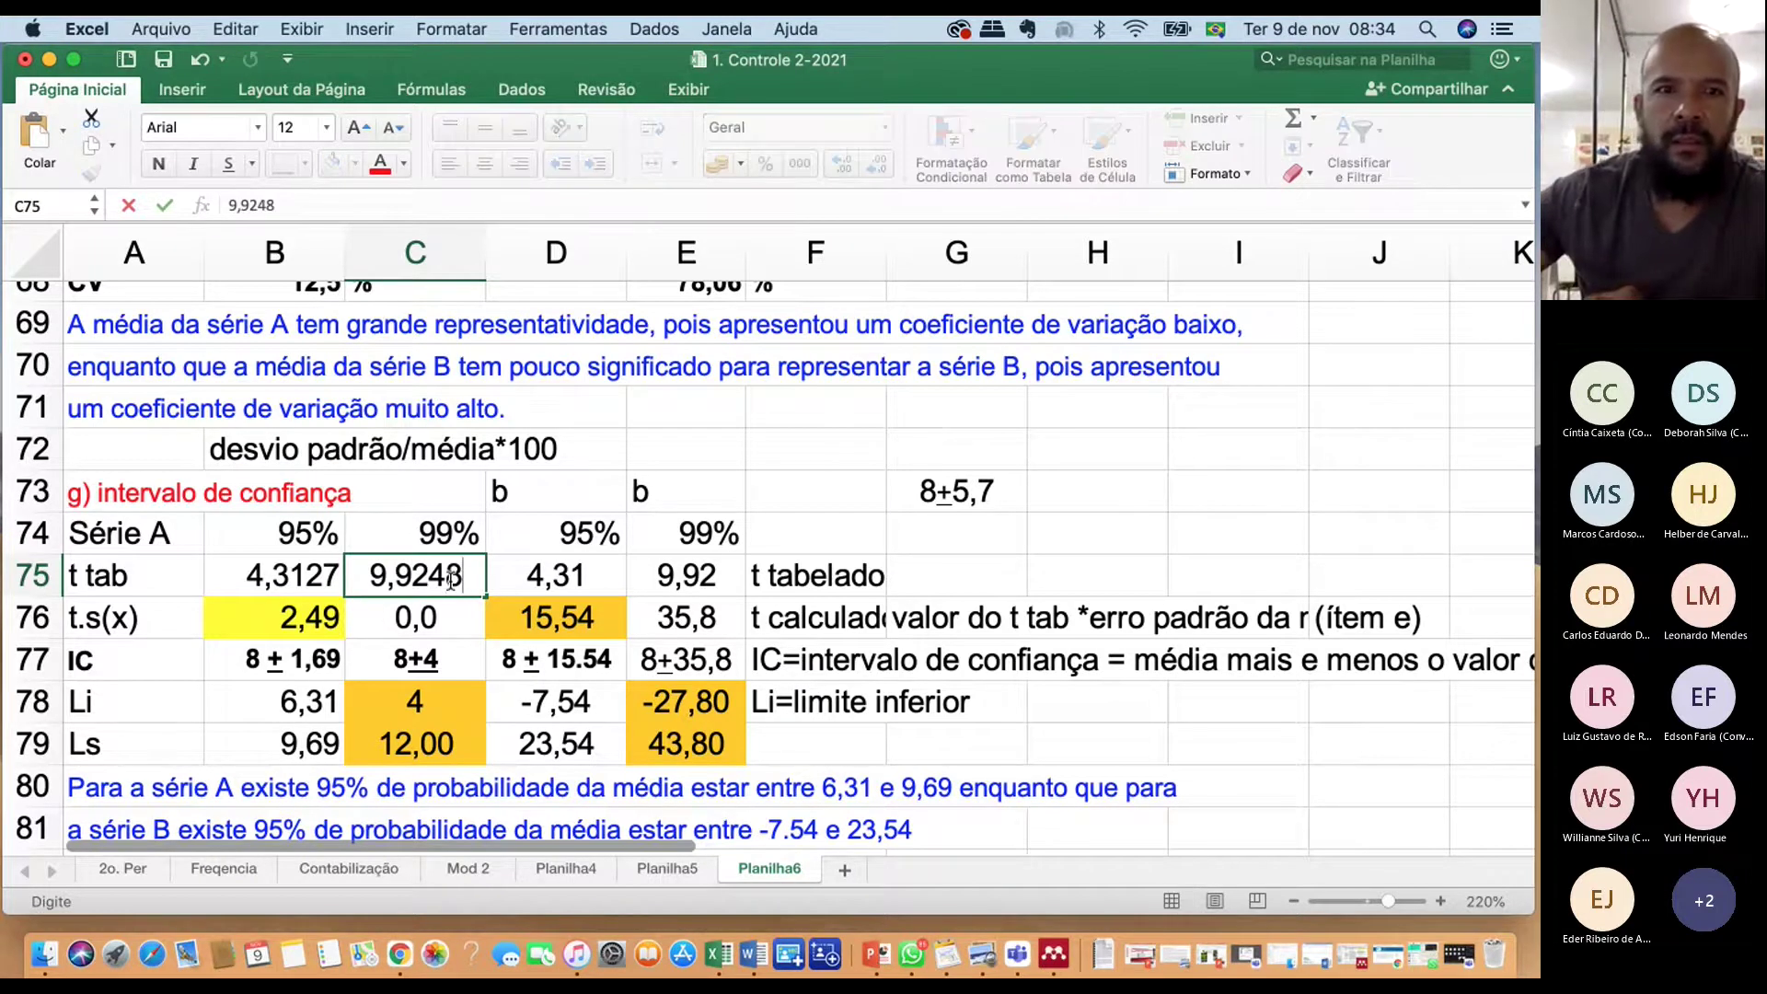
key(Return)
Highlight the Série A and série B table blocks and review C75 and C76
click(451, 539)
drag(285, 539, 398, 751)
drag(536, 498, 695, 747)
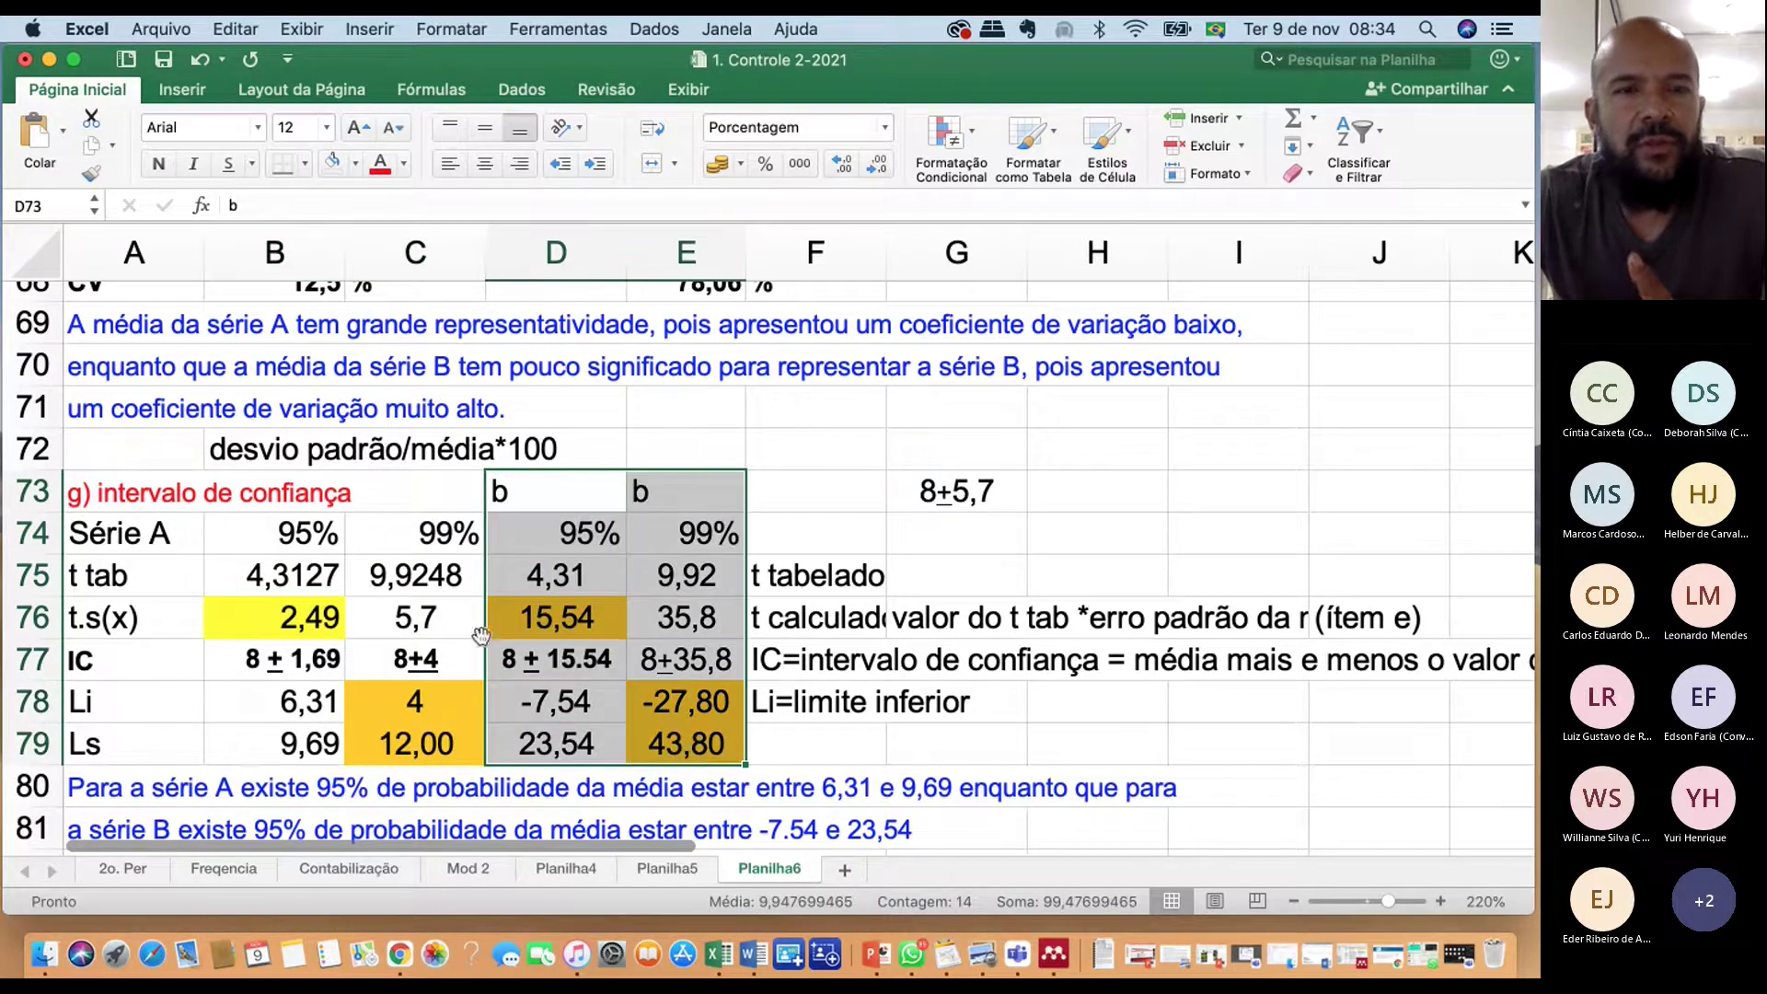
click(423, 573)
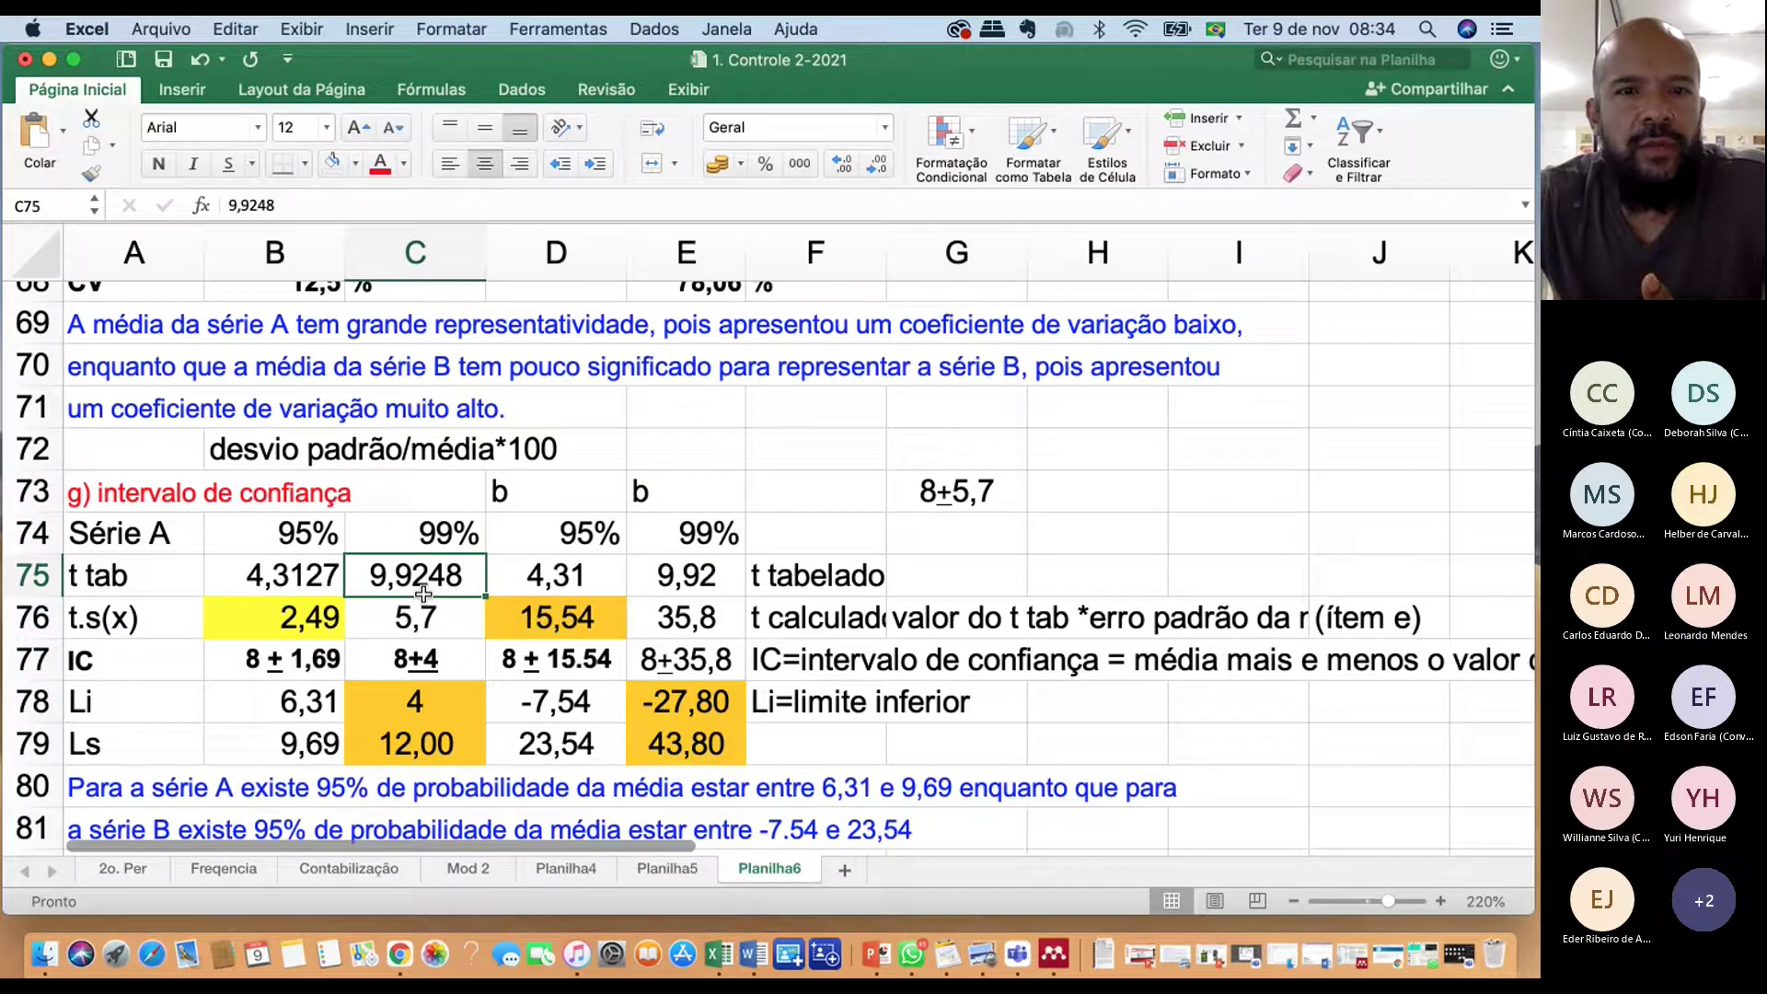
click(426, 622)
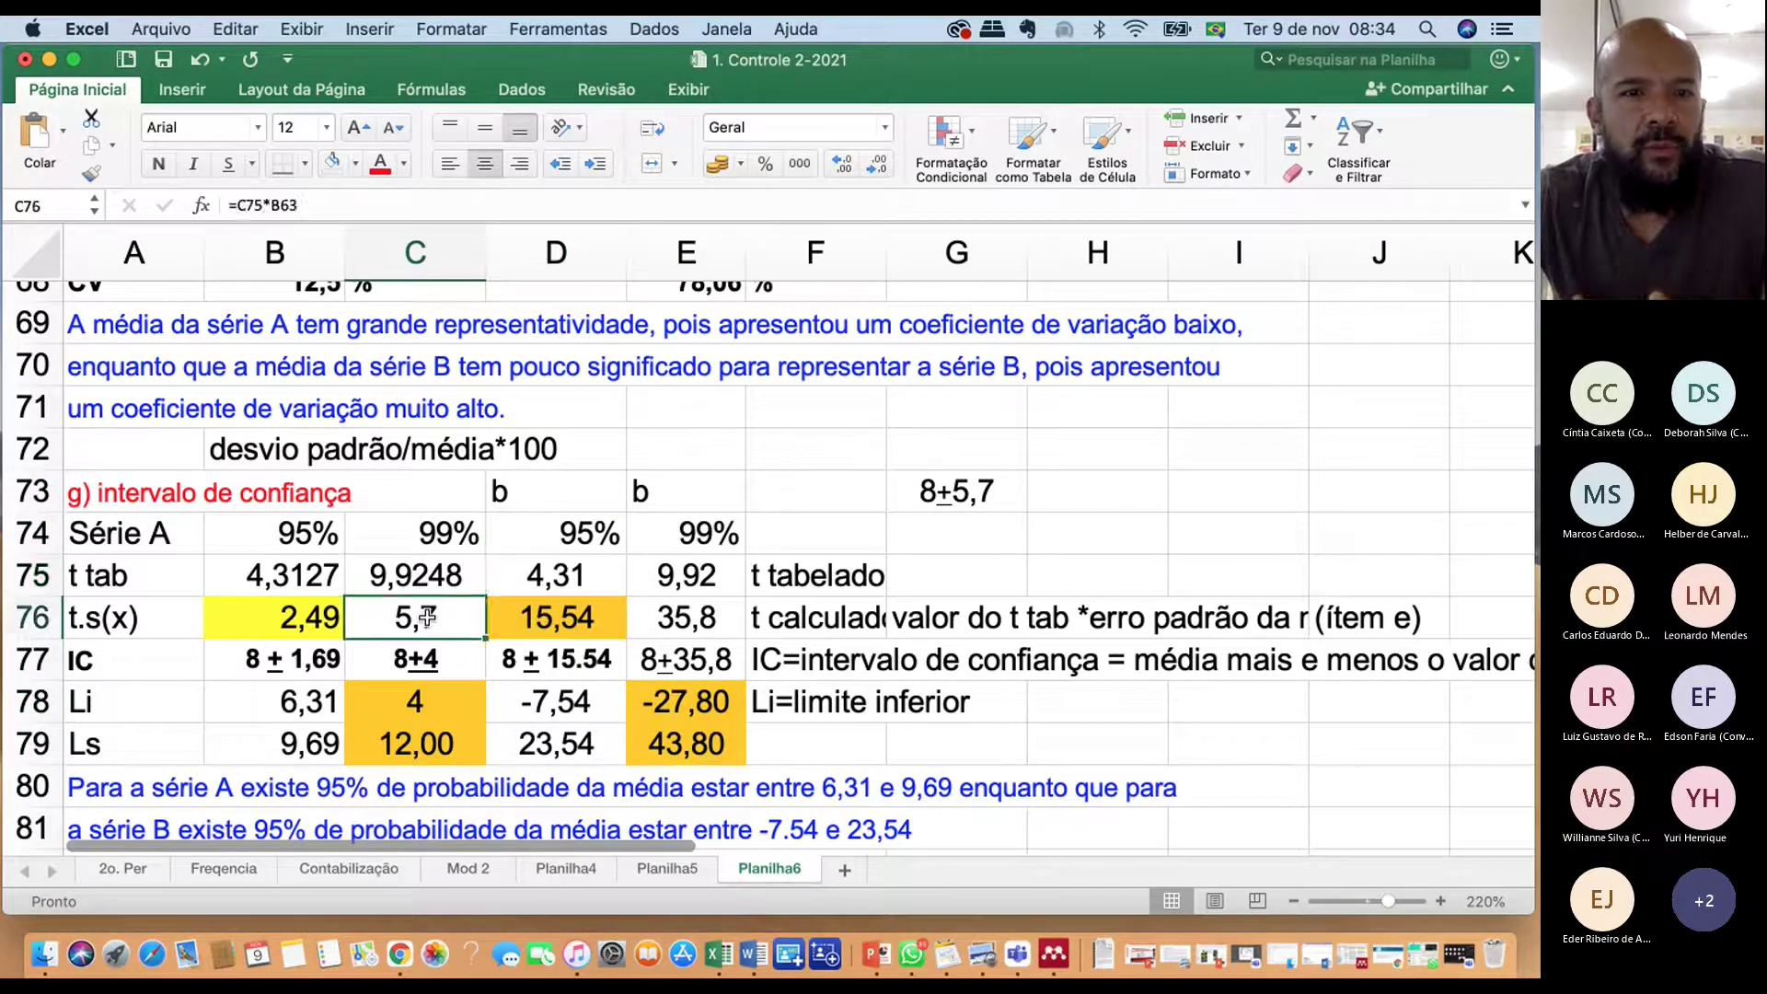
click(435, 578)
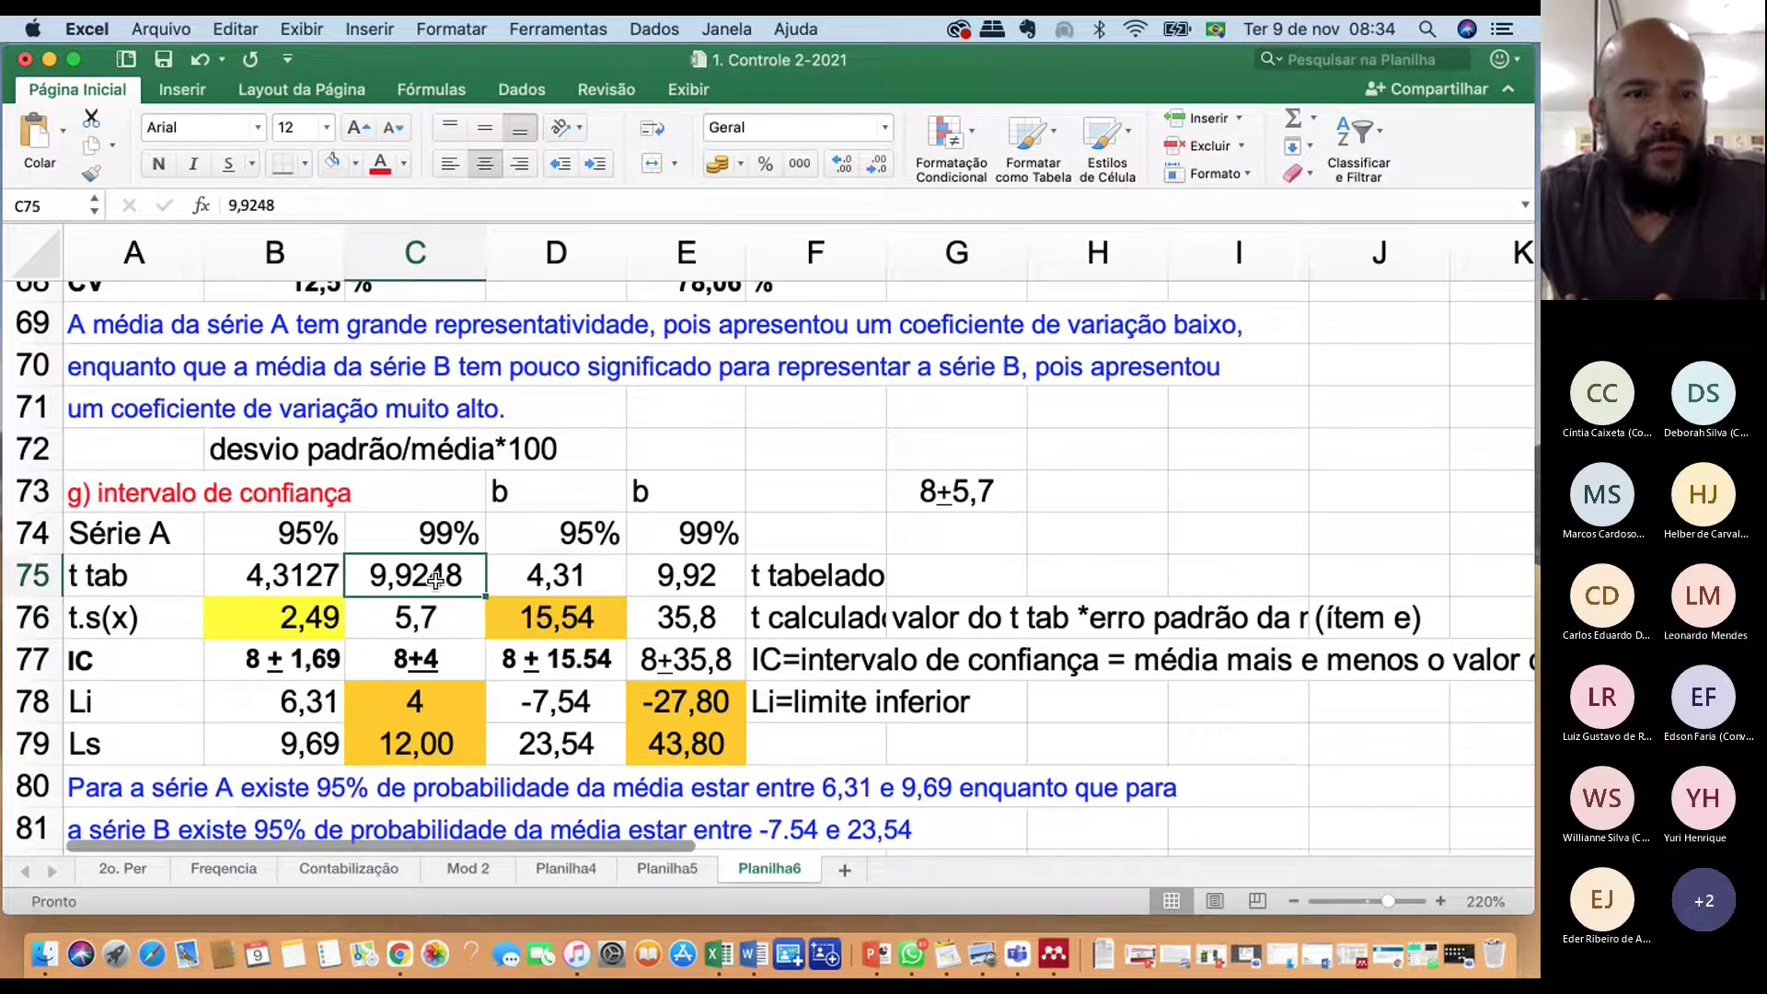
Review the C76, B63, C77 and C78 formulas giving t.s(x) 5,7, interval 8+4, limits 4 to 12,00
scroll(435, 578, up, 5)
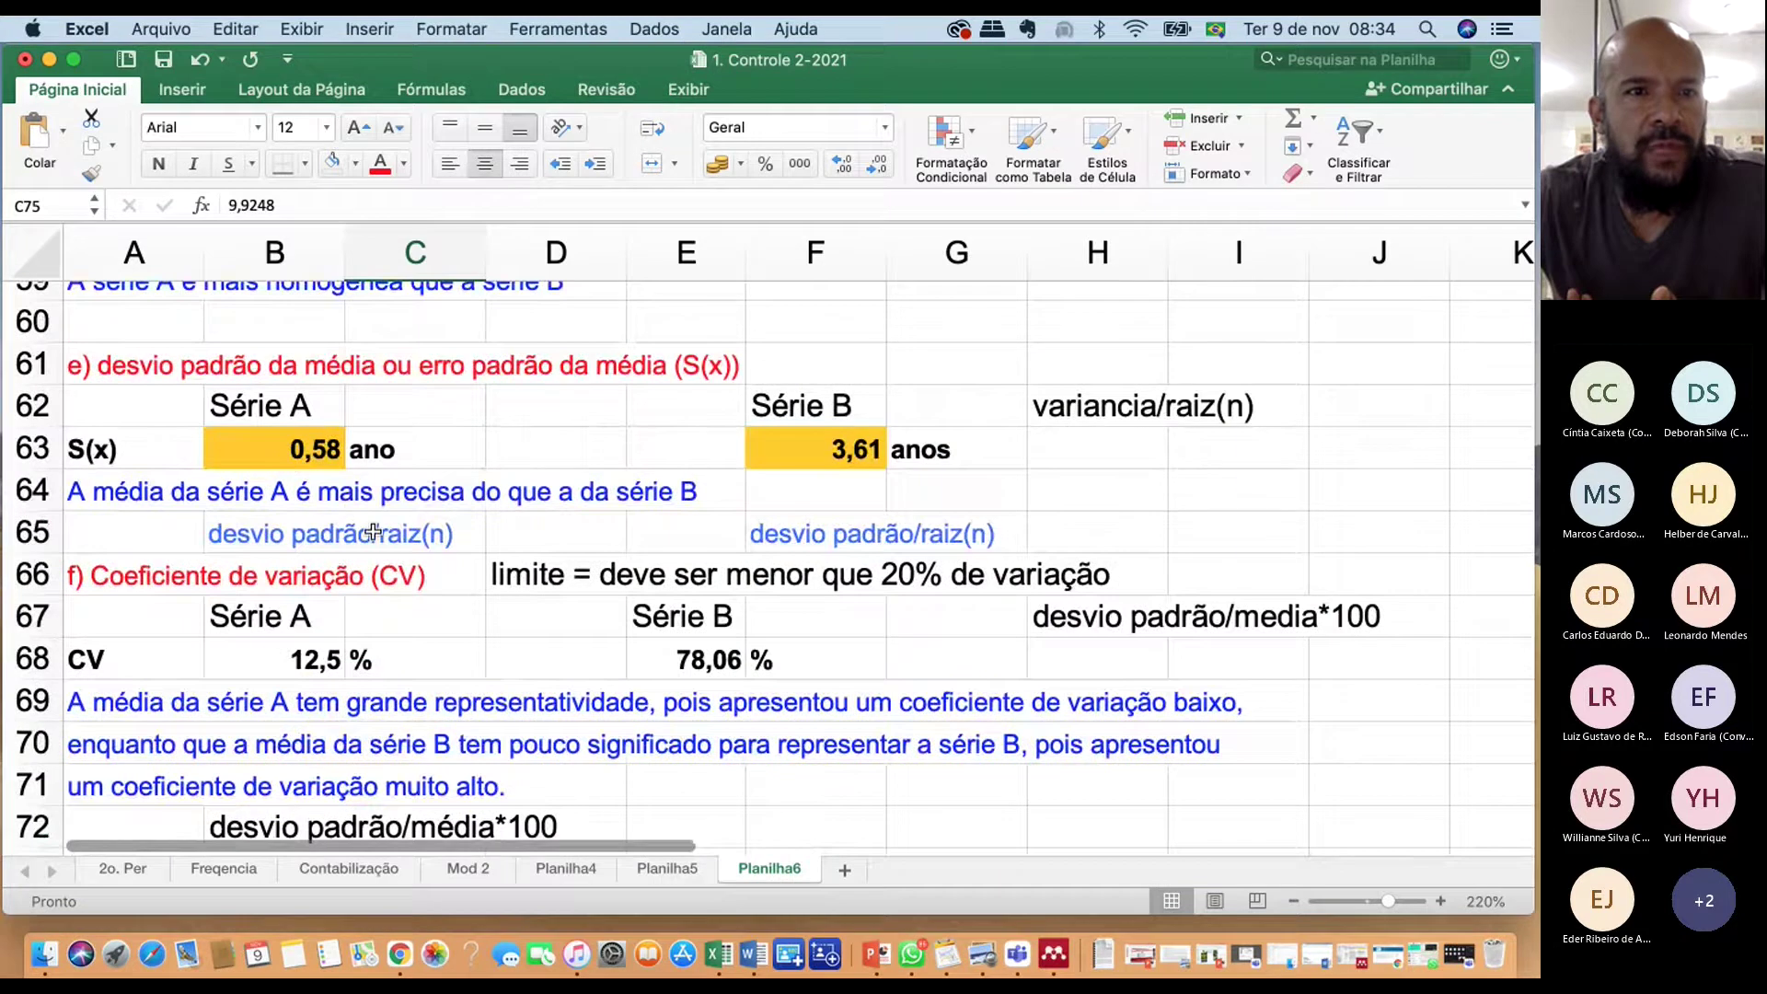
scroll(373, 532, up, 2)
scroll(373, 532, down, 5)
scroll(373, 532, down, 3)
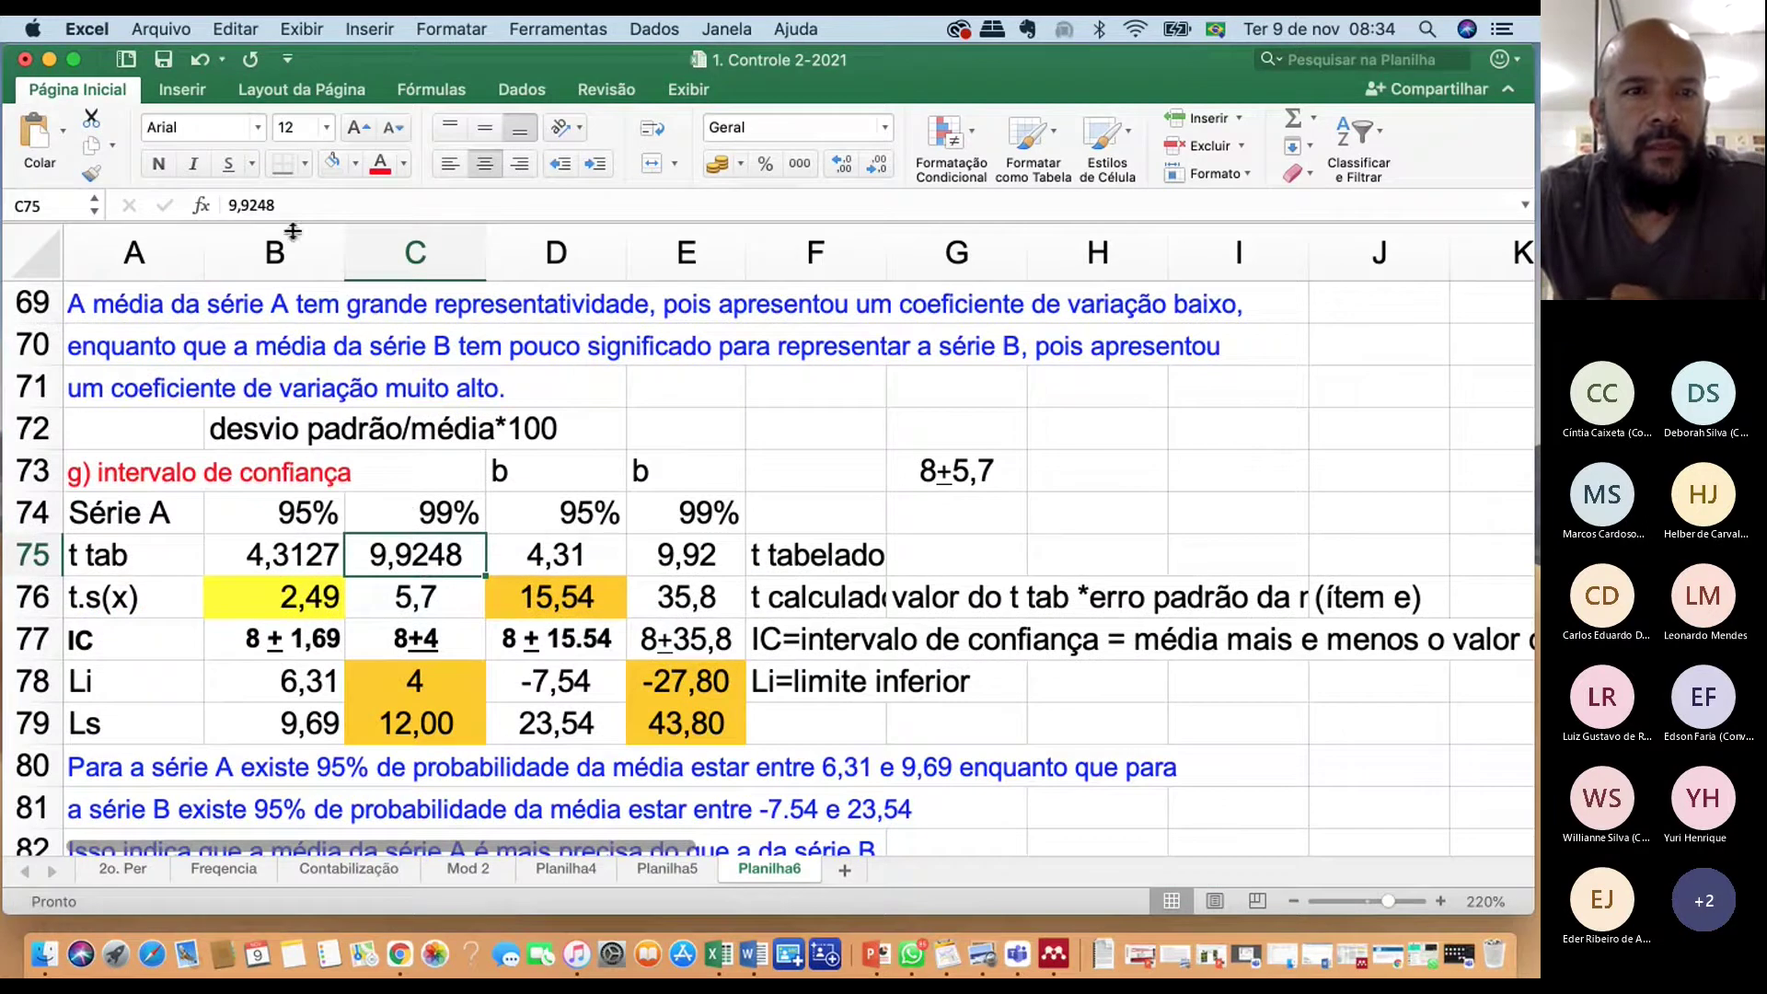
click(432, 602)
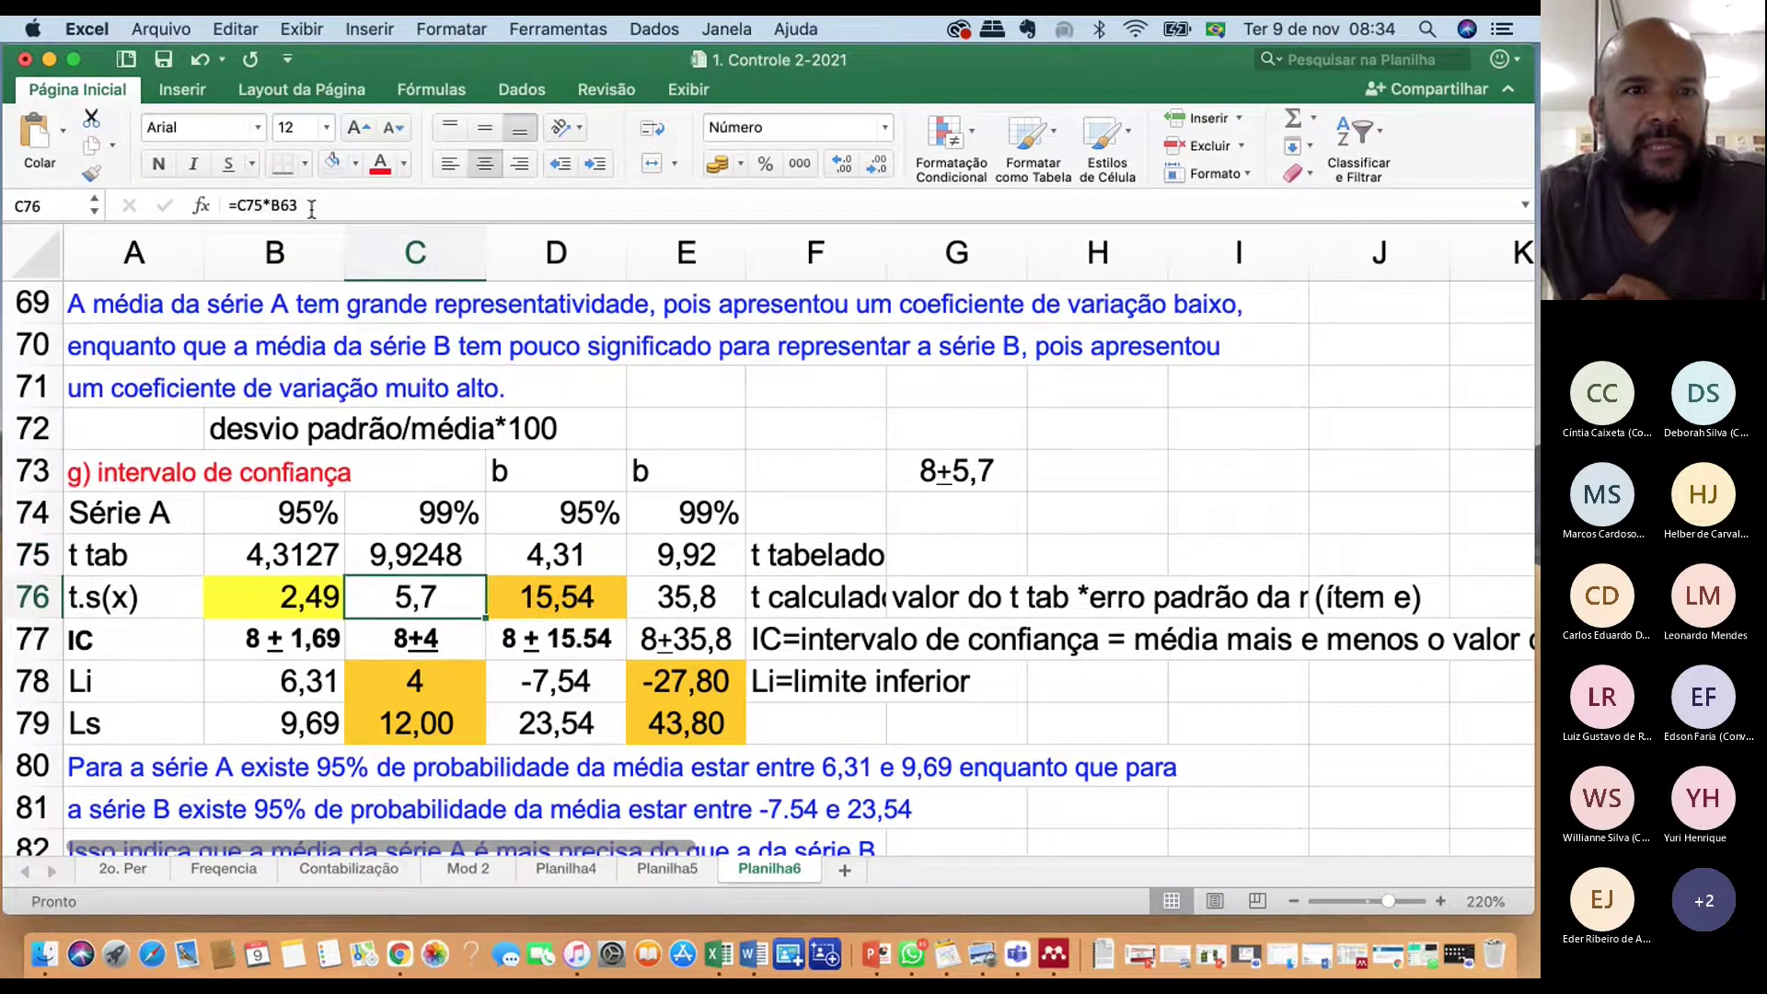
scroll(388, 450, up, 5)
scroll(389, 450, up, 3)
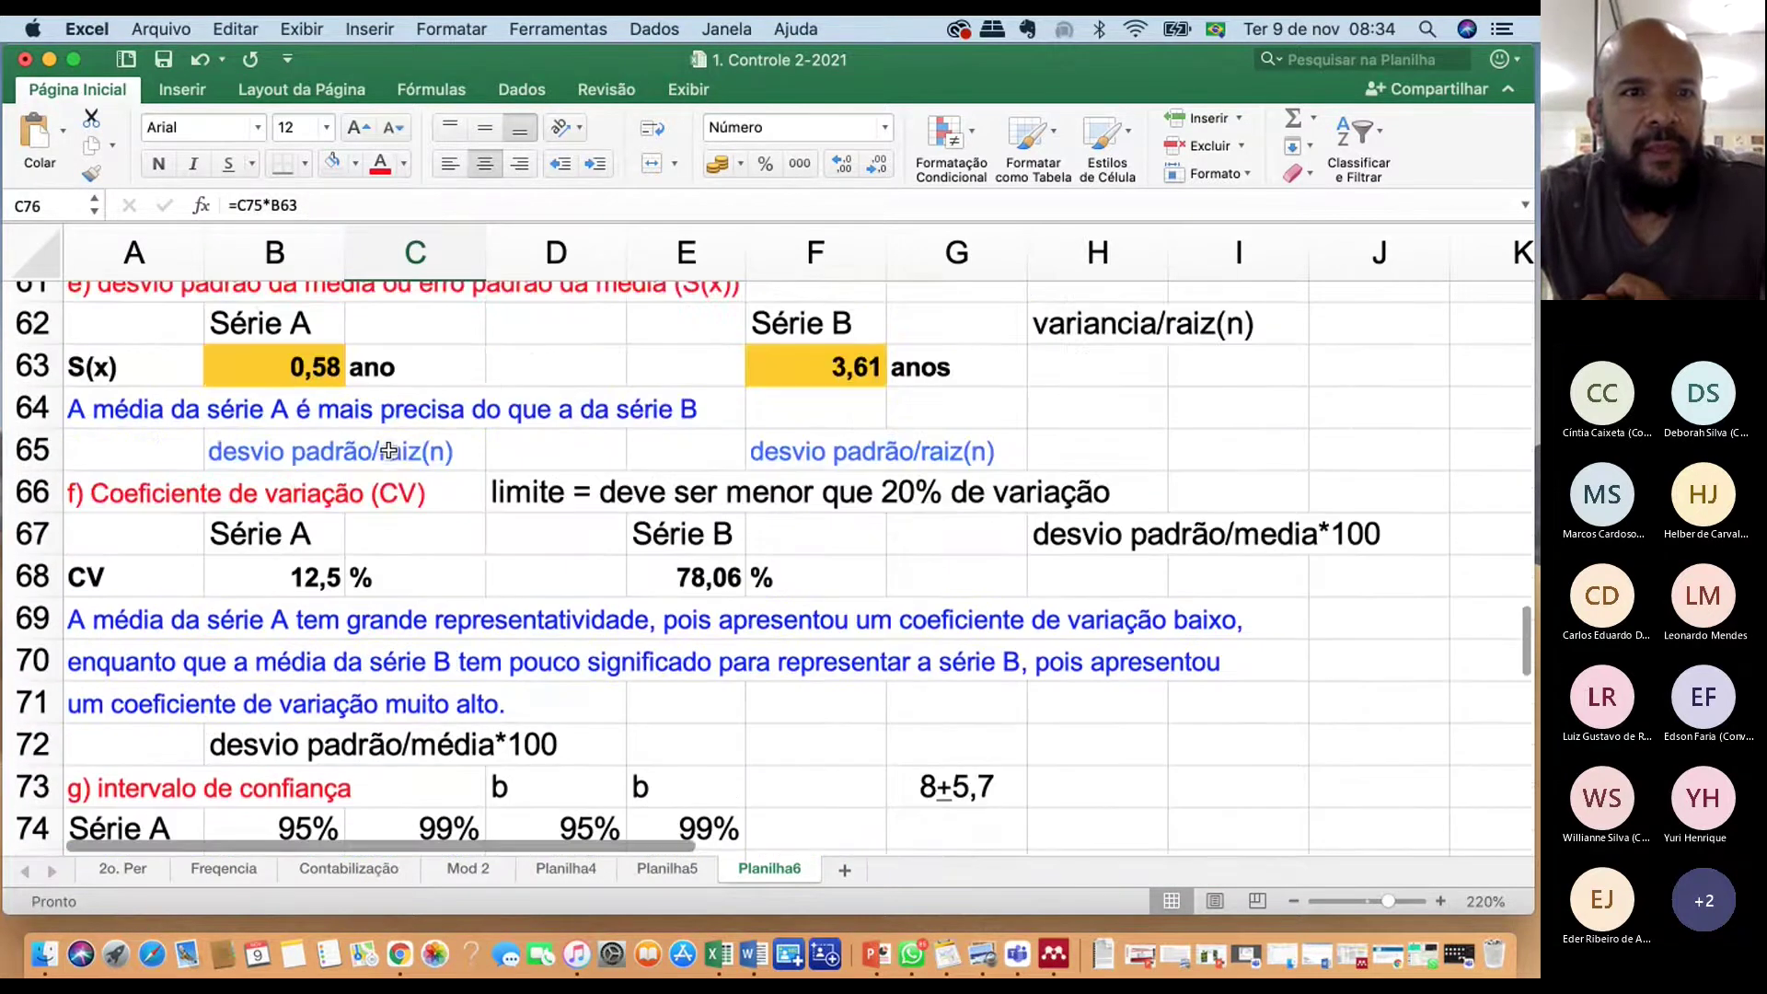
click(302, 374)
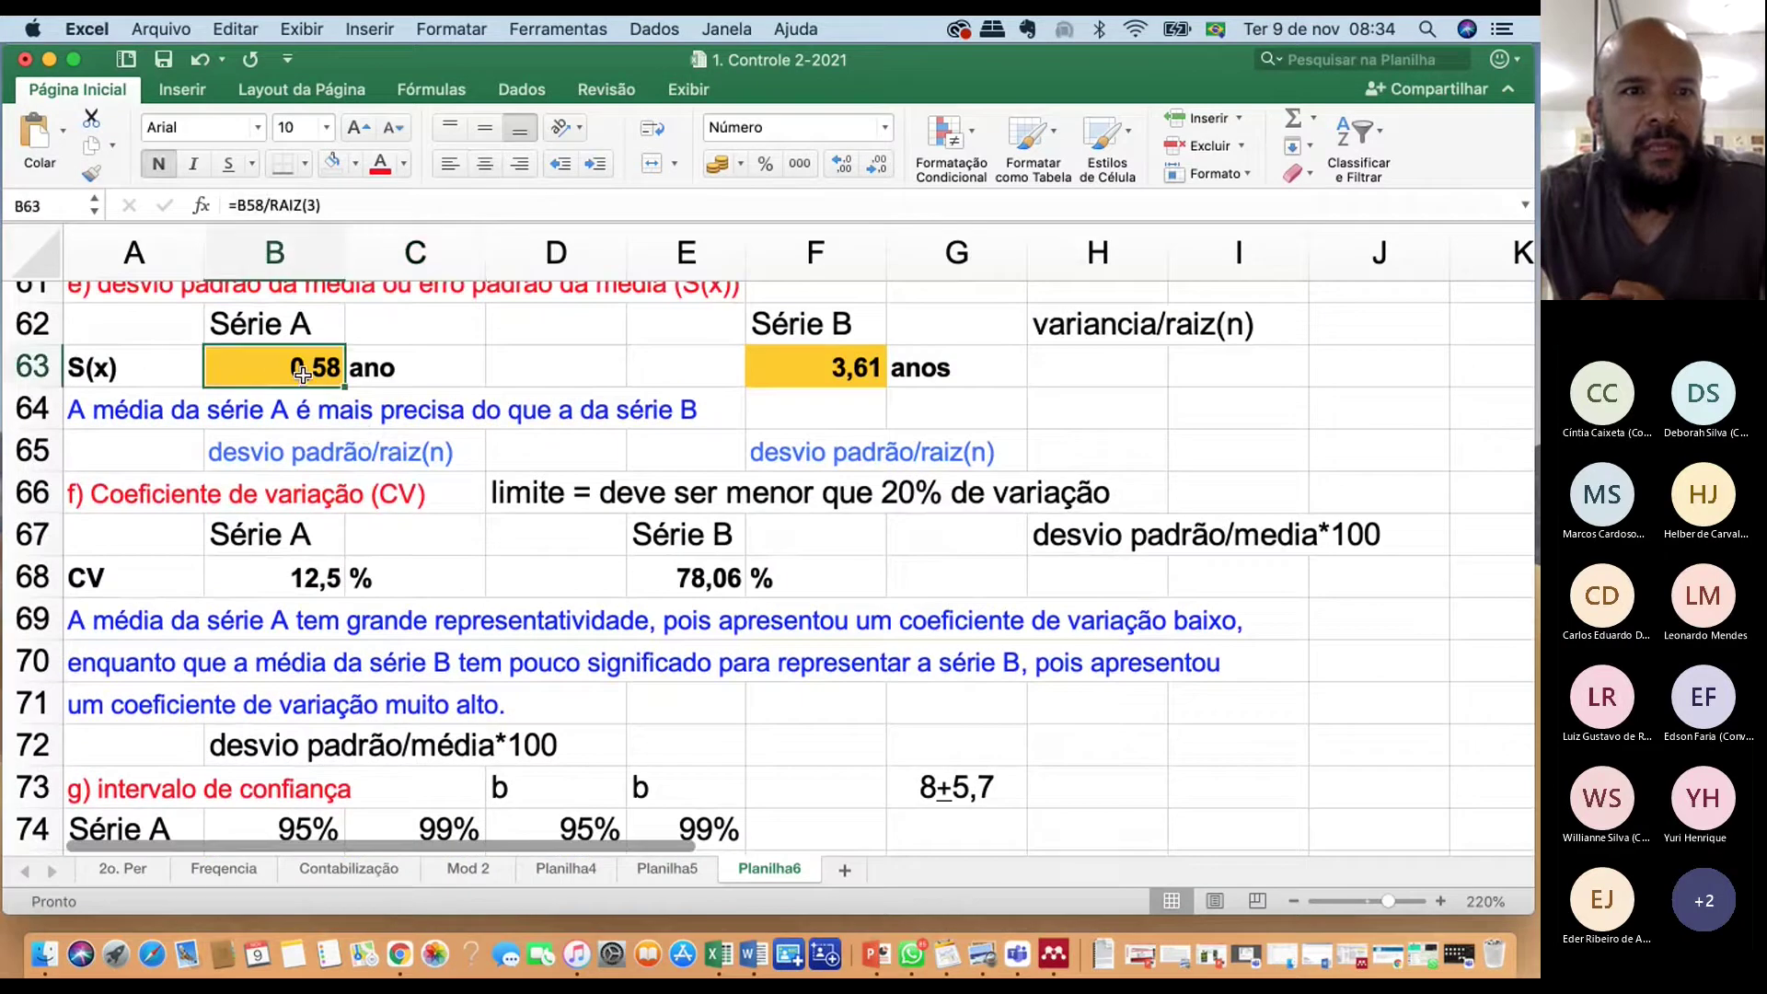
scroll(350, 516, down, 8)
click(438, 593)
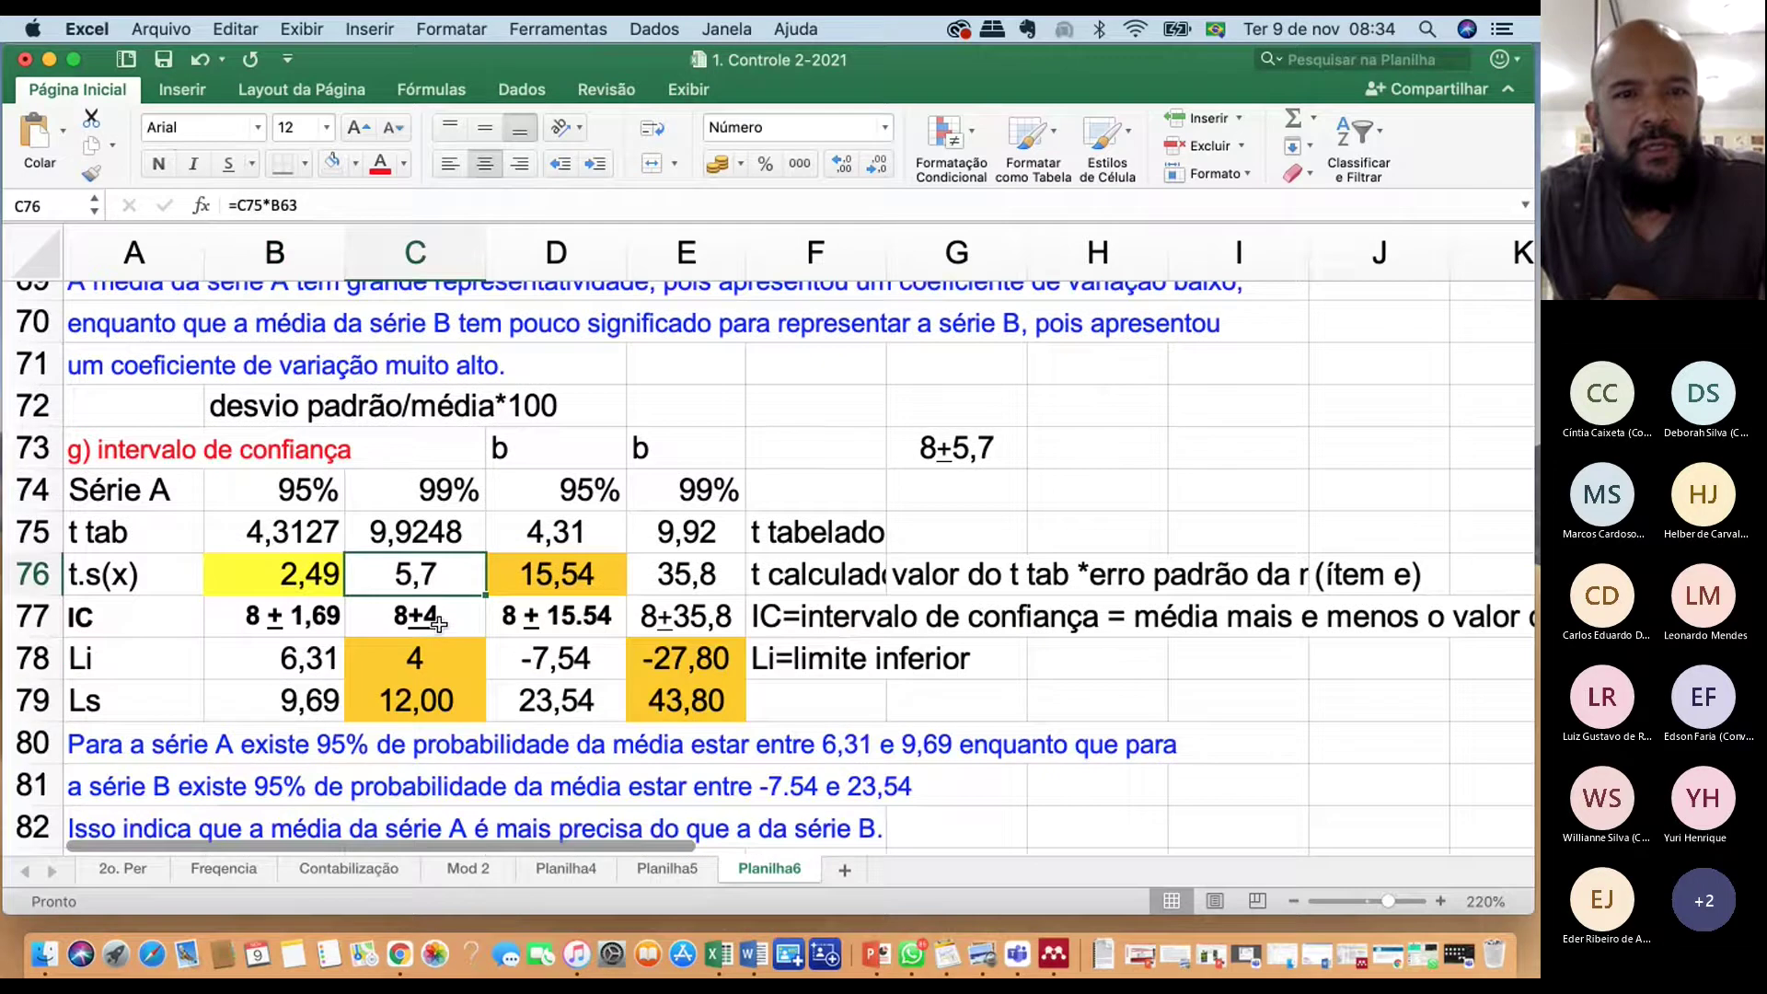
click(415, 614)
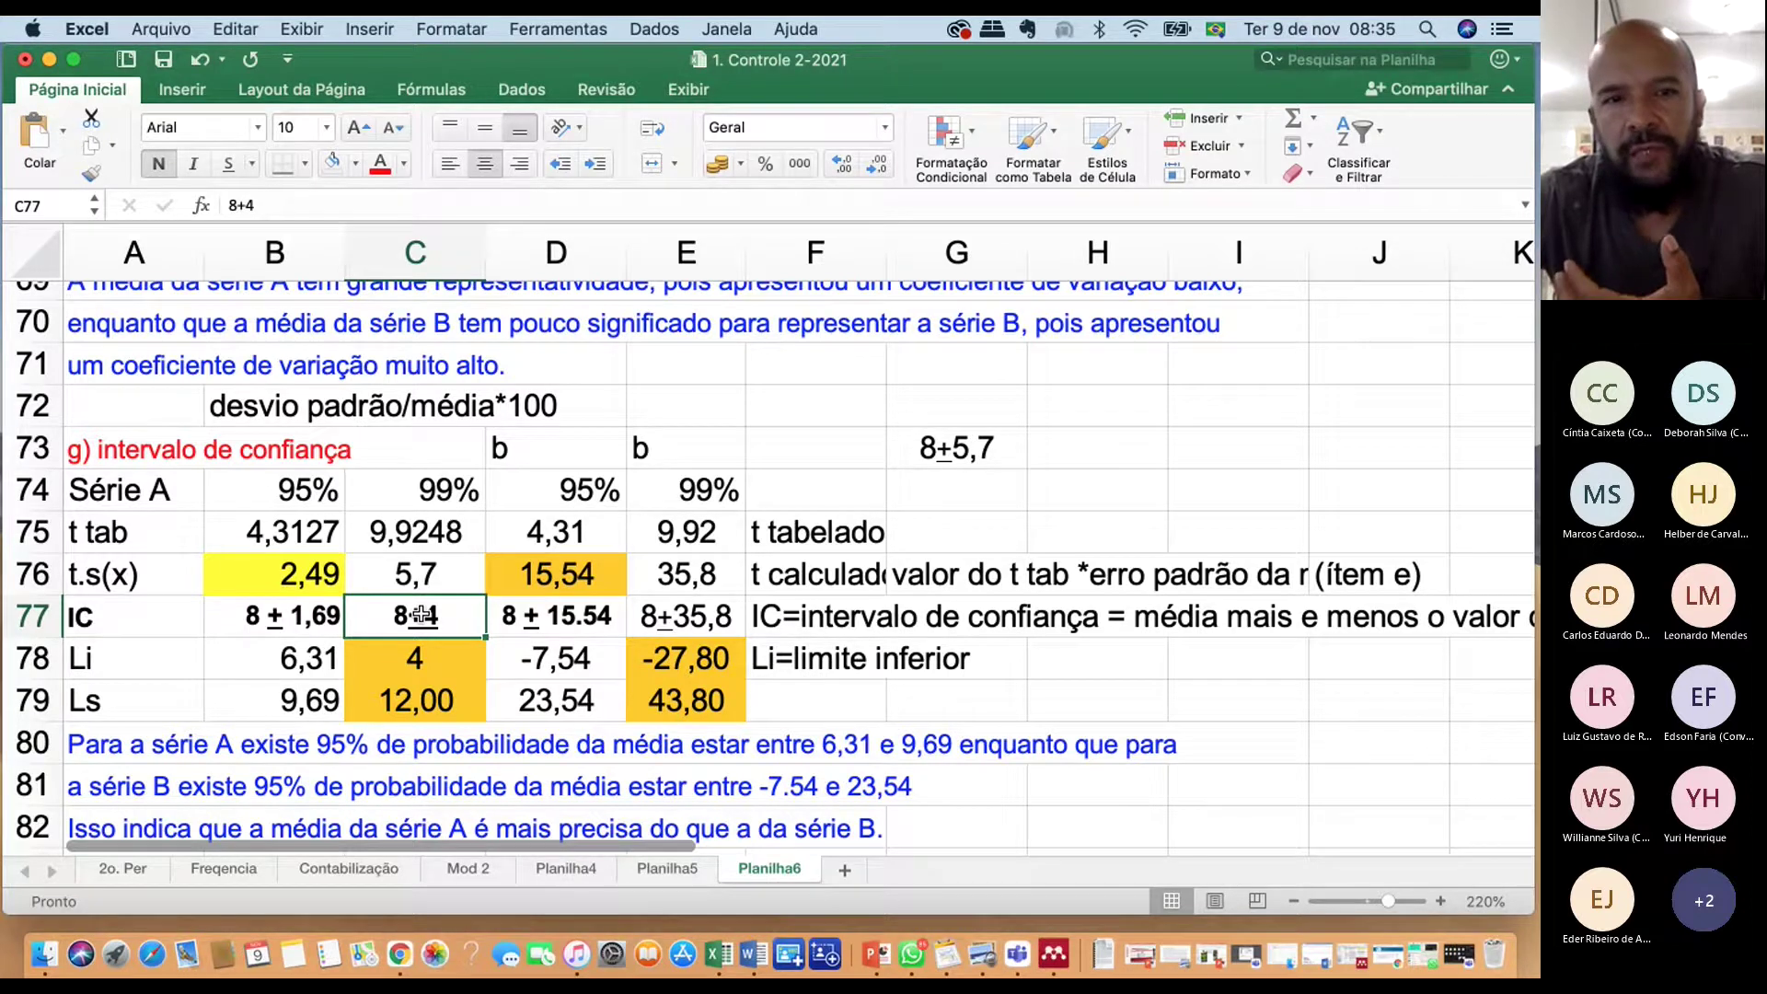
scroll(421, 615, down, 1)
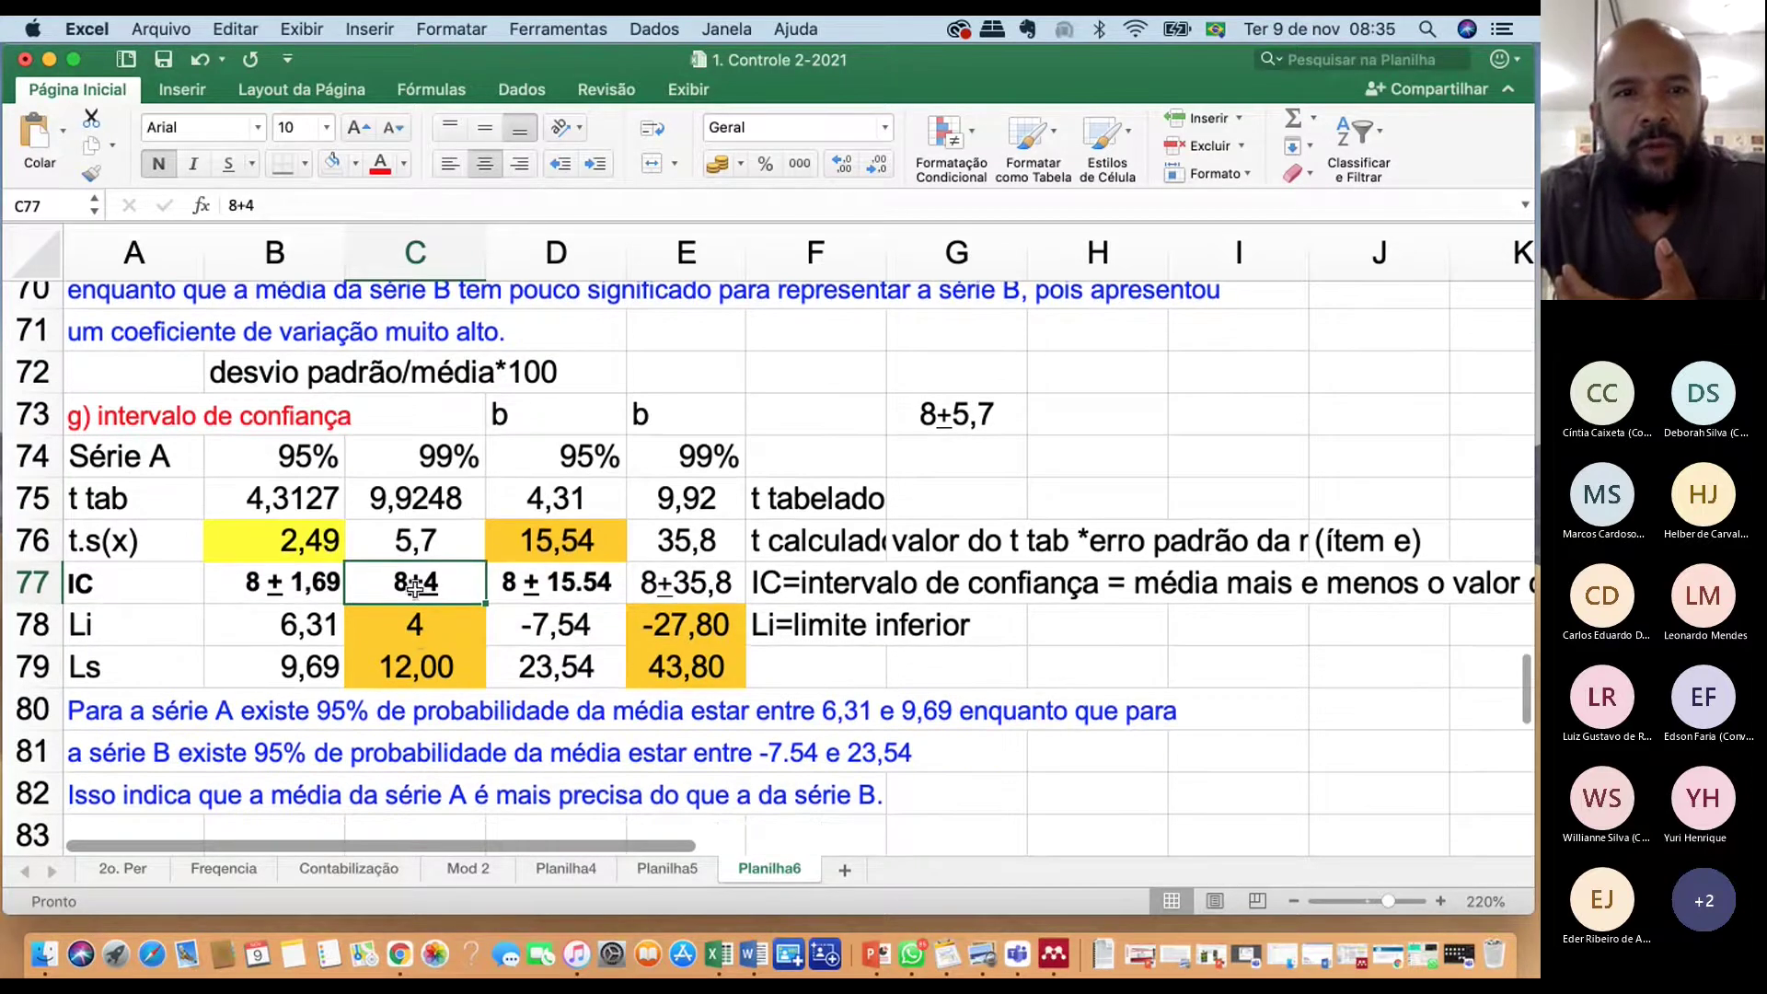
click(432, 634)
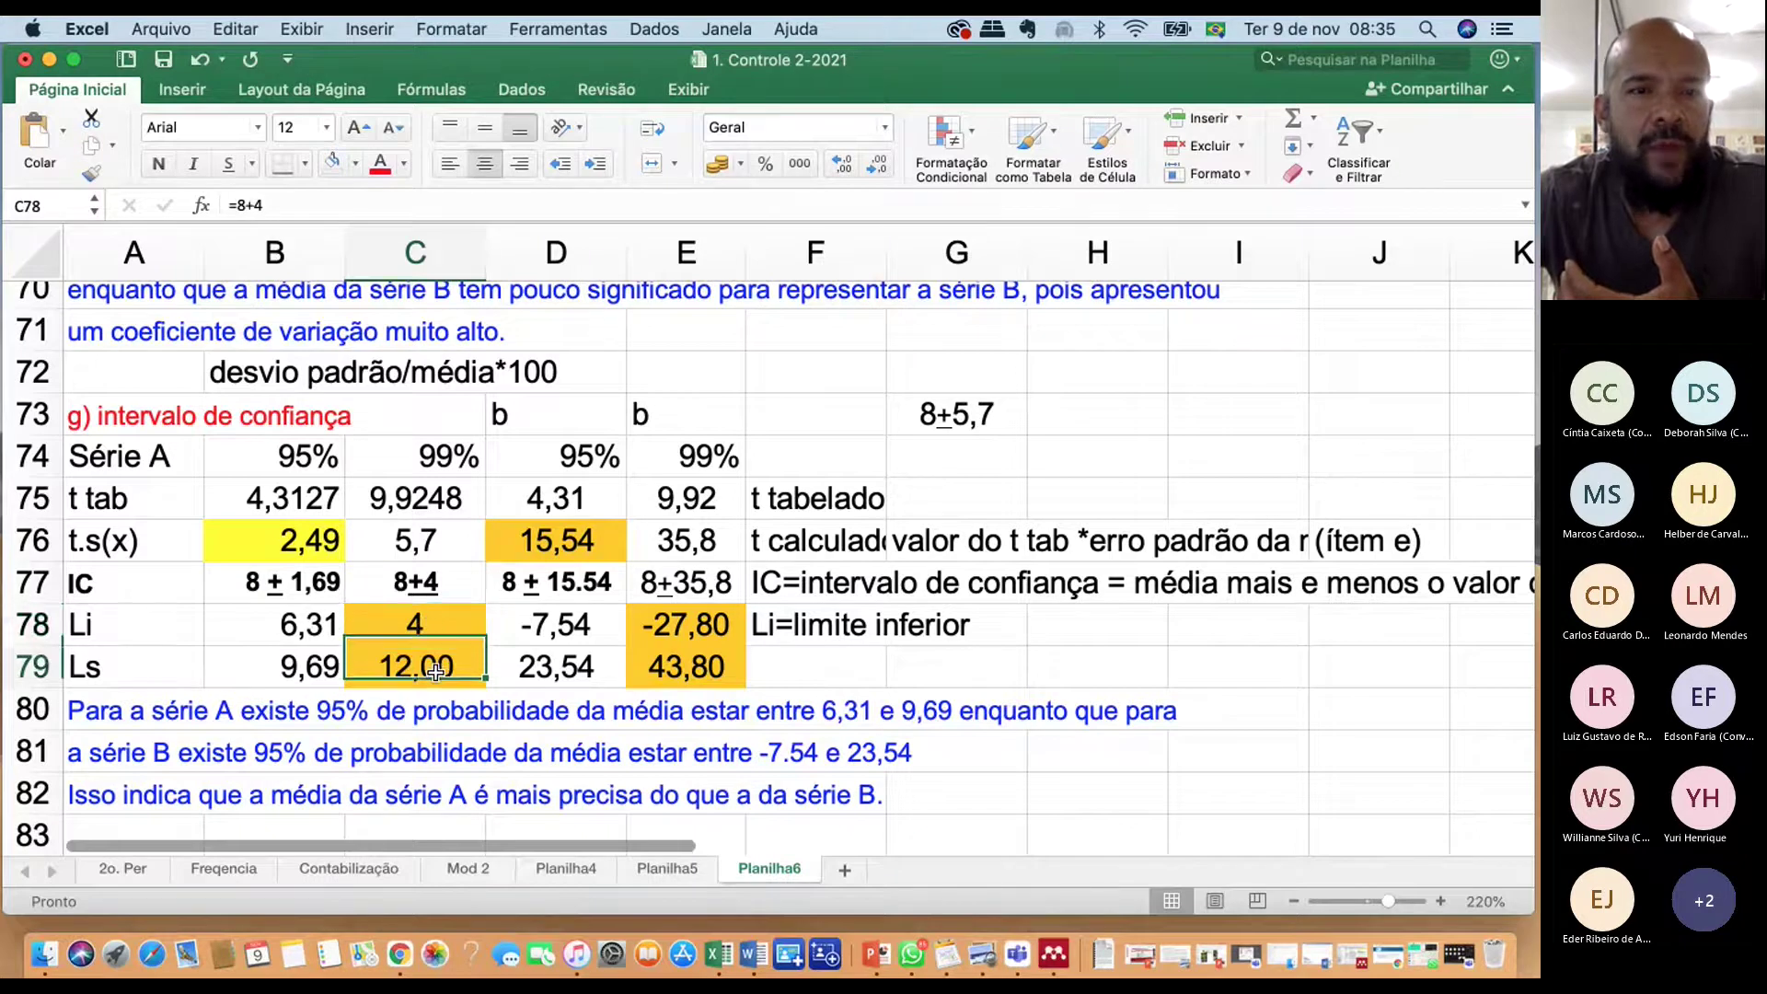
click(245, 615)
click(94, 627)
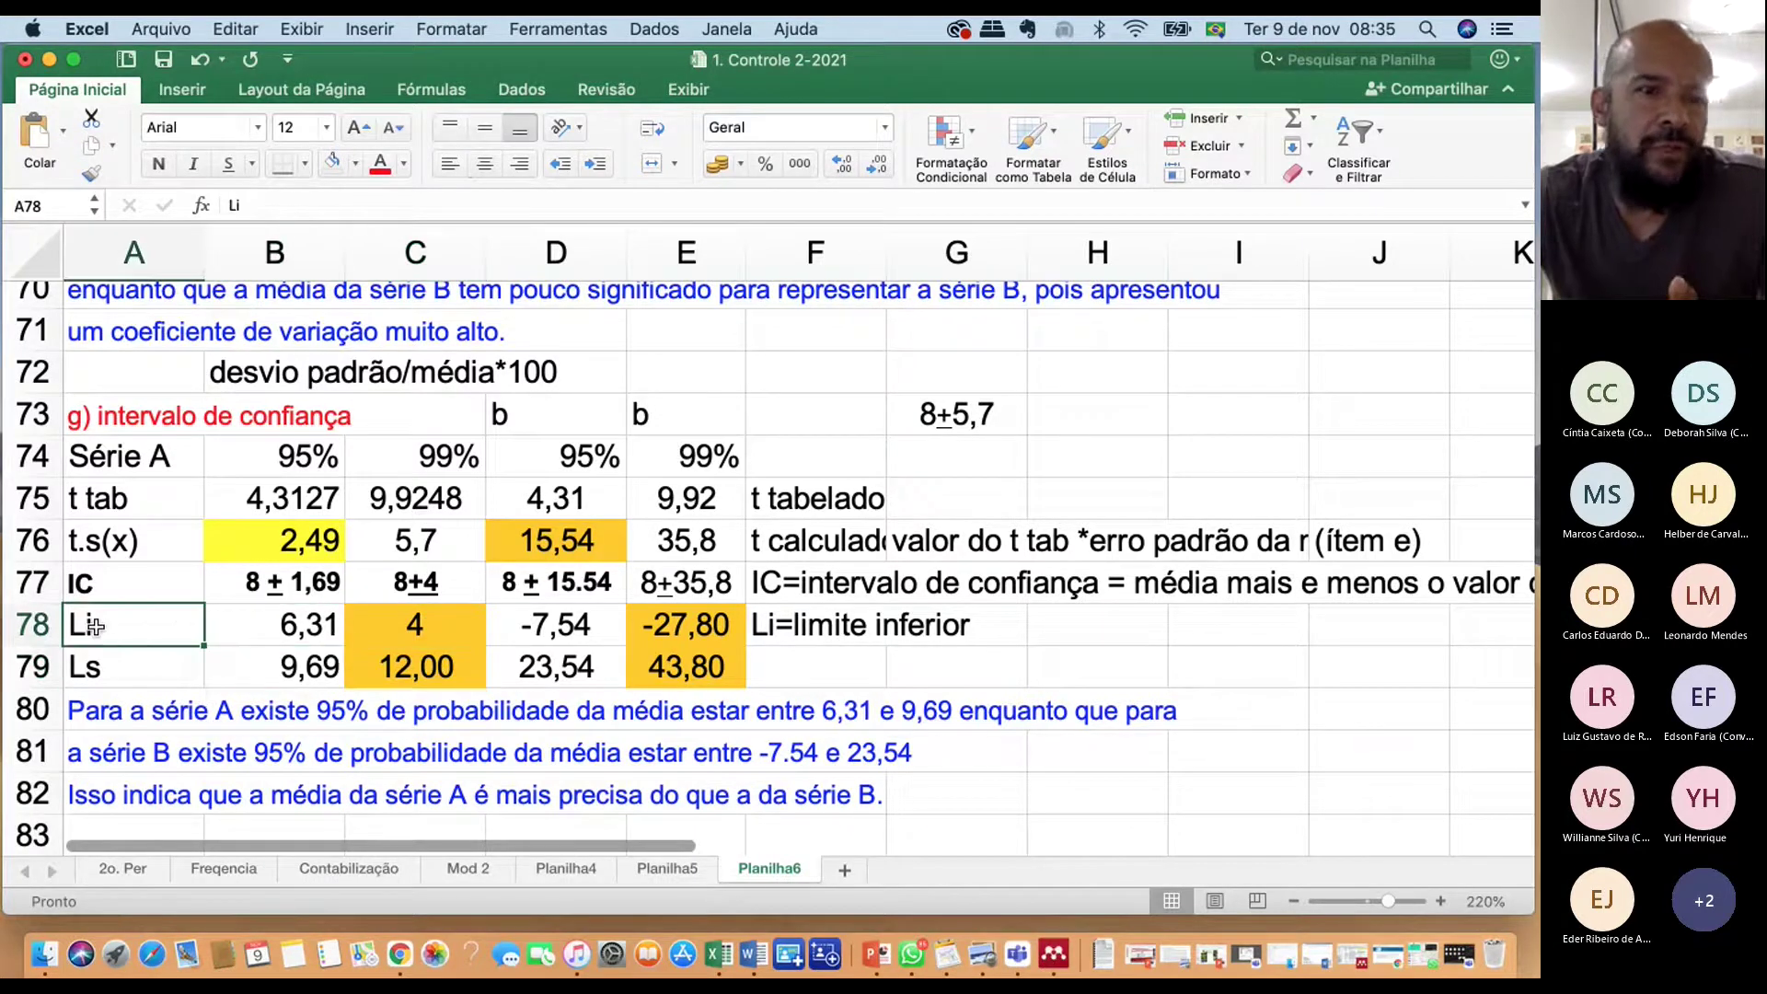
click(120, 669)
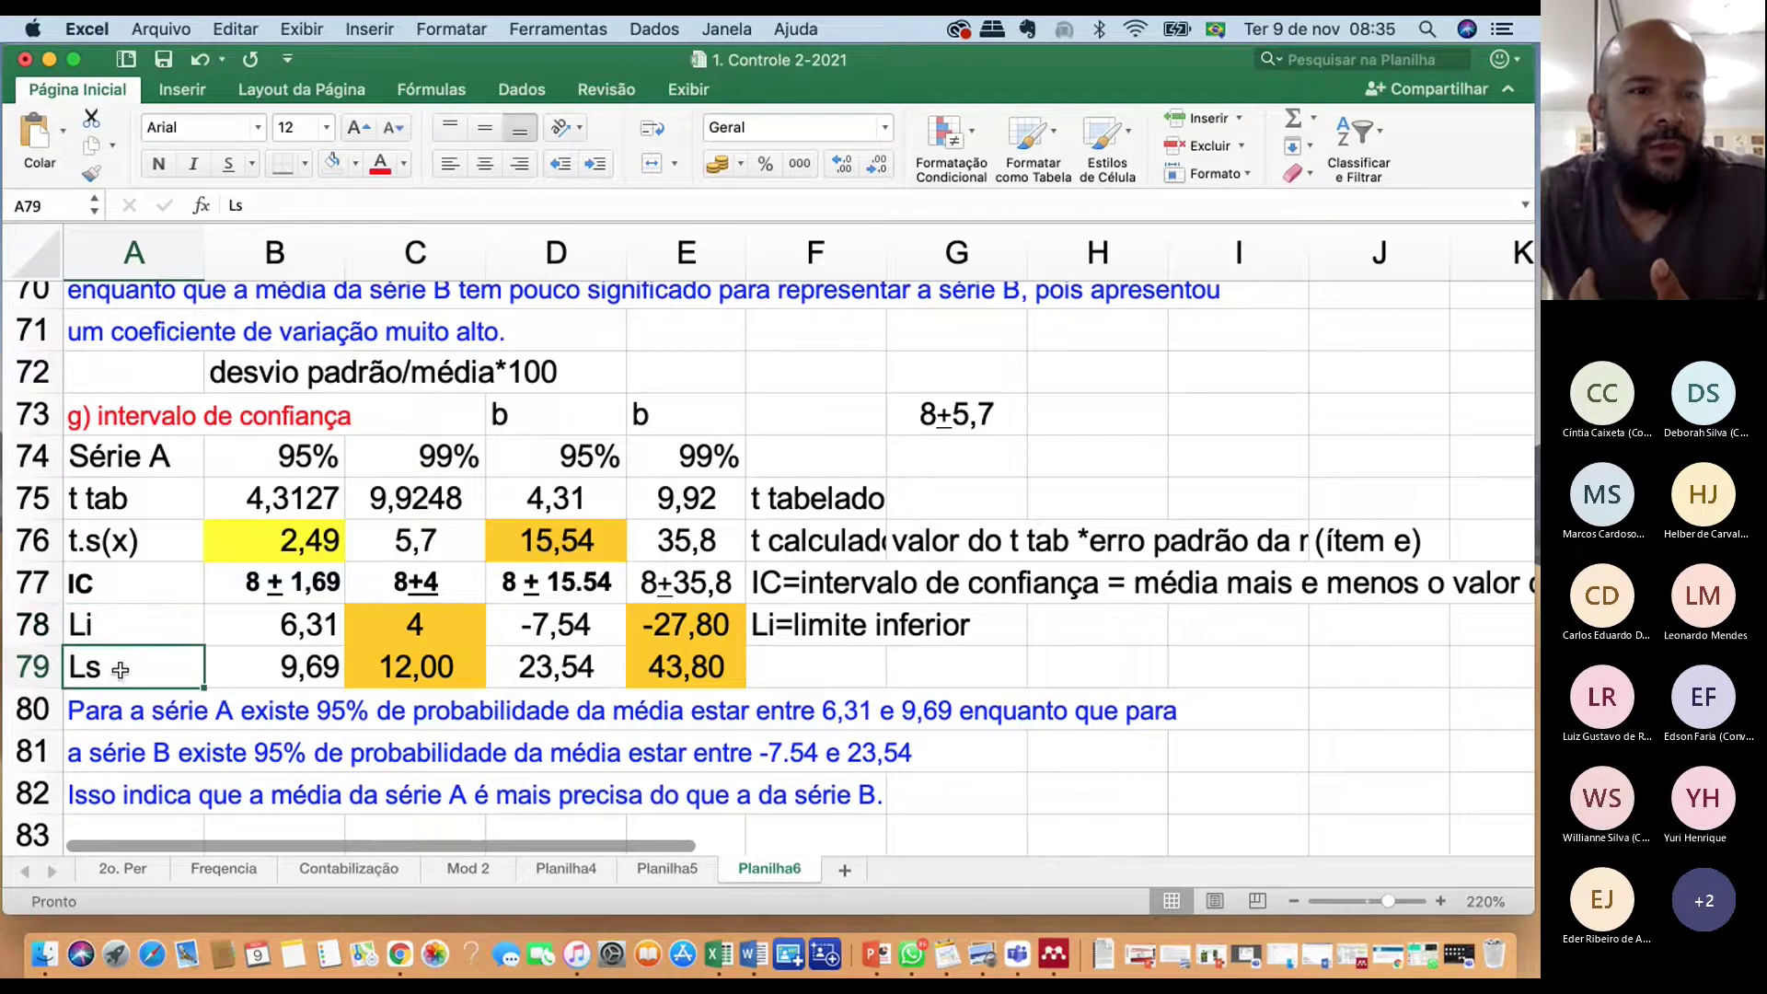
click(445, 672)
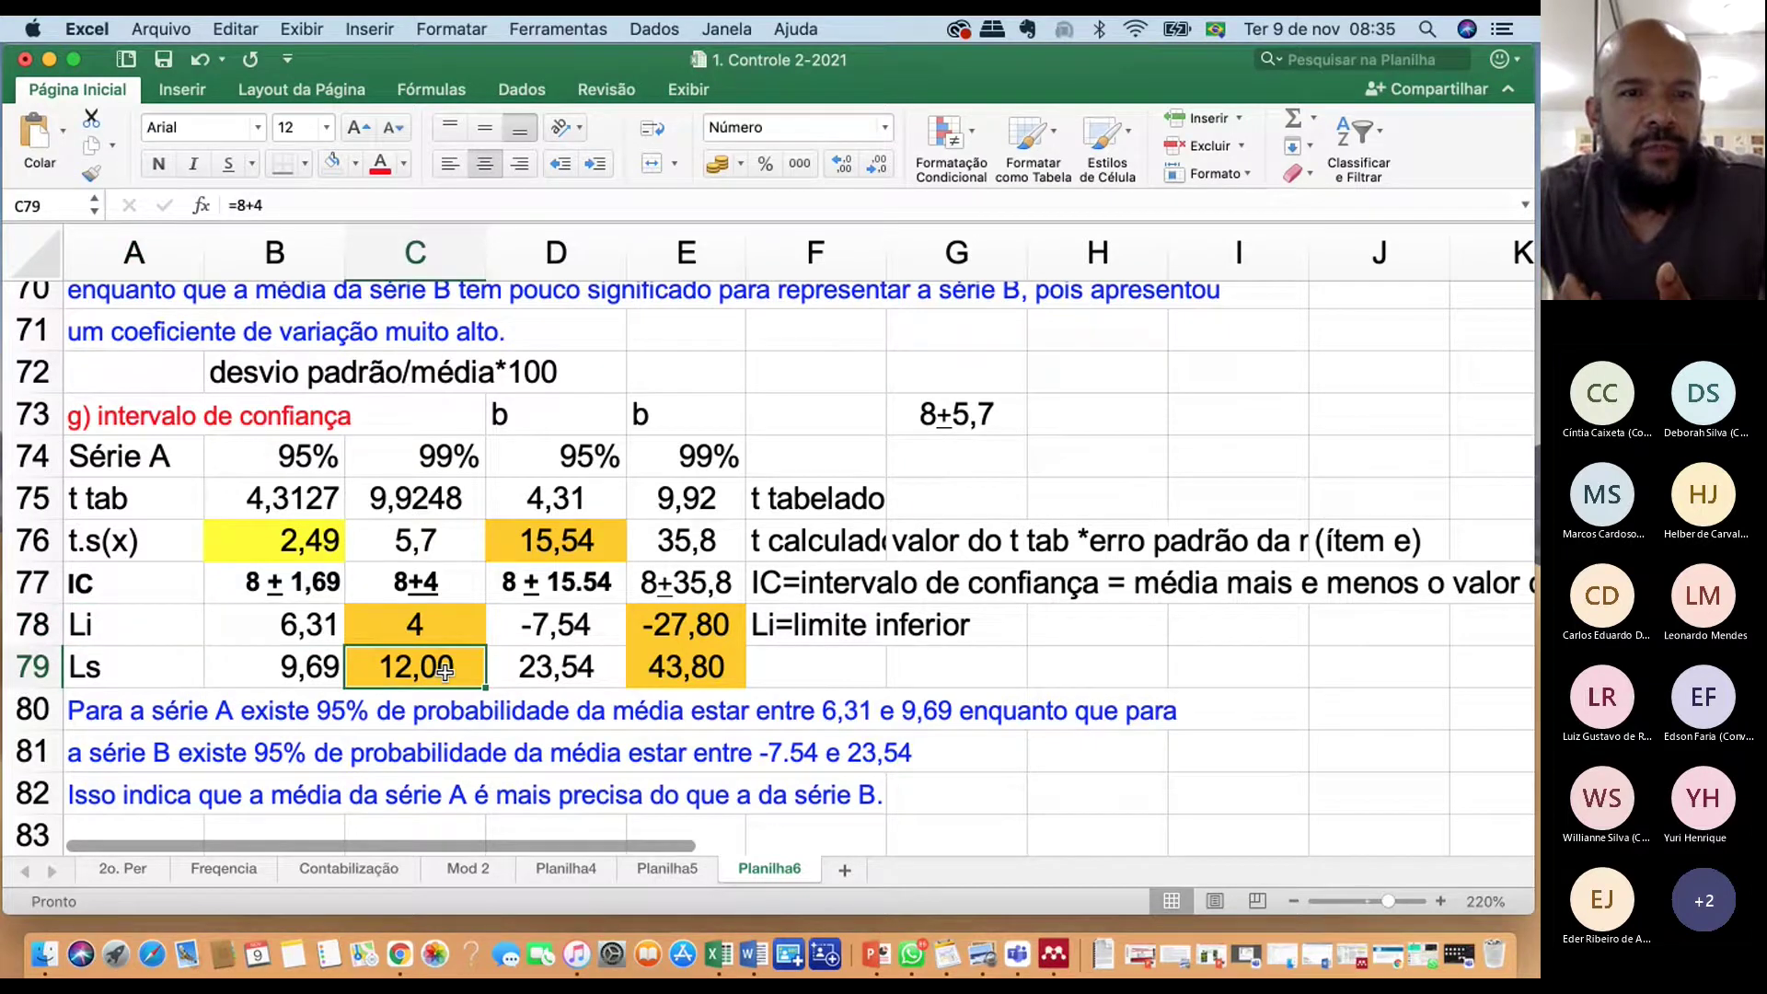
click(567, 502)
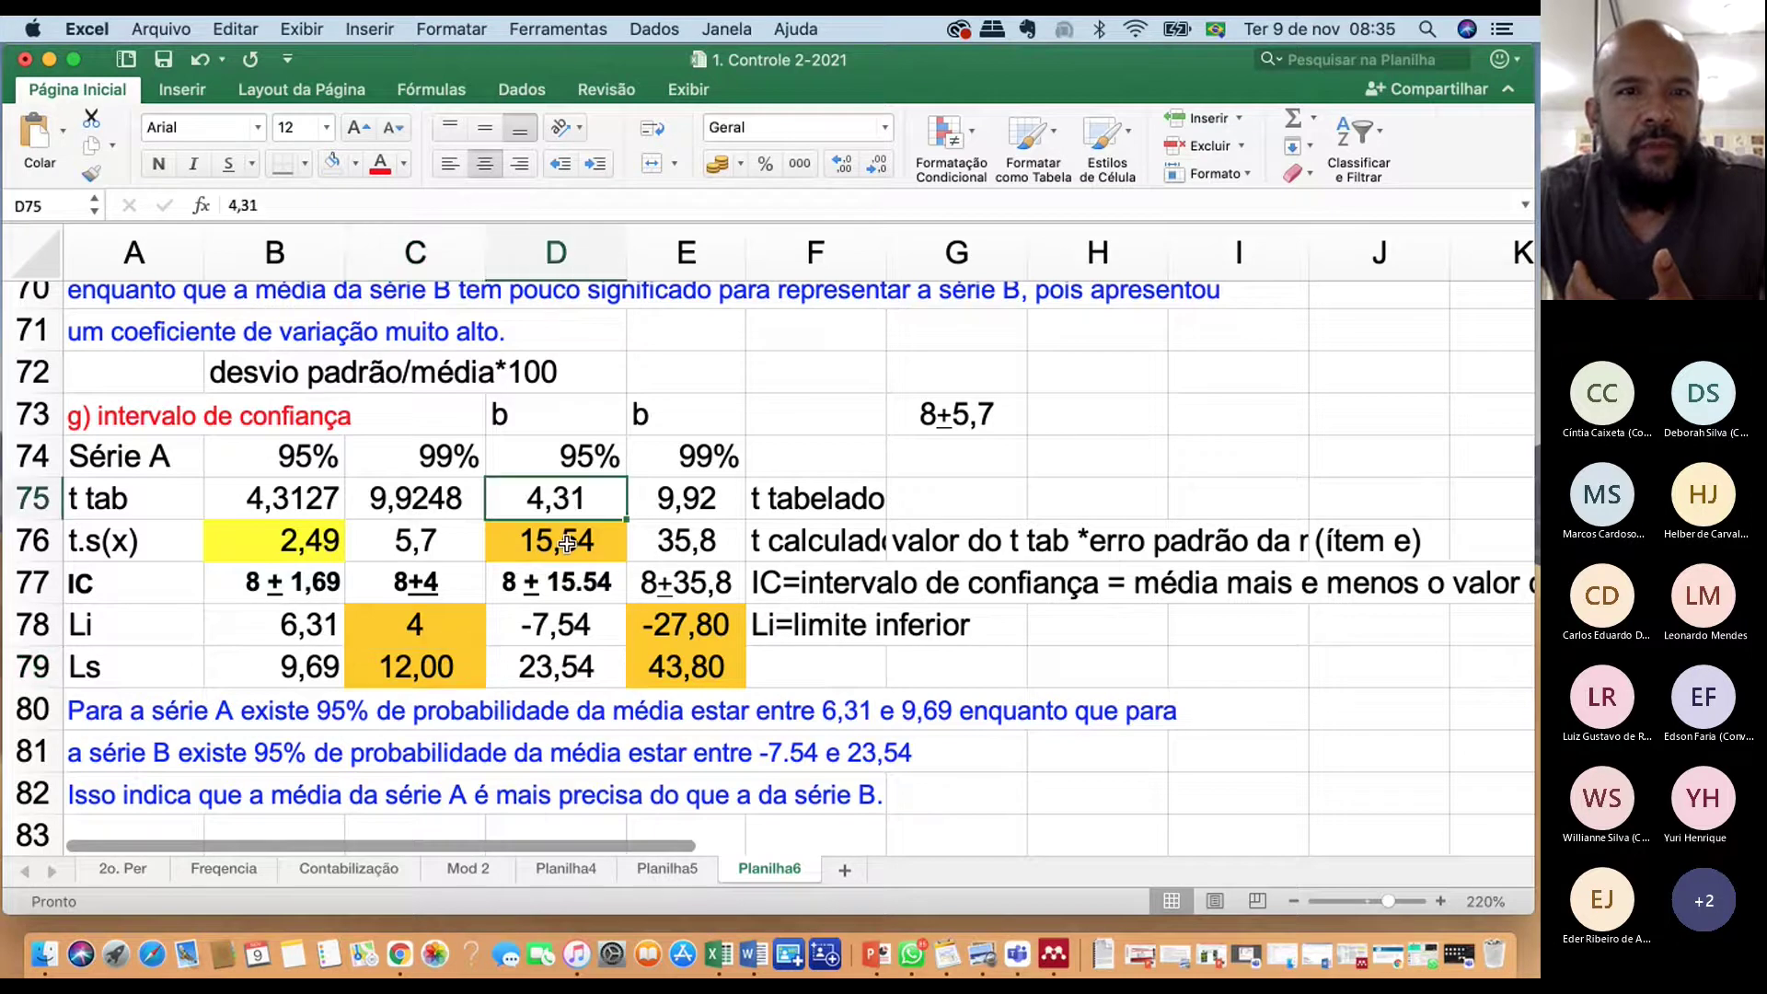
click(686, 506)
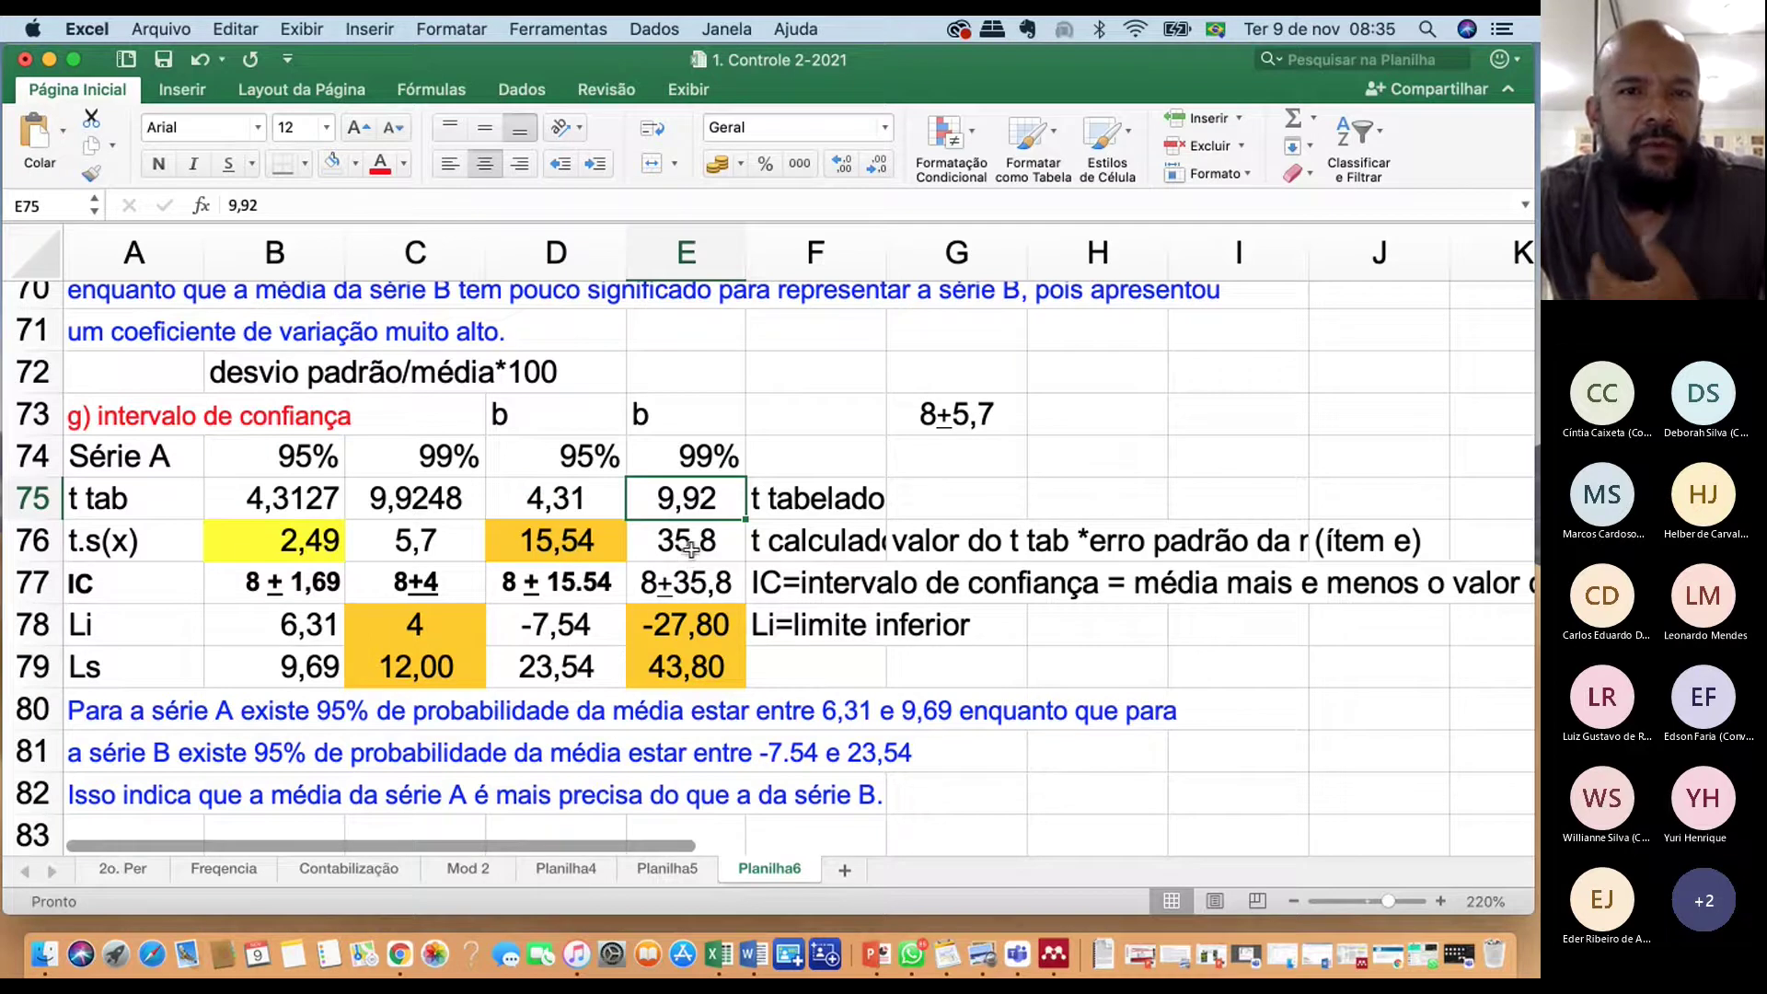
drag(572, 414, 685, 677)
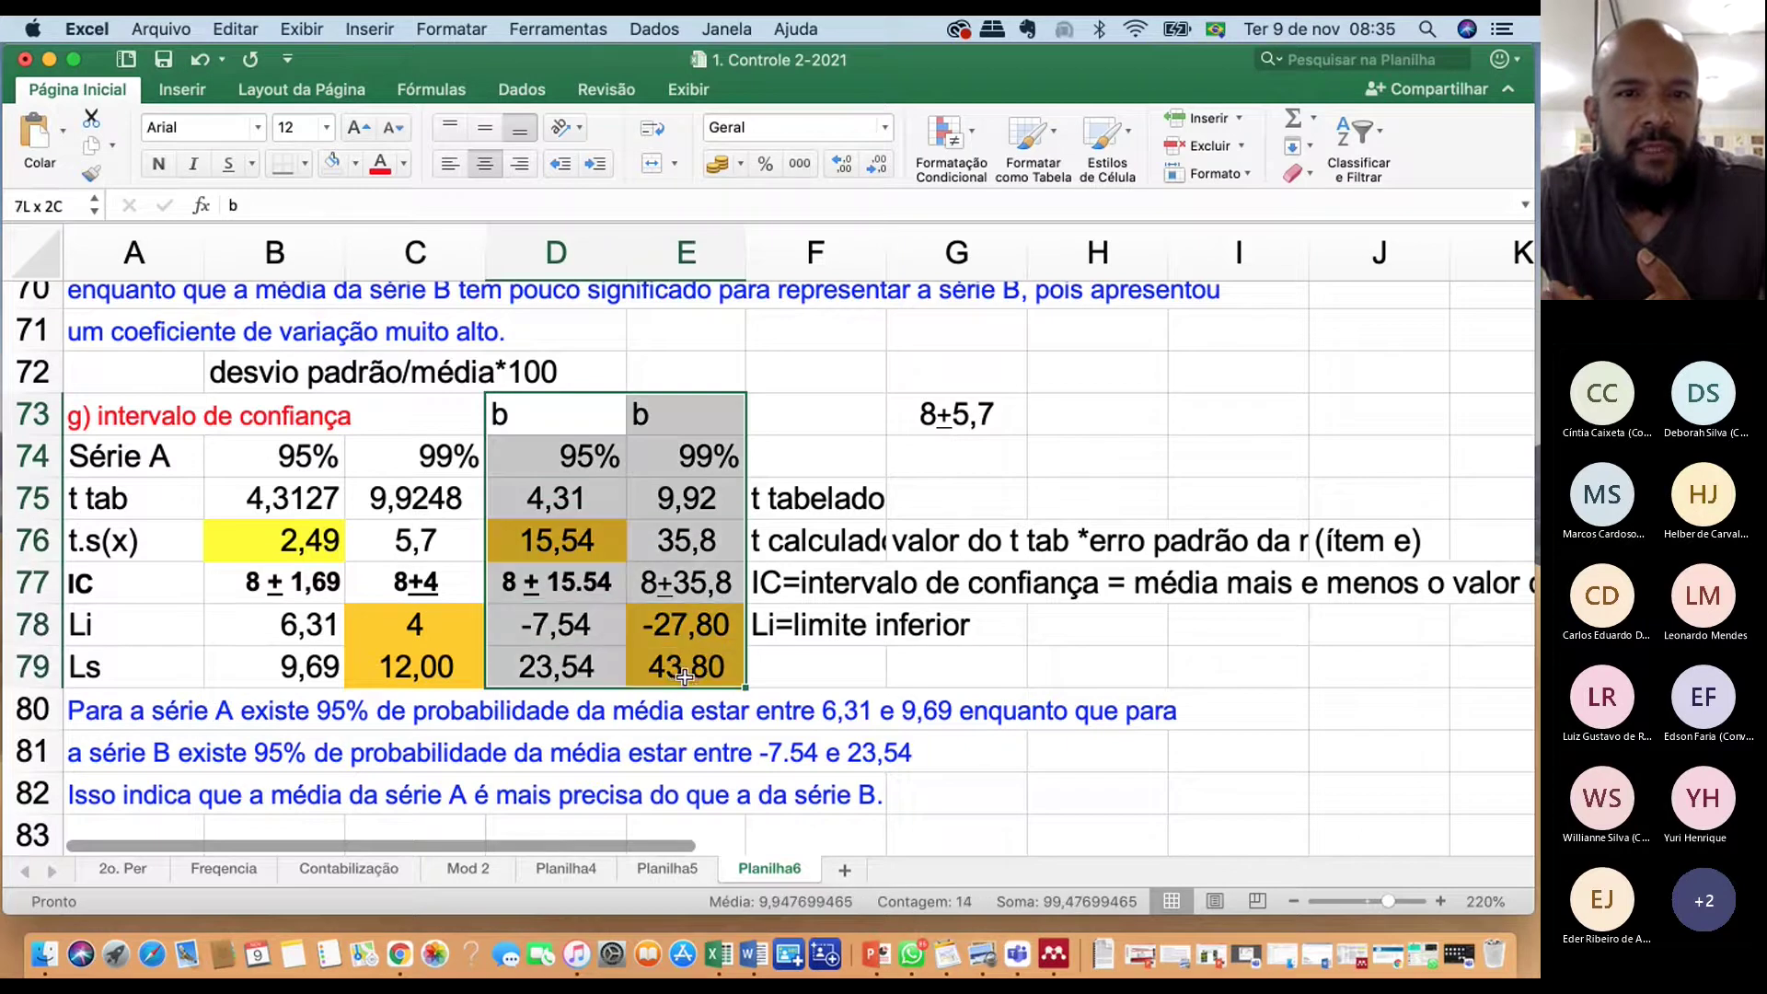
drag(276, 458, 390, 669)
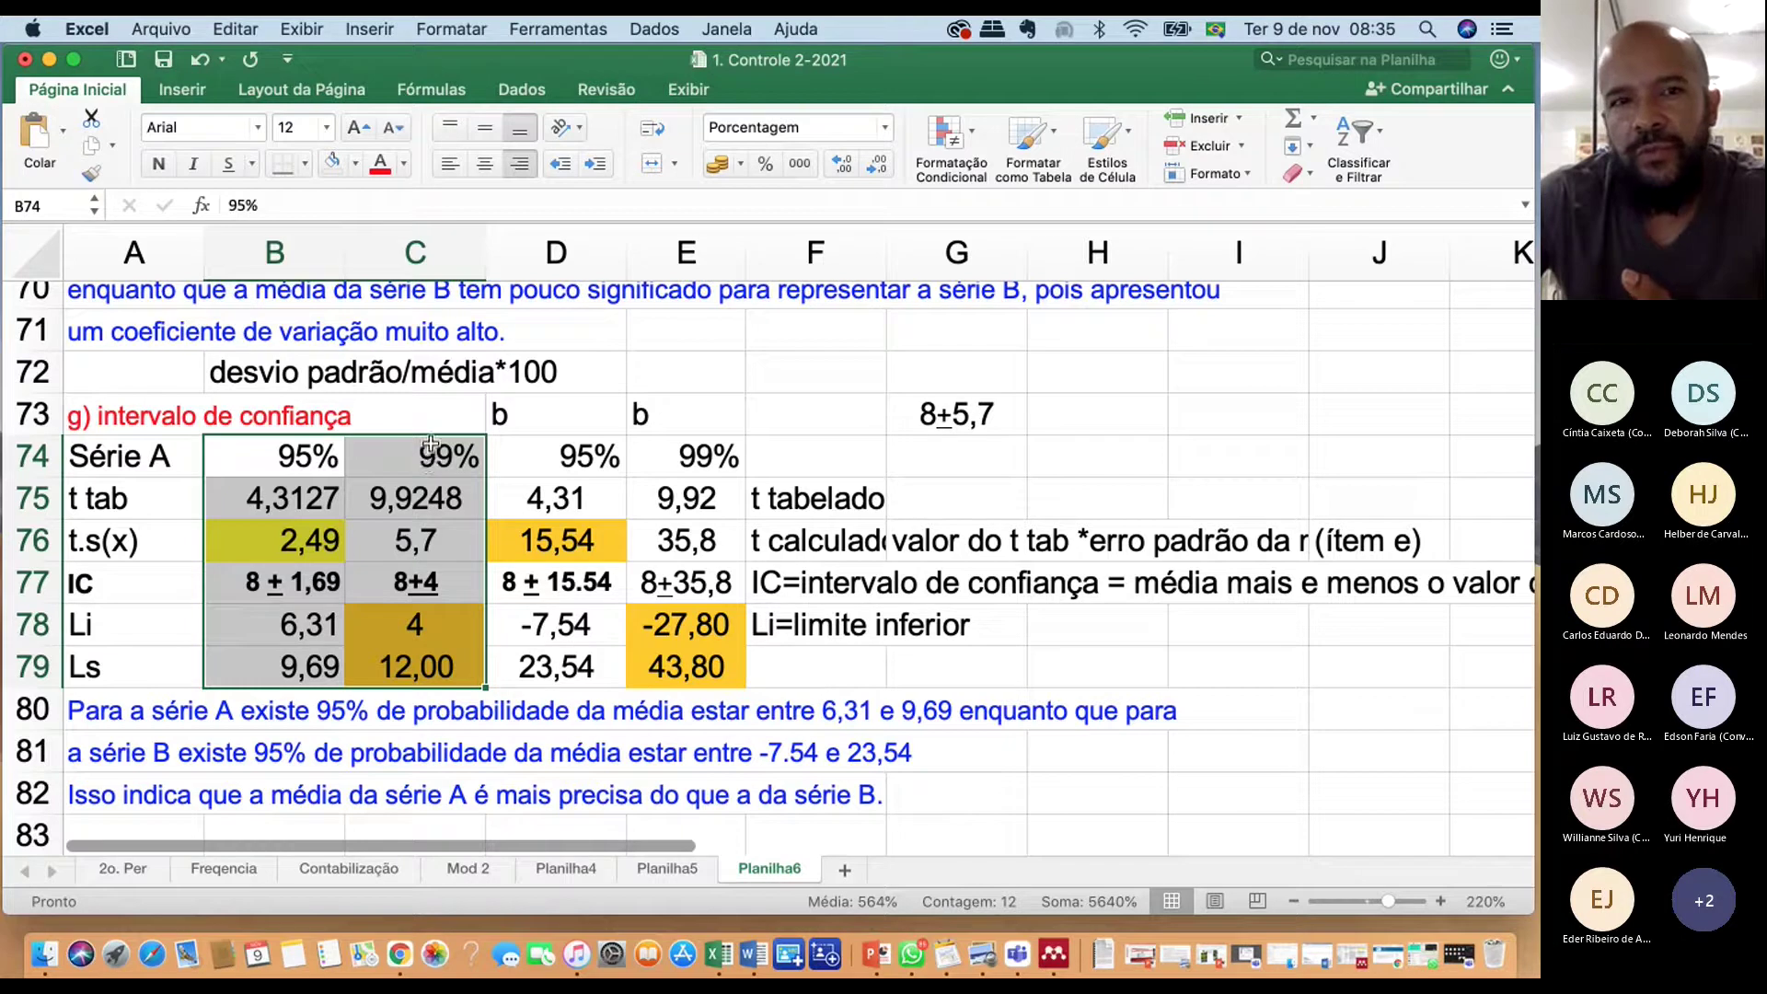
click(431, 417)
click(273, 414)
click(304, 465)
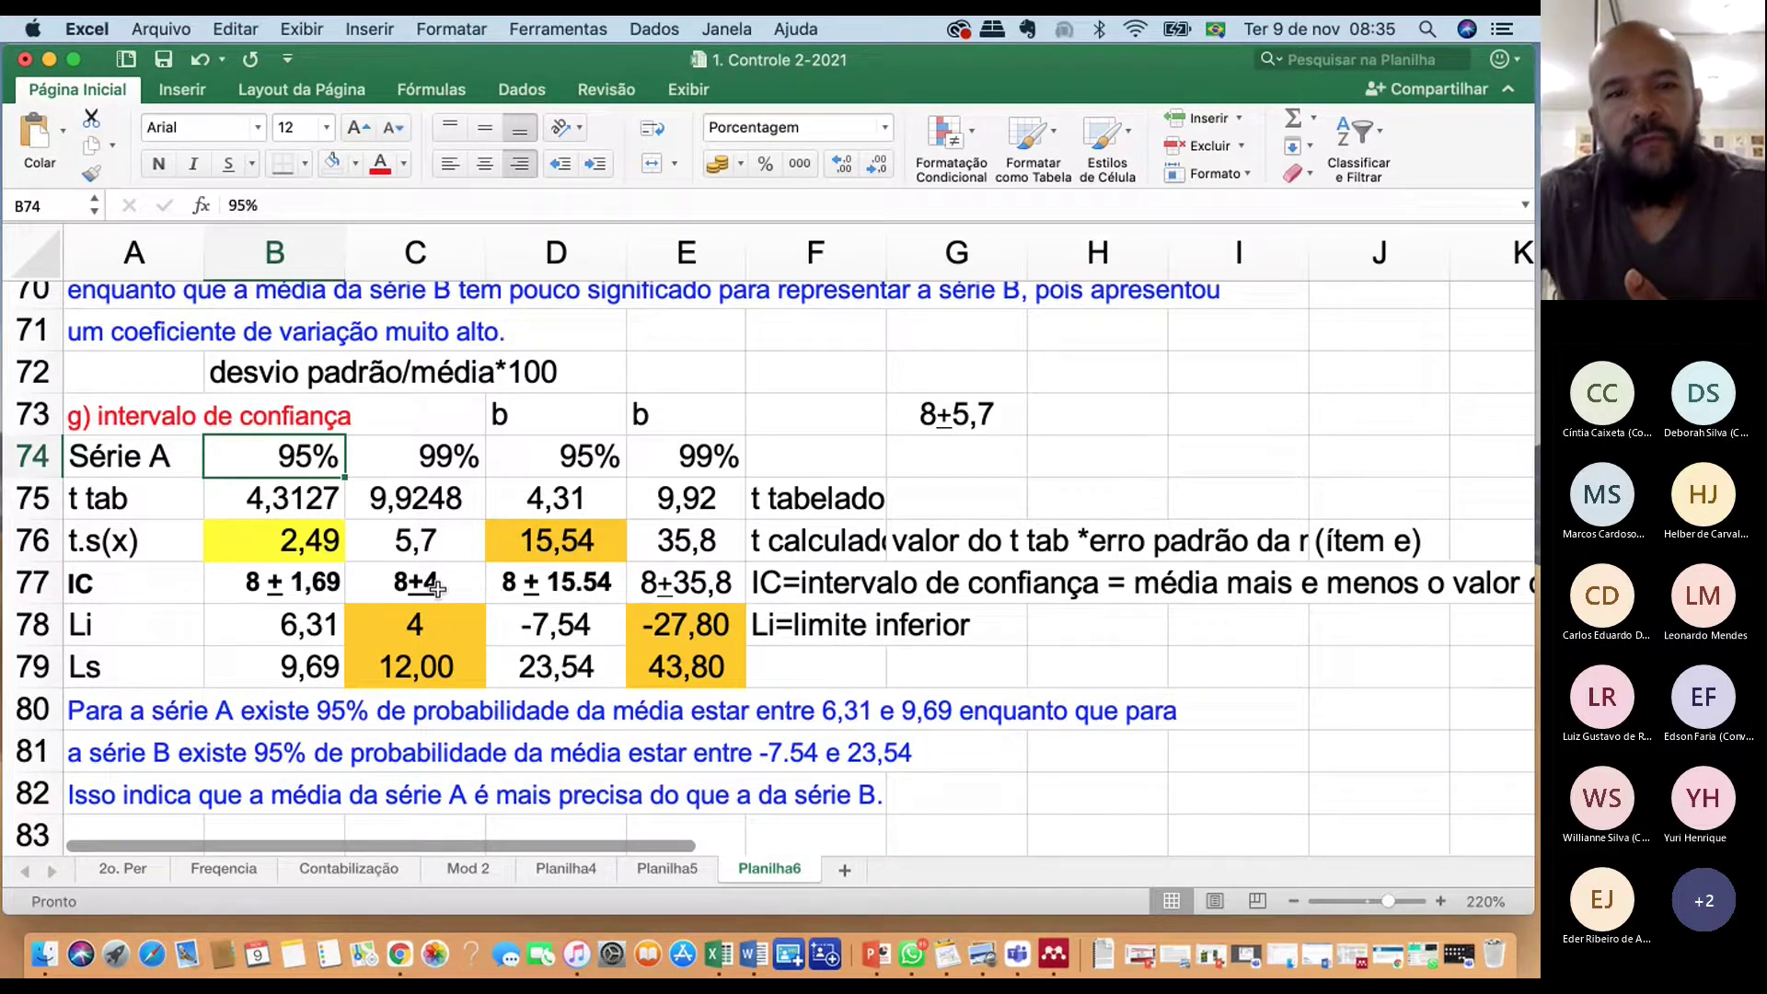
scroll(437, 591, down, 2)
scroll(151, 634, up, 1)
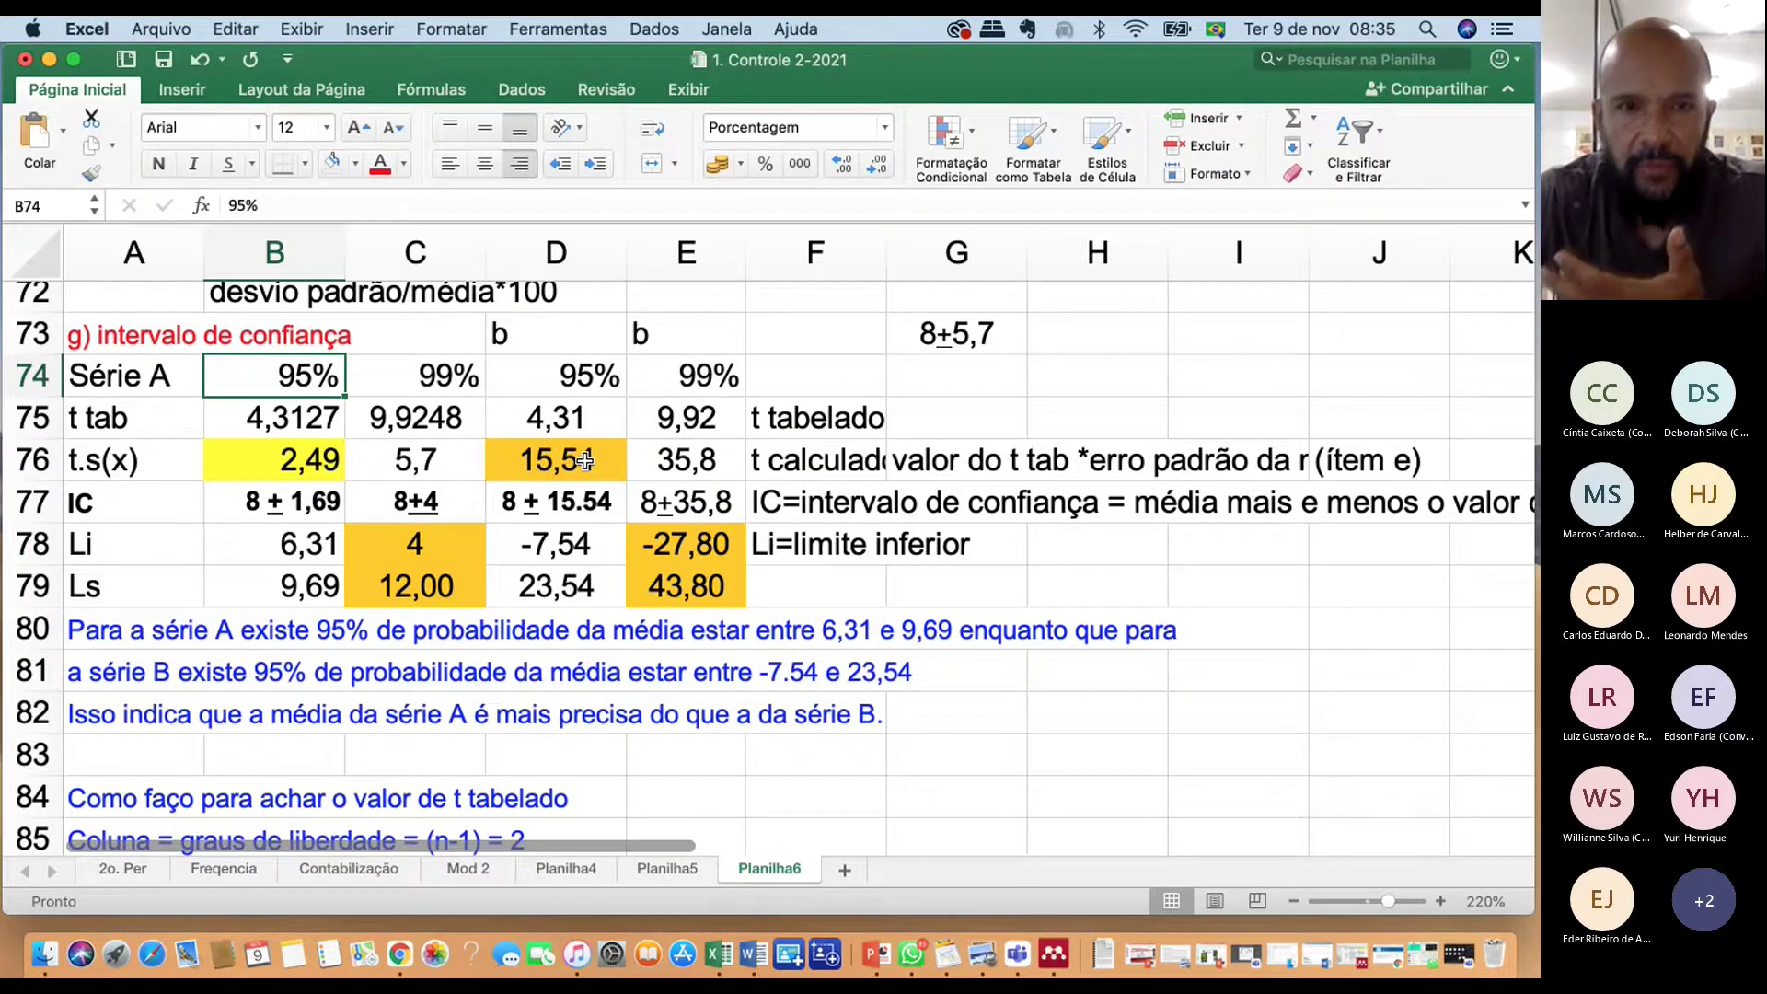
scroll(584, 457, up, 4)
scroll(584, 460, up, 8)
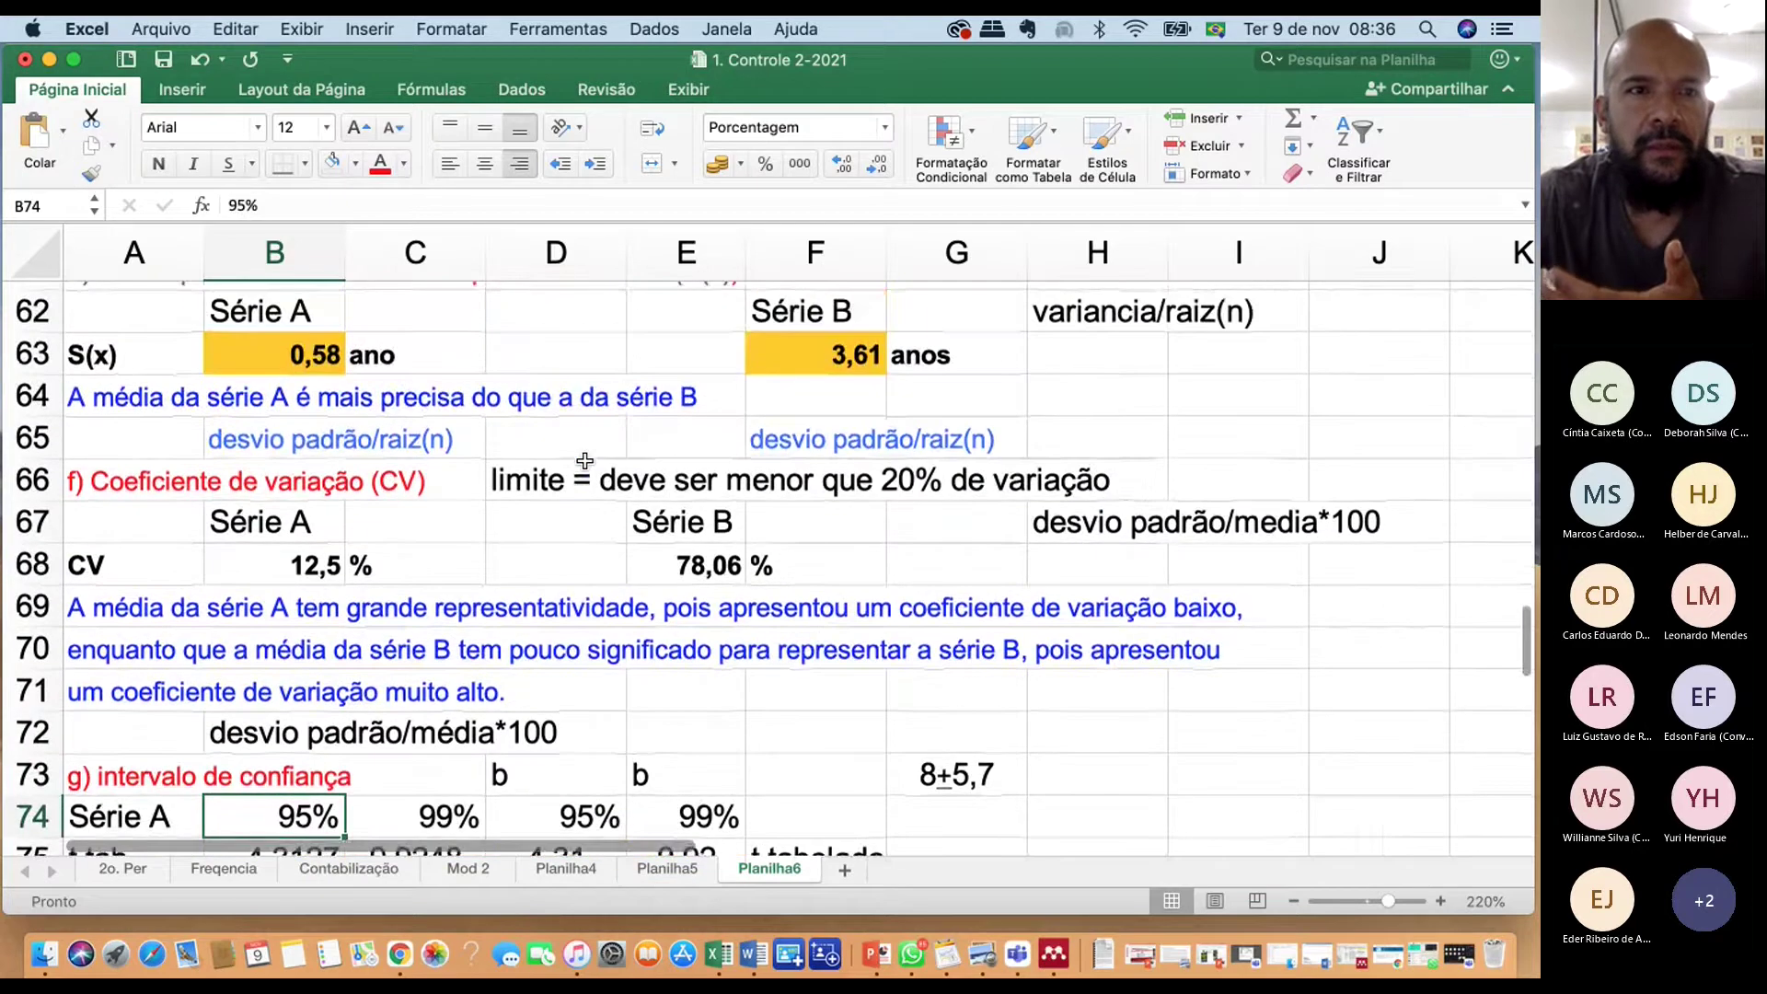
scroll(584, 460, down, 6)
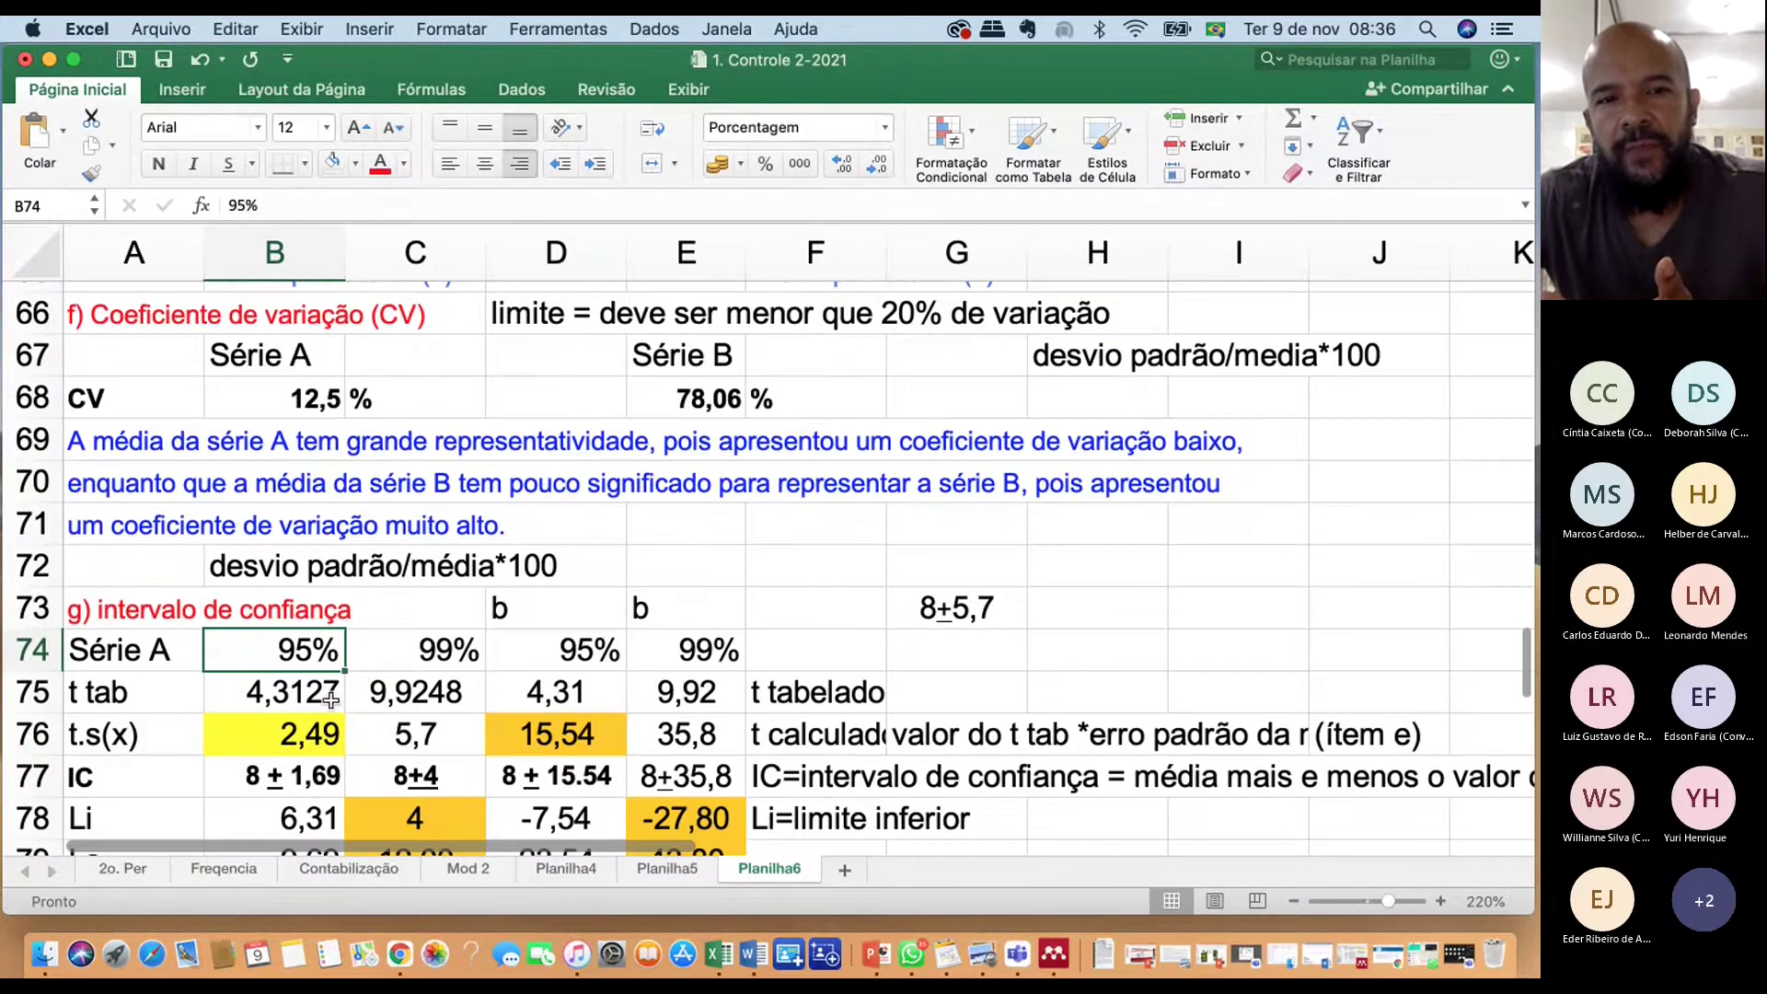
click(309, 780)
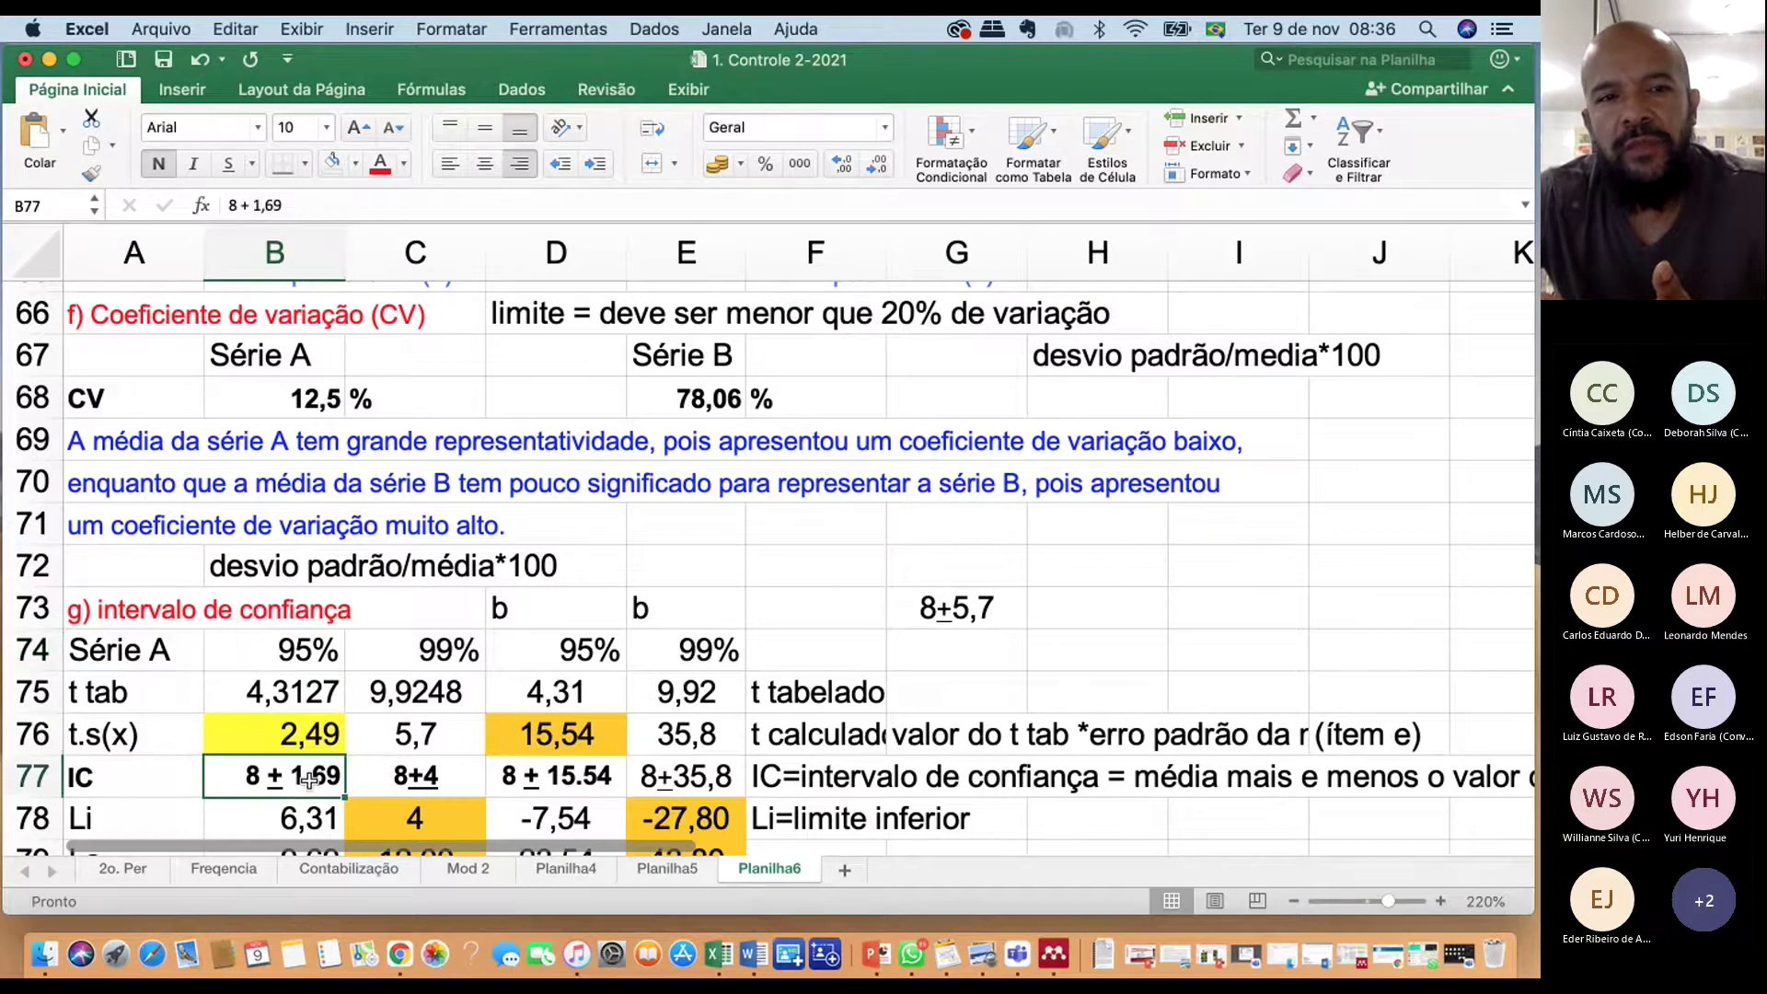
scroll(309, 780, down, 2)
click(293, 750)
click(307, 785)
click(418, 747)
click(451, 784)
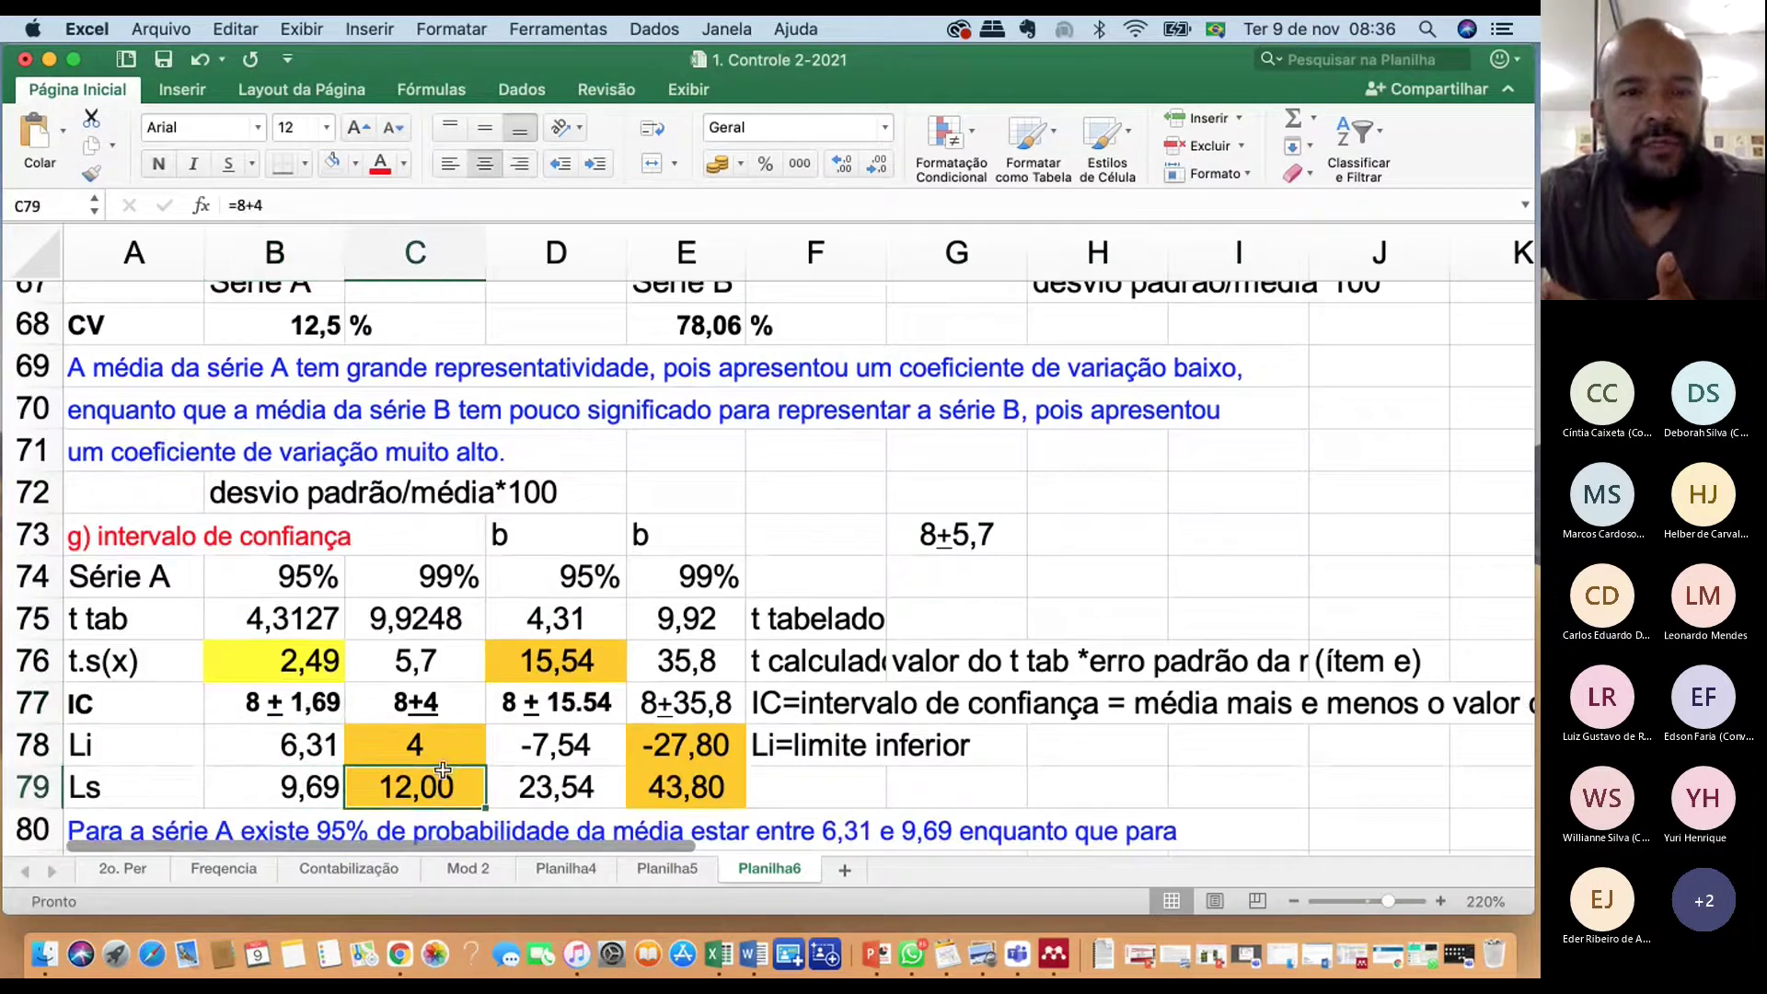
scroll(452, 777, down, 1)
scroll(452, 766, down, 1)
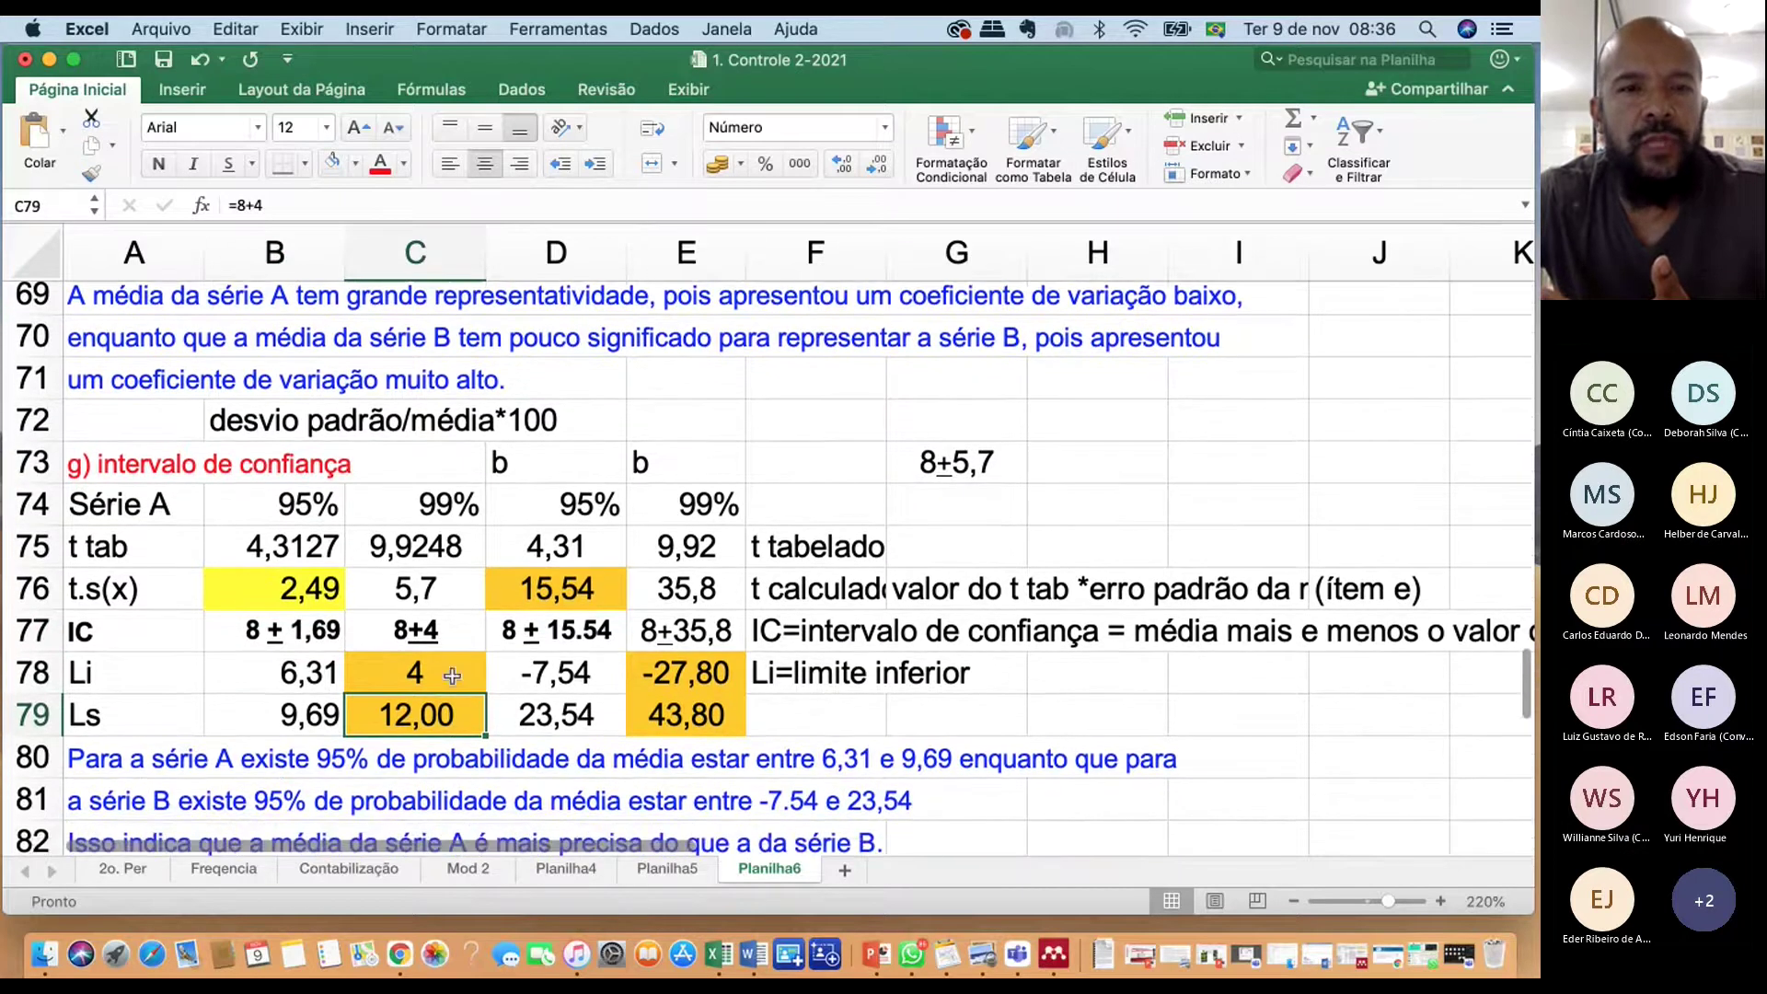
click(578, 681)
drag(578, 681, 692, 714)
scroll(692, 714, down, 1)
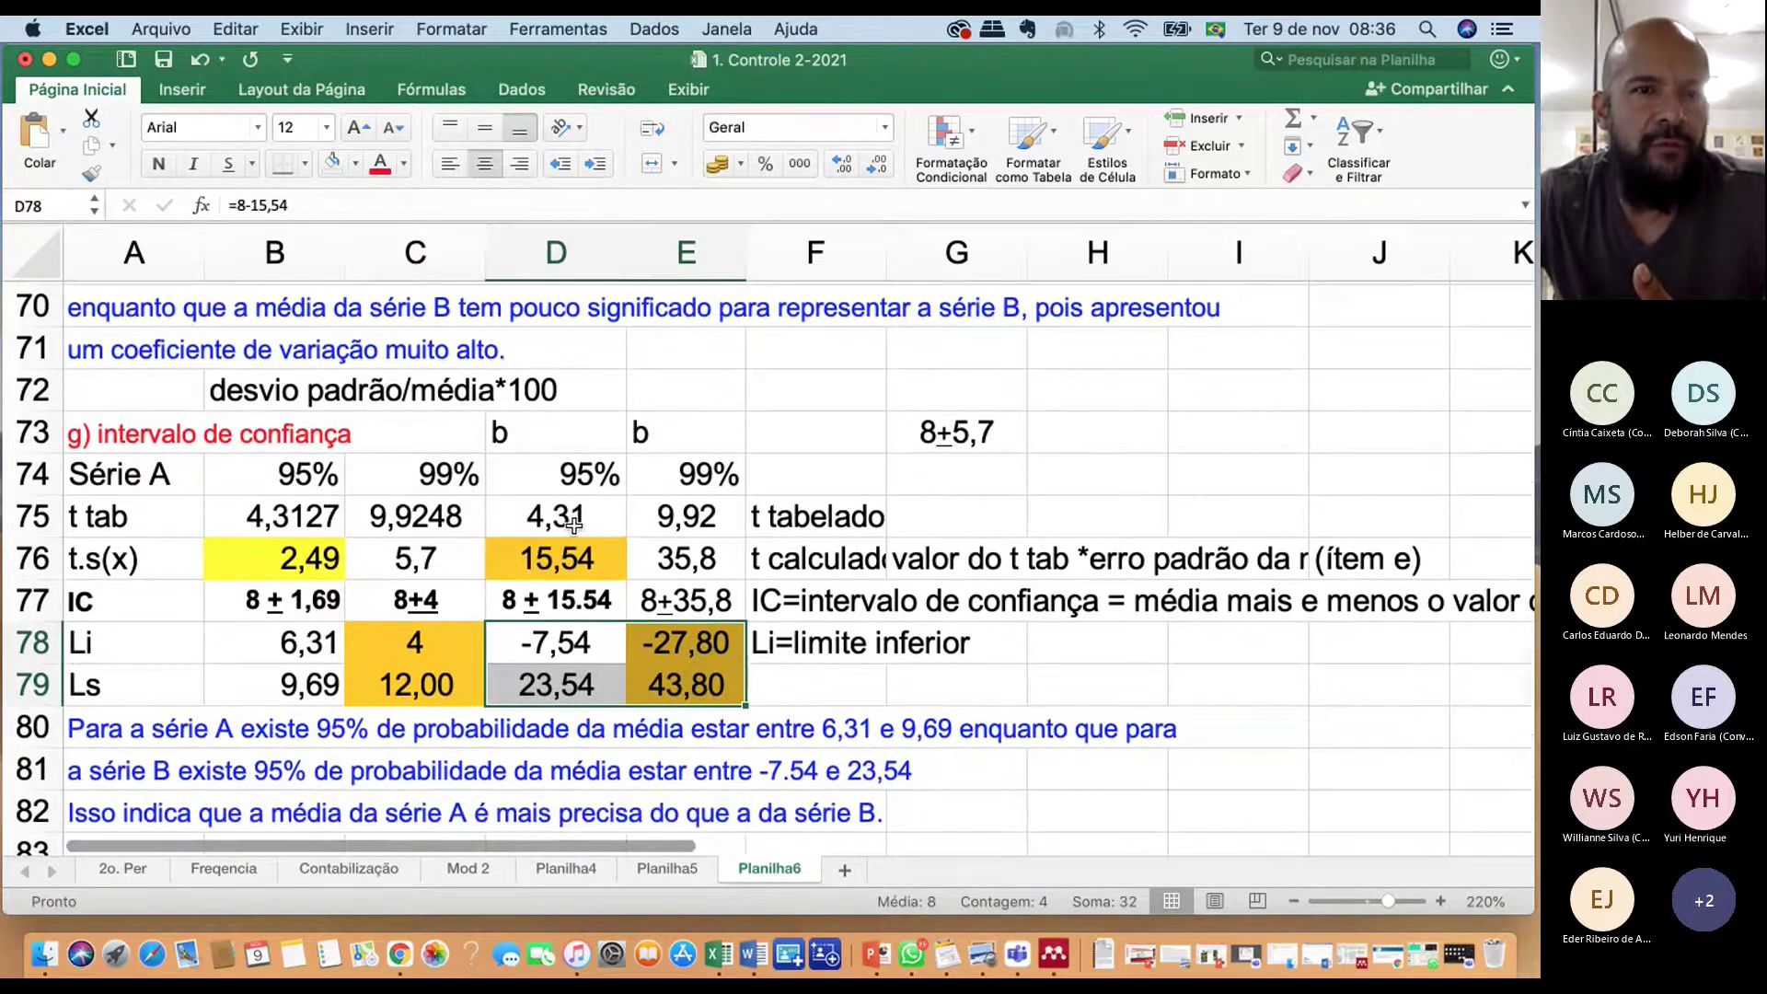
scroll(314, 600, down, 1)
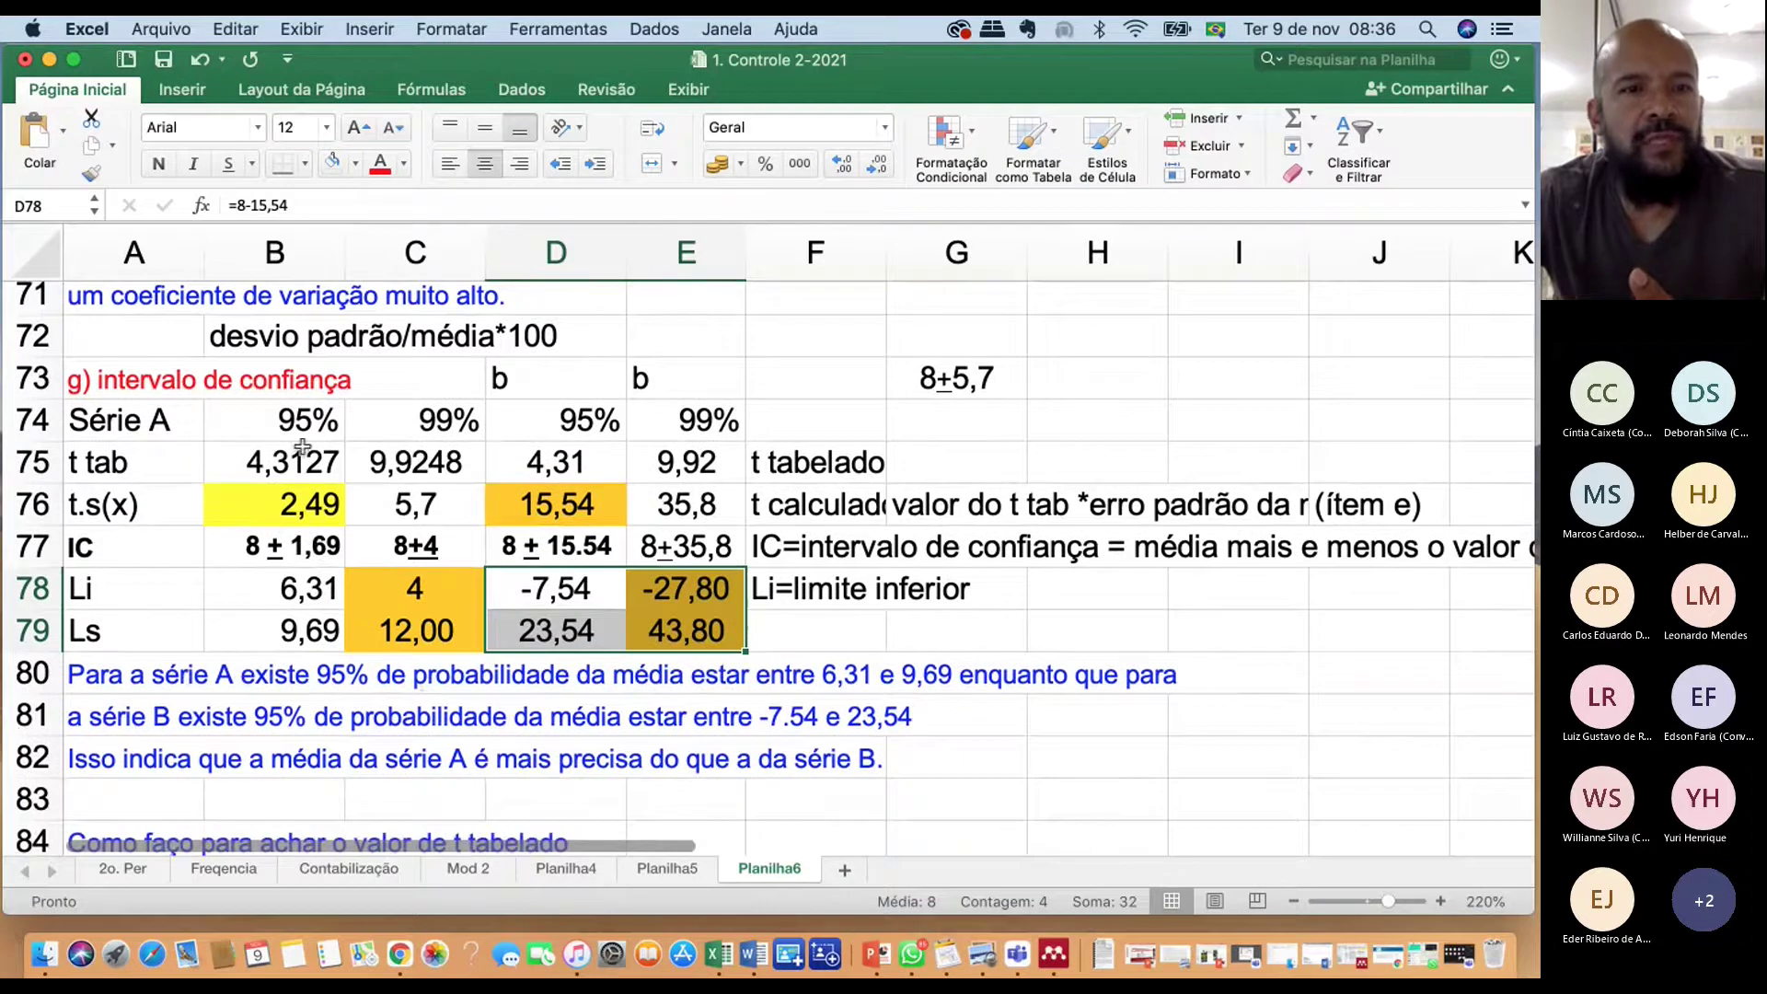
drag(295, 420, 286, 589)
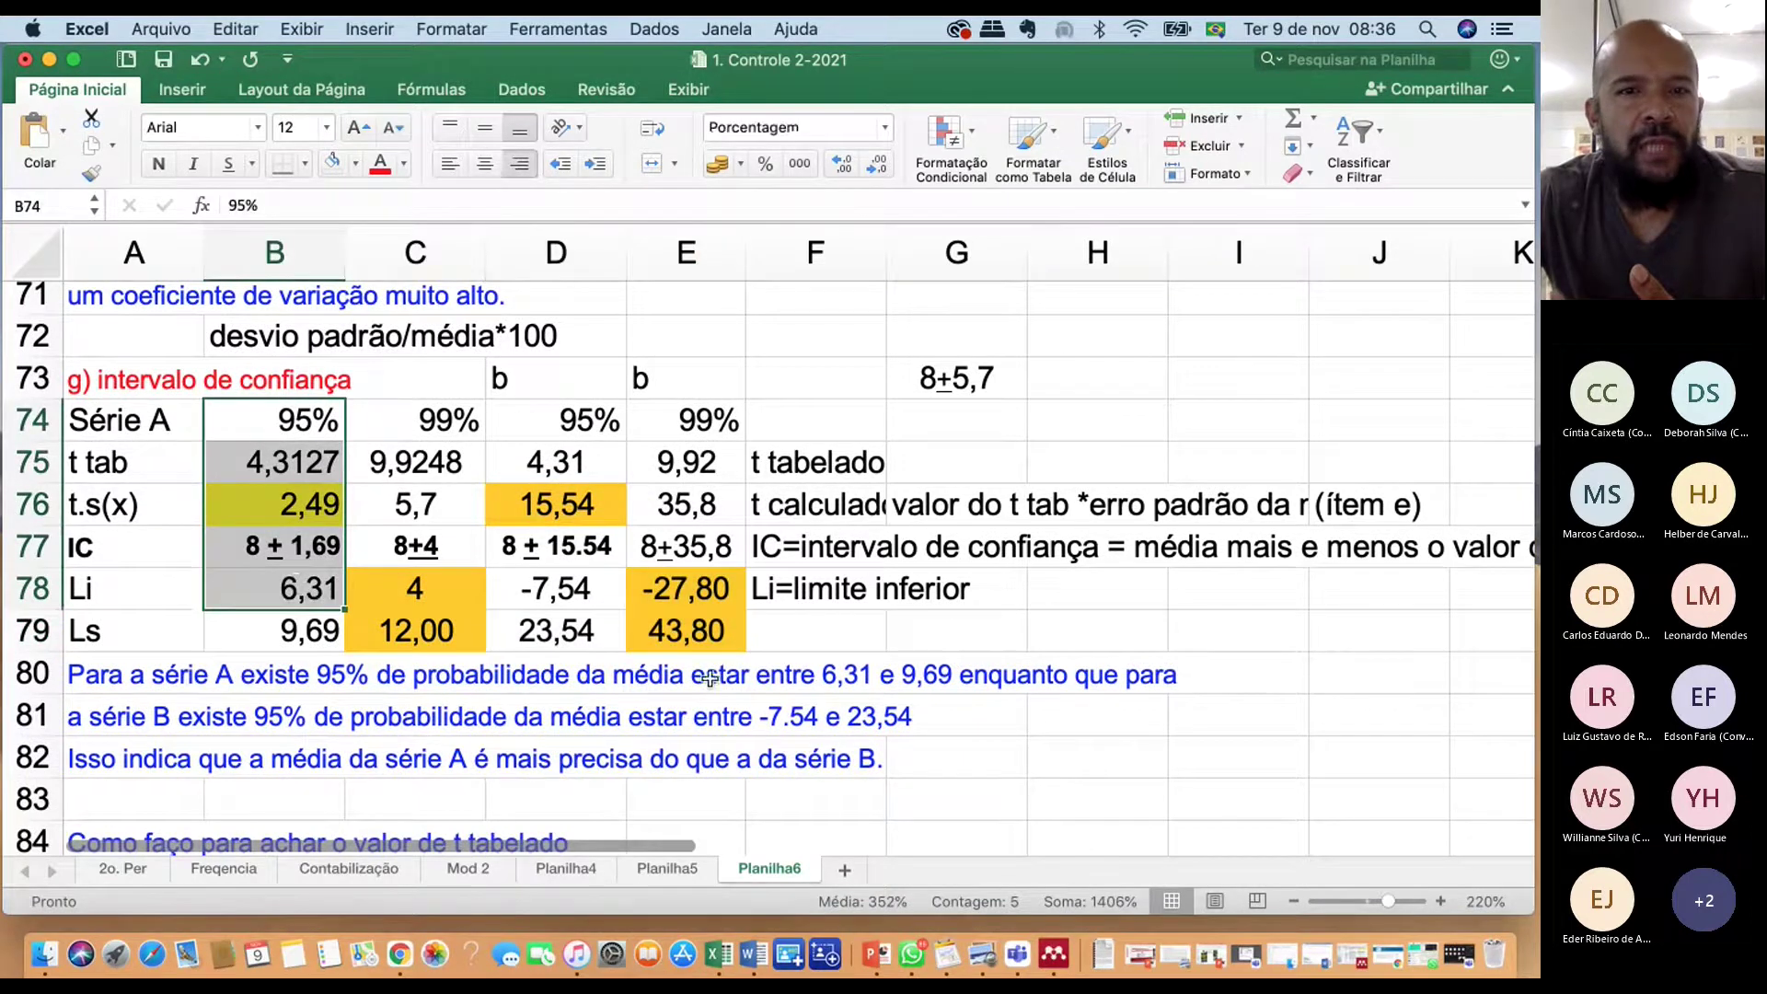
click(308, 595)
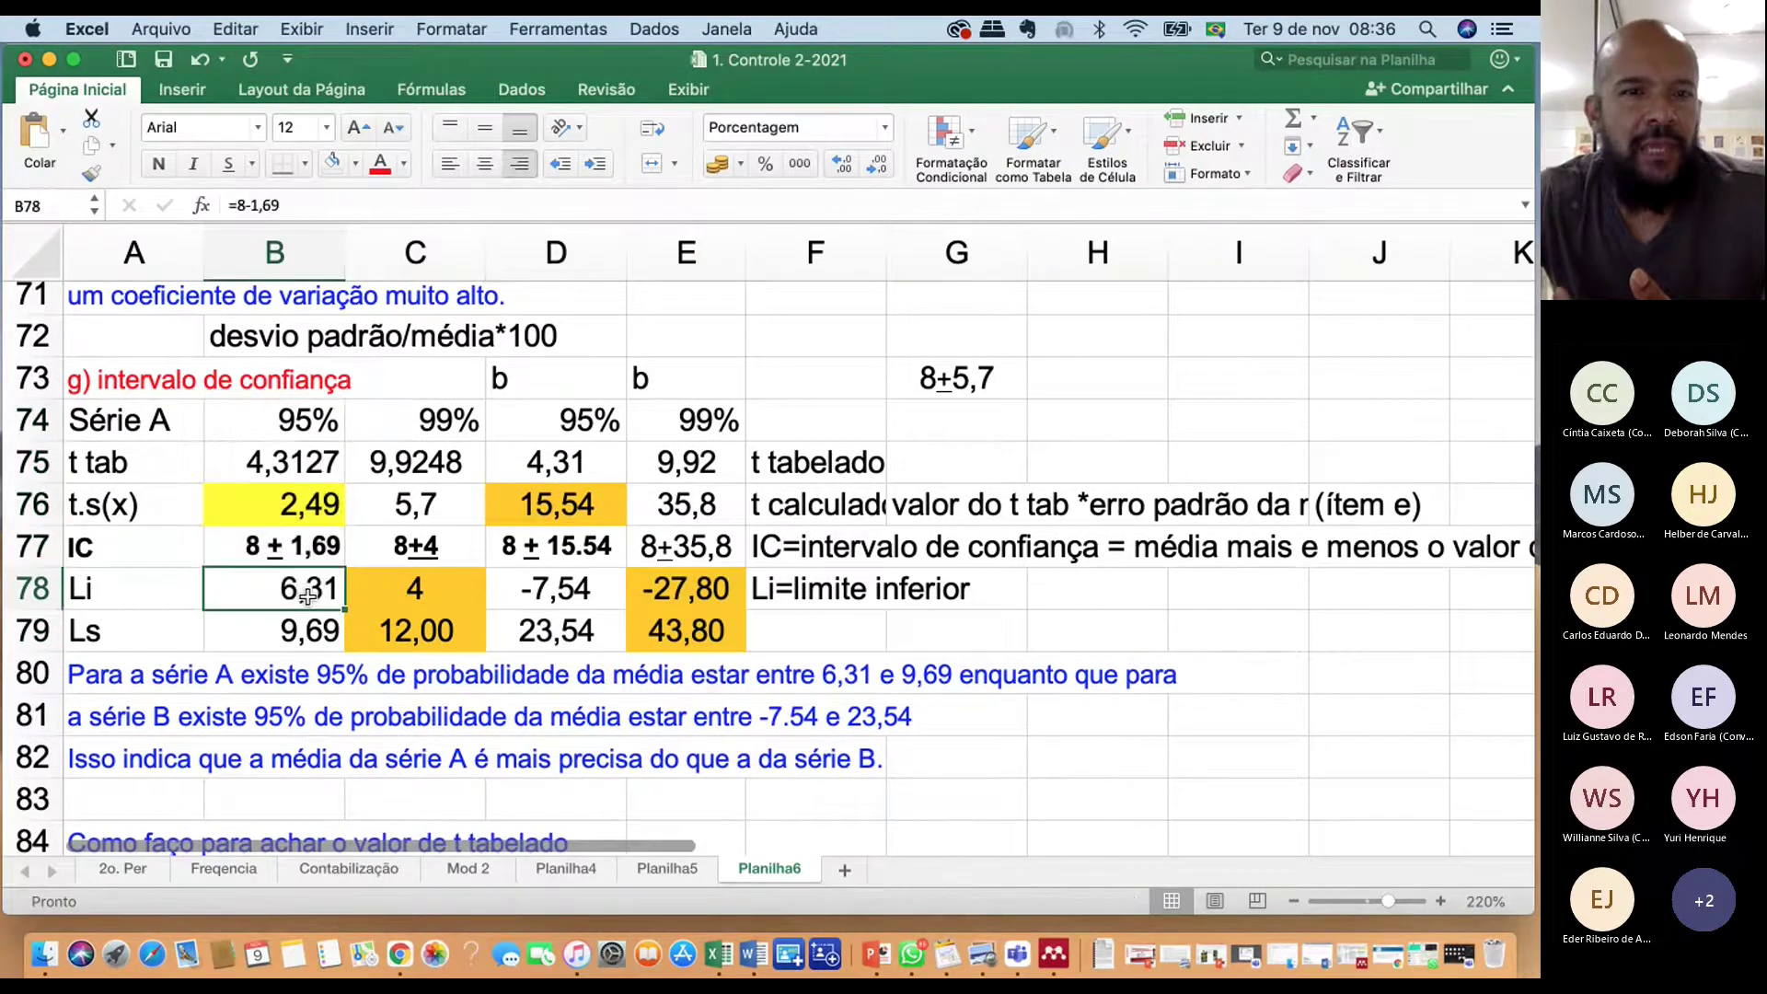
click(307, 635)
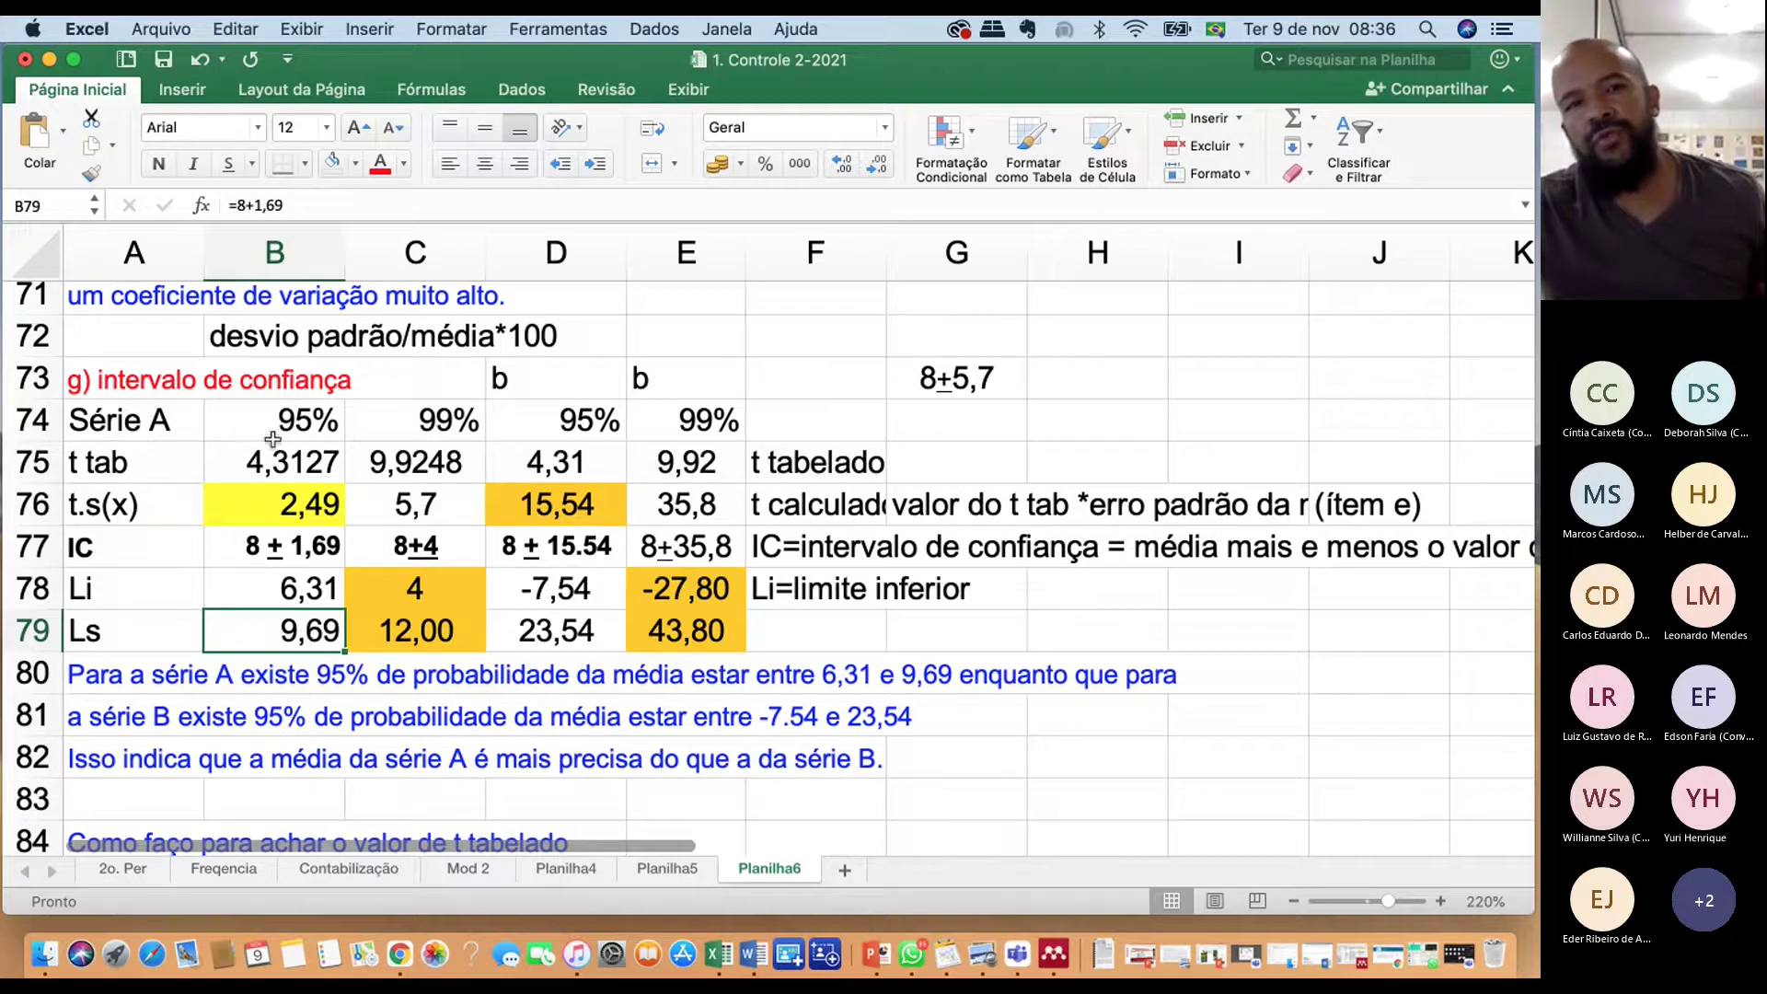
click(317, 595)
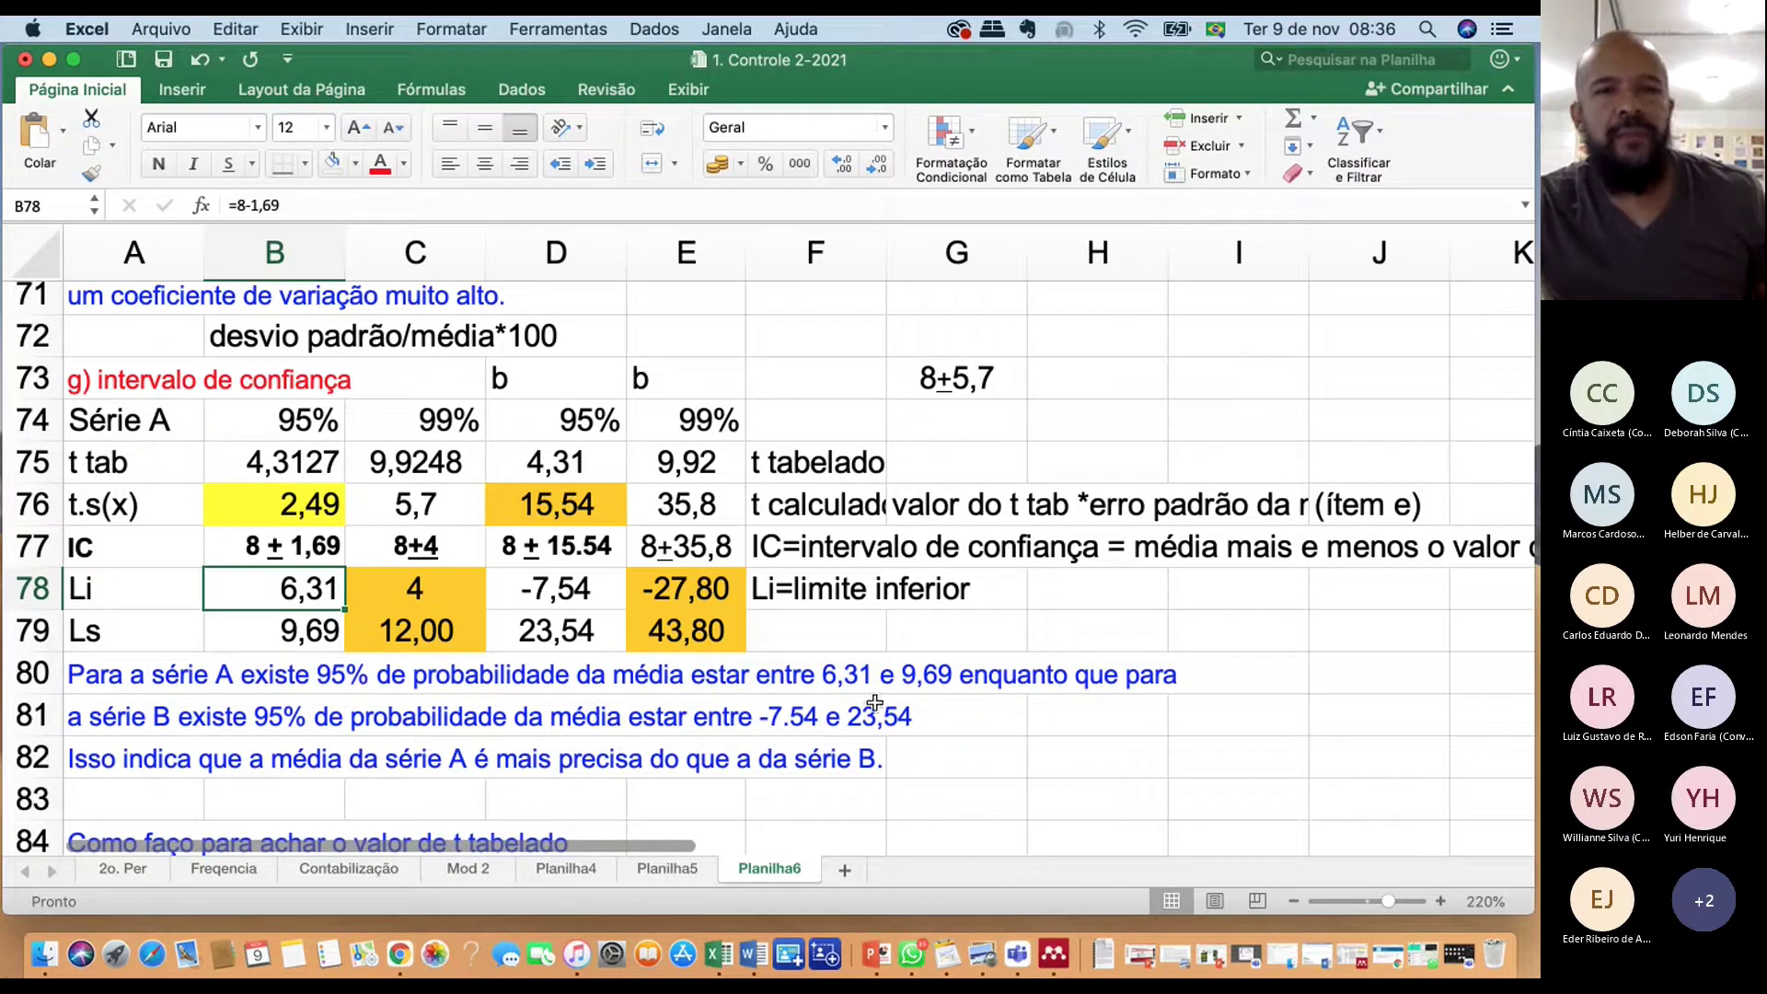
click(433, 587)
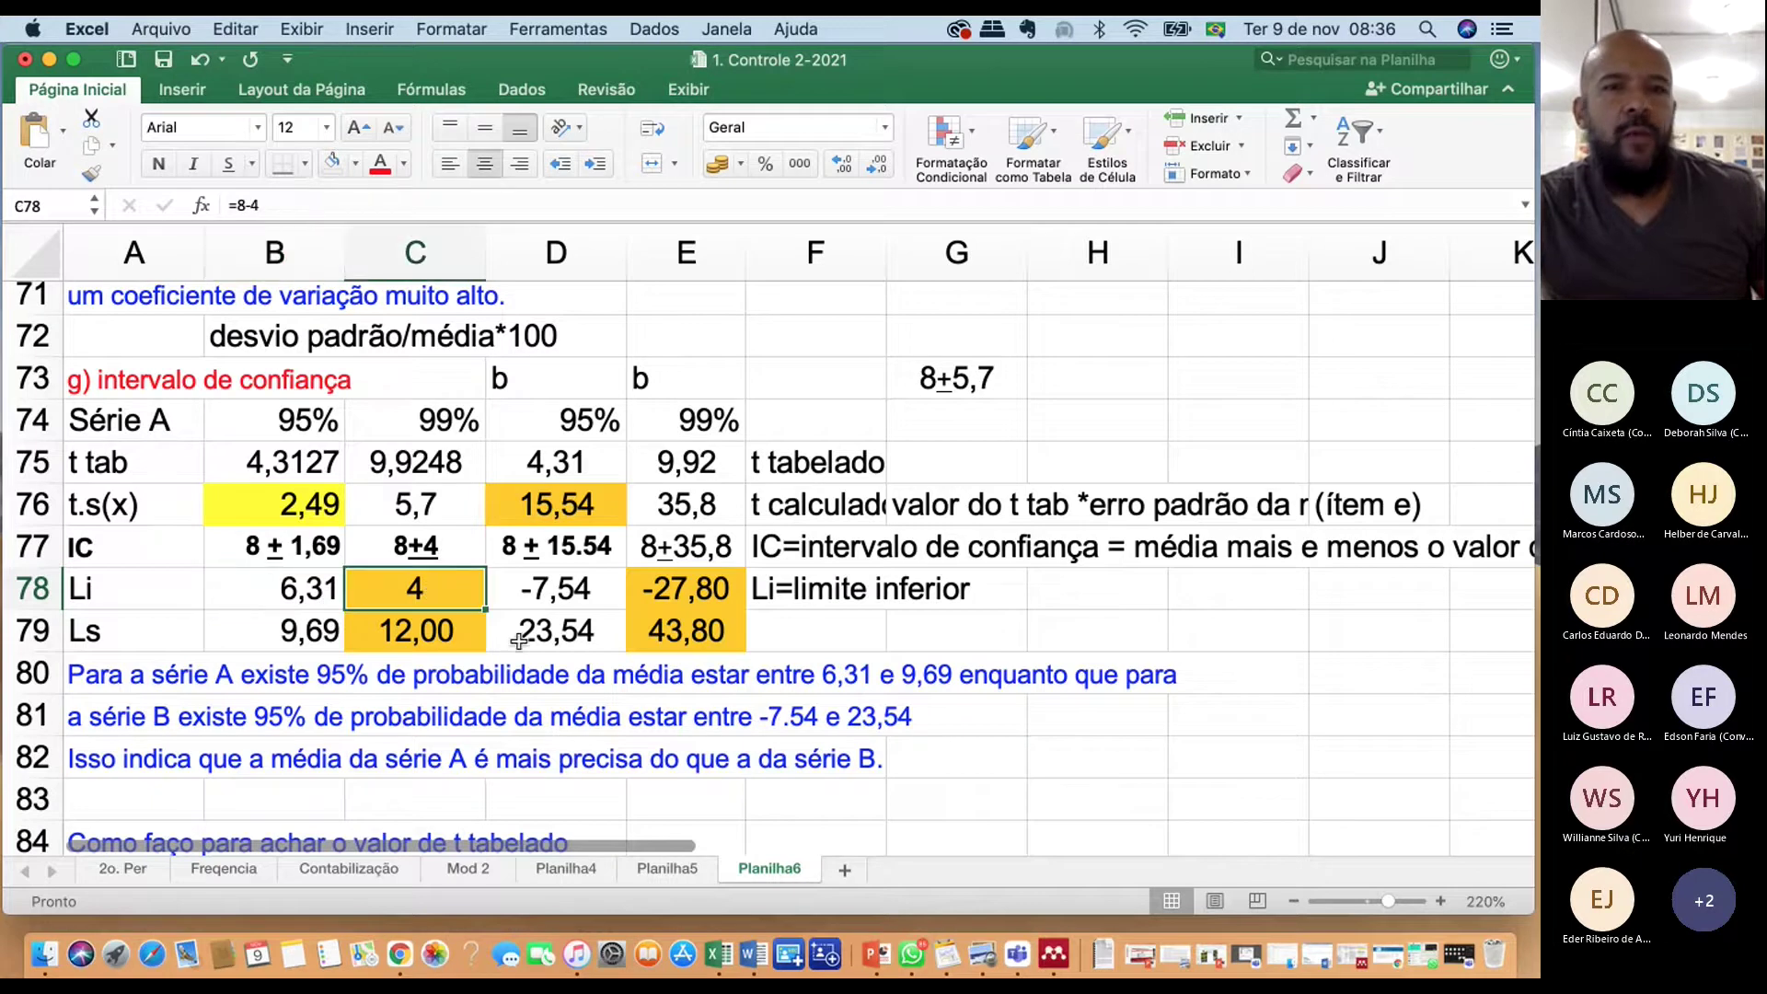
click(433, 631)
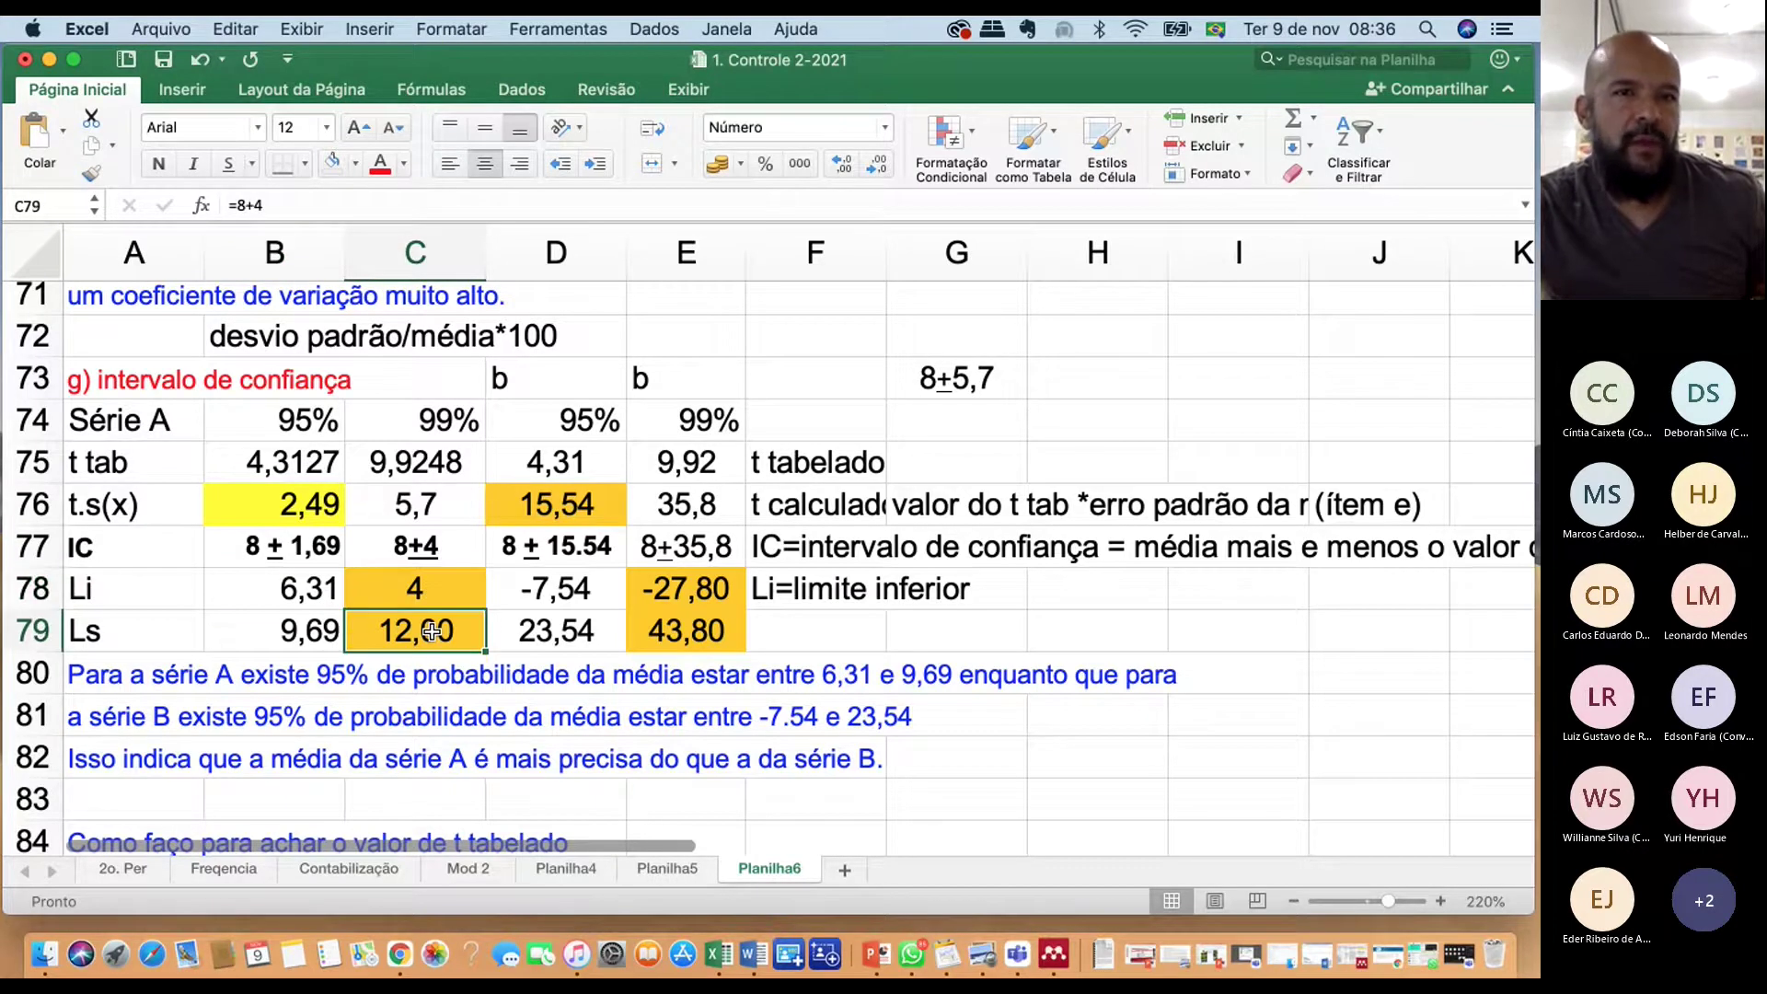
click(427, 420)
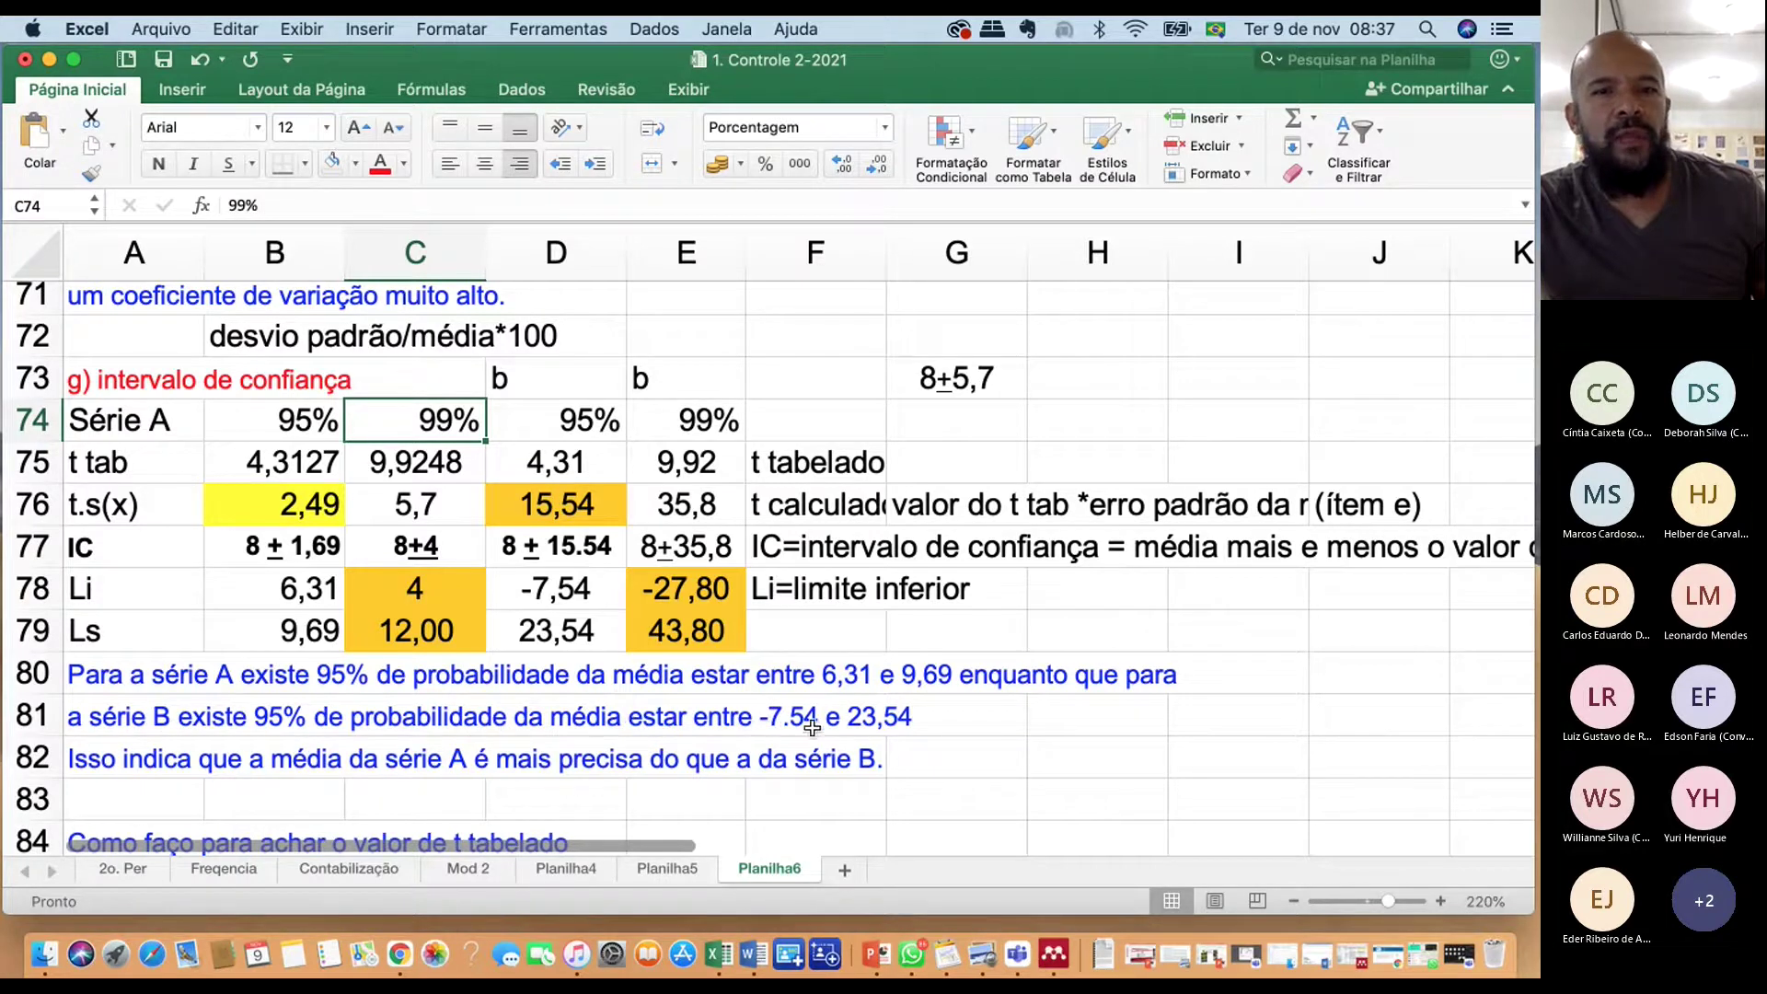
Check série B's limits =8-15,54 and =8+15,54 and Série A's tabulated t values, then switch to the PDF
click(576, 589)
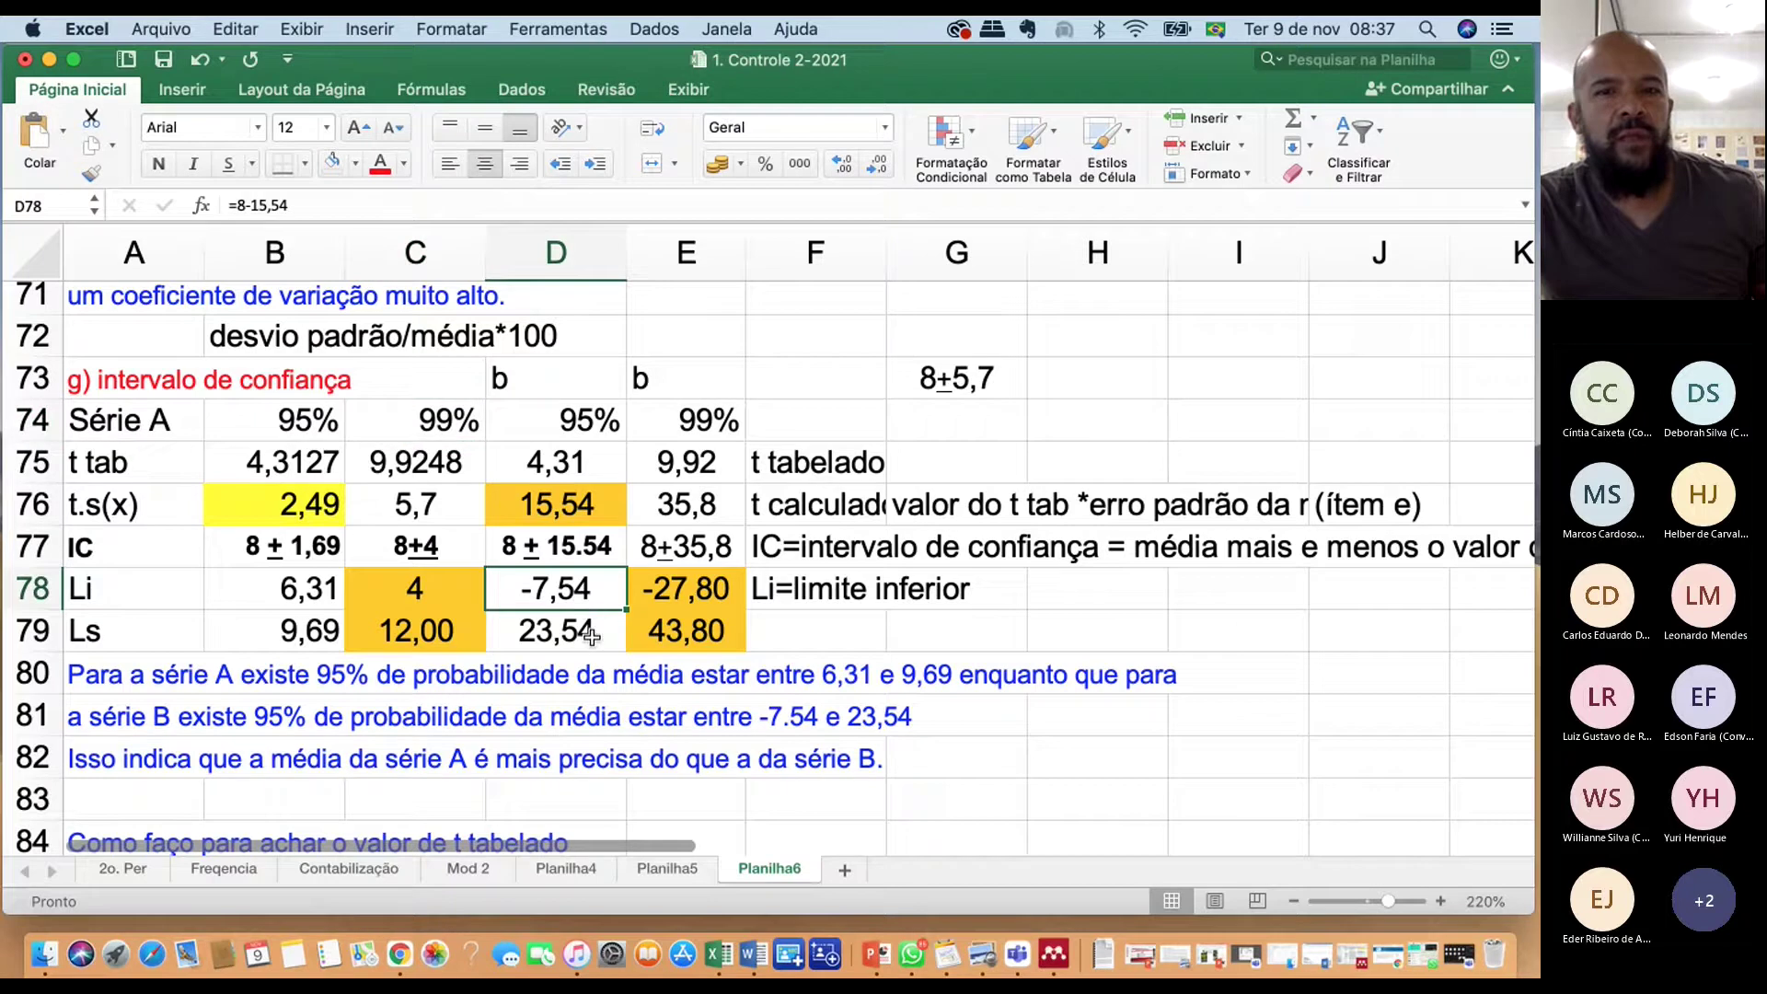
click(550, 633)
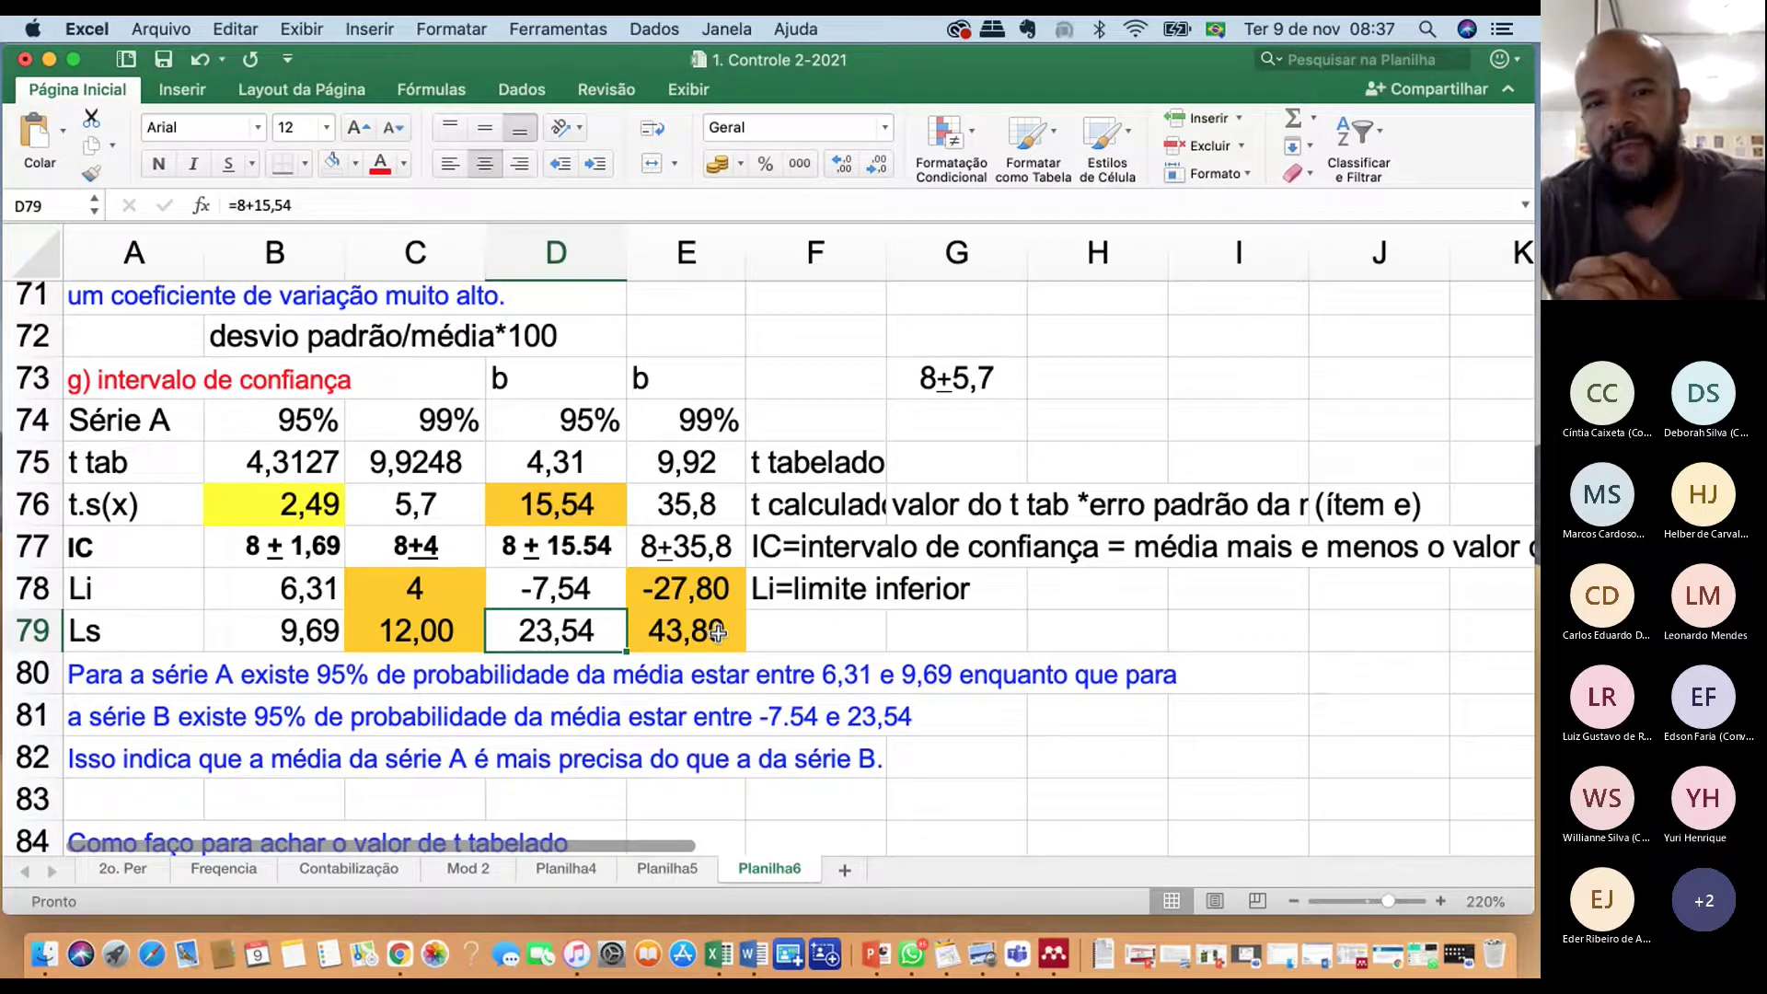
scroll(555, 626, down, 5)
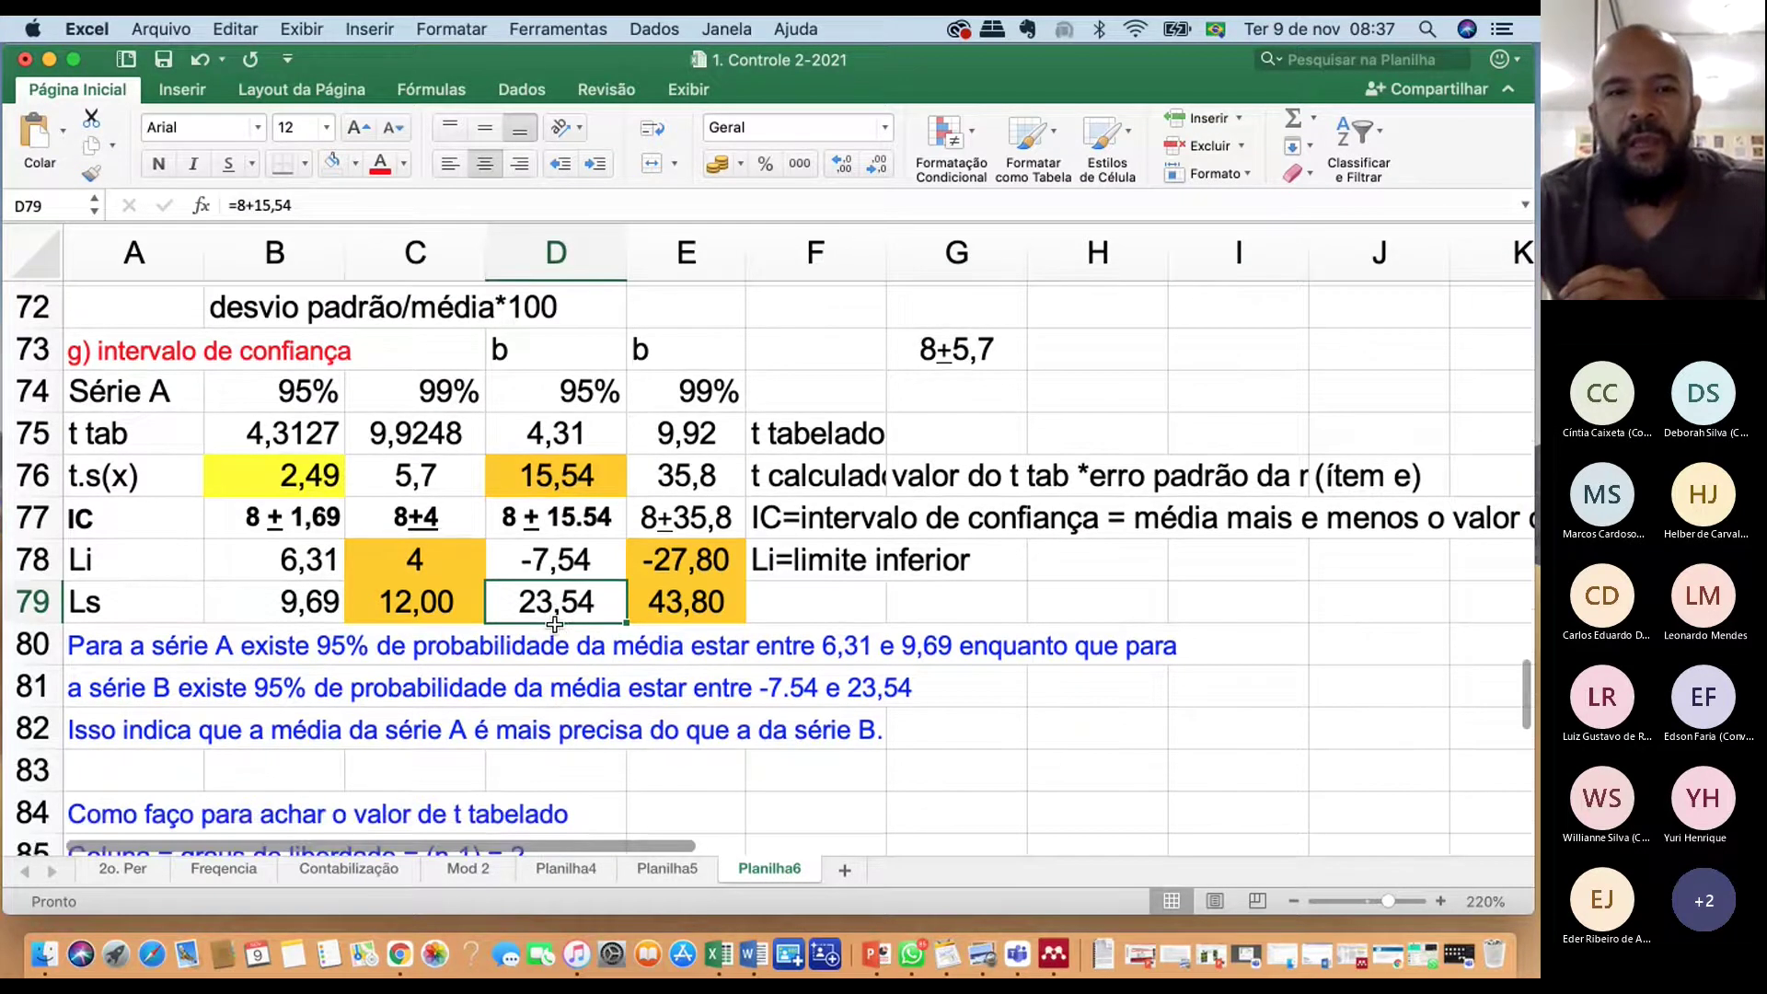
scroll(555, 625, up, 5)
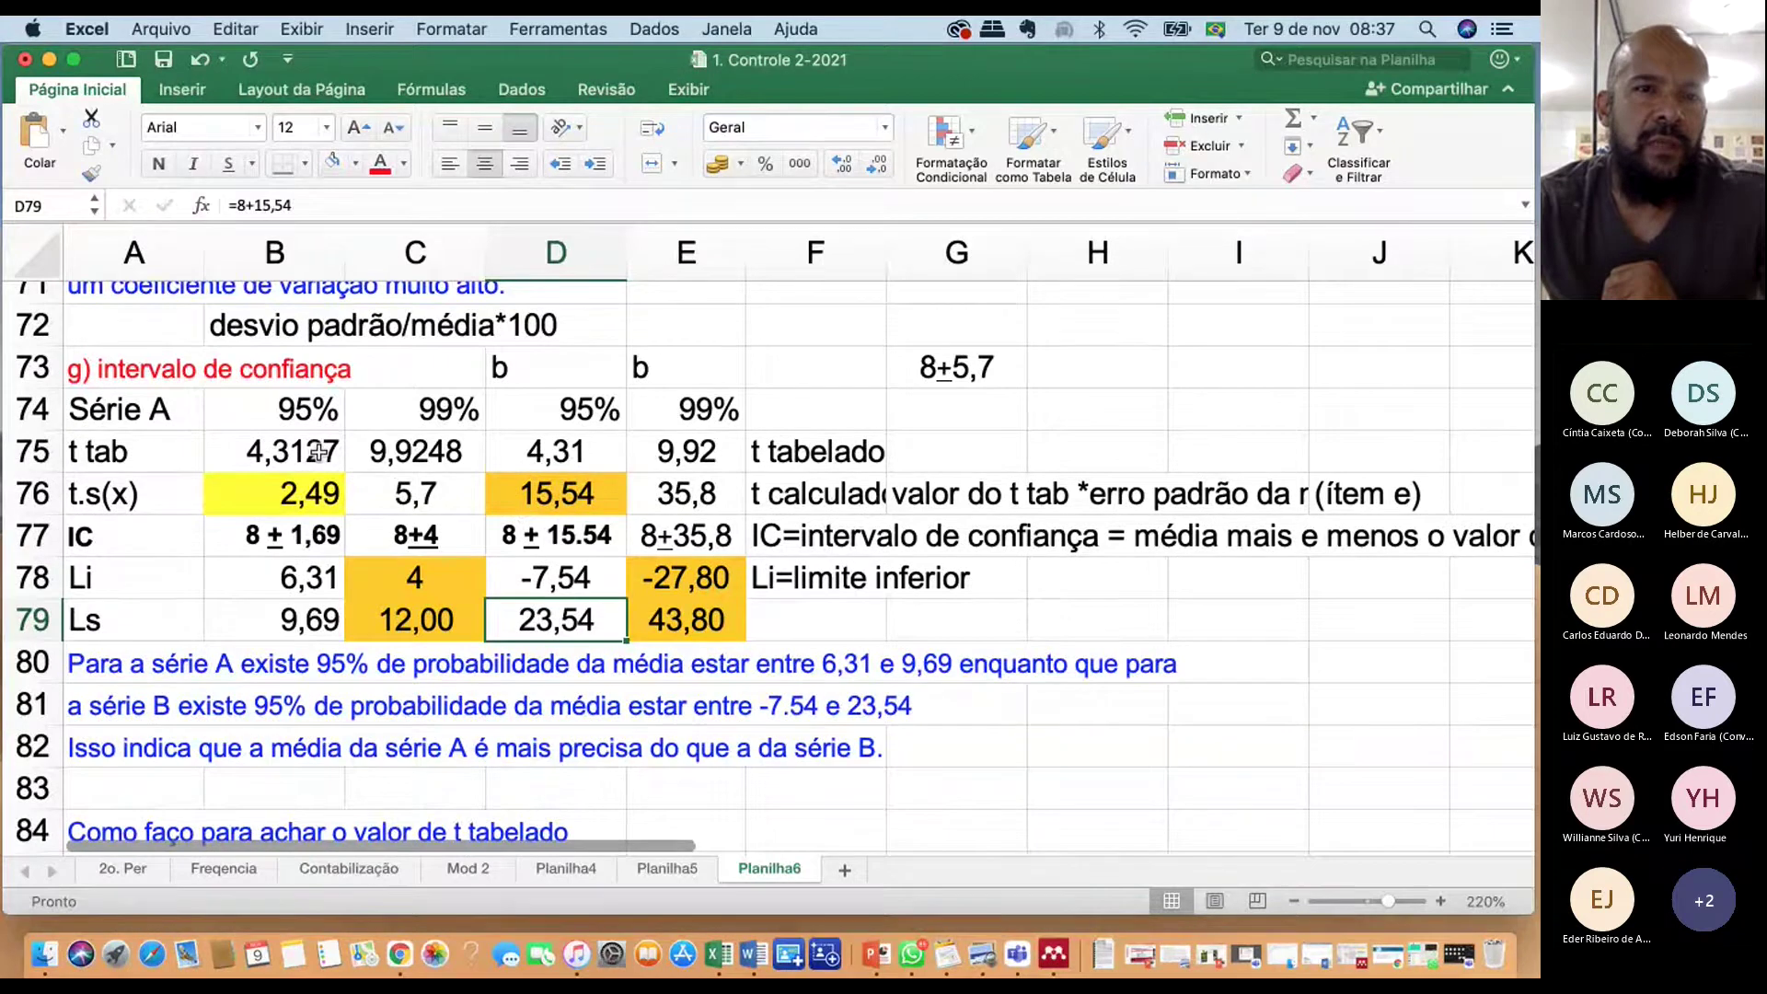
drag(319, 451, 444, 453)
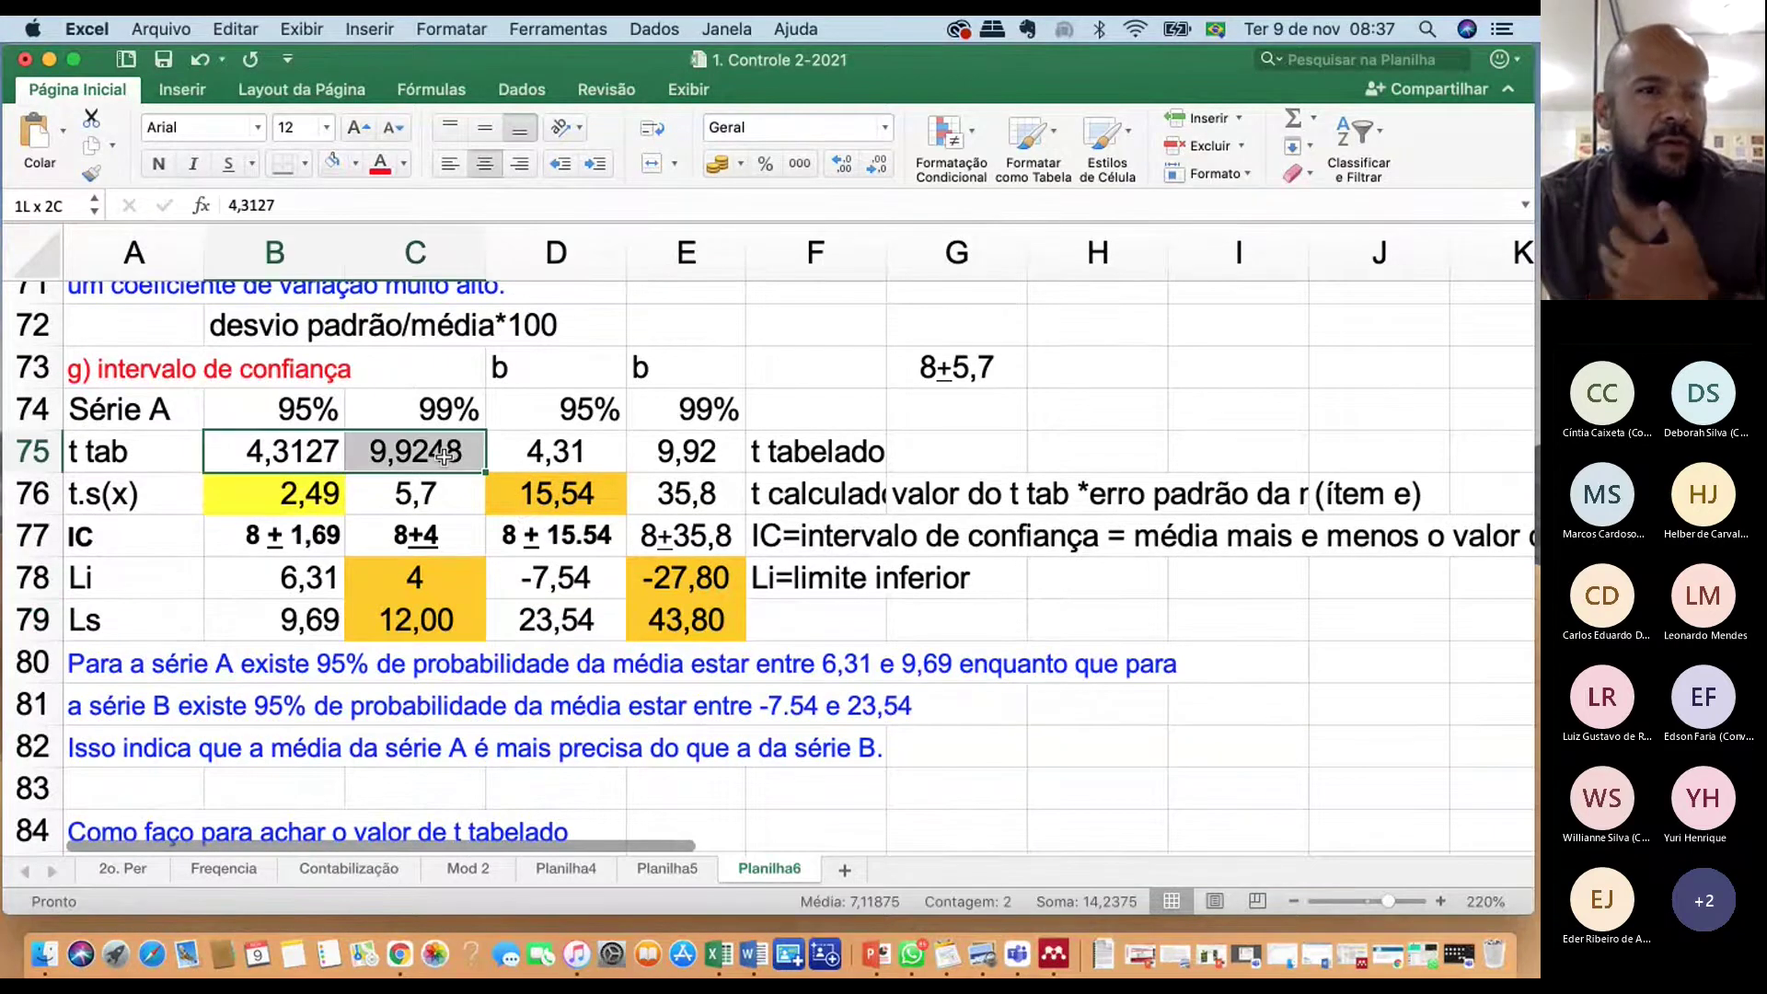
click(272, 458)
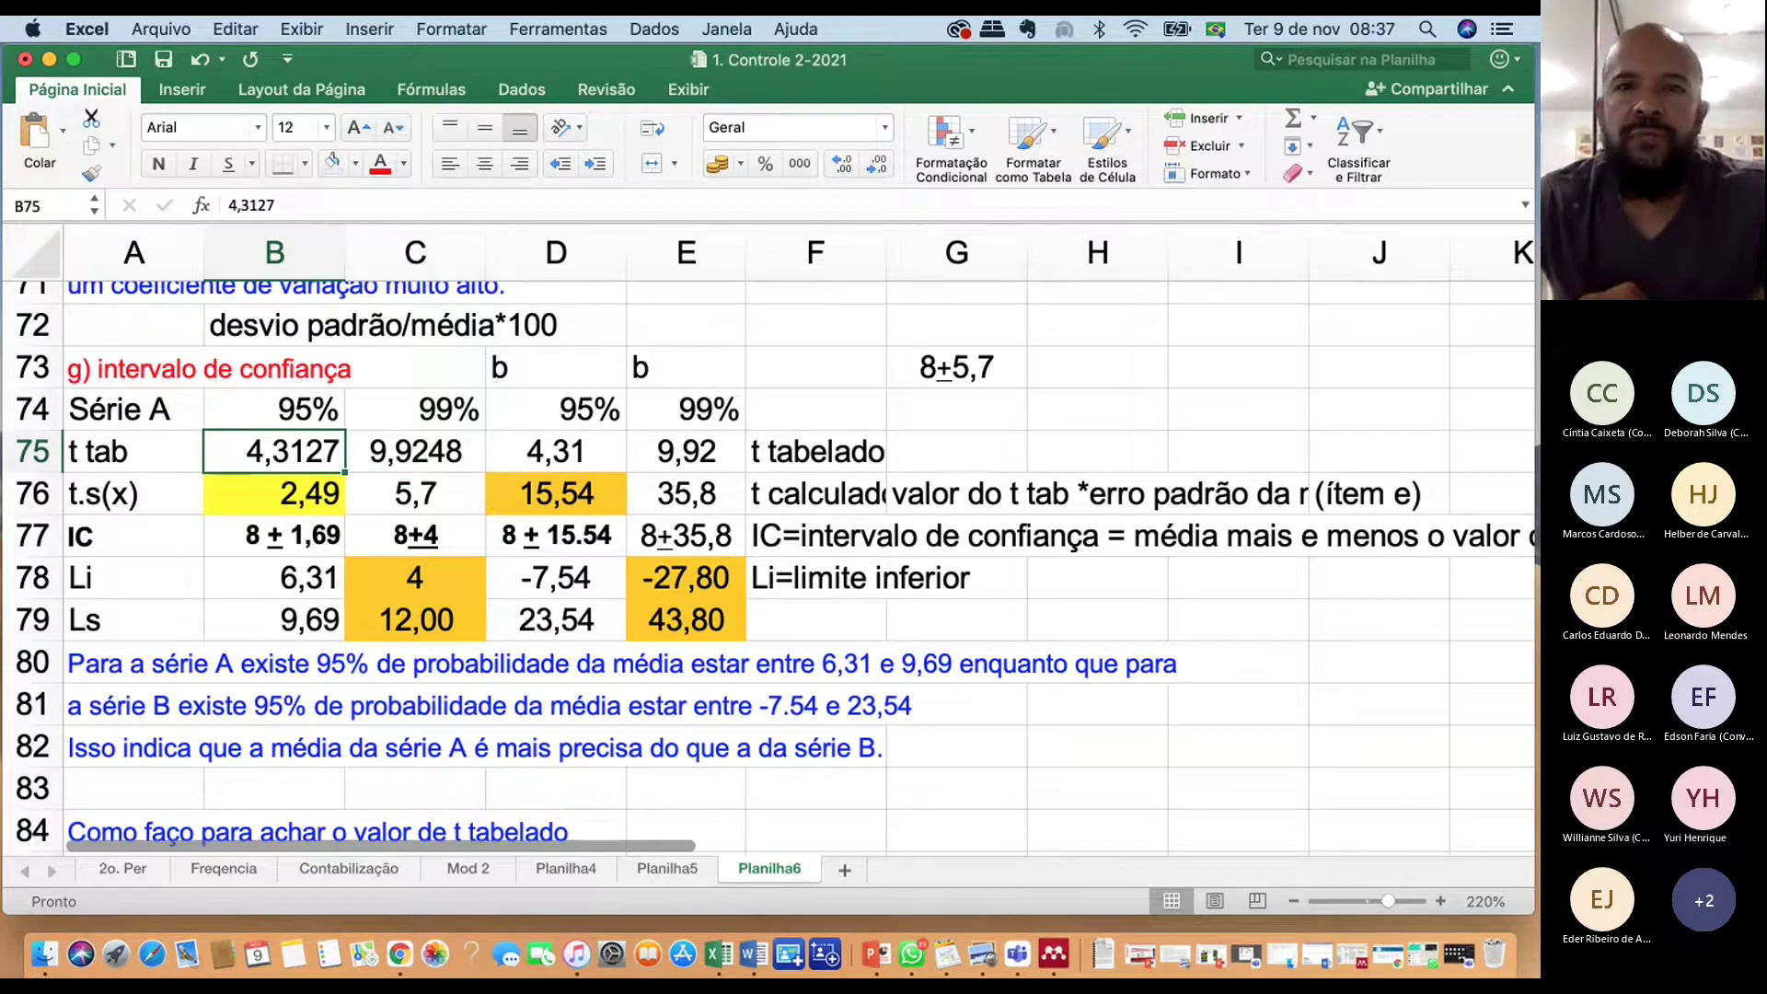
key(super+Tab)
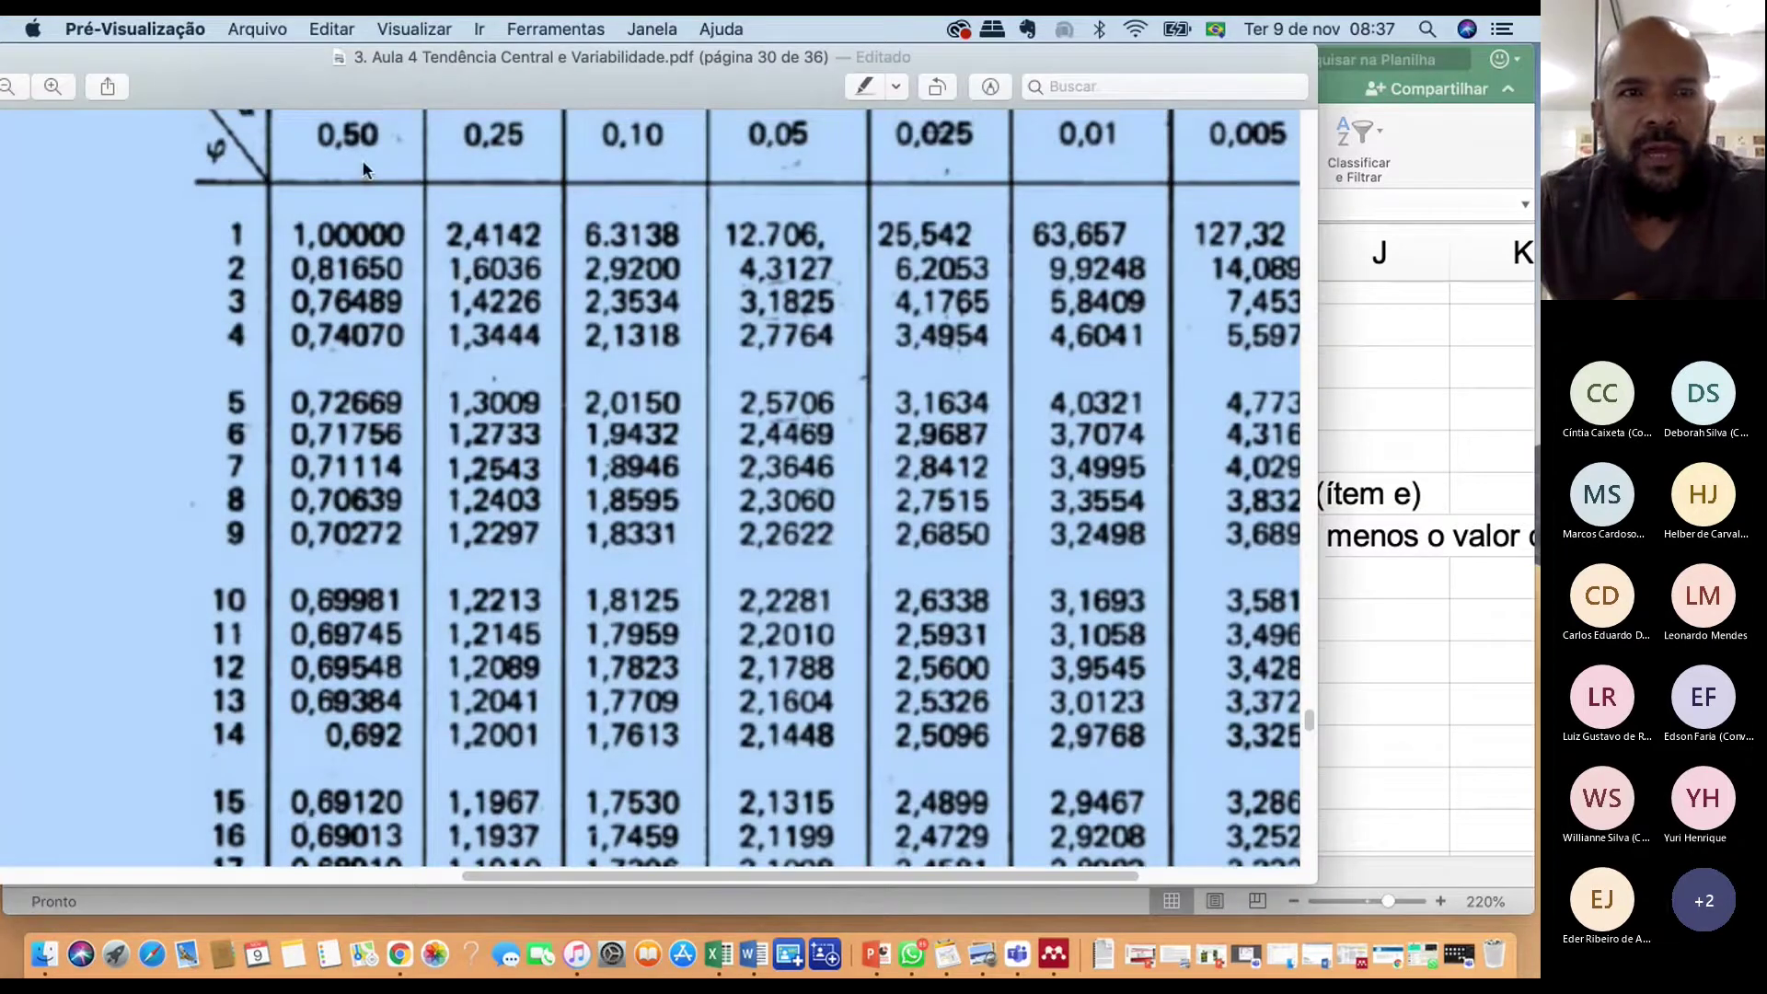
Scroll the t-table up to the α header row showing 4,3127 and 9,9248
scroll(368, 171, up, 1)
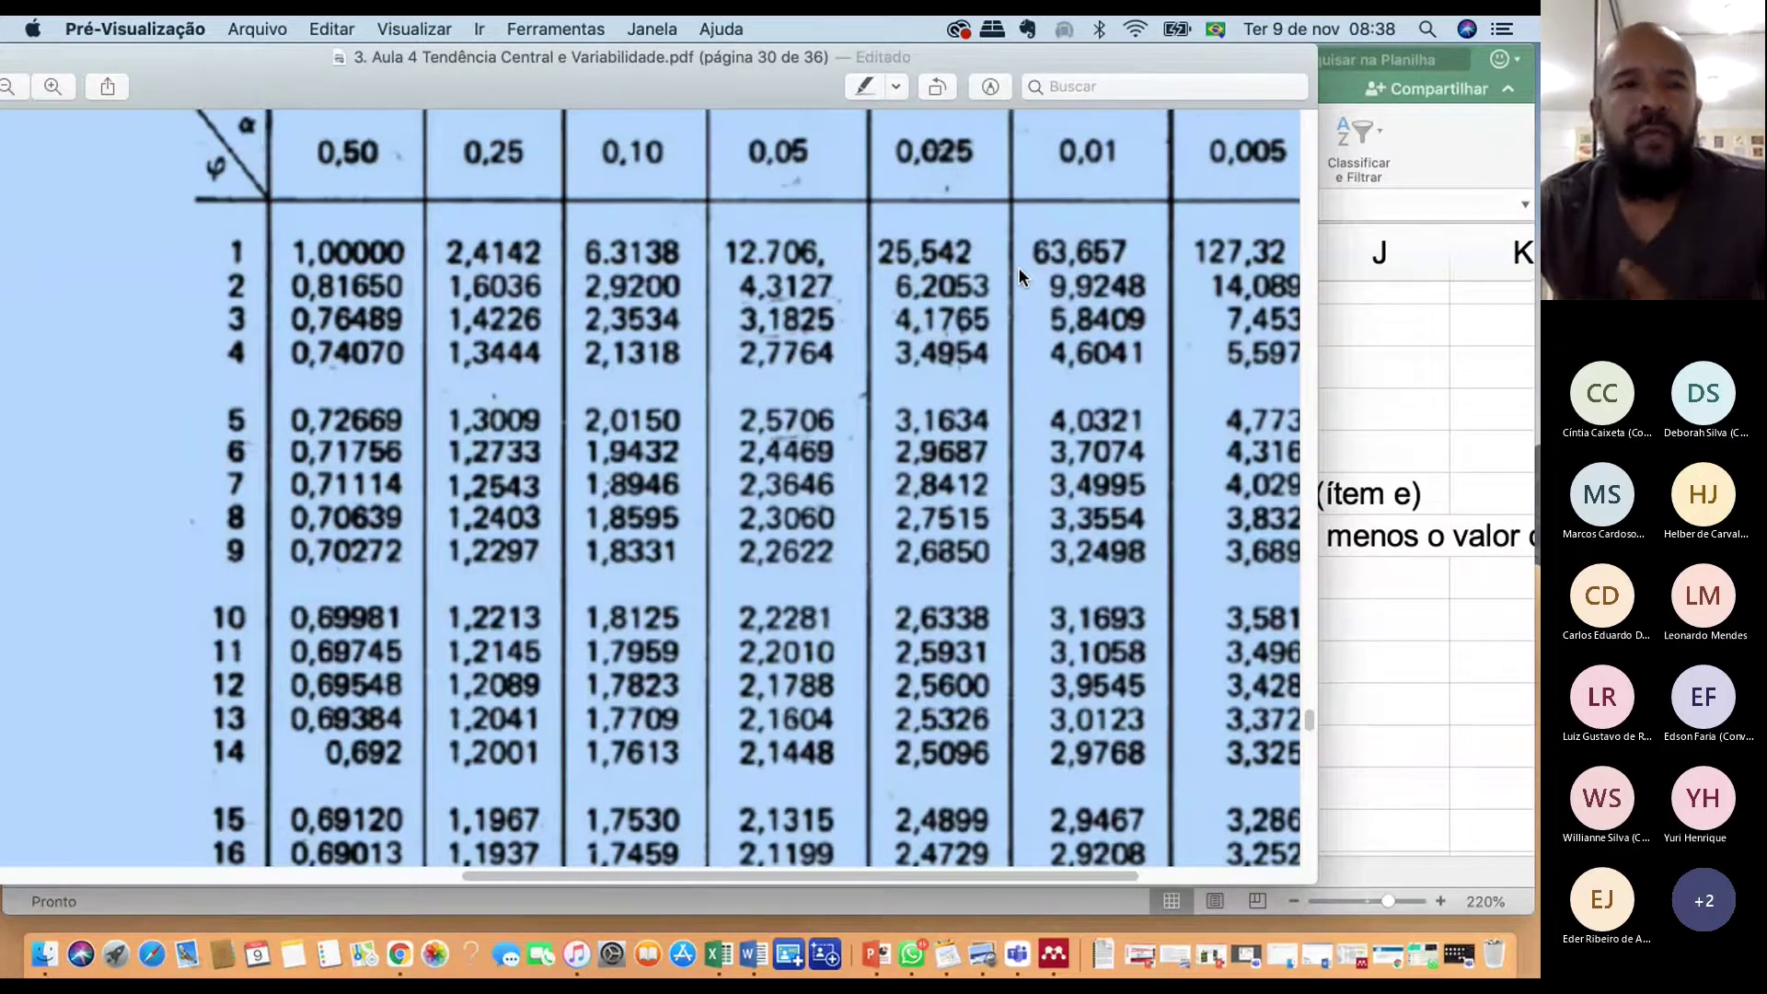
scroll(815, 387, up, 1)
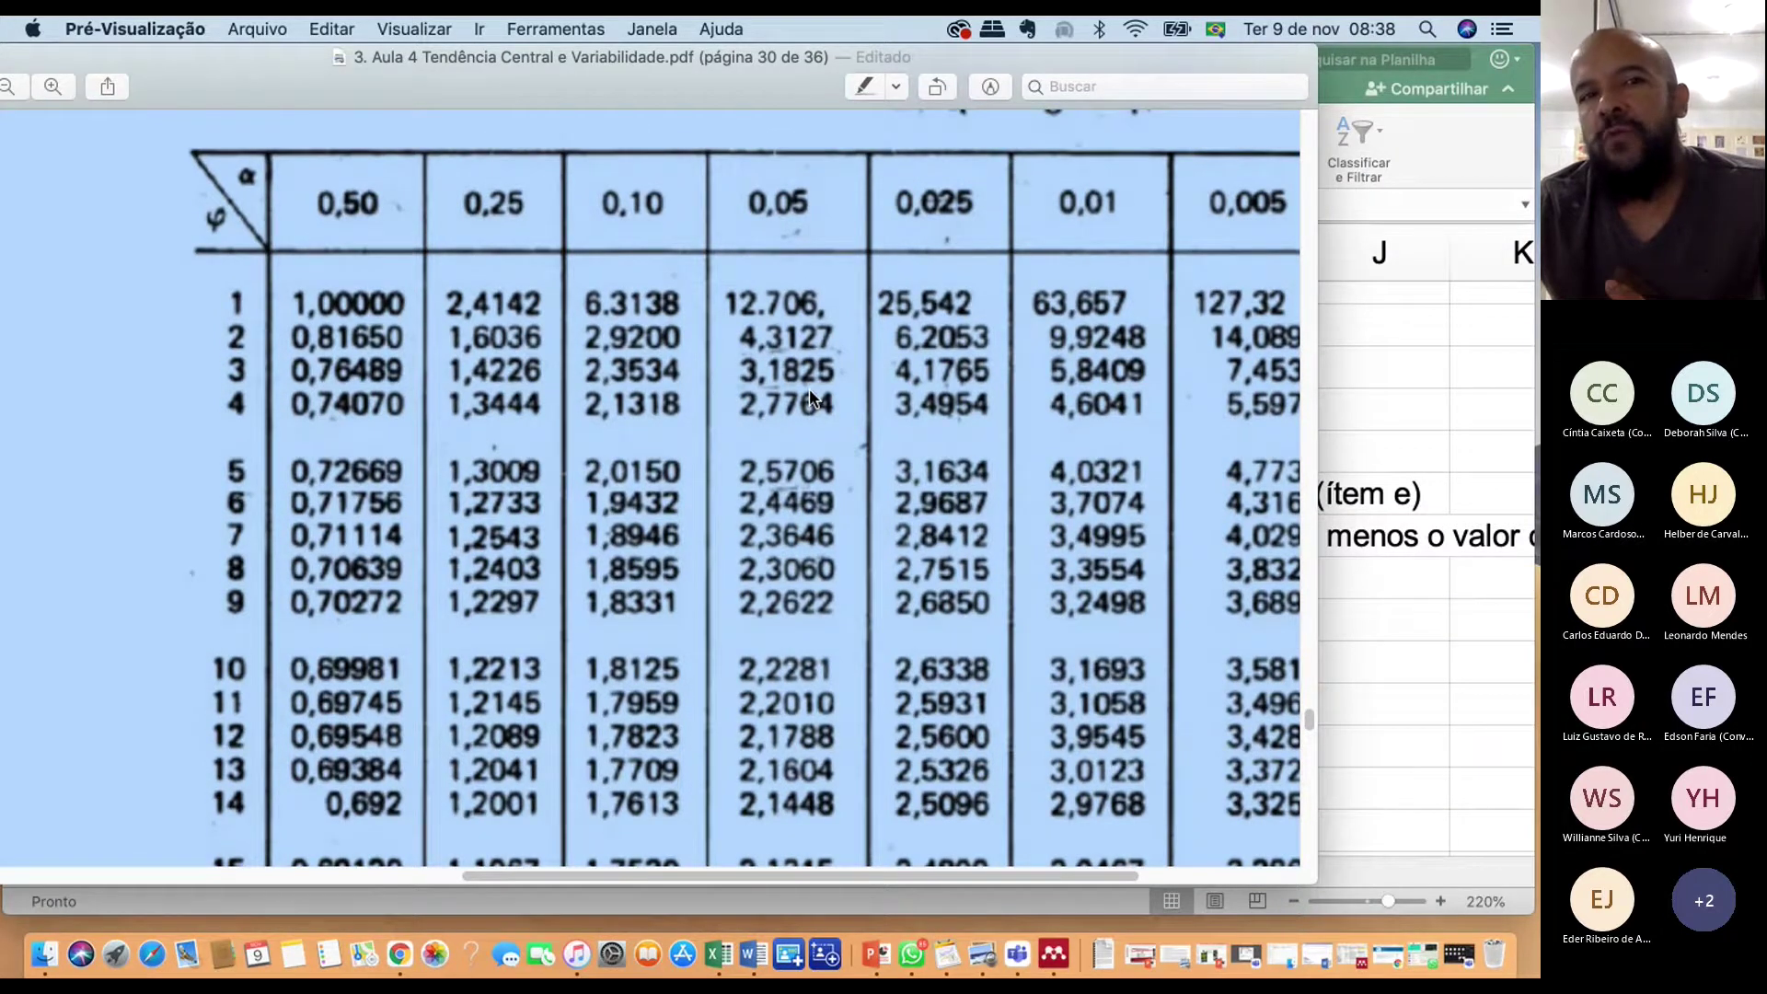
Return to the interval sheet, scroll up to row 43, and minimize the 1. Controle 2-2021 workbook
key(super+Tab)
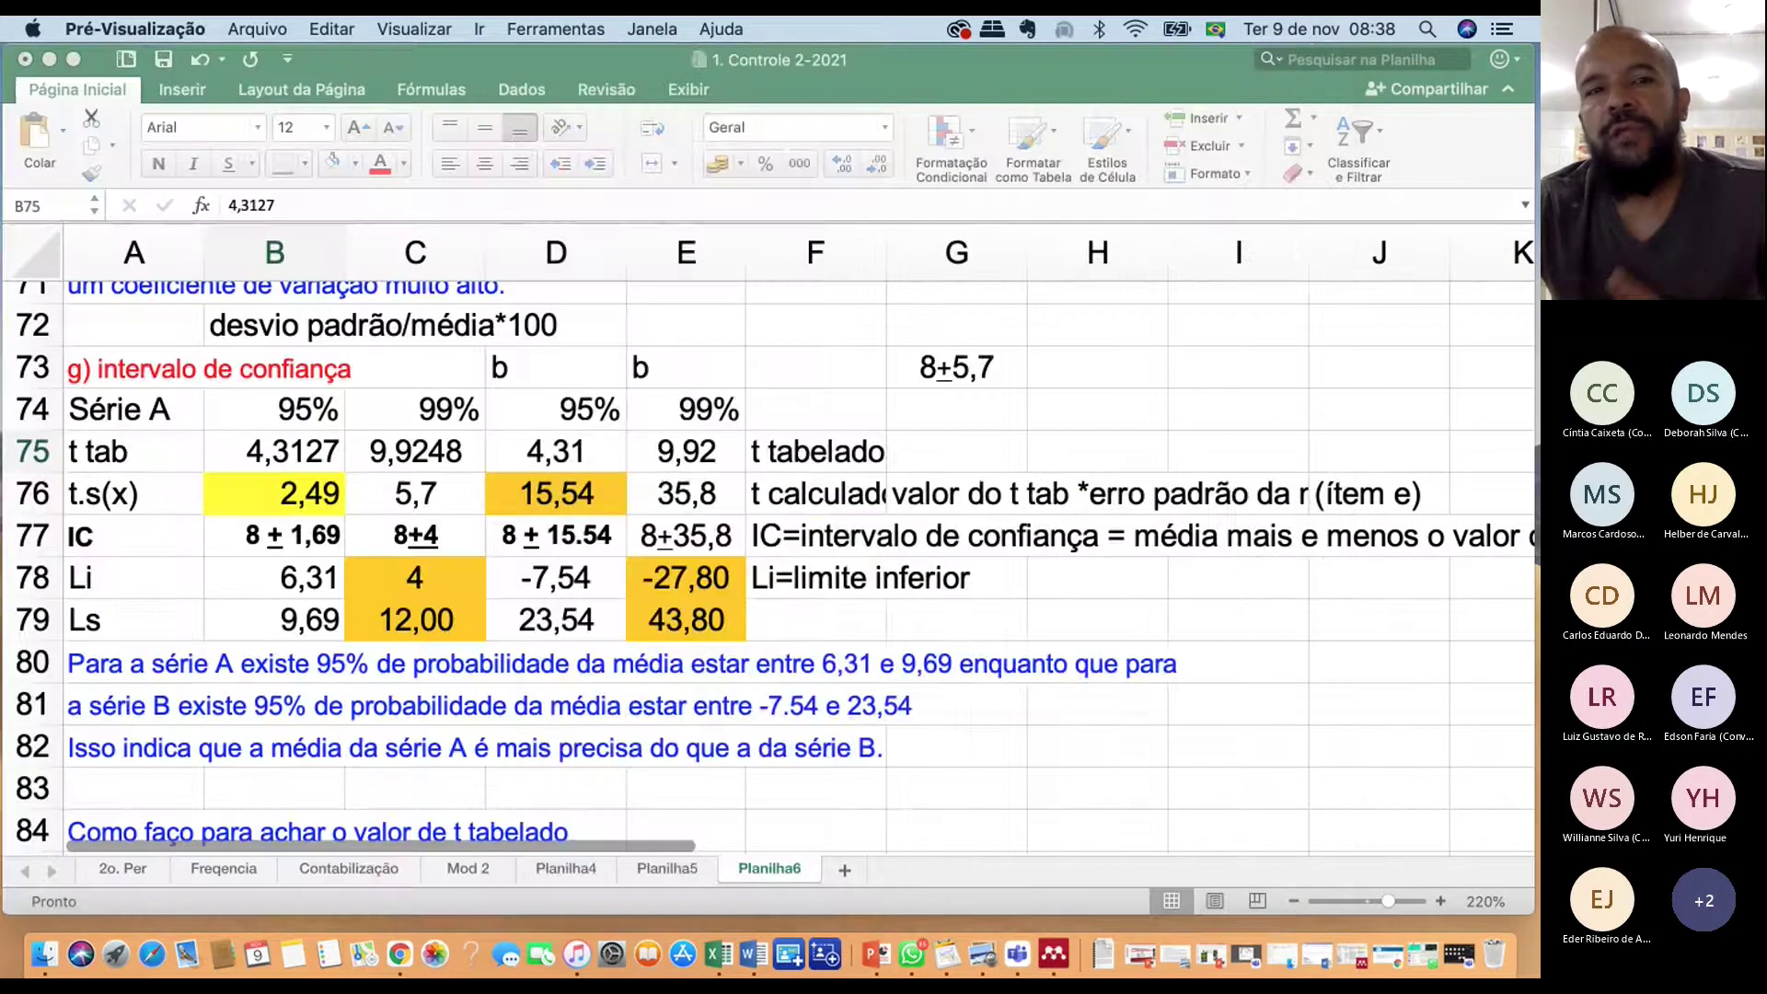
scroll(1012, 369, up, 3)
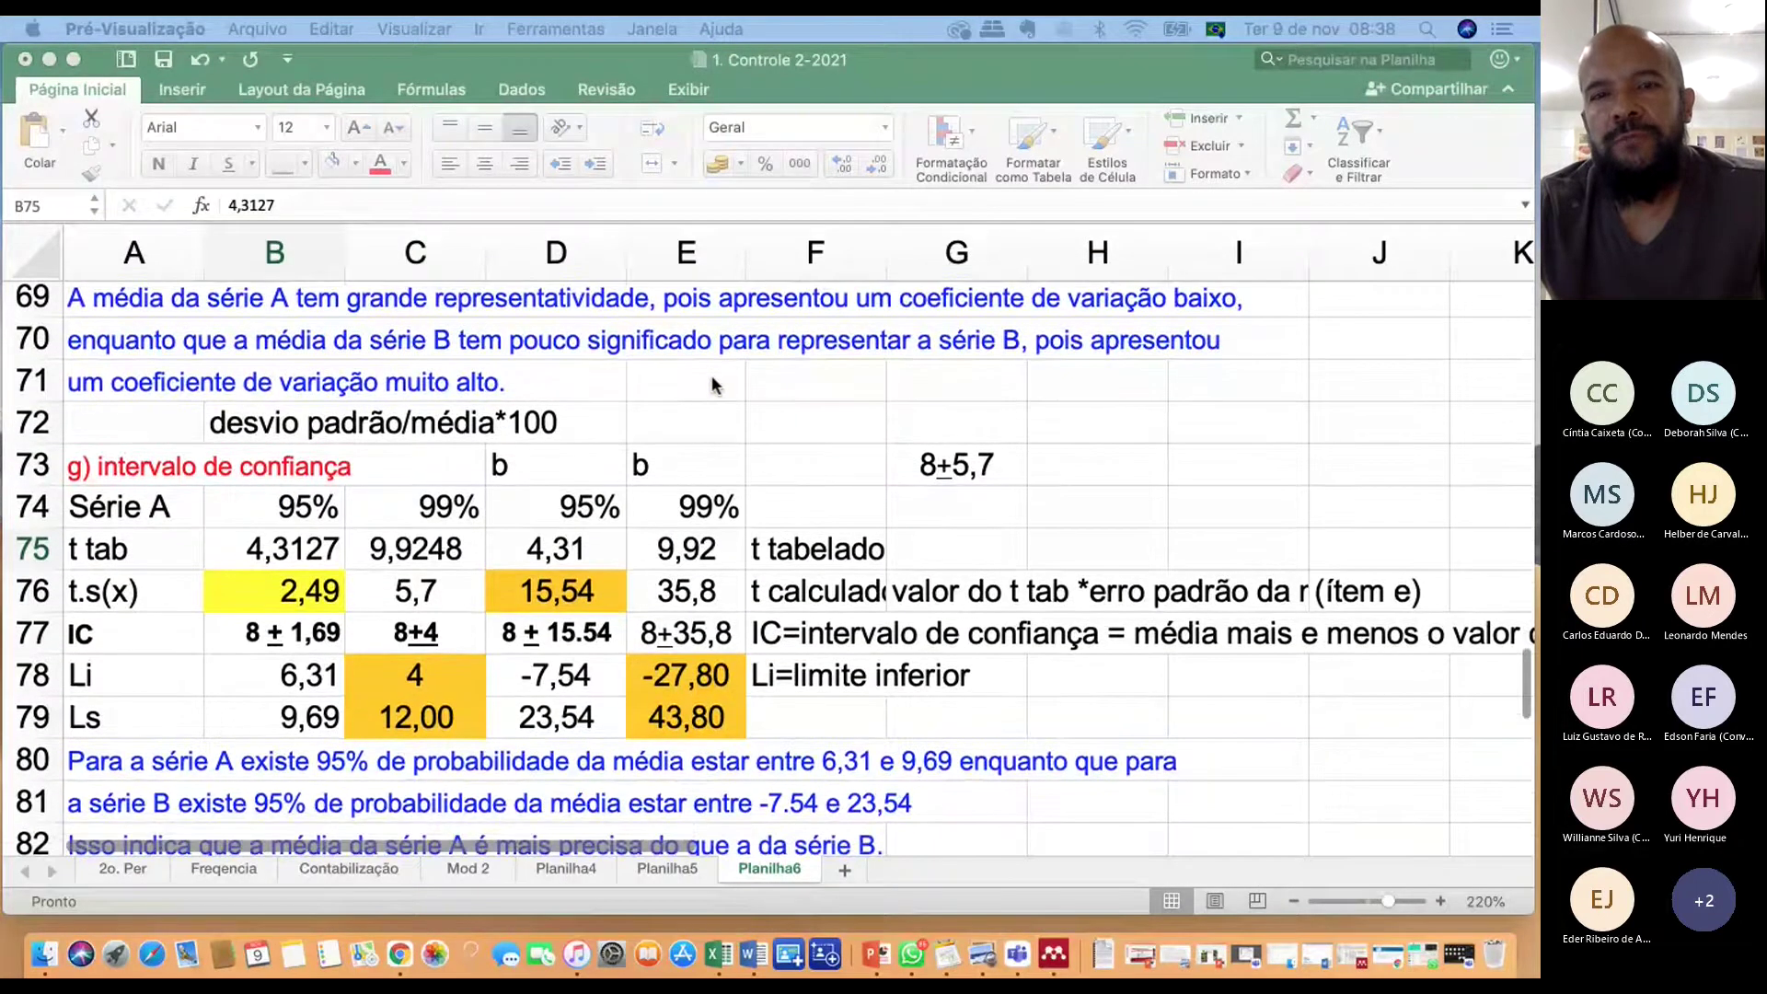
scroll(764, 340, down, 1)
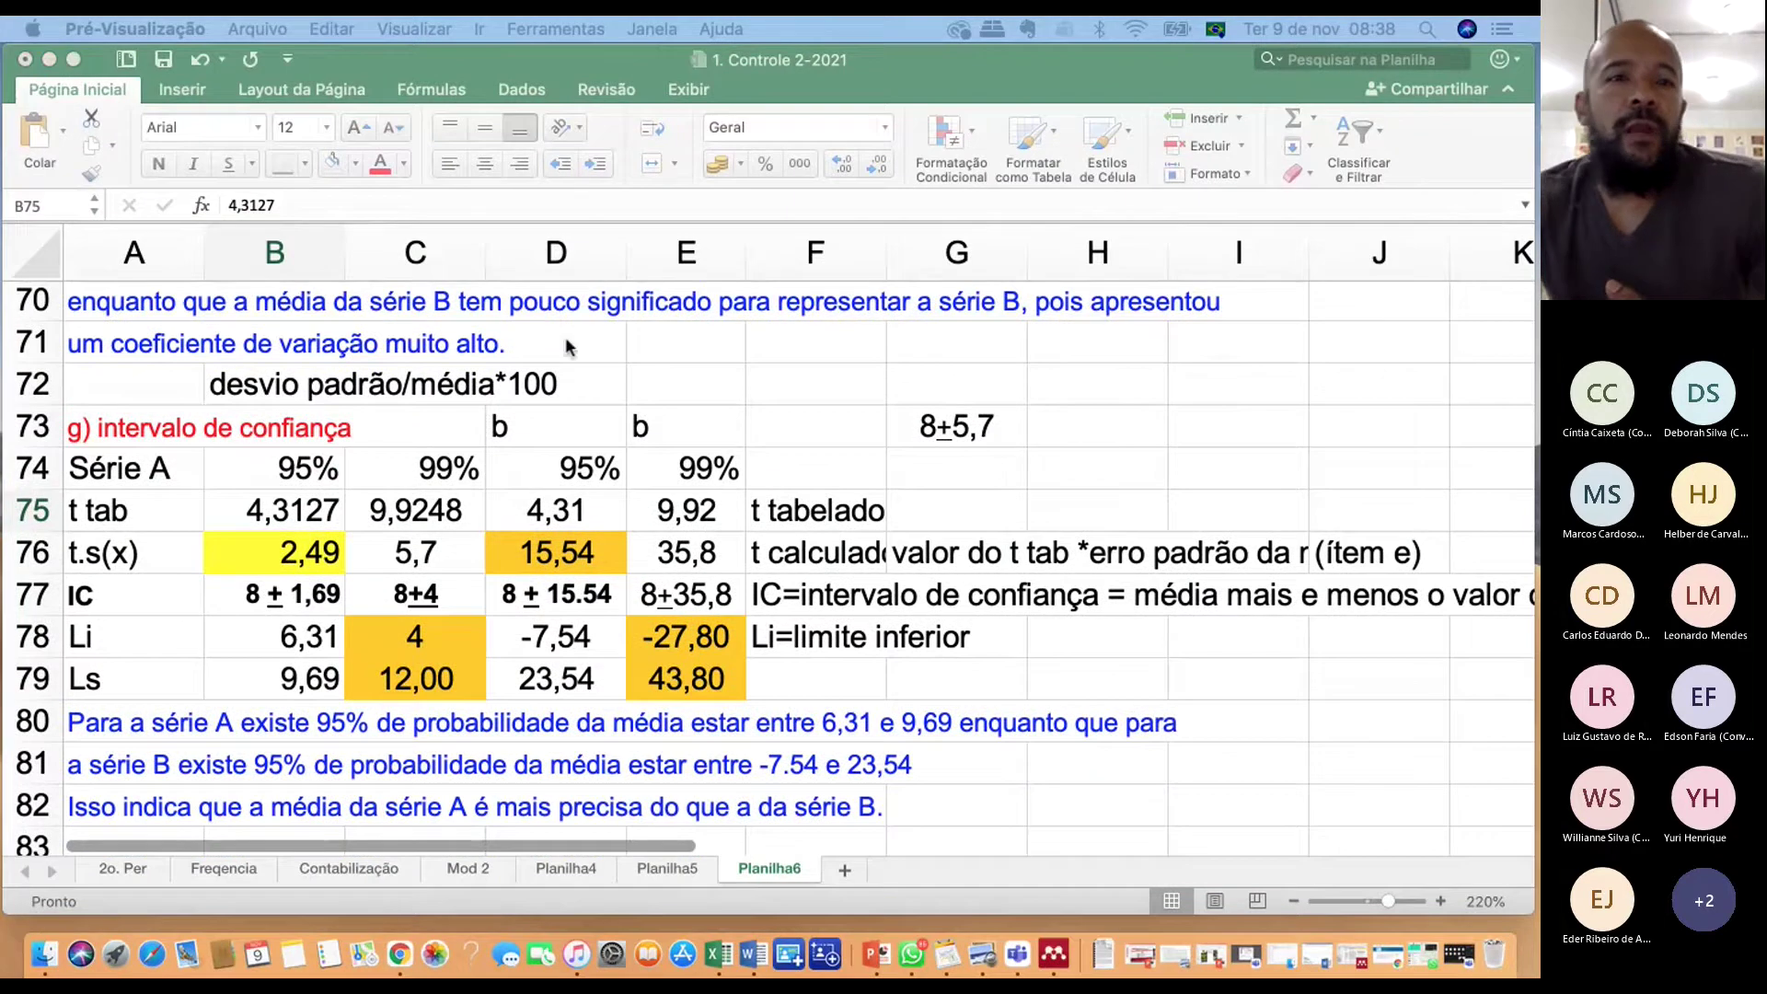
scroll(564, 337, up, 5)
scroll(565, 341, up, 15)
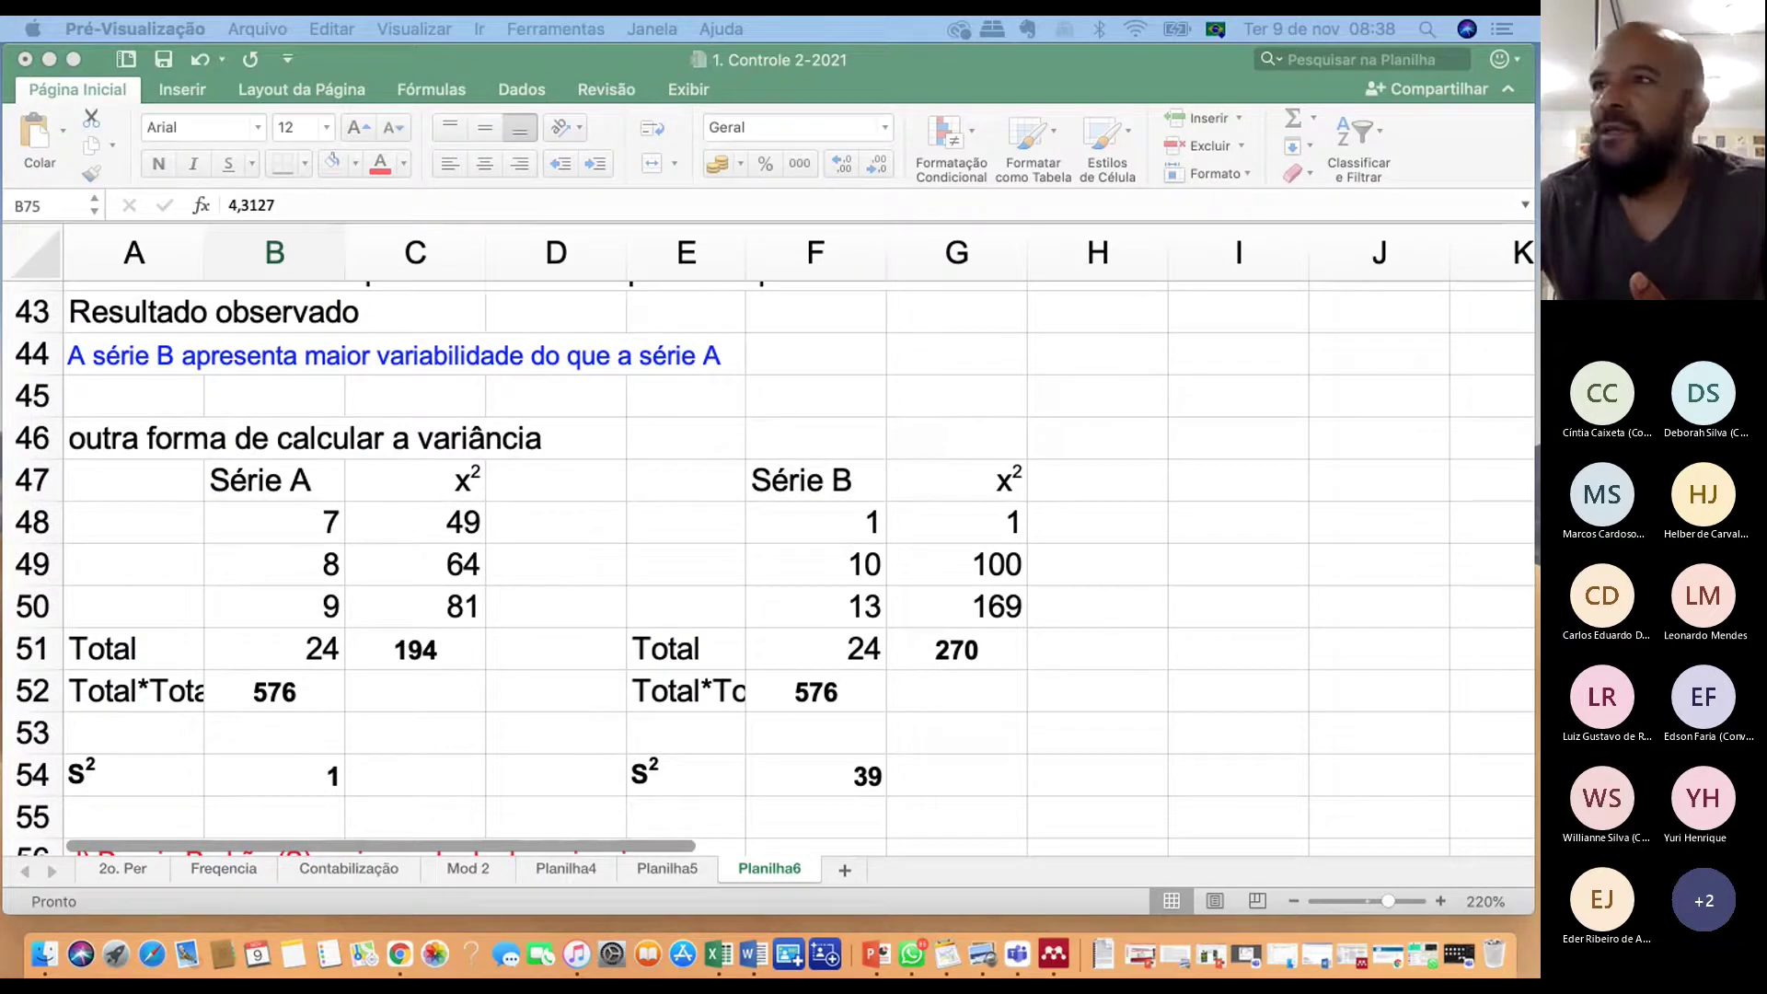
click(51, 59)
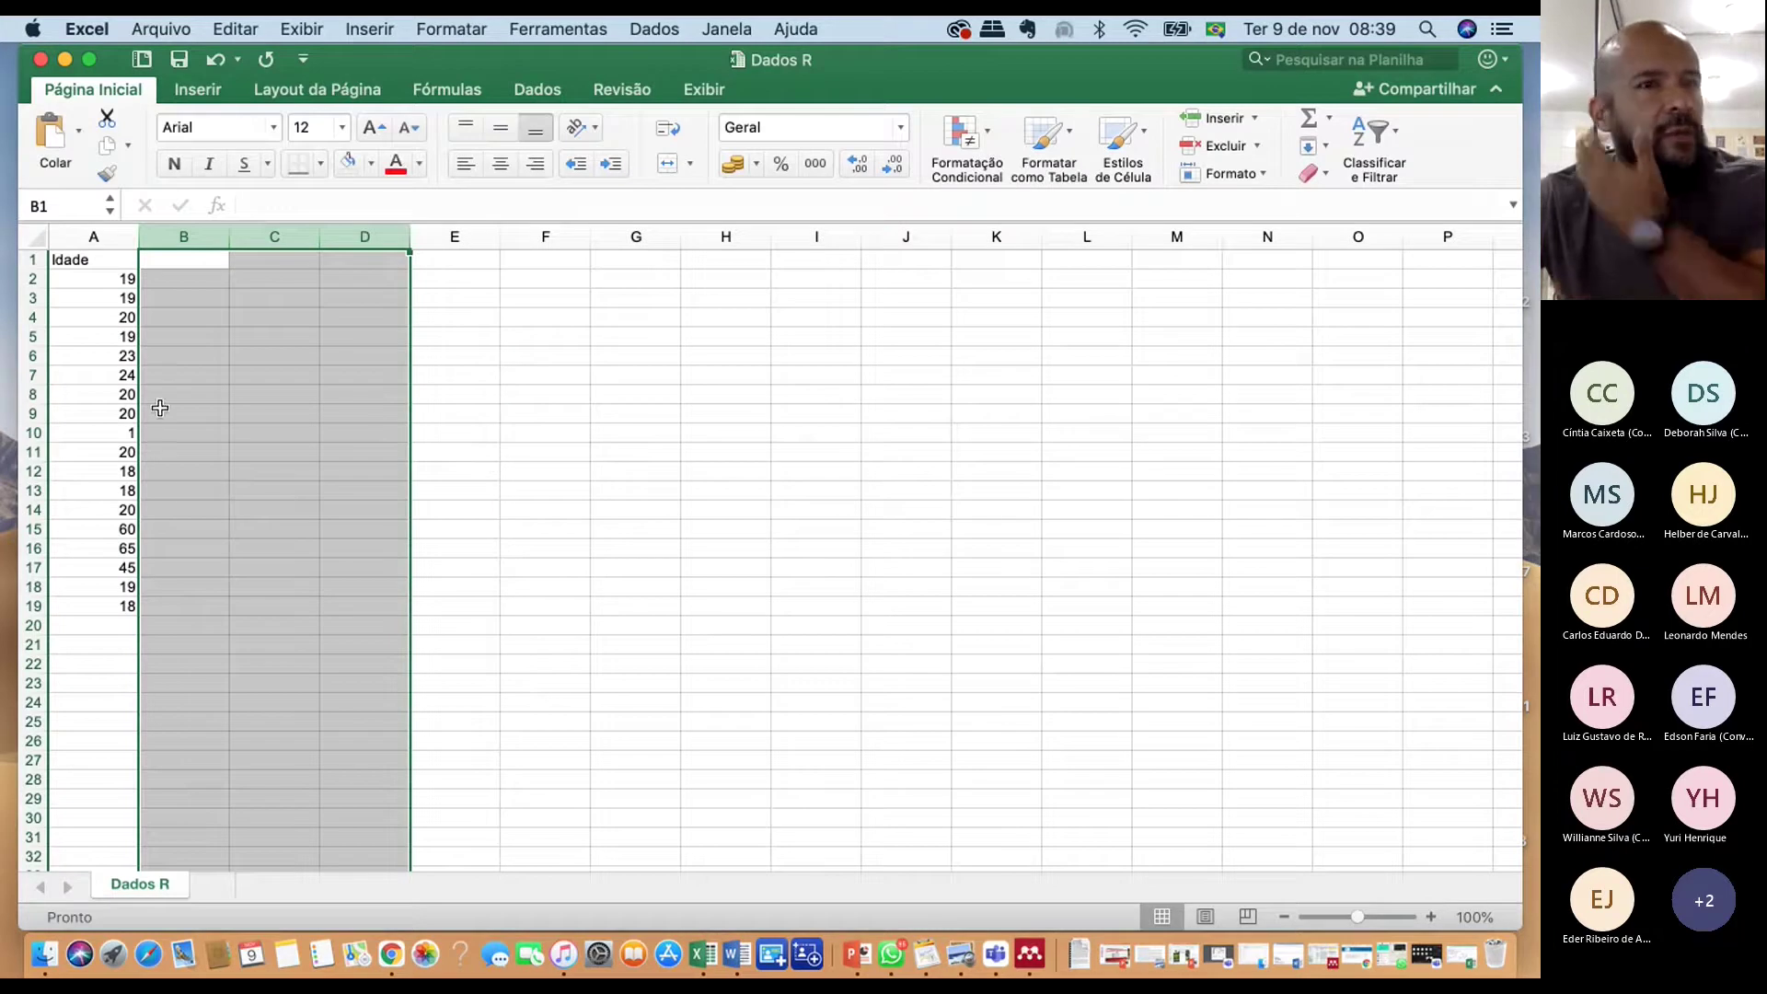
Select the 18 Idade ages in column A and bring up the Dados ribbon
click(126, 299)
drag(126, 301, 112, 603)
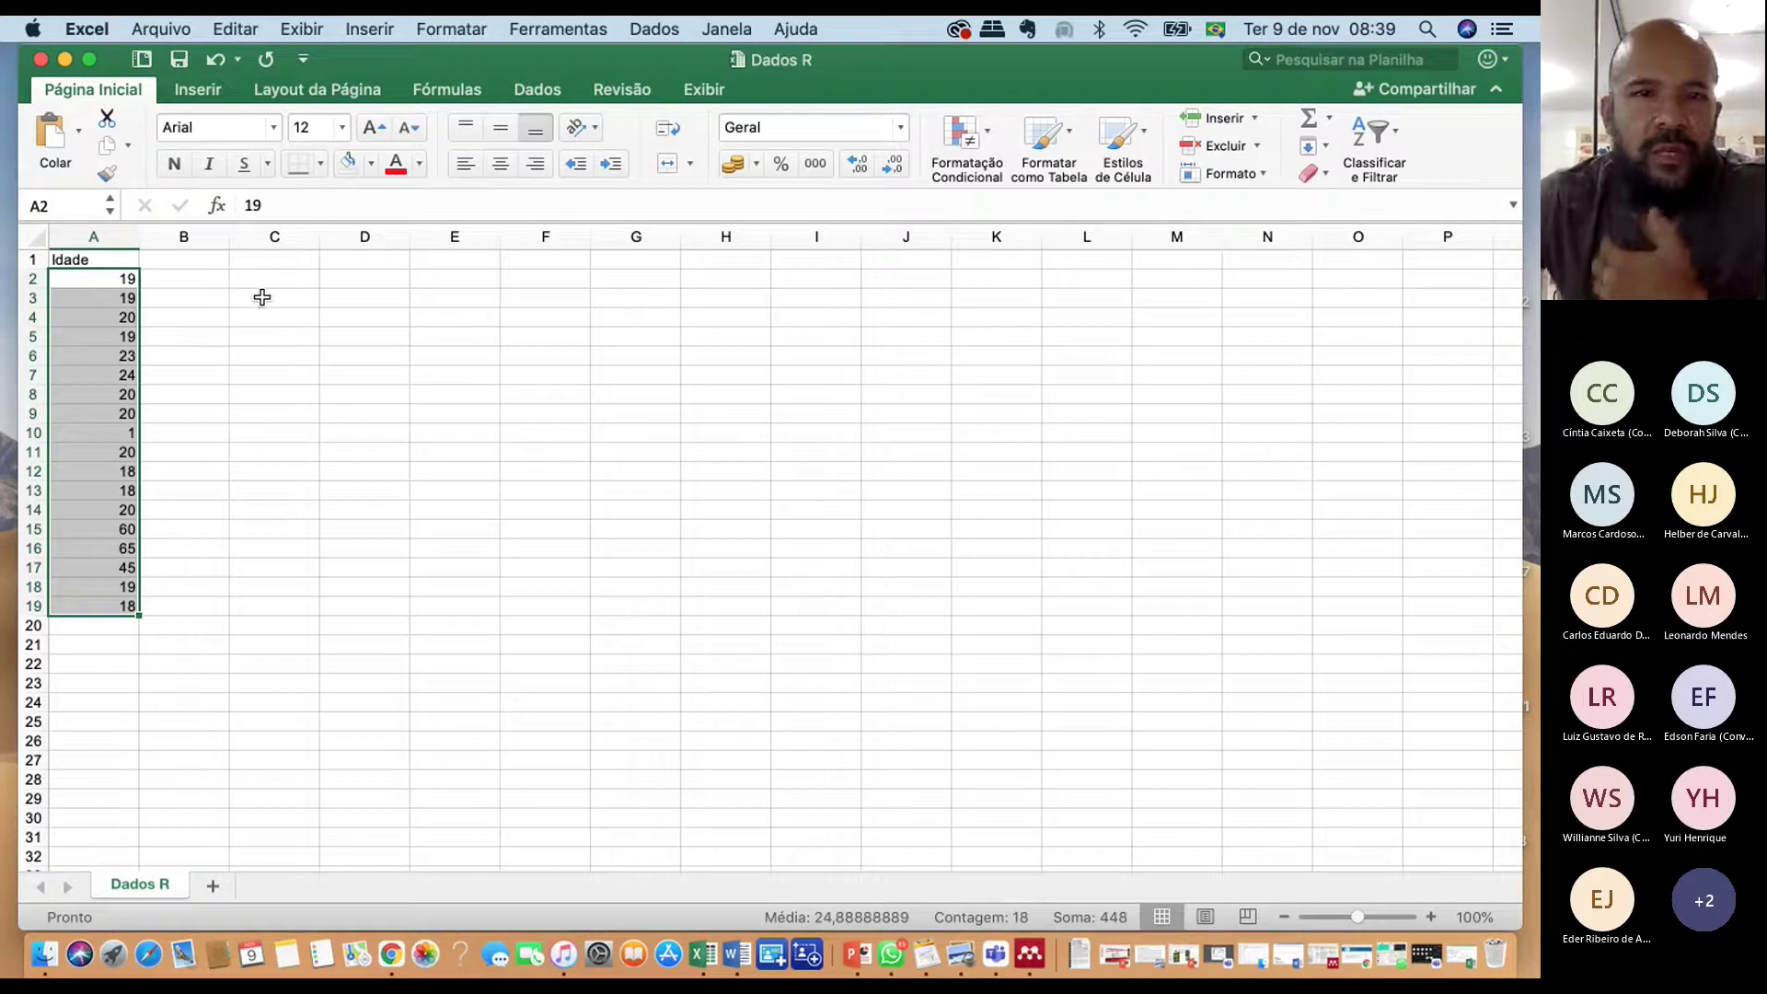
click(550, 92)
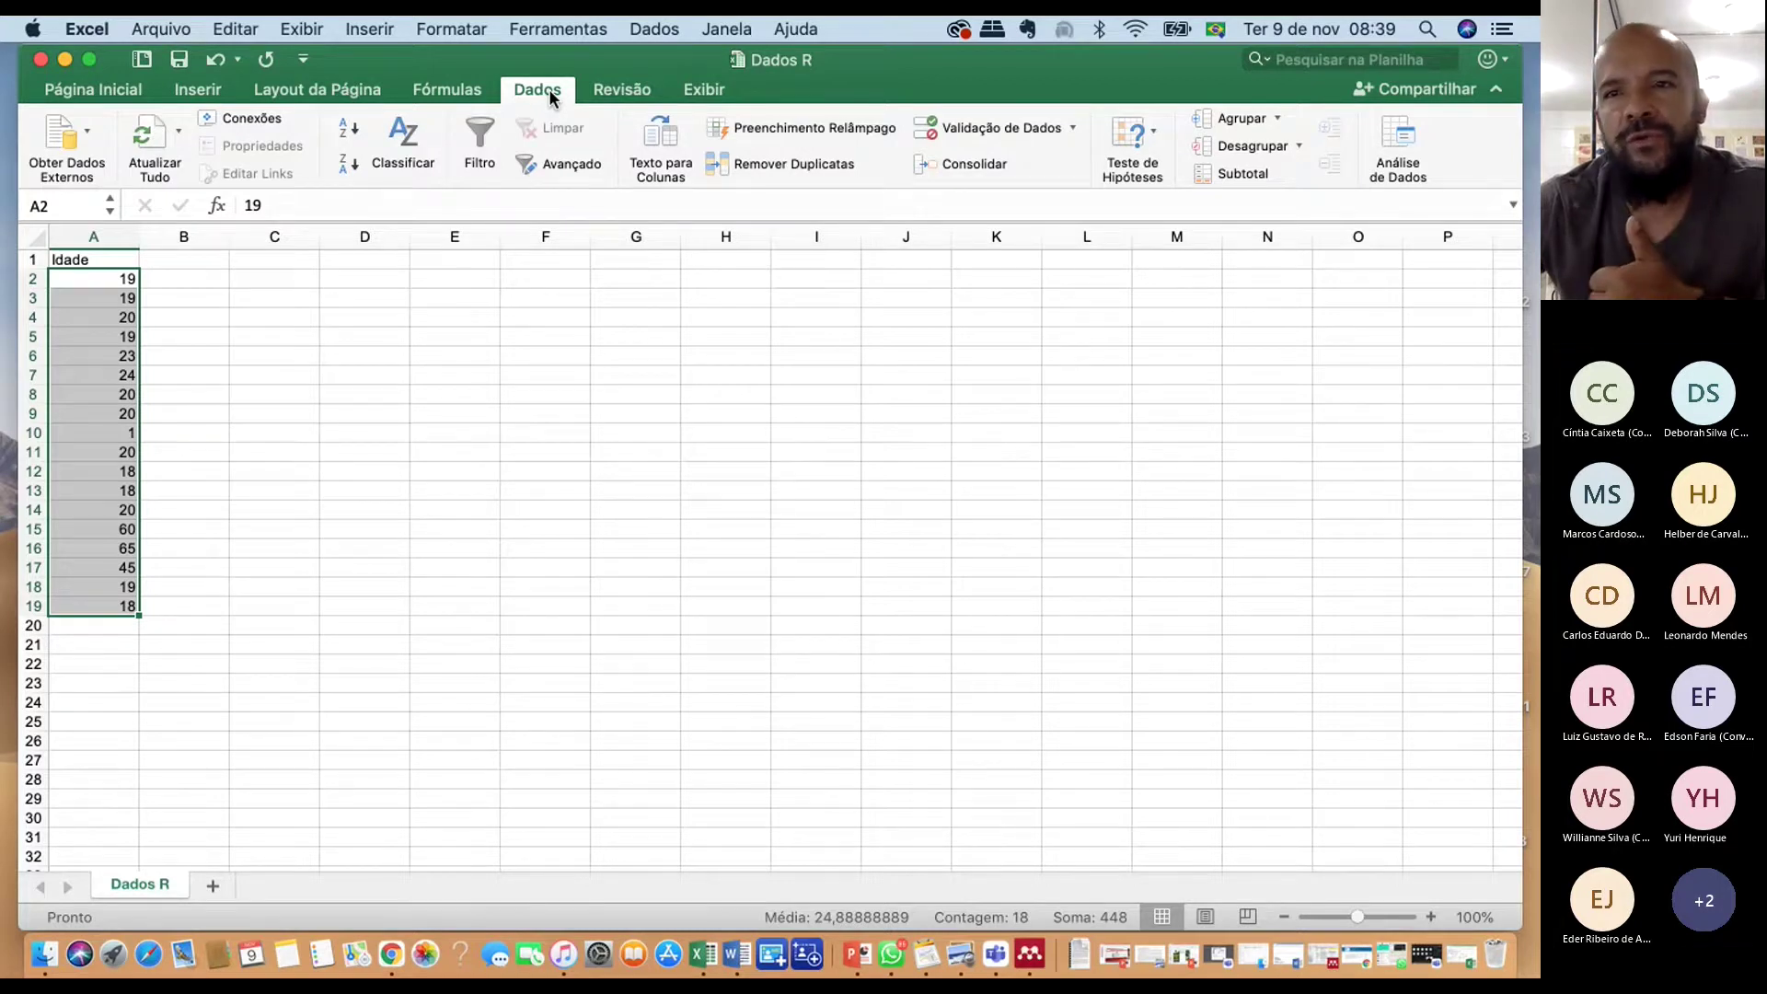
Open Análise de Dados and scroll its tool list to Estatística descritiva
click(1393, 145)
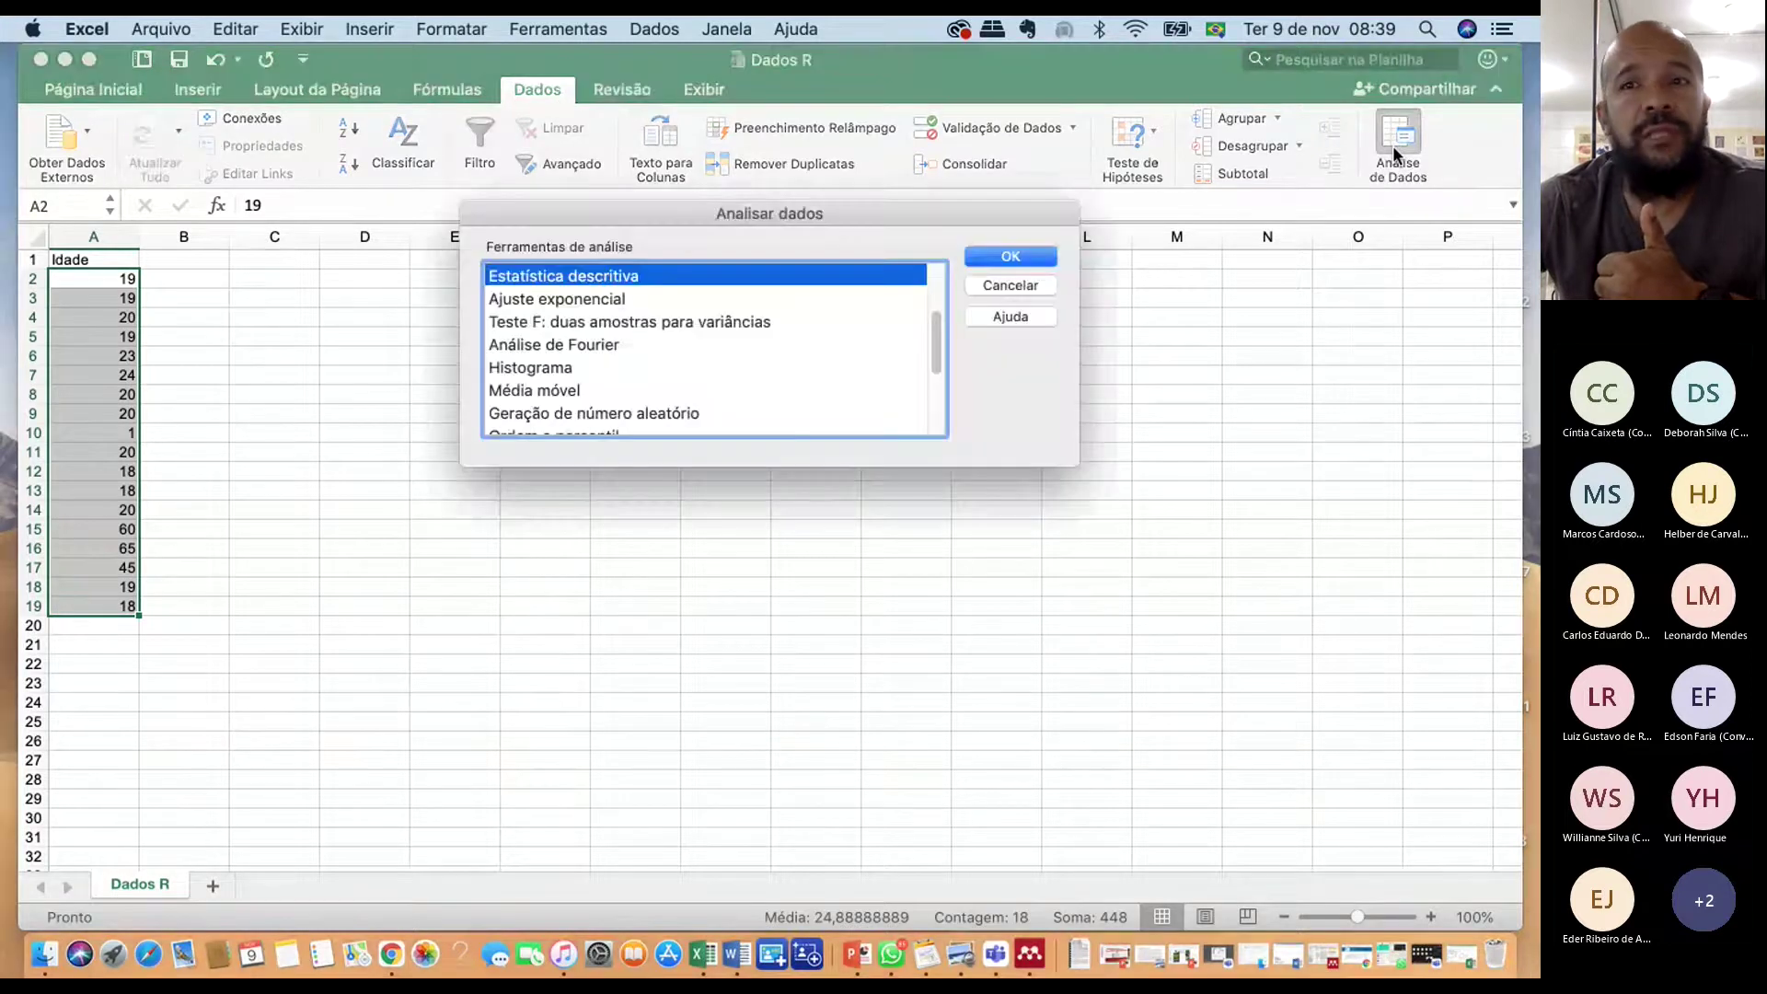
click(1032, 283)
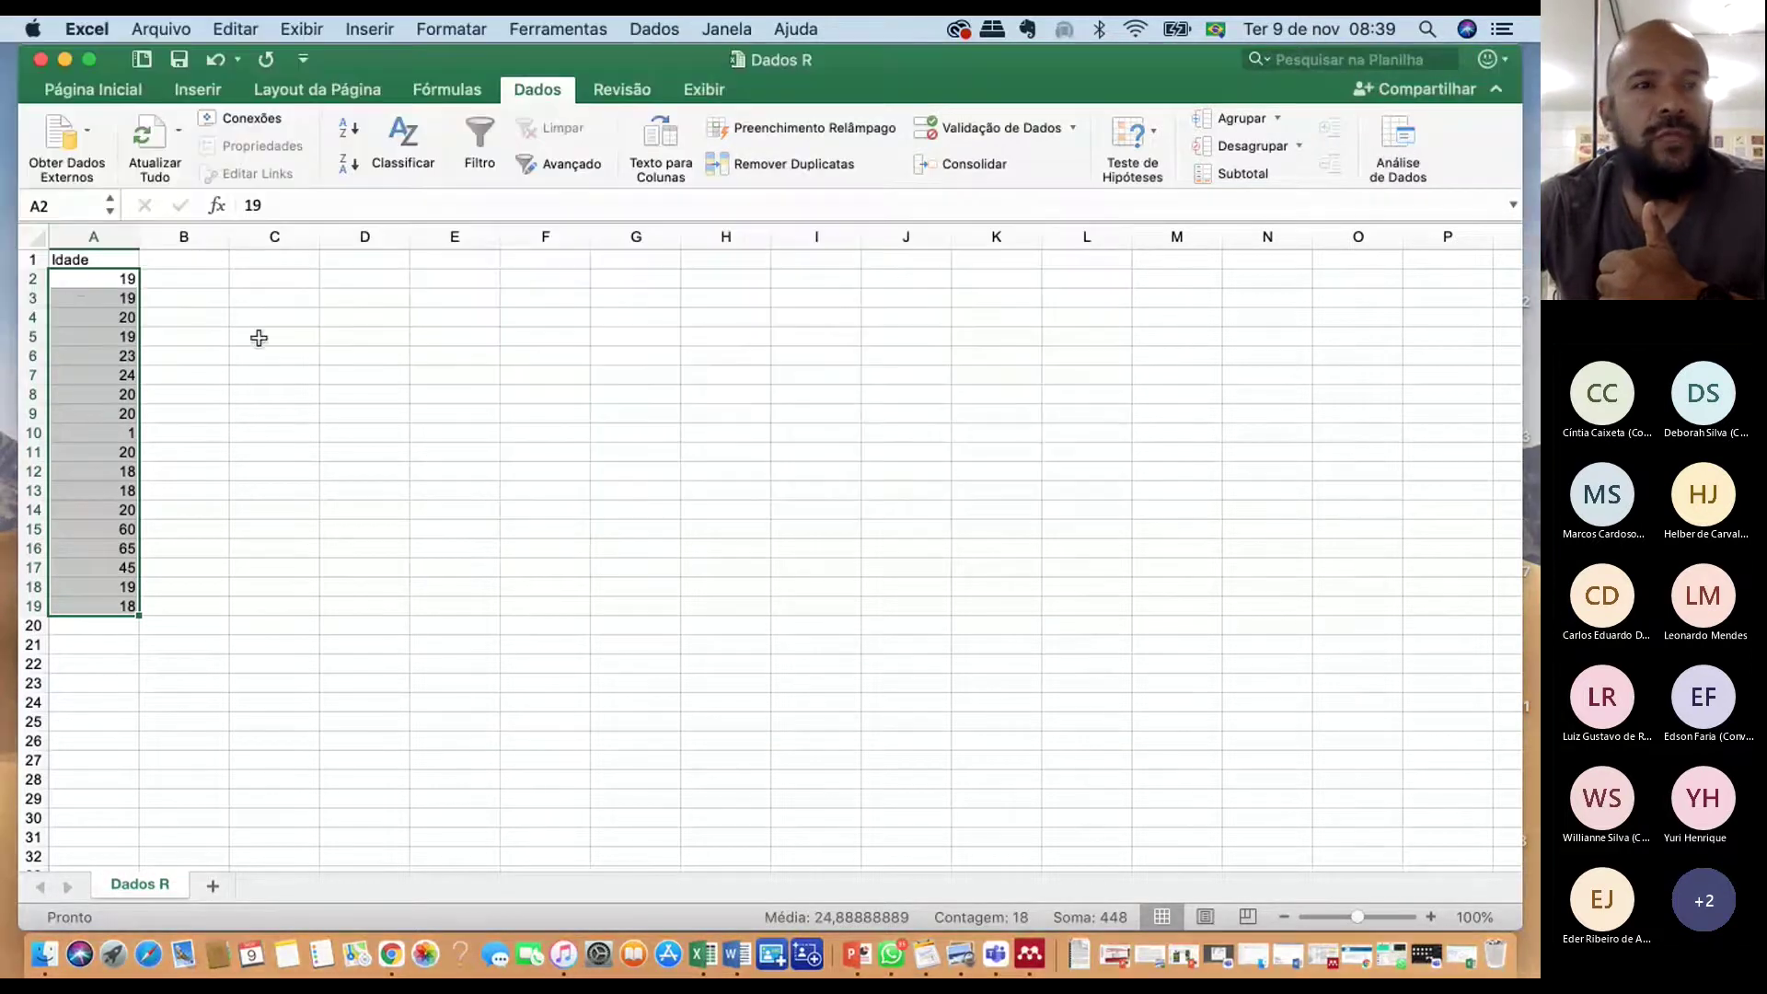
click(1387, 130)
scroll(721, 389, down, 1)
scroll(545, 365, down, 4)
scroll(545, 370, down, 1)
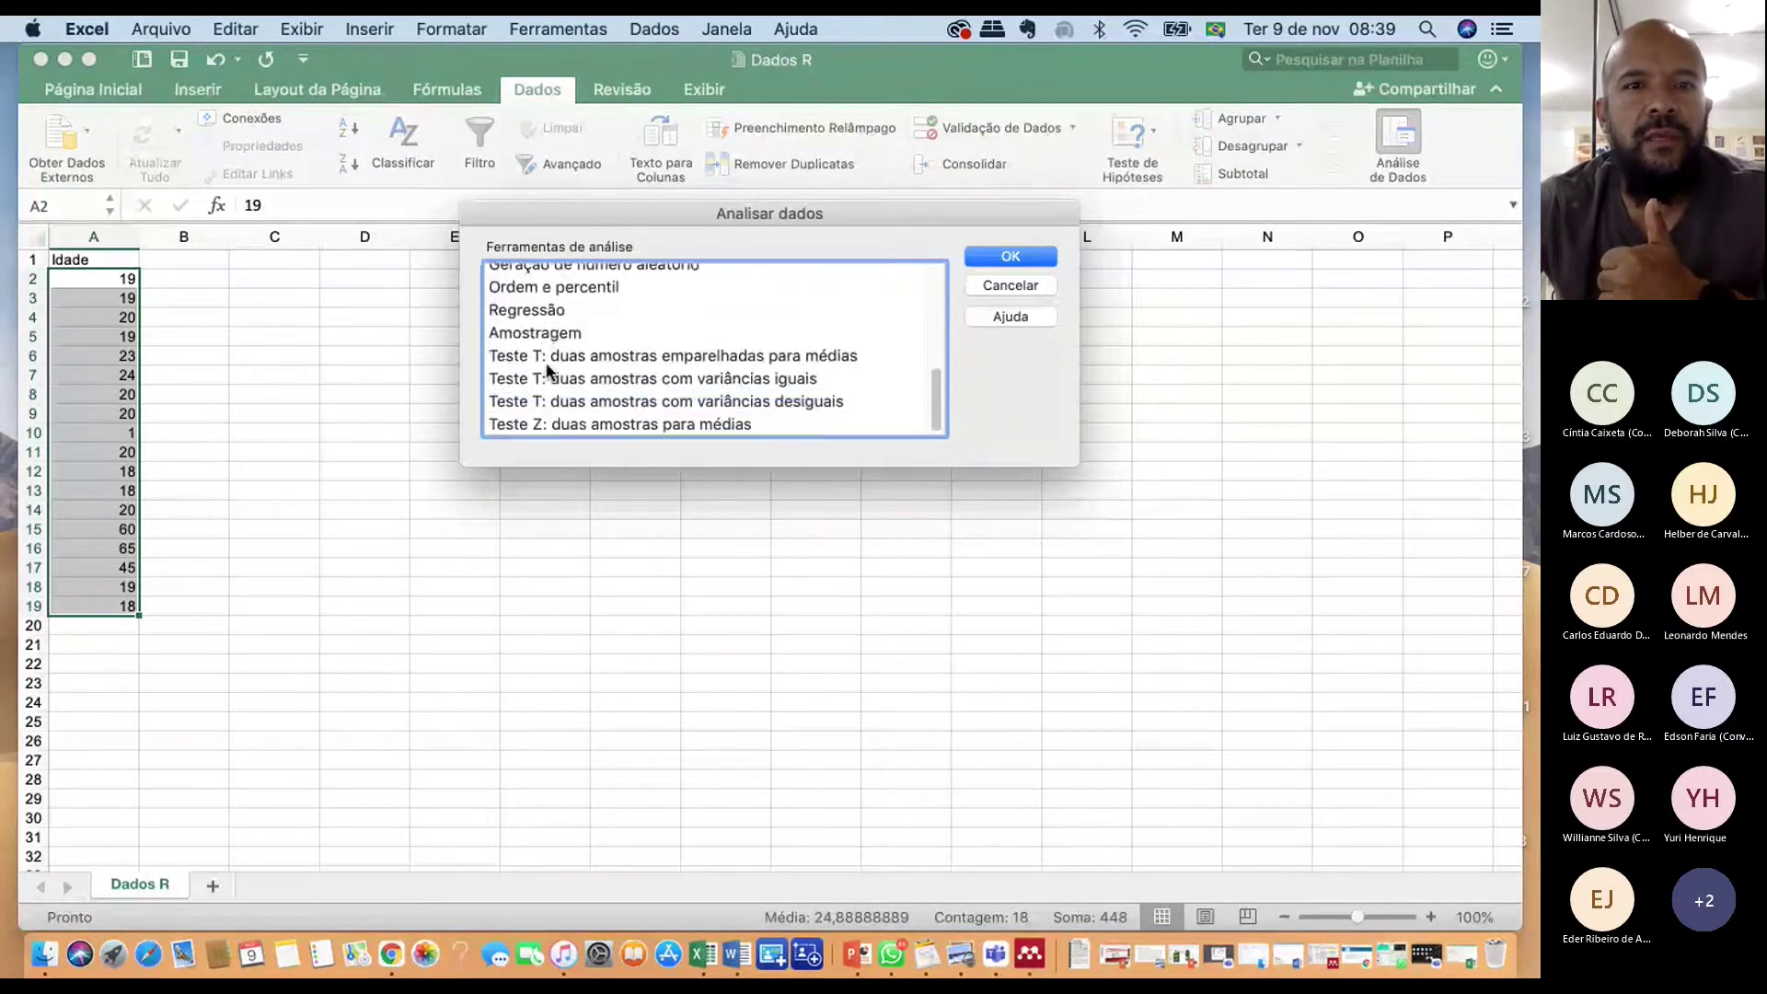
scroll(546, 370, up, 6)
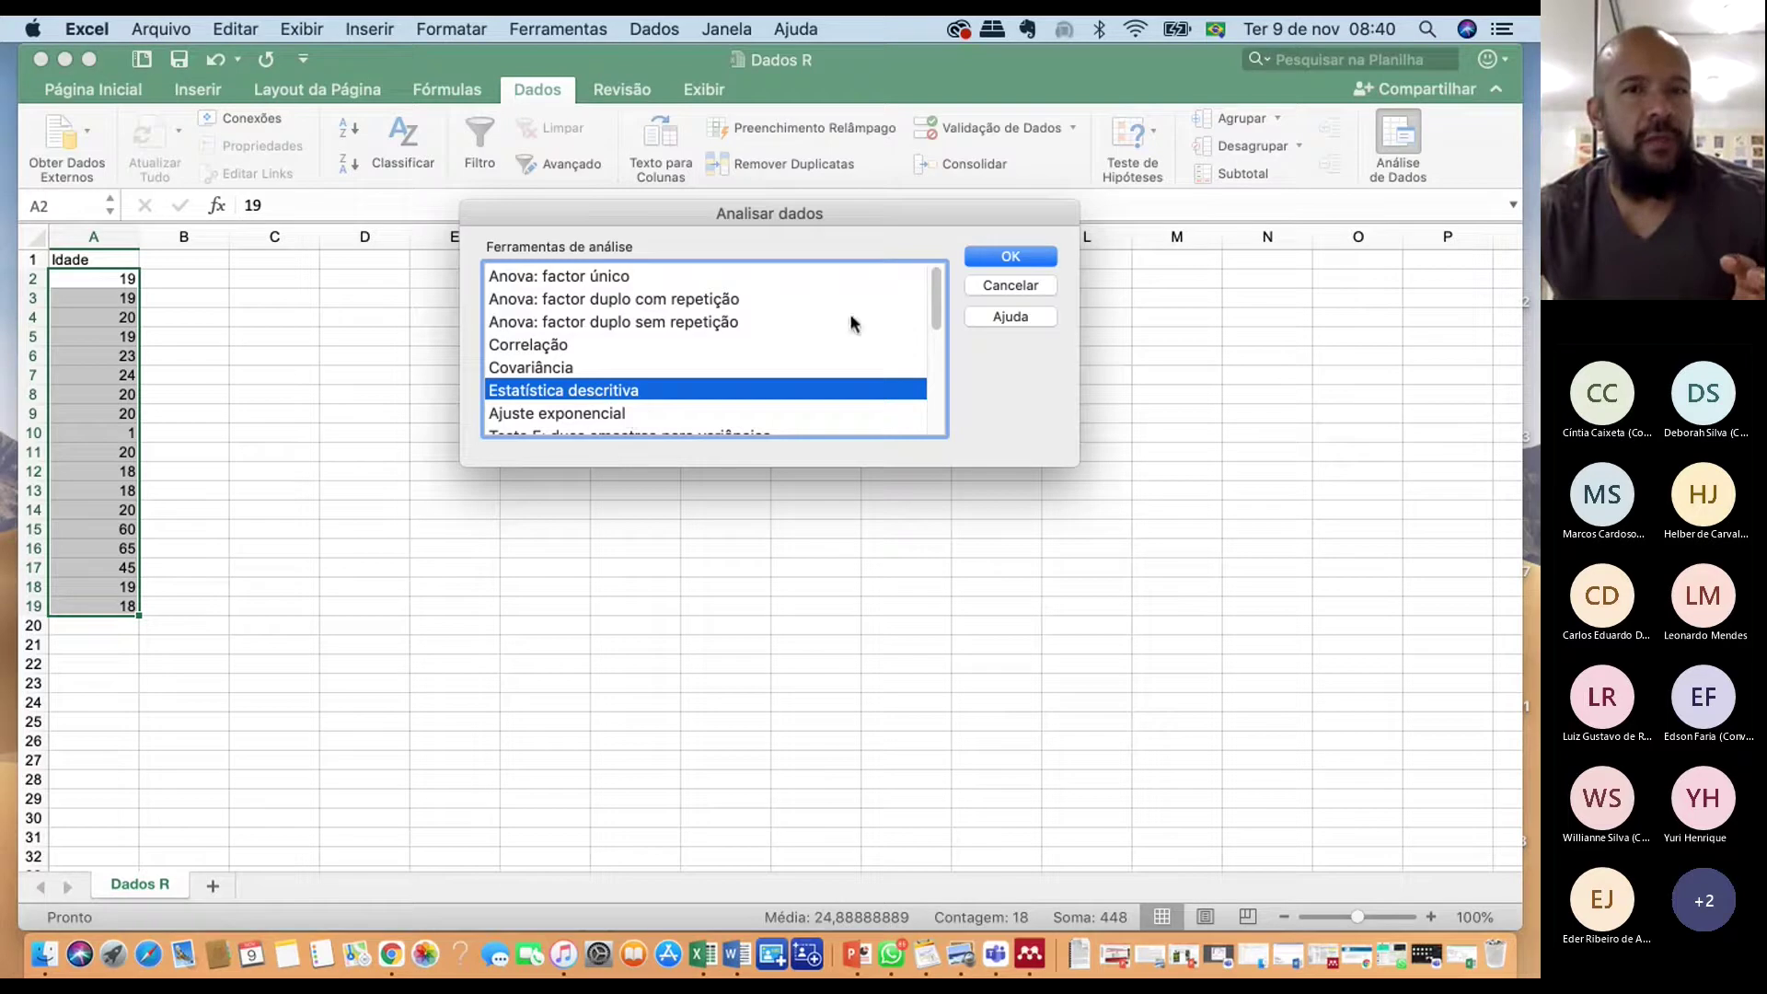
Run Estatística descritiva on input $A$2:$A$19 with output starting at $C$2
click(1023, 255)
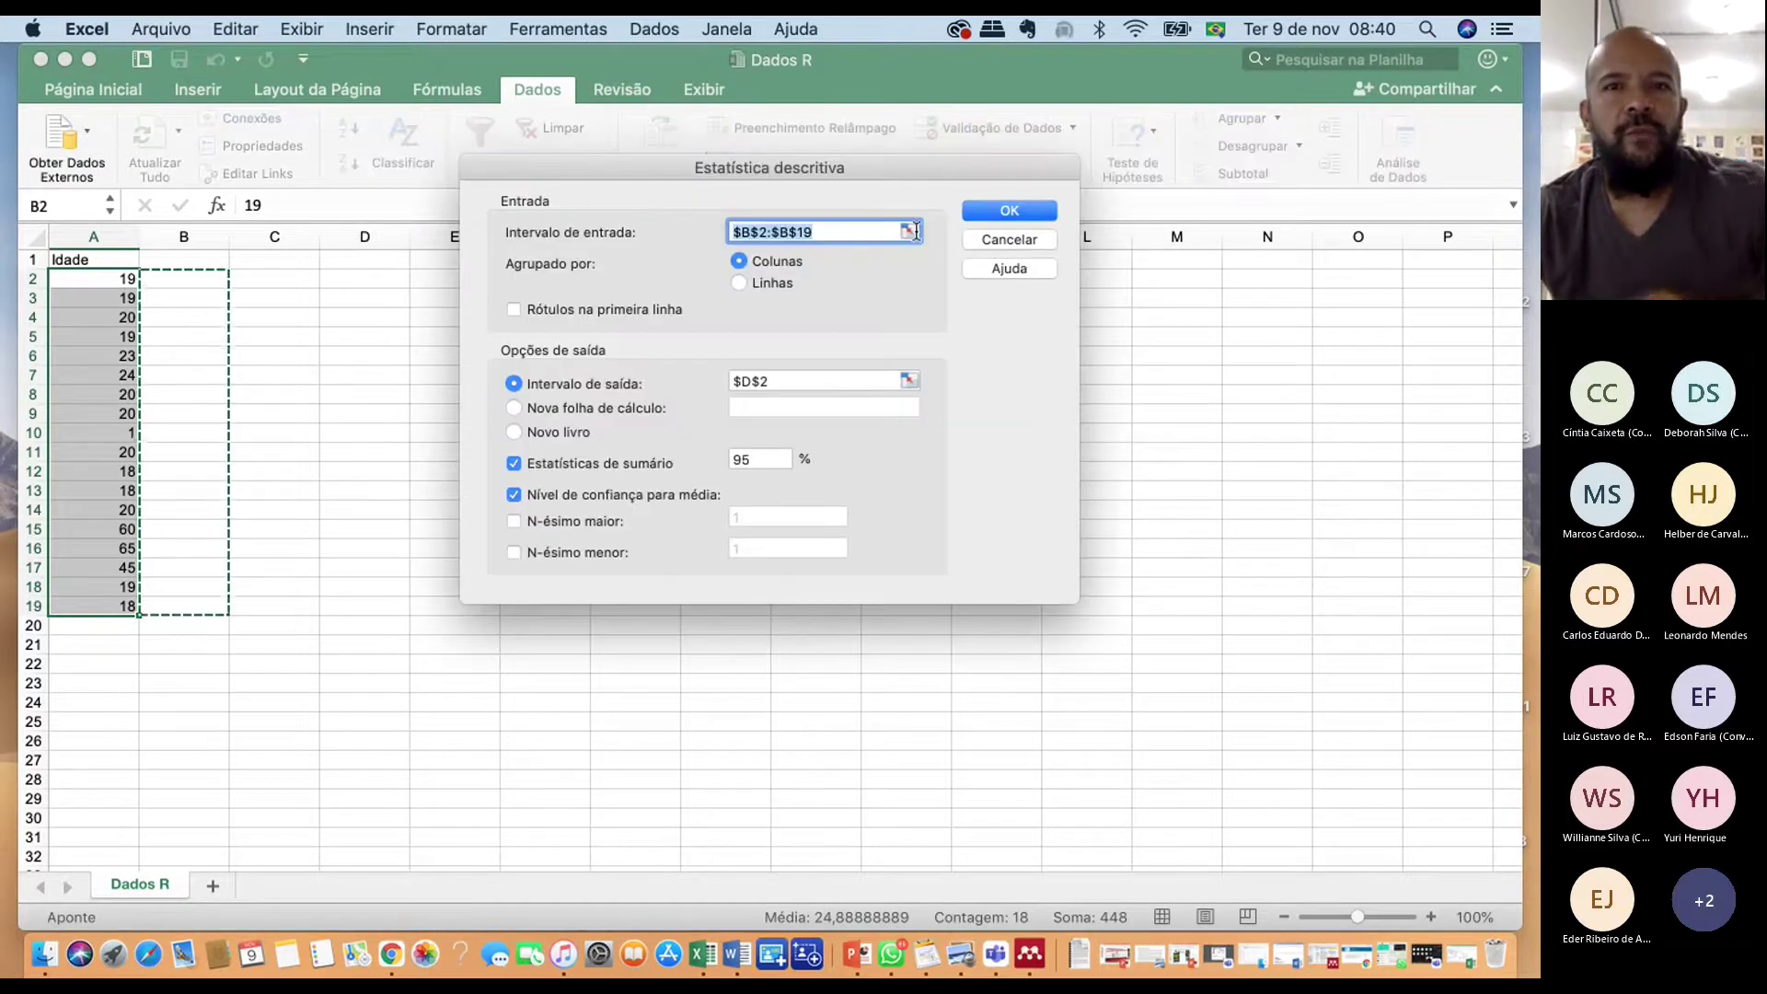
click(909, 230)
drag(101, 278, 108, 608)
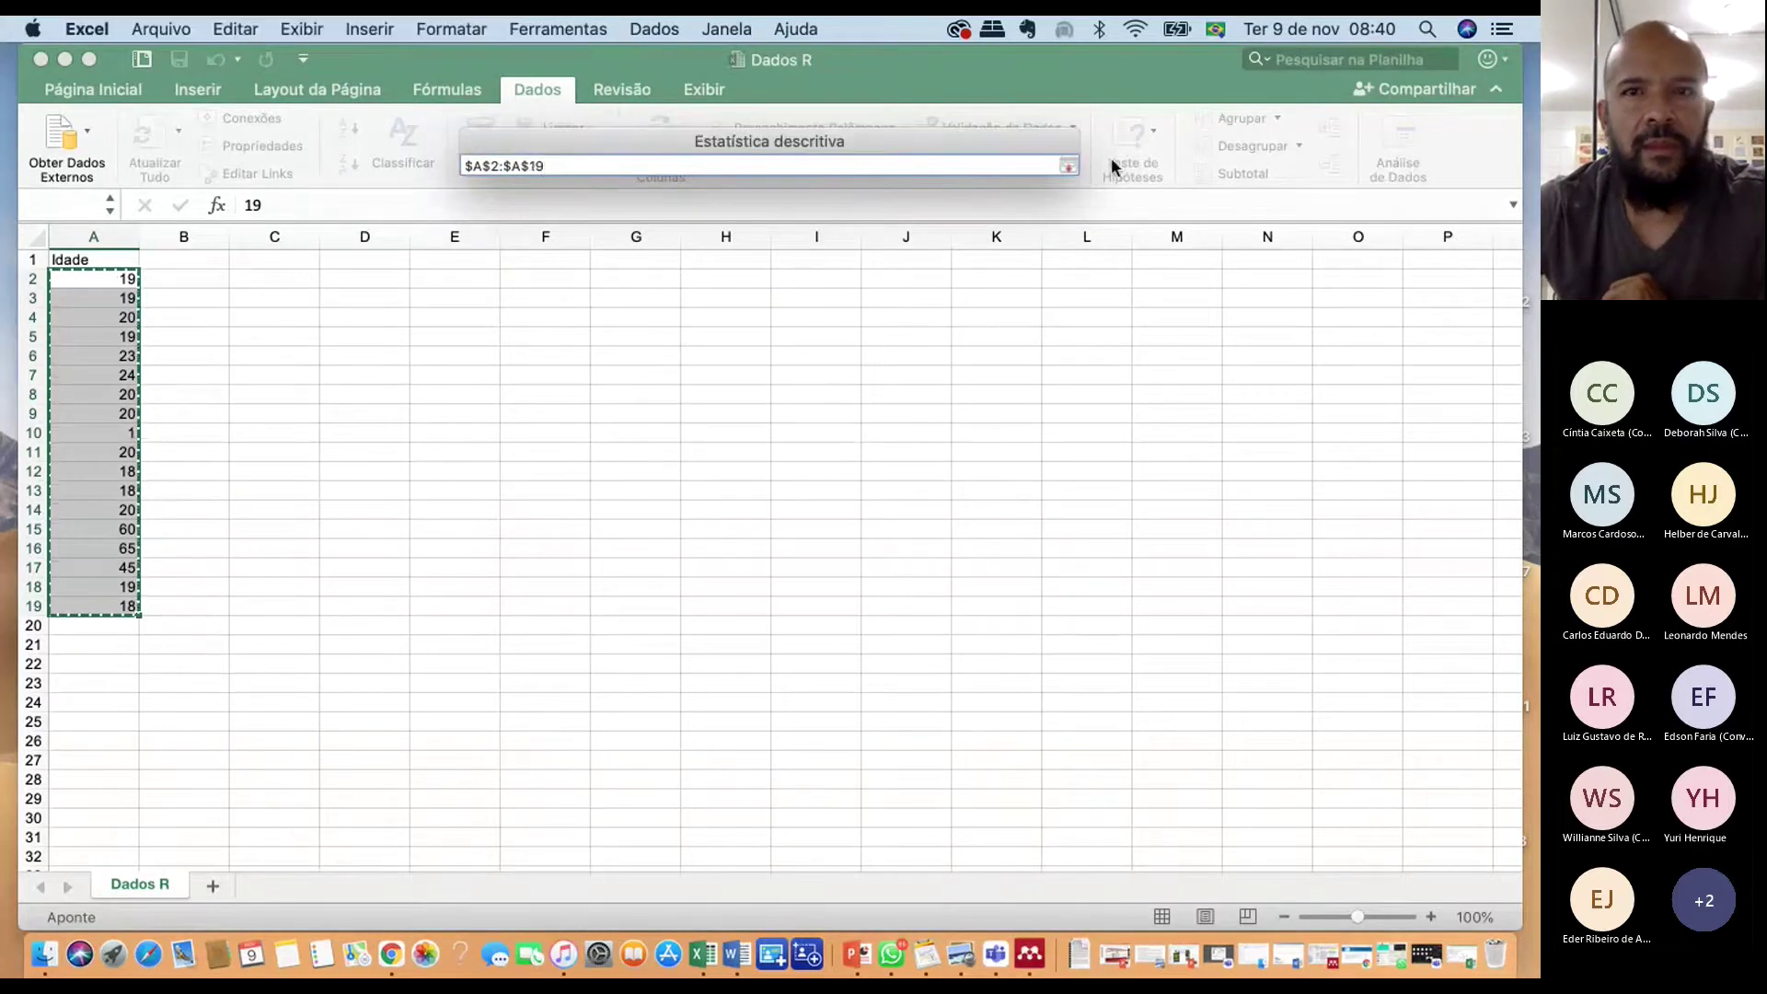
click(1067, 165)
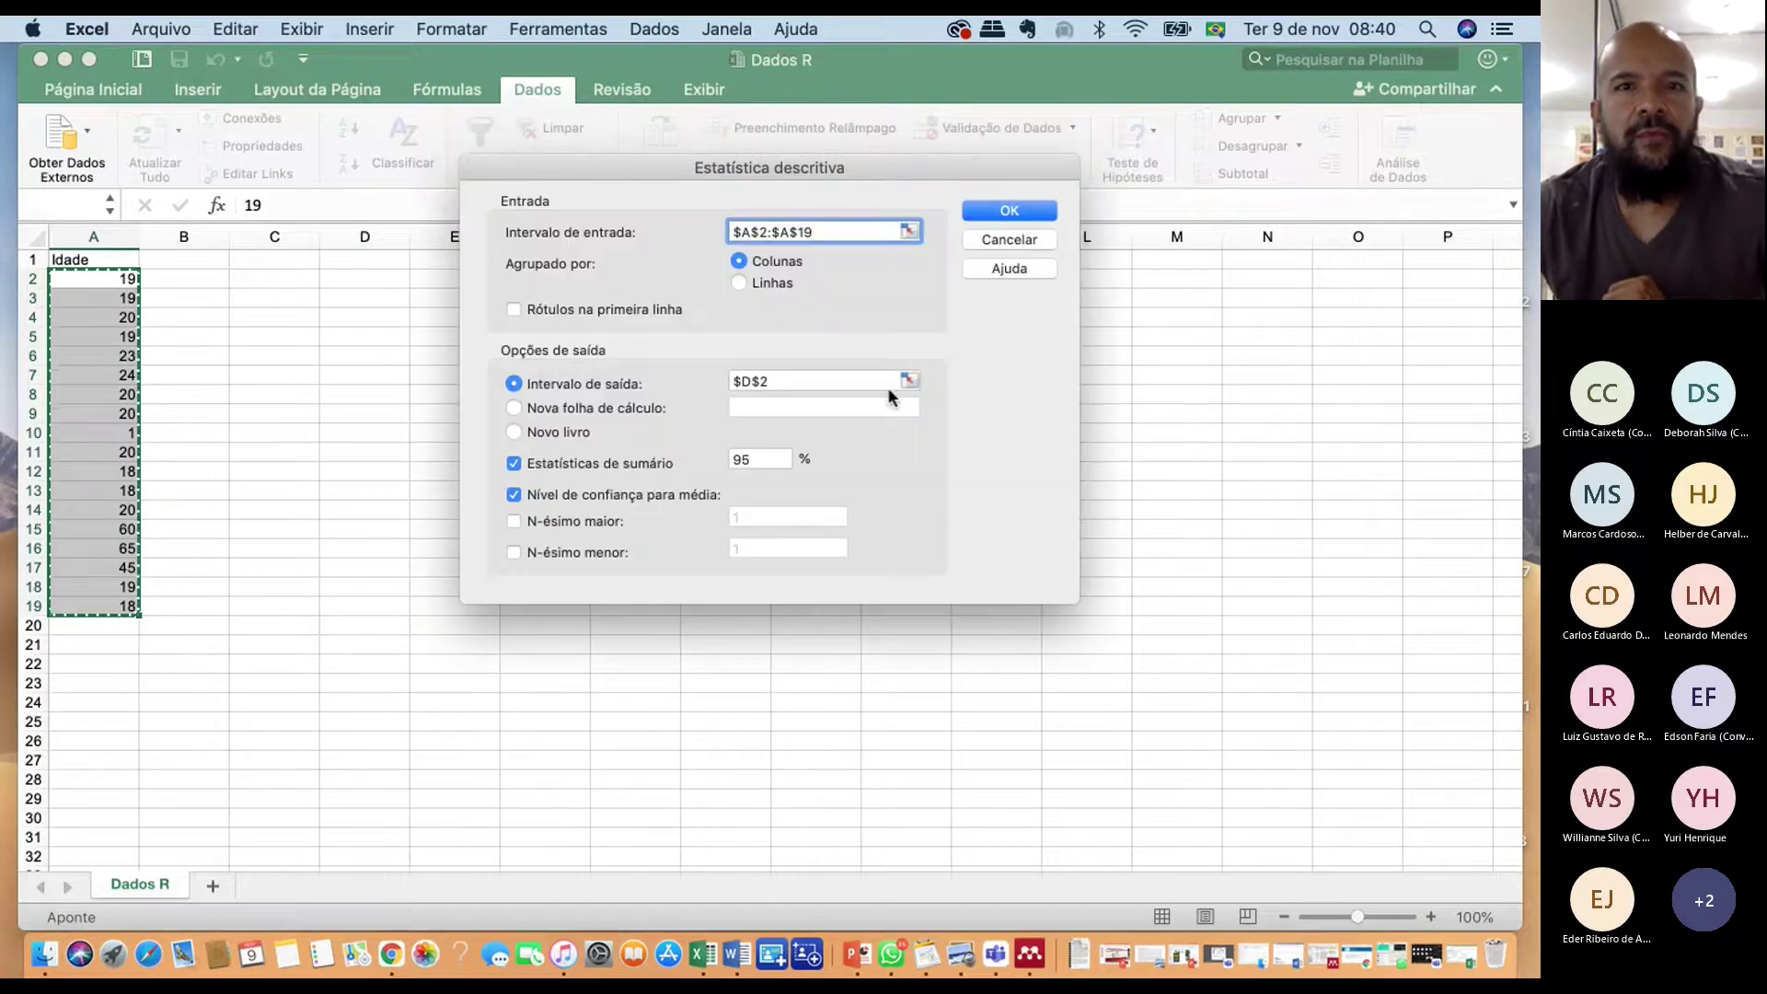
click(908, 380)
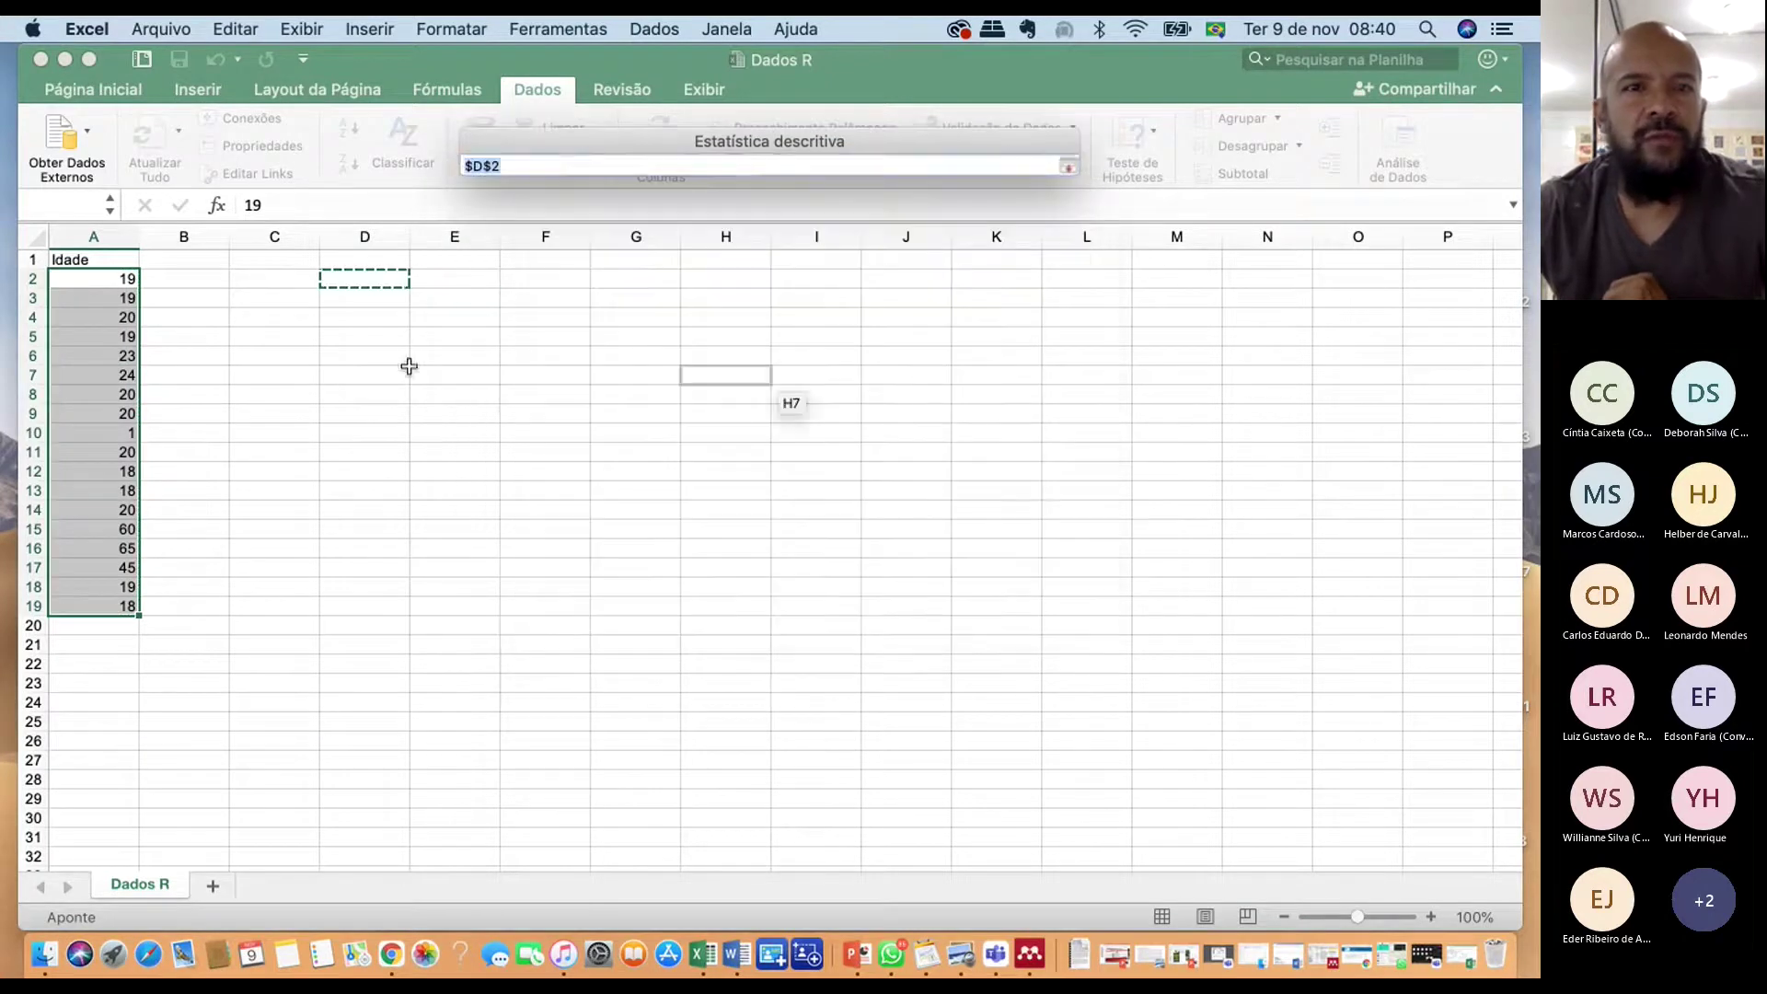
click(292, 281)
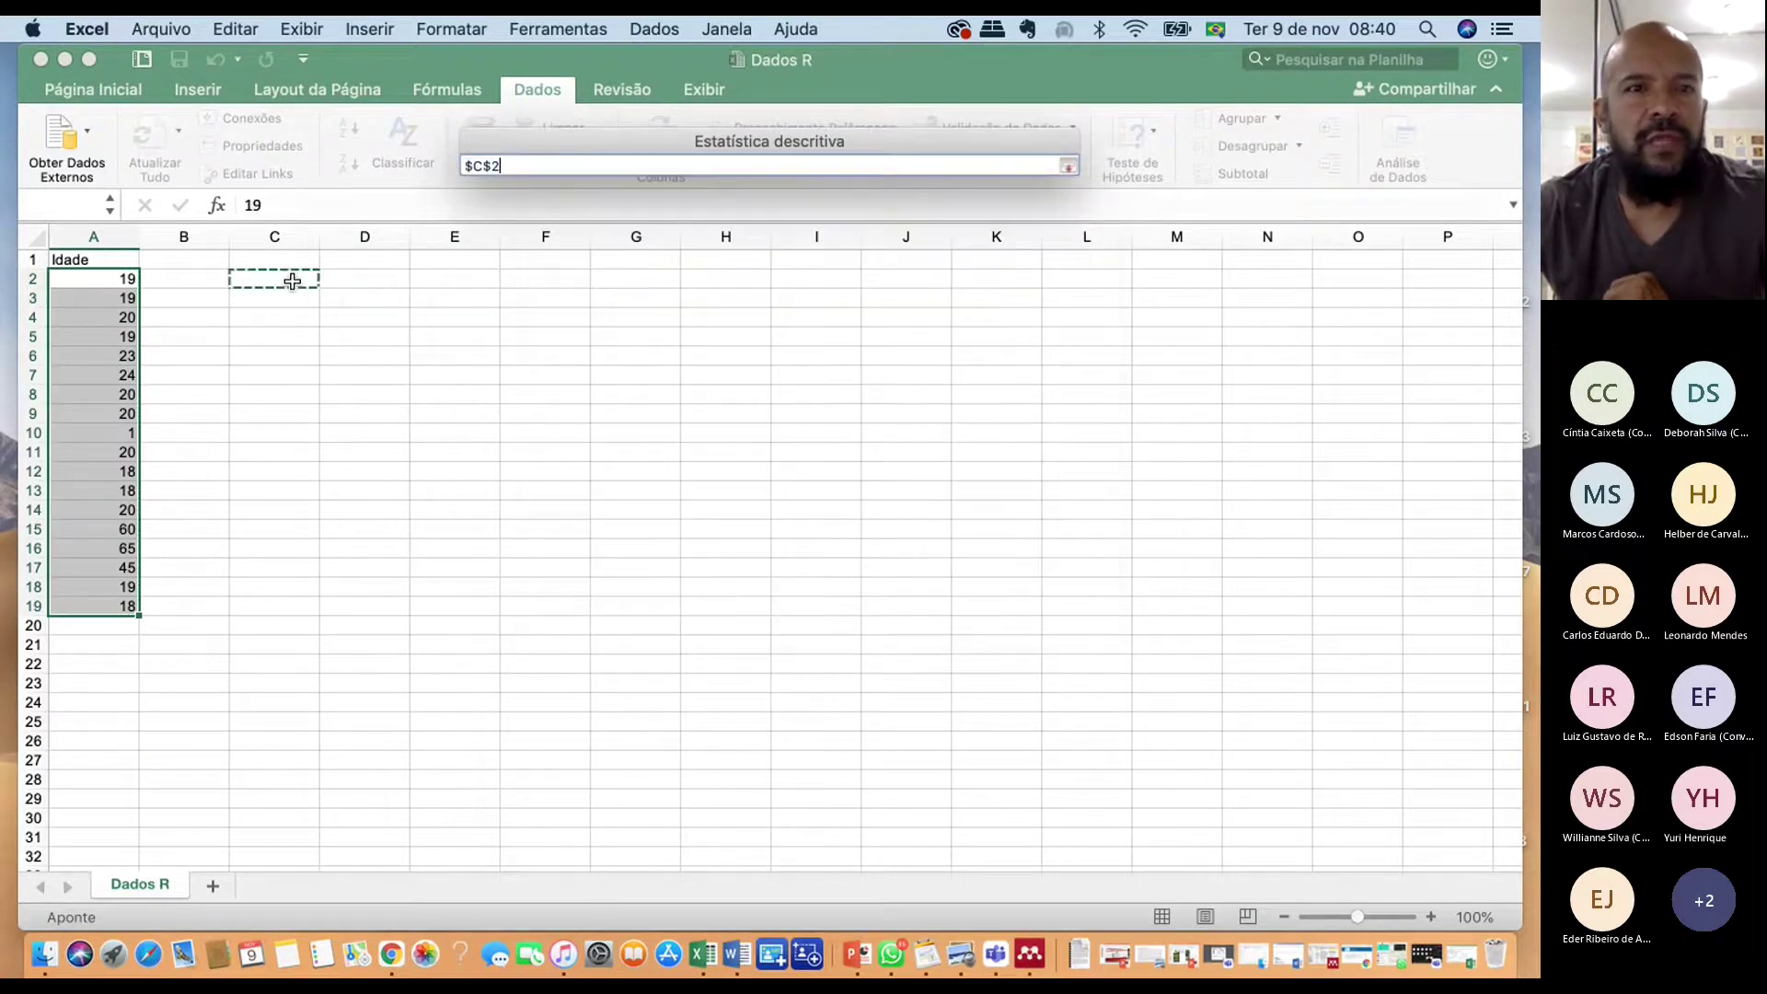
click(1069, 165)
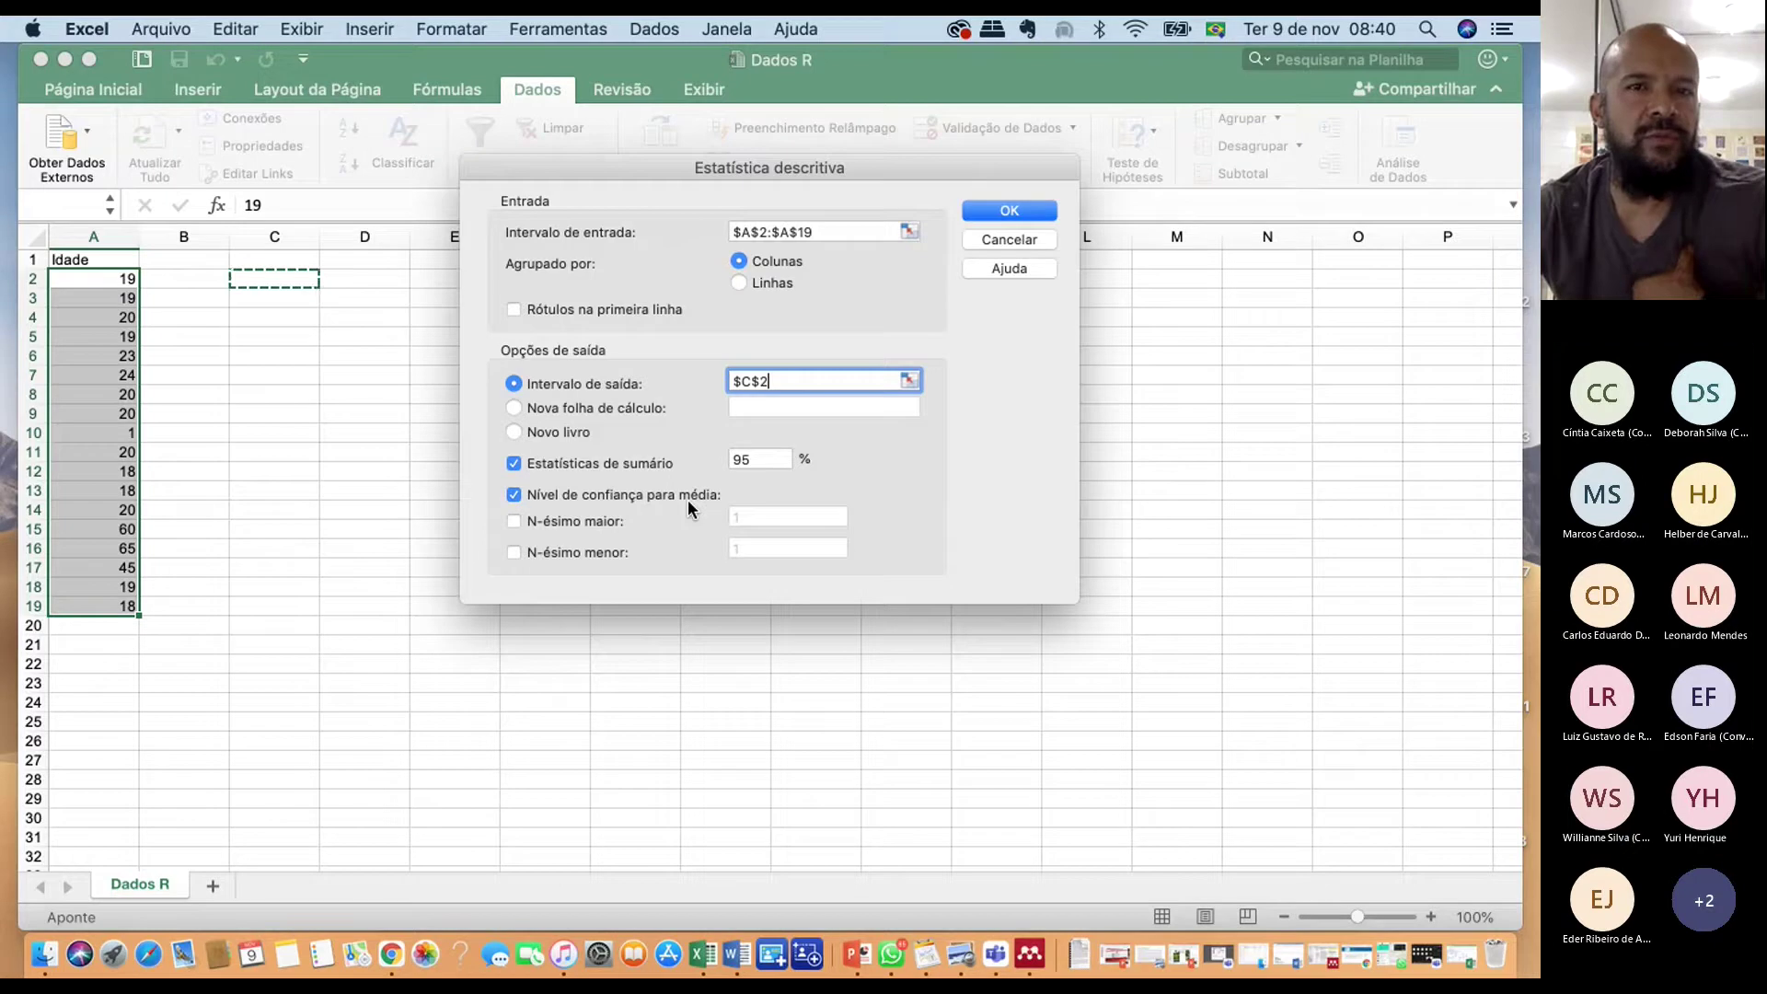
click(1006, 213)
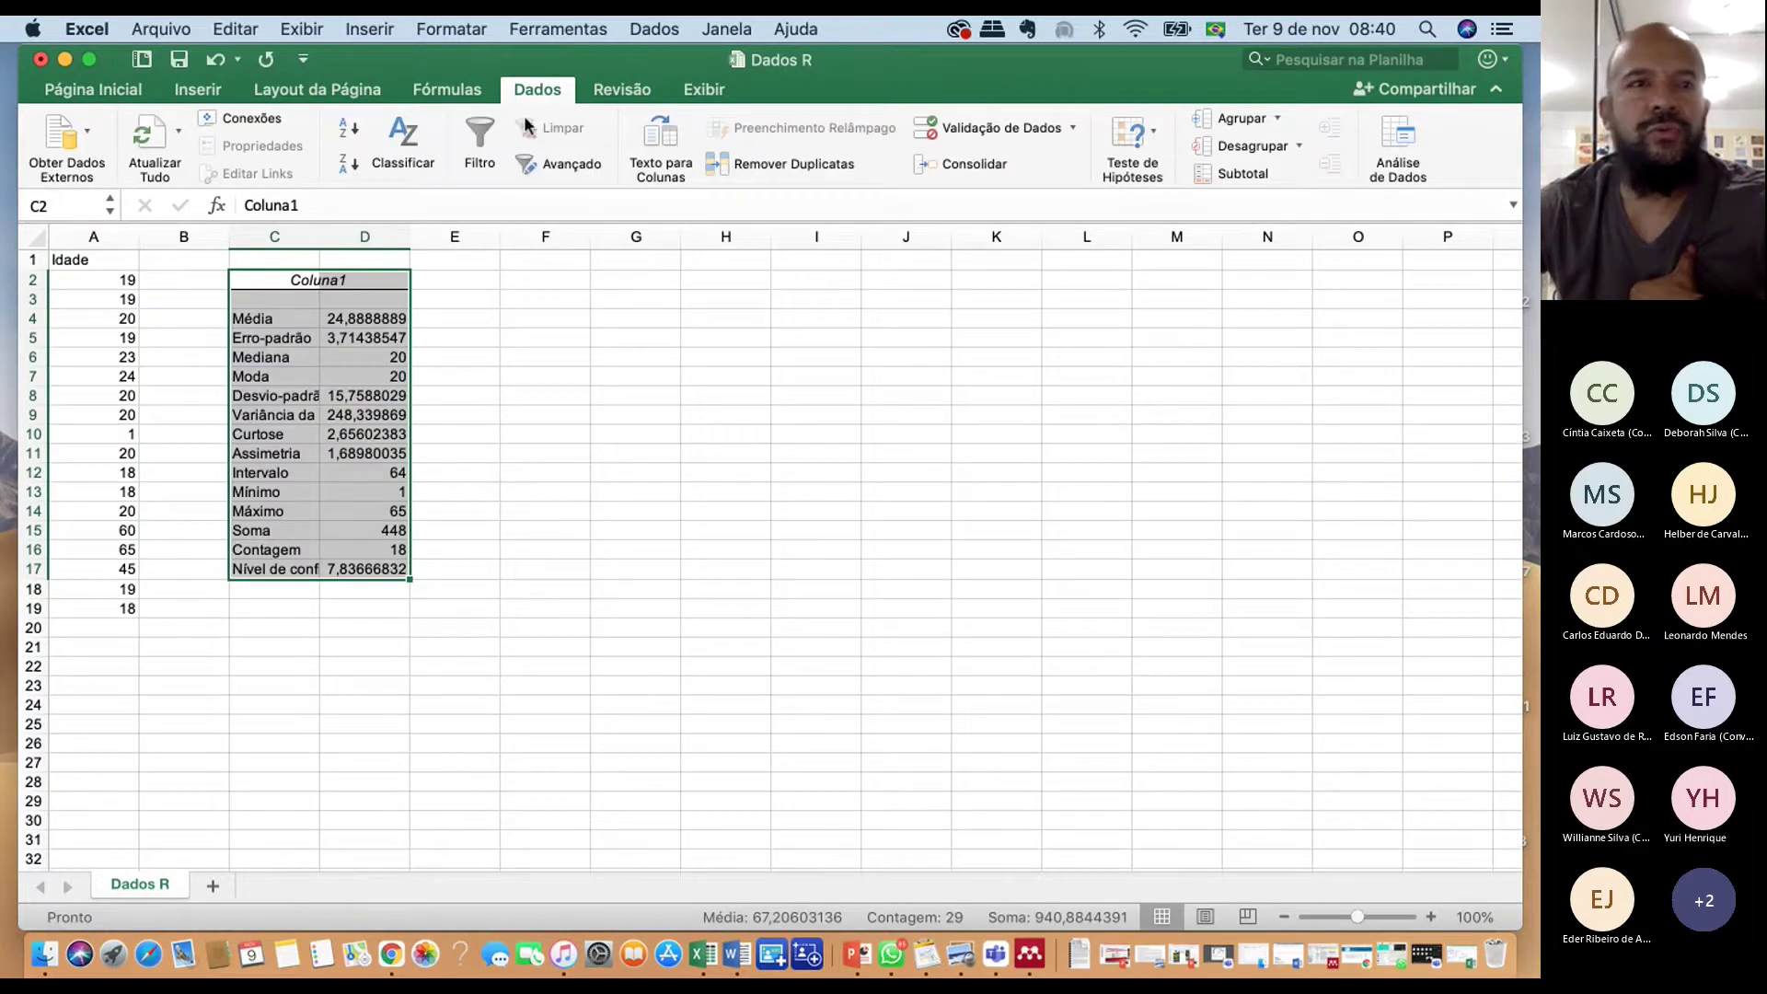
Widen column C so the statistic labels read in full, then select cell A21
drag(317, 226, 435, 238)
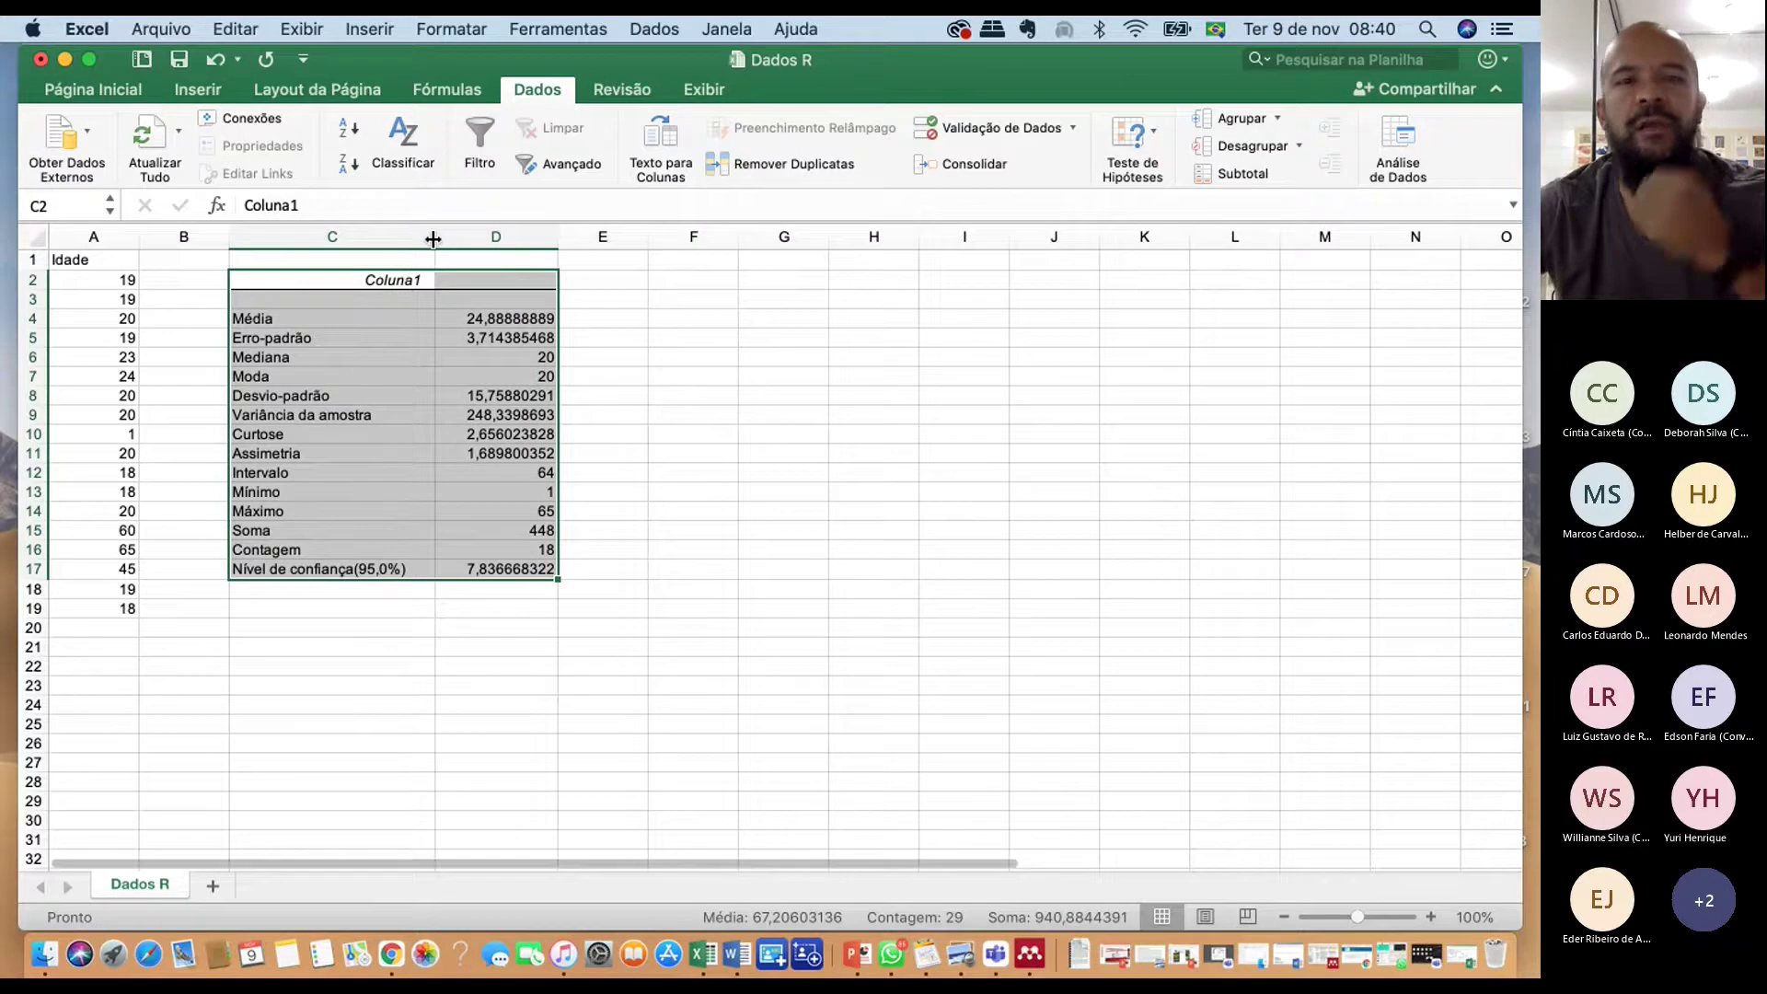
click(269, 330)
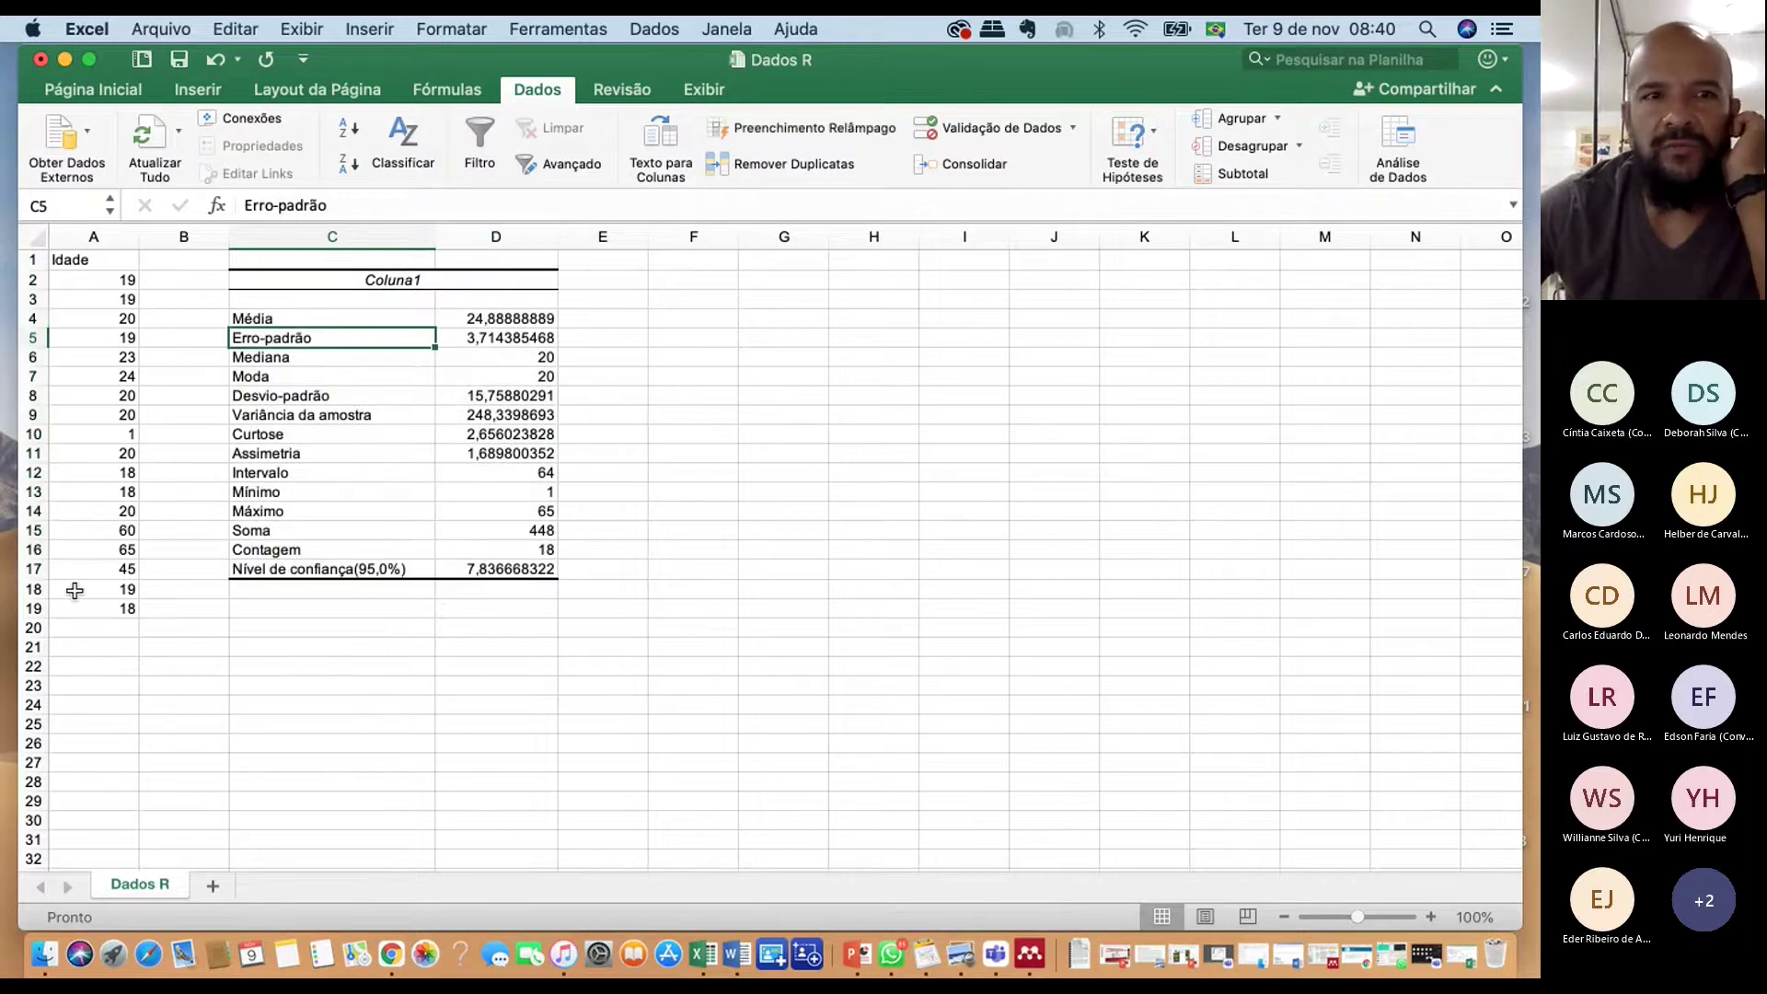
click(122, 648)
Enter =DESVPAD(A2:A19) in A21, giving a standard deviation of 15,7588029
text(=)
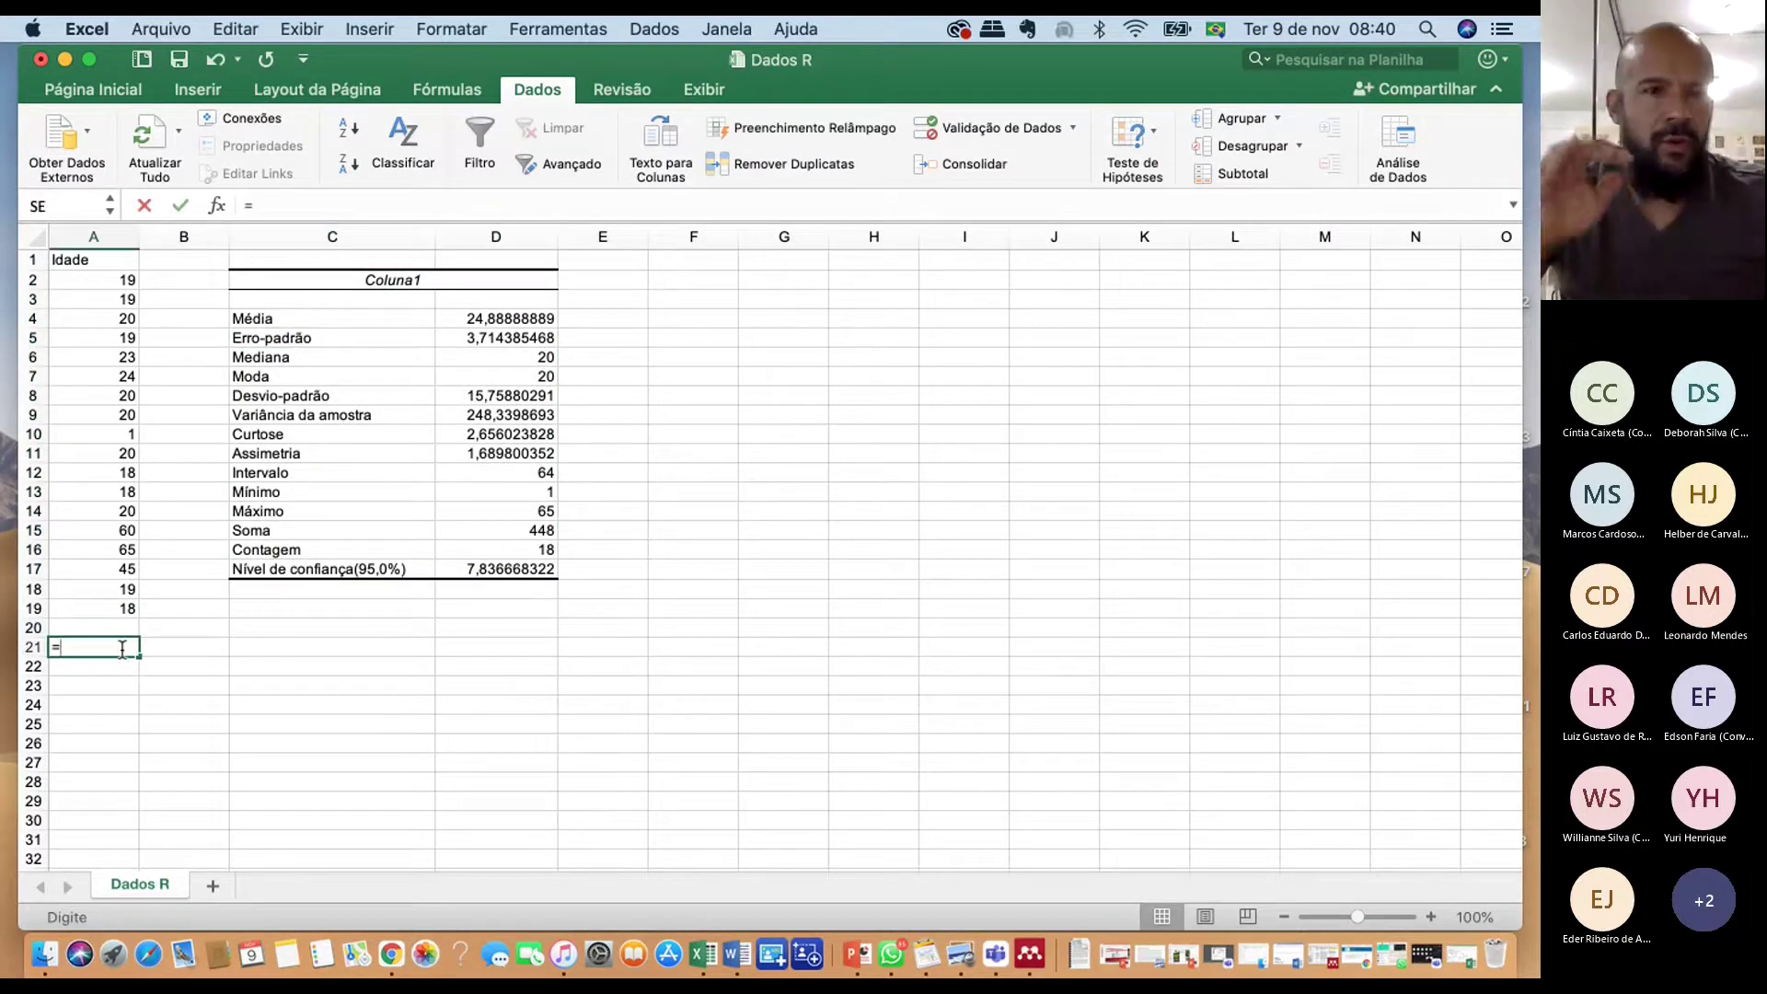
text(des)
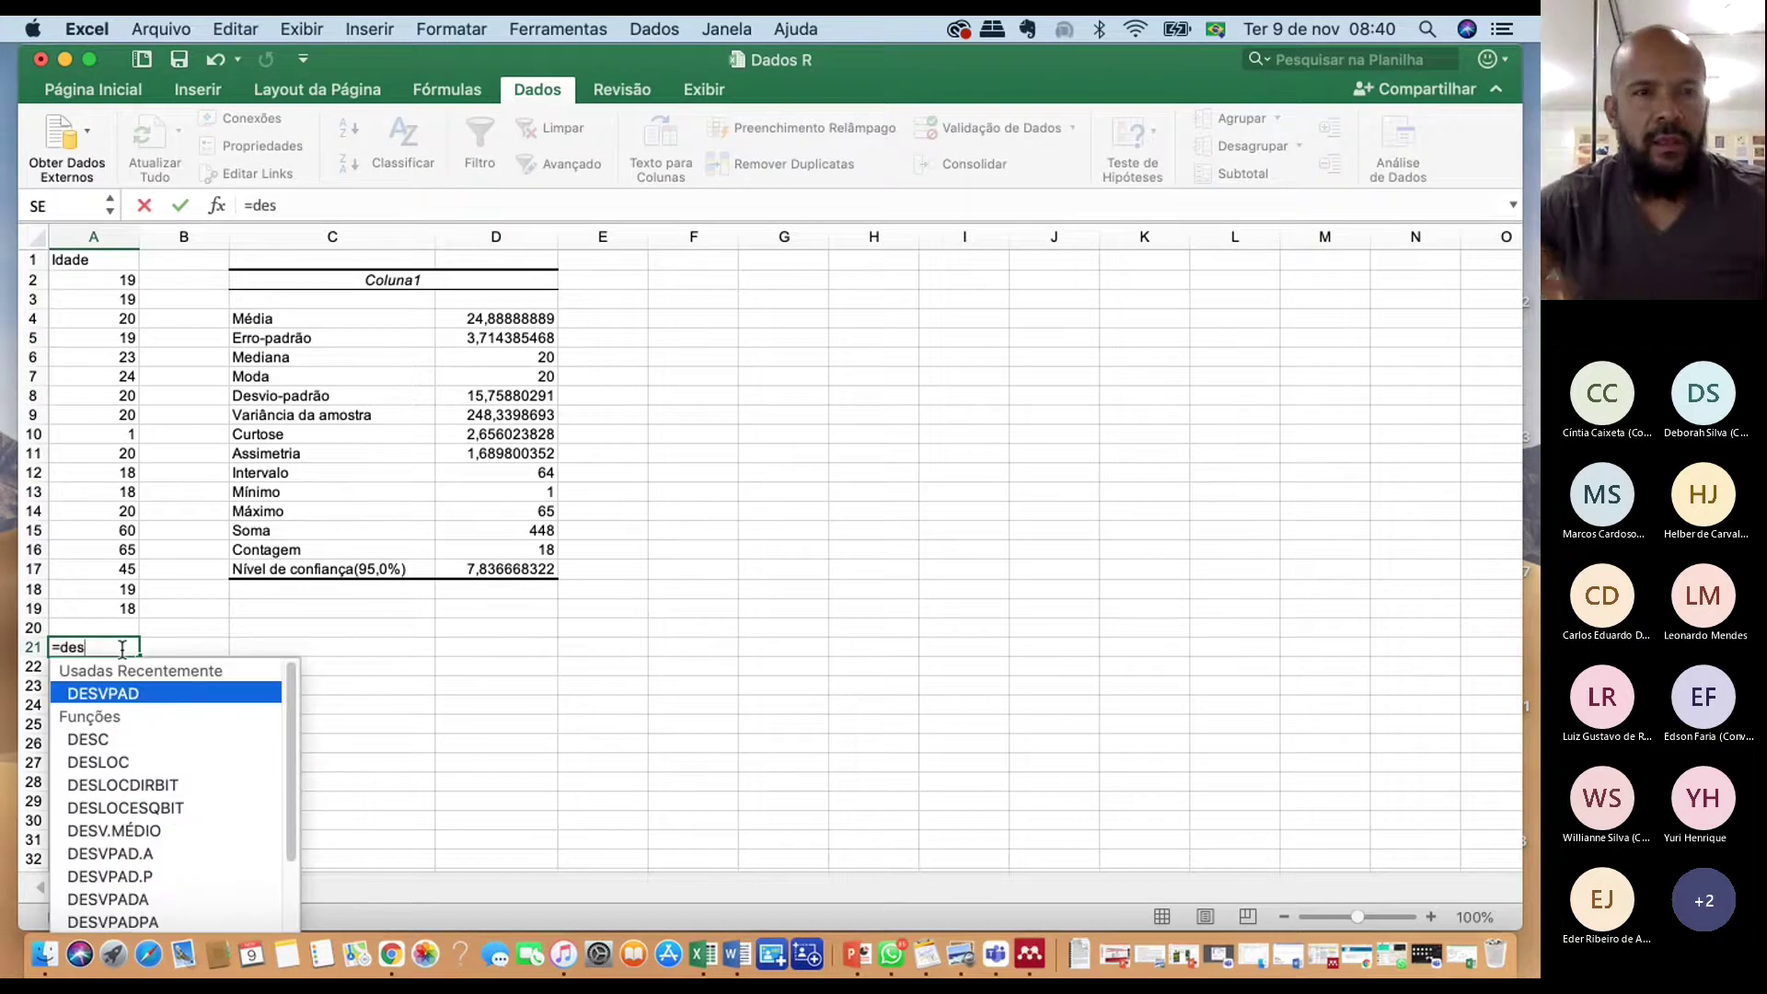
double_click(115, 695)
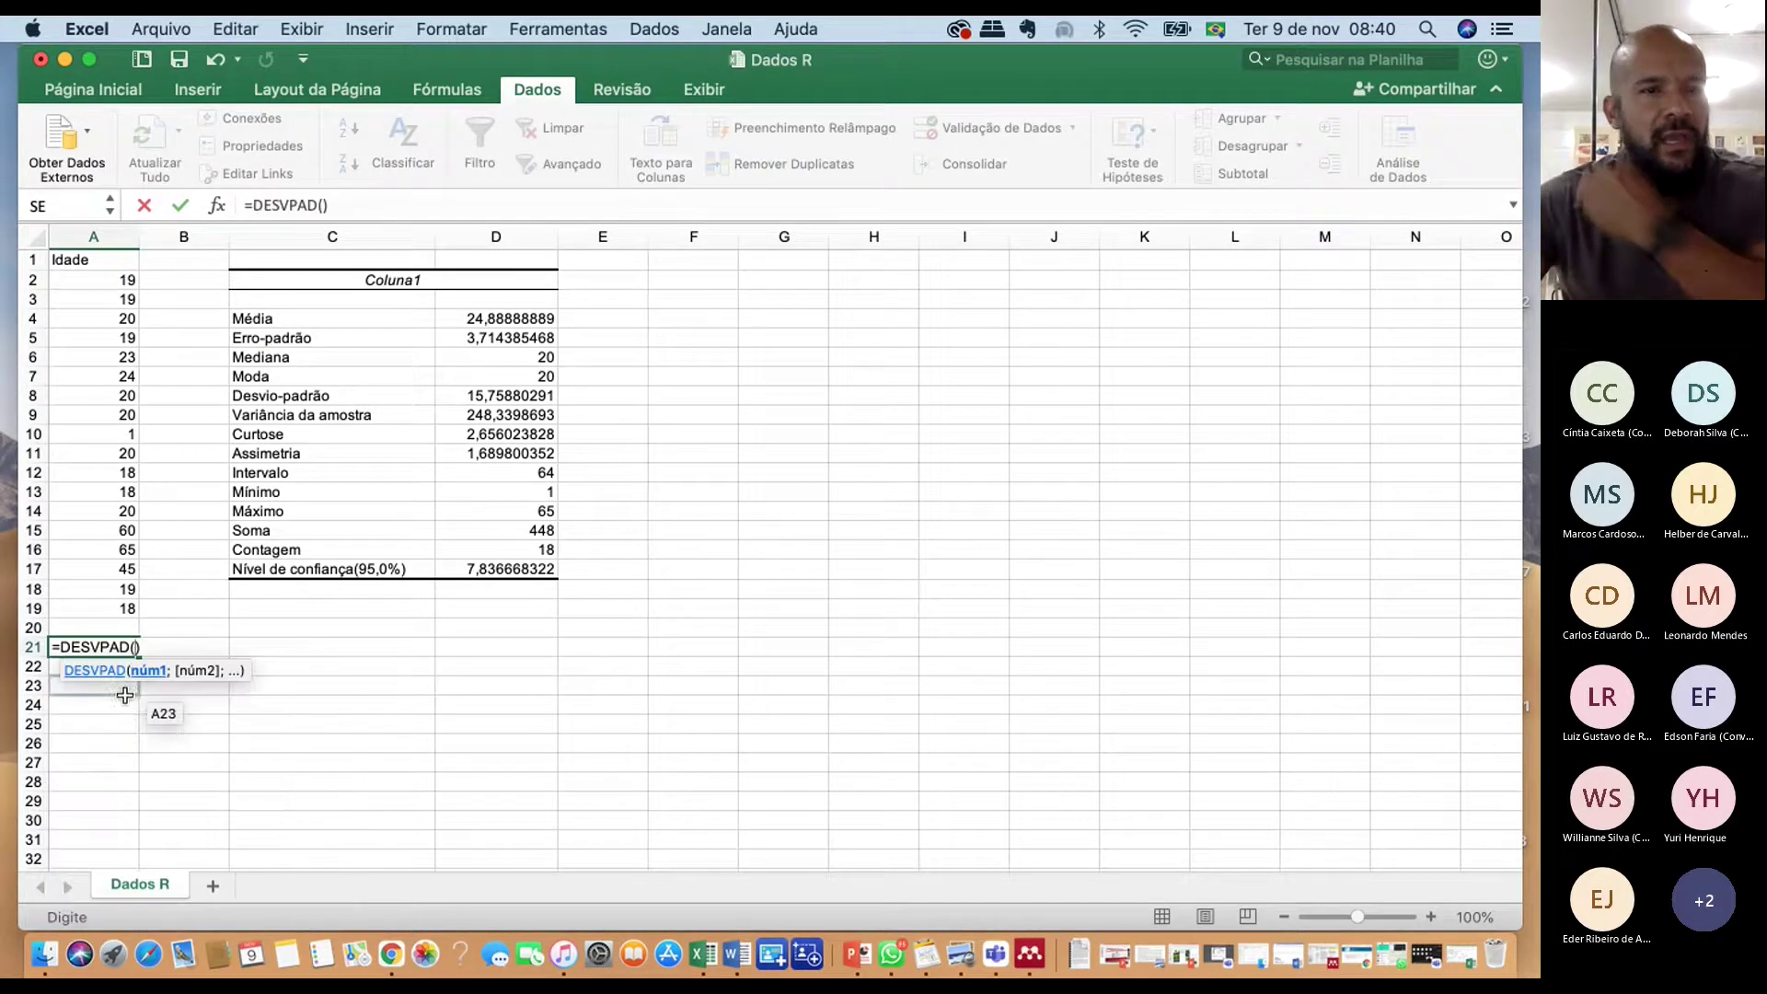
drag(112, 604, 125, 280)
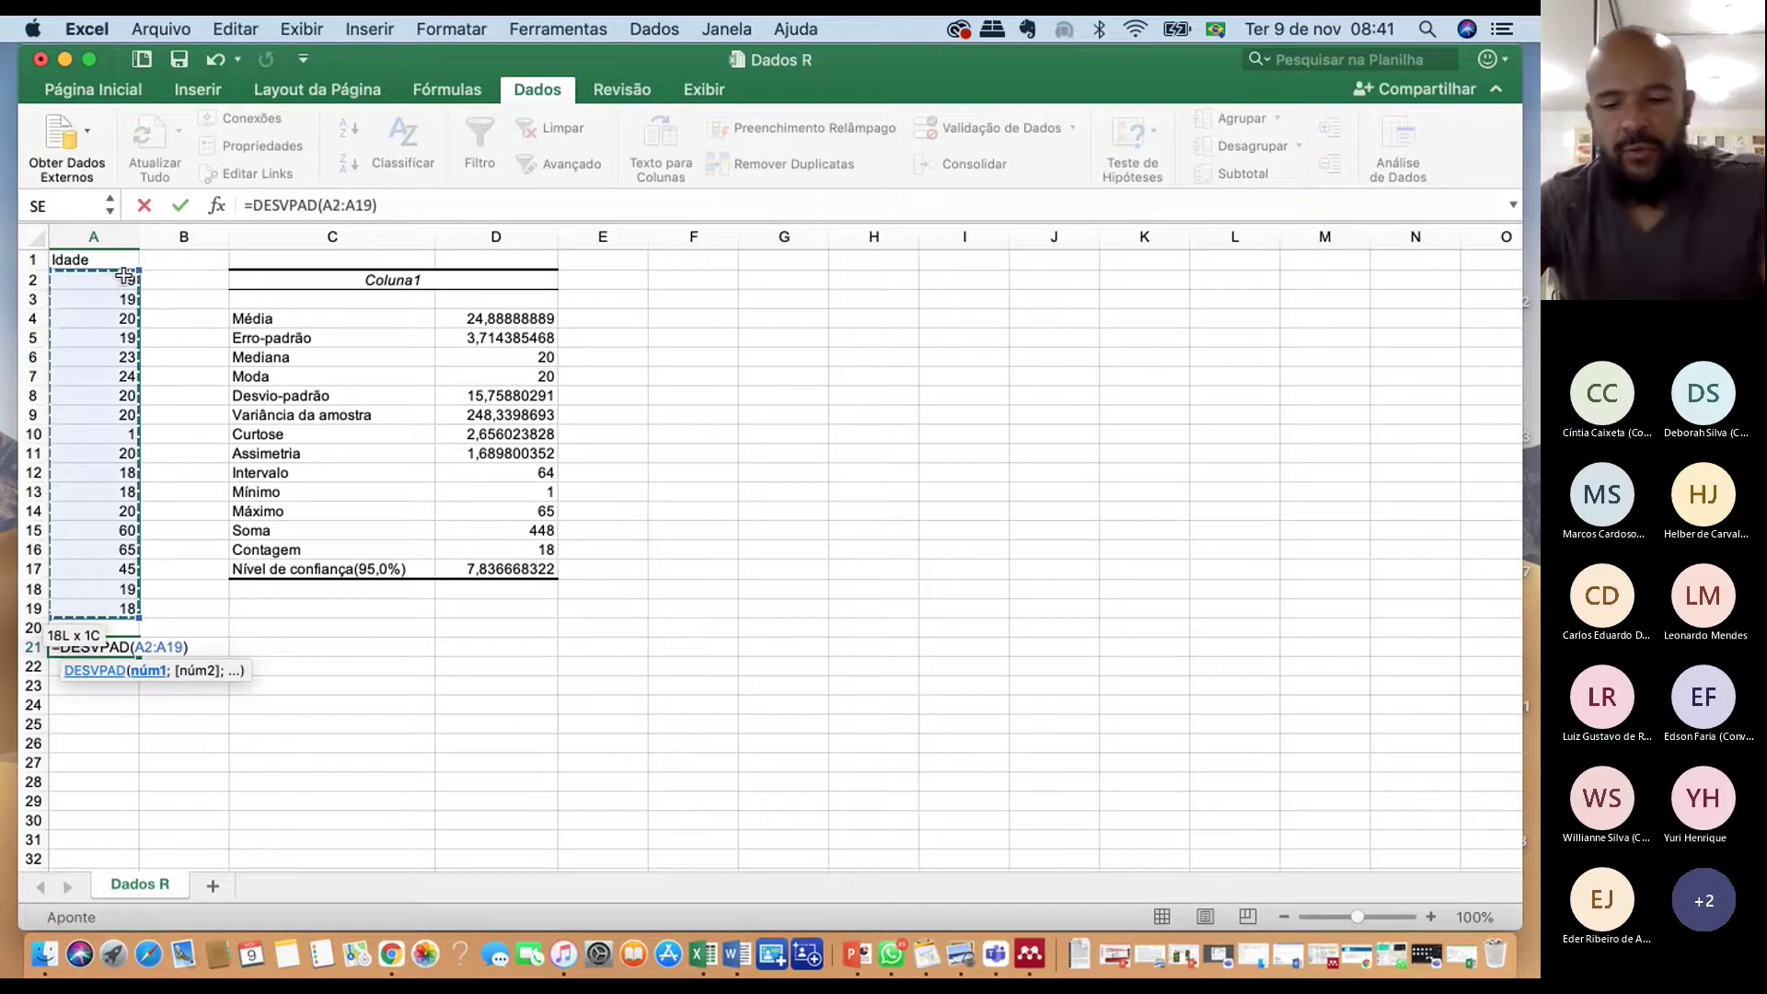
key(Return)
Enter =MÉDIA(A2:A19) in A22, giving a mean of 24,8888889
text(=)
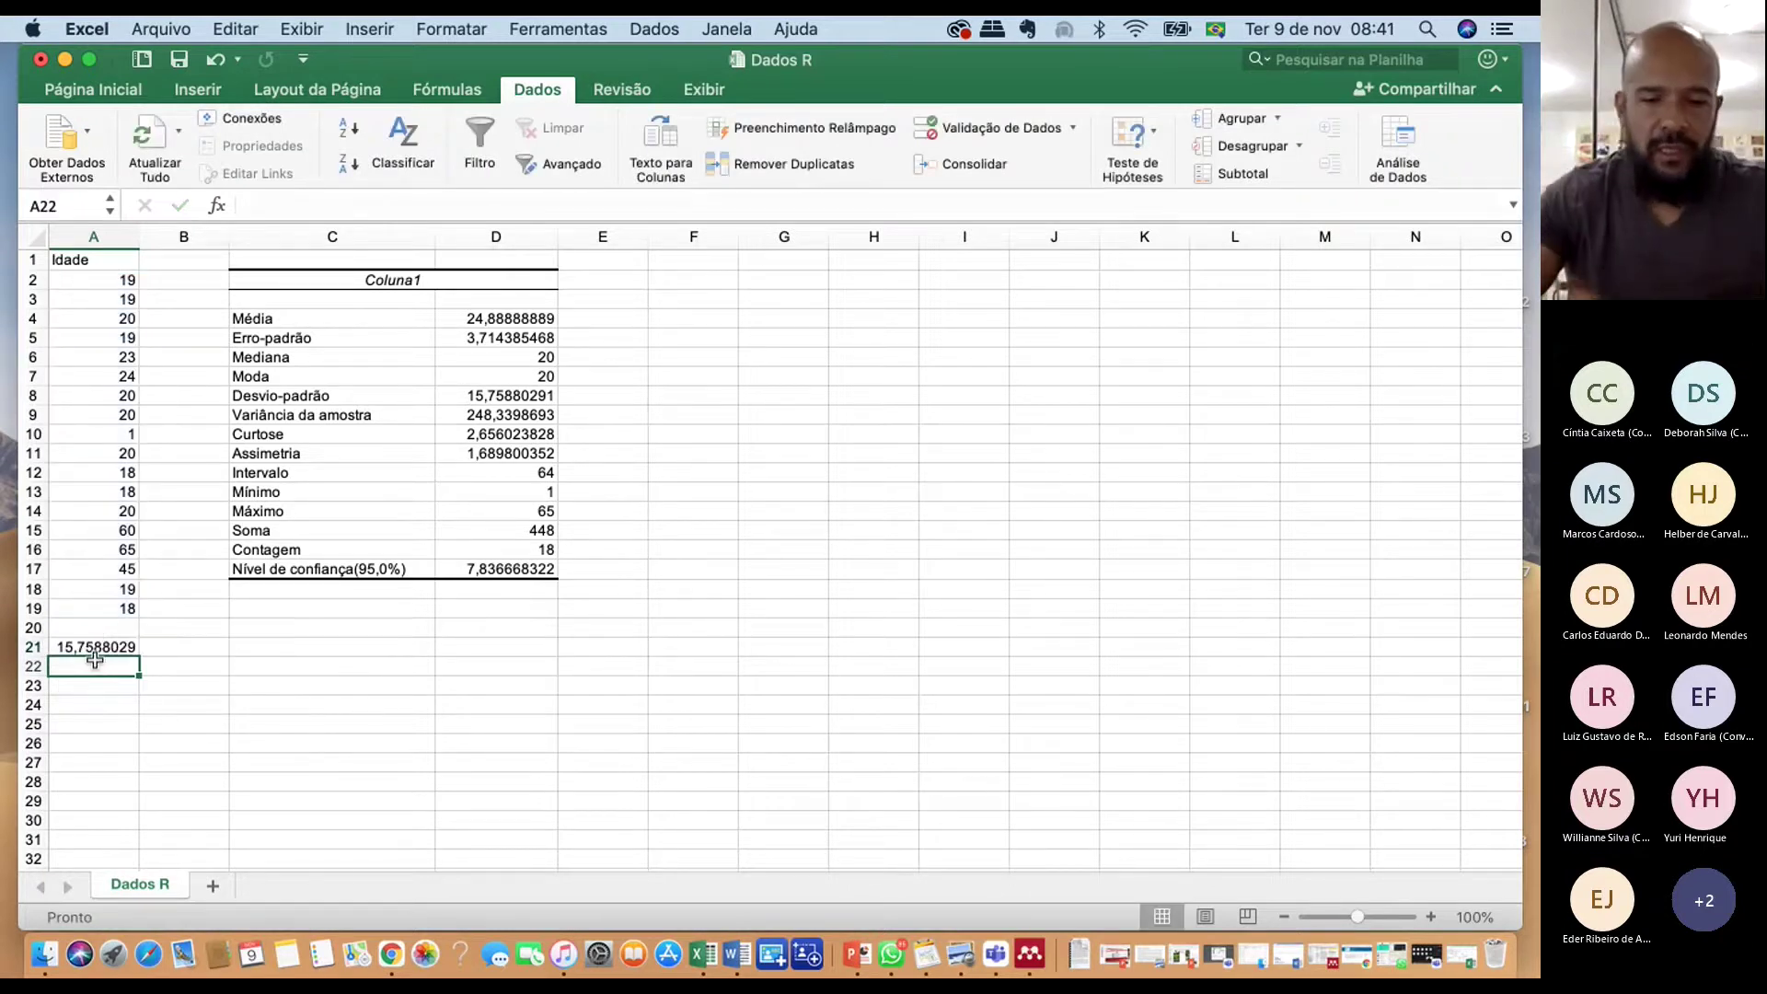
text(média)
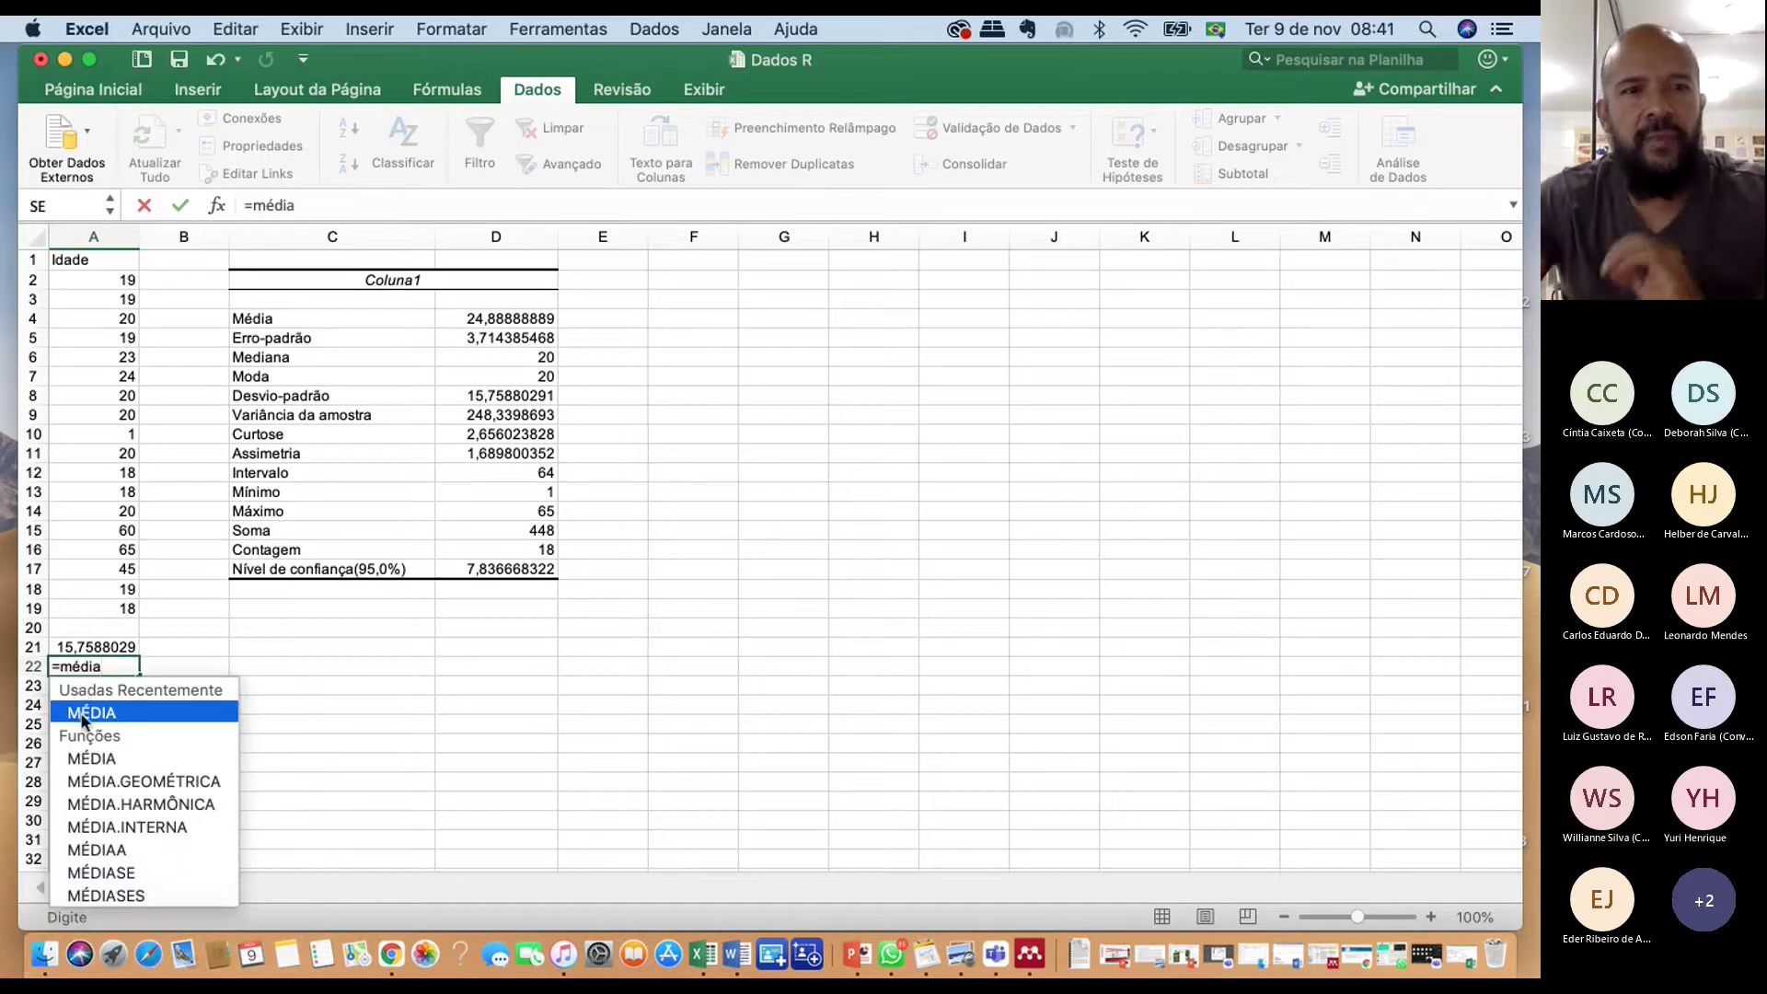
key(Tab)
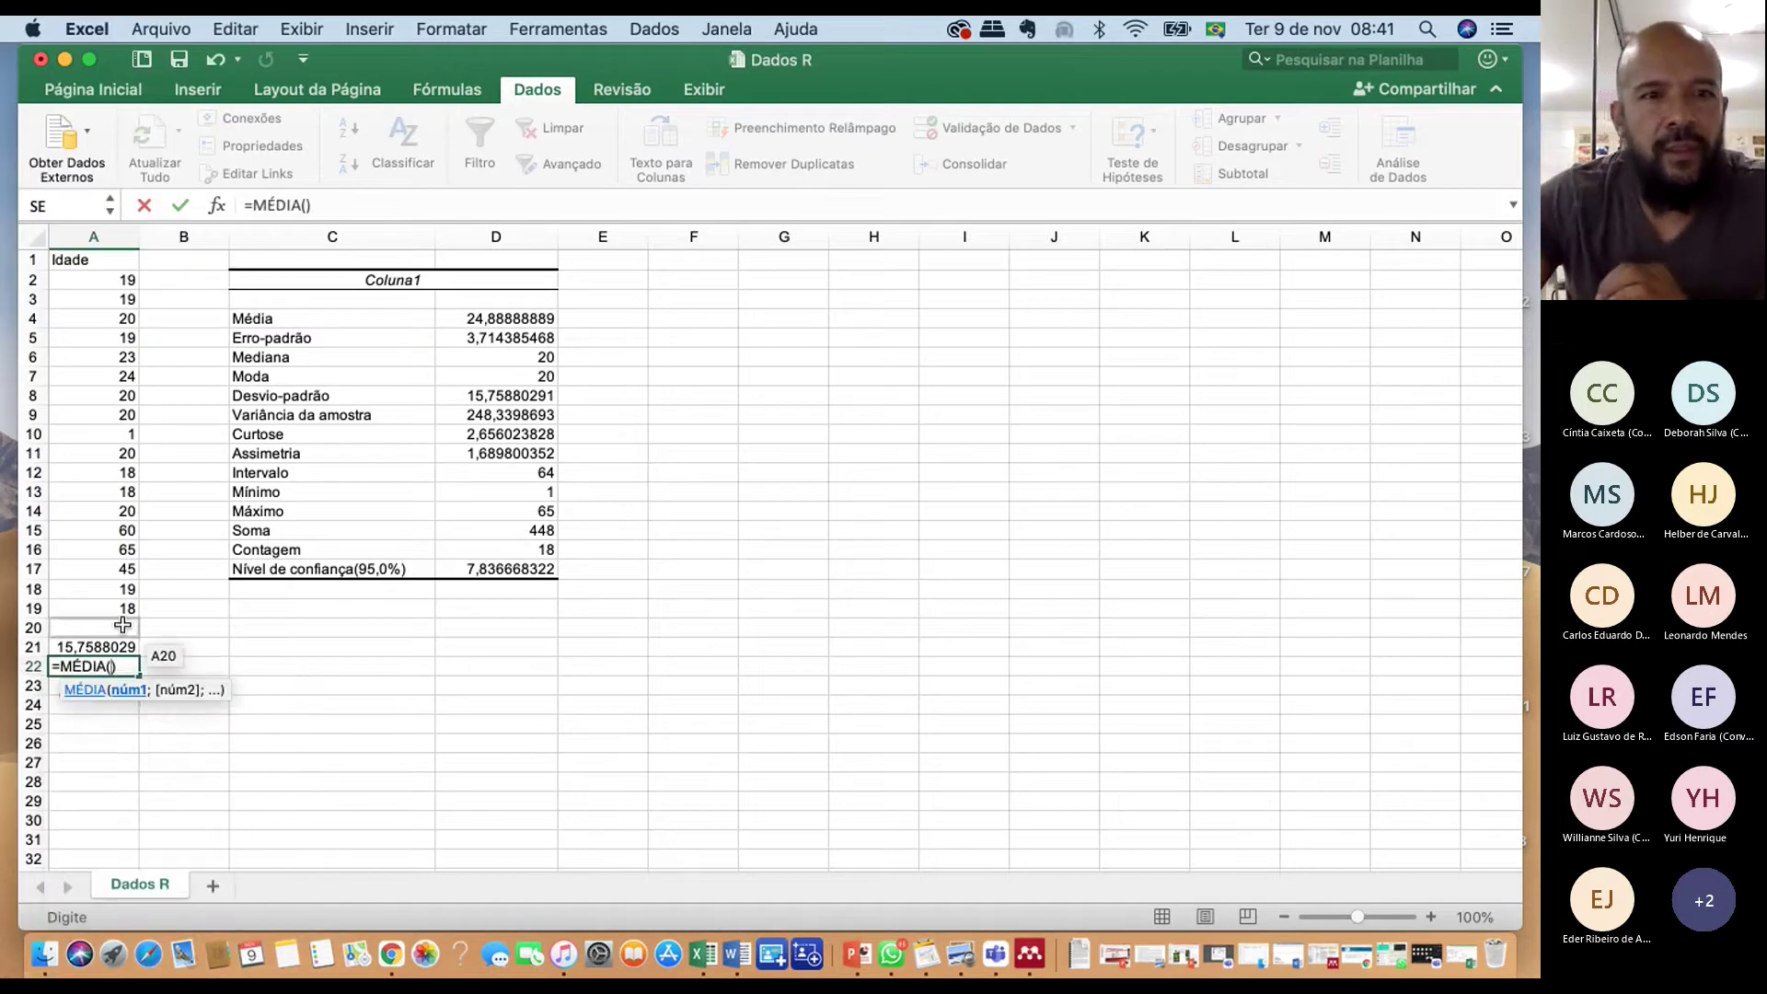
drag(126, 578, 134, 280)
key(Return)
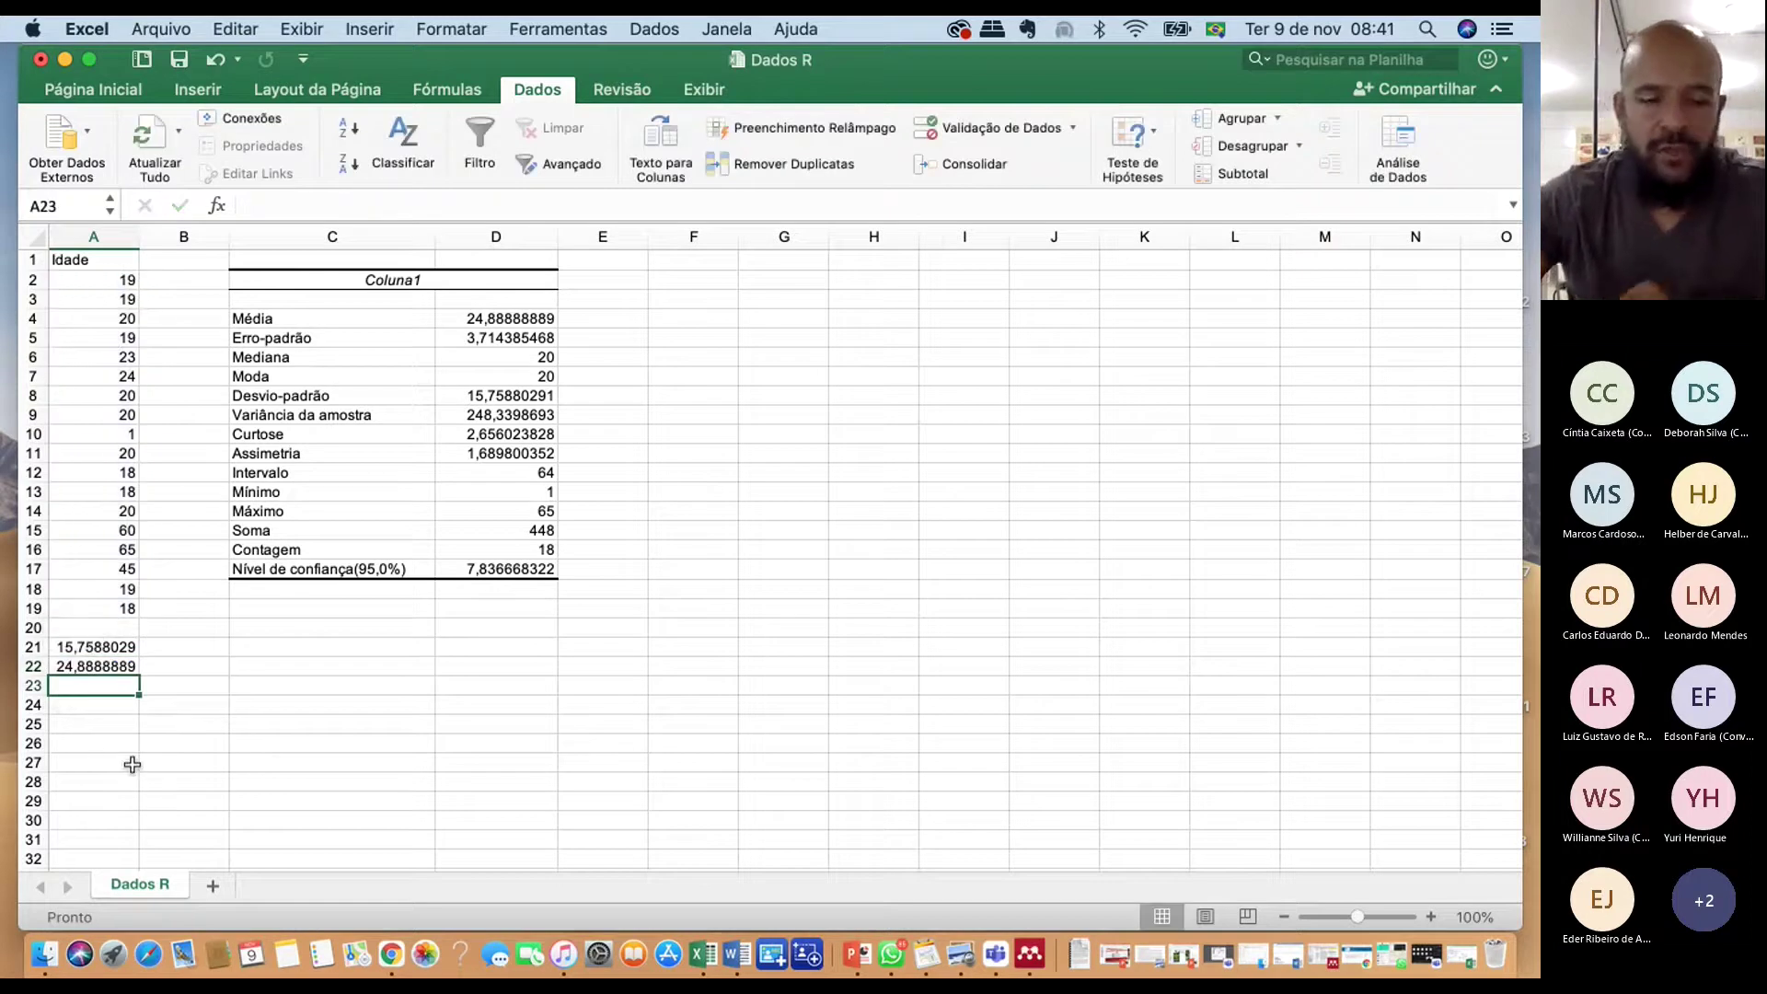
text(=)
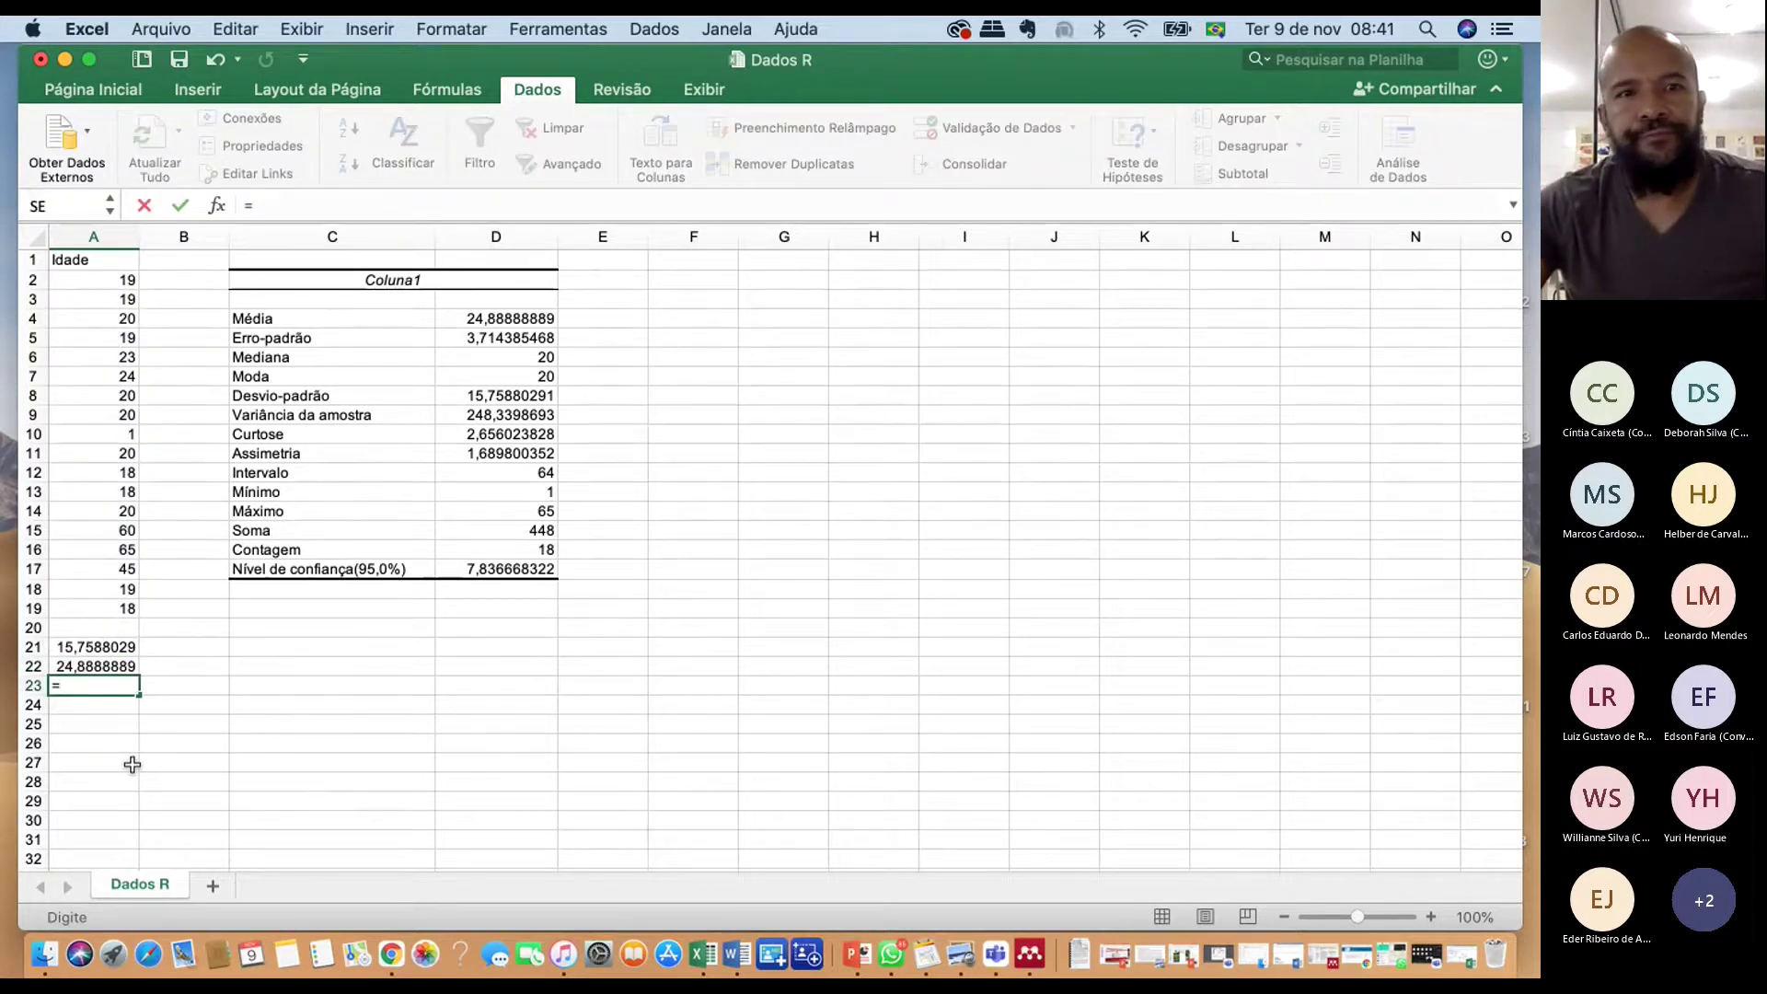
text(maximo)
Try a MAIOR formula over A2:A19 in A23, then erase the entry
key(BackSpace)
key(BackSpace)
key(BackSpace)
key(BackSpace)
key(BackSpace)
key(BackSpace)
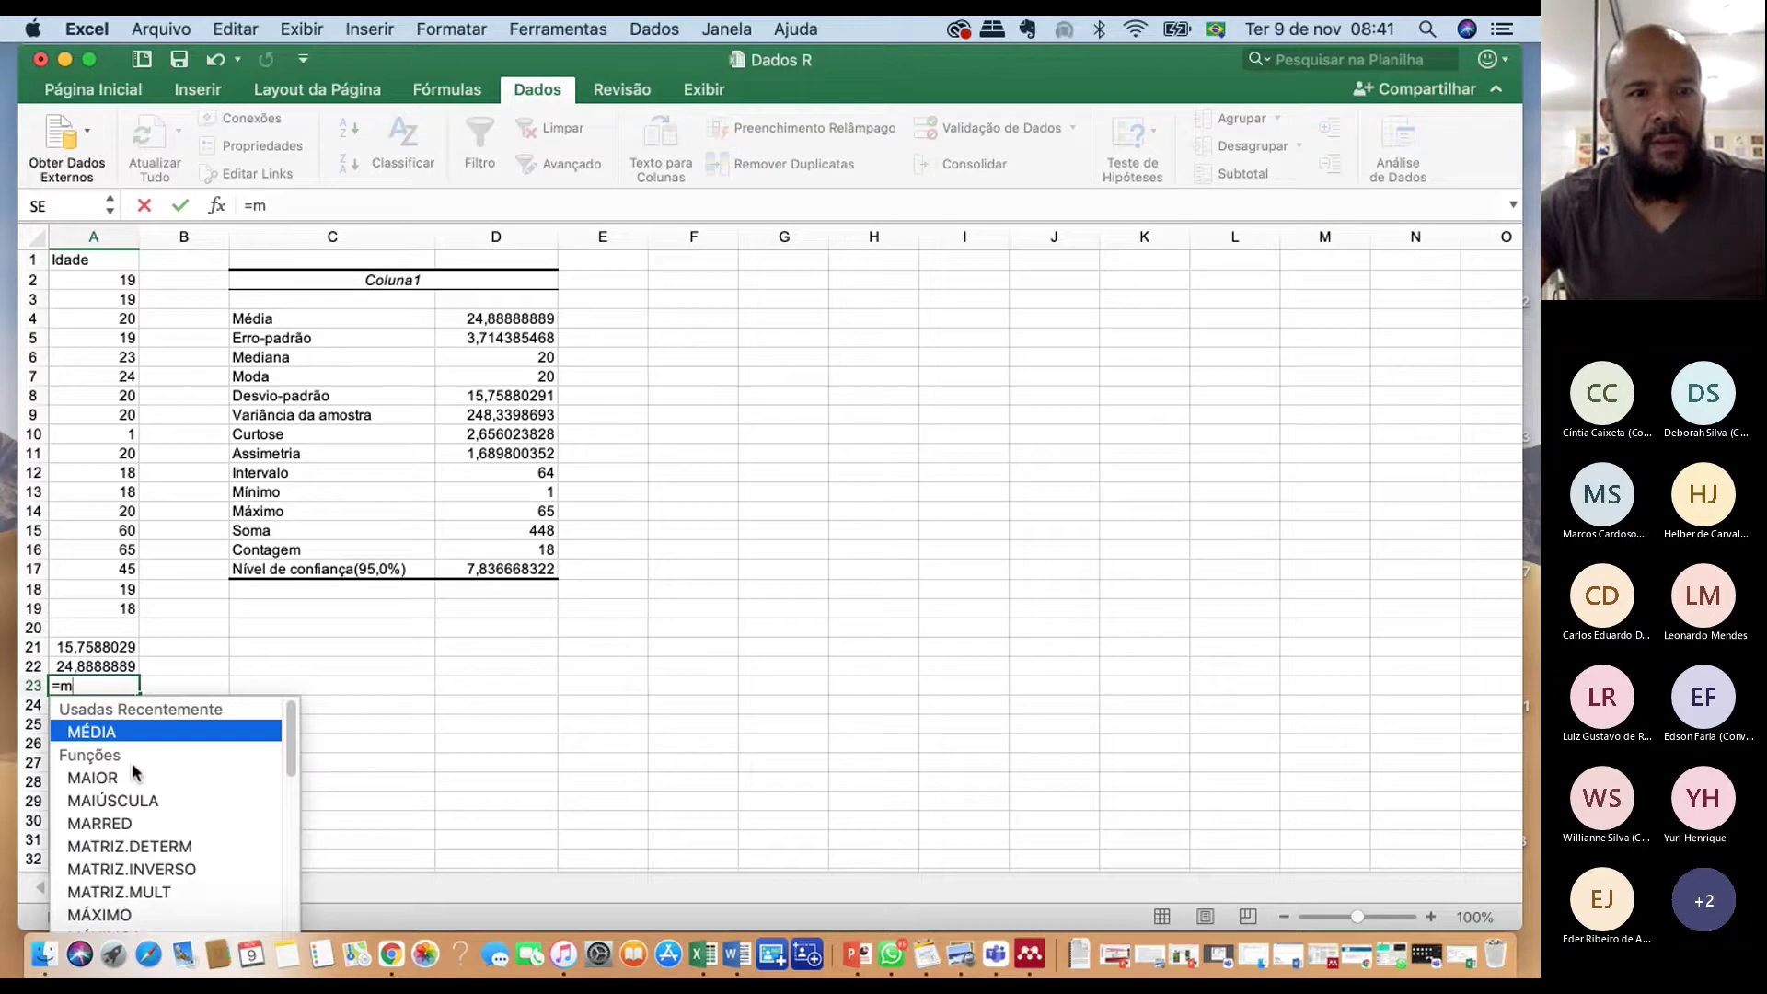
double_click(128, 776)
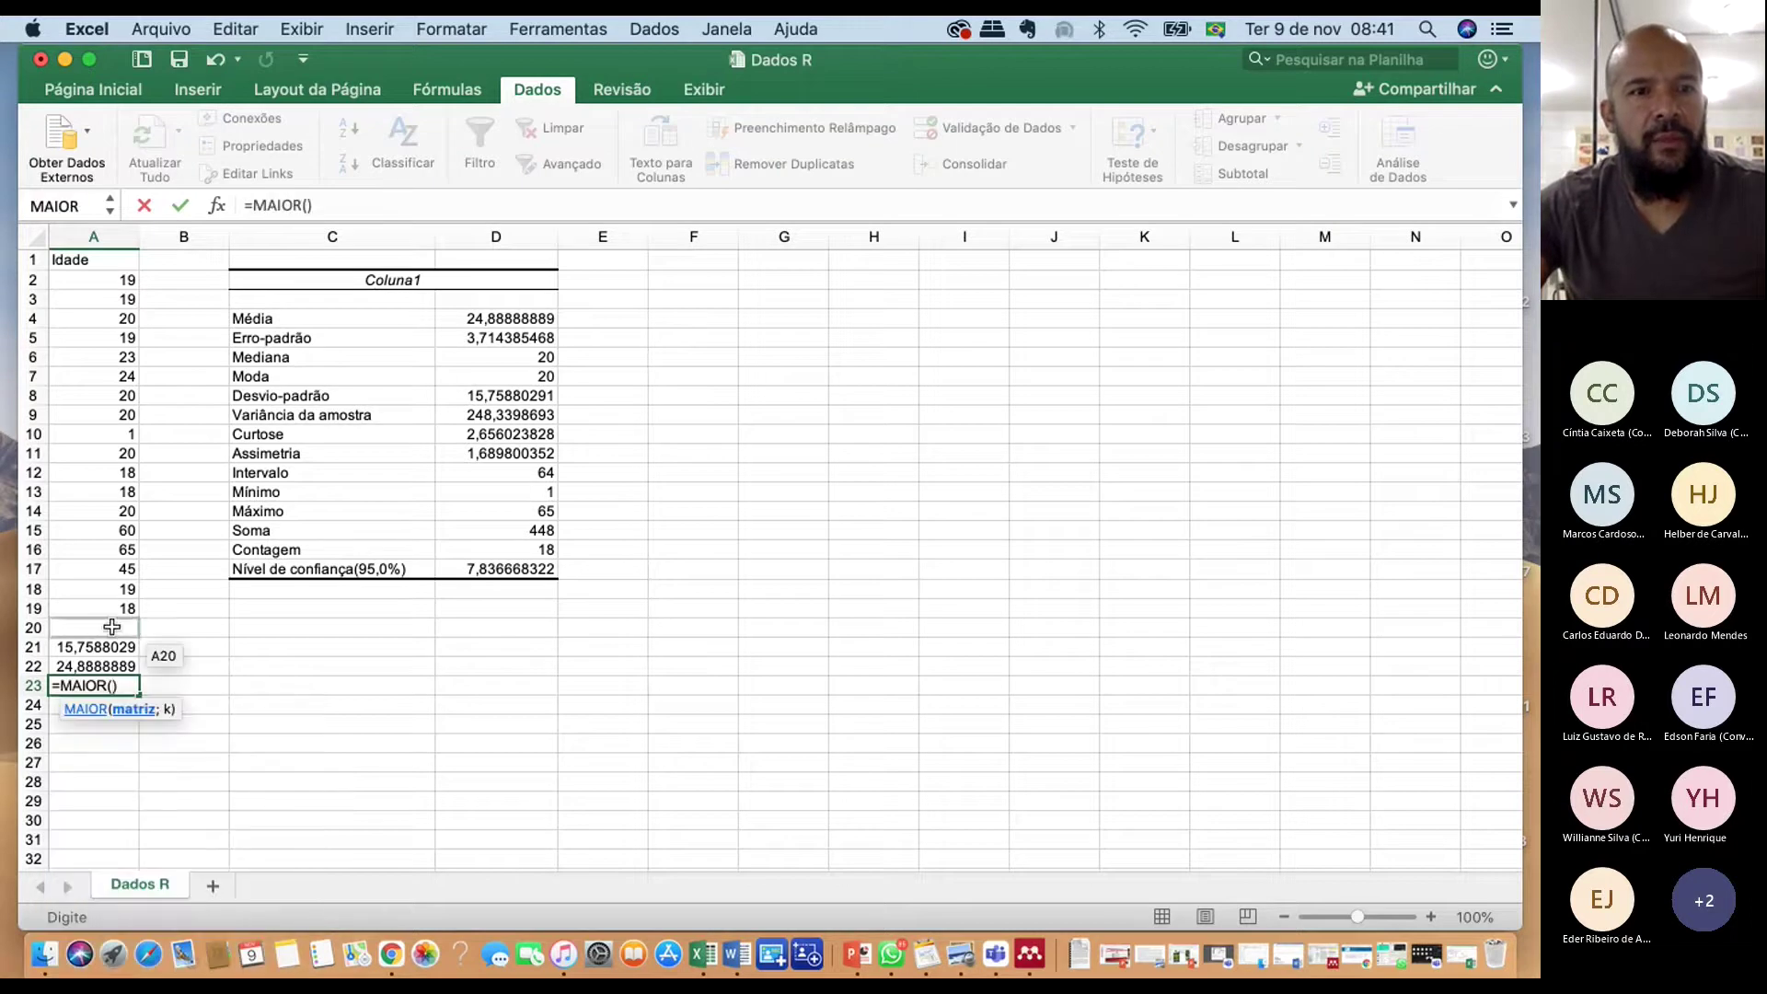
drag(127, 608, 122, 293)
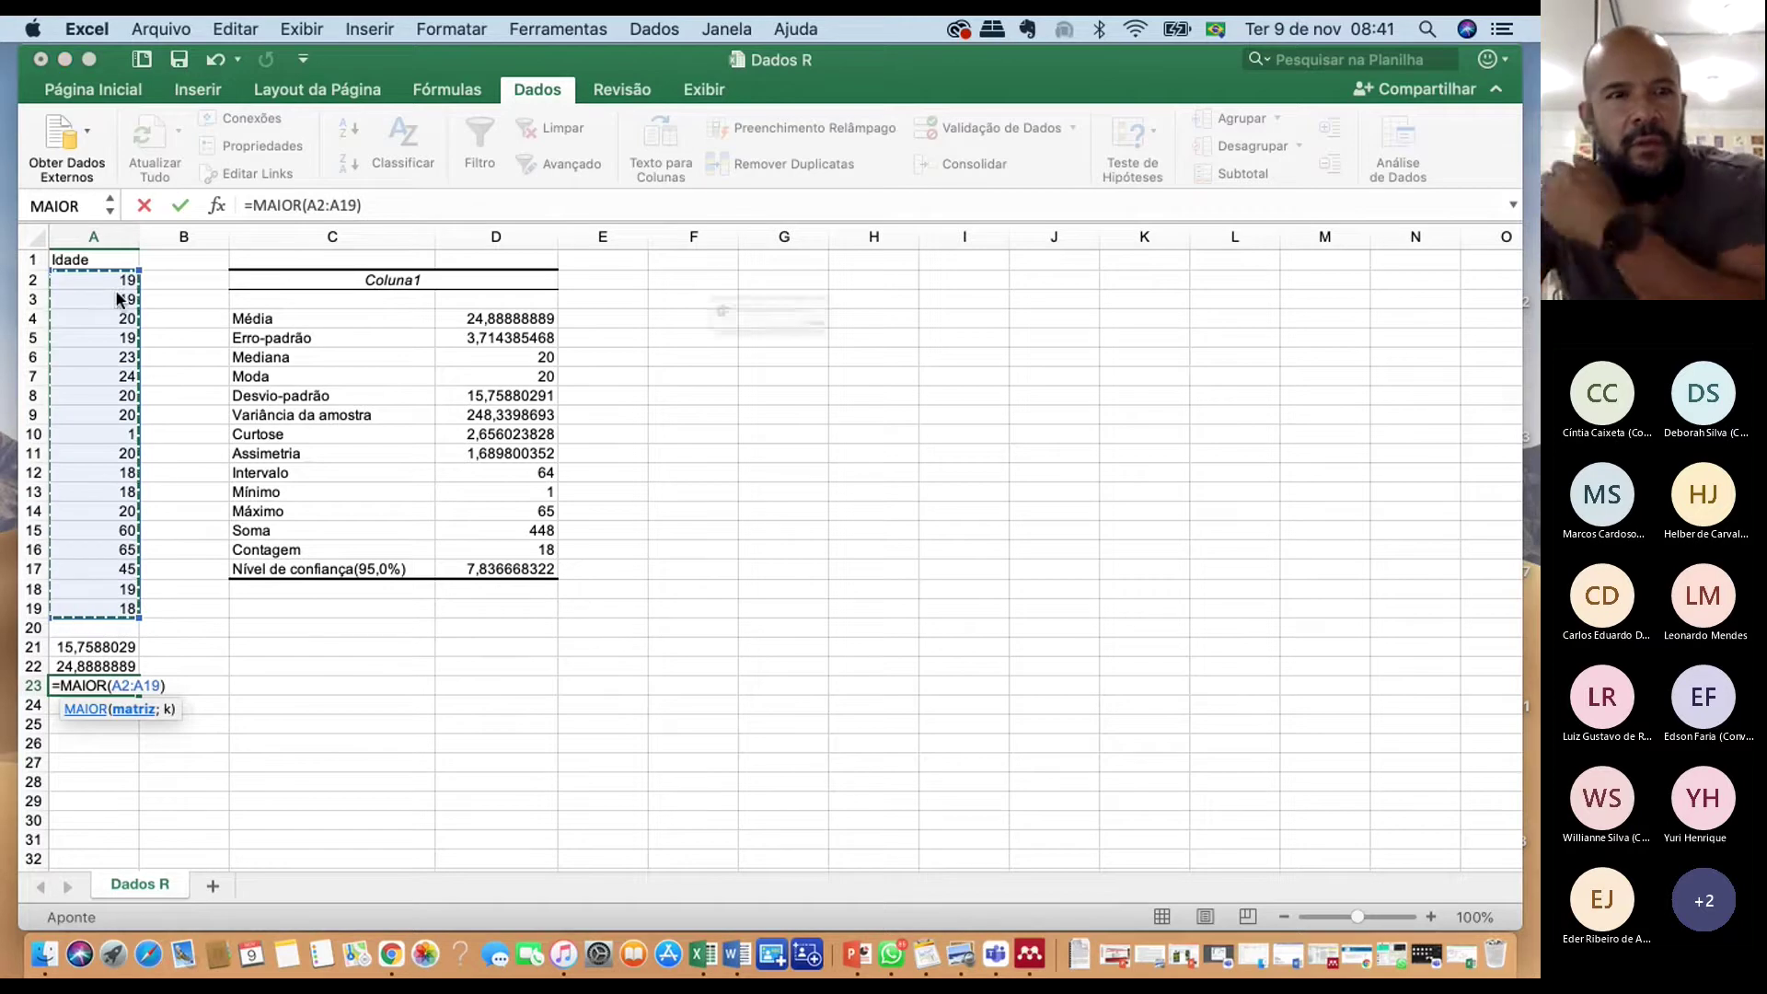
key(Return)
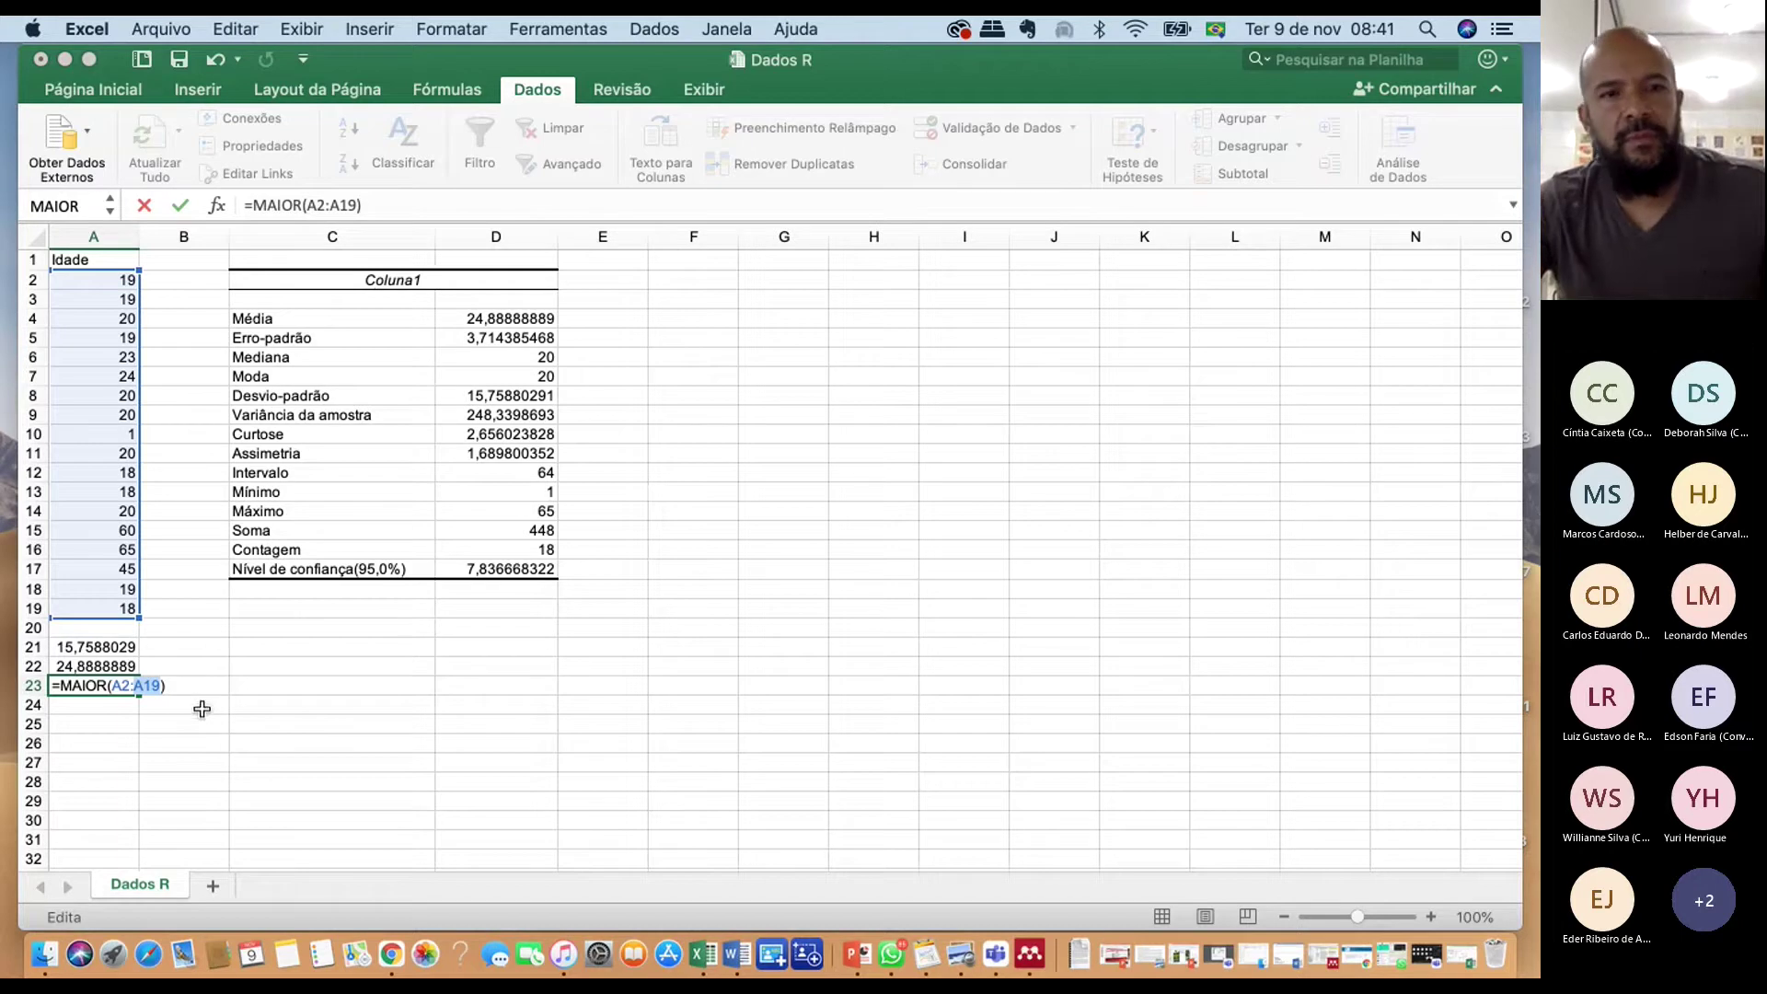
click(97, 690)
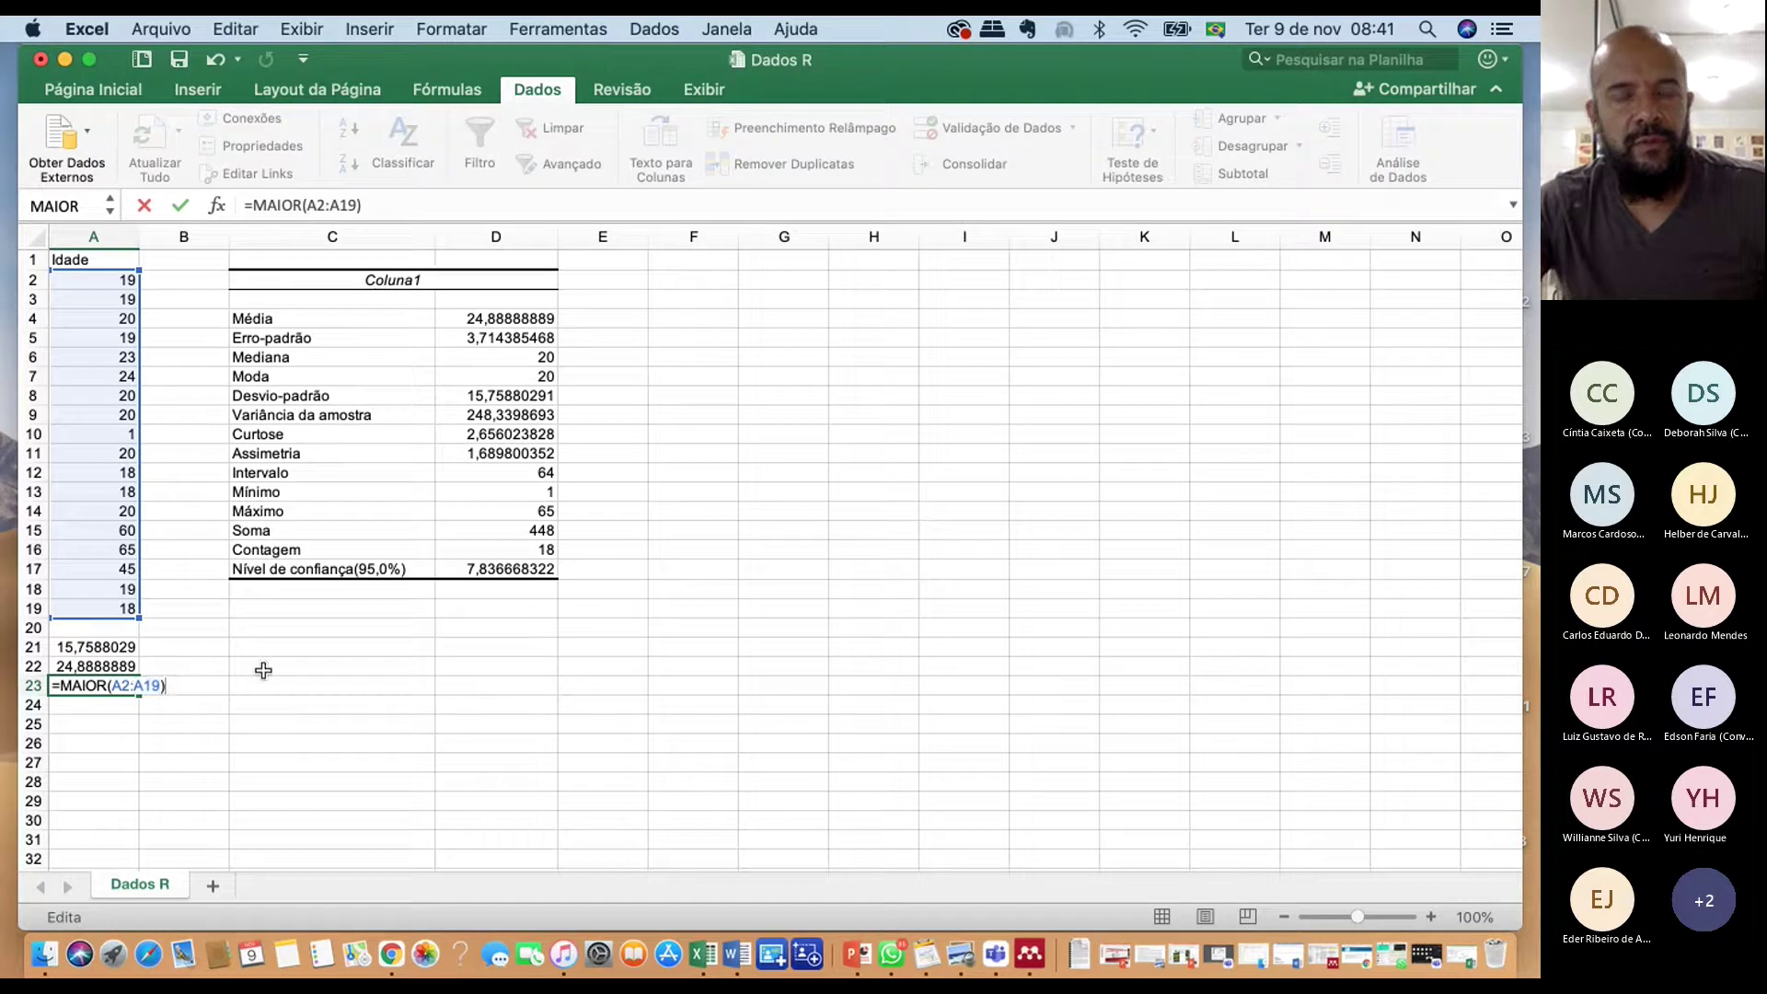
key(BackSpace)
key(BackSpace)
key(BackSpace)
key(BackSpace)
key(BackSpace)
key(BackSpace)
key(BackSpace)
key(BackSpace)
key(BackSpace)
key(BackSpace)
key(BackSpace)
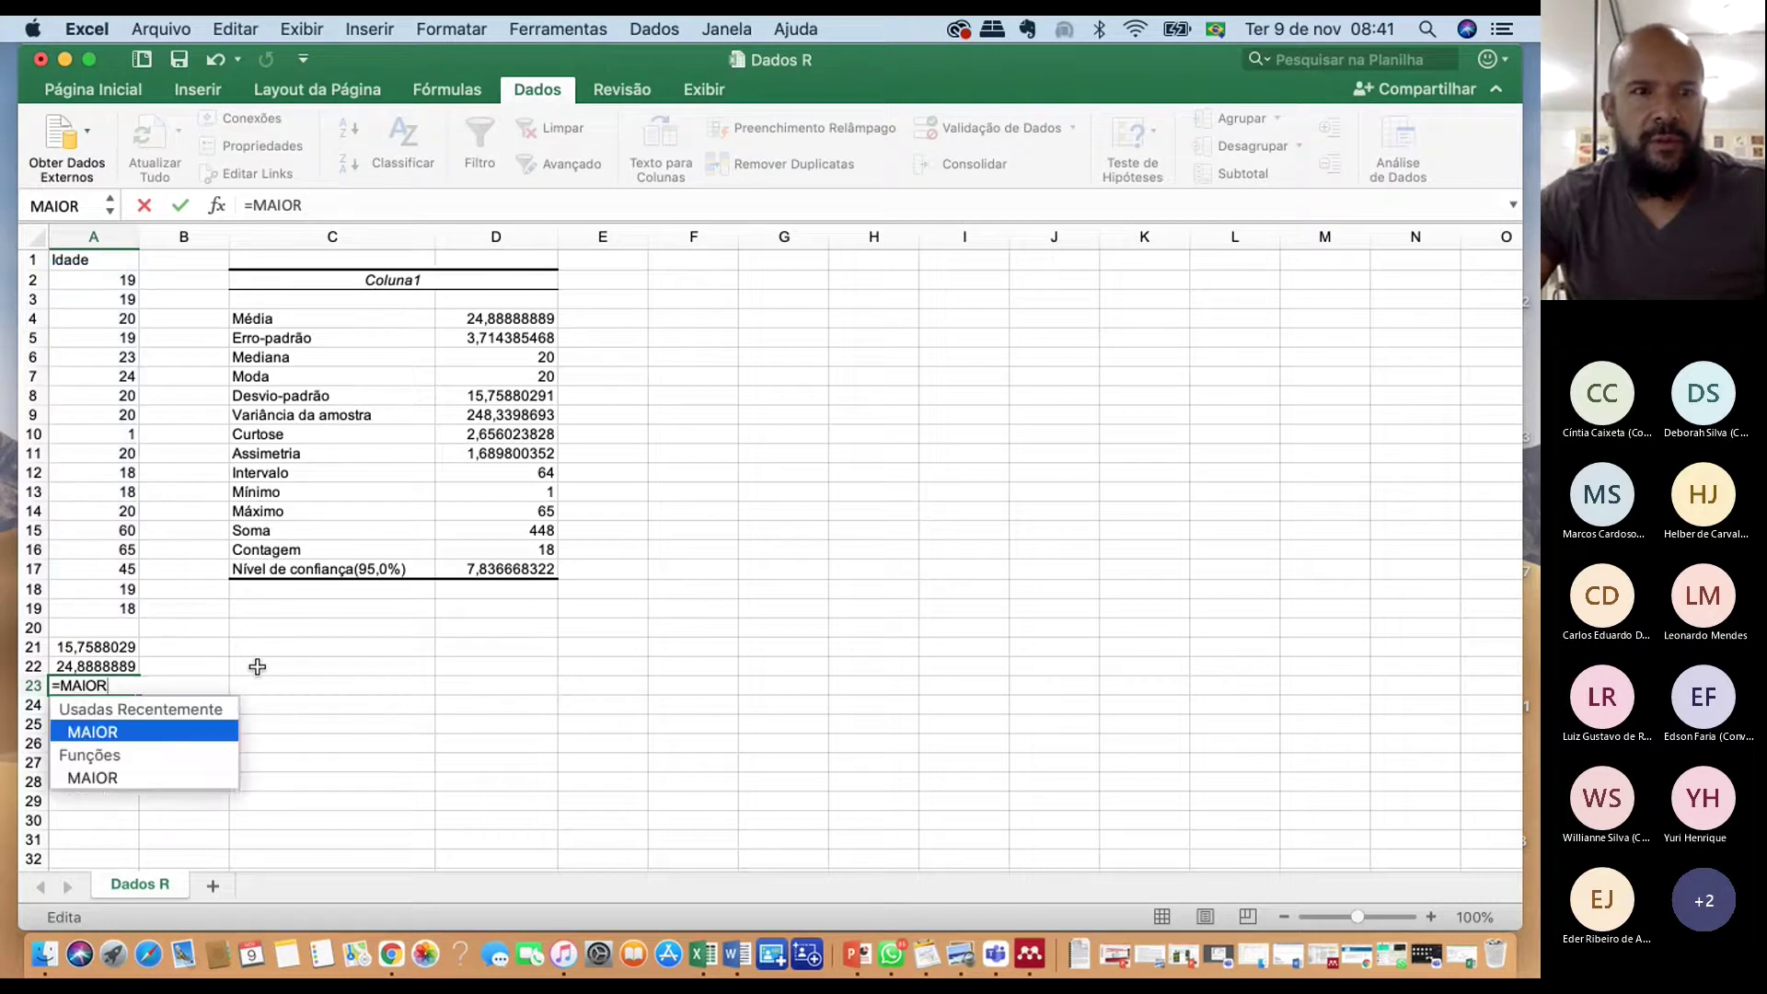
key(BackSpace)
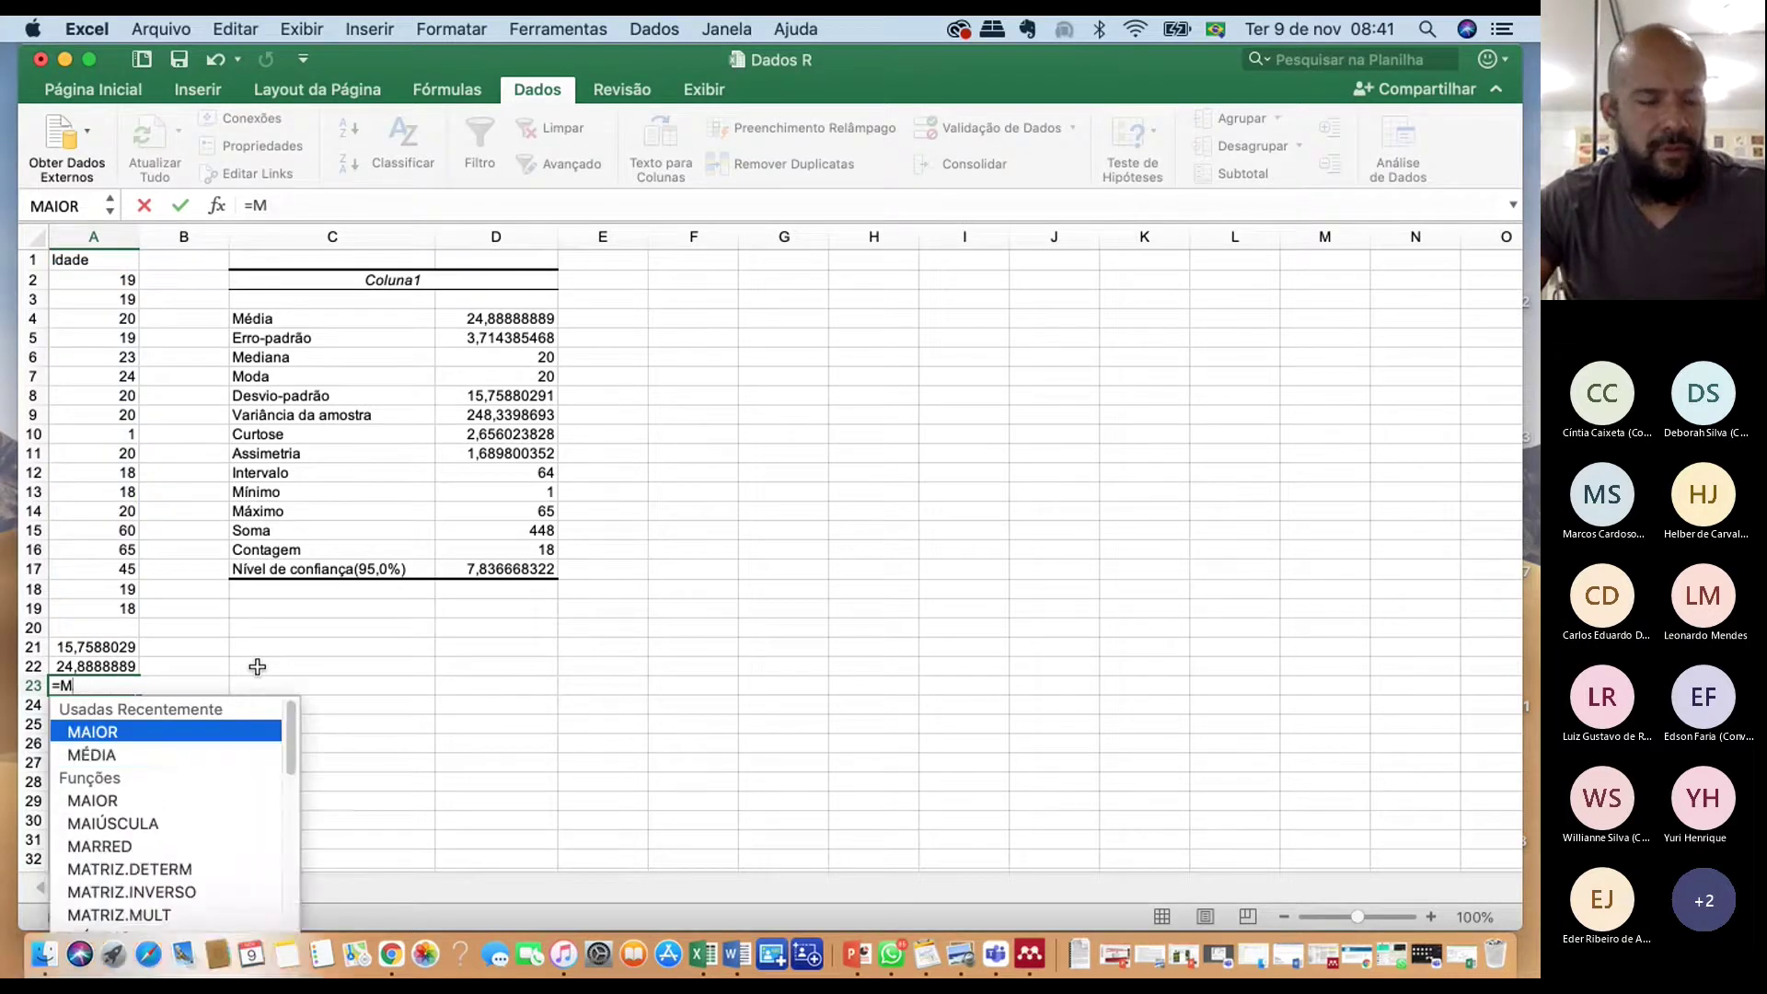
Retry MAIOR on A2:A19, dismiss the insufficient-arguments alert and abandon the formula
text(ax)
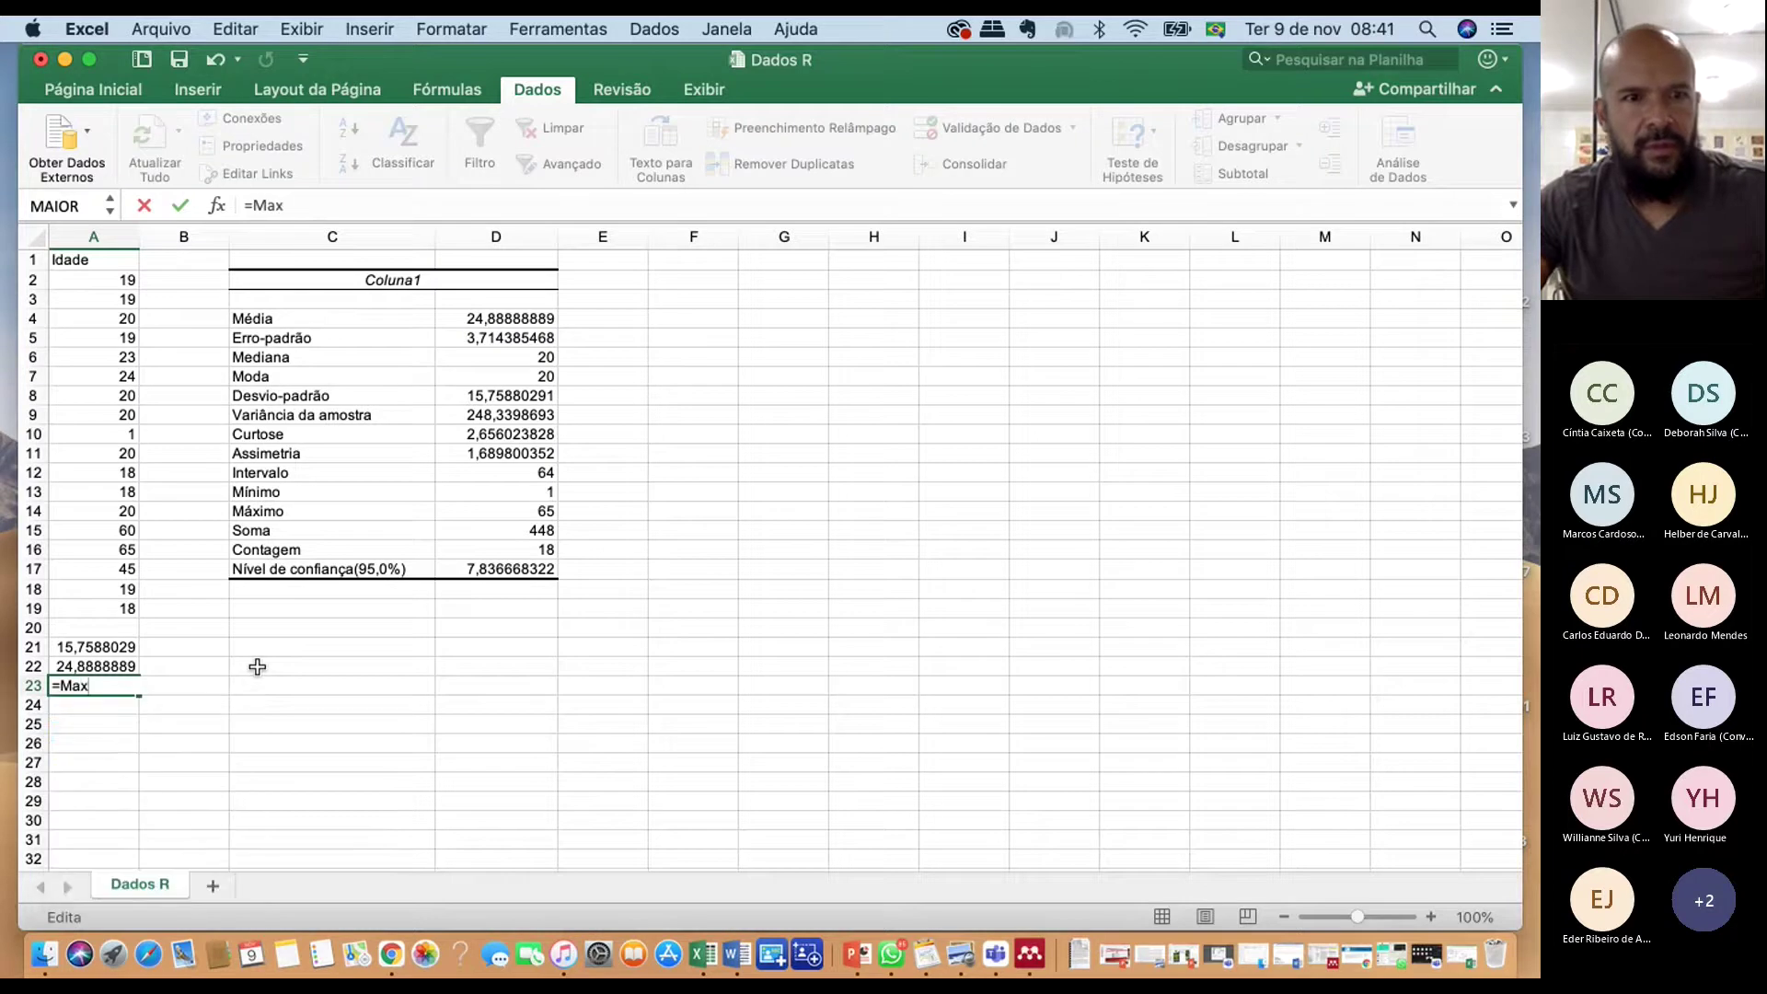
key(BackSpace)
key(BackSpace)
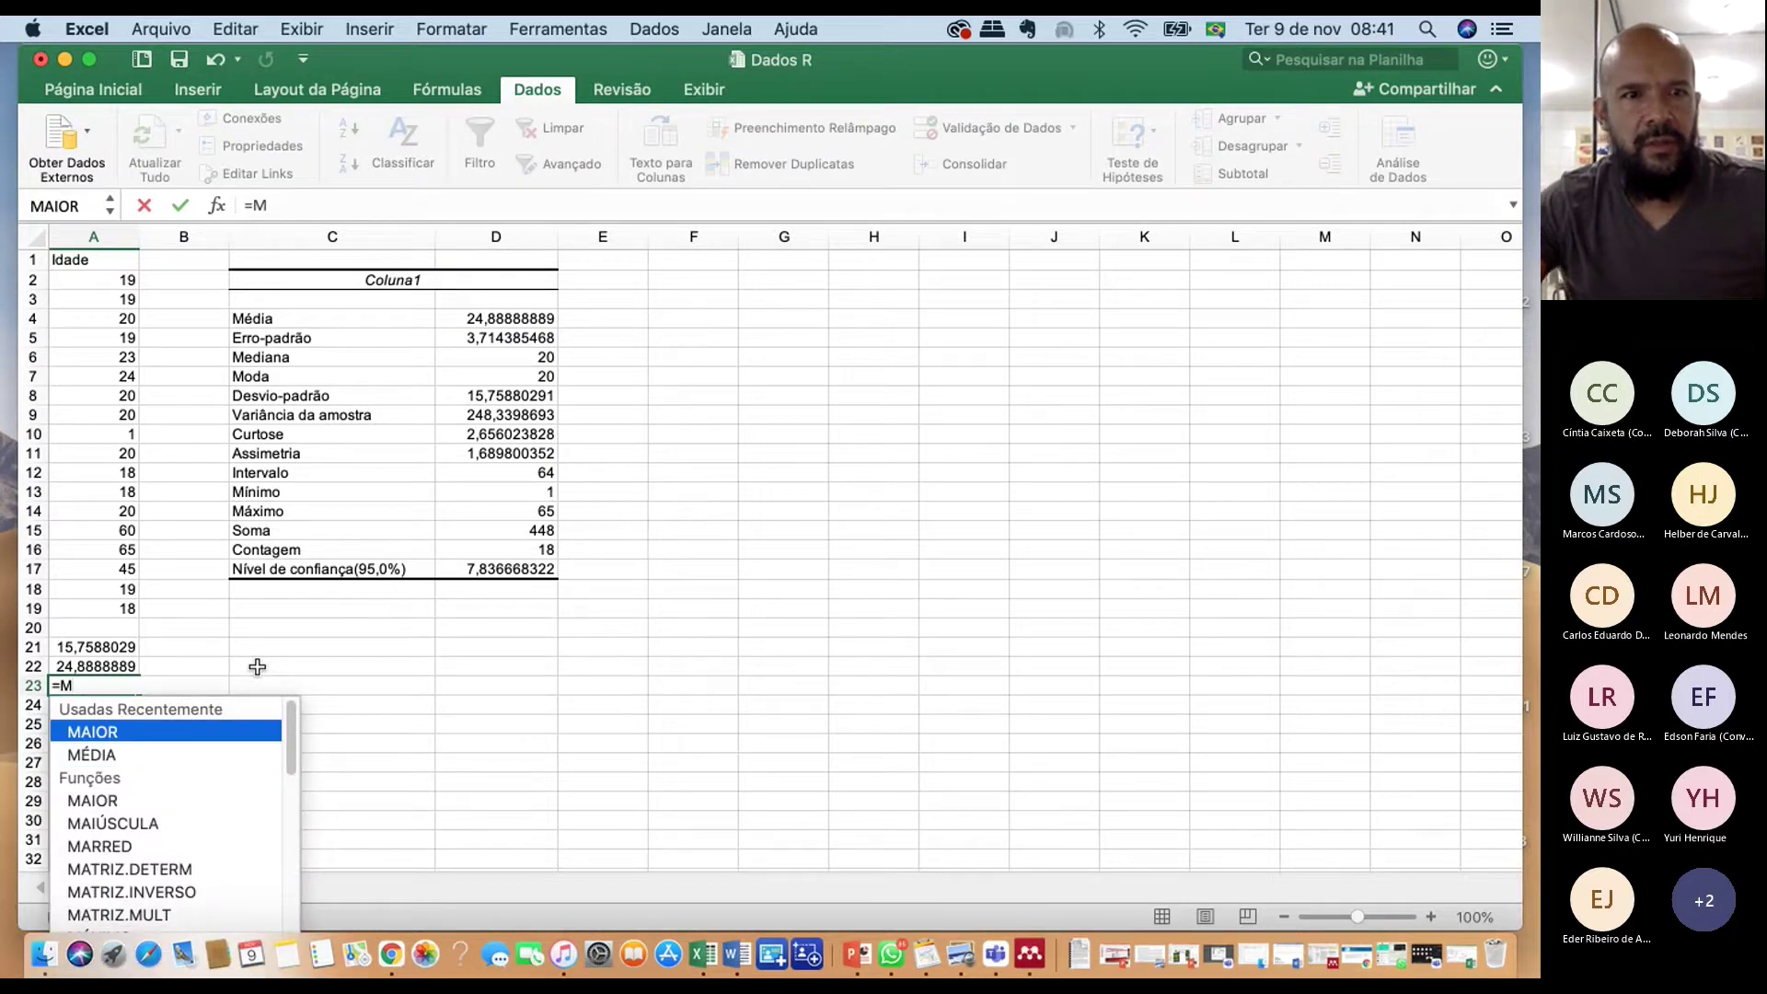
double_click(121, 809)
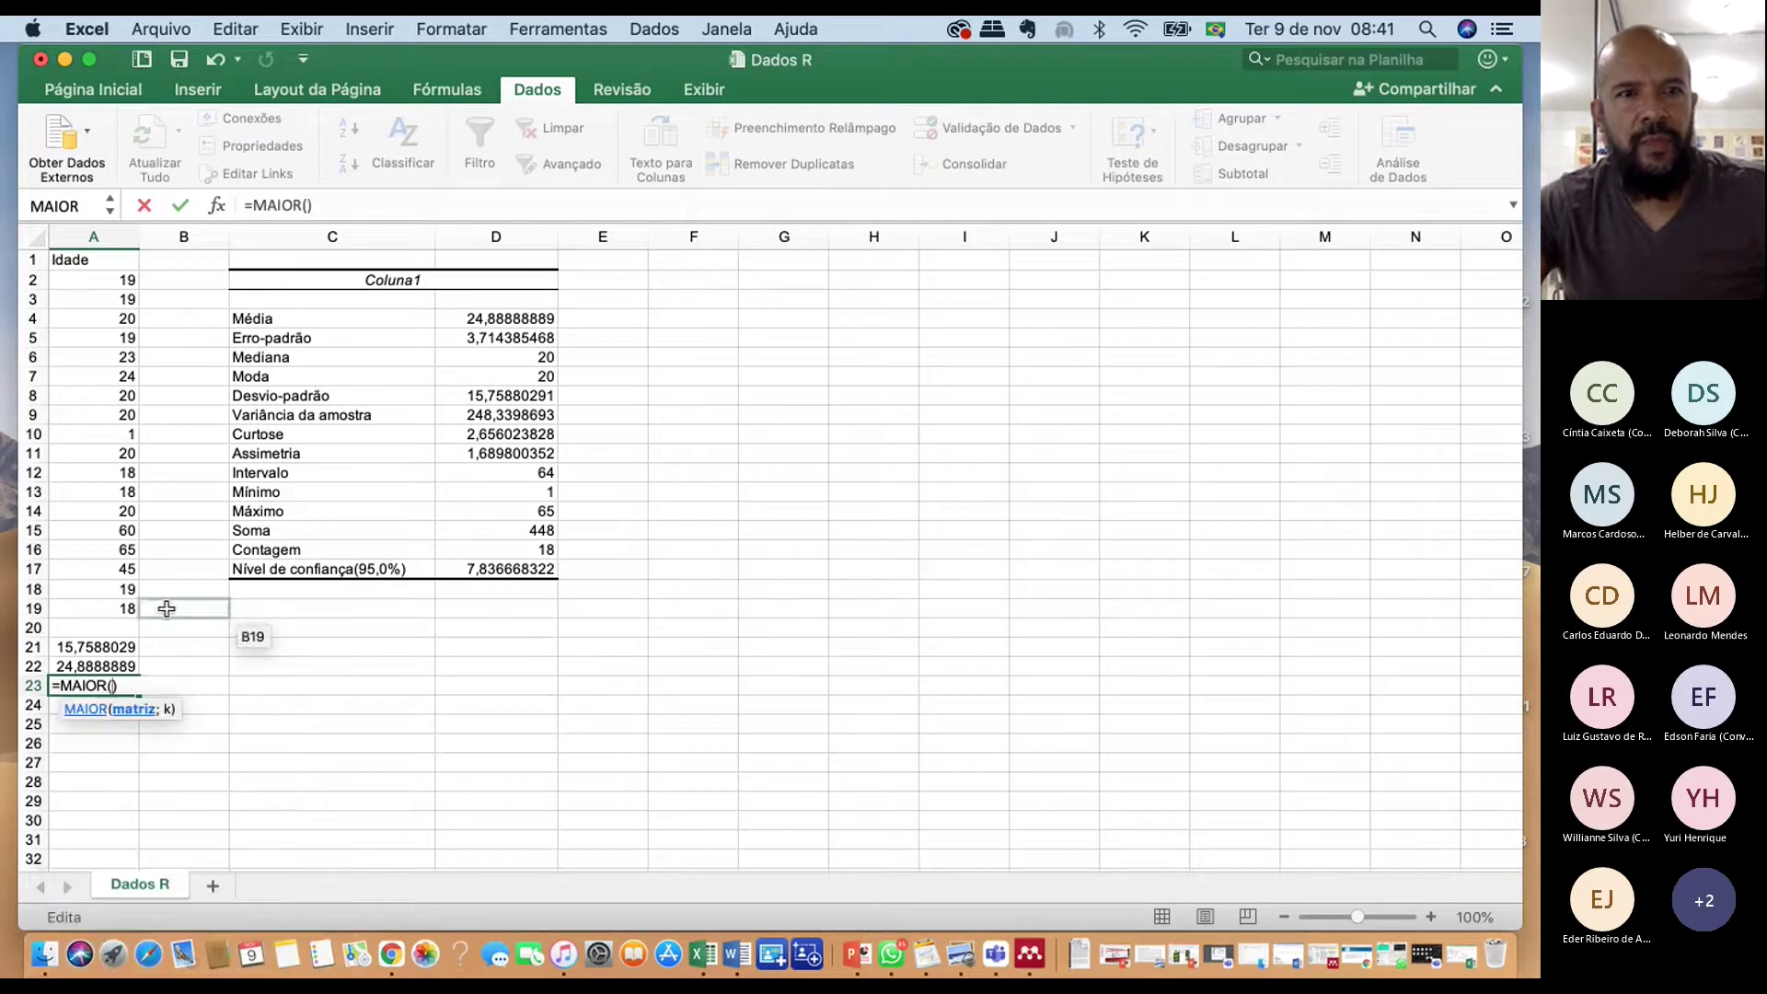
drag(119, 610, 130, 275)
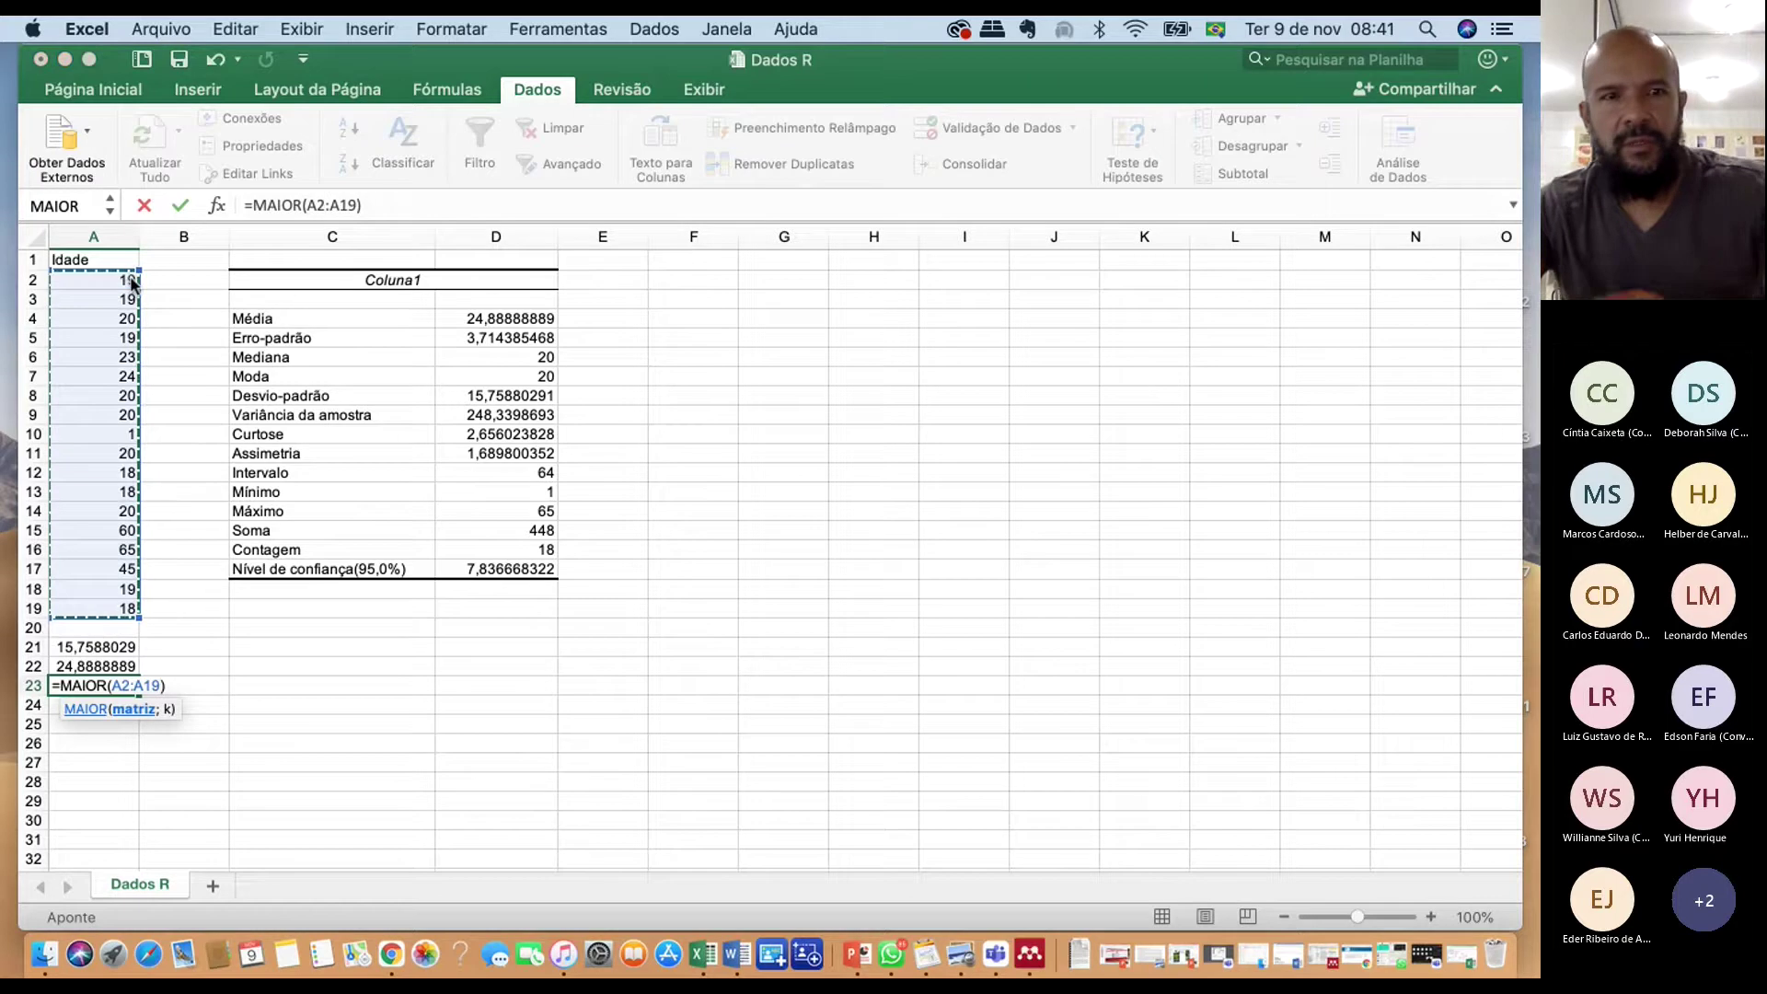
key(Return)
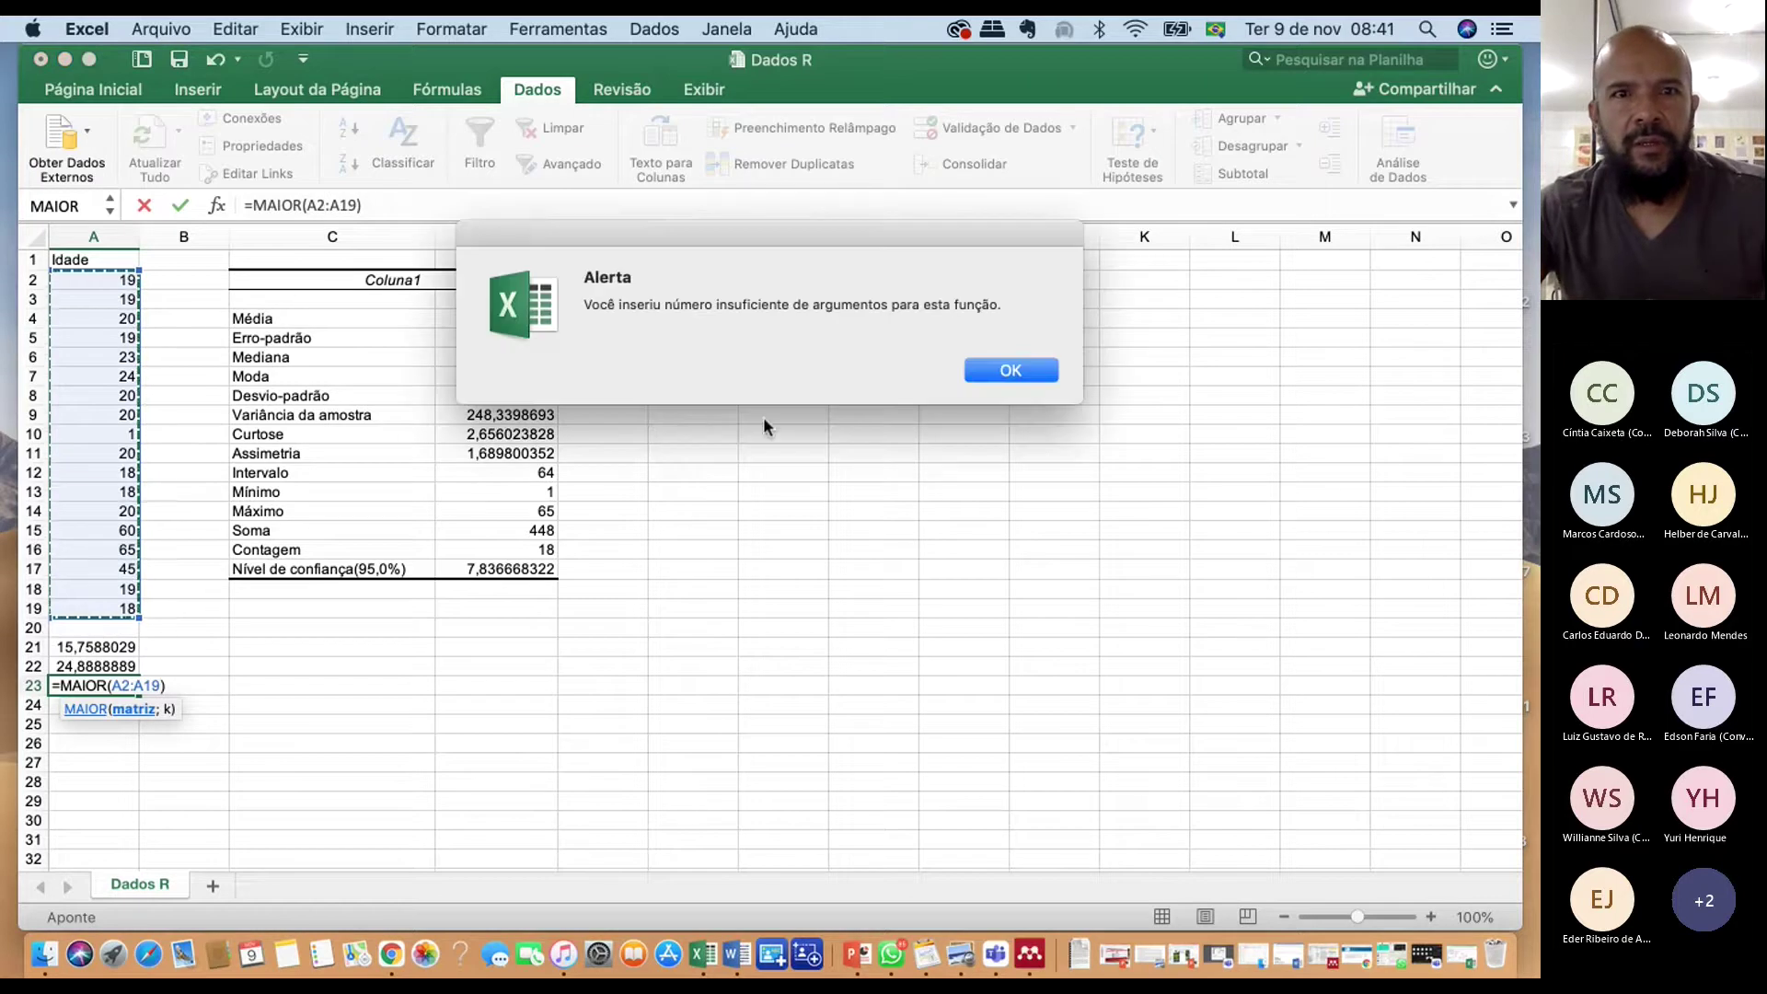
click(1009, 369)
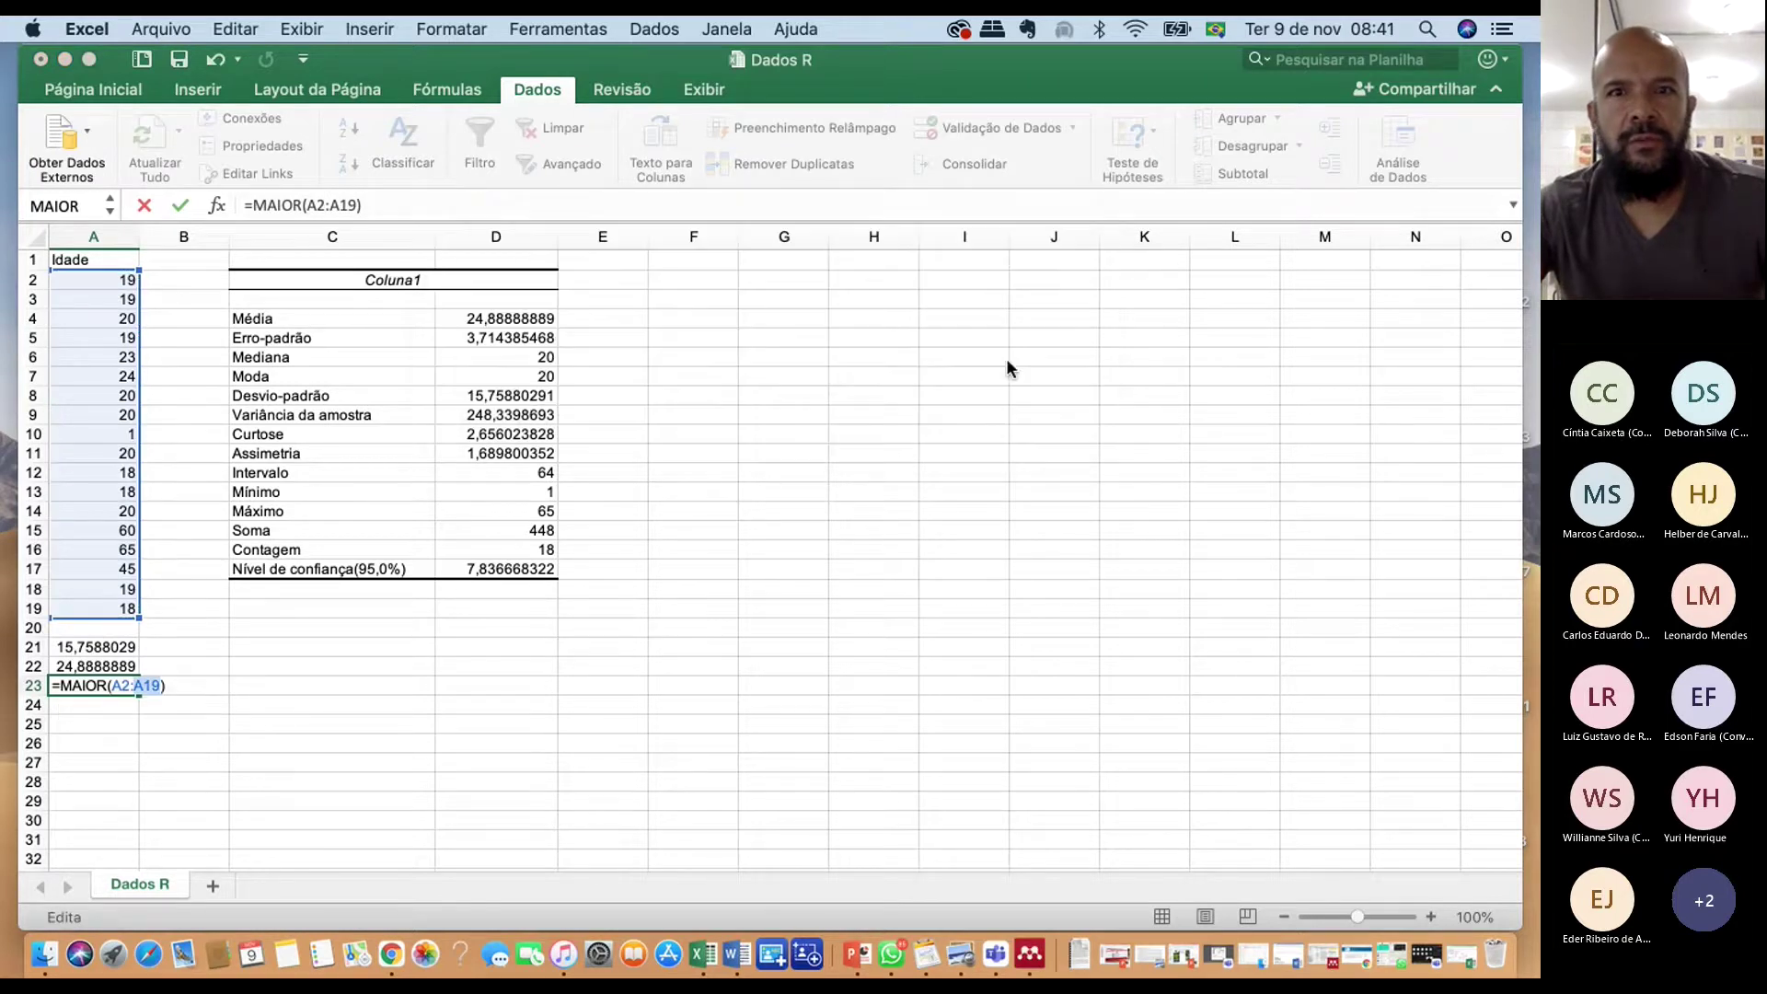
click(161, 682)
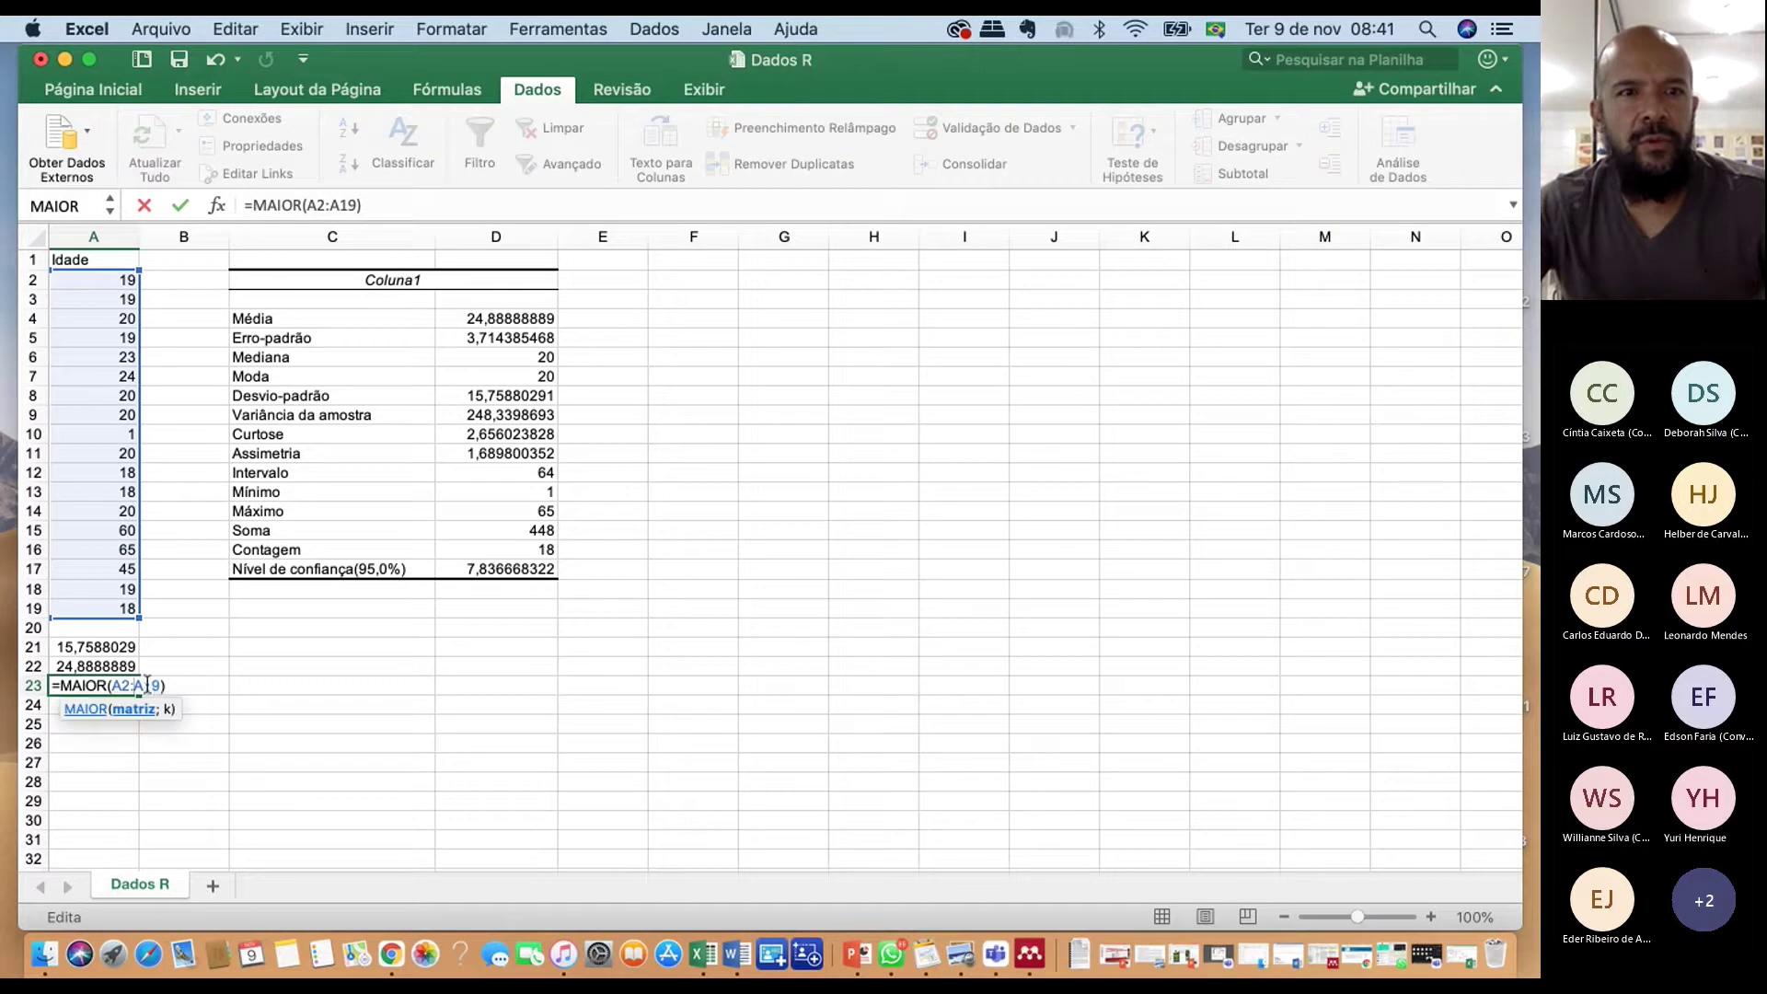
double_click(147, 685)
click(276, 687)
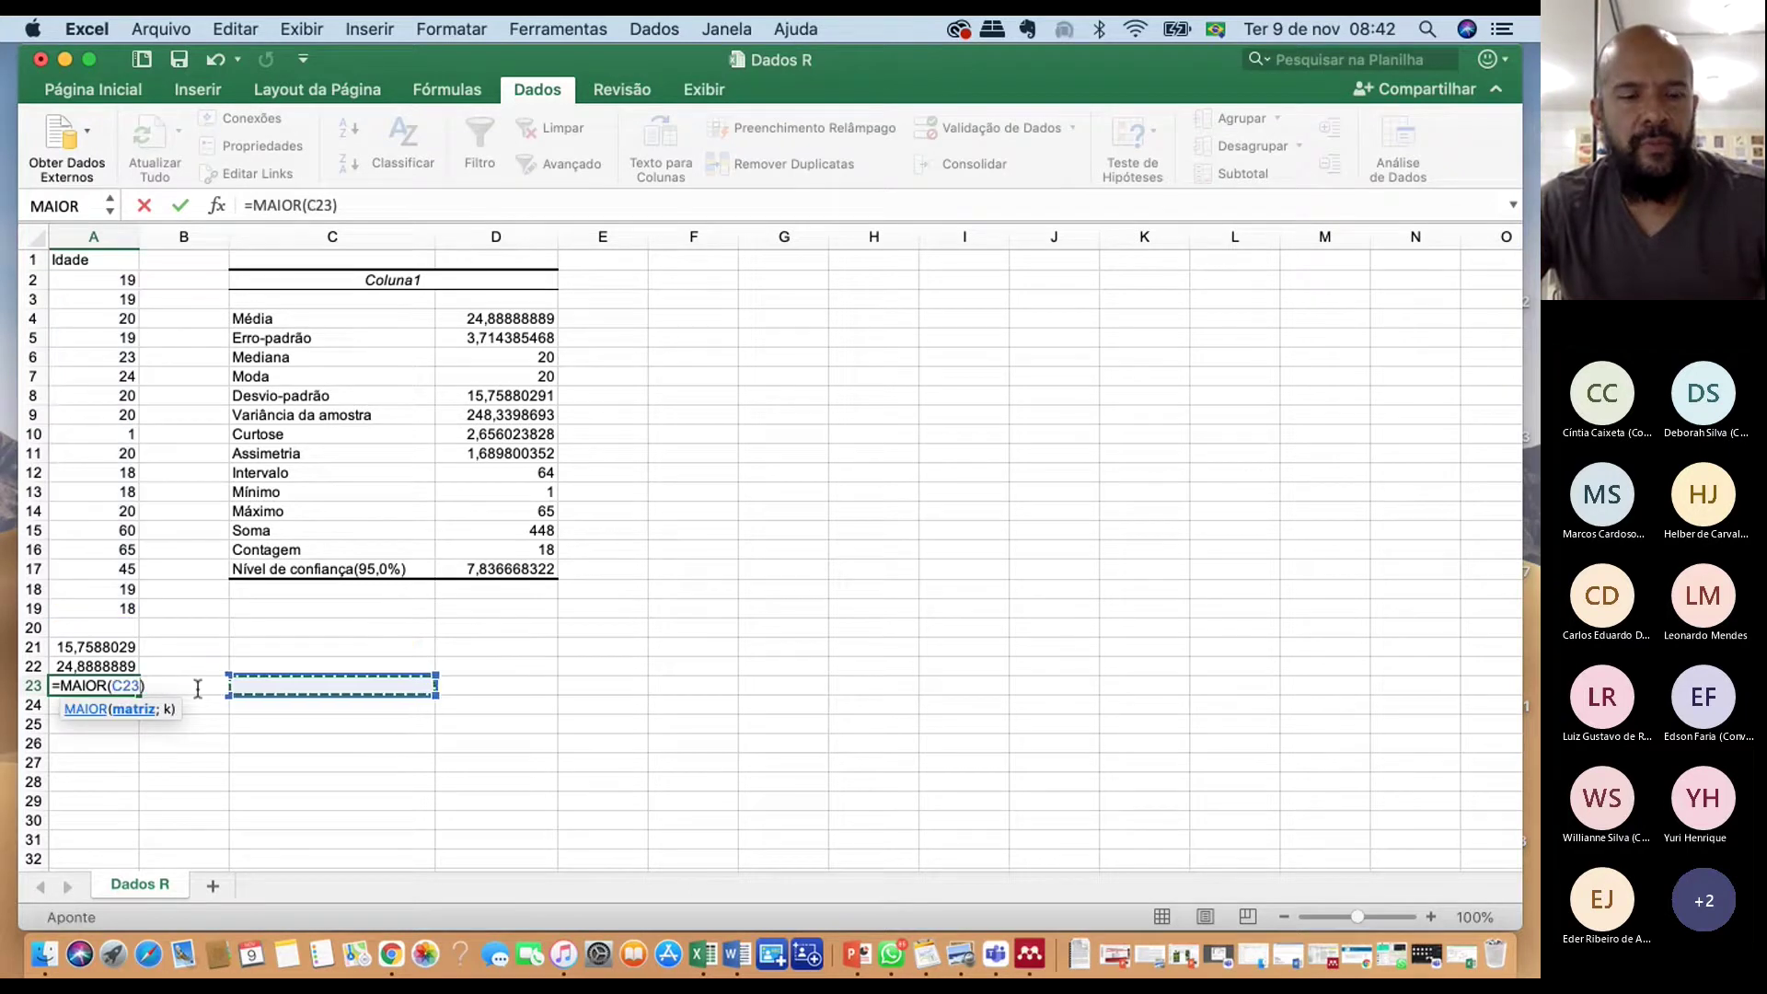
key(Escape)
Enter =SOMA(A2:A19) in A23, totalling the ages to 448
text(=)
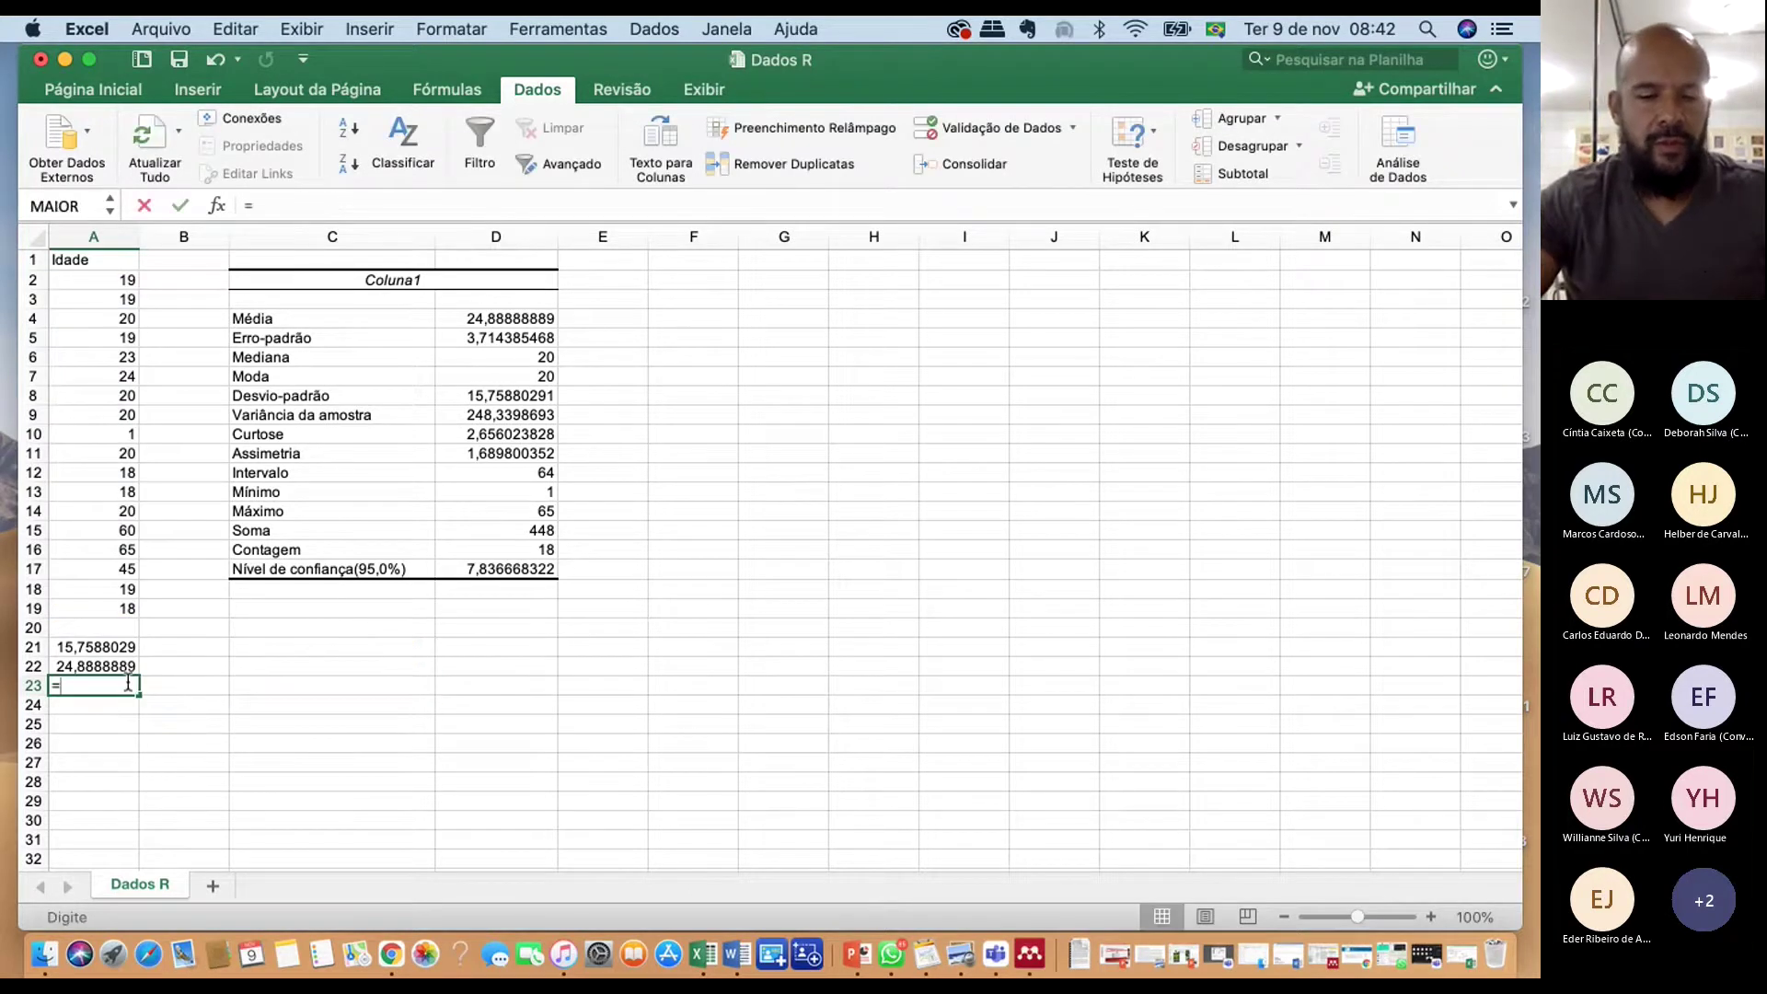
text(soma()
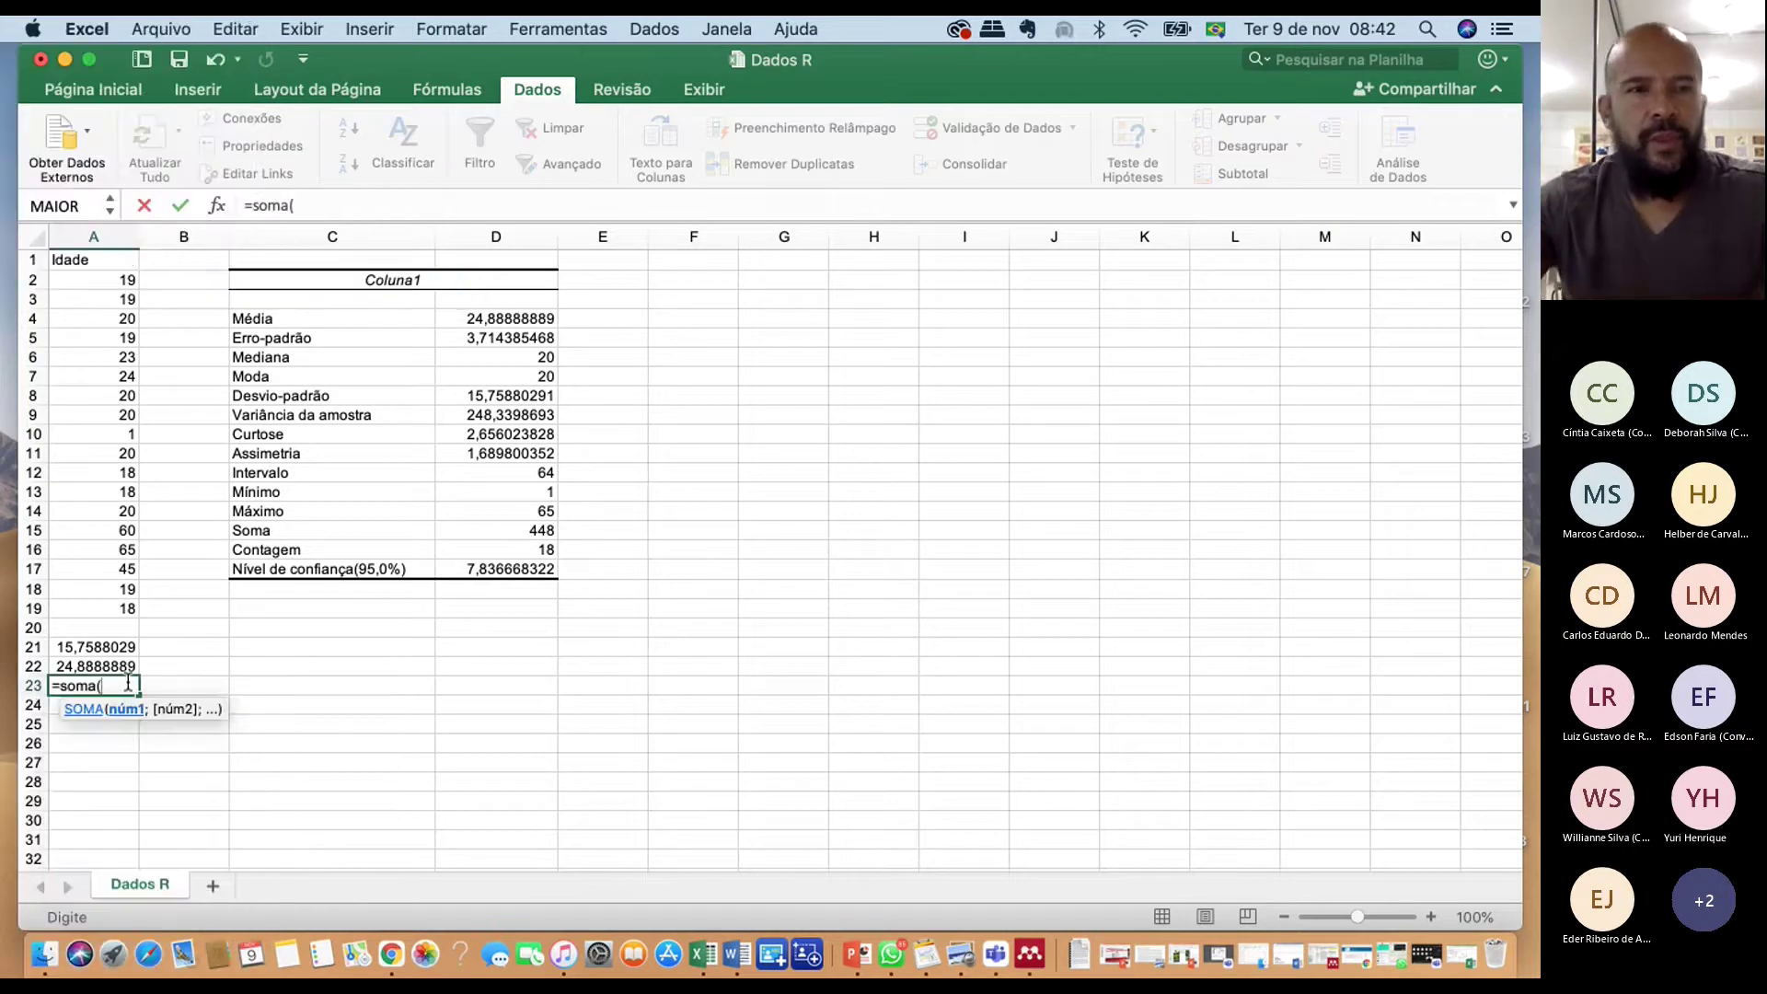
drag(120, 607, 114, 281)
key(Return)
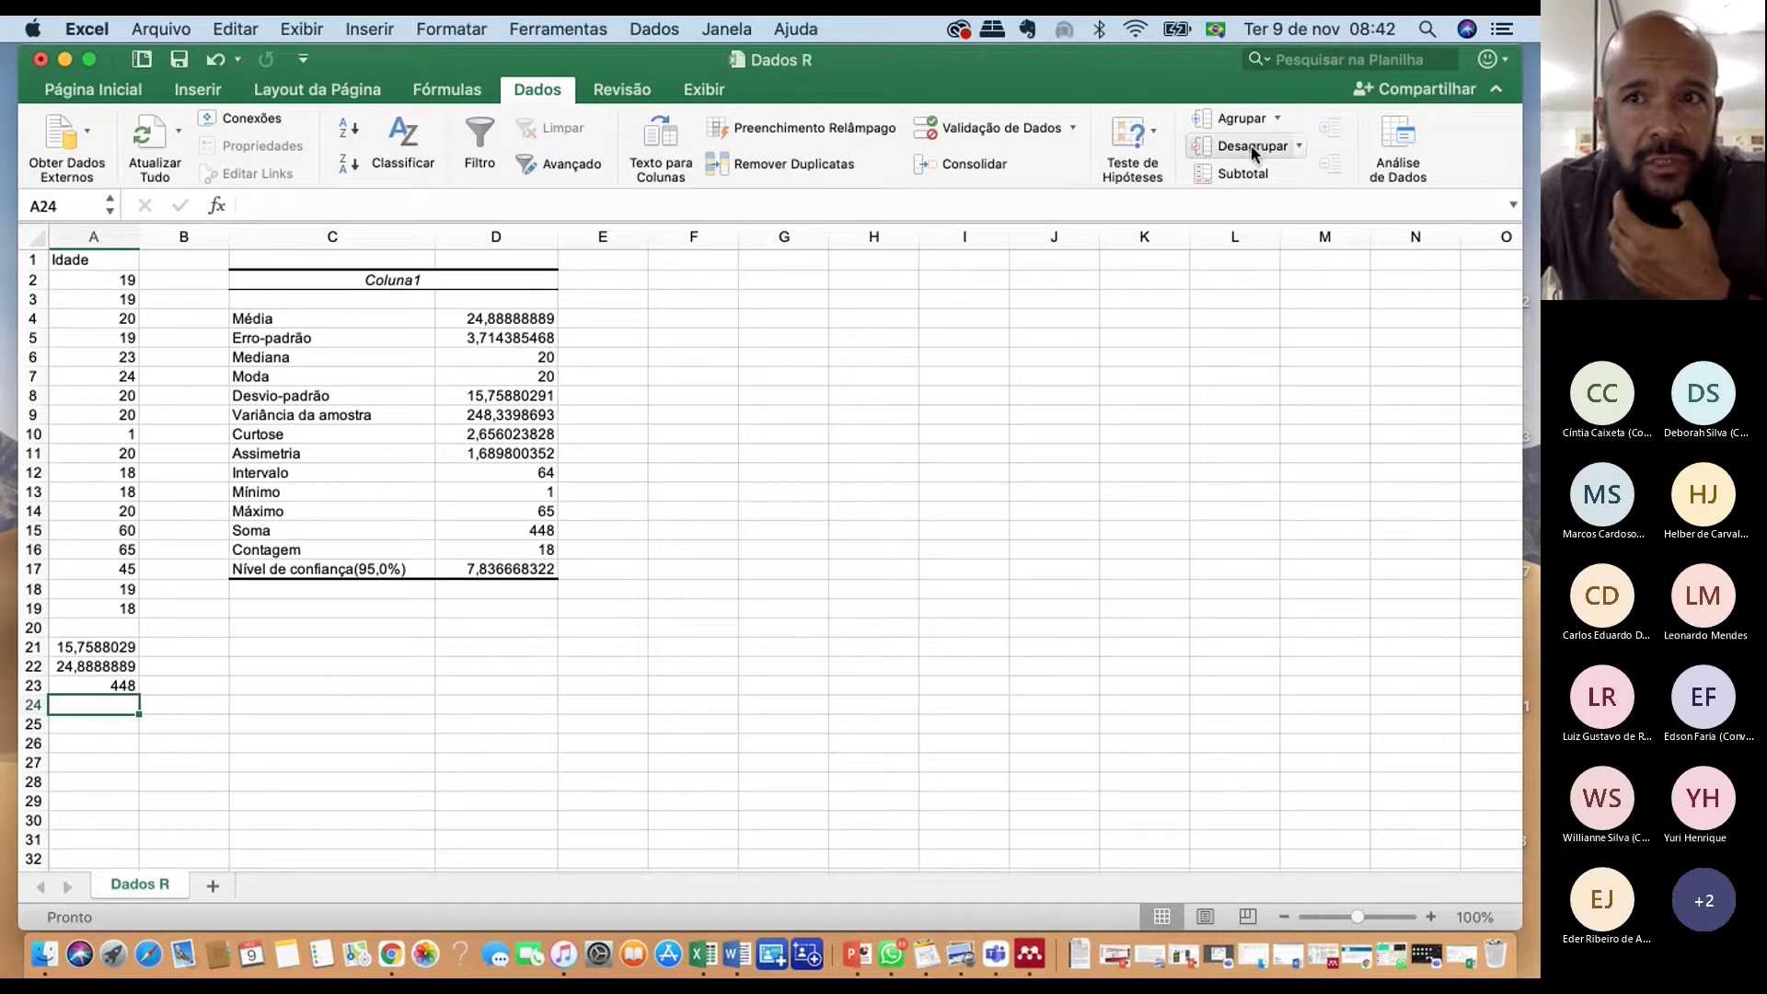
click(355, 317)
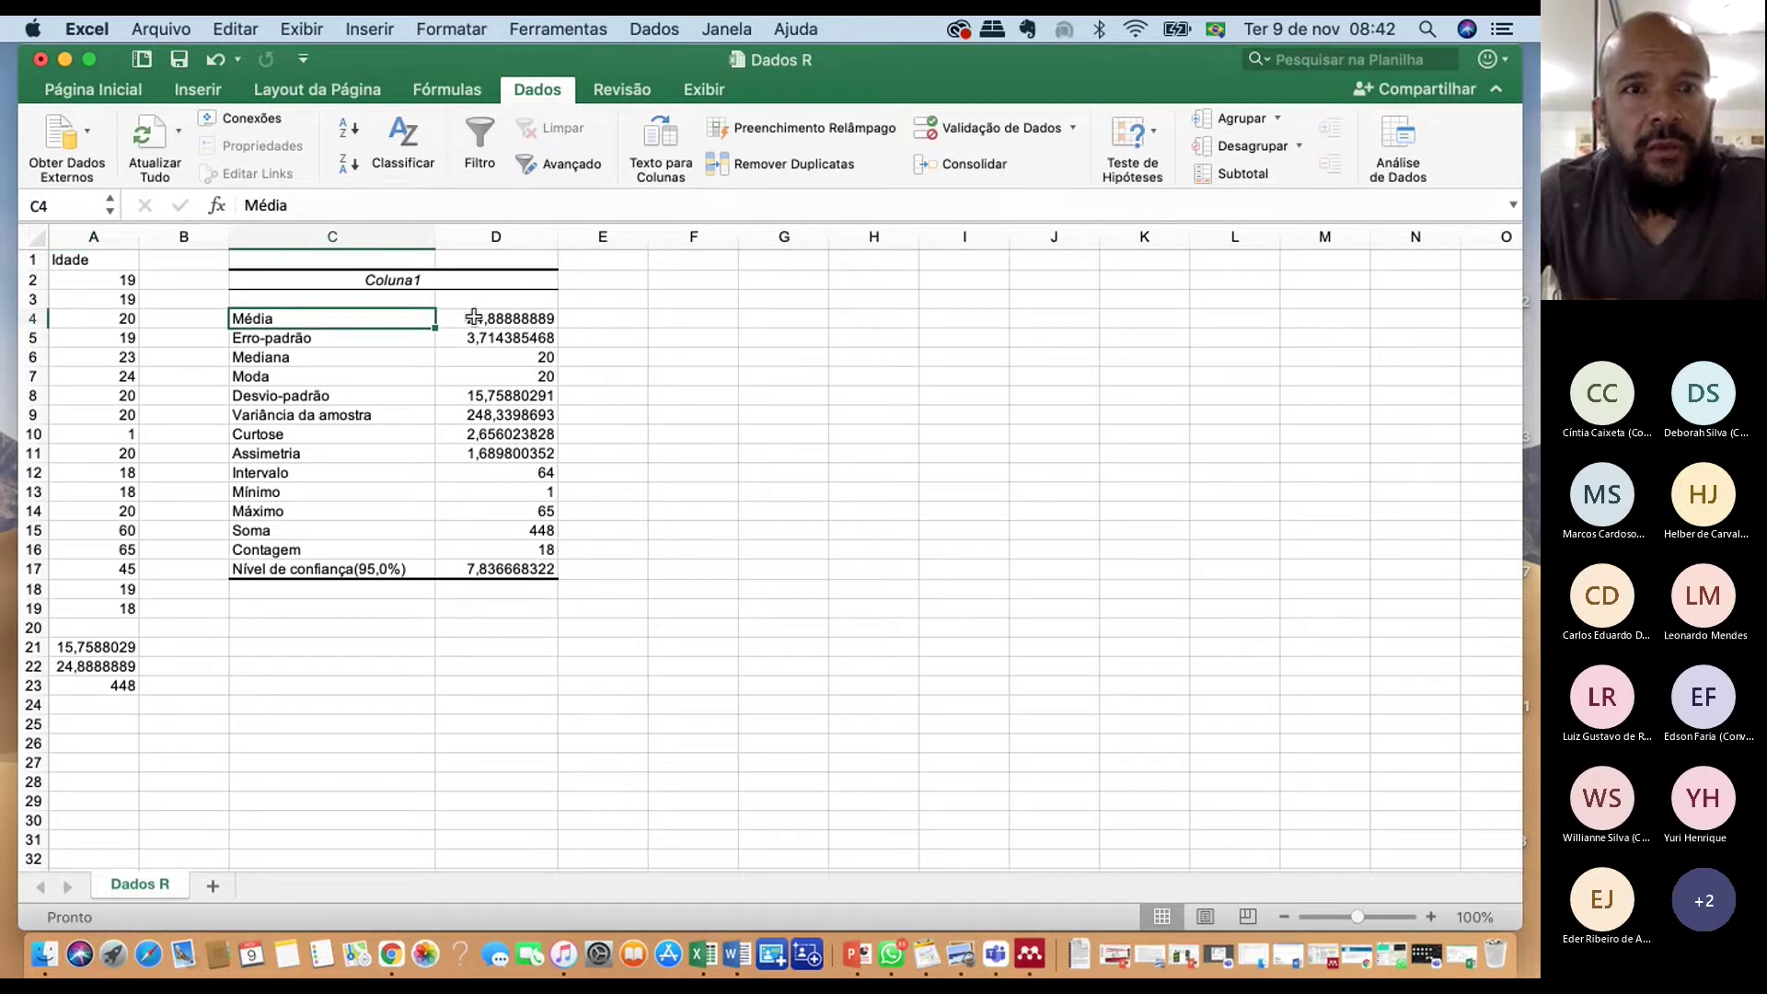
key(shift+Right)
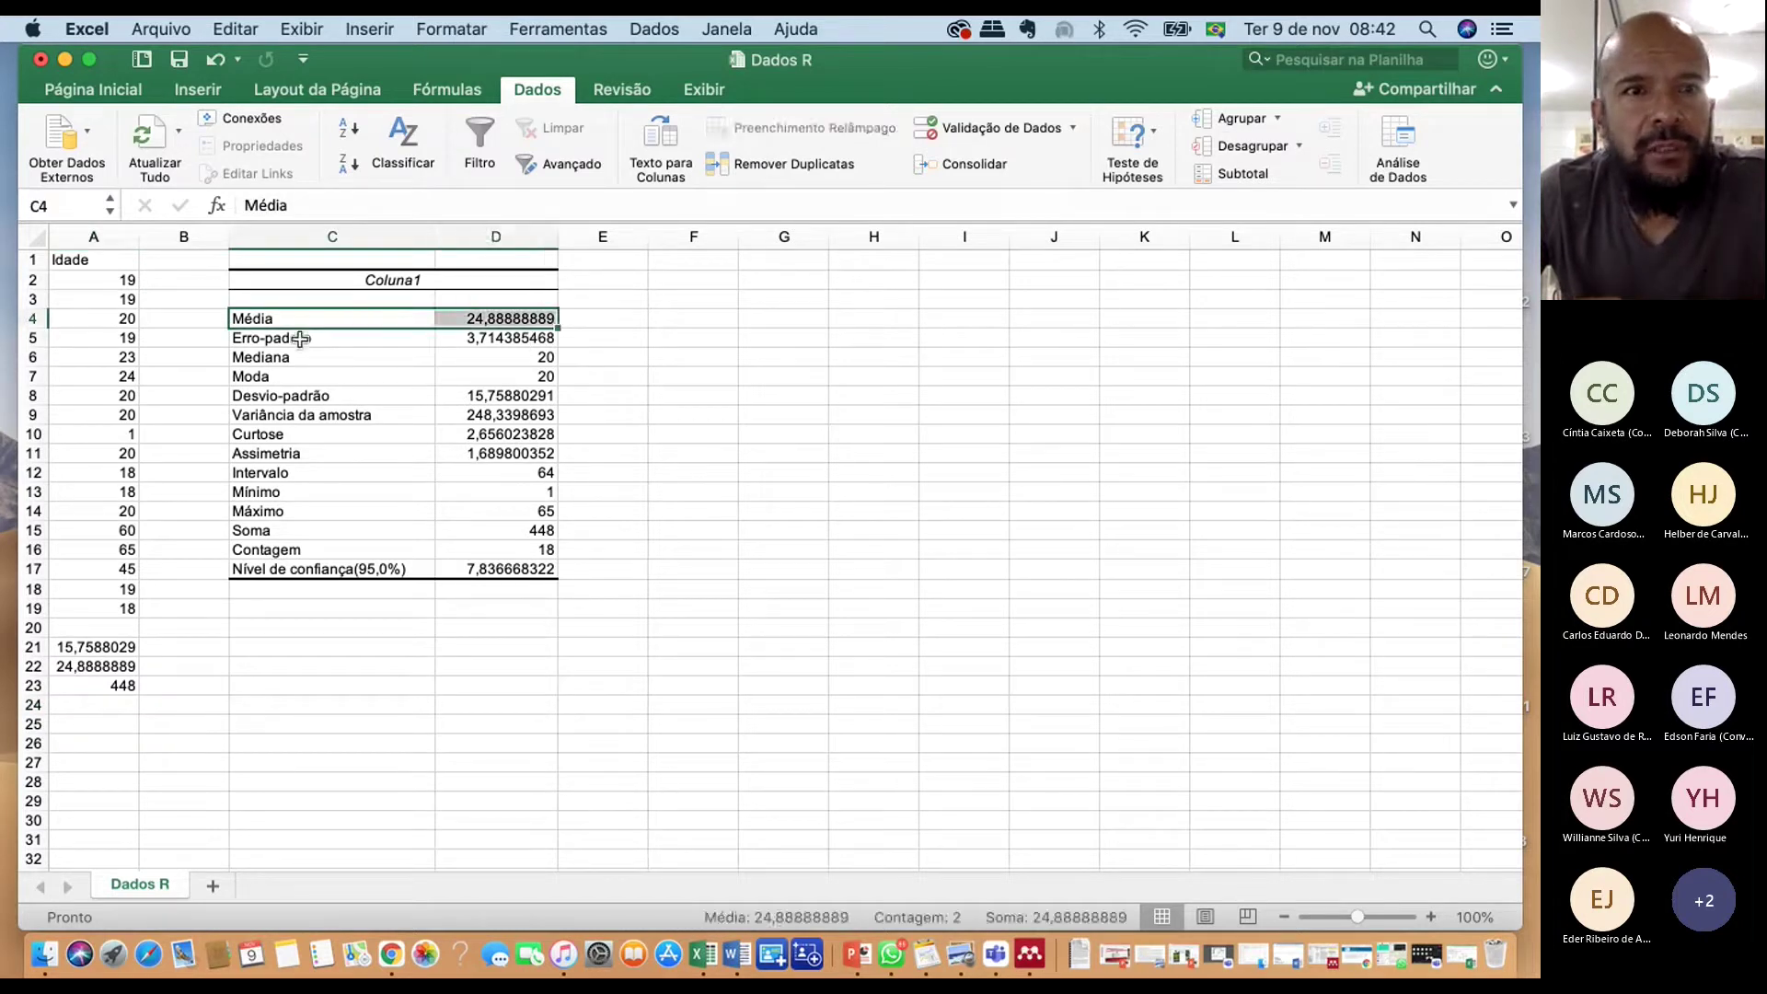
drag(301, 338, 446, 341)
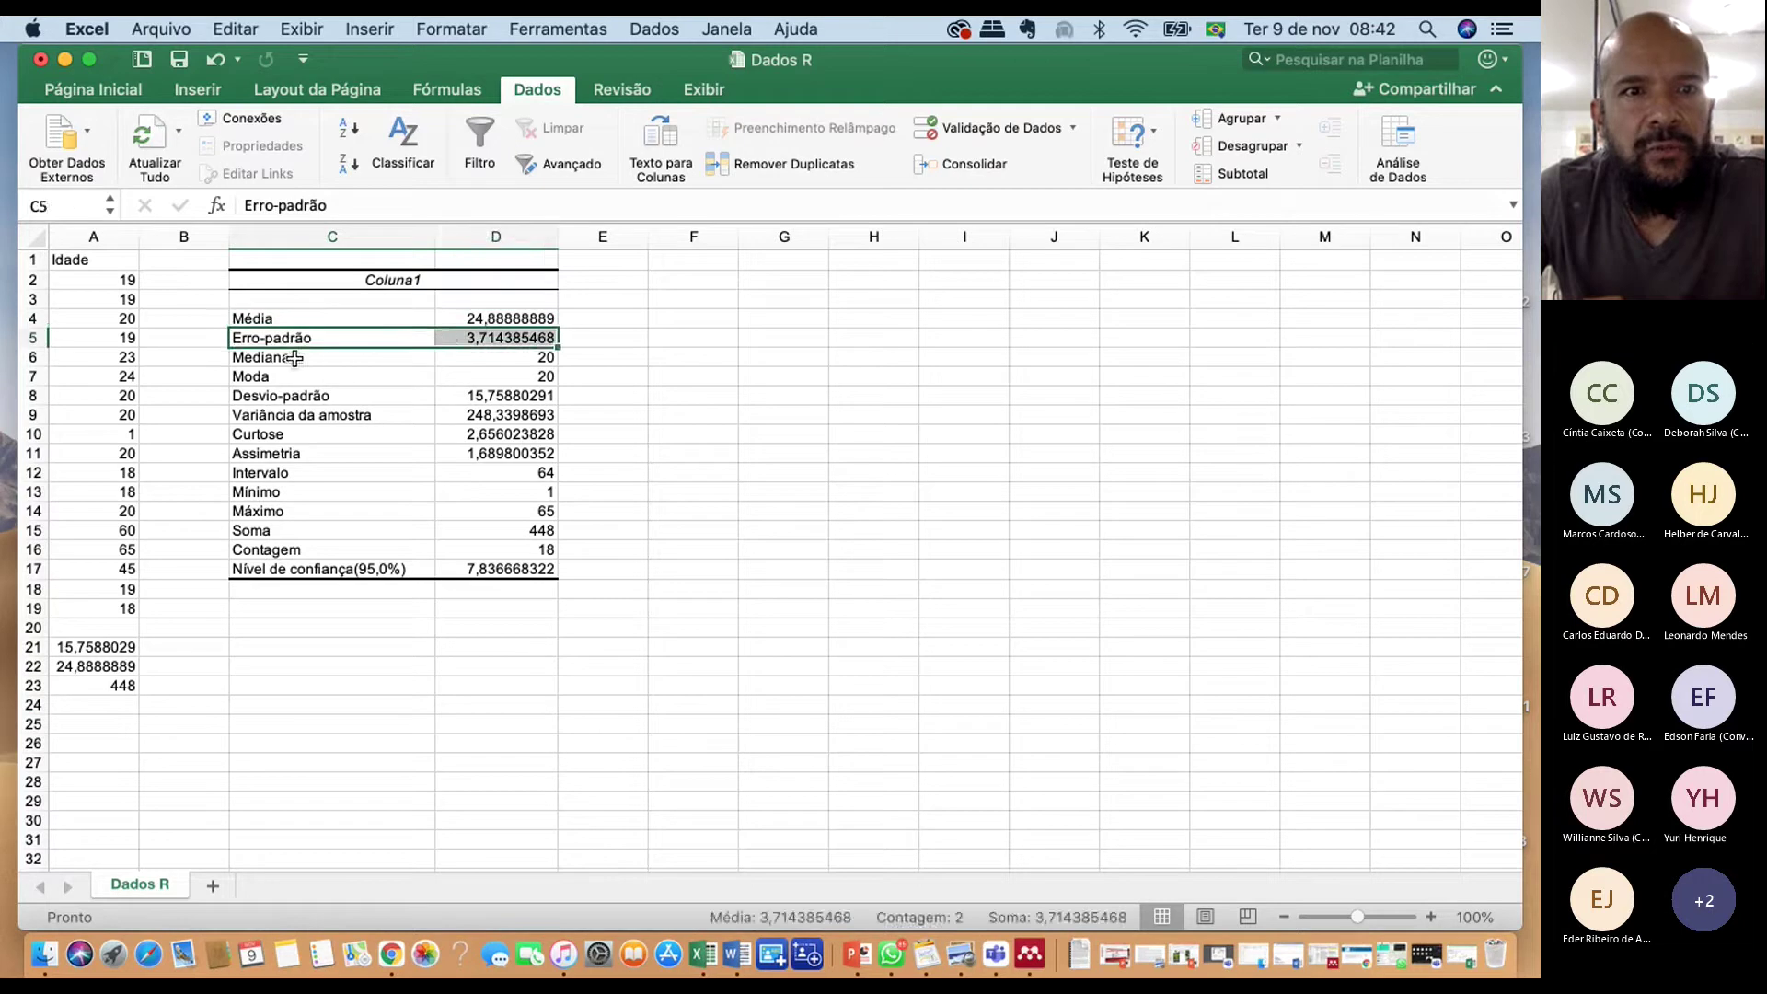
drag(302, 359, 451, 361)
drag(272, 378, 451, 378)
click(488, 453)
drag(290, 434, 472, 436)
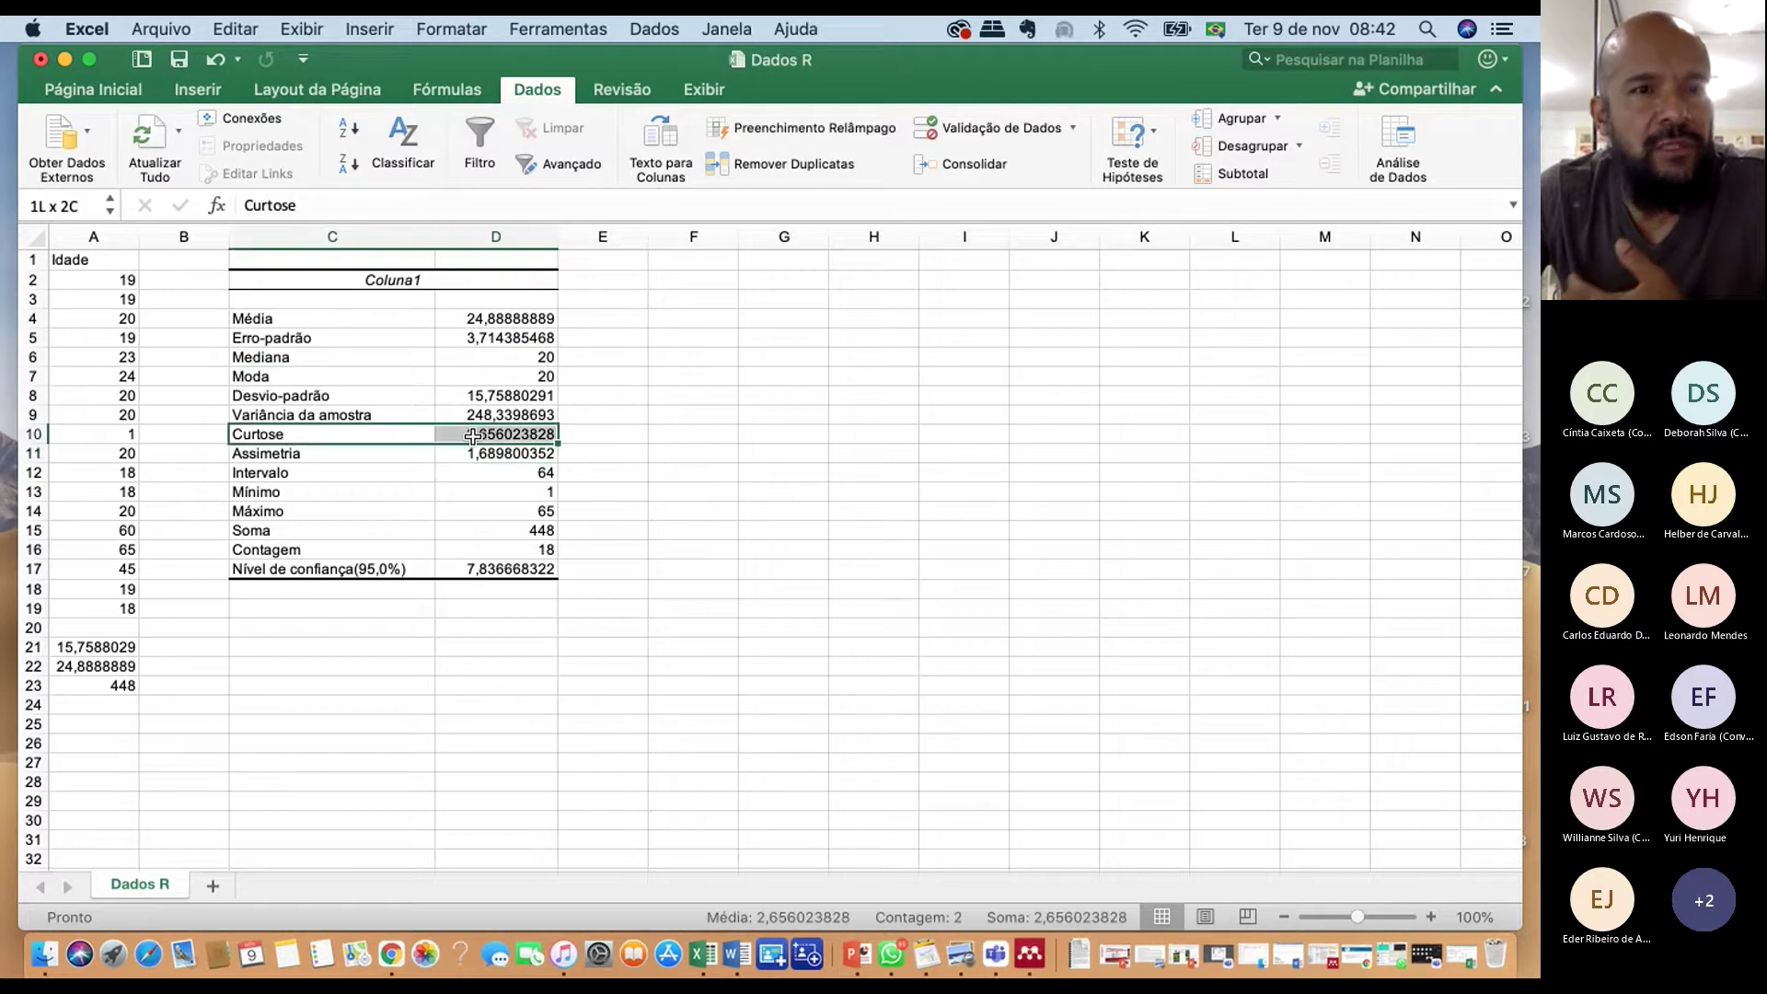
click(331, 490)
click(496, 319)
key(Down)
key(Down)
key(Down)
key(Down)
key(Down)
key(Down)
key(Down)
key(Down)
key(Down)
key(Down)
key(Down)
key(Down)
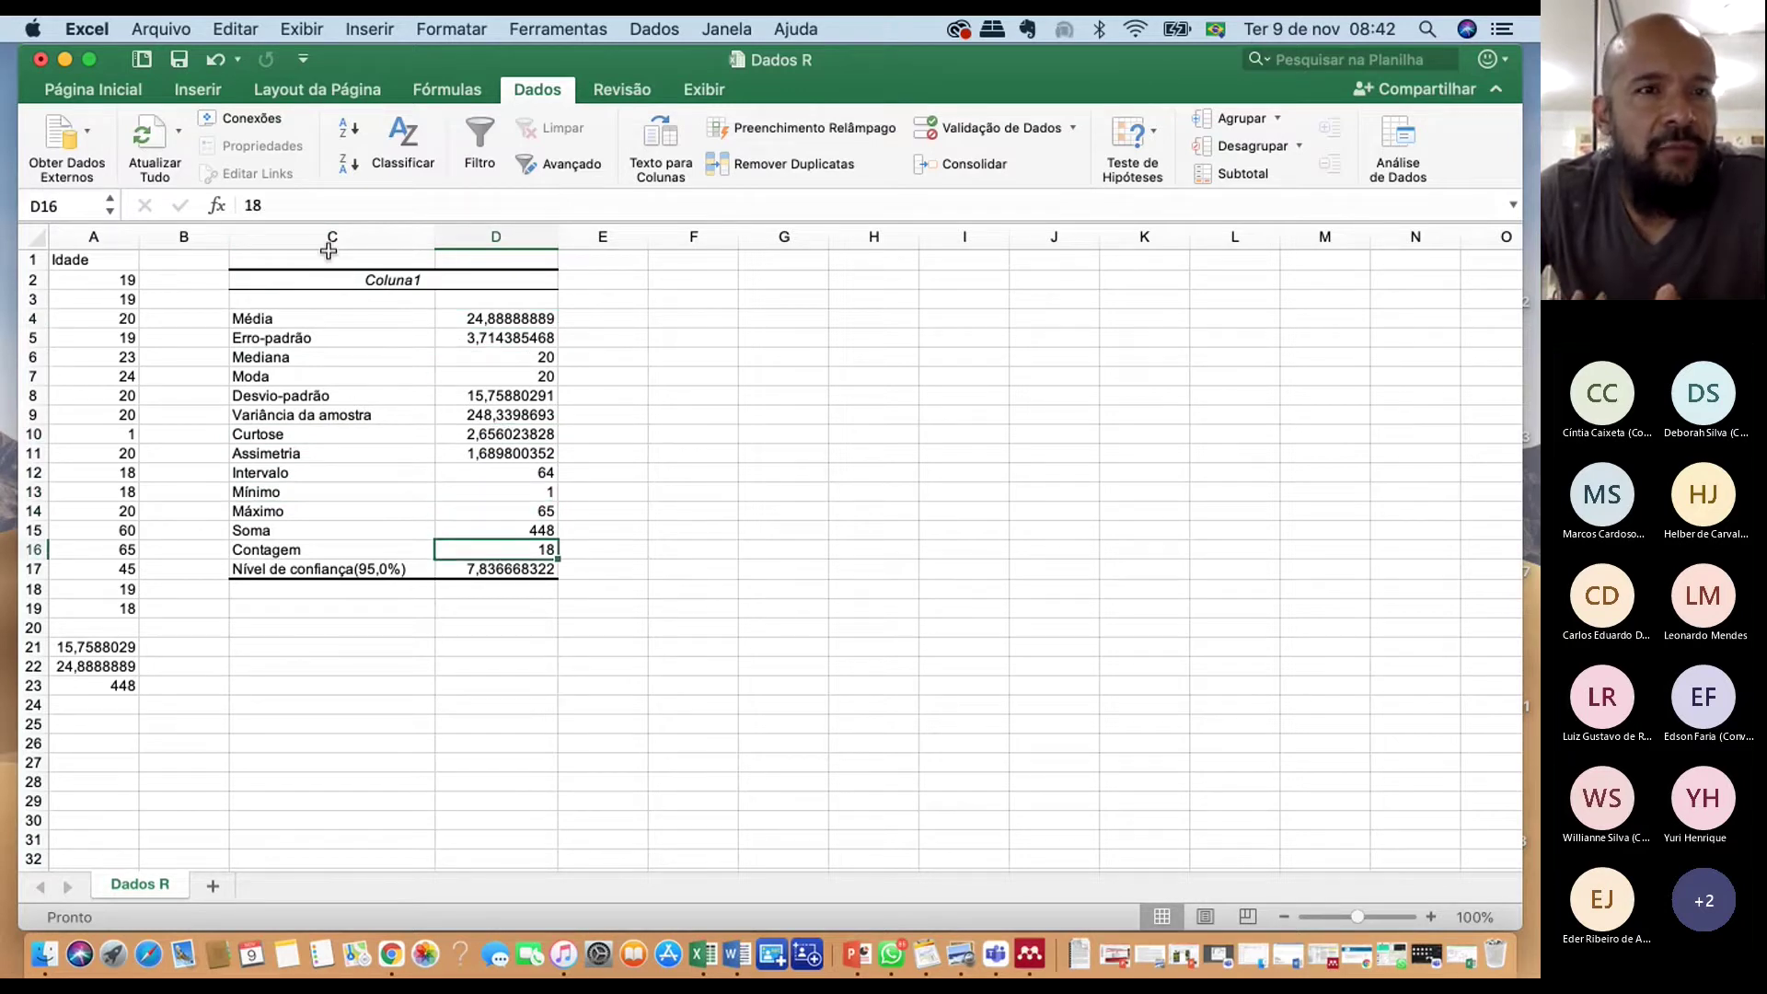
Label A1 'Idade A' and B1 'Idade B'
click(117, 282)
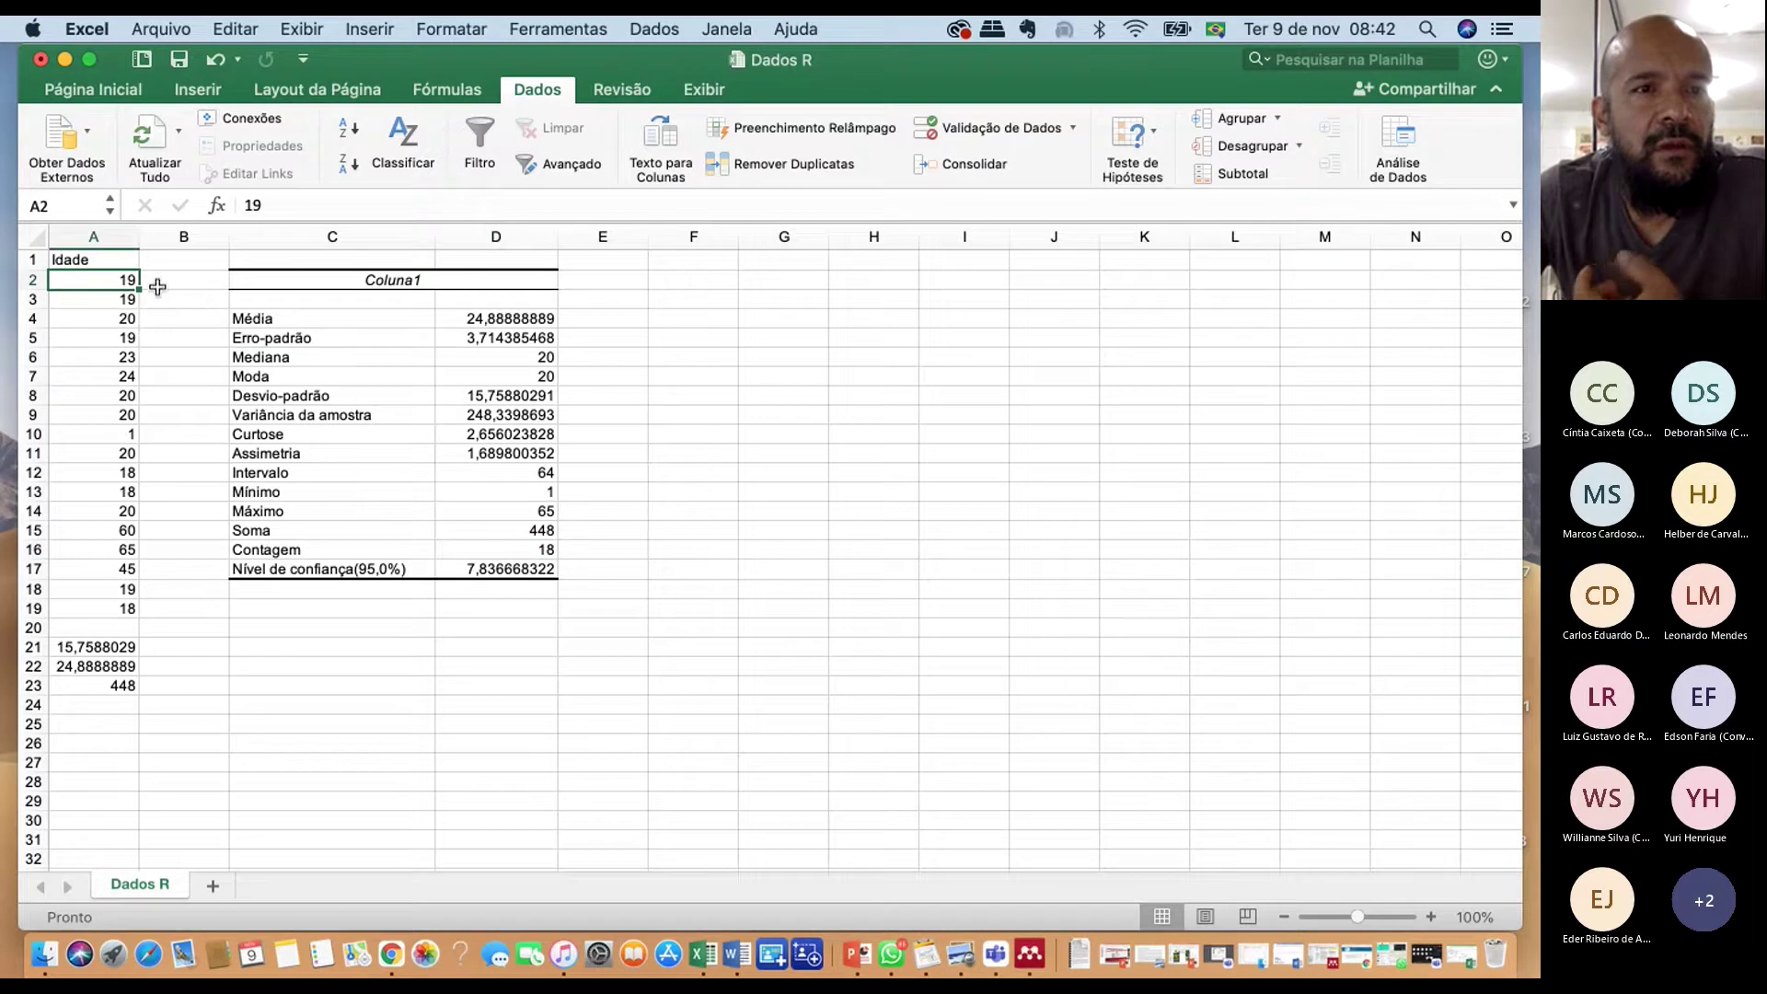
click(189, 259)
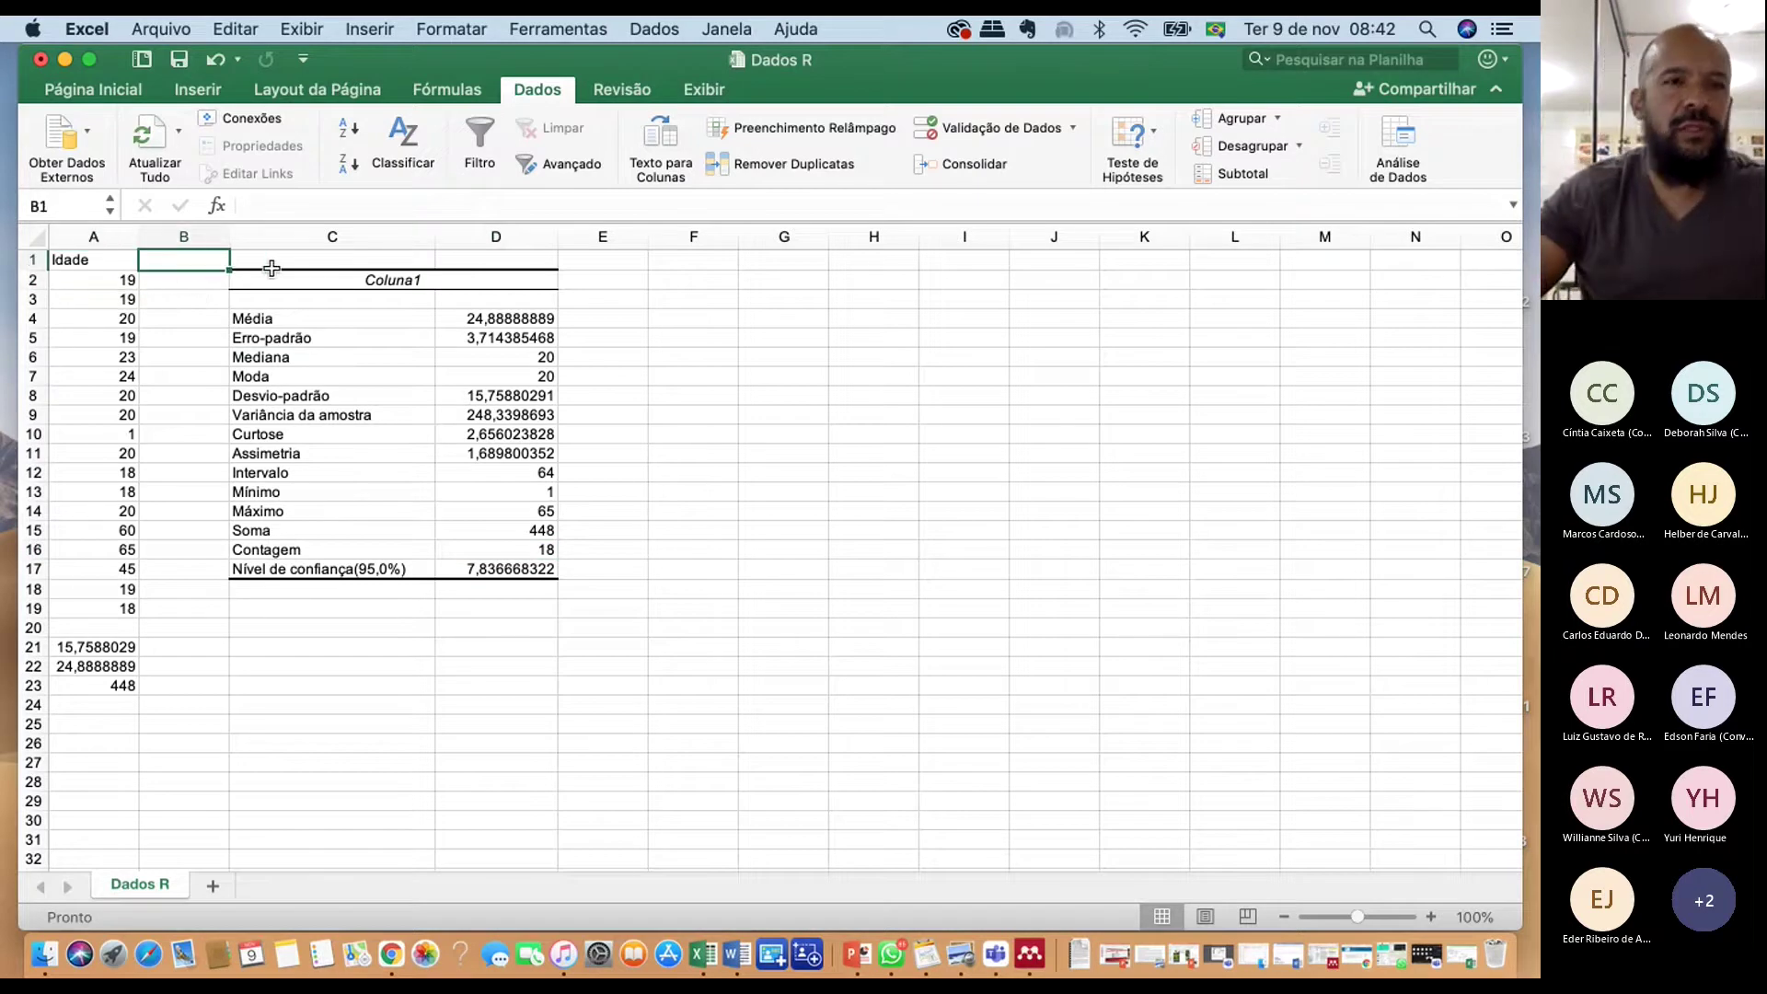
key(Left)
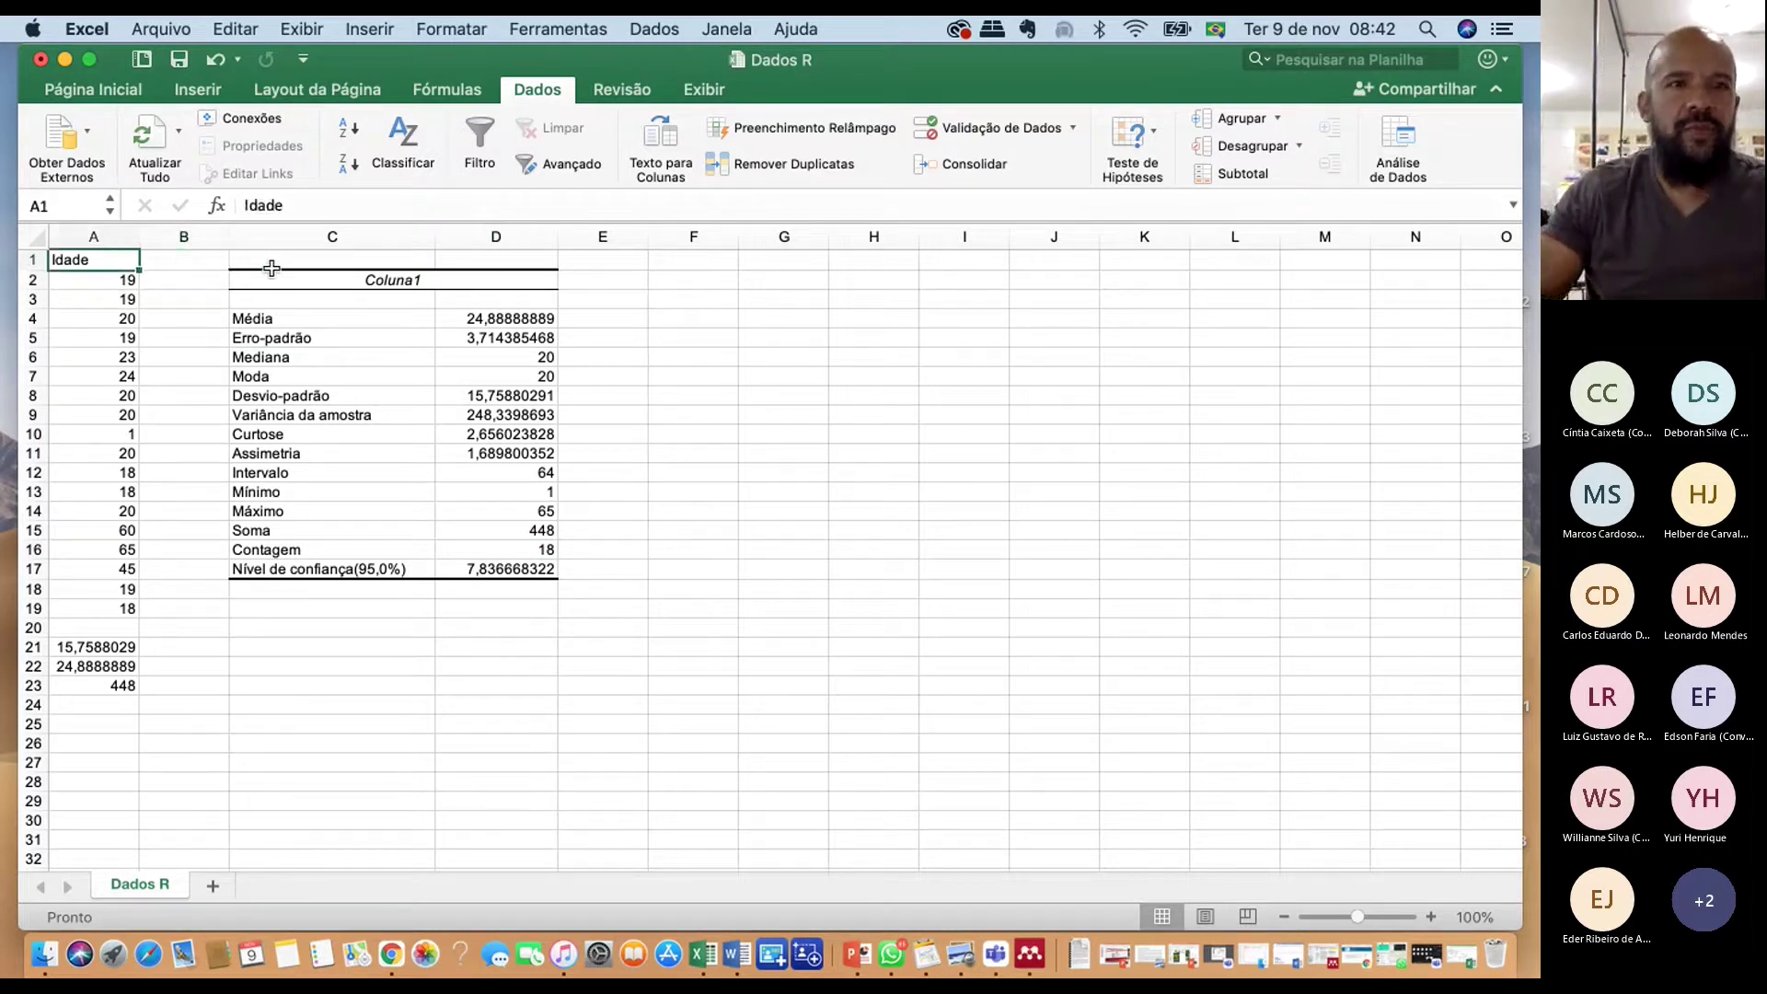
text(Ida)
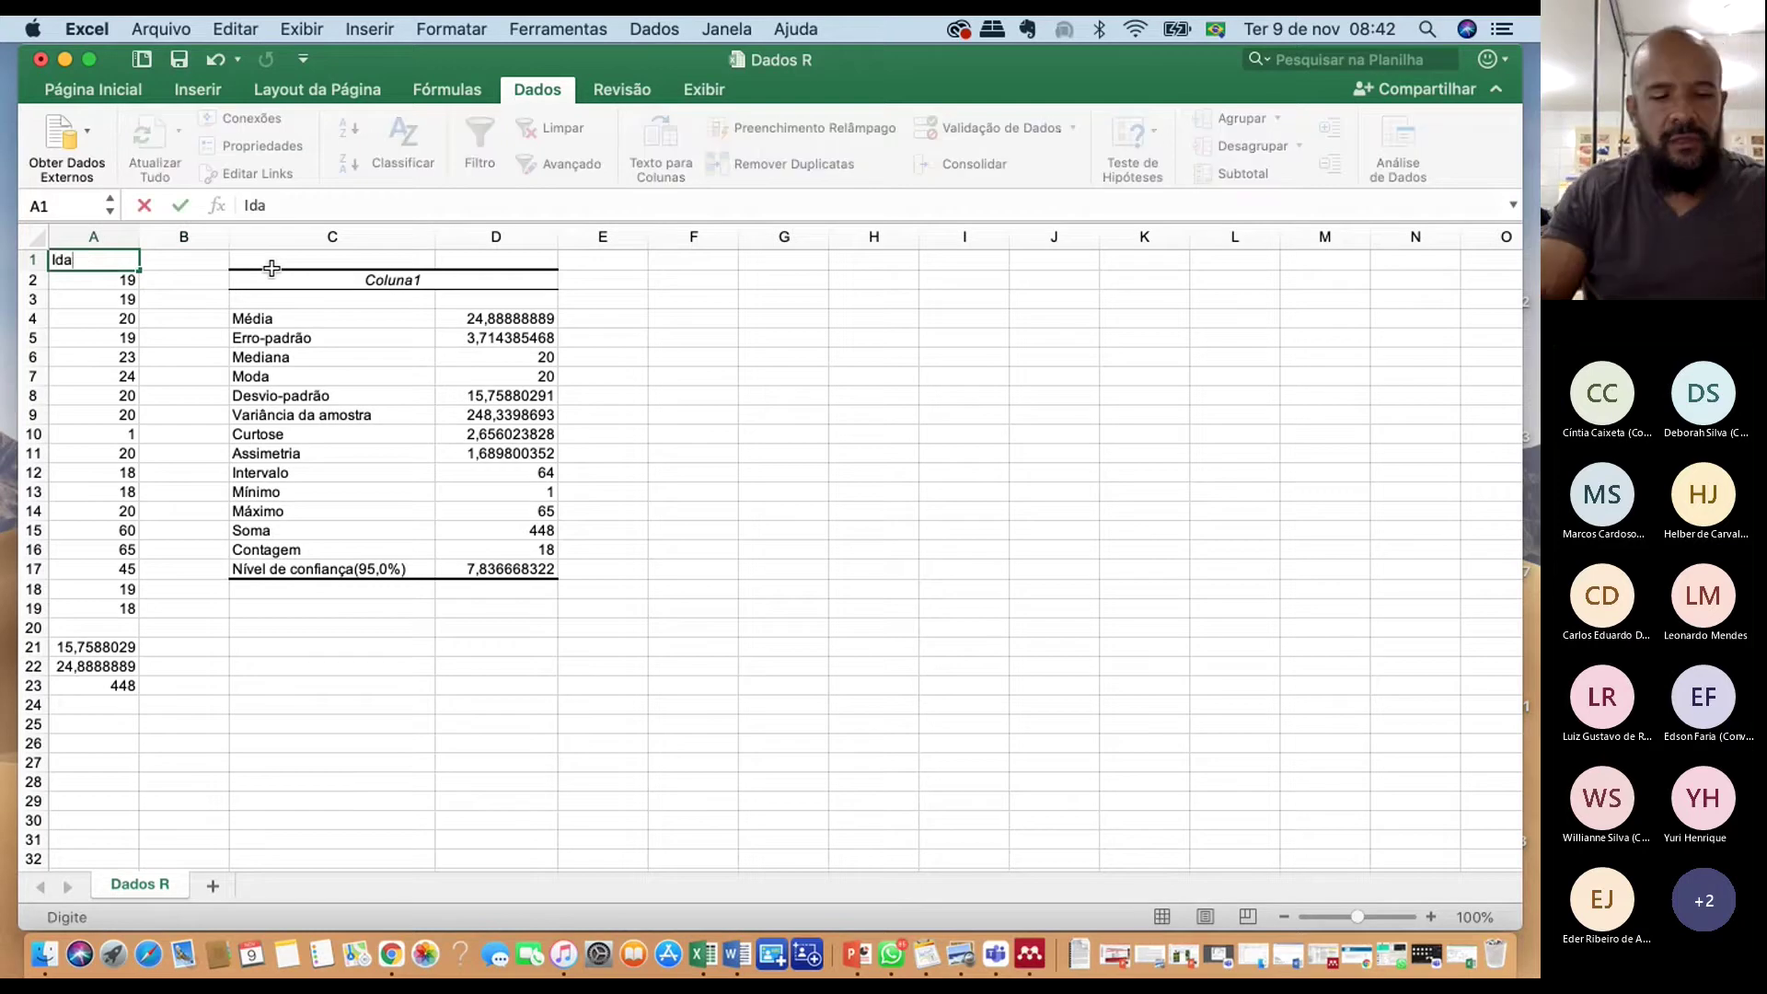
text(de A)
key(Tab)
text(Idade)
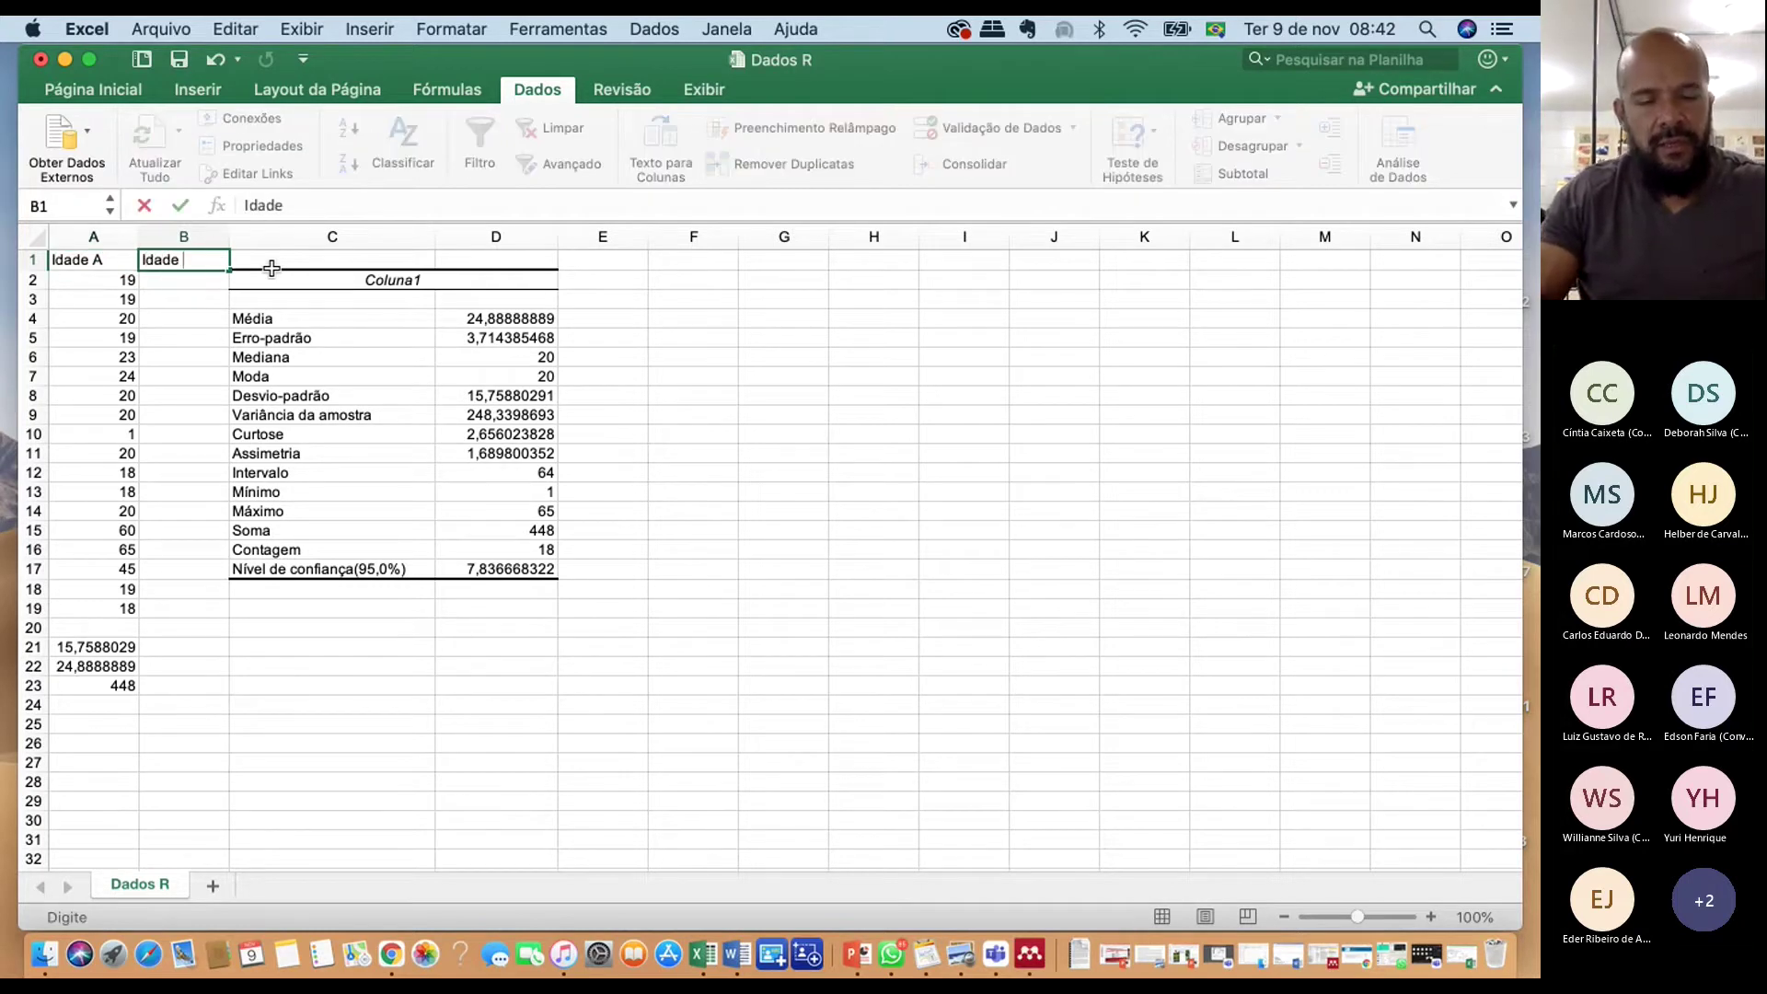
text( B)
key(Return)
Enter Idade B ages 27, 28, 27, 30, 32, 25, 36, 36, 25 in B2:B10
text(27)
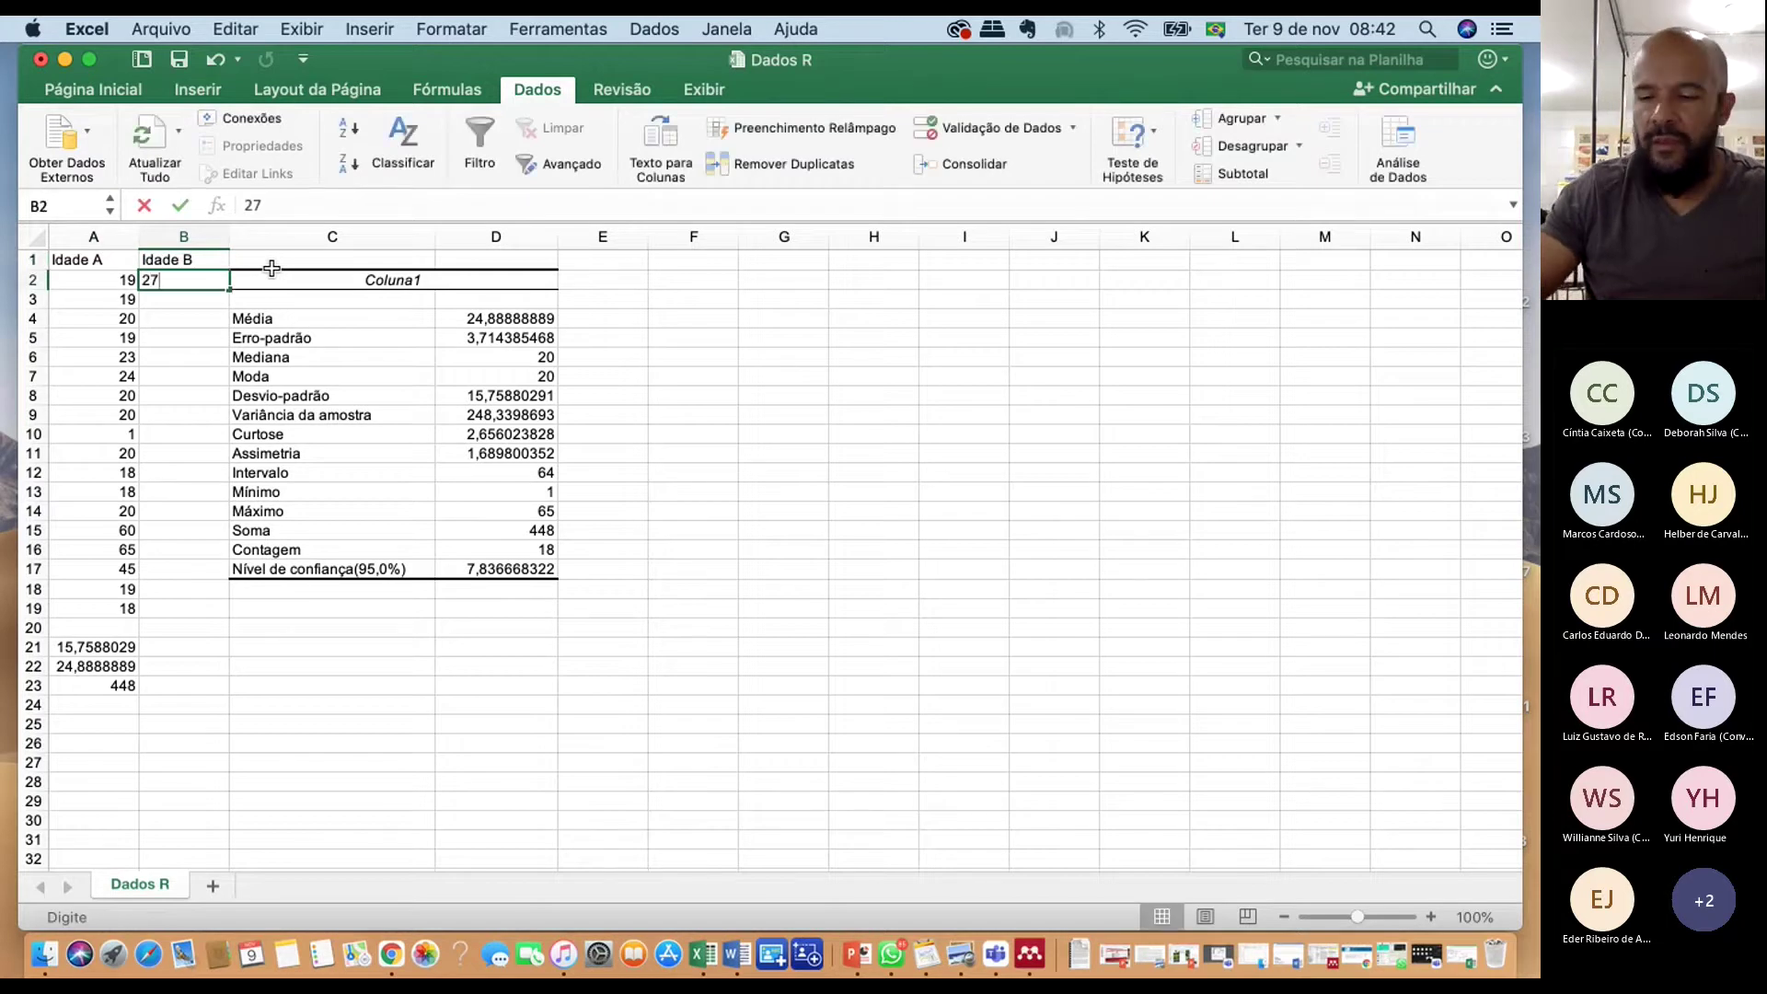
key(Return)
text(28)
key(Return)
text(27)
key(Return)
text(30)
key(Return)
text(32)
key(Return)
text(25)
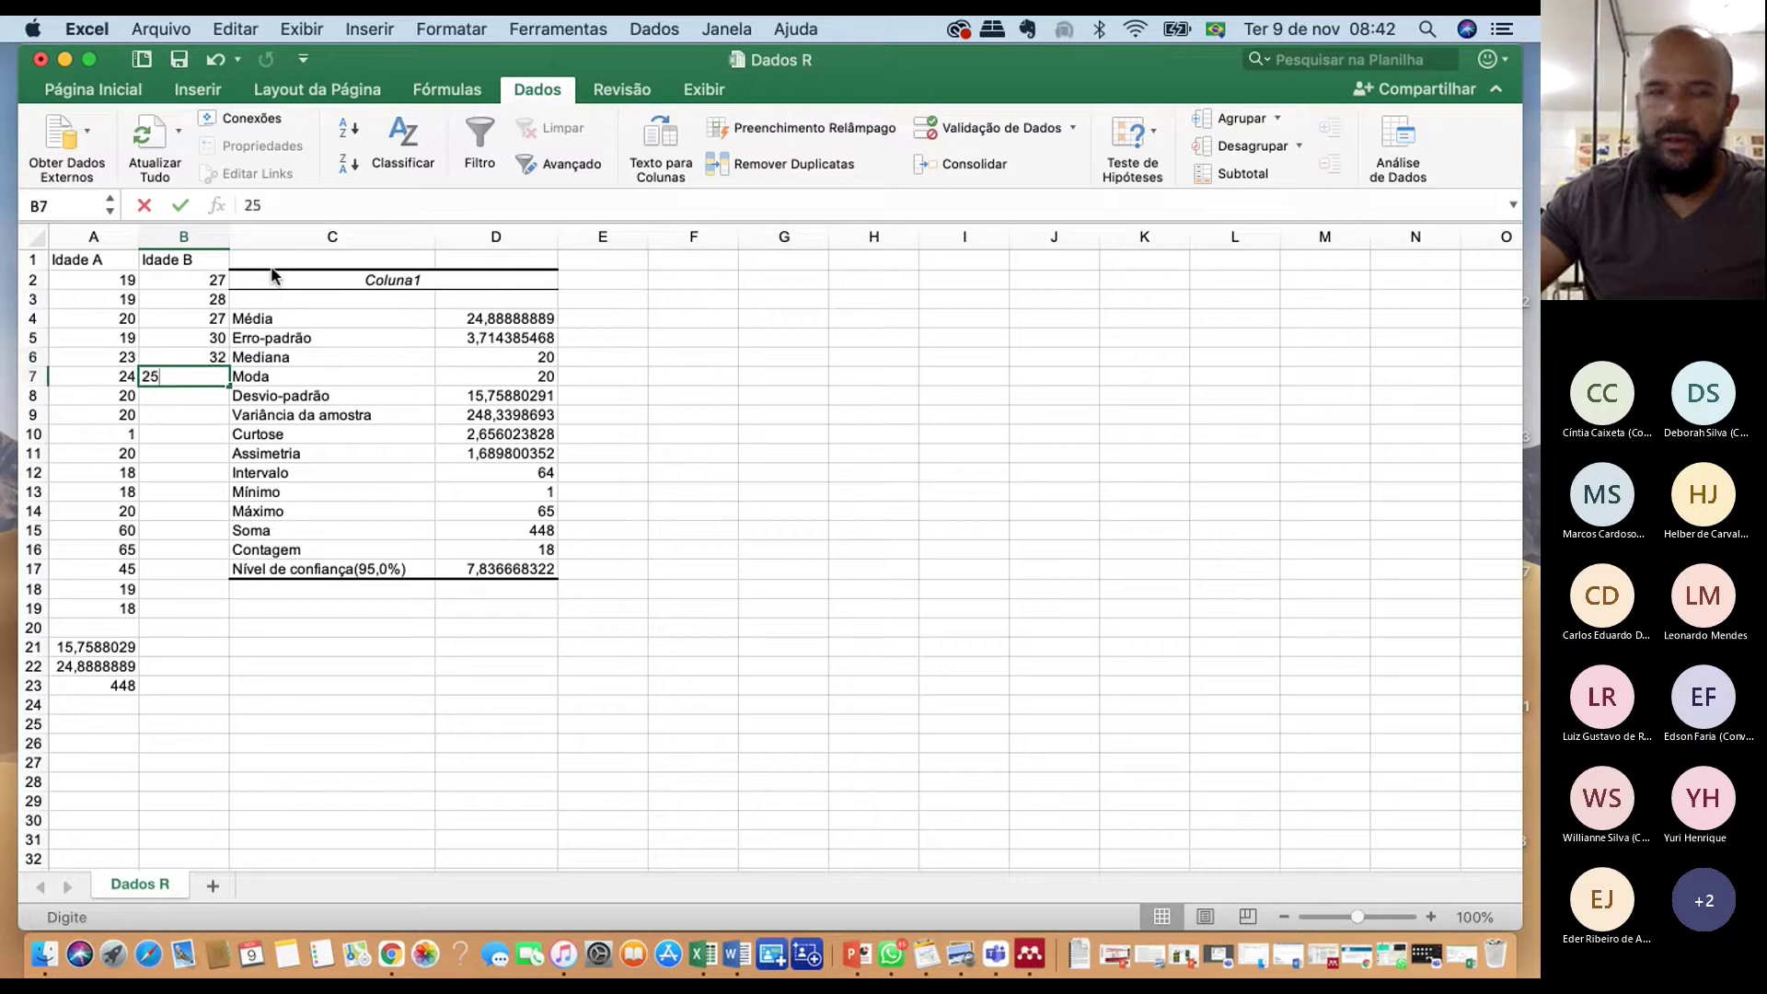
key(Return)
text(36)
key(Return)
text(36)
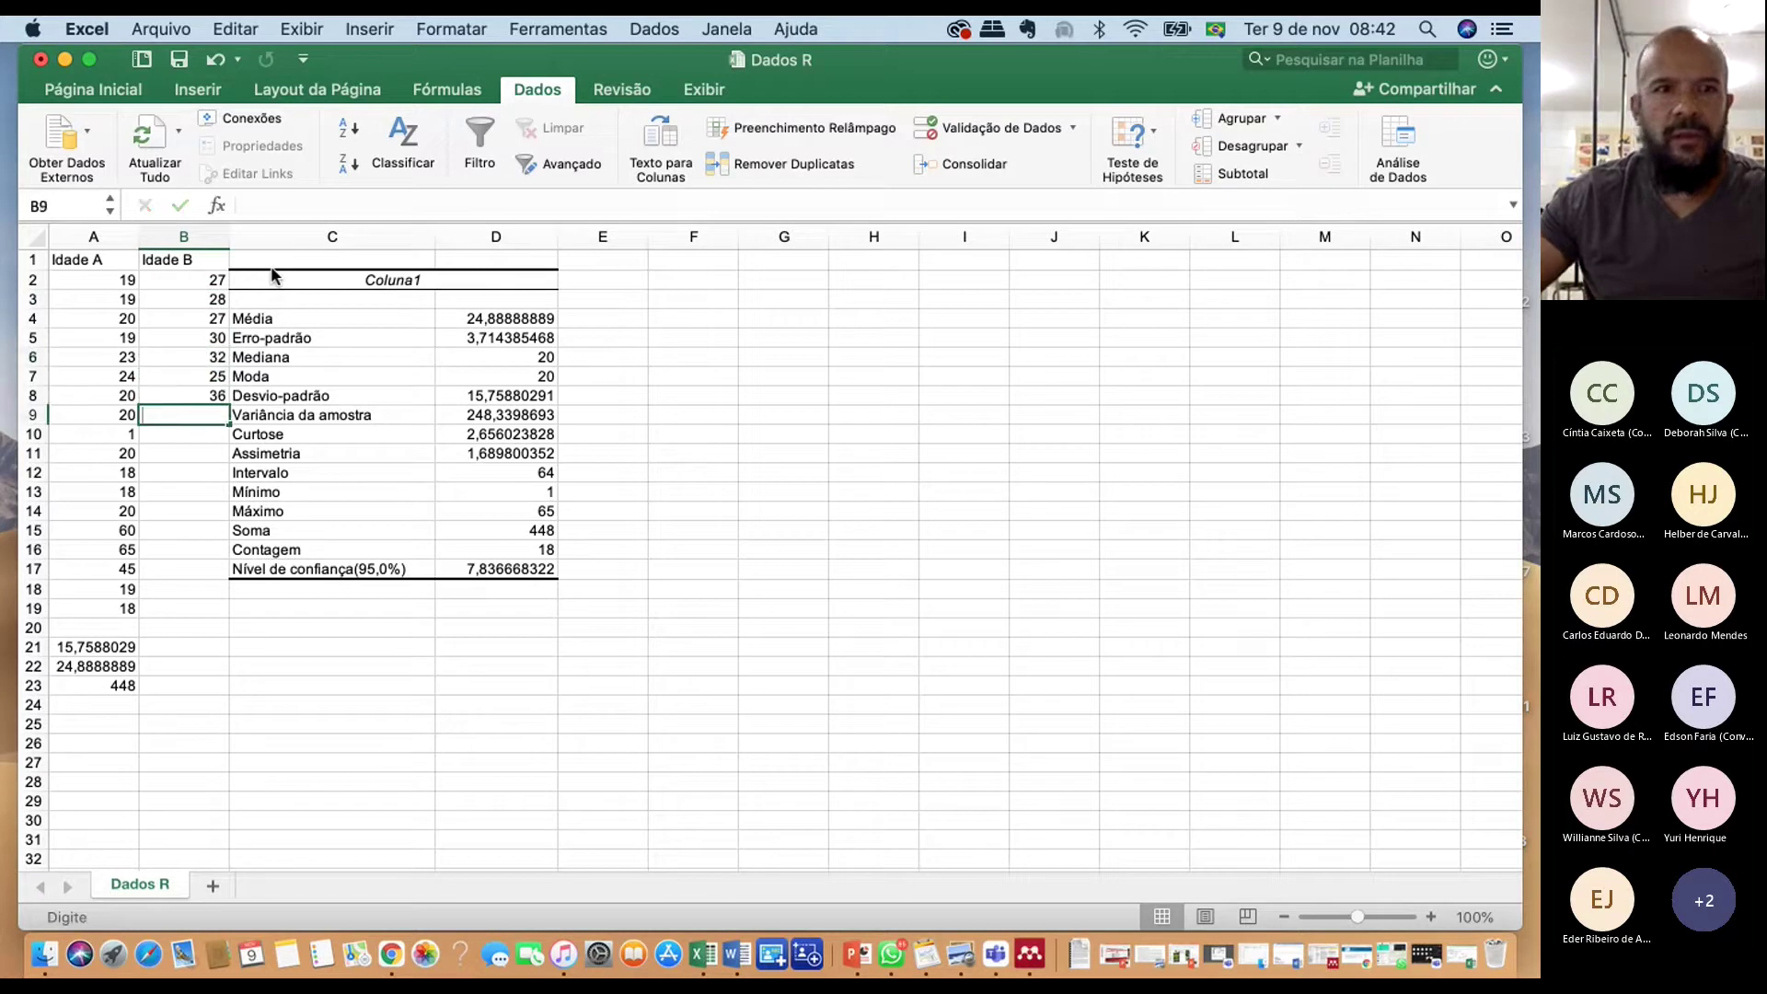
key(Return)
text(25)
key(Return)
Enter the remaining Idade B ages 25, 24, 22, 23, 26, 29, 25, 25, 20 in B11:B19
text(25)
key(Return)
text(24)
key(Return)
text(22)
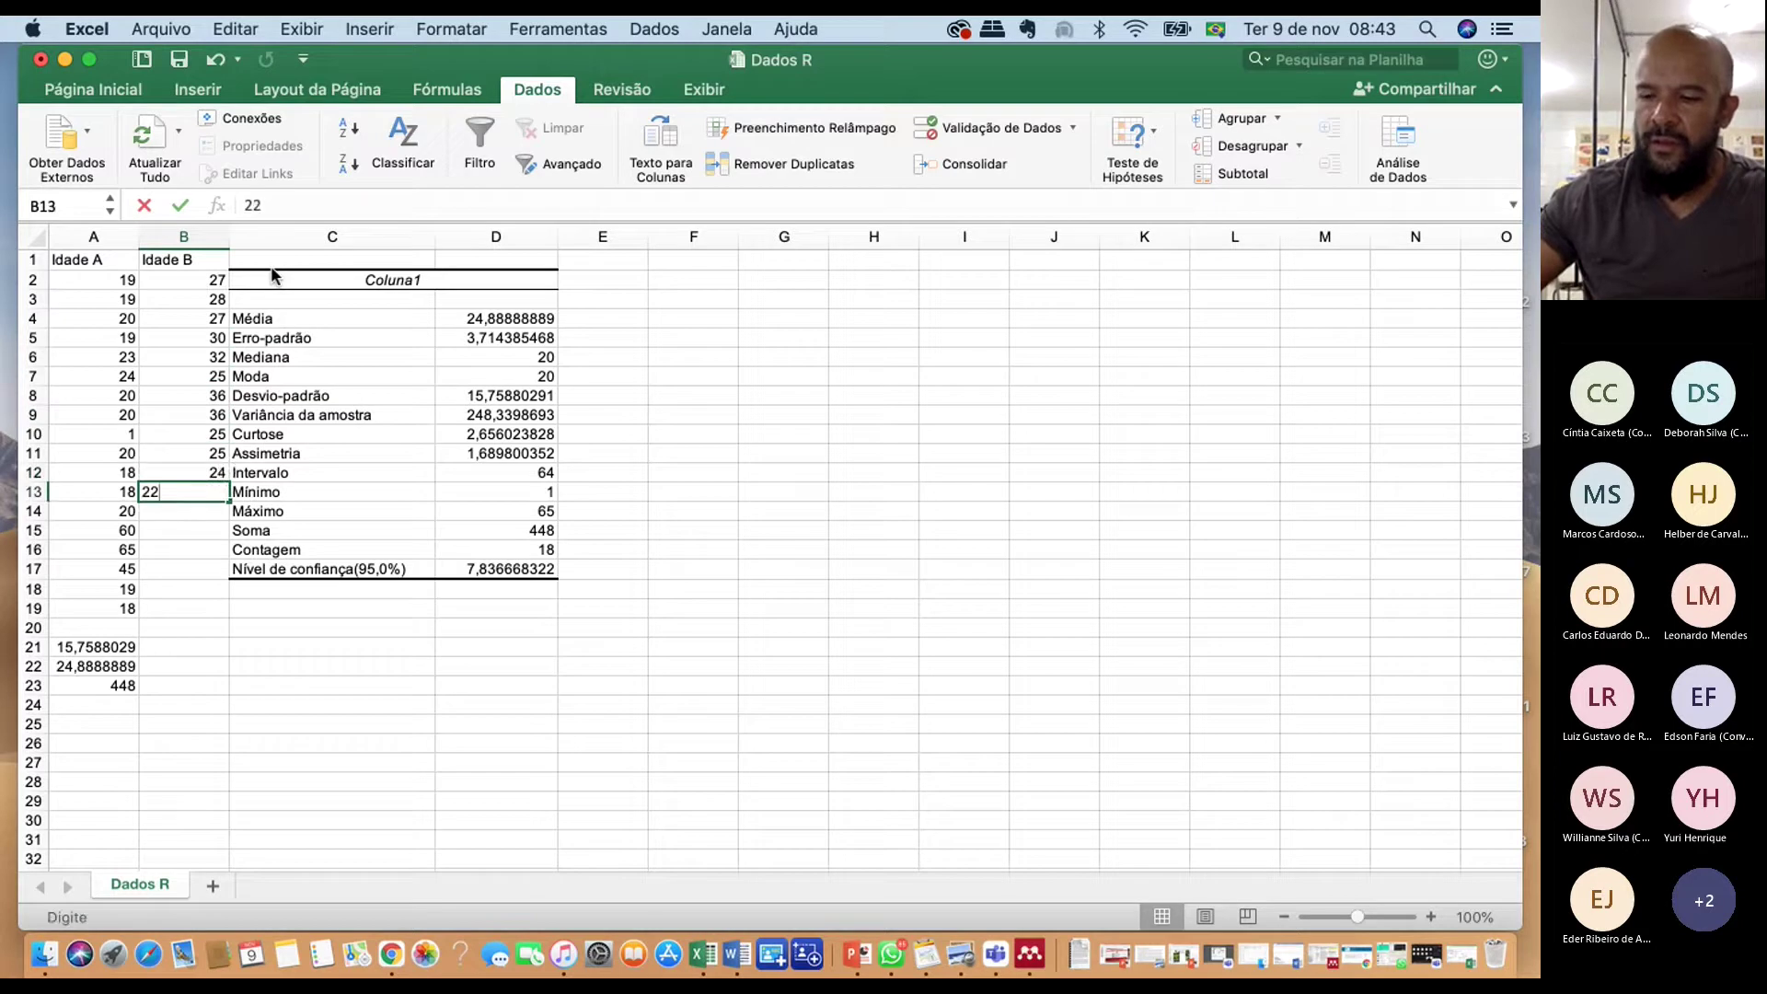
key(Return)
text(23)
key(Return)
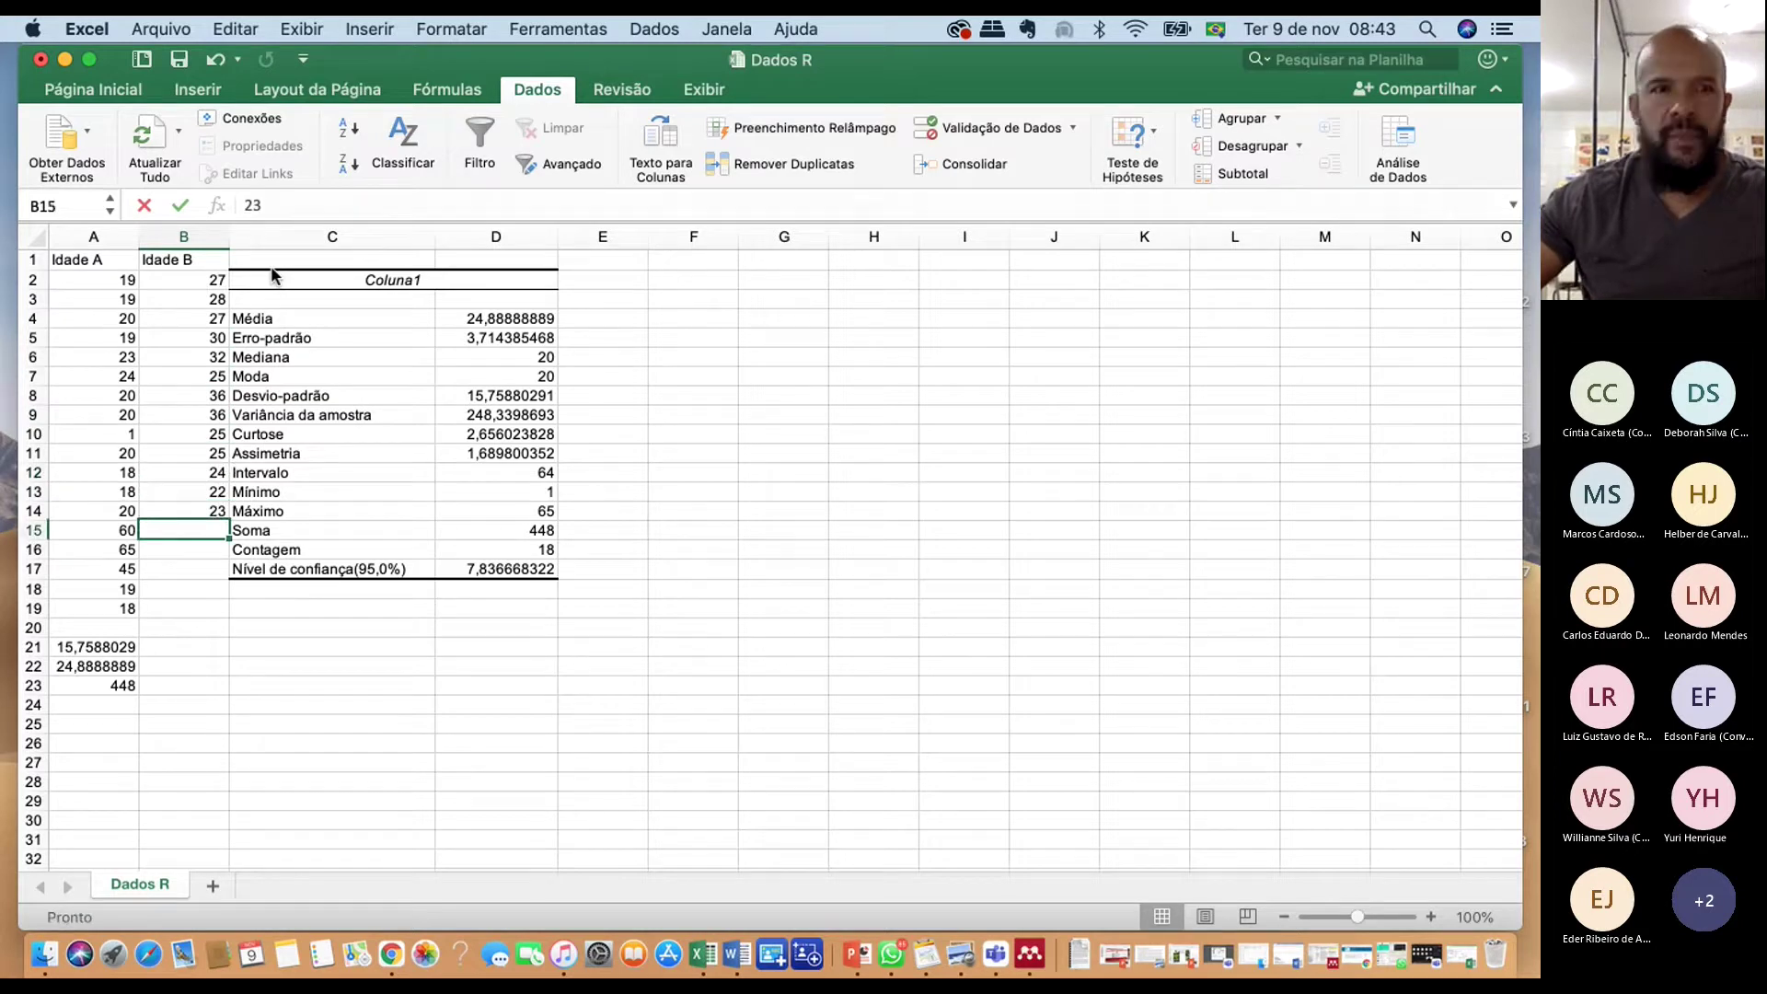
text(26)
key(Return)
text(29)
key(Return)
text(25)
key(Return)
text(25)
key(Return)
text(20)
key(Return)
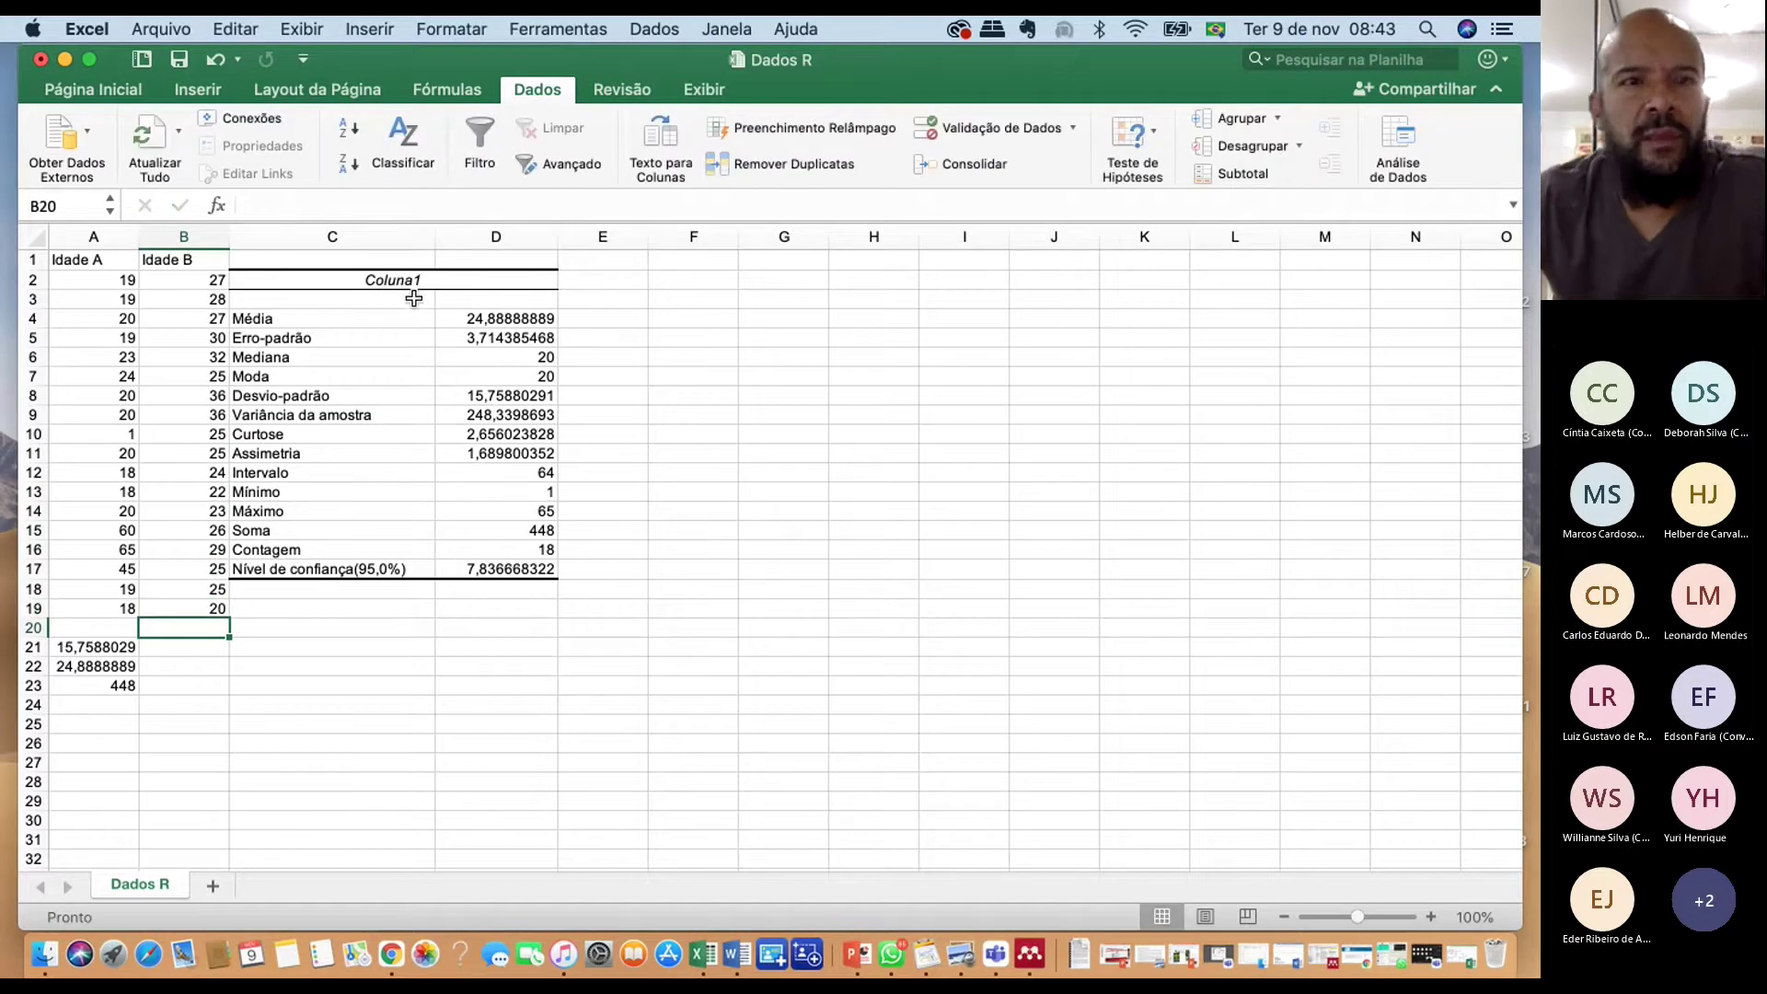
Delete columns C and D holding the Coluna1 statistics table
drag(336, 234, 496, 237)
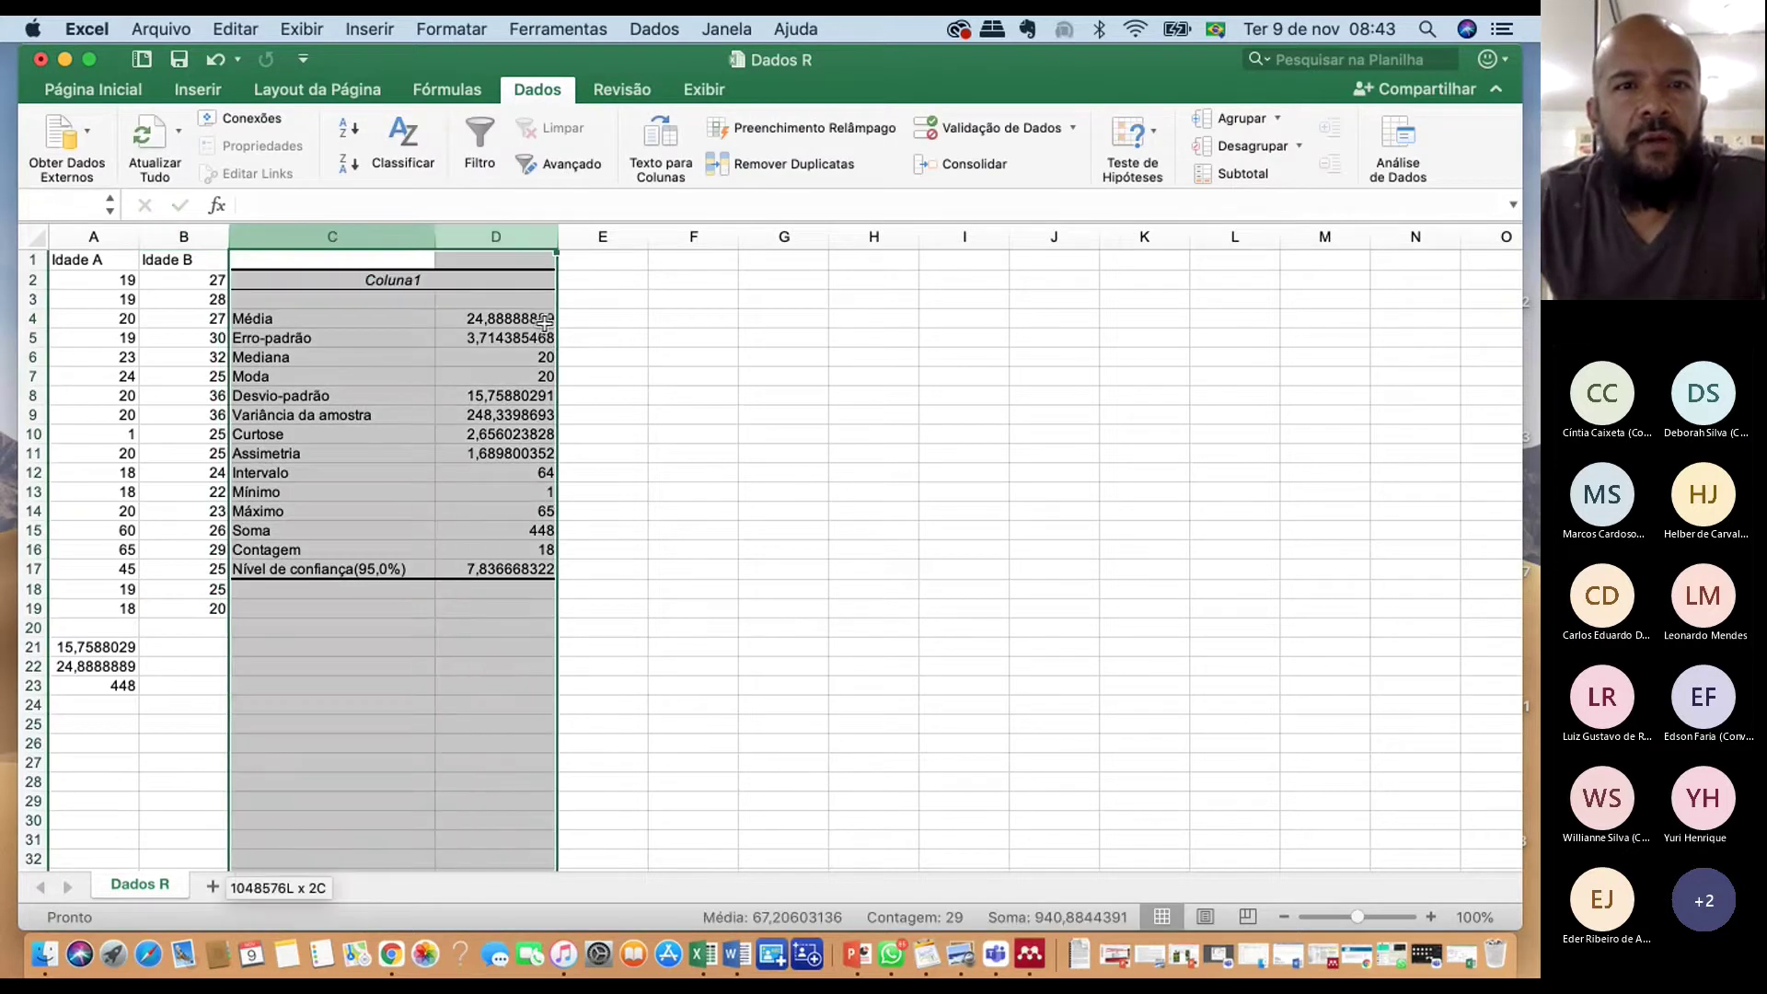
right_click(493, 398)
click(600, 539)
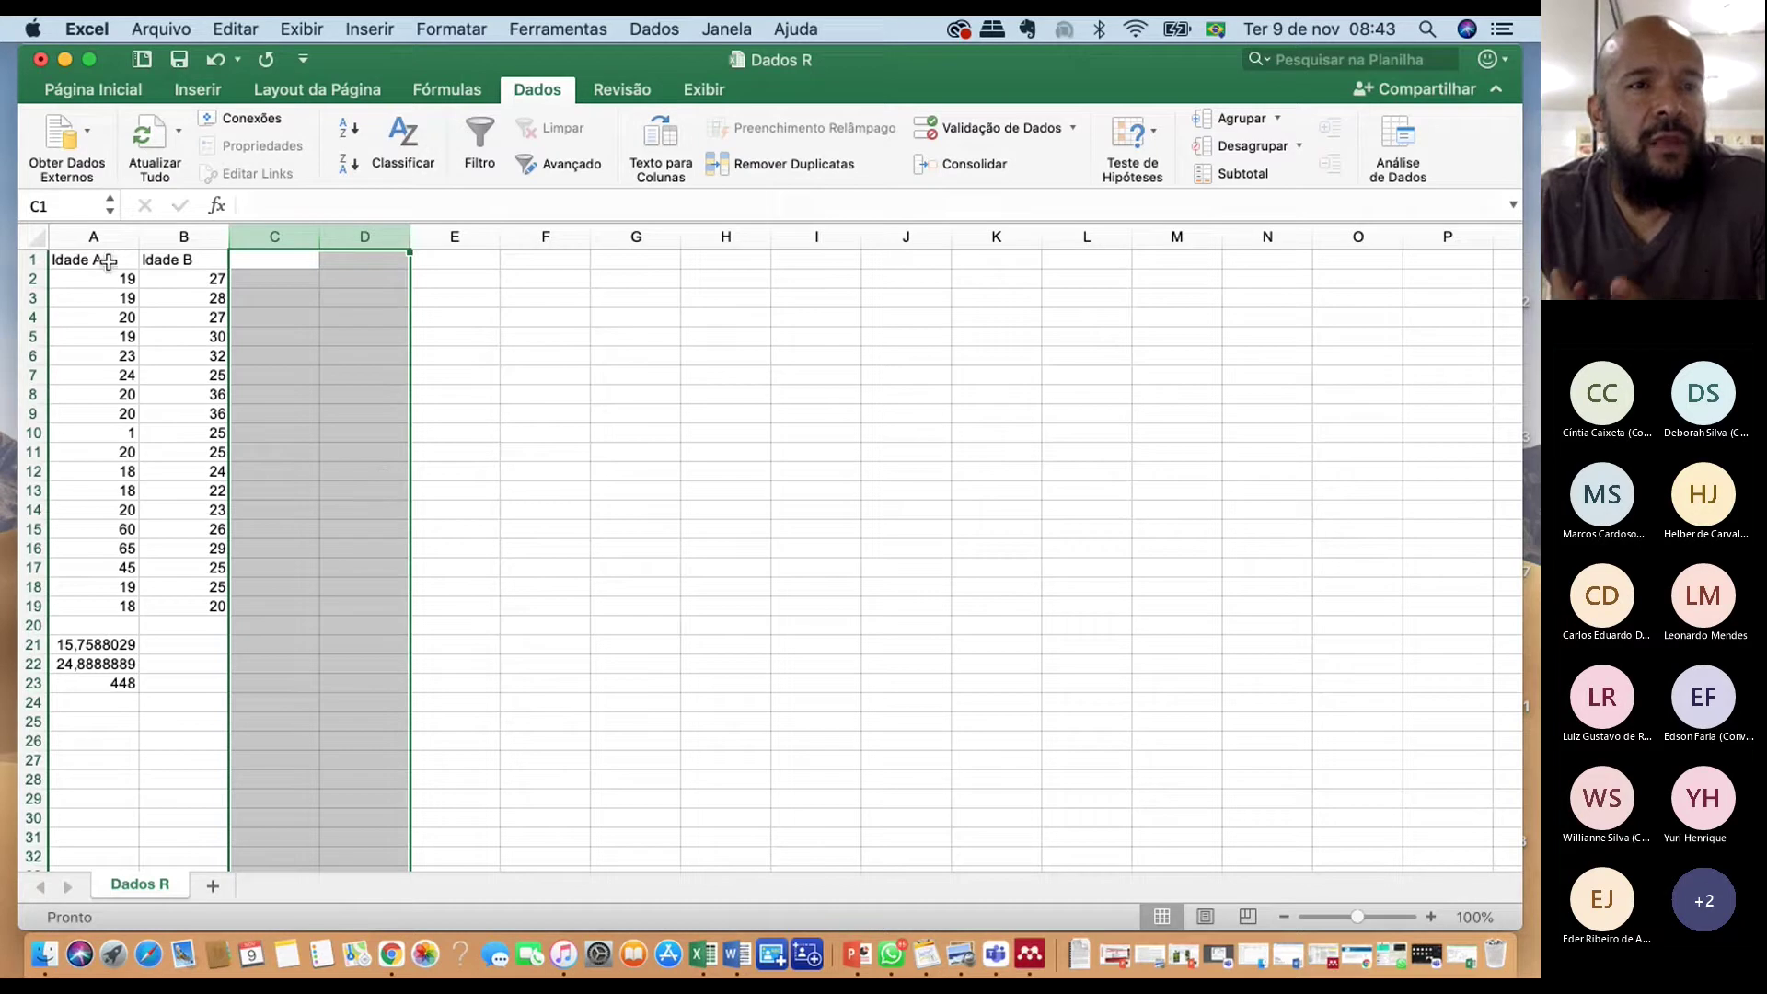
drag(93, 236, 192, 237)
click(101, 355)
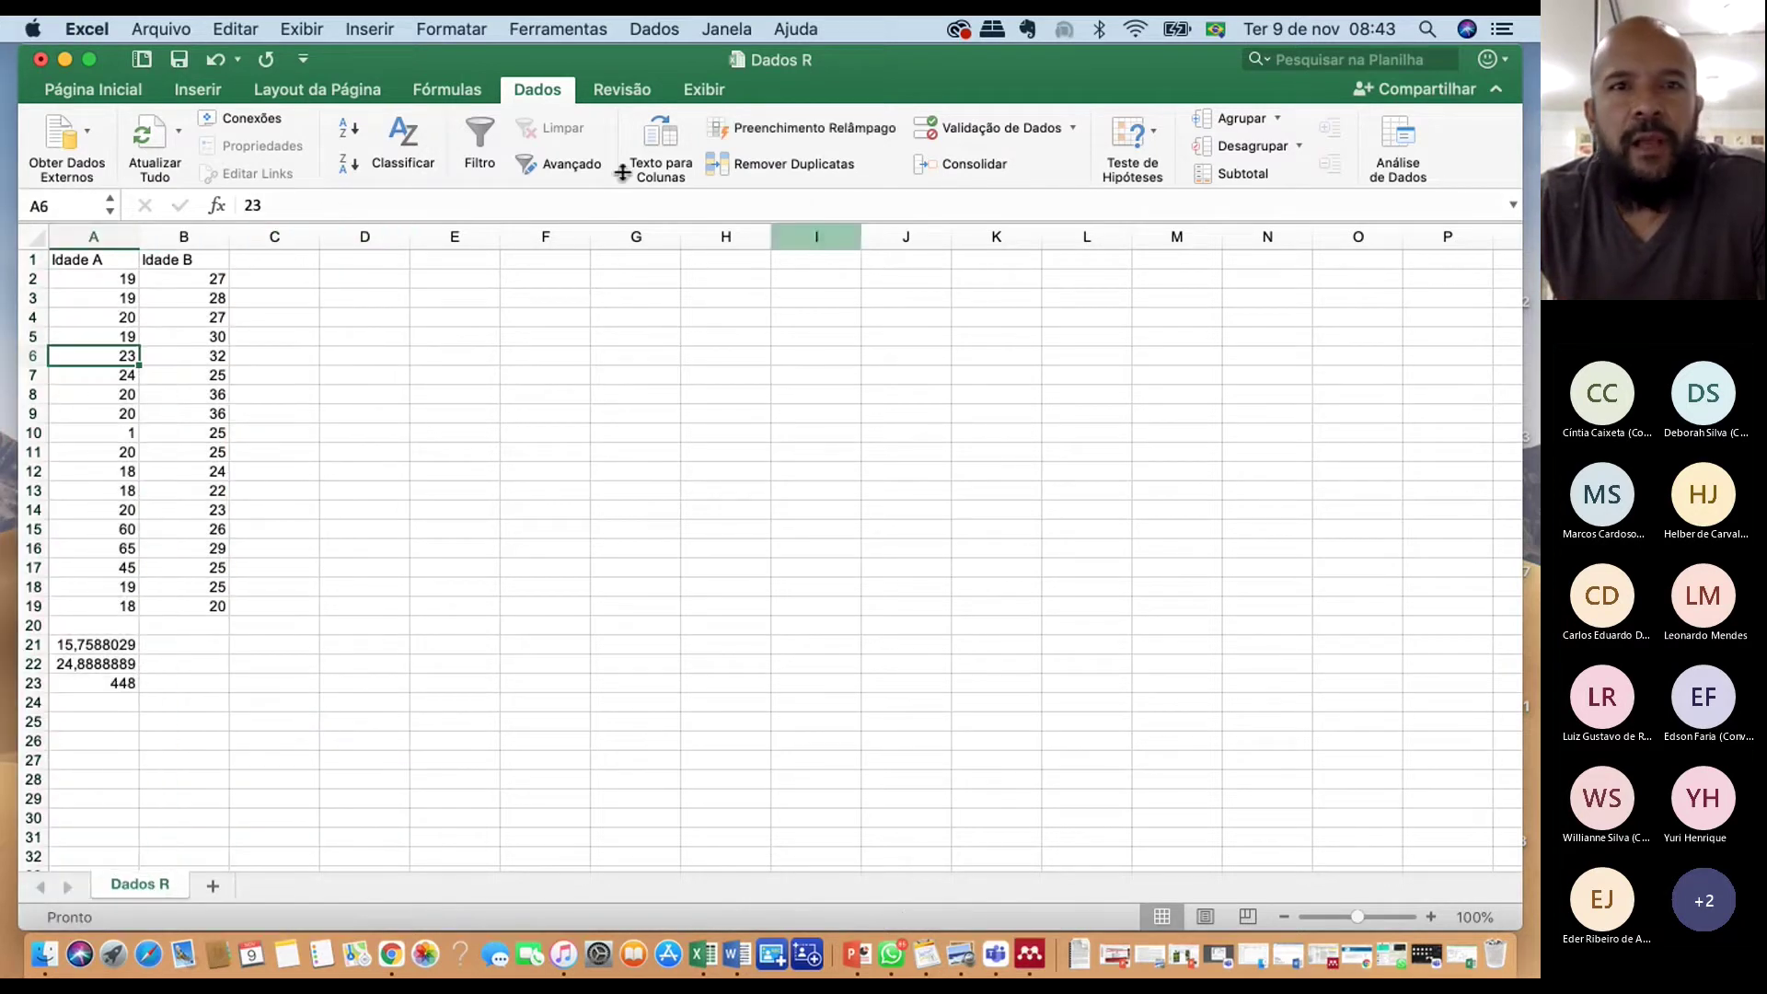
Run Estatística descritiva on both age columns $A$2:$B$19 with output at $C$2
click(1402, 133)
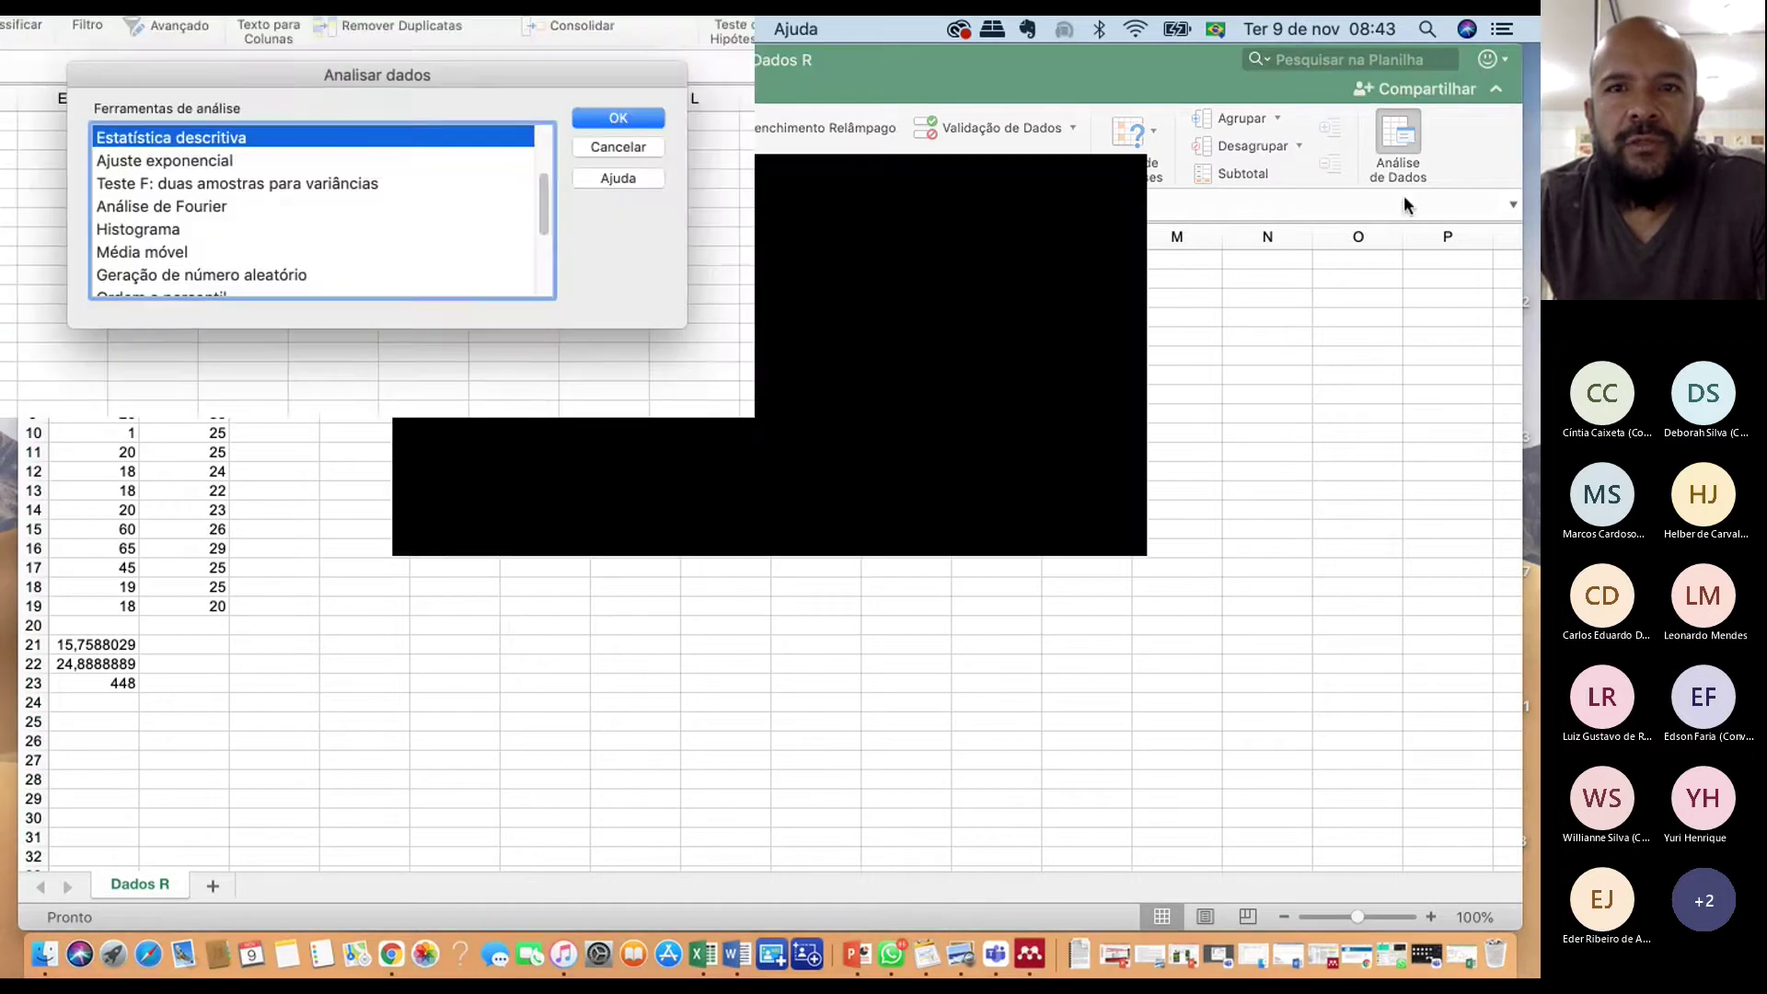
click(1003, 259)
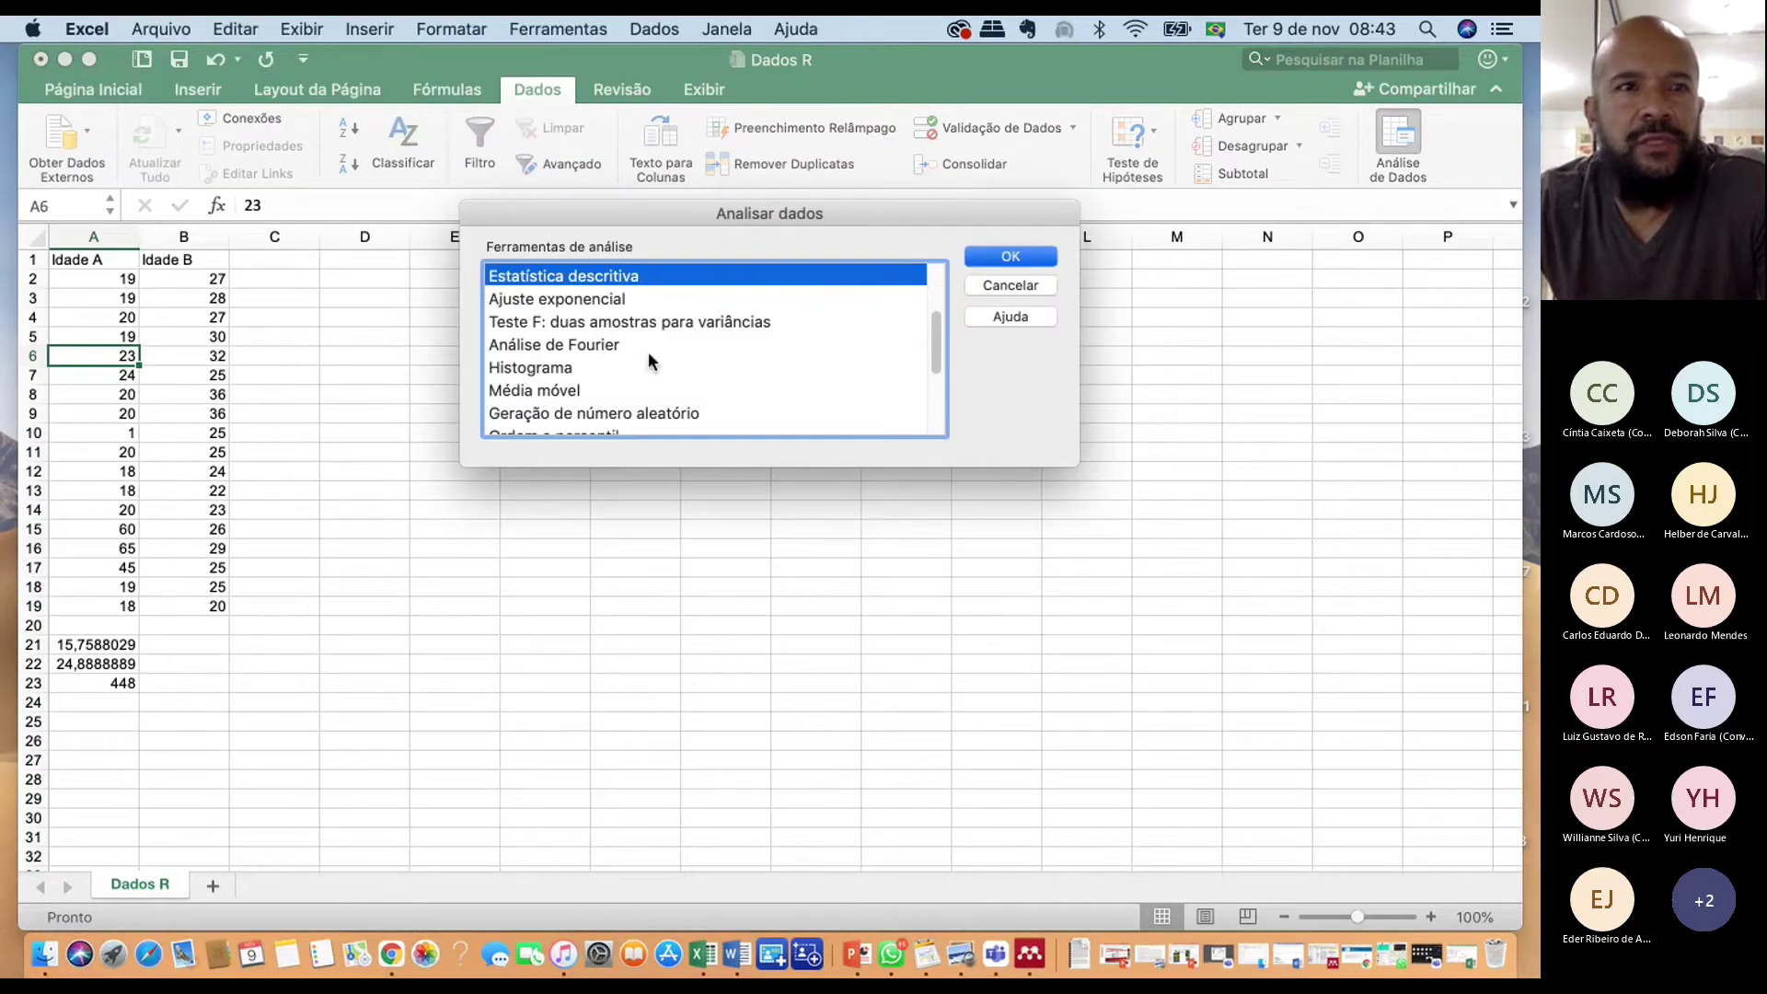
click(909, 231)
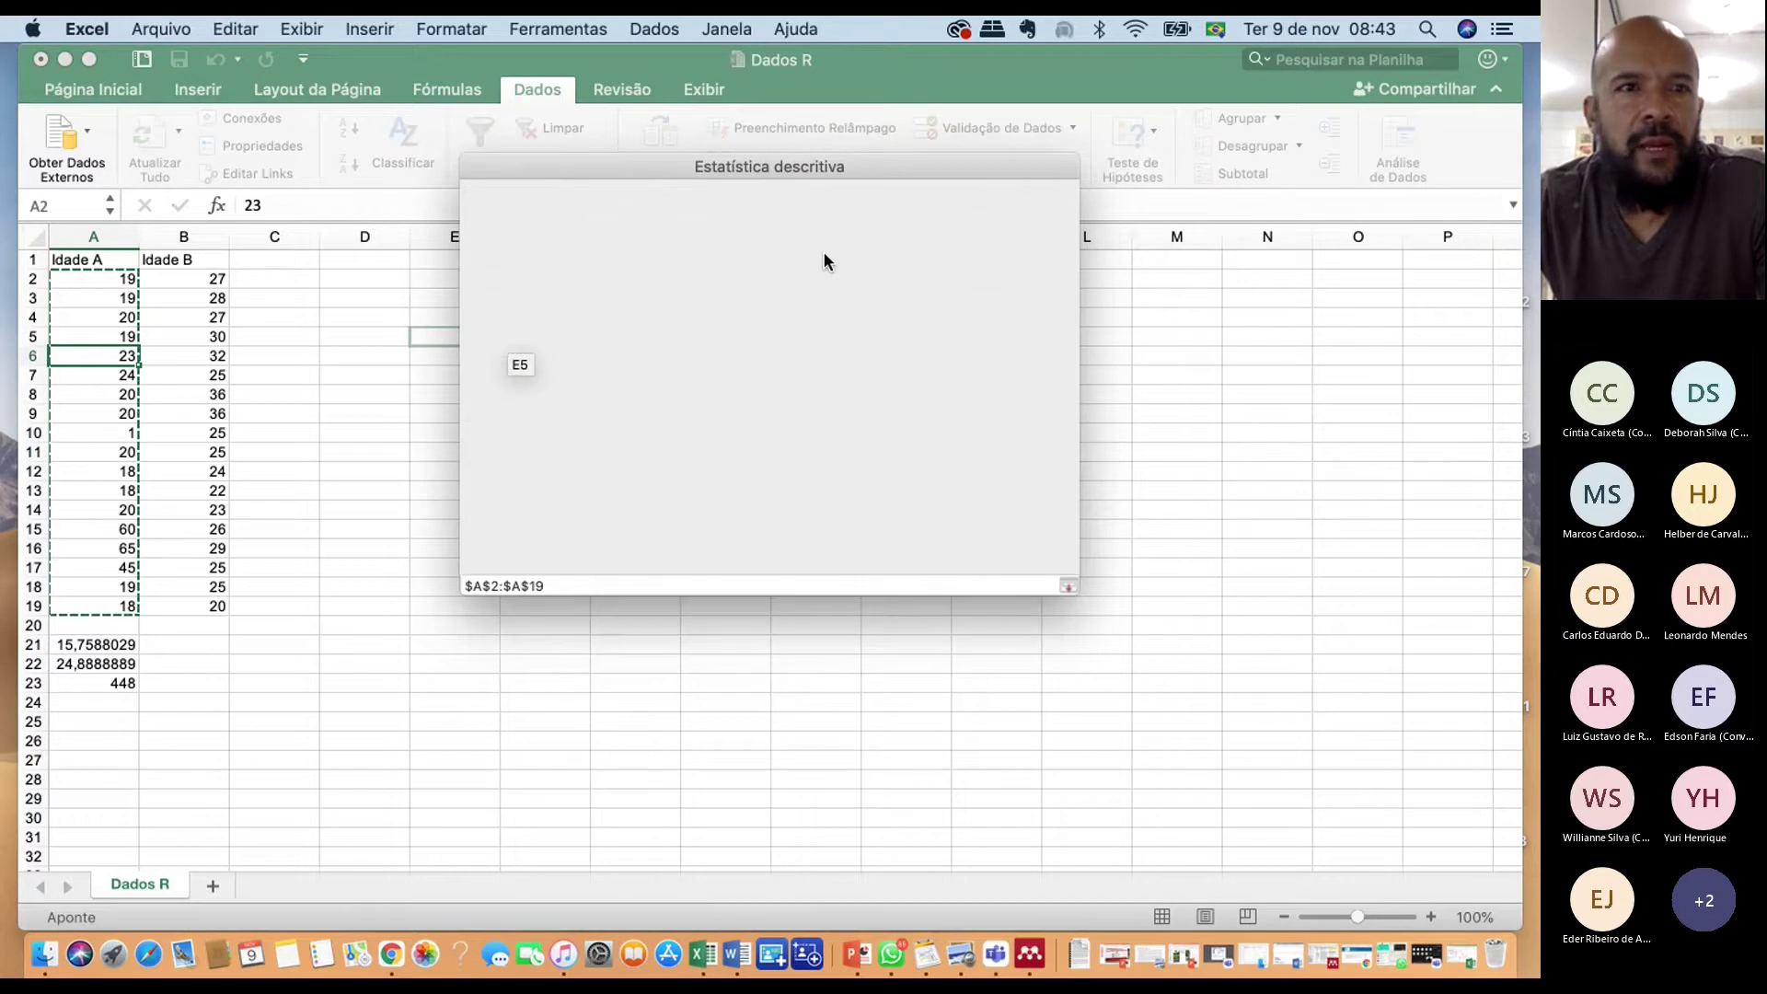
drag(109, 278, 196, 599)
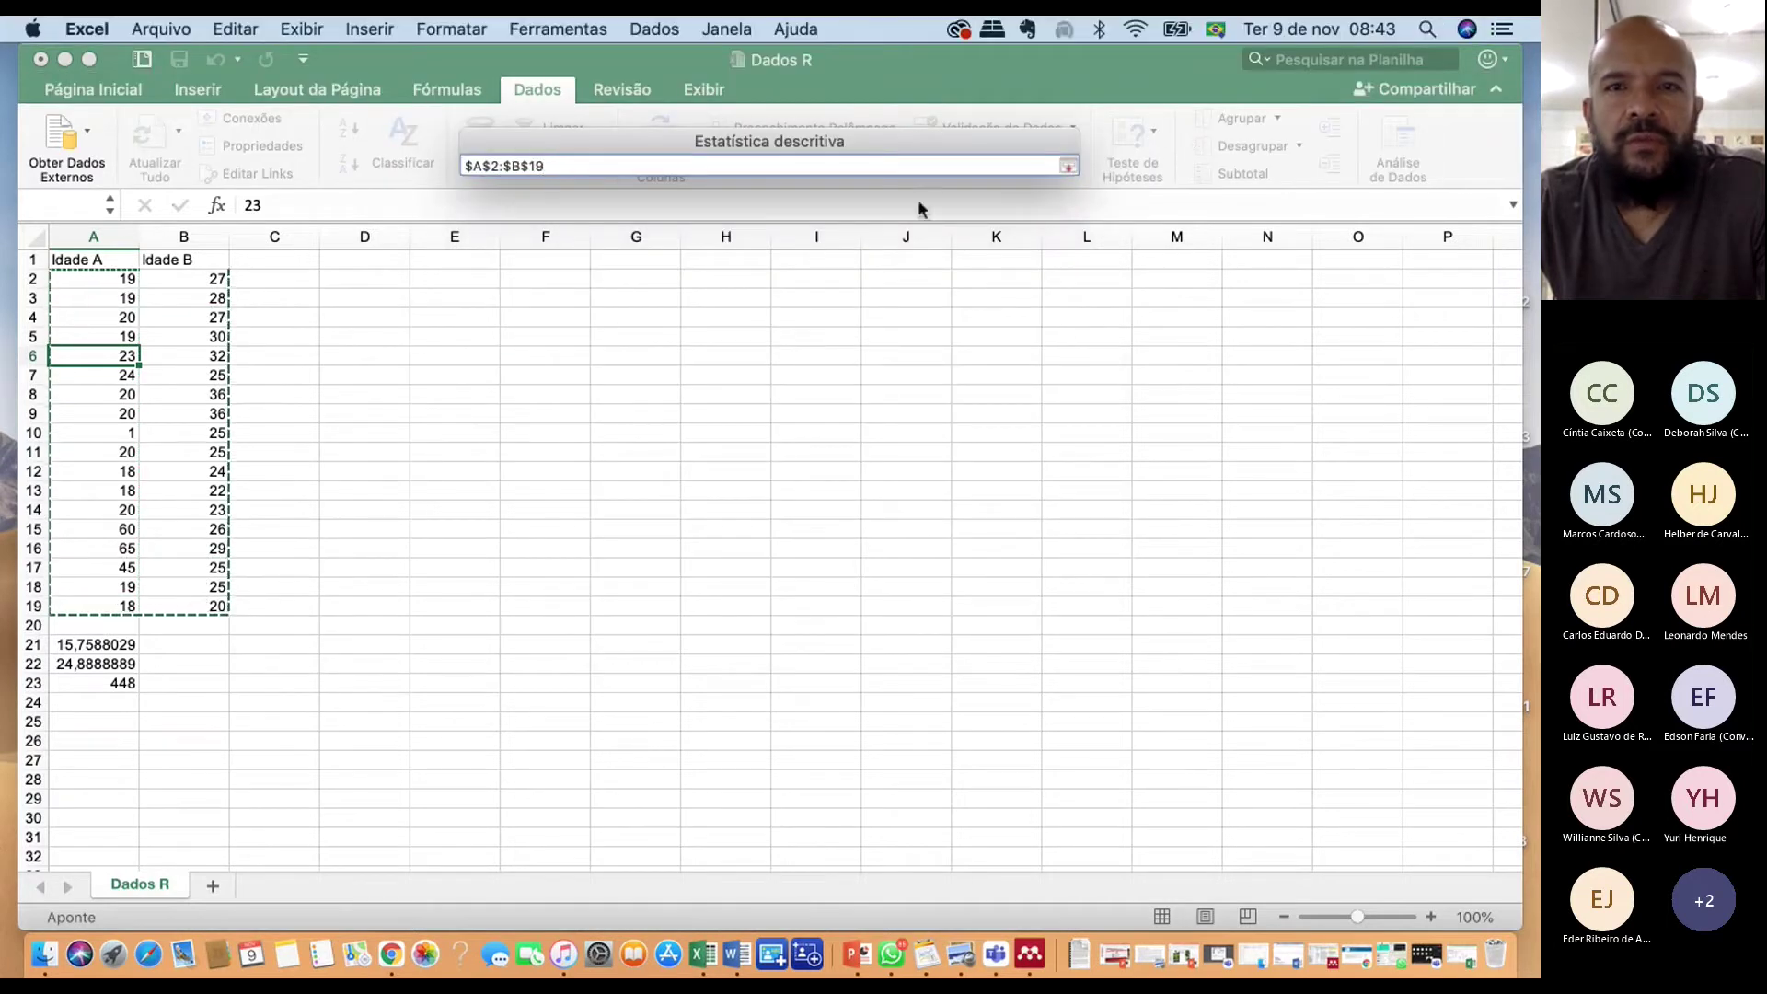
click(1065, 166)
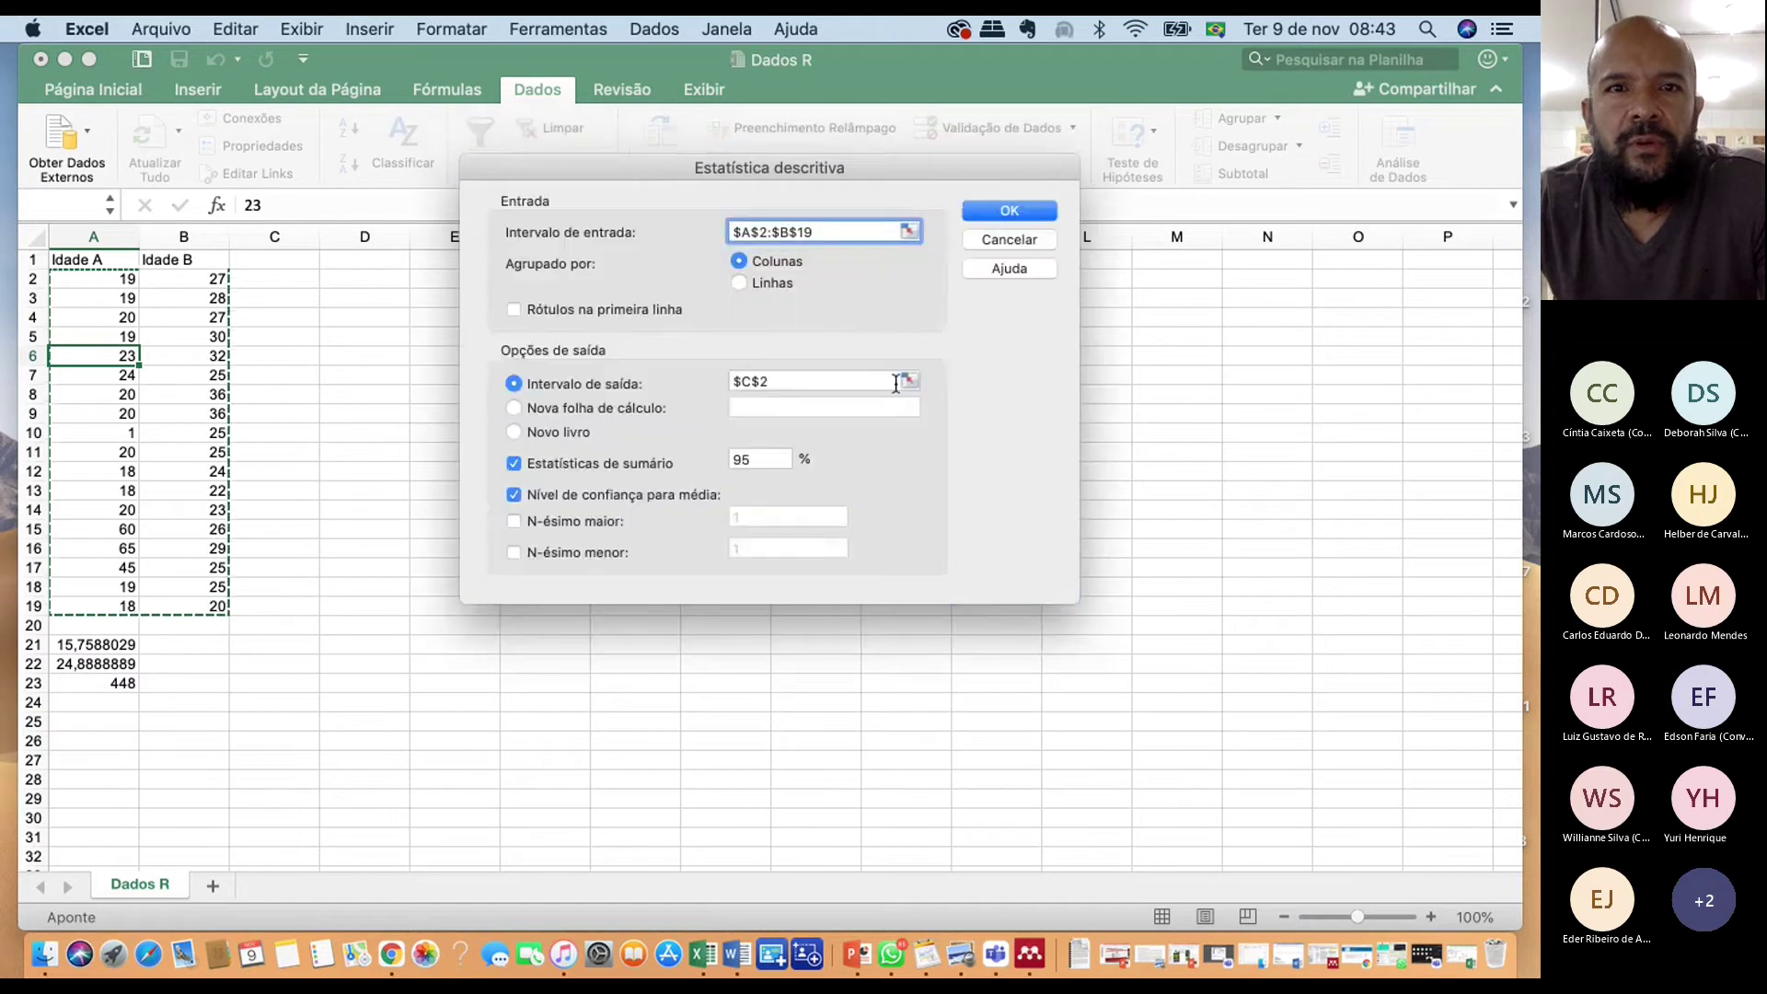
click(1010, 212)
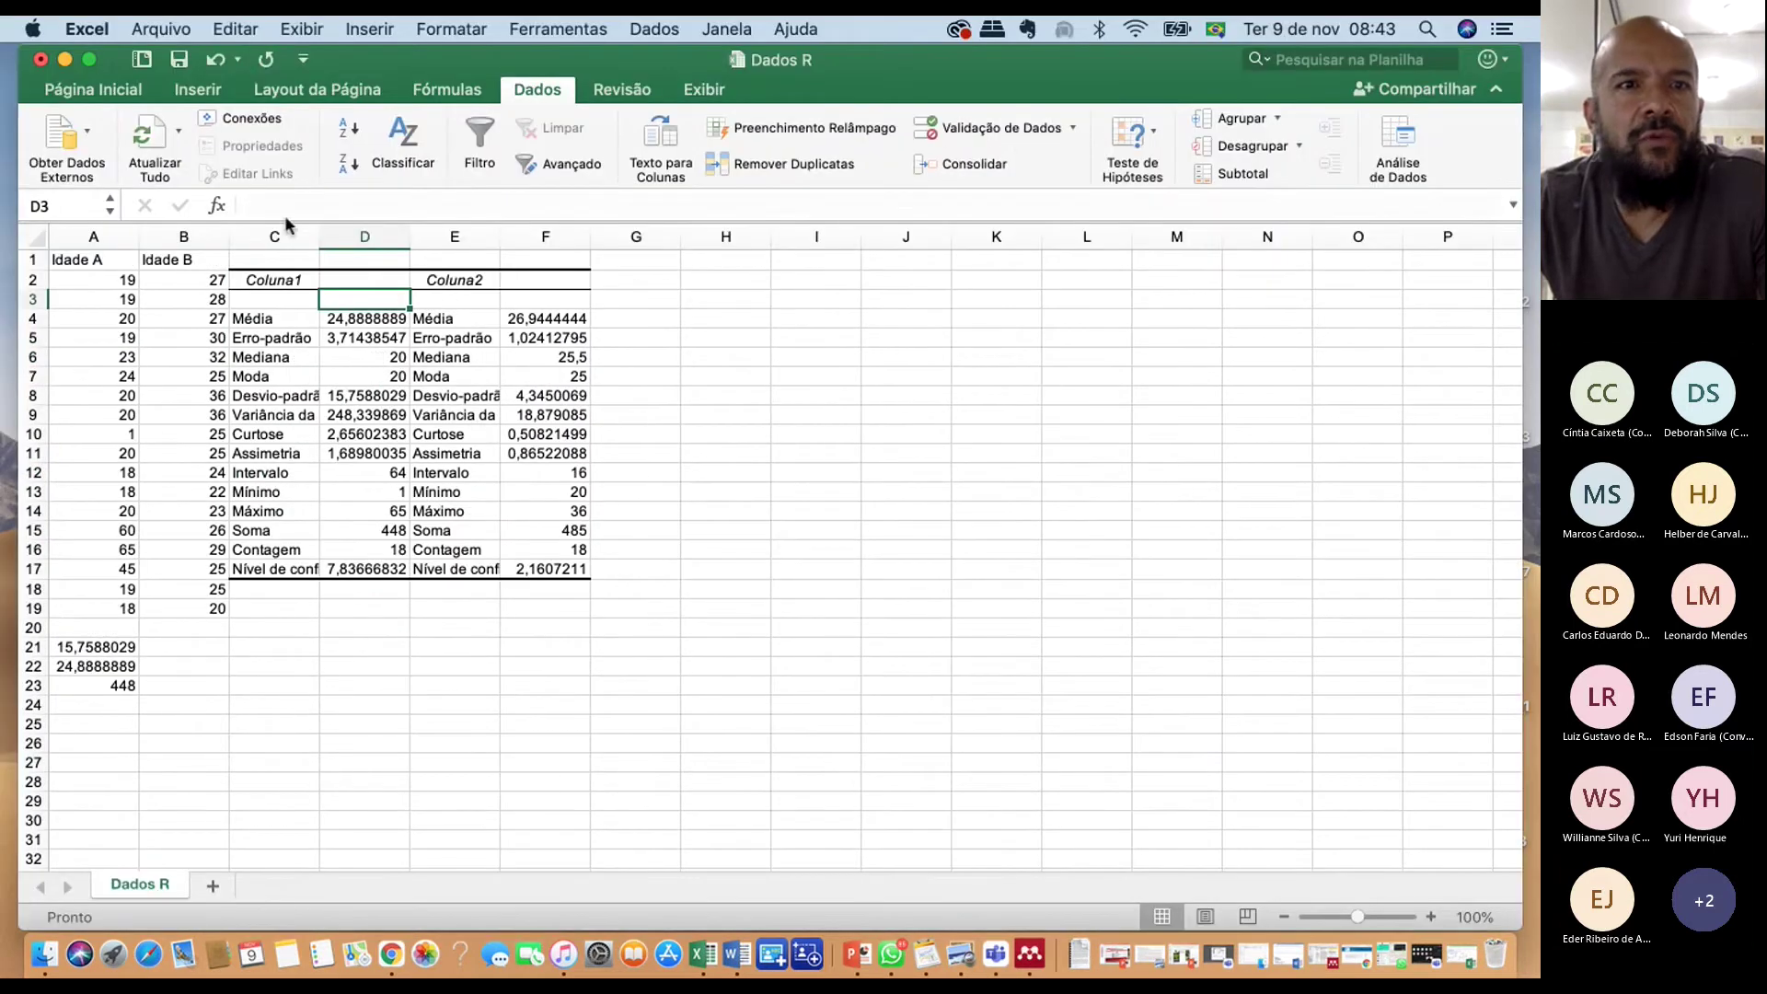
Review the Coluna1 and Coluna2 mean, standard error, median and mode values
click(102, 265)
drag(101, 265, 106, 609)
click(374, 322)
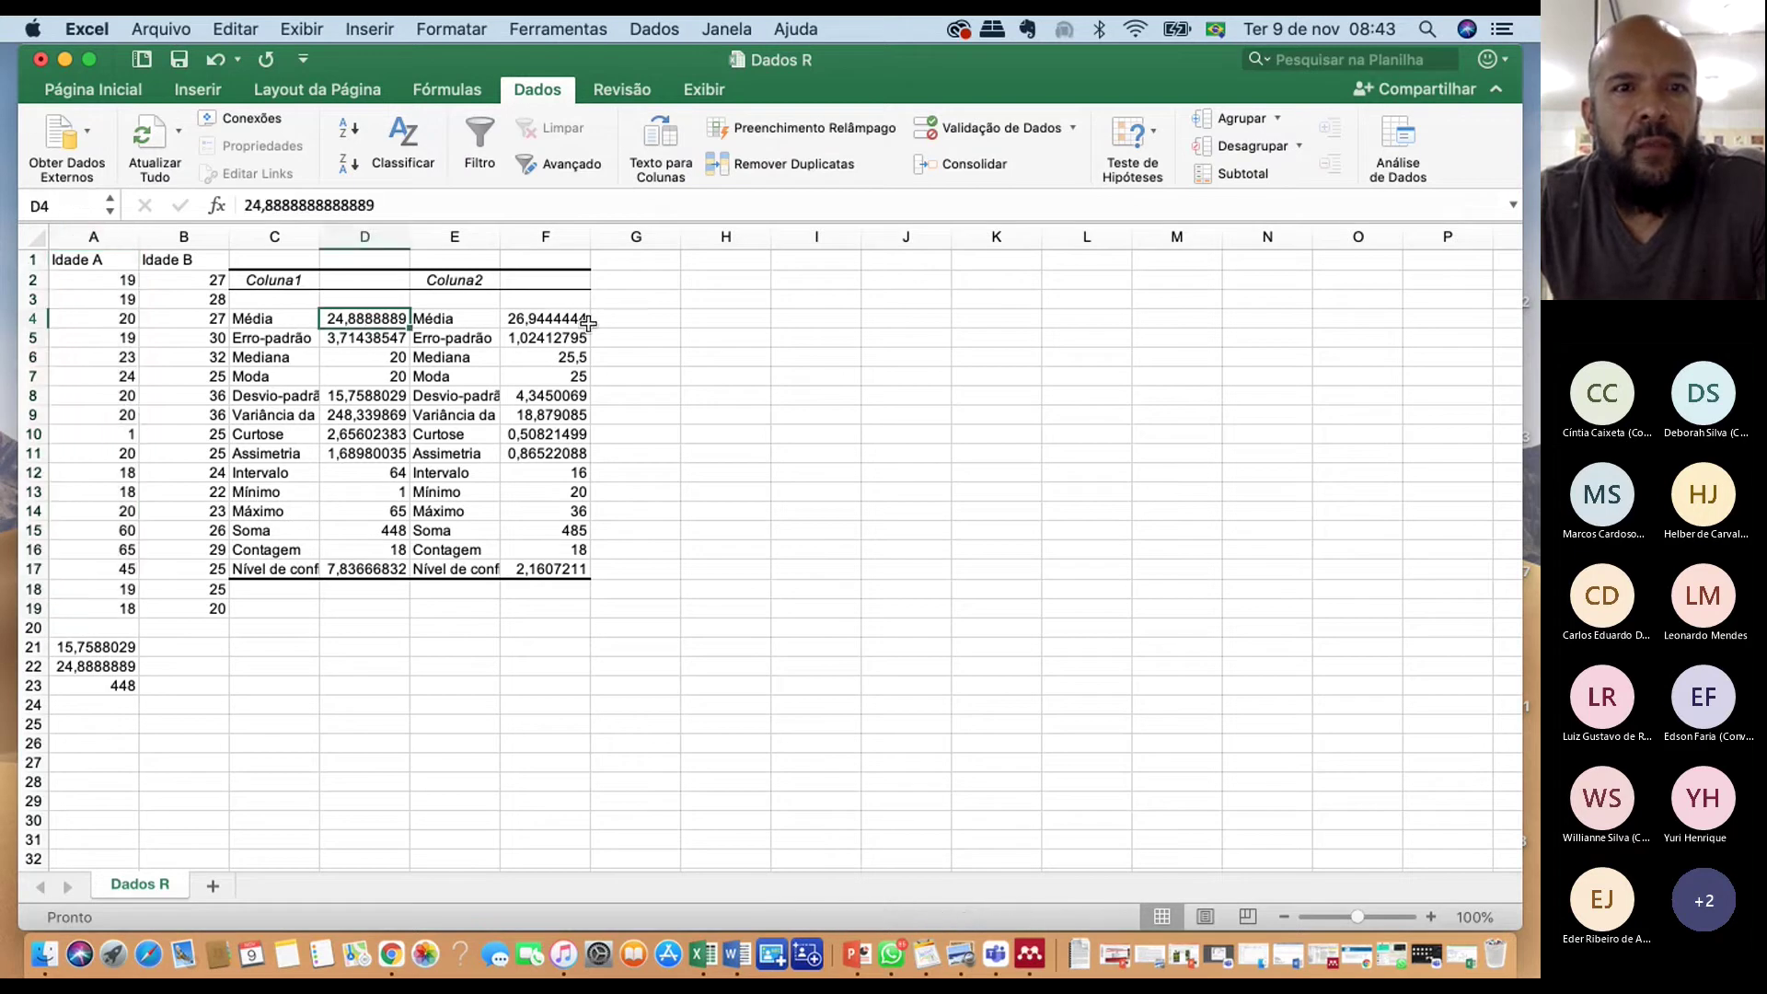
click(585, 324)
click(342, 318)
click(366, 338)
click(532, 340)
click(372, 360)
click(543, 359)
click(368, 377)
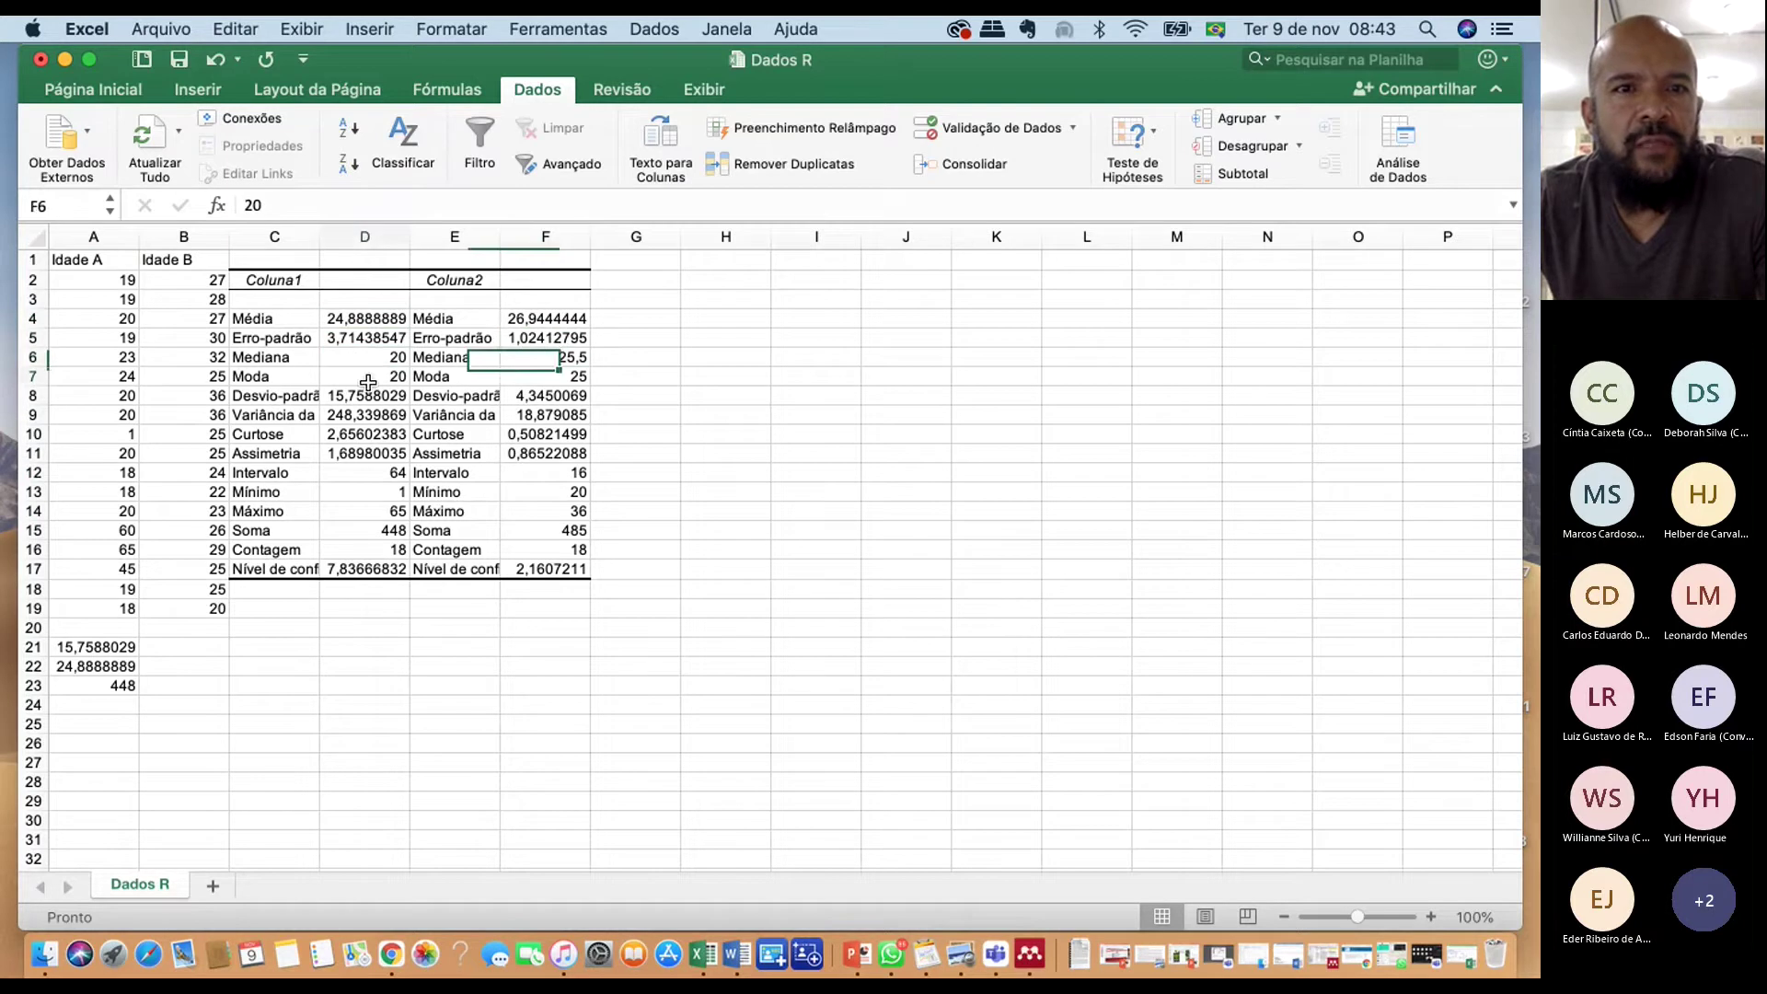
click(591, 377)
click(793, 339)
text(rthmreltçyçrltyeçty,yertertt)
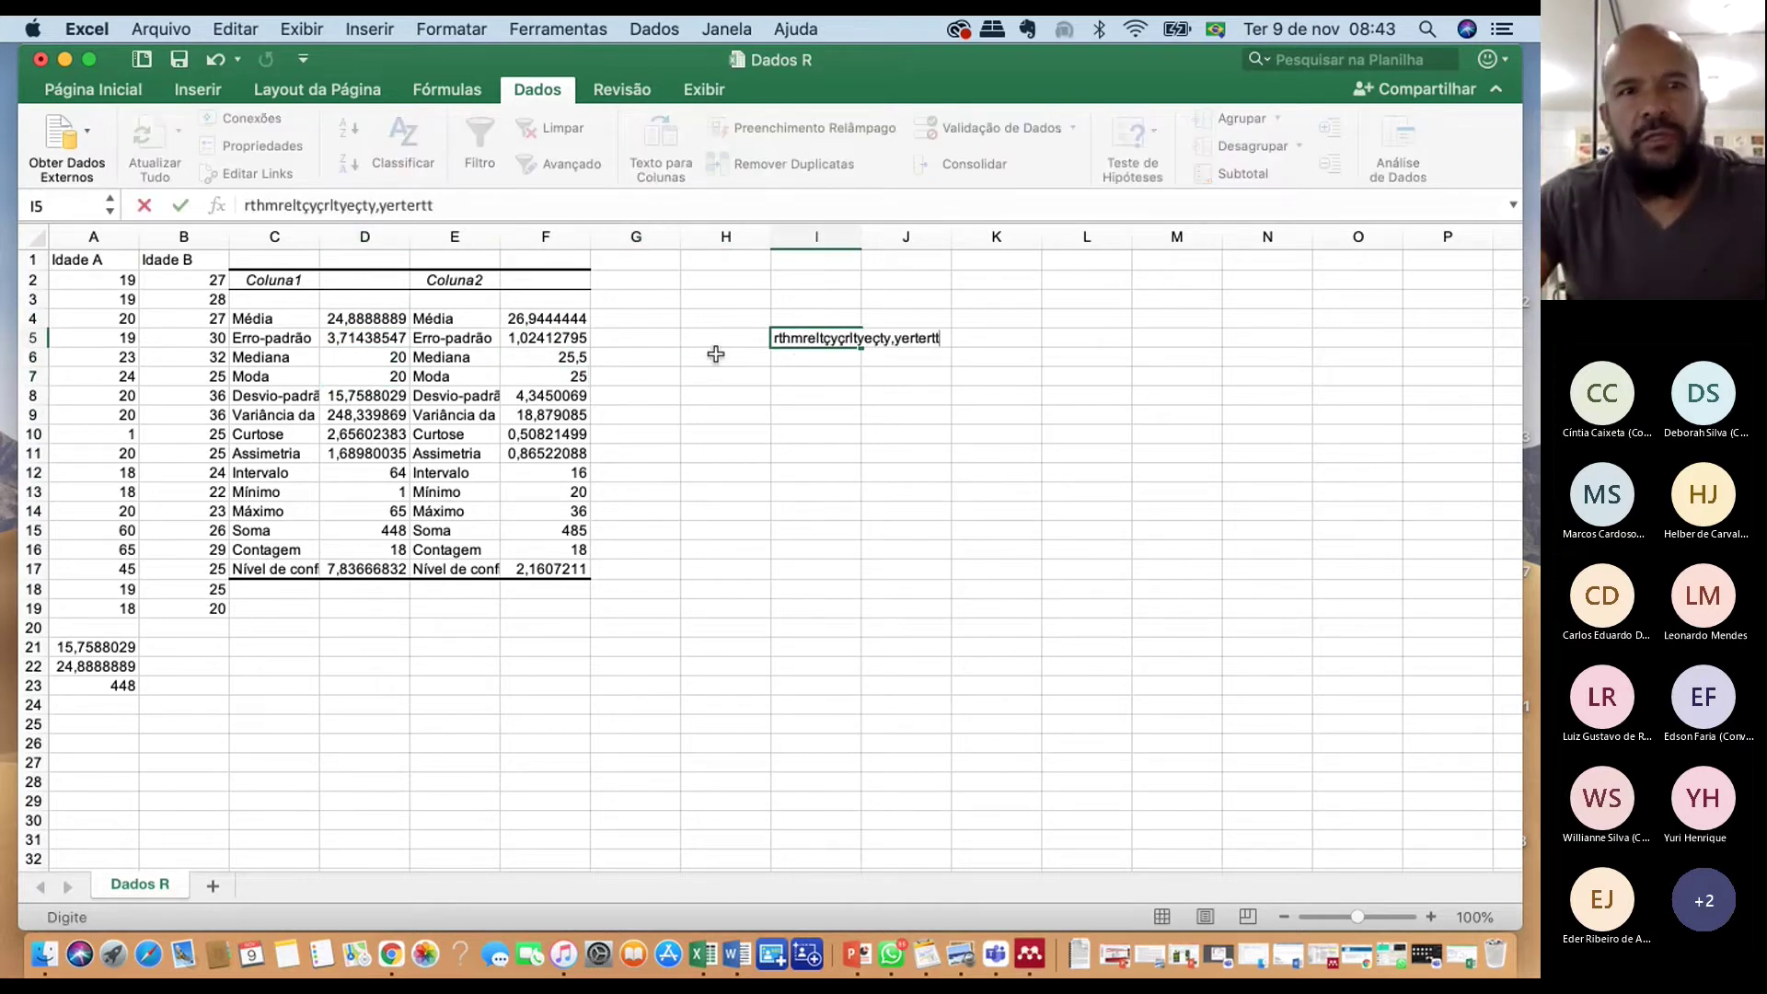
Go over labels like Média and Variância da amostra, then widen column C to show them fully
click(269, 324)
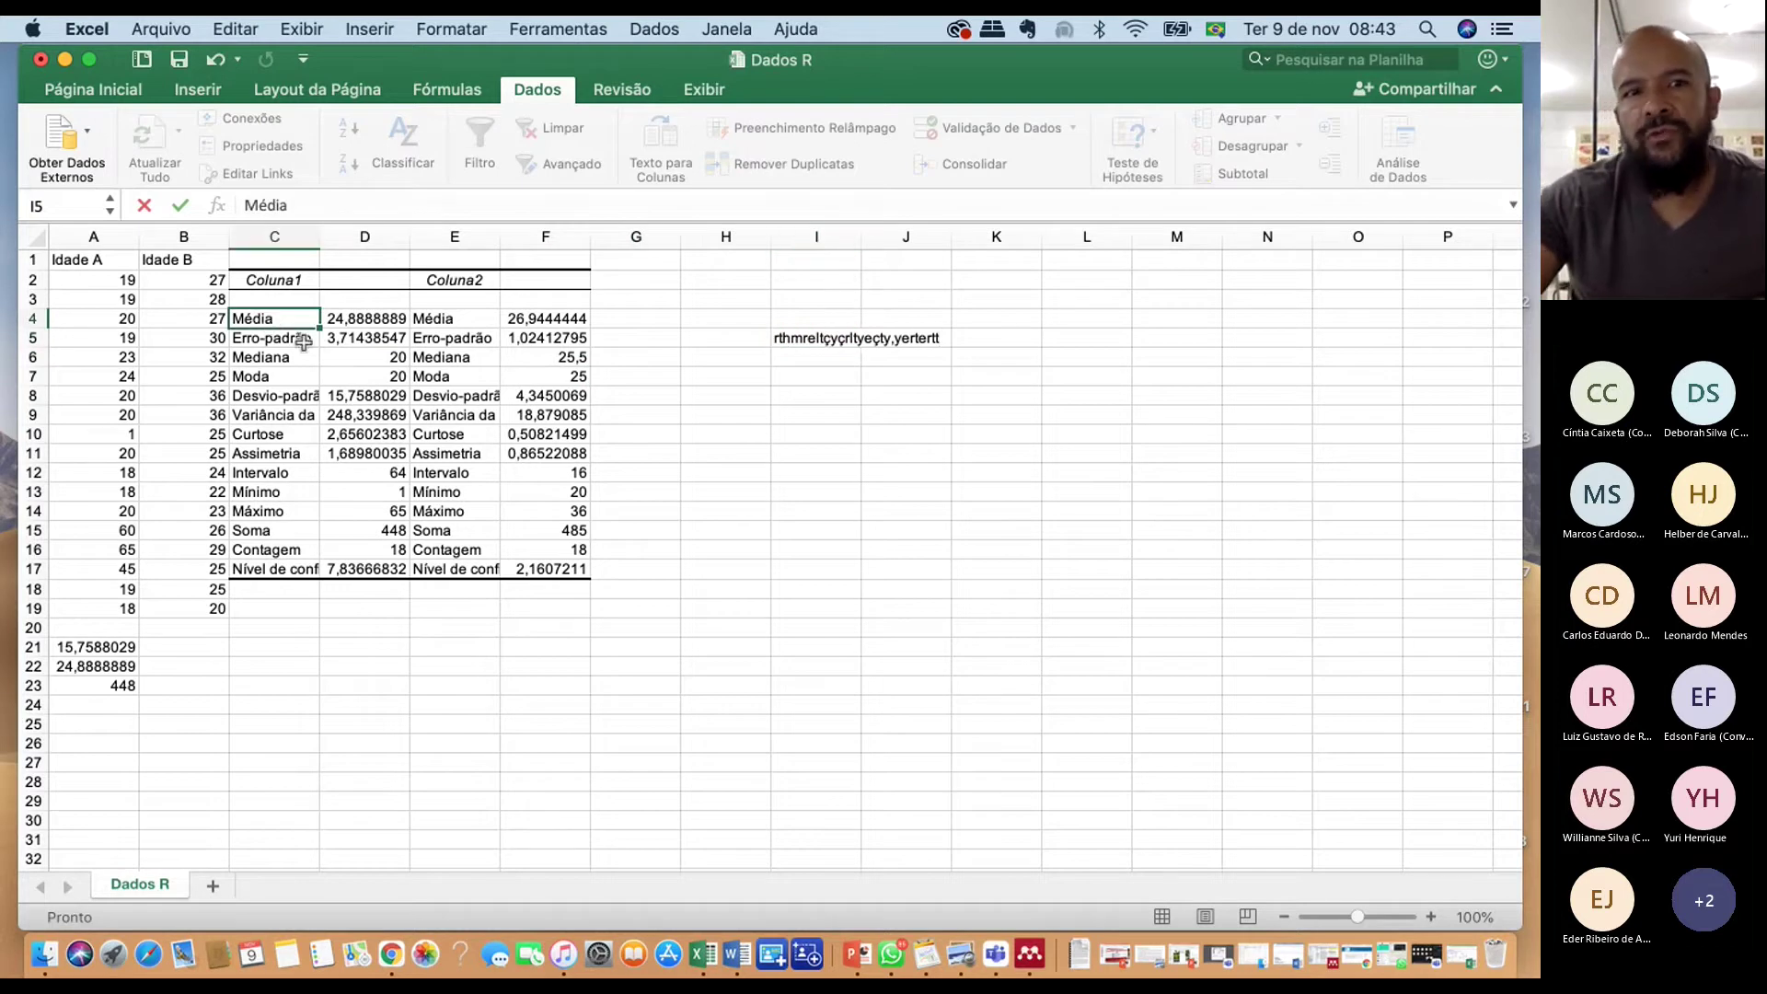
click(296, 342)
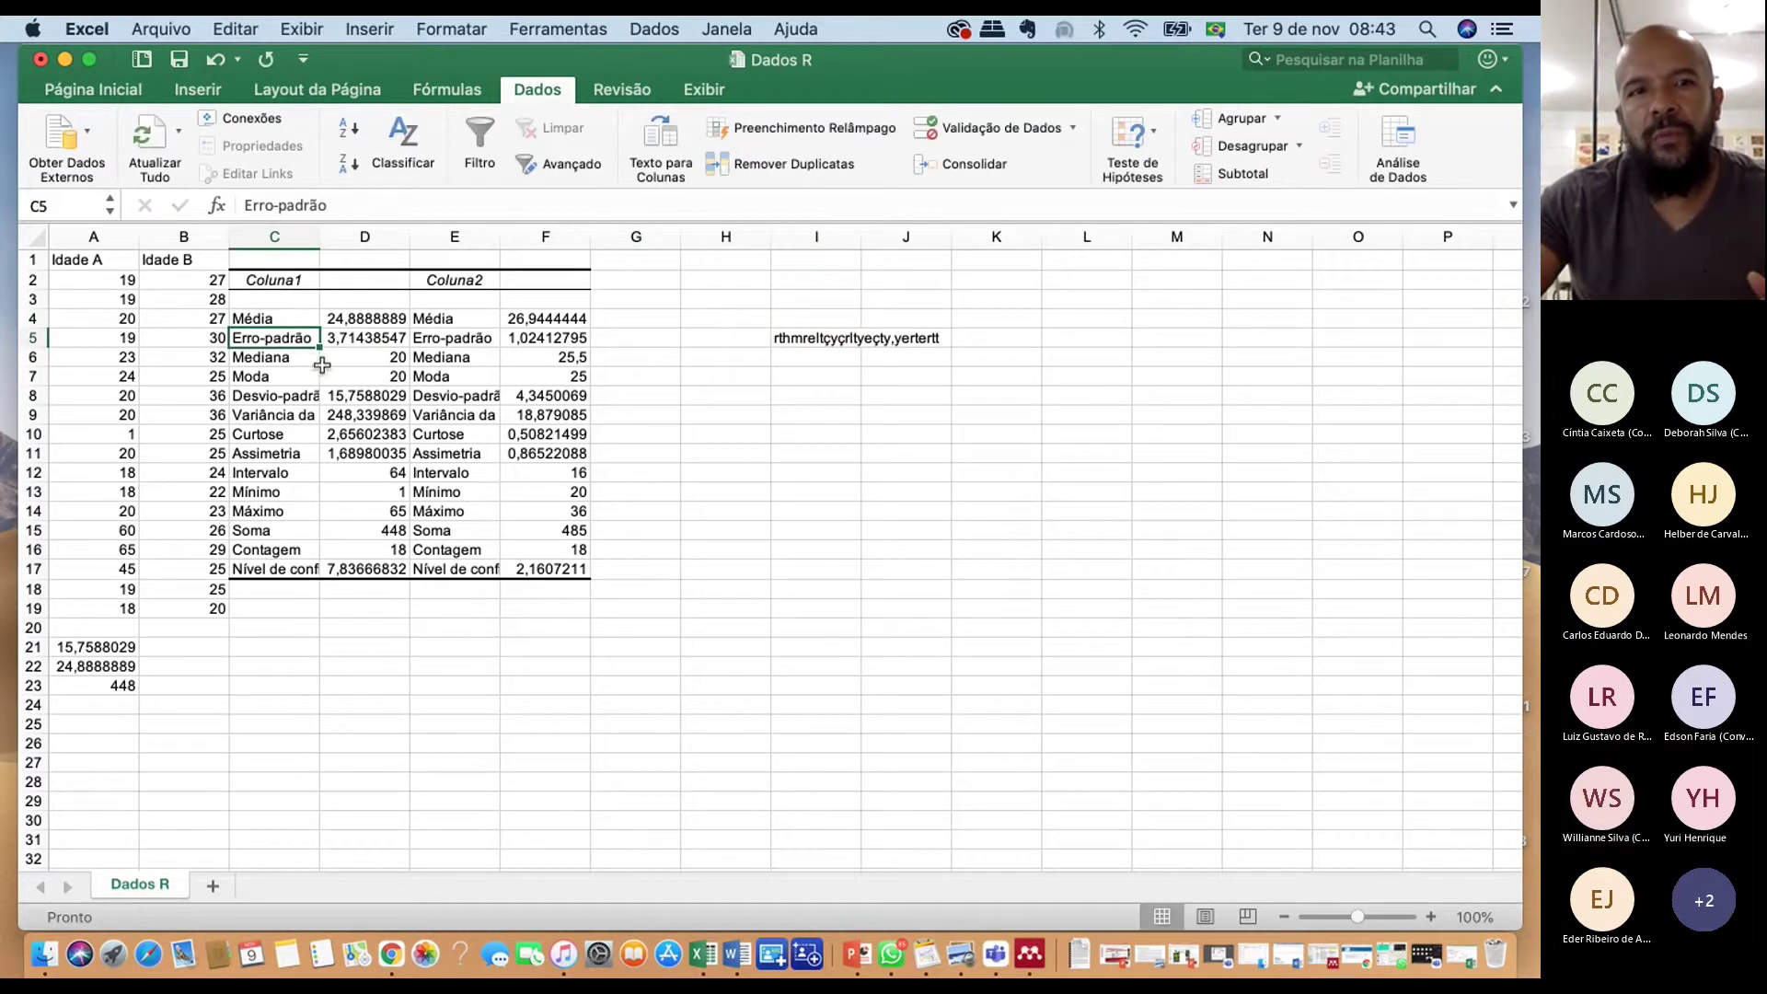
click(289, 360)
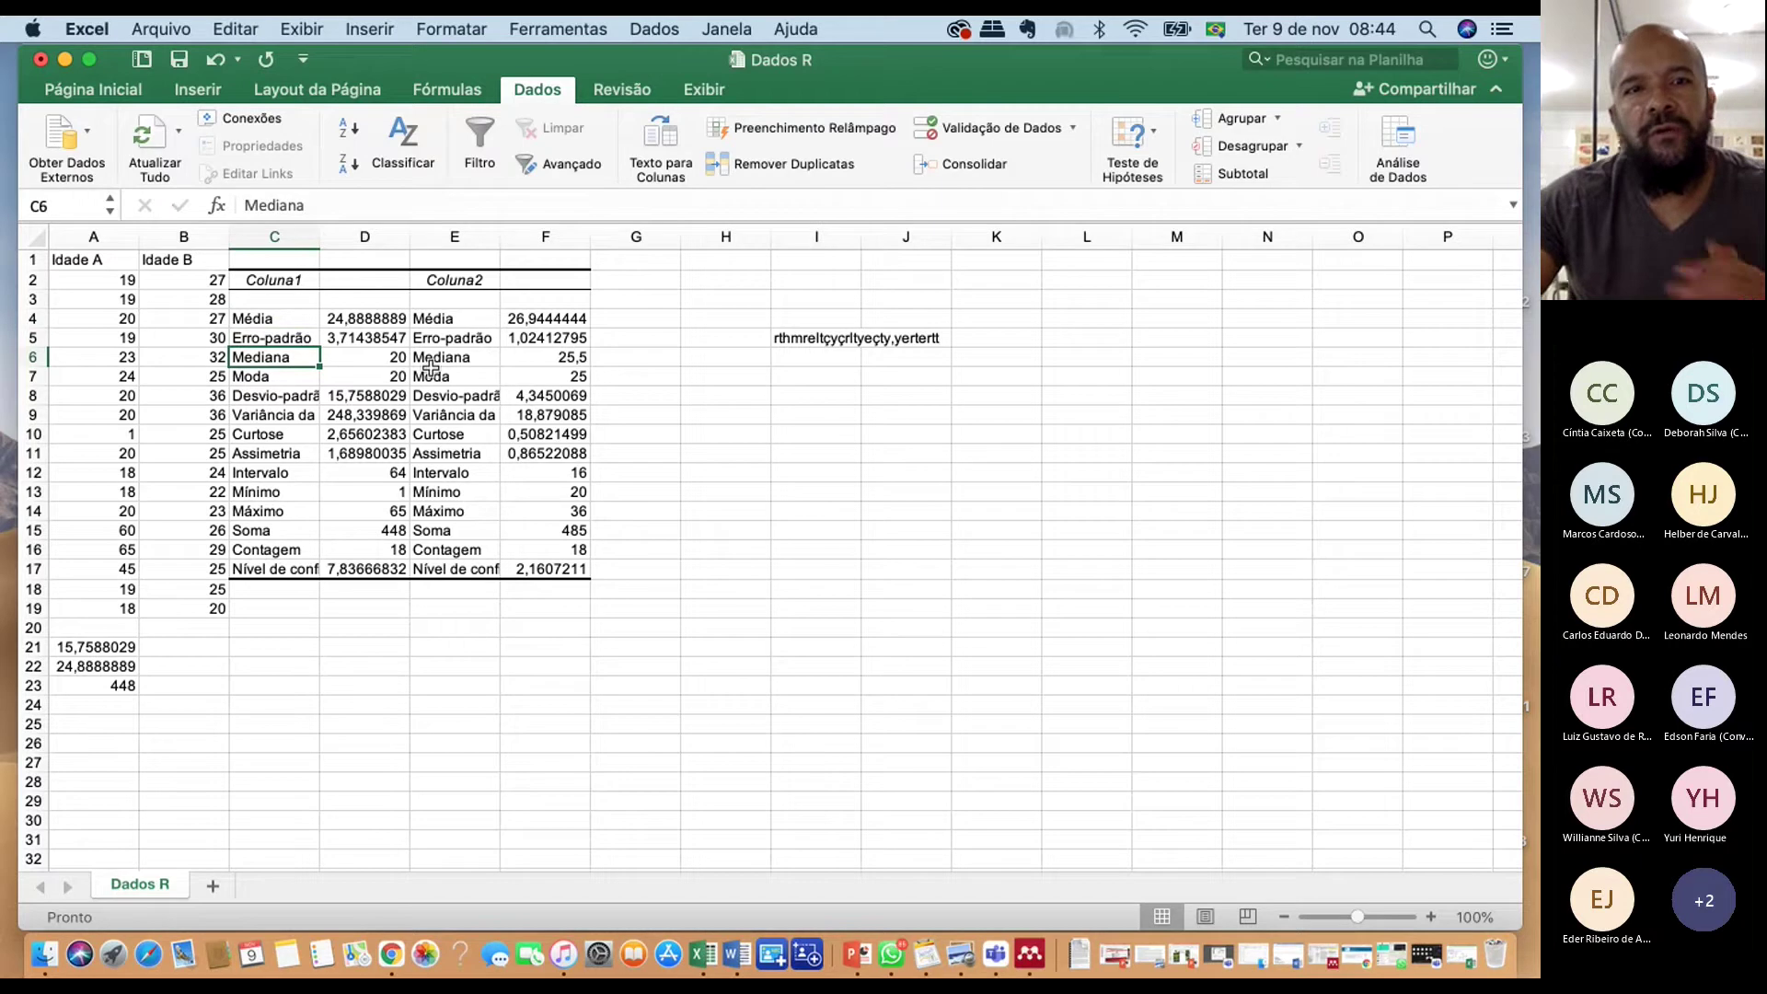
click(376, 379)
click(324, 401)
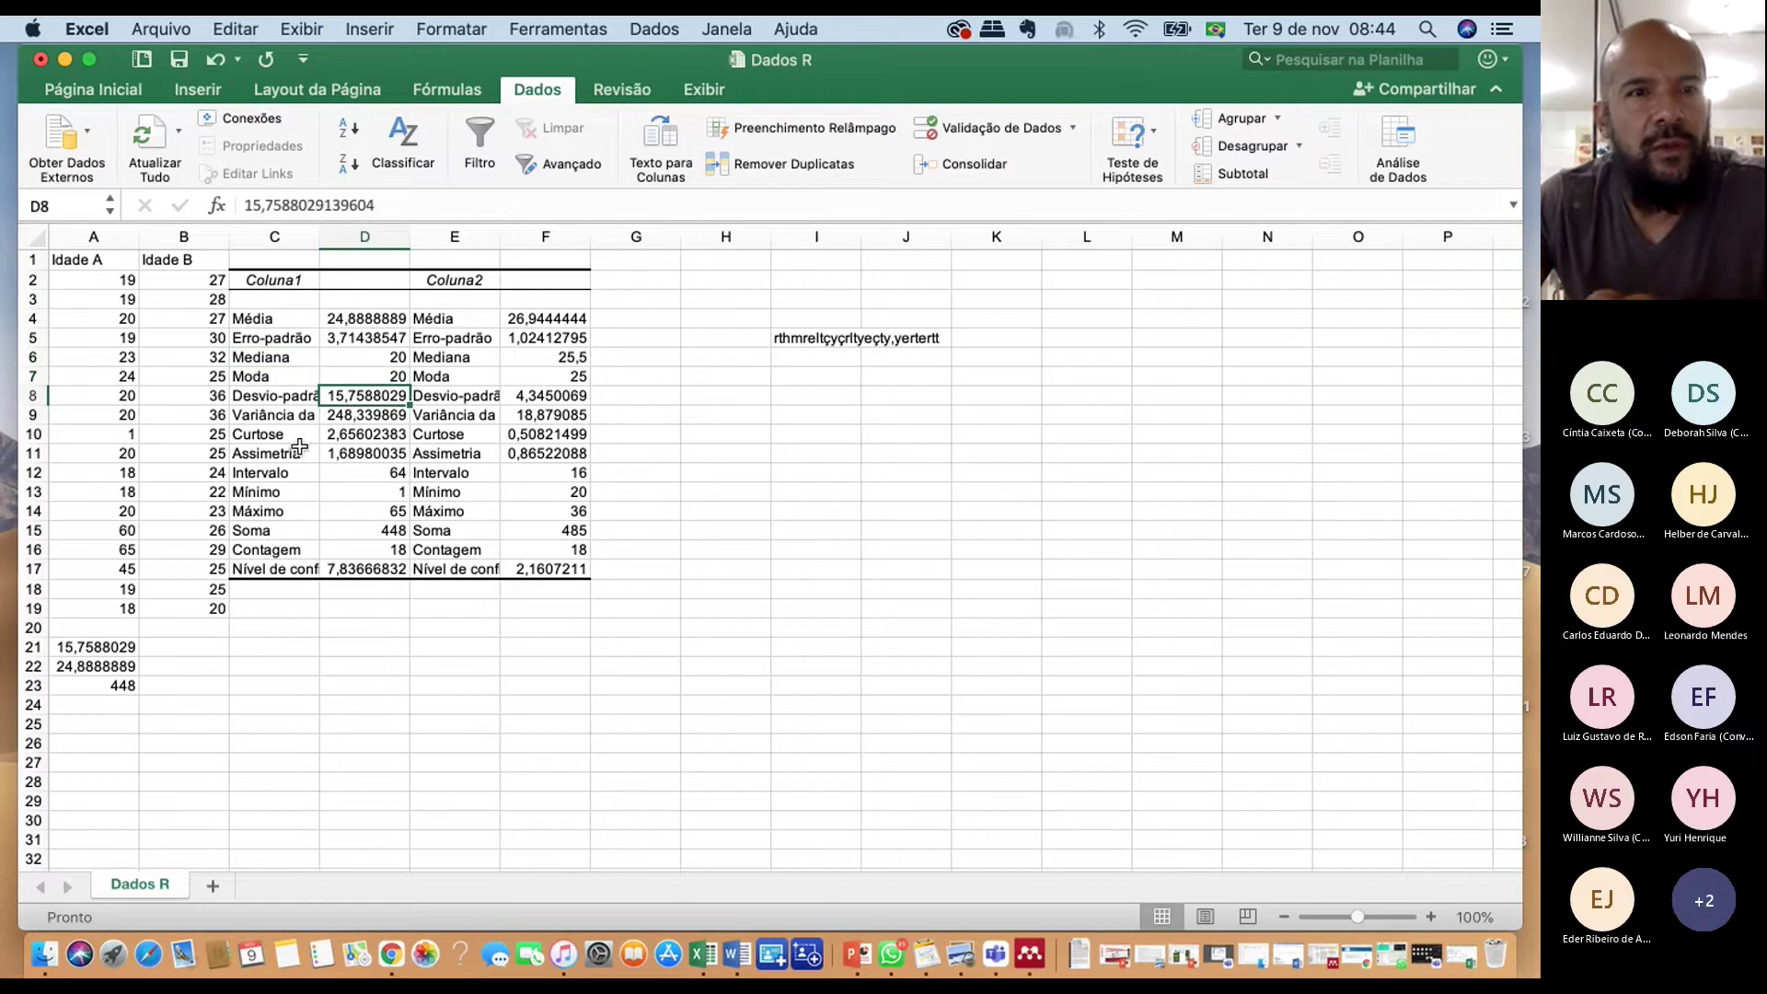
click(368, 444)
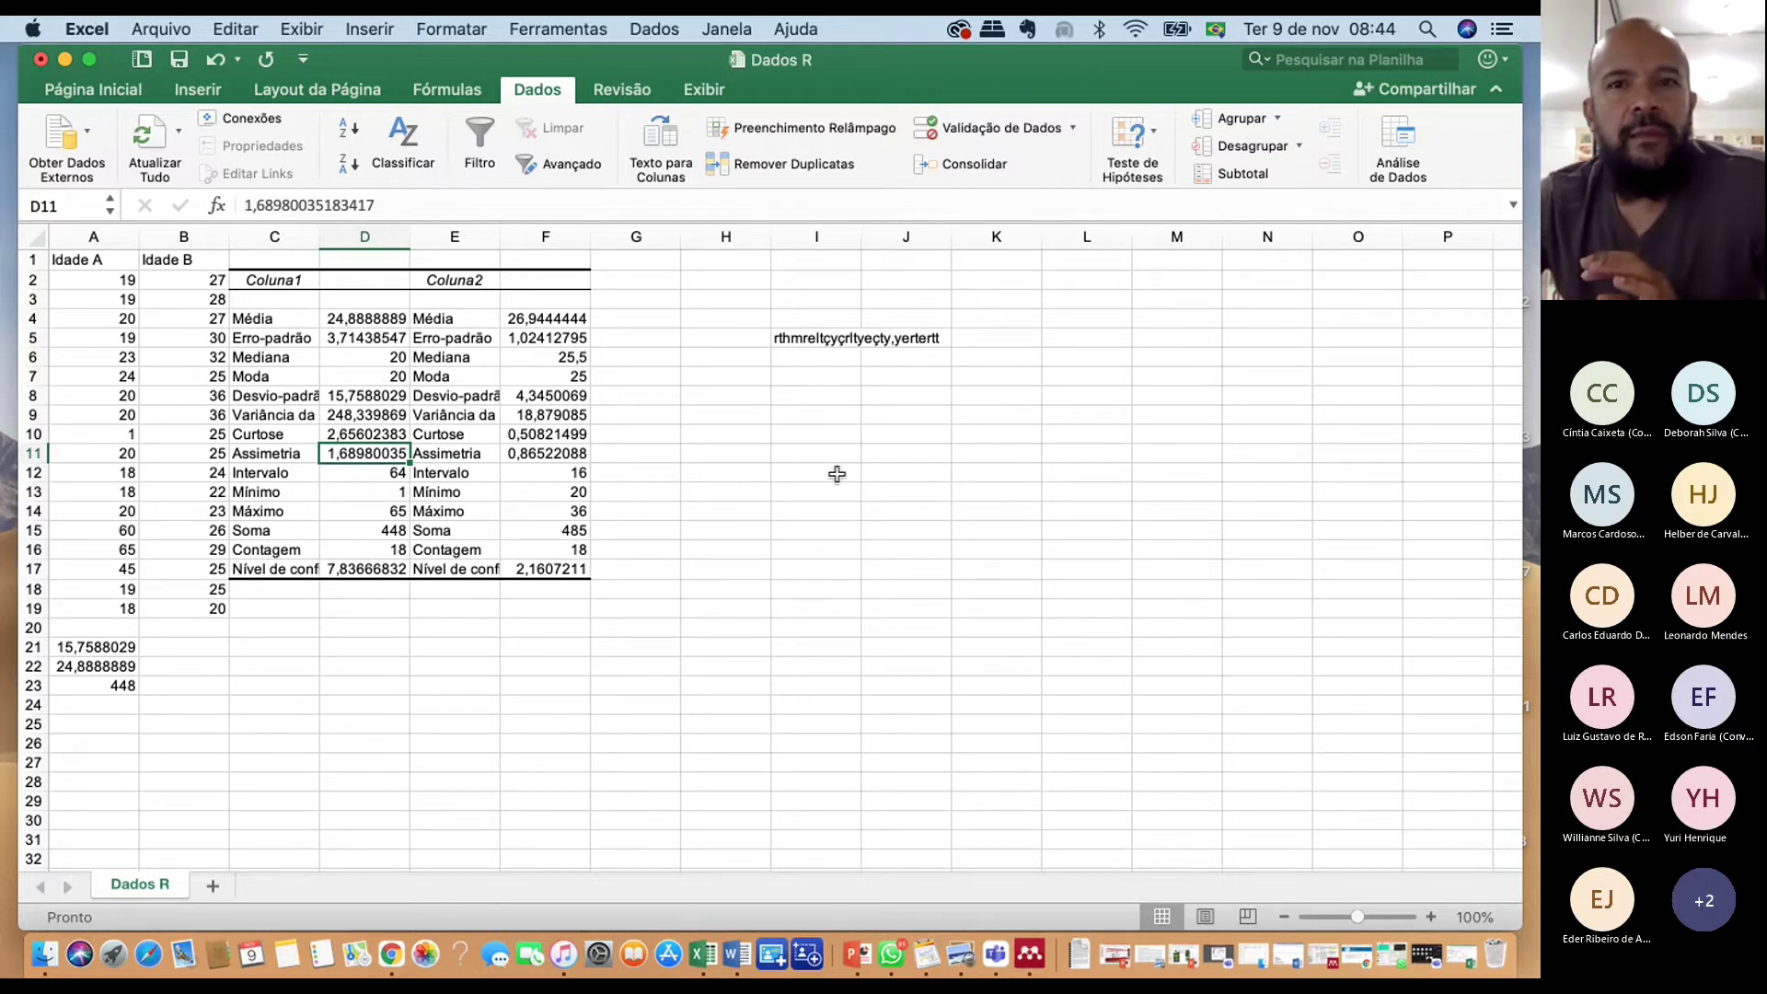
click(810, 343)
drag(267, 278, 542, 568)
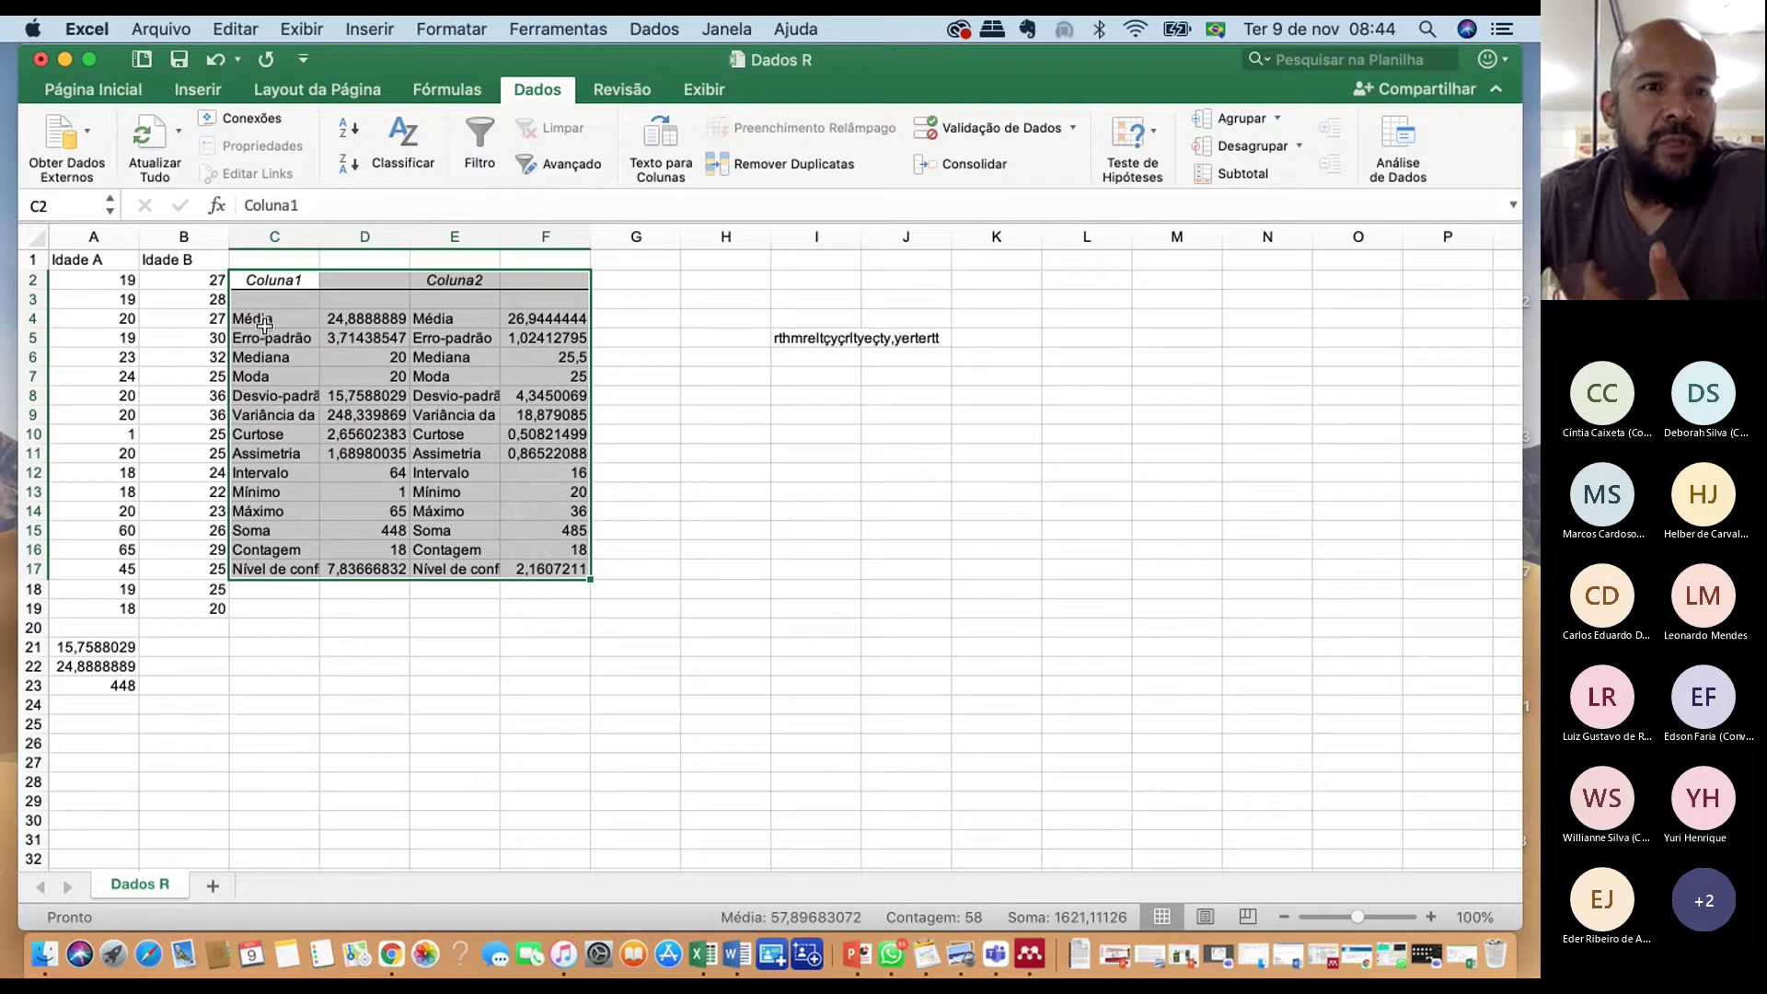
click(264, 320)
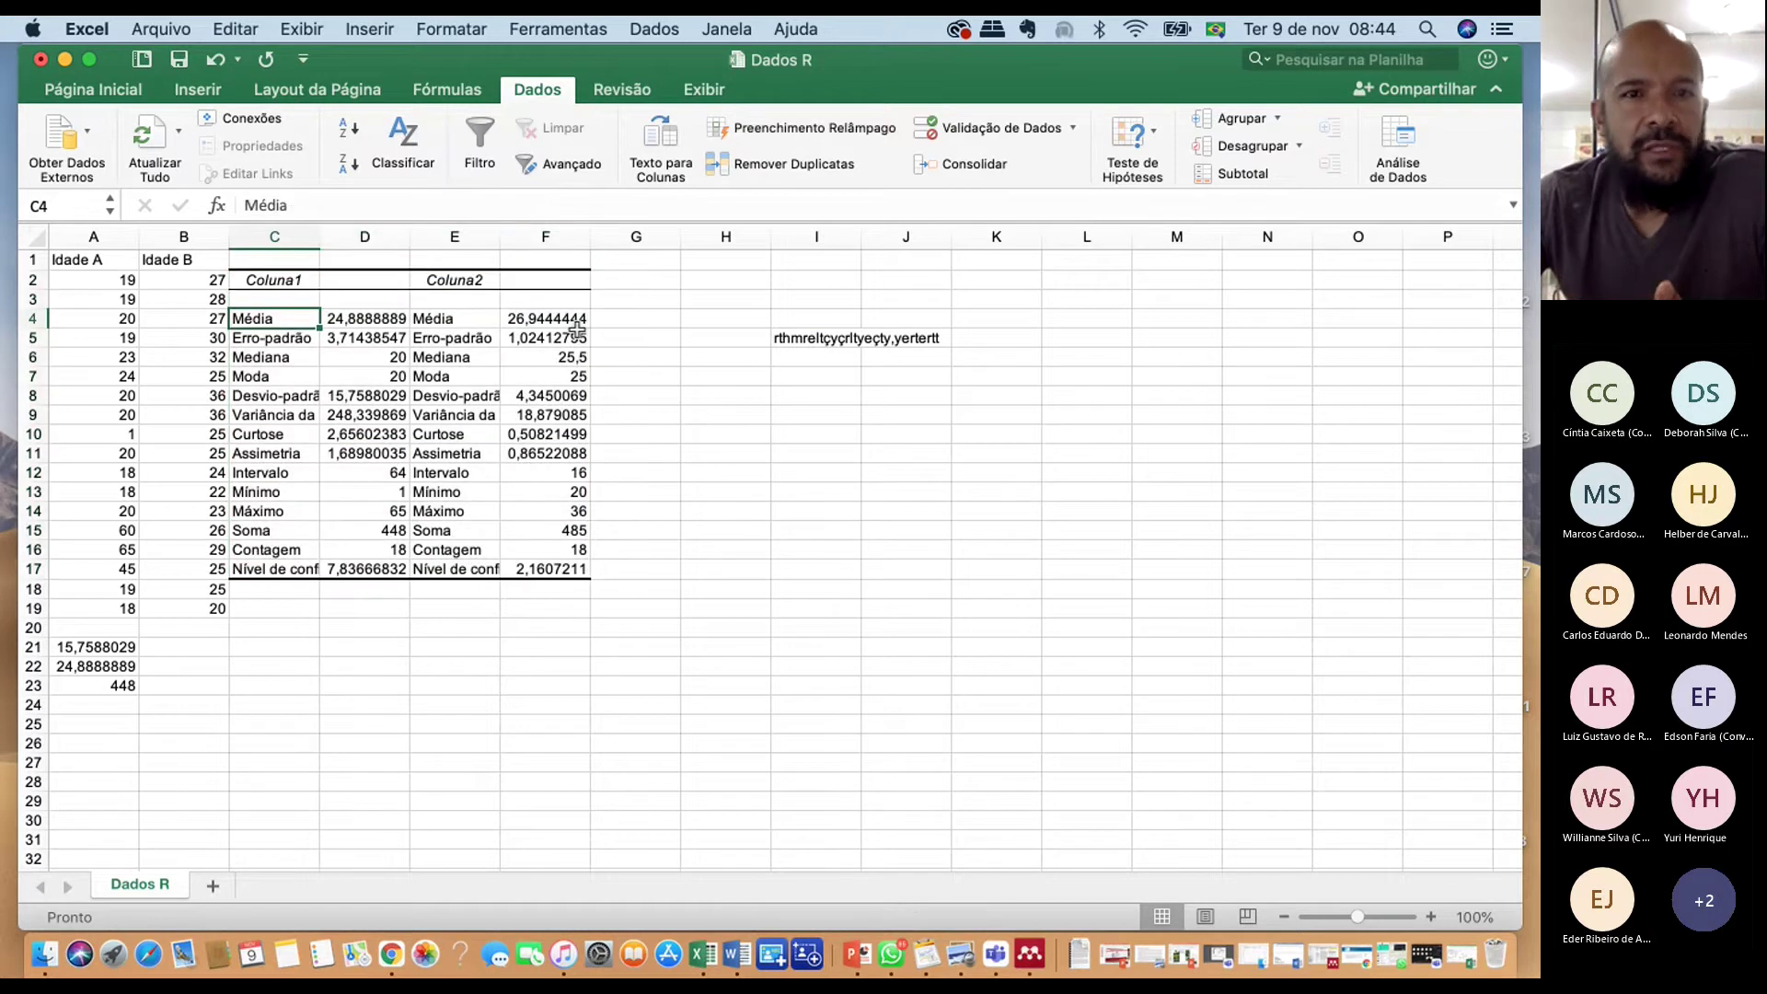
click(305, 412)
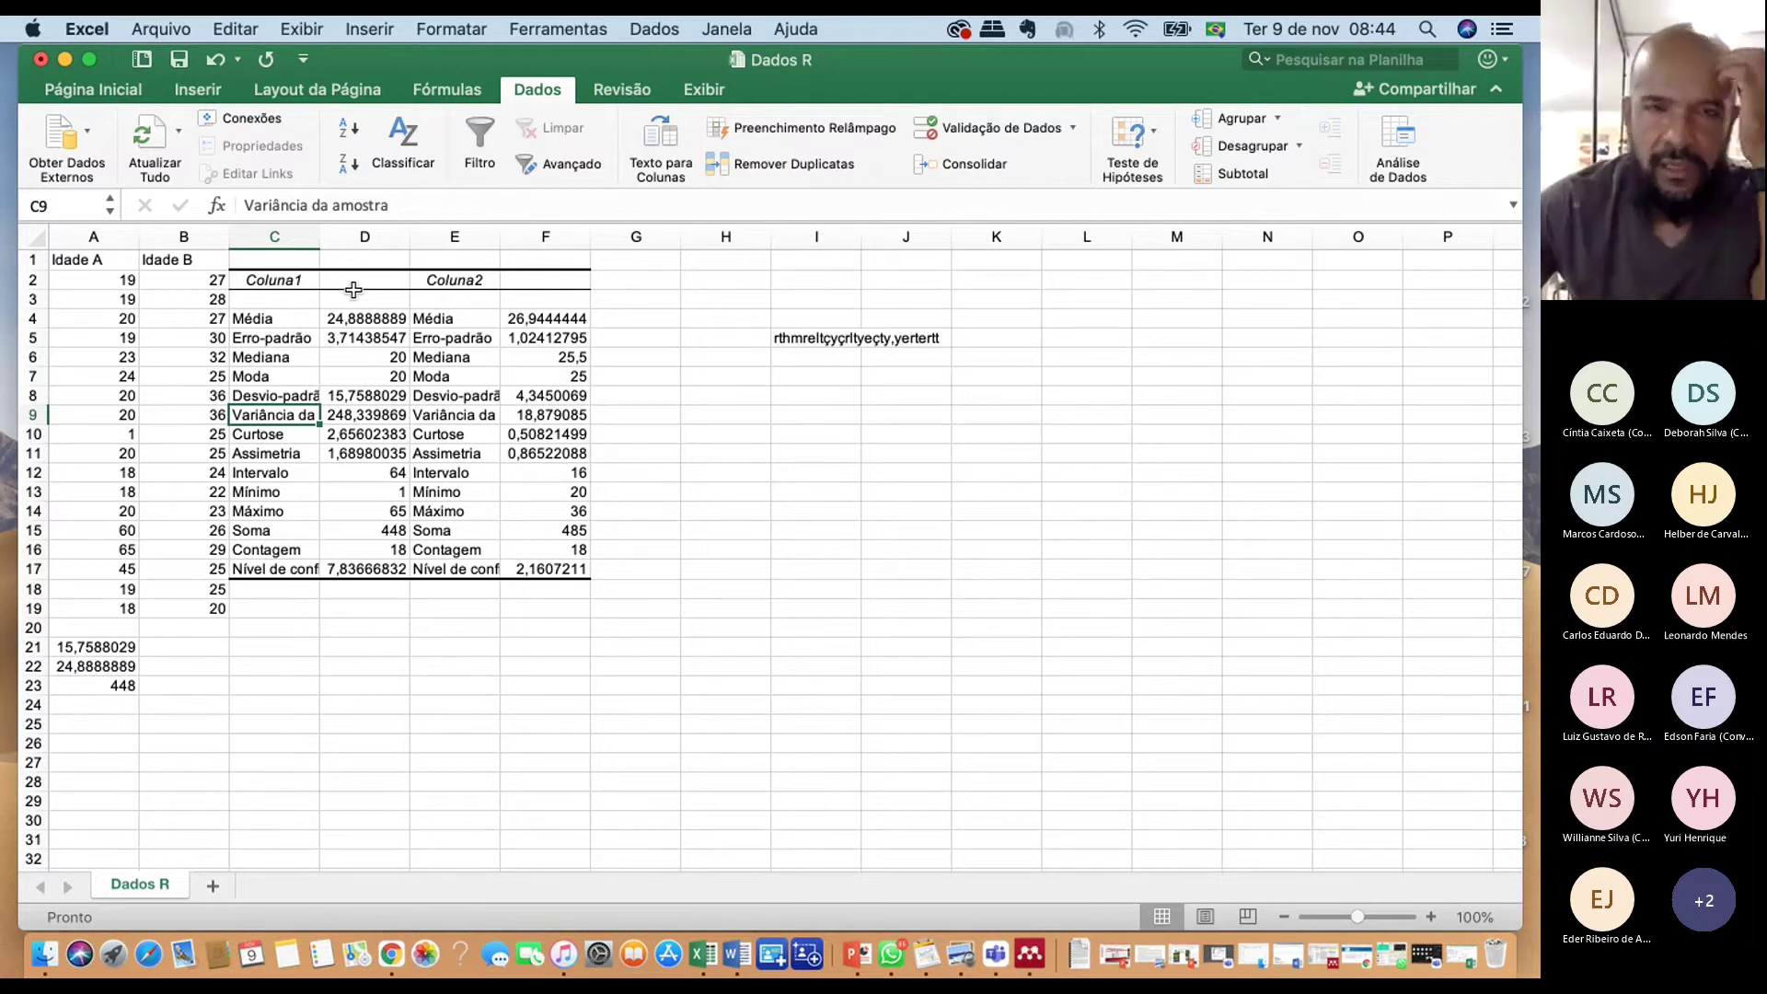
click(290, 277)
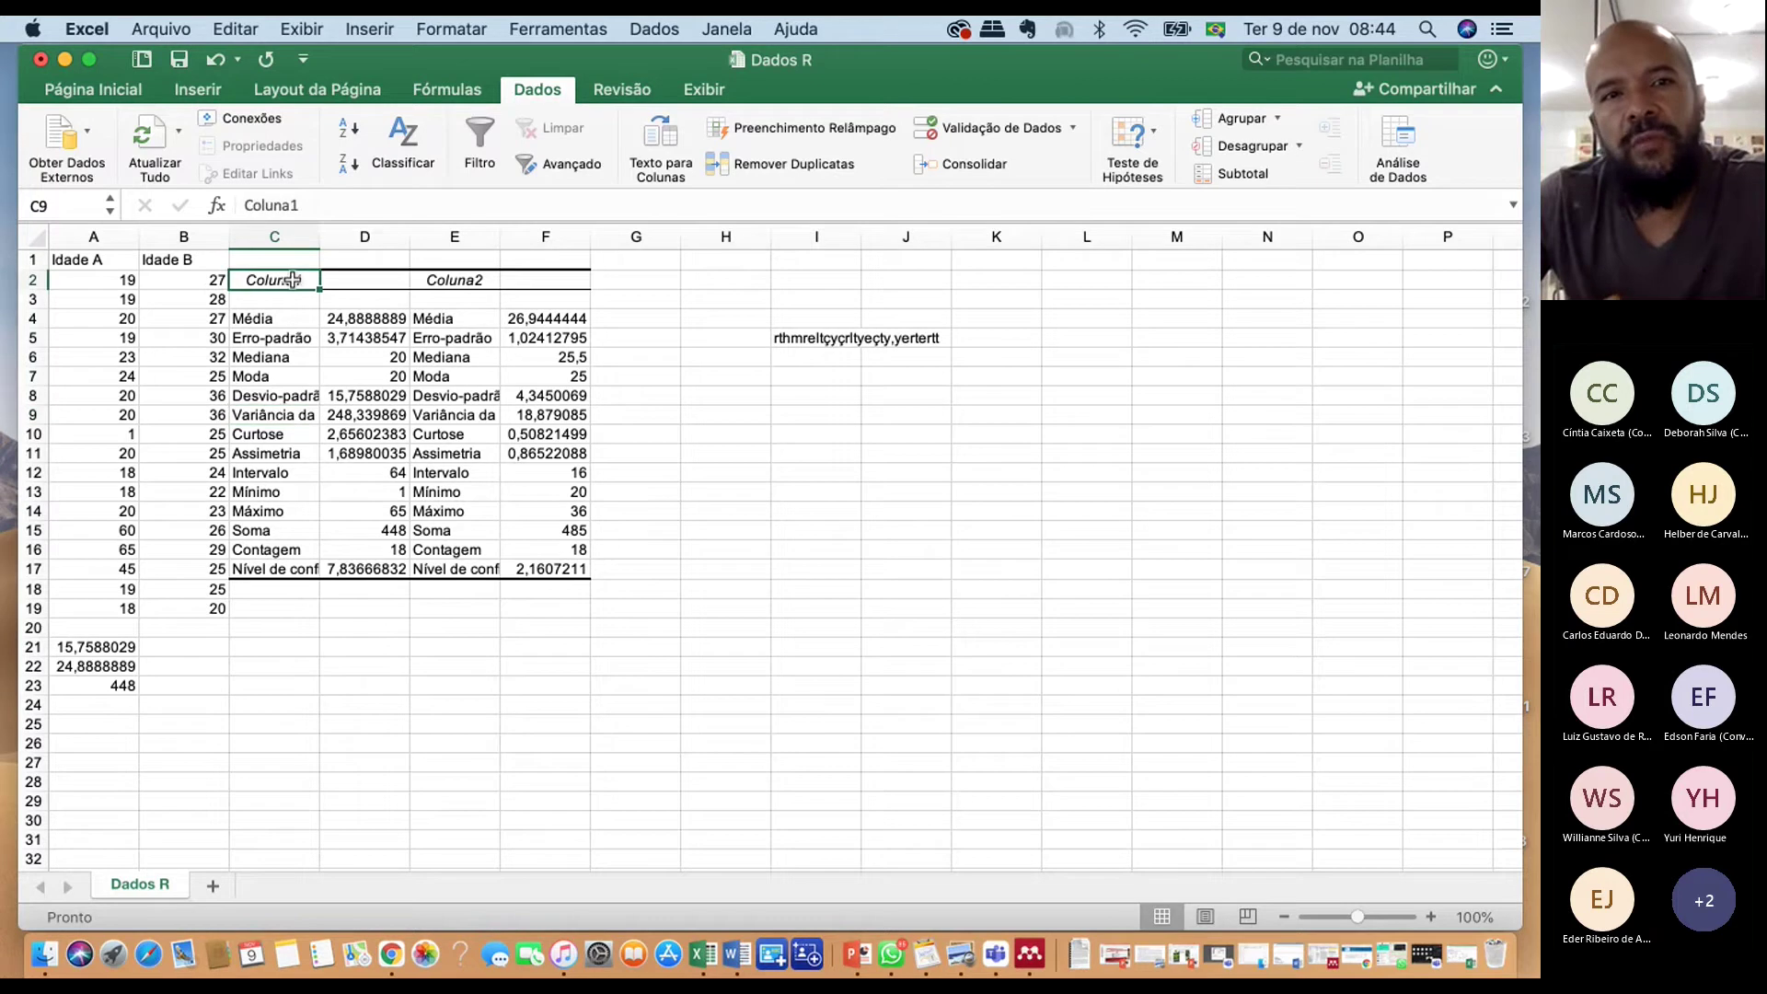
drag(320, 237, 406, 552)
Widen column E so the Coluna2 labels and confidence level value show in full
click(364, 570)
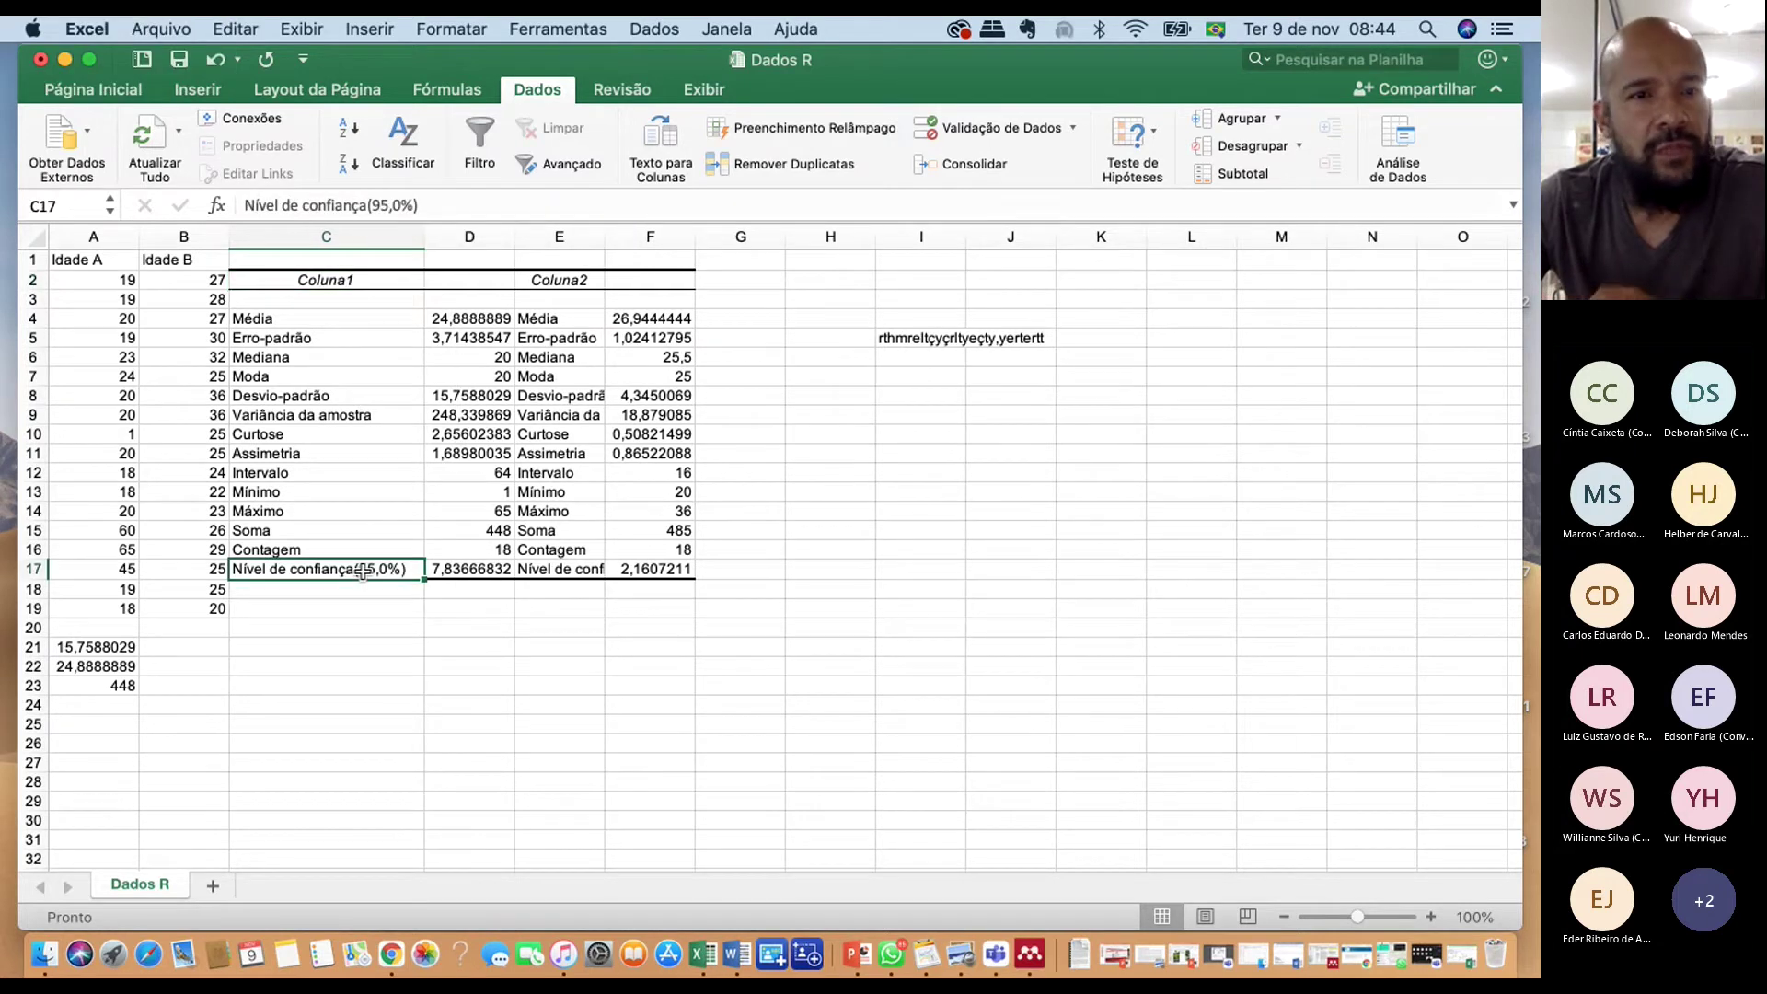
click(459, 567)
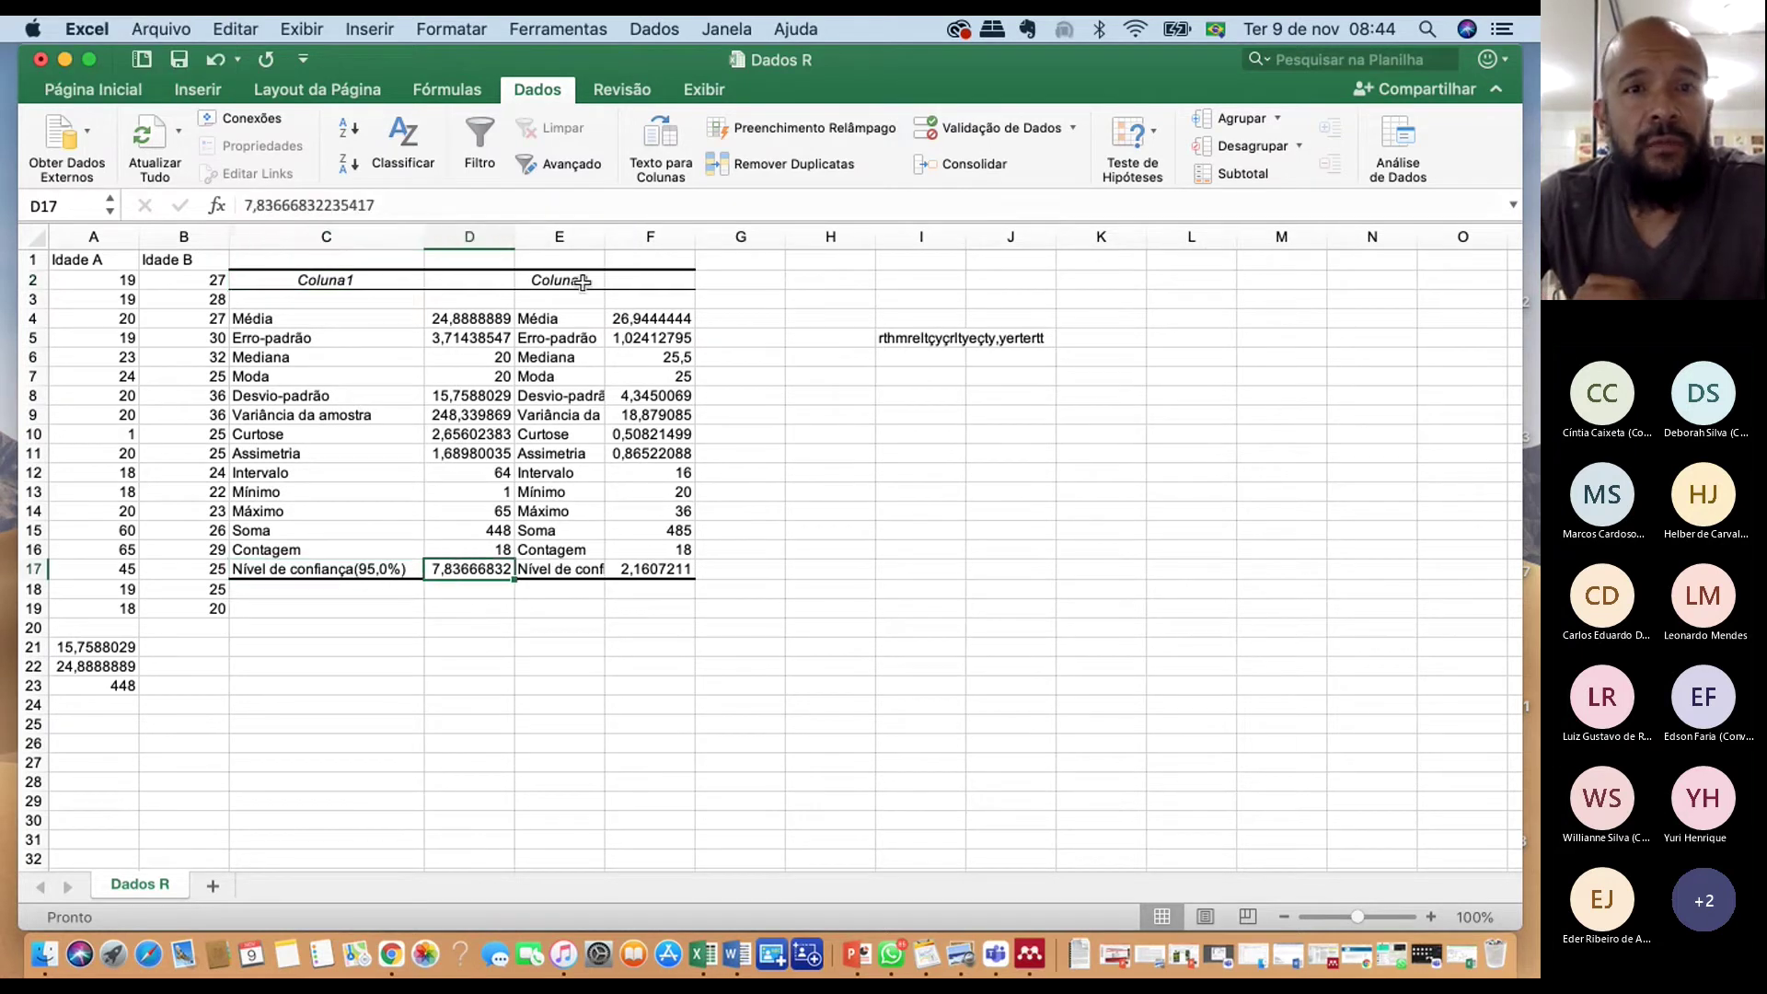
drag(604, 236, 707, 237)
click(731, 570)
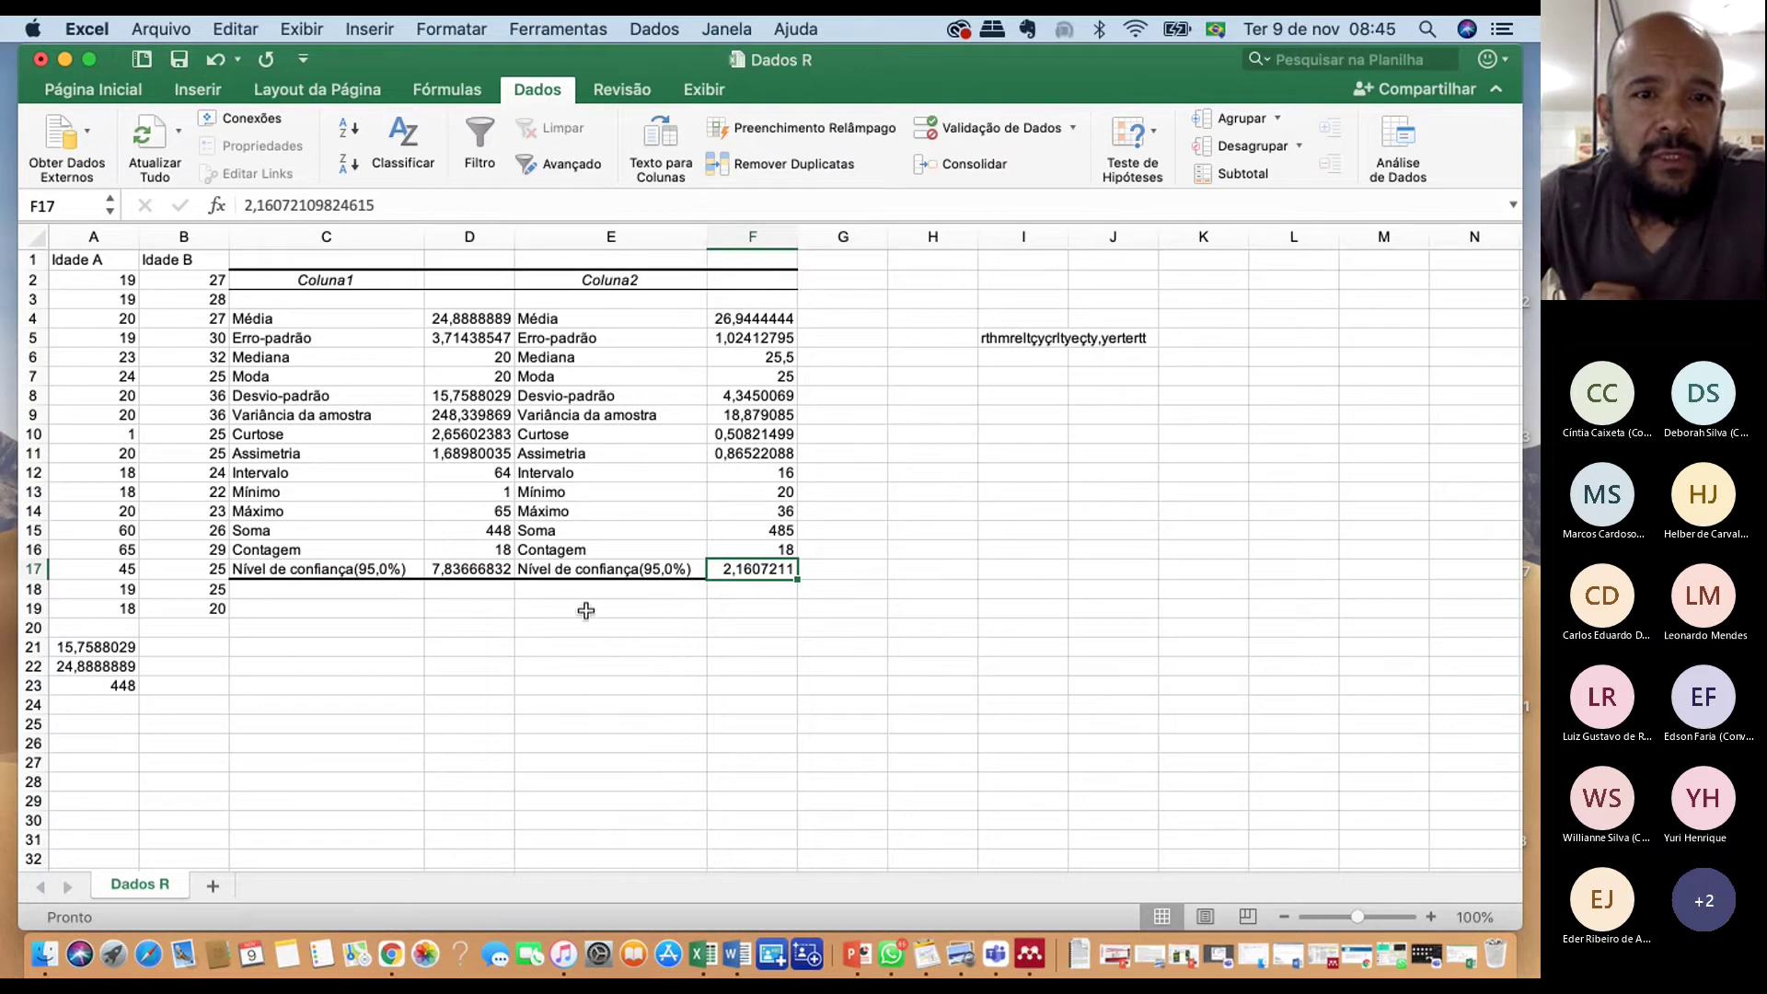
Enter the labels Ls and LI in E18 and E19 below the Coluna2 table
click(577, 596)
text(Ls)
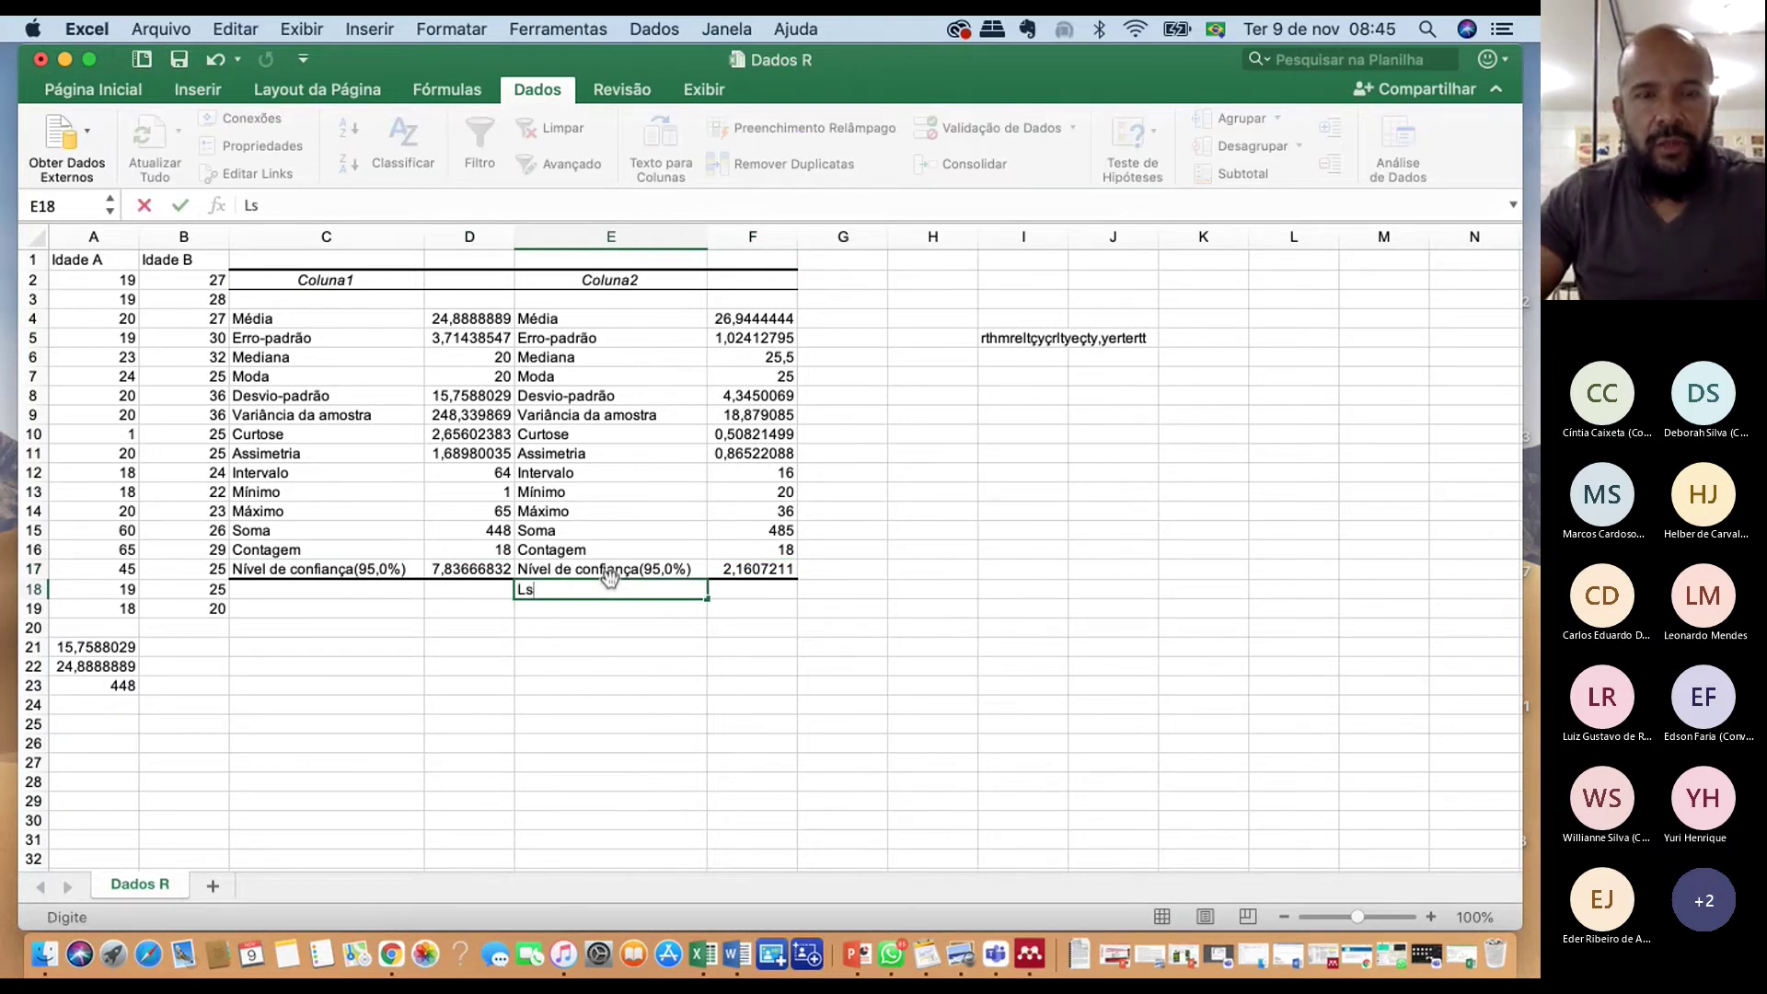
key(Return)
text(Ll)
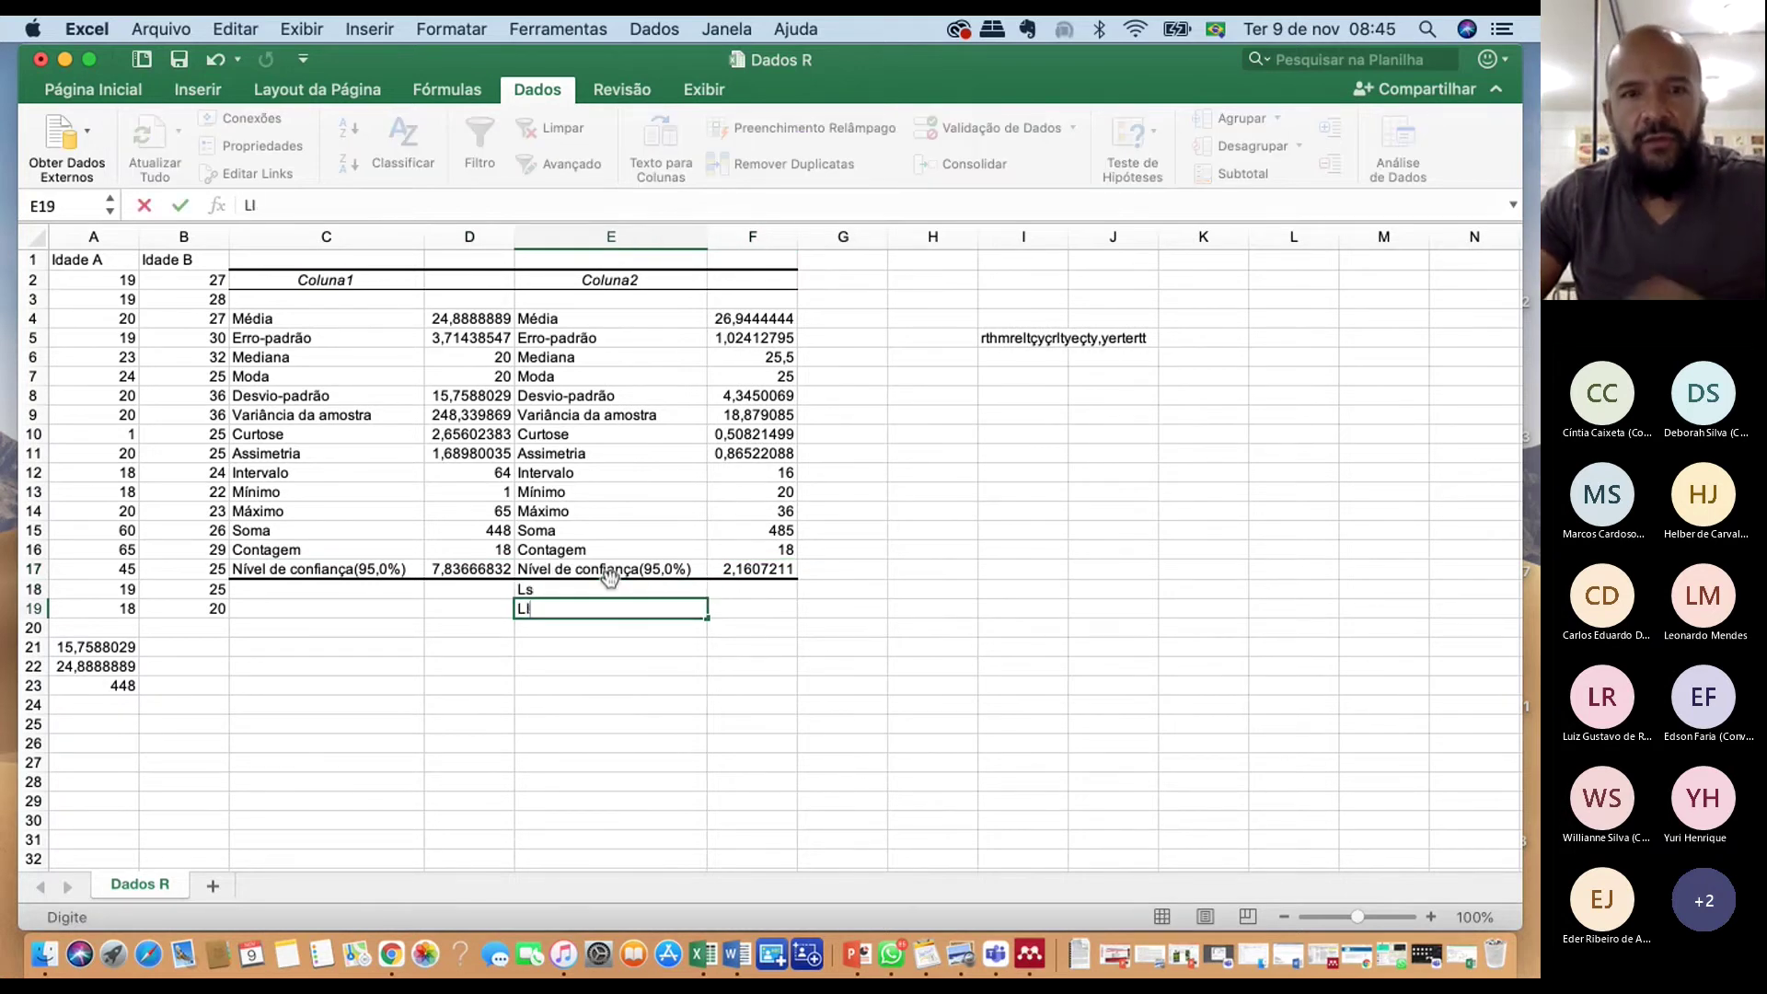
key(Return)
Select the Coluna2 Média row
click(608, 577)
click(552, 321)
drag(759, 318, 616, 317)
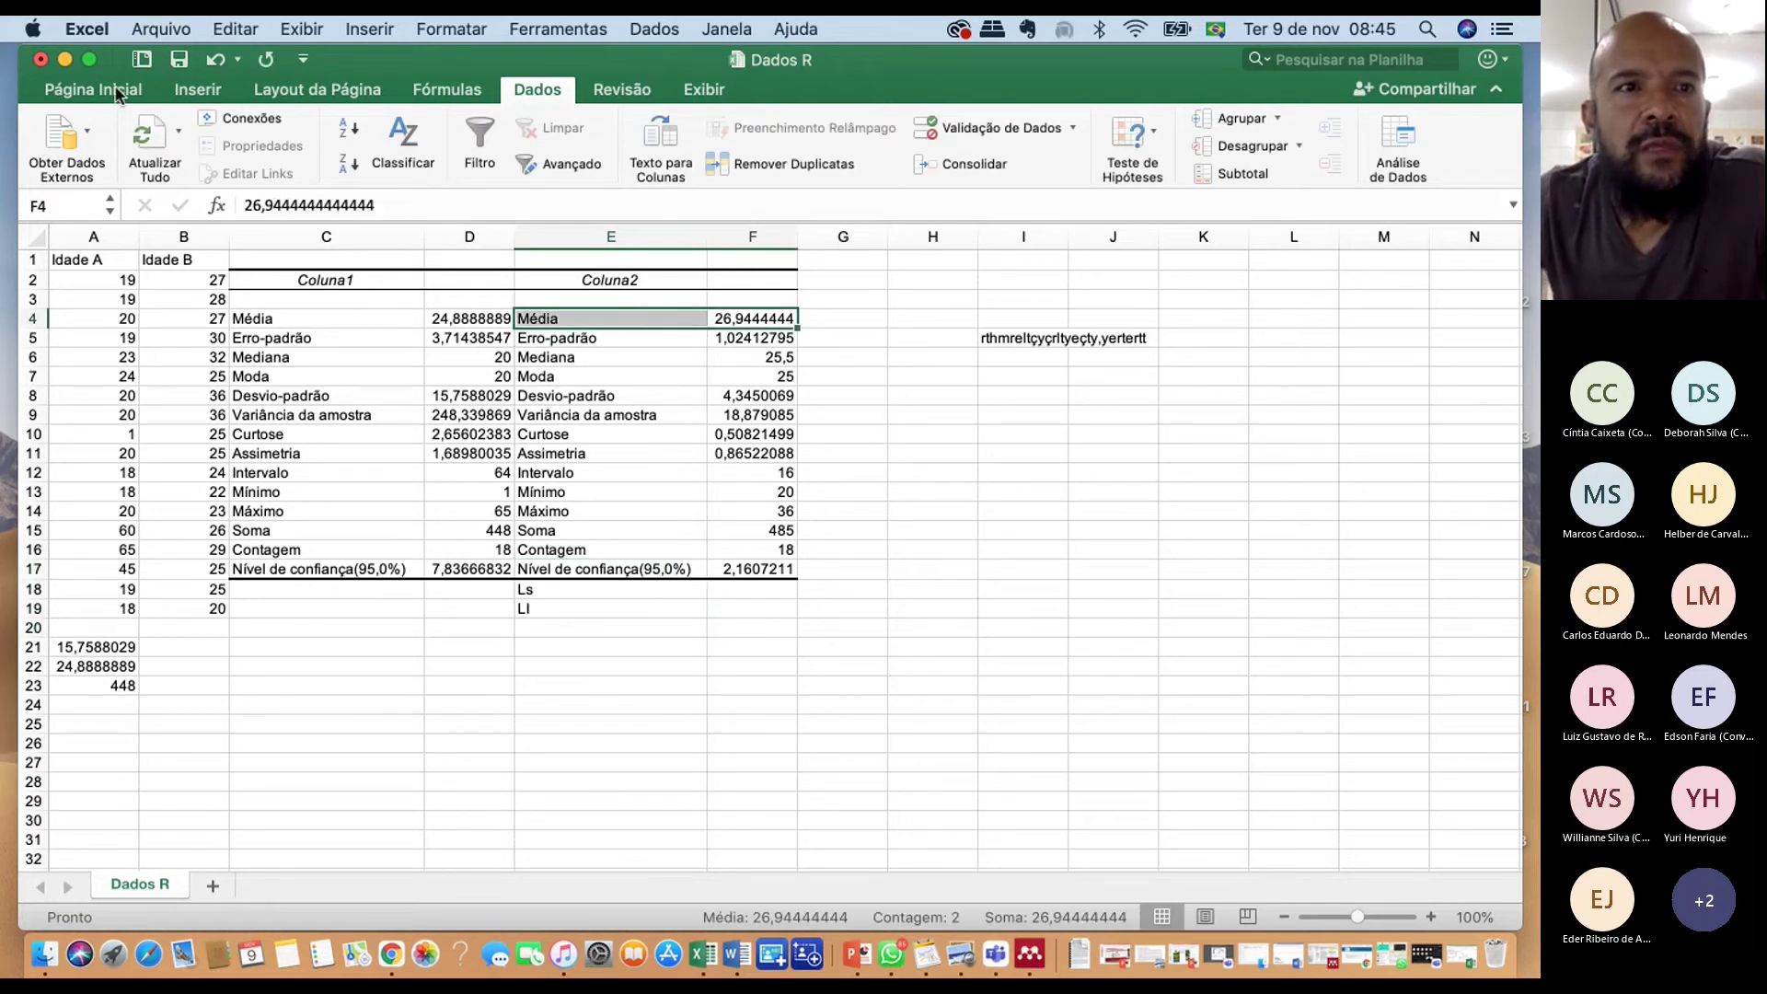
Make the Coluna2 Média row bold and widen columns D and E
click(118, 89)
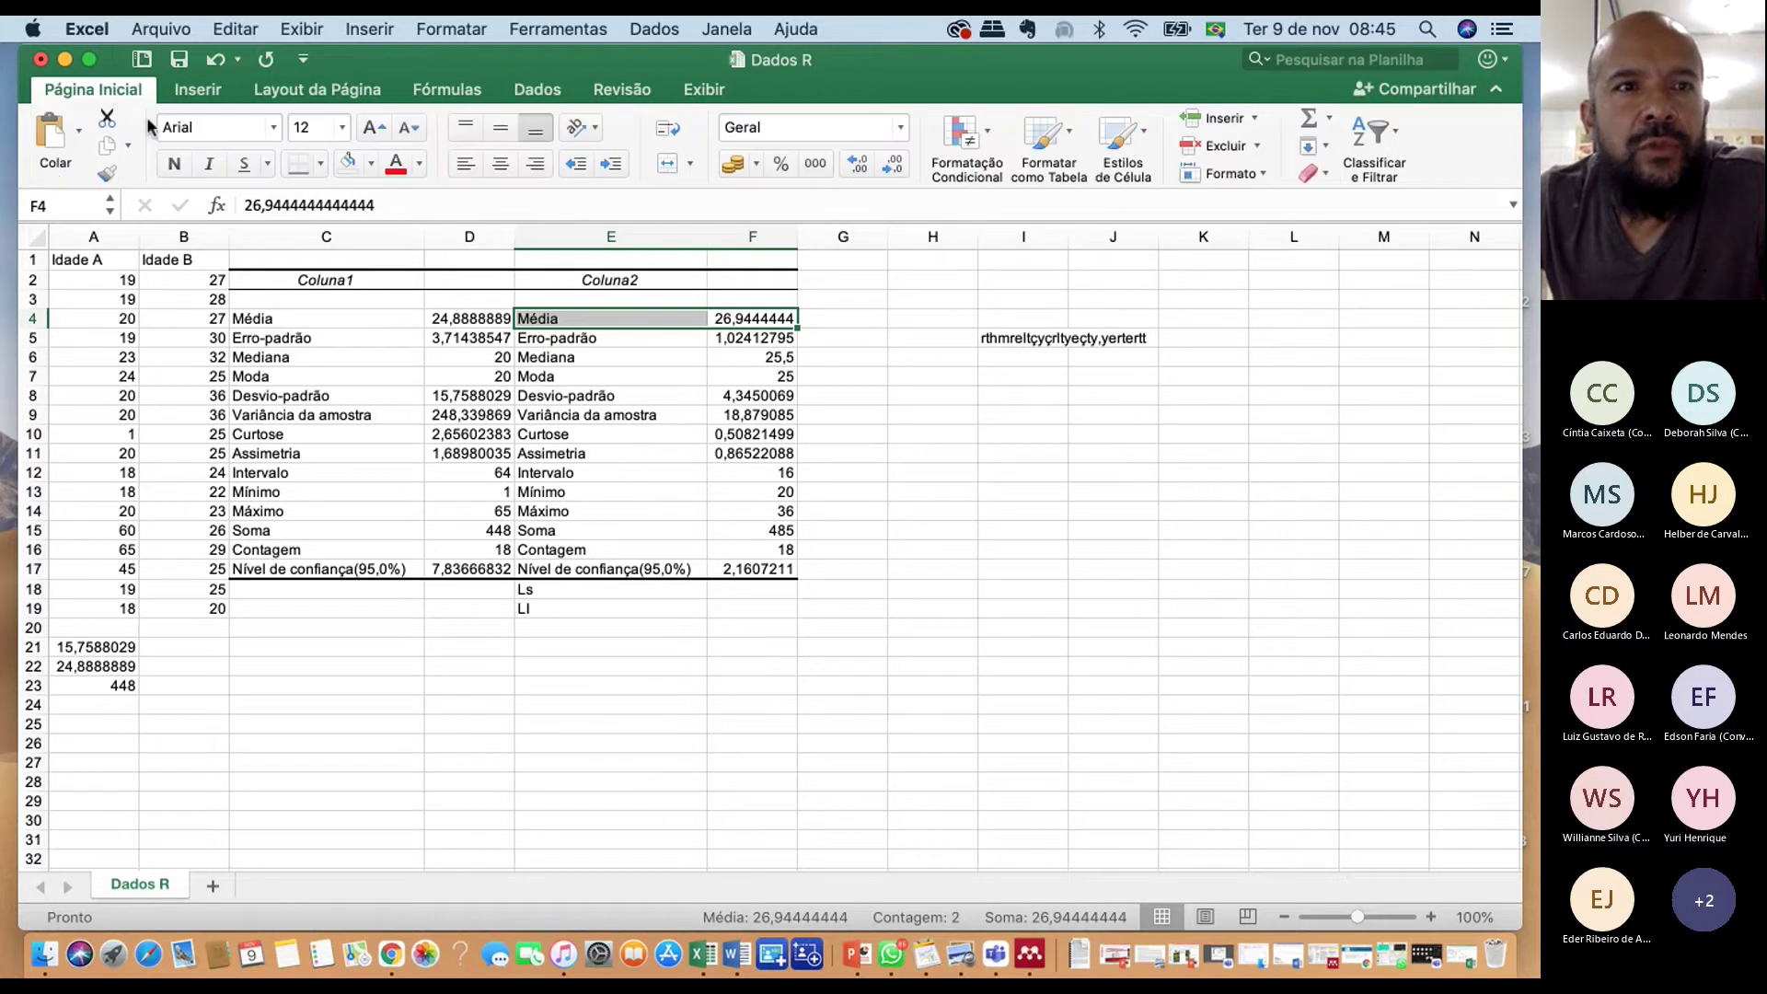
click(173, 163)
click(626, 572)
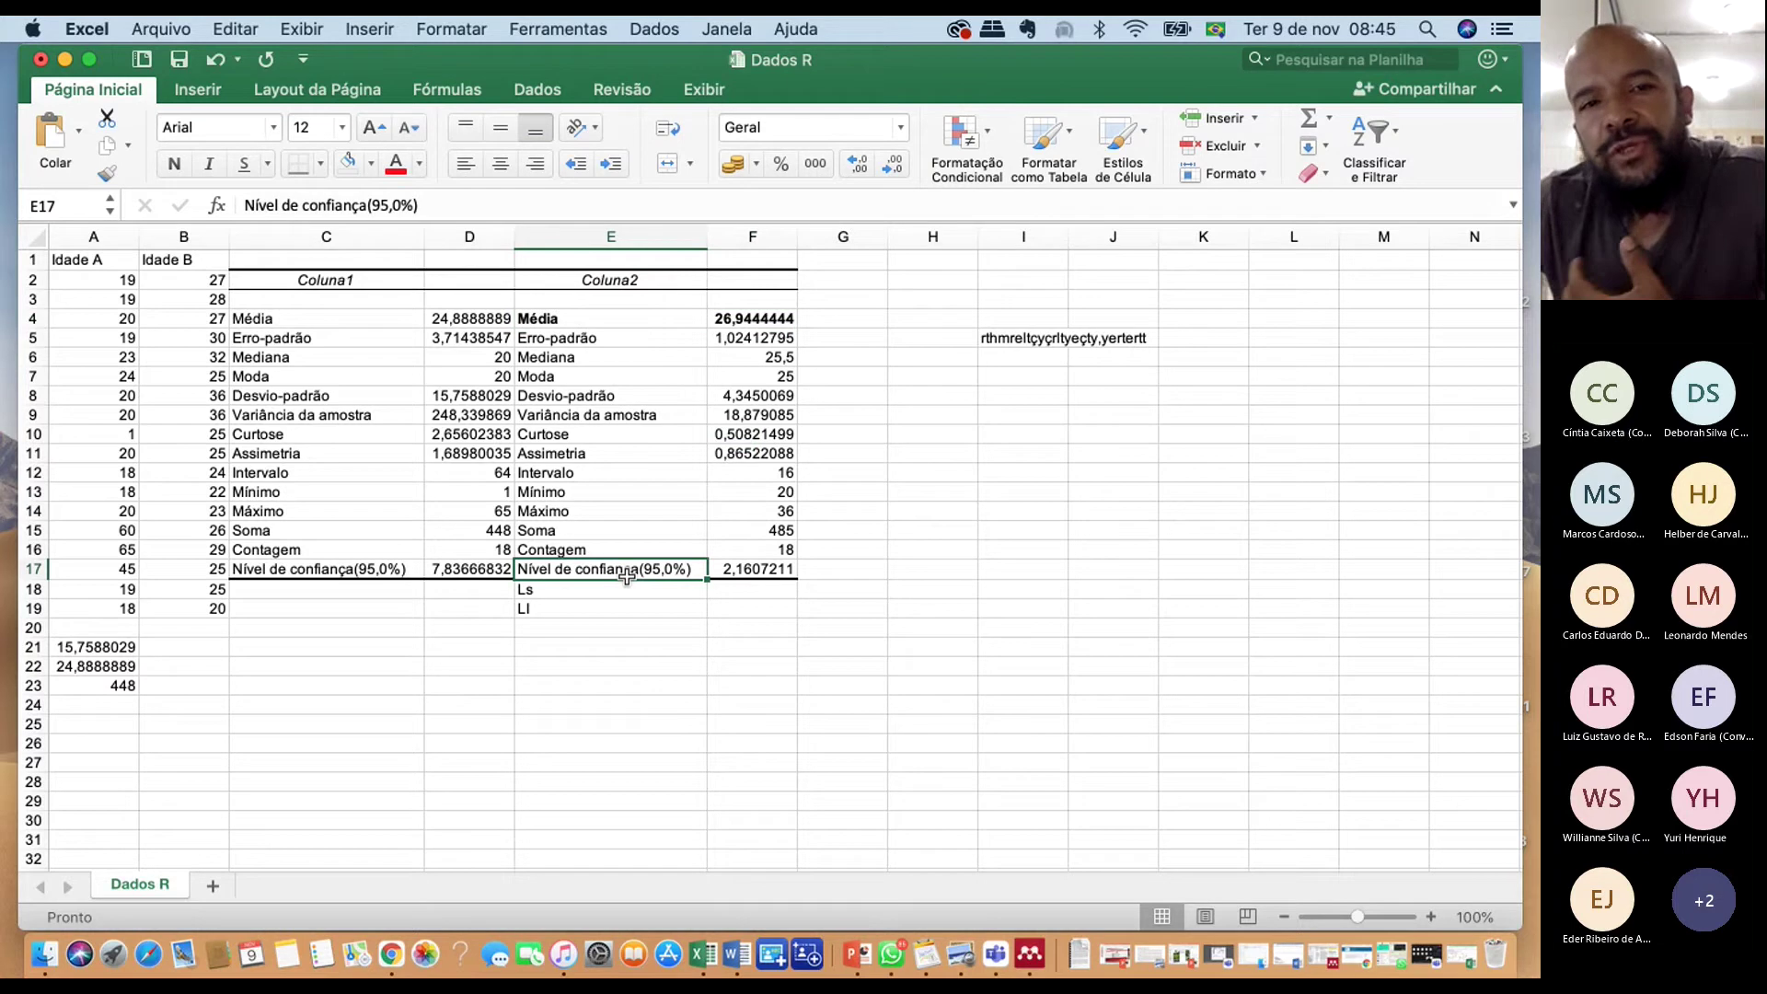
drag(514, 238, 530, 238)
drag(723, 237, 843, 237)
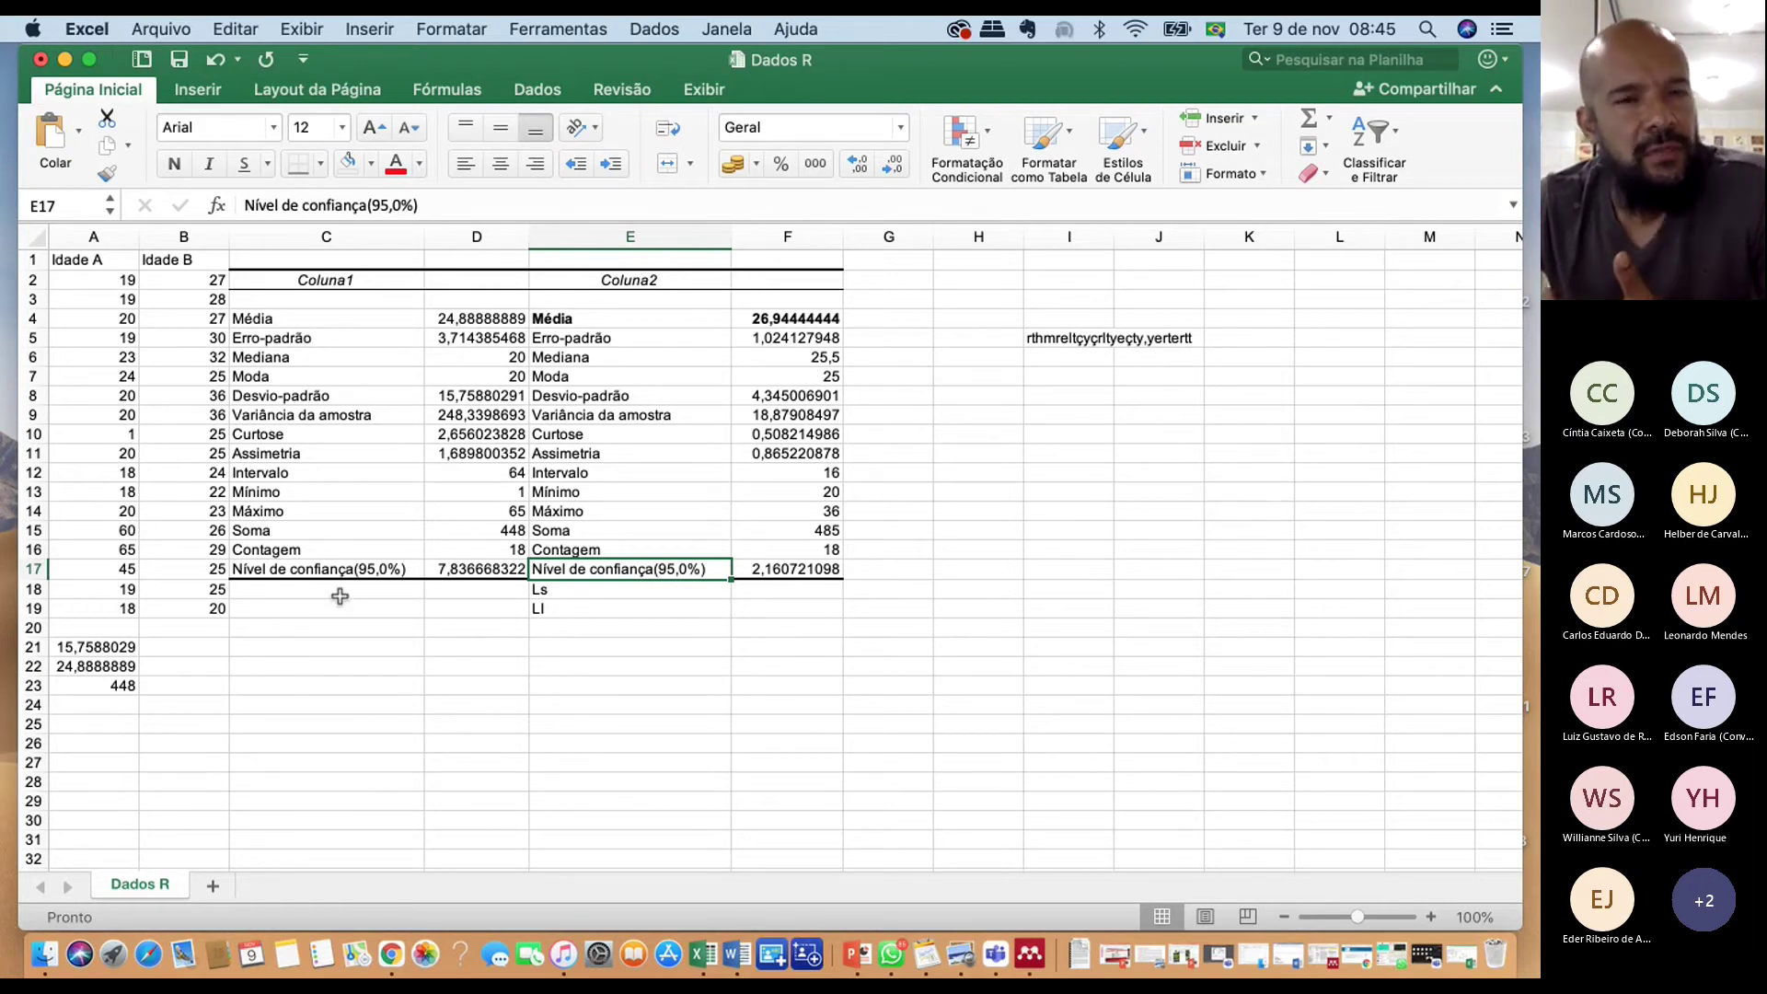
Highlight the Coluna1 statistic labels and values, then switch from Excel to Google Chrome
click(319, 479)
click(320, 547)
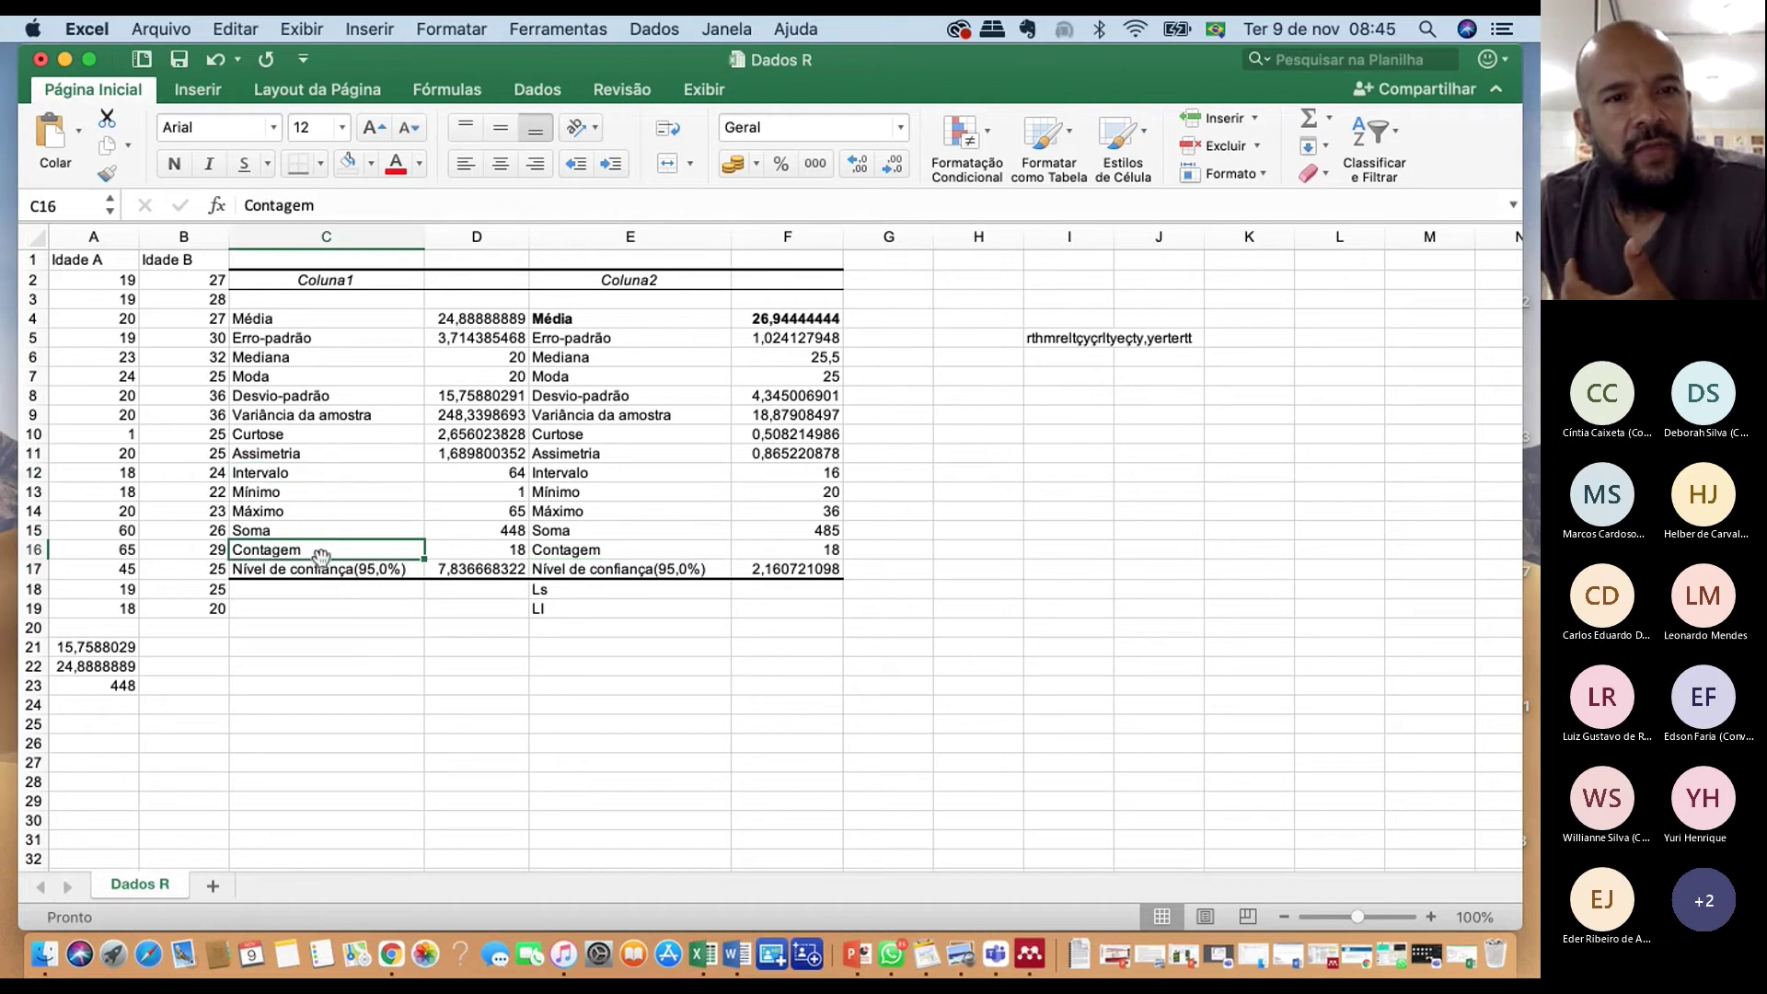
drag(293, 571, 292, 325)
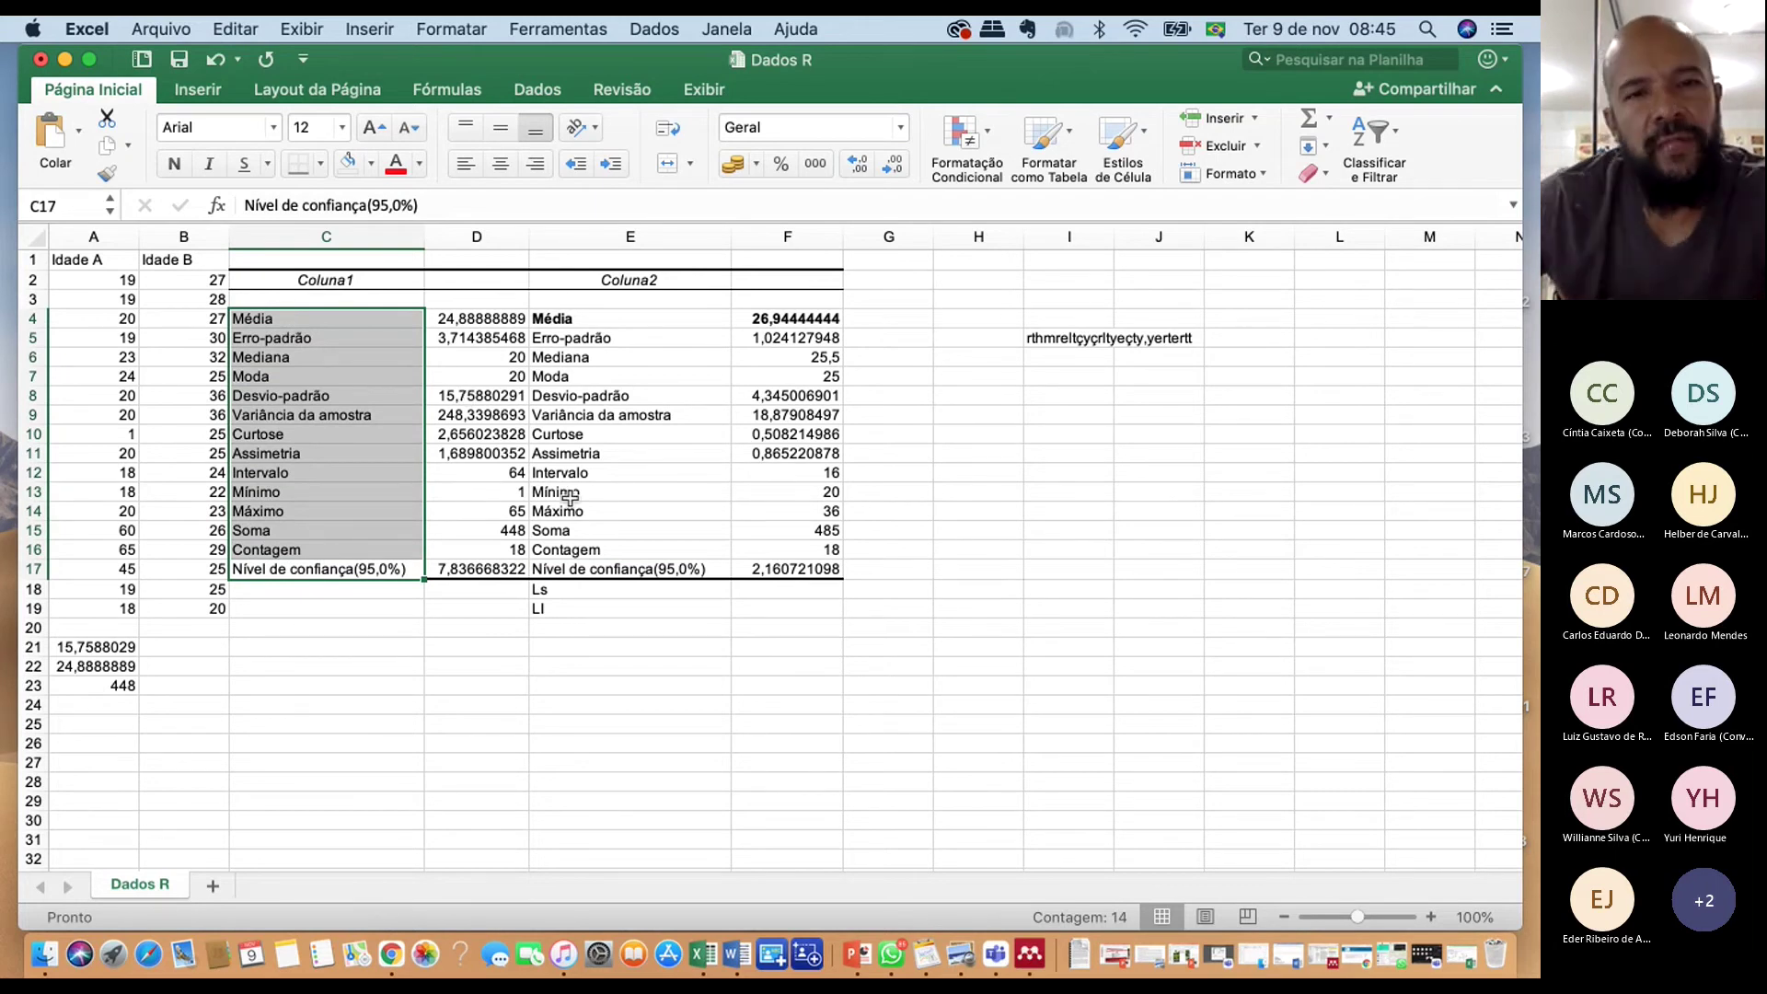
drag(479, 319, 470, 573)
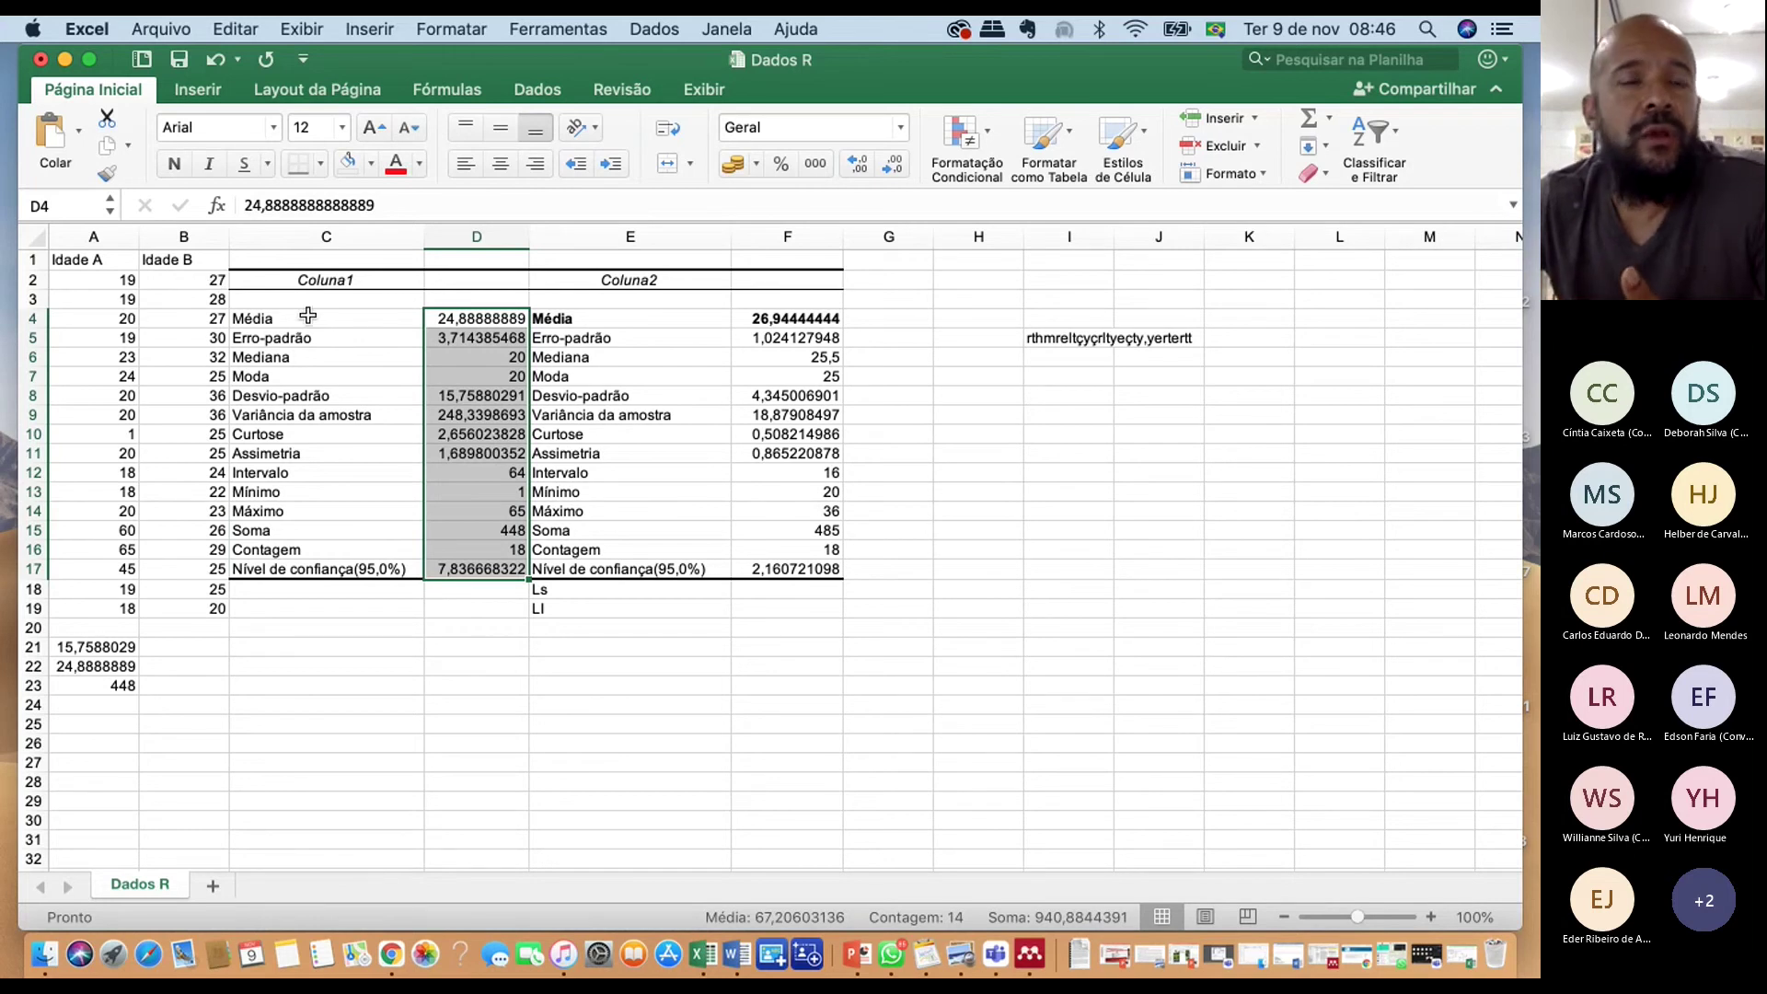
drag(283, 319, 448, 577)
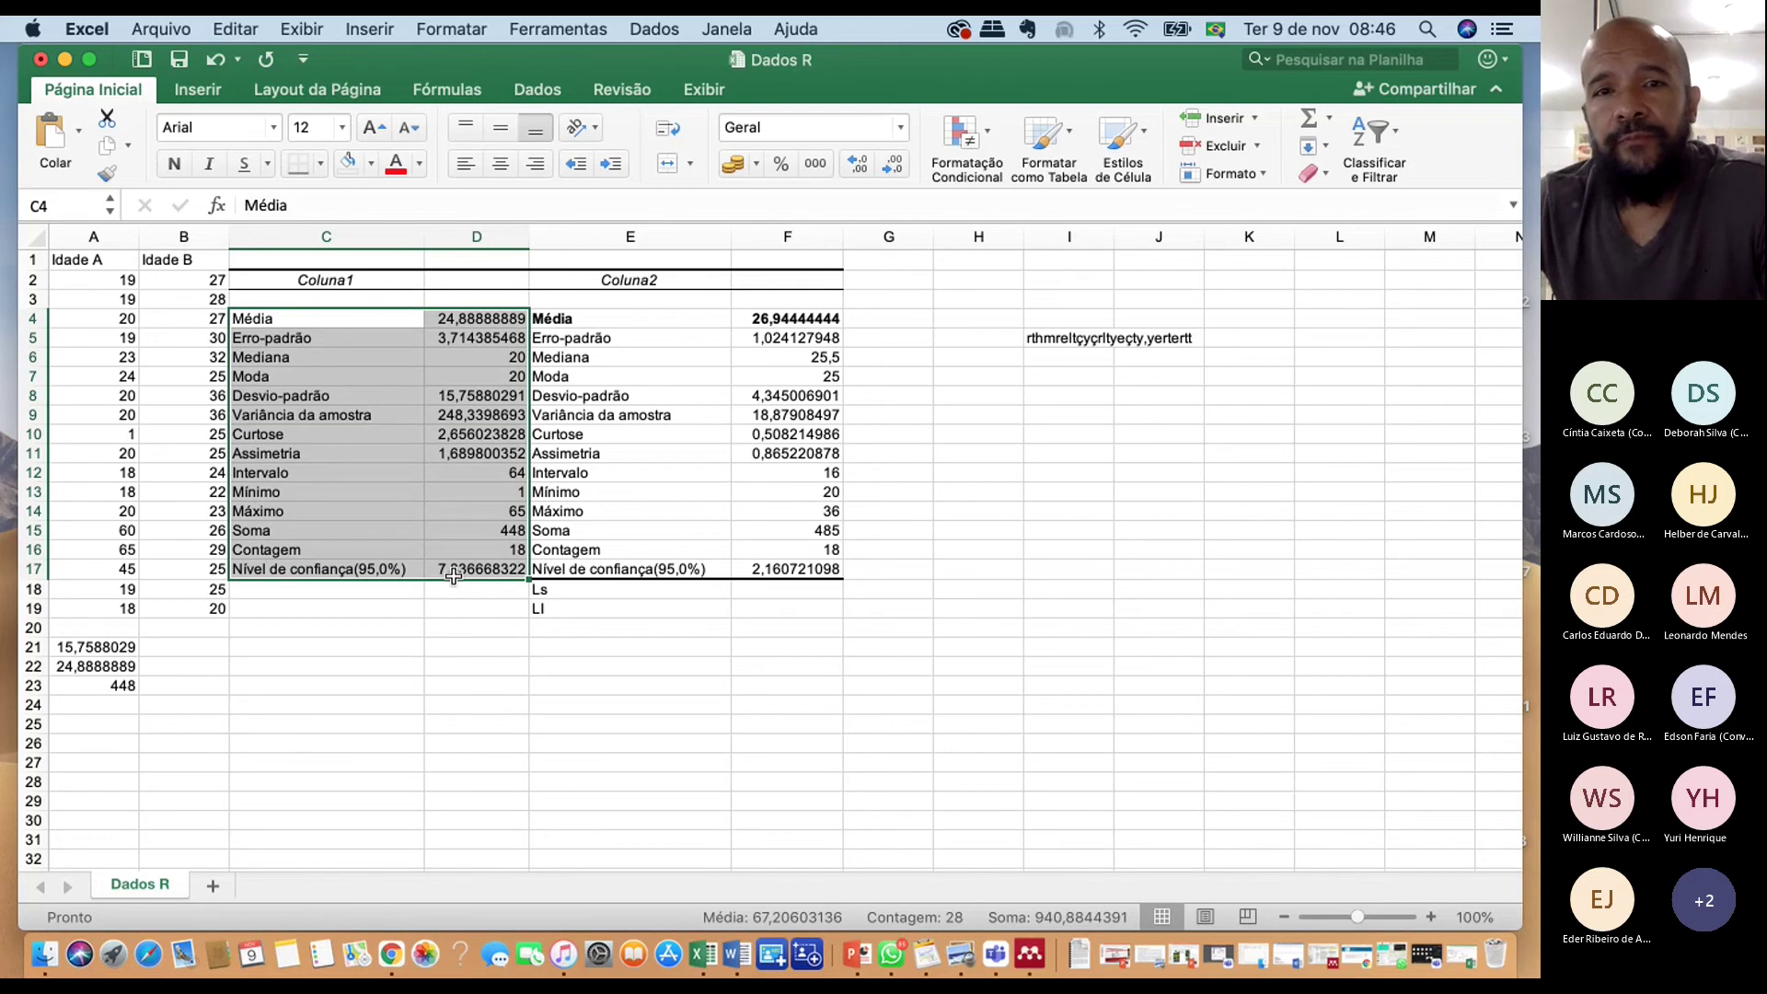
drag(470, 319, 407, 345)
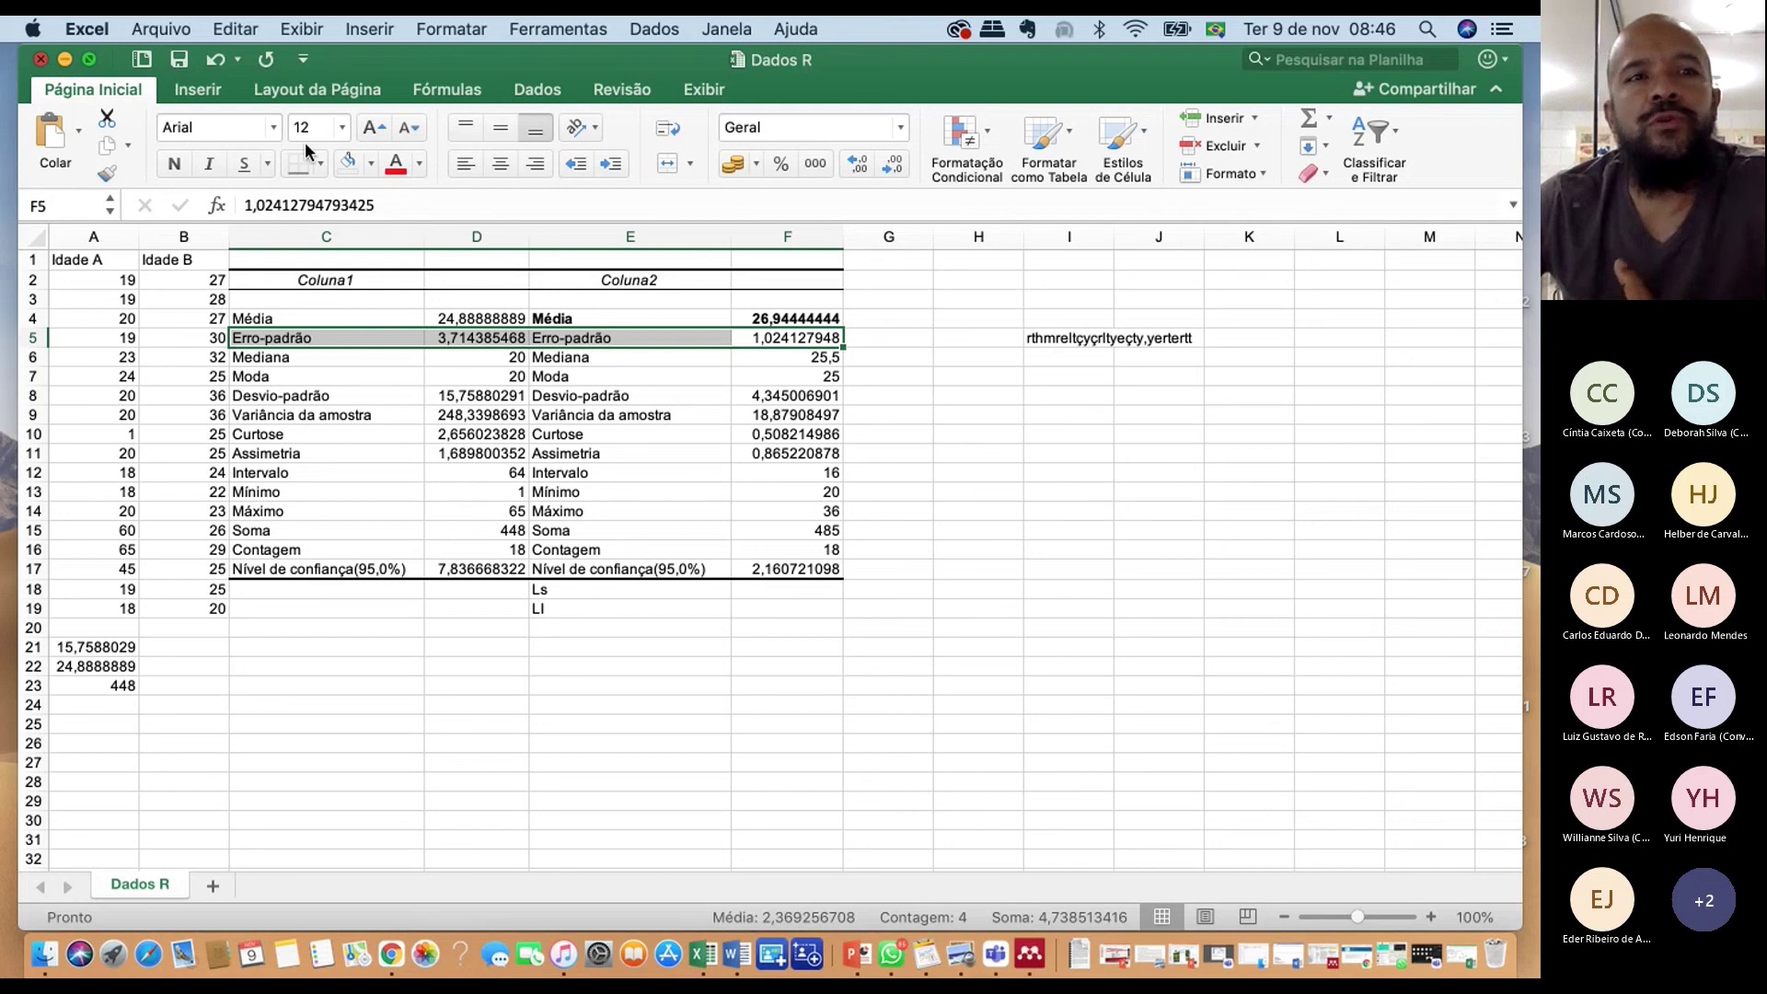
key(F11)
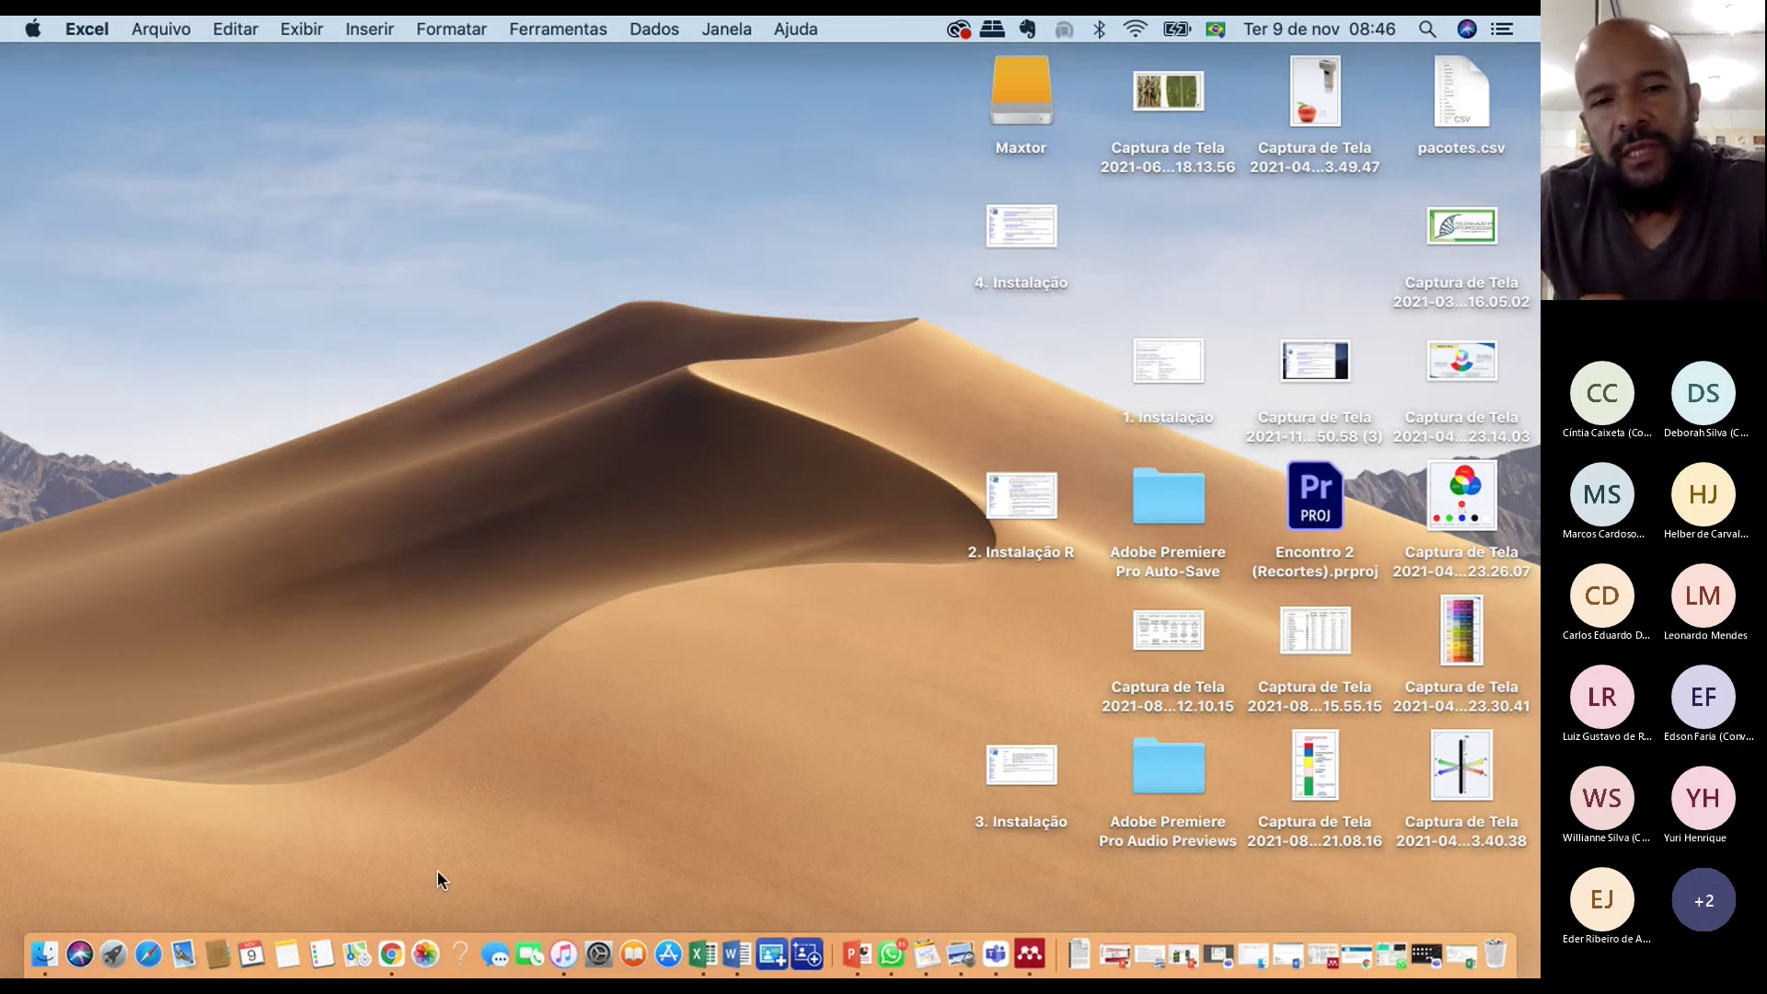
click(393, 957)
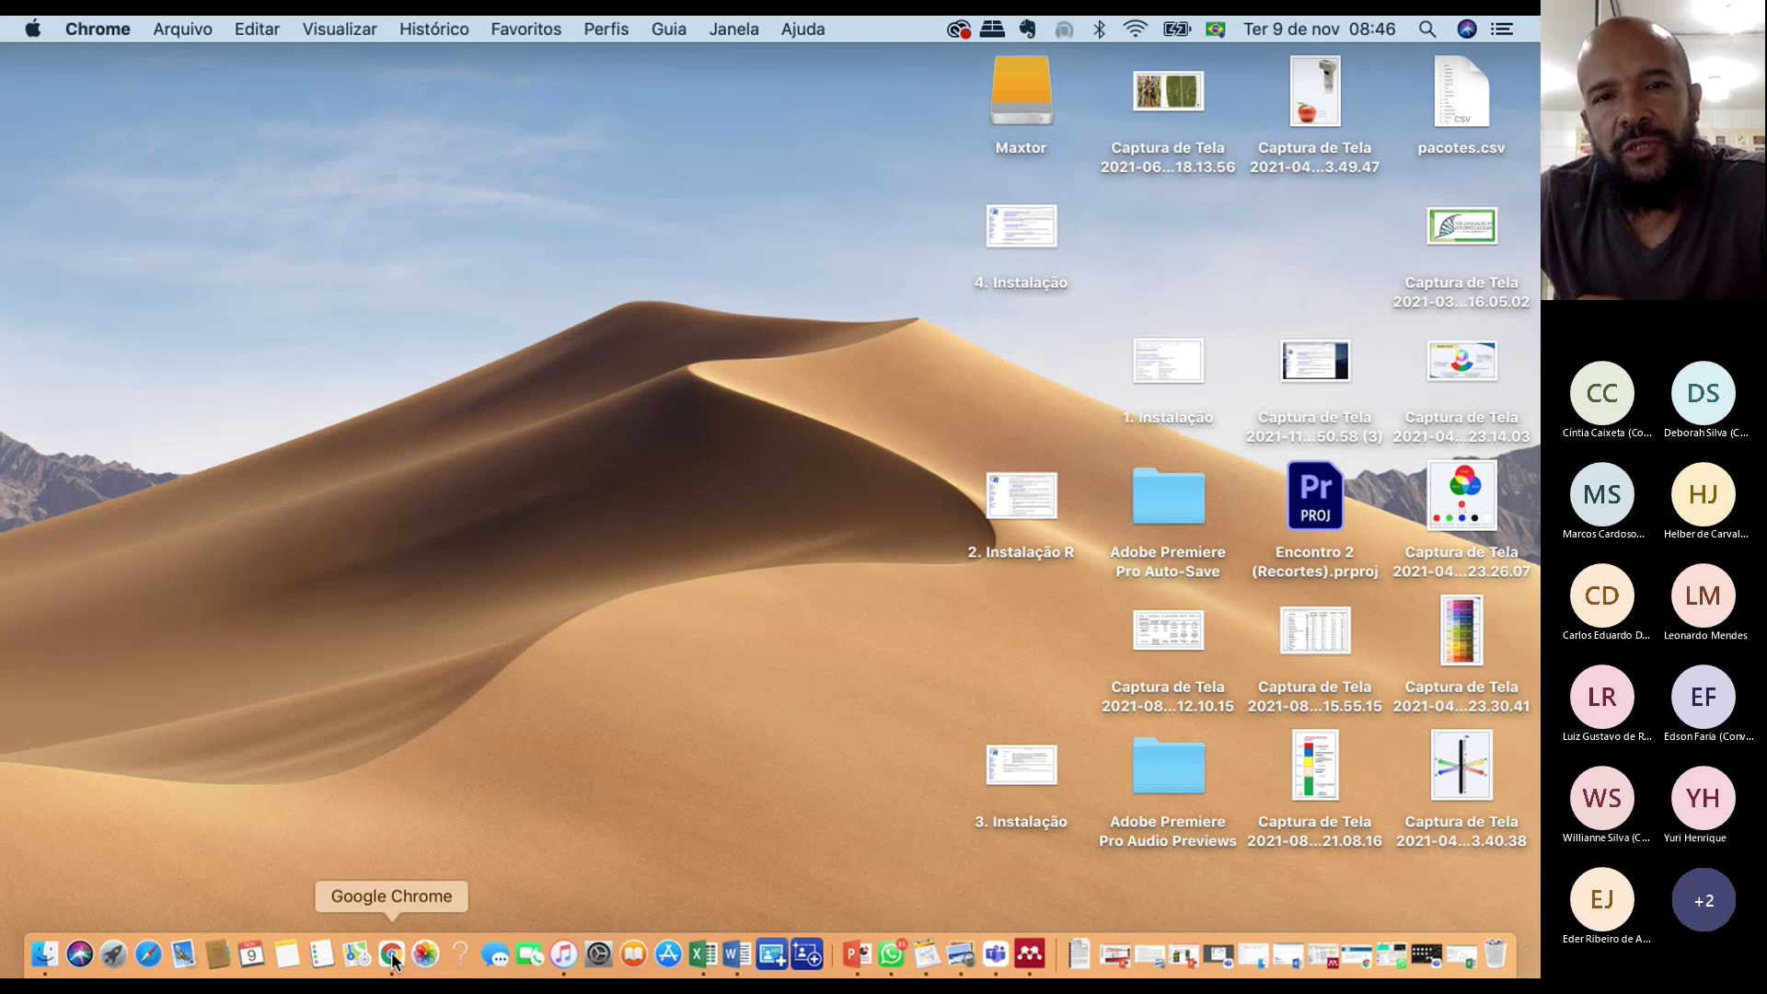